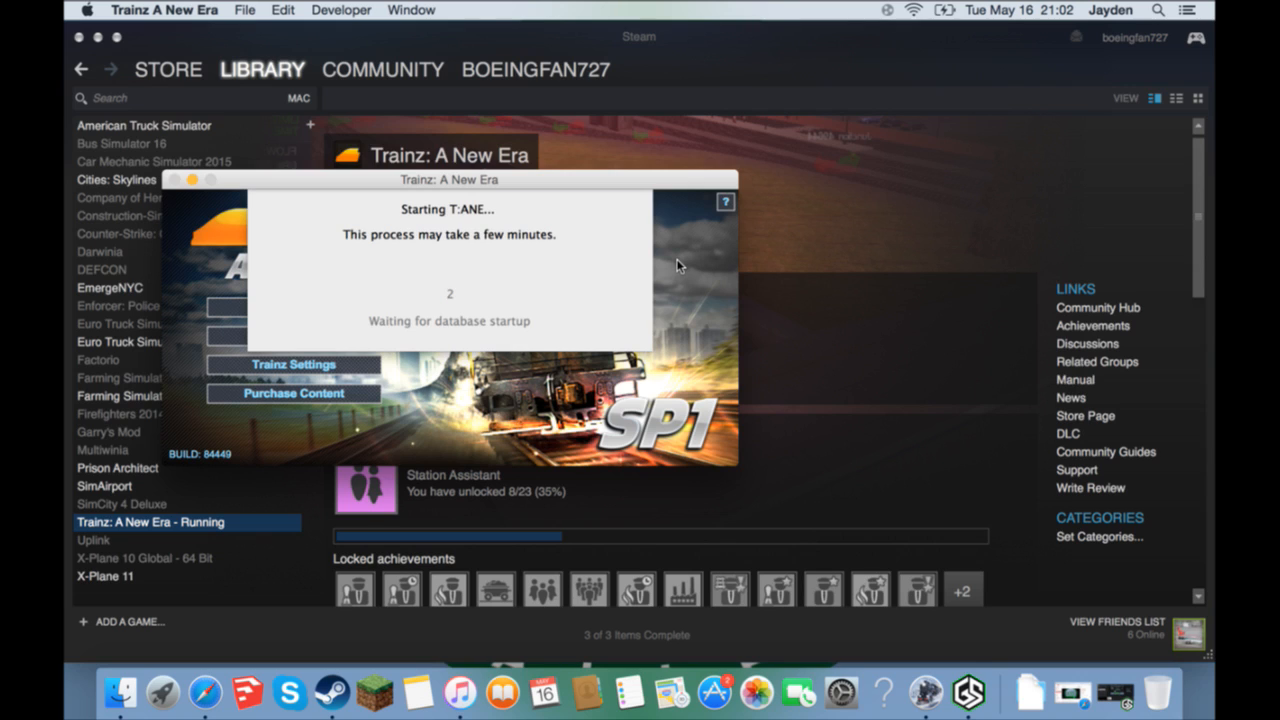
- Adjust the system volume, move the Trainz loading window aside and hide the Steam window
key(F11)
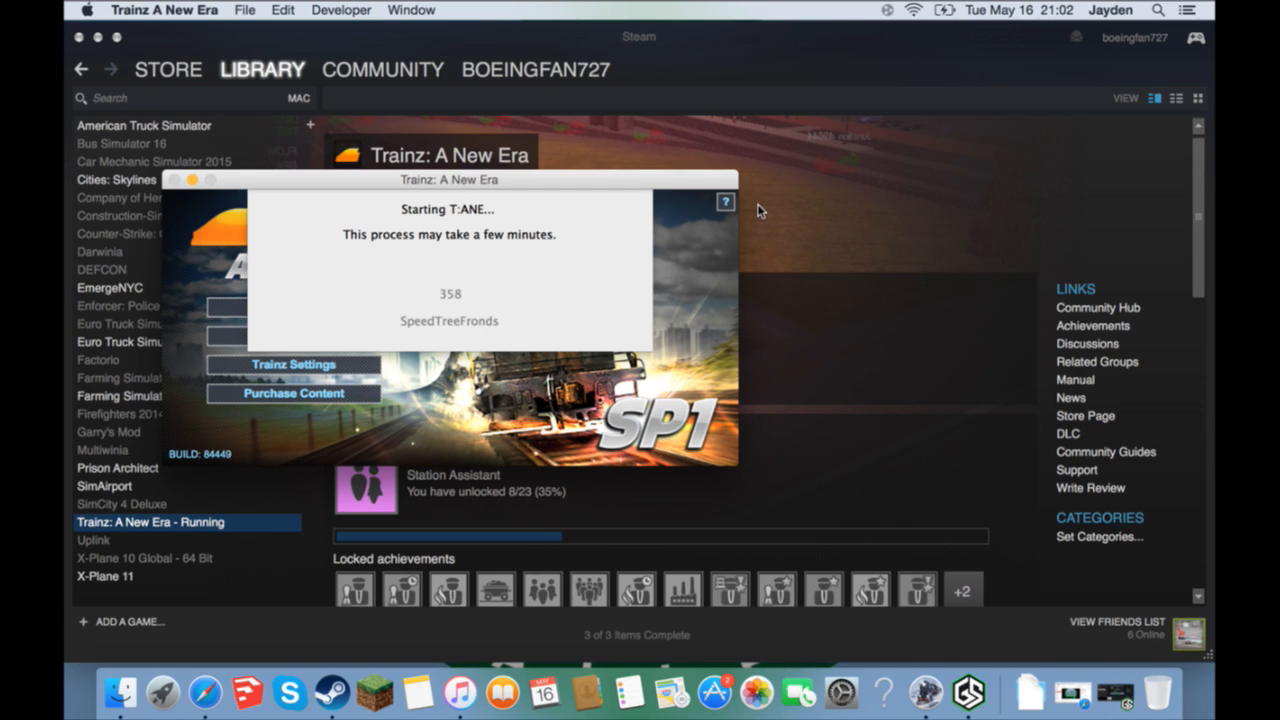
drag(581, 184, 632, 168)
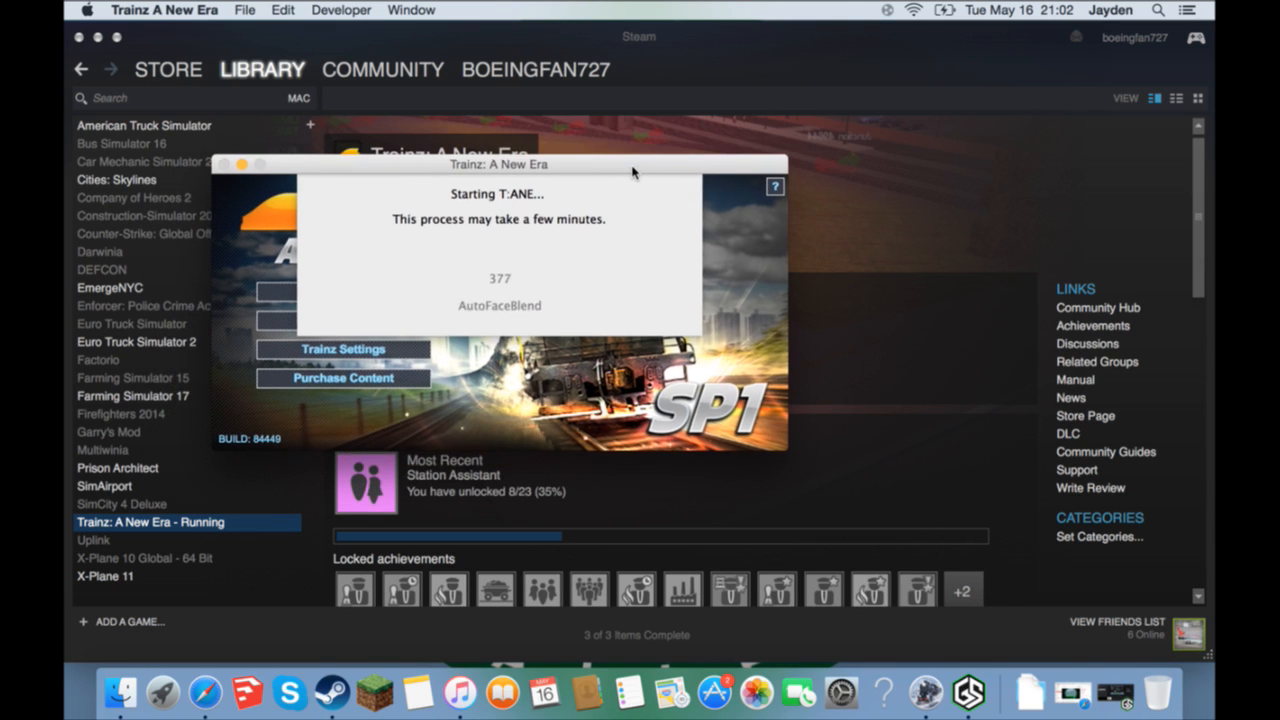
click(98, 39)
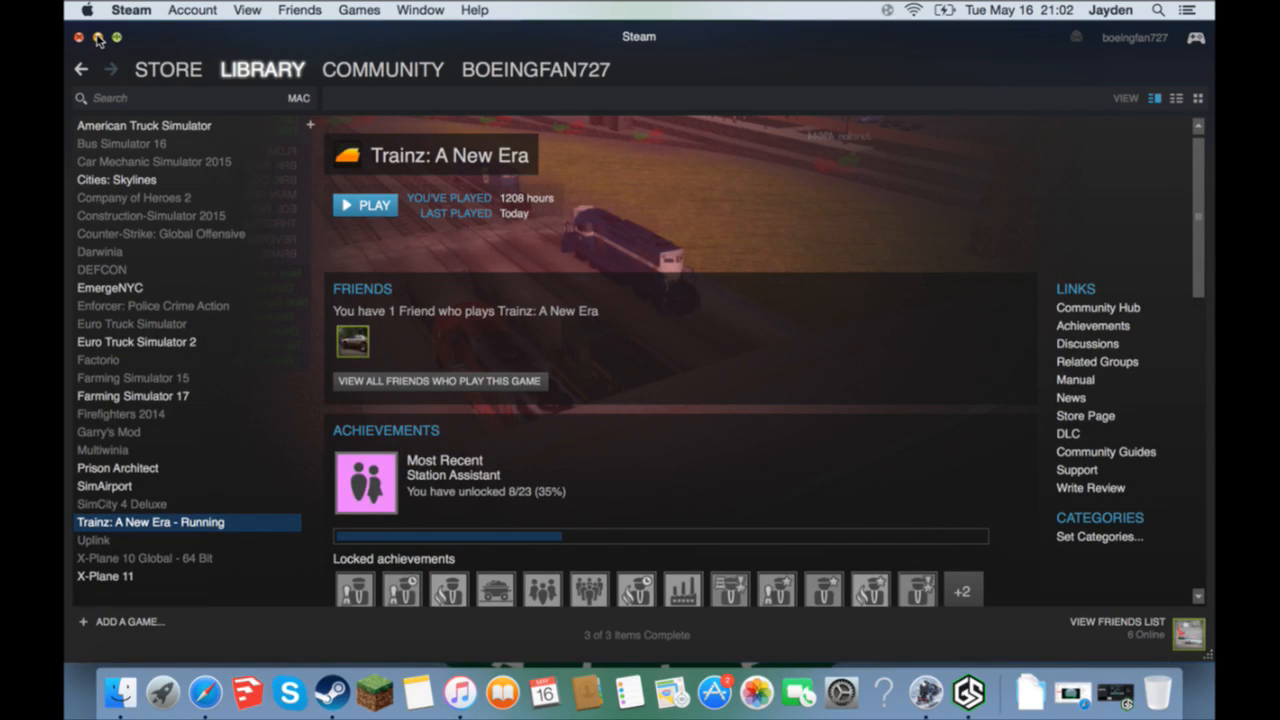
click(98, 38)
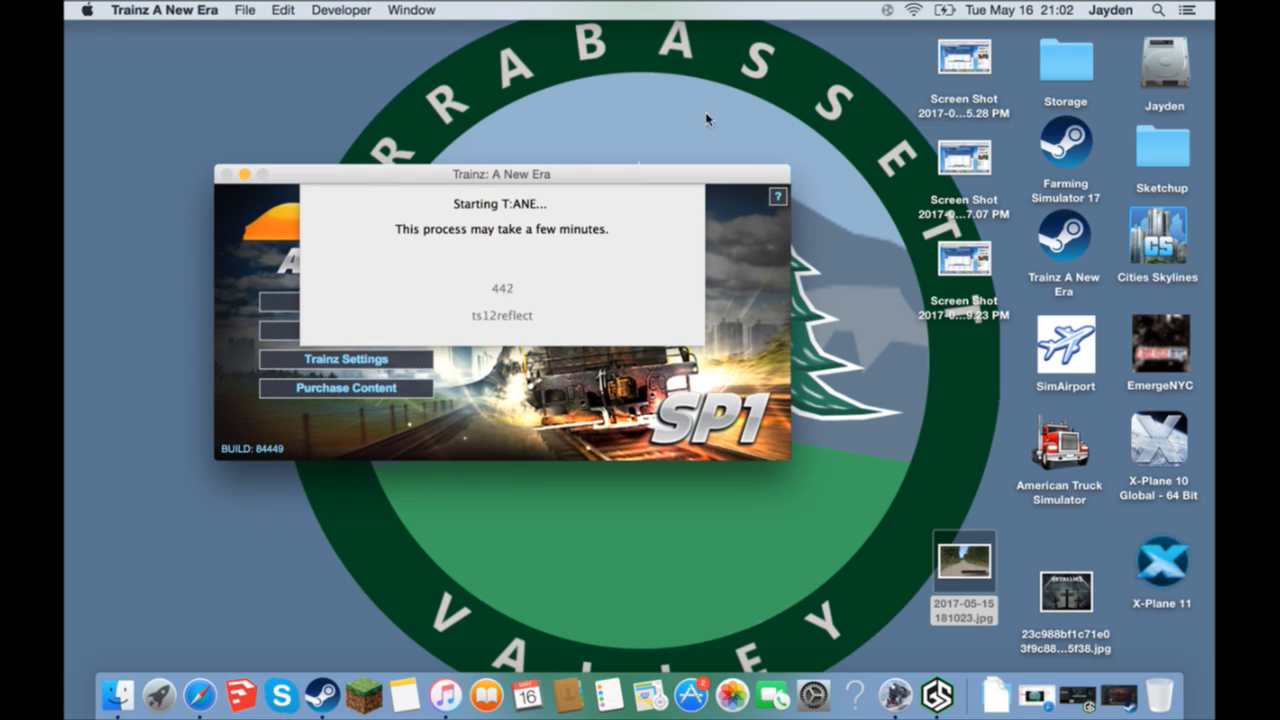
- Move the three desktop screenshot files into the Storage folder
drag(958, 68, 938, 149)
drag(901, 32, 1065, 62)
drag(964, 562, 1065, 62)
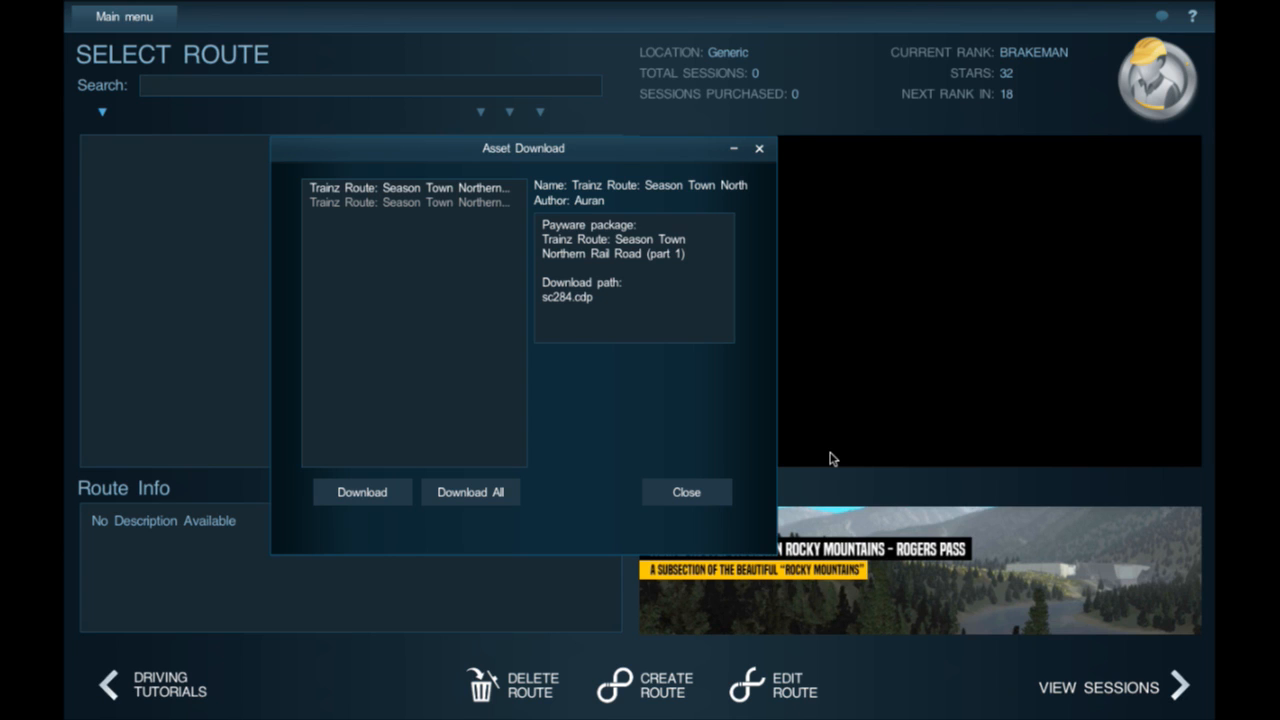
- Dismiss Asset Download and edit Carrabassett Valley Railroad's Default - Autosave - Autosave - Autosave session
click(665, 490)
scroll(460, 420, down, 4)
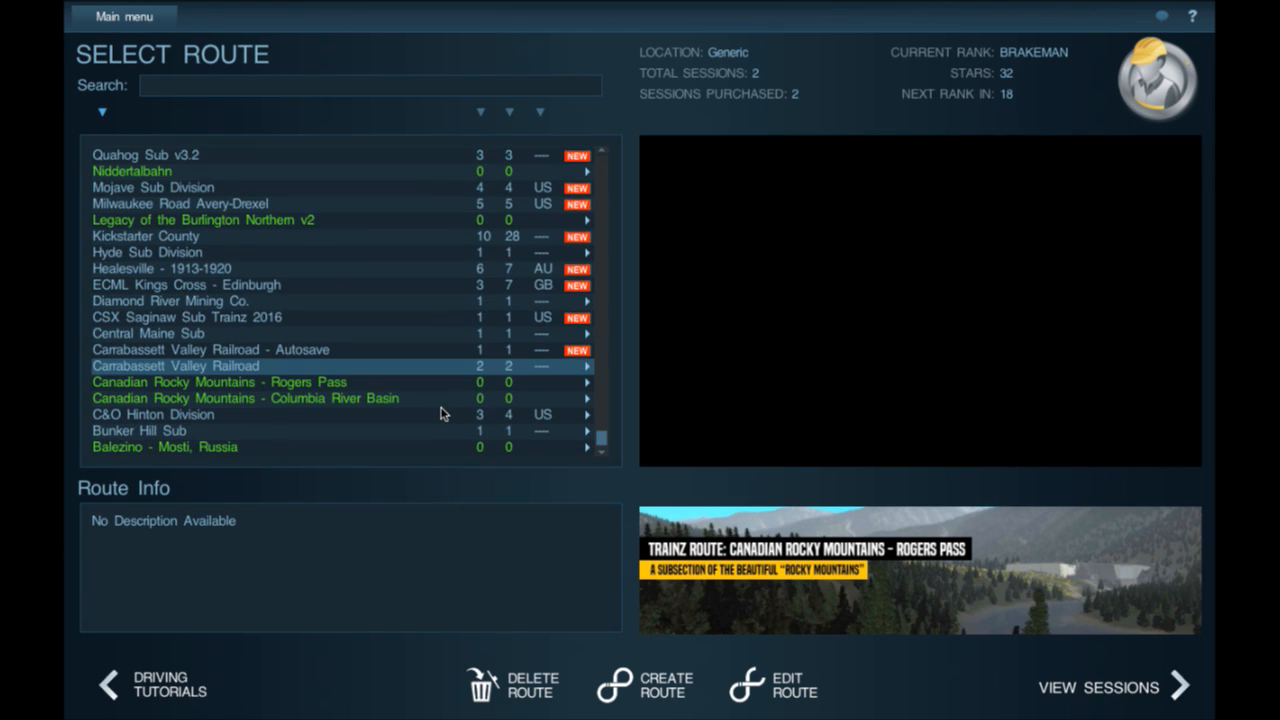
click(590, 369)
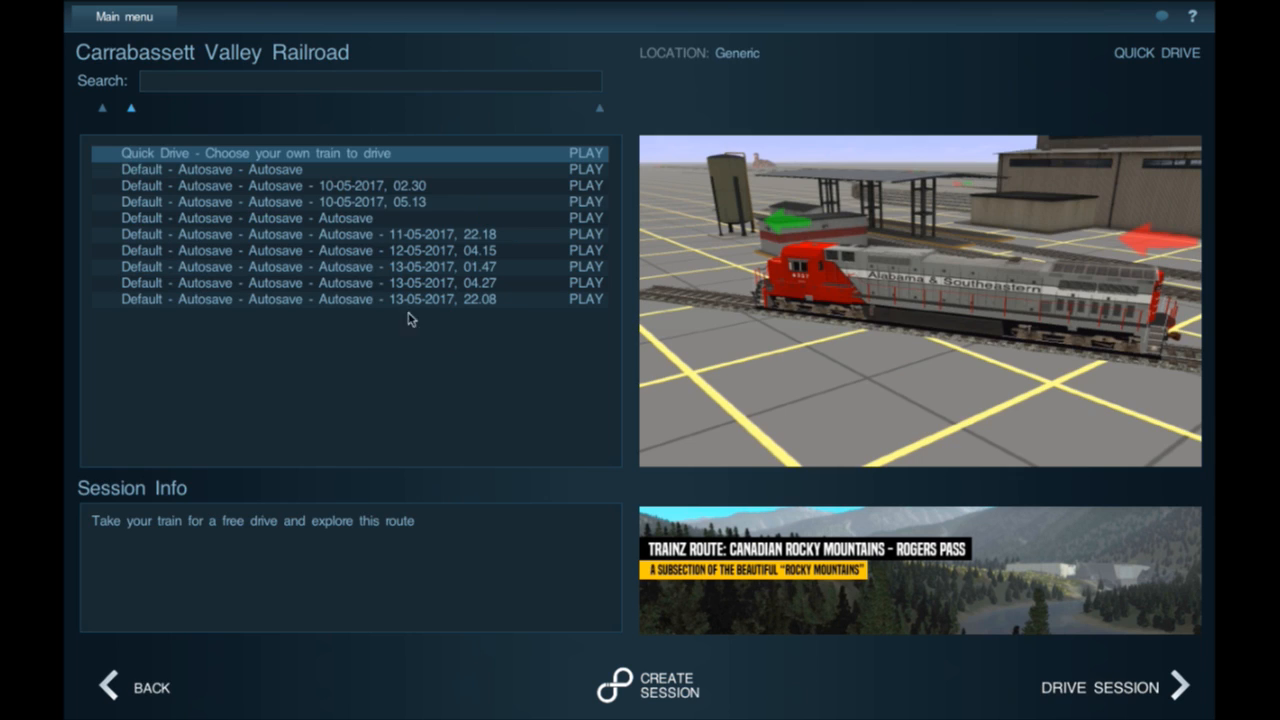
click(326, 220)
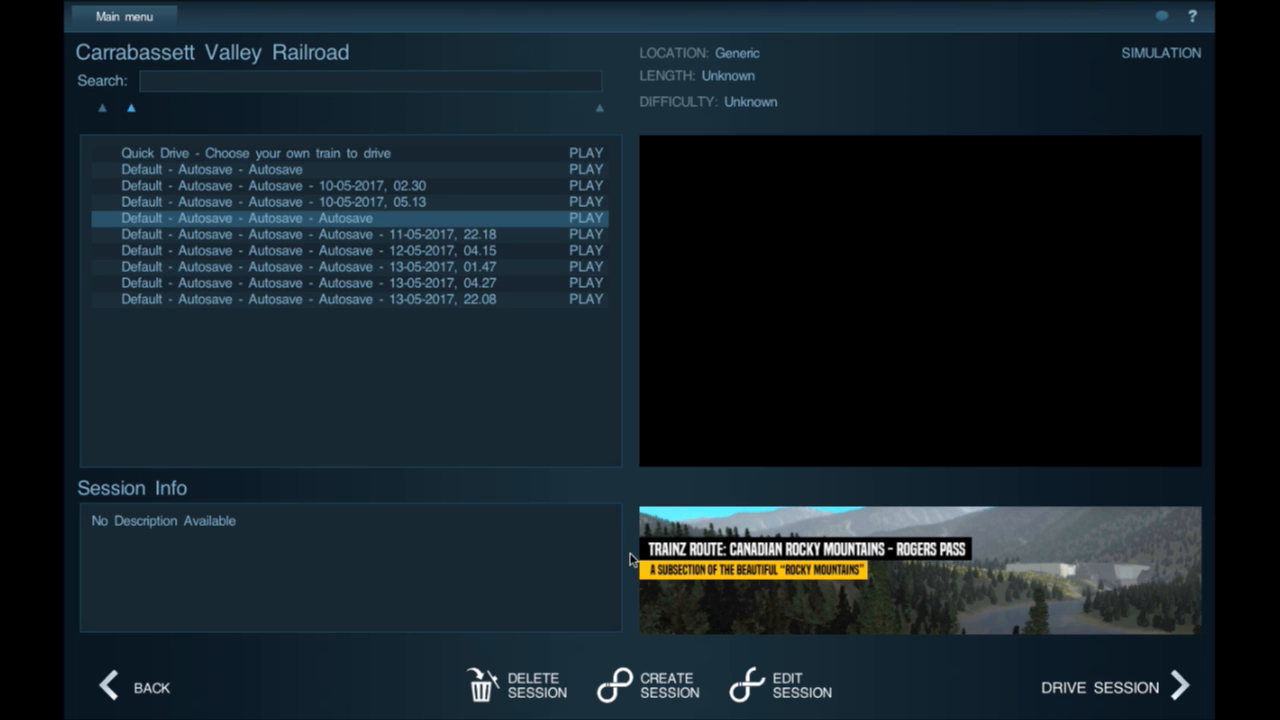
click(752, 688)
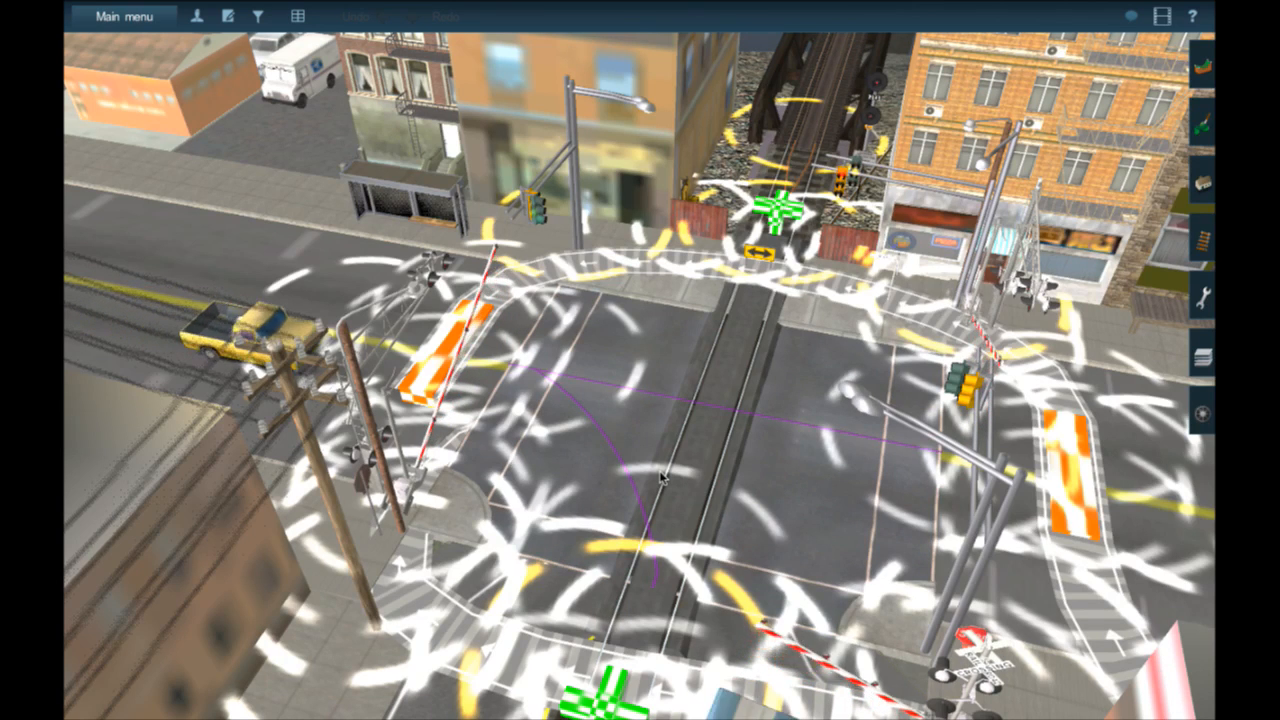
- Open the Objects tool, inspect the road crossing's properties and close them
click(1186, 200)
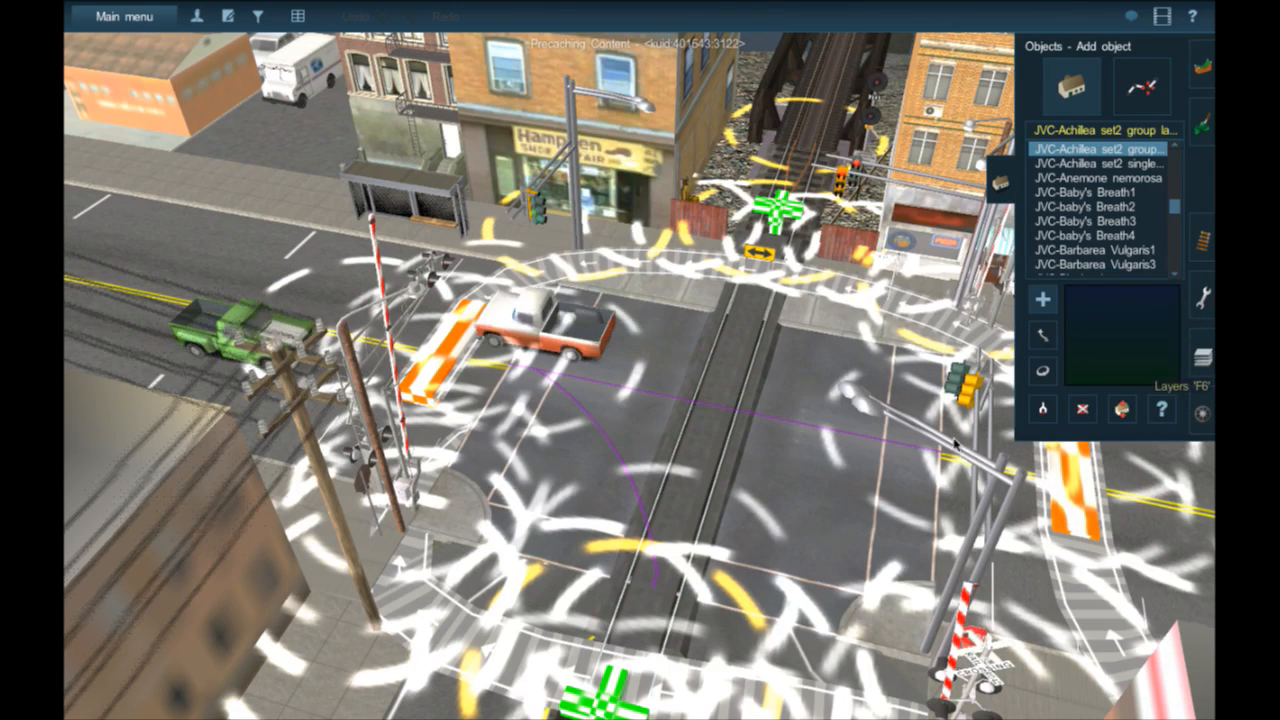
key(shift+slash)
click(791, 480)
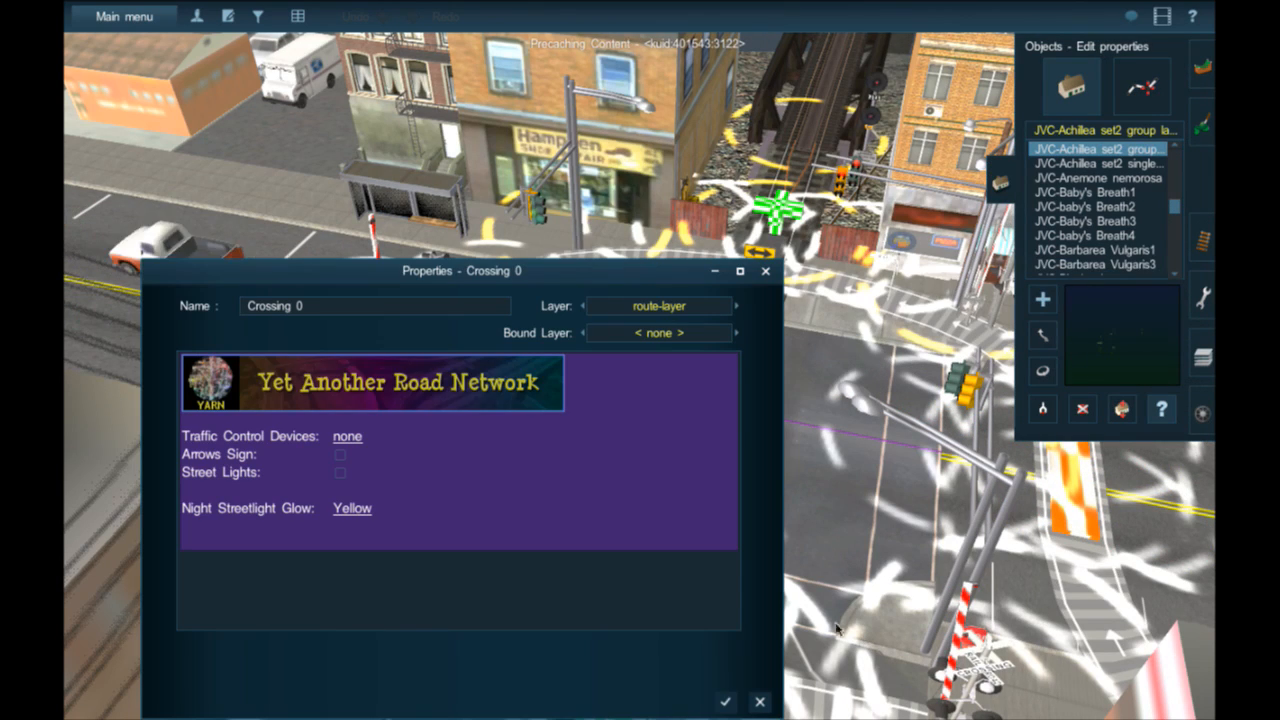
click(726, 703)
- Fly the camera south toward the track along the river, with the river at lower right
scroll(771, 498, up, 5)
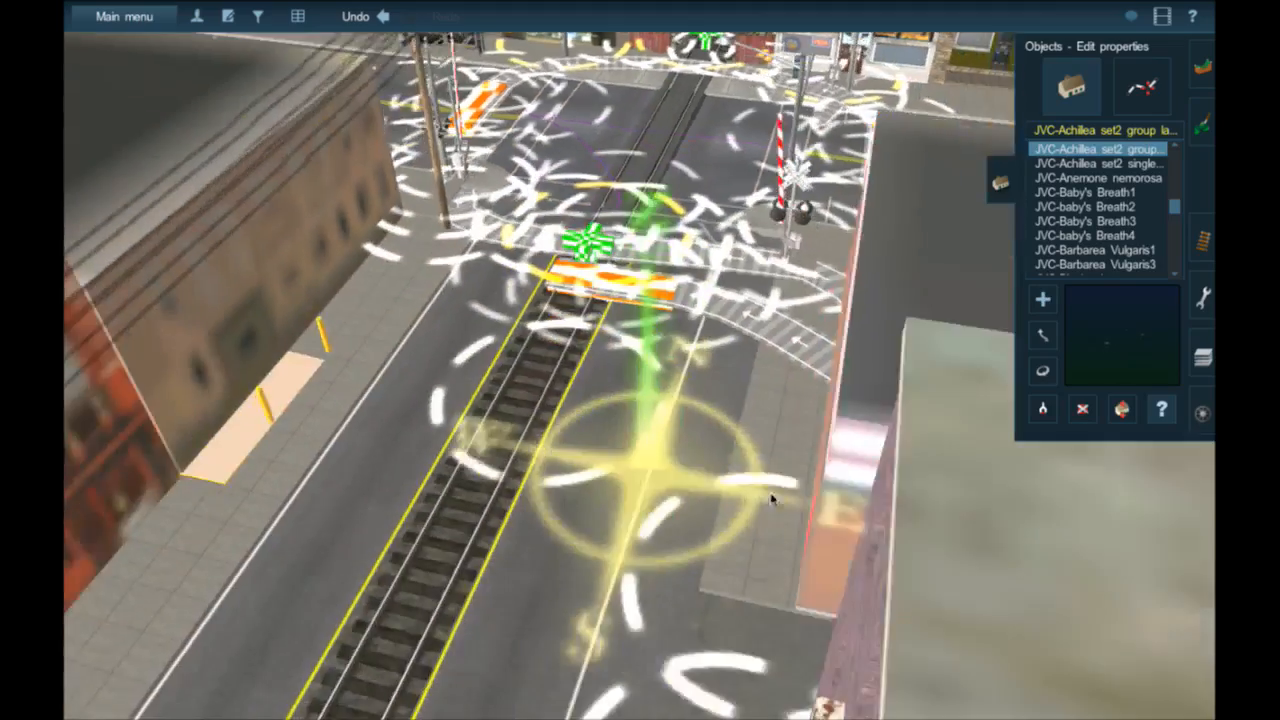
right_drag(771, 498, 551, 254)
scroll(548, 440, down, 10)
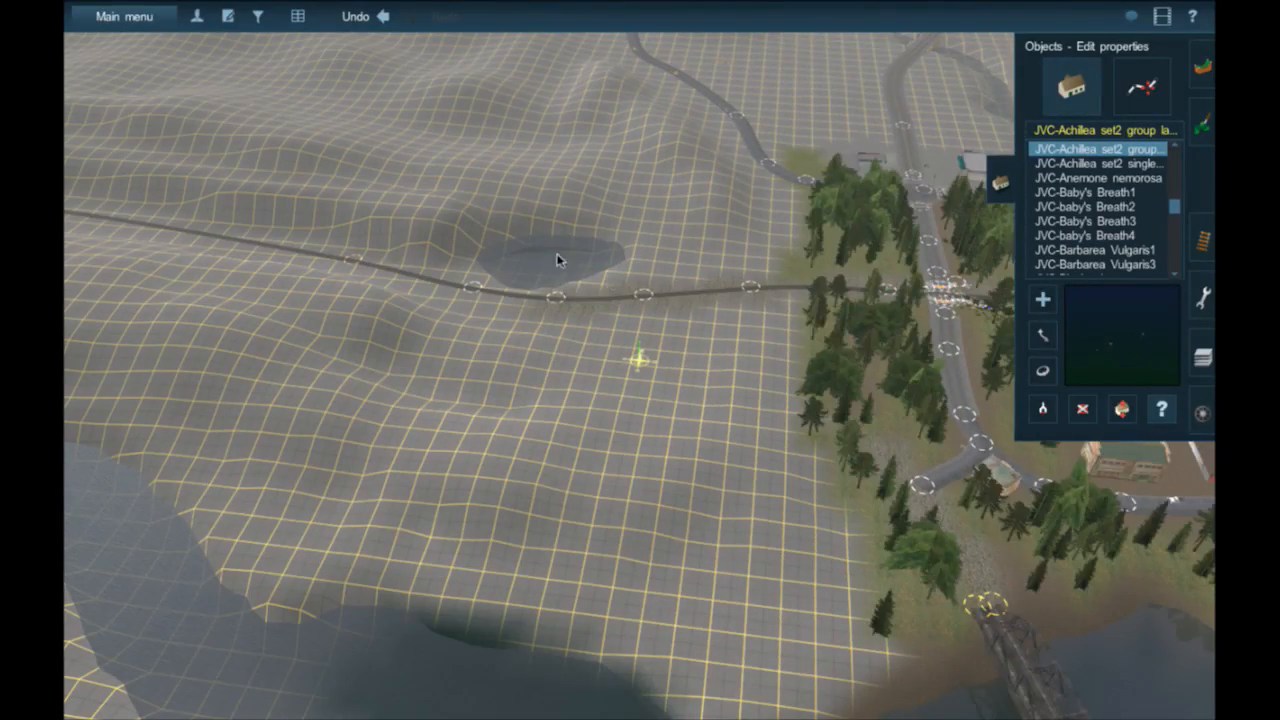
mouse_move(873, 313)
right_down()
mouse_move(864, 270)
mouse_move(768, 200)
mouse_move(598, 216)
mouse_move(674, 166)
mouse_move(809, 314)
right_up()
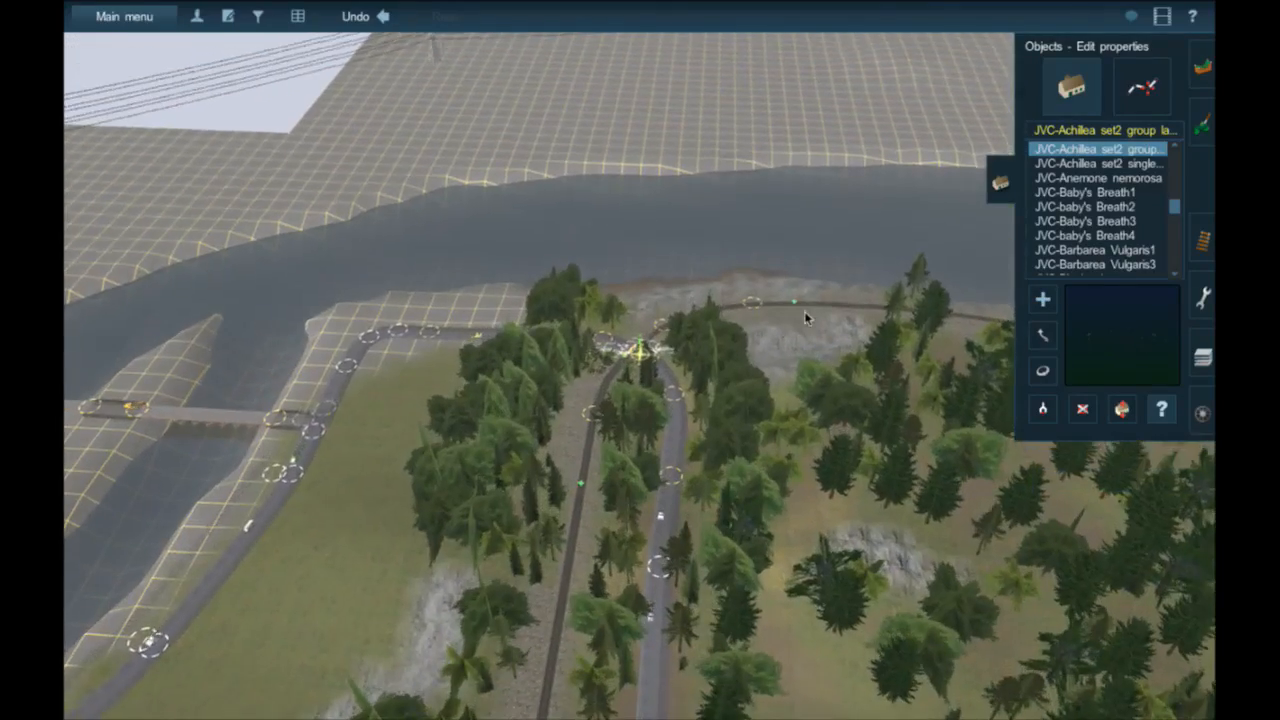
scroll(809, 314, up, 3)
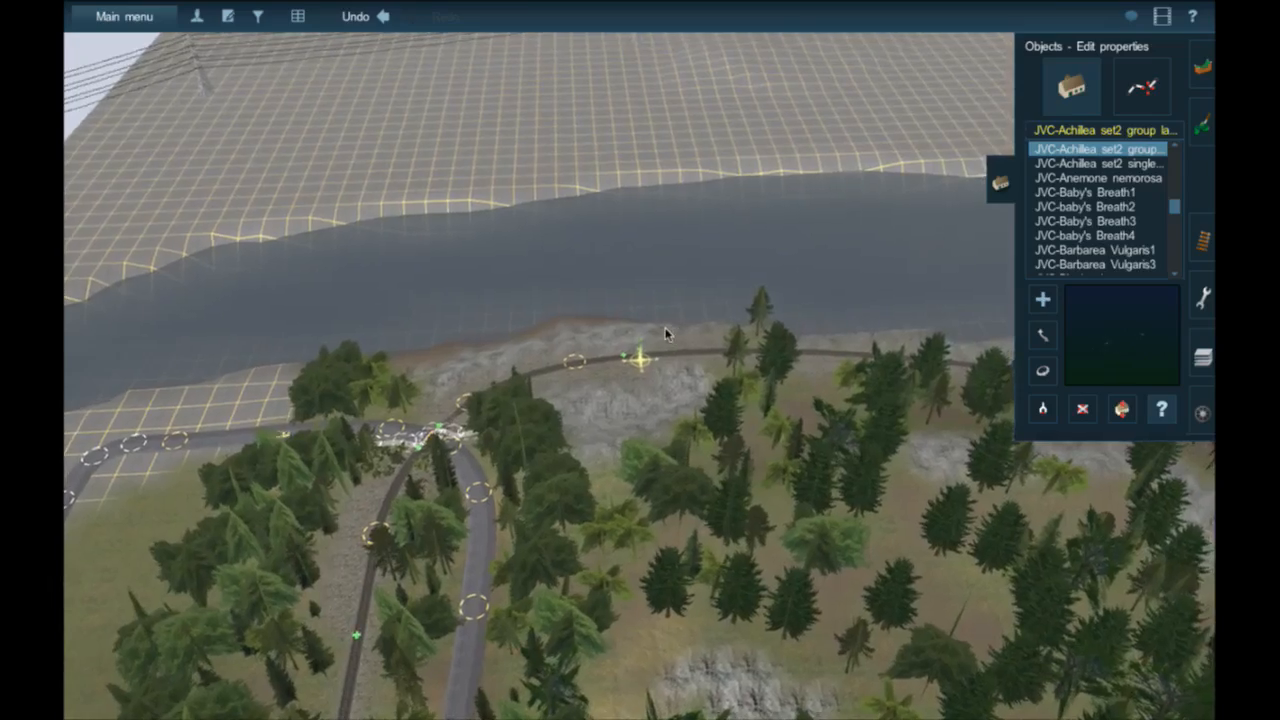
scroll(666, 334, up, 2)
key(Left)
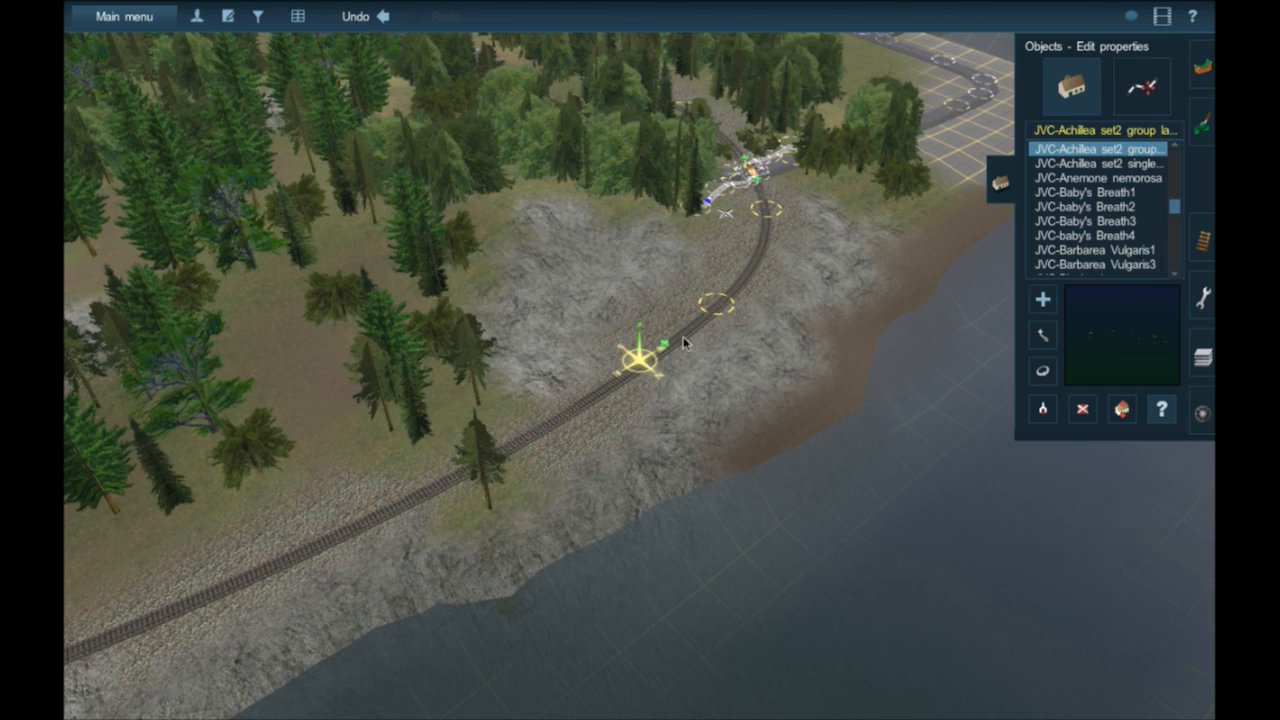
- Recentre the camera along the track near the road bridge and the trees
right_click(475, 452)
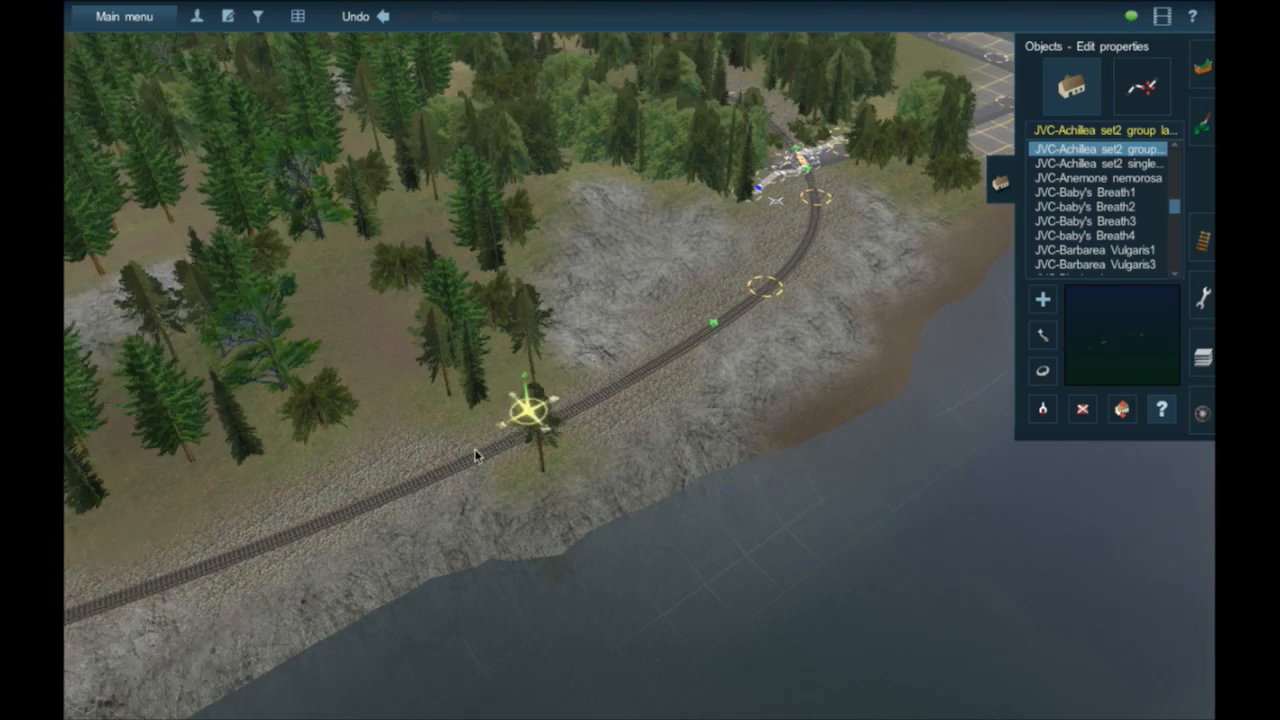
right_click(477, 452)
right_click(472, 355)
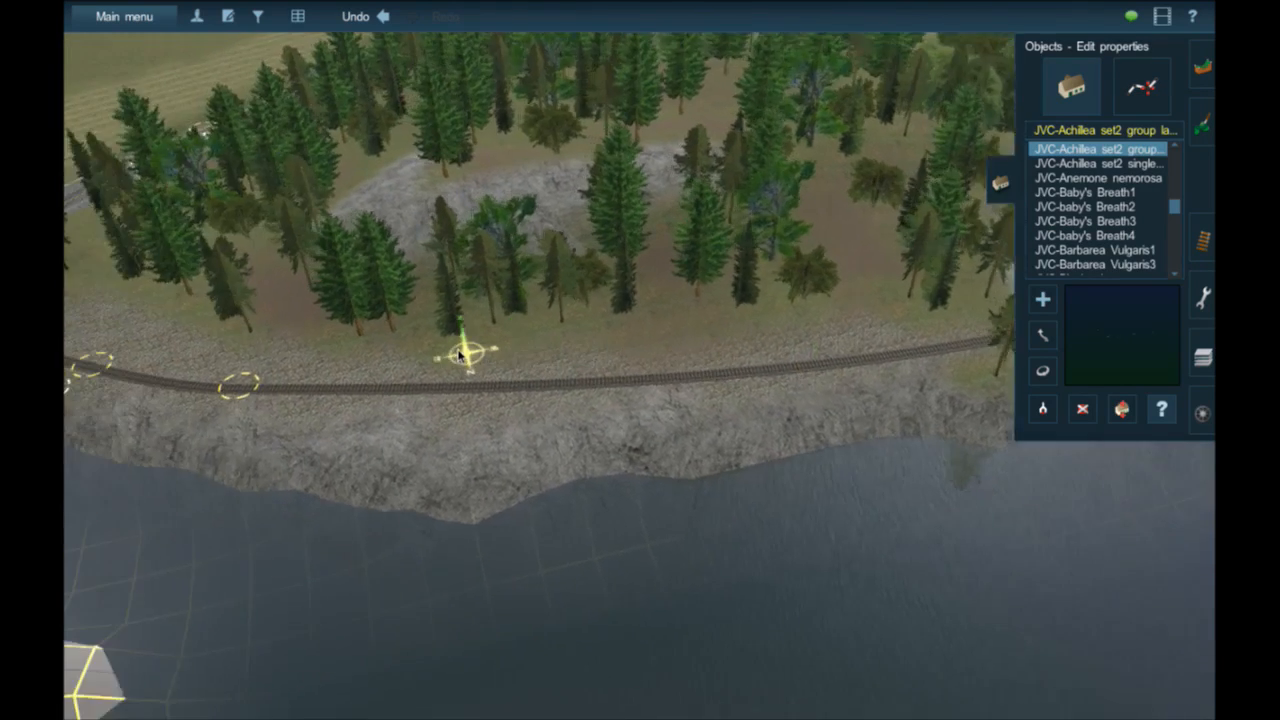
right_click(430, 330)
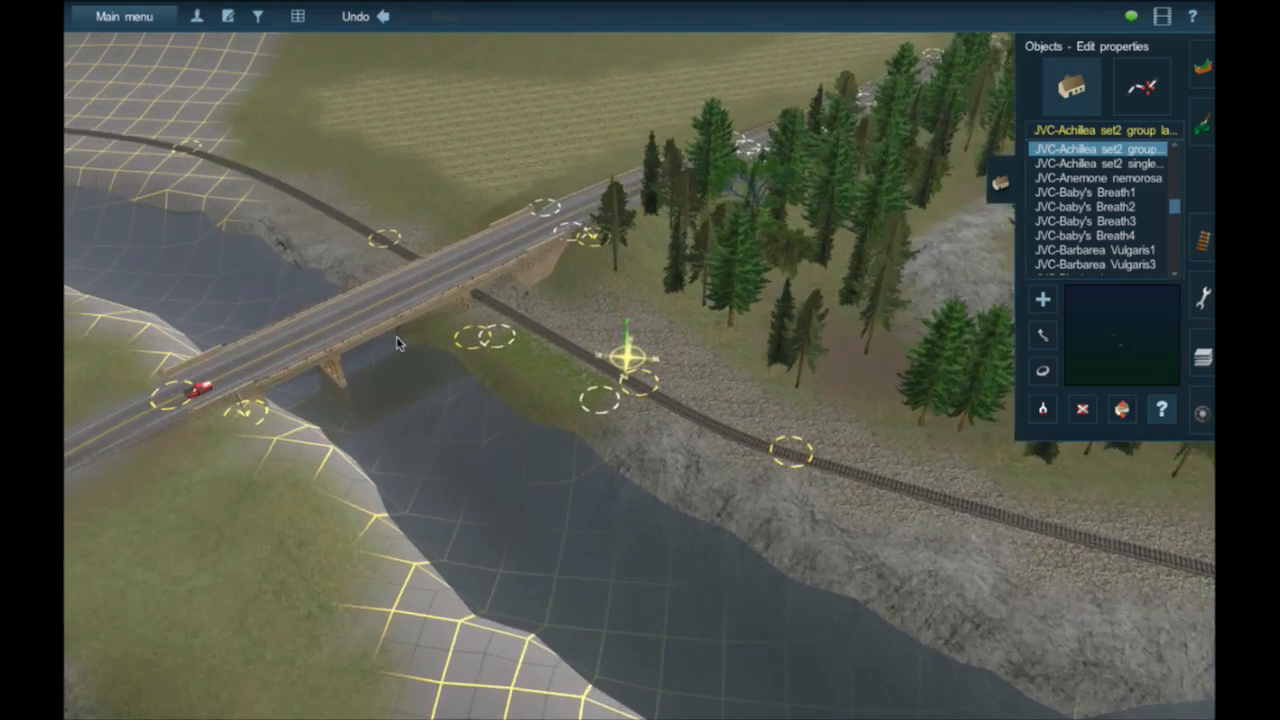
right_click(840, 460)
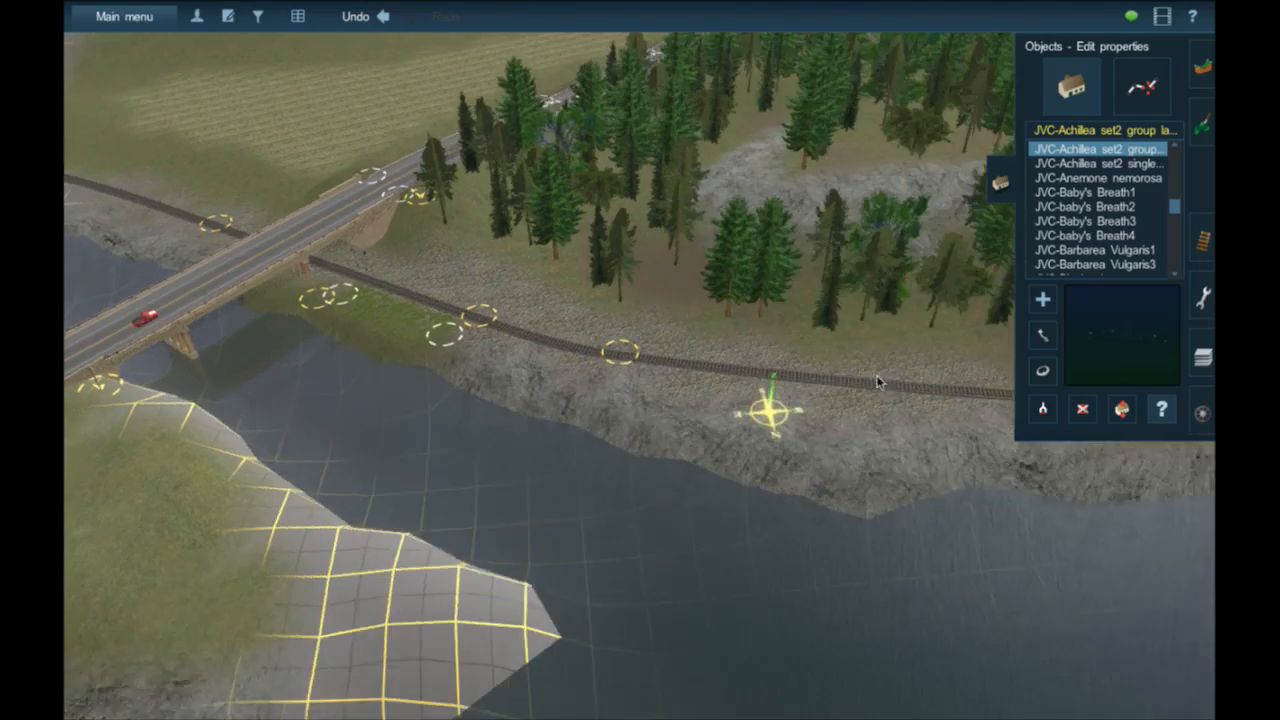
right_click(818, 297)
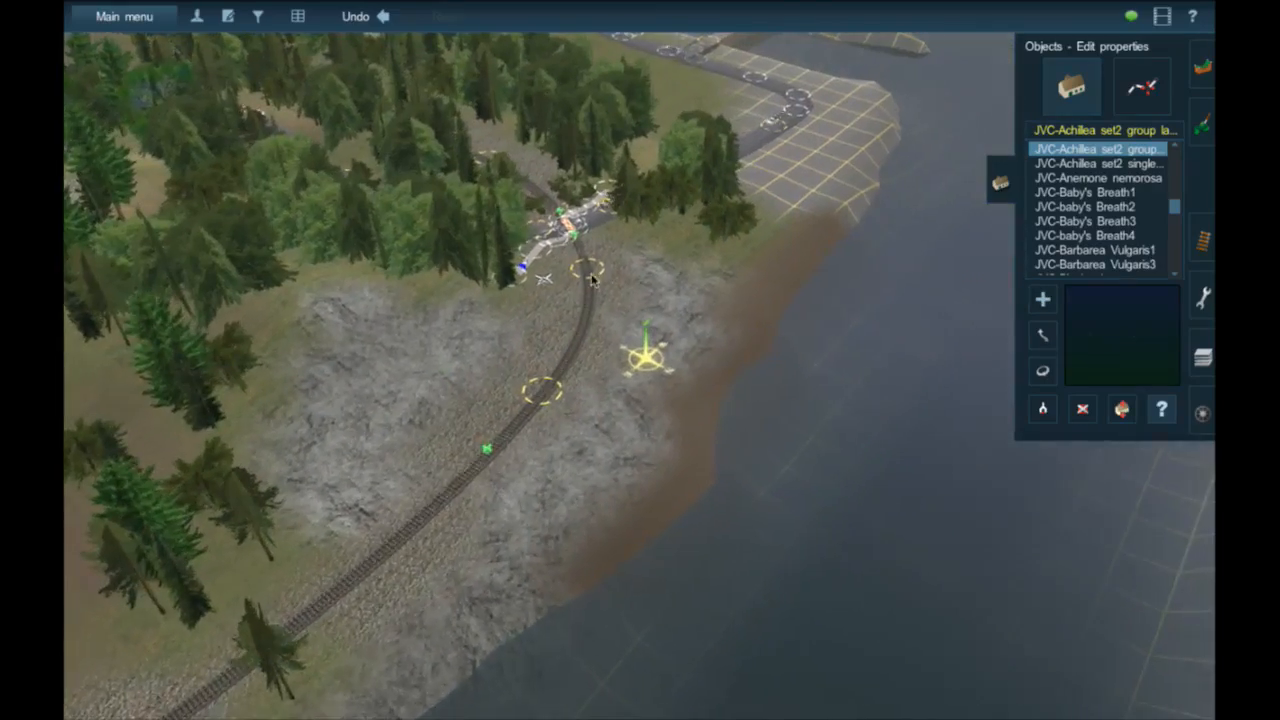
right_click(592, 279)
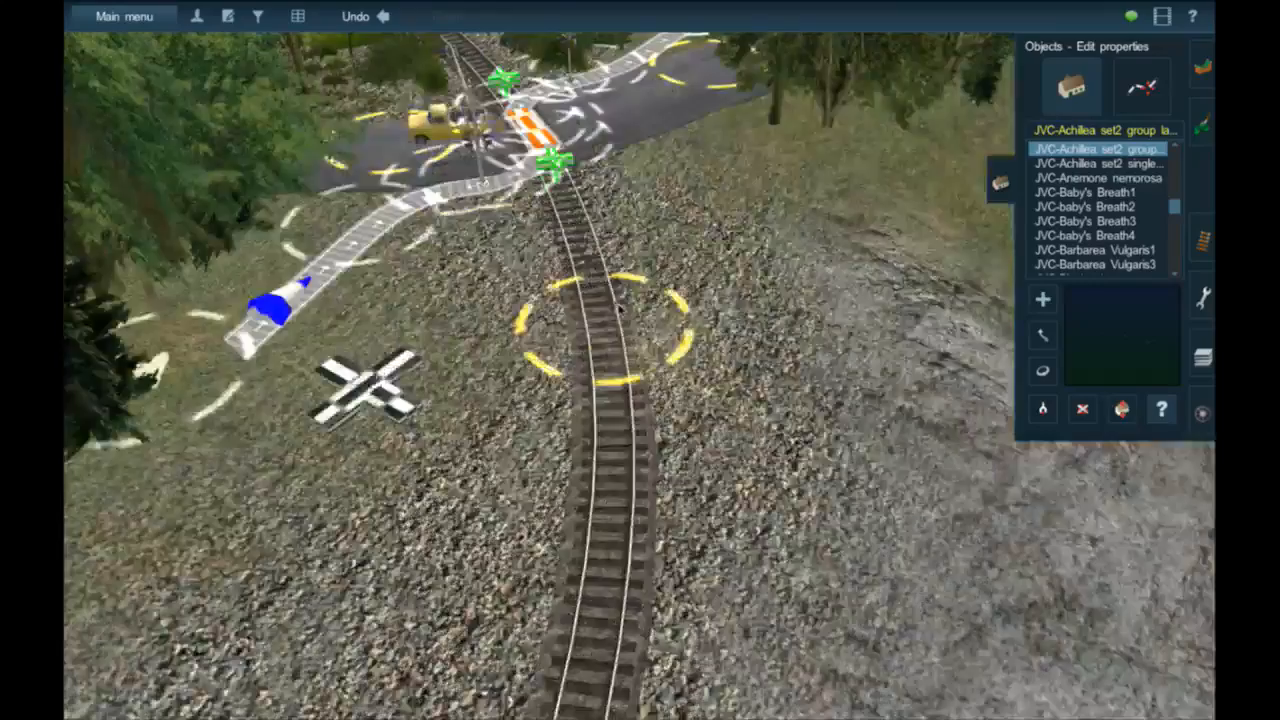
right_click(620, 308)
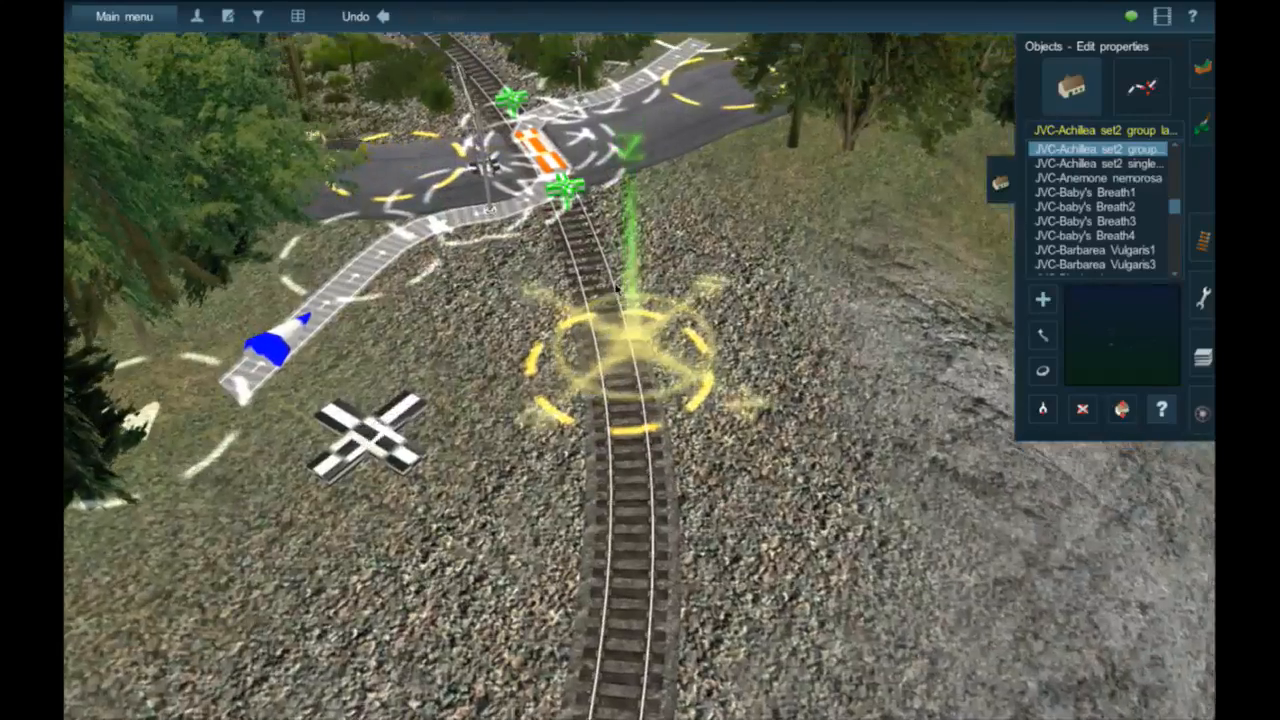
right_click(623, 301)
scroll(624, 302, up, 3)
scroll(624, 302, up, 2)
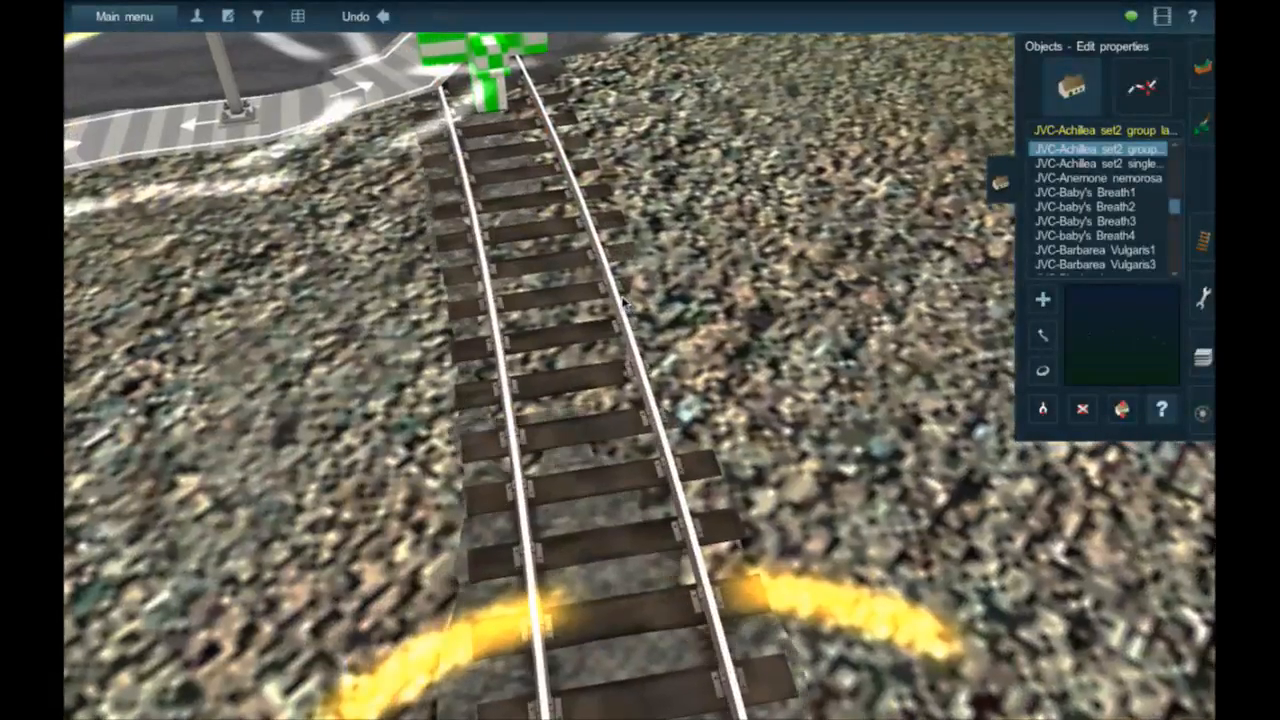
scroll(624, 302, down, 1)
- Bring the curving track by the trees and river bank into close view, ready to lay track
key(Down)
key(Left)
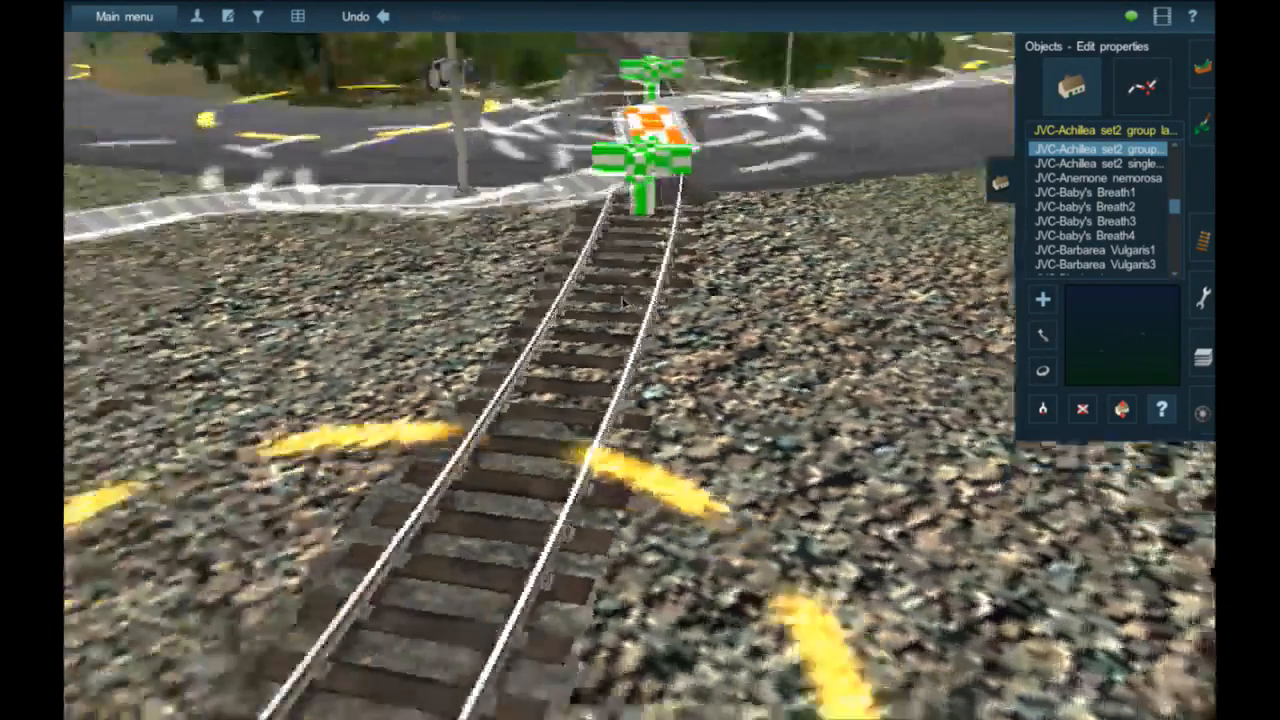
key(Left)
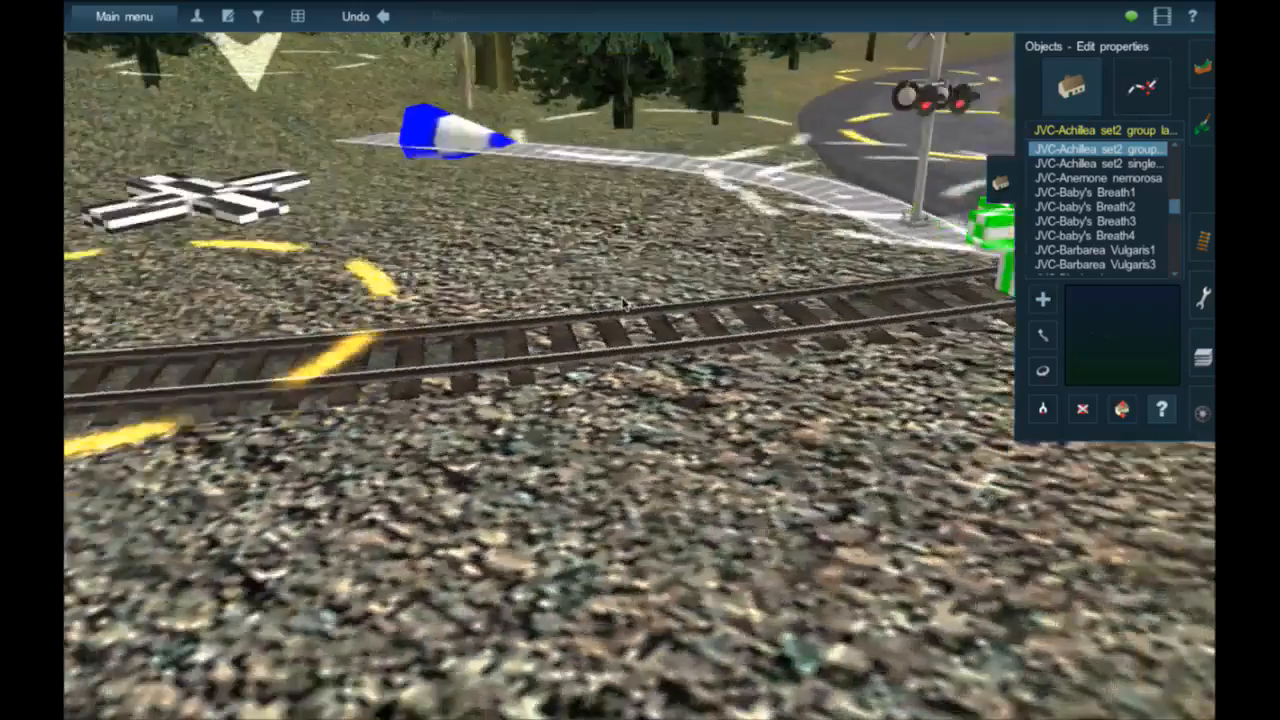
key(Left)
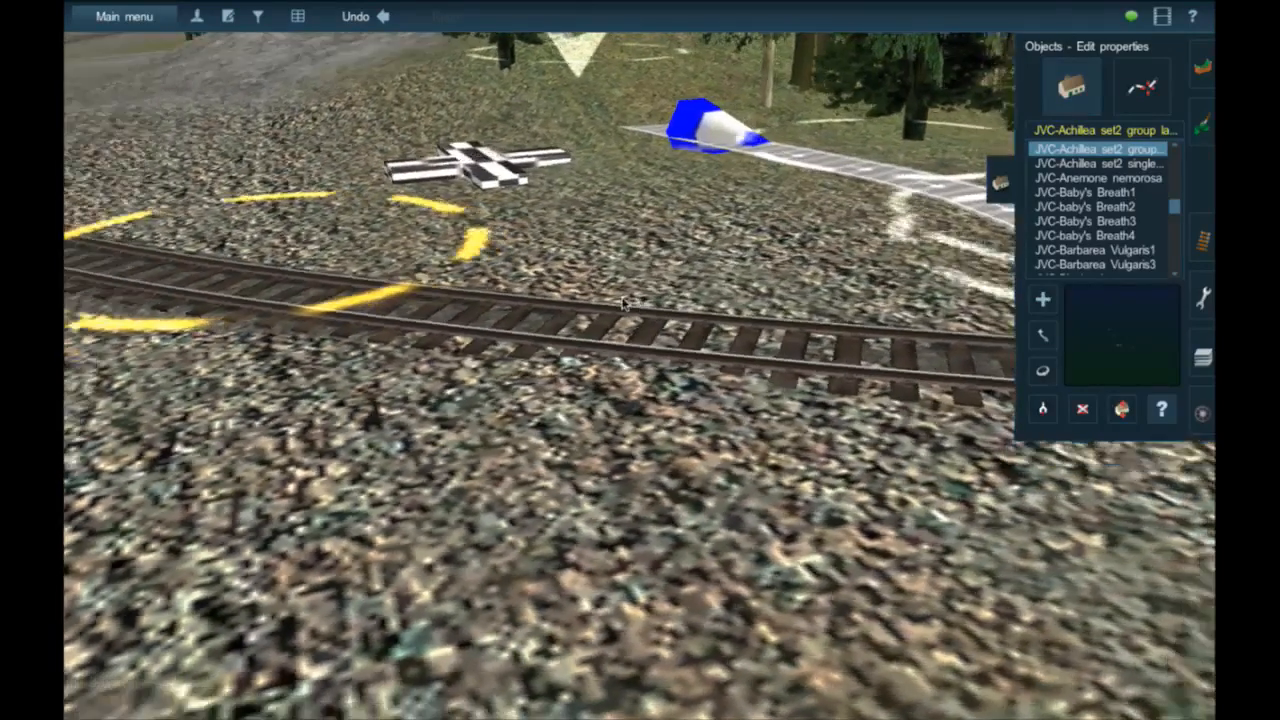
key(Left)
key(Down)
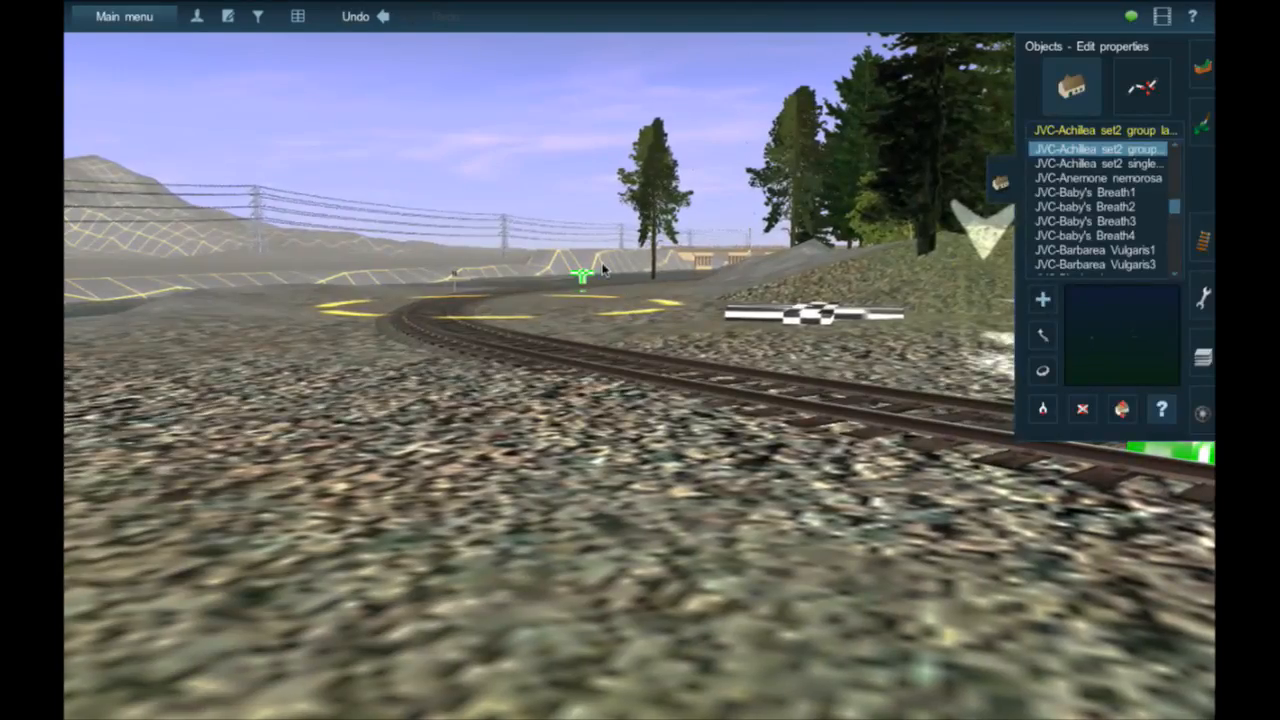
scroll(603, 322, down, 3)
scroll(598, 320, up, 5)
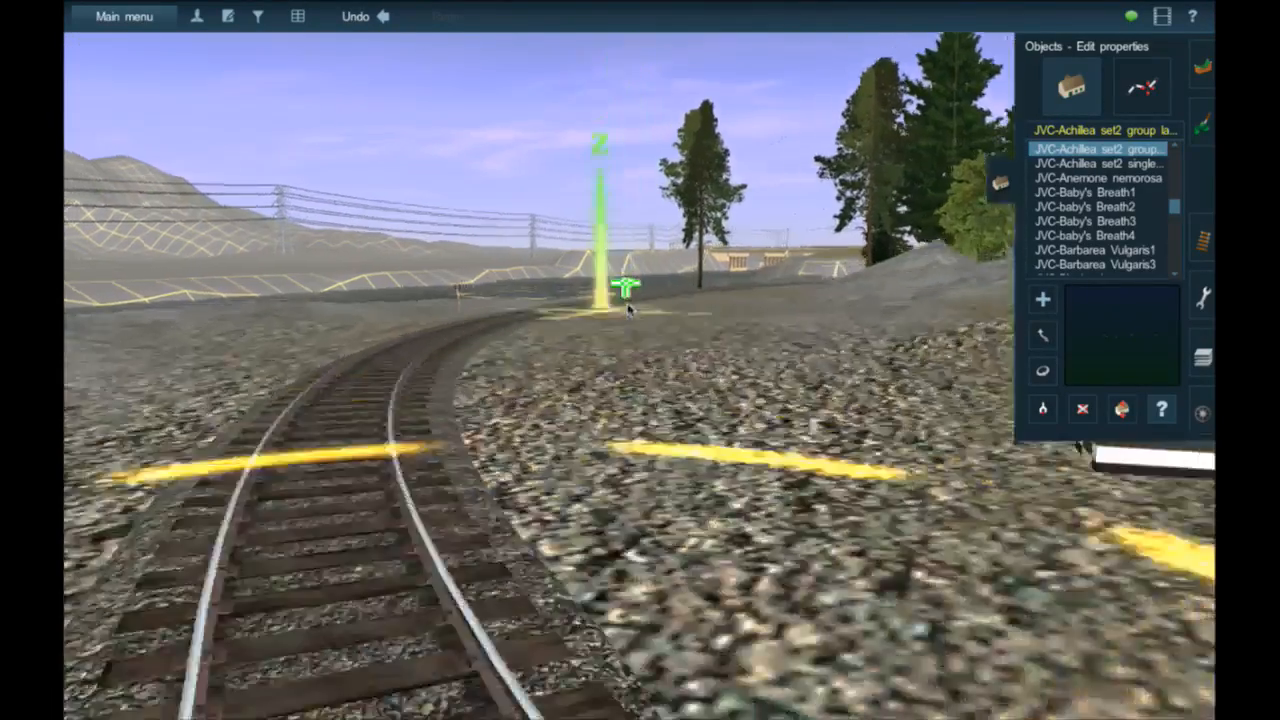
scroll(860, 514, down, 5)
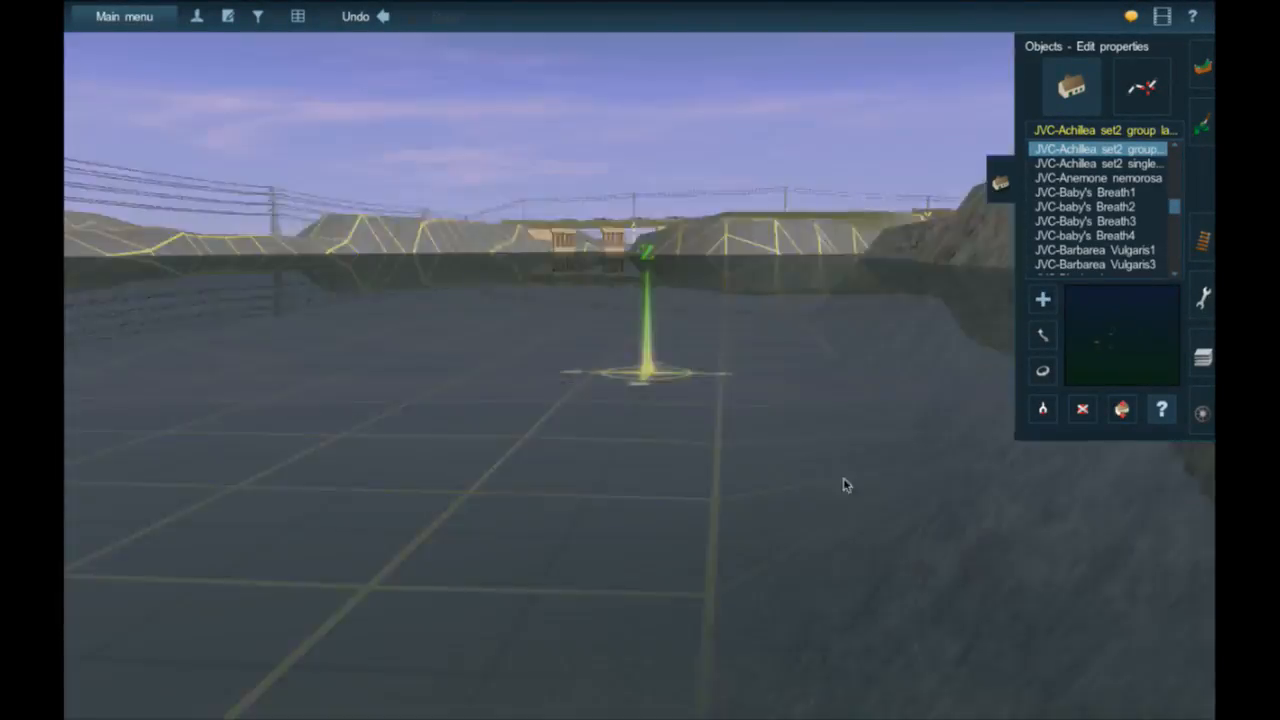
right_click(814, 350)
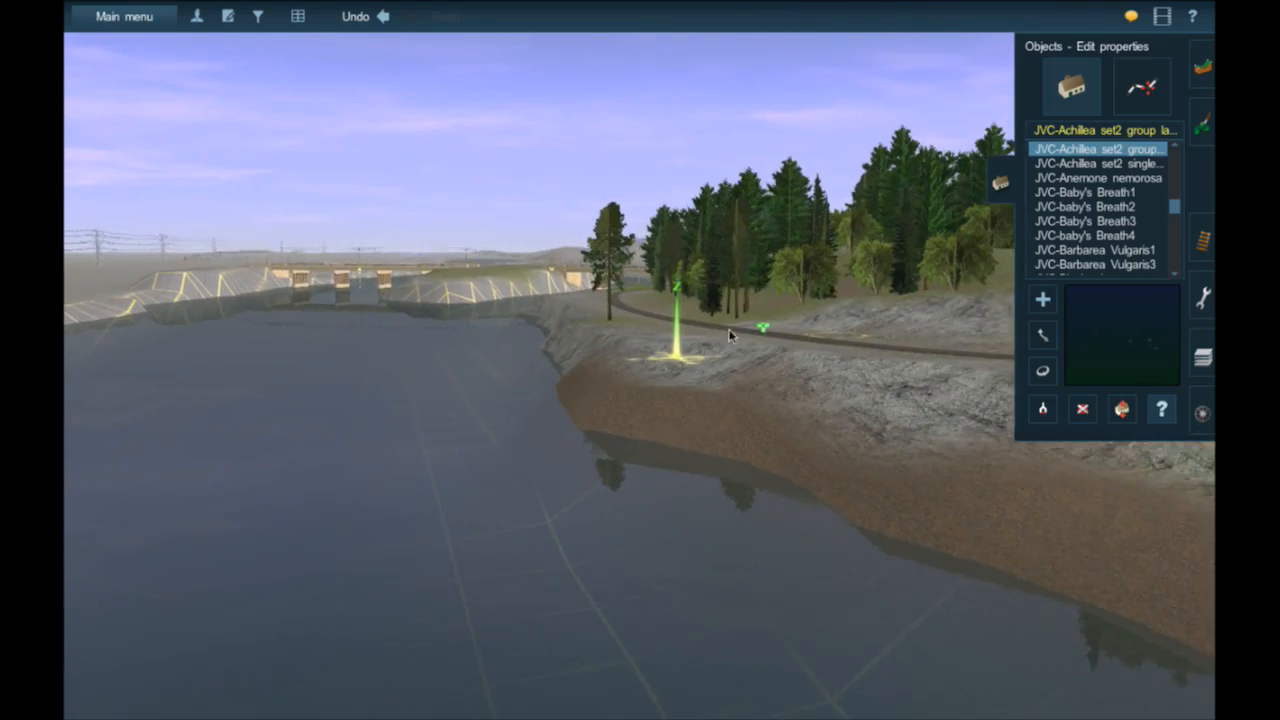
right_click(740, 318)
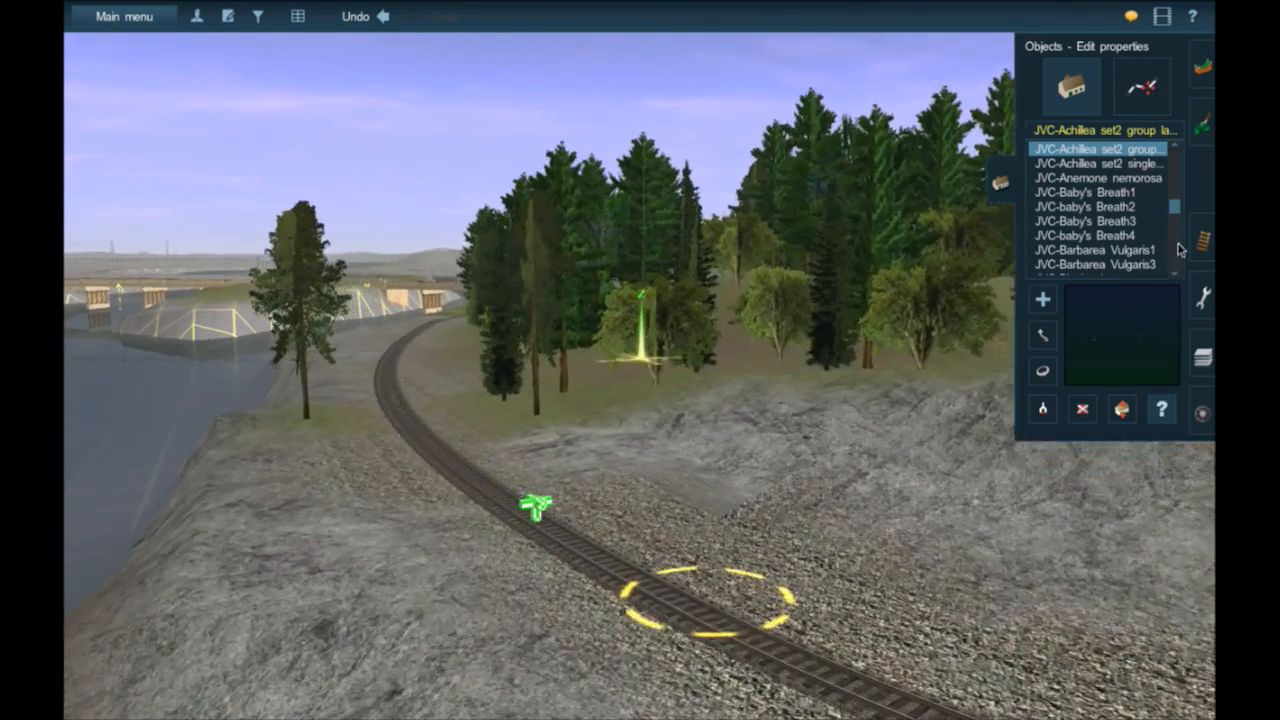
click(1205, 243)
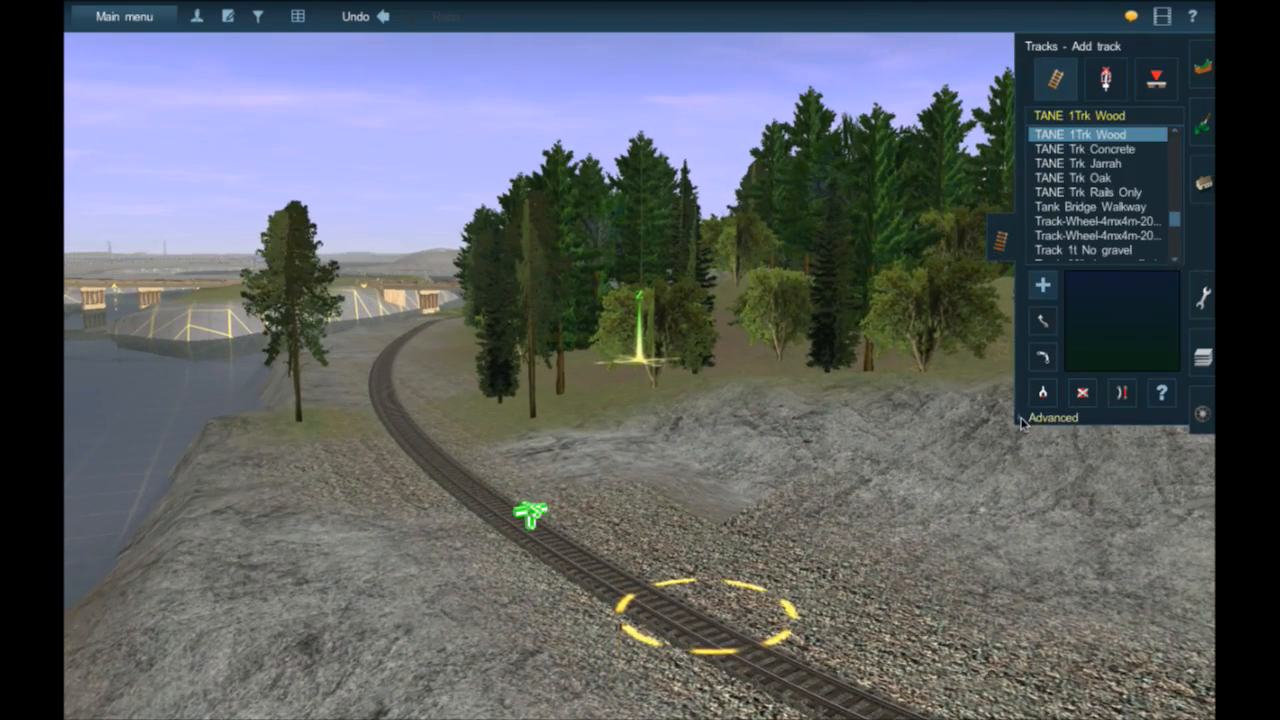
- Use Advanced > Get Gradient on the existing track, then fly past the road bridge
click(1043, 419)
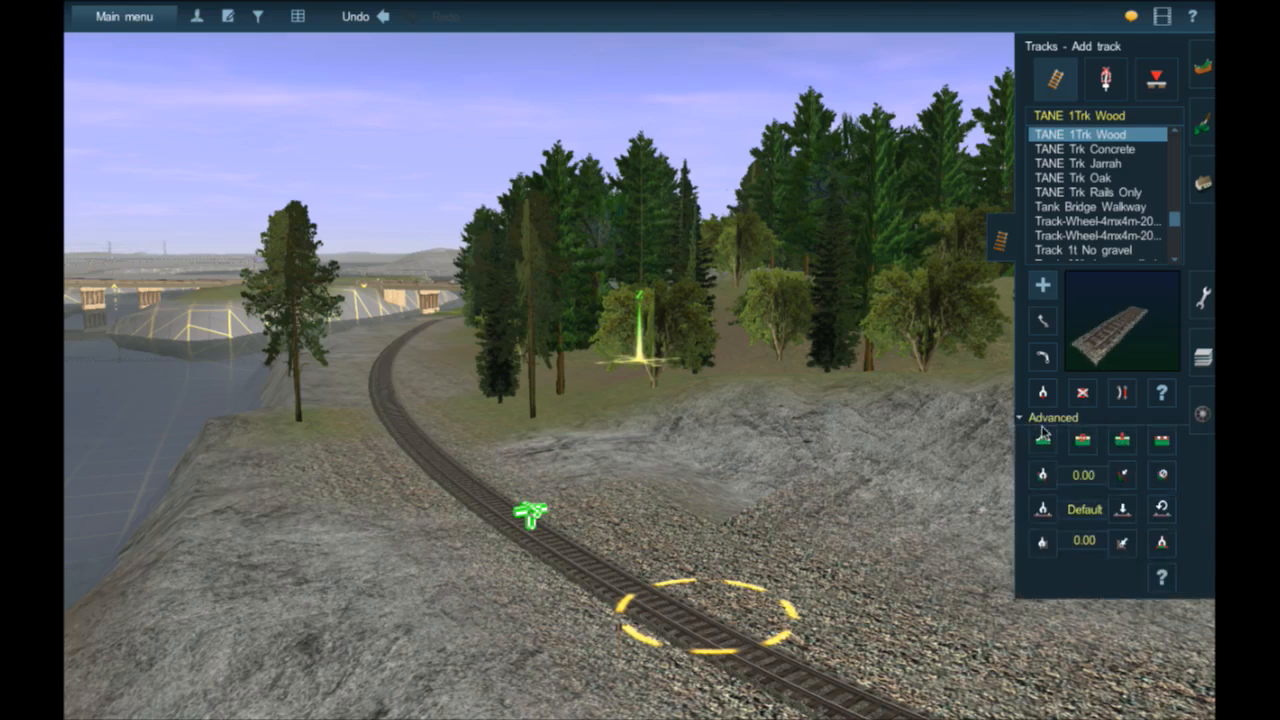
click(1047, 485)
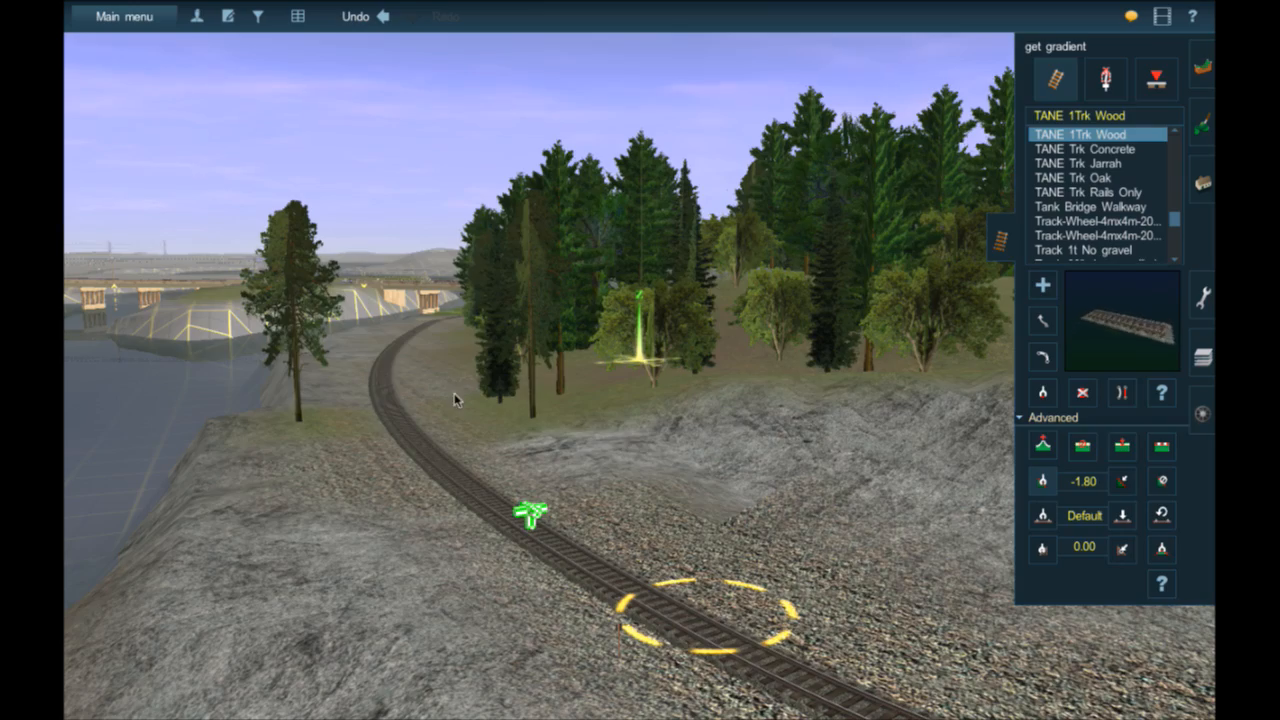
right_click(386, 413)
mouse_move(507, 410)
right_down()
mouse_move(714, 423)
mouse_move(718, 372)
mouse_move(674, 337)
mouse_move(621, 360)
mouse_move(610, 358)
mouse_move(658, 355)
mouse_move(606, 358)
mouse_move(600, 345)
mouse_move(660, 353)
mouse_move(645, 343)
right_up()
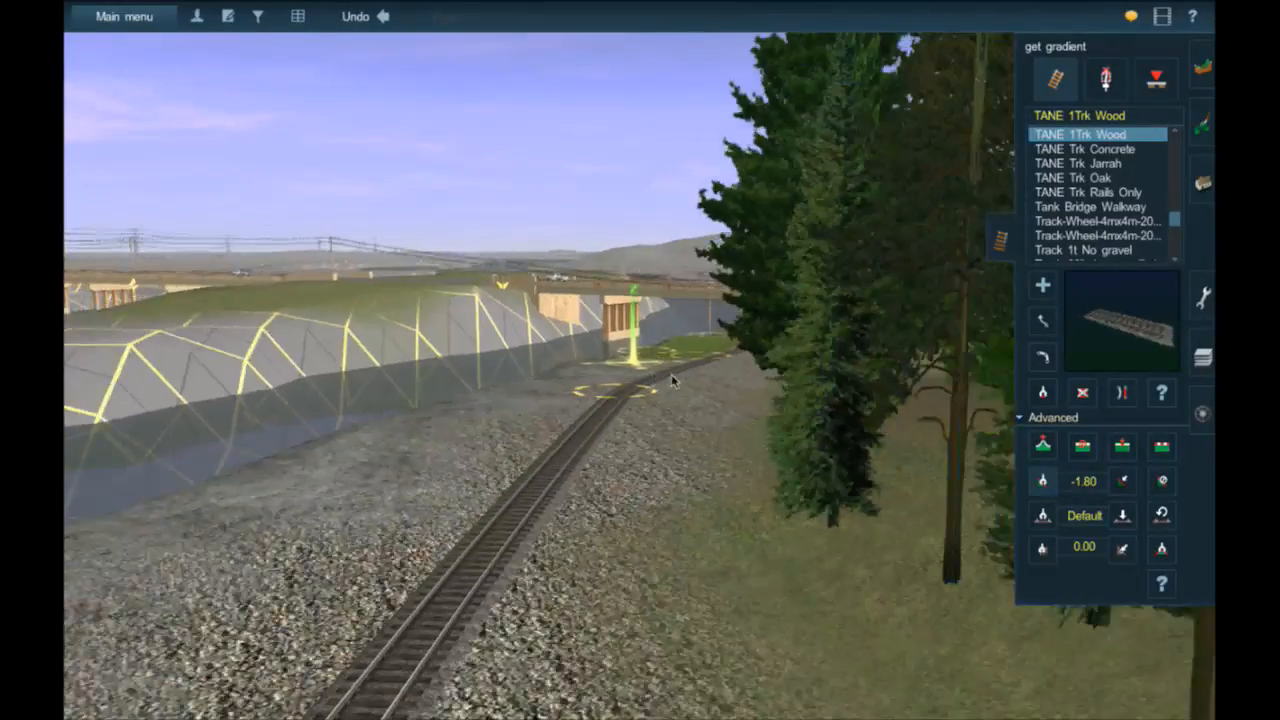
right_click(652, 370)
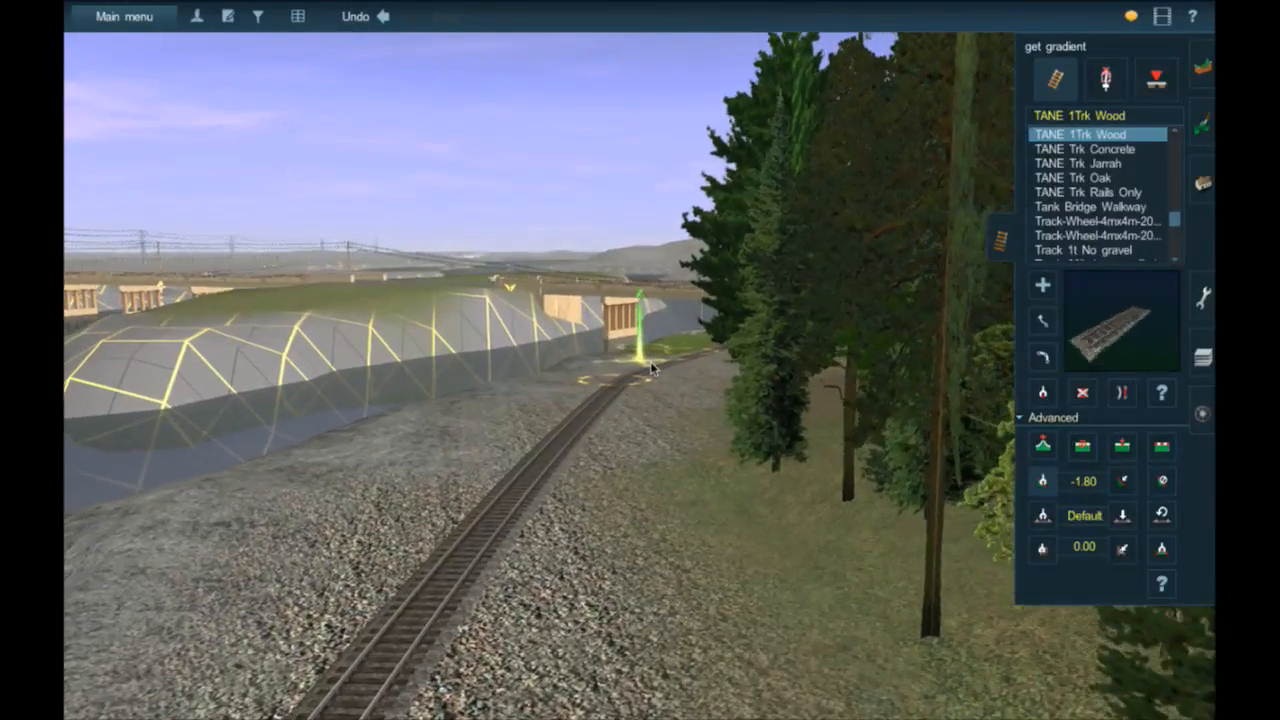
key(Left)
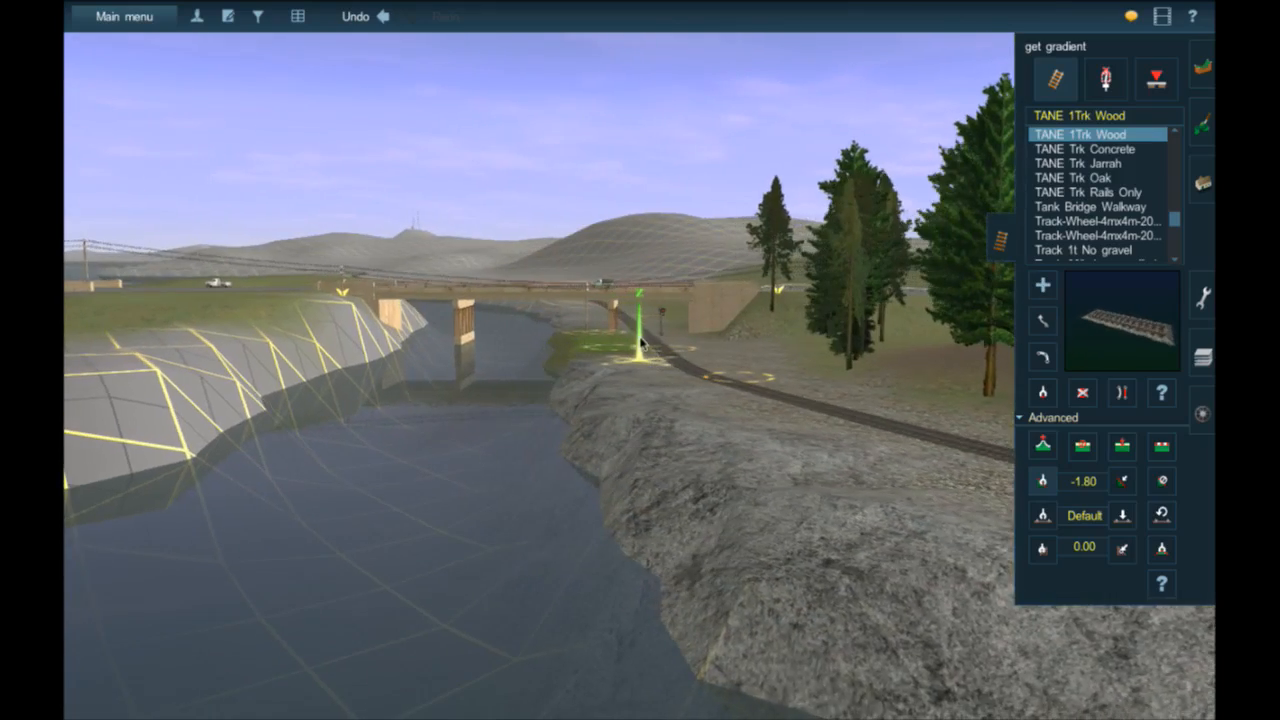
right_click(628, 328)
right_click(610, 346)
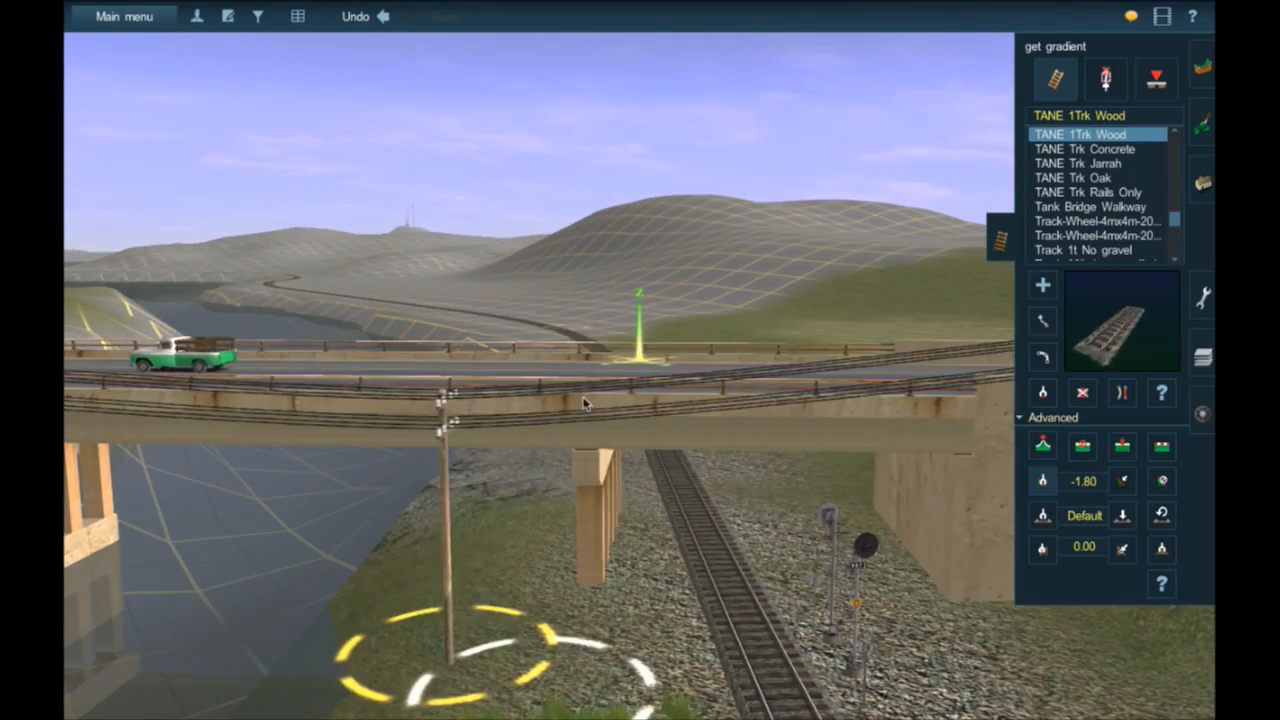
right_click(583, 355)
right_click(617, 358)
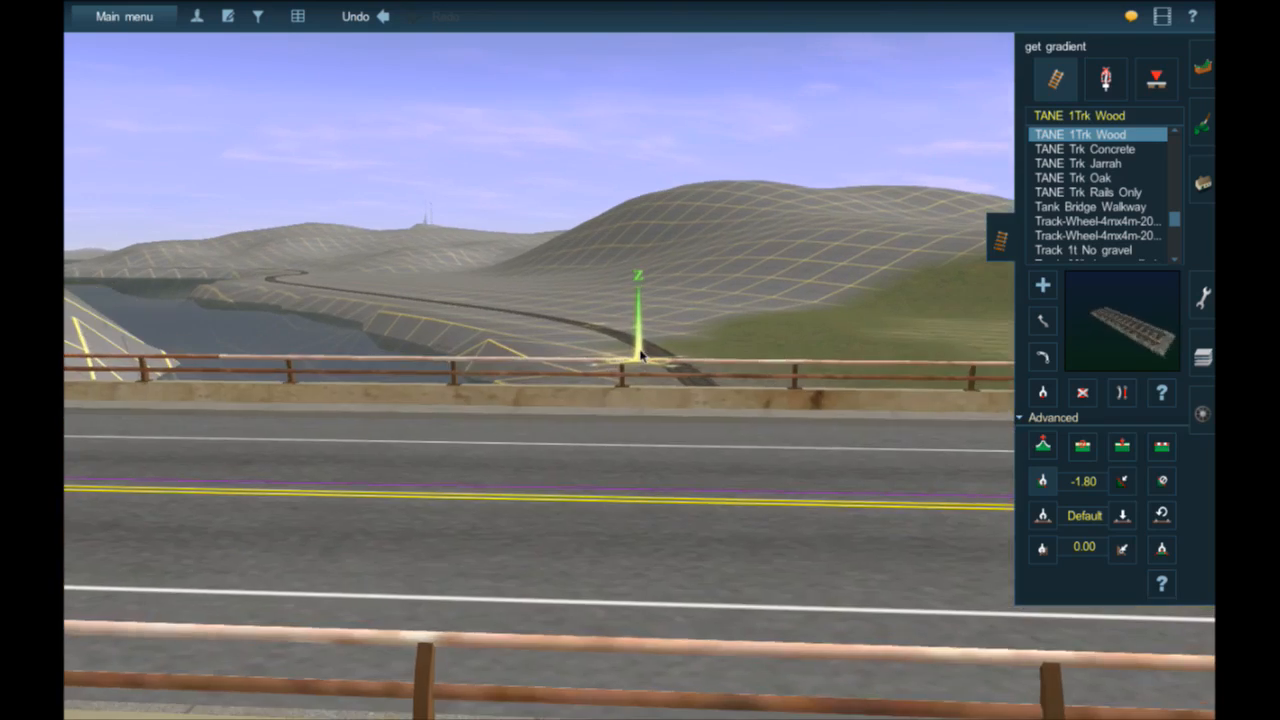
scroll(641, 355, up, 4)
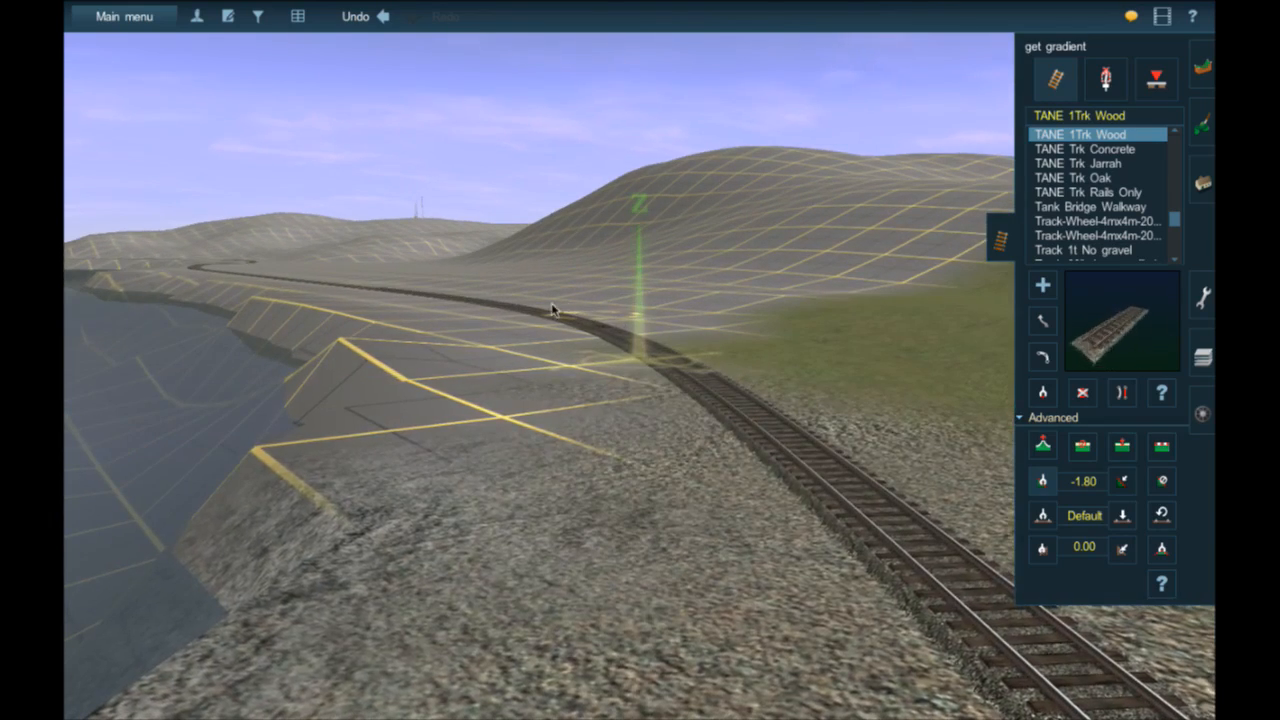
- Apply Flatten Spline to the track beyond the bridge and close the track tools
right_click(862, 521)
click(1161, 452)
click(617, 358)
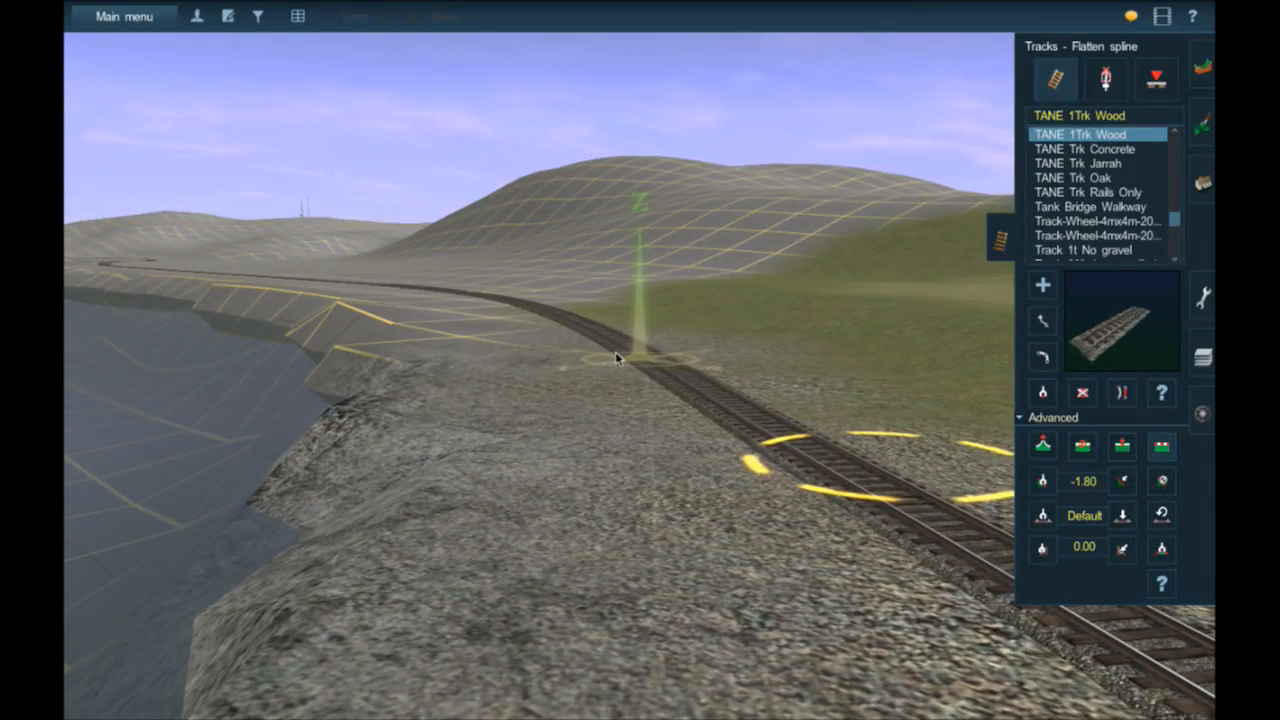
right_click(616, 355)
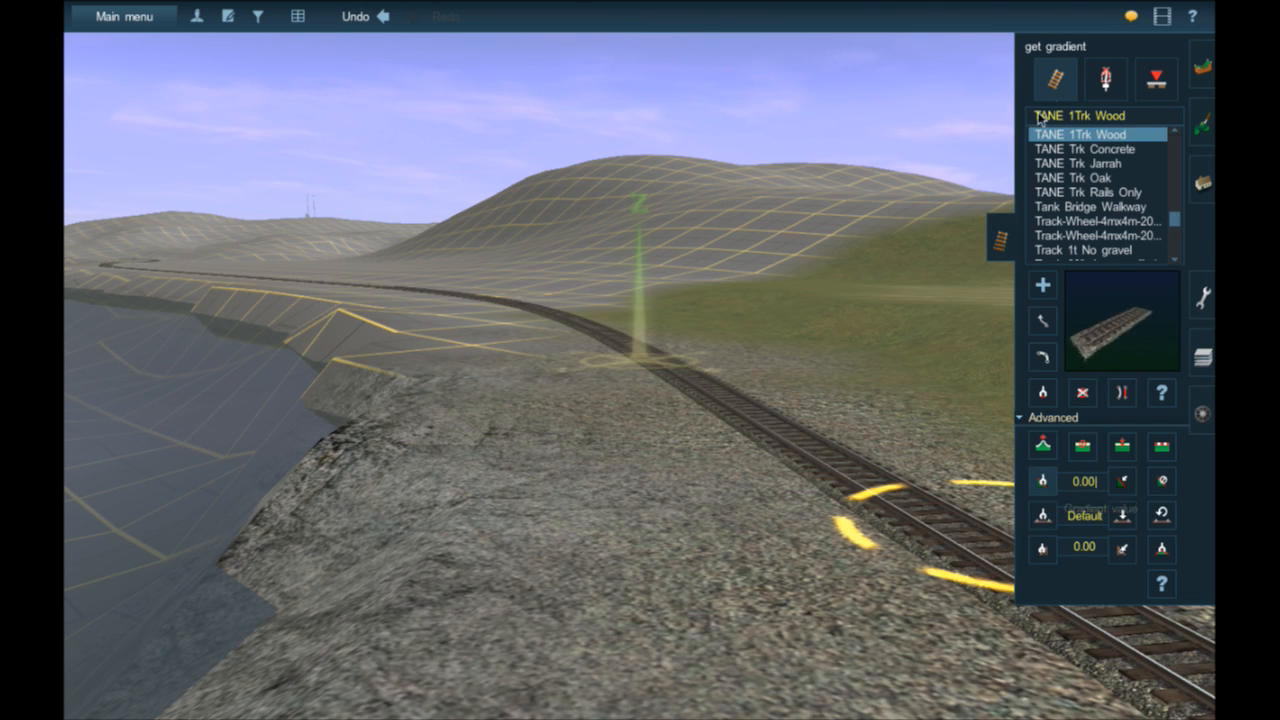
click(1008, 246)
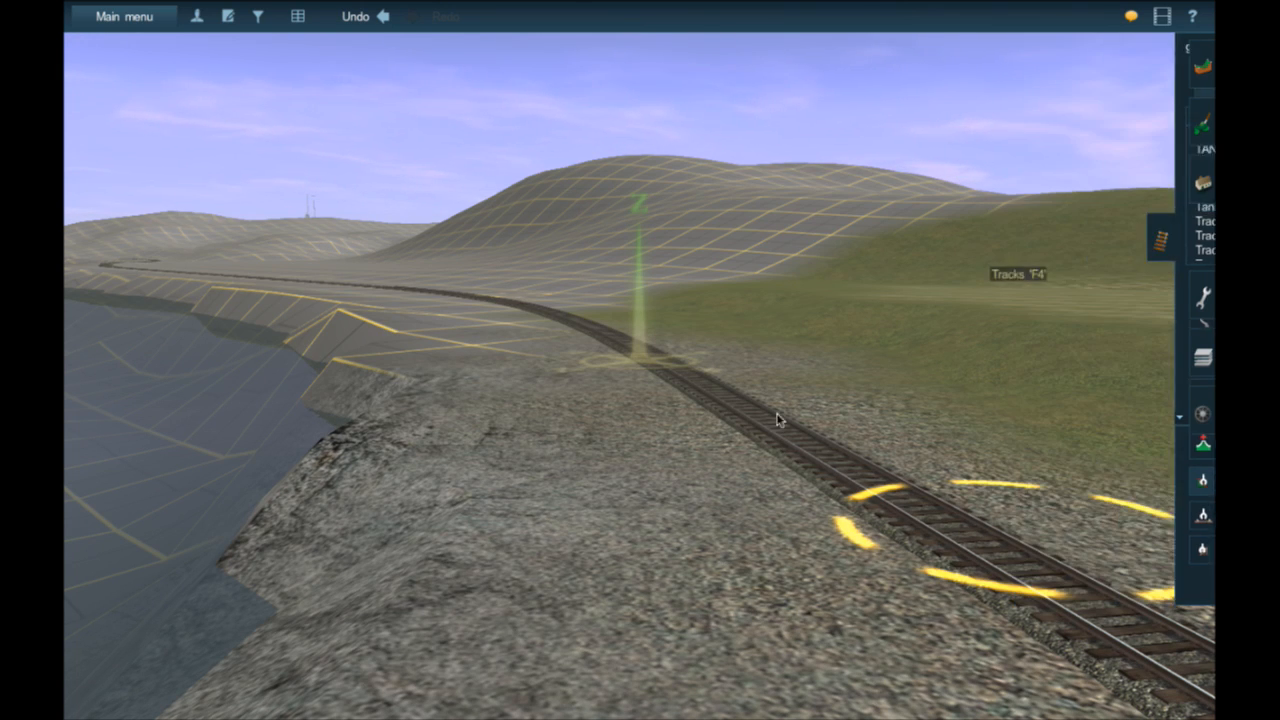
mouse_move(675, 393)
right_down()
mouse_move(565, 310)
mouse_move(577, 336)
right_up()
scroll(577, 336, down, 10)
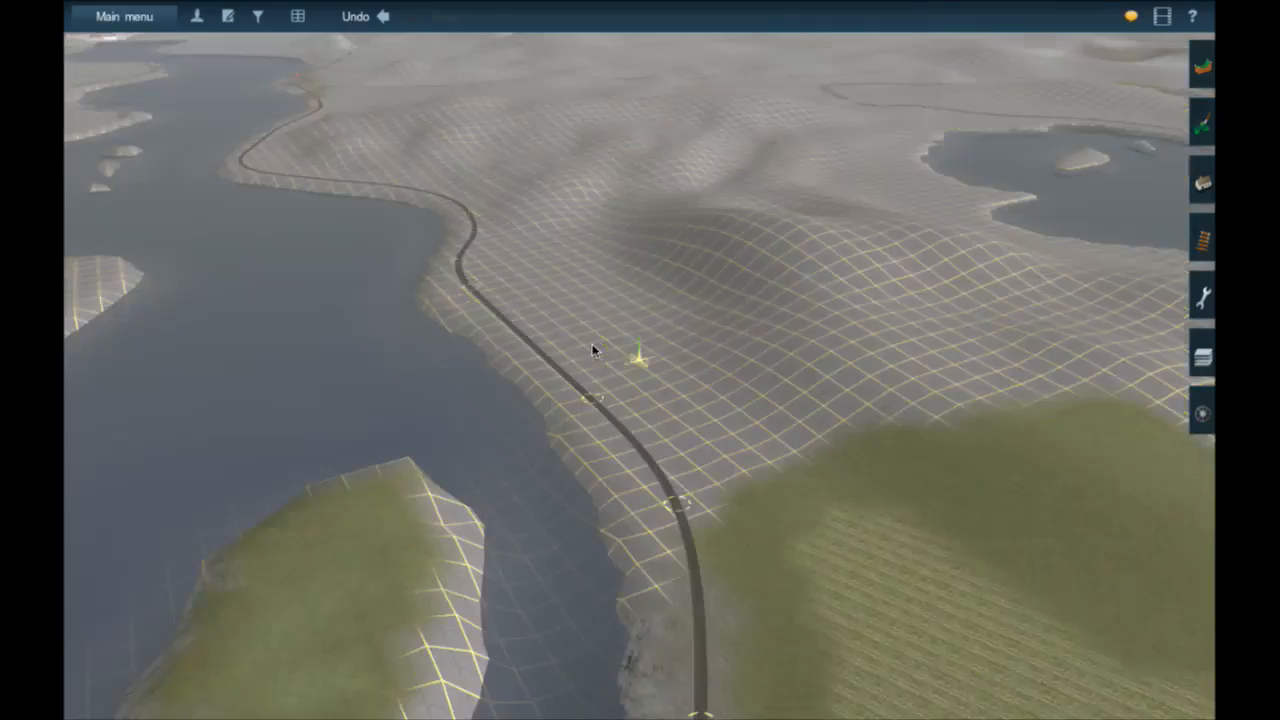
right_drag(691, 437, 600, 356)
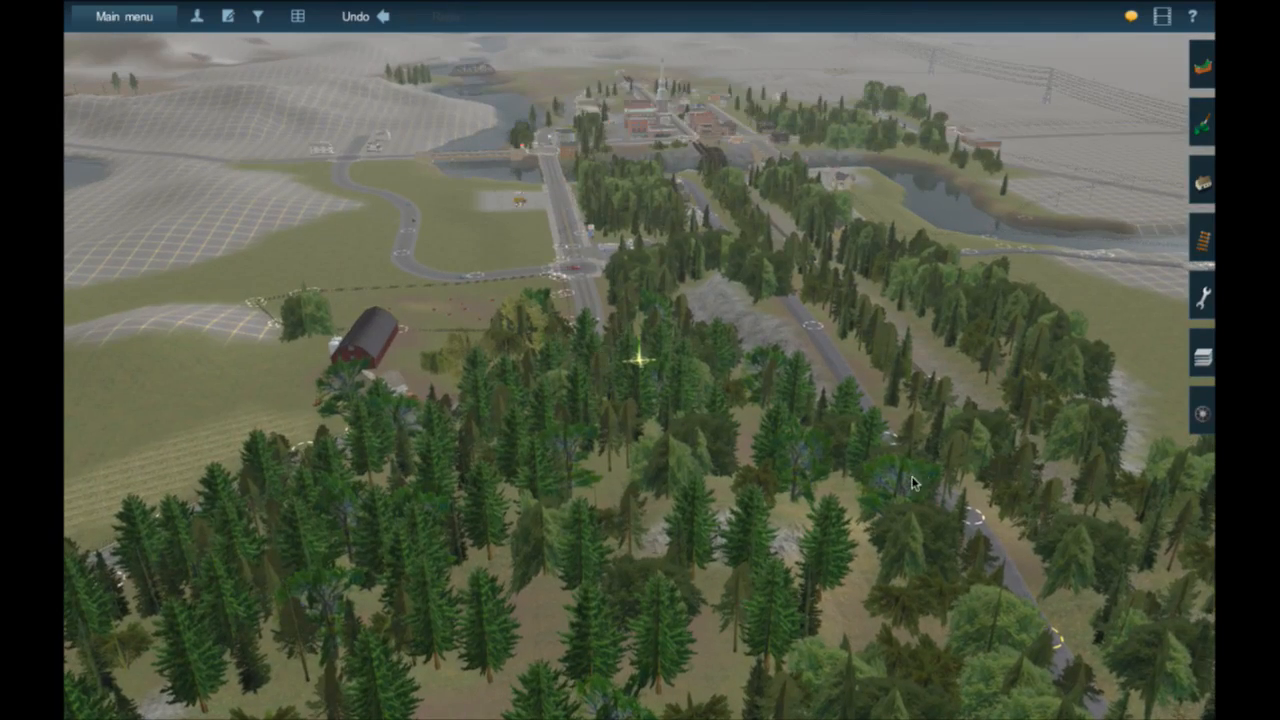
- Pan and zoom the camera over the barn and cow field
scroll(911, 483, up, 3)
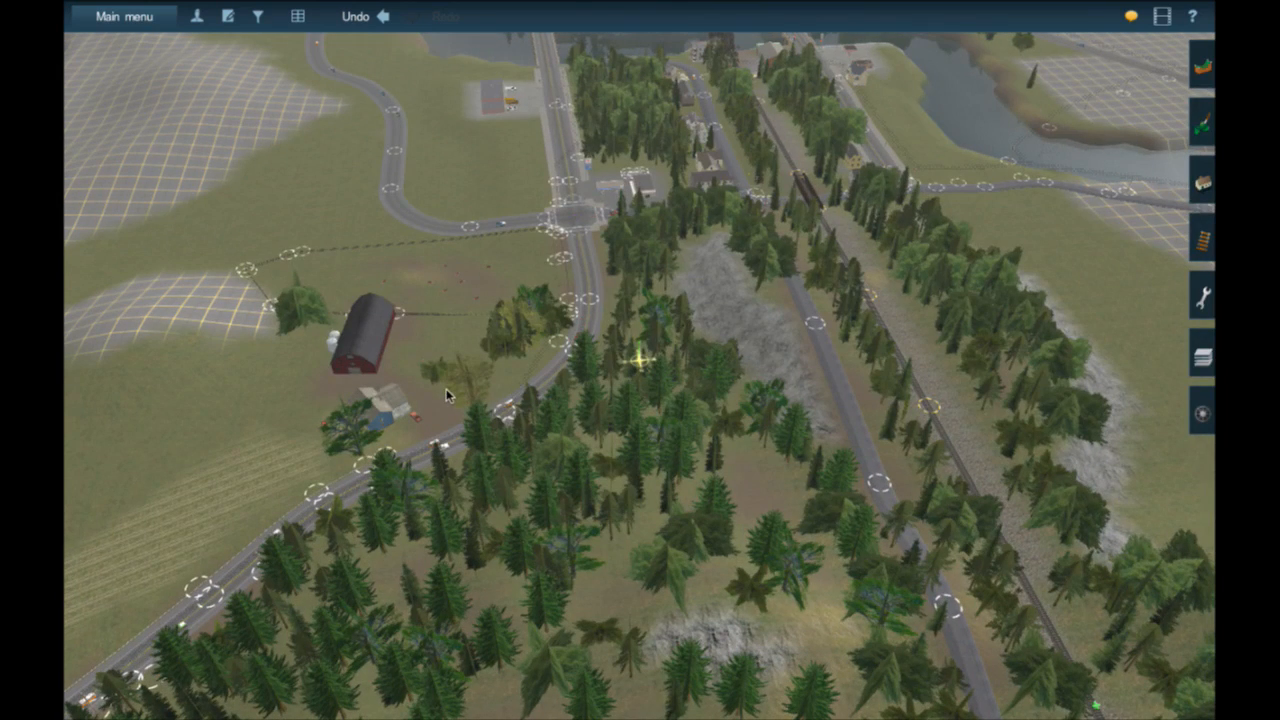
right_drag(446, 393, 652, 338)
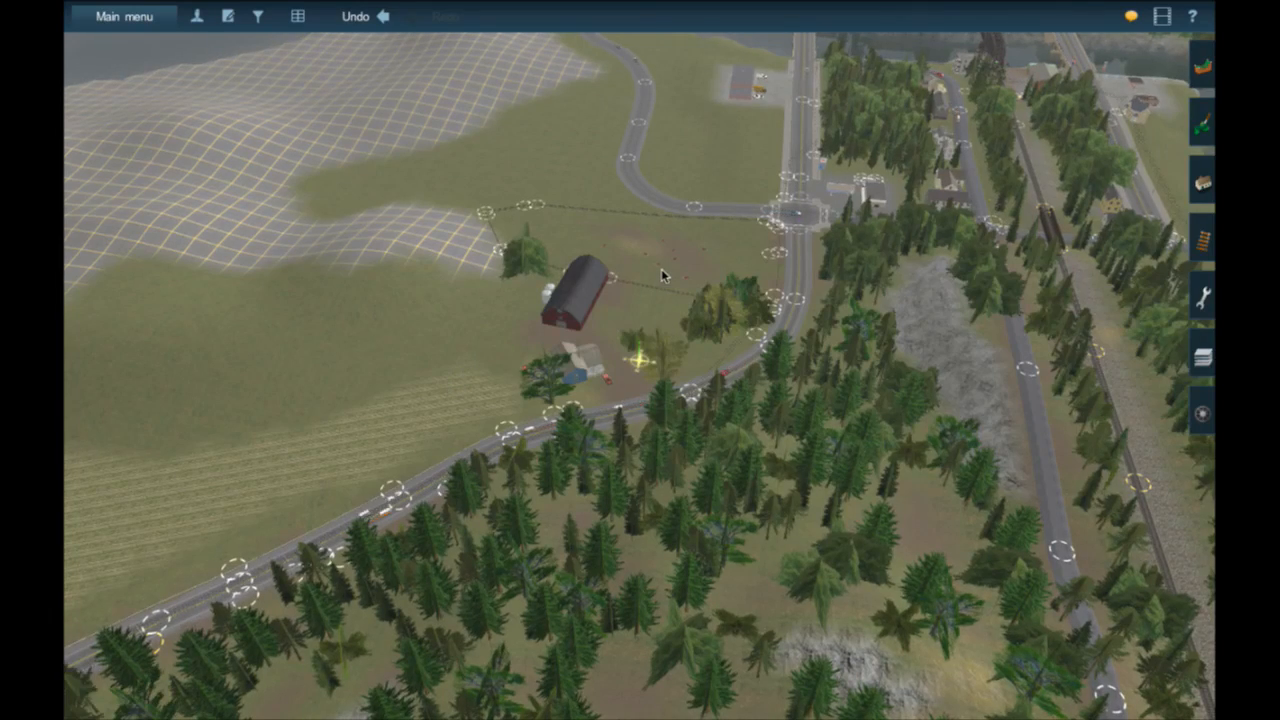
right_drag(662, 275, 639, 424)
scroll(640, 424, up, 10)
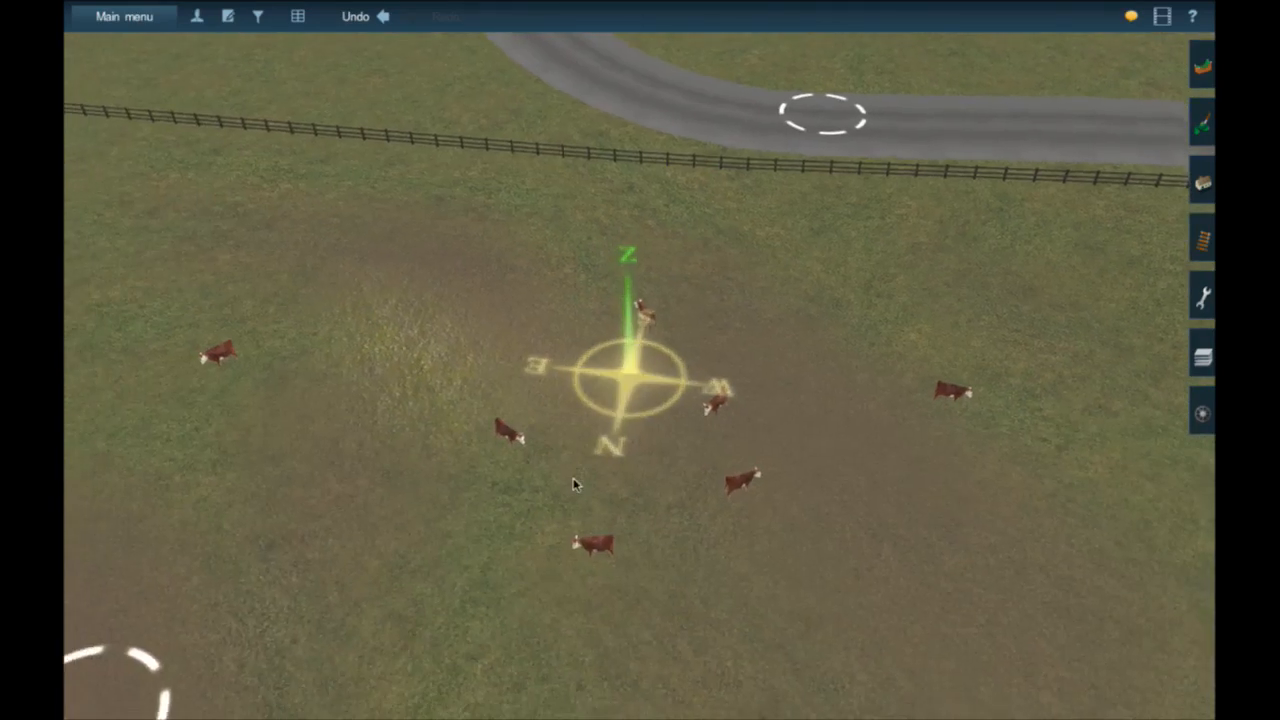
scroll(580, 480, up, 3)
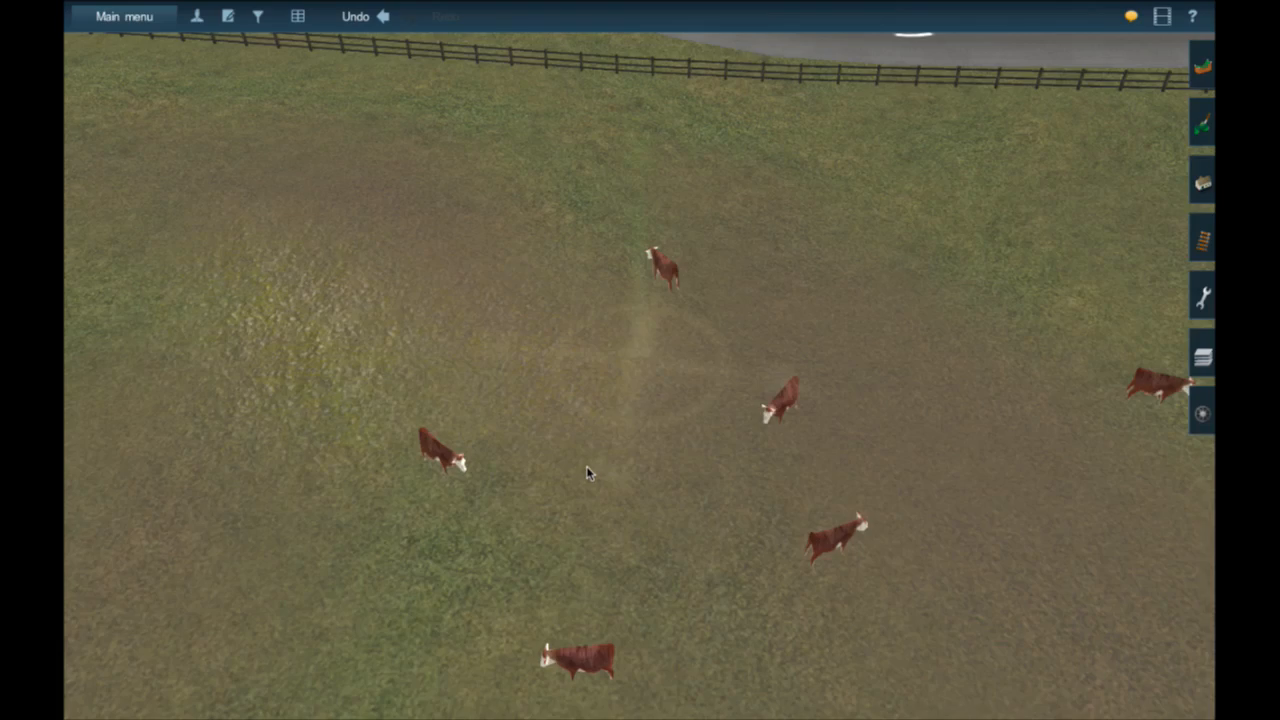
scroll(587, 473, down, 8)
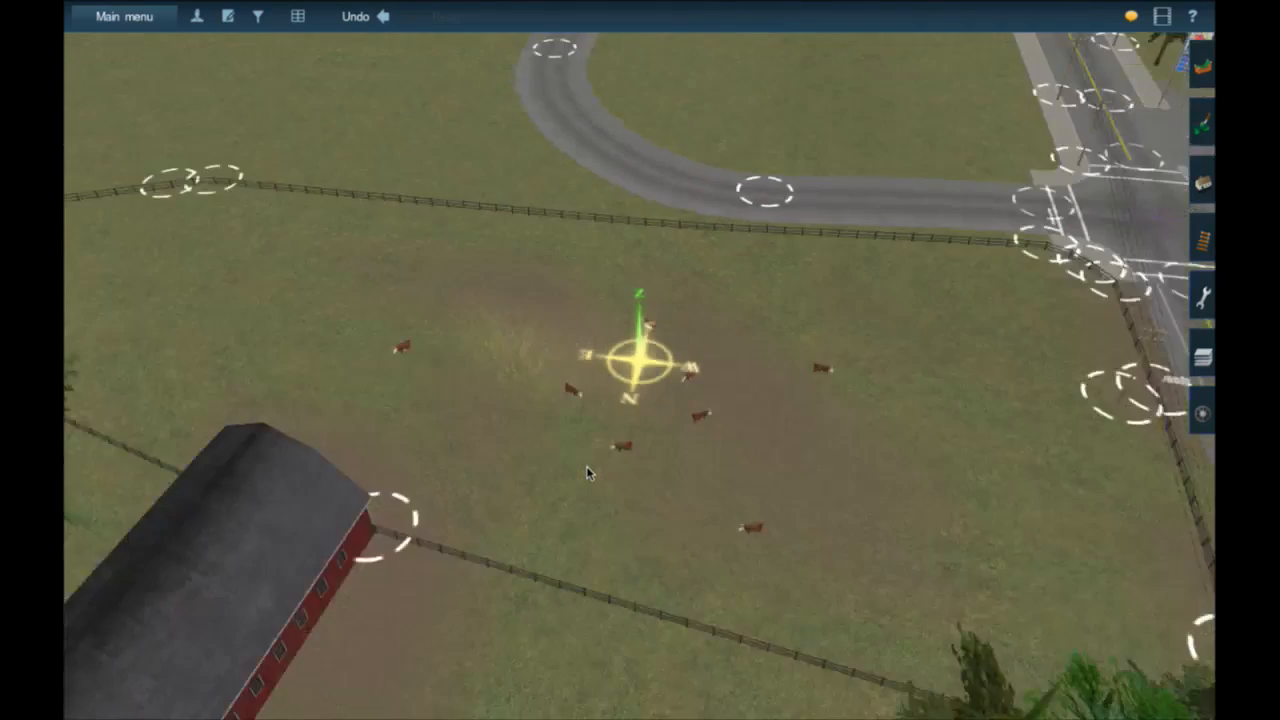
scroll(587, 473, down, 4)
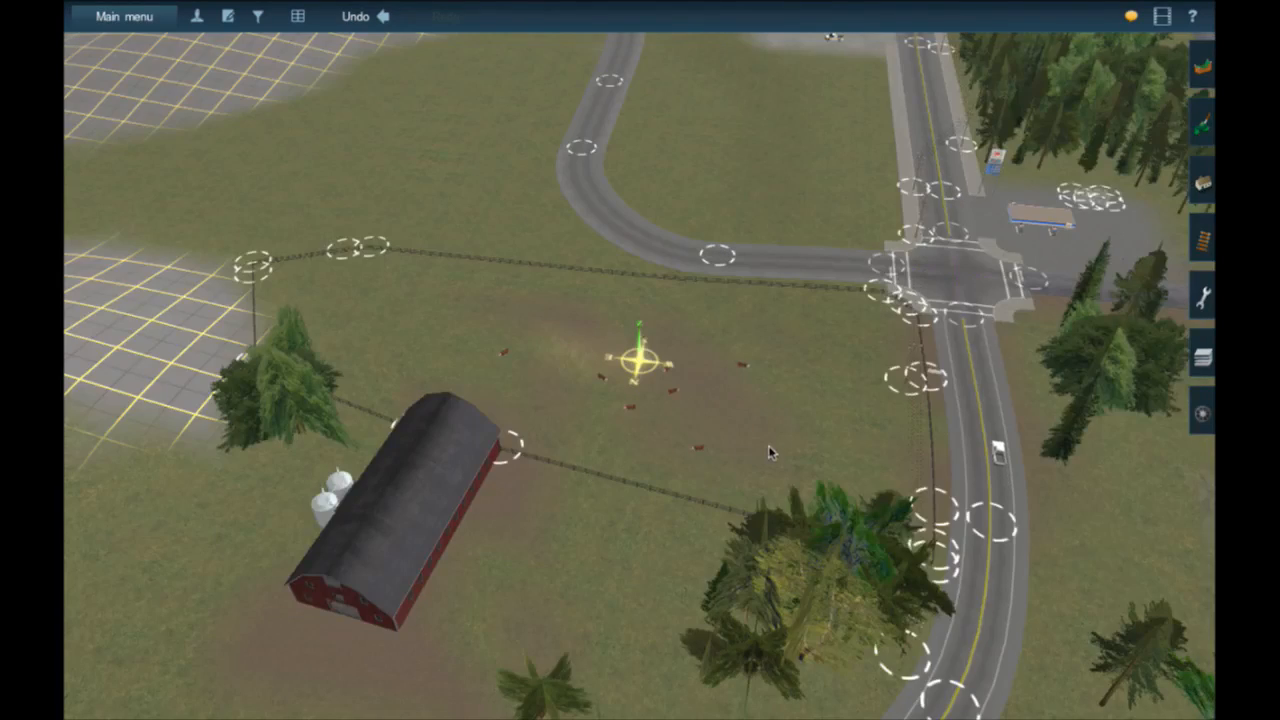
- Pan past the intersection, gas station and industrial buildings, then zoom out to the overhead map
mouse_move(803, 299)
middle_down()
mouse_move(777, 289)
mouse_move(700, 343)
mouse_move(609, 251)
mouse_move(657, 196)
mouse_move(634, 234)
mouse_move(594, 178)
mouse_move(1052, 310)
mouse_move(810, 235)
mouse_move(620, 200)
mouse_move(620, 186)
mouse_move(666, 226)
mouse_move(675, 282)
middle_up()
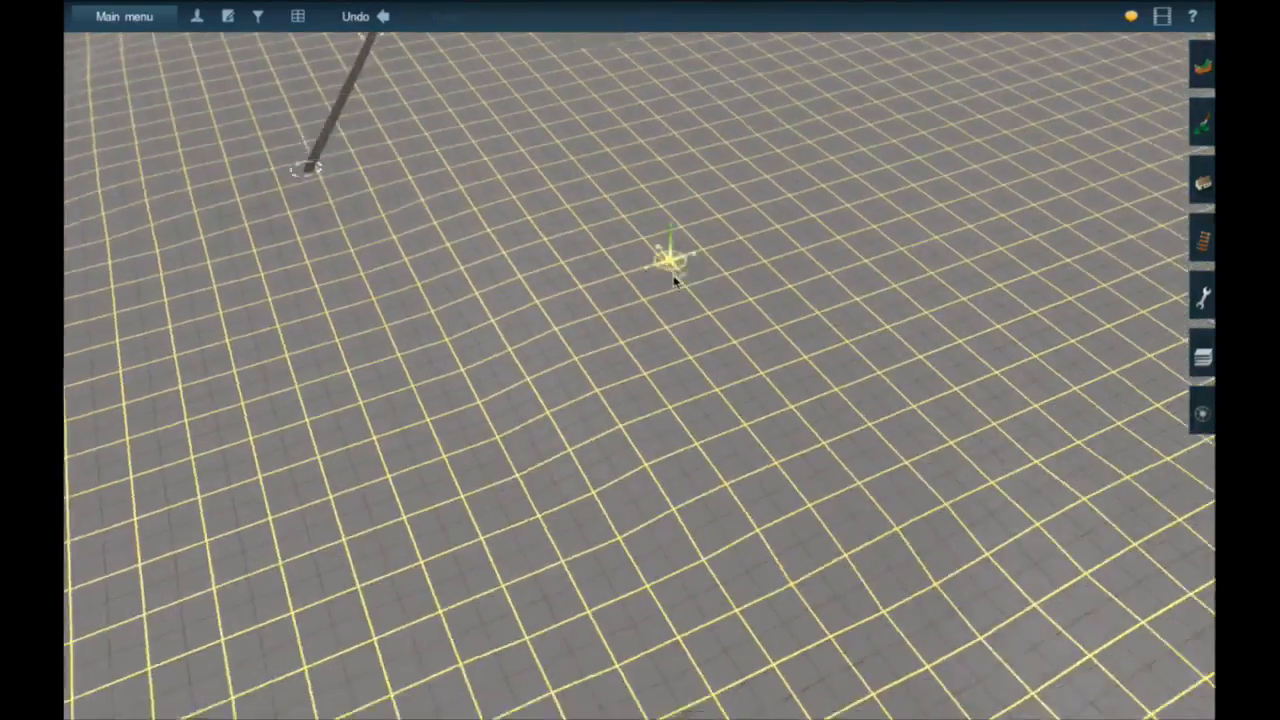
mouse_move(674, 281)
right_down()
mouse_move(633, 265)
mouse_move(531, 285)
mouse_move(586, 256)
mouse_move(891, 484)
mouse_move(921, 438)
mouse_move(660, 360)
mouse_move(740, 416)
right_up()
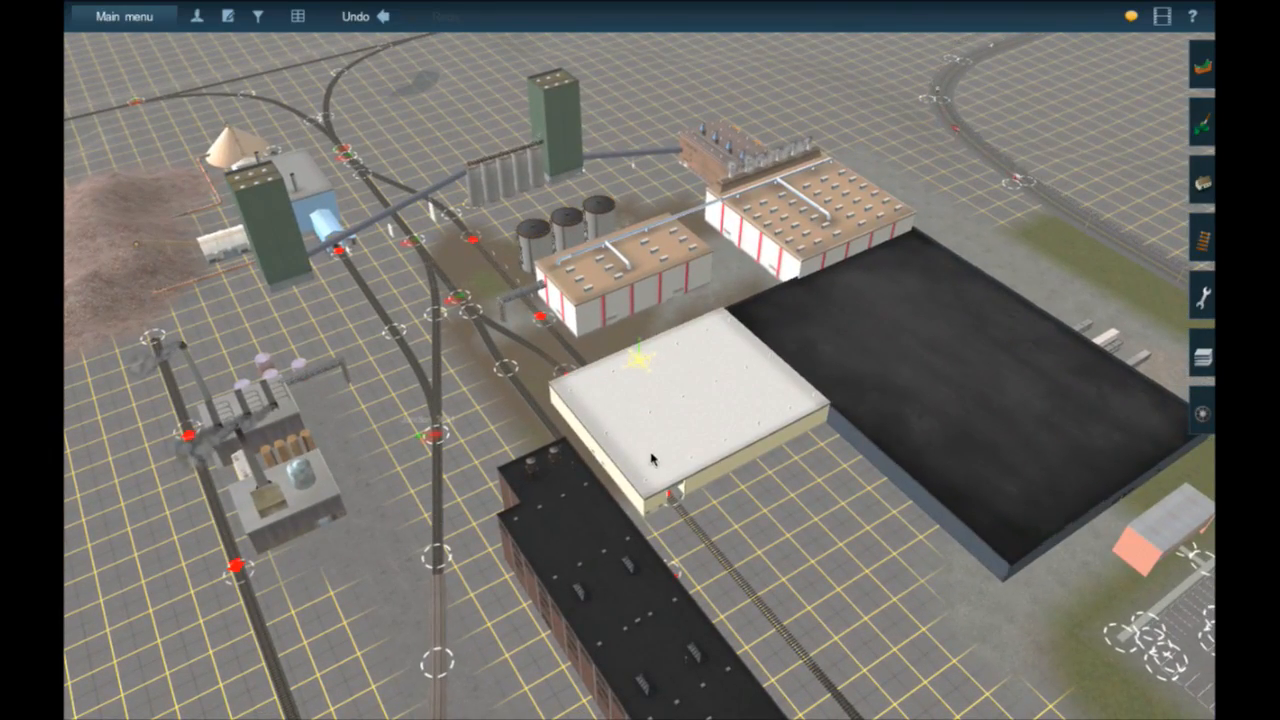
right_drag(604, 487, 586, 317)
scroll(900, 311, down, 10)
- Centre on the rail and road crossing and tilt the camera down to near ground level
right_click(586, 308)
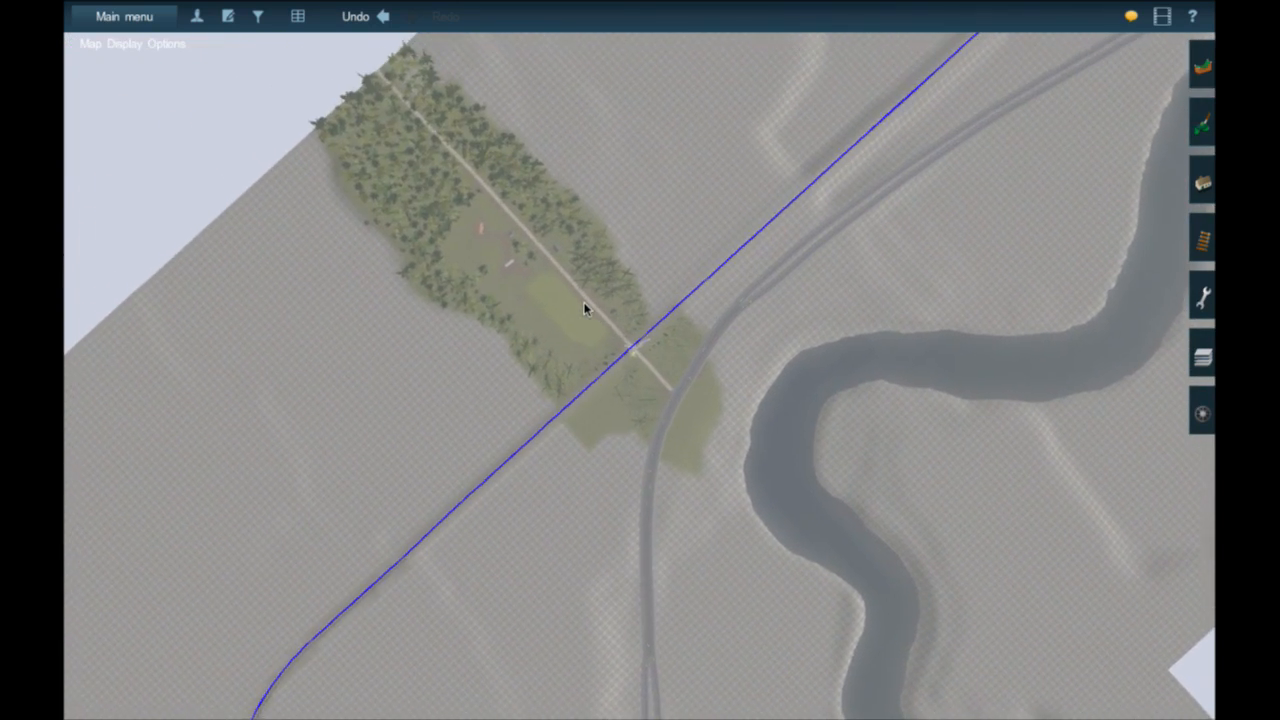
scroll(586, 308, up, 5)
key(Left)
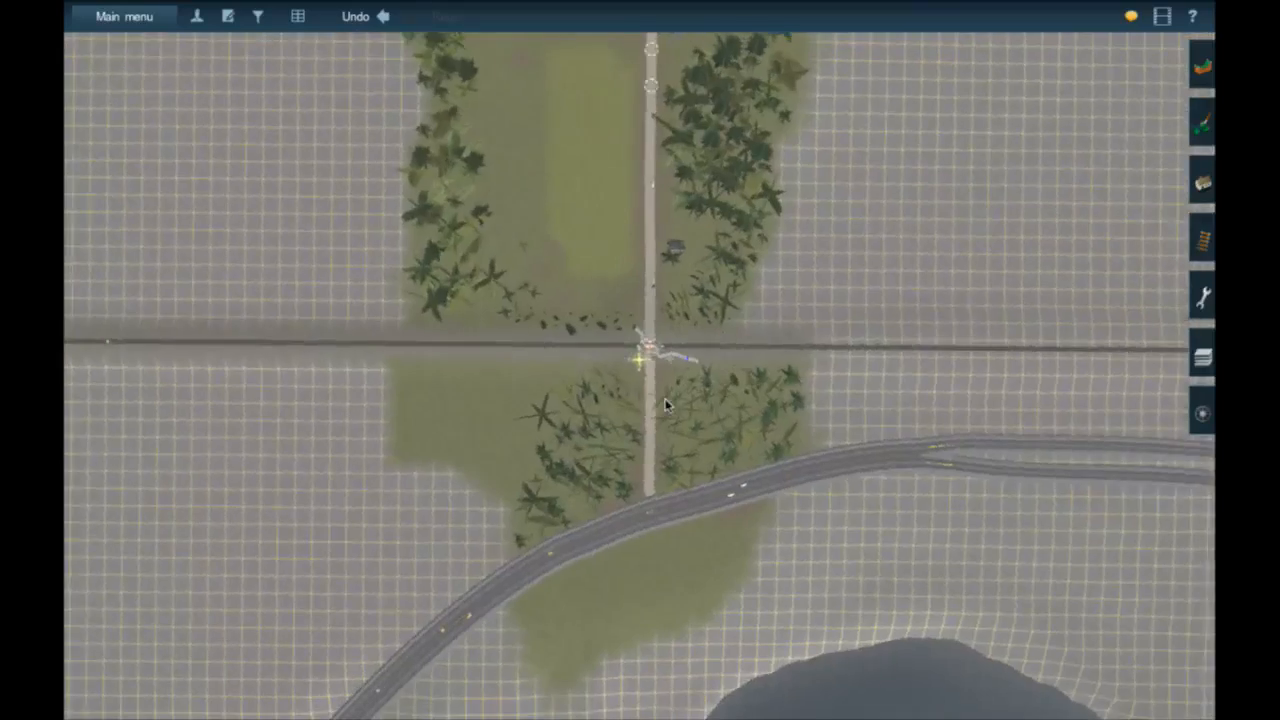
key(Left)
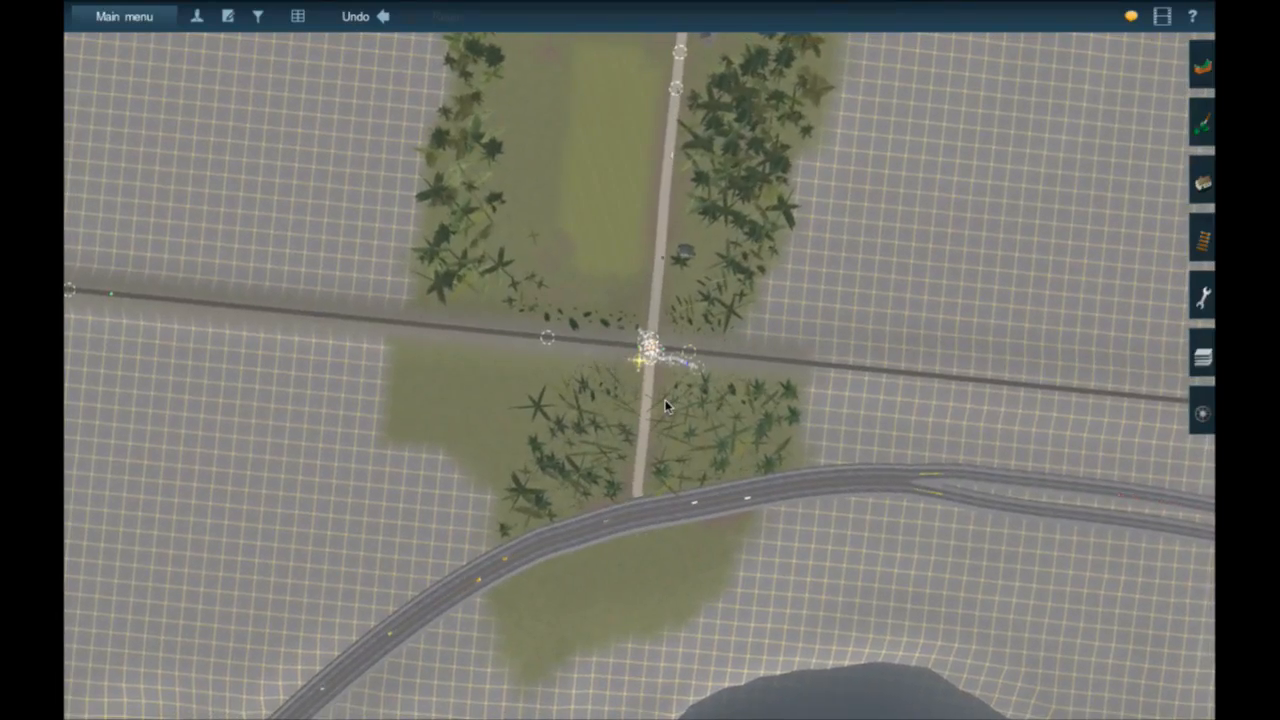
key(Down)
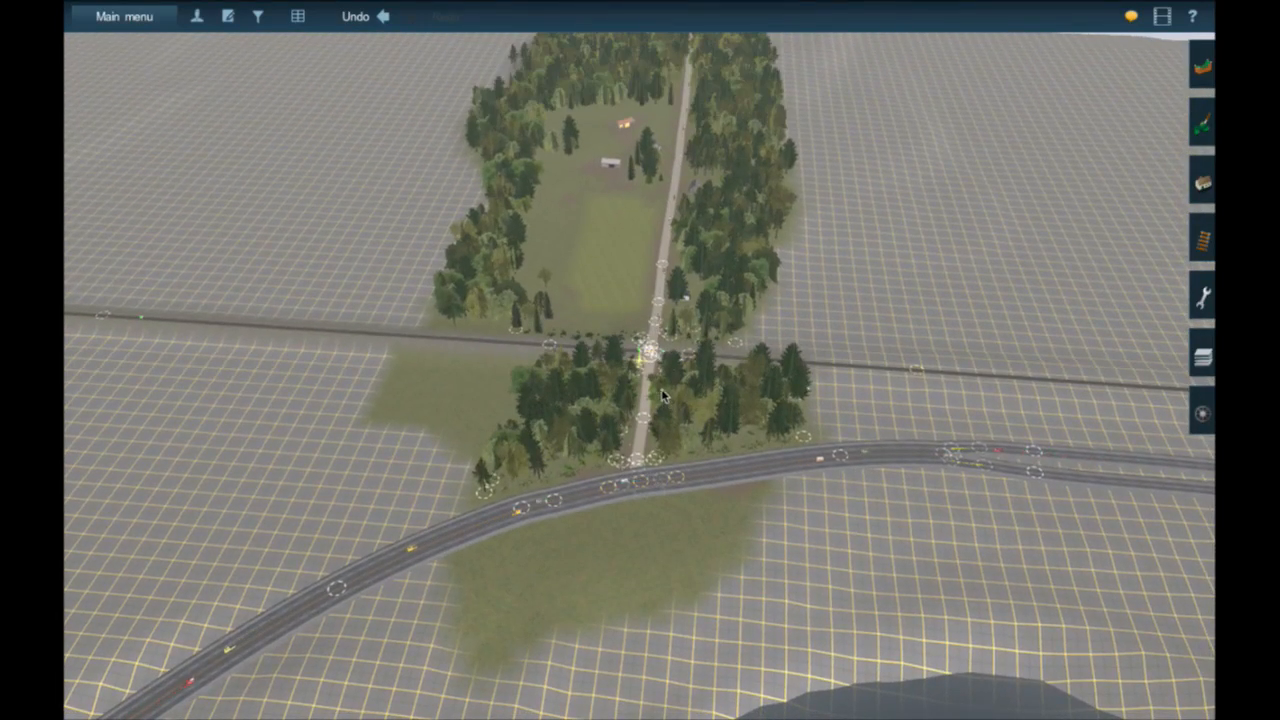
scroll(647, 352, up, 5)
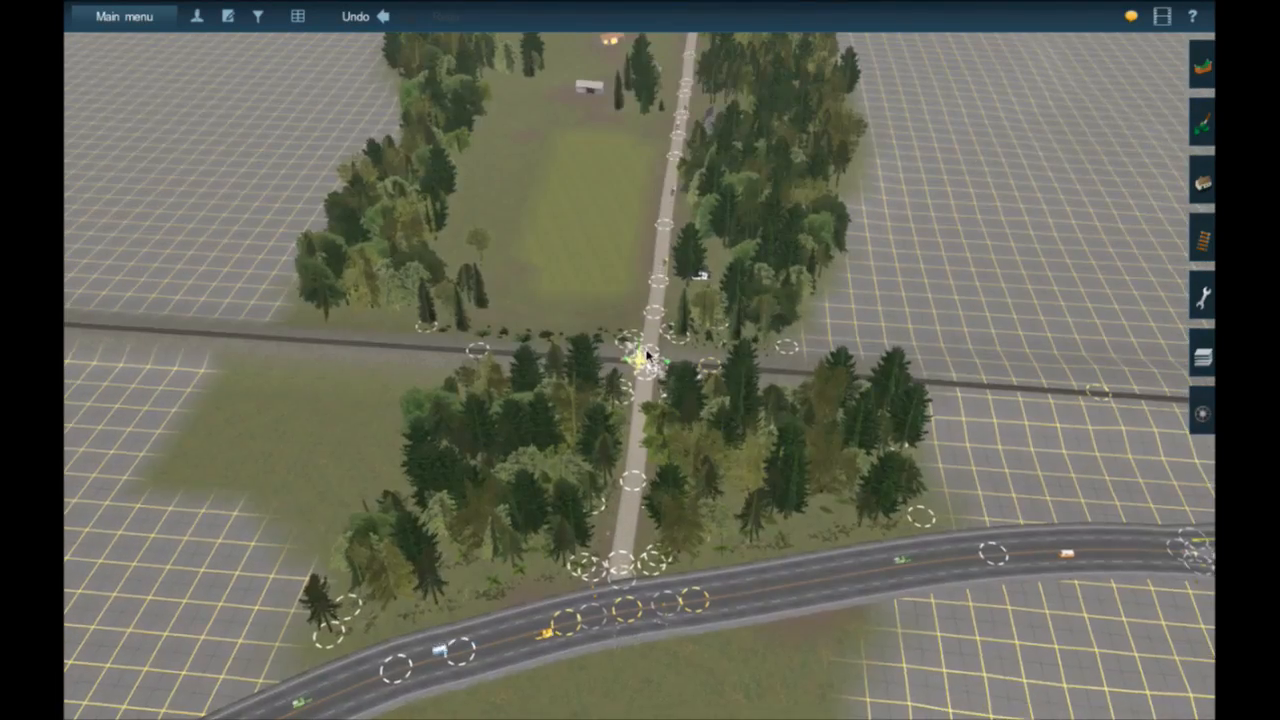
scroll(645, 362, up, 5)
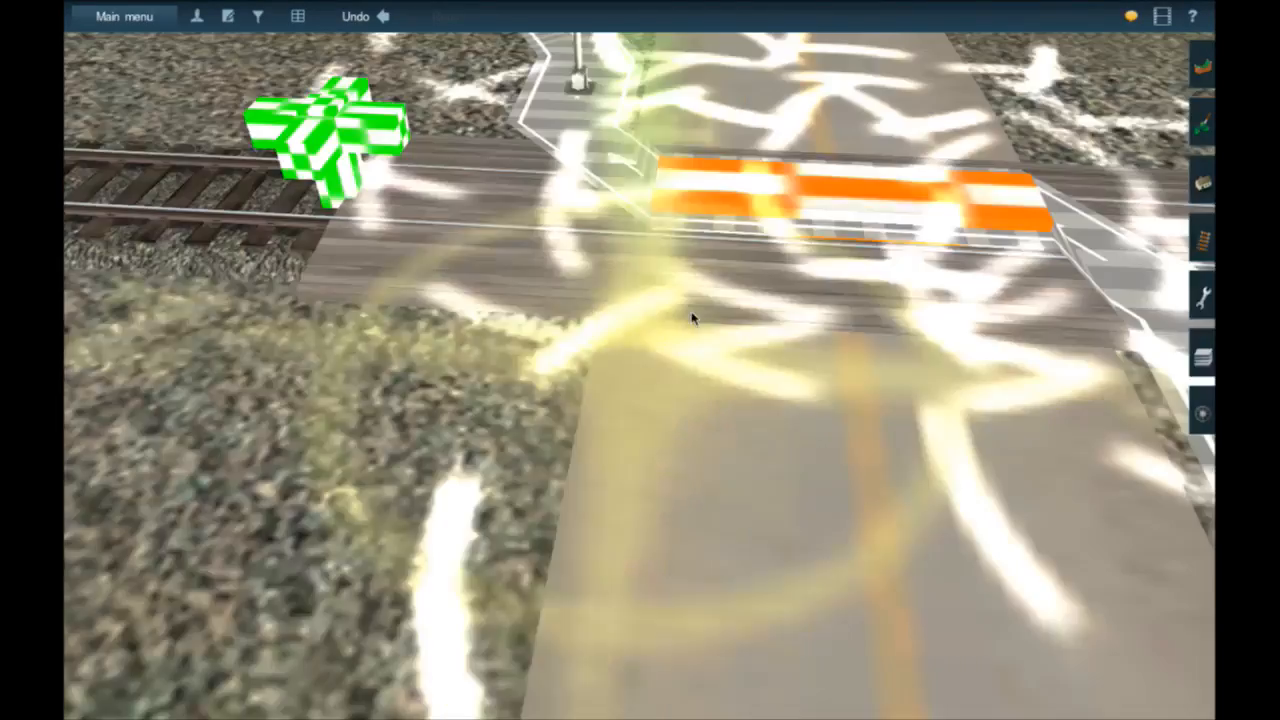
scroll(692, 318, down, 5)
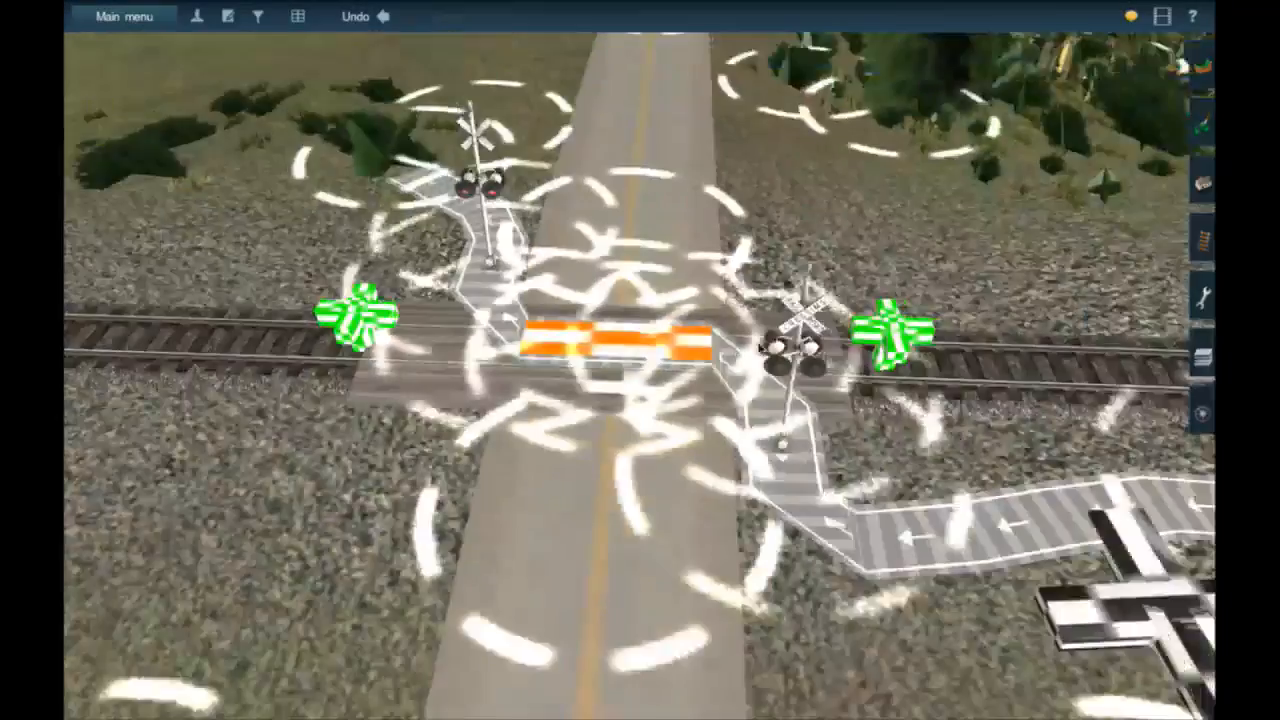
scroll(760, 345, down, 3)
key(Down)
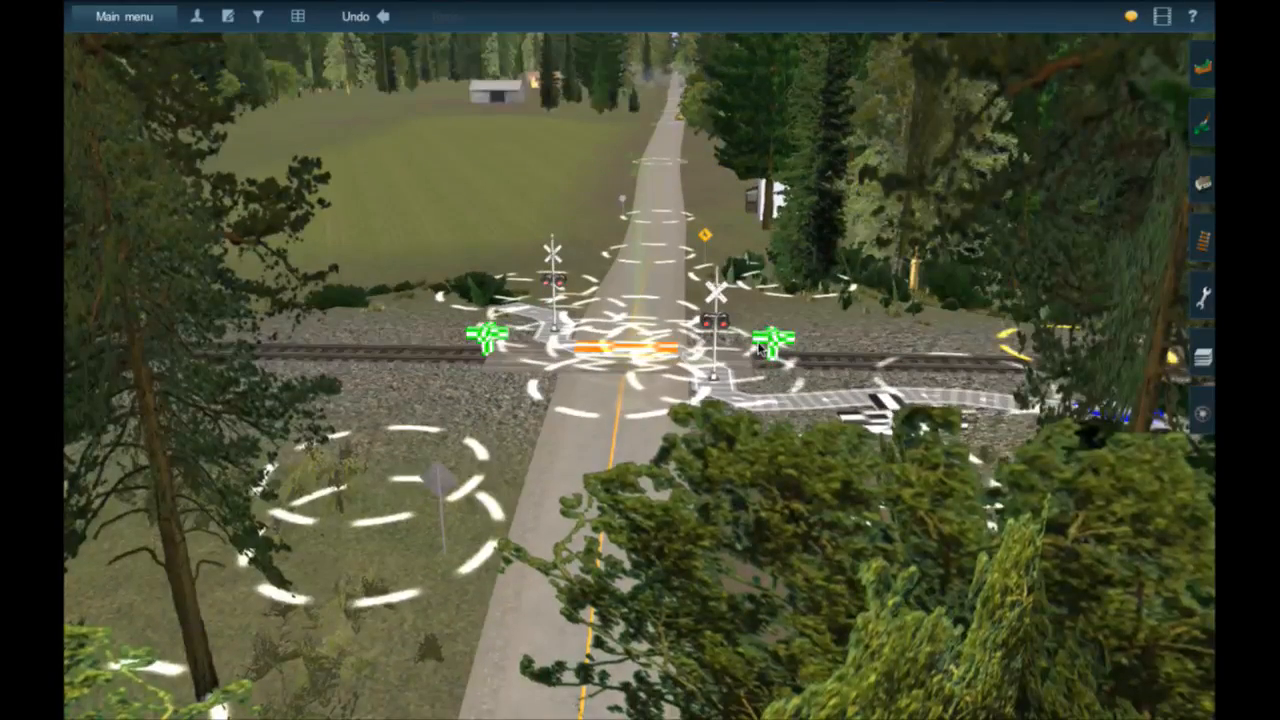
key(Down)
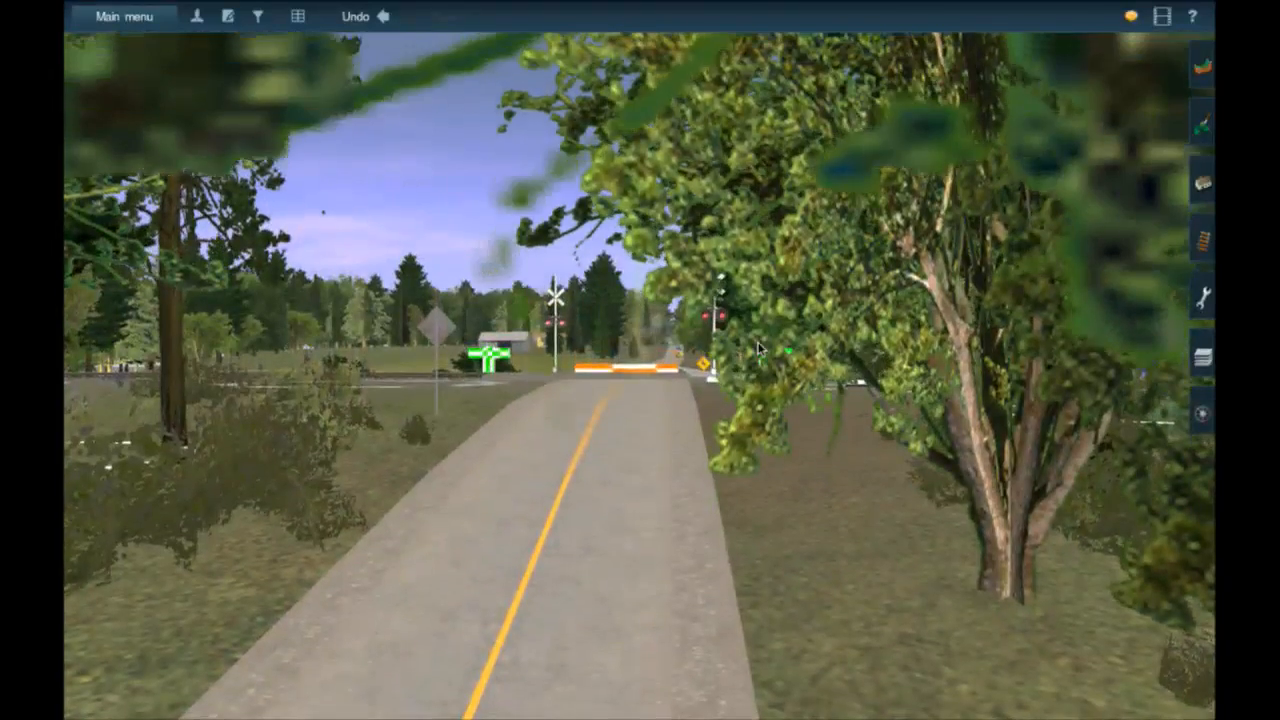
- Move the camera focus along the road past the level crossing to the parking lot
right_click(654, 552)
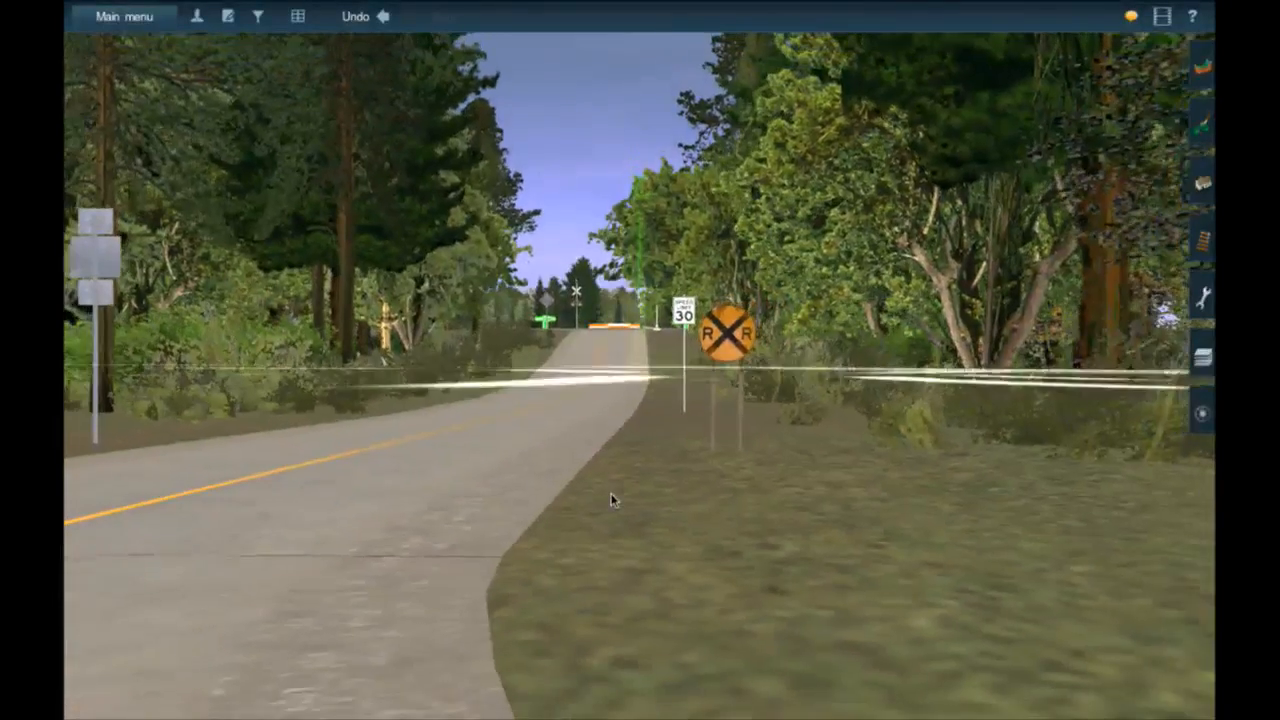
scroll(611, 500, down, 5)
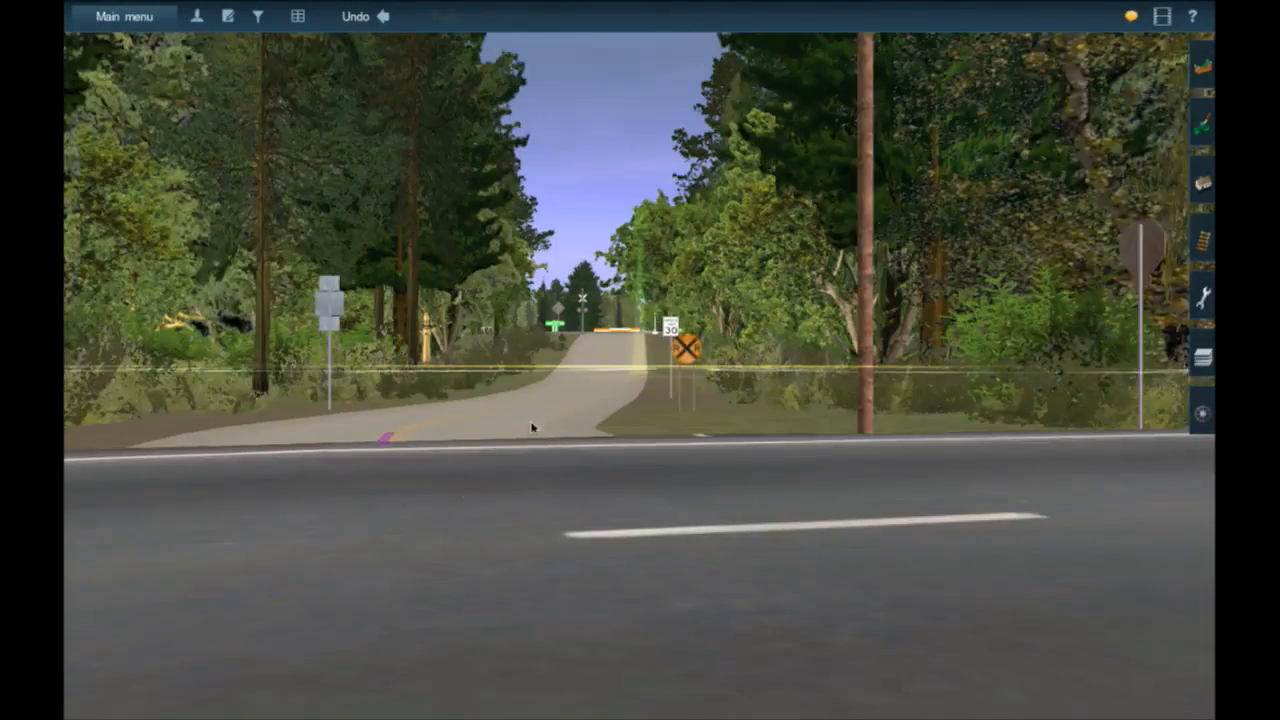
right_click(573, 384)
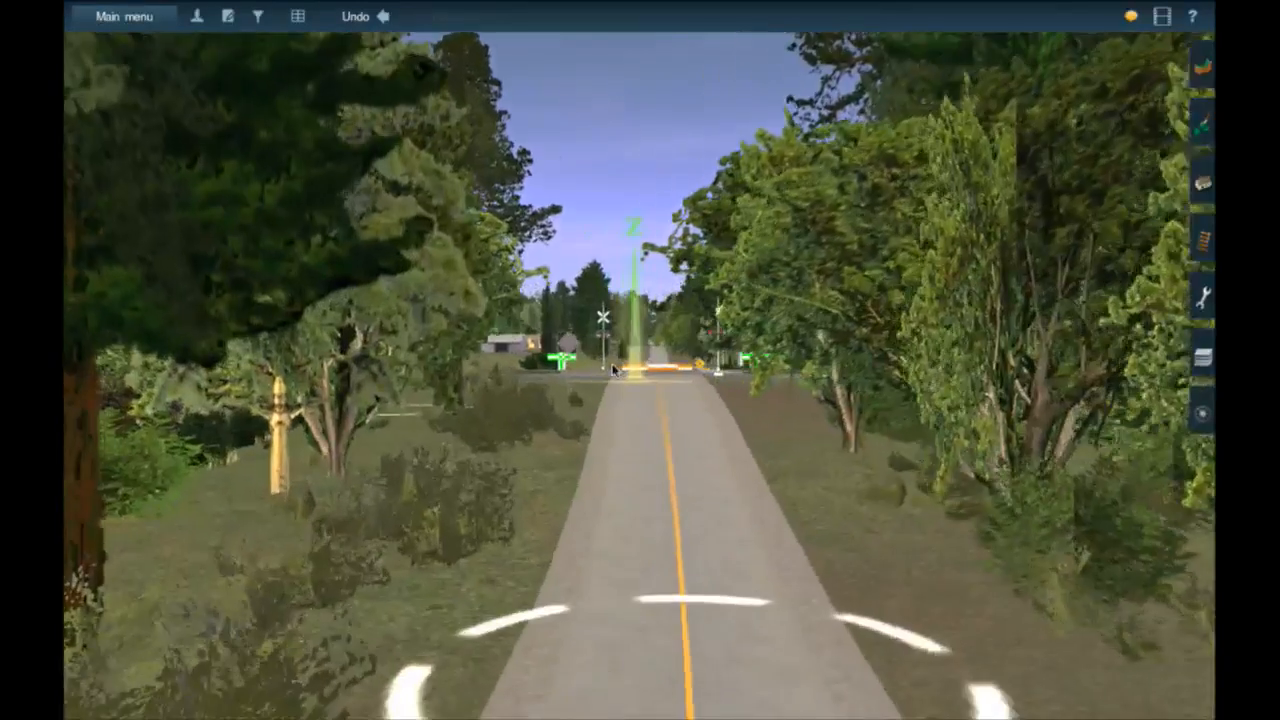
key(Up)
right_click(614, 366)
right_click(648, 243)
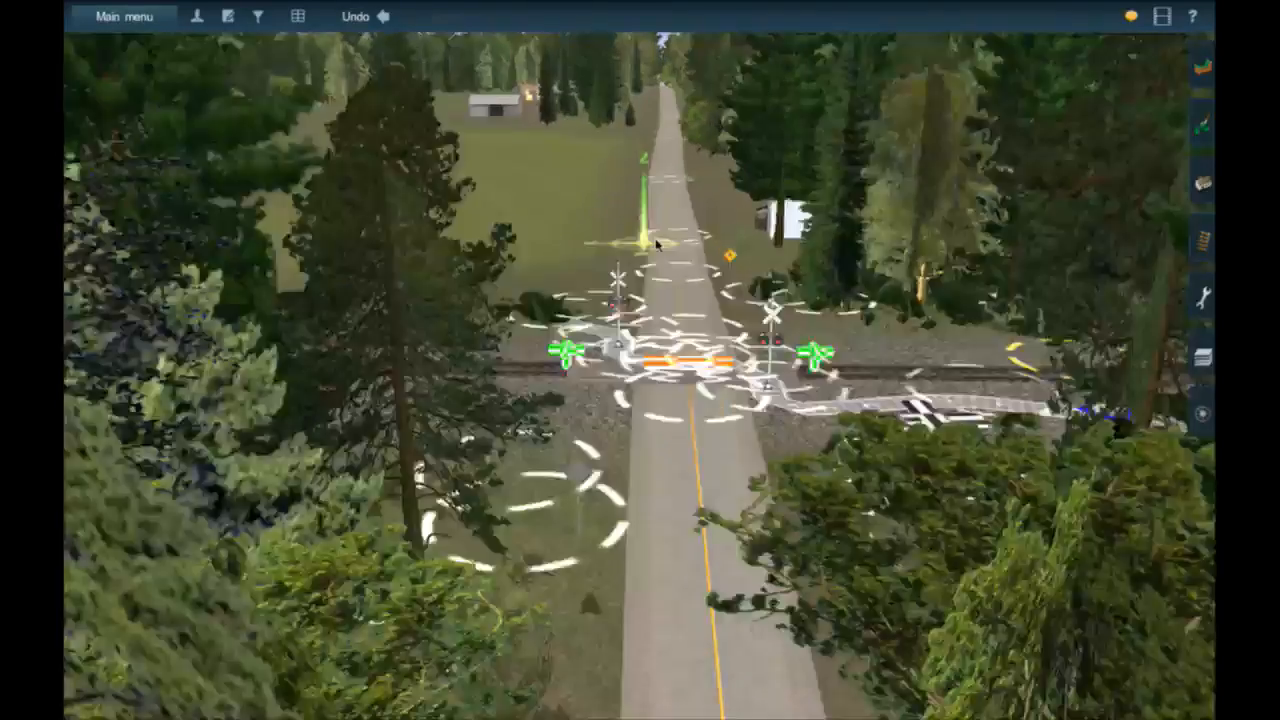
right_drag(652, 242, 657, 341)
key(Left)
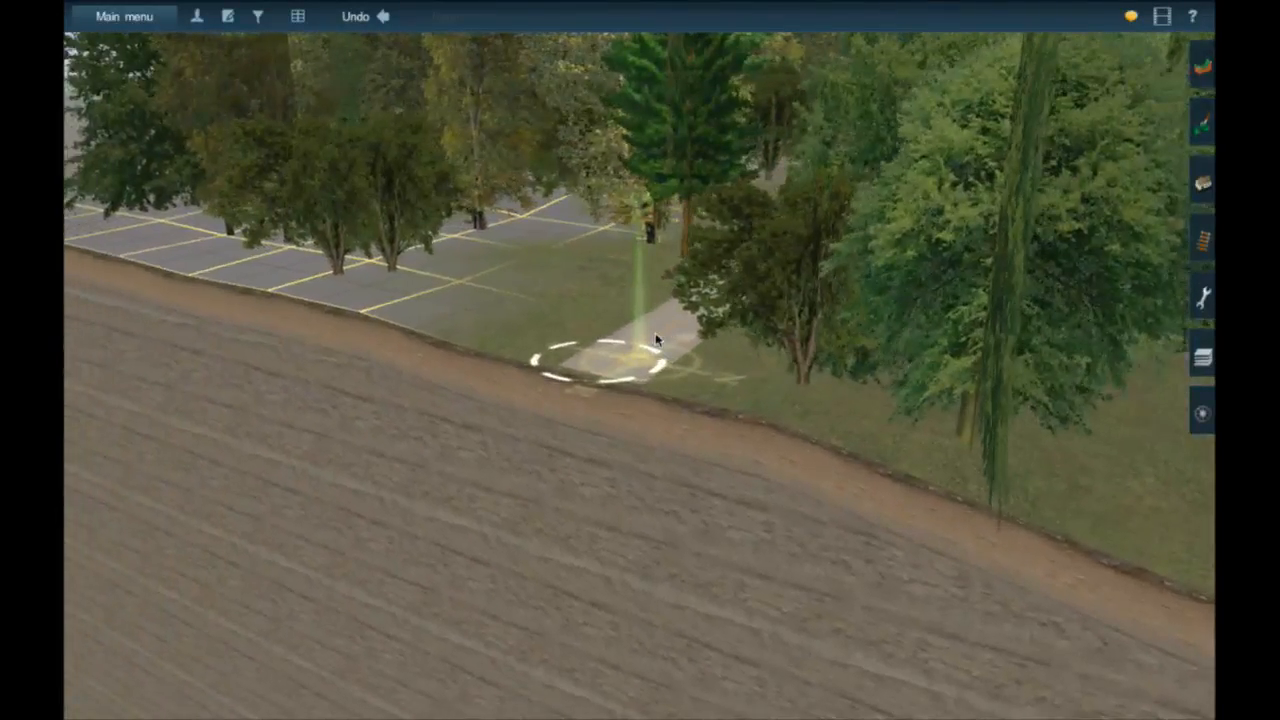
- Move past the trees and the red car, ending on a road-level view down the road
right_click(680, 288)
right_click(734, 266)
right_click(747, 265)
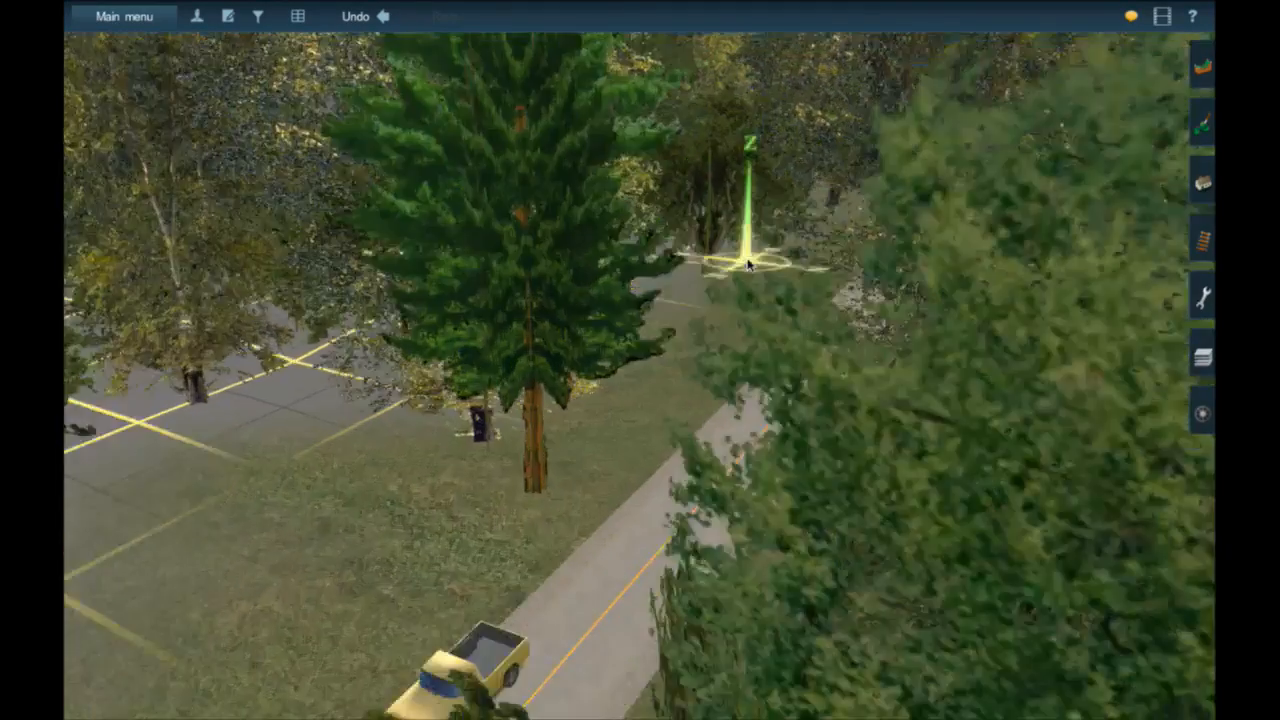
key(Down)
key(Left)
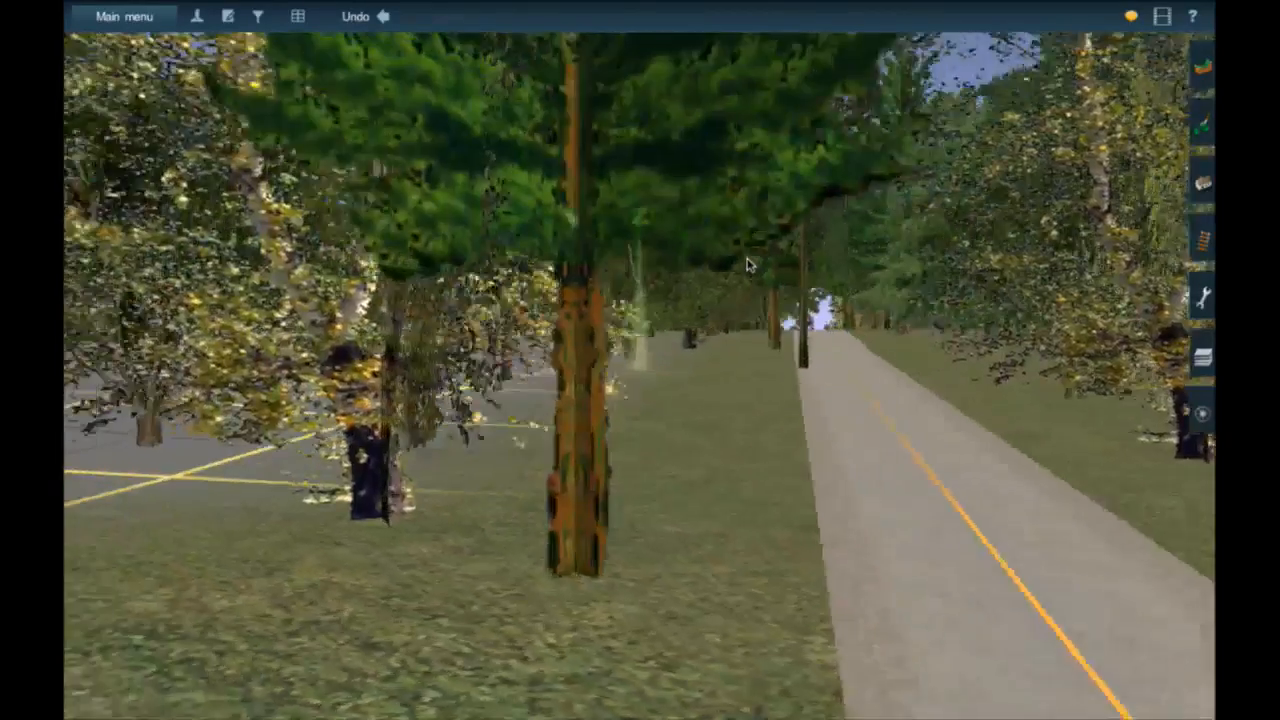
key(Left)
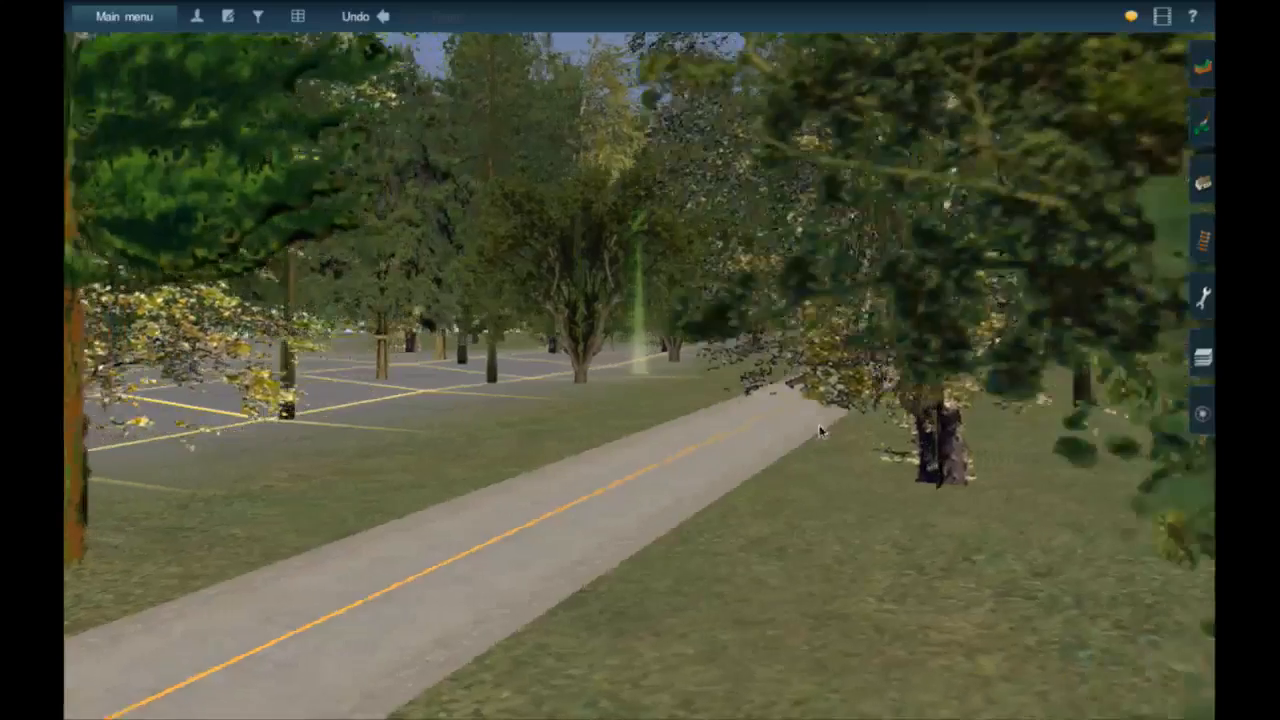
key(Right)
right_click(808, 332)
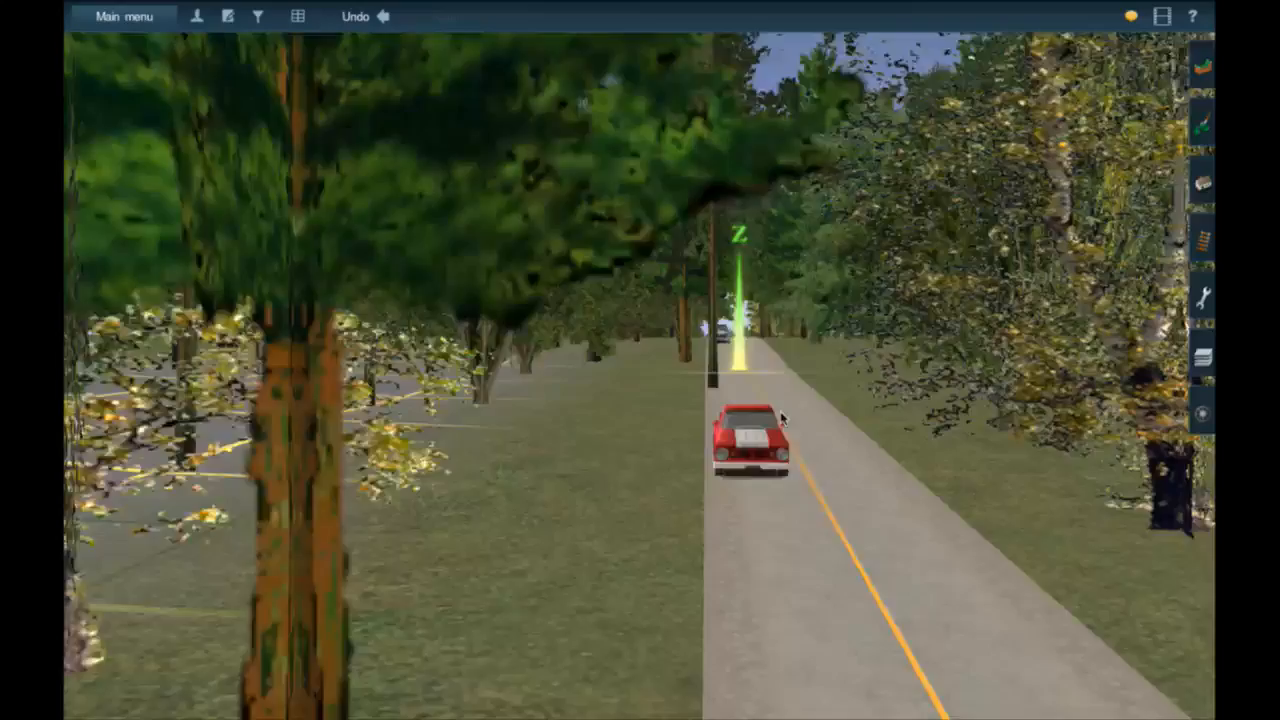
key(Up)
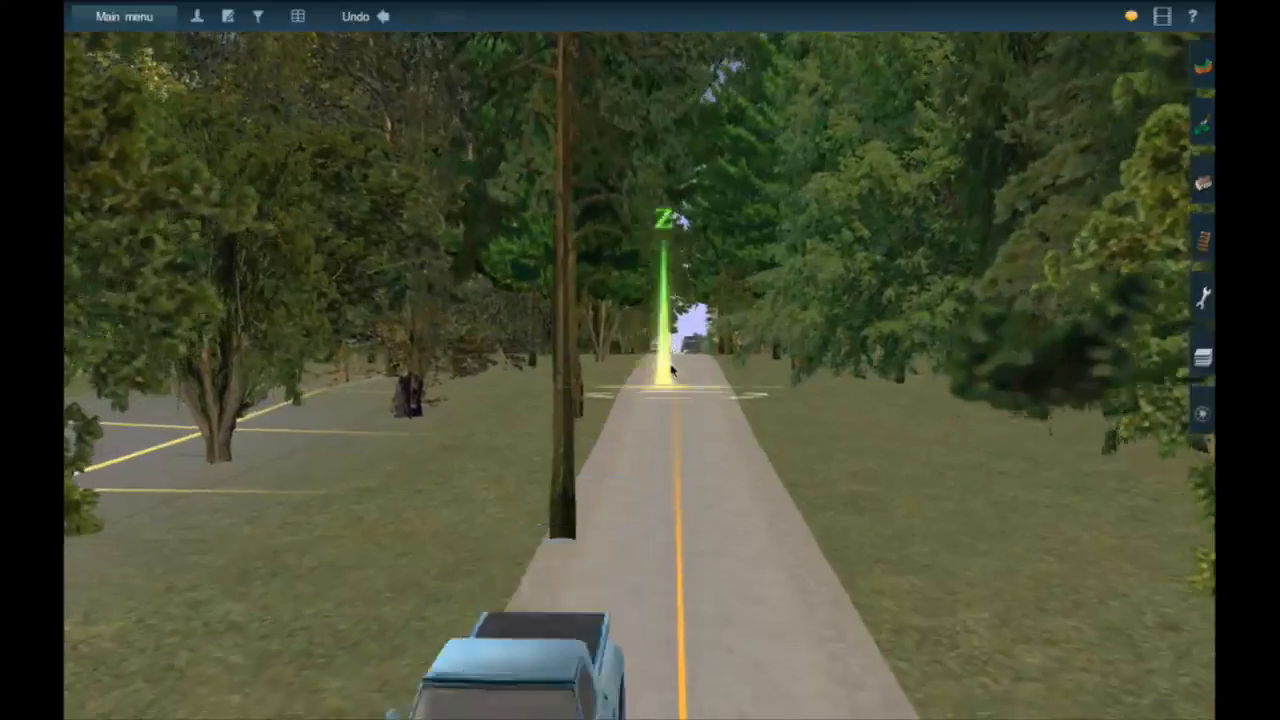
right_click(672, 370)
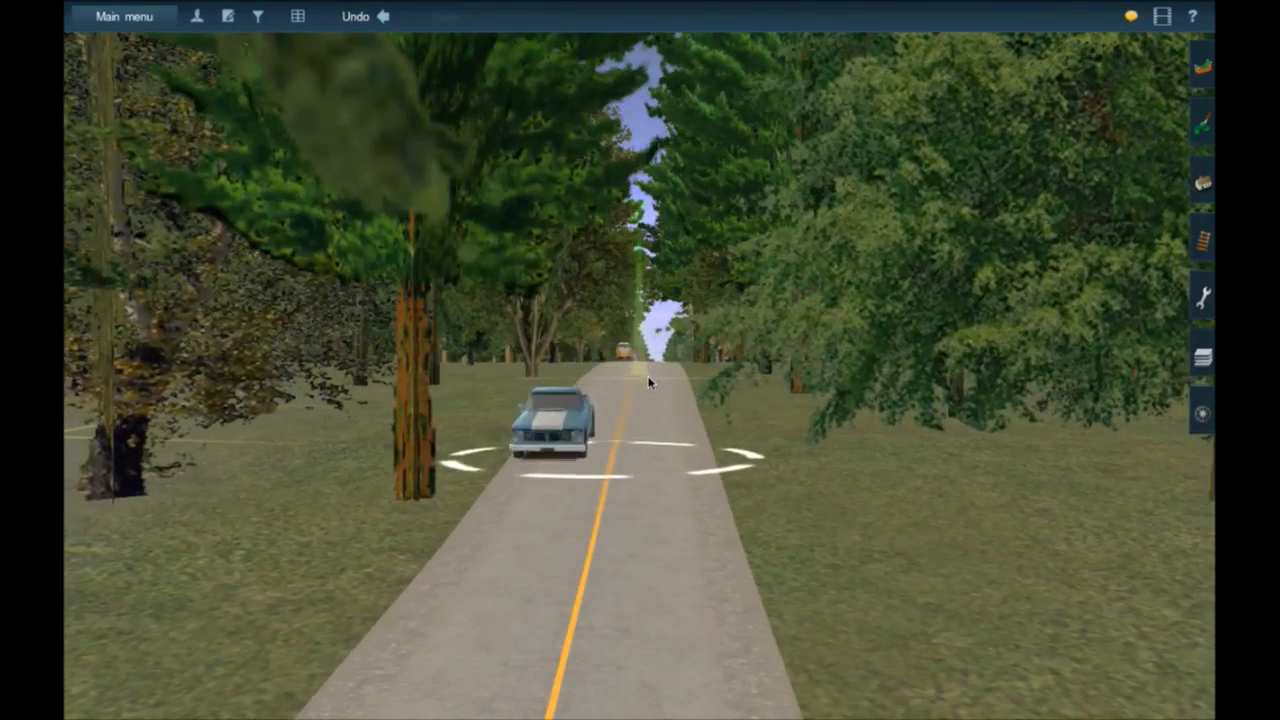
key(Up)
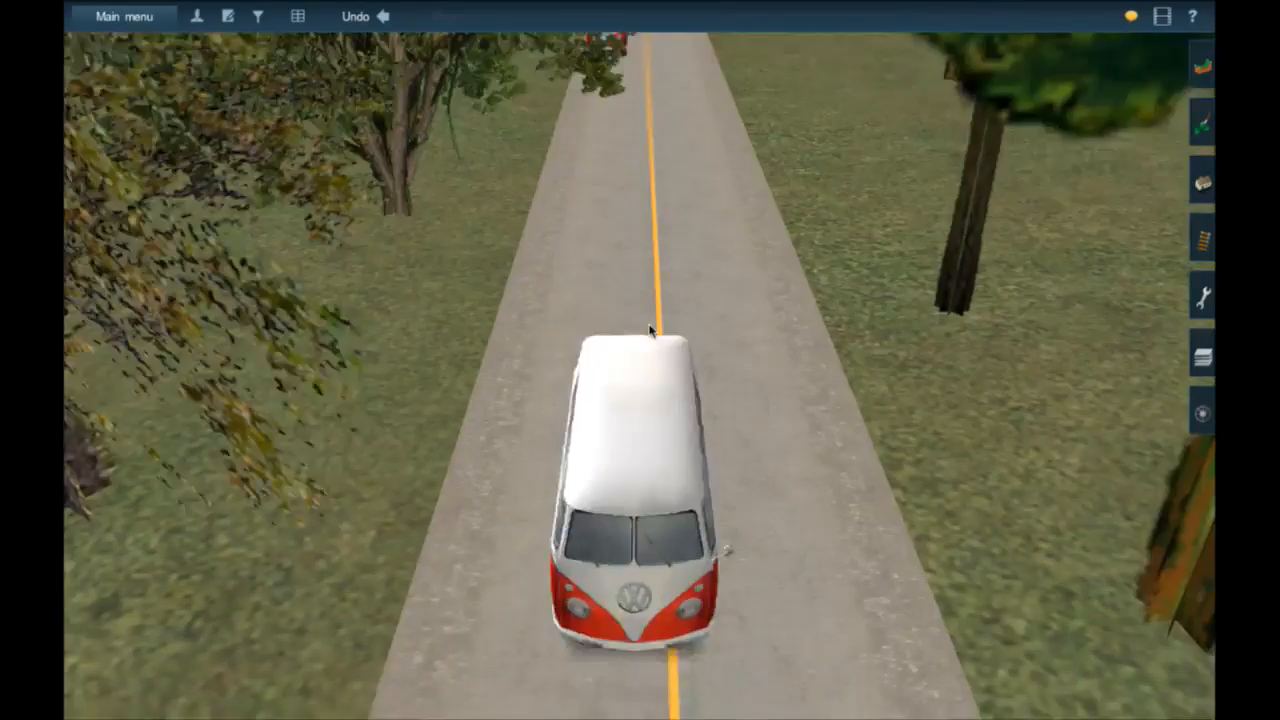
key(Down)
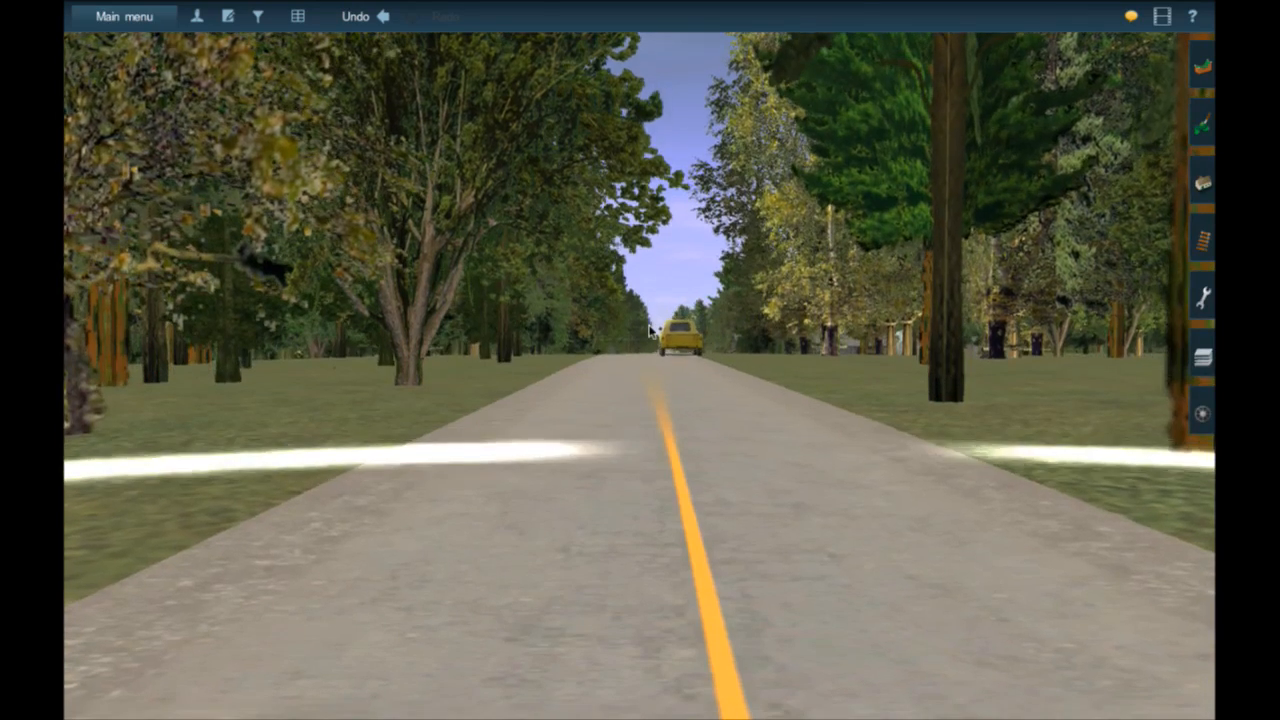
- Fly along the road over the rail crossing toward the highway junction
key(Up)
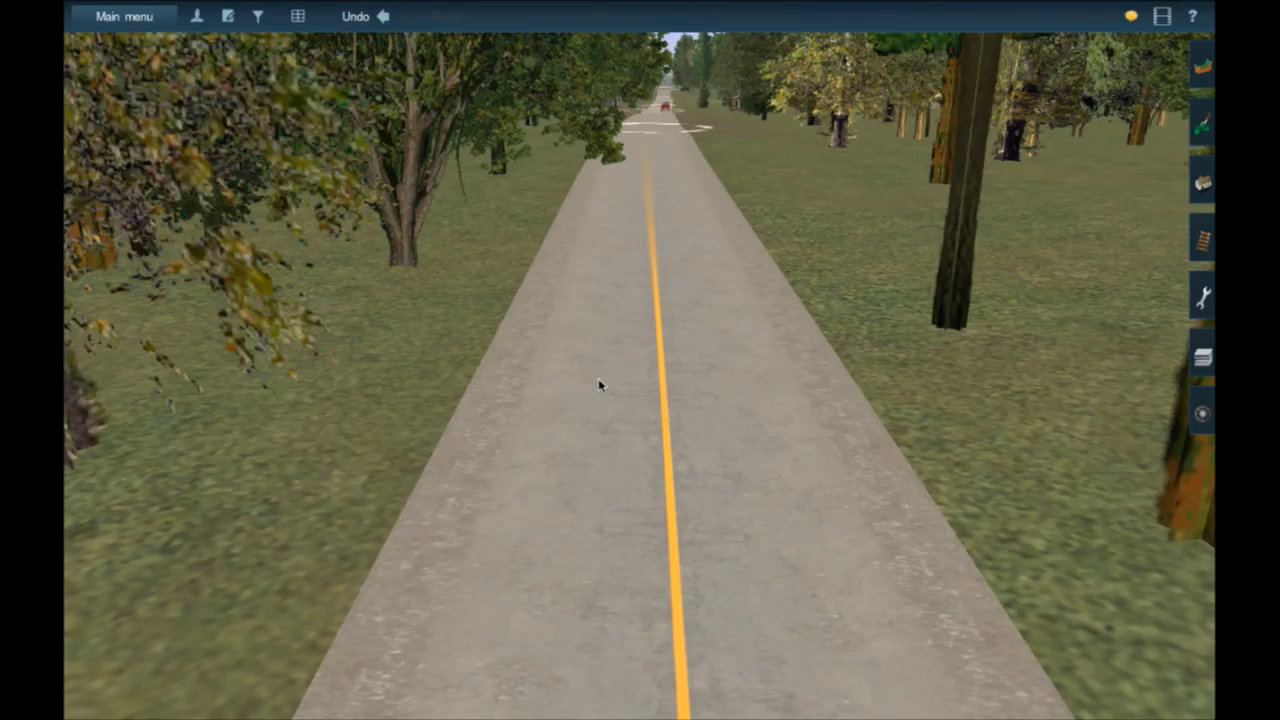
scroll(614, 148, up, 5)
key(Left)
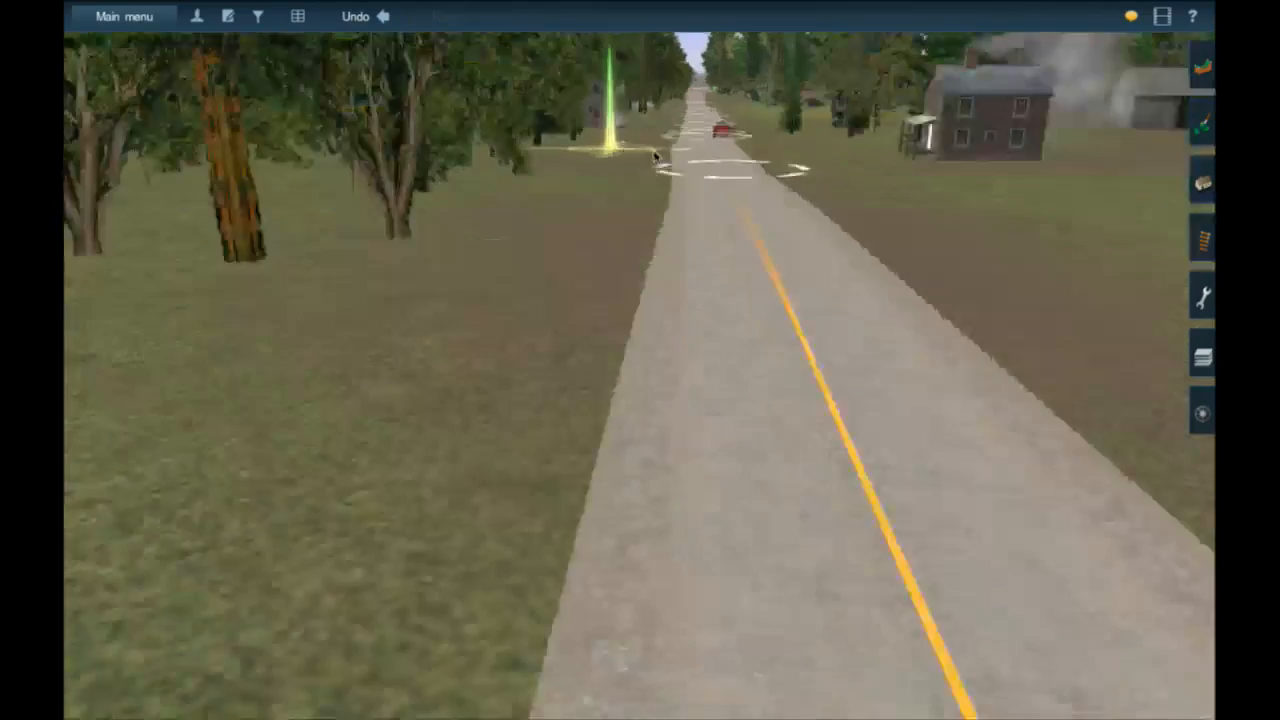
key(Up)
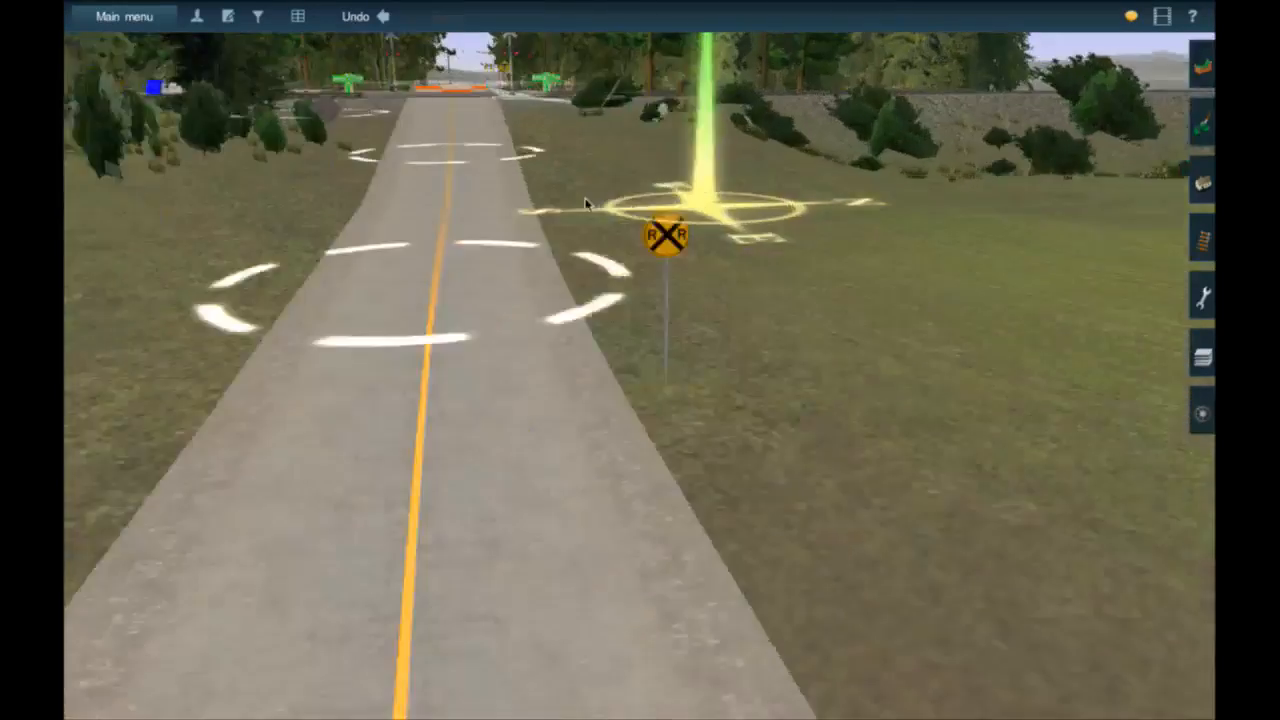
key(Up)
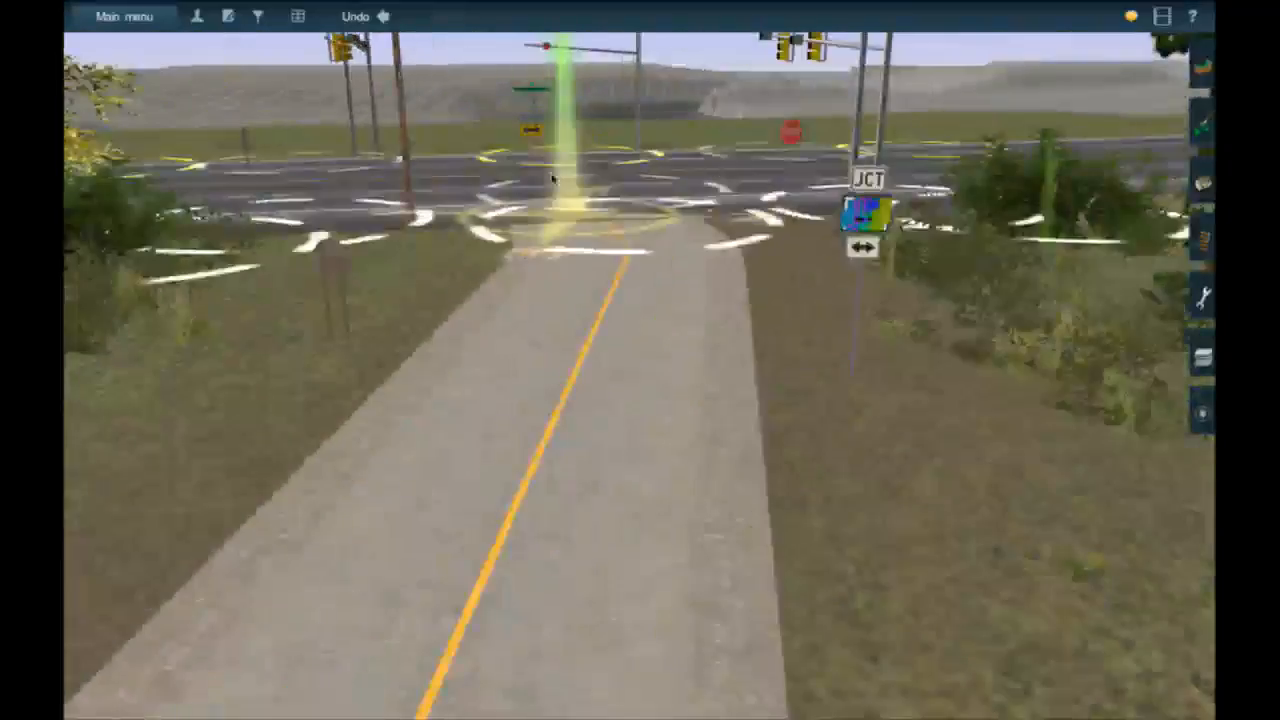
right_drag(553, 178, 649, 286)
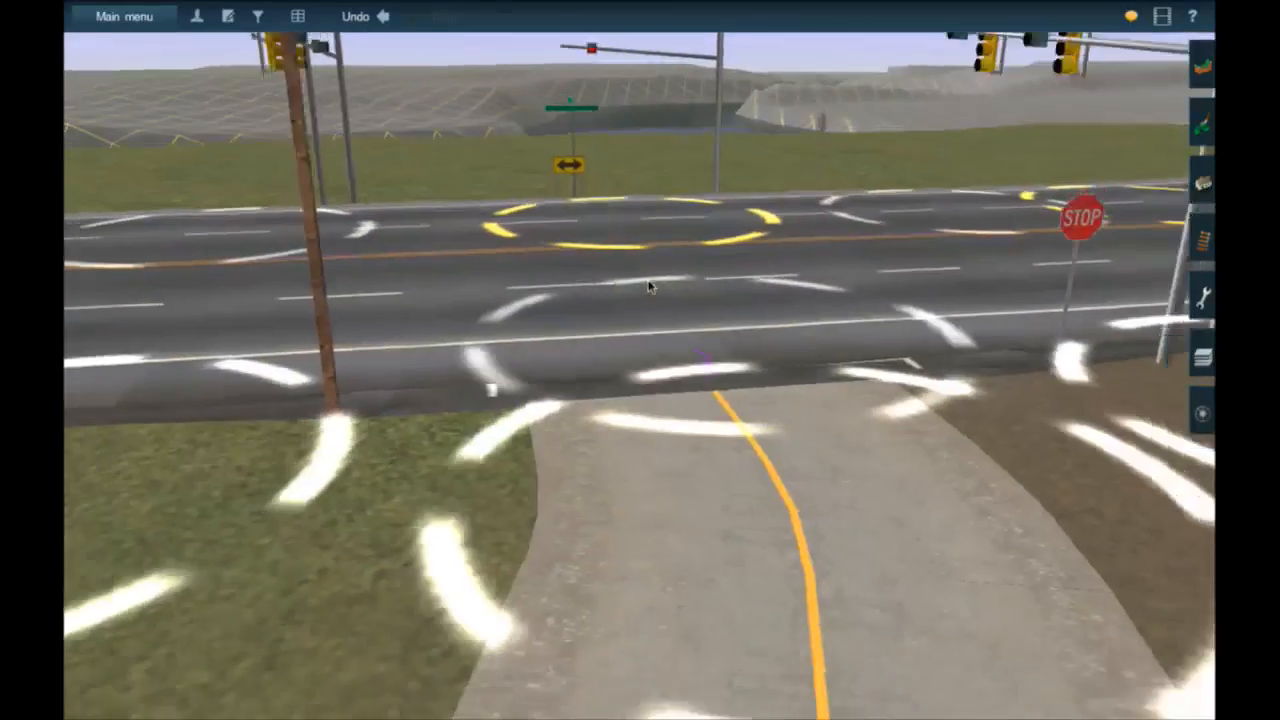
scroll(649, 286, down, 3)
- Orbit around the junction, fly along the twin roads, then switch to the top-down map with M
key(Right)
key(Up)
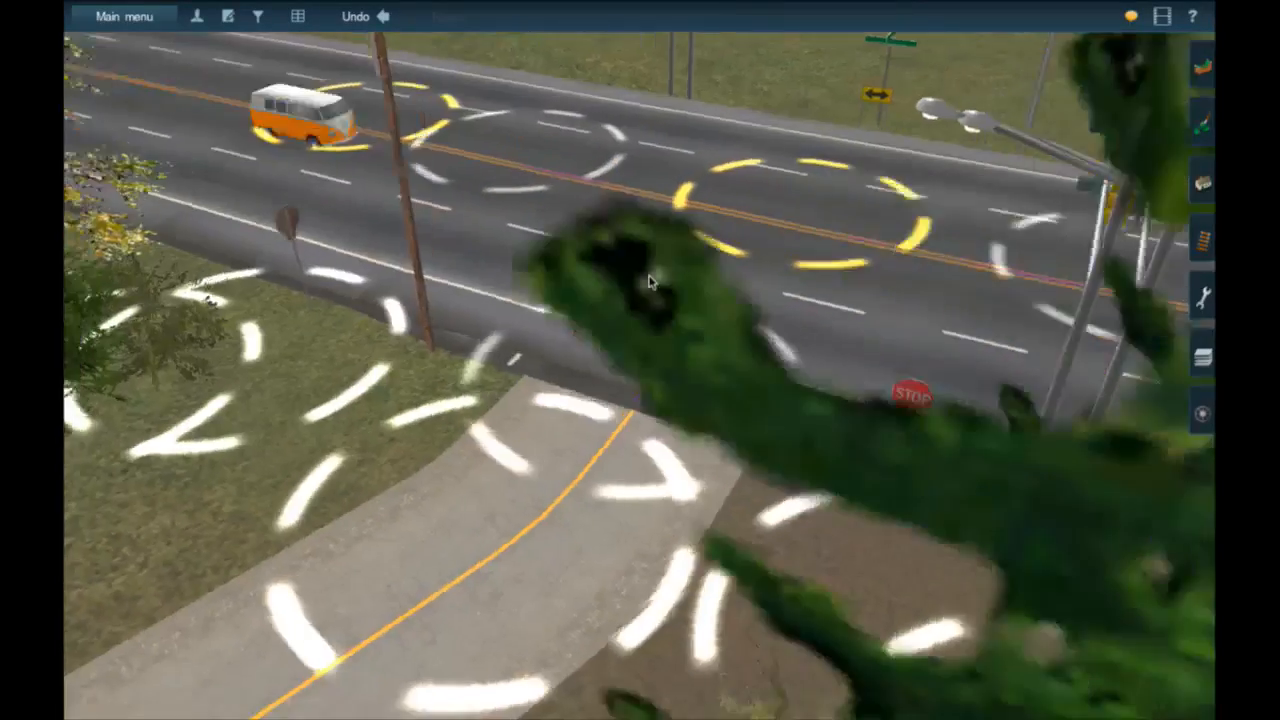
scroll(649, 286, down, 5)
right_click(525, 216)
right_drag(525, 216, 628, 214)
scroll(589, 210, down, 3)
key(m)
scroll(649, 183, down, 5)
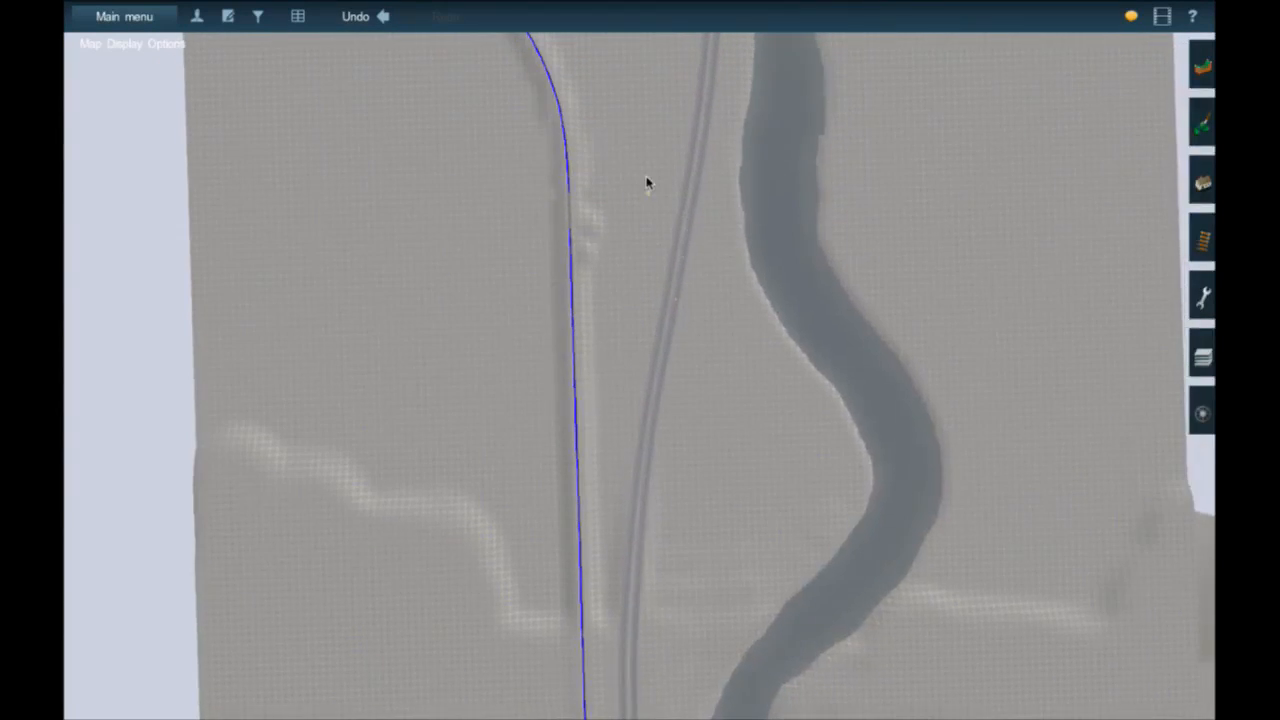
- Pan north along the track past the junction to the river trestle
key(Up)
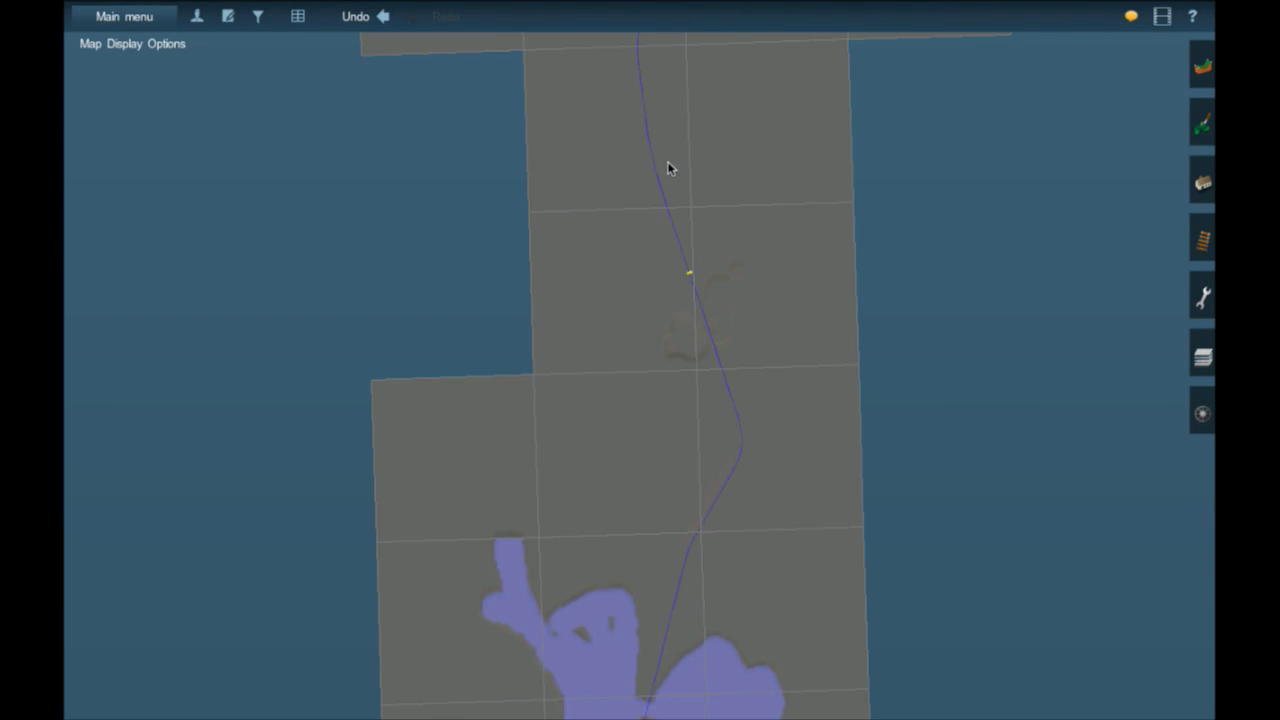
key(Down)
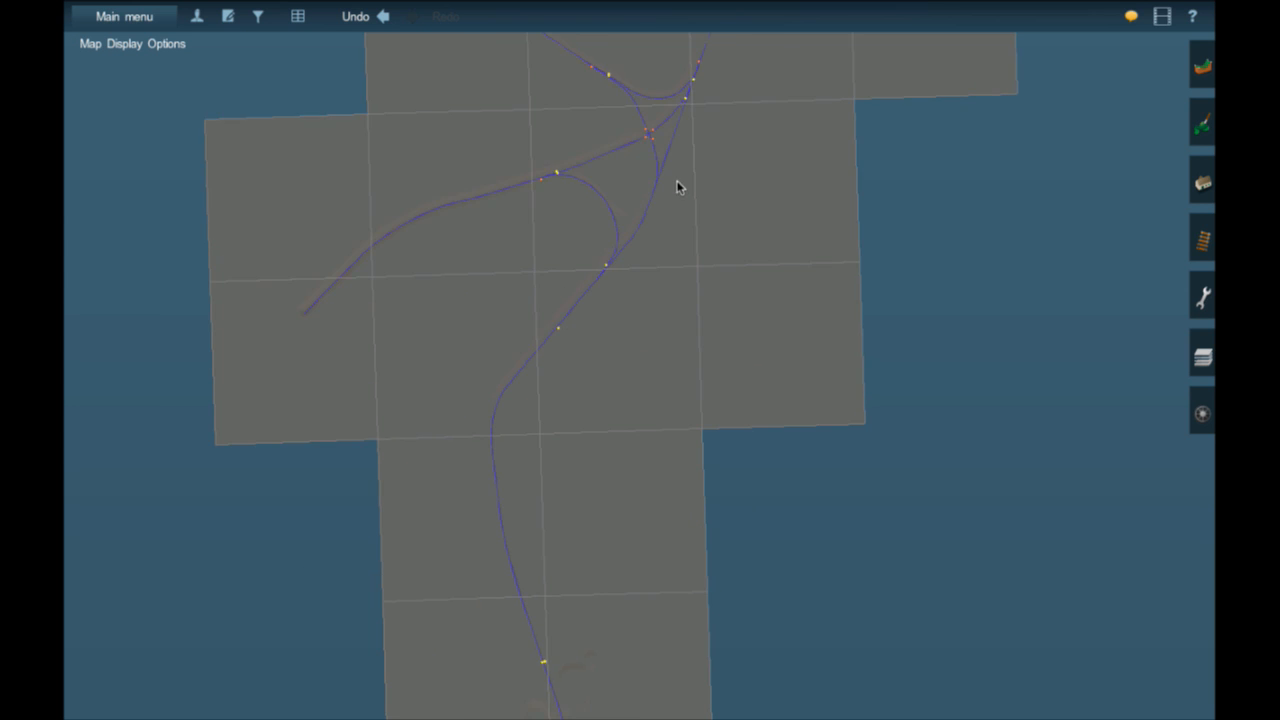
key(Up)
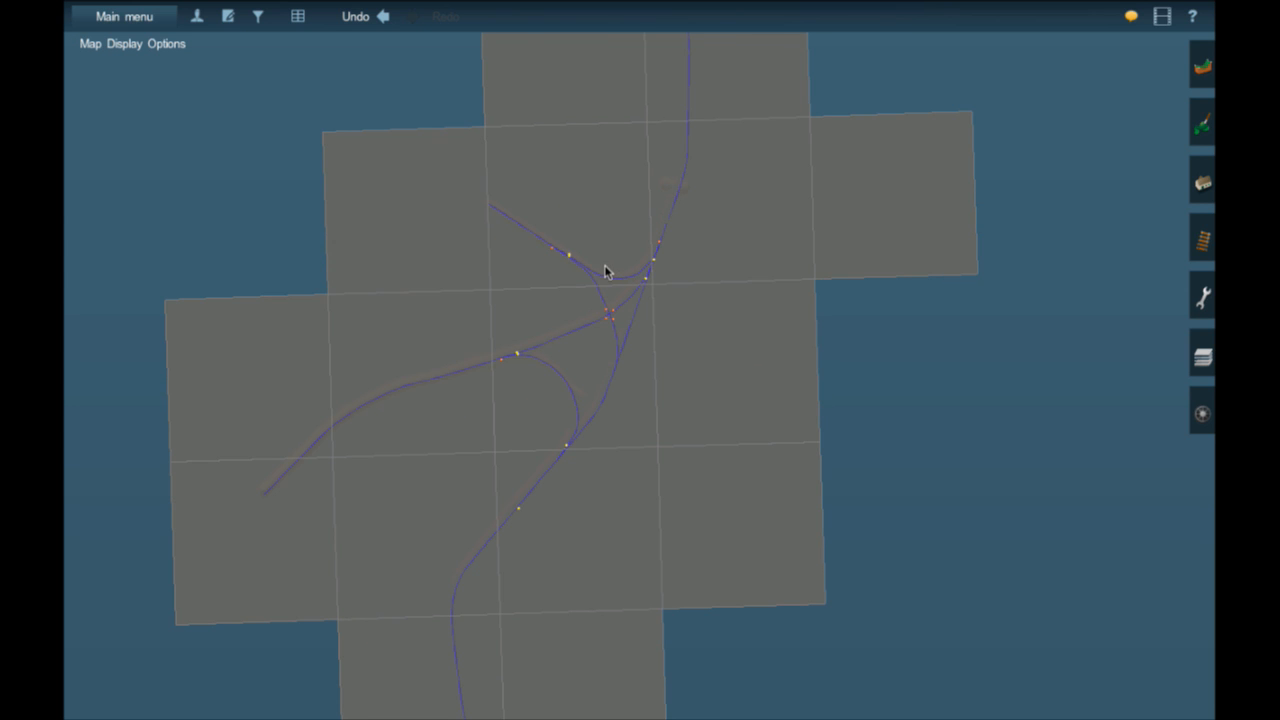
key(Up)
key(Up)
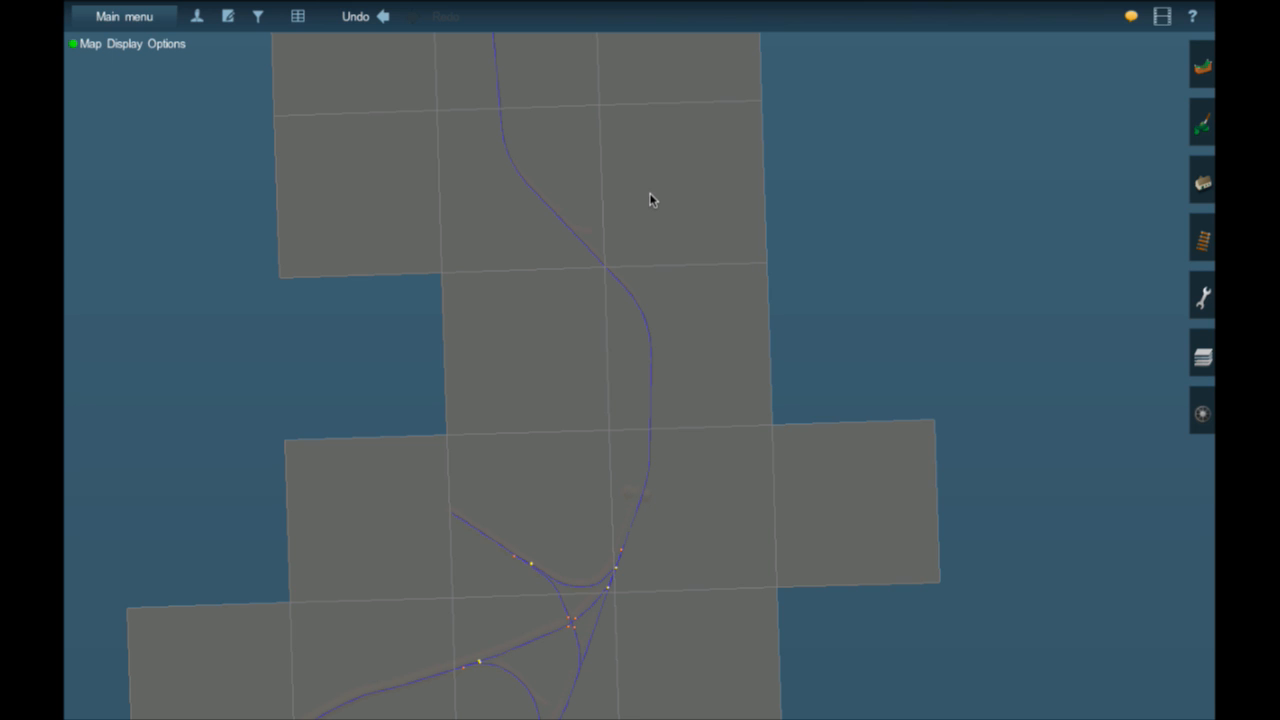
key(Up)
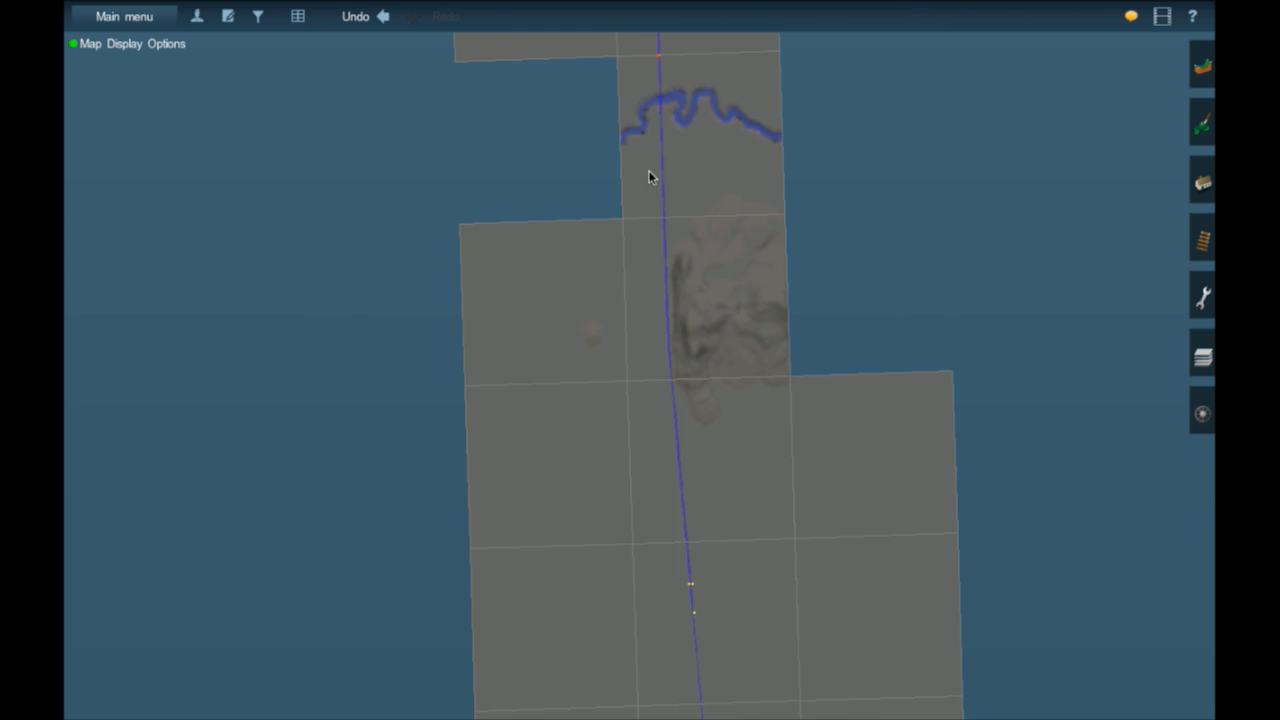
click(650, 295)
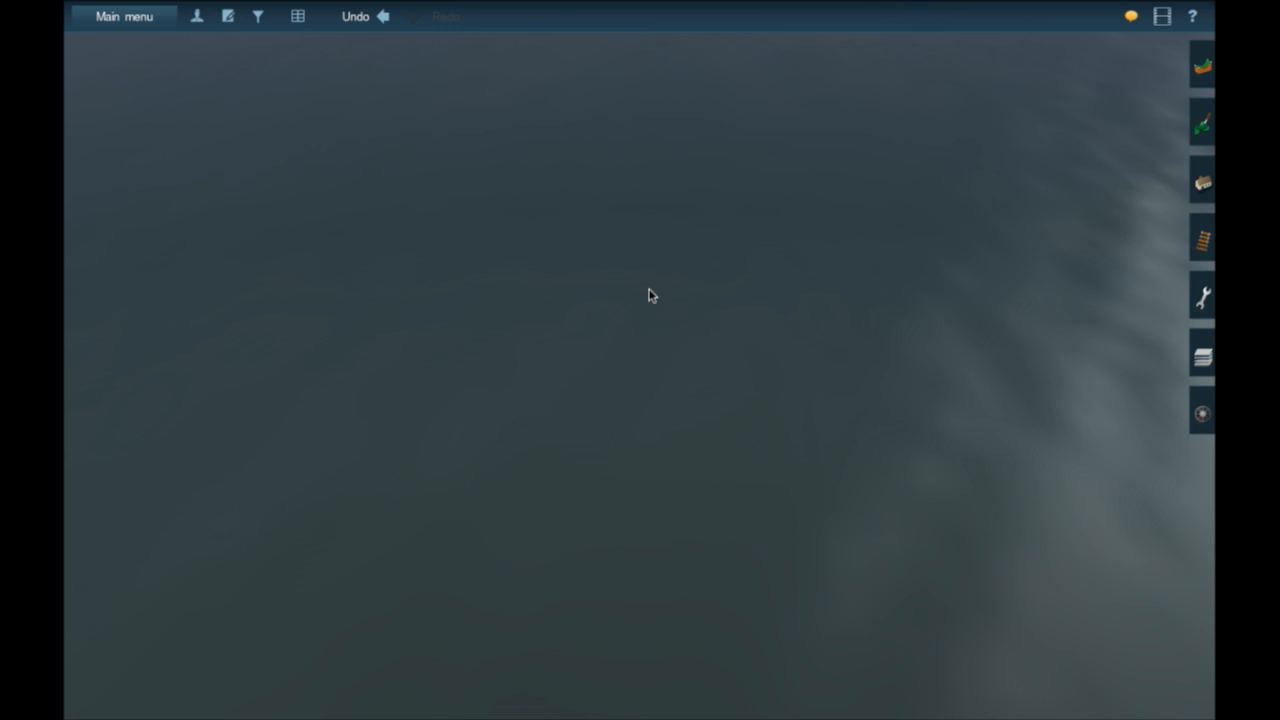
- Zoom and orbit to a low angle looking across the truss bridge
scroll(650, 295, down, 8)
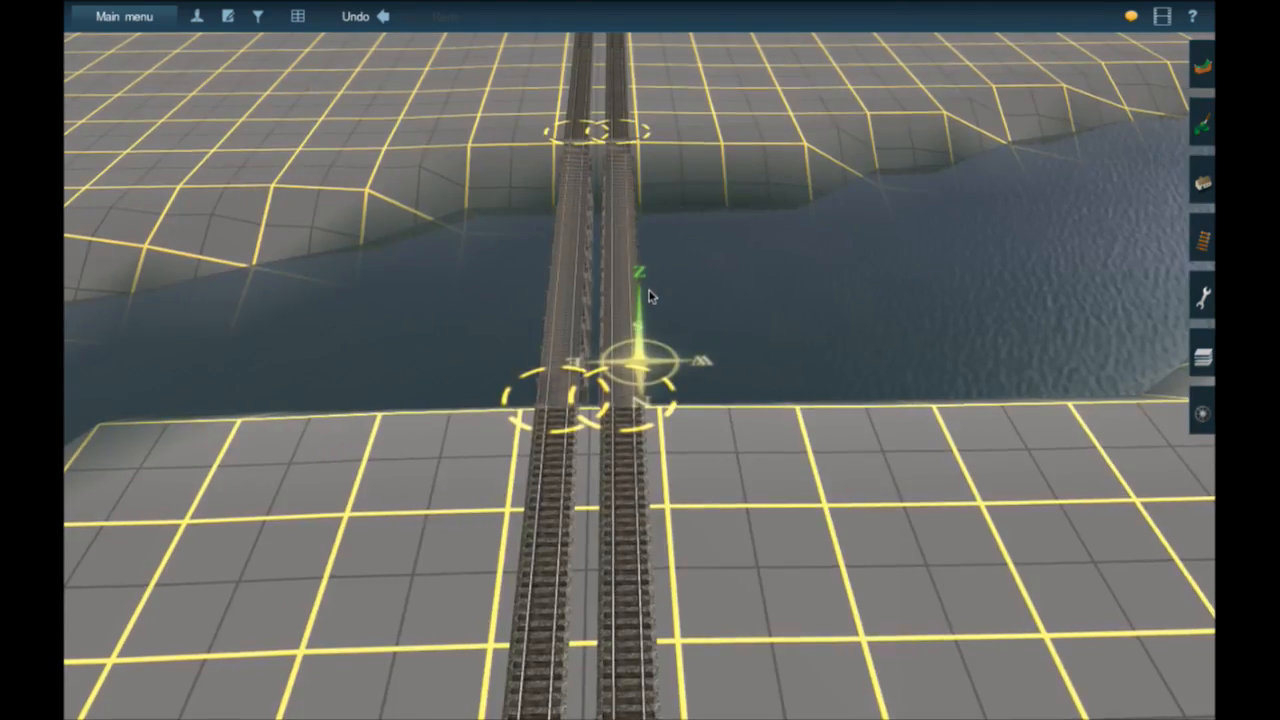
right_drag(650, 295, 650, 295)
scroll(650, 295, up, 8)
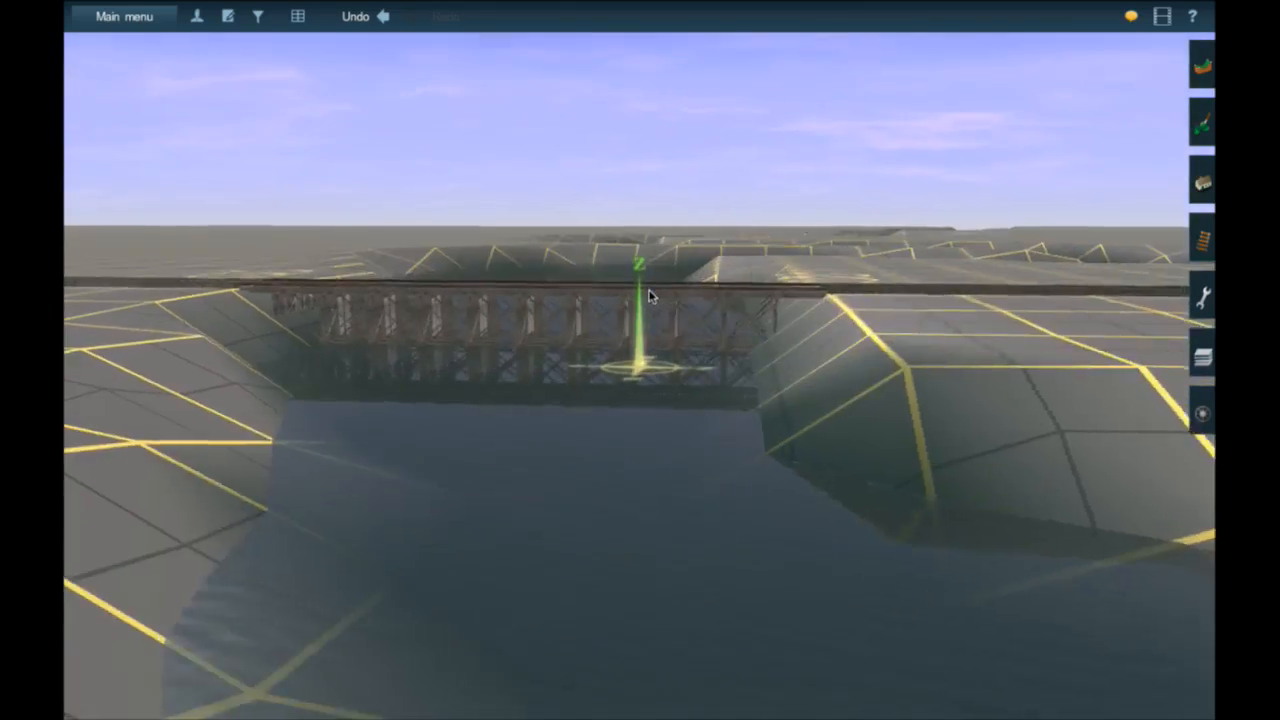
scroll(650, 295, down, 6)
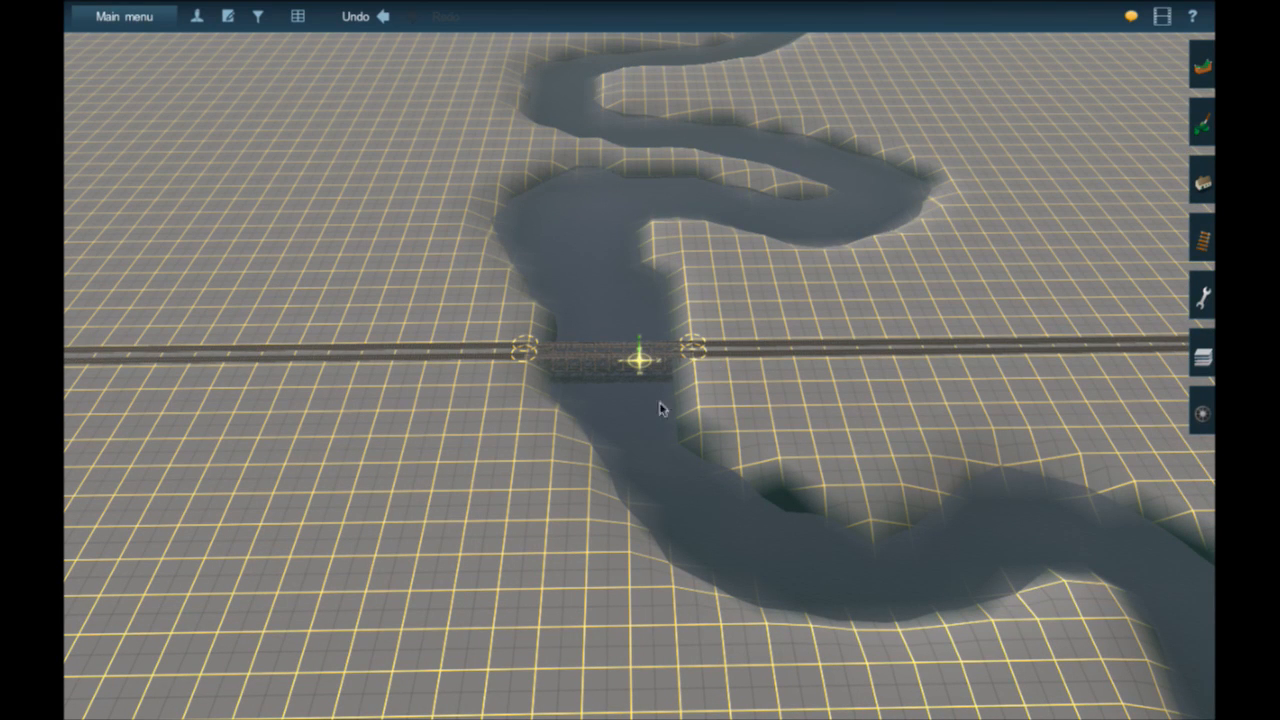
scroll(683, 355, up, 5)
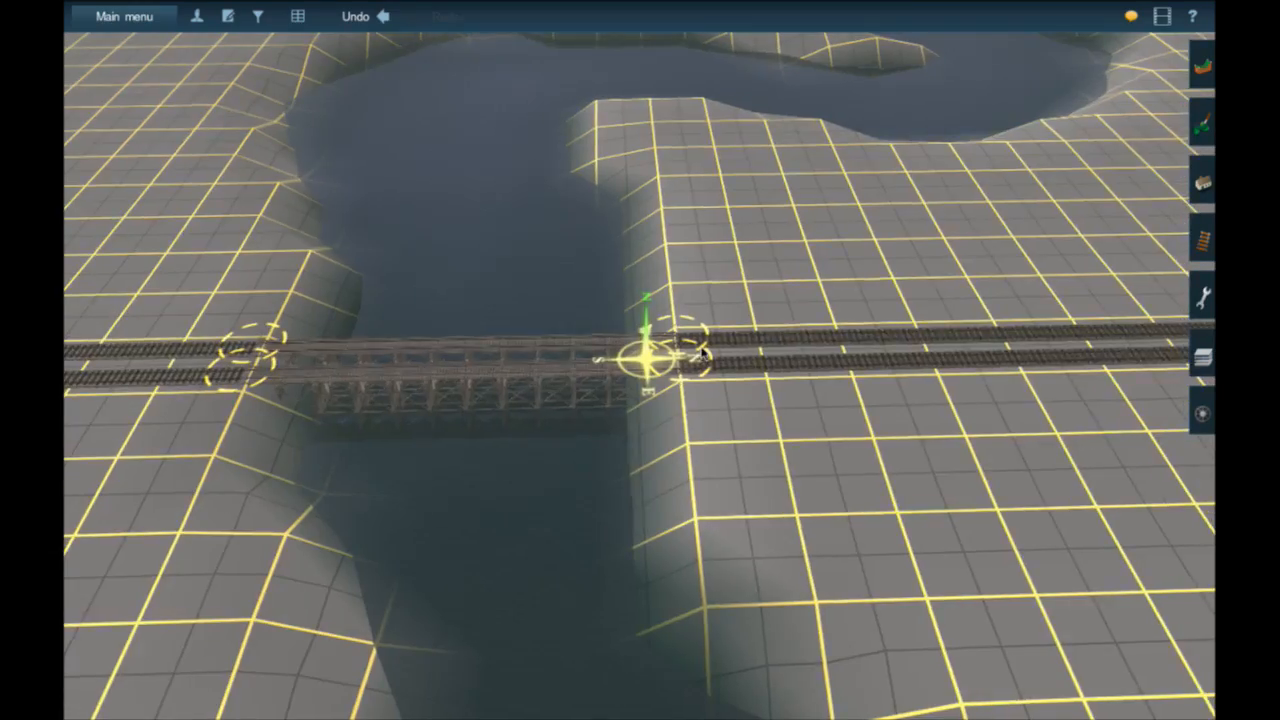
scroll(657, 355, up, 5)
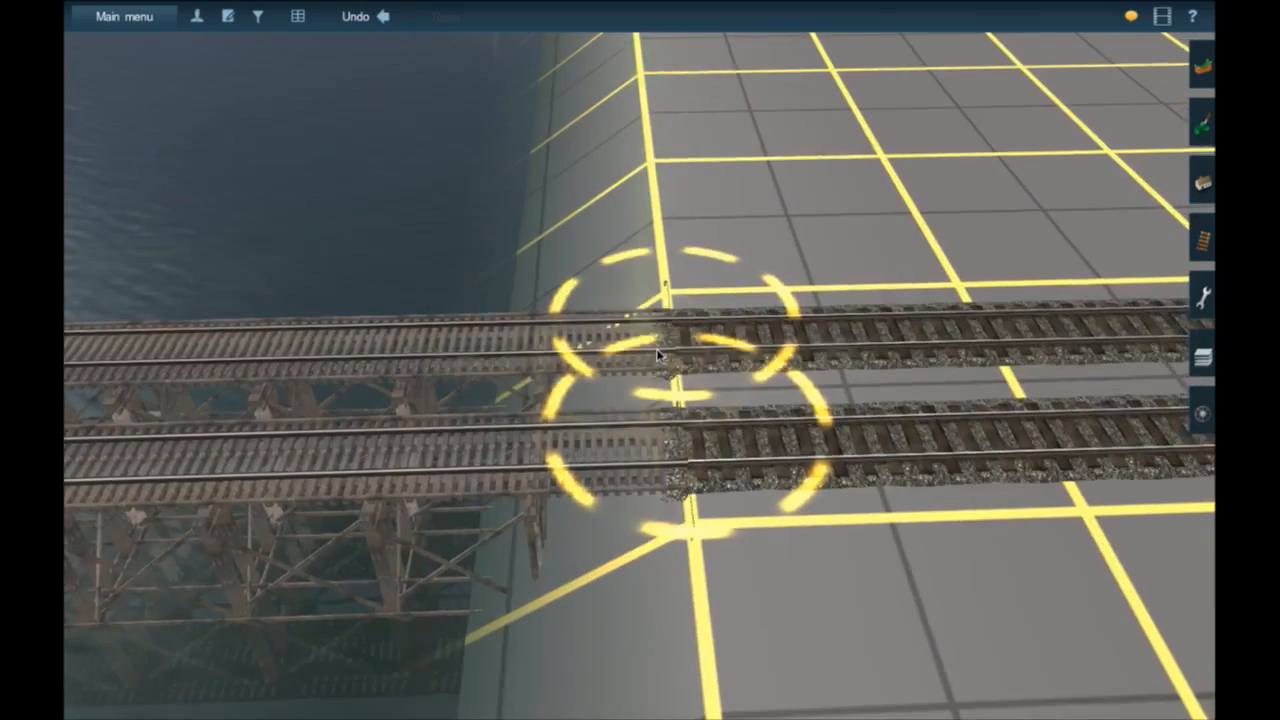
key(Right)
key(Down)
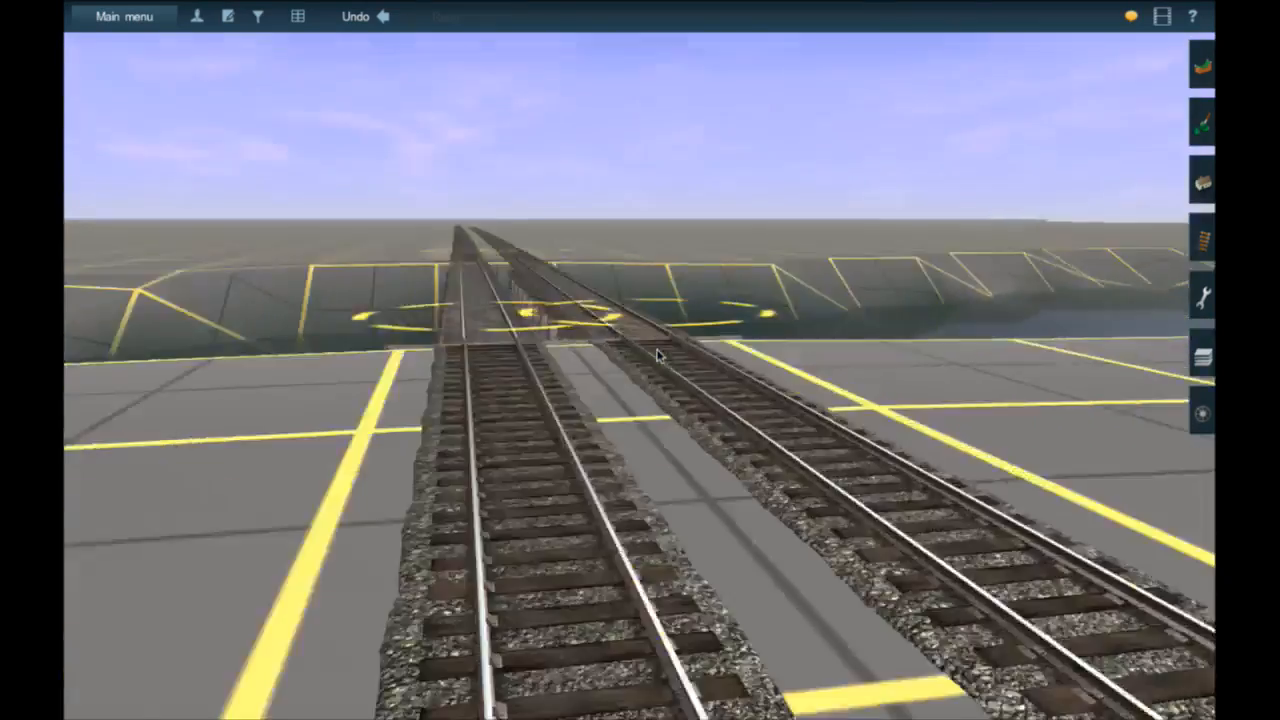
key(Left)
key(Up)
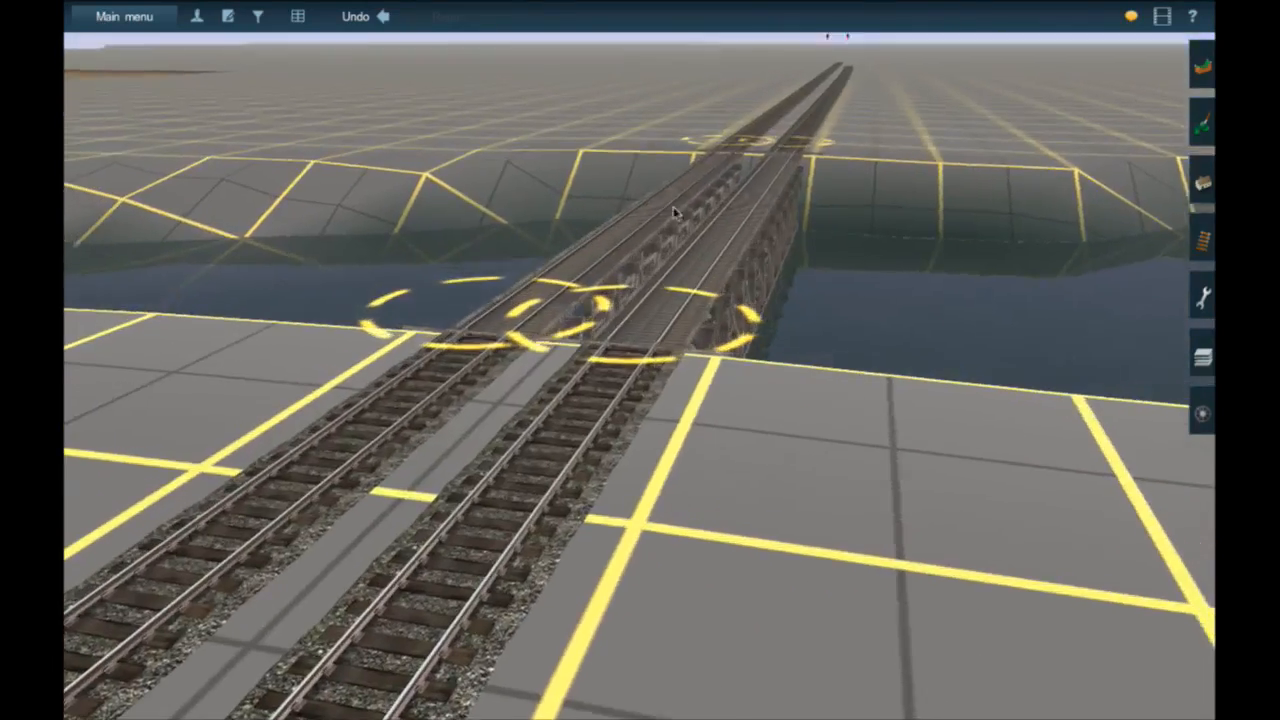
- Recentre on the bridge's far end and glide along the double track to the signal gantry
right_click(694, 177)
right_click(787, 157)
mouse_move(751, 198)
right_down()
mouse_move(557, 233)
mouse_move(592, 276)
right_up()
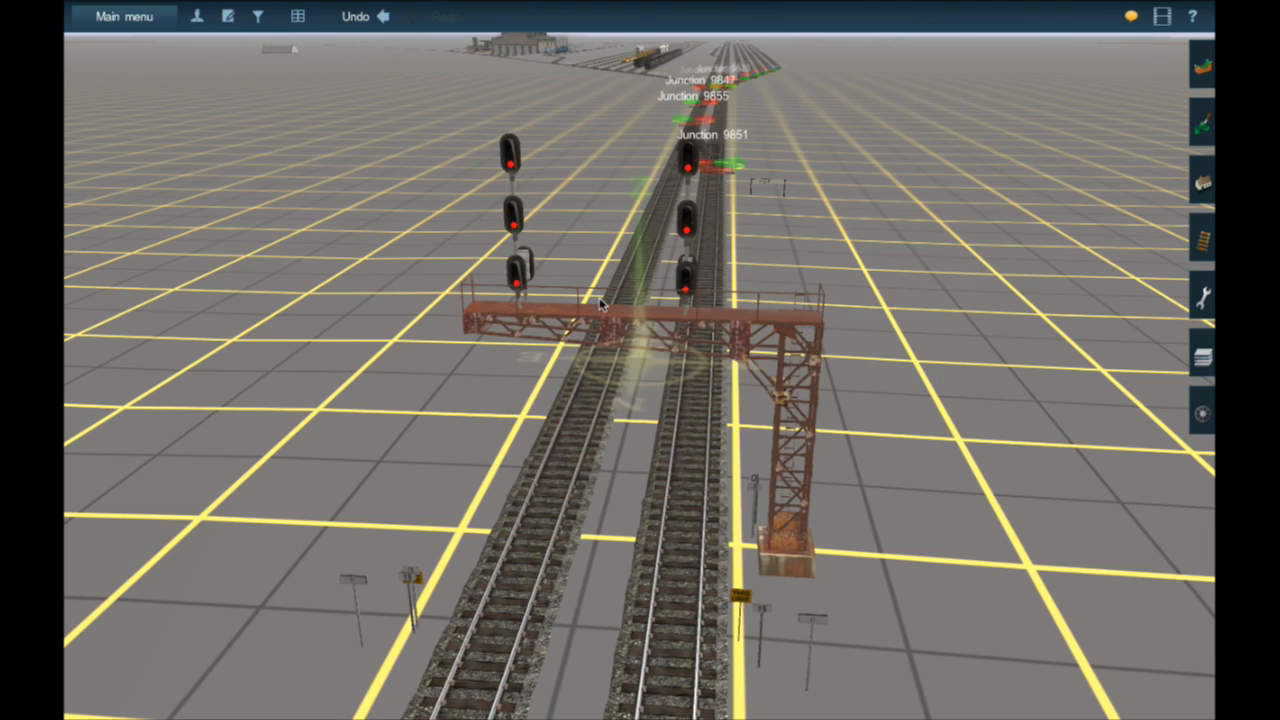
- Glide past the gantry toward Junction 9851, zoom out and orbit to see the freight yard end-on
mouse_move(673, 270)
right_down()
mouse_move(633, 238)
mouse_move(667, 218)
mouse_move(676, 271)
mouse_move(643, 272)
mouse_move(577, 212)
mouse_move(560, 383)
mouse_move(575, 434)
right_up()
scroll(560, 438, down, 5)
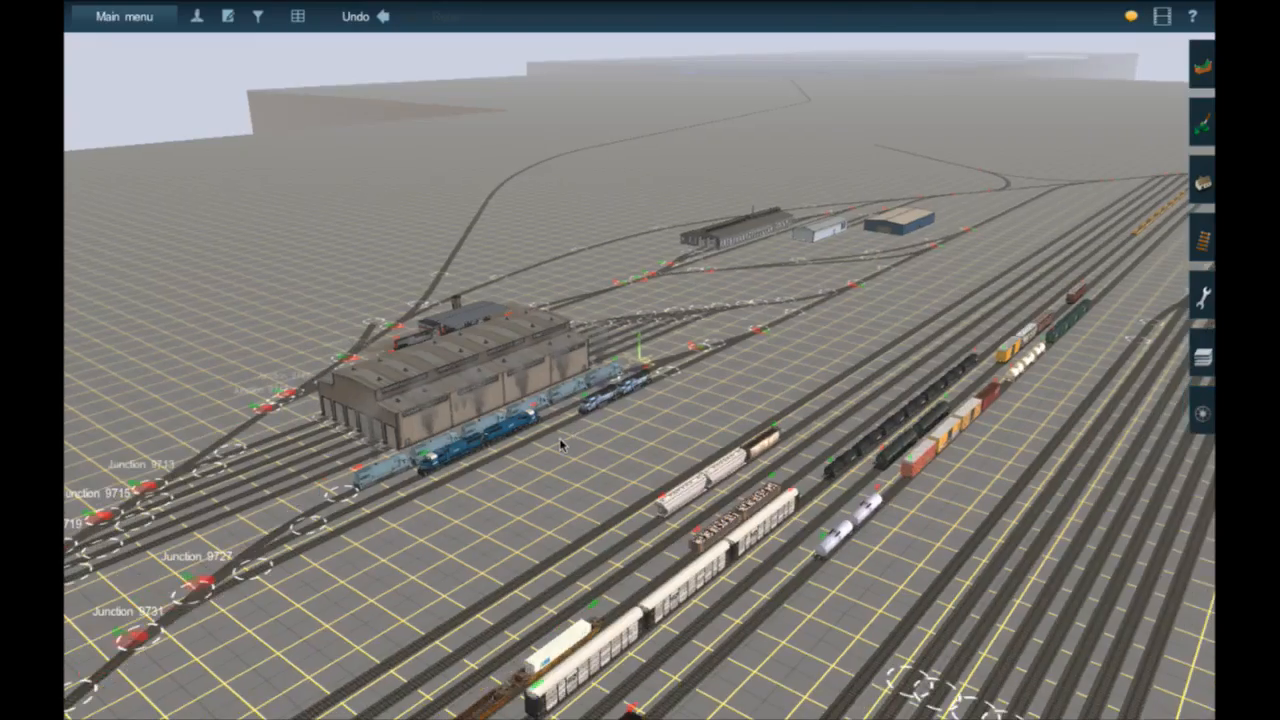
right_click(561, 445)
scroll(561, 442, down, 5)
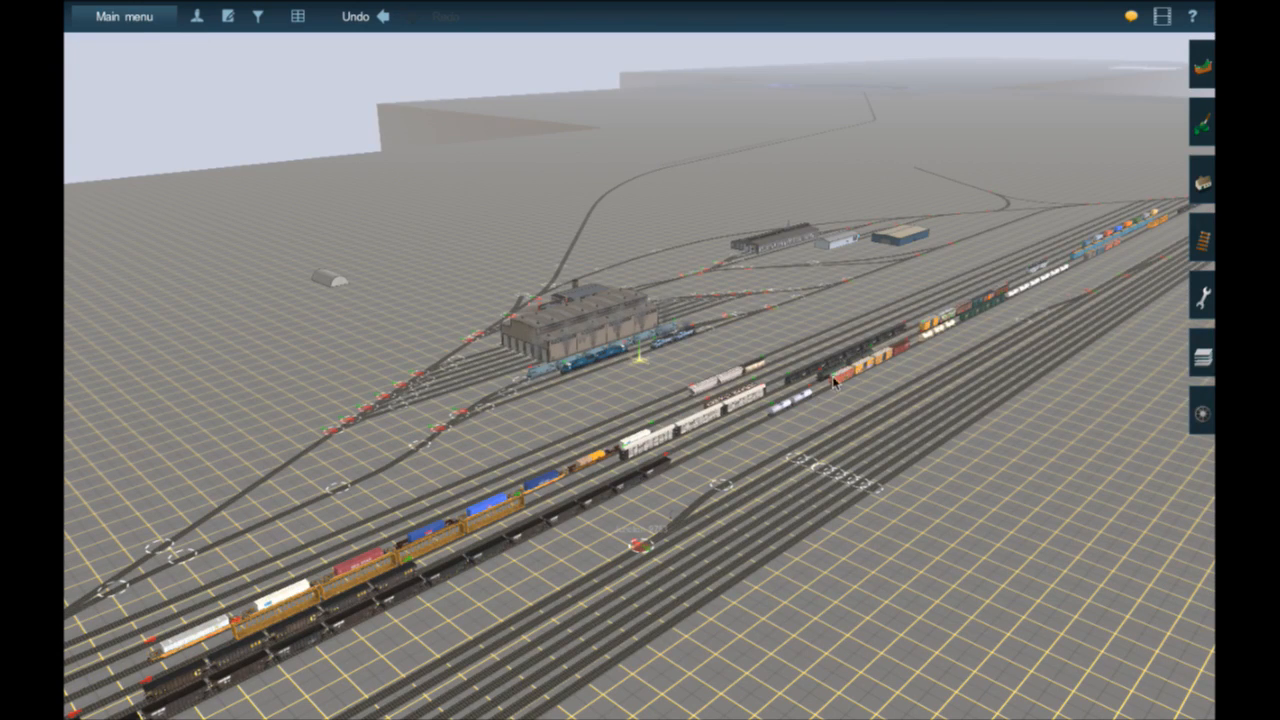
right_click(1115, 408)
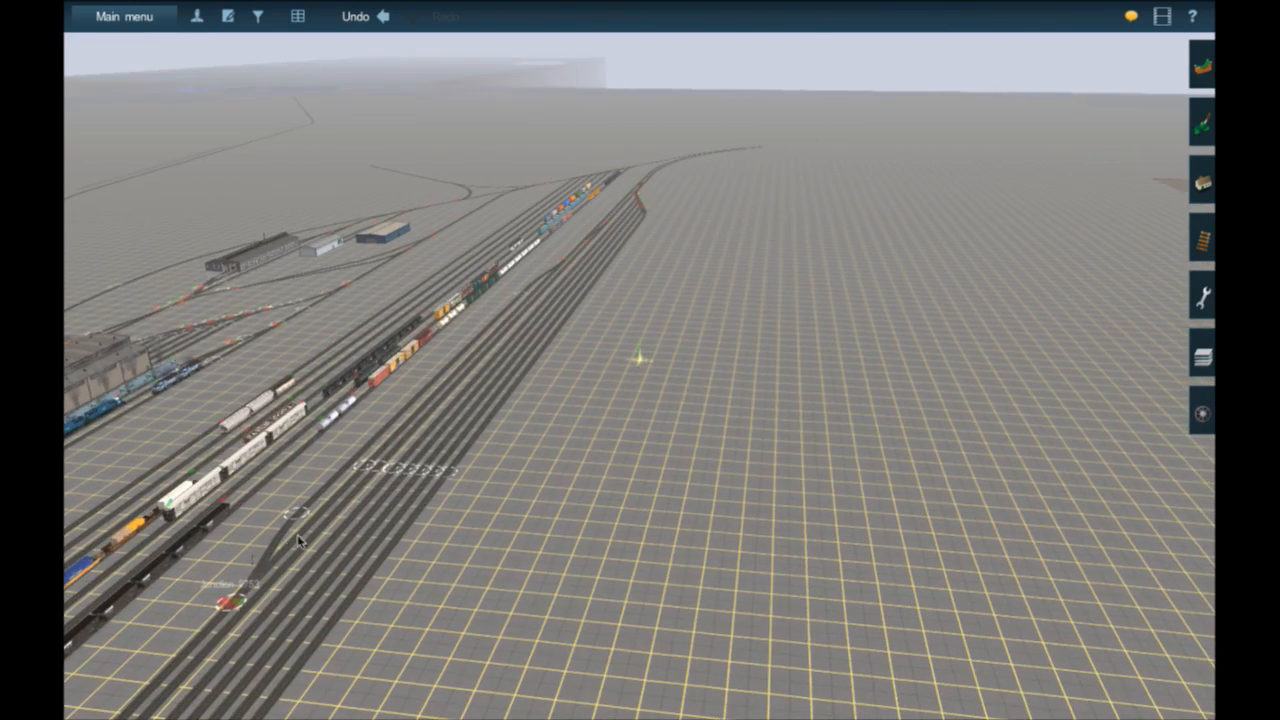
right_click(238, 521)
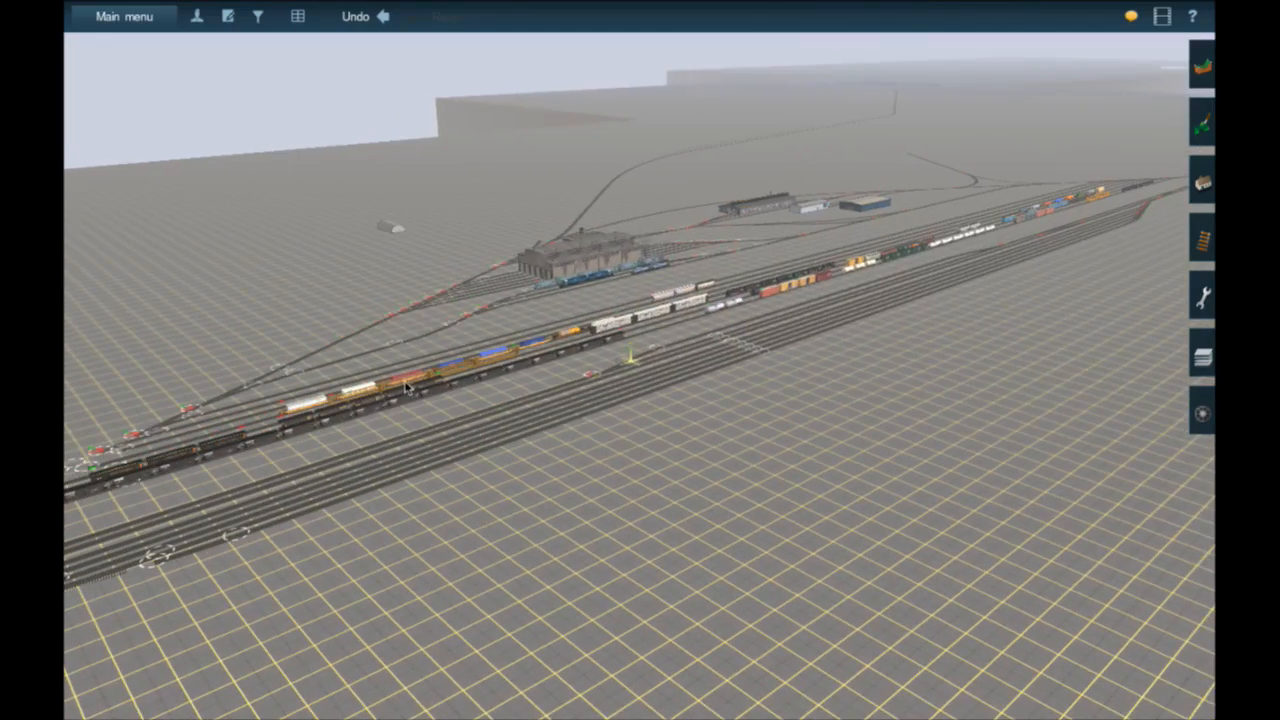
right_click(404, 422)
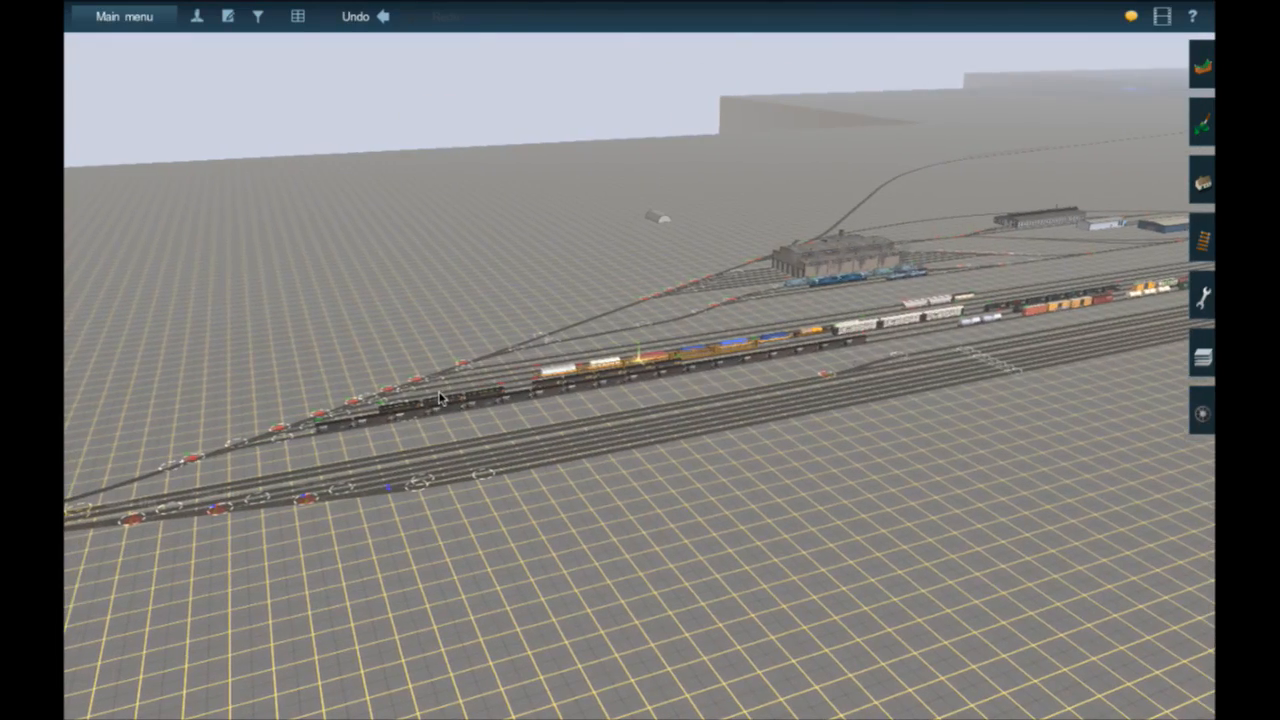
key(Left)
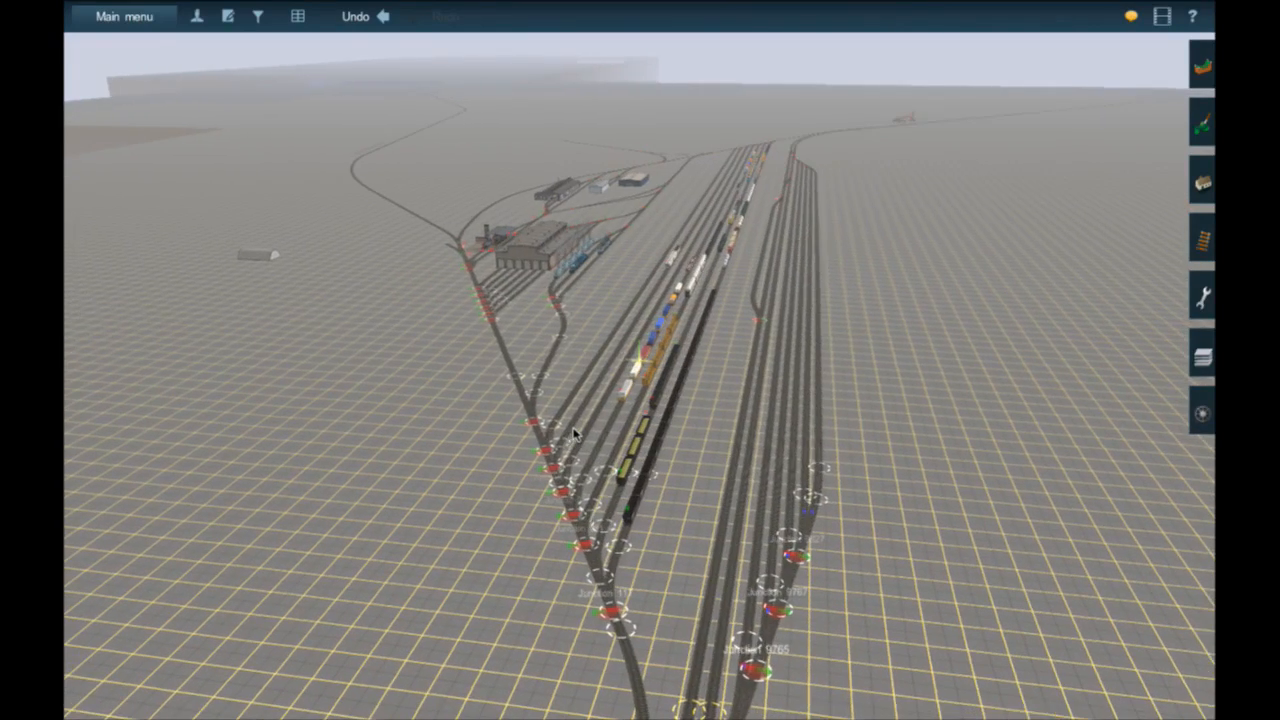
- Zoom on the yard throat and recentre along the yard tracks onto Junction 9687's ladder
right_click(580, 429)
scroll(690, 397, up, 5)
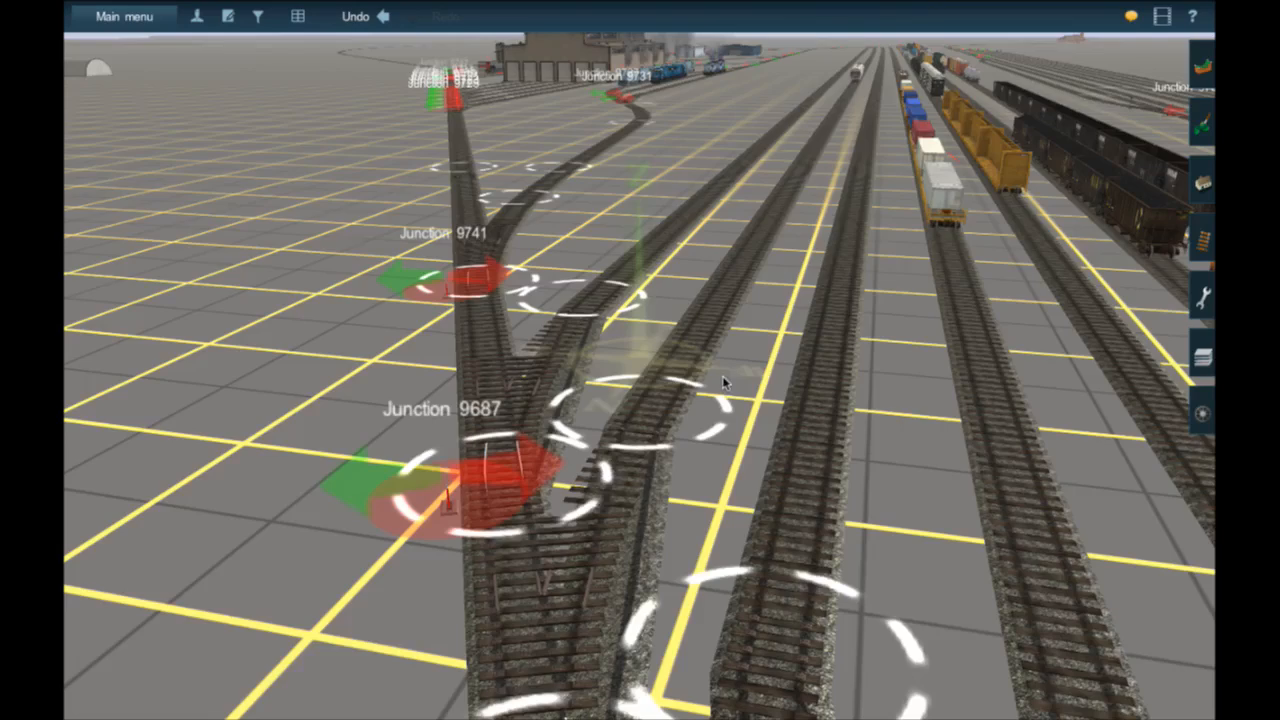
scroll(824, 388, down, 5)
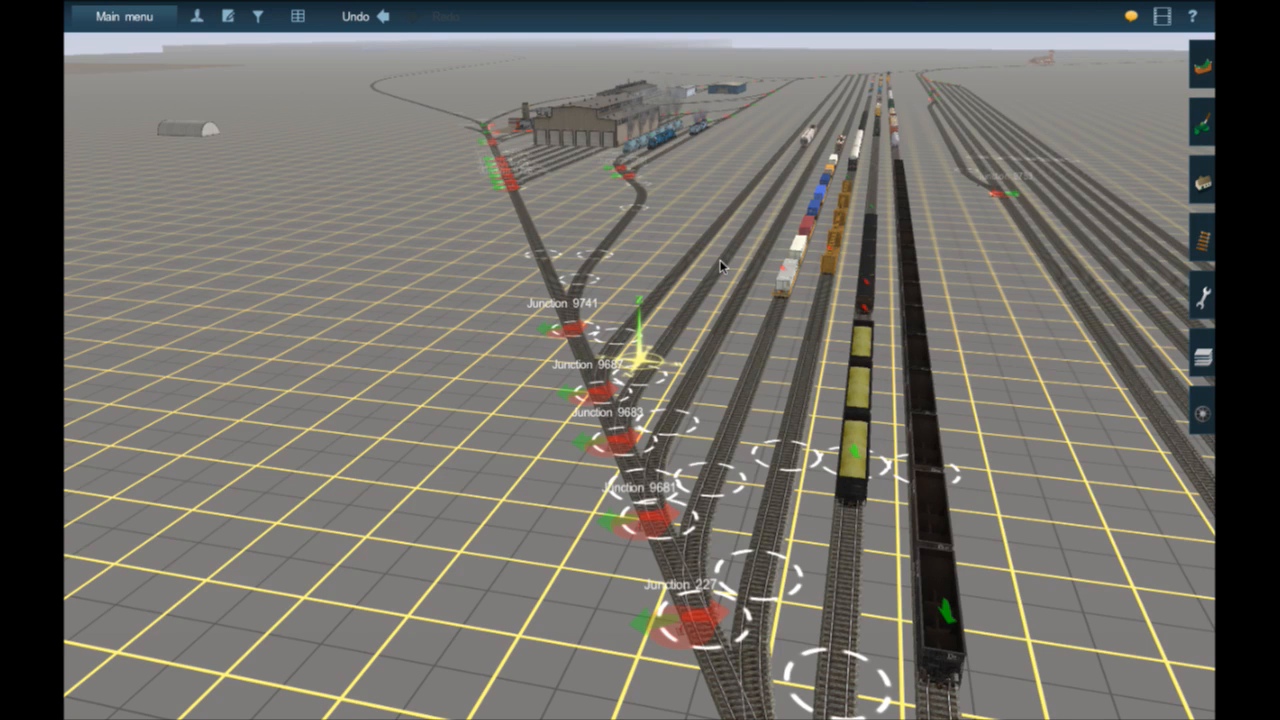
right_click(691, 258)
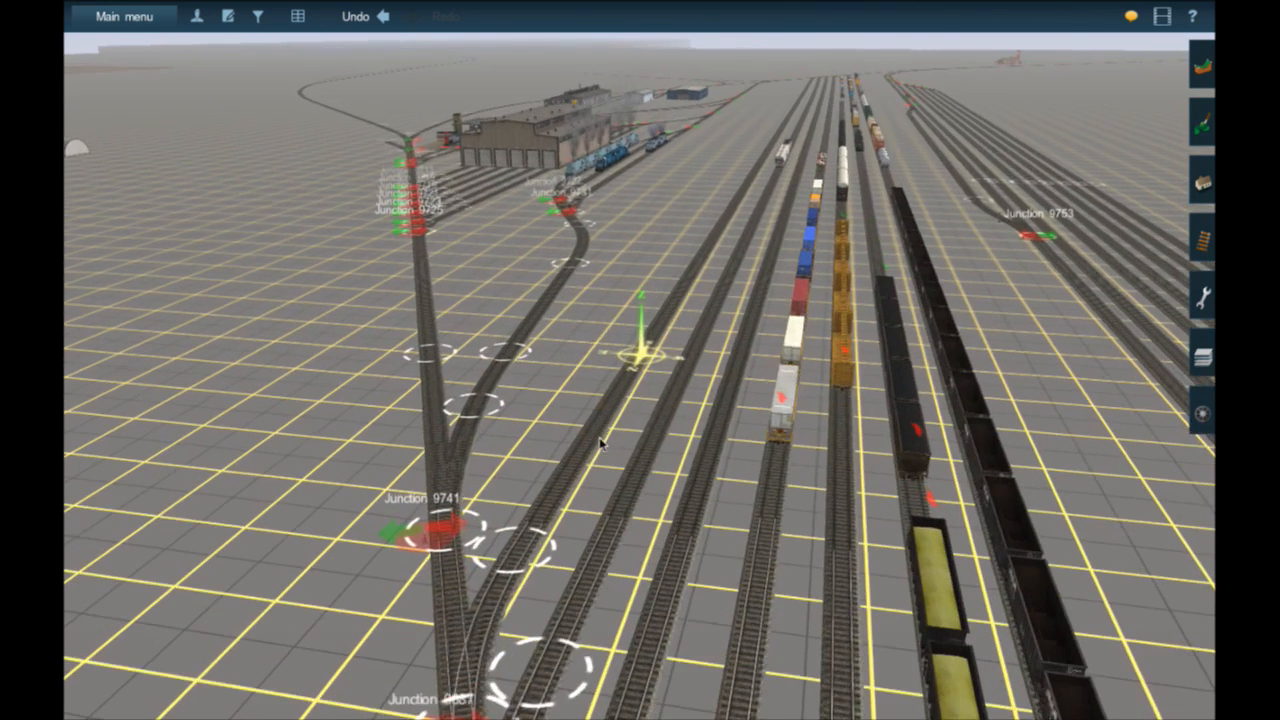
right_click(601, 440)
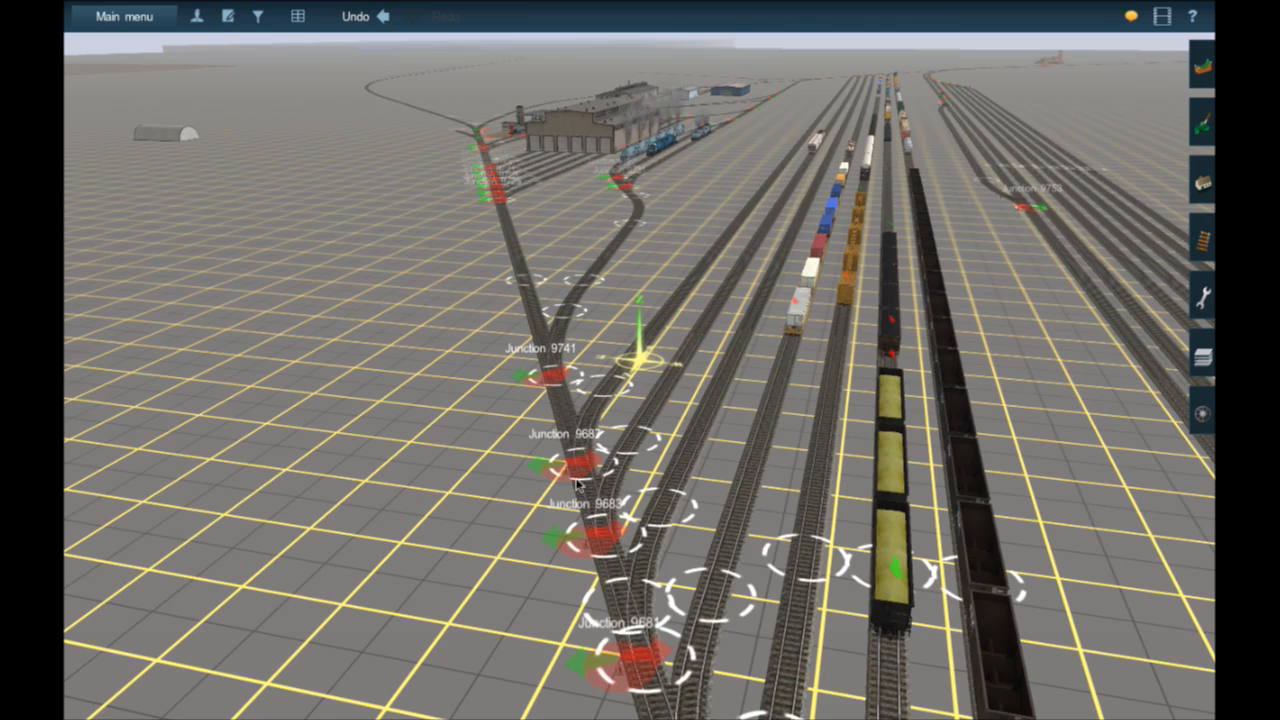
right_click(590, 463)
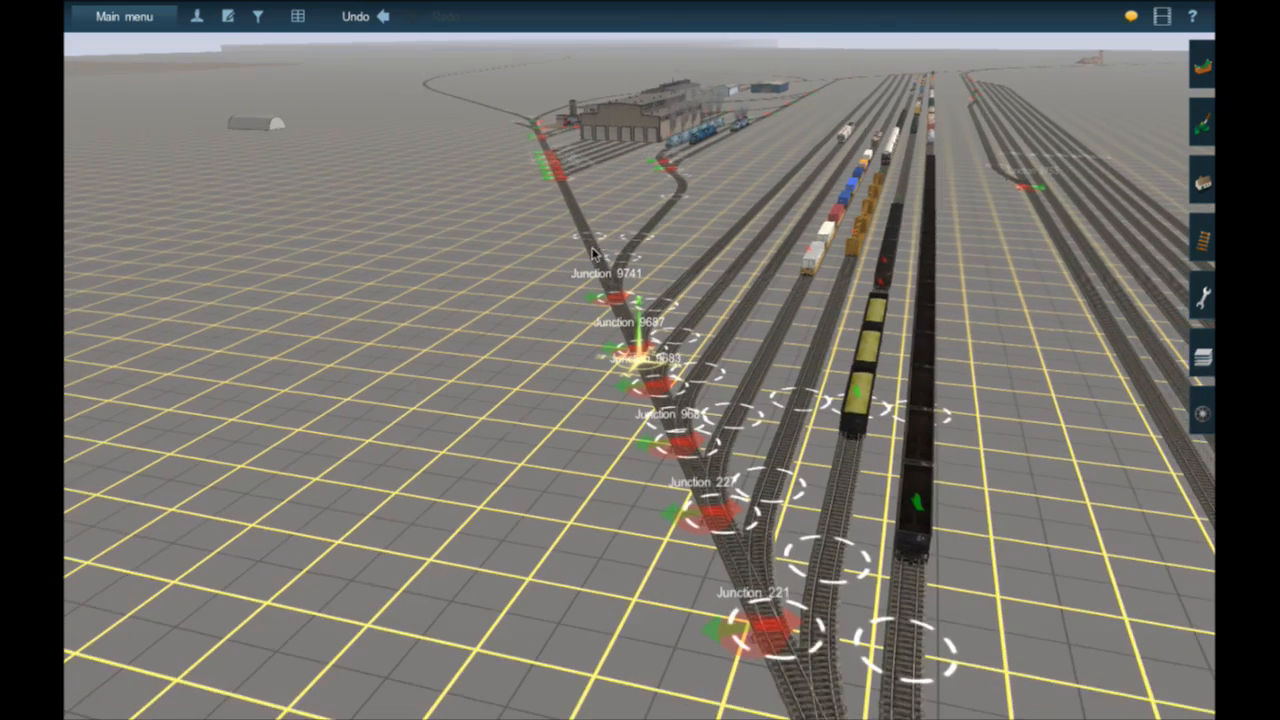
- Recentre around Junction 9751, the depot, and the shed and roundhouse junctions
right_click(597, 214)
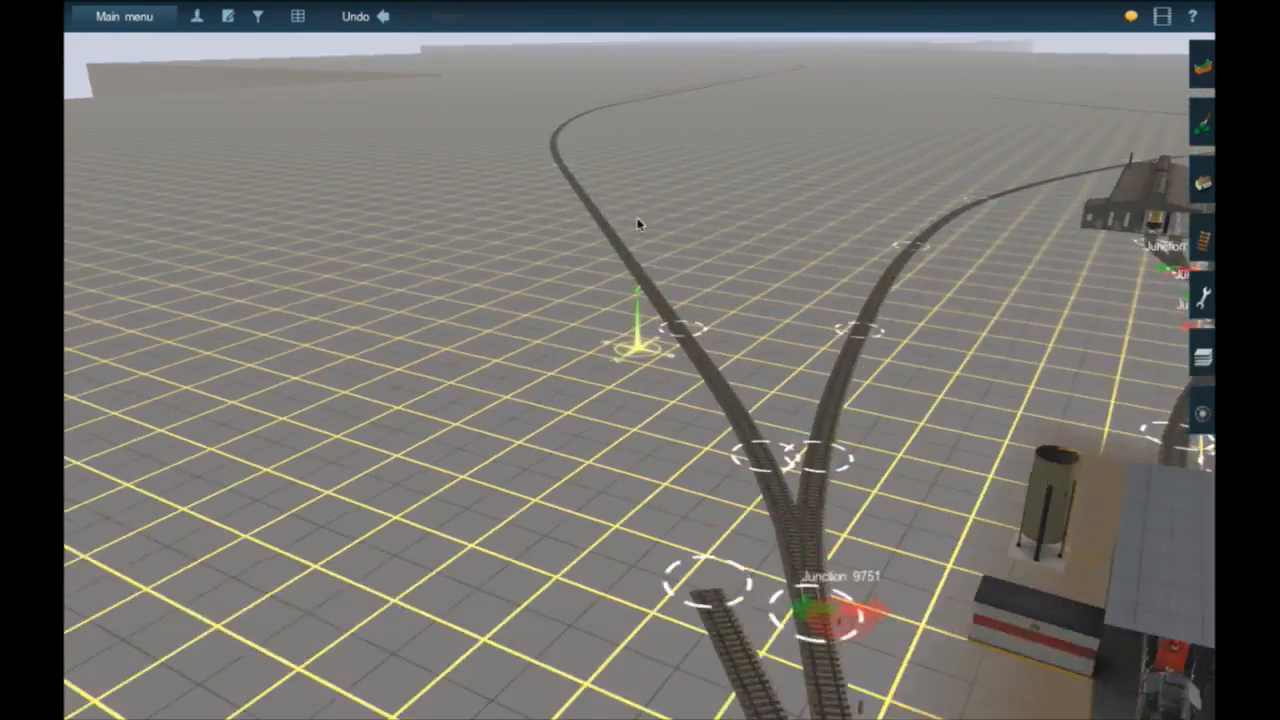
right_click(940, 660)
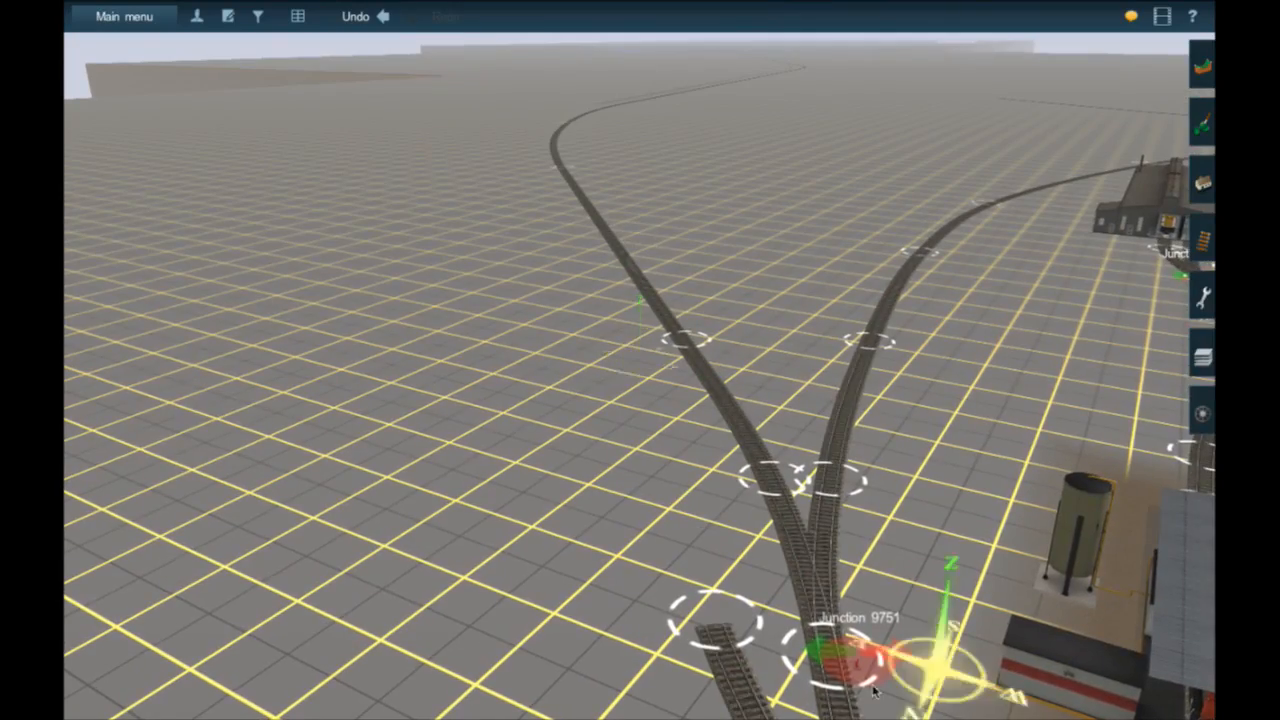
right_click(873, 687)
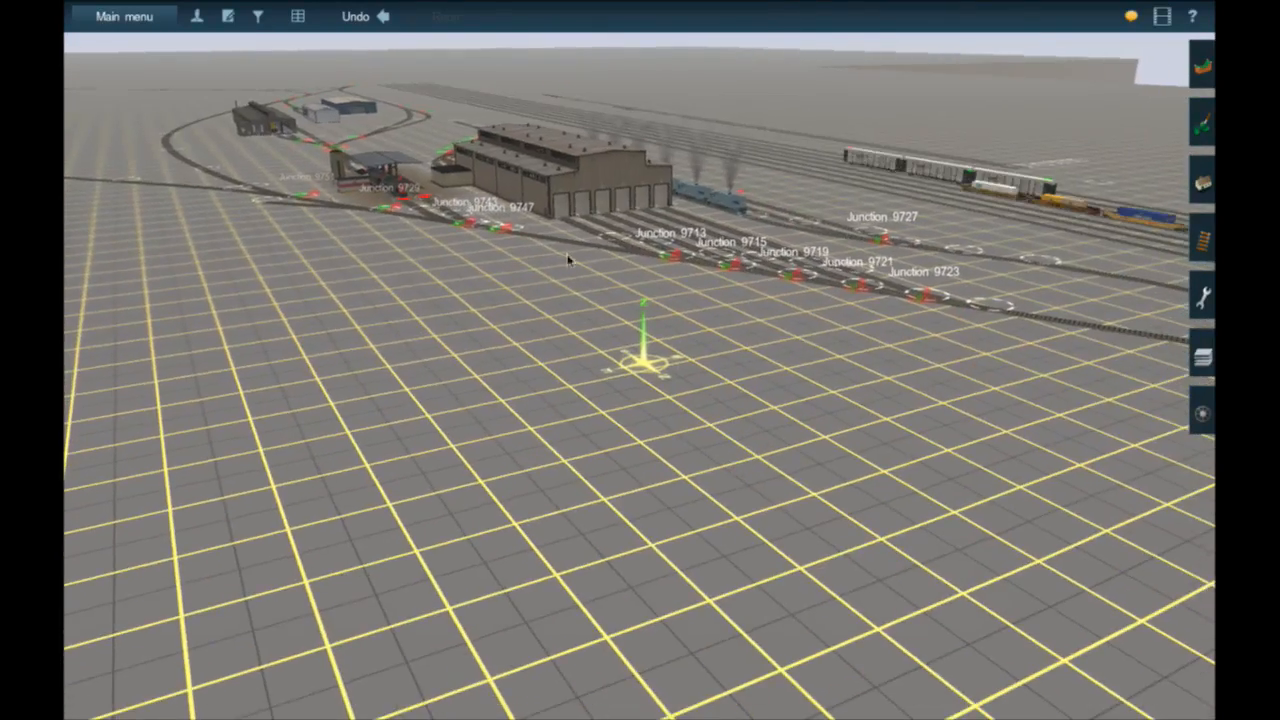
right_click(478, 214)
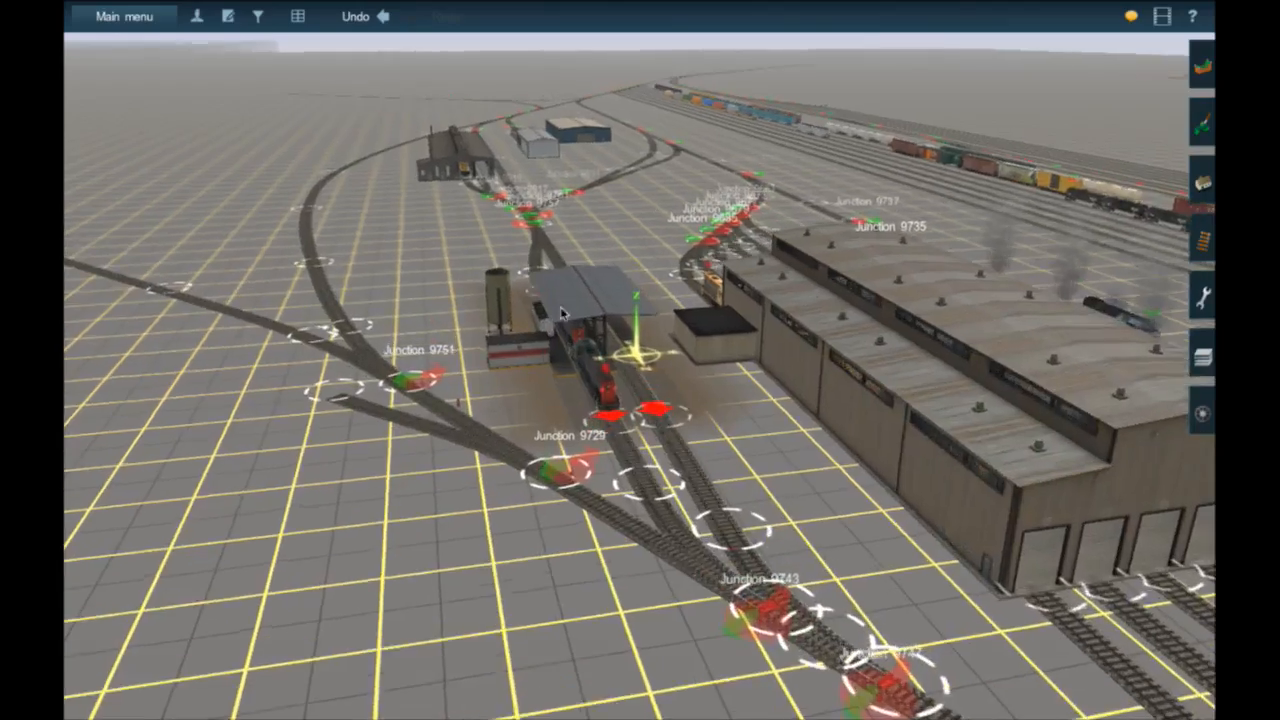
- Zoom in on Junction 9831, then pull far out to a top-down view of the yard
scroll(580, 323, down, 4)
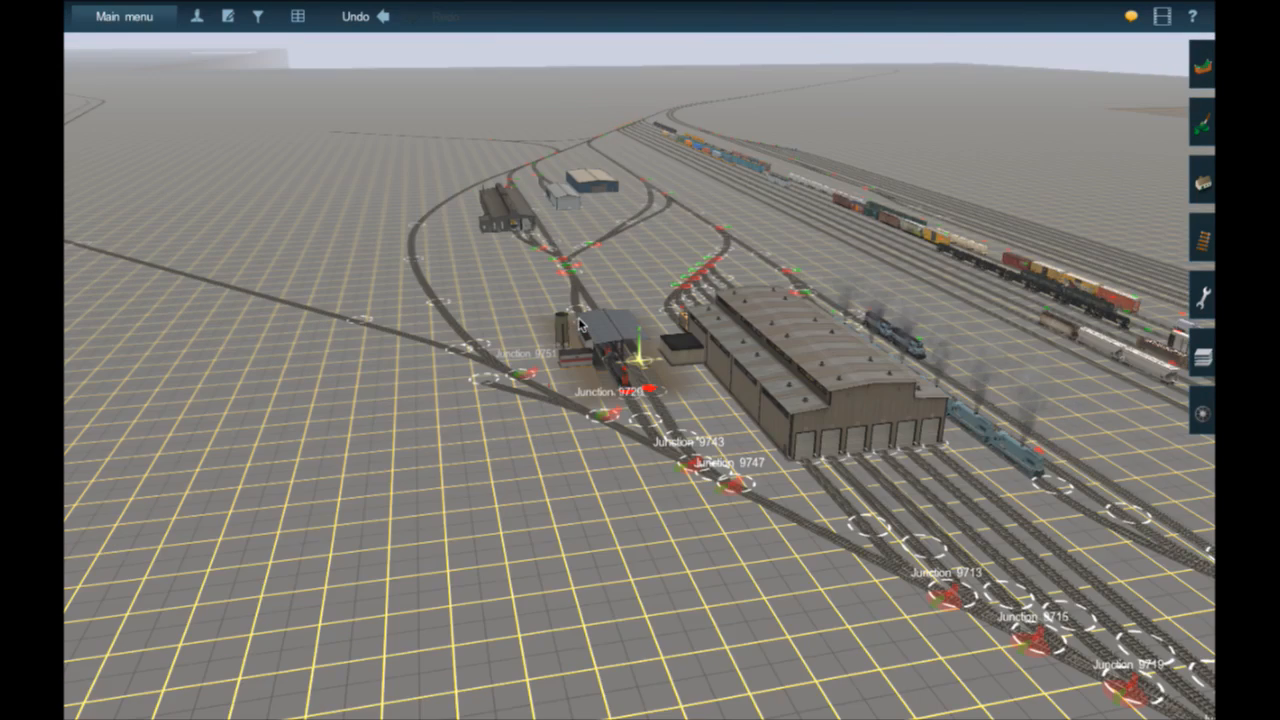
scroll(600, 290, down, 3)
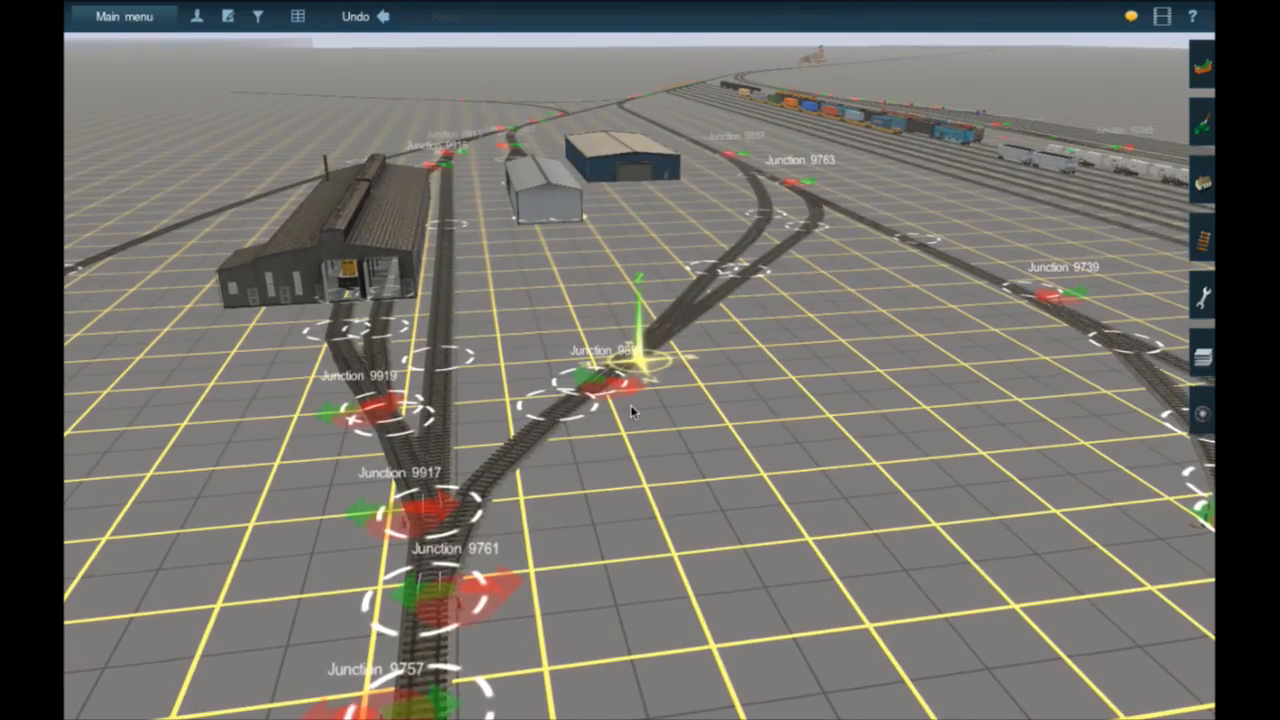
scroll(631, 411, up, 5)
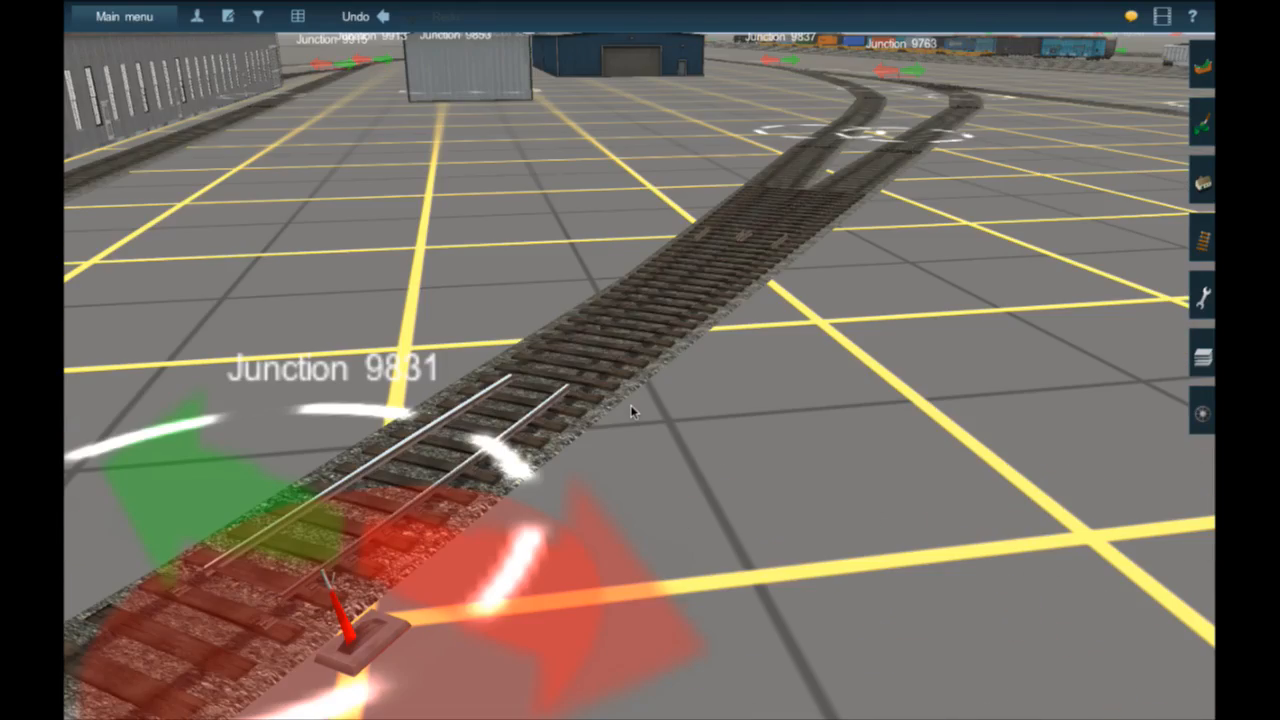
scroll(631, 411, down, 2)
scroll(631, 411, down, 8)
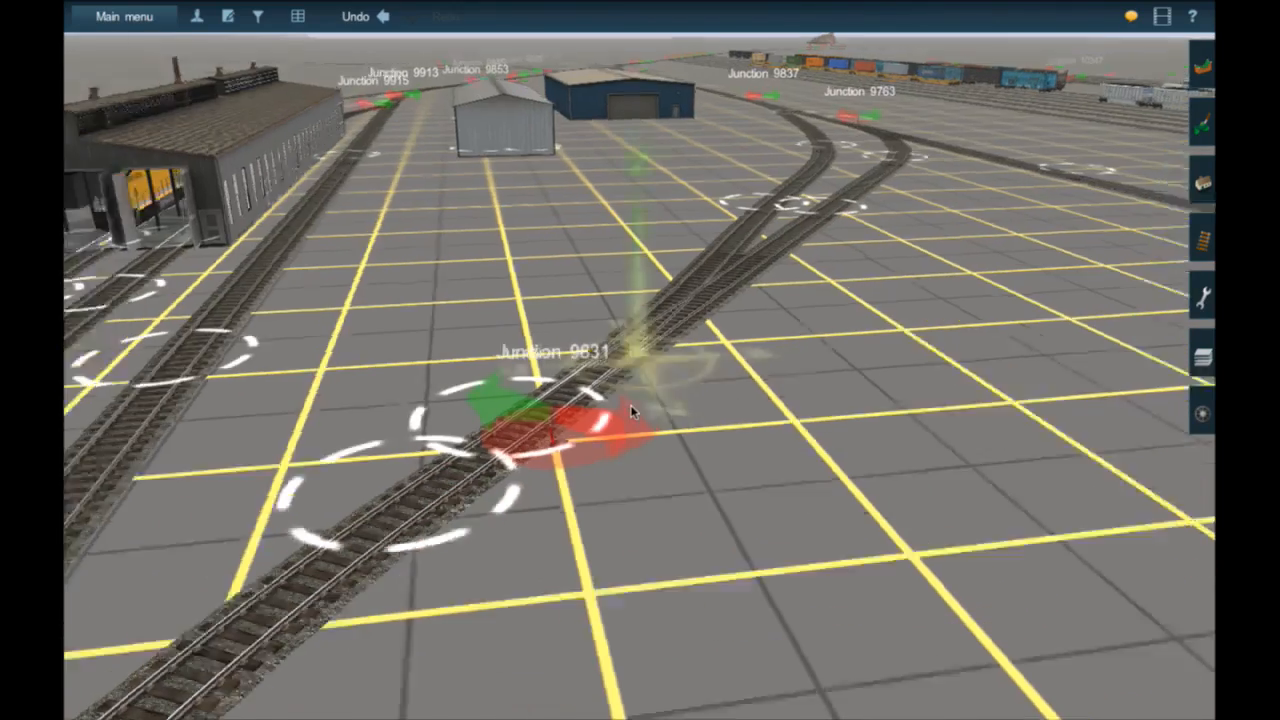
scroll(631, 411, down, 5)
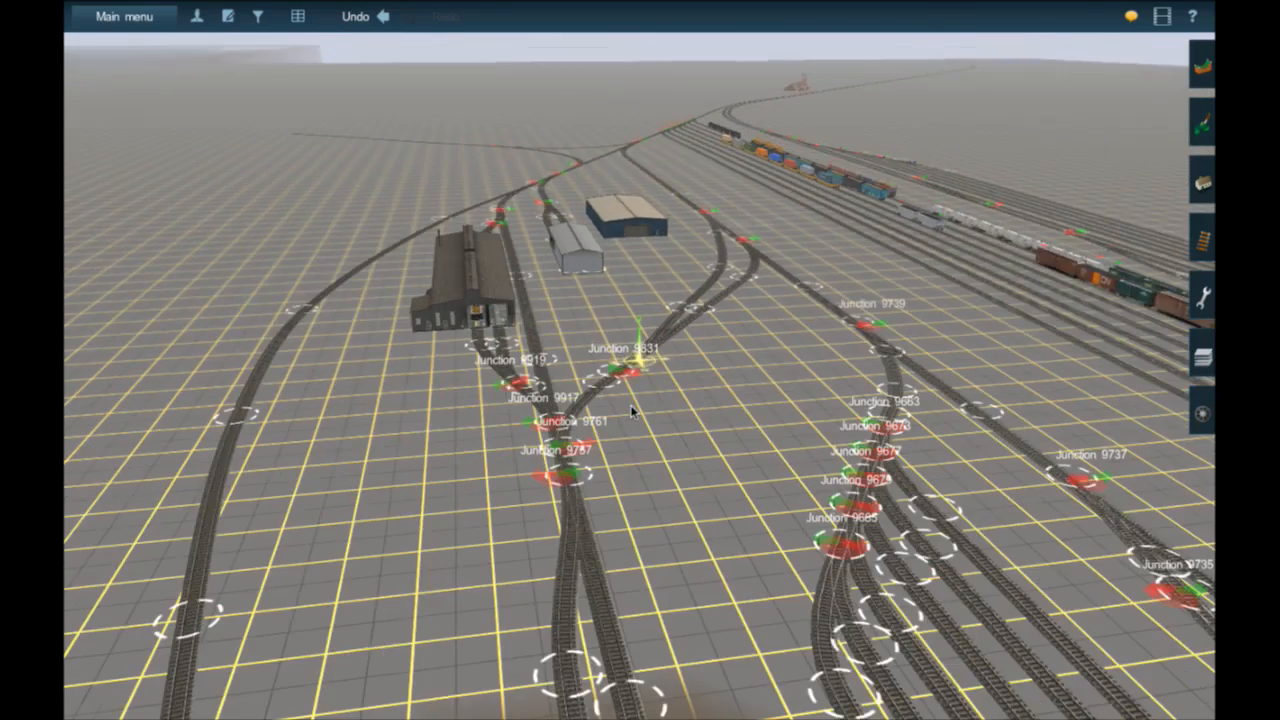
scroll(631, 411, down, 3)
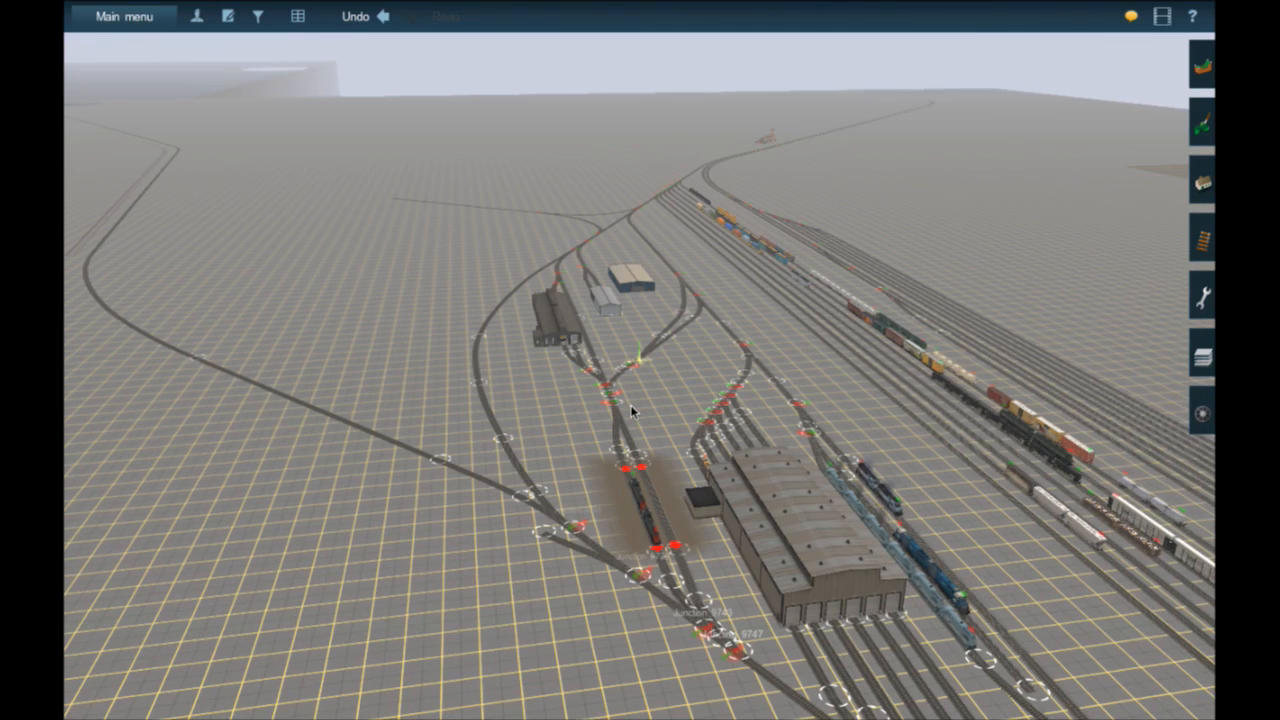
scroll(631, 411, down, 3)
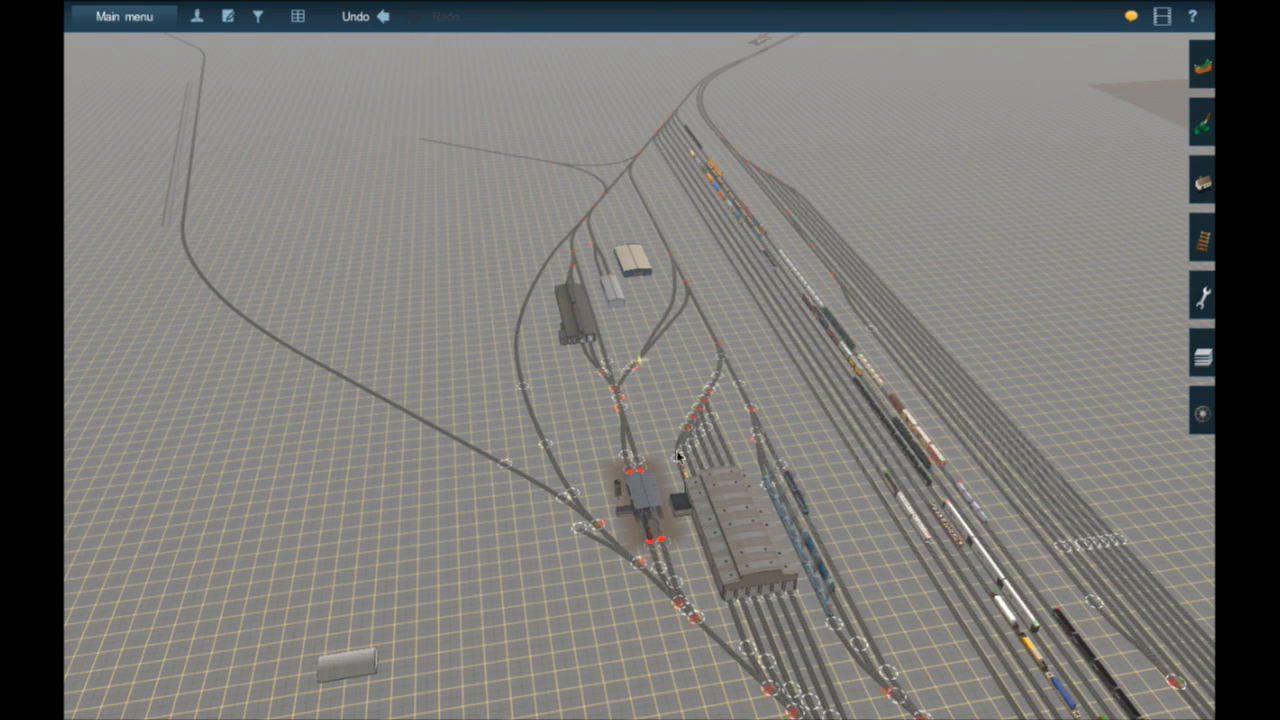
- Recentre the overview on the depot, rotate it, and start flying away along the main line
scroll(748, 410, down, 5)
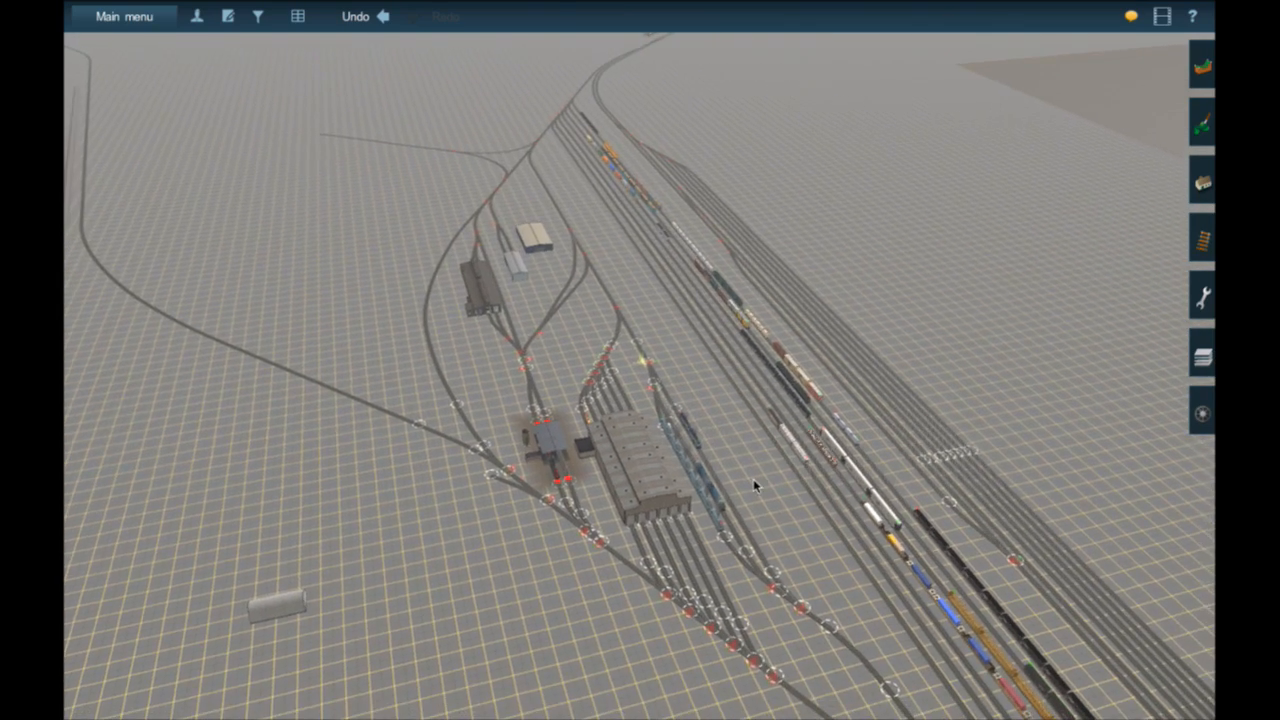
right_click(753, 481)
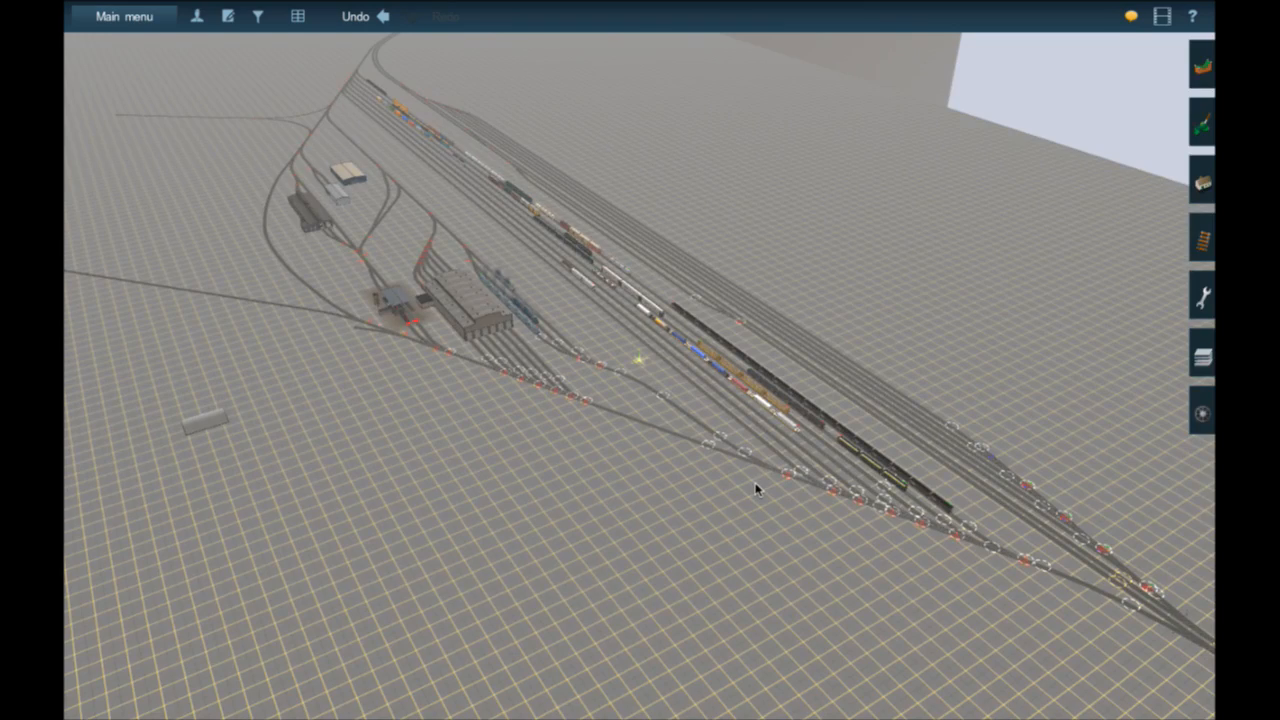
key(Left)
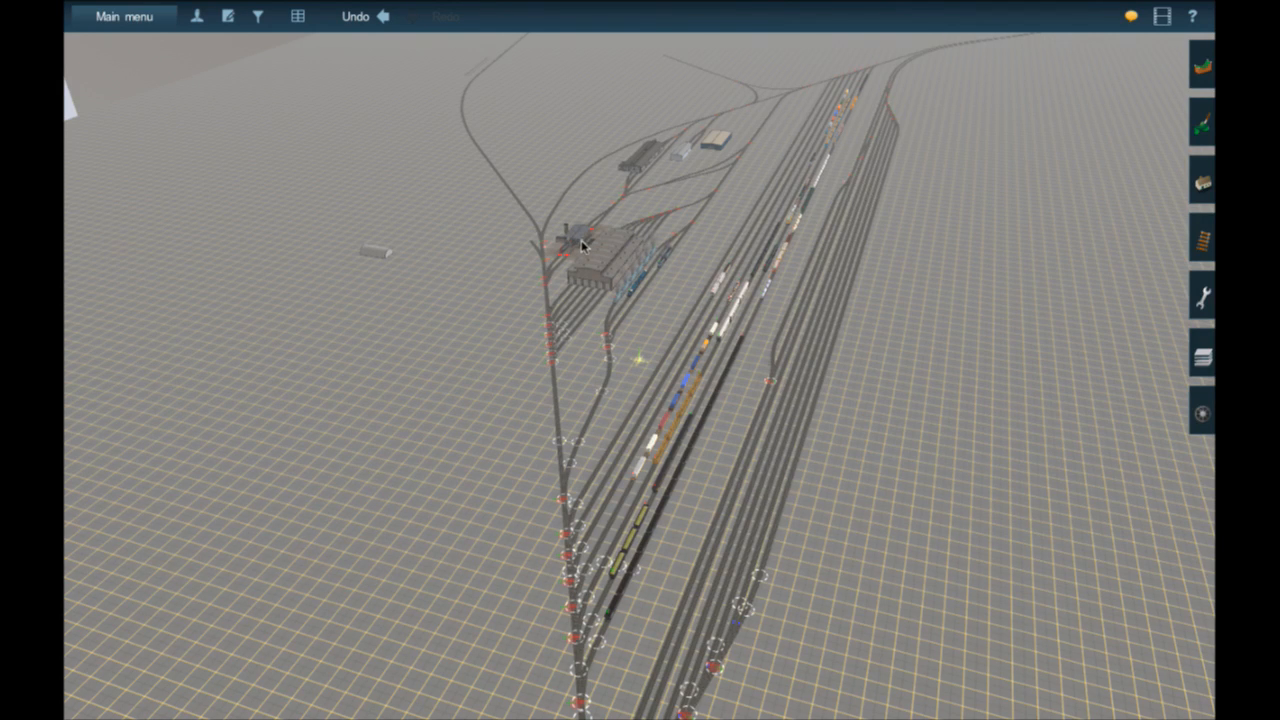
scroll(608, 286, up, 3)
scroll(614, 299, up, 5)
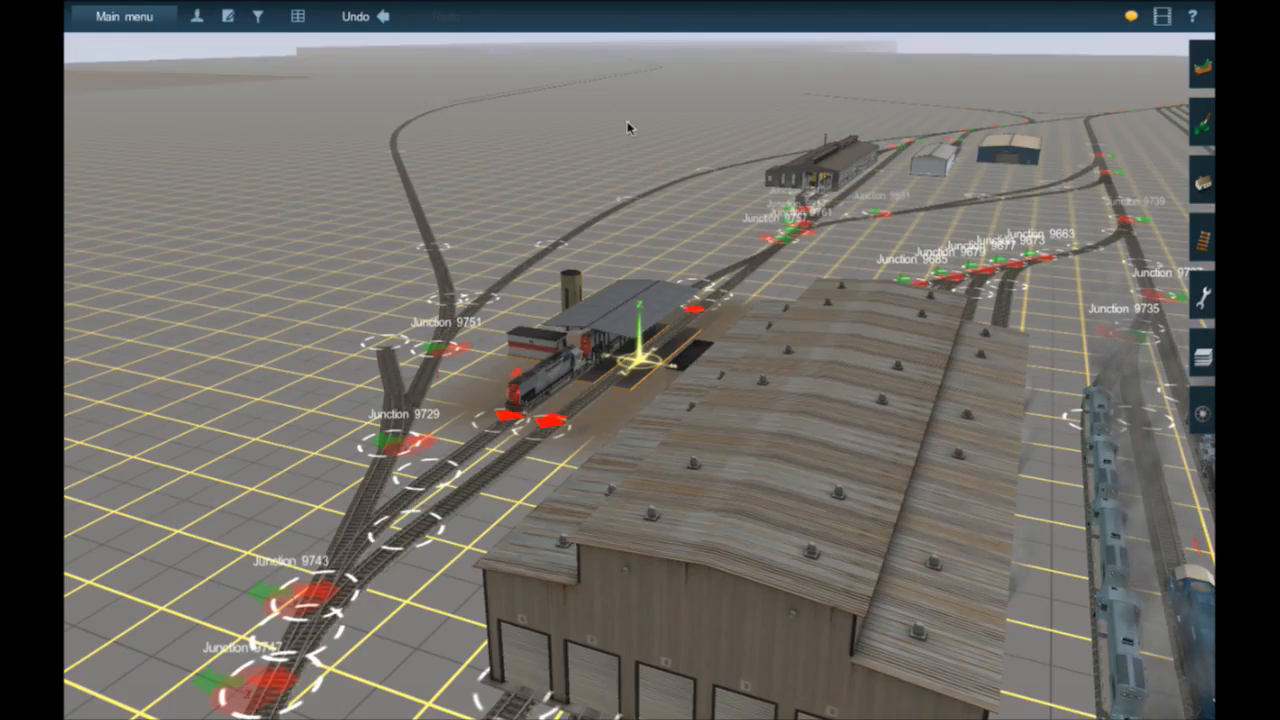
key(Up)
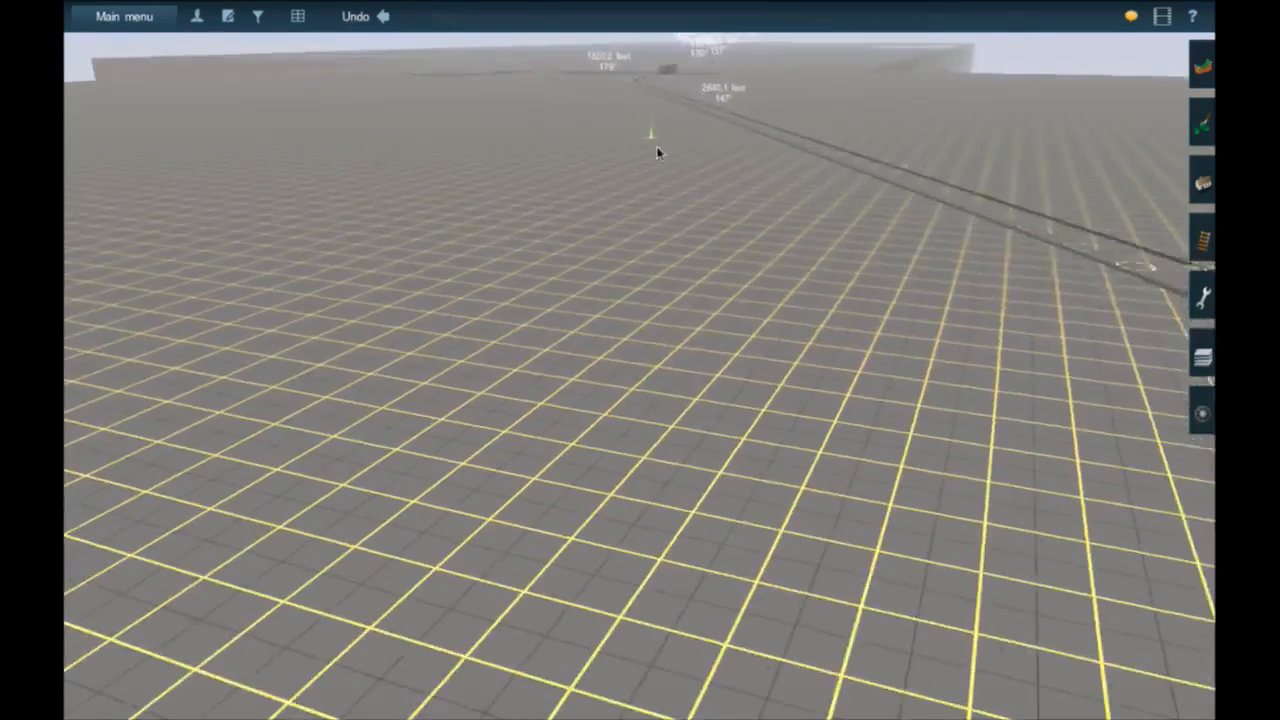
- Fly along the track past the bridge and round the curve toward the junction
key(Up)
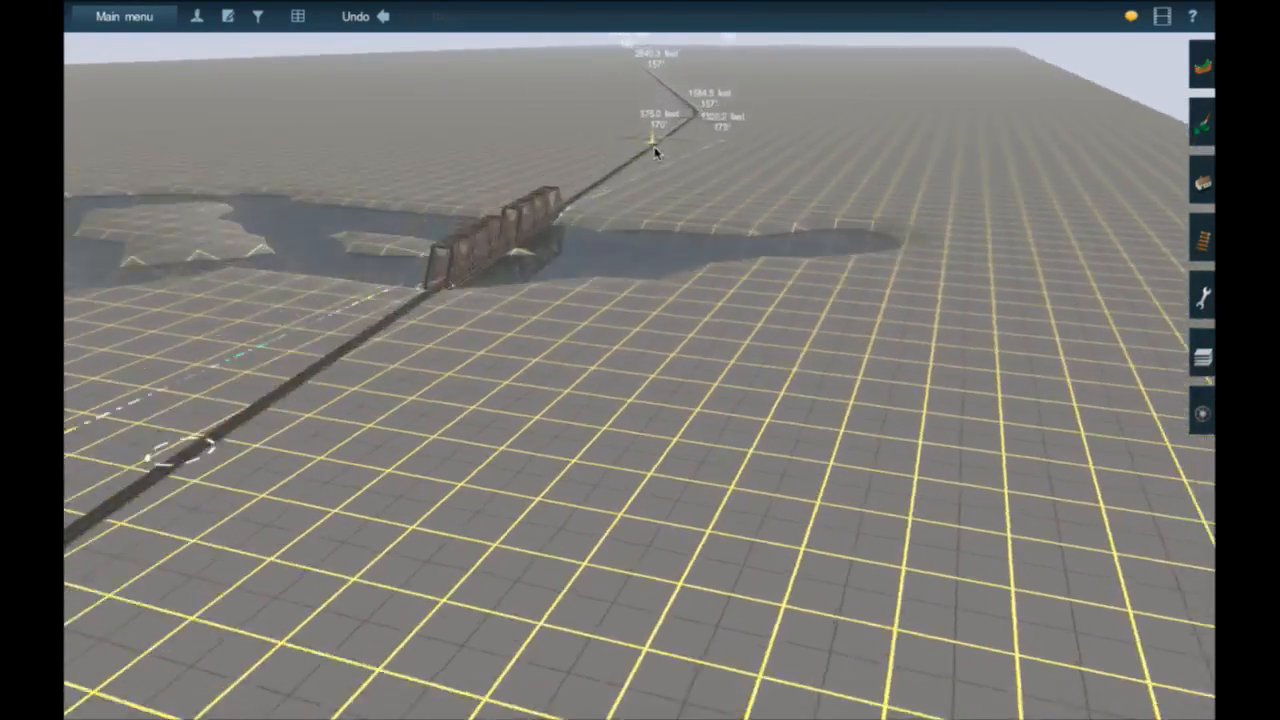
key(Up)
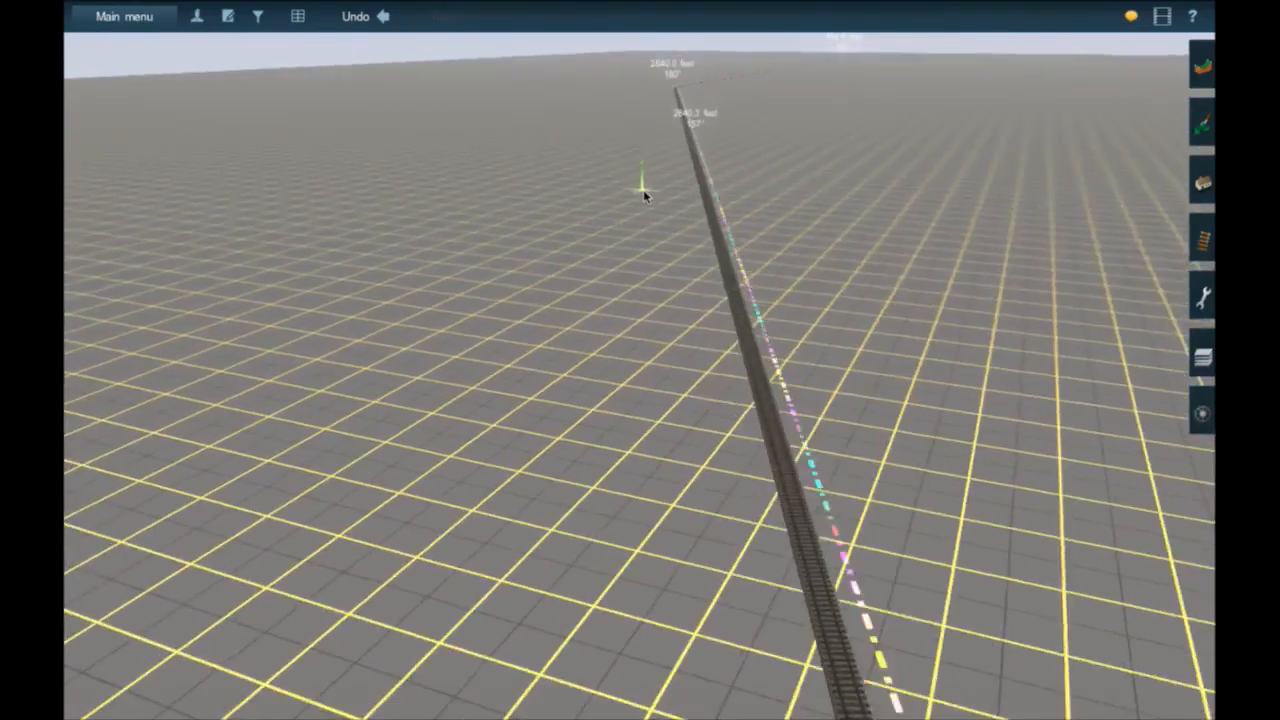
key(Up)
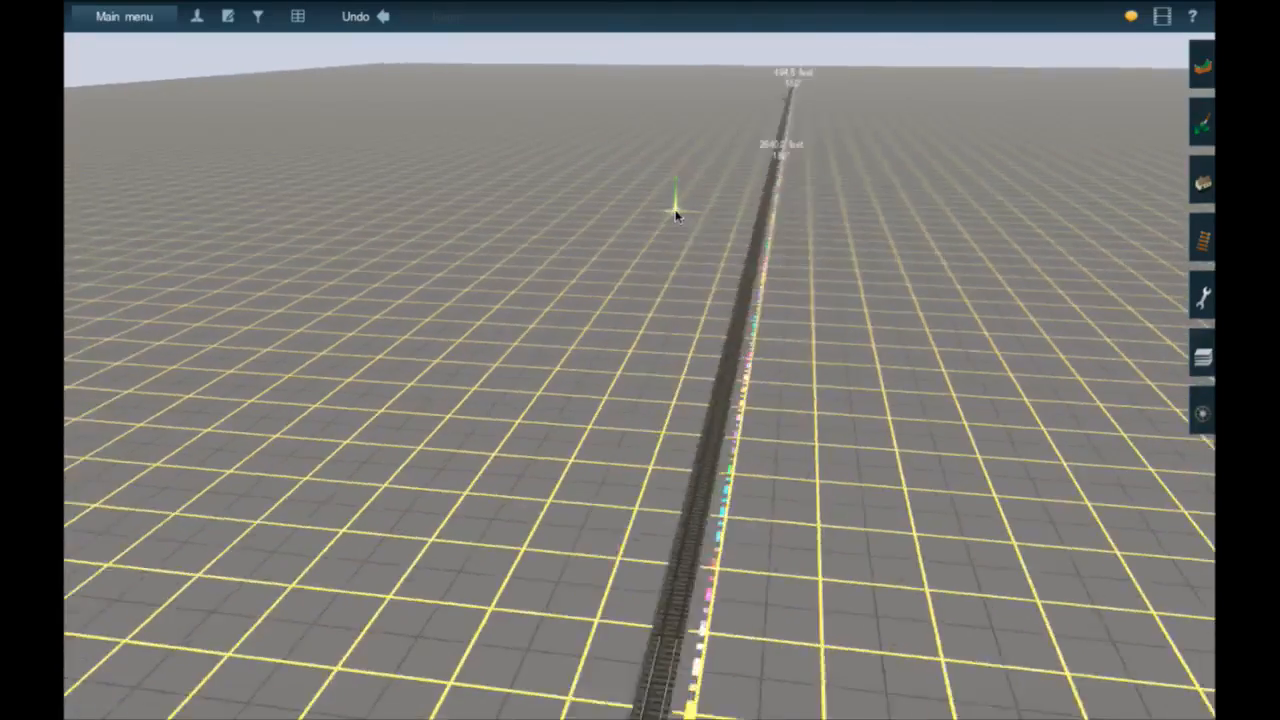
mouse_move(675, 211)
right_down()
mouse_move(652, 237)
mouse_move(659, 268)
right_up()
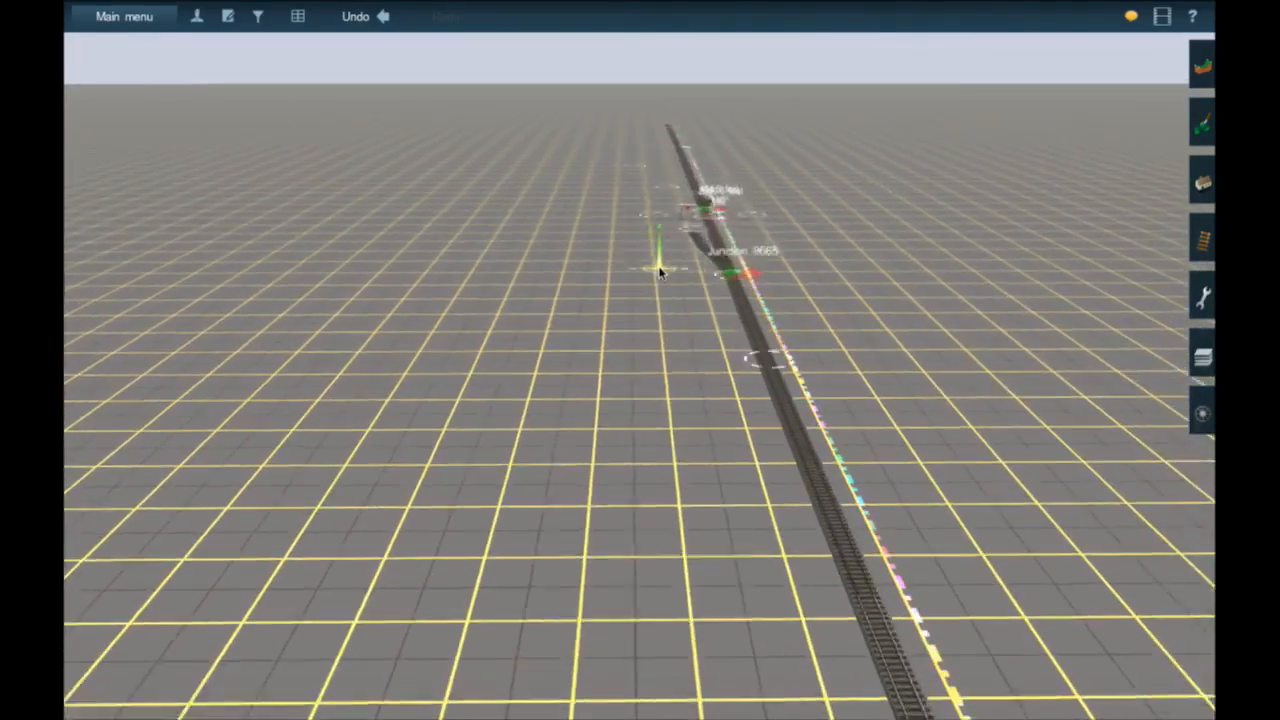
key(Up)
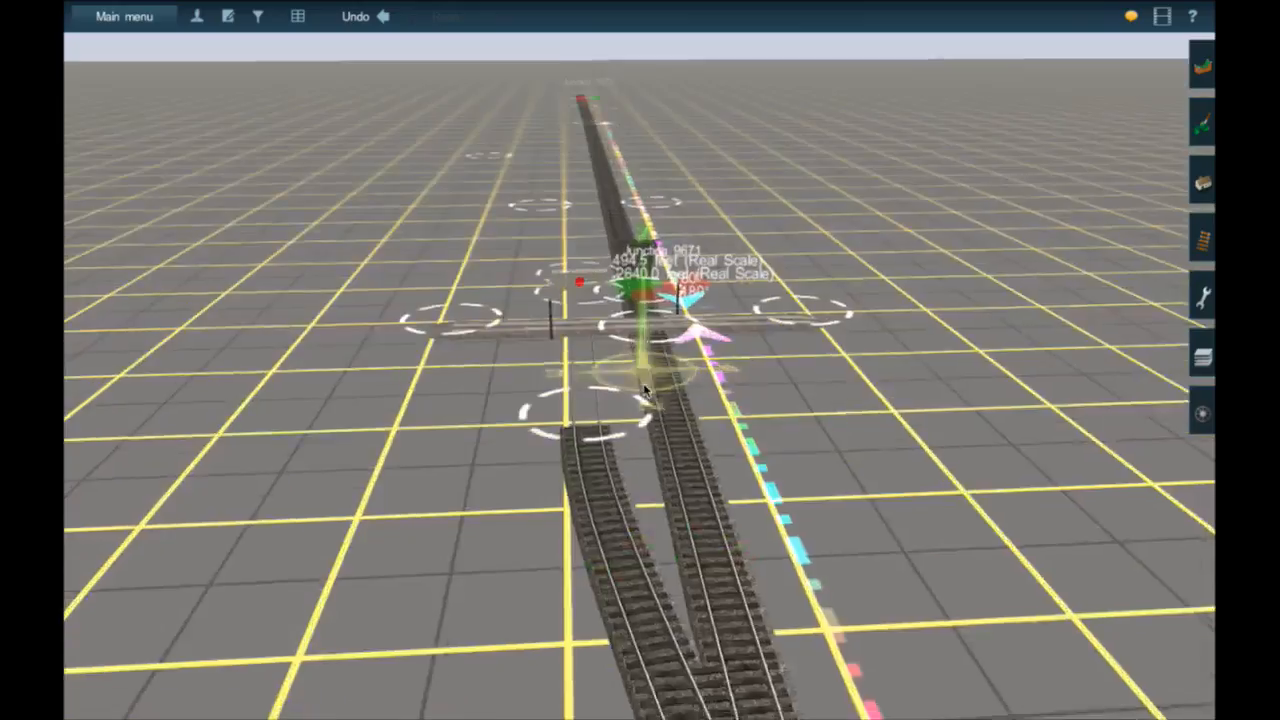
scroll(643, 390, up, 5)
scroll(645, 388, down, 5)
- Recentre on the level crossing and rotate until the track lies across the view
right_click(607, 296)
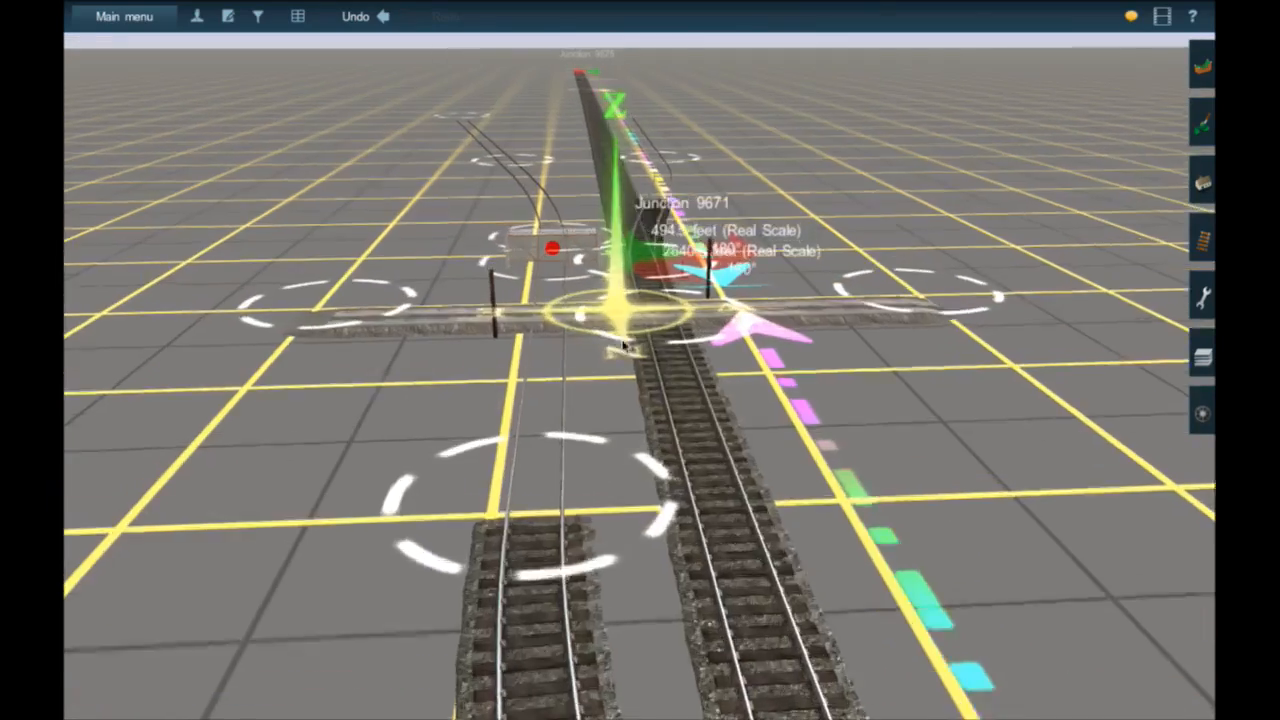
key(Left)
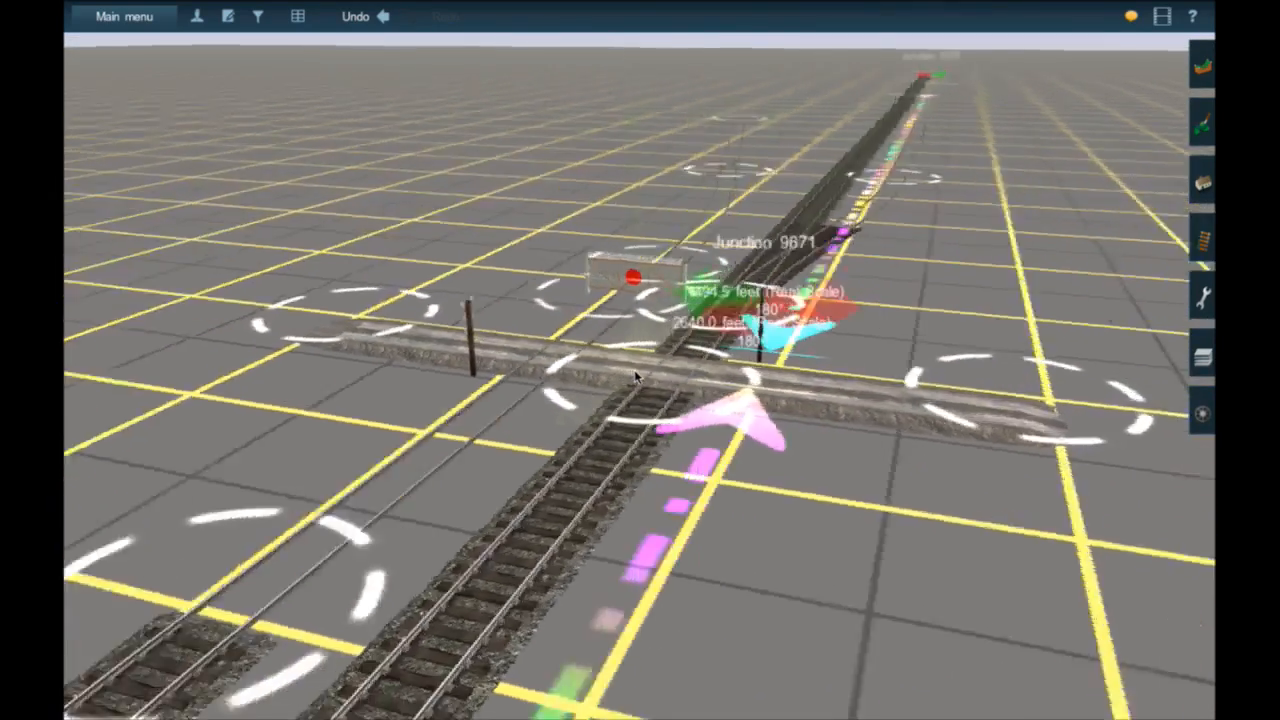
key(Left)
right_click(620, 380)
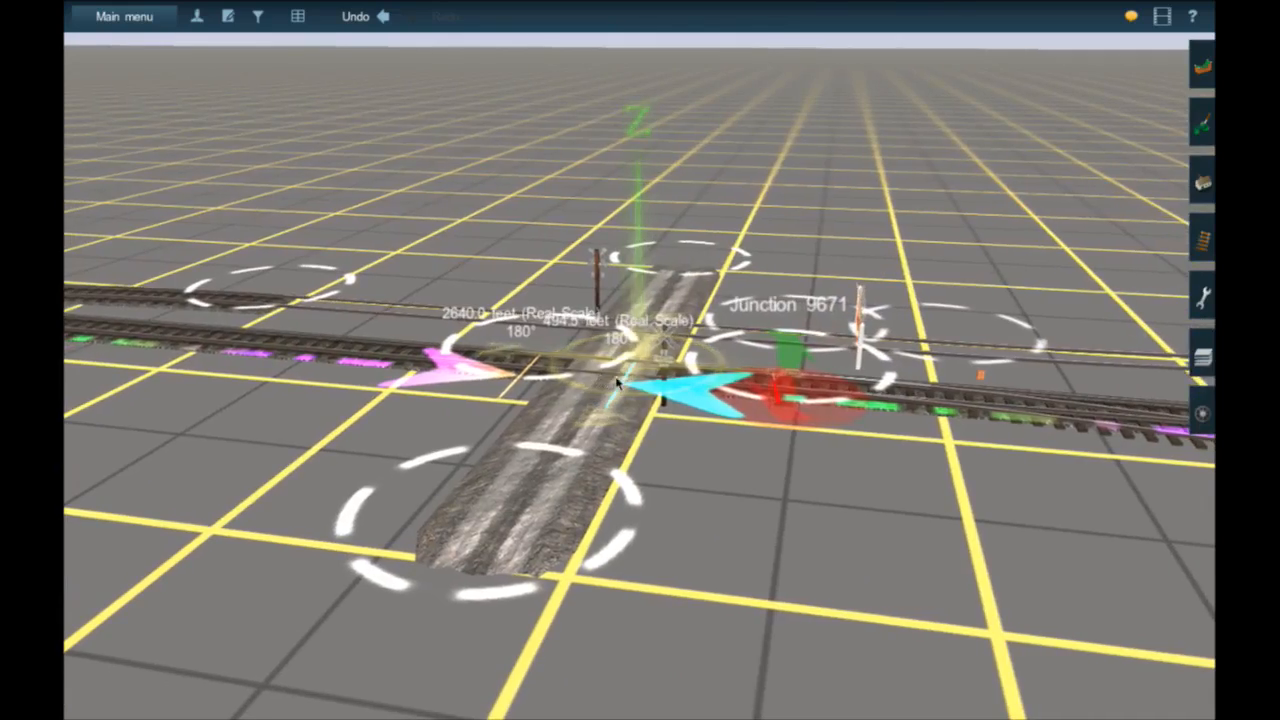
right_click(618, 384)
scroll(640, 381, up, 3)
right_click(641, 381)
scroll(642, 381, up, 4)
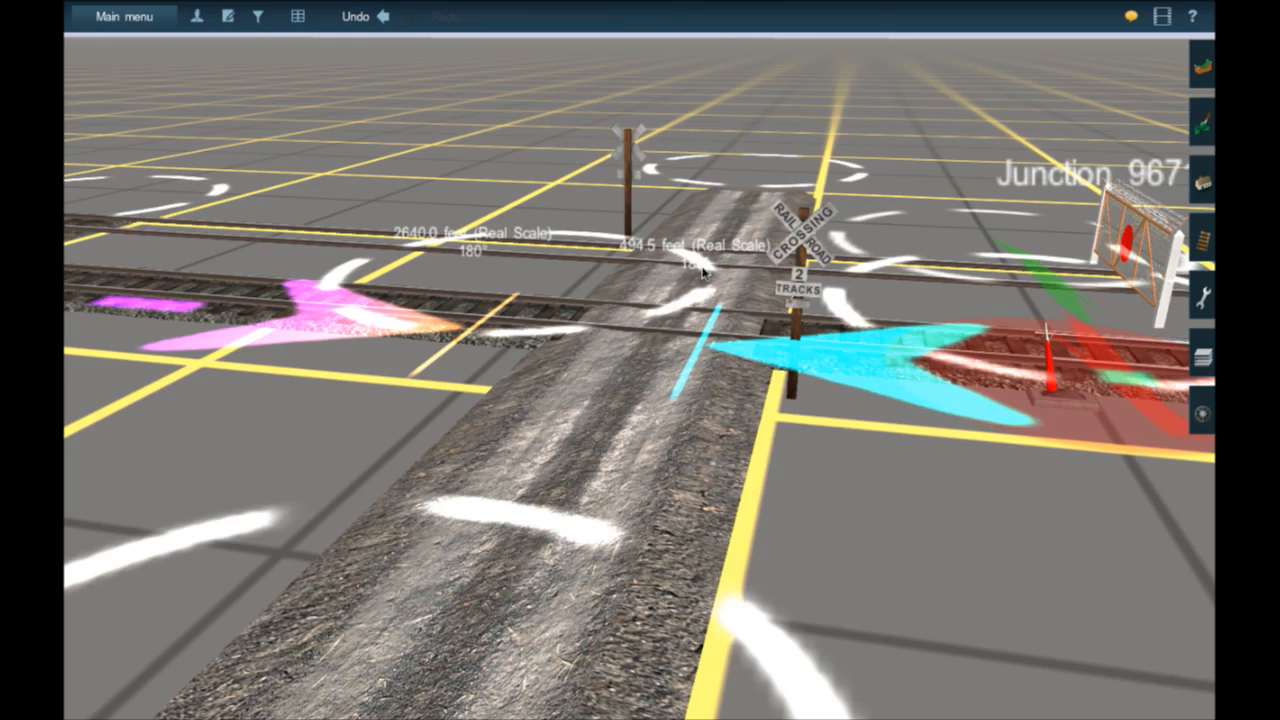
scroll(638, 378, up, 3)
scroll(640, 377, down, 2)
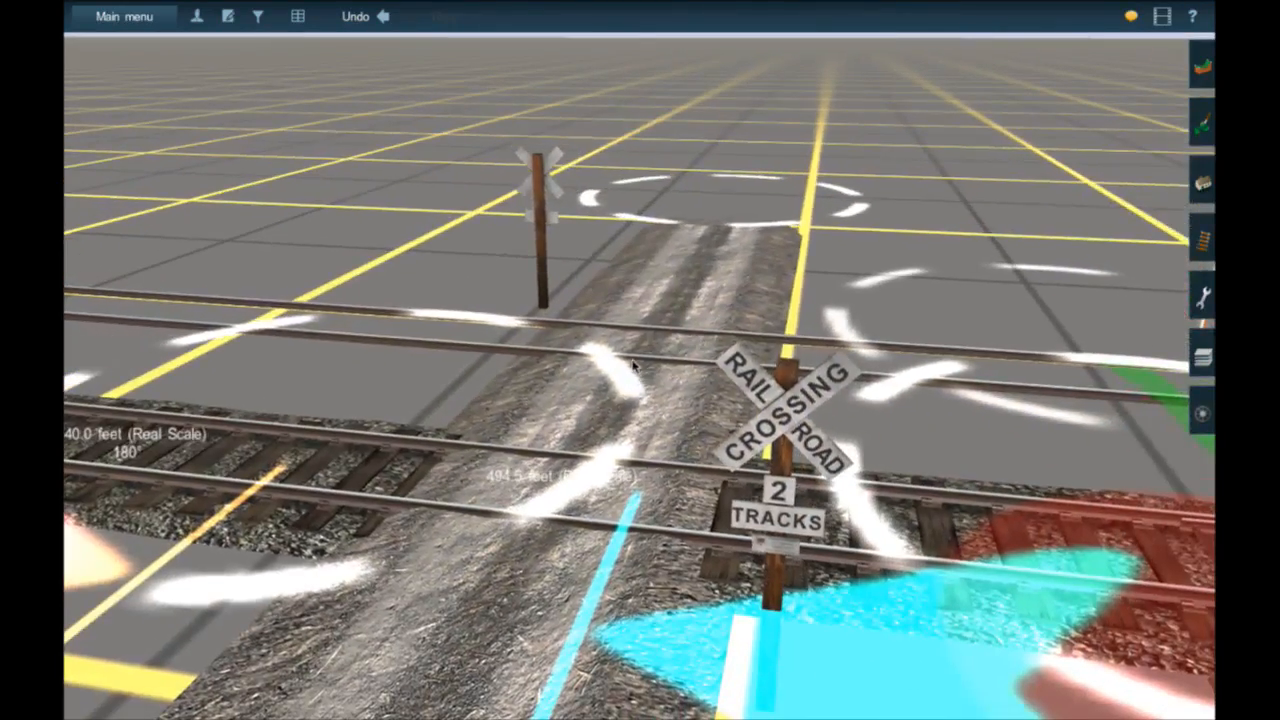
- Glide past the crossing sign to the fence and on along the track
right_click(662, 288)
right_click(624, 489)
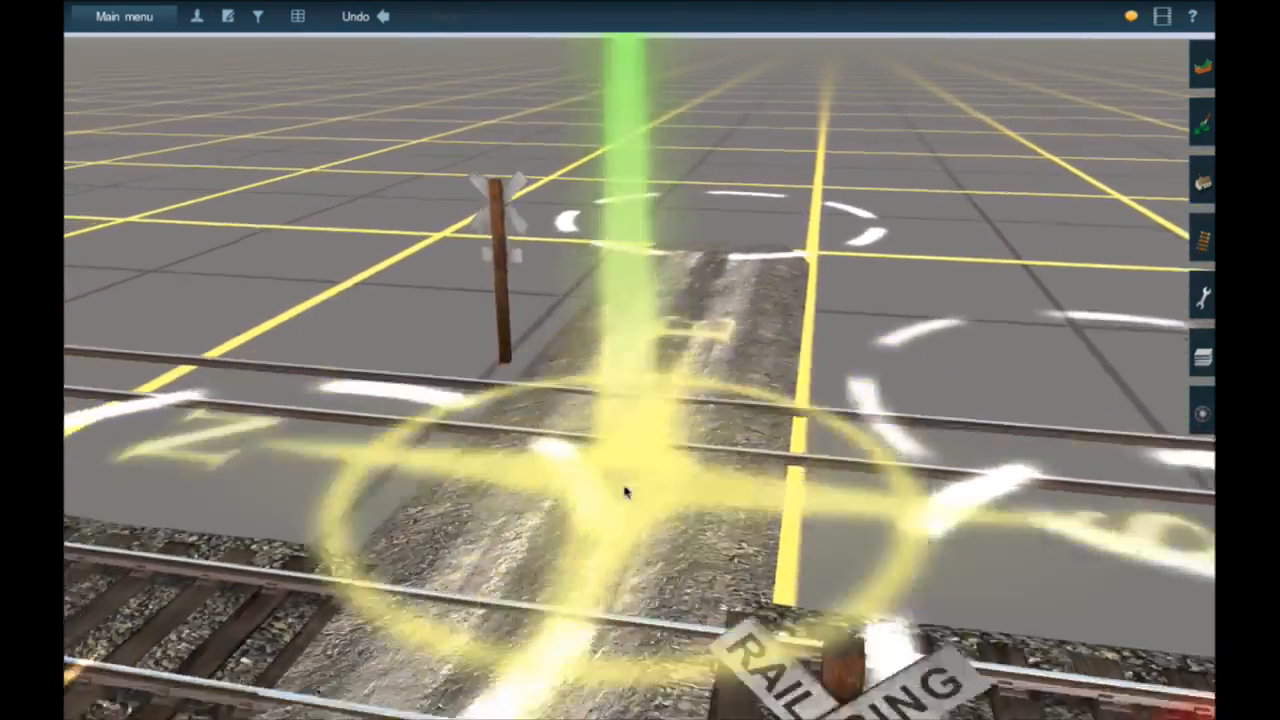
key(Left)
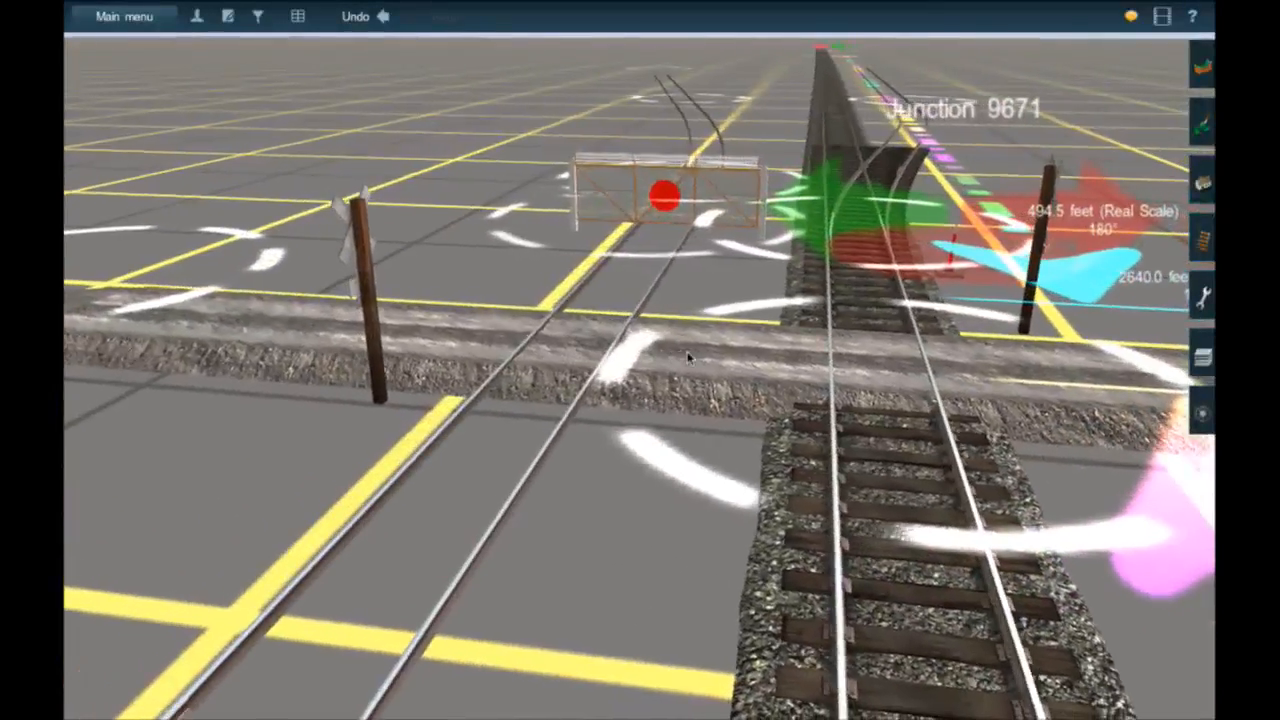
right_click(684, 335)
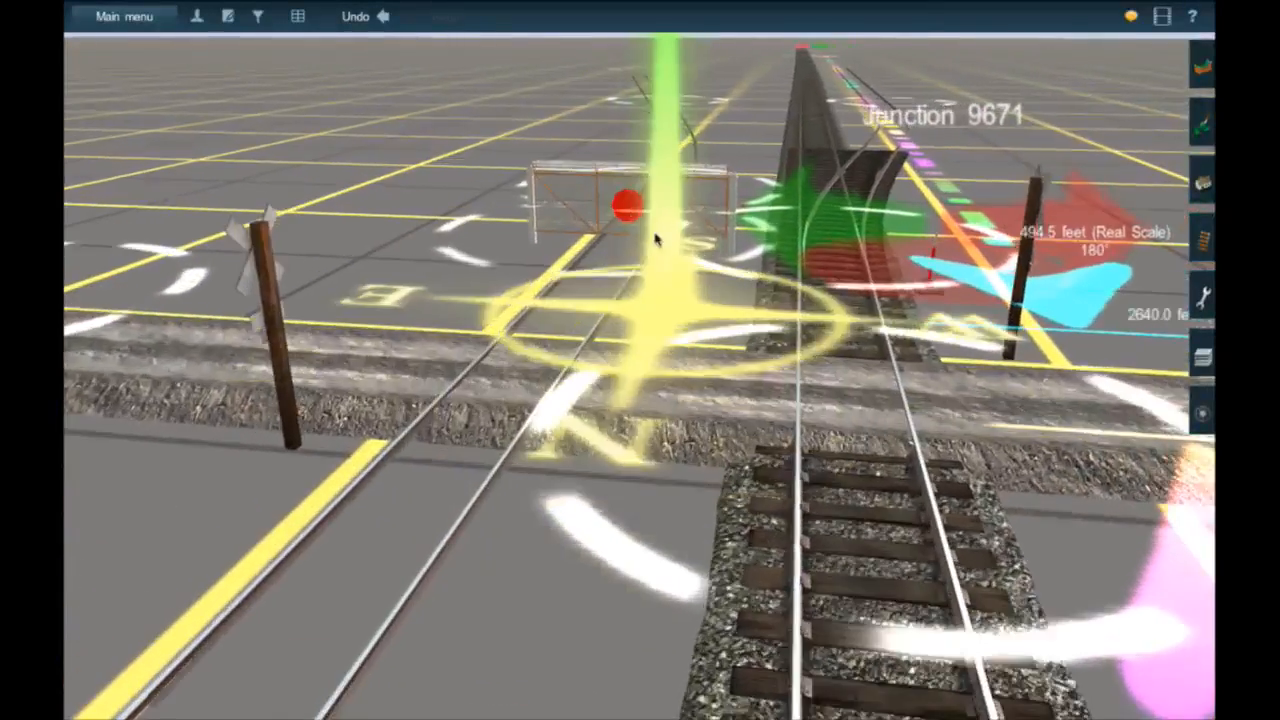
right_click(657, 240)
right_click(657, 387)
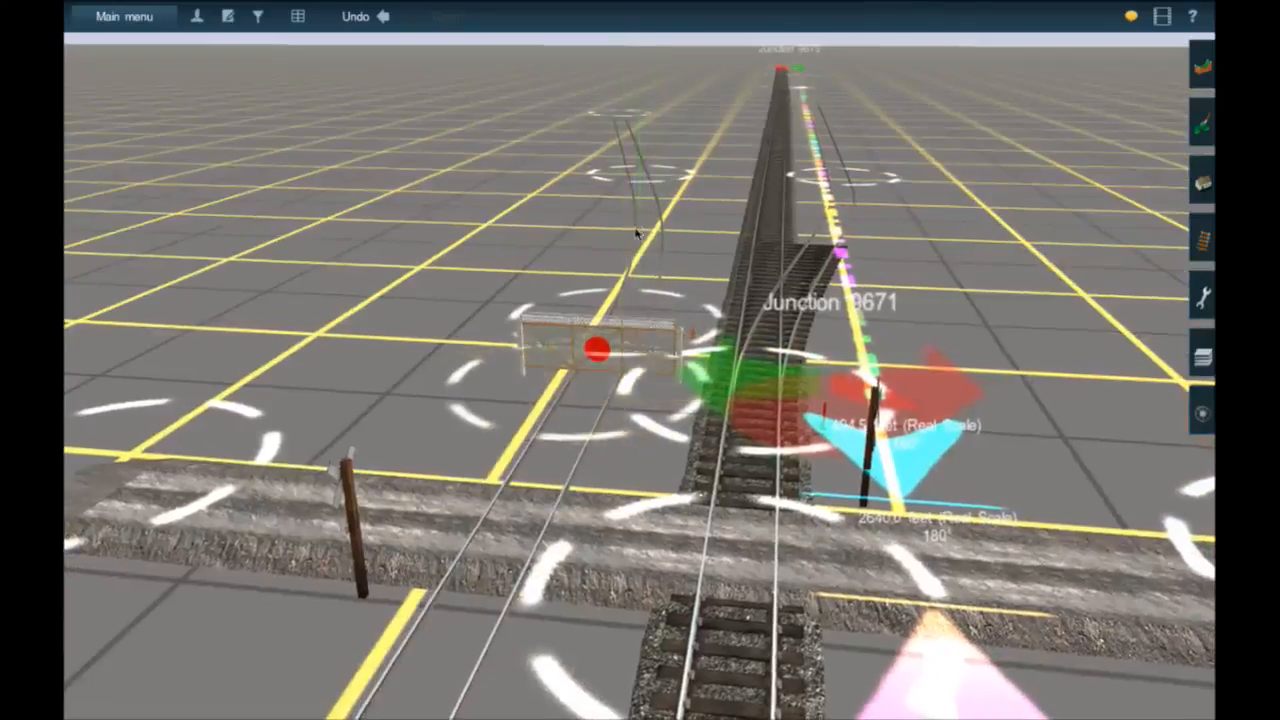
right_click(652, 252)
right_click(642, 525)
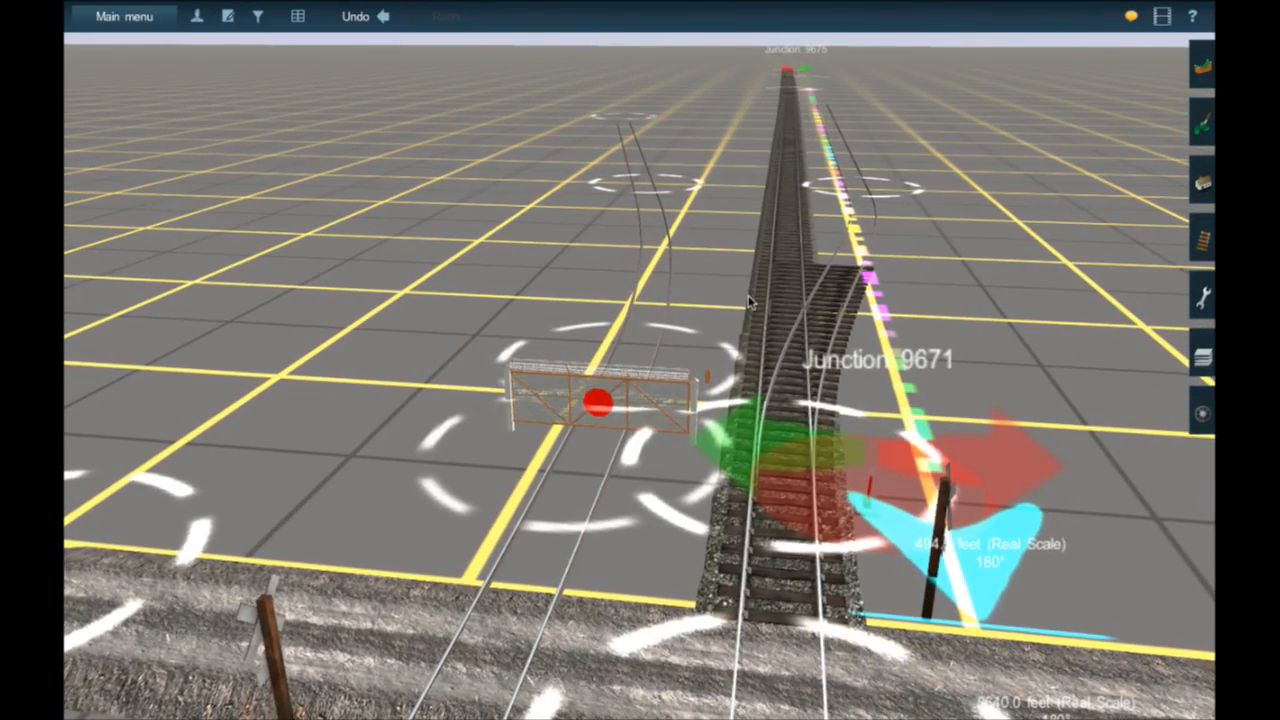
right_click(648, 312)
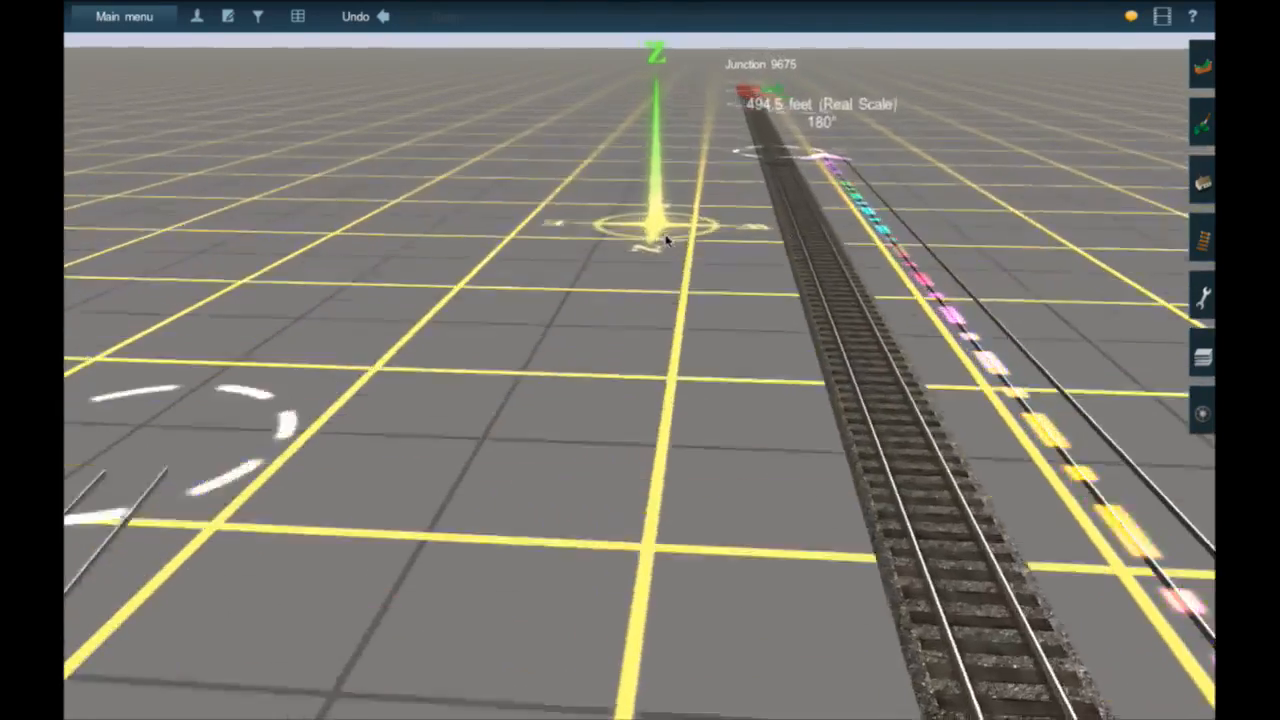
right_drag(667, 240, 680, 264)
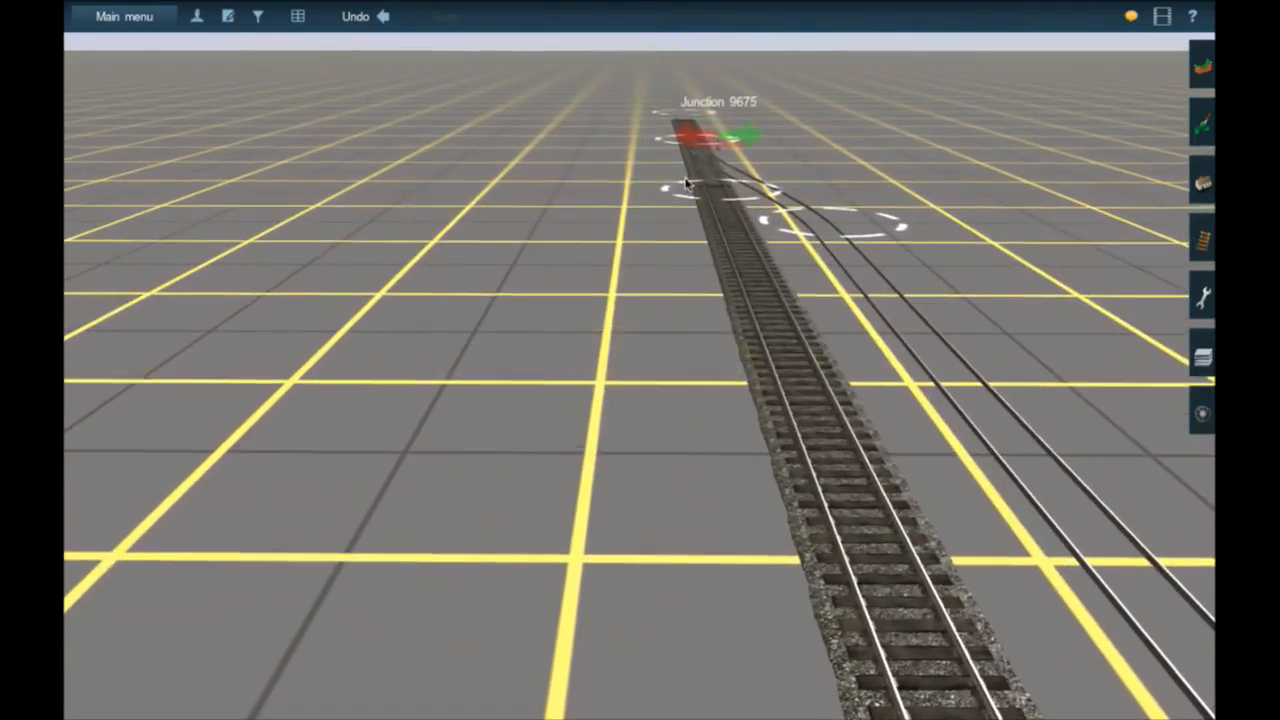
- Centre on Junction 9675, tilt to look along the track, and bring up the track-laying tools
right_click(686, 181)
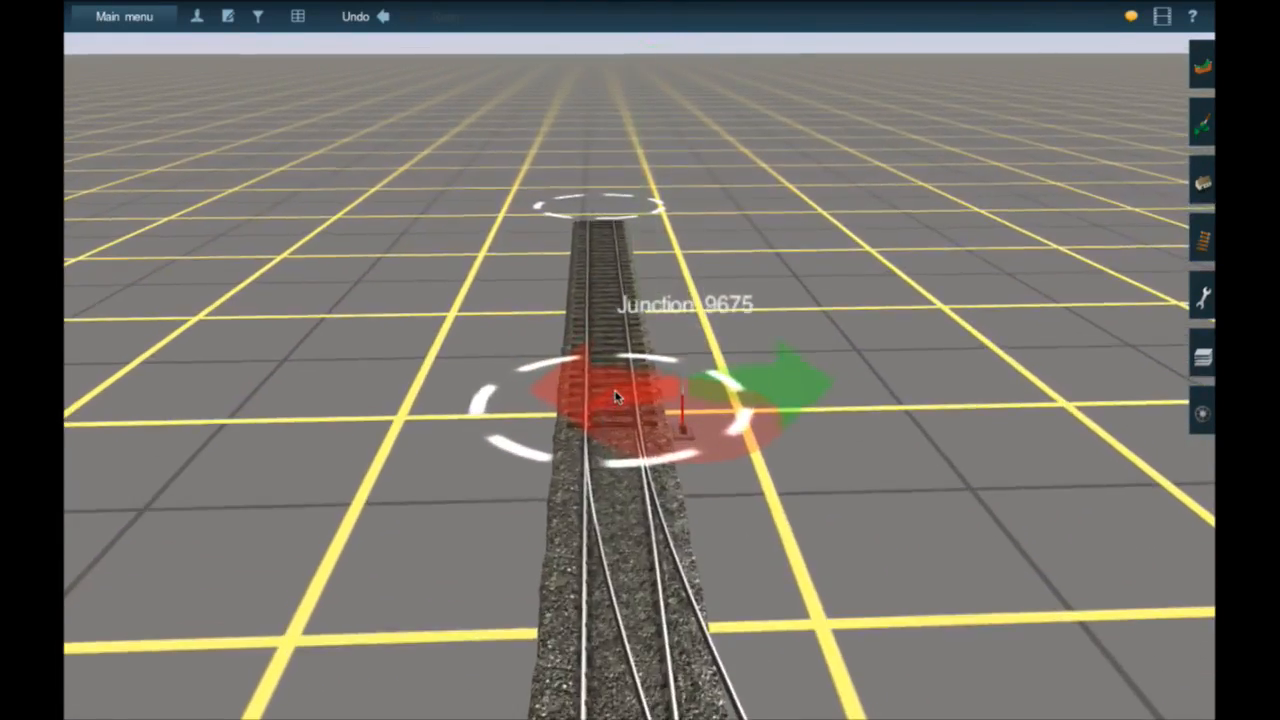
right_click(617, 397)
scroll(654, 403, up, 5)
scroll(656, 410, down, 5)
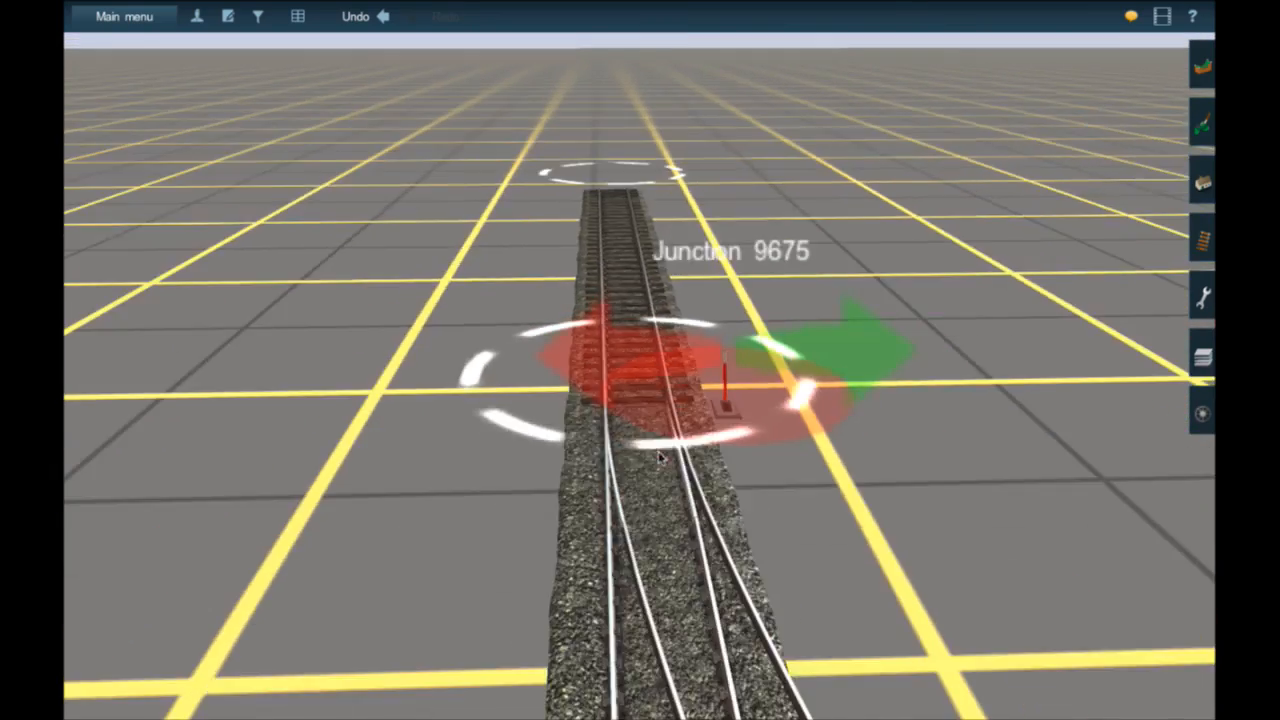
mouse_move(659, 456)
right_down()
mouse_move(671, 517)
mouse_move(639, 561)
mouse_move(651, 557)
mouse_move(640, 540)
mouse_move(534, 614)
mouse_move(652, 577)
mouse_move(677, 337)
mouse_move(656, 345)
mouse_move(660, 360)
right_up()
click(1203, 240)
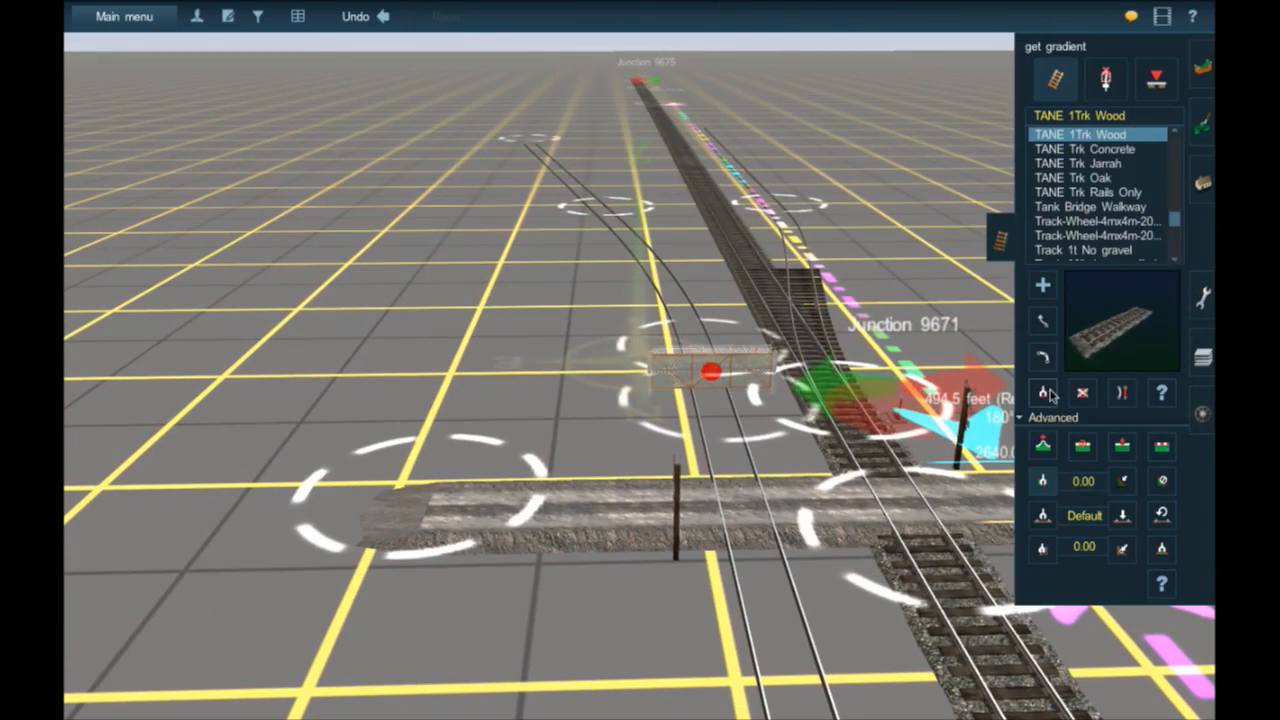
- Copy the TANE Trk Rails Only type and lay new track from the existing track end
click(1046, 393)
right_click(527, 131)
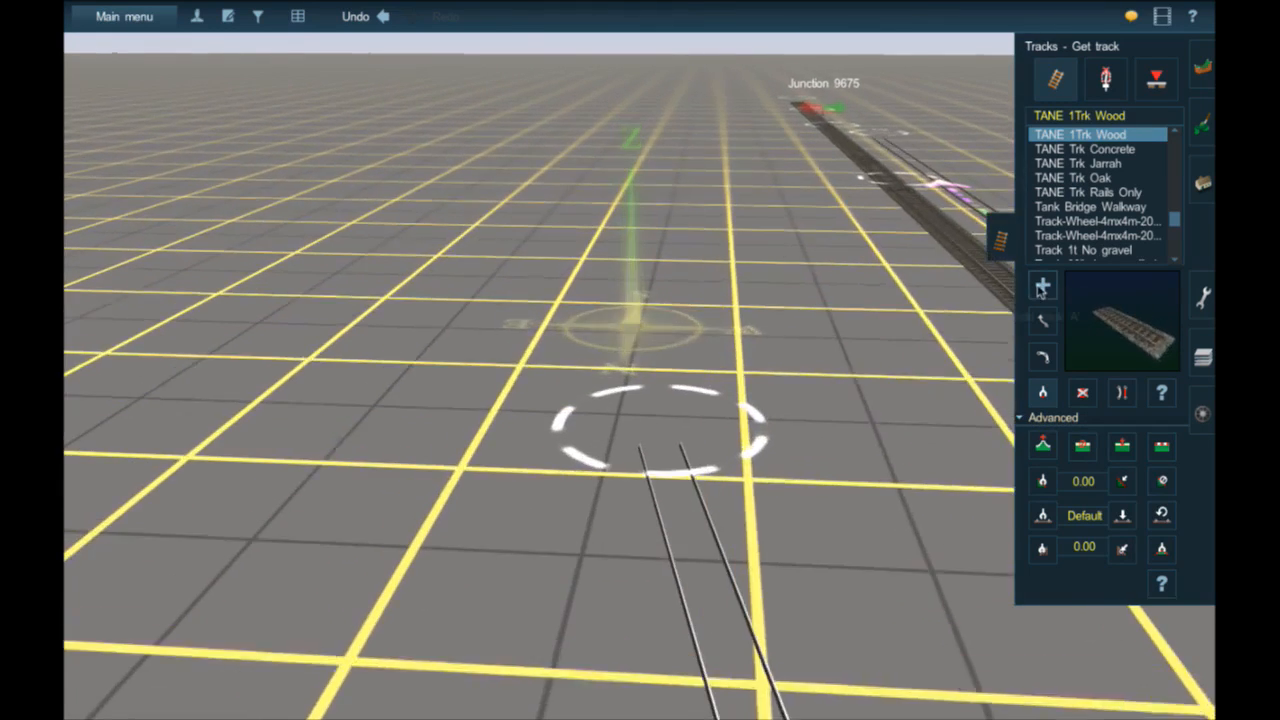
click(1043, 286)
click(668, 492)
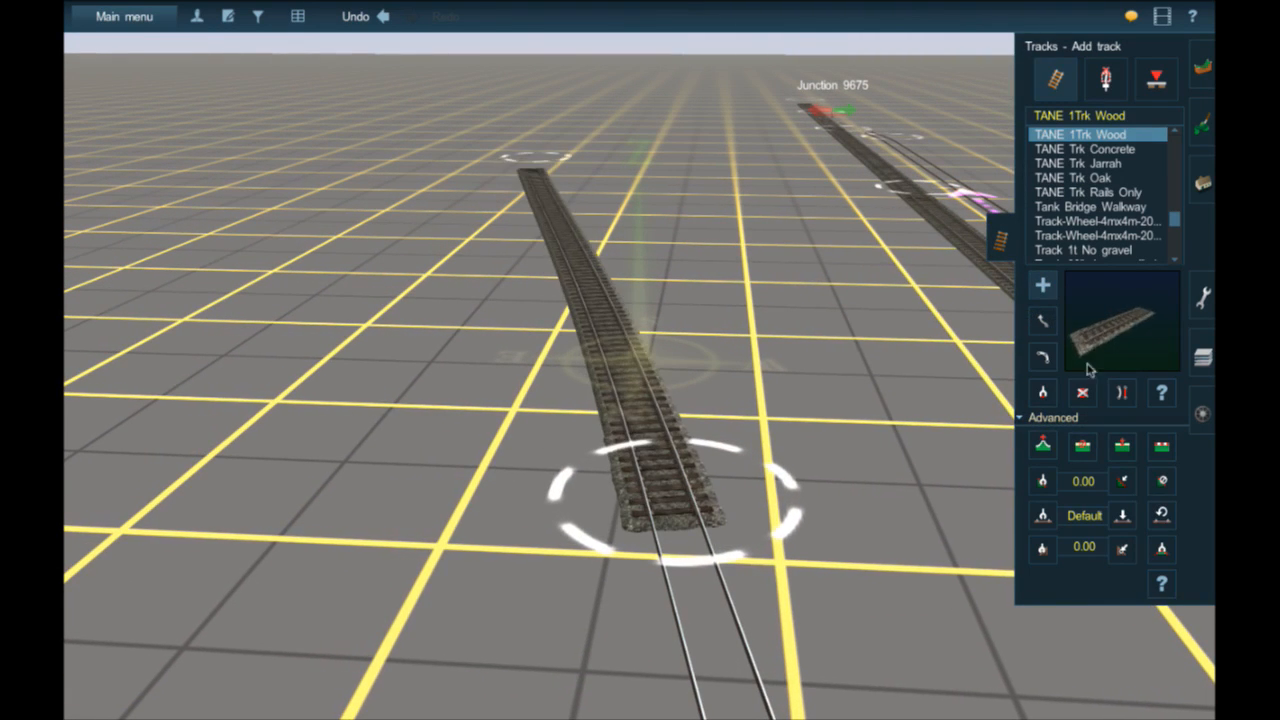
click(1043, 393)
click(735, 510)
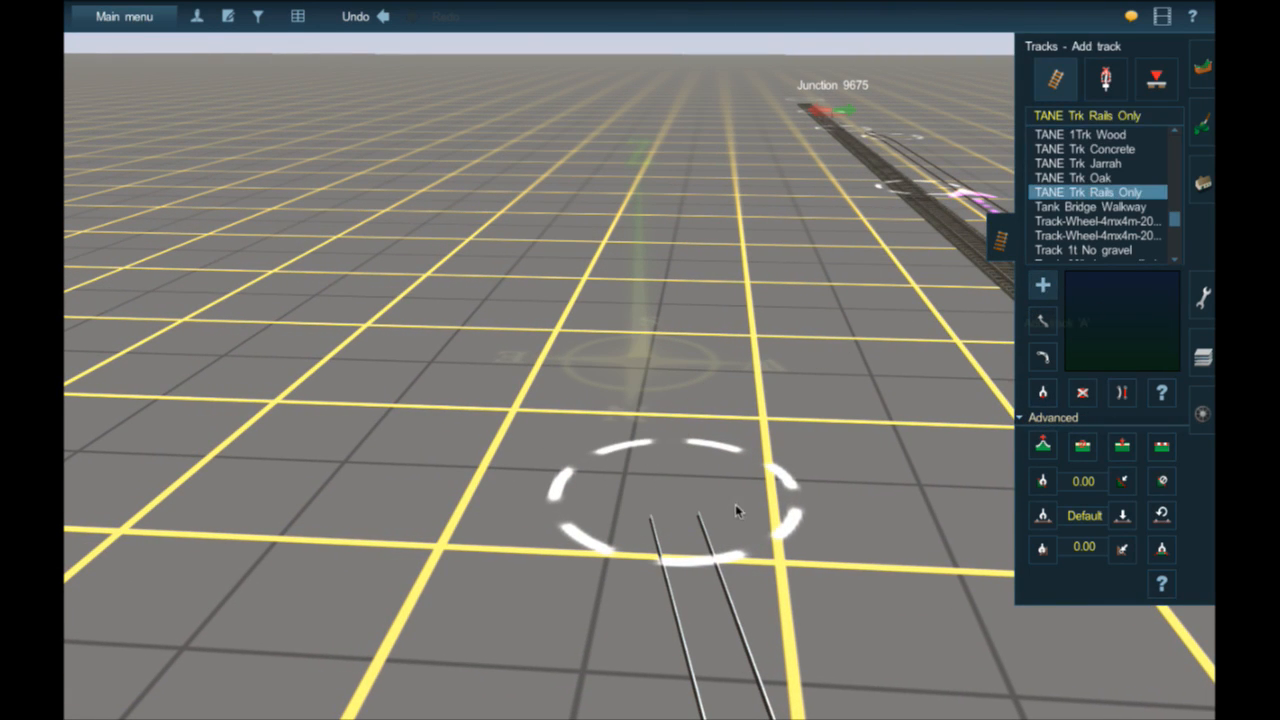
click(695, 500)
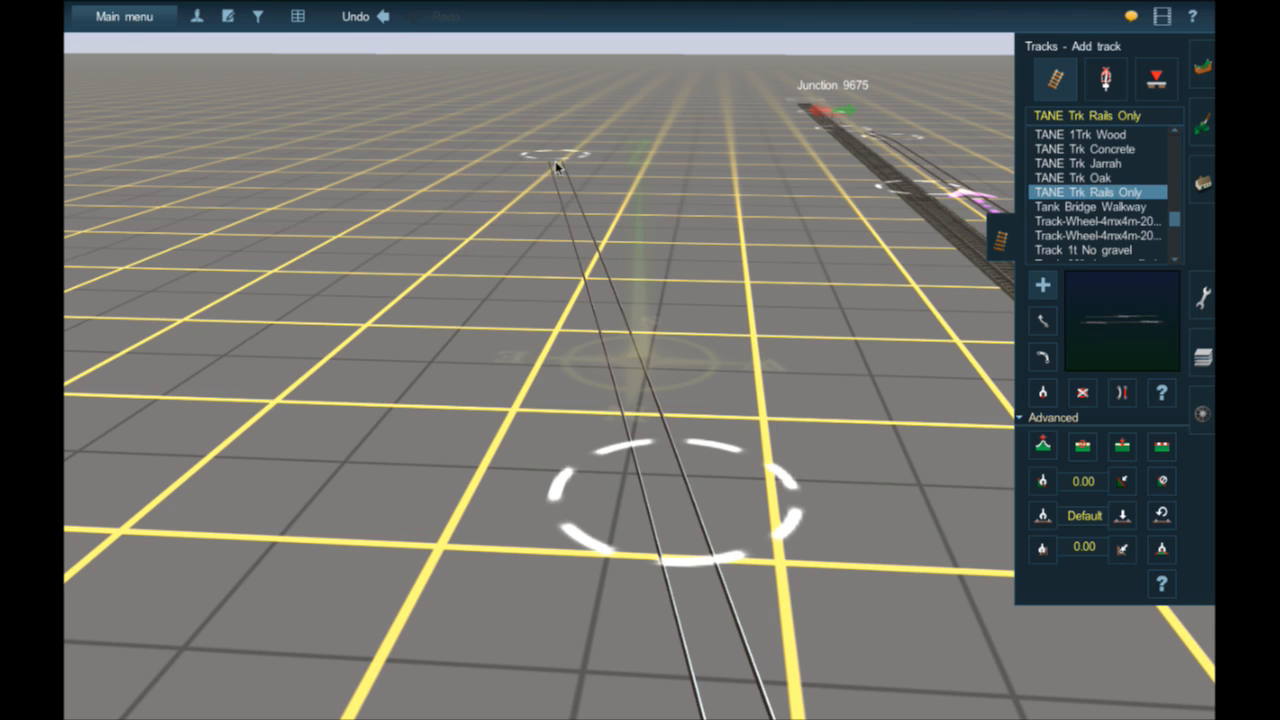
- Switch to the straighten and move track tools and glide the view to Junction 9675
click(1121, 392)
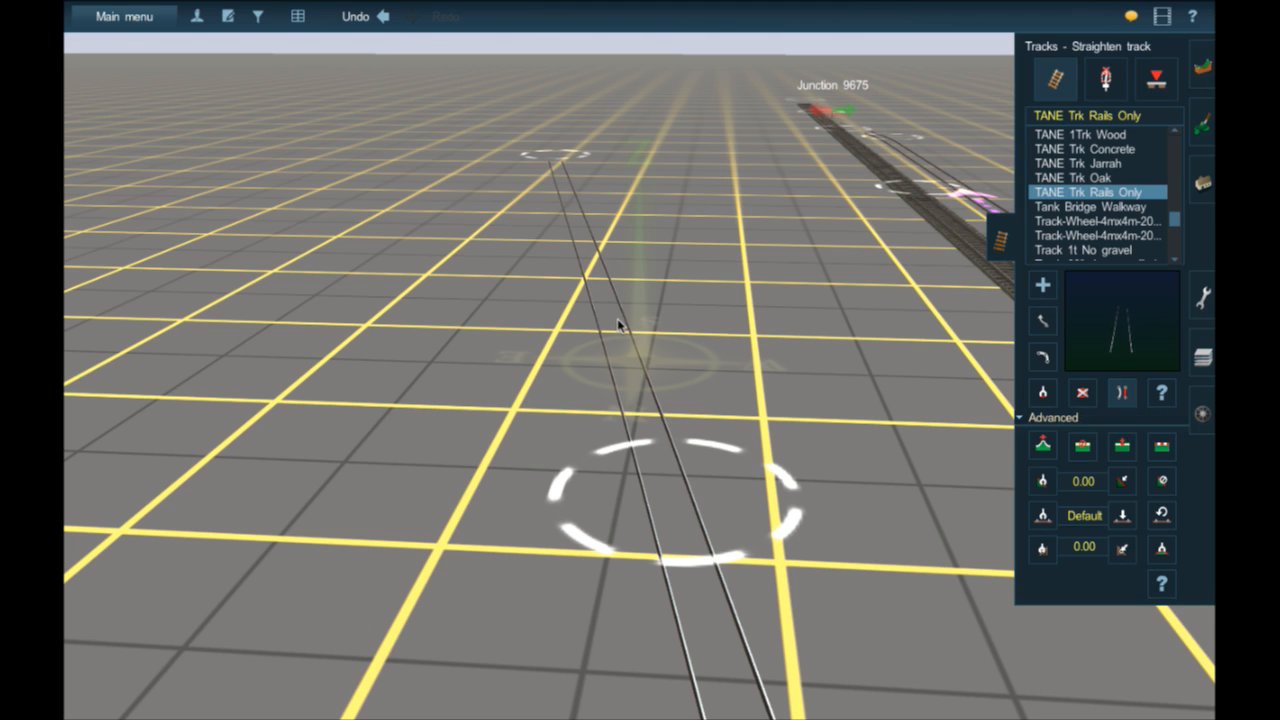
click(1042, 320)
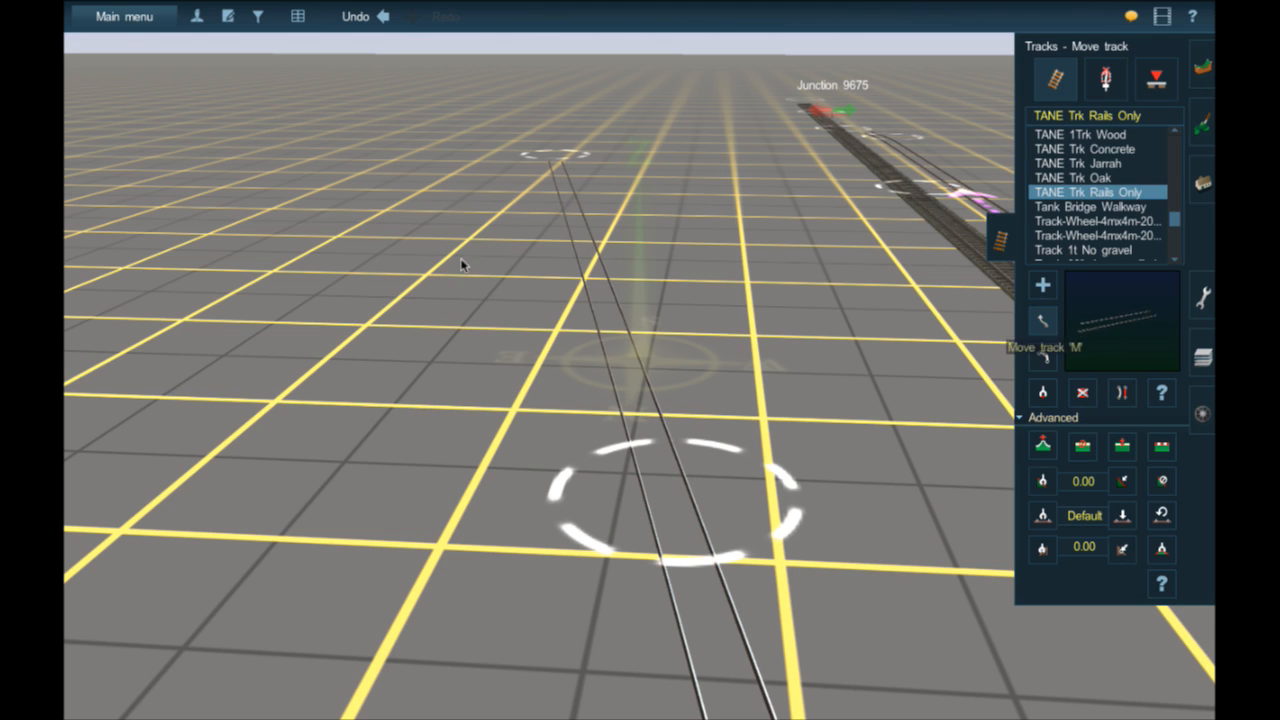
right_click(590, 284)
right_click(618, 290)
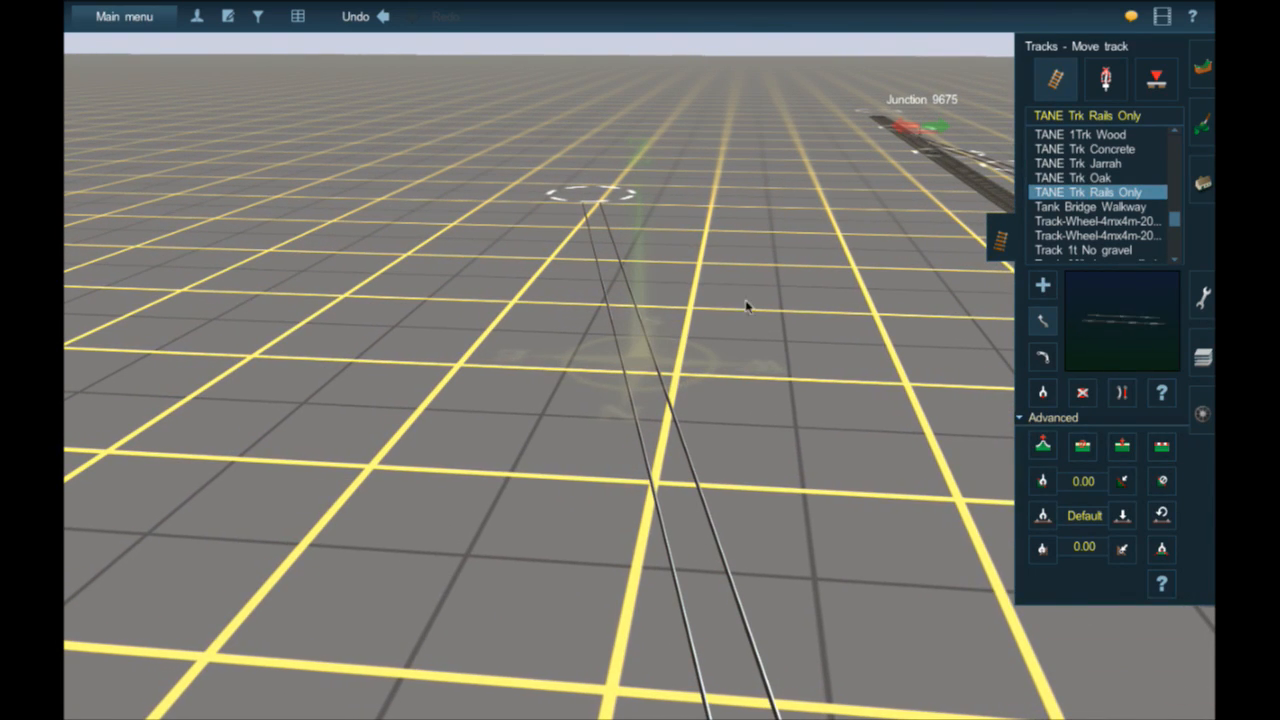
right_click(783, 278)
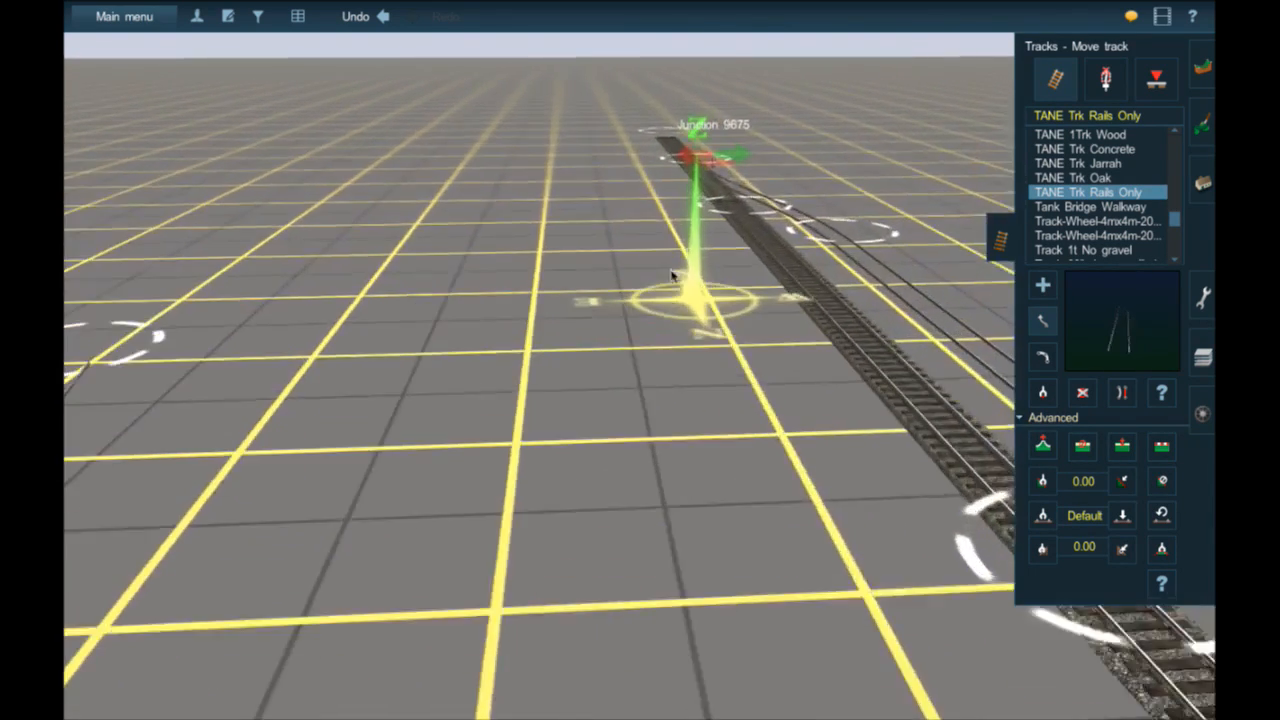
right_click(664, 244)
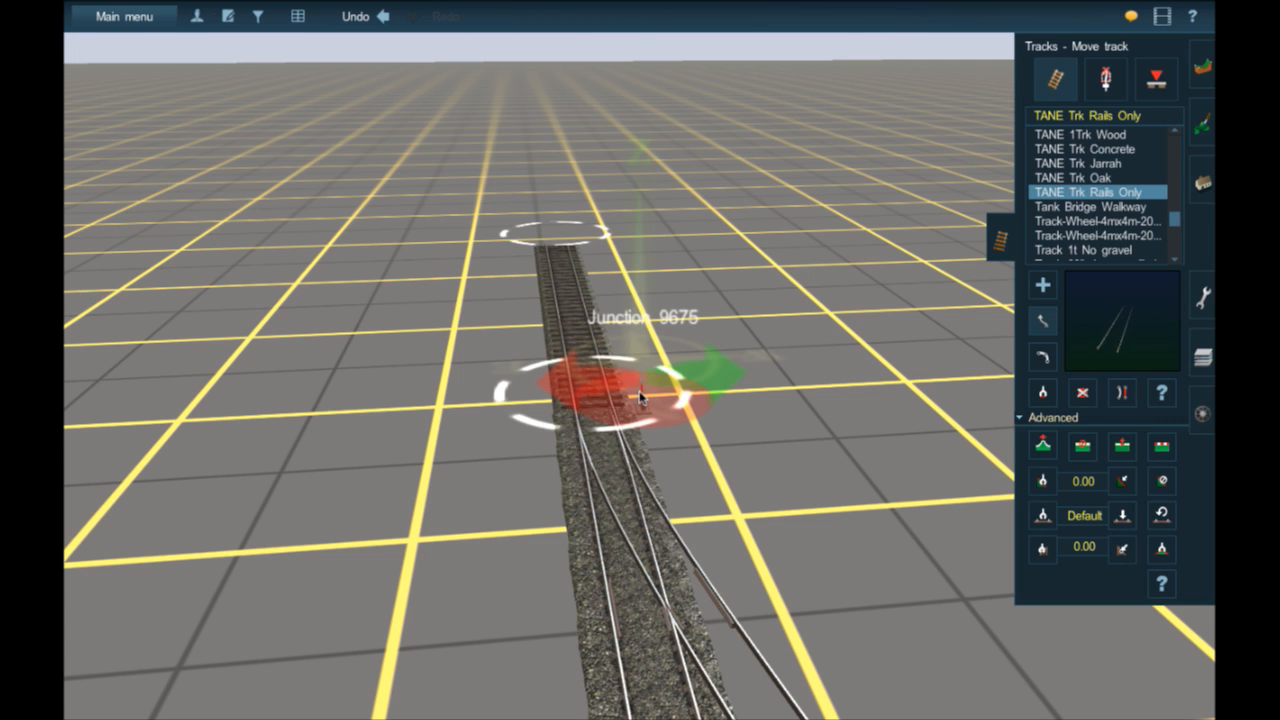
- Orbit and zoom along the rails-only track end to the gate at Junction 9671
right_click(705, 615)
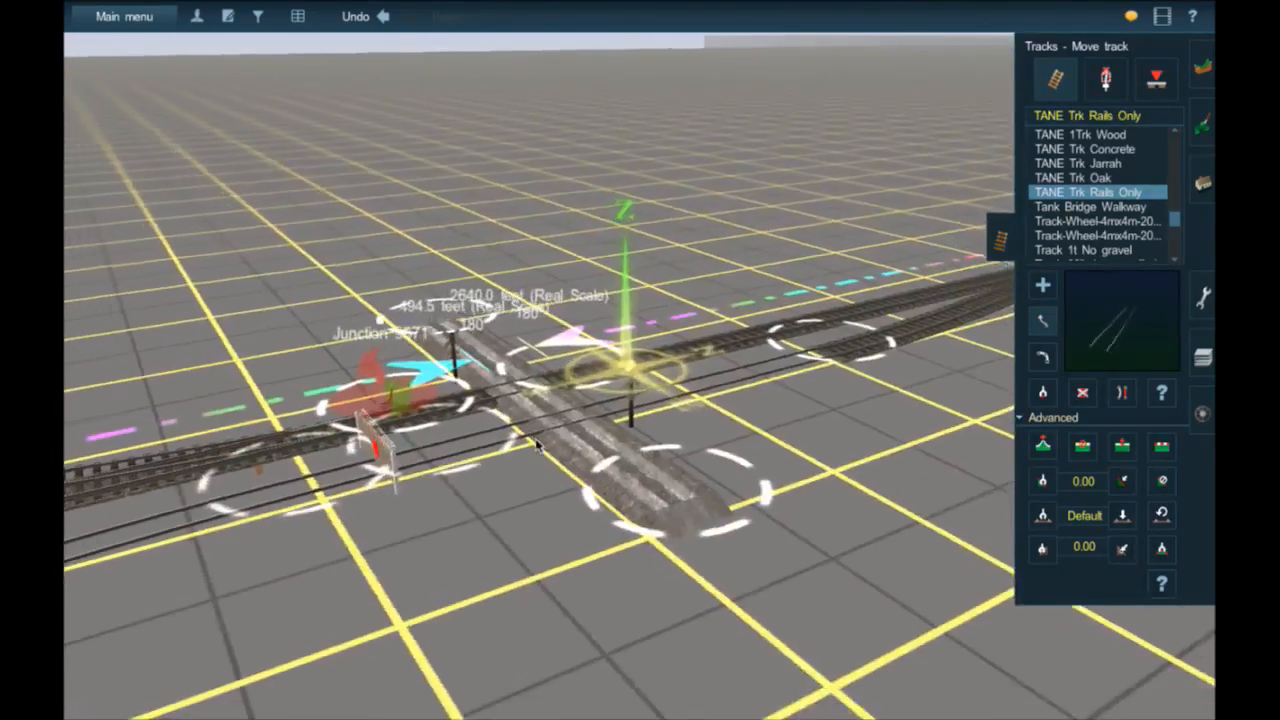
key(Left)
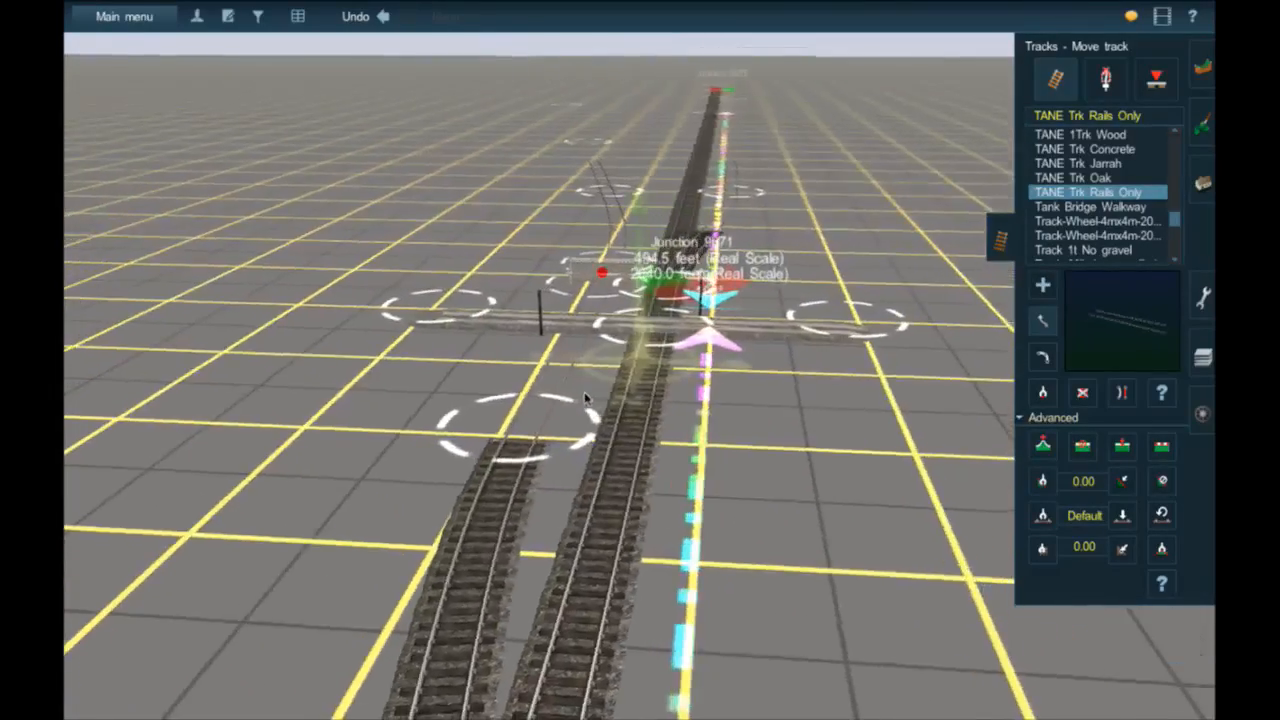
right_click(586, 401)
scroll(600, 350, up, 5)
right_click(470, 433)
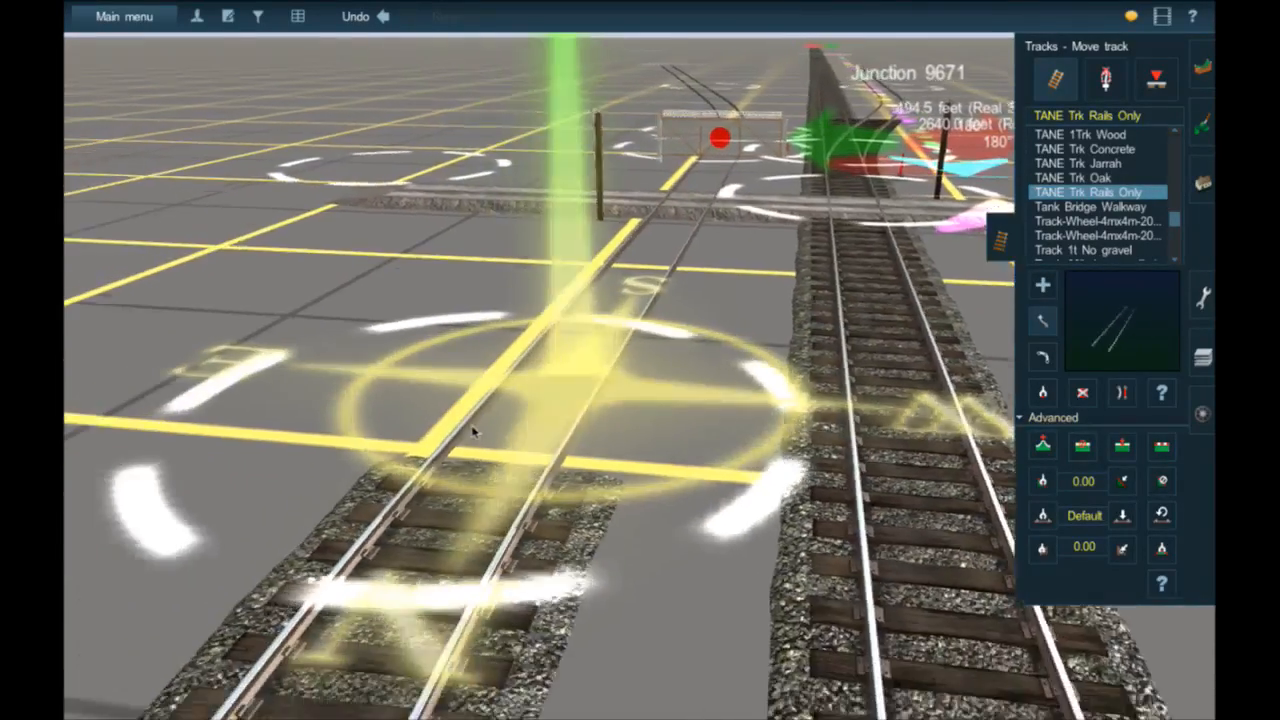
scroll(572, 362, up, 3)
scroll(651, 400, down, 4)
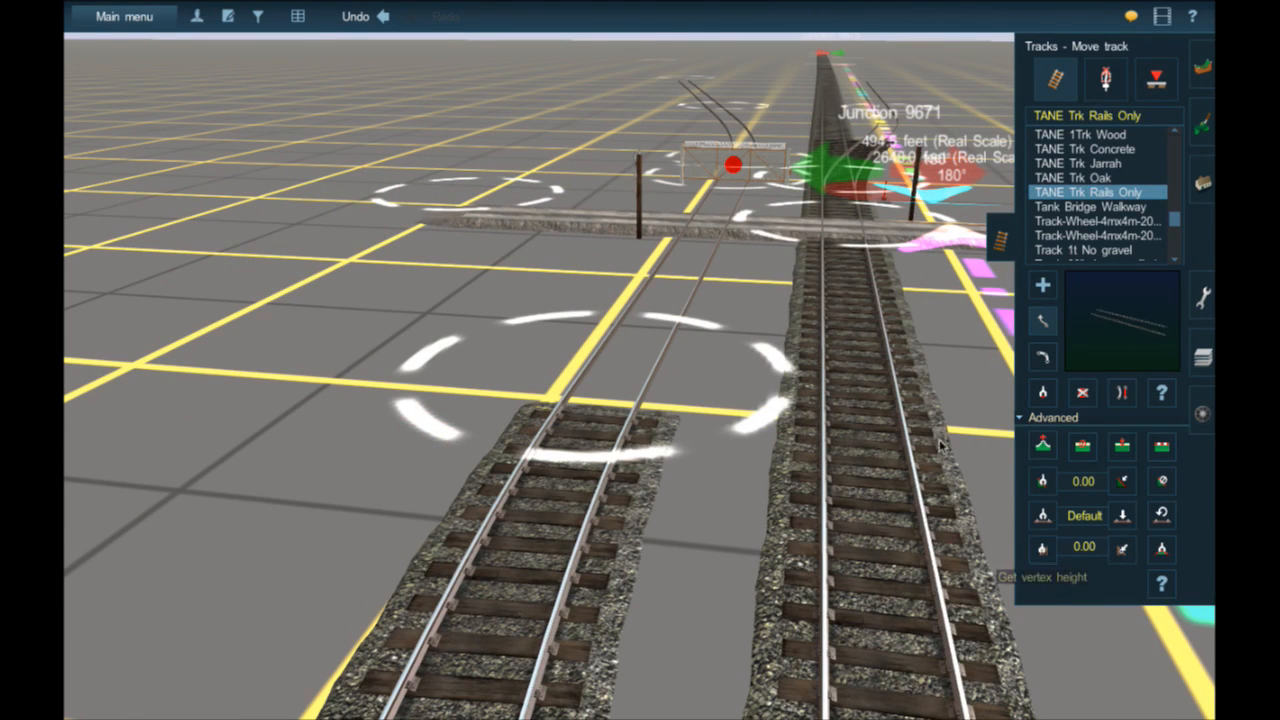
scroll(731, 316, up, 5)
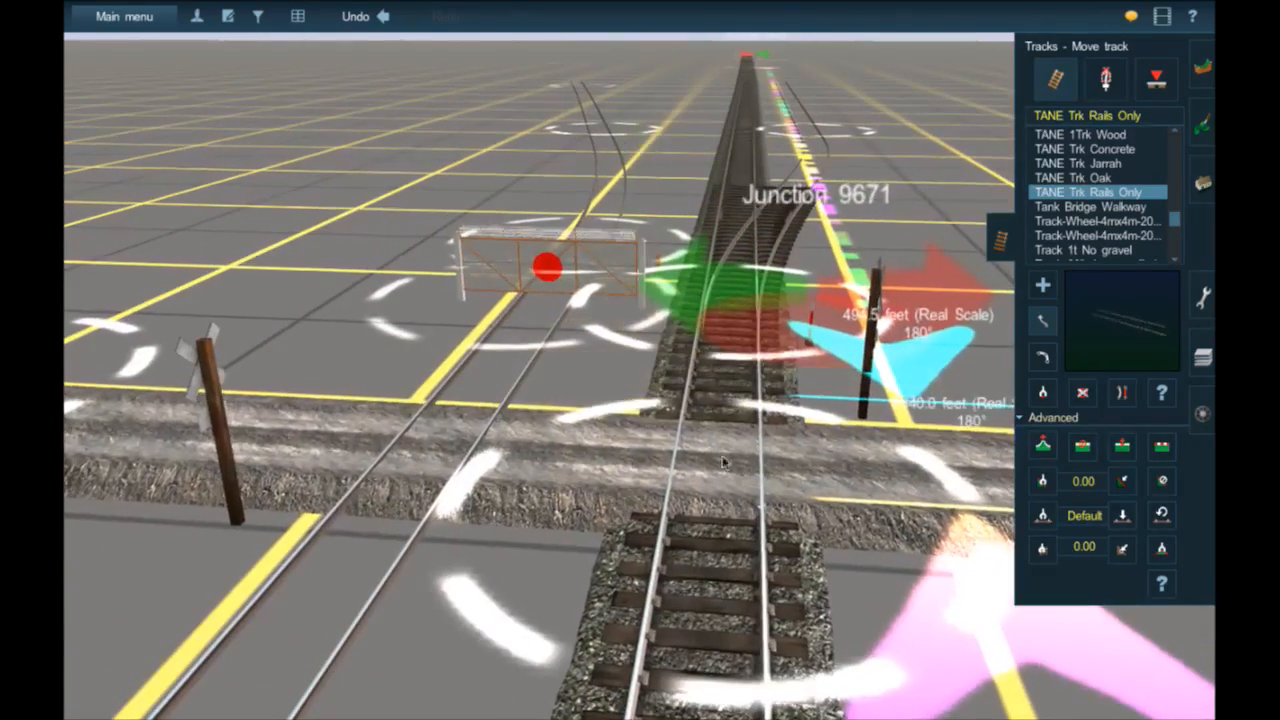
right_click(715, 596)
right_click(600, 308)
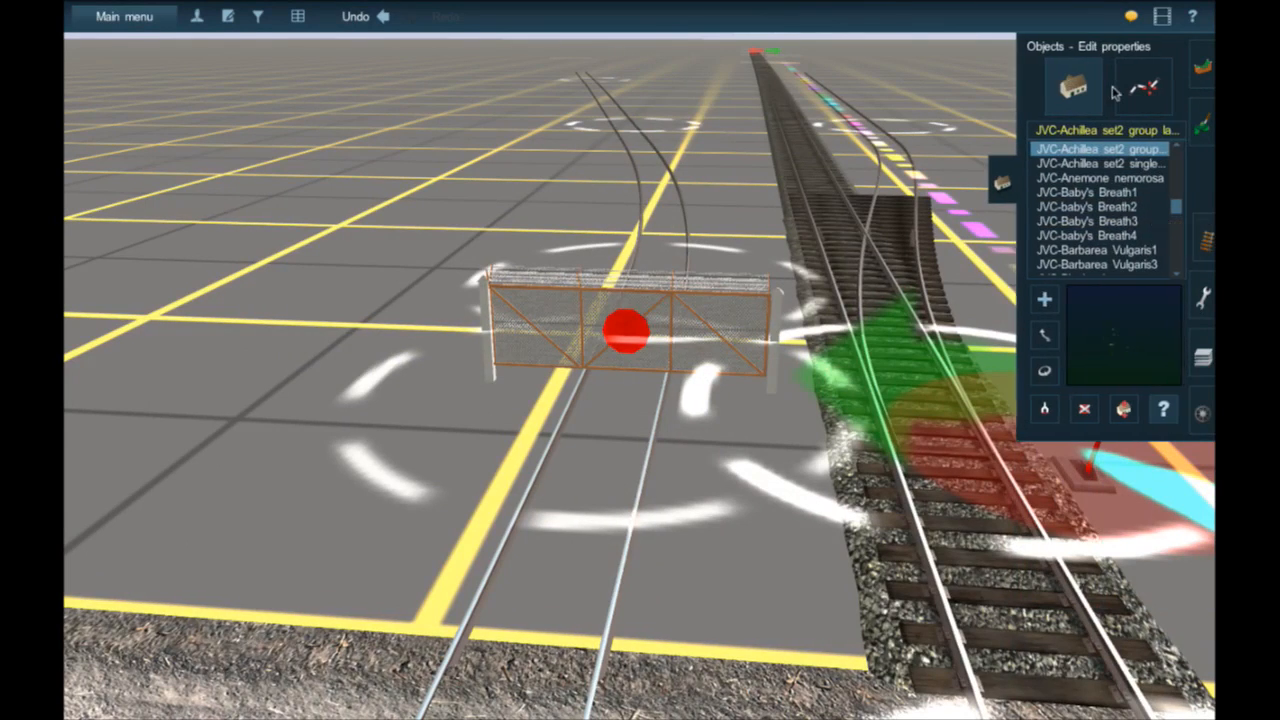
- Switch to spline objects and search the object list for 'fence' instead of 'chain'
click(1142, 88)
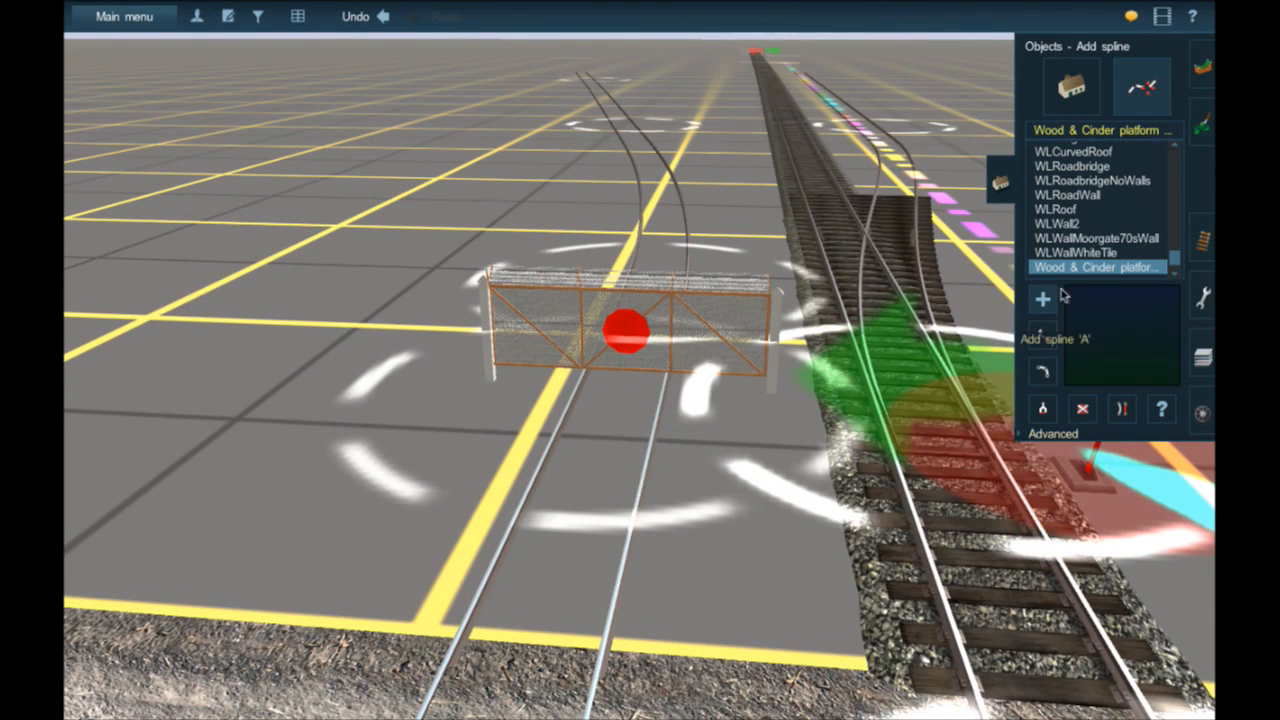
click(1053, 143)
double_click(1052, 134)
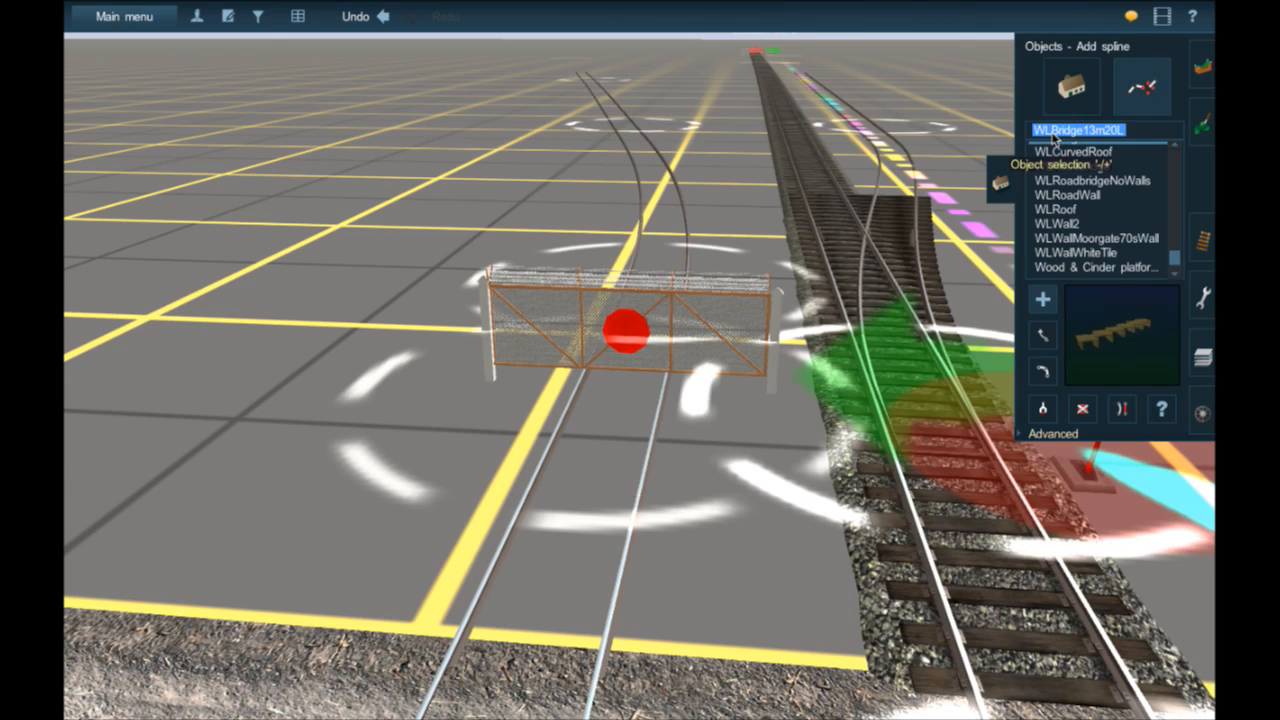
text(cha)
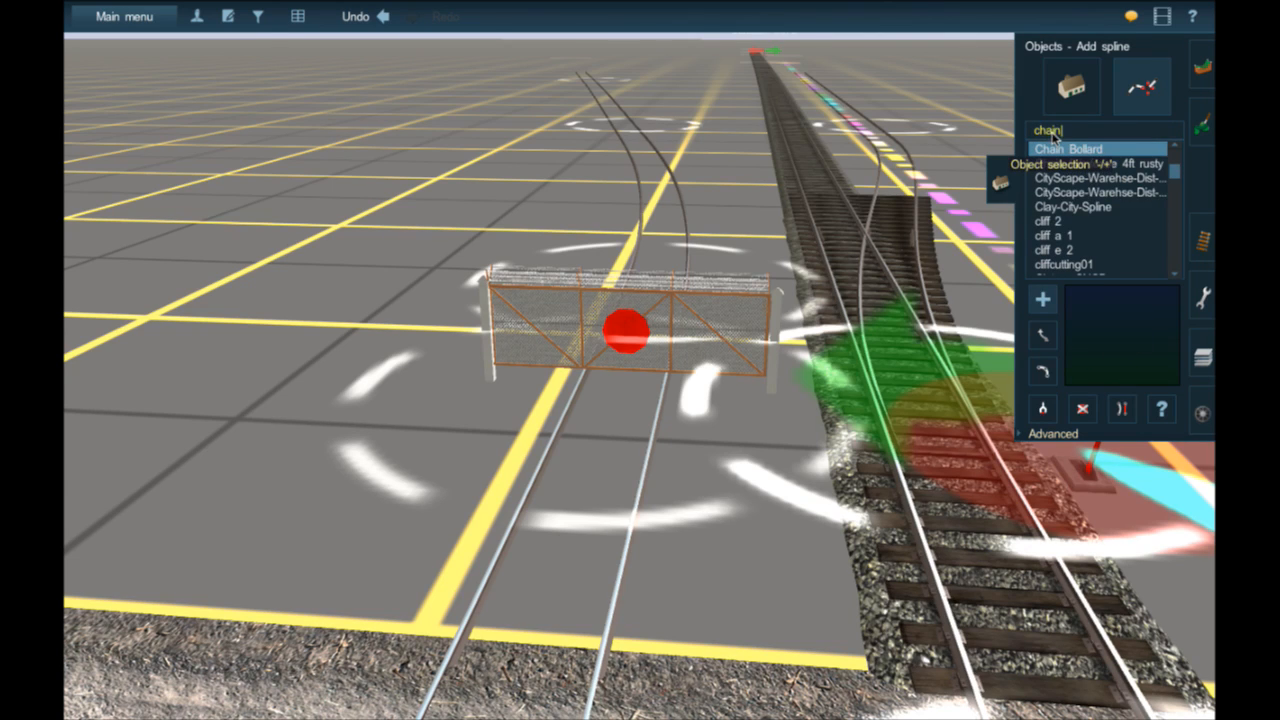
text(in)
key(BackSpace)
key(BackSpace)
key(BackSpace)
key(BackSpace)
key(BackSpace)
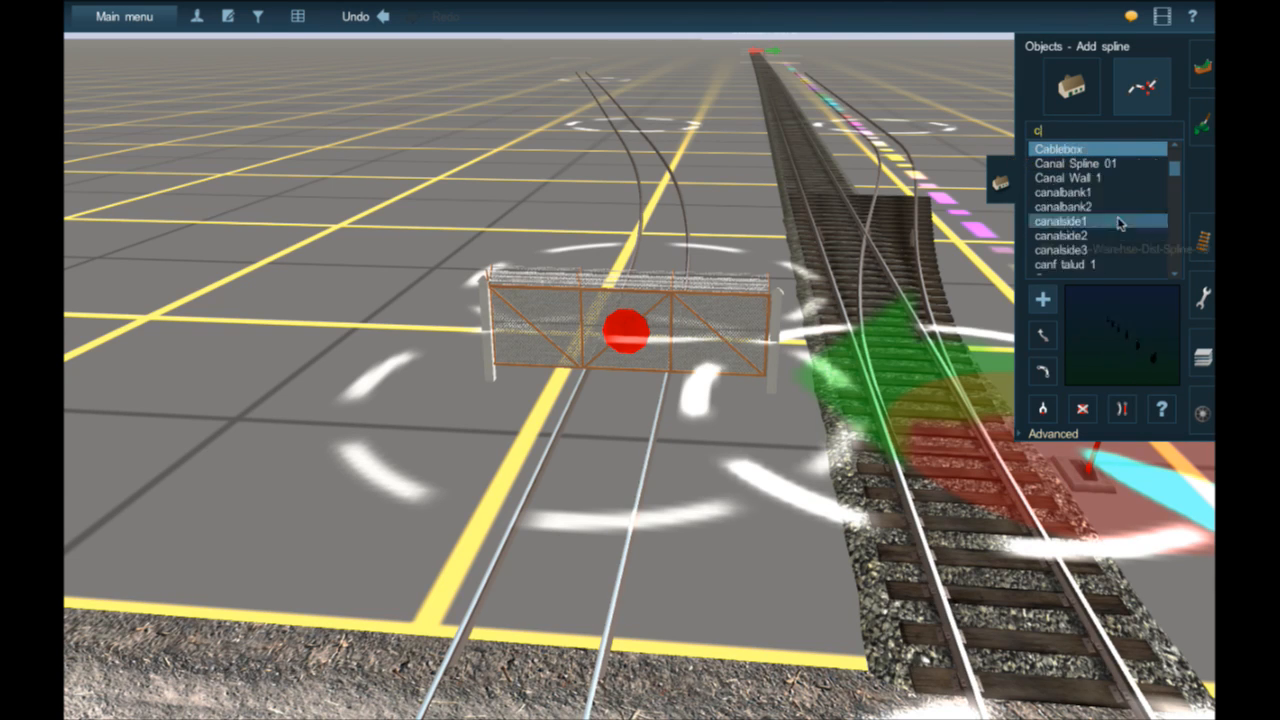
text(fence)
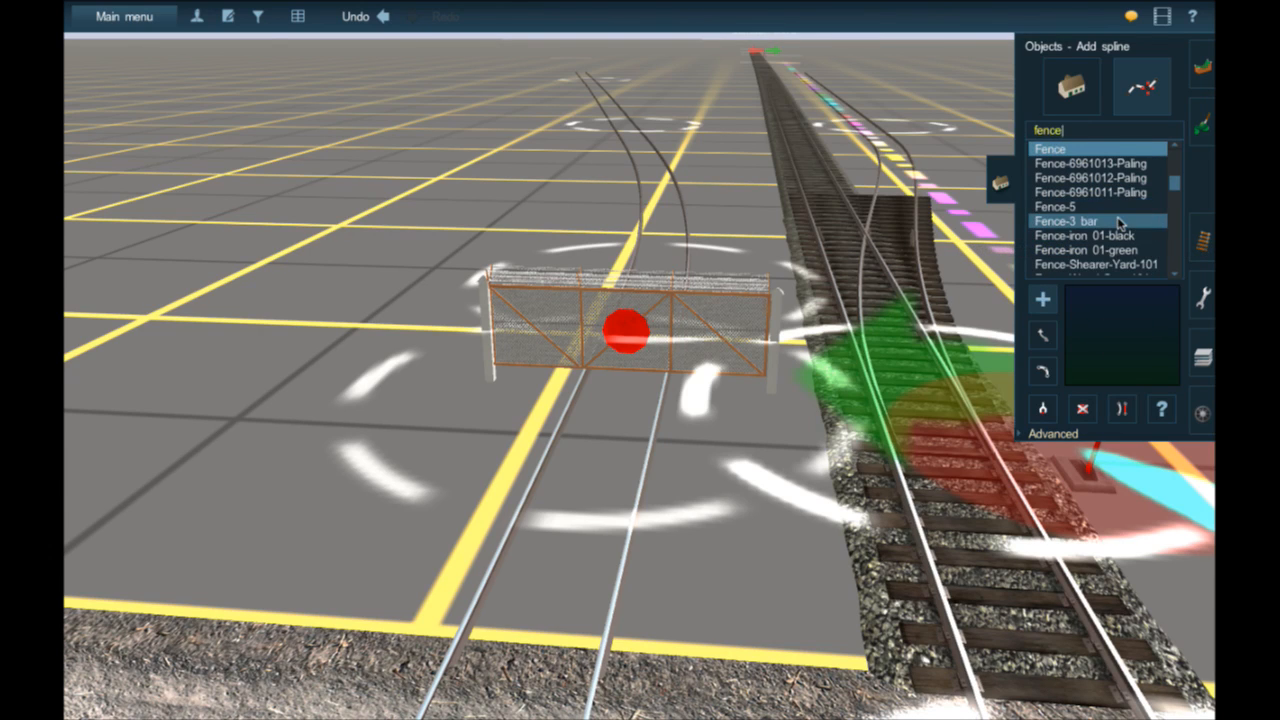
- Preview Fence Arcmesh and Fence Armco, then pick Fence Chain Link 1942
scroll(1117, 240, down, 1)
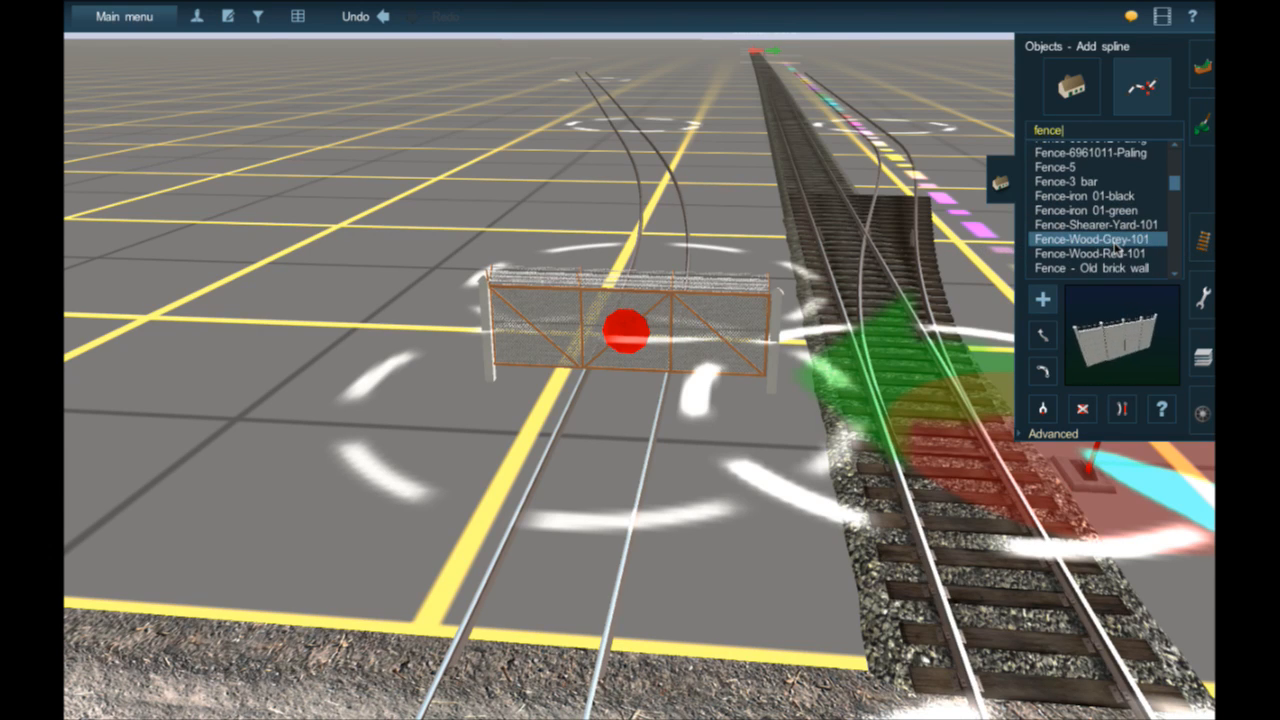
scroll(1117, 249, down, 2)
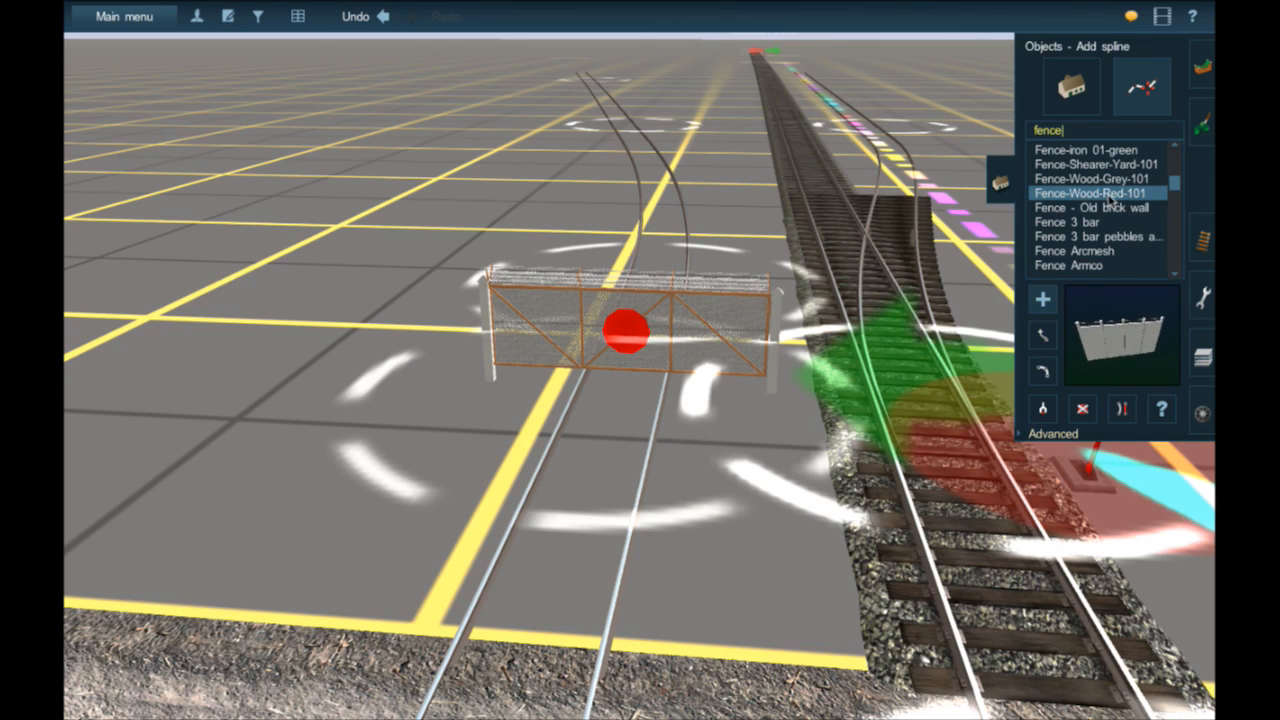
scroll(1108, 199, down, 1)
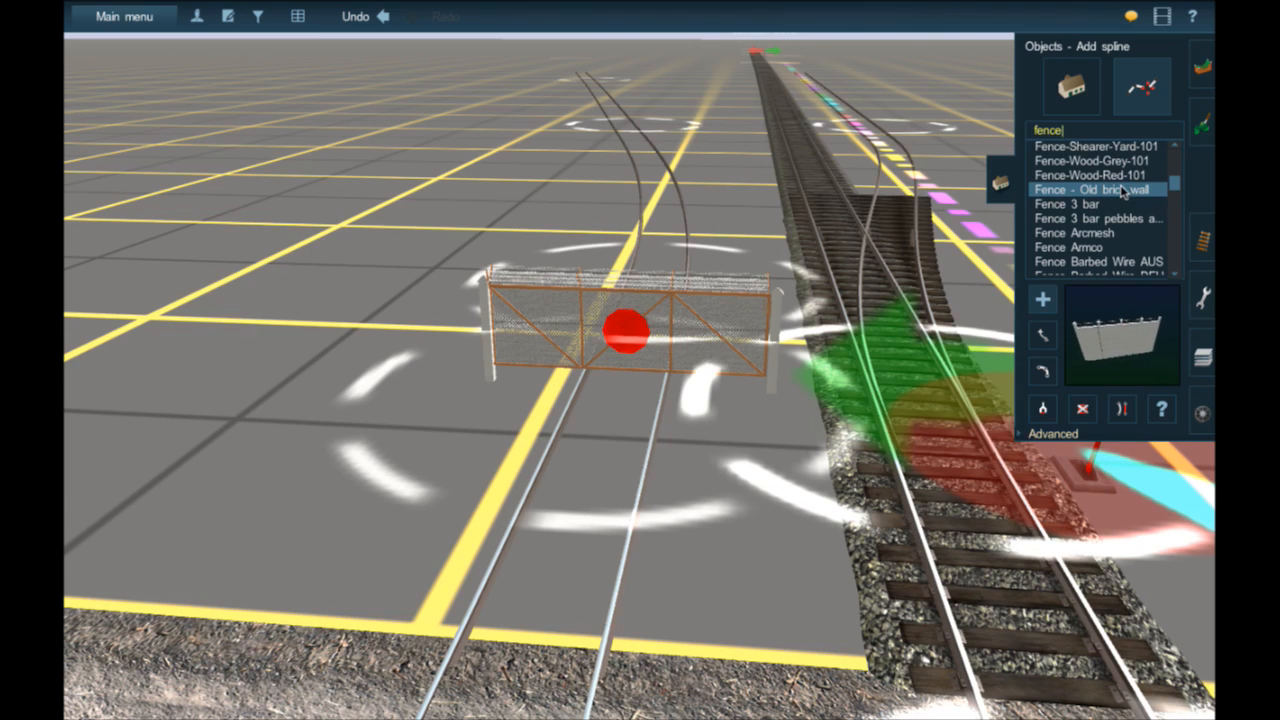
click(1118, 228)
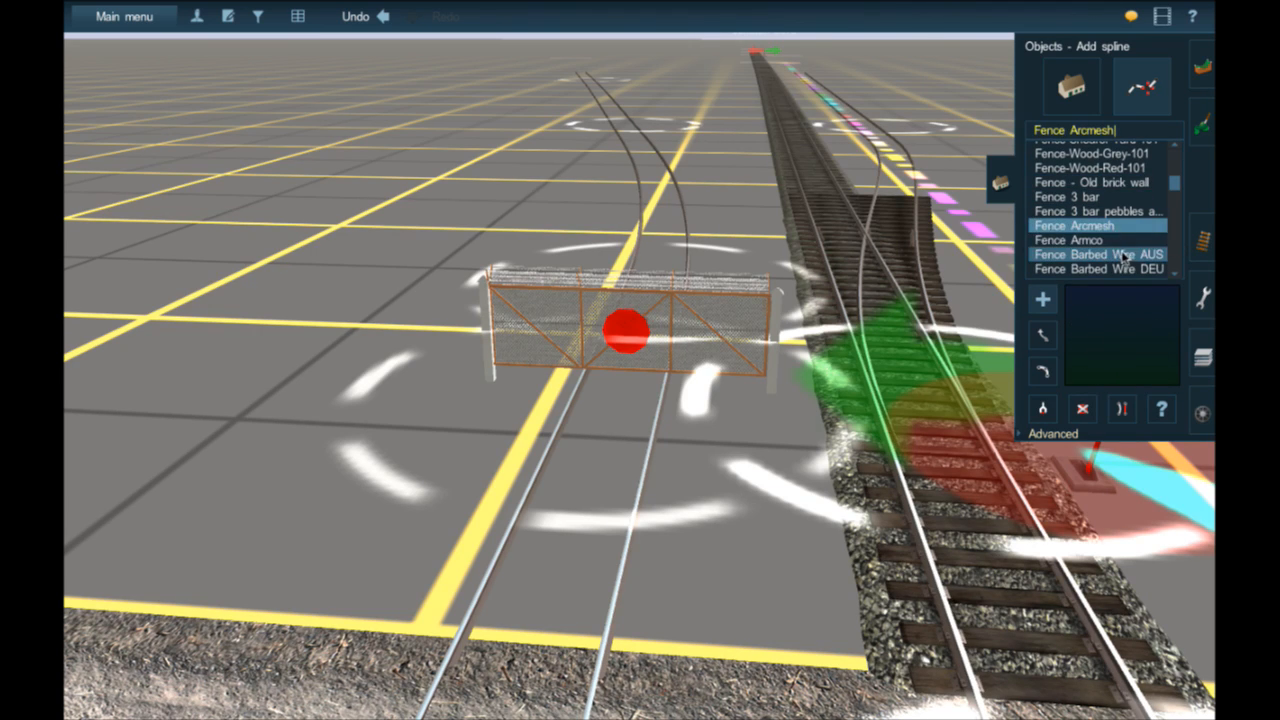
click(1110, 242)
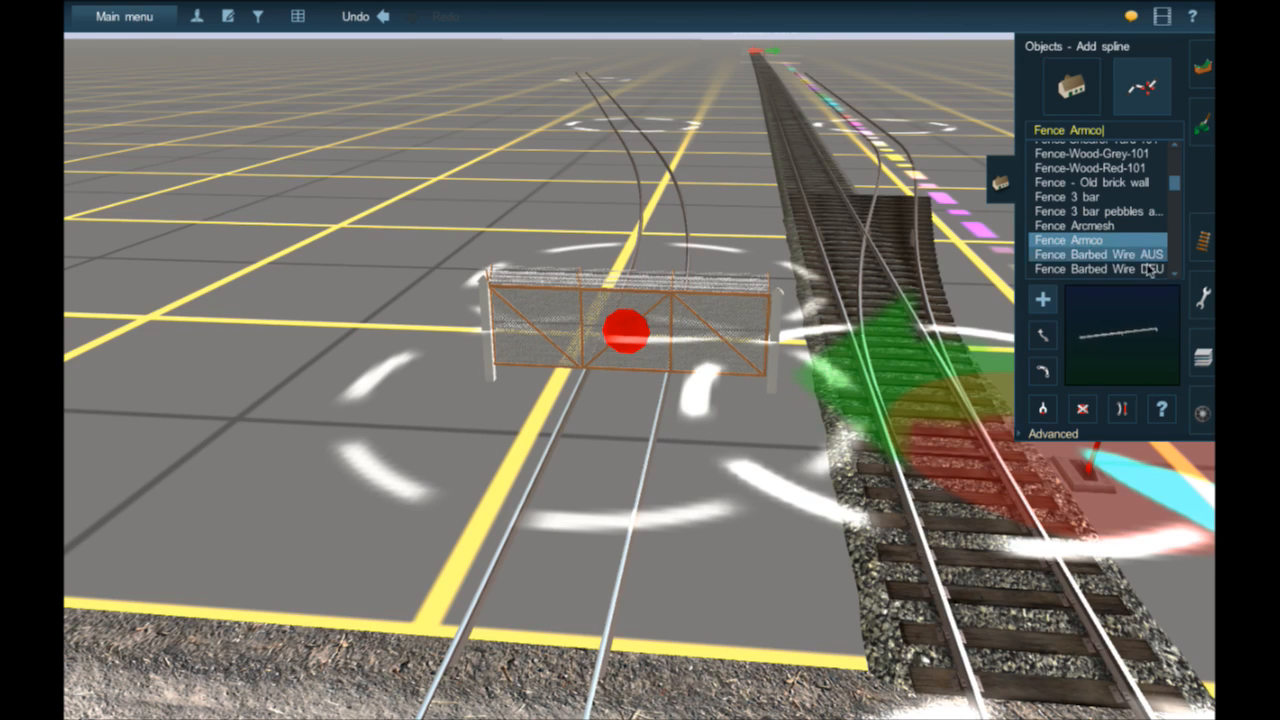
scroll(1150, 262, down, 2)
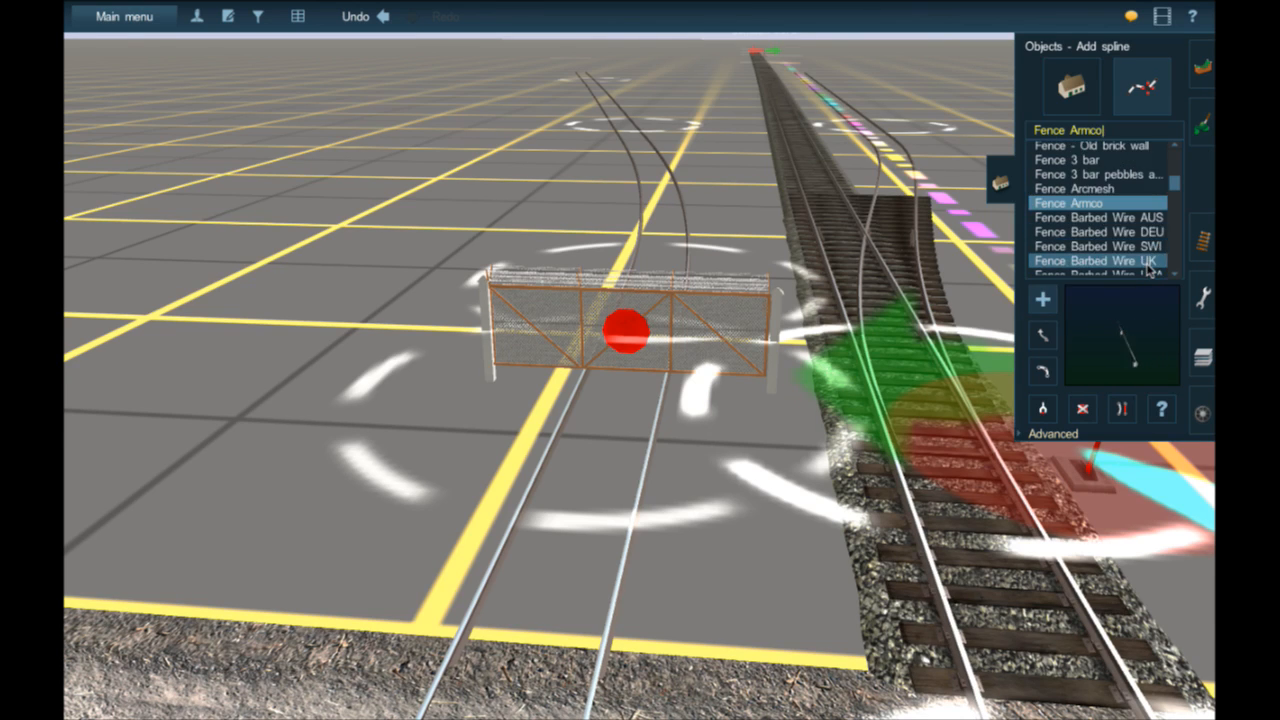
scroll(1145, 260, down, 4)
click(1131, 255)
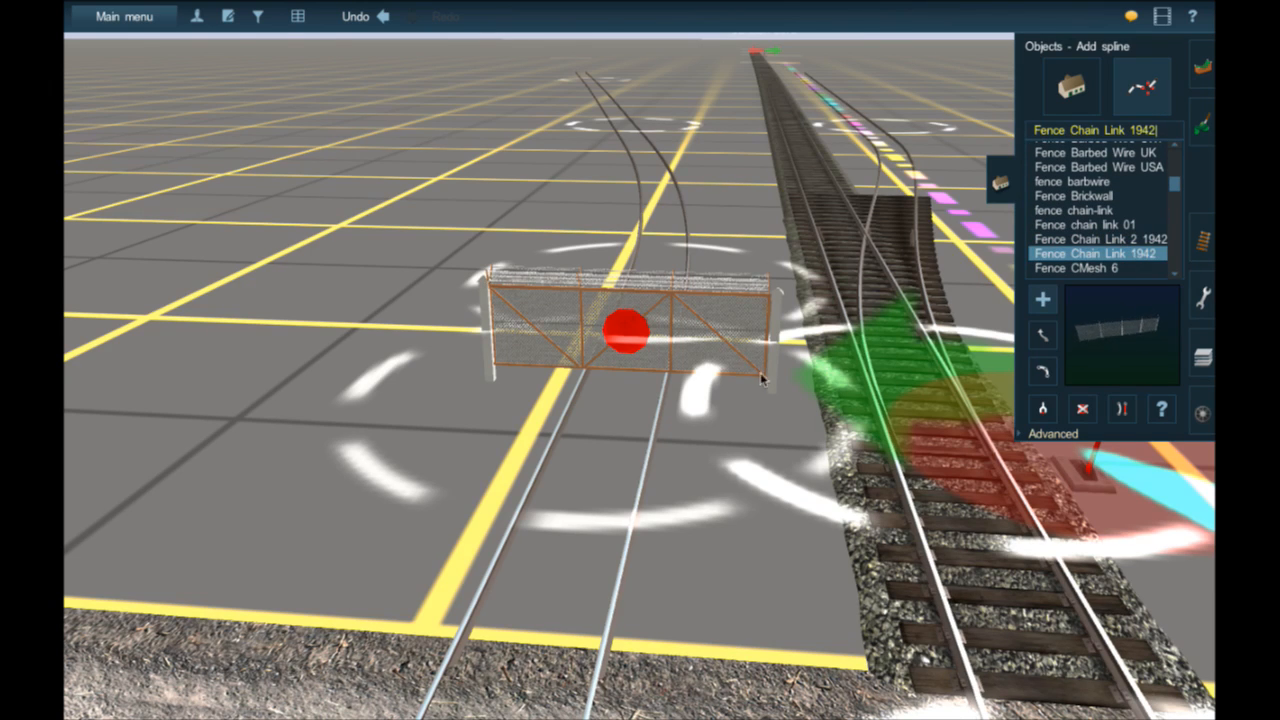
- Lay a chain-link fence section along the track, tilt to top-down, and select the Move spline tool
drag(773, 386, 759, 179)
scroll(759, 179, up, 3)
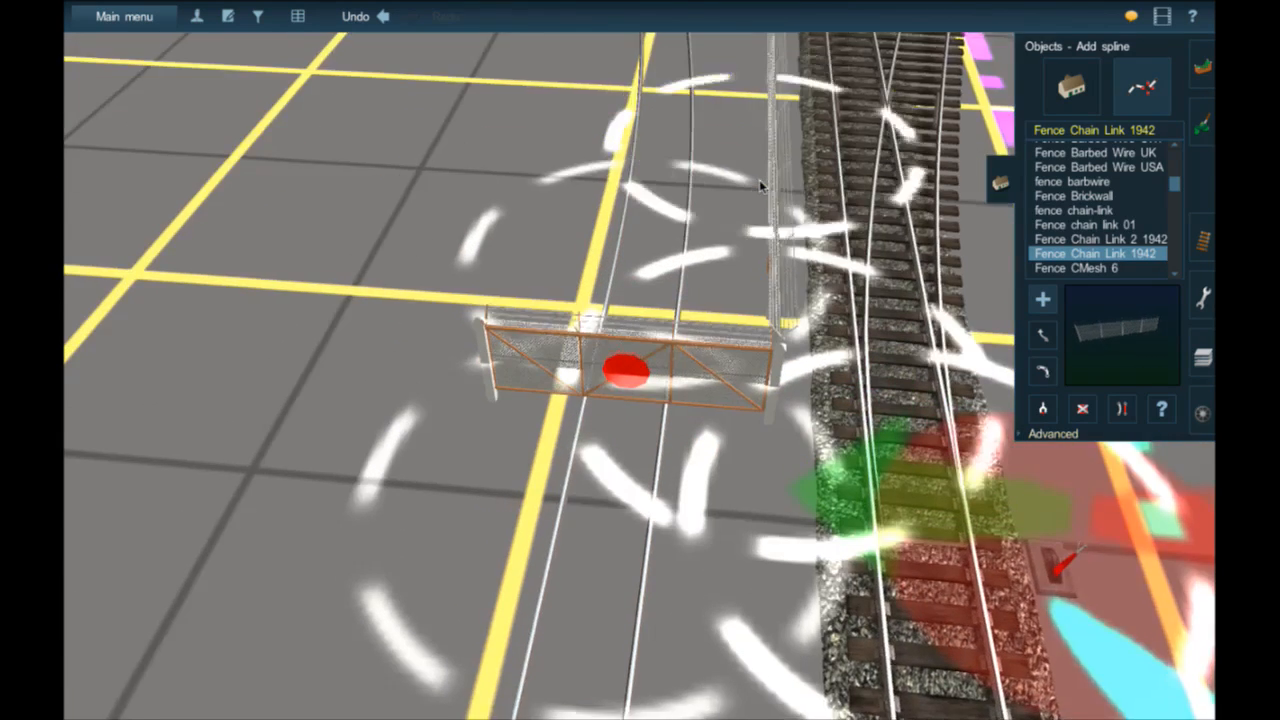
key(Up)
click(759, 179)
key(Up)
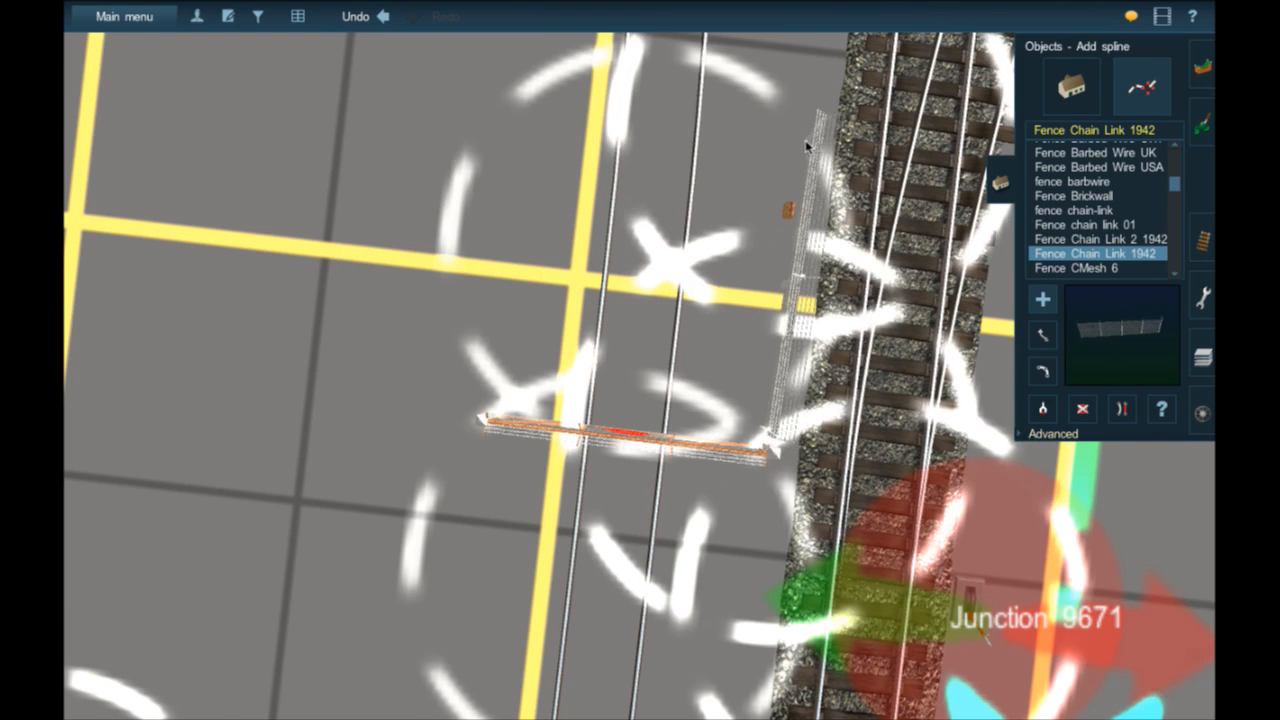
scroll(806, 146, down, 6)
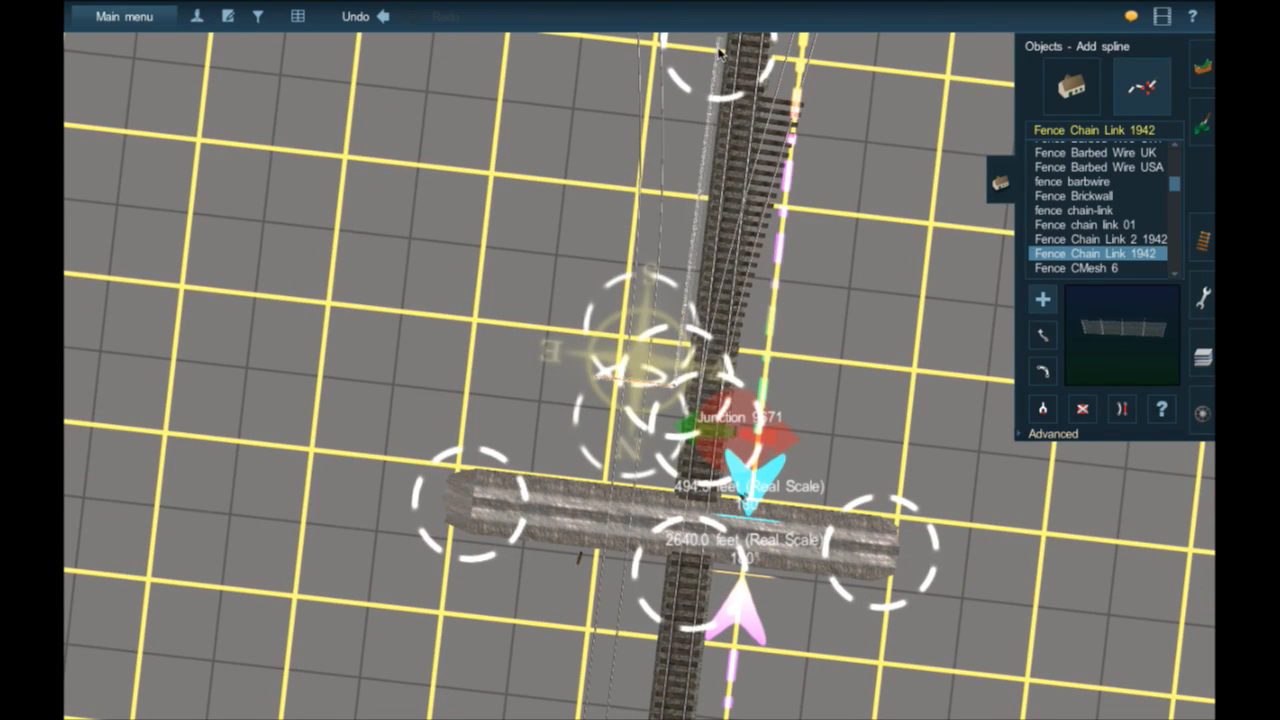
scroll(750, 427, up, 6)
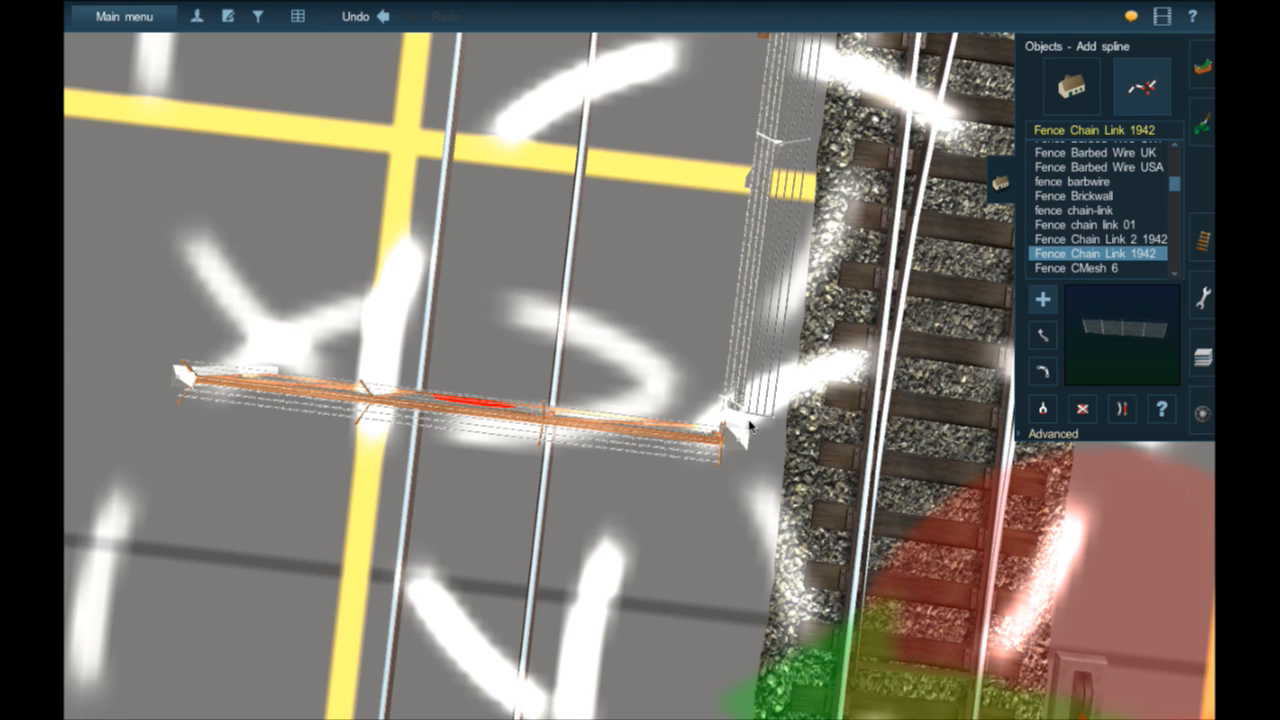
click(1040, 369)
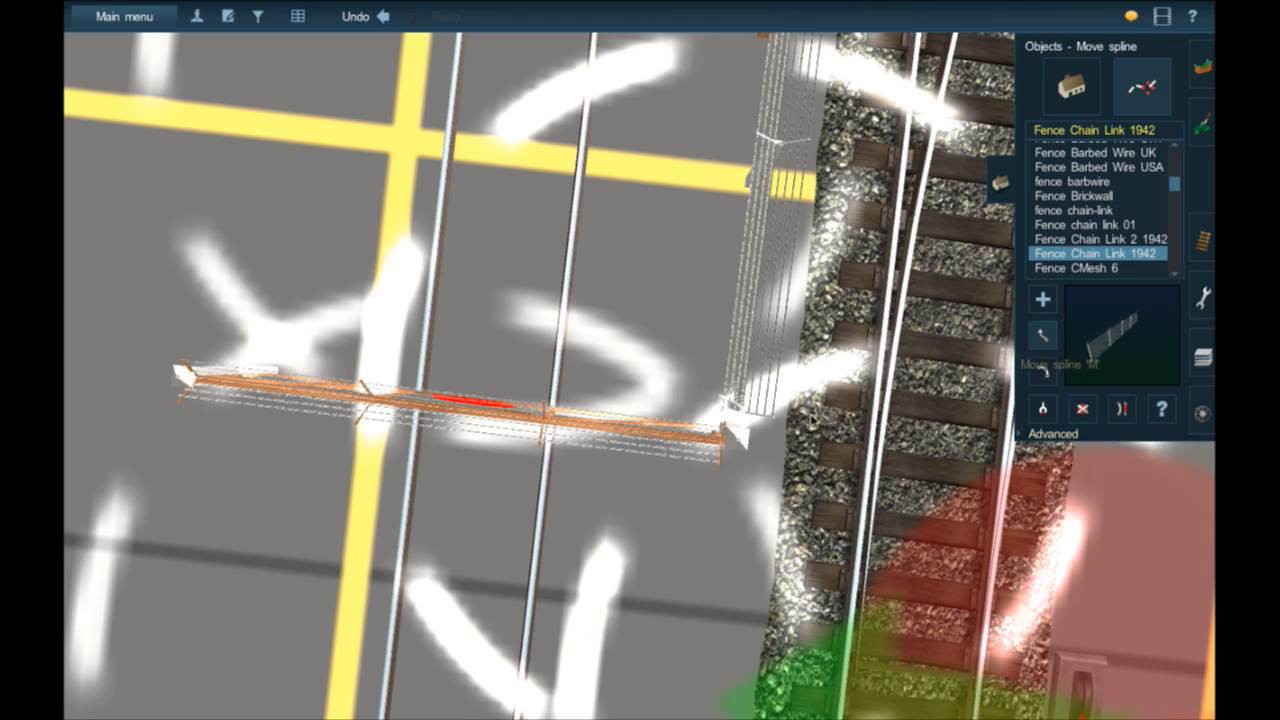
- Drag the Fence Chain Link 1942 end further up alongside the track
click(735, 432)
right_drag(735, 432, 612, 257)
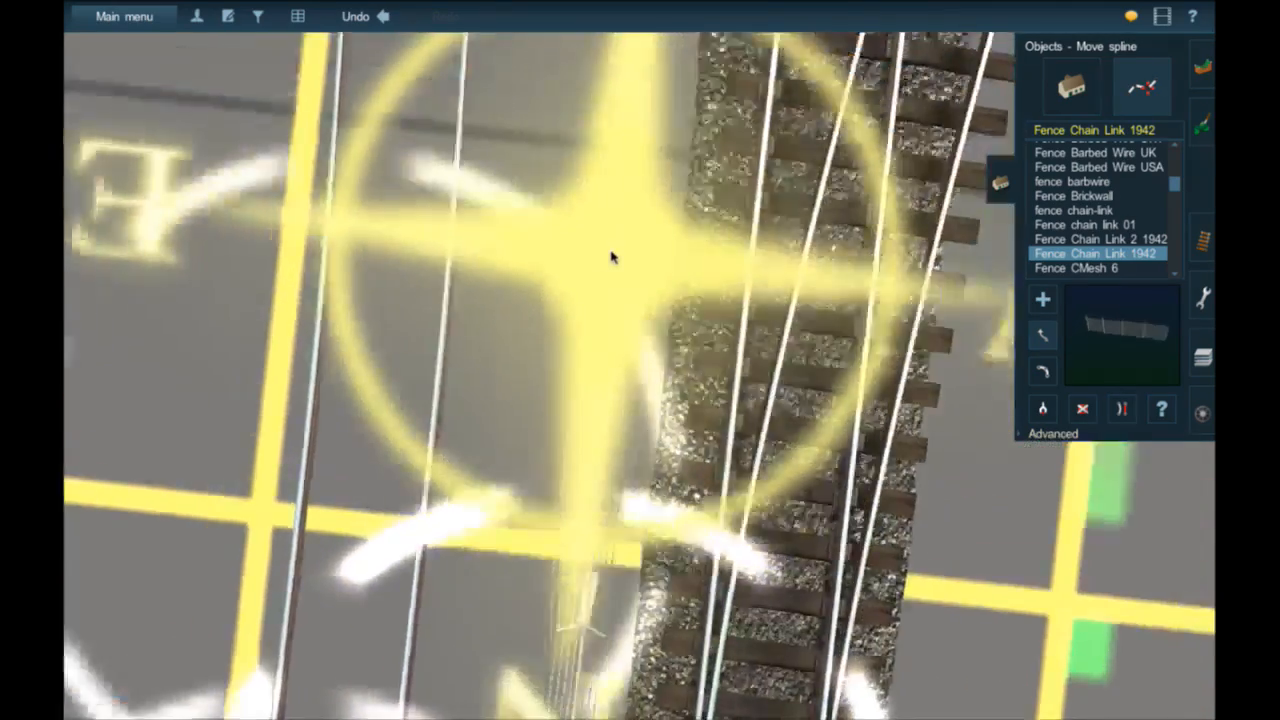
scroll(620, 262, down, 5)
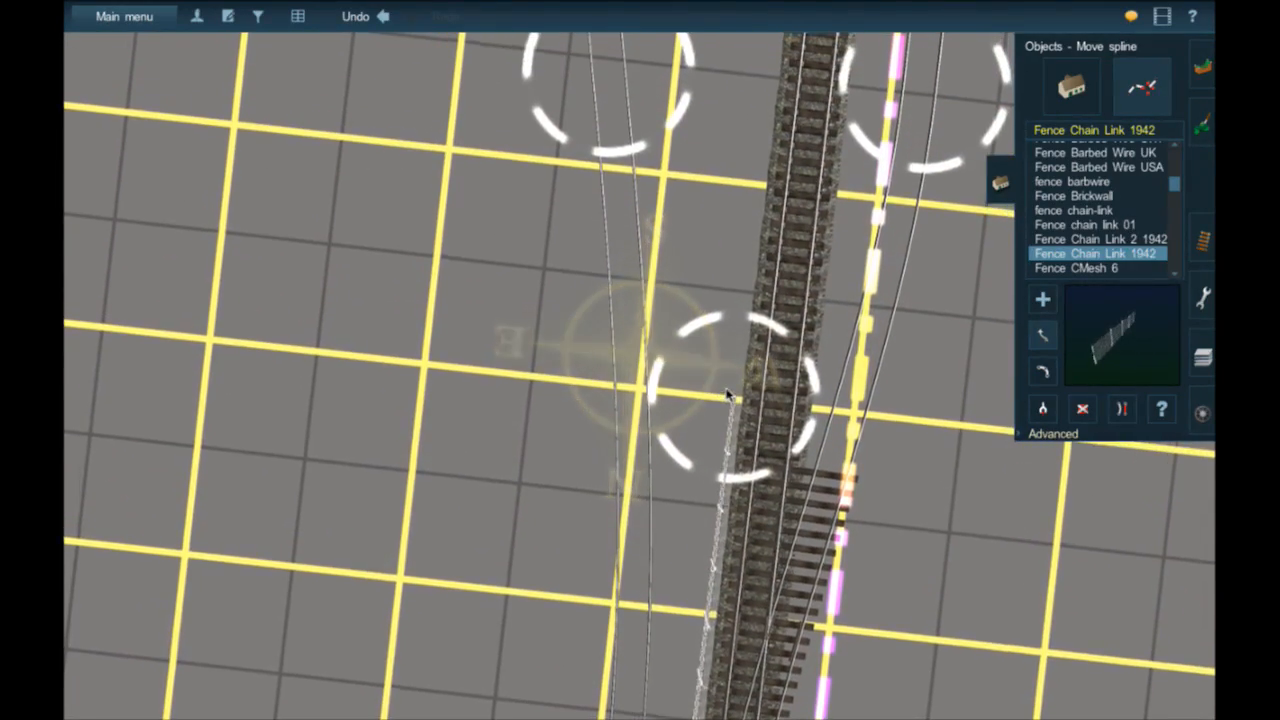
drag(727, 391, 729, 395)
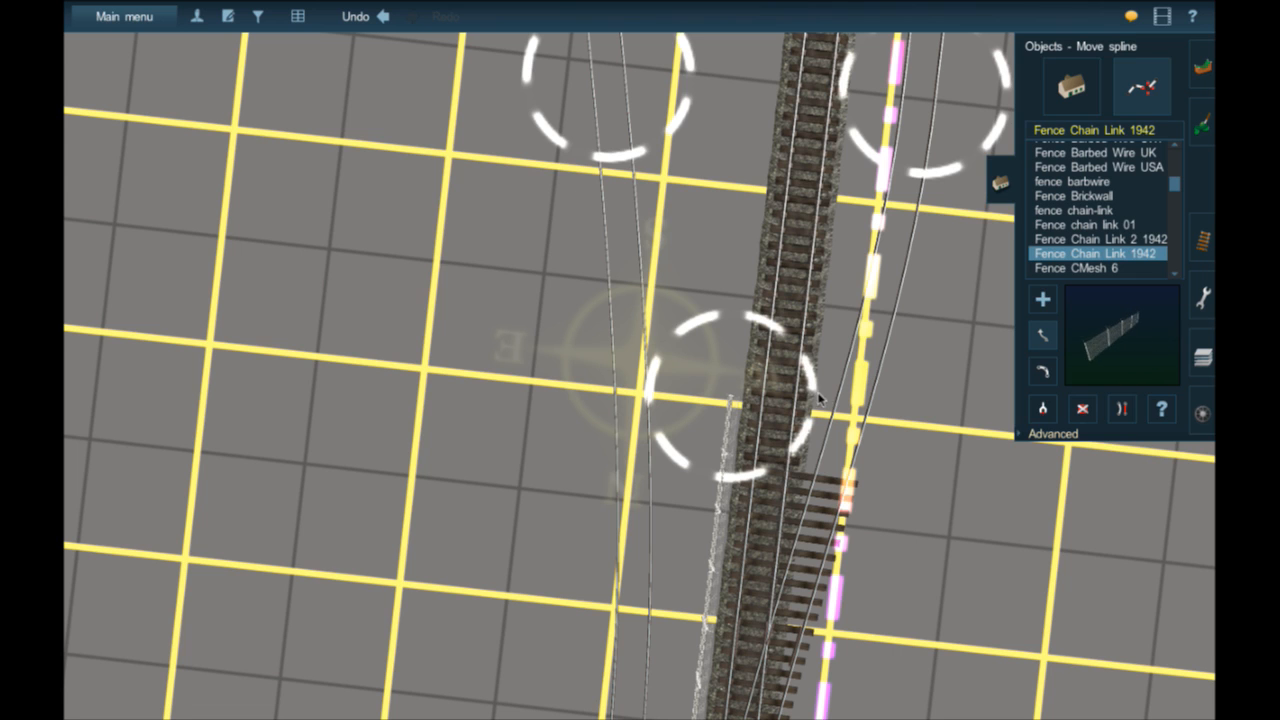
drag(735, 403, 678, 193)
right_click(749, 81)
right_click(747, 85)
right_click(653, 115)
right_click(654, 114)
right_click(662, 108)
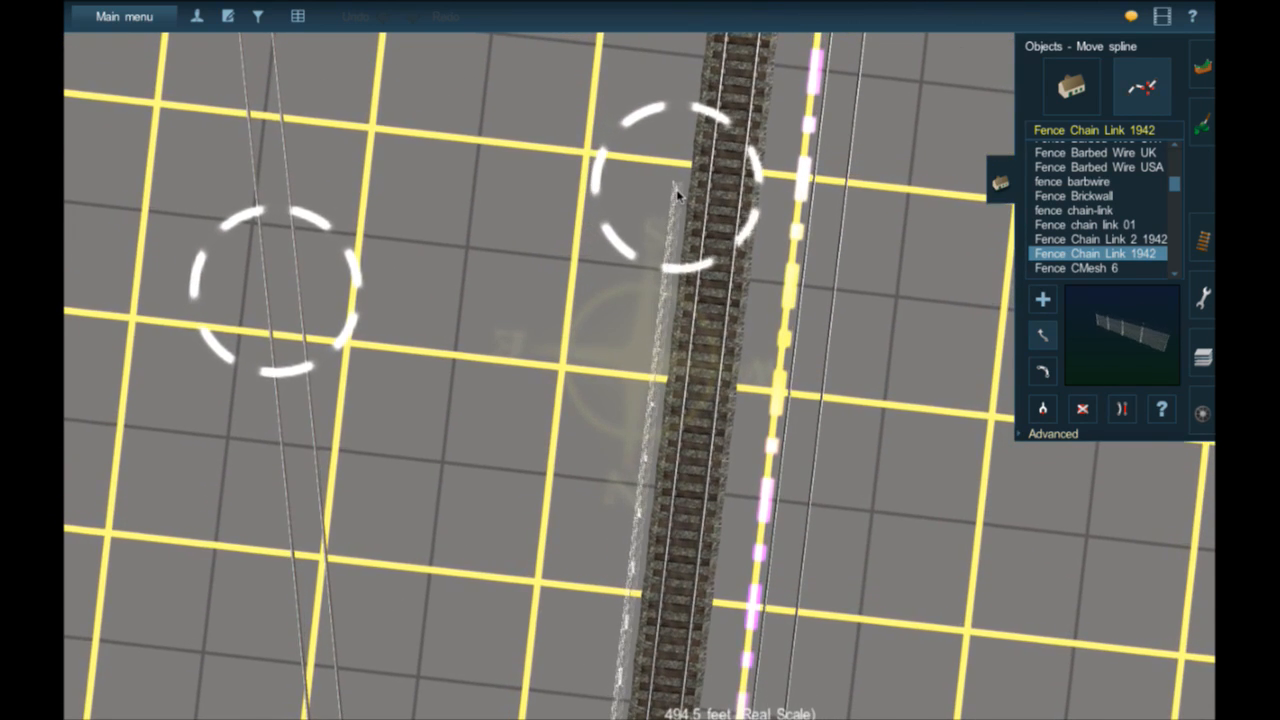
- Add a new fence section from the gate's far post across the grid, parallel to the road
key(Down)
key(Right)
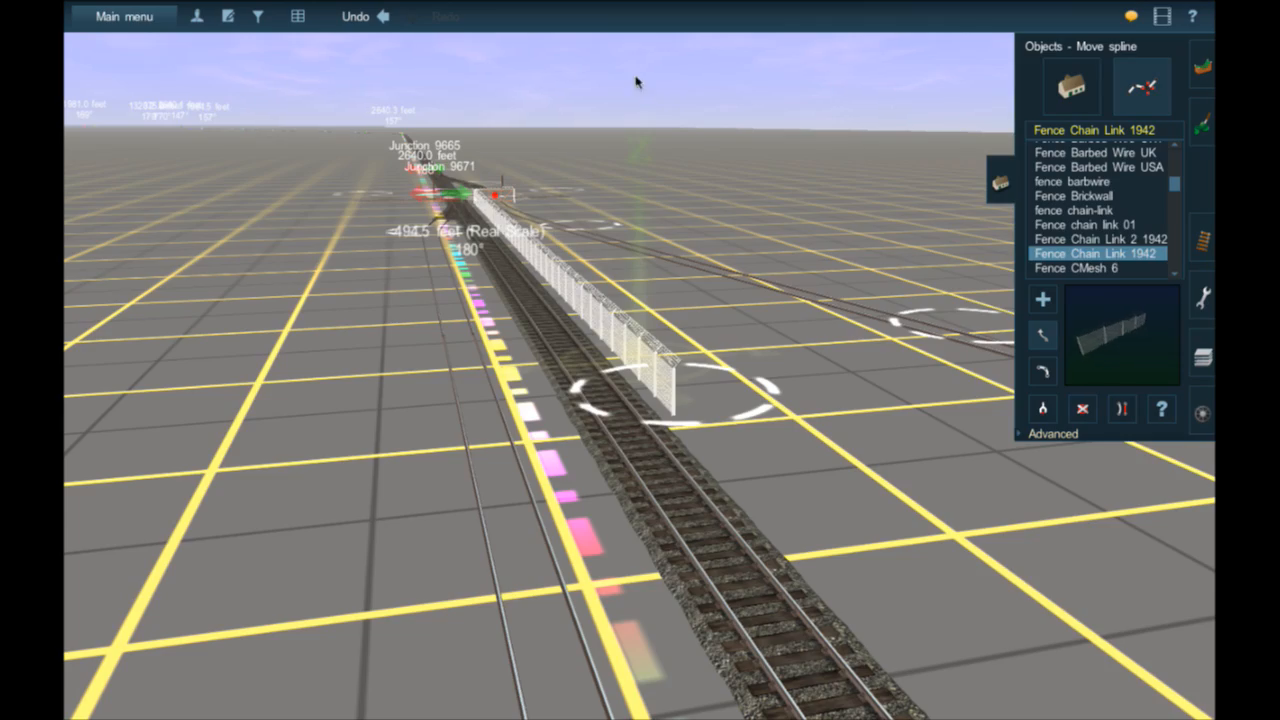
right_drag(551, 221, 677, 457)
scroll(669, 421, up, 5)
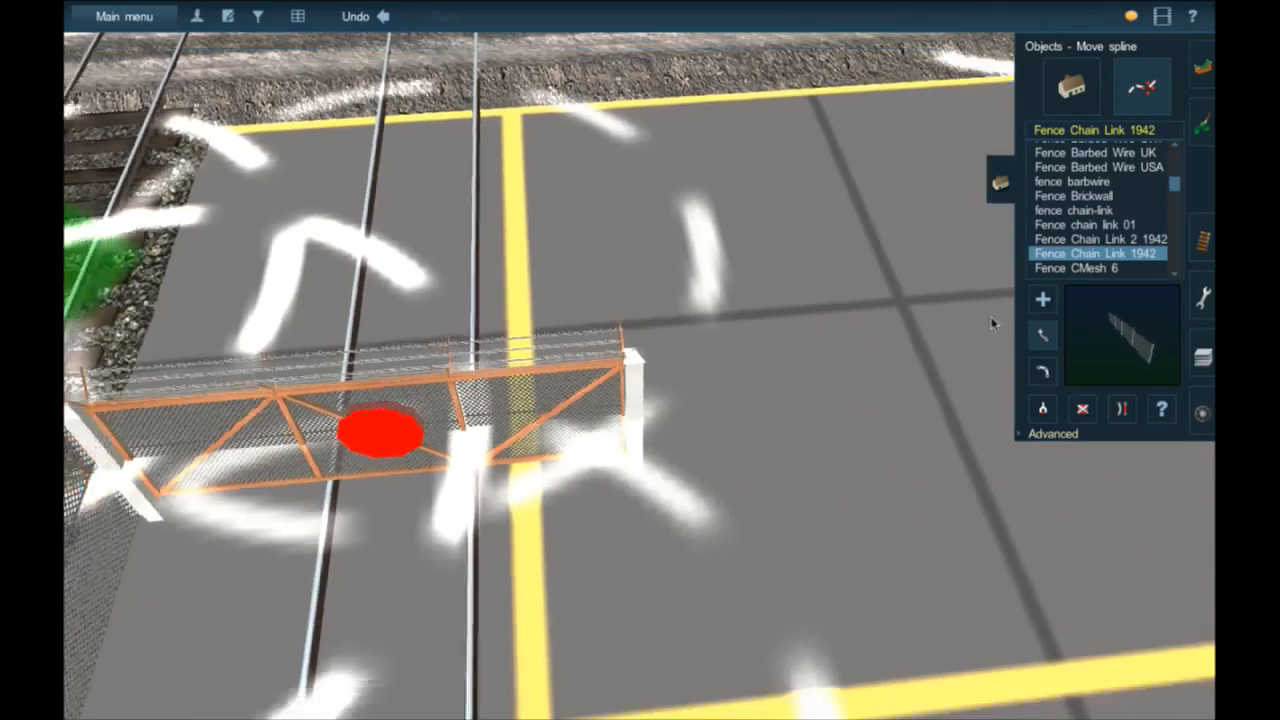
click(1042, 298)
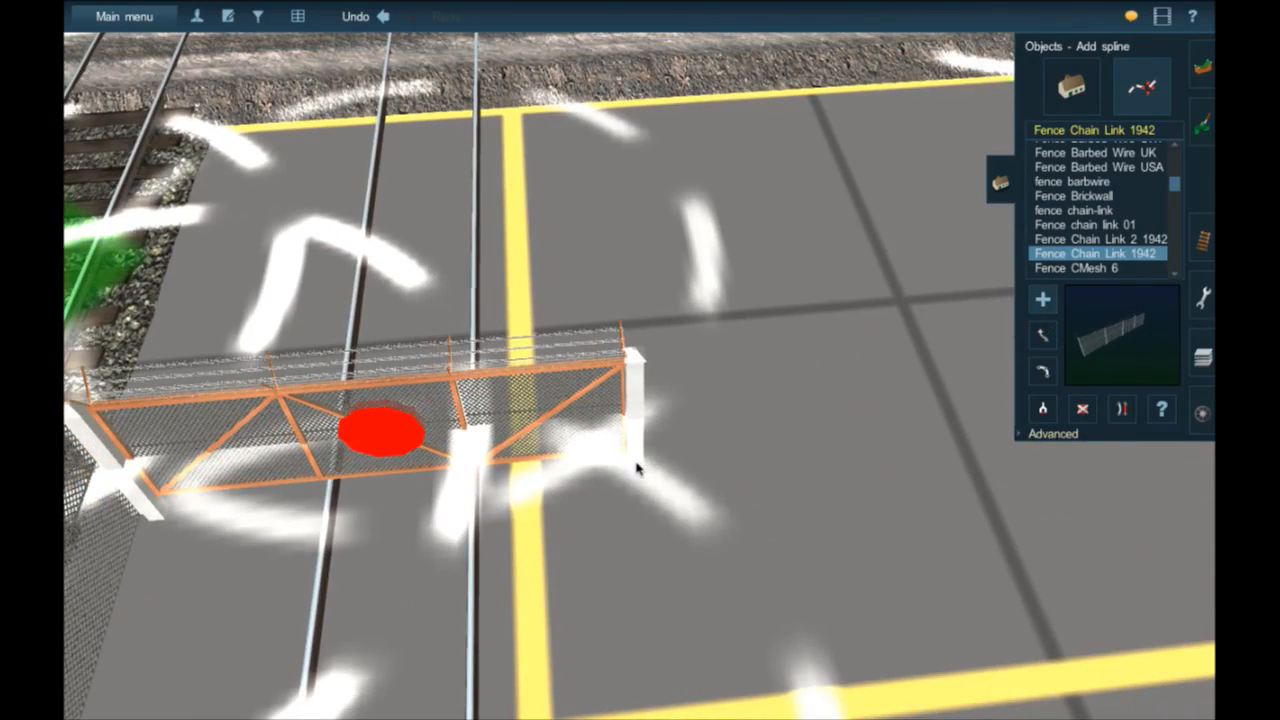
scroll(763, 447, down, 5)
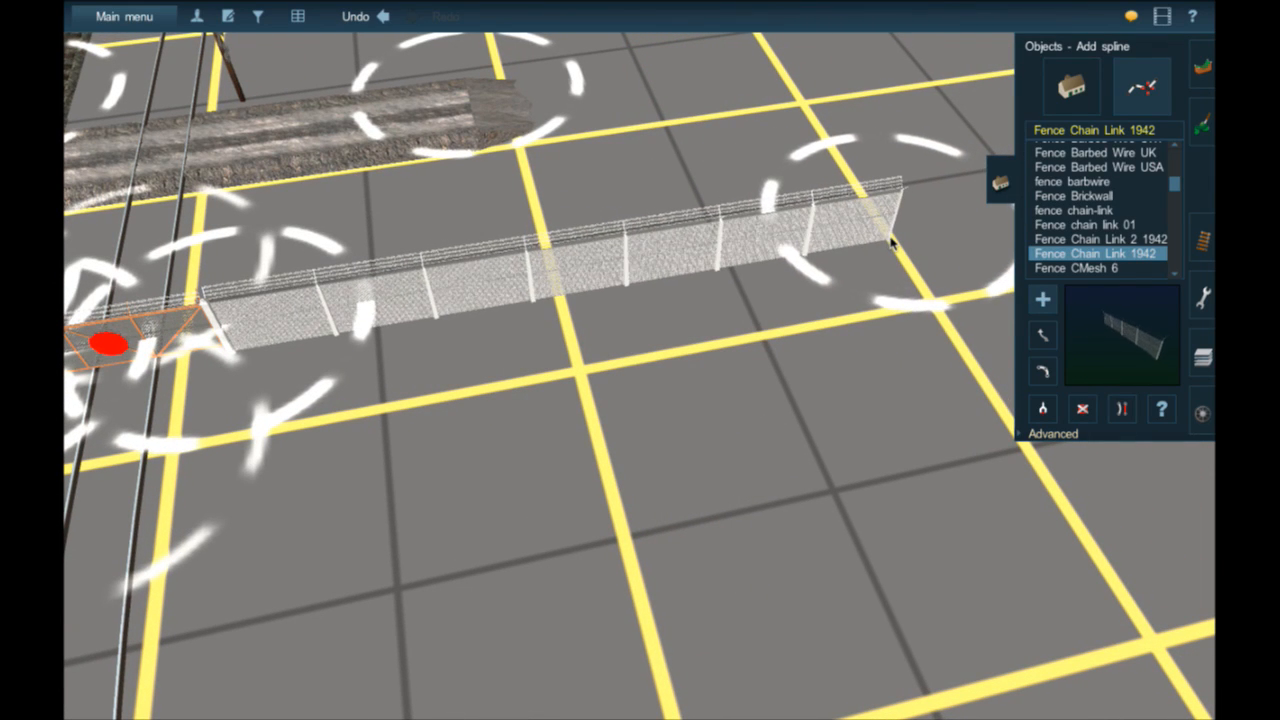
click(891, 241)
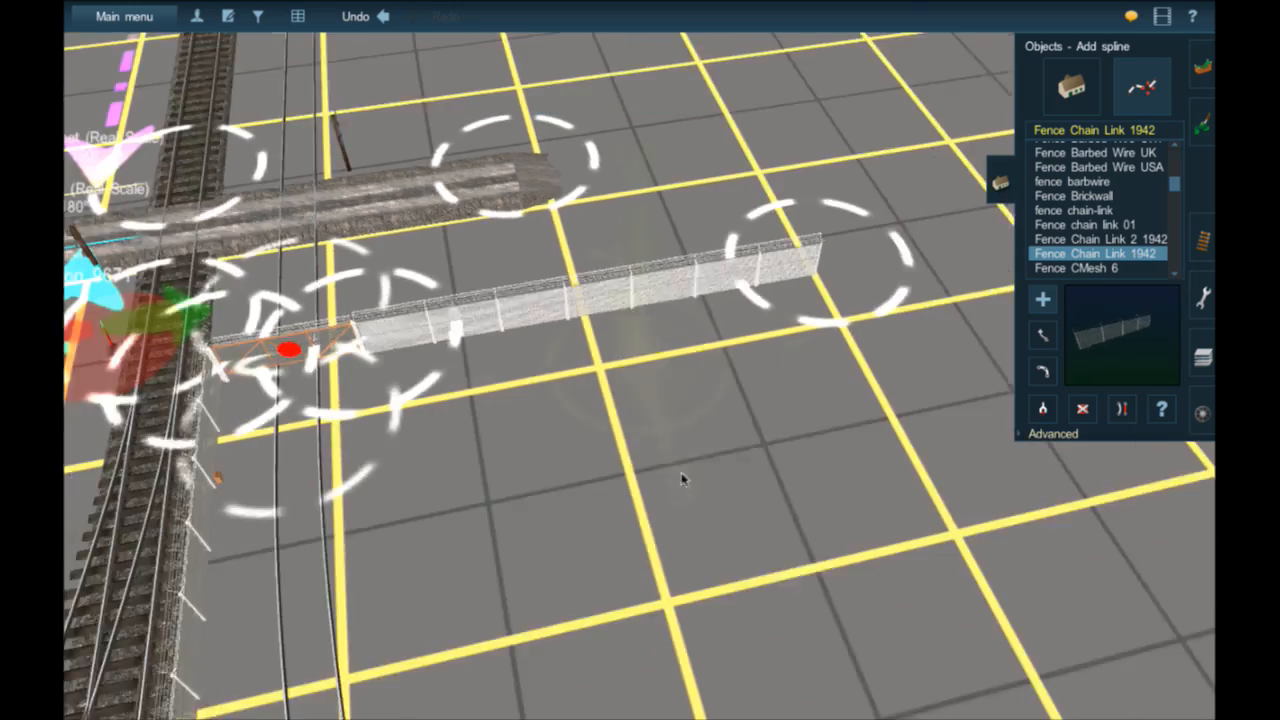
right_drag(682, 478, 806, 463)
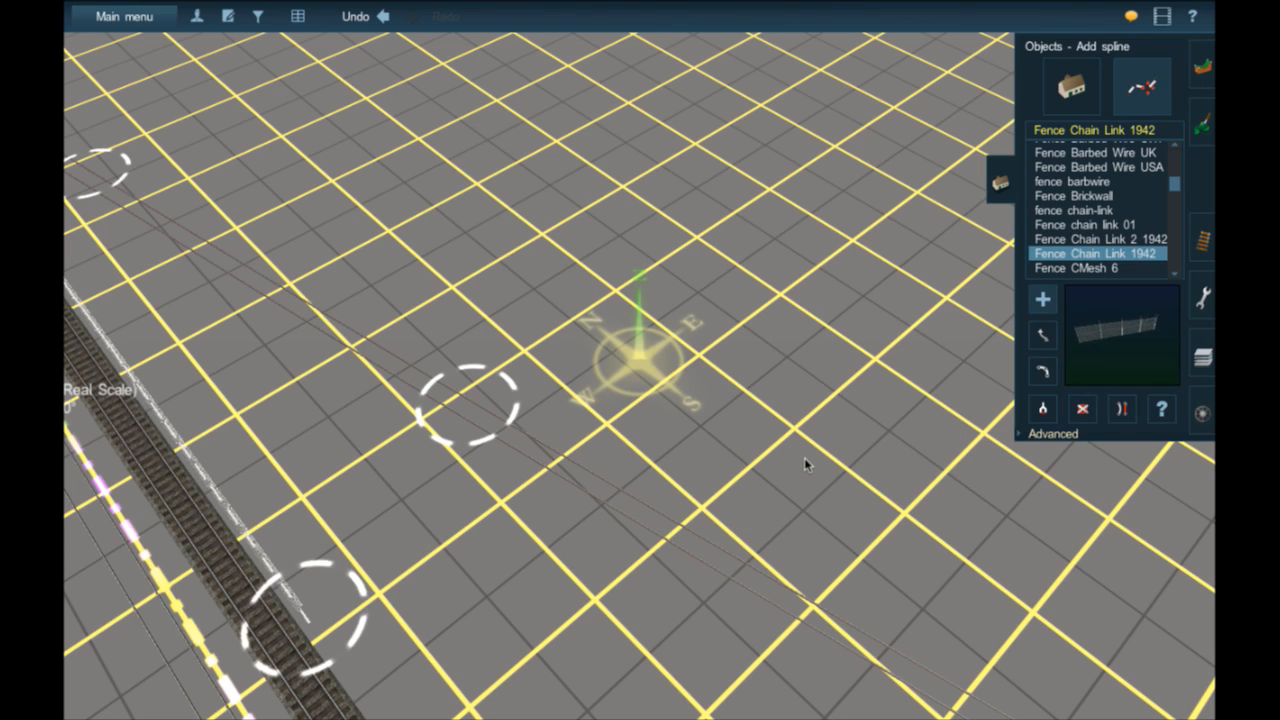
- Hide the side panel, recentre on the rails' far end, and ready Add track with TANE Trk Rails Only
click(1202, 413)
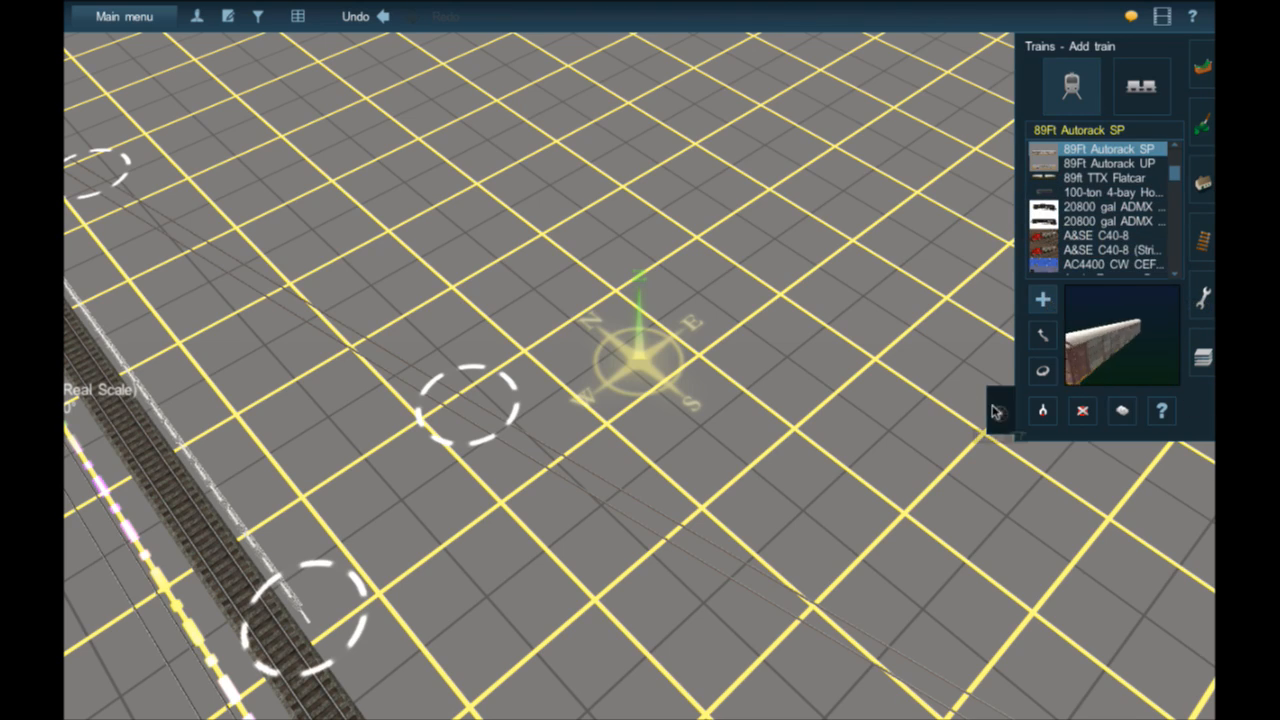
click(999, 412)
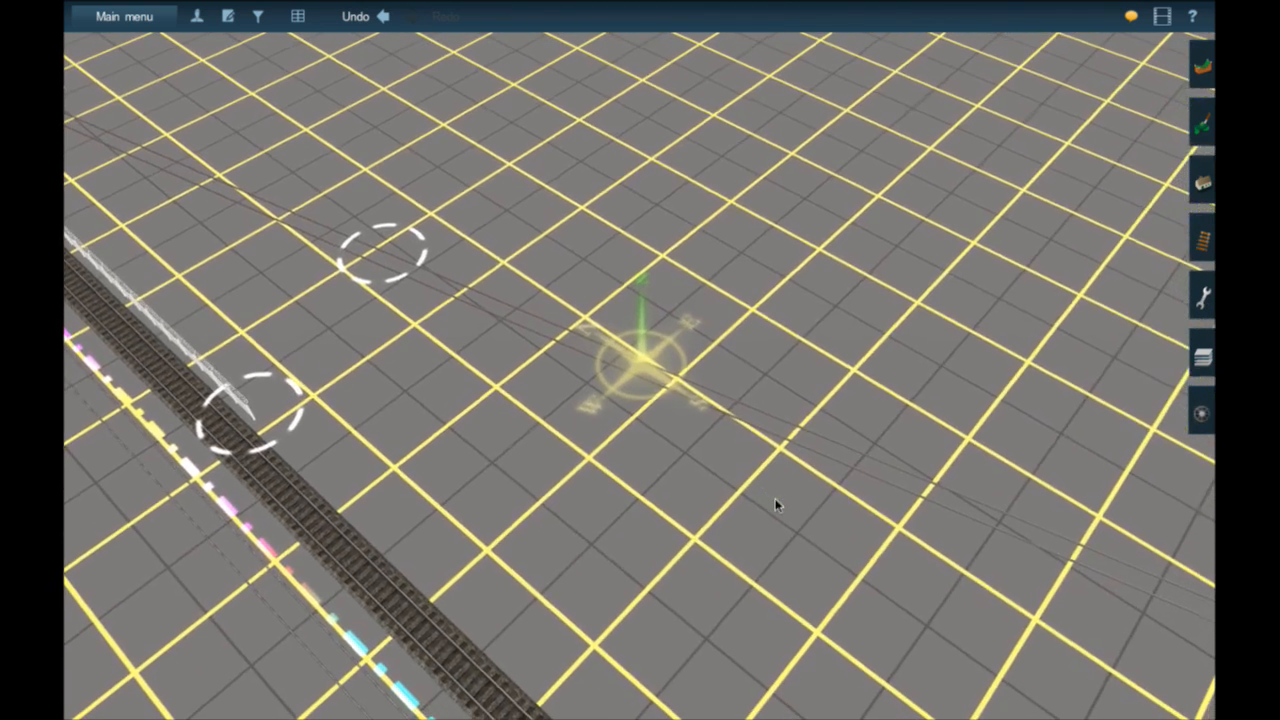
key(Left)
key(Left)
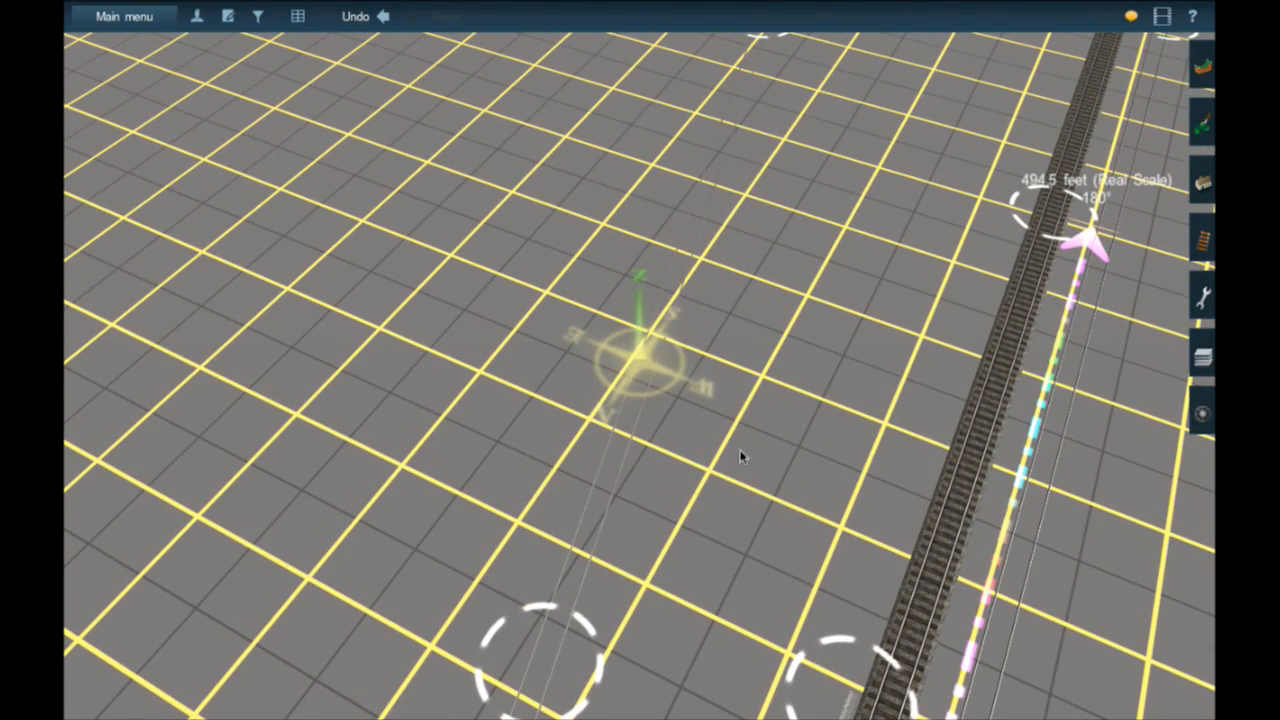
click(693, 216)
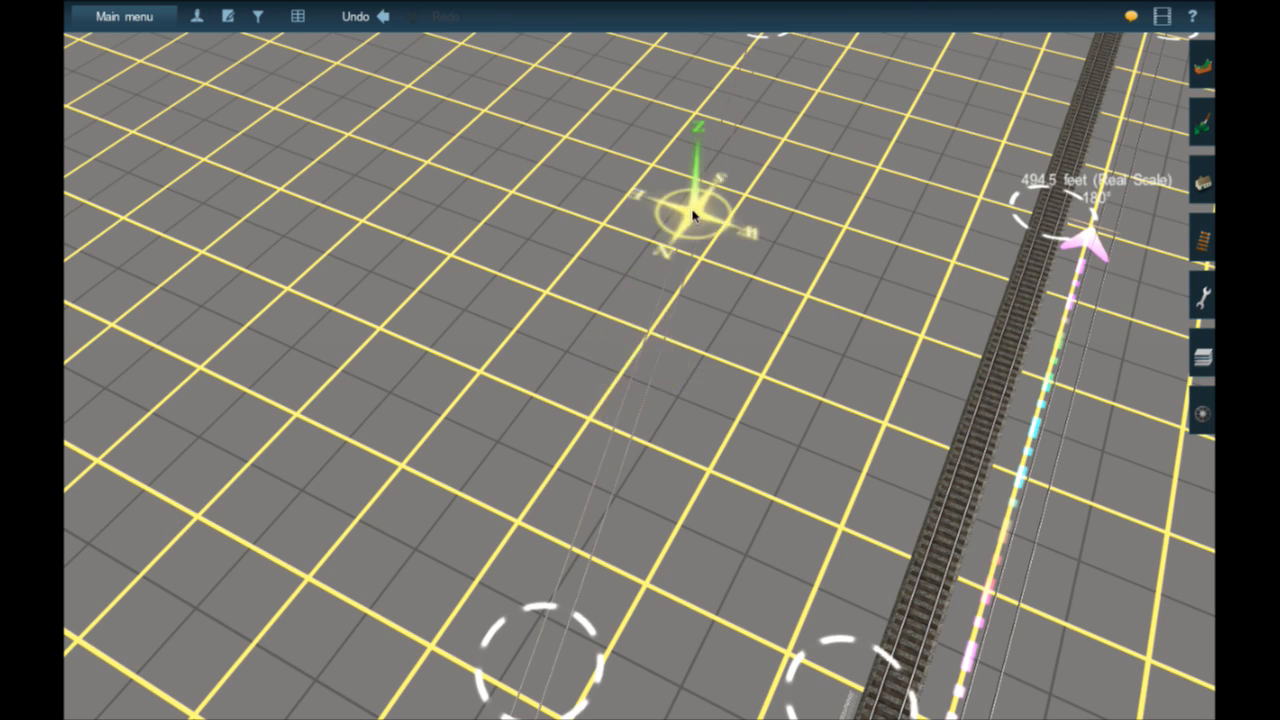
click(683, 190)
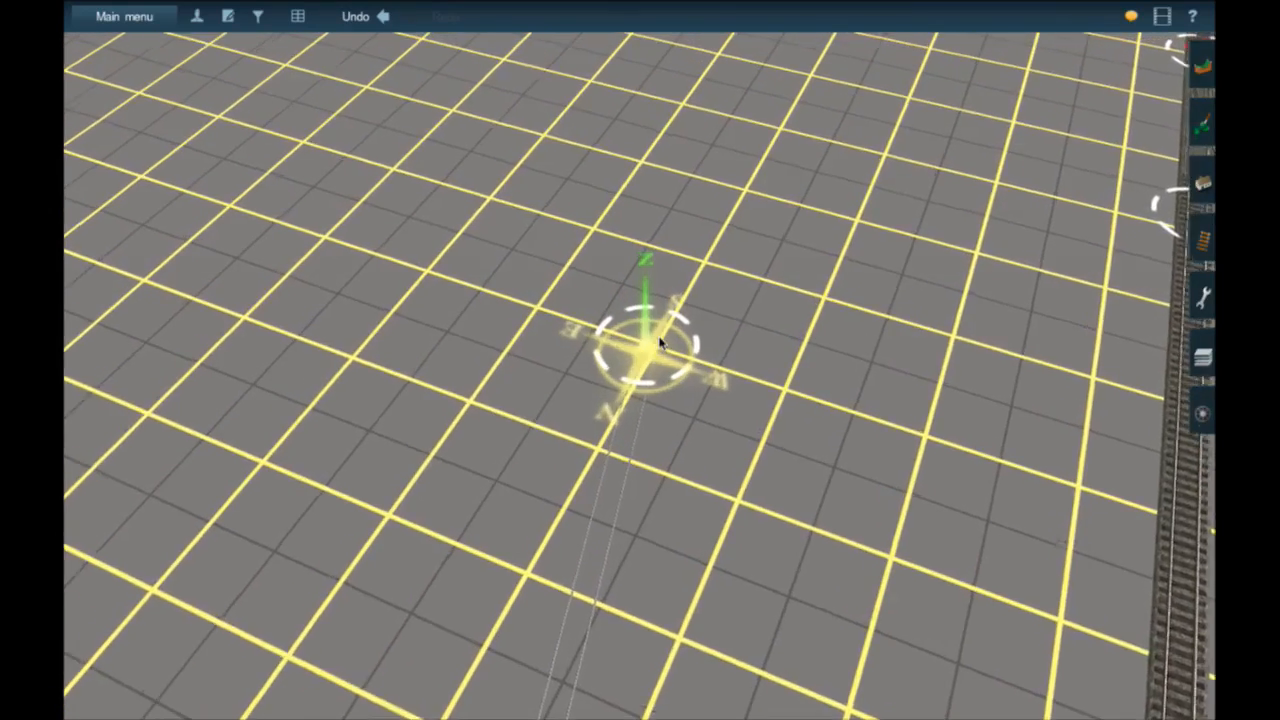
scroll(655, 348, up, 3)
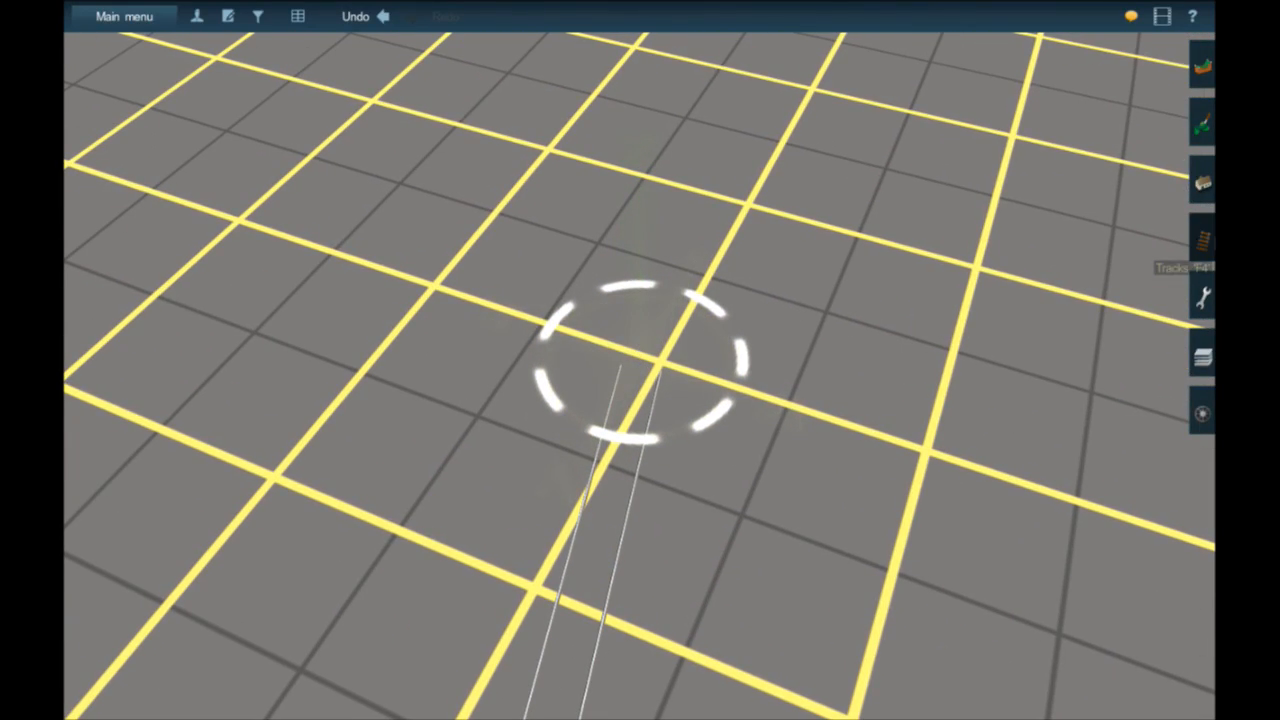
click(1203, 240)
click(1044, 286)
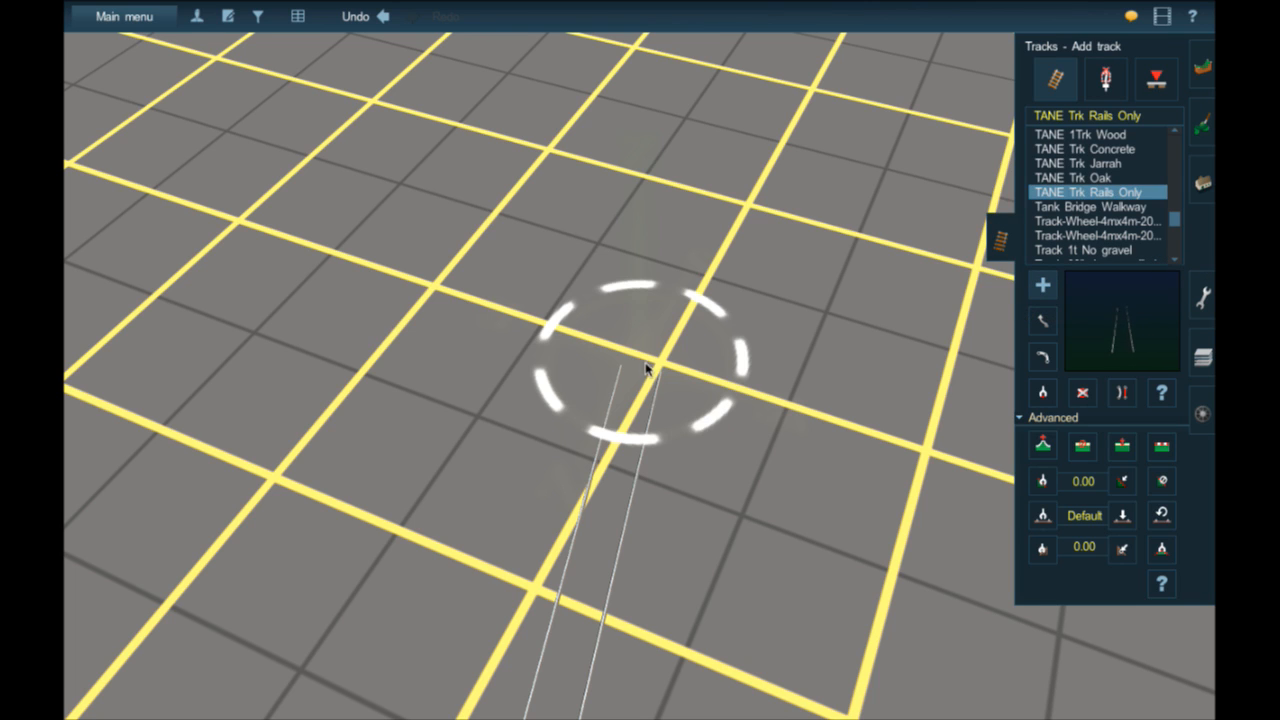
- Move to the Objects tools, search the list with 'B', and switch to single-object placement
drag(645, 364, 696, 147)
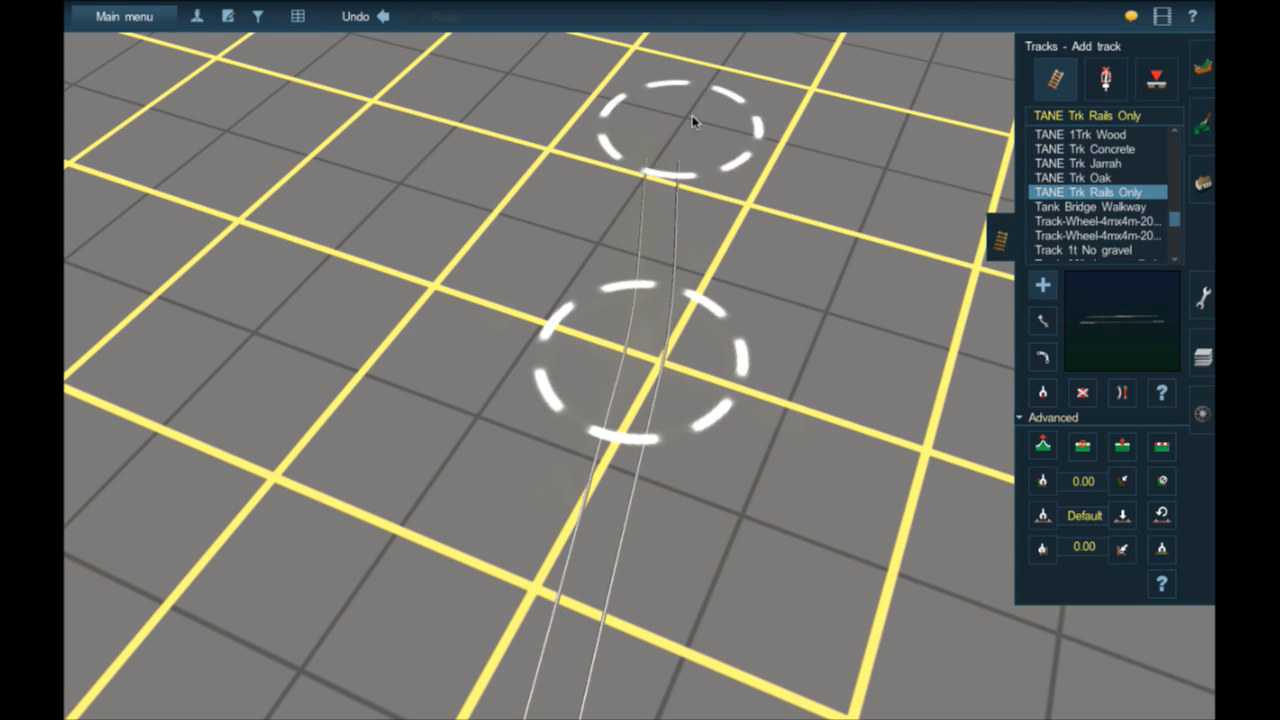
click(1090, 116)
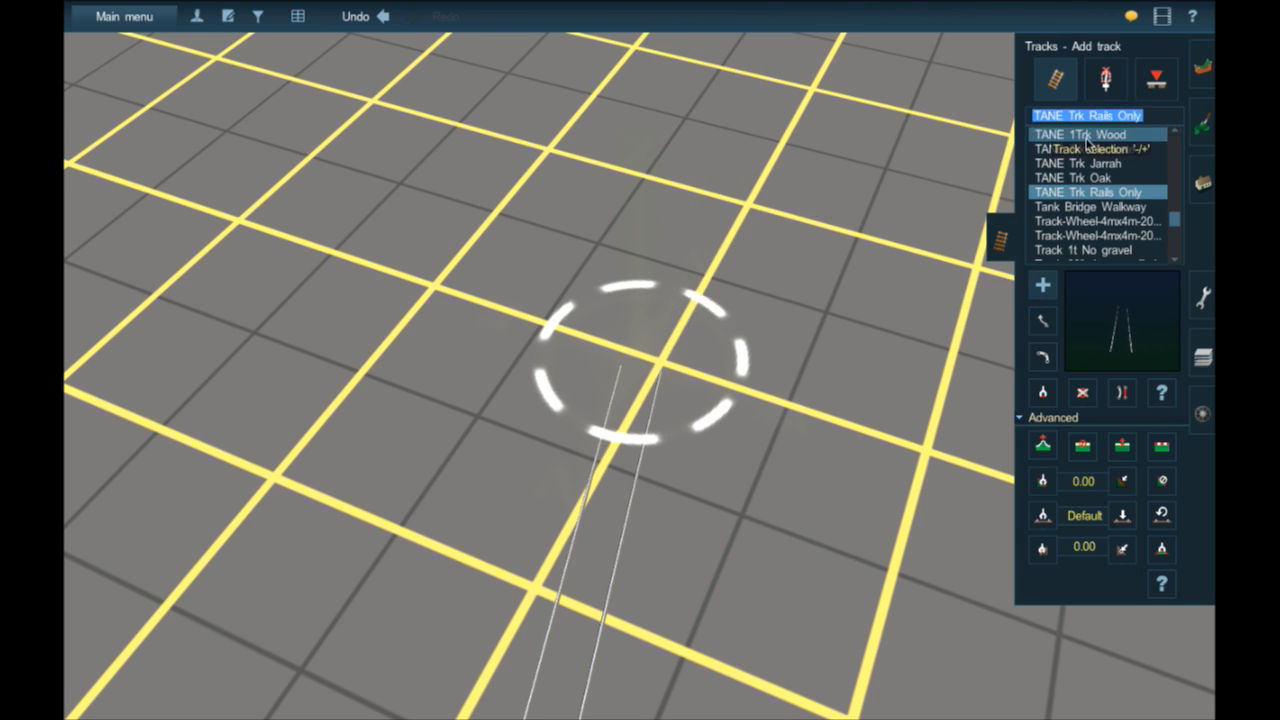
click(1205, 183)
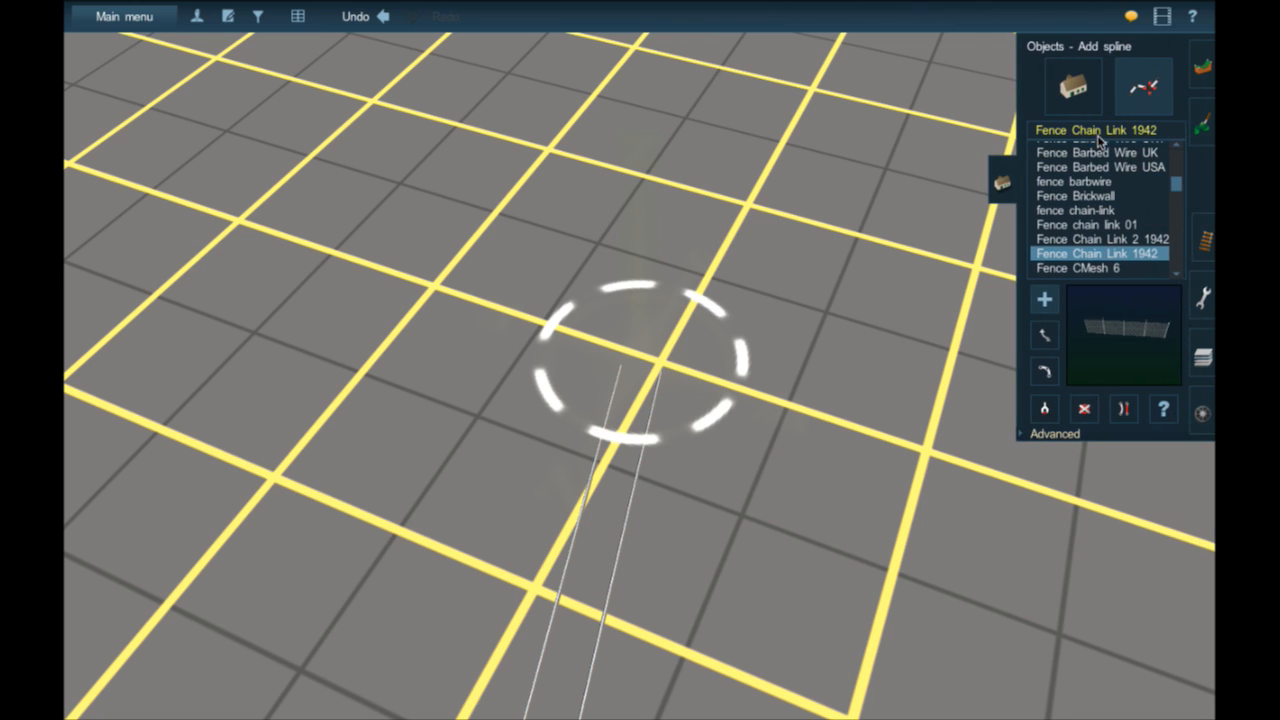
click(1093, 131)
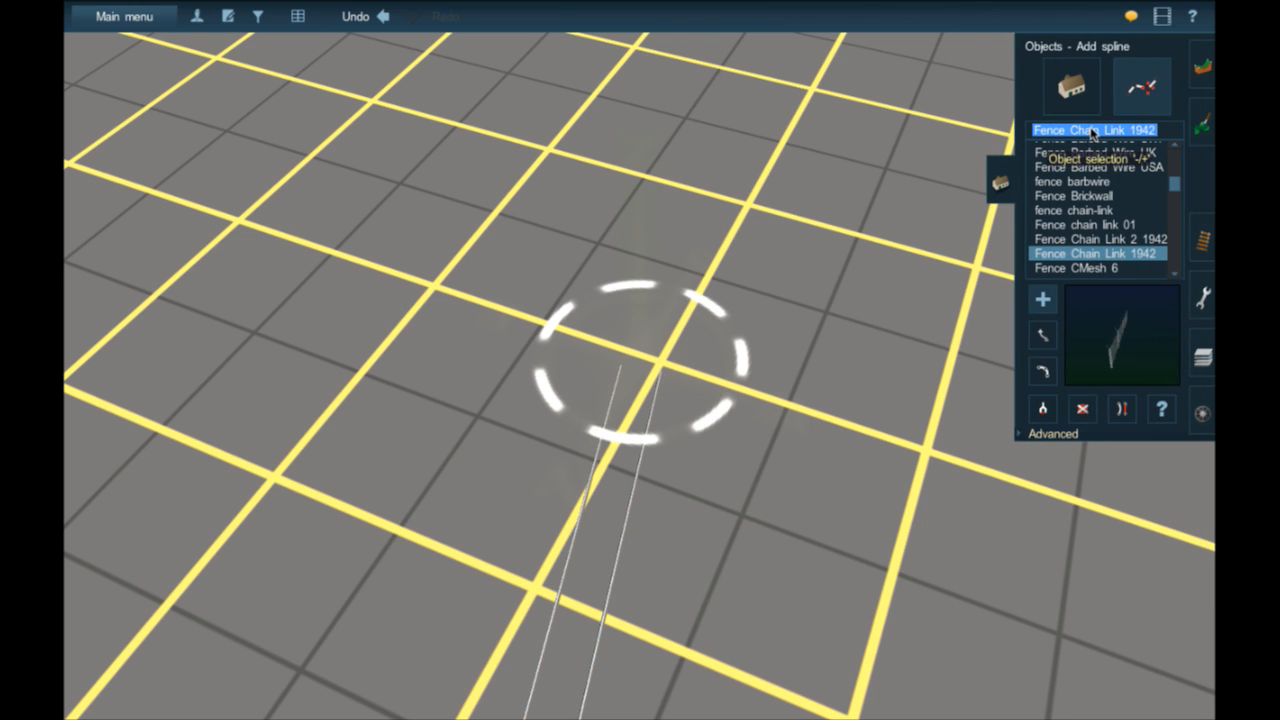
text(bi)
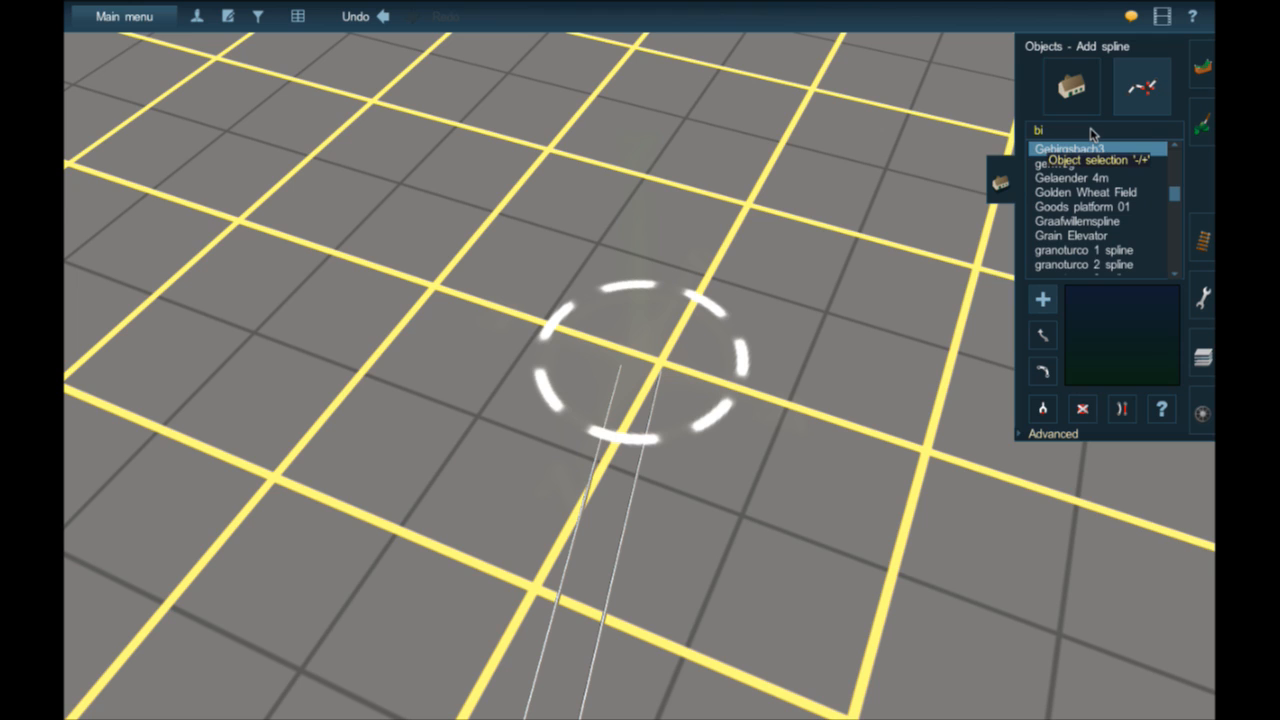
key(BackSpace)
text(l)
key(BackSpace)
key(BackSpace)
text(BL)
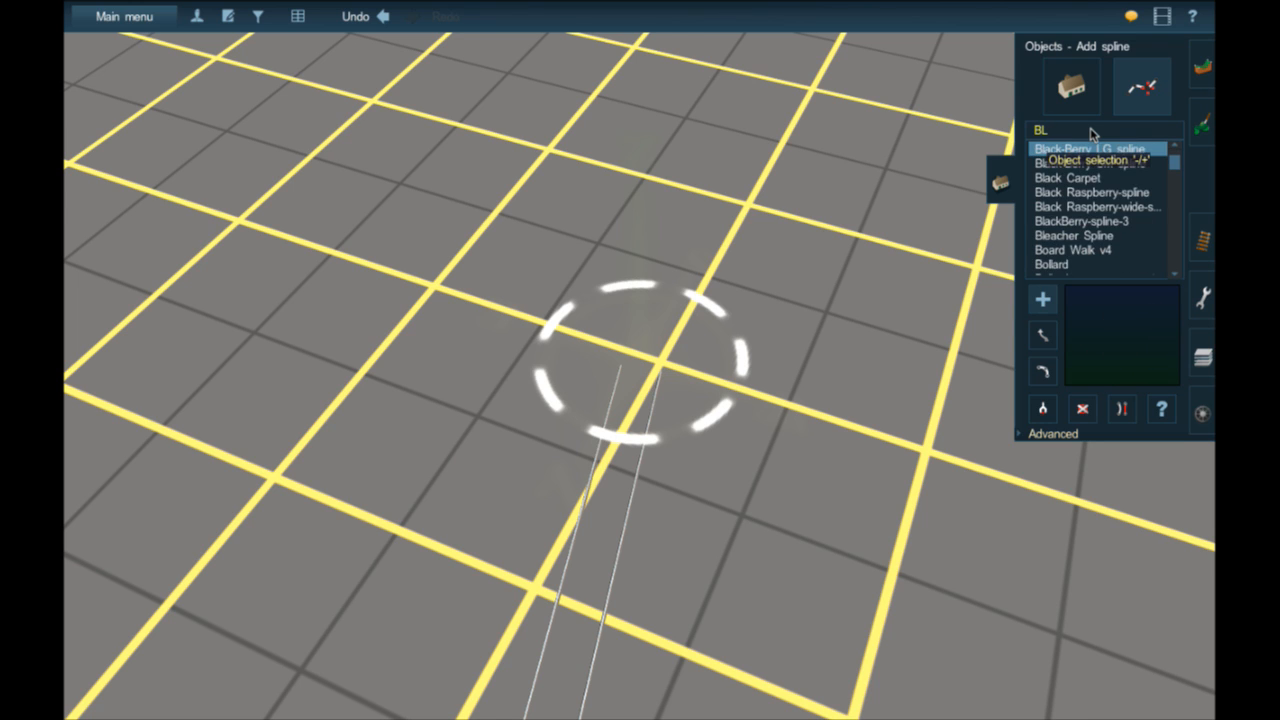
key(BackSpace)
key(BackSpace)
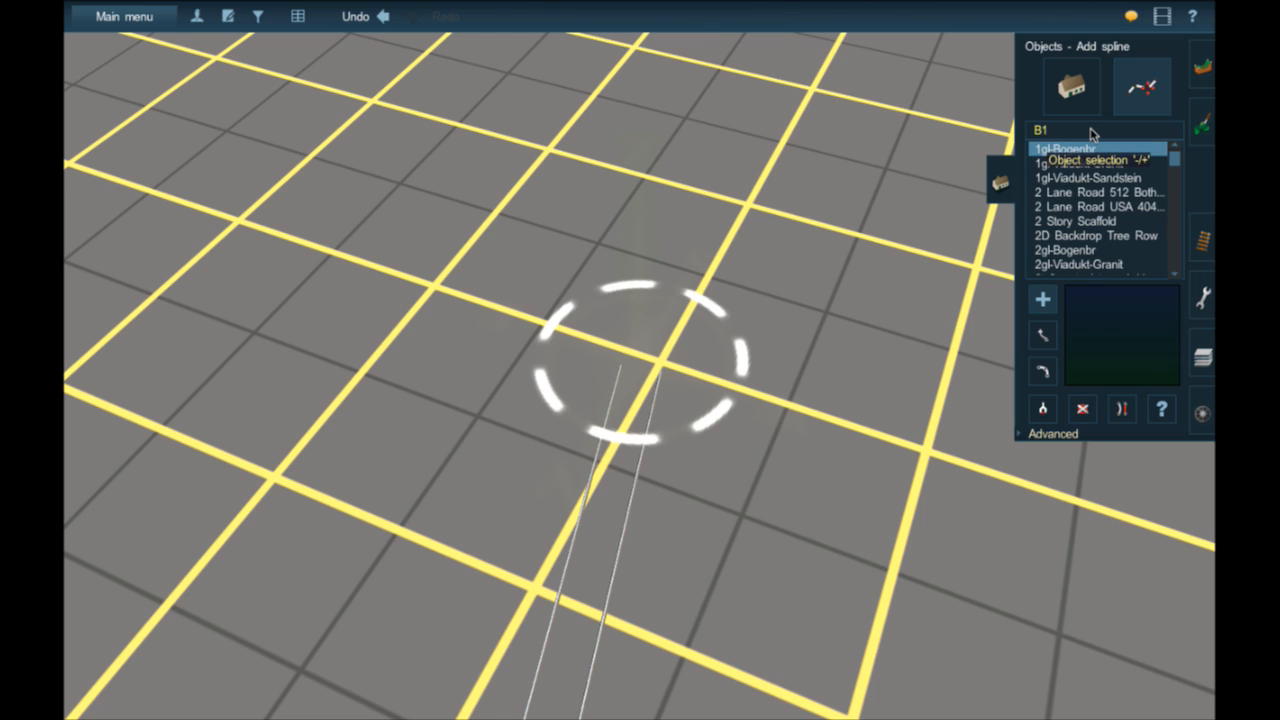
text(B)
click(1071, 87)
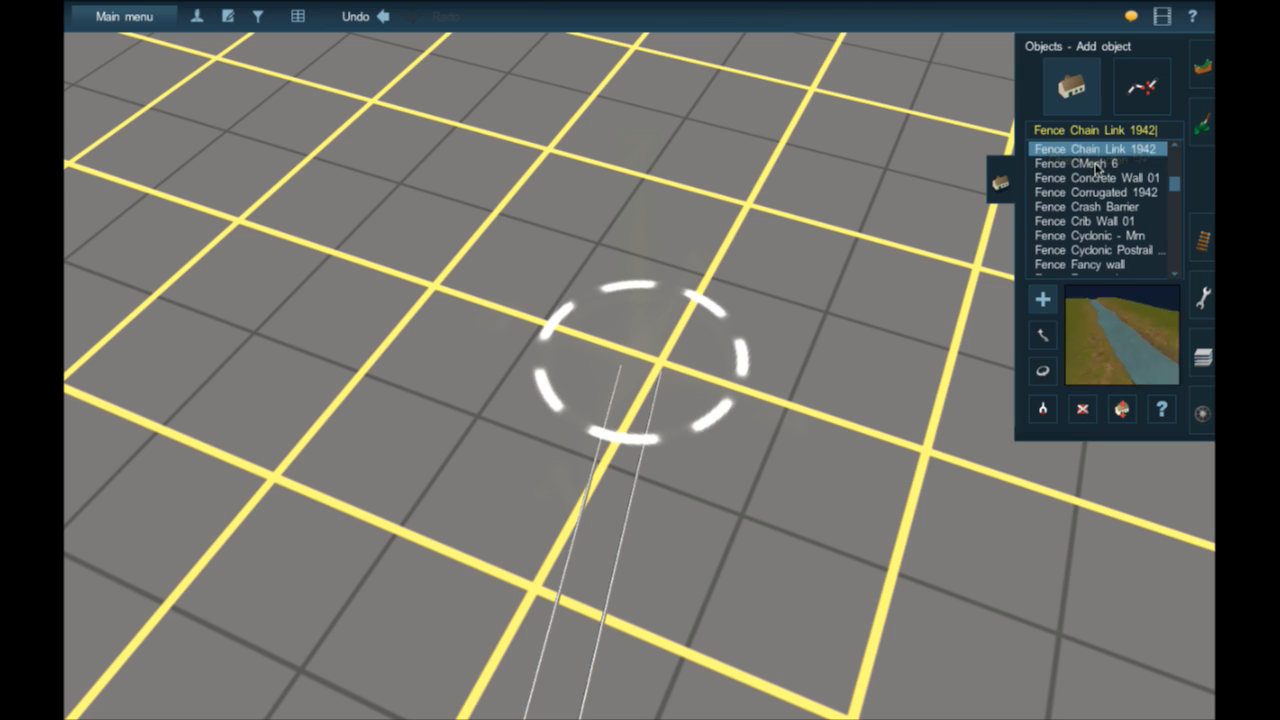
- Search objects for 'bl' and place BI2 Recycling and Scrap on the ground near the rails' end
click(1082, 131)
text(bl)
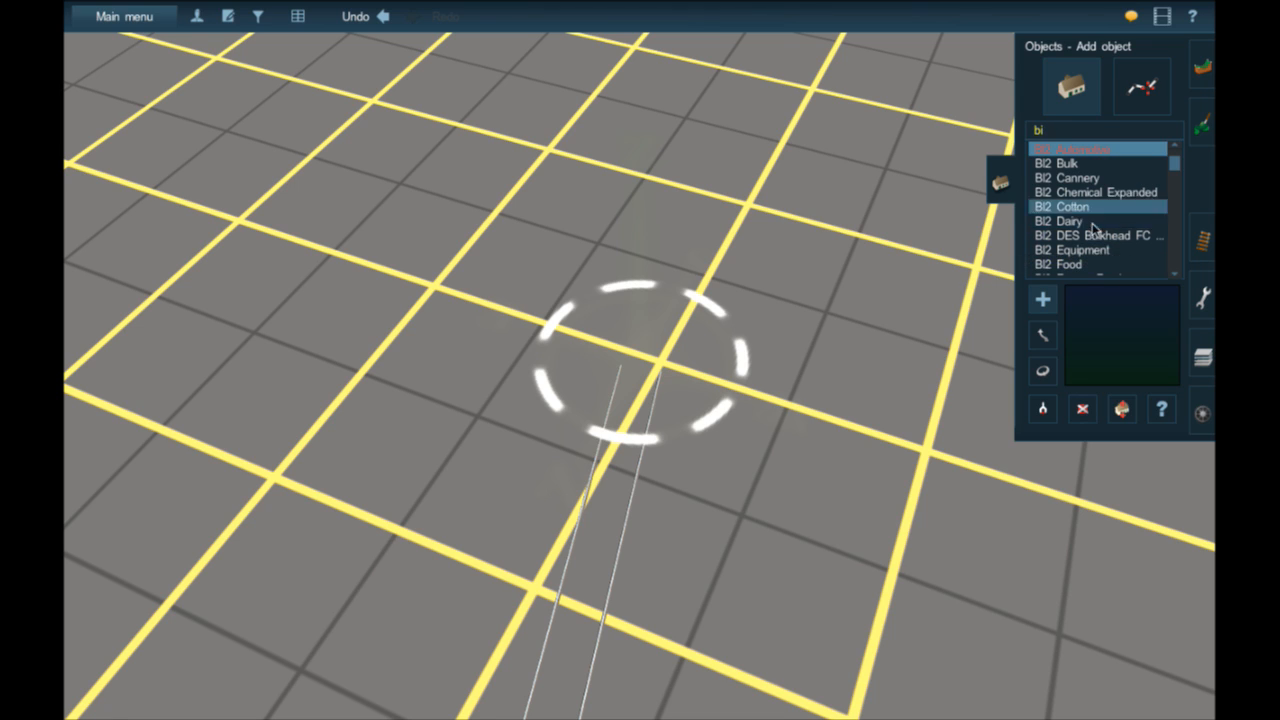
scroll(1130, 250, down, 1)
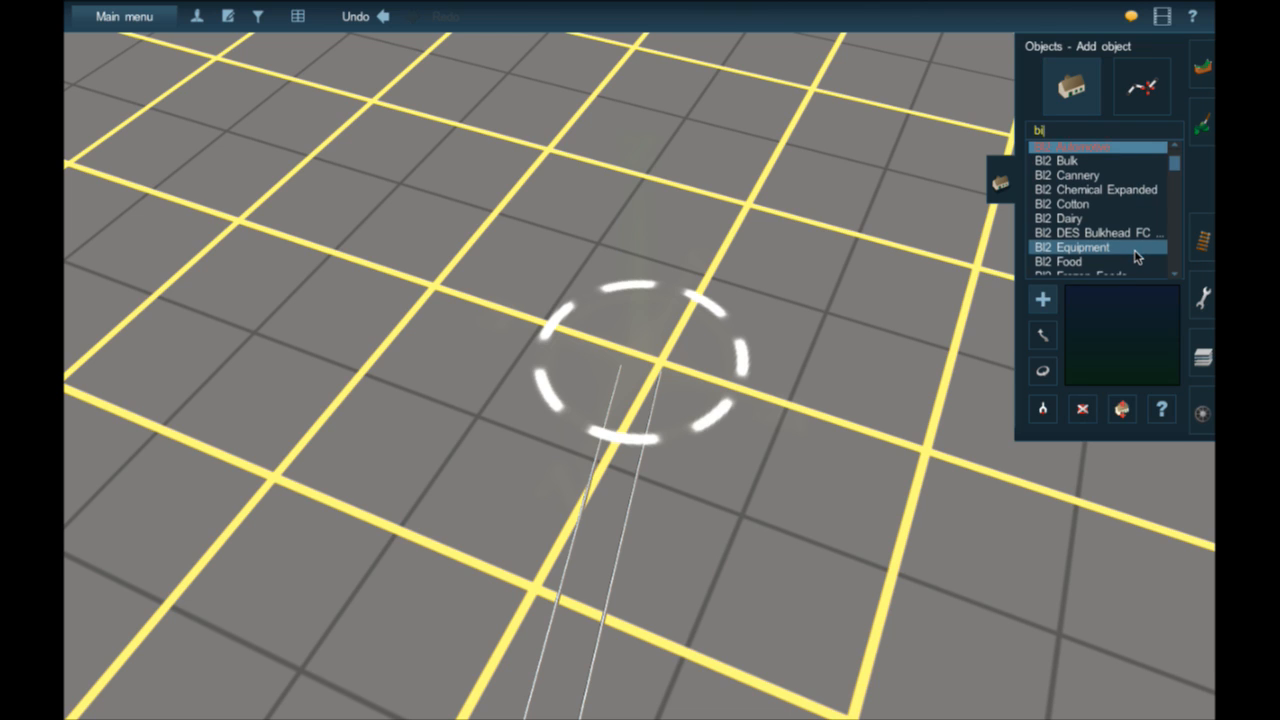
scroll(1112, 230, down, 5)
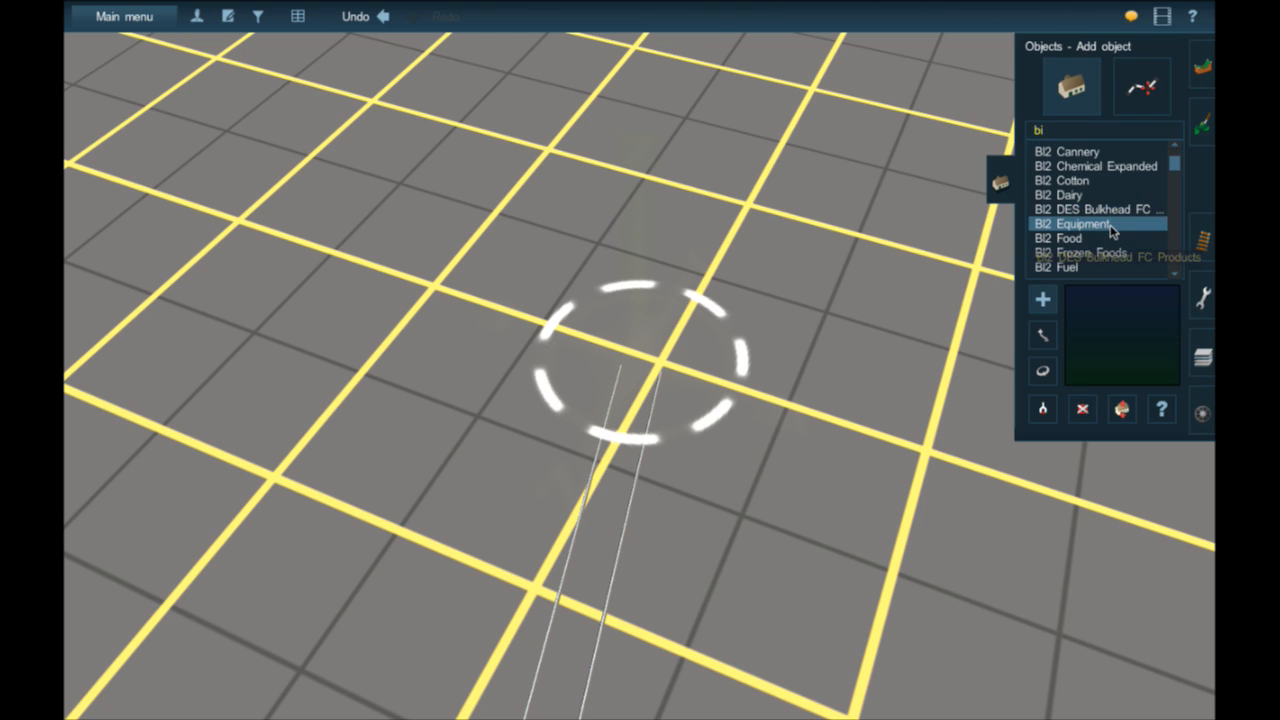
scroll(1112, 230, down, 5)
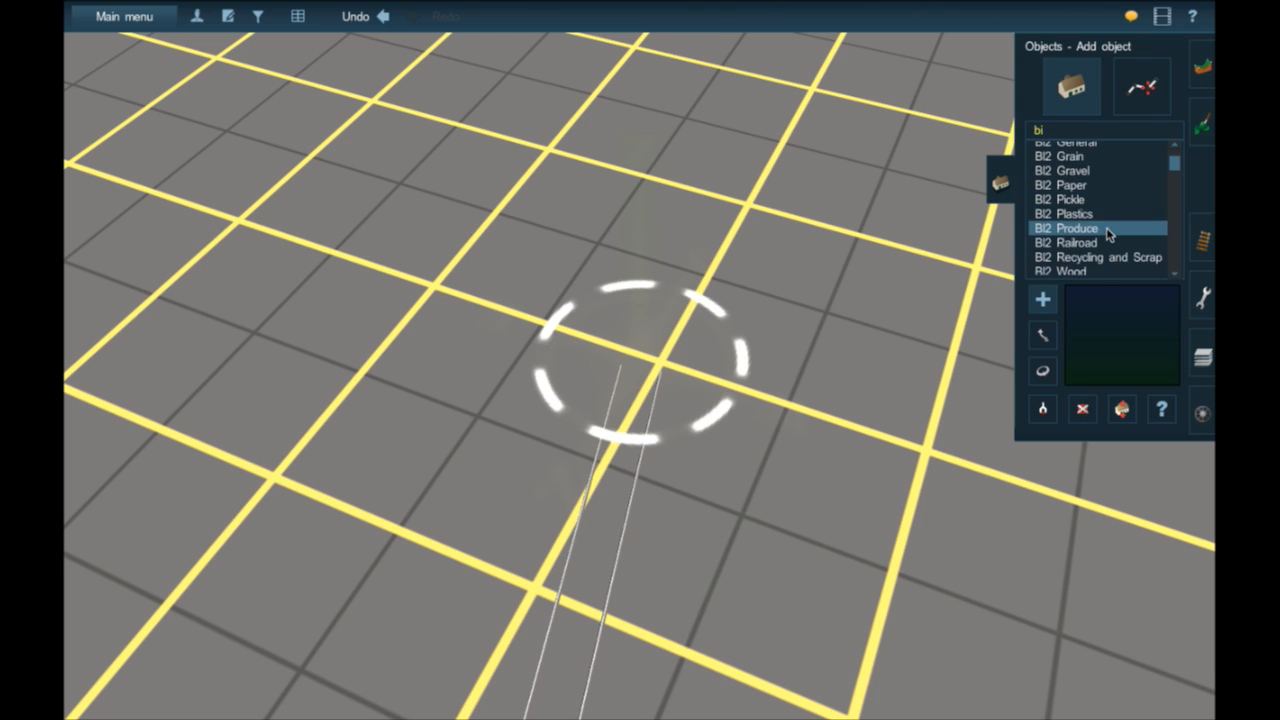
click(1108, 243)
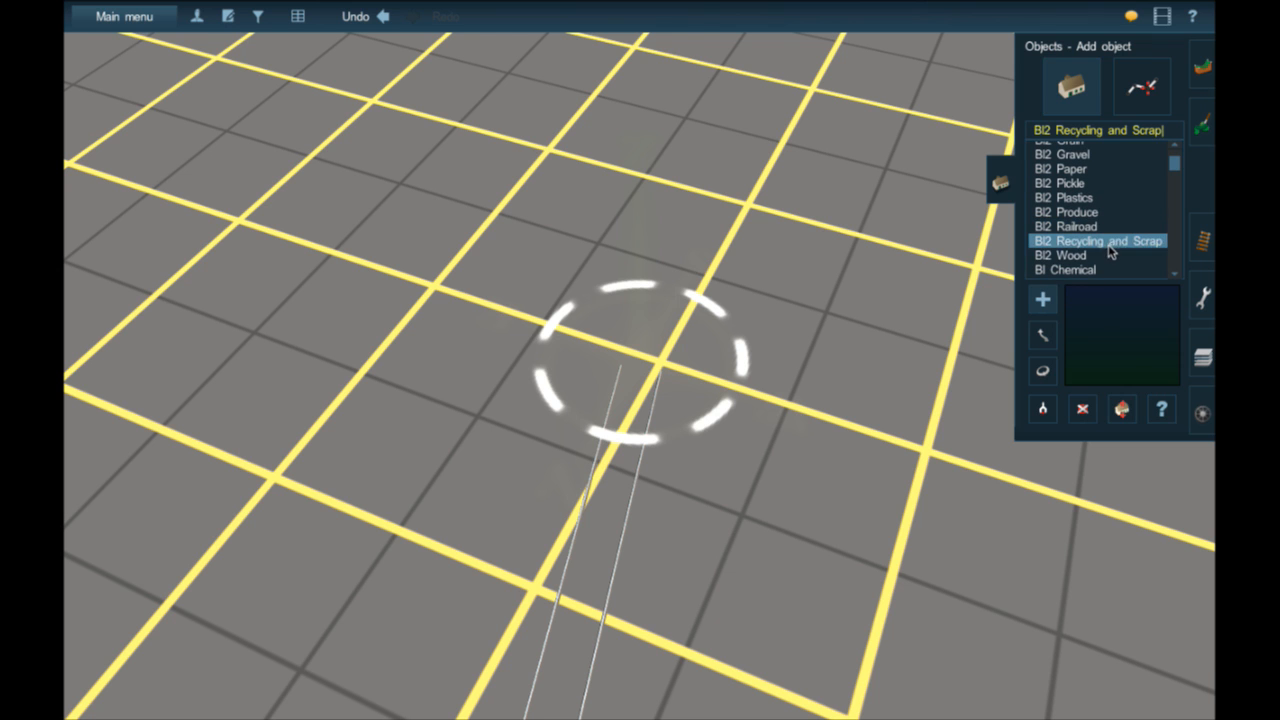
click(677, 157)
scroll(725, 152, down, 3)
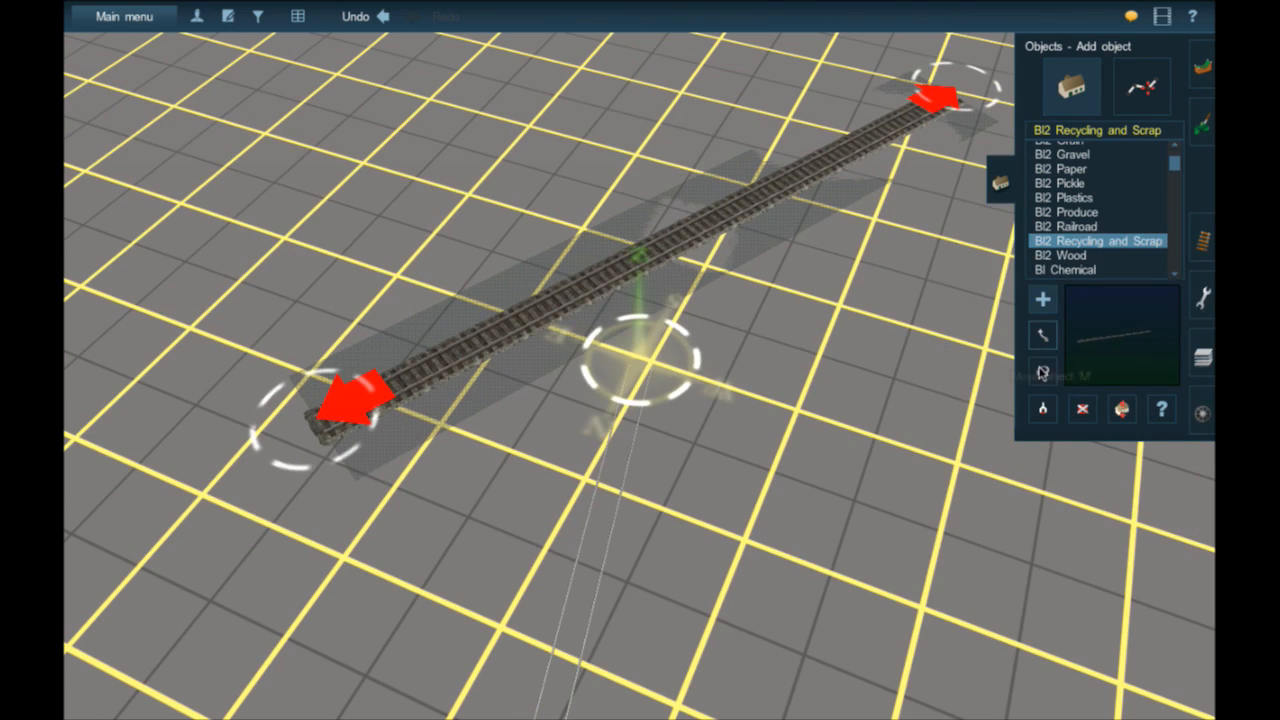
- Rotate the placed industry to about 111 degrees and slide it forward along its length
click(1042, 372)
drag(640, 370, 571, 386)
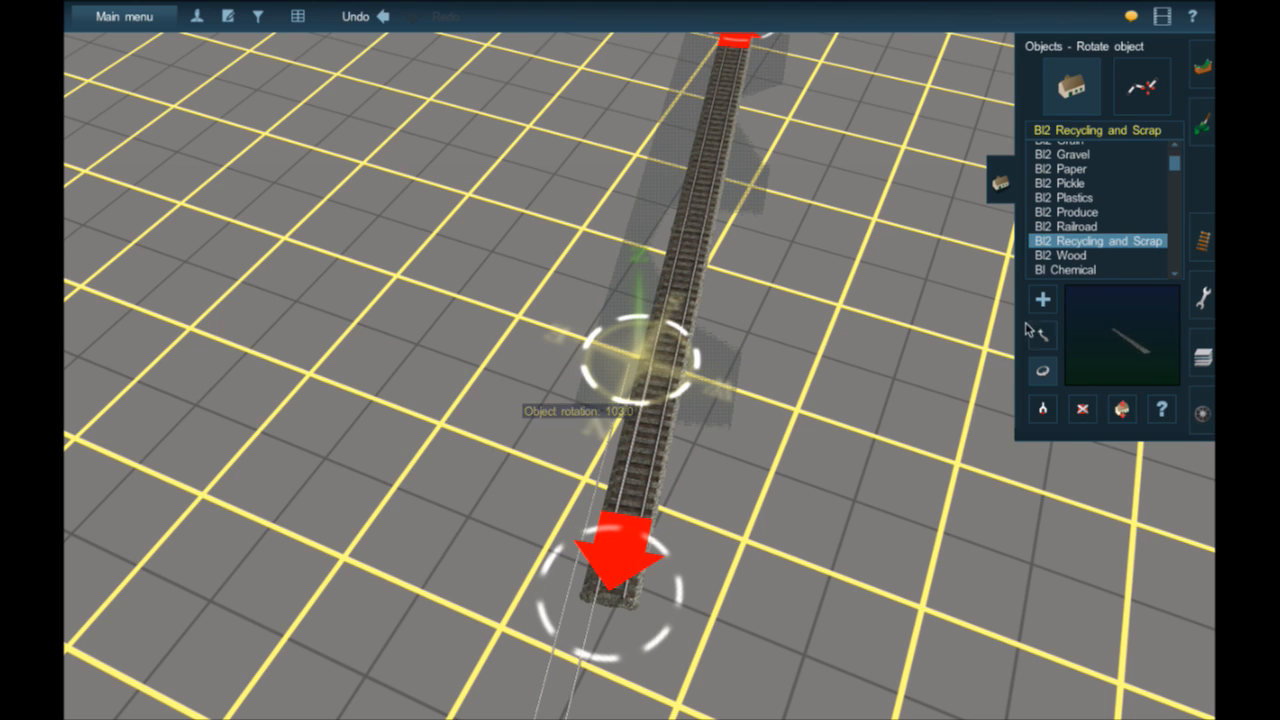
key(m)
drag(681, 300, 693, 184)
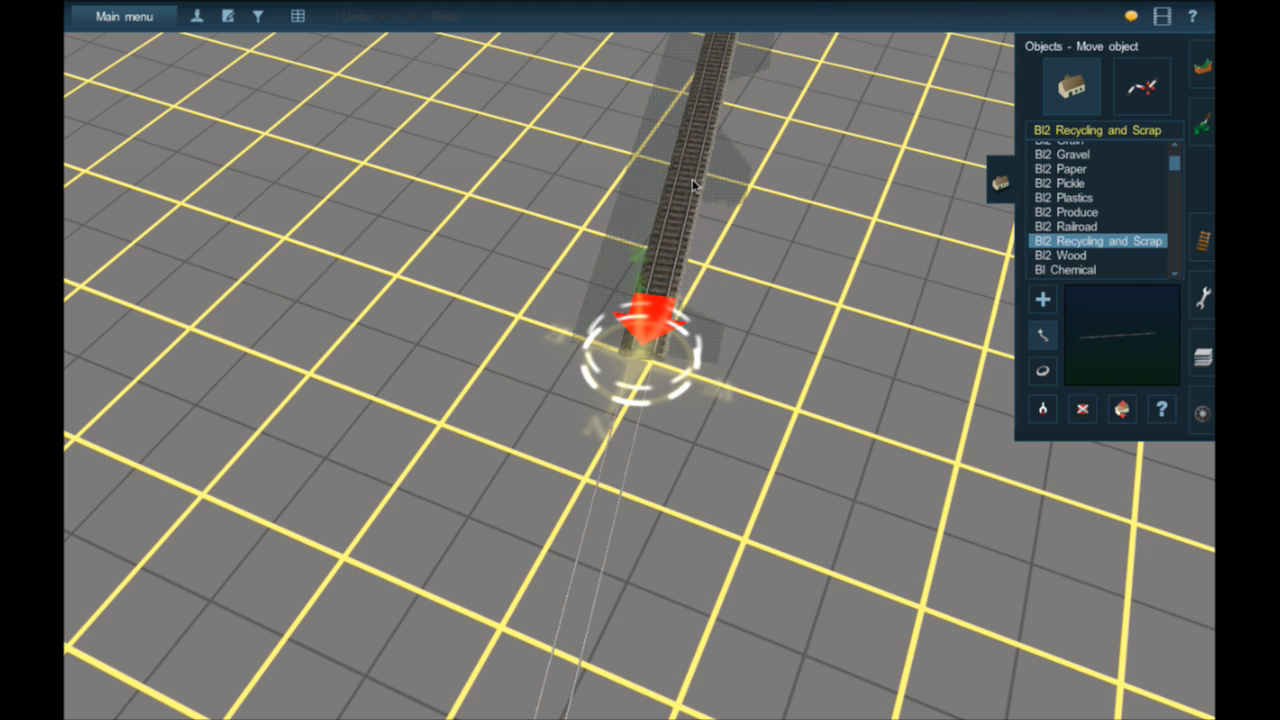
drag(693, 184, 697, 180)
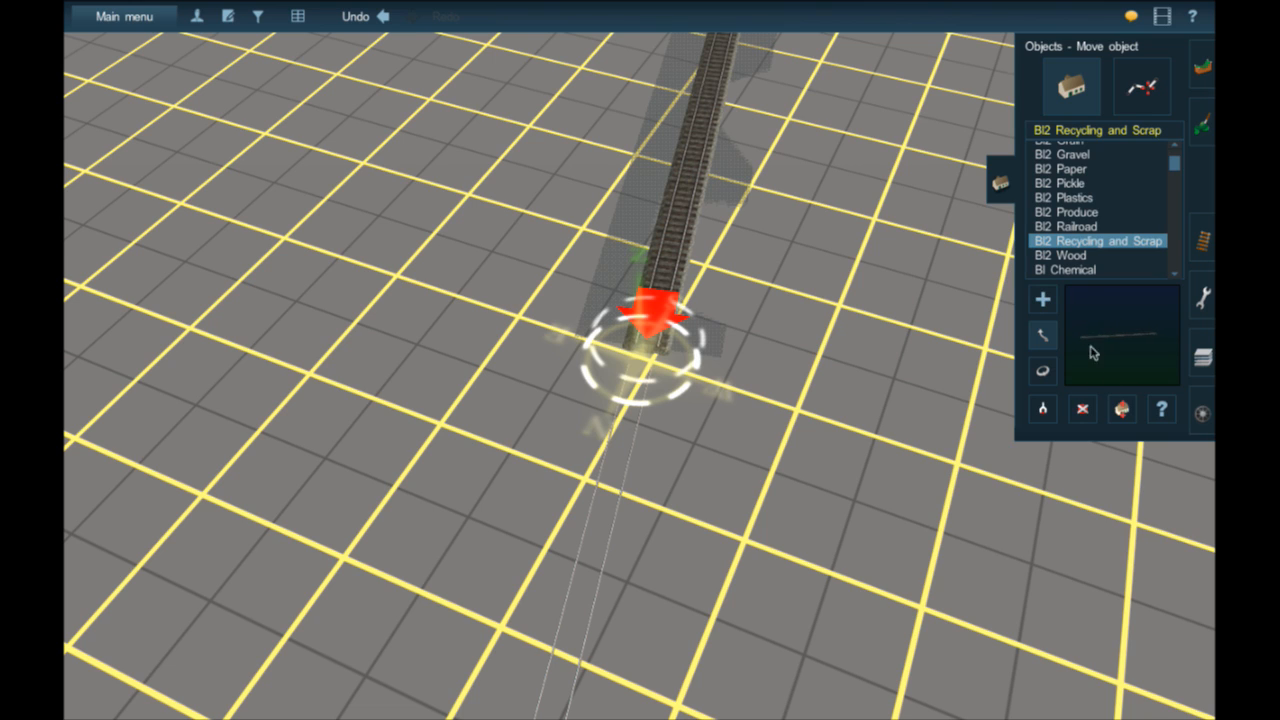
- Lower the track piece to -0.10 height
click(1122, 408)
mouse_move(696, 251)
mouse_down()
mouse_move(692, 277)
mouse_move(708, 270)
mouse_up()
scroll(688, 265, up, 5)
click(1043, 338)
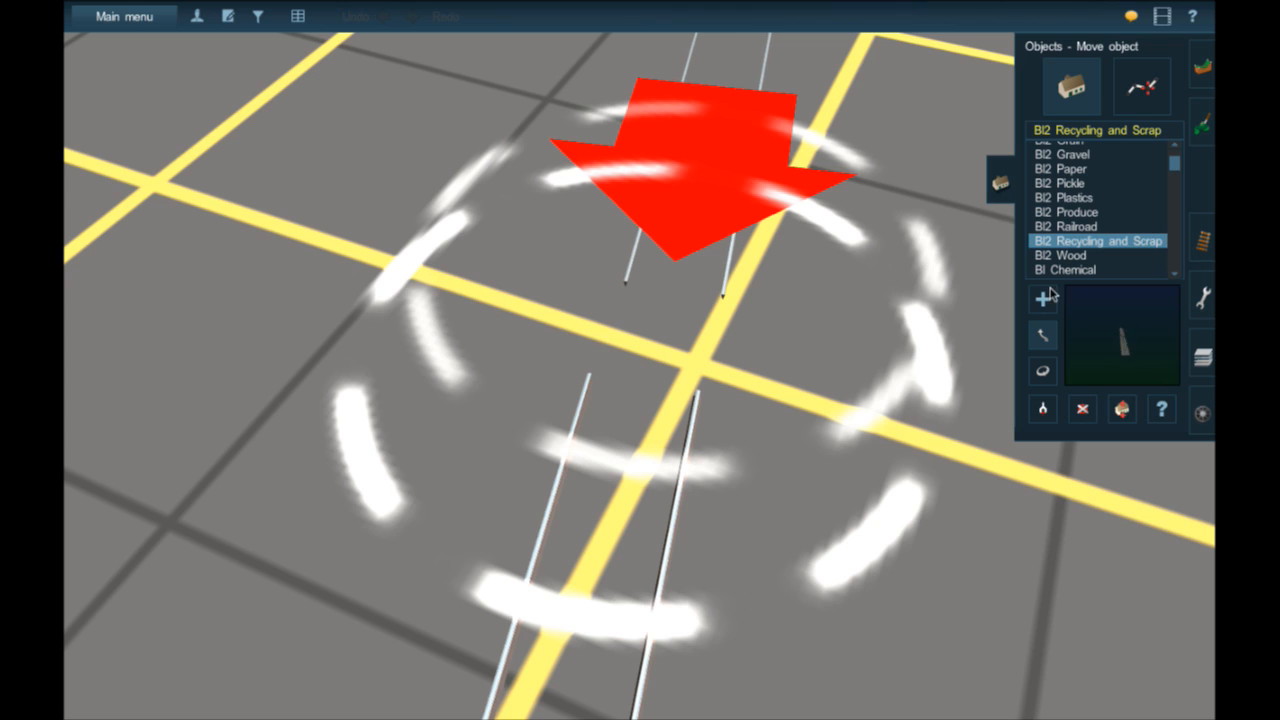
click(1142, 87)
click(1043, 337)
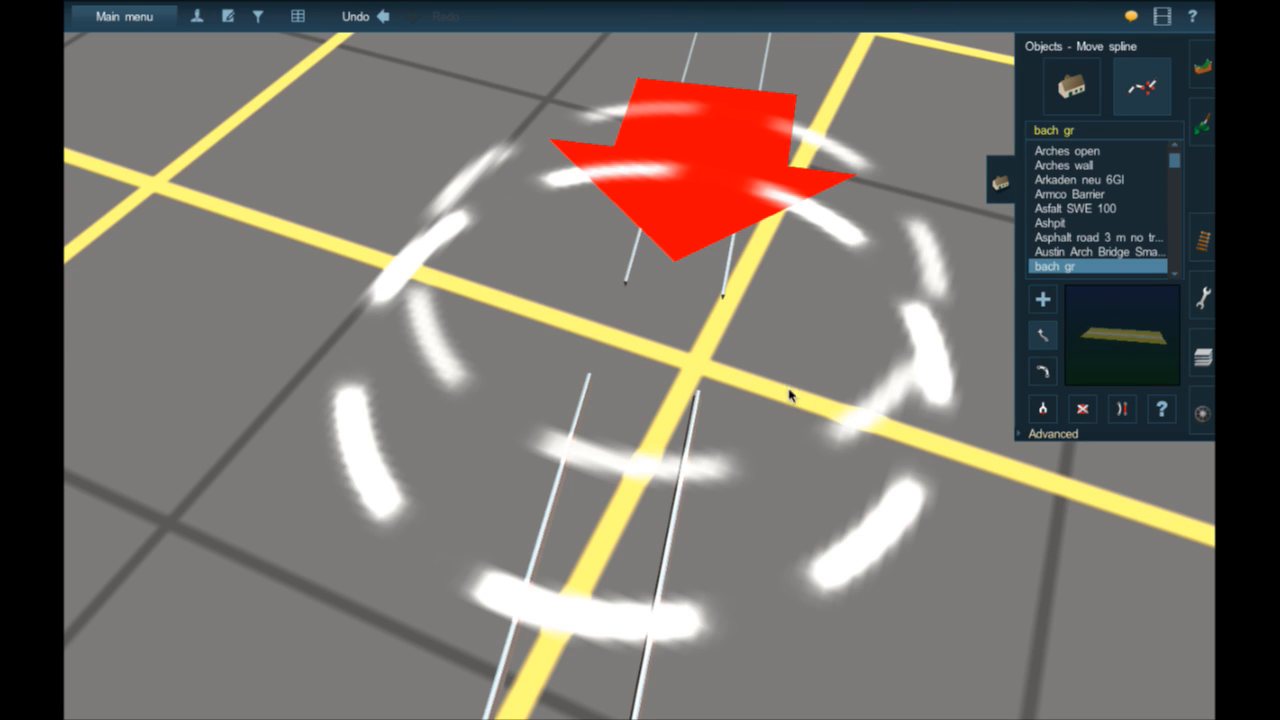
- Join the lower rails-only track end to the upper track with Move track
click(1203, 240)
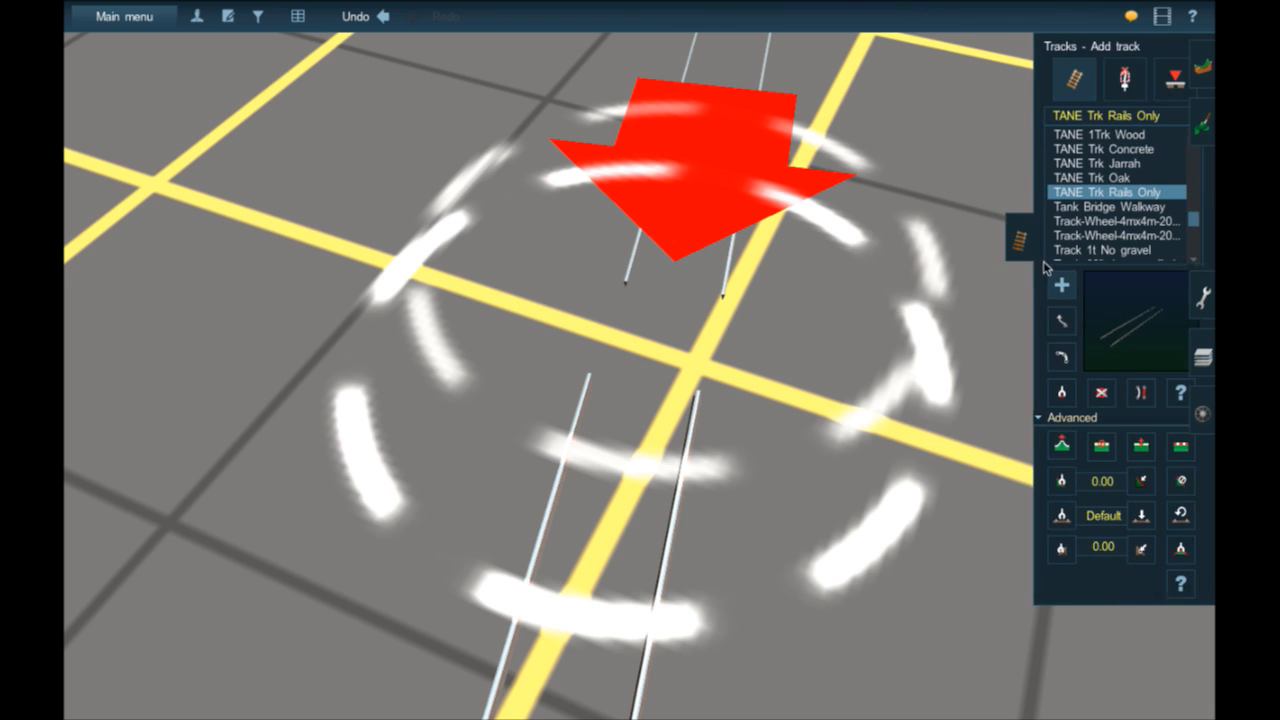
click(1043, 320)
drag(596, 413, 672, 300)
mouse_move(669, 325)
right_down()
mouse_move(671, 149)
mouse_move(694, 251)
right_up()
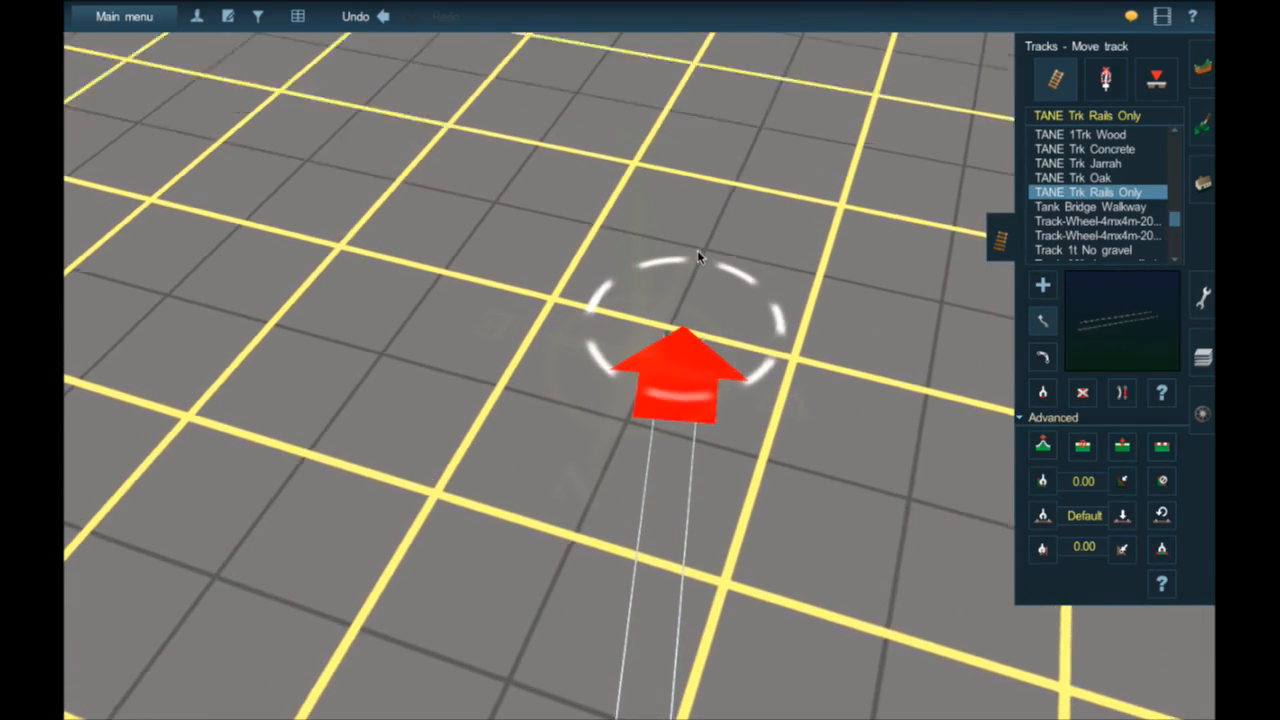
key(Left)
key(Down)
key(Up)
key(Right)
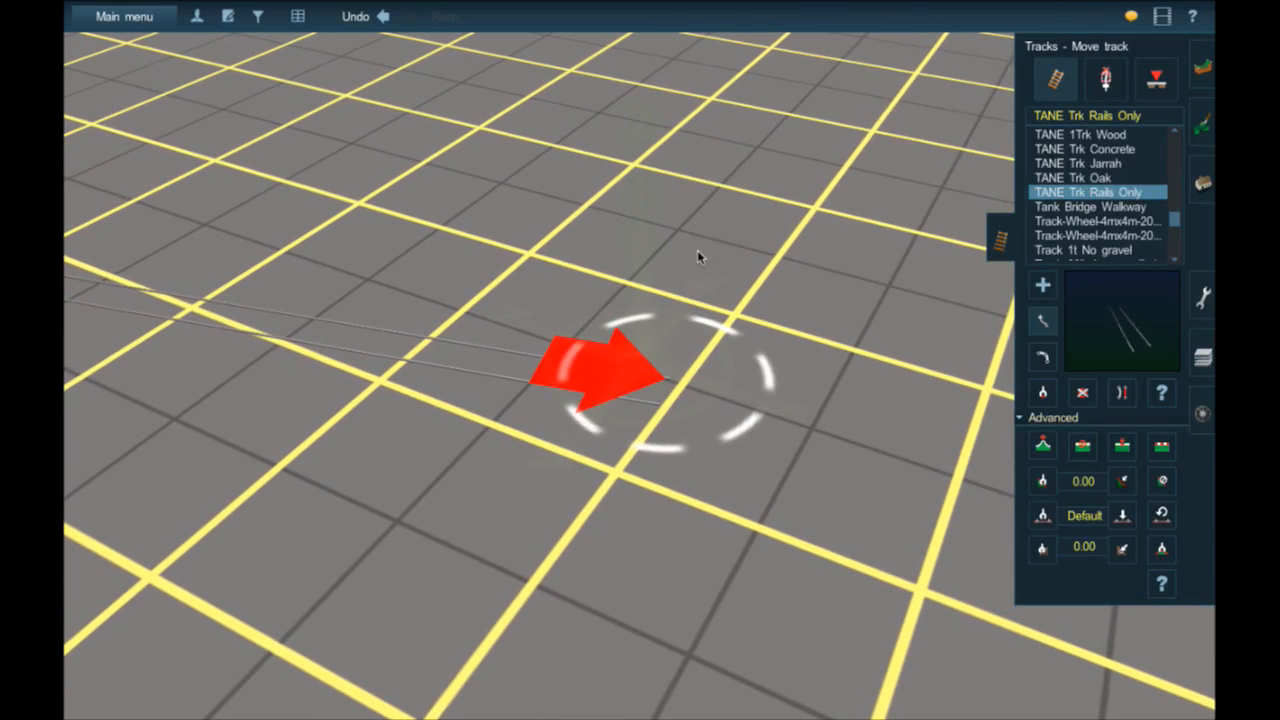
right_drag(651, 318, 651, 318)
right_click(683, 391)
scroll(683, 391, up, 5)
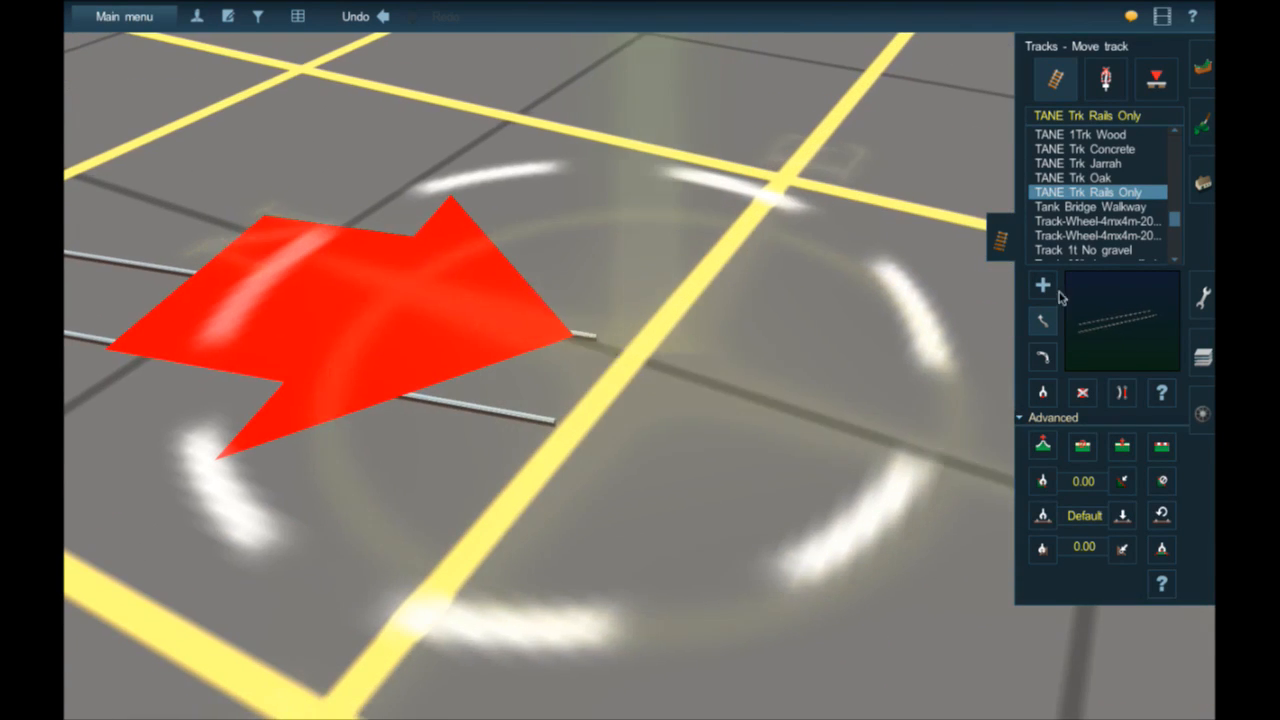
- Extend the rails from their end with several new TANE Trk Rails Only track points
click(1043, 288)
scroll(798, 421, down, 5)
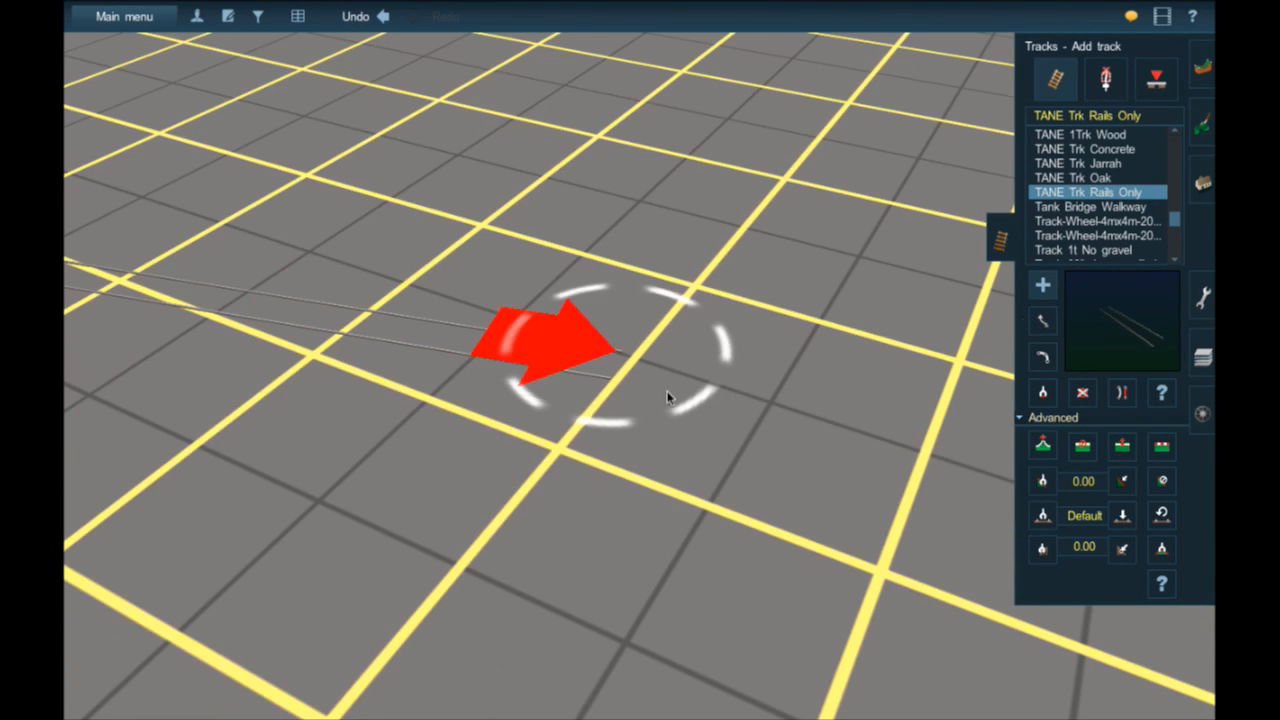
click(866, 393)
scroll(866, 393, up, 4)
key(Right)
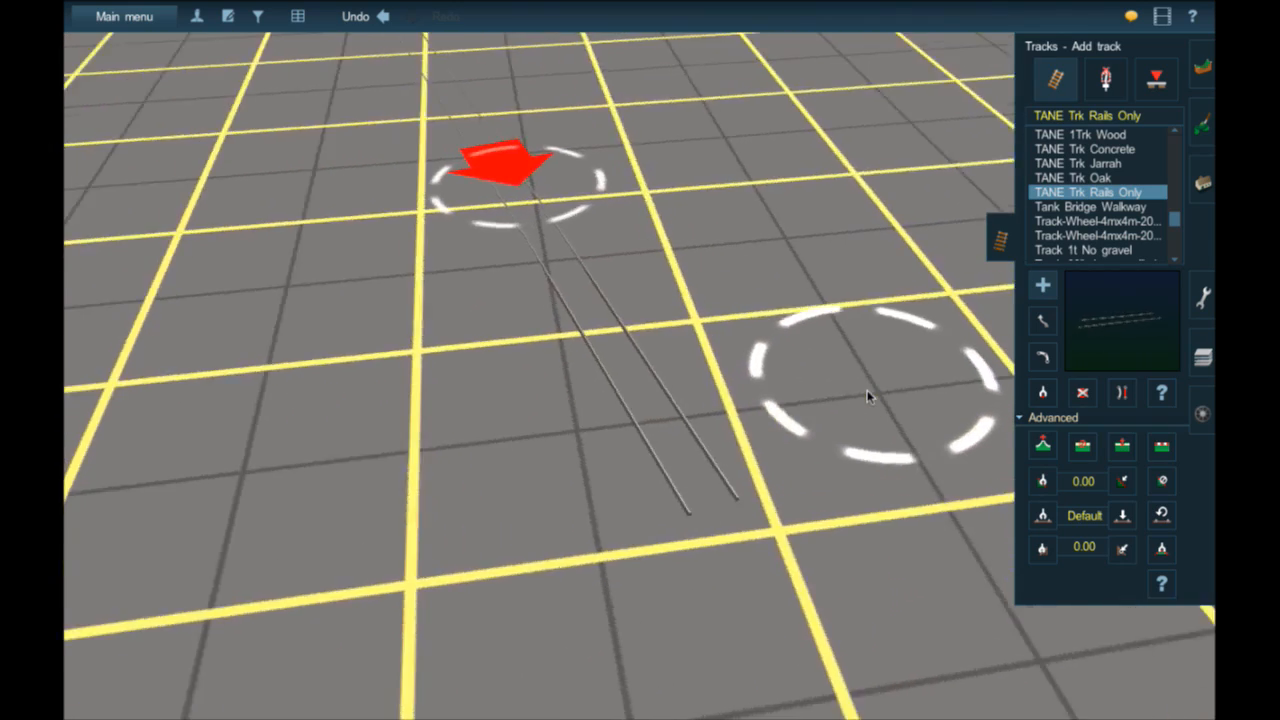
click(709, 506)
key(Right)
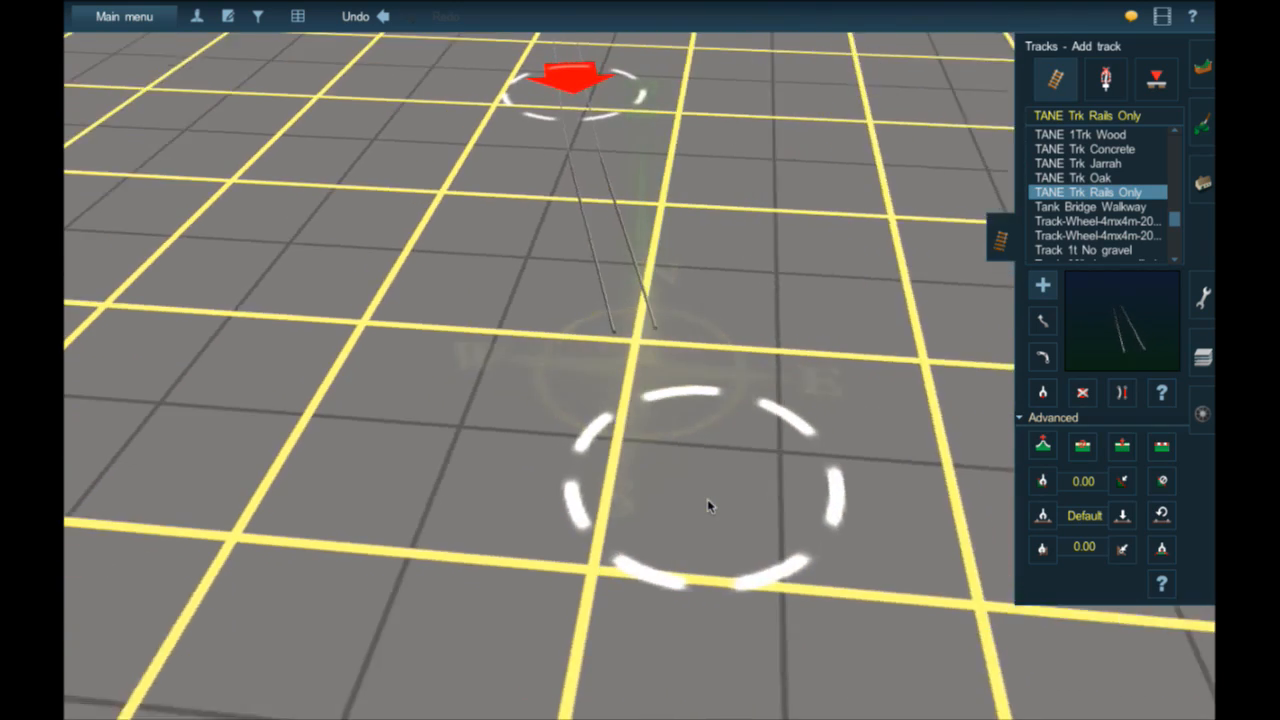
click(600, 523)
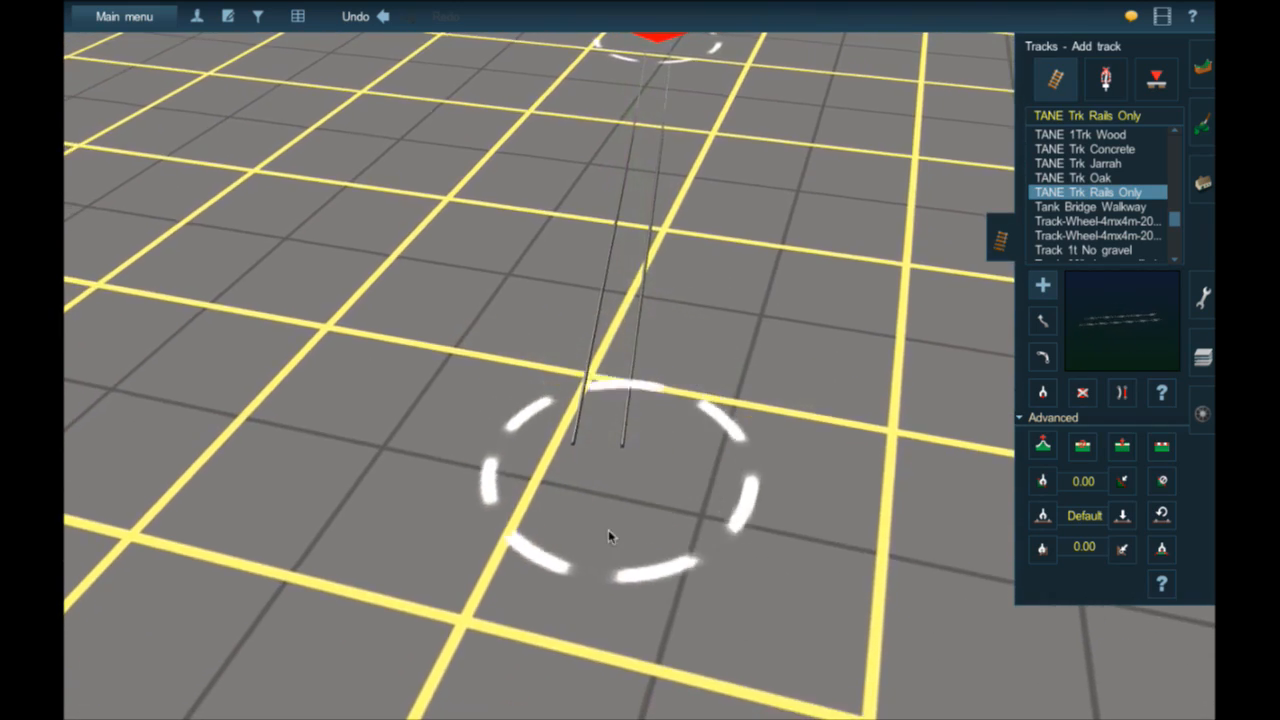
click(607, 546)
scroll(605, 545, up, 3)
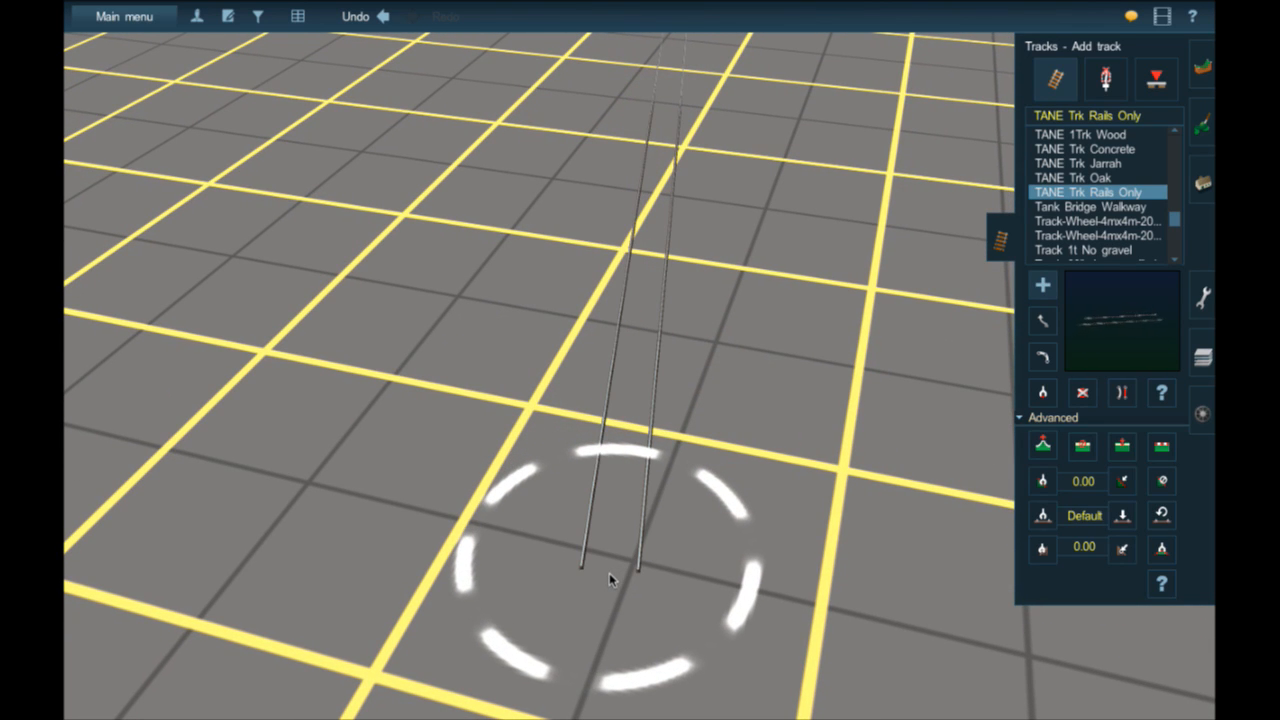
- Place an 89Ft Autorack SP car on the 494.5-foot track
right_click(655, 203)
right_click(655, 203)
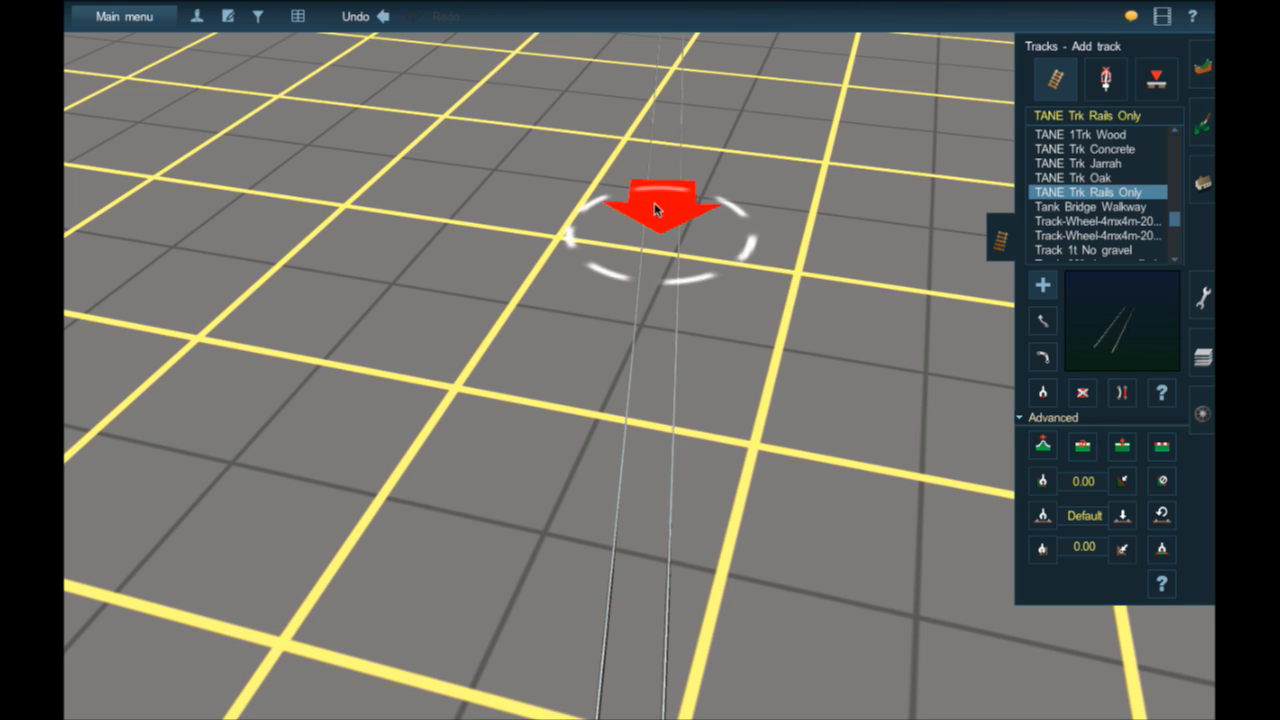
mouse_move(660, 168)
right_down()
mouse_move(638, 233)
mouse_move(640, 346)
right_up()
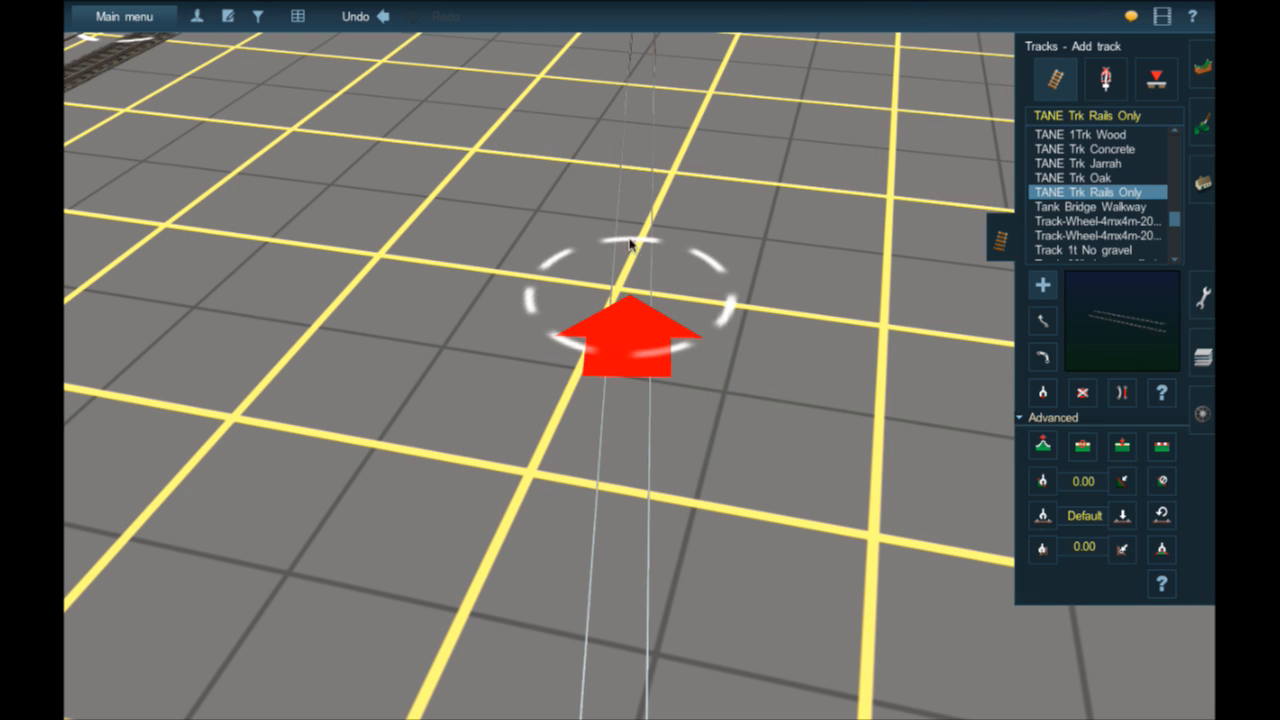
right_drag(613, 117, 673, 328)
scroll(673, 328, down, 4)
mouse_move(653, 430)
right_down()
mouse_move(613, 508)
mouse_move(623, 537)
mouse_move(634, 436)
right_up()
key(Down)
key(Left)
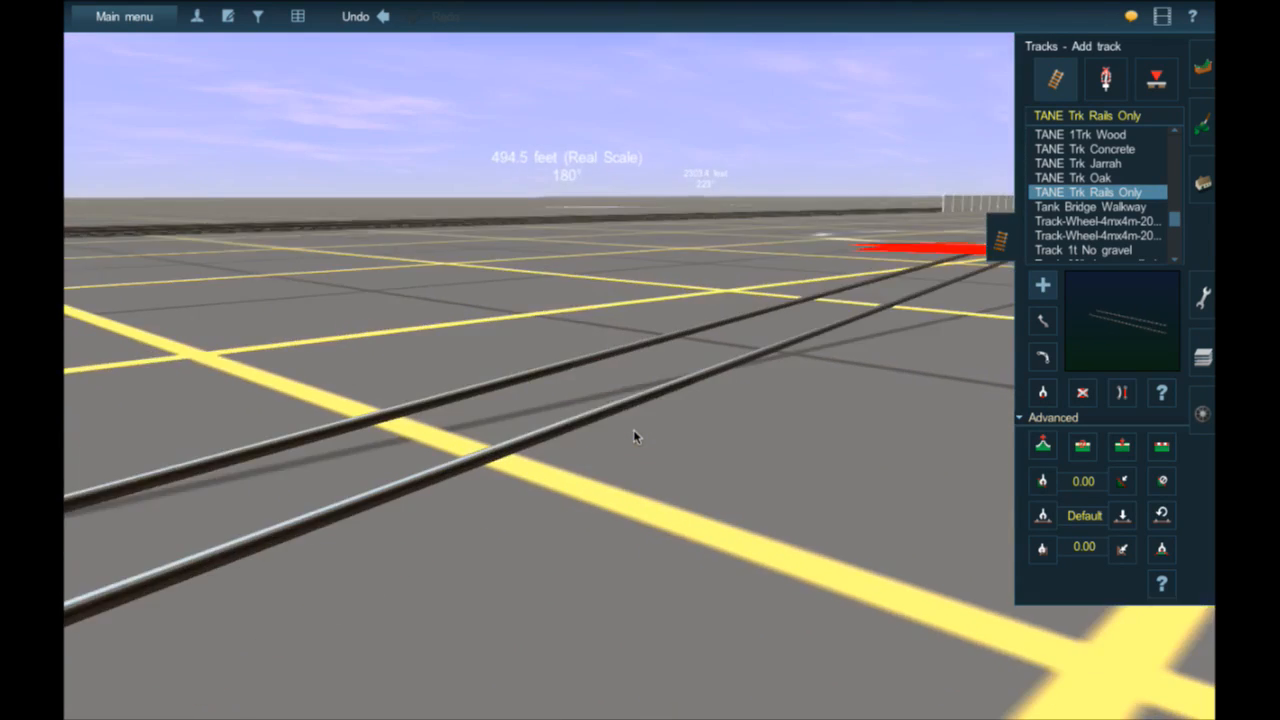
key(Up)
scroll(652, 423, down, 4)
click(1203, 414)
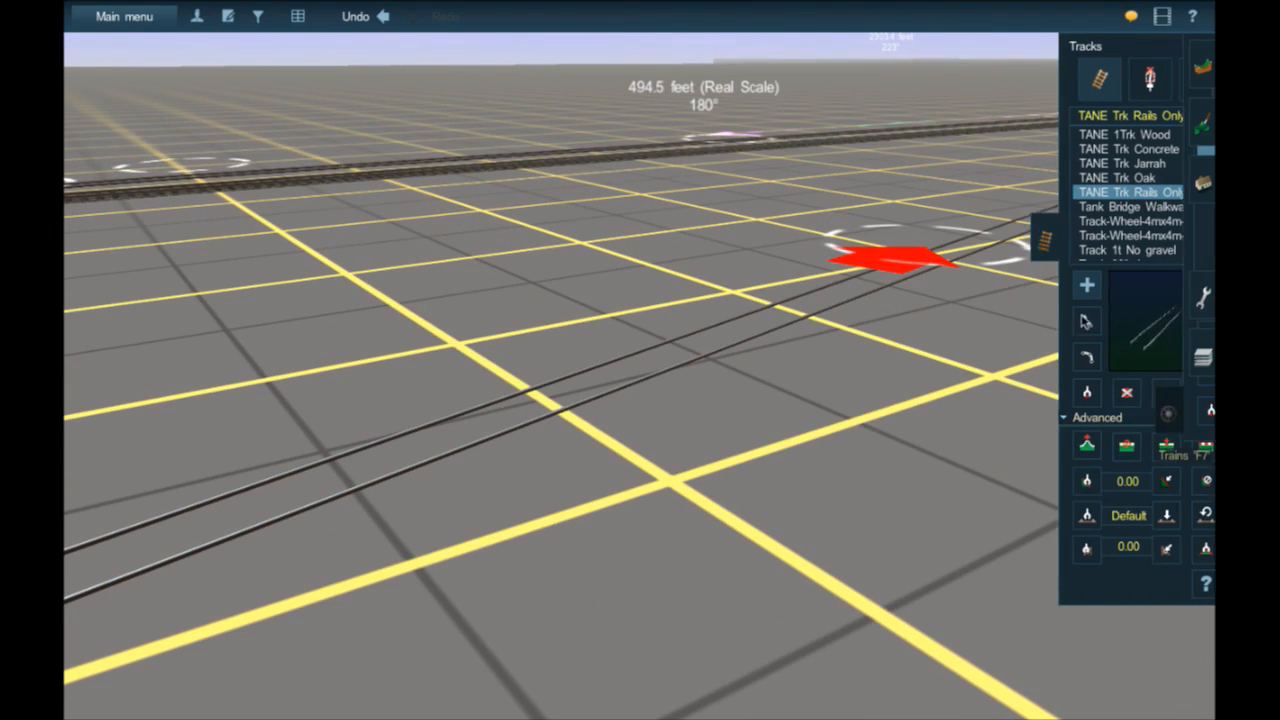
click(1065, 135)
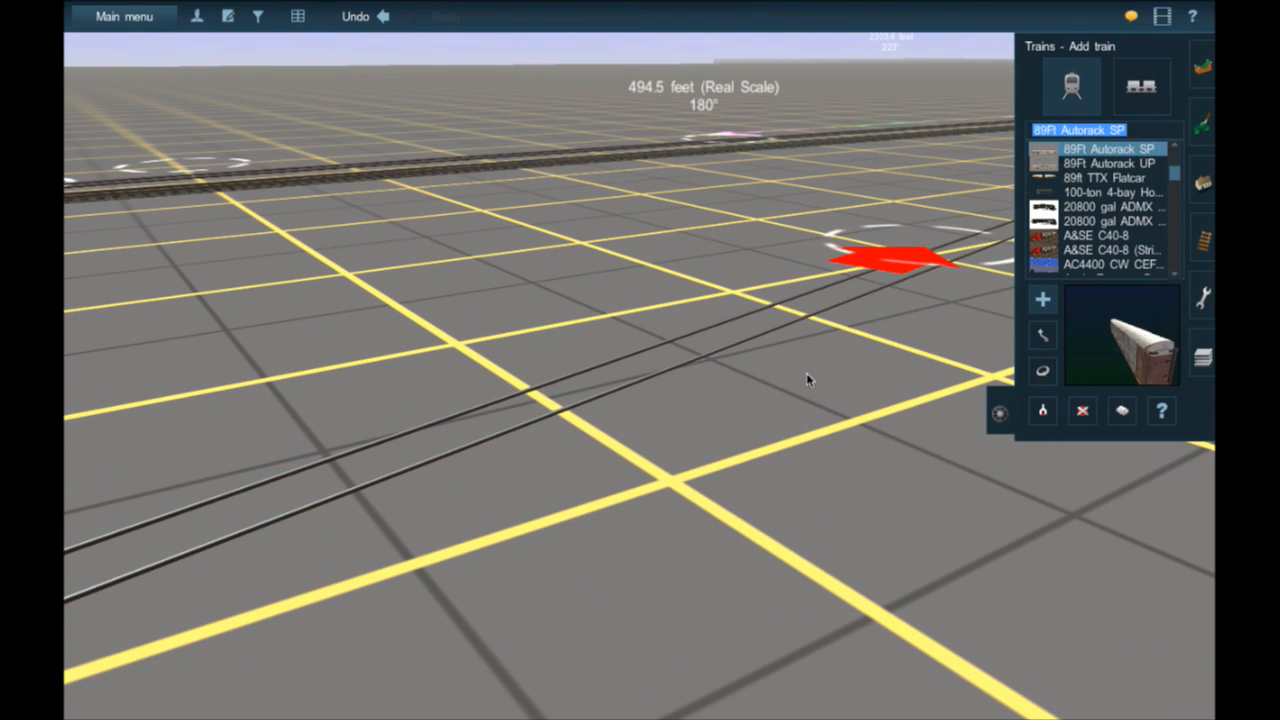
click(600, 380)
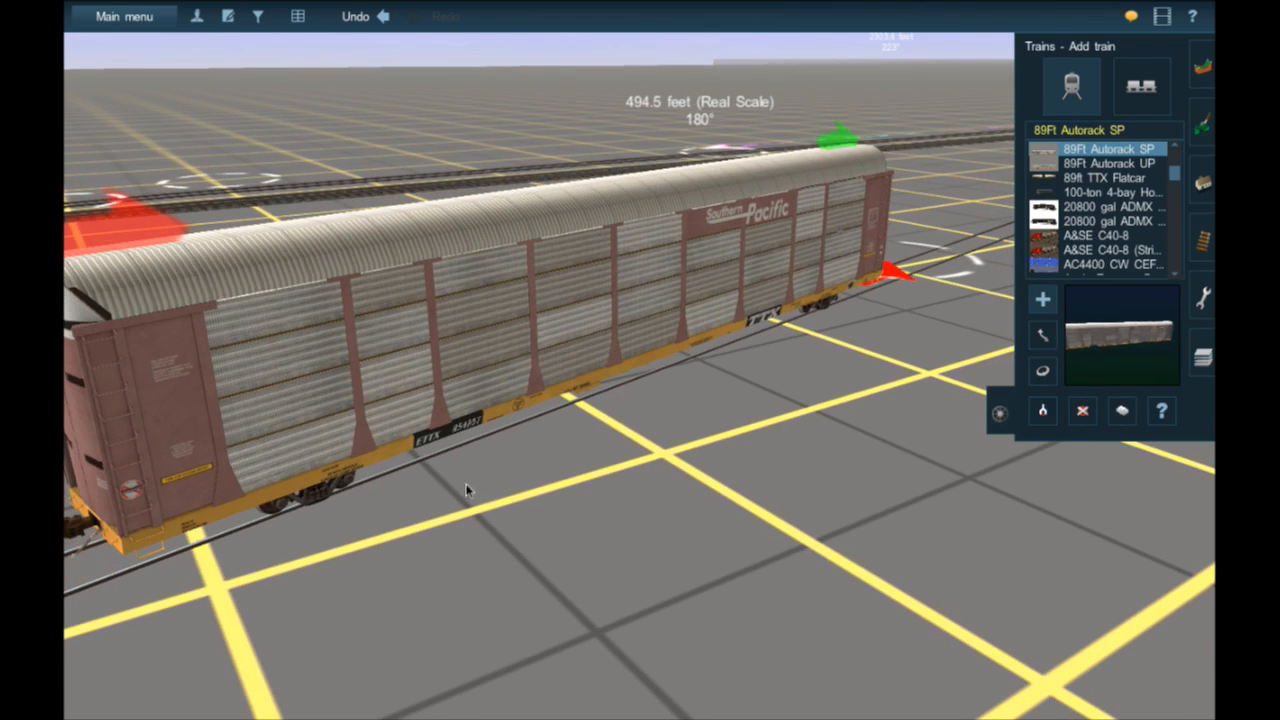
- Delete the autorack car and filter single scenery objects by 'jr'
click(1084, 414)
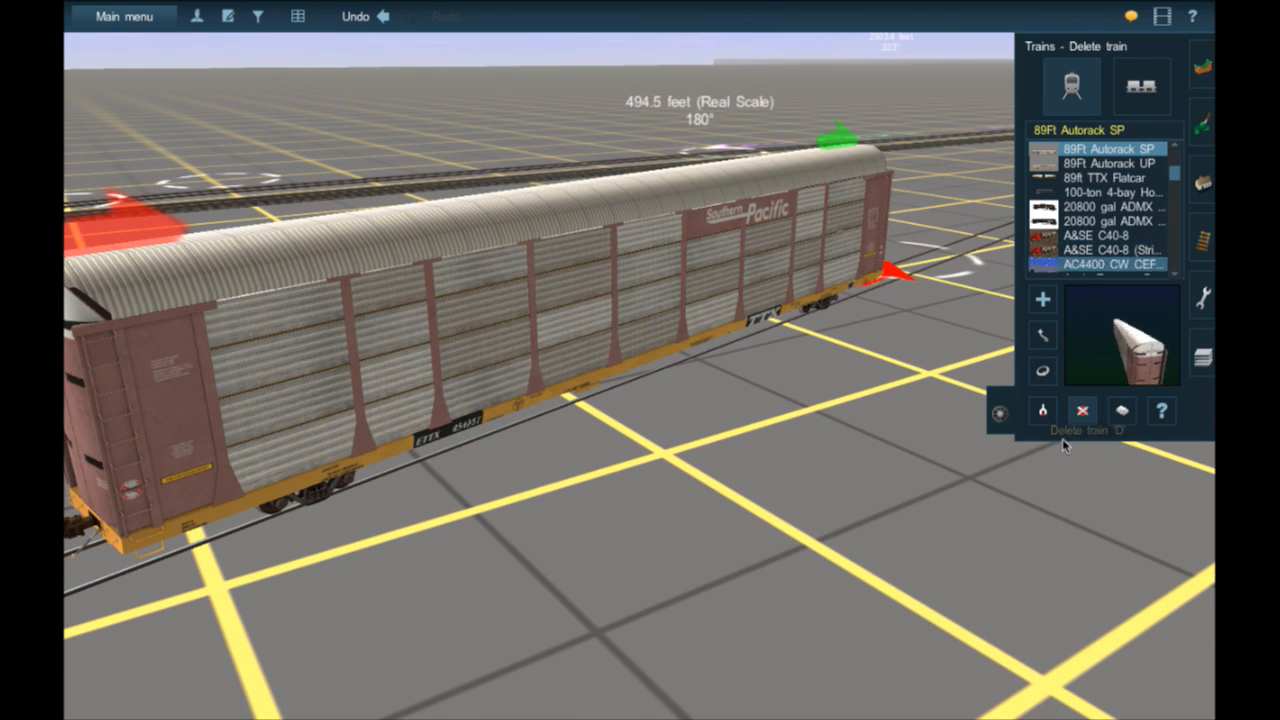
click(494, 393)
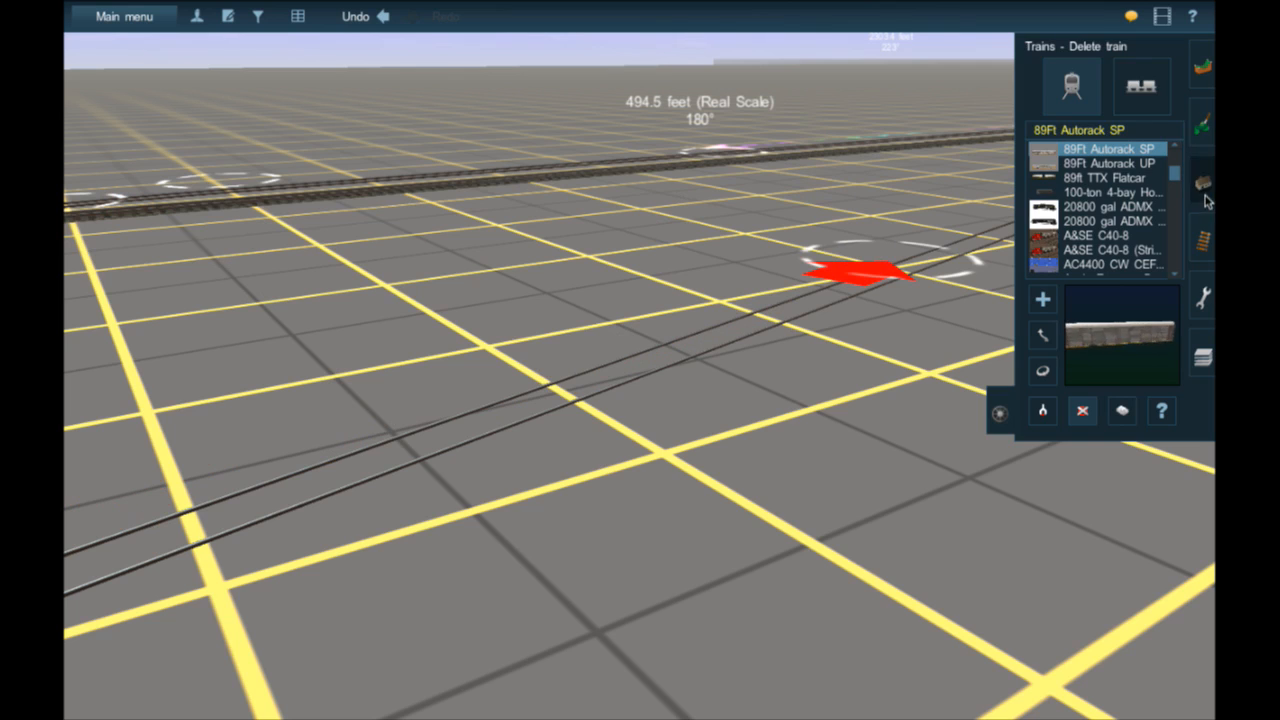
click(1203, 183)
click(1077, 134)
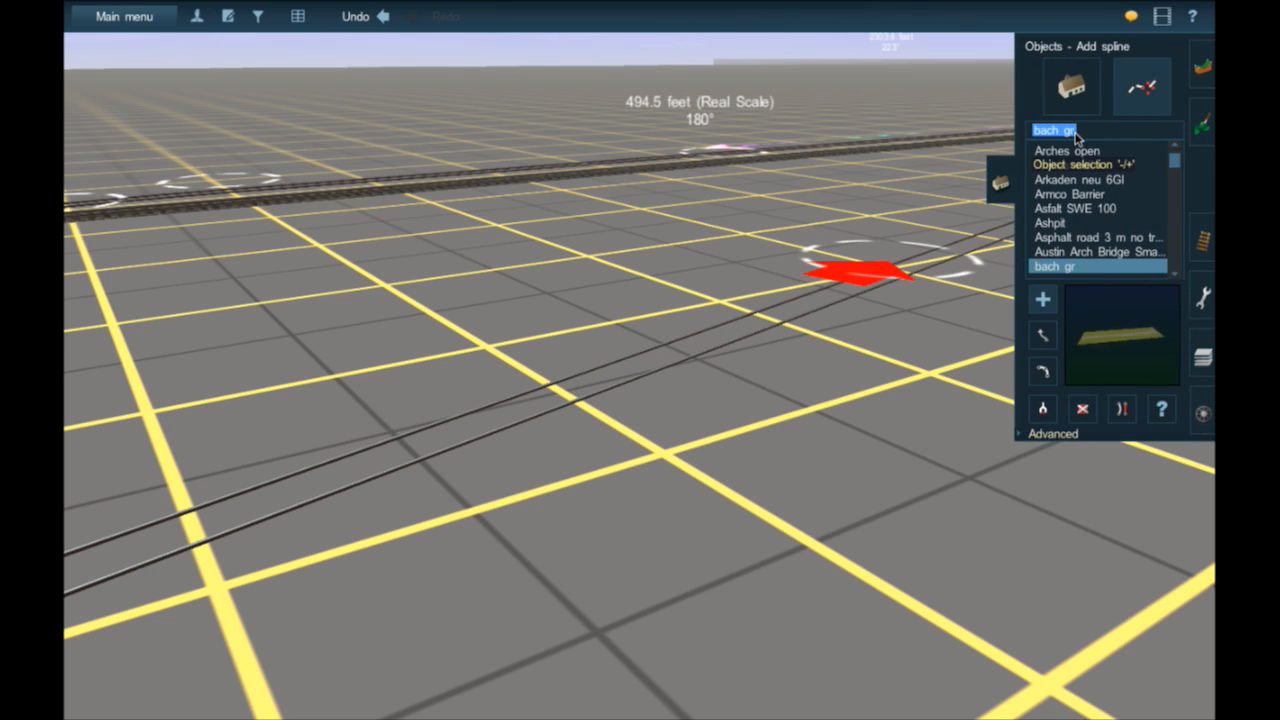
text(jr)
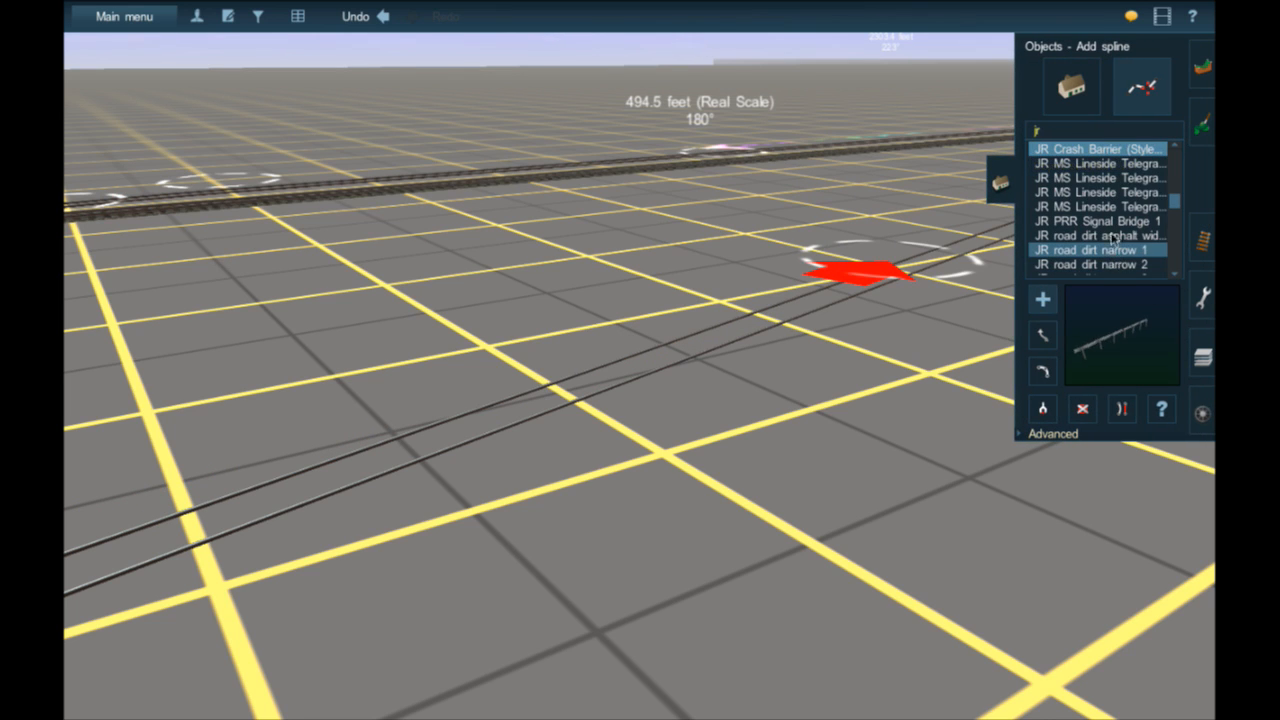
click(1071, 88)
click(1074, 134)
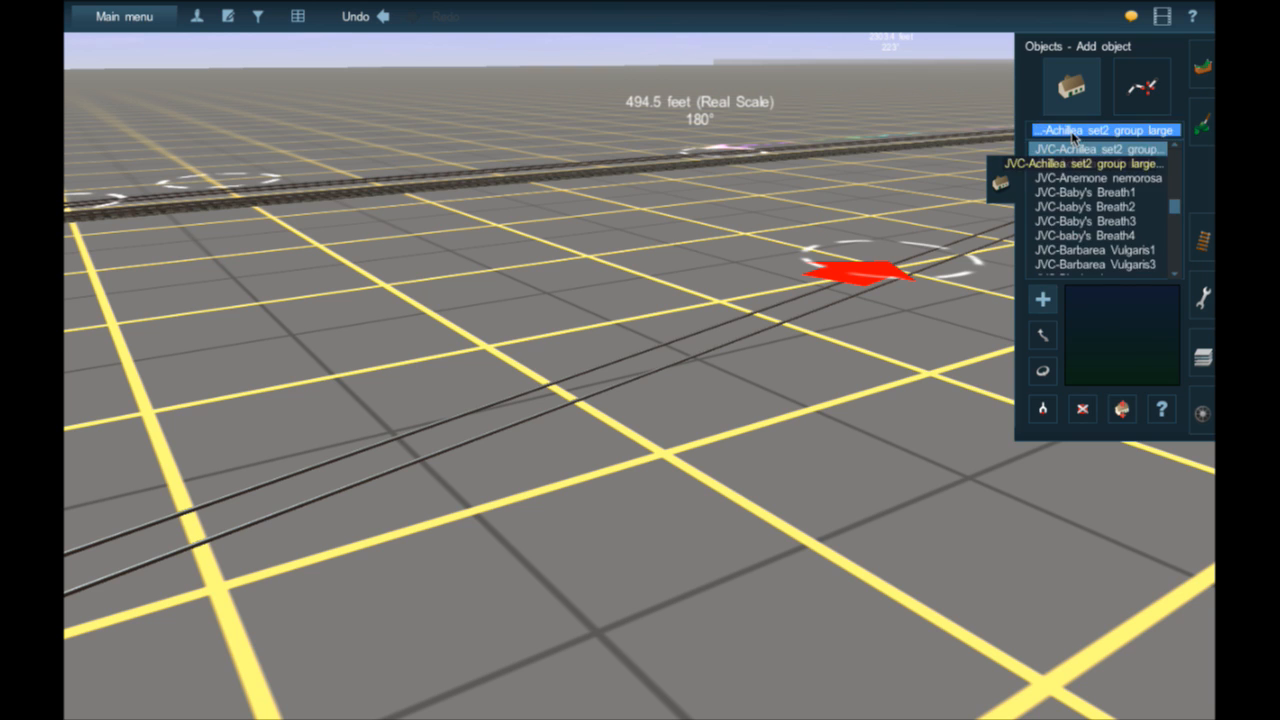
text(jr)
scroll(1110, 210, down, 3)
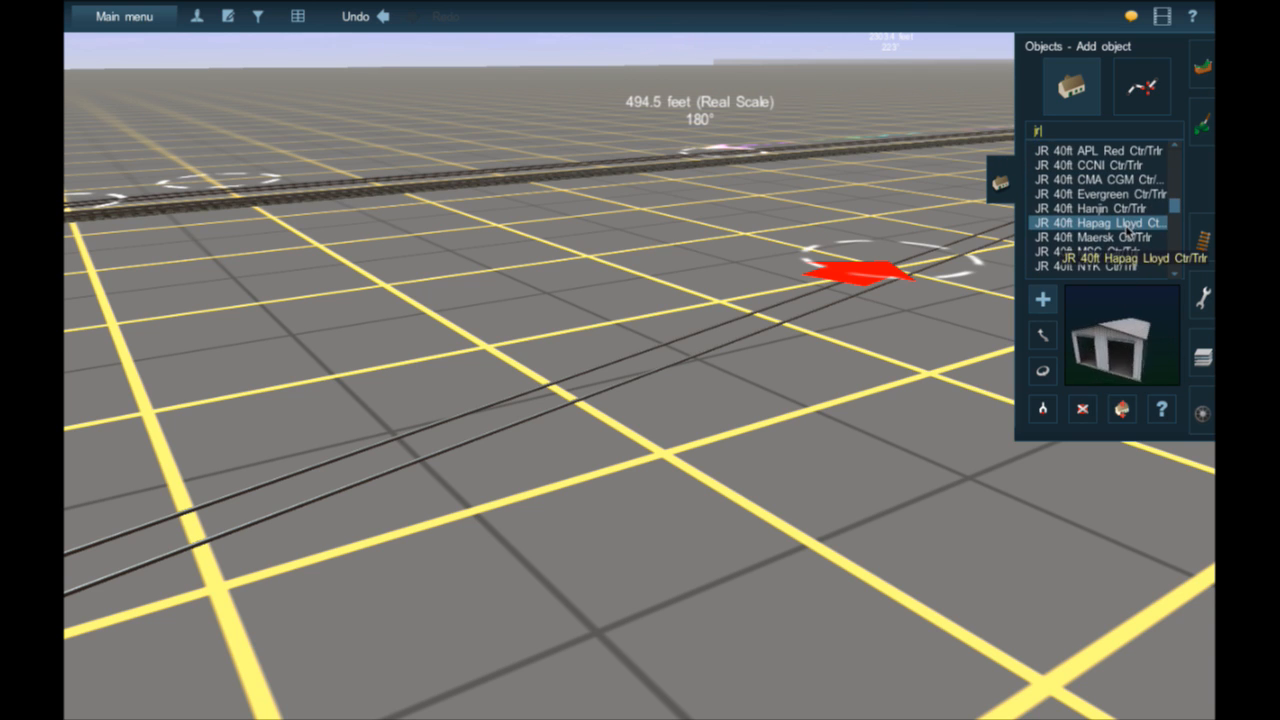
- Place the JR 40ft Hapag Lloyd trailer beside the track, then delete it
click(1128, 224)
click(488, 444)
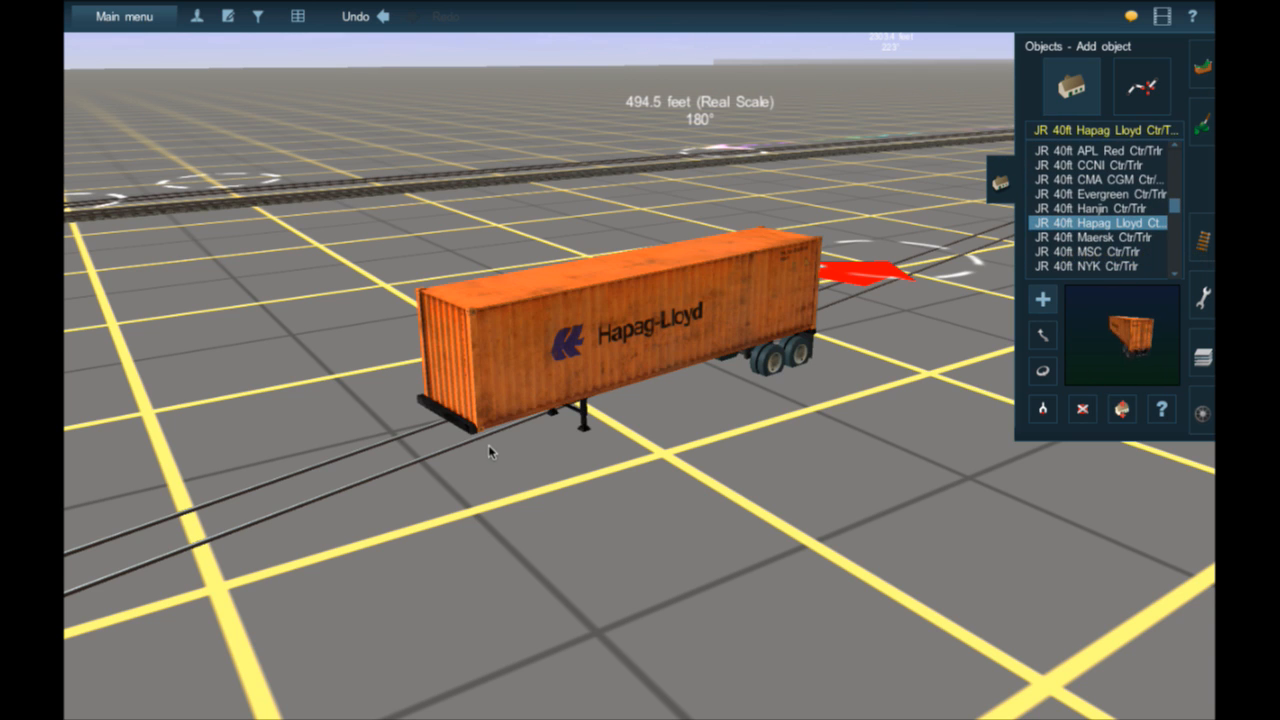
click(1081, 410)
click(793, 303)
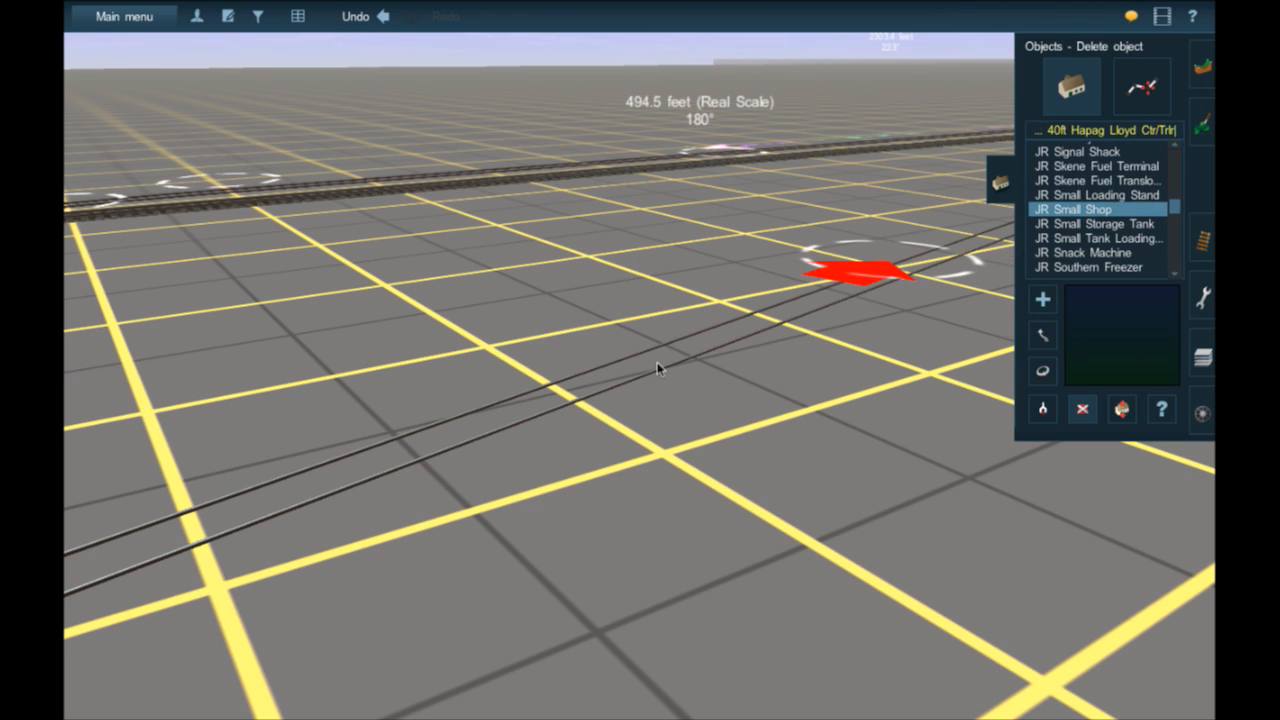
- Place a JR Small Shop beside the track, turn it to face forward, then delete it
click(480, 416)
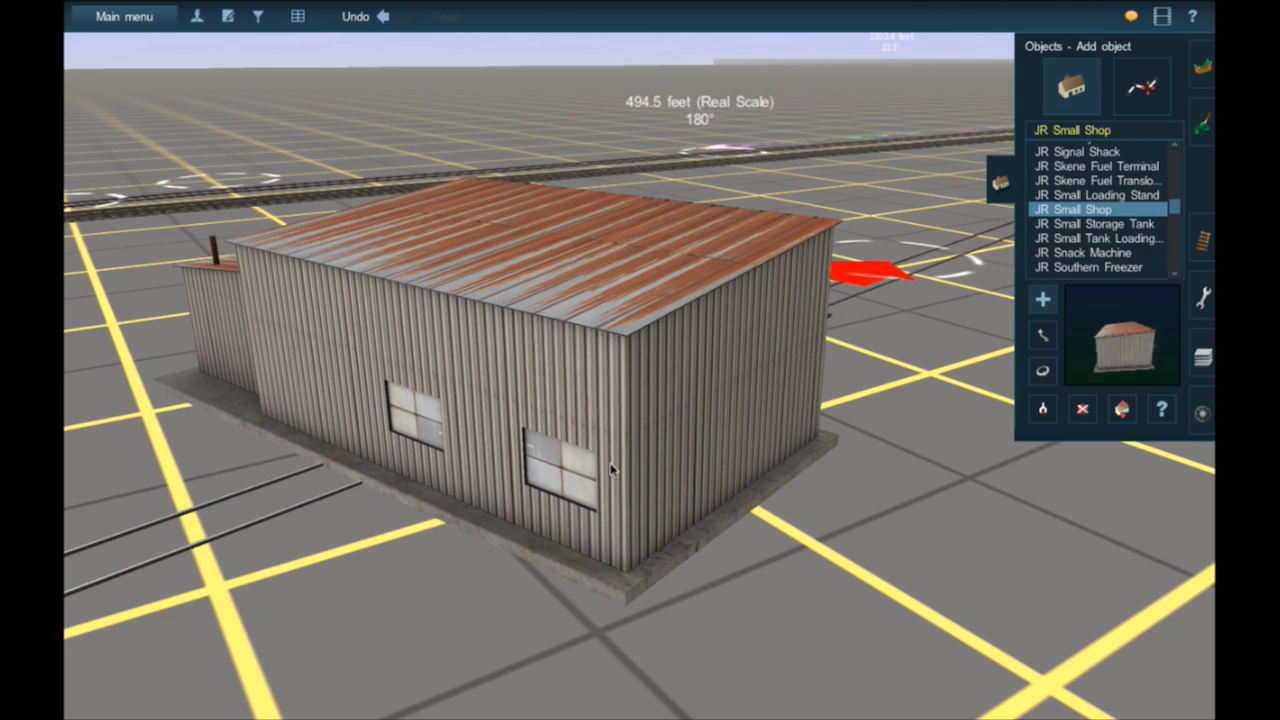
click(1035, 377)
drag(594, 460, 465, 455)
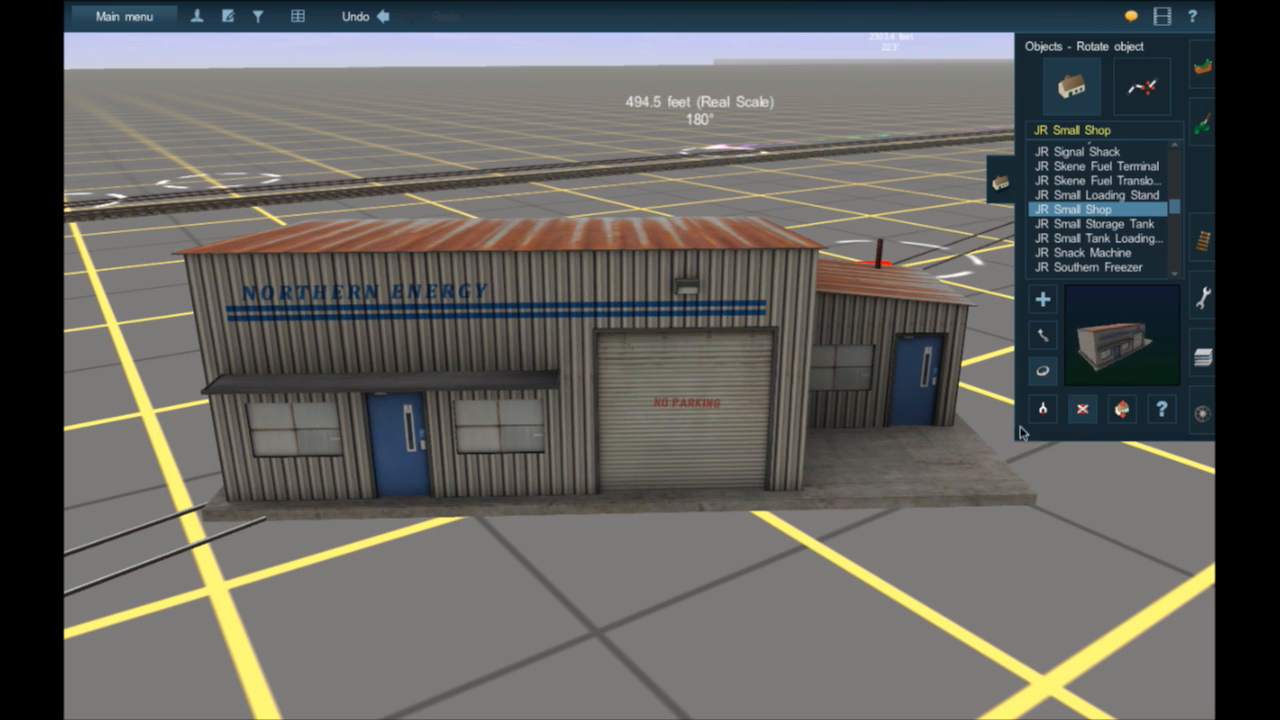
click(1082, 409)
click(770, 443)
scroll(770, 444, down, 5)
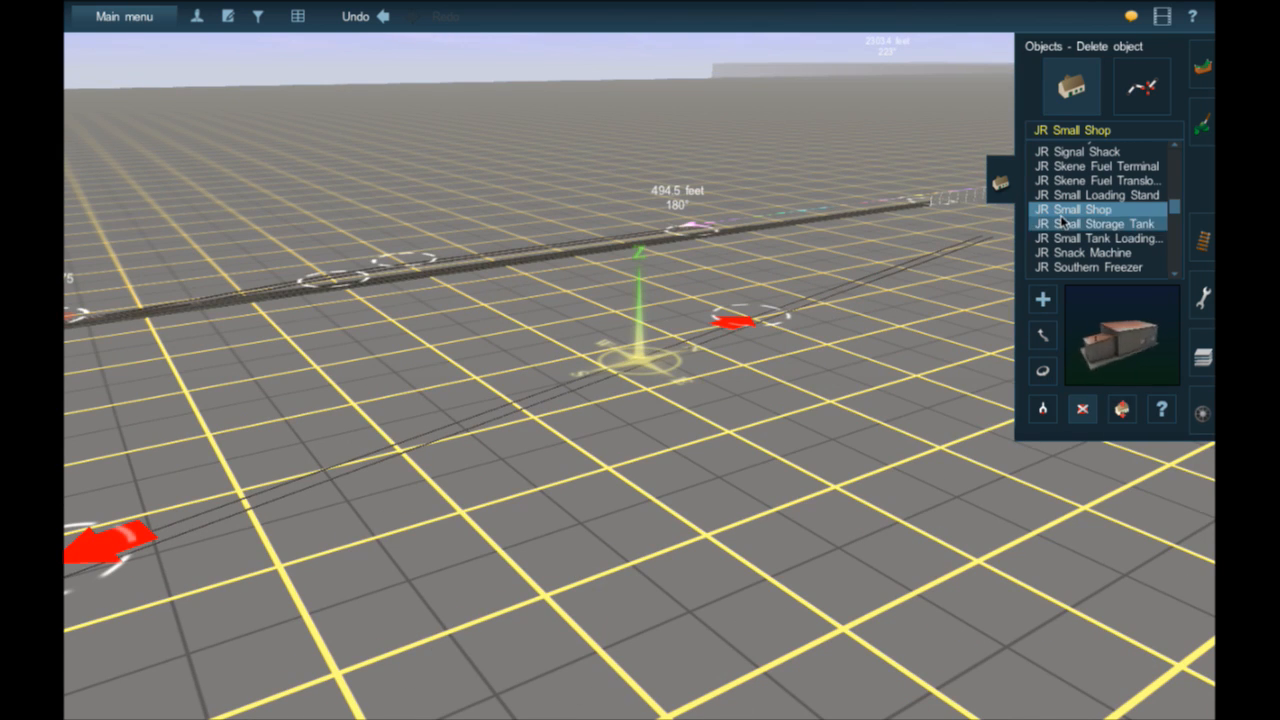
- Recentre the camera on the chain-link fence end beside the track and enter spline mode
right_click(808, 248)
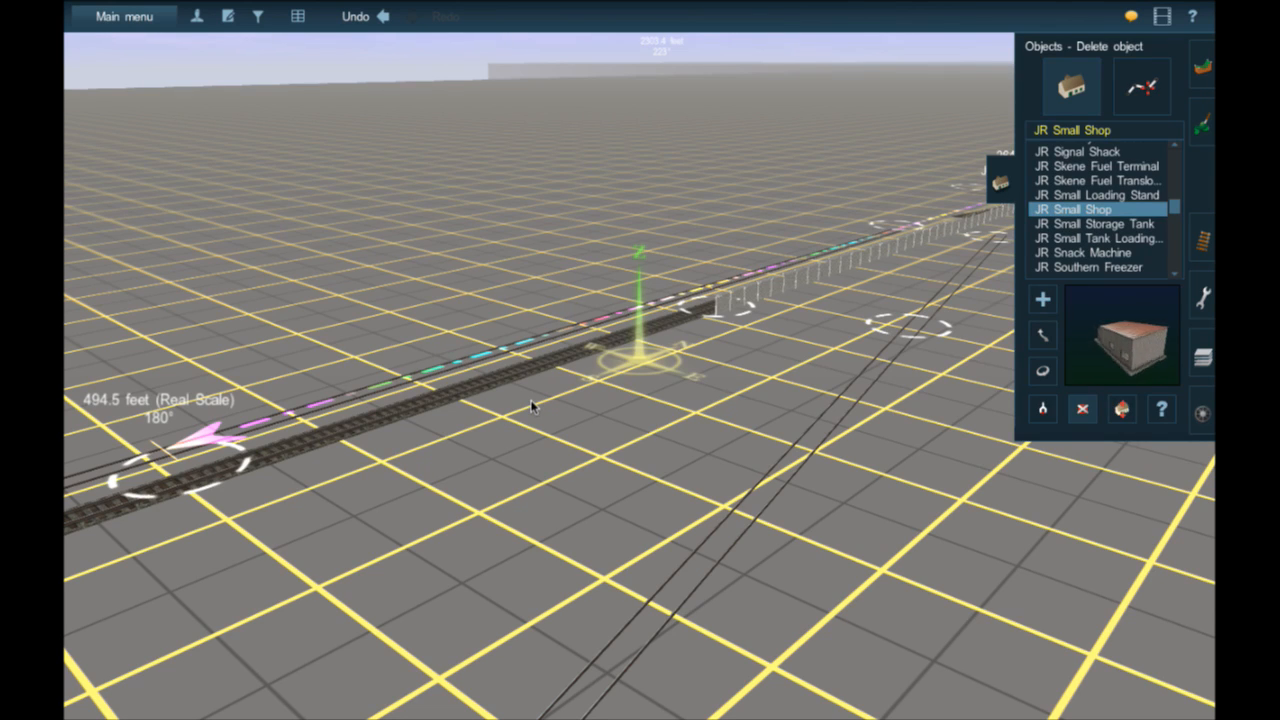
right_drag(531, 402, 564, 388)
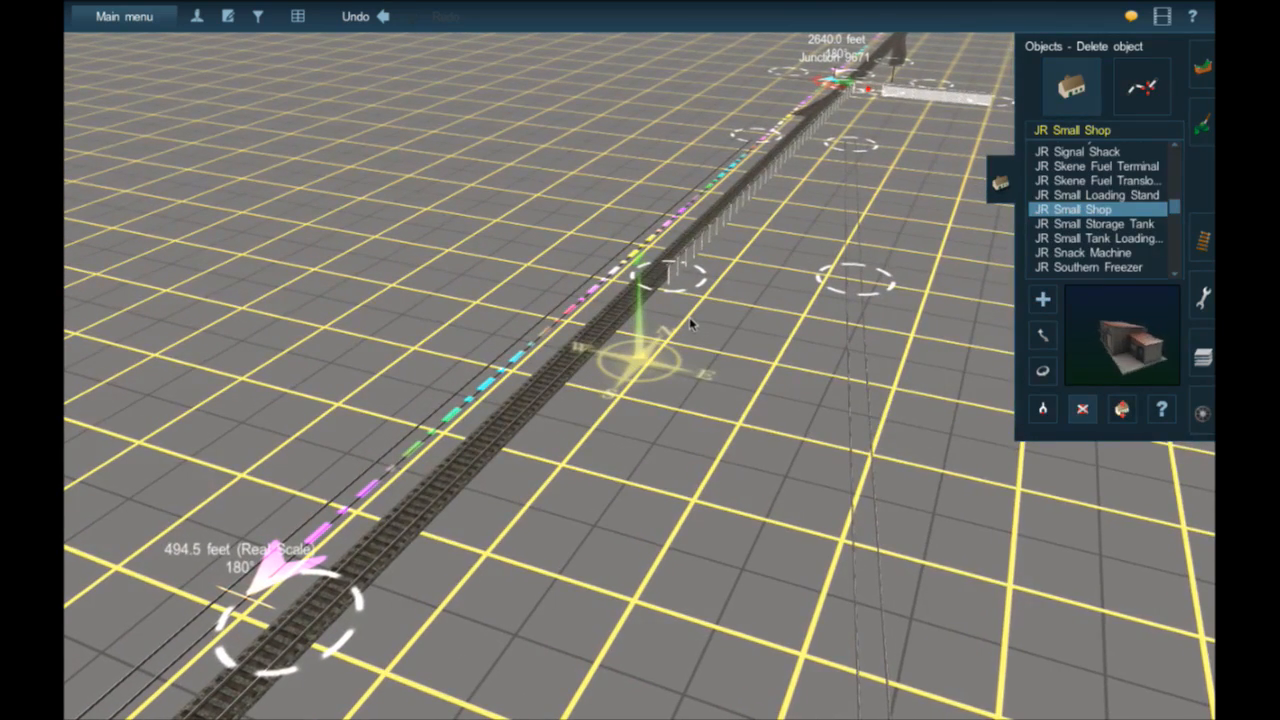
right_click(670, 290)
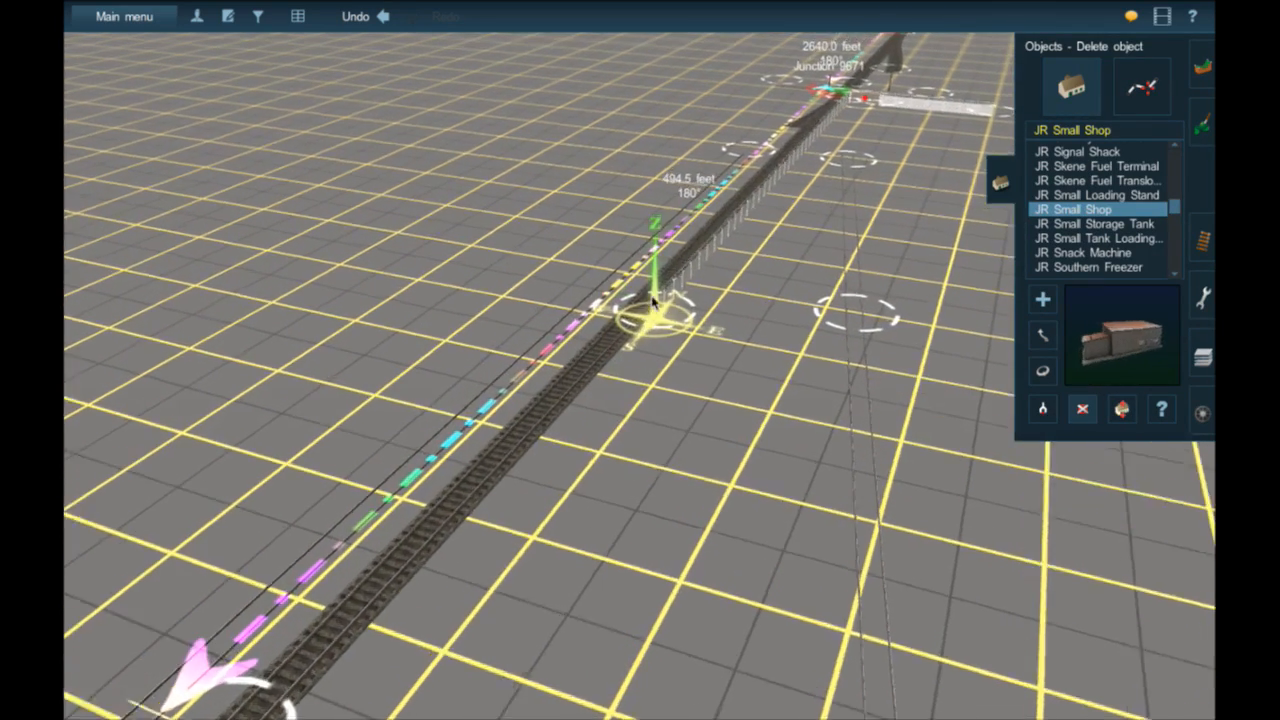
scroll(650, 300, up, 5)
right_click(643, 344)
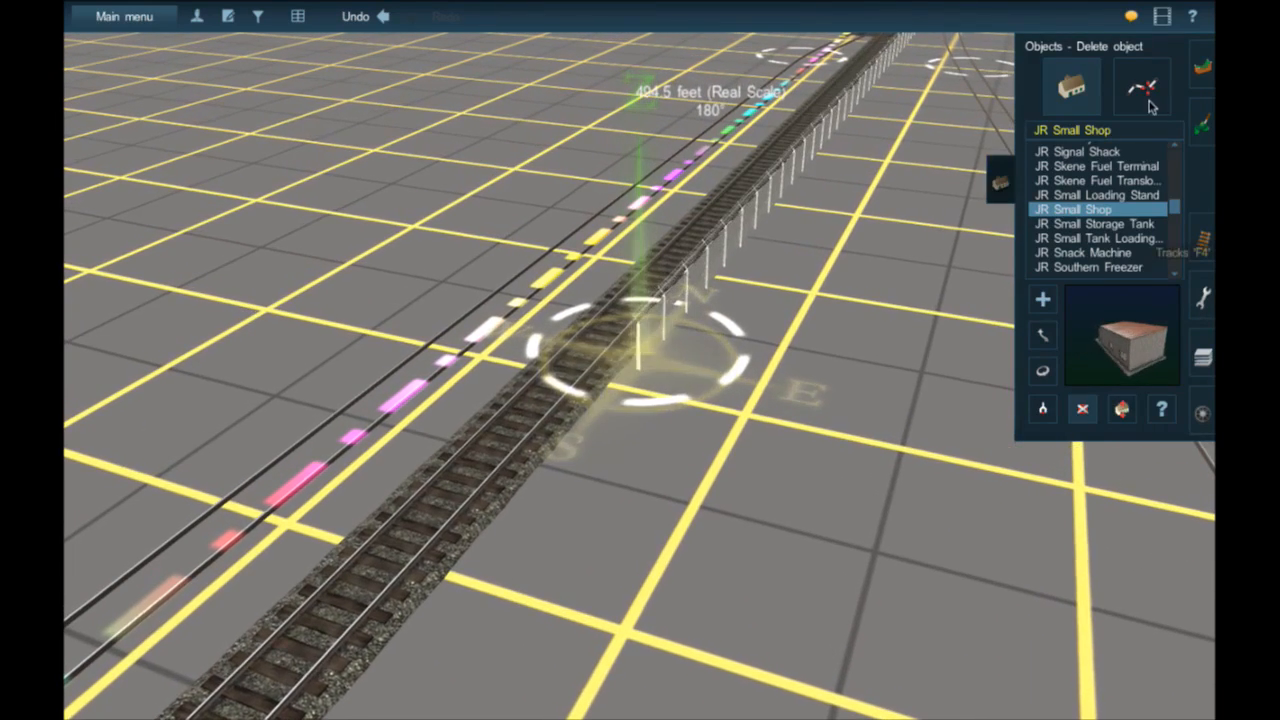
click(1142, 87)
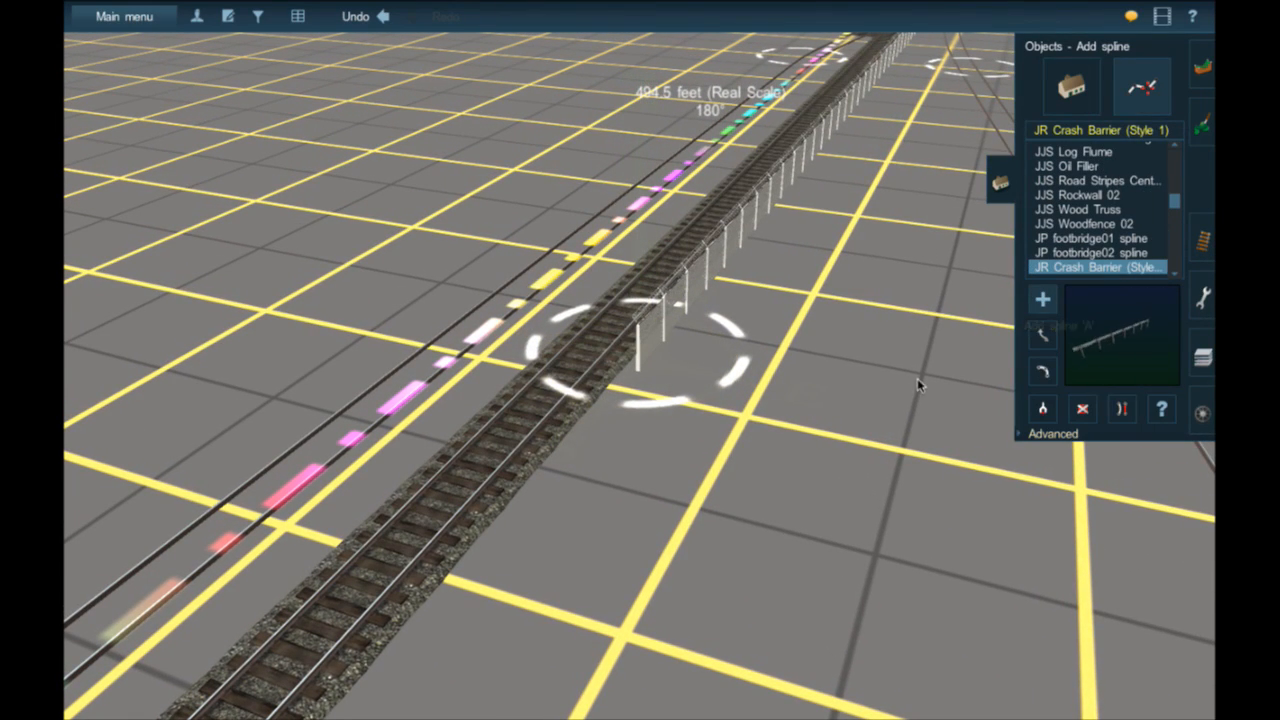
- Sample Fence Chain Link 1942 with Get spline and add two fence segments along the track
click(1043, 408)
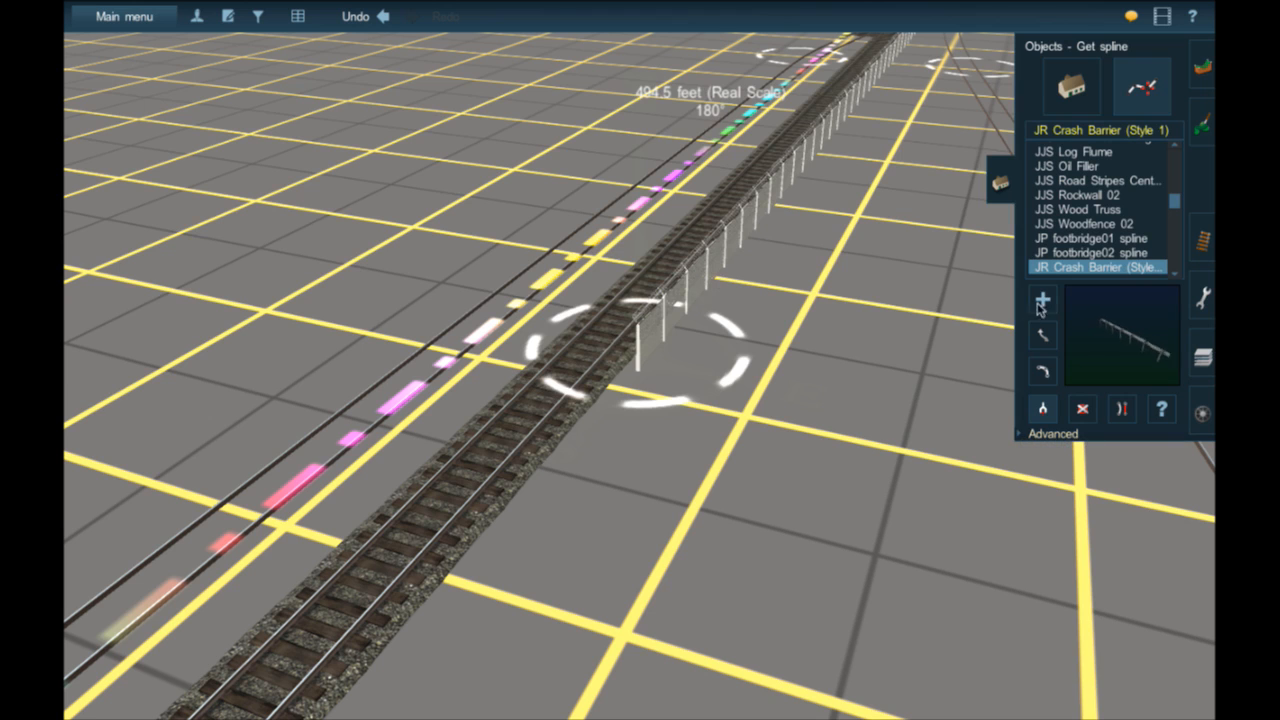
click(703, 292)
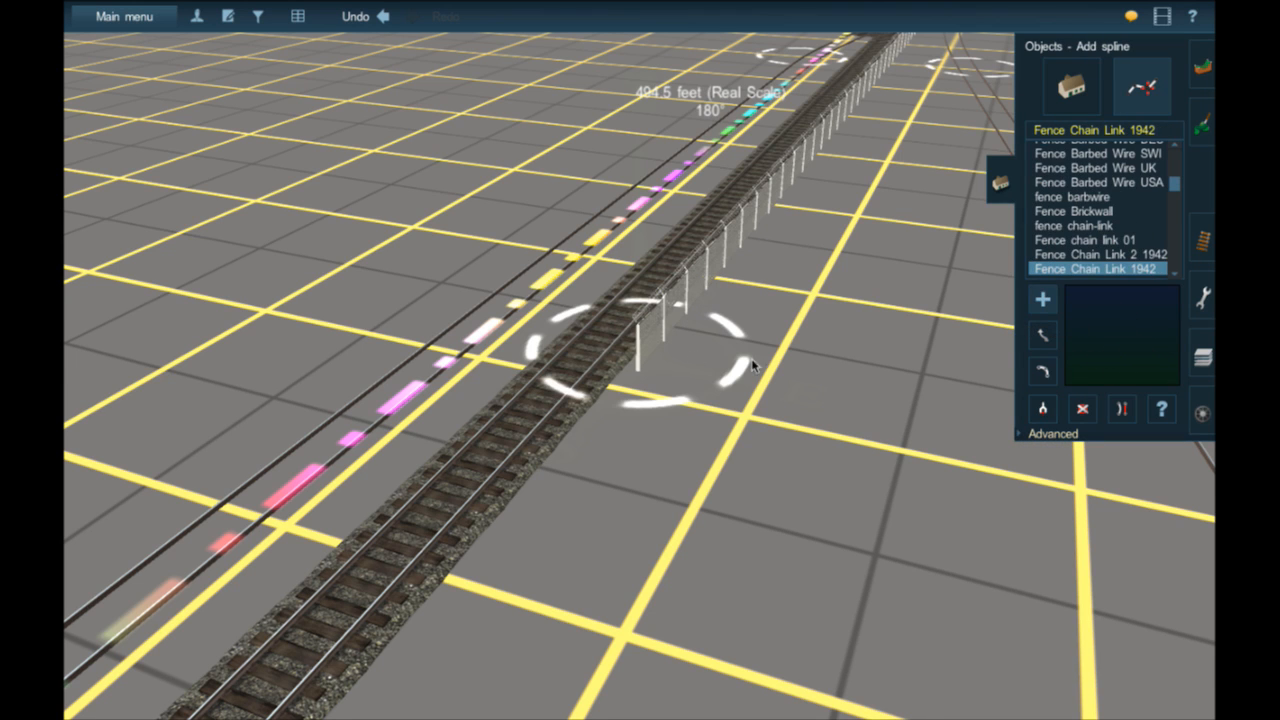
click(641, 397)
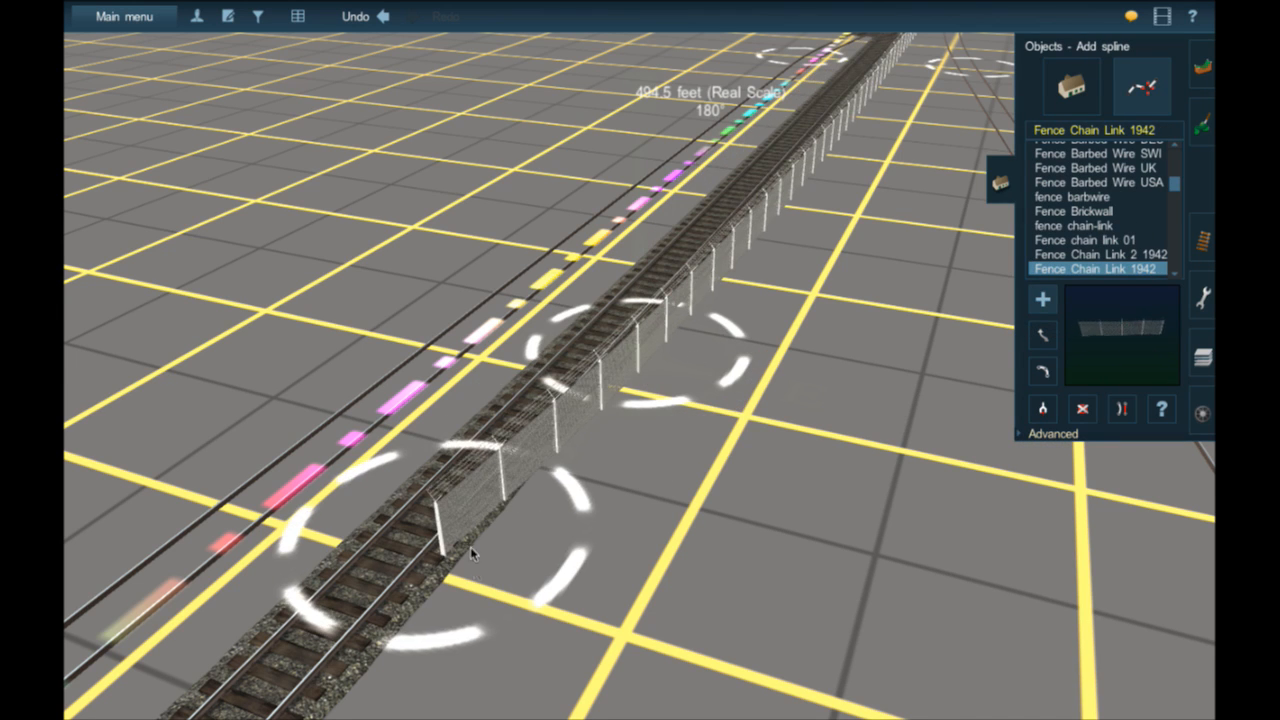
right_click(457, 621)
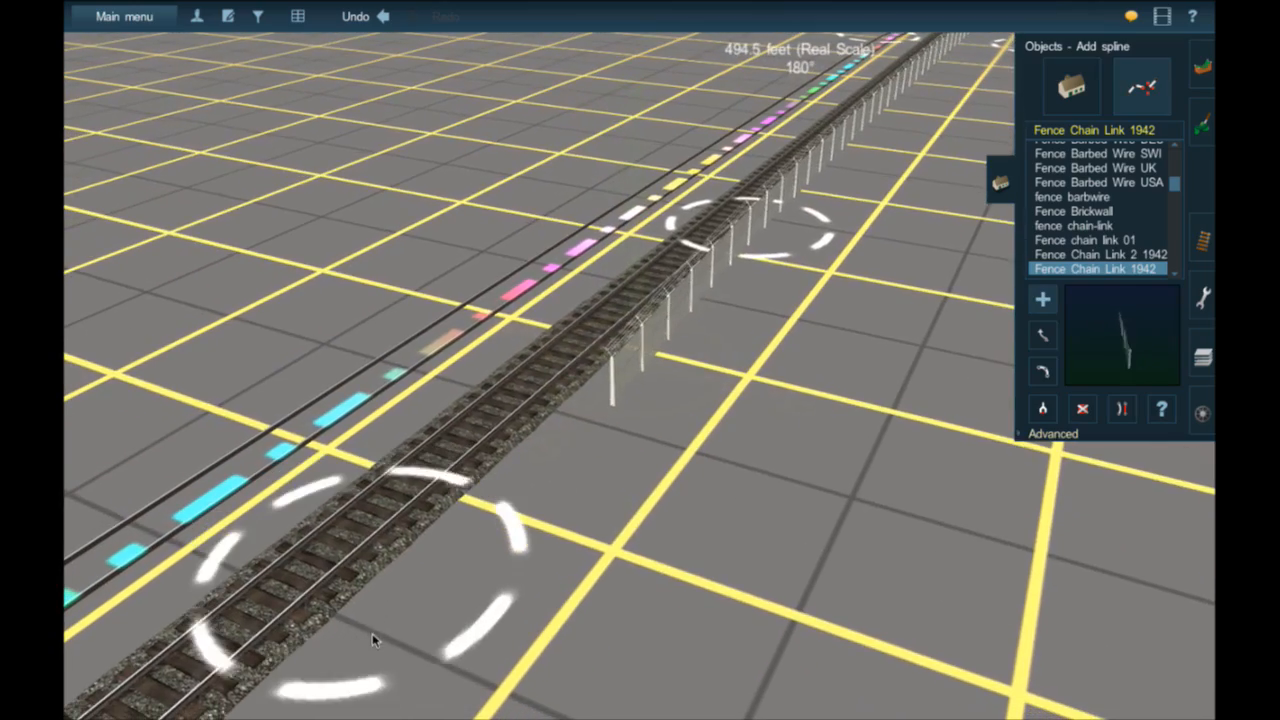
click(367, 638)
- Extend the chain-link fence further along the rails and swing the camera to check it
right_click(344, 643)
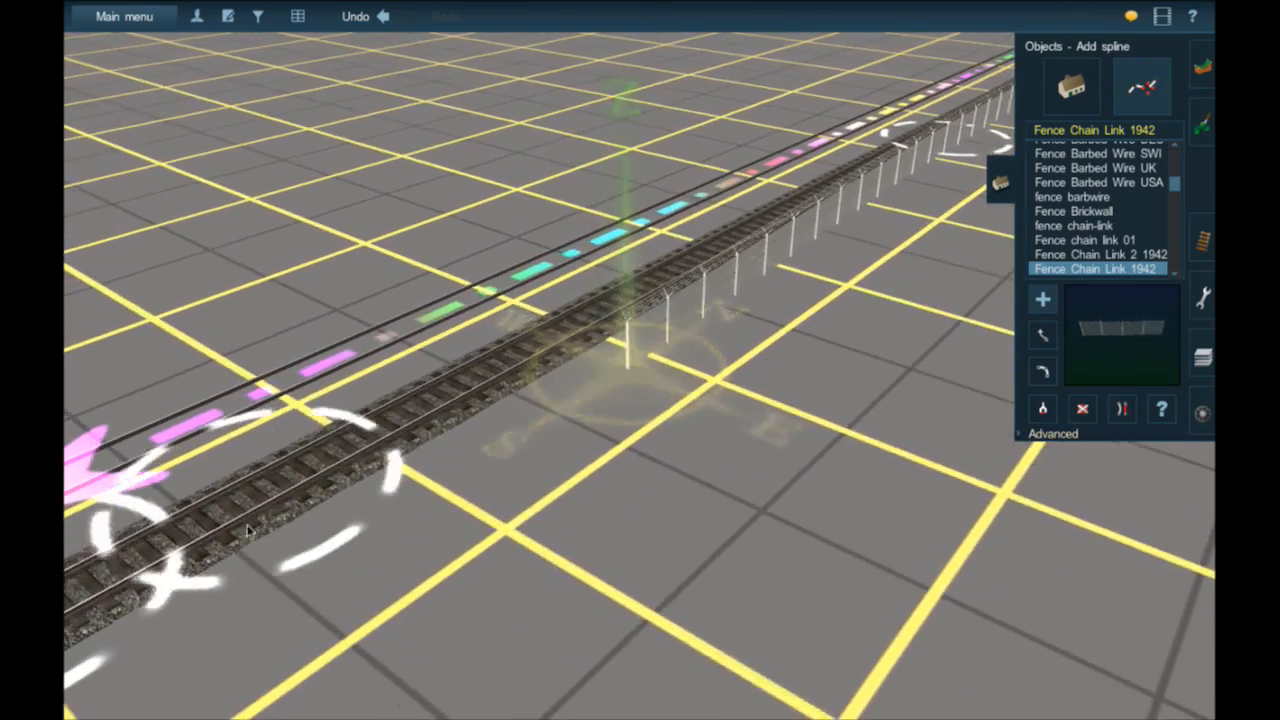
right_click(300, 500)
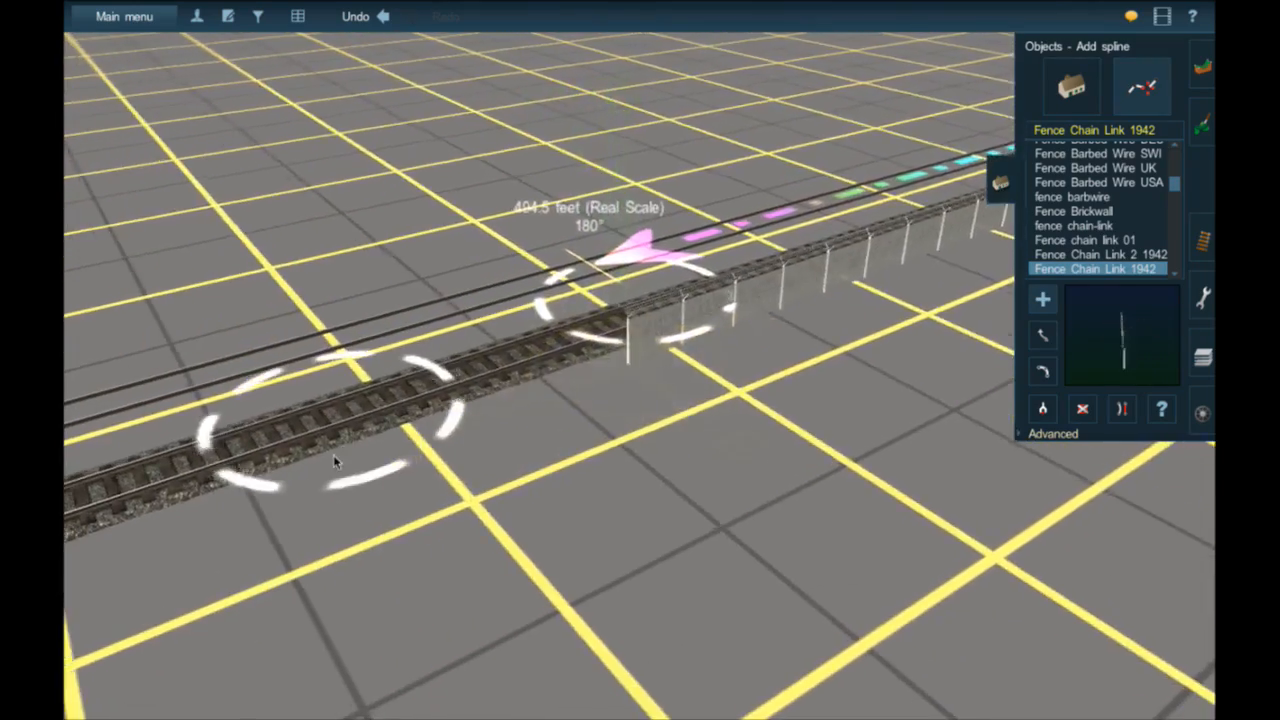
click(335, 460)
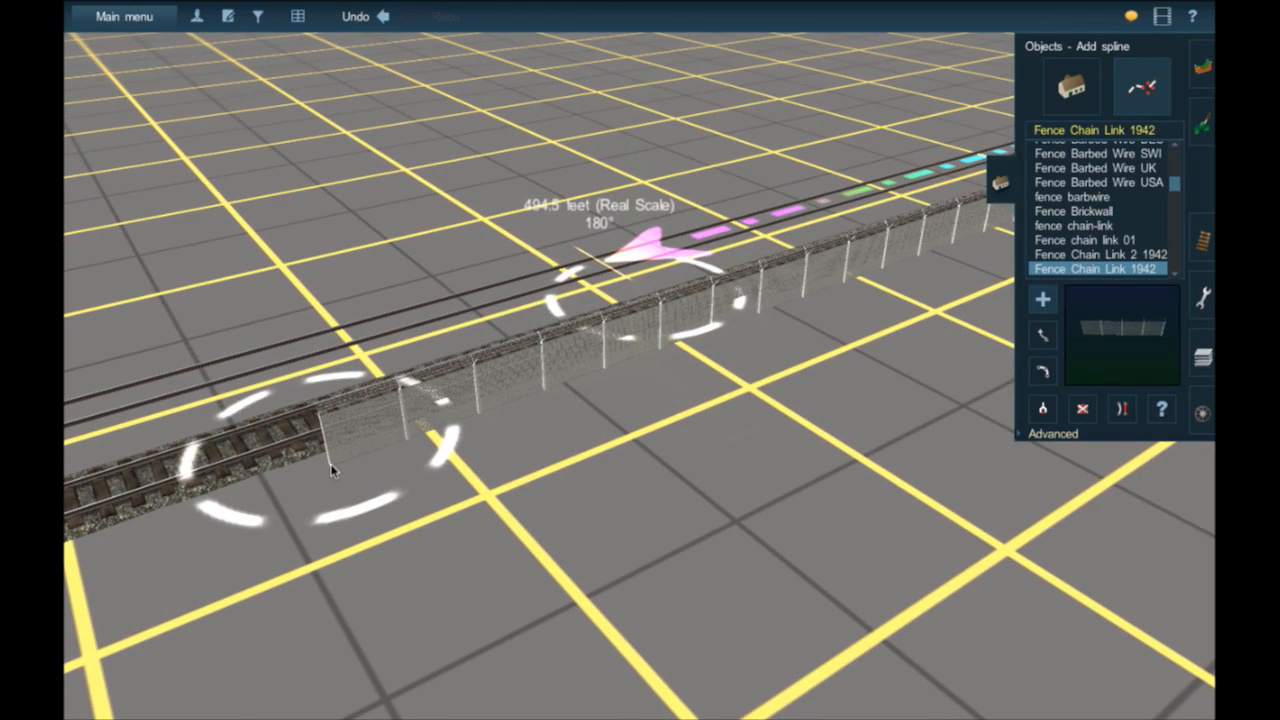
key(Right)
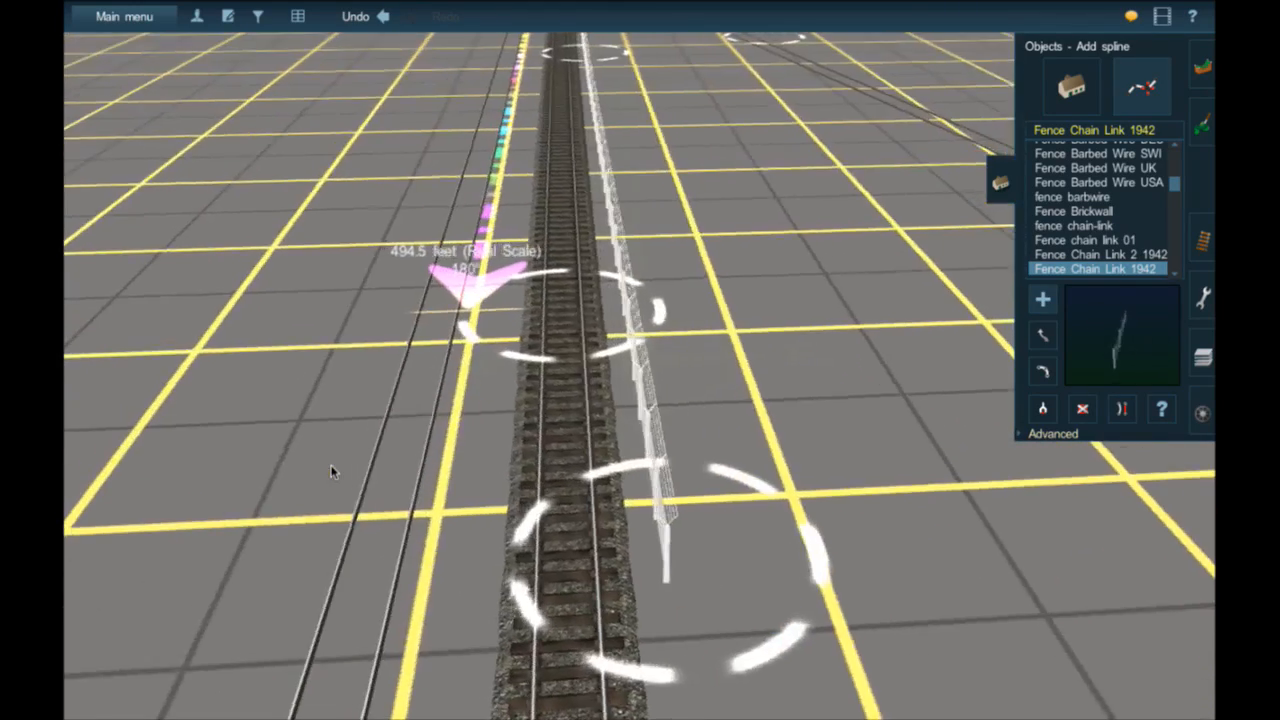
key(Left)
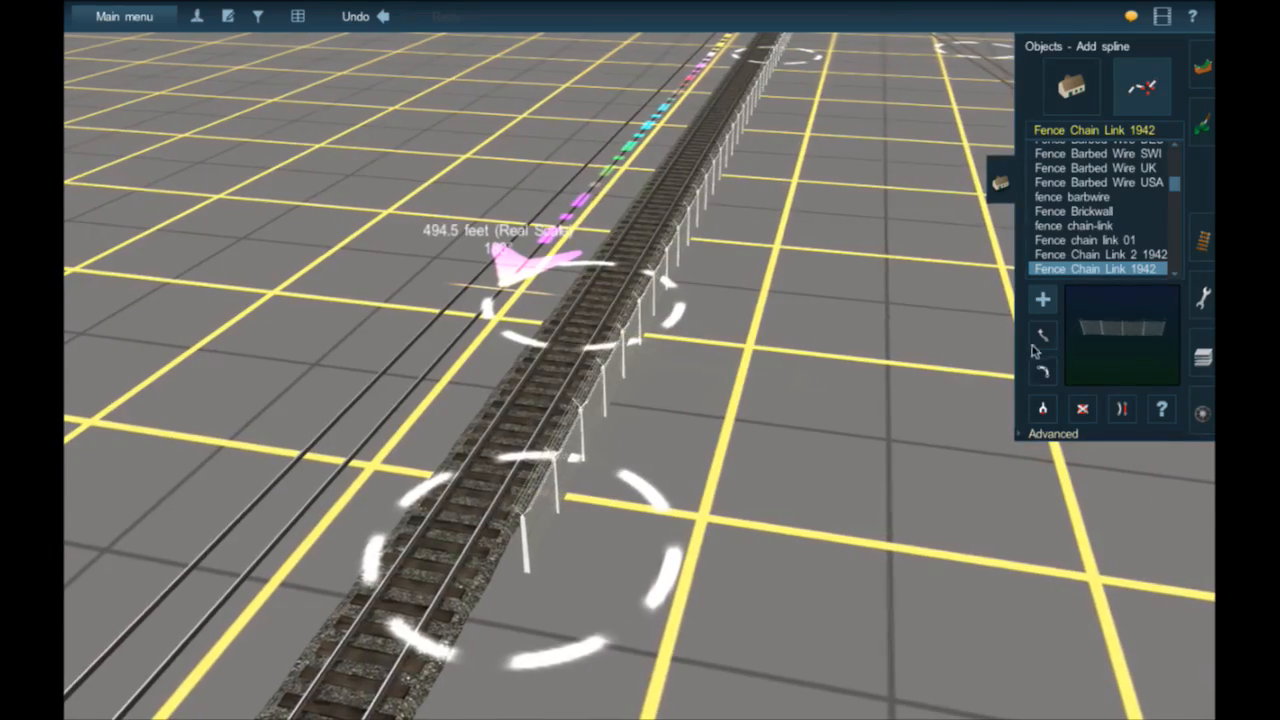
scroll(889, 424, down, 3)
scroll(889, 424, down, 2)
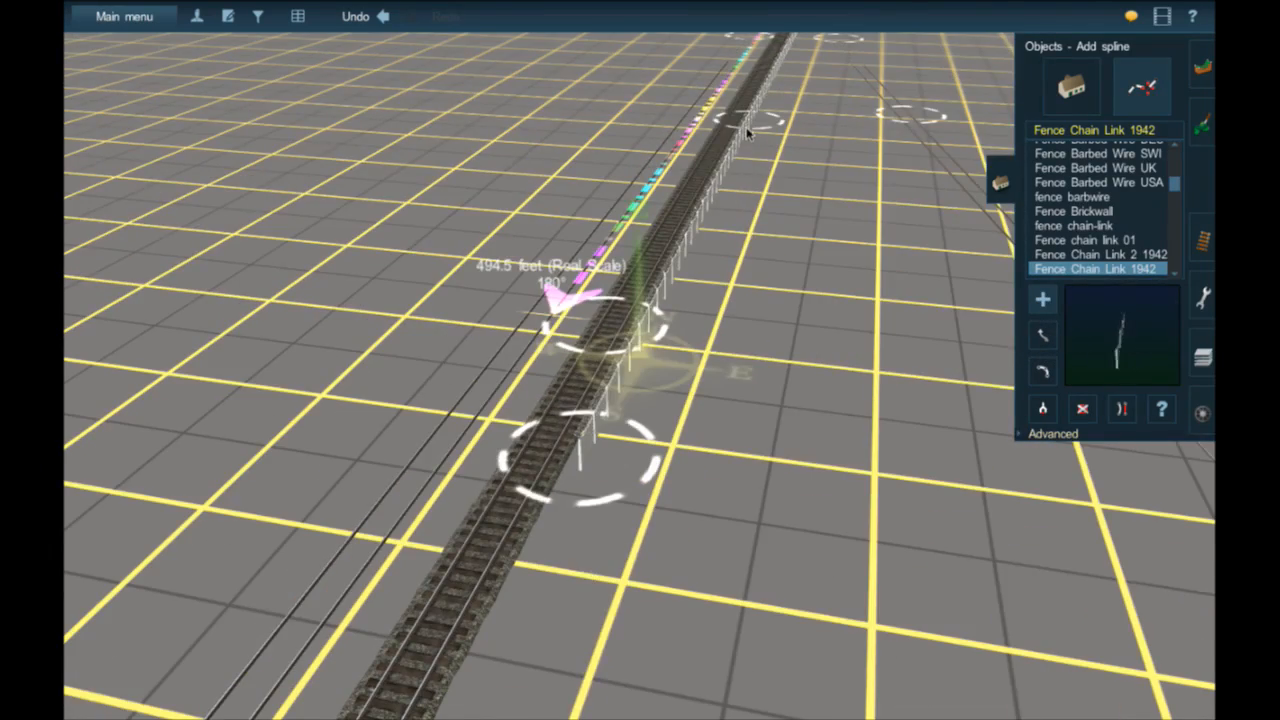
right_click(747, 133)
scroll(723, 385, up, 5)
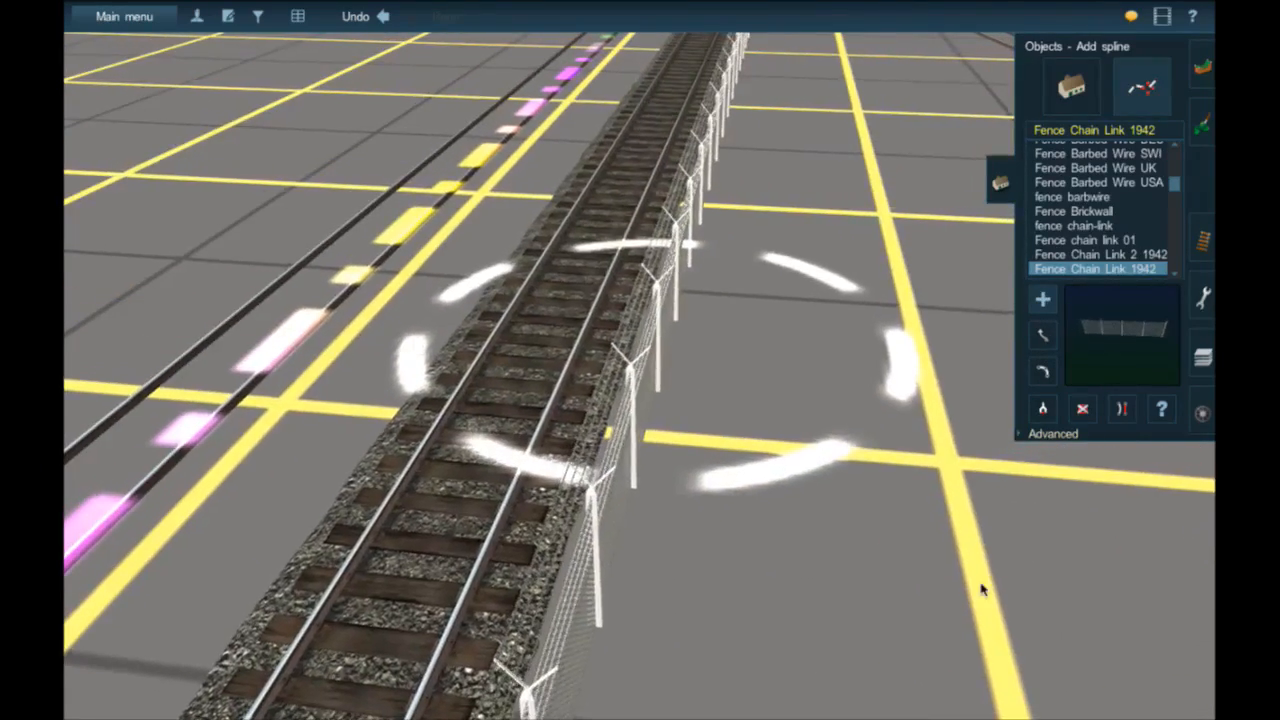
- Exit Surveyor, saving over the existing Carrabassett Valley Railroad route and session
click(150, 16)
click(152, 403)
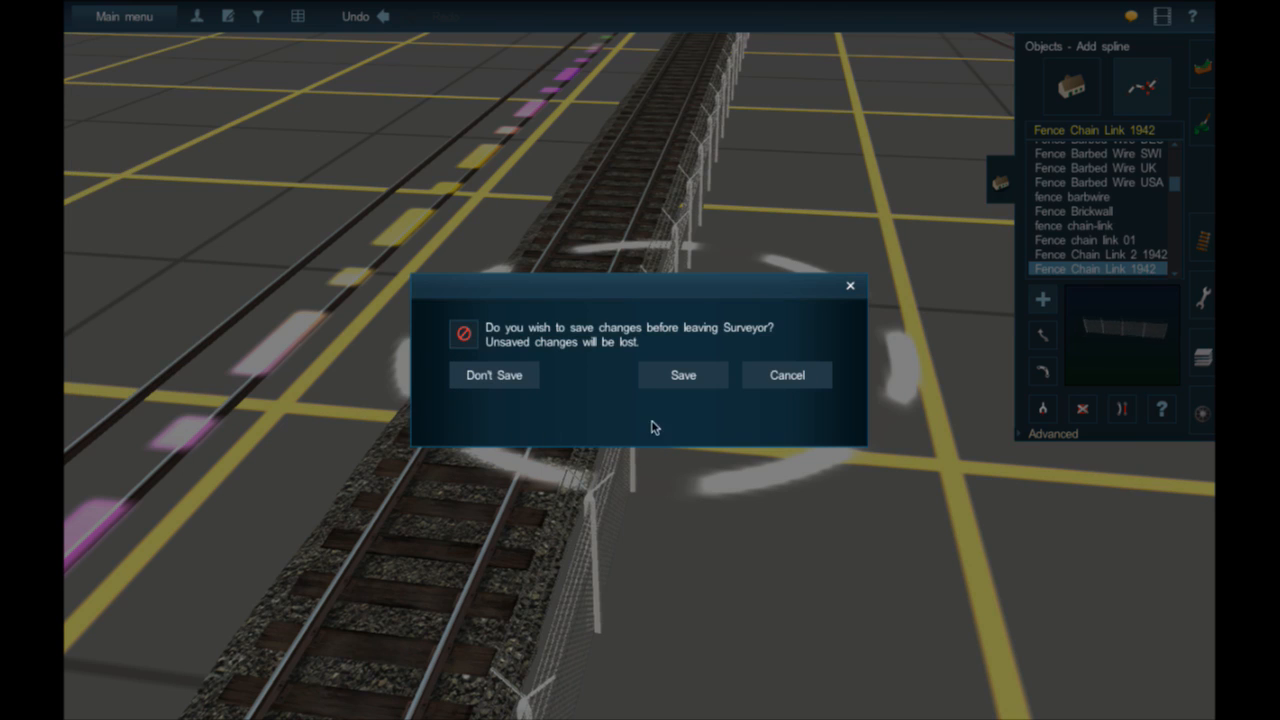
click(662, 380)
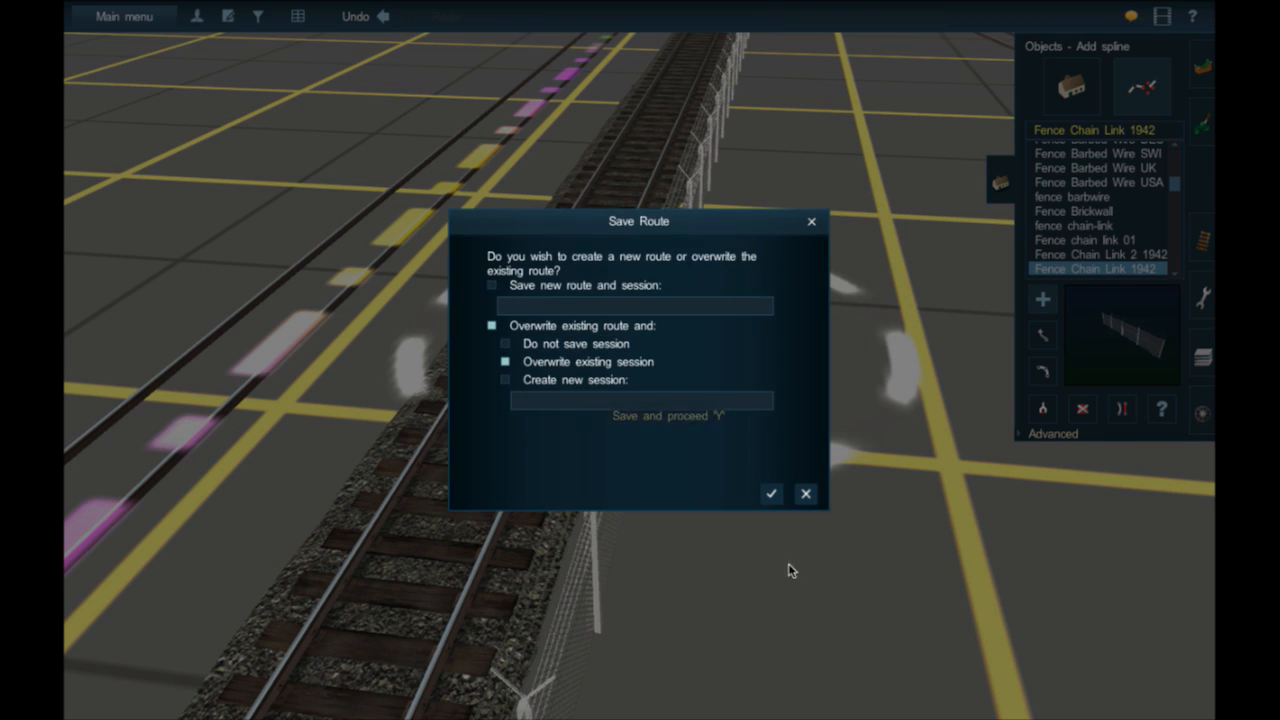
click(771, 495)
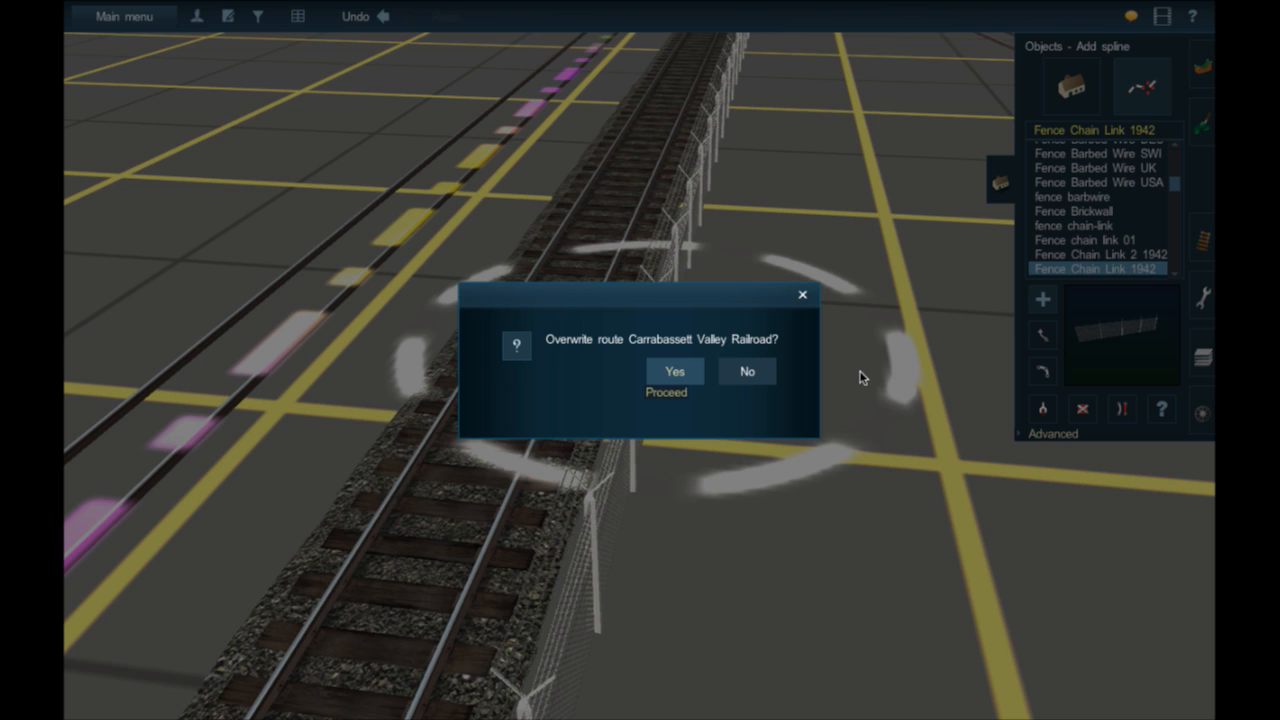
click(676, 369)
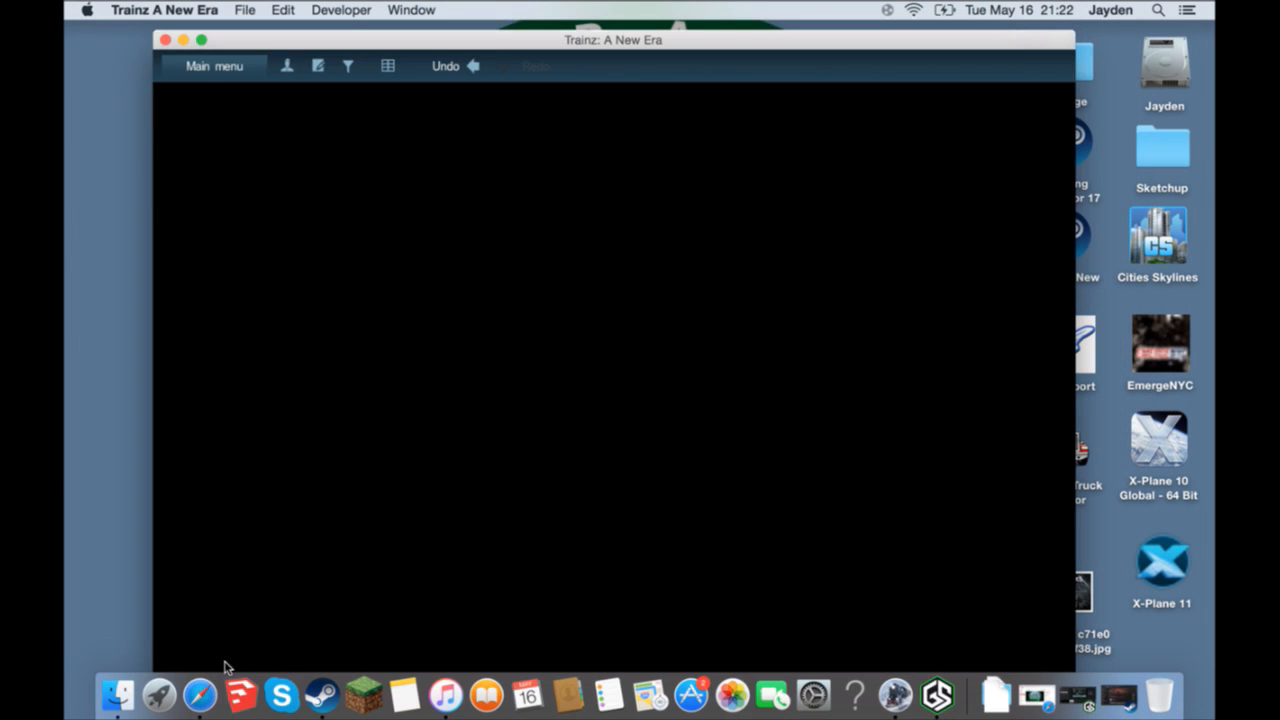
- Bring Safari forward and open the Trainz forum private-message Inbox from the Top Sites tiles
click(203, 690)
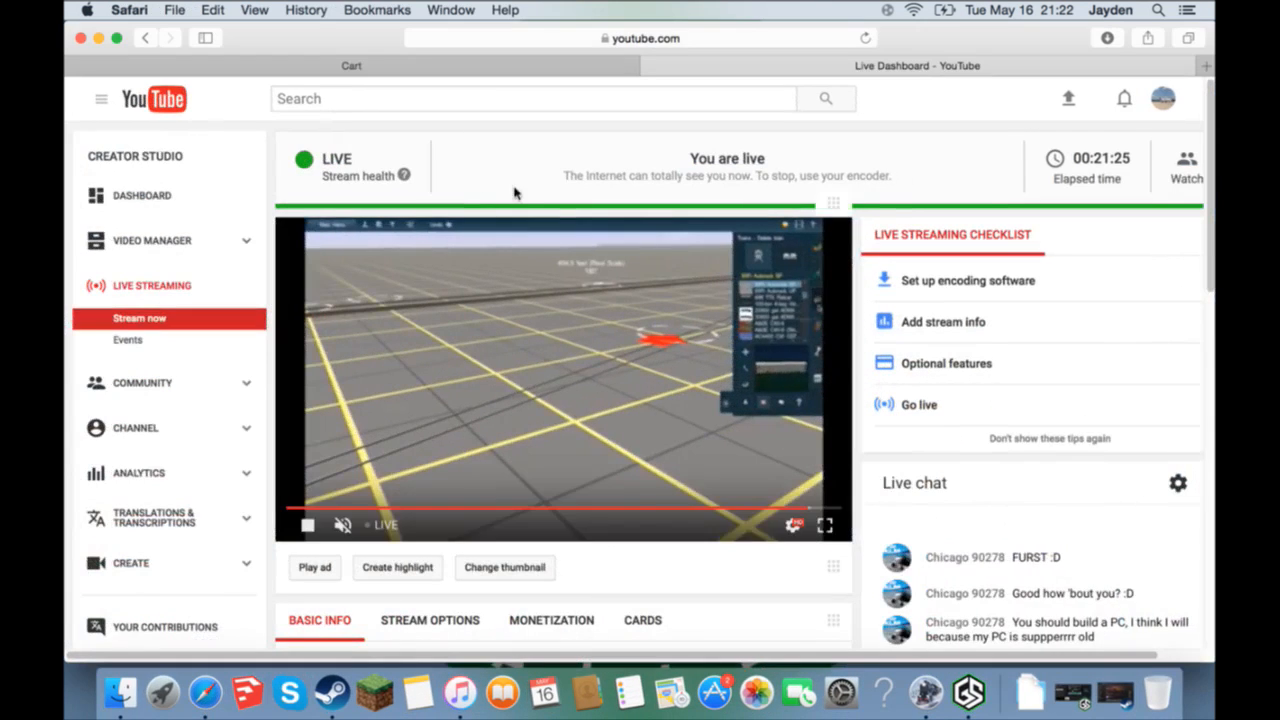
click(535, 38)
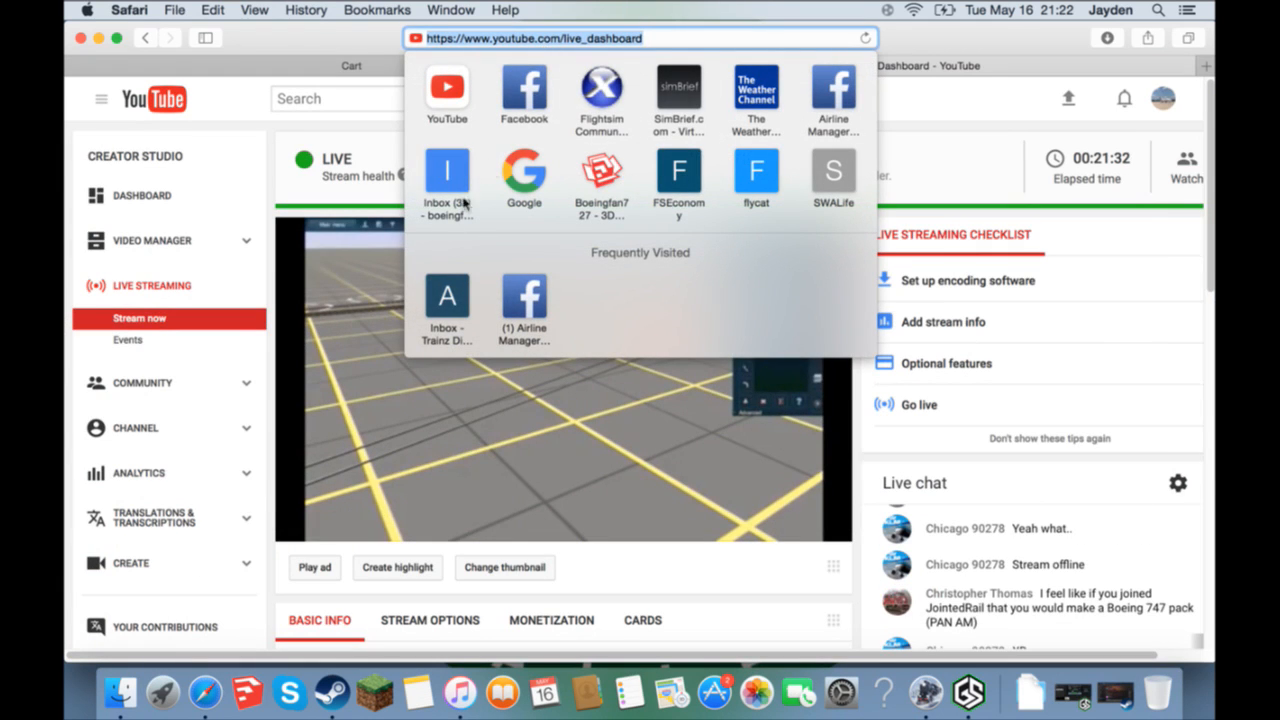
click(447, 298)
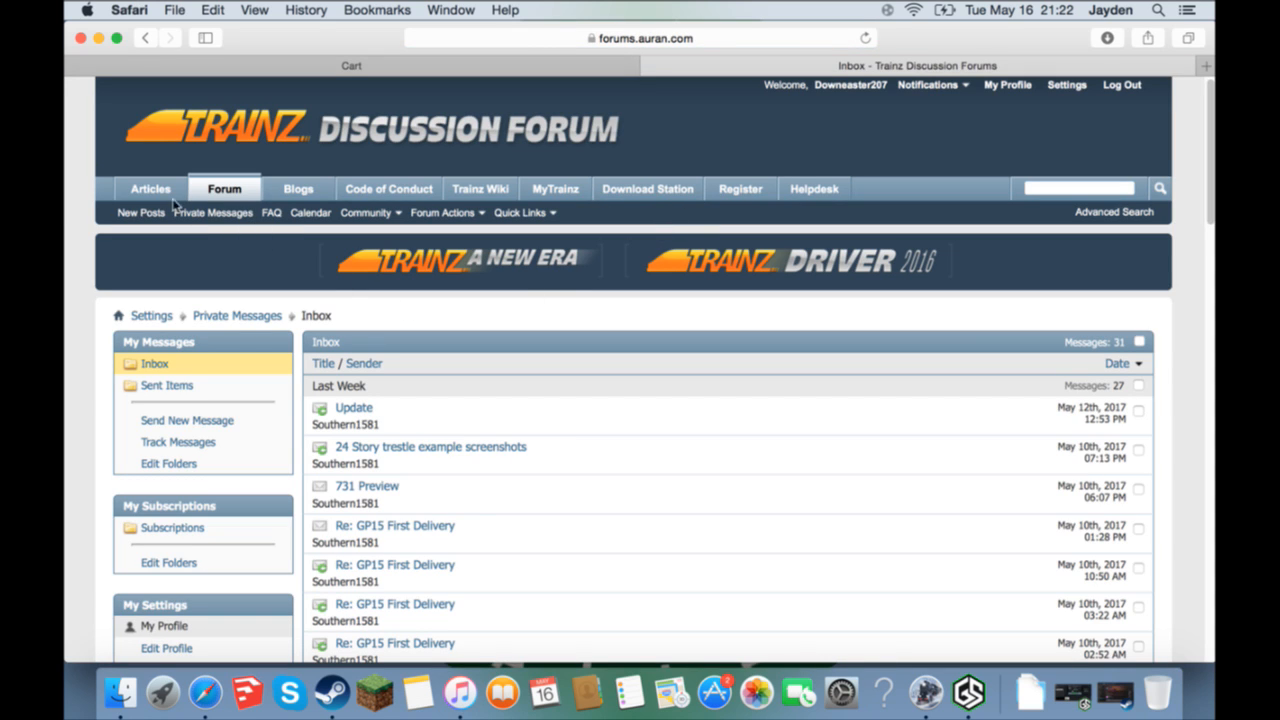
- Go from the inbox to the forum index and open the Screenshots board
click(225, 195)
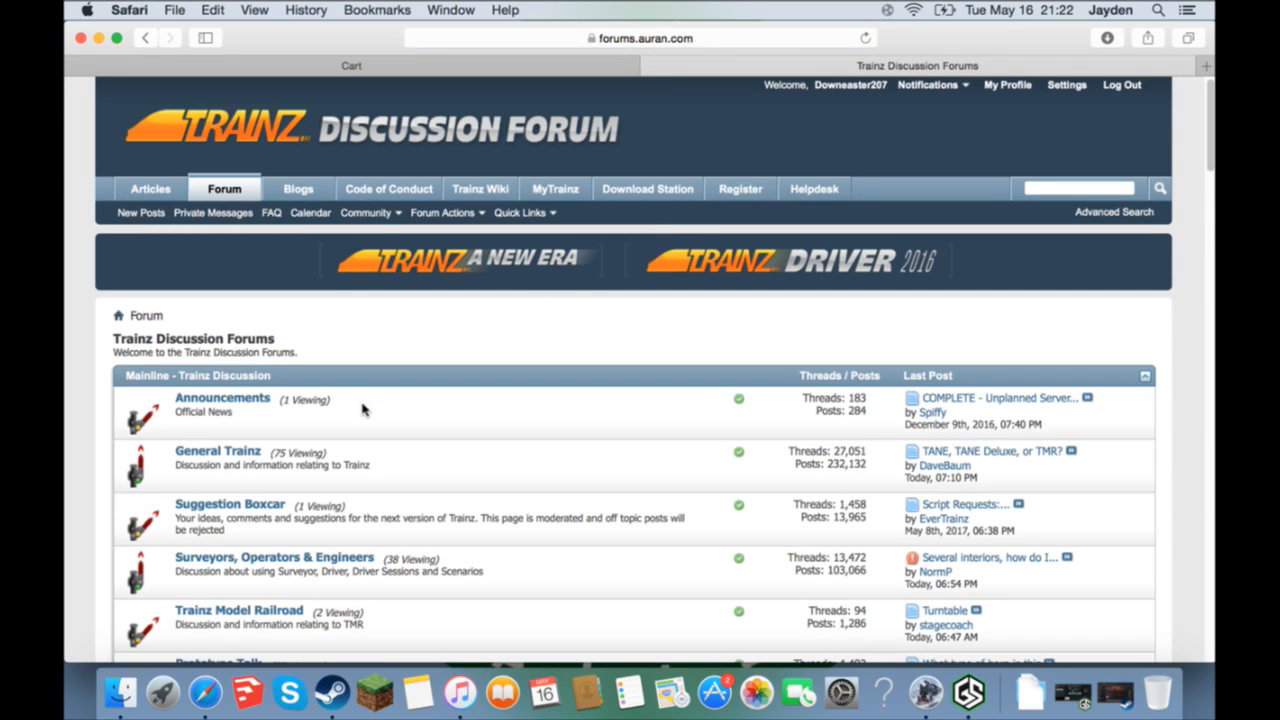
scroll(427, 428, down, 20)
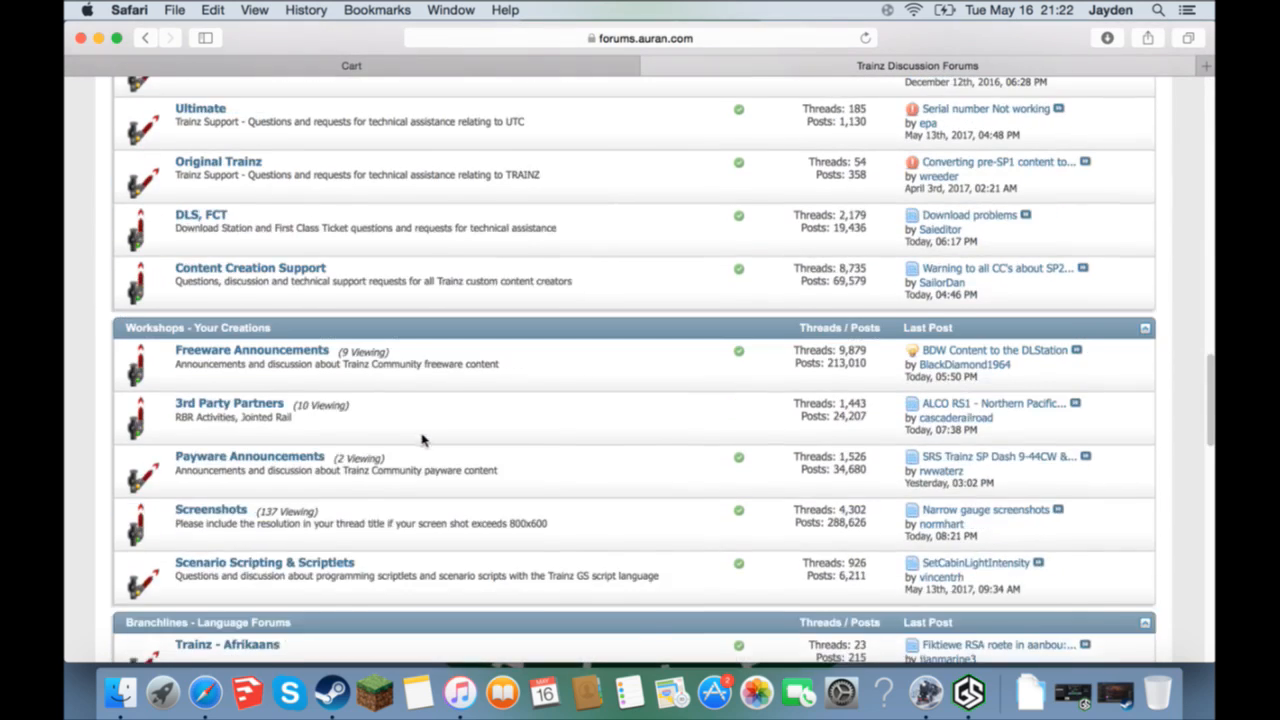
scroll(421, 440, down, 1)
click(238, 472)
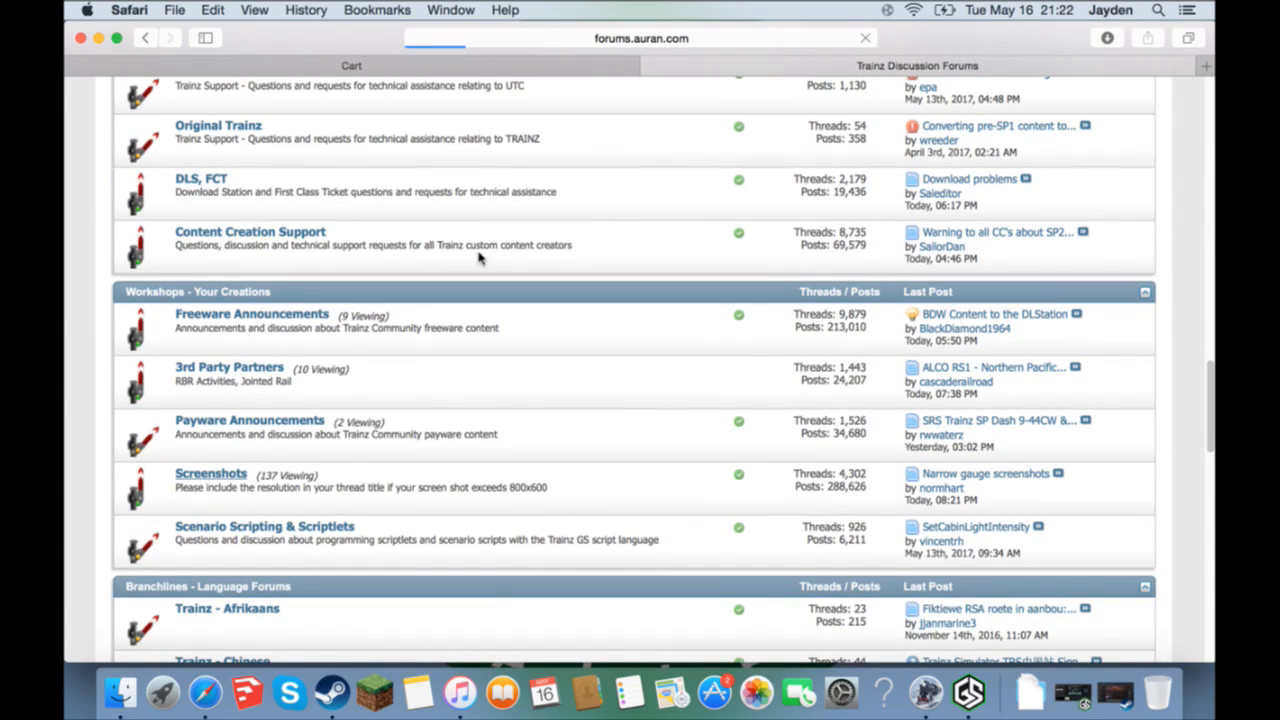
- Open The QUEBEC CENTRAL RAILWAY, prototypical route of 1969 thread from the Screenshots list
scroll(526, 386, down, 10)
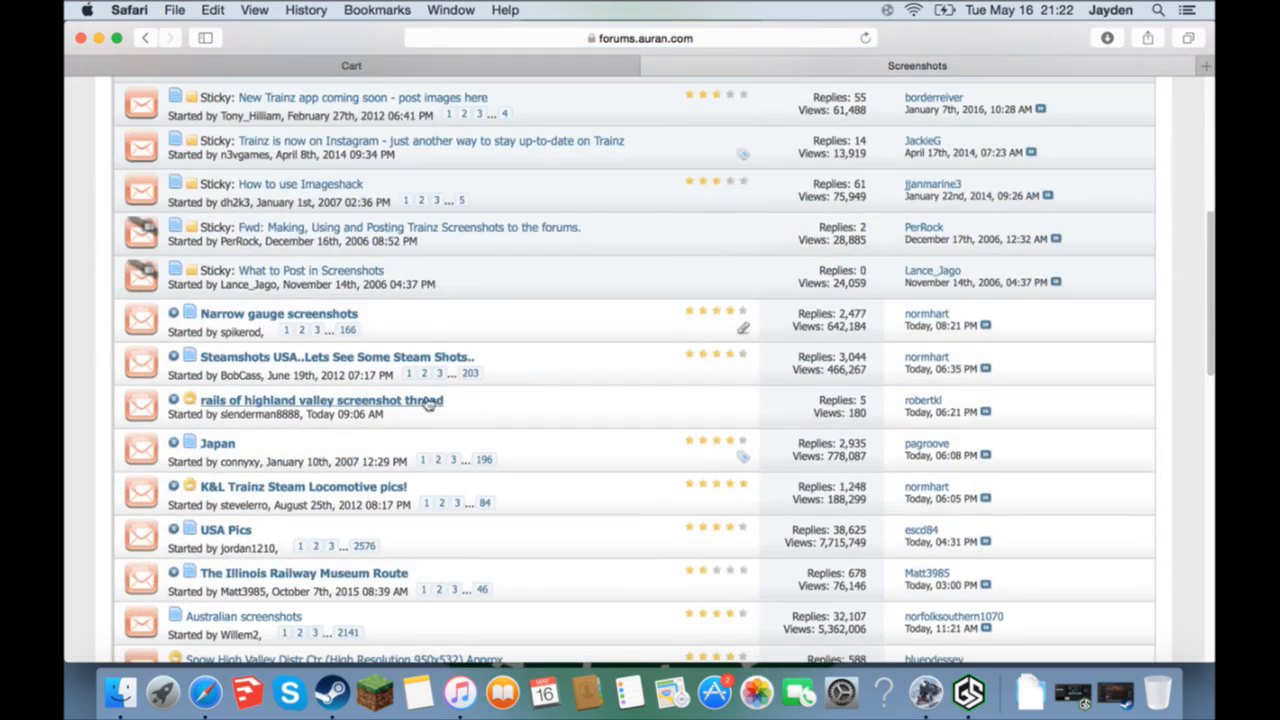
scroll(270, 500, down, 5)
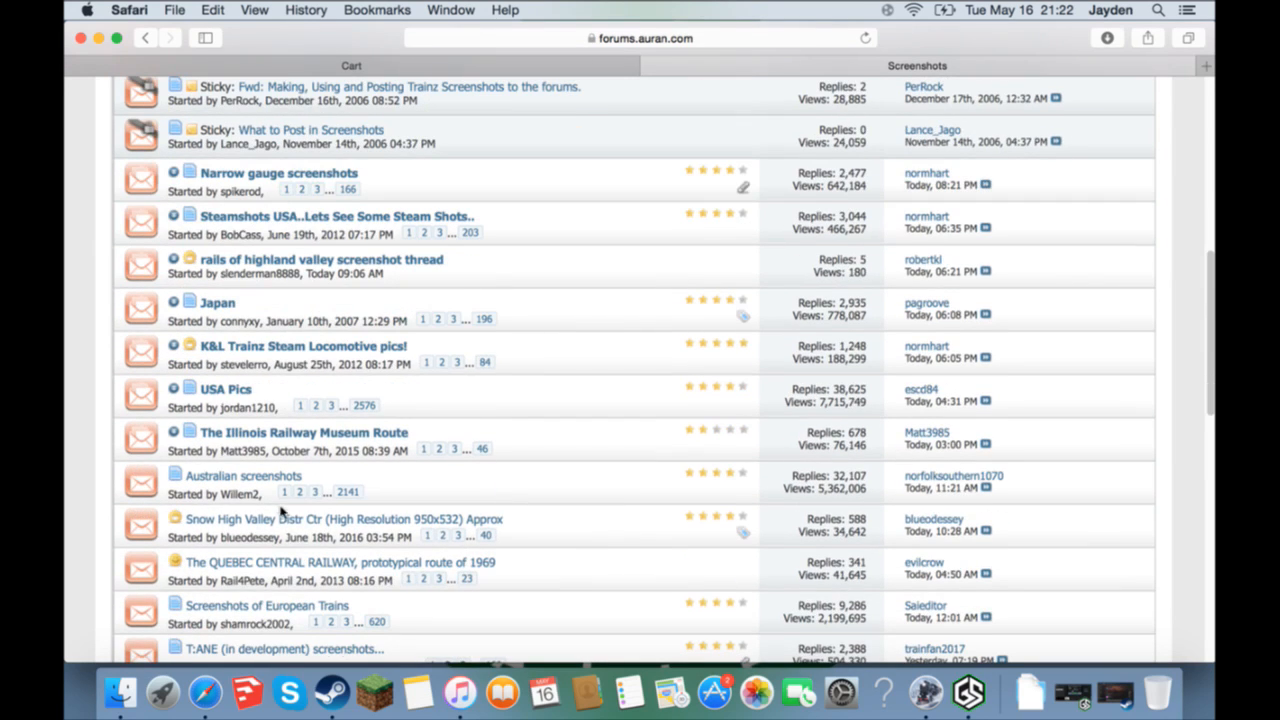
click(289, 564)
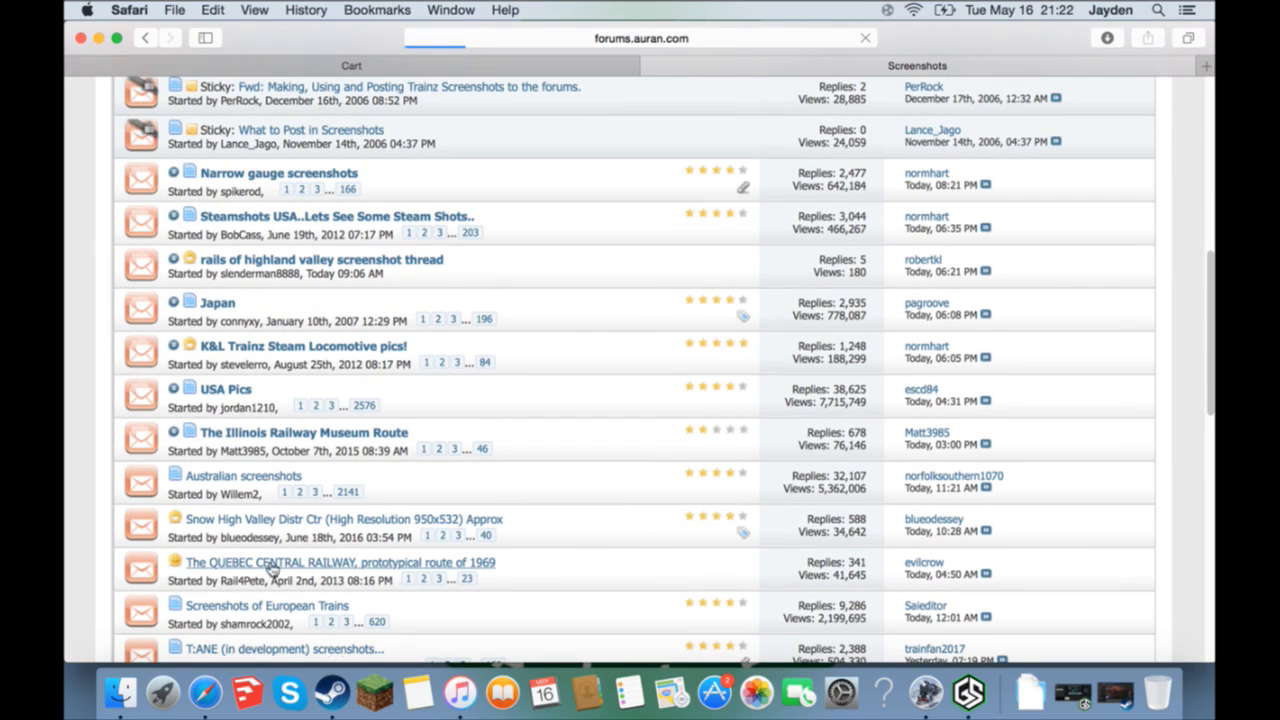
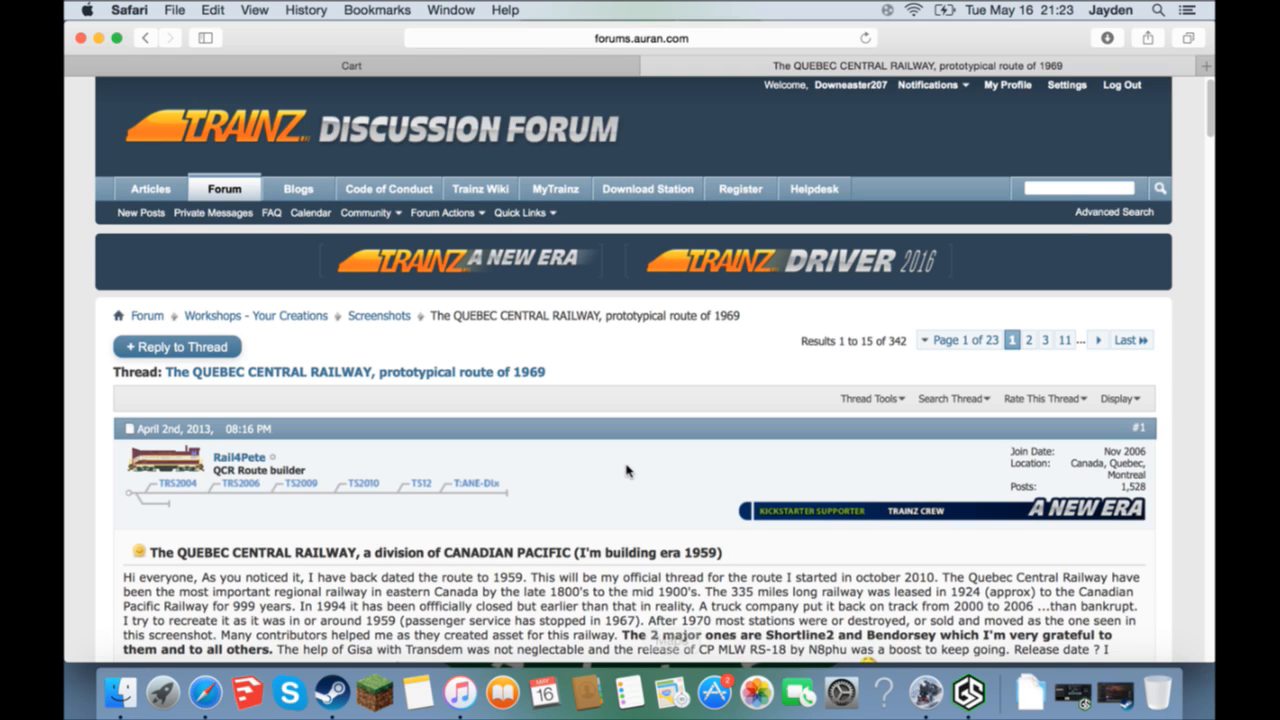
- Scroll to the bottom of page 1 of the QUEBEC CENTRAL RAILWAY thread and go to page 2
scroll(628, 470, down, 2)
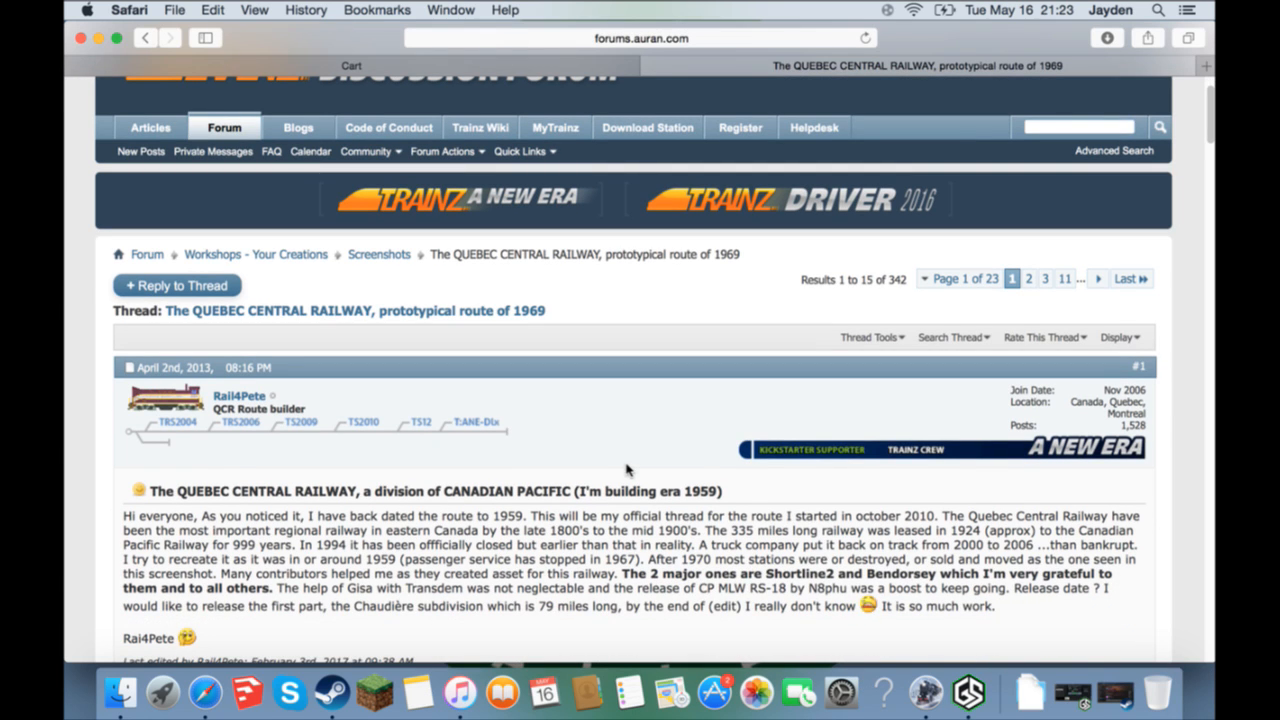
scroll(628, 470, down, 6)
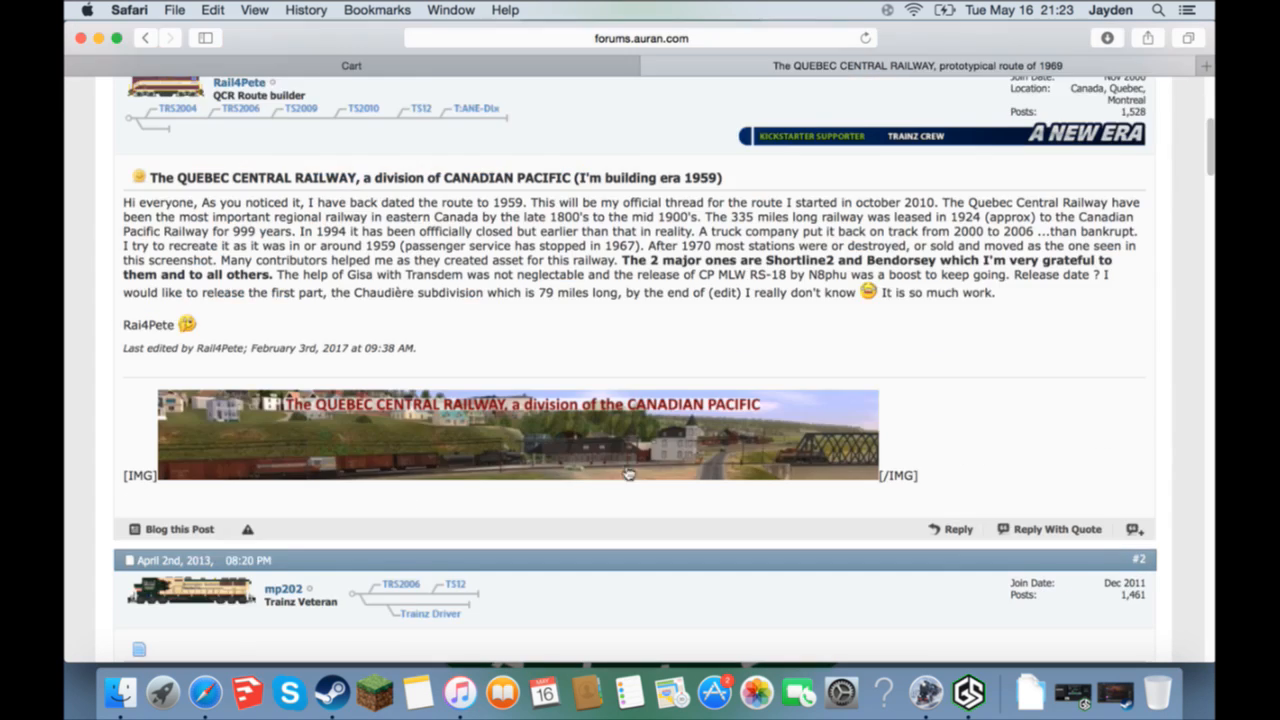
scroll(628, 473, down, 20)
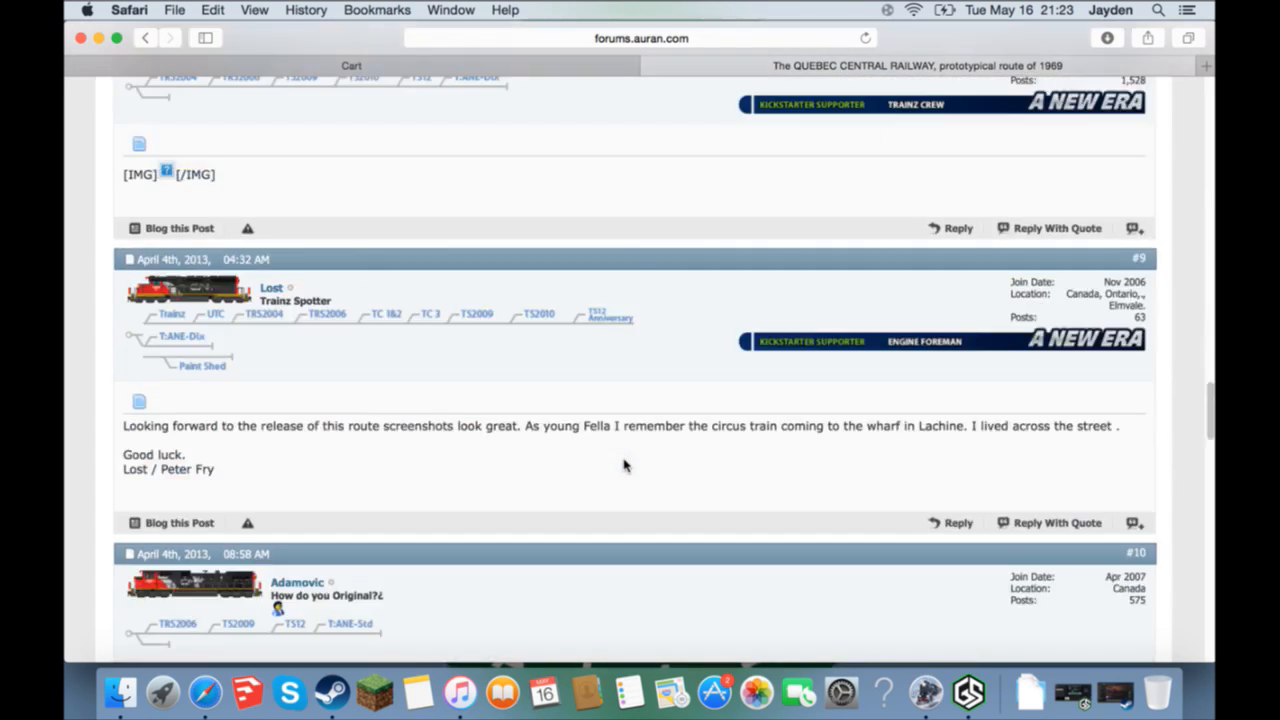
scroll(624, 465, down, 20)
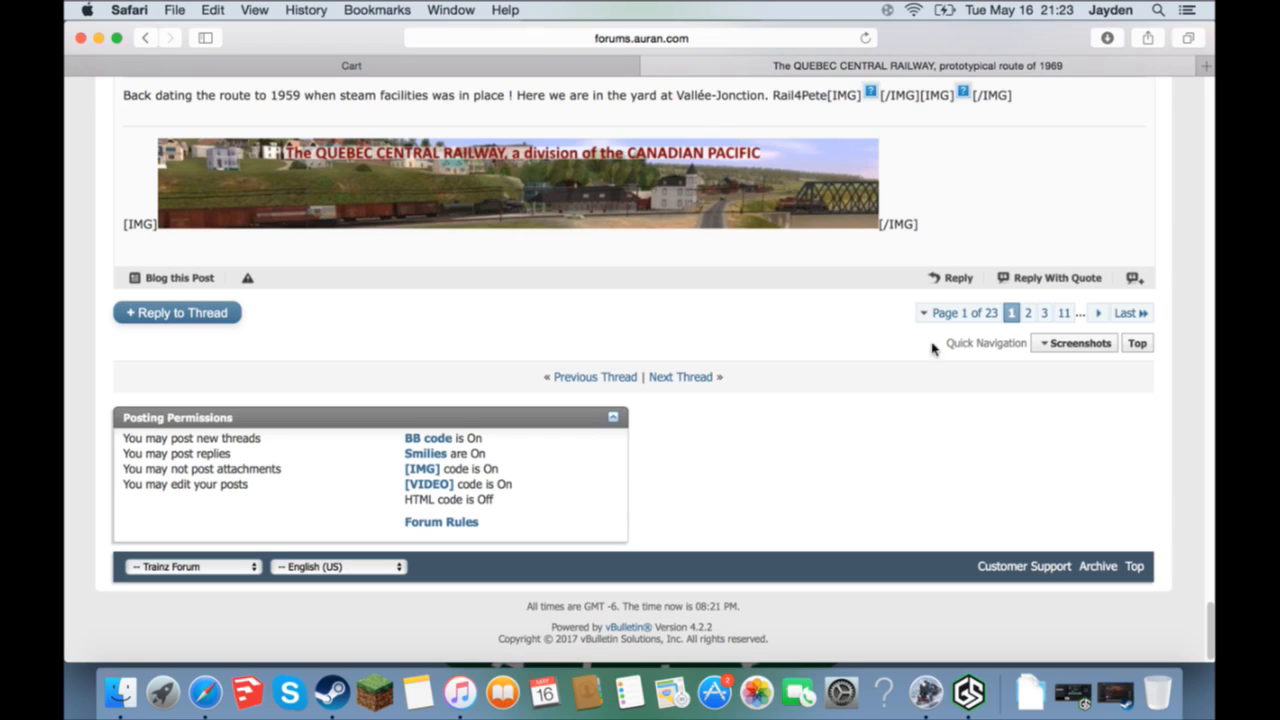
click(1028, 314)
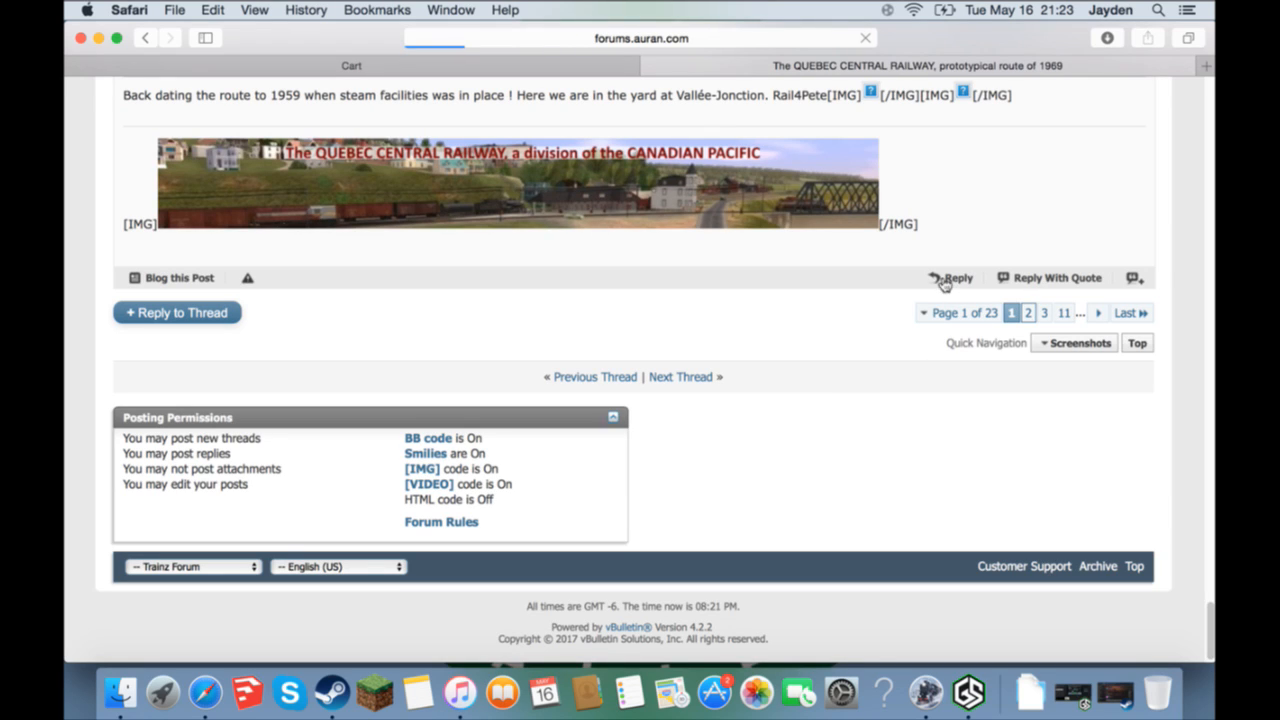
- Browse the screenshots in posts #16 onward on page 2
scroll(829, 268, down, 15)
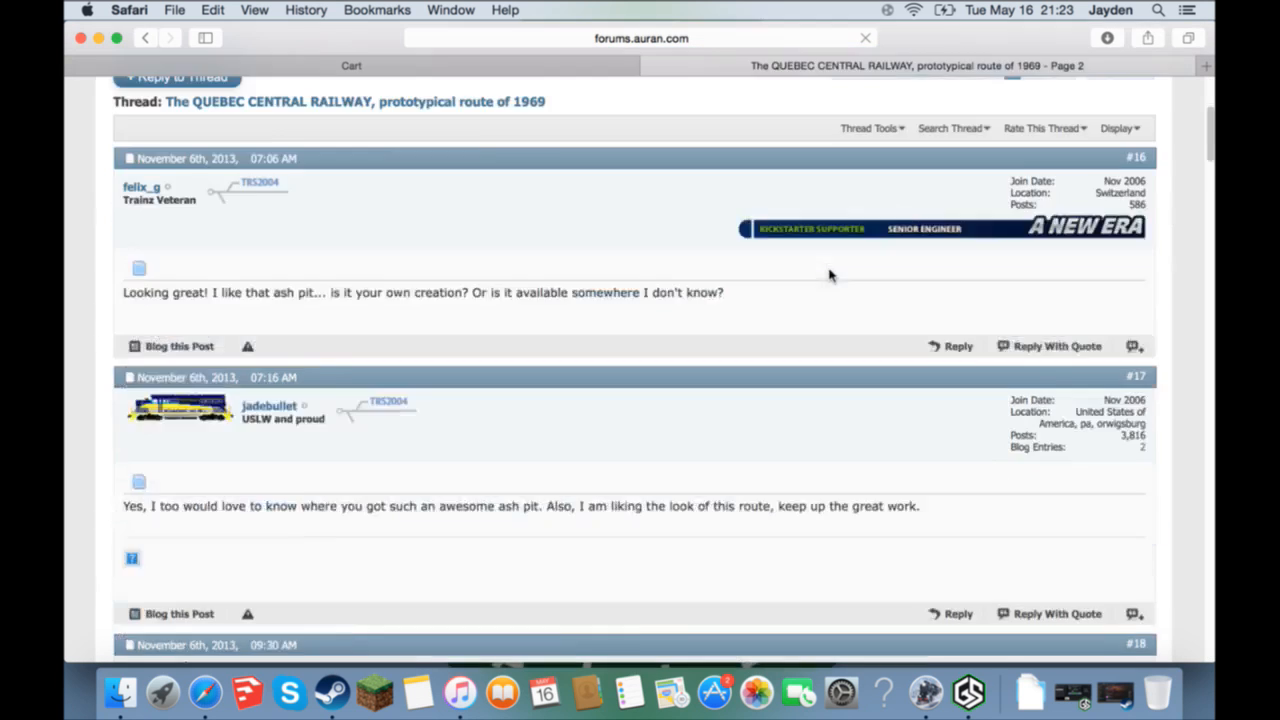
scroll(828, 255, down, 20)
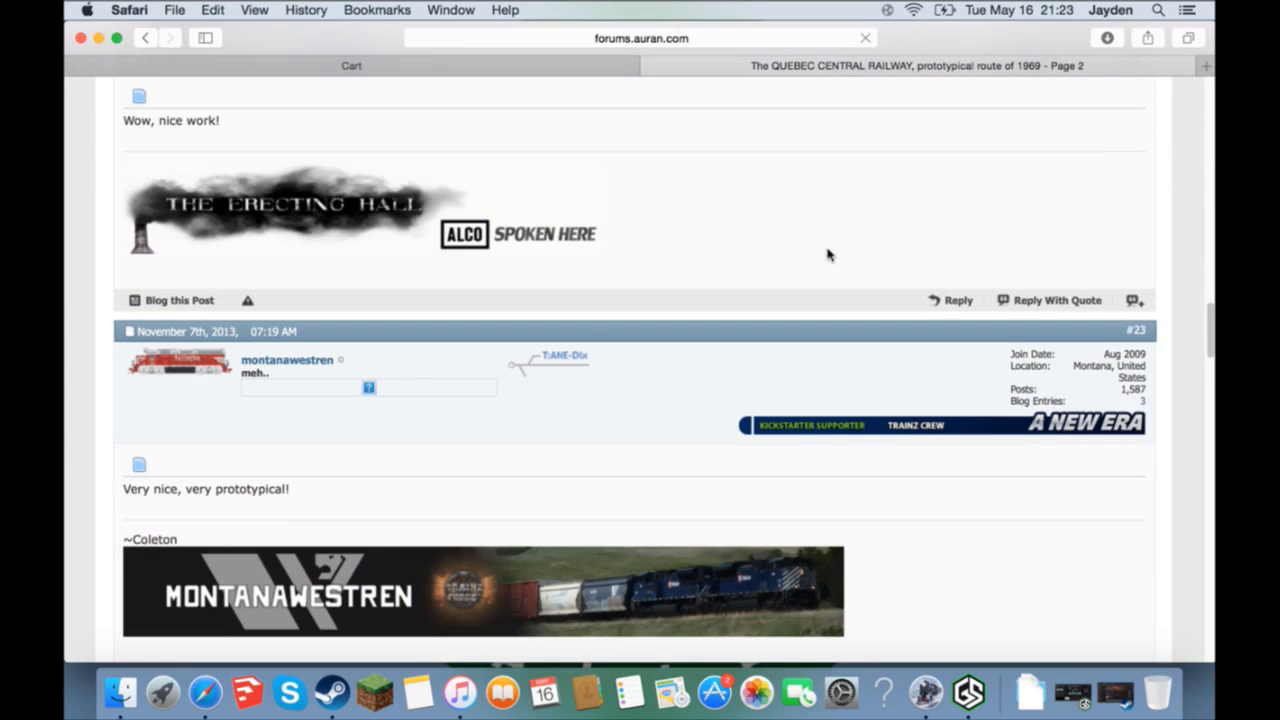
scroll(828, 255, up, 7)
scroll(828, 255, up, 20)
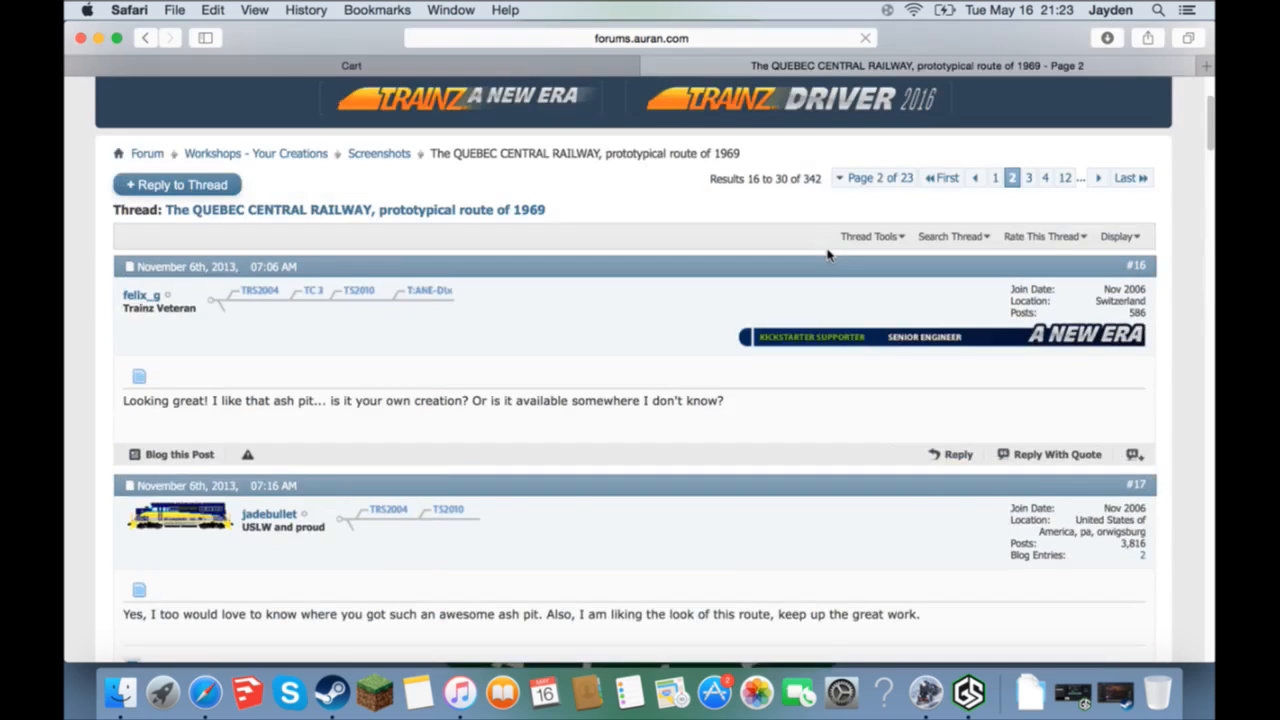
scroll(828, 255, down, 3)
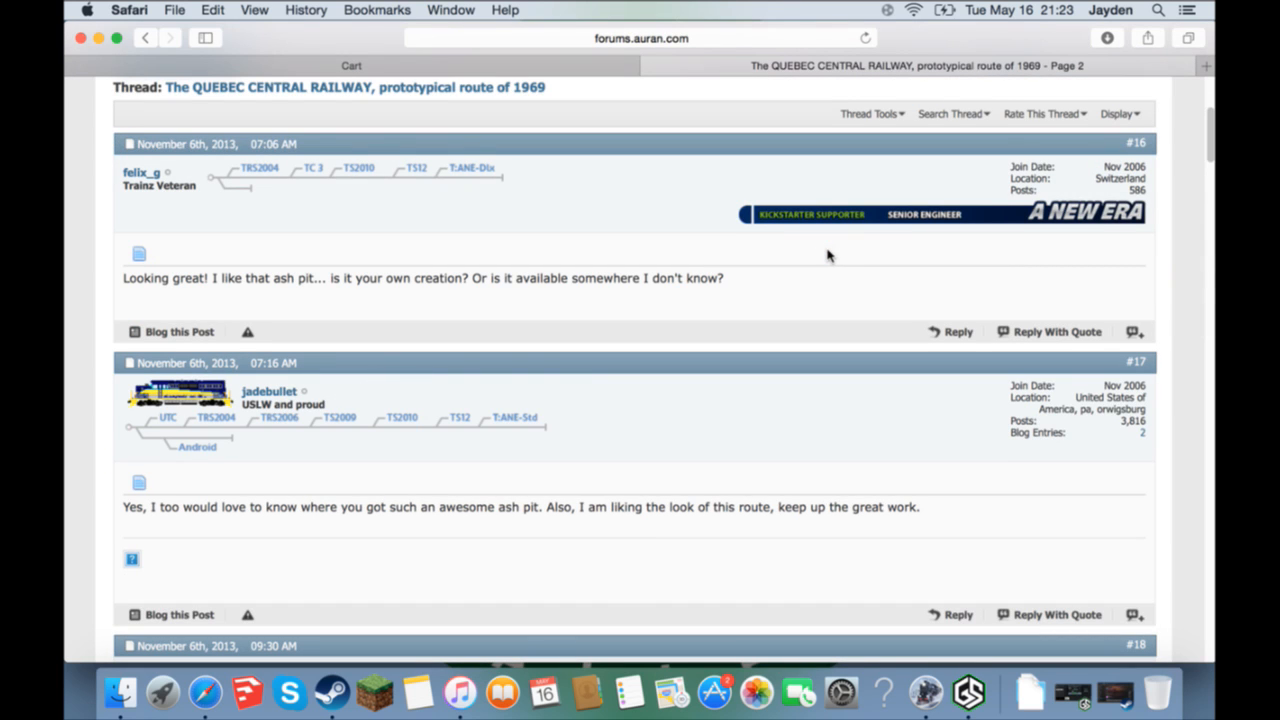
scroll(350, 265, down, 15)
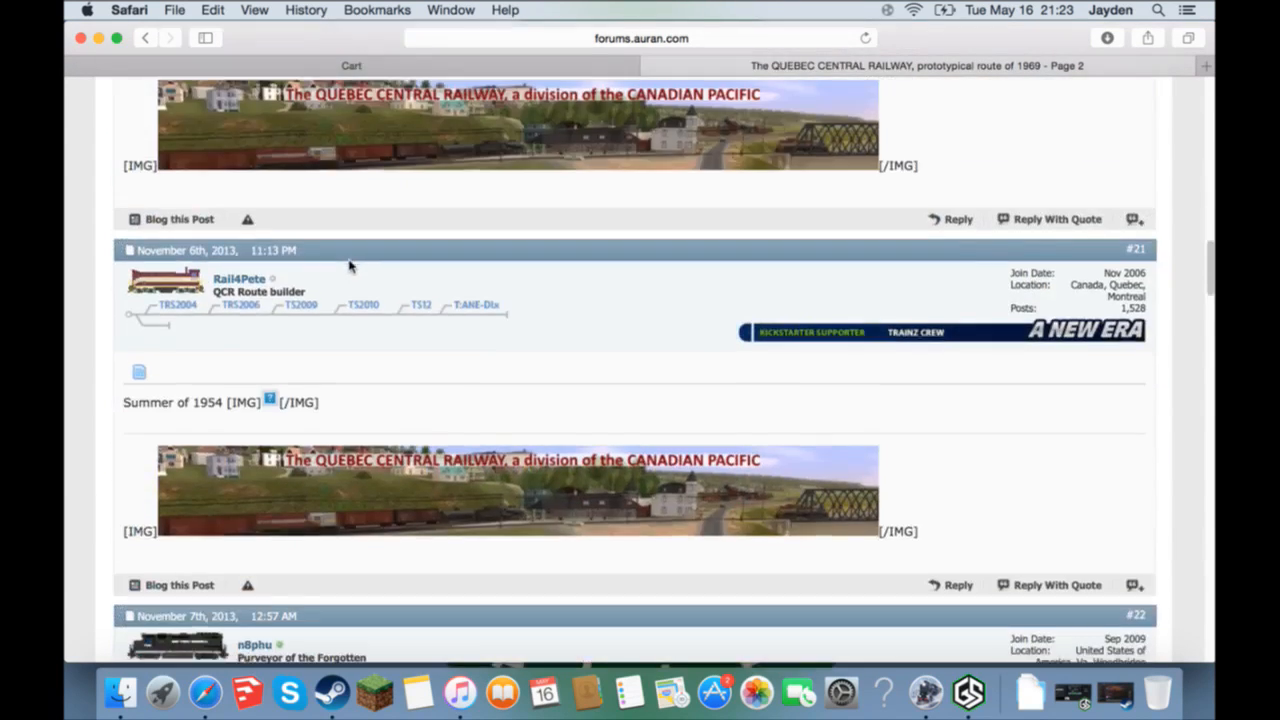
scroll(350, 265, down, 20)
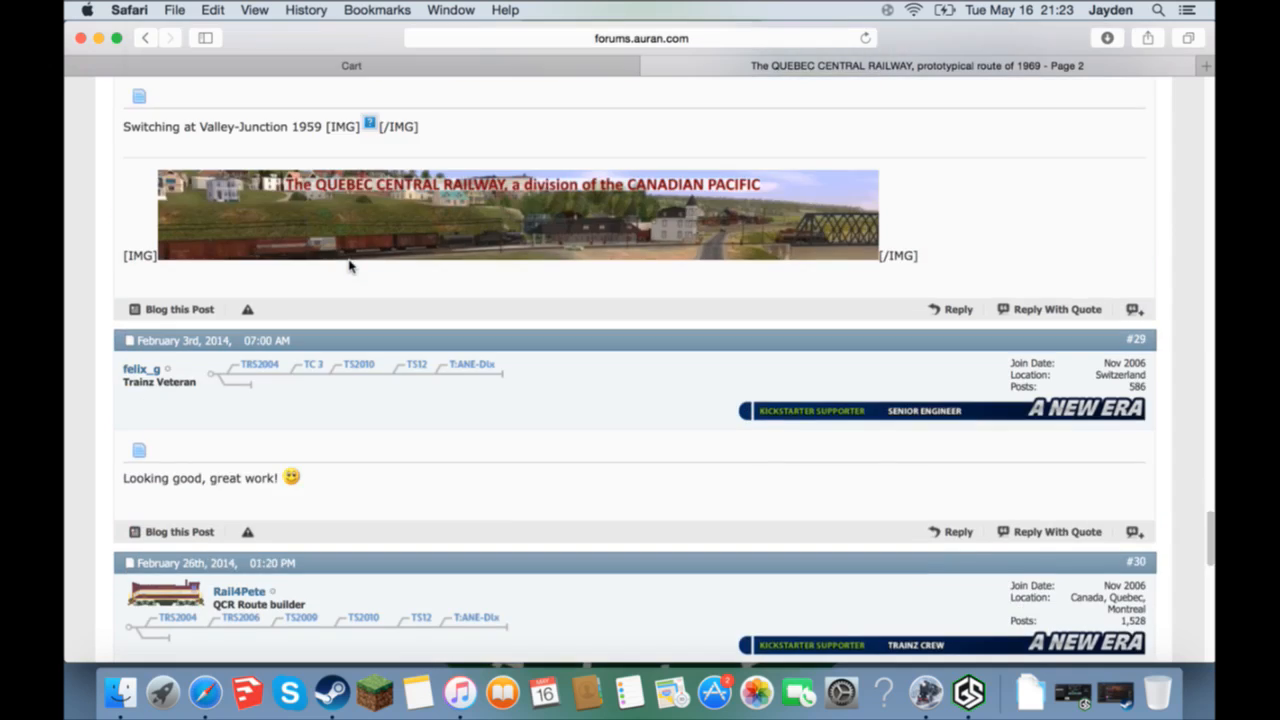
scroll(349, 265, down, 10)
scroll(349, 265, up, 20)
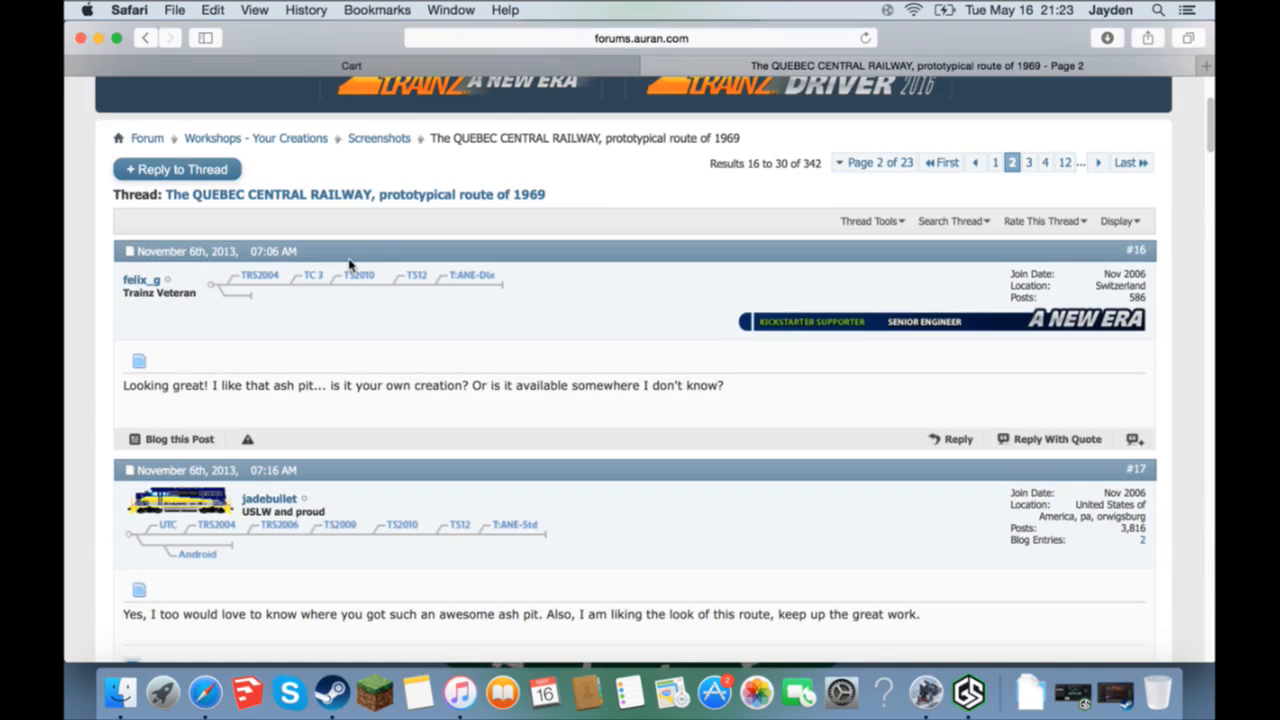
scroll(349, 265, up, 4)
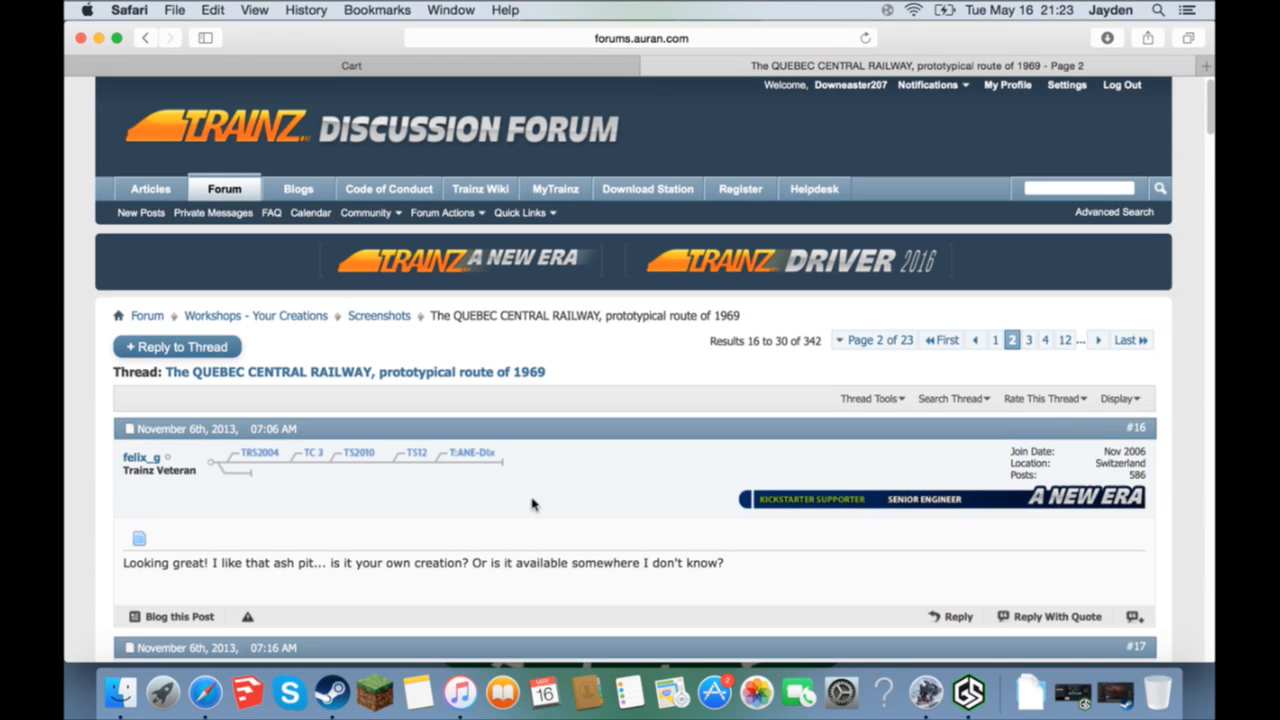
- Open page 3 of the thread and scroll through its screenshots
click(1029, 341)
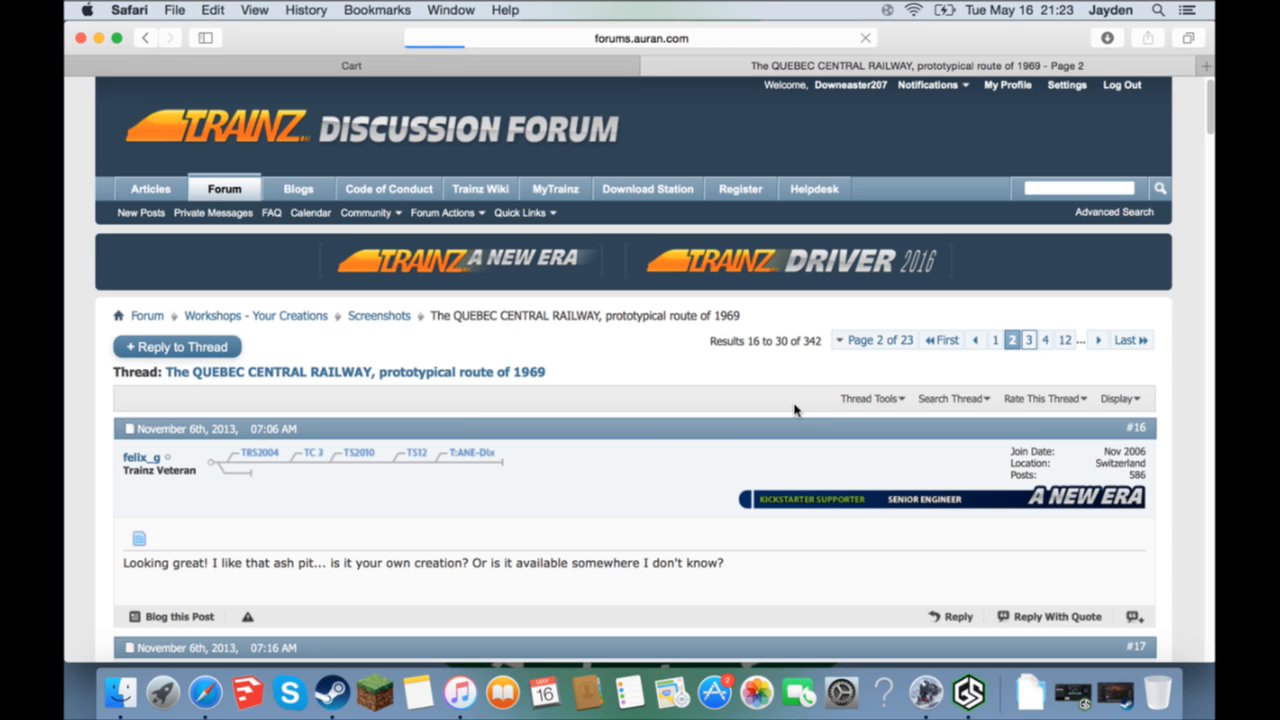
scroll(508, 323, down, 5)
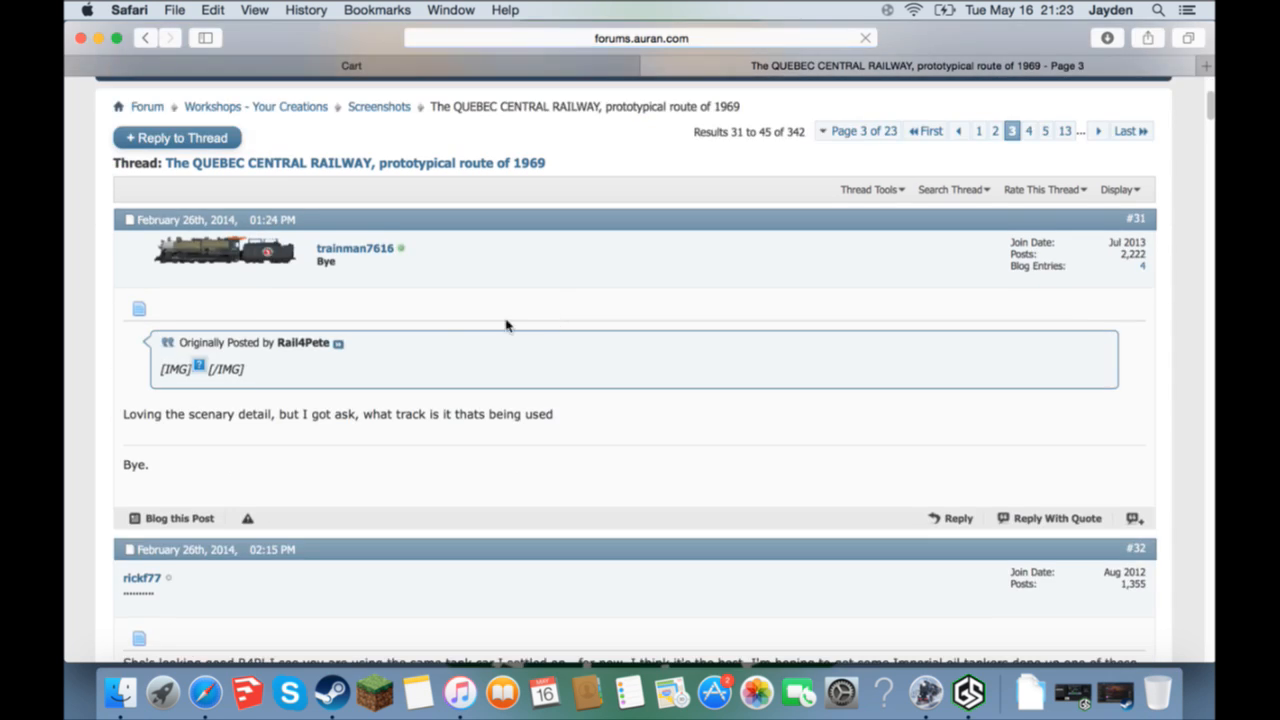
scroll(462, 331, down, 8)
scroll(462, 331, down, 3)
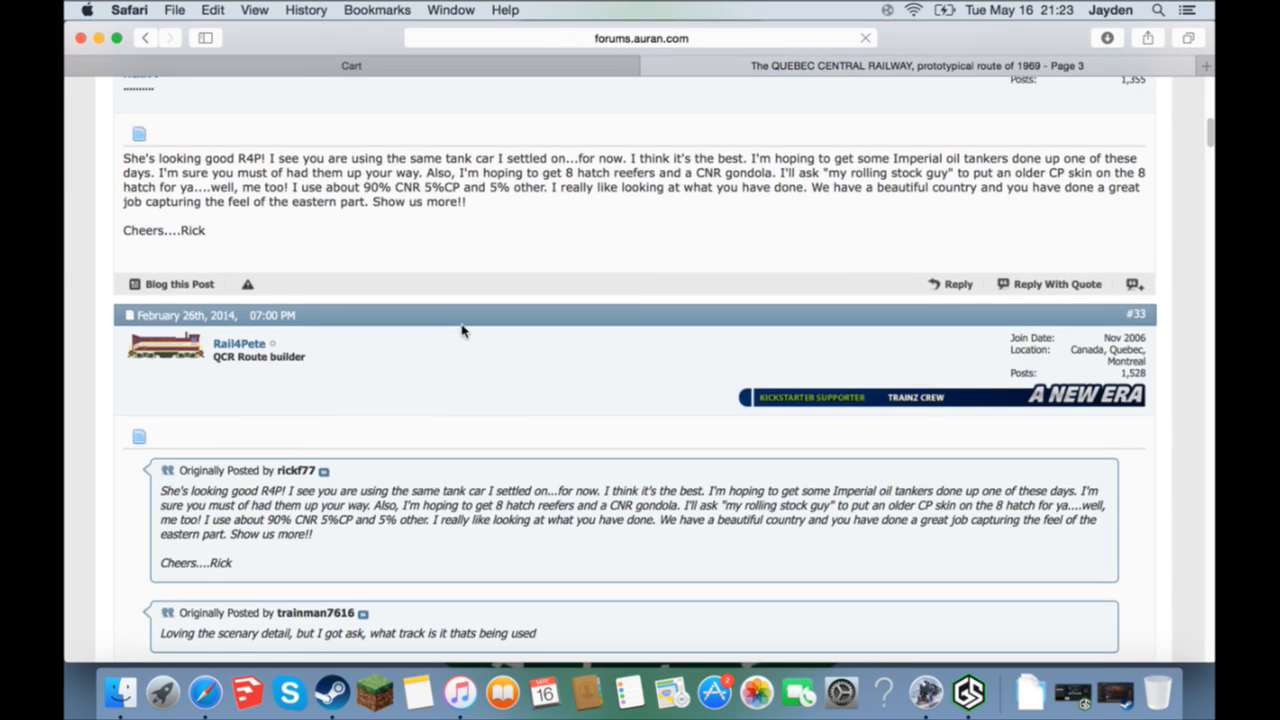
scroll(462, 331, down, 10)
scroll(462, 331, down, 15)
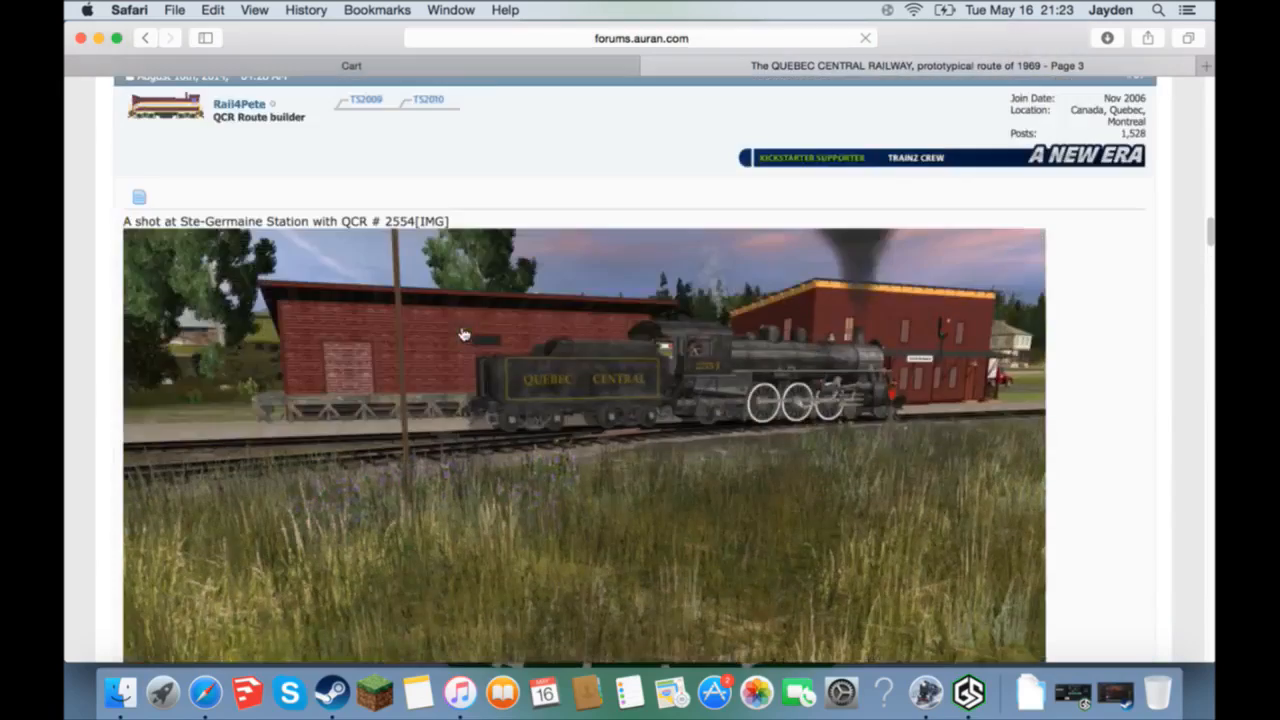
scroll(861, 362, down, 10)
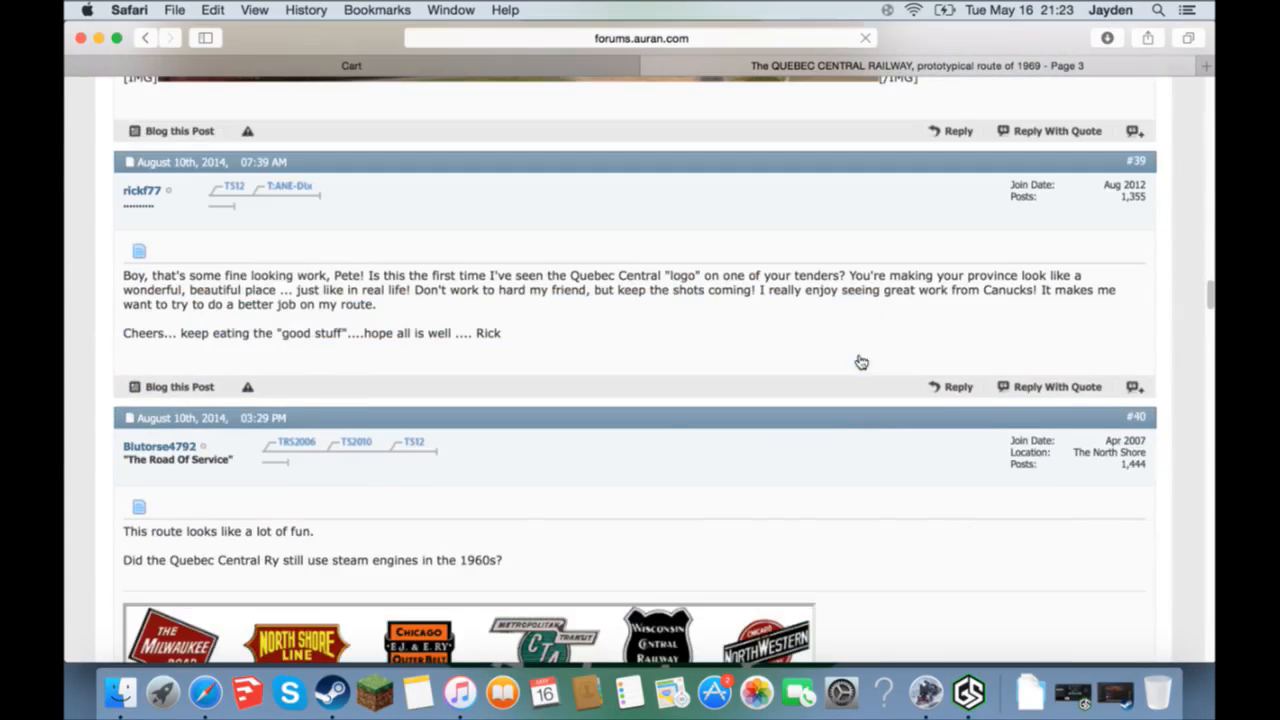
scroll(860, 360, down, 8)
scroll(860, 358, down, 15)
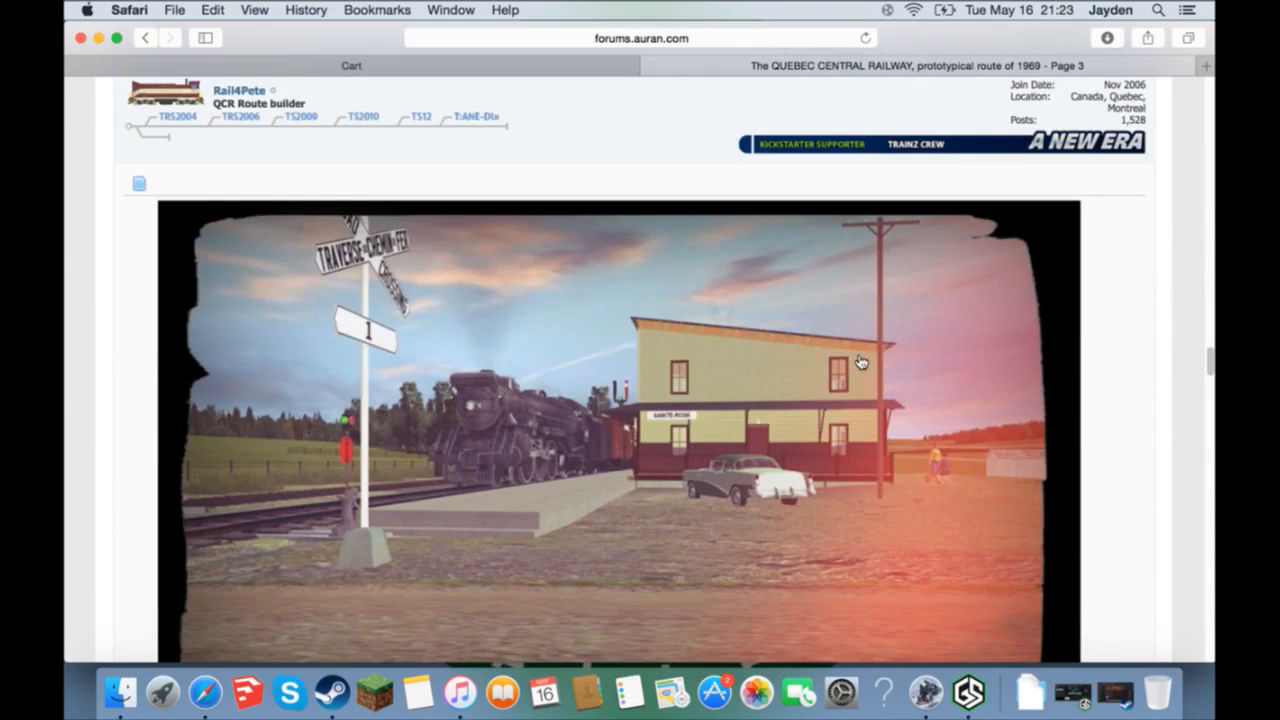
scroll(535, 320, down, 10)
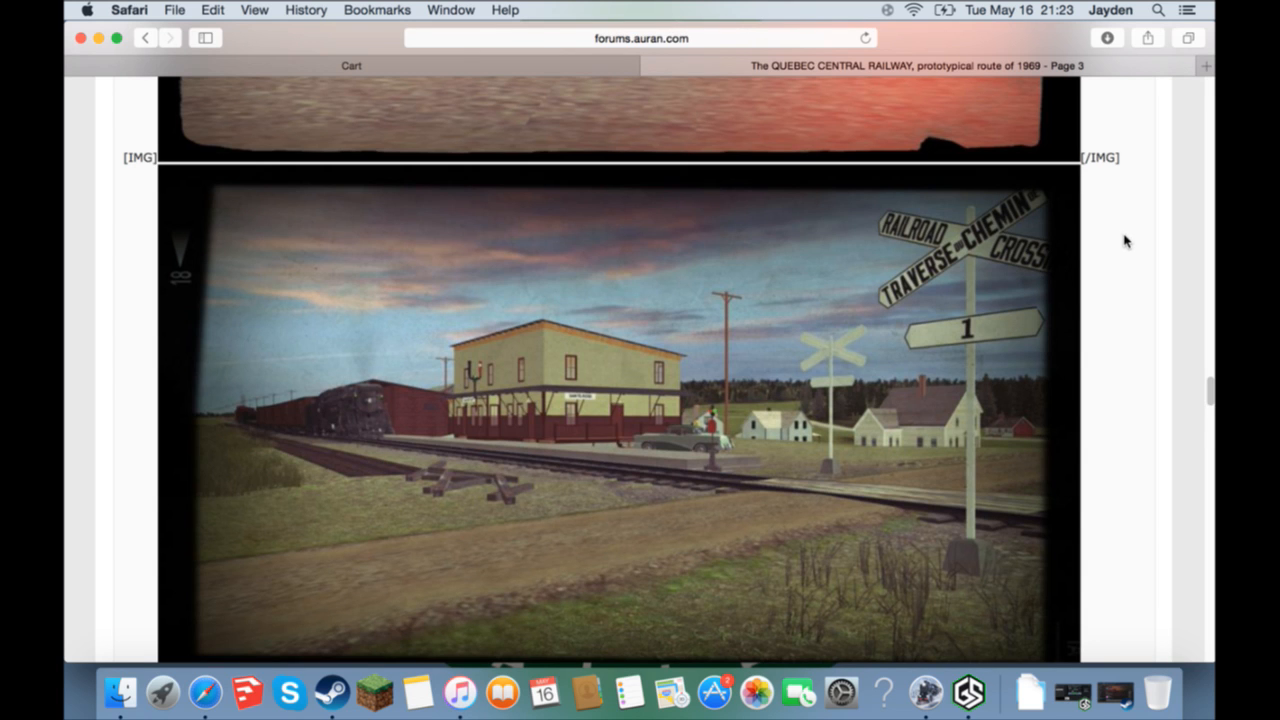
scroll(1124, 240, down, 20)
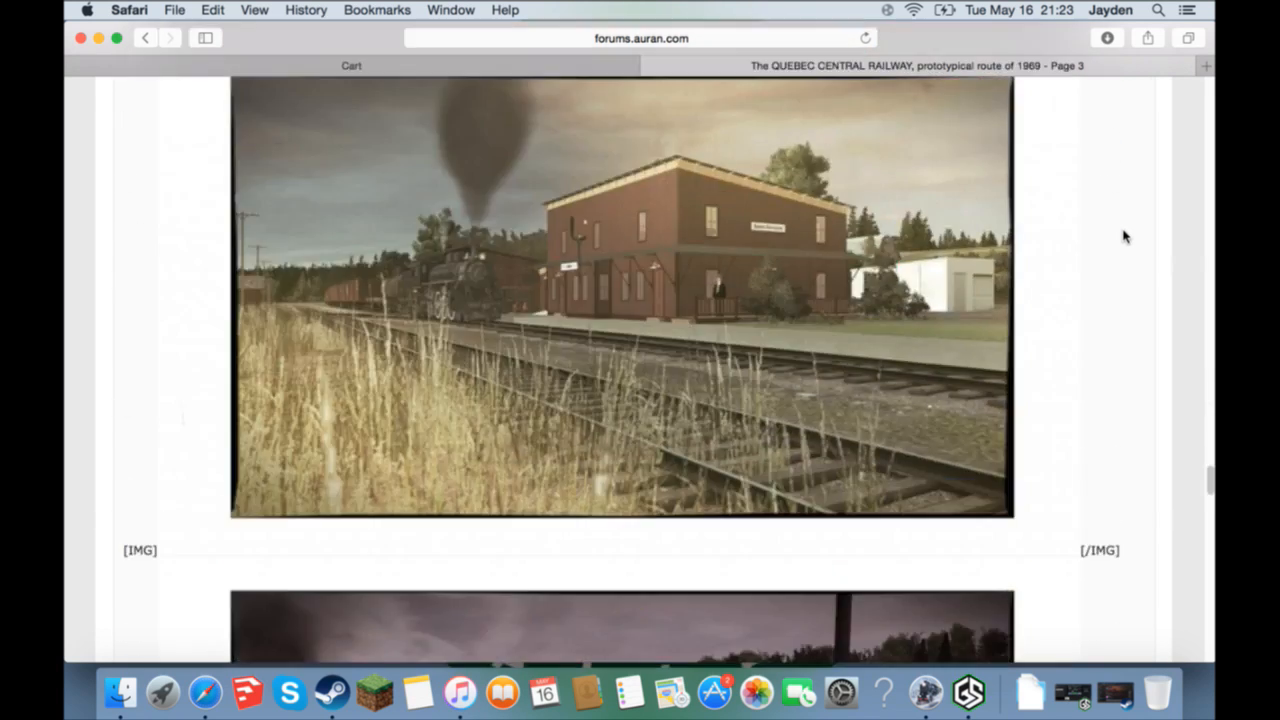
scroll(818, 420, down, 5)
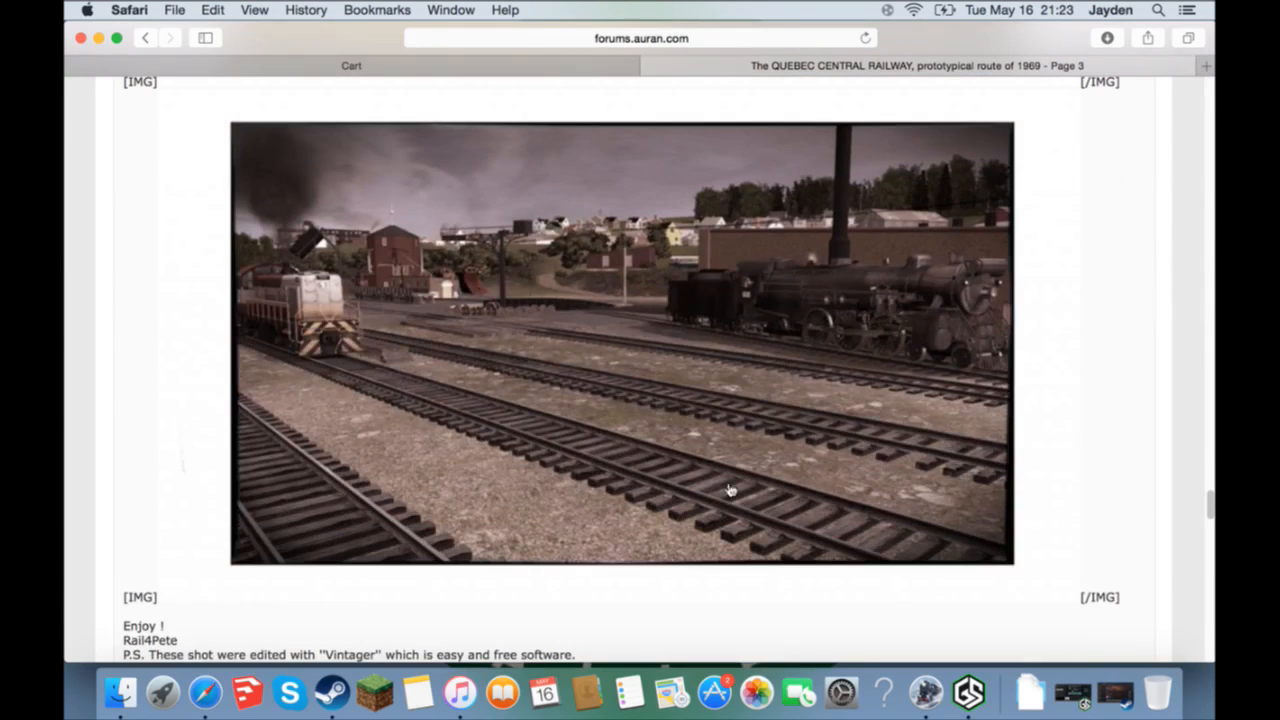
scroll(828, 523, down, 10)
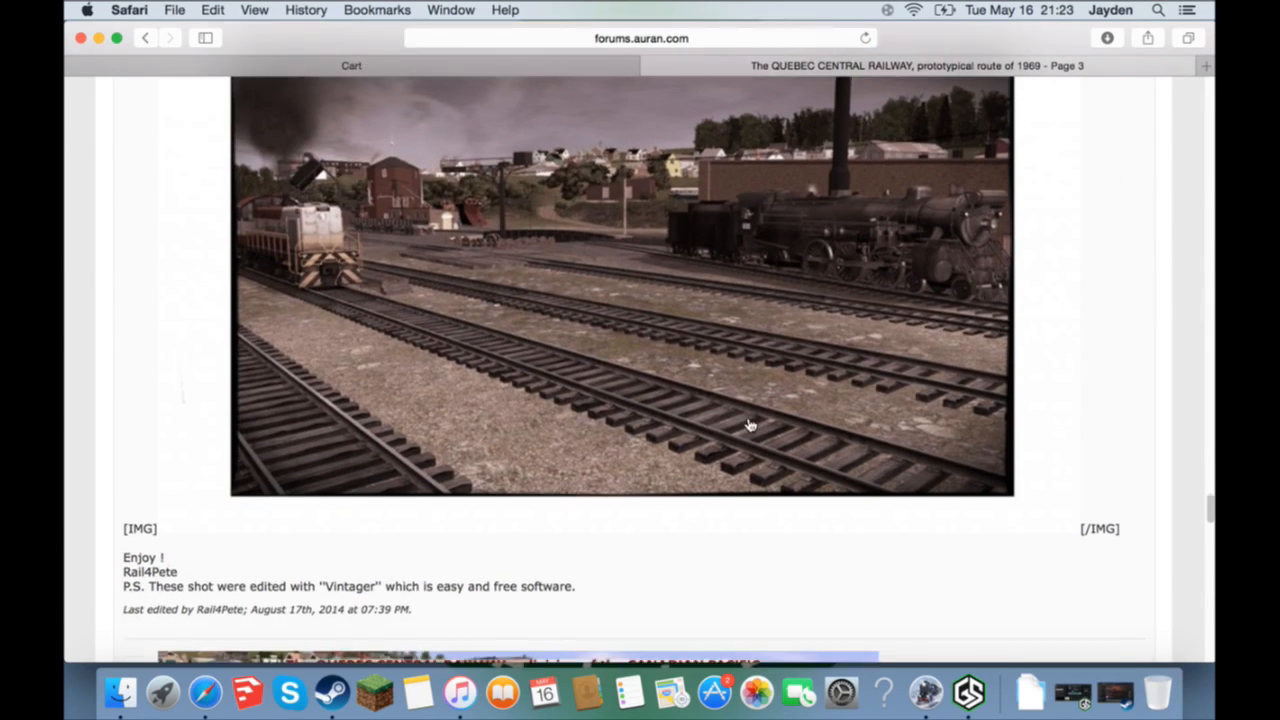
scroll(698, 393, down, 2)
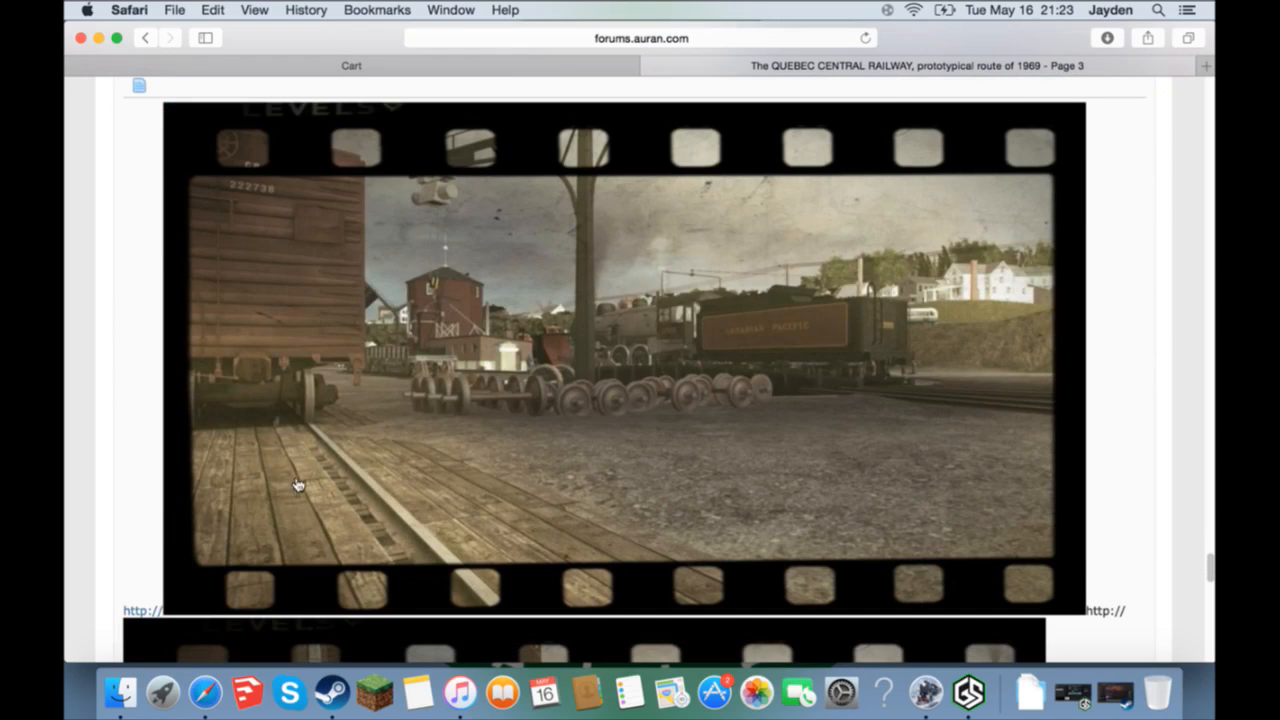
scroll(340, 432, down, 5)
scroll(379, 442, down, 2)
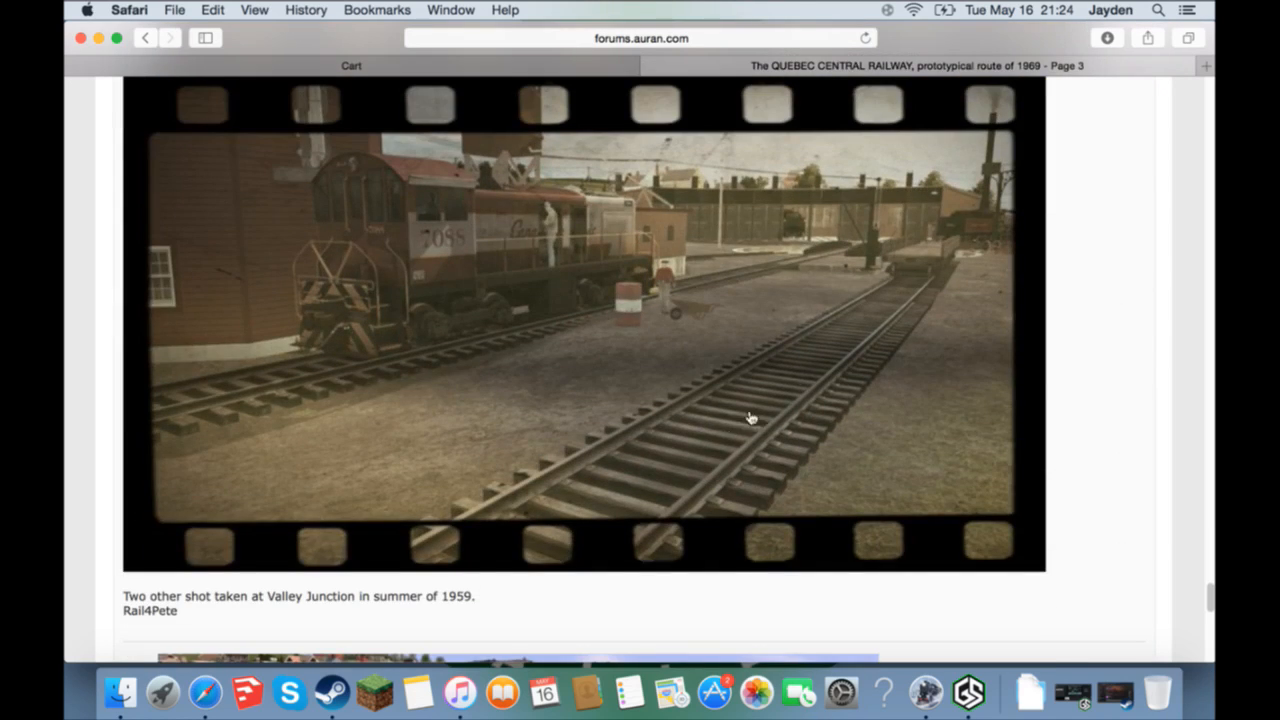
scroll(740, 405, down, 15)
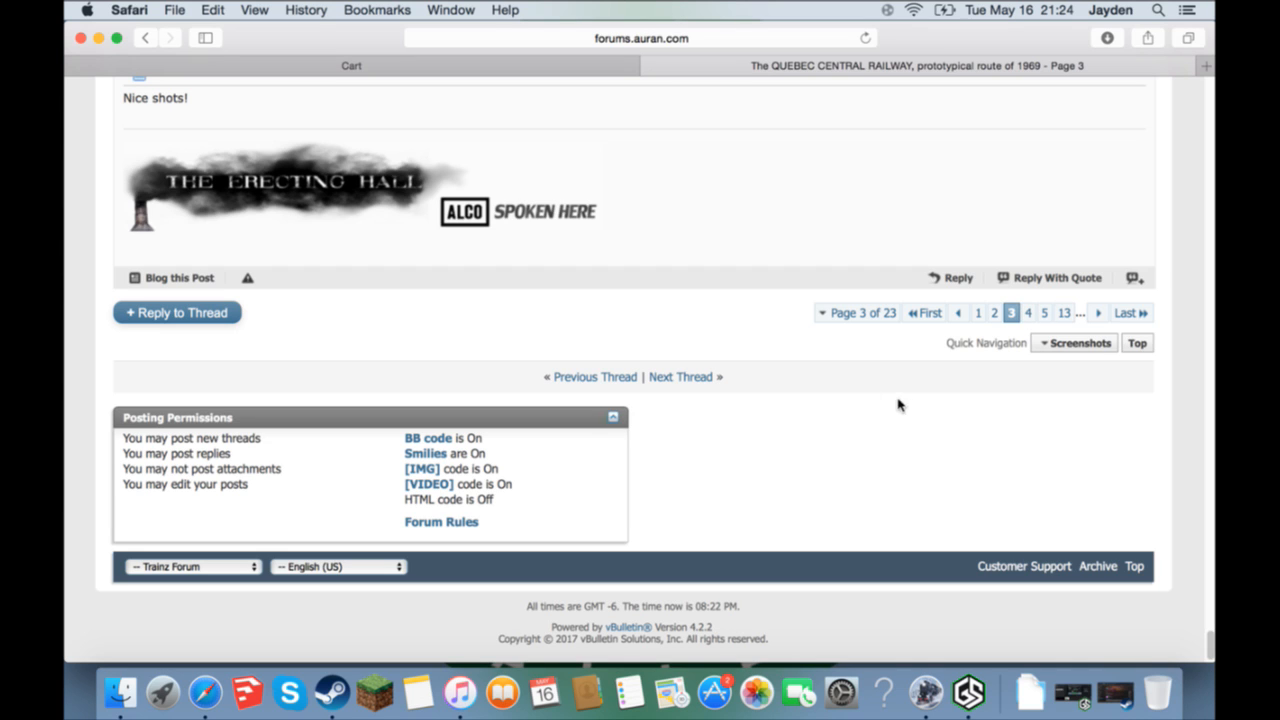
scroll(683, 336, up, 4)
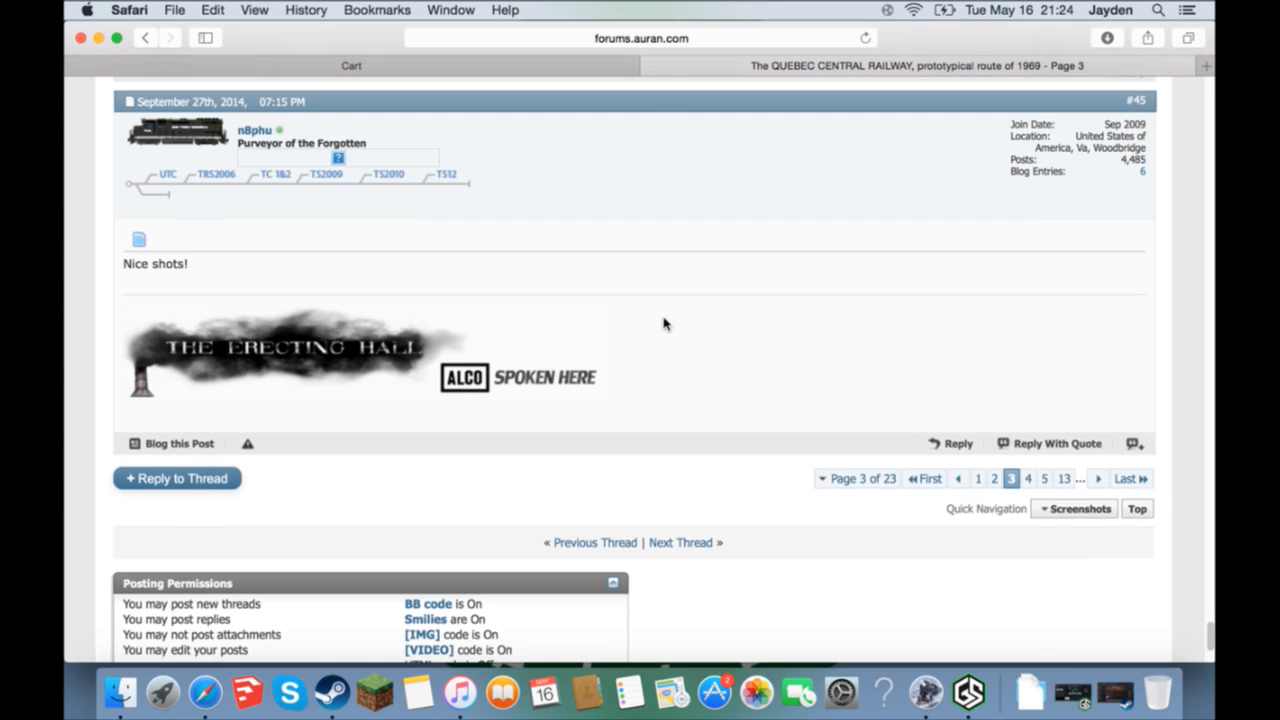
- Go to page 4 and scroll through its screenshots down to post #60
click(1031, 482)
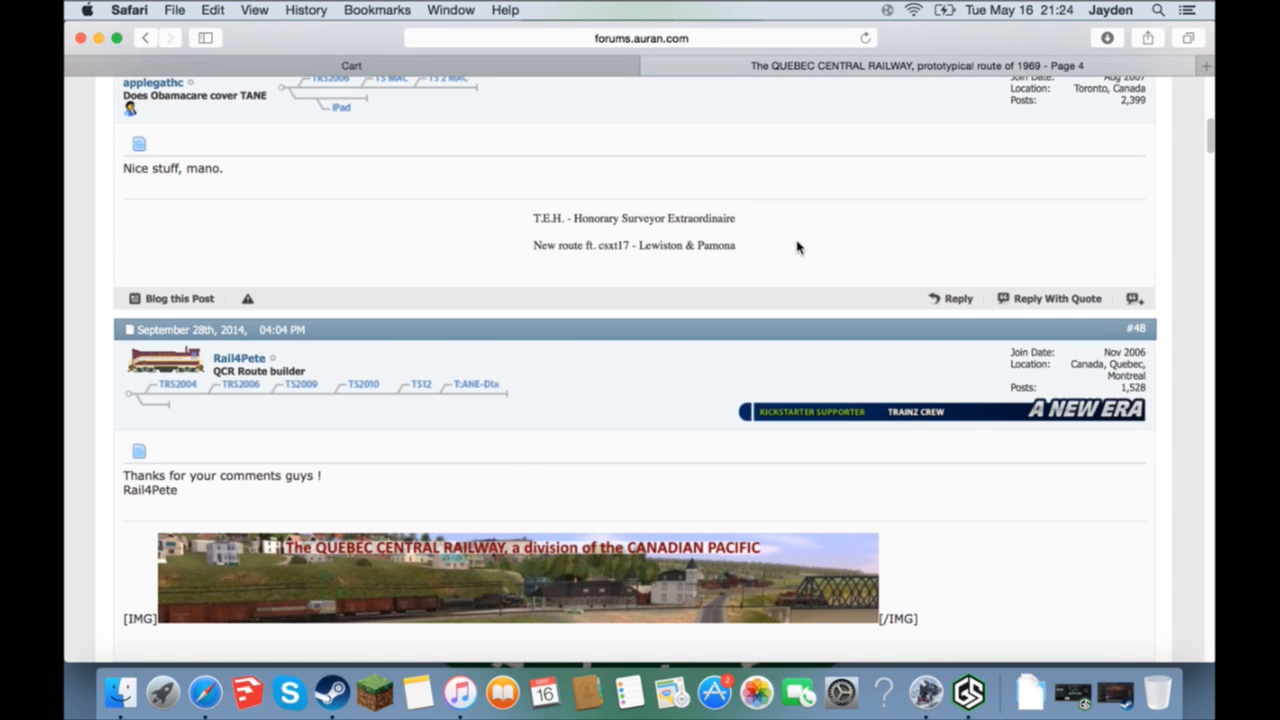
scroll(797, 247, down, 15)
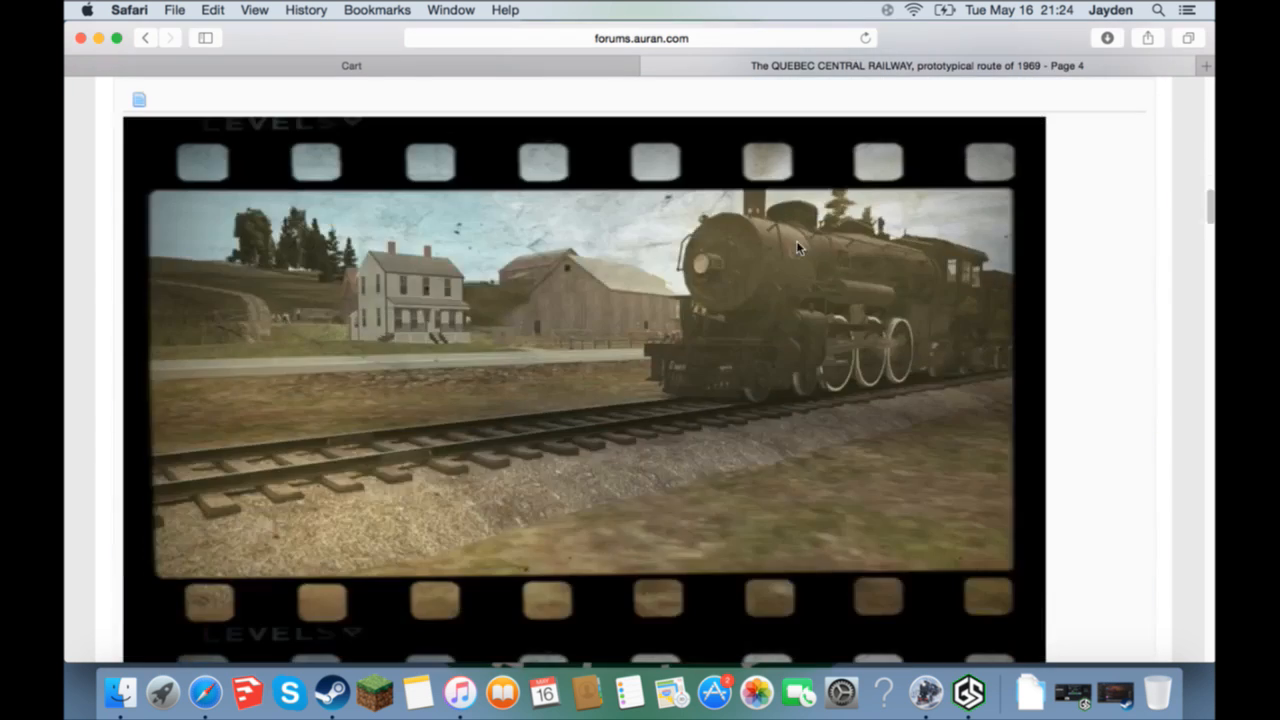
scroll(797, 246, down, 15)
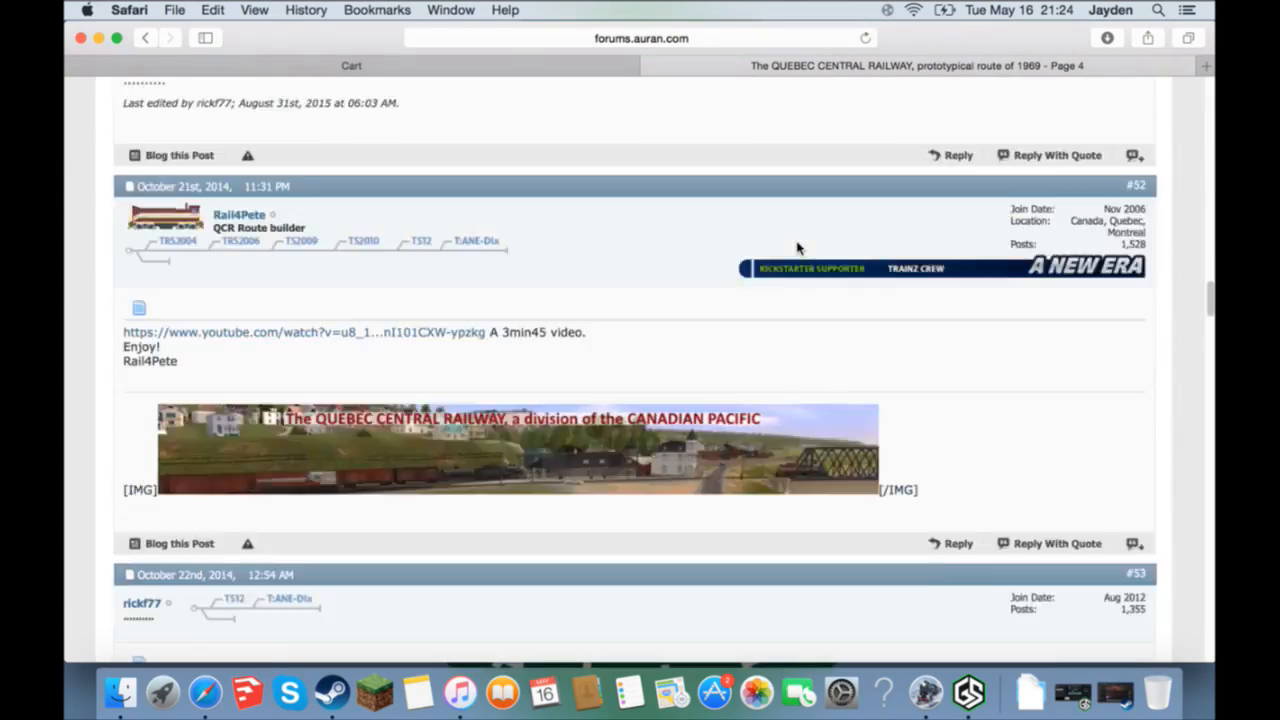
scroll(797, 247, down, 15)
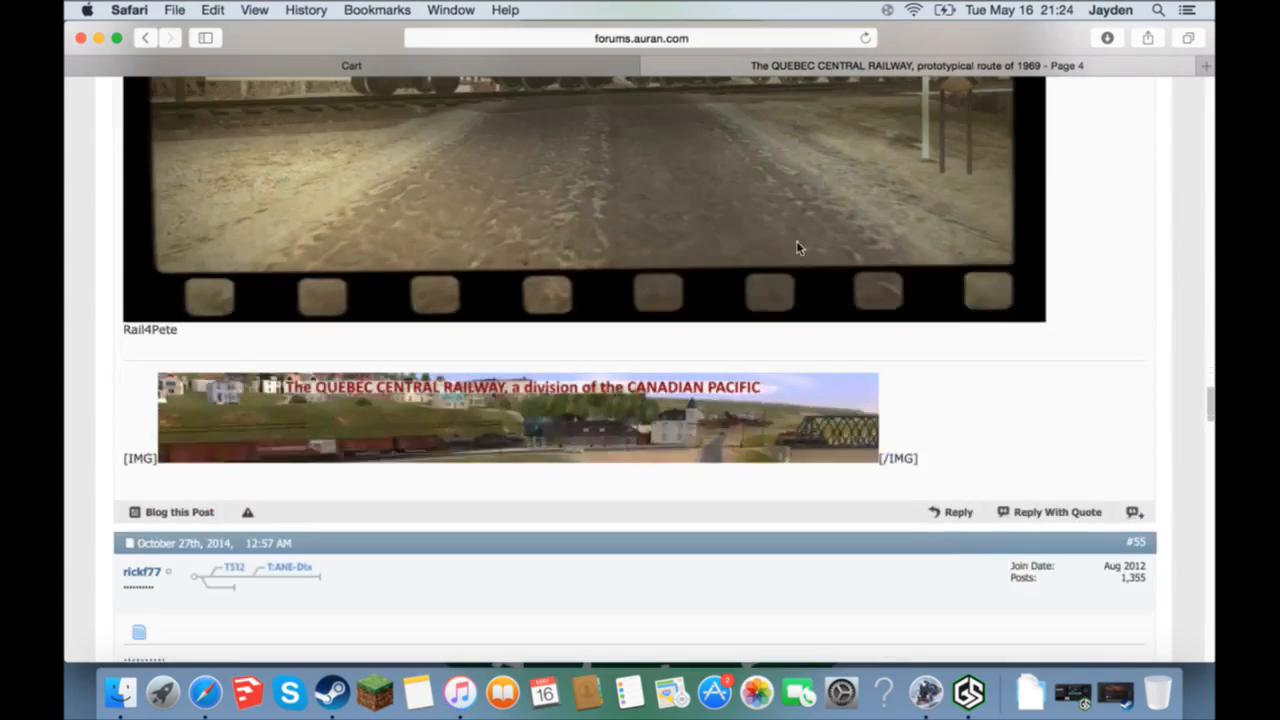
scroll(808, 258, down, 15)
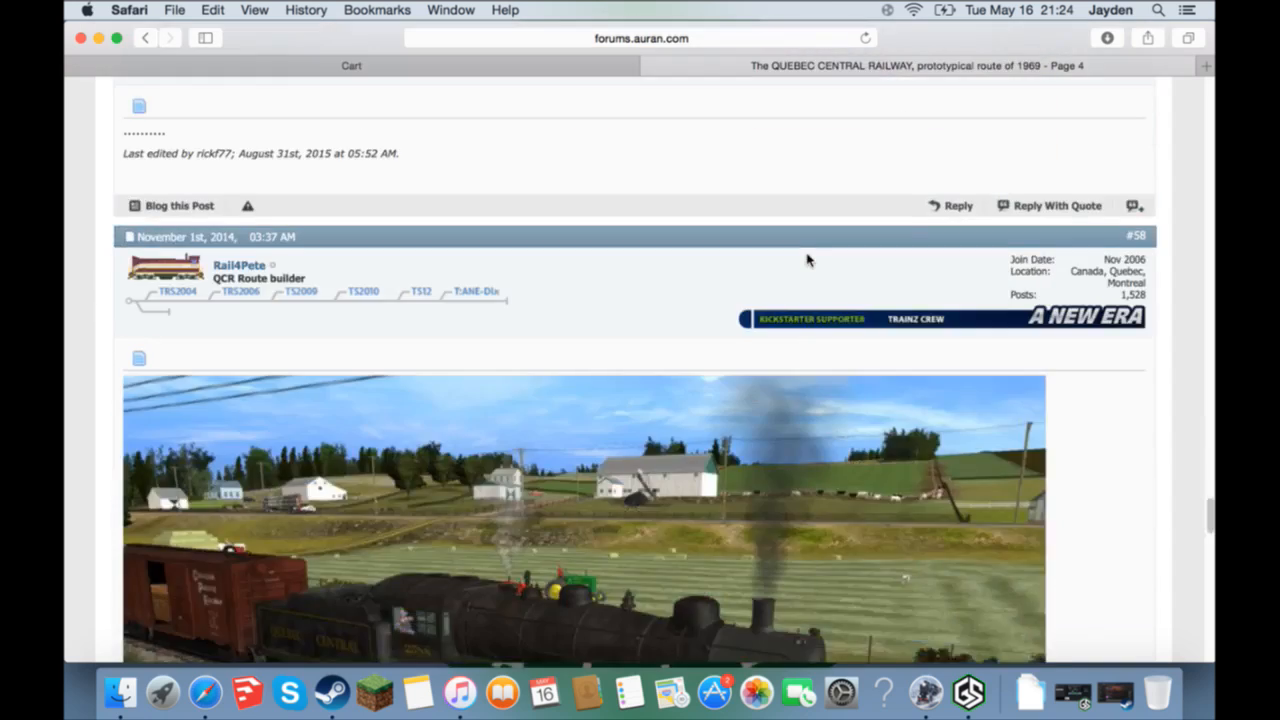
scroll(808, 260, down, 15)
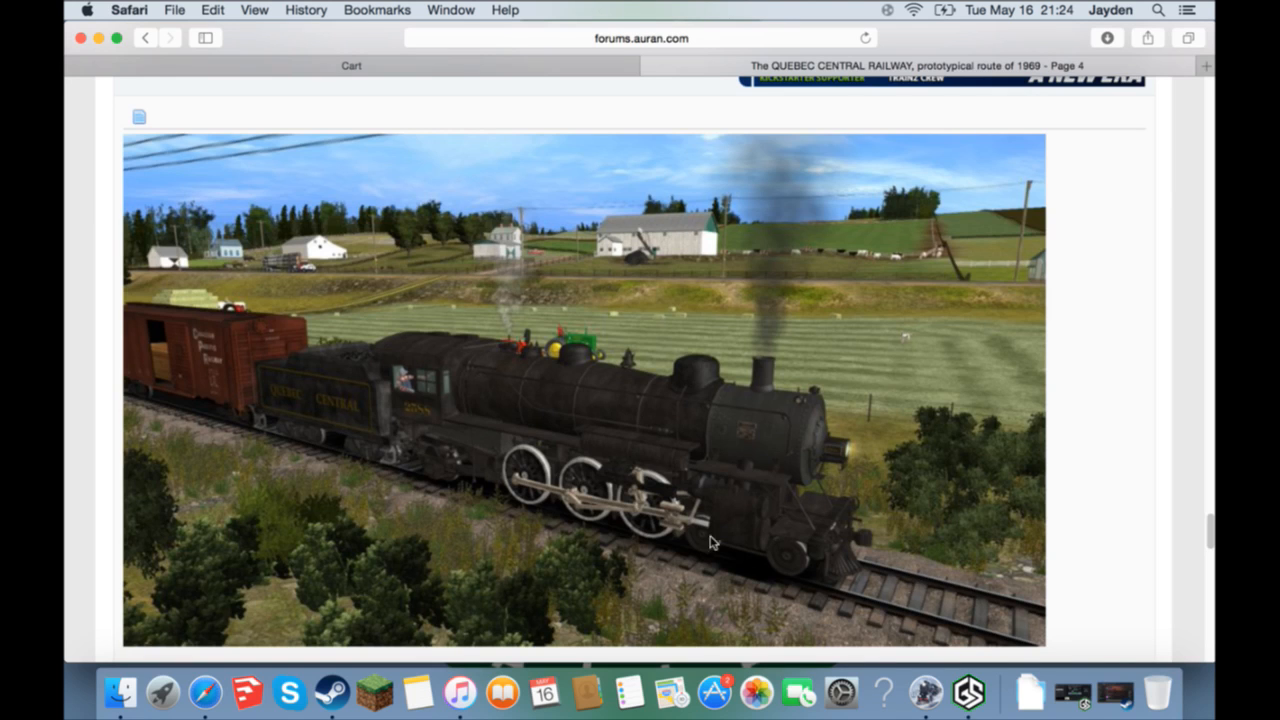
scroll(935, 505, down, 20)
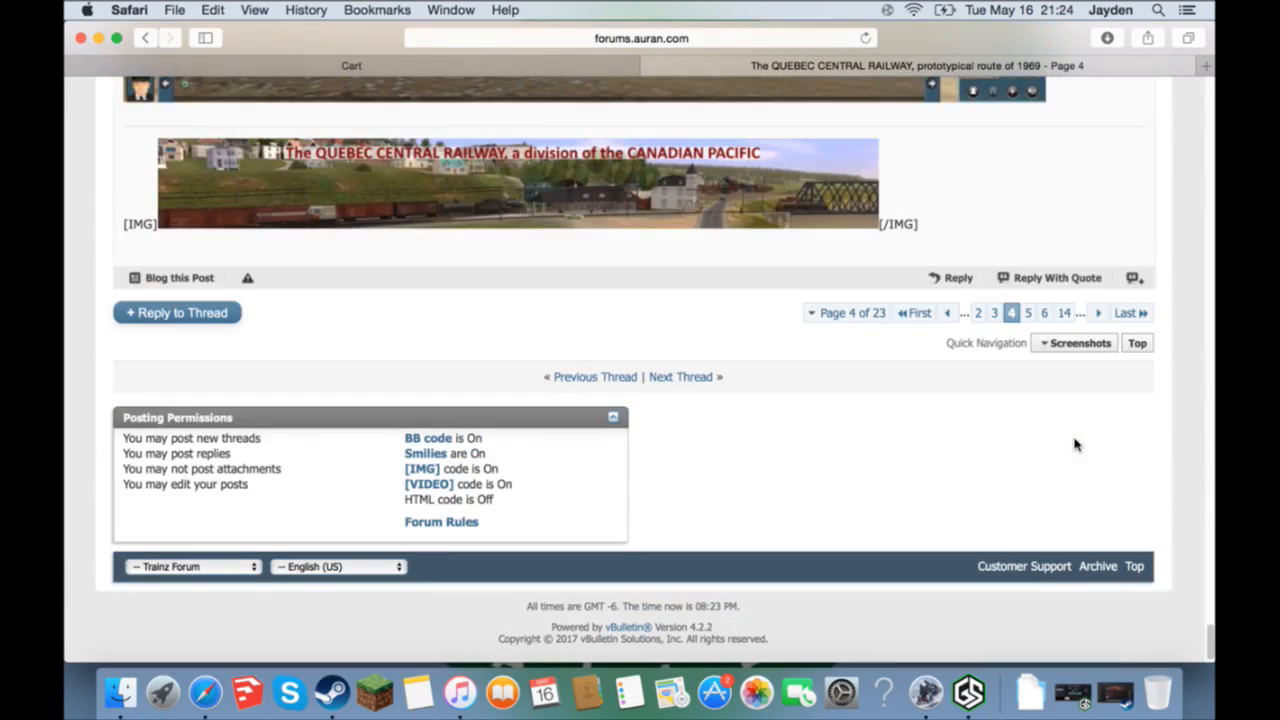
- Jump to page 14 of the thread and scroll through its screenshots
click(1065, 314)
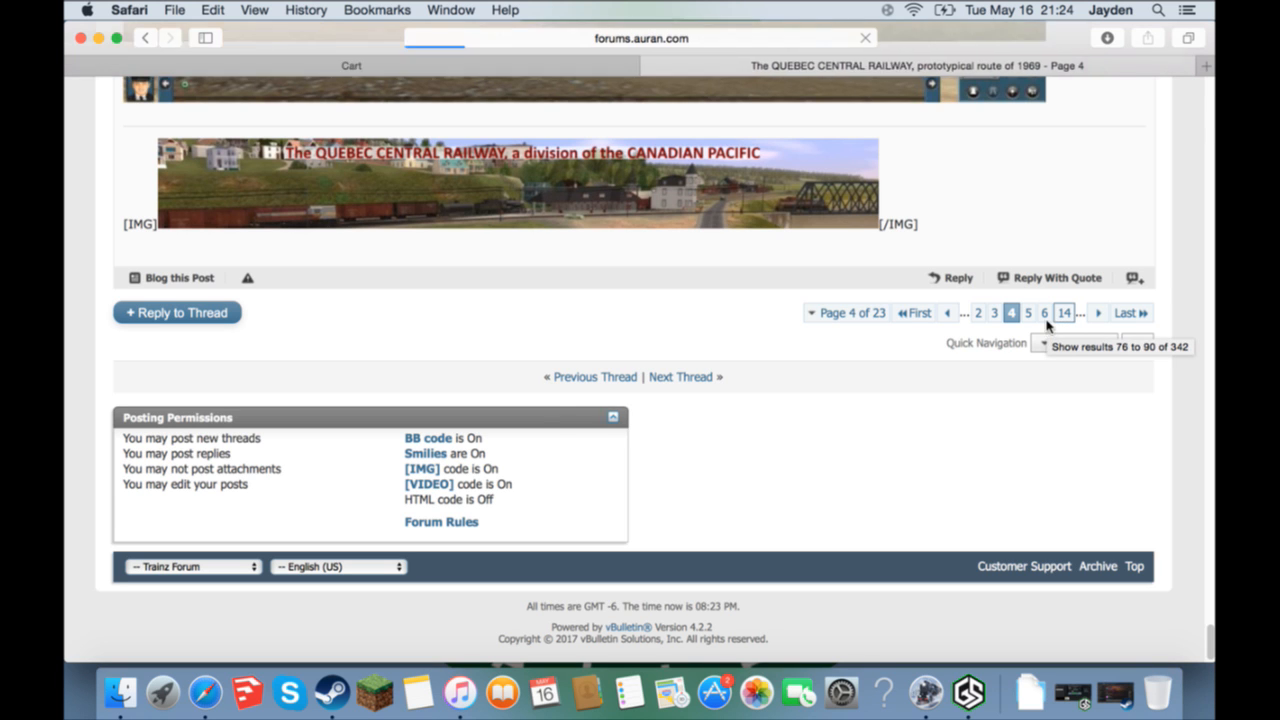
scroll(1048, 329, down, 10)
scroll(1048, 329, down, 15)
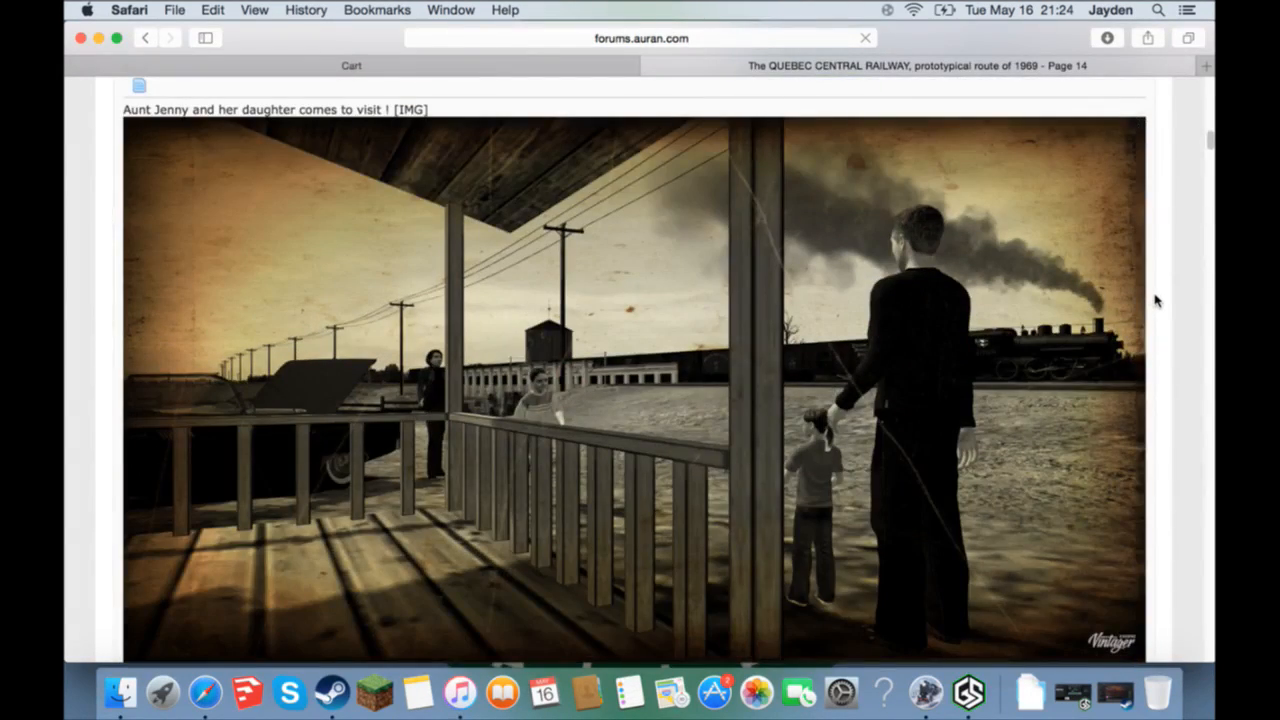
scroll(1155, 300, down, 5)
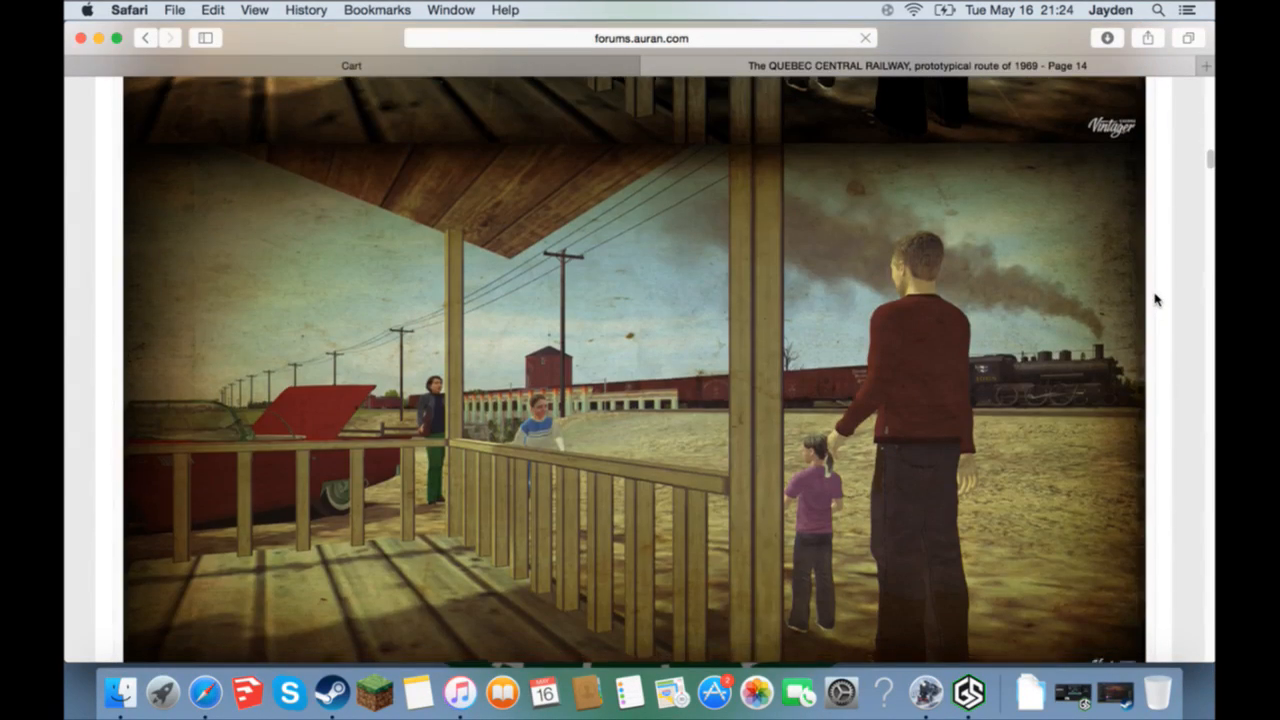
scroll(1155, 300, down, 15)
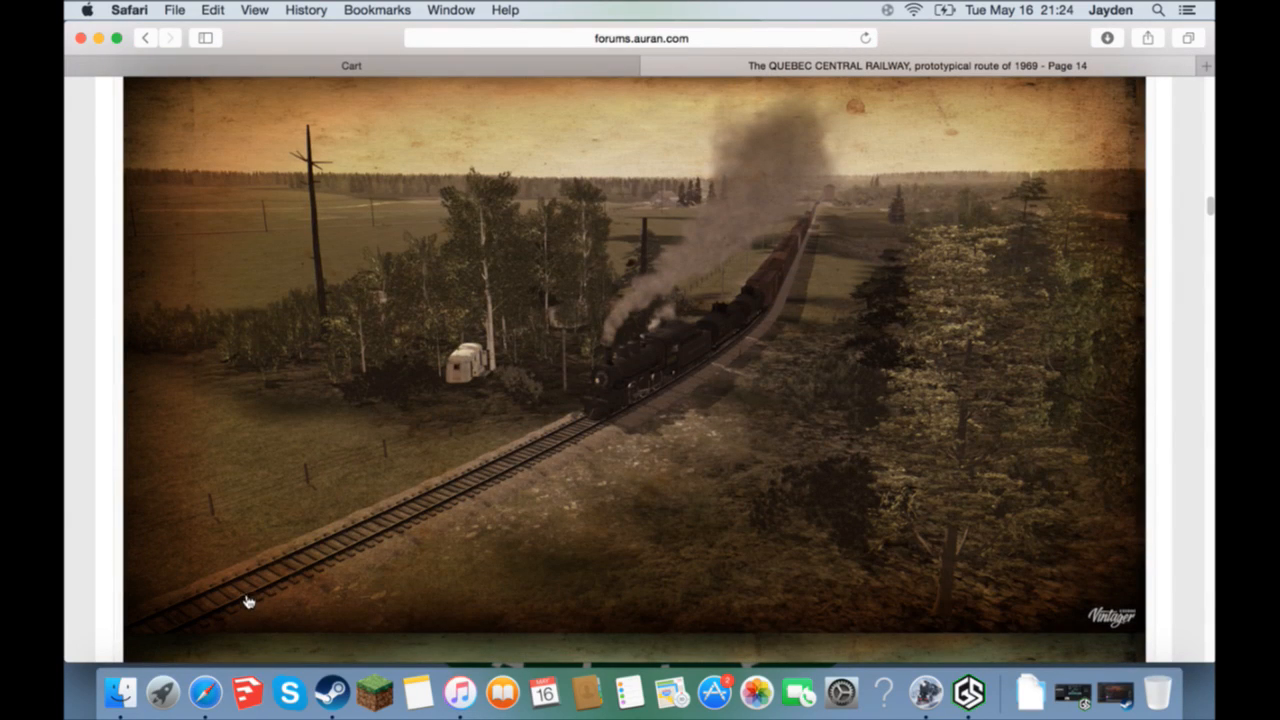
scroll(691, 370, down, 12)
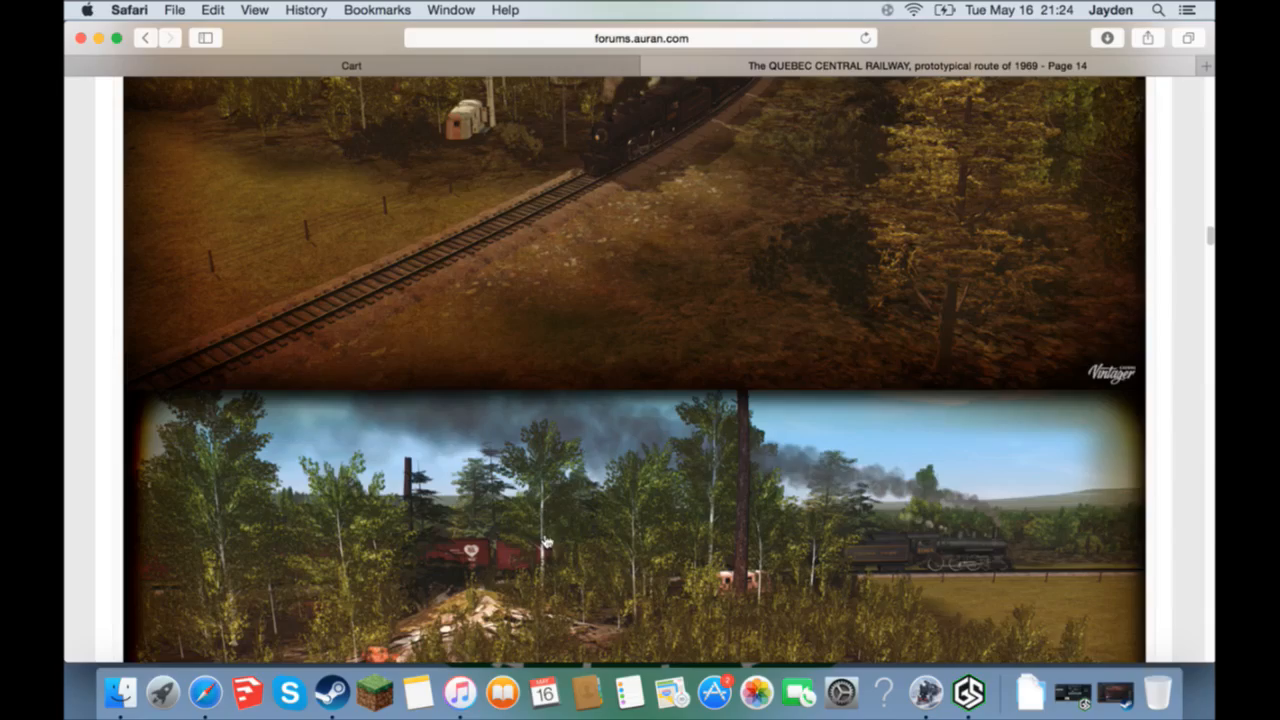
scroll(554, 488, down, 10)
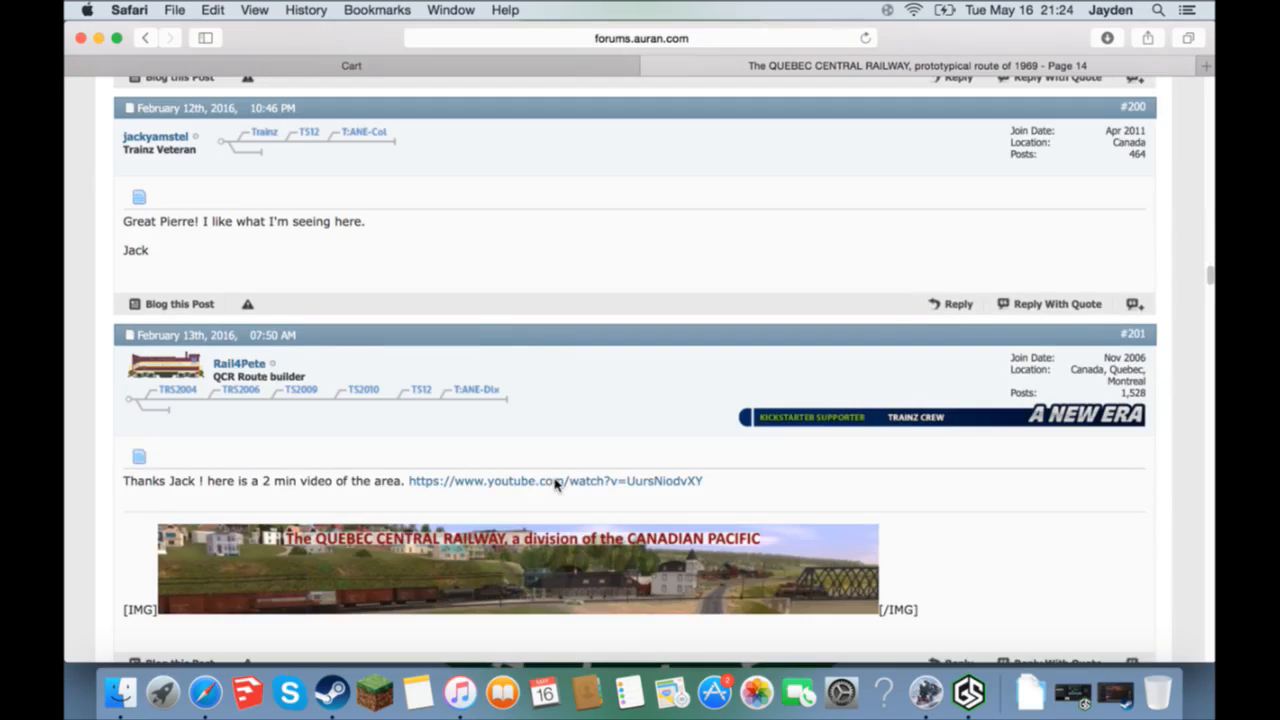
scroll(556, 488, down, 15)
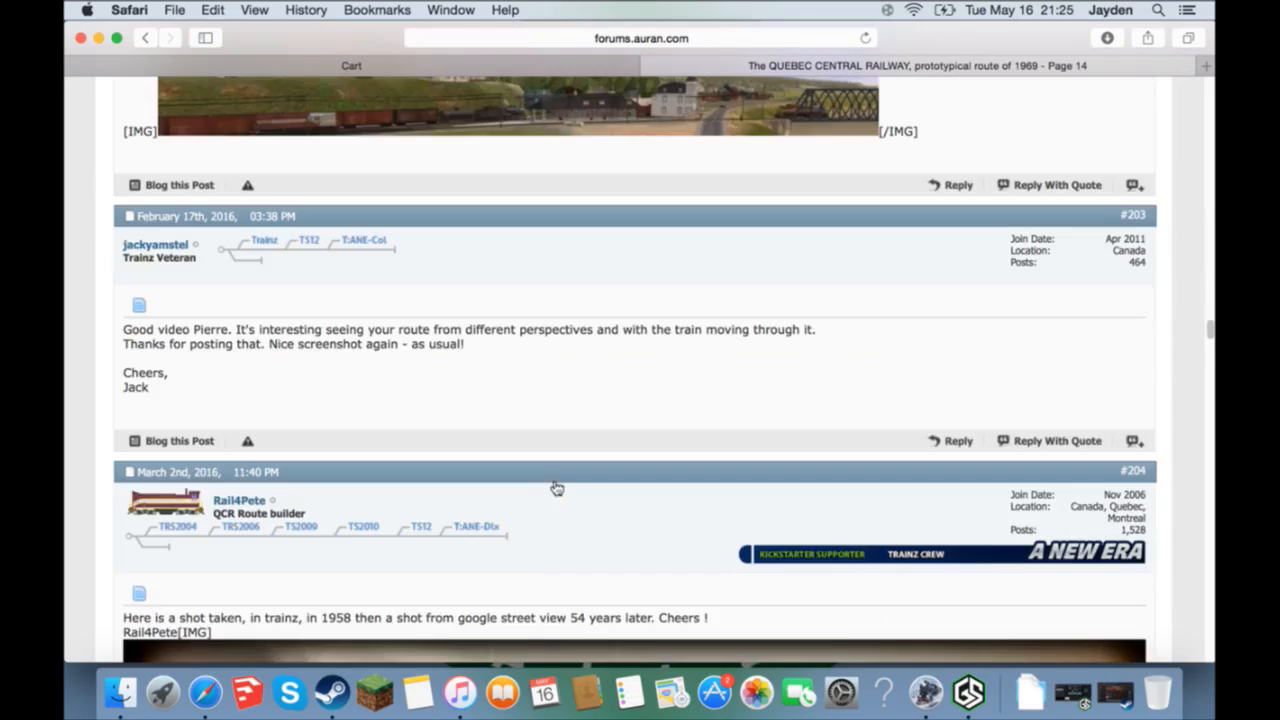
scroll(558, 487, down, 15)
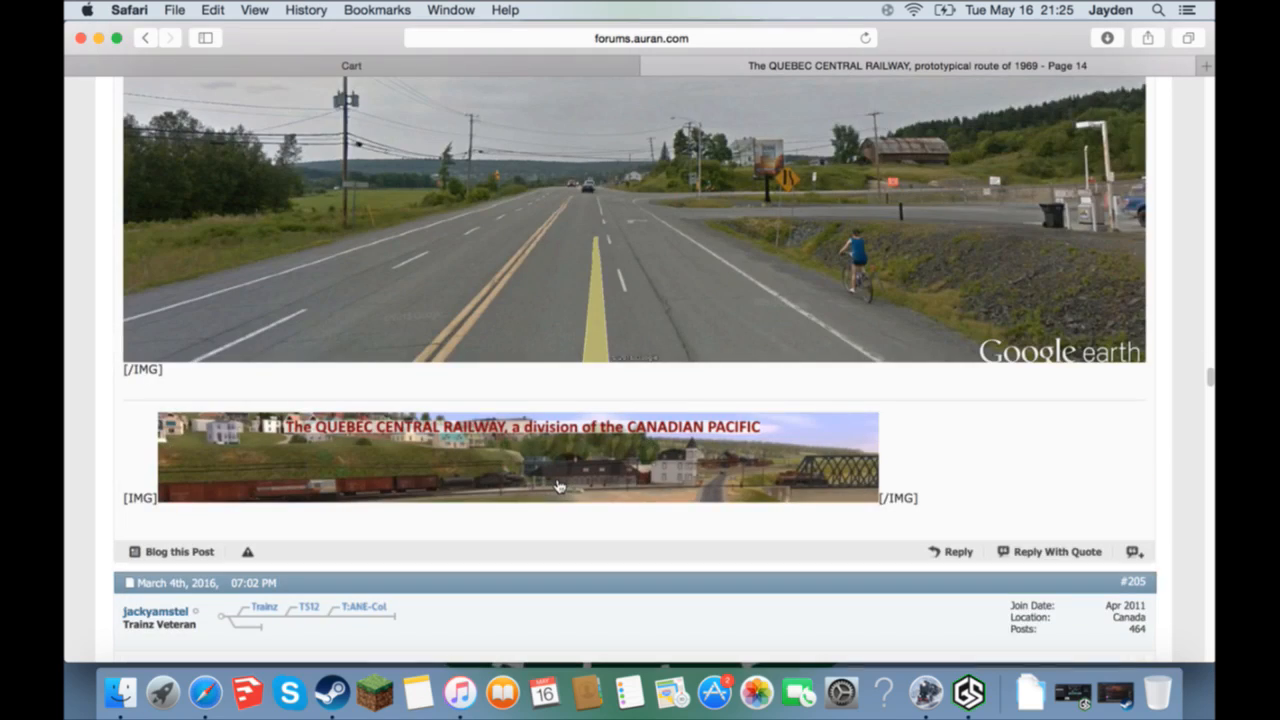
scroll(558, 487, down, 5)
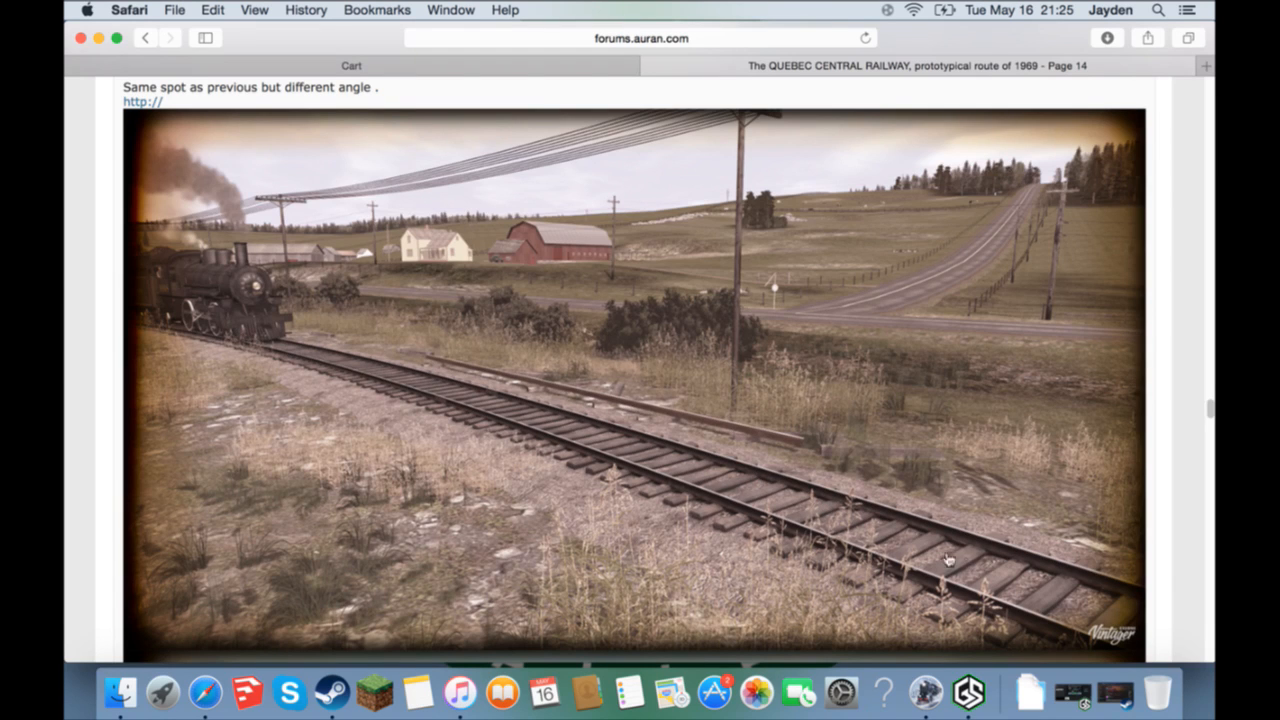
- Finish viewing page 14 down to its end and move on to page 15
scroll(960, 550, down, 5)
scroll(1050, 530, up, 3)
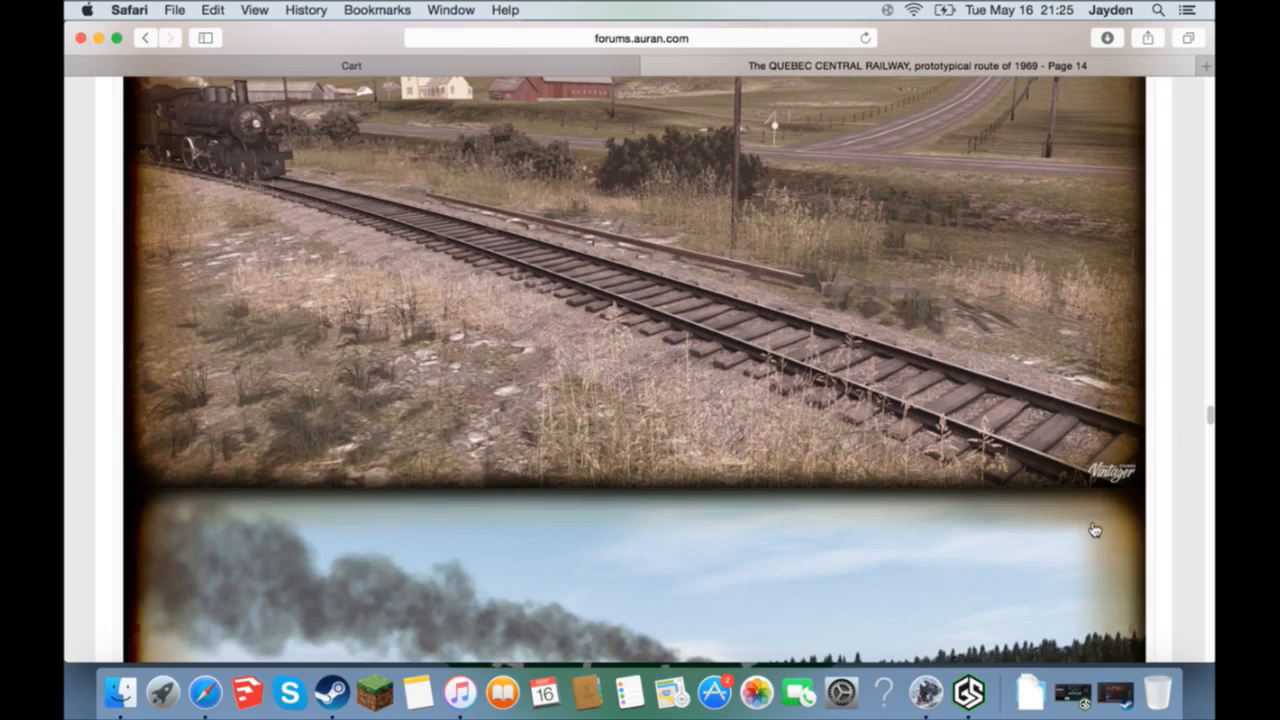
scroll(1080, 524, down, 10)
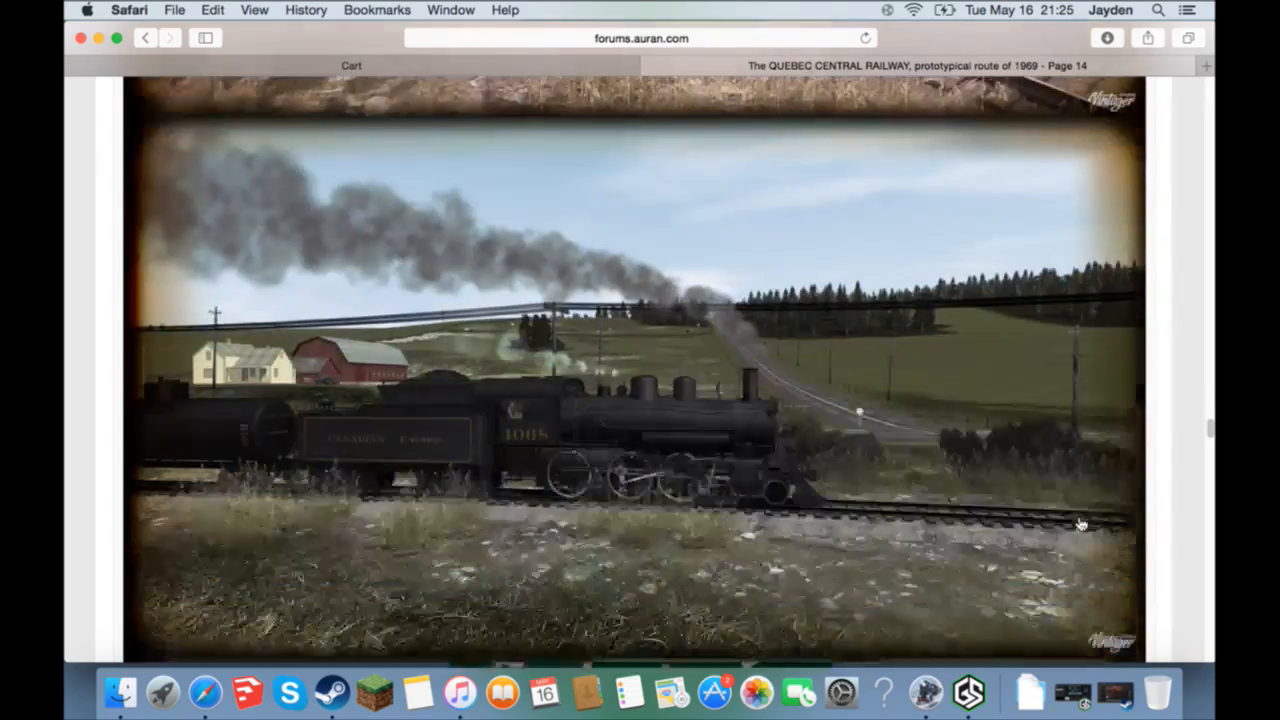
scroll(1080, 524, down, 15)
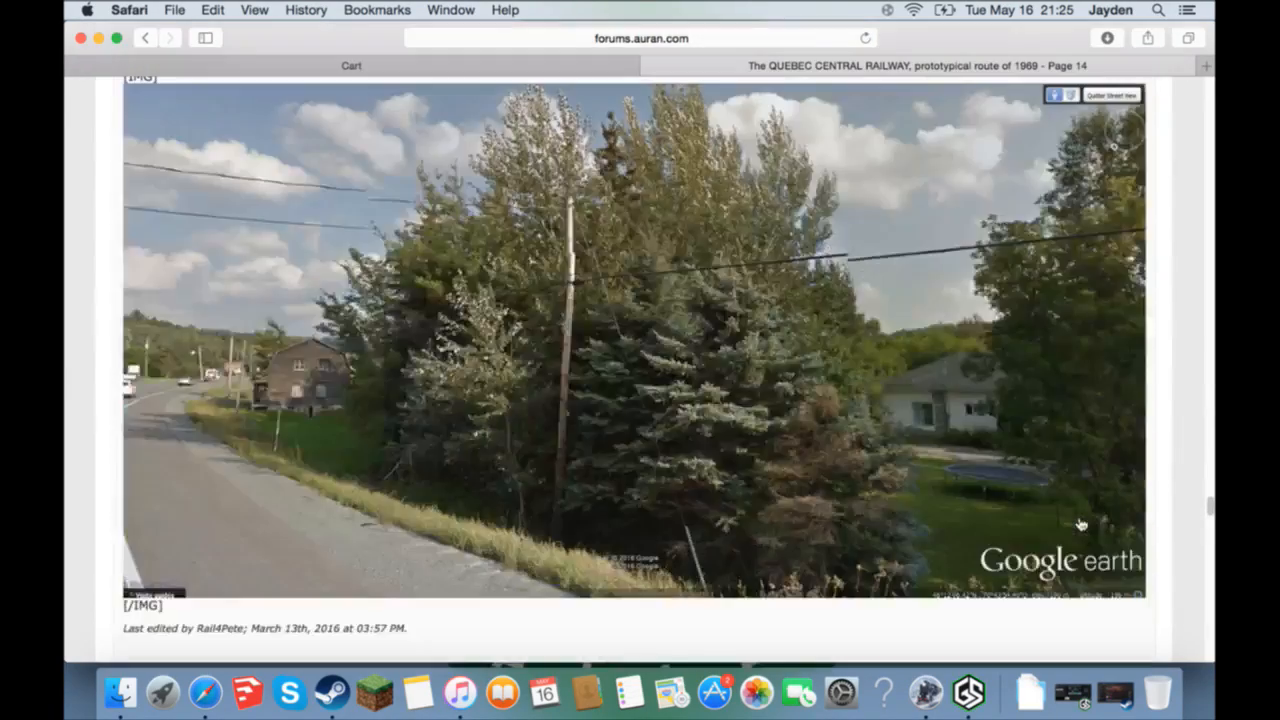
scroll(1080, 524, down, 5)
scroll(1080, 524, down, 20)
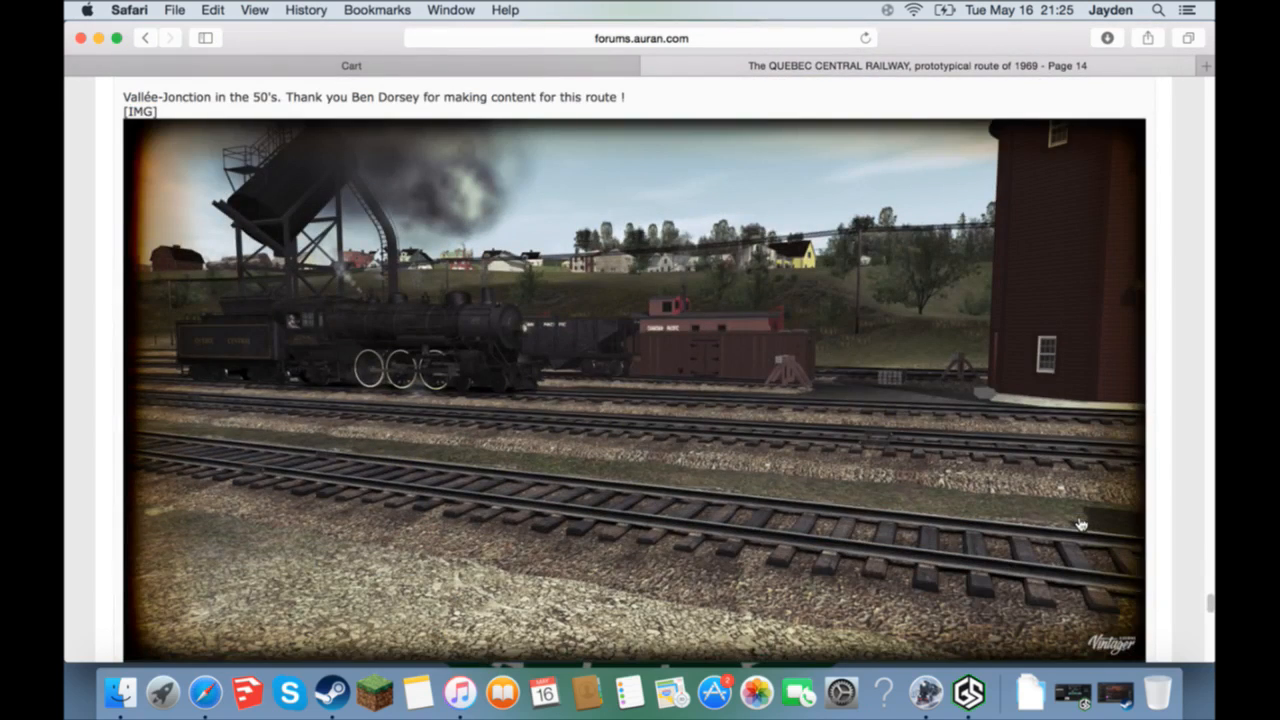
scroll(1080, 524, down, 10)
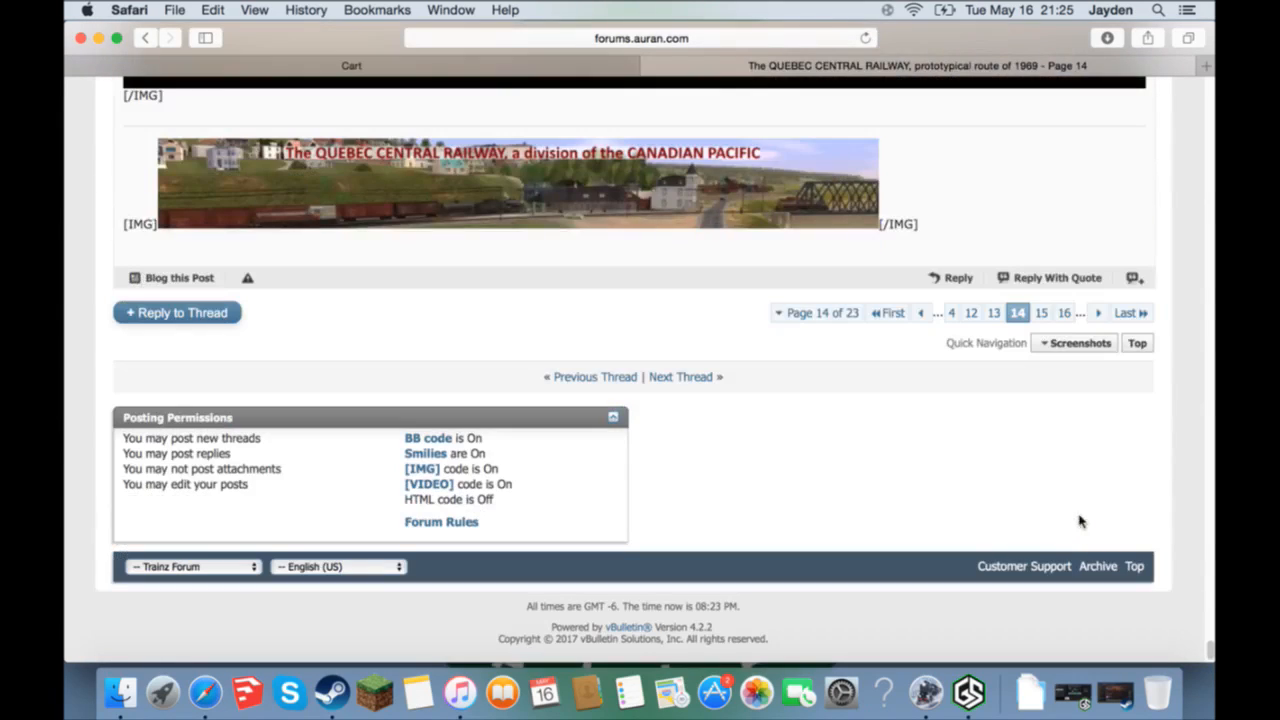
click(1041, 314)
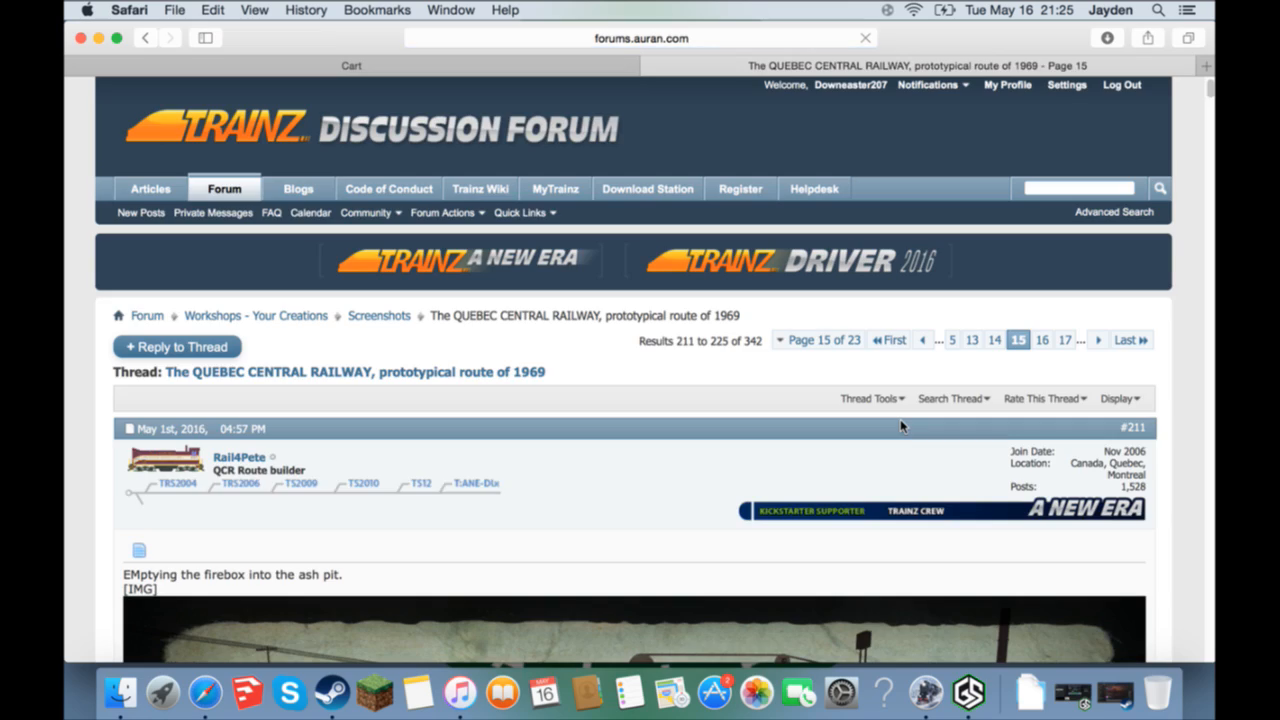
- Scroll through page 15 of 23 to its end and go on to page 16
scroll(900, 419, down, 3)
scroll(892, 433, down, 15)
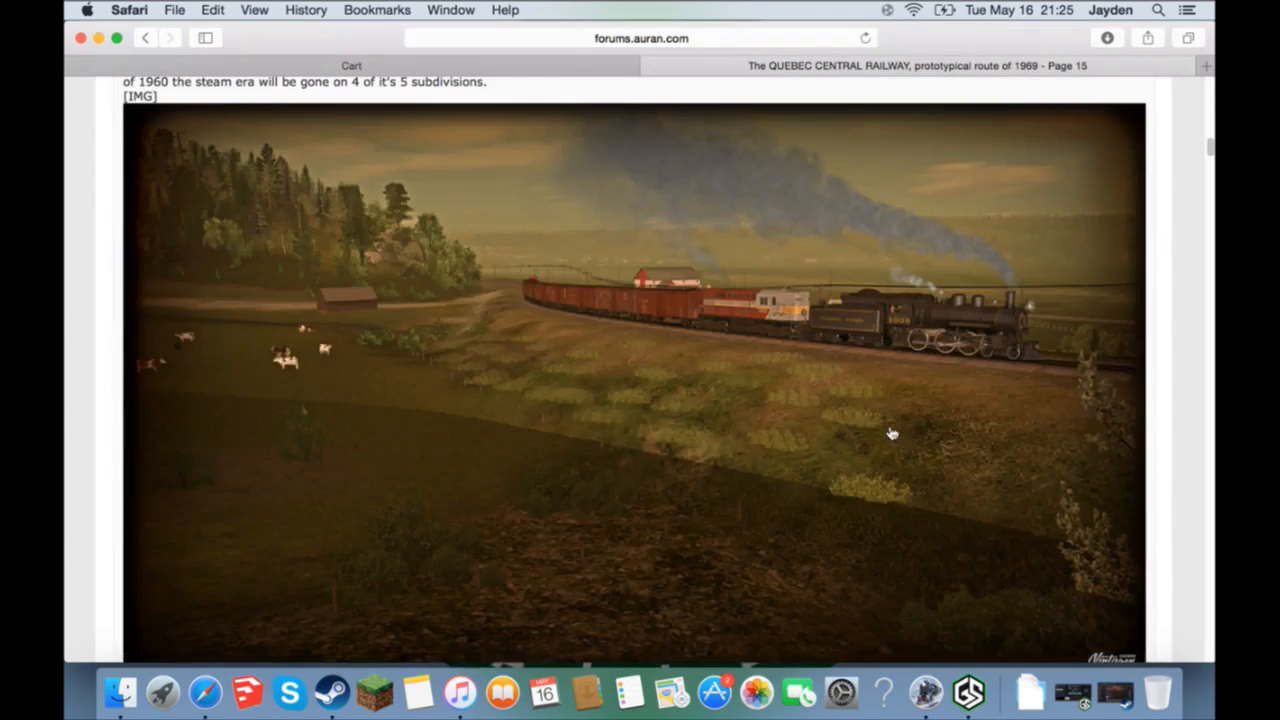
scroll(892, 433, down, 10)
scroll(892, 433, down, 8)
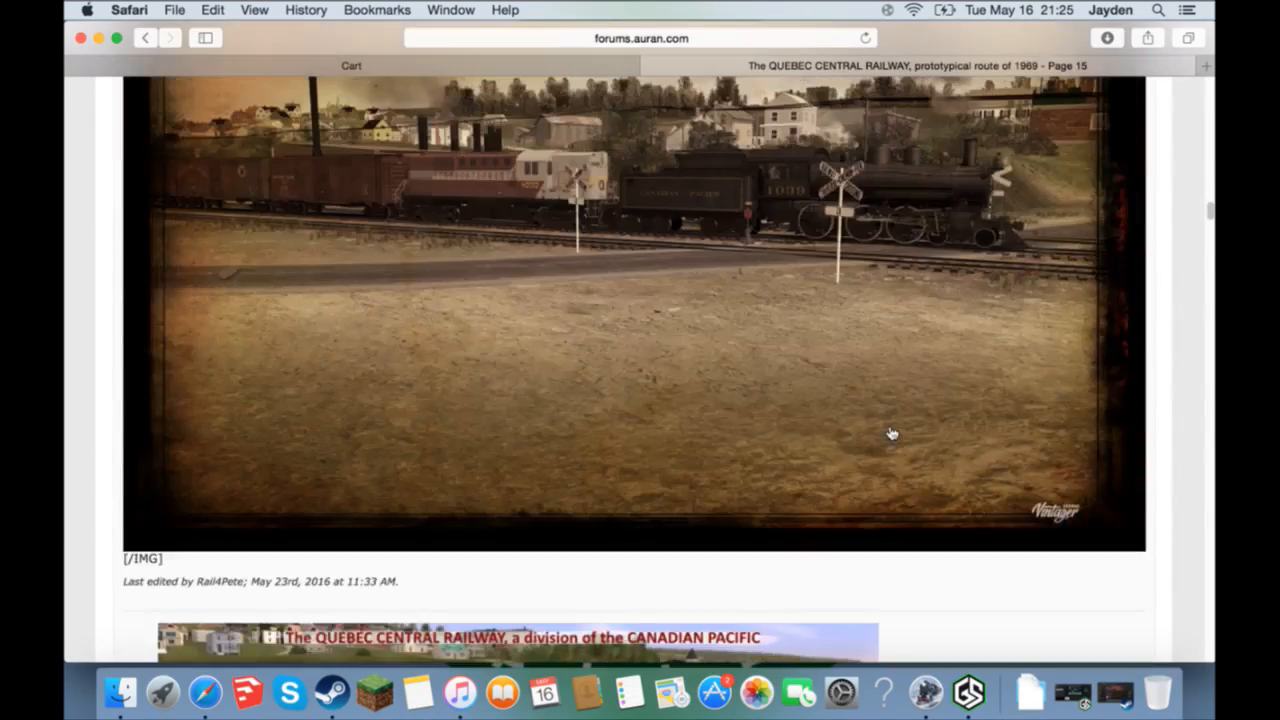
scroll(892, 433, down, 15)
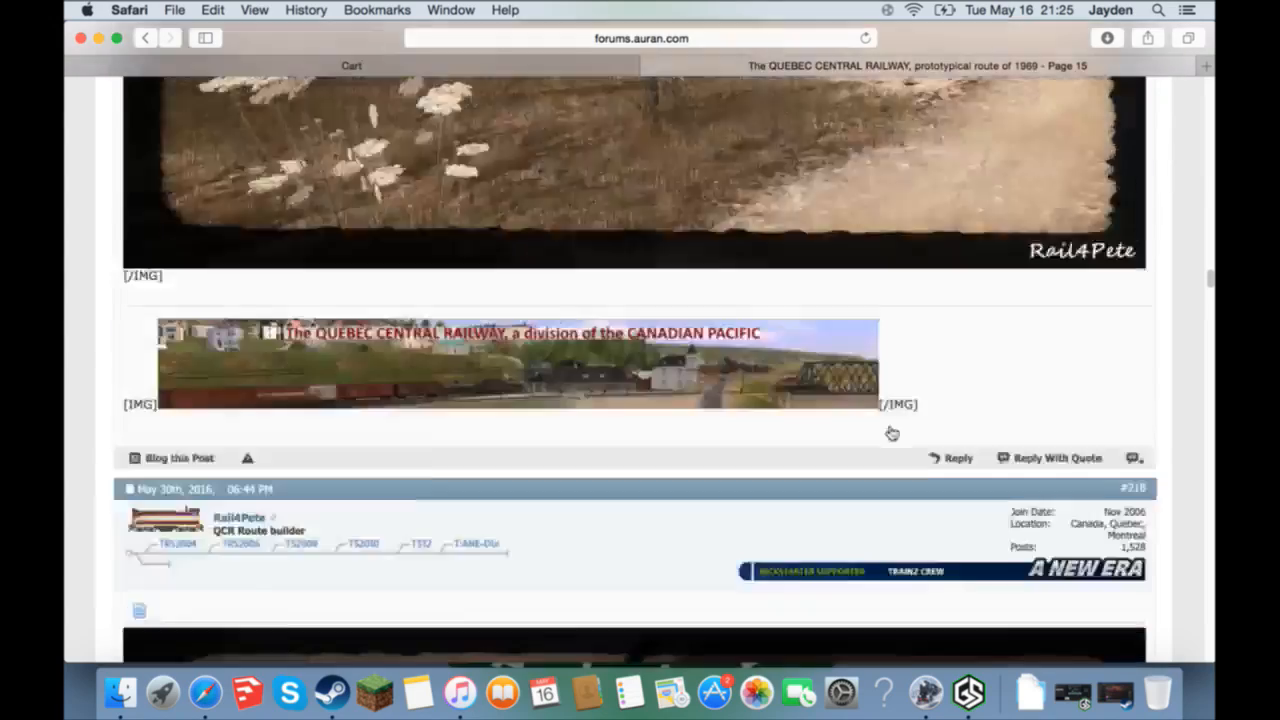
scroll(892, 433, down, 15)
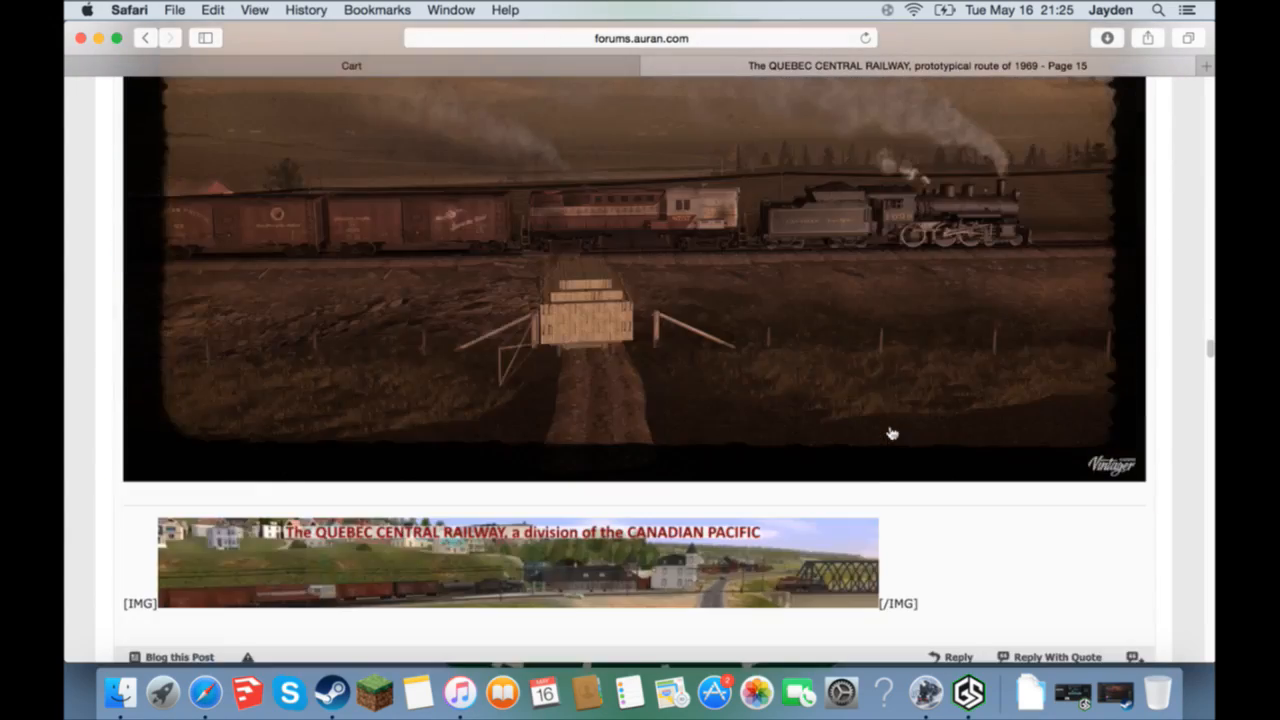
scroll(892, 433, down, 12)
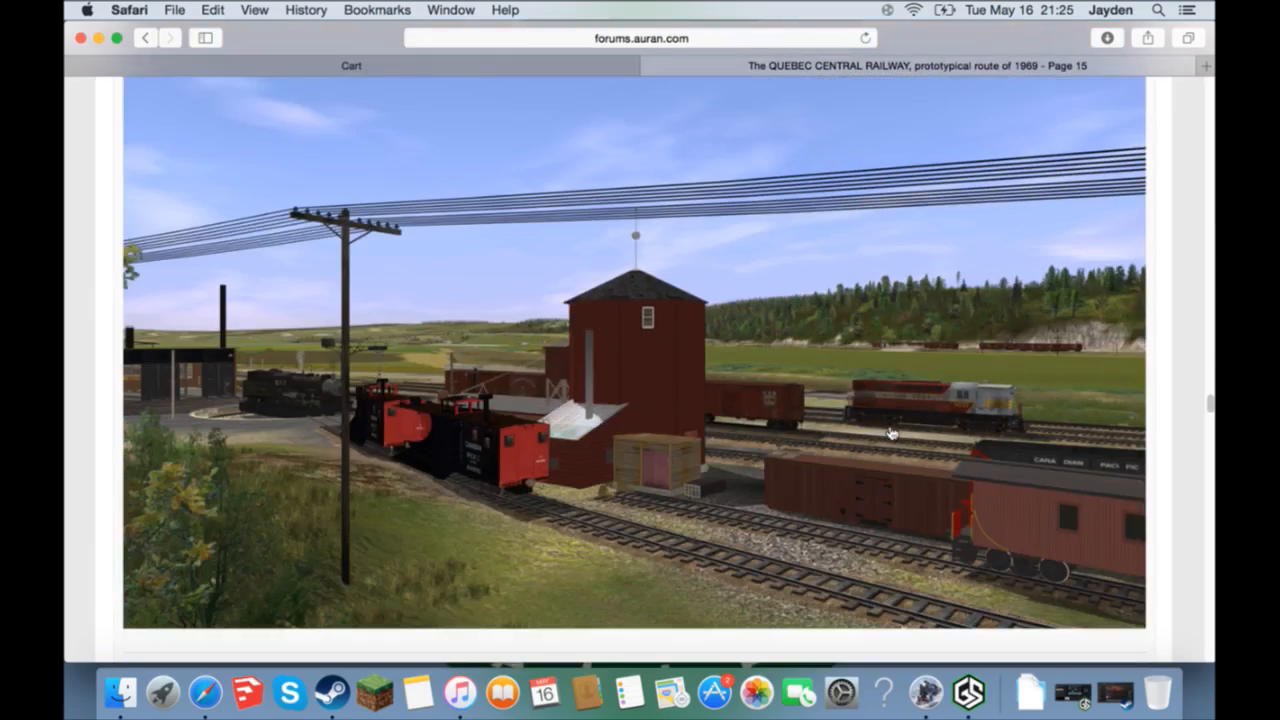
scroll(892, 433, down, 15)
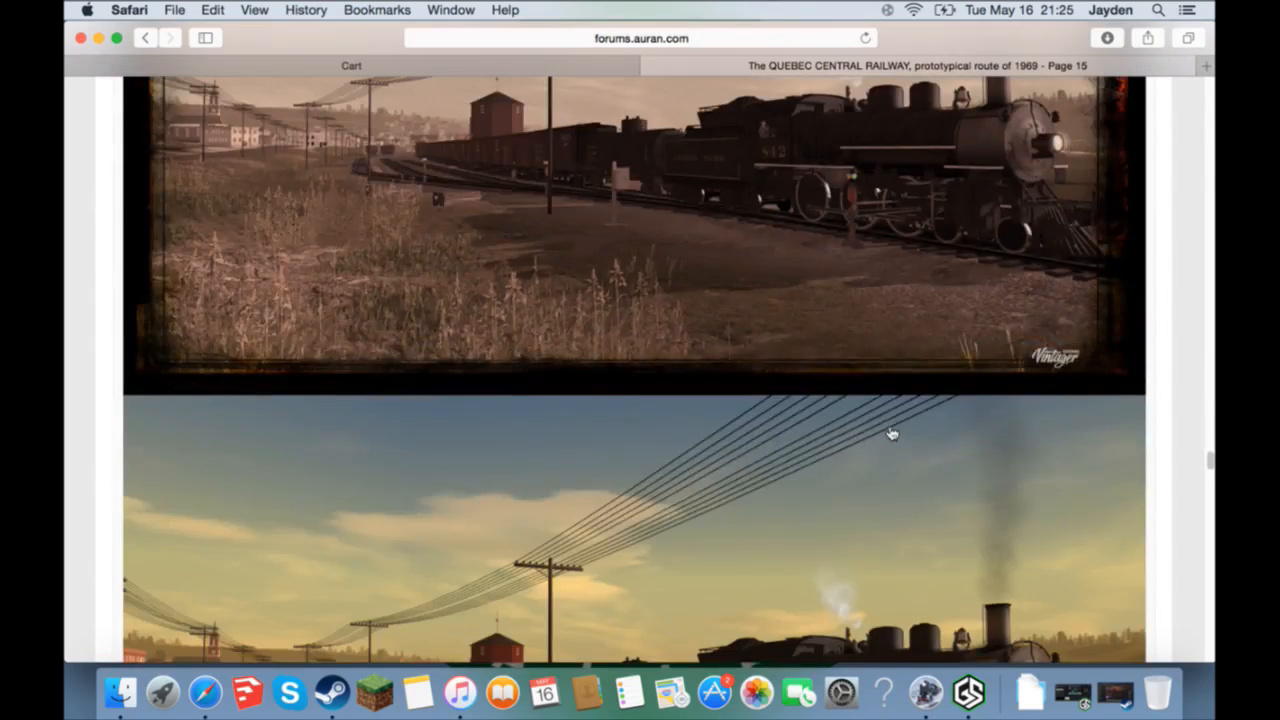
scroll(892, 433, down, 20)
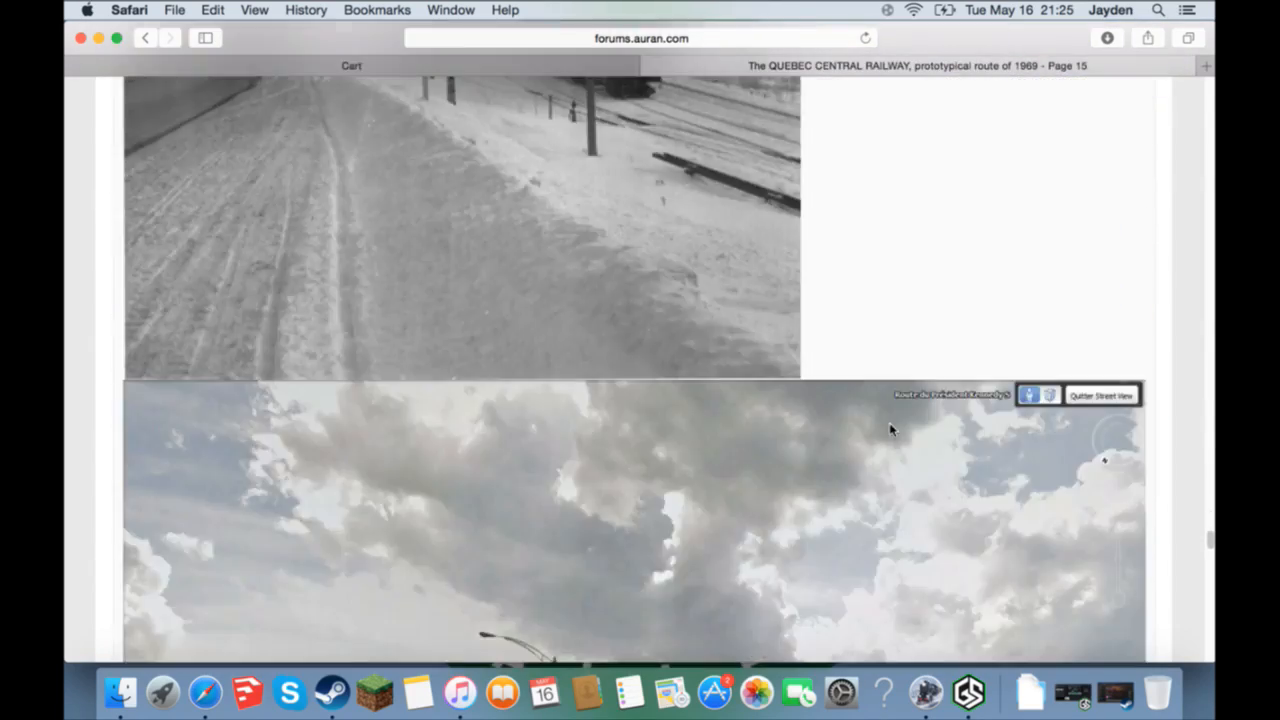
scroll(892, 430, down, 20)
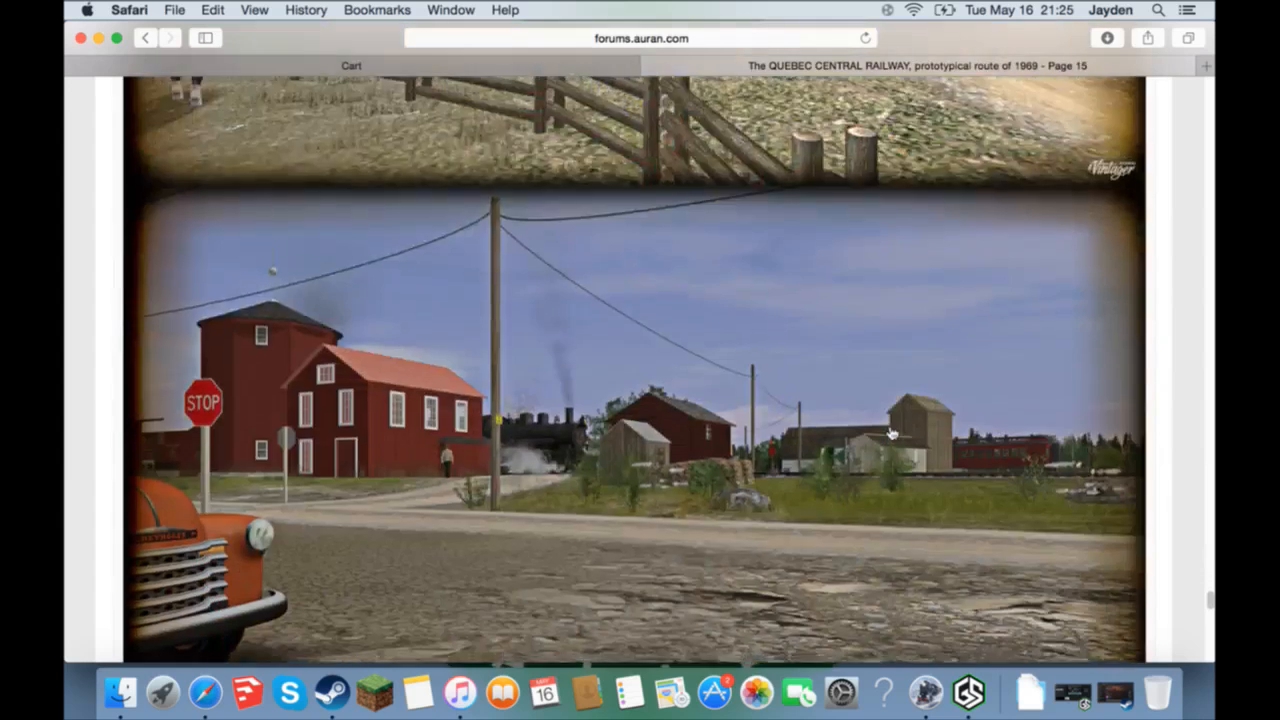
scroll(892, 433, down, 15)
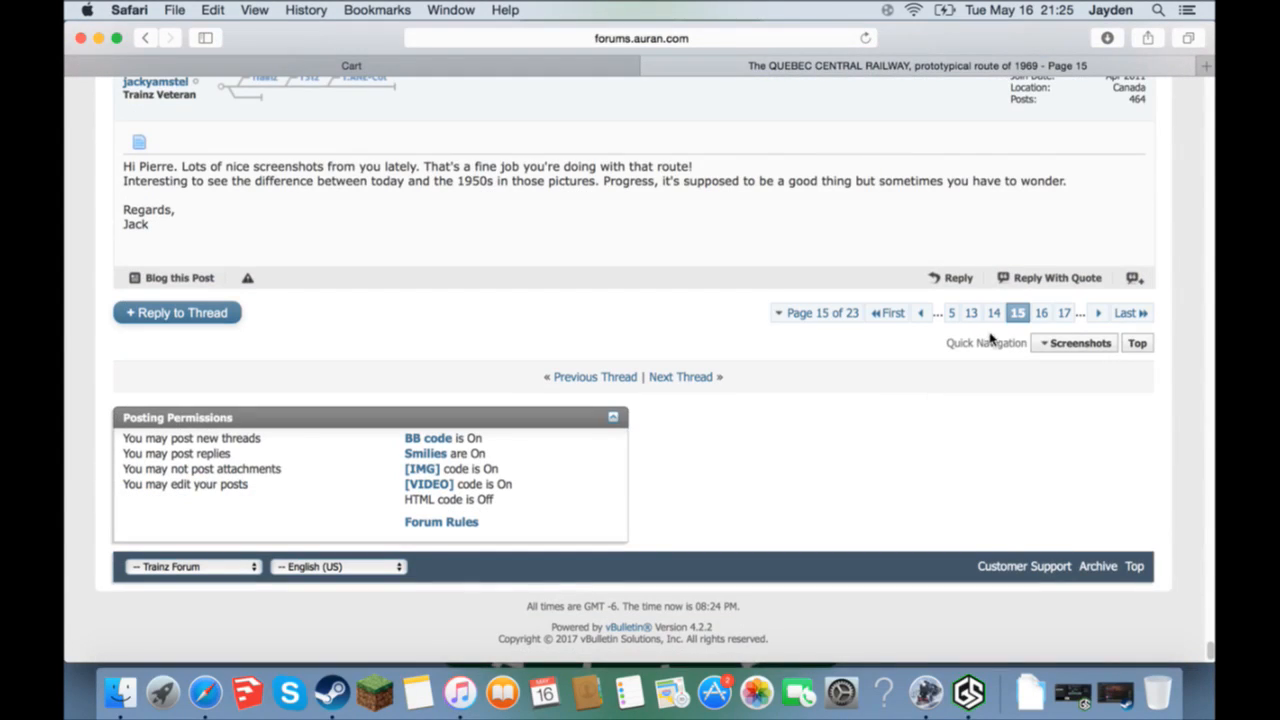
click(1041, 313)
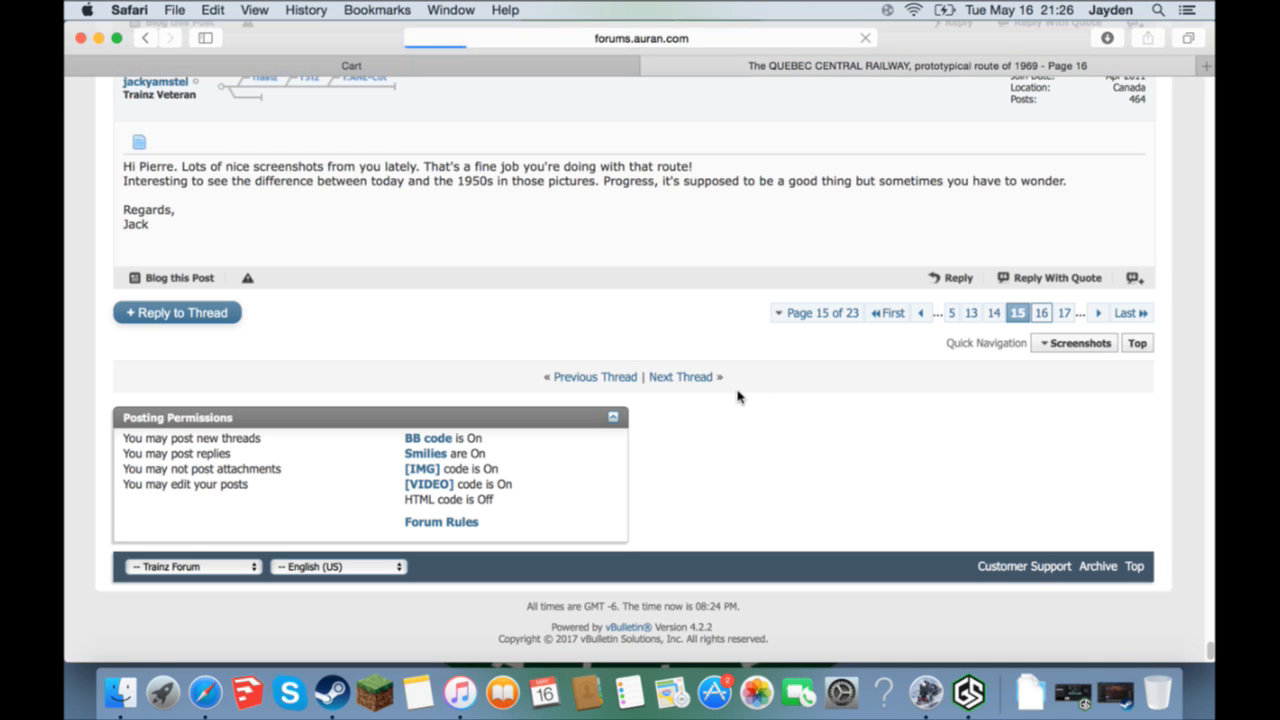
- Browse the route screenshots on page 16 of the thread
scroll(737, 392, down, 10)
scroll(730, 405, down, 10)
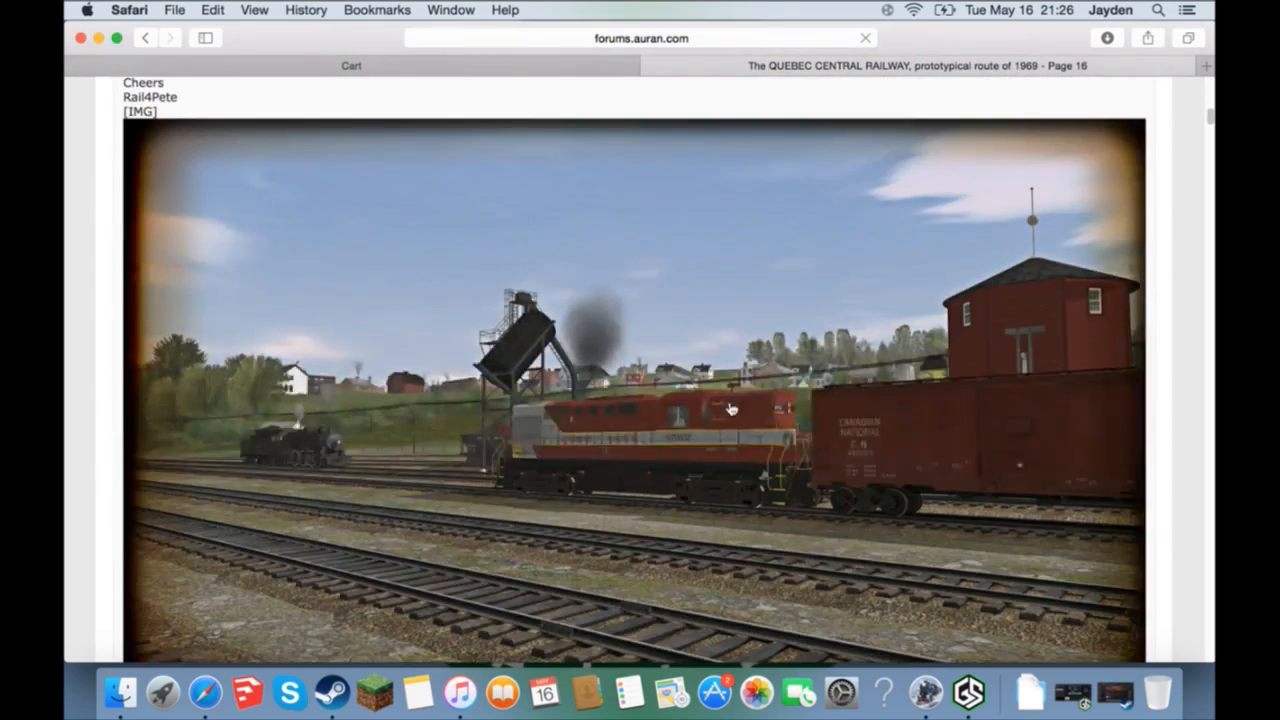
scroll(644, 500, down, 5)
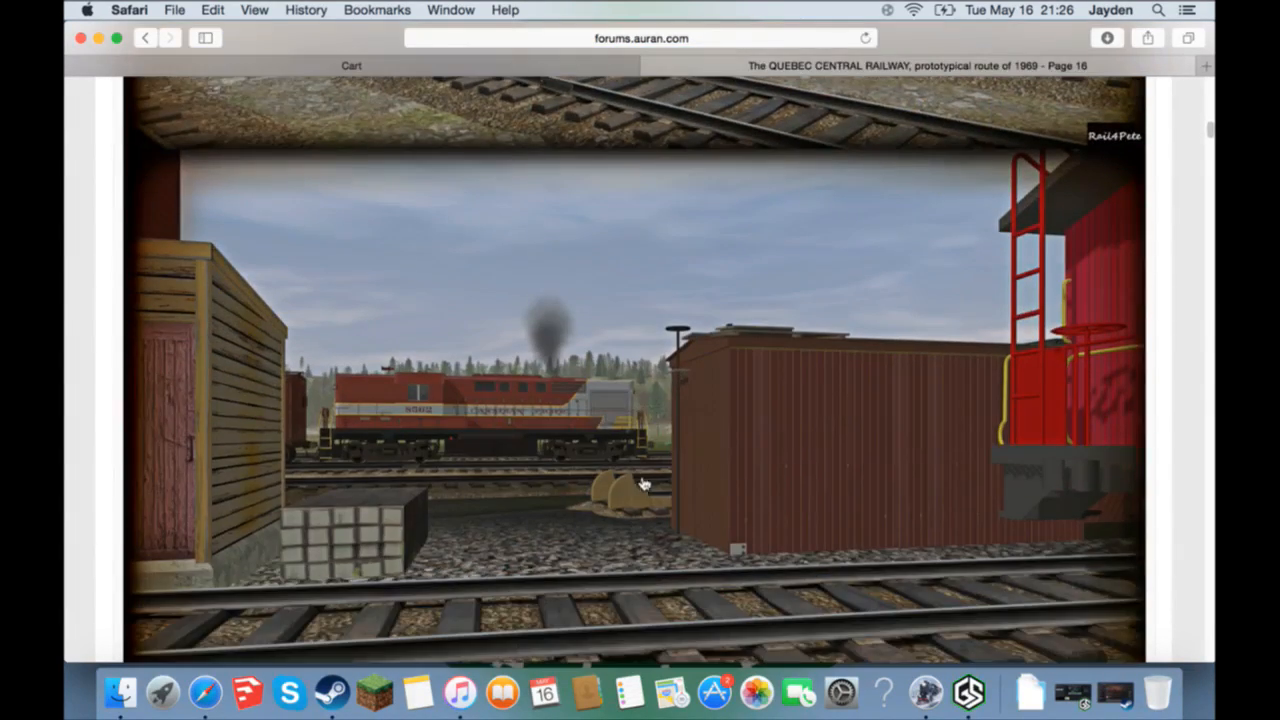
scroll(675, 487, up, 4)
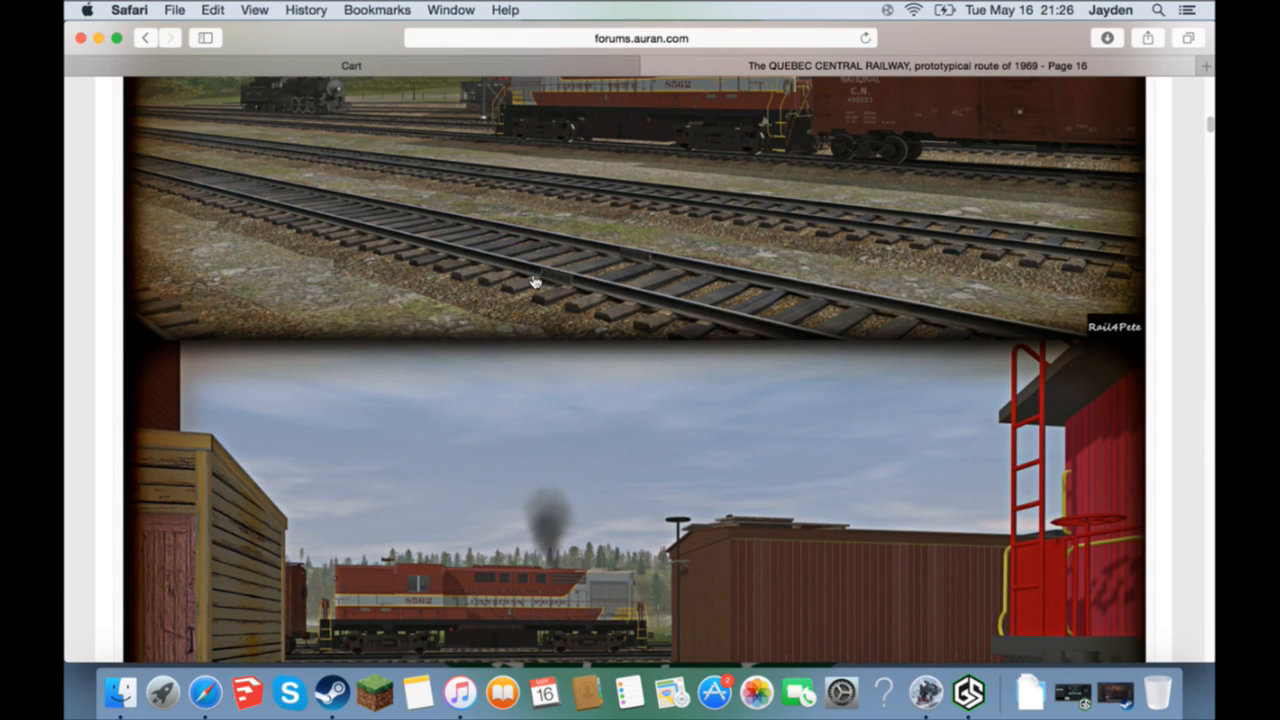
scroll(580, 464, down, 10)
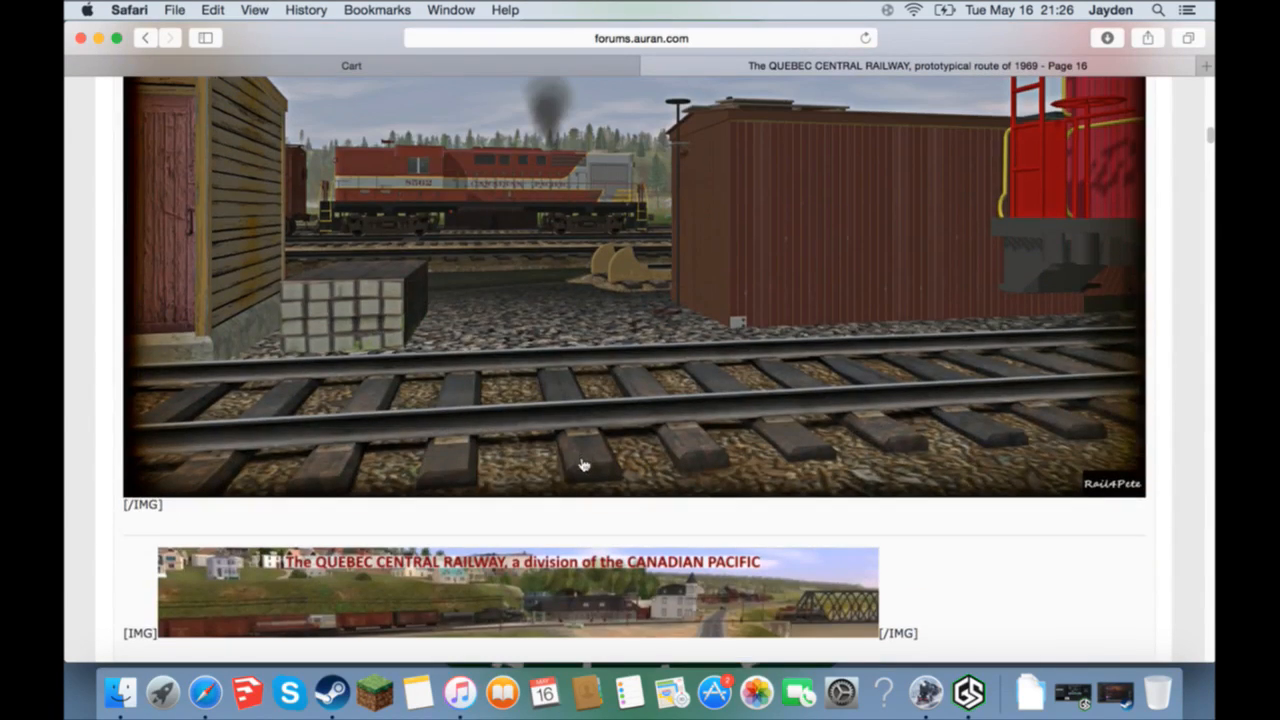
scroll(582, 462, down, 10)
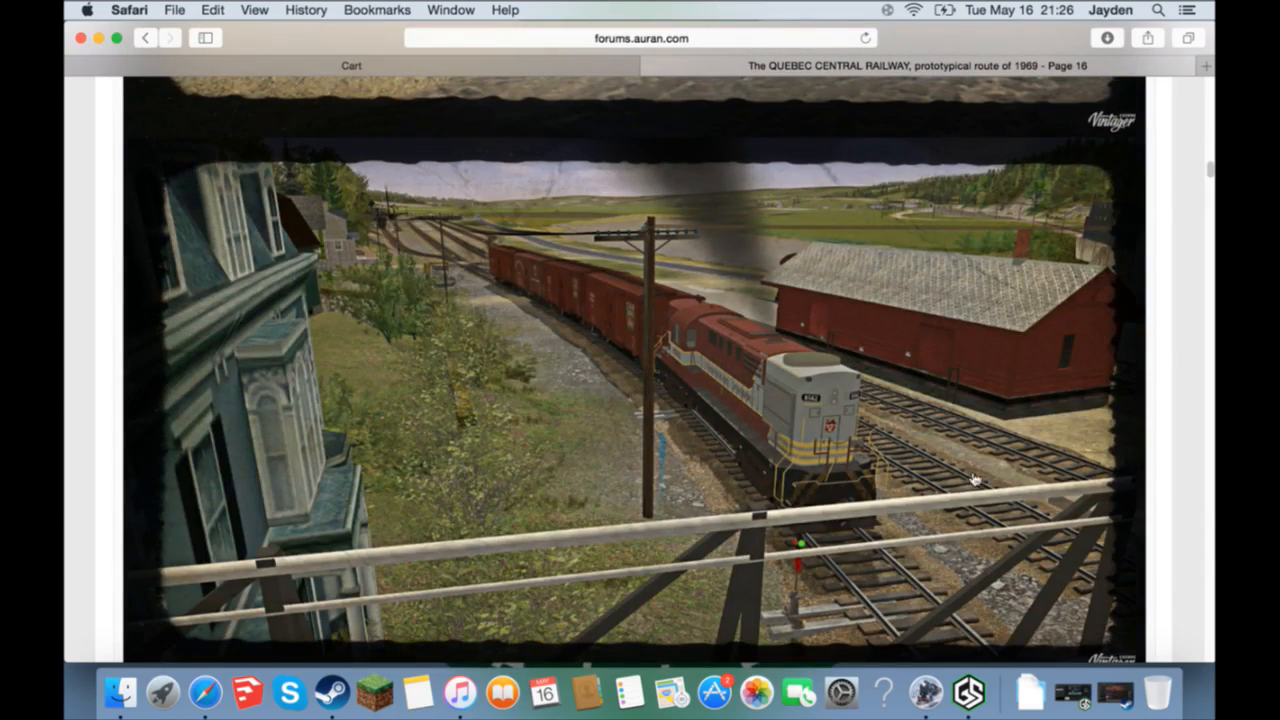
scroll(789, 523, up, 20)
scroll(789, 523, down, 18)
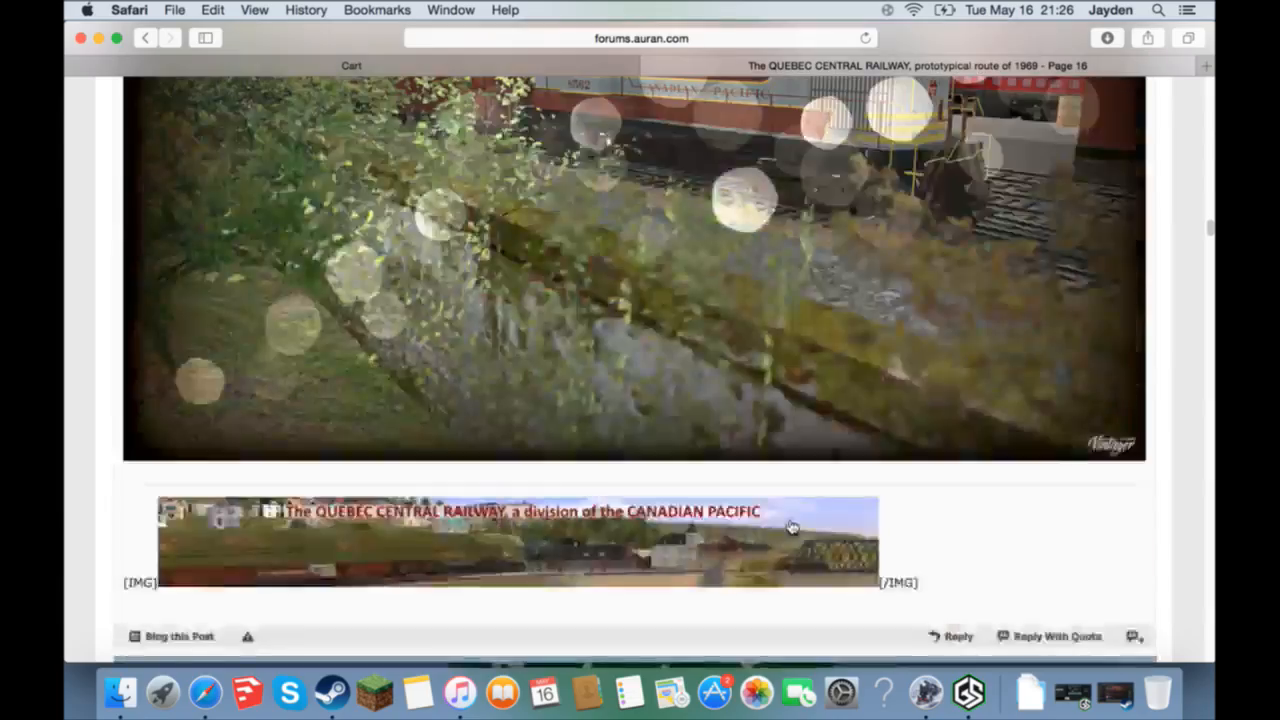
scroll(789, 527, down, 18)
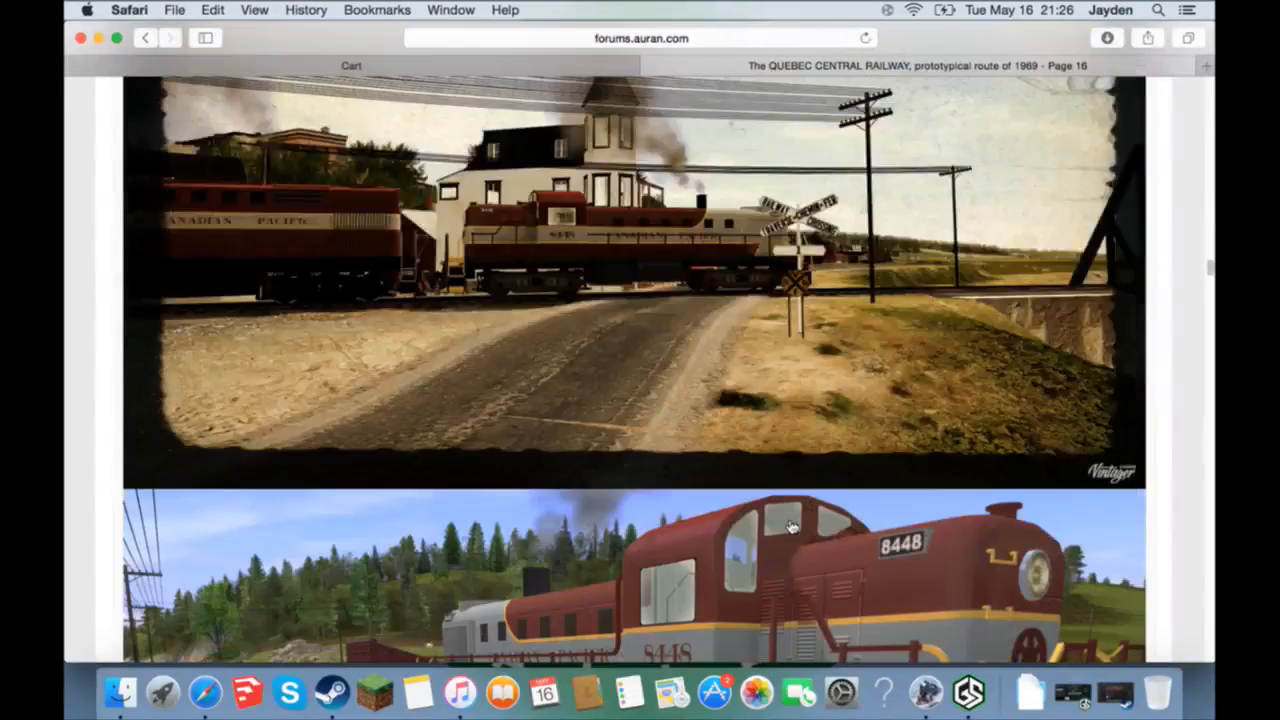
scroll(789, 527, down, 15)
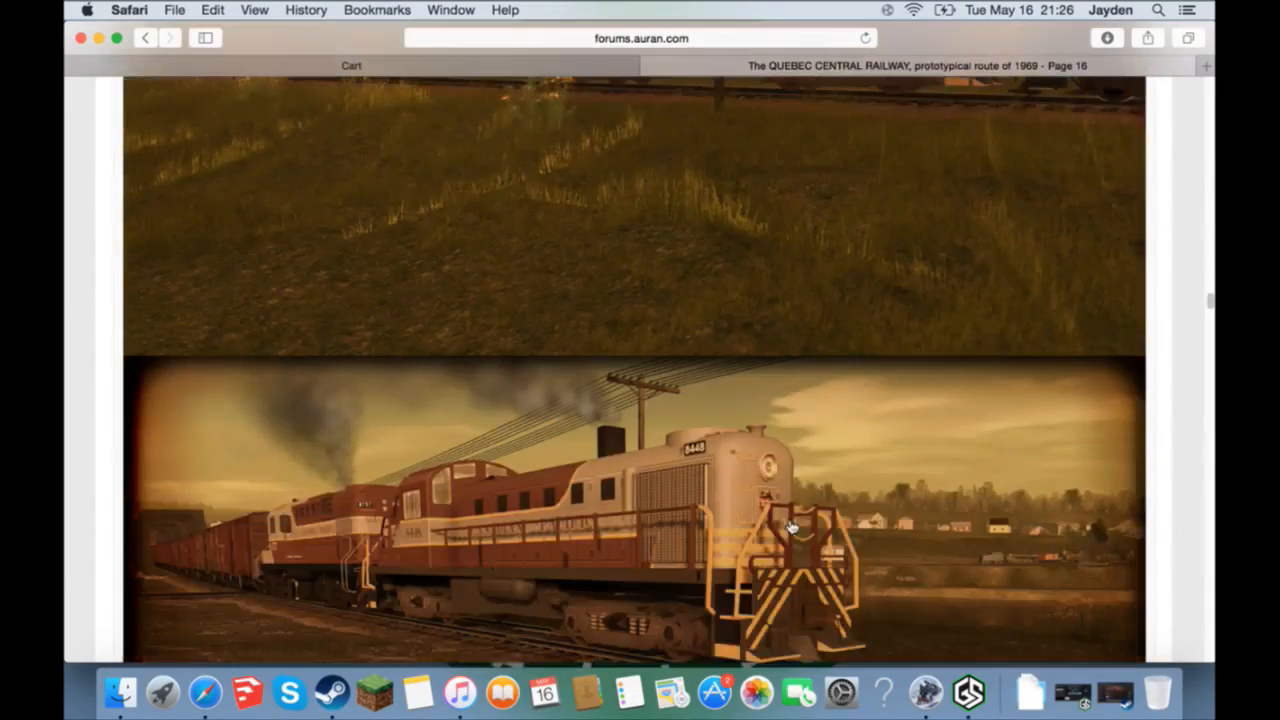
scroll(789, 527, down, 15)
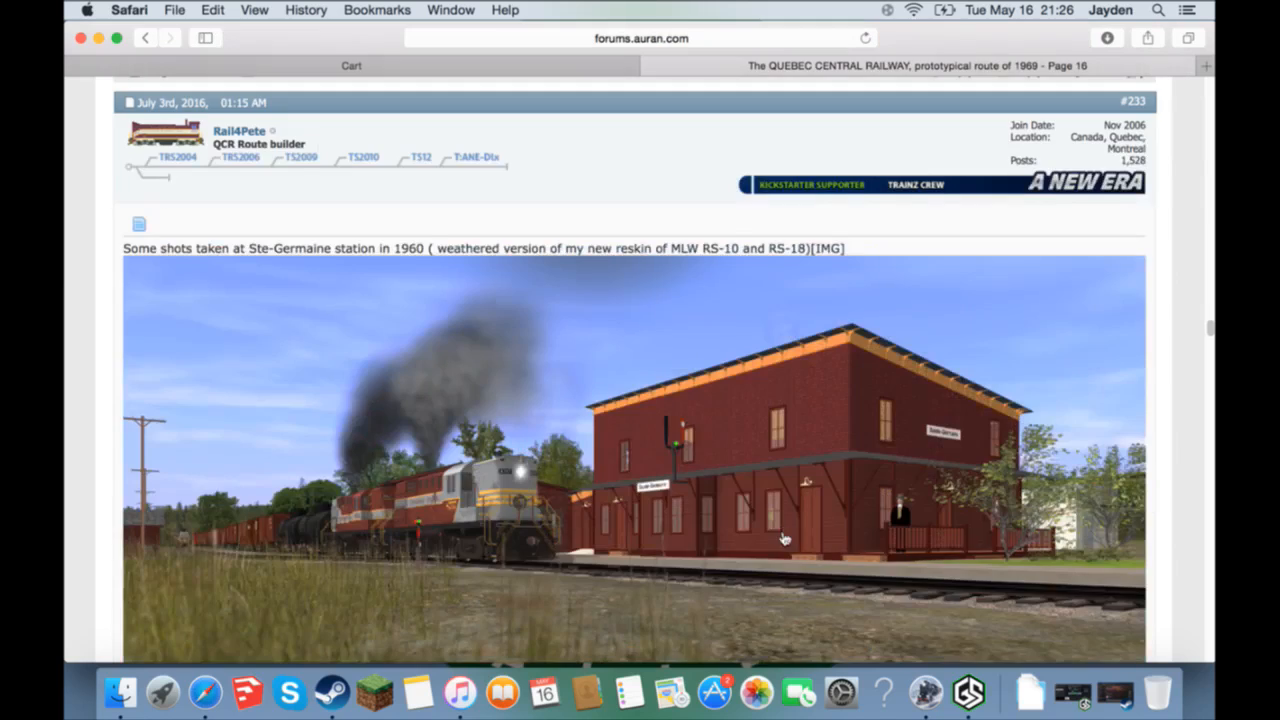
scroll(785, 540, down, 10)
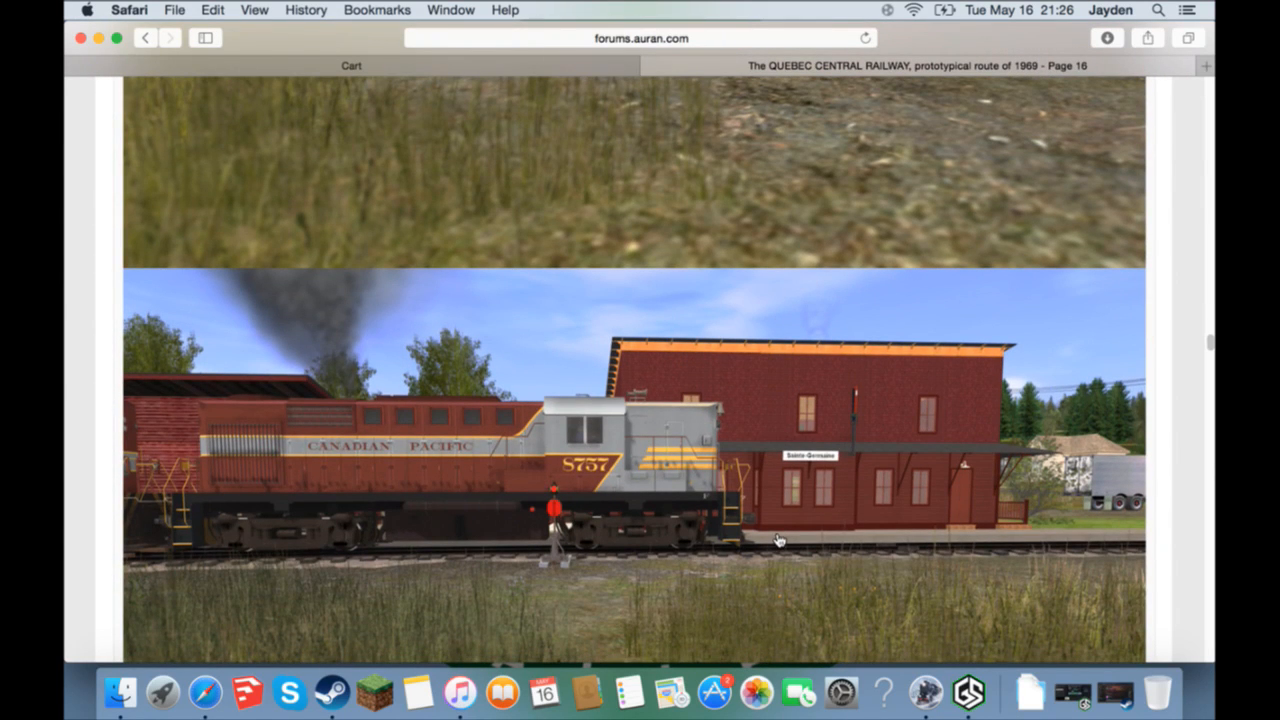
scroll(776, 539, down, 1)
scroll(772, 537, down, 20)
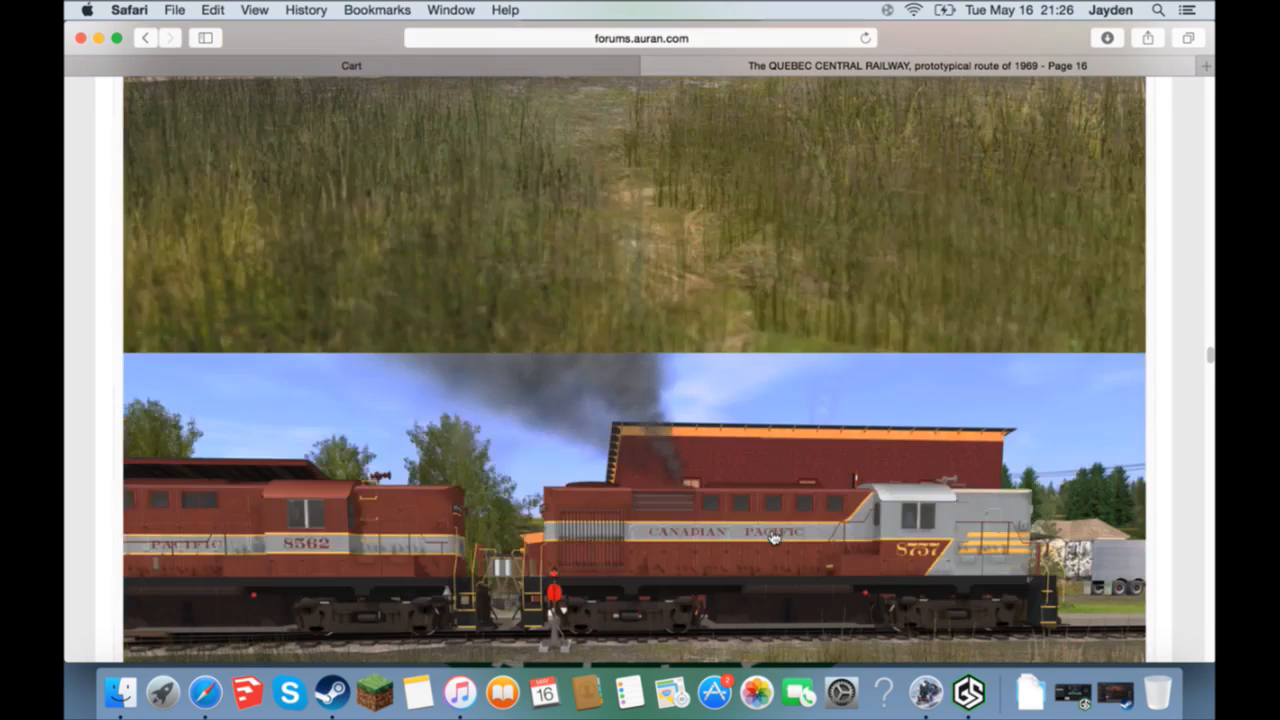
scroll(771, 528, down, 3)
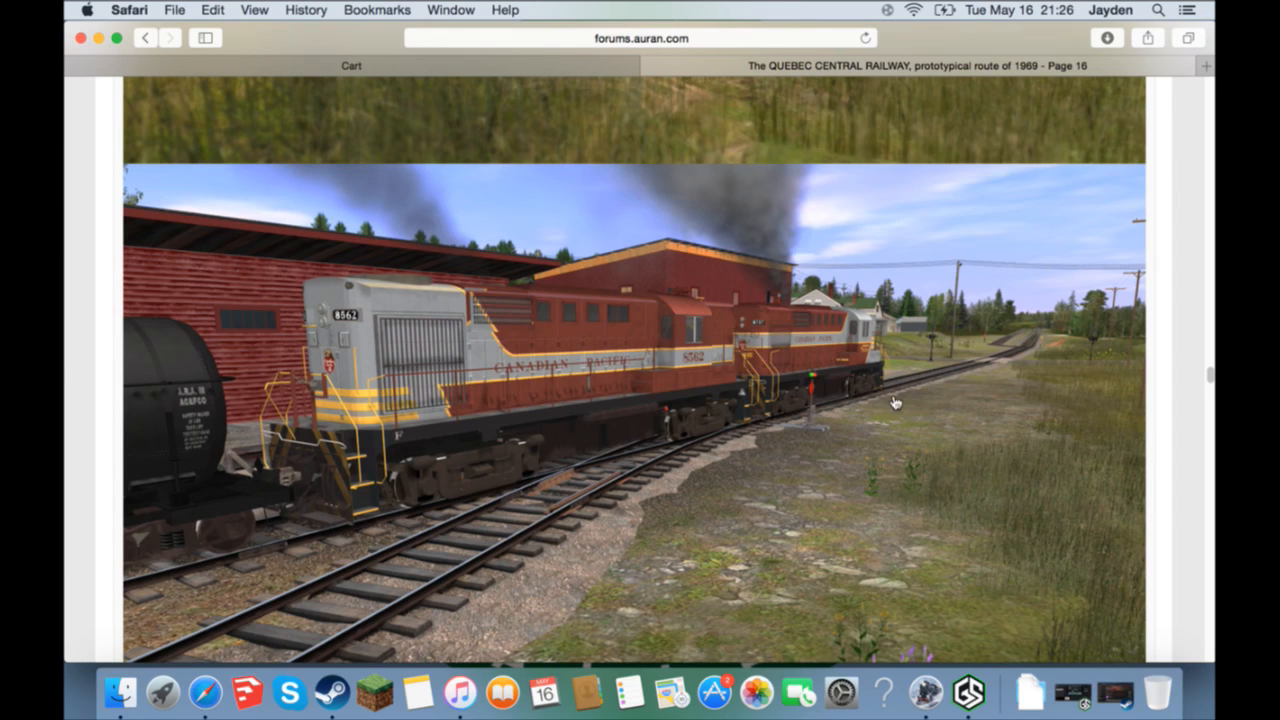
scroll(946, 437, down, 10)
scroll(946, 437, down, 2)
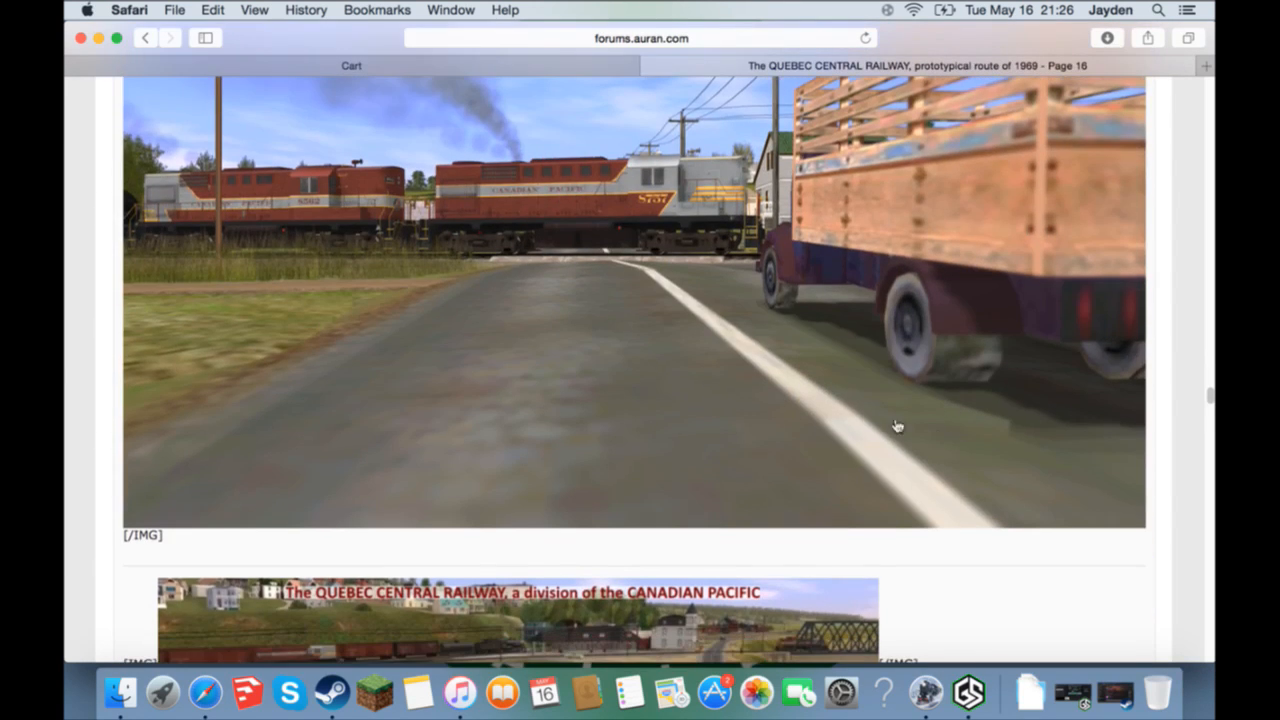
scroll(904, 291, down, 3)
scroll(904, 291, down, 15)
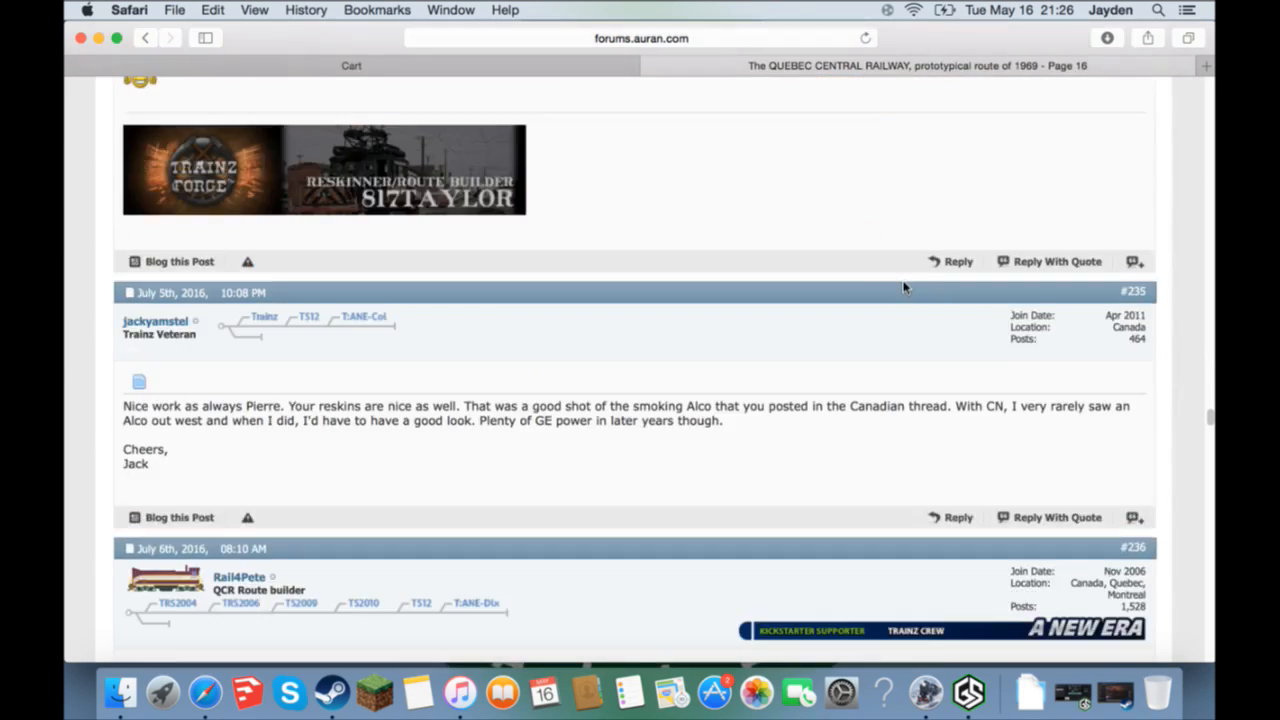
scroll(904, 291, down, 10)
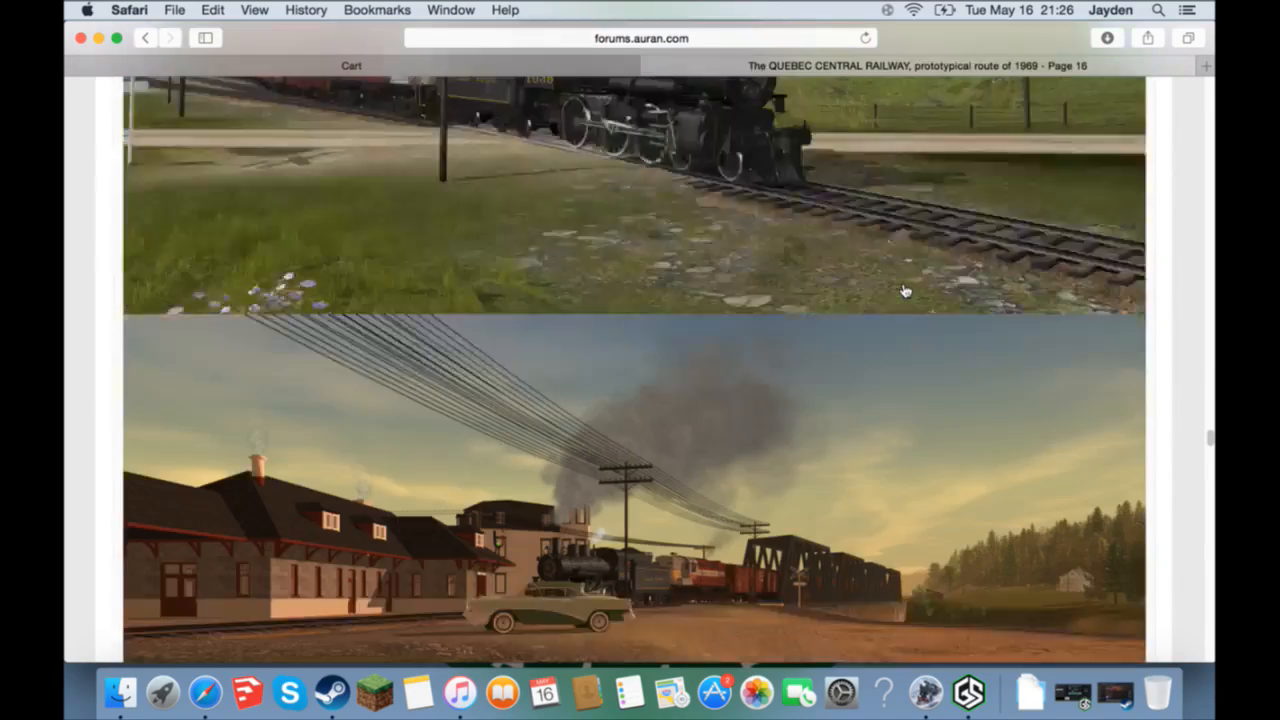
scroll(904, 291, down, 10)
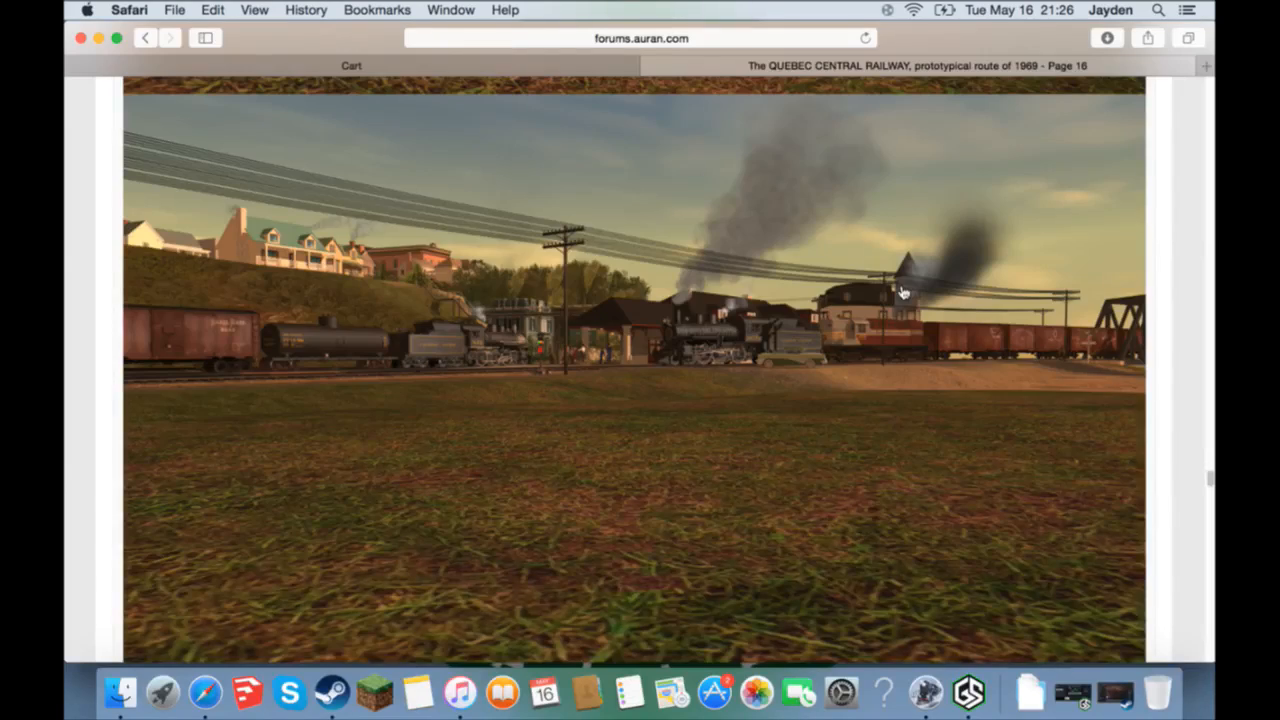
scroll(904, 291, down, 12)
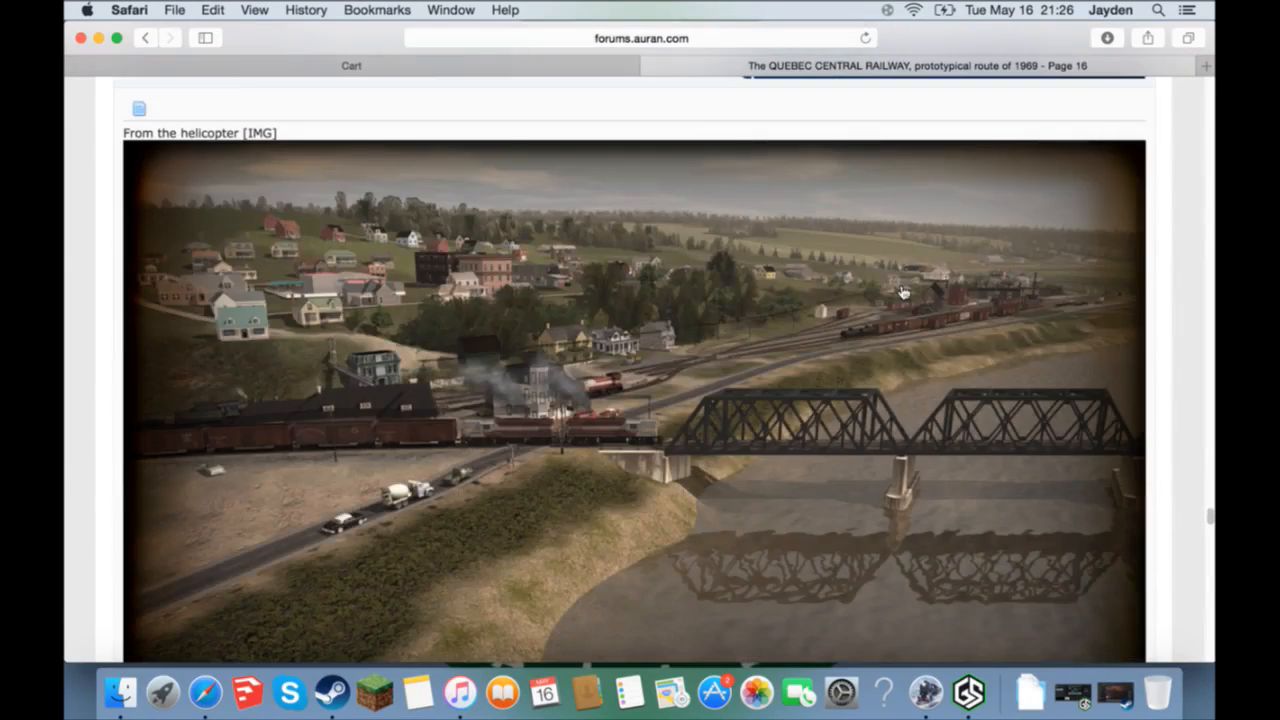
scroll(904, 291, down, 15)
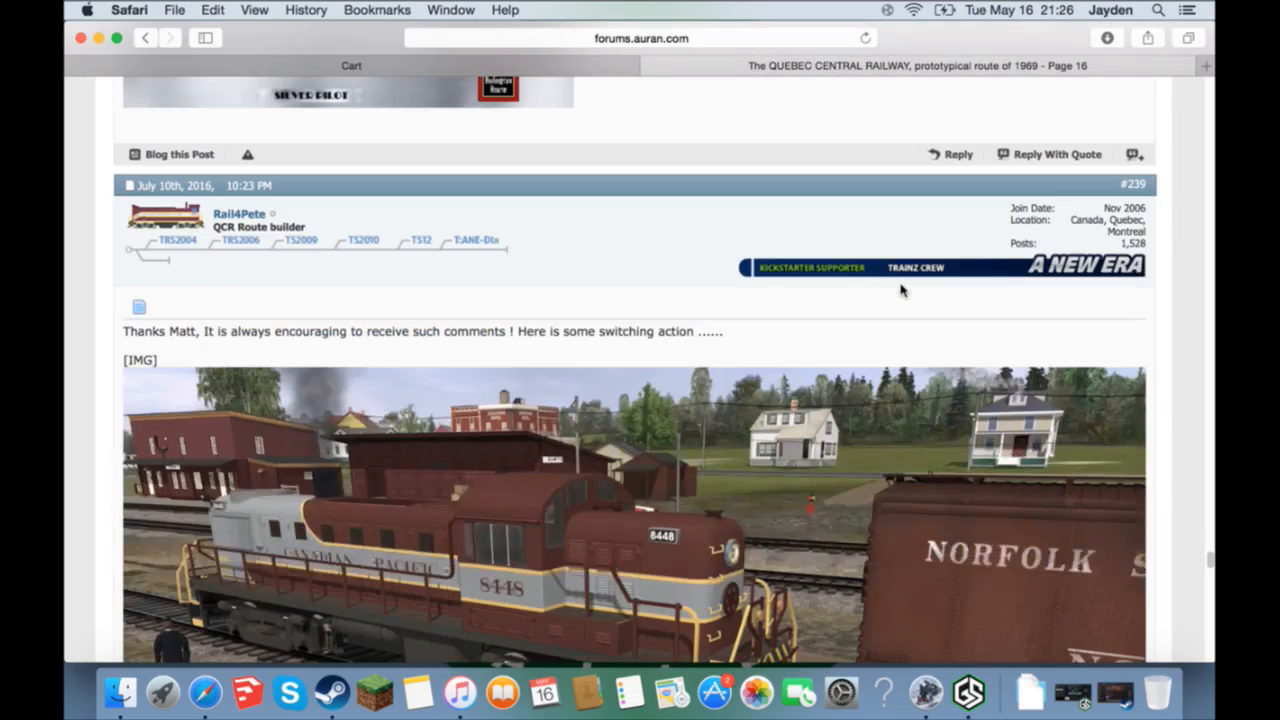
scroll(901, 290, down, 3)
scroll(901, 296, down, 6)
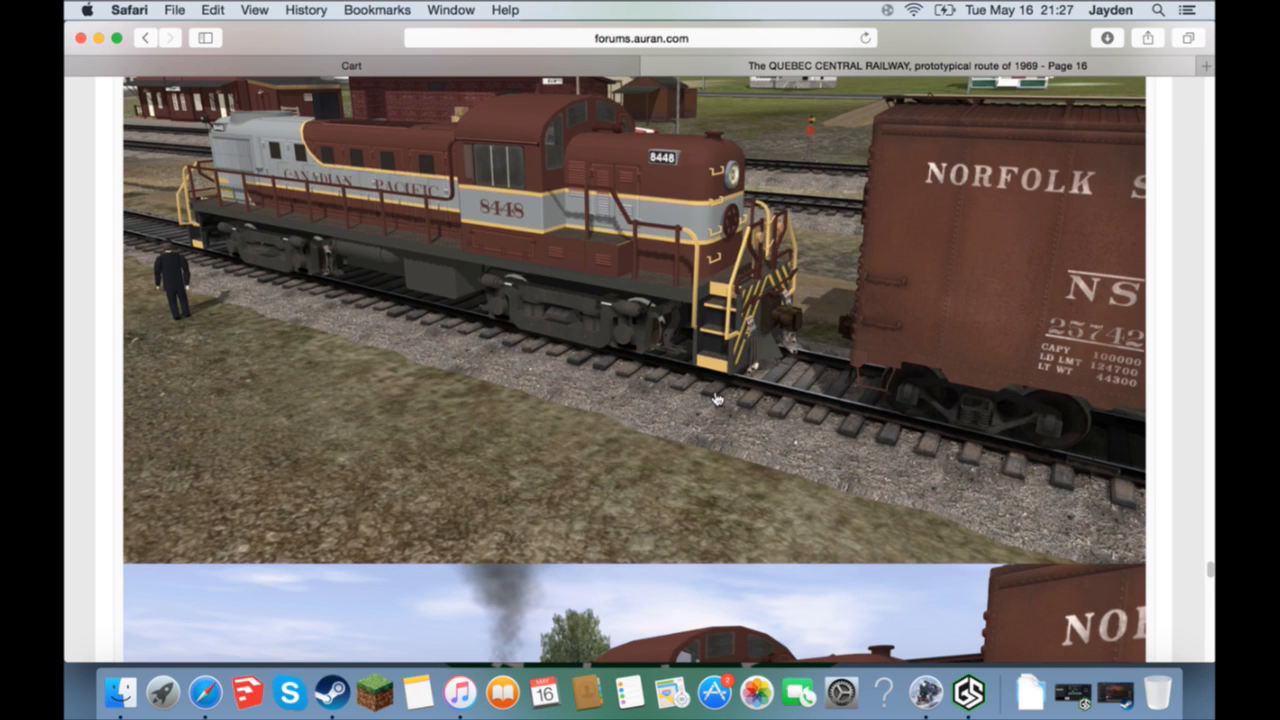
scroll(715, 398, up, 10)
scroll(710, 400, down, 20)
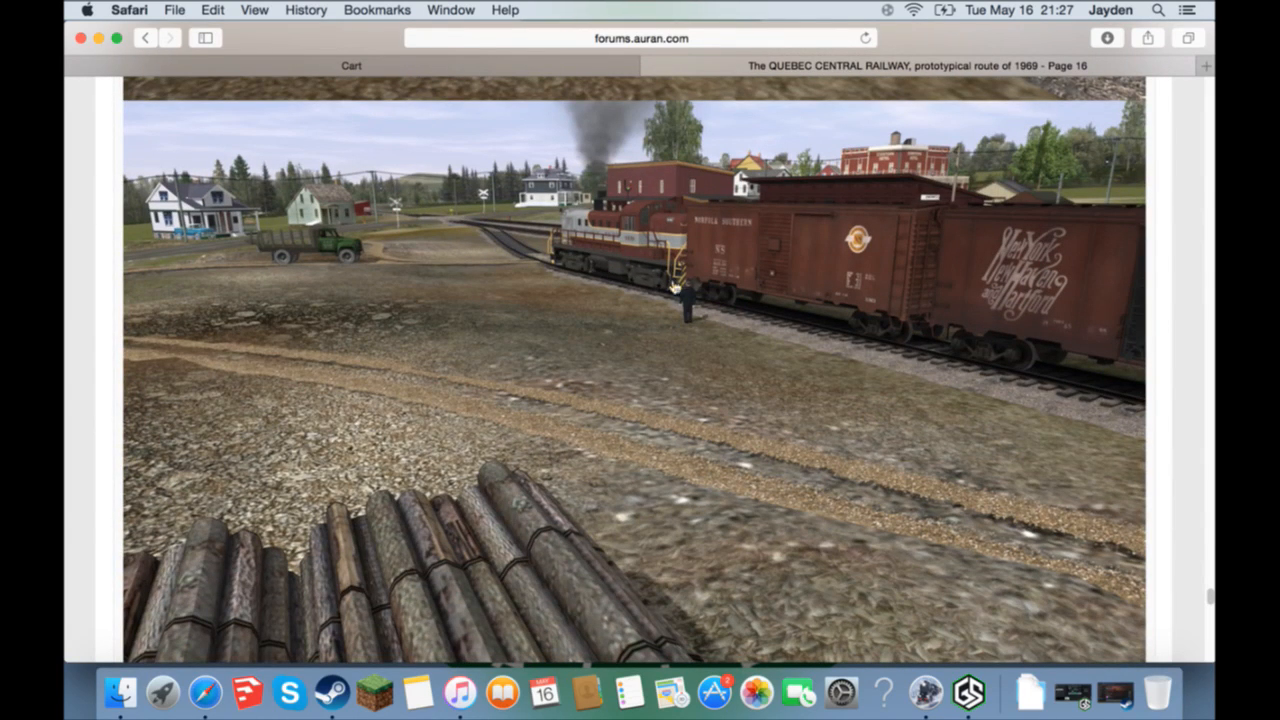
scroll(629, 278, down, 10)
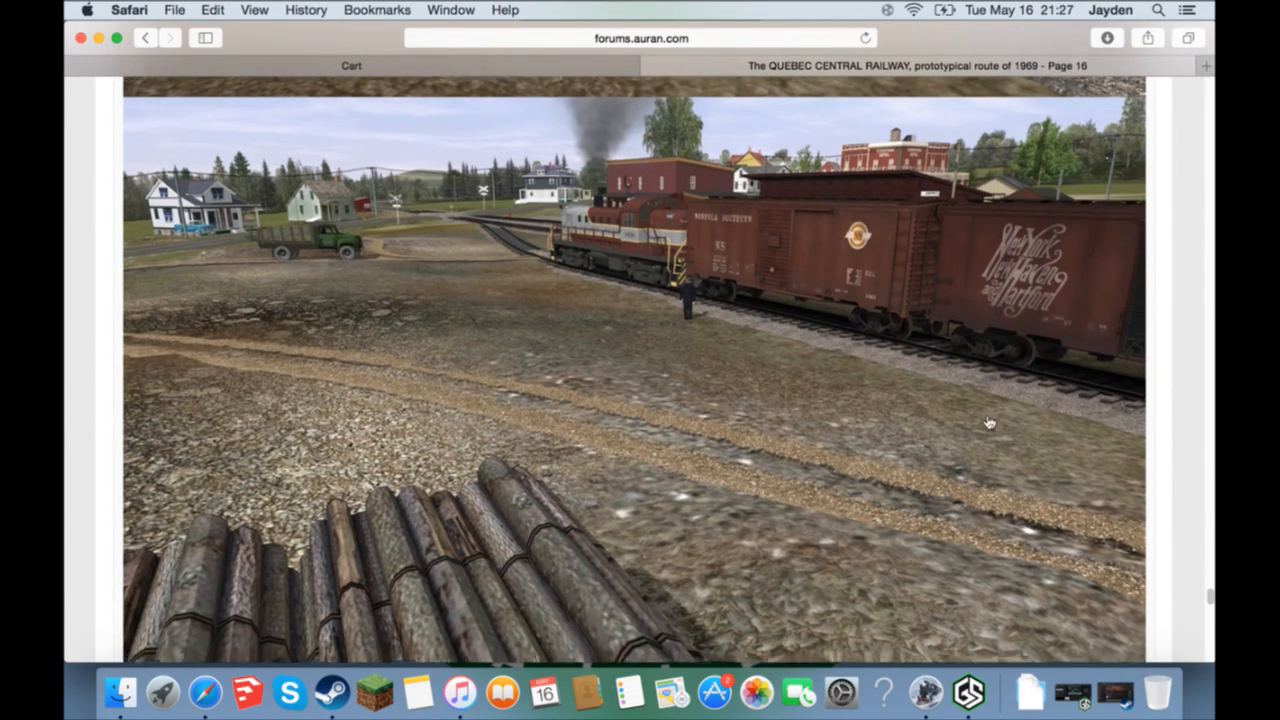
scroll(988, 422, down, 10)
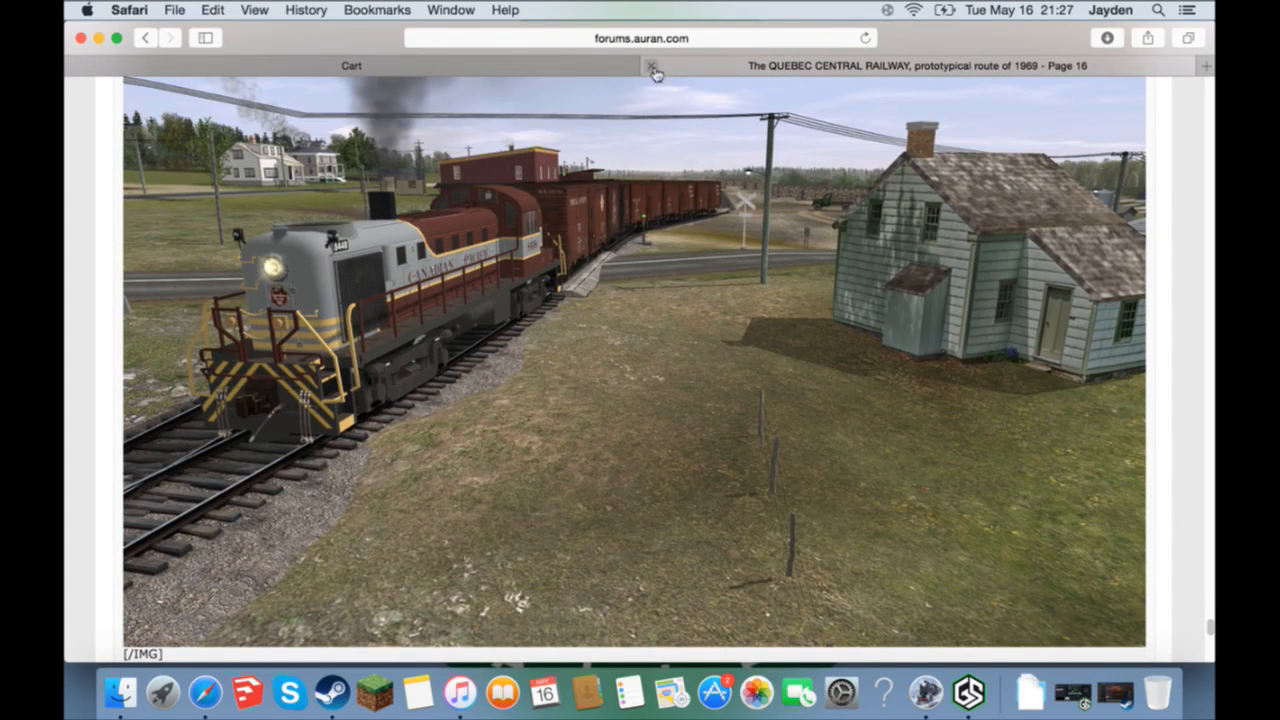
- Launch Trainz: A New Era from the Steam library and start it from the launcher
click(333, 690)
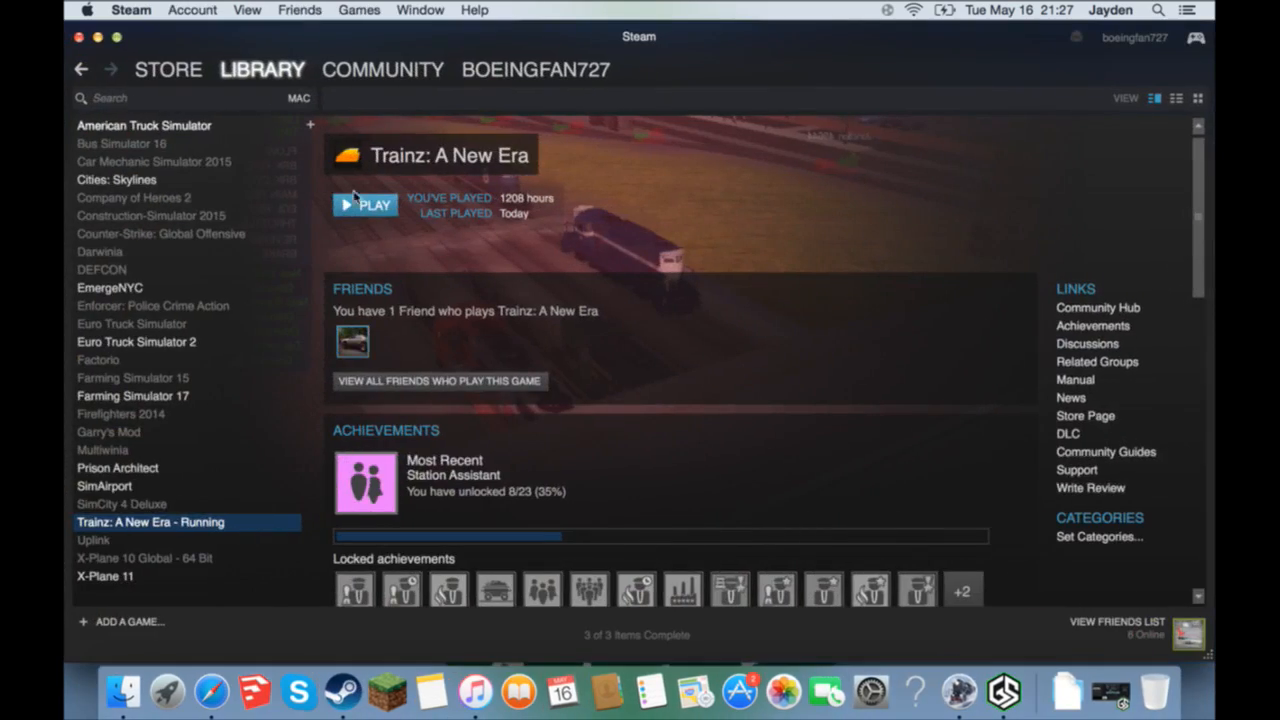
click(943, 692)
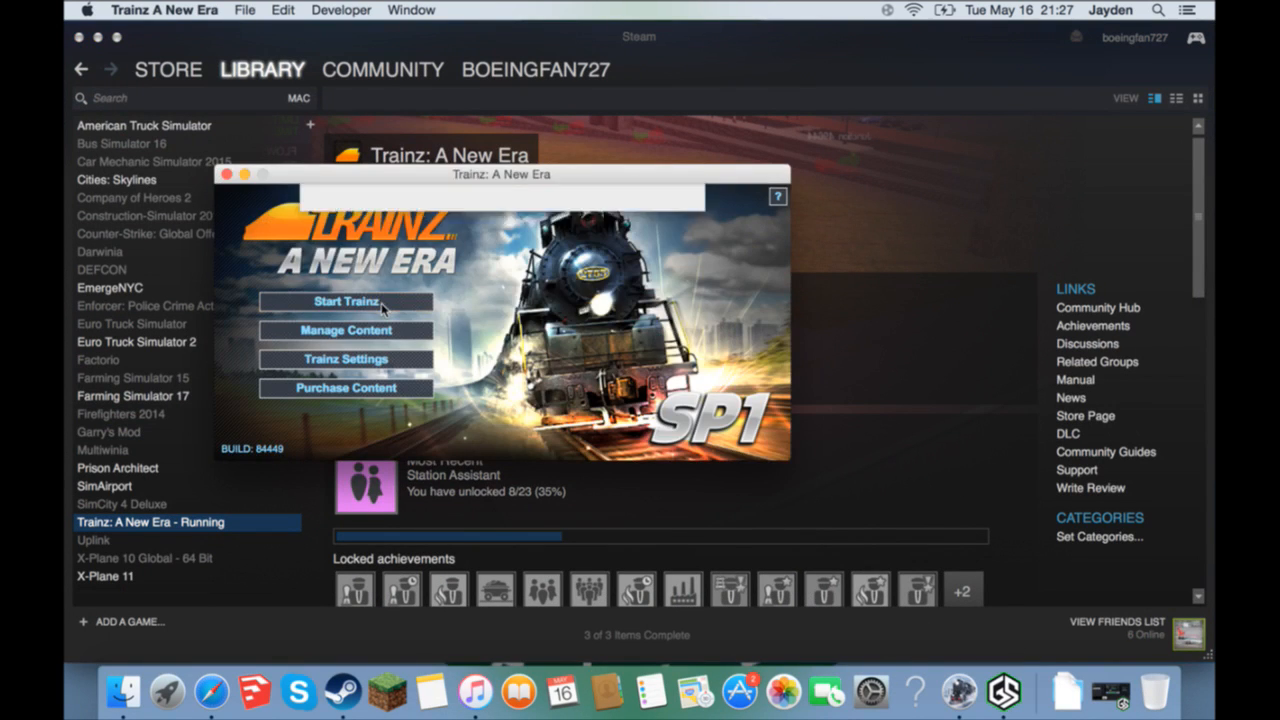
click(378, 300)
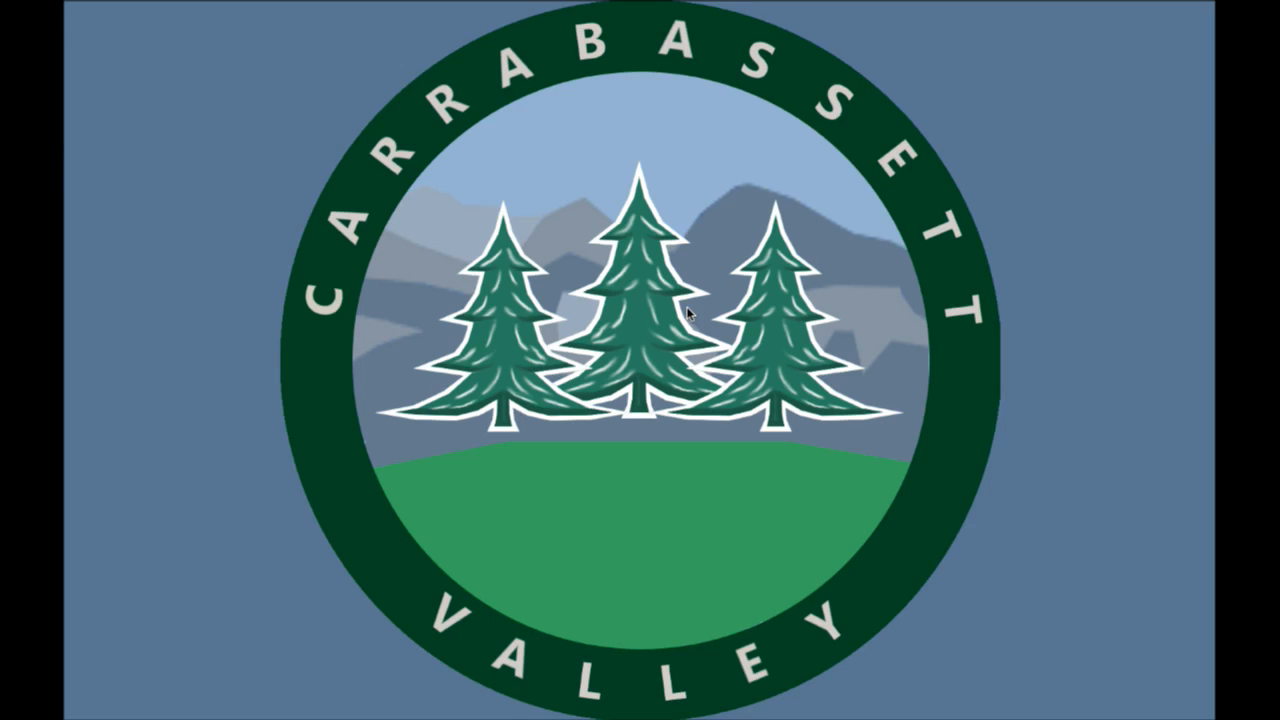
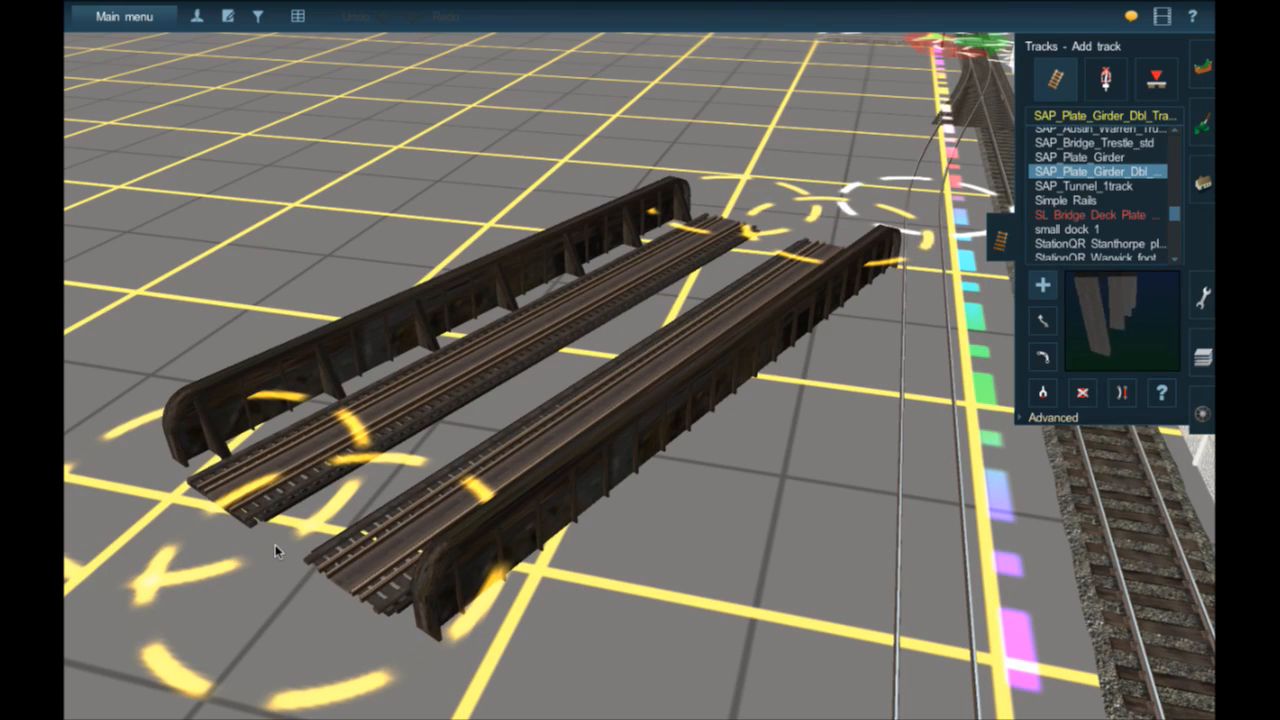
- Try the SAP Warren Through Truss Bridge Steel track, then start laying Rusty Track Rails on the grid
scroll(1068, 180, up, 2)
click(1090, 164)
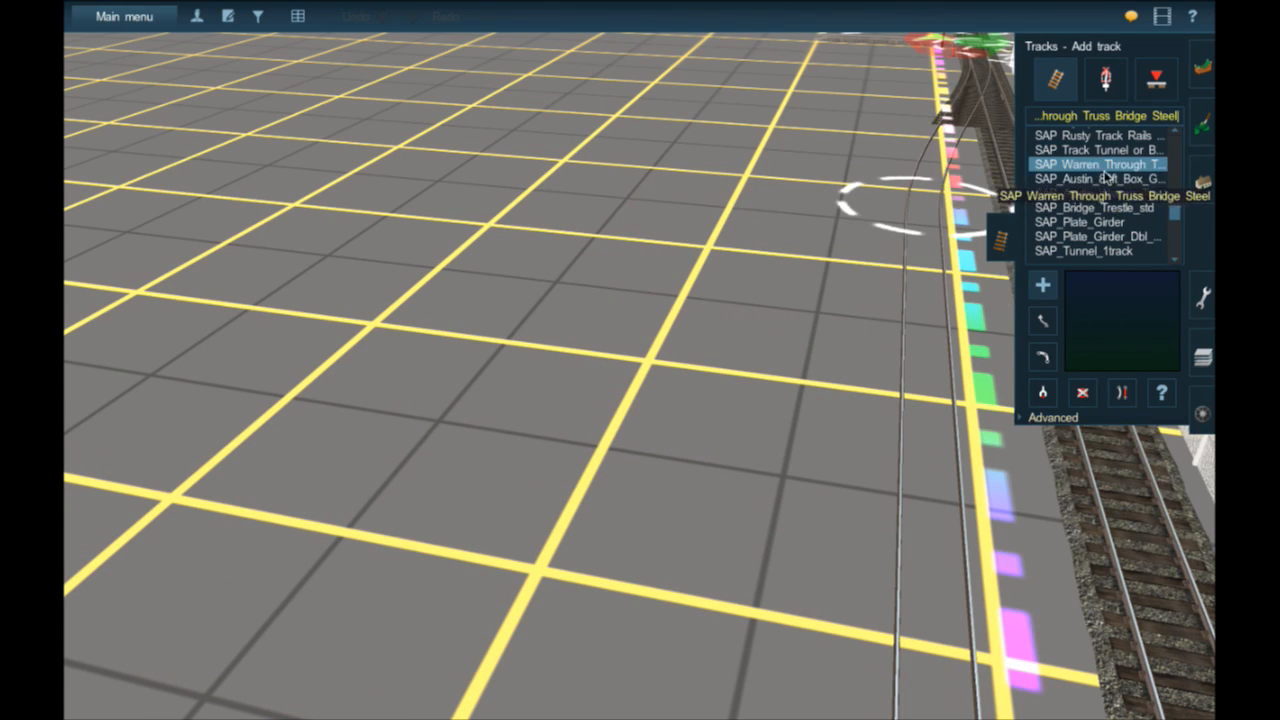
scroll(1100, 174, up, 1)
scroll(1100, 175, up, 1)
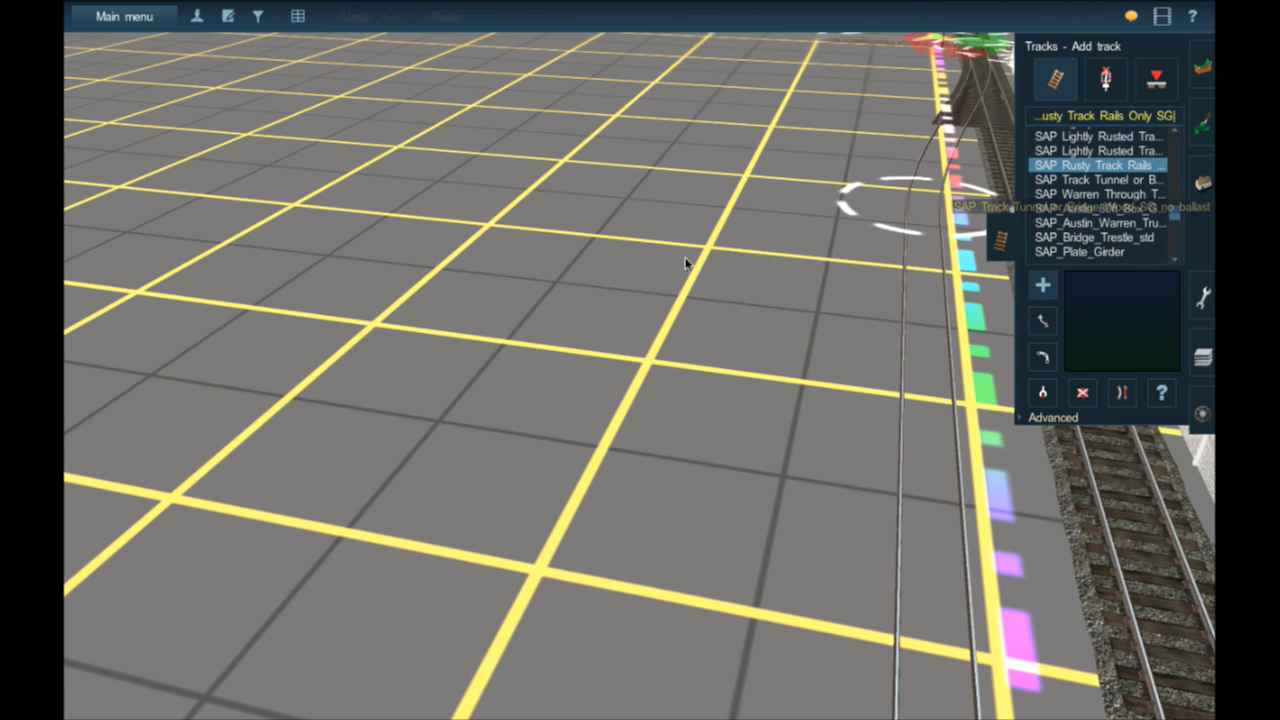
scroll(411, 526, up, 3)
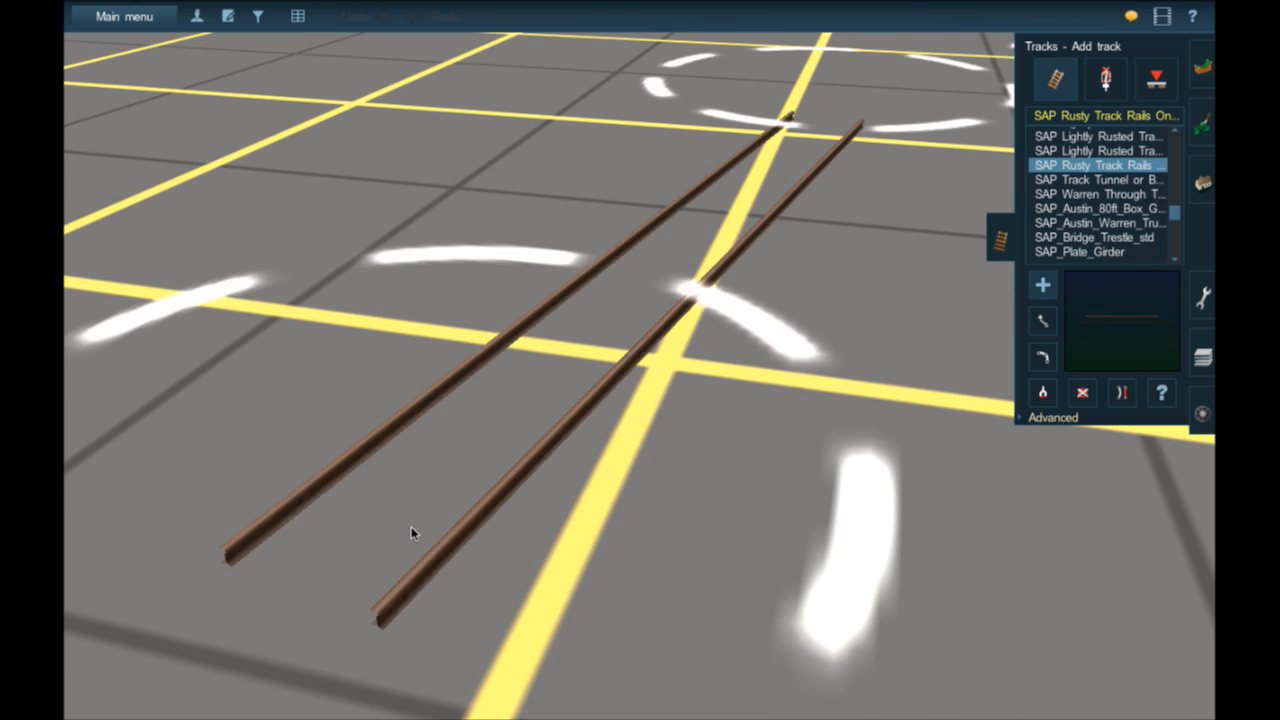
click(117, 499)
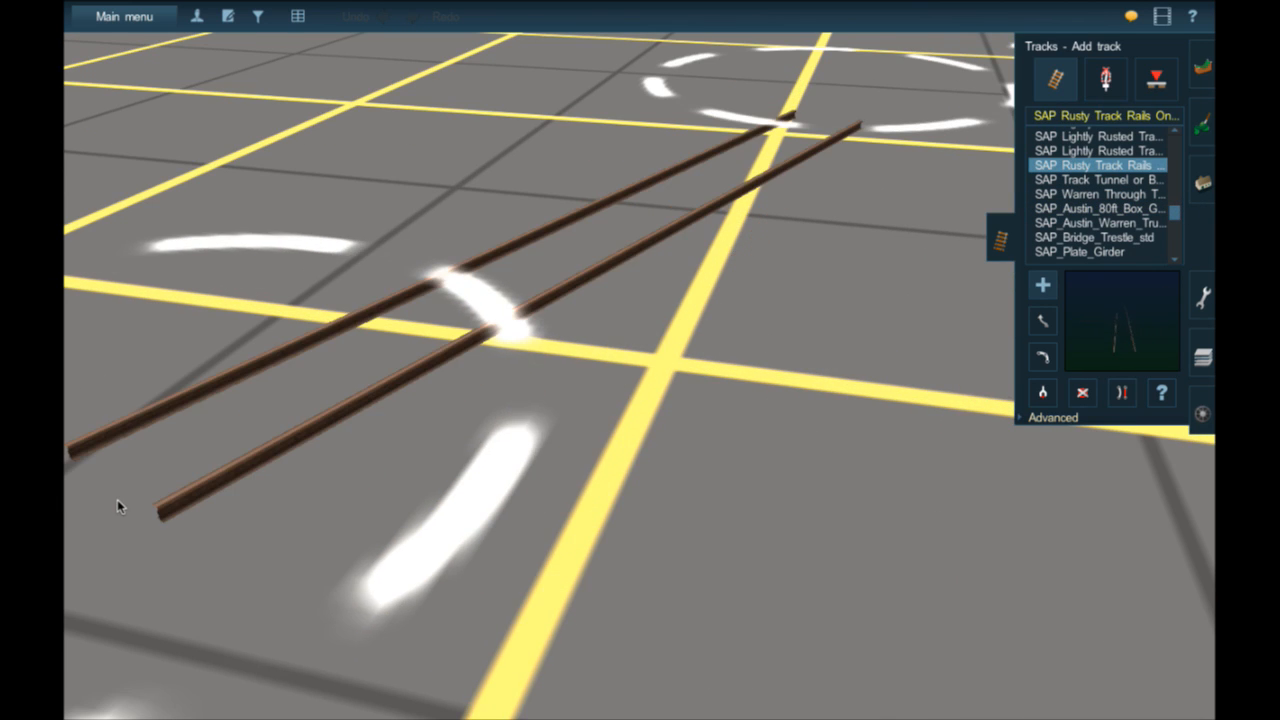
- Extend the rusty rails toward the main line while following them with the camera
right_click(689, 256)
key(Left)
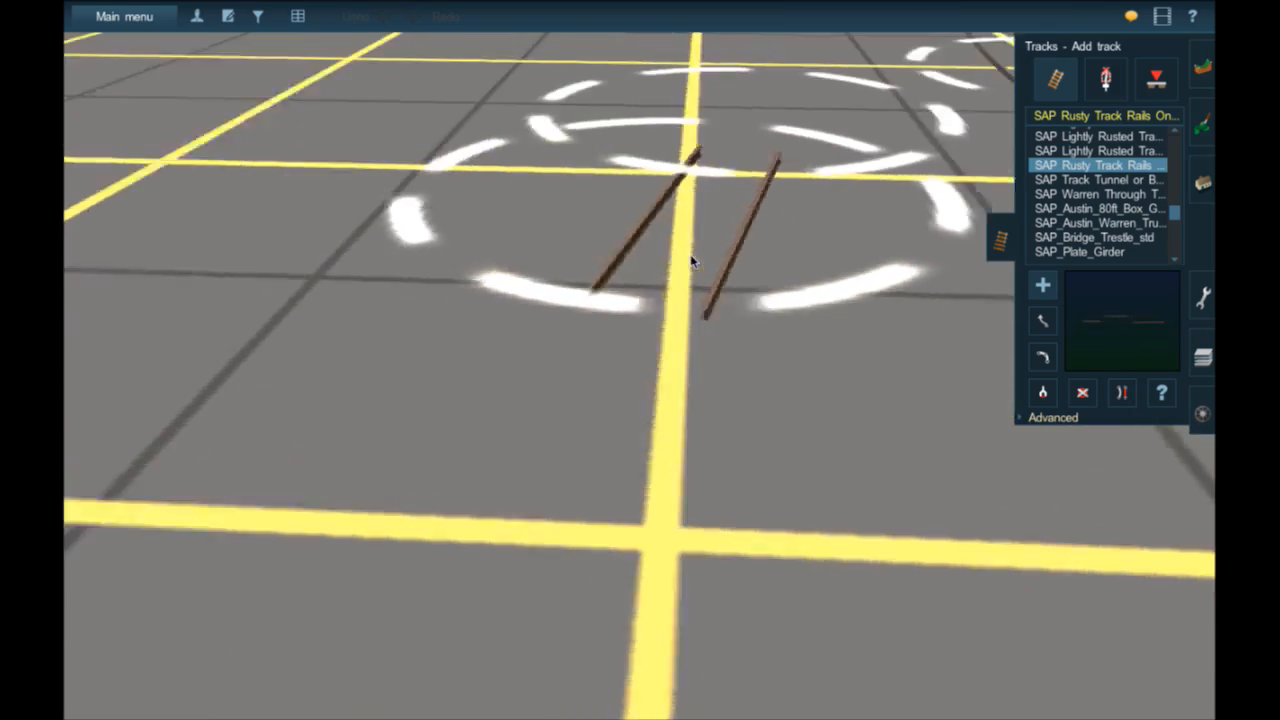
key(Left)
right_click(738, 150)
click(733, 224)
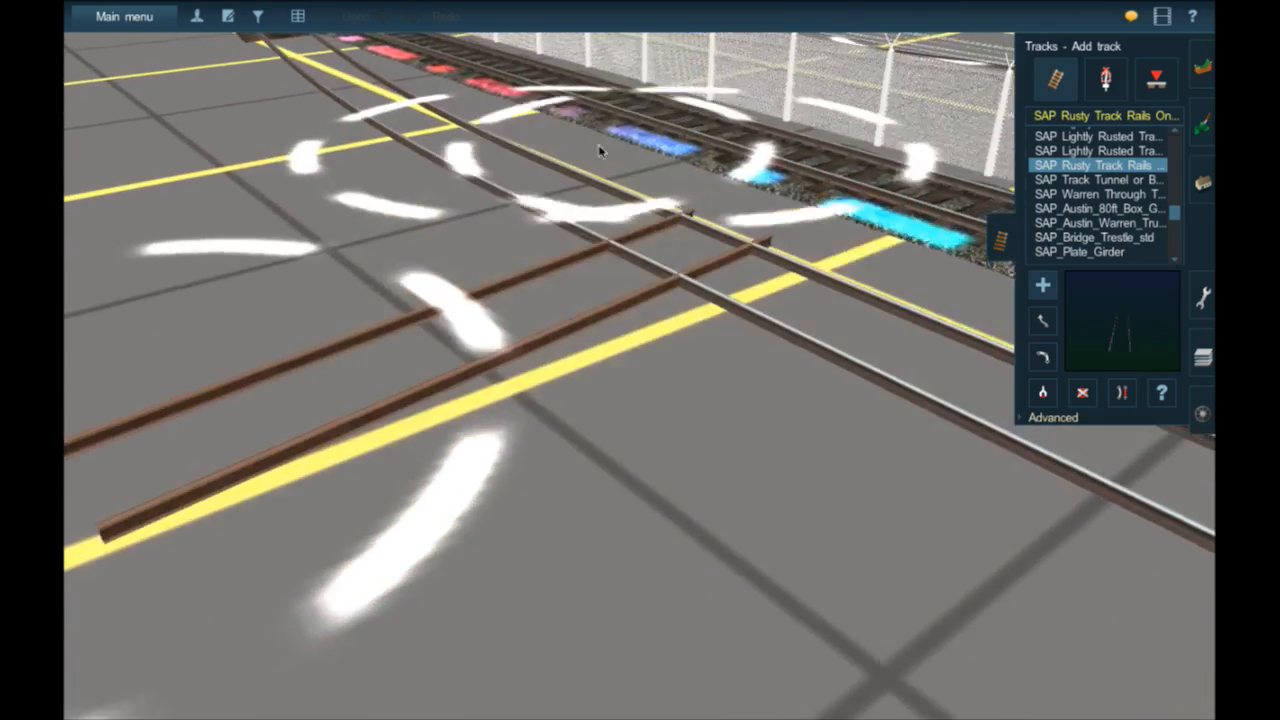
key(Left)
right_click(491, 105)
right_click(440, 98)
right_click(440, 90)
right_click(451, 77)
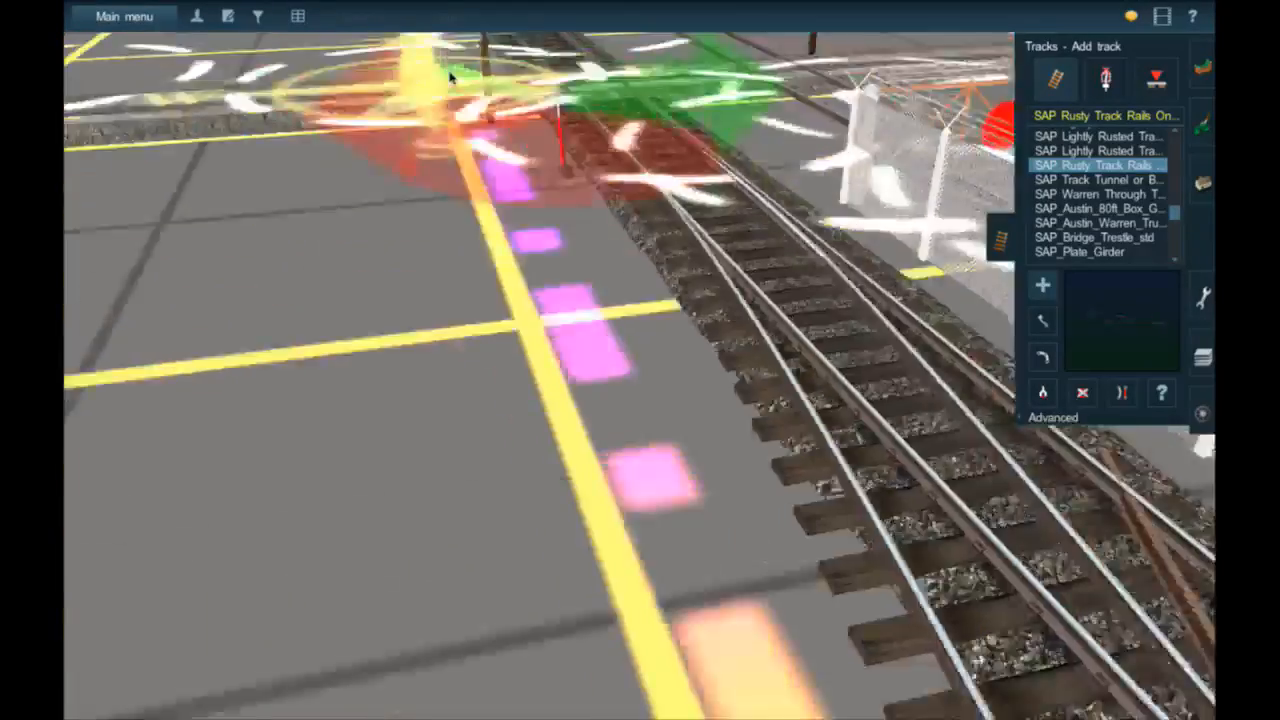
key(Left)
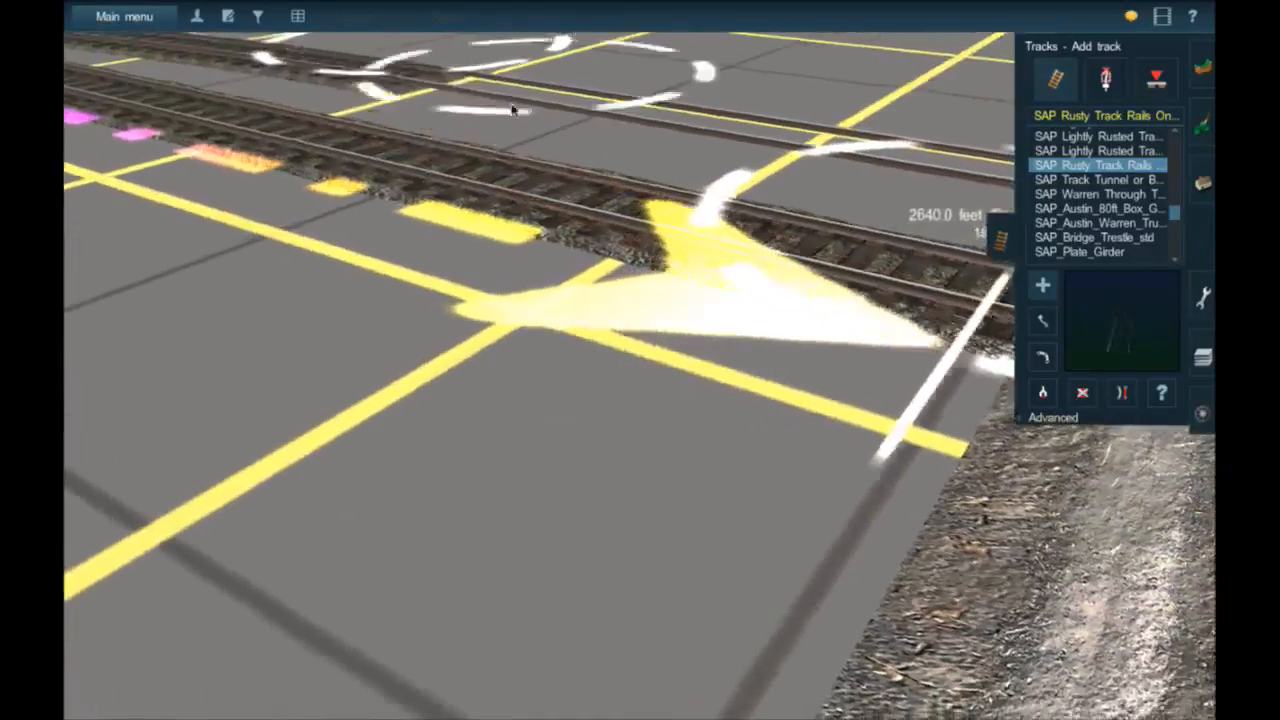
right_click(477, 166)
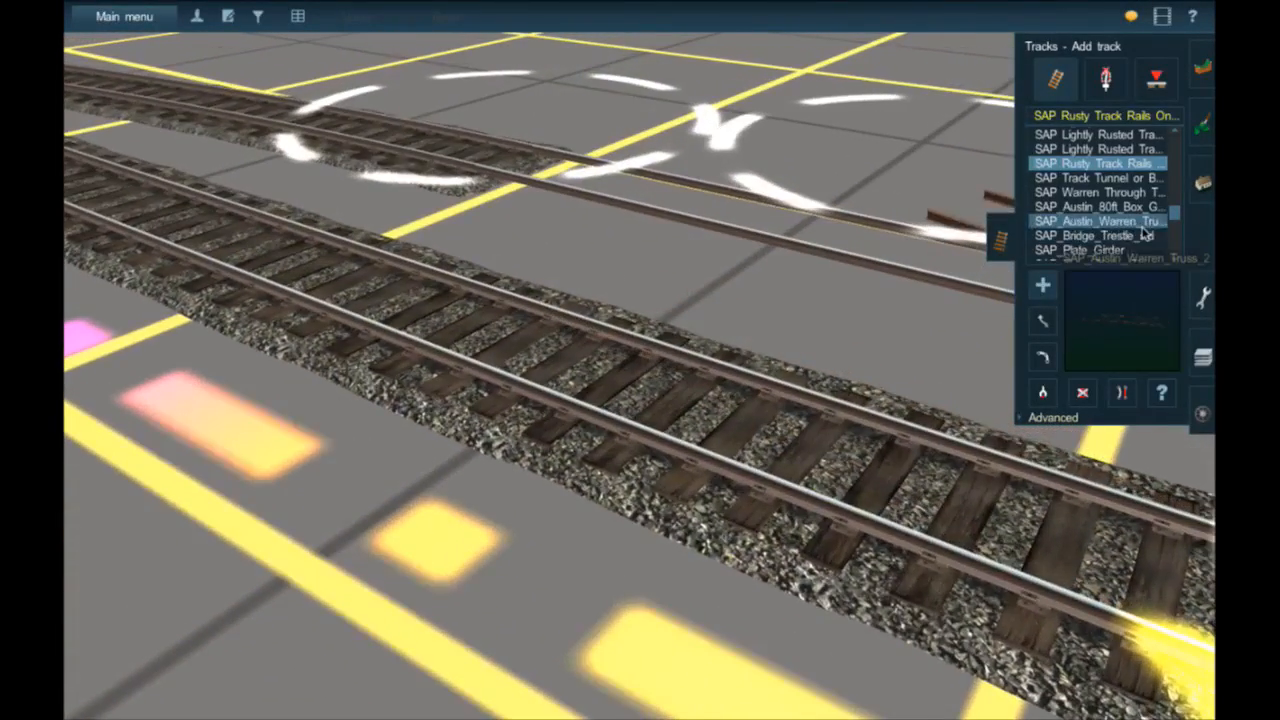
- Lay a Lightly Rusted Track Wood SG piece on the ground beside the main line
scroll(1146, 230, down, 3)
scroll(1135, 205, up, 6)
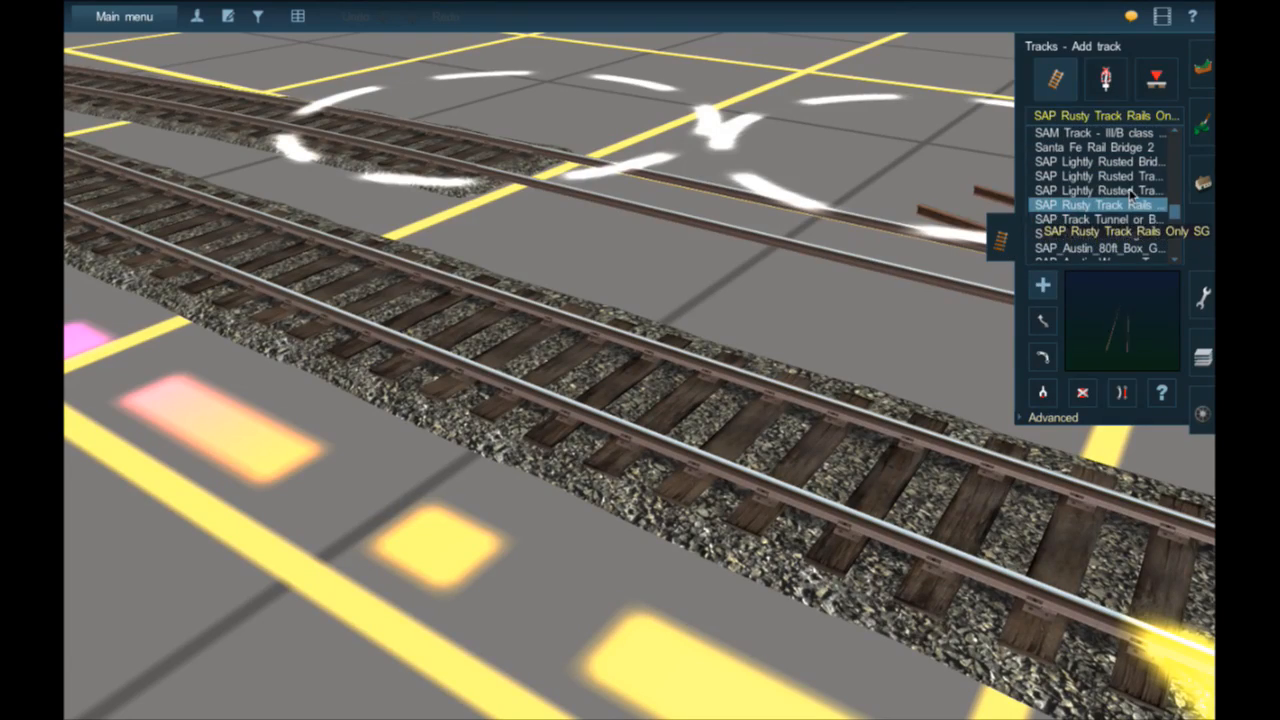
click(1131, 191)
right_click(594, 443)
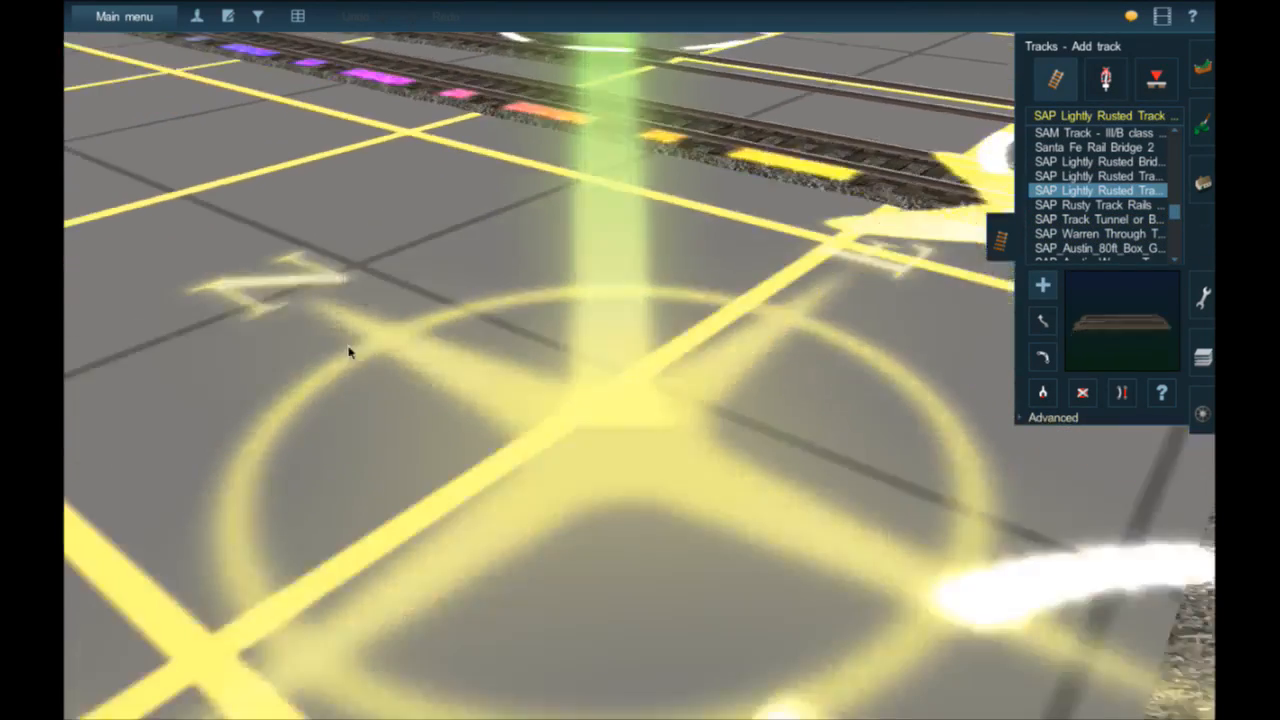
click(349, 352)
click(928, 475)
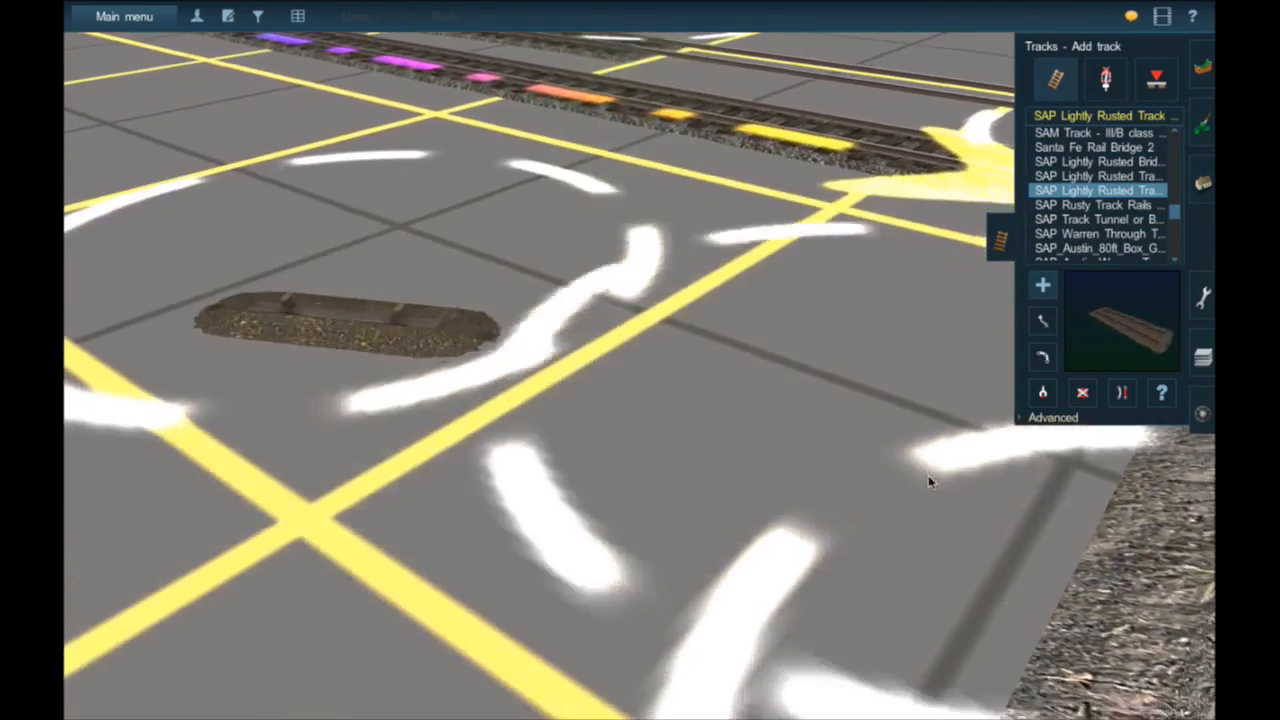
- Lay test segments of S_rail_wood-zw-1435mm and S_rail_beton_1435_leto concrete track across the grid
scroll(1077, 168, up, 2)
click(1072, 178)
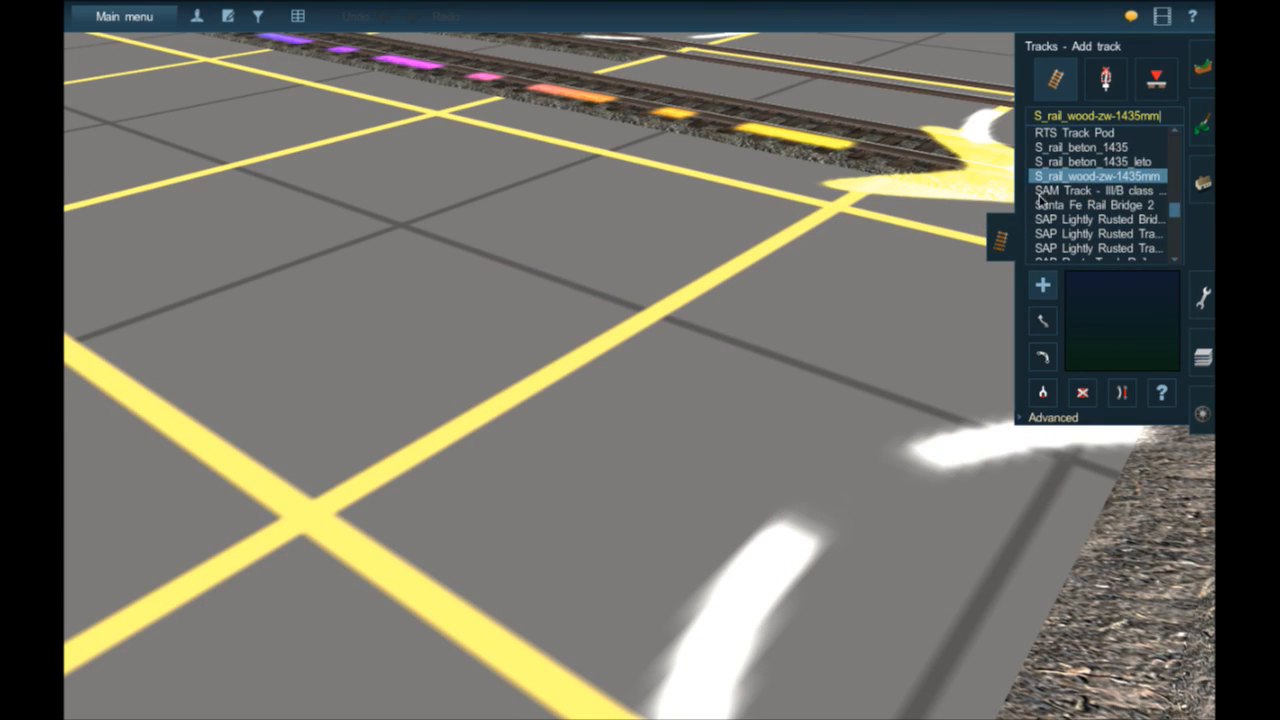
click(260, 287)
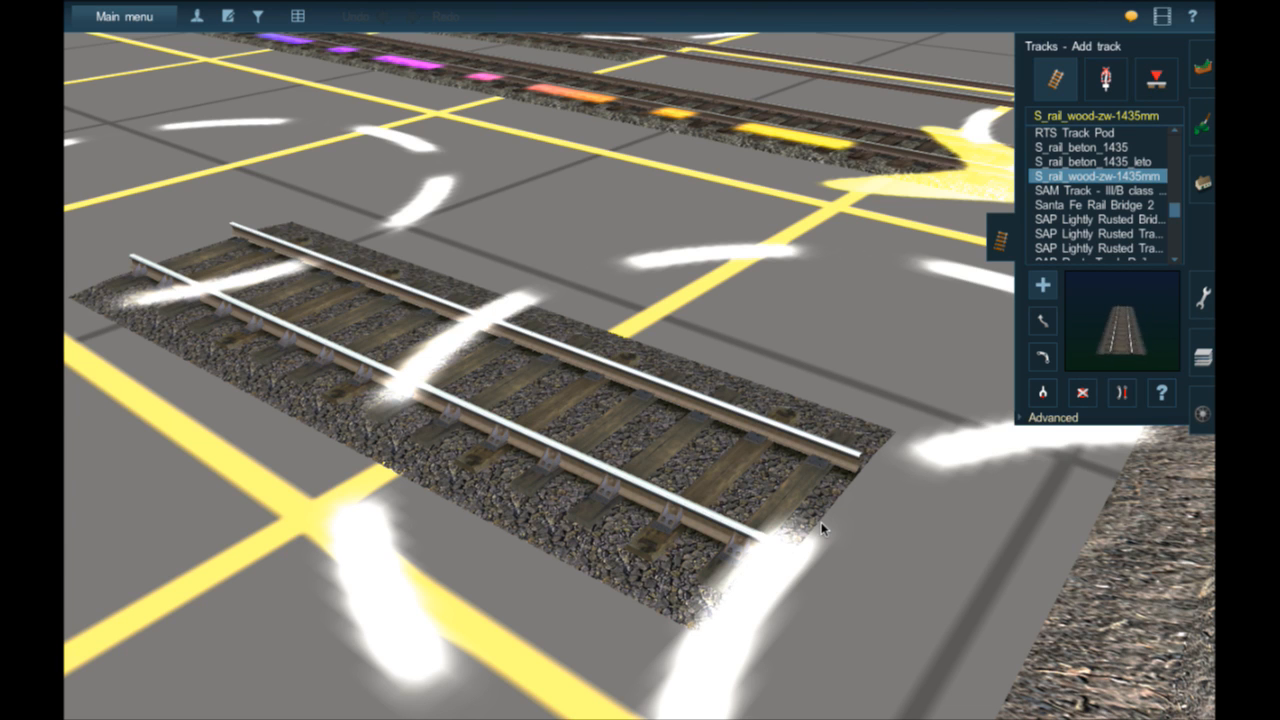
click(1083, 162)
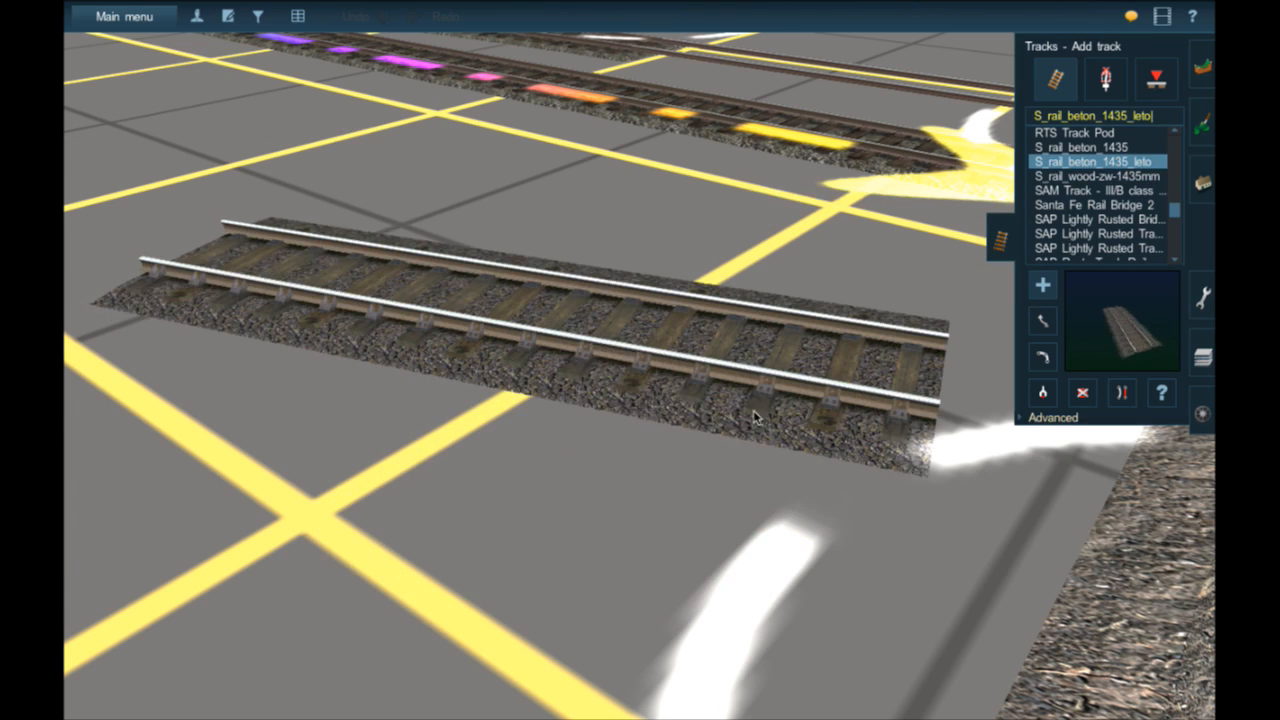
click(750, 411)
scroll(743, 413, down, 3)
right_drag(743, 413, 446, 369)
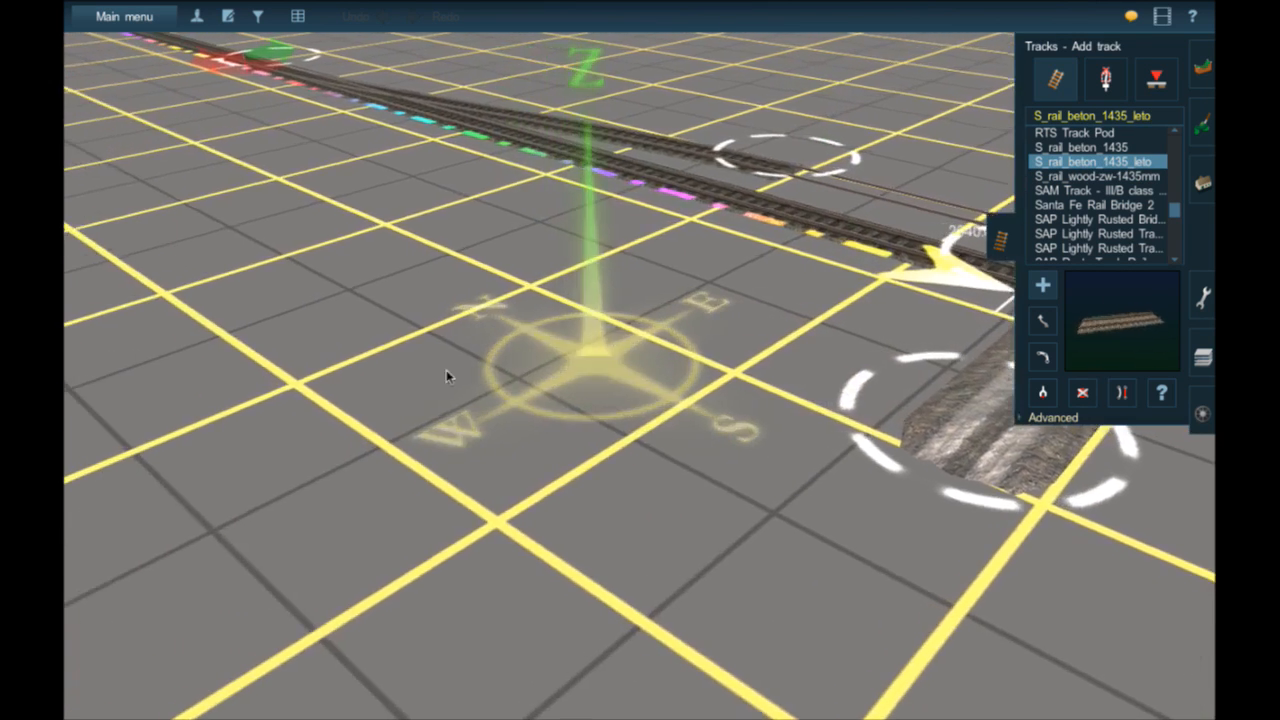
click(446, 369)
click(921, 613)
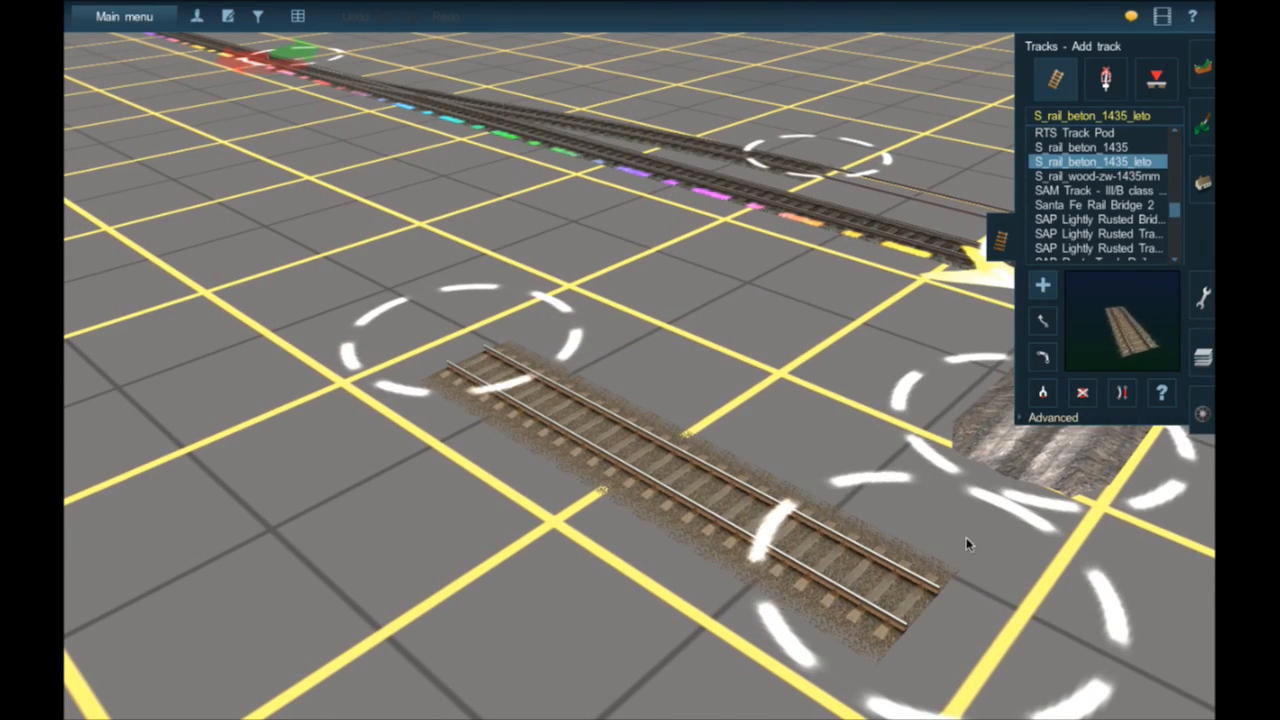
- Start an RTS CFR Bridge normal rust truss bridge, then select Red Ballast 04m Wooden
scroll(1072, 203, up, 1)
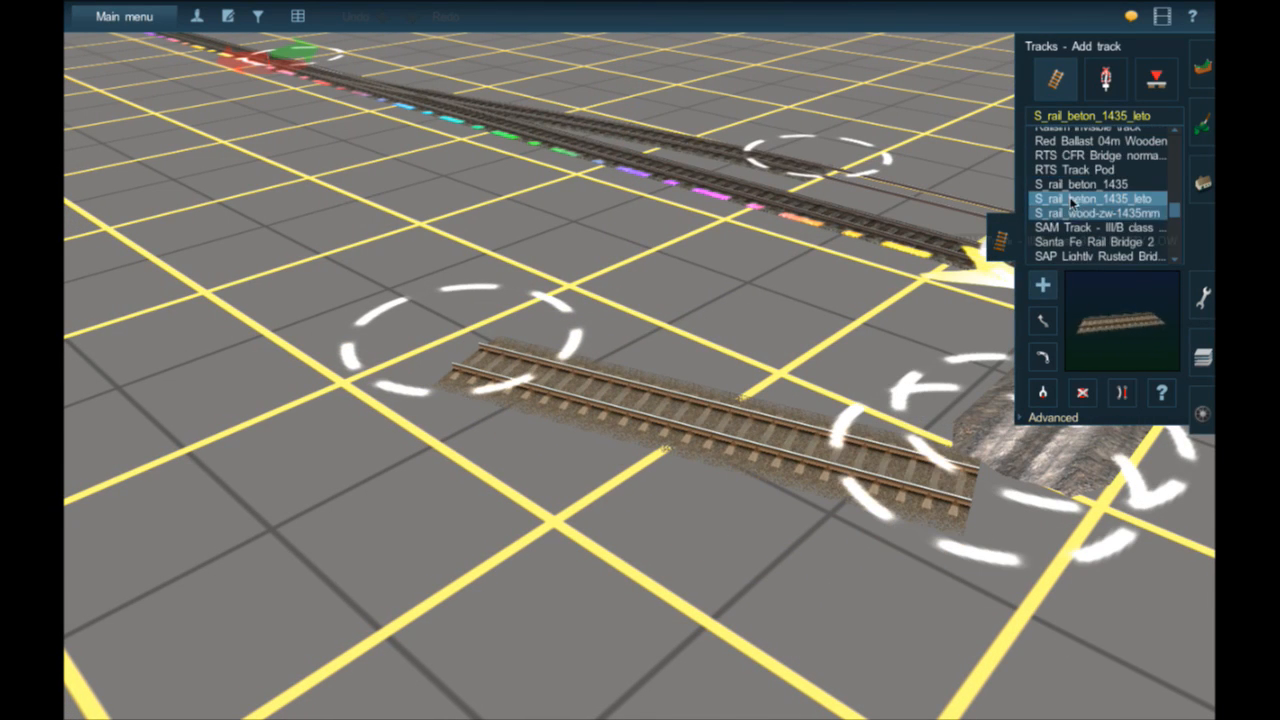
click(1088, 157)
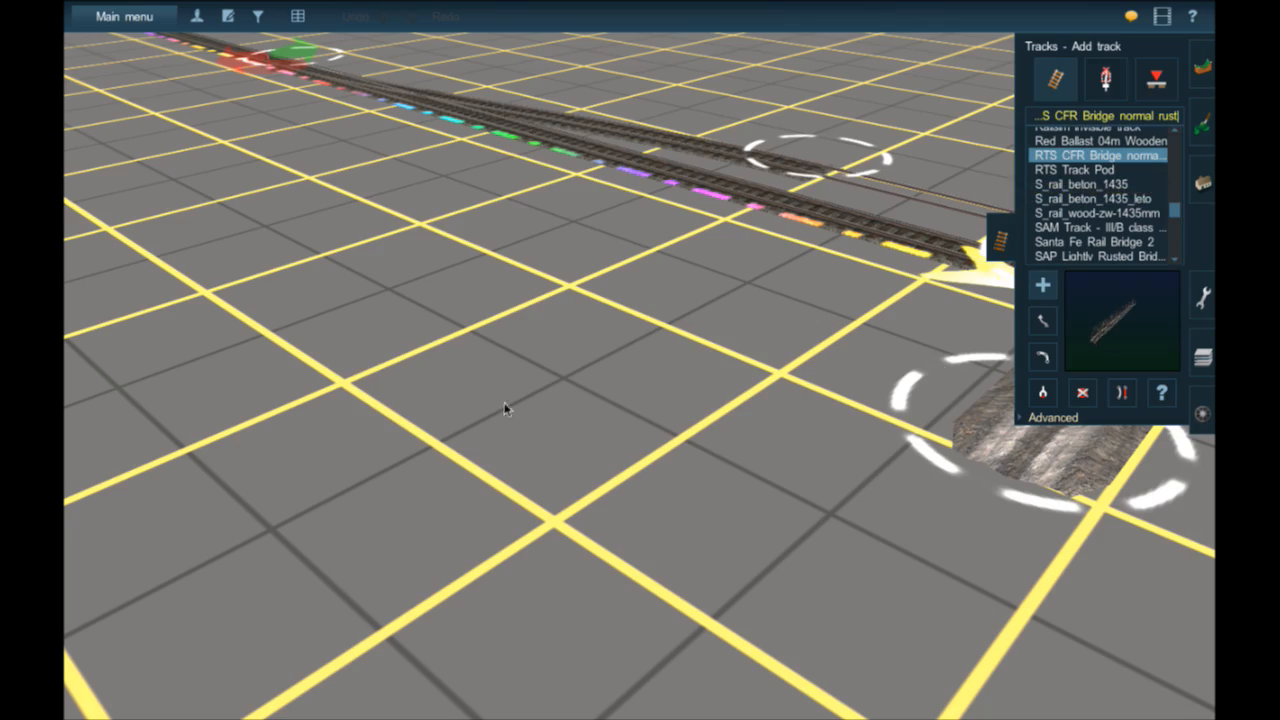
click(505, 408)
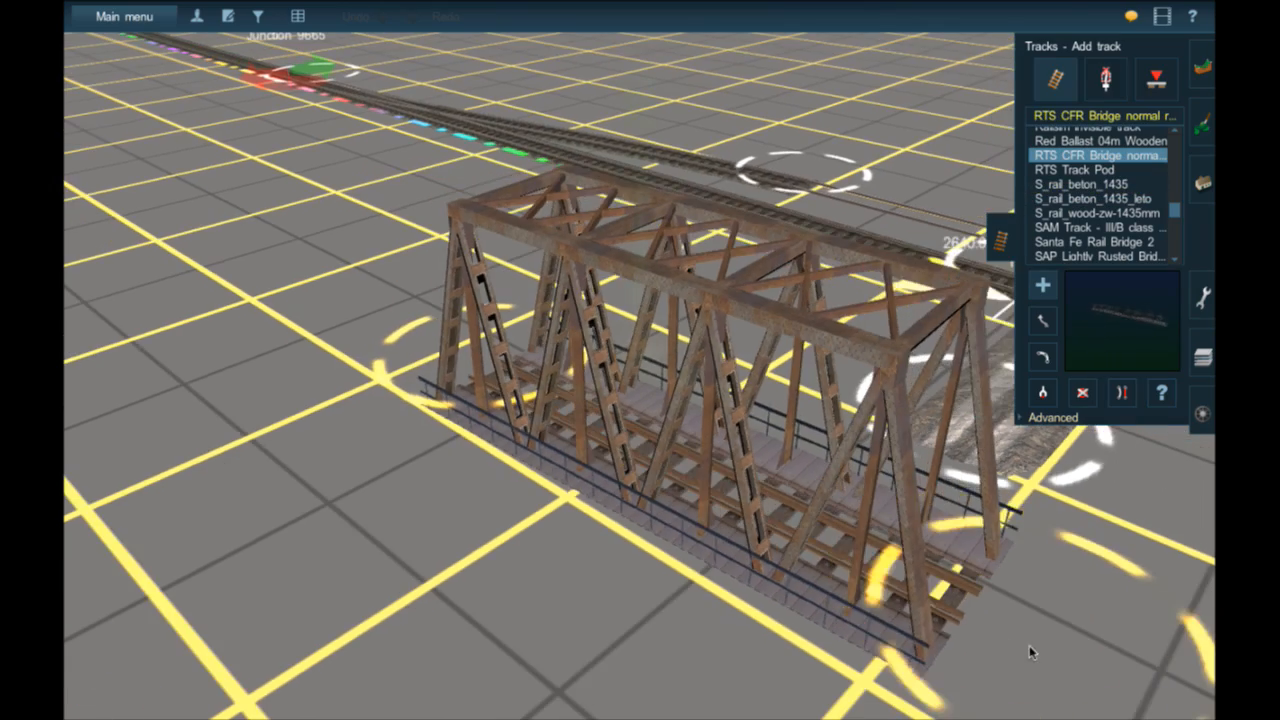
right_click(1043, 647)
right_click(1063, 512)
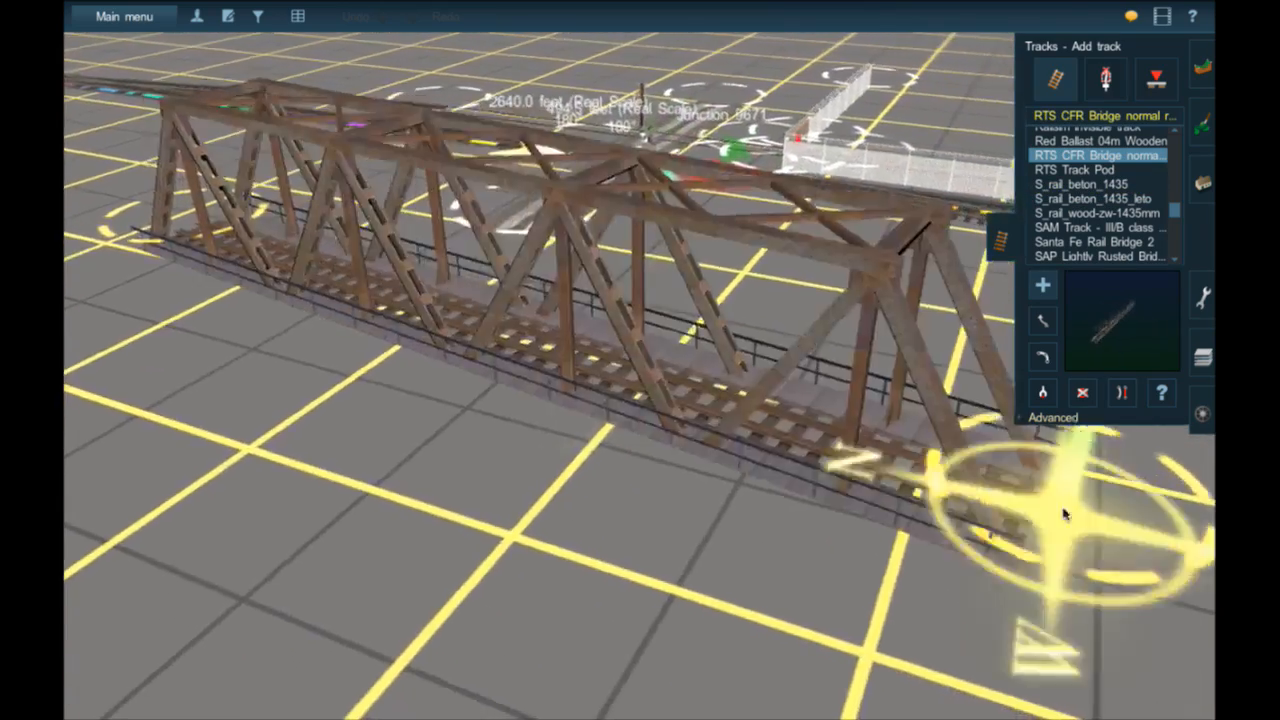
scroll(1062, 514, down, 5)
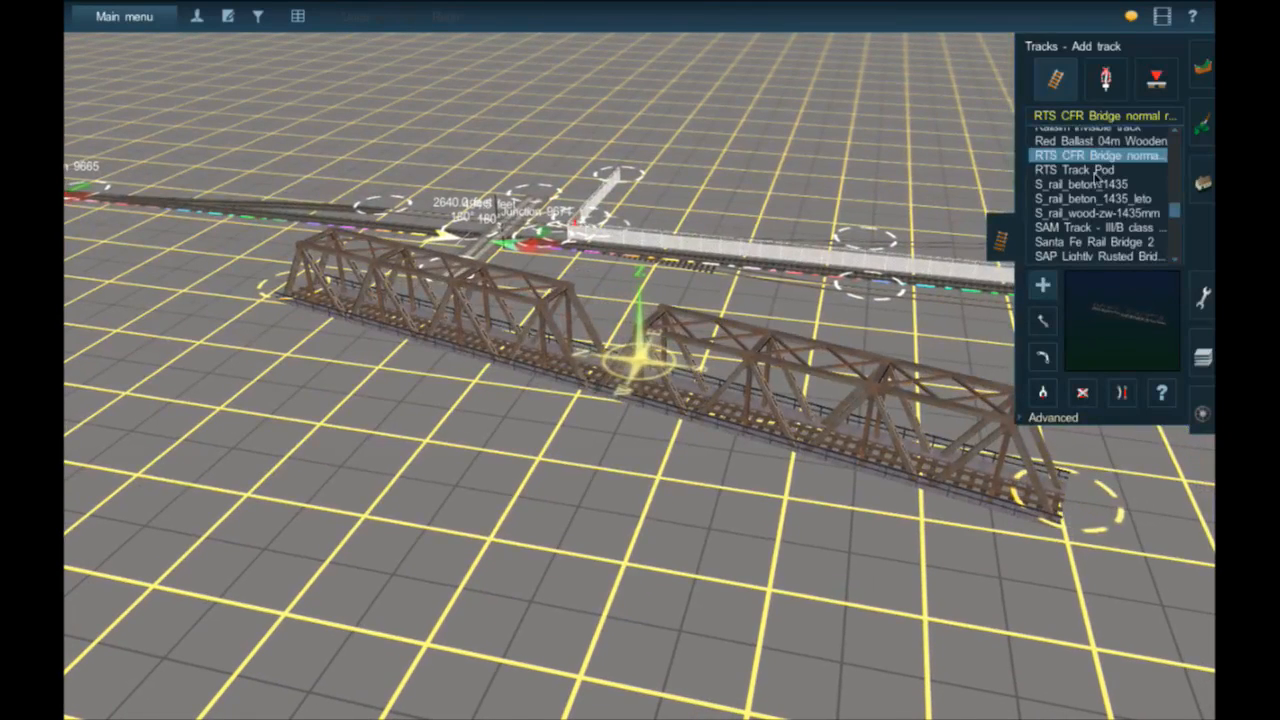
scroll(1098, 180, up, 2)
click(1100, 168)
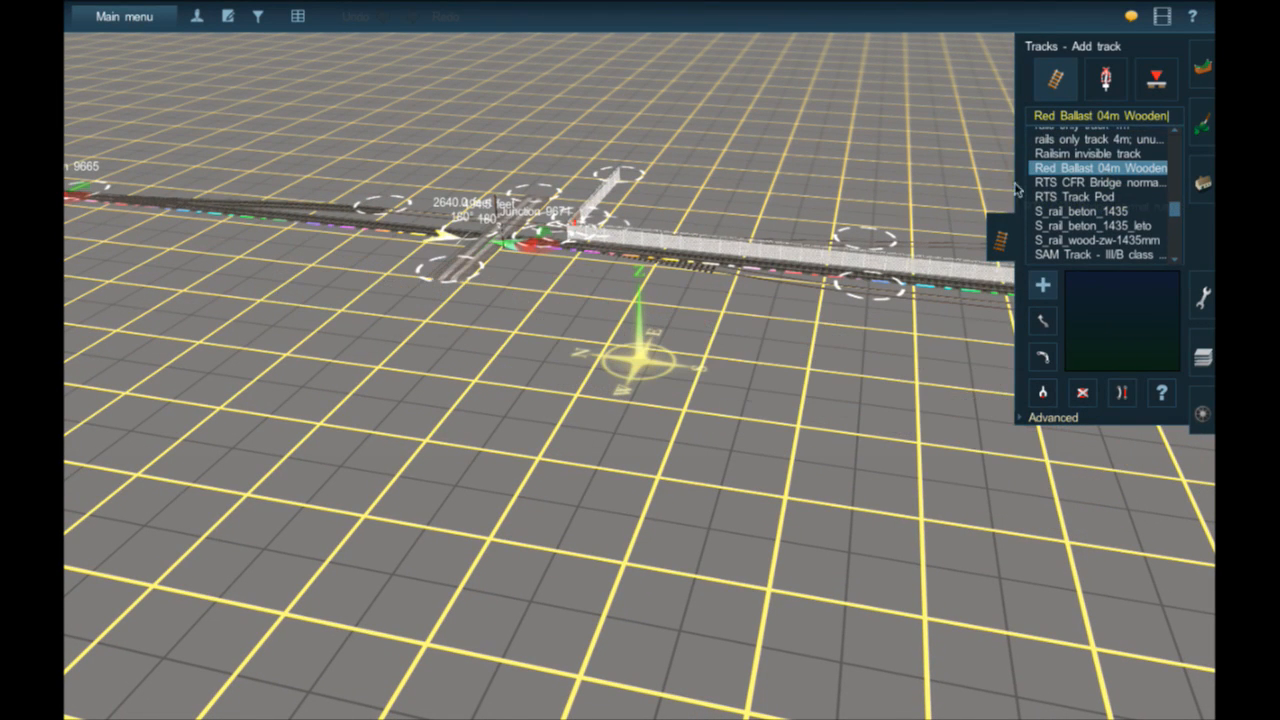
- Preview QR Bridge Bare Spline, QR Bridge Condamine 6m, QHG JR Ties Only and QHG JR MS Conc1 tracks
scroll(1118, 190, up, 3)
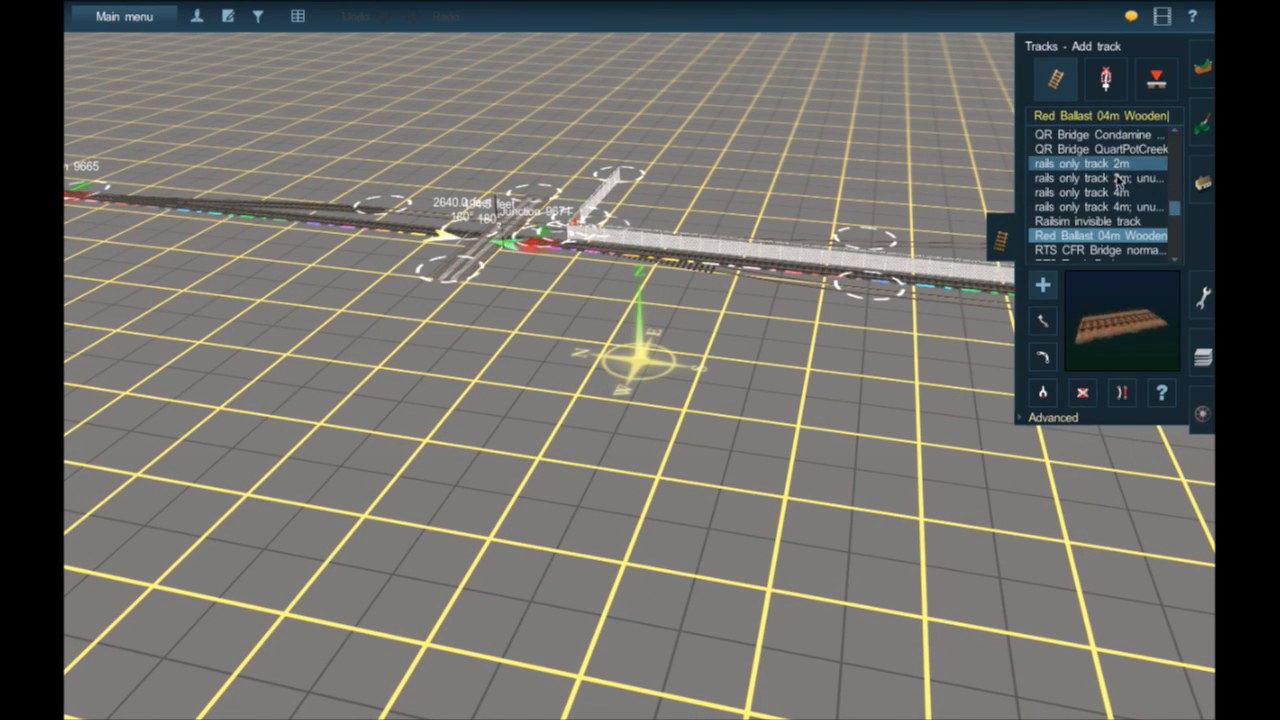
scroll(1116, 186, up, 2)
scroll(1117, 186, up, 2)
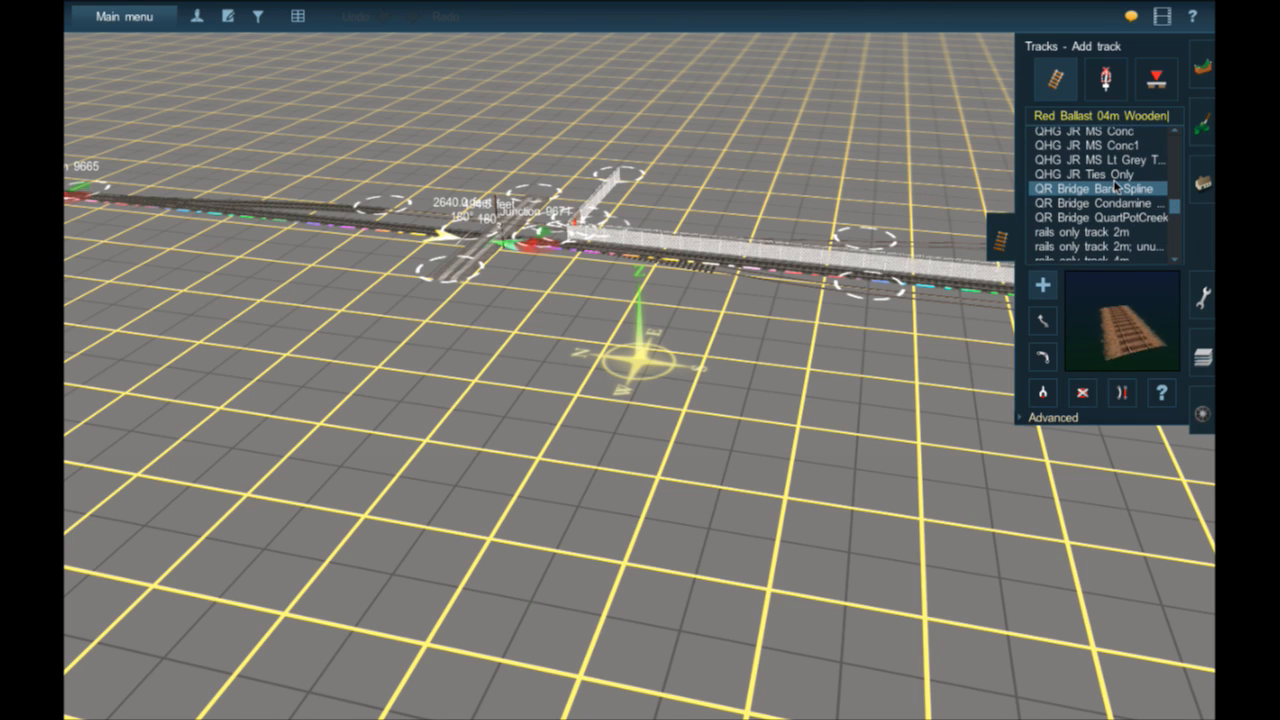
click(1117, 186)
scroll(637, 318, up, 5)
scroll(637, 318, down, 3)
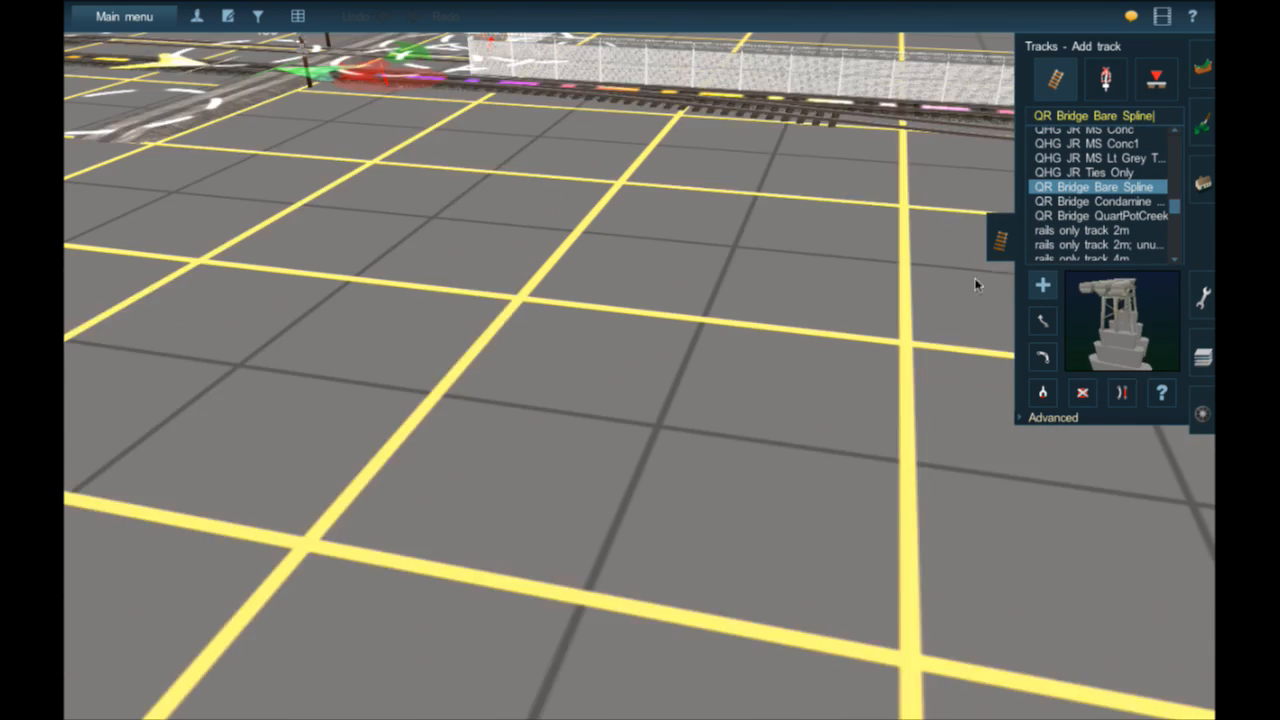
click(1093, 204)
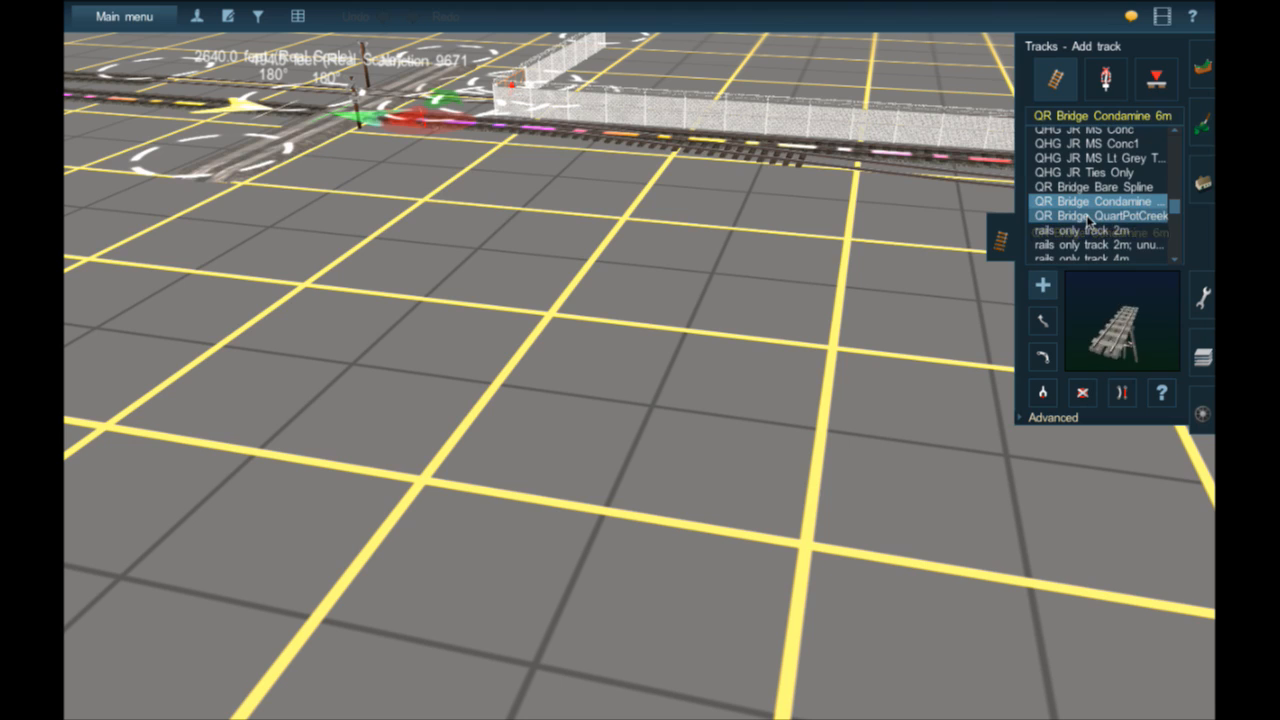
scroll(1090, 218, up, 3)
click(1092, 207)
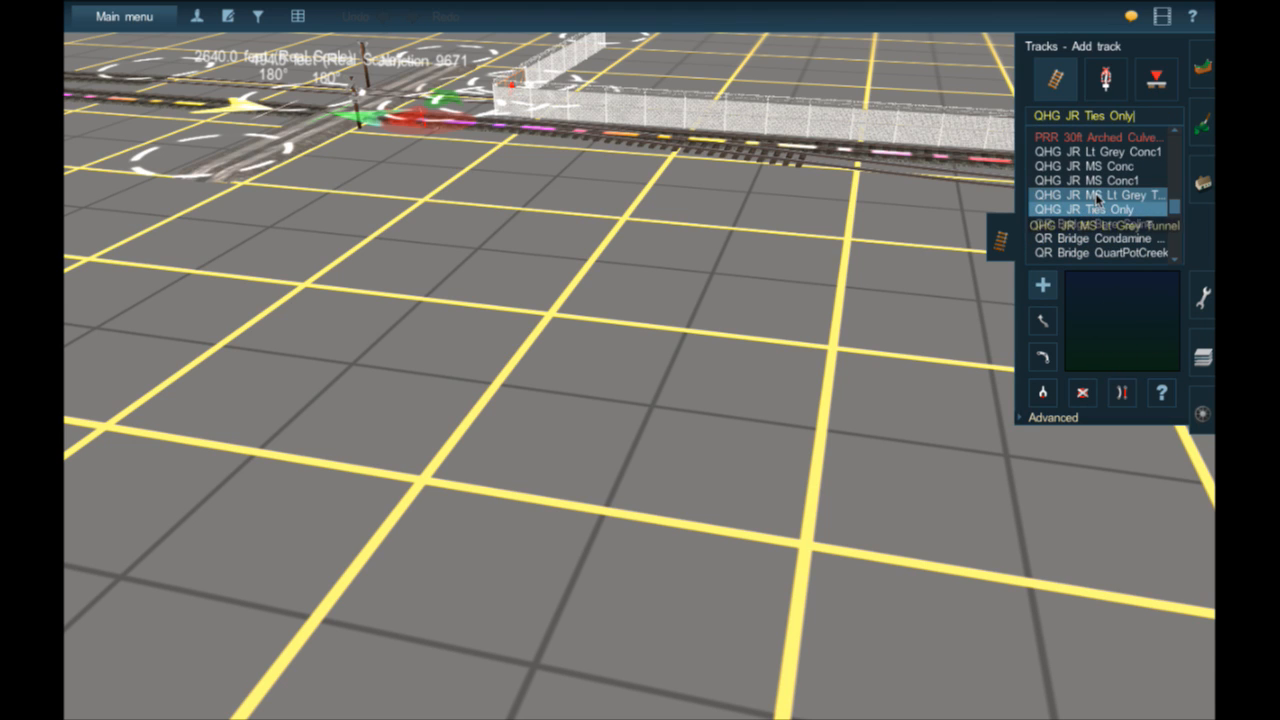
click(1096, 183)
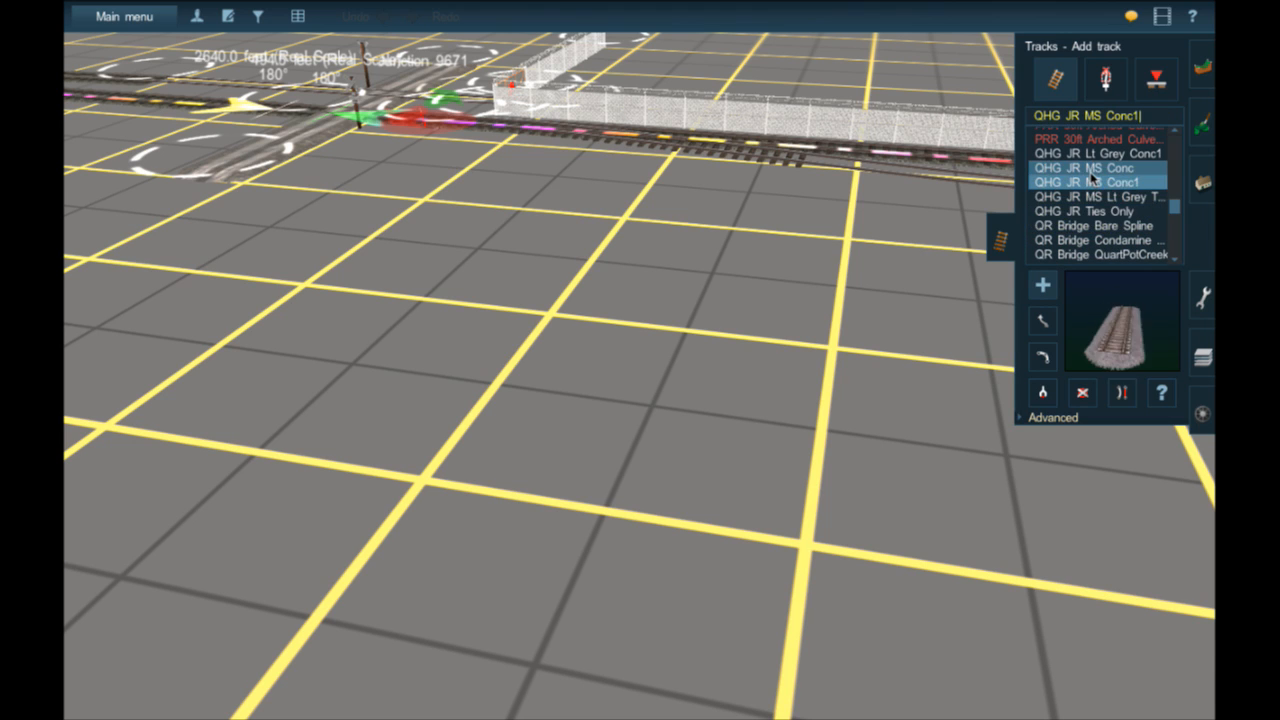
scroll(1091, 177, up, 4)
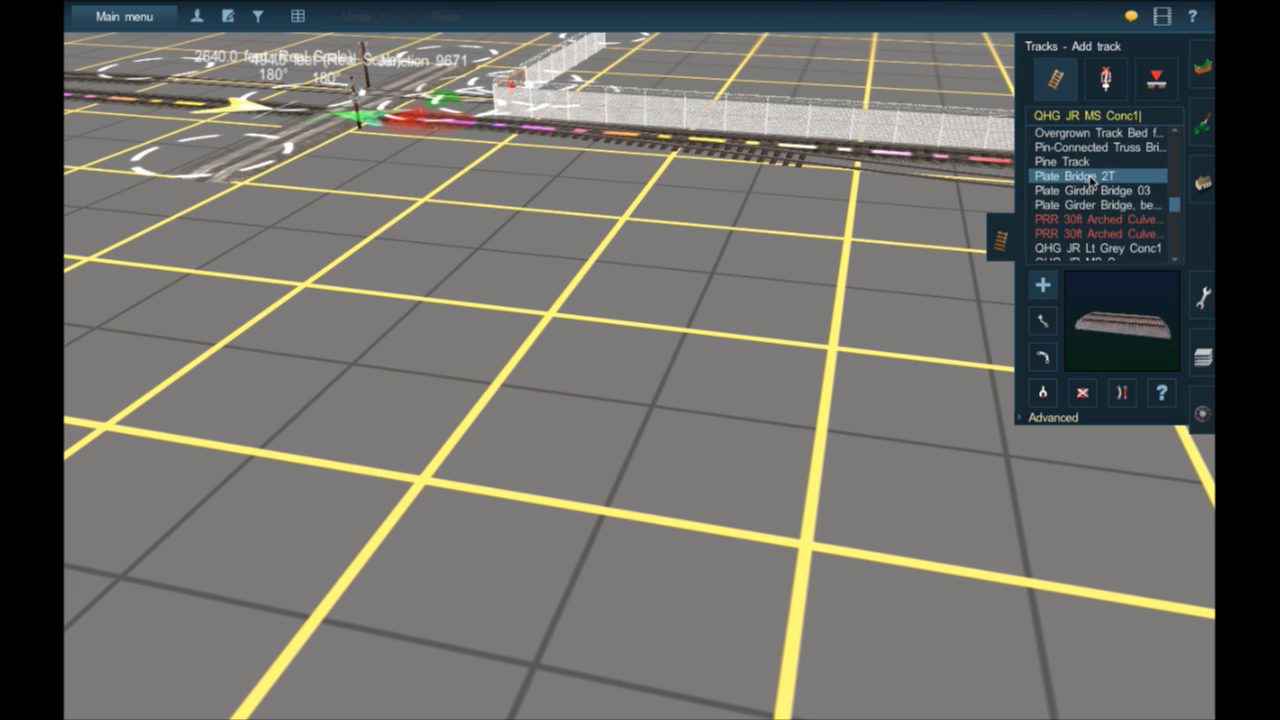
scroll(1091, 177, up, 2)
- Lay test pieces of Pine Track, Pin-Connected Truss Bridge and NSW YL Timber 20m track
click(1062, 198)
click(388, 448)
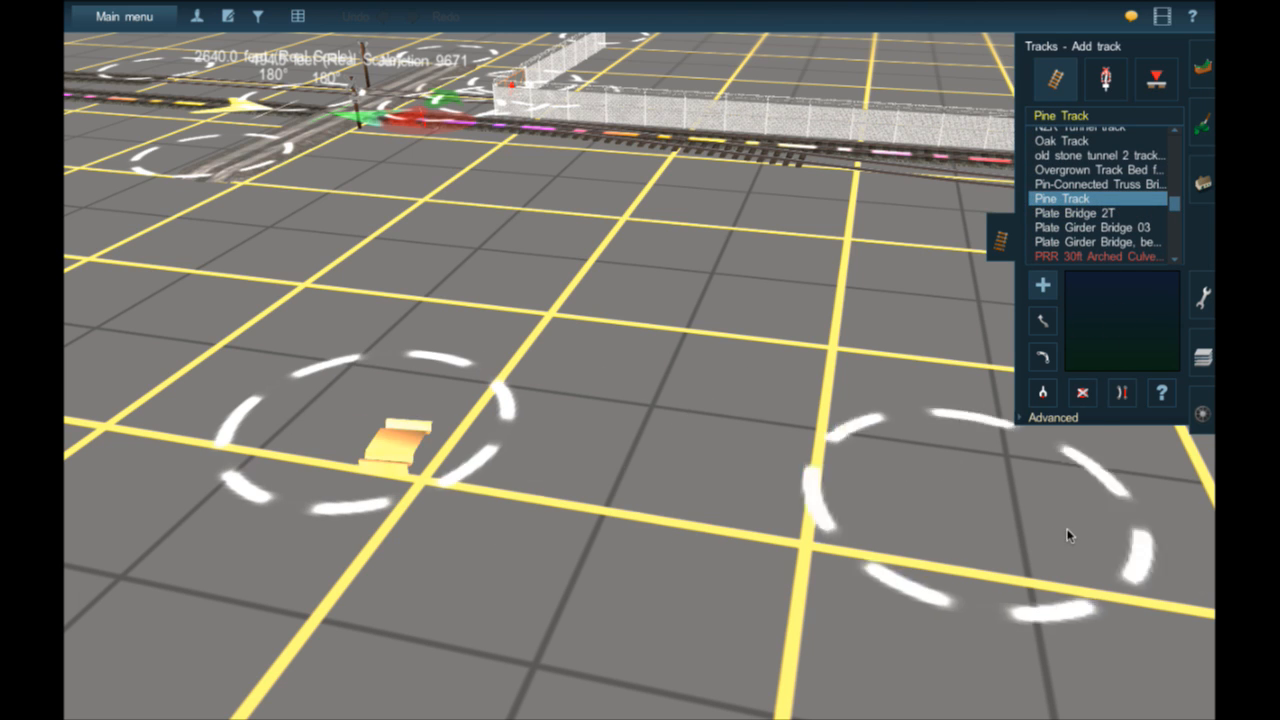
click(1067, 535)
scroll(1090, 215, up, 2)
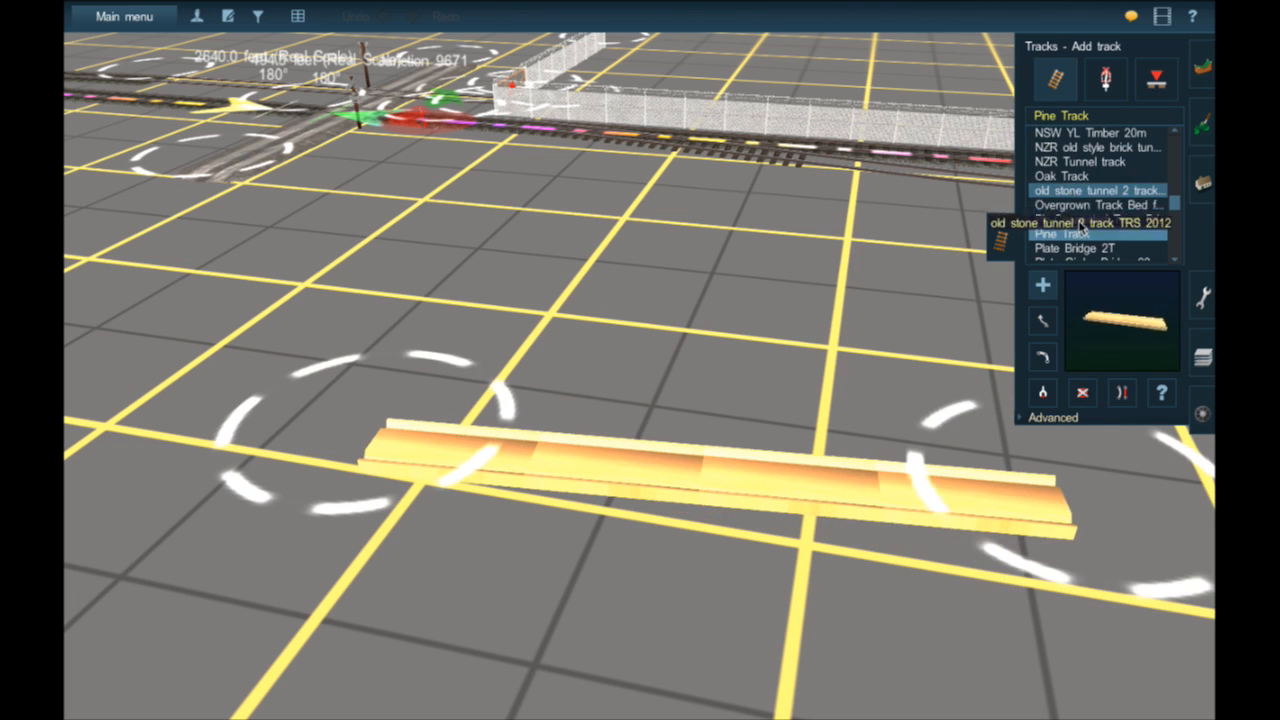
click(1090, 219)
click(401, 418)
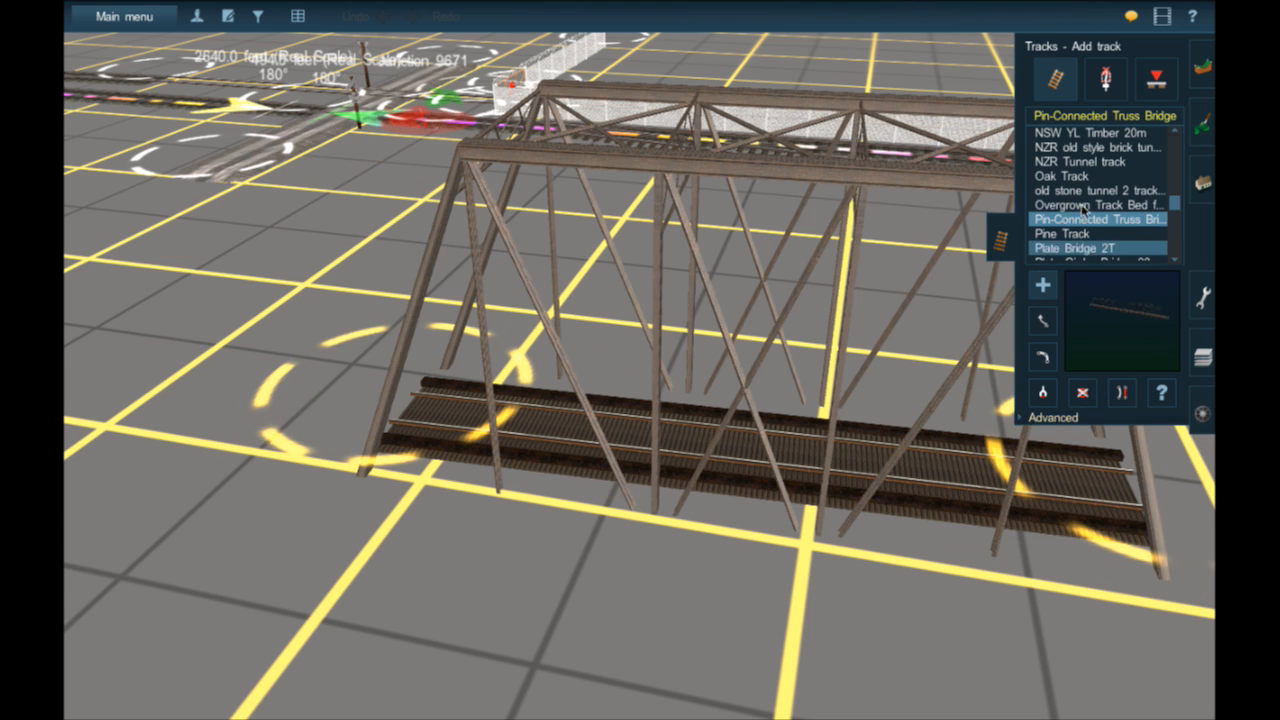
scroll(1082, 207, up, 3)
click(1090, 195)
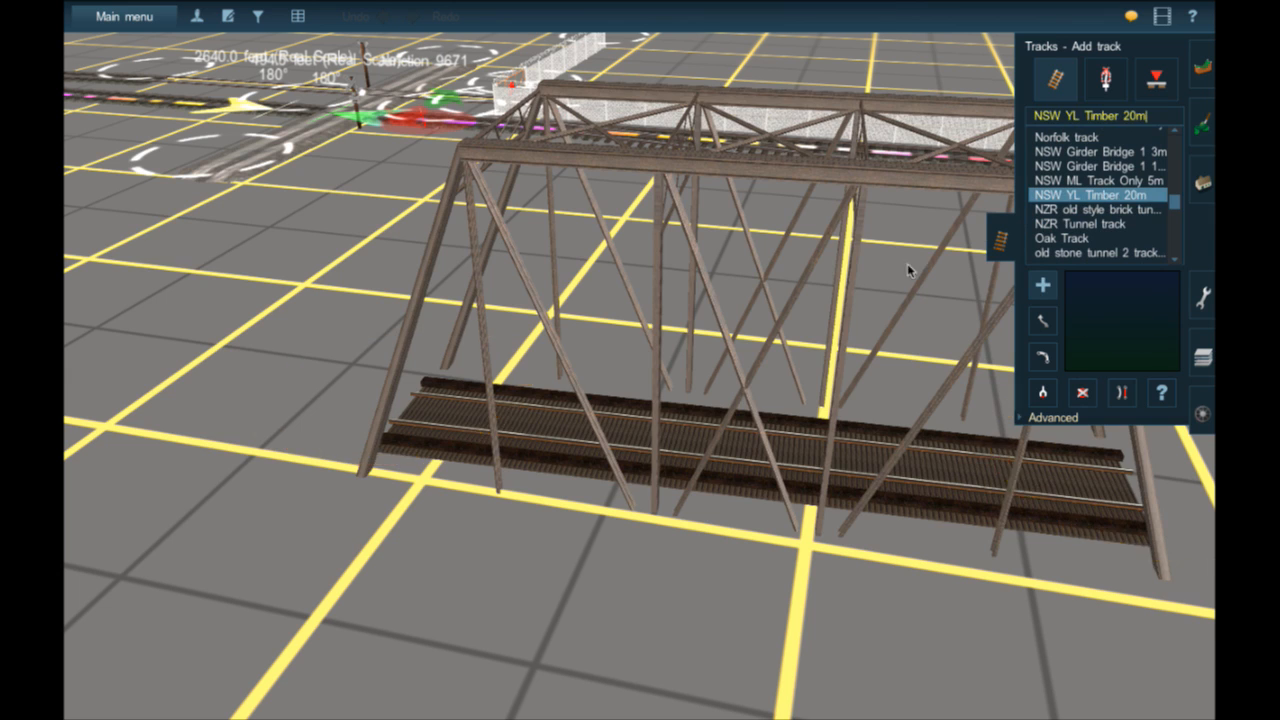
click(352, 421)
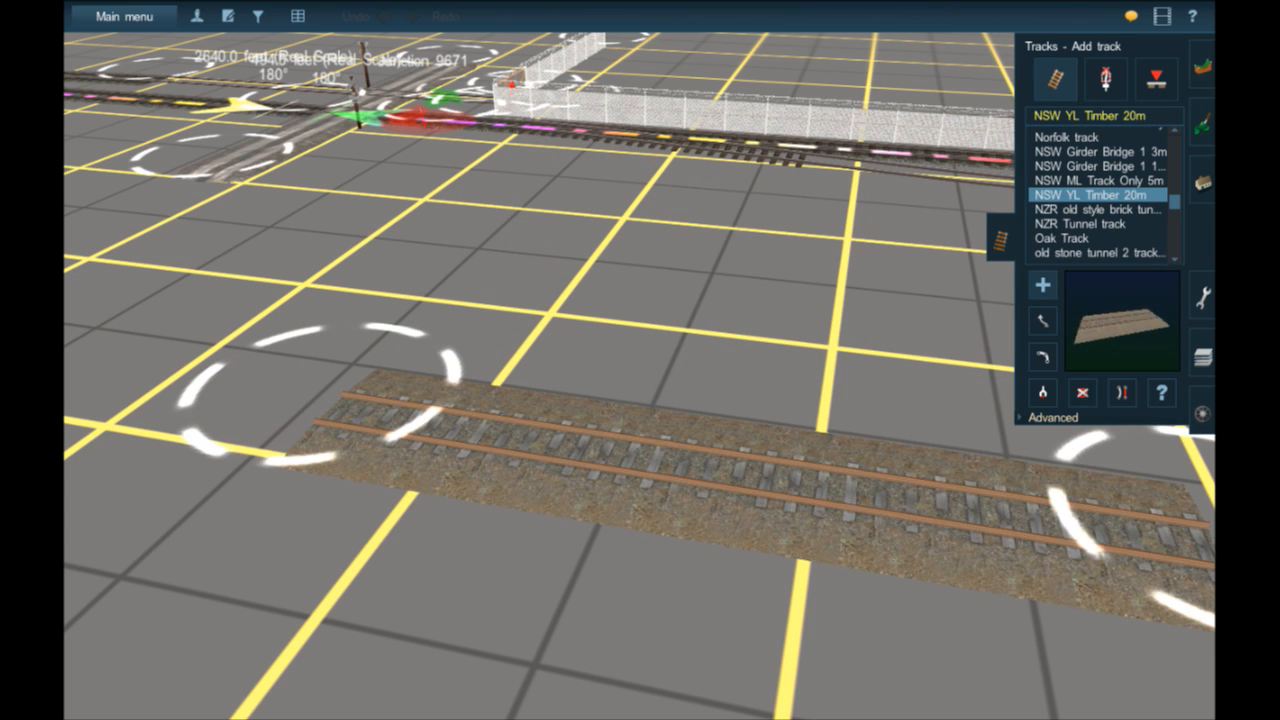
click(588, 665)
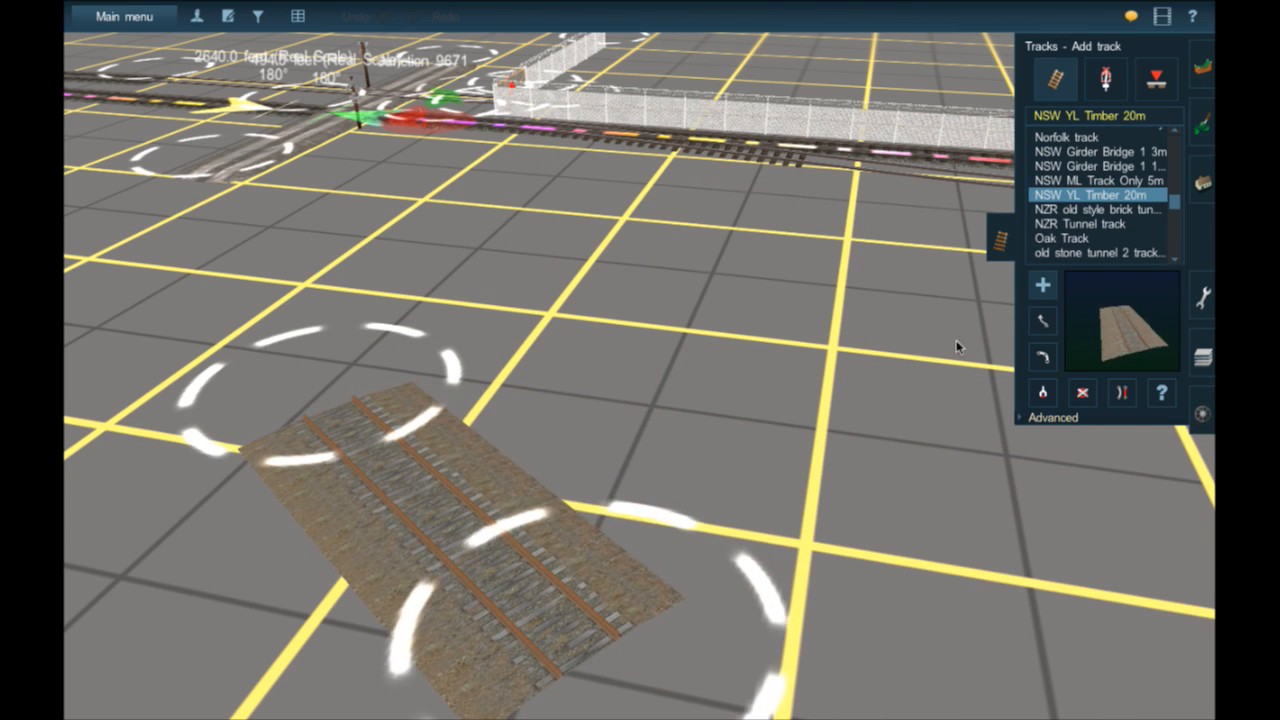
- Test Norfolk track, the NG42 60lb rail-only track and the brown ballasted NG42 60lb track
scroll(1115, 227, up, 3)
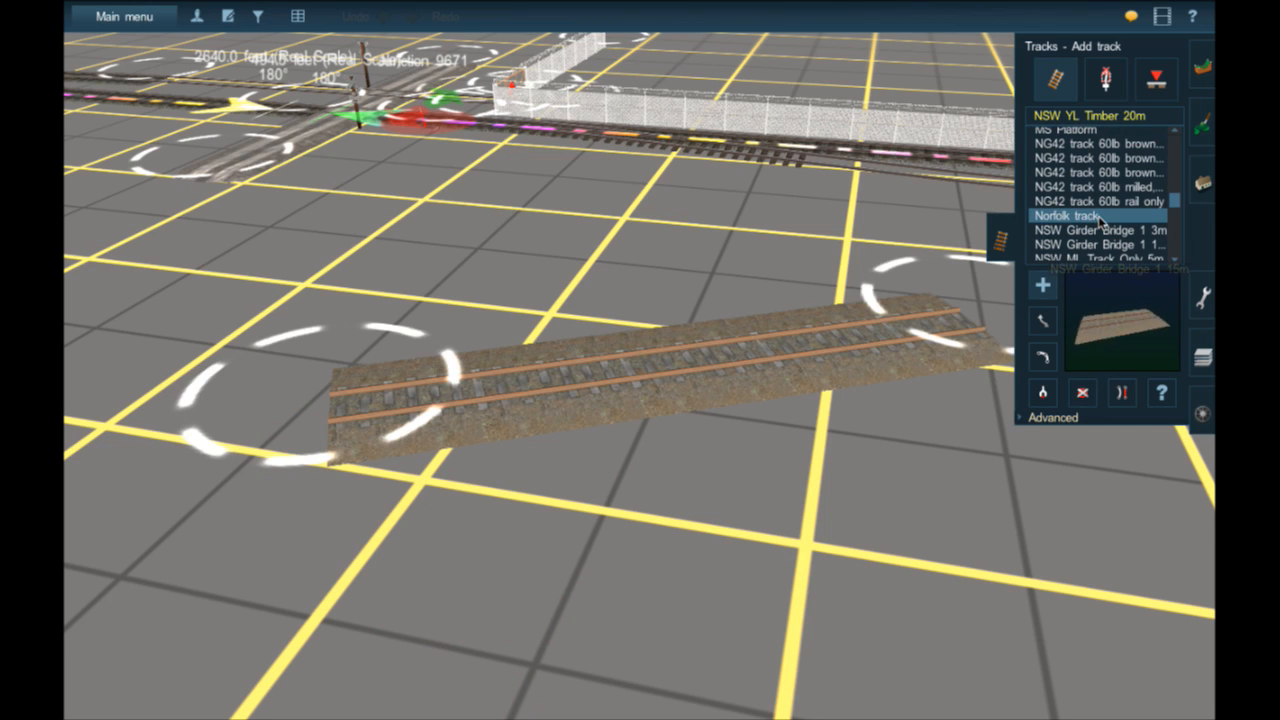
click(1075, 215)
click(391, 457)
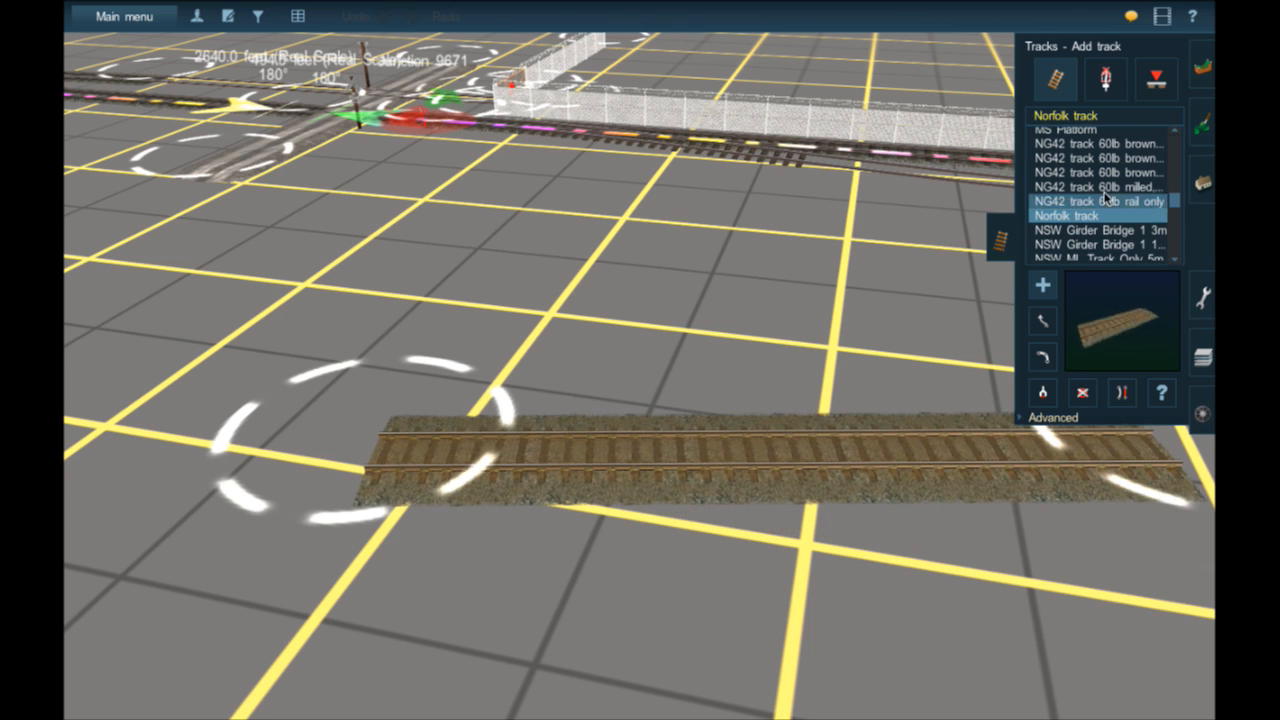
scroll(1100, 215, up, 2)
click(1097, 221)
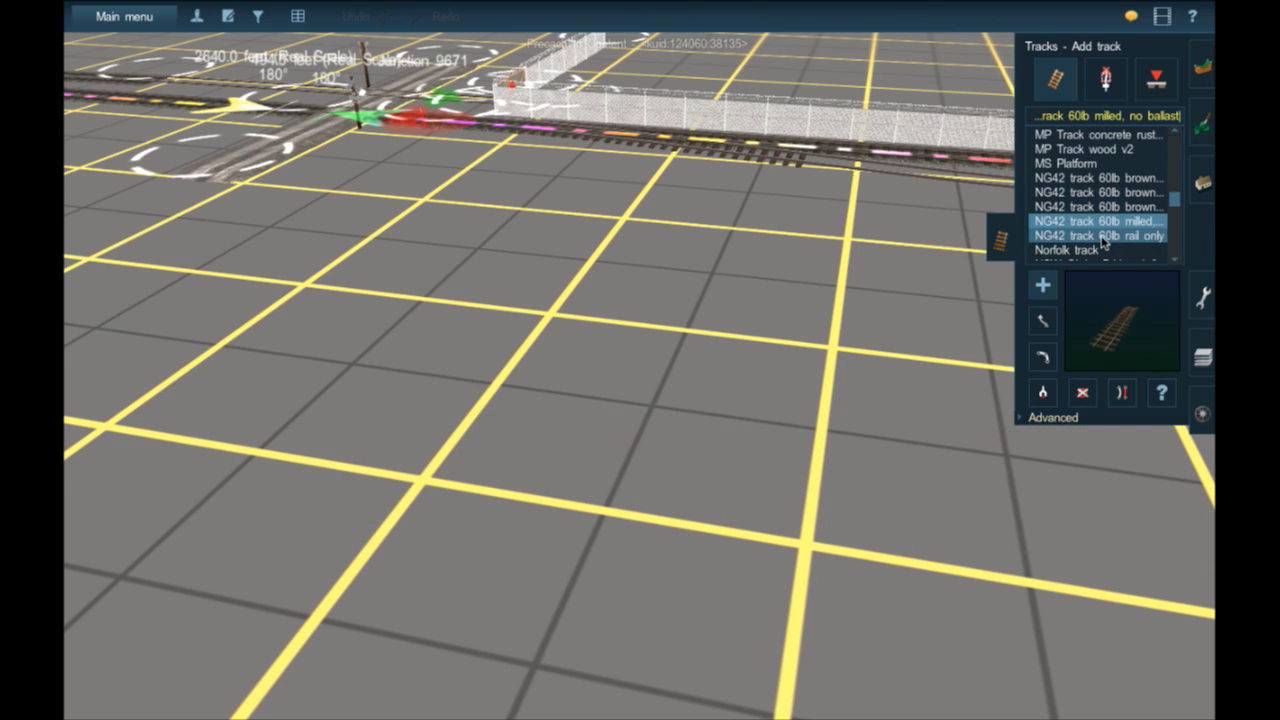
click(376, 428)
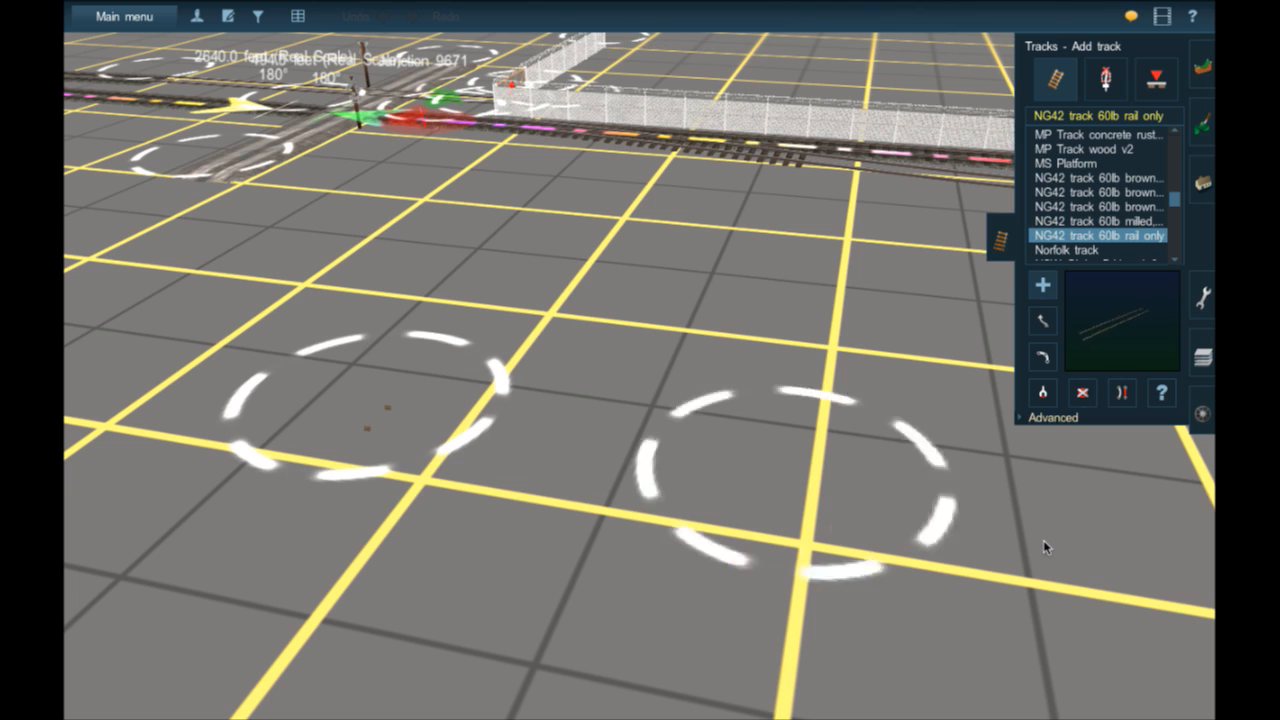
click(1046, 540)
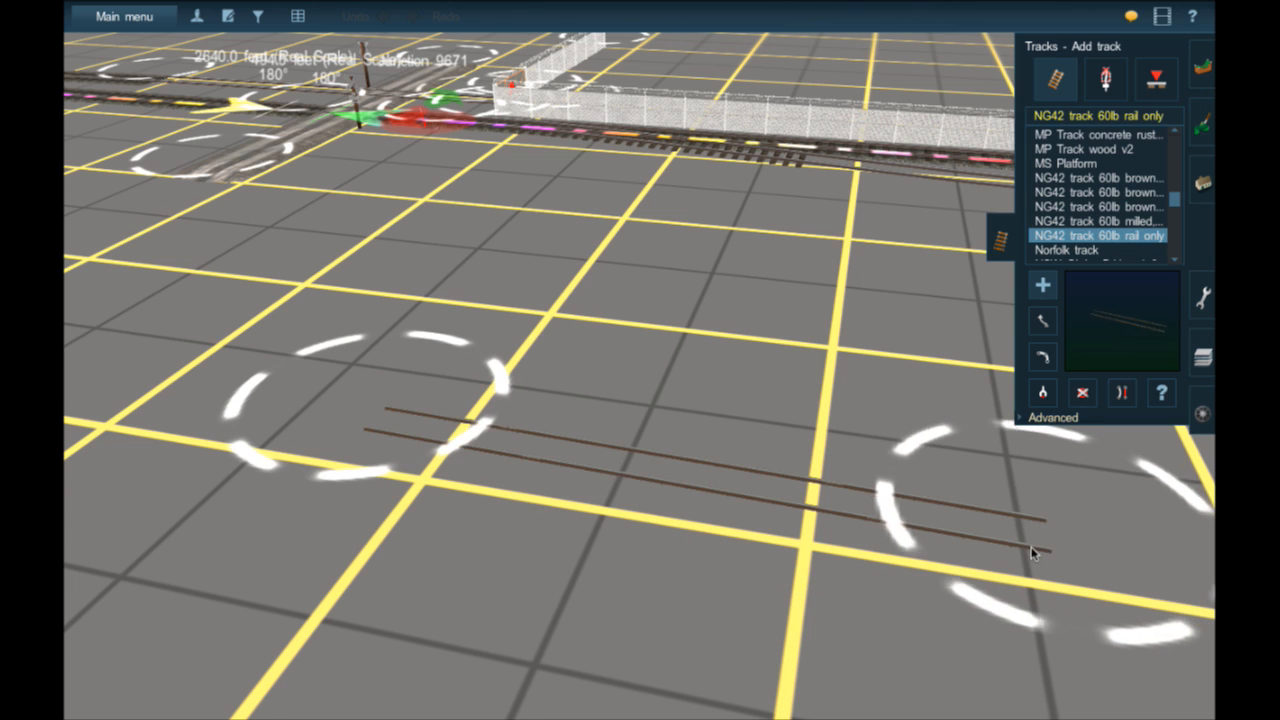
click(1078, 180)
click(318, 458)
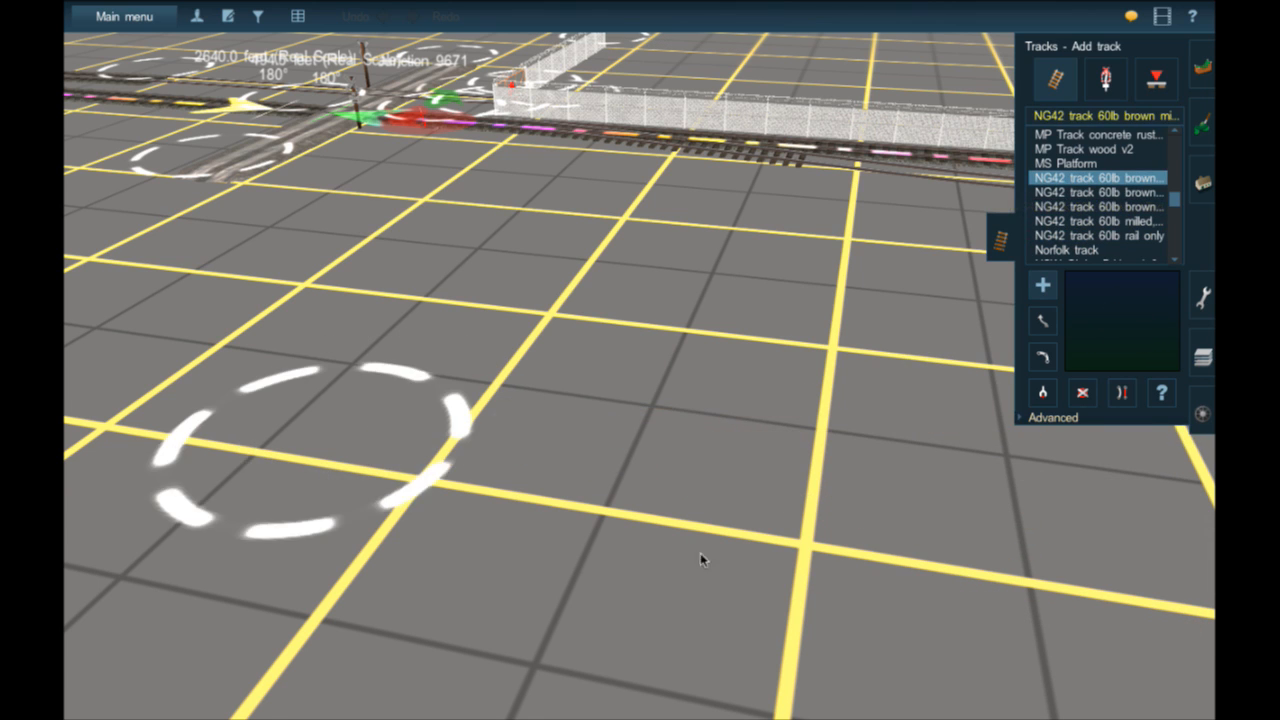
click(1150, 618)
- Lay test segments of MP Track wood v2 and MP-Track wood across the grid
scroll(1092, 198, up, 2)
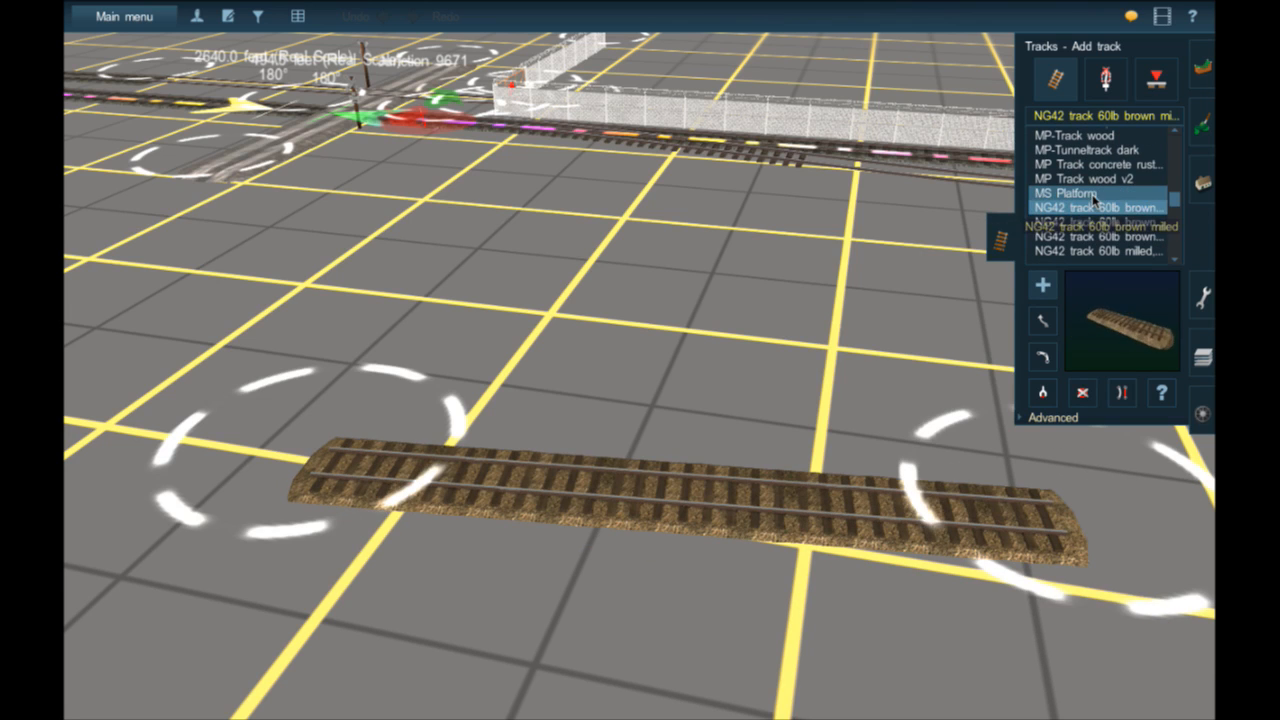
click(1090, 180)
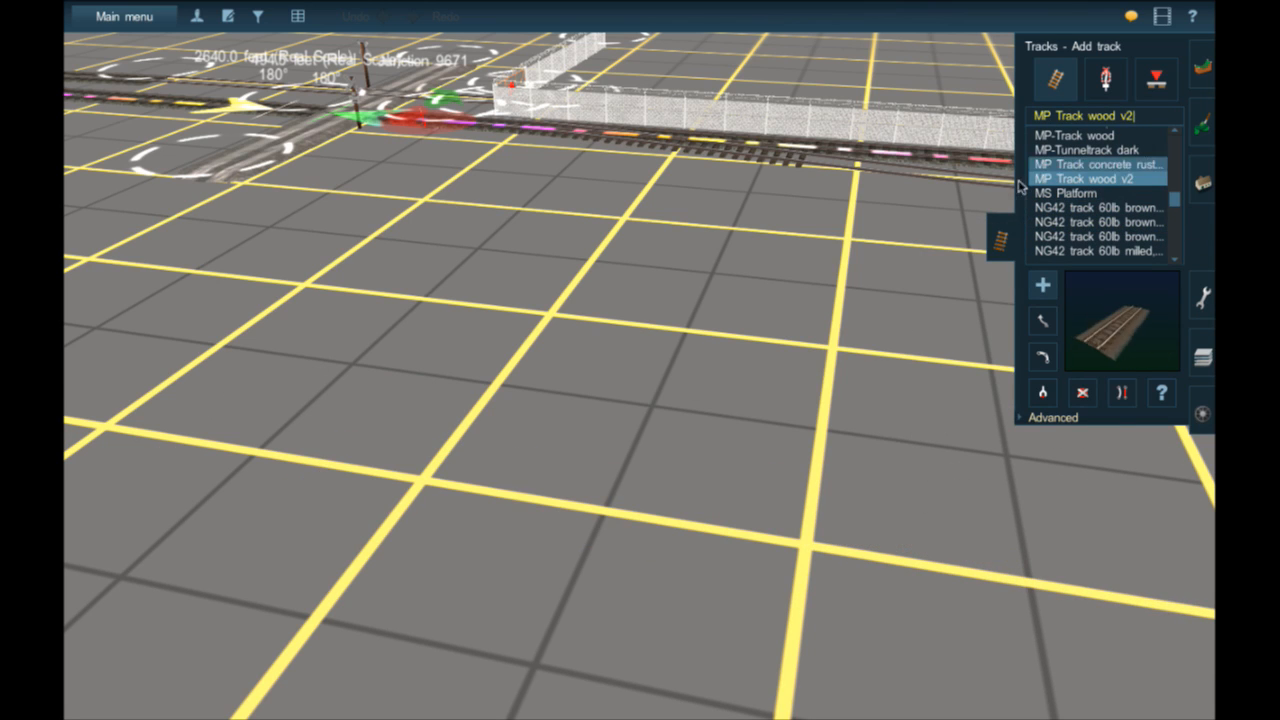
click(428, 487)
click(1151, 554)
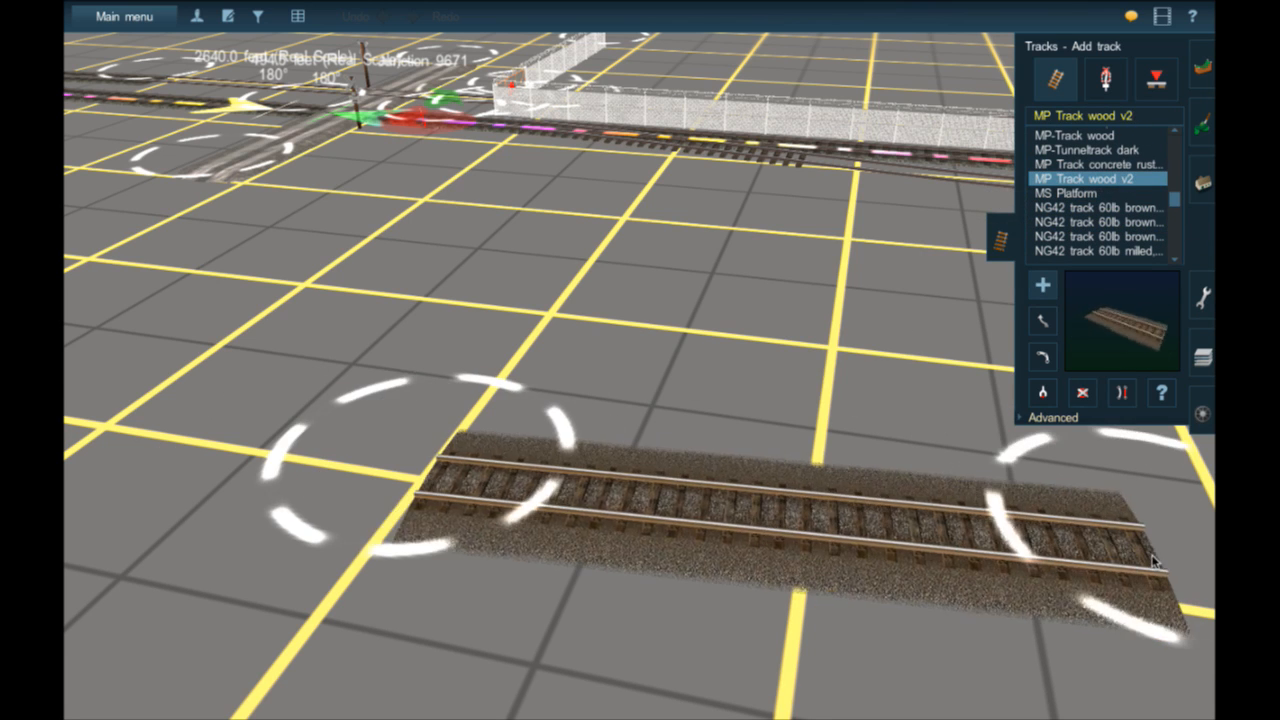
scroll(1118, 183, up, 3)
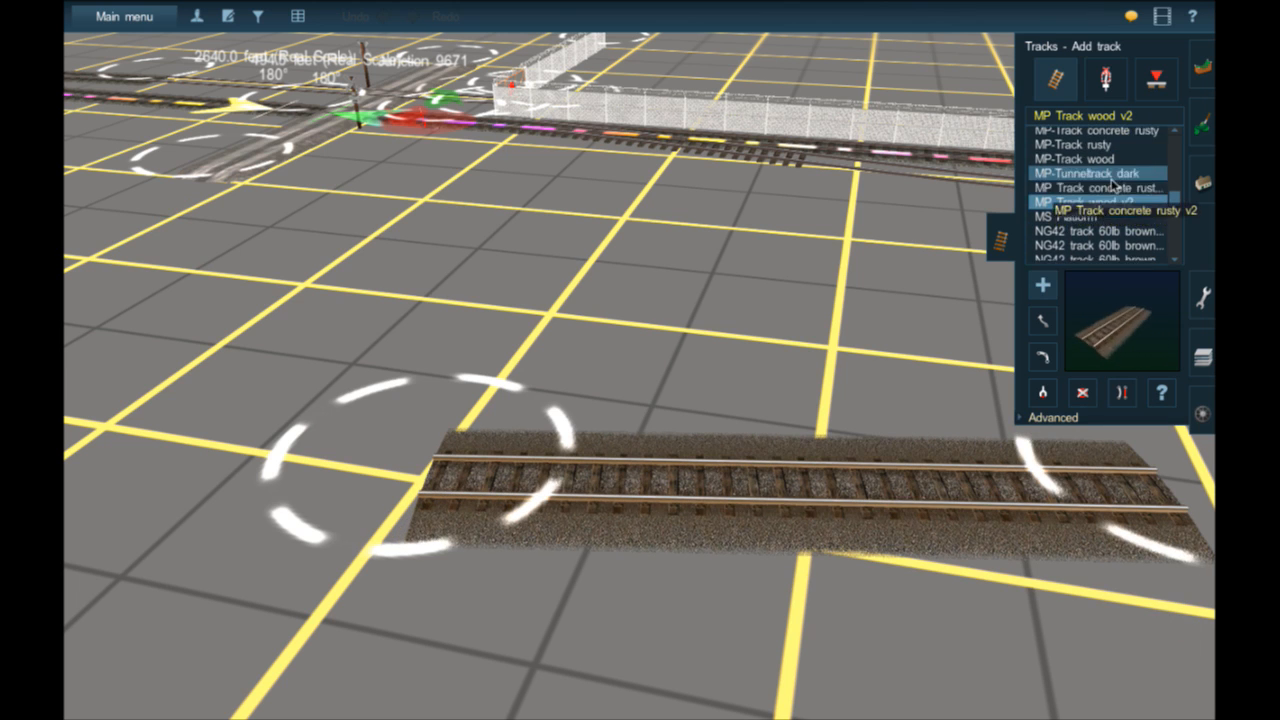
click(1100, 175)
click(376, 438)
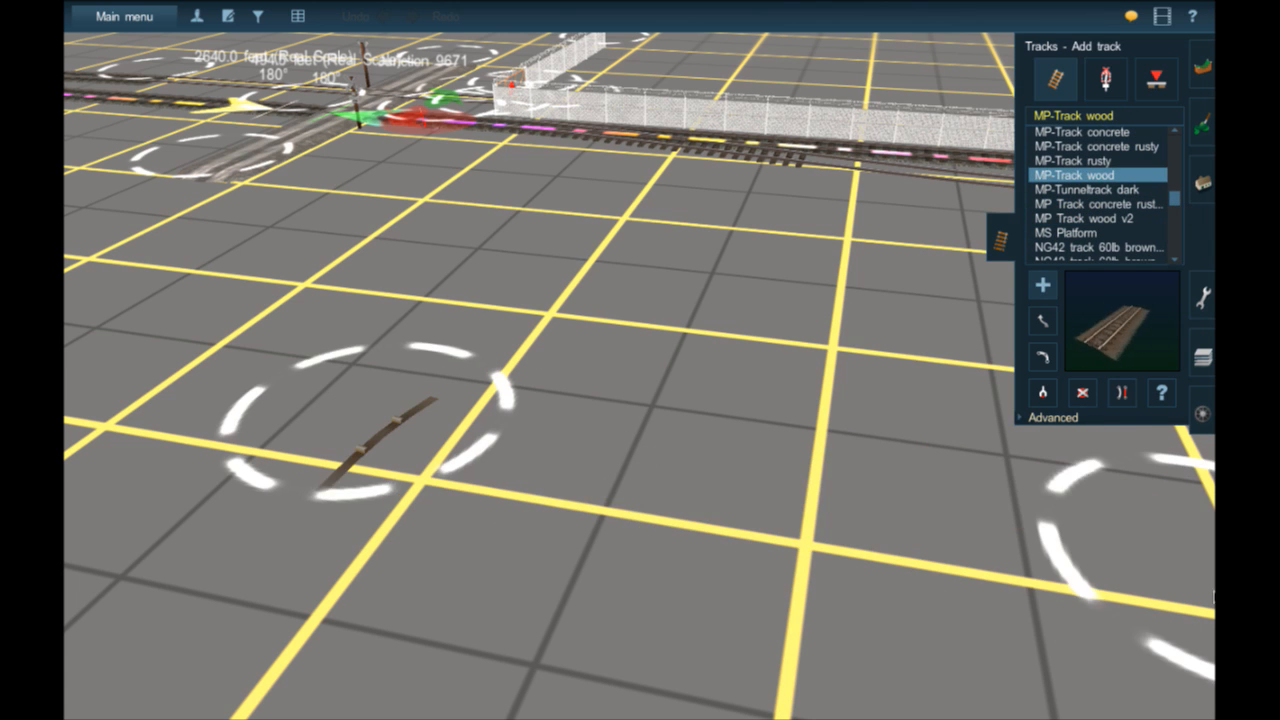
click(1203, 592)
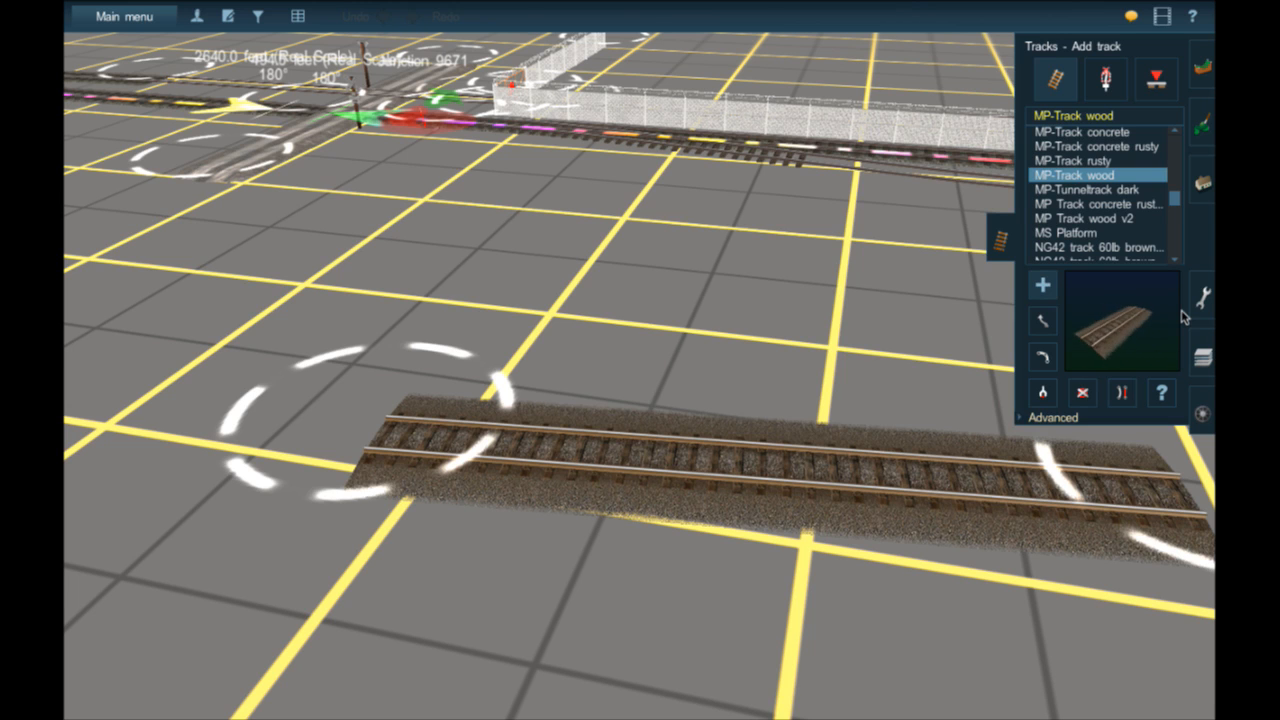
- Go back to Pine Track and scroll up through the track list
scroll(1110, 215, down, 10)
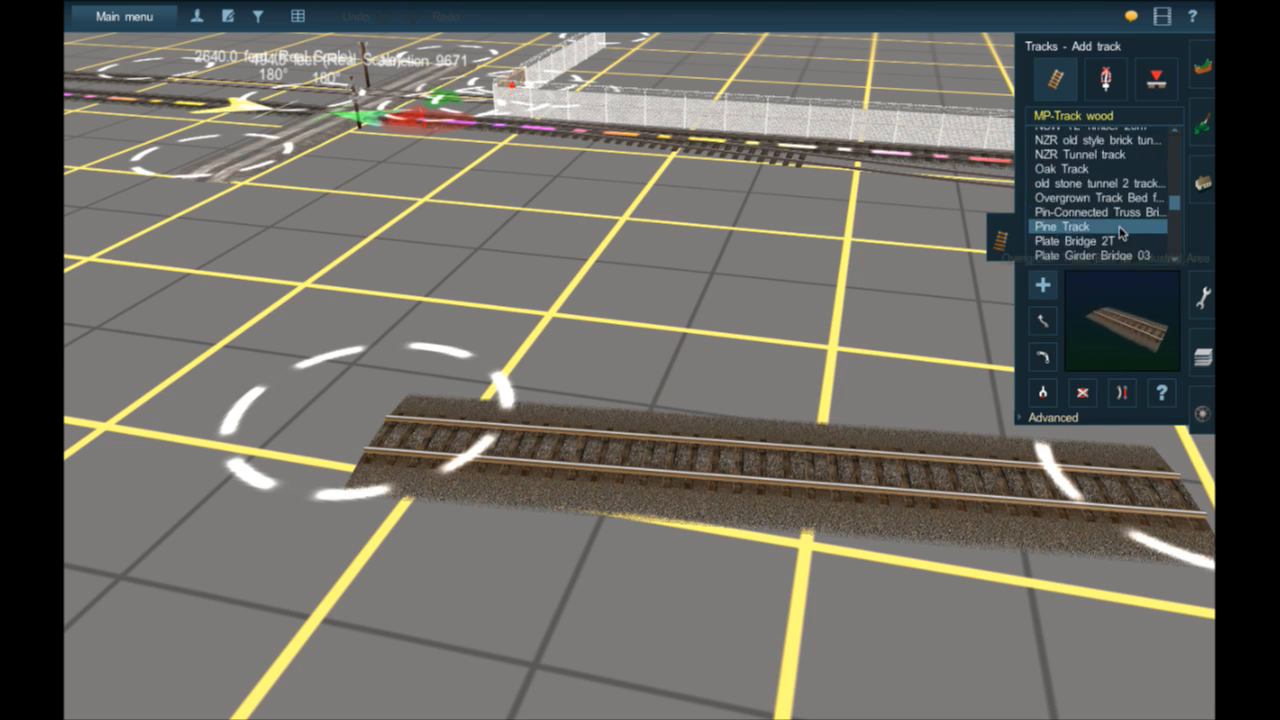
click(1065, 175)
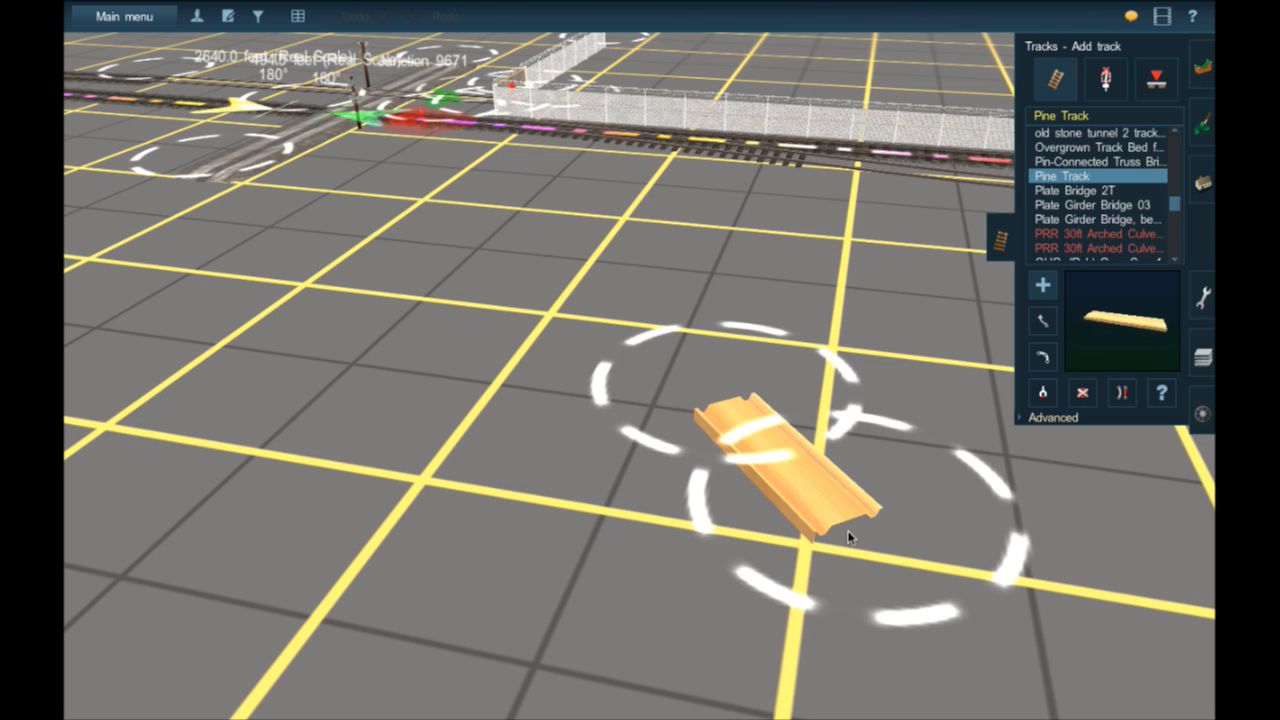
drag(848, 538, 962, 450)
scroll(1124, 188, up, 4)
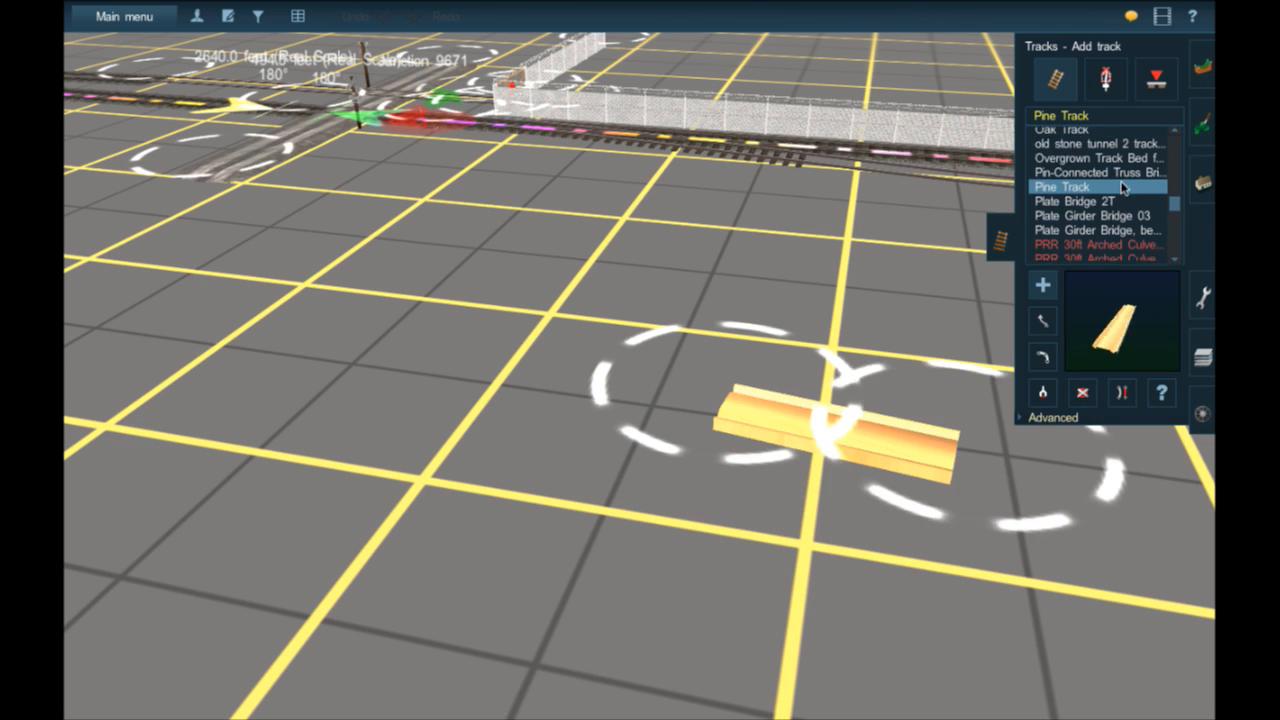
scroll(1130, 228, up, 6)
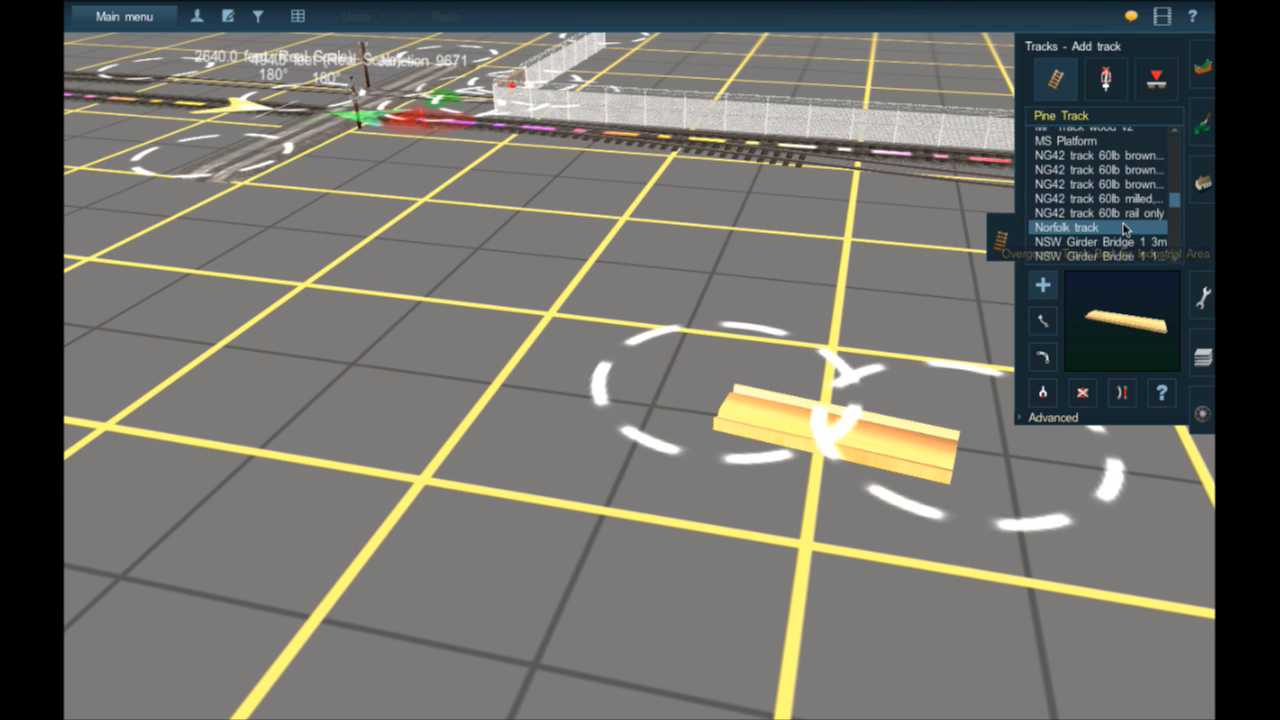
scroll(1120, 228, up, 4)
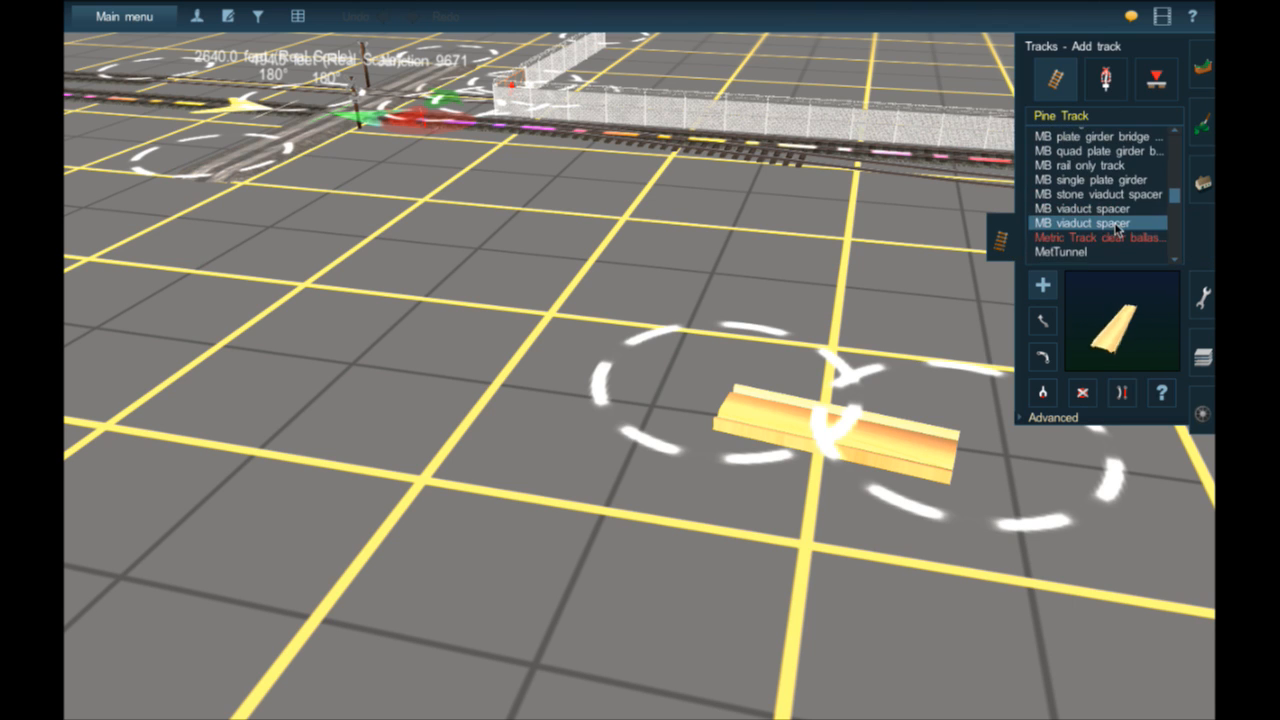
scroll(1118, 224, up, 5)
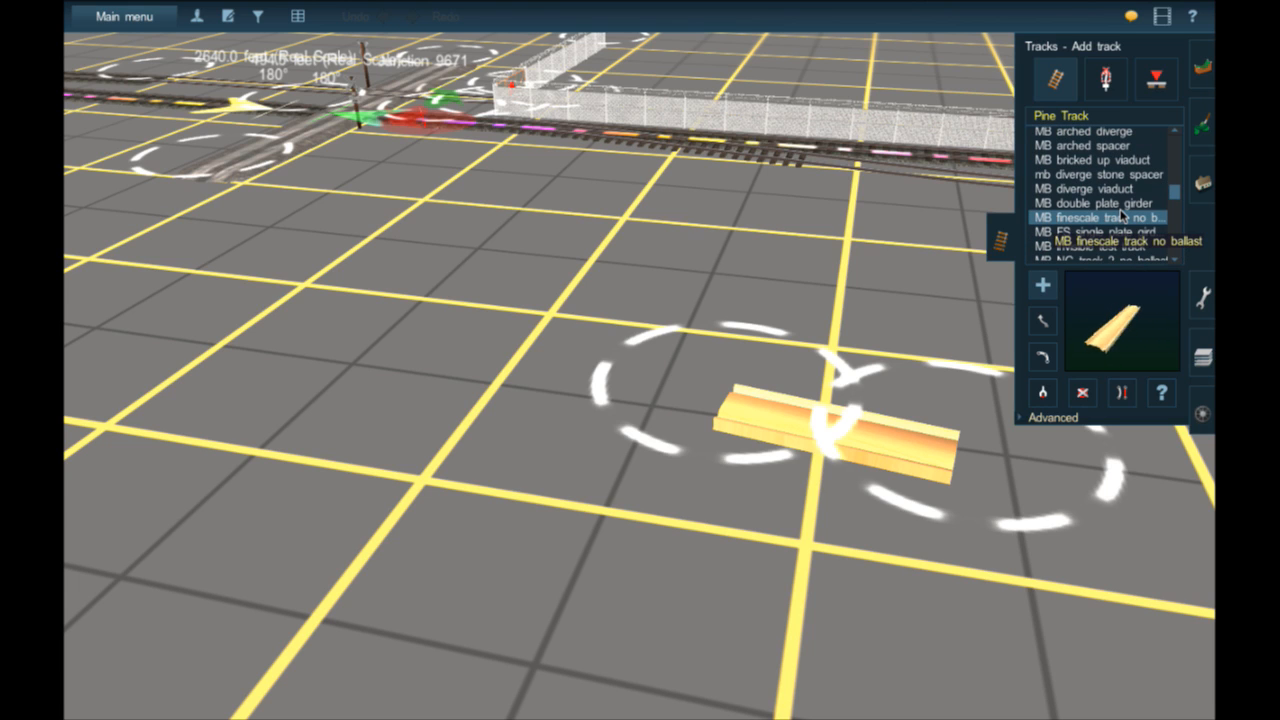
scroll(1122, 214, up, 1)
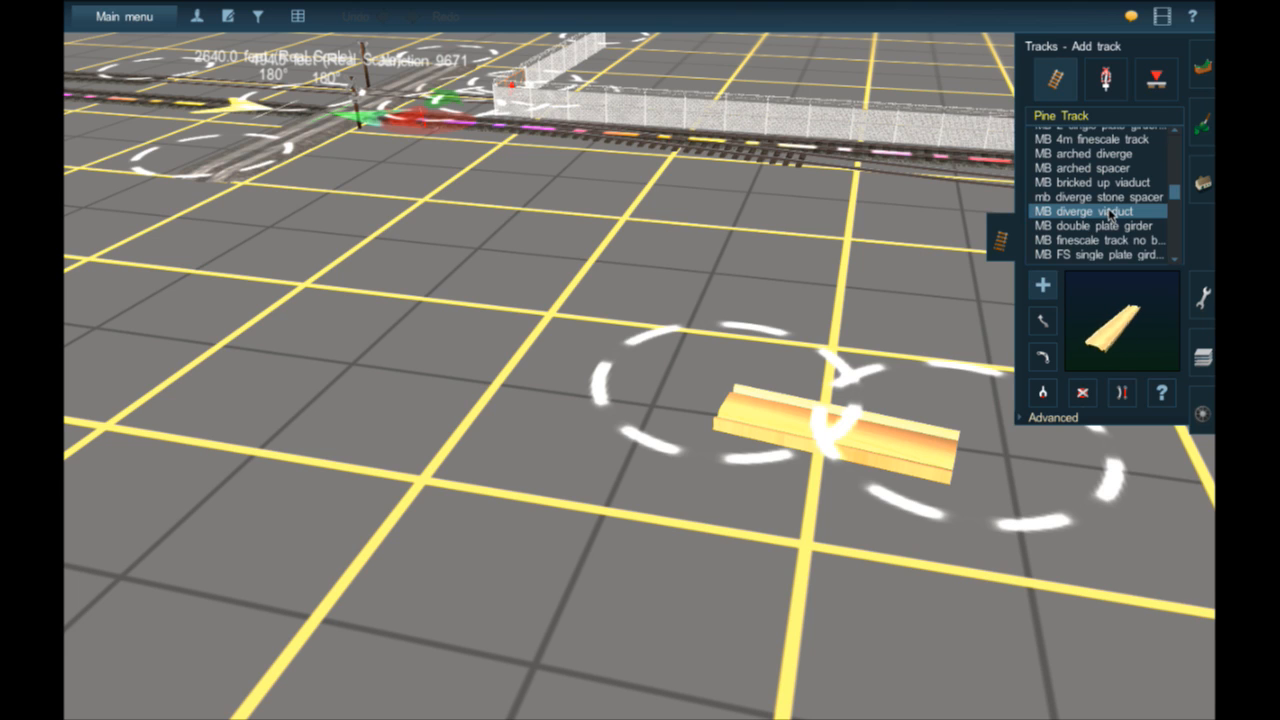
scroll(1110, 215, up, 1)
- Preview MB bricked up viaduct, MAN6 Invisible, Maine 2foot low trestle, M&D Inviso, LT Underground station and Lethbridge Viaduct
click(1100, 199)
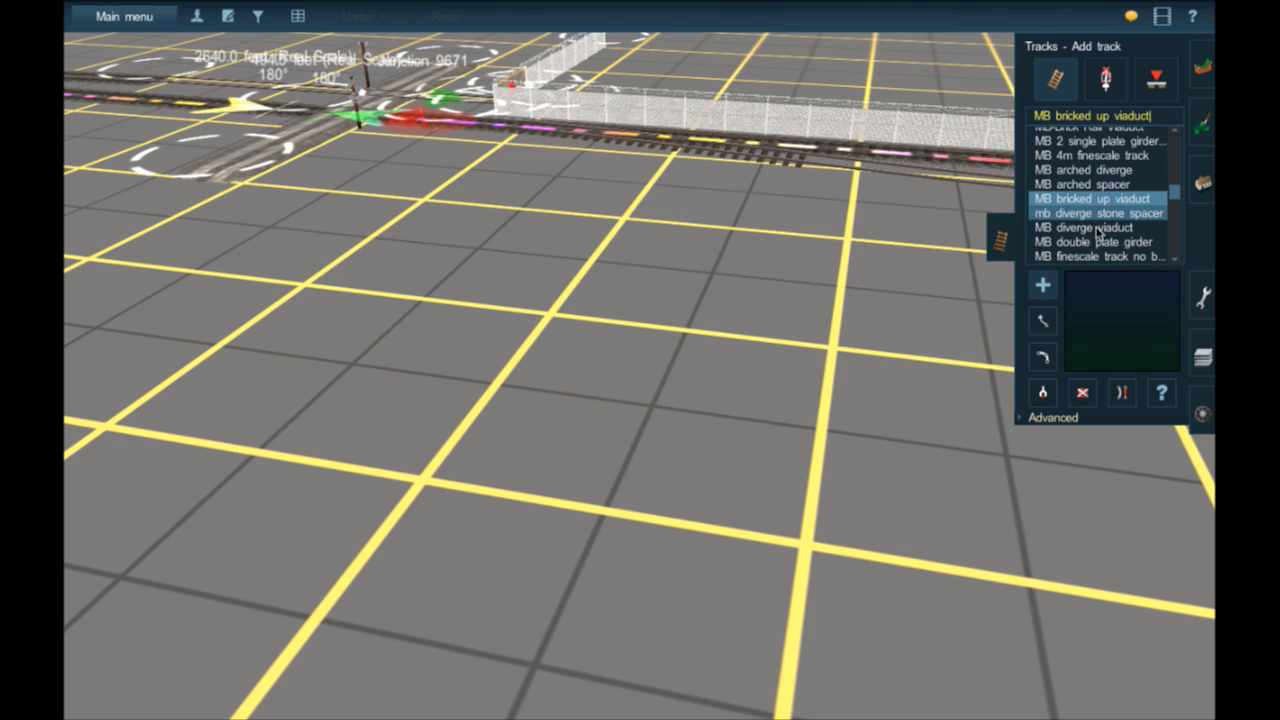
scroll(1100, 205, up, 6)
scroll(1097, 225, up, 5)
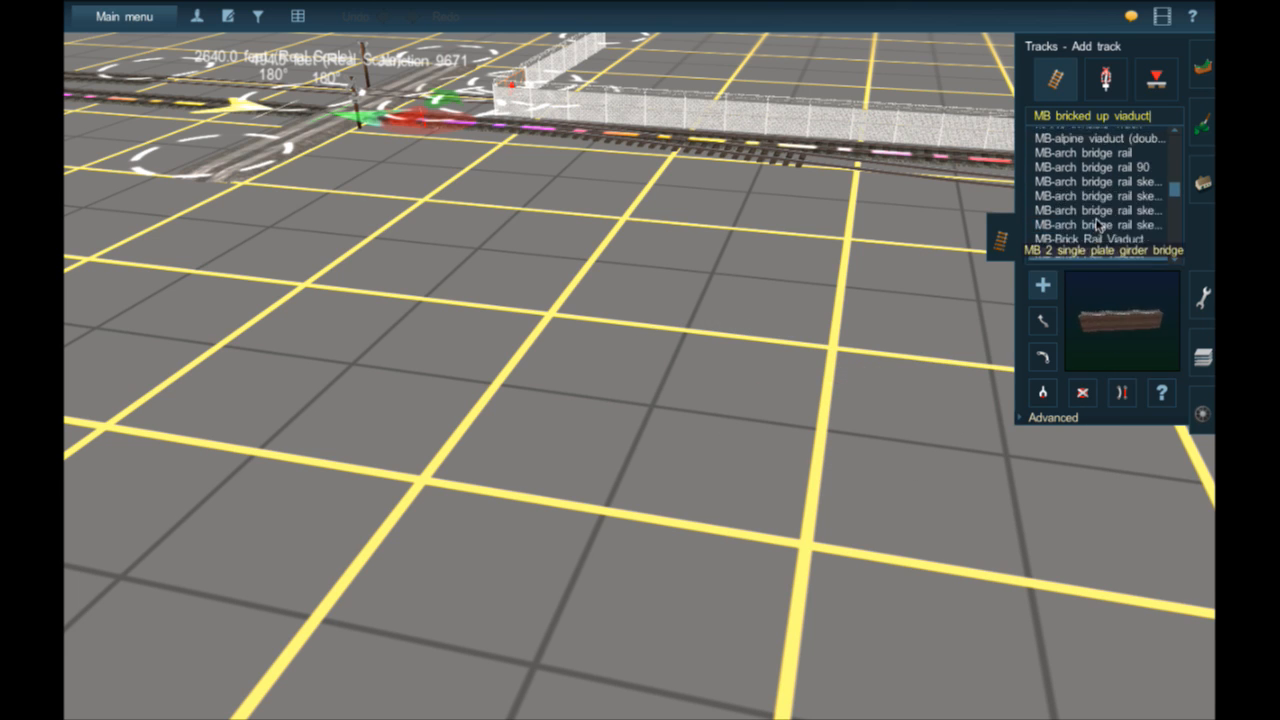
click(1110, 207)
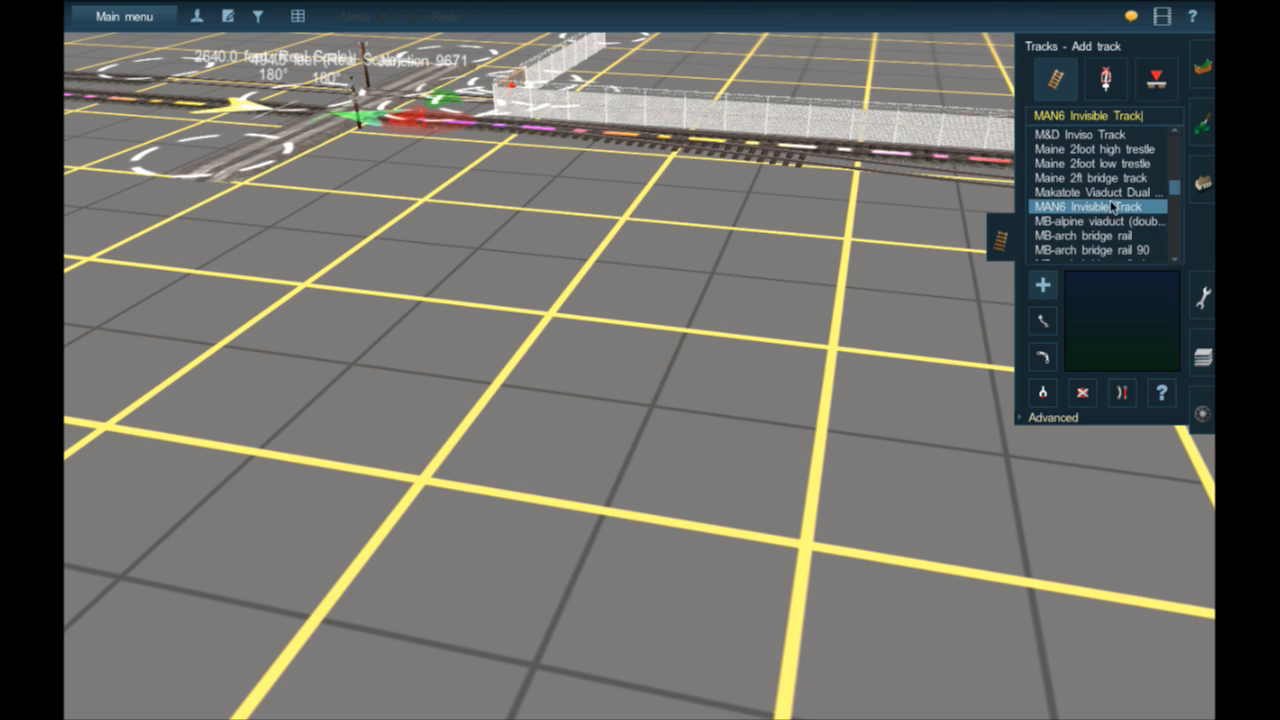
click(1100, 163)
scroll(1097, 166, up, 1)
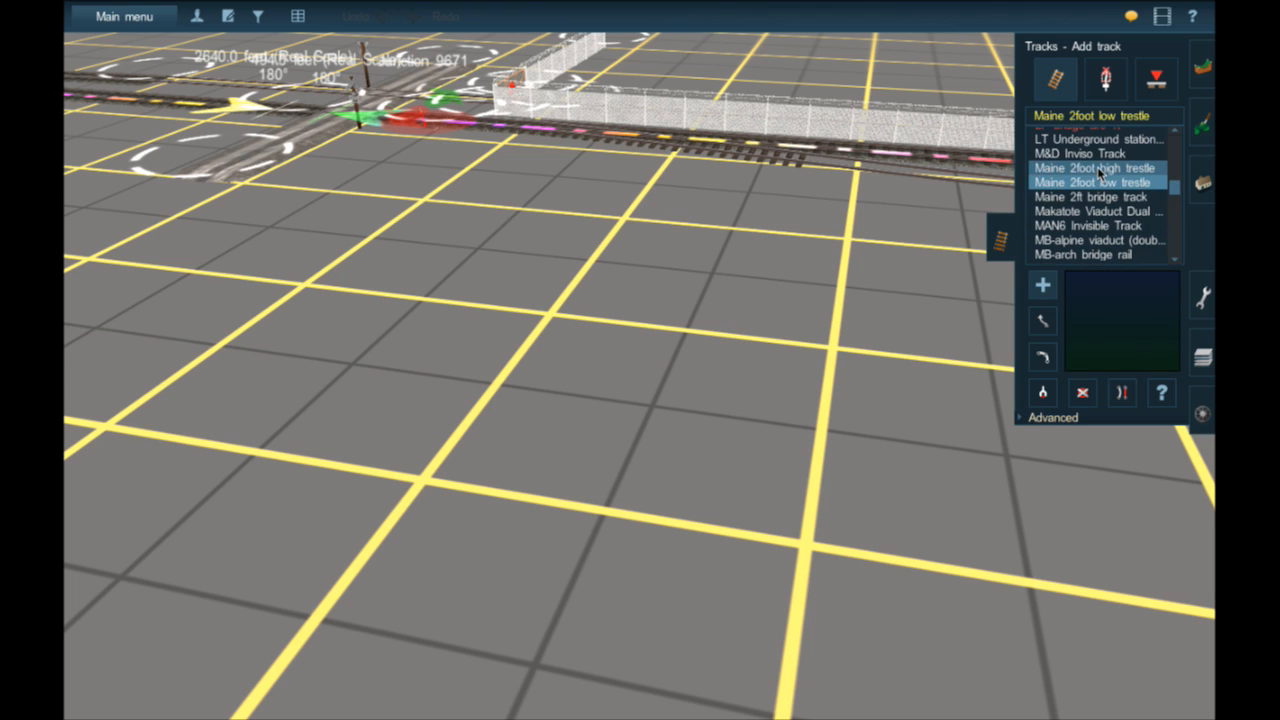
click(1086, 155)
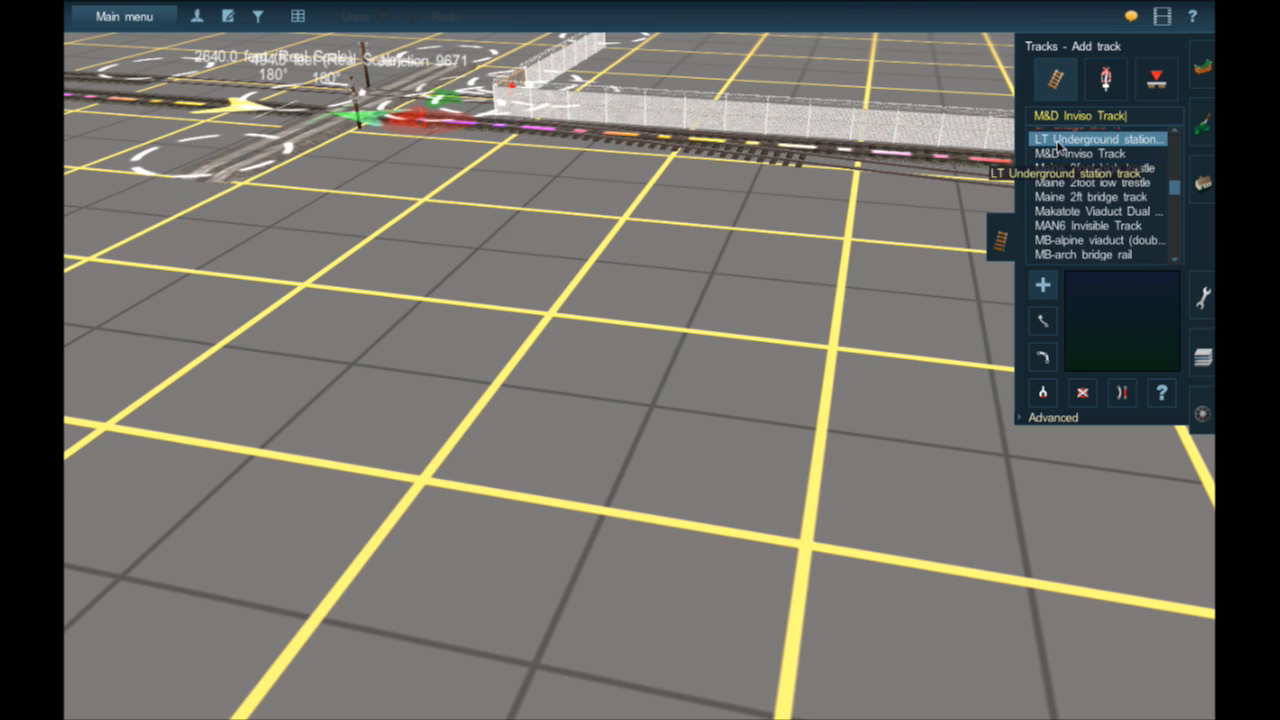
click(1059, 147)
scroll(1059, 148, up, 3)
click(1107, 188)
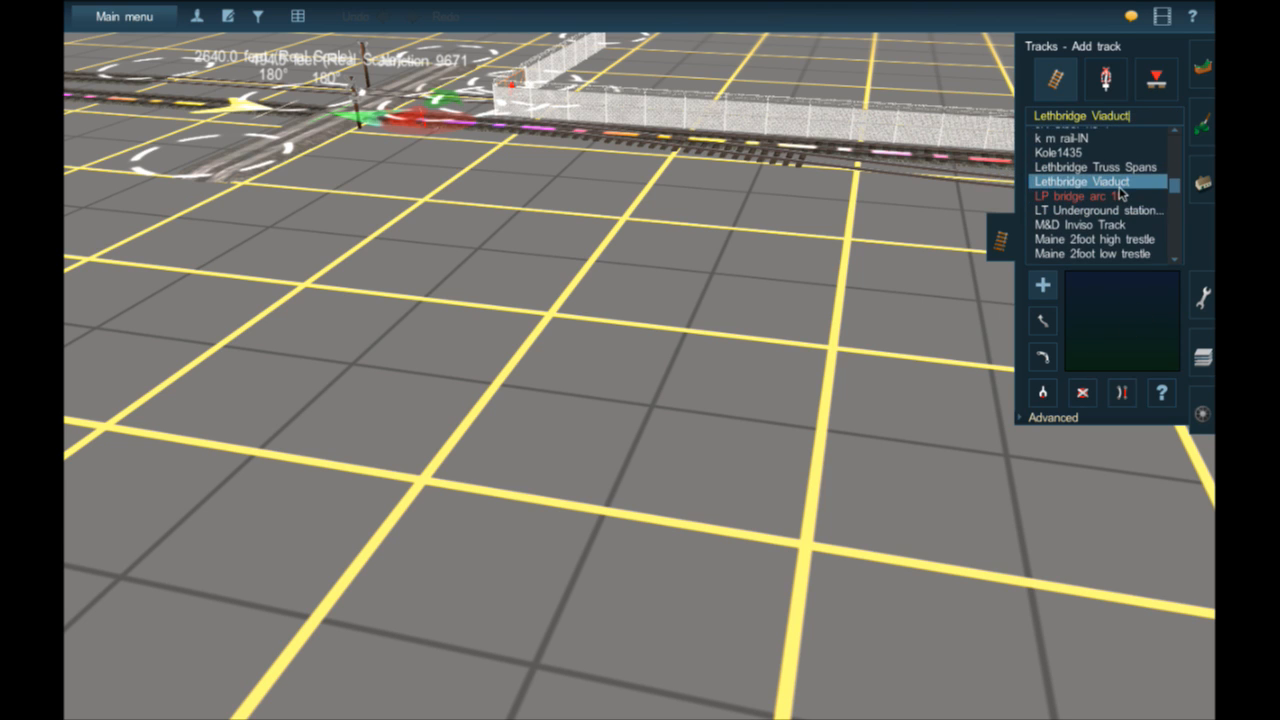
scroll(1095, 180, up, 2)
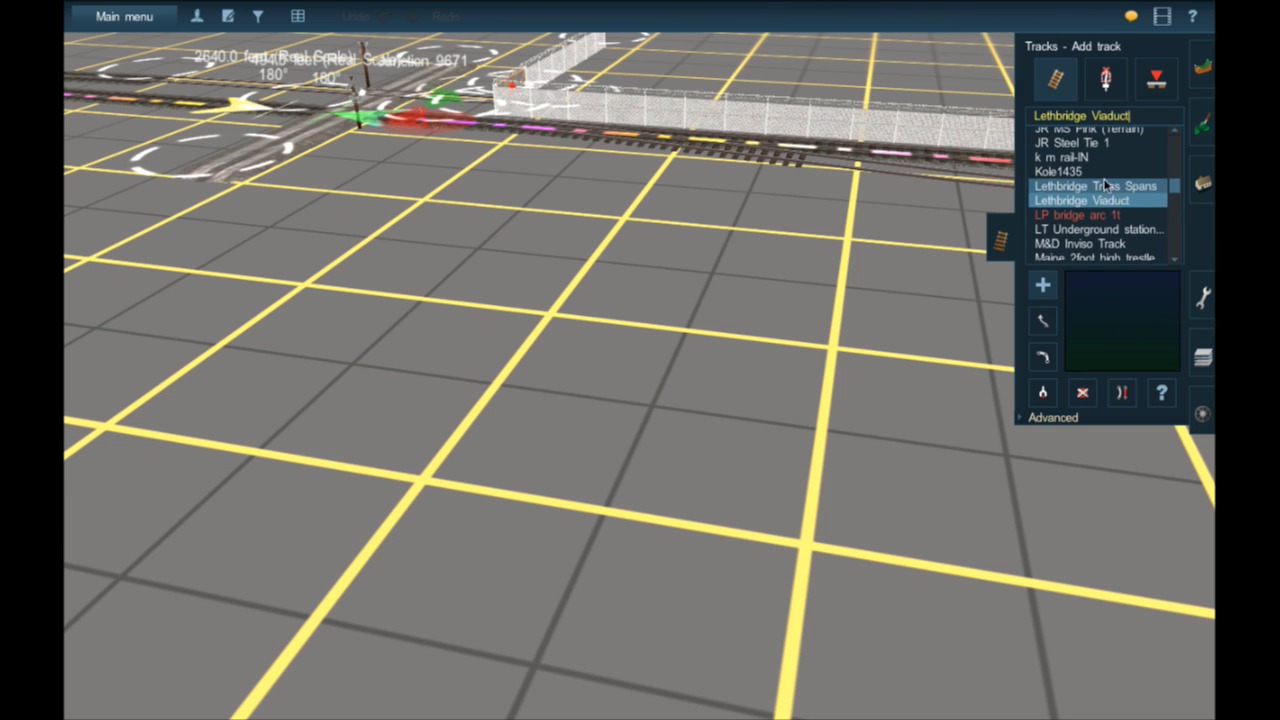
- Lay test pieces of Lethbridge Viaduct, k m rail-IN and JR Steel Tie 1 track
click(322, 401)
click(972, 450)
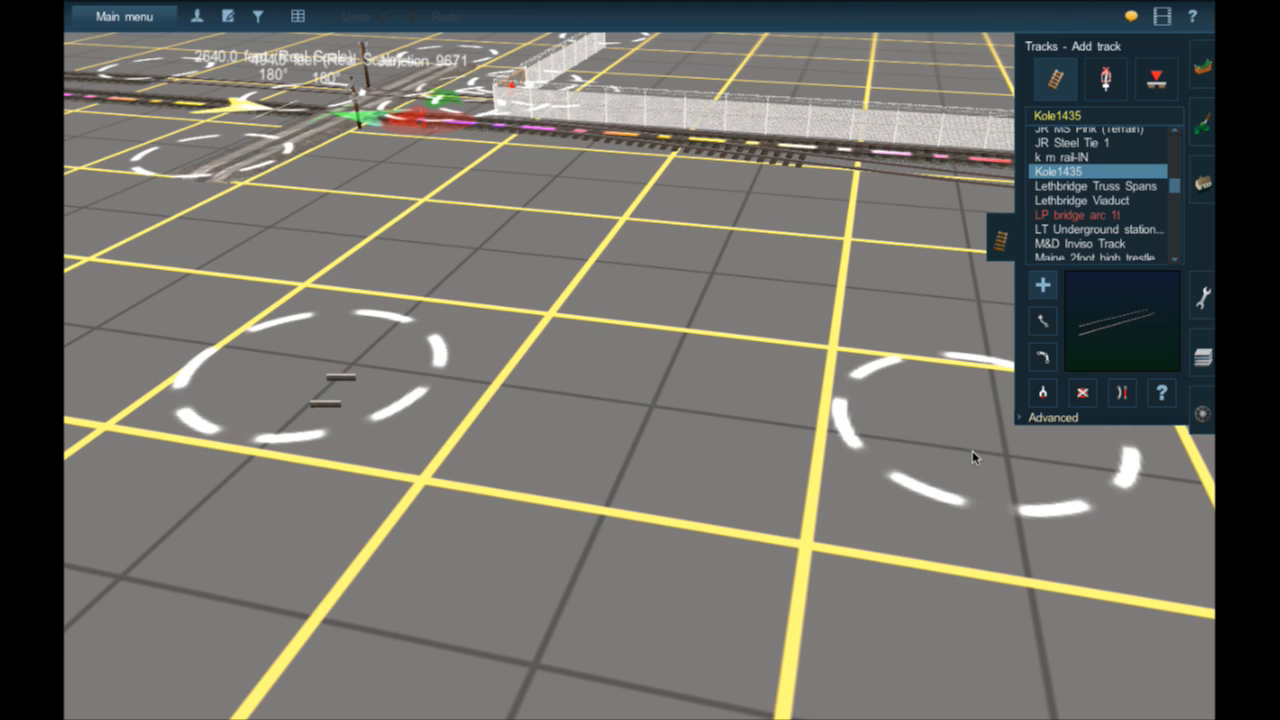
click(1096, 159)
click(414, 436)
click(966, 530)
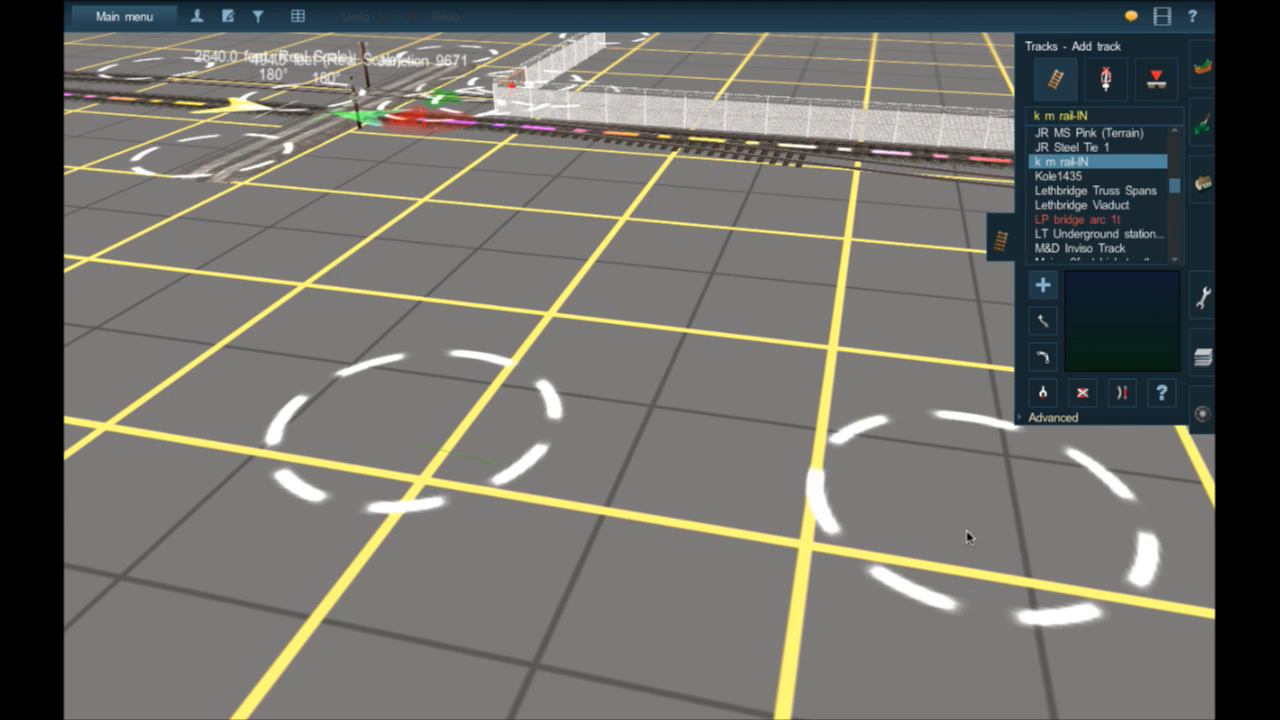
drag(966, 530, 1152, 565)
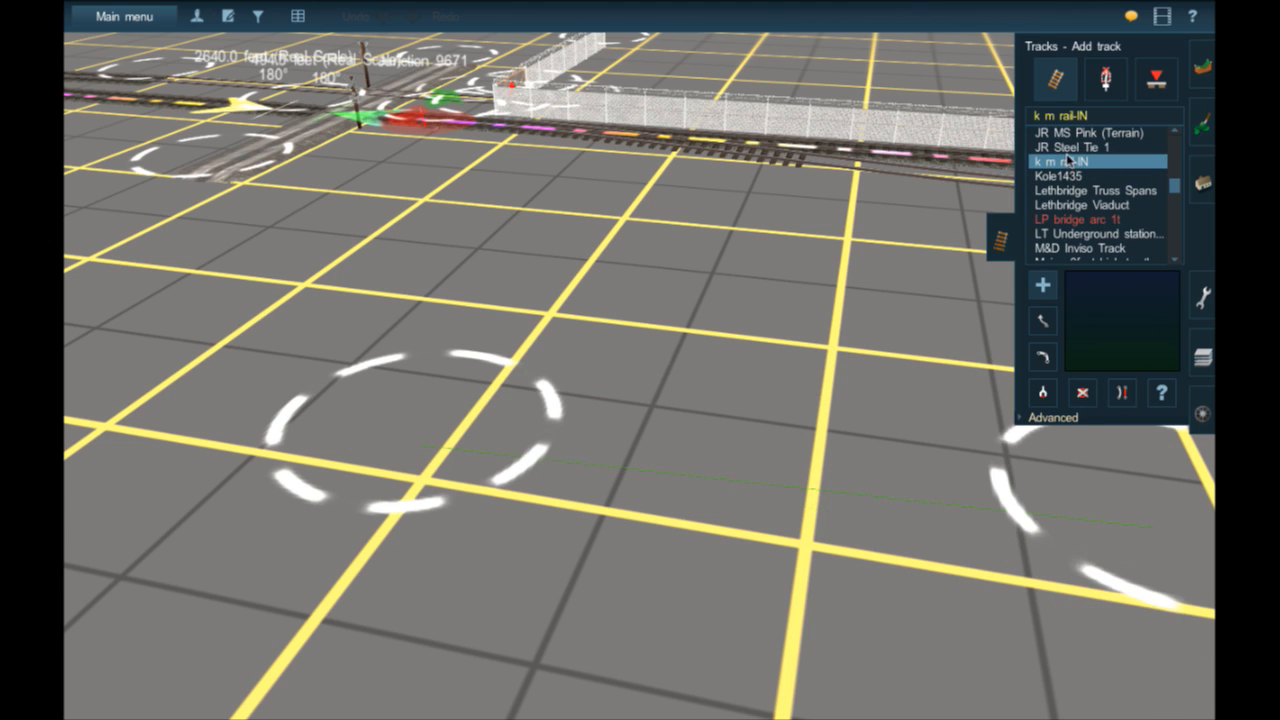
click(1068, 148)
drag(278, 466, 1200, 588)
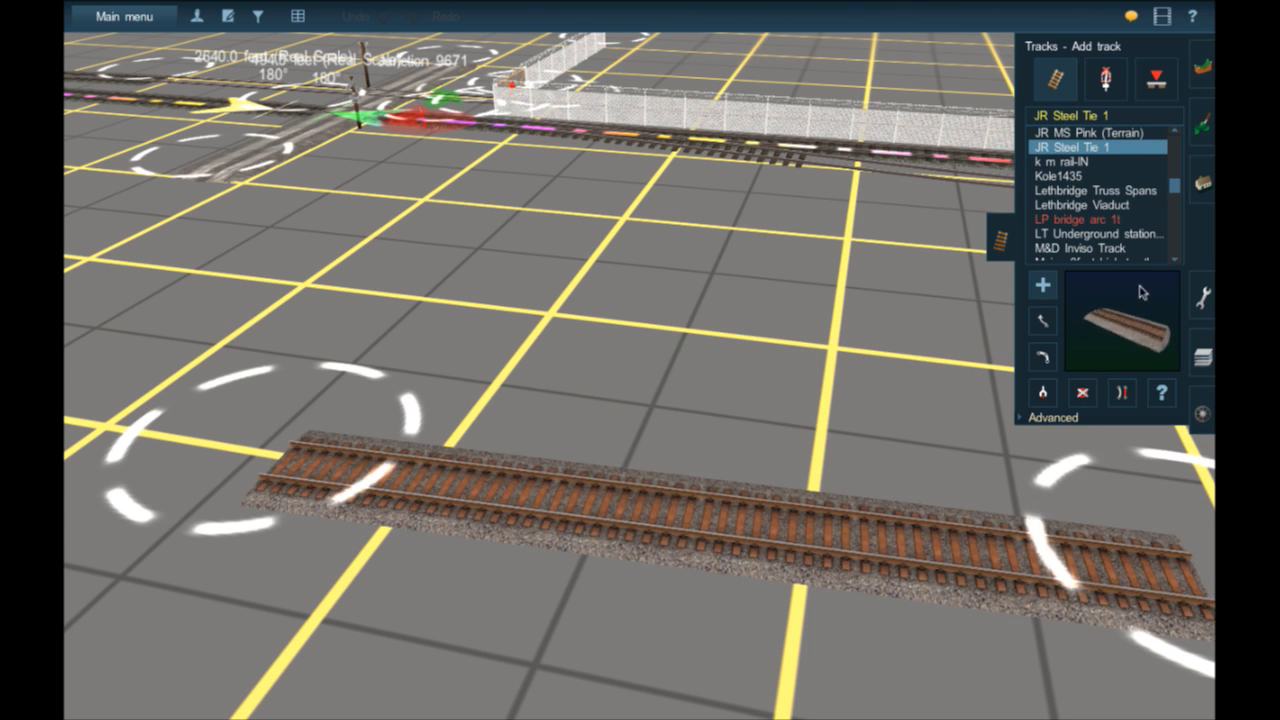
- Undo the test segment, try JR MS Pink and JR MS Lt Grey dirty (Terrain) track, and start another test
scroll(1147, 194, up, 1)
click(1116, 177)
key(ctrl+z)
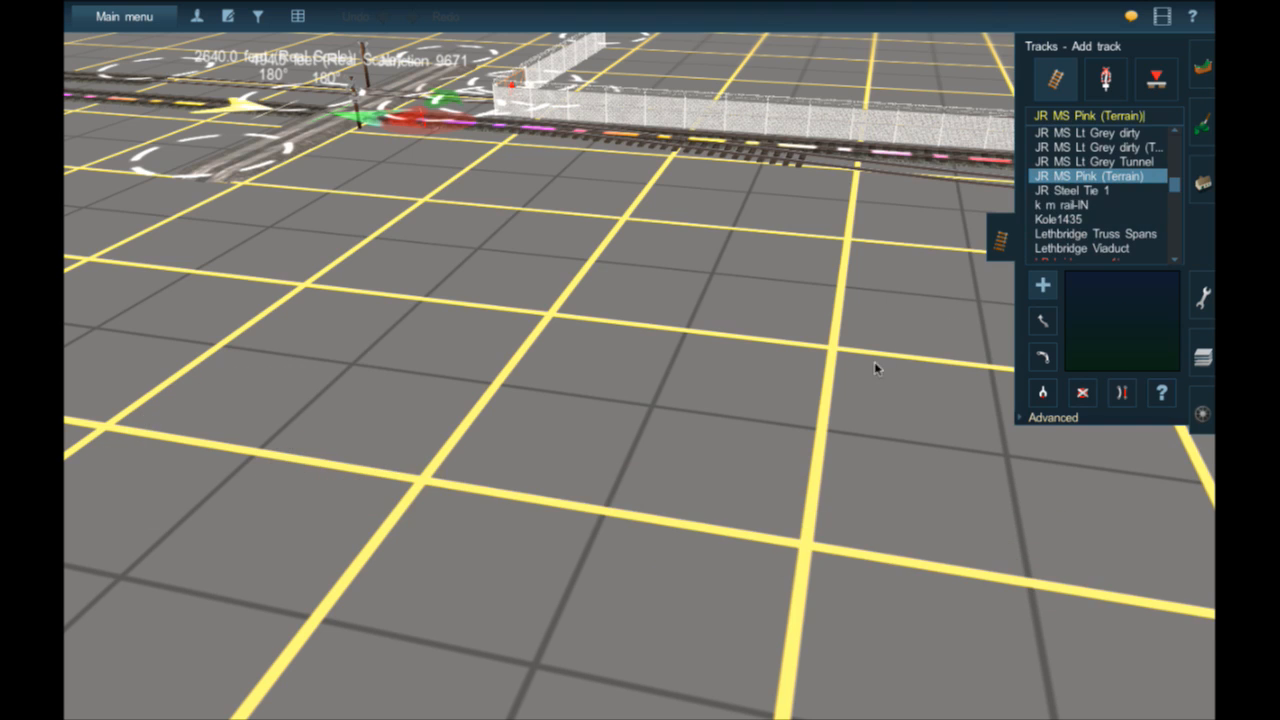
drag(1100, 147, 1127, 172)
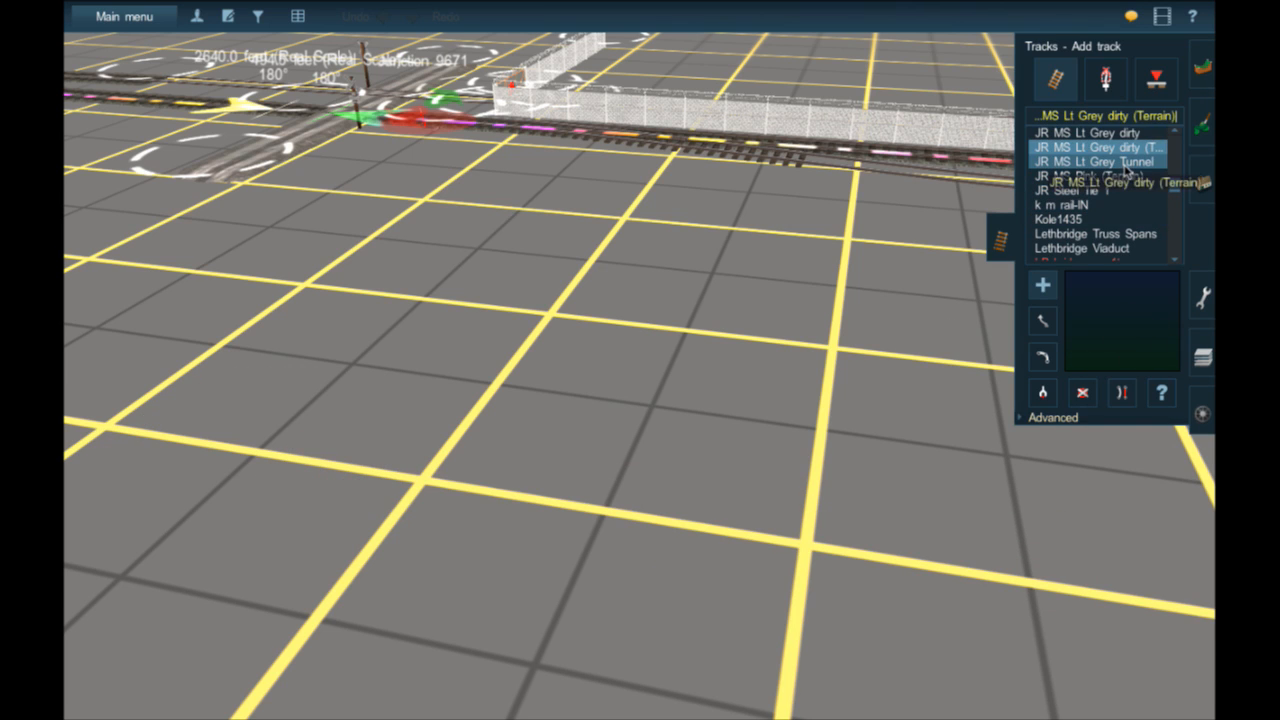
scroll(1127, 172, up, 1)
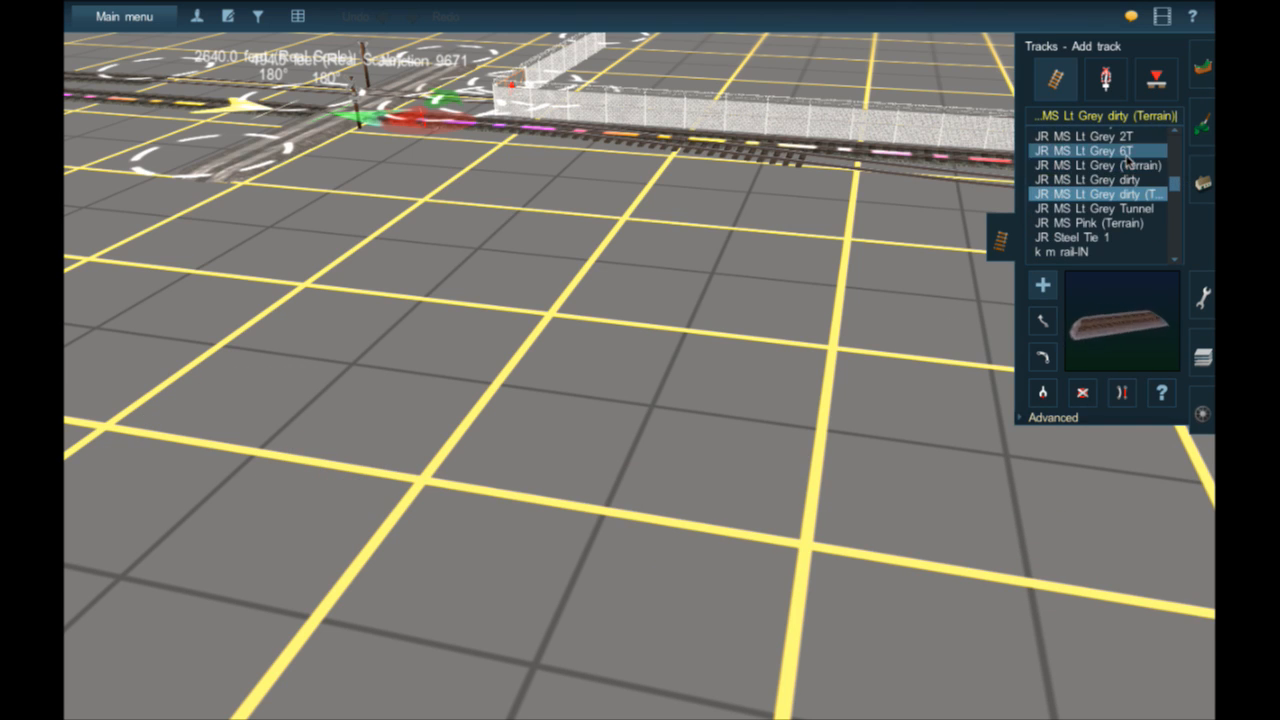
scroll(1127, 160, up, 2)
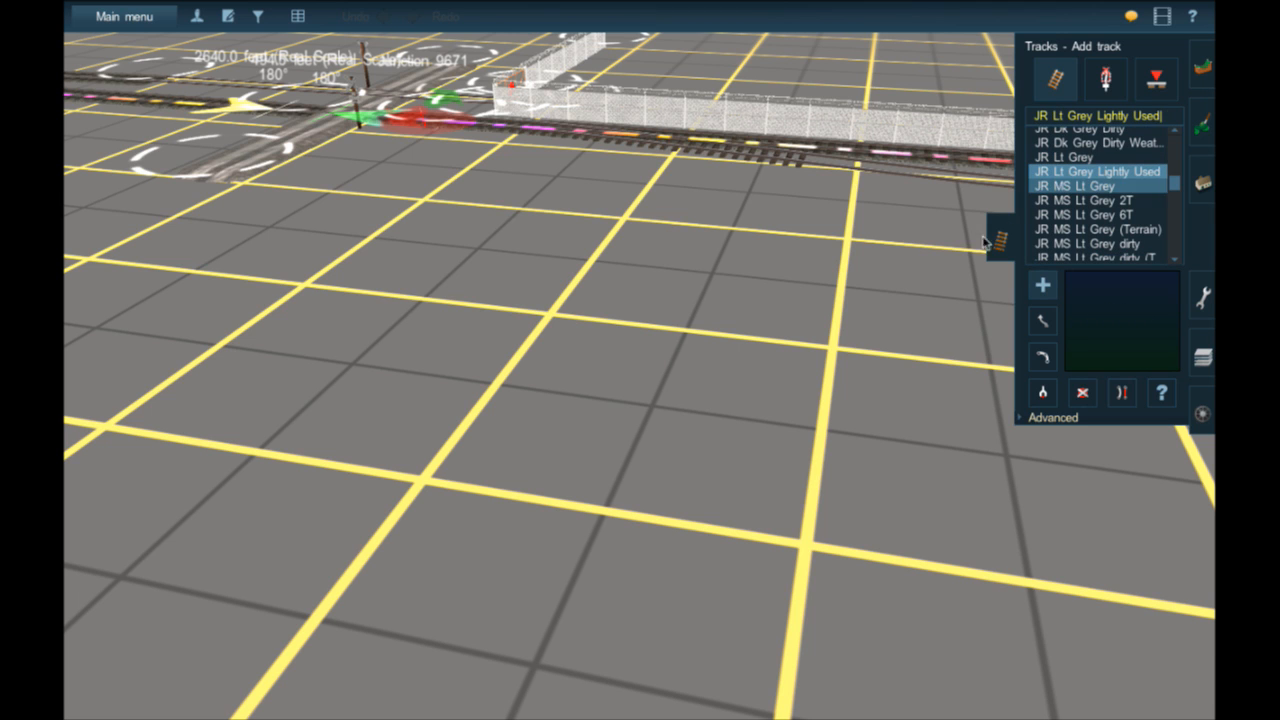
click(268, 578)
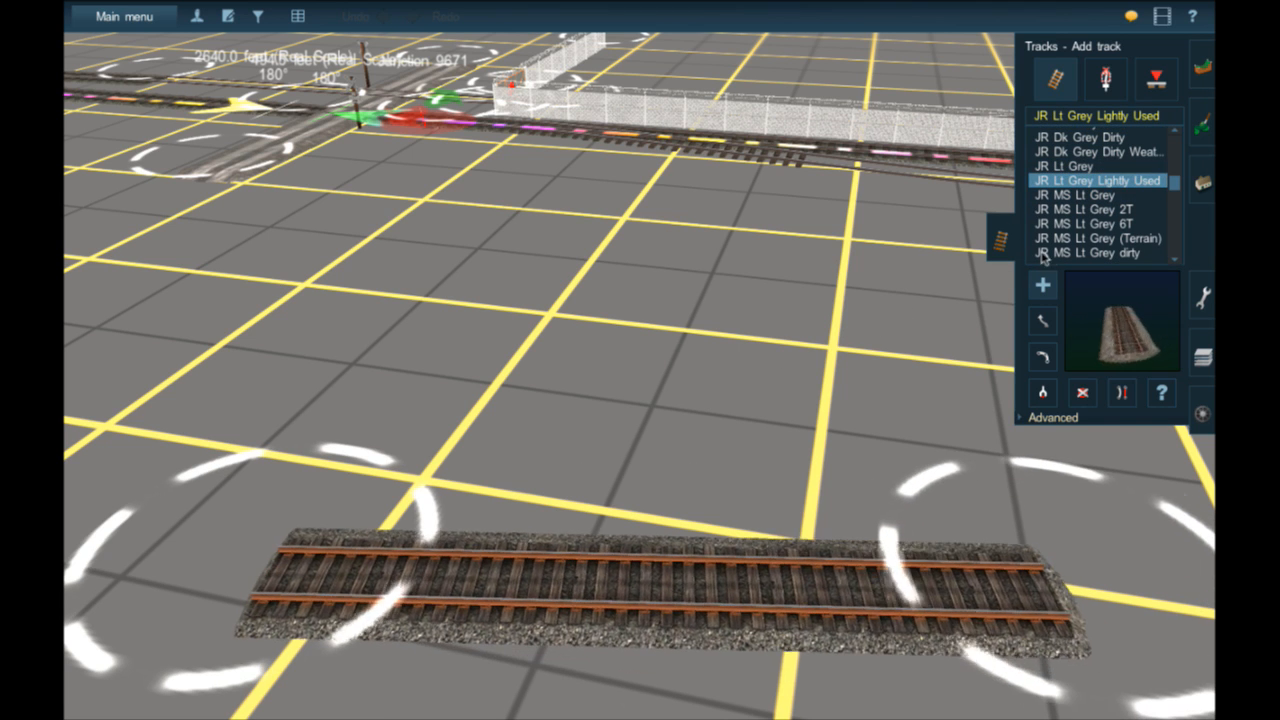
- Lay a diagonal JK Ballast Track segment across the baseboard
scroll(1078, 224, up, 3)
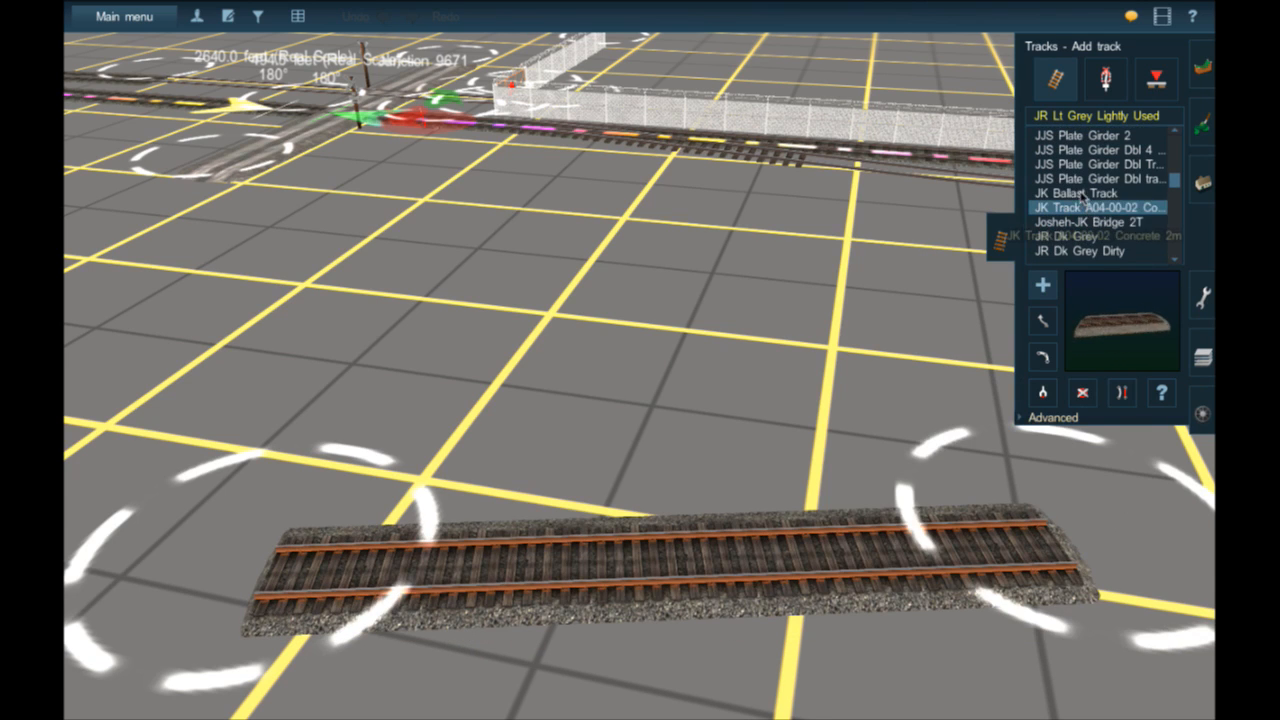
click(1083, 194)
click(370, 362)
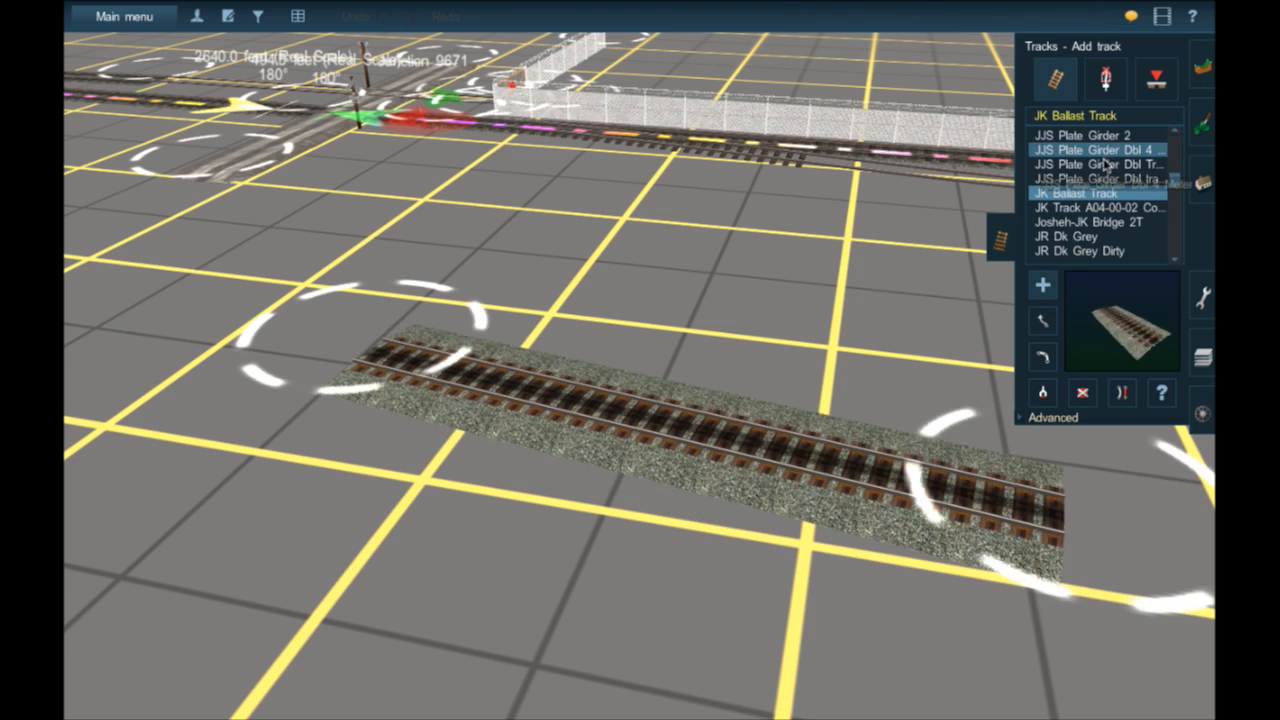
scroll(1103, 172, up, 2)
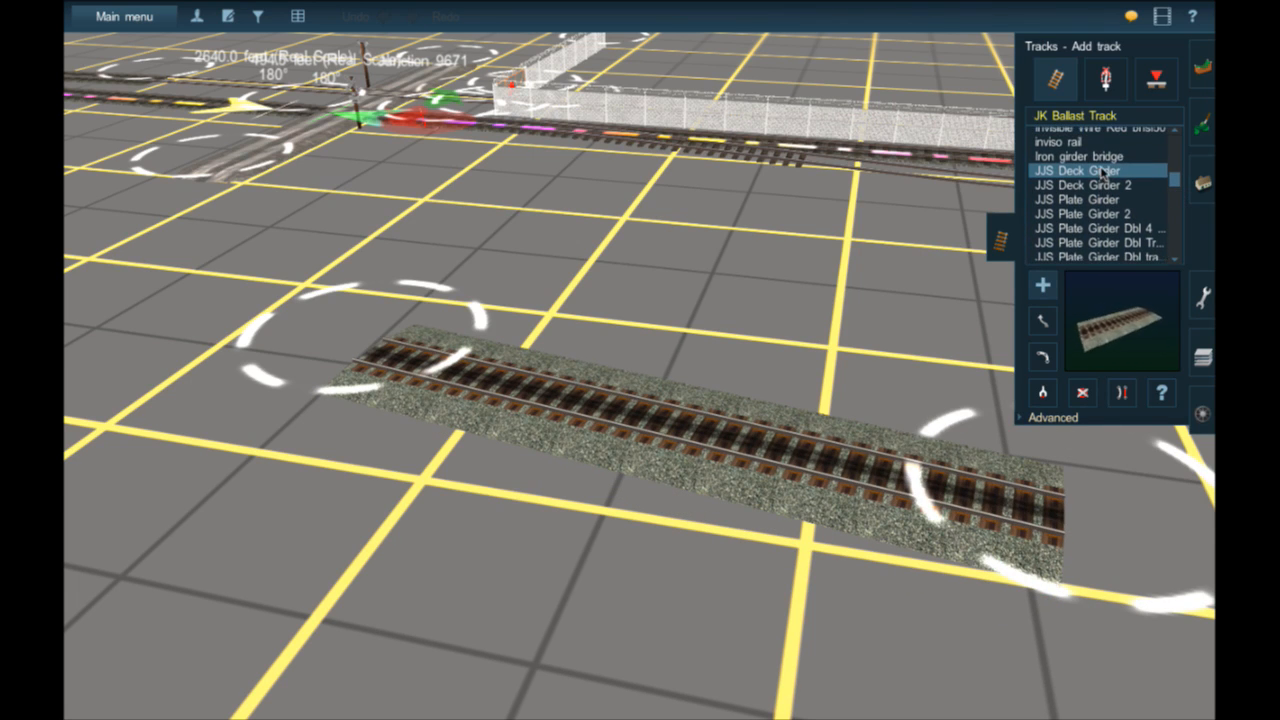
scroll(1101, 173, up, 7)
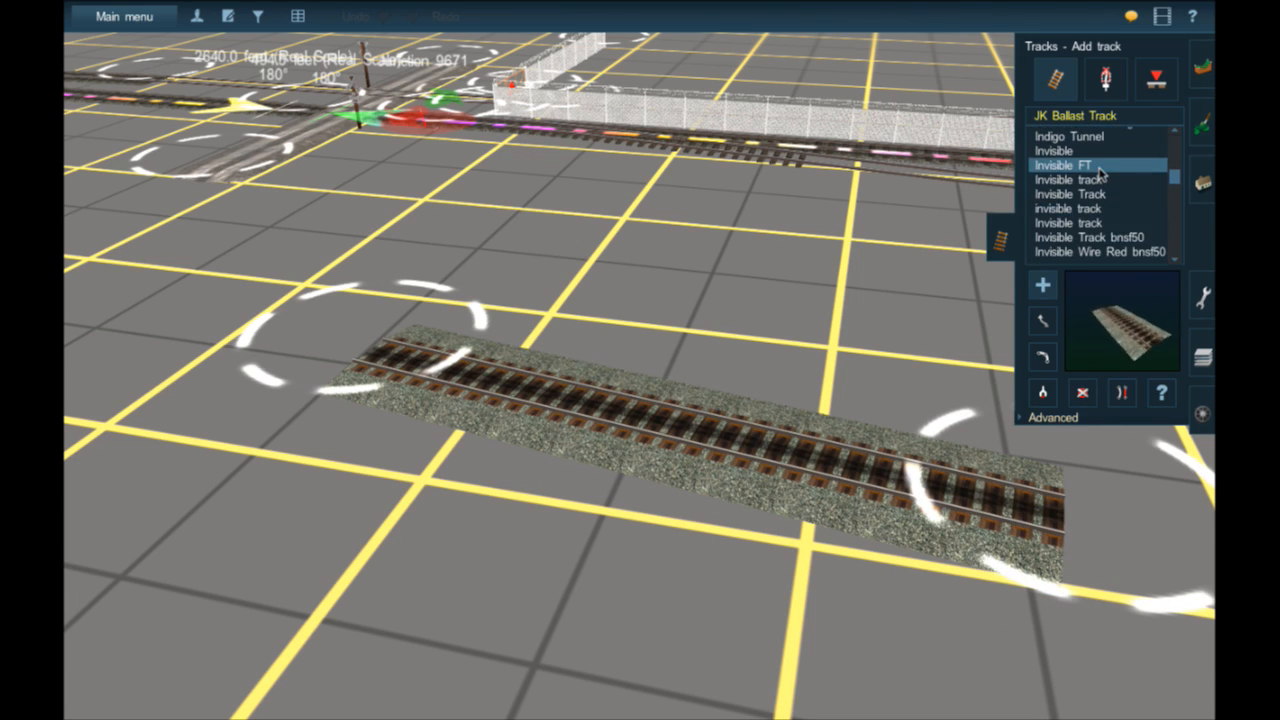
- Lay a green rusty HP Track Yard-3 piece, then preview GT invisible, bridgetrack and wooden styles
click(1099, 216)
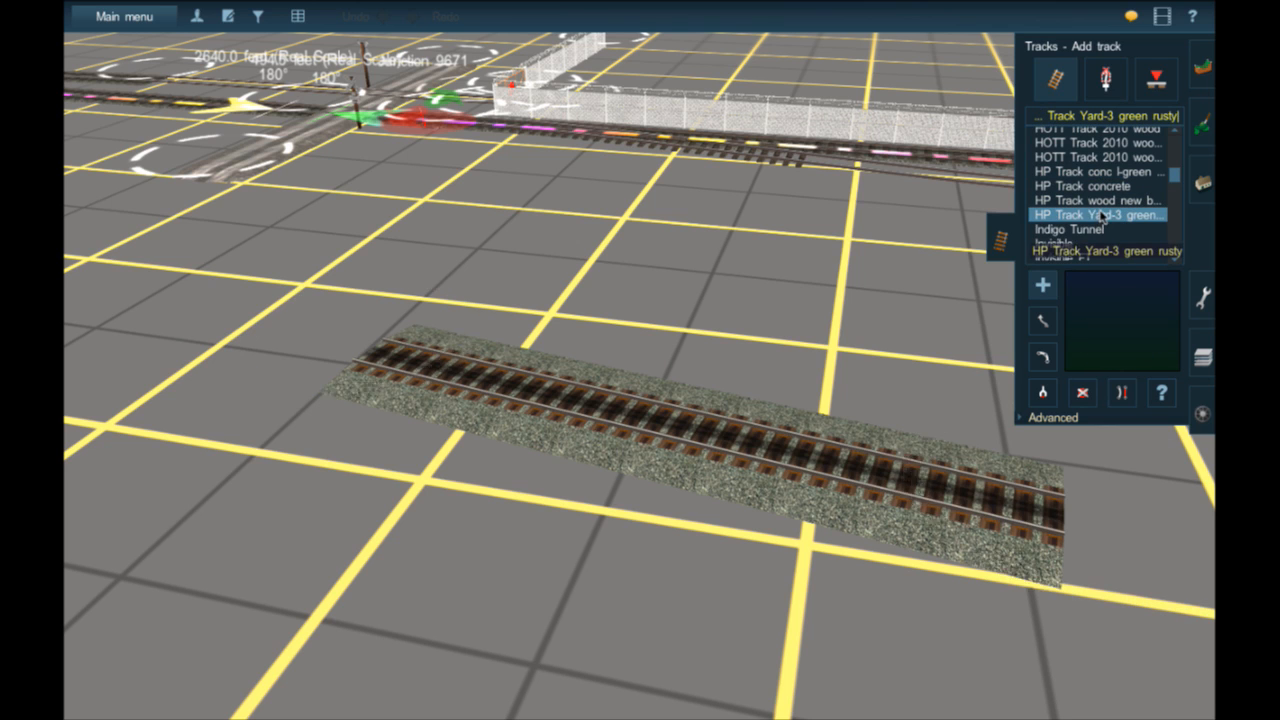
drag(603, 480, 1200, 530)
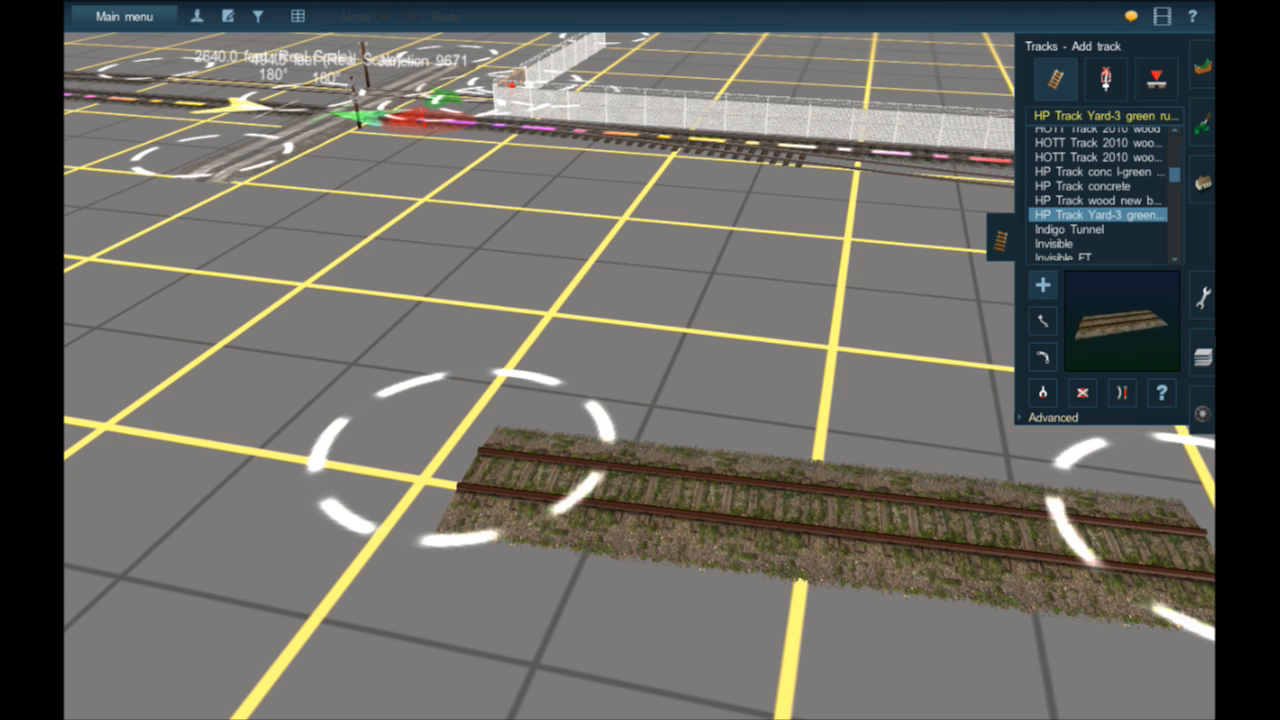
scroll(1114, 222, up, 2)
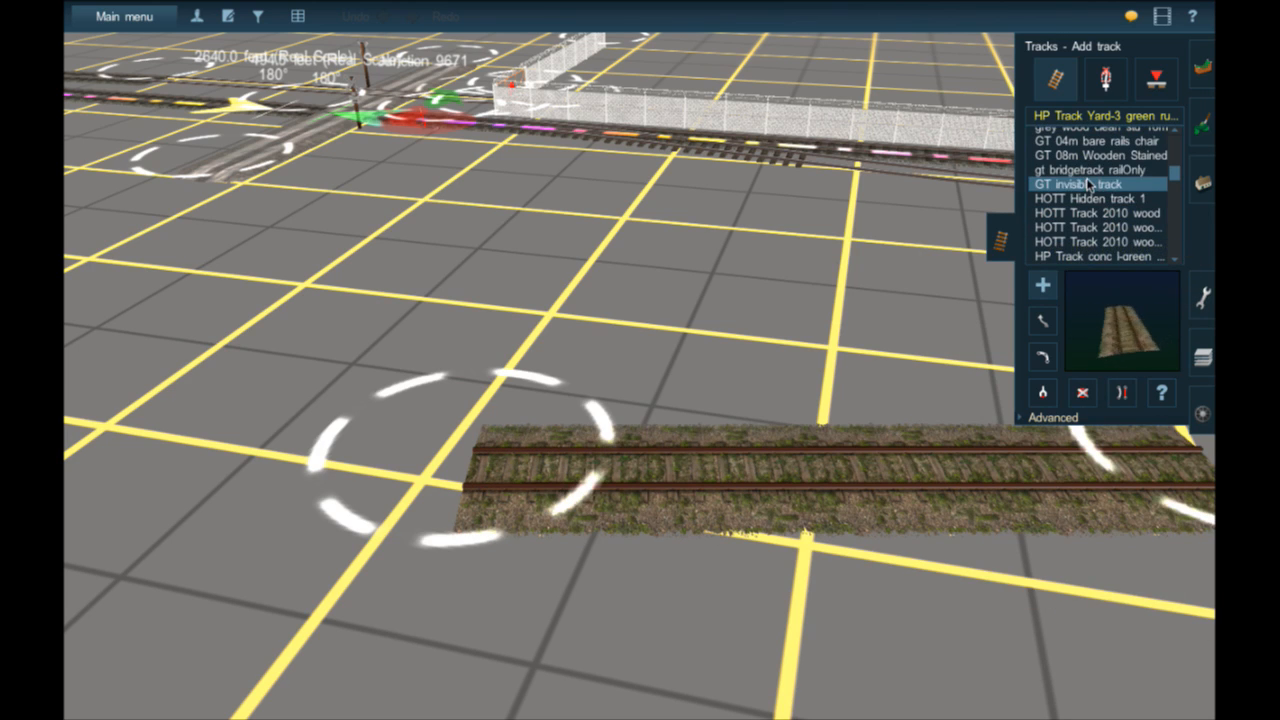
click(1102, 184)
click(1117, 178)
click(1100, 155)
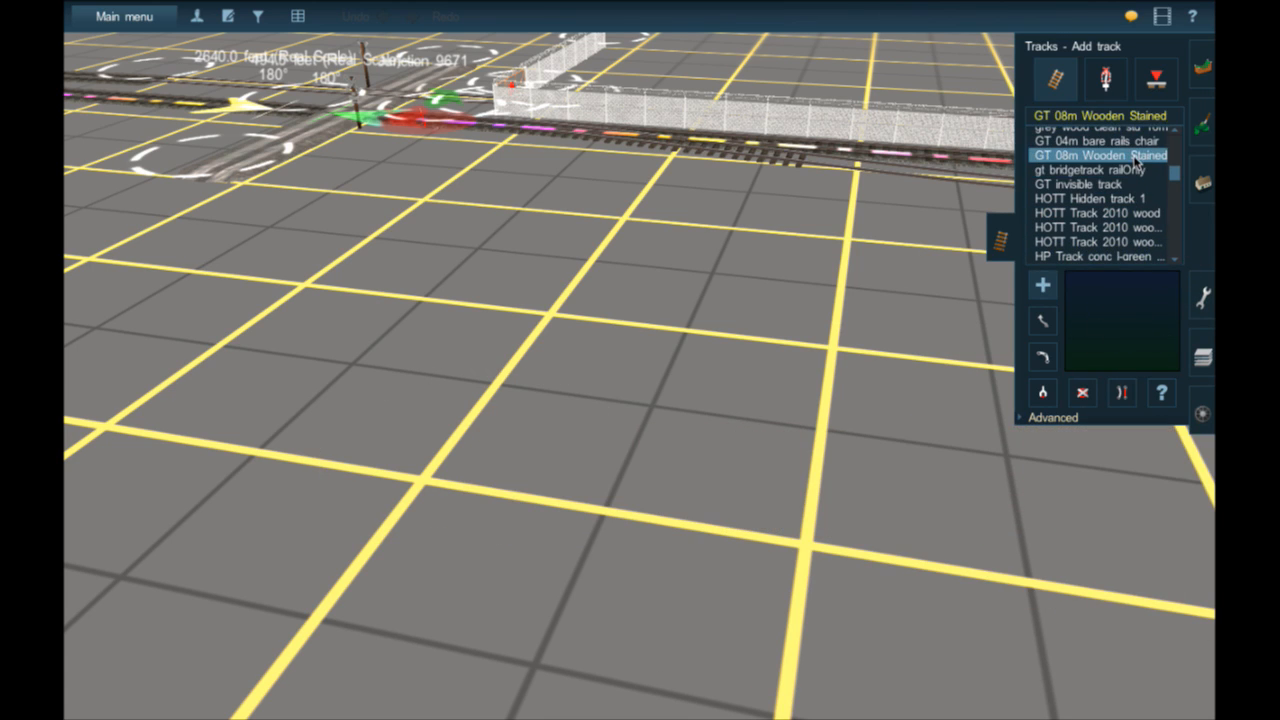
- Preview GT 04m bare rails, grey wood, Girder Bridge End, stone bridge and FMA 20m track styles
scroll(1098, 165, up, 1)
click(1096, 161)
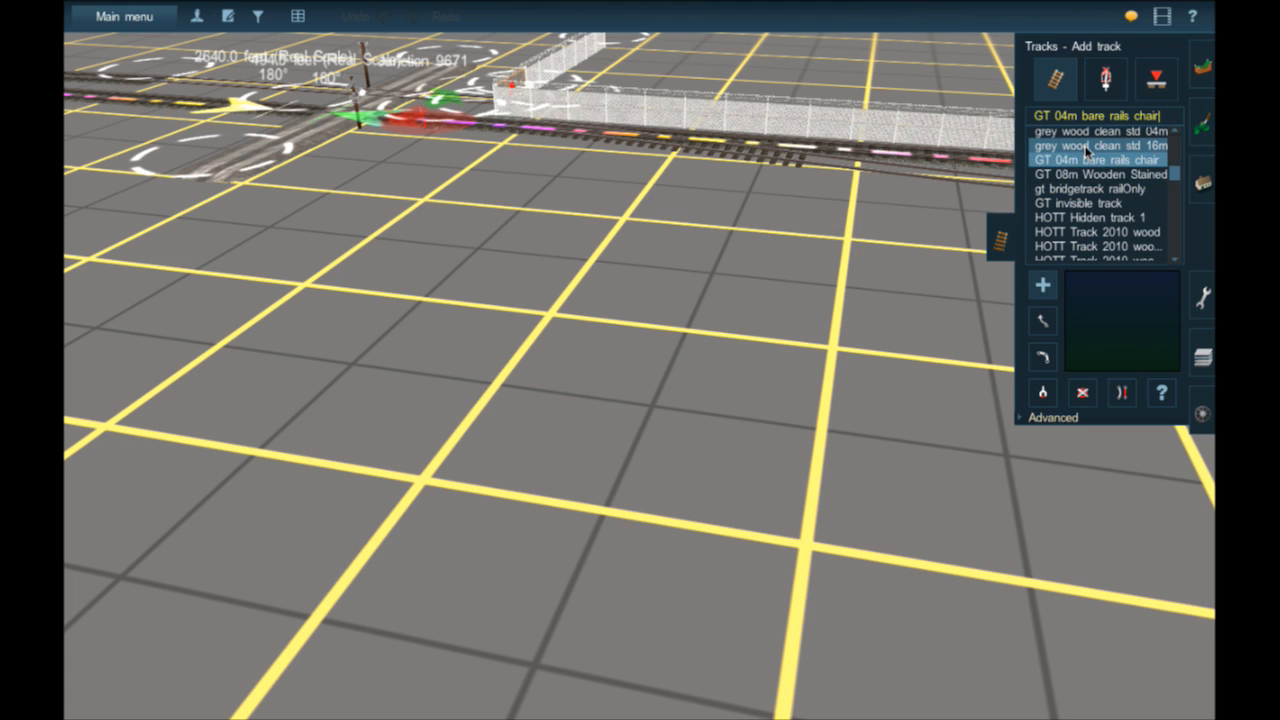
scroll(1092, 168, up, 1)
click(1103, 158)
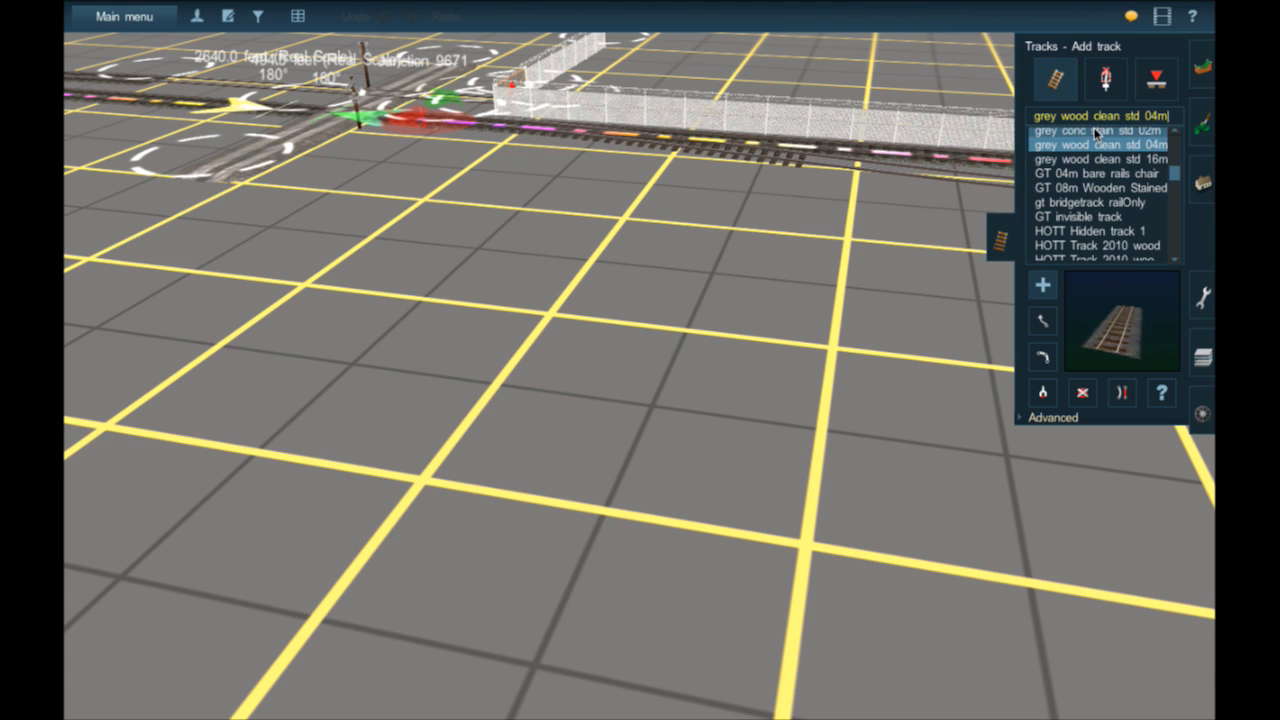
scroll(1093, 160, up, 5)
click(1088, 186)
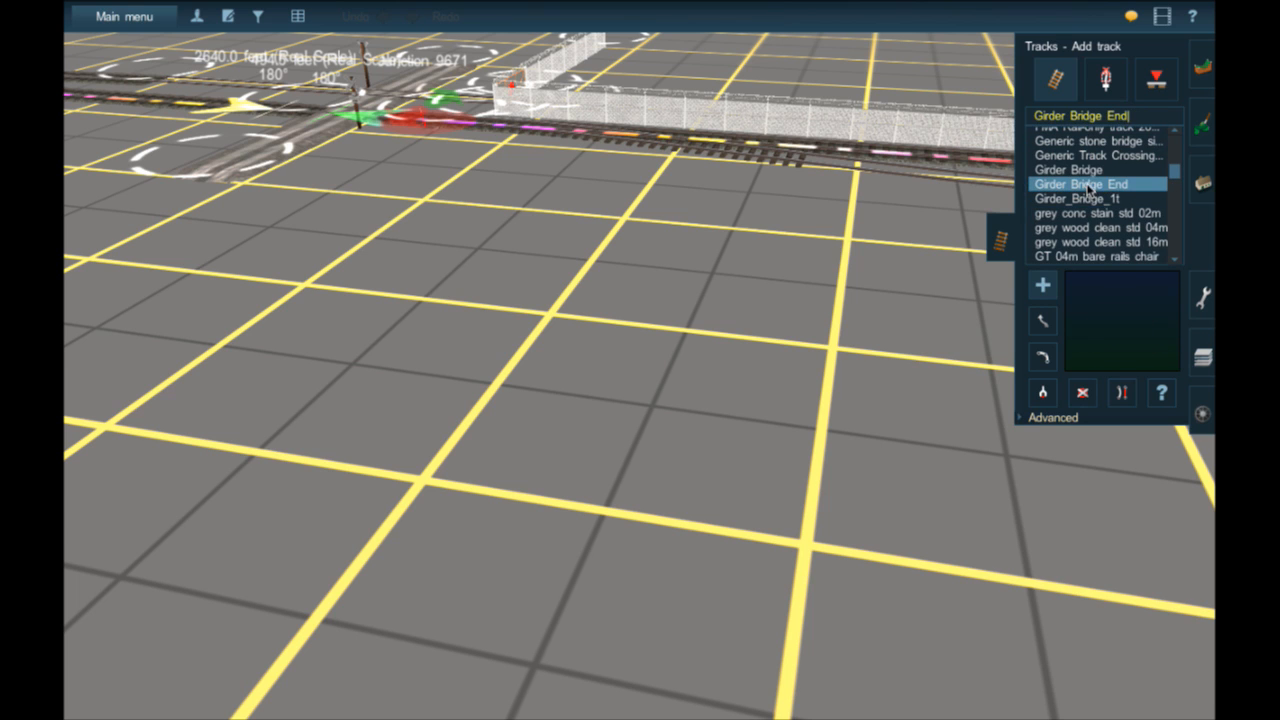
scroll(1092, 177, up, 1)
click(1092, 167)
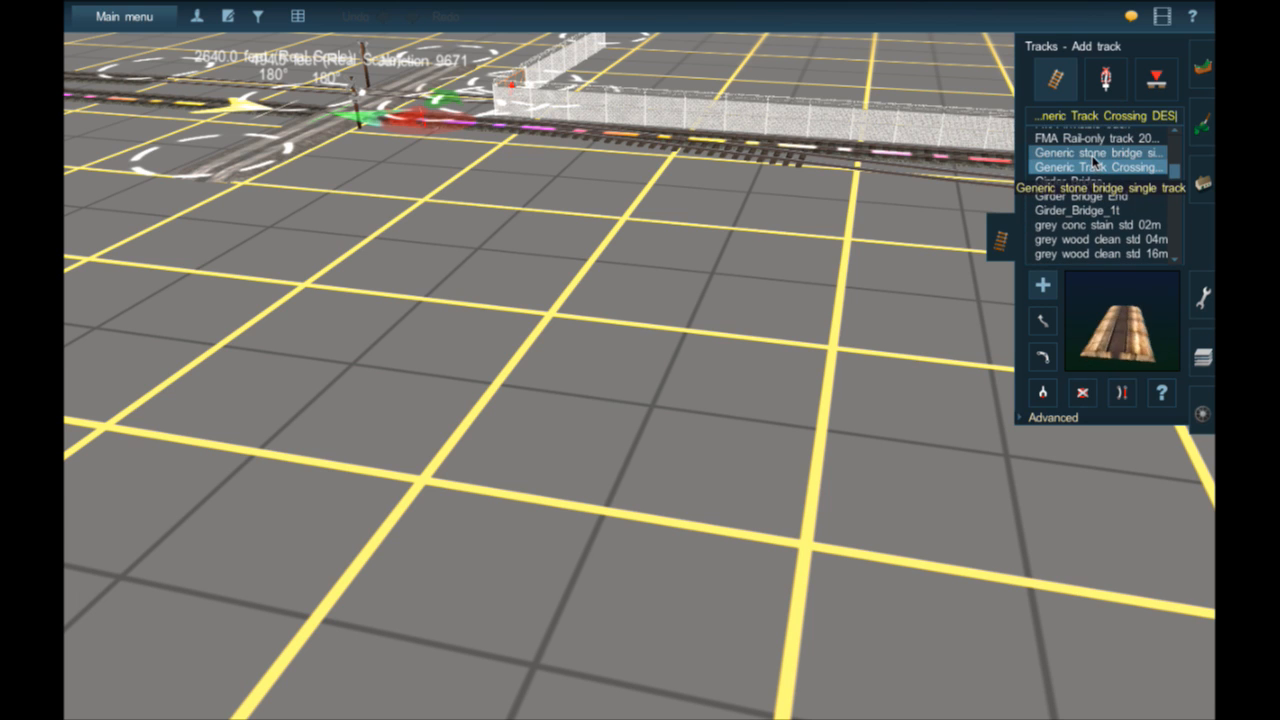
click(1092, 153)
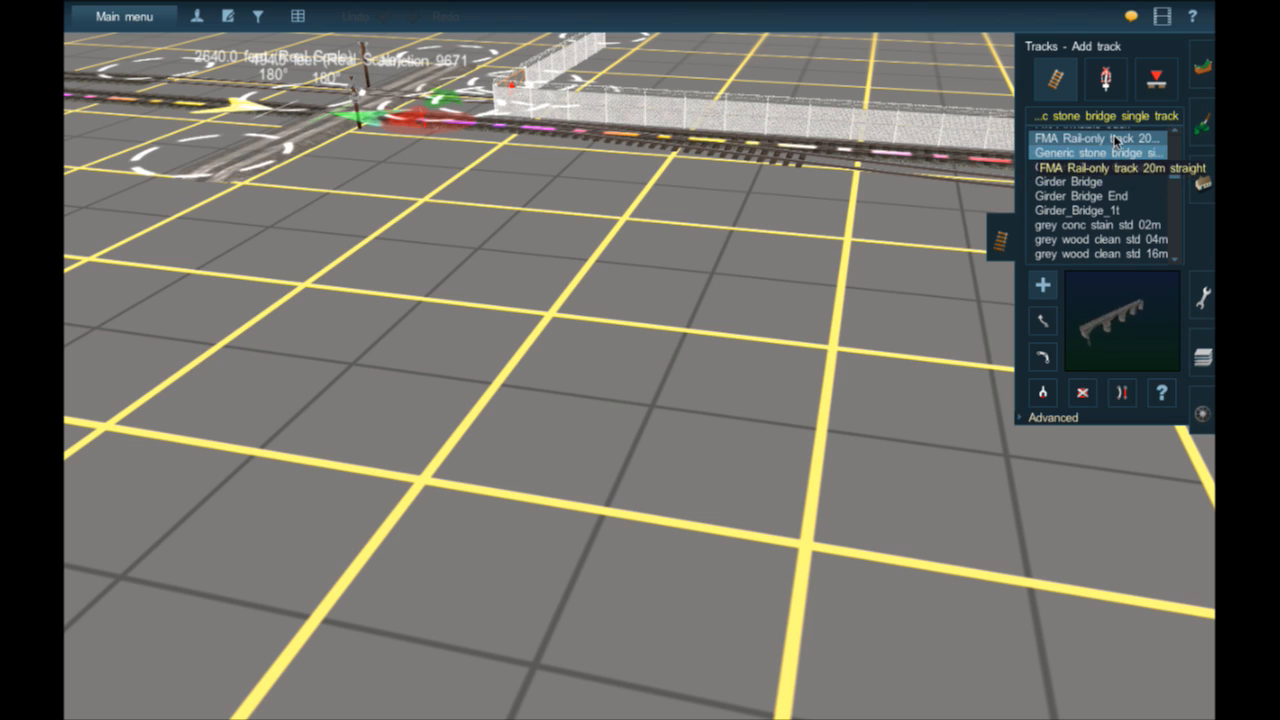
click(1105, 140)
- Preview FMA invisible, EU tunnel and steel railbridge styles, then lay a CPR Stoney Creek Bridge piece
scroll(1085, 195, up, 3)
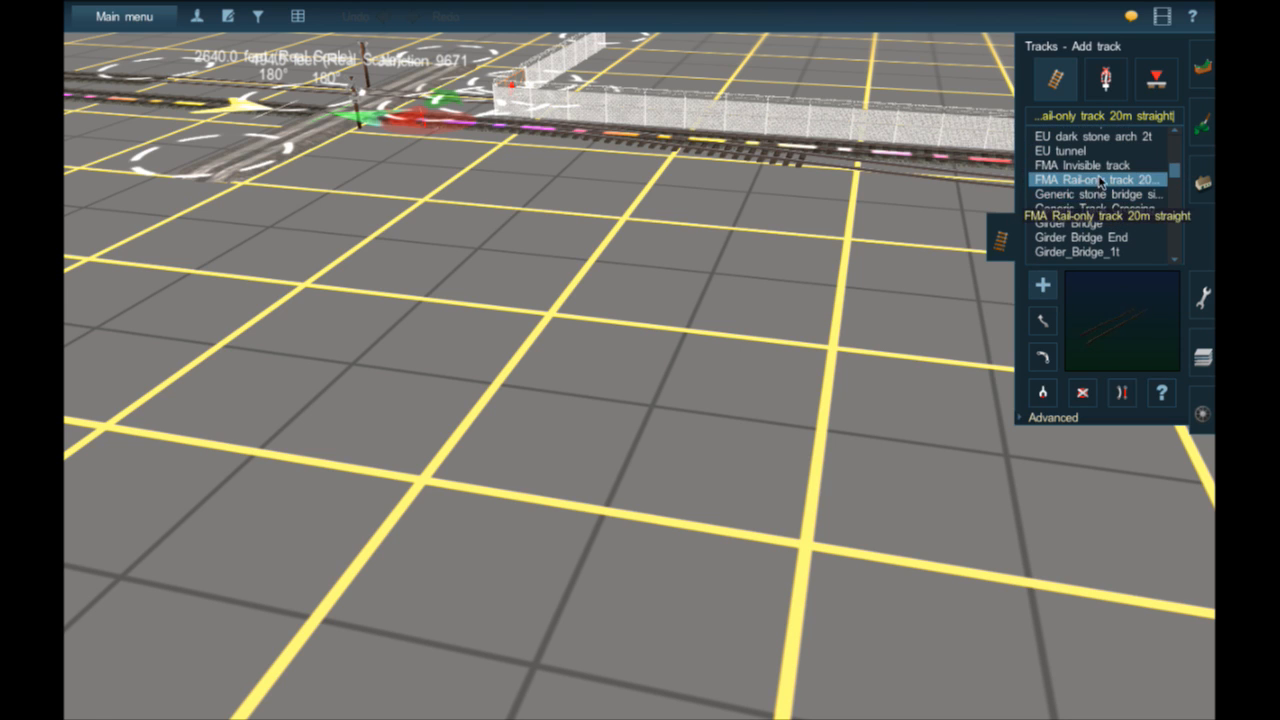
click(1088, 165)
click(1088, 150)
scroll(1090, 156, up, 1)
scroll(1090, 160, up, 7)
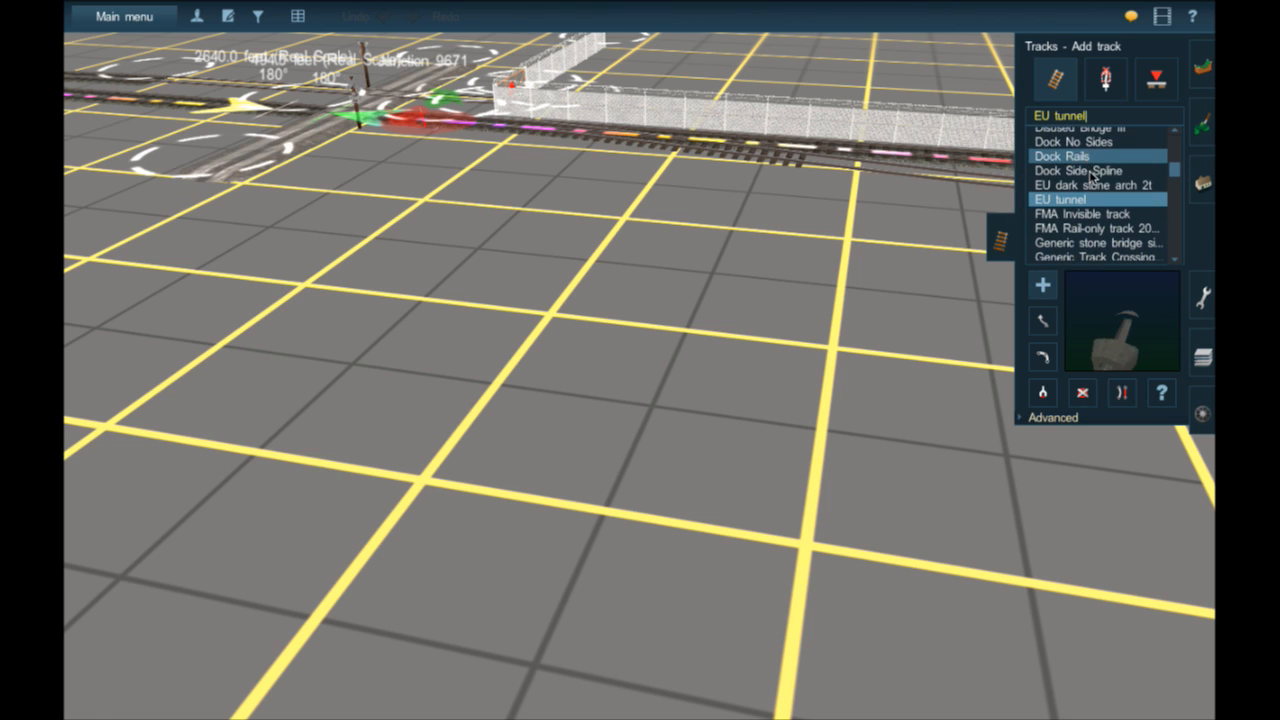
click(1092, 172)
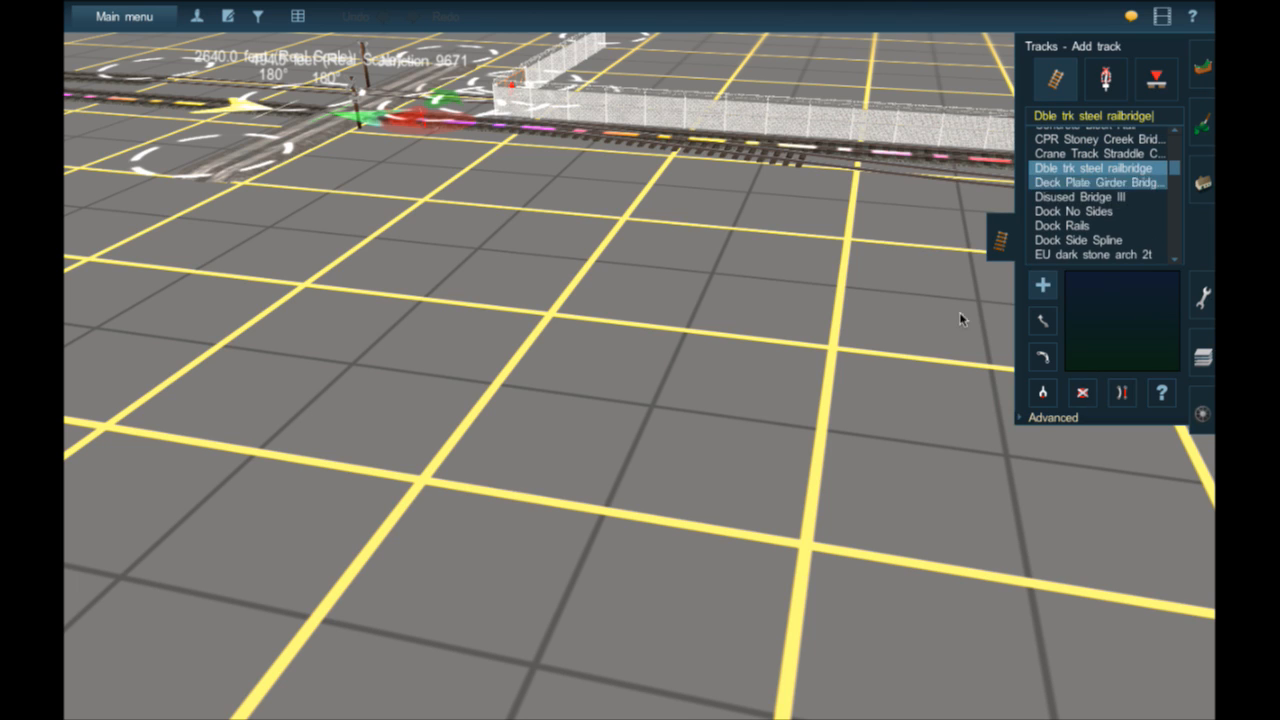
scroll(1095, 220, up, 4)
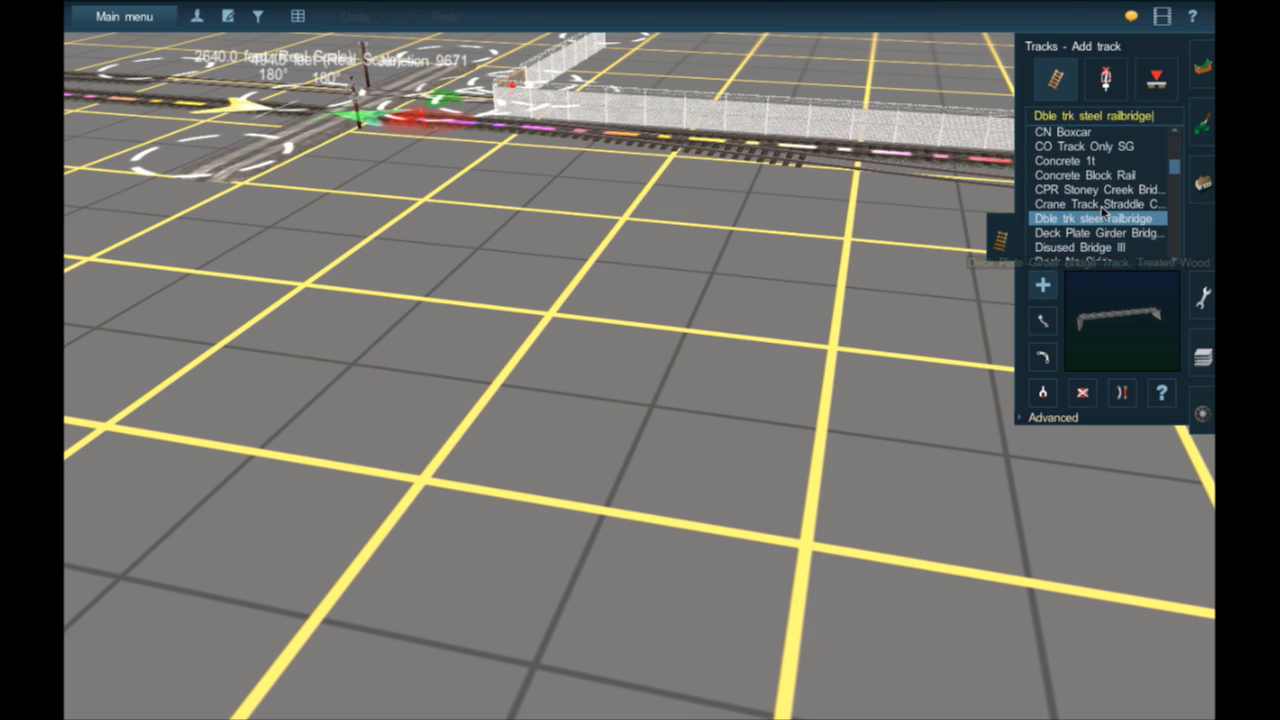
click(1105, 190)
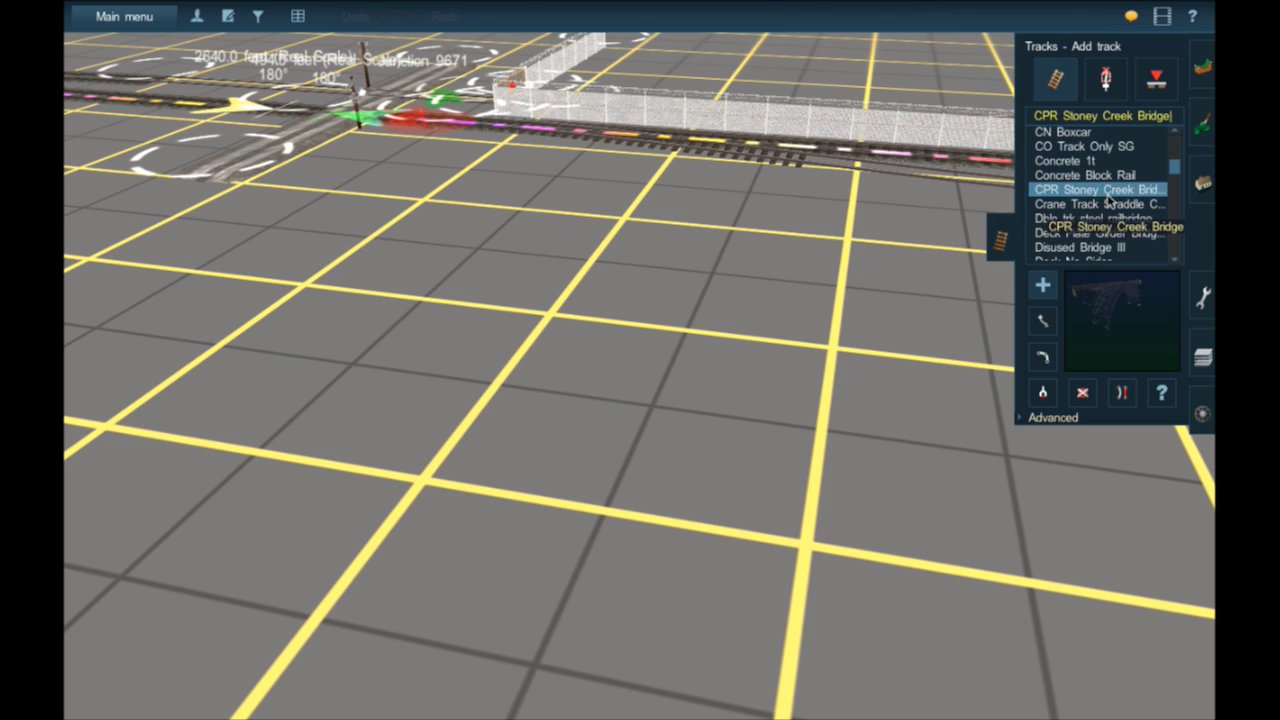
drag(431, 336, 985, 380)
- Lay a CO Track Only SG segment across the grid and adjust its end point
scroll(1090, 200, up, 1)
click(1085, 174)
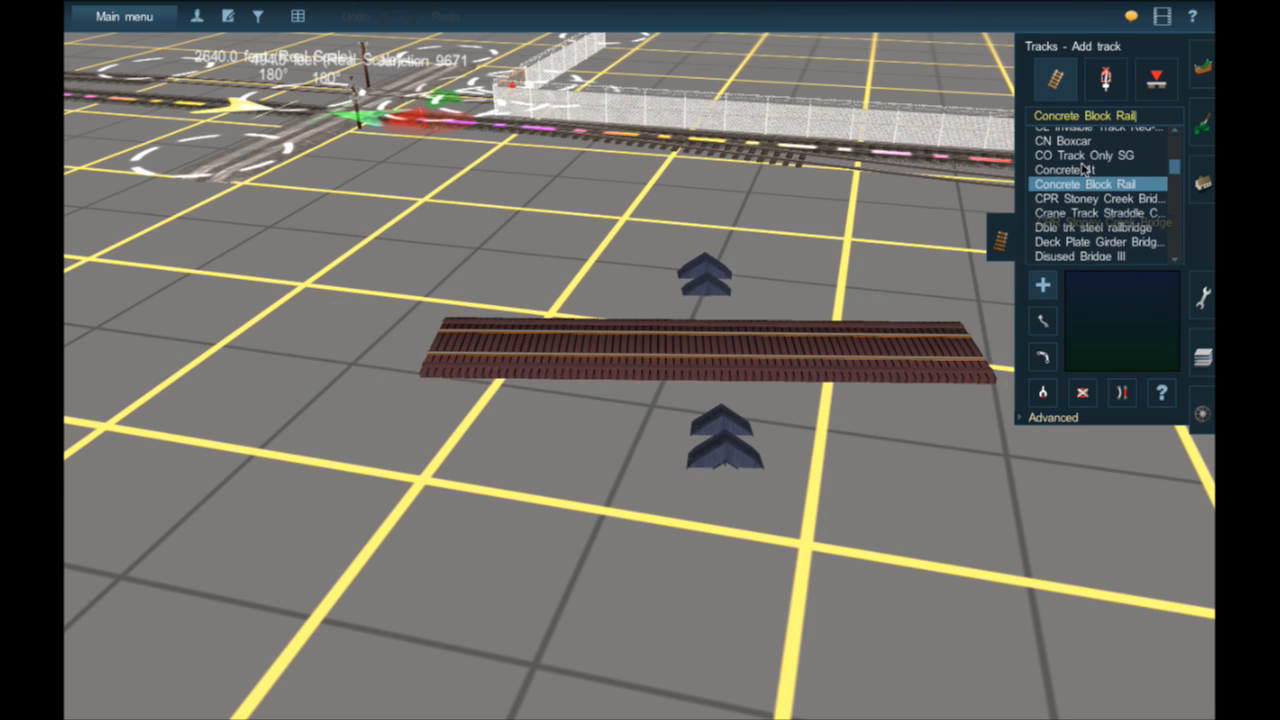
scroll(1085, 170, up, 1)
click(1083, 160)
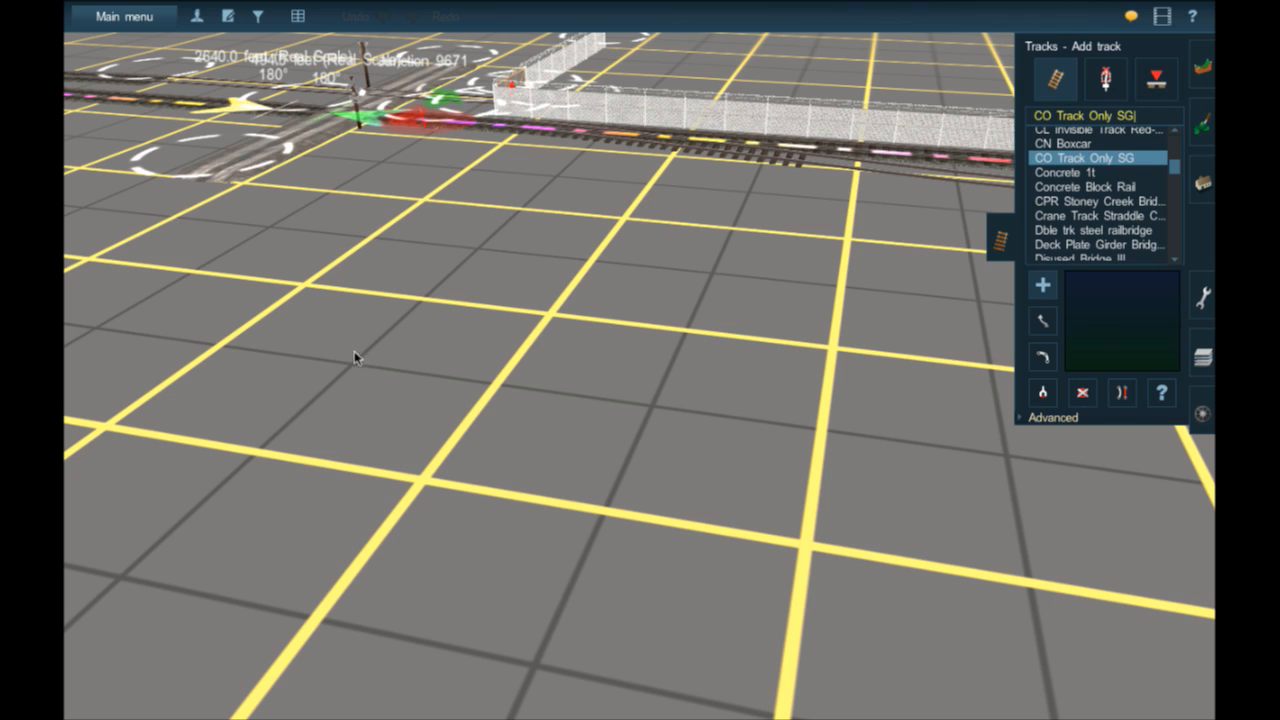
drag(343, 357, 1214, 540)
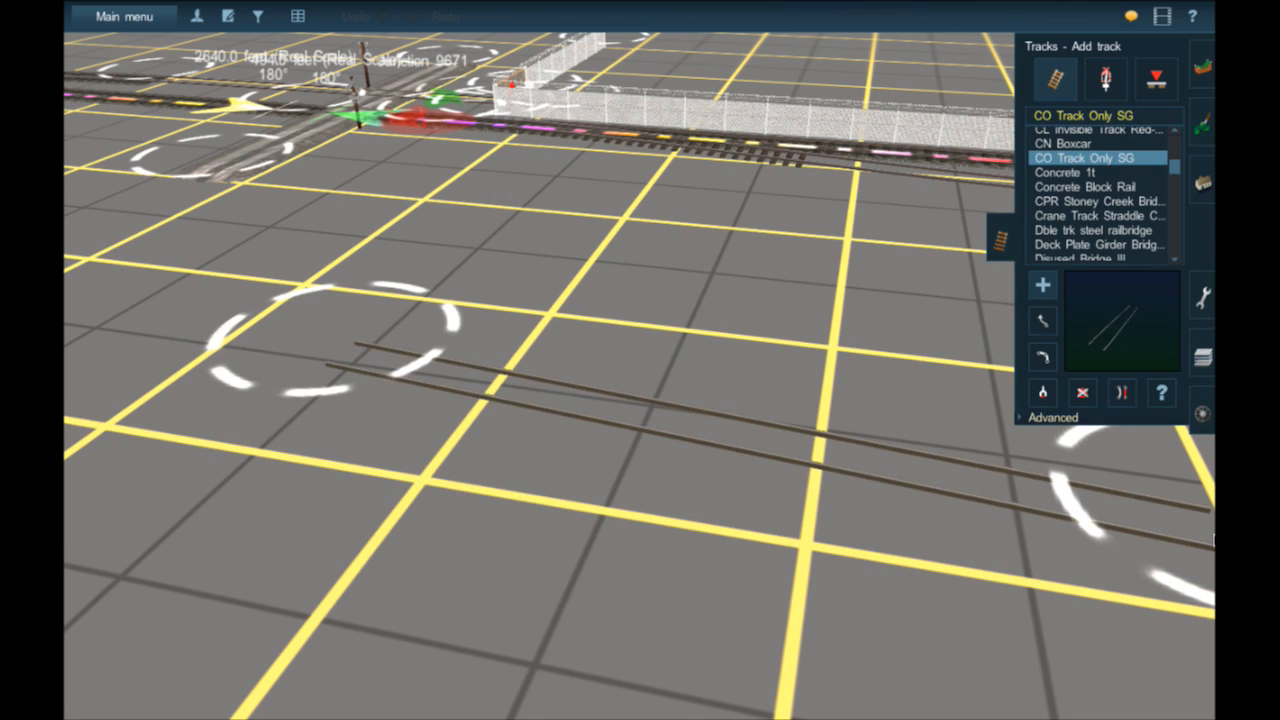
drag(1214, 540, 1210, 455)
- Try invisible, BTC rusty checkrails and brown concrete styles, then lay a Bridge Truss Spline span
scroll(1155, 246, up, 2)
click(1100, 216)
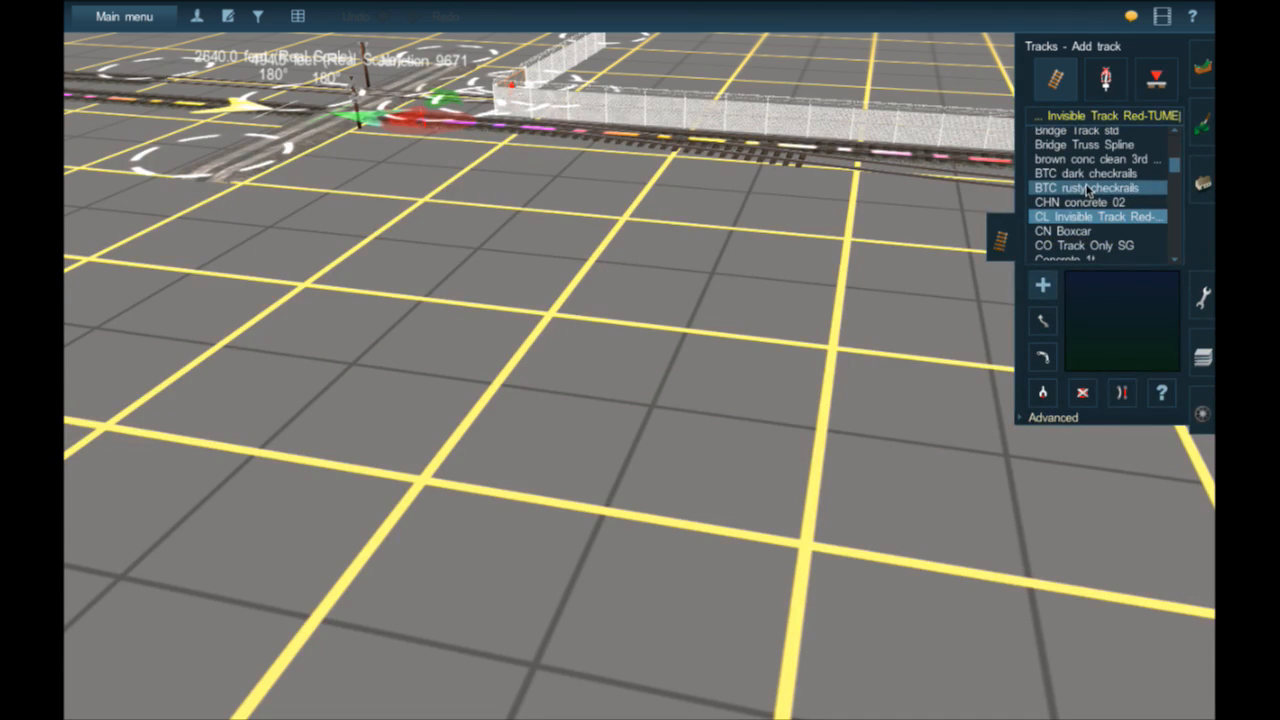
click(1088, 188)
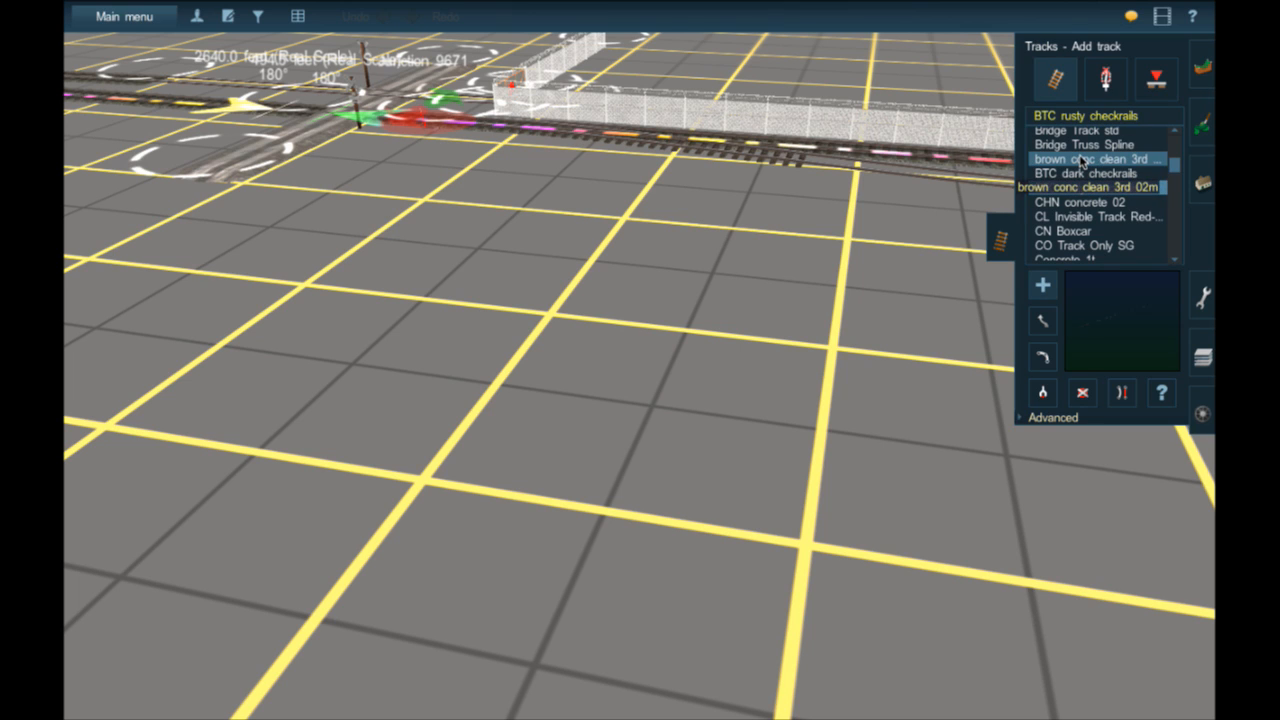
click(1080, 160)
scroll(1080, 158, up, 1)
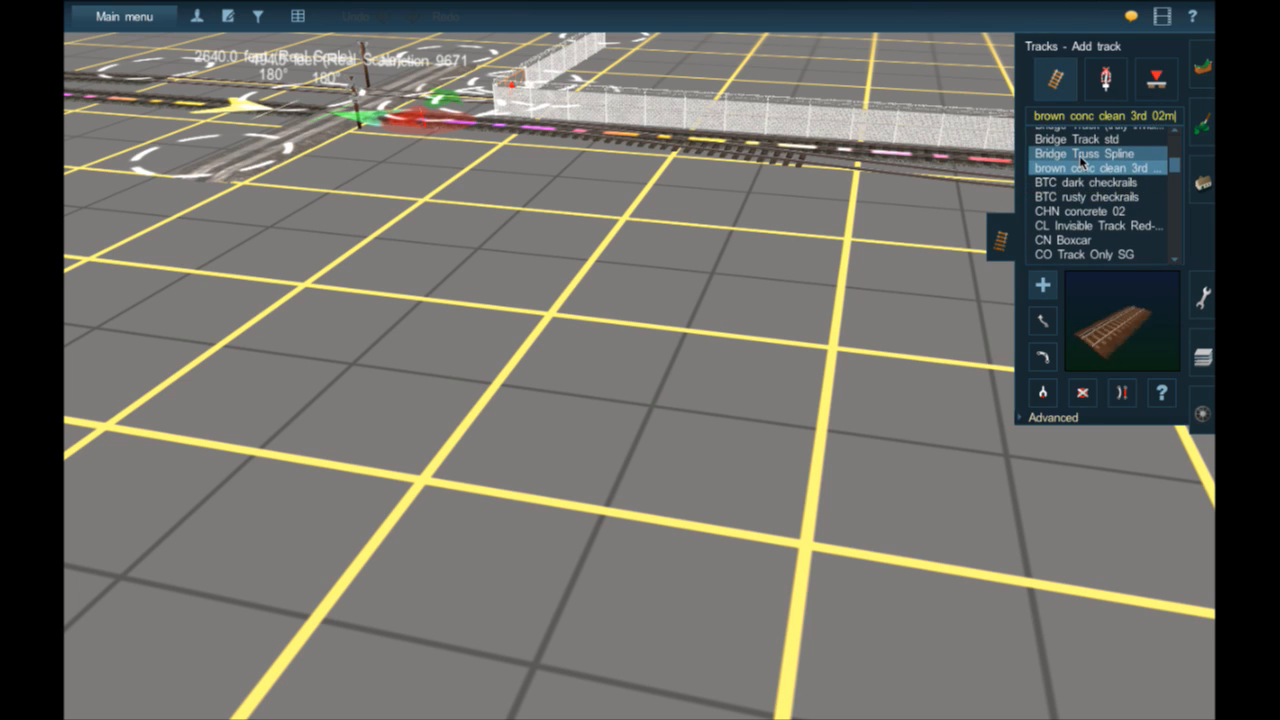
click(1080, 155)
scroll(1079, 155, up, 5)
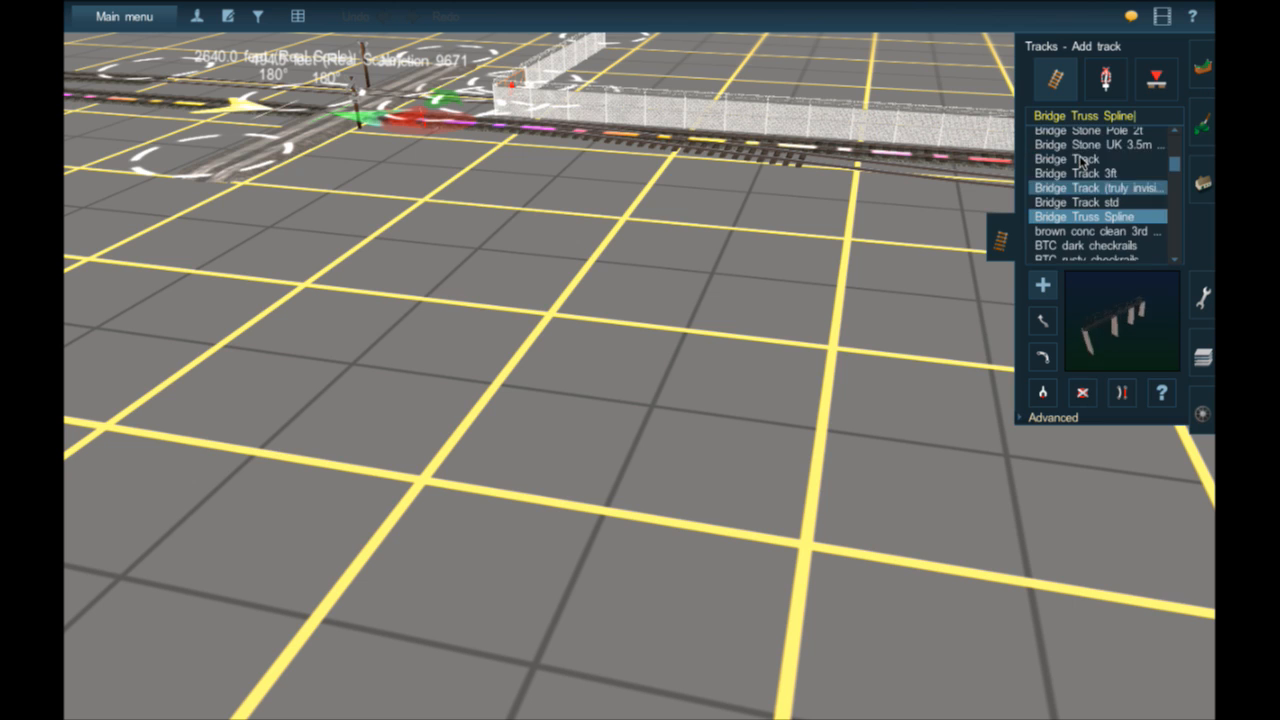
drag(429, 329, 1130, 455)
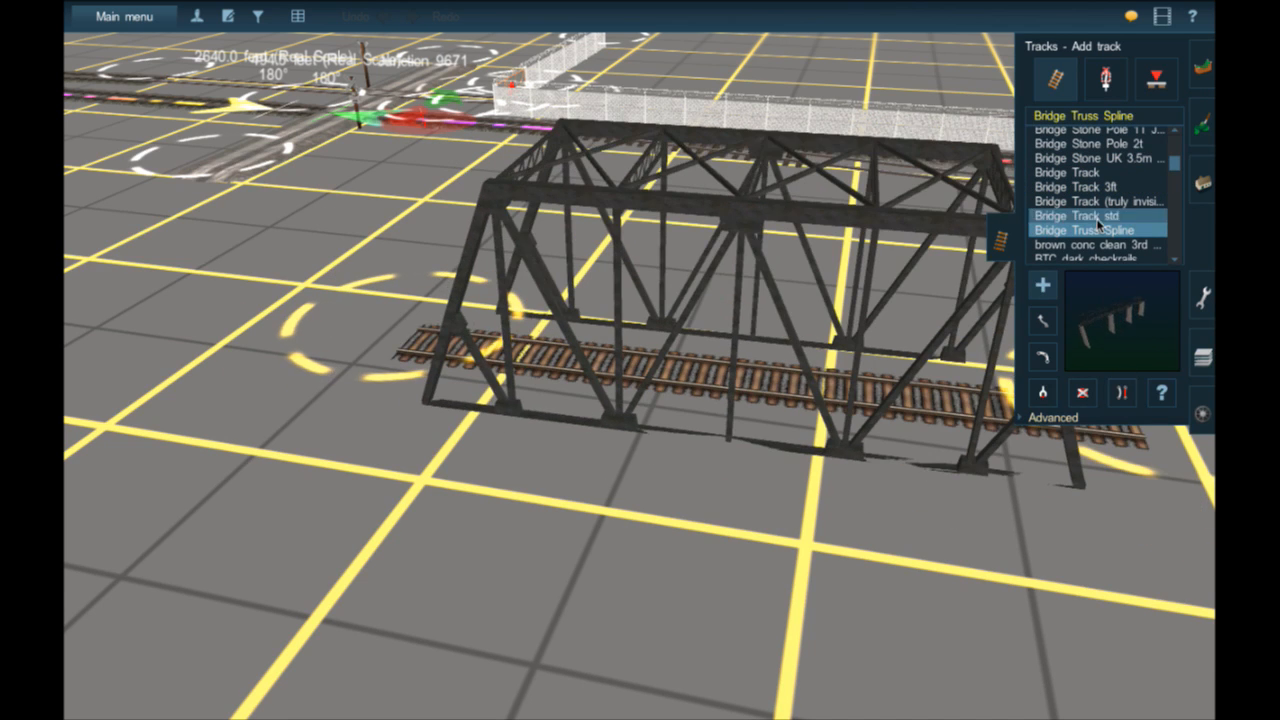
- Lay straight segments of Auran Trk 1Trk B and Auran Trk 01 1Trk track
scroll(1100, 200, up, 9)
scroll(1100, 222, up, 10)
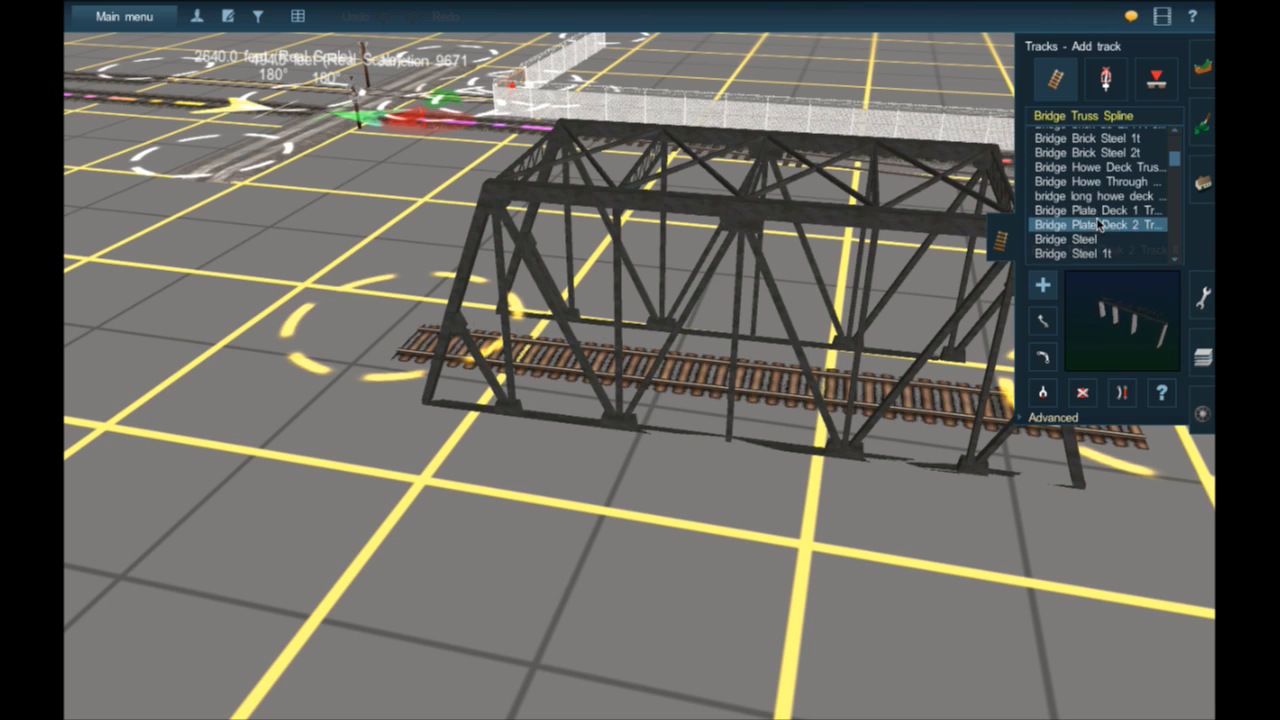
scroll(1100, 220, up, 12)
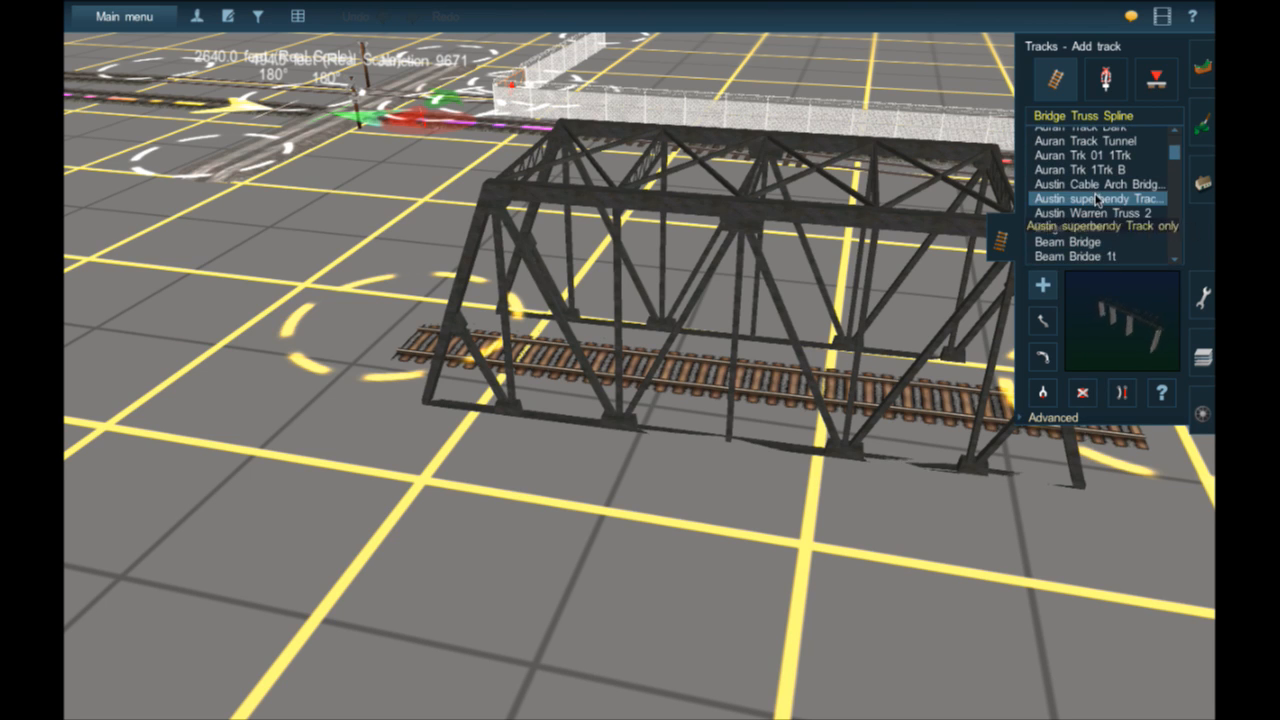
click(1080, 170)
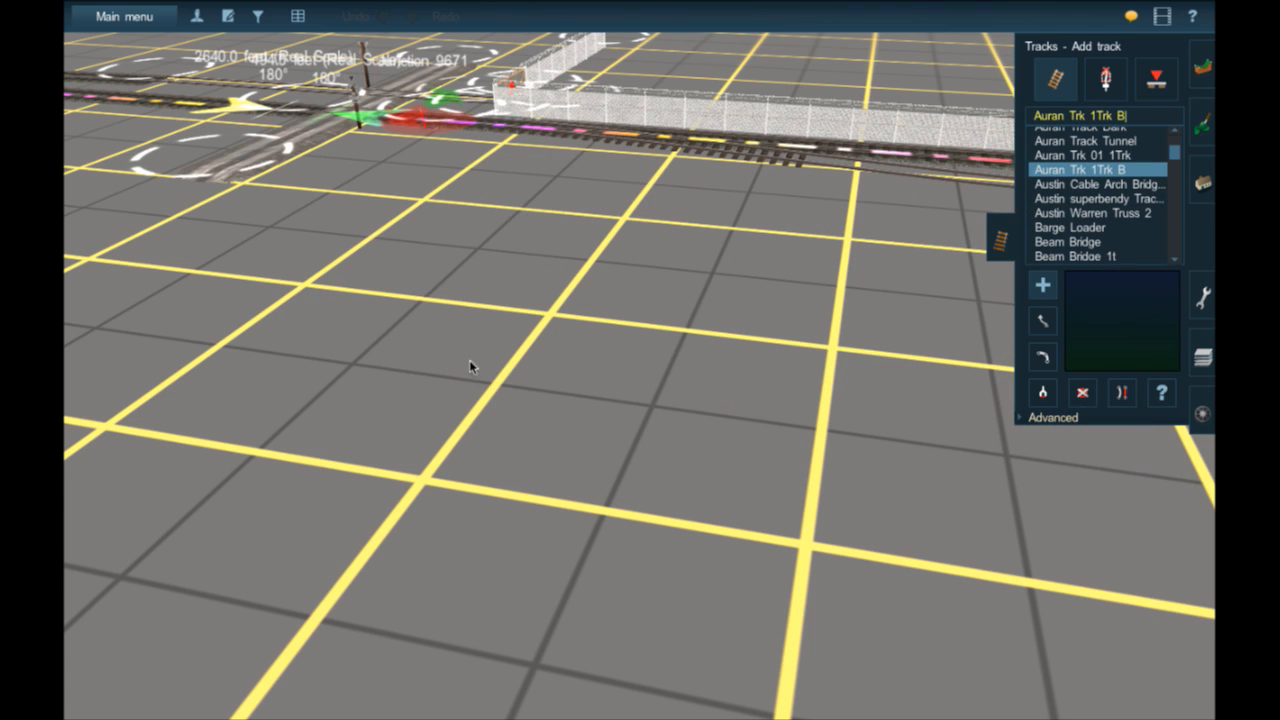
drag(331, 368, 1195, 485)
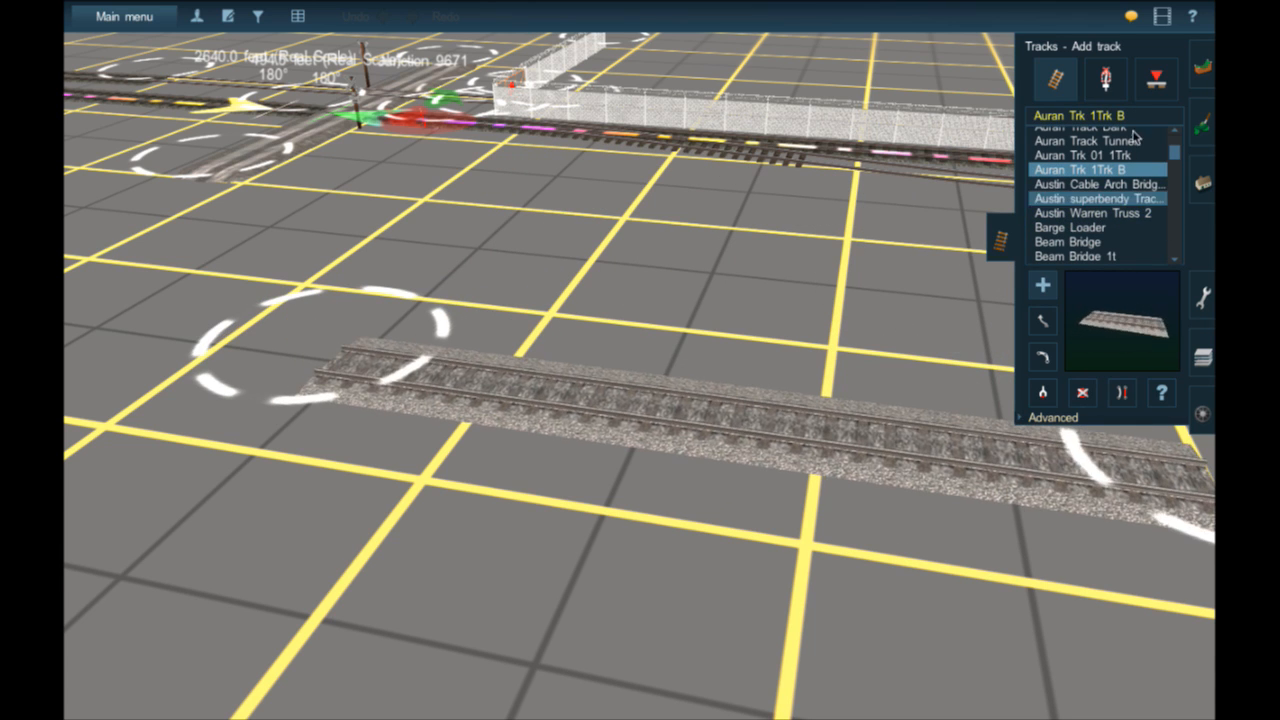
click(1117, 160)
drag(547, 419, 1140, 530)
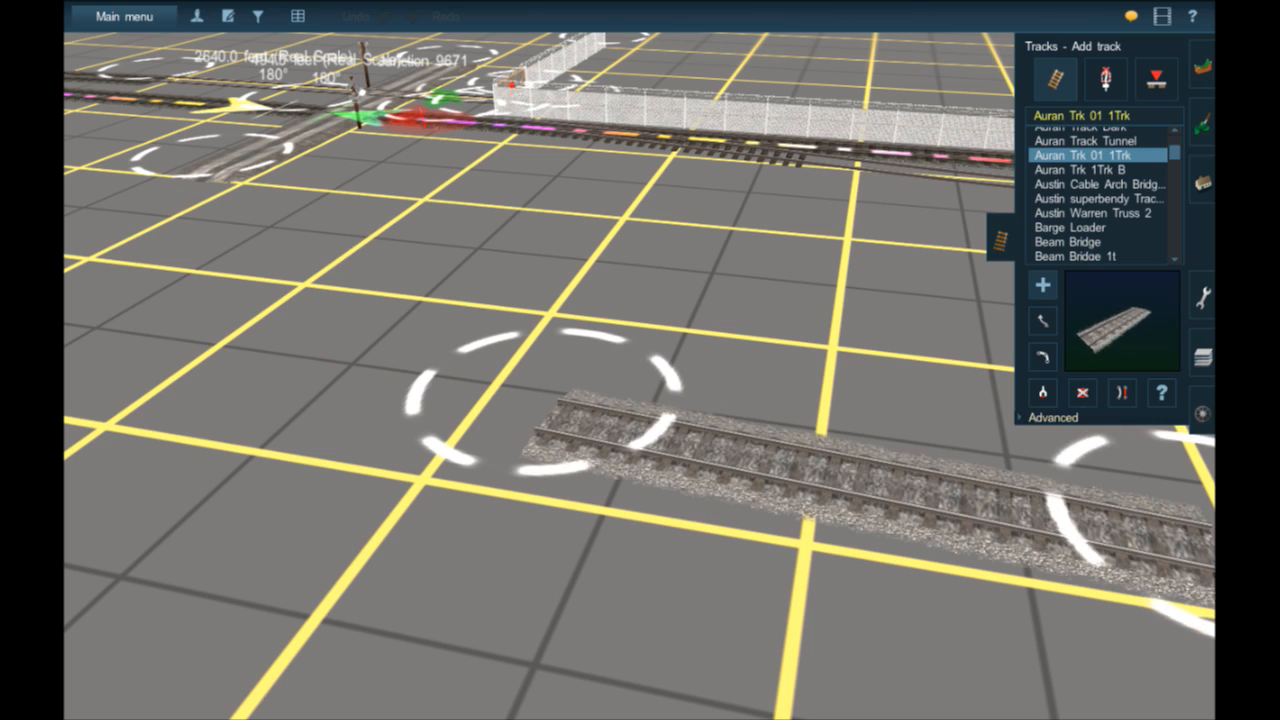
- Stretch a short Asphalt and Steel Railroad Crossing piece across the grid
scroll(1104, 176, up, 2)
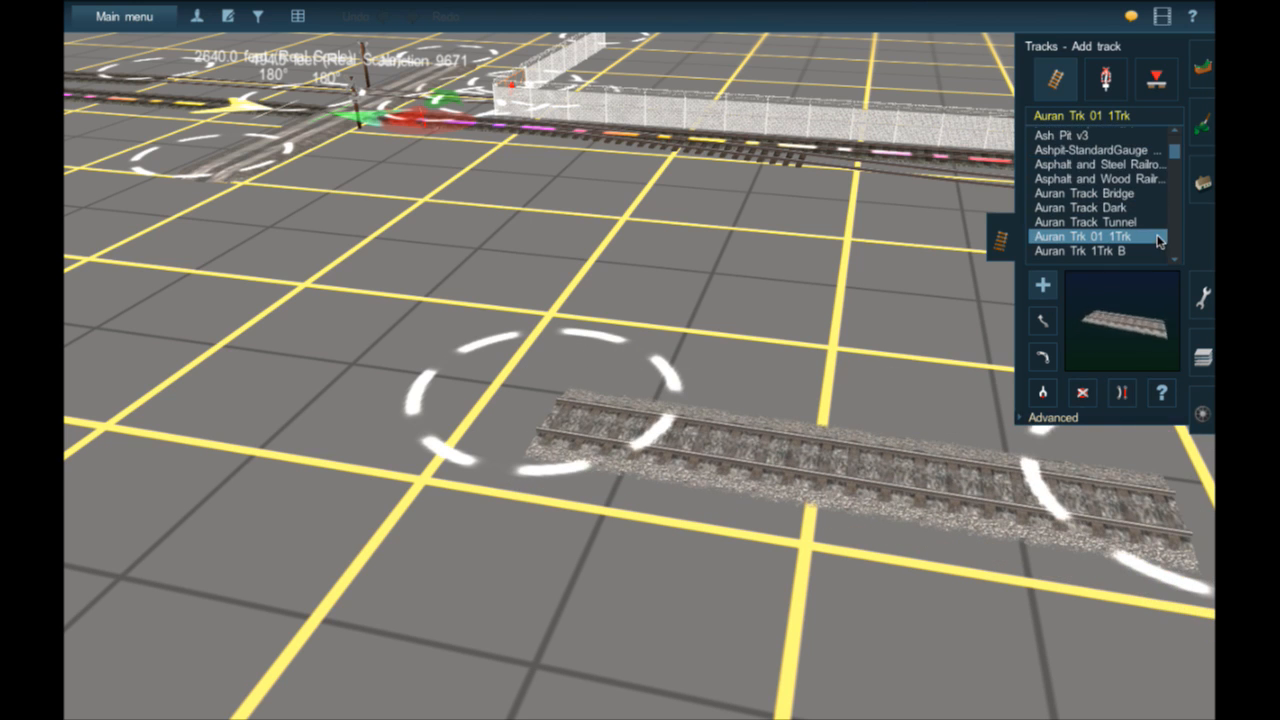
click(1100, 167)
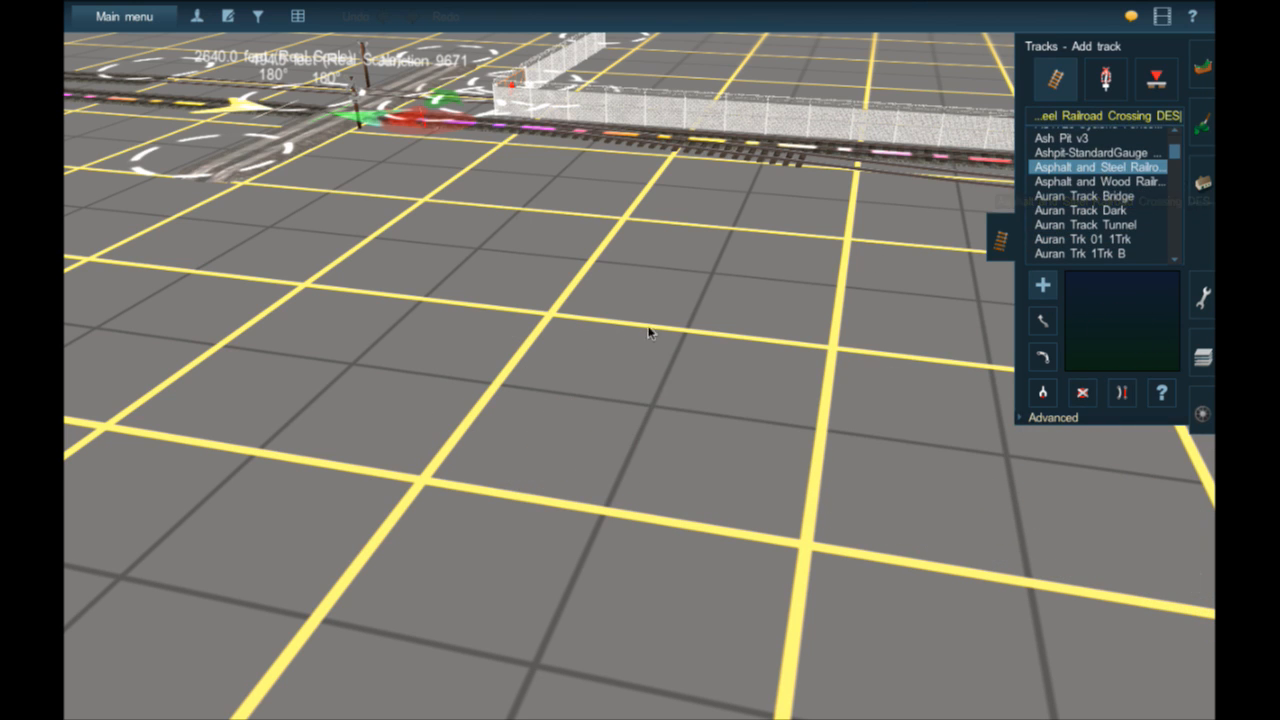
drag(157, 440, 517, 507)
scroll(947, 652, down, 1)
scroll(933, 642, down, 3)
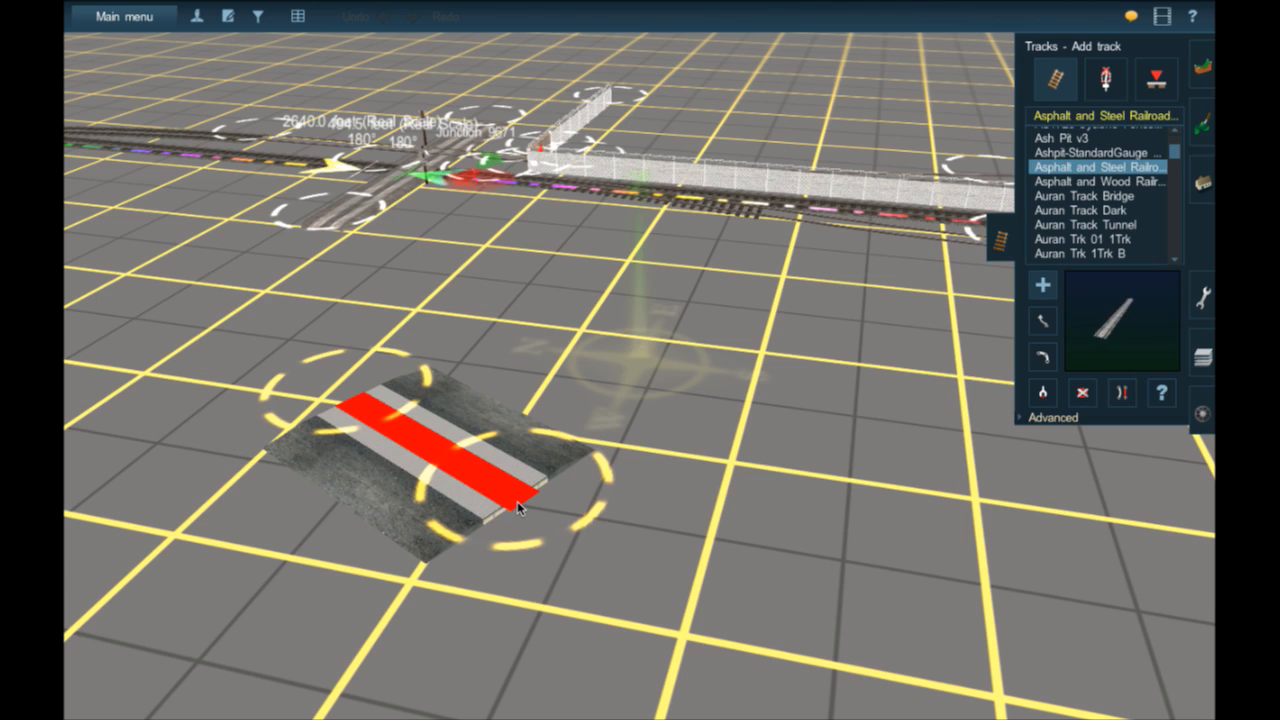
- Preview Ash Pit v3, AS1725-Cyclone Fence, 1520mm Rail only 4m and 24_Story_Trestle_1 track types
scroll(1080, 245, up, 1)
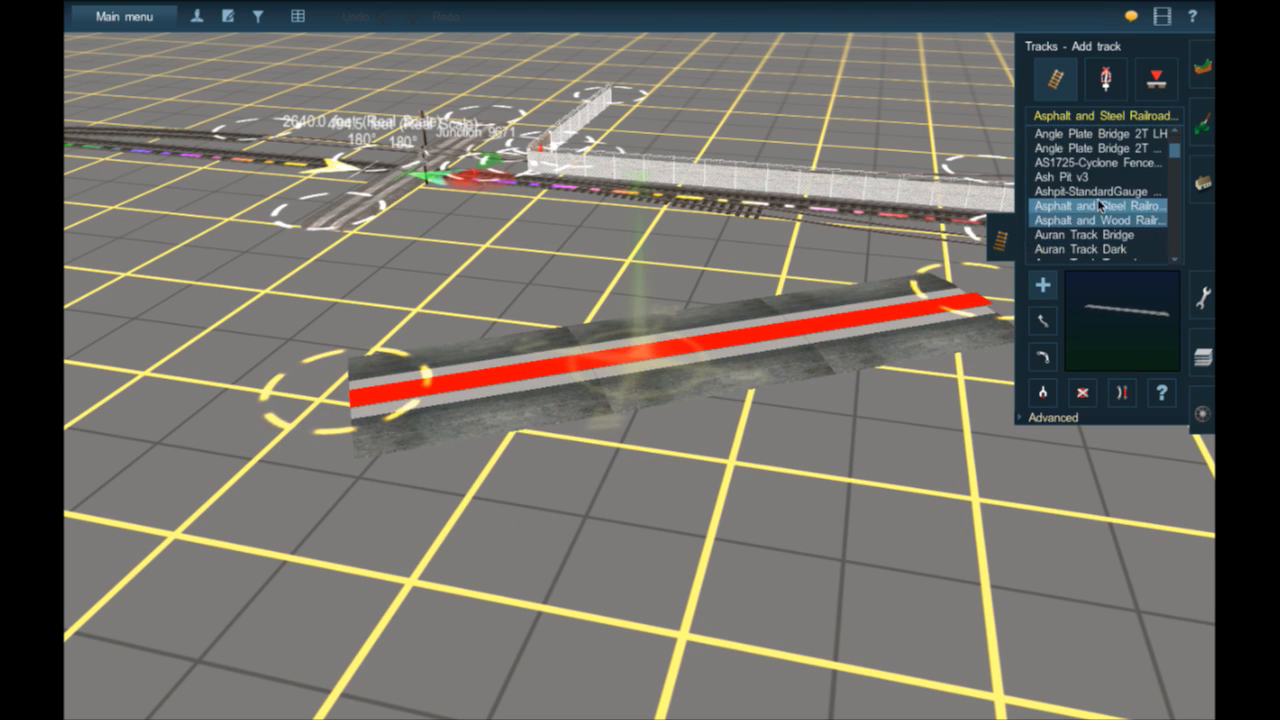
click(1080, 178)
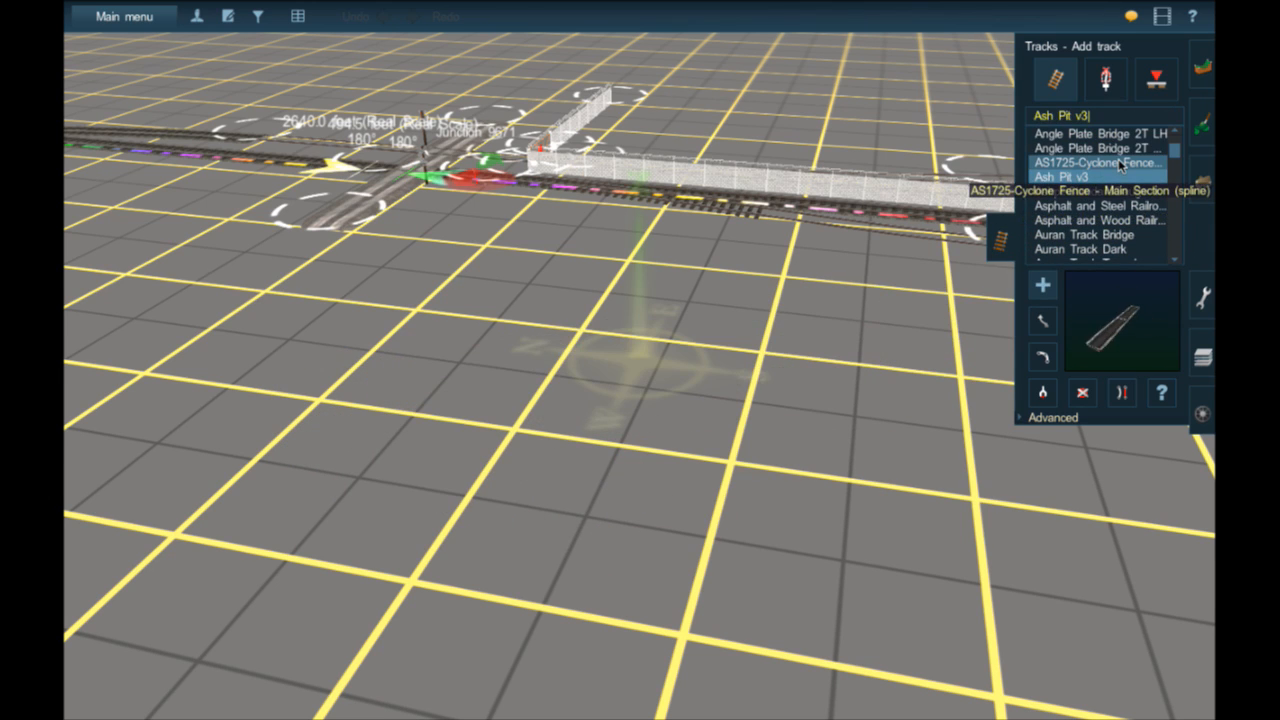
click(1118, 162)
scroll(1140, 164, up, 1)
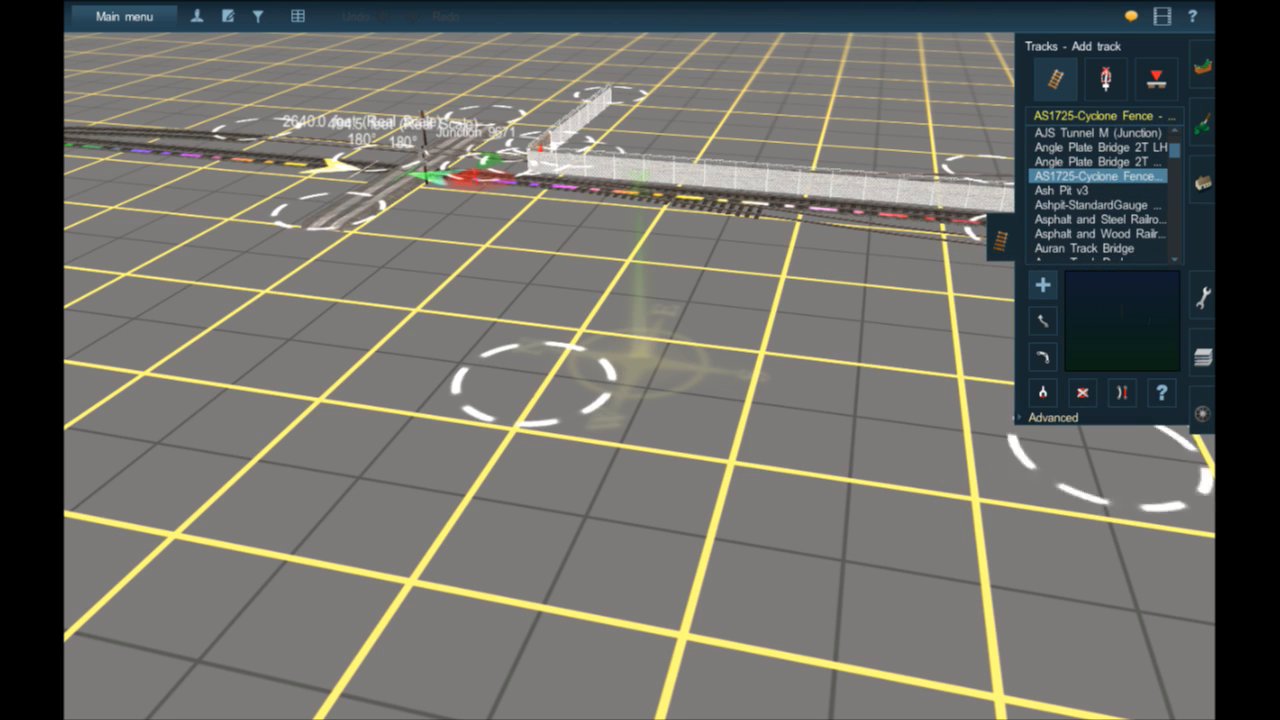
scroll(983, 500, up, 5)
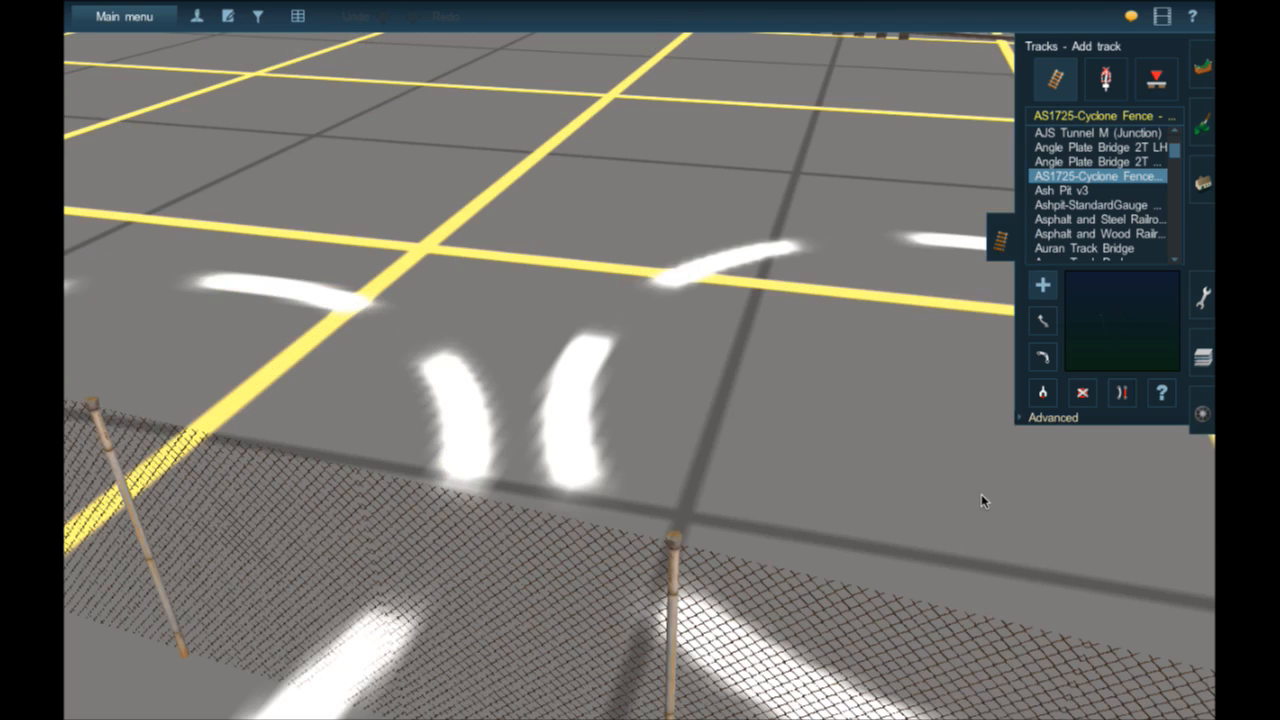
scroll(1088, 240, up, 6)
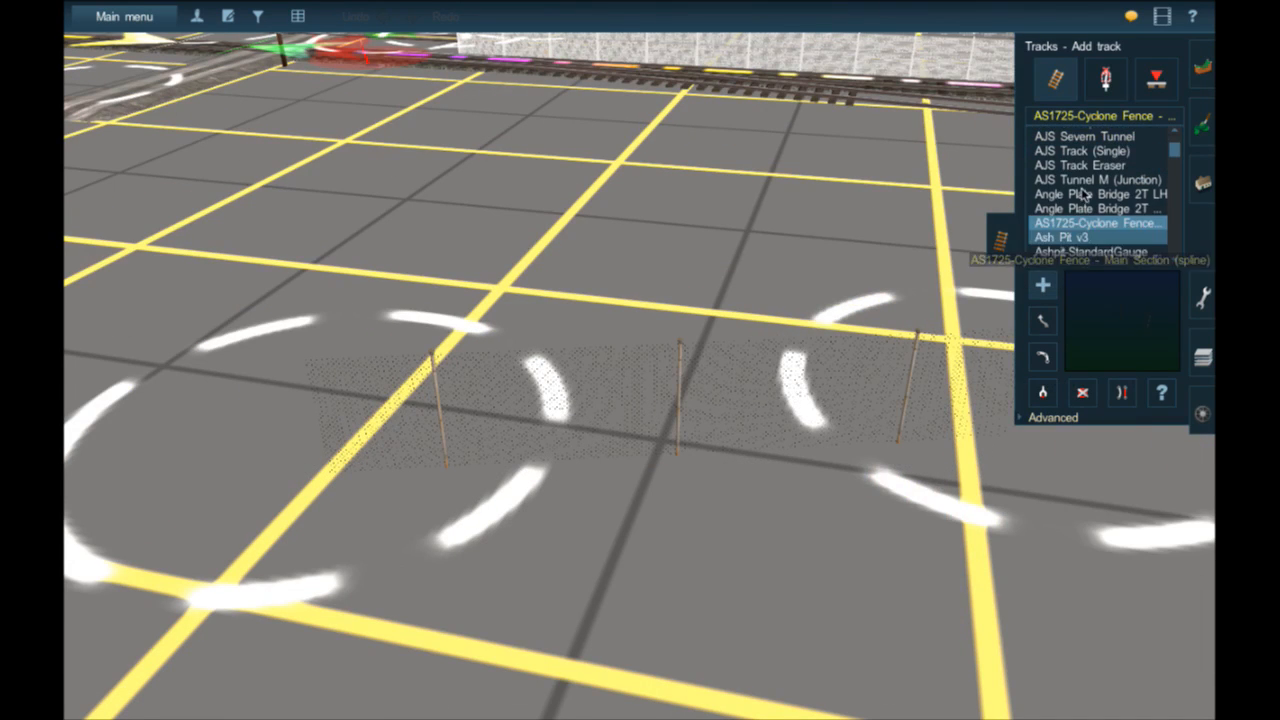
scroll(1082, 192, up, 1)
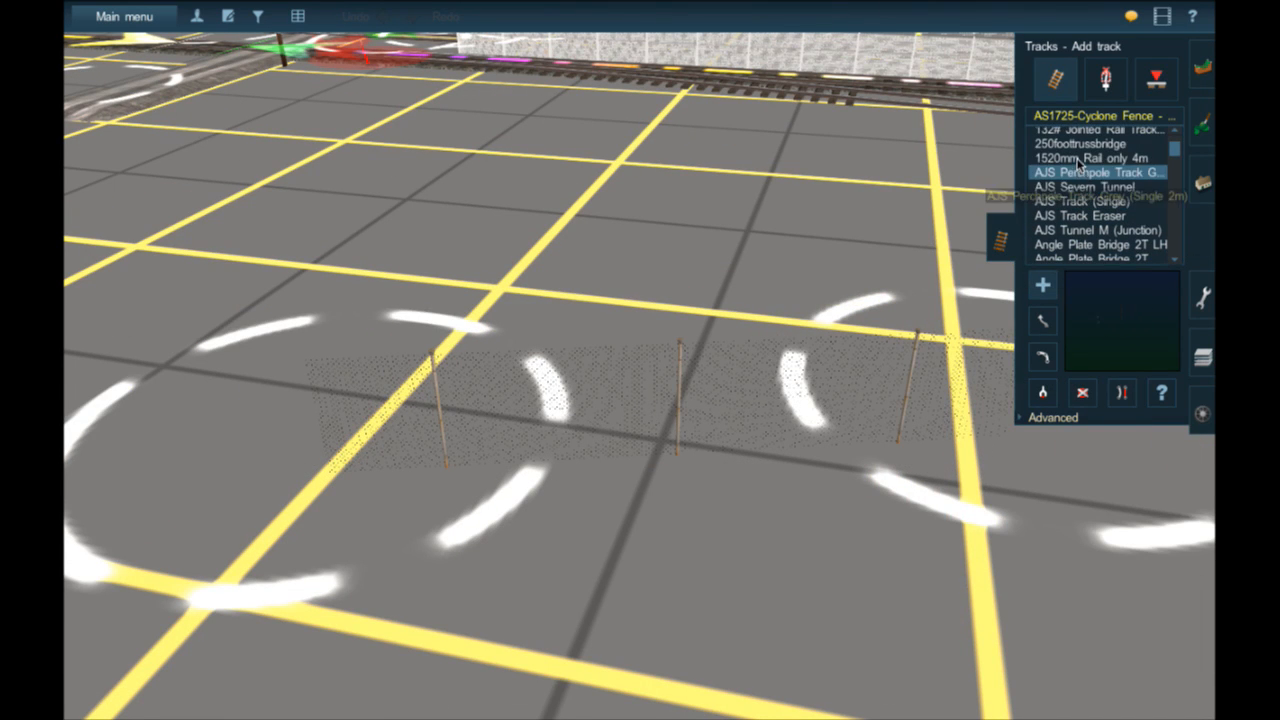
click(1078, 170)
scroll(1078, 165, up, 2)
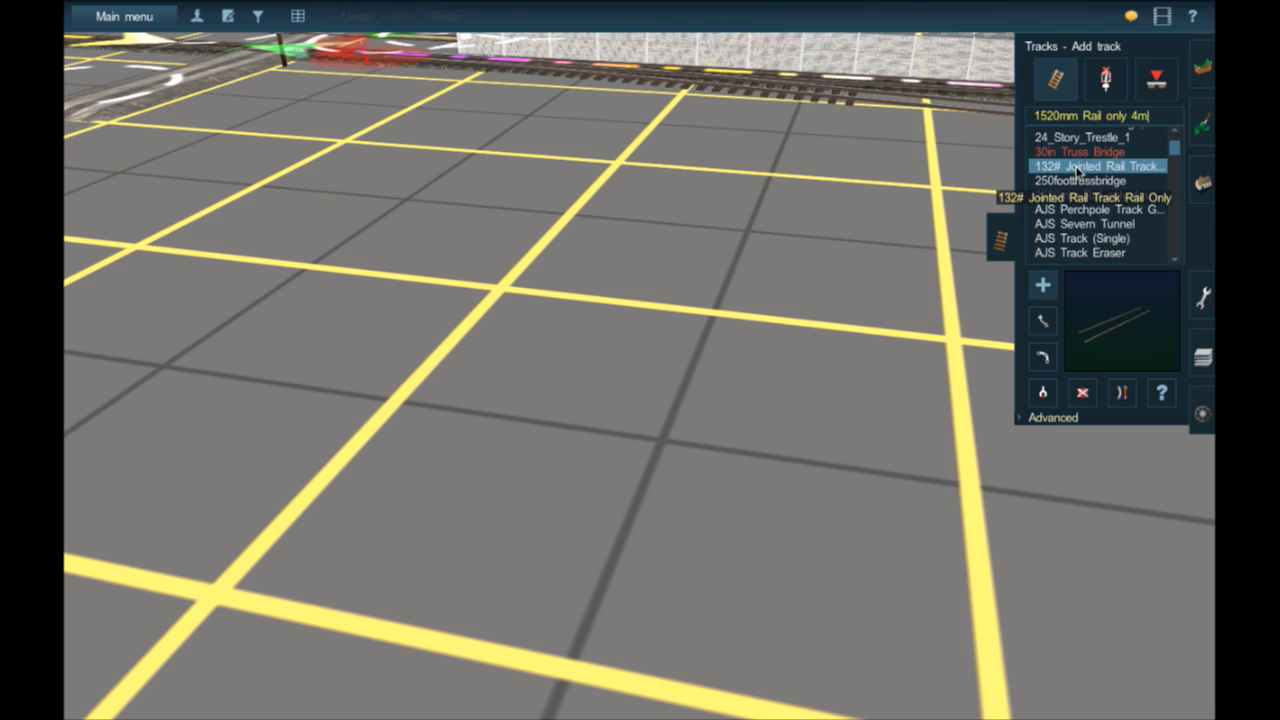
scroll(1077, 170, up, 3)
click(1128, 171)
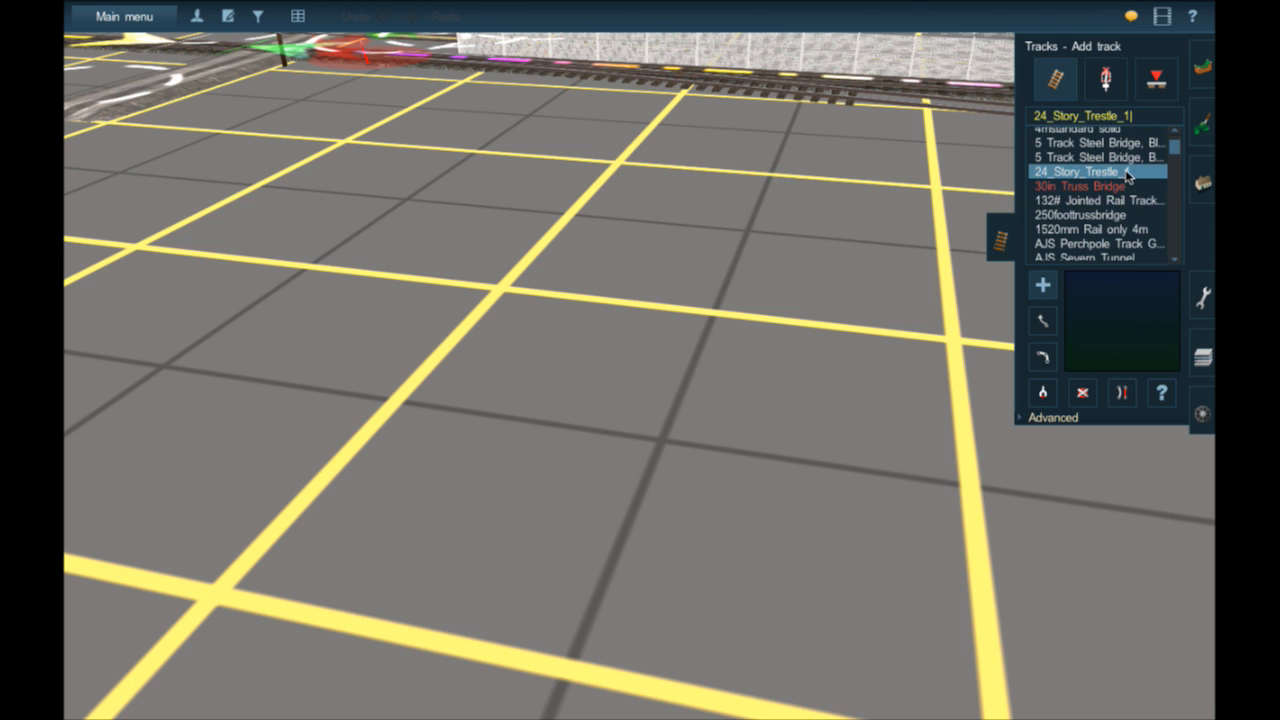
scroll(1128, 173, up, 1)
scroll(1127, 175, up, 8)
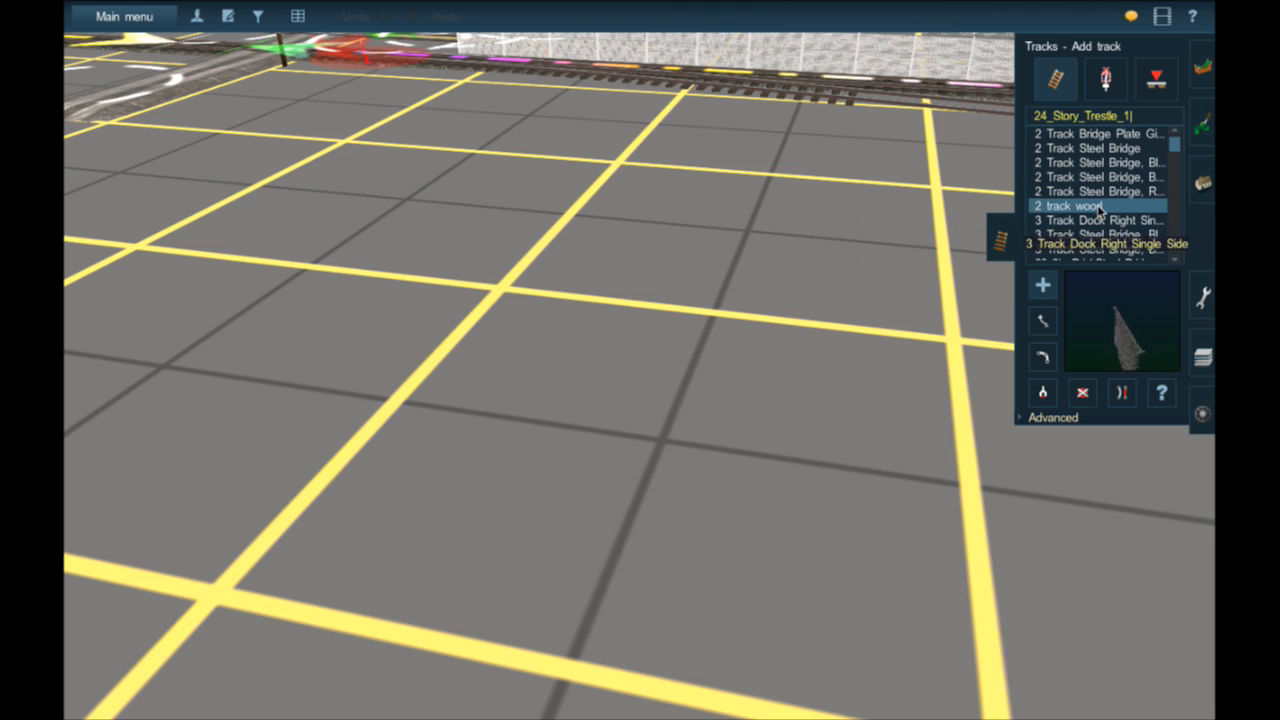
- Lay a 2 track wood double track diagonally from beside the main line toward the right
click(1075, 205)
click(425, 350)
click(1147, 511)
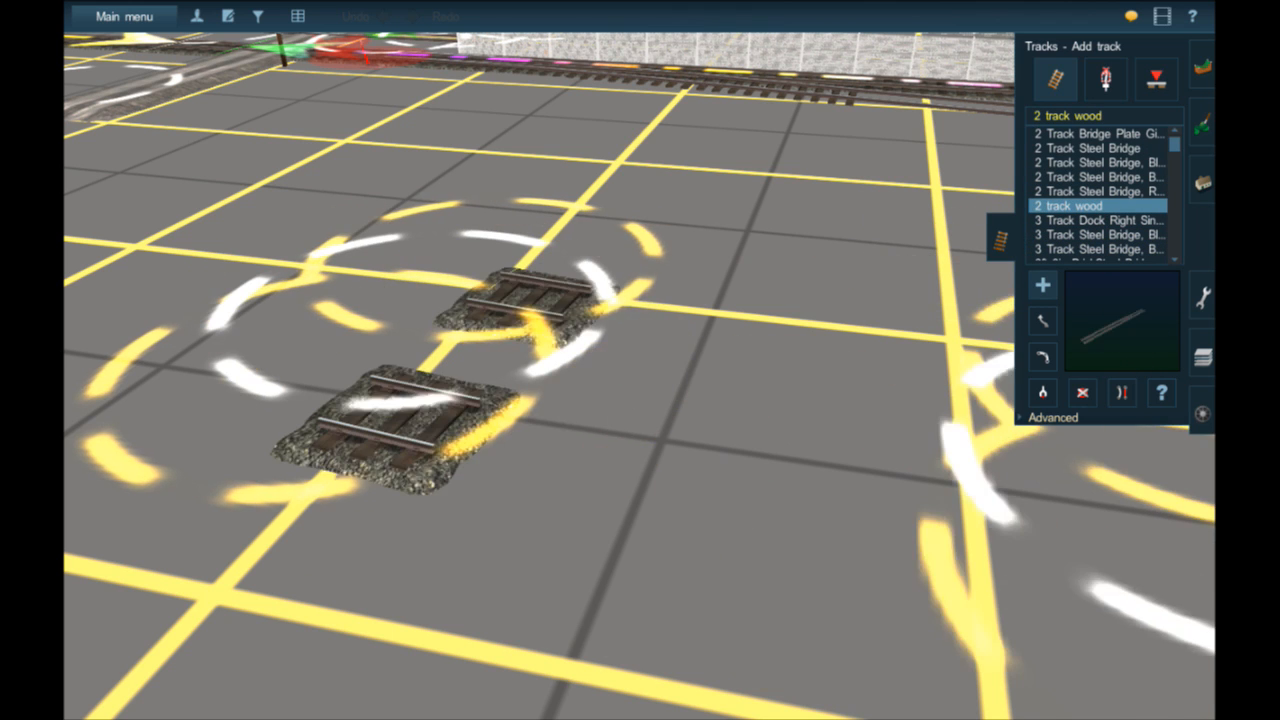
scroll(464, 463, down, 5)
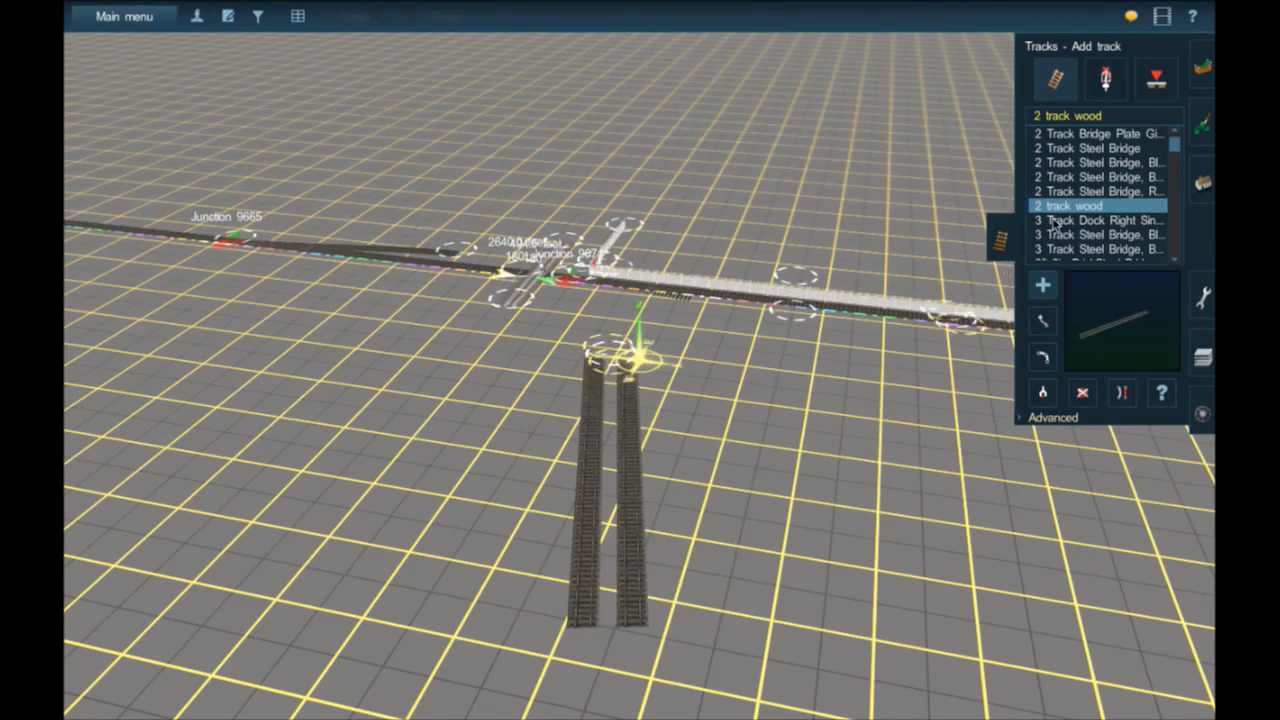
scroll(1066, 210, up, 1)
scroll(1066, 213, up, 5)
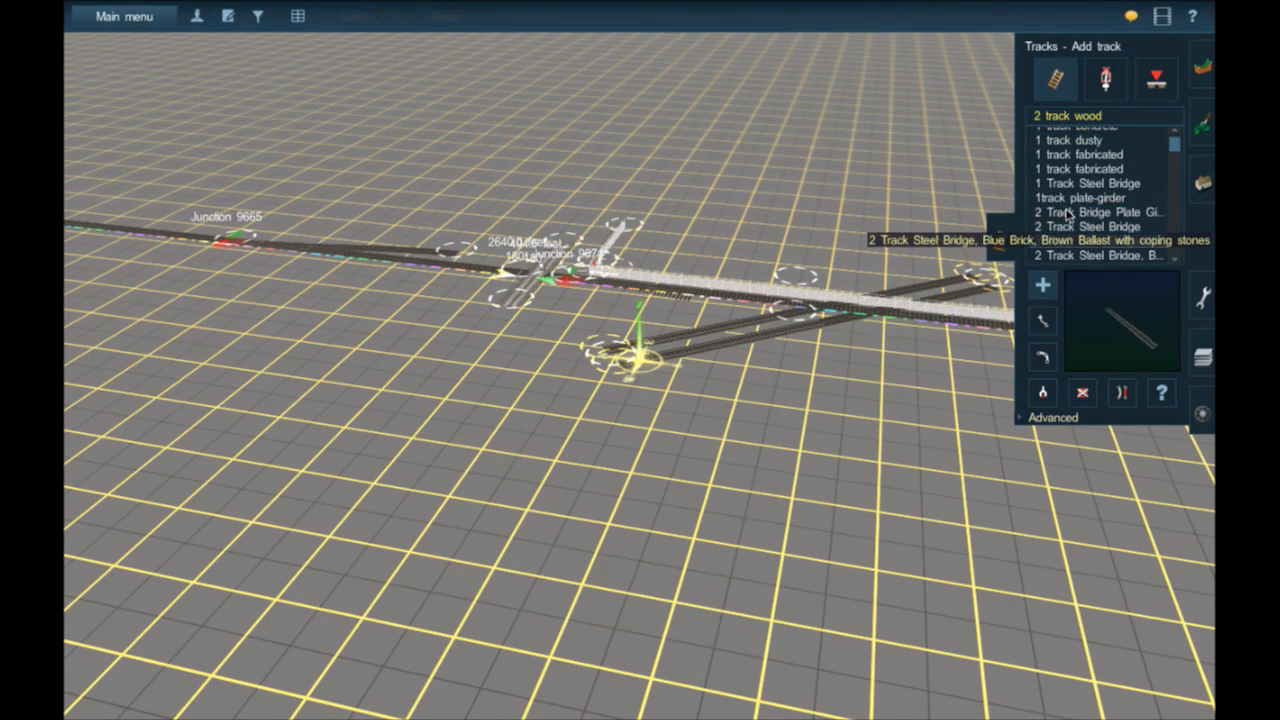
- Lay test pieces of 1 track fabricated and 1 track dusty track on the grid
click(1094, 172)
scroll(770, 373, up, 5)
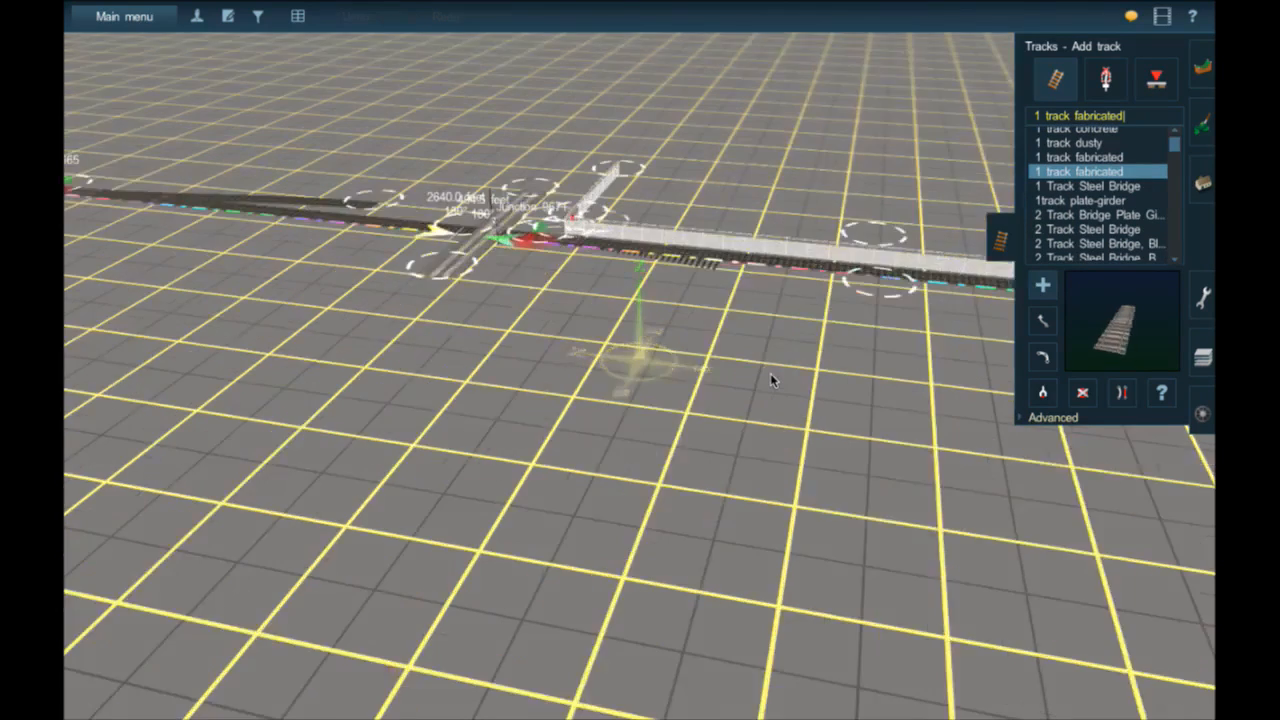
drag(455, 390, 1020, 555)
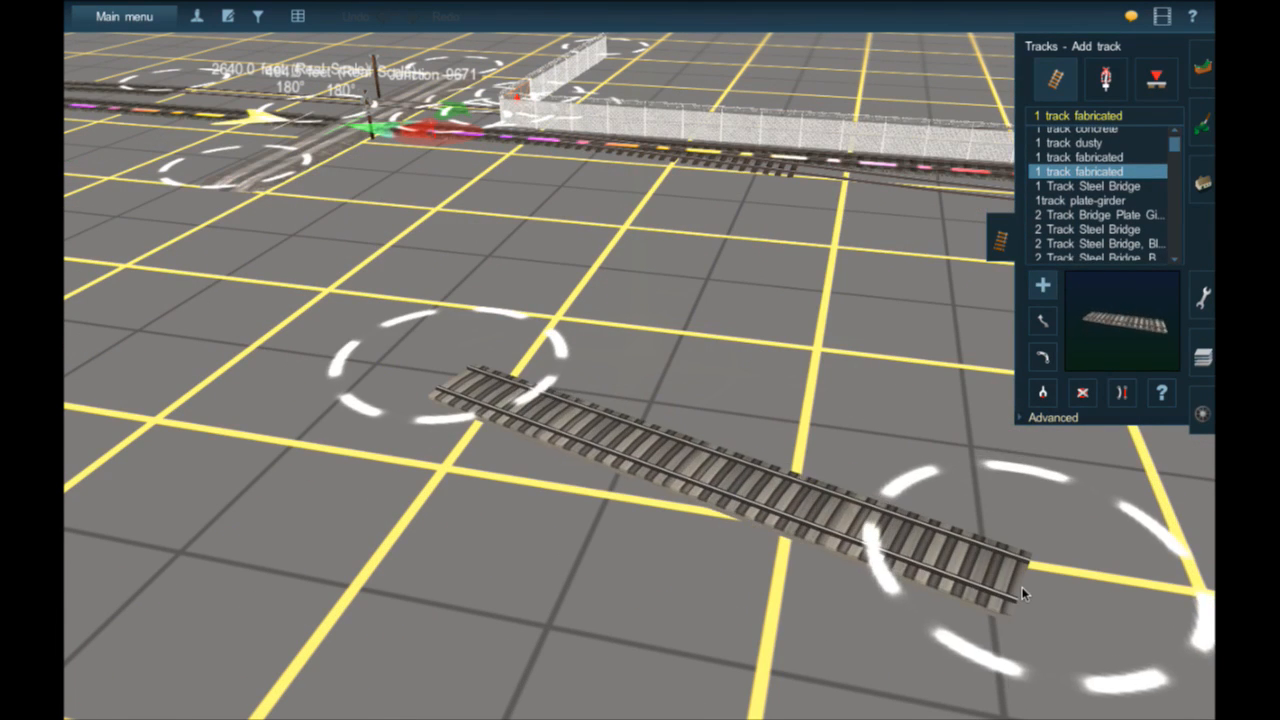
click(1075, 143)
click(577, 411)
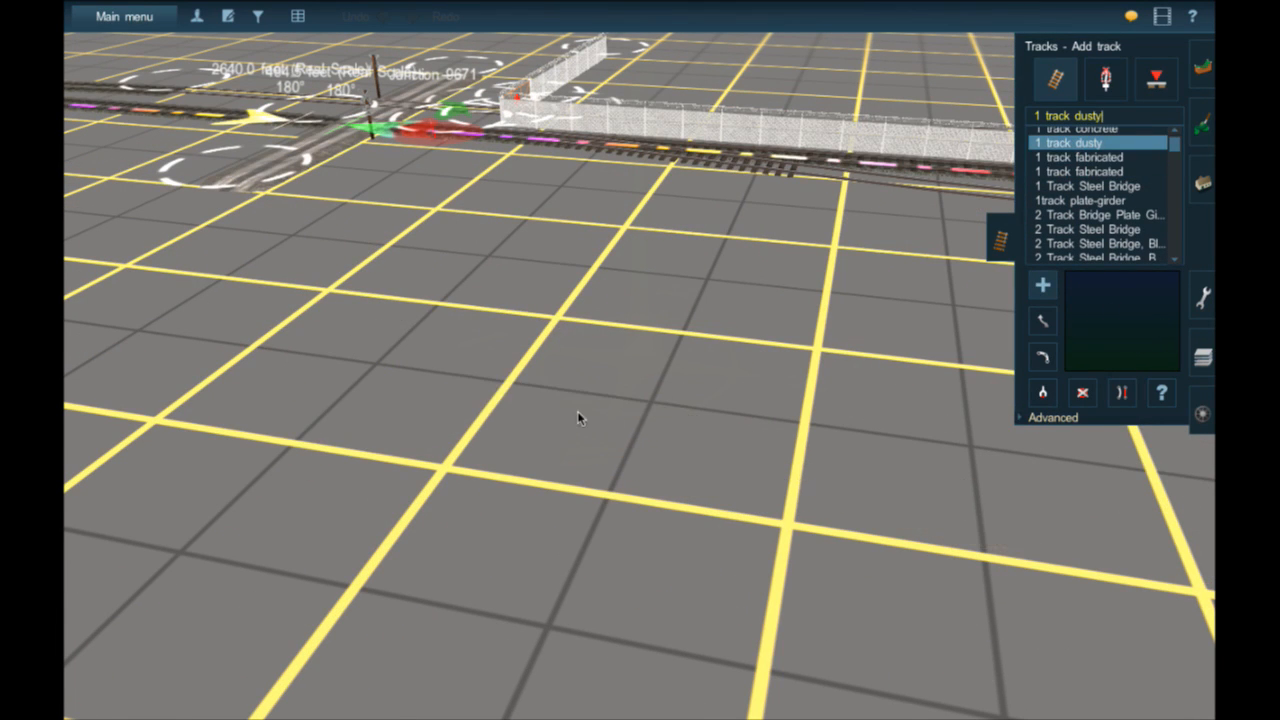
scroll(577, 411, up, 5)
click(696, 461)
scroll(696, 461, down, 5)
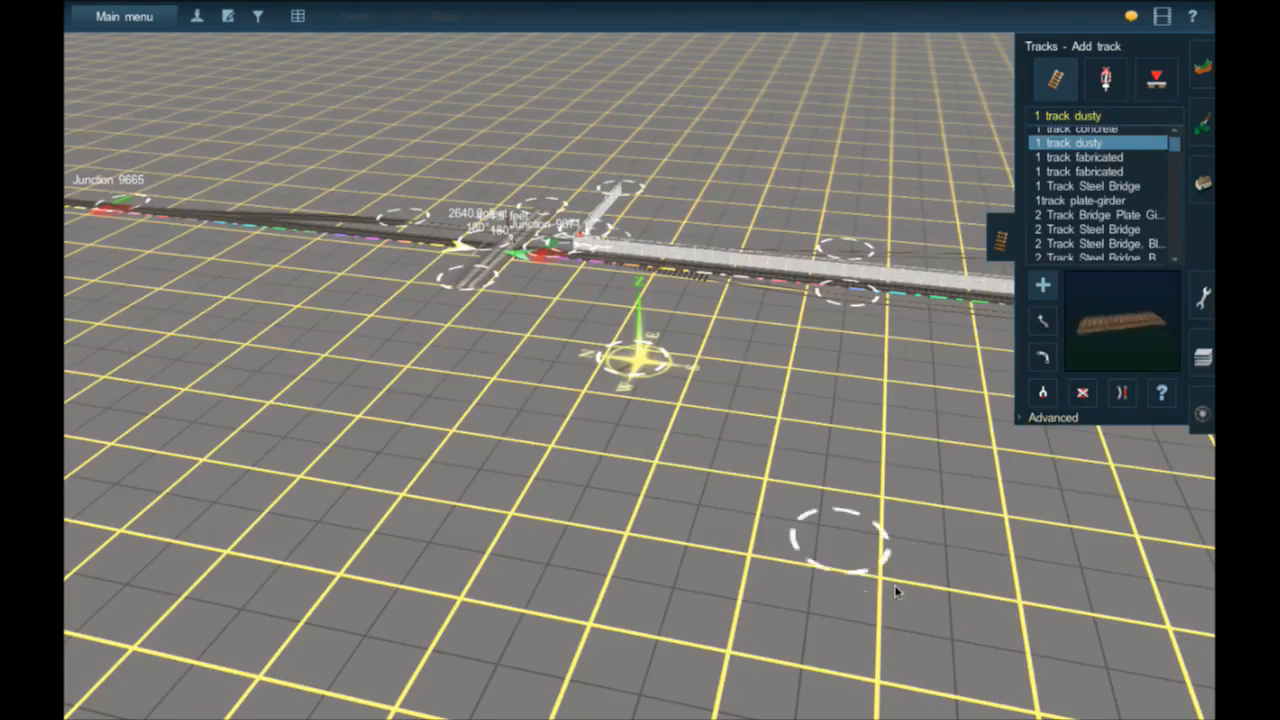
click(896, 588)
scroll(895, 586, up, 5)
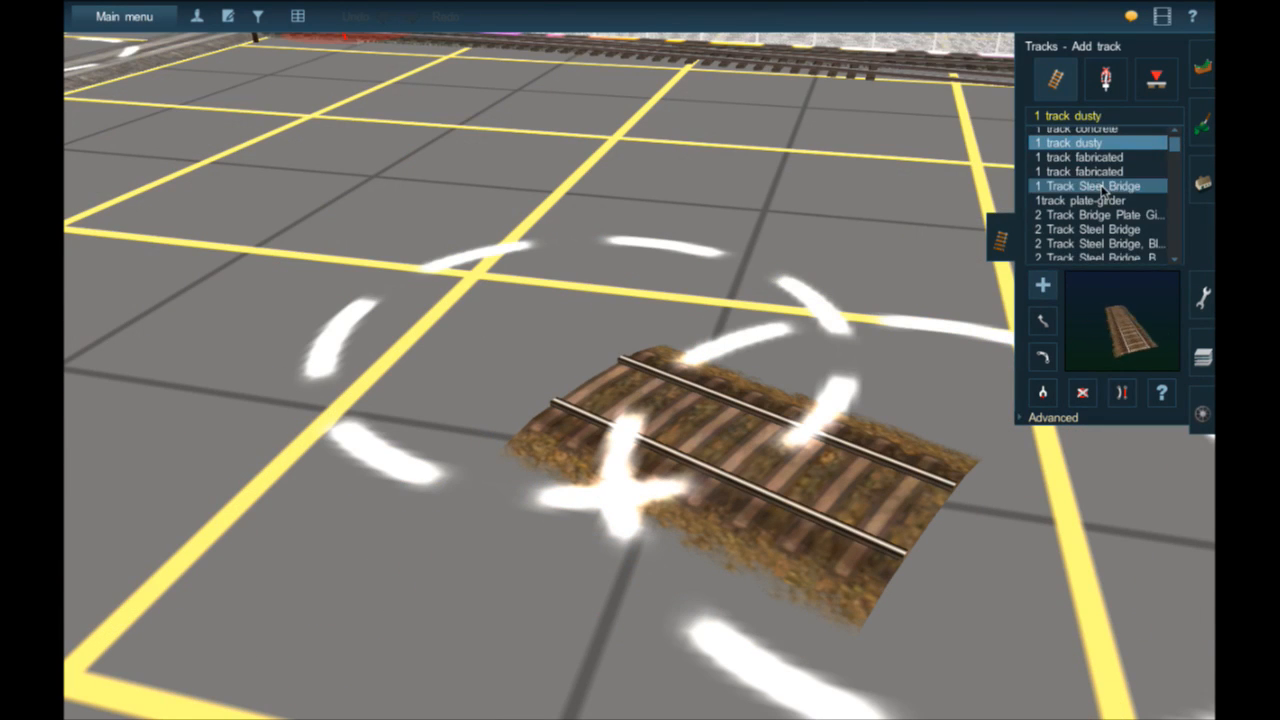
scroll(1103, 192, up, 3)
- Lay a test piece of 1 track as49 aggregate track
click(1097, 163)
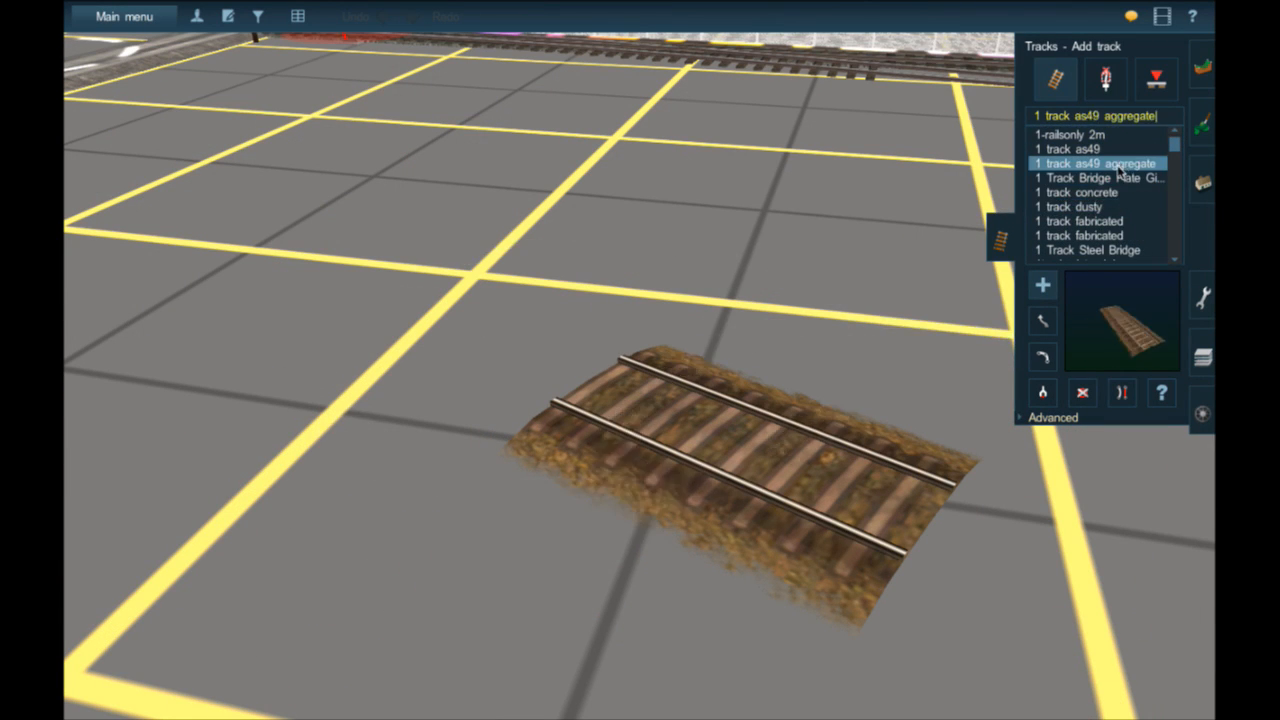
click(470, 172)
click(906, 562)
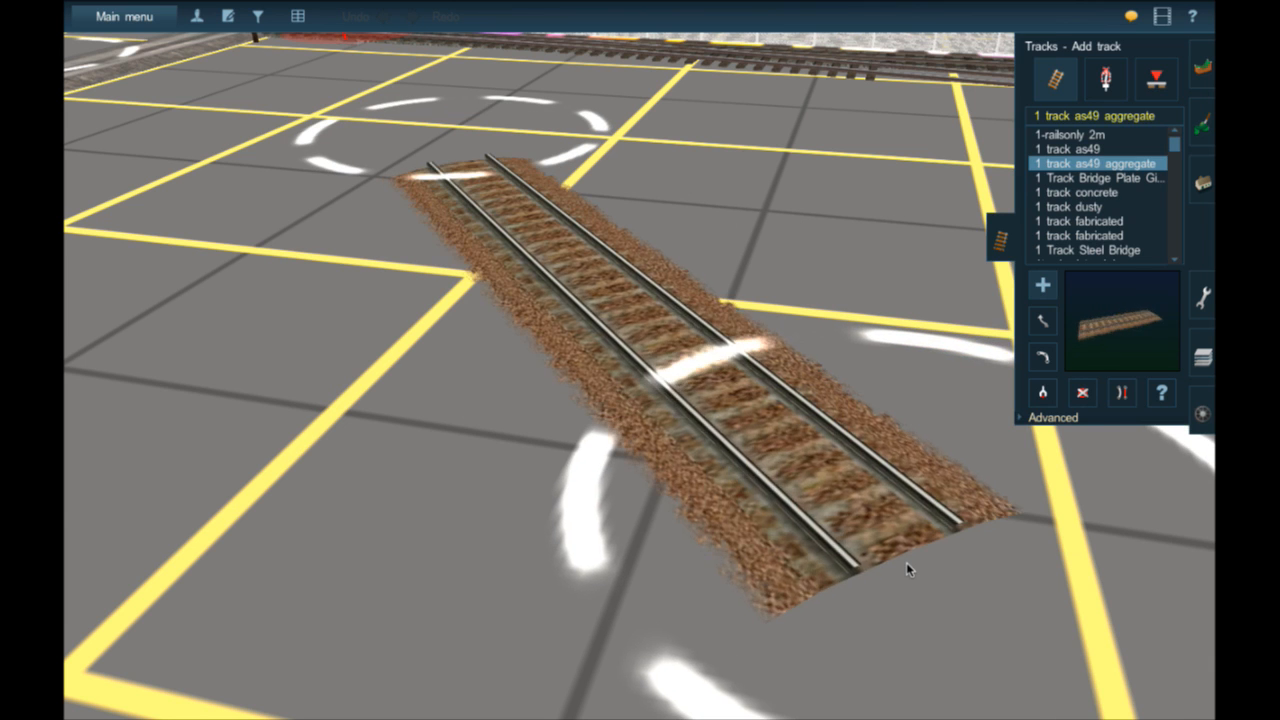
- Sample 1t No gravel track from existing track, lay a test piece, then pick Track 60lb brown milled
click(1097, 178)
scroll(1110, 200, down, 10)
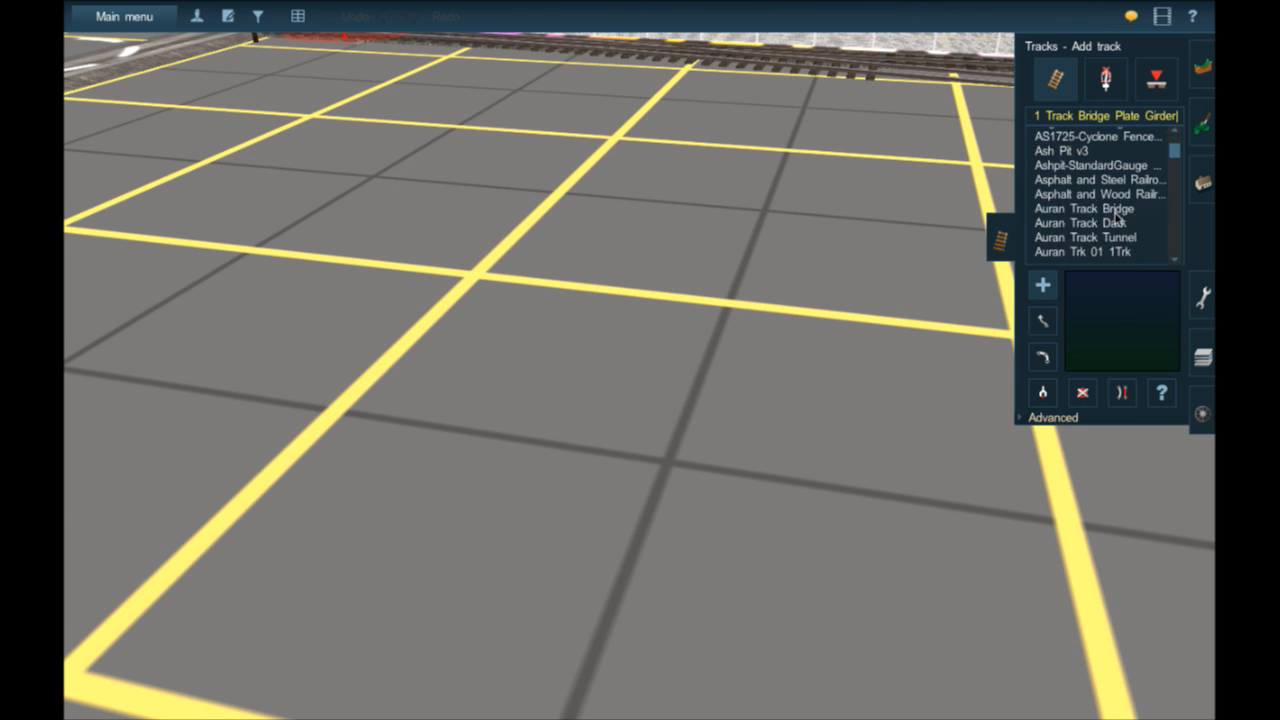
scroll(1117, 218, down, 5)
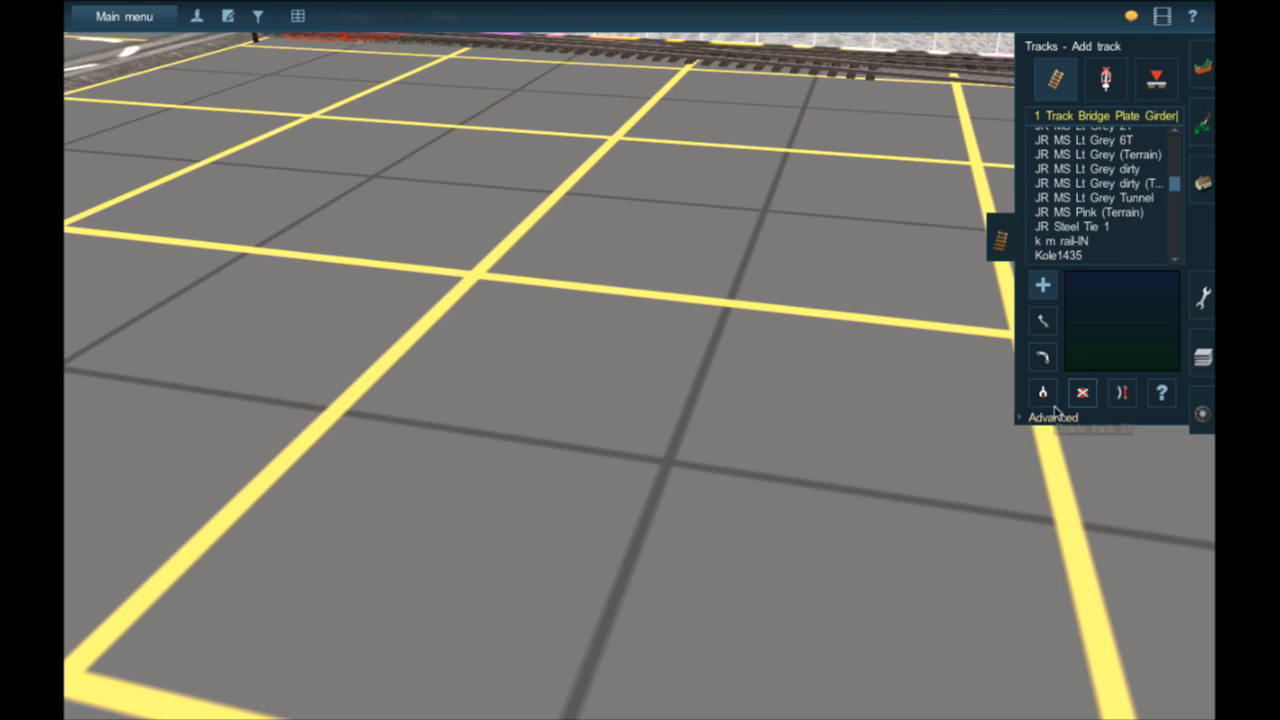
click(687, 52)
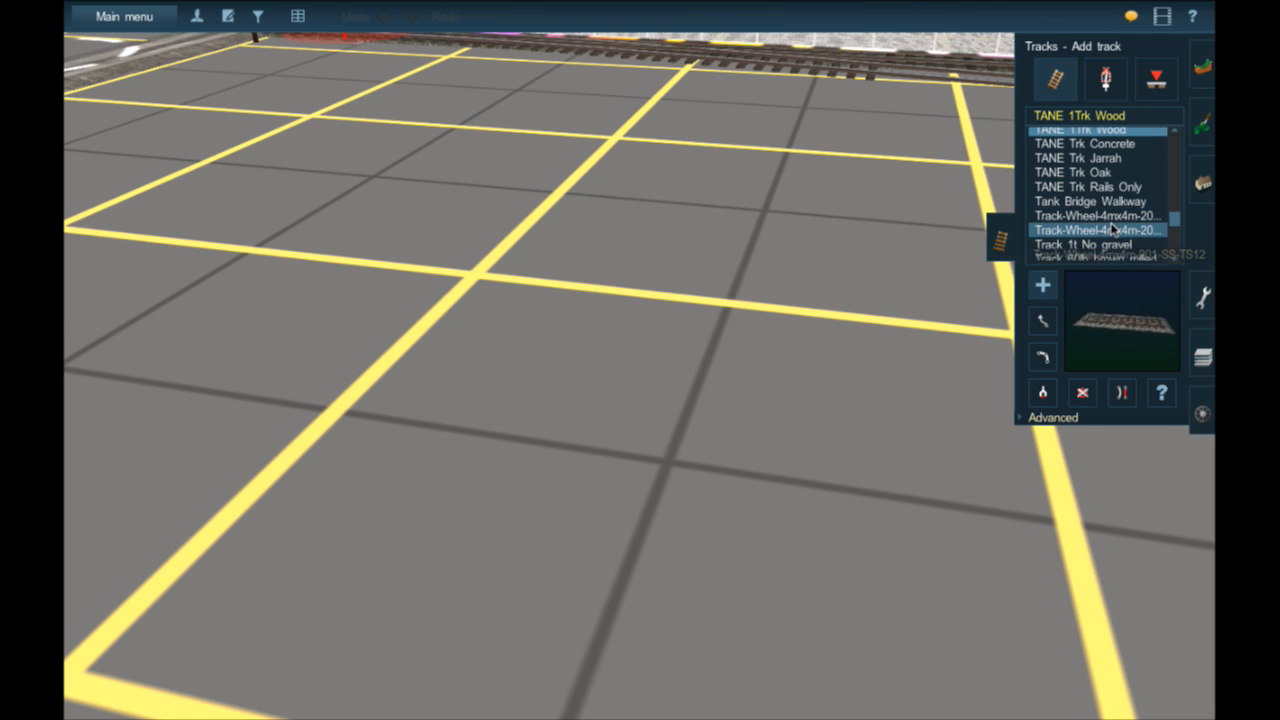
scroll(1114, 224, down, 2)
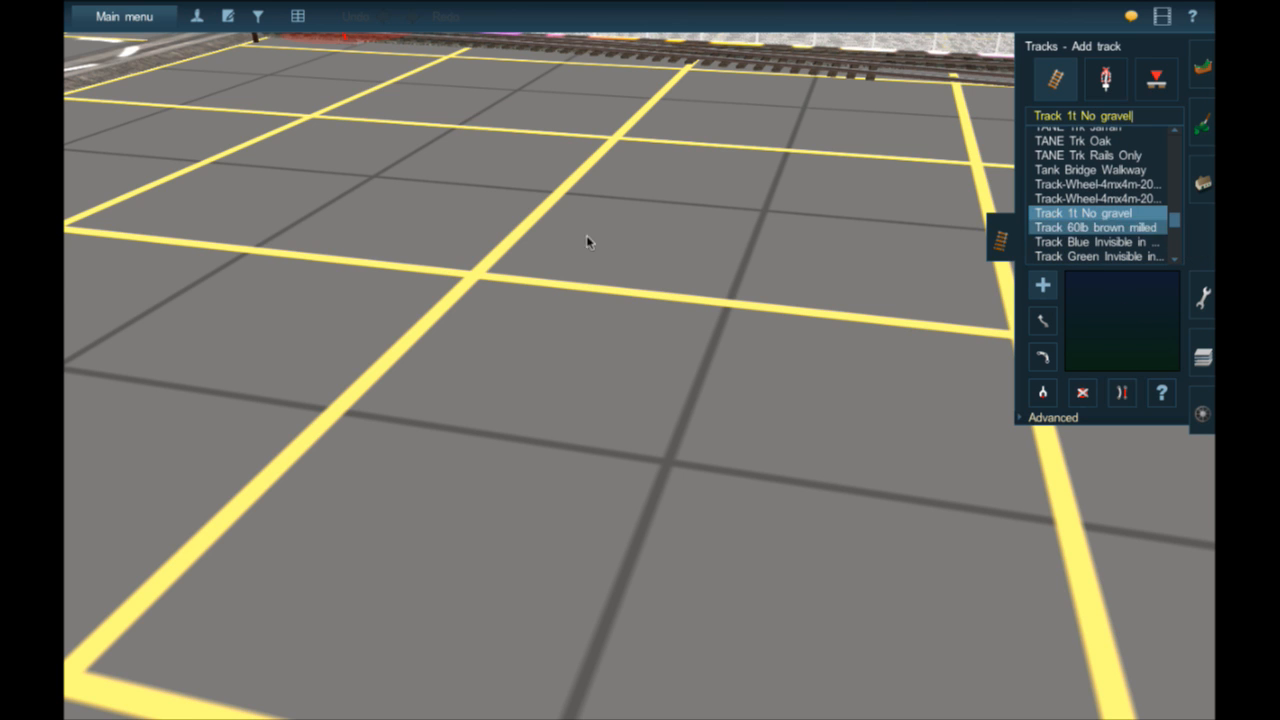
drag(419, 213, 1150, 445)
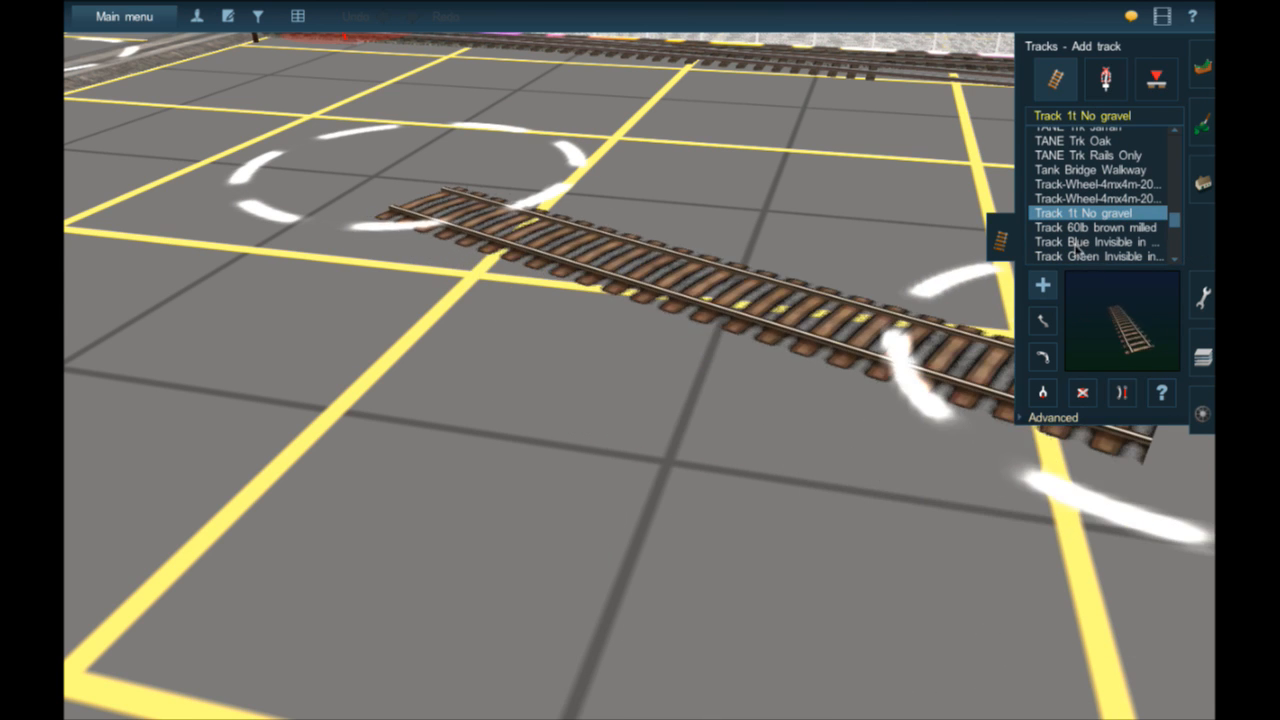
click(1069, 229)
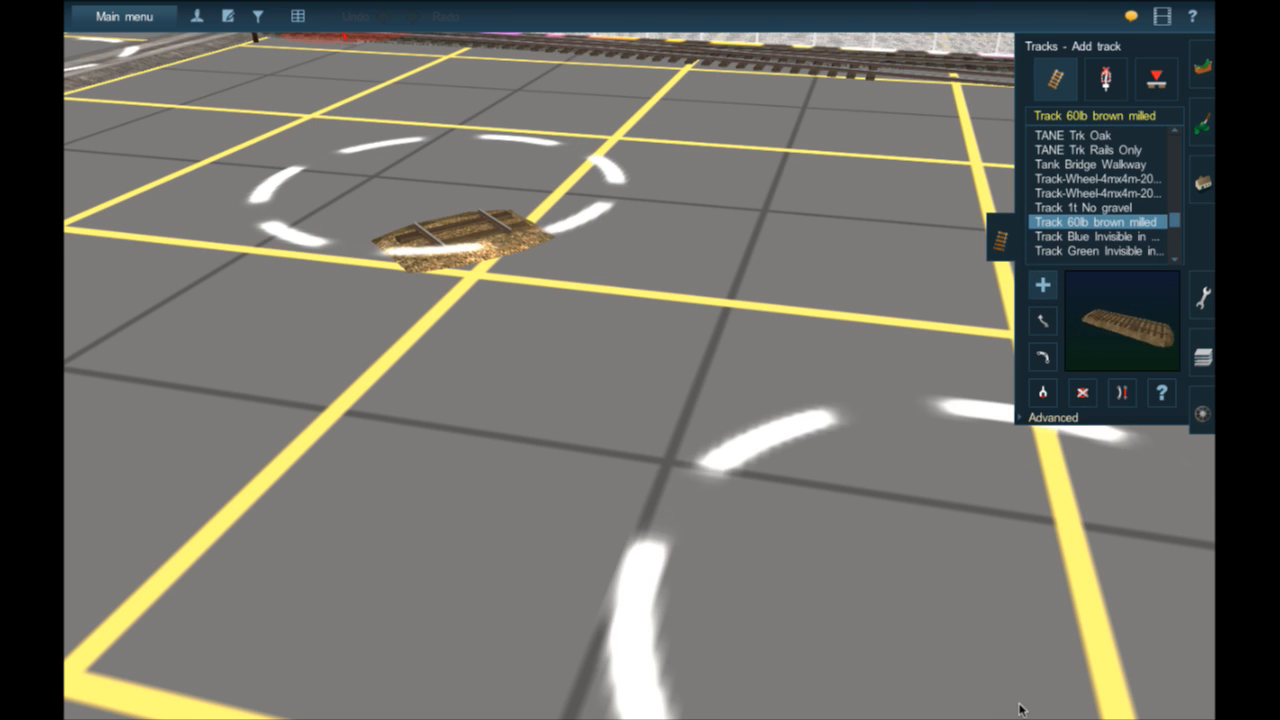
- Stretch out the 60lb brown milled track and branch a second track off its middle into Junction 12339
drag(880, 670, 808, 688)
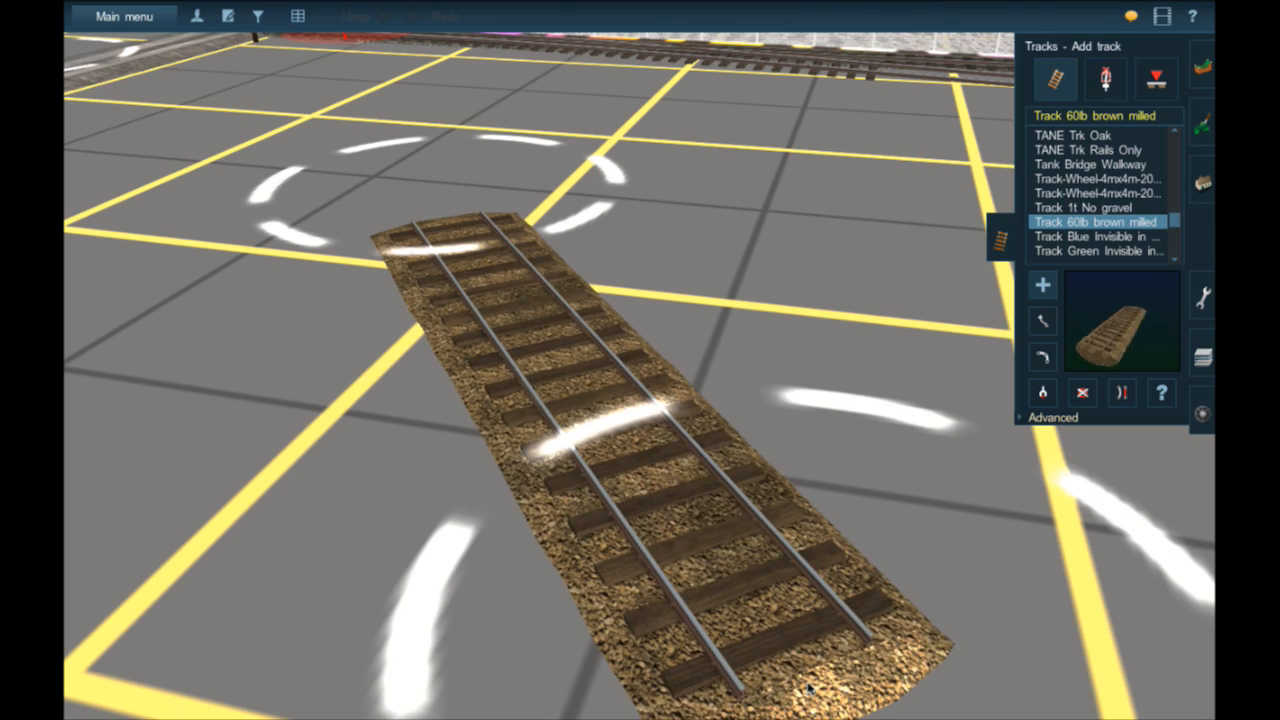
right_click(628, 541)
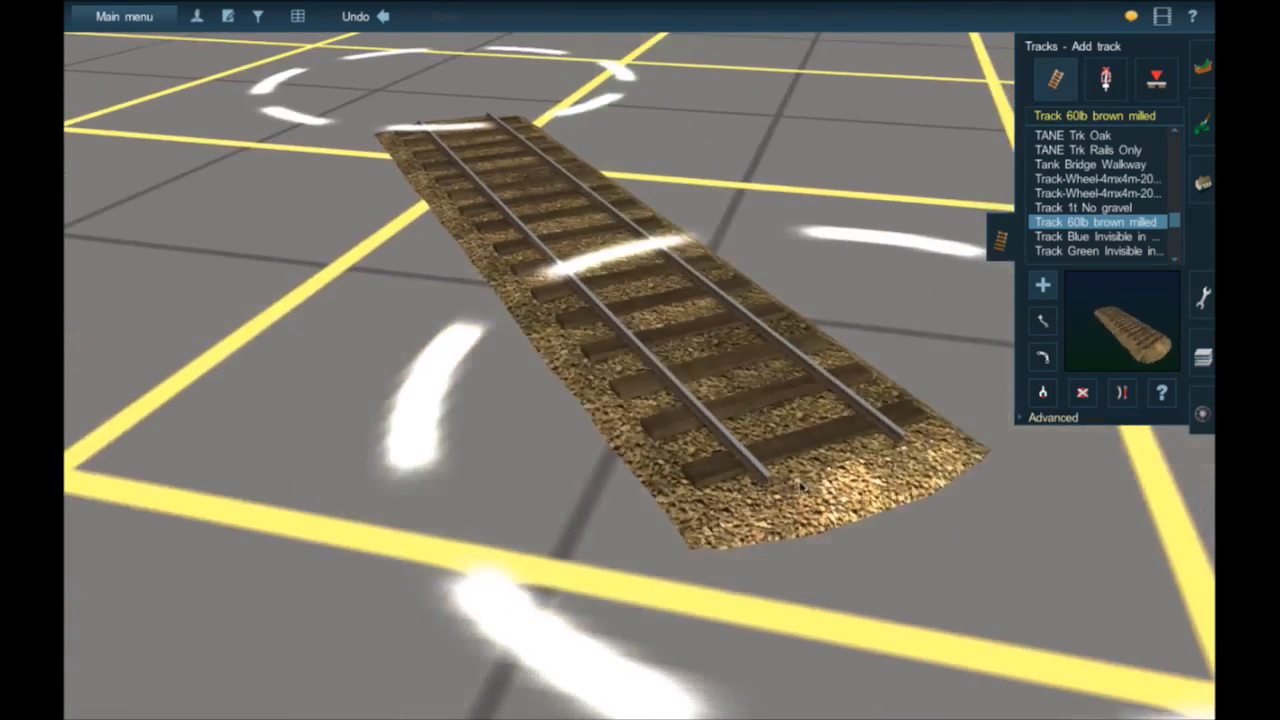
right_drag(943, 594, 860, 343)
right_click(527, 246)
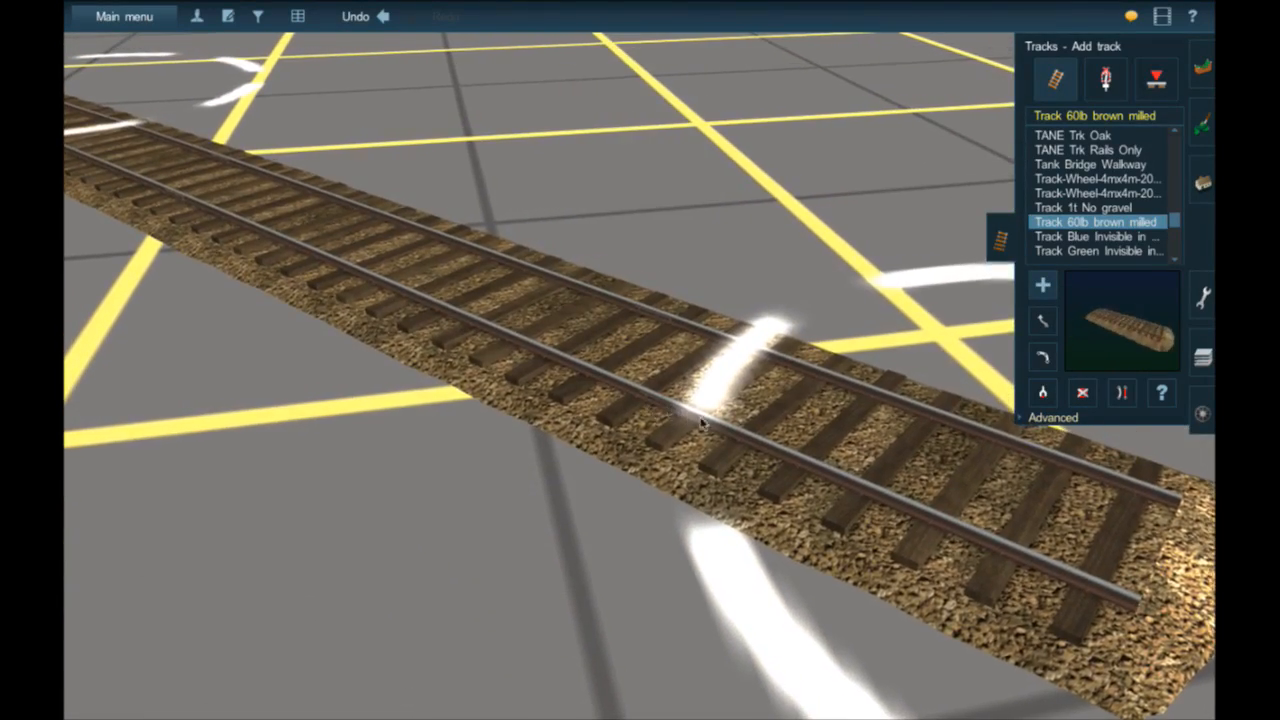
scroll(577, 344, down, 5)
drag(460, 280, 904, 373)
right_click(514, 275)
scroll(528, 311, up, 5)
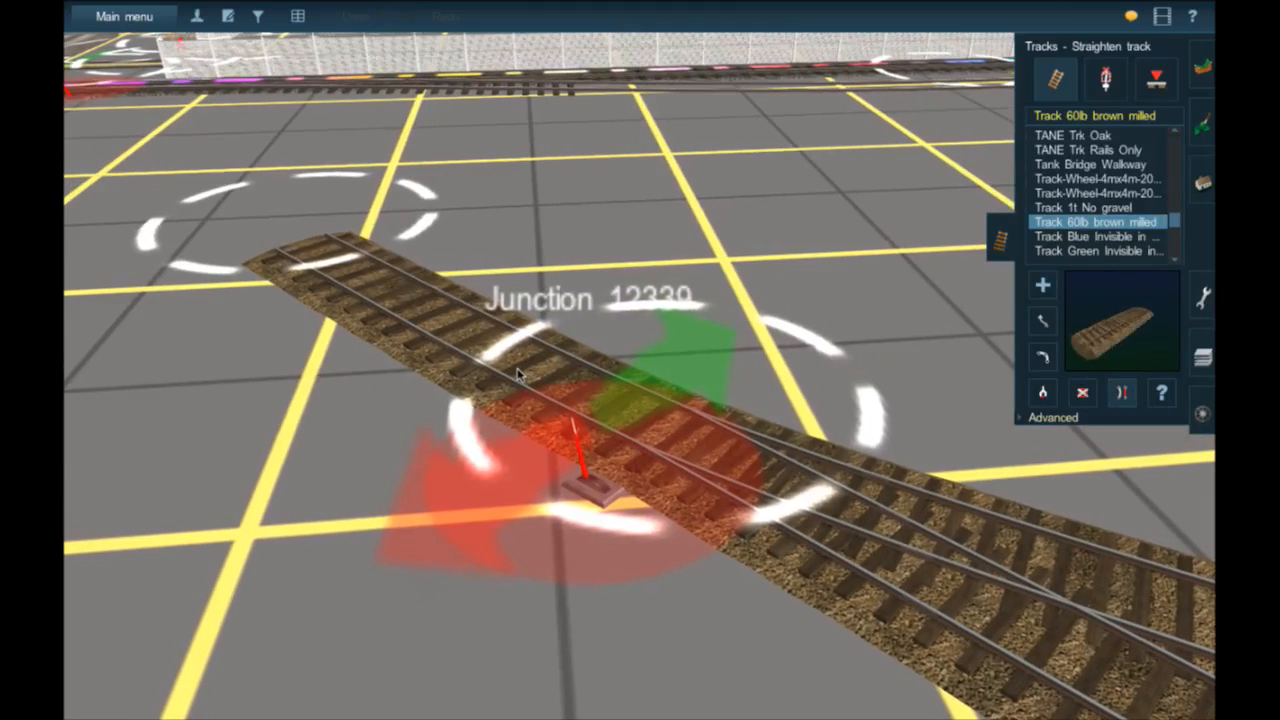
- Straighten the track through Junction 12339, then delete the branch, the main piece and the leftover stub
click(518, 375)
click(1090, 686)
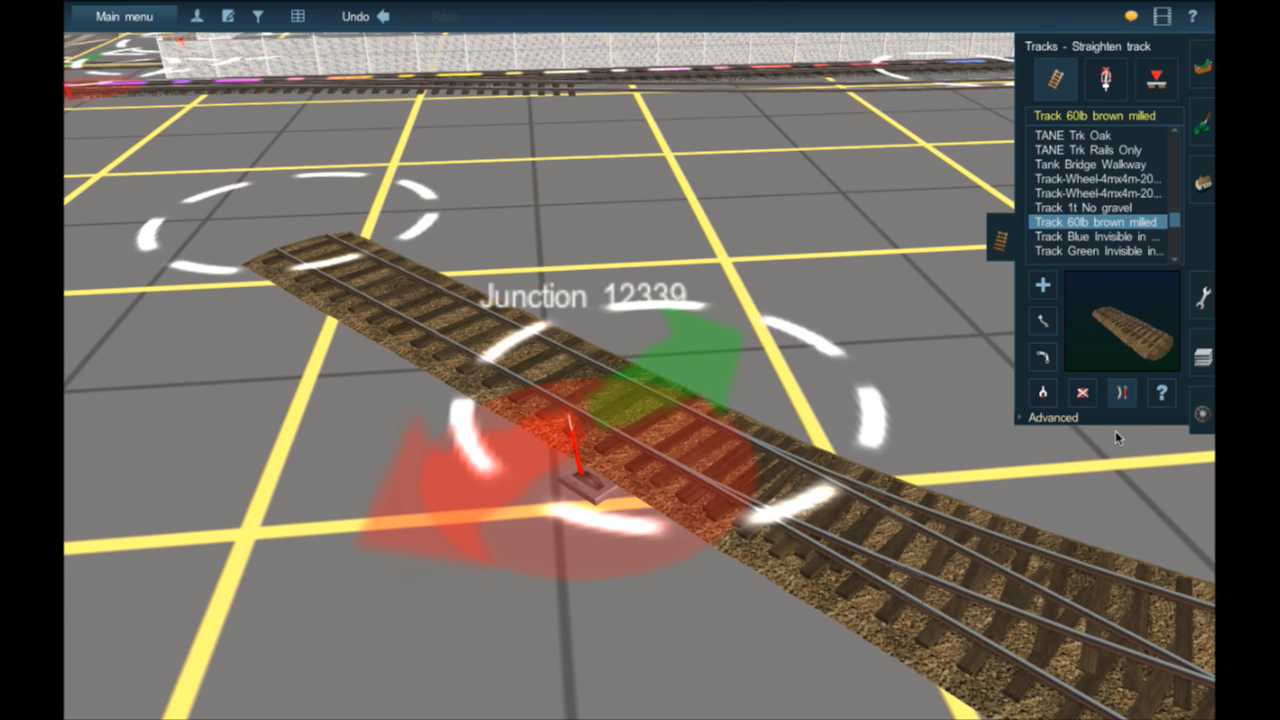
click(944, 545)
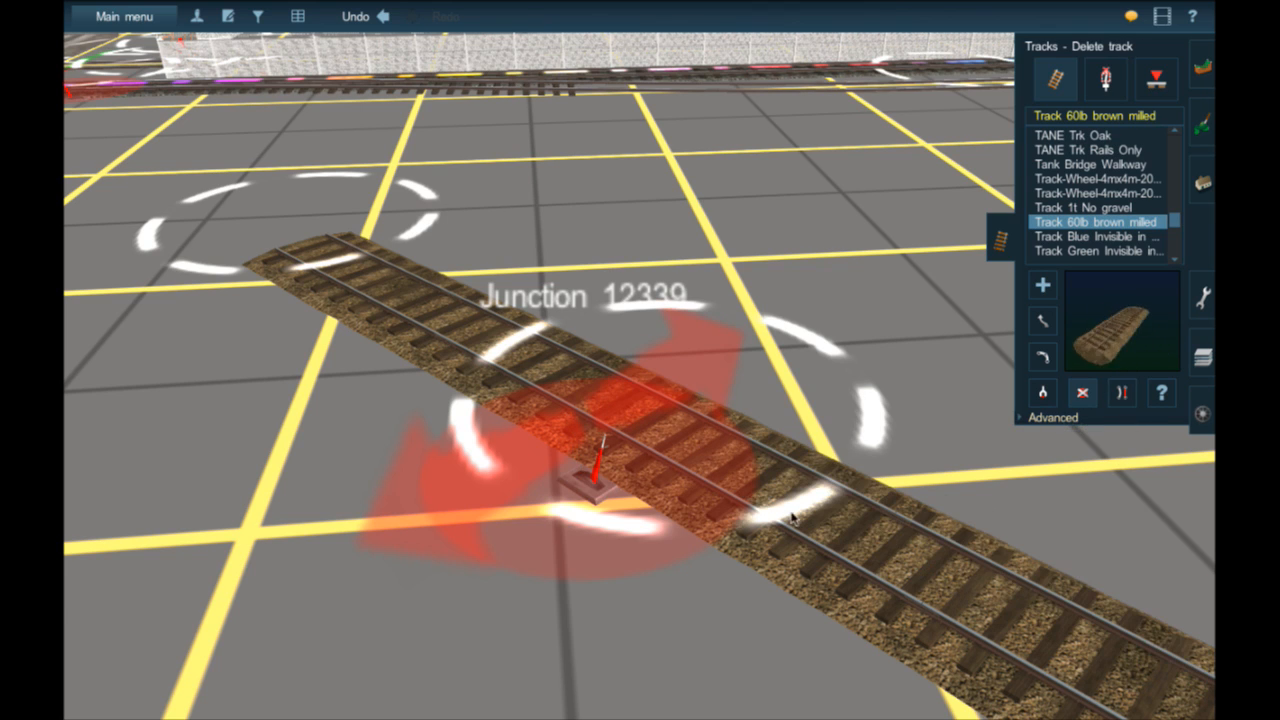
click(662, 462)
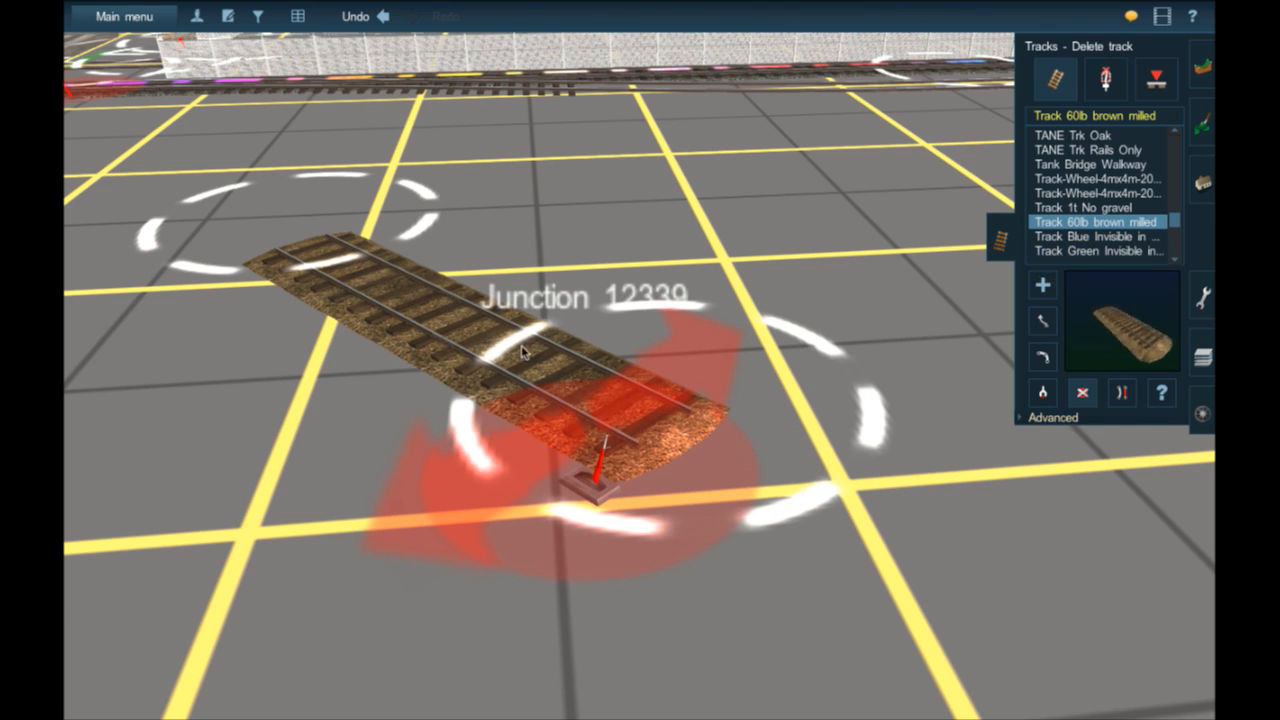
click(521, 346)
click(1090, 237)
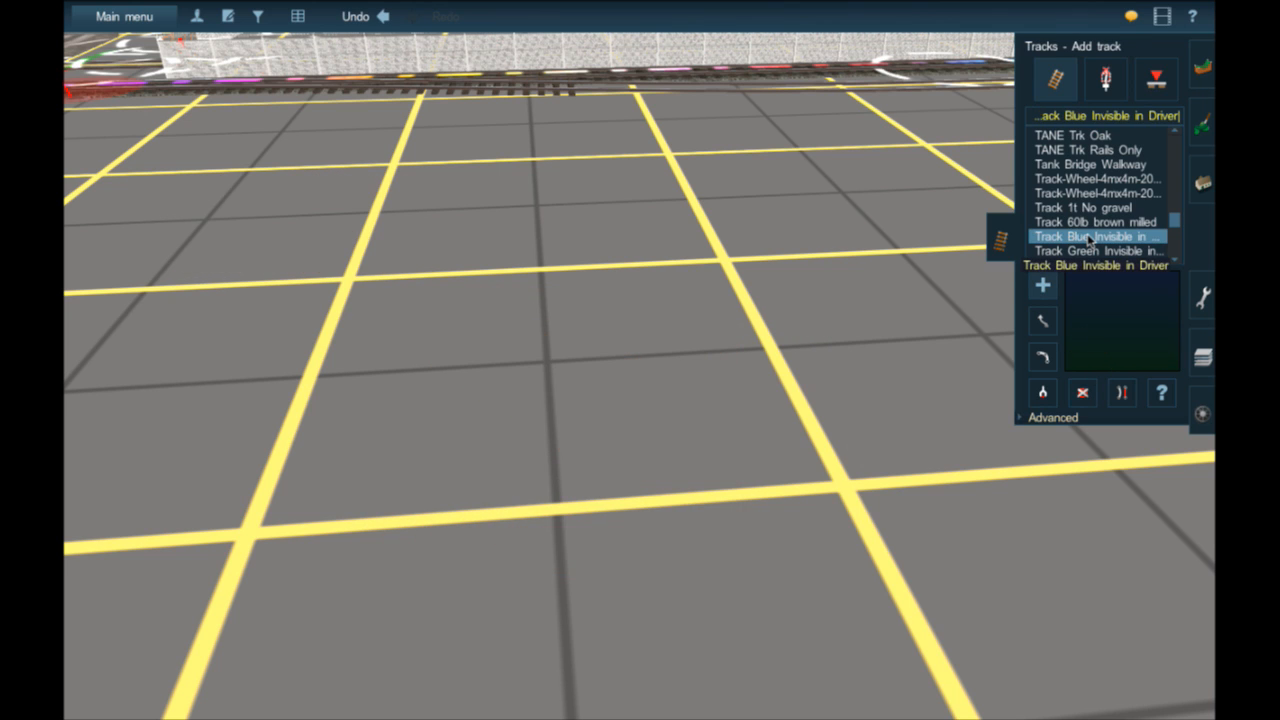
- Preview invisible, no-ballast and rusty track styles, then lay a straight Track USA Single piece
click(1092, 251)
scroll(1092, 250, down, 1)
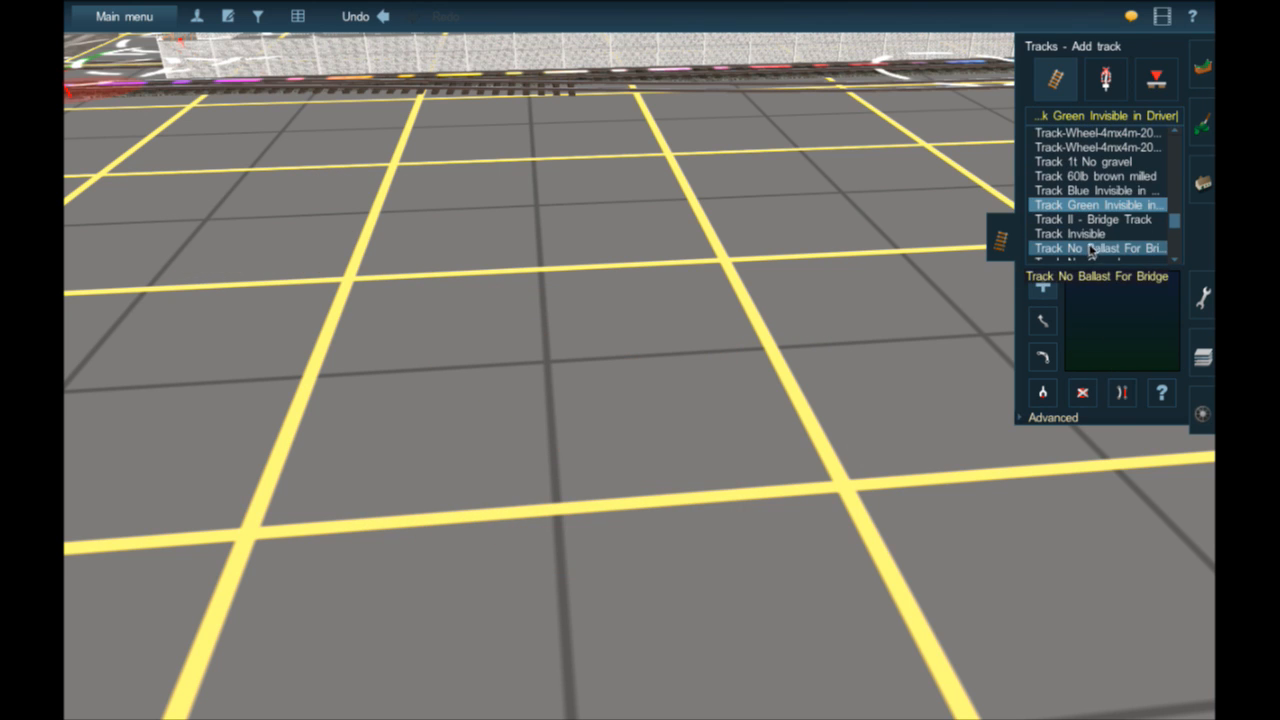
click(1088, 233)
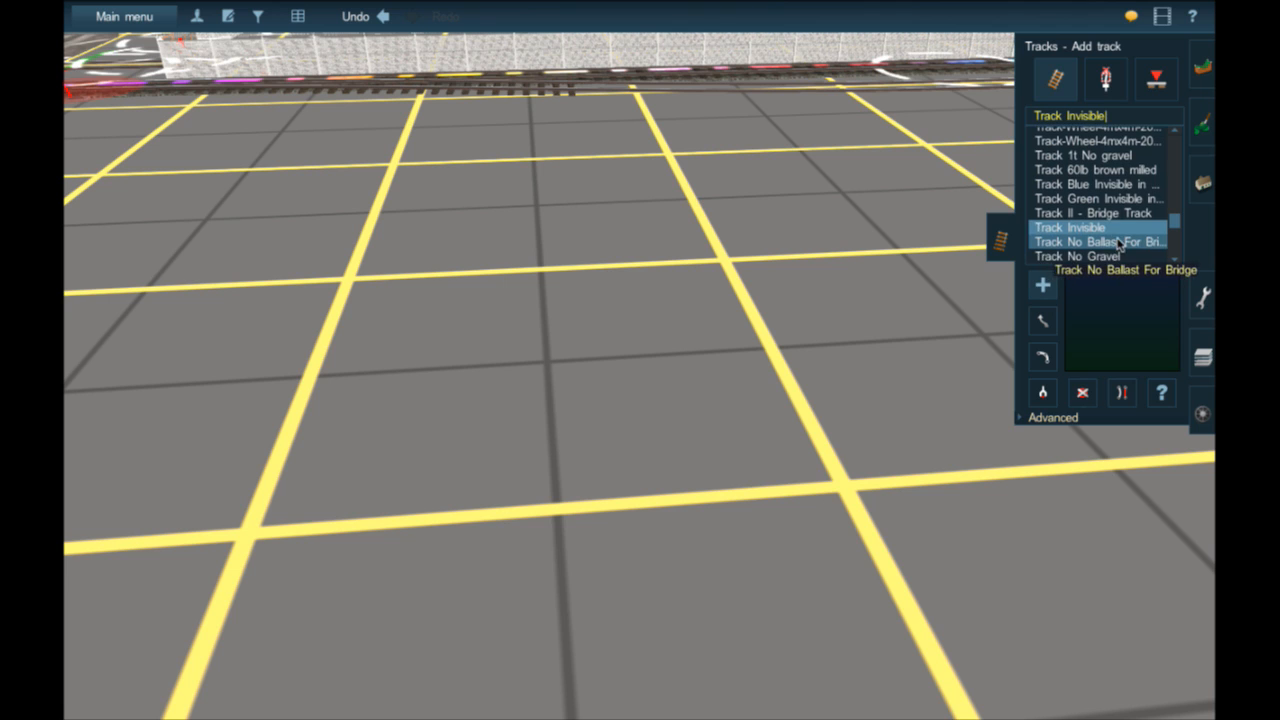
click(1117, 243)
scroll(1118, 246, down, 1)
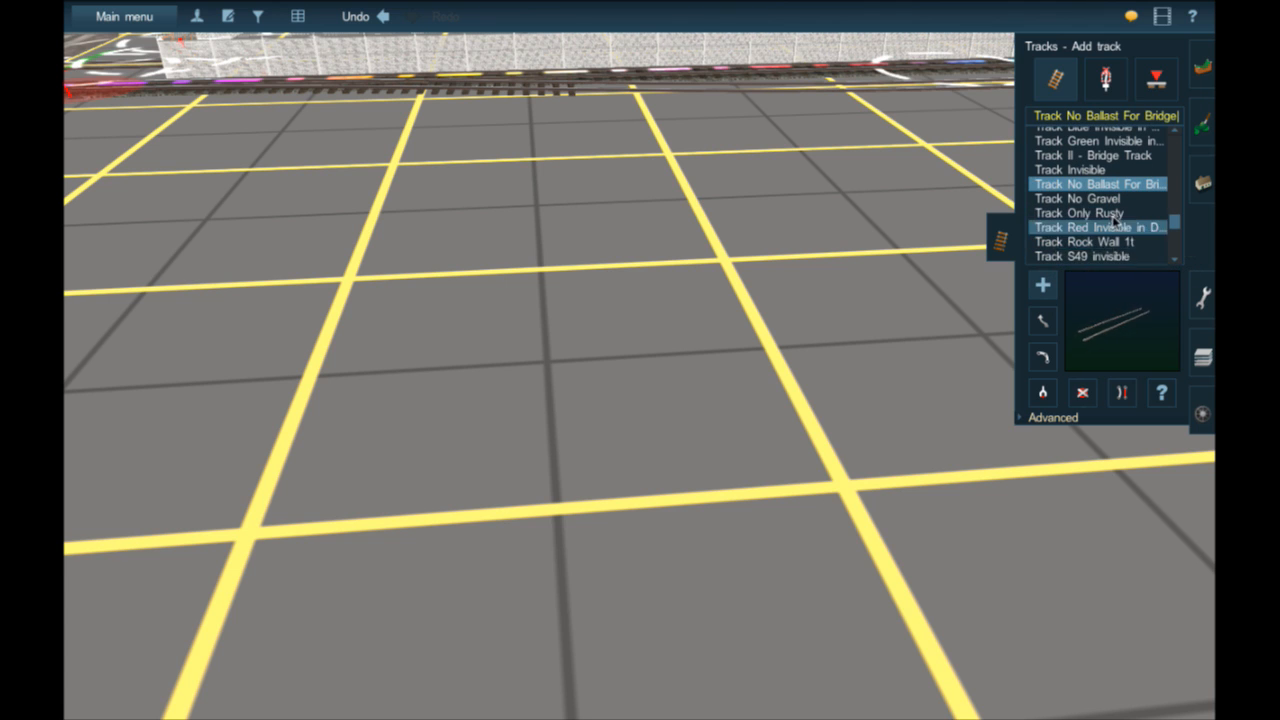
click(1108, 215)
click(1104, 230)
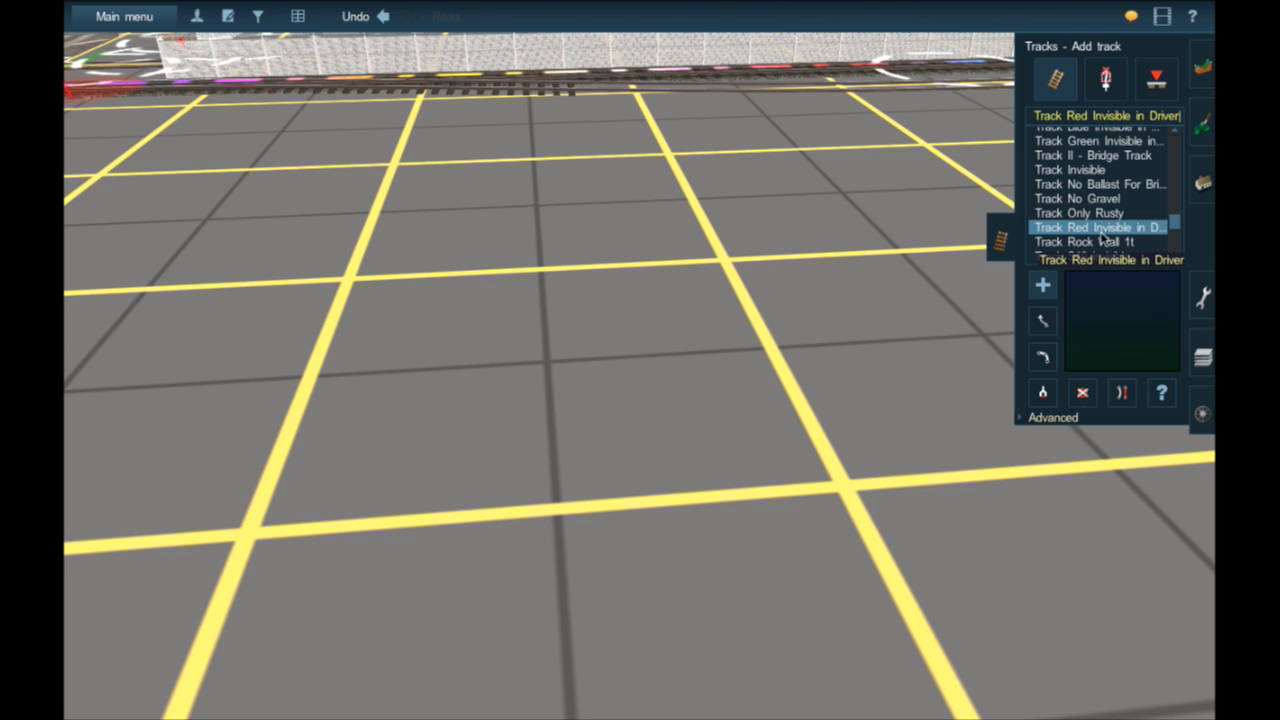
click(1100, 255)
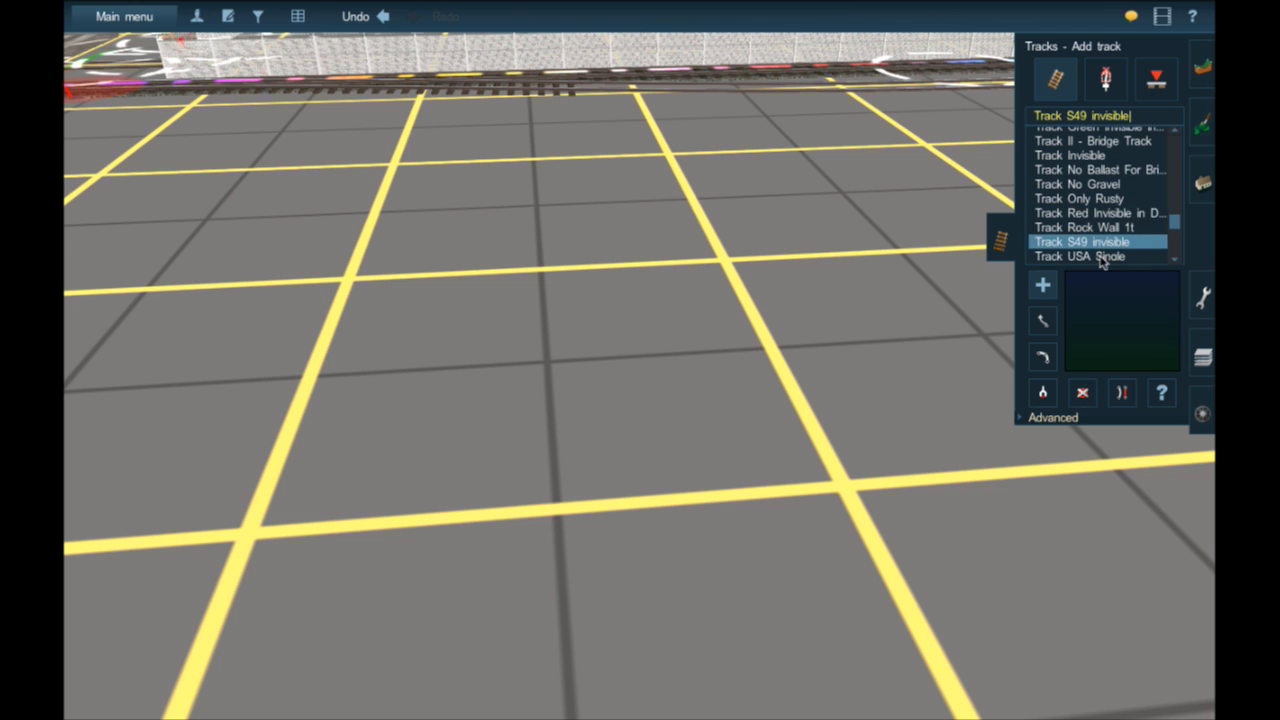
scroll(1102, 260, down, 1)
click(1104, 218)
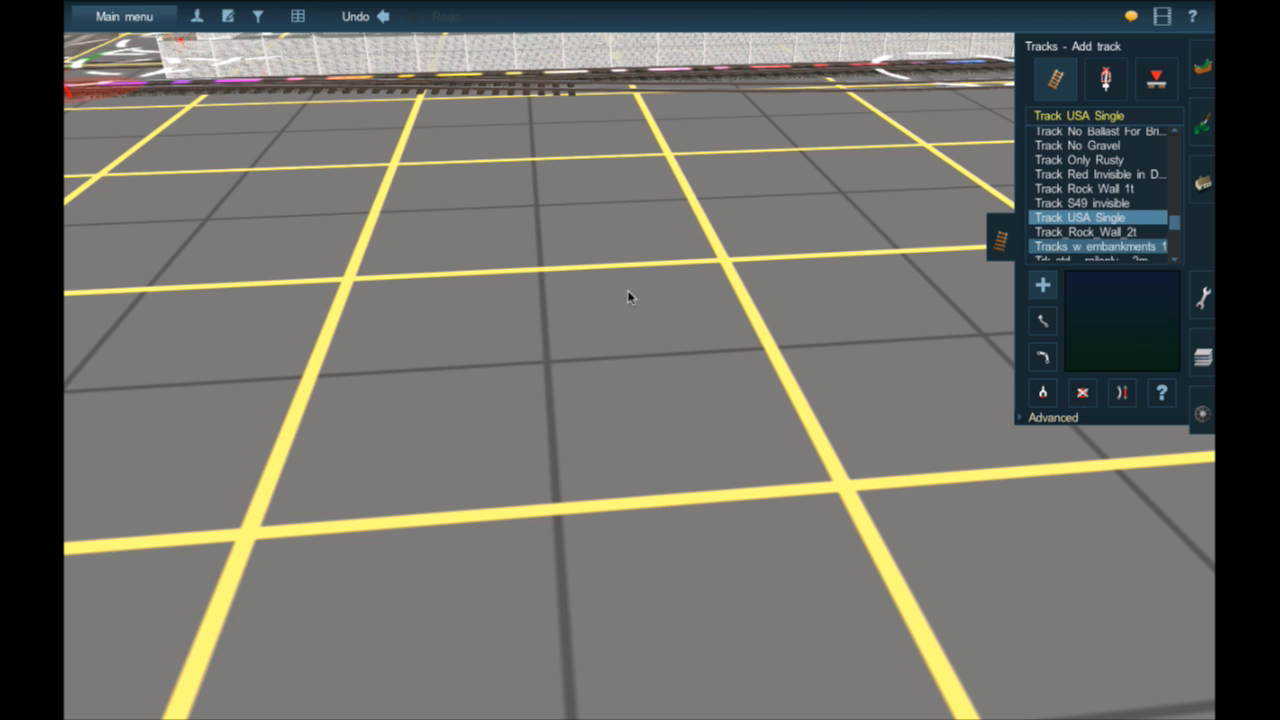
click(403, 247)
click(894, 623)
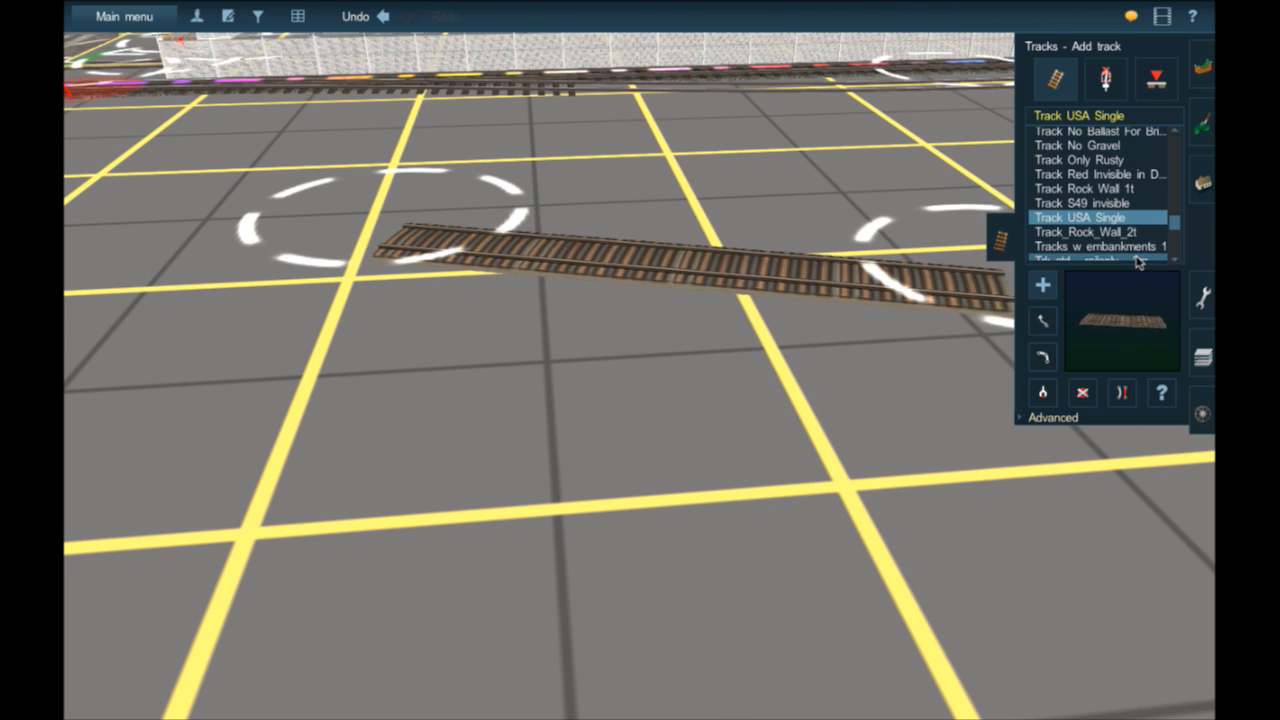
- Lay and extend TSM-der_brd_r_v3 track, branching a junction off its middle
scroll(1136, 262, down, 1)
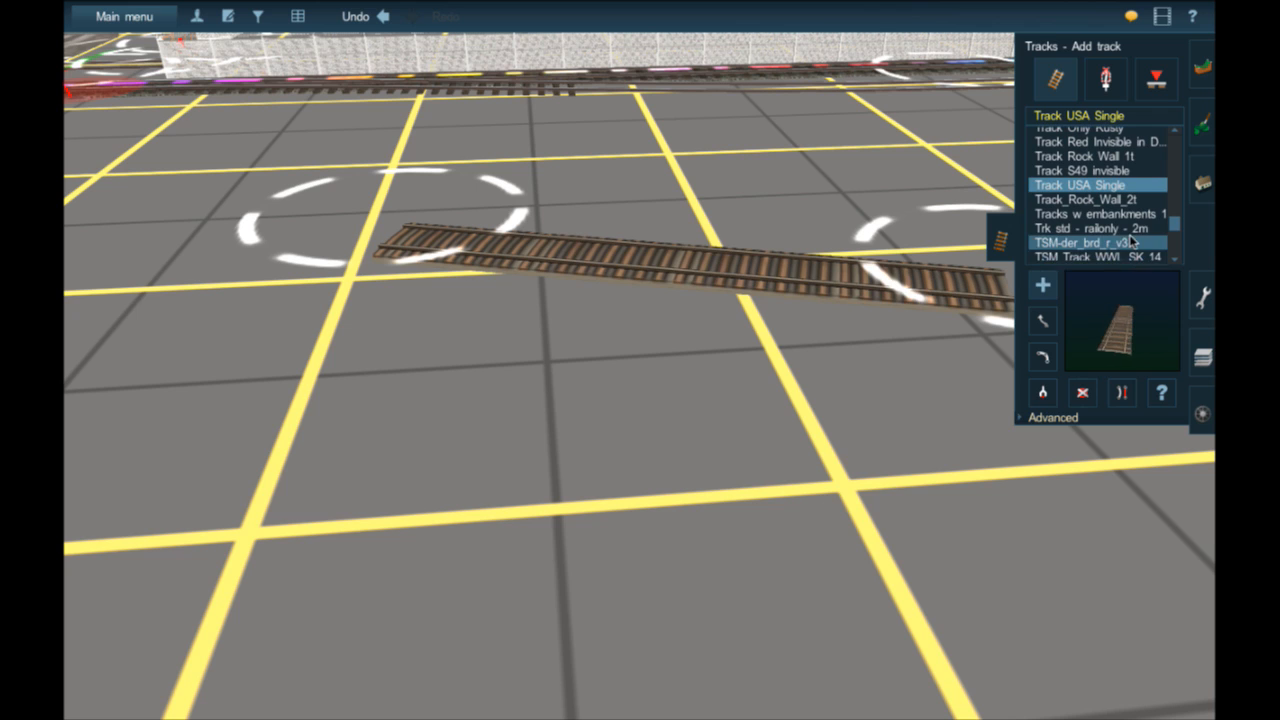
scroll(1138, 245, down, 3)
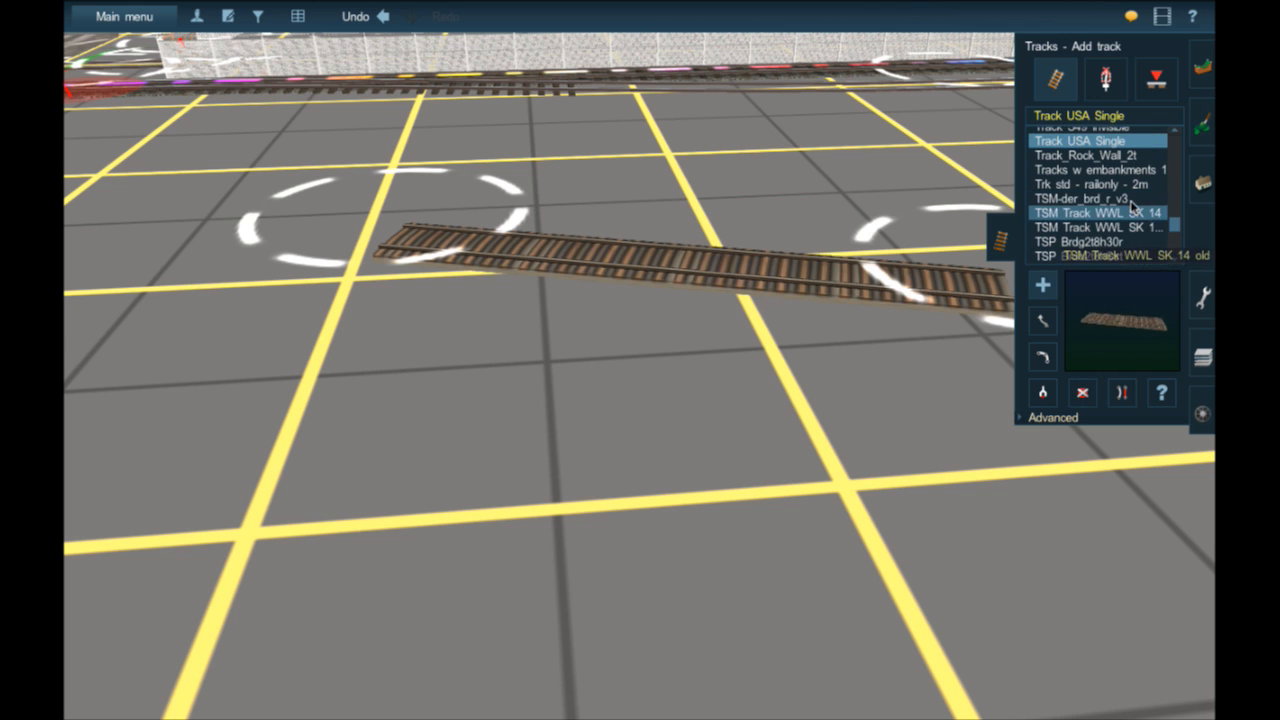
click(1140, 199)
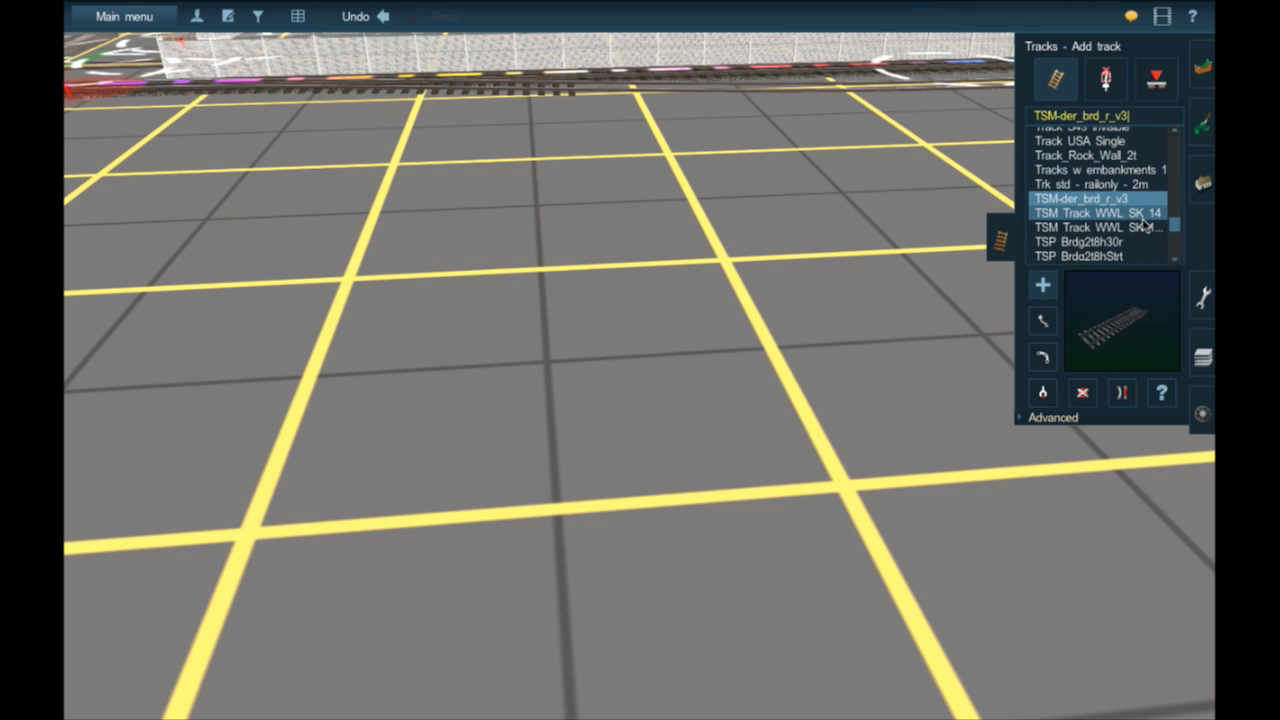
drag(493, 280, 999, 616)
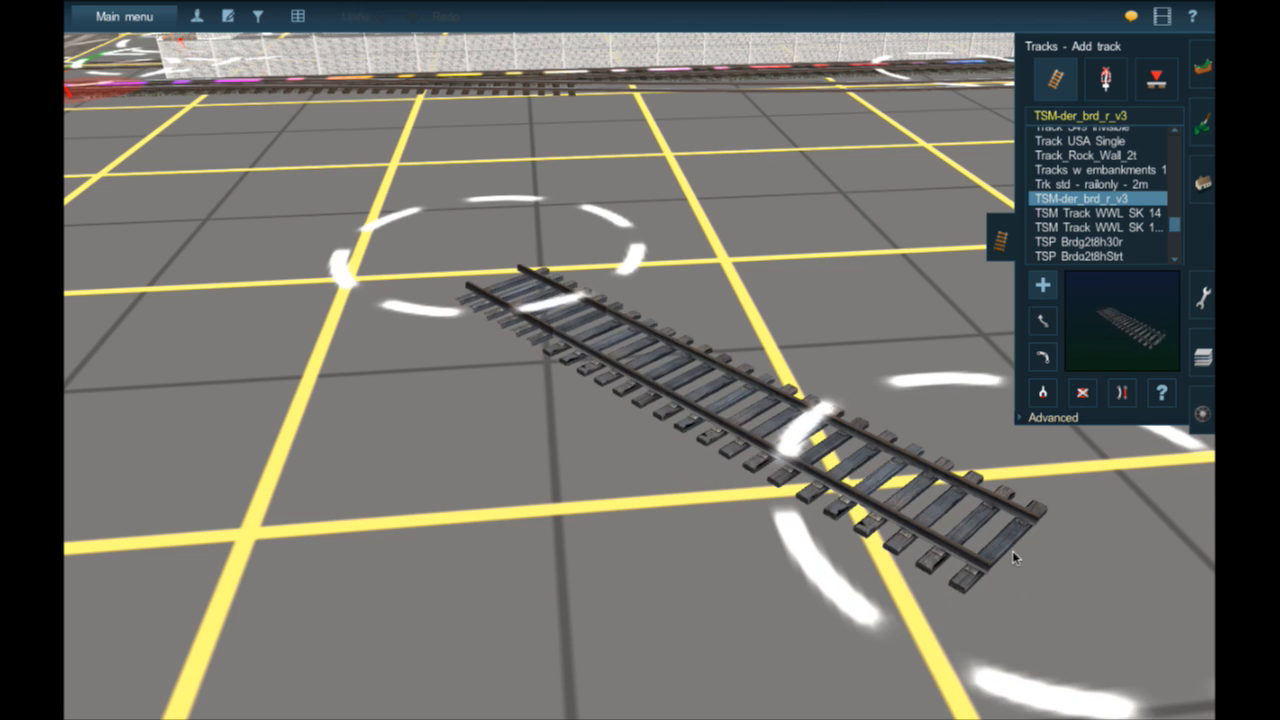
right_drag(1012, 550, 793, 370)
drag(656, 370, 1142, 574)
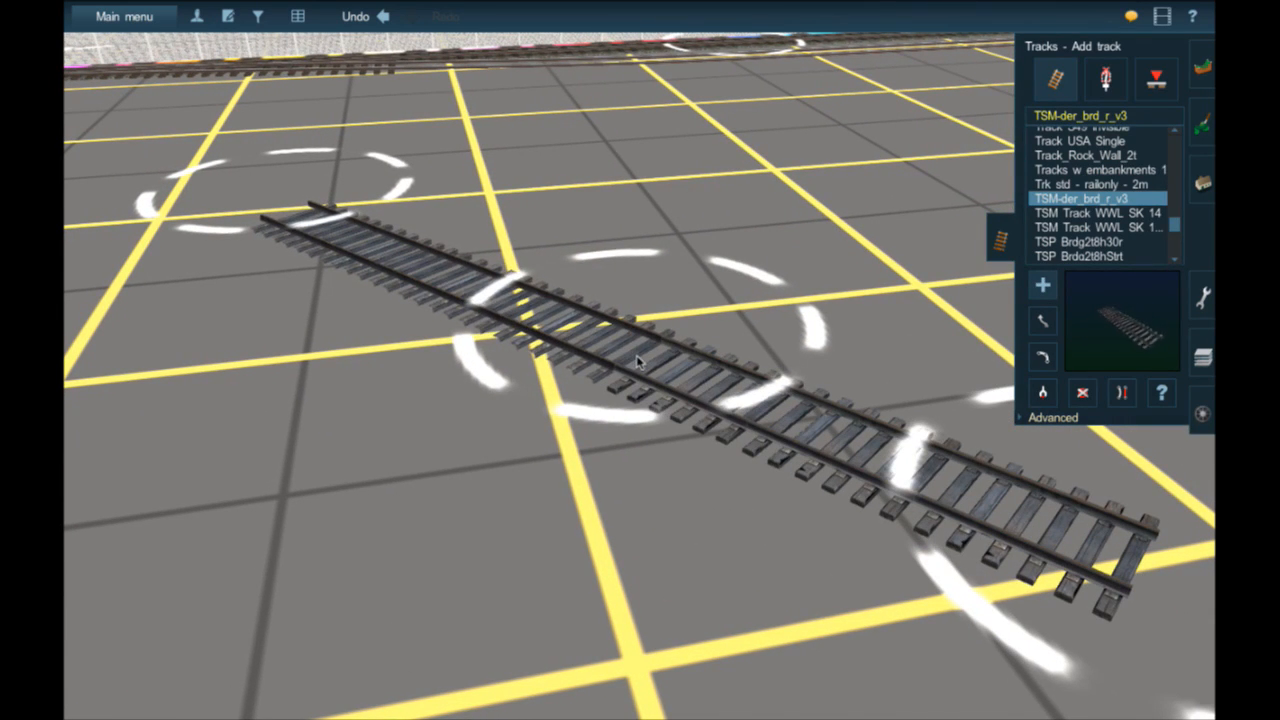
drag(636, 355, 1068, 455)
- Delete the branch with its junction and both remaining TSM-der_brd_r_v3 segments
click(1082, 393)
click(850, 420)
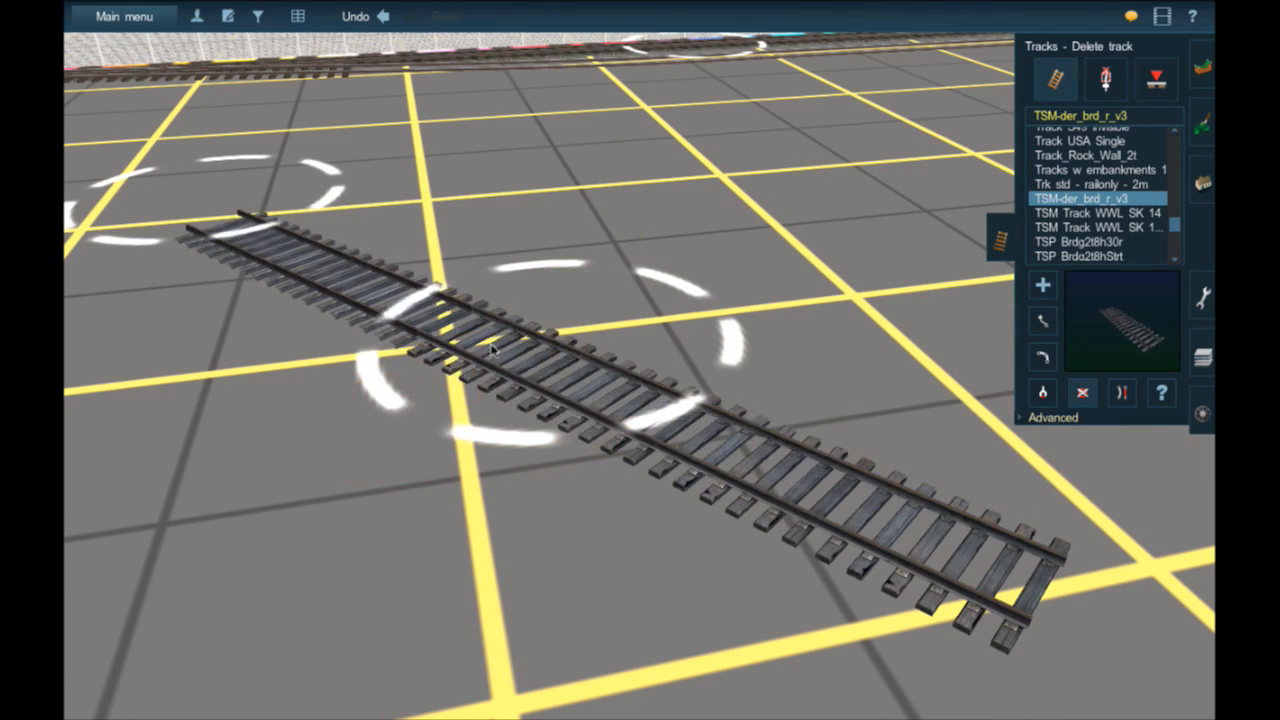
click(490, 350)
click(424, 311)
- Browse the track list past the TSM, TSP and TUME track styles toward the VR tracks
click(1098, 211)
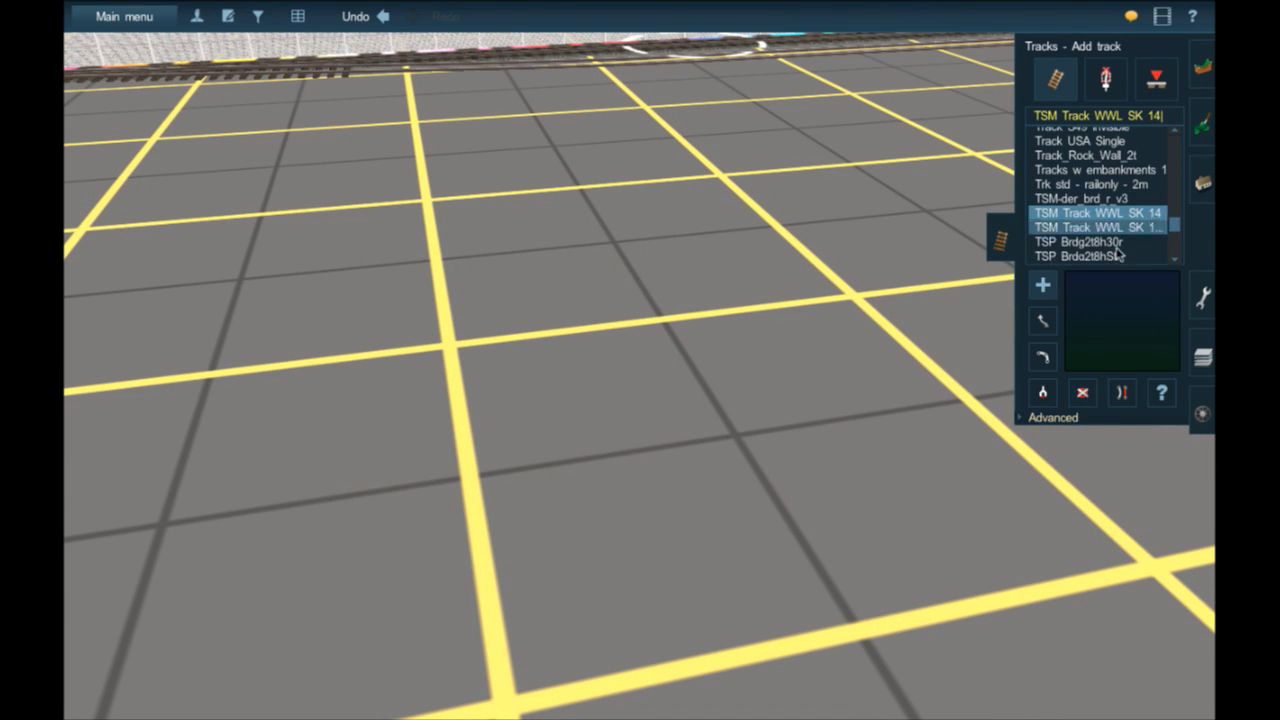
scroll(1118, 252, down, 3)
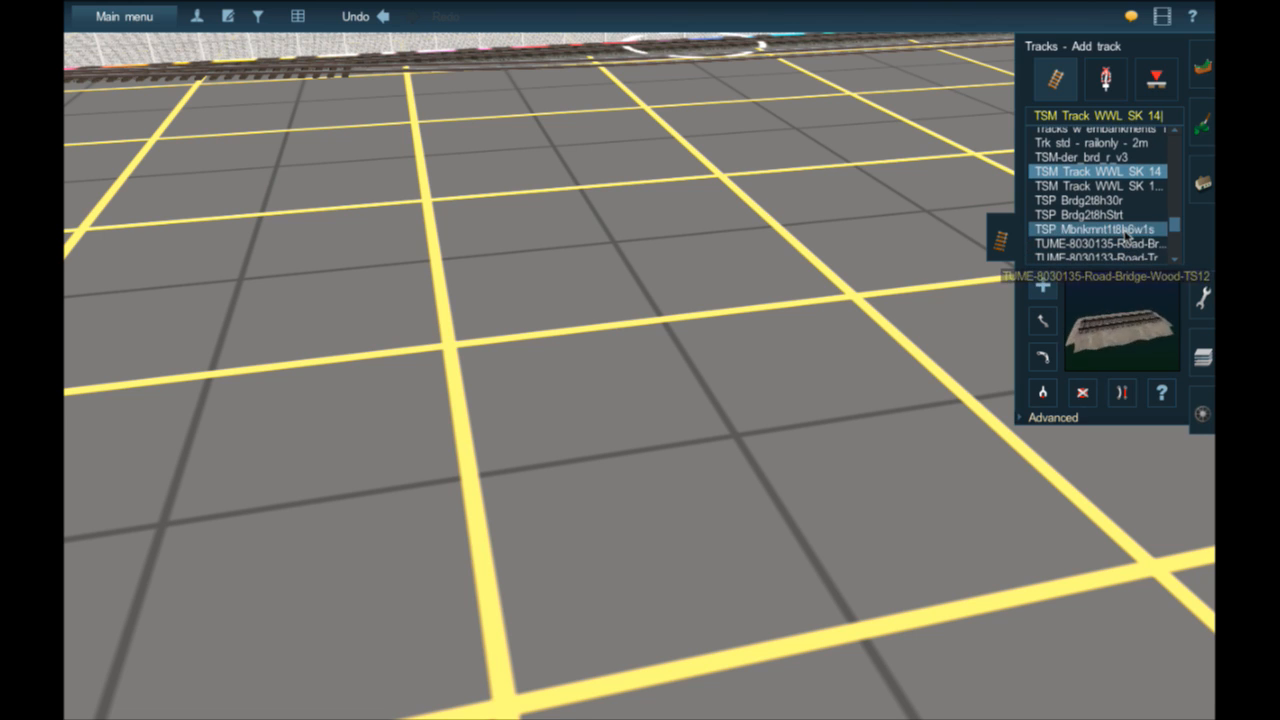
click(1127, 231)
scroll(1122, 255, down, 2)
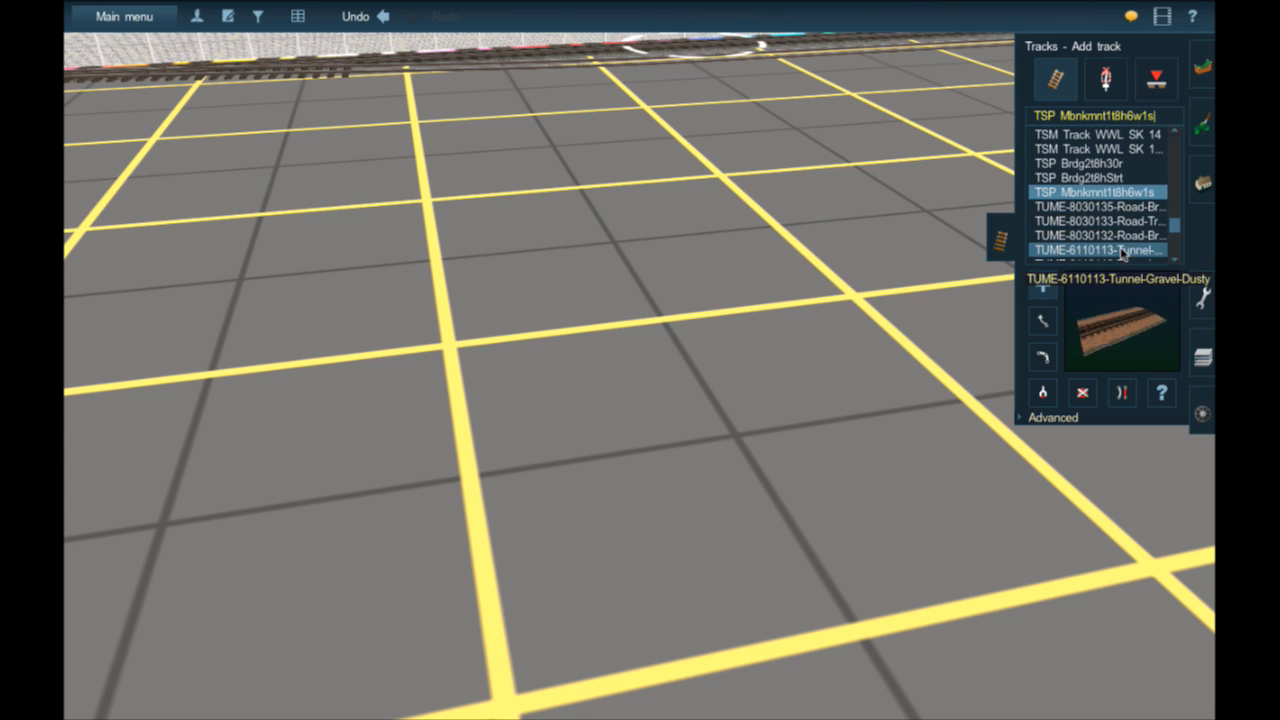
click(1126, 228)
scroll(1128, 226, down, 3)
scroll(1130, 226, down, 5)
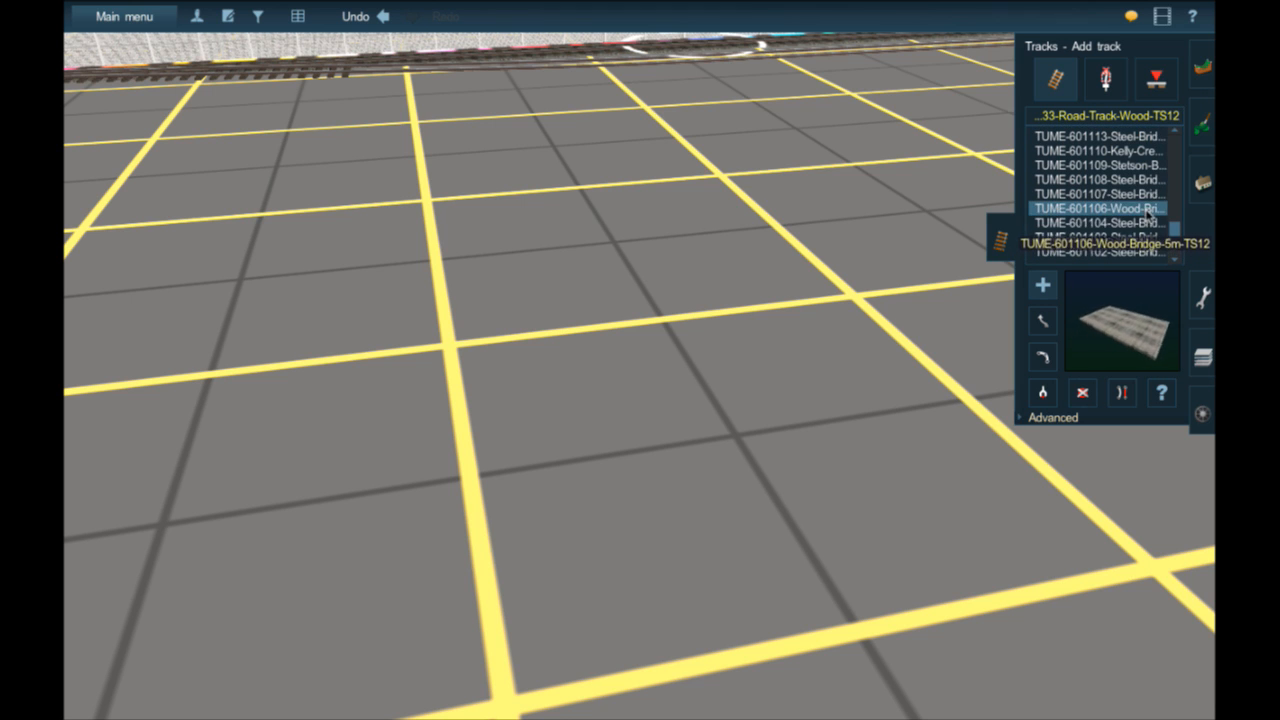
click(1145, 208)
scroll(1142, 200, up, 2)
scroll(1142, 199, up, 4)
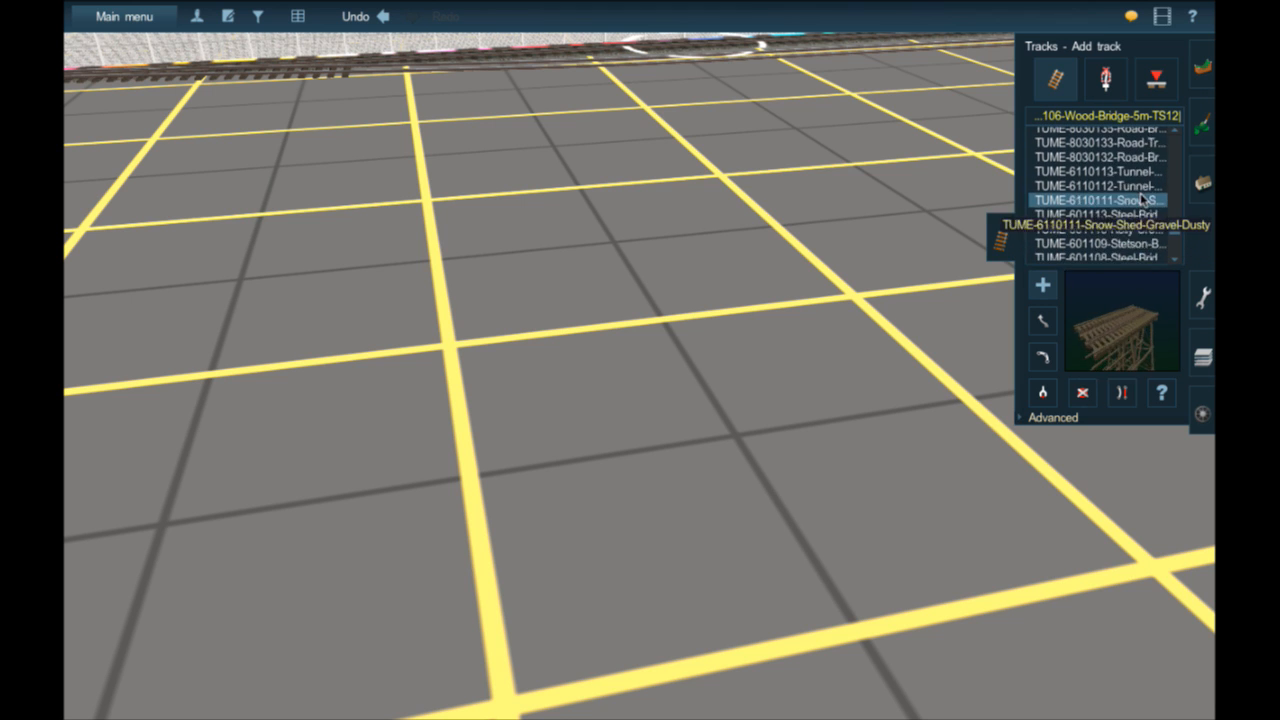
scroll(1143, 200, down, 5)
scroll(1143, 200, down, 6)
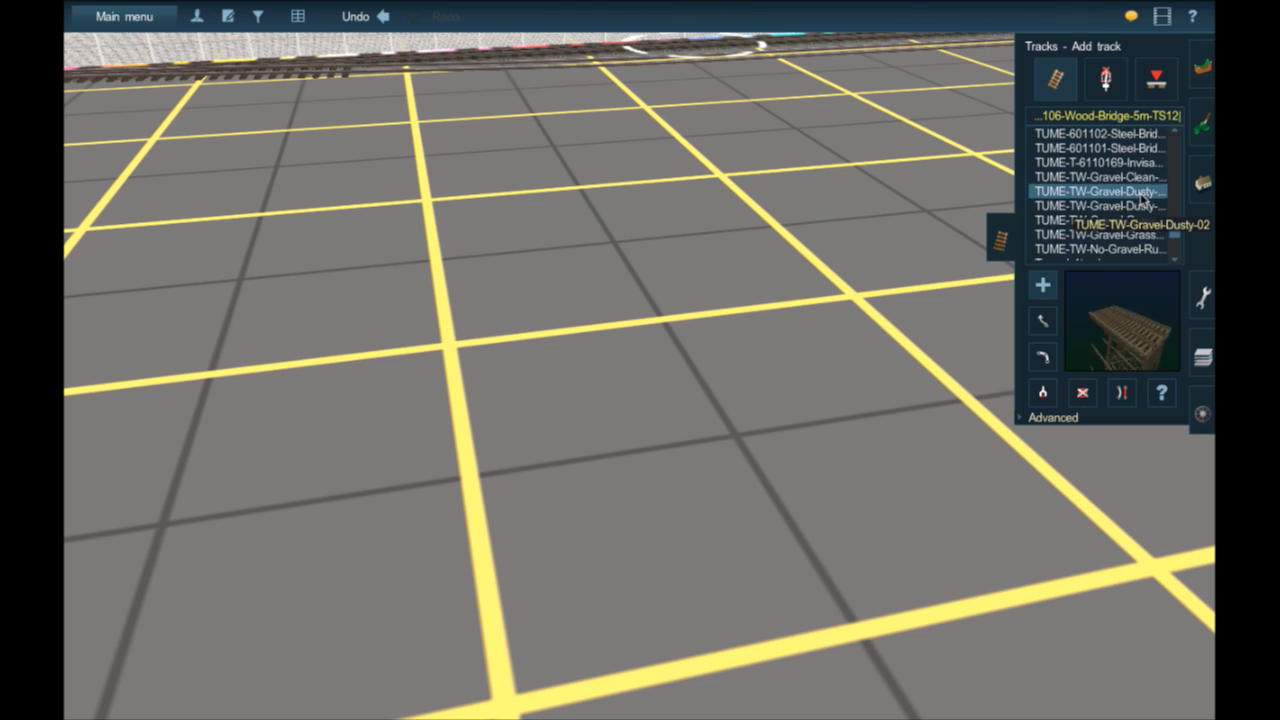
scroll(1150, 222, down, 4)
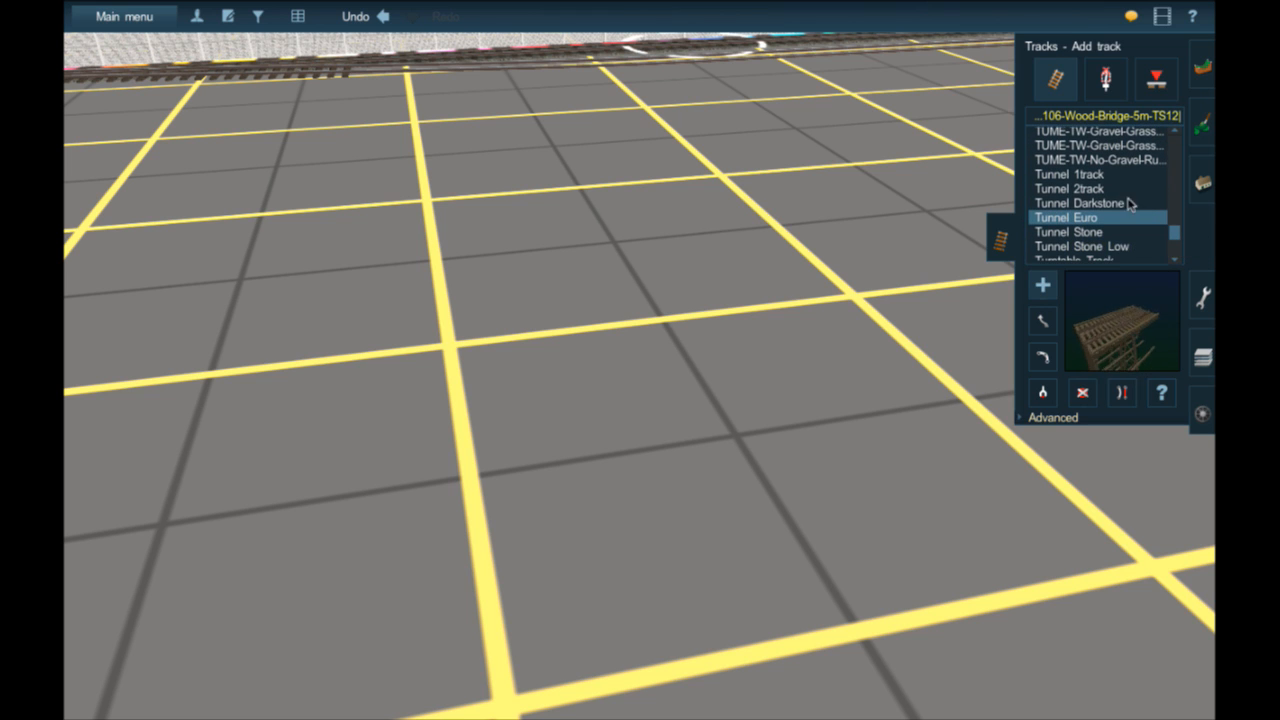
scroll(1128, 203, down, 5)
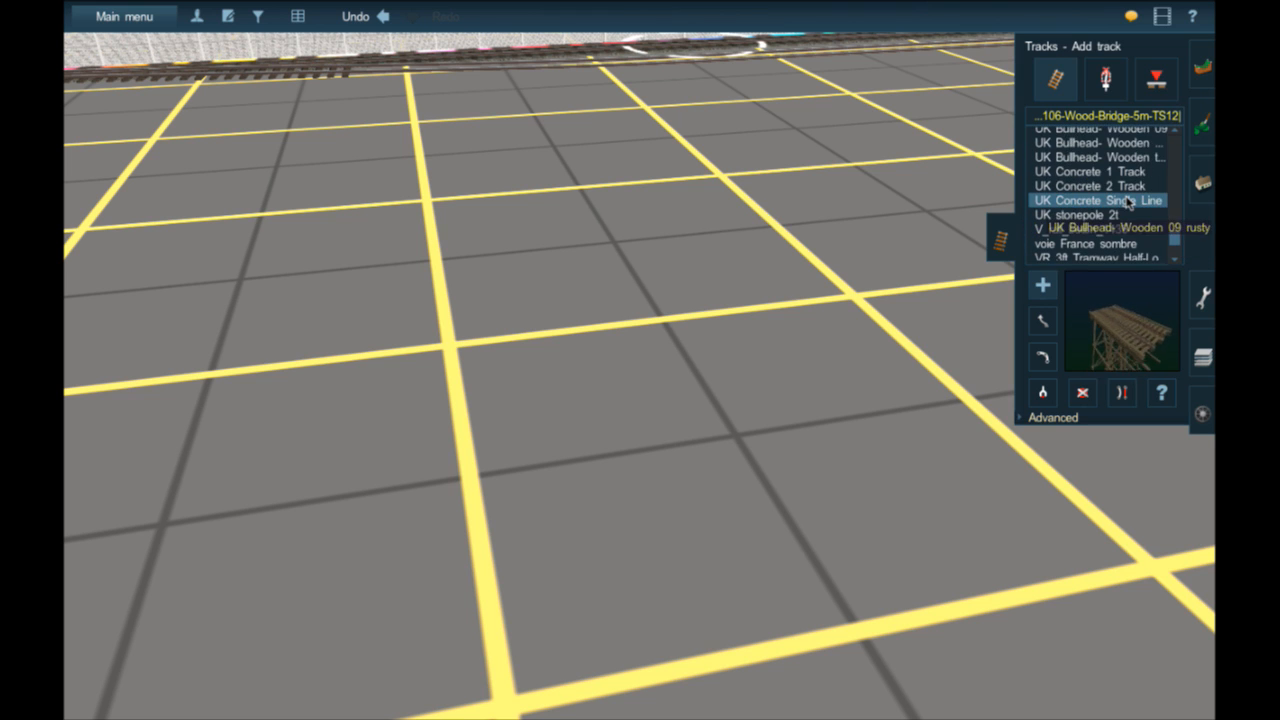
scroll(1128, 203, down, 3)
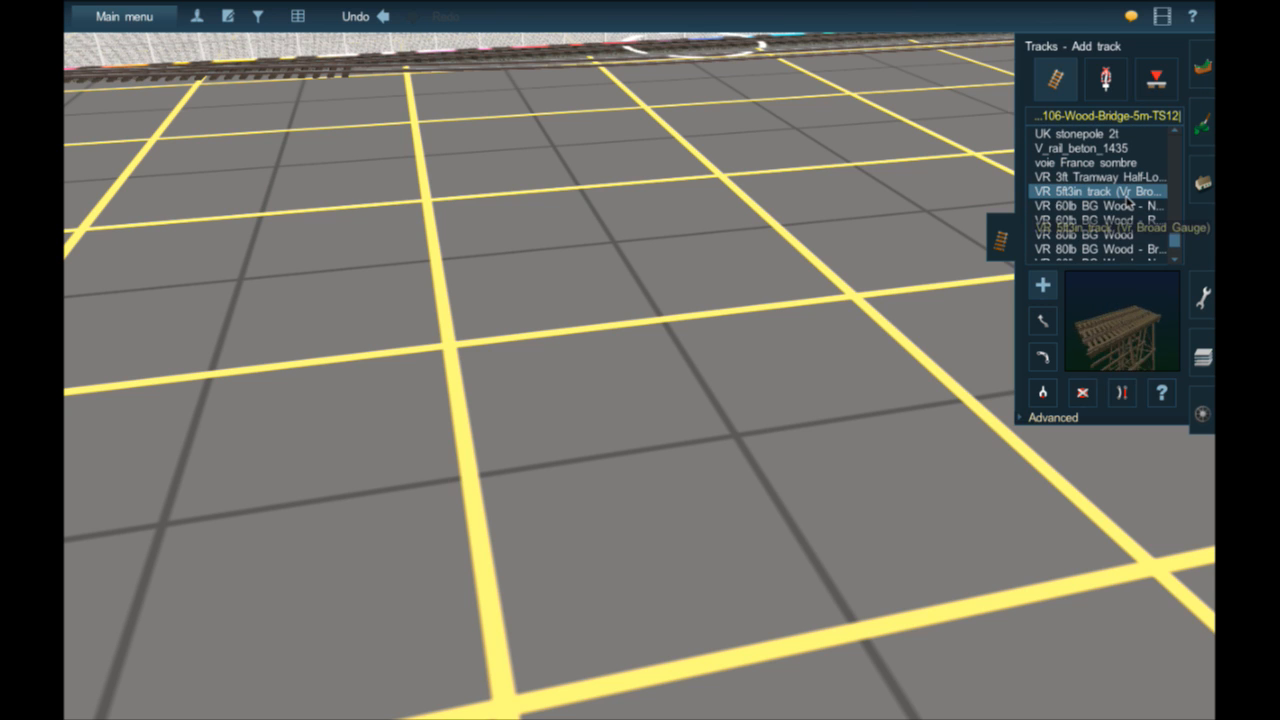
- Try the VR 5ft3in and VR 60lb BG Wood variants, ending on VR 80lb BG Wood
click(1128, 193)
click(1113, 219)
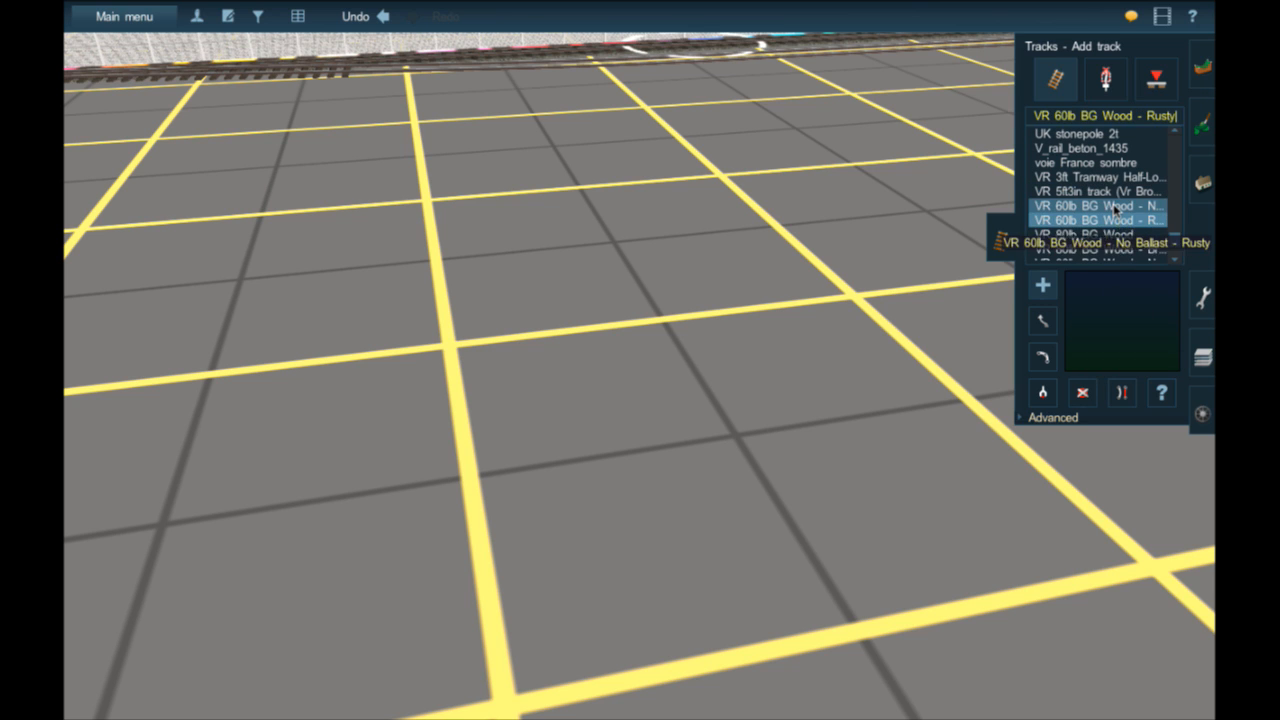
click(1116, 207)
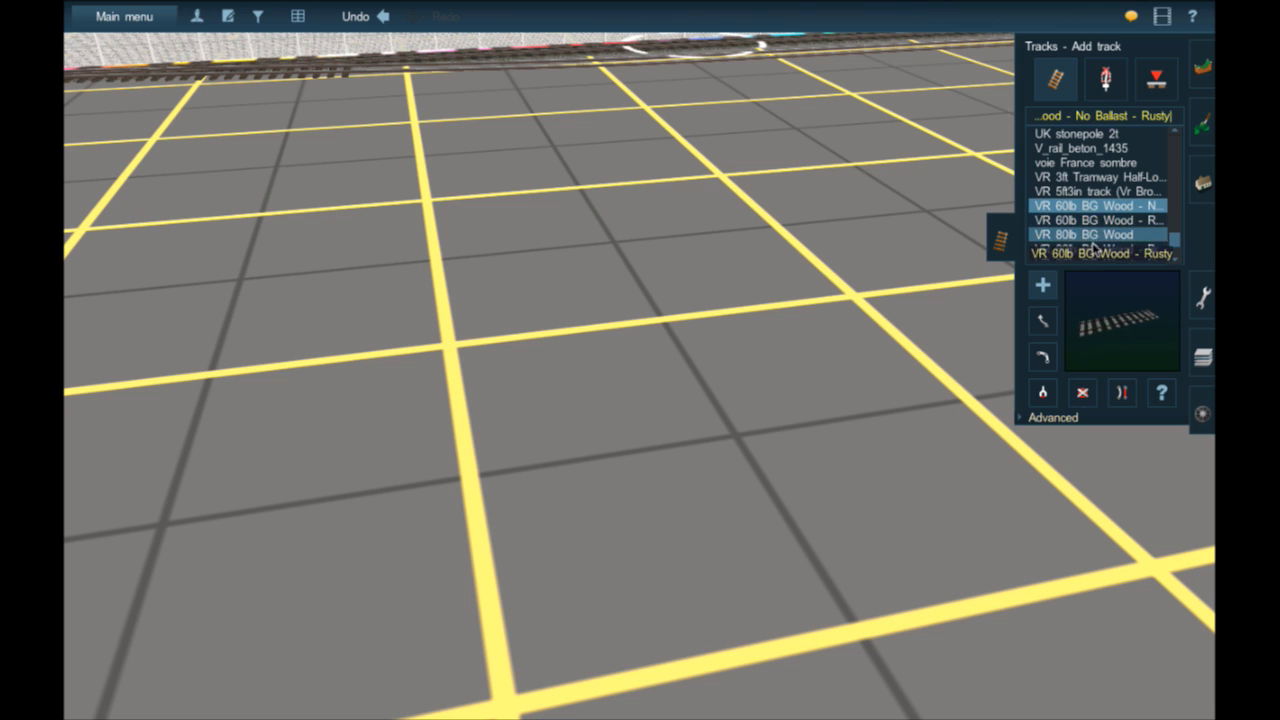
click(1092, 248)
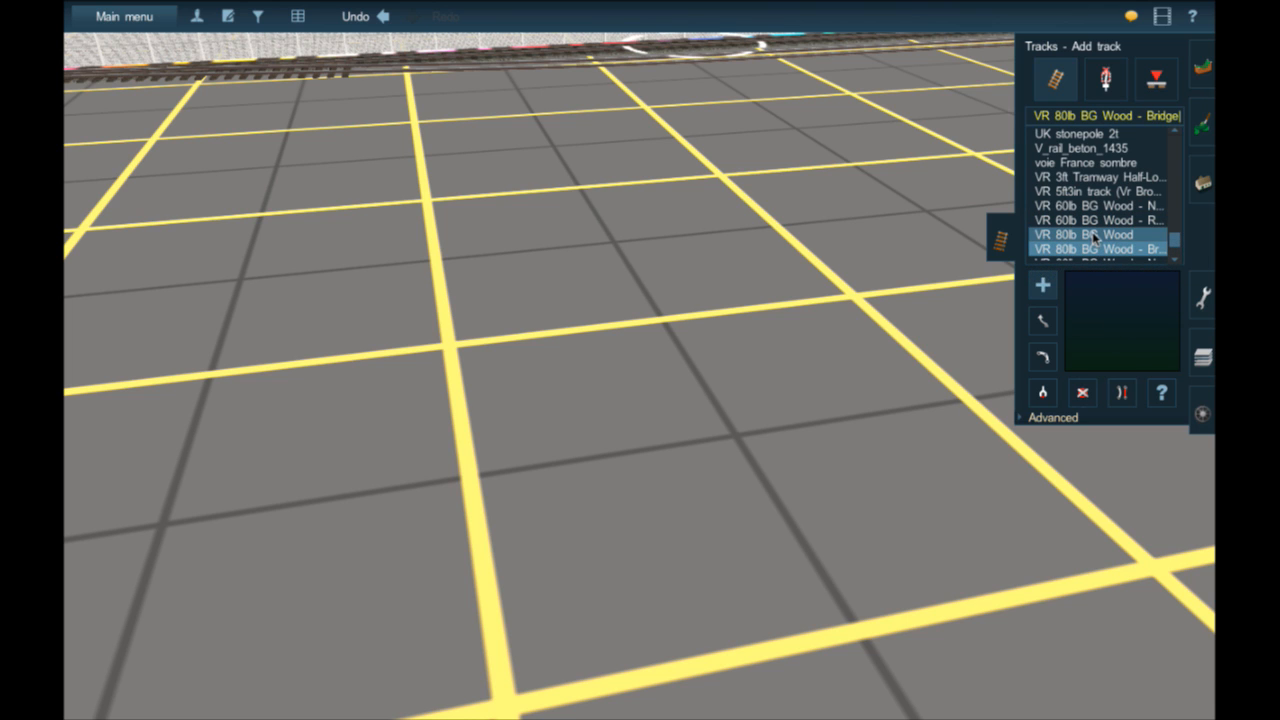
click(1092, 232)
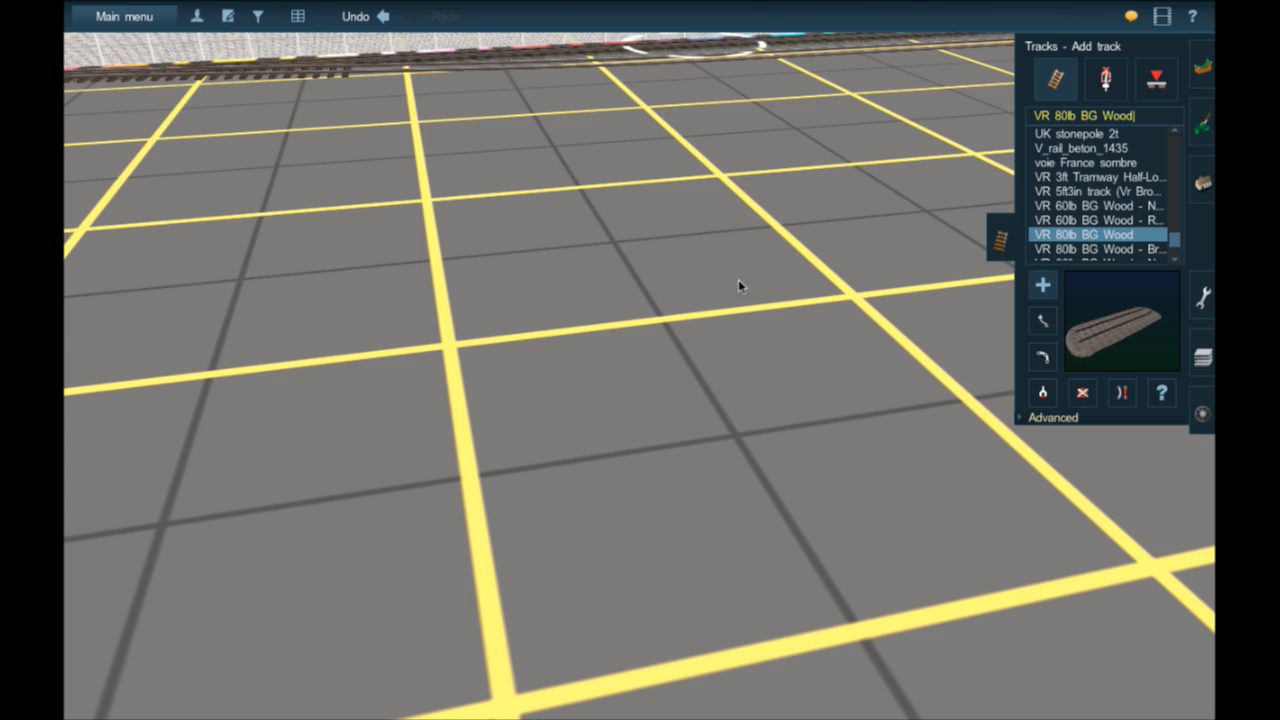
- Test-lay VR 80lb BG Wood and 80lb no-ballast rusty track pieces across the grid
drag(423, 391, 1060, 620)
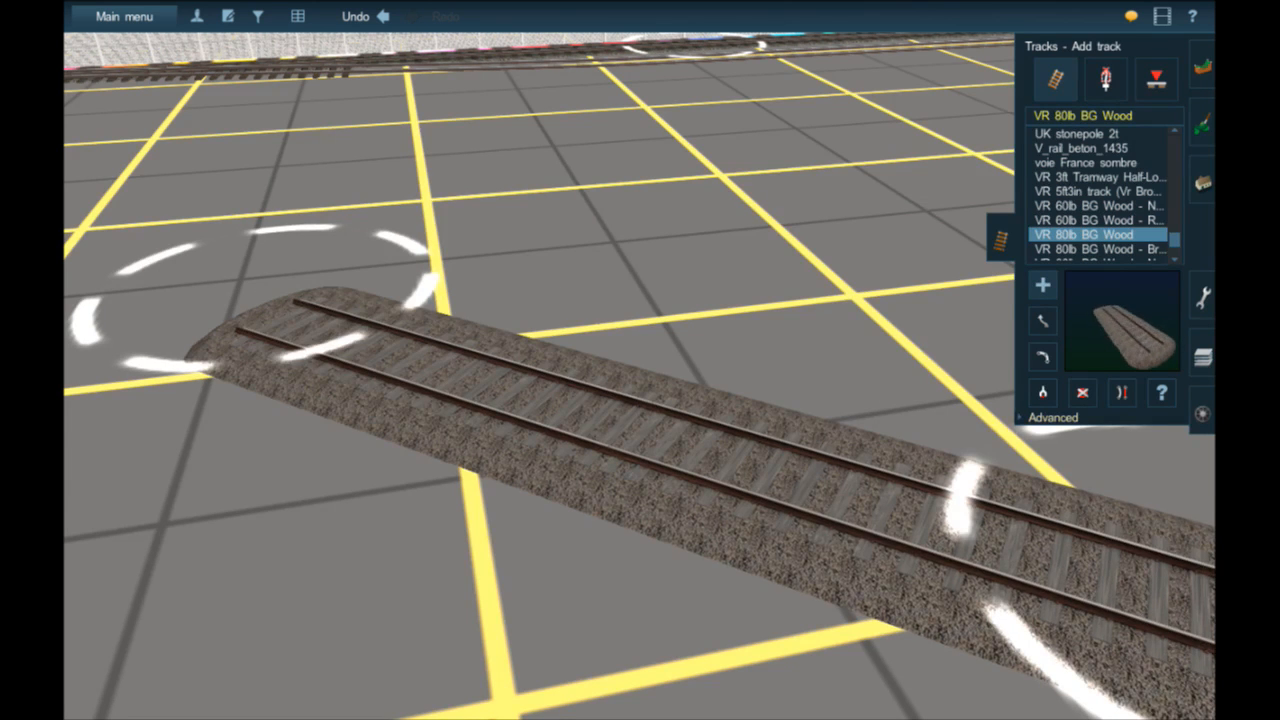
key(Left)
key(Left)
key(Left)
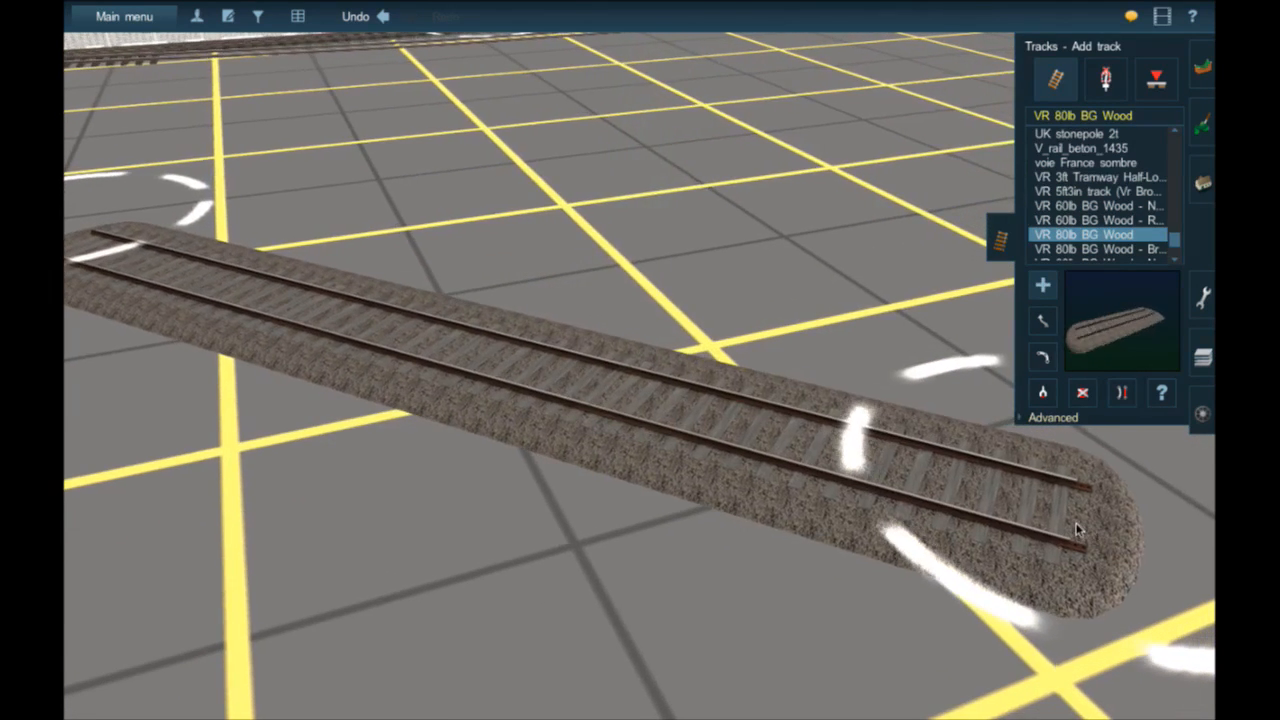
scroll(1110, 250, down, 1)
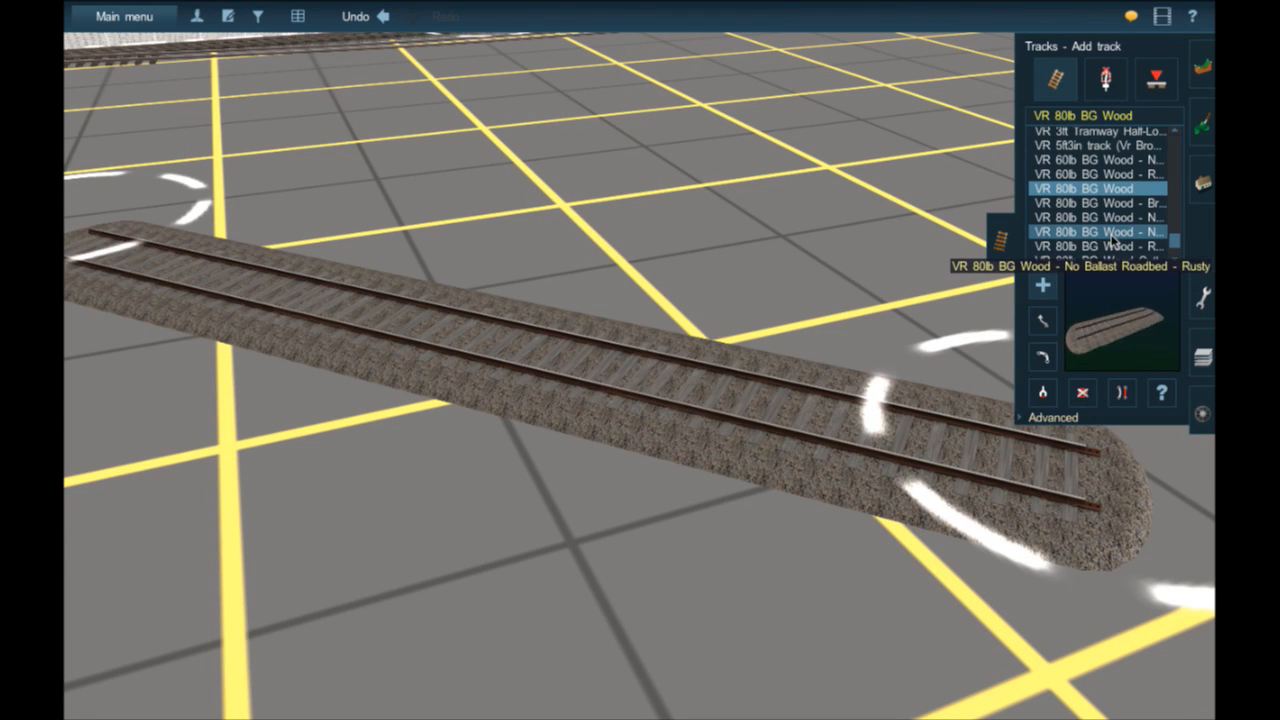
click(1110, 232)
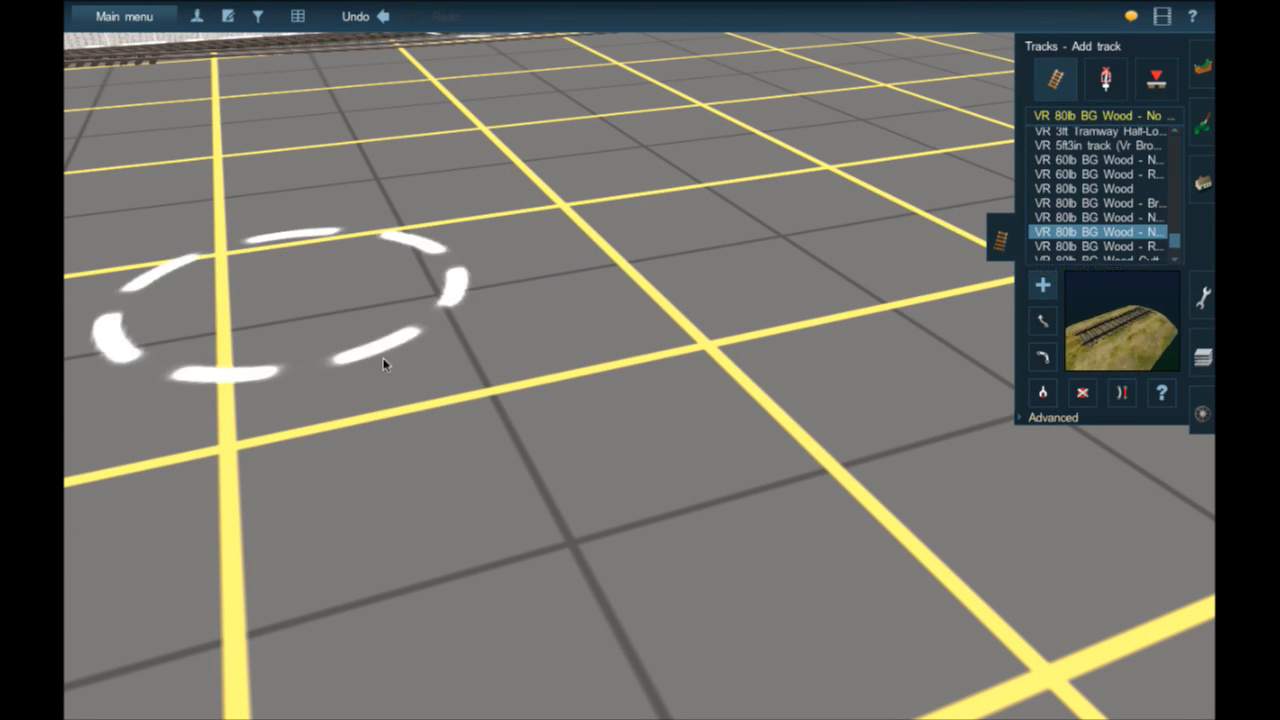
drag(386, 357, 1158, 592)
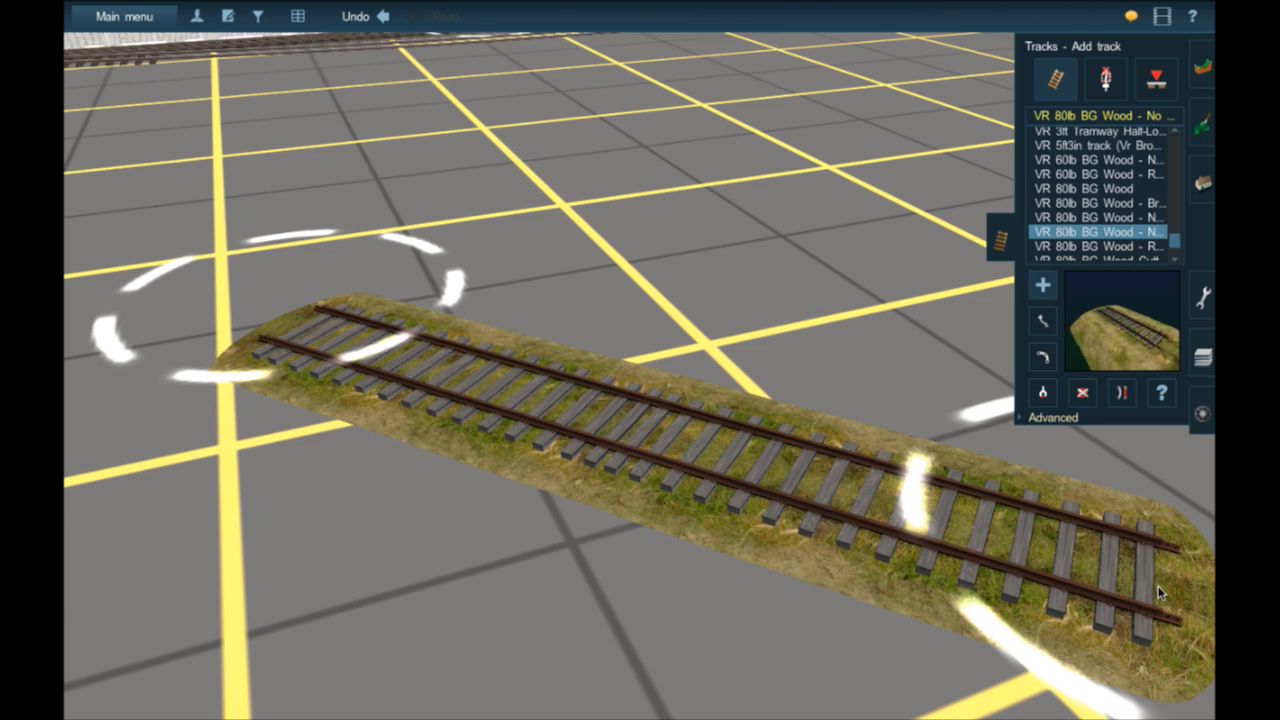
click(1148, 220)
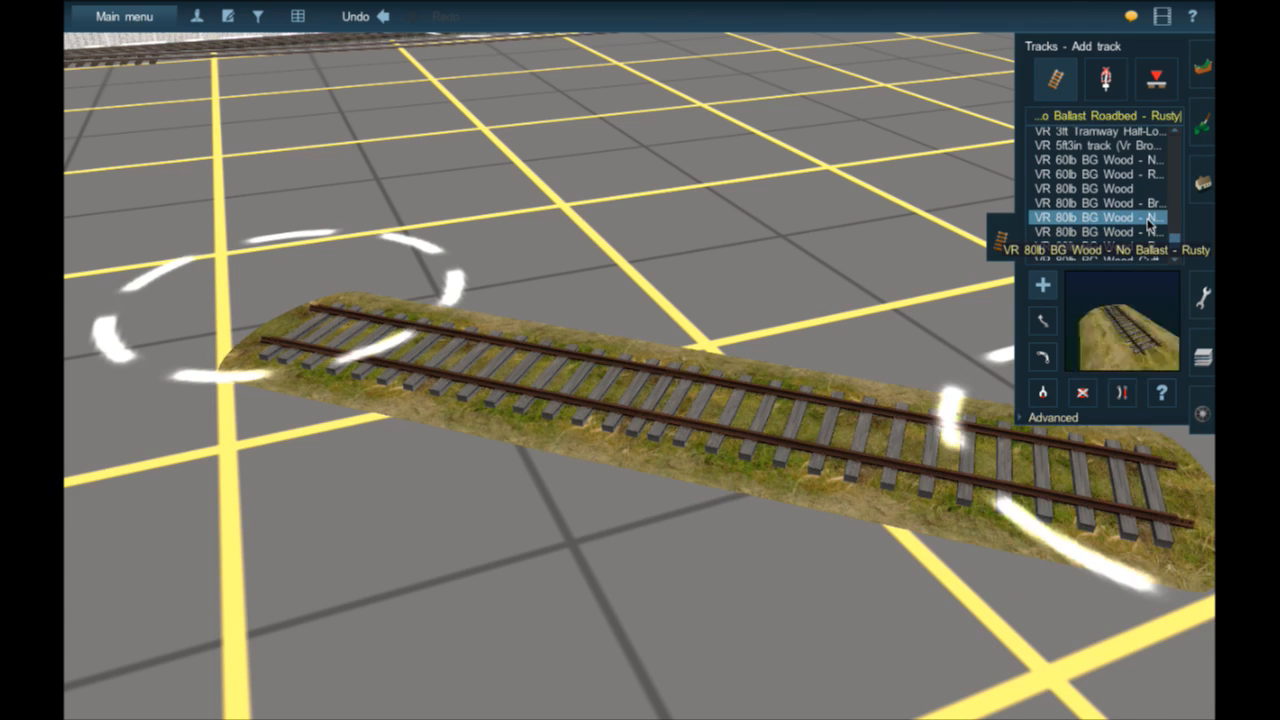
drag(171, 354, 977, 570)
- Compare the 80lb Tunnel, Half Cutting and Embankment variants, then settle on VR BG Wood
scroll(1157, 180, down, 3)
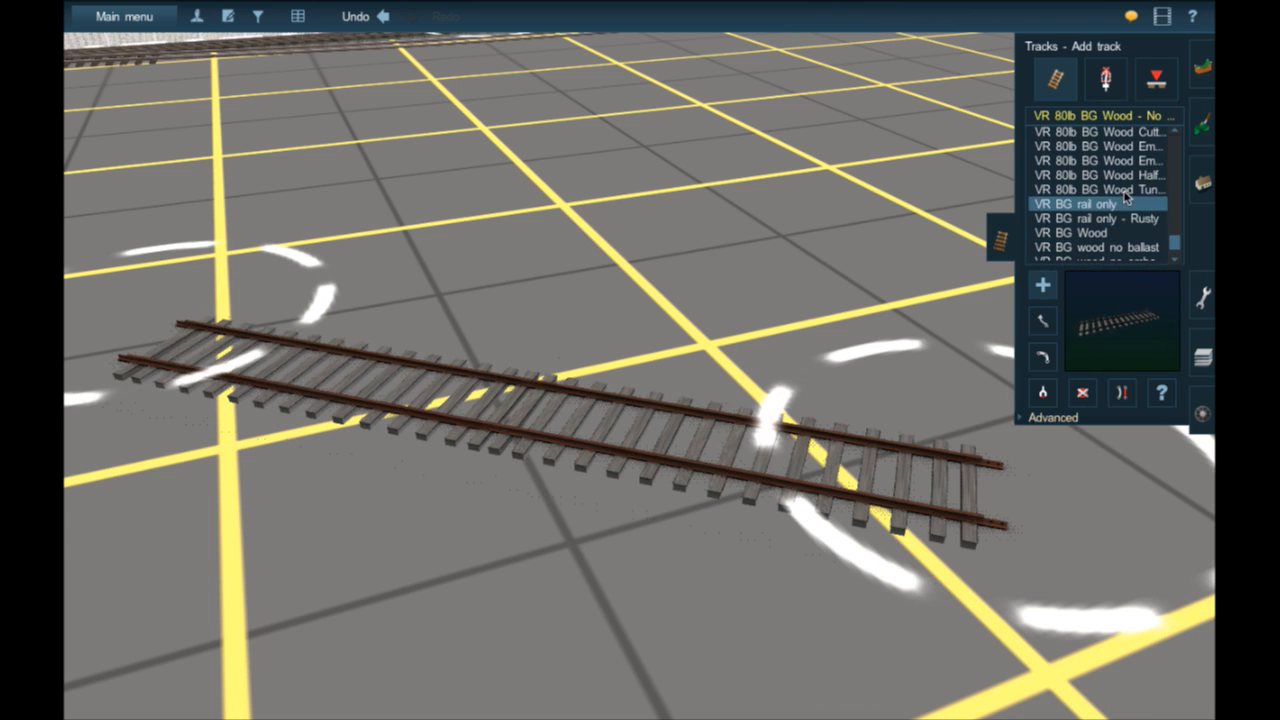
click(1118, 188)
click(1118, 176)
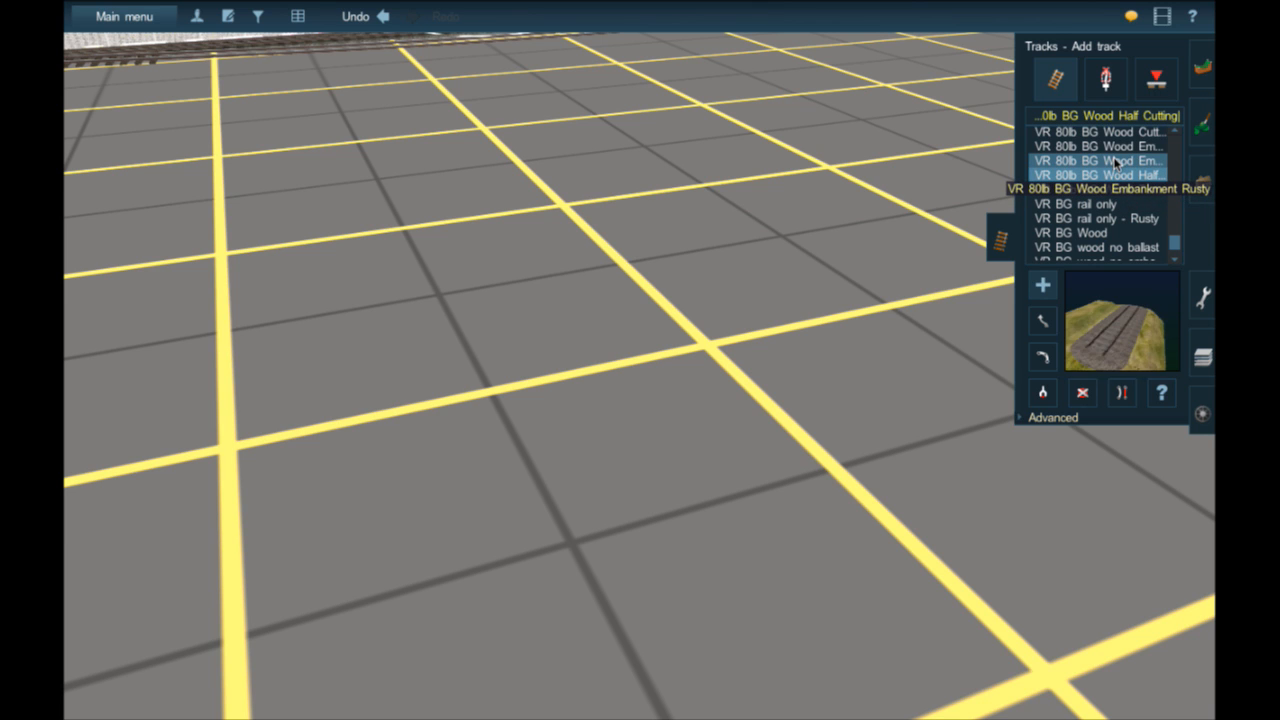
click(1112, 147)
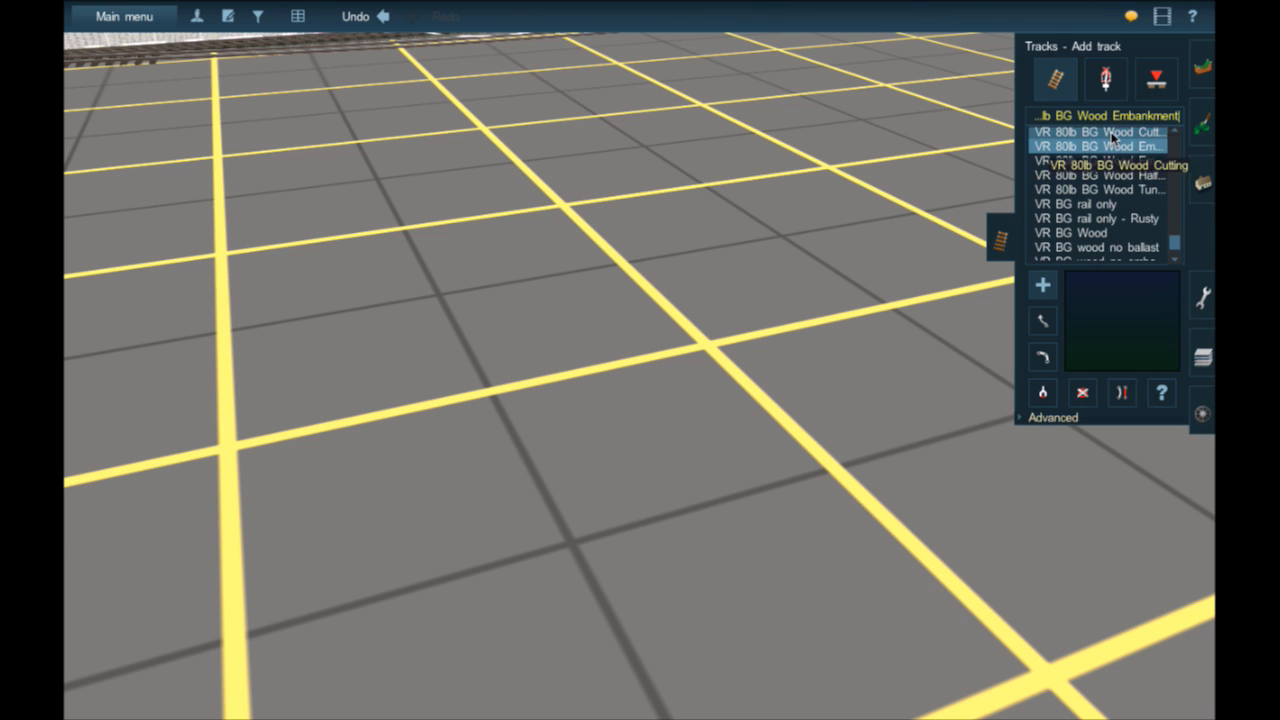
click(1100, 247)
scroll(1100, 228, down, 3)
click(1095, 193)
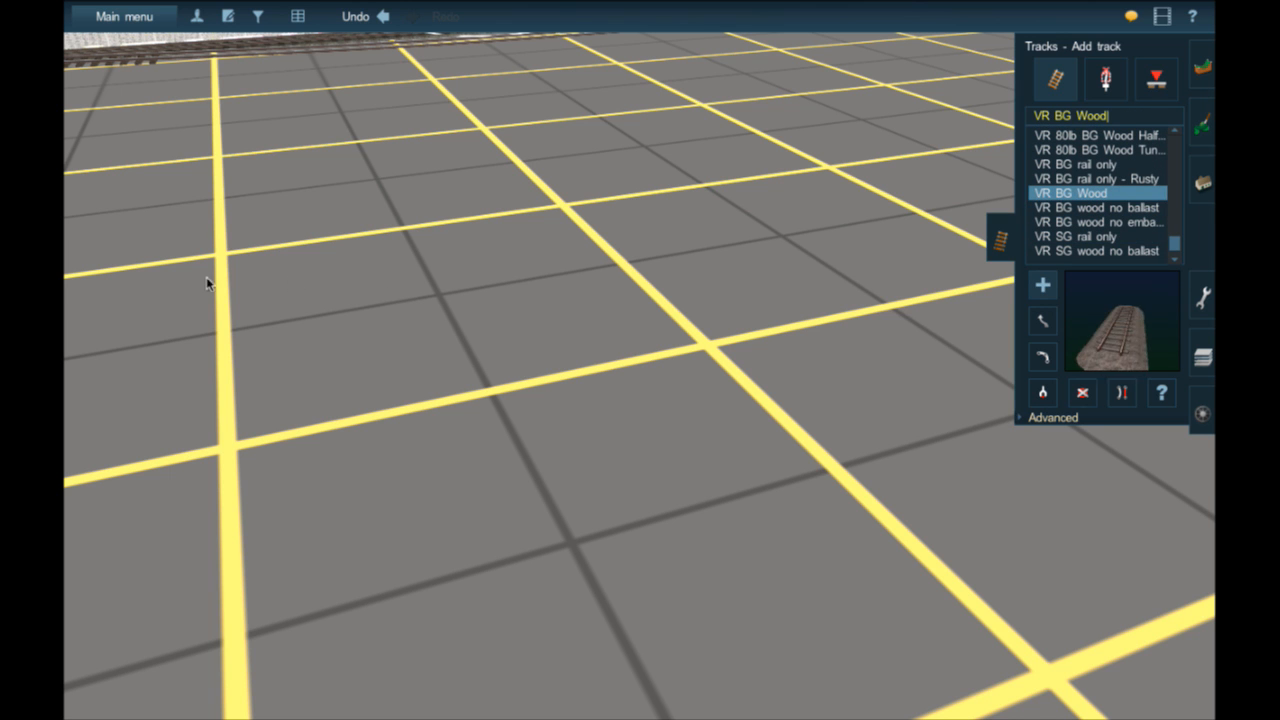
drag(211, 292, 882, 553)
right_click(1024, 608)
right_click(1018, 591)
right_click(1003, 583)
scroll(934, 546, down, 3)
drag(290, 355, 878, 402)
click(1122, 392)
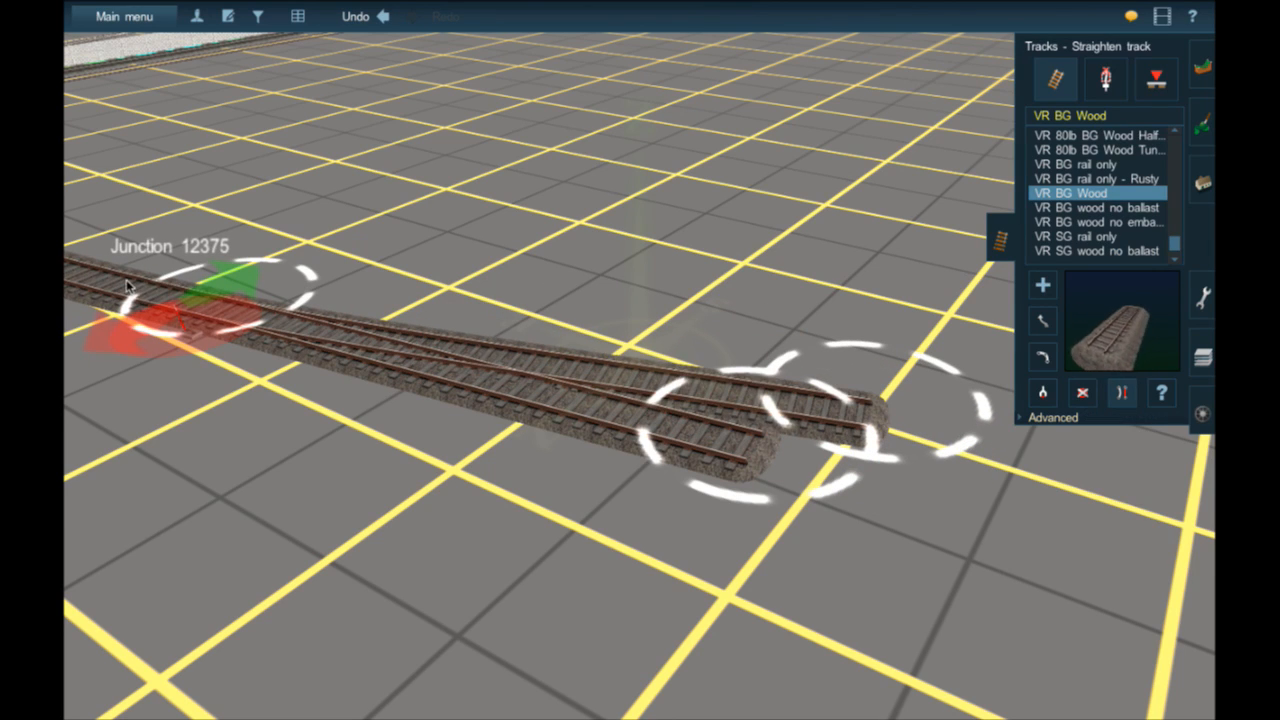
click(347, 298)
click(1082, 392)
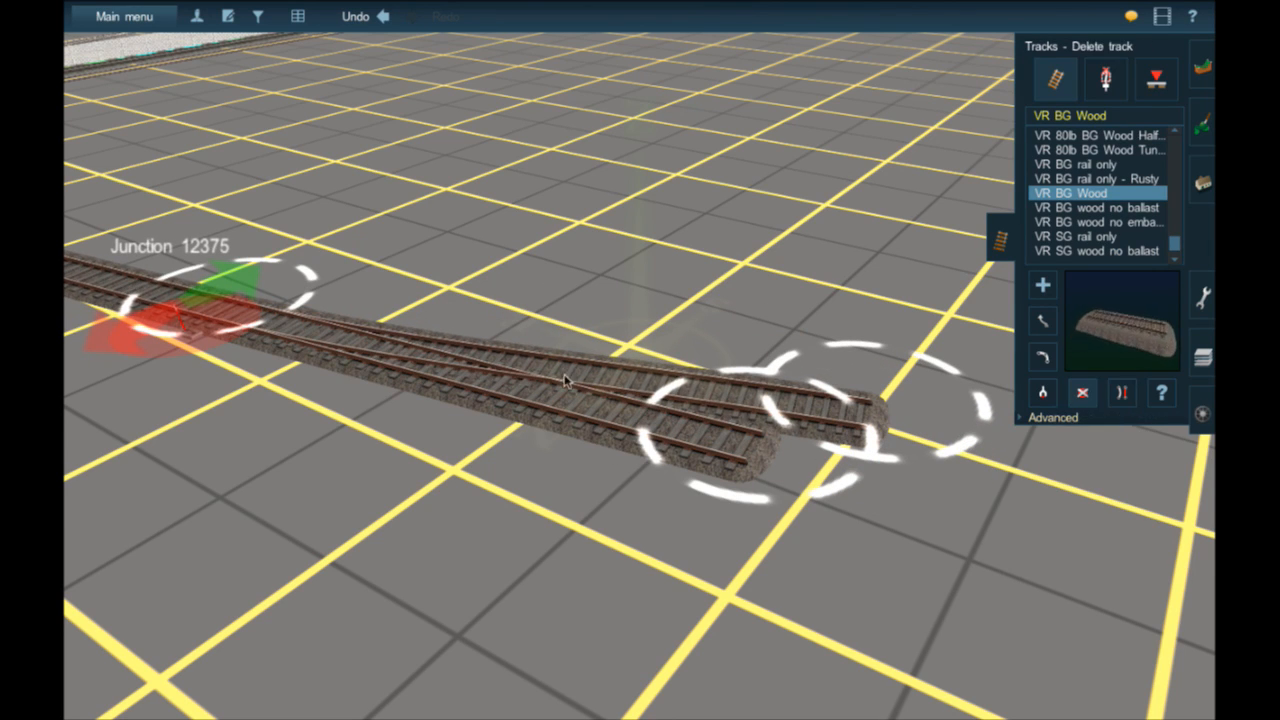
click(565, 379)
click(560, 384)
click(131, 285)
right_drag(618, 324, 337, 348)
- Lay a trial Yard 1t track across the grid near the main line
right_click(300, 347)
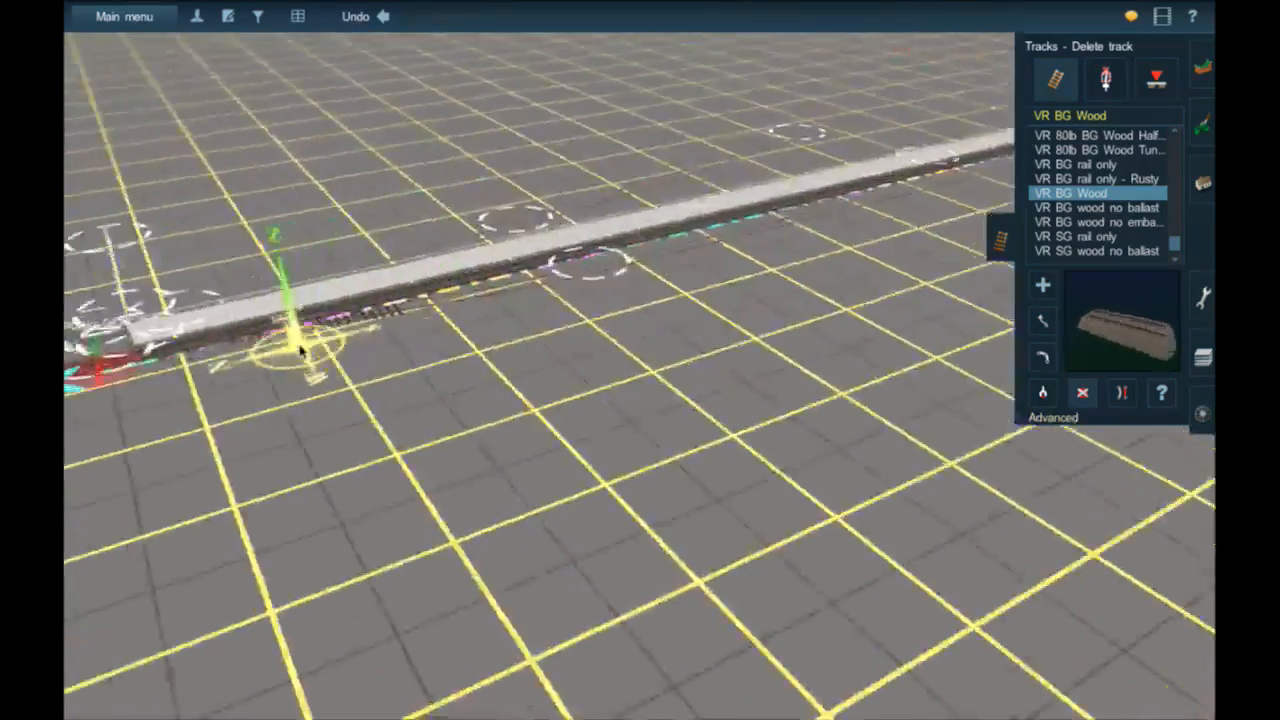
right_click(299, 344)
scroll(1114, 254, down, 8)
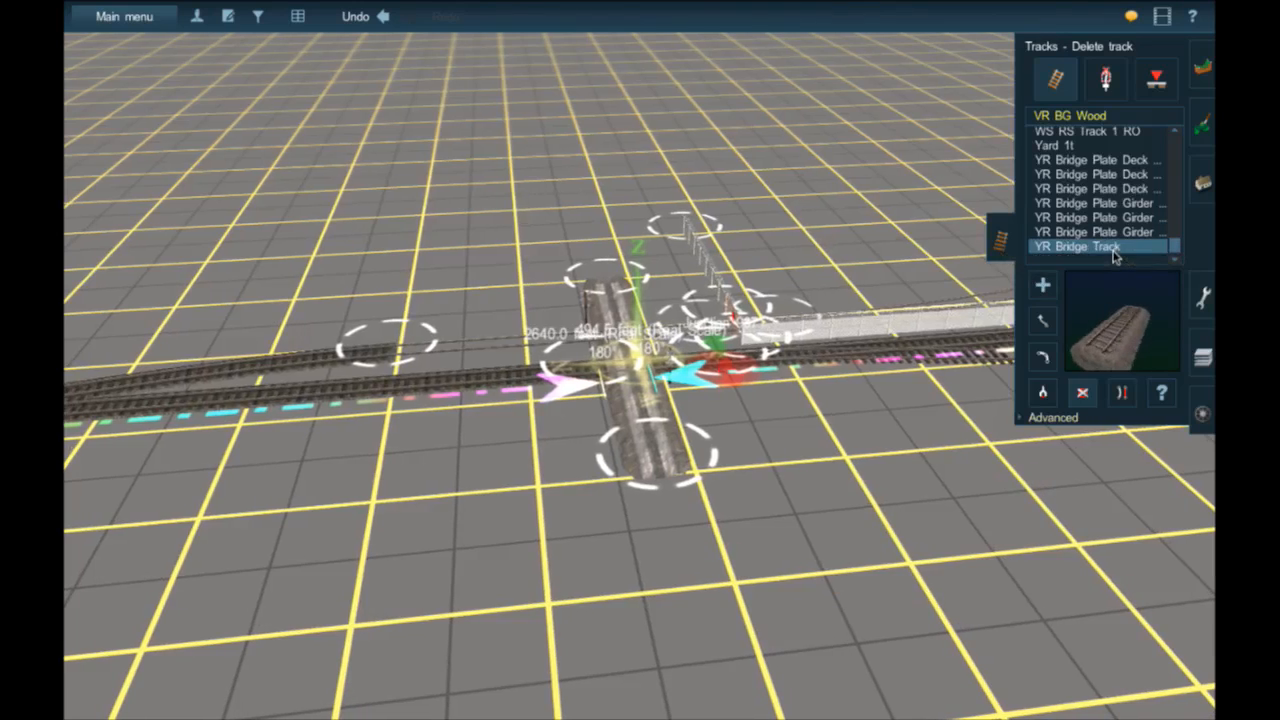
scroll(1105, 240, up, 3)
click(1090, 216)
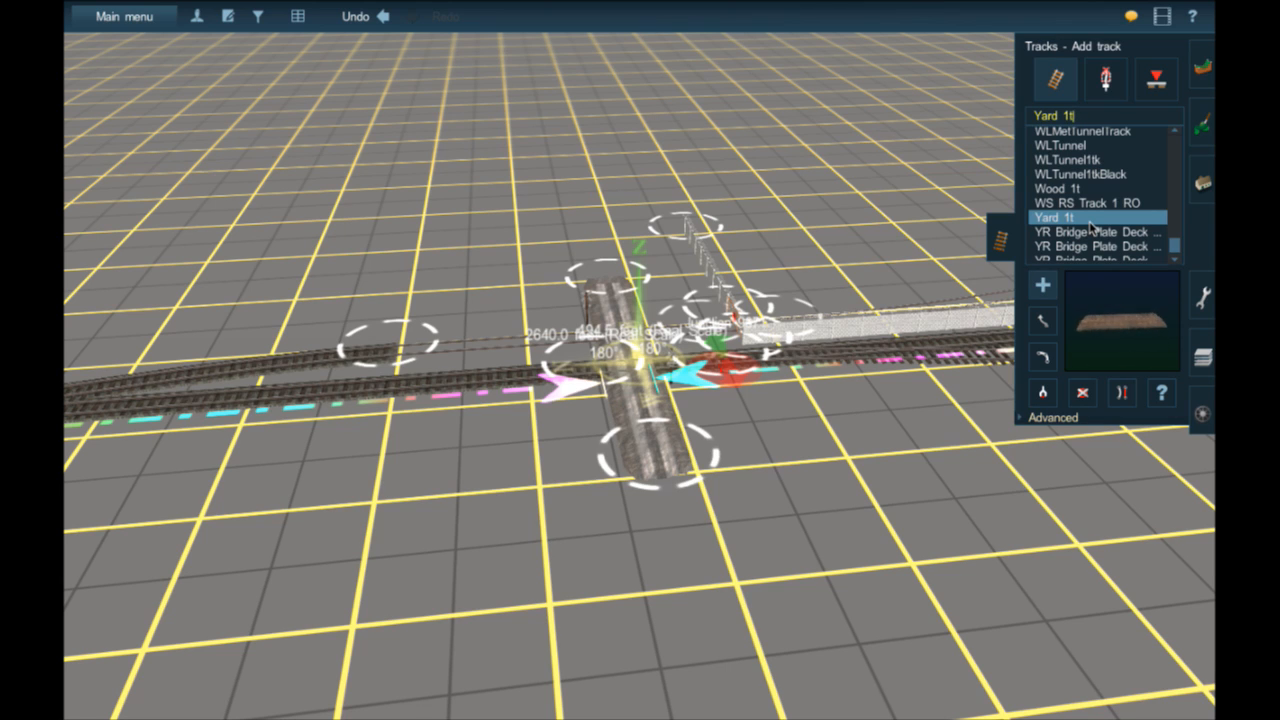
right_click(638, 588)
scroll(637, 588, up, 5)
click(380, 465)
click(884, 449)
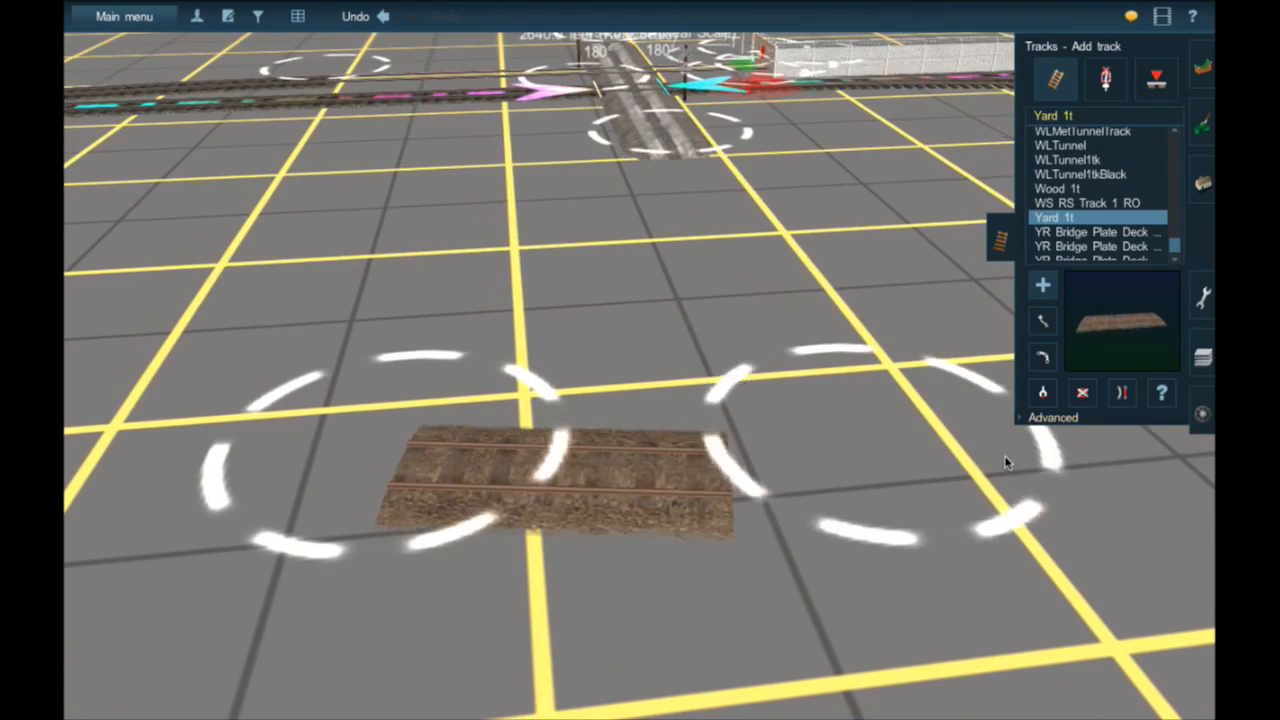
drag(1005, 457, 1012, 451)
- Replace it with a Wood 1t track whose end joins the main line at a new junction
click(1065, 191)
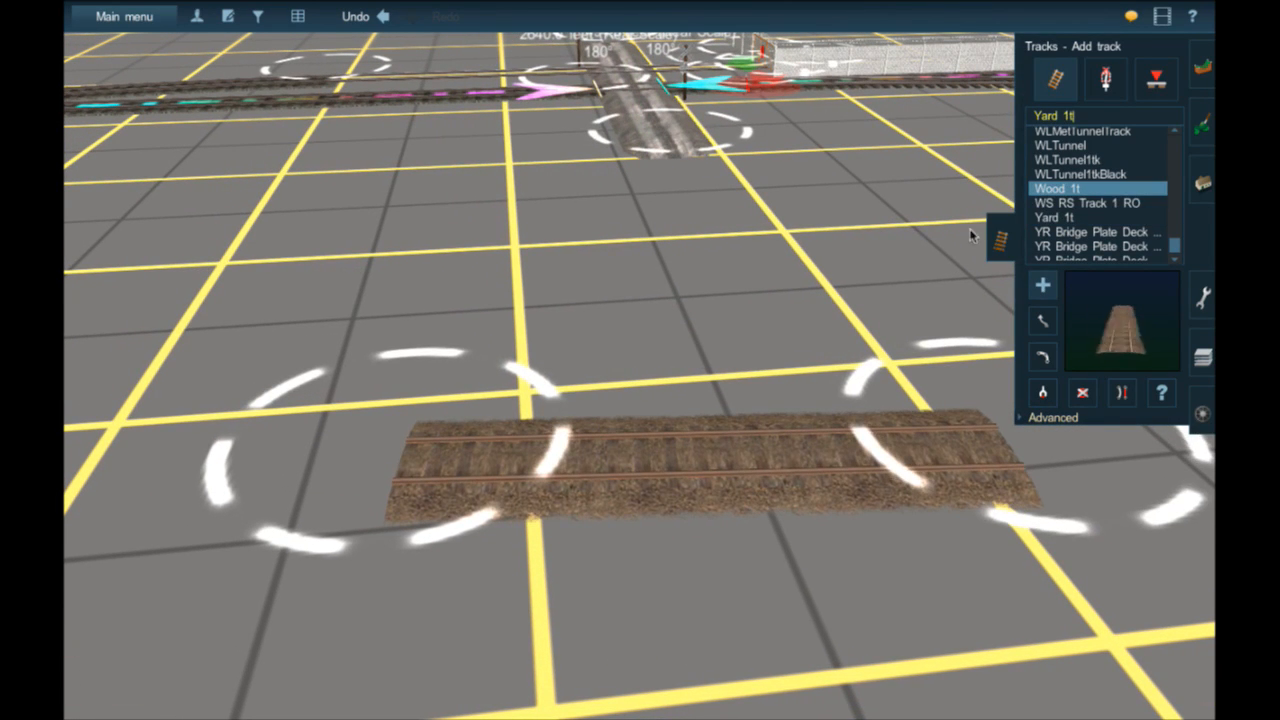
key(ctrl+z)
click(580, 370)
click(1009, 370)
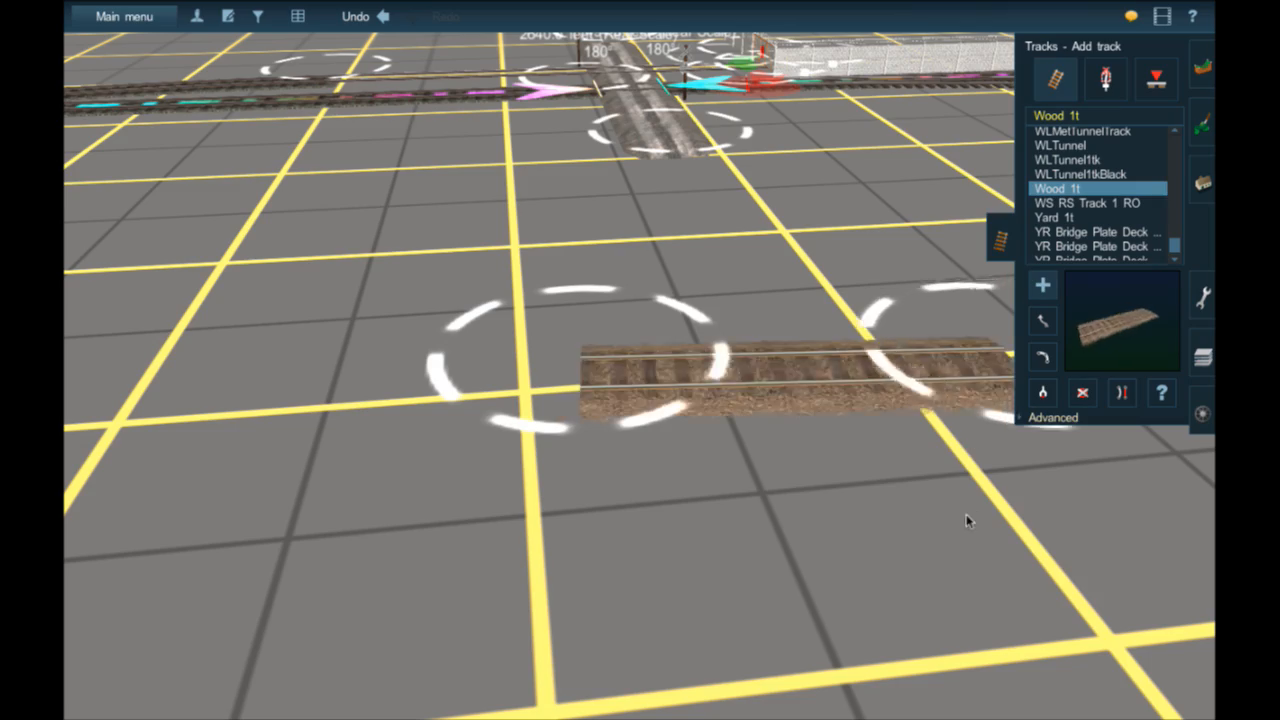
mouse_move(966, 514)
mouse_down()
mouse_move(764, 157)
mouse_move(902, 187)
mouse_move(756, 242)
mouse_move(707, 414)
mouse_up()
right_click(850, 160)
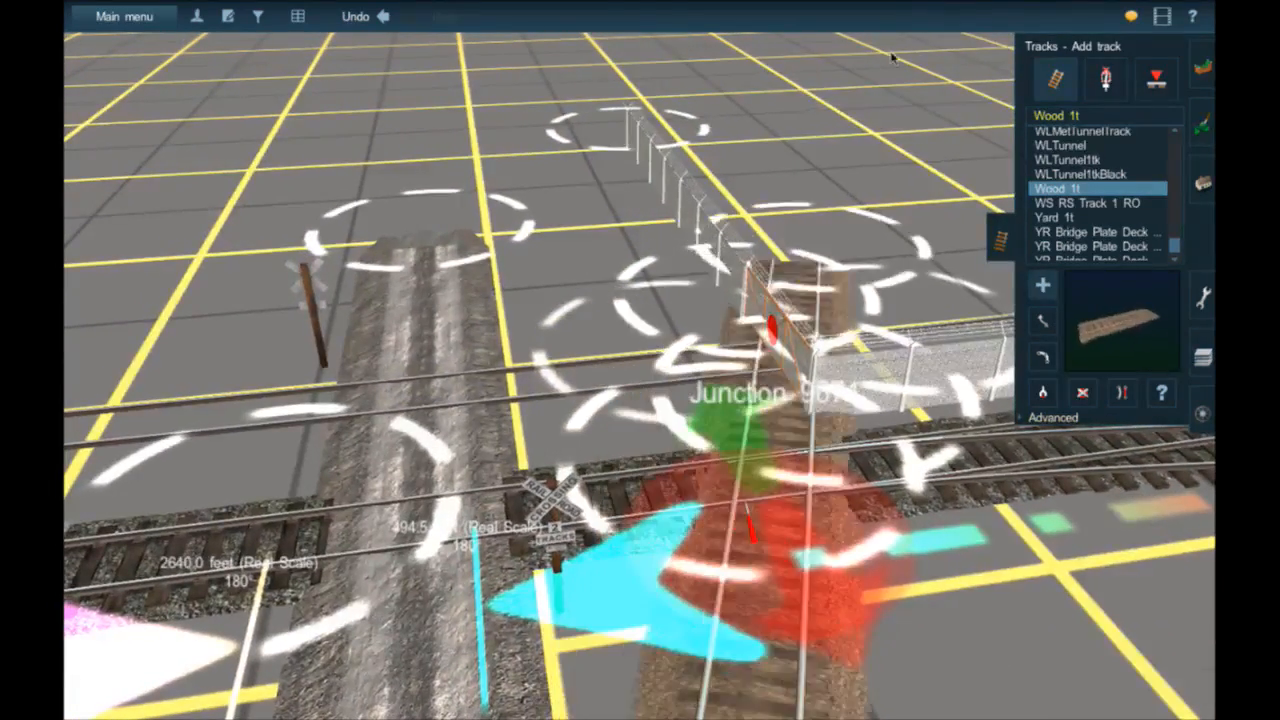
click(1105, 78)
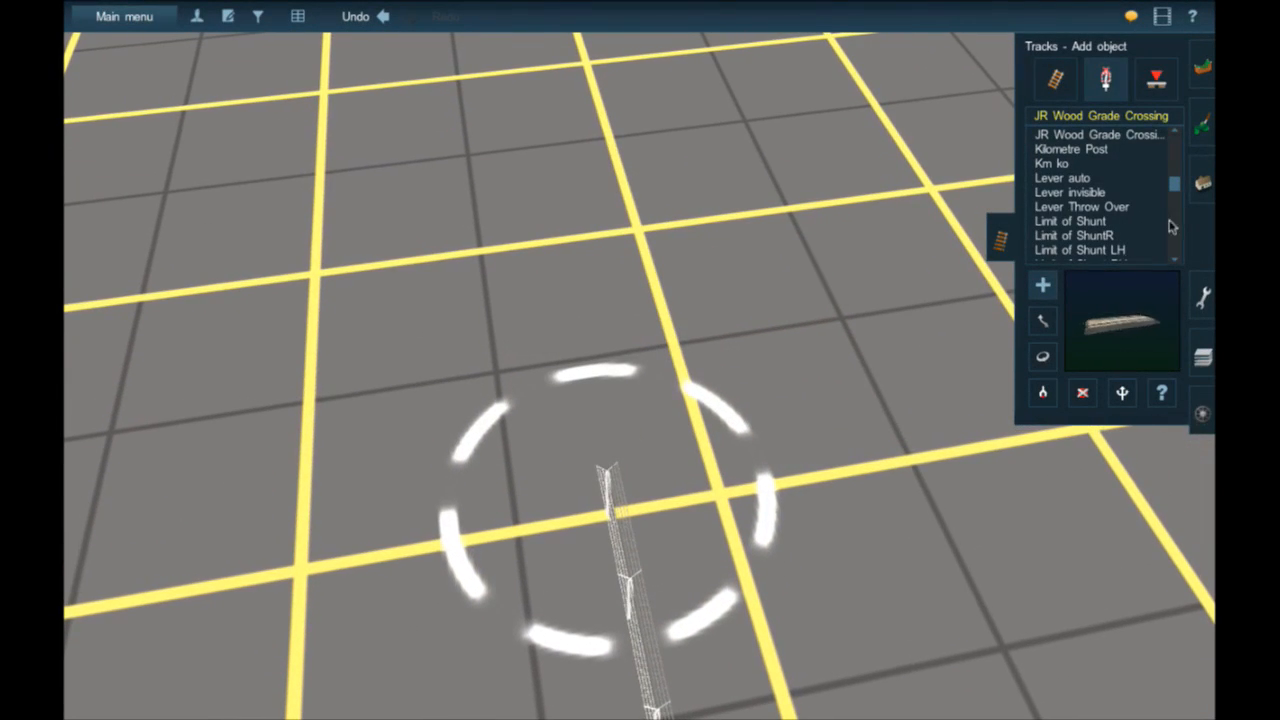
- Switch to spline objects and pan over the main line with its Fence Chain Link 1942 run
click(1202, 185)
click(1142, 87)
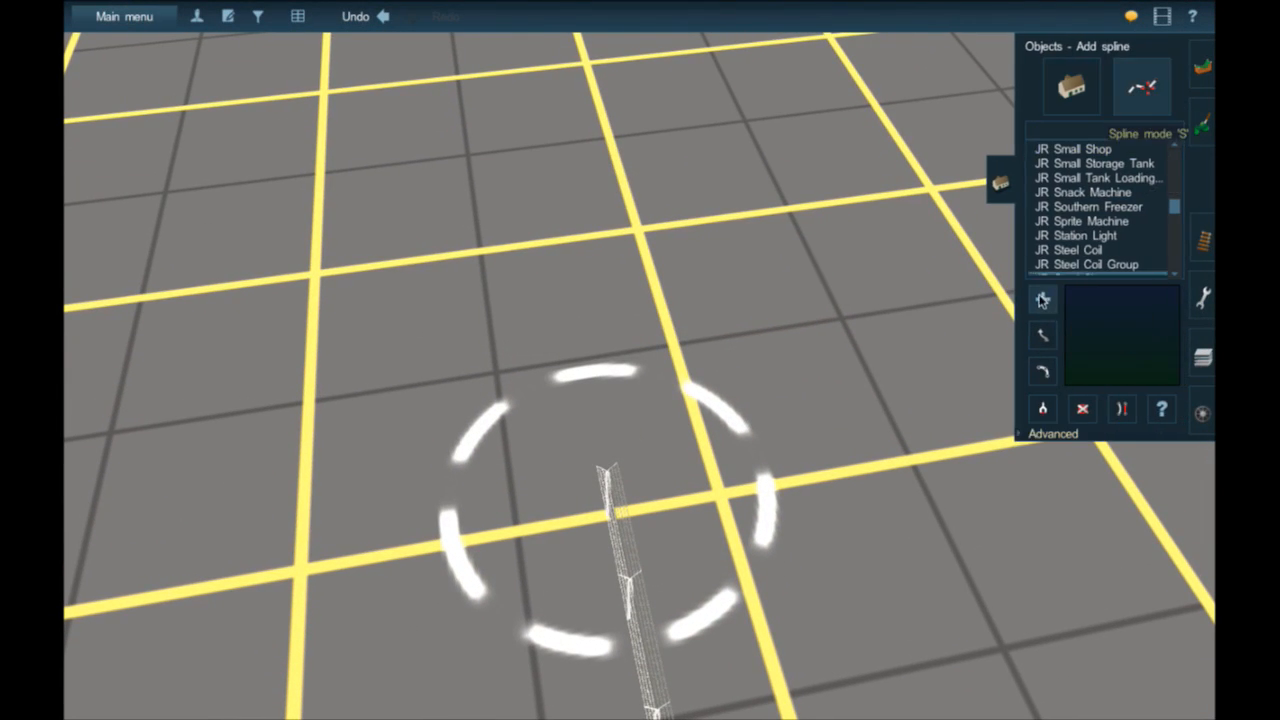
scroll(611, 490, down, 5)
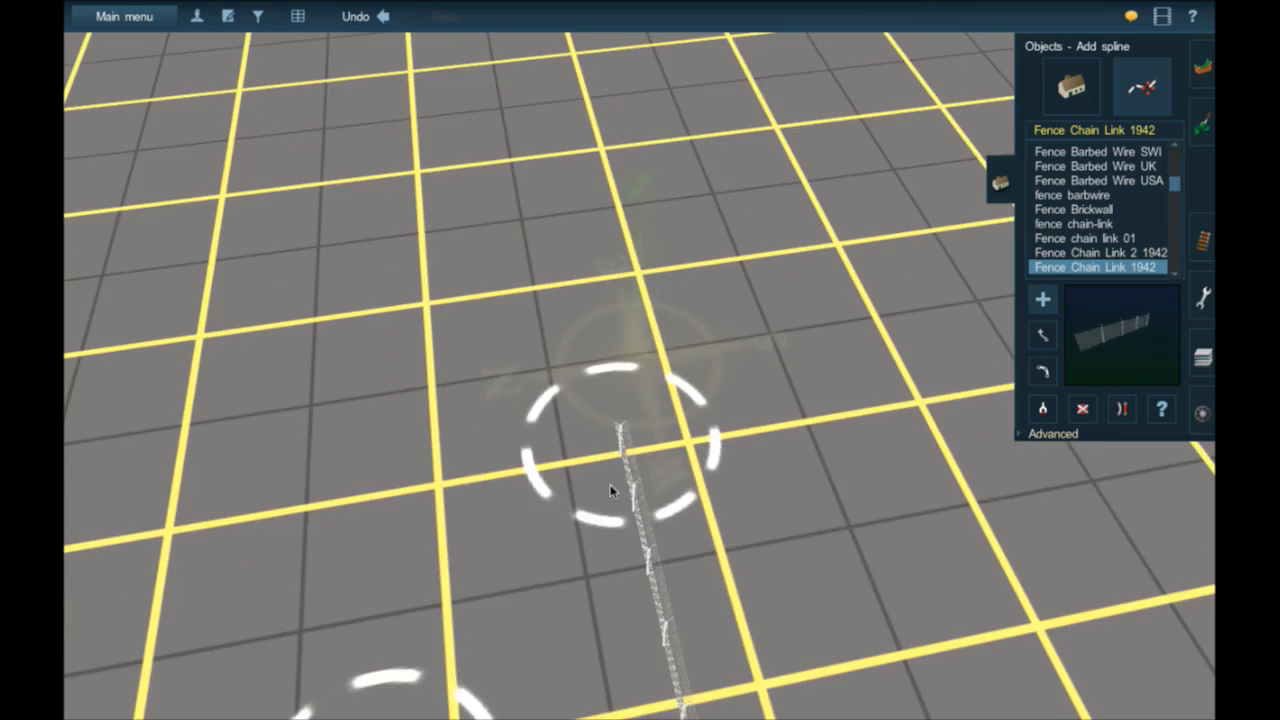
right_drag(884, 516, 882, 500)
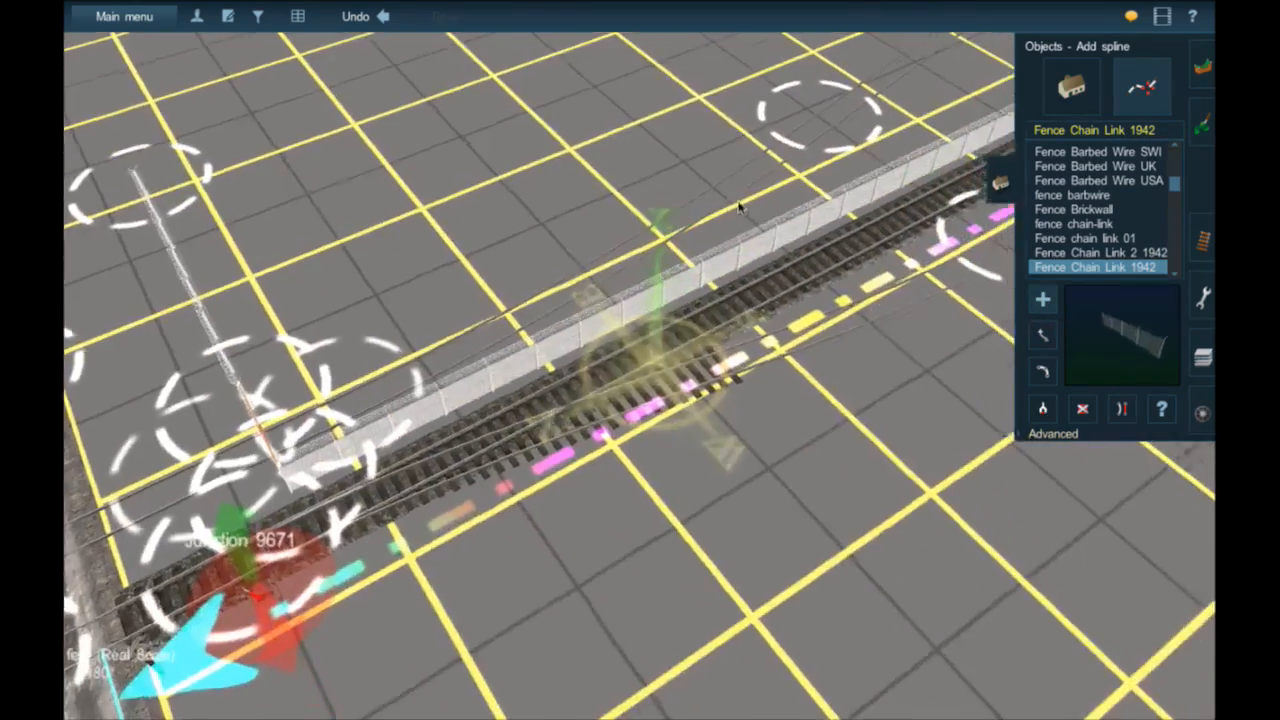
right_click(748, 180)
right_click(768, 187)
scroll(772, 189, down, 2)
scroll(772, 188, down, 3)
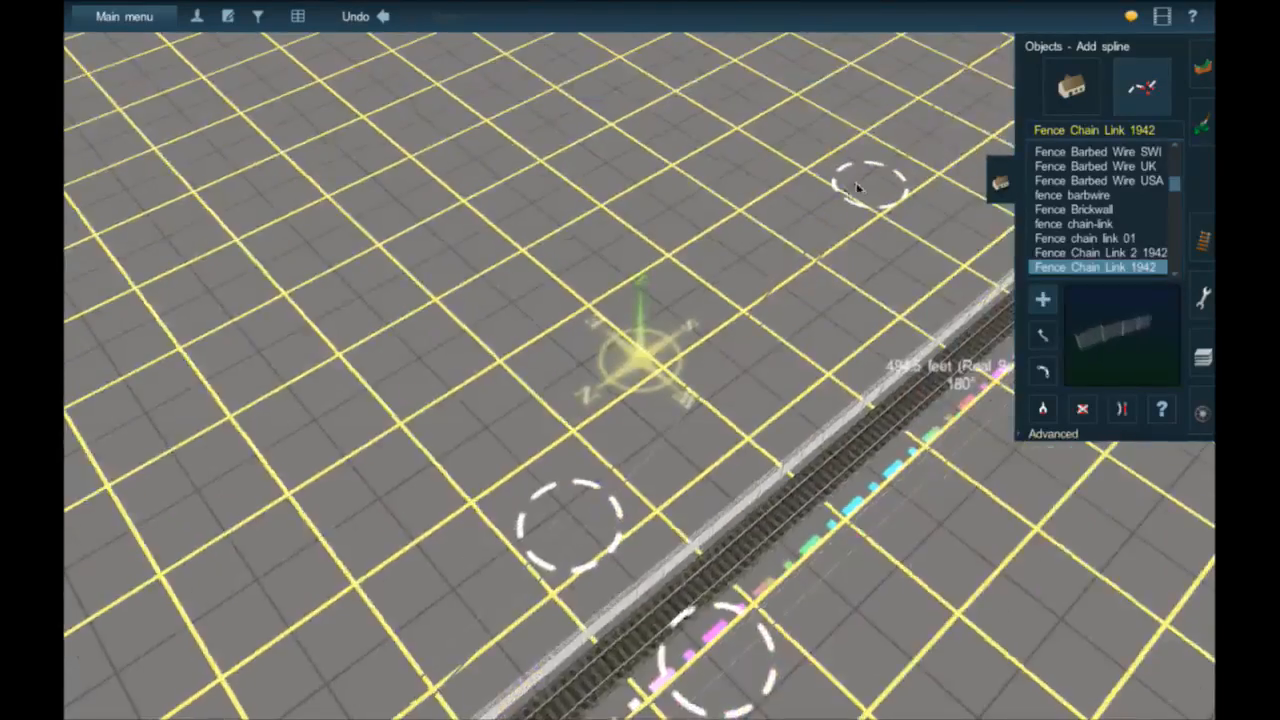
- Follow the fence to its red end marker, then move on to editing scenery objects
right_click(868, 170)
key(Left)
right_click(731, 215)
right_click(695, 206)
right_click(697, 206)
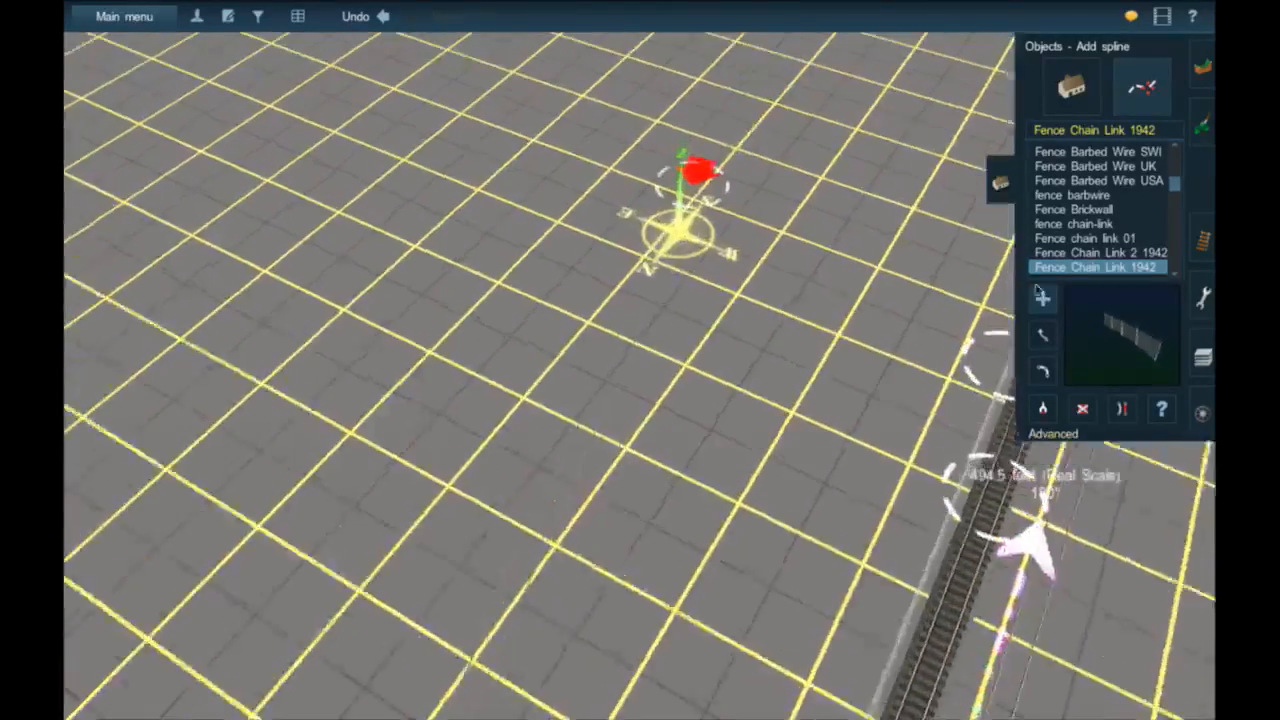
click(1161, 407)
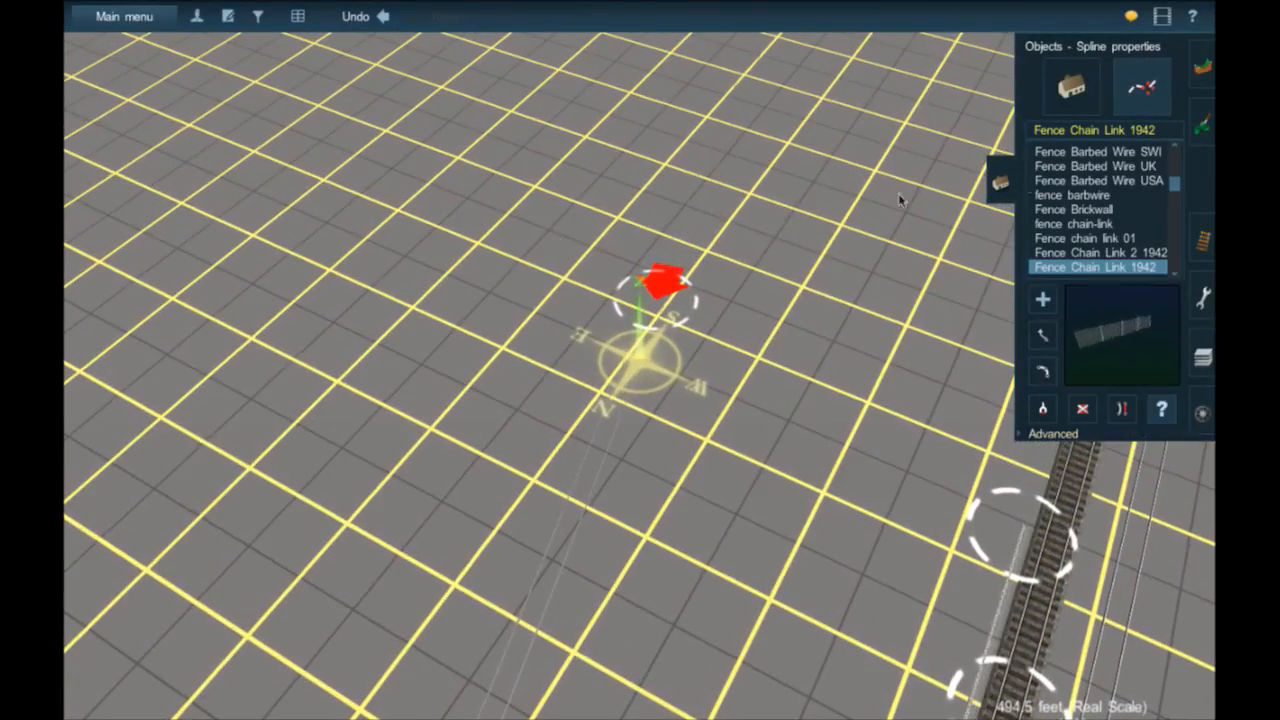
click(1072, 90)
- Open BI2 Recycling and Scrap 1's properties with P and scroll down to its Scrap metal entry
key(p)
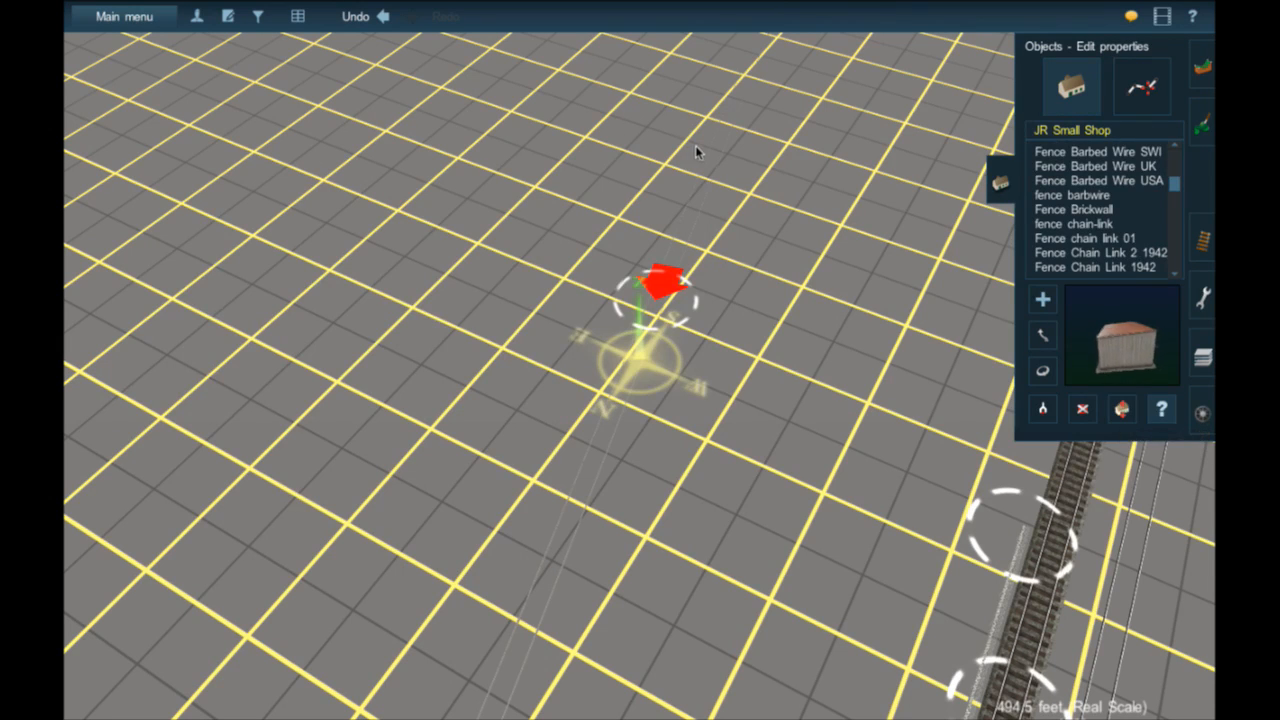
click(696, 148)
scroll(520, 450, down, 5)
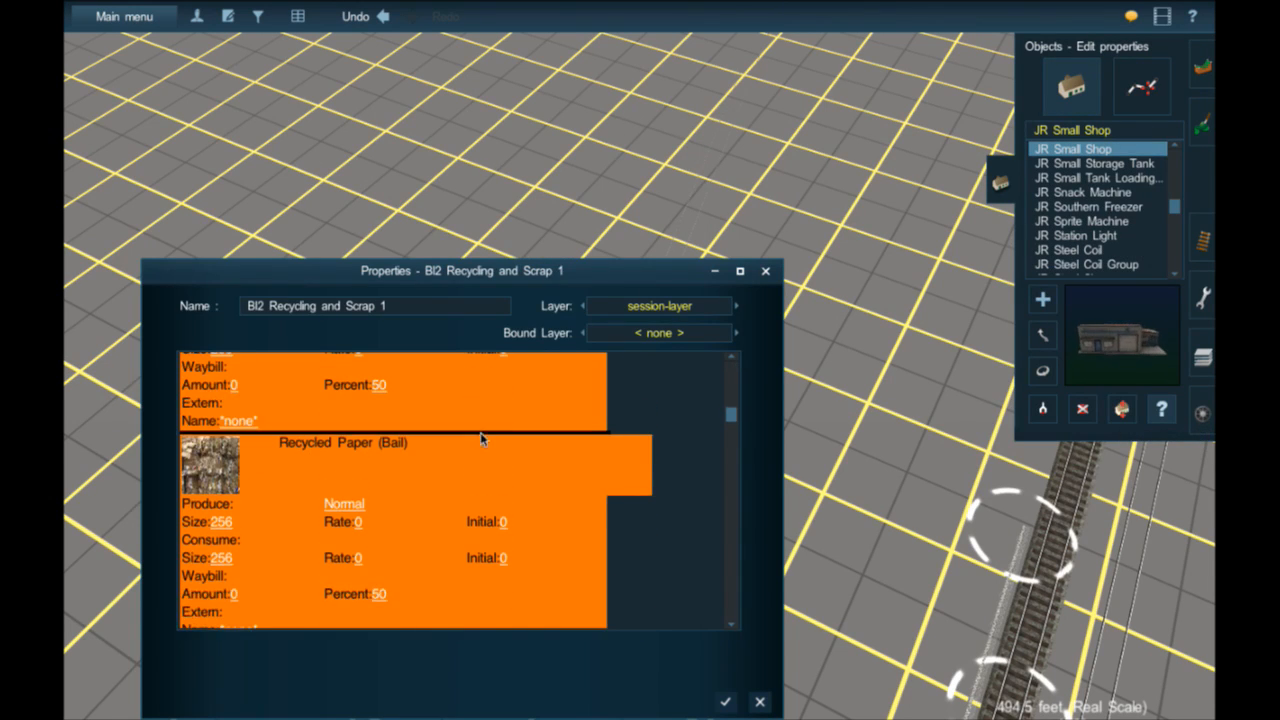
scroll(478, 439, down, 5)
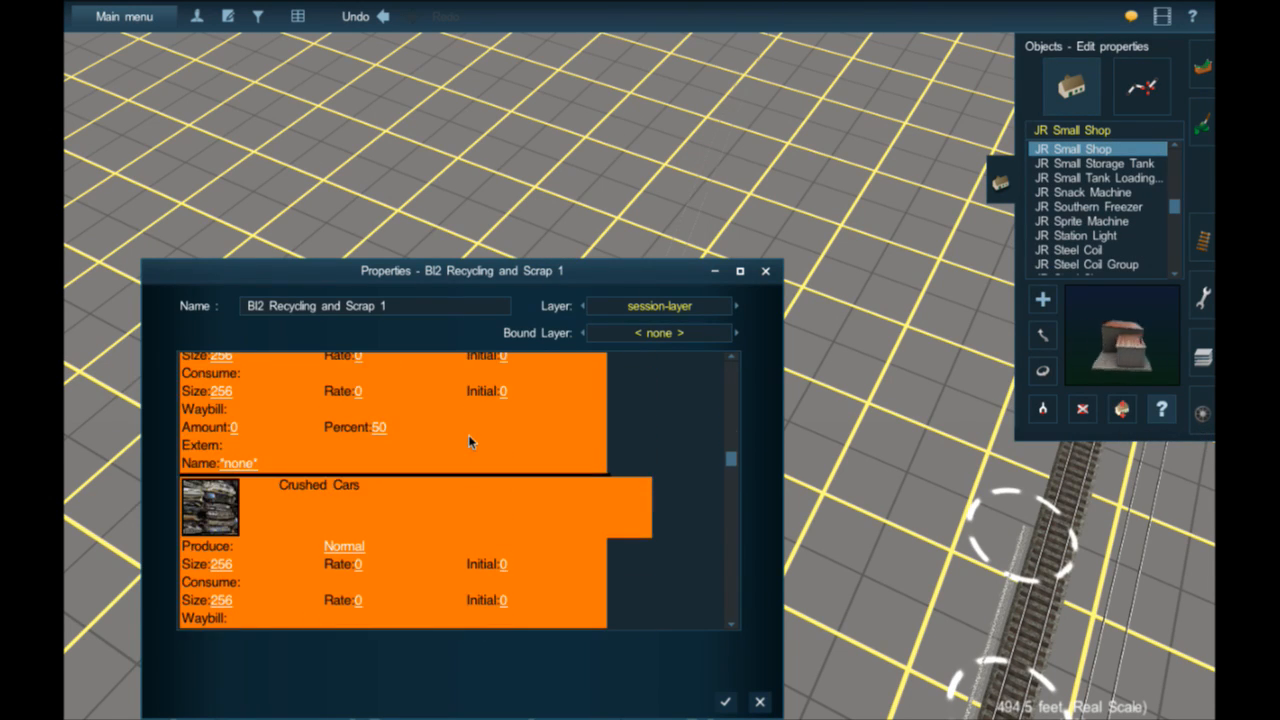
scroll(468, 434, down, 5)
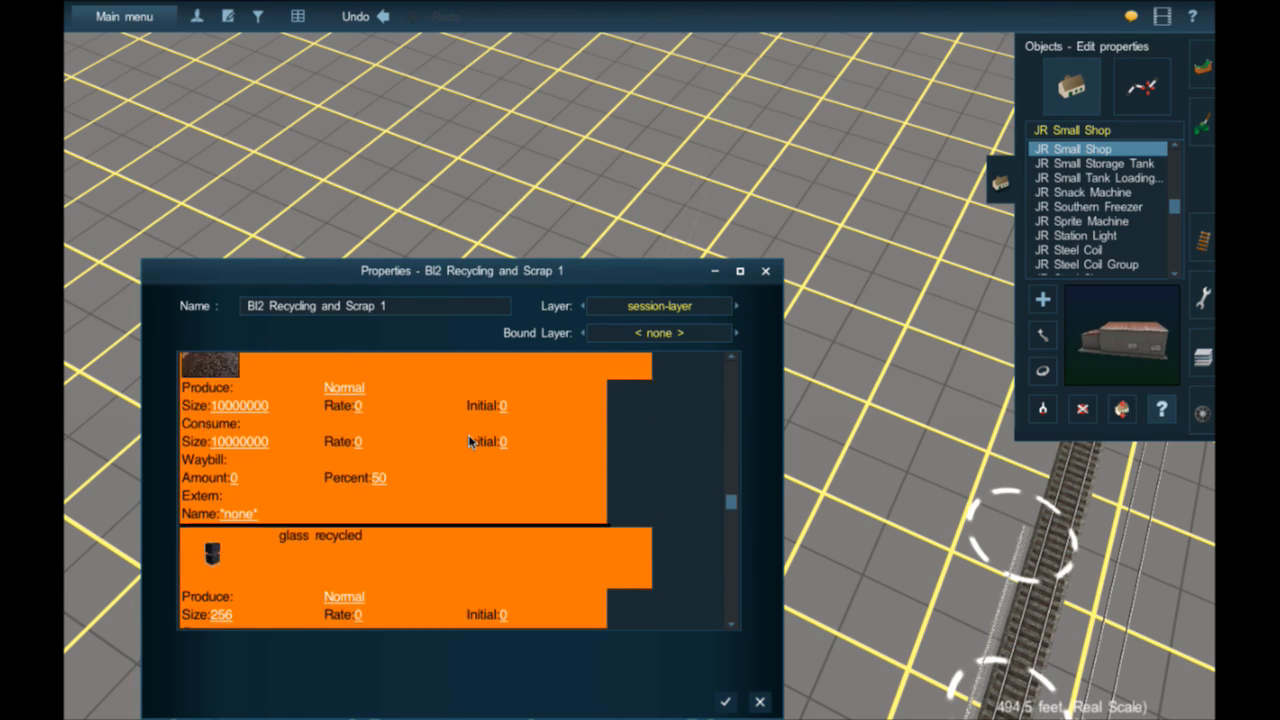
scroll(470, 441, down, 5)
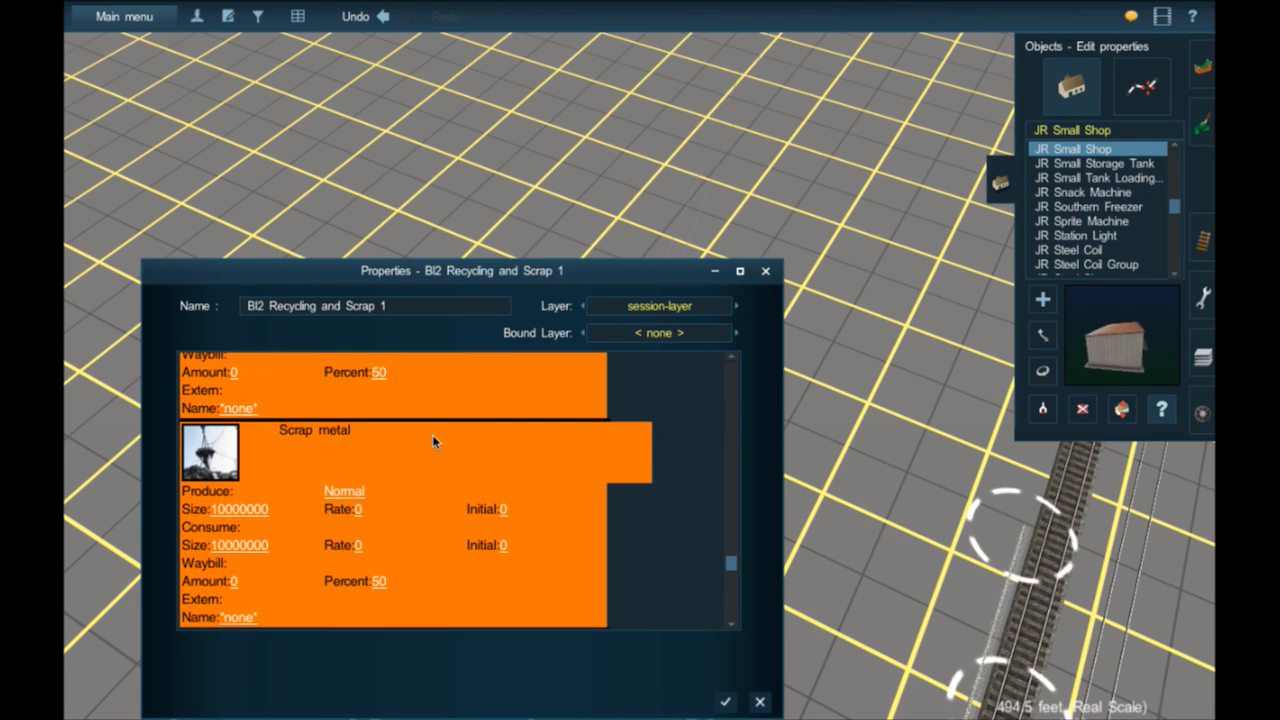
scroll(432, 441, down, 3)
scroll(432, 436, down, 2)
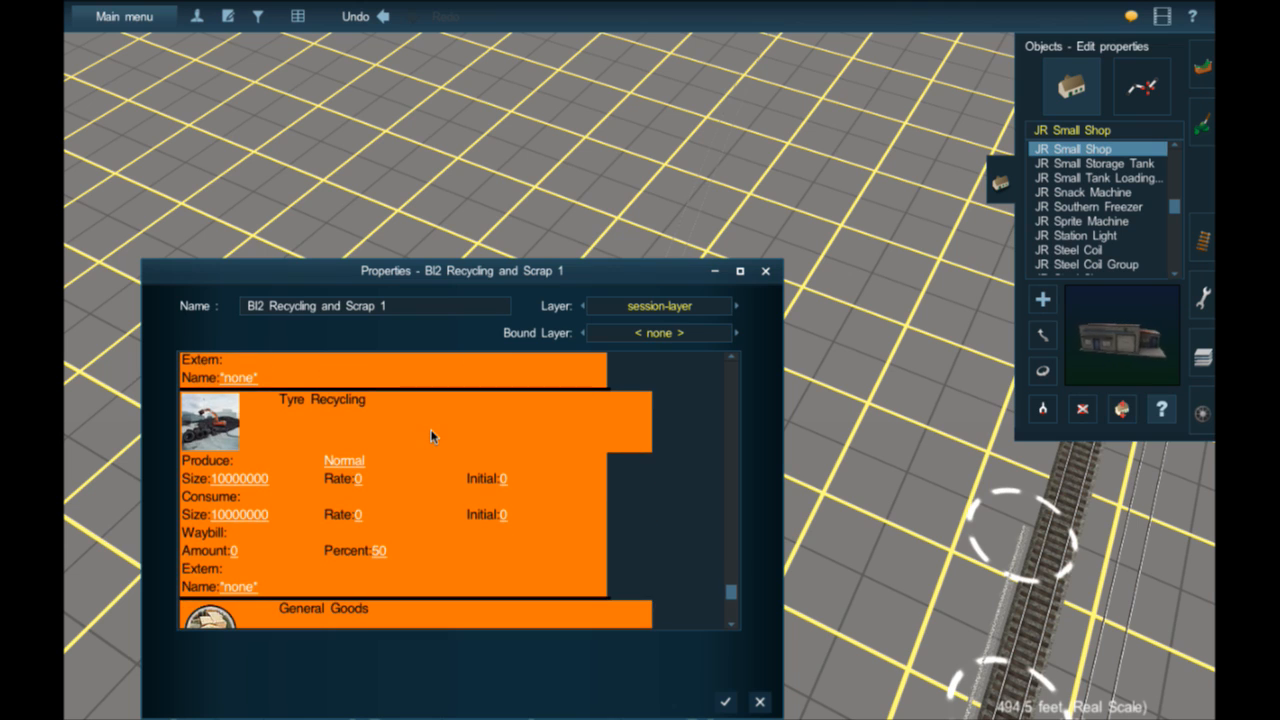
scroll(432, 433, down, 3)
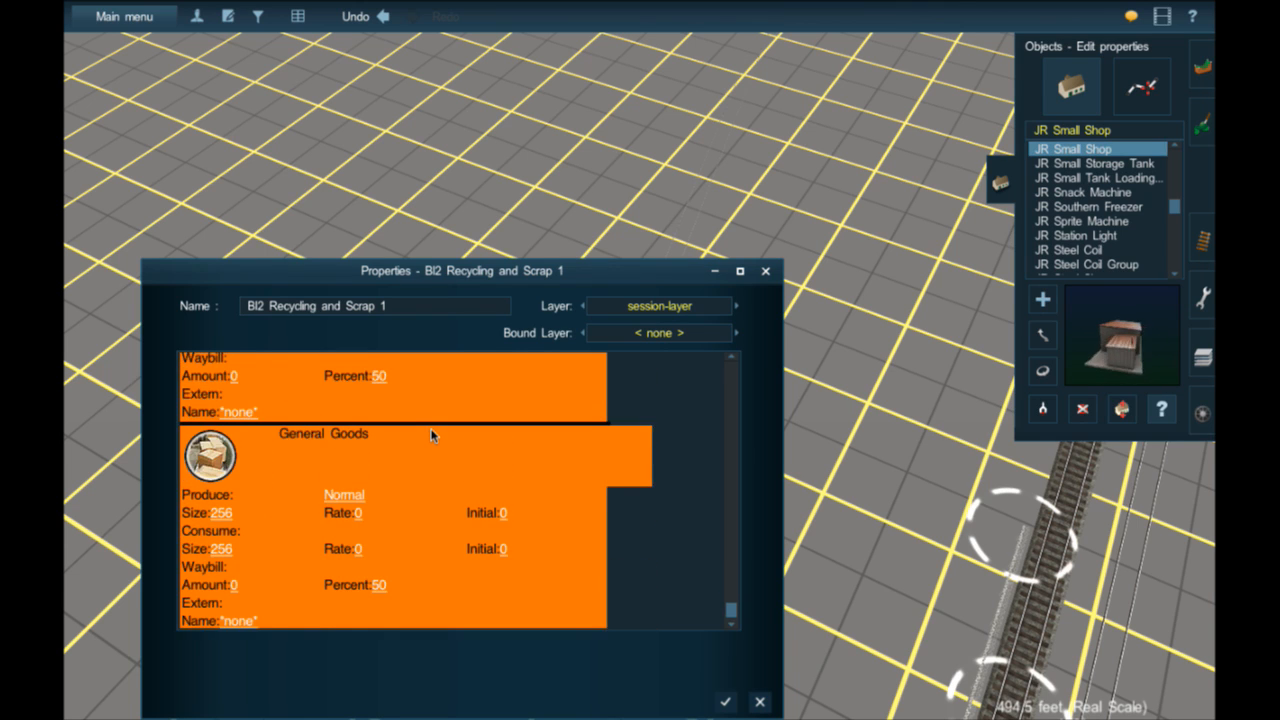
scroll(431, 434, up, 5)
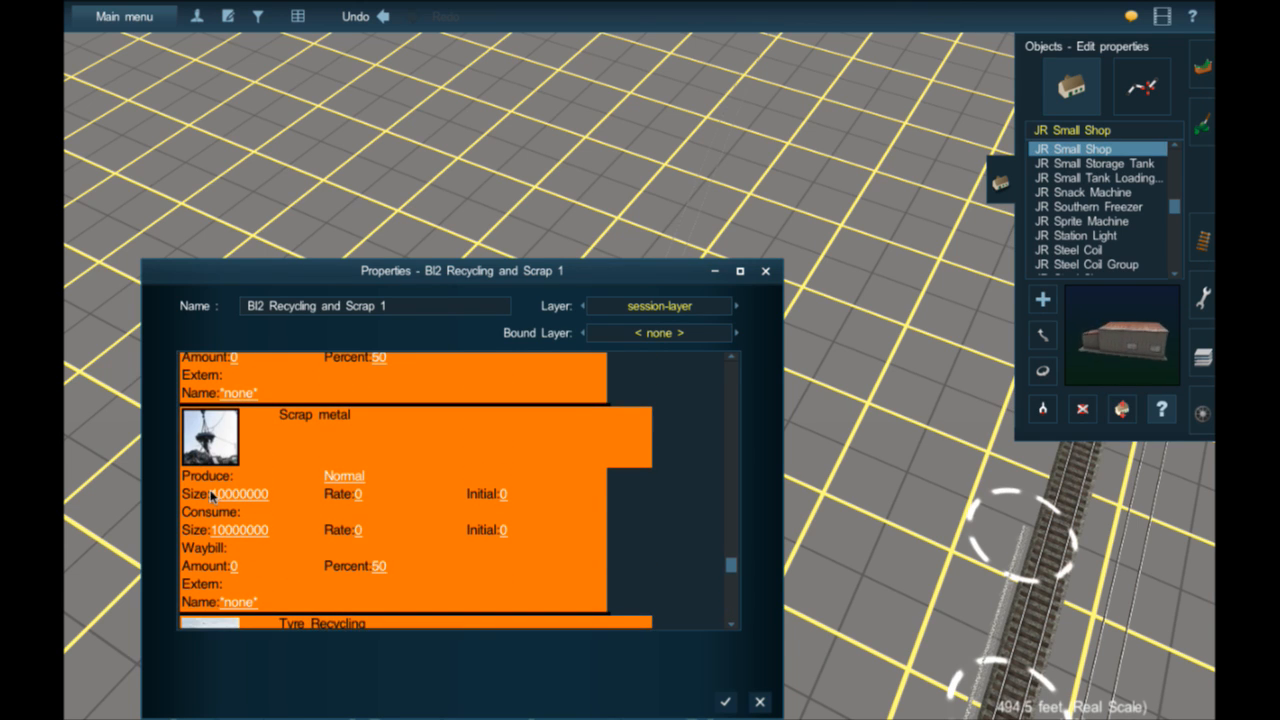
- Set the Scrap metal produce rate to 7700 and the initial amount to 9000000
click(358, 495)
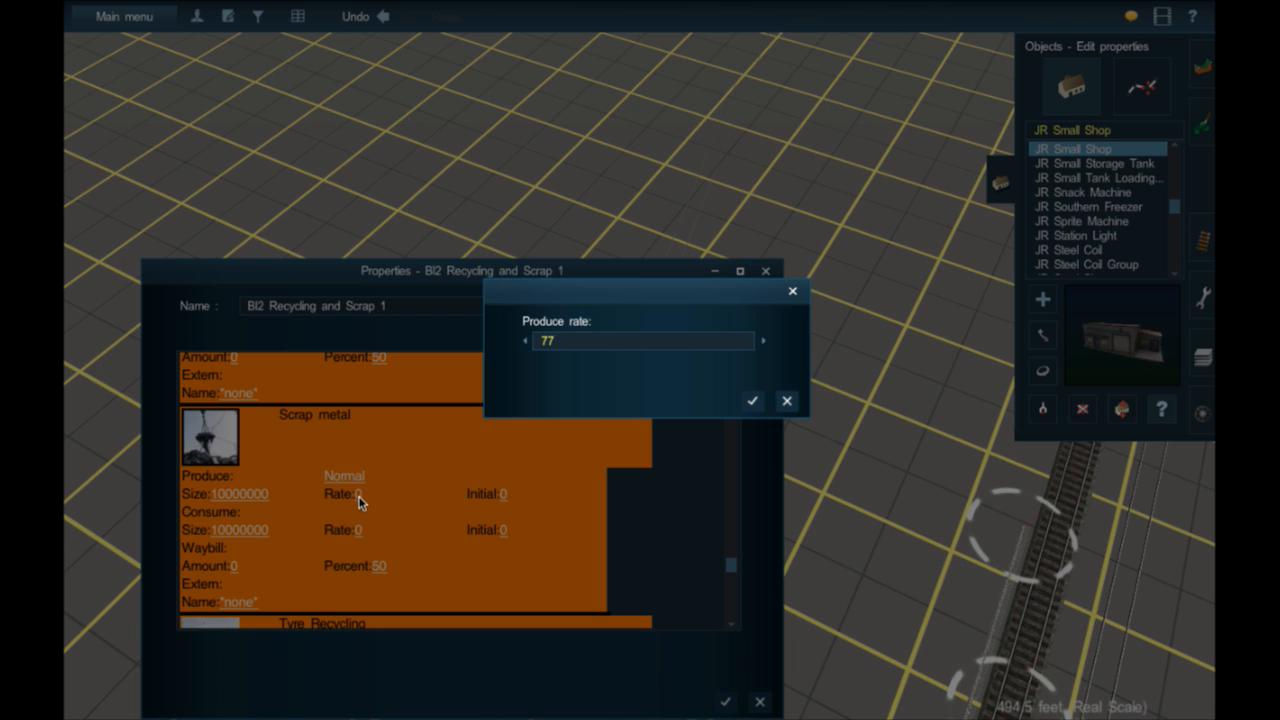
key(Return)
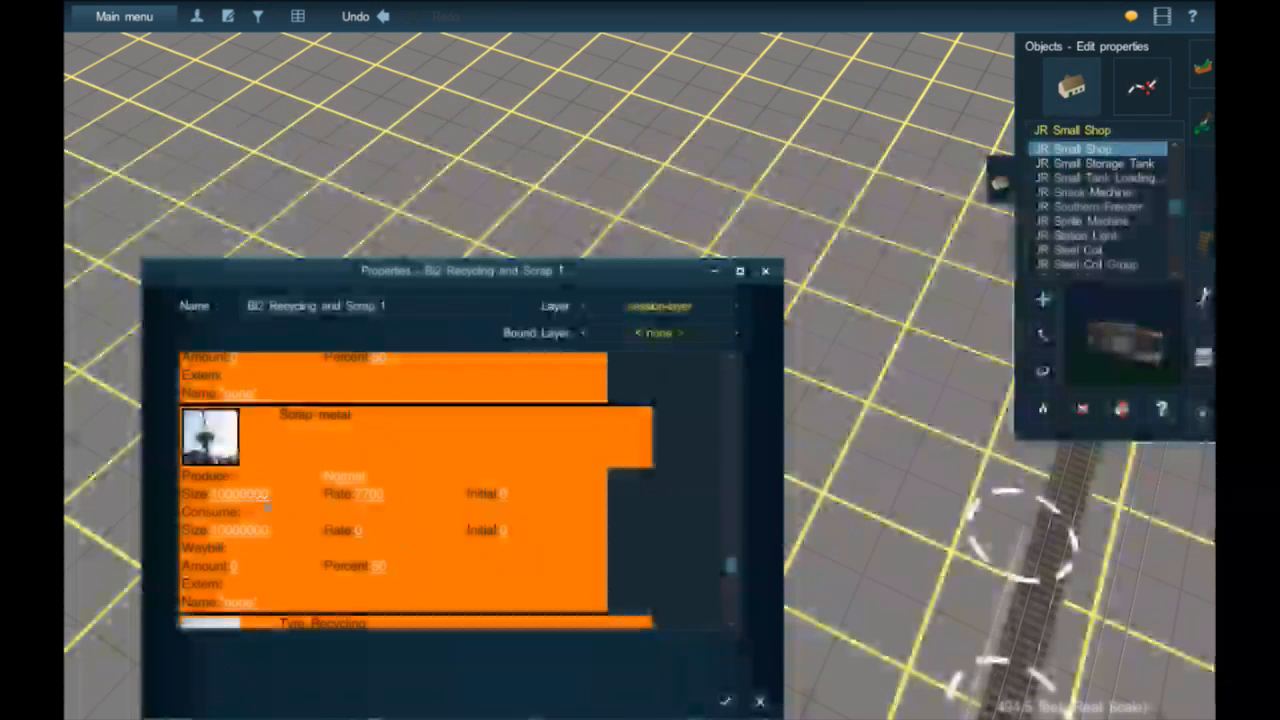
click(503, 495)
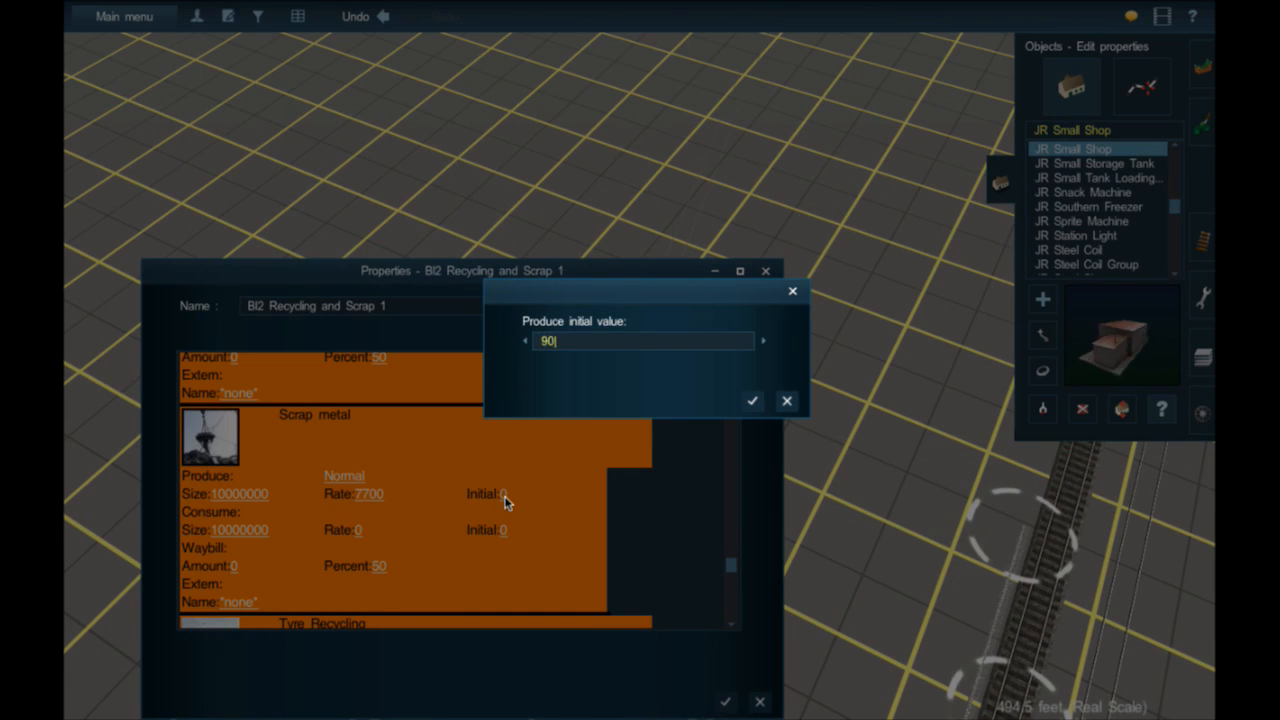
key(Return)
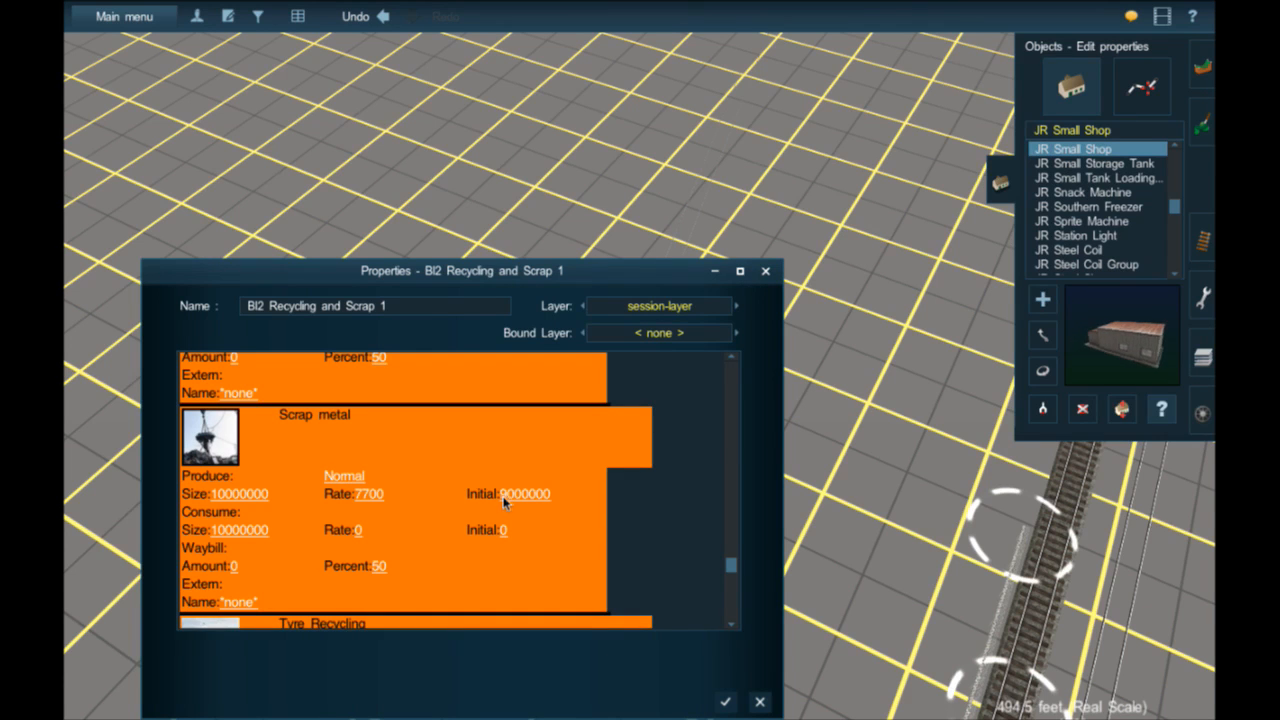
drag(410, 311, 174, 299)
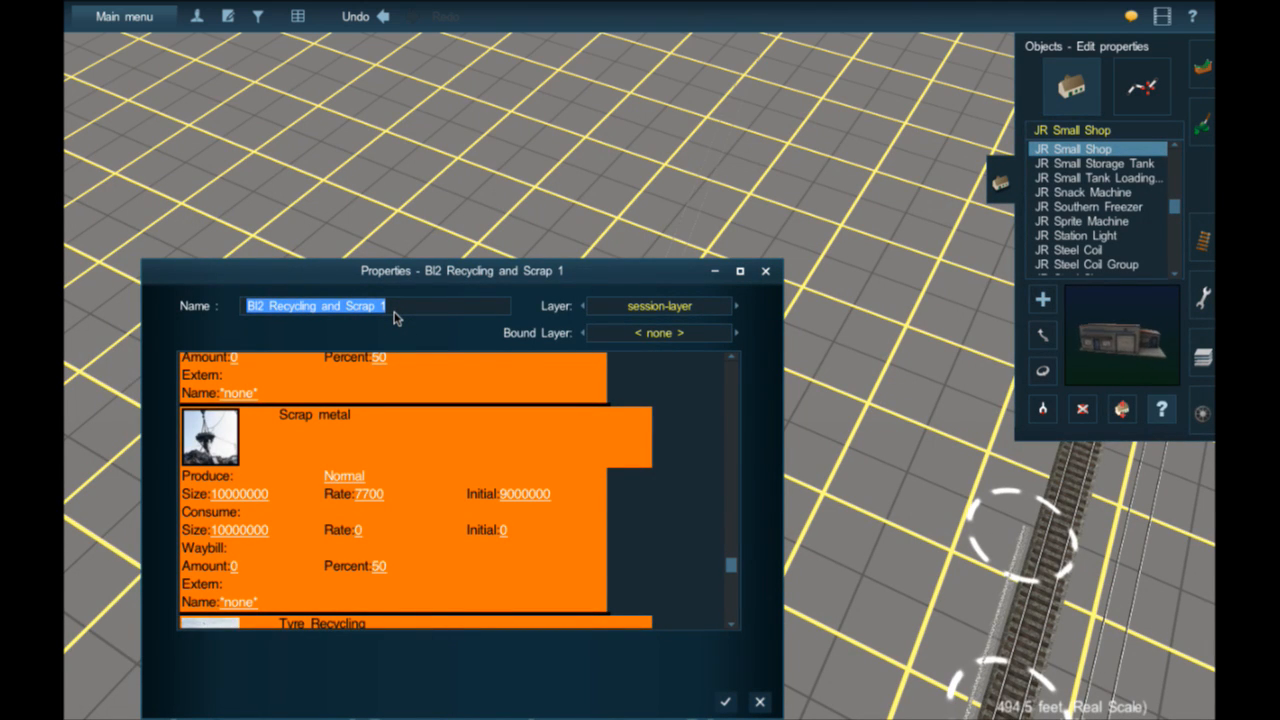
- Rename the industry to 'Flagstaff Scrap' and close its properties
key(BackSpace)
text(S)
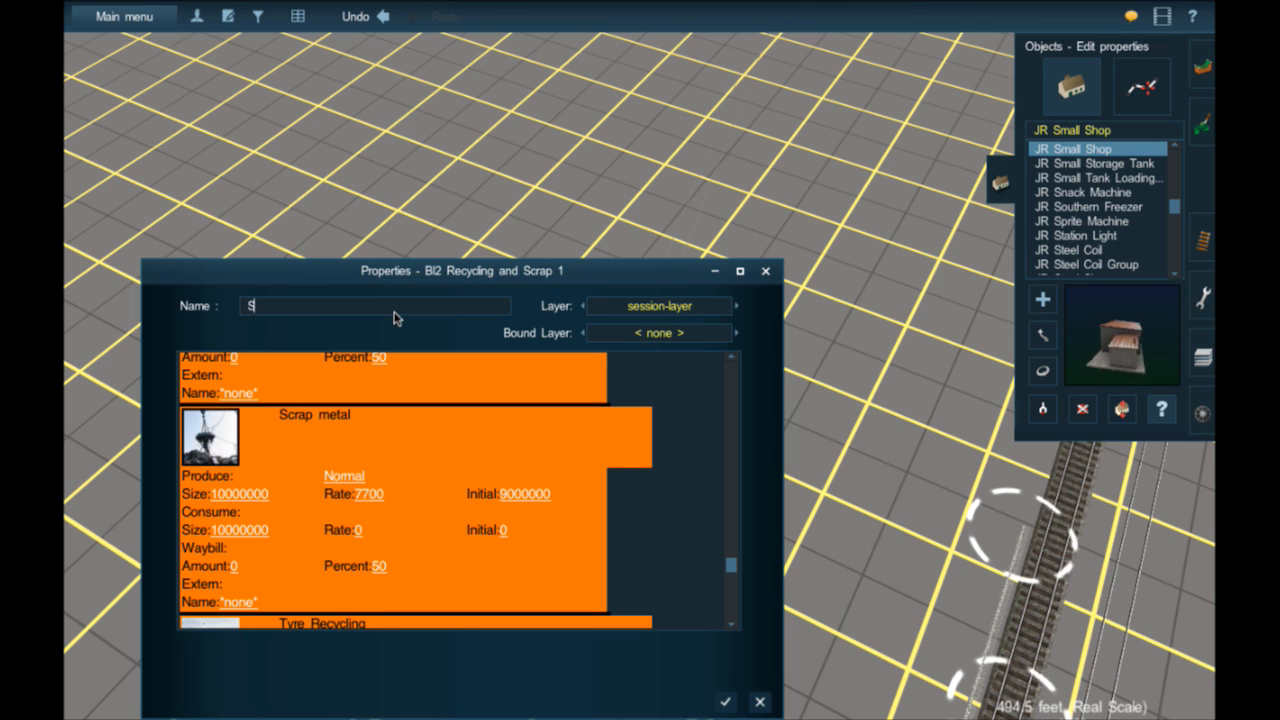
key(BackSpace)
text(Flagsta)
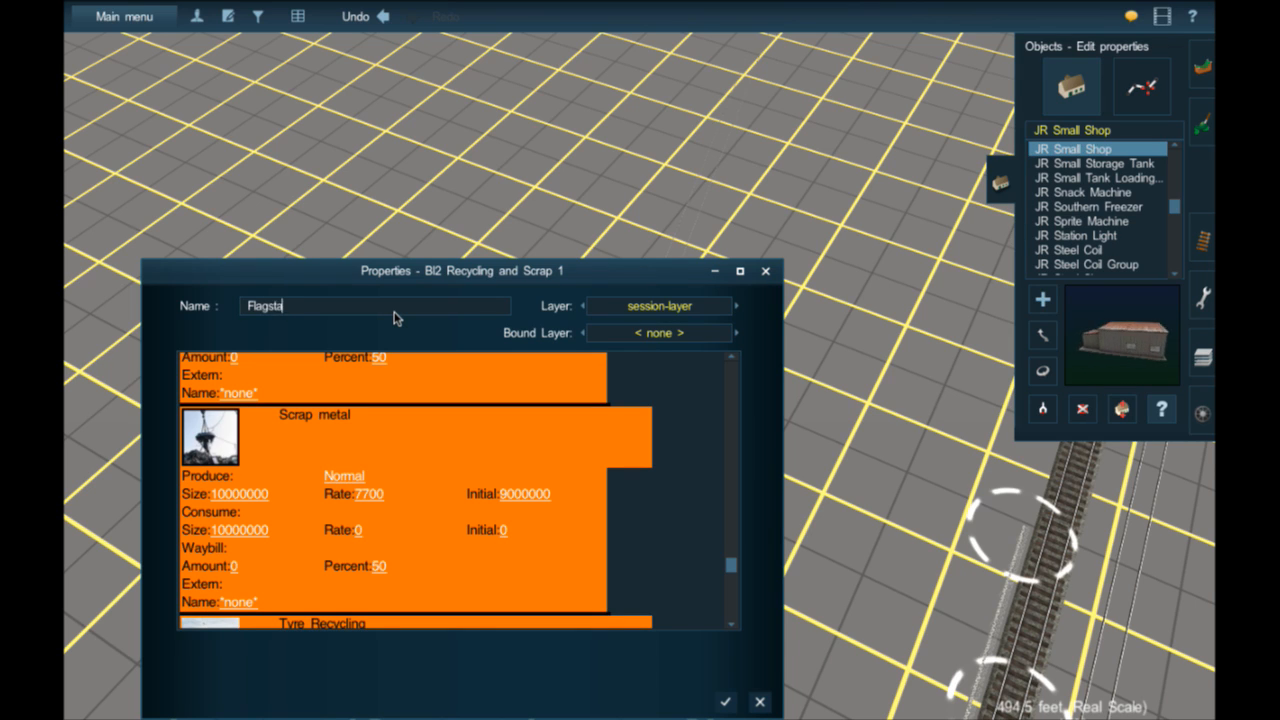
text(ff Cre)
key(BackSpace)
key(BackSpace)
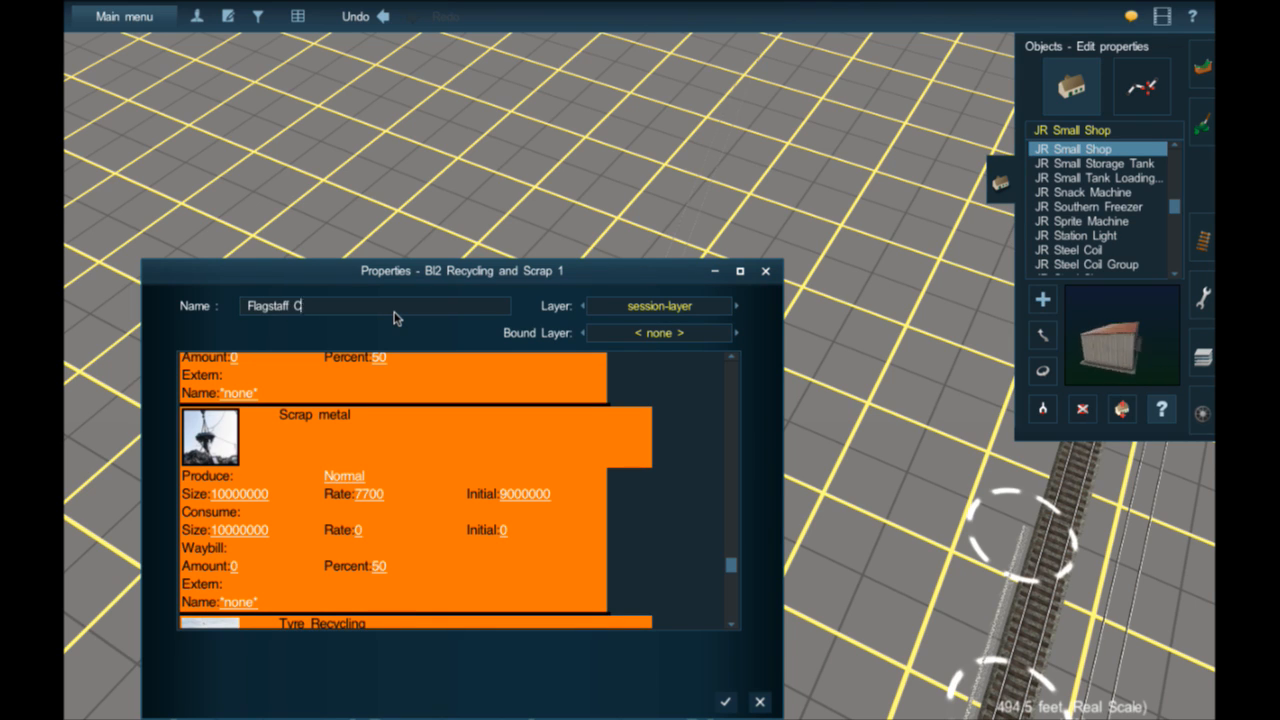
key(BackSpace)
text(Scrap)
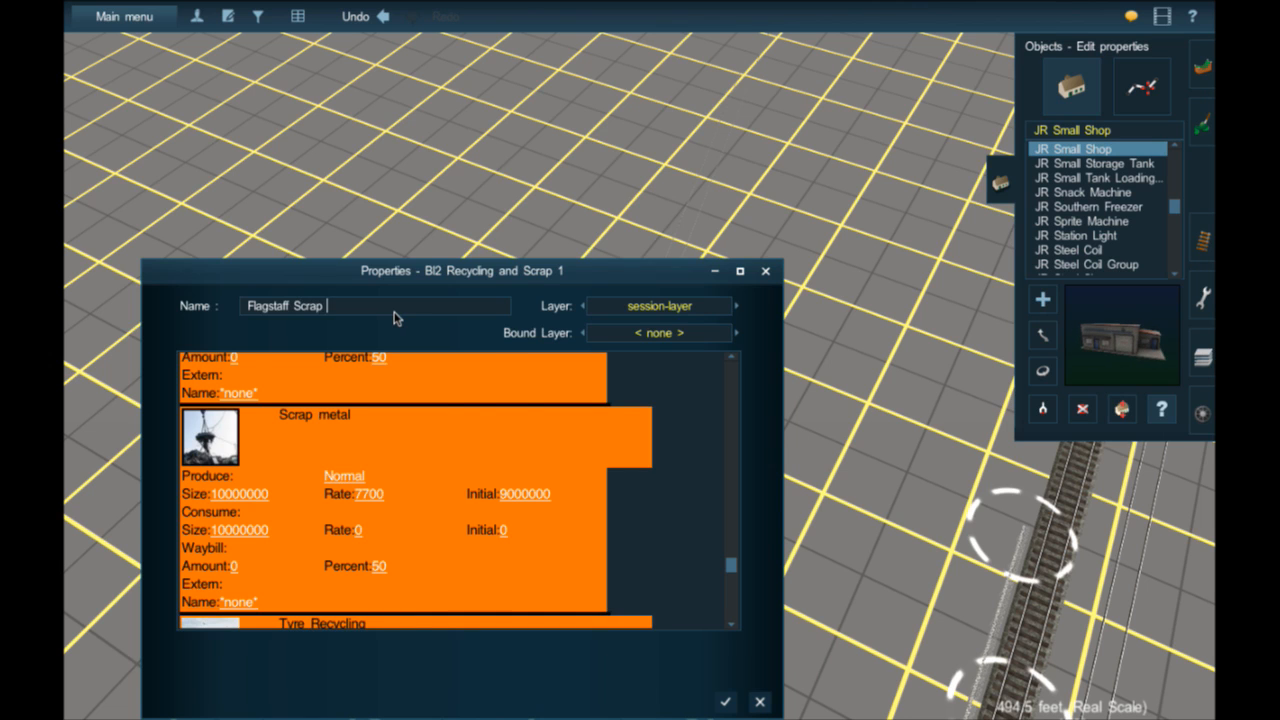
key(Return)
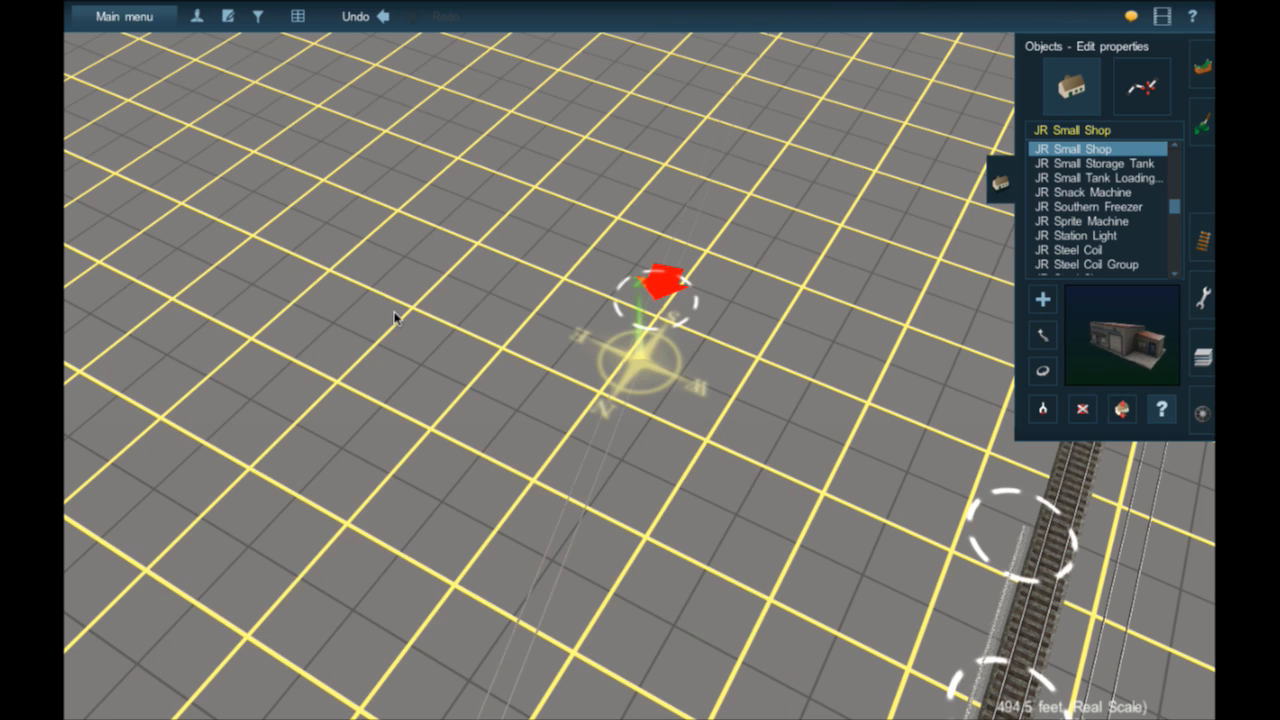
- Reopen its properties and change the name to 'Bickford's Scrap'
click(712, 178)
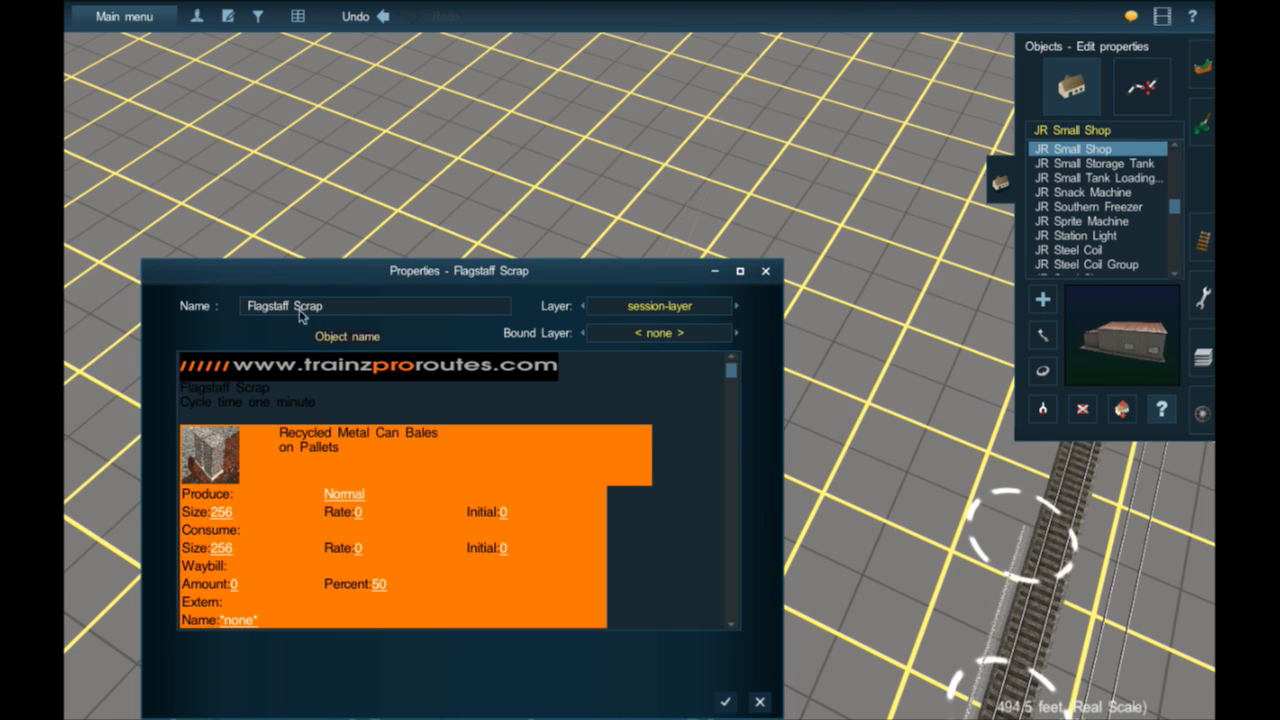
drag(299, 316, 240, 312)
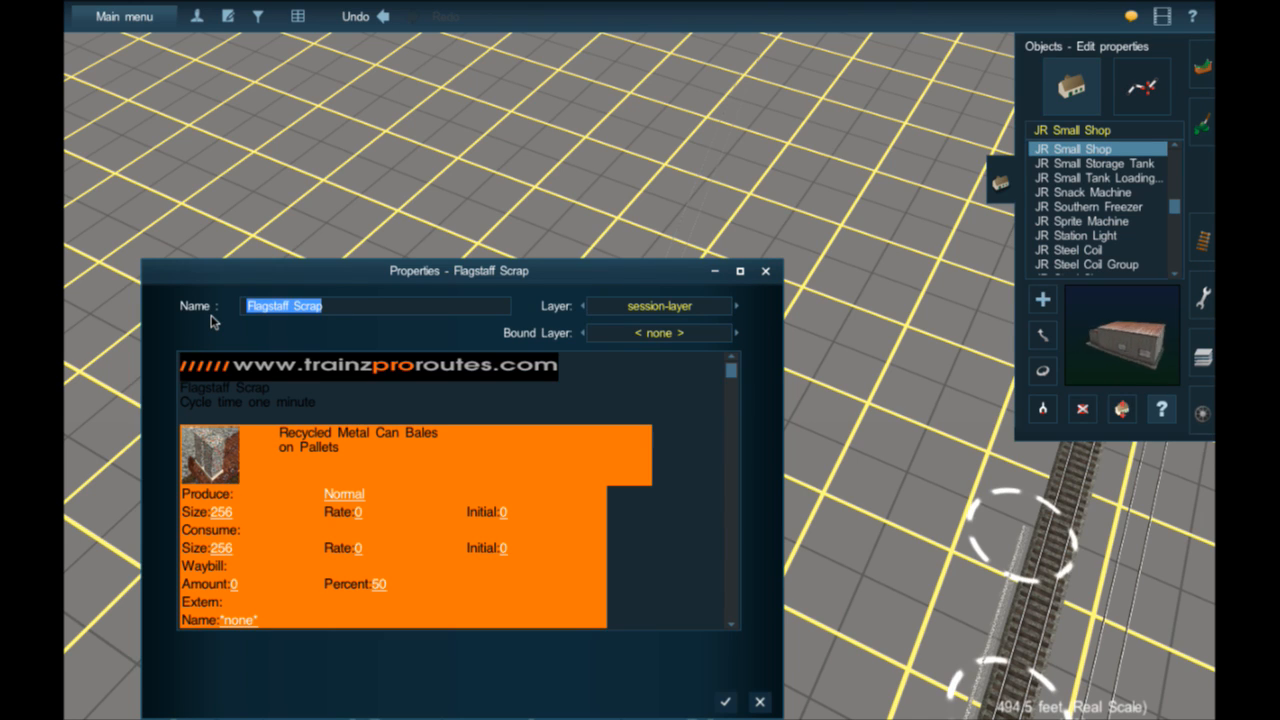
text(Bic)
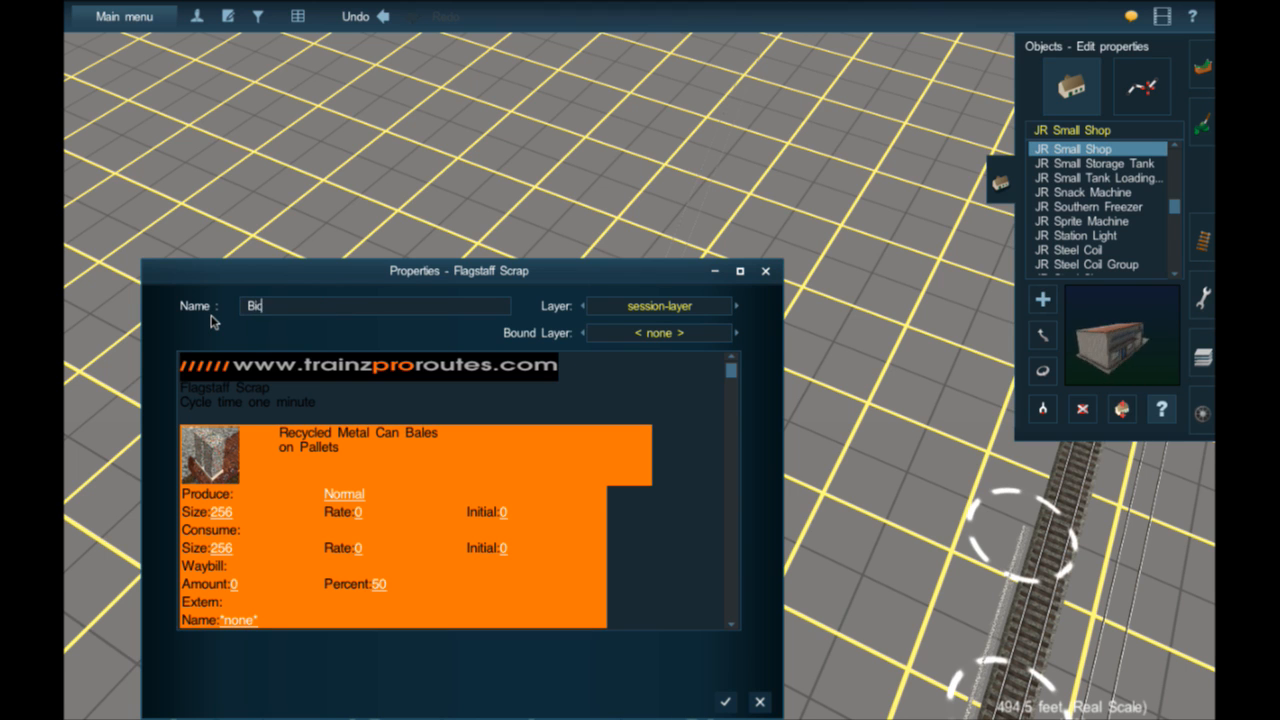
text(kford's Scrap)
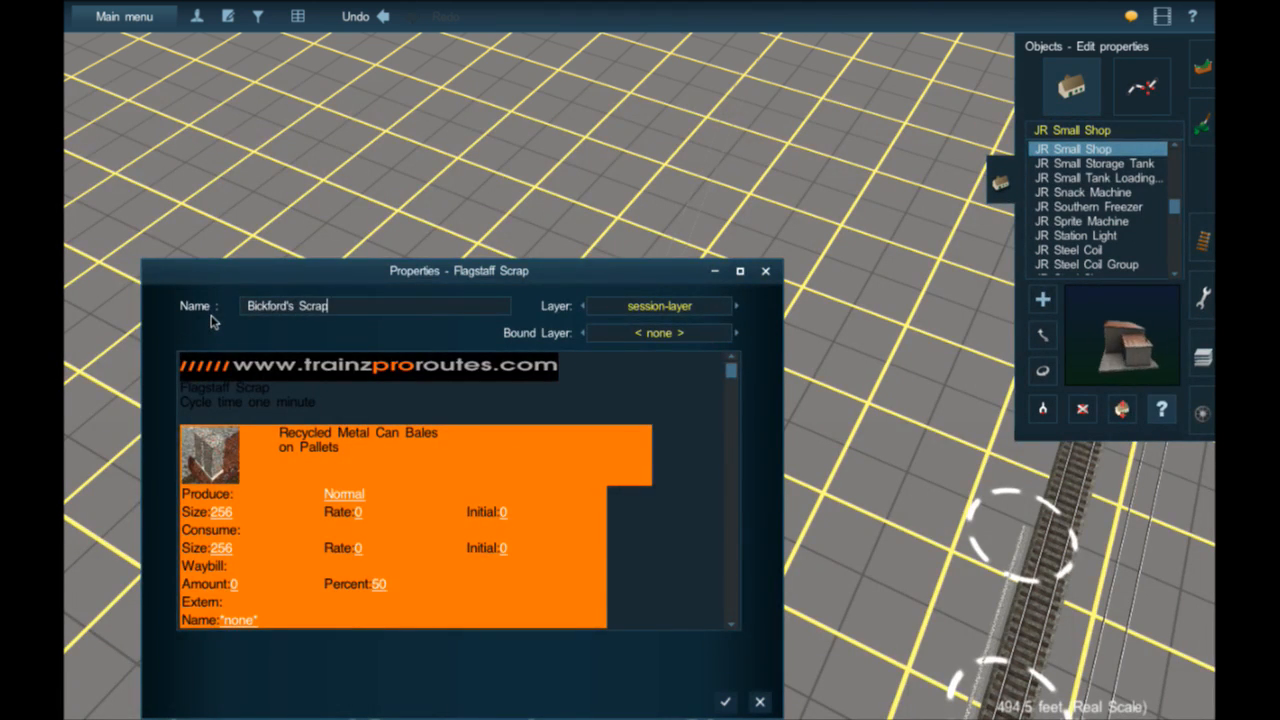
key(Return)
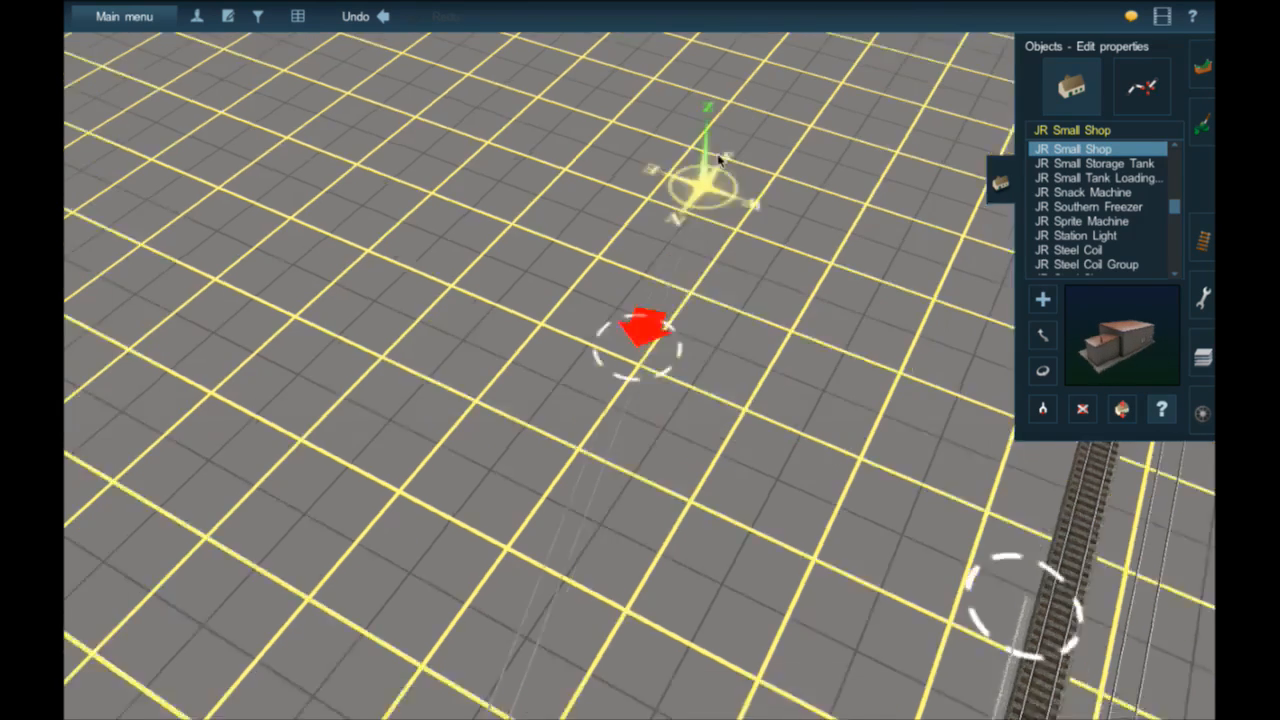
- Place a BI2 Recycling and Scrap industry on the baseboard near the track ends
key(Up)
key(Up)
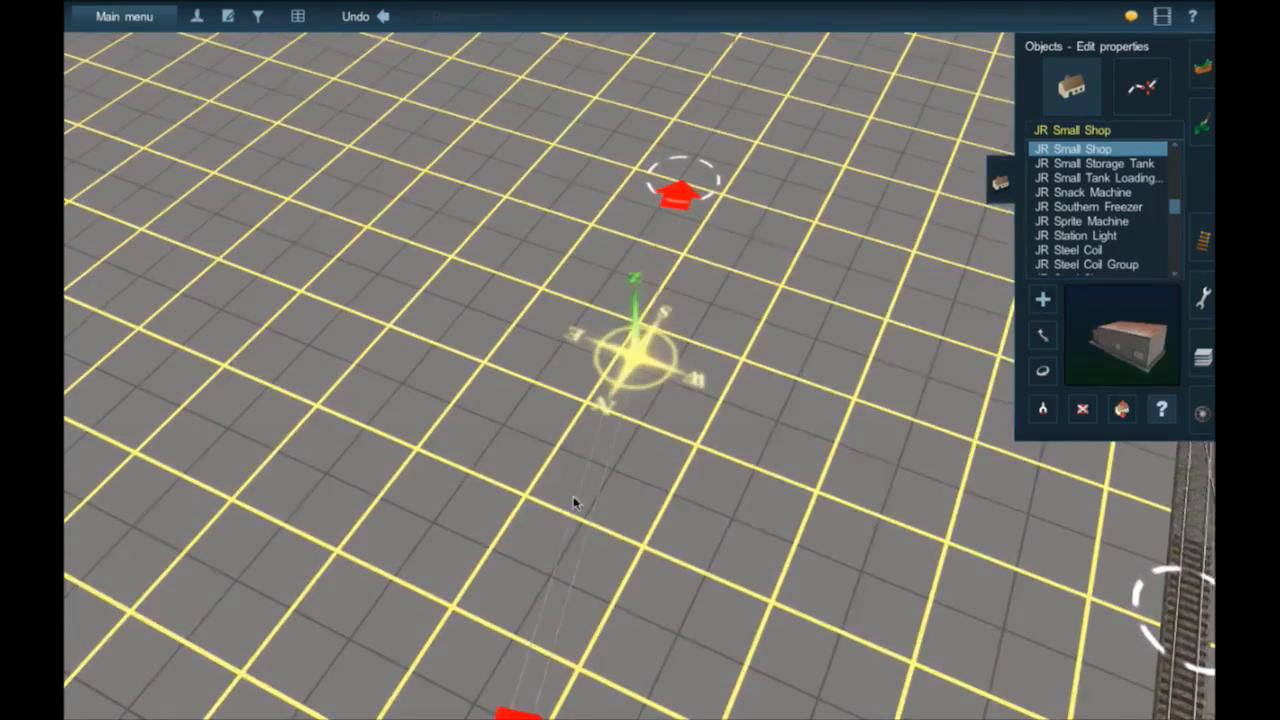
key(Down)
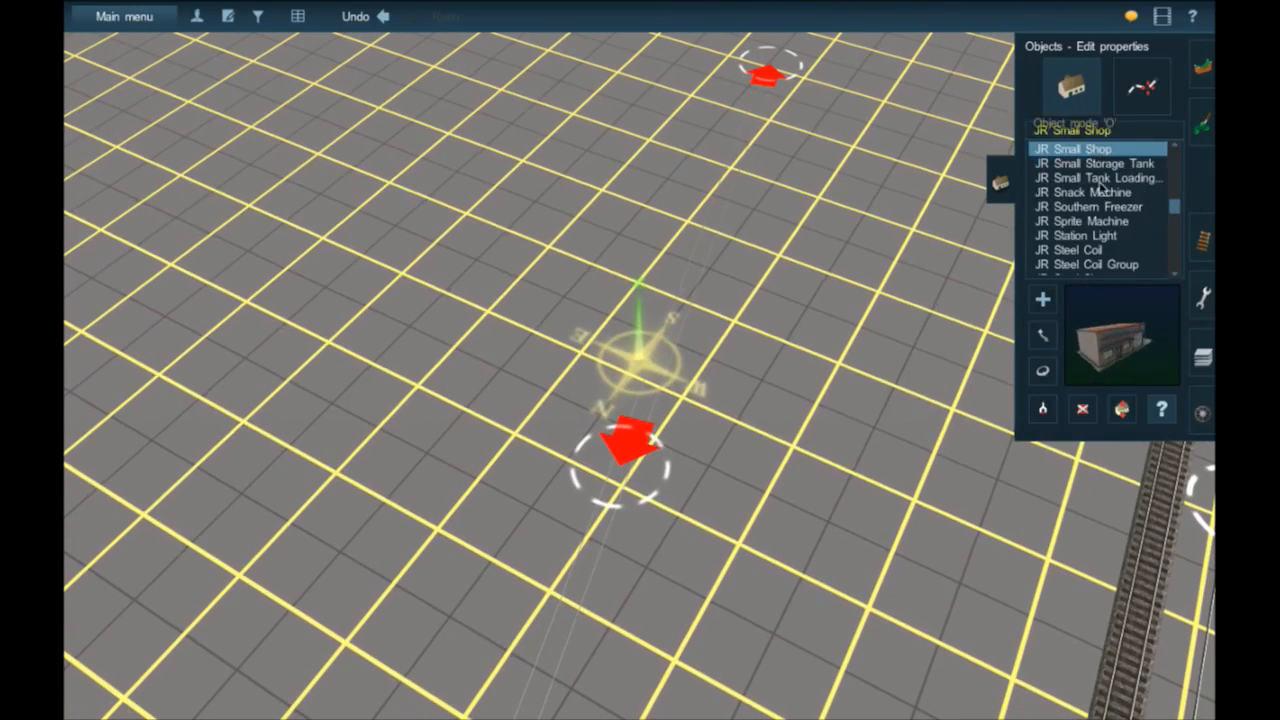
click(1043, 407)
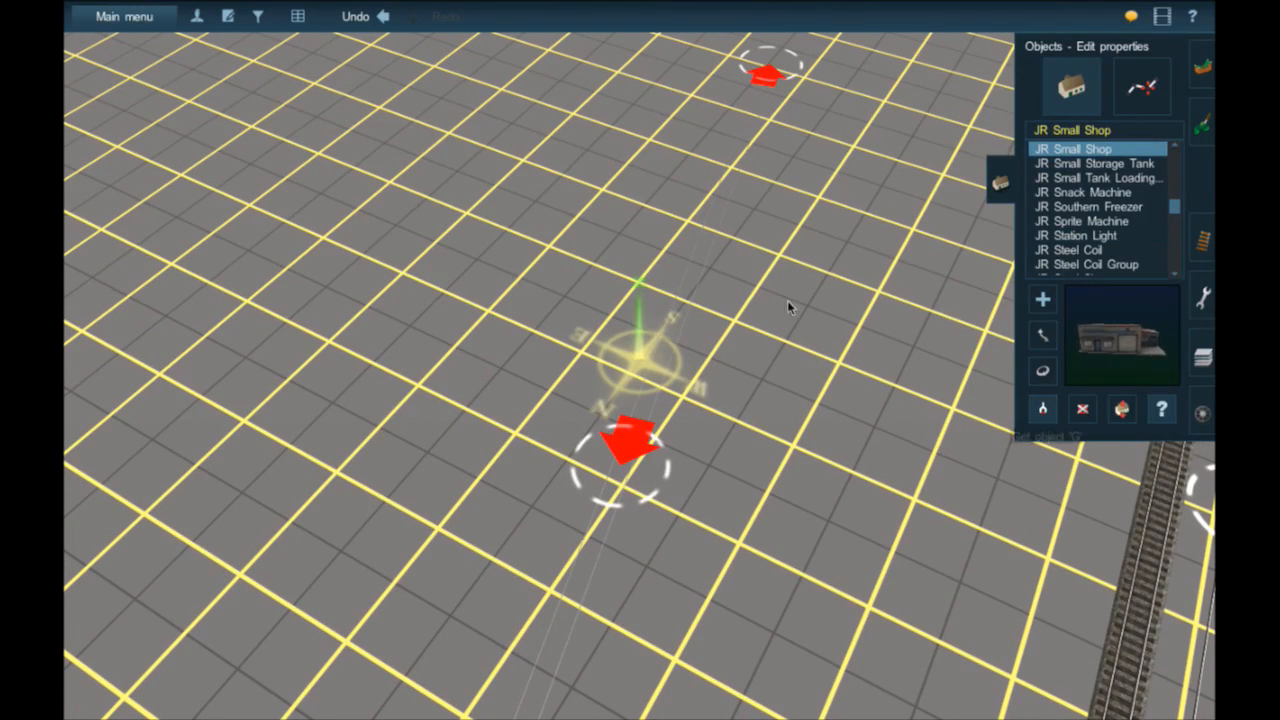
click(701, 277)
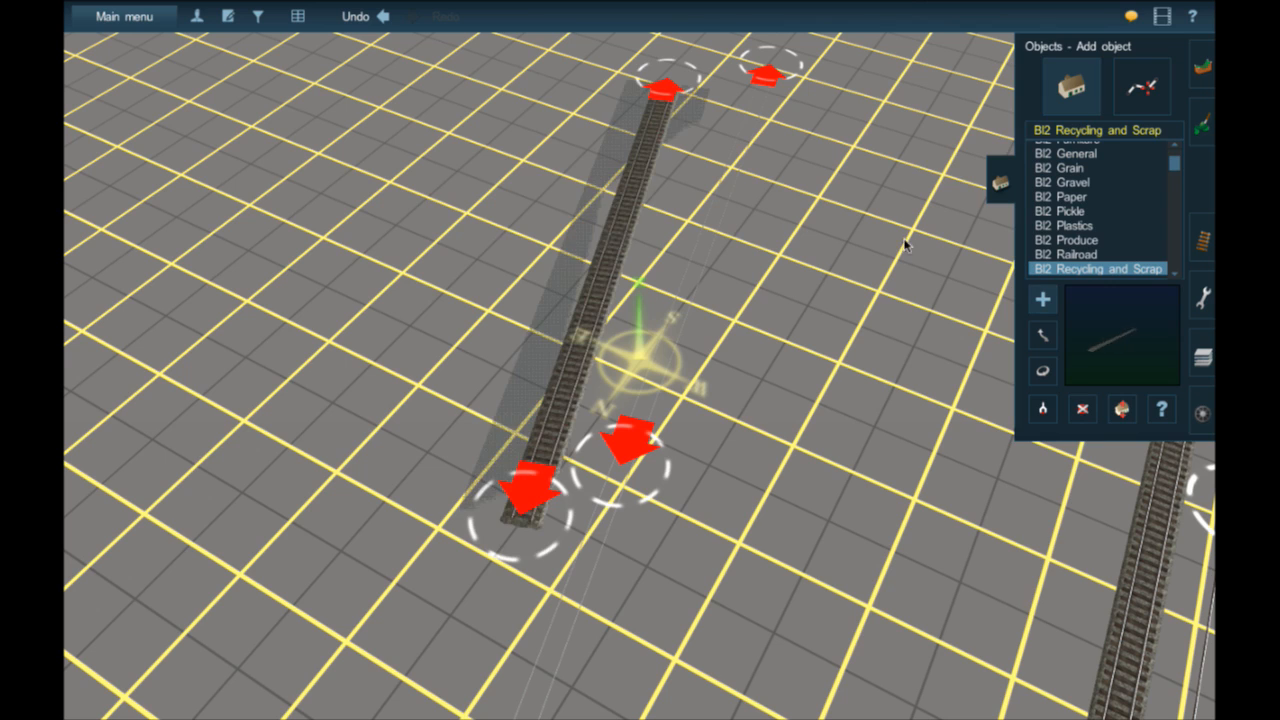
click(612, 254)
- Rotate the industry to 104.0, line it up with the track ends, and lower it to -0.10
click(1043, 371)
drag(600, 273, 662, 290)
key(m)
click(1045, 372)
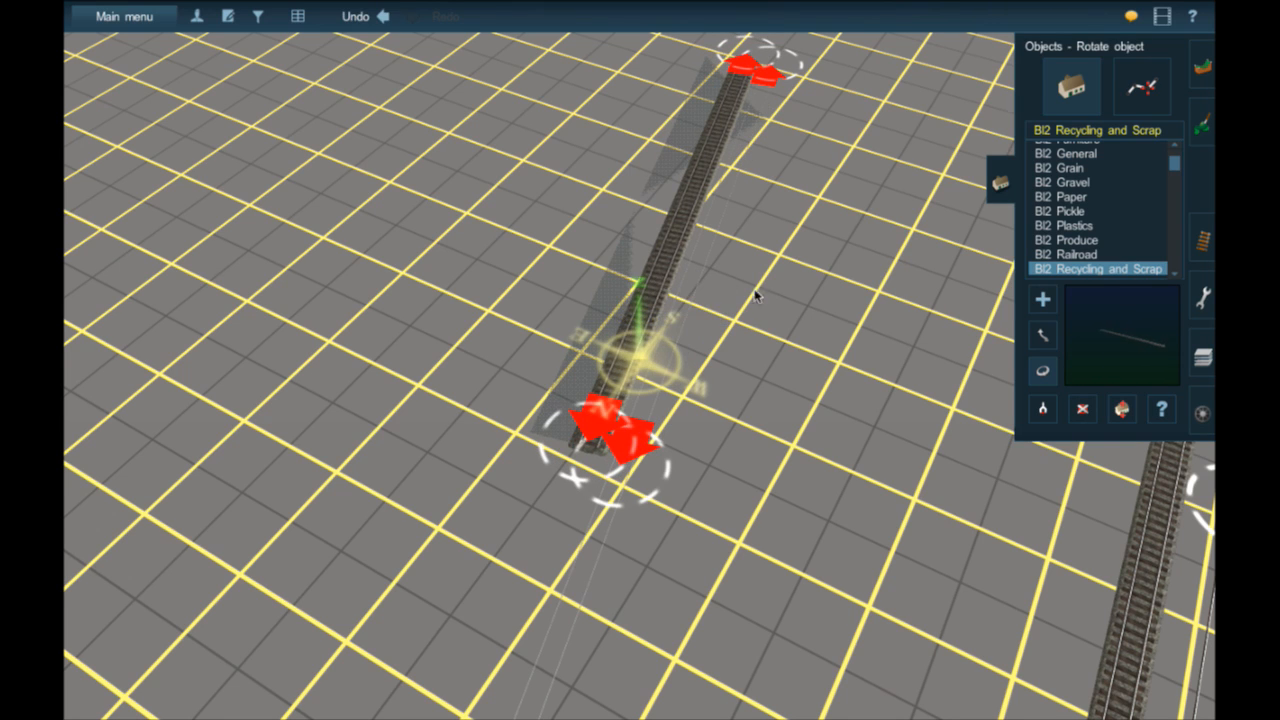
key(m)
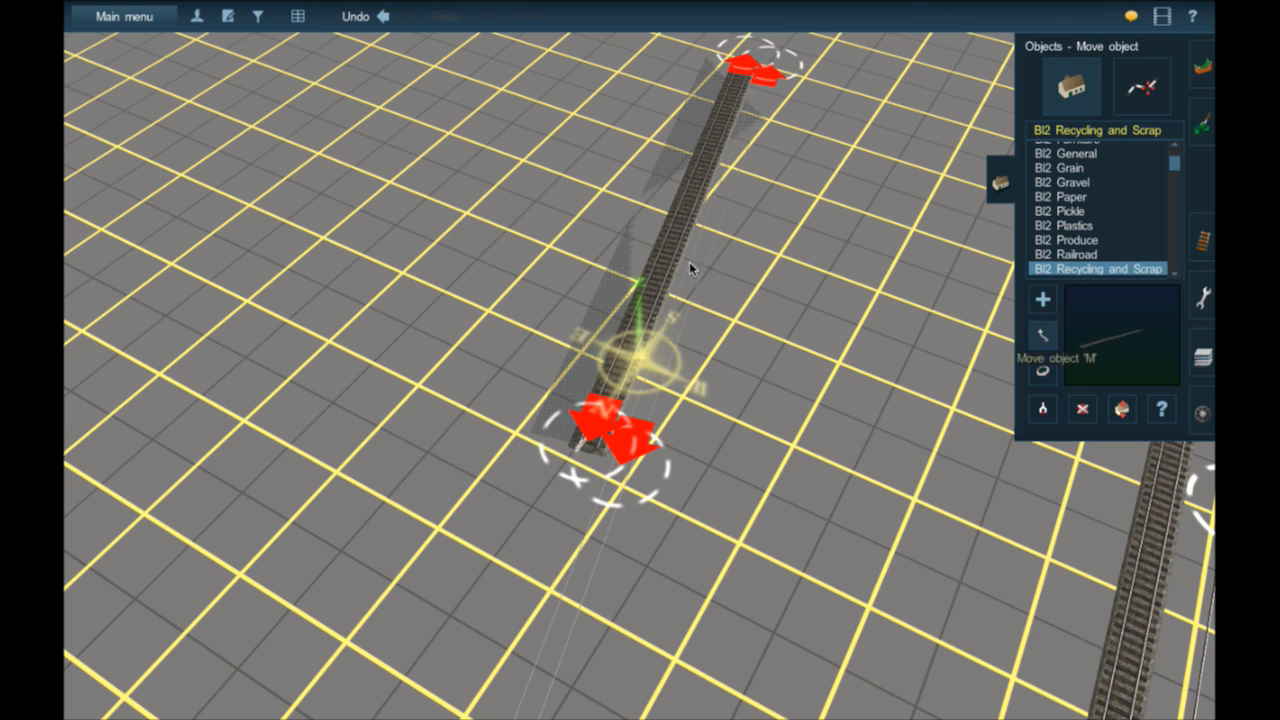
drag(689, 261, 628, 257)
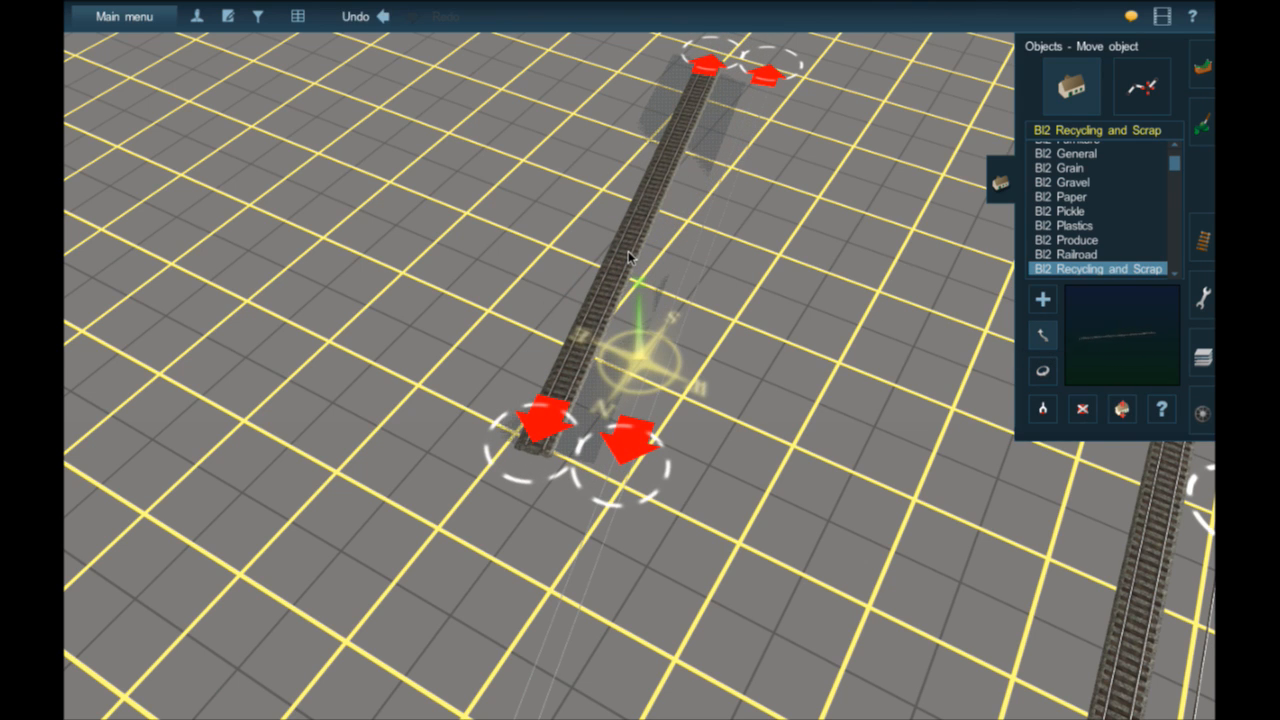
click(1122, 411)
drag(608, 288, 610, 302)
- Pick up the TANE Trk Rails Only track type and lay a new siding from the track end
click(1203, 240)
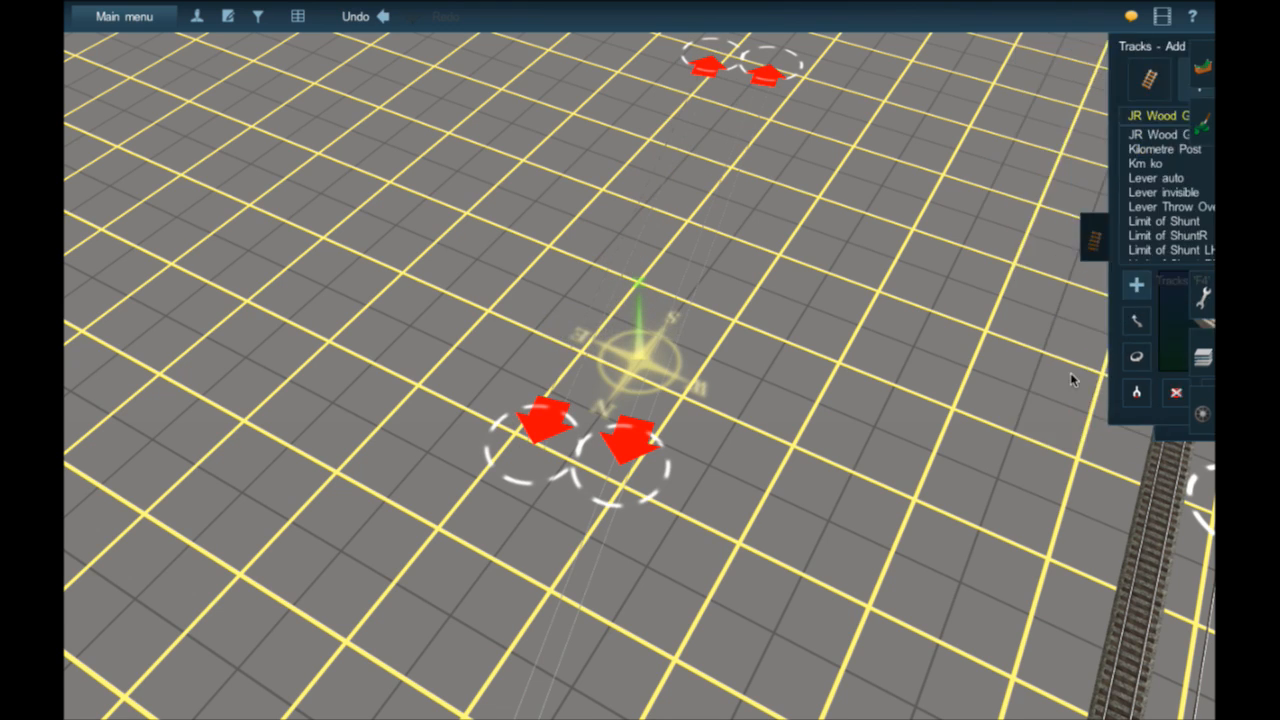
click(1051, 395)
click(1071, 80)
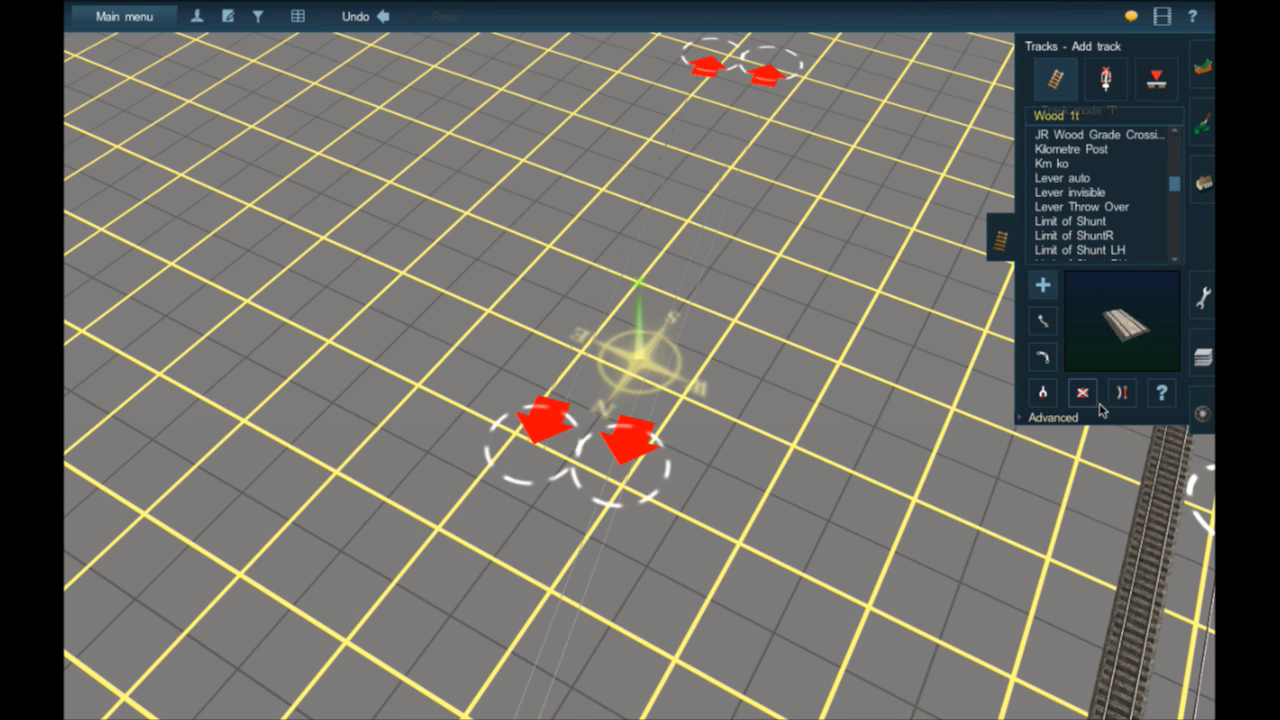
click(1042, 392)
click(637, 350)
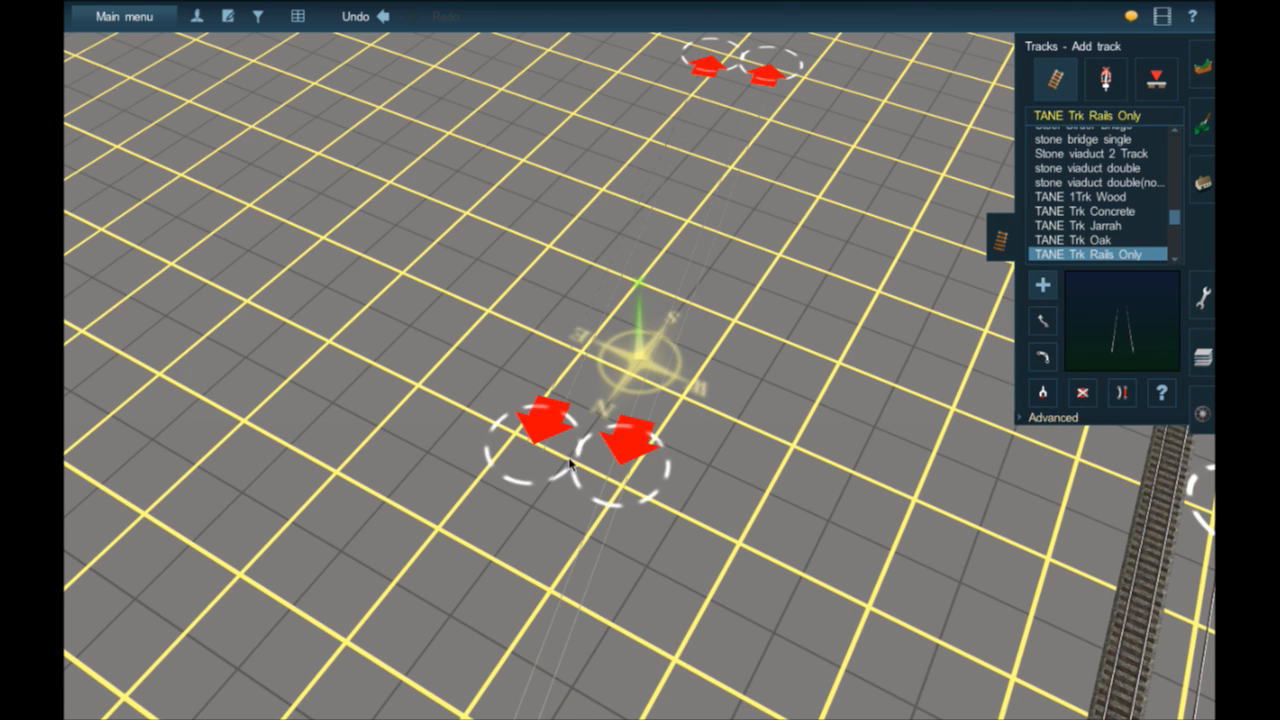
drag(512, 486, 653, 311)
key(Right)
key(Right)
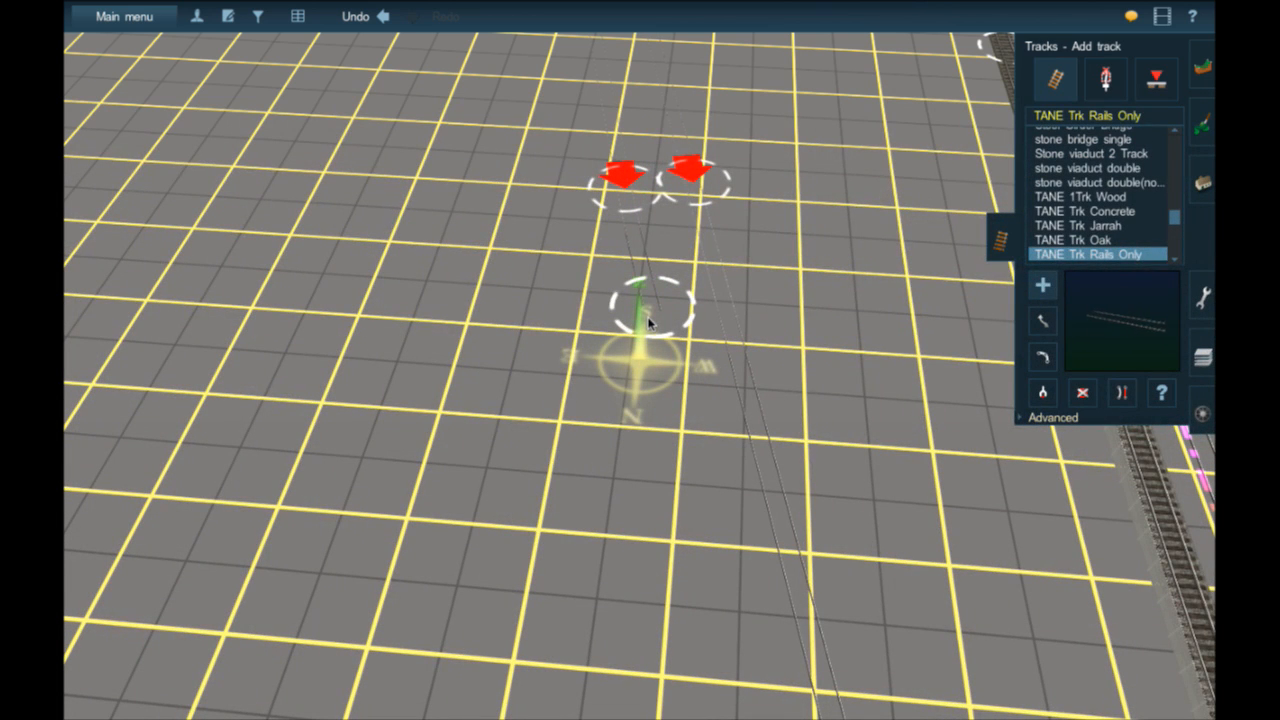
click(648, 337)
right_click(710, 466)
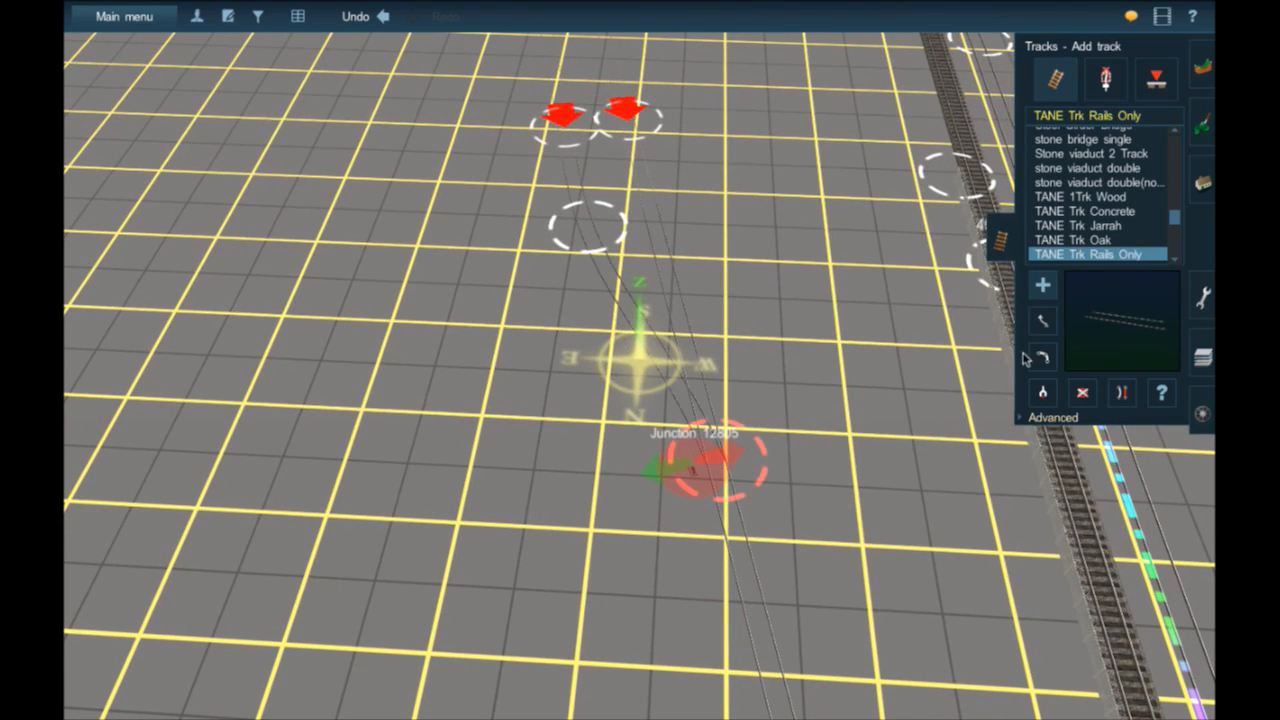
- Straighten the new track at the junction and its upper section
click(1122, 392)
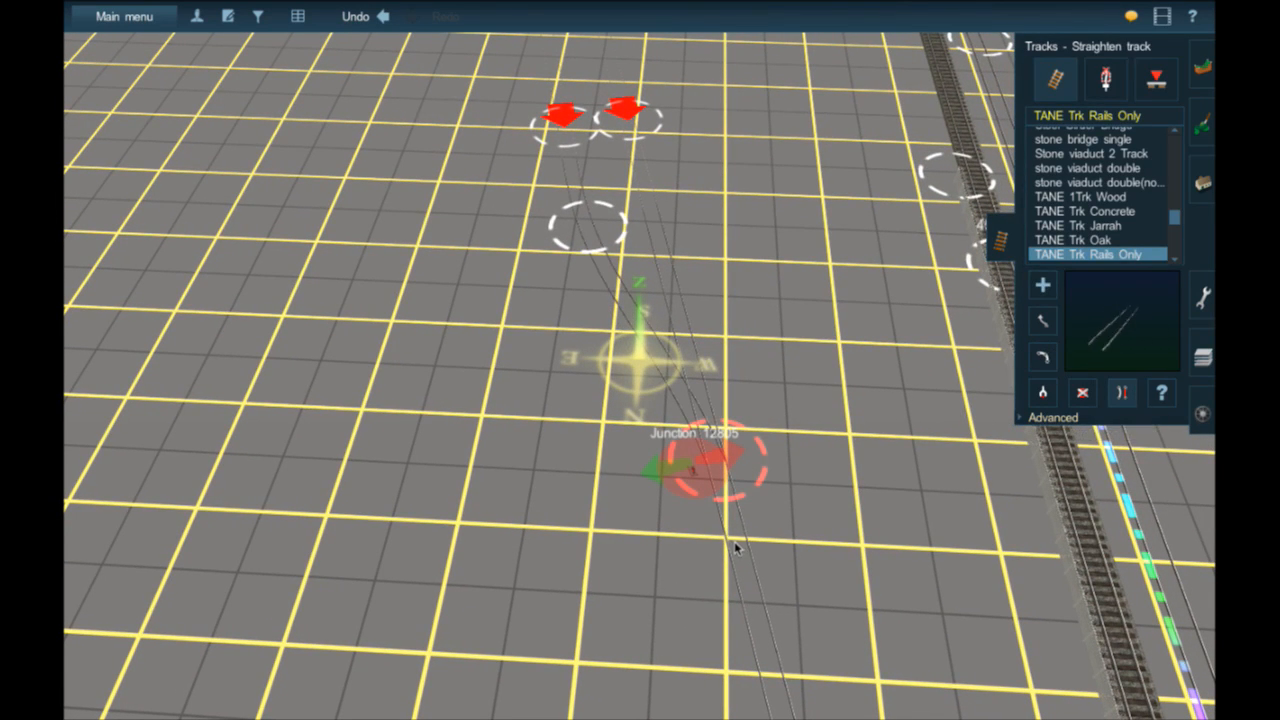
click(735, 547)
click(568, 184)
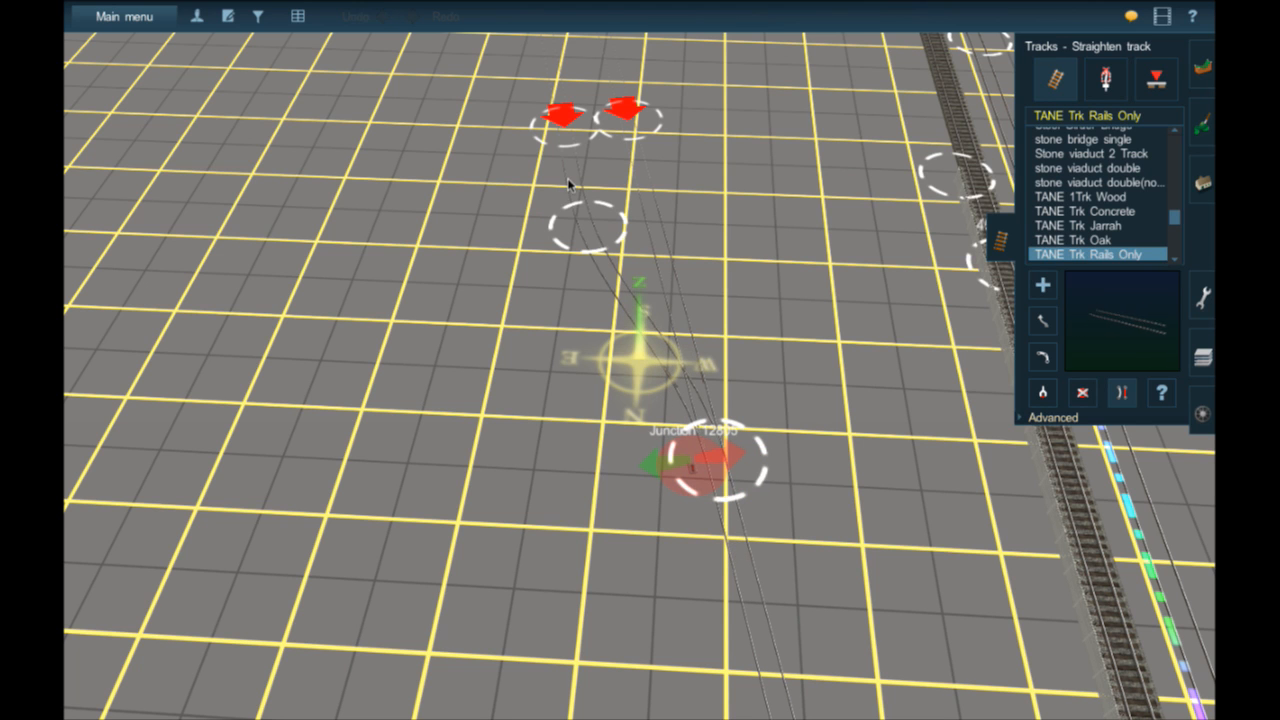
click(568, 184)
scroll(705, 440, up, 5)
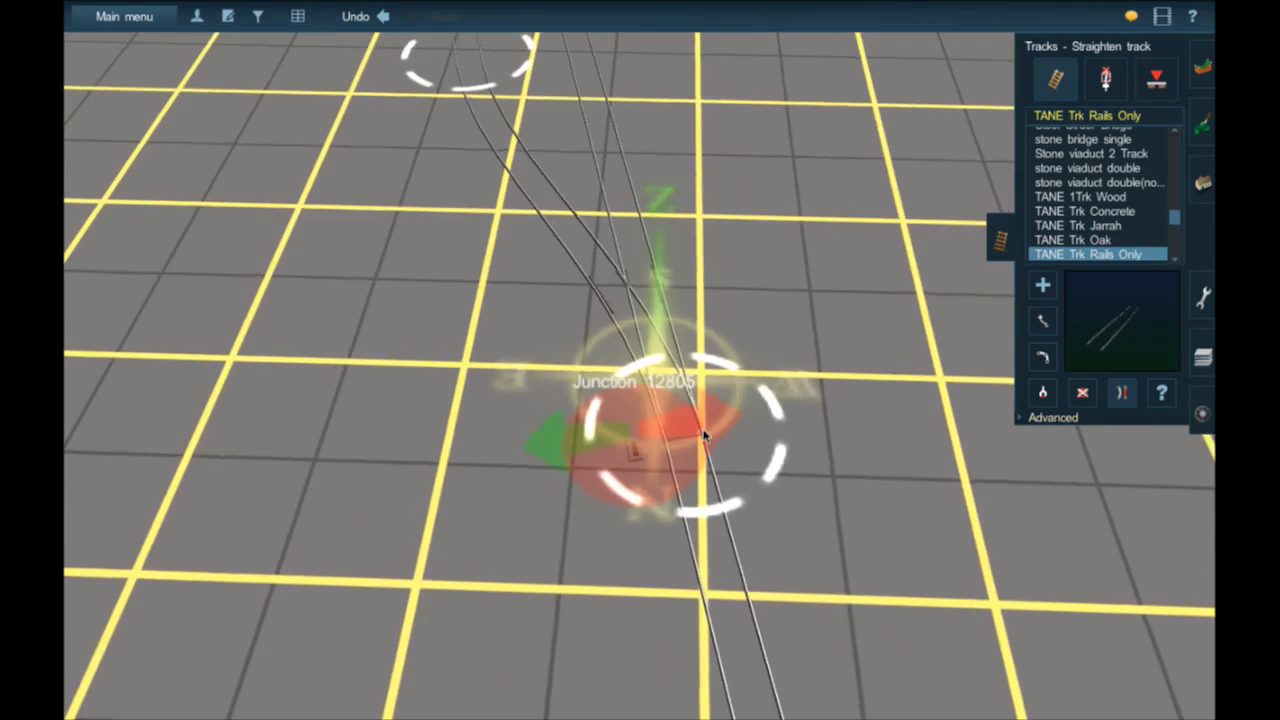
key(Left)
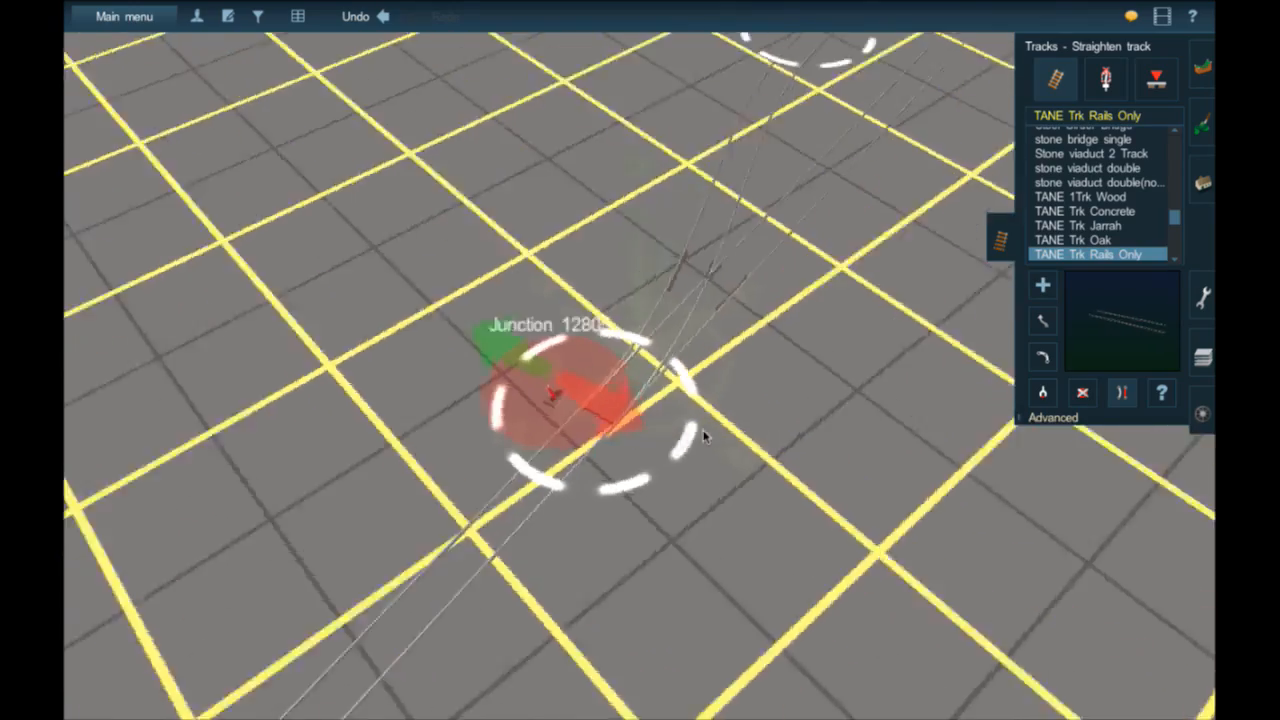
key(Left)
key(Down)
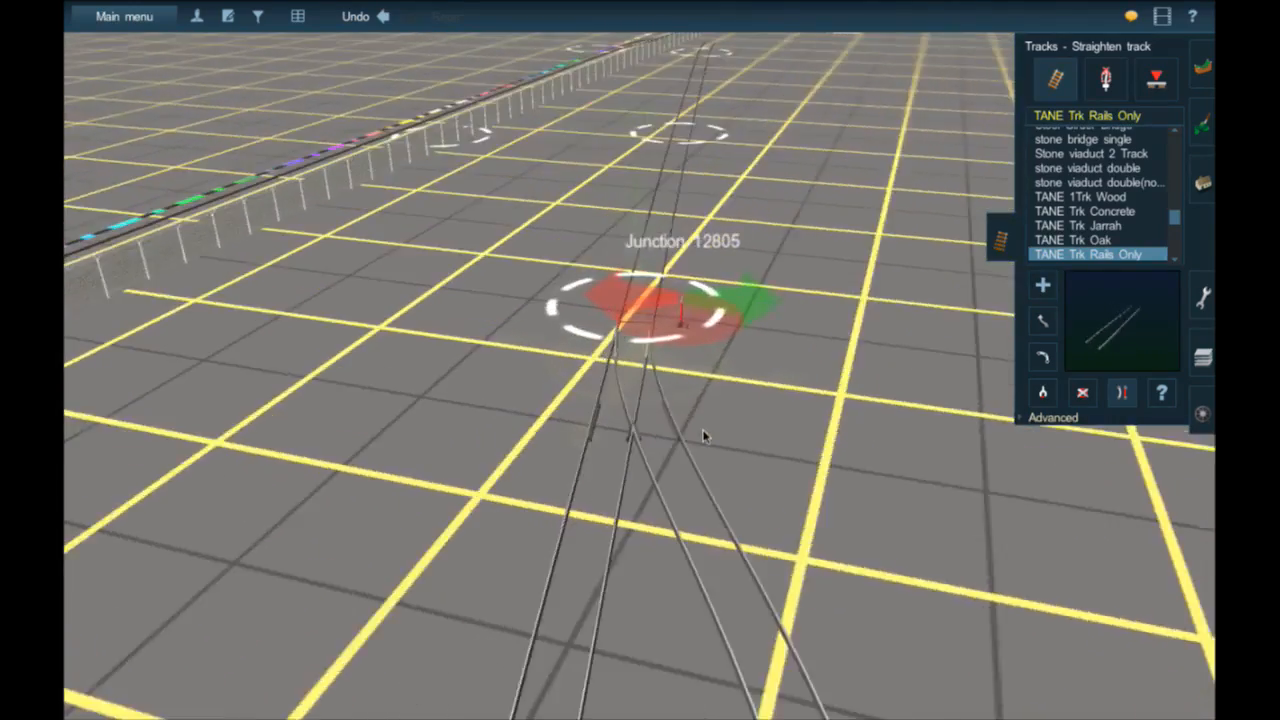
key(Right)
right_click(577, 252)
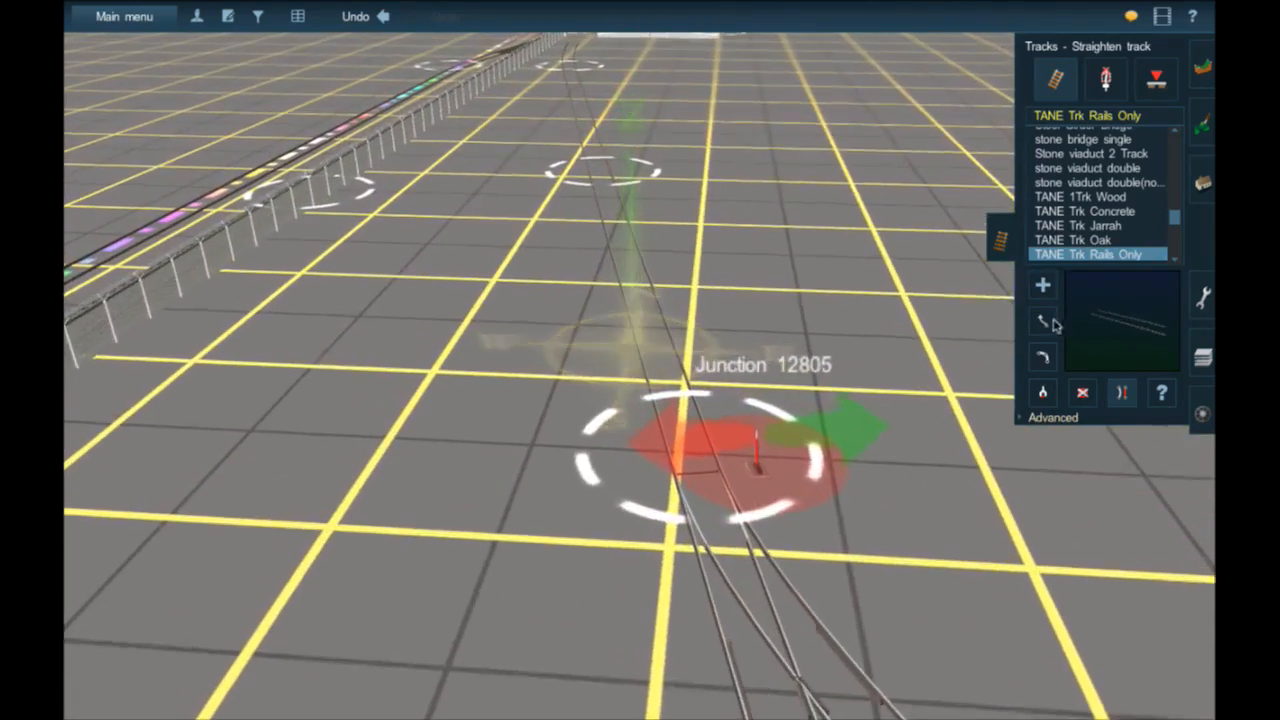
- Shift Junction 12805 slightly up and to the left
click(1045, 321)
scroll(655, 316, down, 2)
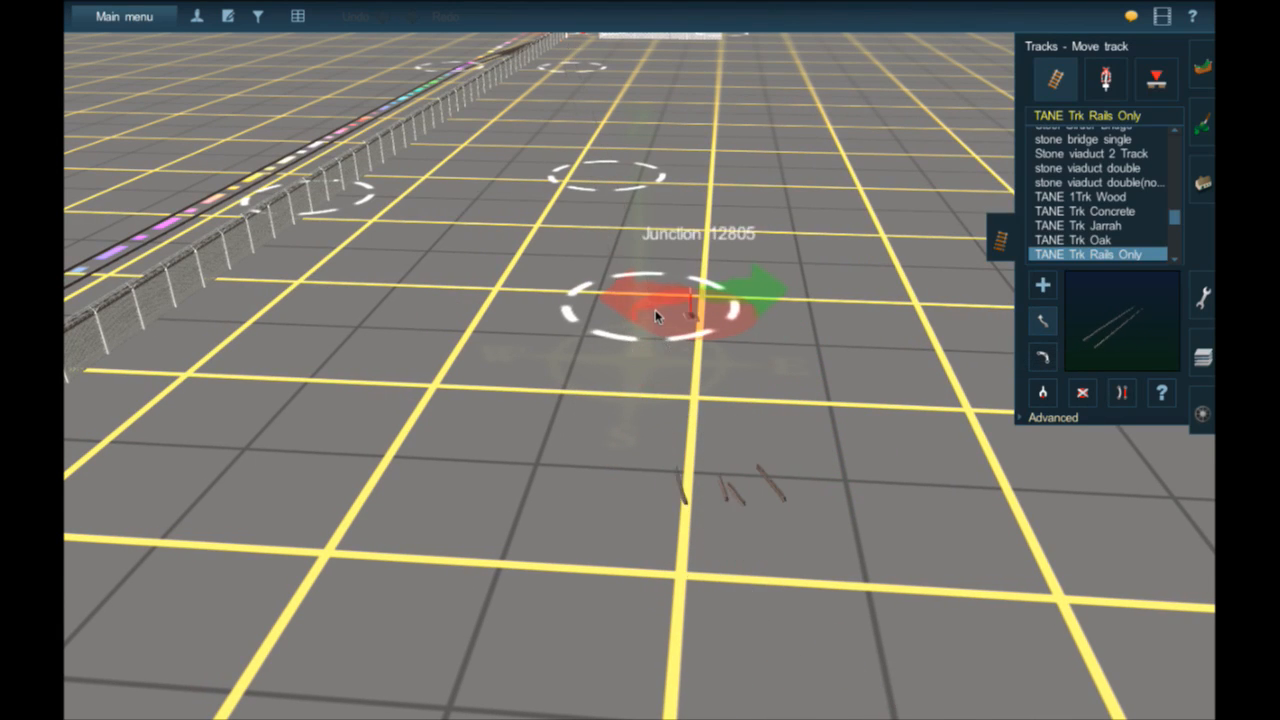
drag(655, 310, 643, 310)
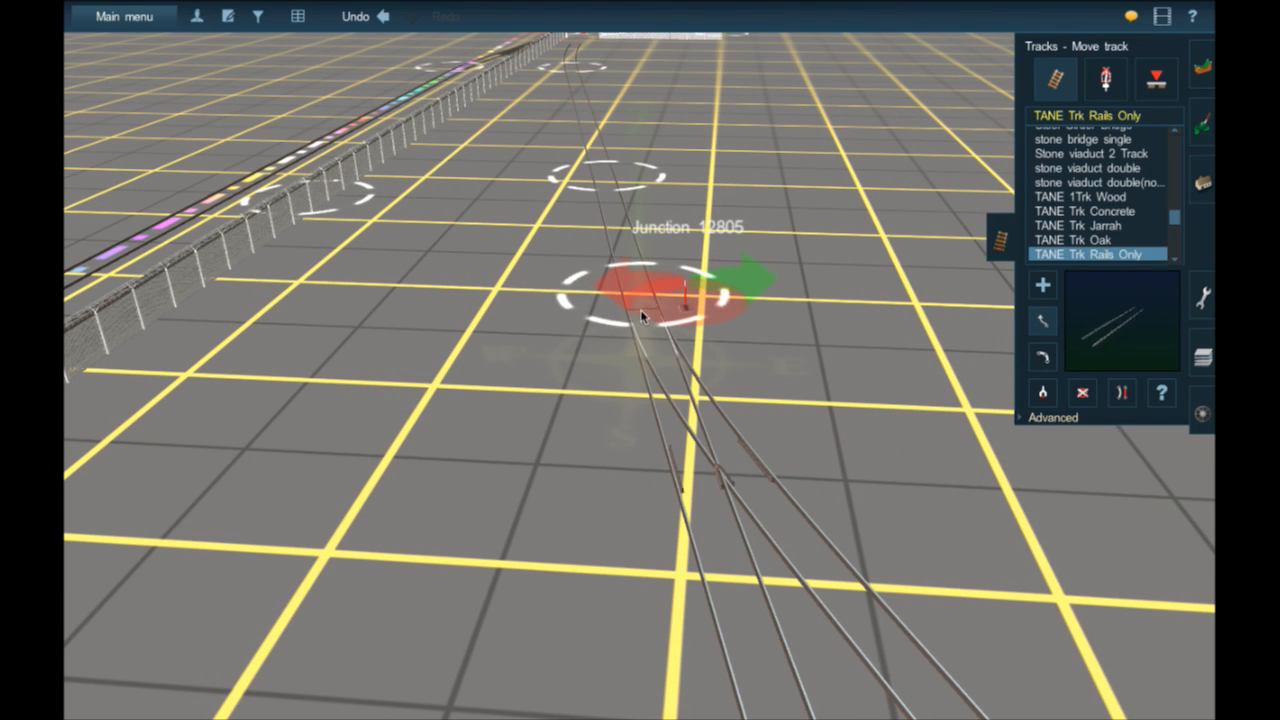
scroll(640, 309, up, 4)
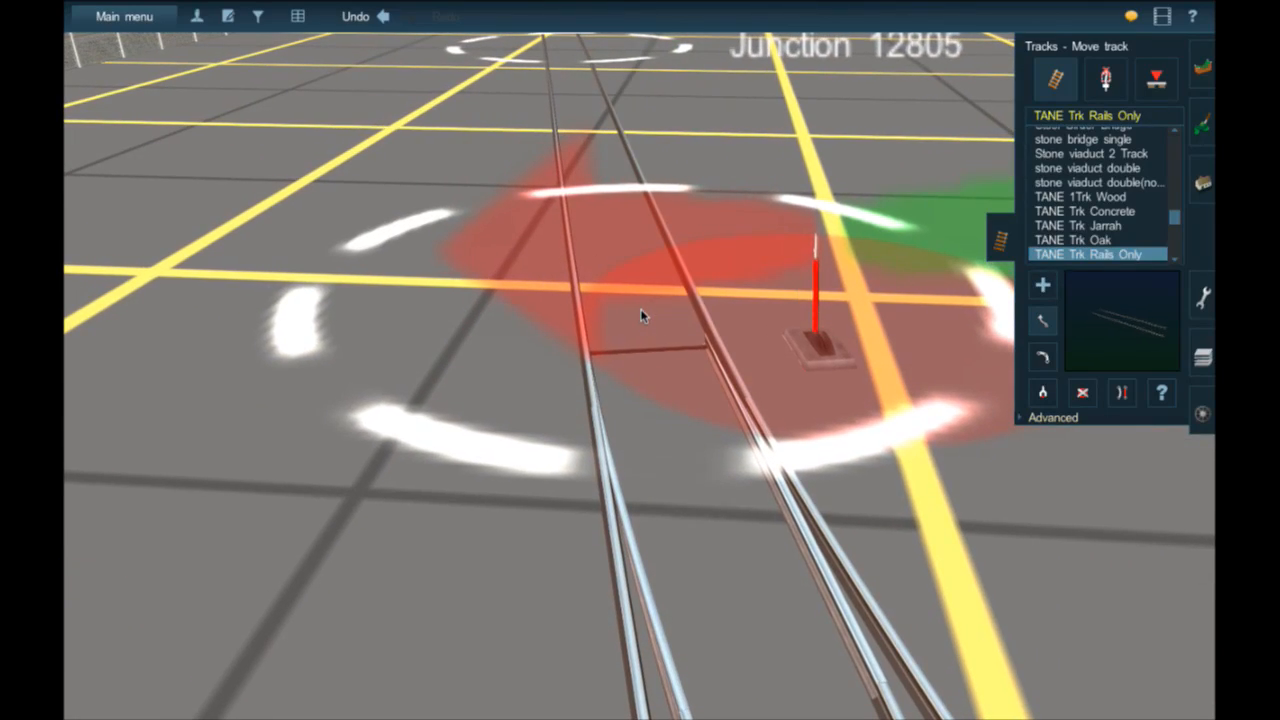
key(Left)
key(Left)
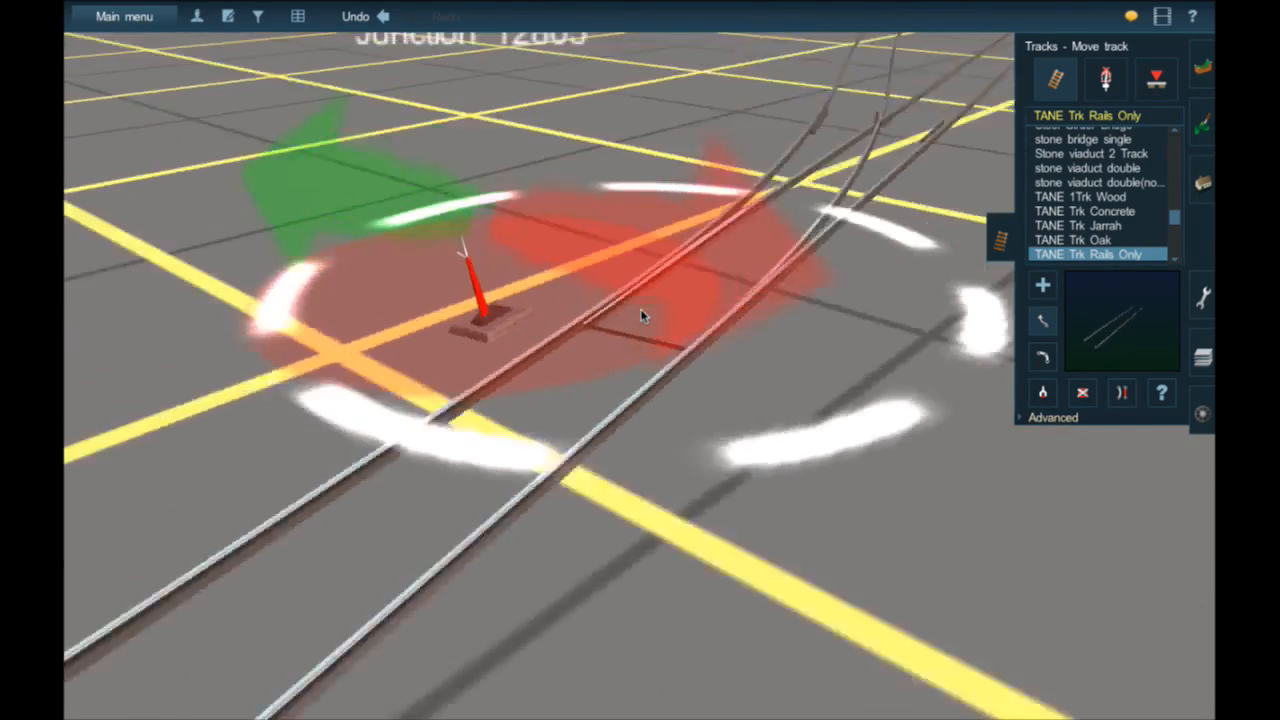
key(Down)
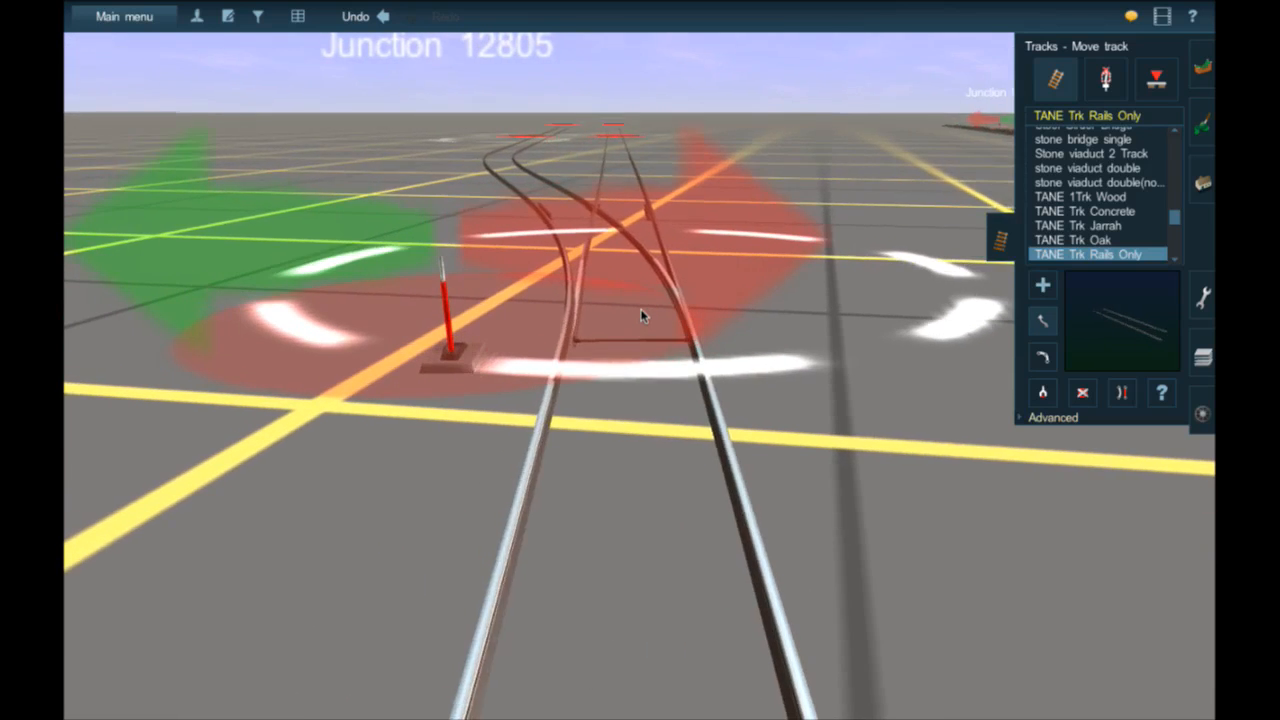
- Flip the direction of Junction 12805
click(1107, 84)
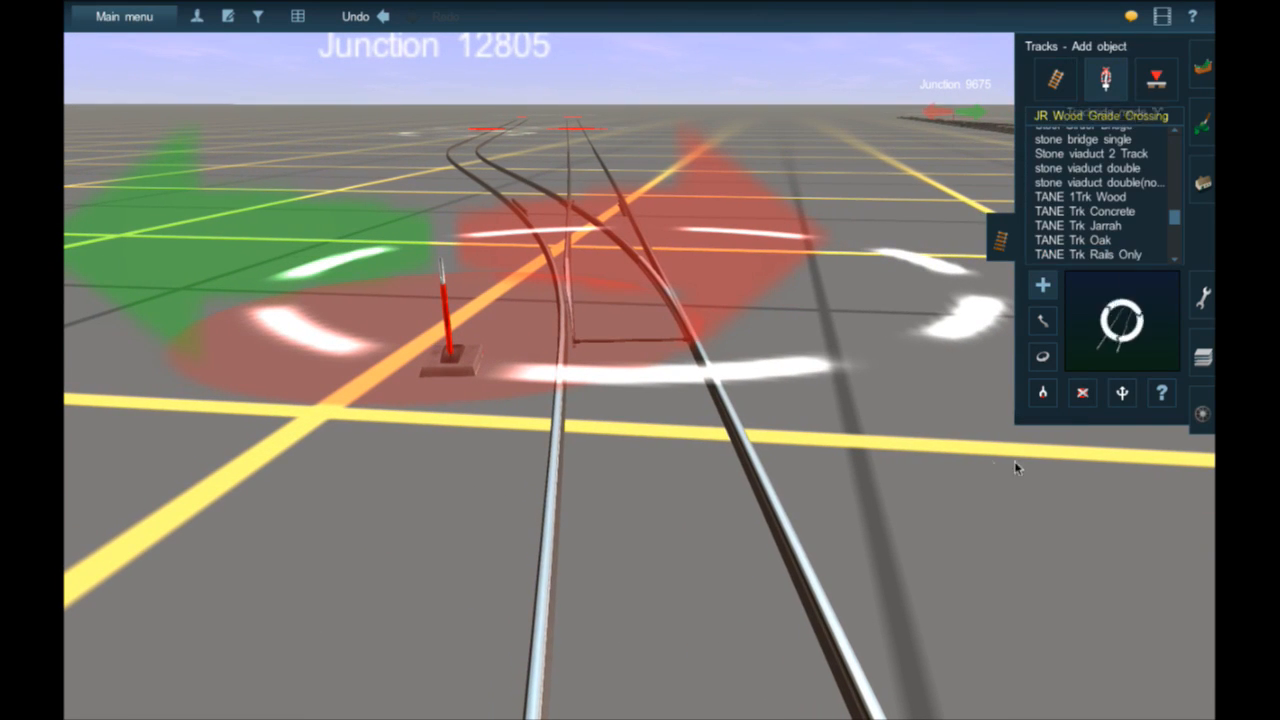
click(1122, 392)
click(595, 323)
right_drag(604, 208, 618, 260)
scroll(616, 256, down, 5)
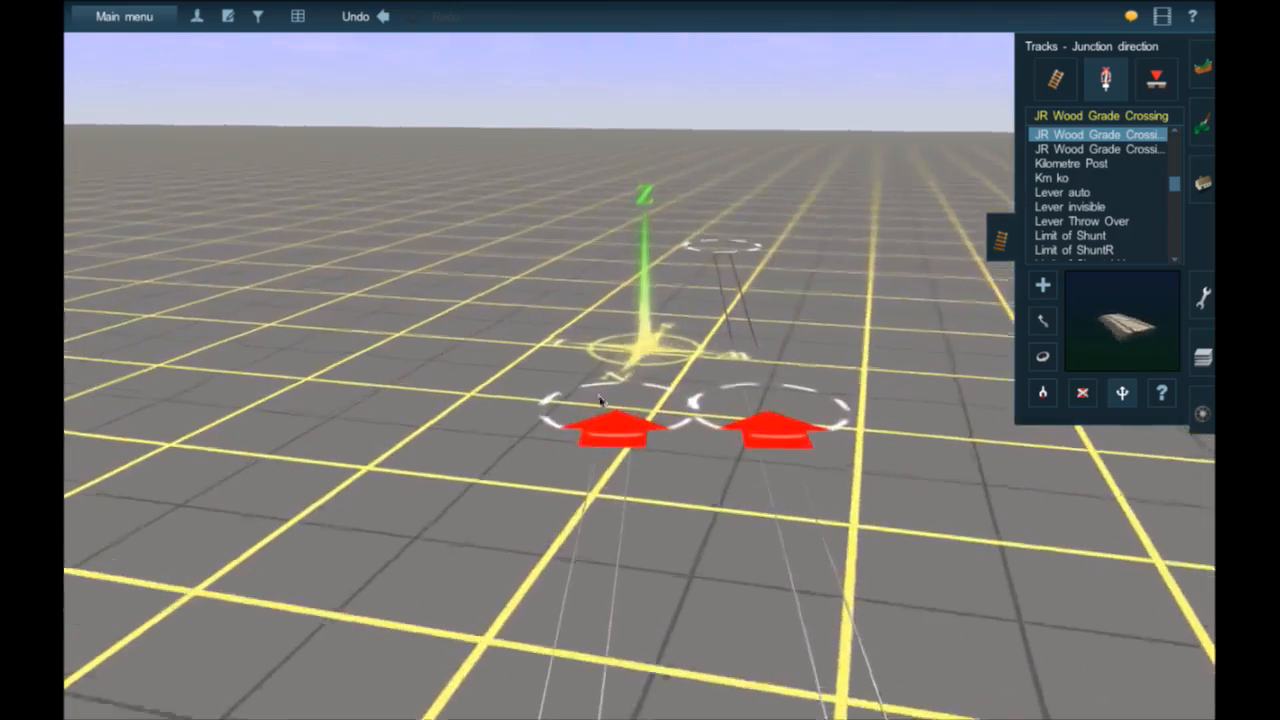
key(Down)
key(Up)
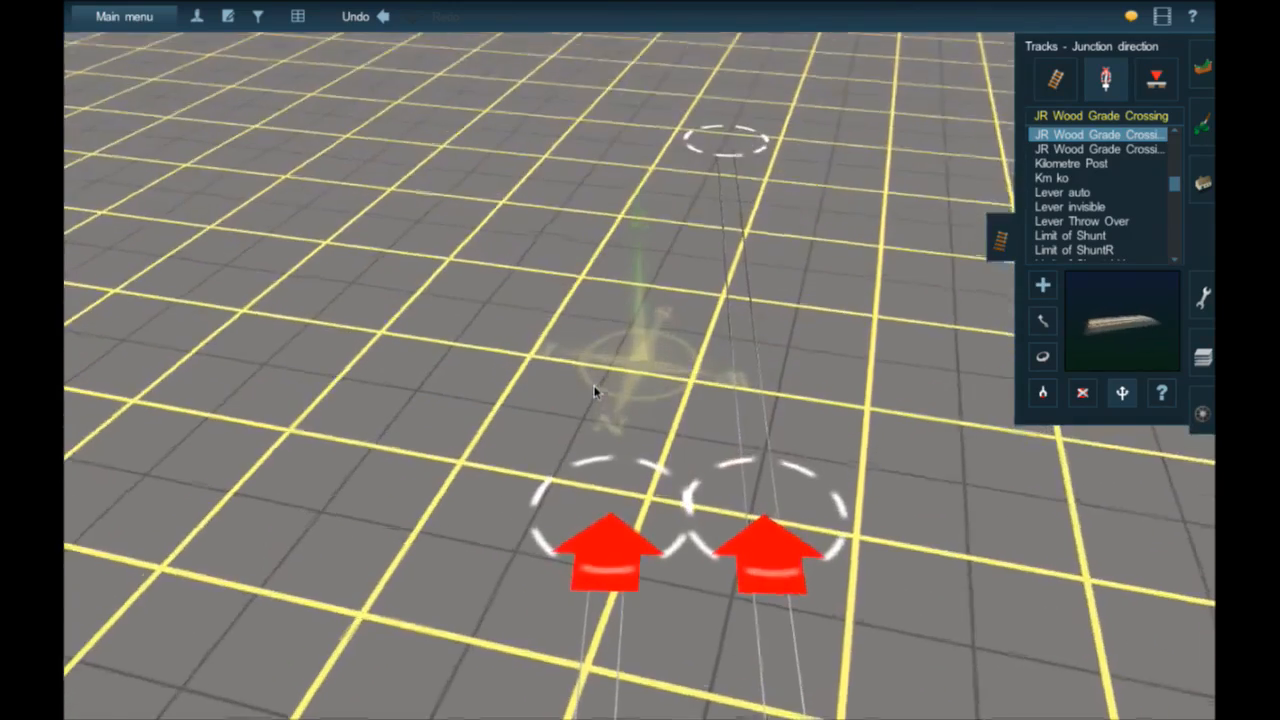
- Lay another rails-only track from the left track end, running down-left
click(1056, 80)
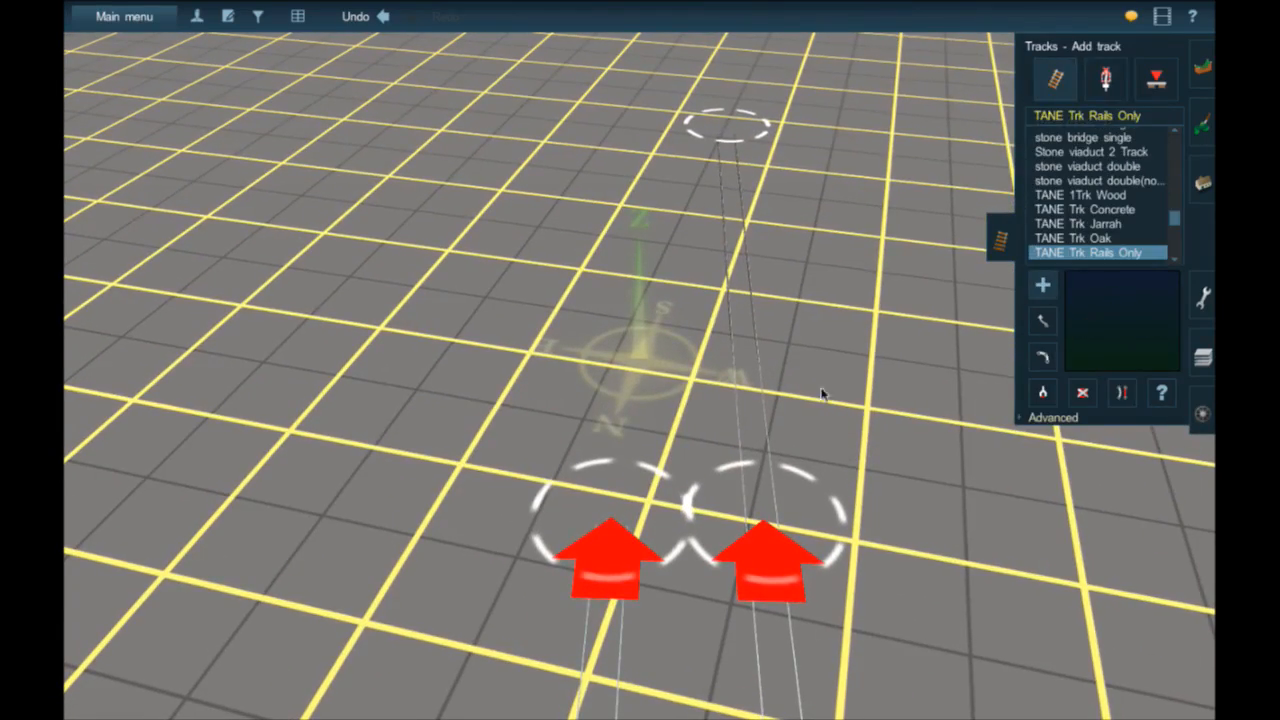
click(584, 503)
right_click(614, 244)
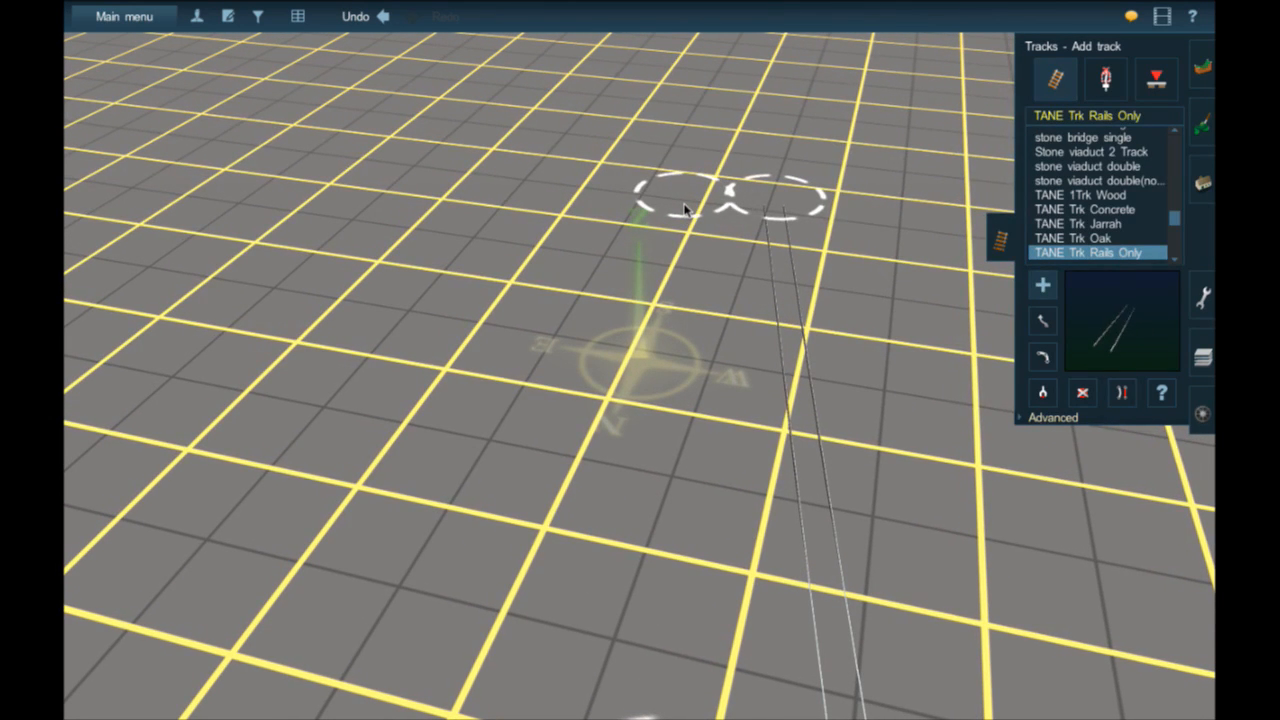
click(685, 208)
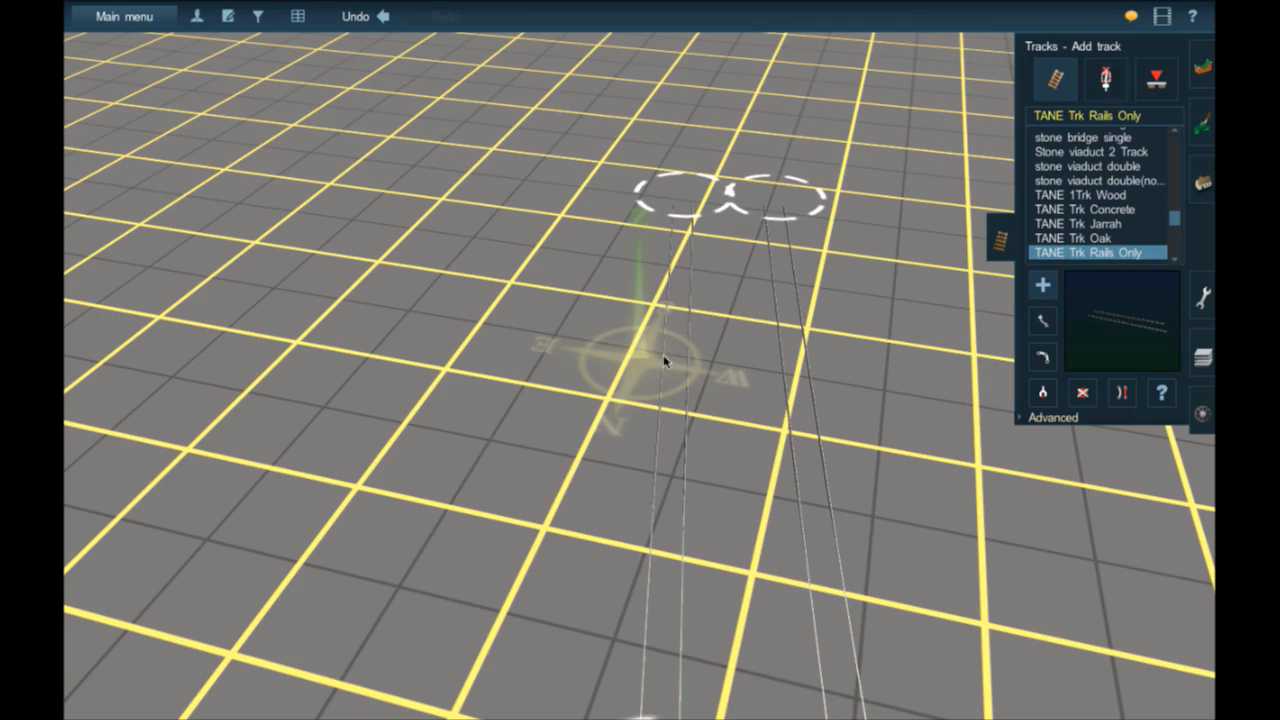
right_drag(688, 550, 590, 347)
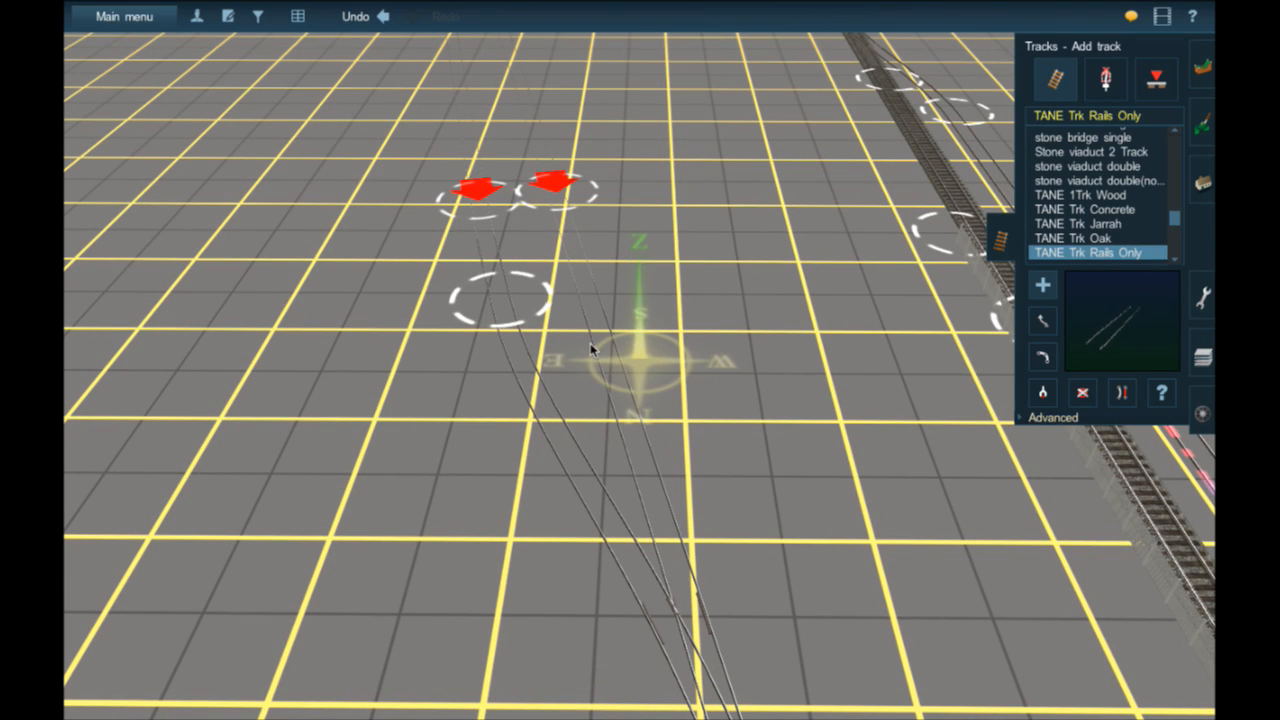
- Orbit around Junction 12805, then glide along the line to the road crossing near Junction 9671
key(Down)
key(Right)
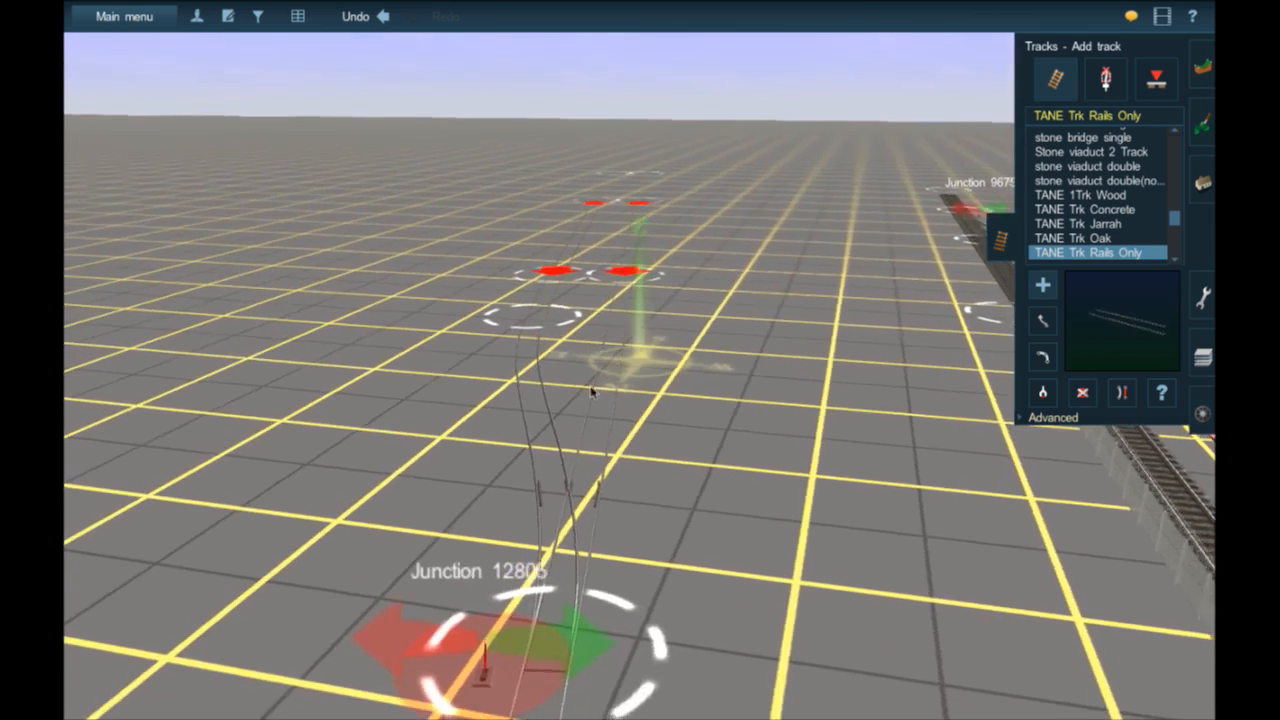
right_drag(563, 488, 565, 478)
scroll(597, 440, up, 5)
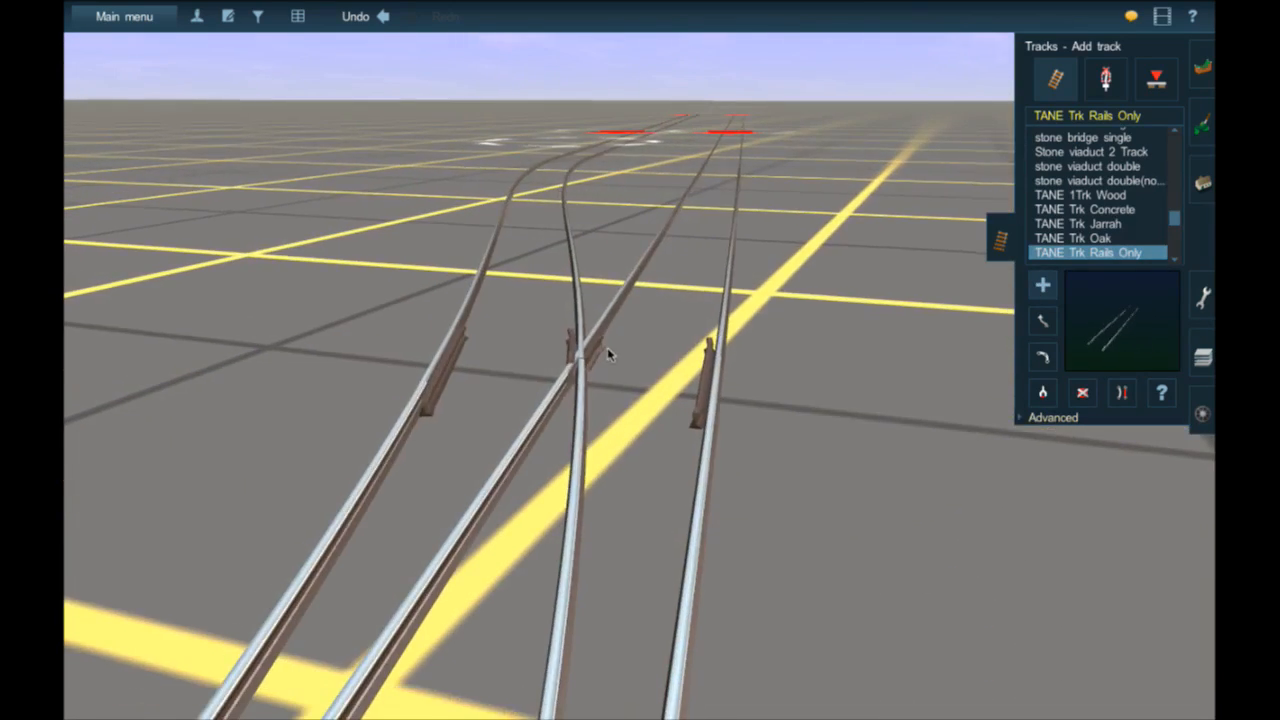
right_click(603, 342)
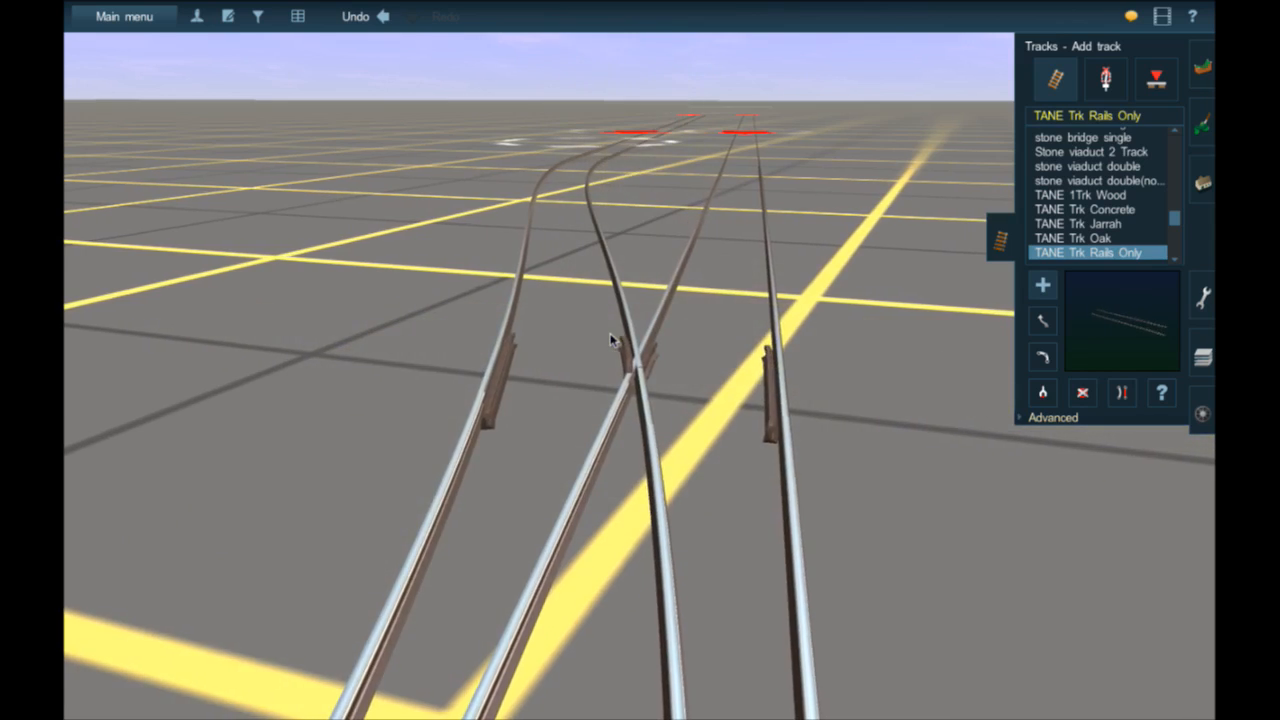
key(Down)
key(Right)
key(Right)
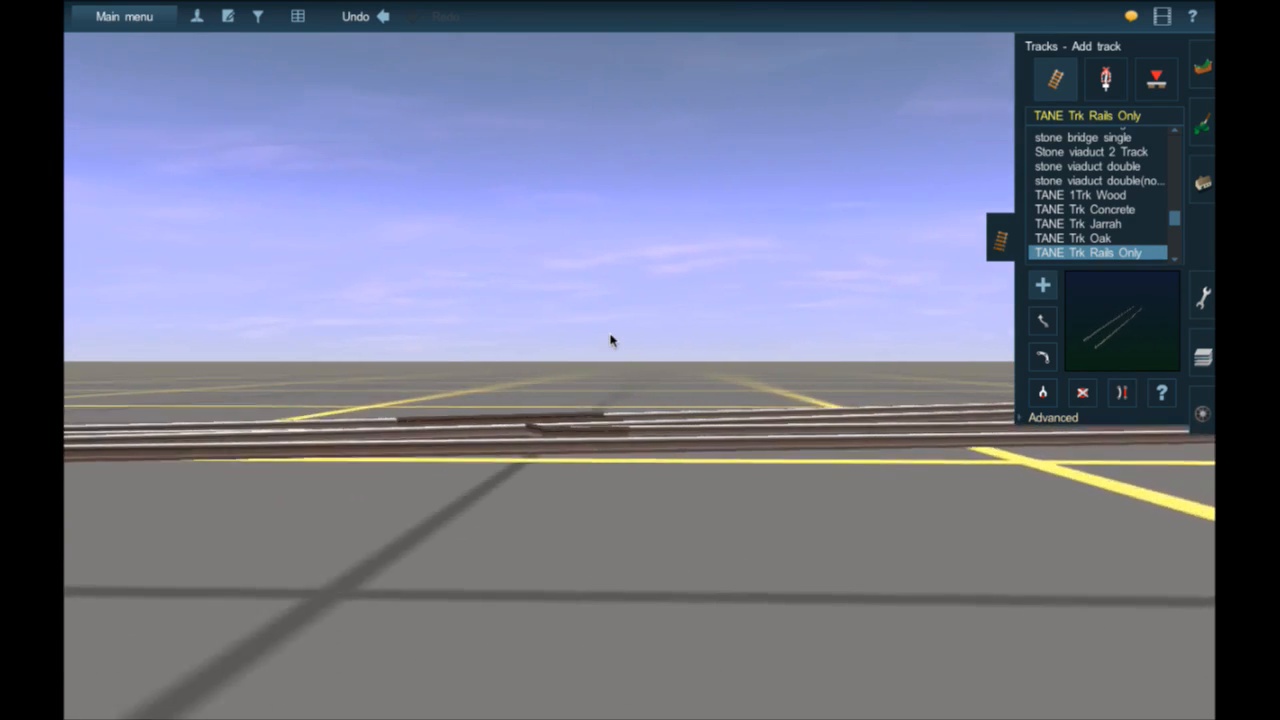
key(Up)
key(Right)
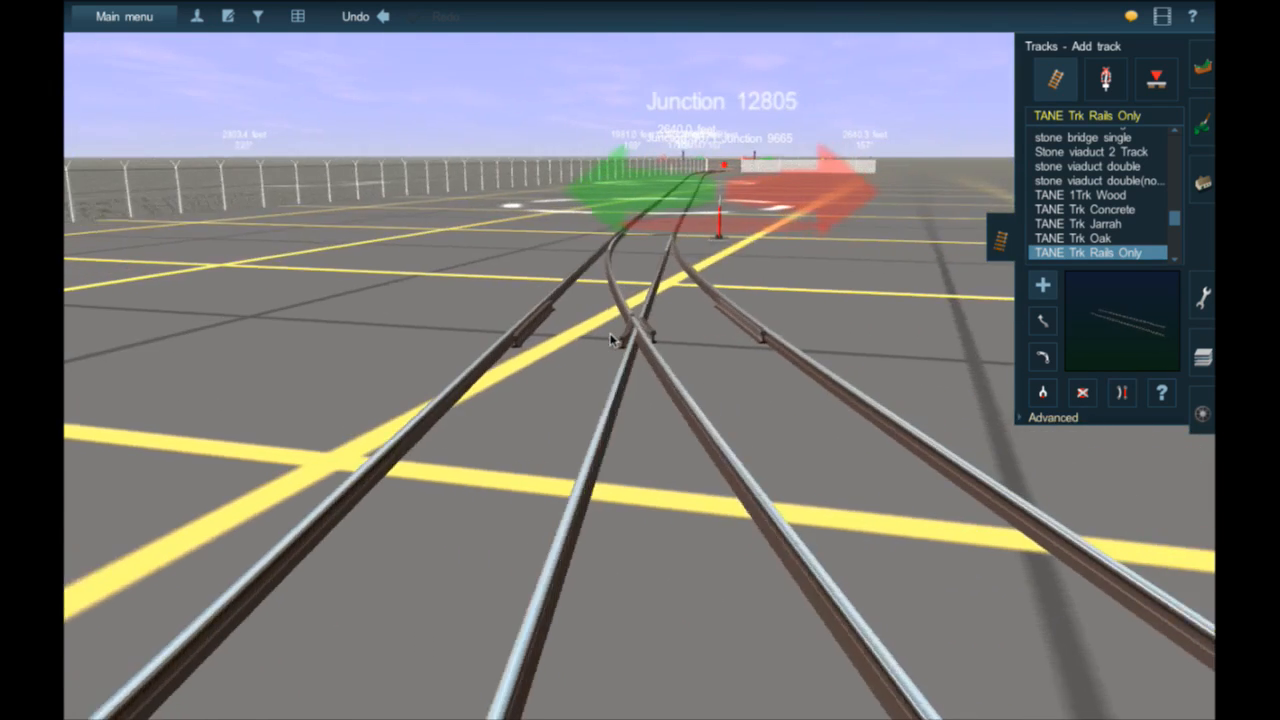
key(Down)
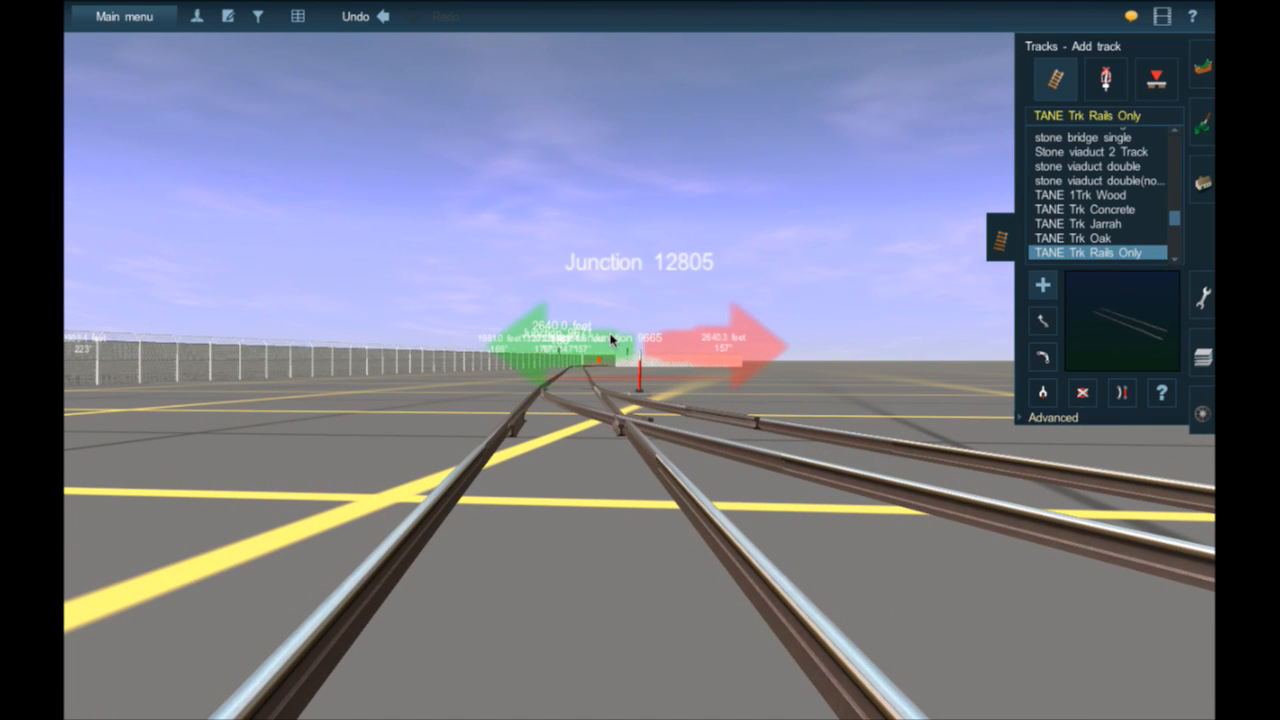
key(Up)
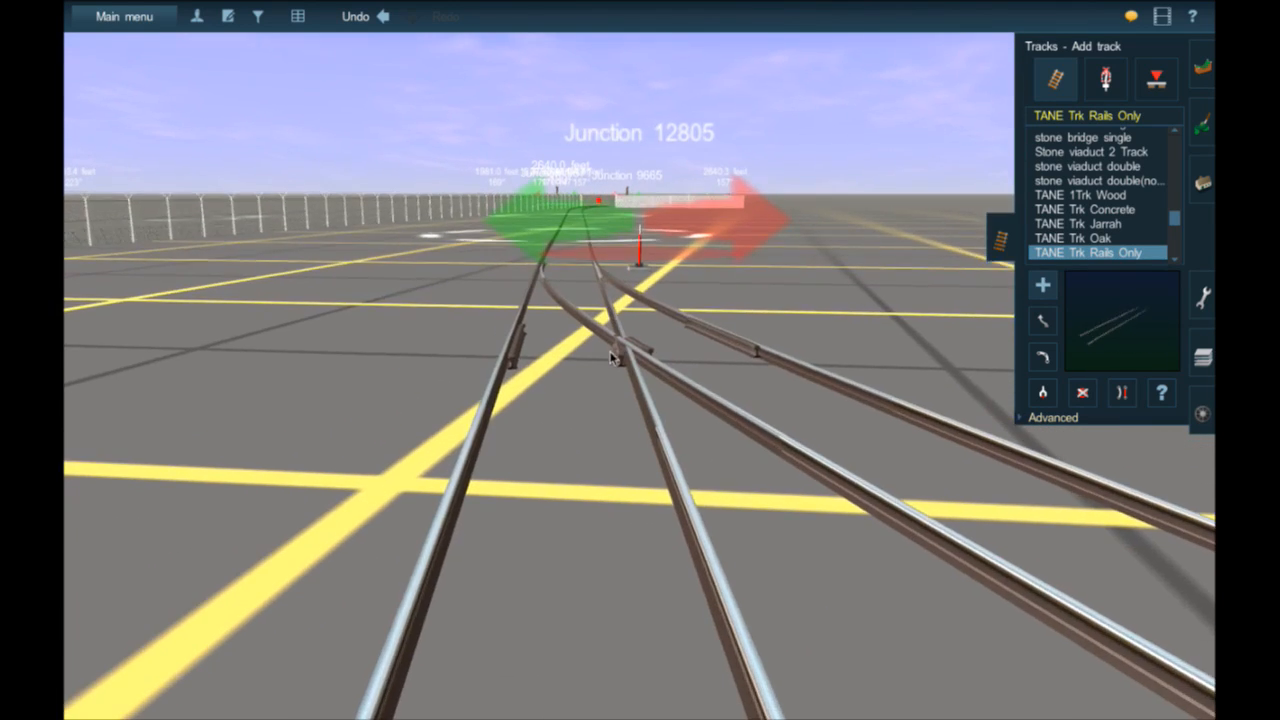
scroll(625, 340, up, 3)
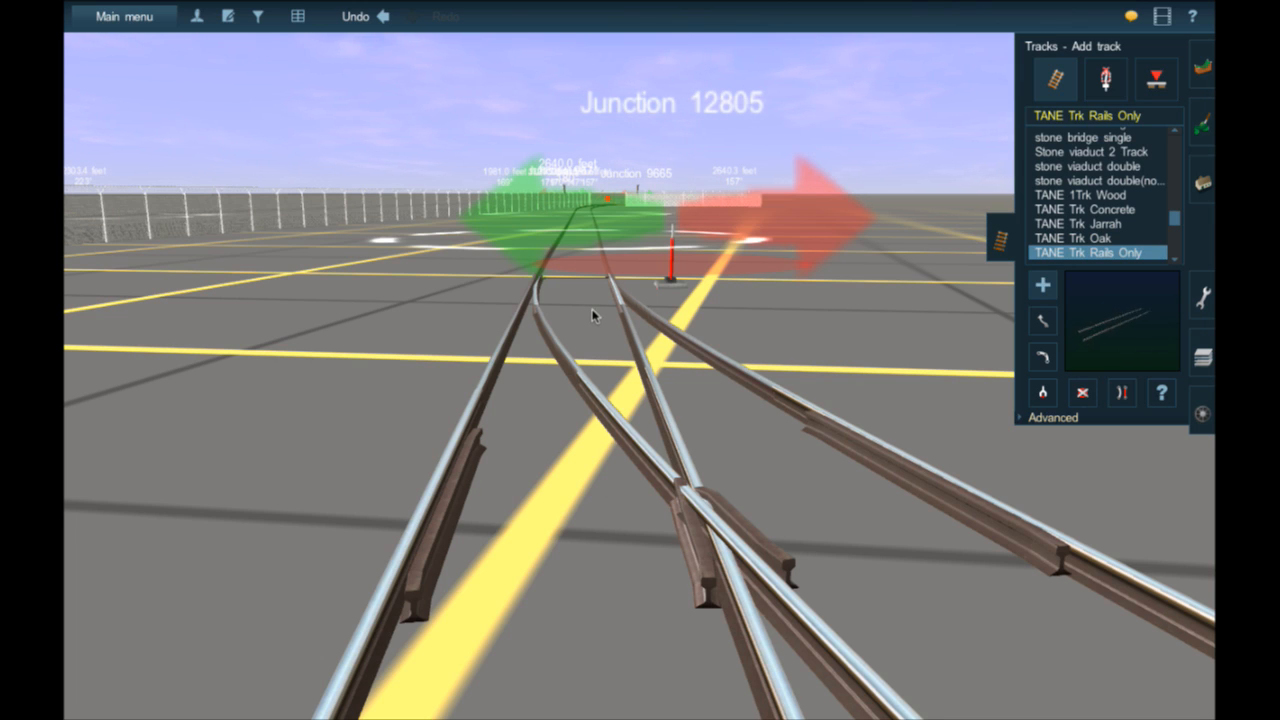
key(Up)
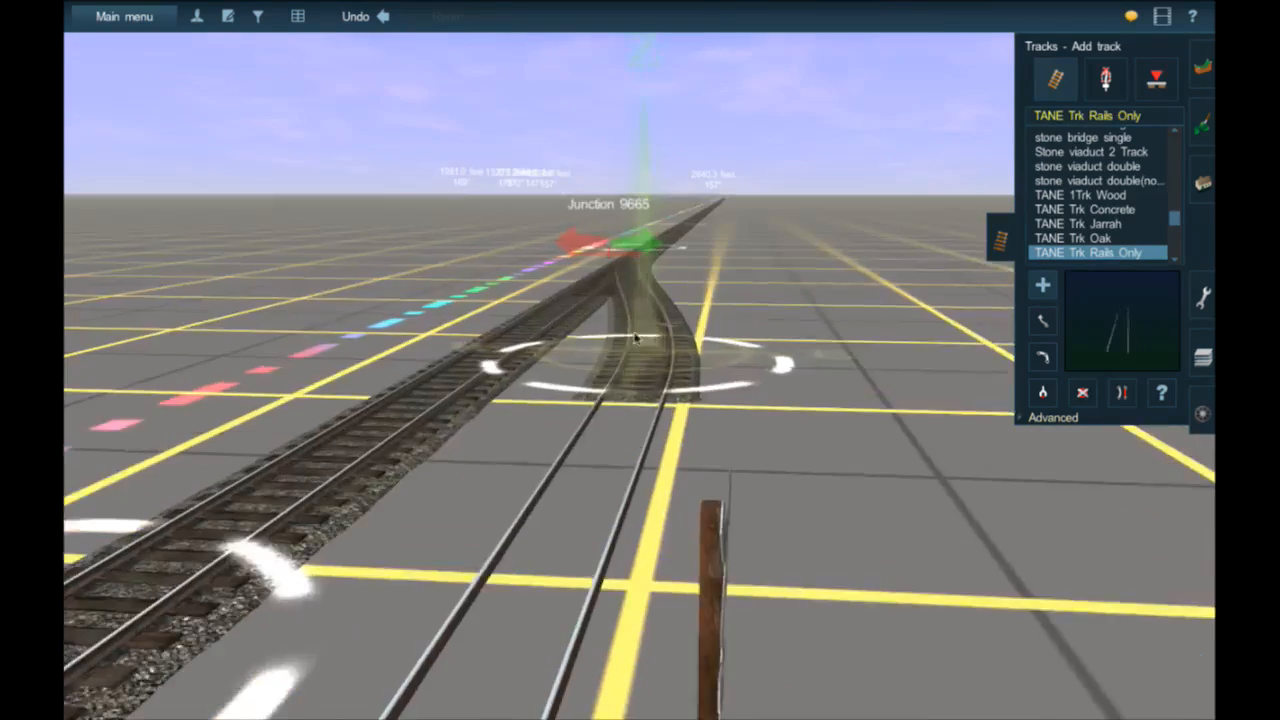
key(Up)
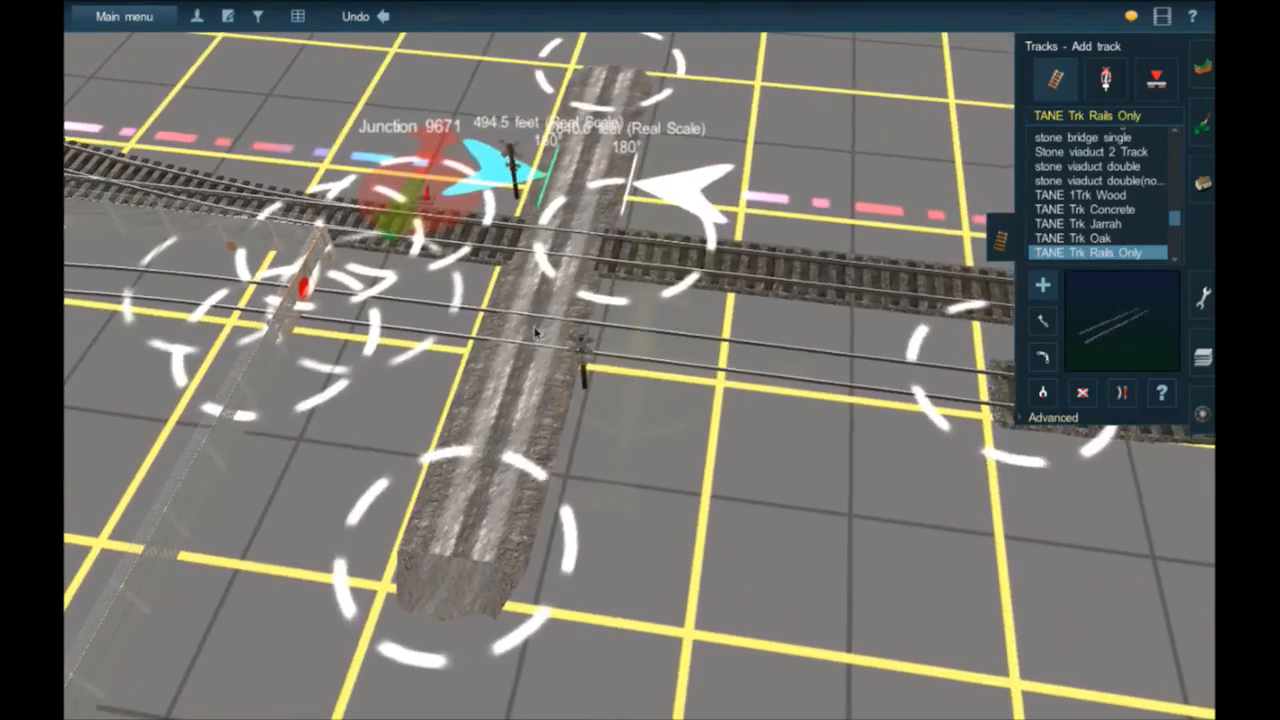
- Delete the rails-only track piece at the road crossing
right_click(535, 343)
scroll(651, 364, up, 5)
scroll(651, 364, down, 5)
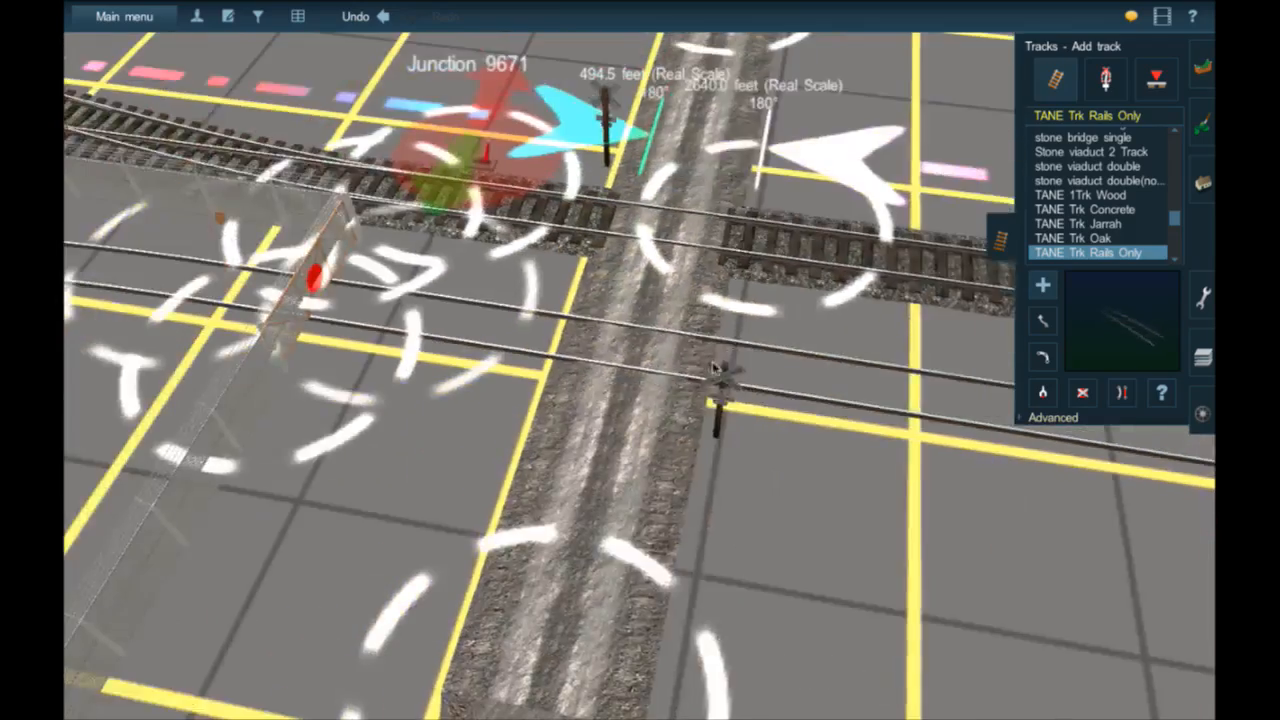
right_click(714, 370)
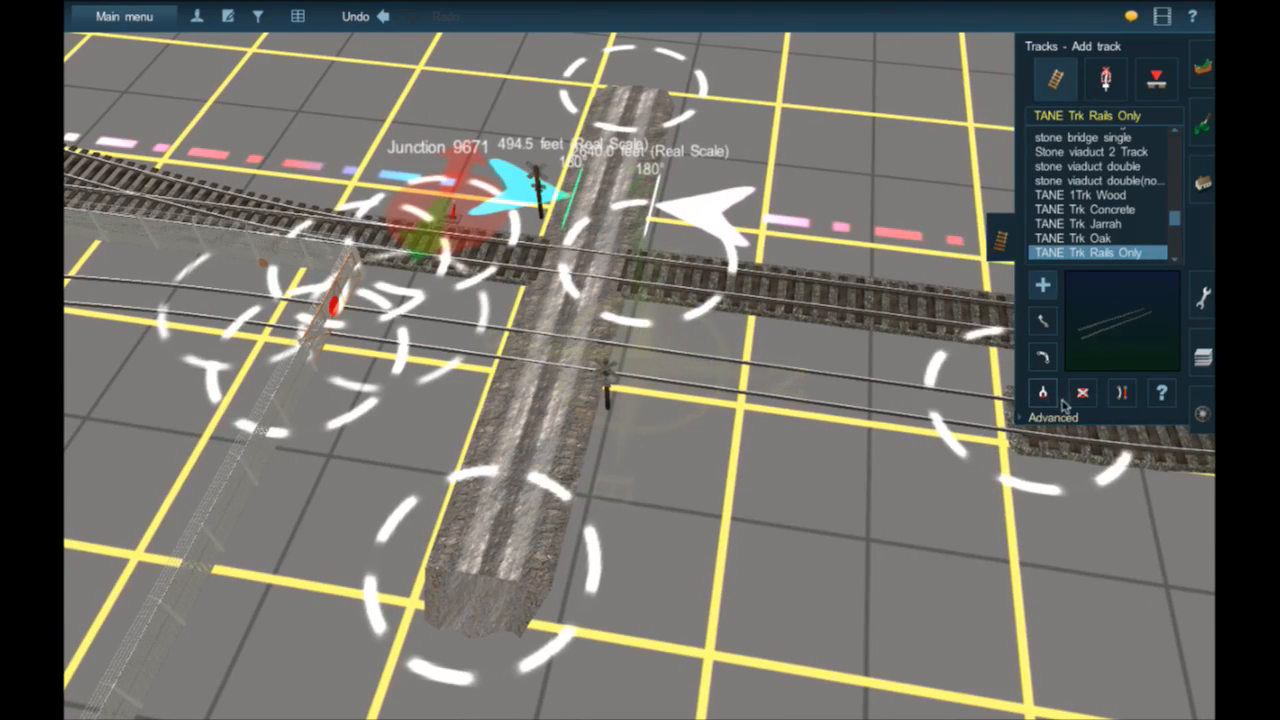
key(d)
click(1043, 392)
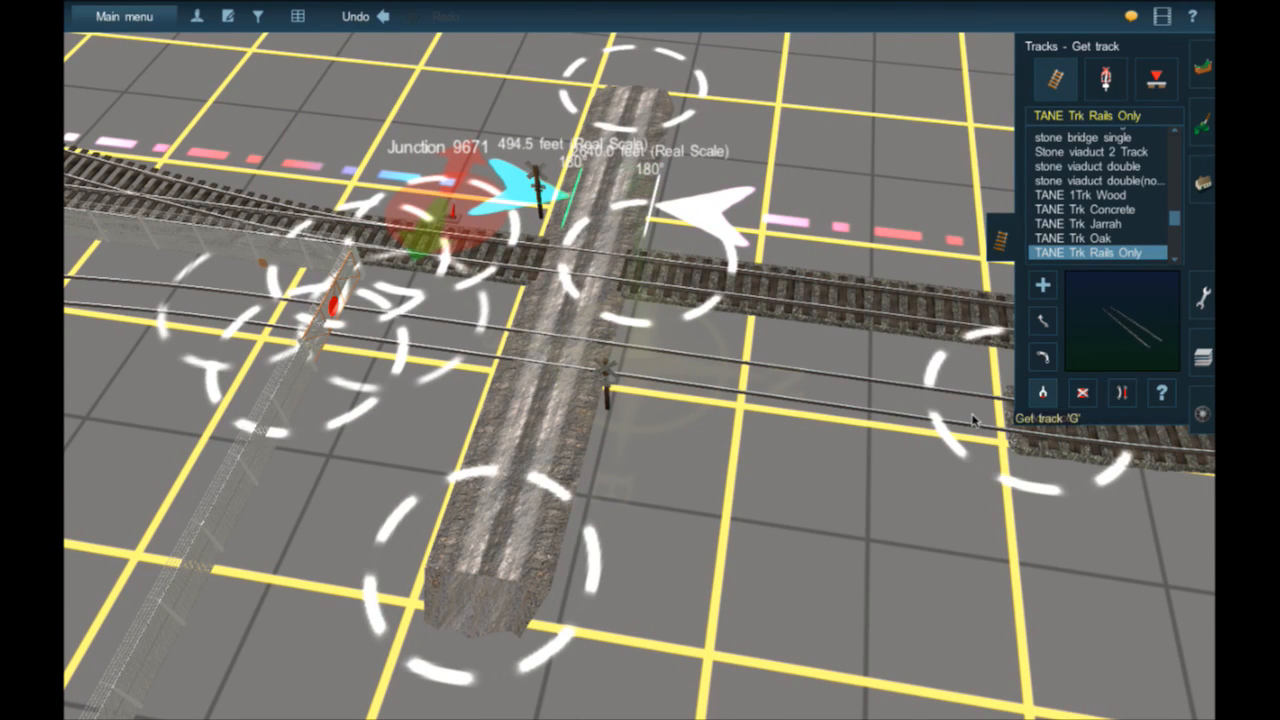
click(1081, 394)
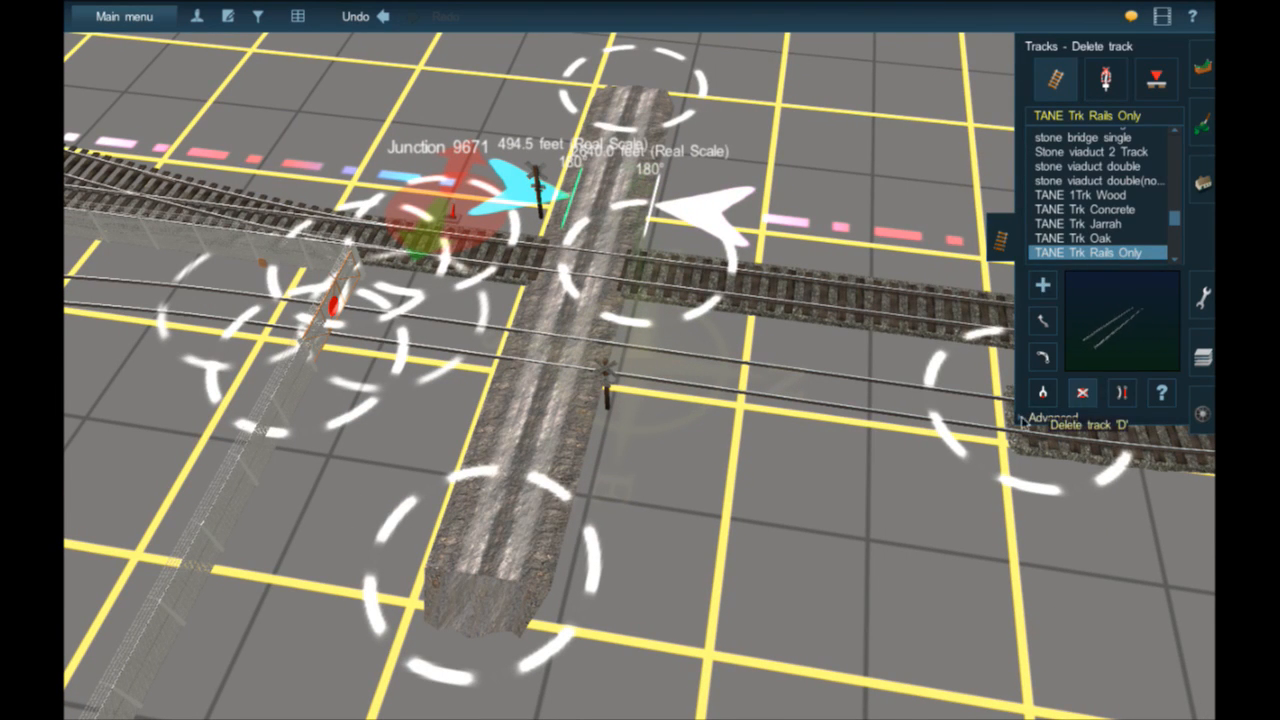
click(1115, 443)
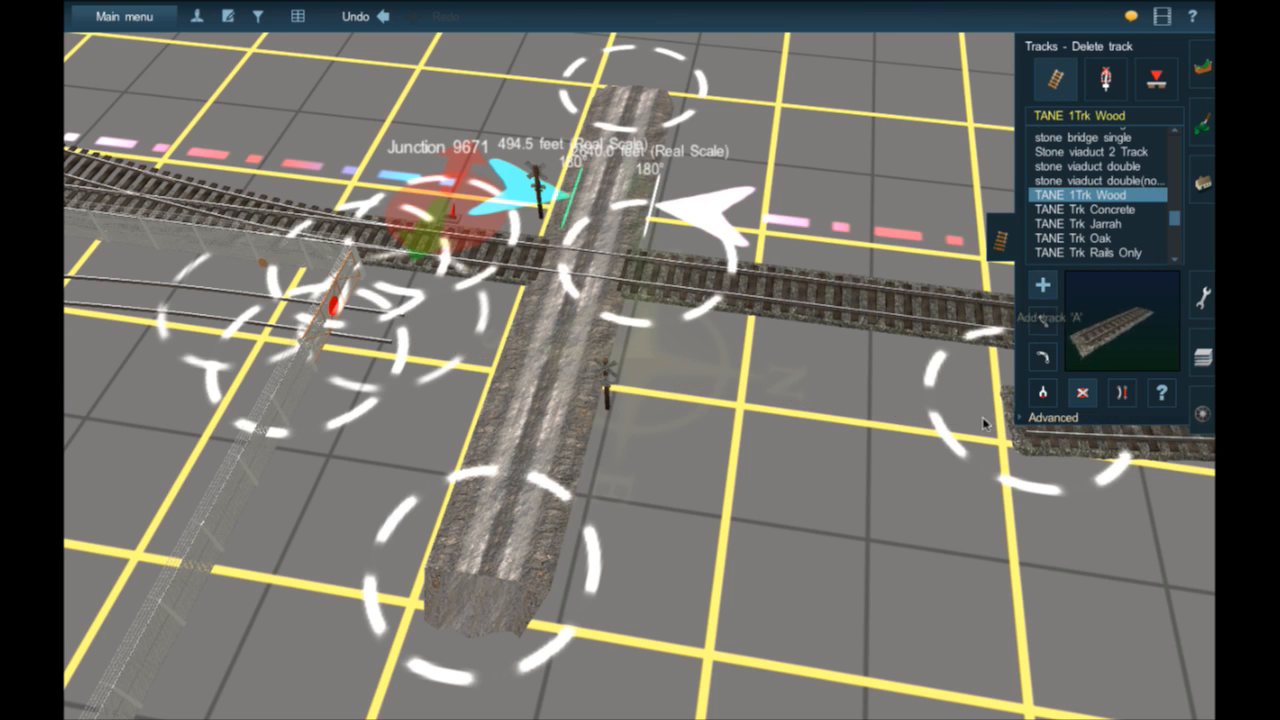
- Lay TANE 1Trk Wood track from the right end toward the road and straighten it
key(a)
drag(990, 425, 382, 338)
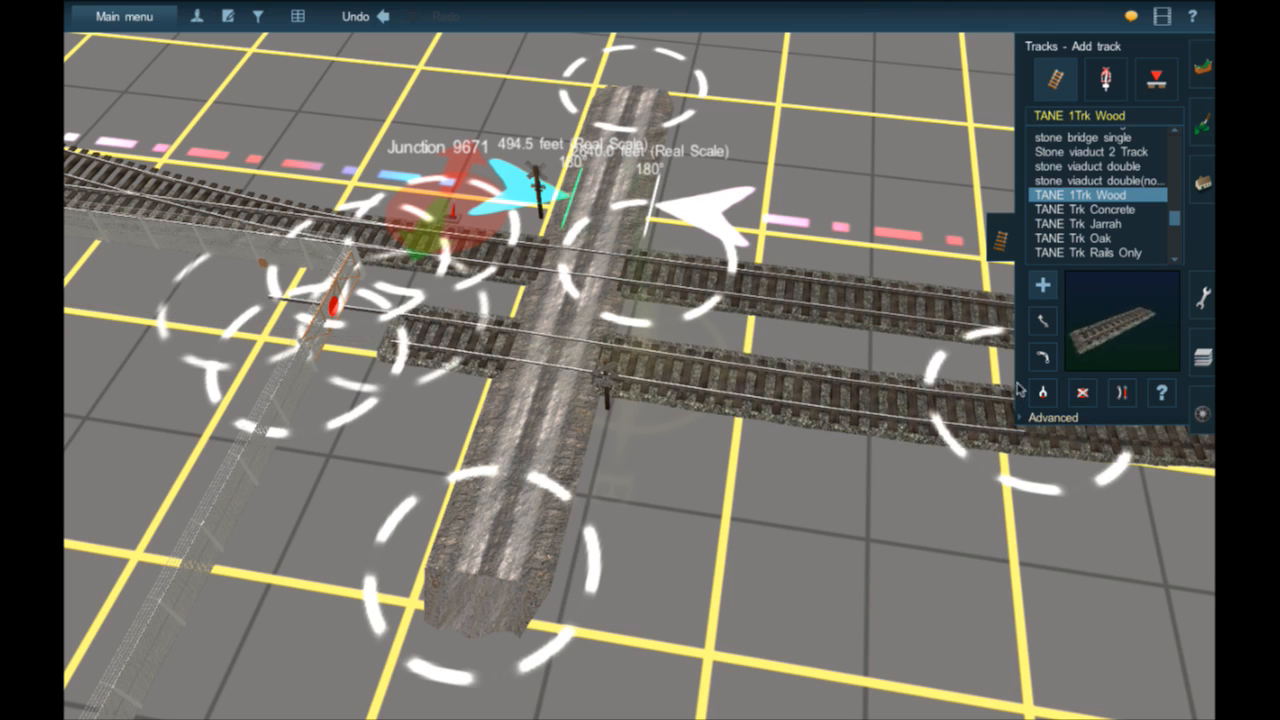
click(1118, 394)
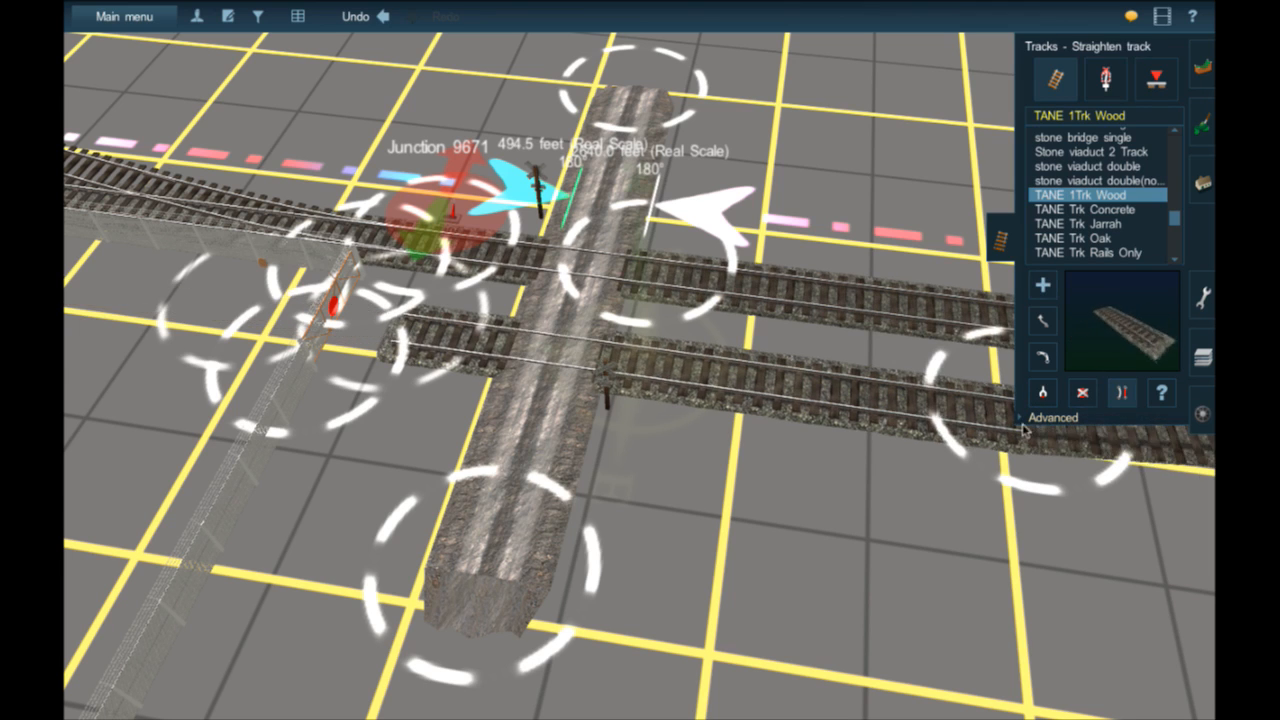
click(829, 412)
click(1099, 432)
click(1122, 445)
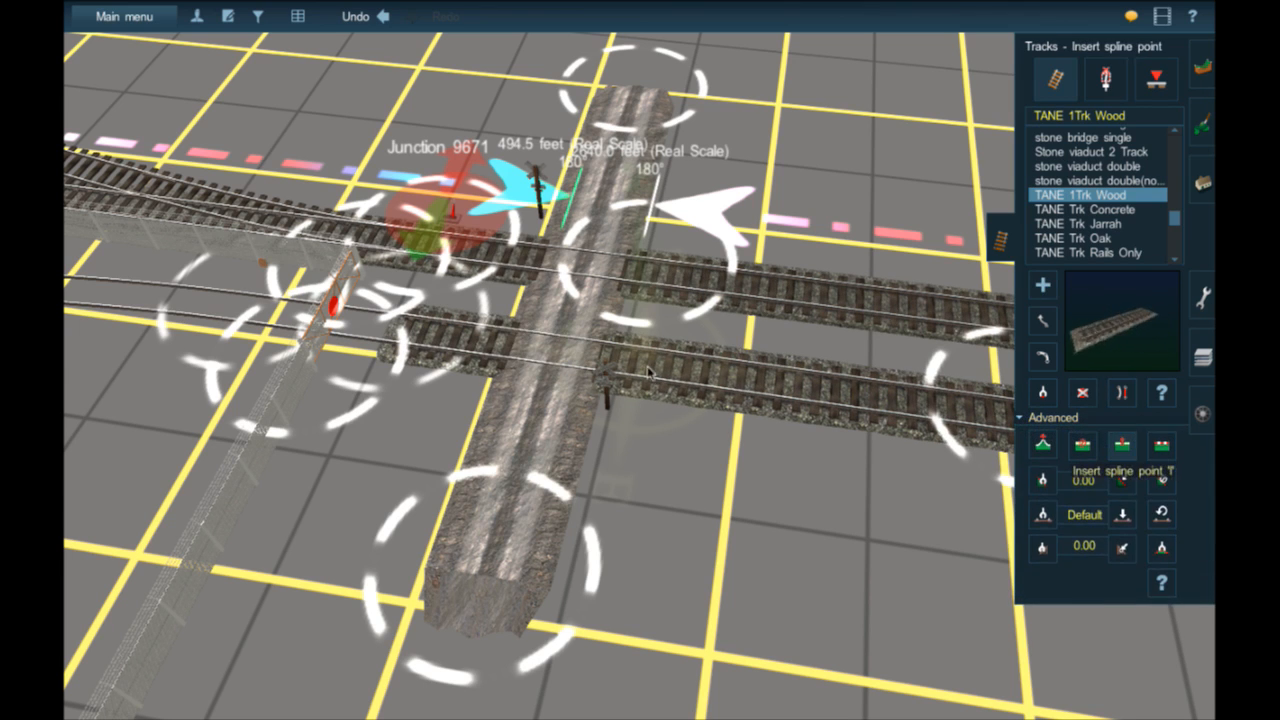
click(557, 352)
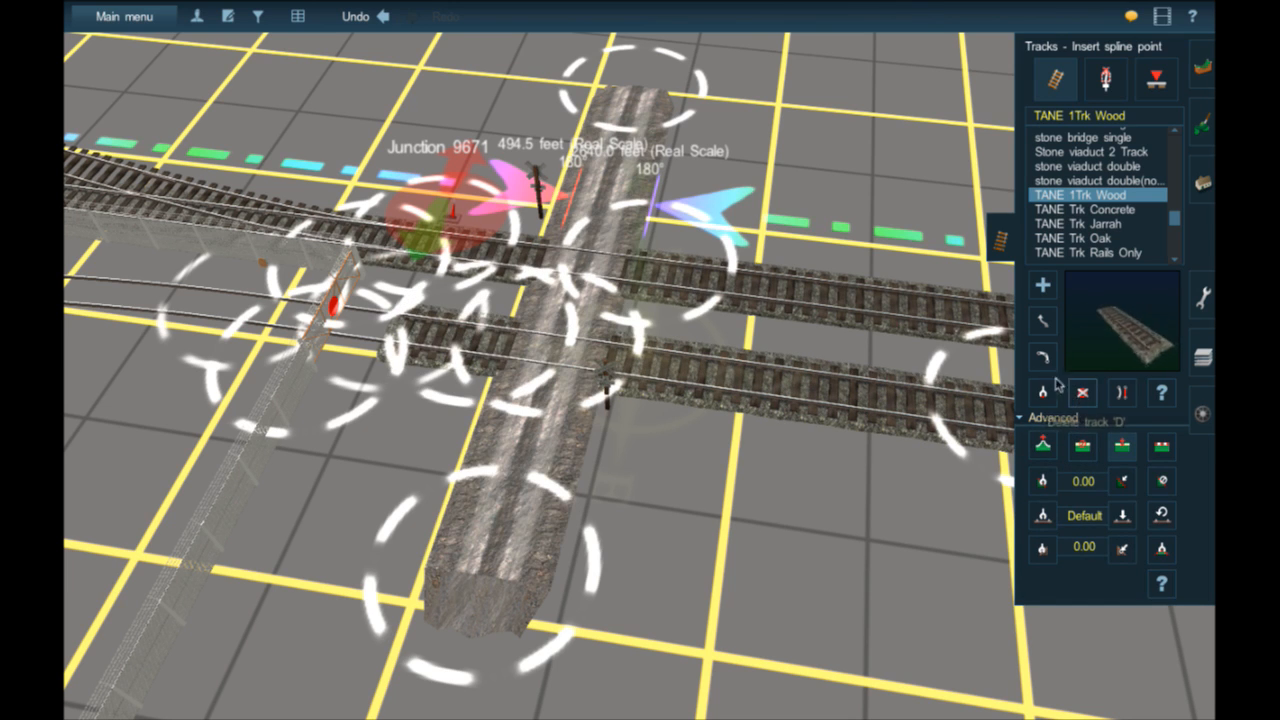
click(383, 16)
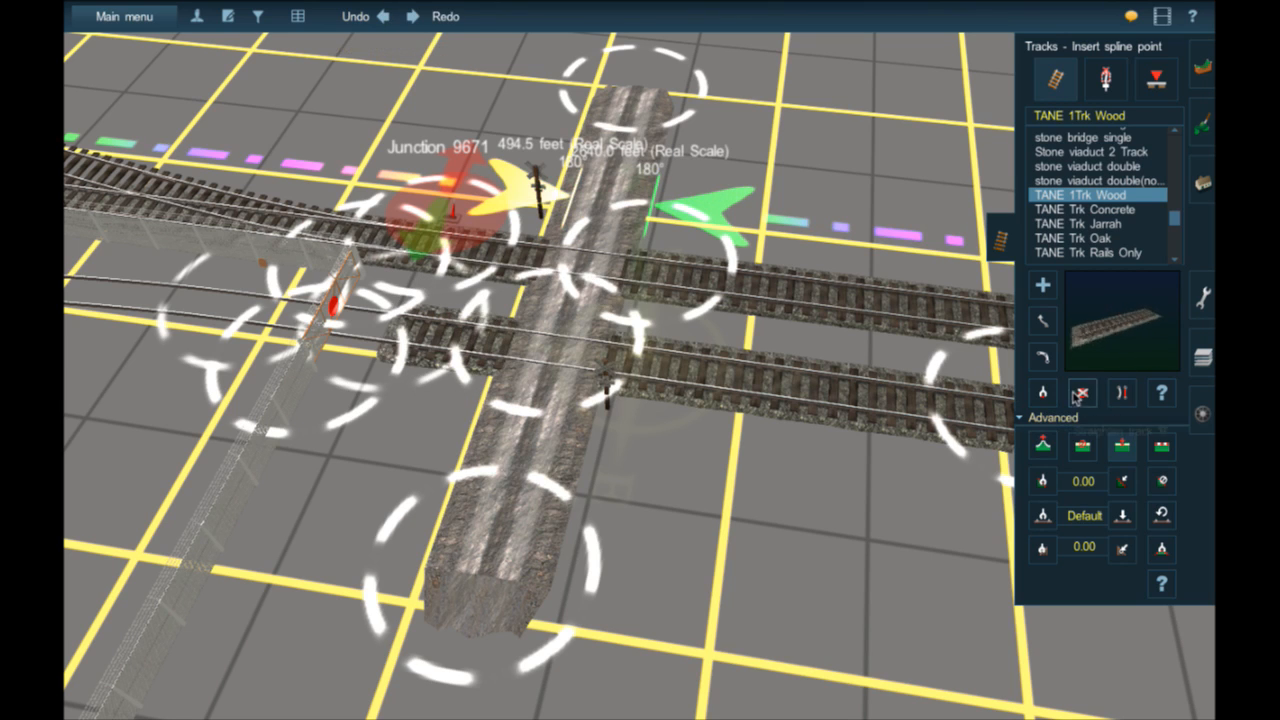
- Remove the wood track left of the road and extend TANE Trk Rails Only across it
click(1081, 392)
click(498, 355)
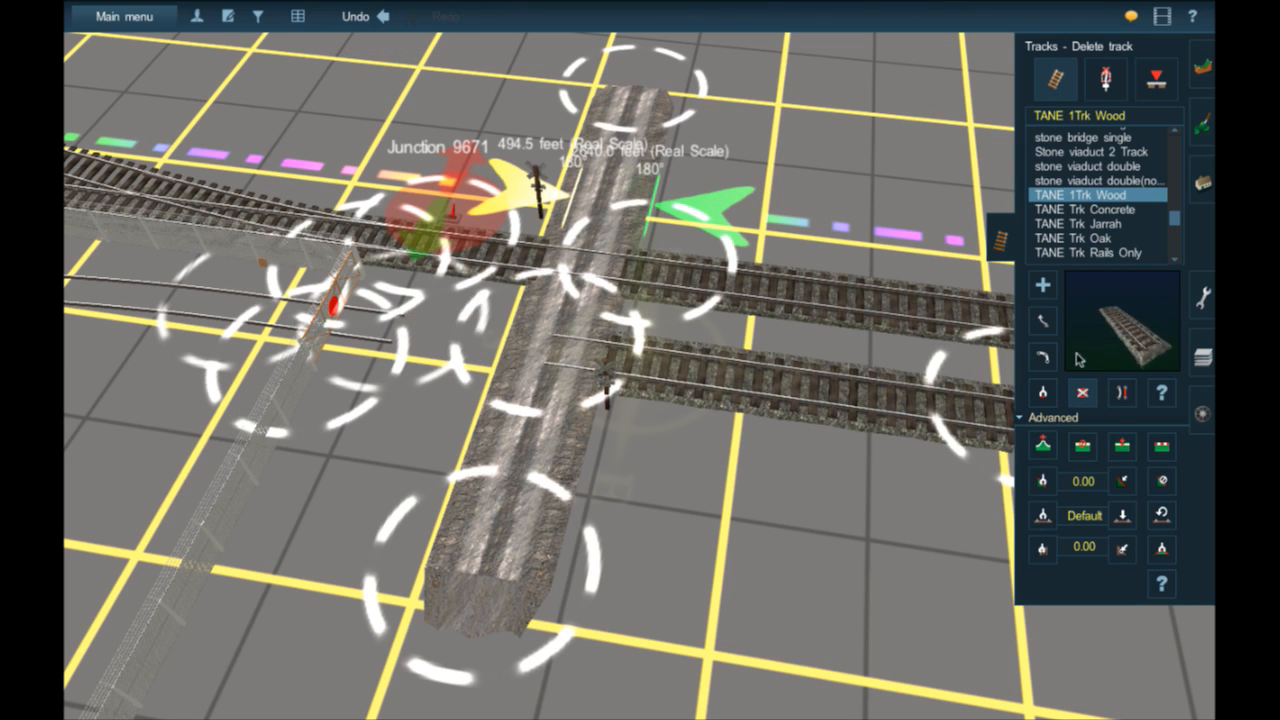
click(1042, 393)
click(838, 358)
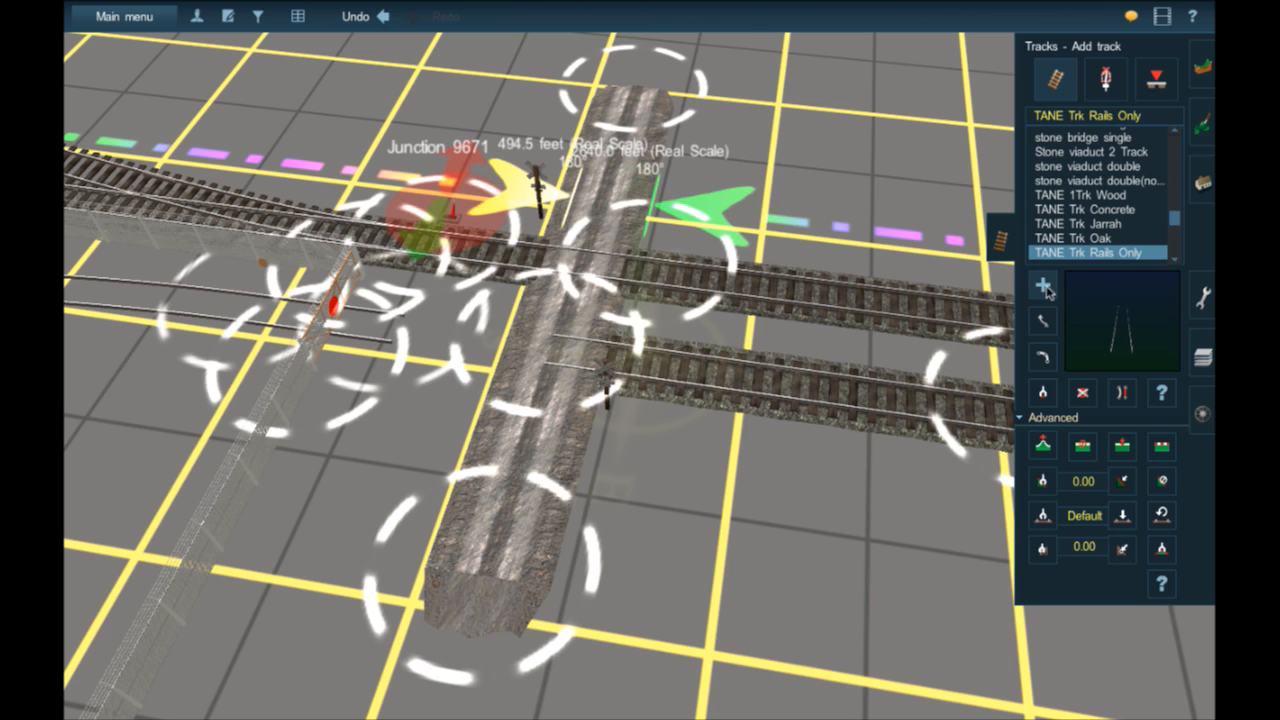
drag(466, 347, 563, 368)
middle_drag(580, 376, 591, 350)
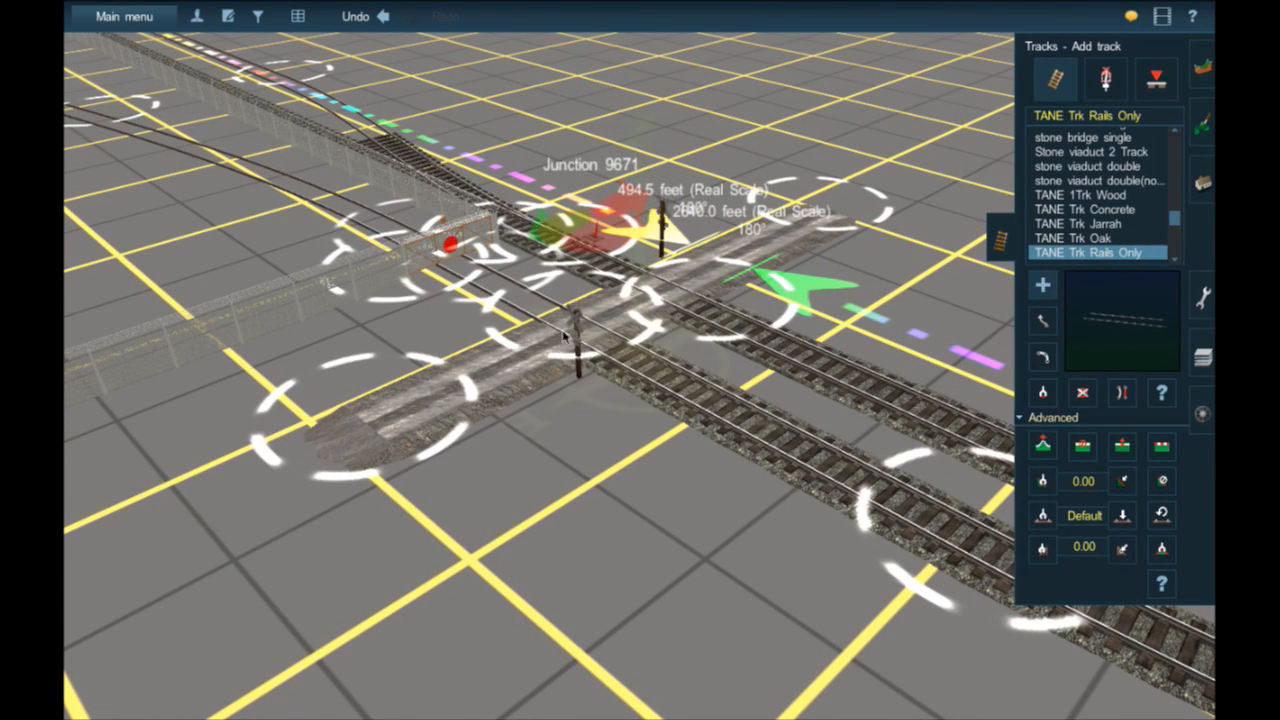
- Recentre the overview map on the Flagstaff yard, return to 3-D, and view it from high above
scroll(565, 338, up, 10)
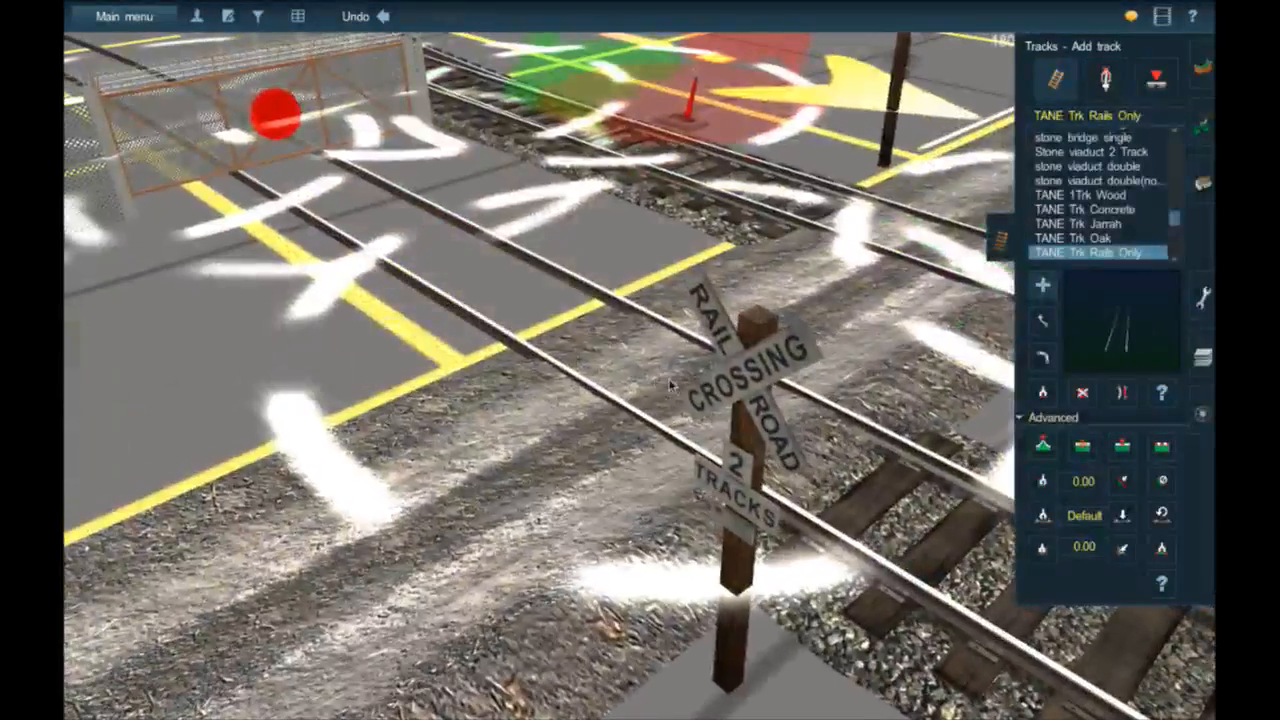
scroll(672, 385, up, 10)
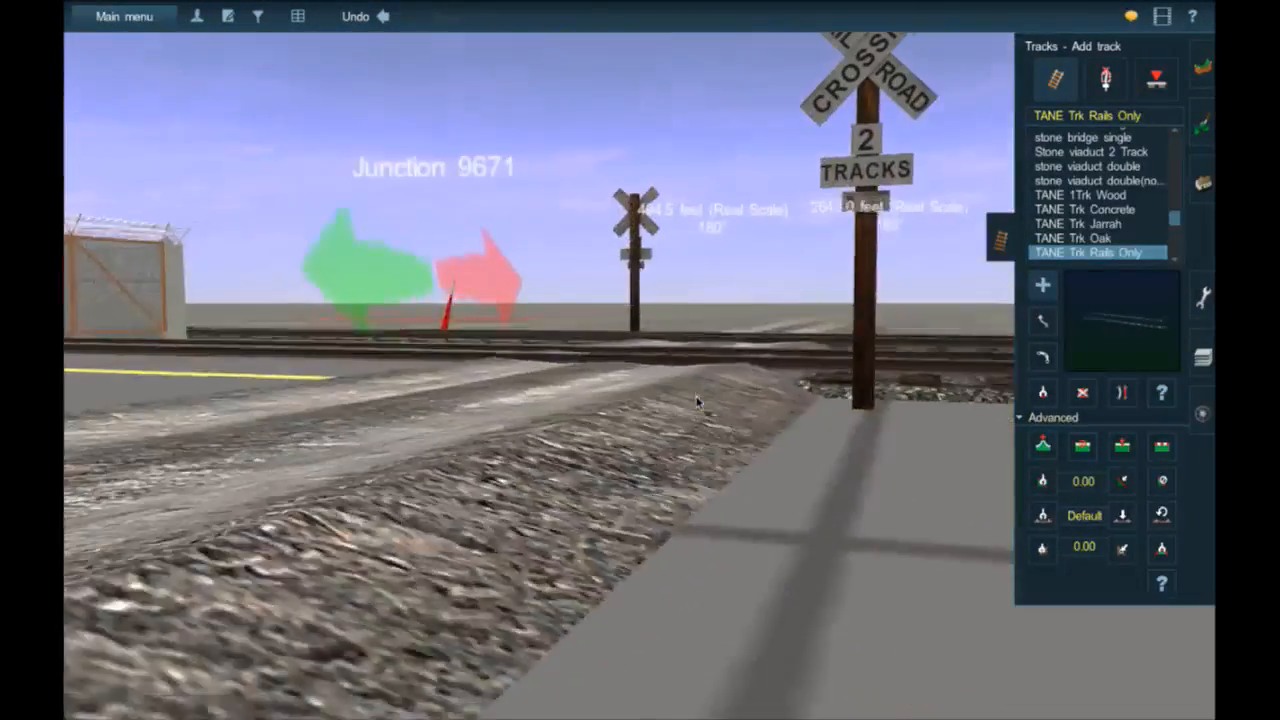
scroll(697, 401, down, 10)
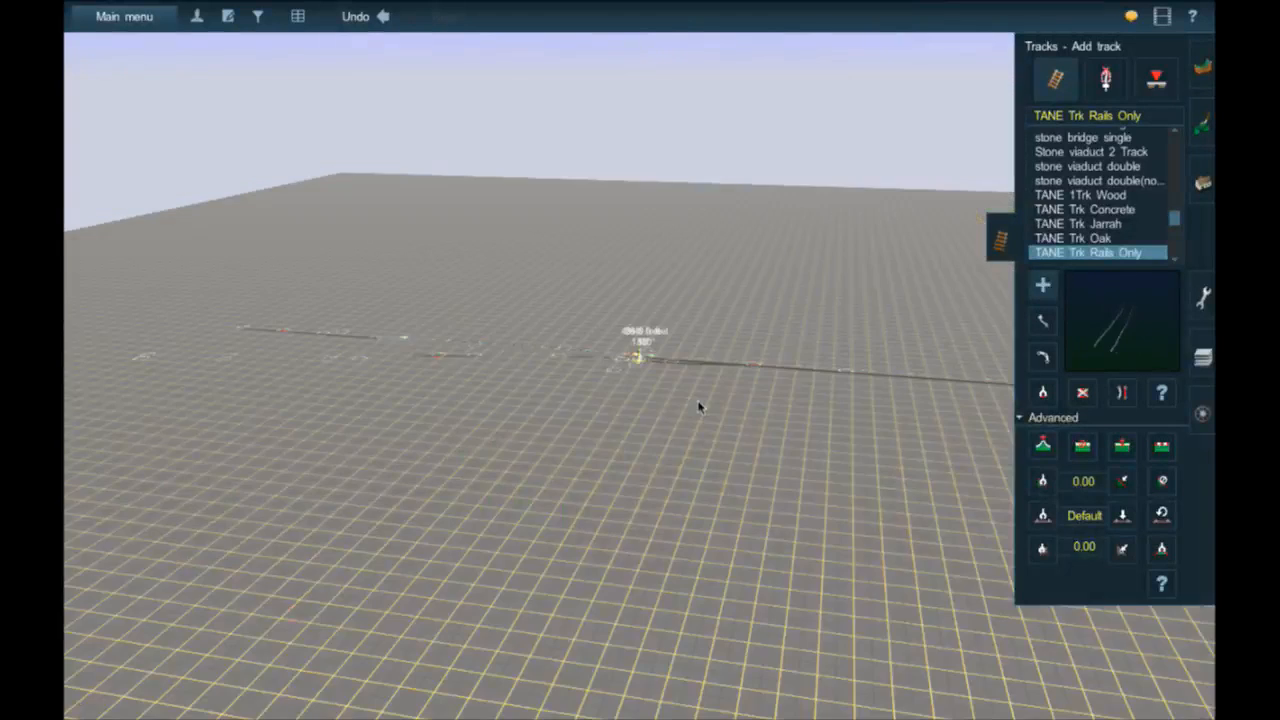
scroll(698, 401, down, 2)
right_click(812, 367)
scroll(819, 368, down, 1)
right_click(890, 346)
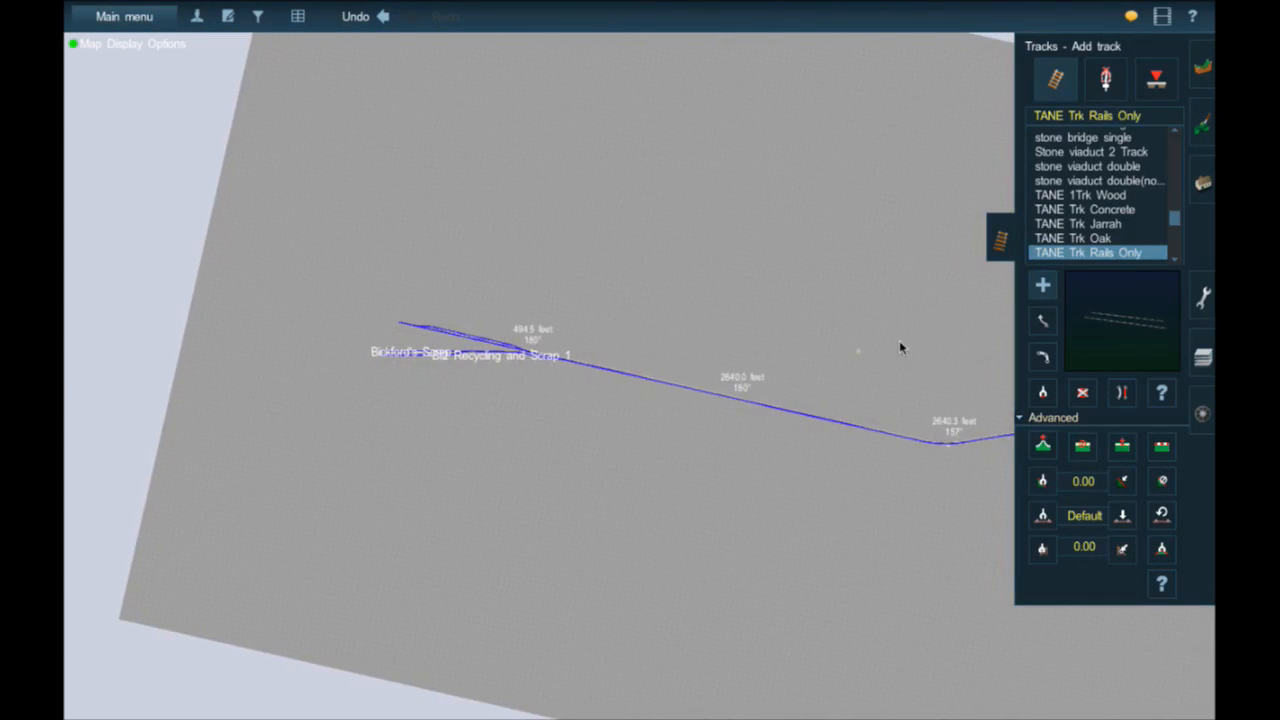
scroll(899, 347, up, 5)
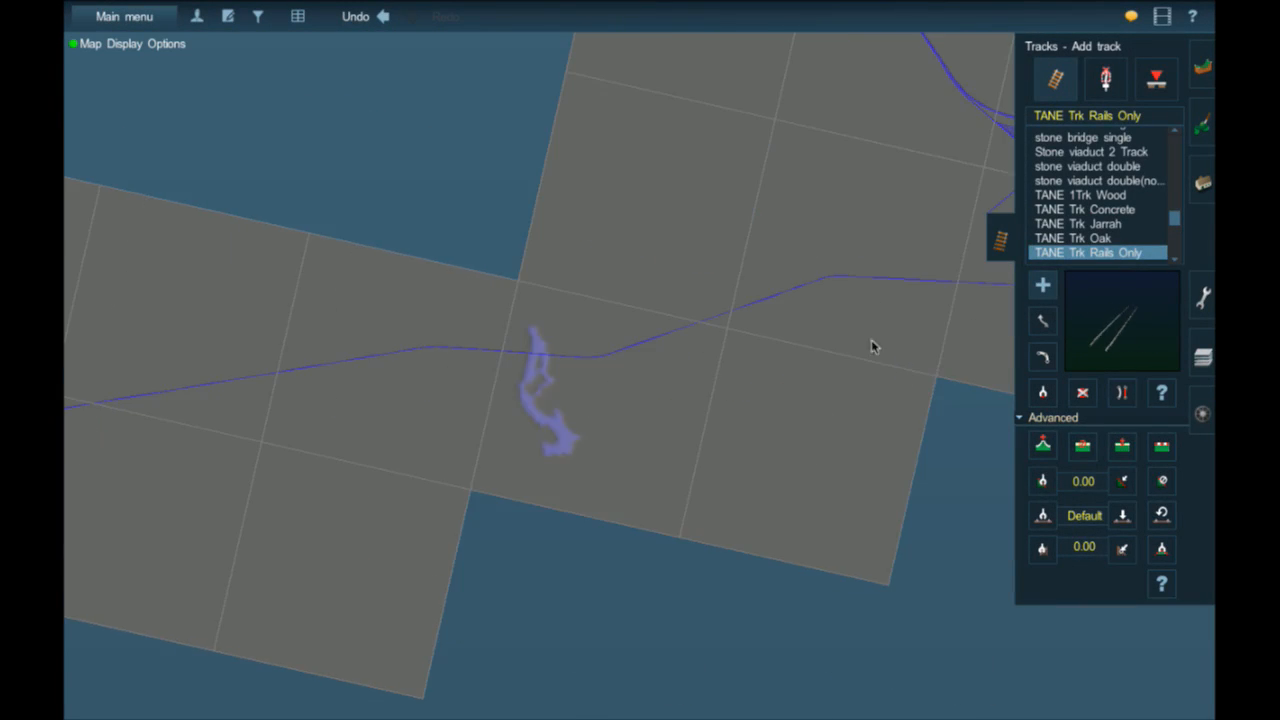
right_click(879, 346)
right_click(804, 301)
right_click(729, 255)
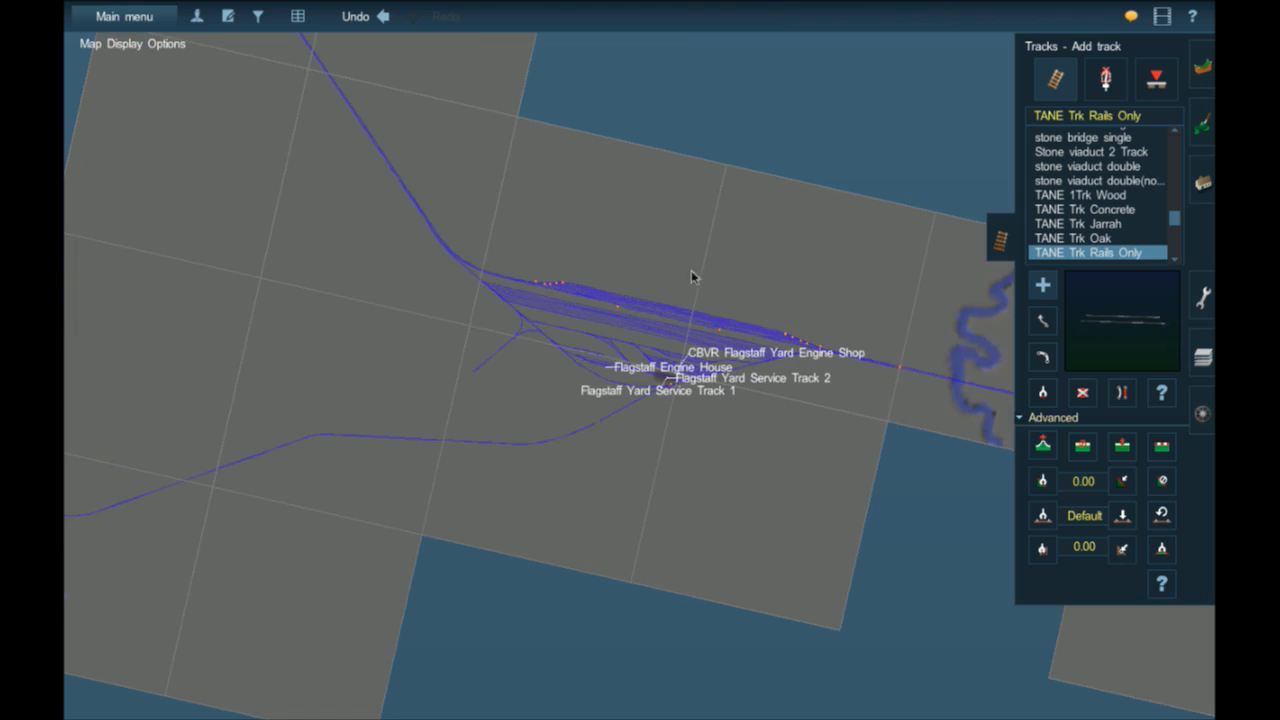
click(652, 337)
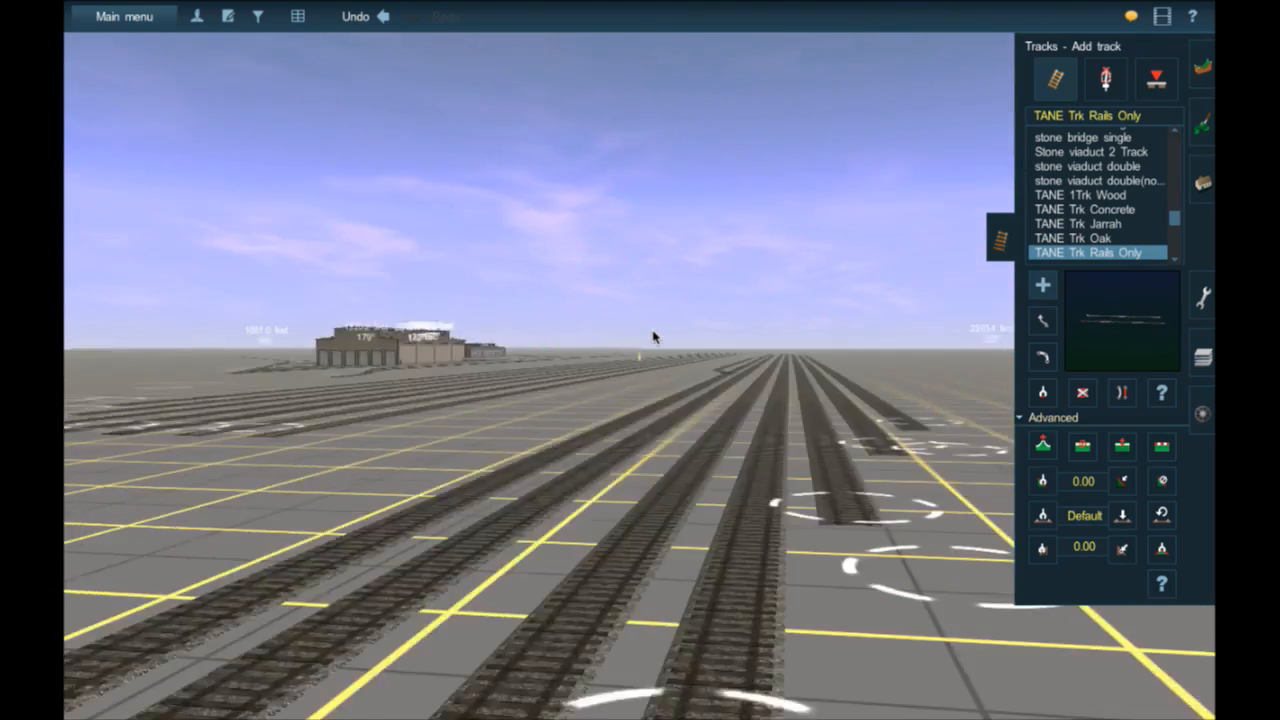
key(Up)
key(Left)
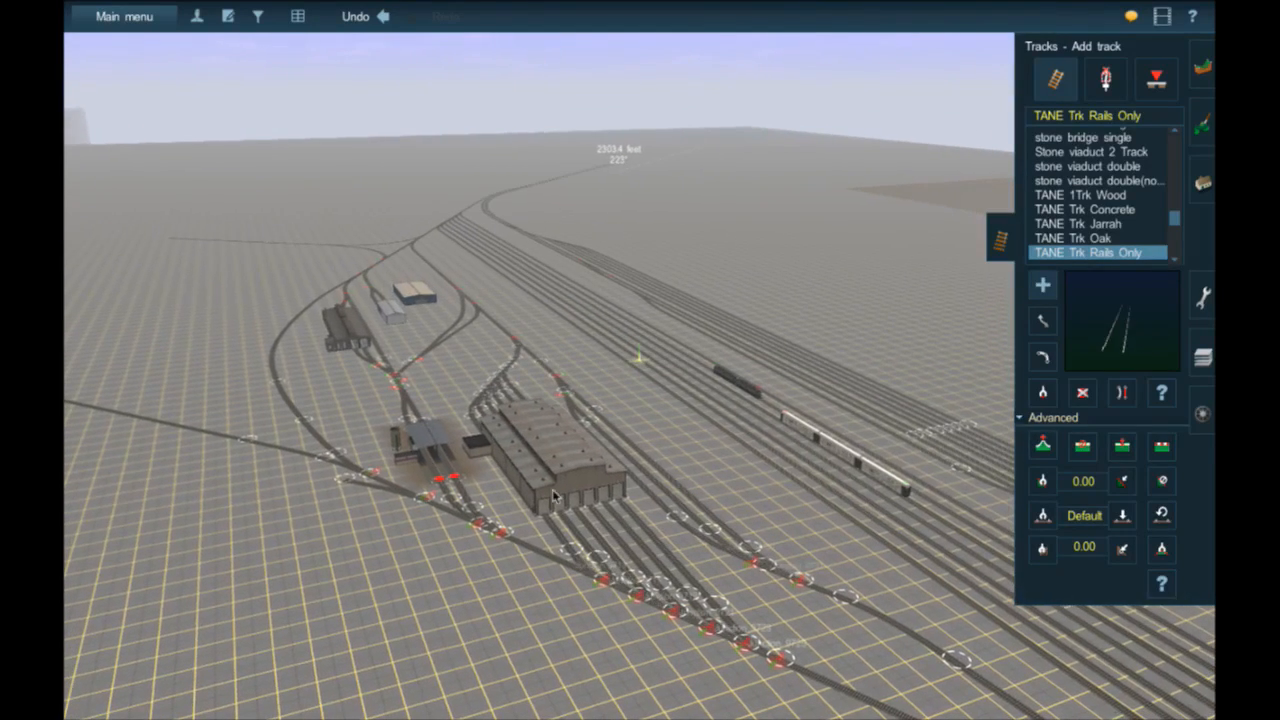
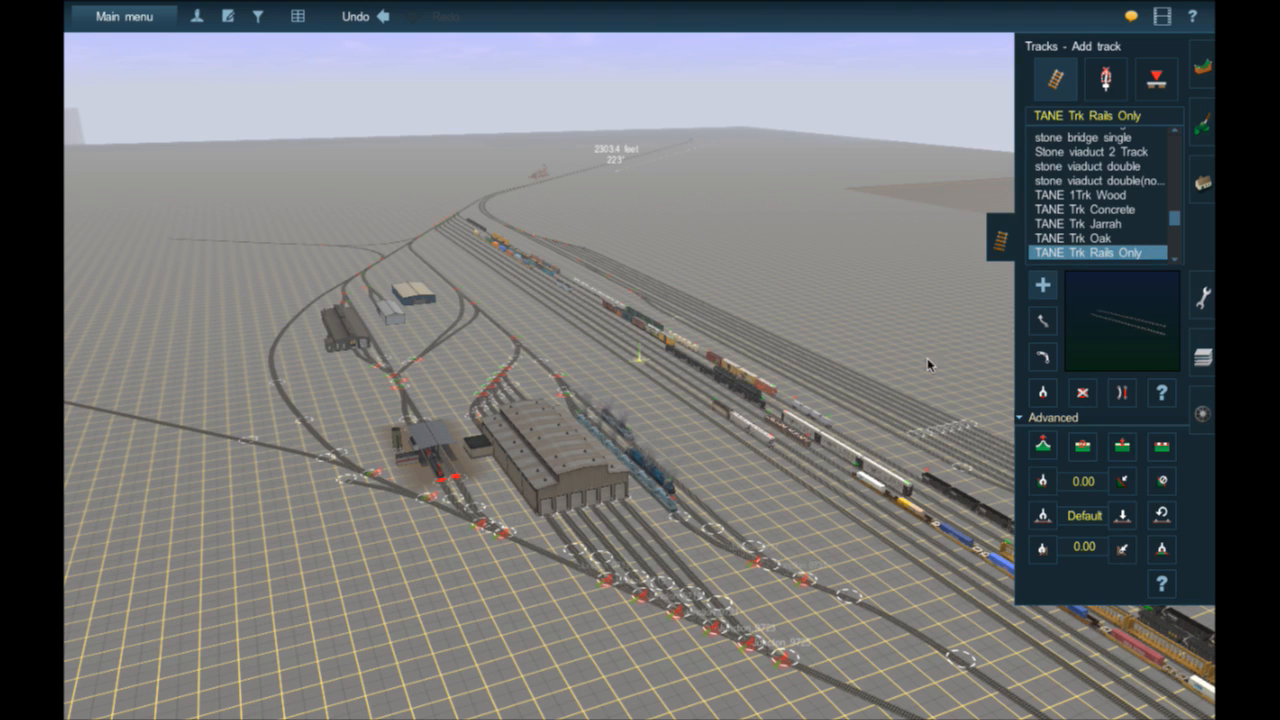
- Move the view past the junction to the track ends where the tower block stands
mouse_move(271, 394)
right_down()
mouse_move(351, 234)
mouse_move(616, 225)
mouse_move(760, 251)
mouse_move(843, 206)
mouse_move(546, 204)
mouse_move(526, 189)
mouse_move(660, 240)
mouse_move(703, 200)
mouse_move(620, 280)
mouse_move(589, 271)
mouse_move(619, 277)
mouse_move(627, 248)
mouse_move(680, 303)
mouse_move(674, 286)
mouse_move(660, 318)
mouse_move(677, 292)
mouse_move(668, 284)
mouse_move(601, 296)
mouse_move(534, 363)
mouse_move(523, 318)
mouse_move(595, 333)
right_up()
scroll(660, 313, up, 5)
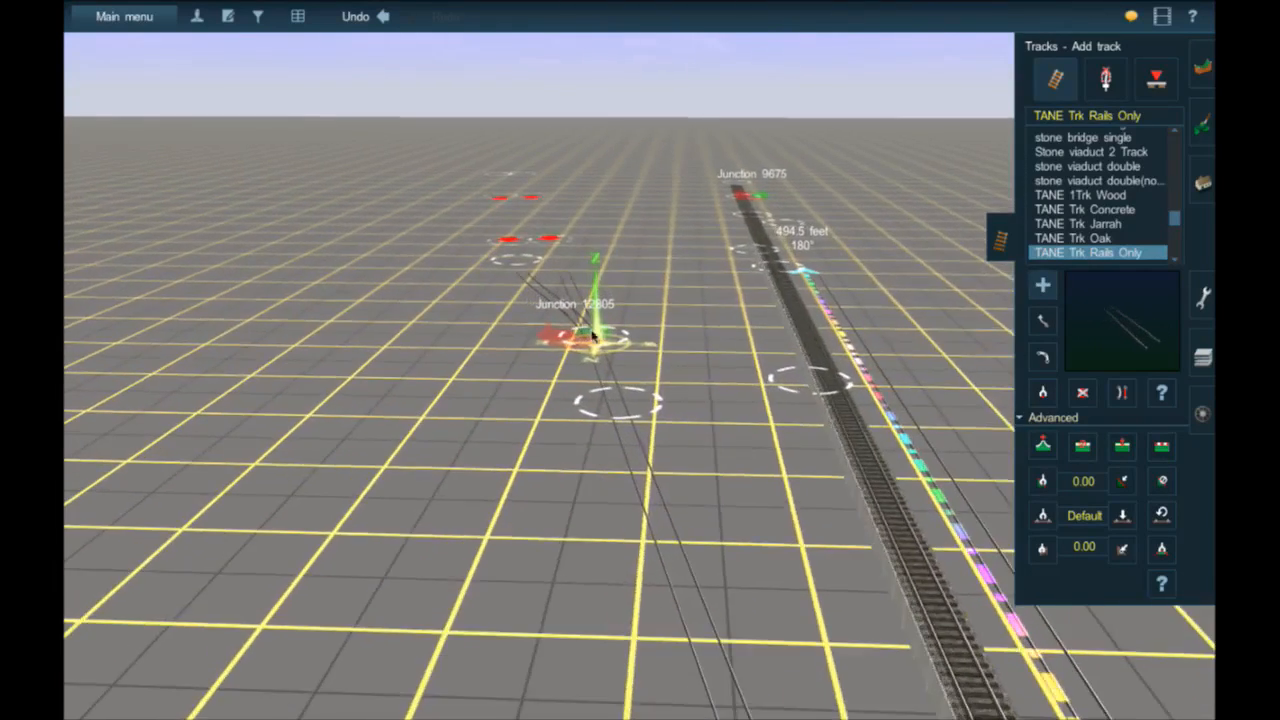
scroll(614, 332, up, 5)
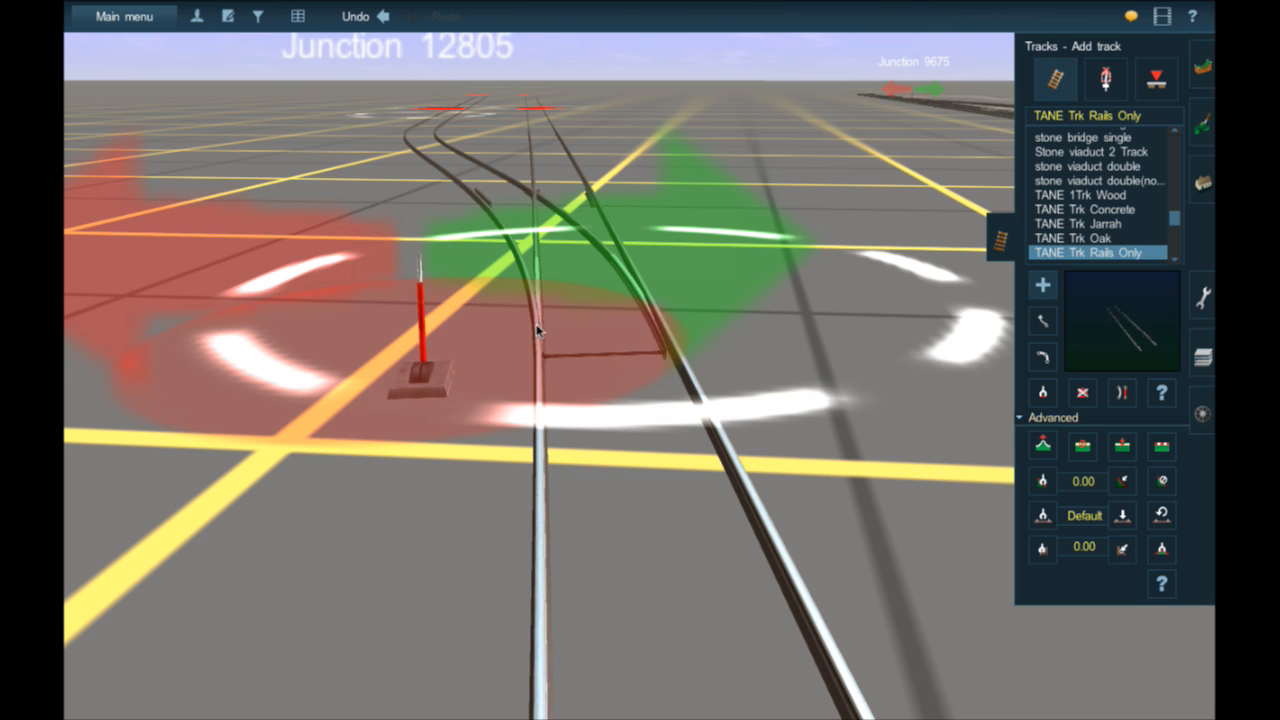
right_drag(555, 258, 643, 311)
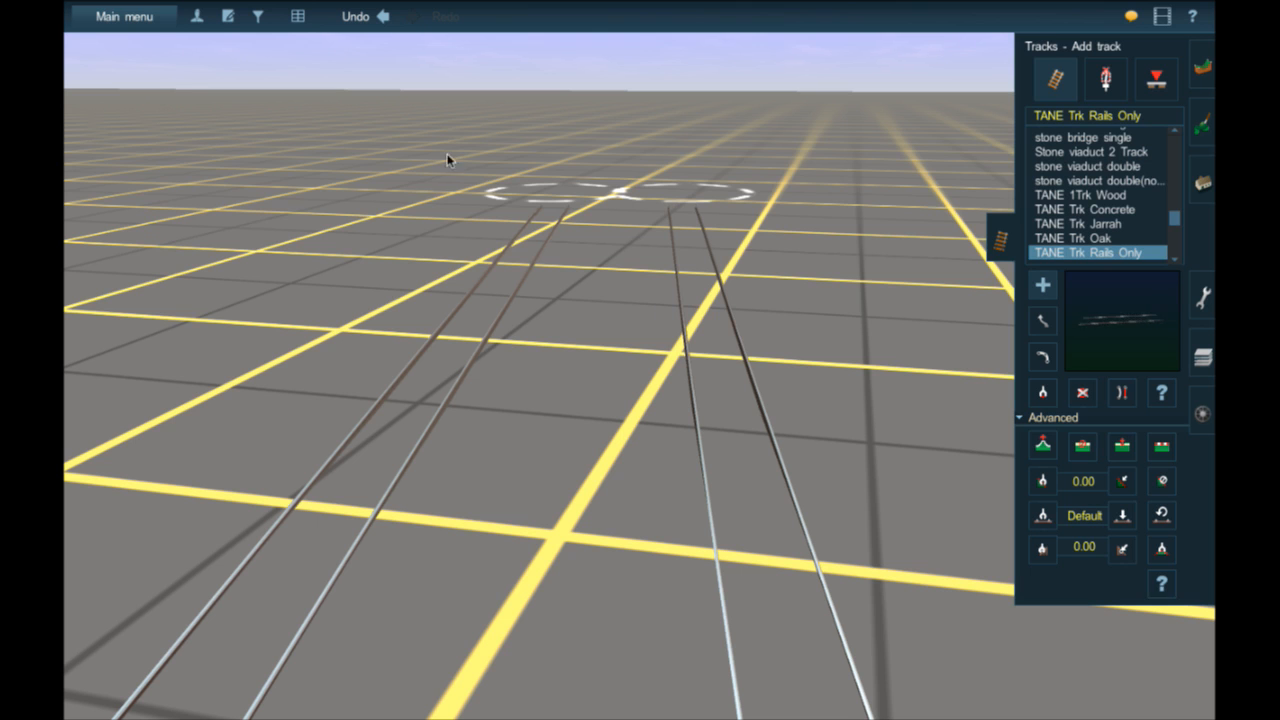
right_drag(582, 234, 631, 354)
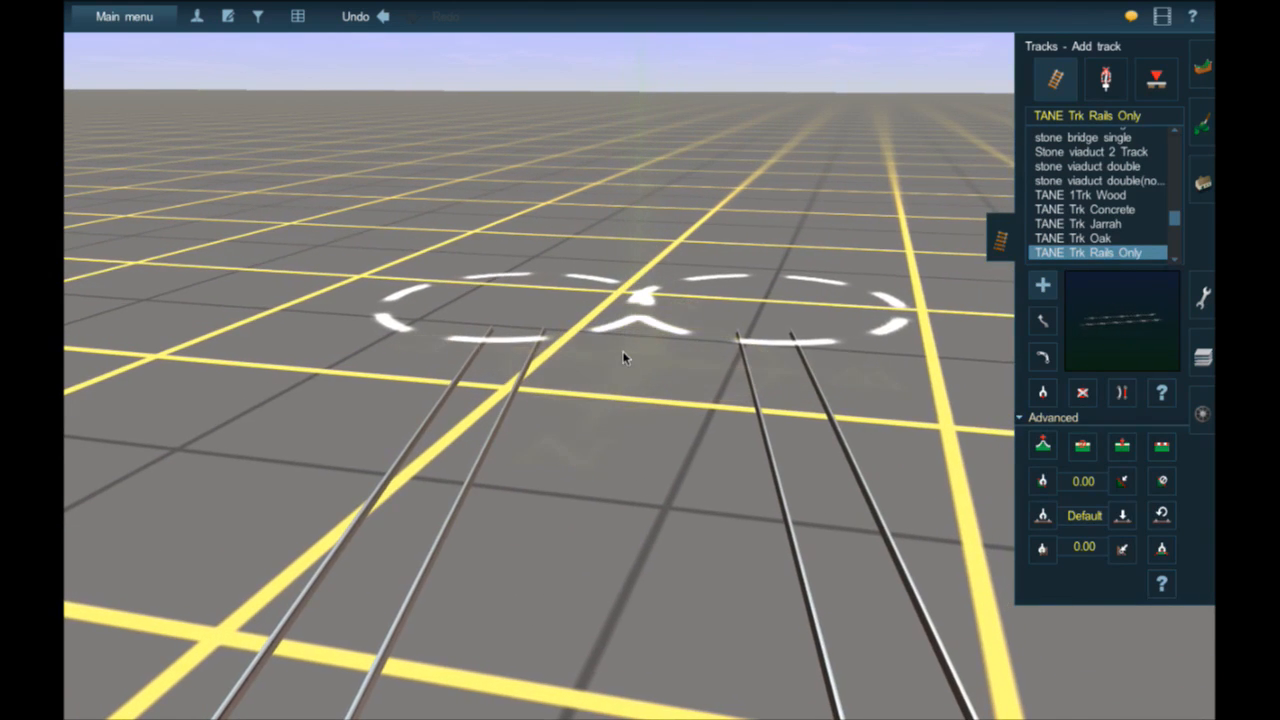
right_click(624, 357)
right_click(648, 358)
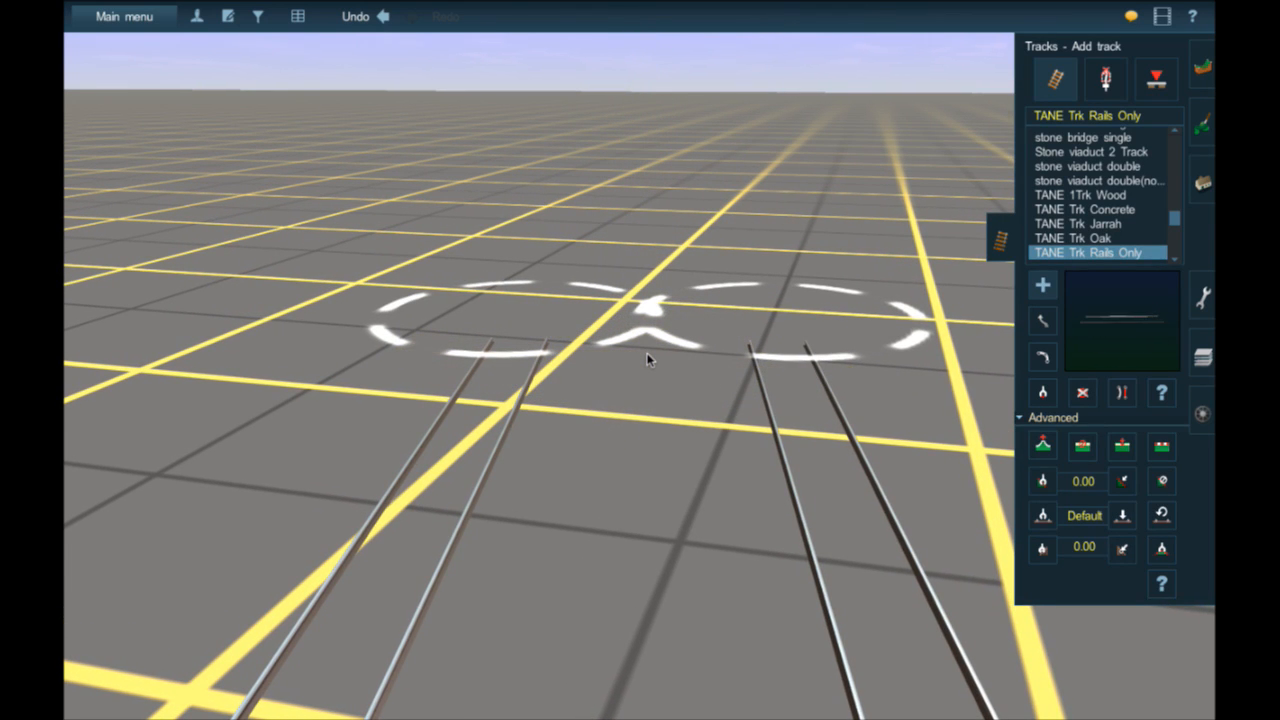
key(Left)
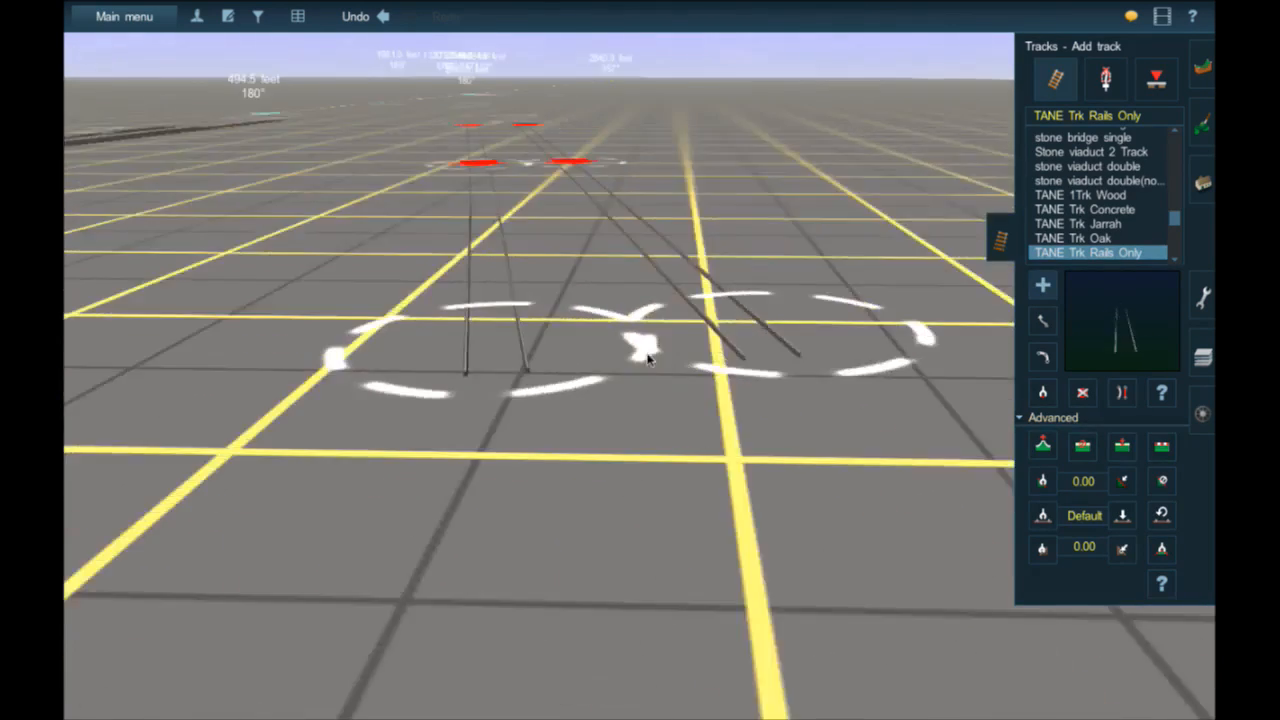
right_drag(662, 193, 656, 203)
scroll(640, 165, down, 5)
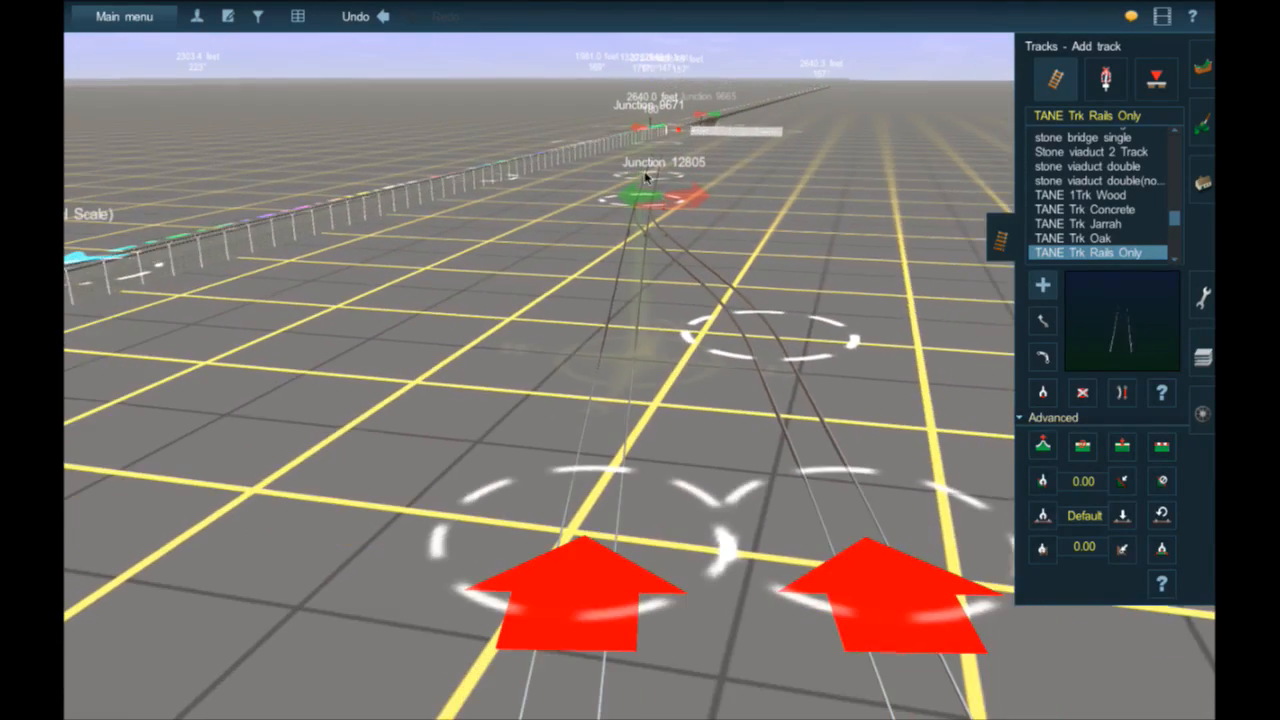
scroll(637, 316, up, 5)
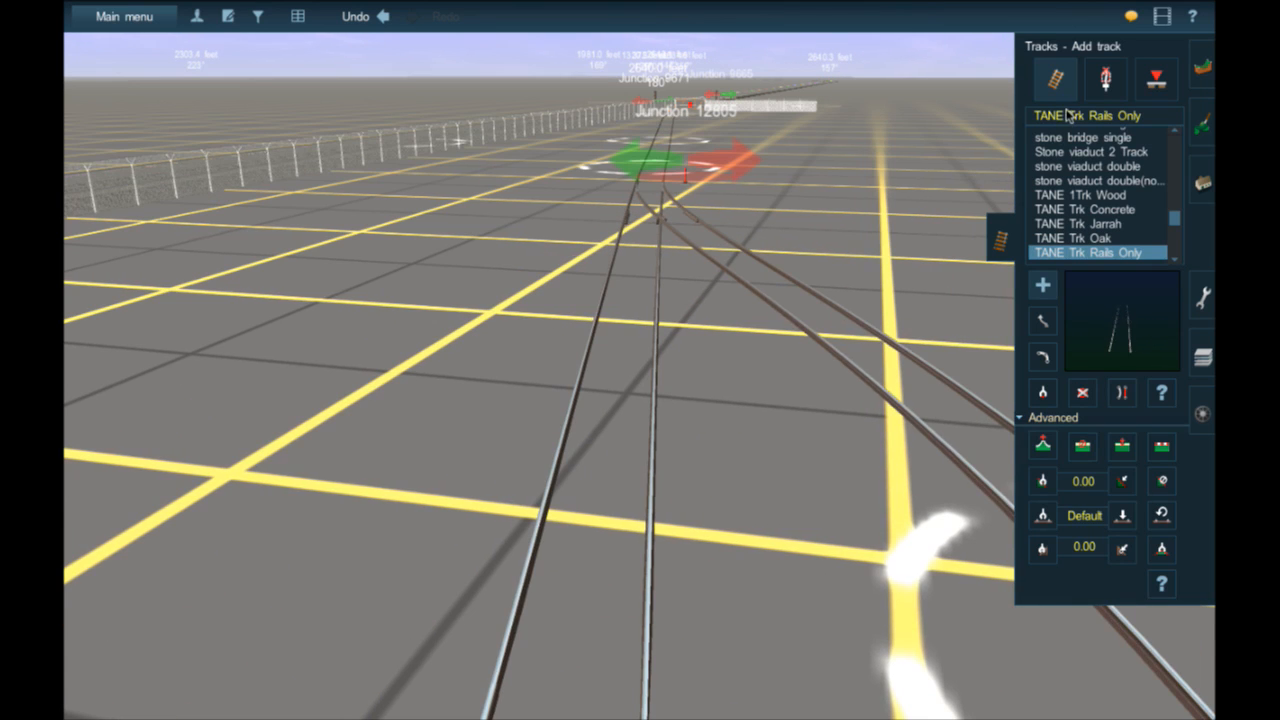
- Search the objects list for 'derel' and delete the derelict tower block
click(1058, 115)
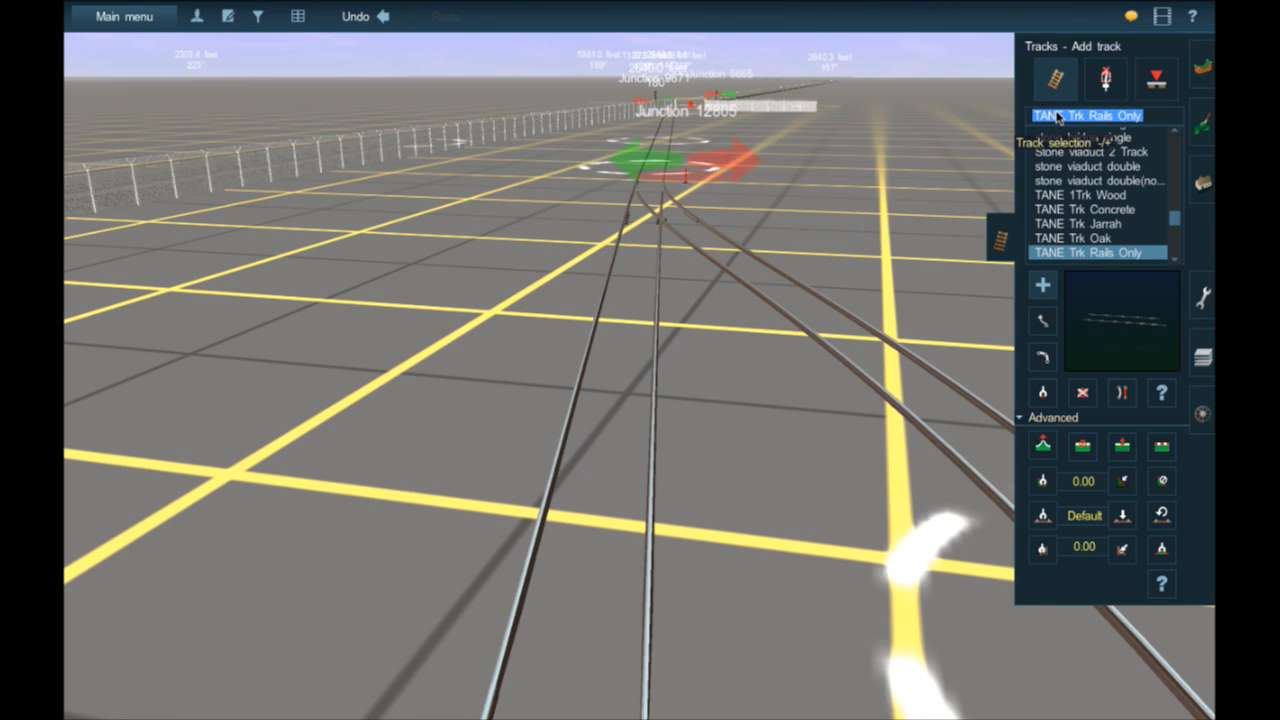
text(dere)
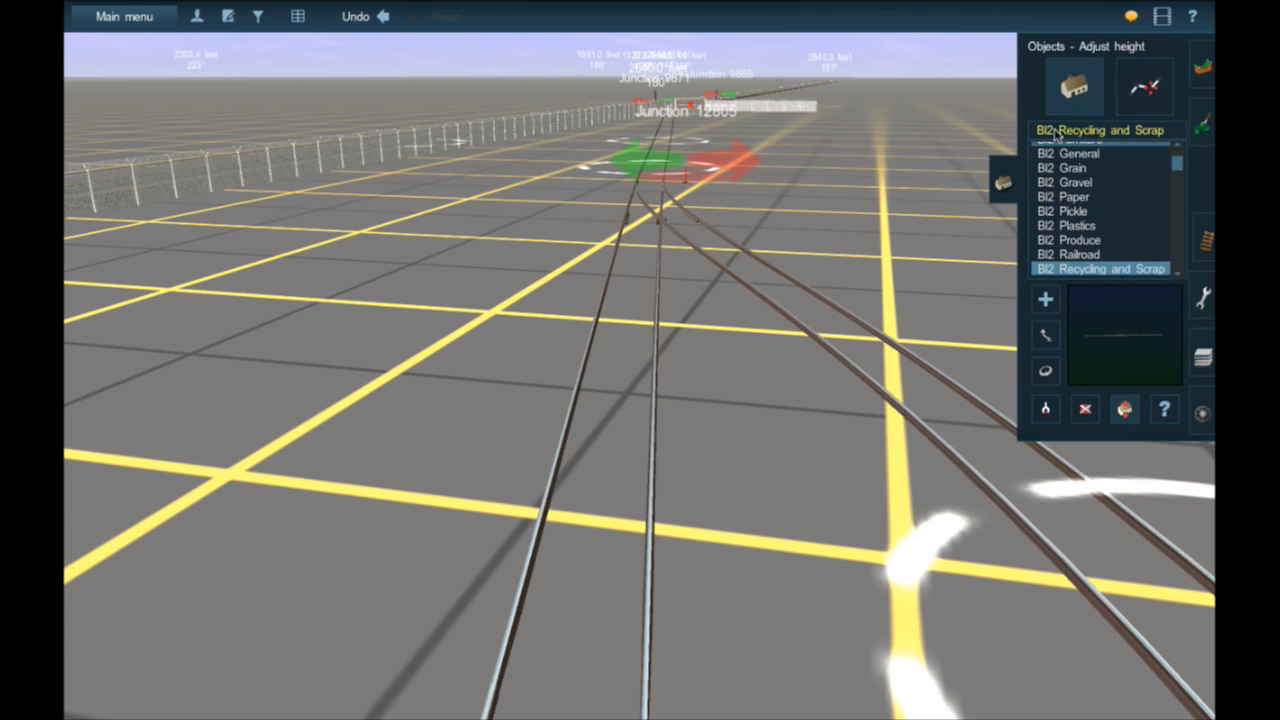
click(1055, 131)
text(derel)
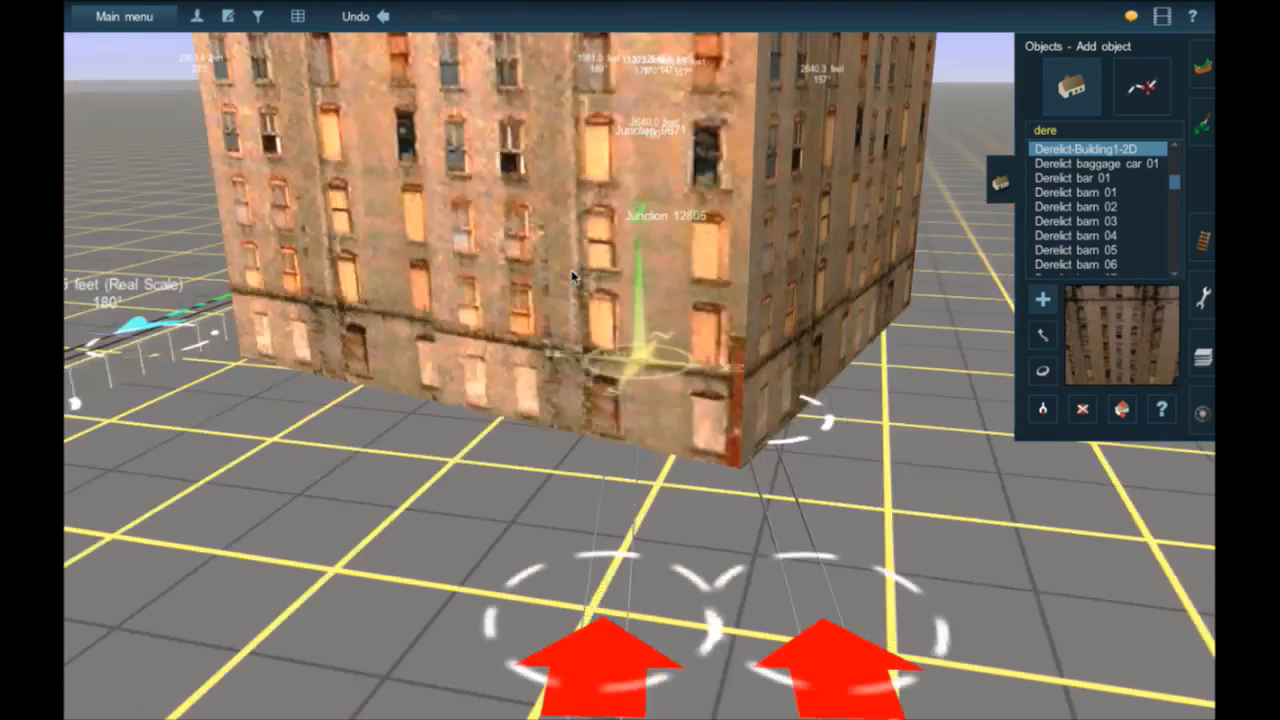
scroll(586, 255, down, 5)
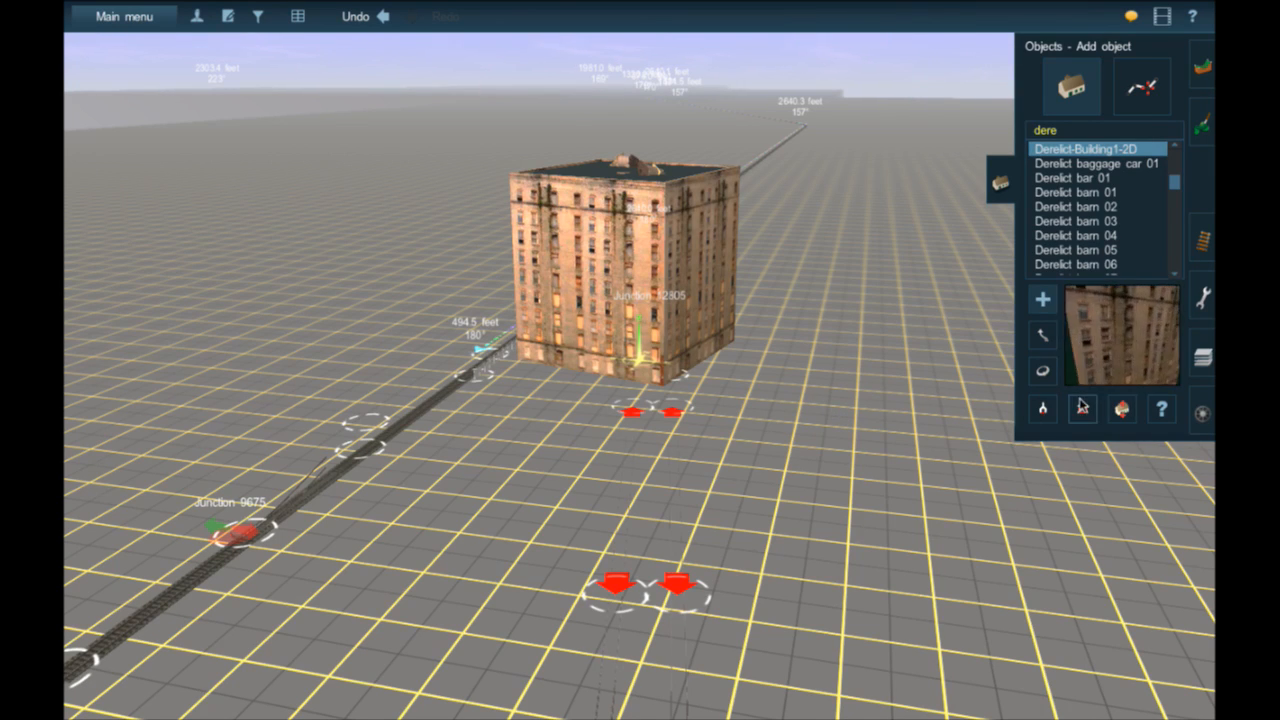
click(601, 320)
- Place Derelict bar 01 beside the junction tracks and view its vending-machine side
click(1110, 206)
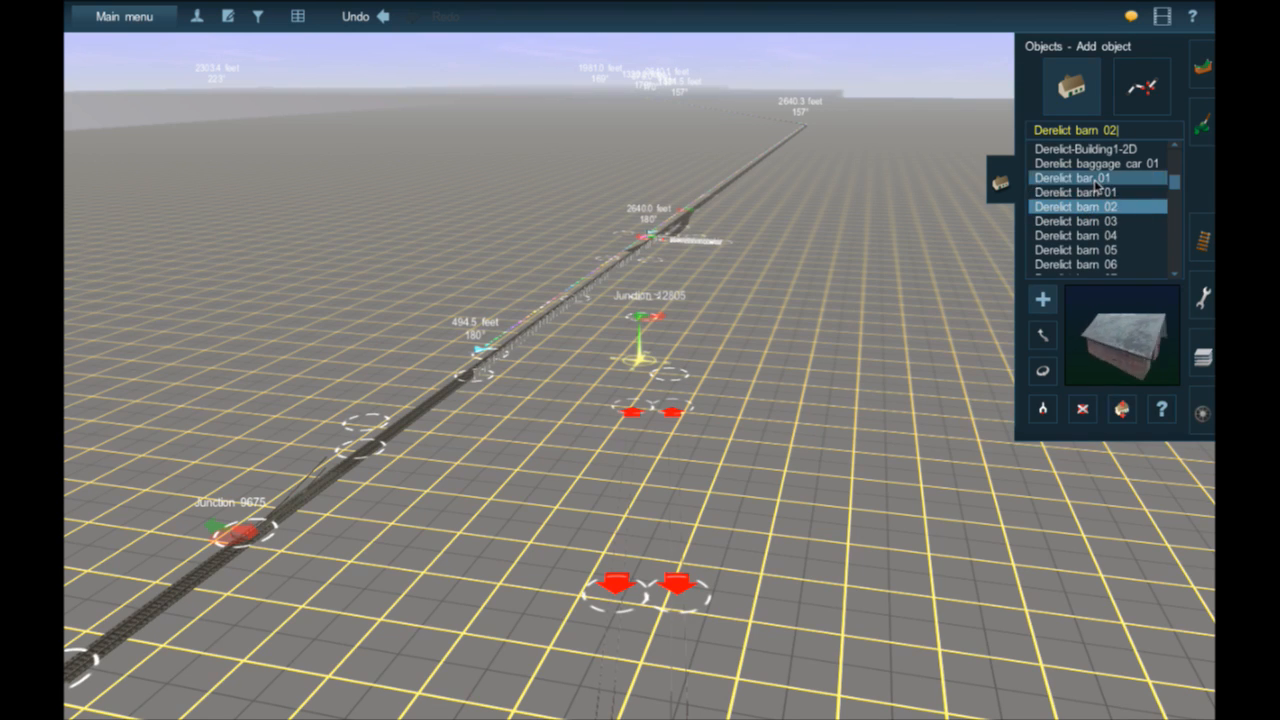
click(1098, 178)
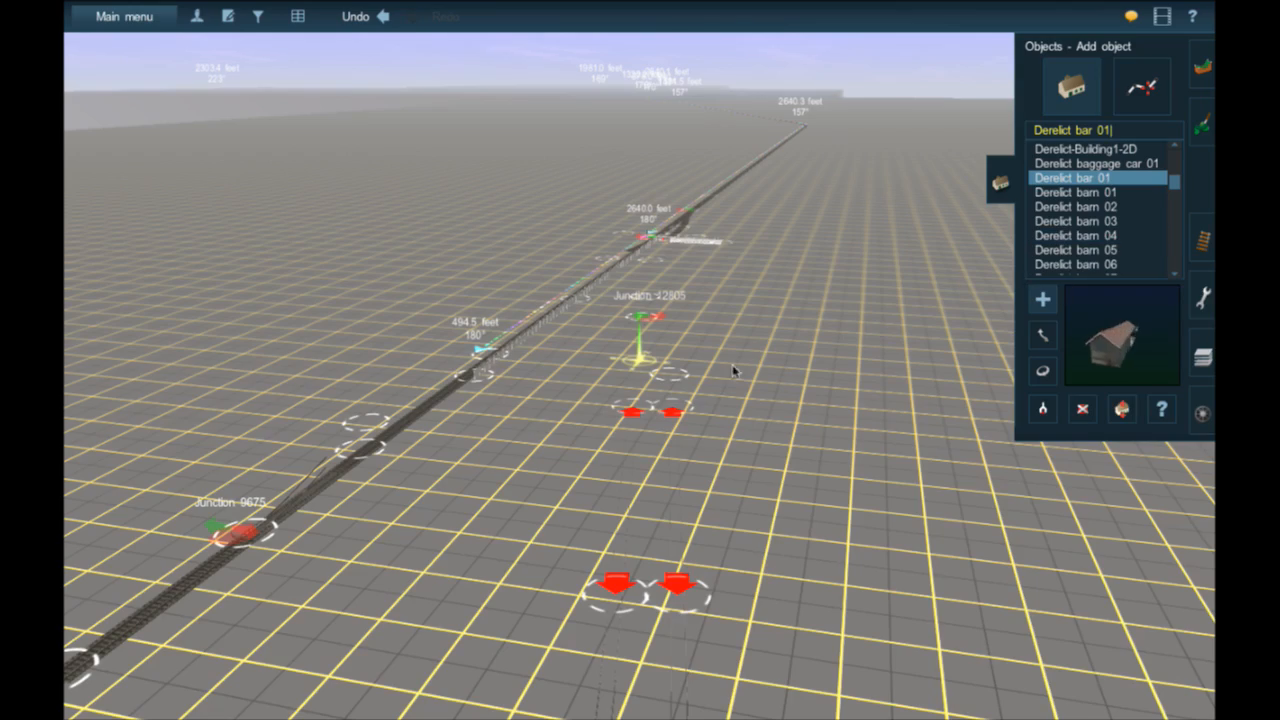
scroll(592, 376, up, 5)
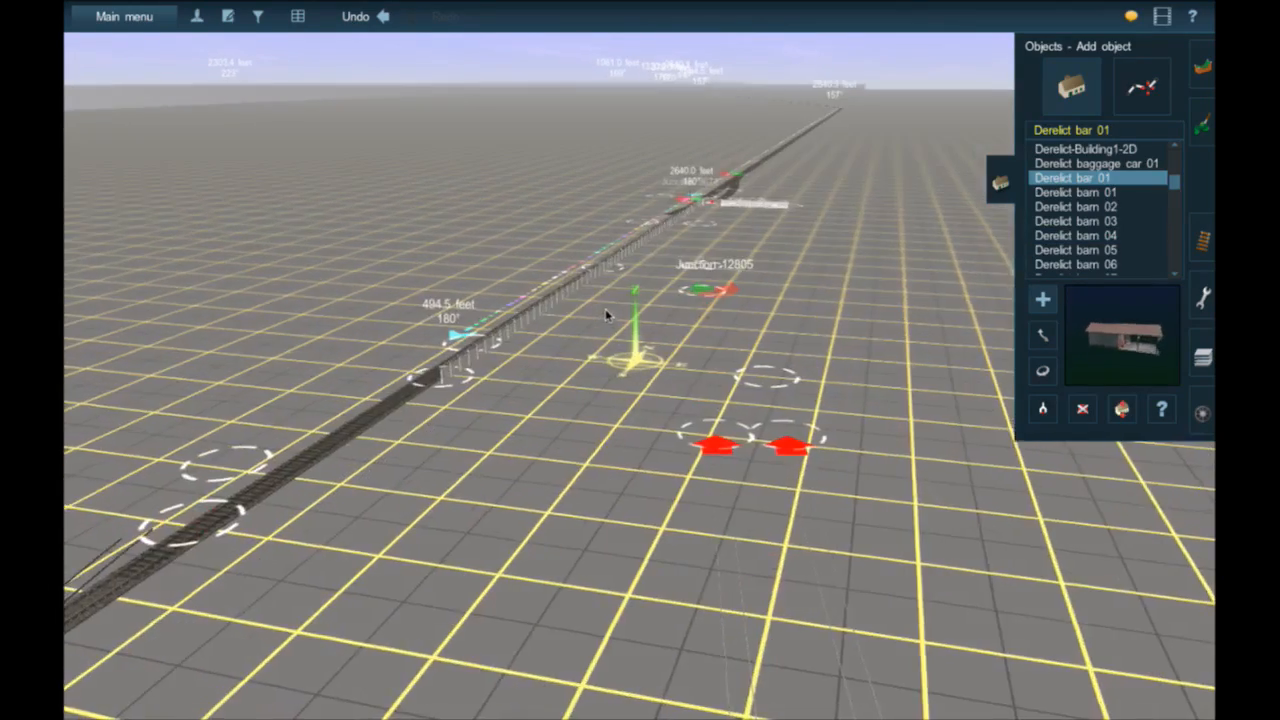
click(673, 402)
scroll(673, 402, up, 5)
scroll(683, 470, down, 5)
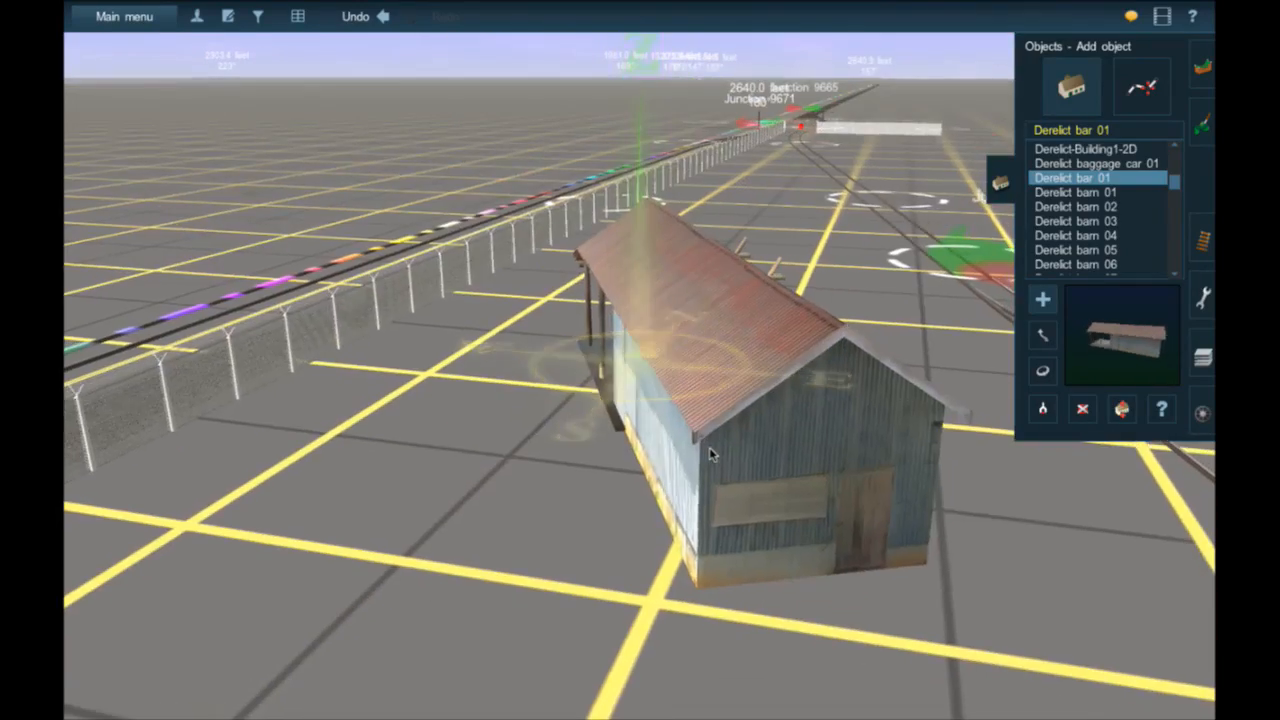
key(Left)
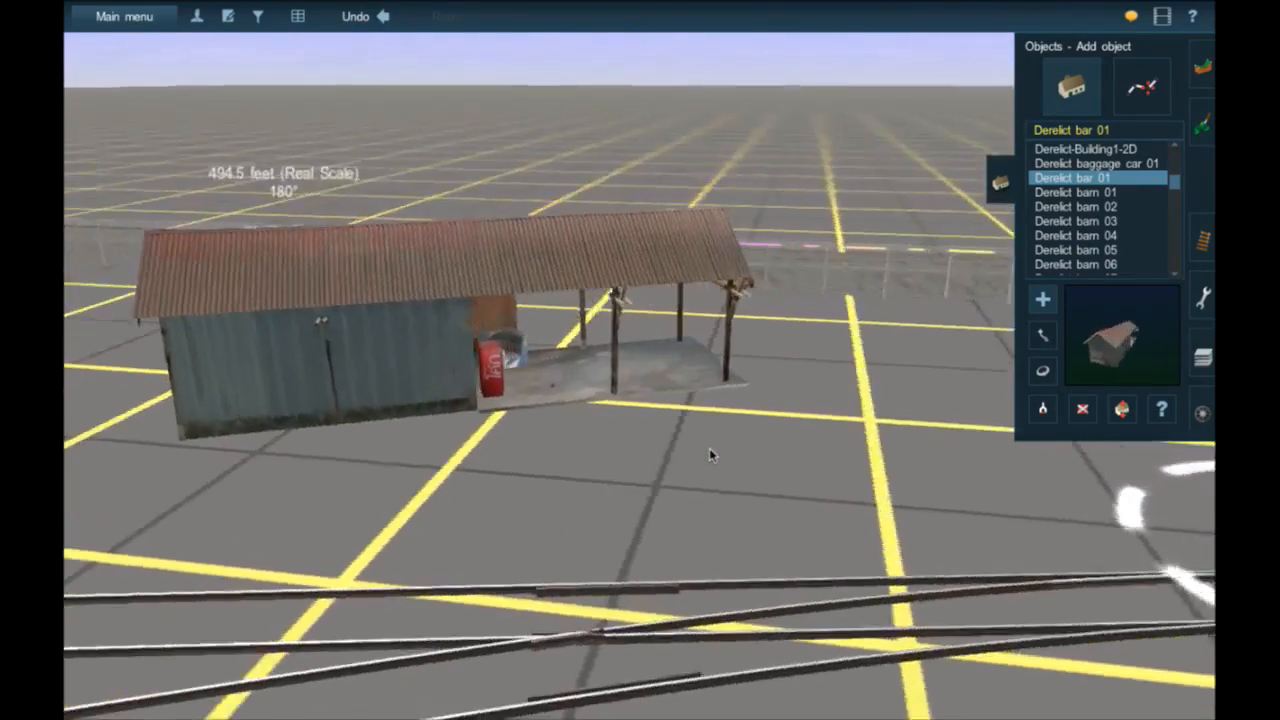
scroll(506, 371, up, 5)
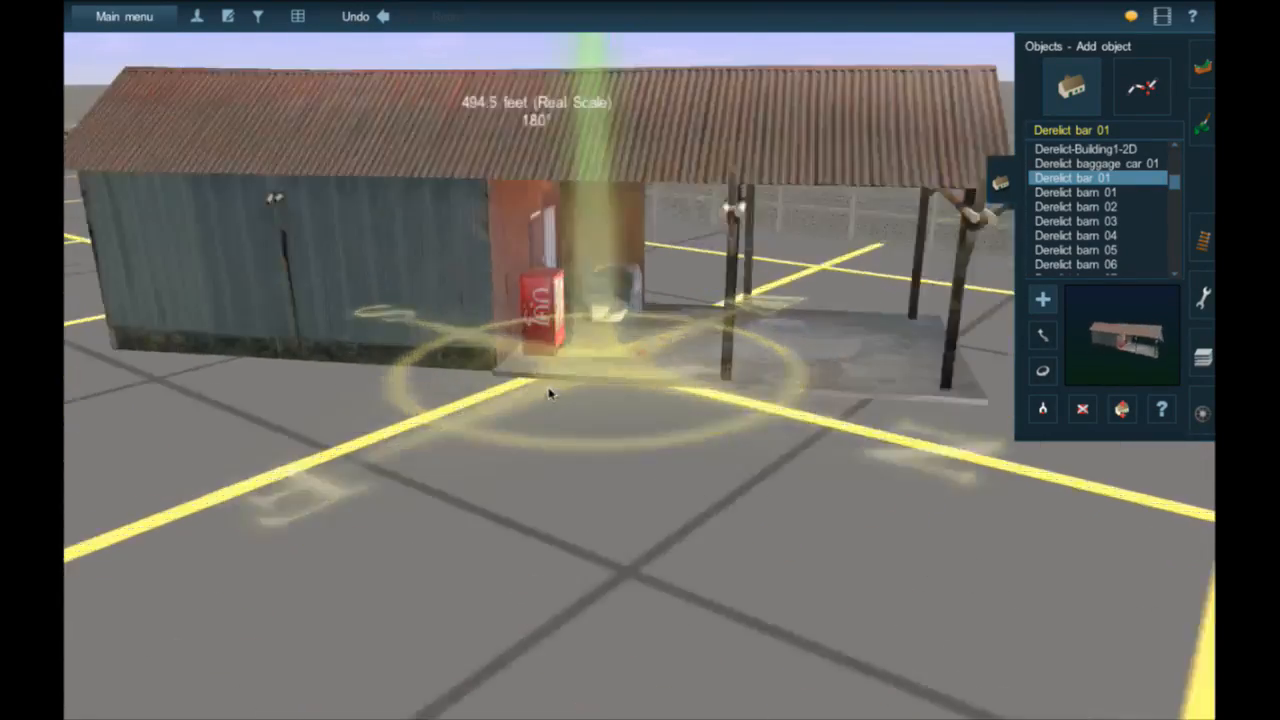
right_click(617, 355)
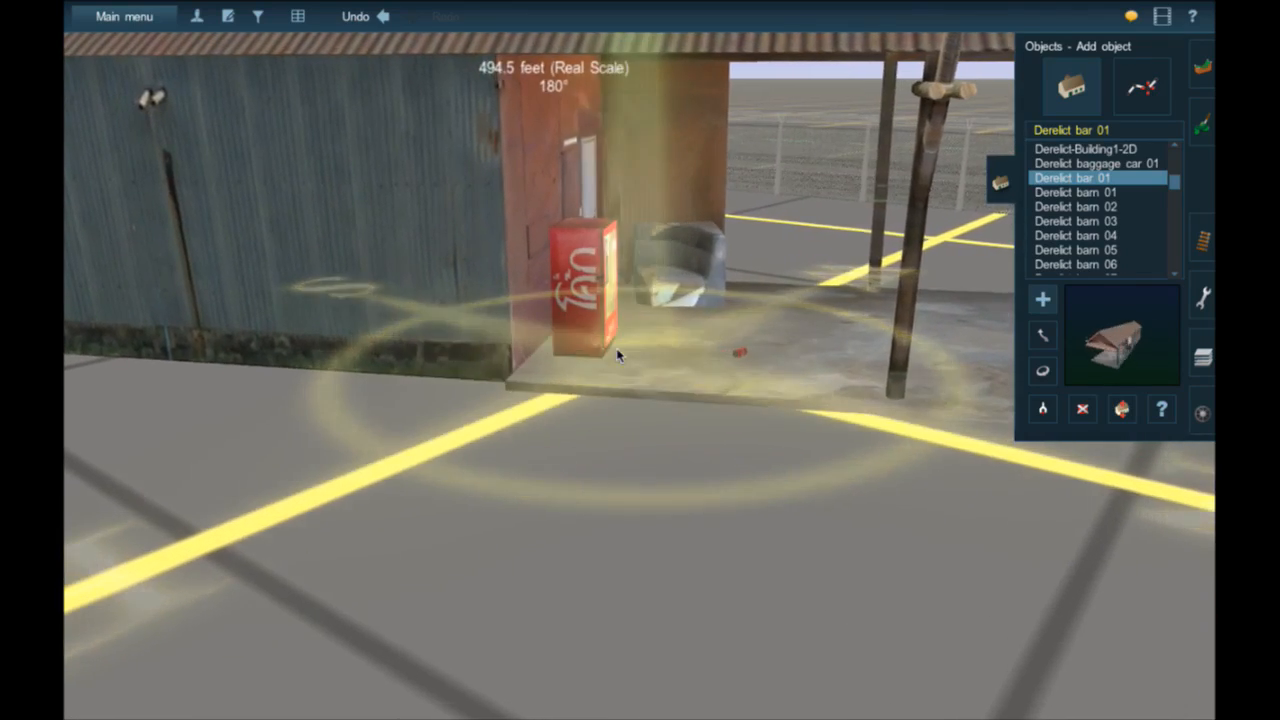
key(Left)
key(Left)
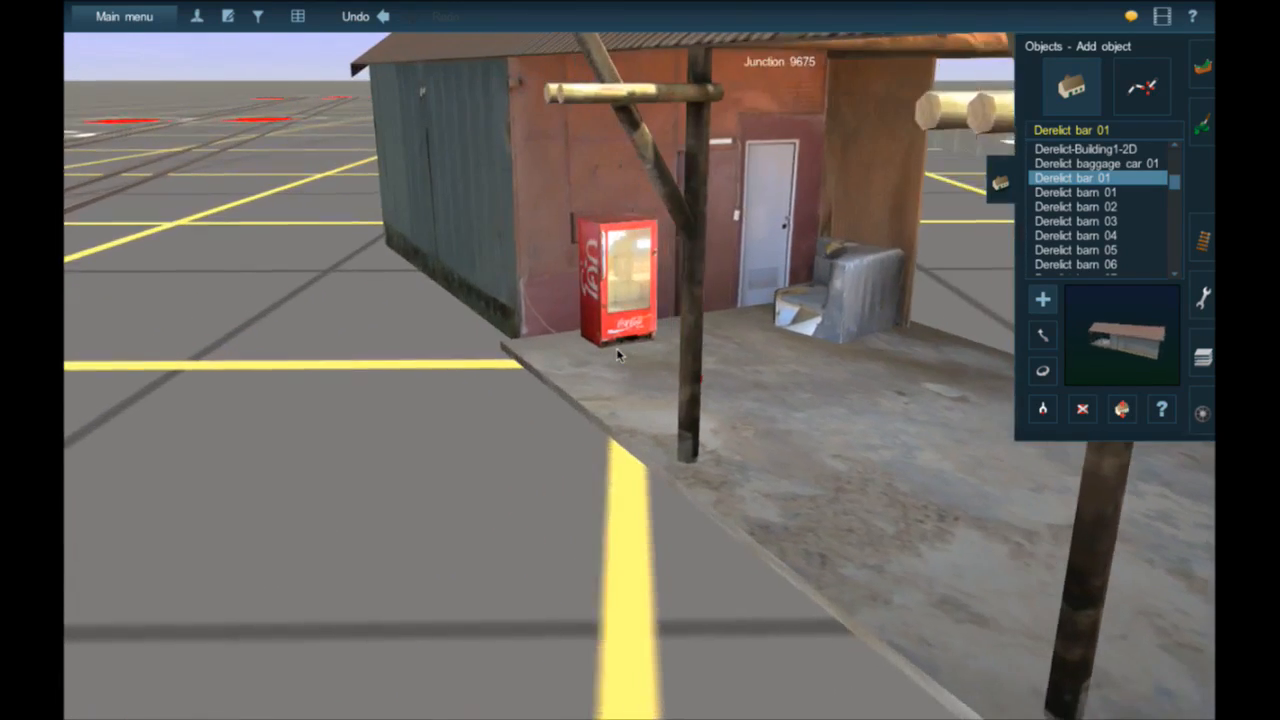
scroll(735, 244, up, 2)
scroll(735, 244, down, 6)
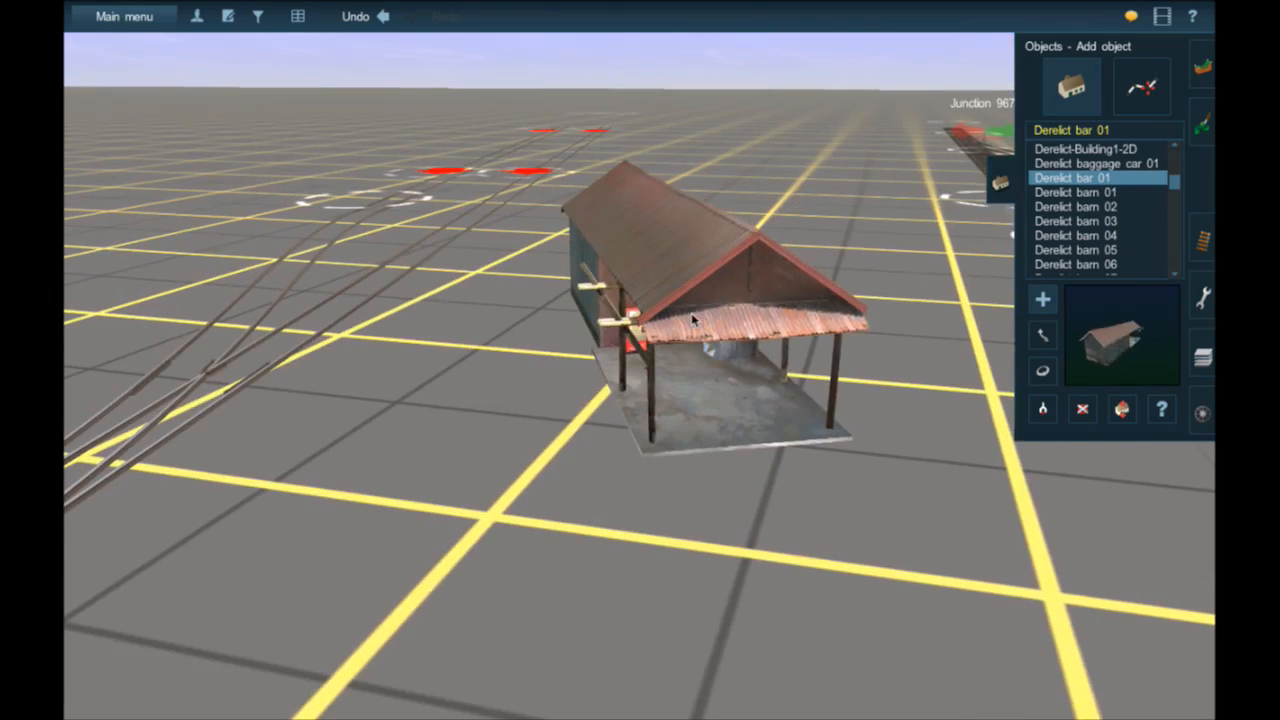
- Drag the Derelict bar over next to the fence by the main line
mouse_move(710, 392)
mouse_down()
mouse_move(673, 398)
mouse_move(729, 402)
mouse_up()
scroll(728, 404, down, 3)
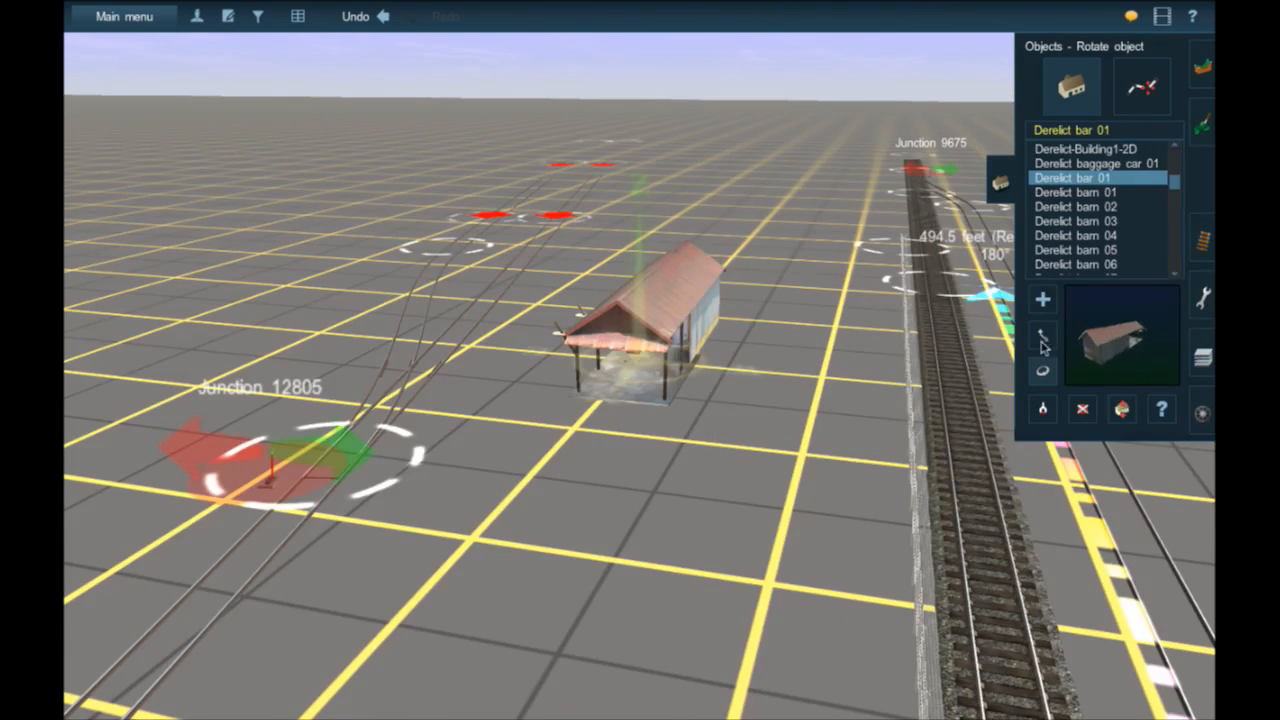
drag(675, 370, 472, 425)
right_drag(472, 425, 474, 423)
drag(545, 372, 419, 385)
right_click(419, 385)
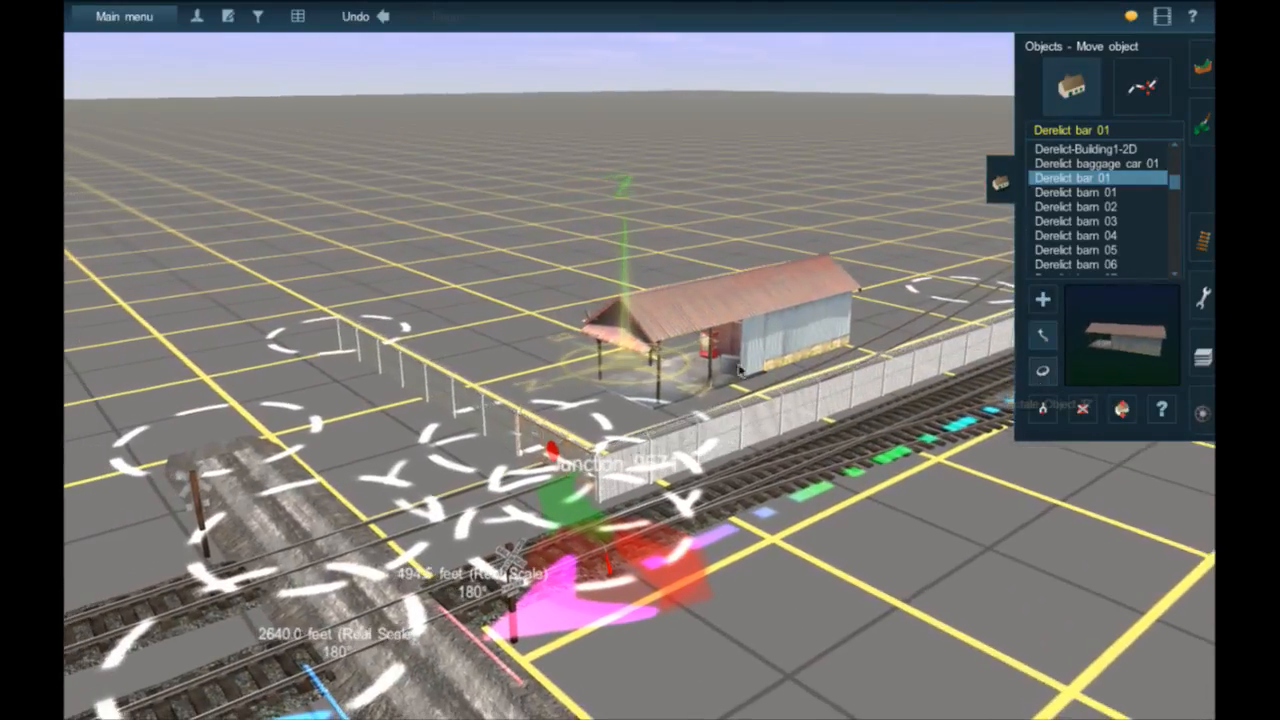
- Rotate the bar to about 290 degrees so it lies parallel to the fence
click(1043, 371)
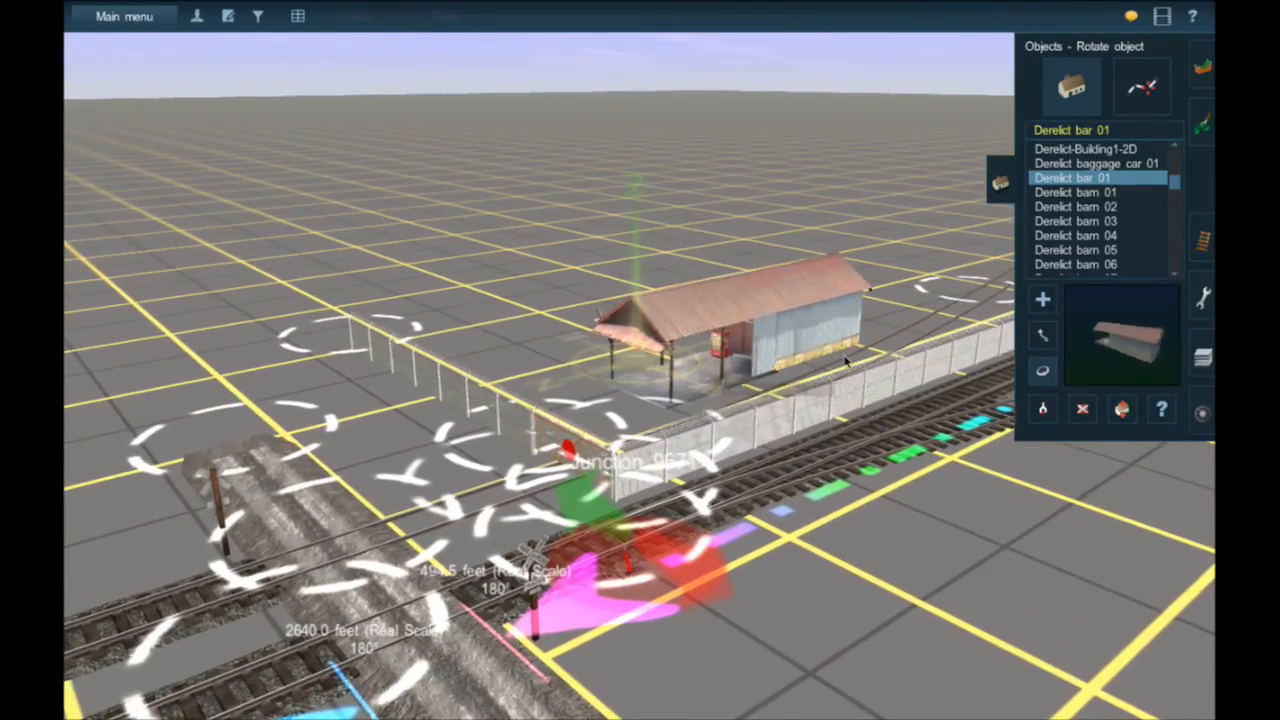
drag(745, 362, 868, 360)
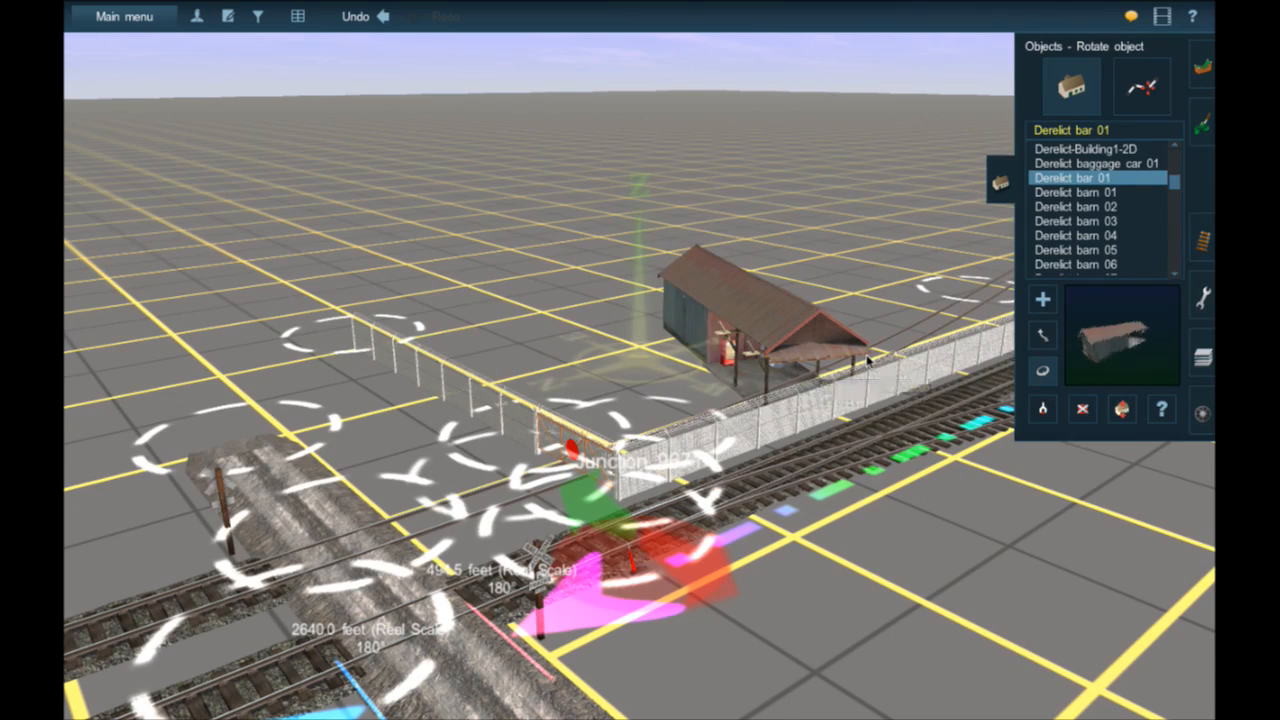
right_drag(867, 360, 829, 371)
drag(789, 397, 815, 393)
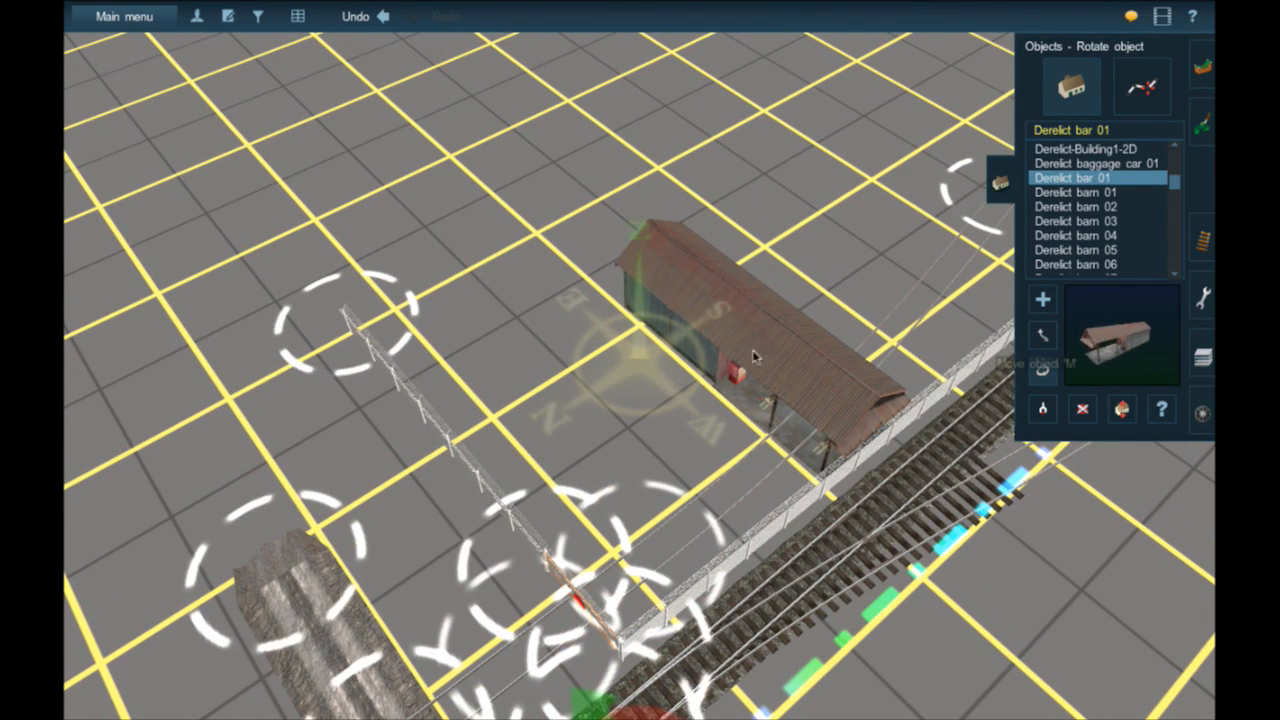
drag(755, 357, 484, 364)
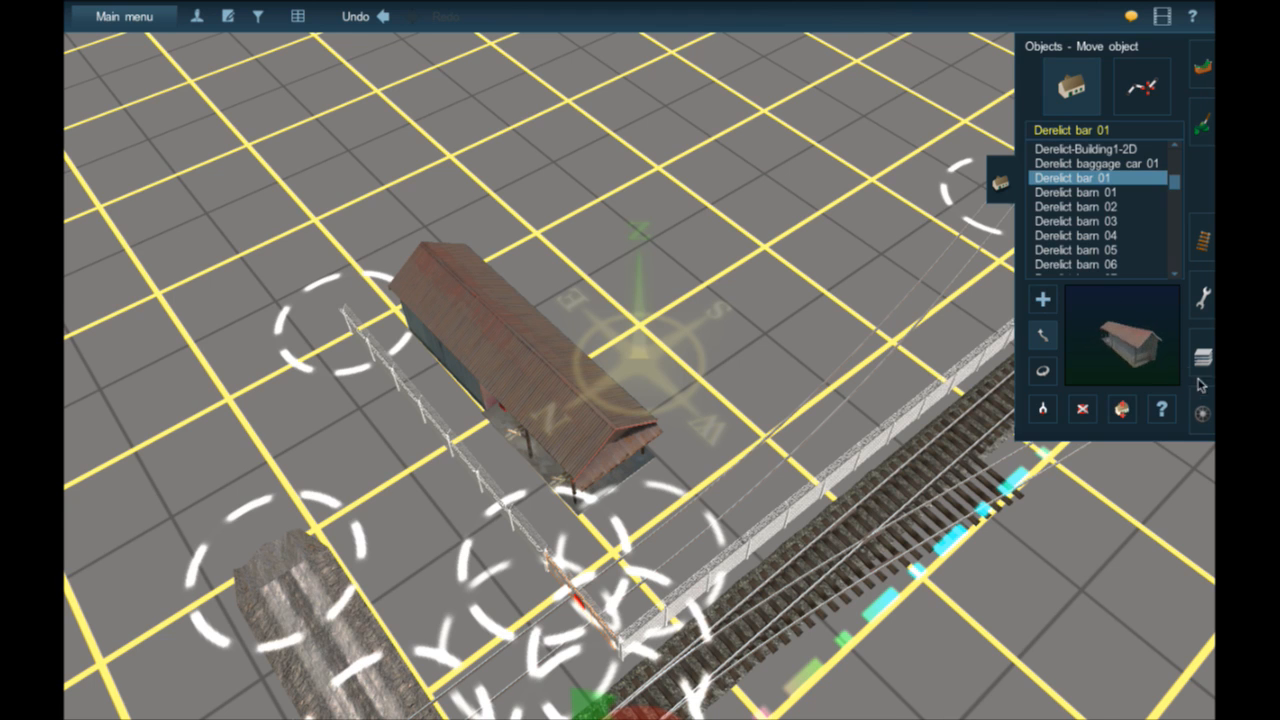
- Add a red 73ft Centerbeam CSXT car onto the siding by the shed
click(1202, 412)
scroll(1128, 175, up, 3)
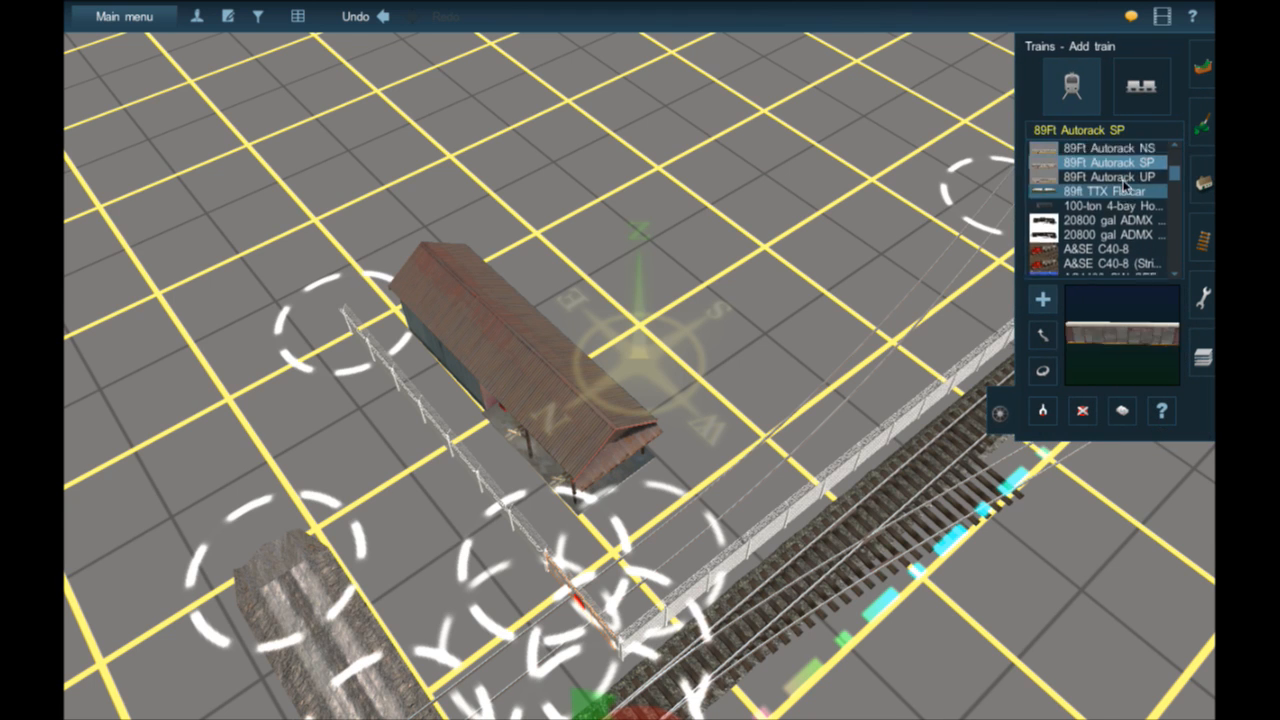
scroll(1122, 187, up, 1)
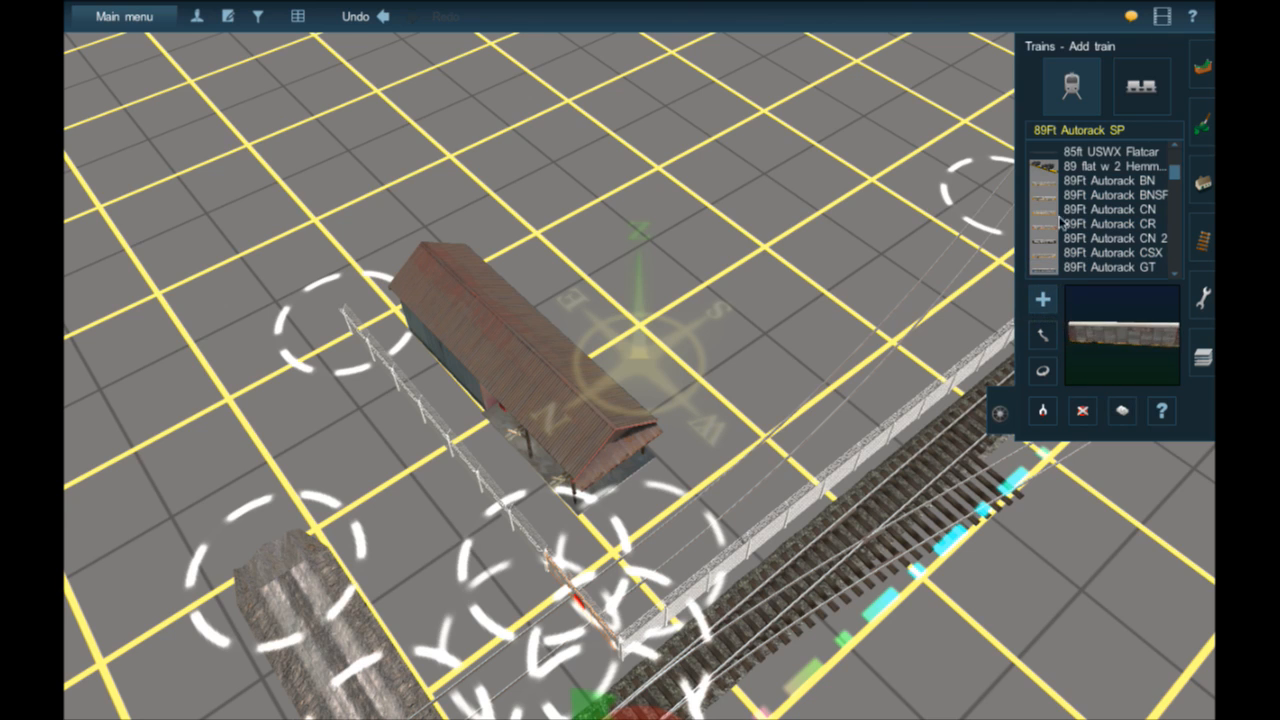
scroll(1097, 186, up, 1)
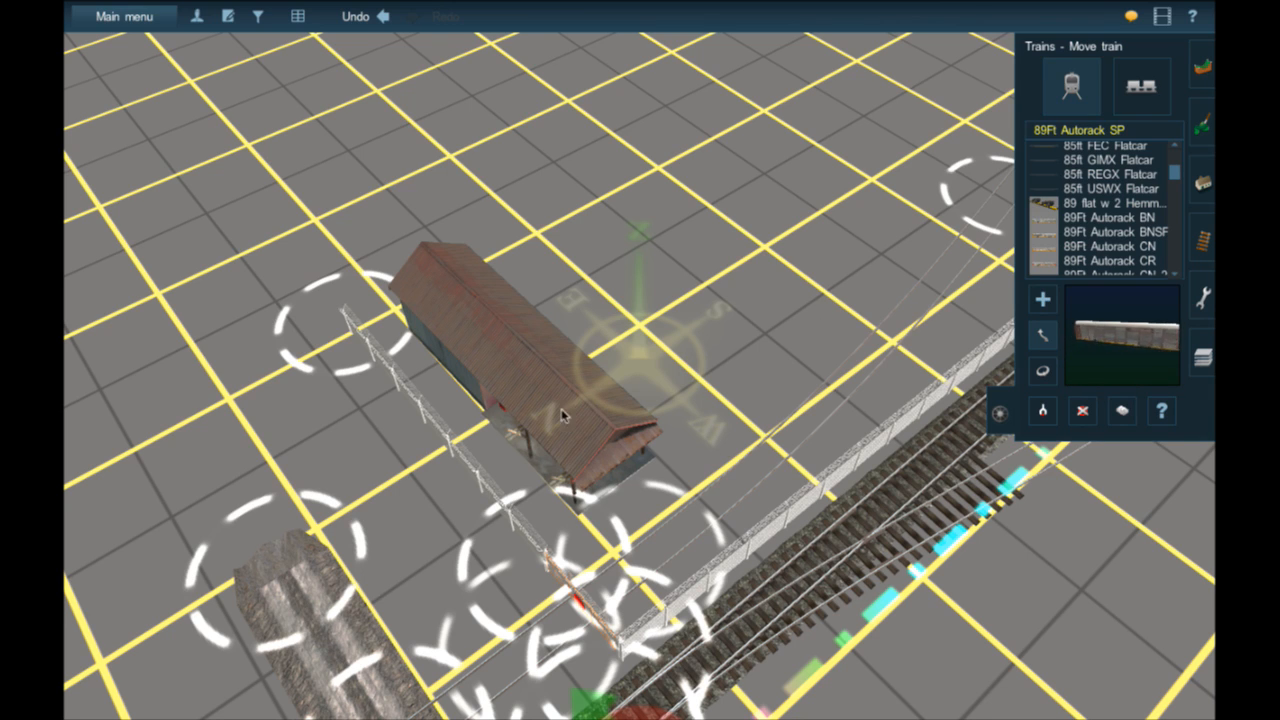
scroll(1105, 260, up, 5)
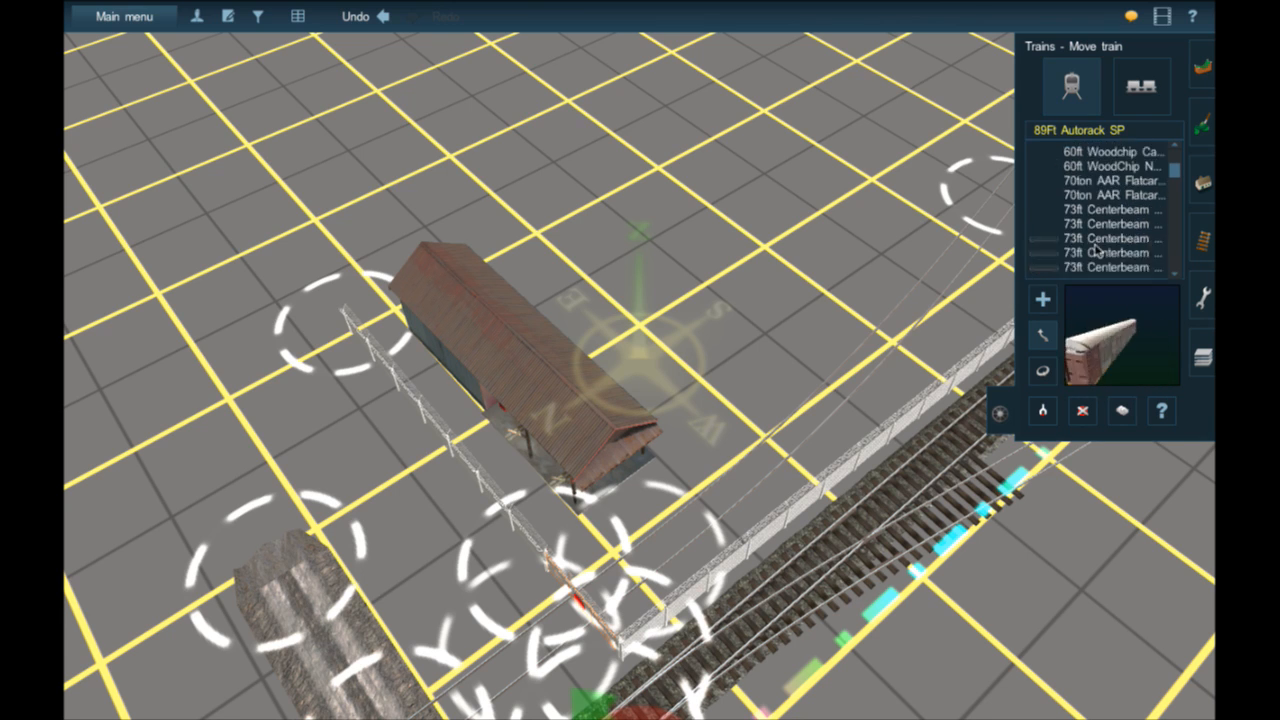
scroll(1098, 252, down, 1)
click(1097, 250)
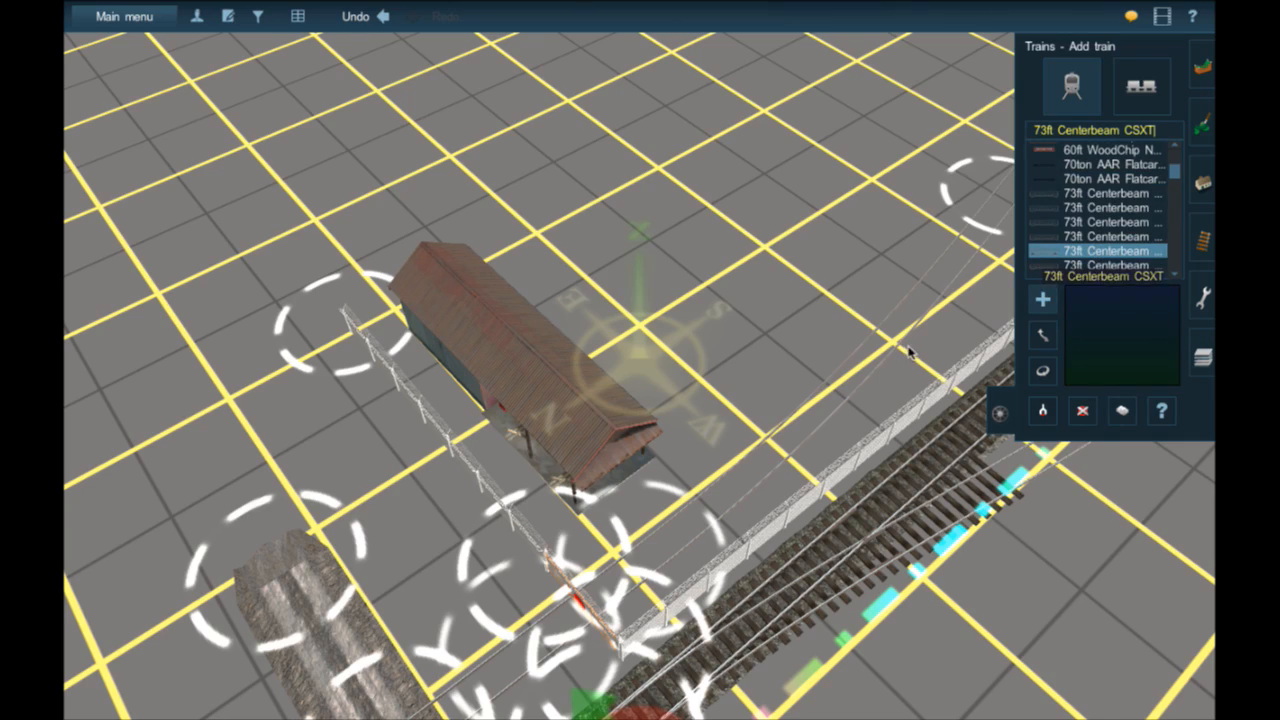
key(Down)
key(Right)
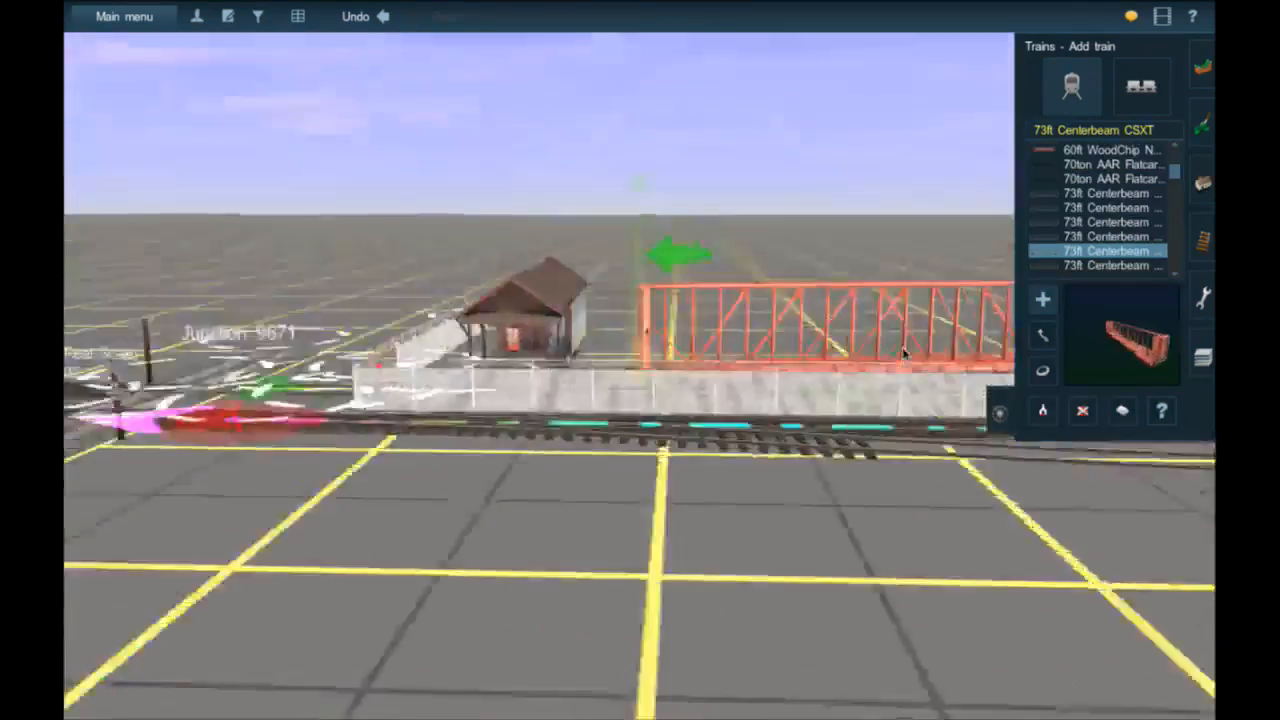
key(Up)
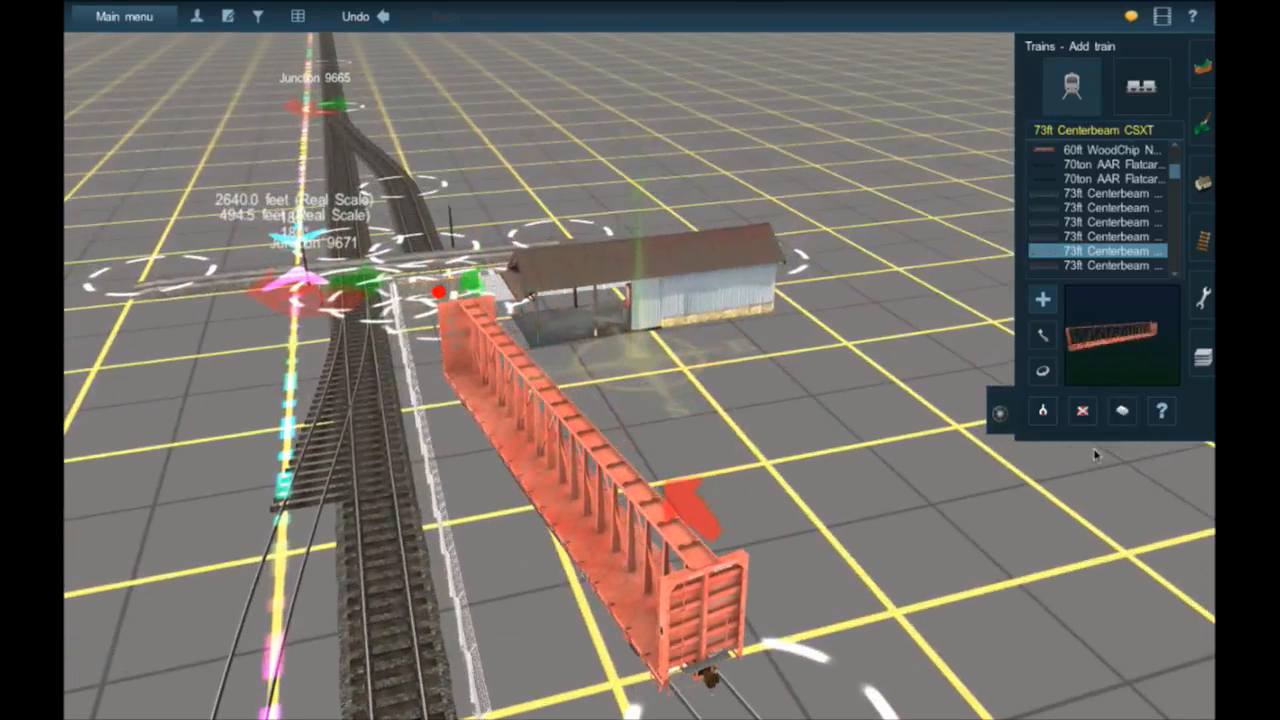
- Inspect the centerbeam car's properties, try adding a lumber load, and dismiss the errors
click(1161, 410)
click(535, 493)
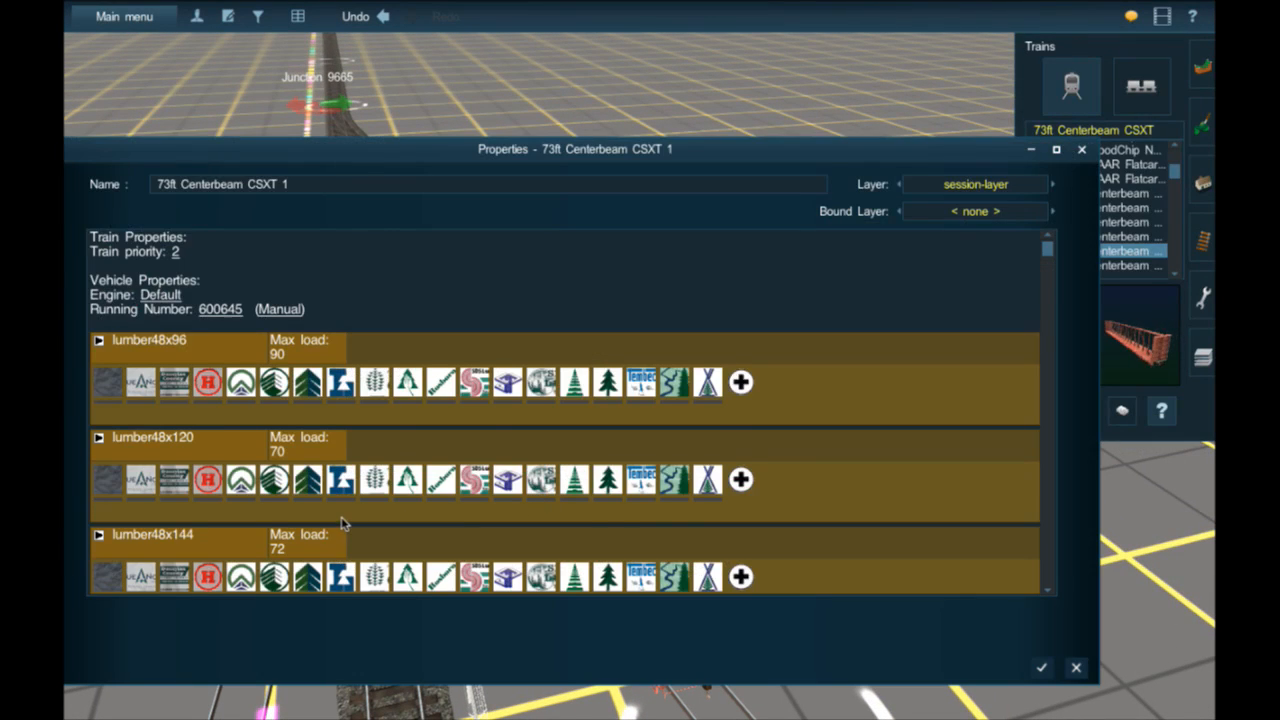
scroll(380, 523, down, 5)
scroll(507, 445, up, 1)
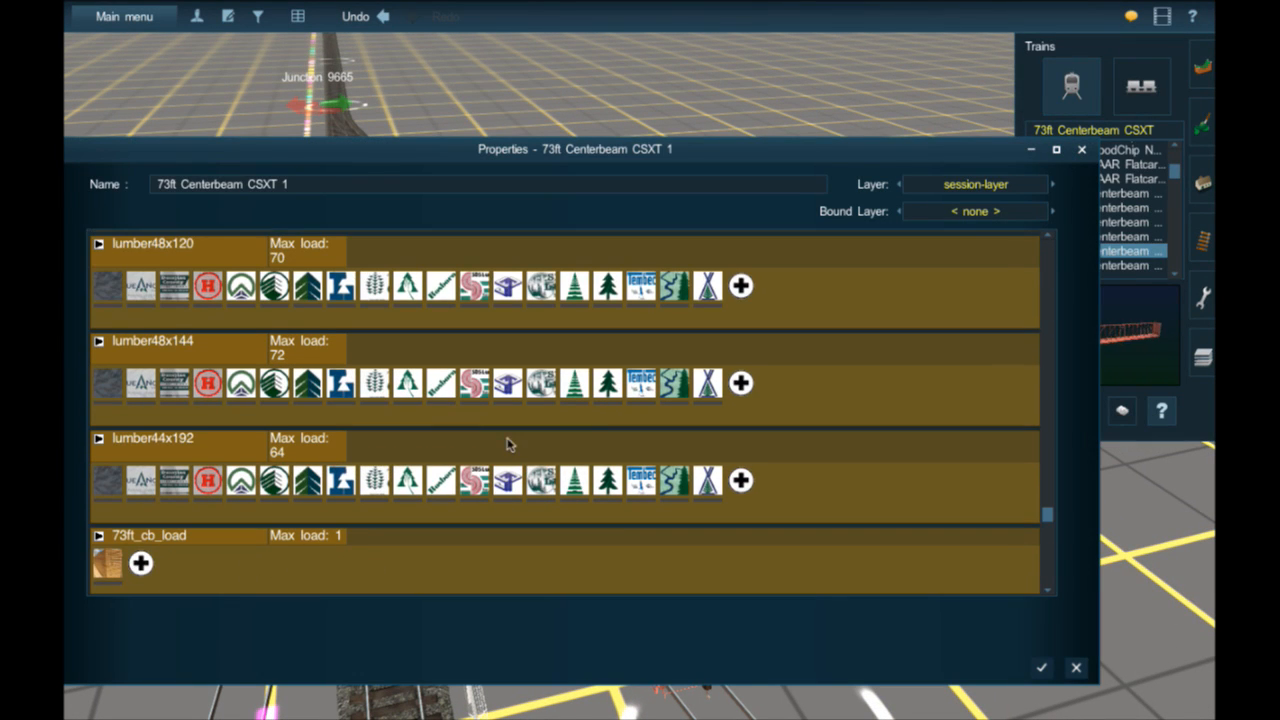
click(740, 289)
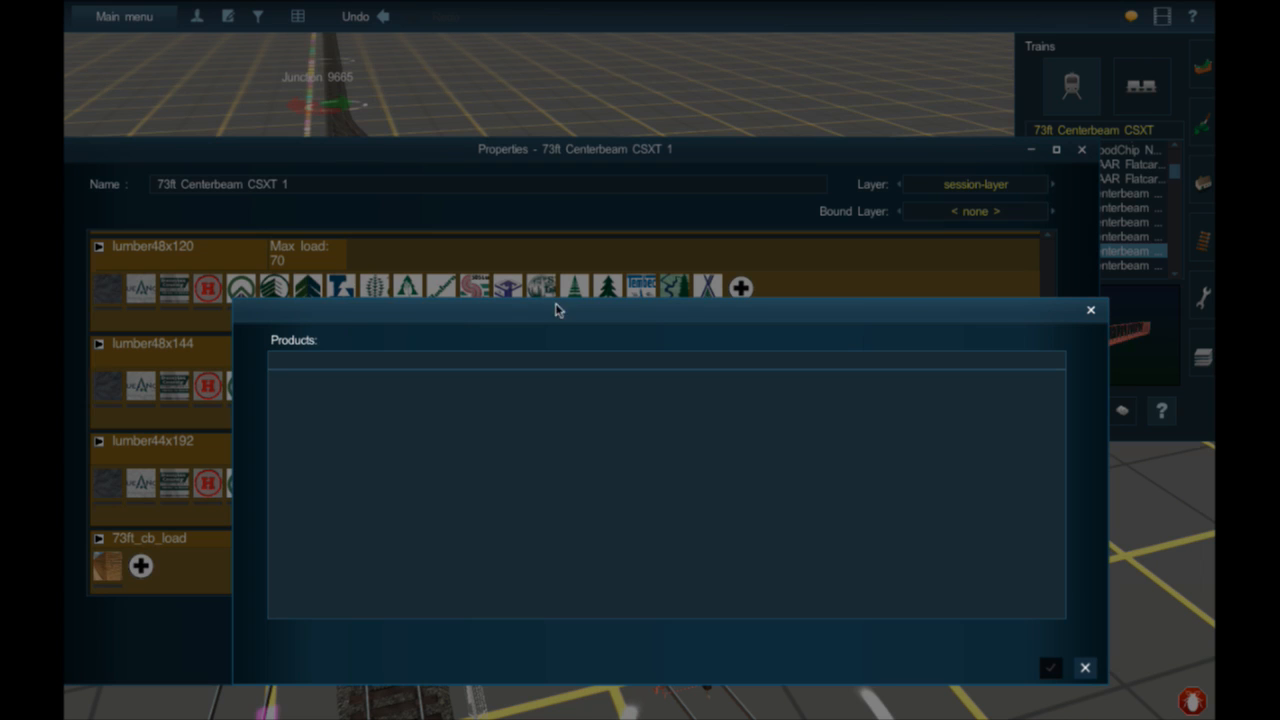
click(1088, 668)
click(1135, 698)
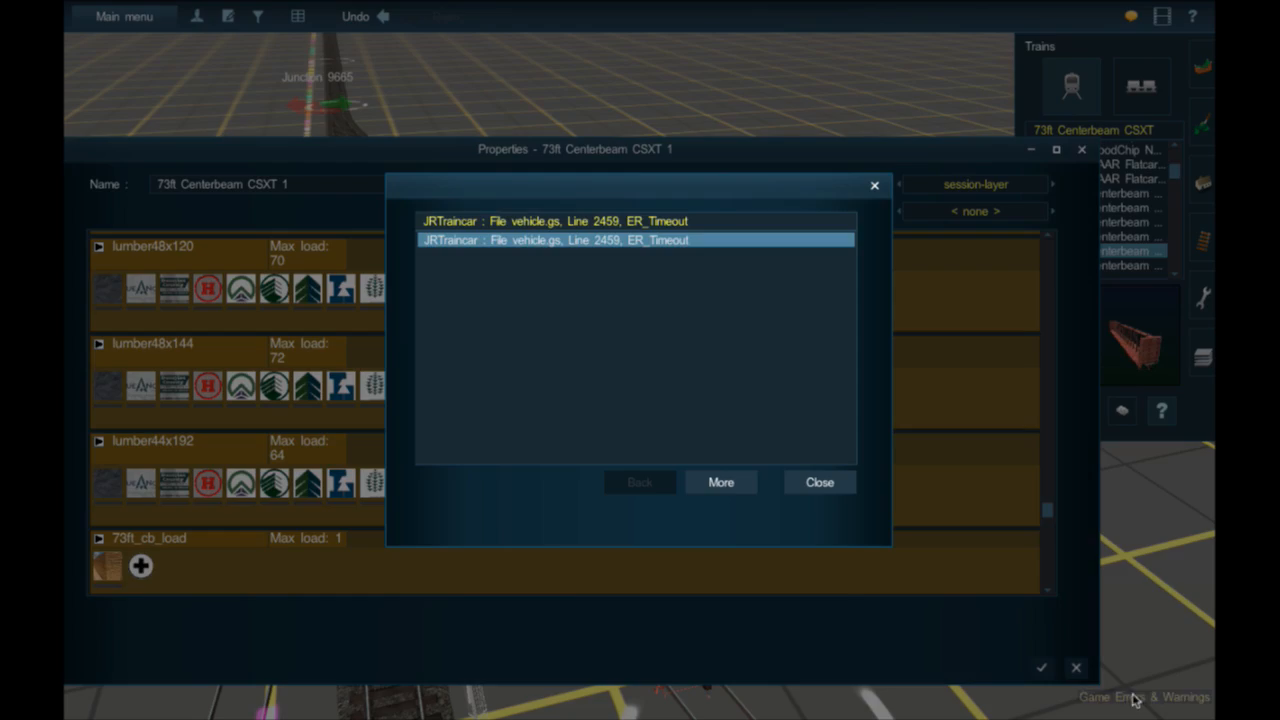
click(820, 482)
click(1080, 668)
- Delete the red centerbeam car from the siding
click(1082, 410)
click(628, 557)
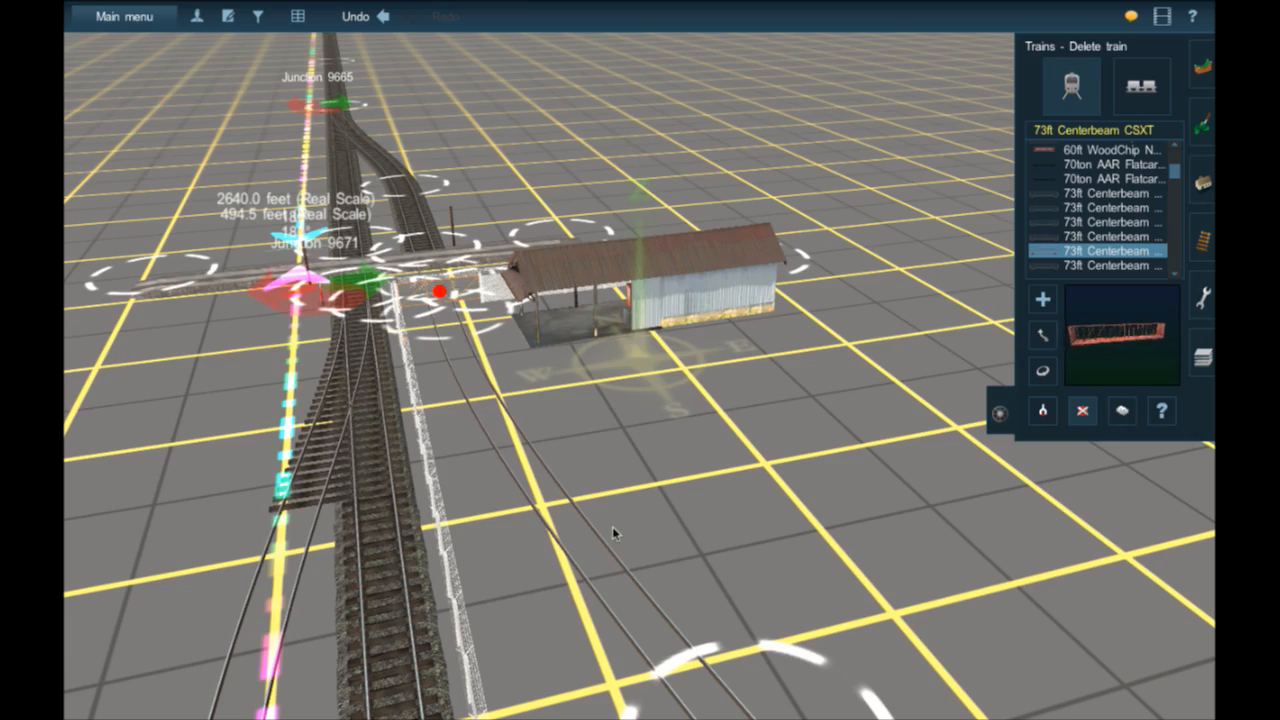
right_click(350, 515)
scroll(612, 373, up, 5)
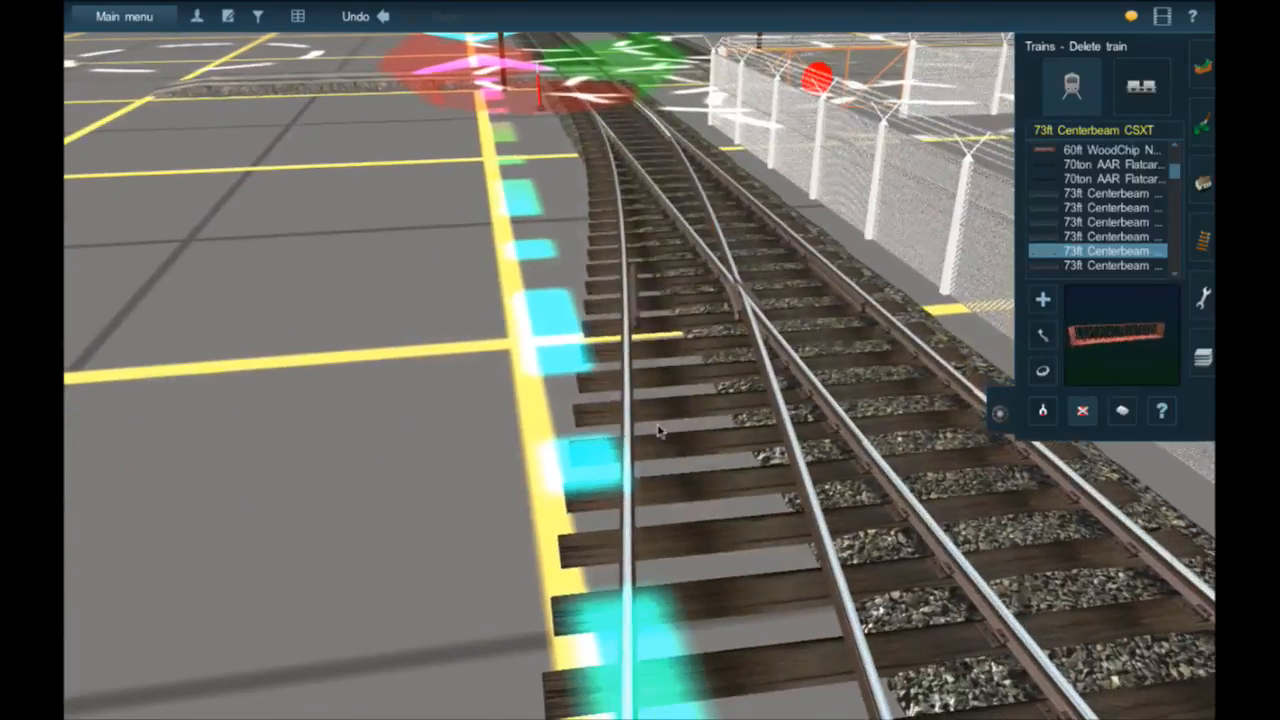
scroll(676, 360, down, 3)
right_click(669, 347)
scroll(641, 268, down, 5)
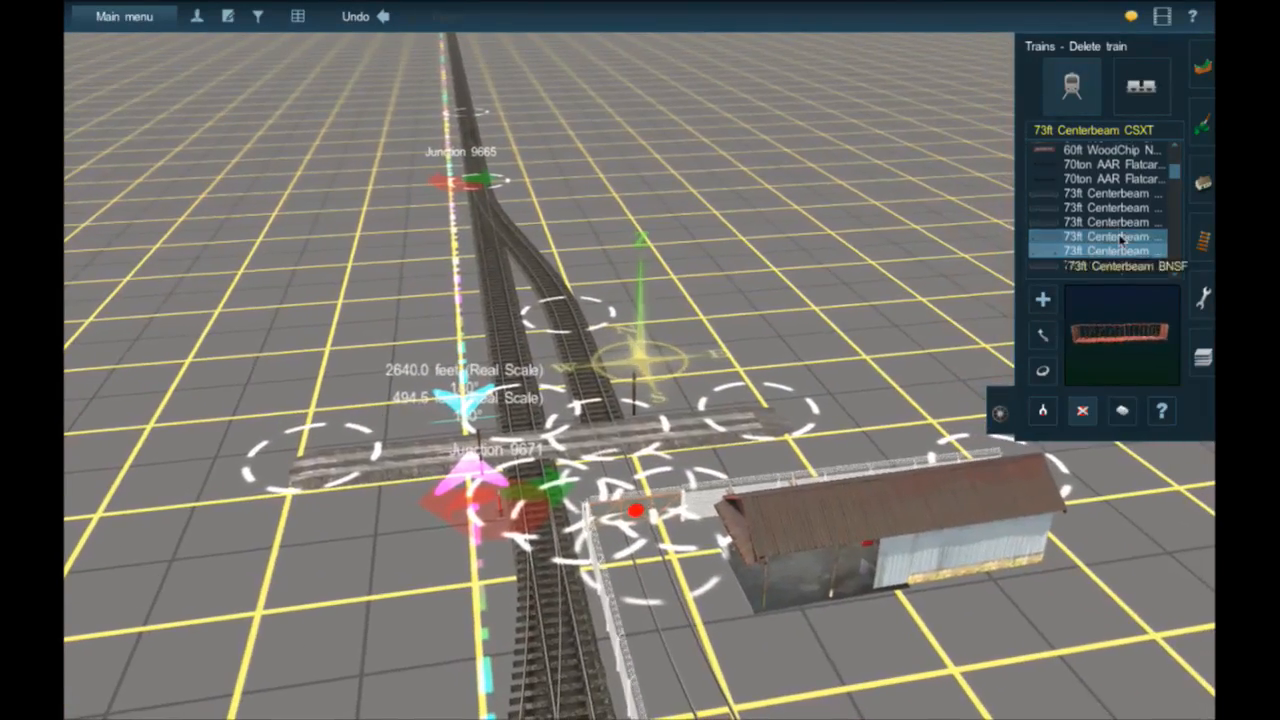
- Choose Derelict barrel 03 from the scenery objects list
click(1203, 183)
right_click(982, 556)
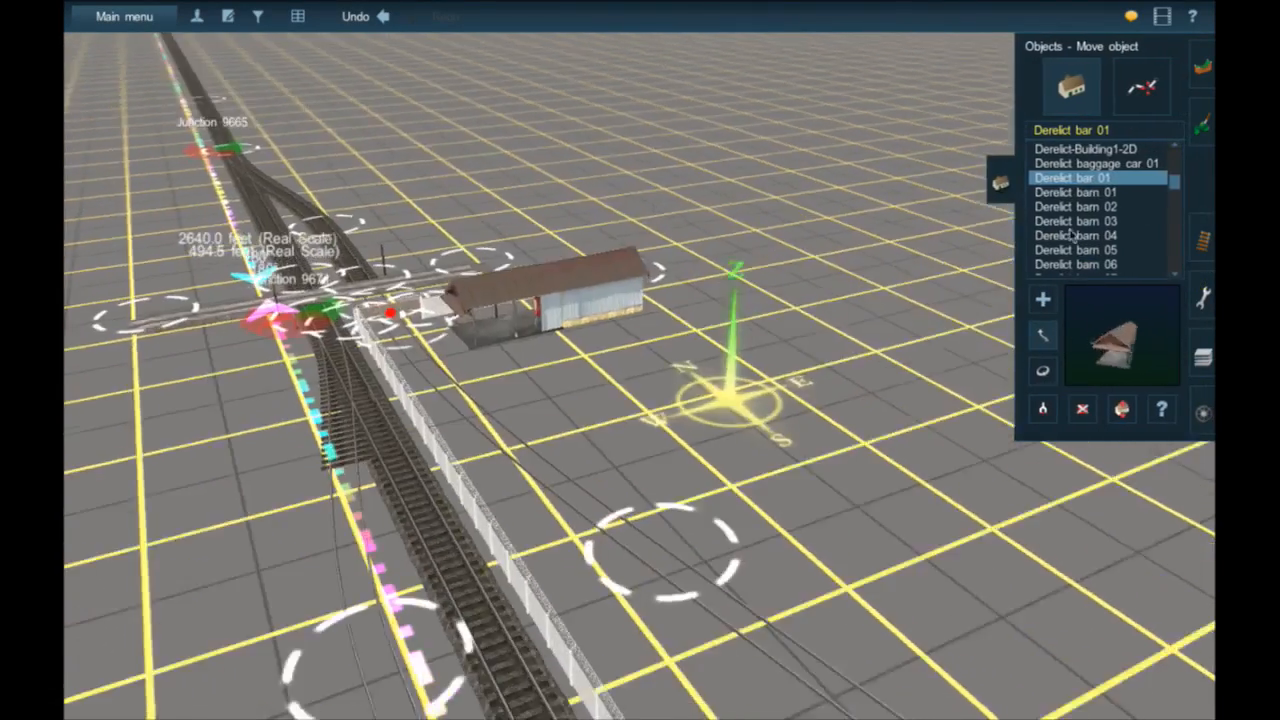
scroll(1115, 272, down, 3)
scroll(1115, 268, down, 2)
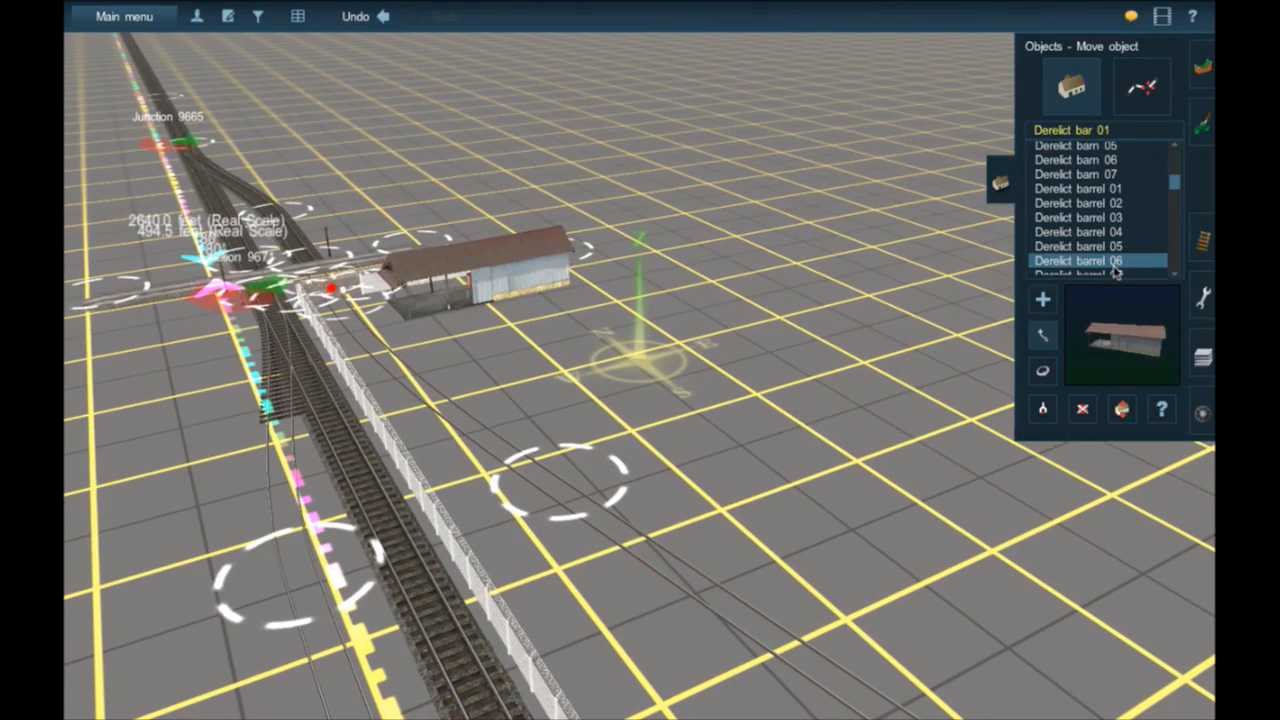
click(1097, 200)
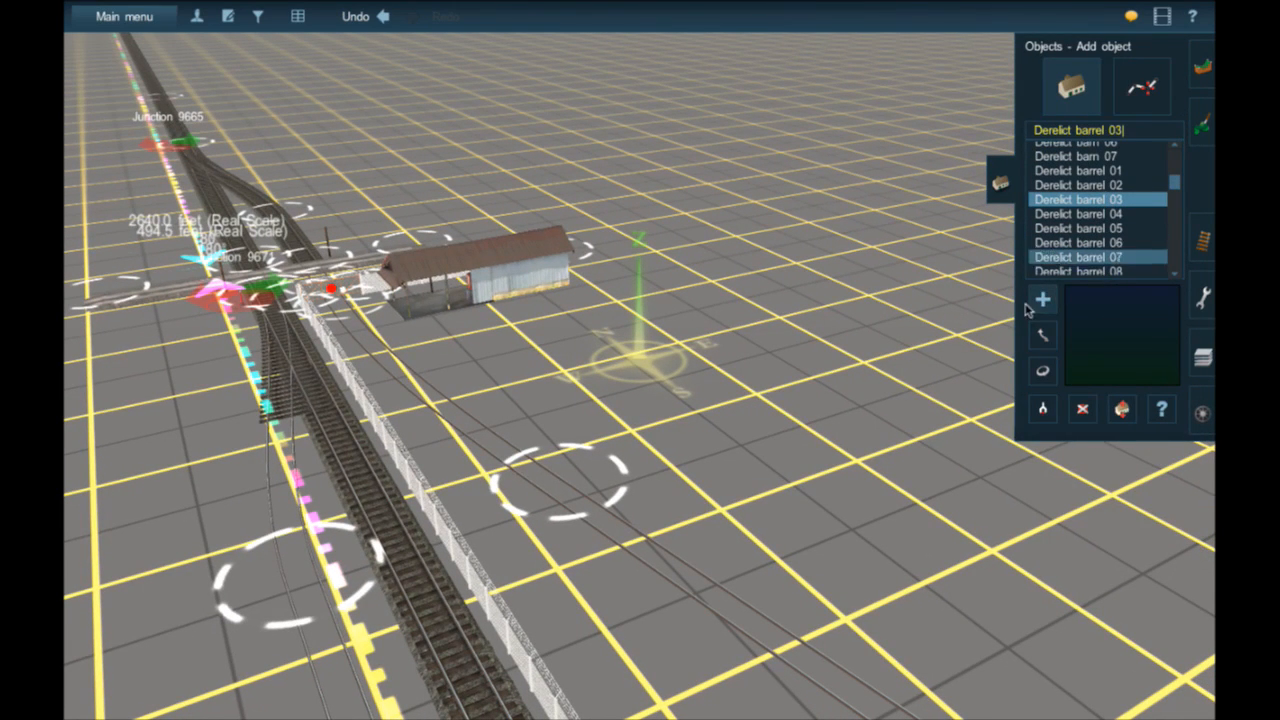
scroll(1085, 266, down, 5)
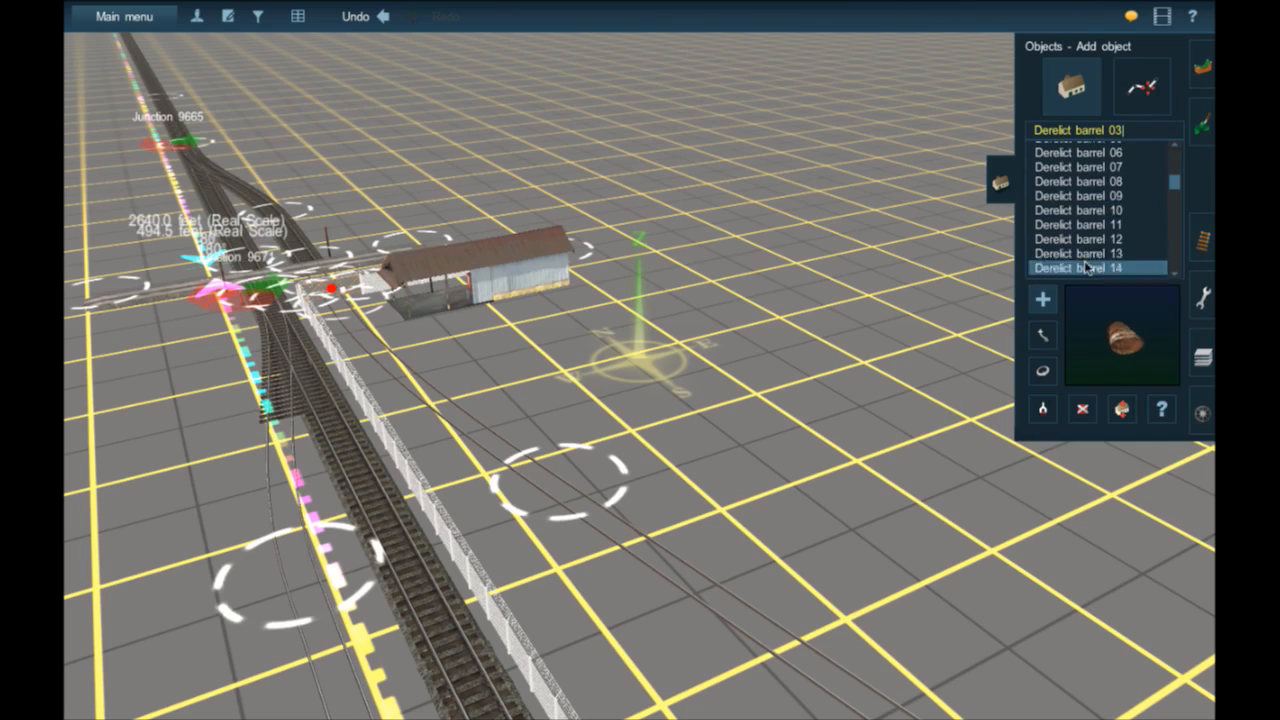
click(1116, 270)
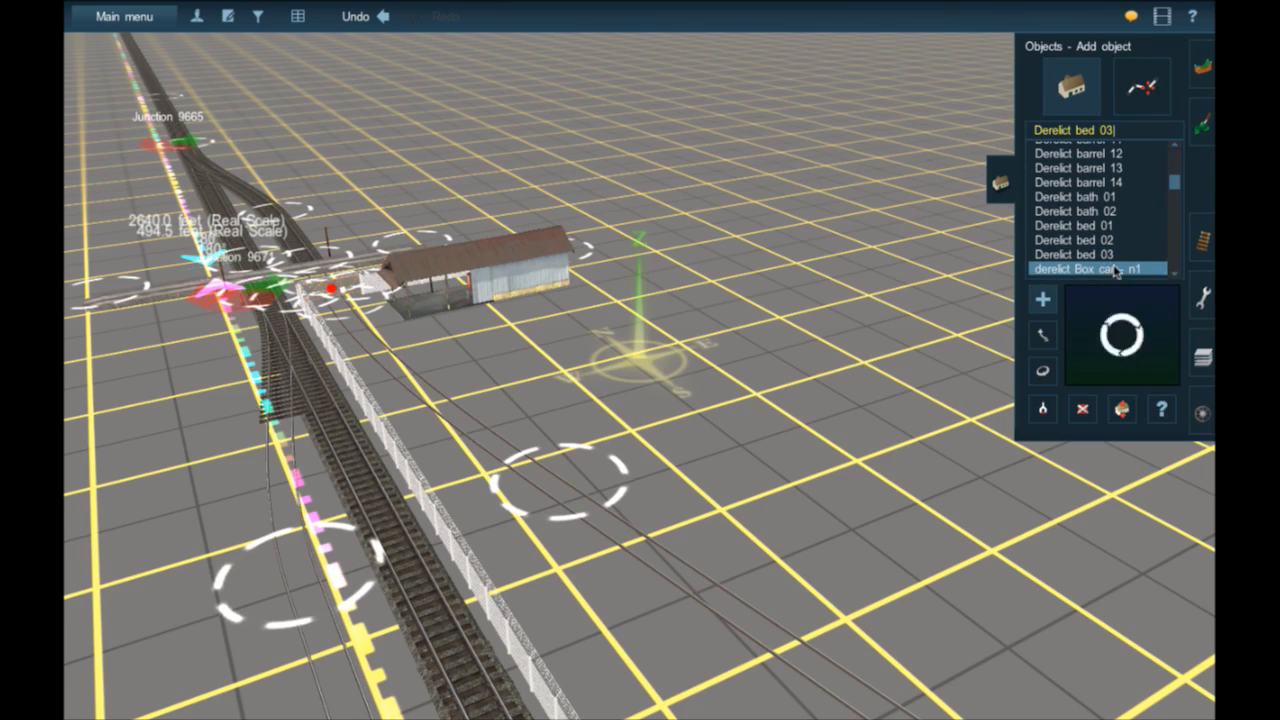
right_drag(733, 550, 775, 490)
click(810, 488)
scroll(822, 487, up, 1)
right_click(842, 490)
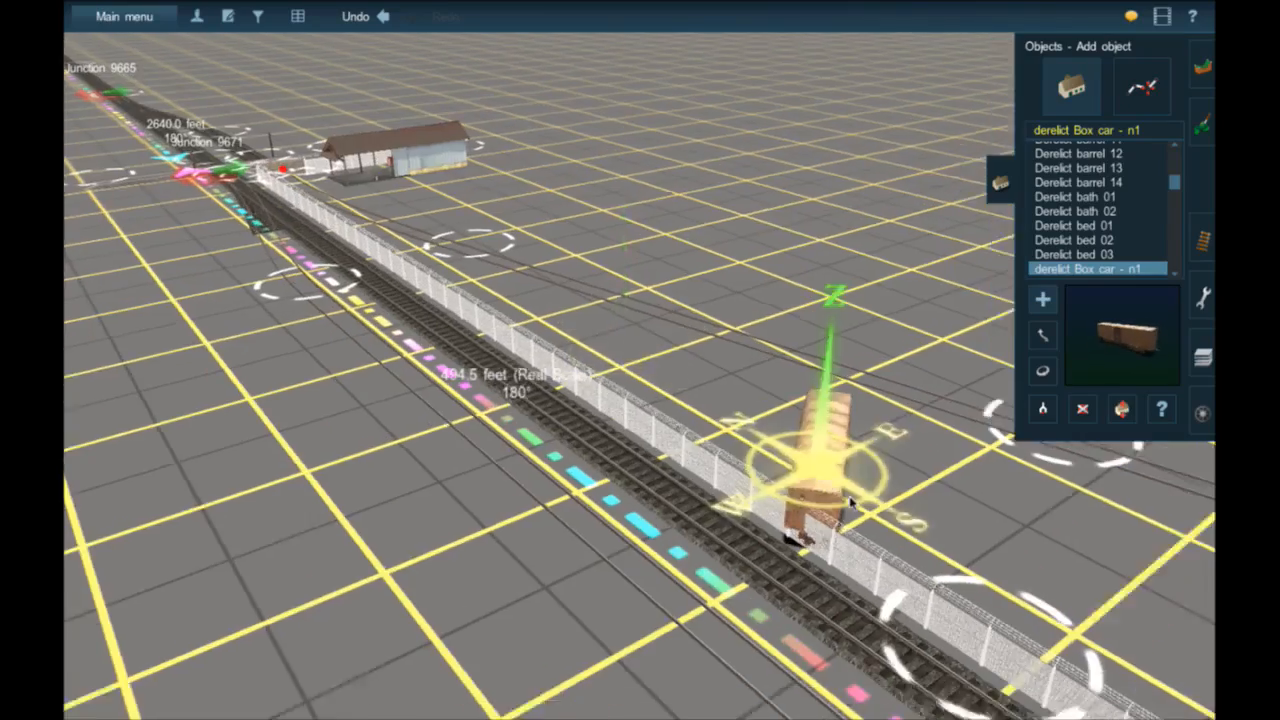
scroll(850, 503, up, 3)
scroll(850, 503, up, 5)
key(r)
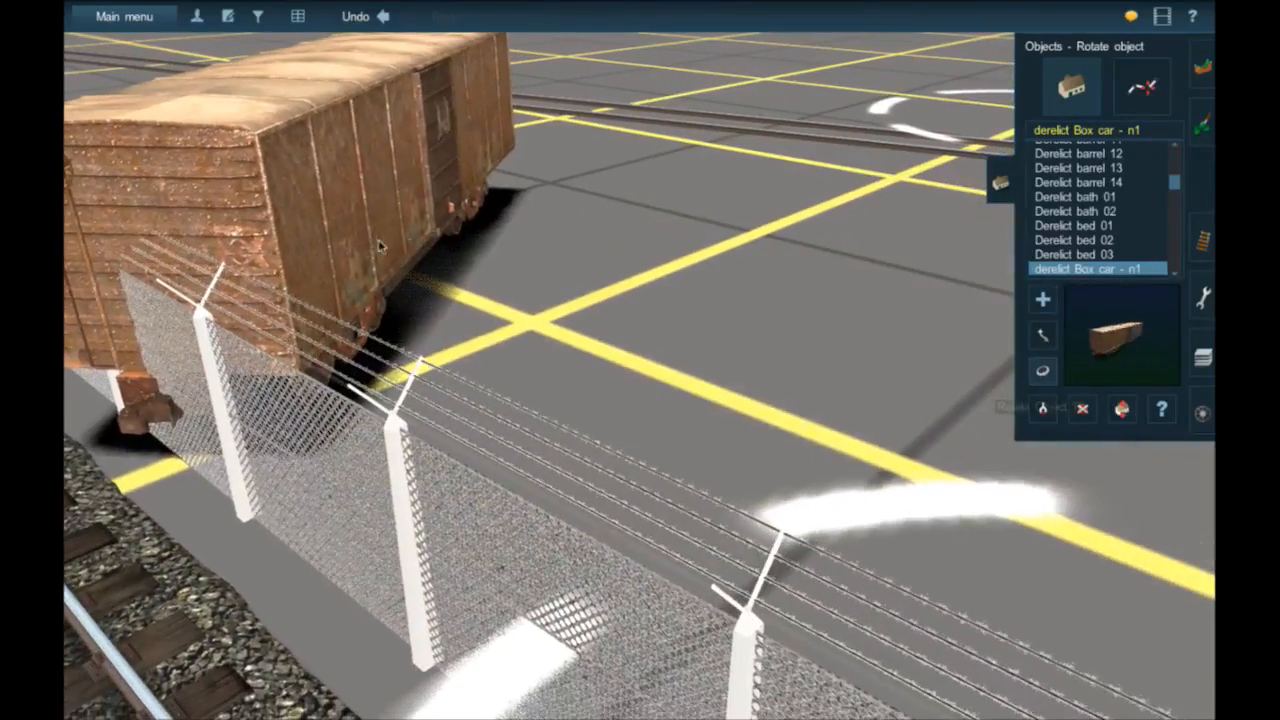
drag(507, 242, 472, 258)
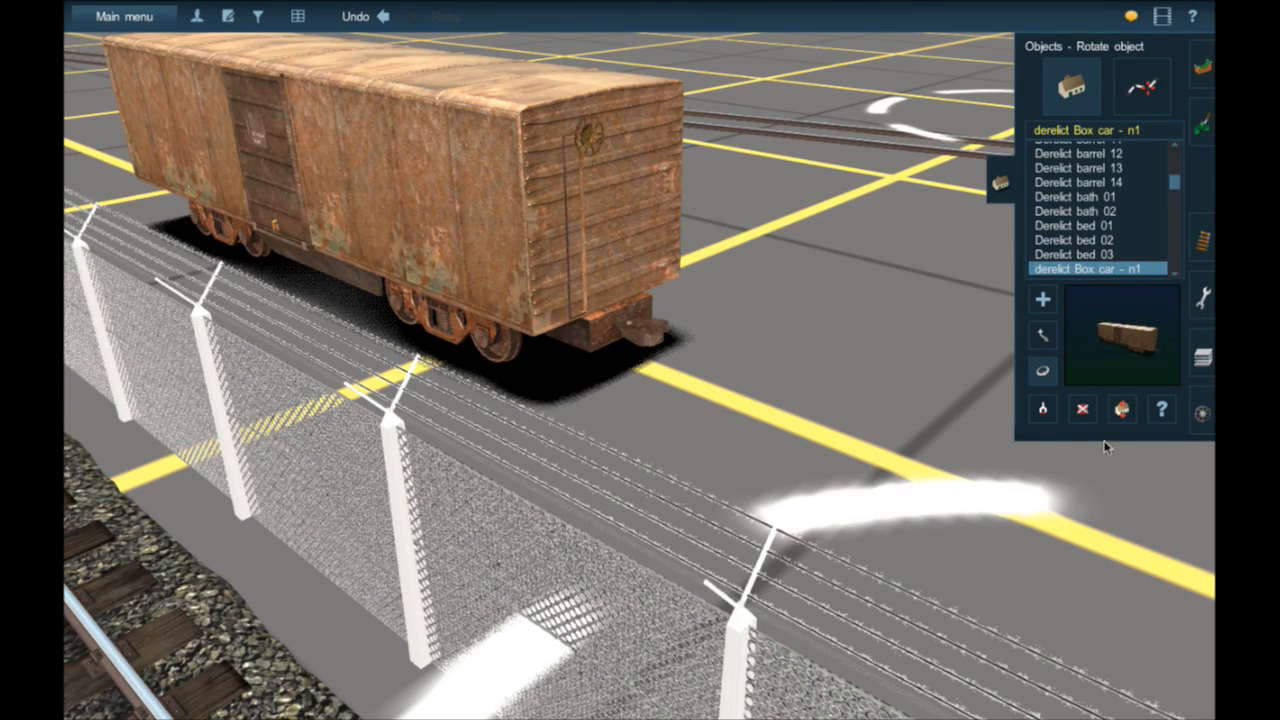
key(d)
click(576, 262)
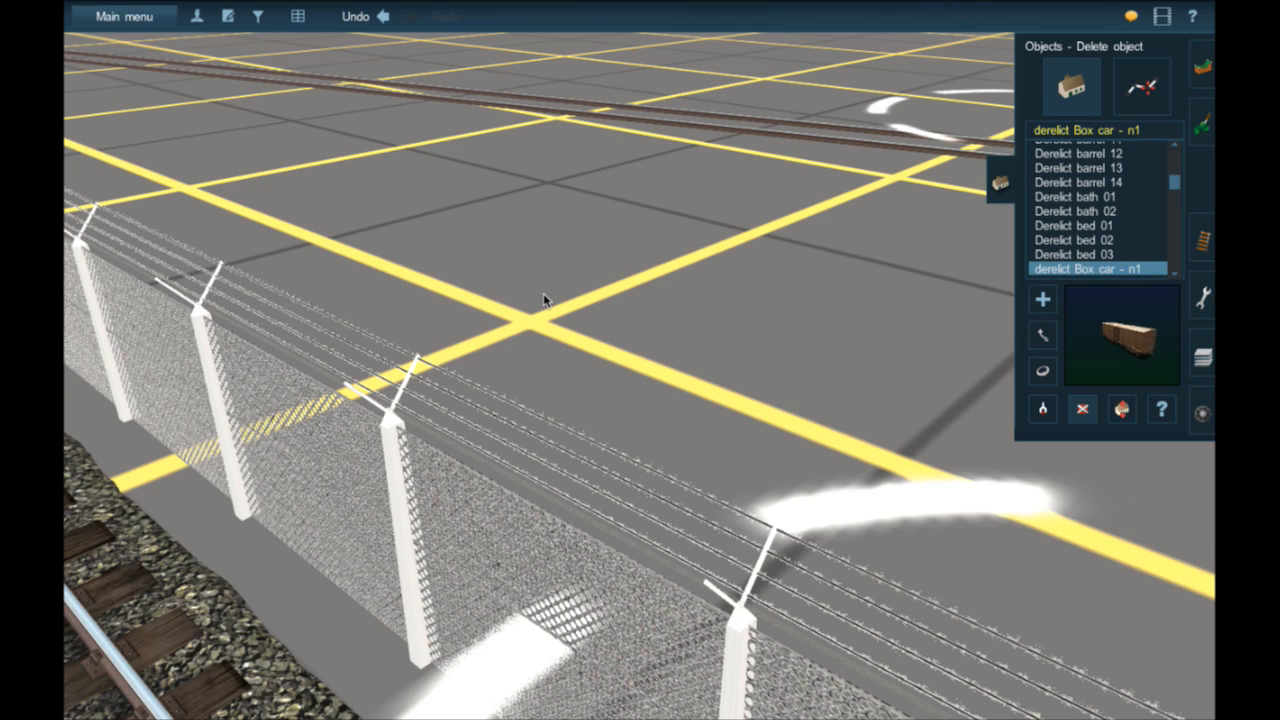
scroll(1090, 260, down, 1)
click(1090, 250)
scroll(1090, 252, down, 2)
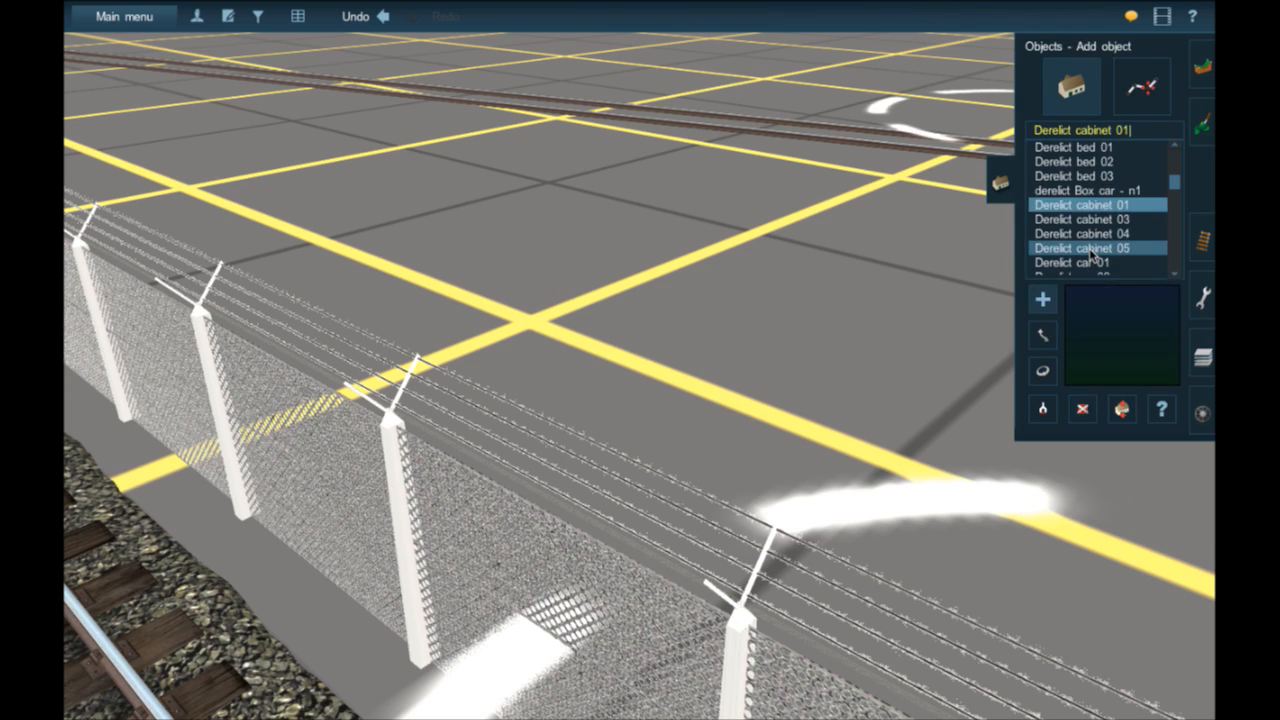
click(1092, 251)
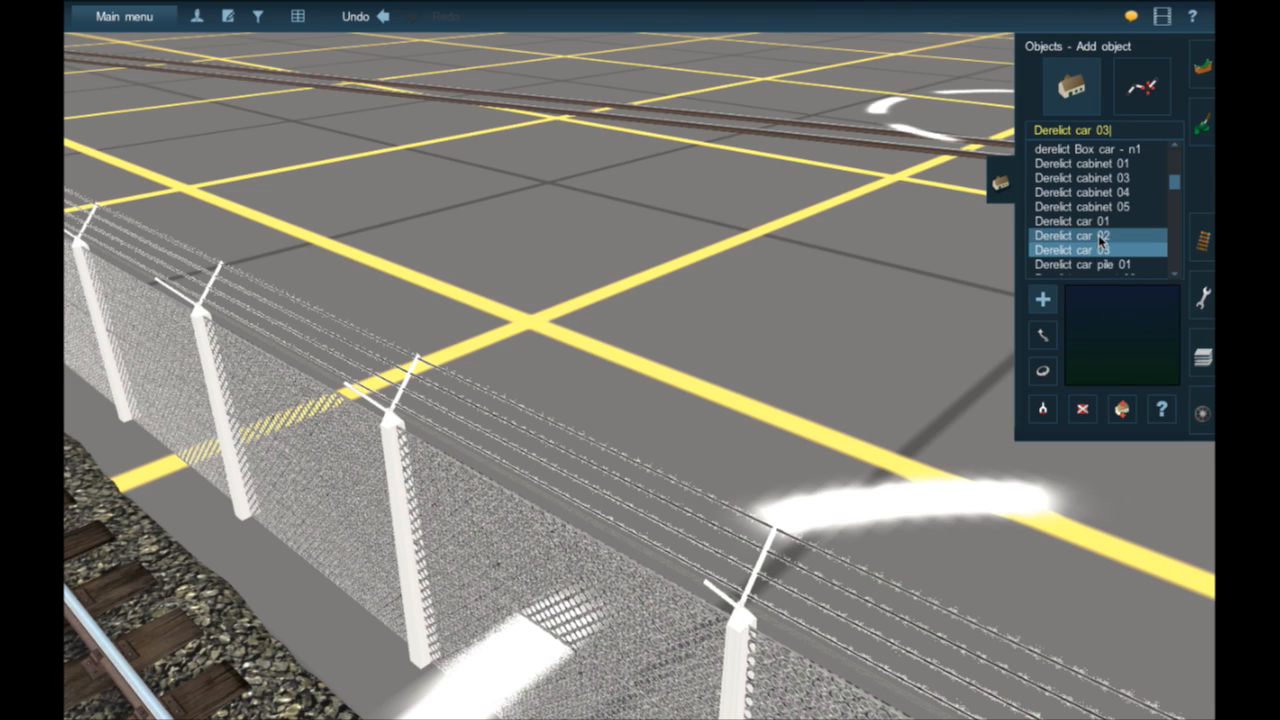
click(675, 390)
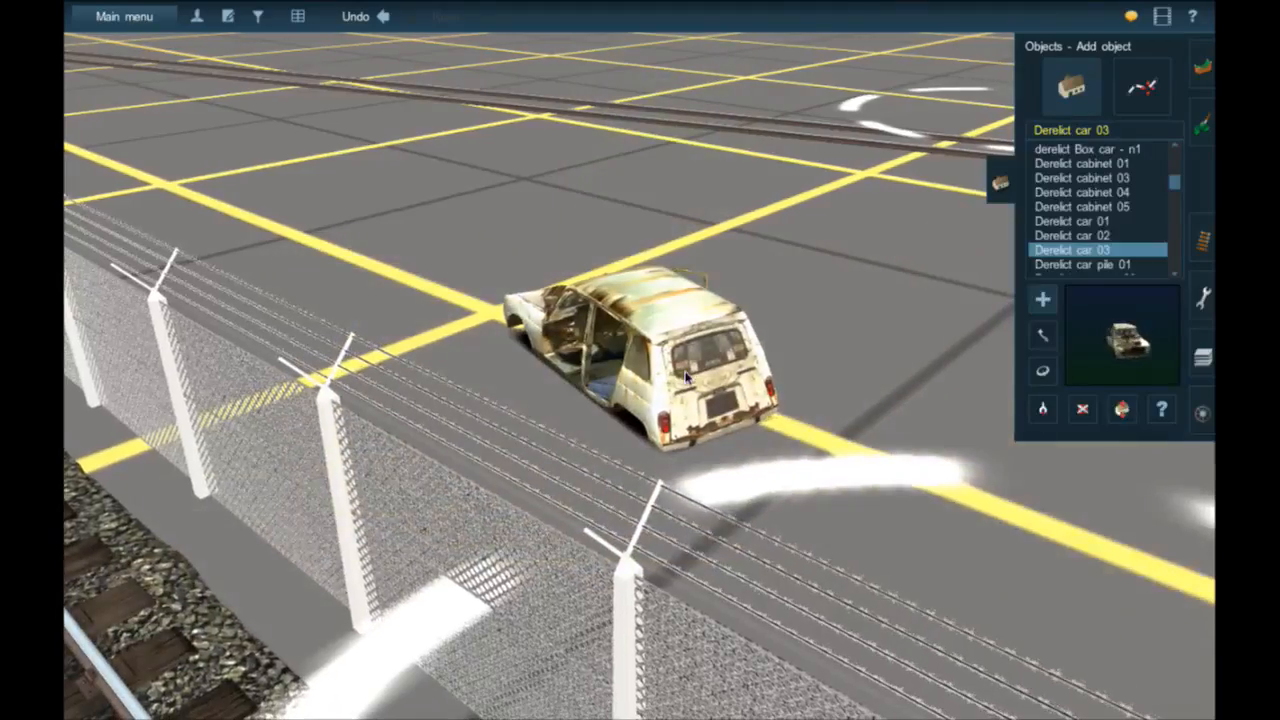
key(Right)
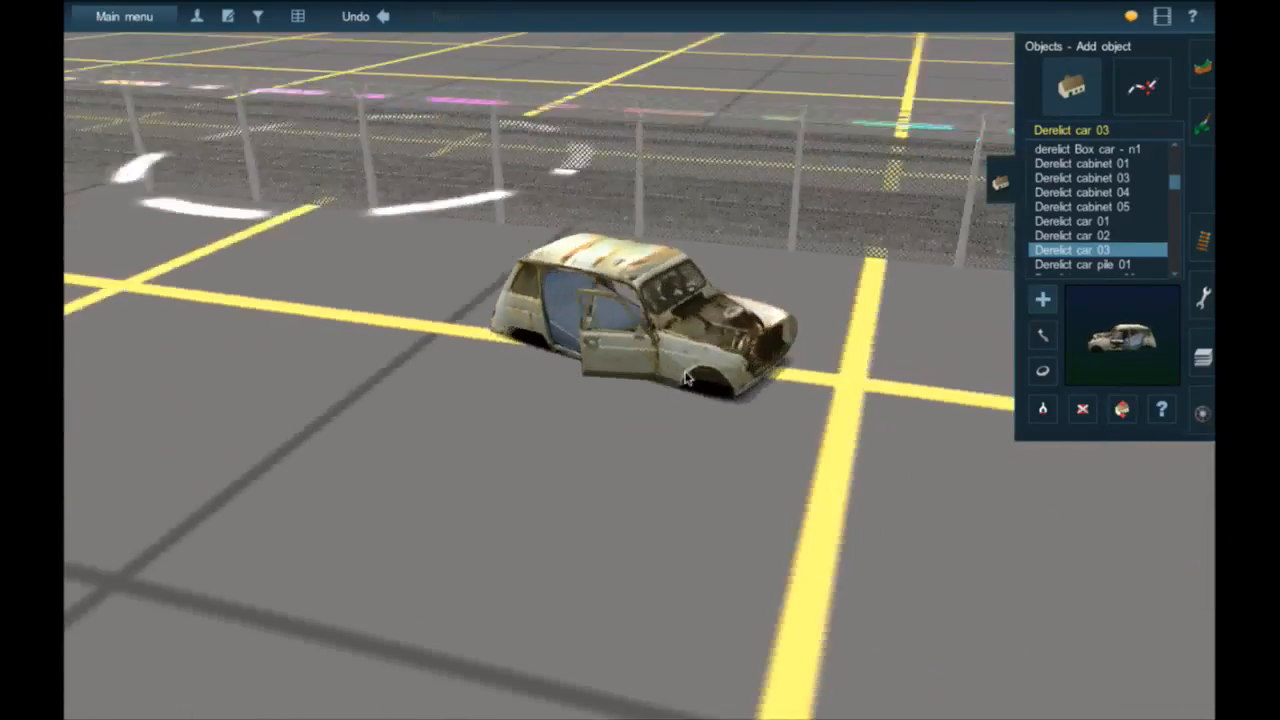
key(Right)
key(Down)
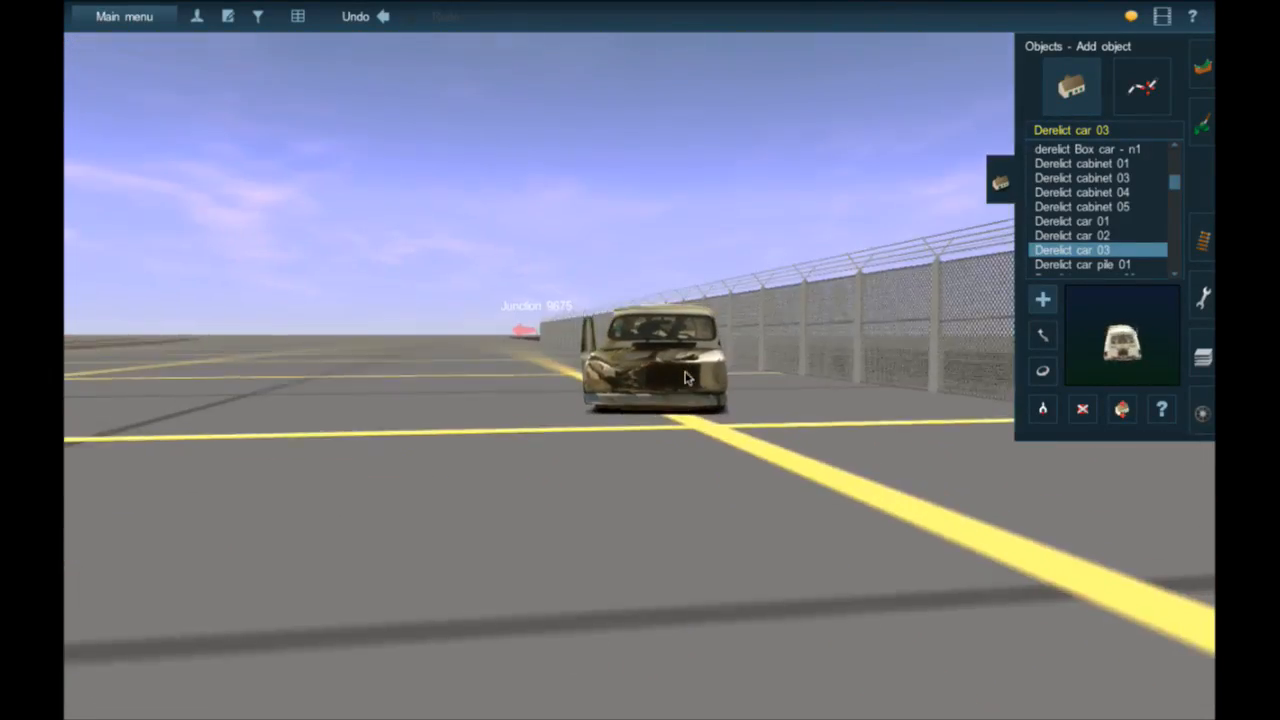
key(Right)
key(Up)
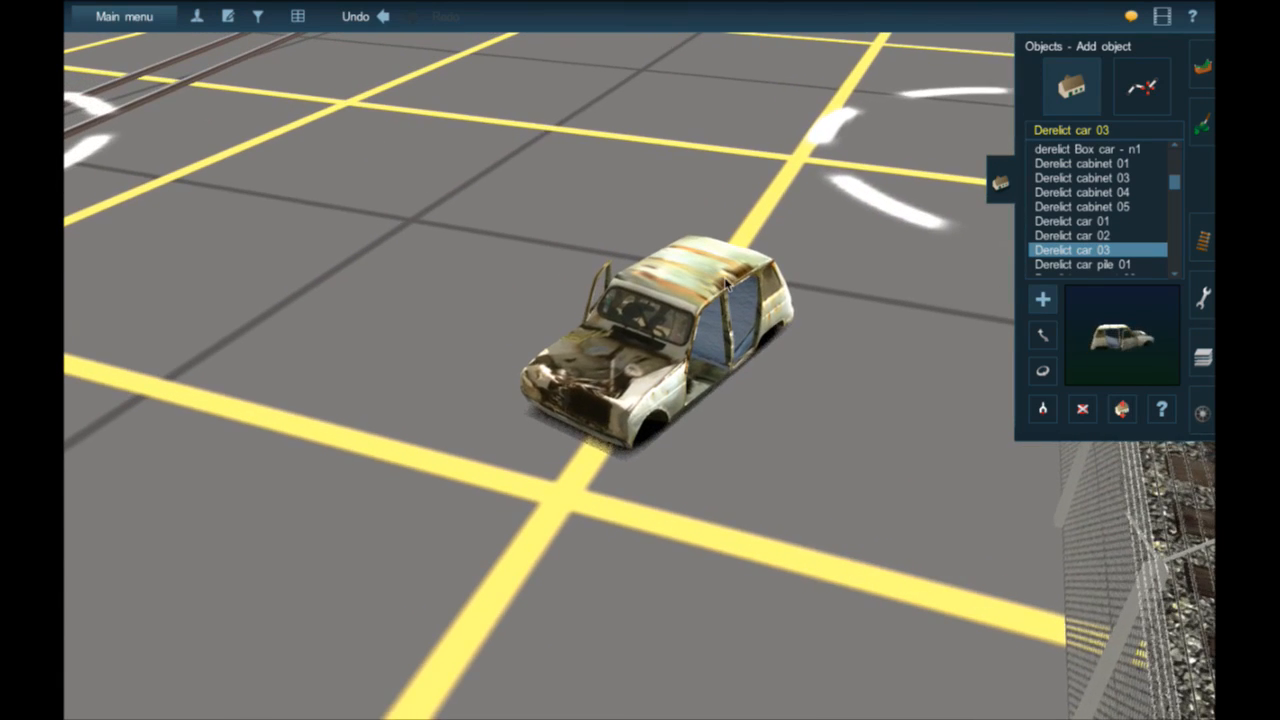
click(1042, 370)
drag(660, 330, 714, 356)
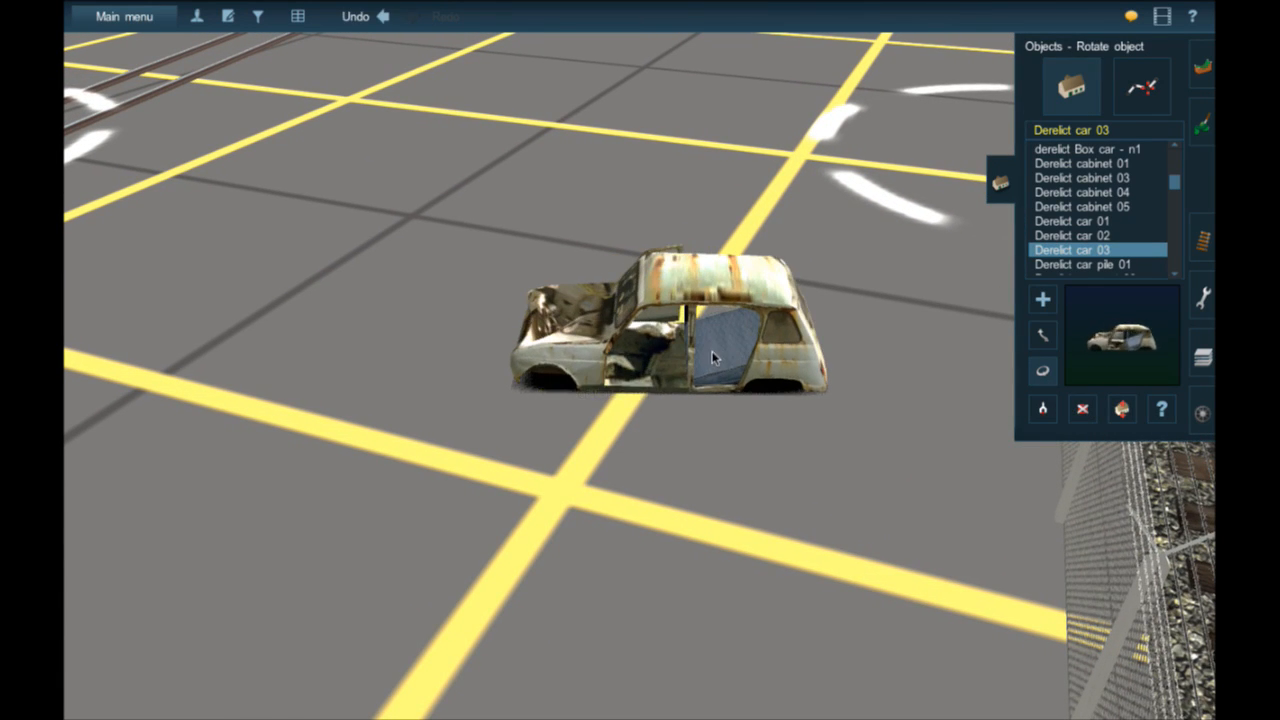
click(690, 342)
scroll(715, 308, down, 5)
right_click(702, 304)
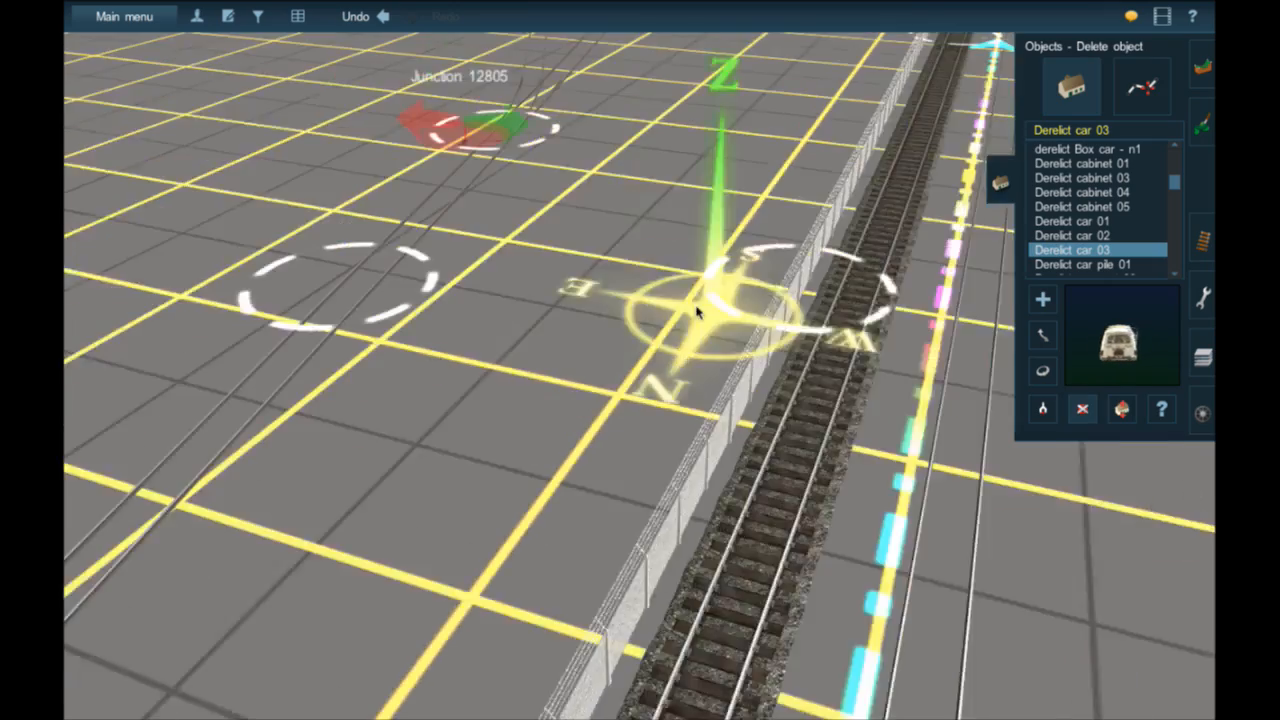
right_click(488, 282)
right_click(414, 349)
right_click(414, 349)
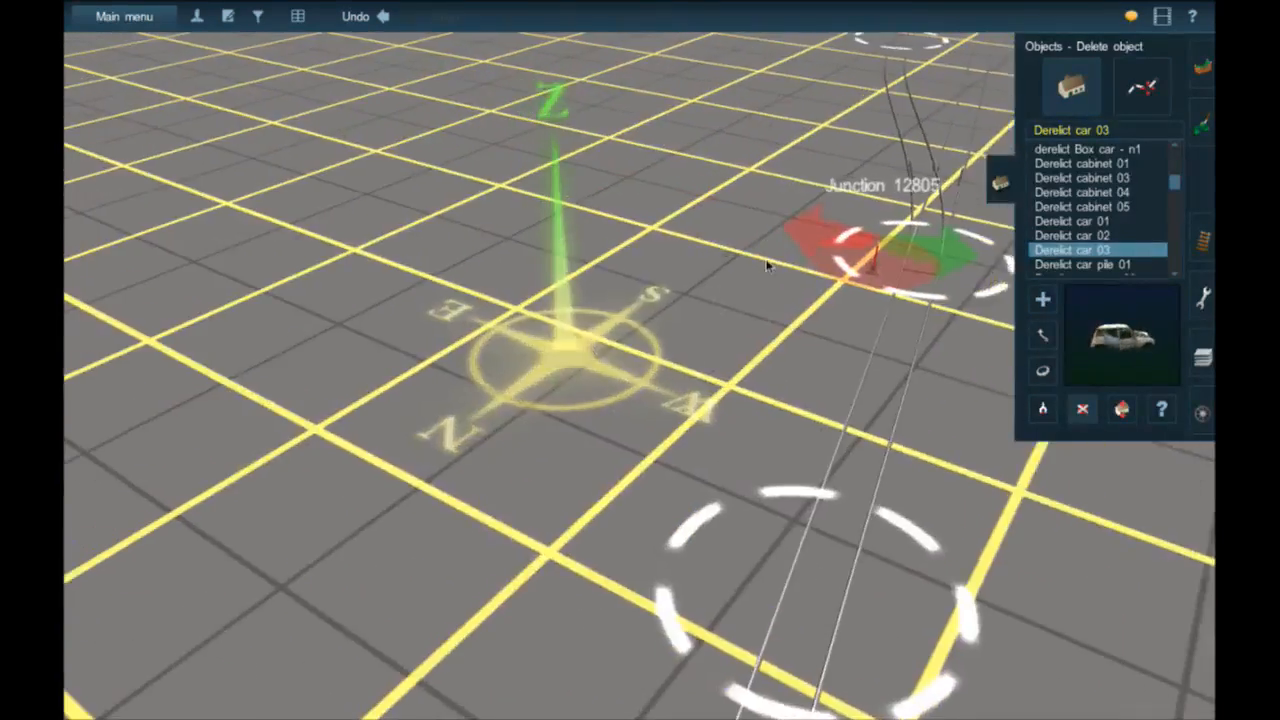
right_click(812, 276)
right_click(768, 410)
scroll(748, 405, down, 3)
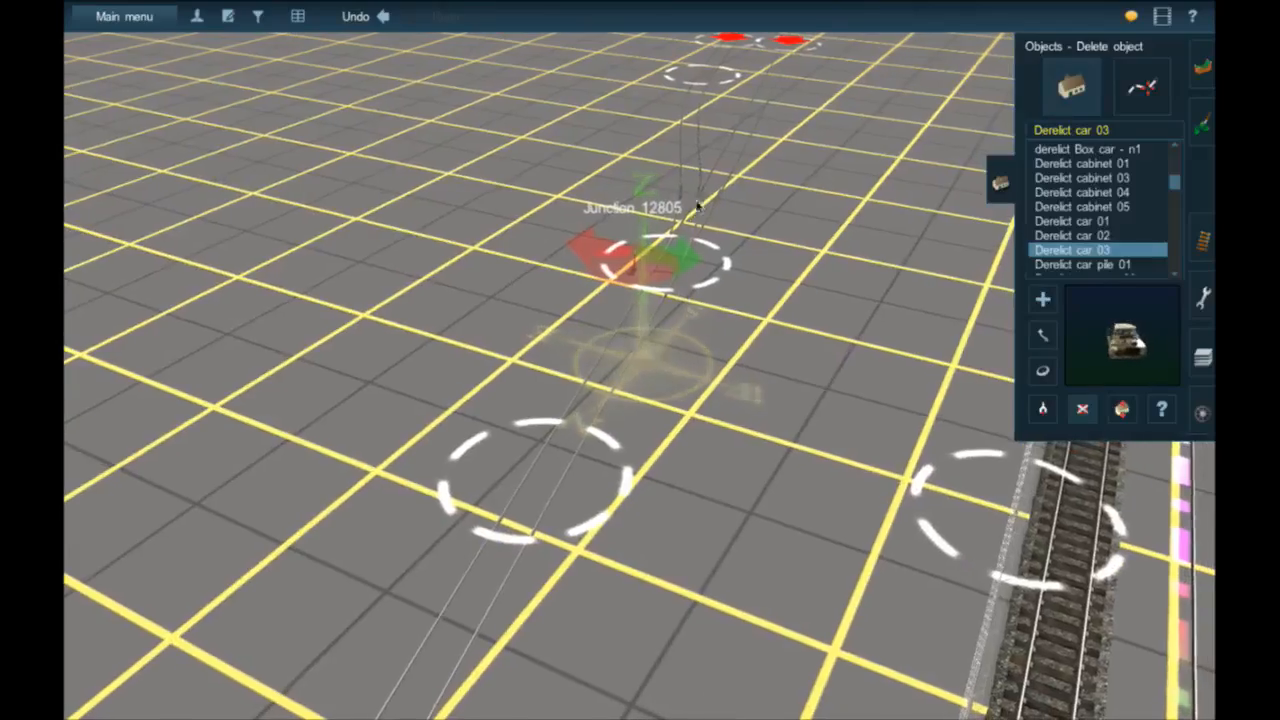
right_click(717, 108)
right_click(724, 98)
right_click(451, 597)
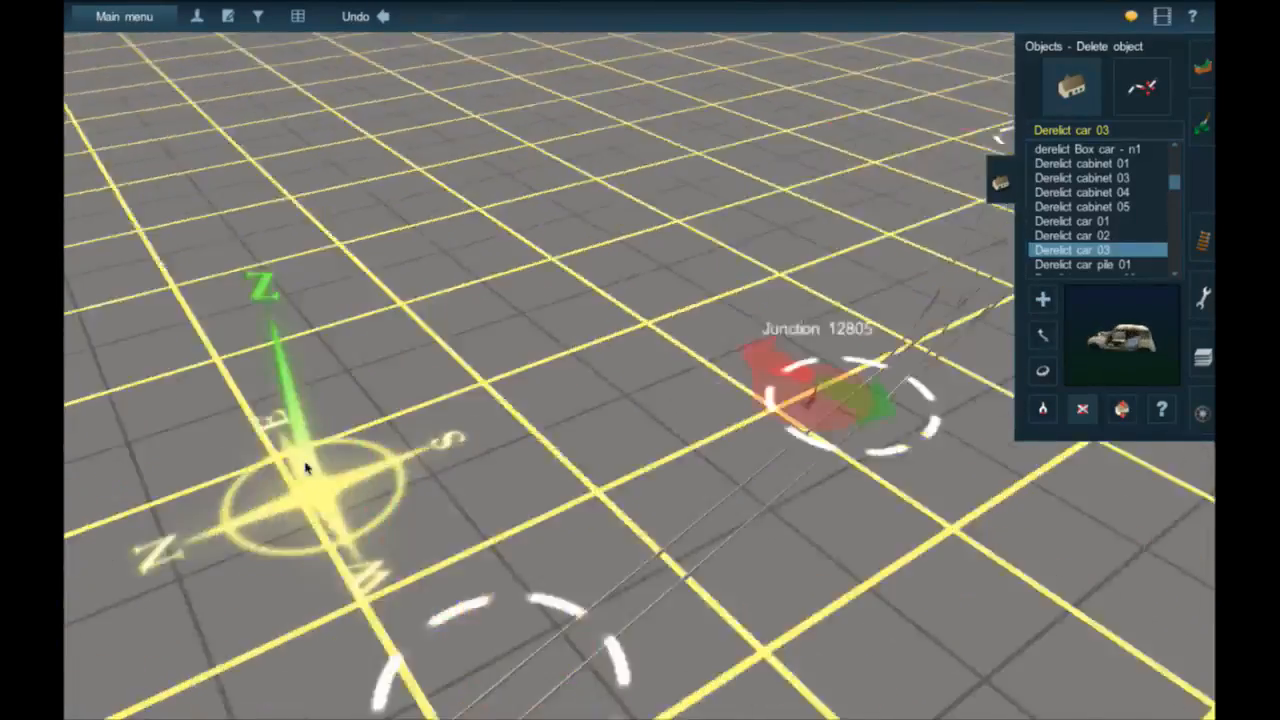
right_click(305, 363)
right_click(303, 358)
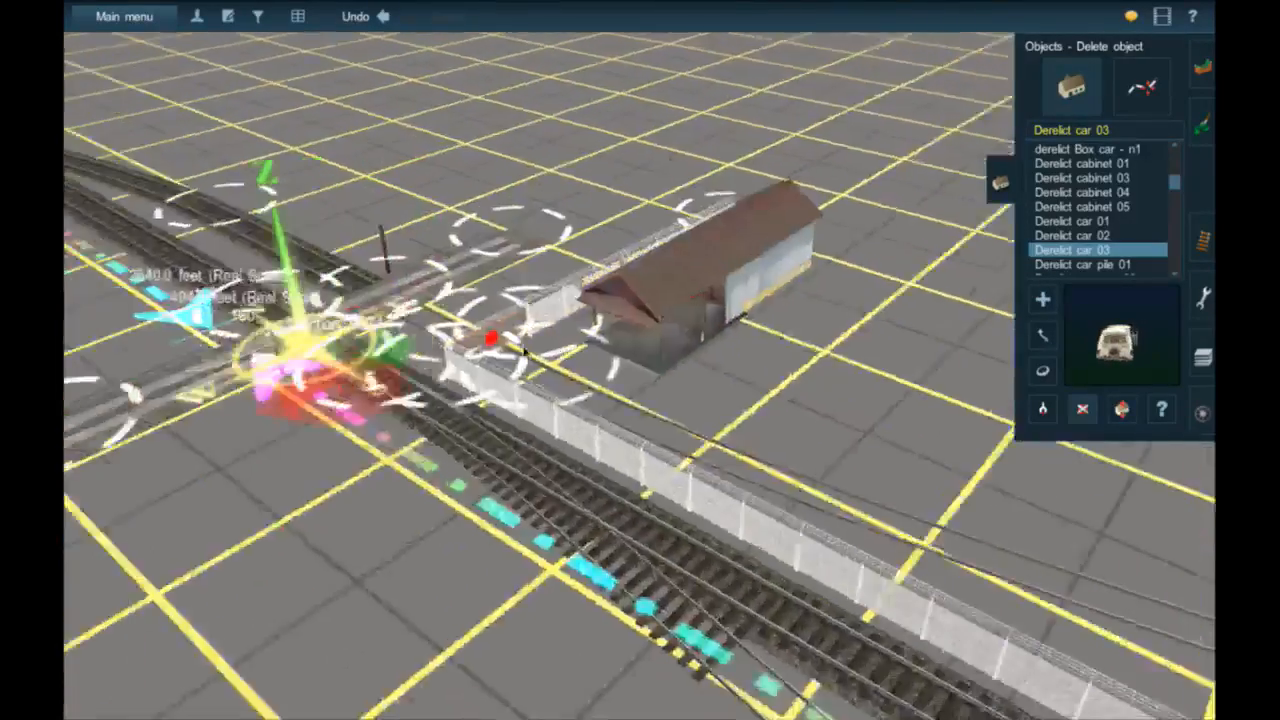
right_click(873, 432)
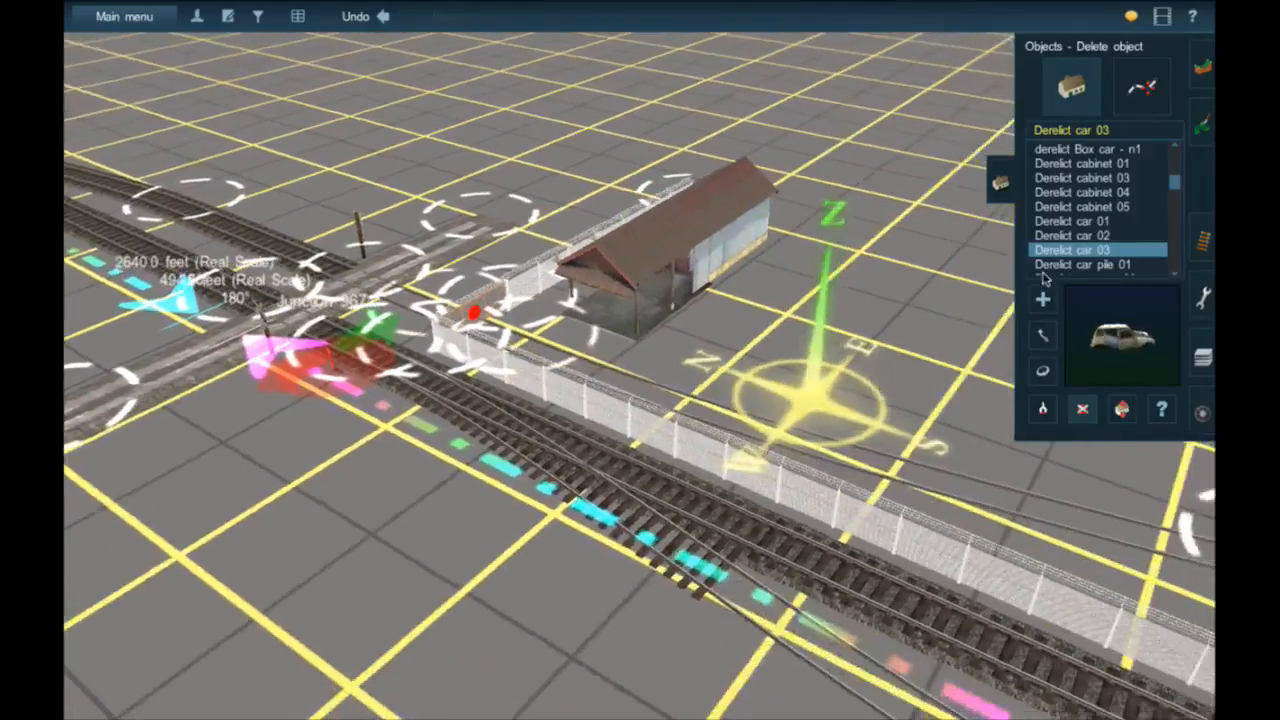
scroll(1100, 262, down, 2)
scroll(1098, 262, down, 3)
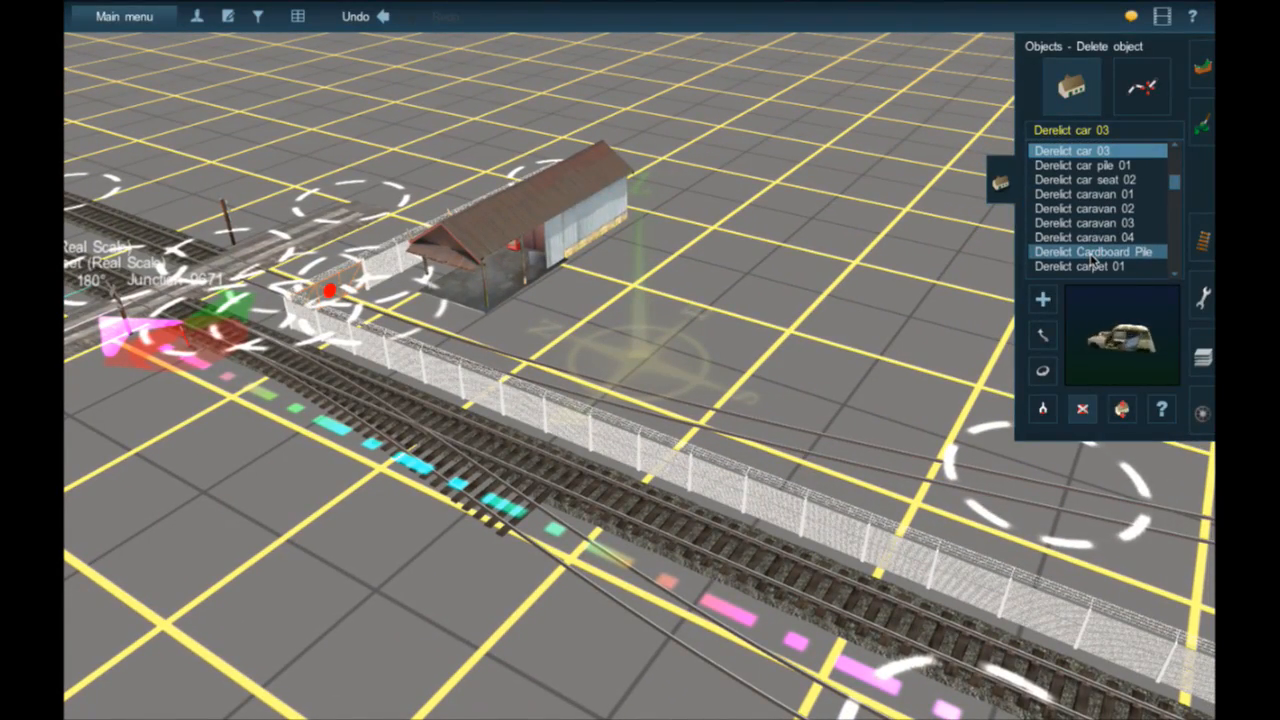
- Place Derelict culvert pipes 01 on the ground near the shed
scroll(1100, 262, down, 8)
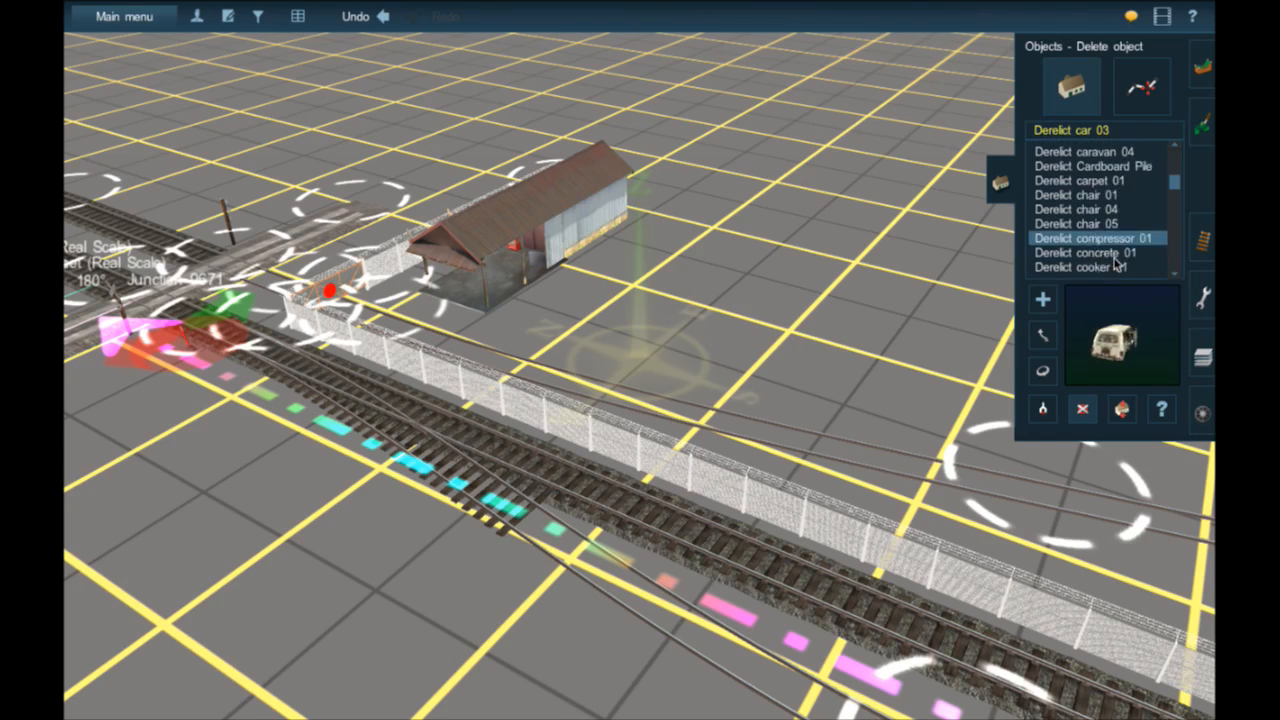
click(1129, 261)
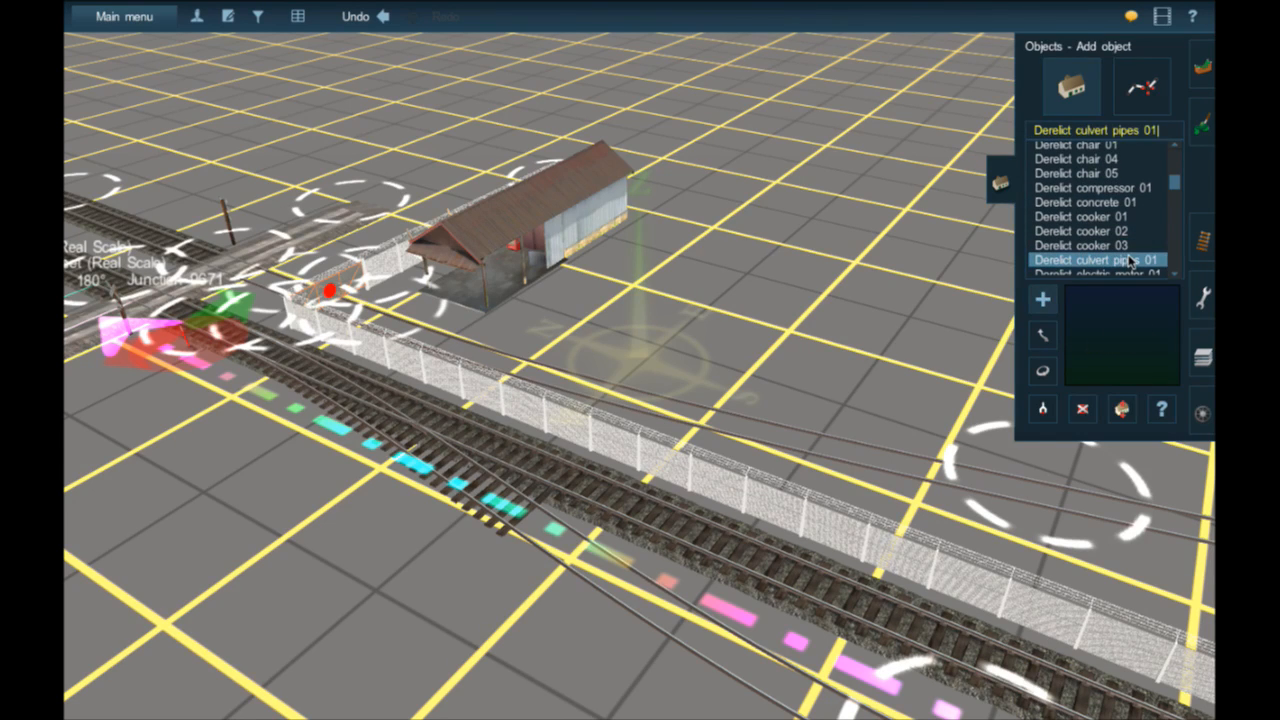
scroll(1129, 261, down, 3)
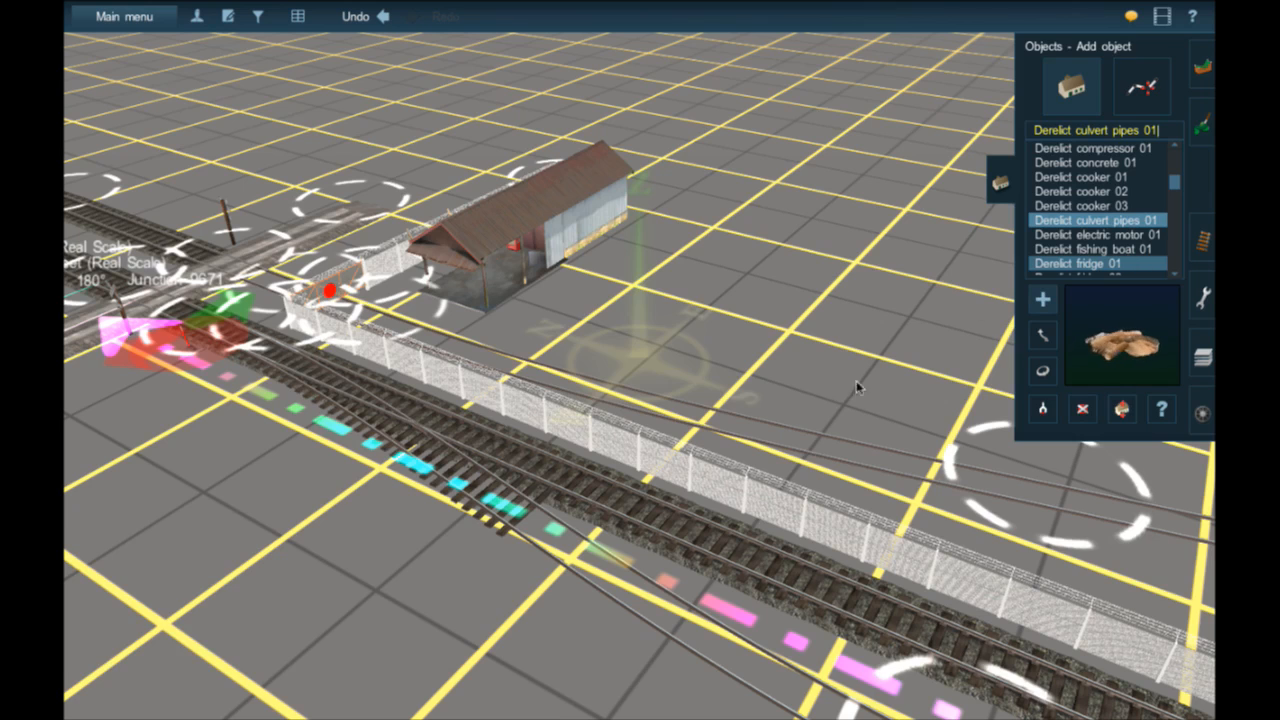
click(806, 378)
scroll(806, 380, up, 5)
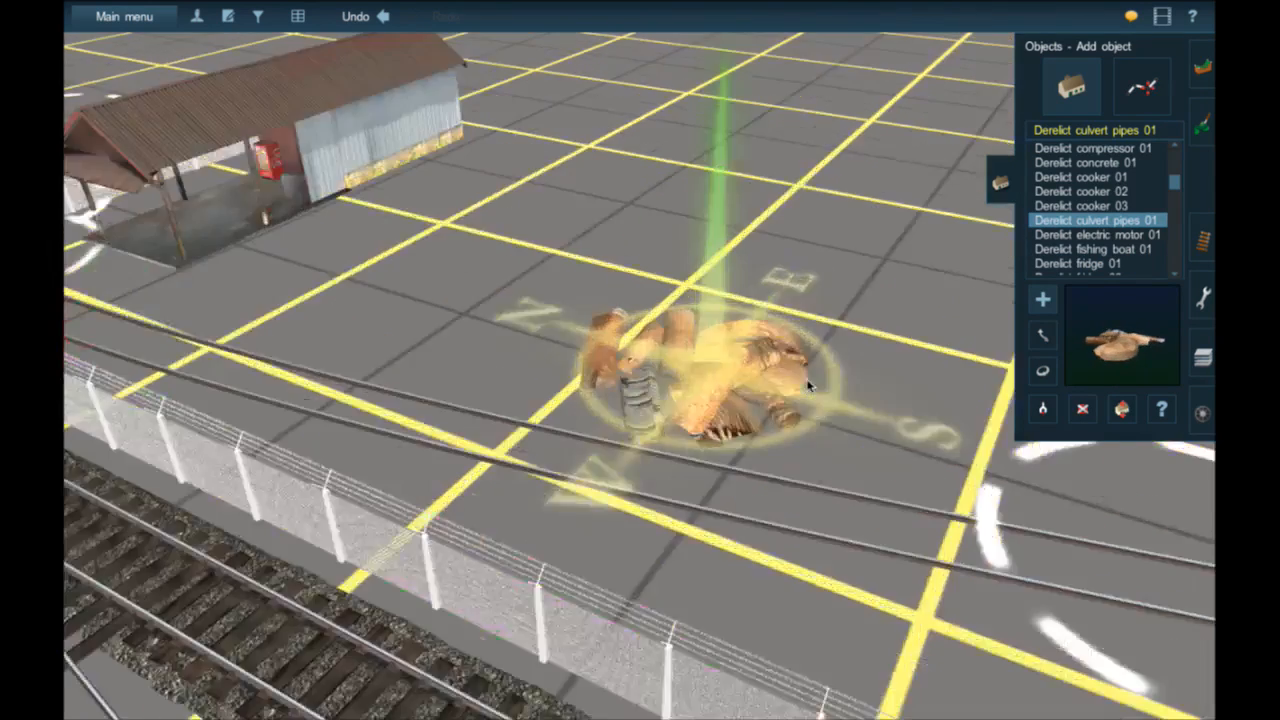
scroll(809, 386, up, 5)
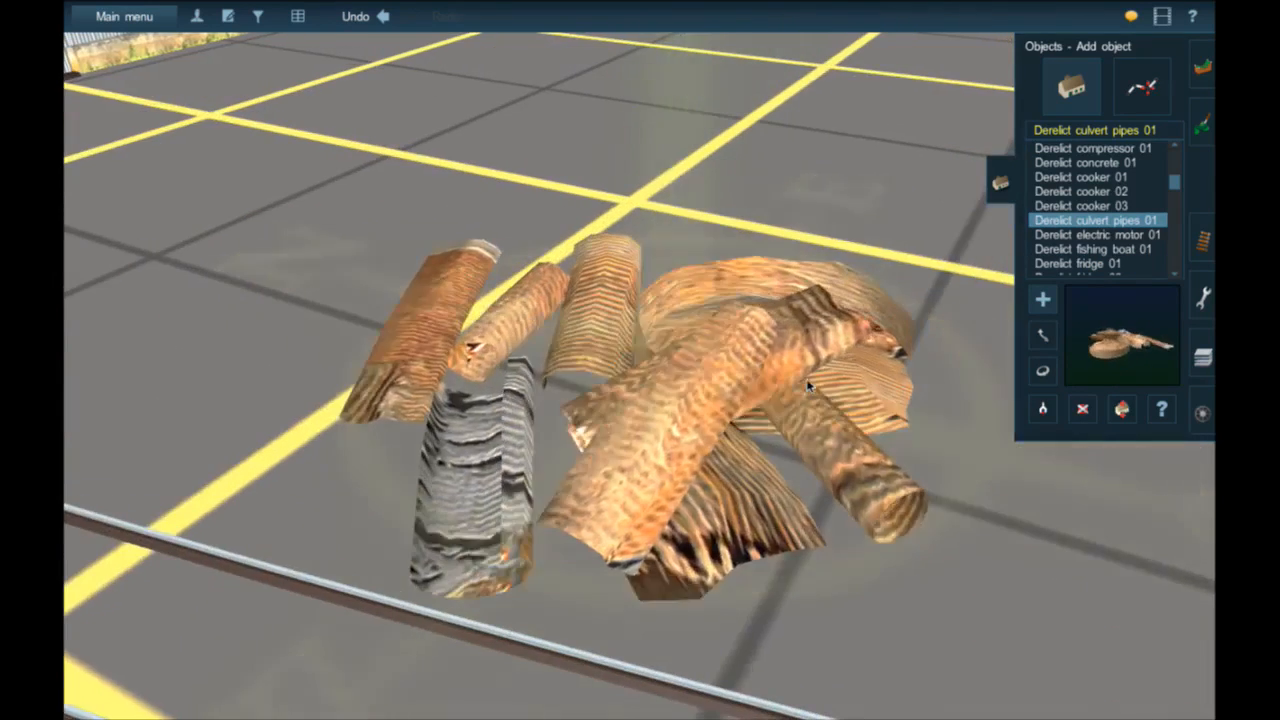
scroll(808, 386, down, 1)
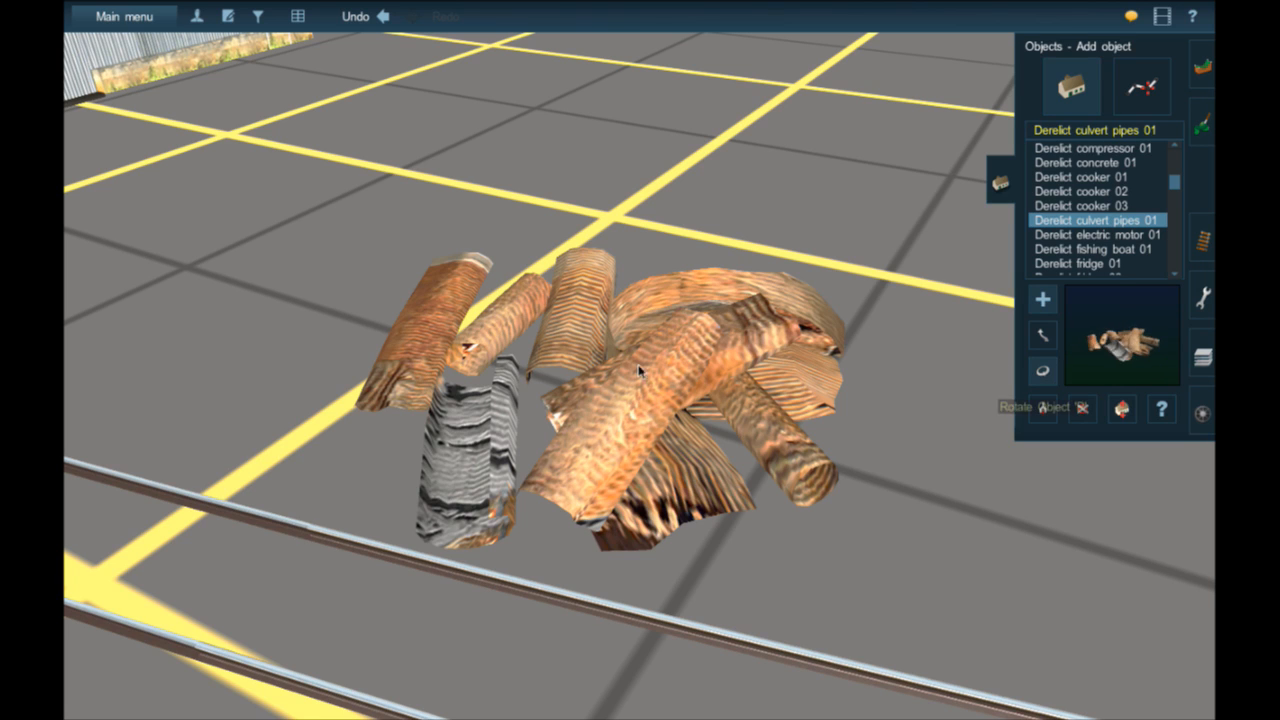
- Angle the pipes to about 277°, sink them slightly, and move them beside the shed
click(1042, 370)
drag(630, 385, 597, 388)
click(1042, 370)
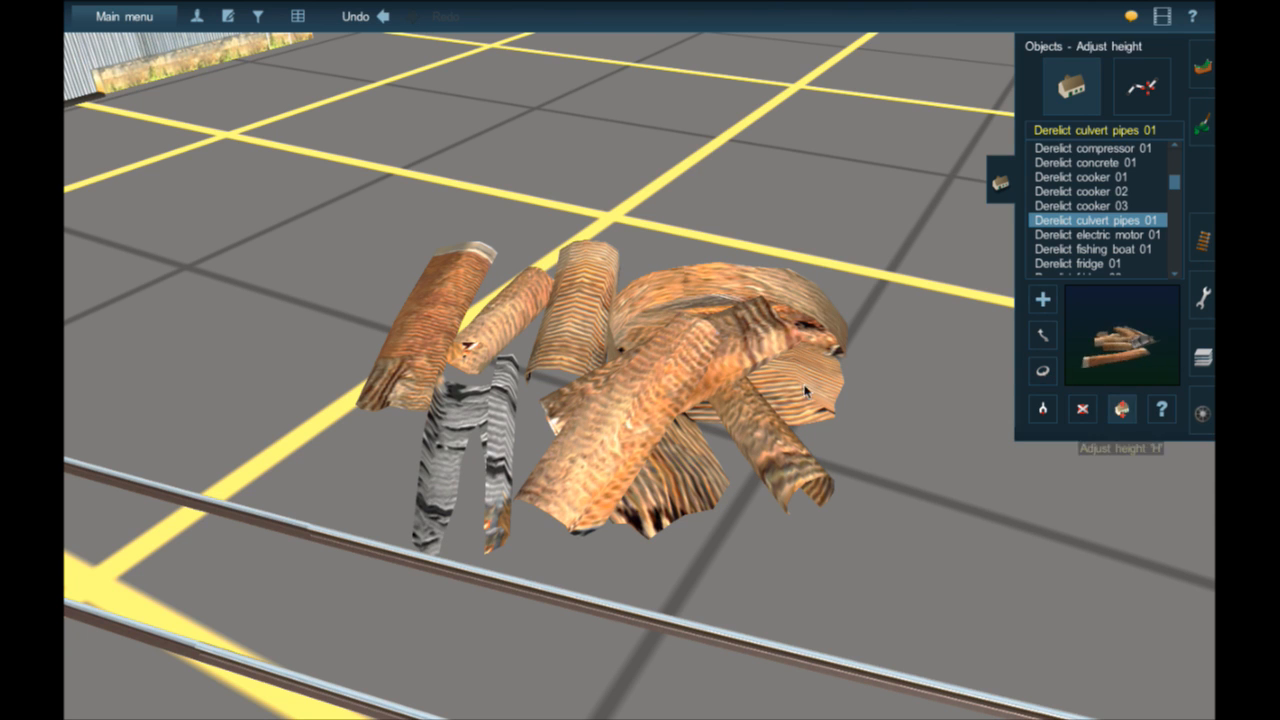
drag(1041, 368, 1040, 366)
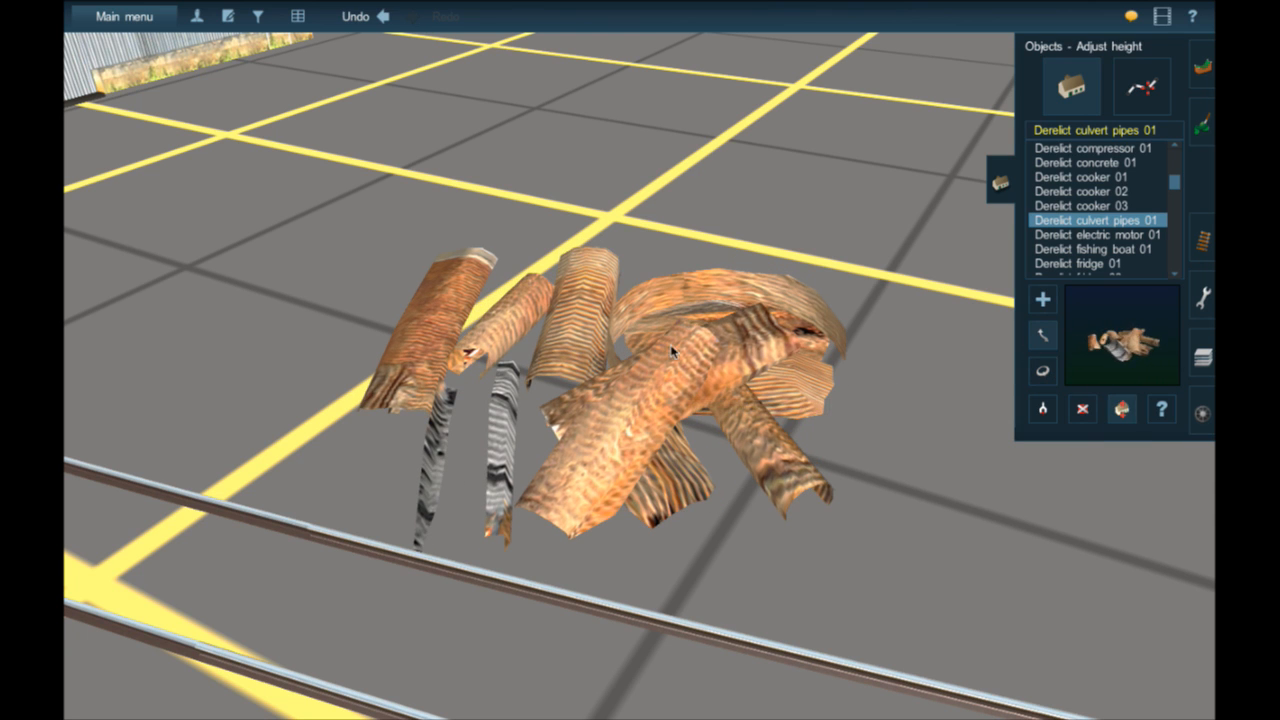
click(1041, 337)
right_drag(533, 235, 497, 214)
drag(570, 400, 614, 357)
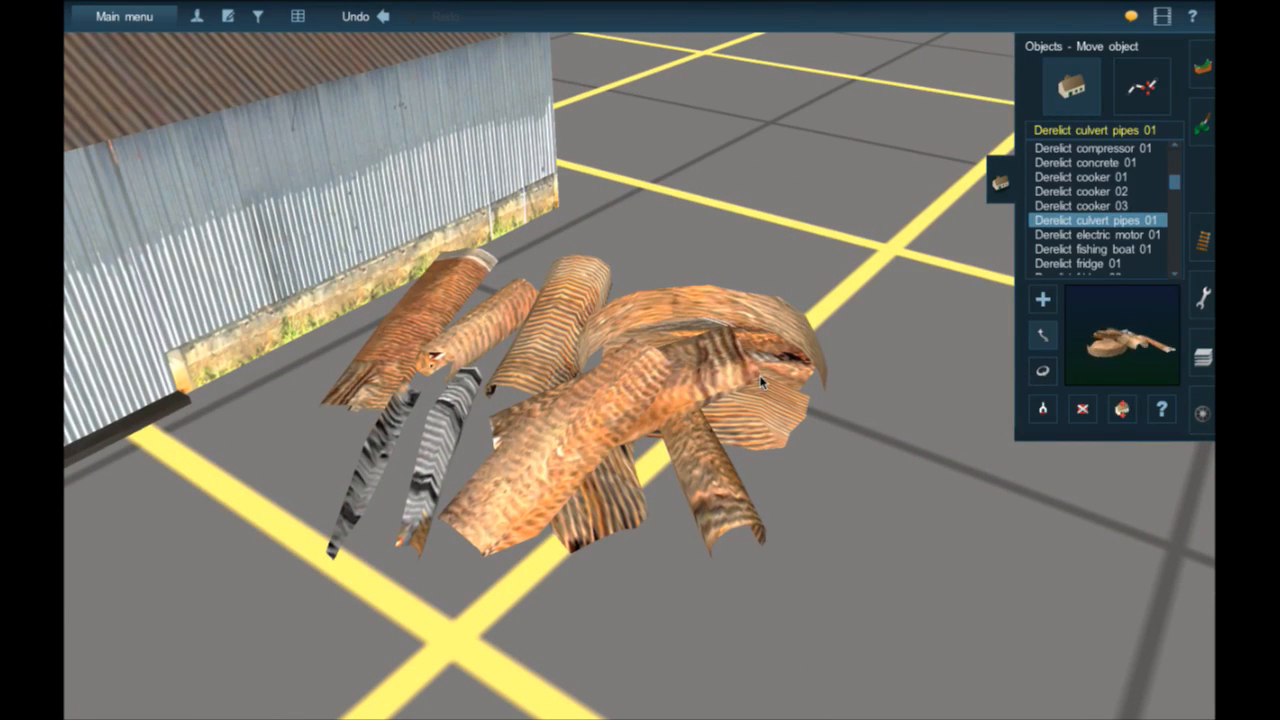
click(1047, 377)
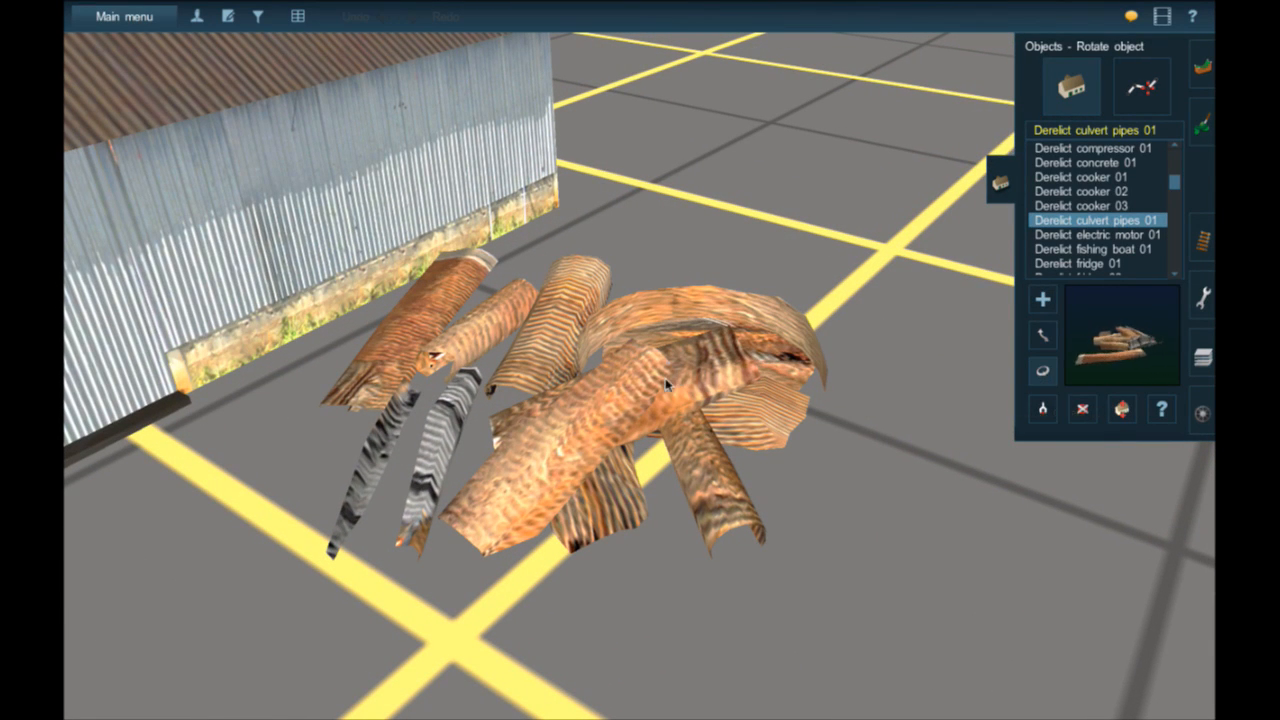
mouse_move(641, 386)
mouse_down()
mouse_move(618, 384)
mouse_move(644, 385)
mouse_move(637, 394)
mouse_up()
scroll(615, 396, down, 3)
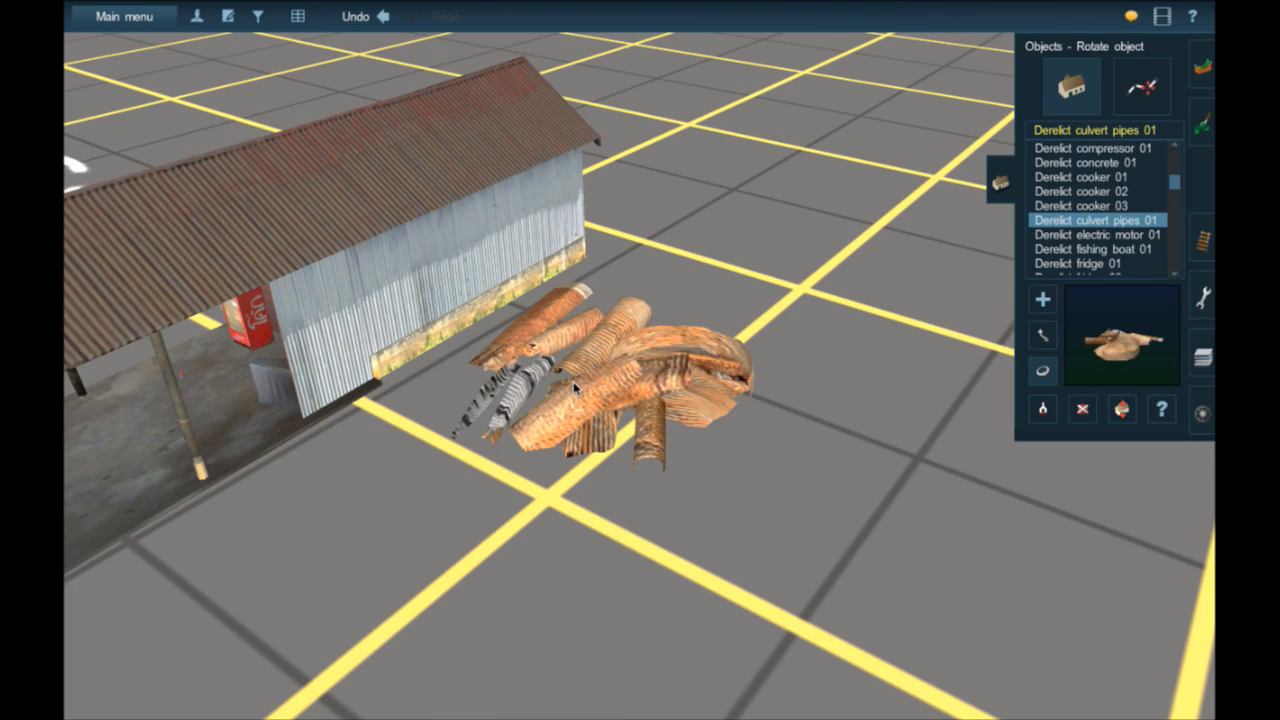
- Orbit around the shed and look down on it from above
scroll(425, 353, down, 3)
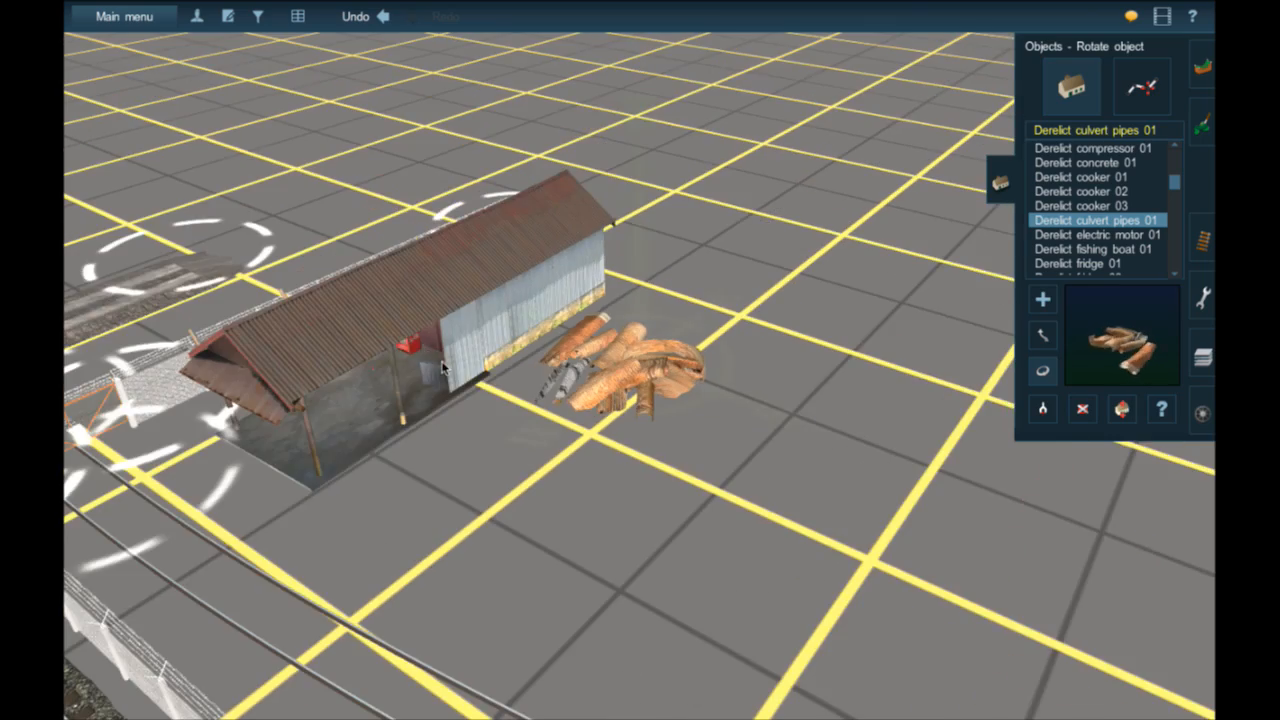
scroll(442, 366, up, 6)
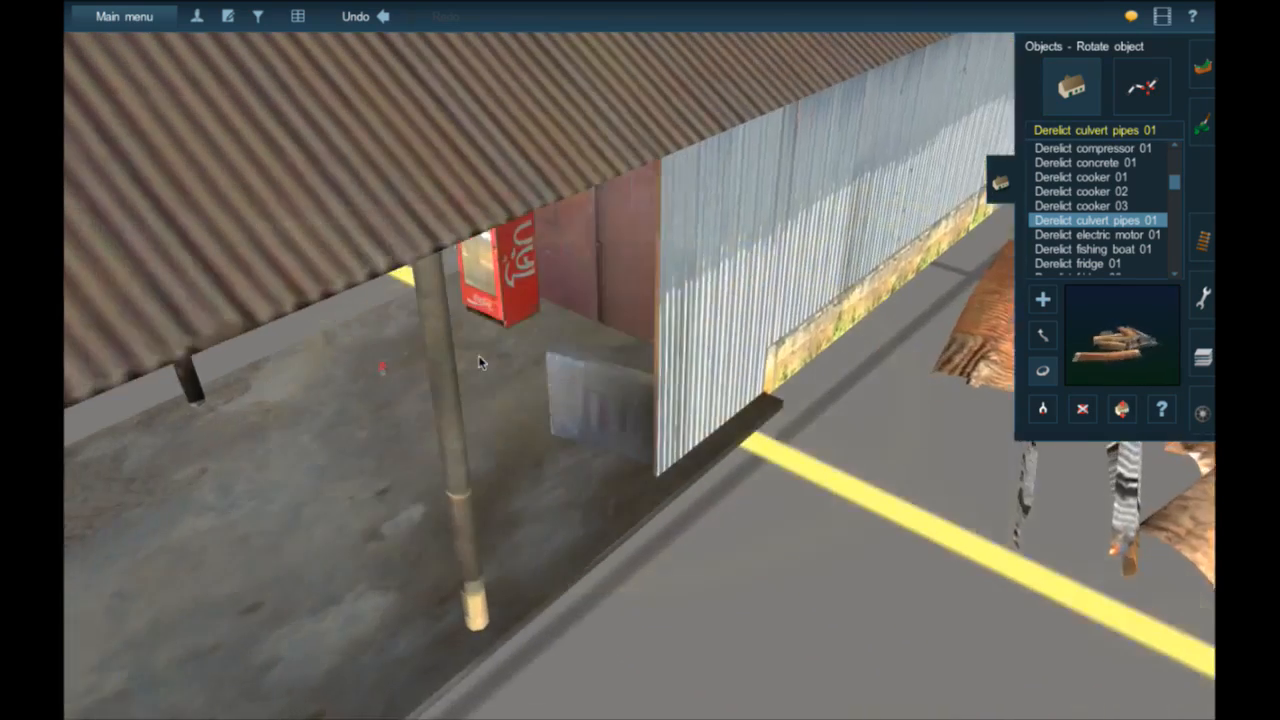
scroll(478, 355, up, 4)
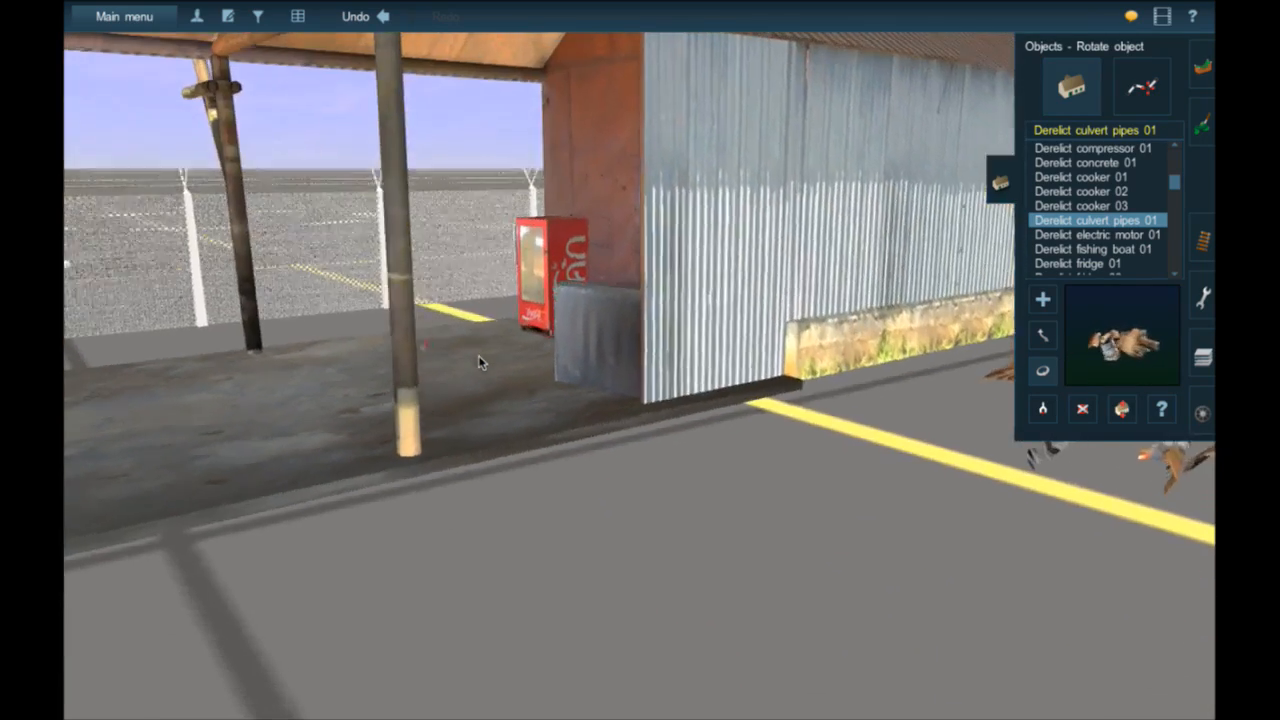
key(Left)
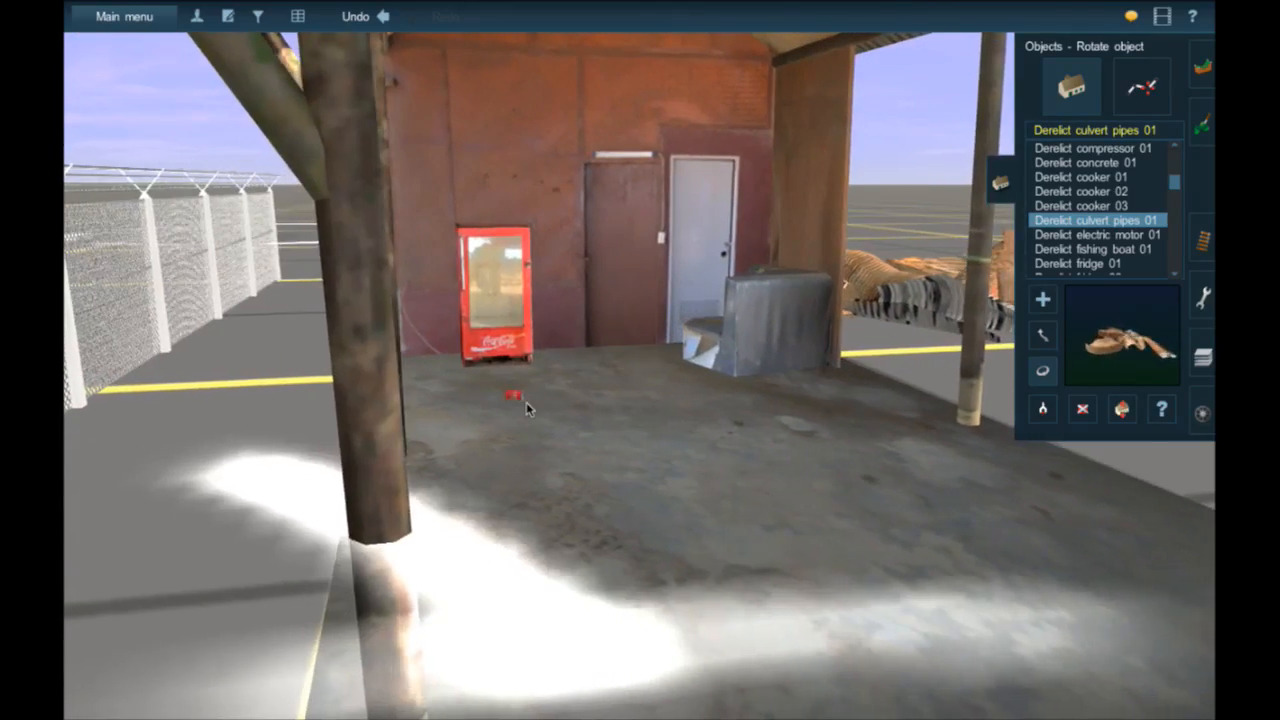
click(526, 402)
key(Up)
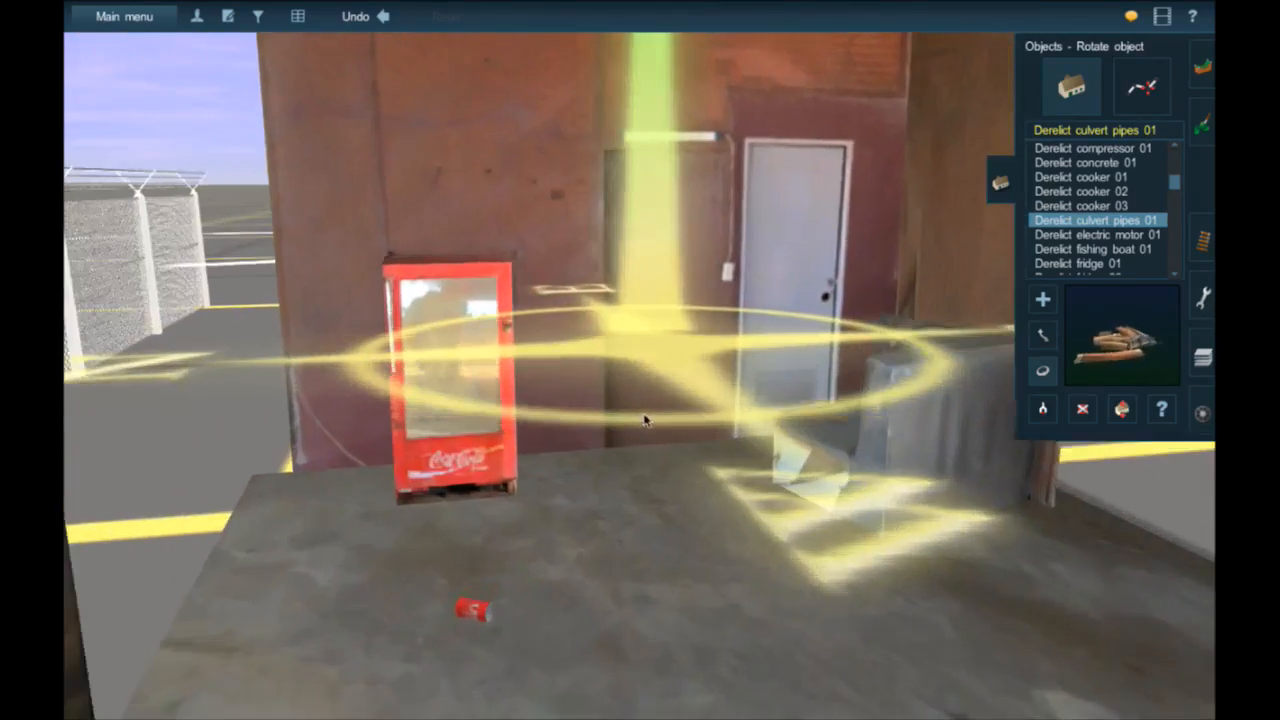
scroll(588, 330, down, 10)
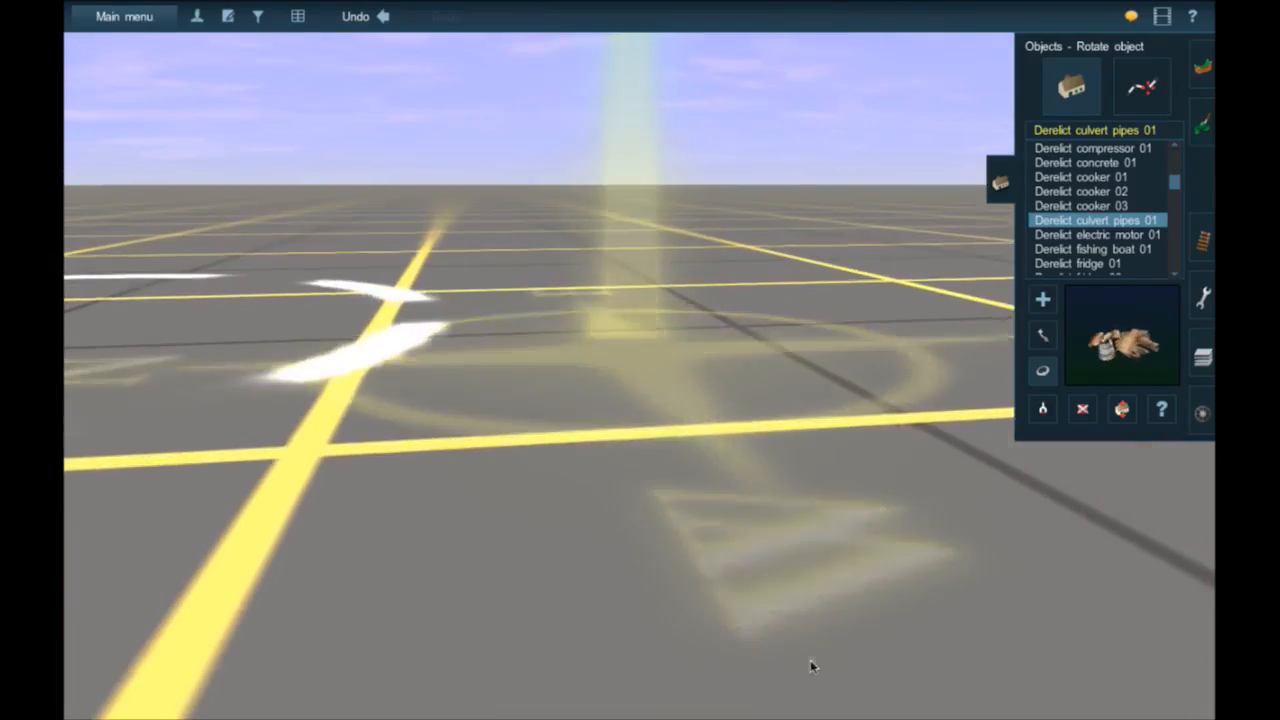
scroll(733, 386, up, 10)
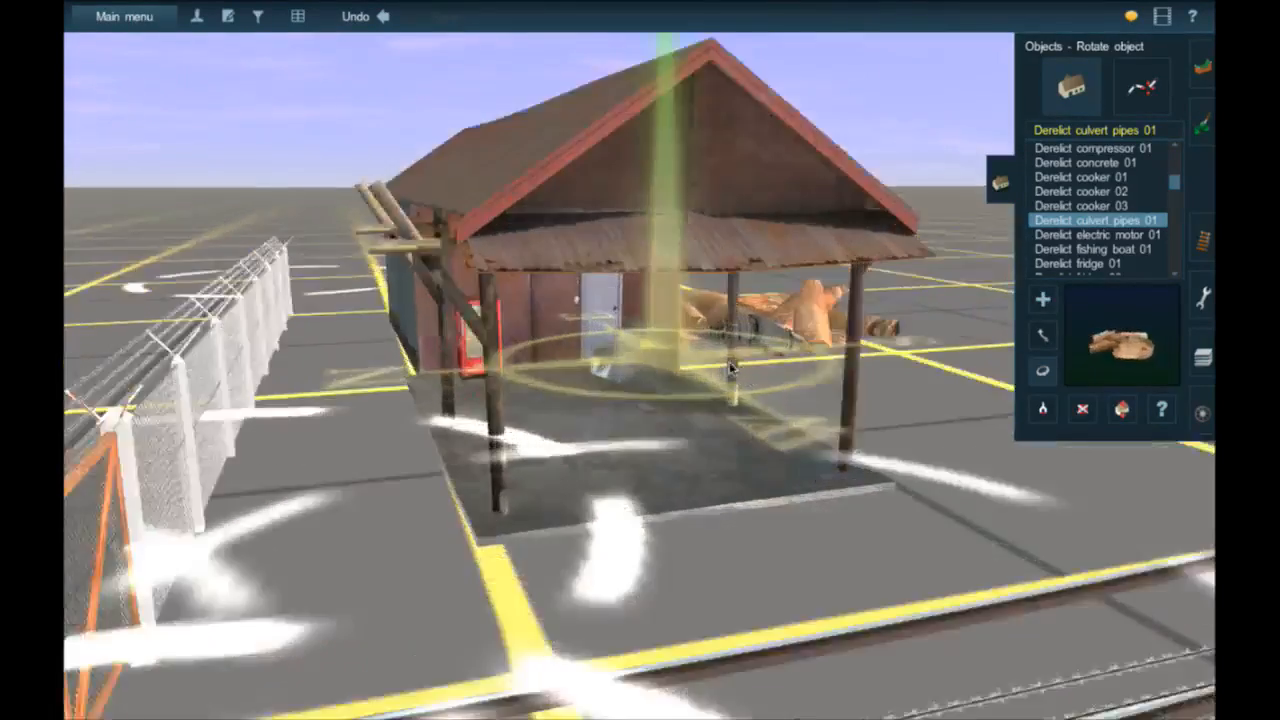
scroll(735, 368, down, 5)
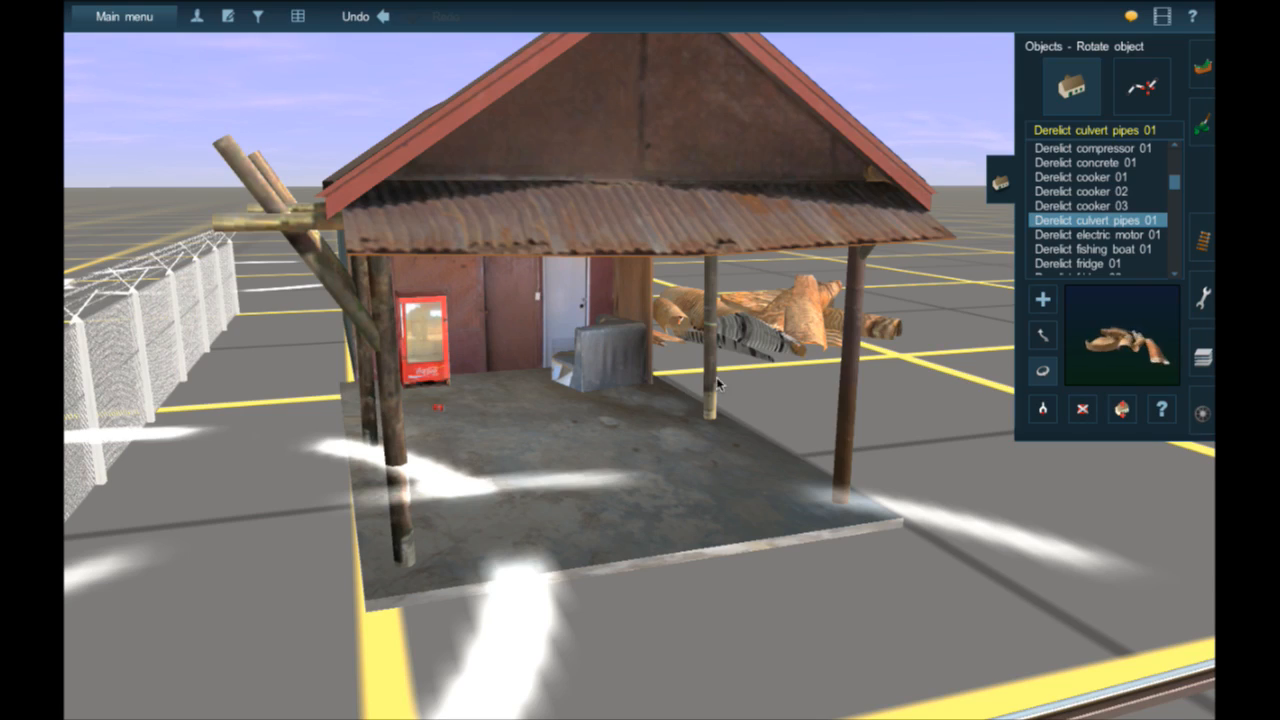
scroll(718, 383, down, 5)
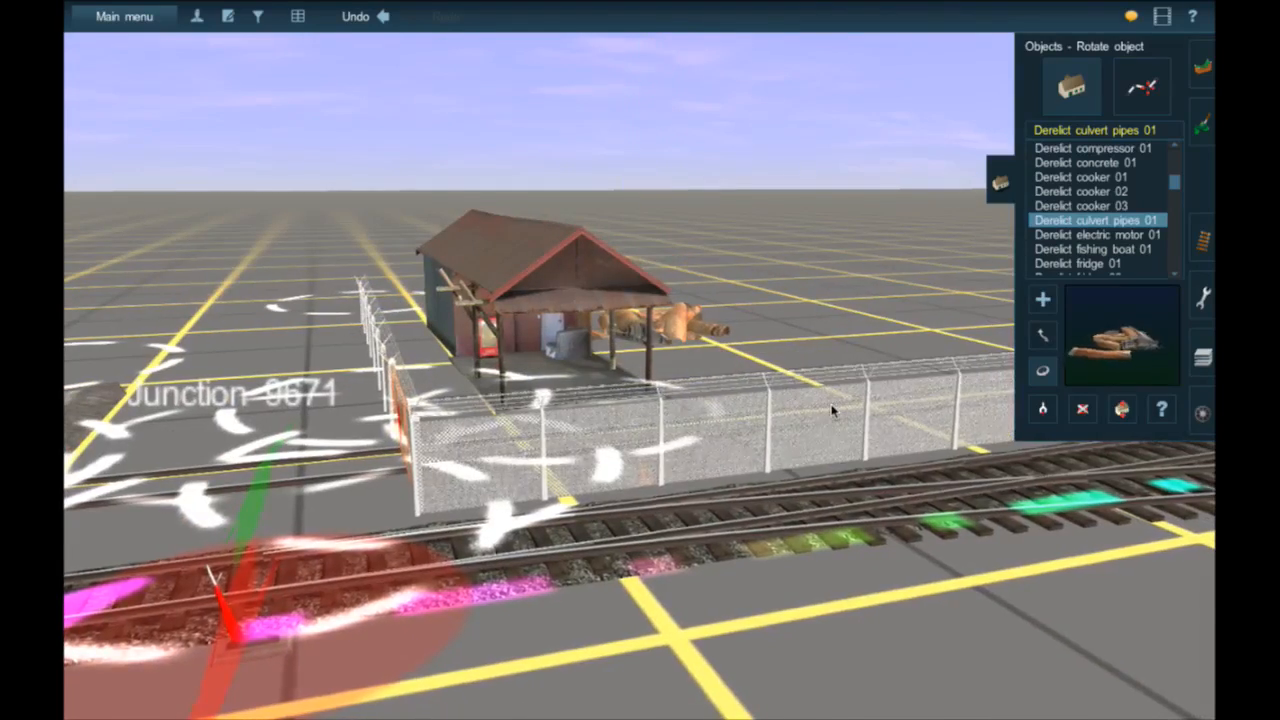
right_drag(831, 410, 760, 280)
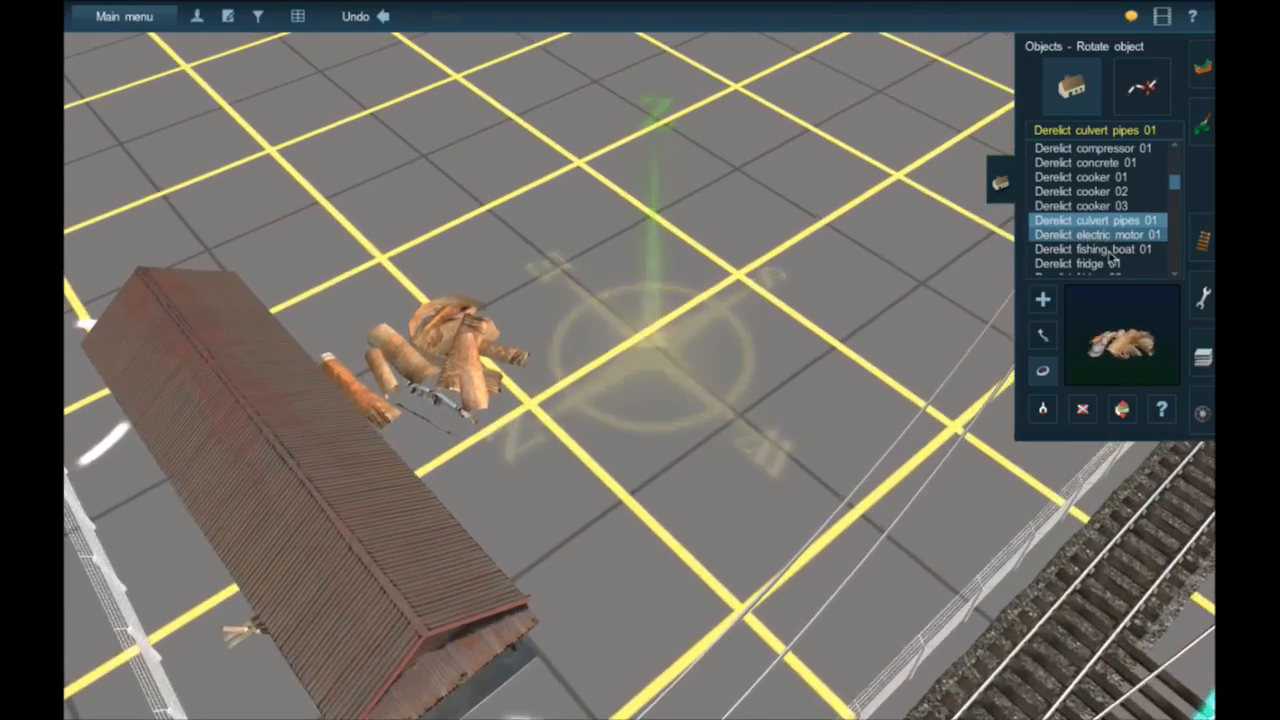
- Place Derelict fishing boat 01 on the ground near the shed and culvert pipes
click(1100, 250)
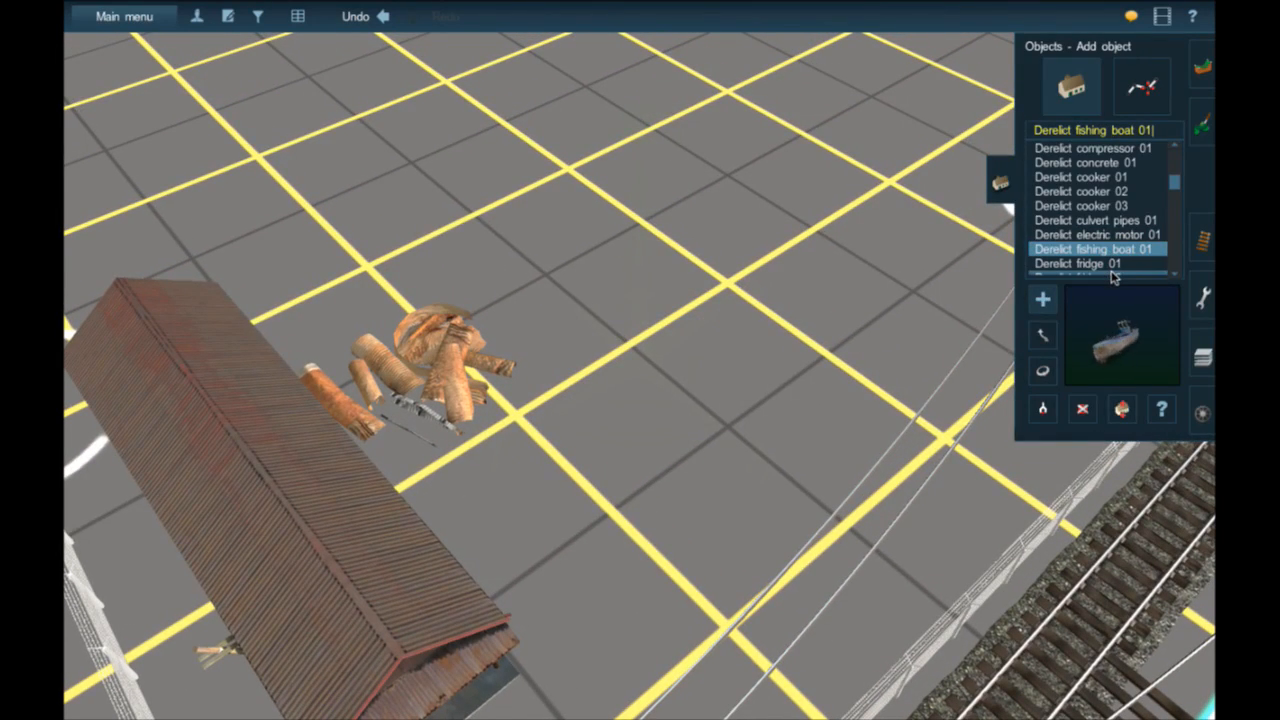
click(785, 246)
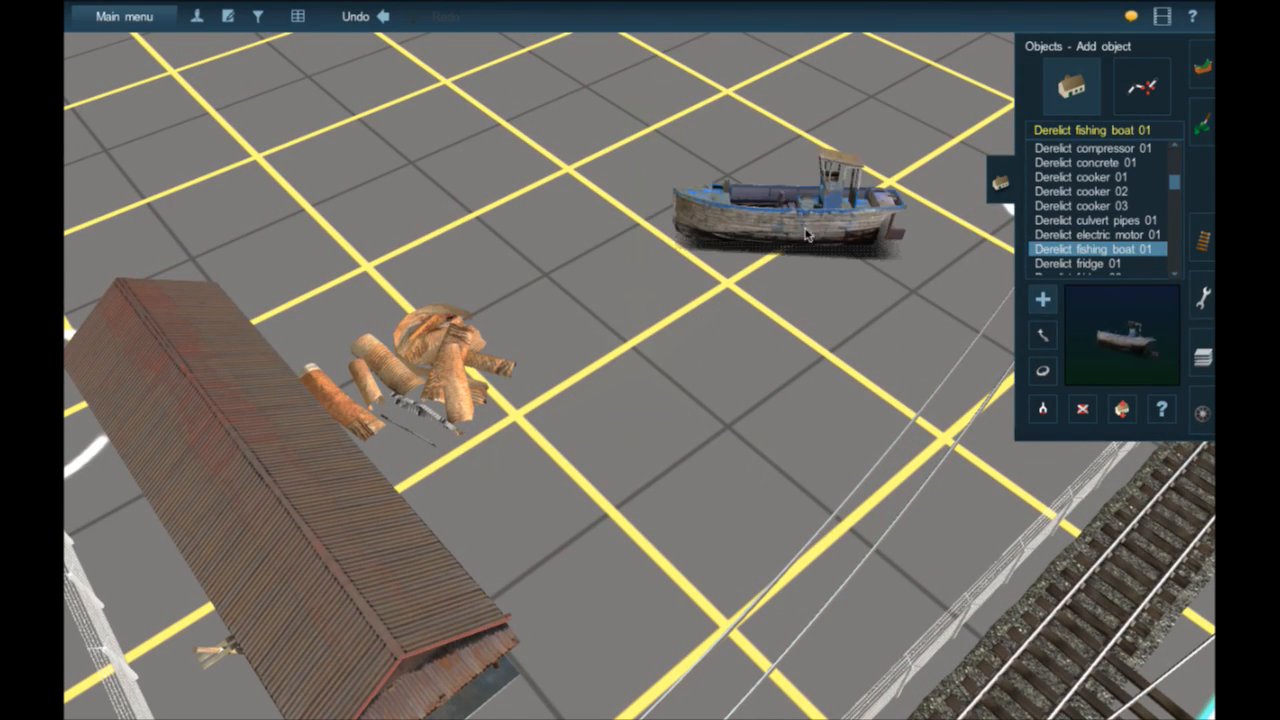
scroll(787, 250, up, 10)
scroll(792, 263, down, 3)
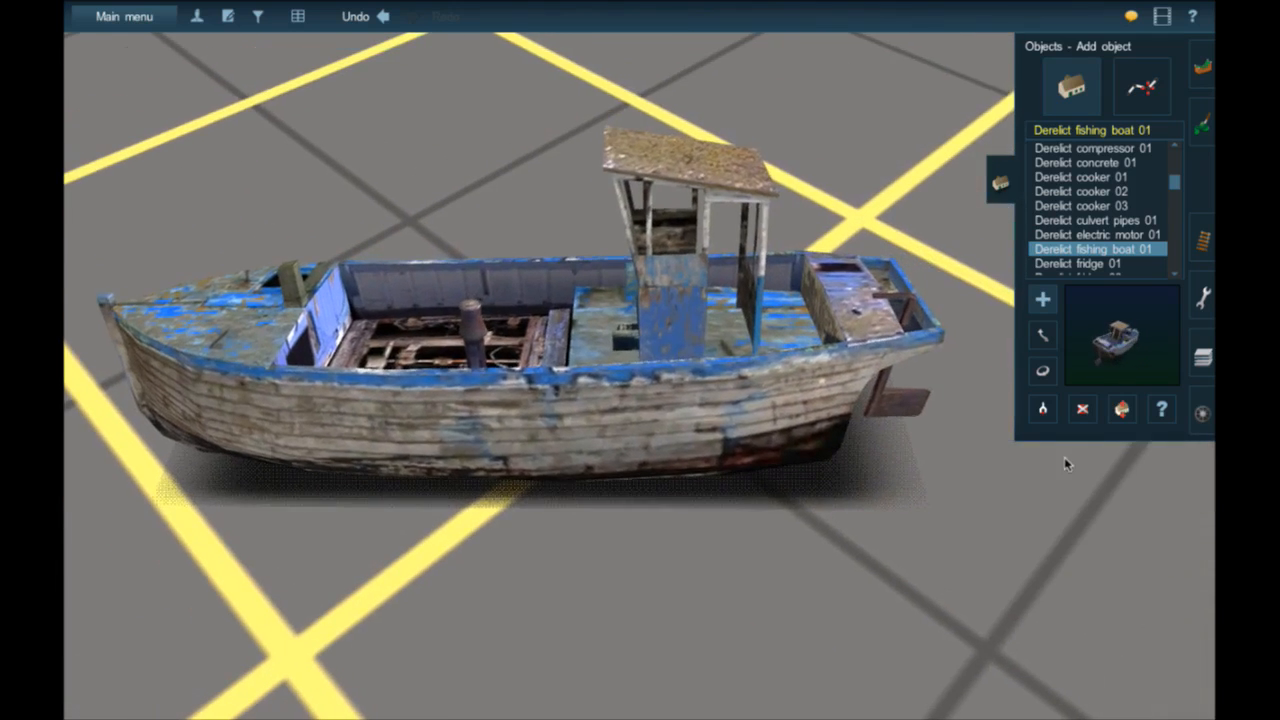
click(1120, 412)
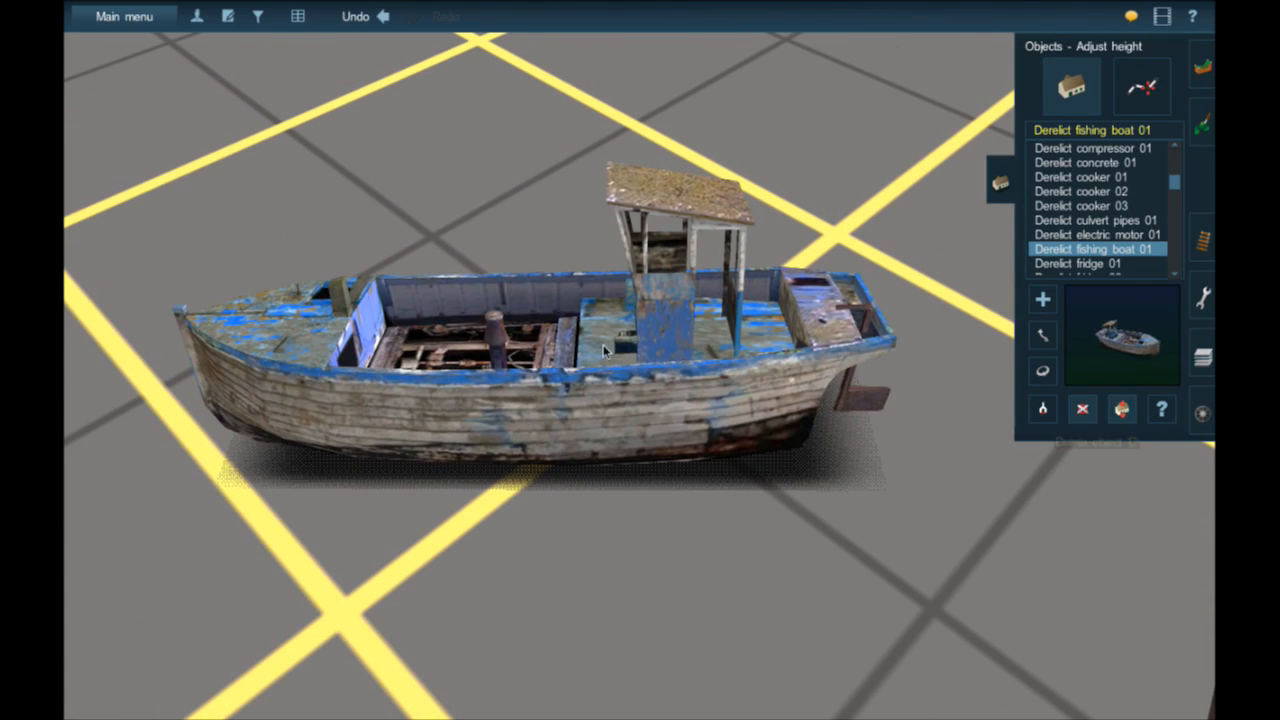
- Delete the fishing boat and put a 73ft Centerbeam NOKL car on the siding
click(1082, 410)
click(1203, 385)
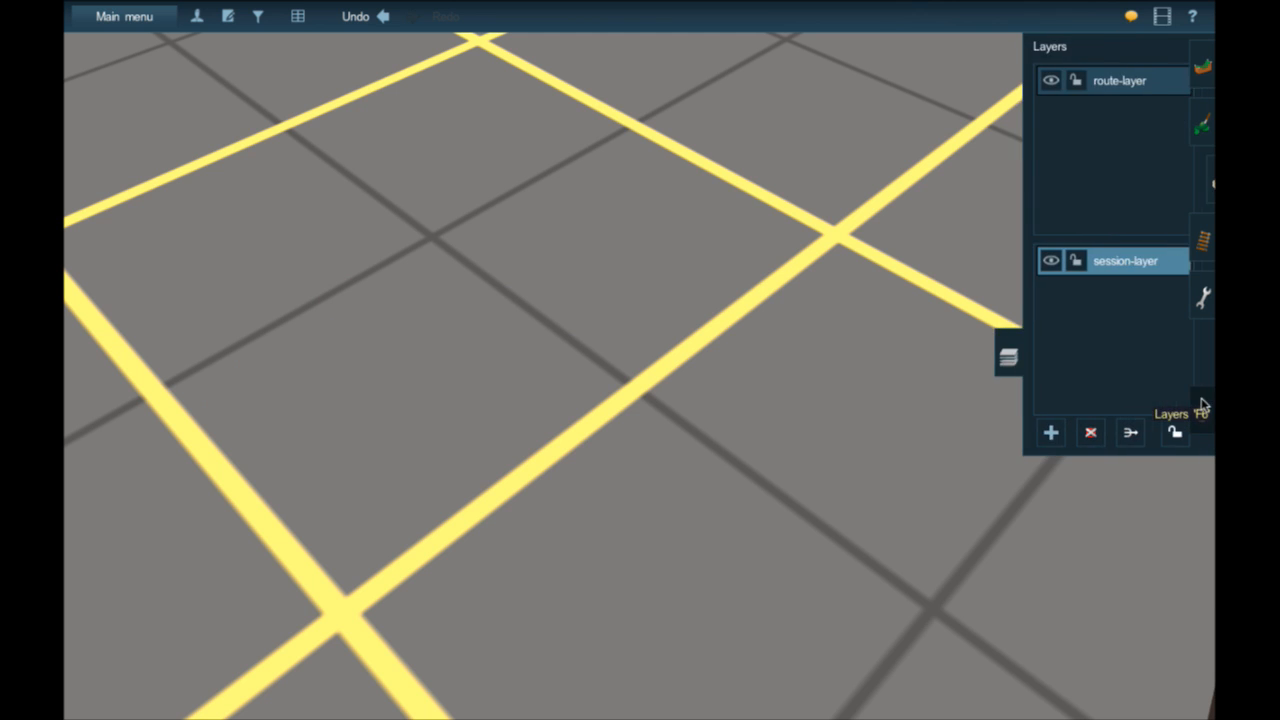
click(1202, 404)
click(1128, 251)
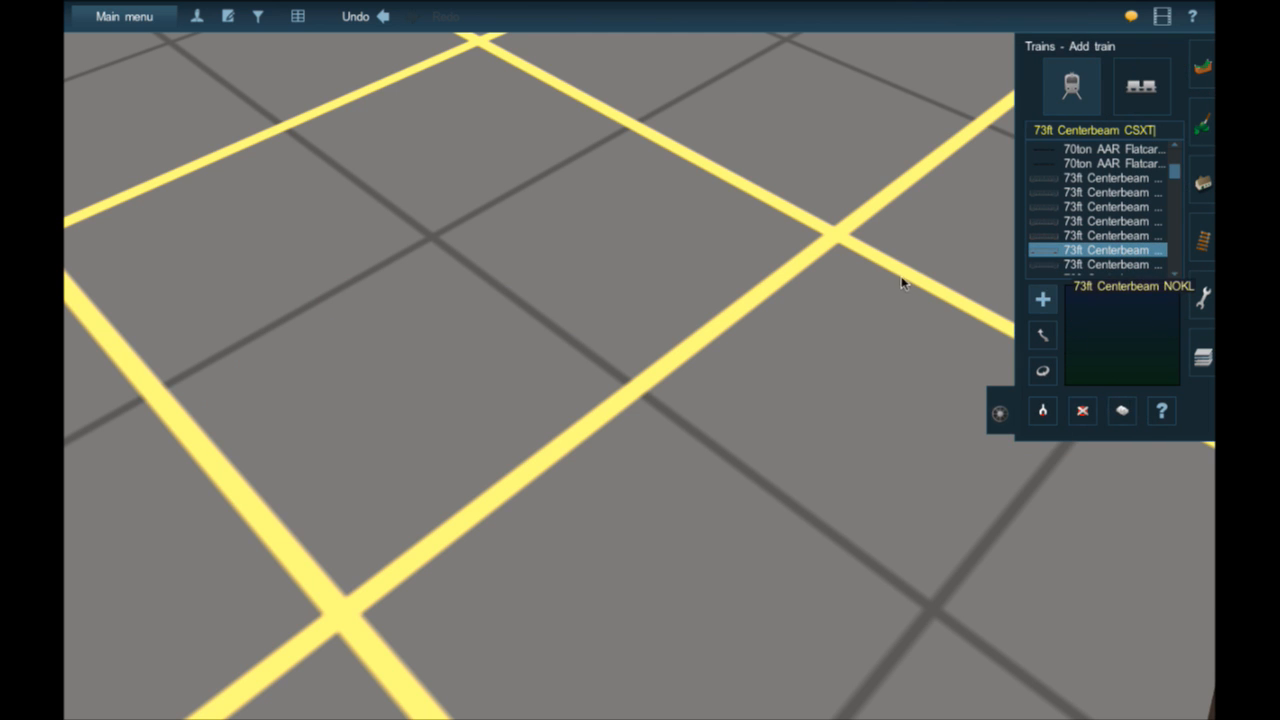
right_drag(908, 284, 660, 331)
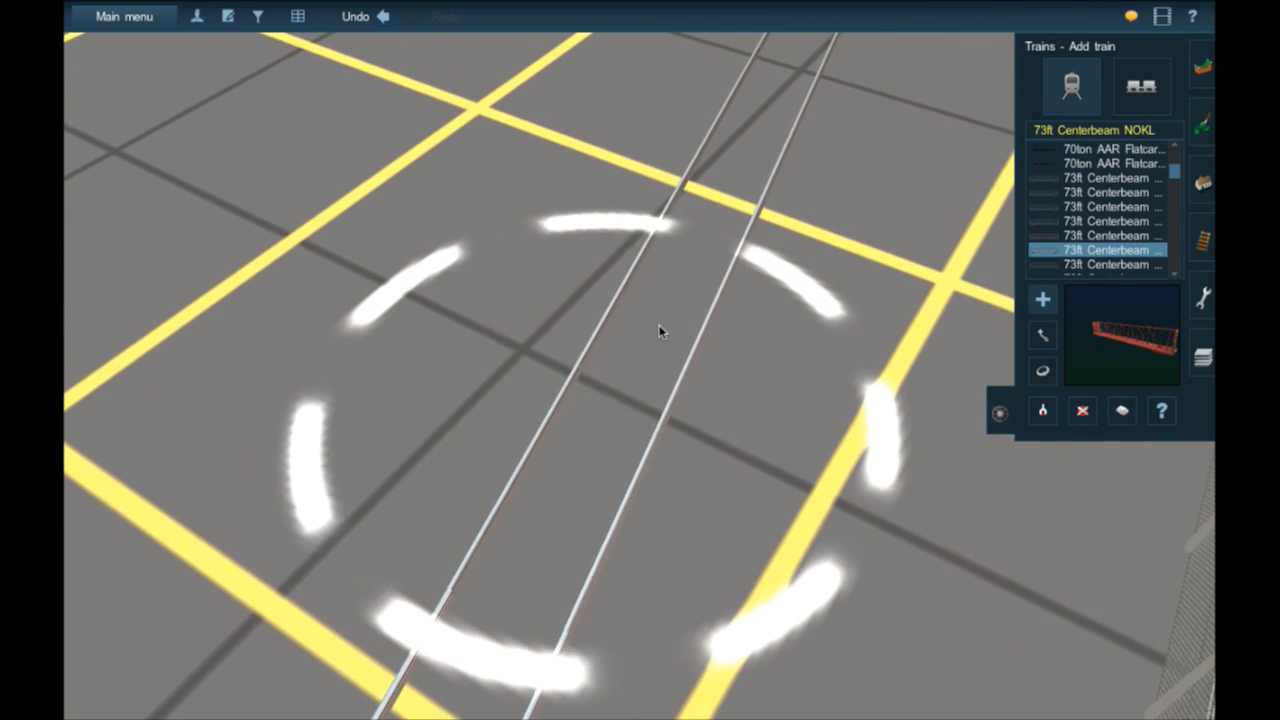
click(660, 331)
- Look around the Centerbeam NOKL car, then delete it from the track
key(Left)
key(Down)
key(Up)
key(Left)
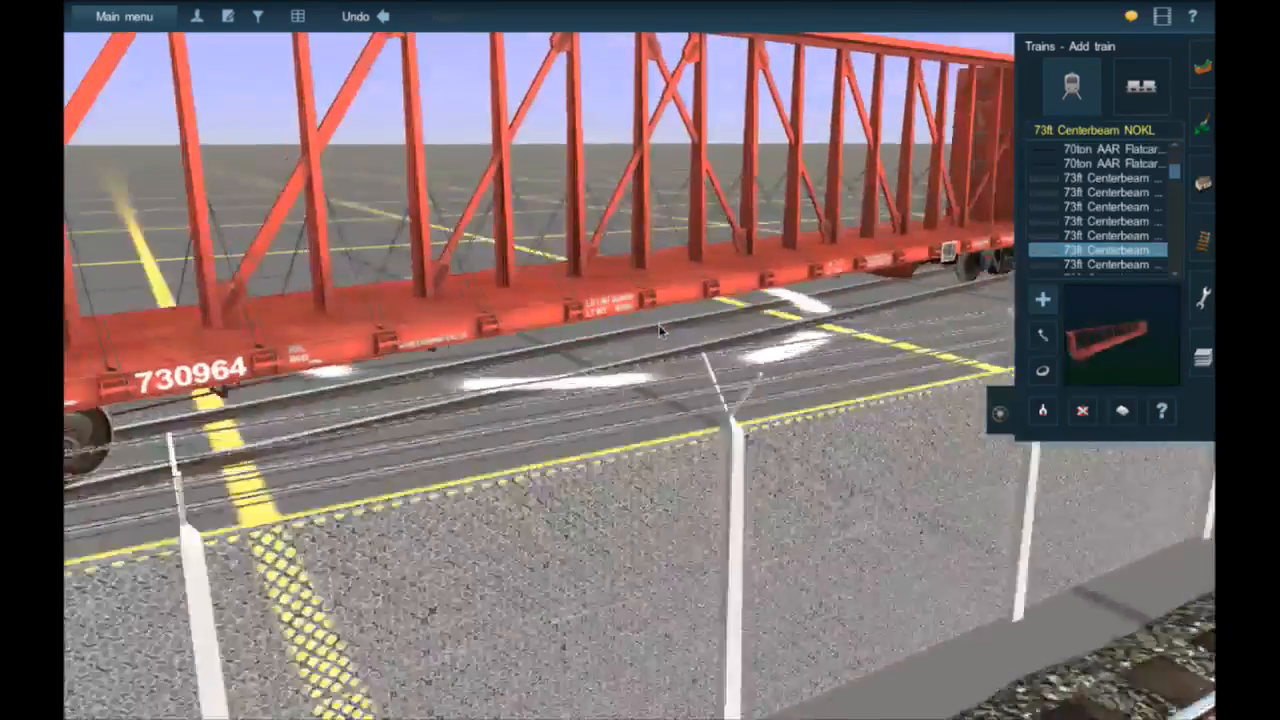
scroll(665, 318, down, 5)
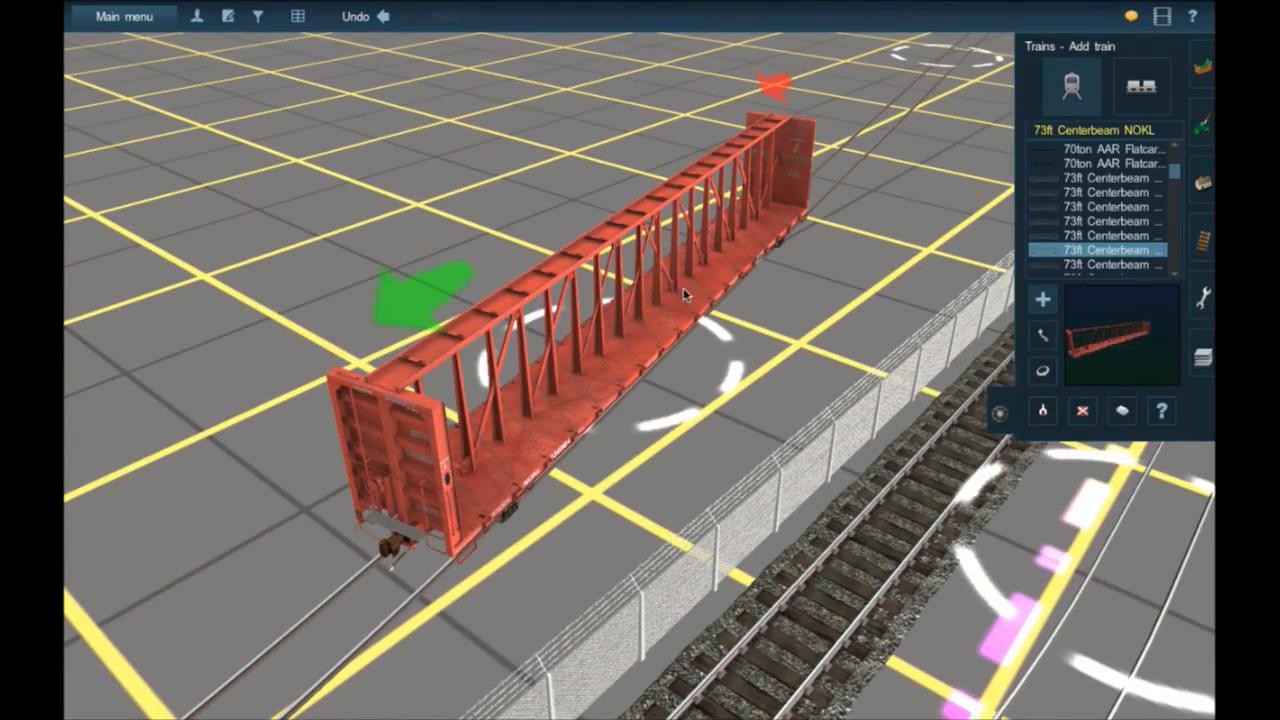
click(1082, 410)
click(673, 341)
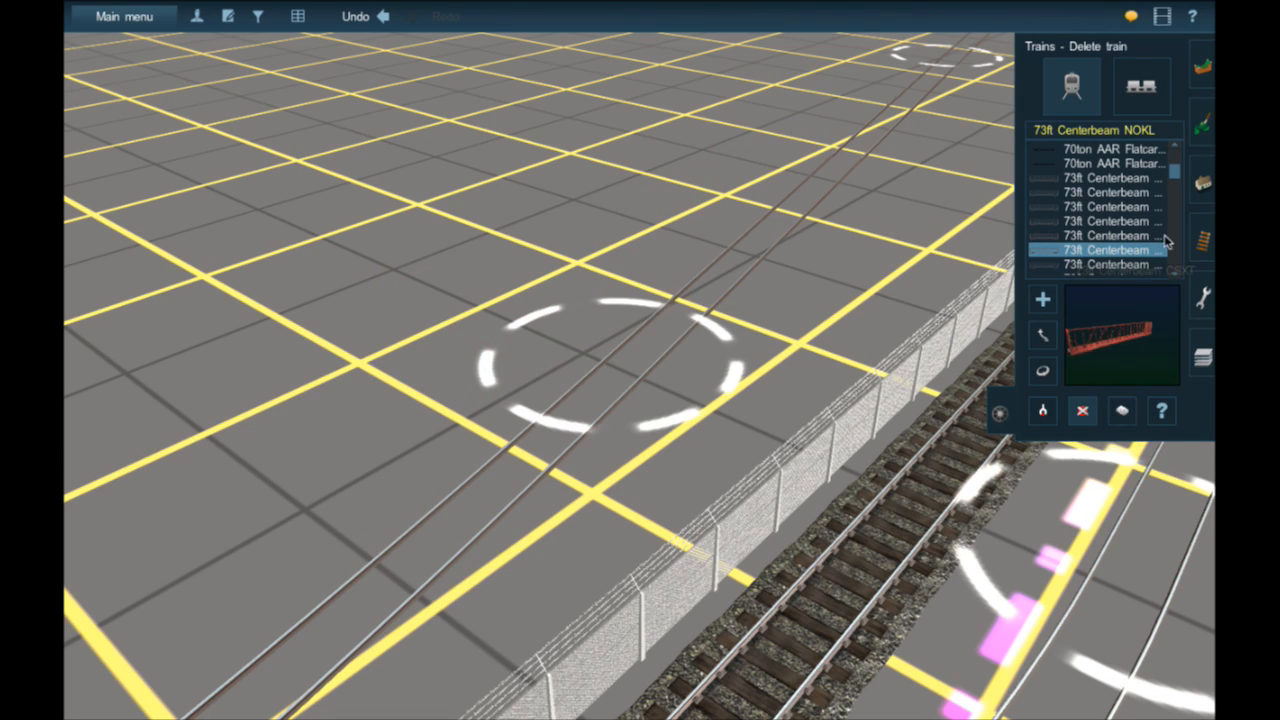
click(1203, 183)
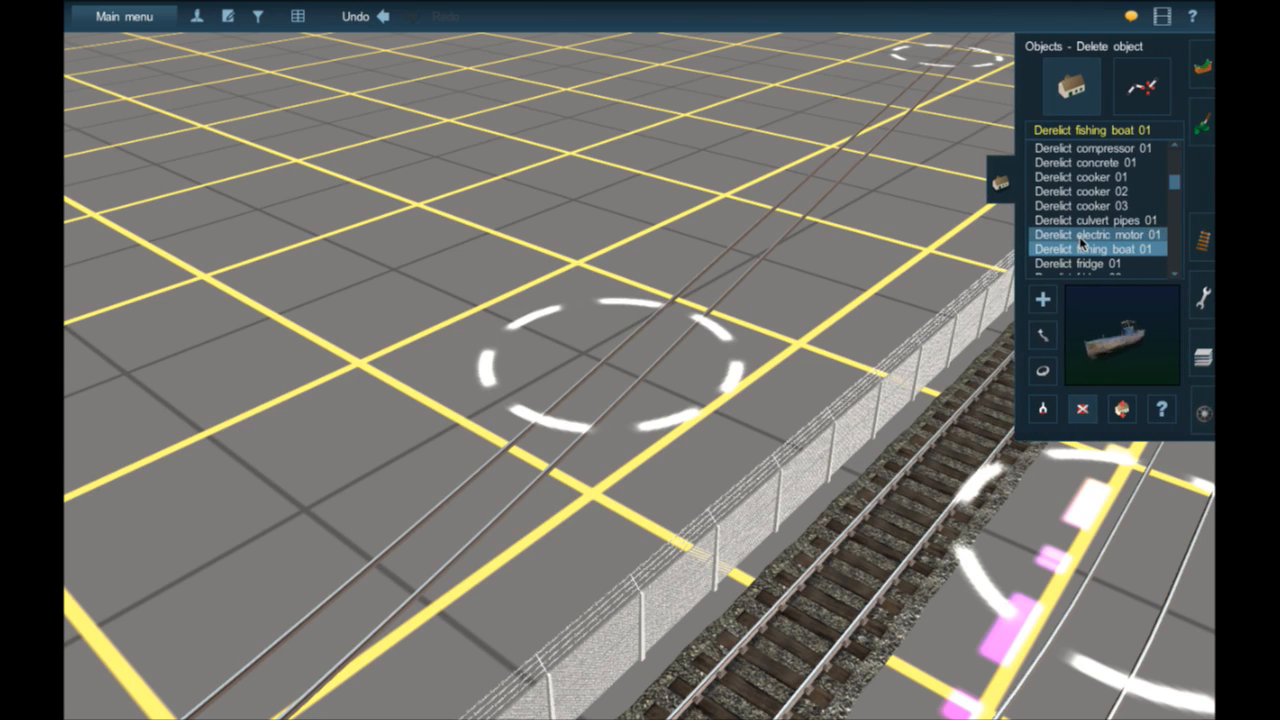
- Place Derelict electric motor 01 on the ground and turn it to a new heading
click(1079, 236)
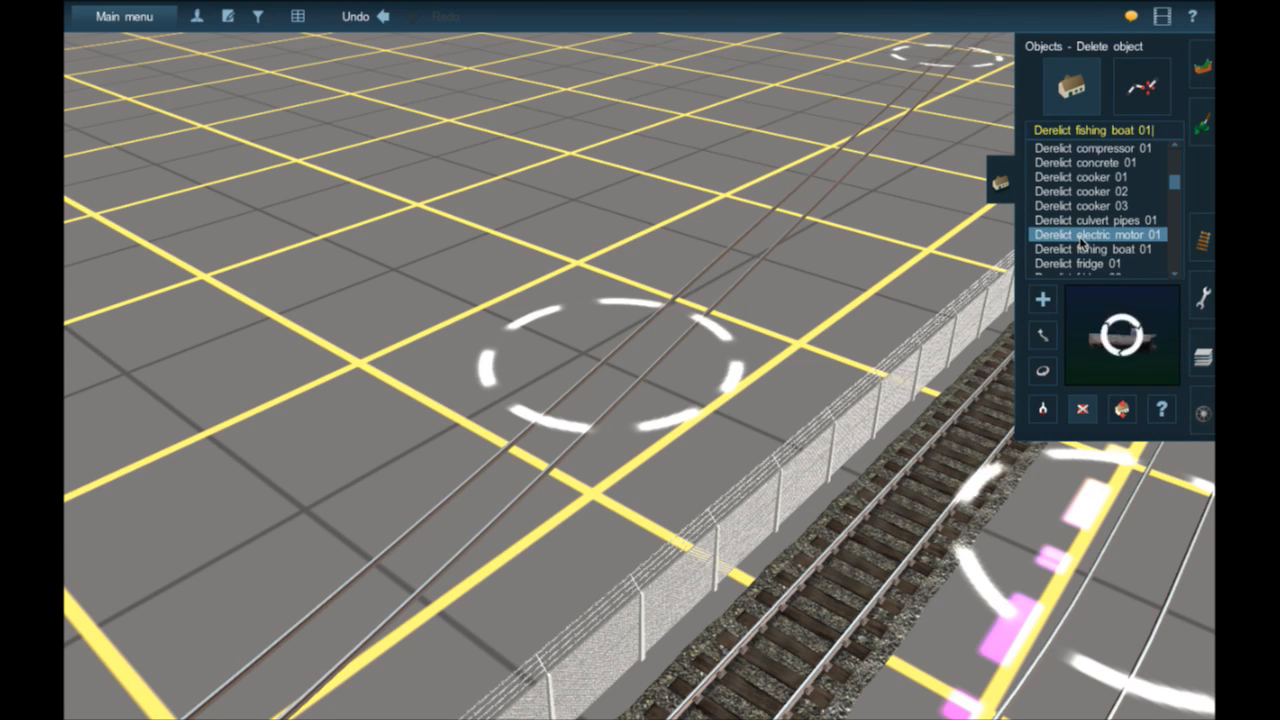
right_click(431, 380)
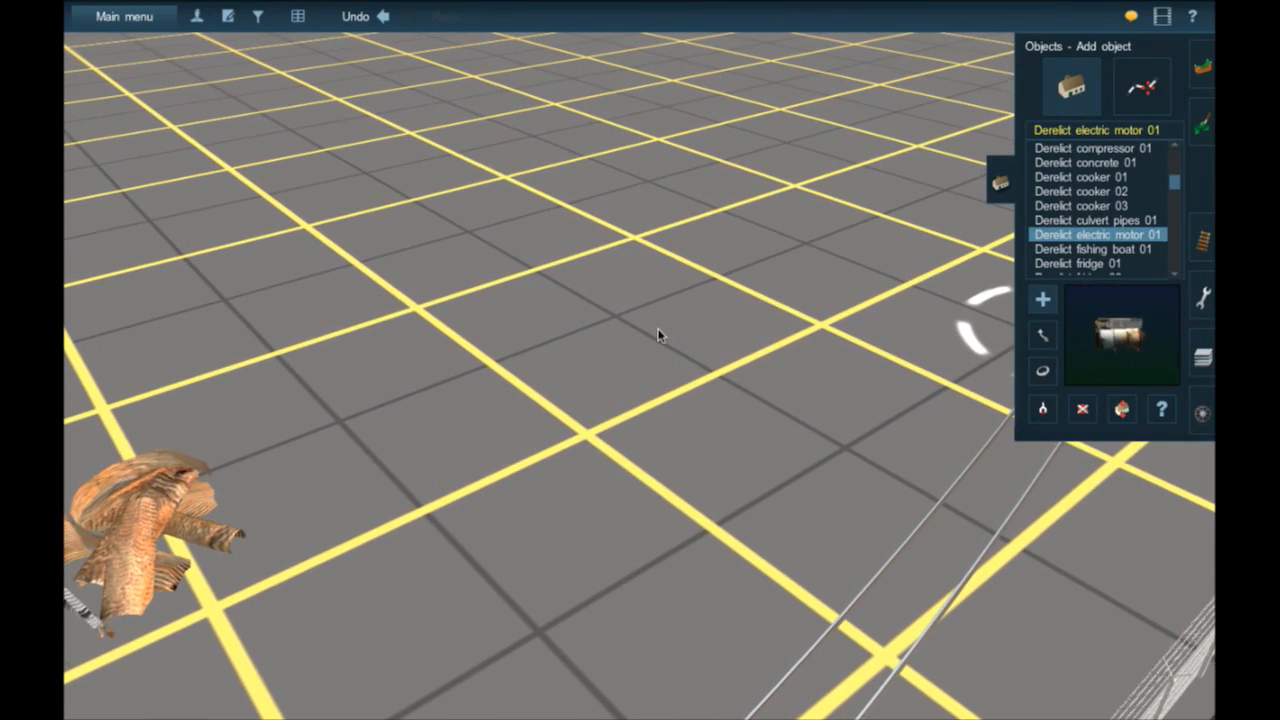
click(658, 332)
scroll(657, 334, up, 5)
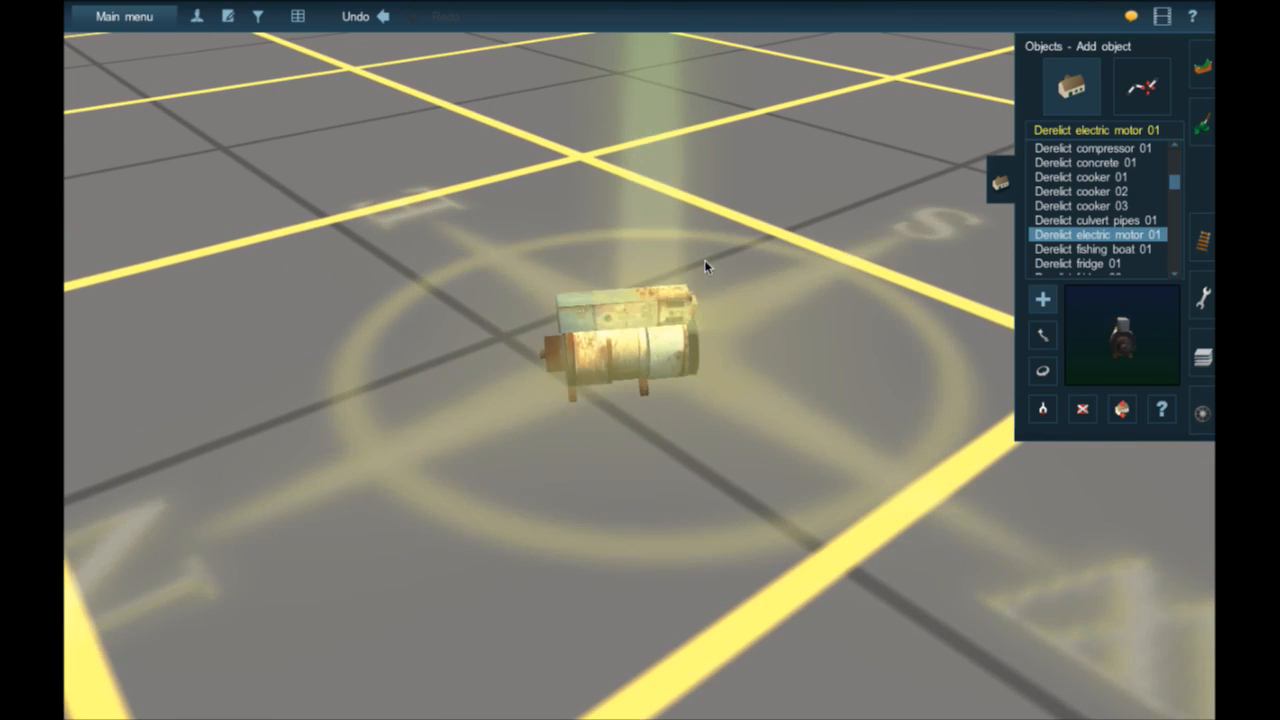
click(1042, 370)
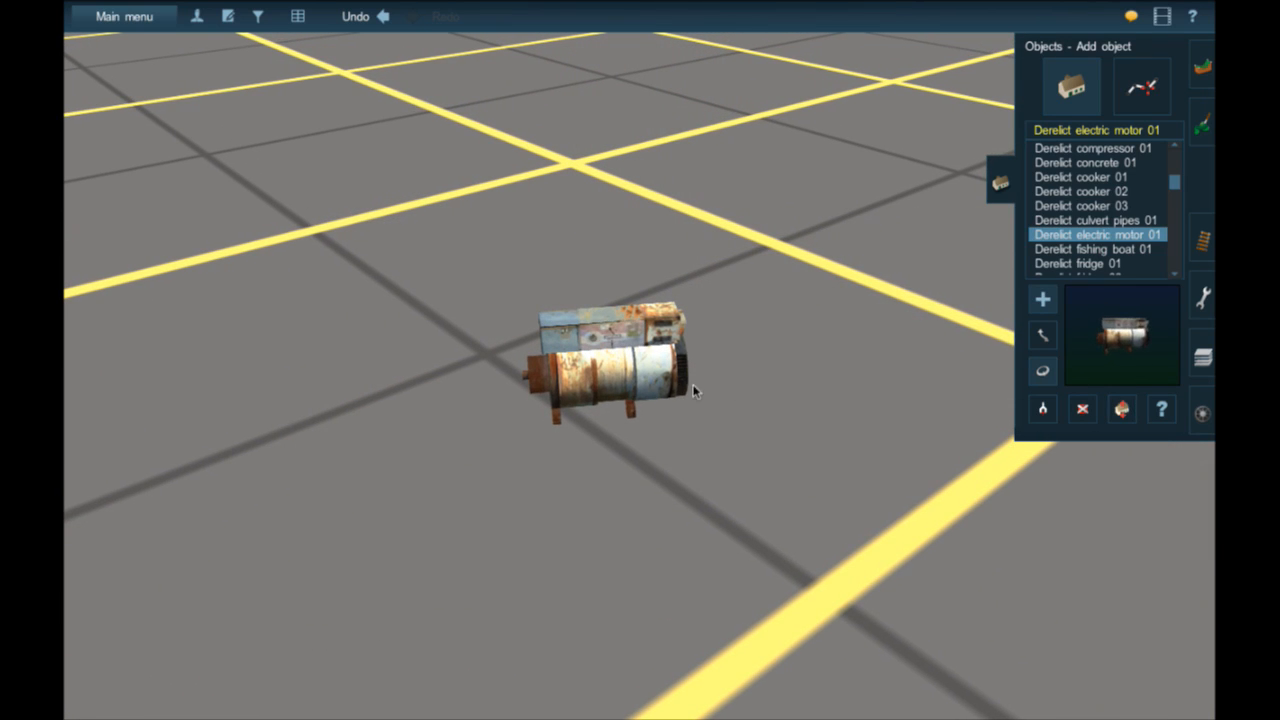
drag(694, 391, 990, 420)
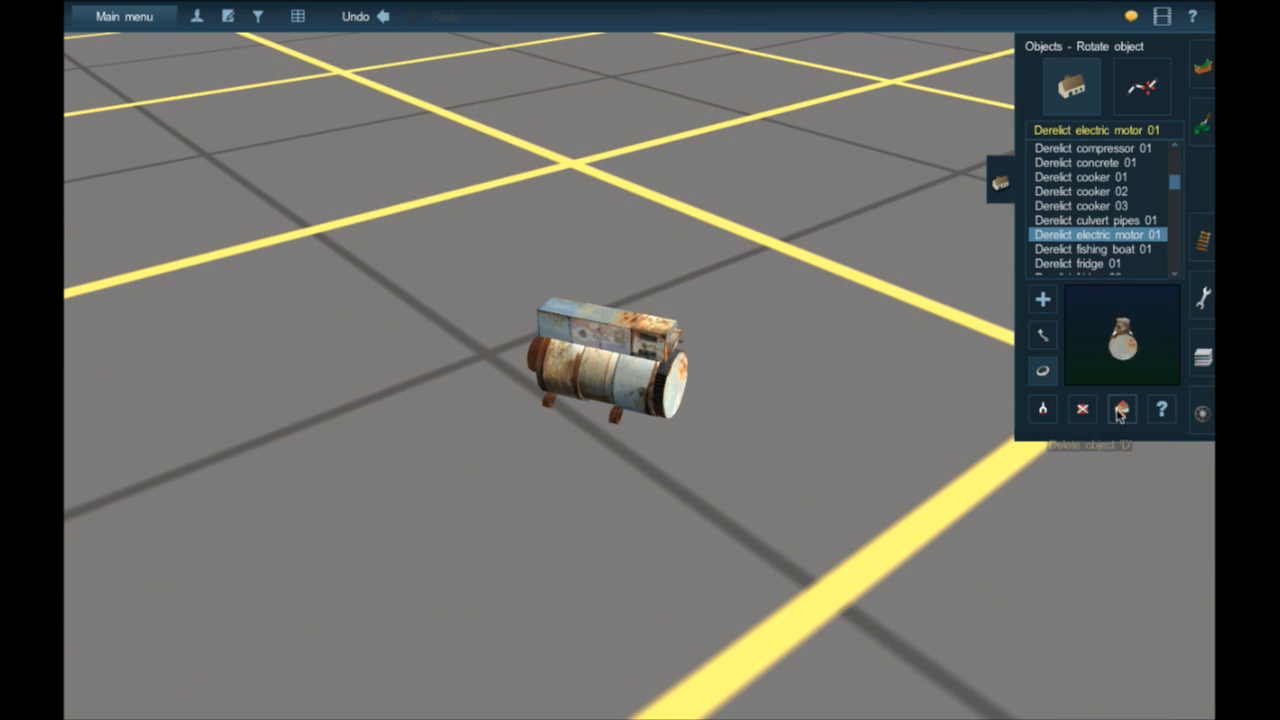
- Lower the motor to -0.30, roll it over 28.6 degrees, and settle it at ground level
click(1122, 410)
drag(648, 398, 742, 408)
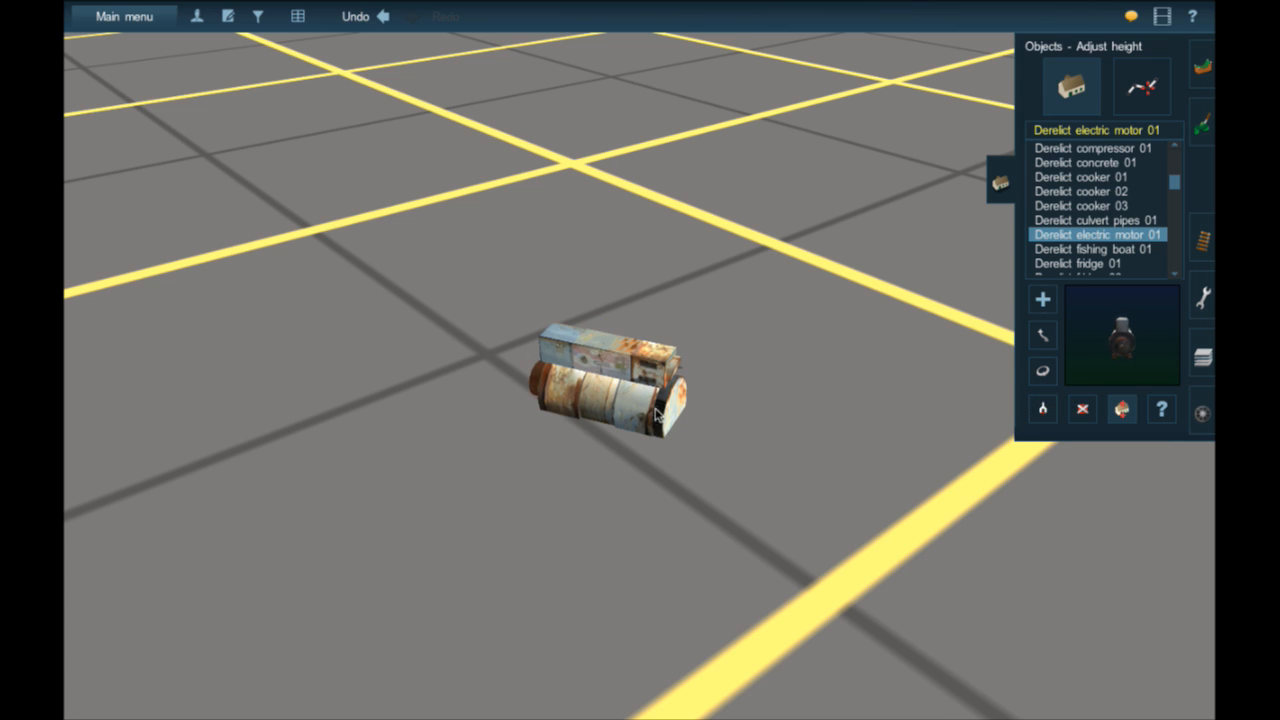
click(1043, 373)
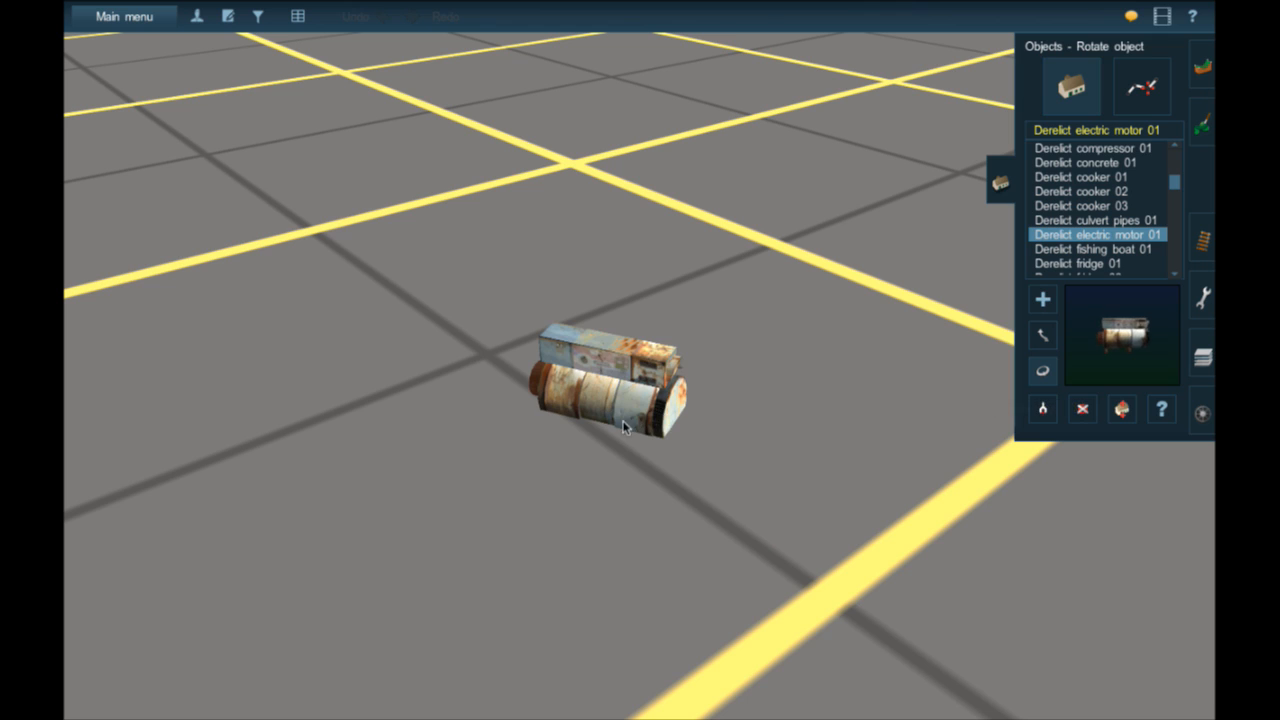
drag(645, 448, 300, 528)
click(1122, 409)
drag(608, 474, 608, 452)
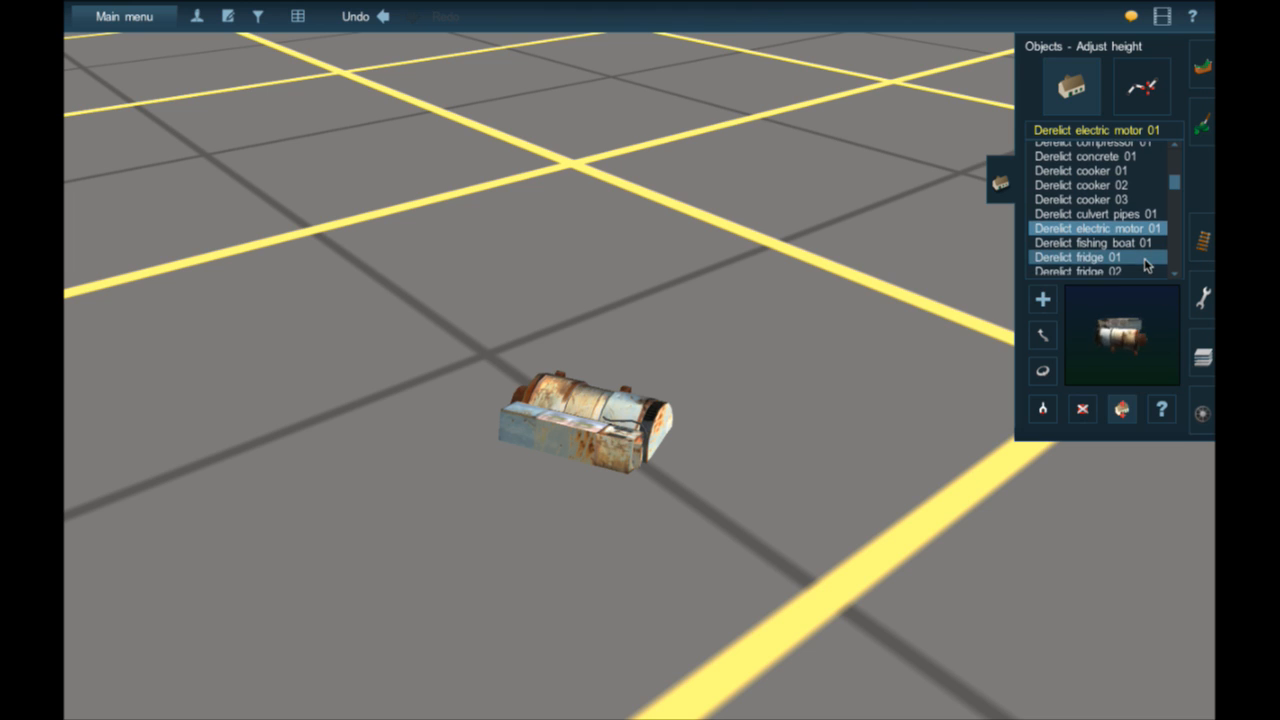
- Choose Derelict fridge 01, then switch to the 2-D route map and adjust its zoom
click(1145, 262)
scroll(1145, 262, down, 3)
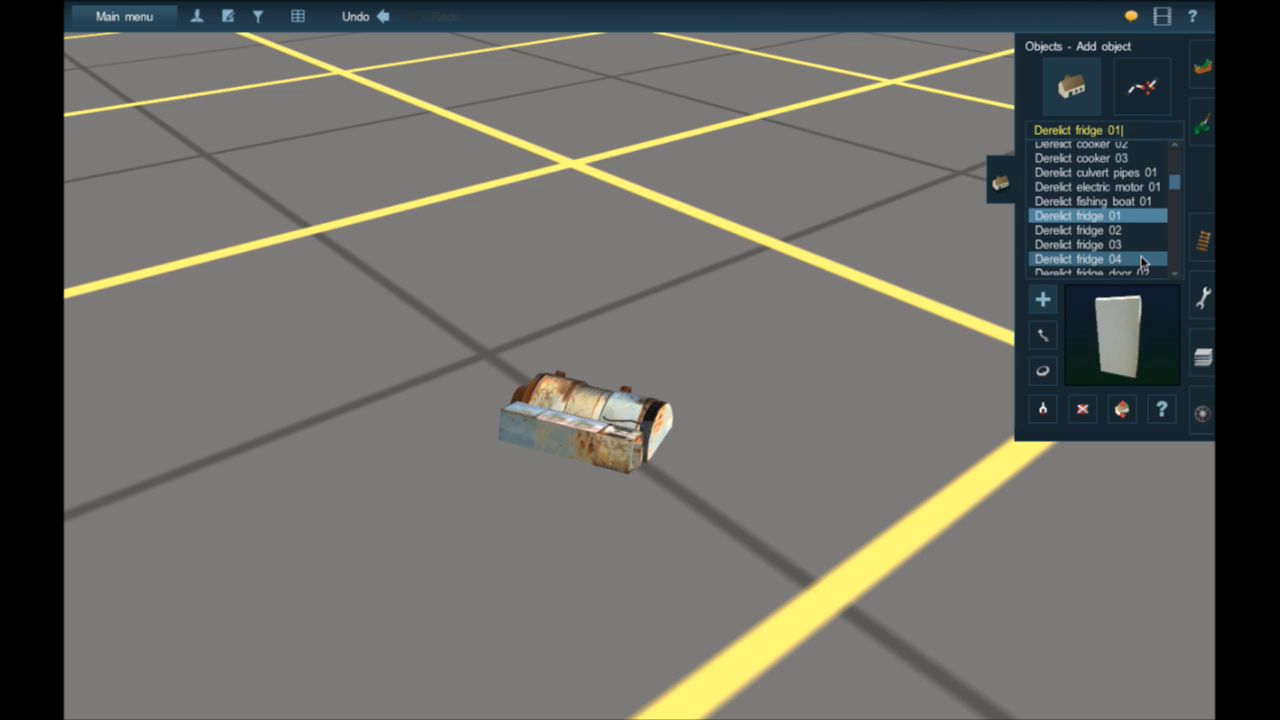
key(ctrl+m)
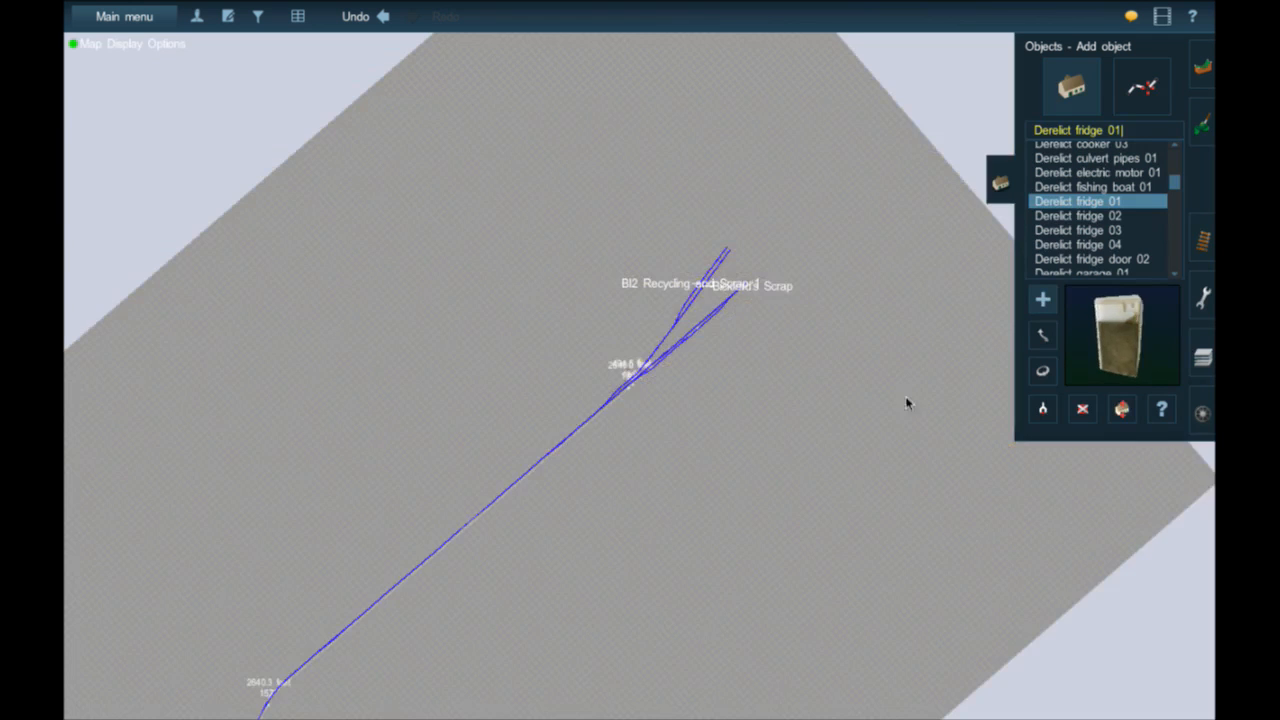
scroll(890, 404, down, 2)
scroll(640, 430, down, 2)
scroll(686, 289, up, 1)
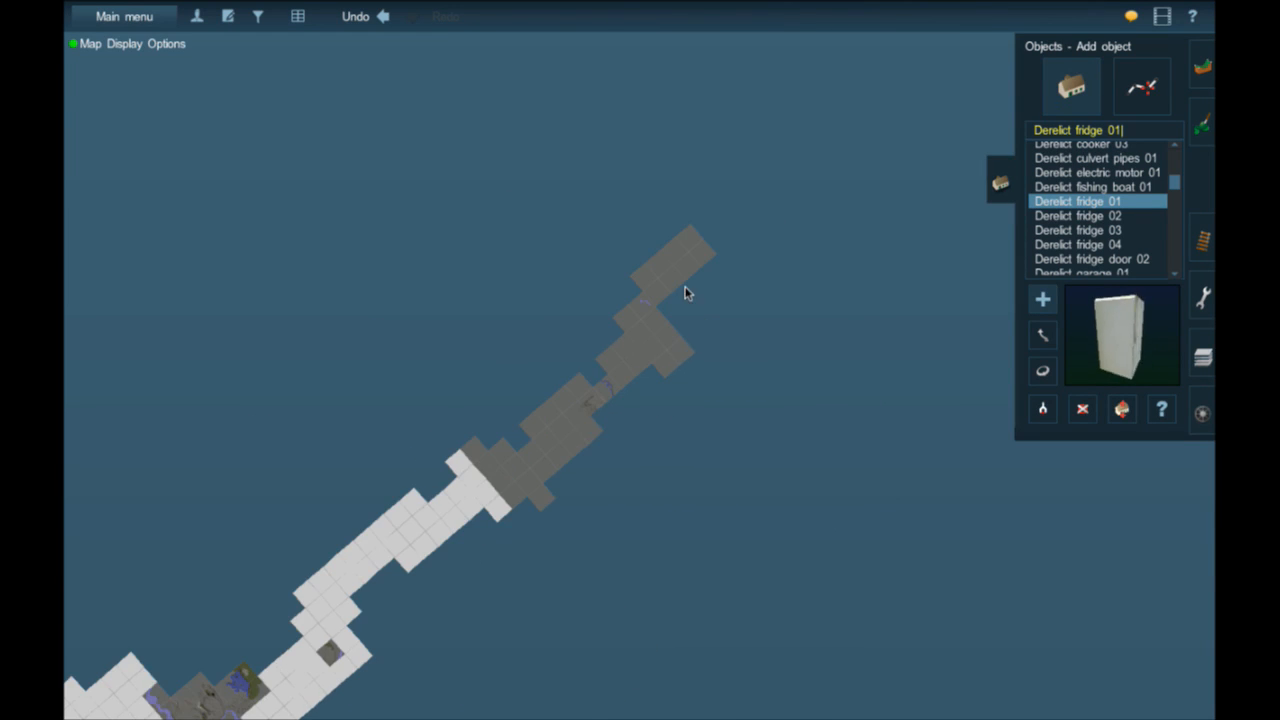
scroll(683, 256, up, 2)
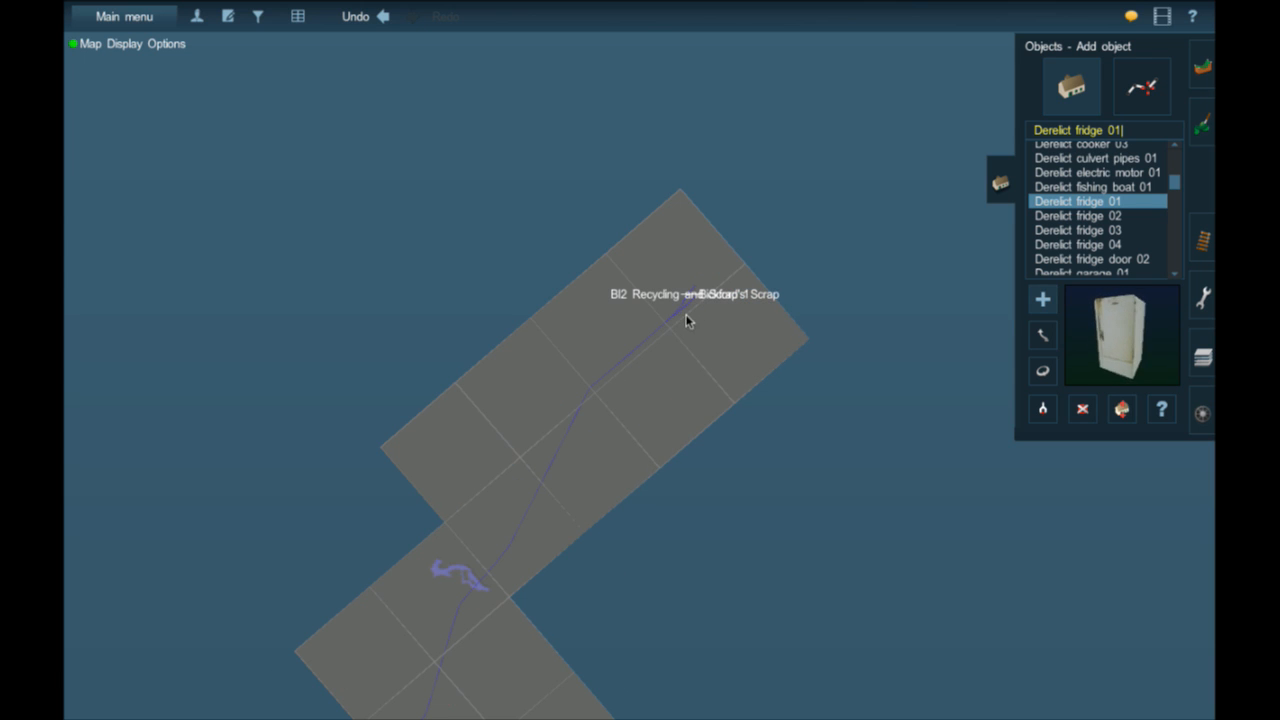
- Pan the map past Flagstaff Engine House to centre on Flagstaff Yard
right_click(573, 496)
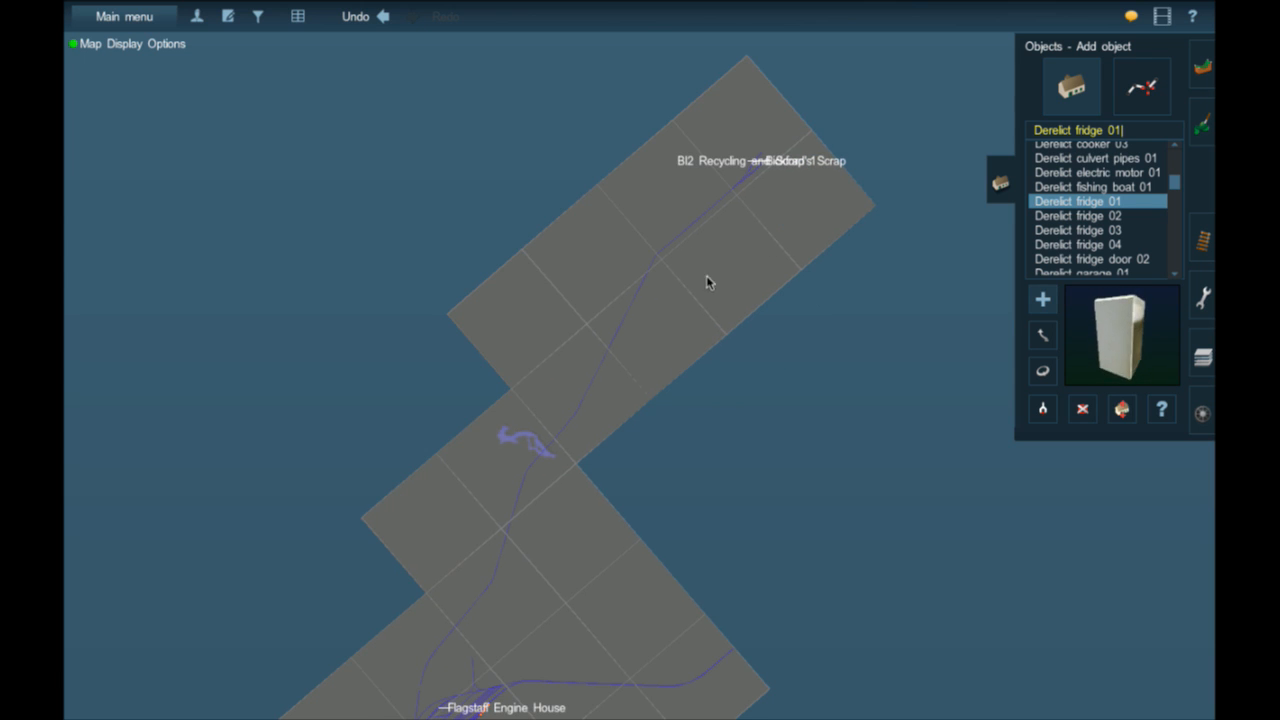
right_click(705, 283)
right_click(731, 220)
right_click(564, 402)
right_click(540, 470)
right_click(545, 475)
right_click(551, 482)
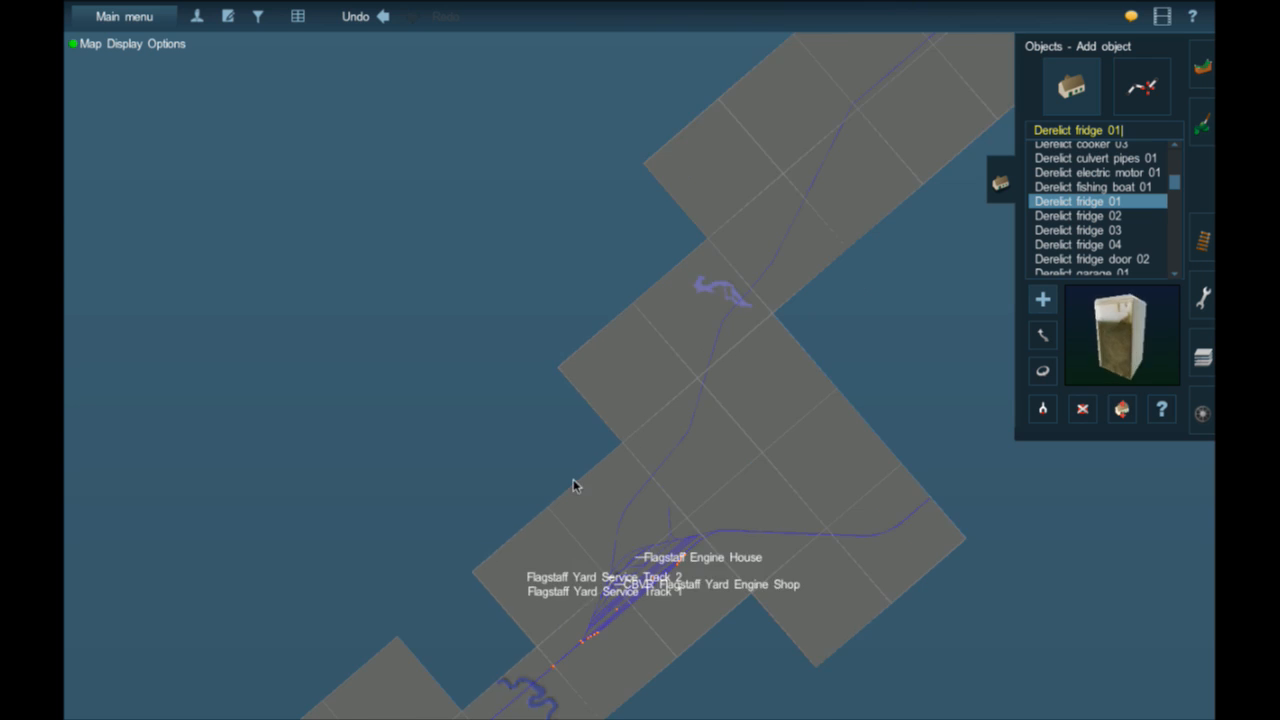
right_click(573, 486)
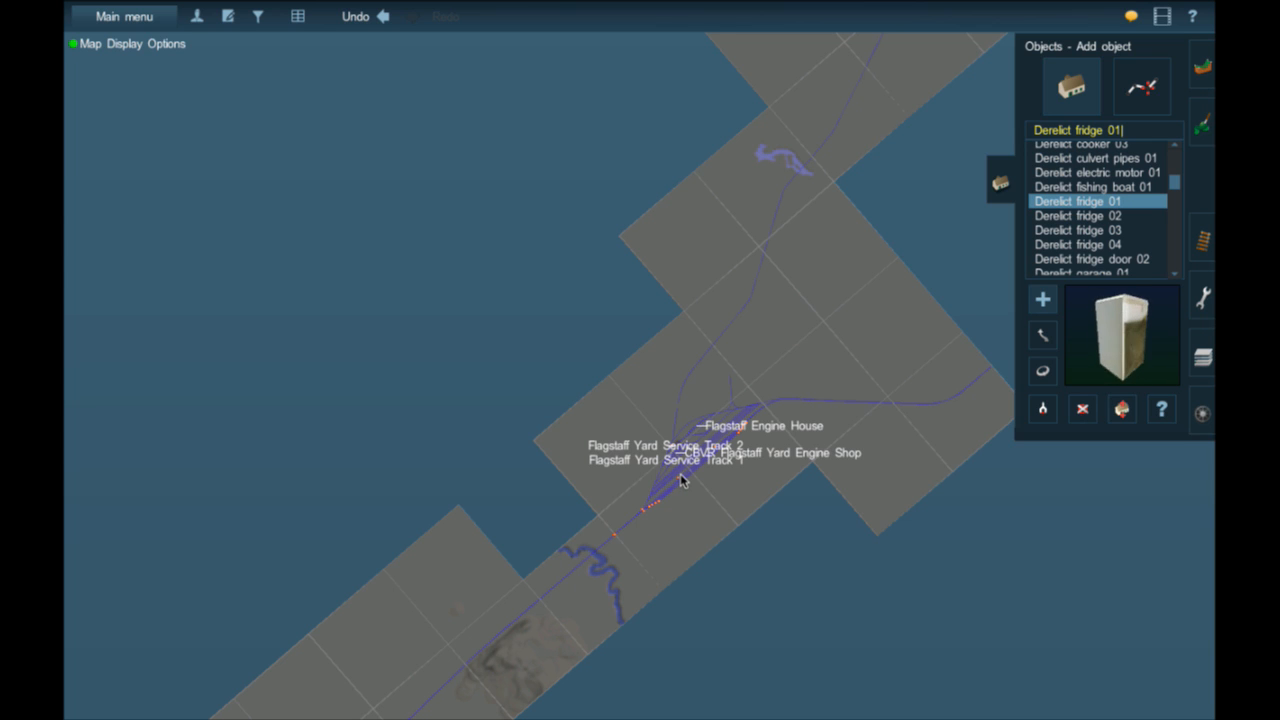
scroll(681, 481, down, 10)
scroll(517, 527, up, 5)
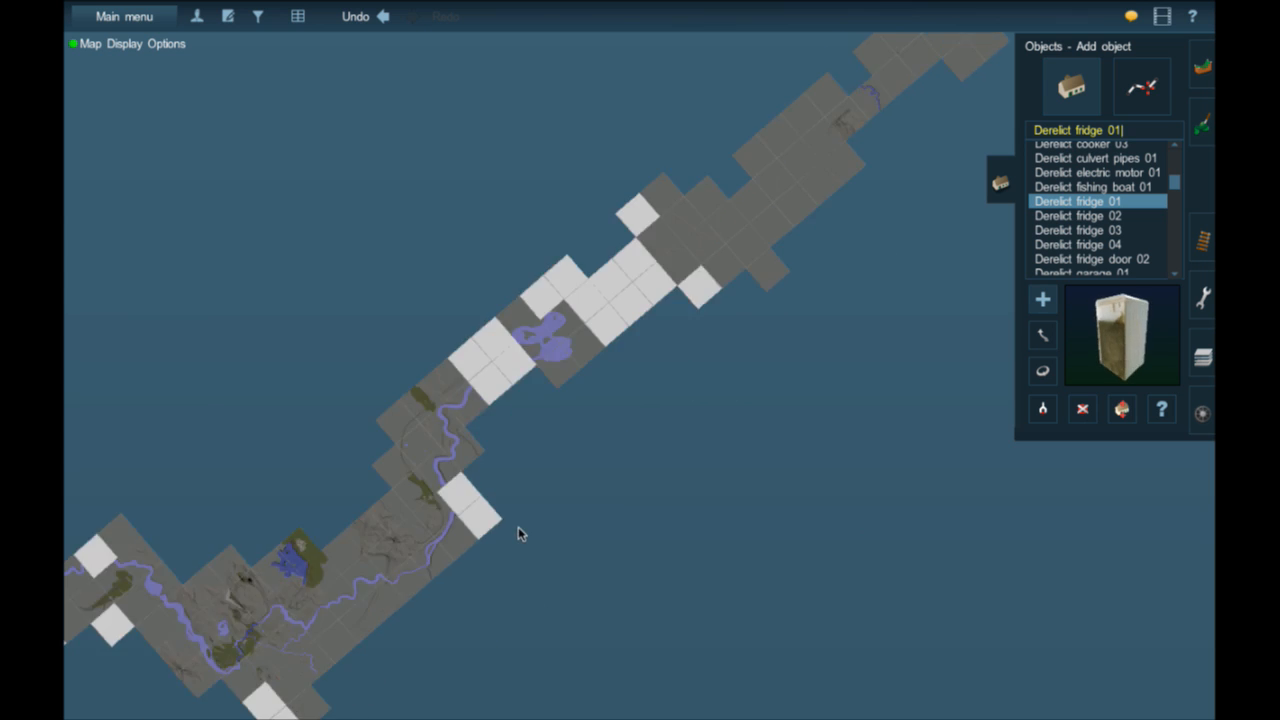
- Pan the map from the route's lower section up toward the yard tracks
right_click(380, 500)
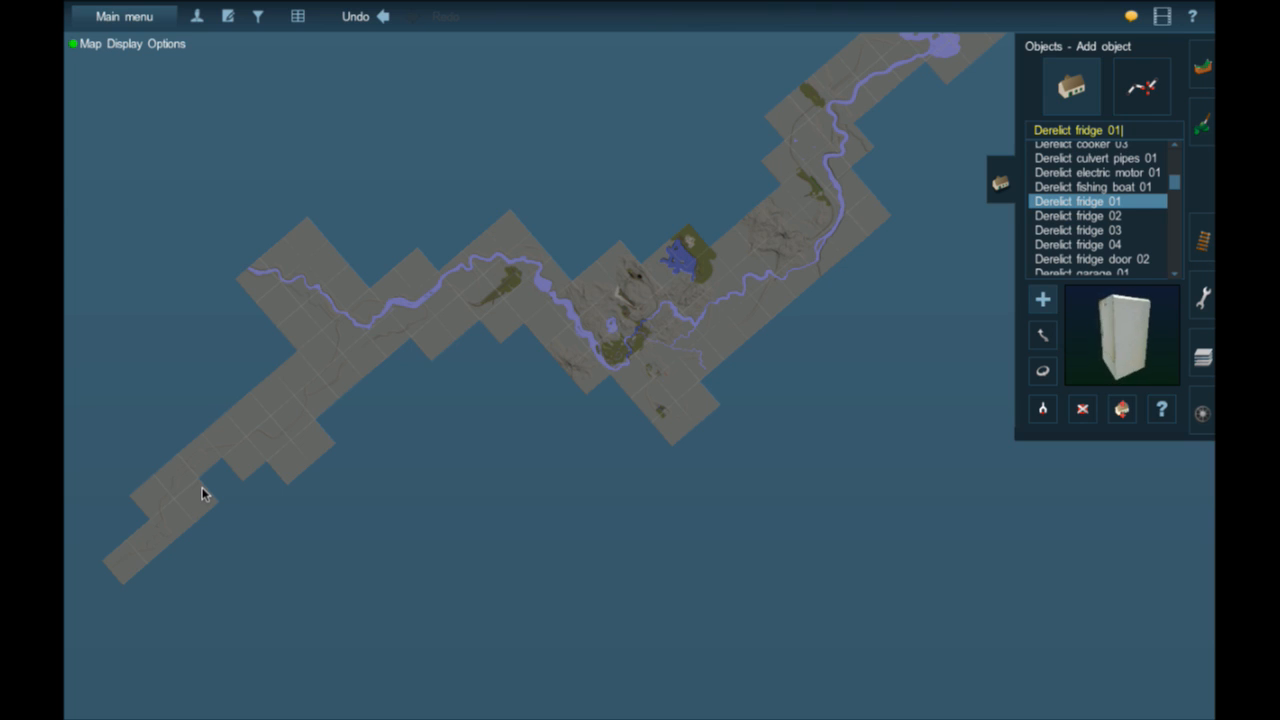
right_click(625, 196)
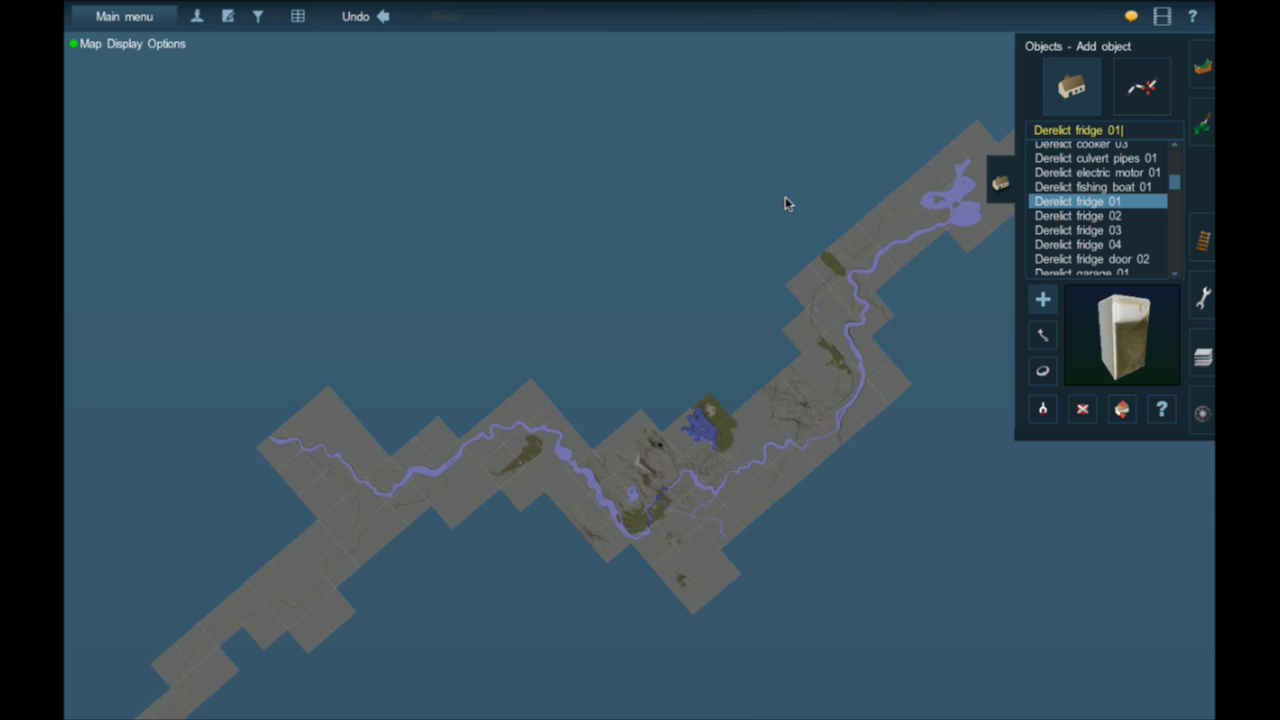
right_click(785, 198)
right_click(923, 275)
right_click(850, 286)
right_click(847, 129)
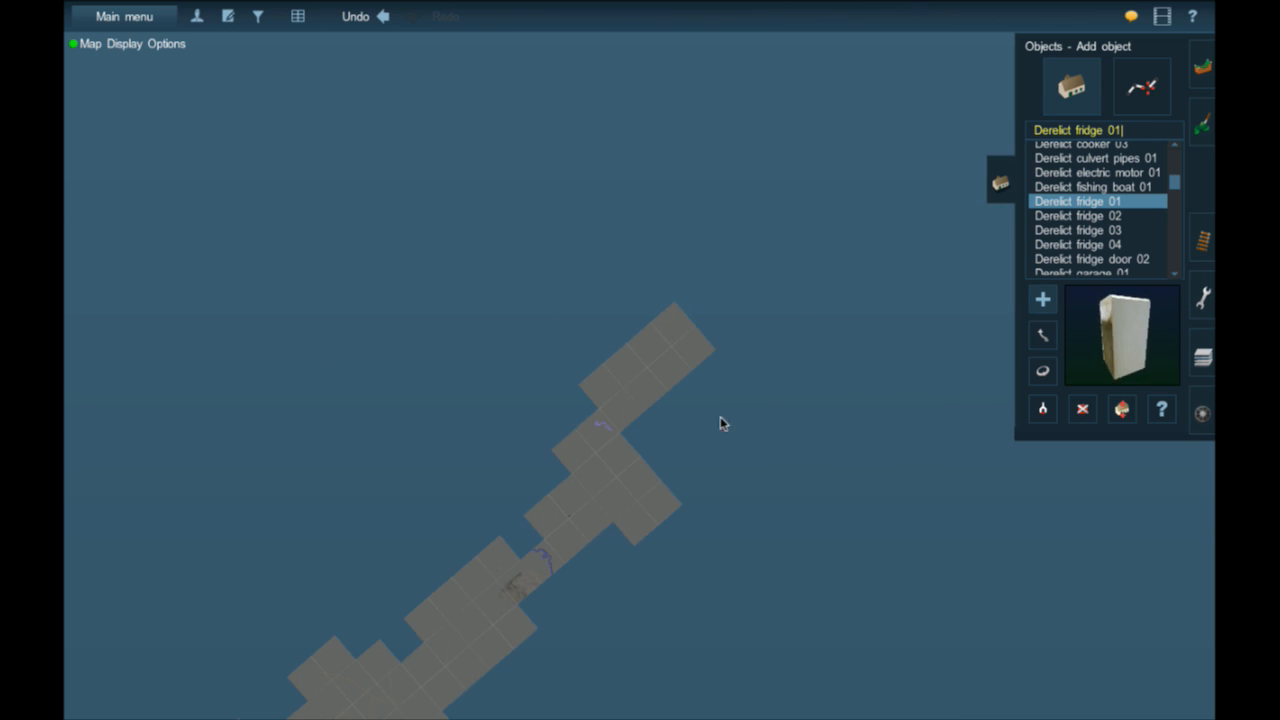
right_click(669, 444)
- Centre the map on Flagstaff Yard and zoom in to return to the 3-D view
scroll(602, 455, up, 3)
right_click(630, 487)
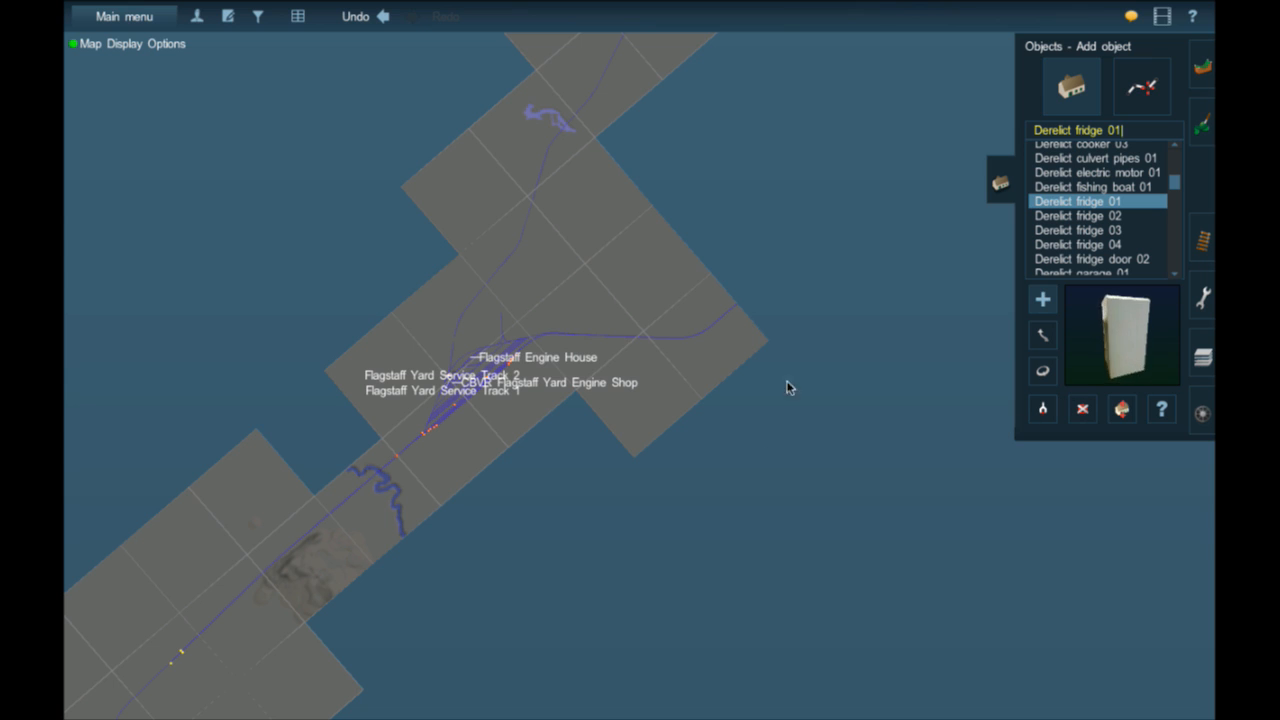
right_click(569, 287)
scroll(632, 276, up, 2)
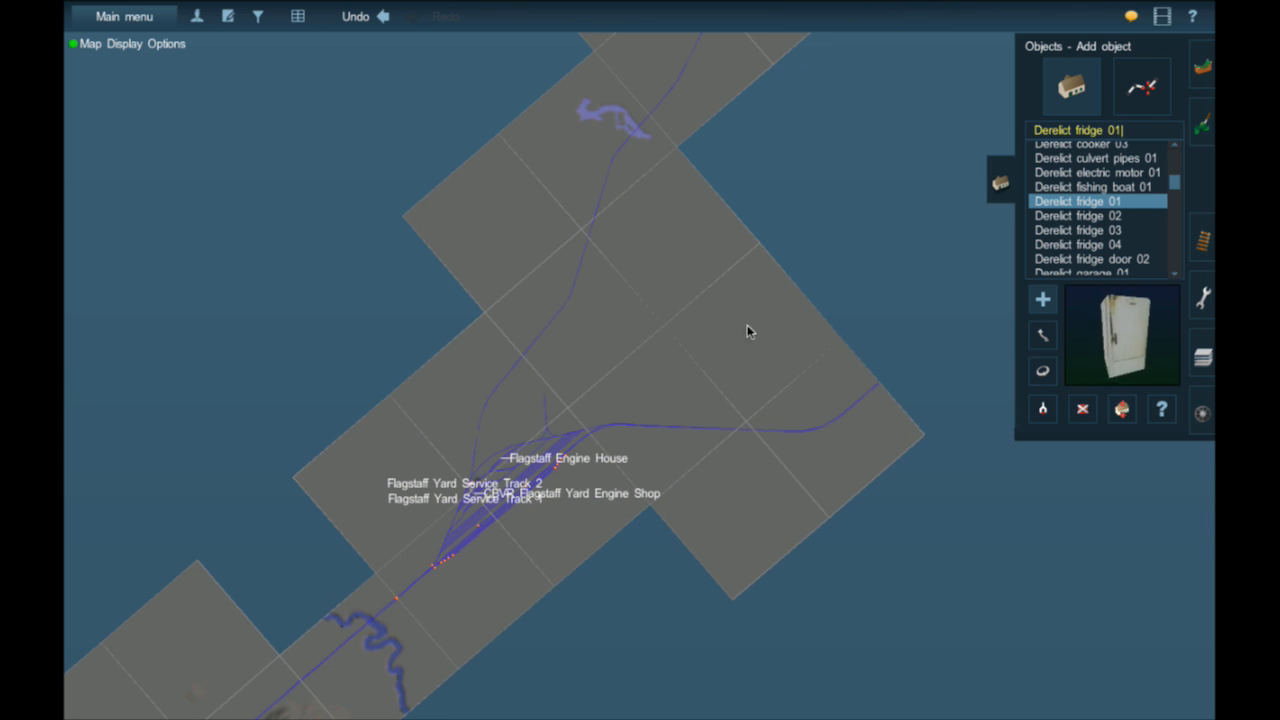
scroll(828, 333, down, 3)
scroll(828, 333, down, 2)
scroll(660, 380, up, 1)
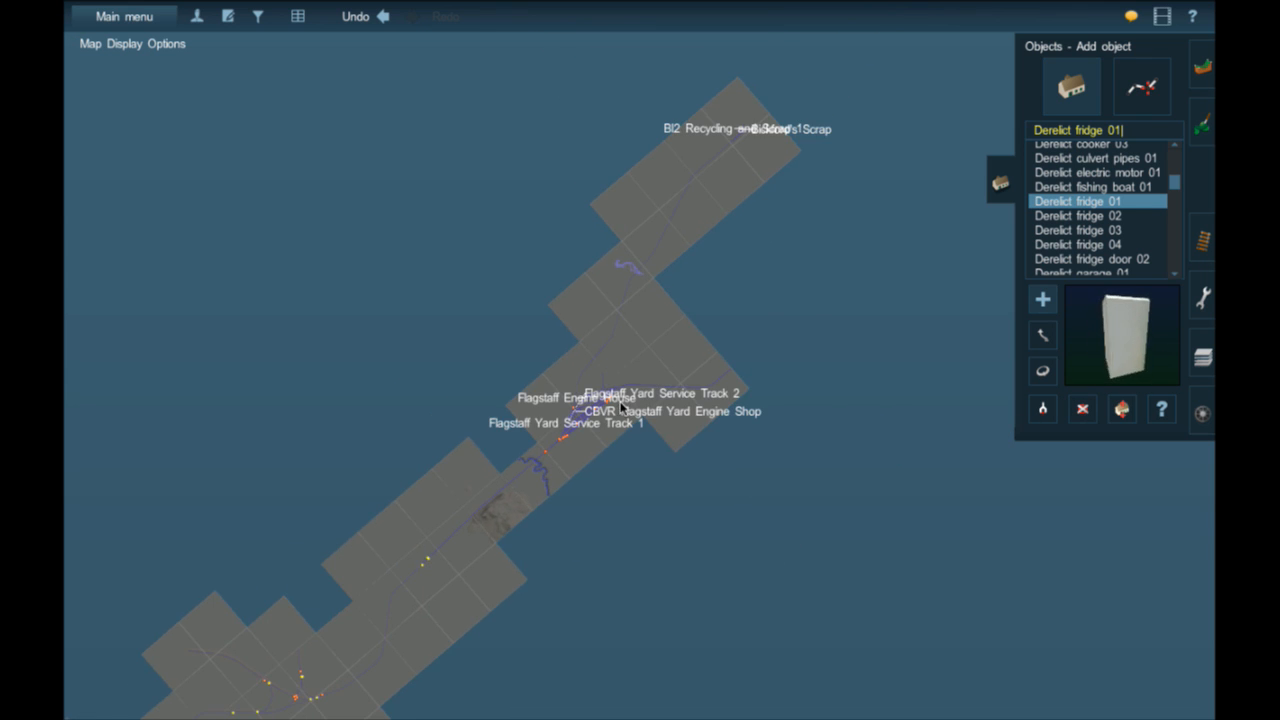
scroll(620, 407, up, 3)
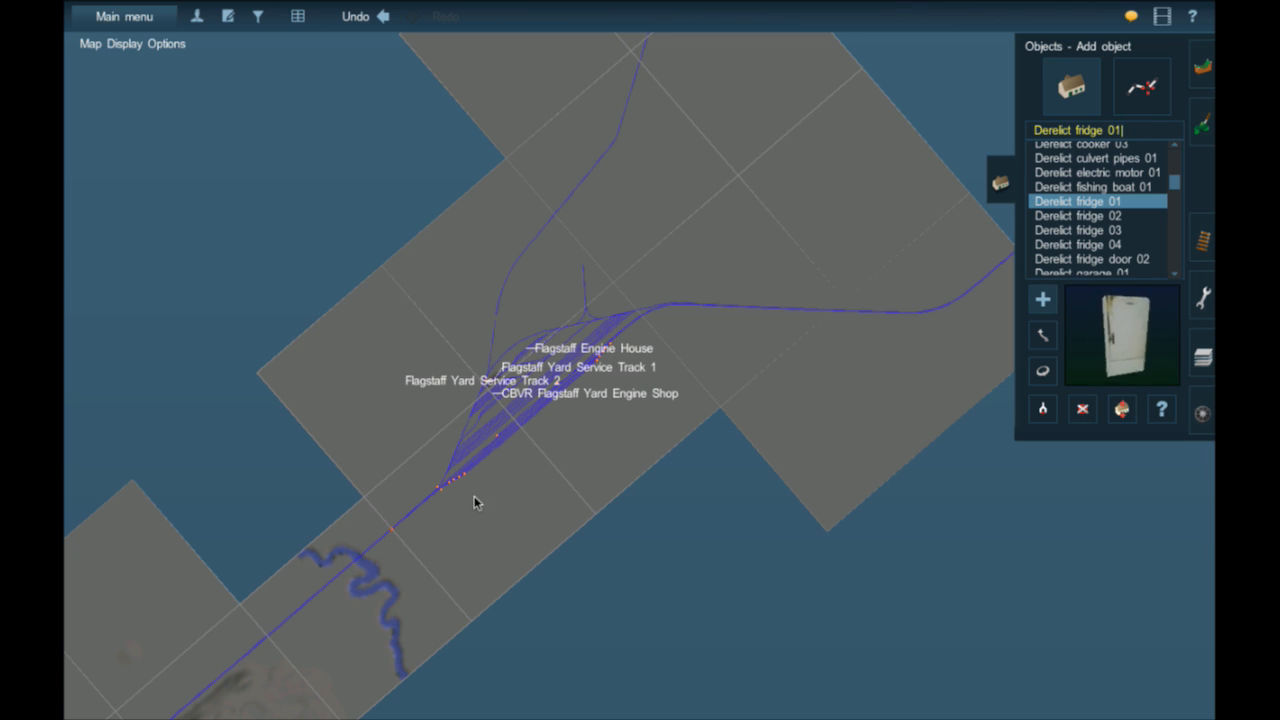
scroll(518, 432, up, 3)
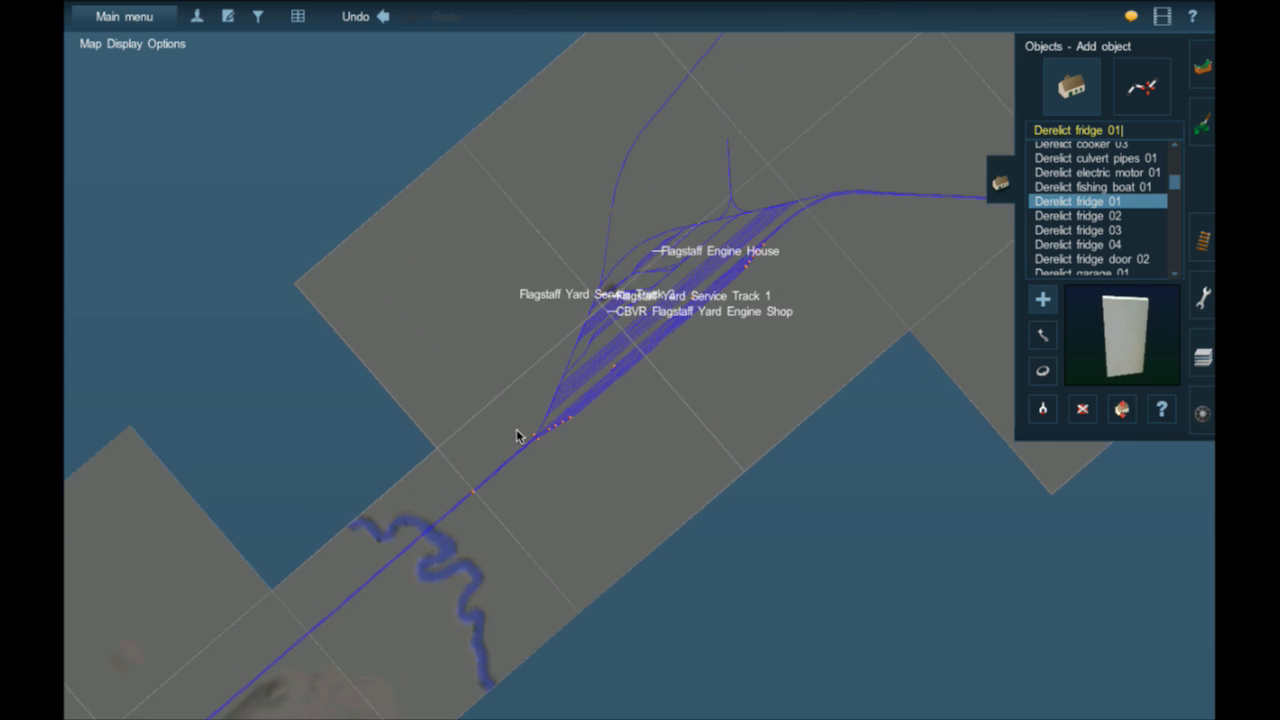
scroll(520, 427, up, 5)
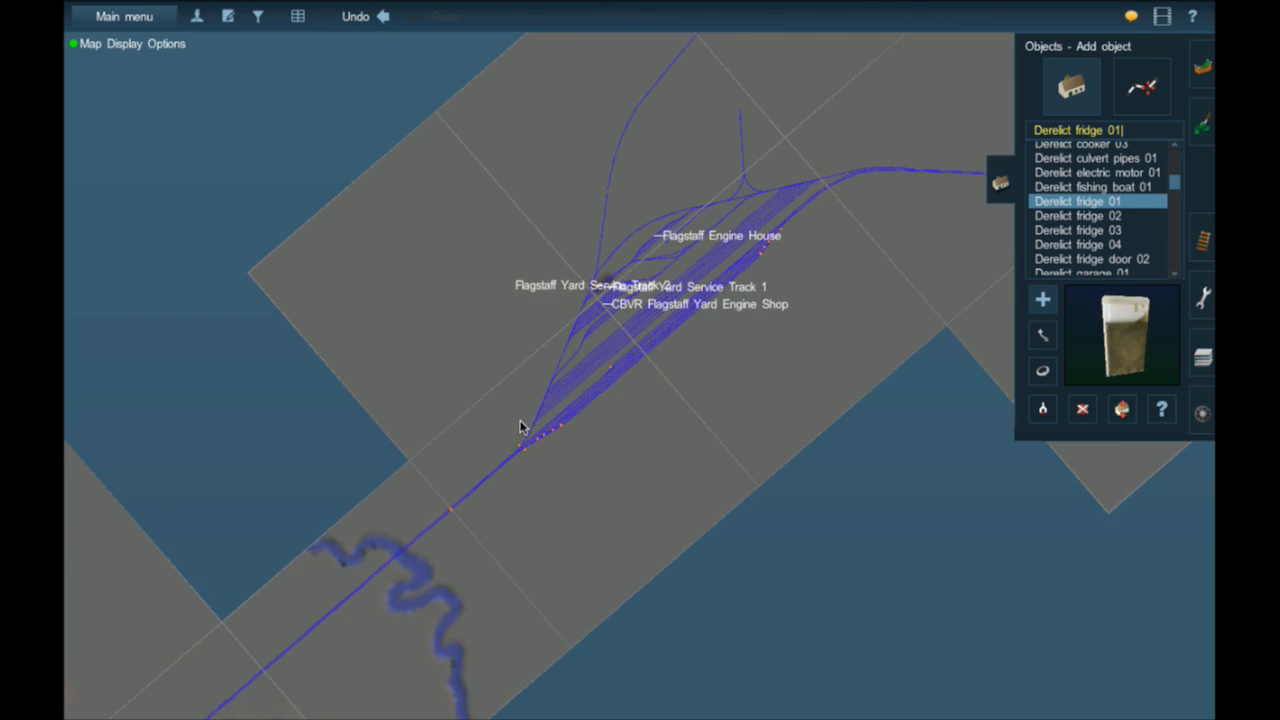
- Fly the camera across the yard tracks to the junction and over the warehouse
scroll(553, 394, down, 5)
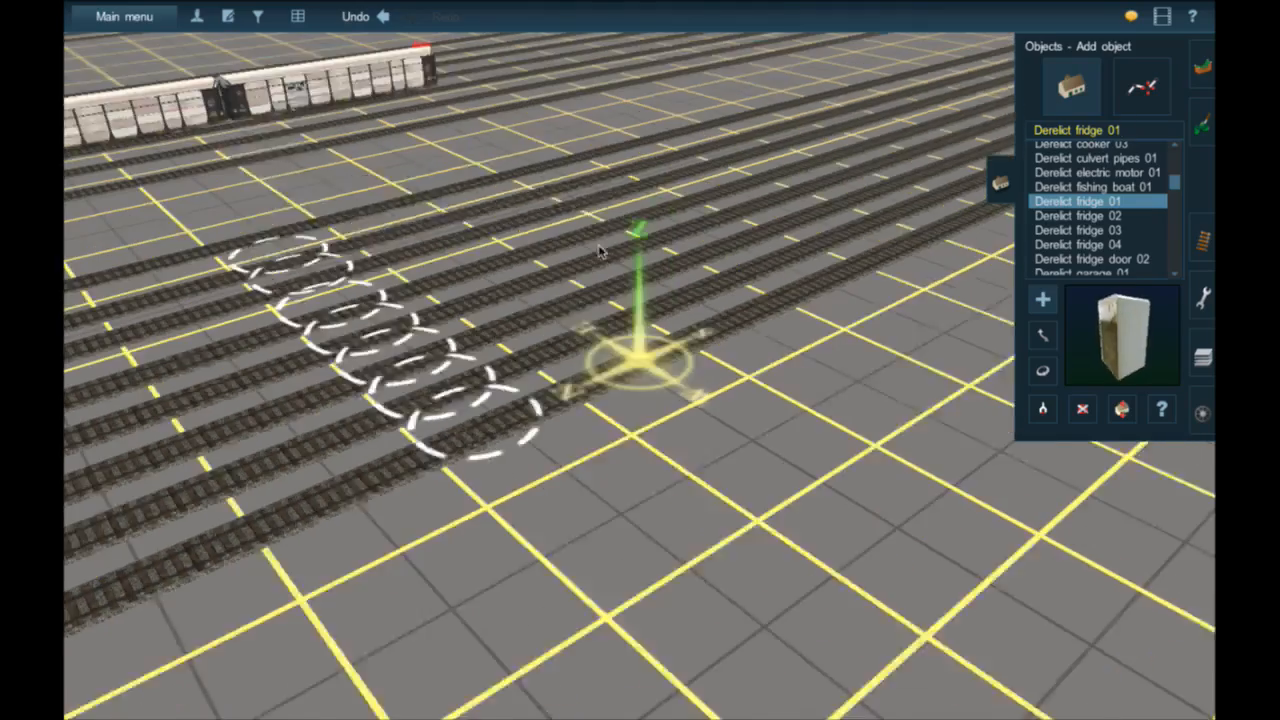
right_drag(604, 240, 643, 245)
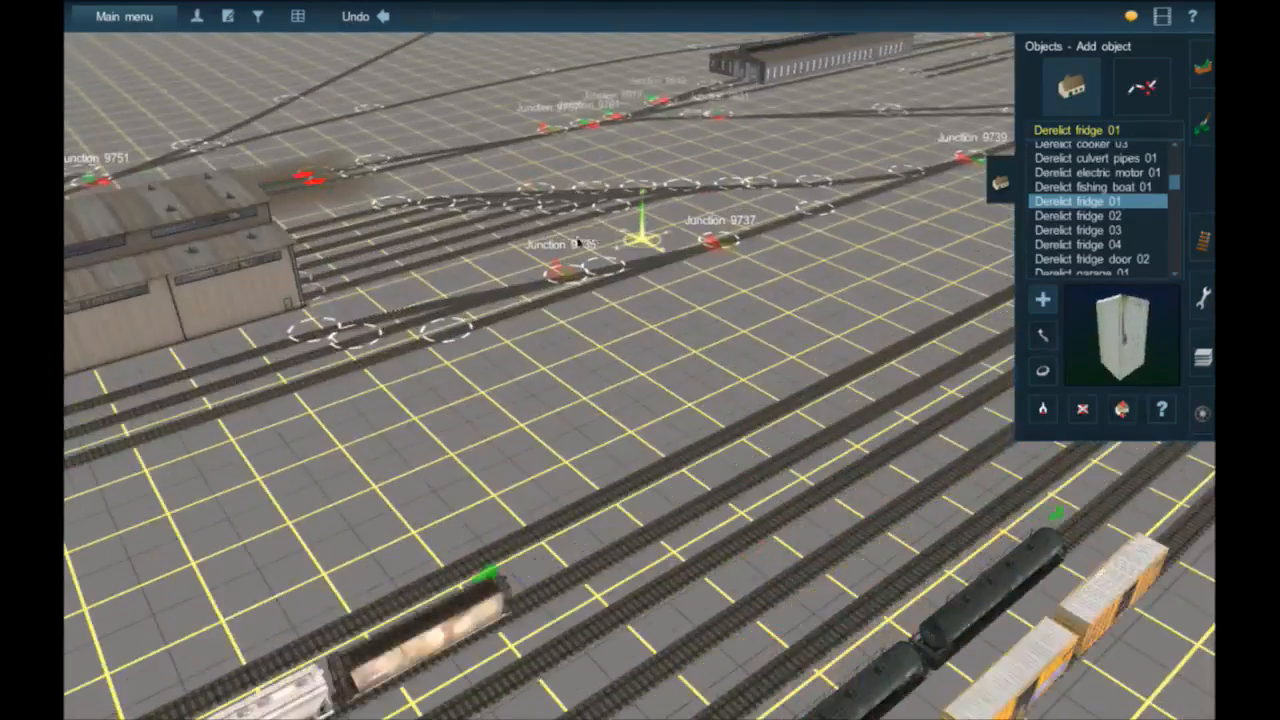
right_click(577, 247)
right_click(573, 270)
right_click(573, 270)
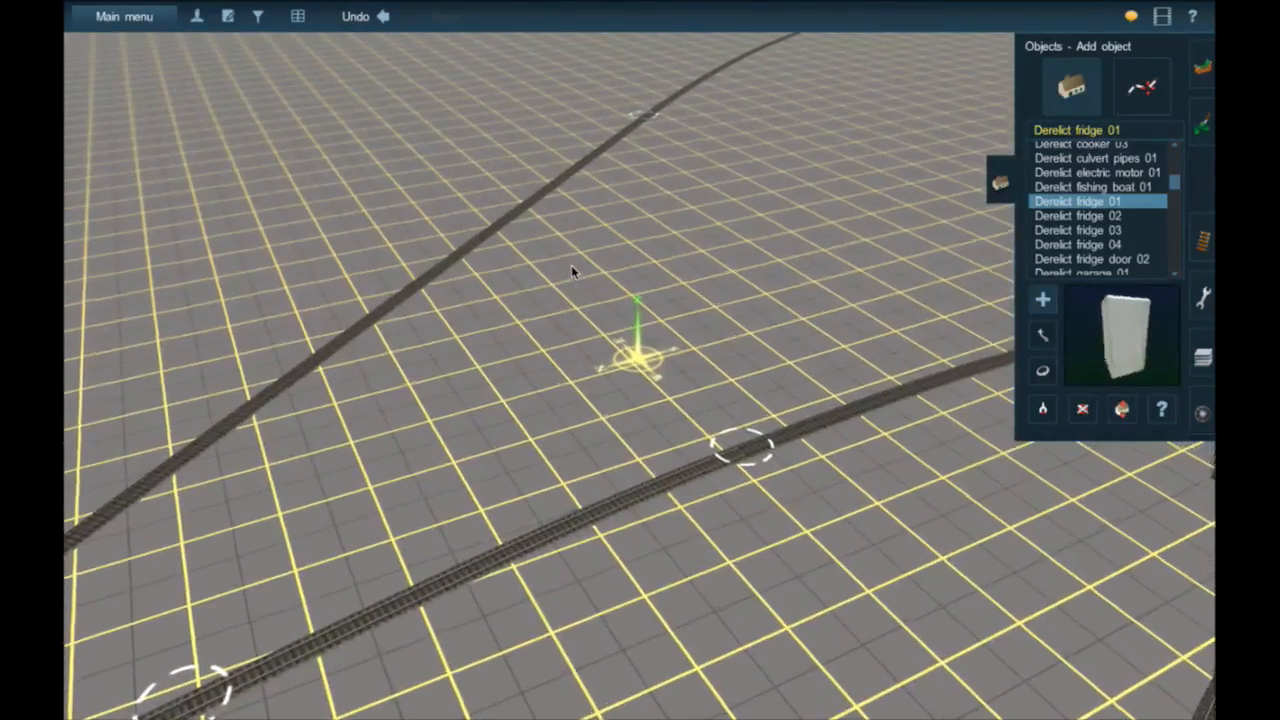
right_click(571, 265)
right_click(562, 445)
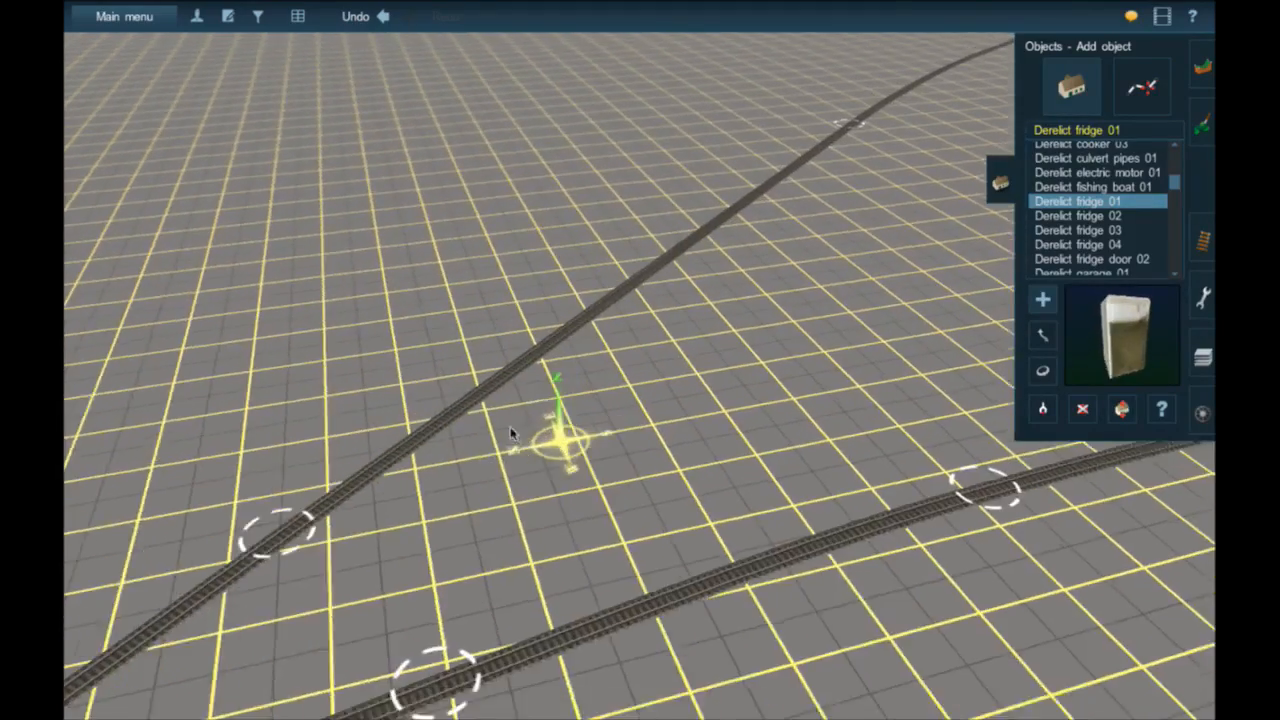
right_click(500, 418)
right_drag(487, 417, 687, 628)
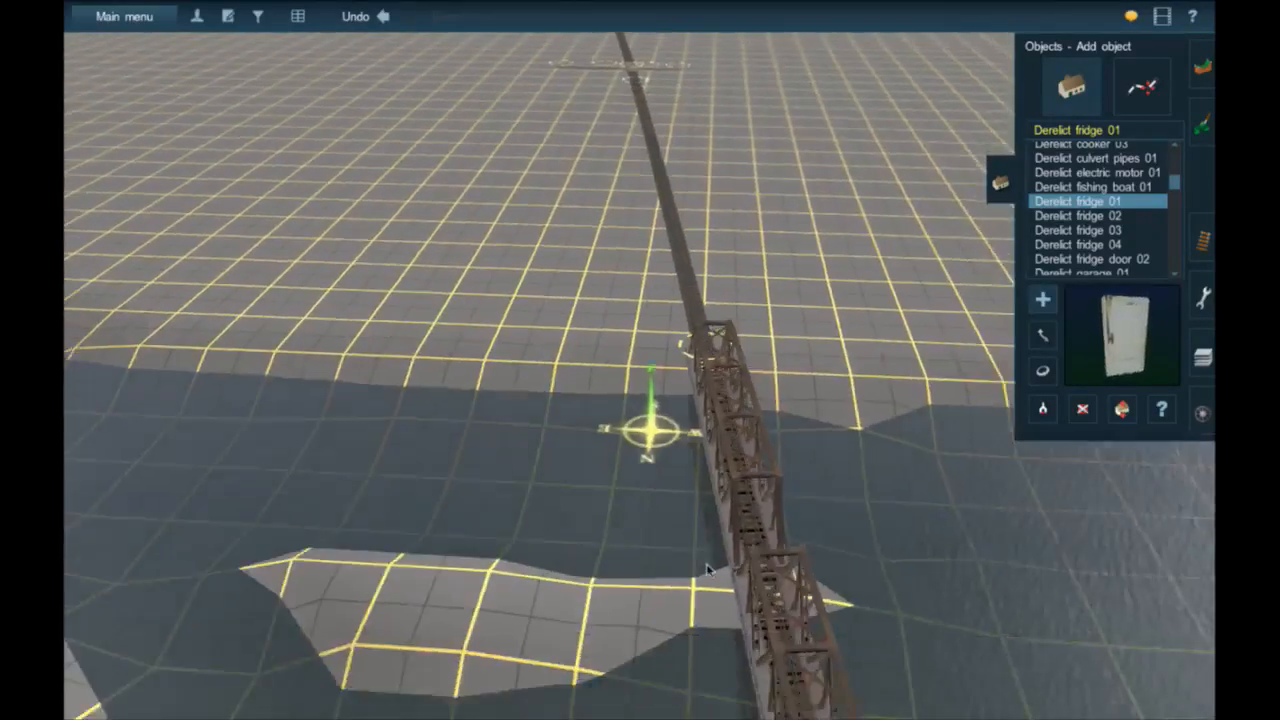
- Centre the camera on the truss bridge by the sandbar and rotate to look along it
right_click(710, 503)
right_drag(645, 500, 658, 379)
scroll(657, 386, up, 3)
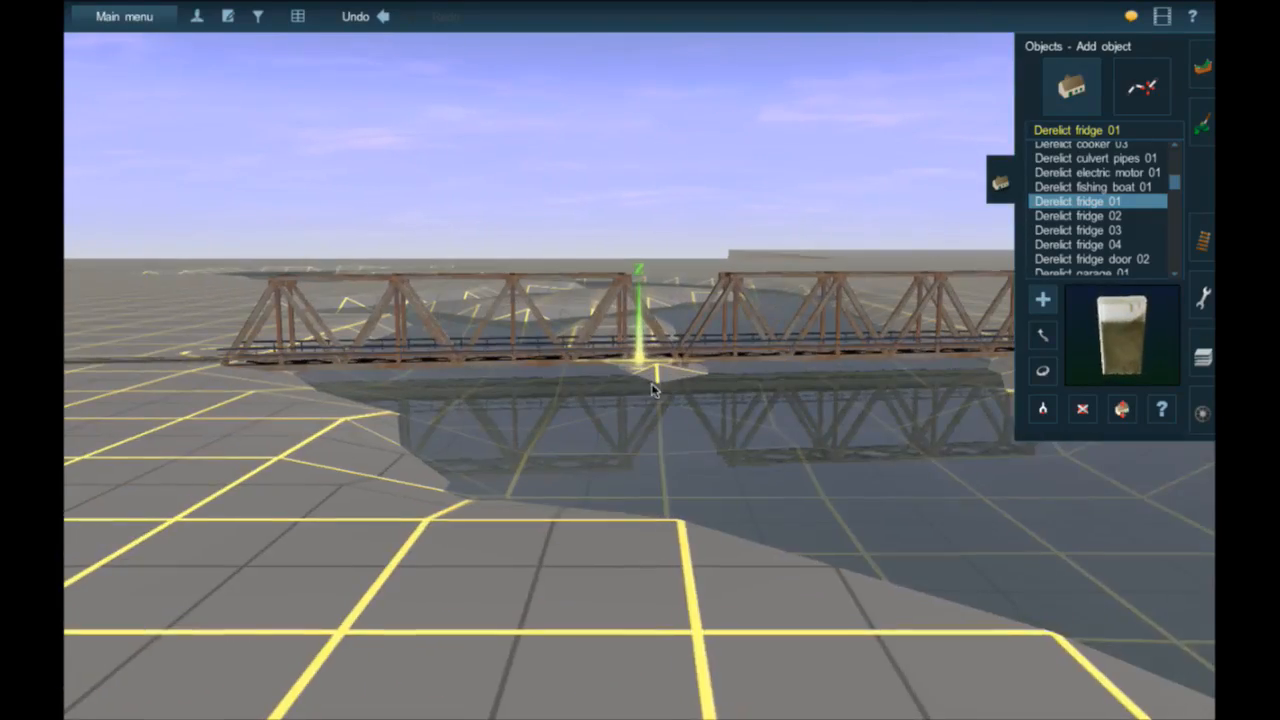
right_click(683, 373)
key(Right)
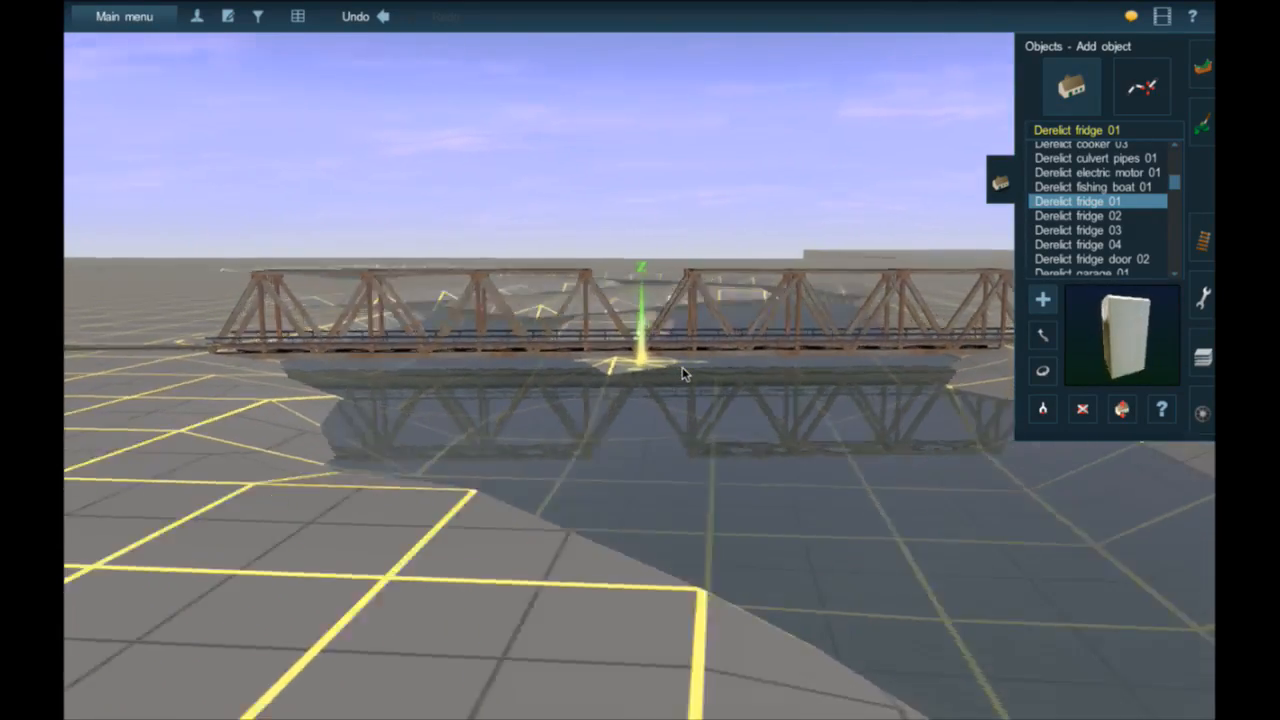
key(Right)
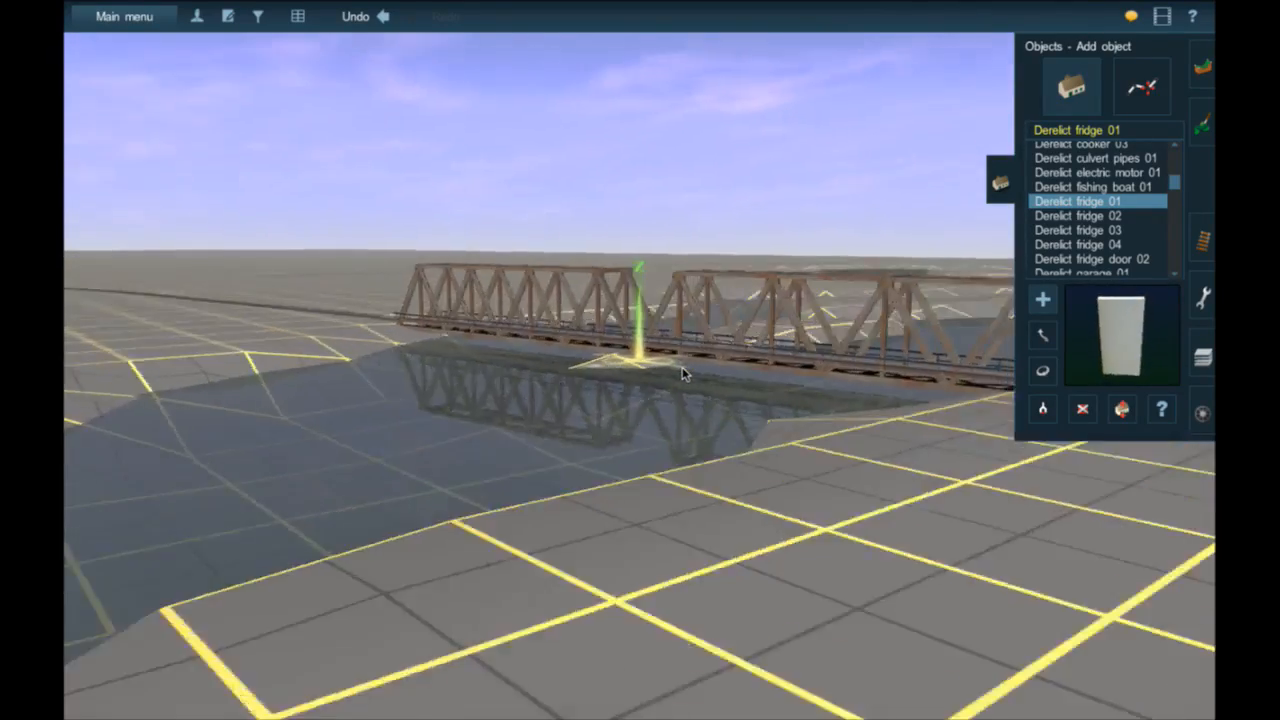
key(Right)
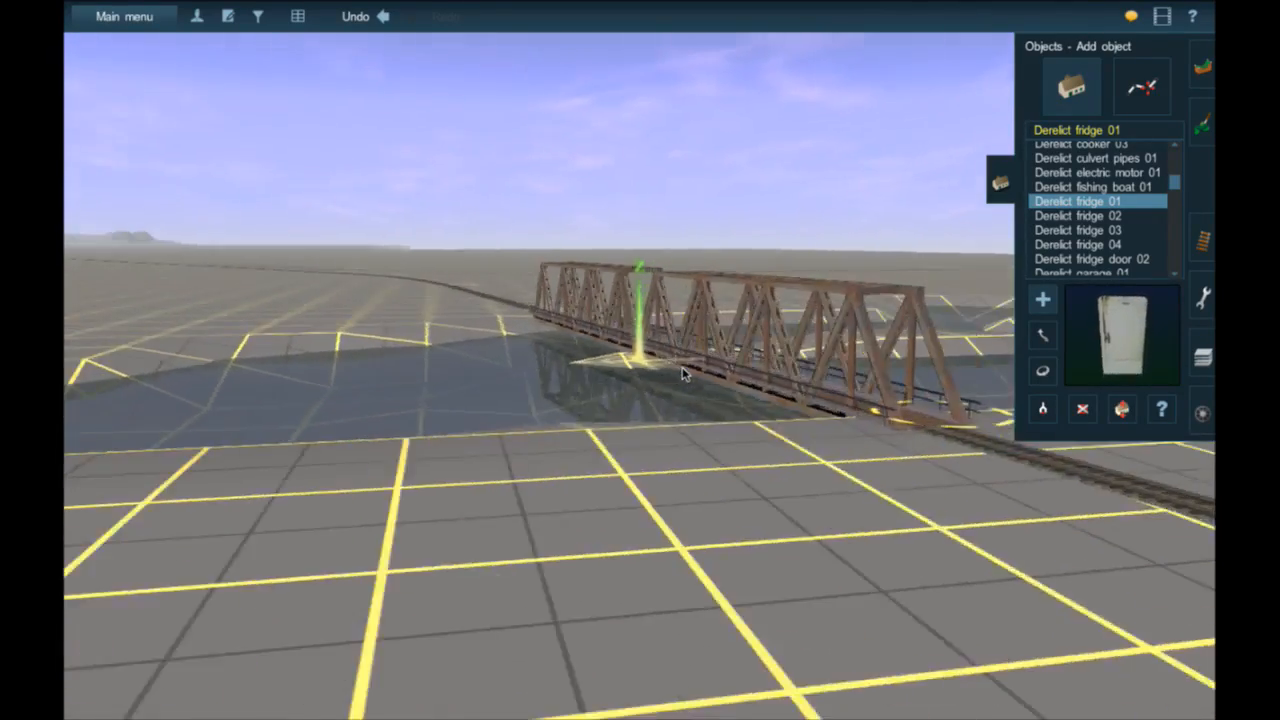
key(Right)
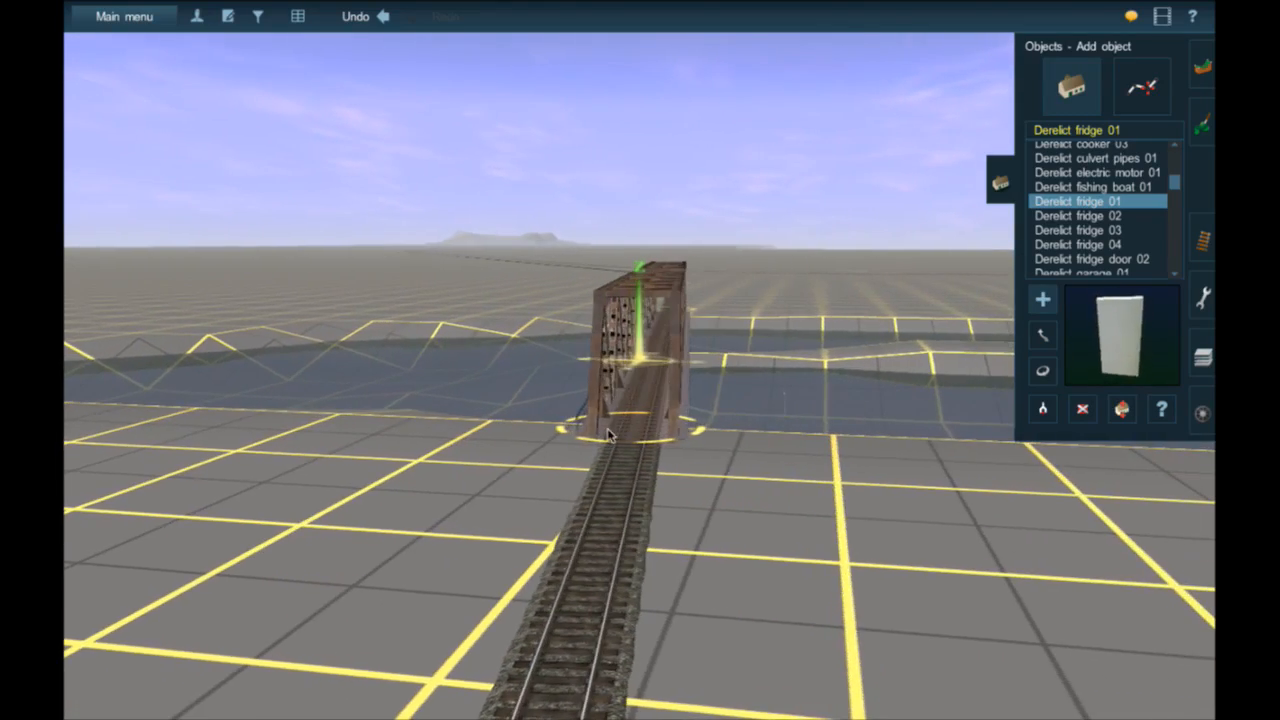
scroll(662, 380, down, 2)
scroll(662, 362, up, 3)
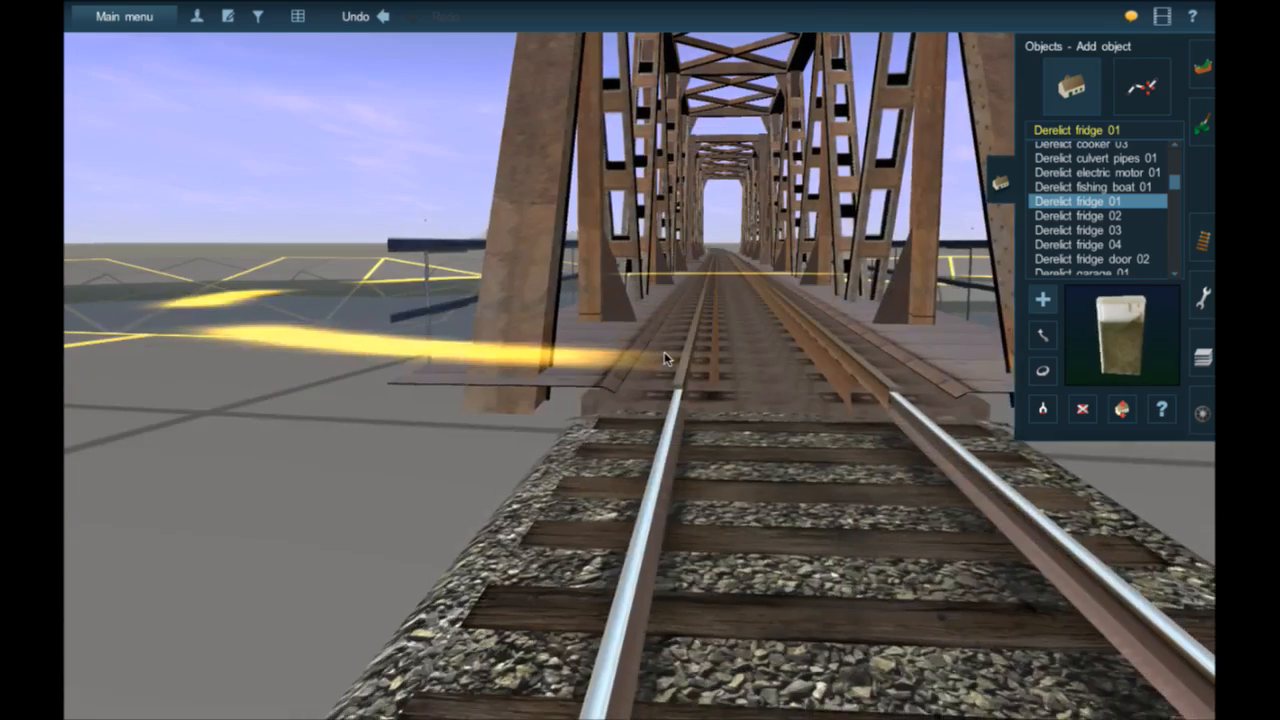
scroll(664, 358, down, 2)
- Swing to side-on and oblique views of the bridge, then bring up the fence spline list
key(Right)
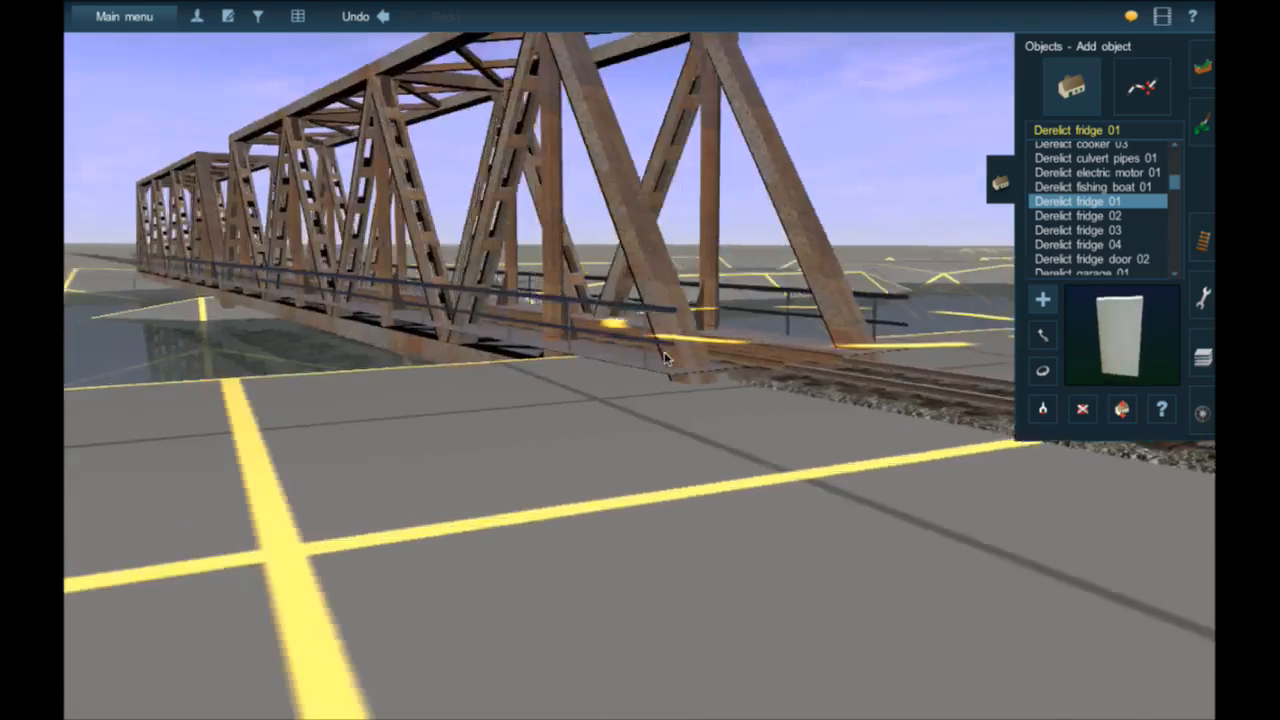
key(Right)
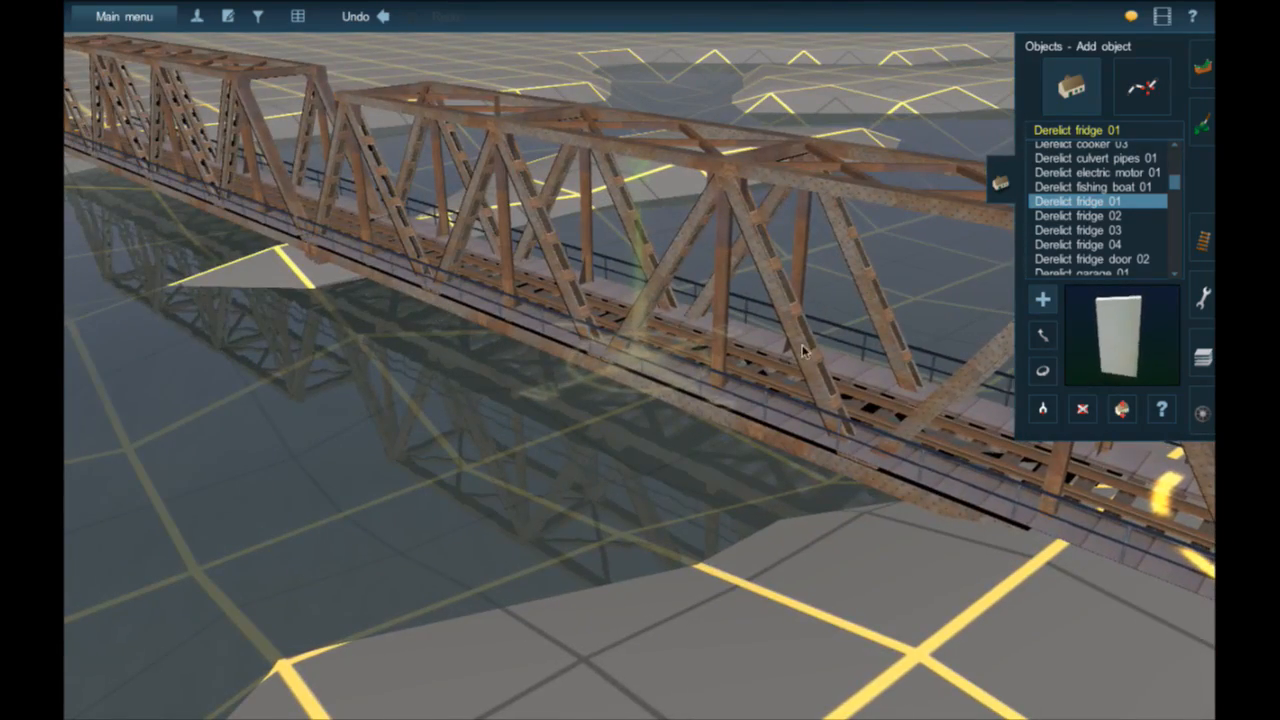
scroll(985, 410, down, 4)
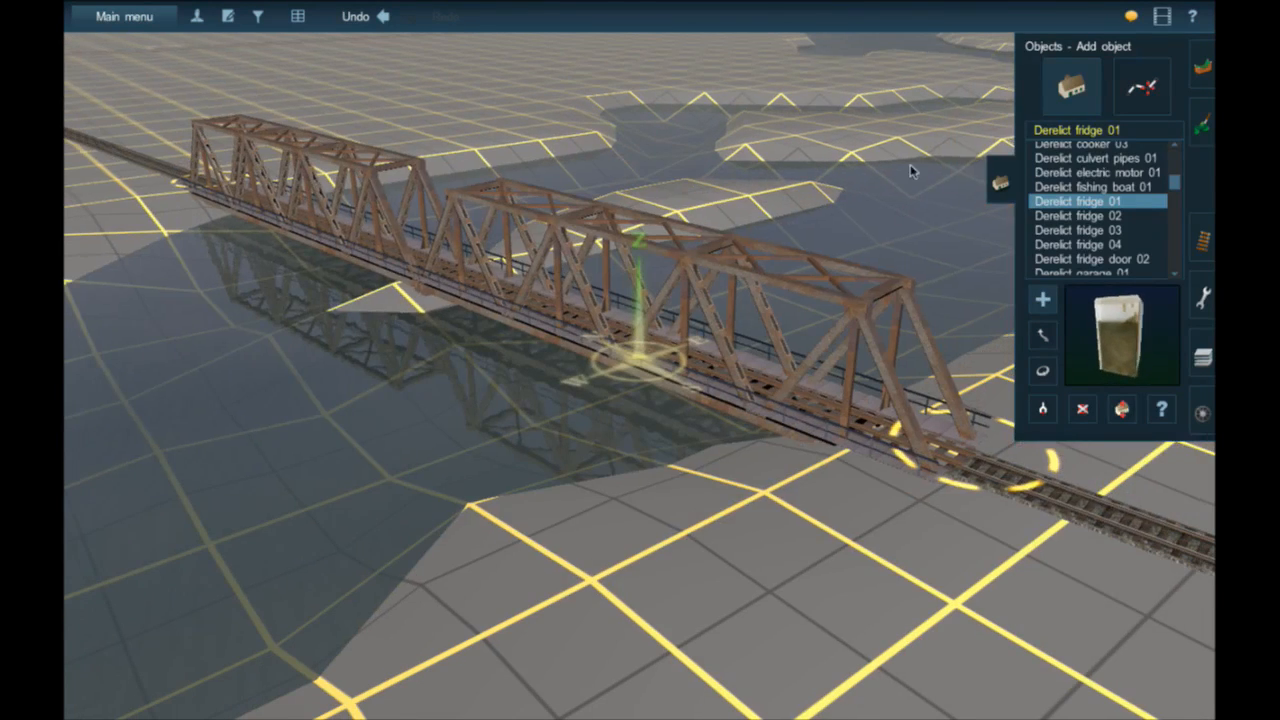
click(1146, 90)
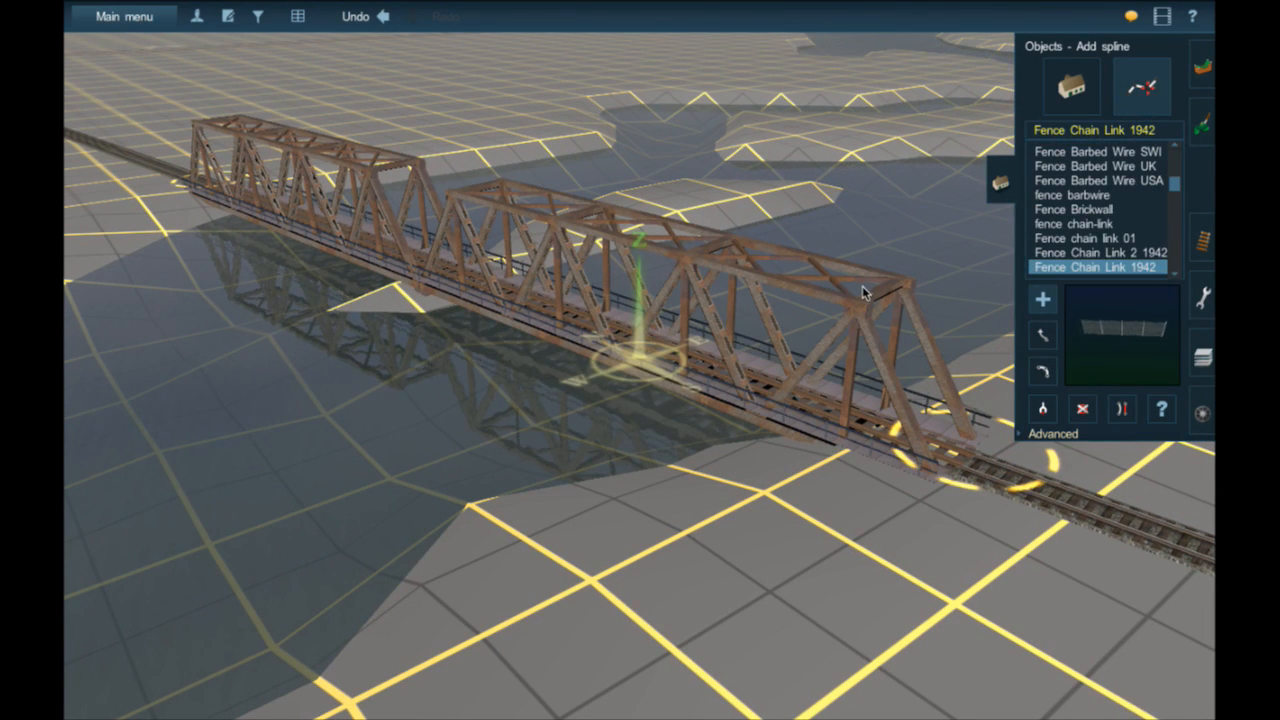
- Choose the 24_Story_Trestle_1 trestle track and start a new segment beside the truss bridge
click(1200, 241)
scroll(1115, 226, down, 2)
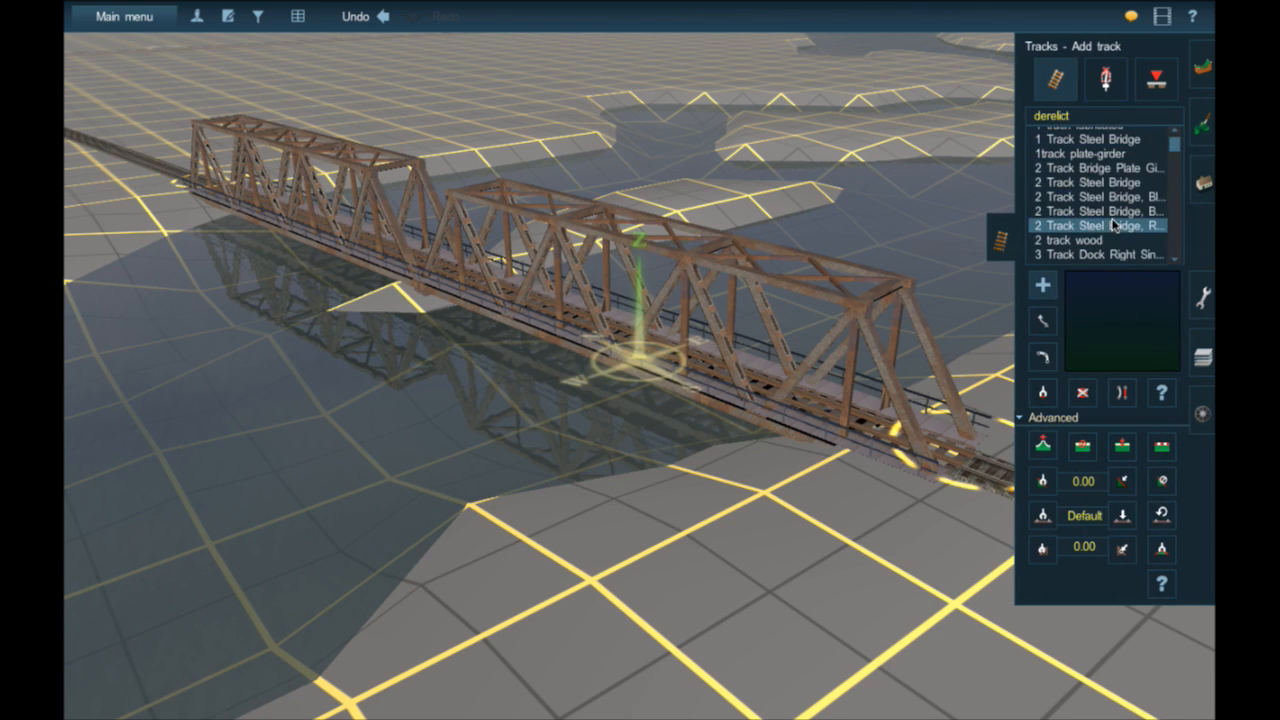
scroll(1115, 226, down, 8)
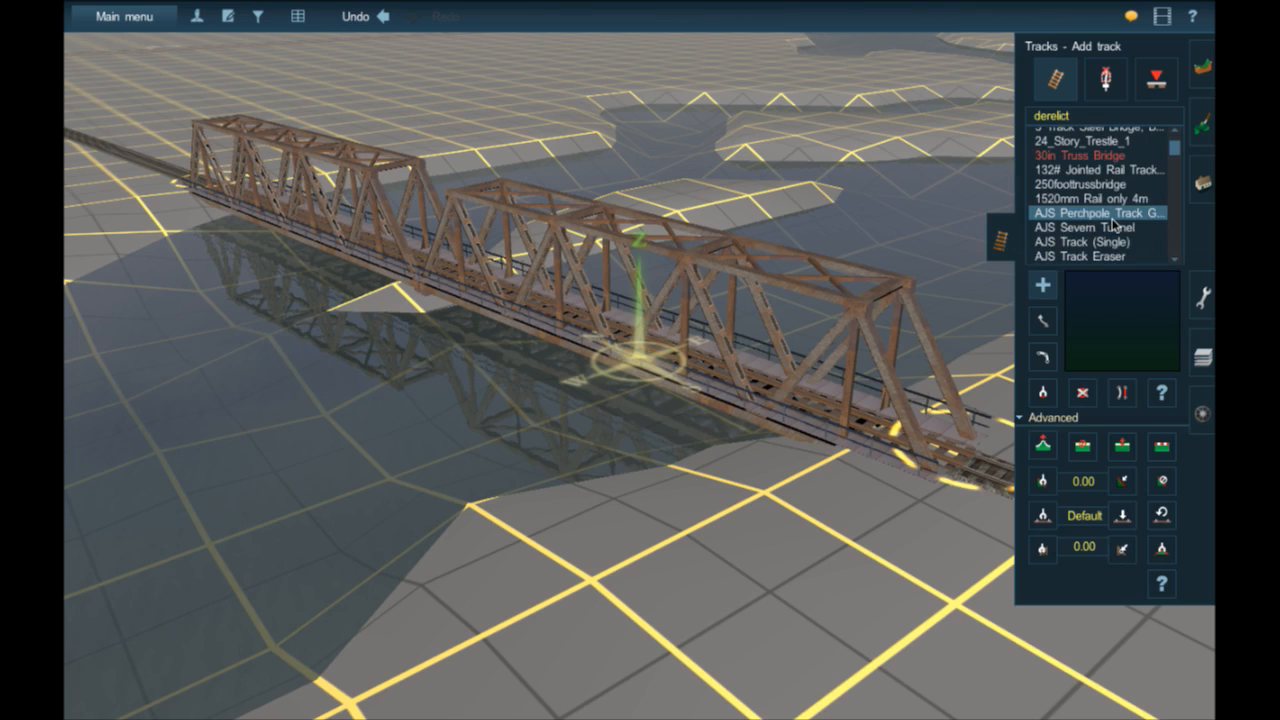
click(1083, 141)
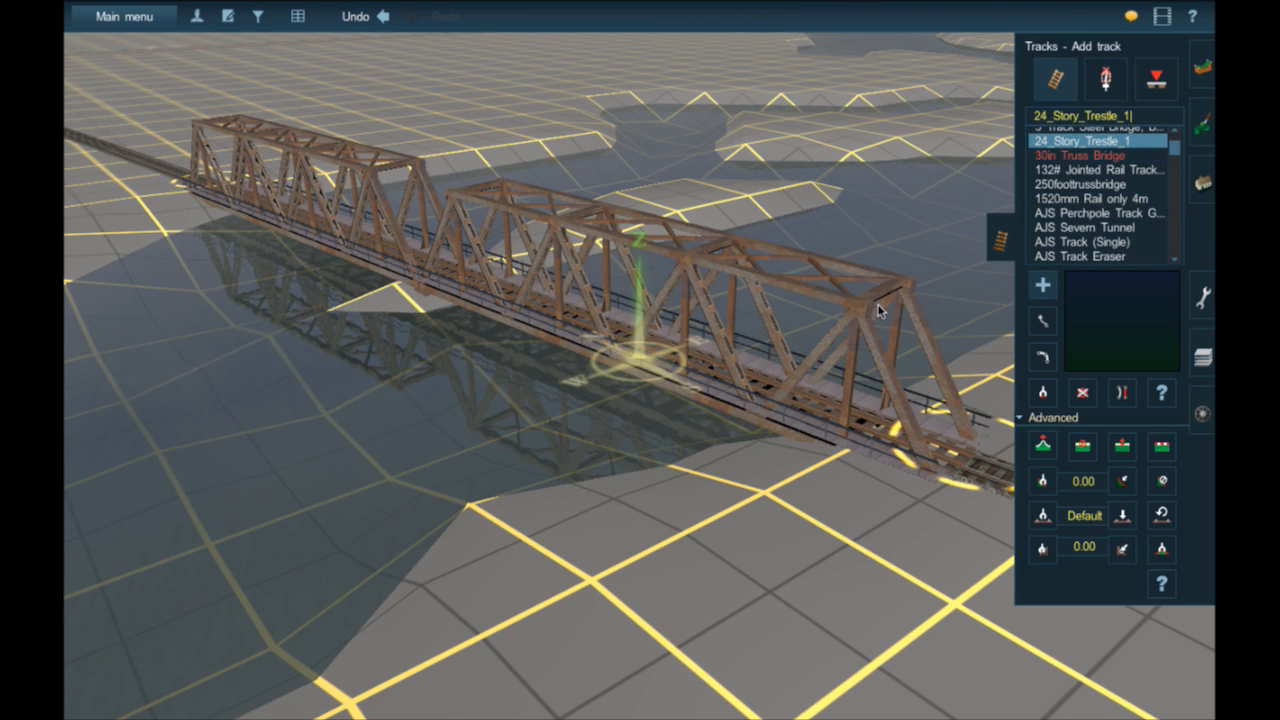
scroll(450, 333, down, 5)
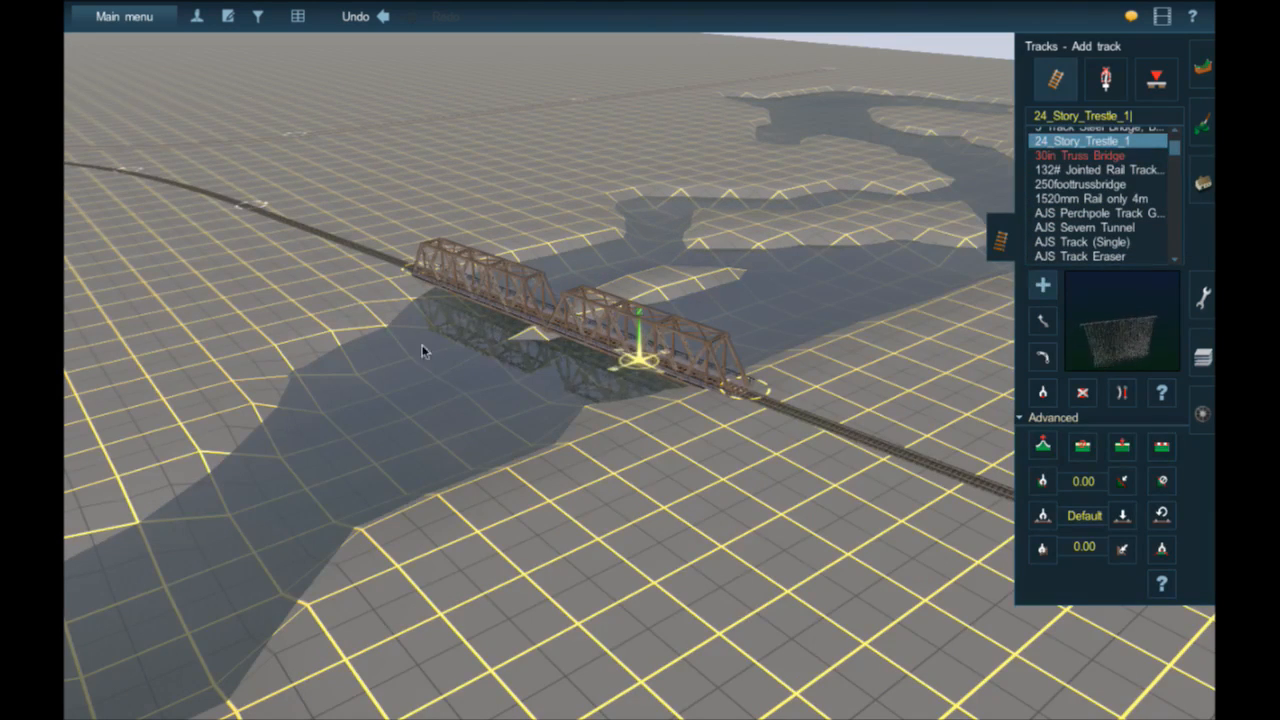
click(737, 512)
- Shorten the new trestle segment, orbit around the truss bridge, and select the trestle track
drag(616, 428, 614, 426)
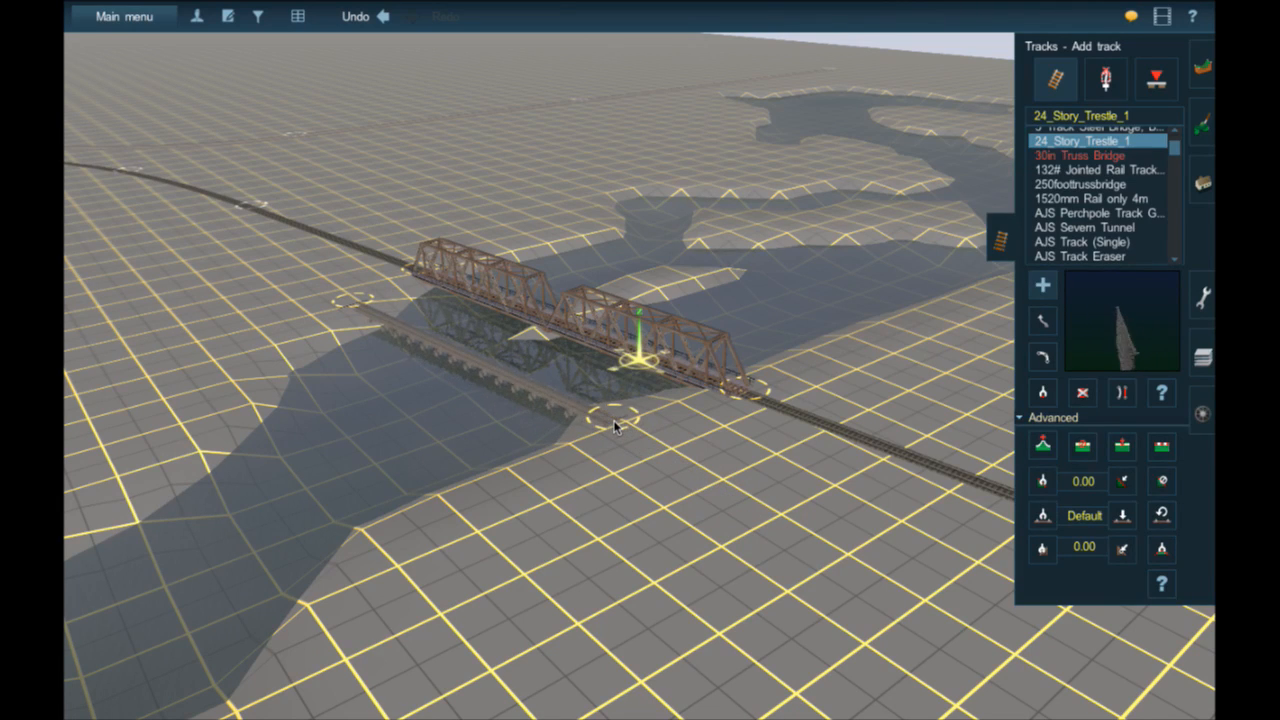
scroll(605, 425, up, 5)
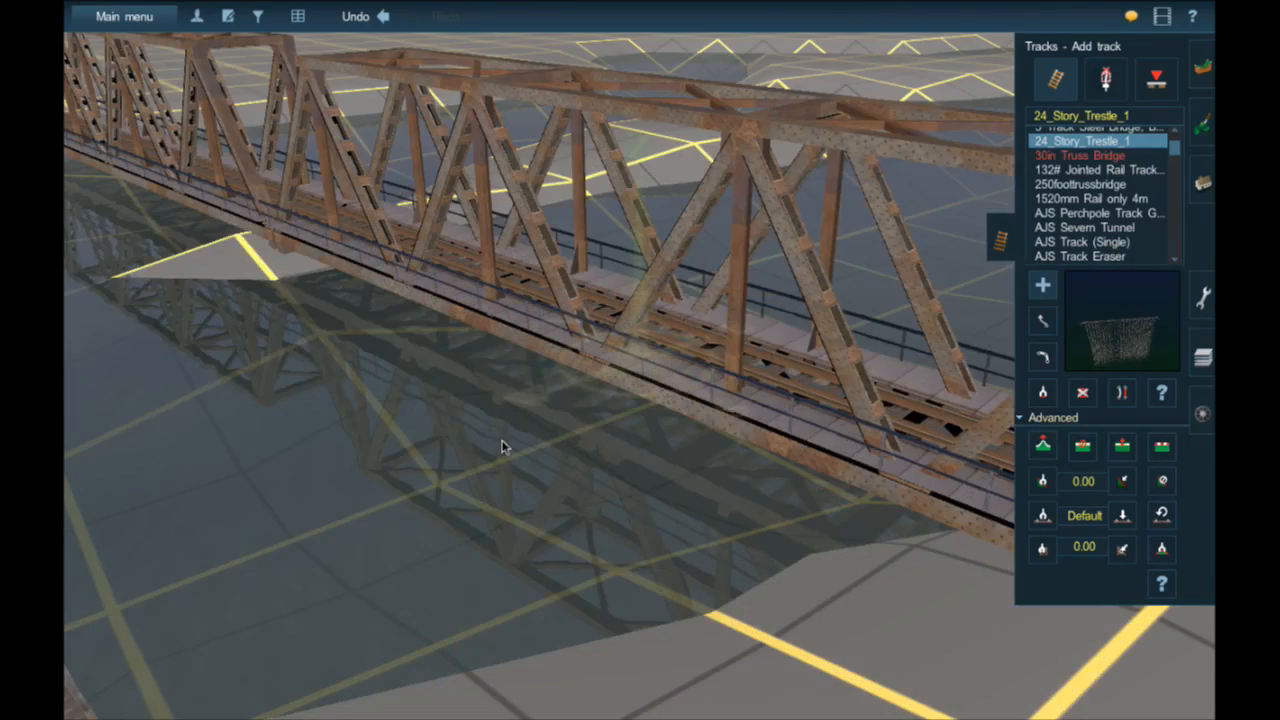
scroll(490, 448, down, 5)
right_drag(377, 496, 470, 472)
scroll(468, 472, up, 5)
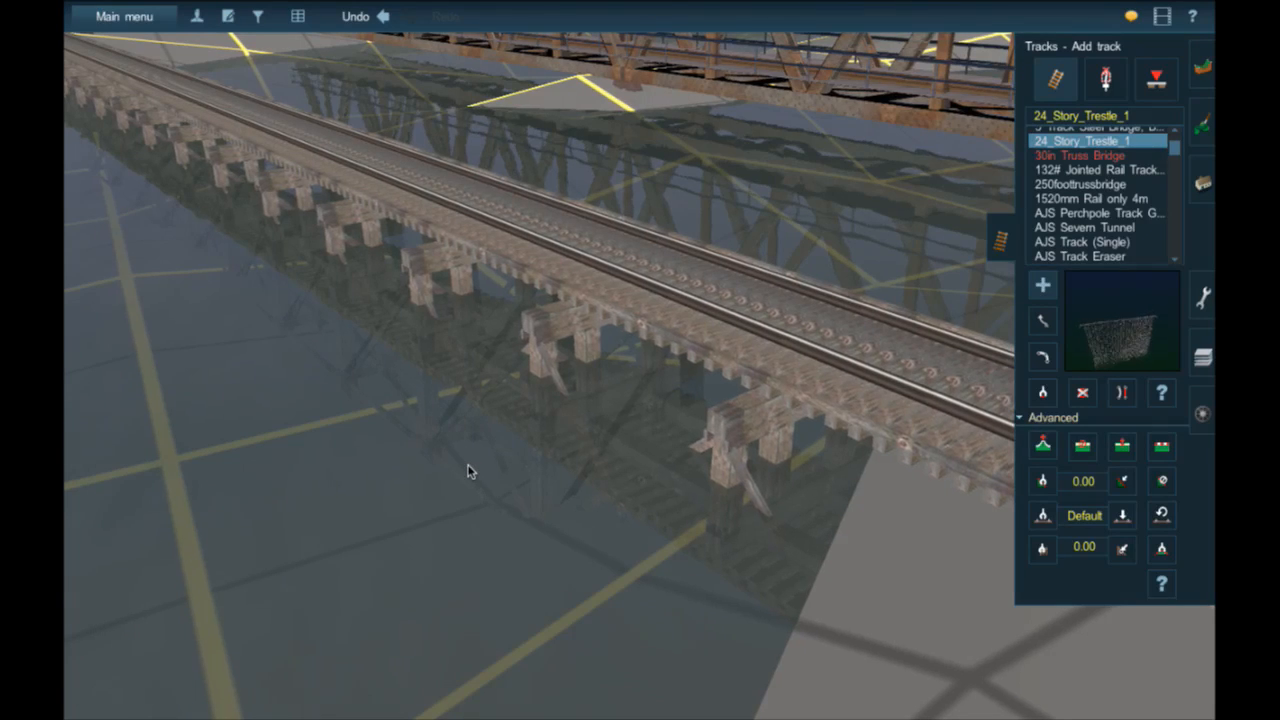
scroll(468, 472, down, 4)
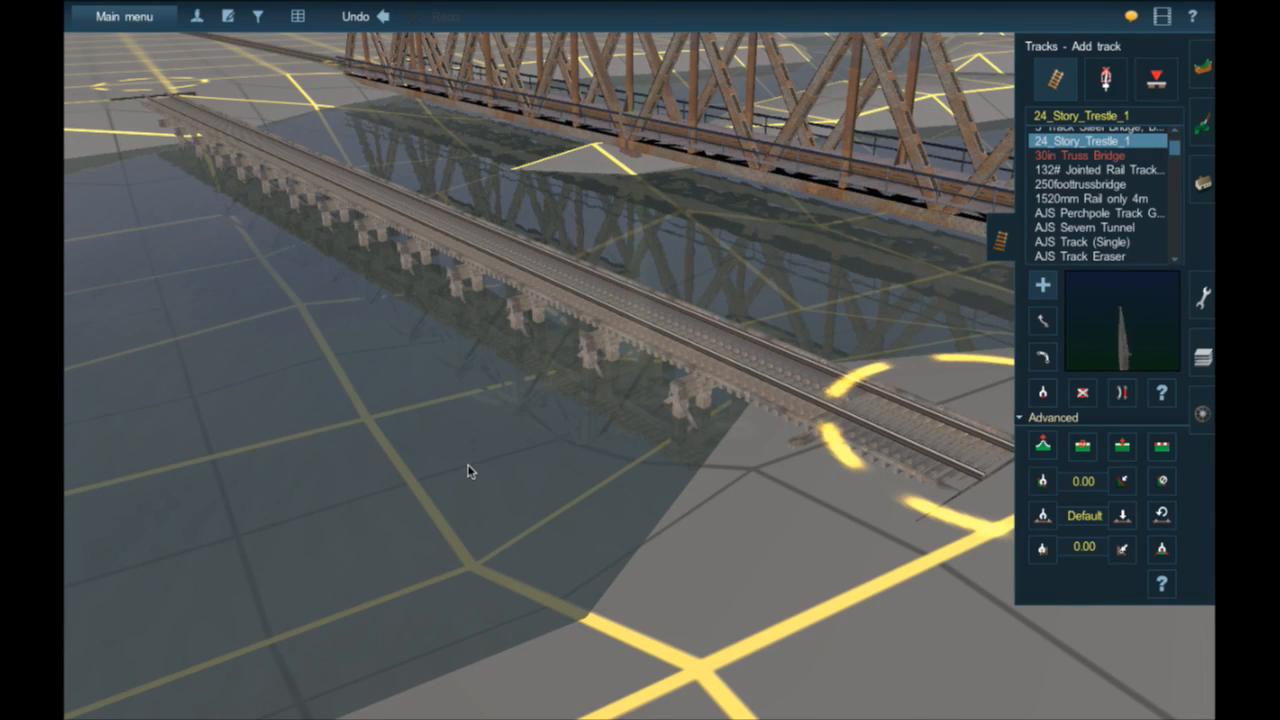
click(783, 346)
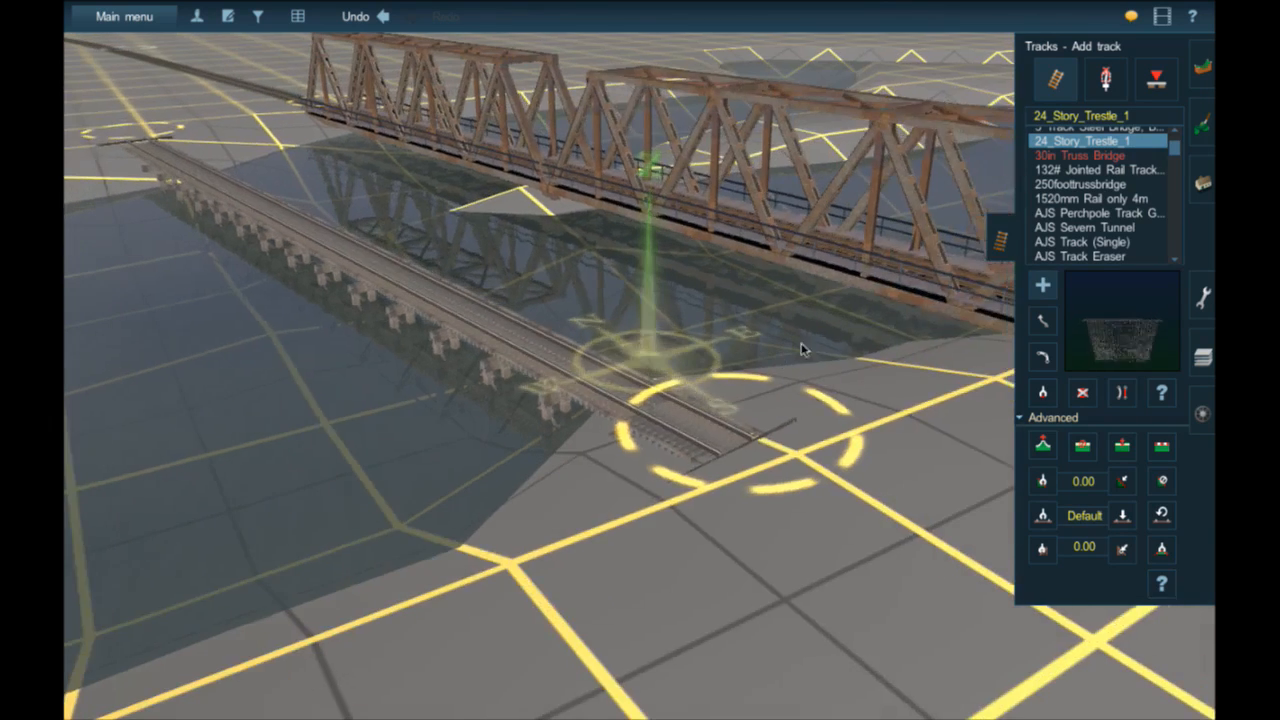
- Delete the steel truss bridge and pull the trestle end toward the far track
click(883, 258)
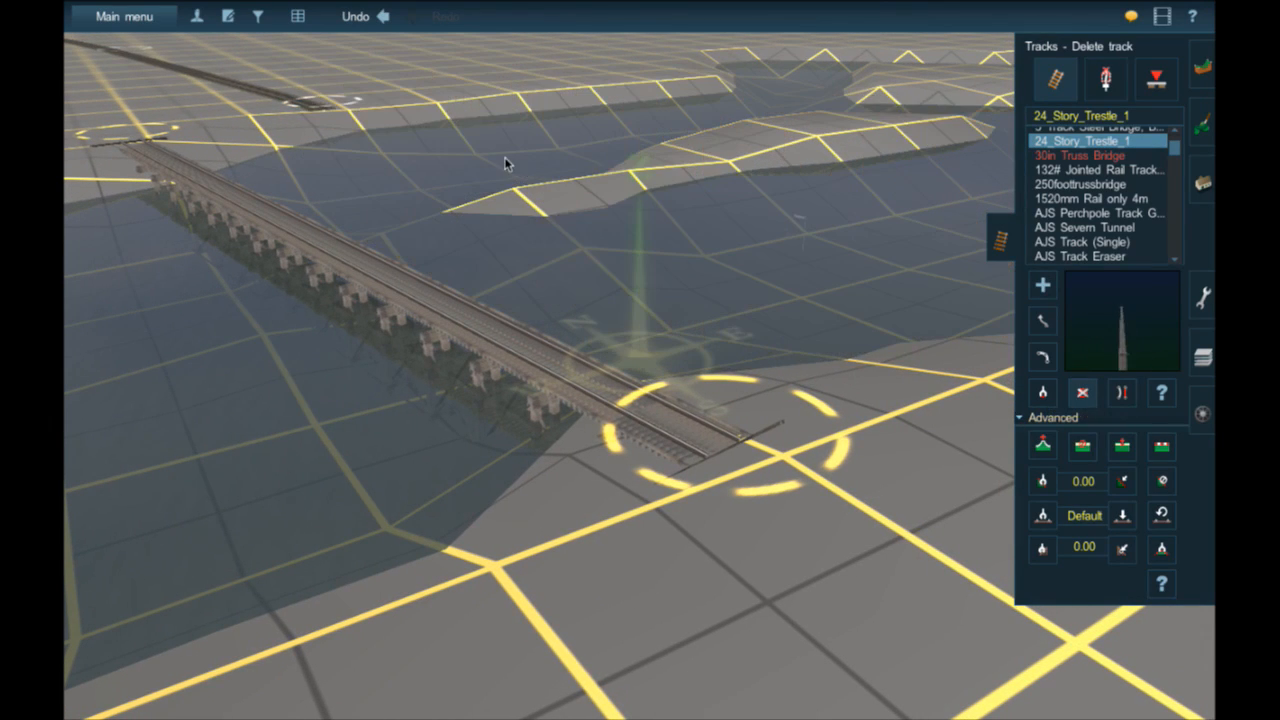
key(m)
right_drag(879, 385, 749, 340)
drag(750, 340, 796, 318)
- Snap the trestle's far end onto the adjoining shore track
right_click(376, 188)
key(Left)
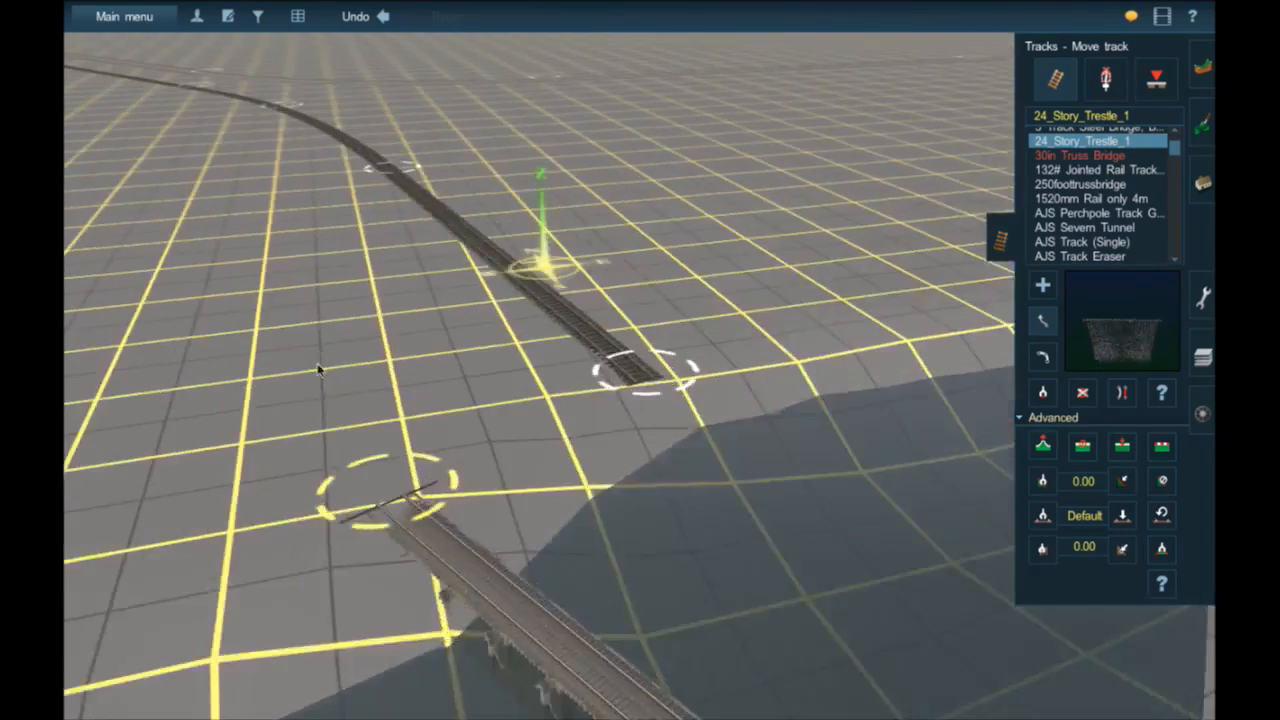
right_click(472, 557)
drag(673, 446, 888, 378)
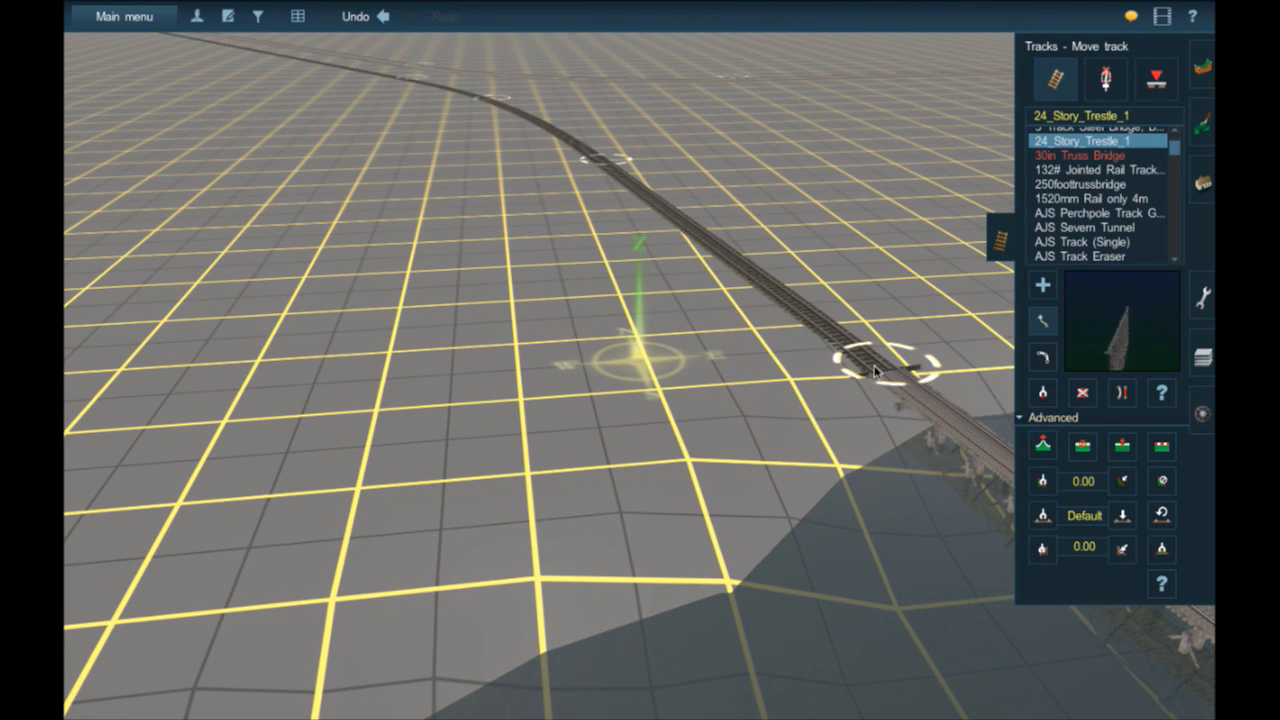
drag(870, 368, 880, 371)
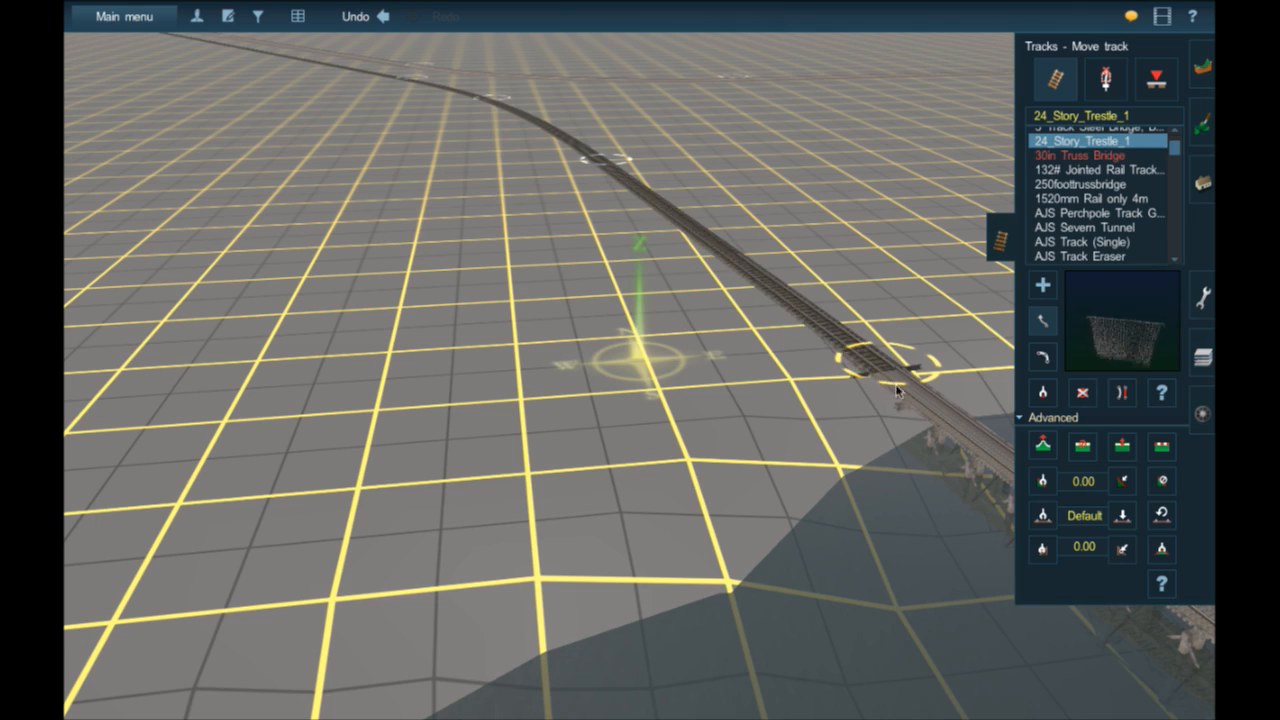
right_click(952, 432)
right_click(955, 432)
key(Right)
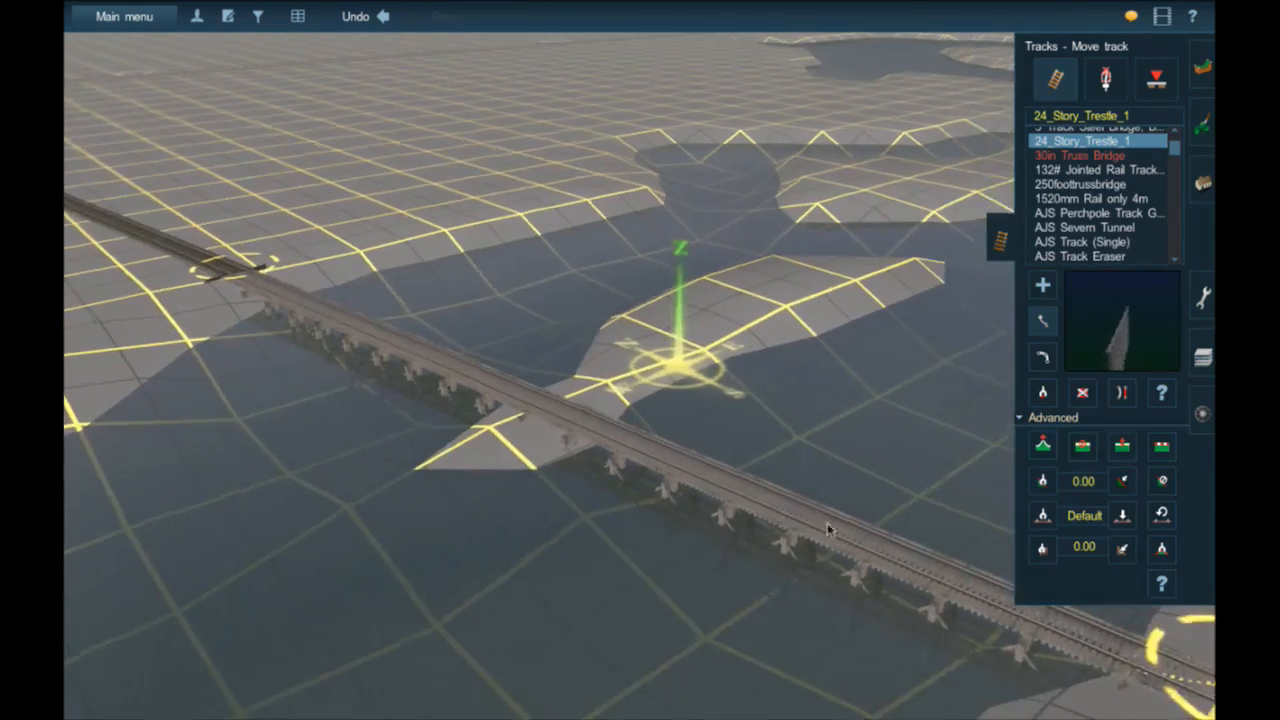
right_click(830, 524)
key(Up)
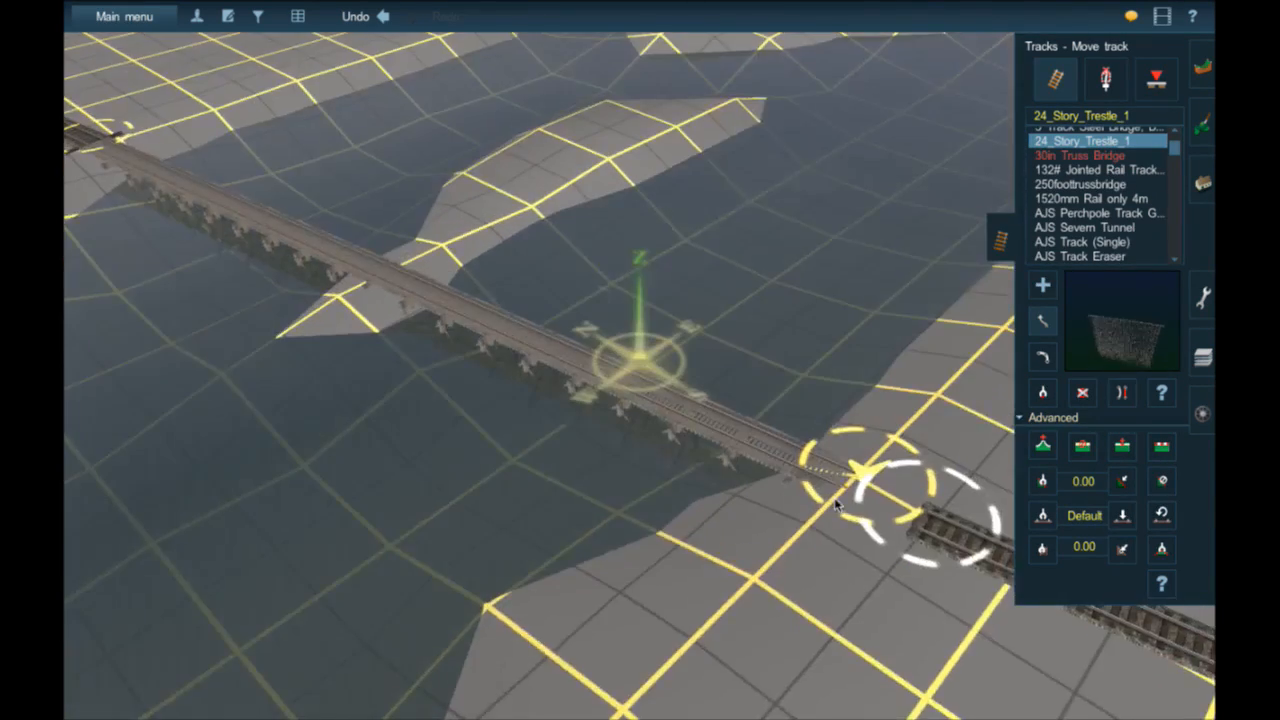
mouse_move(862, 511)
mouse_down()
mouse_move(880, 522)
mouse_move(882, 509)
mouse_up()
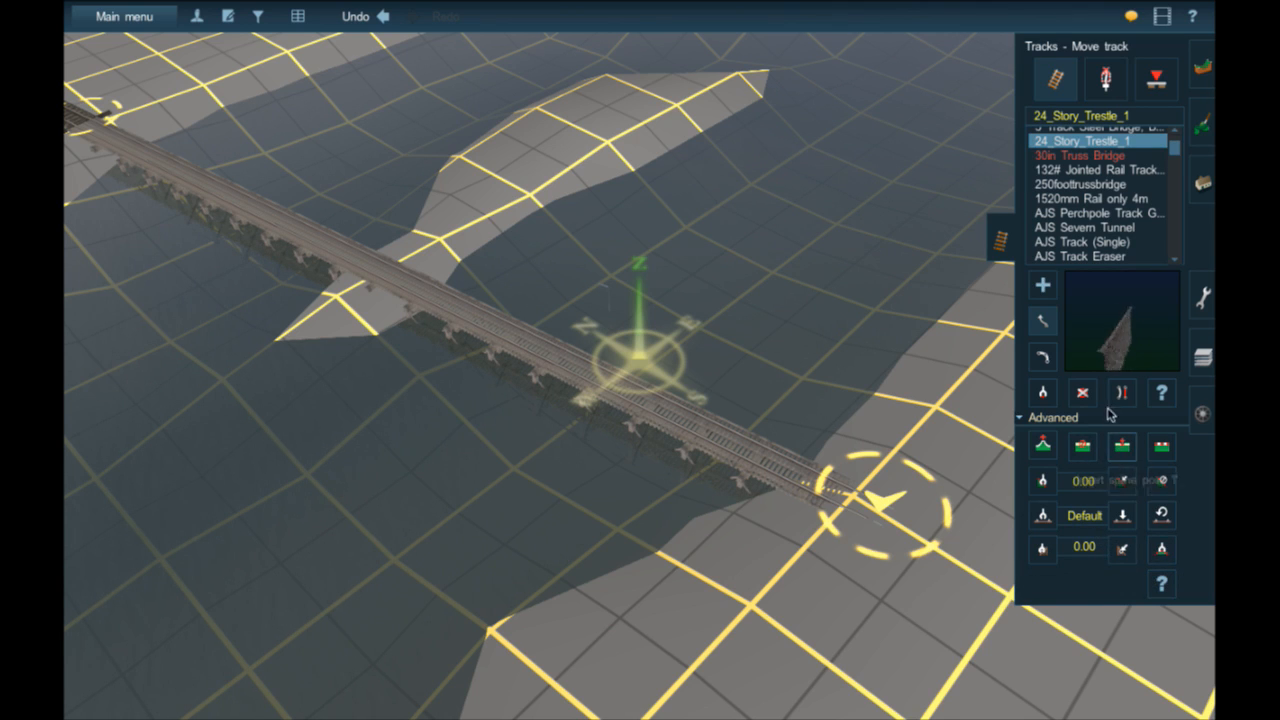
- Lower the trestle's joining point to ground level and flatten that track section
click(1041, 449)
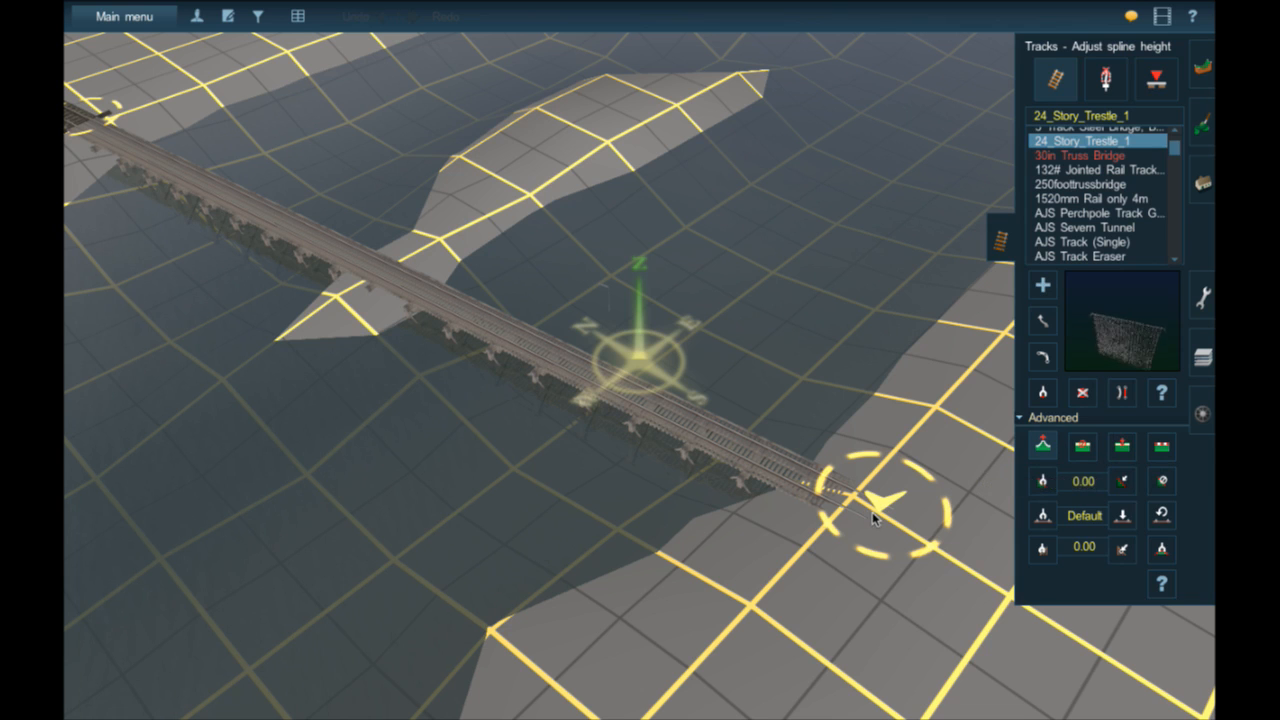
drag(873, 511, 873, 511)
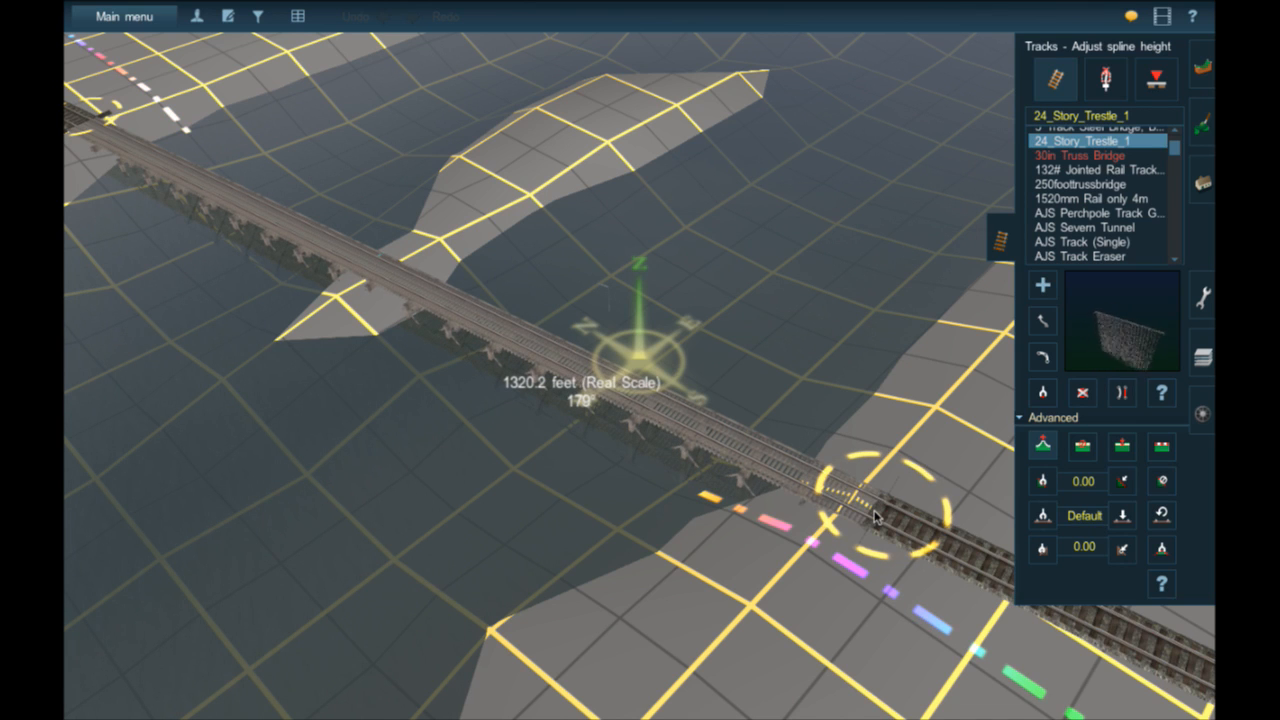
right_drag(737, 441, 457, 280)
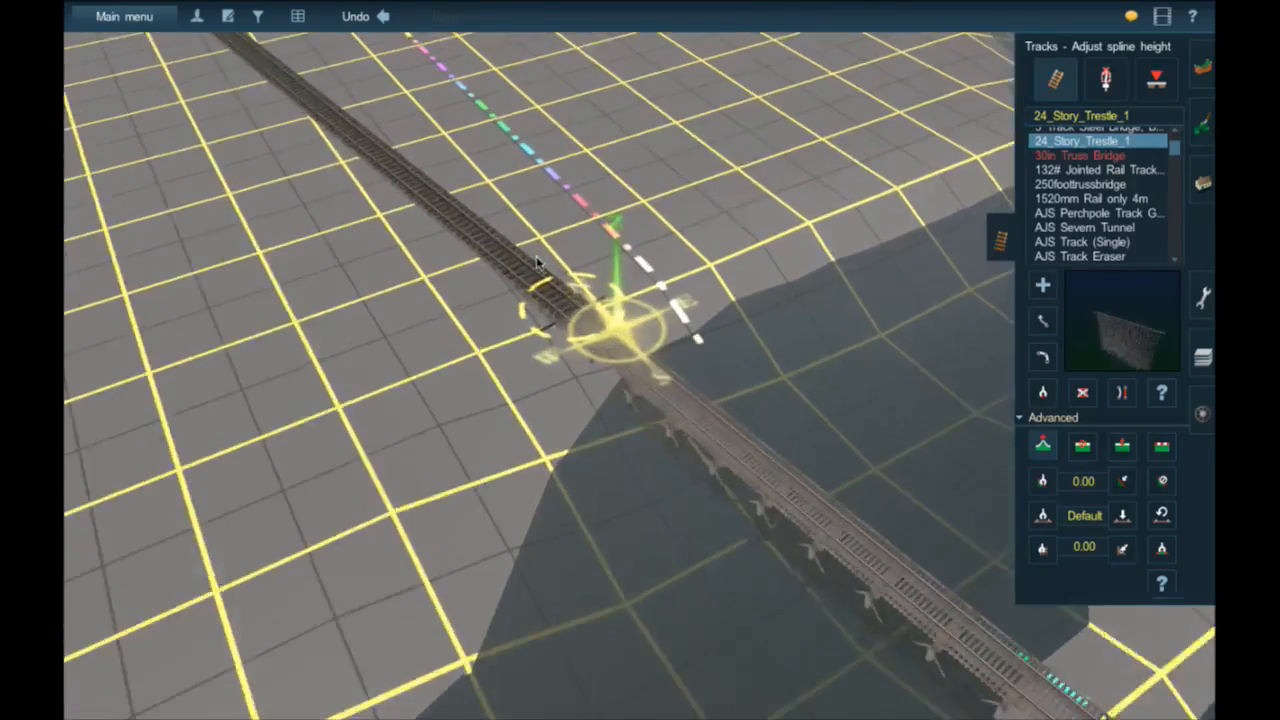
scroll(512, 233, up, 5)
drag(472, 326, 472, 293)
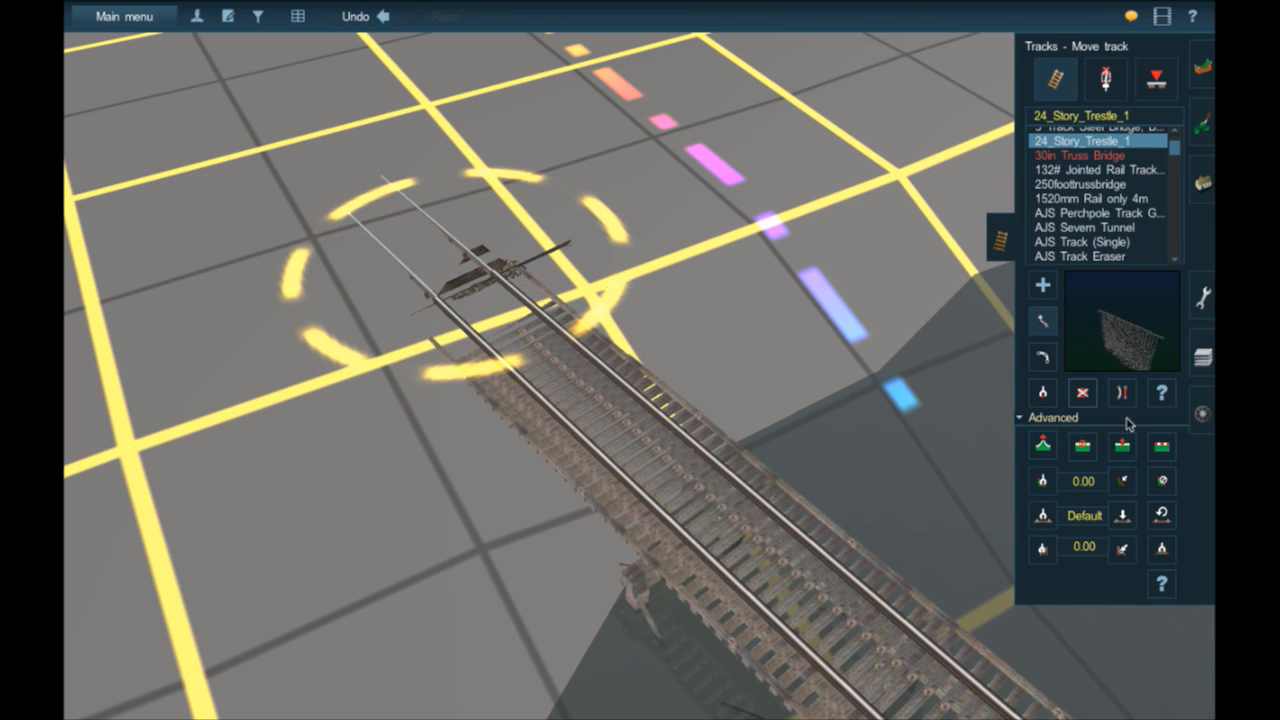
click(1045, 448)
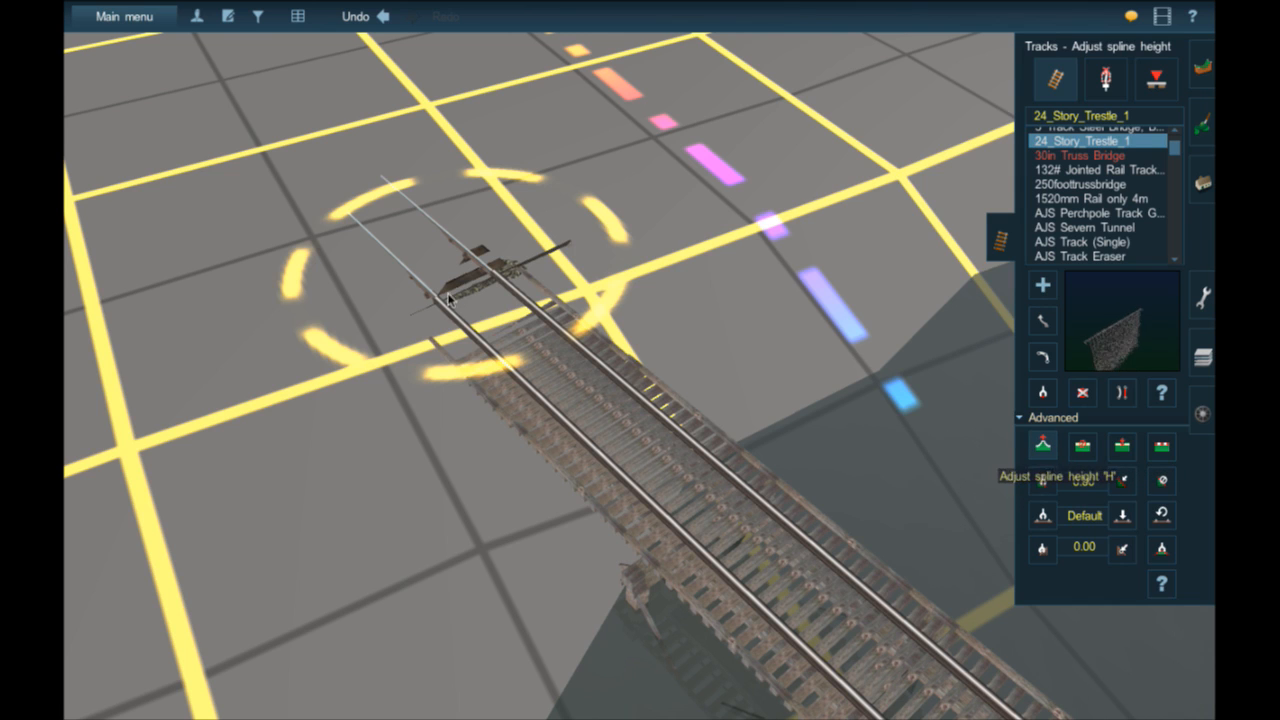
drag(460, 293, 460, 294)
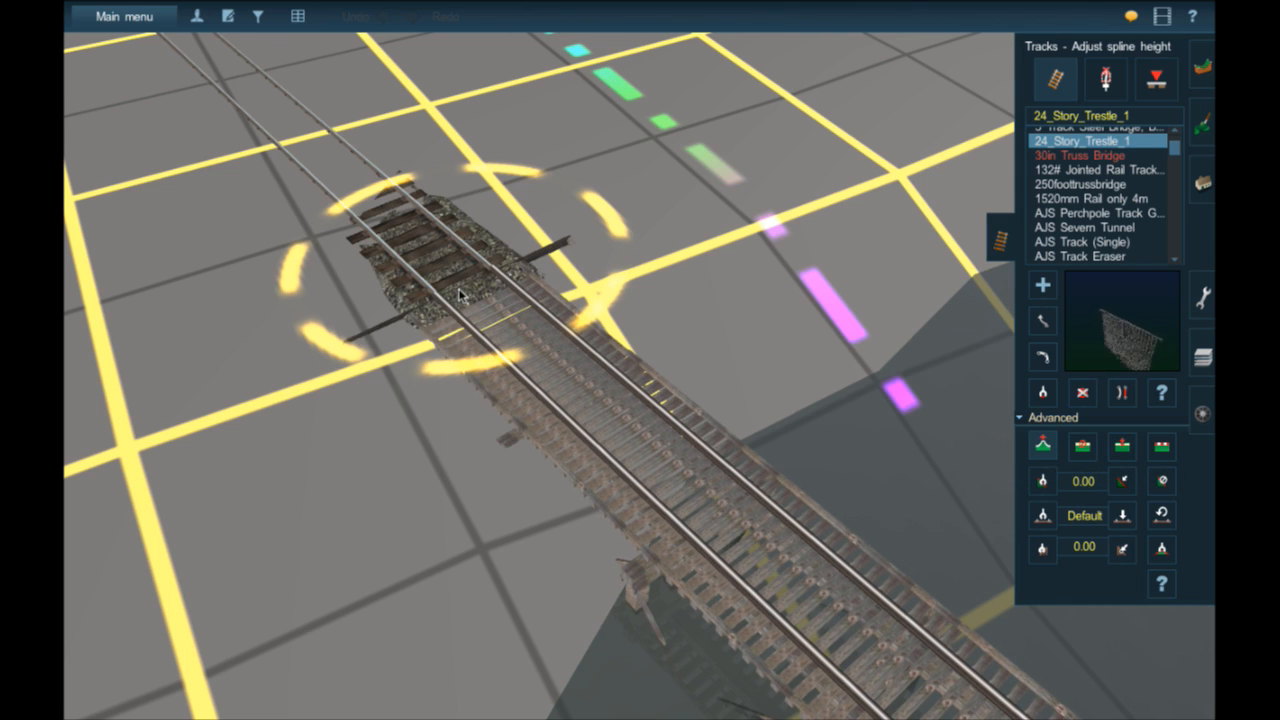
click(318, 170)
- Orbit the camera around the track joint to check it, then move along the trestle
key(Down)
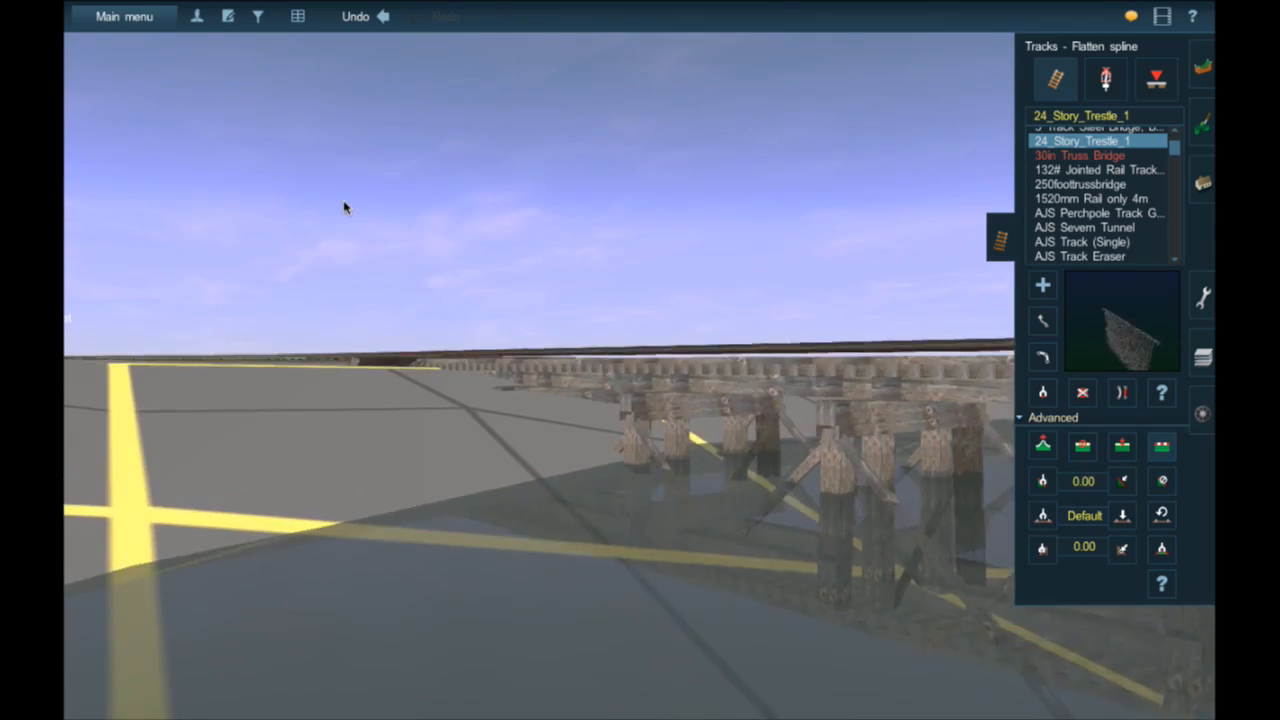
key(Right)
key(Up)
key(Right)
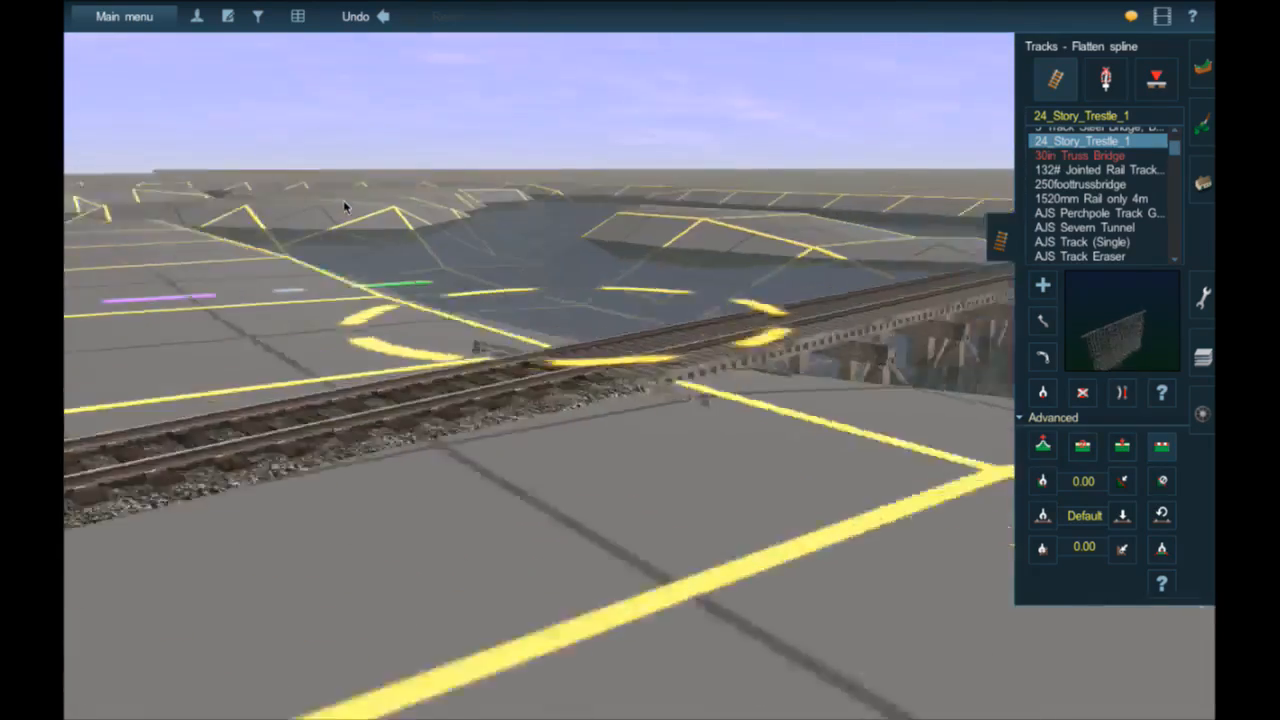
key(Up)
right_click(560, 86)
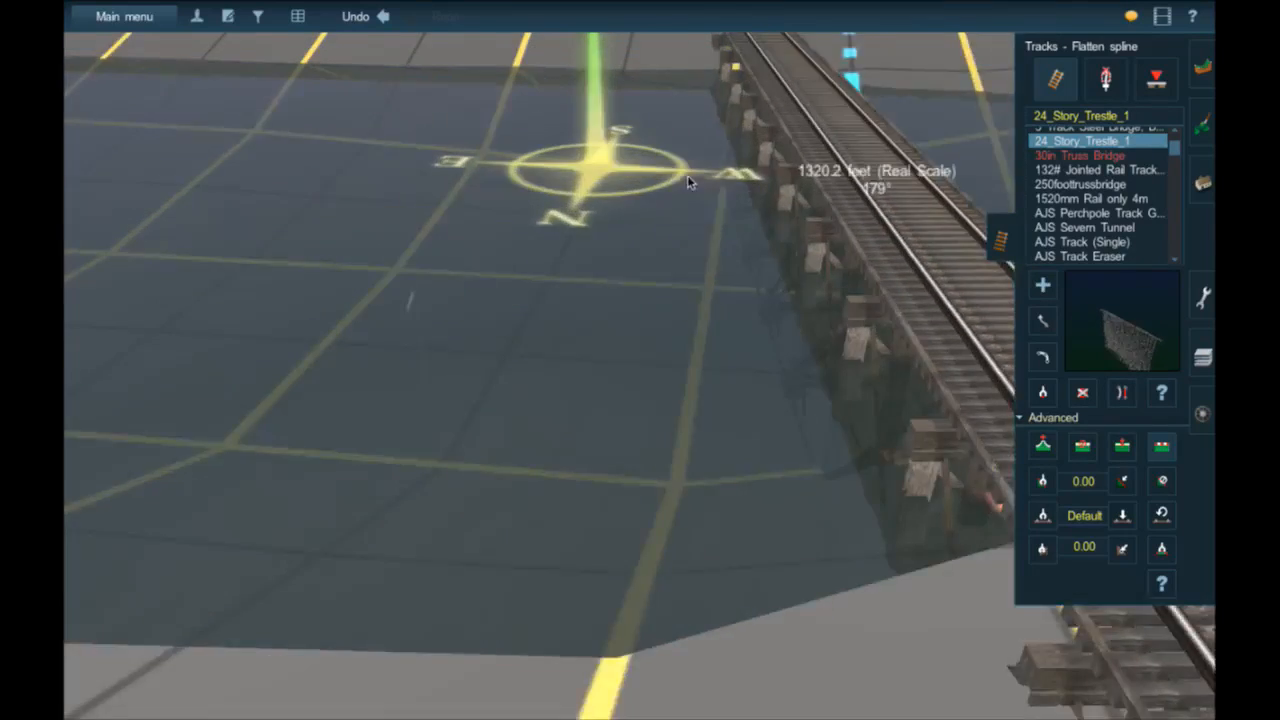
right_click(727, 145)
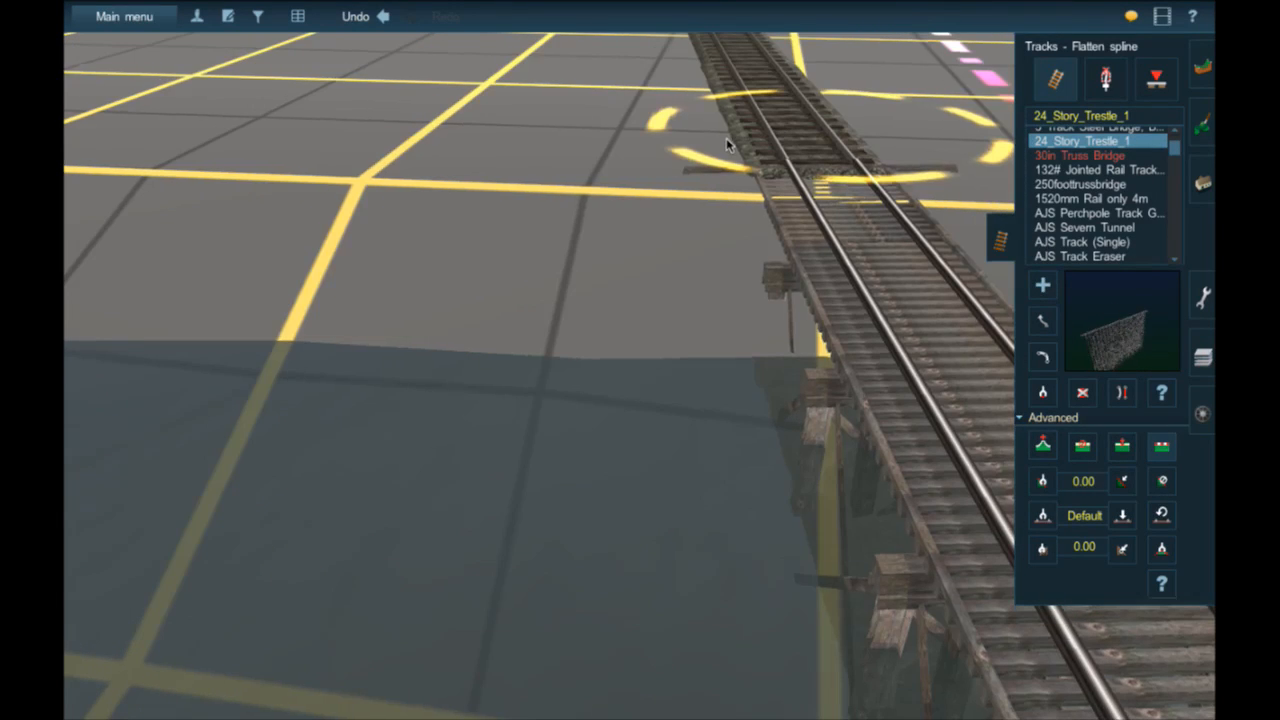
- Fly the view from the trestle junction down the line toward the fenced stretch
scroll(726, 138, down, 10)
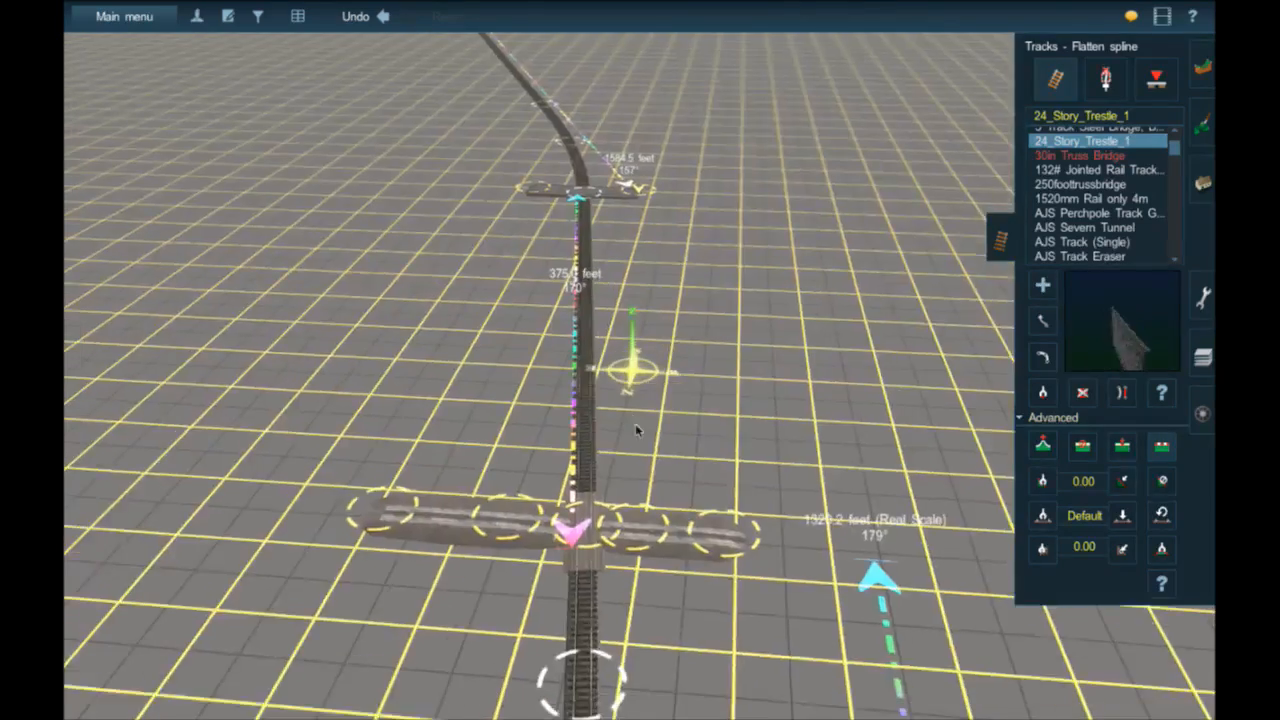
right_click(631, 492)
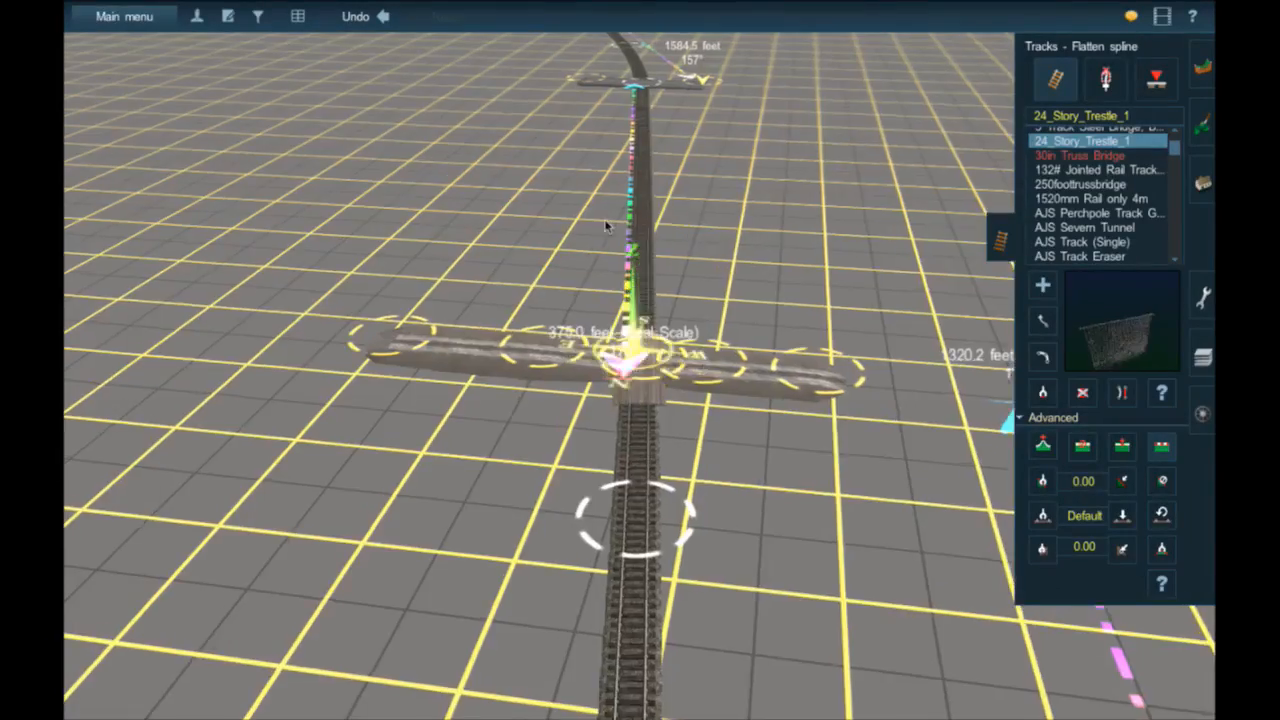
right_click(608, 160)
right_click(636, 200)
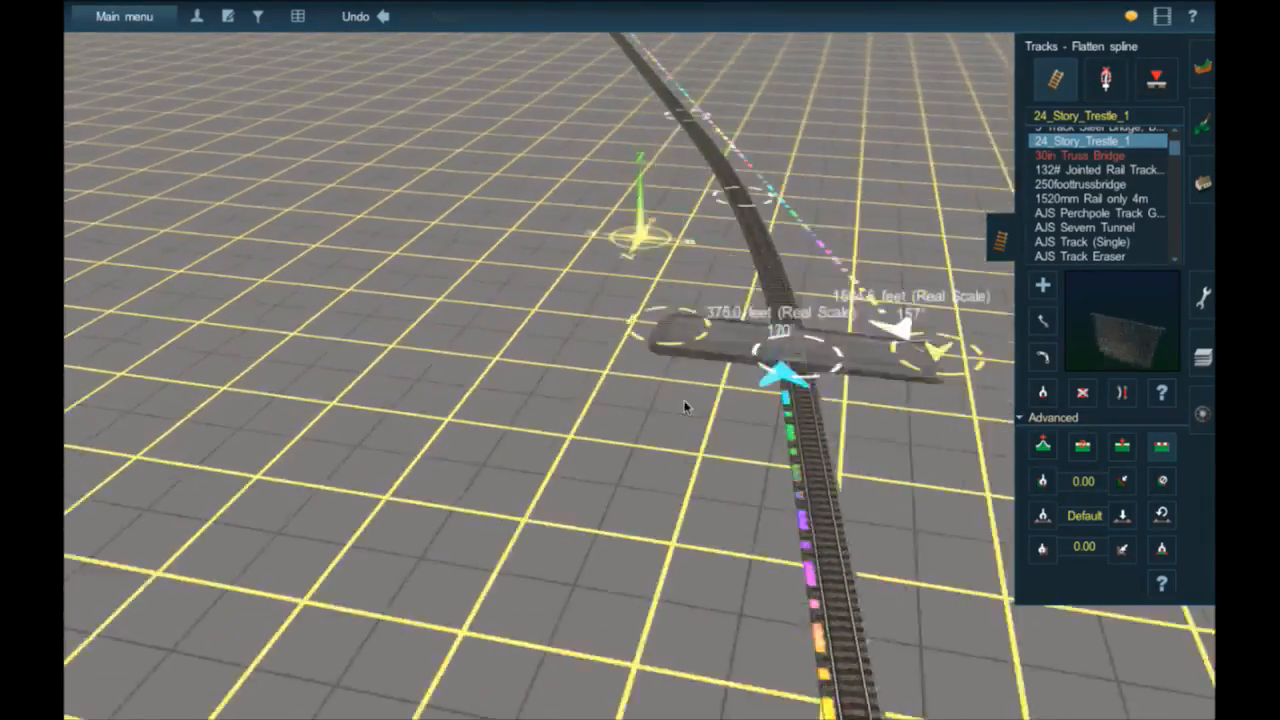
right_click(675, 385)
right_click(648, 288)
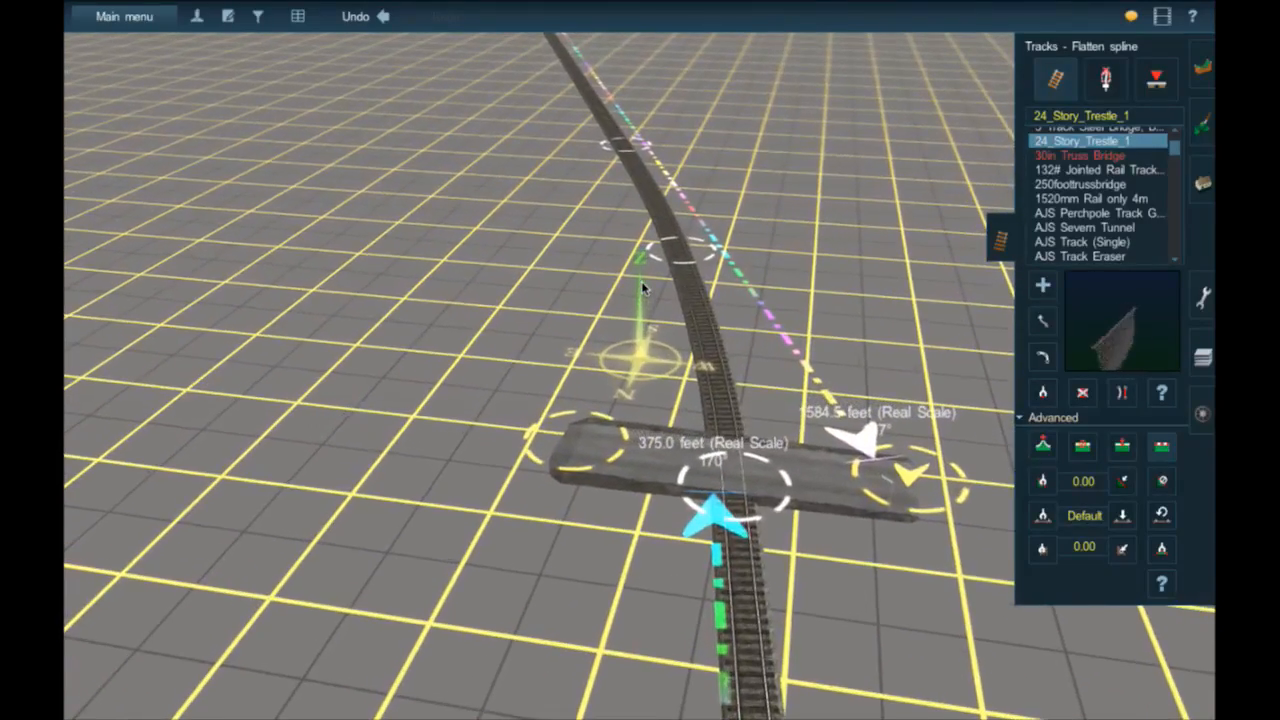
right_click(640, 281)
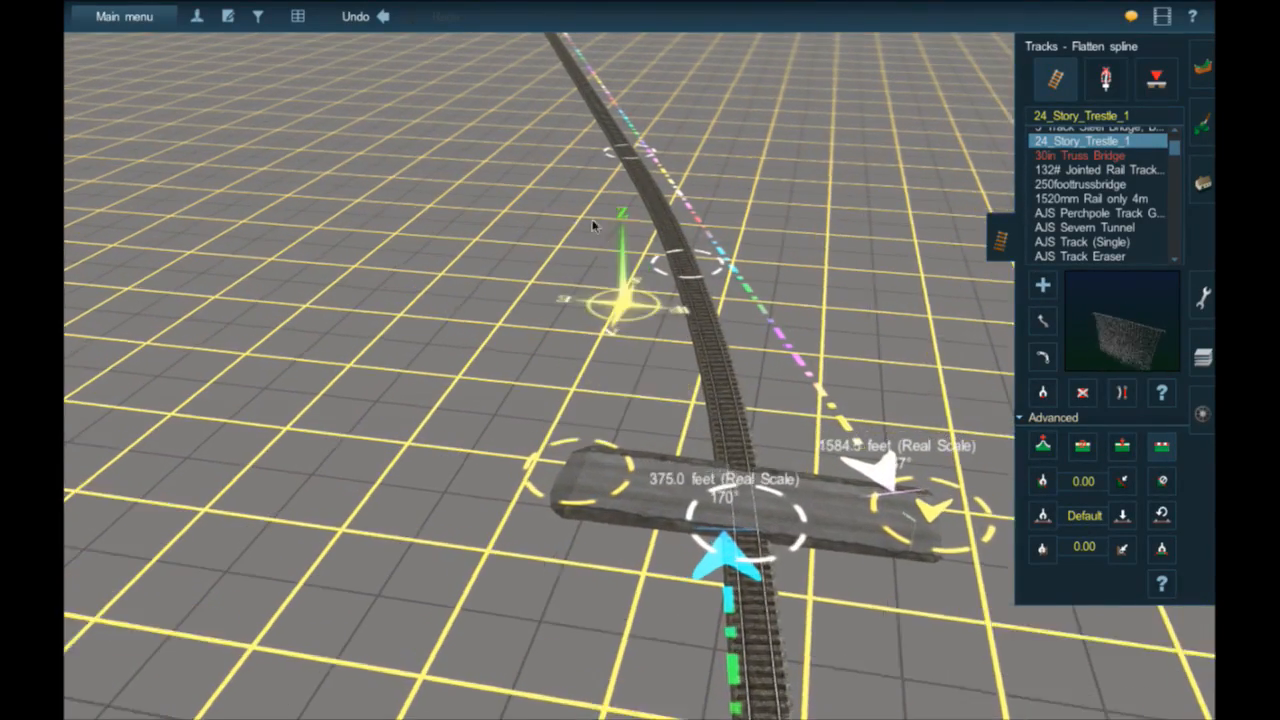
right_click(642, 132)
right_click(681, 72)
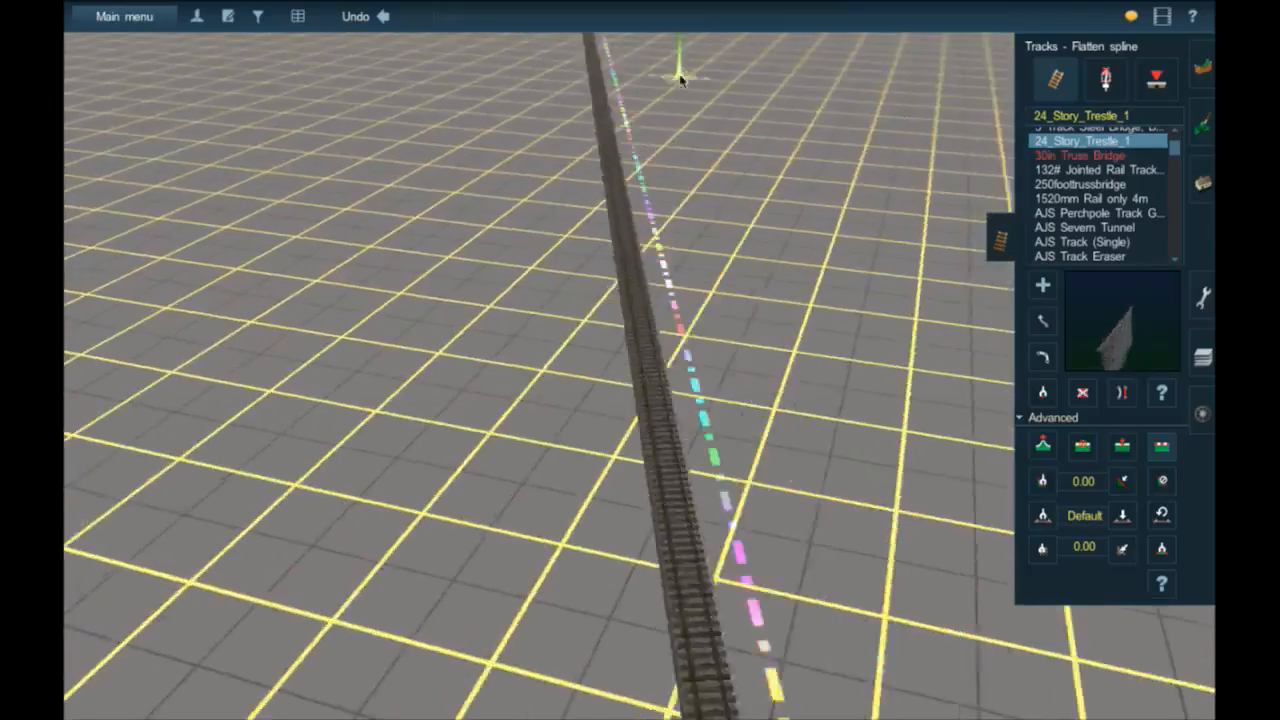
right_click(624, 56)
mouse_move(622, 153)
right_down()
mouse_move(608, 148)
mouse_move(633, 134)
mouse_move(623, 122)
mouse_move(737, 129)
mouse_move(657, 150)
mouse_move(686, 190)
mouse_move(636, 180)
mouse_move(647, 330)
mouse_move(637, 250)
right_up()
right_click(633, 205)
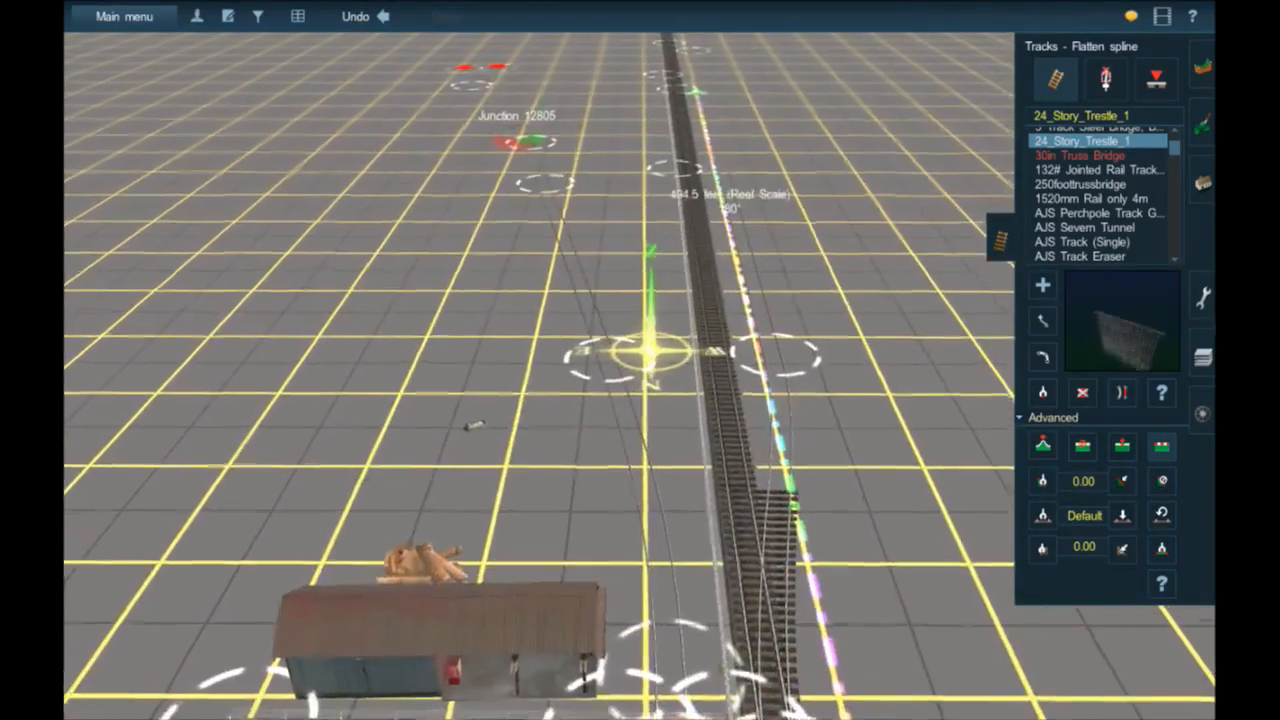
- Briefly lay AJS Perchpole Track Grey (Single 2m), then choose Fence Chain Link 1942 fencing
click(1133, 215)
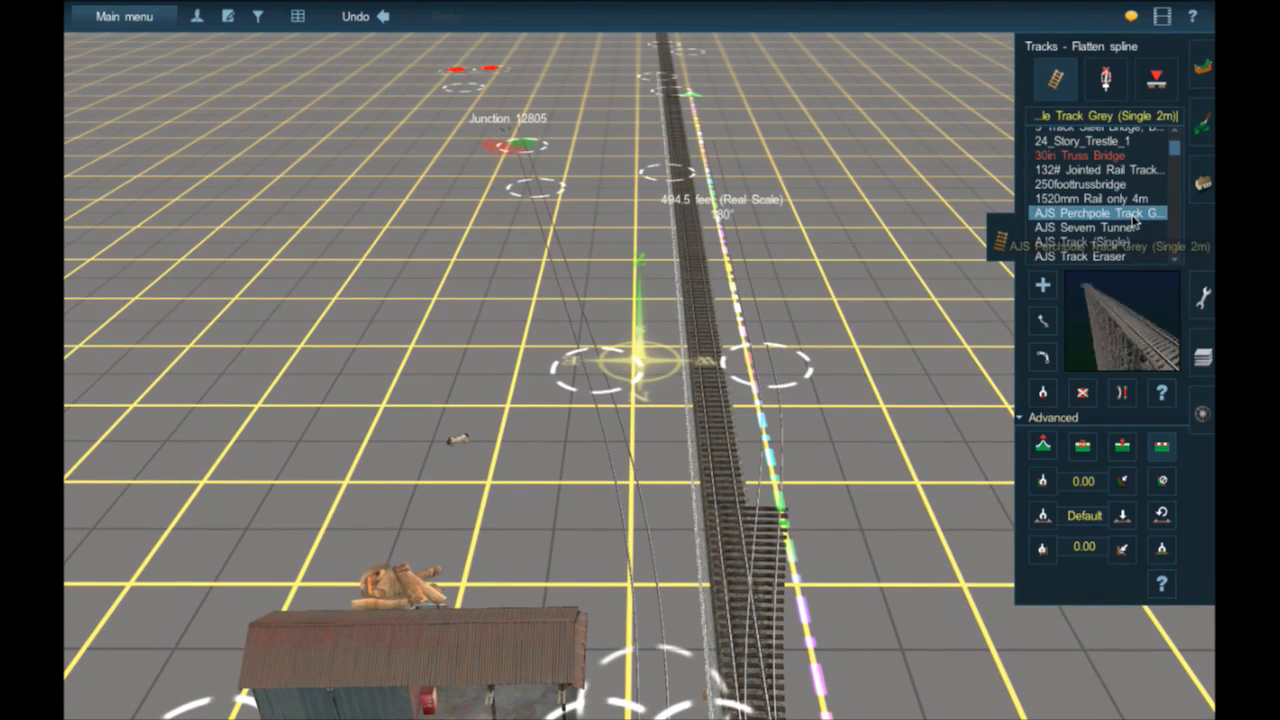
right_click(786, 366)
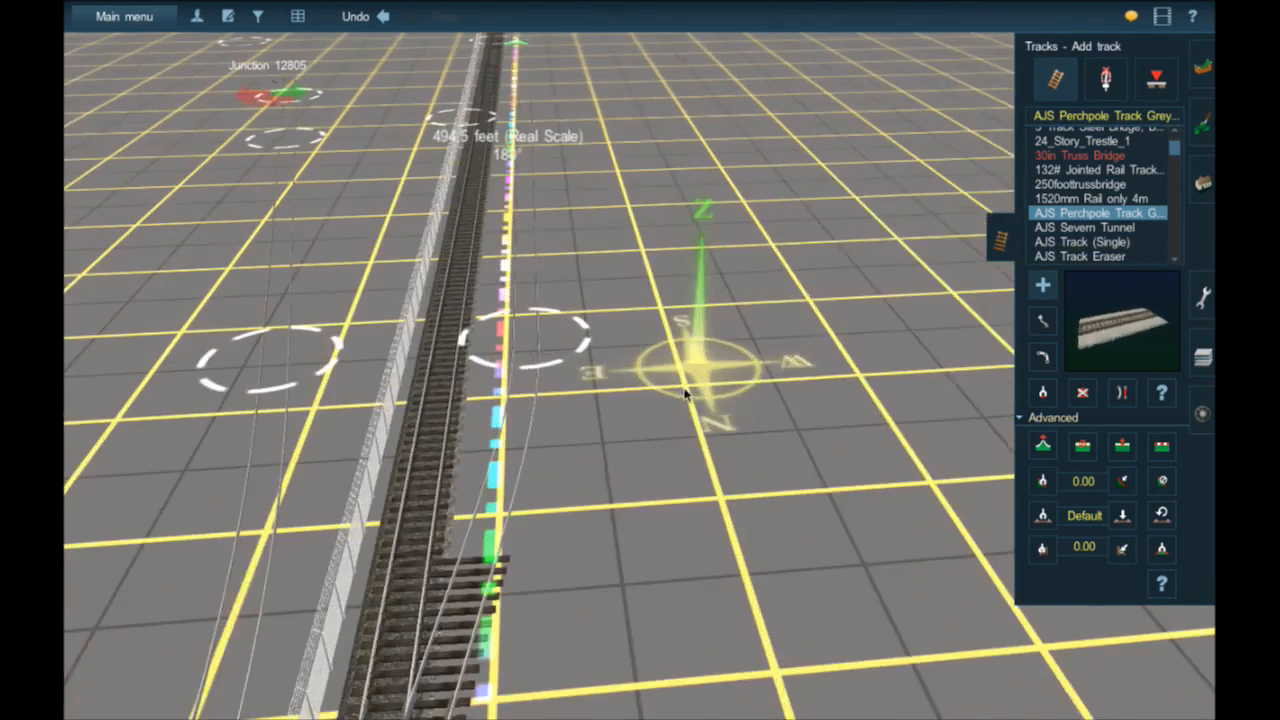
click(984, 400)
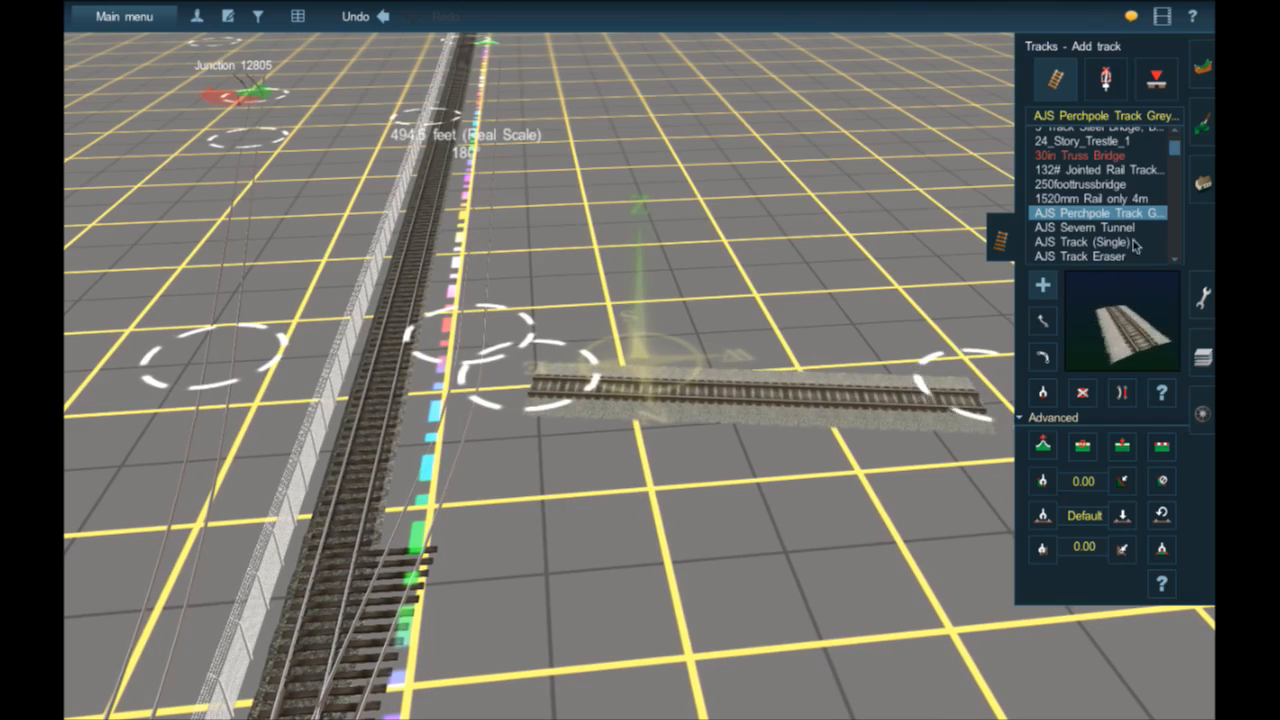
click(1204, 178)
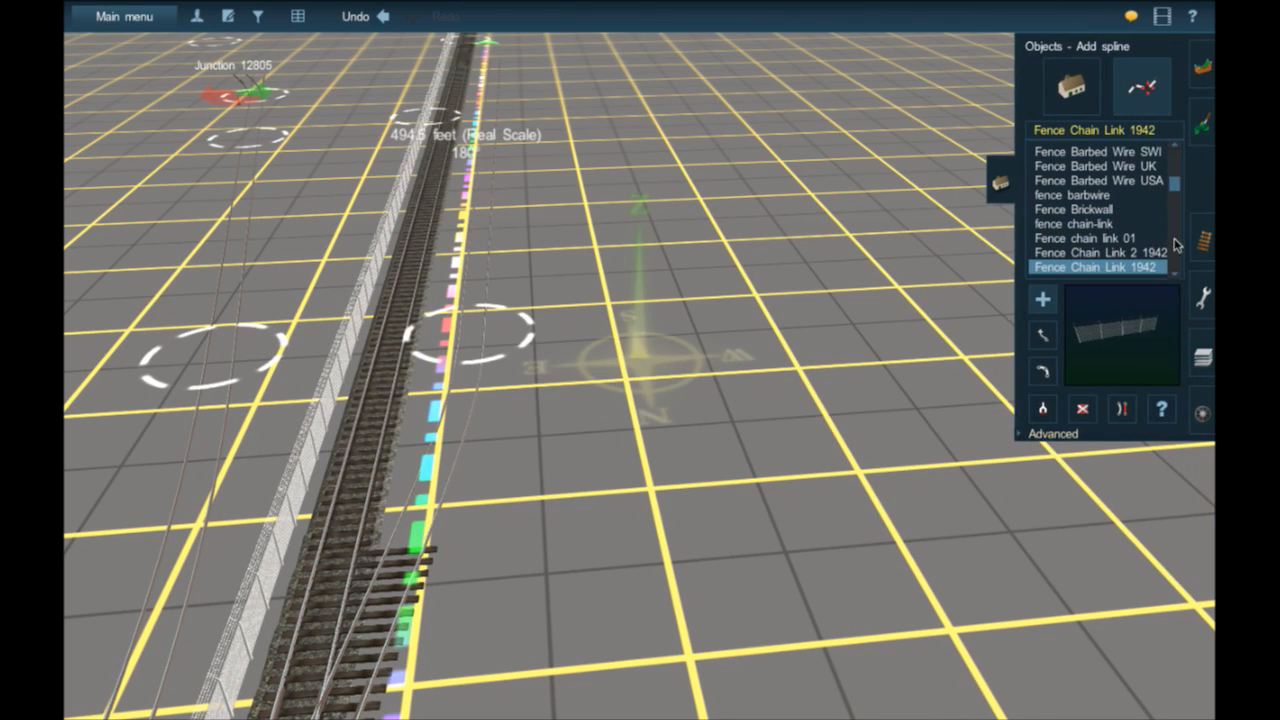
- Switch to placing scenery objects and recentre the view near the freight shed
click(1066, 85)
right_click(275, 310)
key(Left)
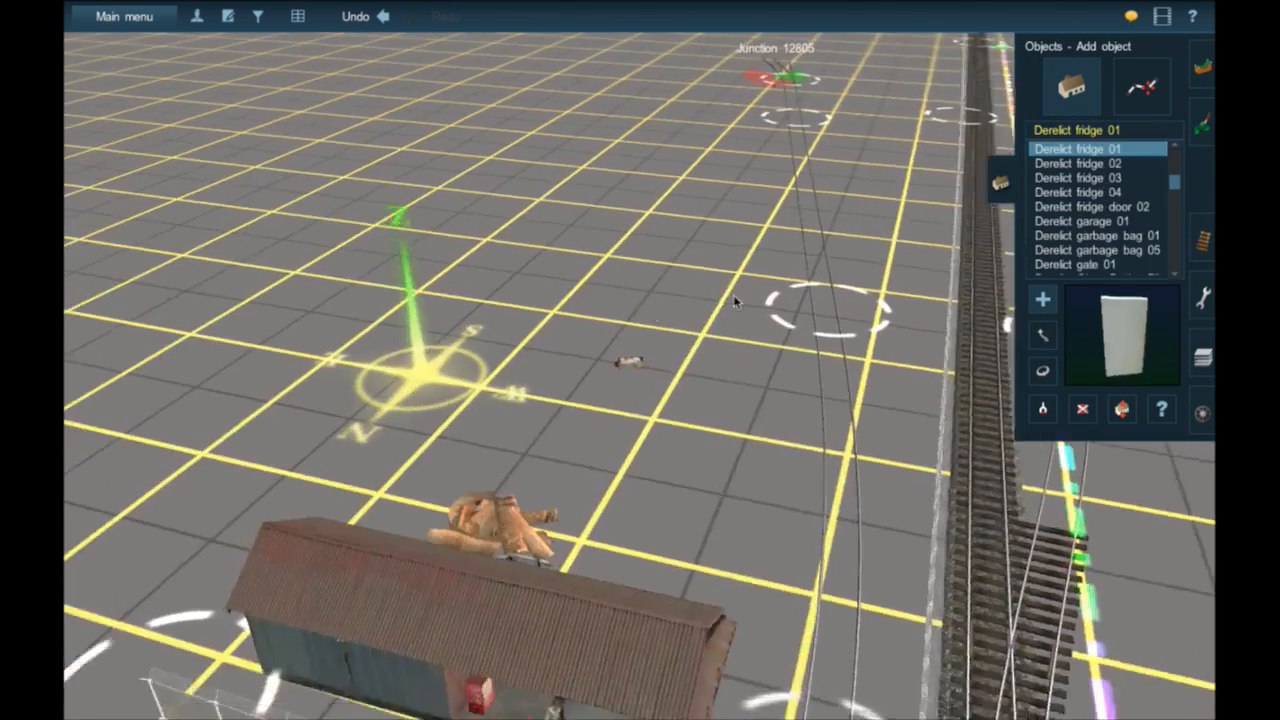
right_click(800, 383)
scroll(1105, 229, down, 3)
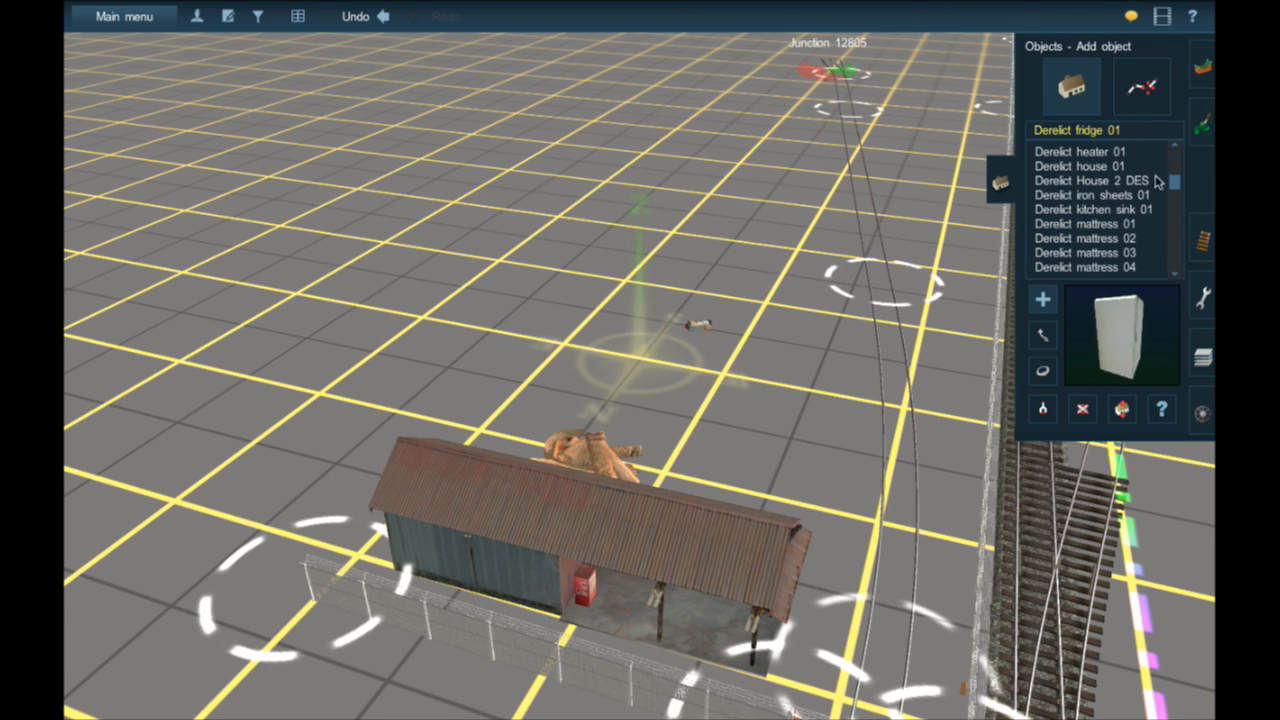
- Filter the object catalogue with 'jr' and browse the JR buildings
text(jr)
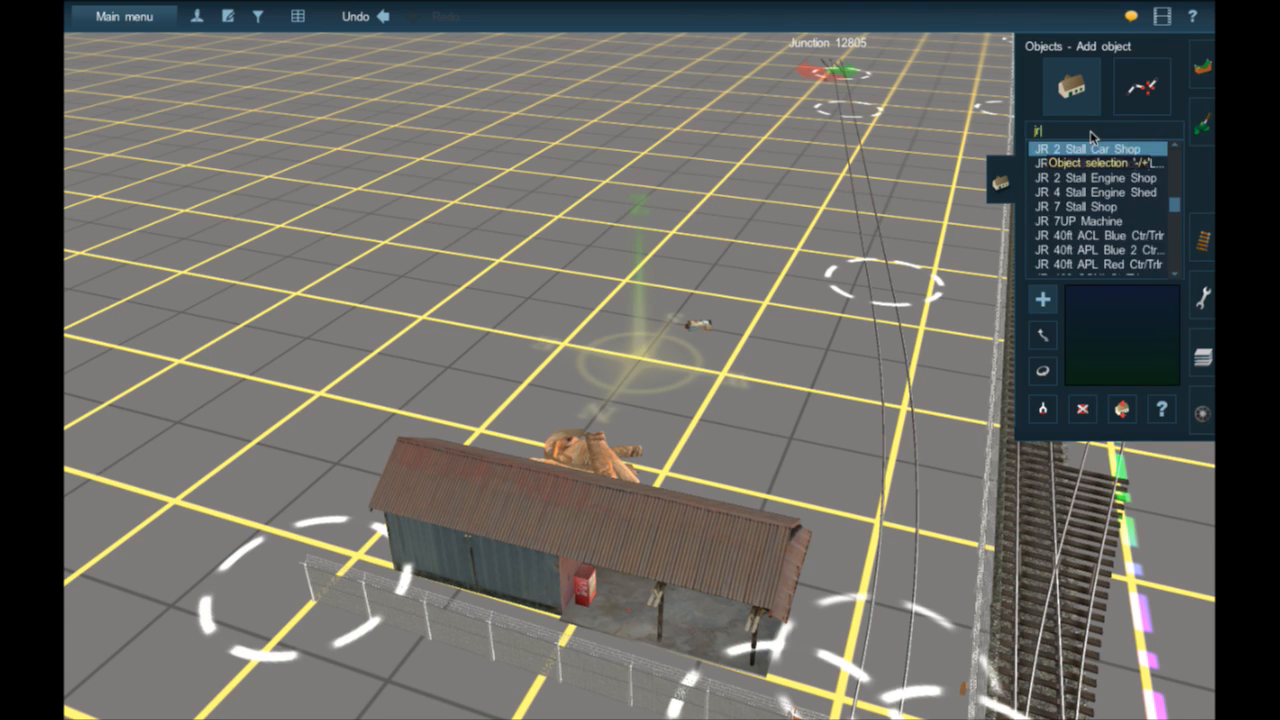
right_click(998, 264)
scroll(1107, 232, down, 8)
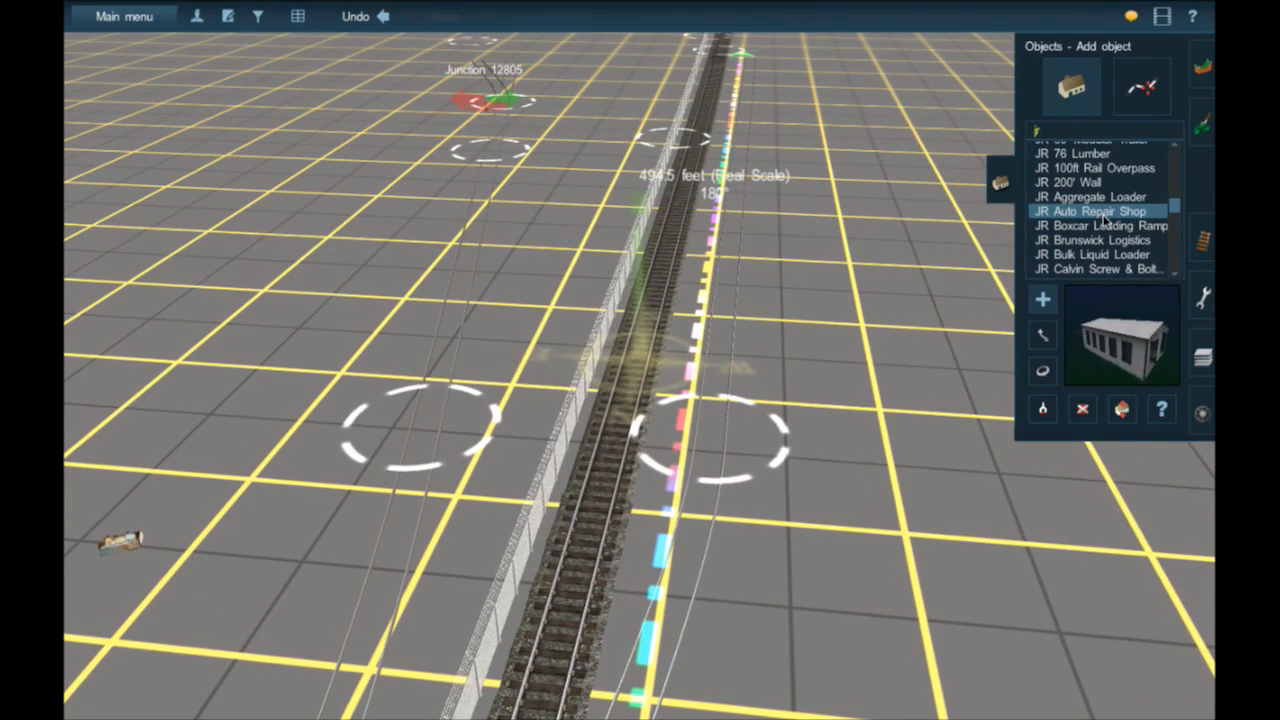
scroll(1104, 222, down, 3)
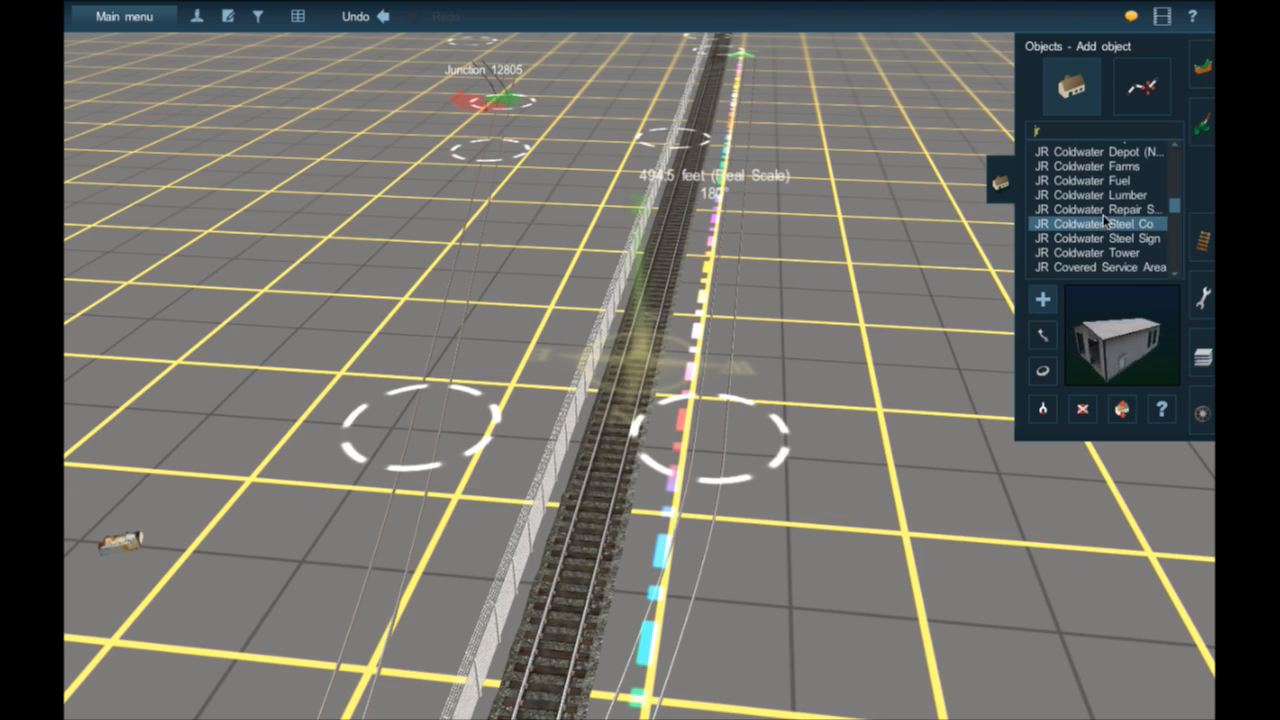
scroll(1104, 220, up, 3)
scroll(1104, 220, down, 2)
scroll(1104, 220, down, 10)
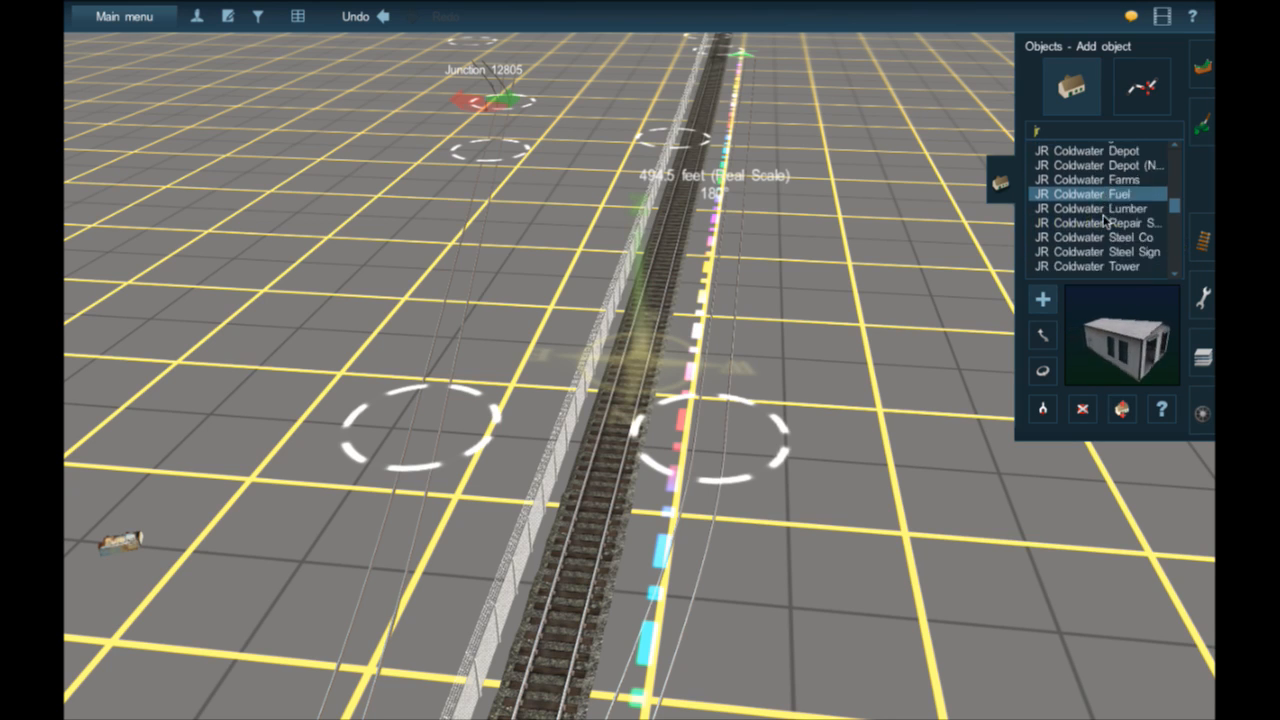
scroll(1104, 220, down, 5)
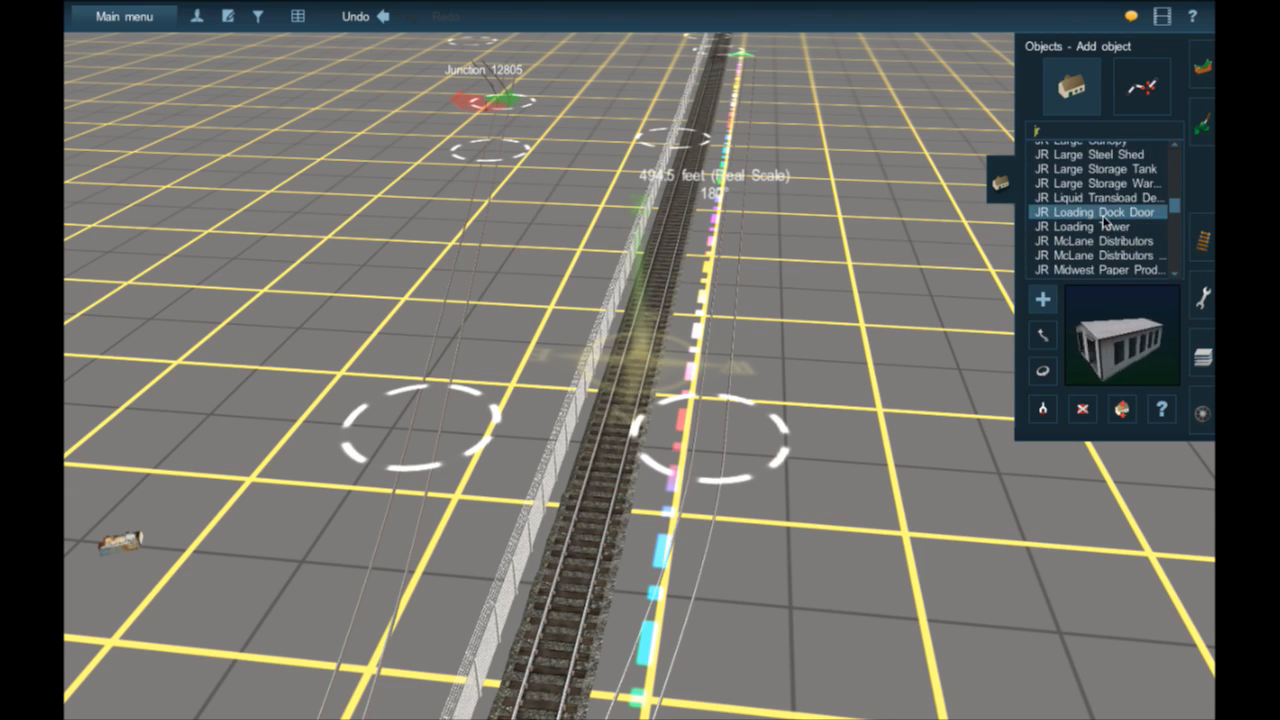
scroll(1106, 210, up, 4)
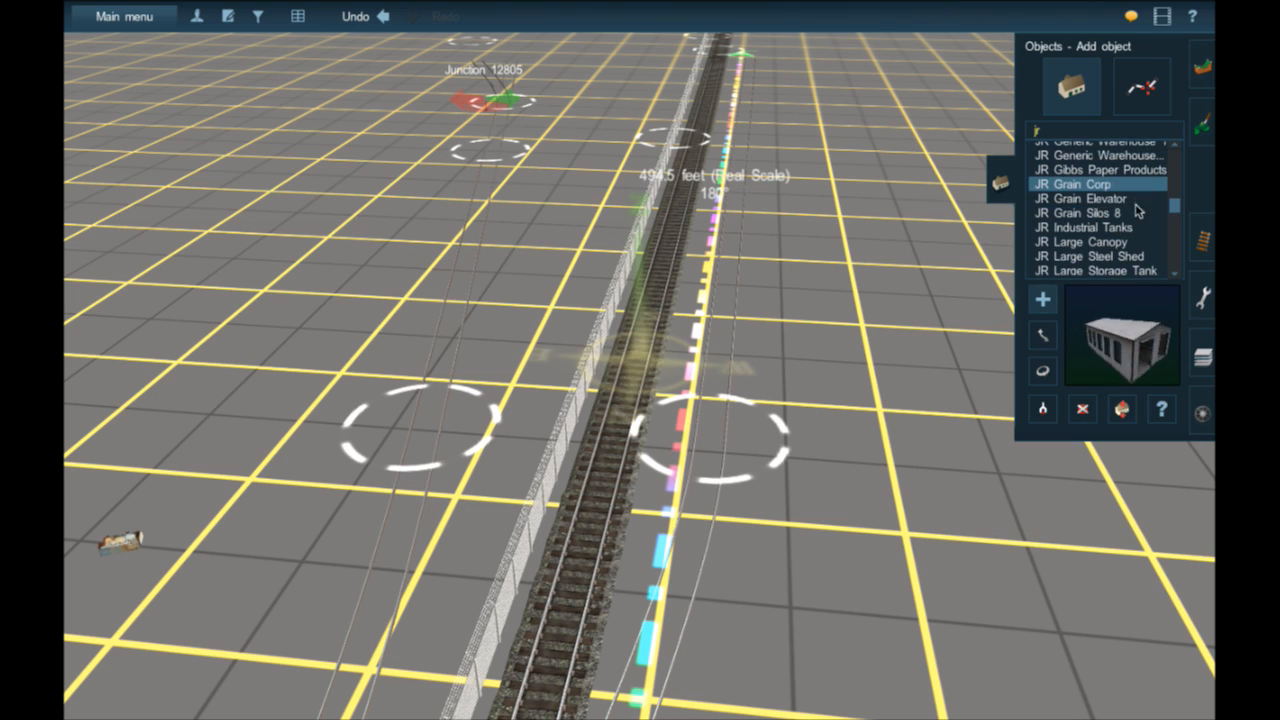
scroll(1113, 195, up, 3)
scroll(1110, 195, up, 5)
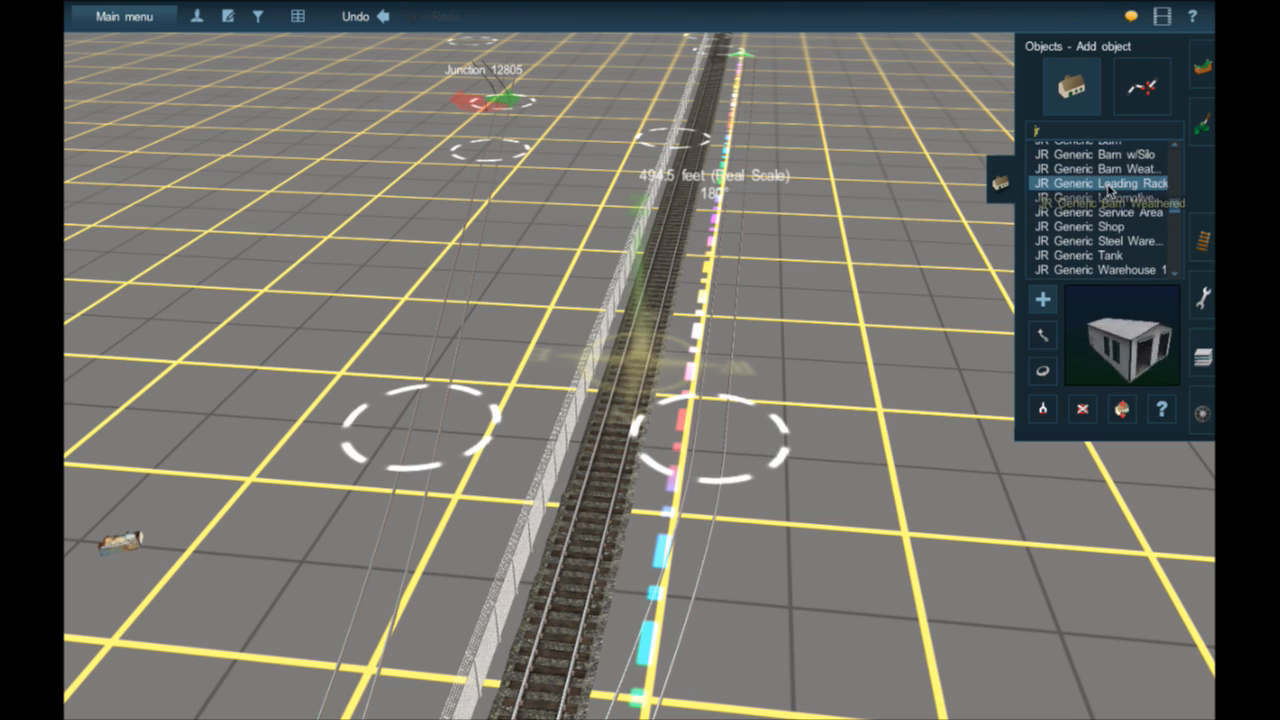
scroll(1110, 190, up, 6)
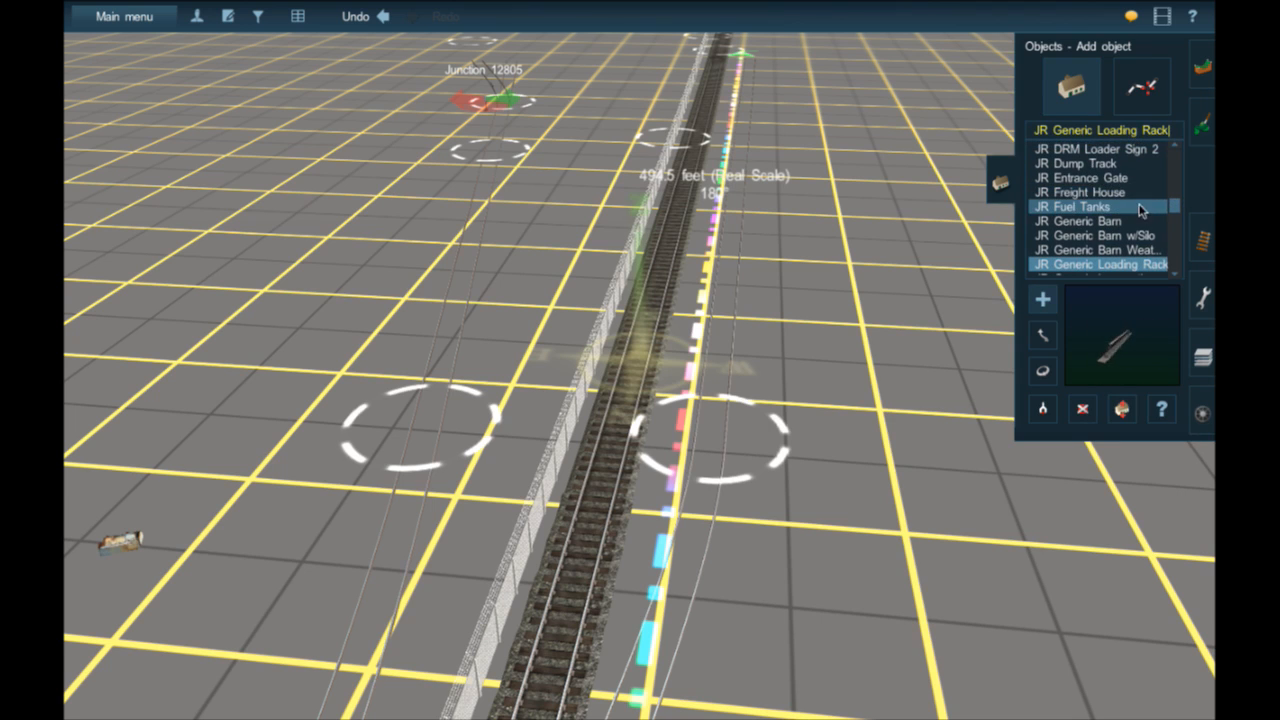
- Choose JR Freight House as the building to place
click(1138, 200)
scroll(1142, 206, down, 12)
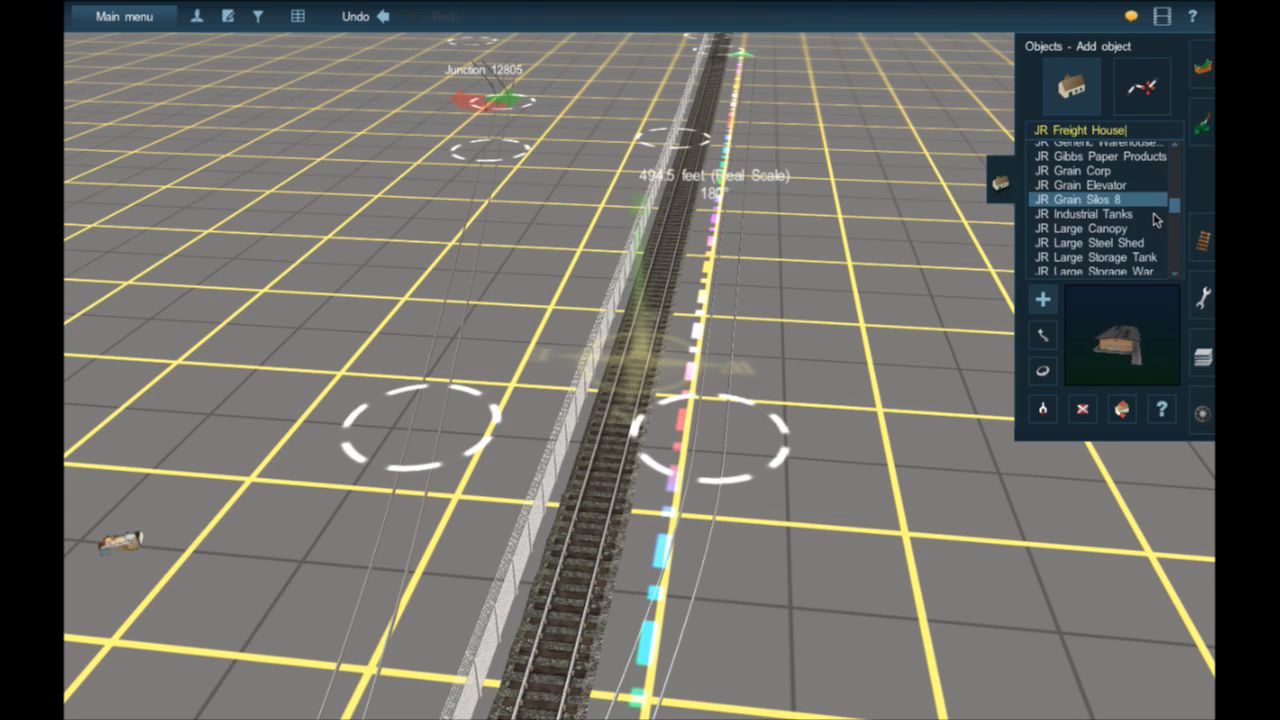
scroll(1137, 199, down, 14)
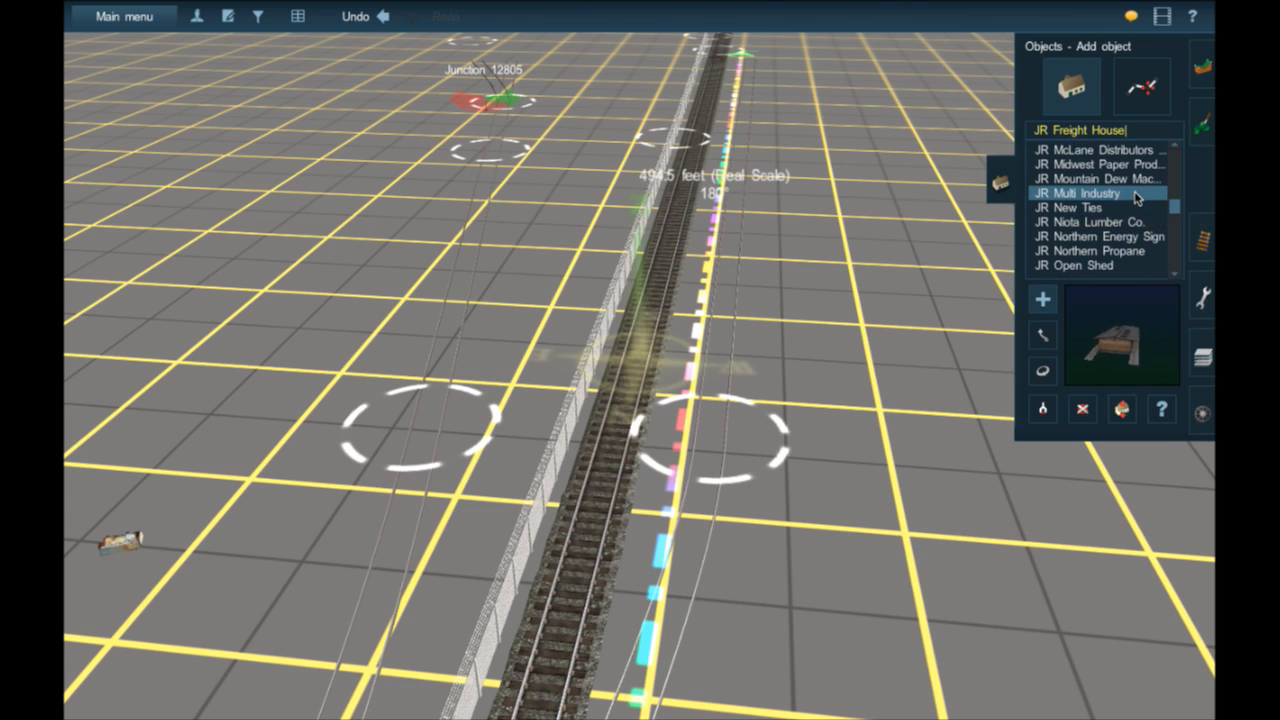
scroll(1137, 199, down, 6)
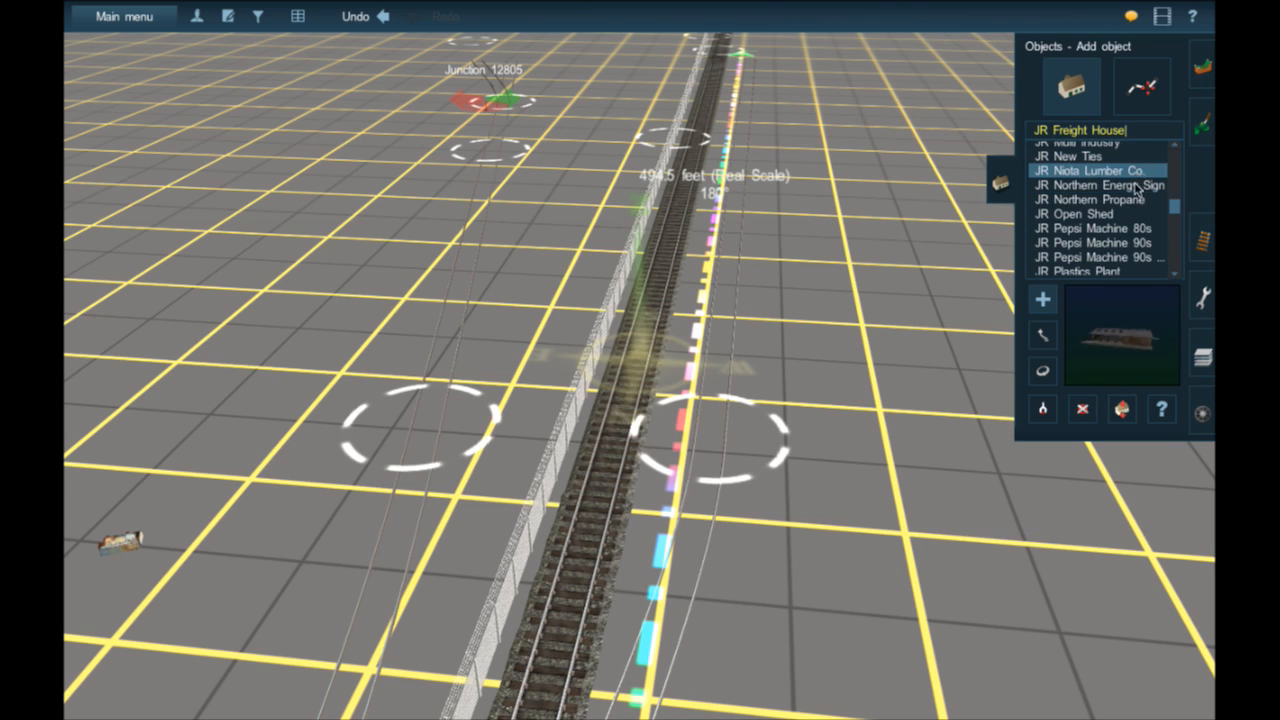
scroll(1153, 180, down, 4)
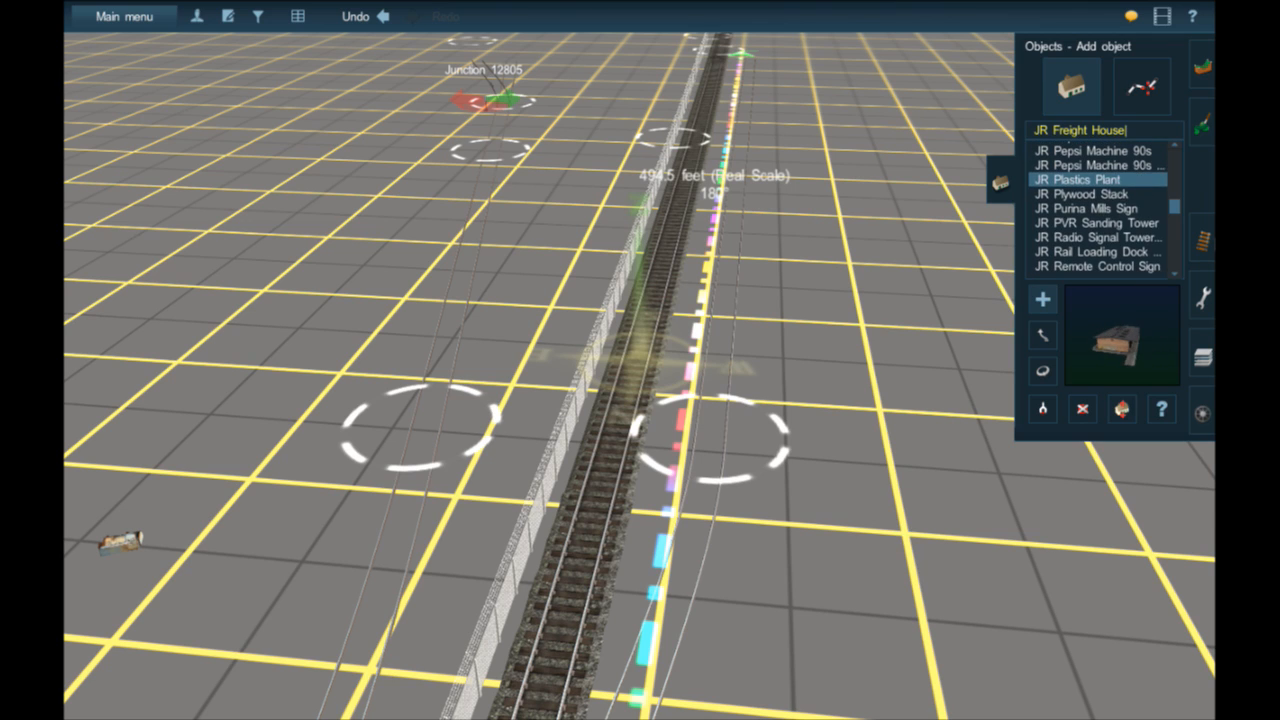
- Delete the stray JR Rail Loading Dock Door from the grid
click(1140, 252)
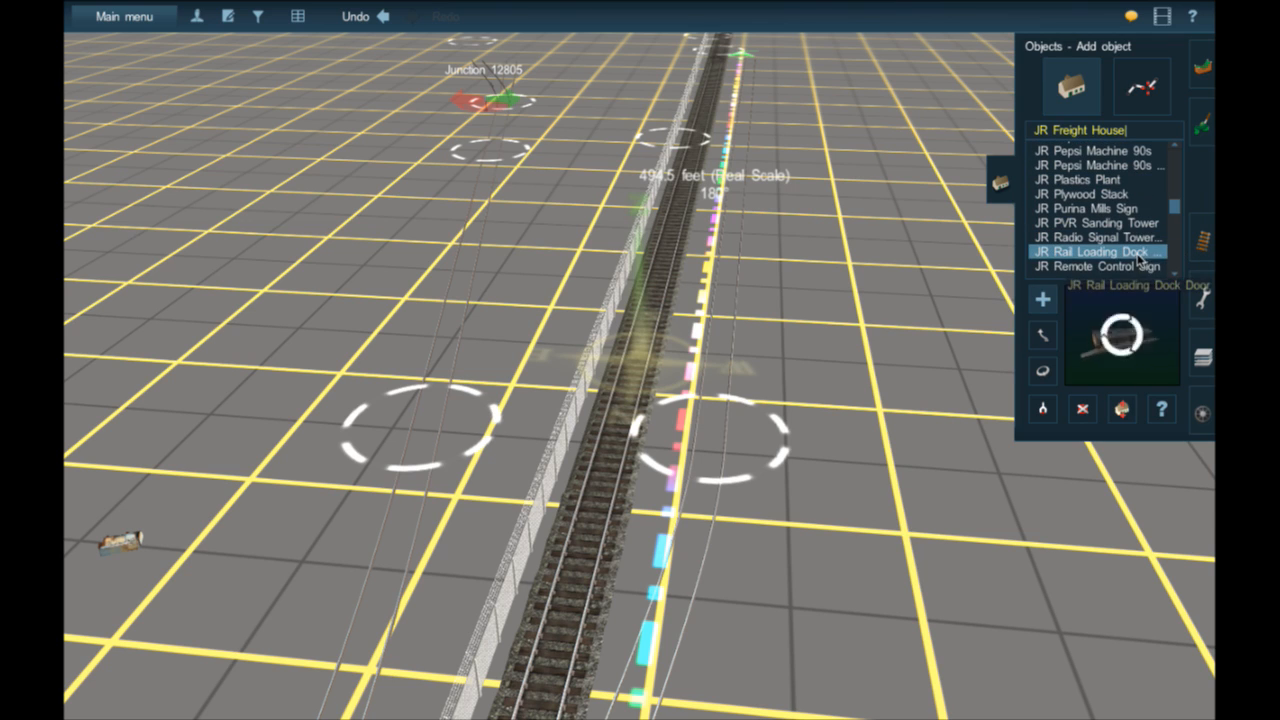
key(d)
click(935, 249)
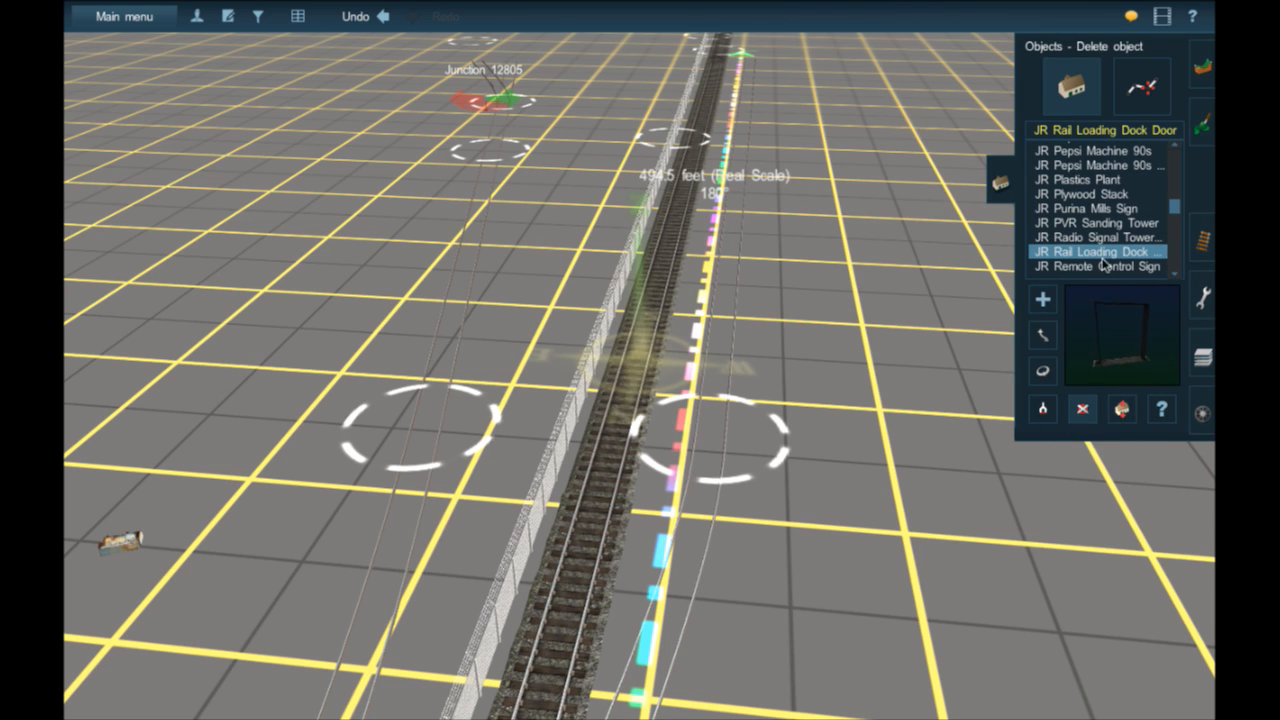
- Select JR Generic Locomotive Shops in the object list
scroll(1120, 243, down, 6)
scroll(1140, 240, down, 3)
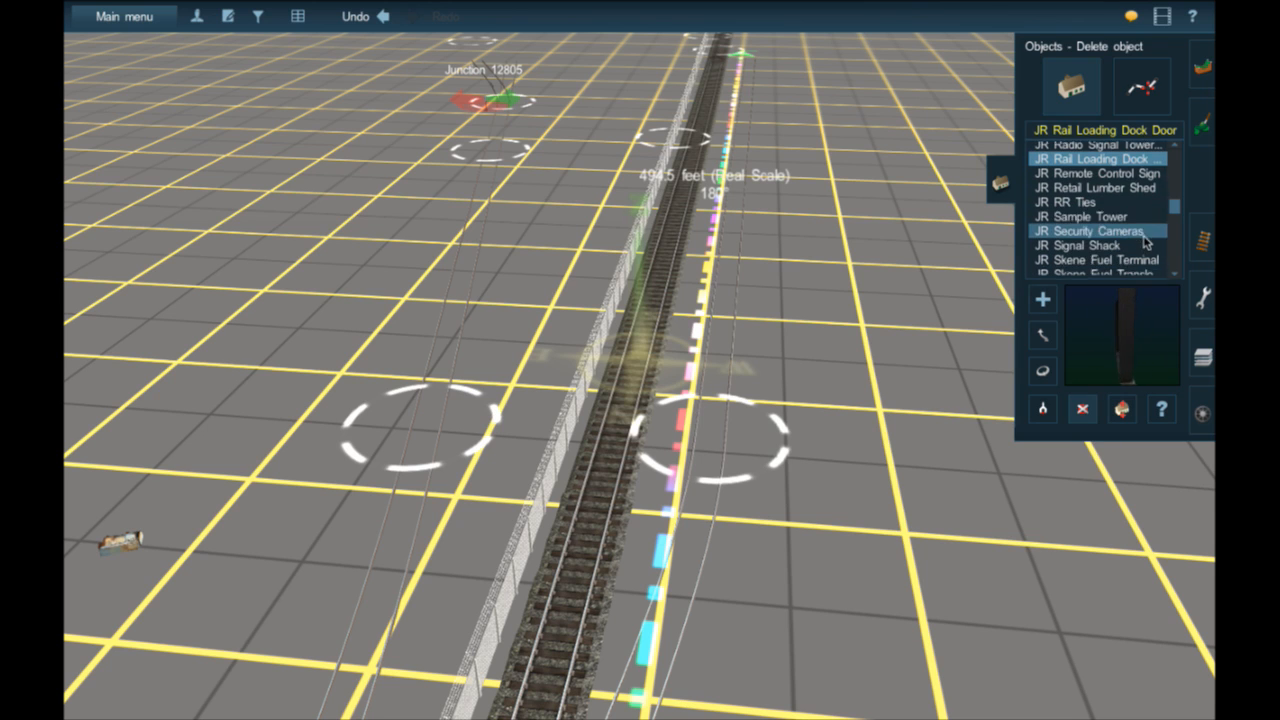
scroll(1154, 240, down, 6)
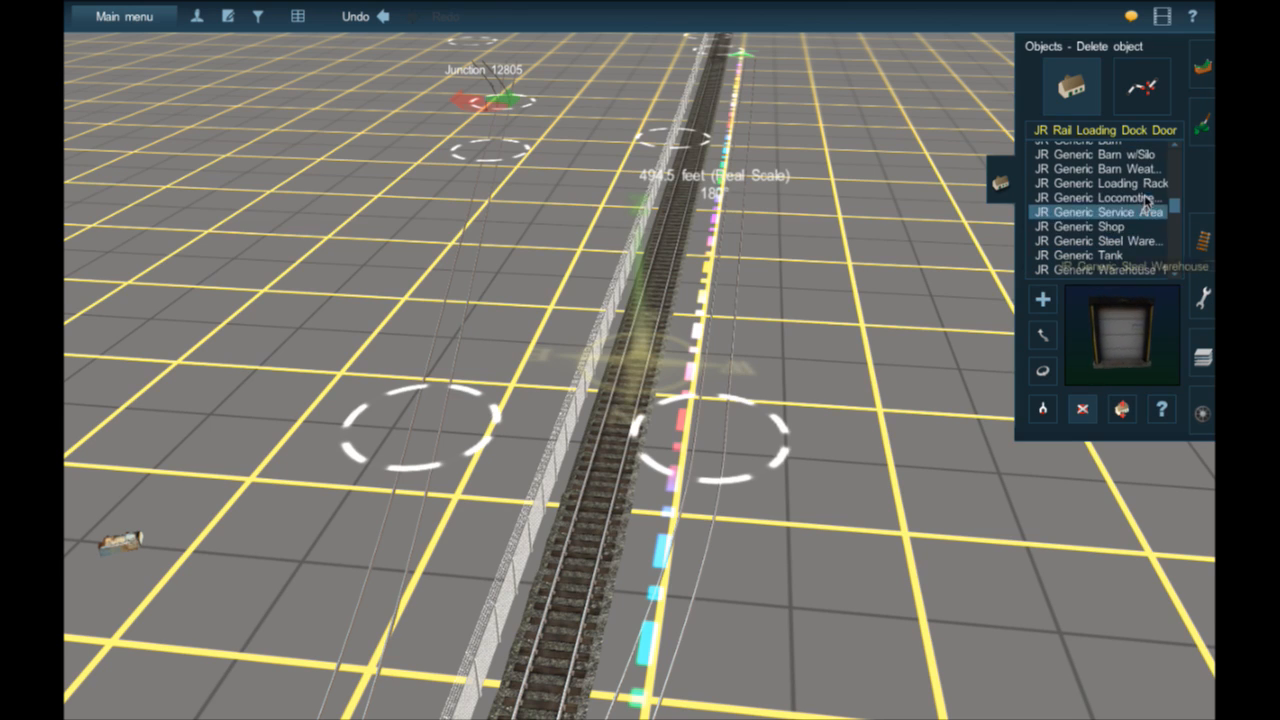
click(1146, 200)
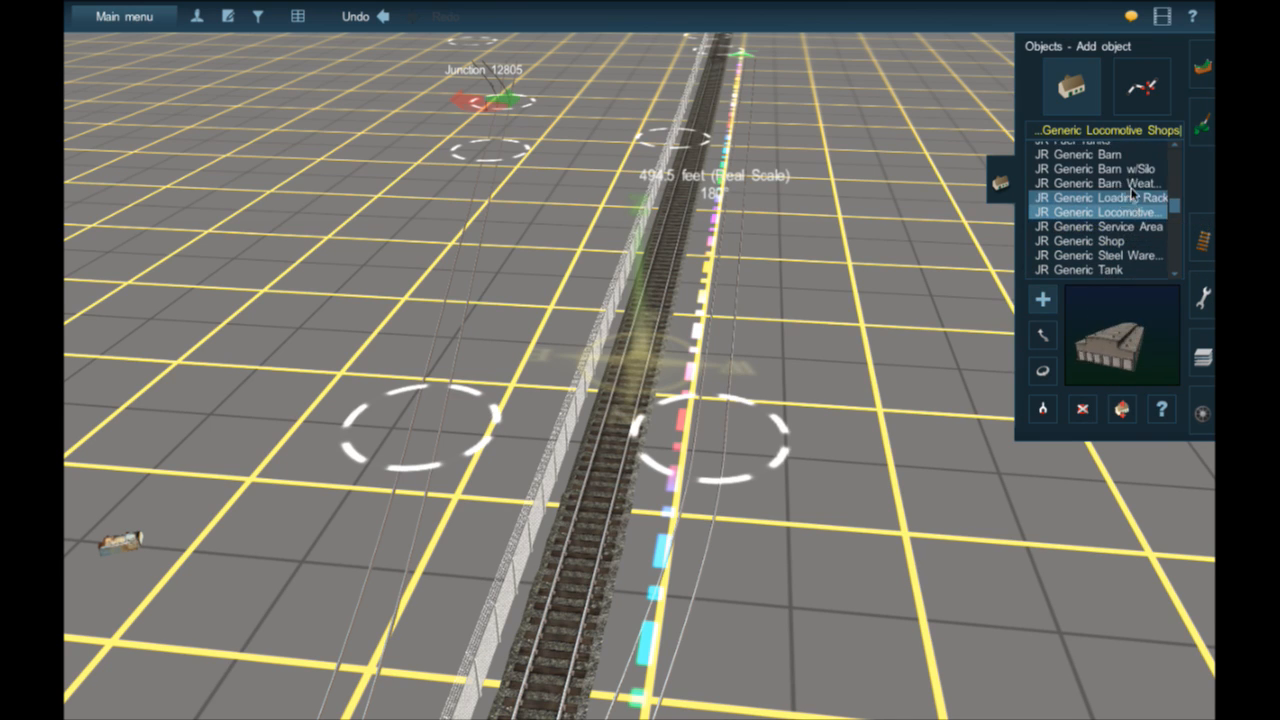
scroll(1133, 194, up, 2)
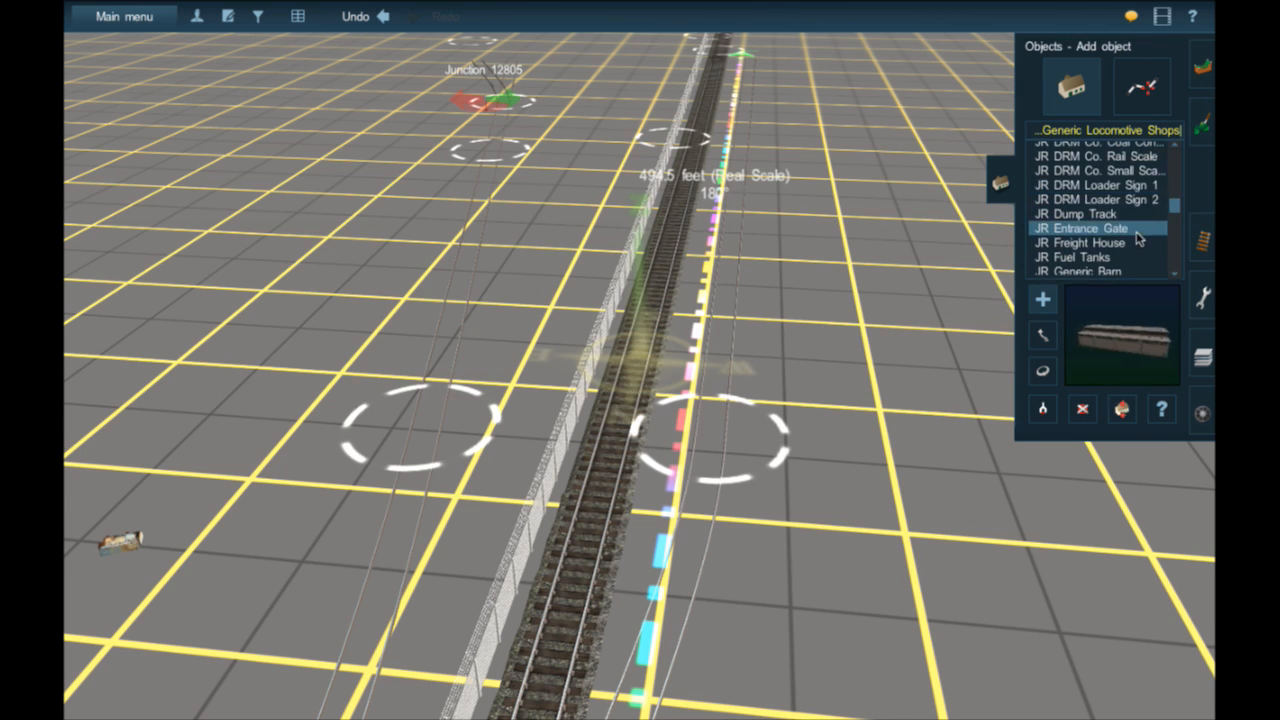
scroll(1137, 250, up, 7)
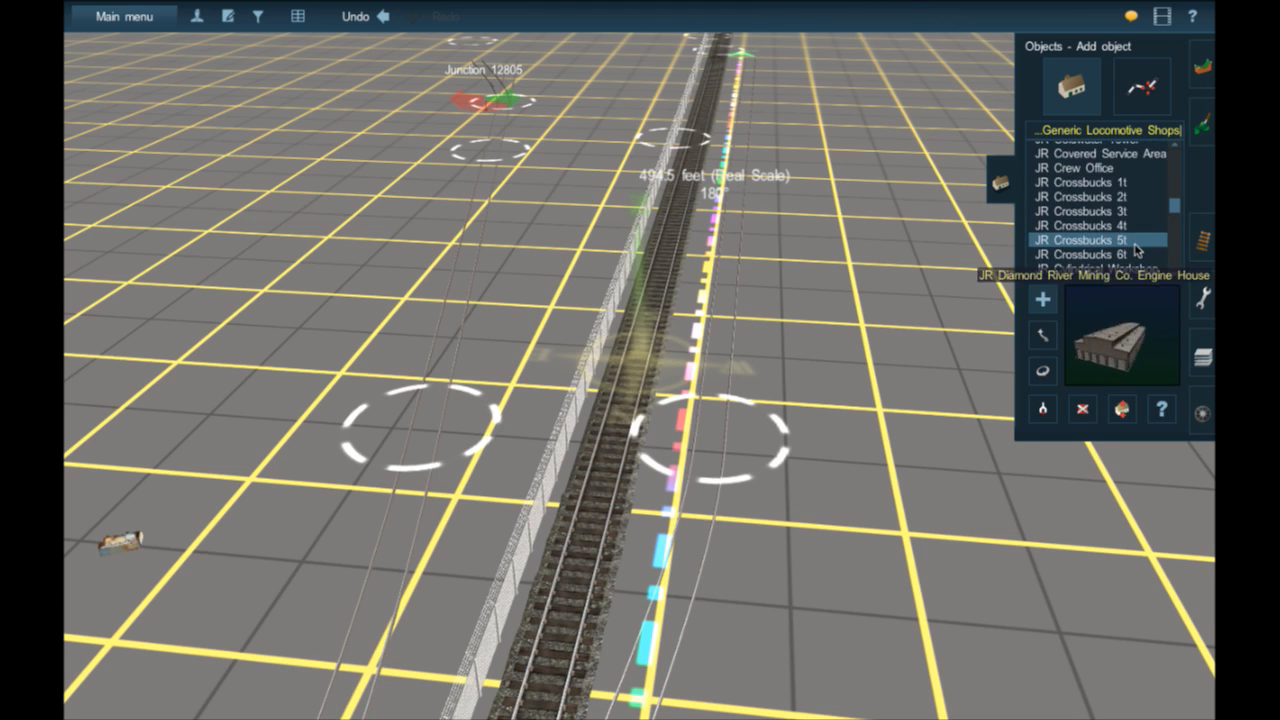
scroll(1121, 214, up, 5)
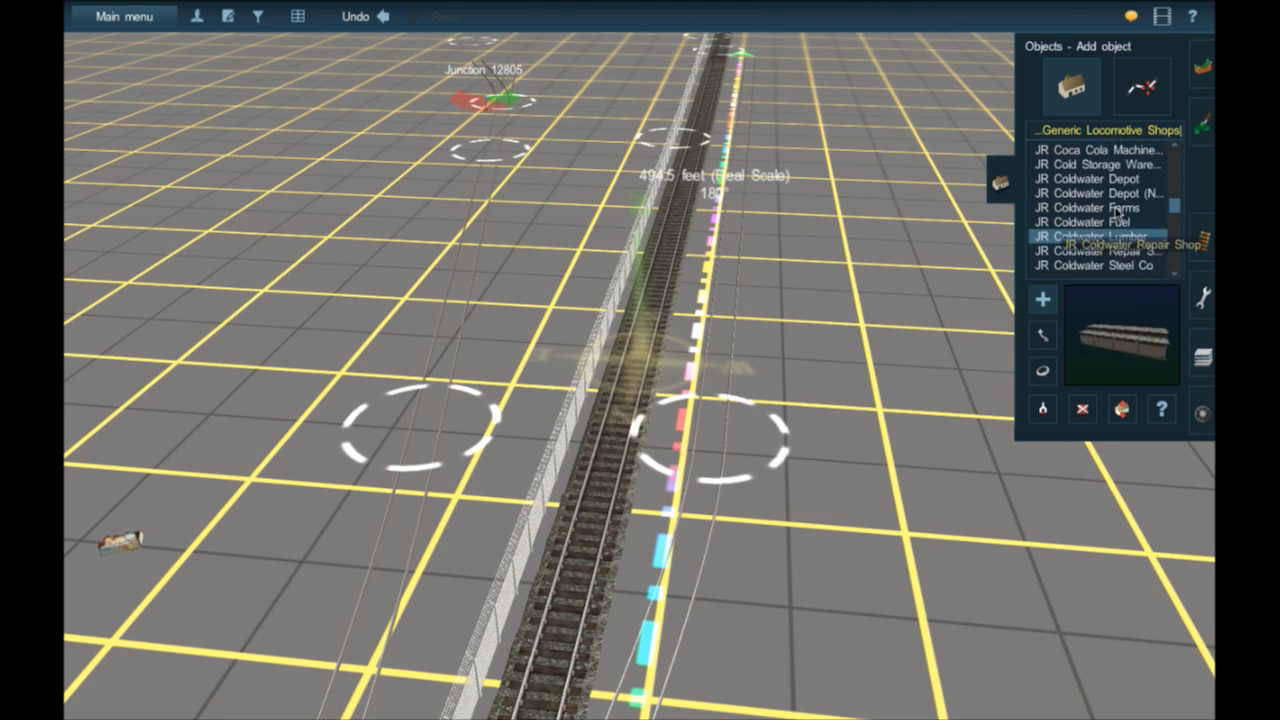
scroll(1116, 210, up, 4)
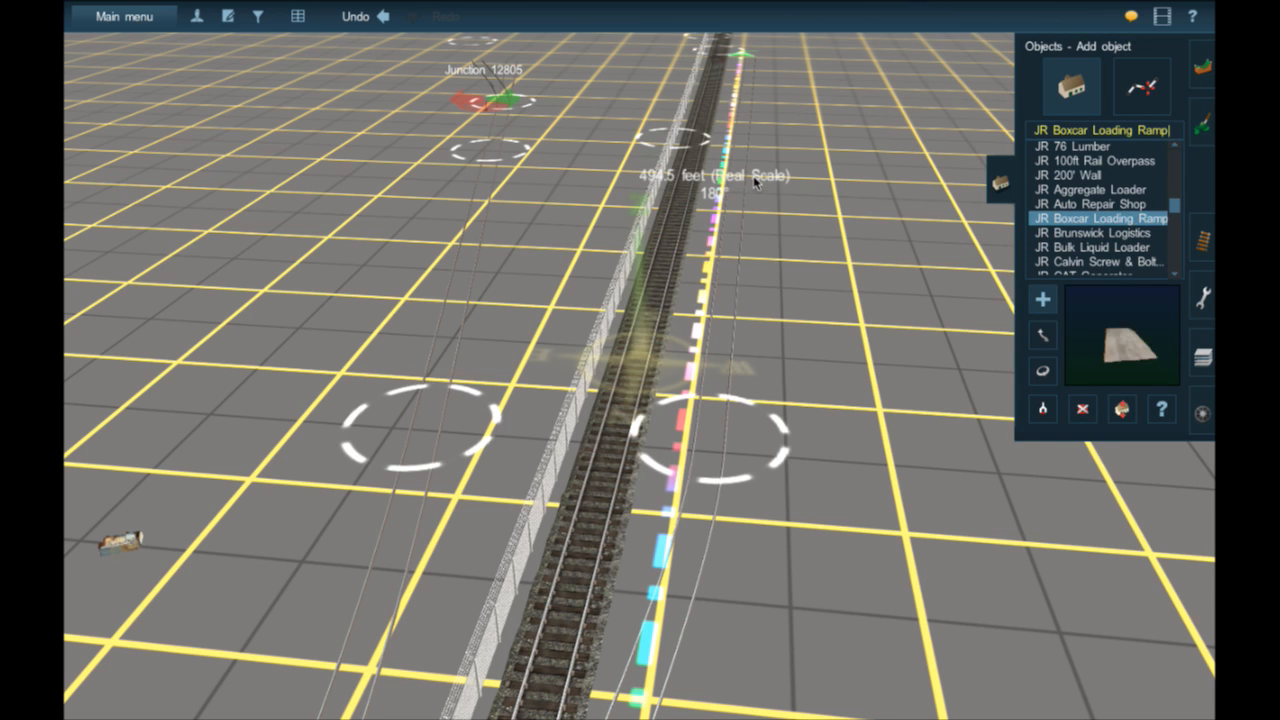
right_drag(755, 182, 671, 224)
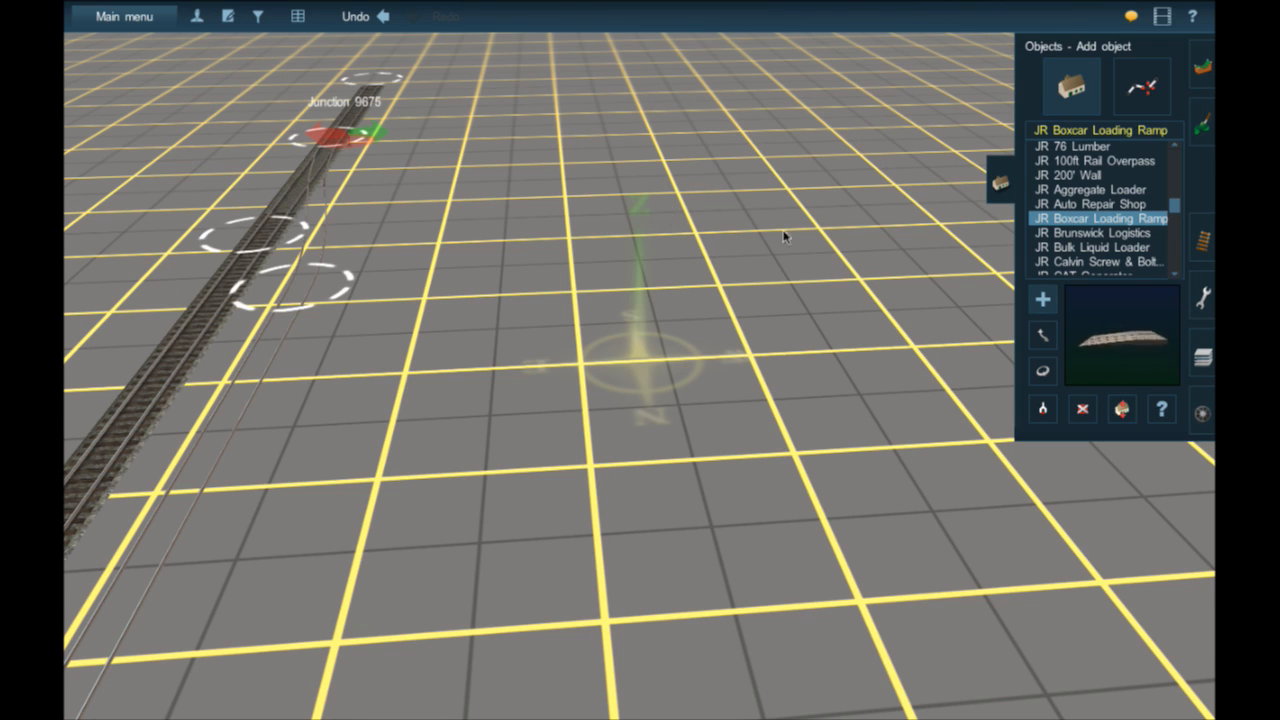
scroll(1128, 243, up, 2)
click(1128, 239)
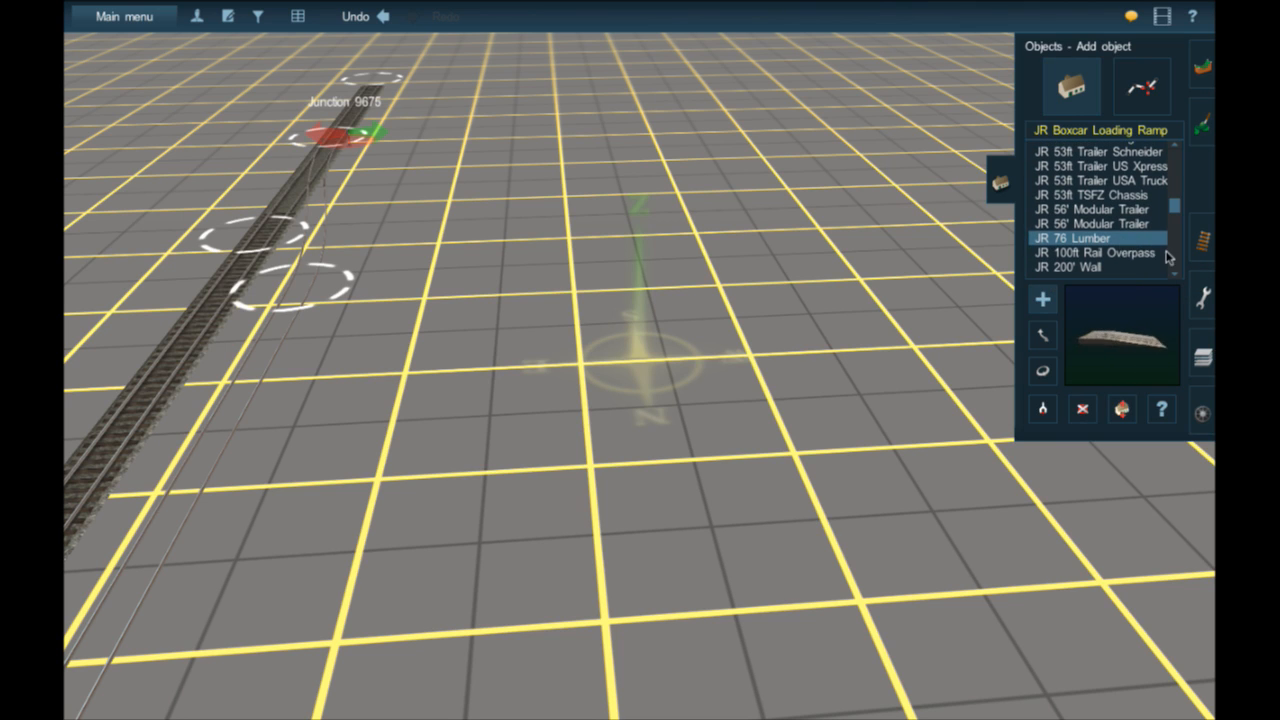
click(1158, 256)
scroll(1157, 268, up, 1)
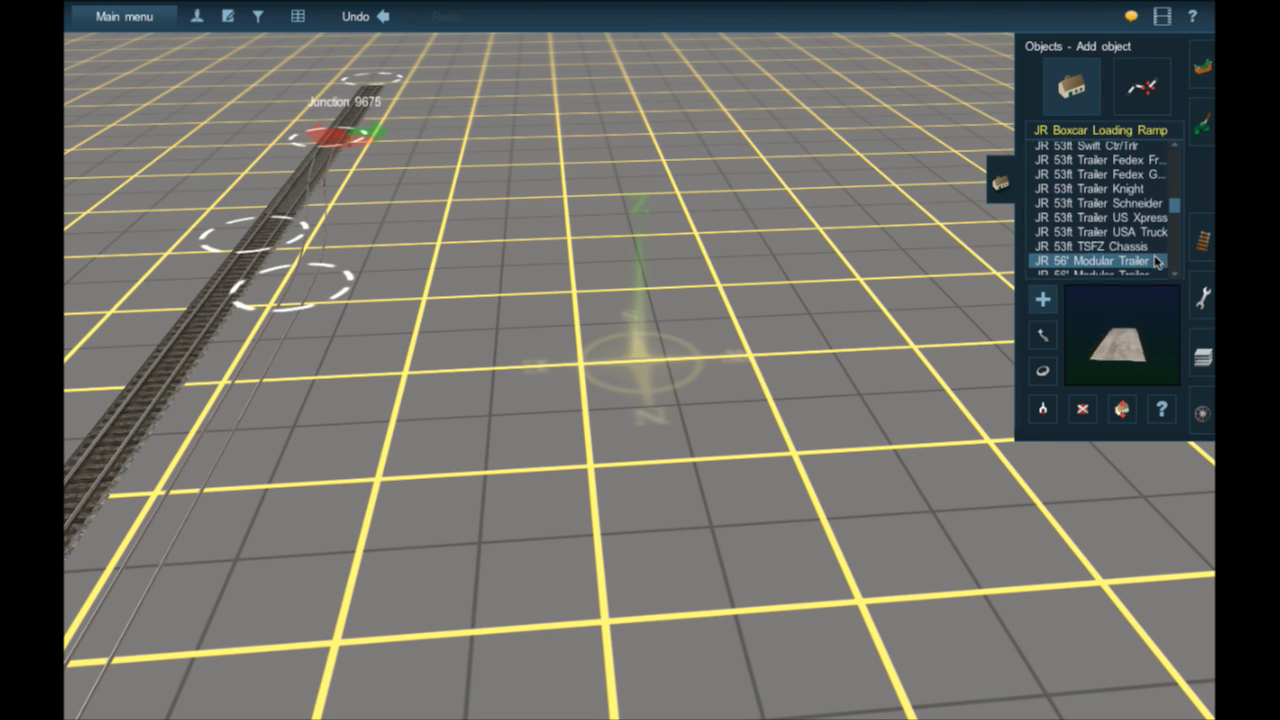
scroll(1150, 260, down, 2)
click(1130, 210)
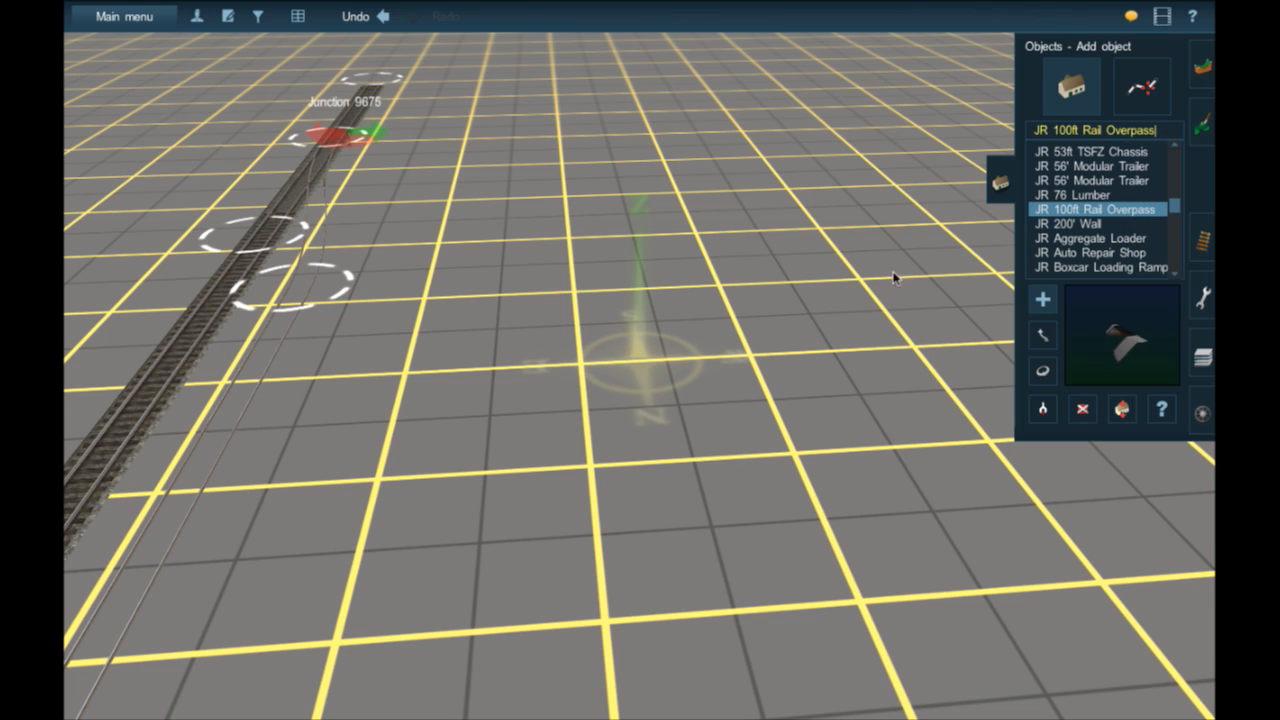
click(748, 298)
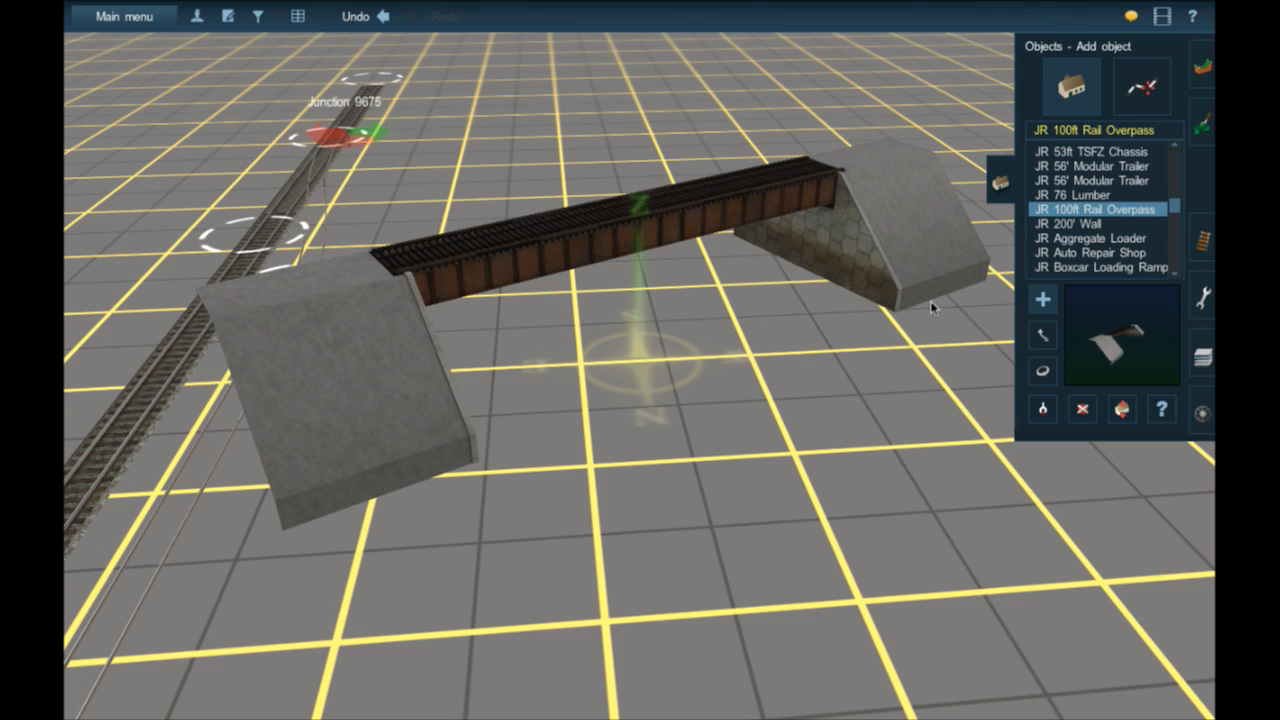
click(1081, 409)
scroll(1125, 270, down, 5)
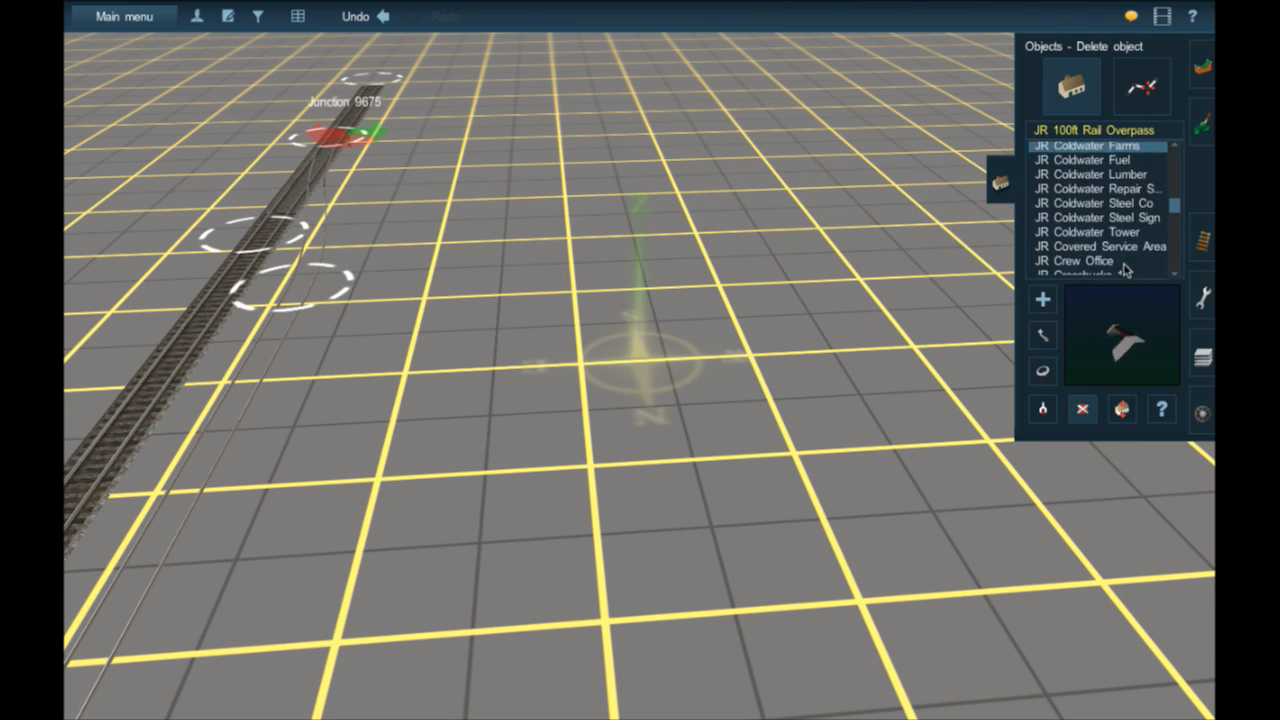
scroll(1125, 270, down, 15)
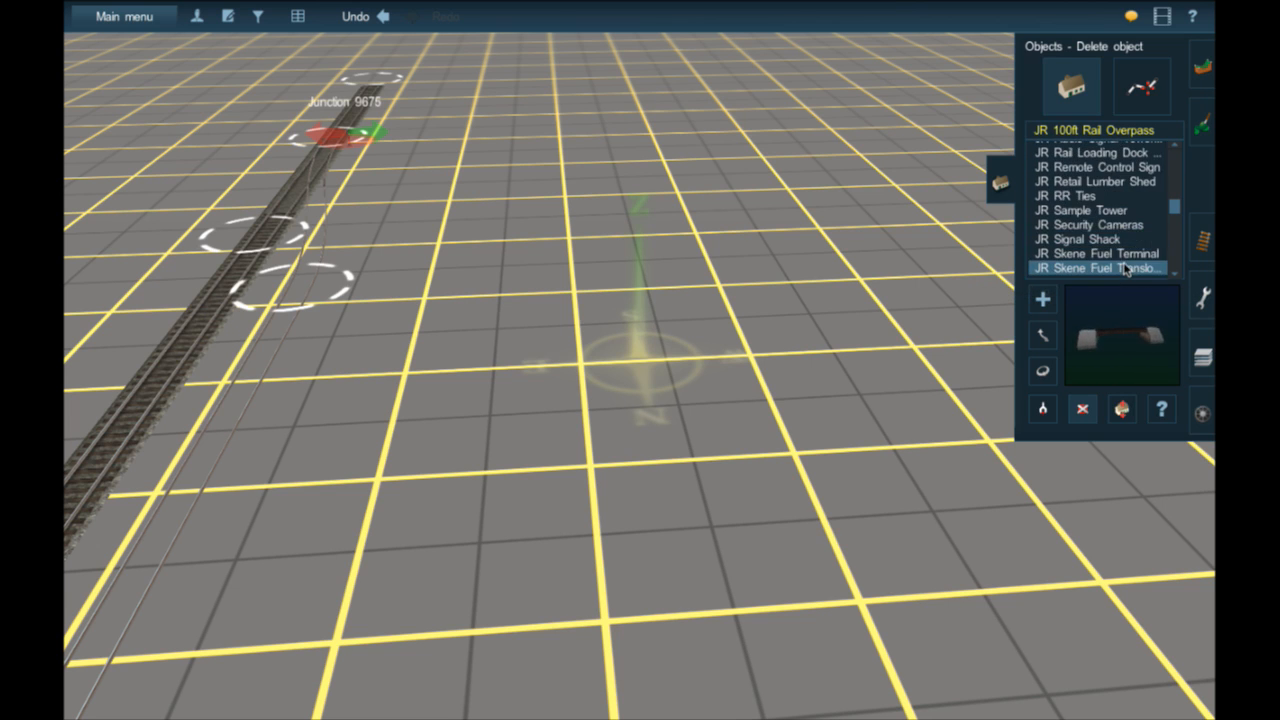
scroll(1125, 268, down, 10)
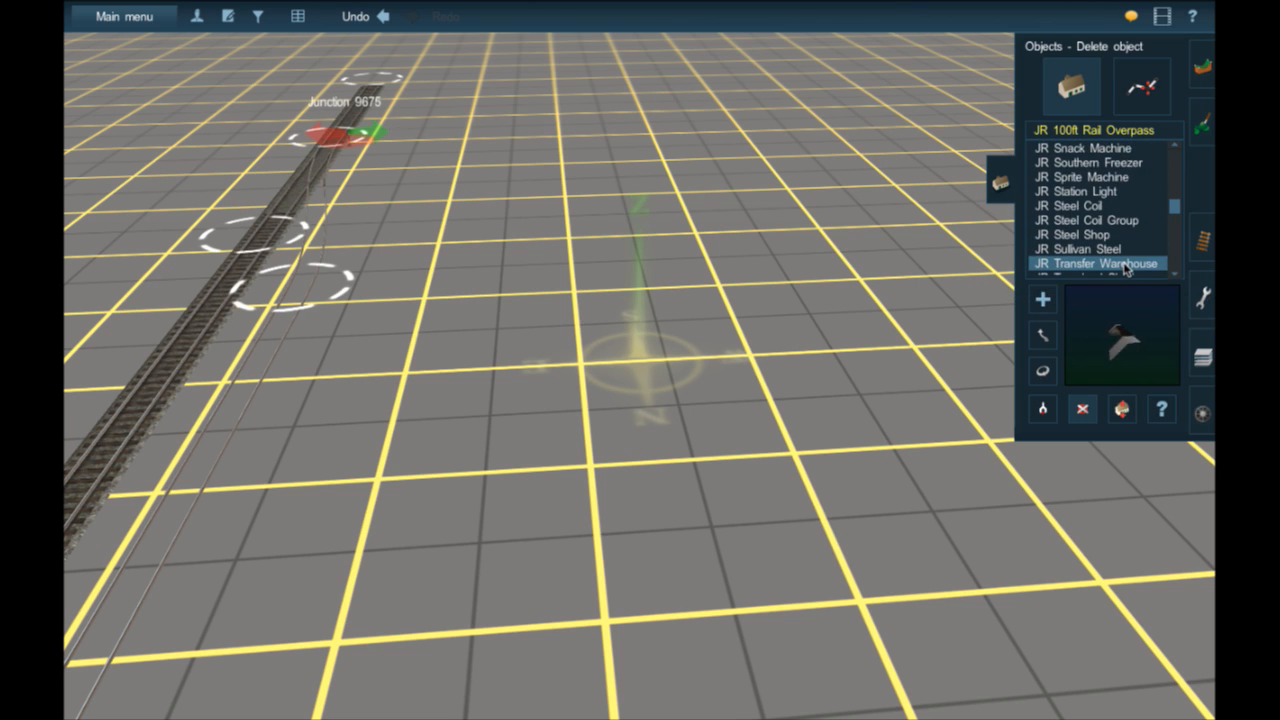
scroll(1126, 268, down, 2)
- Place a JR Transfer Warehouse and turn it to about 77.6 degrees
click(1099, 236)
click(589, 244)
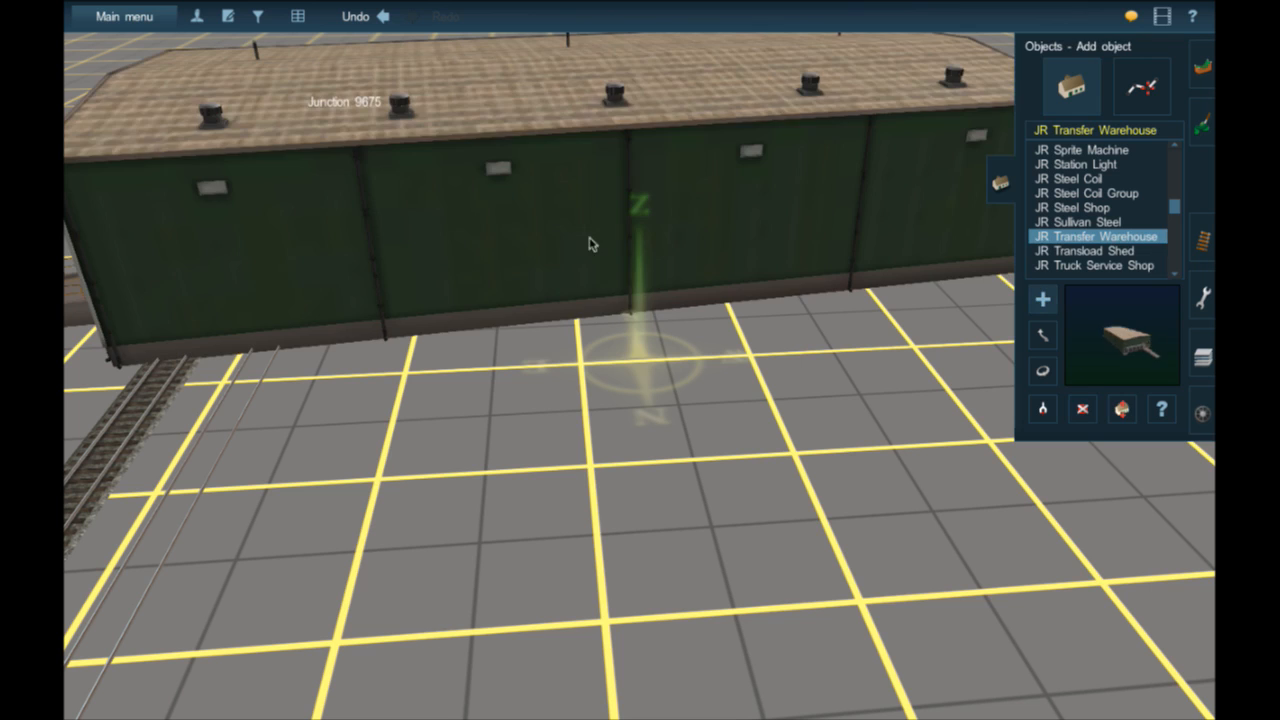
drag(679, 257, 722, 290)
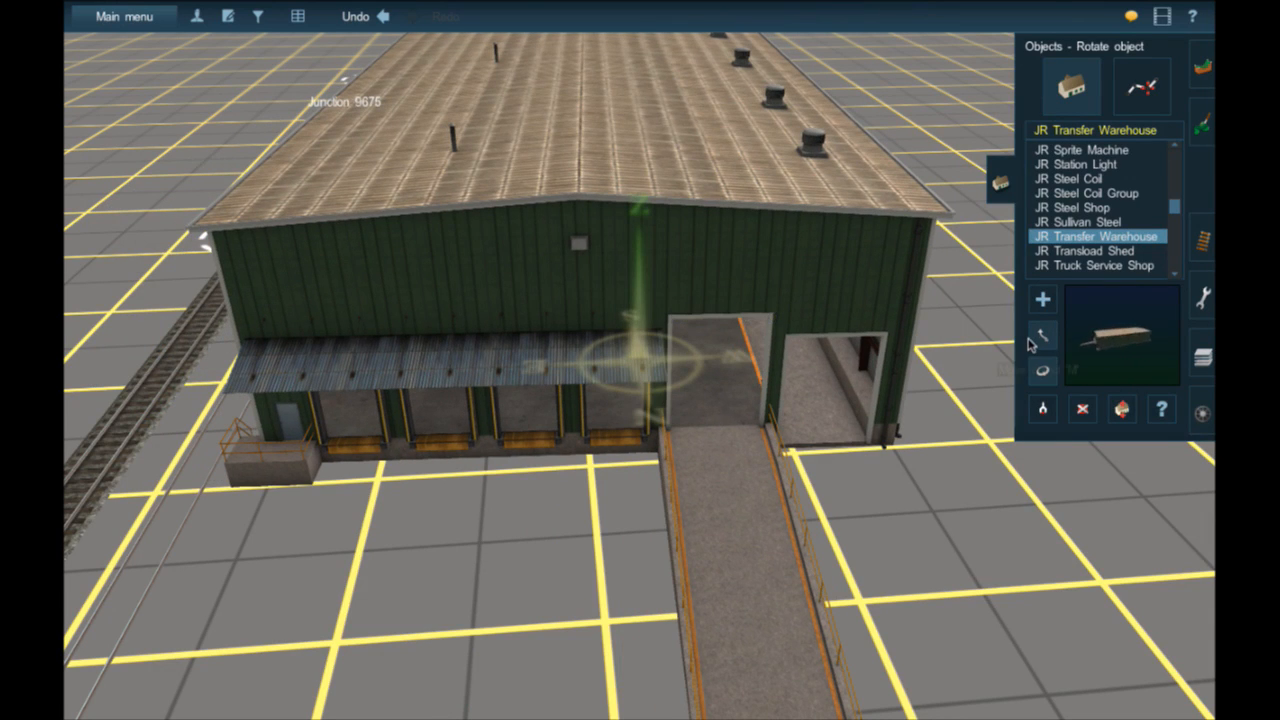
- Move the transfer warehouse far back from the track
click(1042, 336)
scroll(613, 213, down, 5)
drag(613, 213, 622, 72)
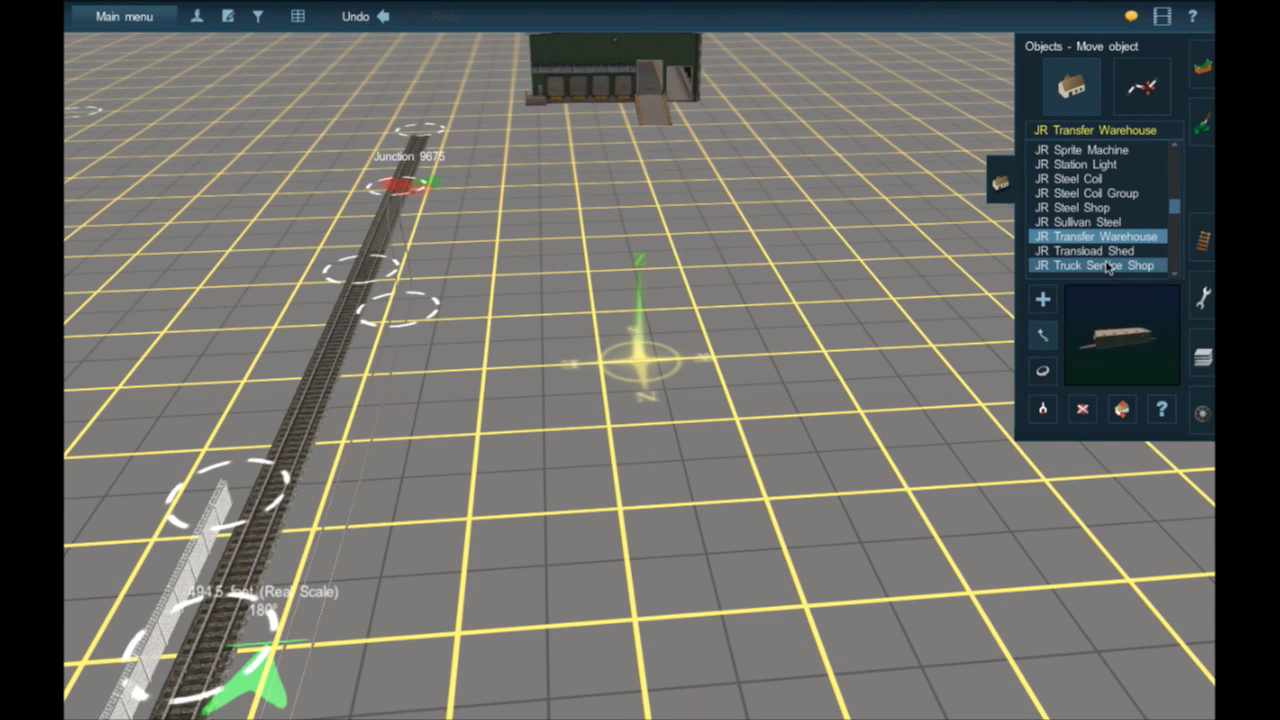
scroll(1110, 267, down, 2)
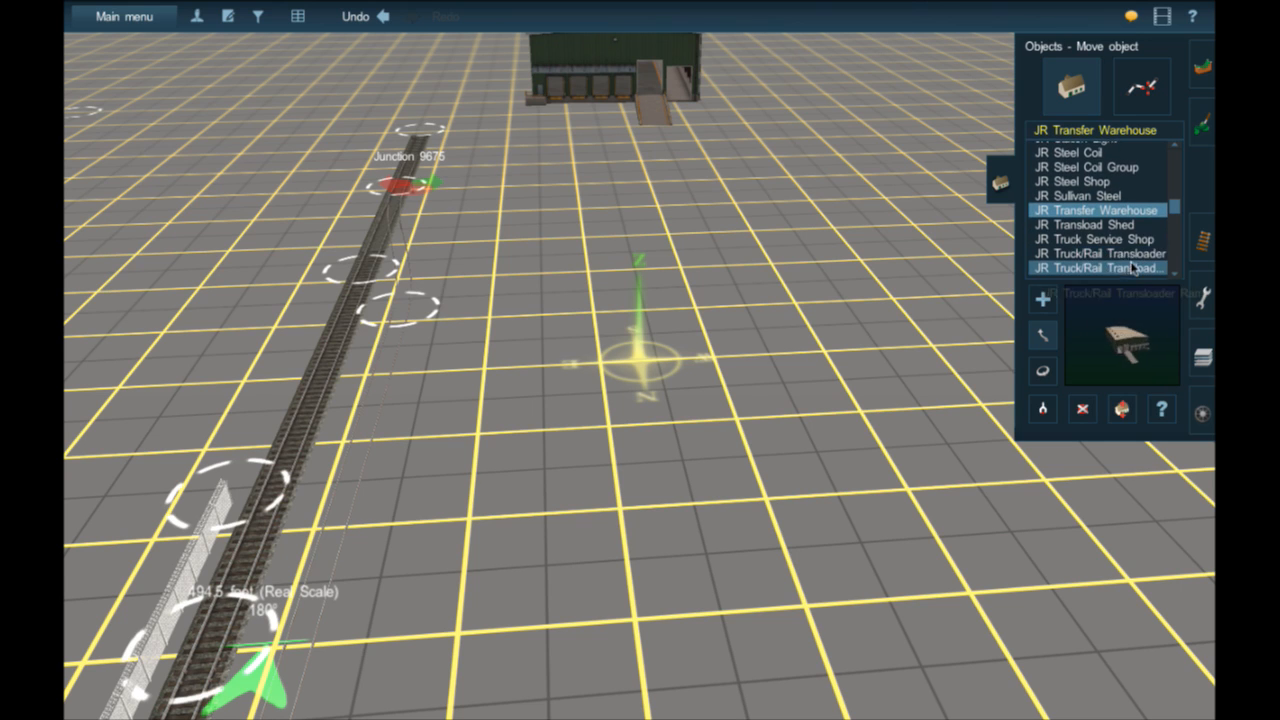
scroll(1133, 266, down, 3)
scroll(1136, 262, up, 5)
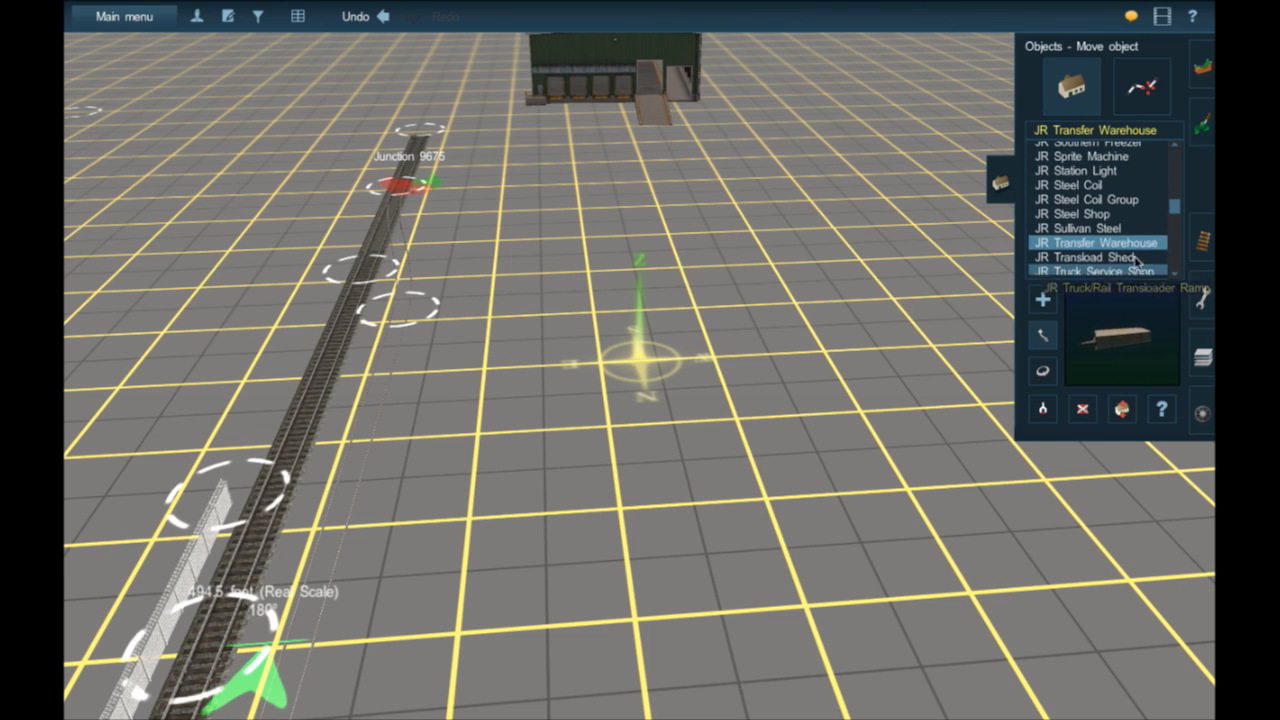
scroll(1136, 262, down, 8)
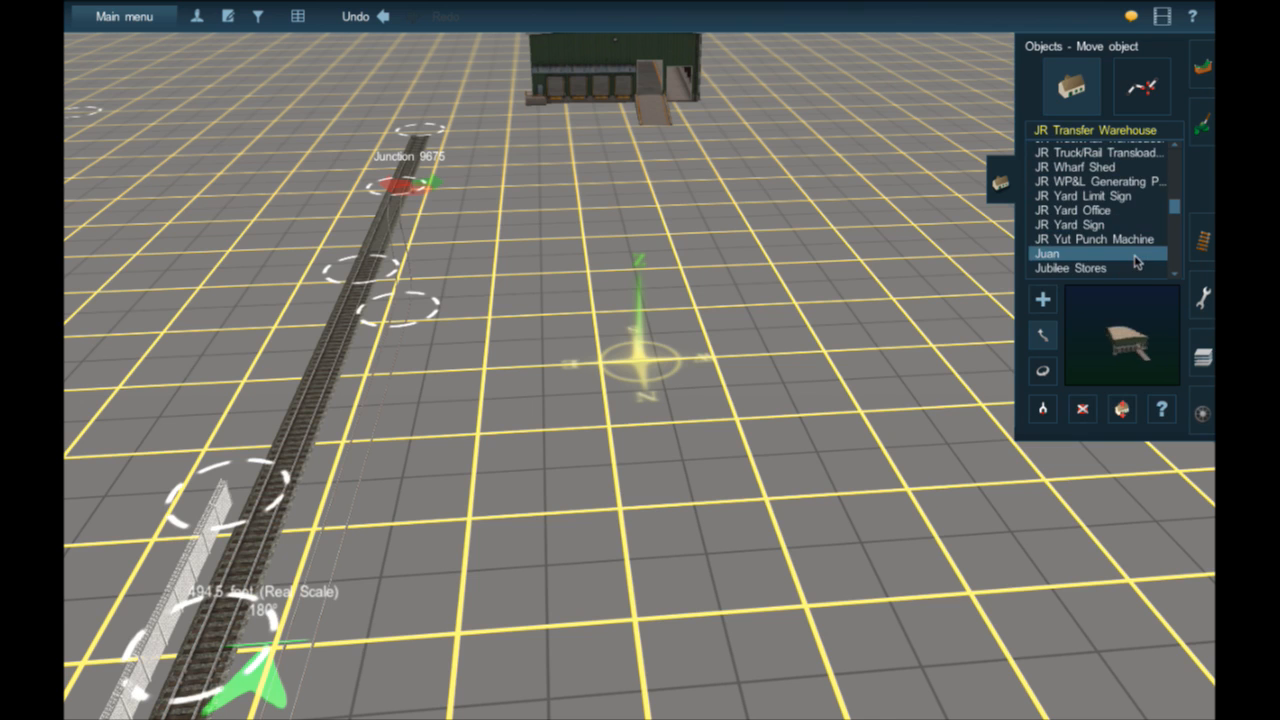
- Place a JR WP&L Generating Plant beside the track, turn it about 20.7 degrees, then remove it
click(1100, 182)
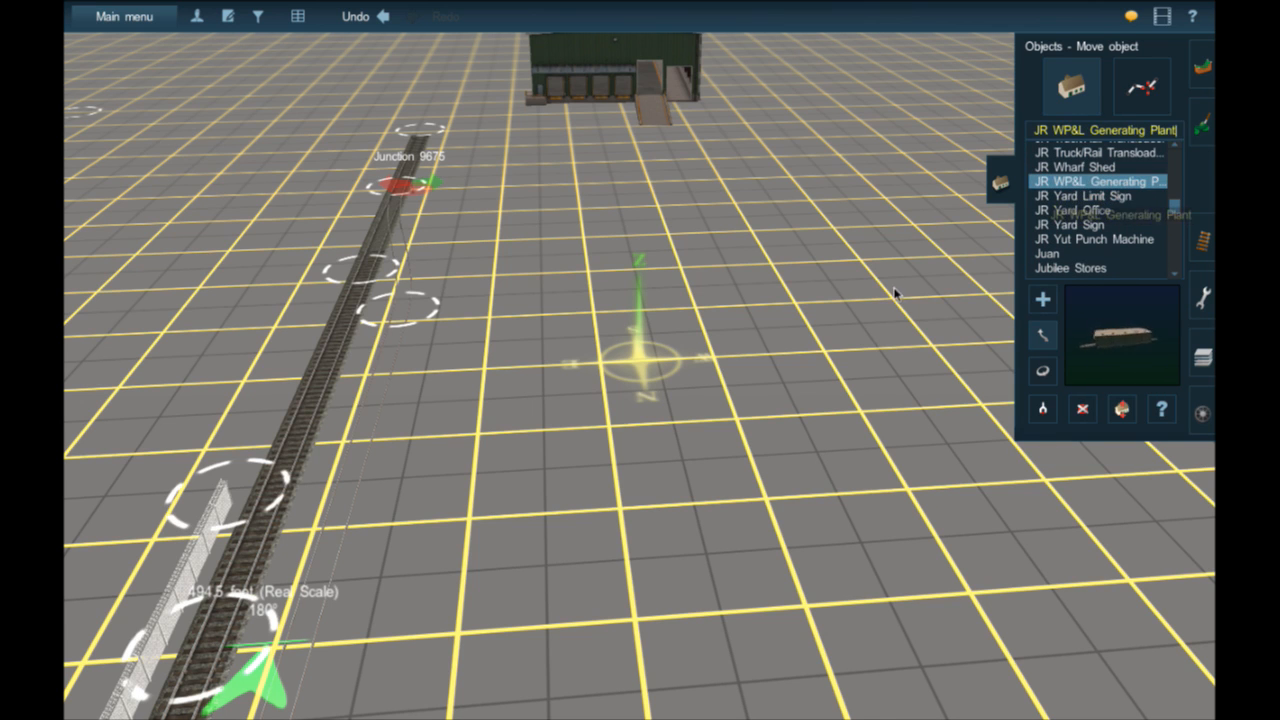
click(746, 362)
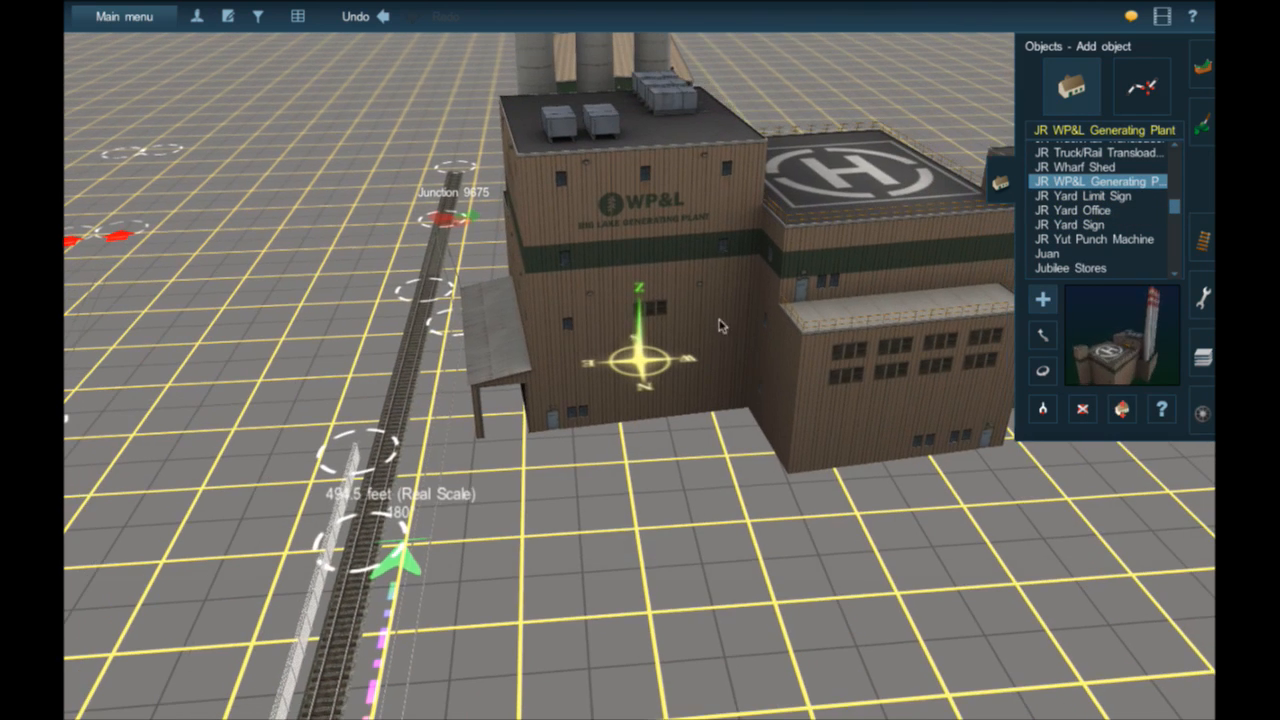
scroll(698, 297, down, 5)
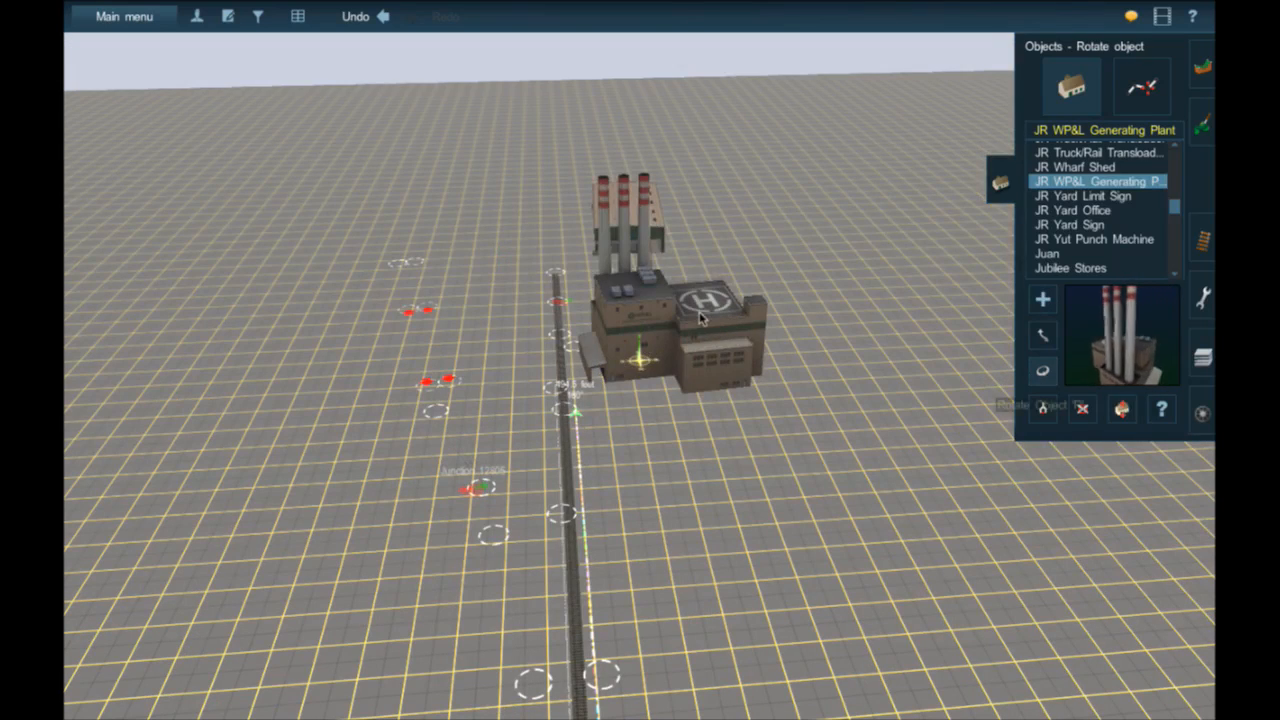
drag(700, 318, 921, 335)
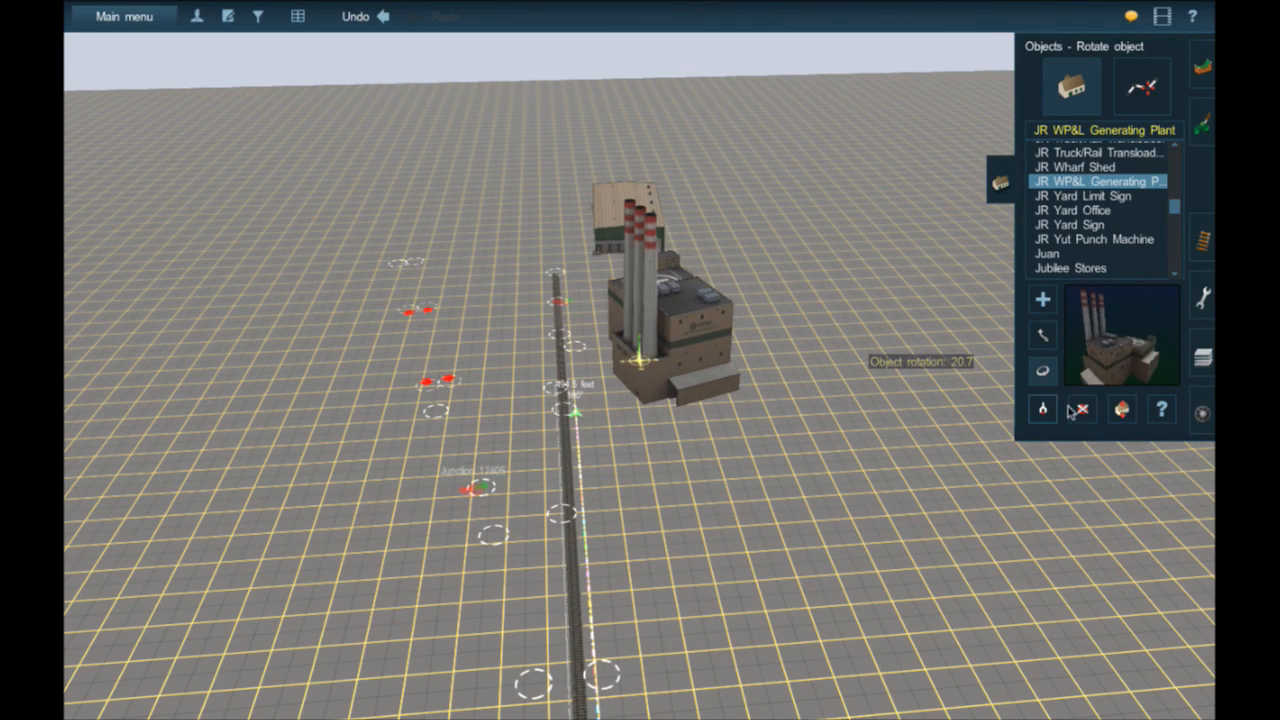
click(648, 337)
- Select JR Retail Lumber Shed from the object list
scroll(1103, 251, up, 6)
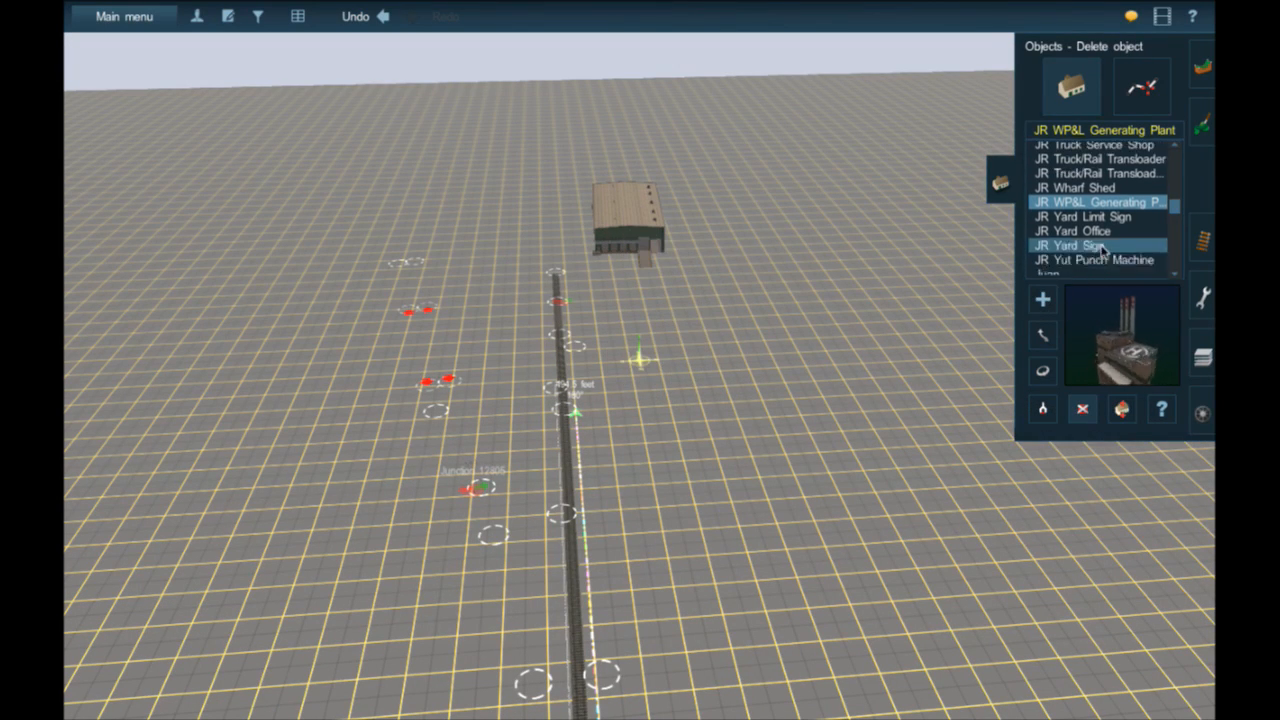
scroll(1103, 251, up, 5)
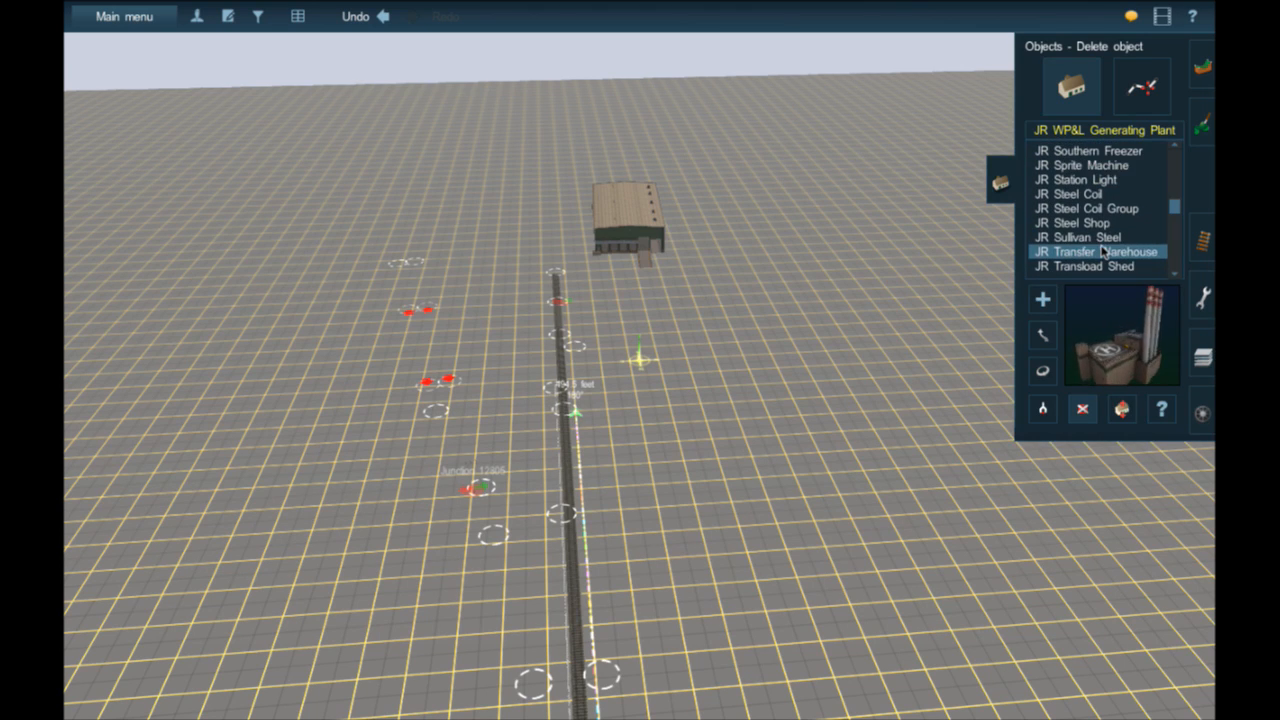
scroll(1103, 250, up, 1)
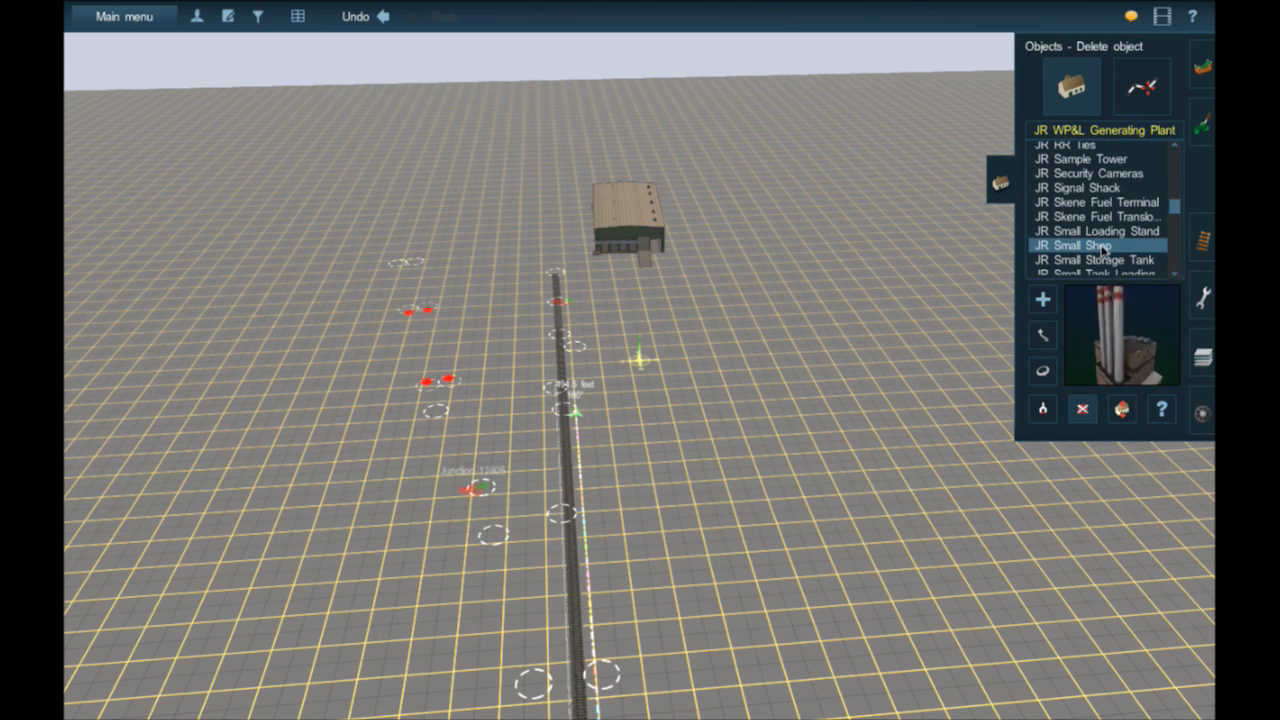
scroll(1099, 256, up, 5)
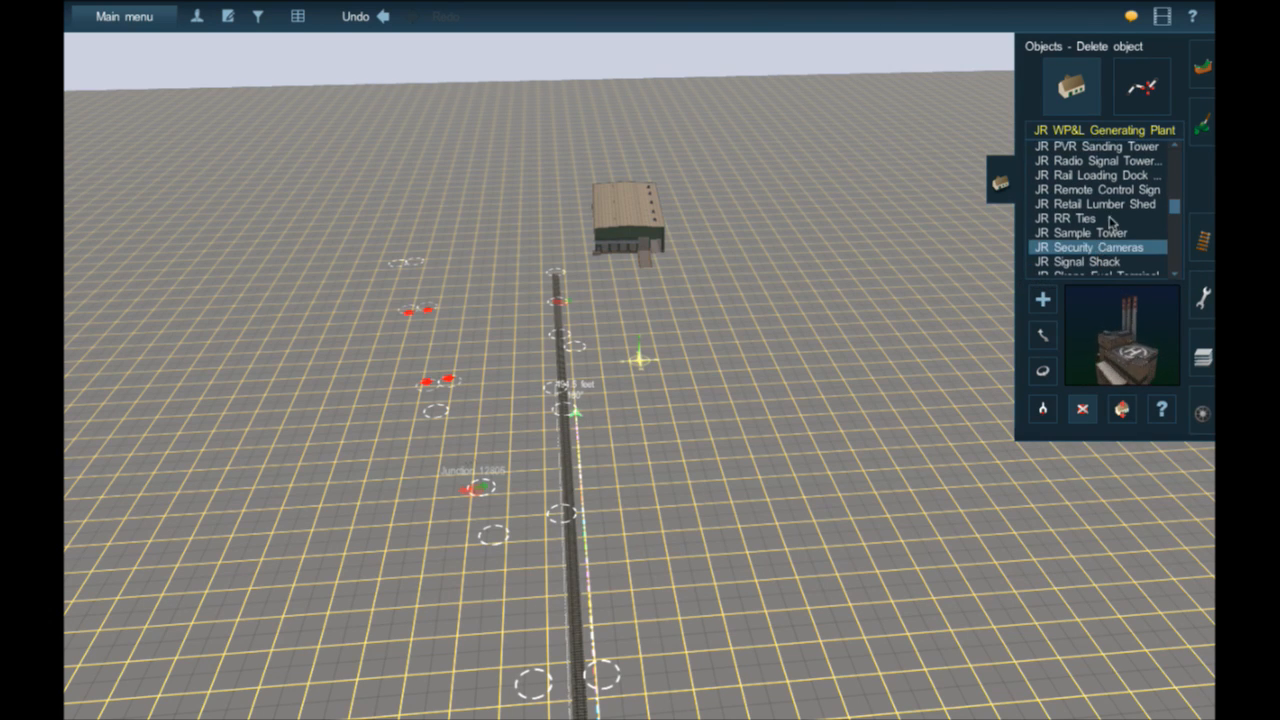
click(1095, 209)
- Place the retail lumber shed near the track, turn it about 149 degrees, then delete it
scroll(710, 400, up, 10)
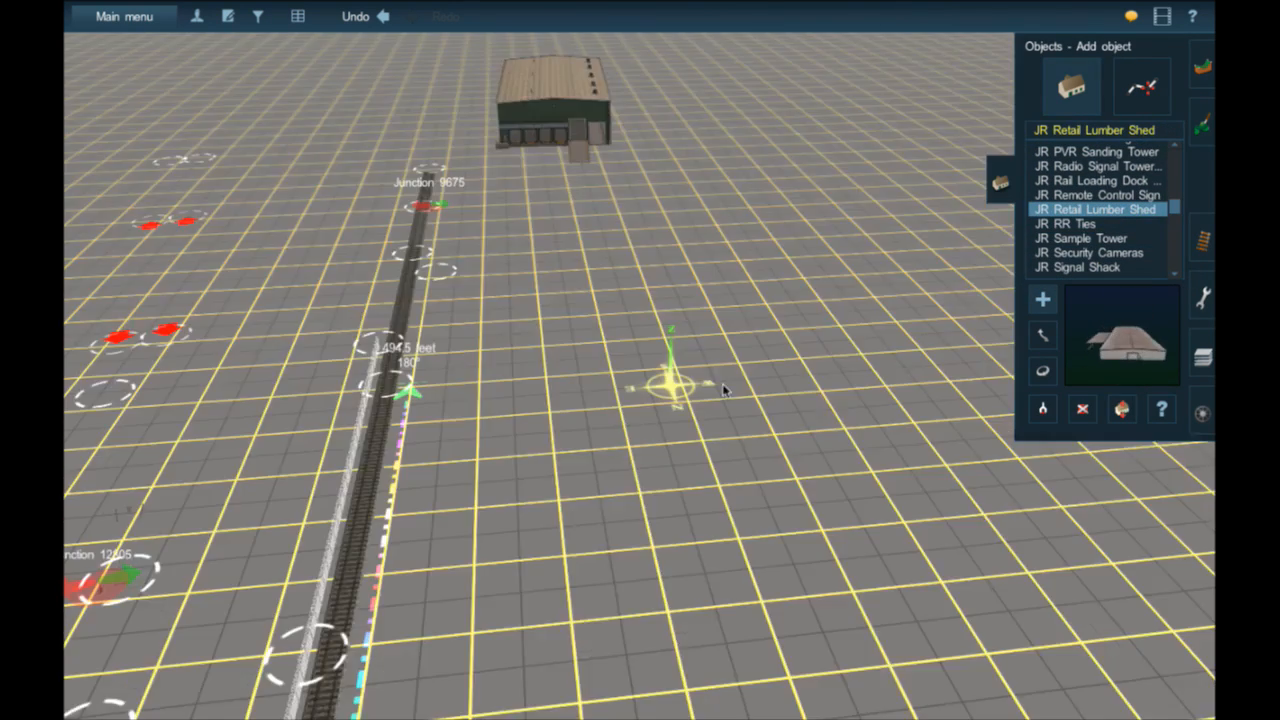
click(624, 370)
scroll(624, 376, down, 6)
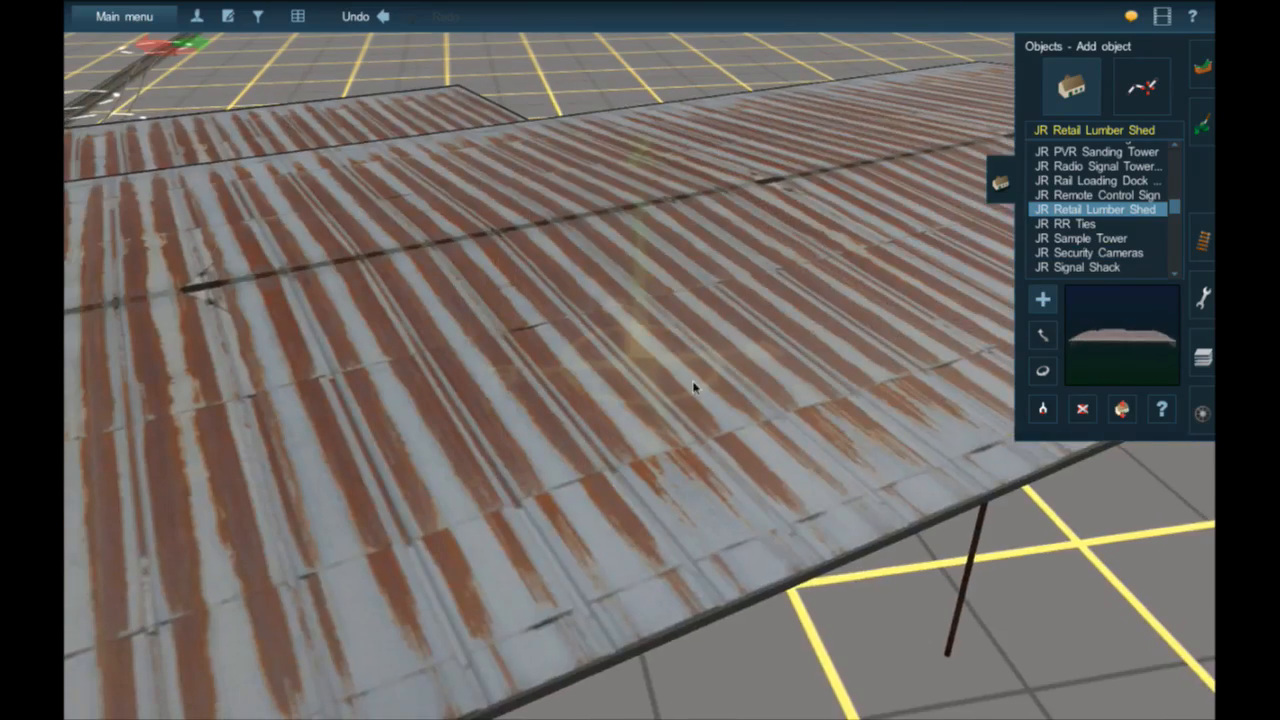
drag(484, 329, 515, 418)
scroll(672, 480, down, 5)
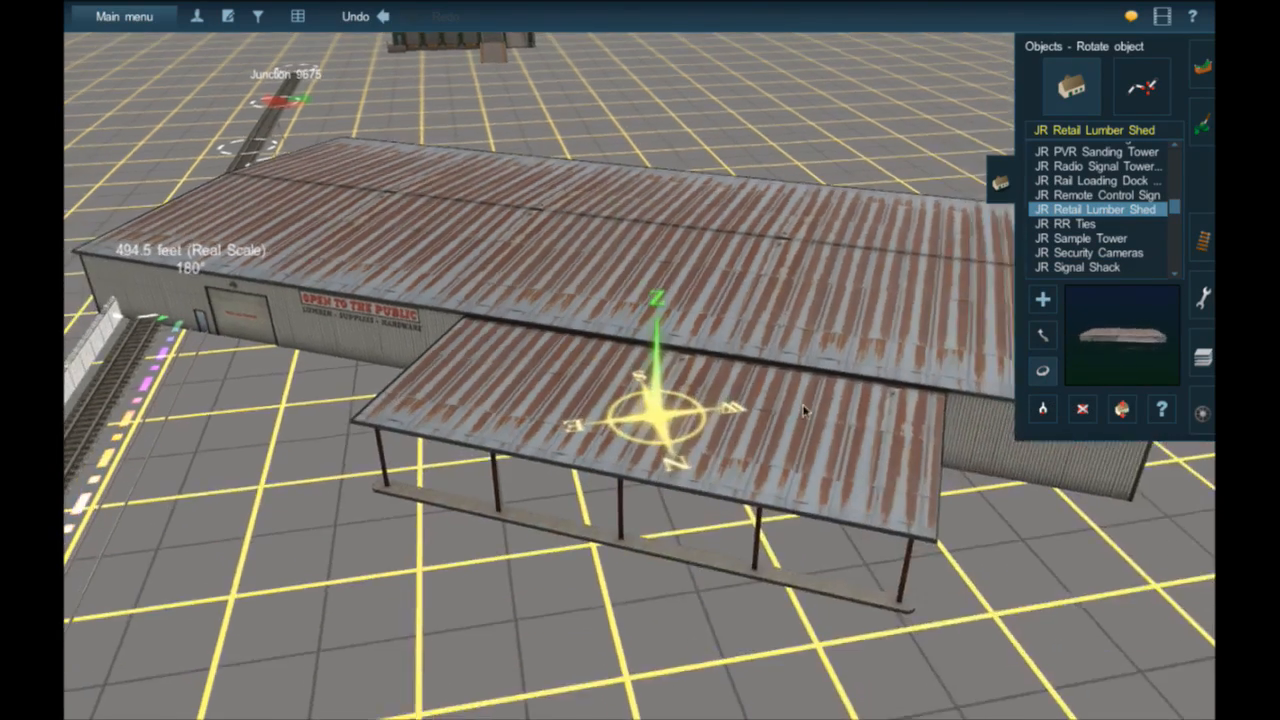
key(d)
click(817, 296)
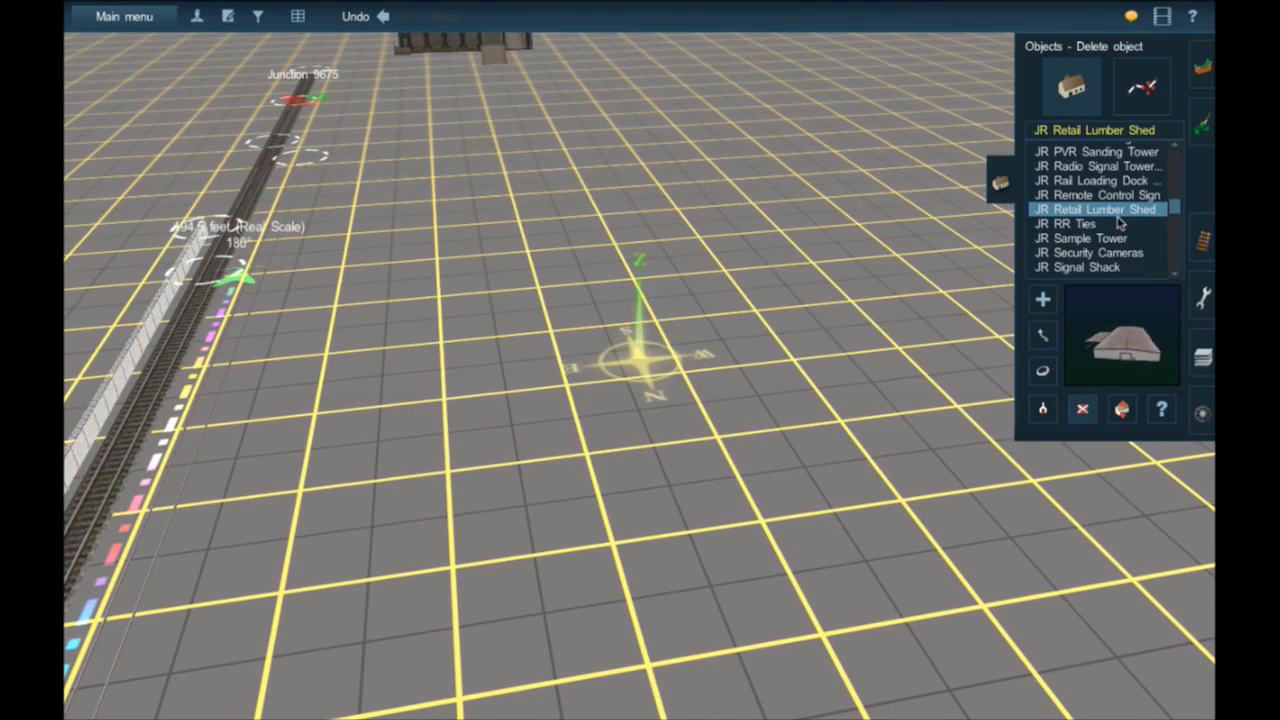
- Select JR Gibbs Paper Products in the object list
scroll(1120, 223, up, 3)
scroll(1104, 205, up, 1)
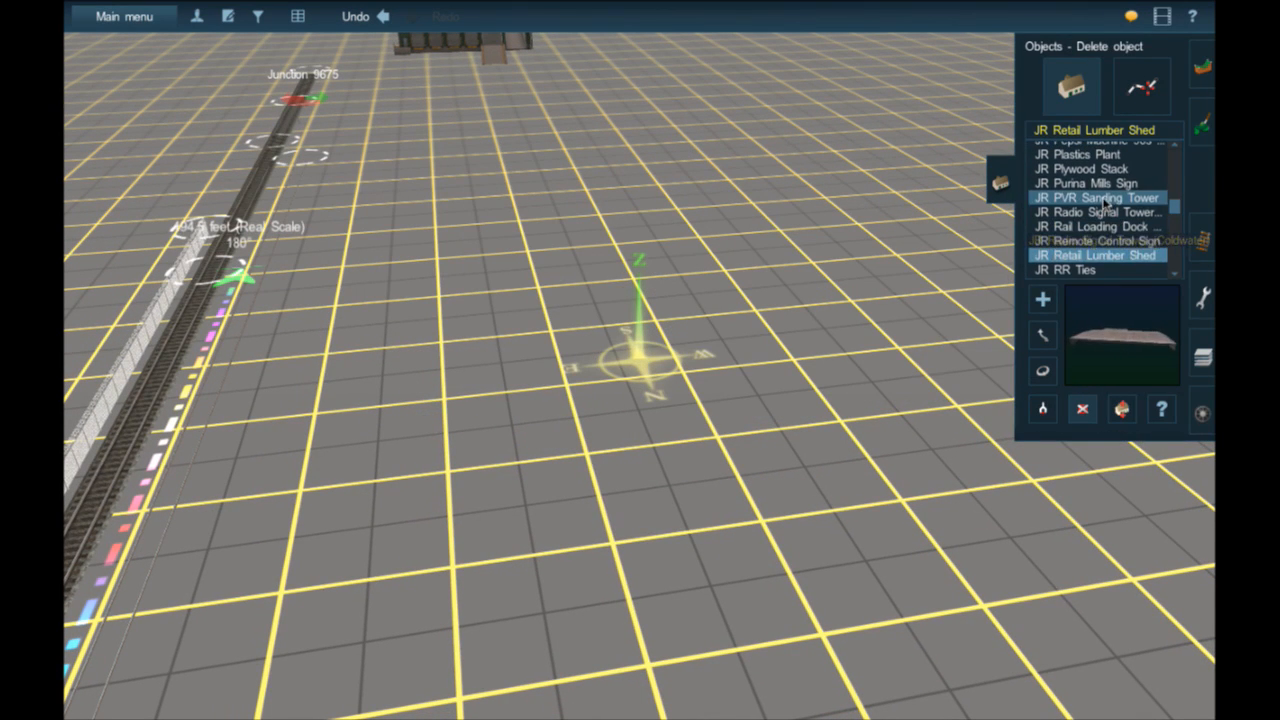
scroll(1104, 202, up, 4)
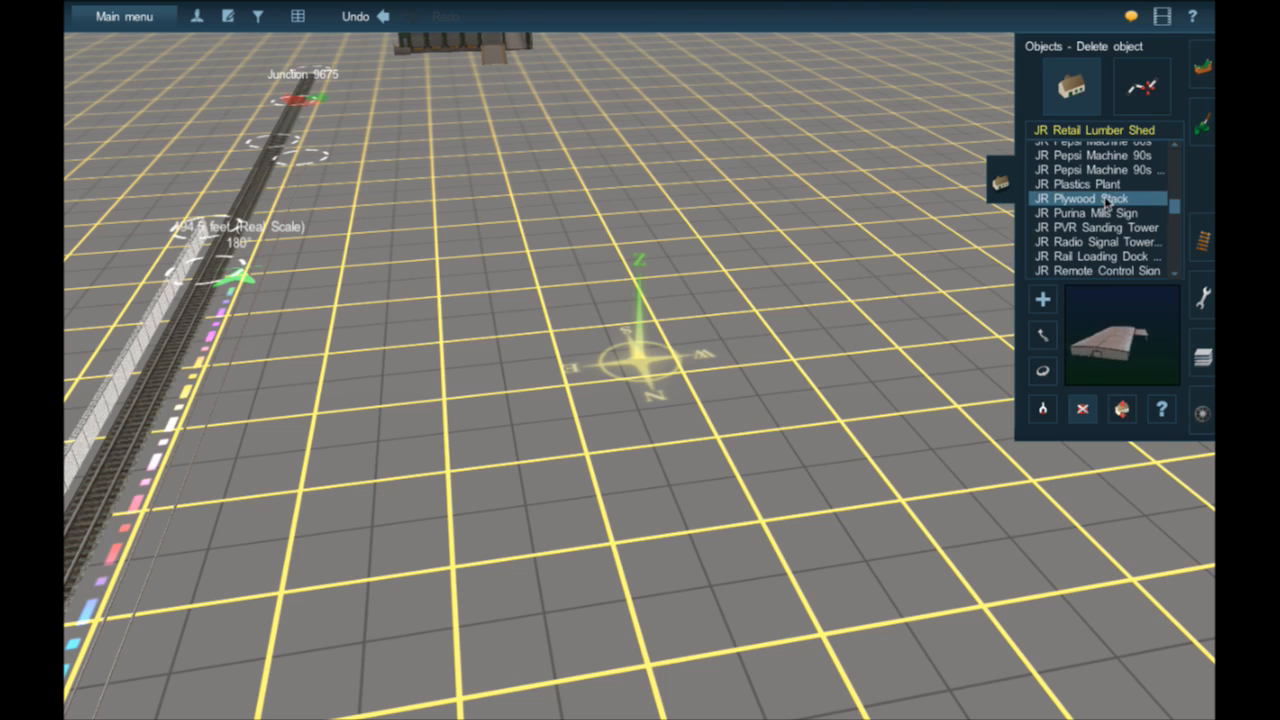
scroll(1102, 205, up, 3)
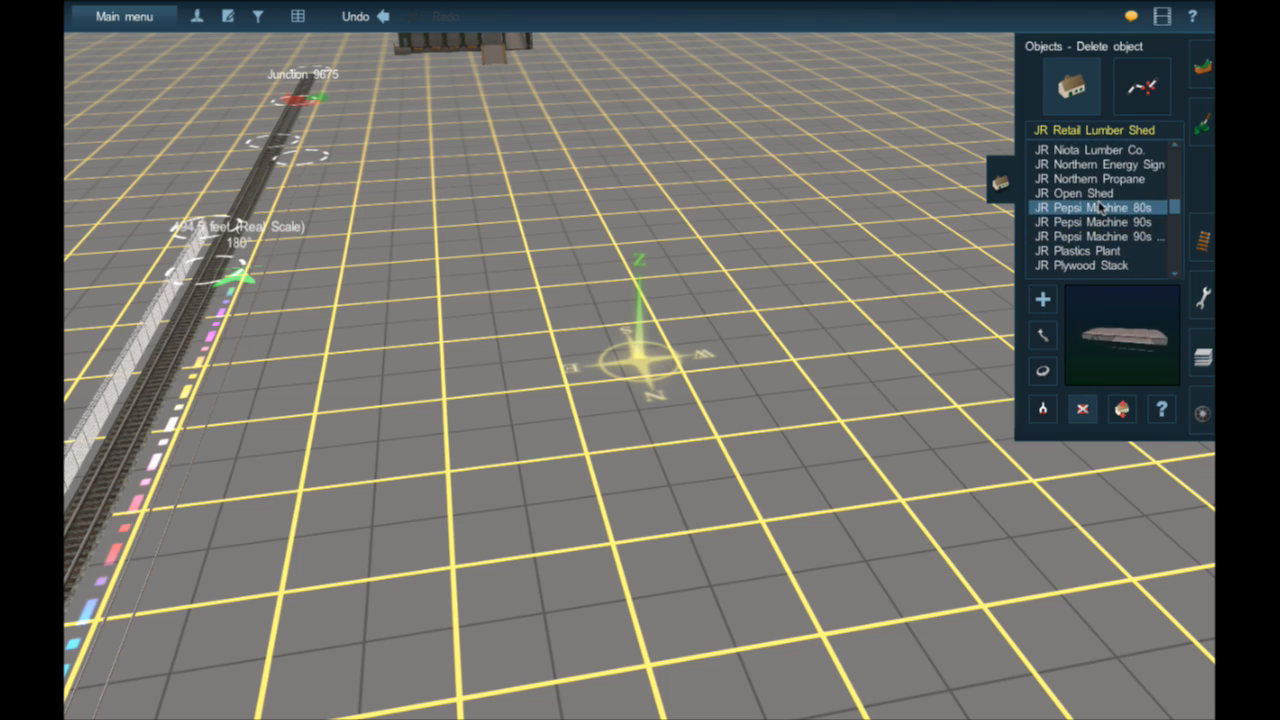
scroll(1101, 206, up, 3)
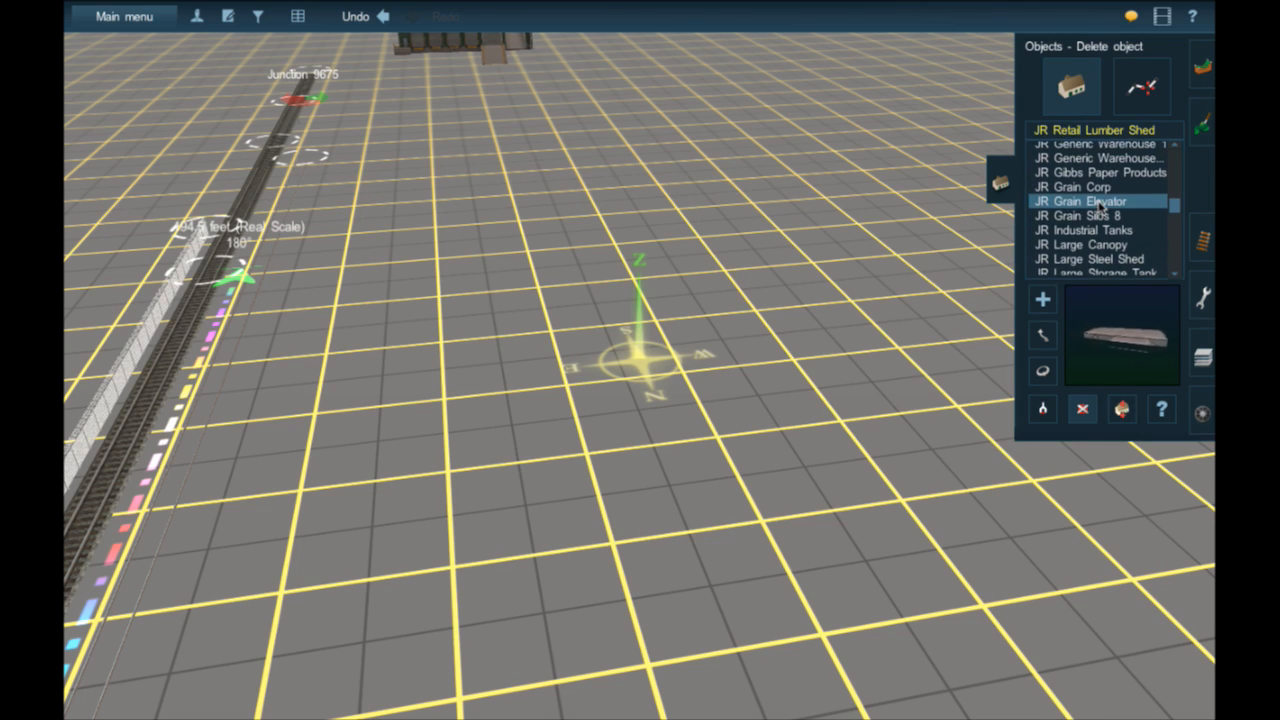
click(1096, 194)
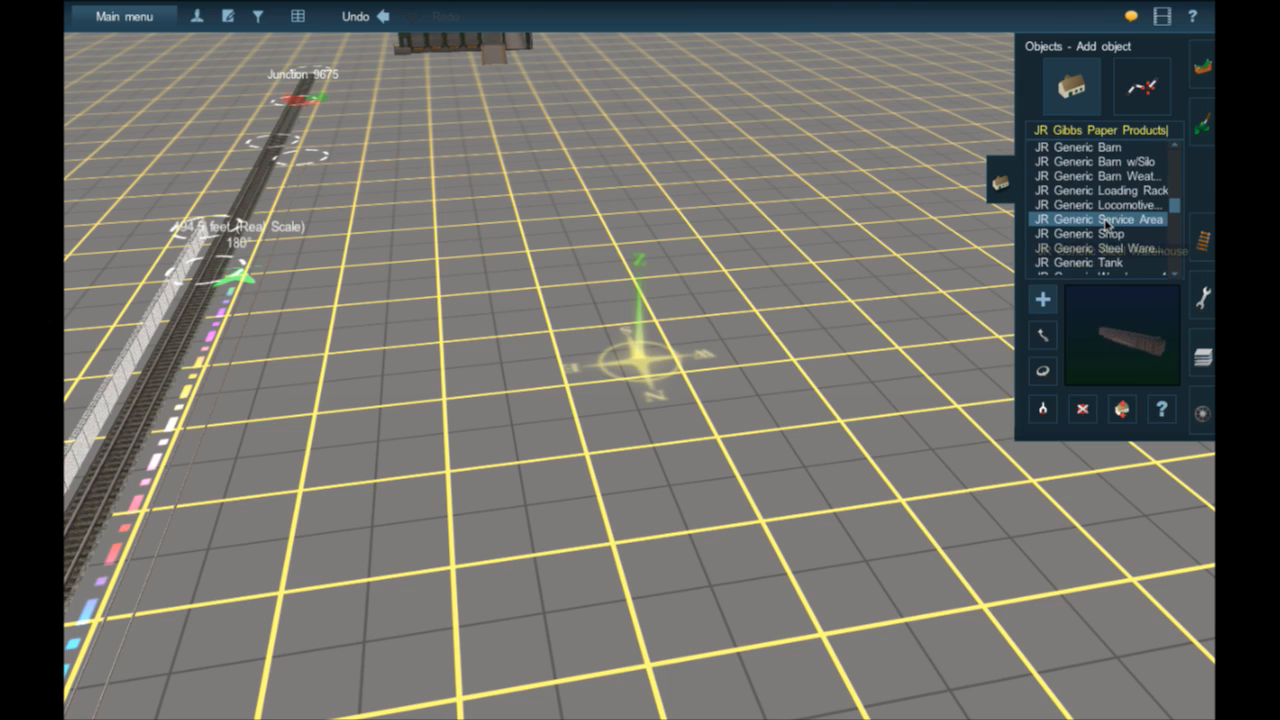
- Scroll the object list up toward JR Coldwater Lumber
scroll(1107, 226, up, 7)
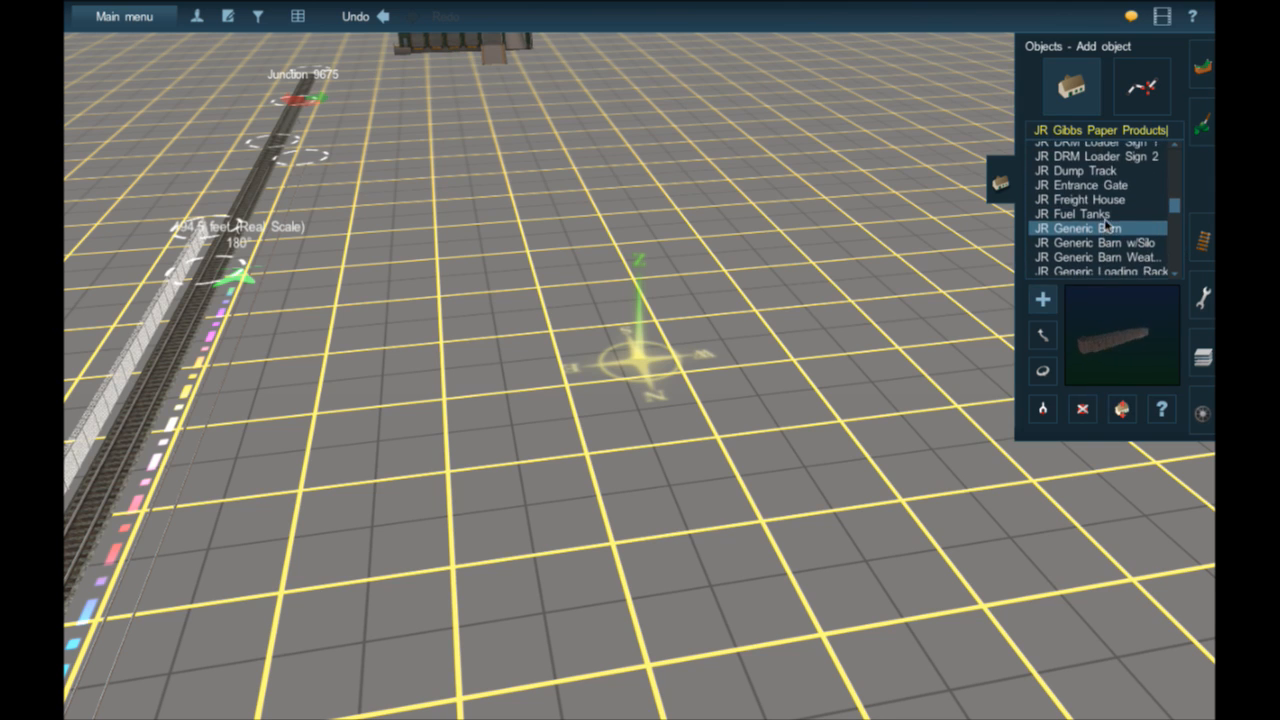
scroll(1107, 226, up, 8)
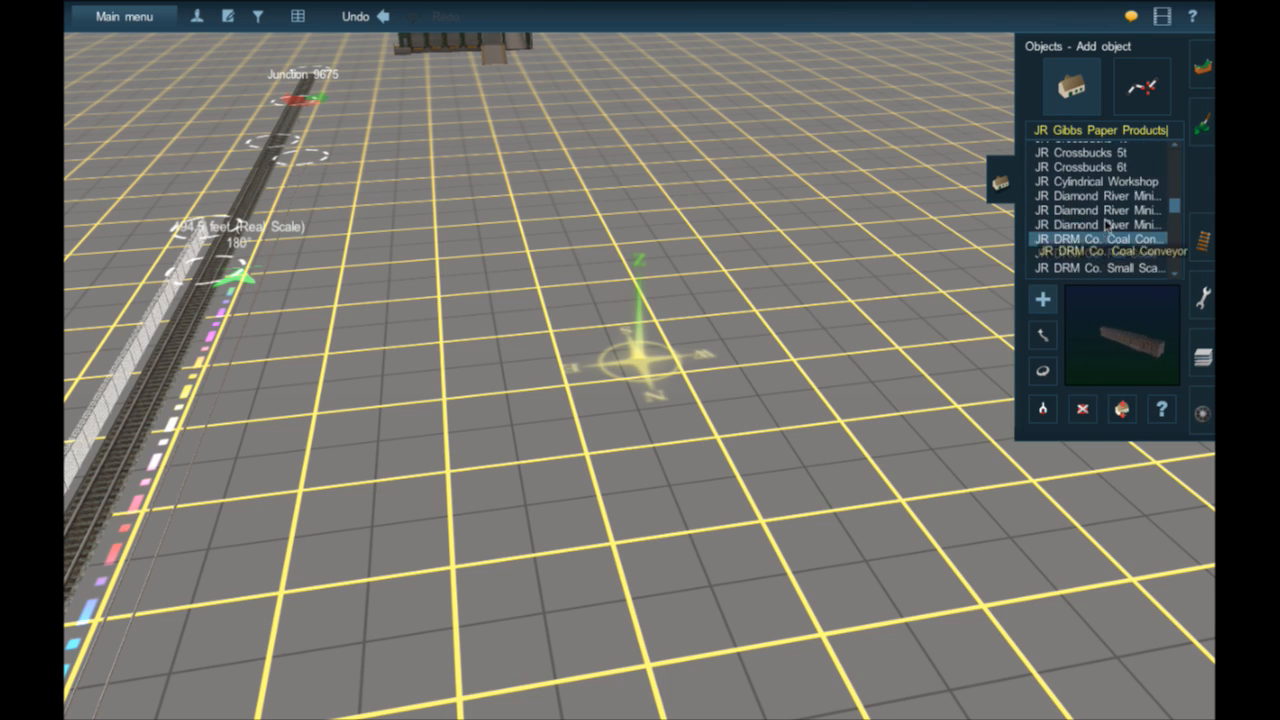
scroll(1107, 226, up, 9)
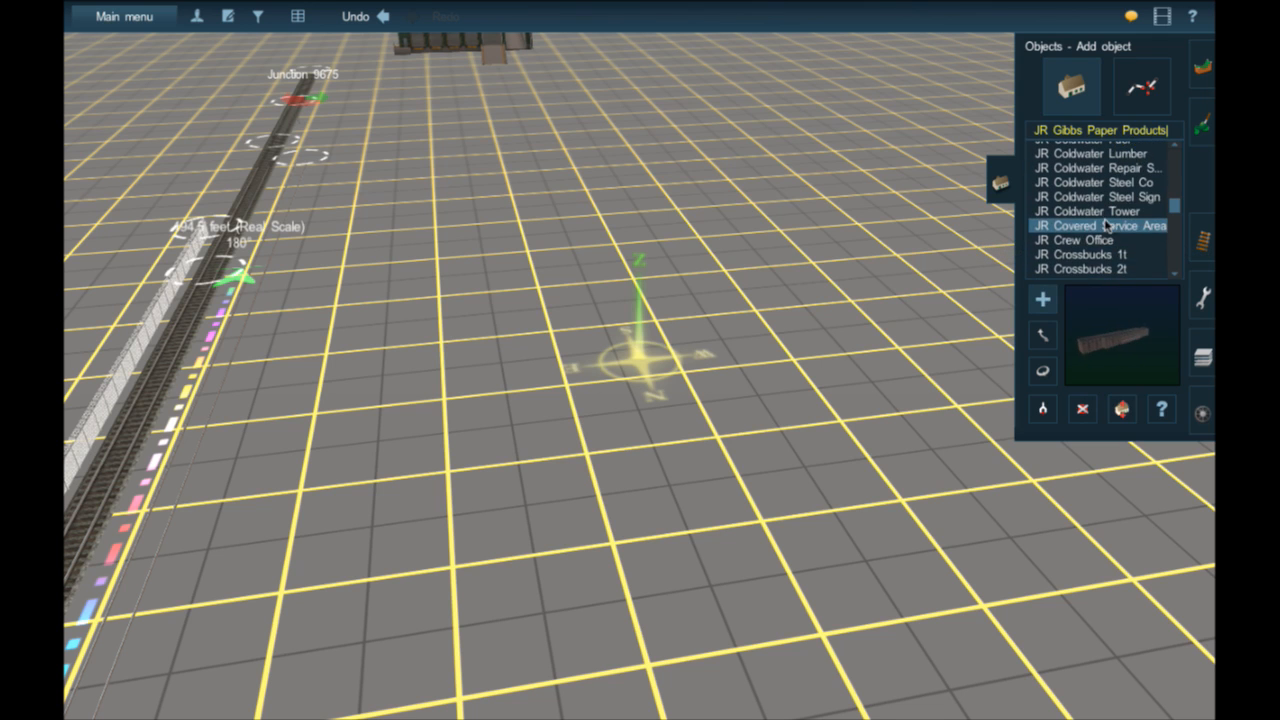
scroll(1107, 226, up, 2)
- Place a JR Coldwater Lumber yard on the ground and orbit around to inspect it
click(1095, 204)
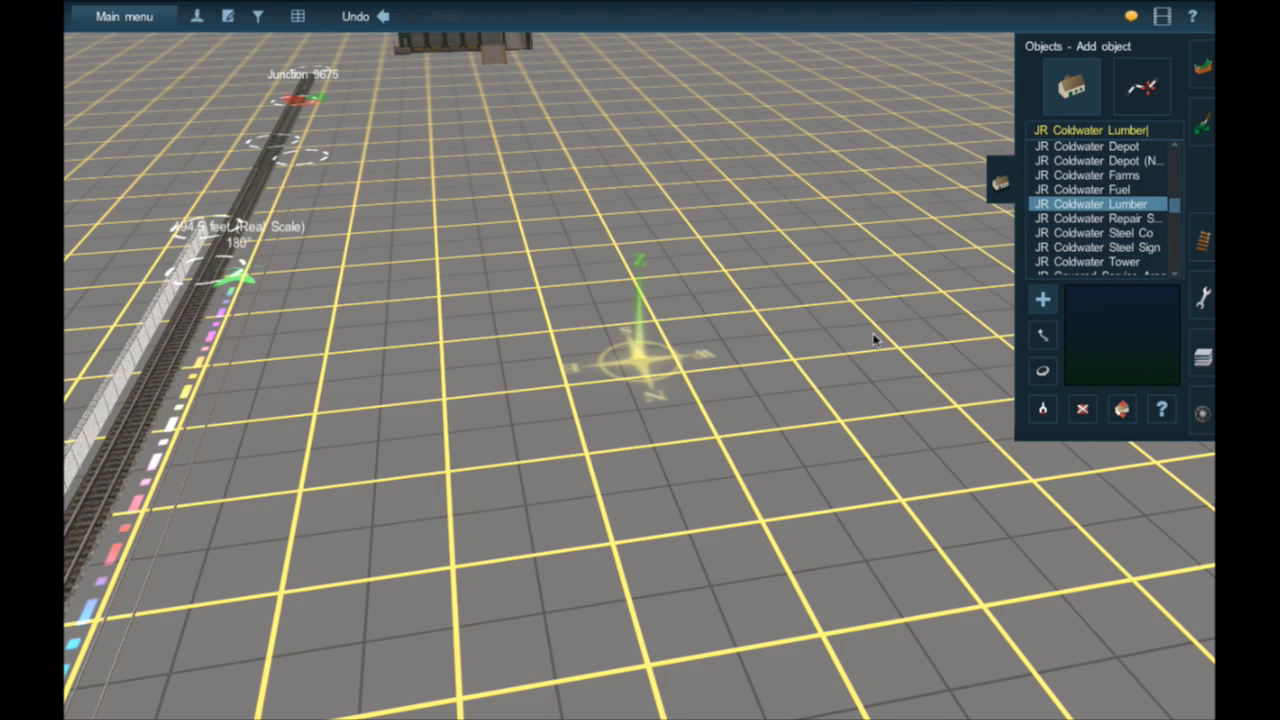
click(765, 347)
right_click(836, 336)
right_click(833, 265)
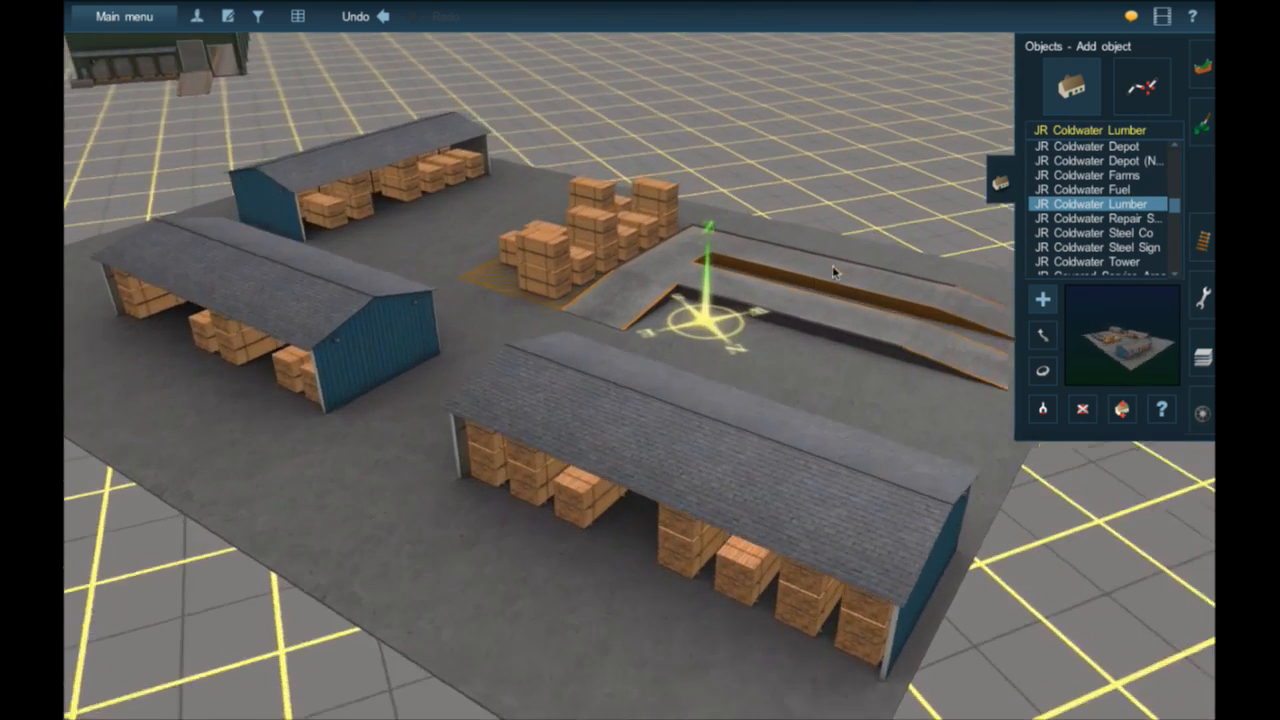
middle_drag(833, 267, 833, 267)
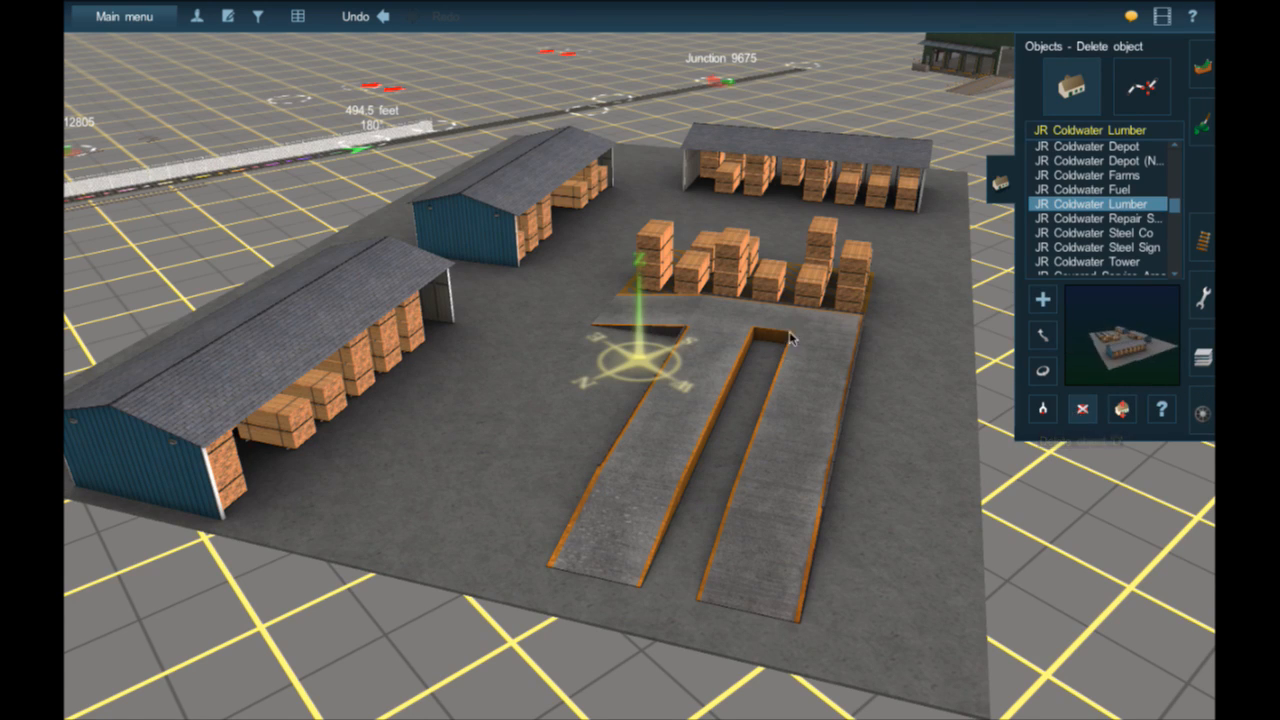
scroll(824, 334, down, 2)
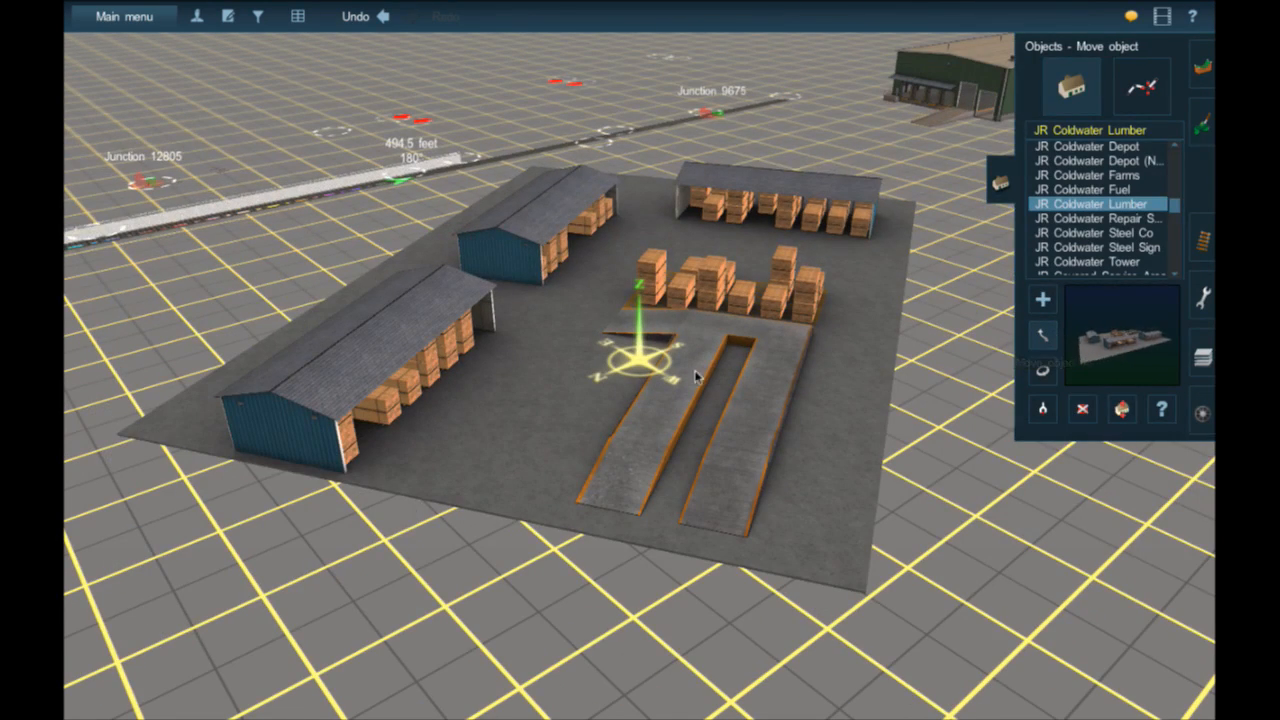
- Move the lumber yard back onto open ground past the green building
drag(800, 283, 875, 232)
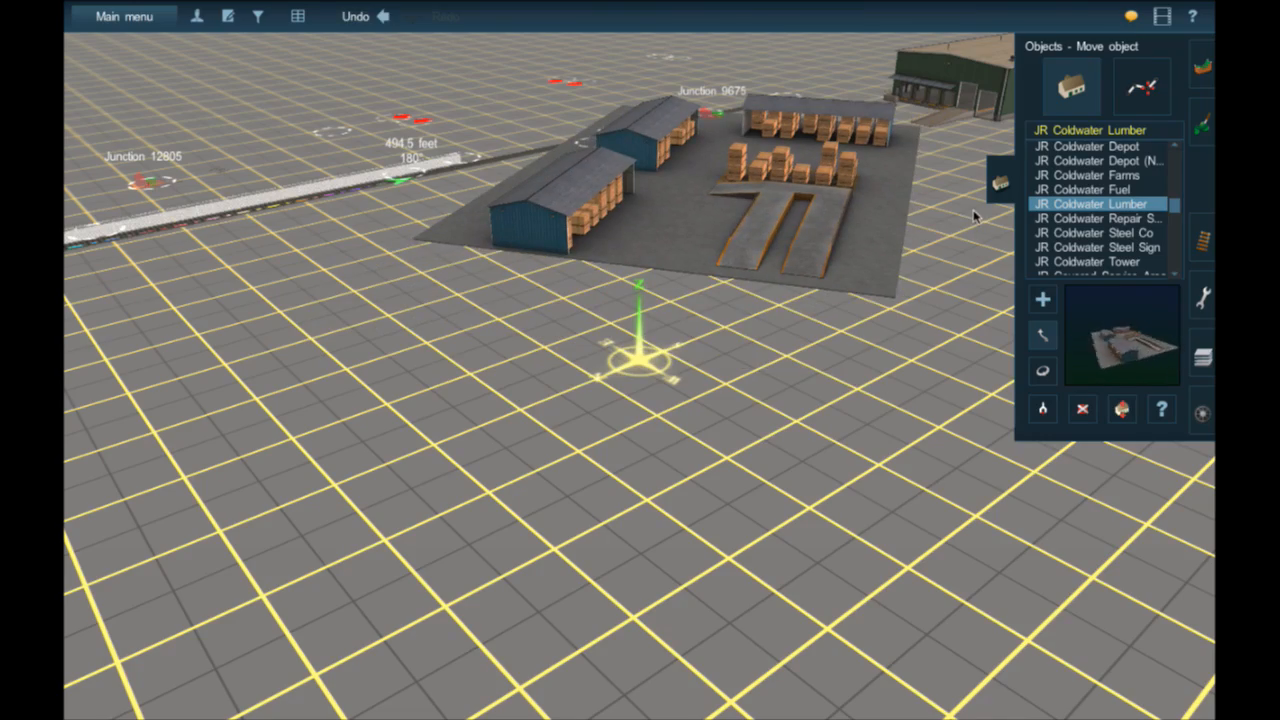
drag(771, 188, 247, 226)
right_click(294, 520)
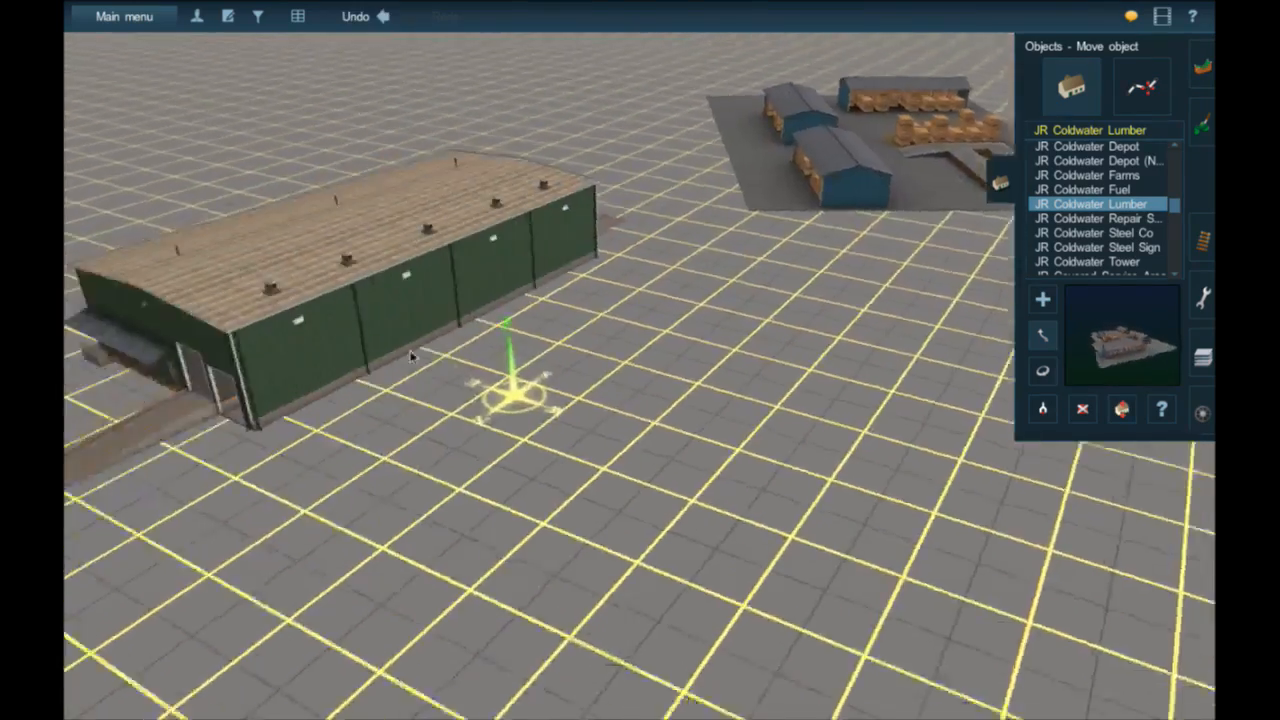
right_drag(426, 311, 339, 421)
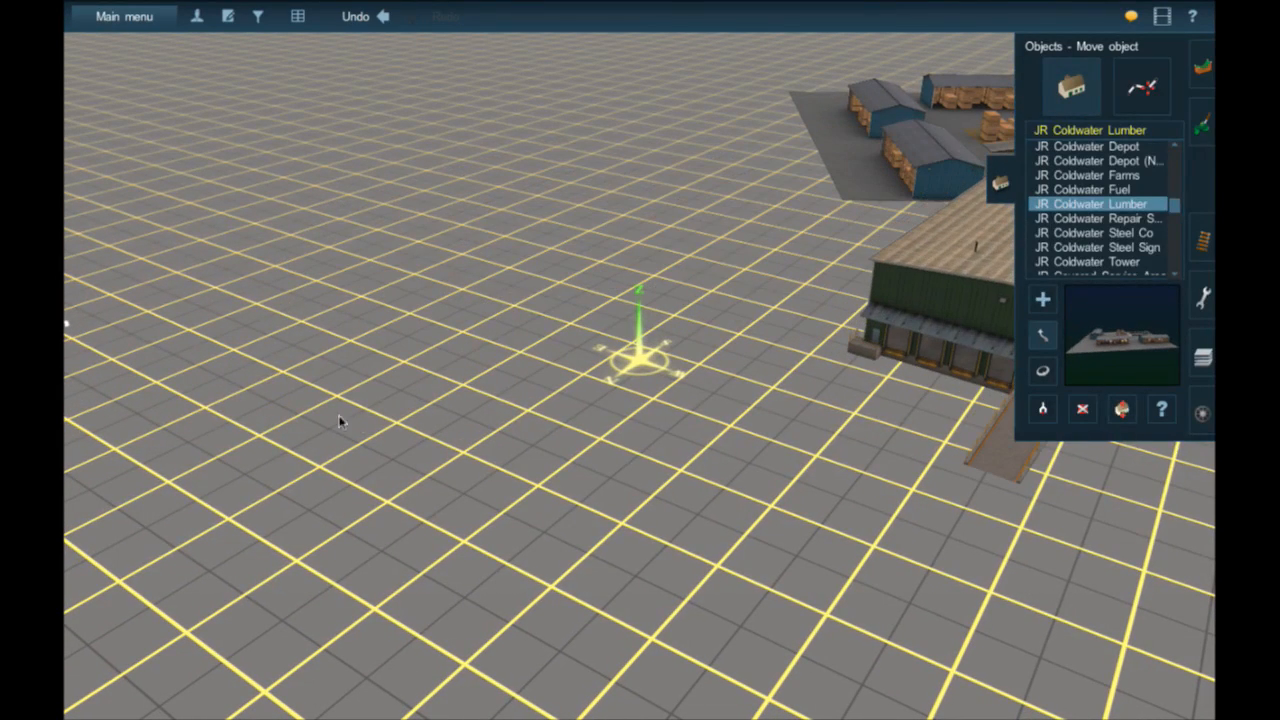
- Move the view along the nearby tracks to the loose track end
right_click(279, 302)
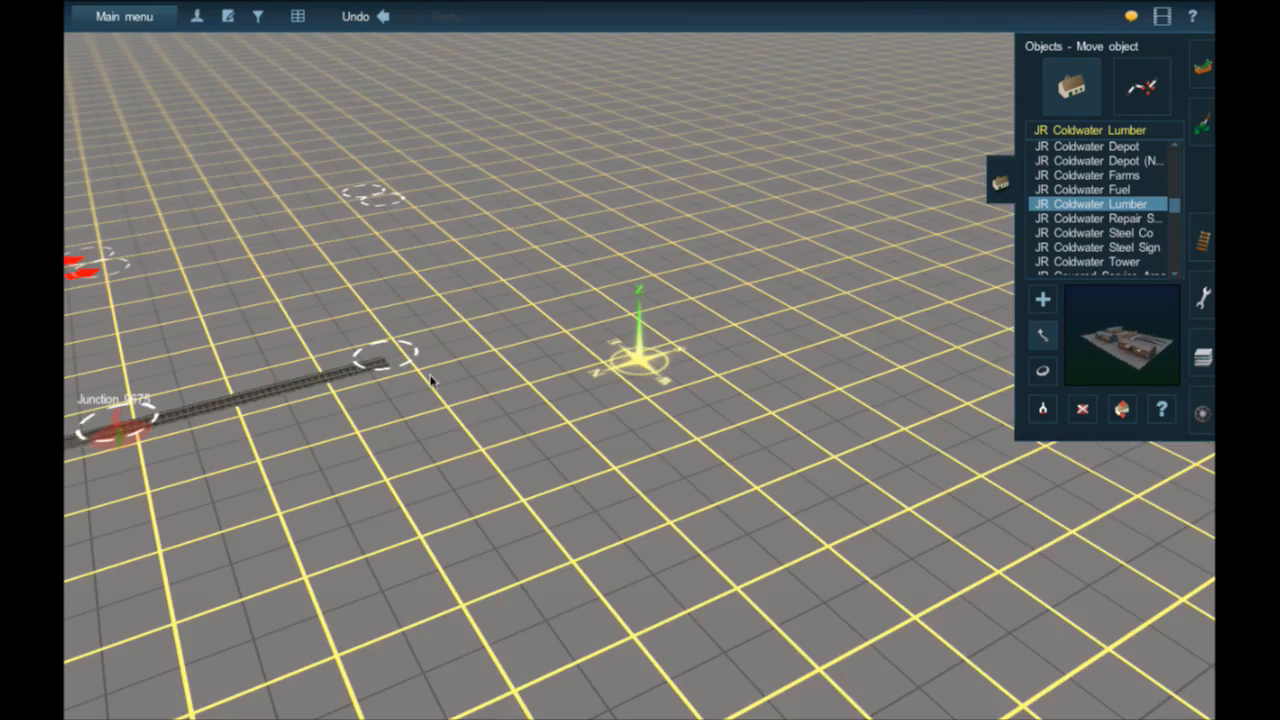
right_click(430, 375)
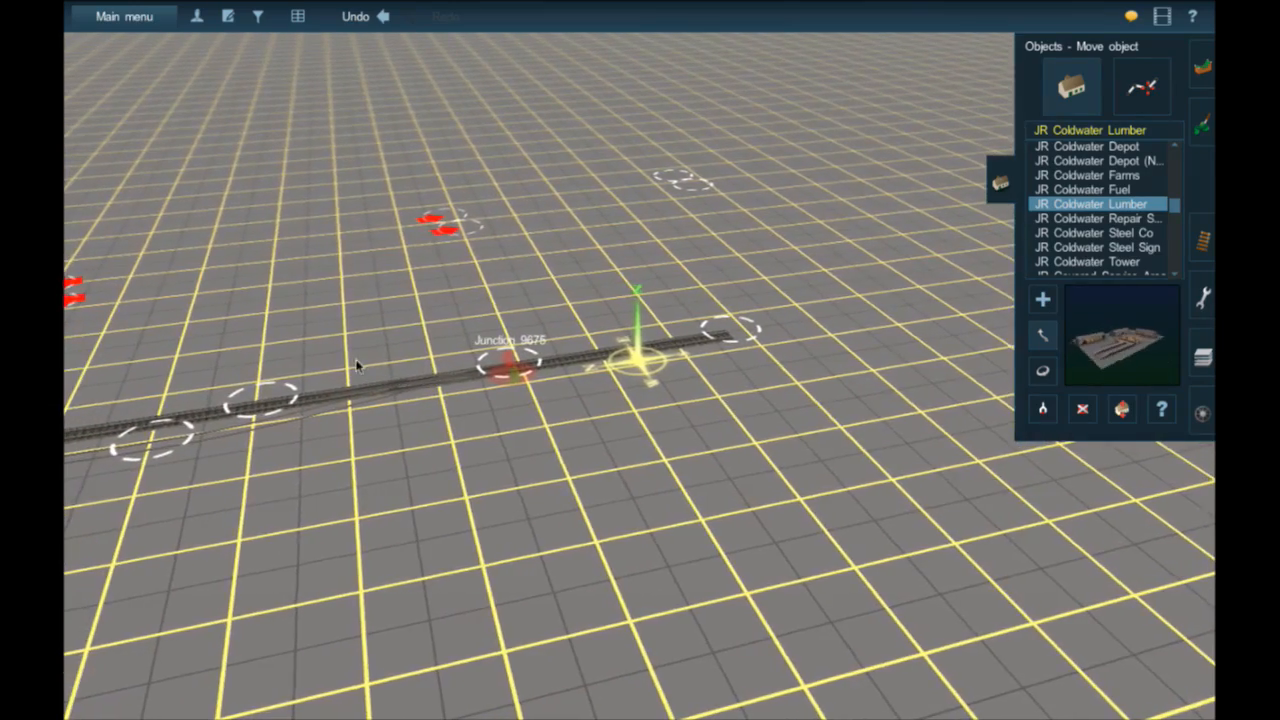
right_click(356, 364)
right_click(524, 270)
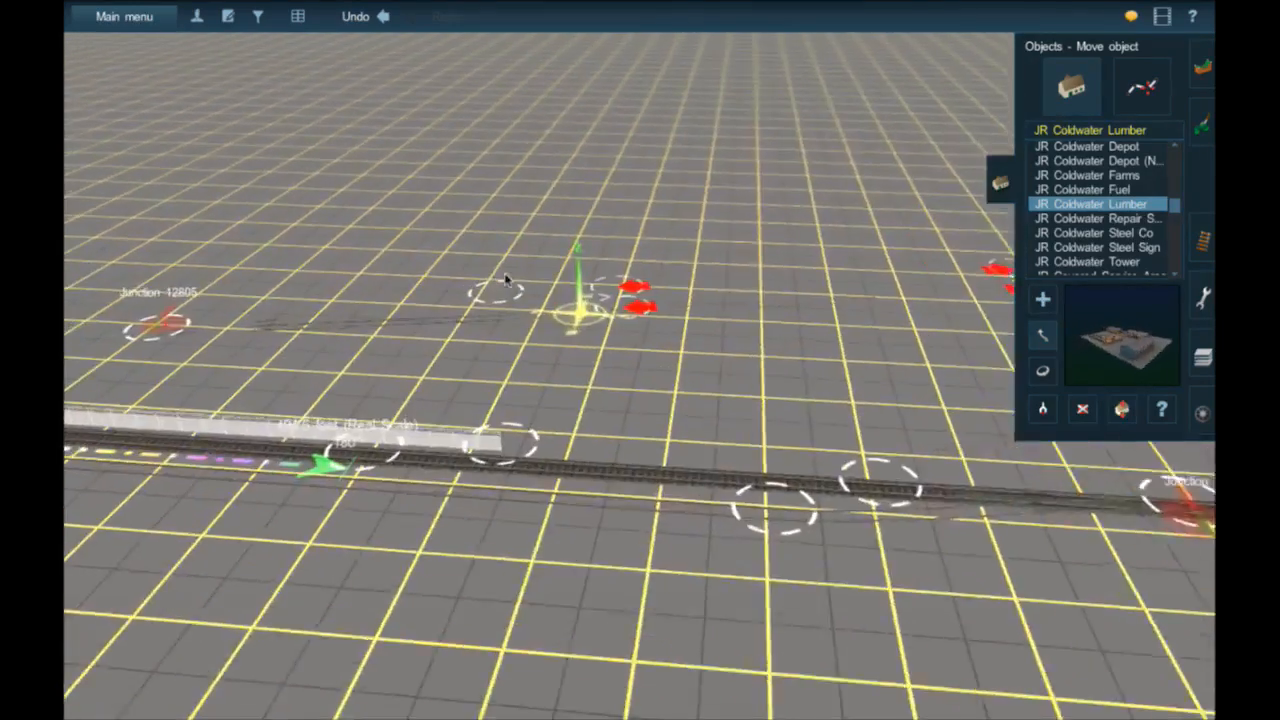
scroll(544, 318, up, 5)
scroll(640, 342, down, 3)
right_drag(840, 391, 797, 317)
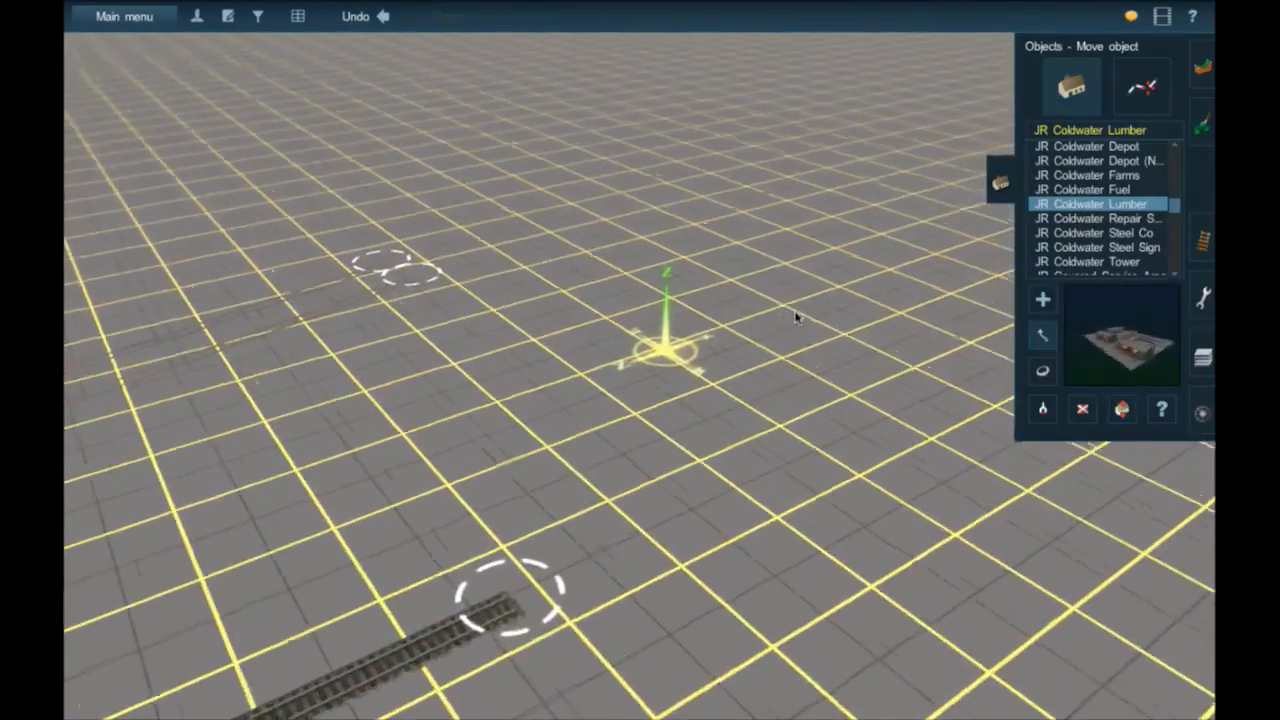
key(Left)
right_click(878, 459)
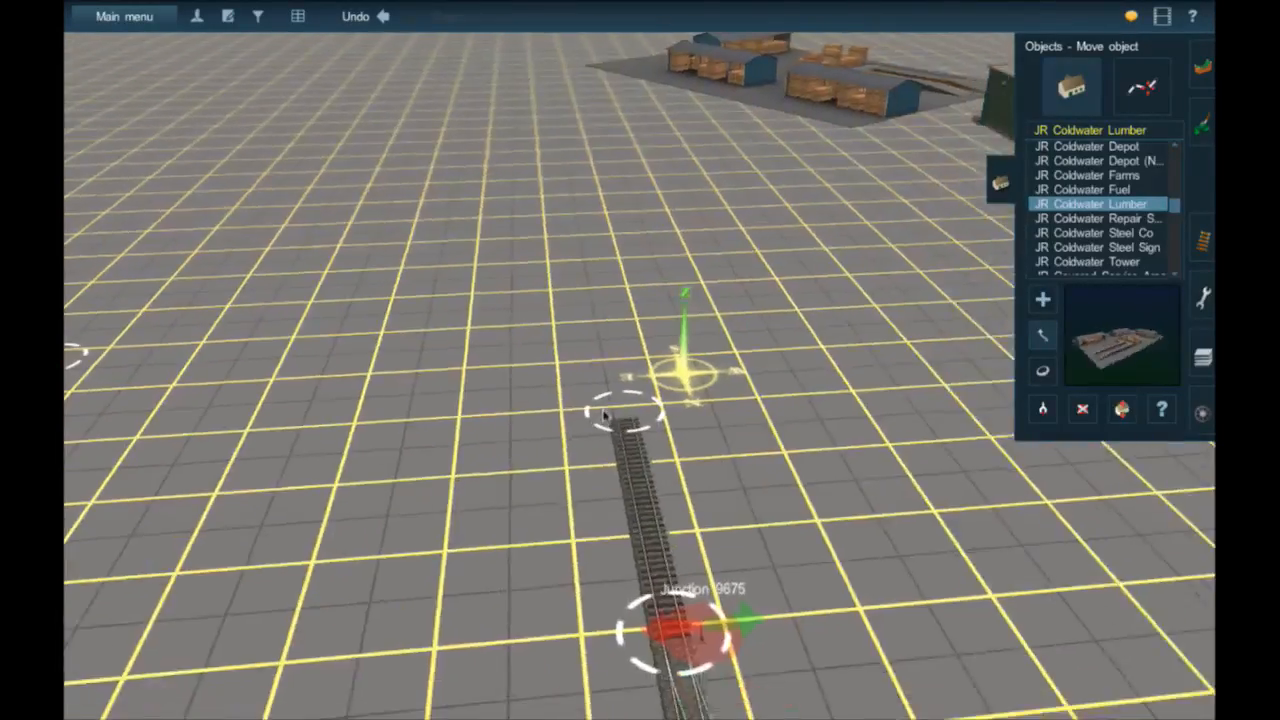
right_click(606, 375)
- Lay a TANE 1Trk Wood track piece from the track end, then zoom out to the map
click(1203, 241)
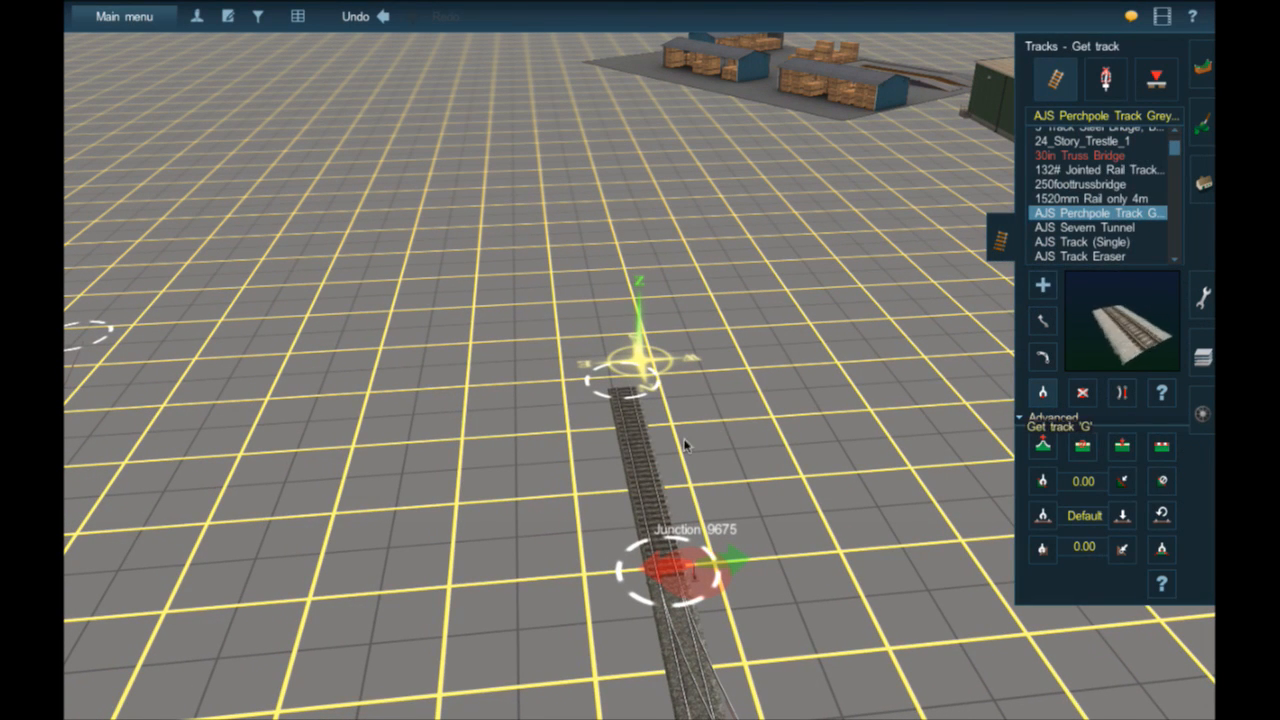
click(1044, 286)
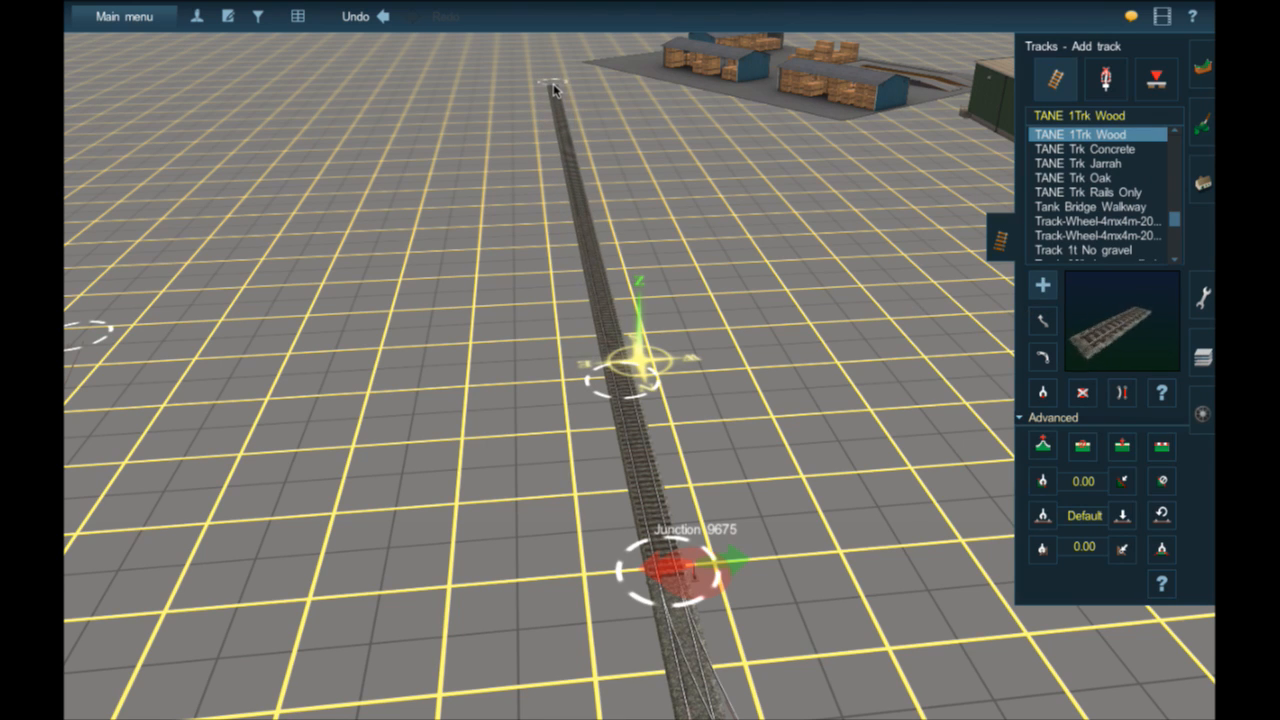
drag(553, 83, 1035, 325)
click(1040, 322)
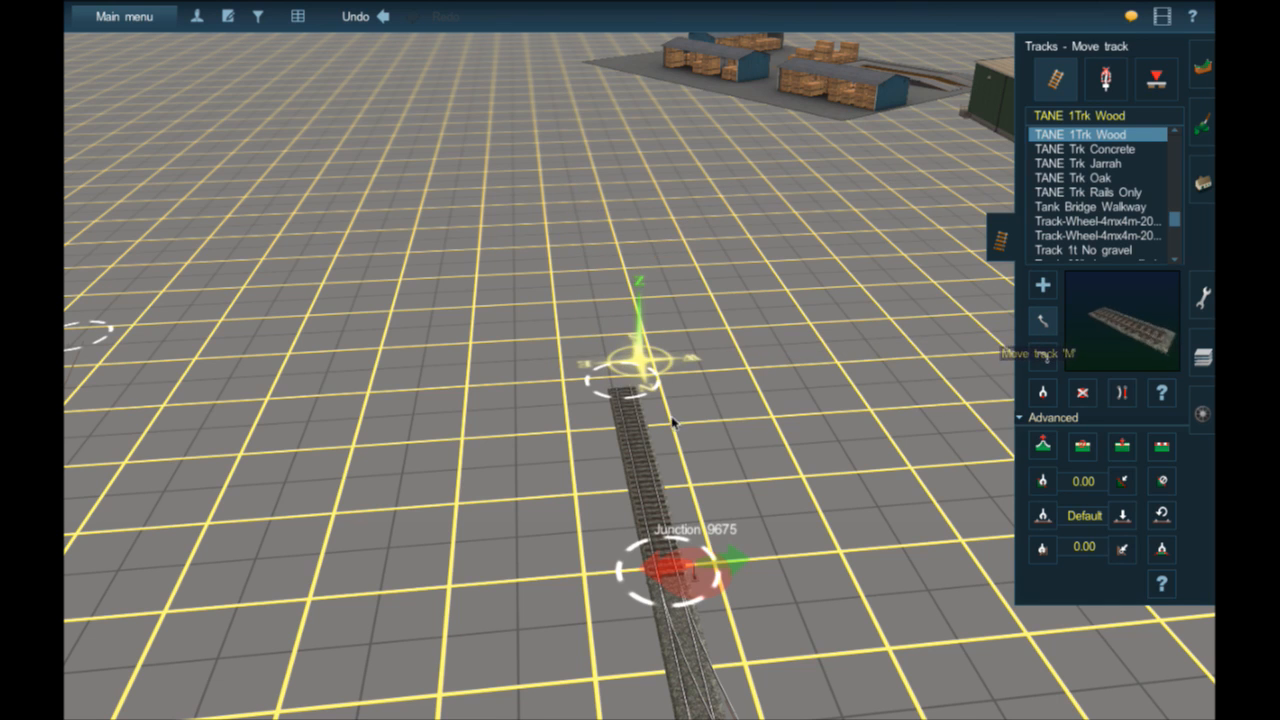
scroll(685, 435, down, 10)
- Move the route map south past the lake and river to the narrow southern end
right_click(725, 563)
right_click(722, 563)
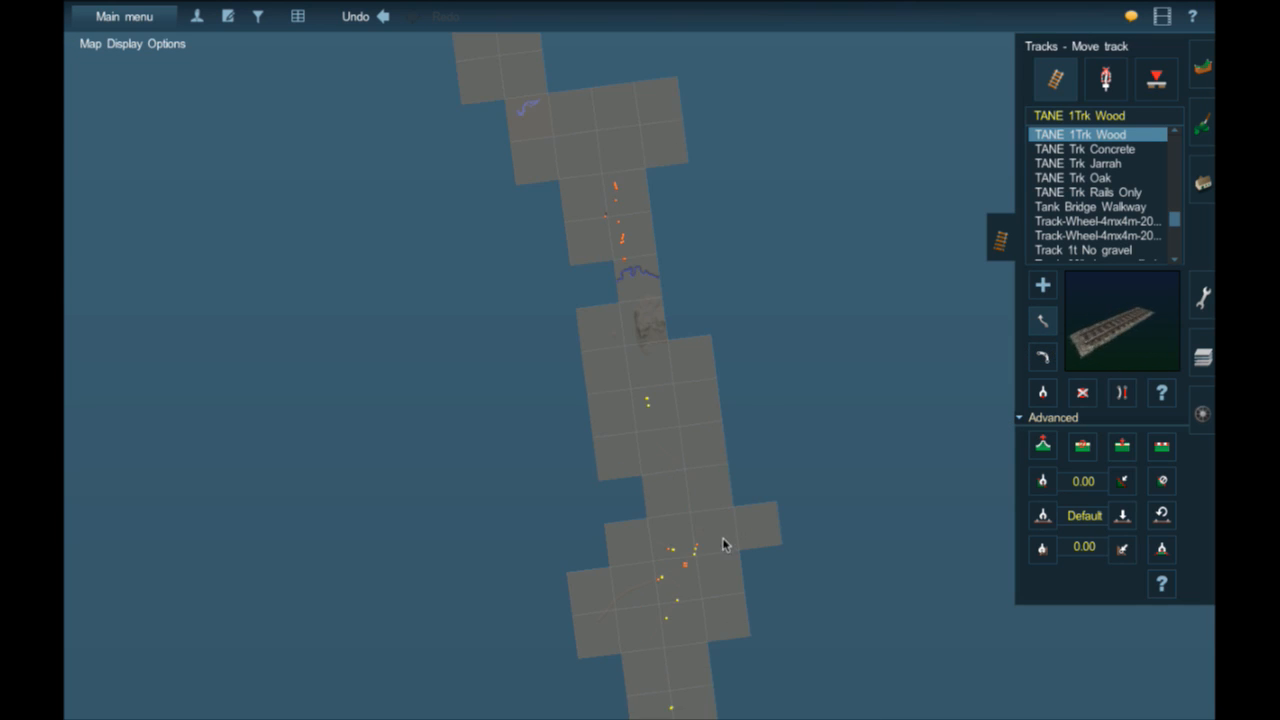
right_click(722, 543)
right_click(646, 550)
right_click(587, 562)
right_click(608, 578)
right_click(724, 563)
right_click(723, 562)
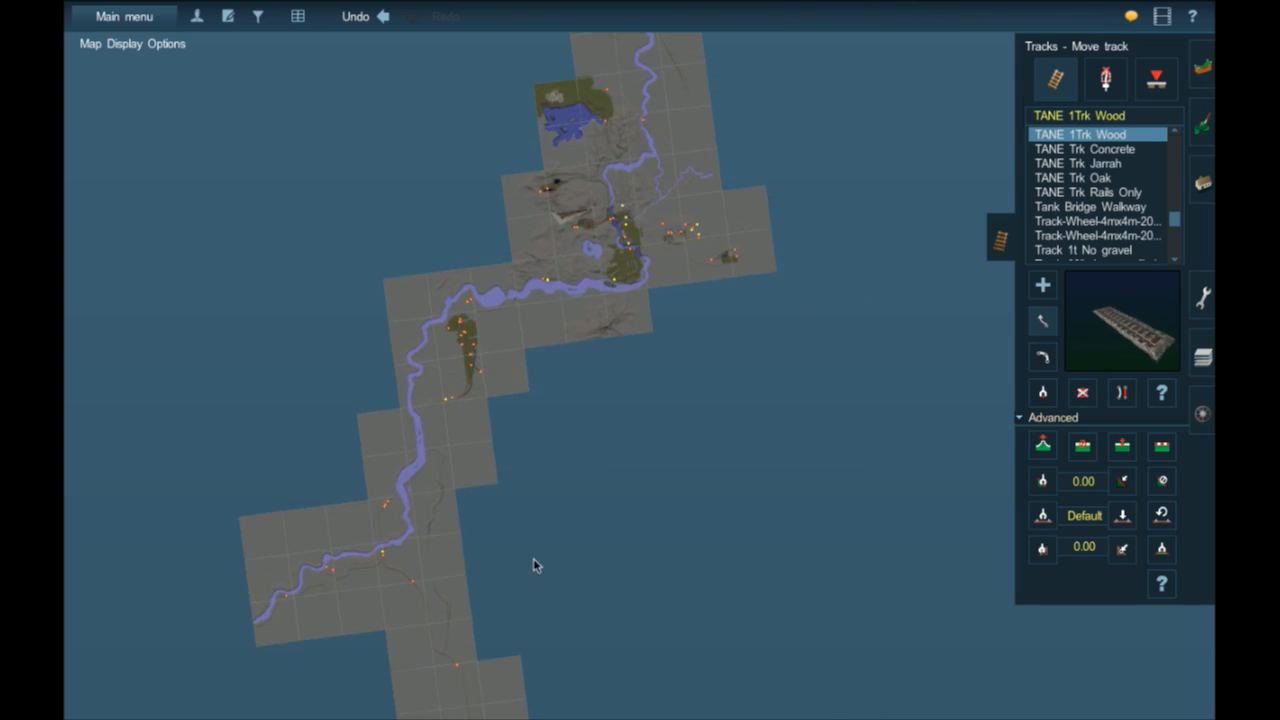
right_click(533, 558)
right_click(534, 558)
right_click(703, 561)
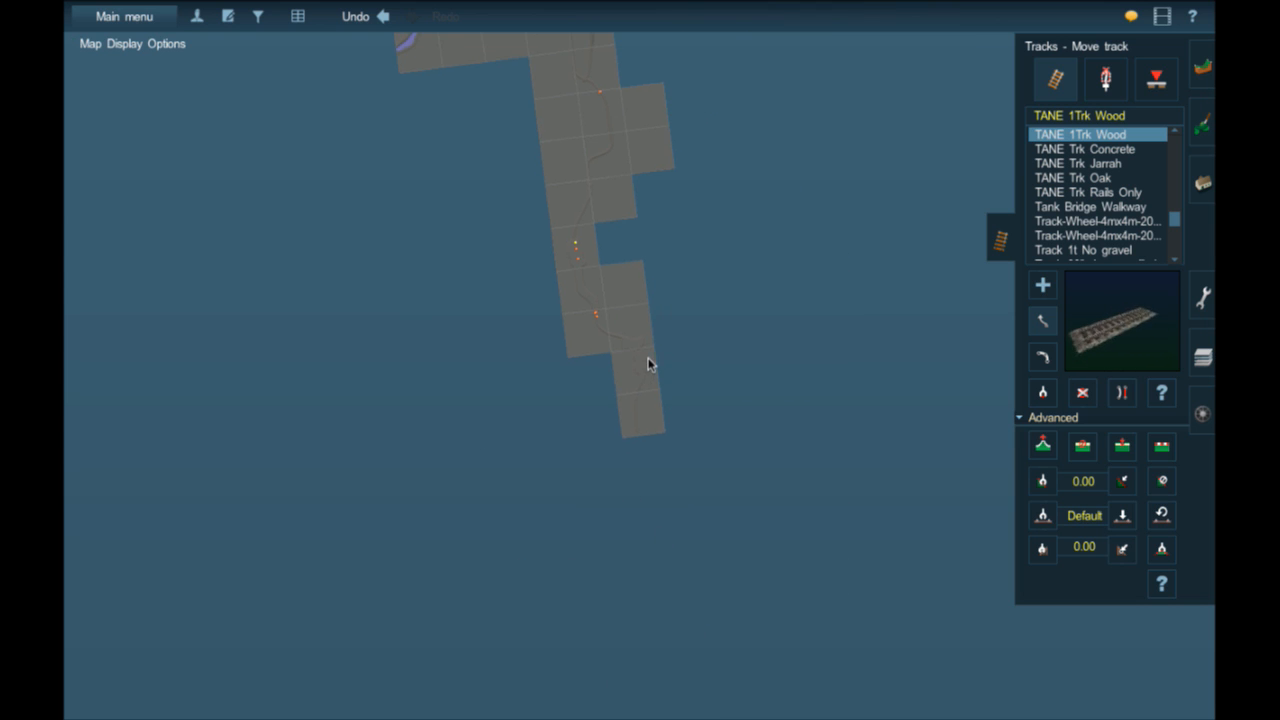
scroll(646, 367, up, 5)
- Return to the 3D view and look down on the road crossing by the gas station
key(m)
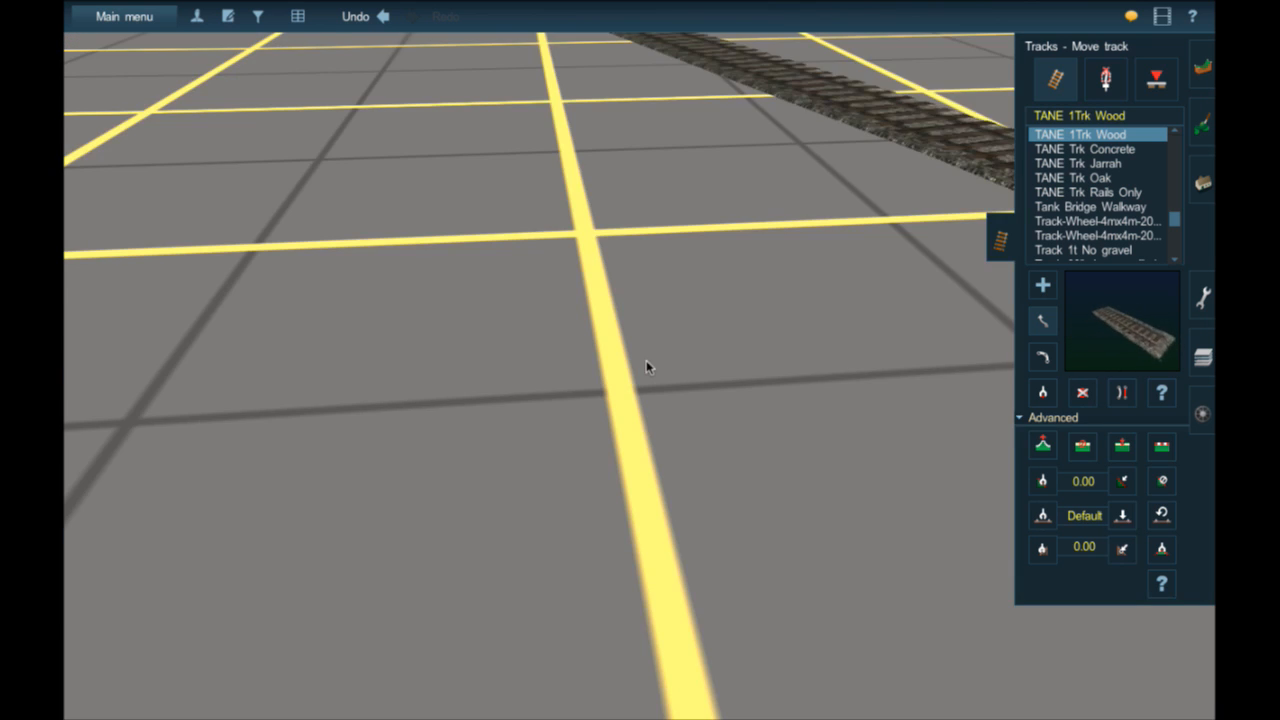
scroll(646, 366, down, 4)
right_click(560, 245)
right_click(515, 125)
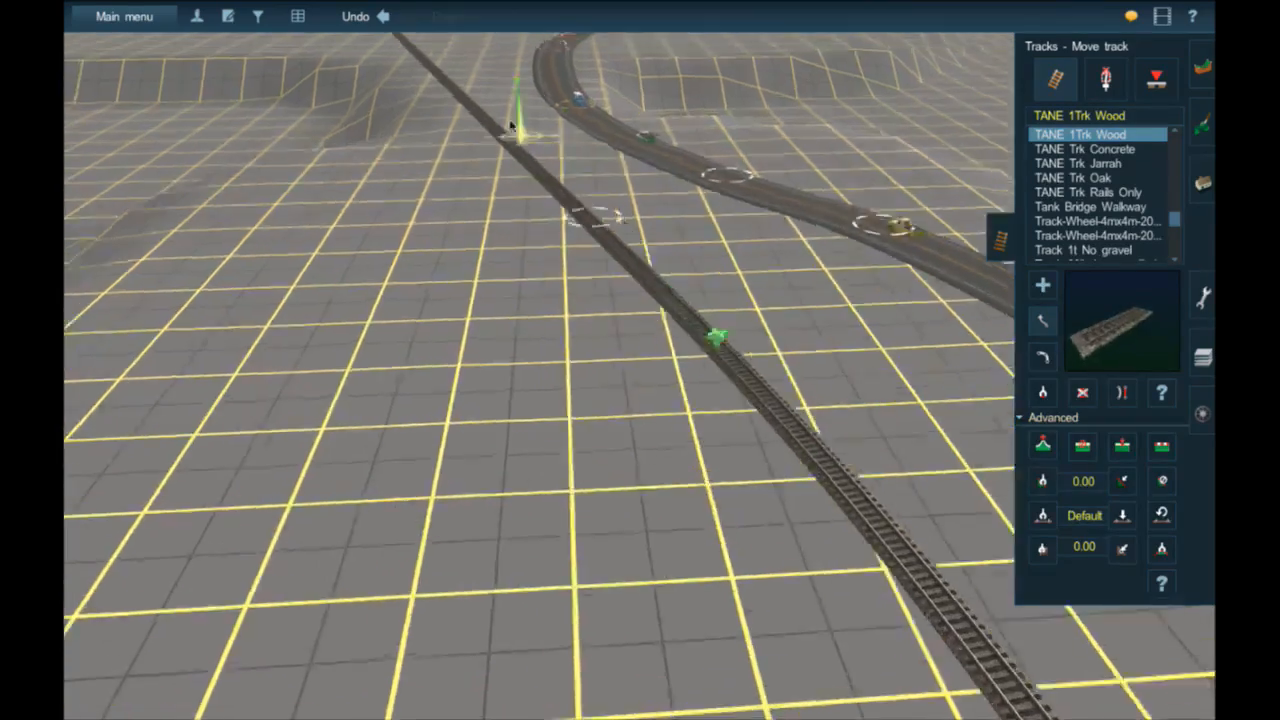
right_click(572, 118)
key(Down)
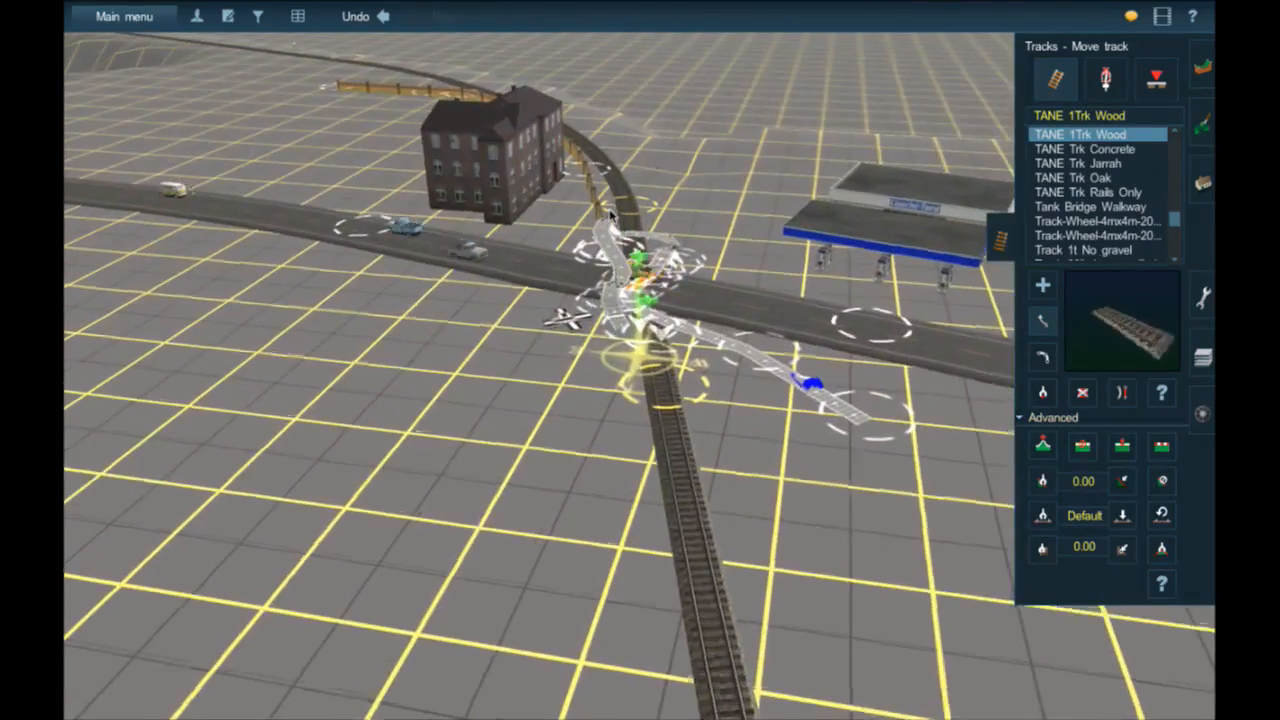
key(Right)
key(Right)
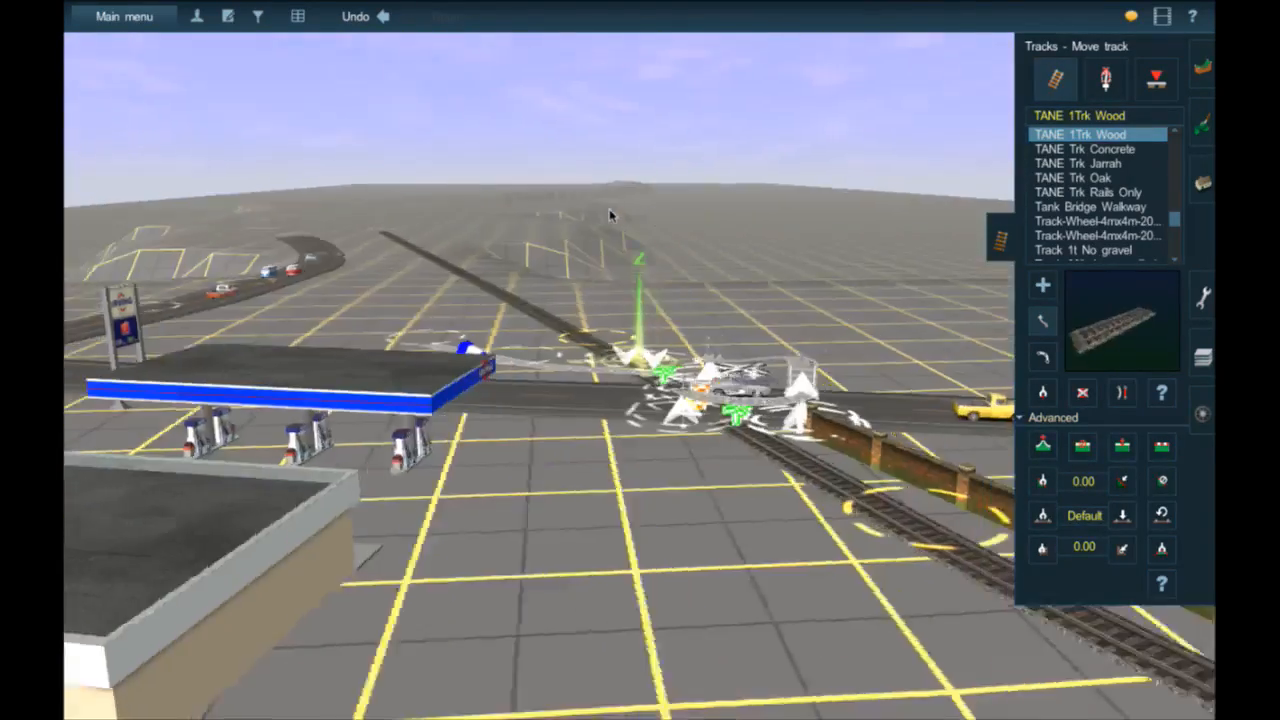
key(Up)
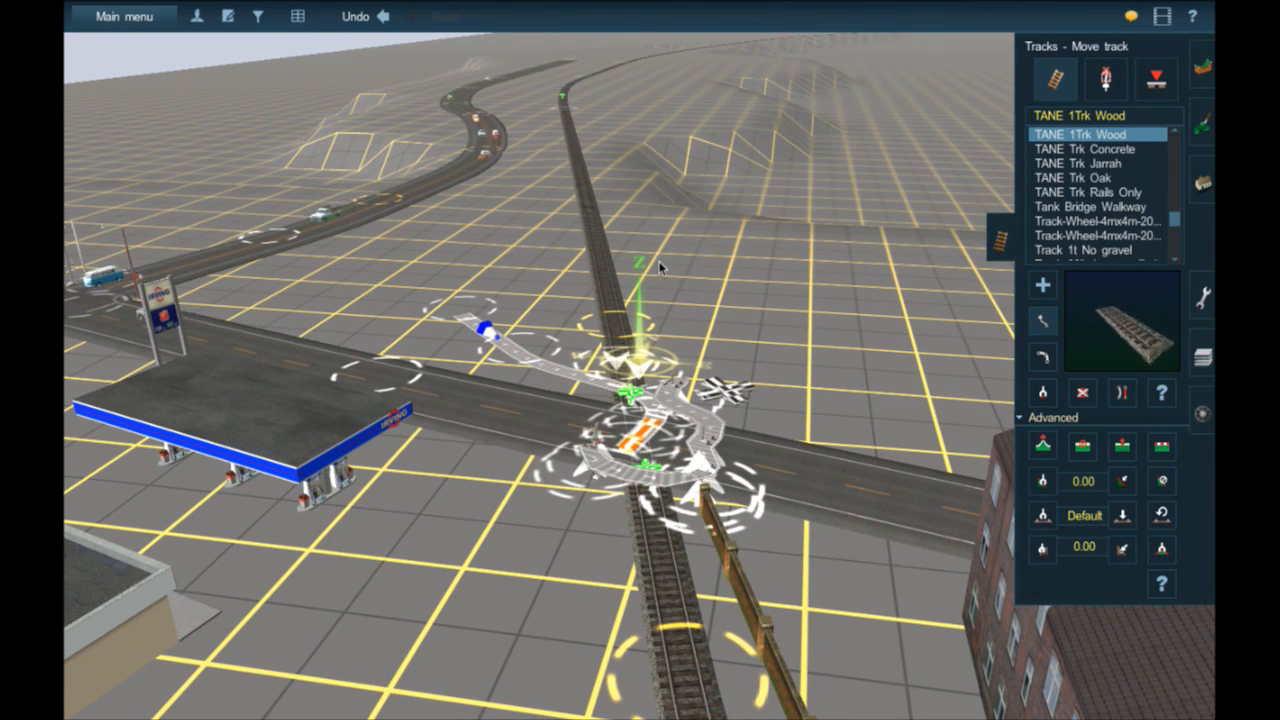
- Follow the curved track to the flagged CNR Meet Switch South junction
scroll(660, 270, down, 5)
right_drag(664, 335, 968, 516)
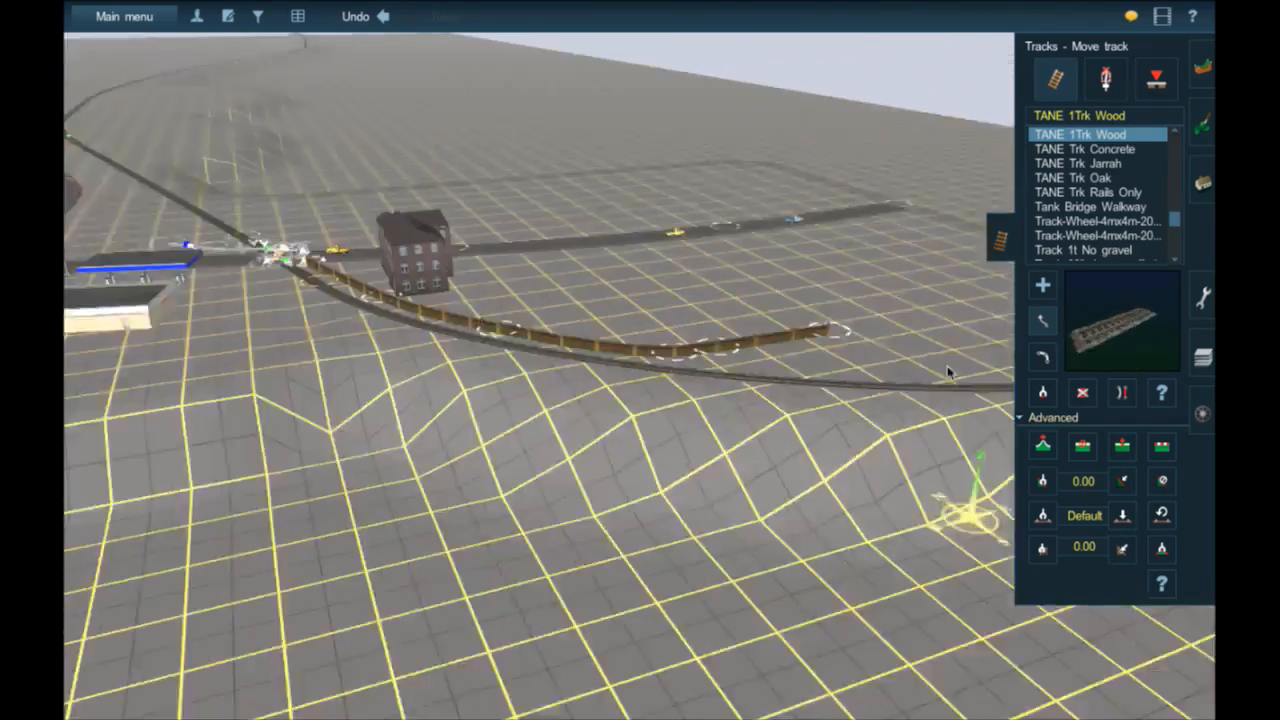
right_drag(948, 372, 593, 297)
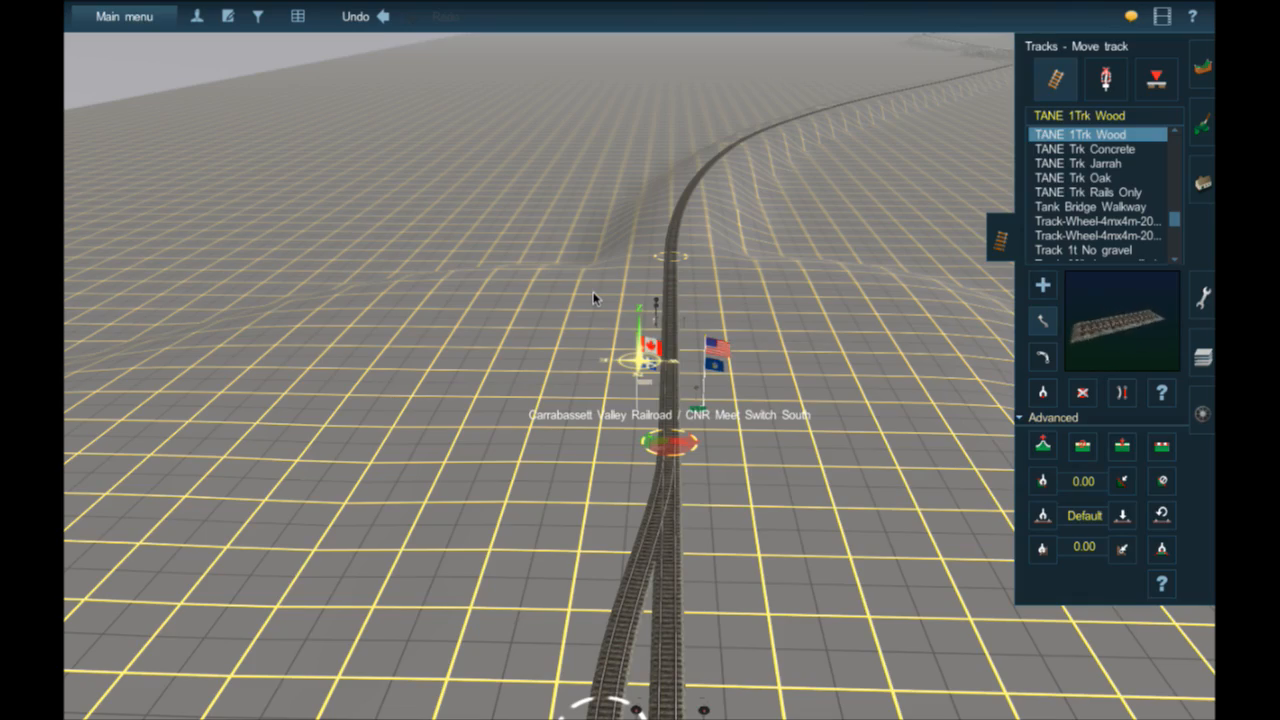
key(Left)
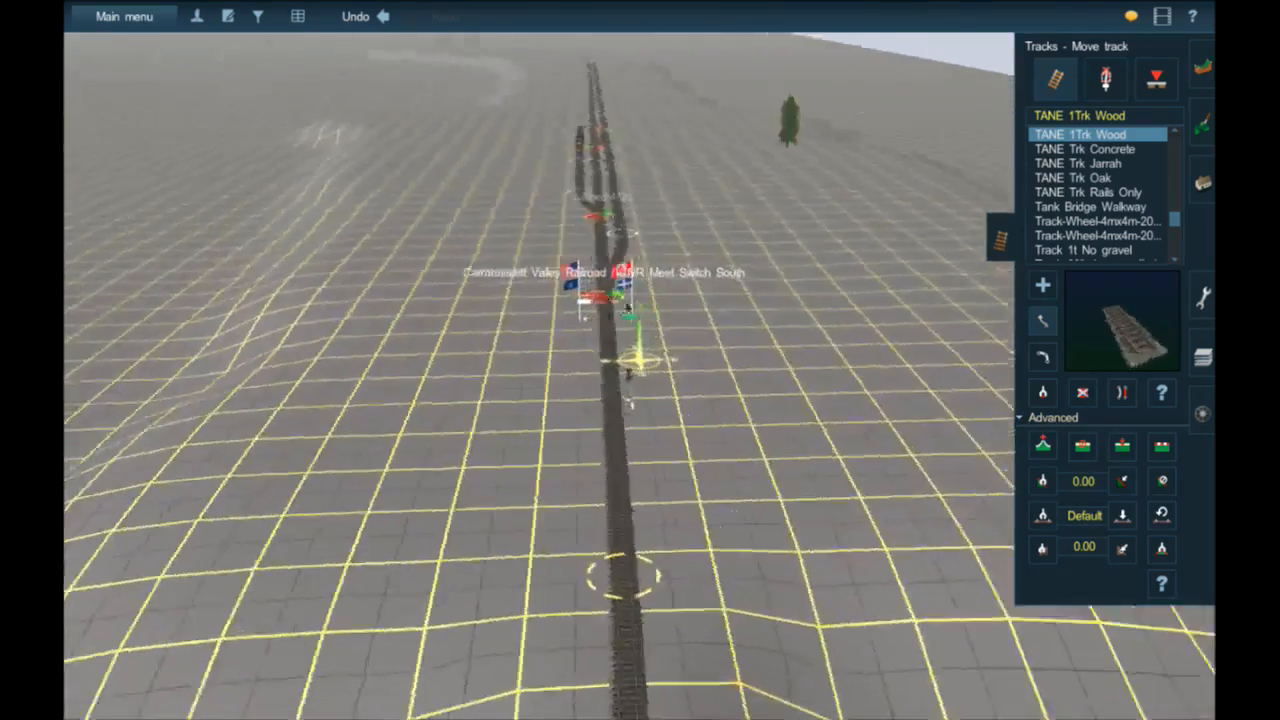
right_click(623, 320)
scroll(670, 364, up, 10)
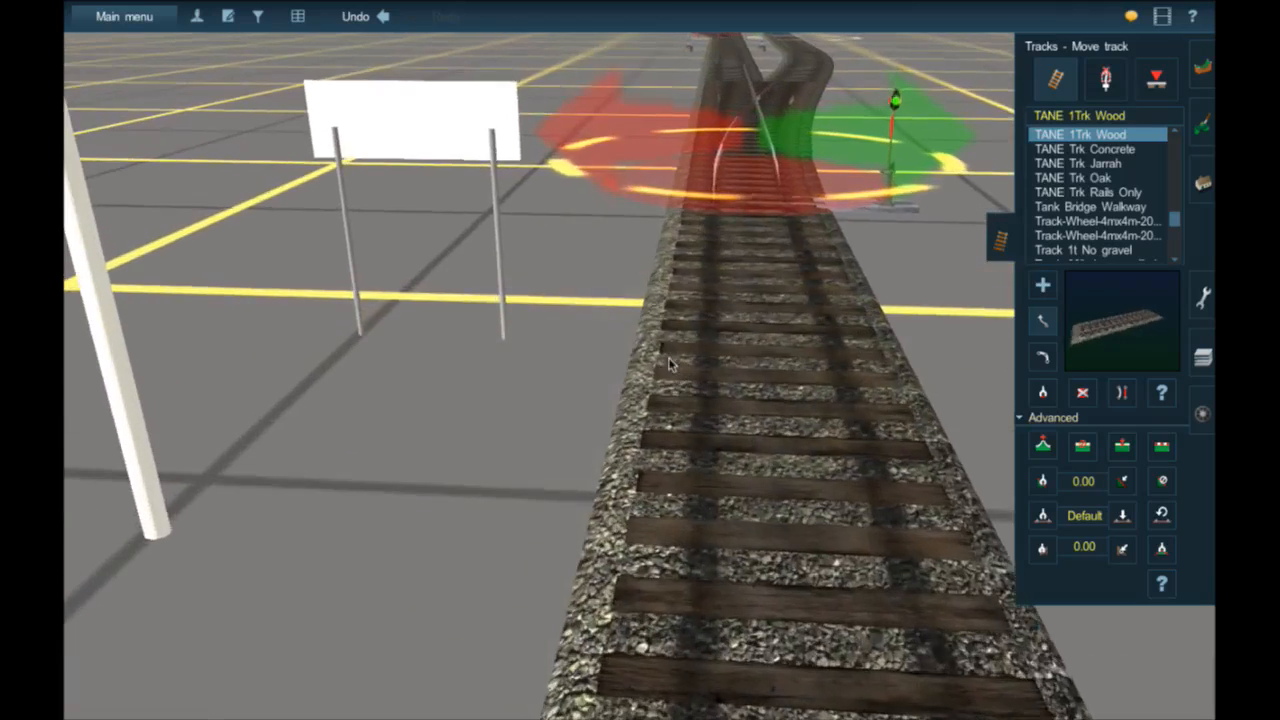
scroll(670, 364, down, 10)
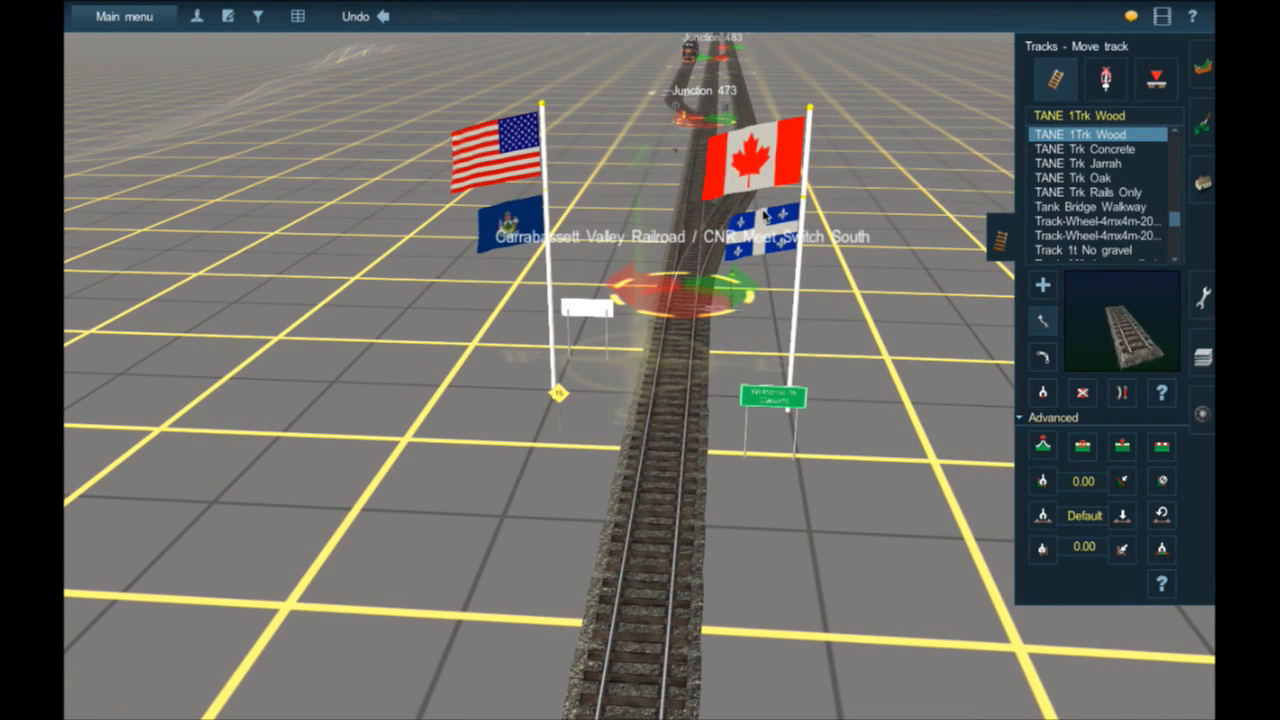
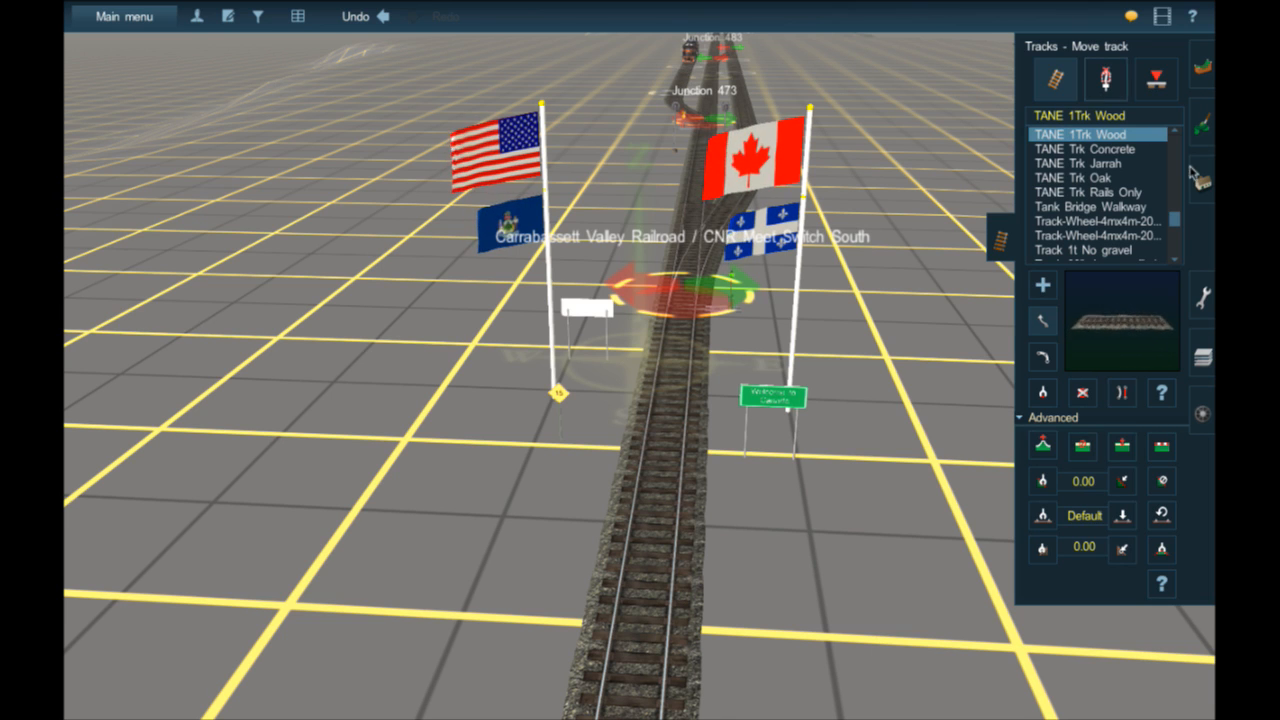
- Delete the Canadian, Quebec, US and Maine flags and both flagpoles at CNR Meet Switch South
click(1203, 182)
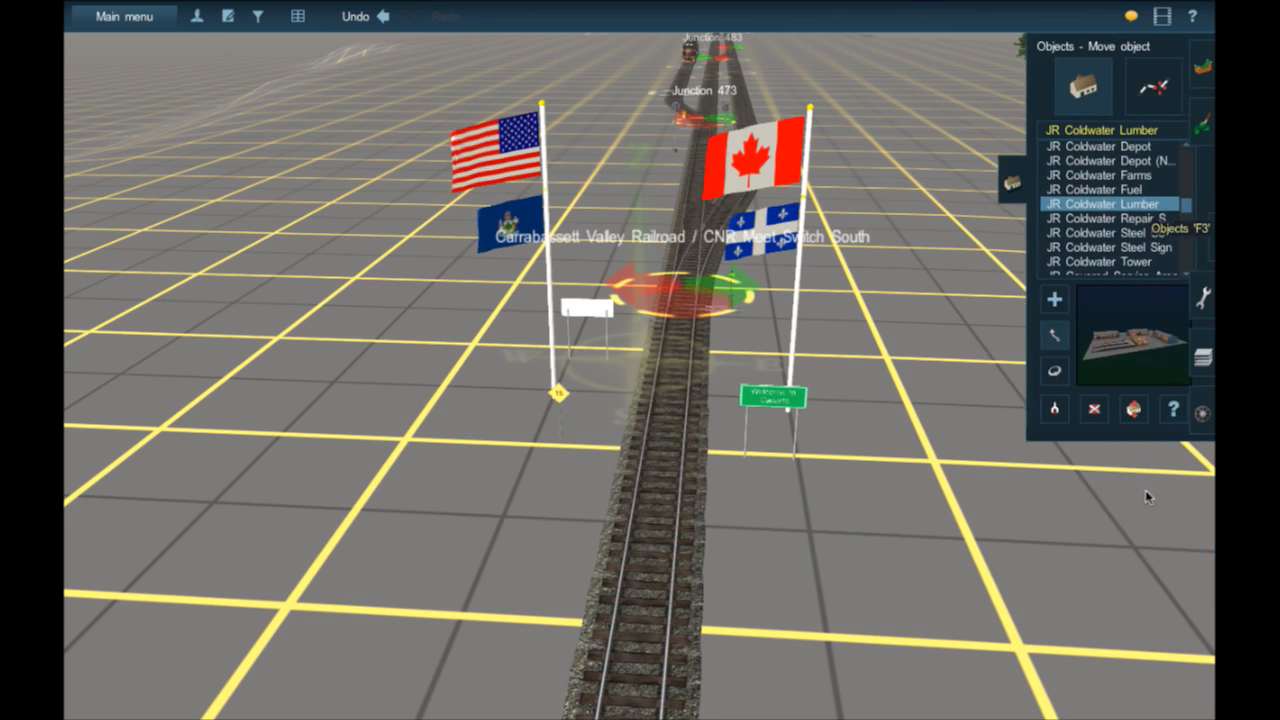
click(1083, 408)
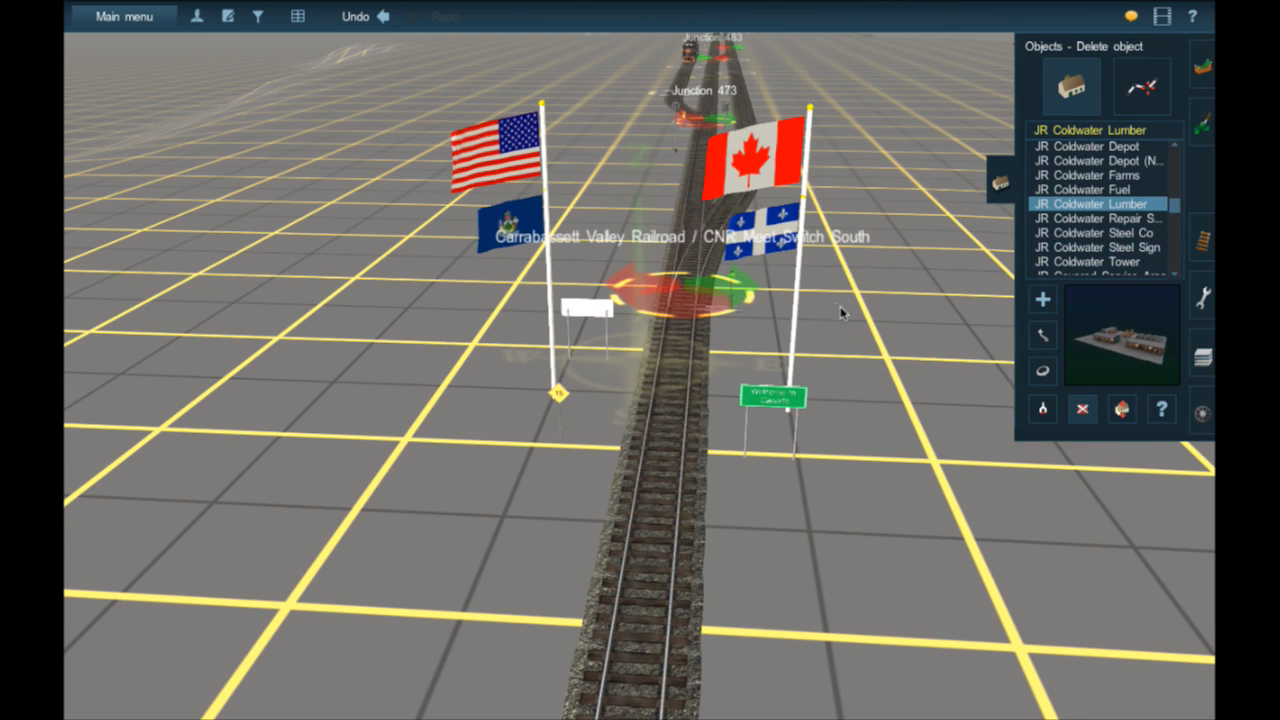
click(796, 291)
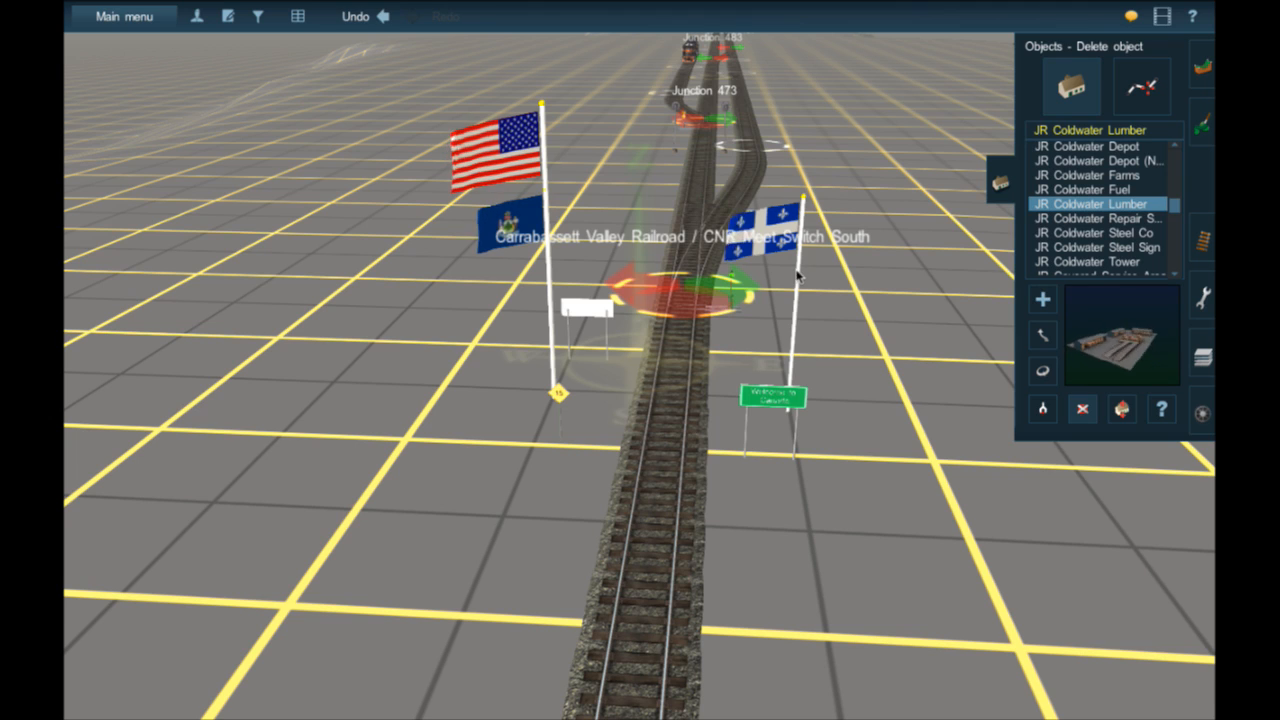
click(797, 276)
click(545, 289)
click(544, 242)
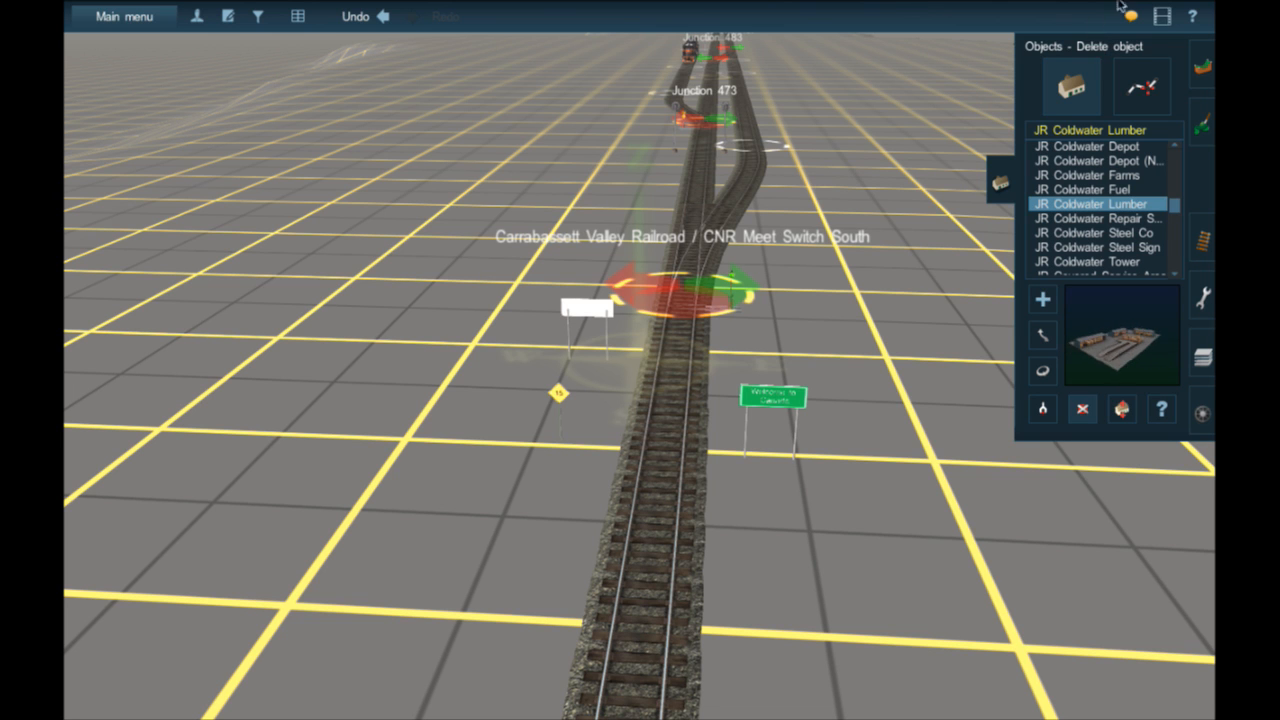
- Fly the view to Boston & Maine locomotives 321 and 322 beside Junction 483
right_click(686, 55)
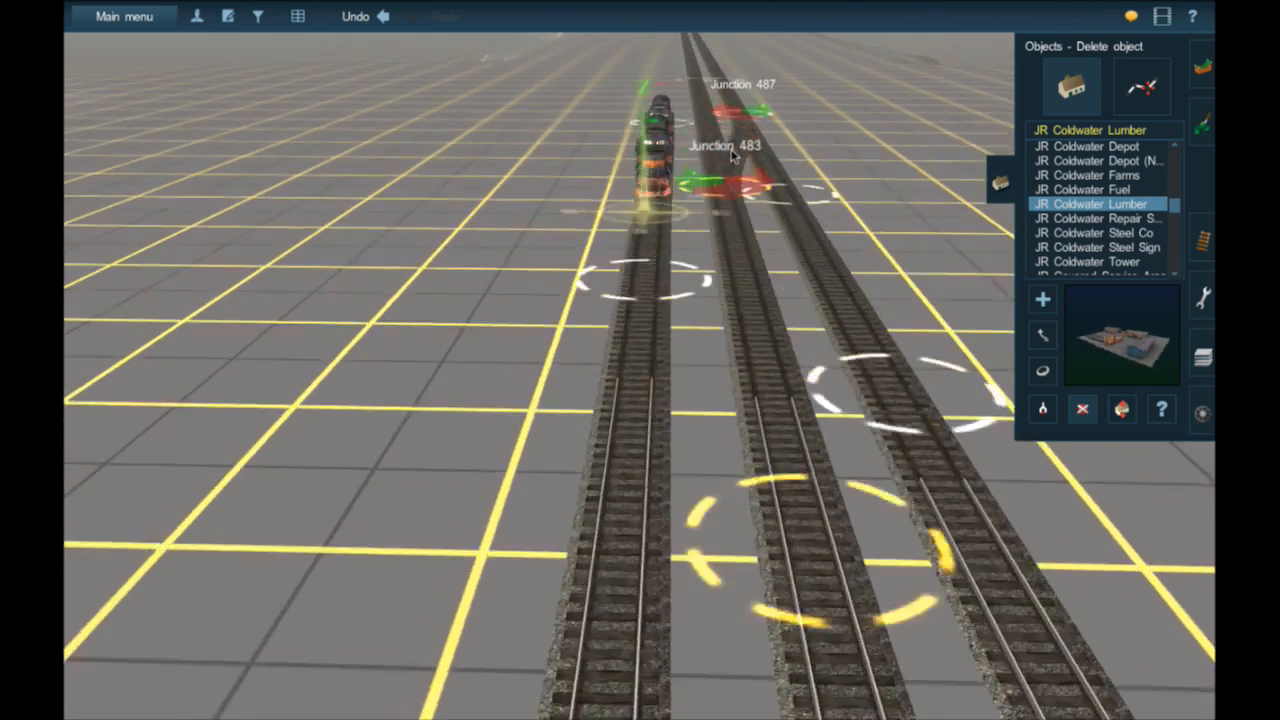
right_click(677, 228)
key(Left)
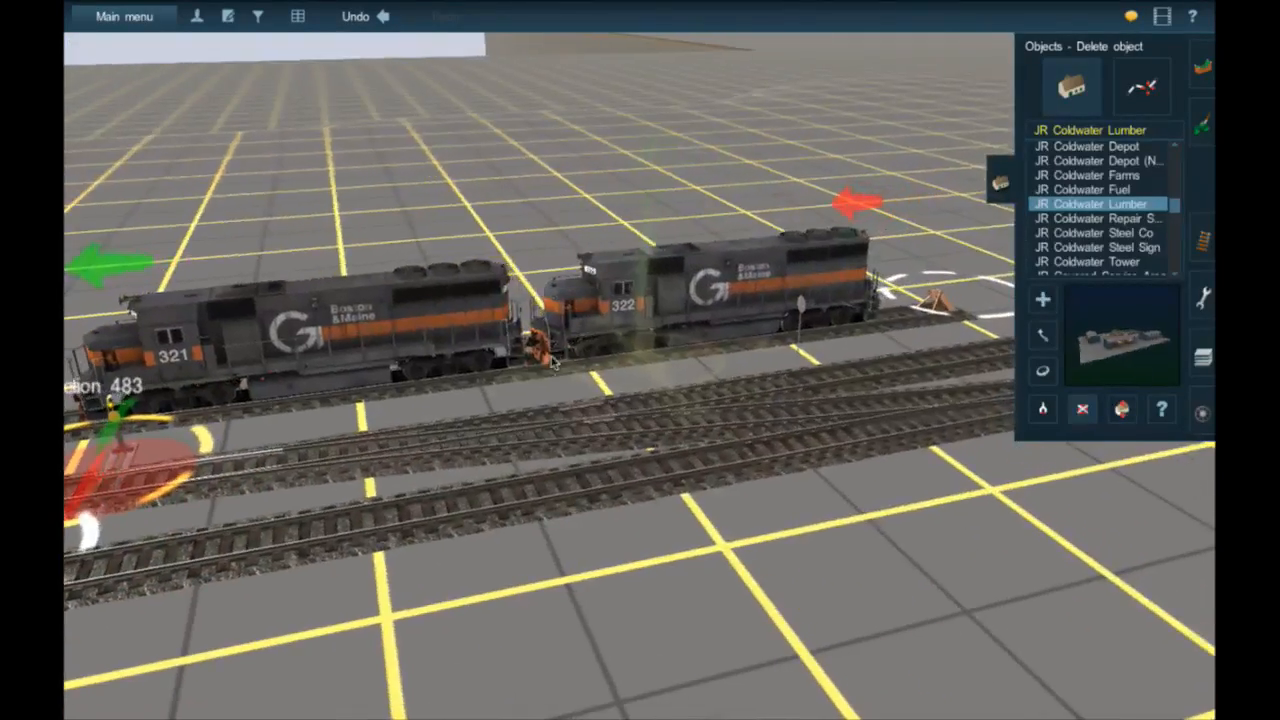
right_click(632, 338)
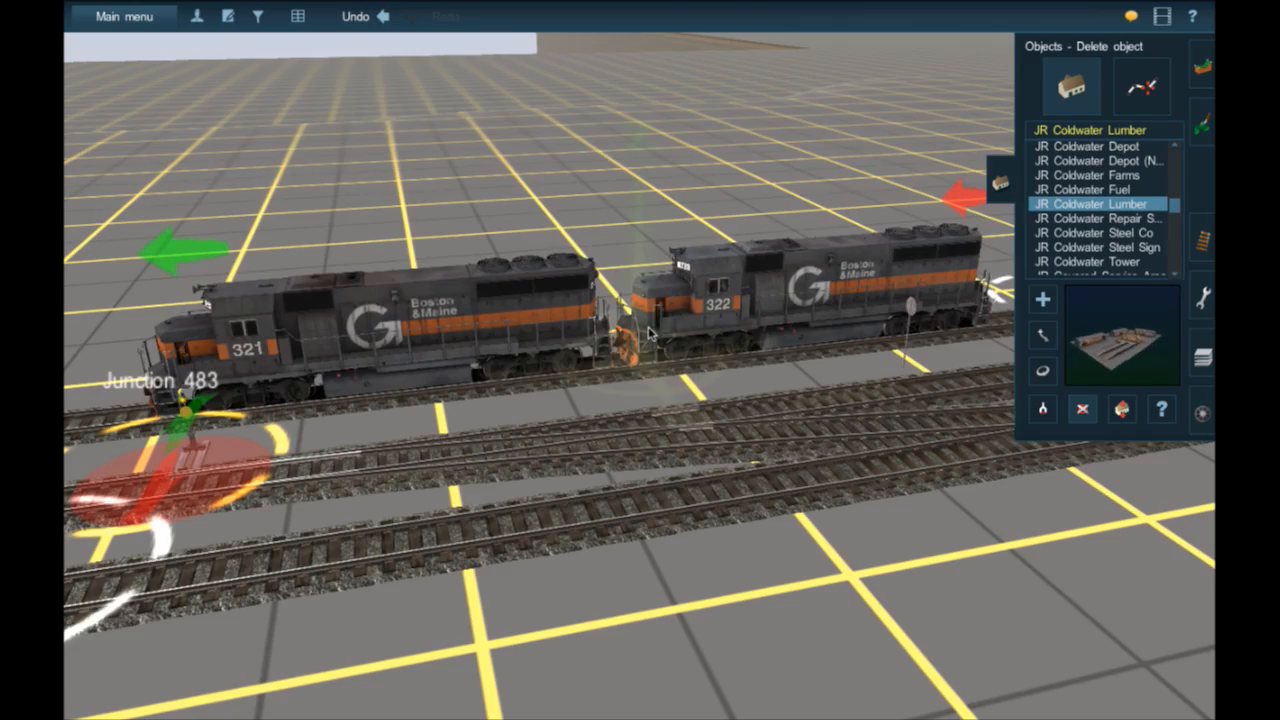
key(Left)
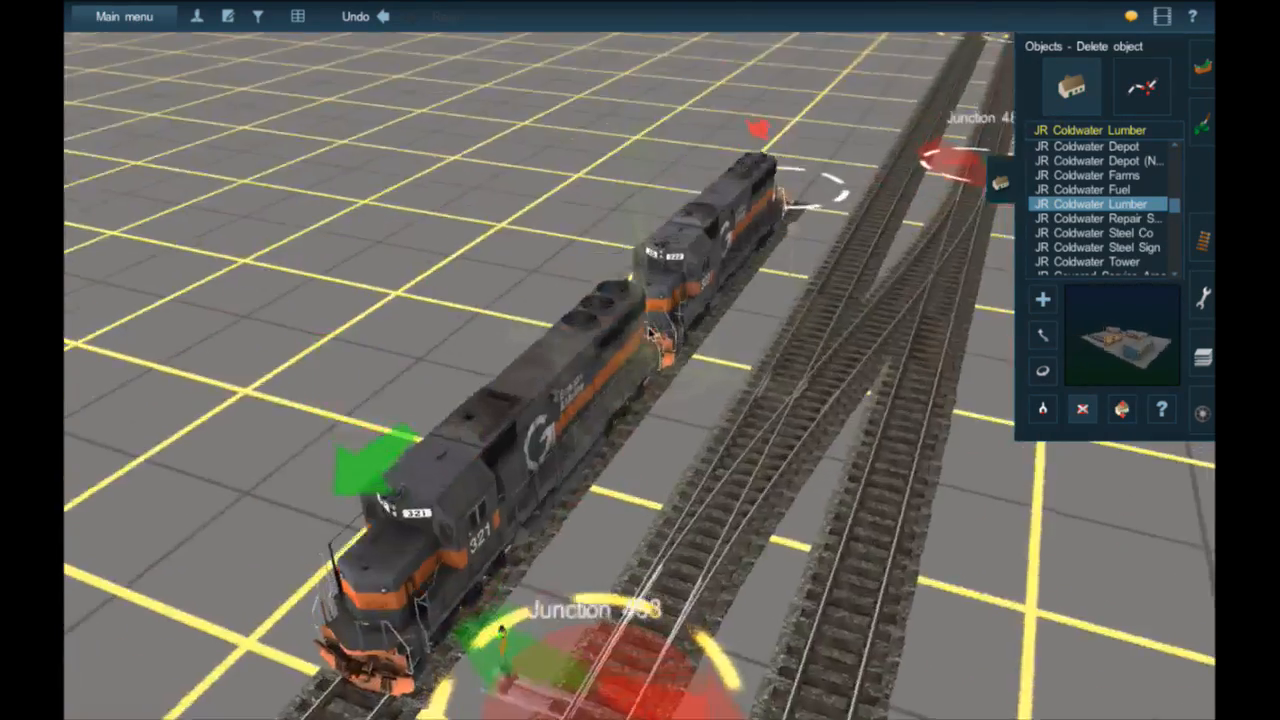
key(Down)
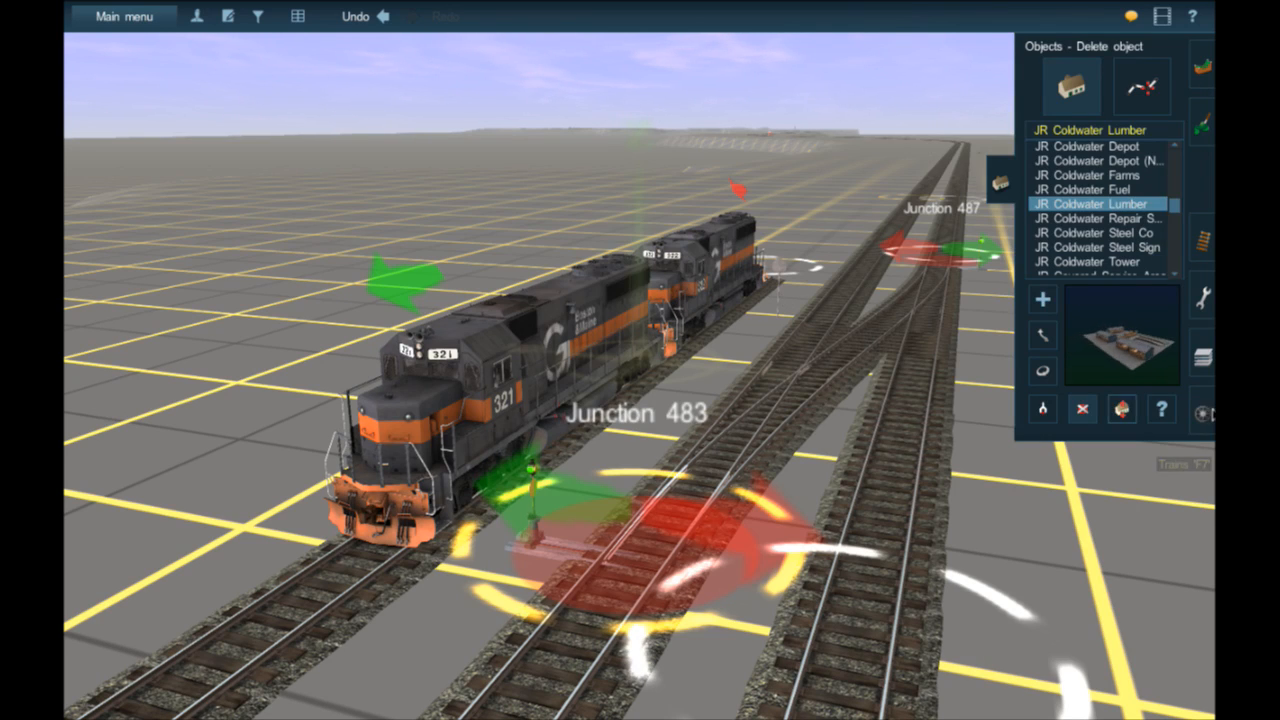
- Switch to adding trains and frame the view above the locomotives' side
click(1202, 413)
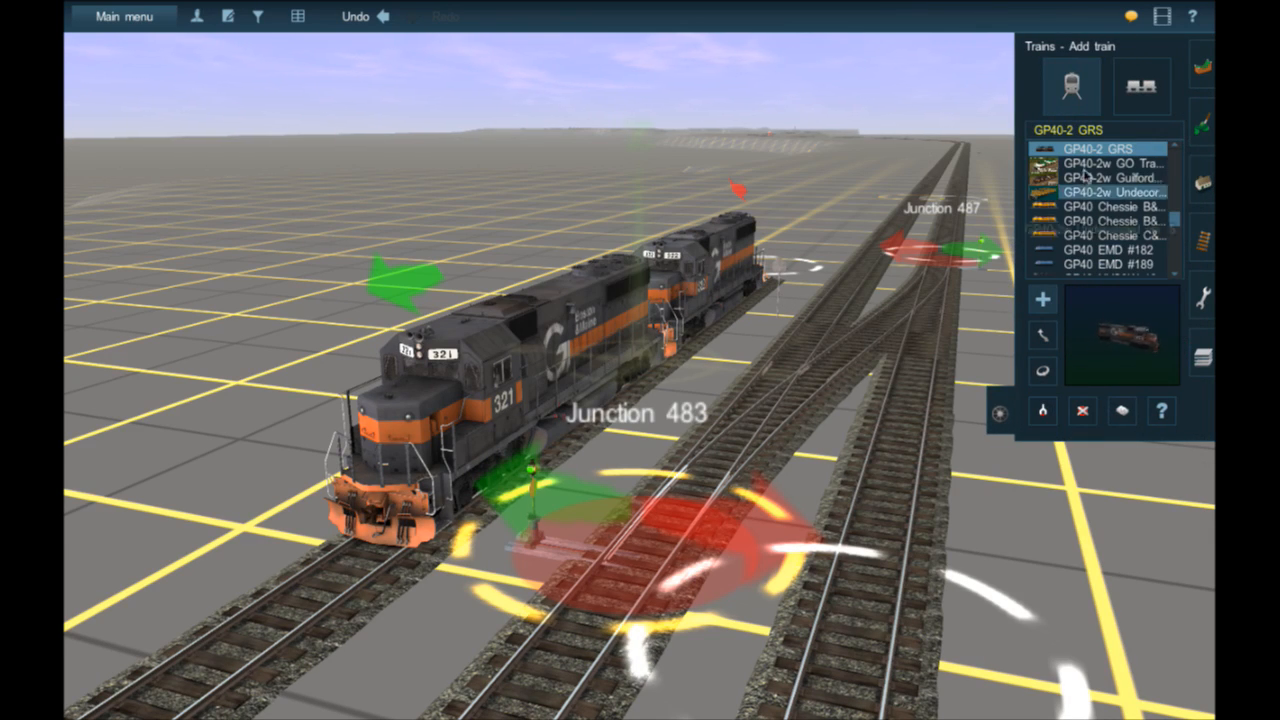
right_click(609, 399)
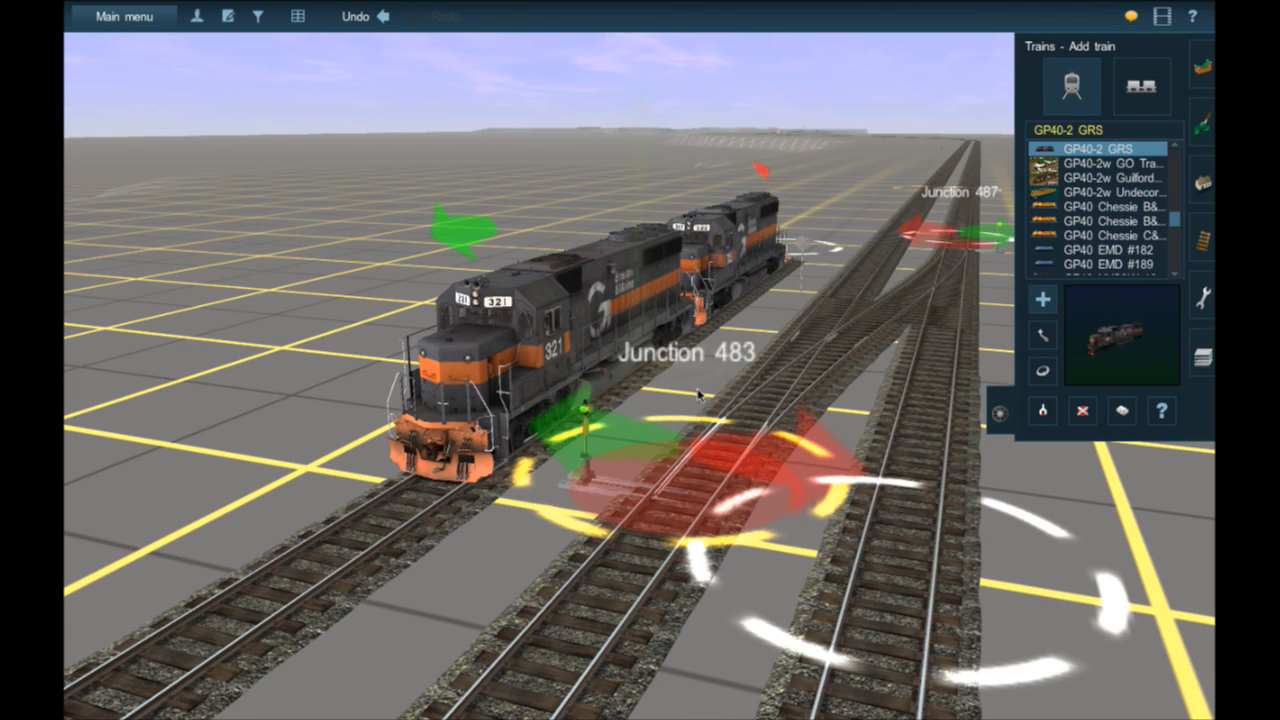
right_click(612, 378)
key(Left)
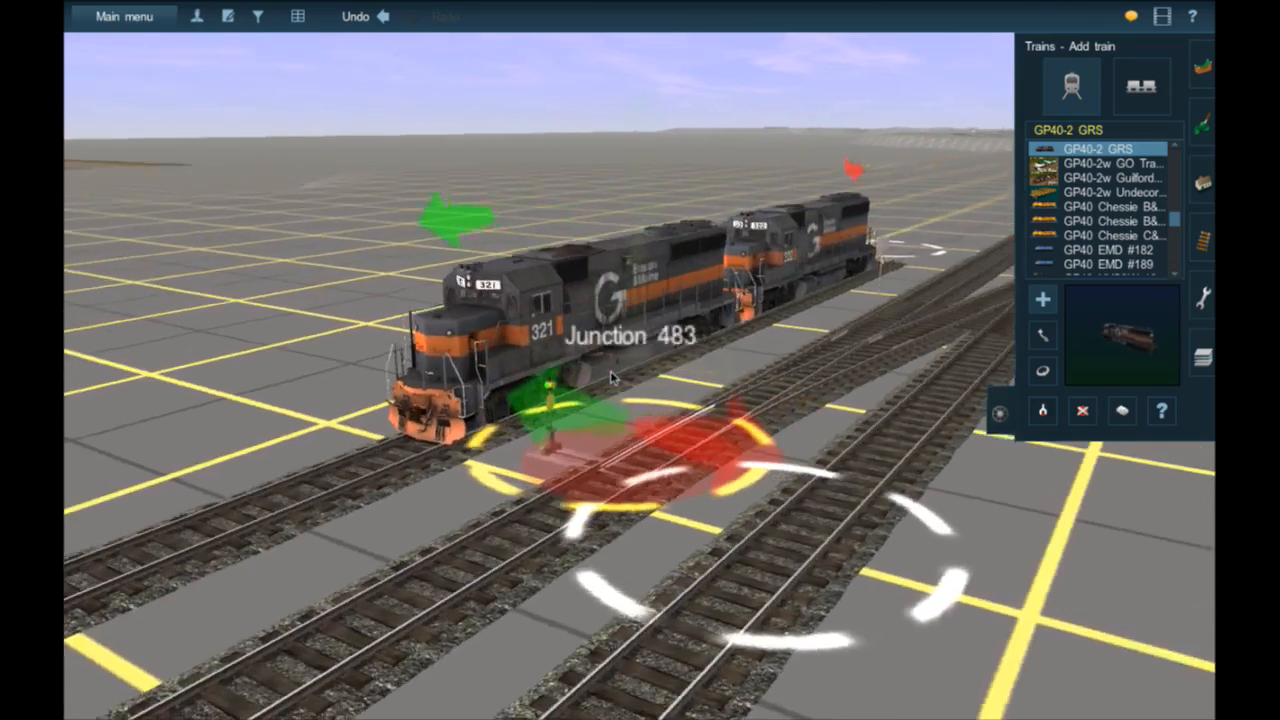
key(Up)
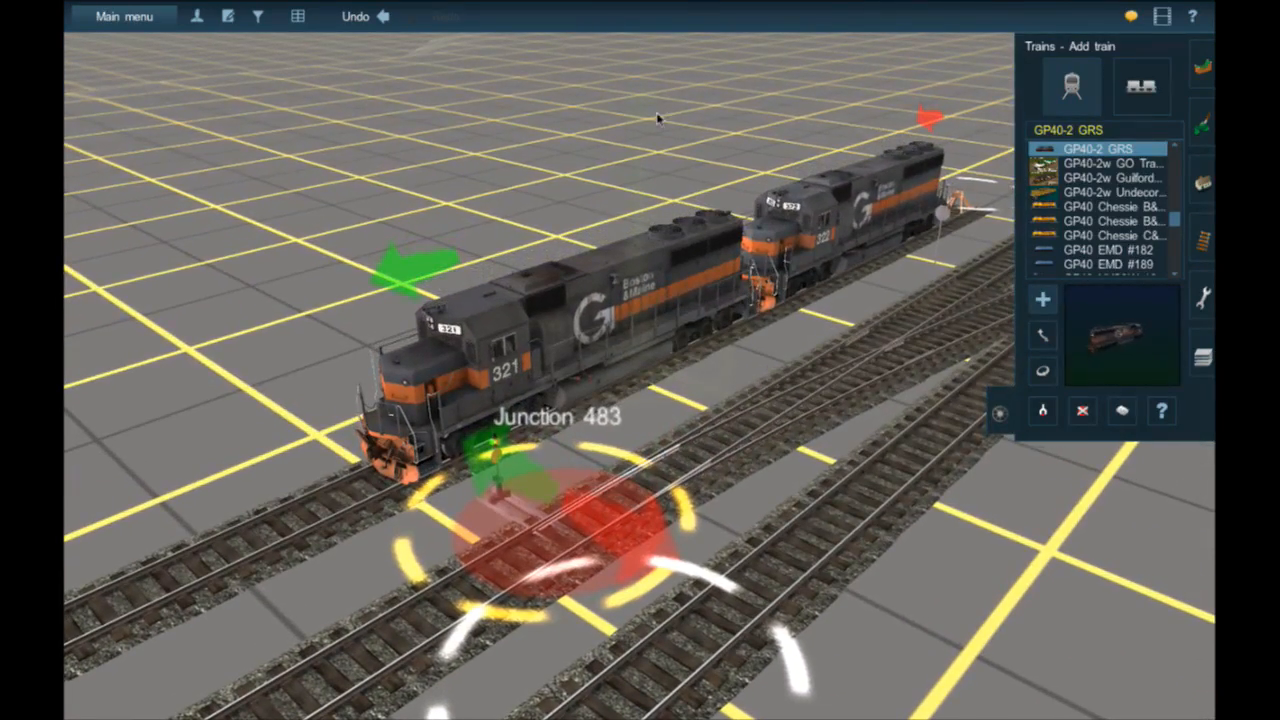
scroll(403, 271, down, 1)
scroll(620, 345, up, 2)
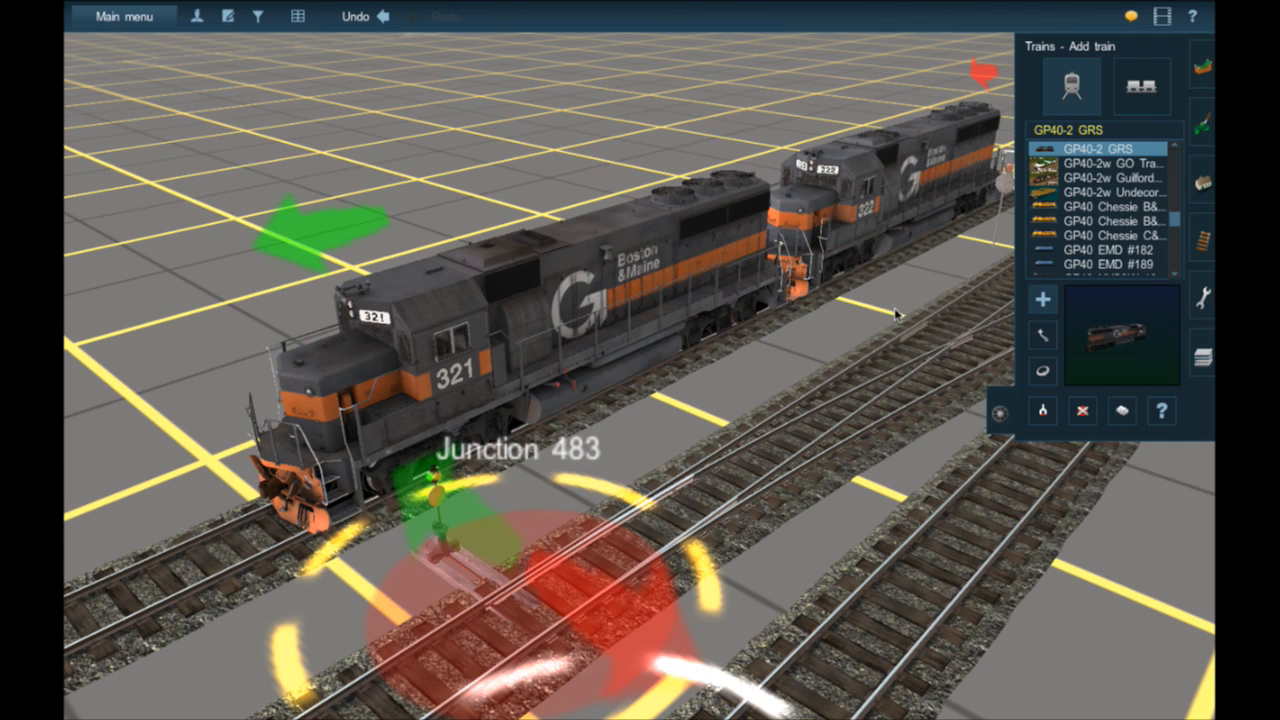
scroll(760, 299, down, 2)
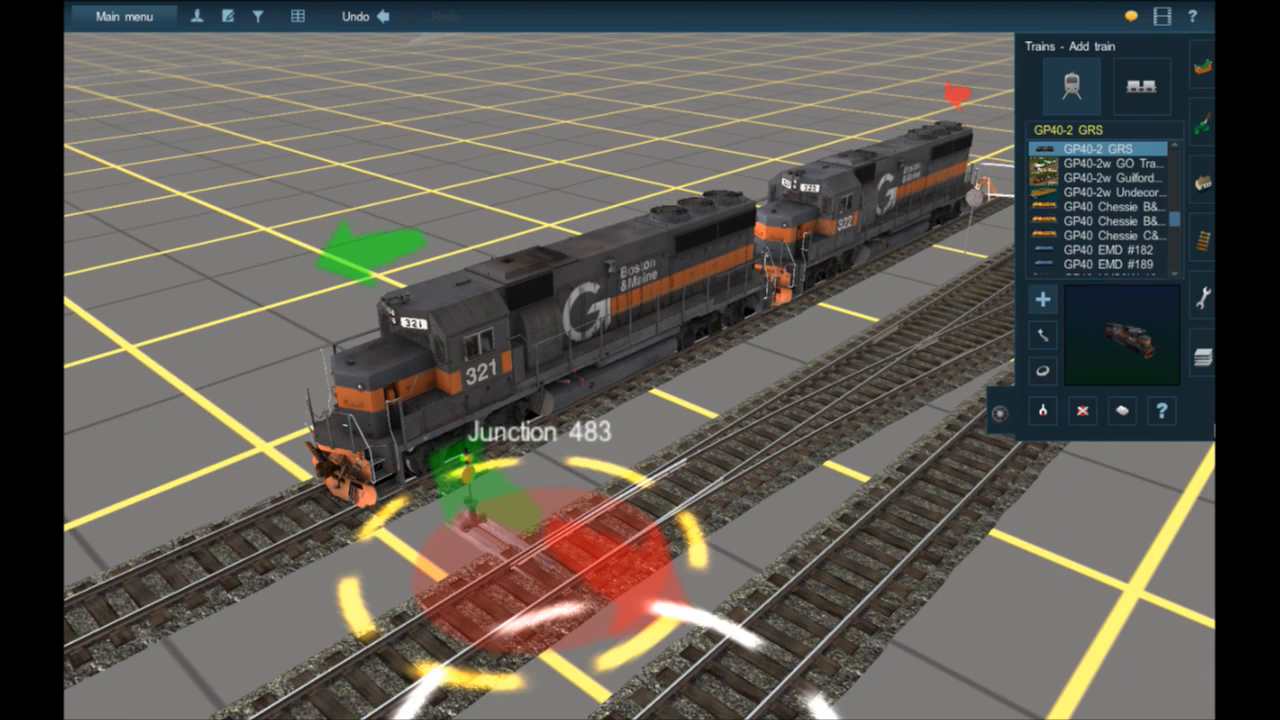
- Open locomotive GP40-2 GRS 20's properties and move the window off the locomotive
click(1162, 410)
click(642, 322)
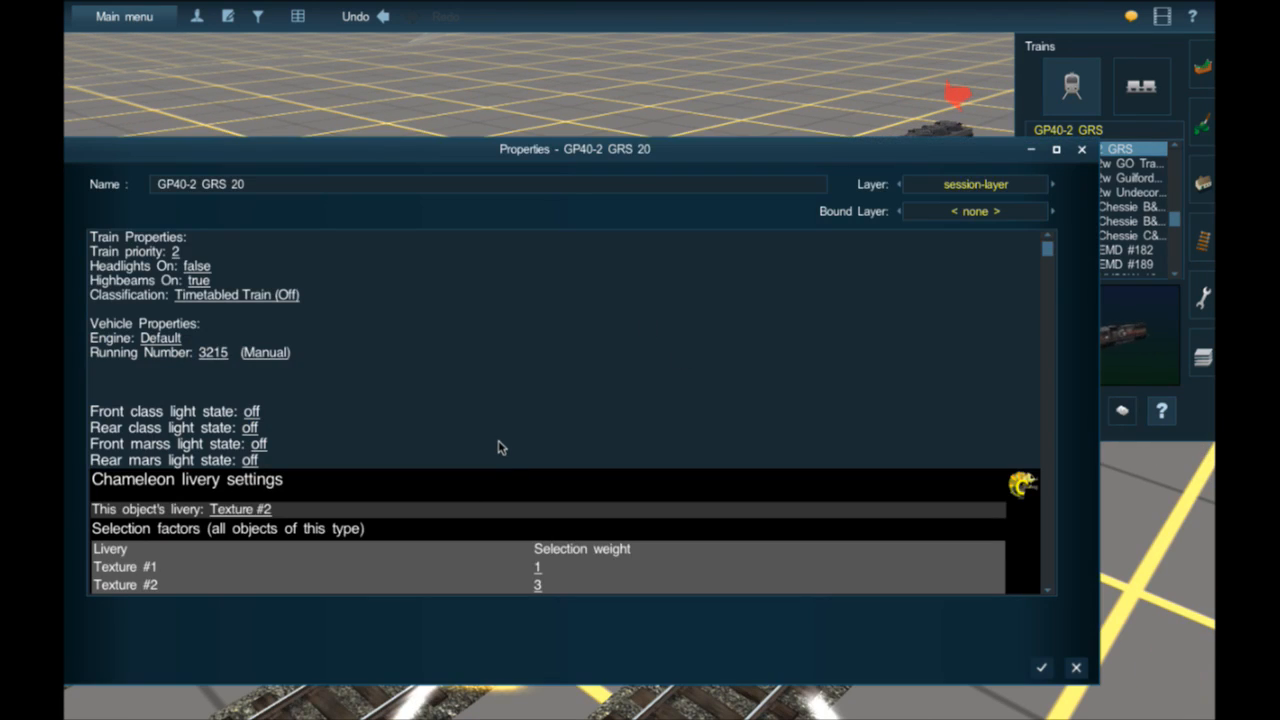
scroll(500, 447, down, 2)
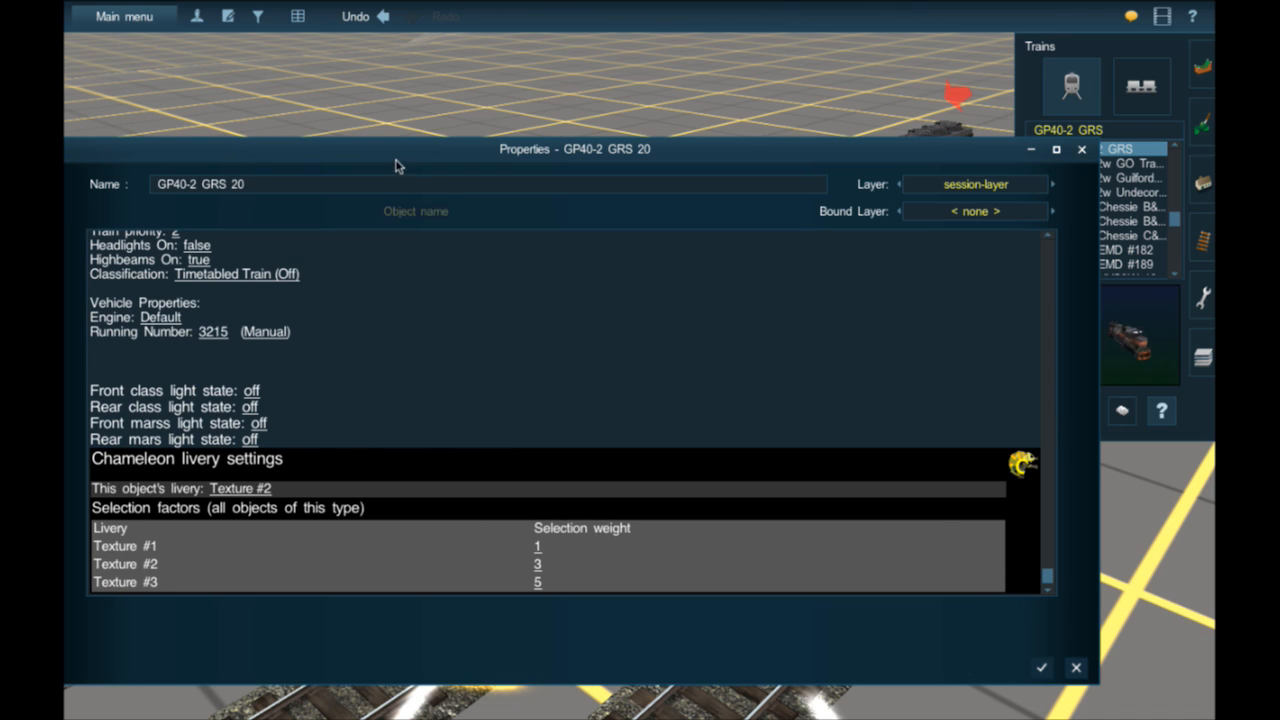
drag(865, 157, 1212, 132)
drag(683, 124, 1007, 113)
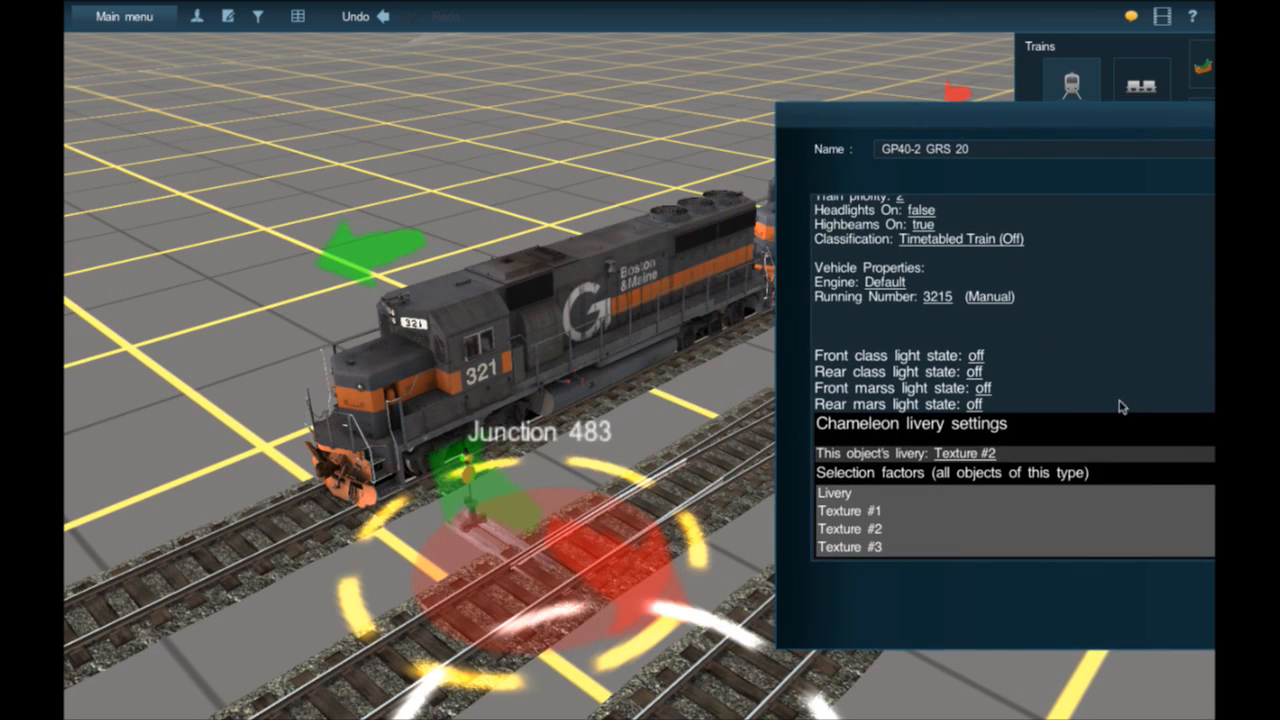
- Cycle the livery through Textures #1, #2 and #3, finishing on Texture #3
click(985, 455)
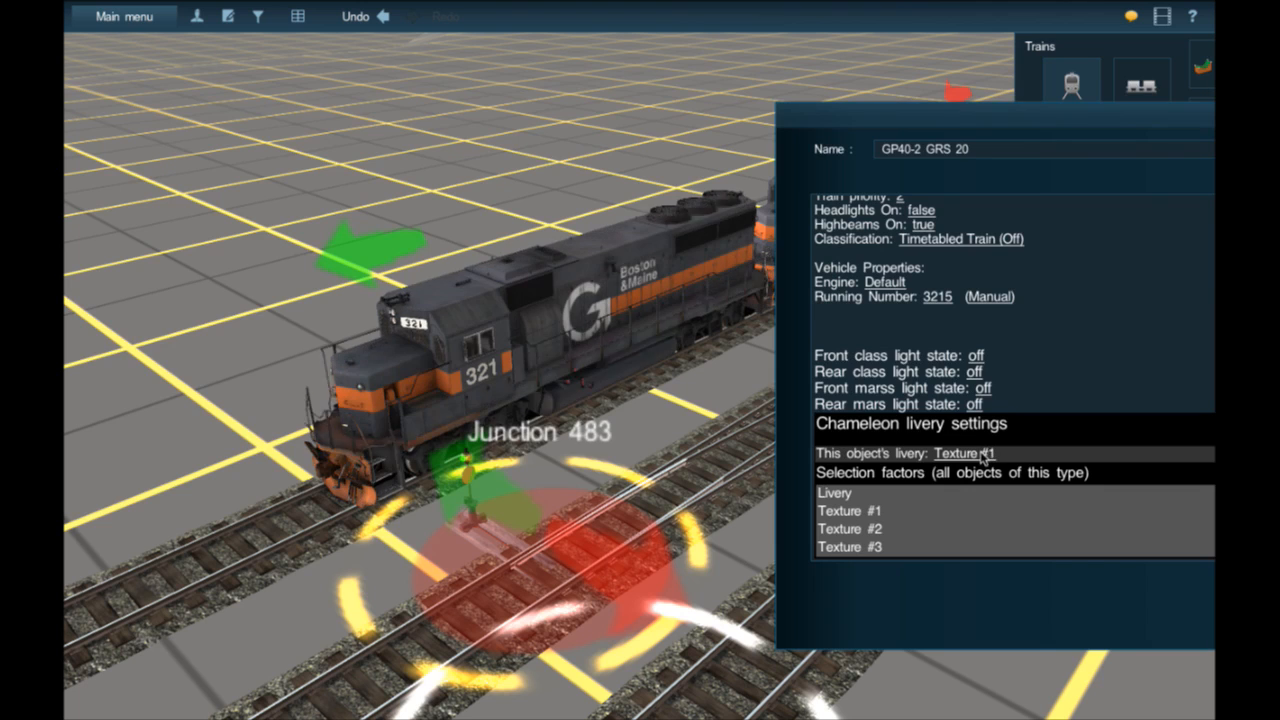
click(980, 455)
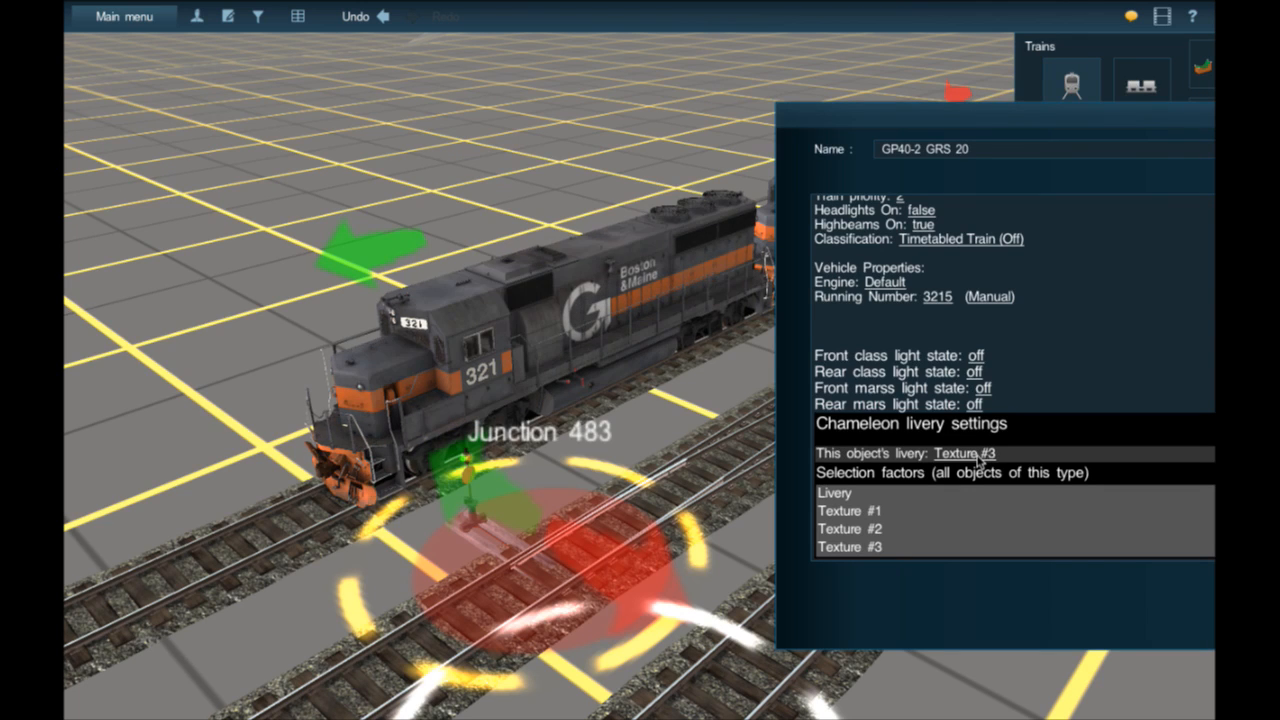
click(979, 456)
click(979, 456)
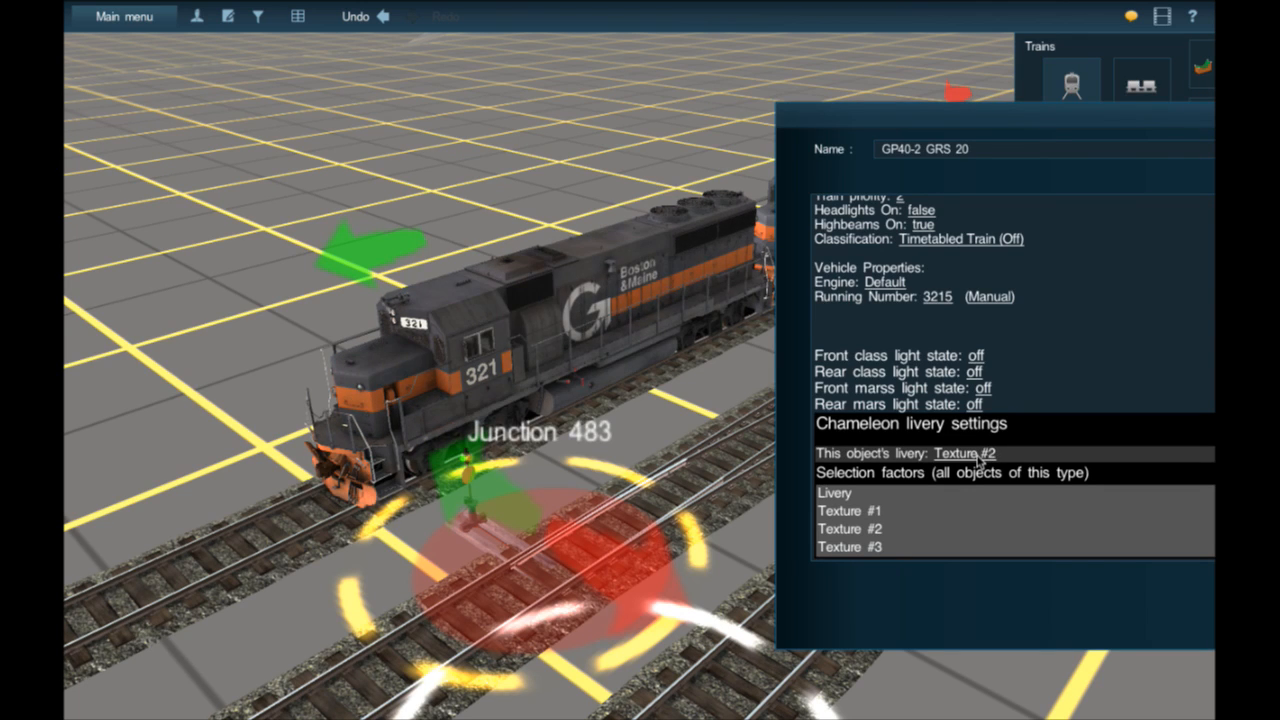
click(979, 456)
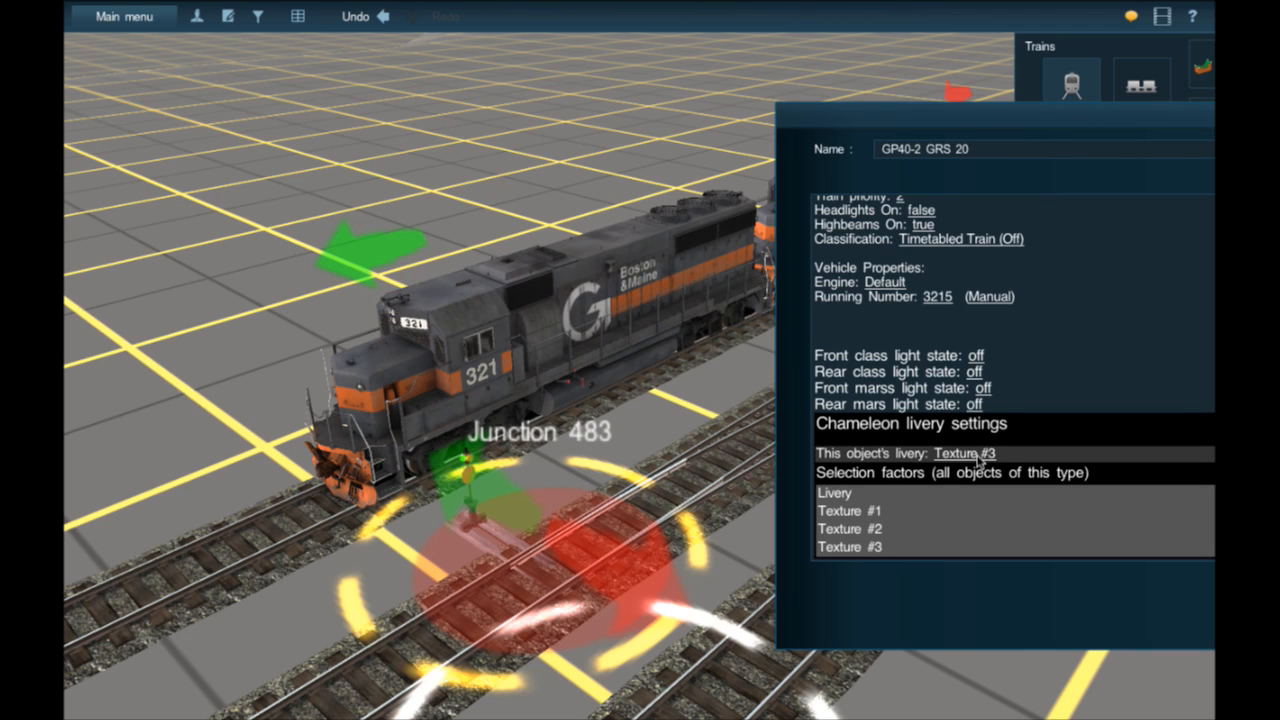
click(979, 456)
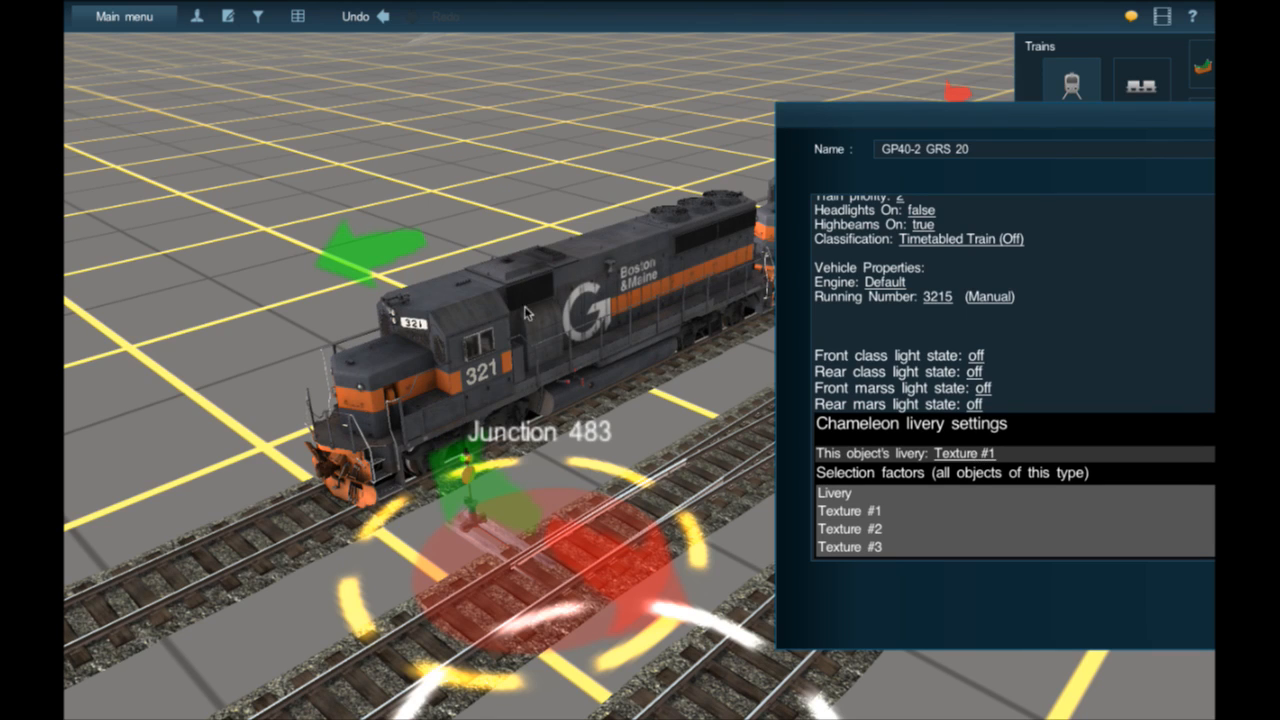
click(958, 456)
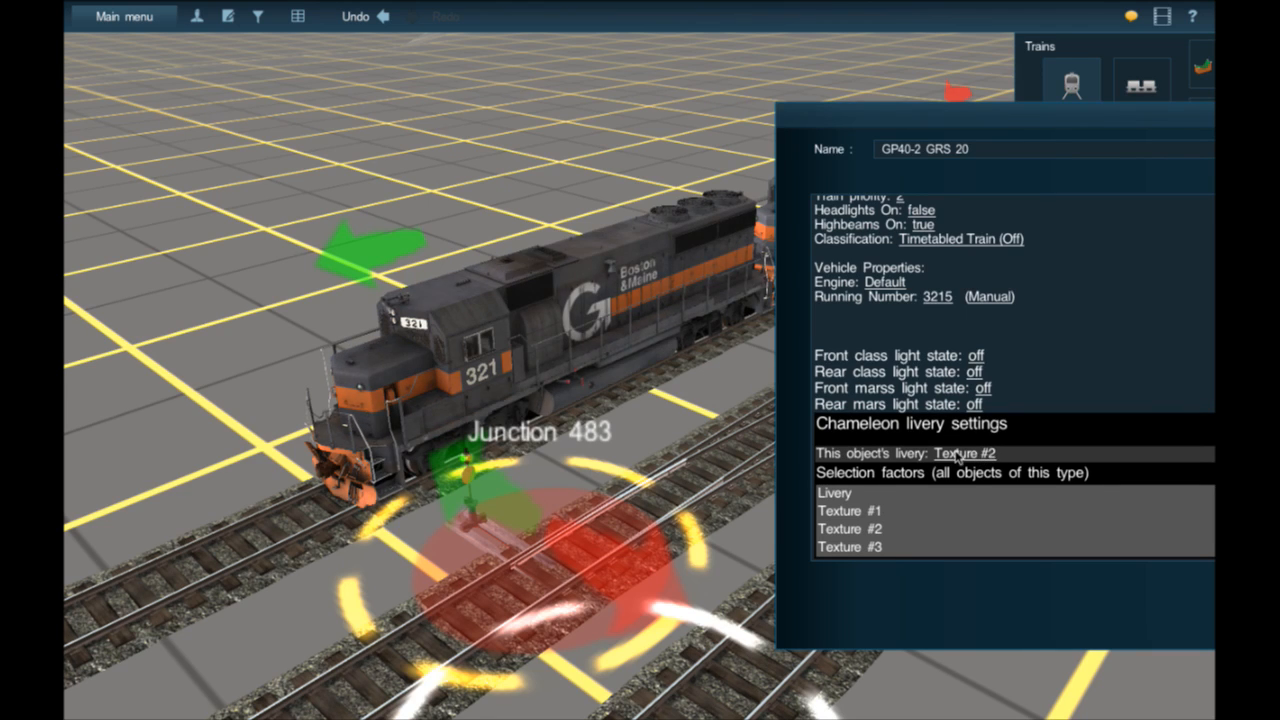
click(958, 456)
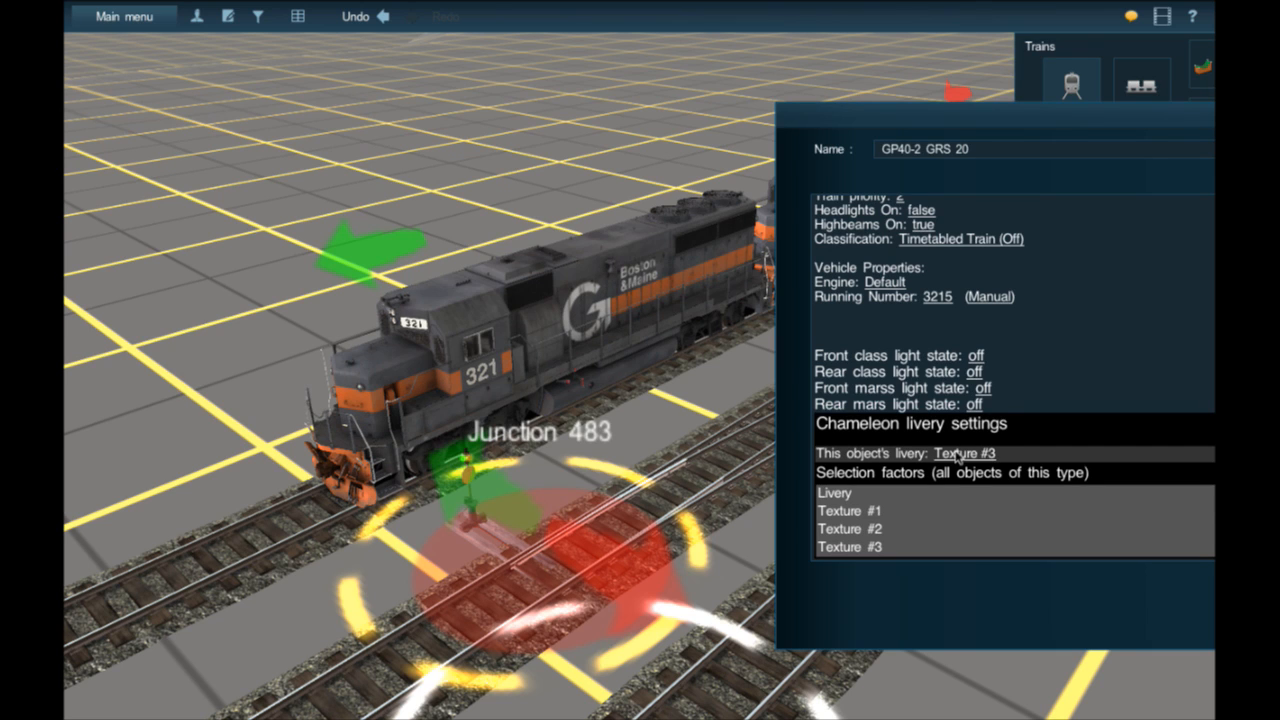
double_click(809, 126)
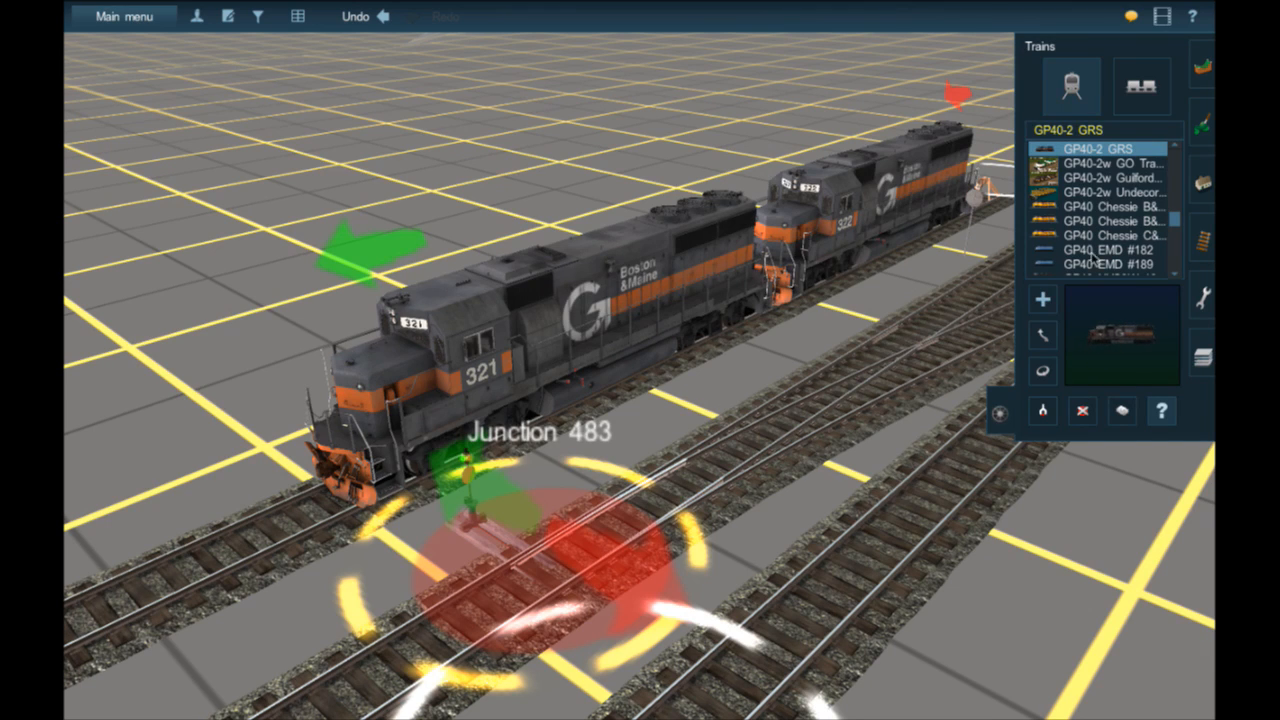
- Place the GP40-2w Guilford #515 on the adjacent track and turn the brown locomotive around
click(1108, 133)
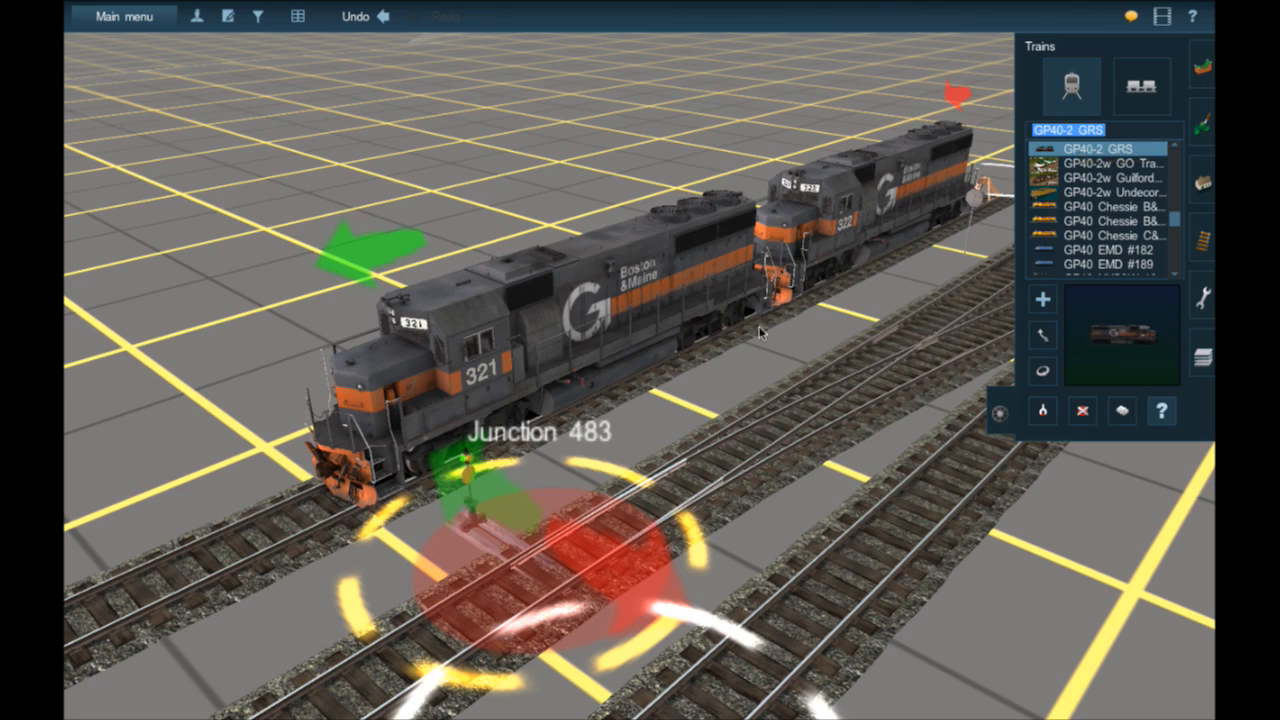
click(1112, 177)
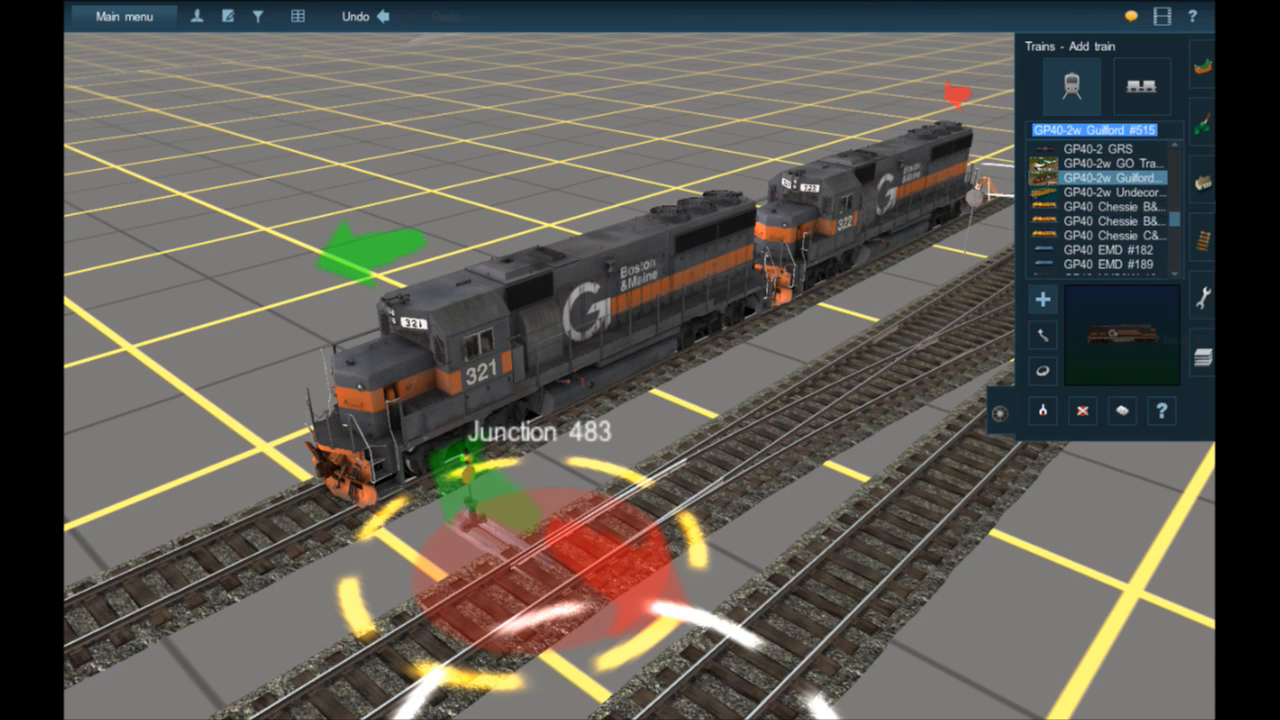
click(1196, 185)
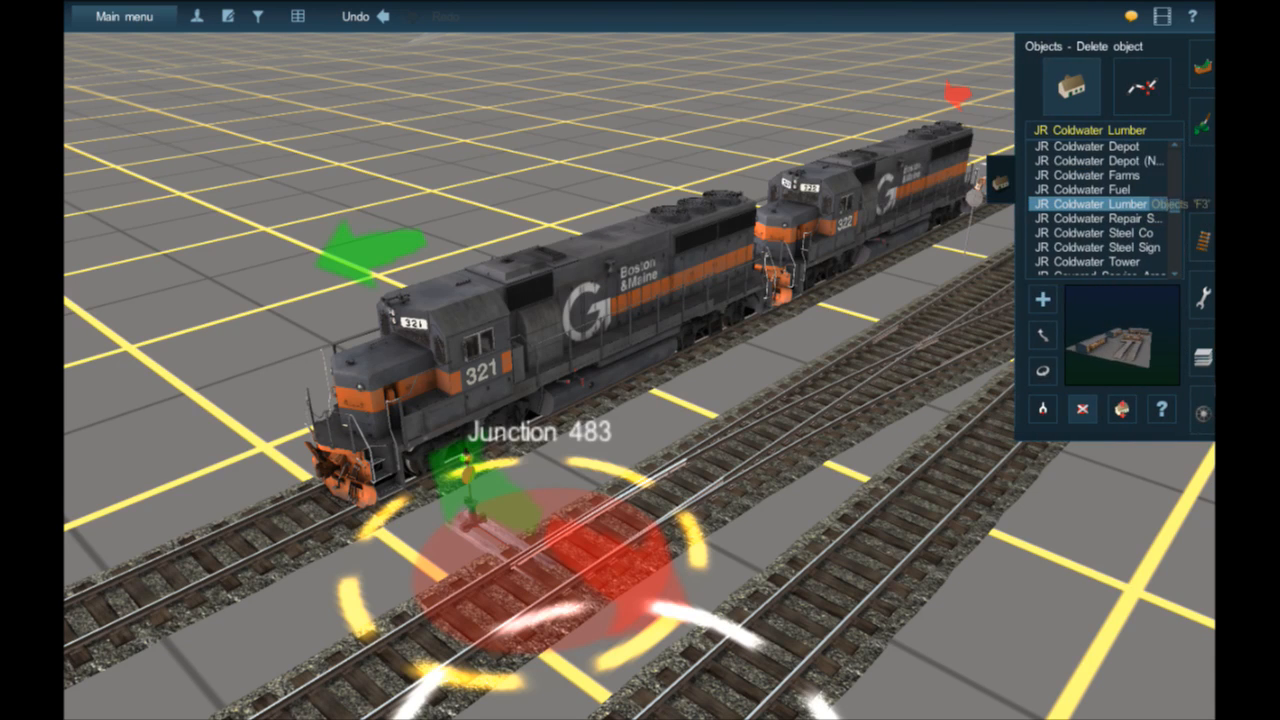
click(1203, 412)
click(825, 372)
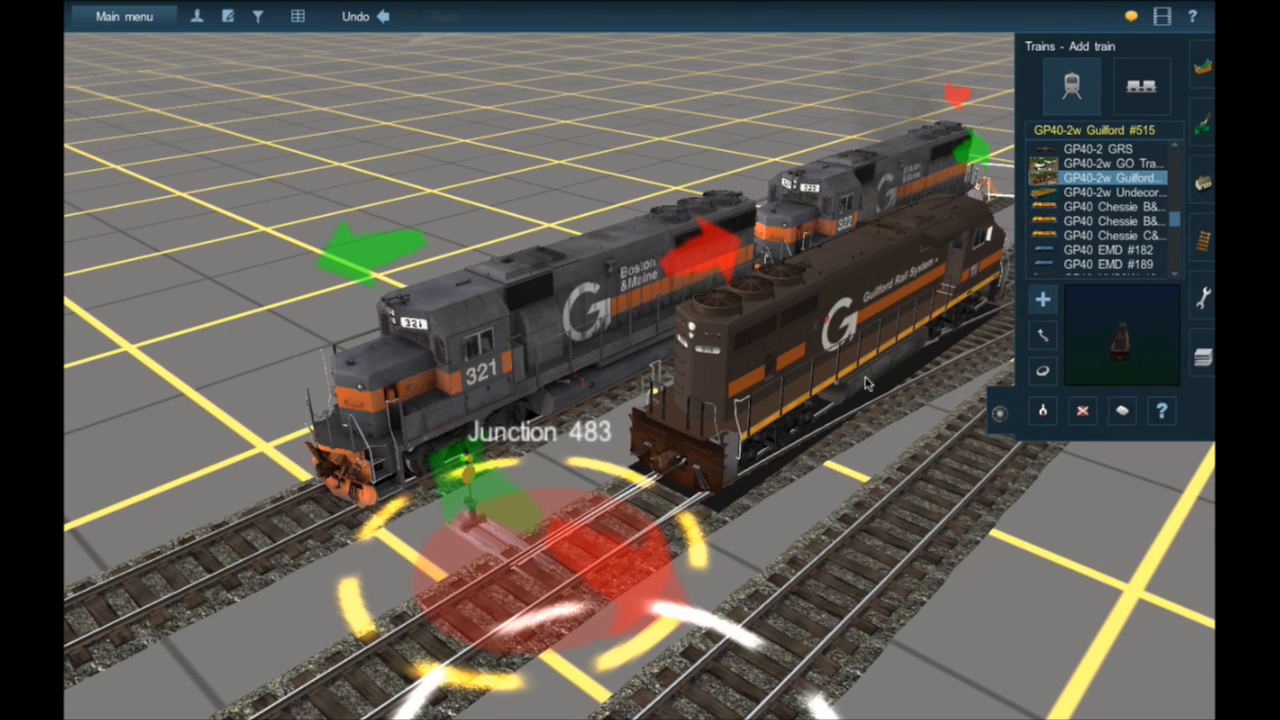
click(1050, 372)
click(905, 342)
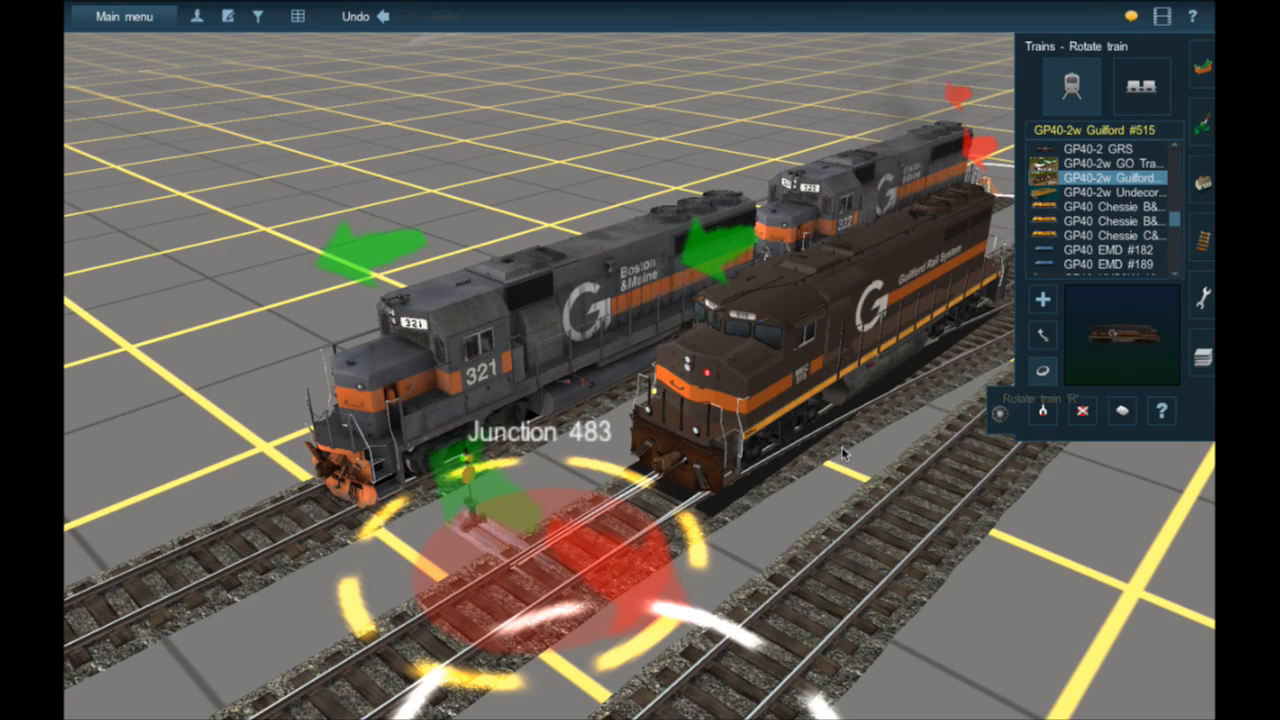
- Search 'GRS', place a GRS GP9 on the third yard track and turn it around
right_click(850, 432)
scroll(1068, 205, up, 5)
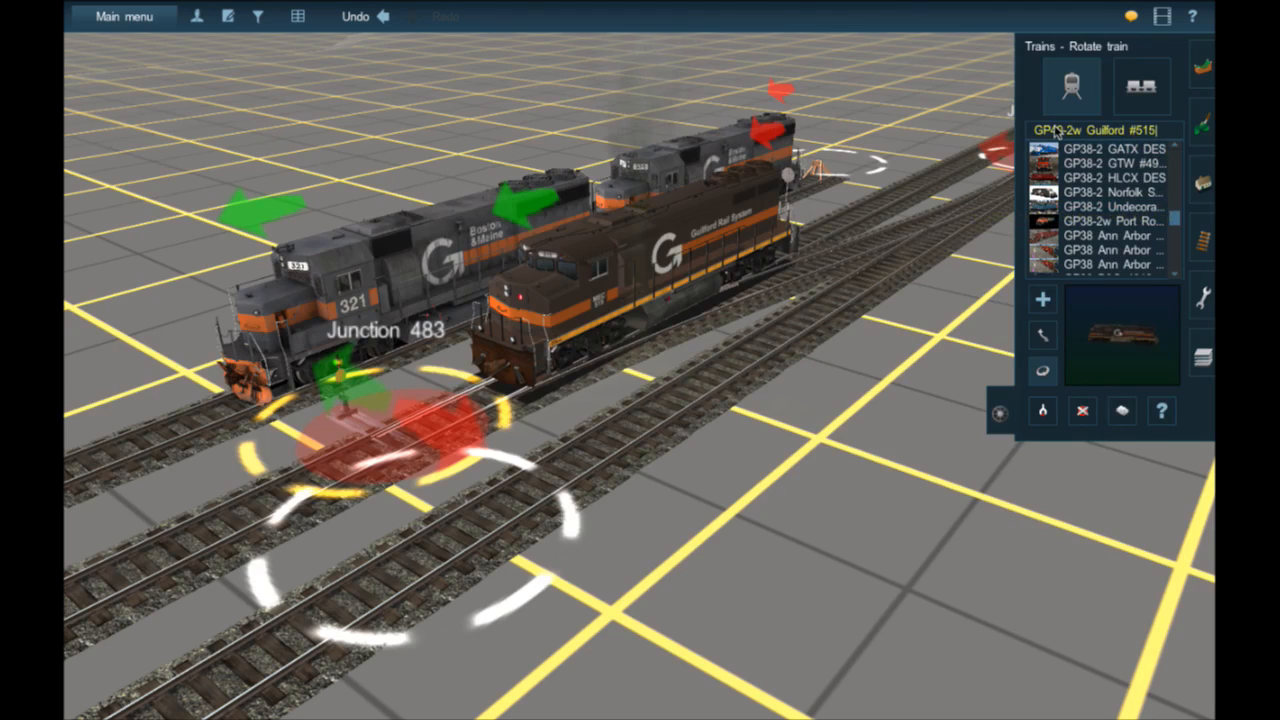
click(1057, 133)
key(ctrl+a)
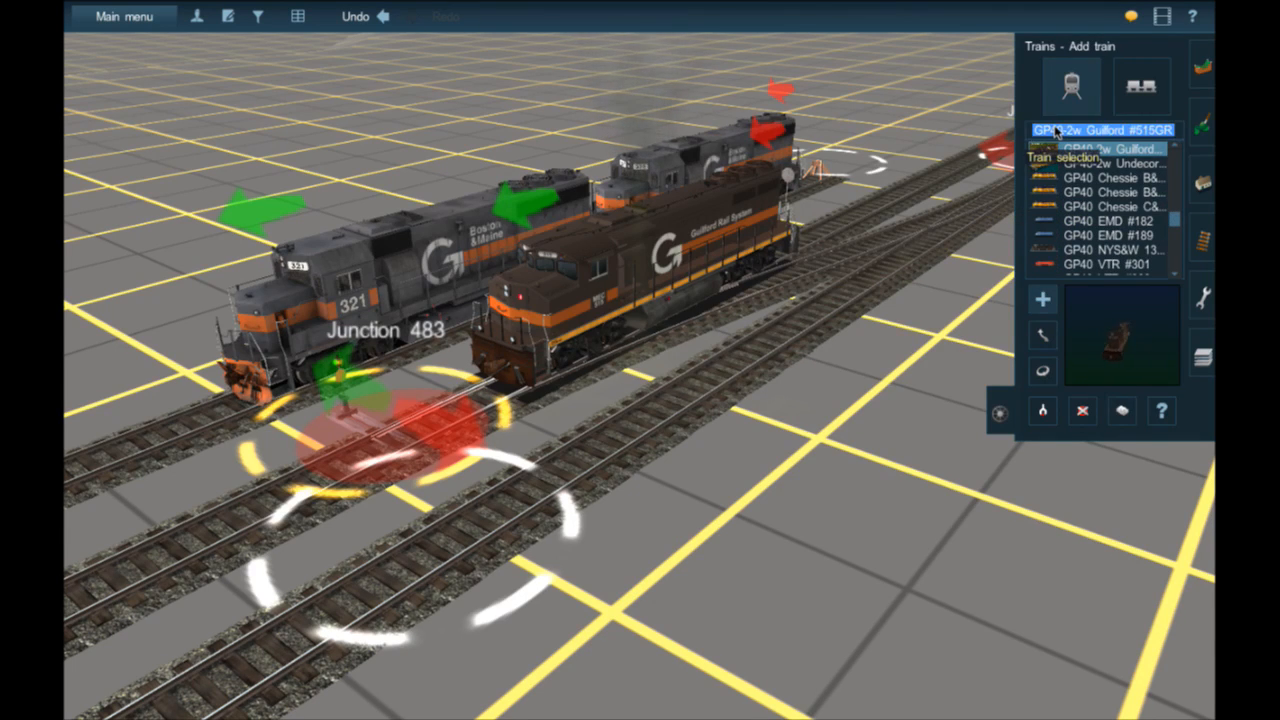
text(GRS)
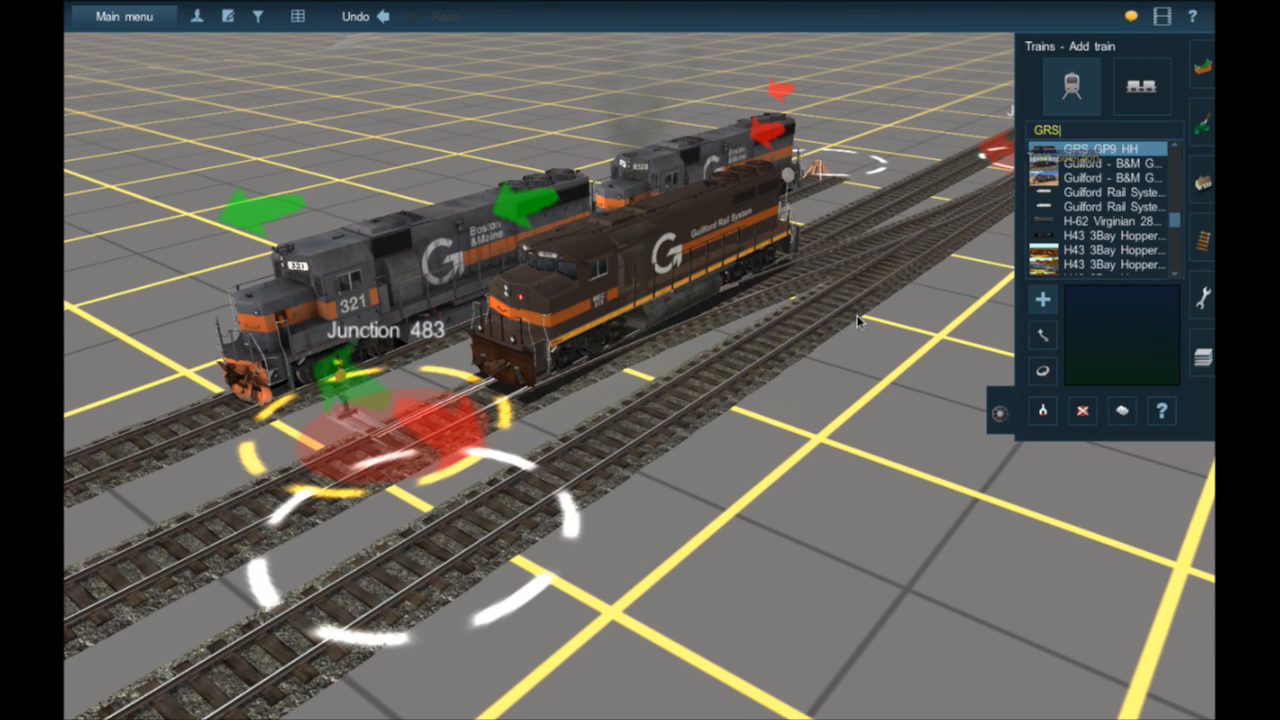
click(826, 328)
click(1042, 370)
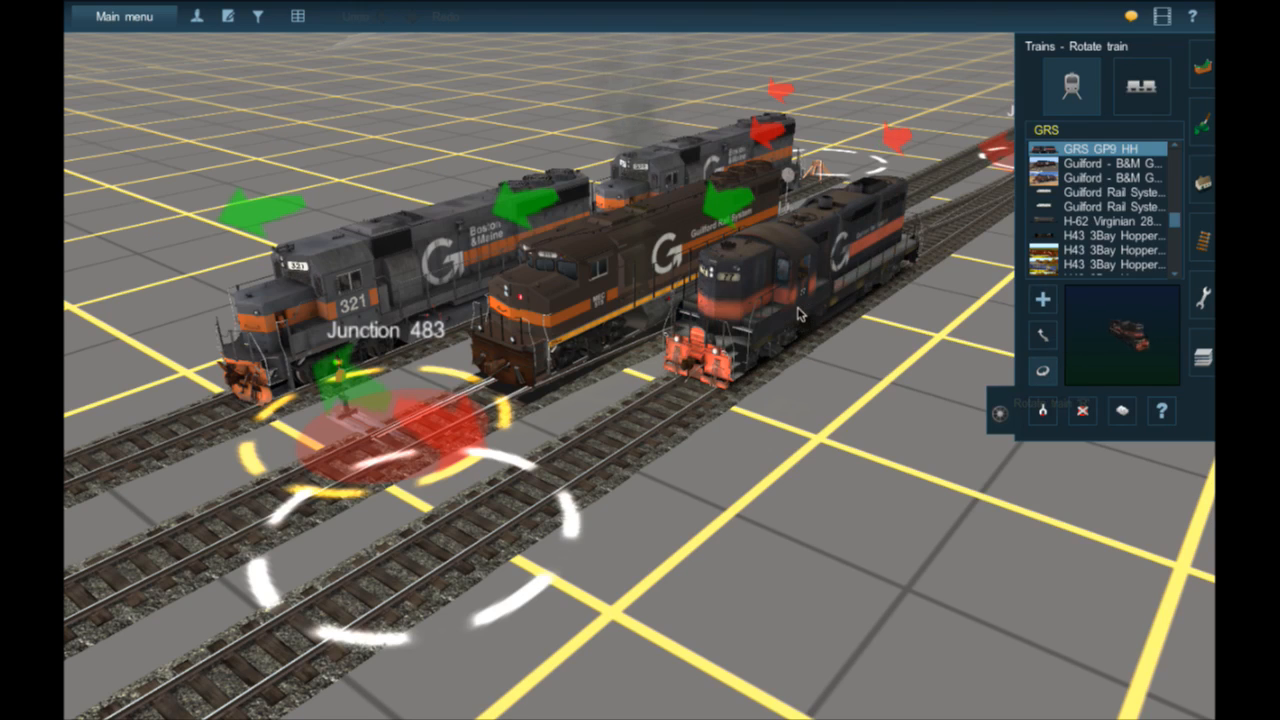
click(815, 312)
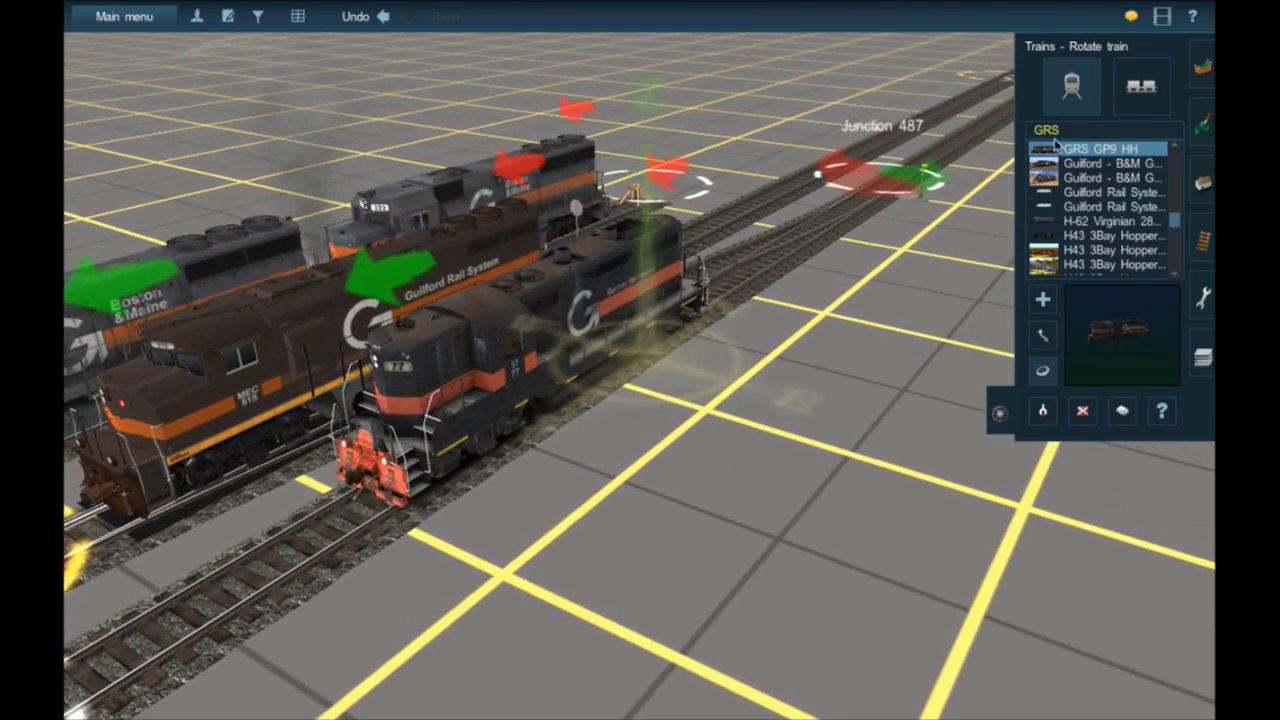
- Search 'GE', place a Maine Central U18B on the near track, turn it, then delete it
click(1050, 131)
text(GE)
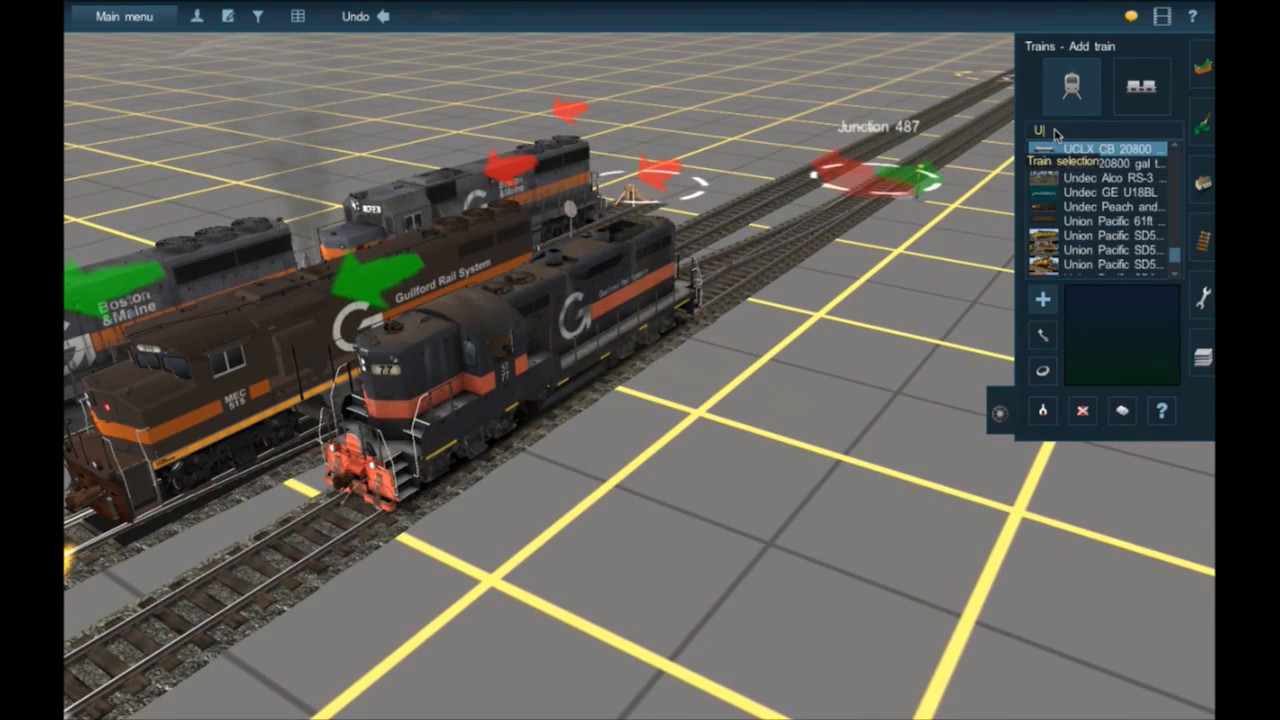
right_click(547, 430)
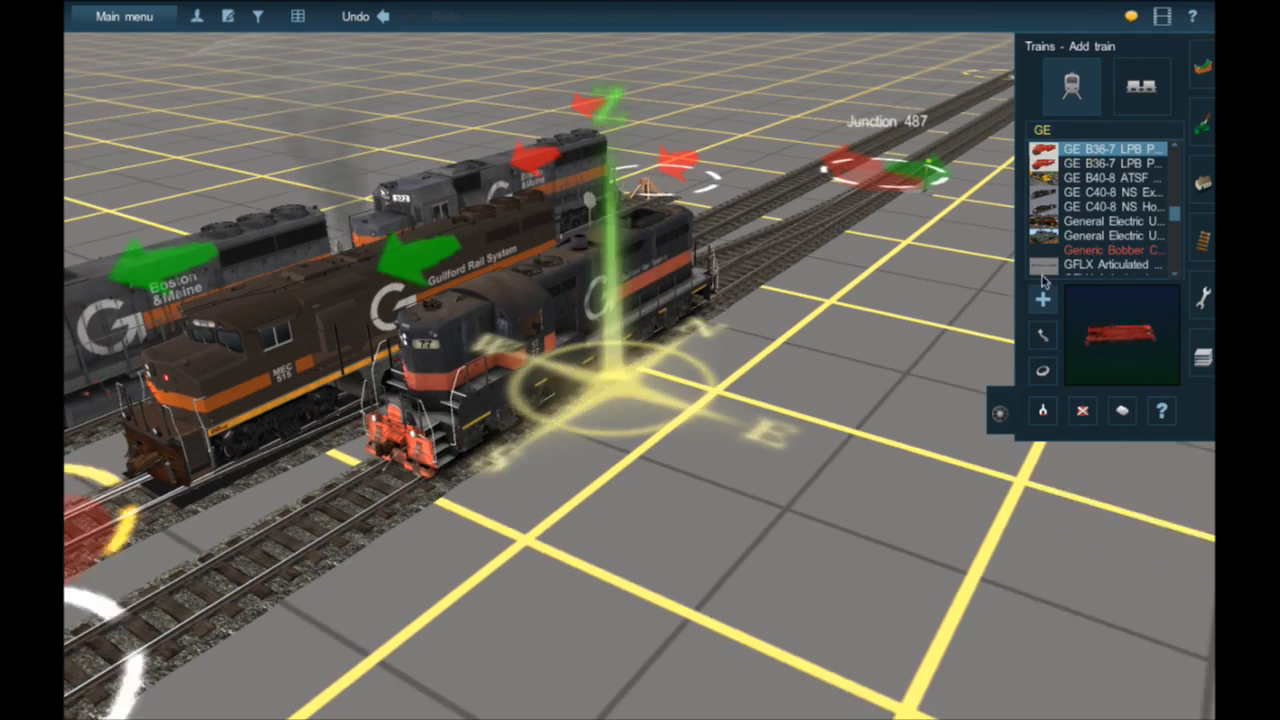
click(1113, 221)
right_click(603, 450)
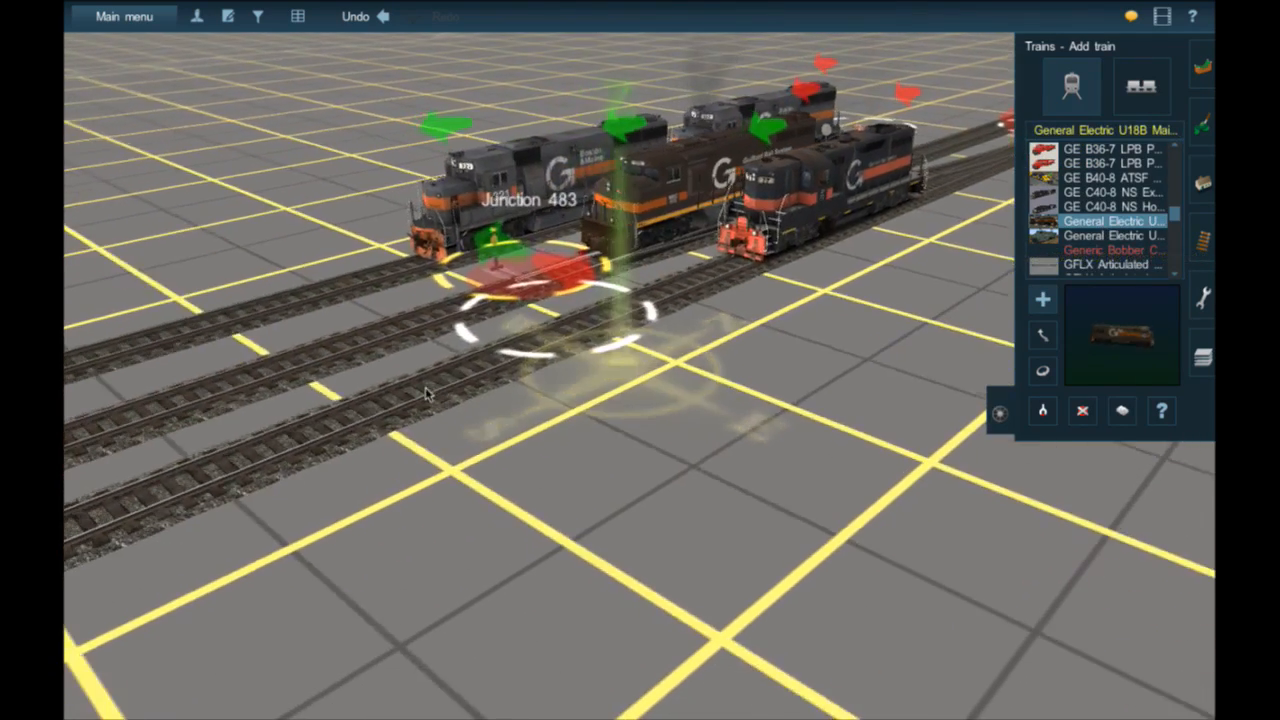
click(433, 390)
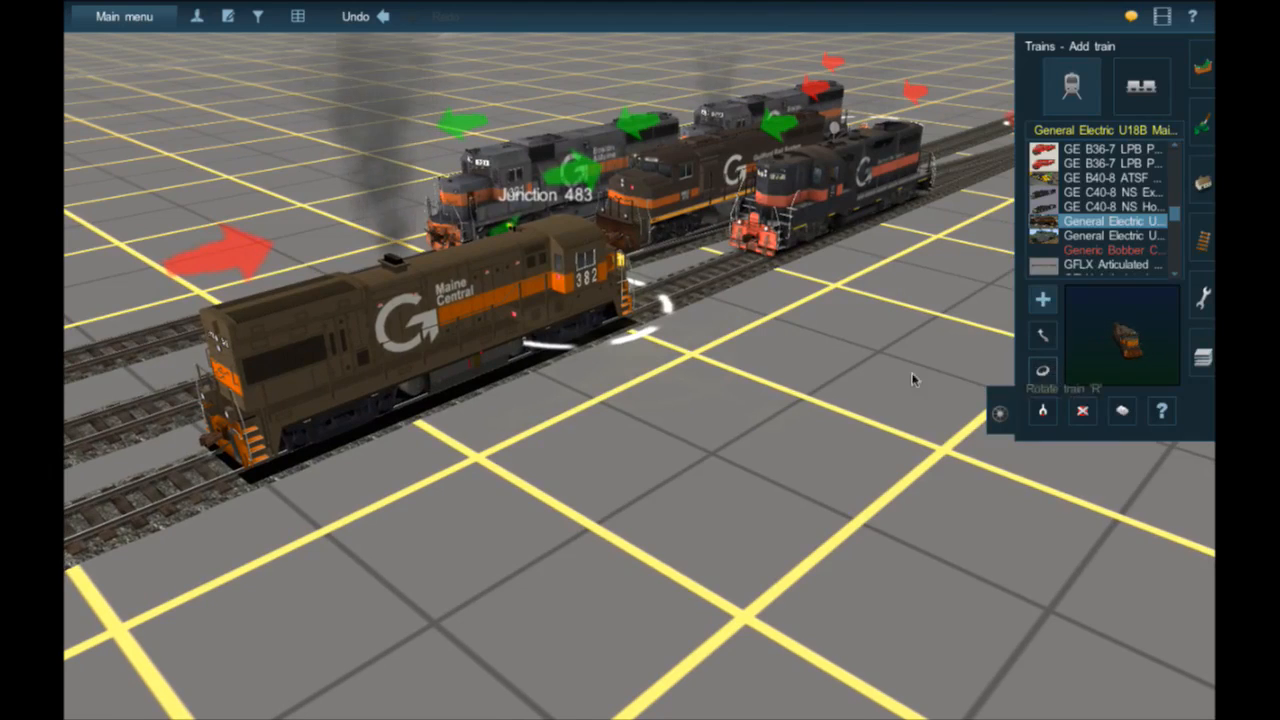
click(1044, 368)
click(450, 395)
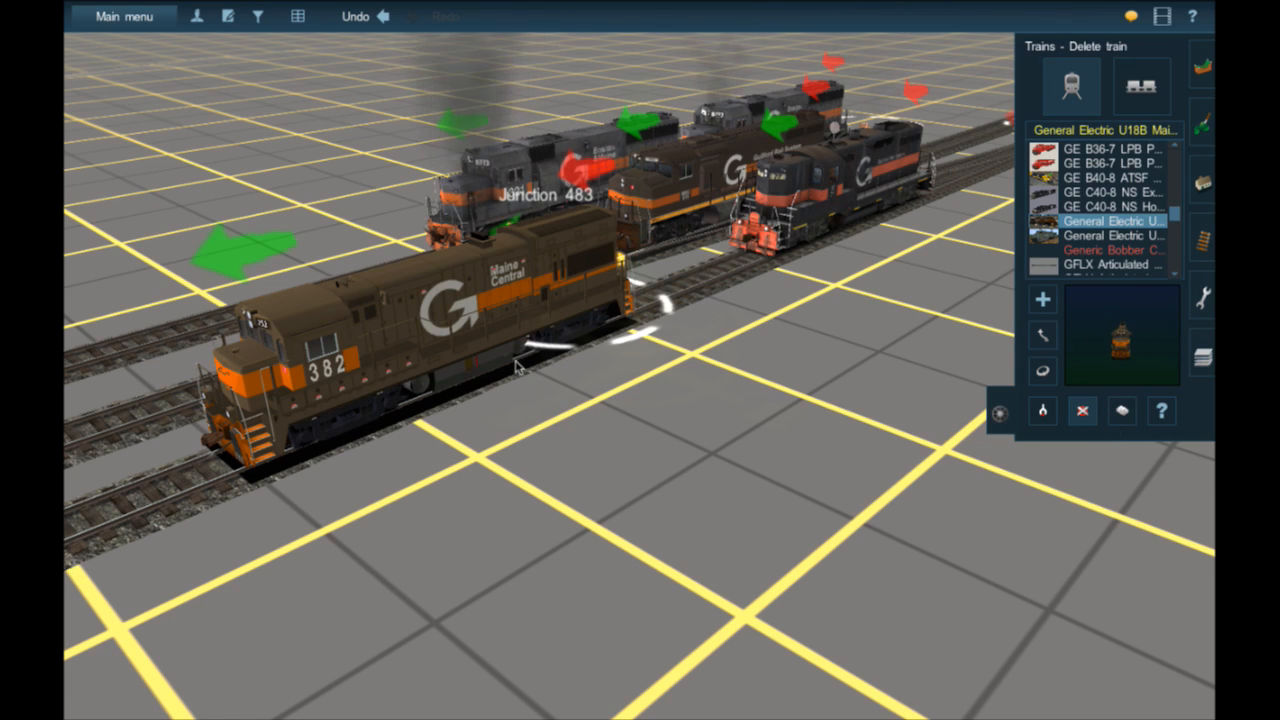
click(679, 257)
- Delete the brown middle locomotive and the black GP9
click(755, 225)
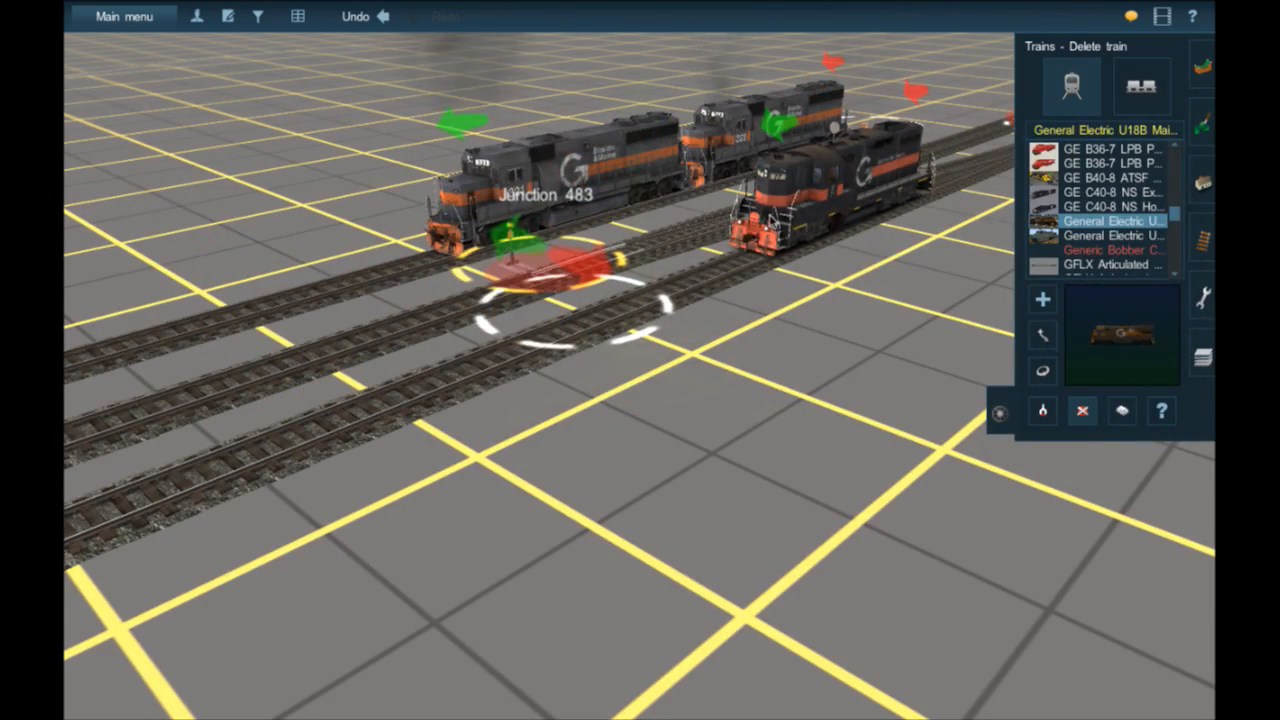
click(777, 222)
scroll(710, 267, down, 3)
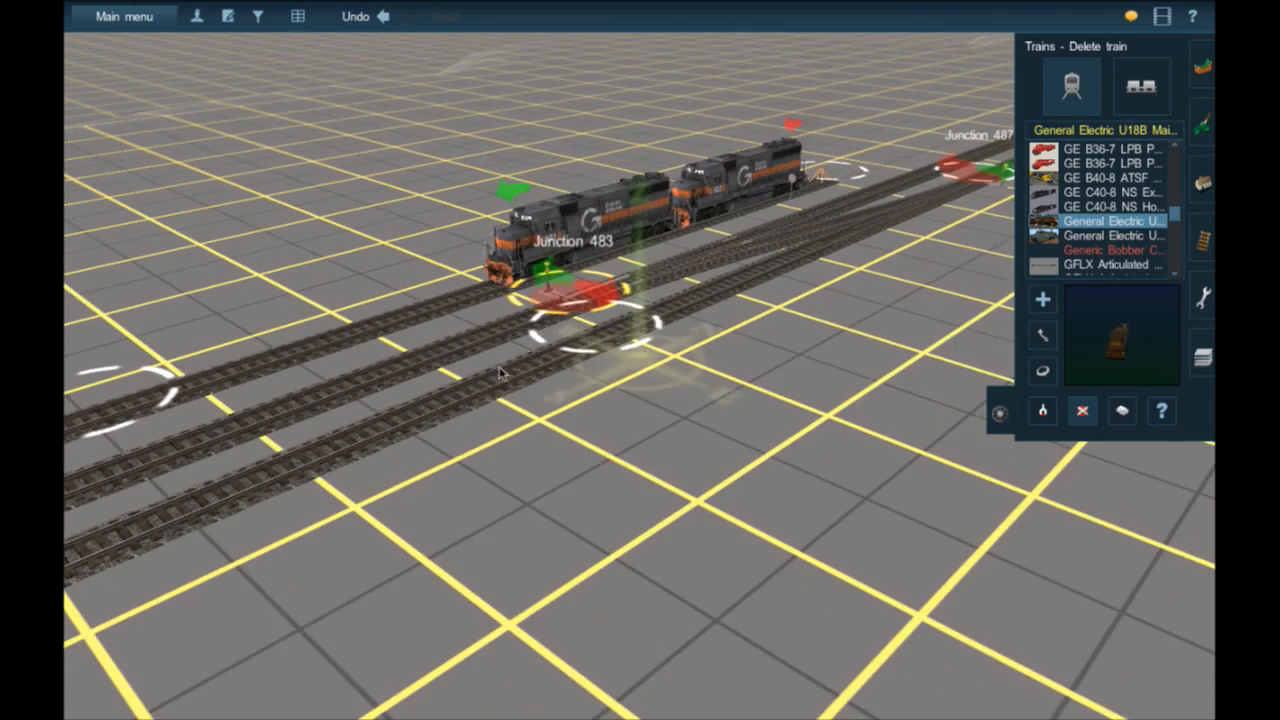
right_drag(503, 374, 390, 398)
scroll(370, 415, down, 4)
- Move the view left along the tracks to the switch junction
right_click(325, 455)
key(Left)
right_click(300, 460)
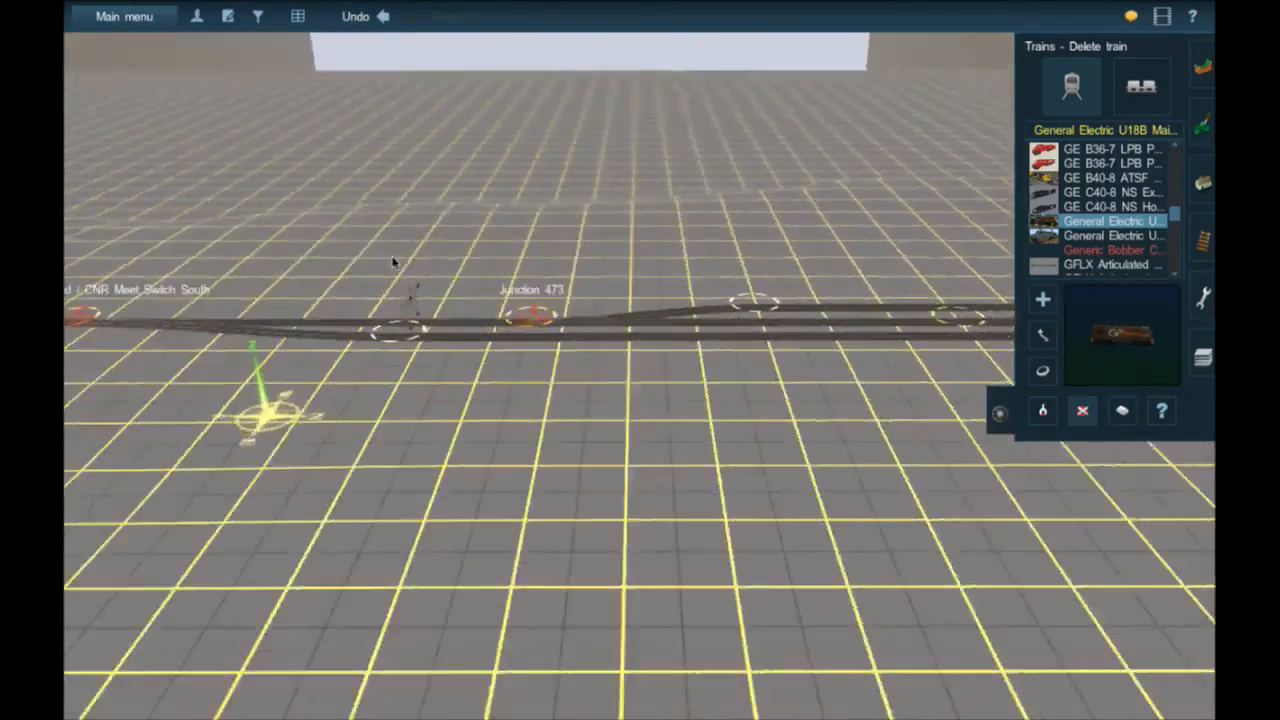
right_click(395, 262)
key(Right)
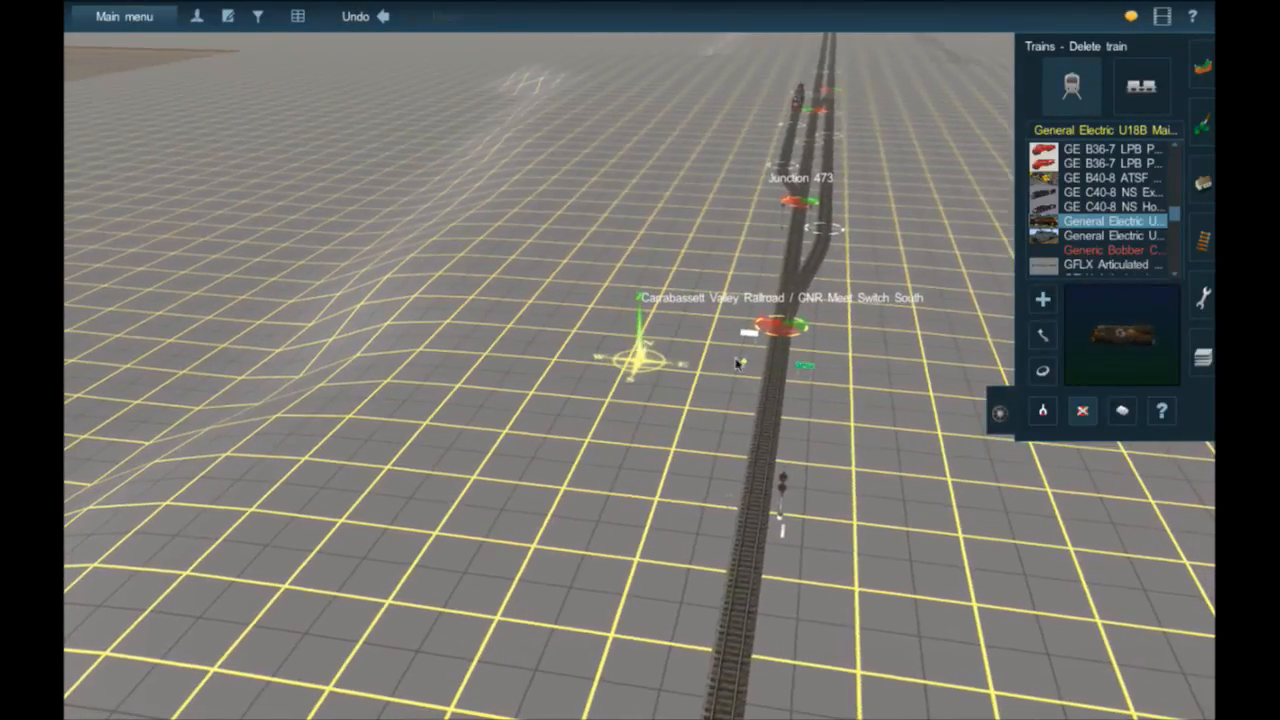
right_click(758, 348)
scroll(740, 354, up, 5)
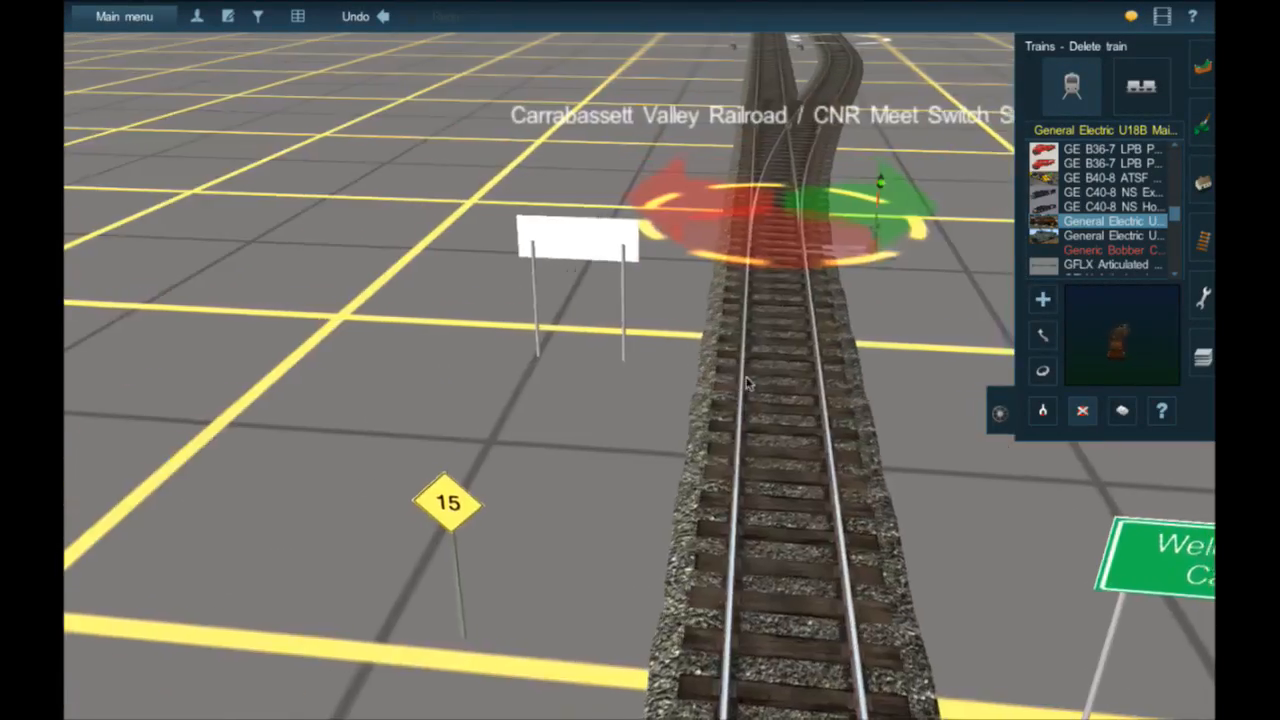
key(Up)
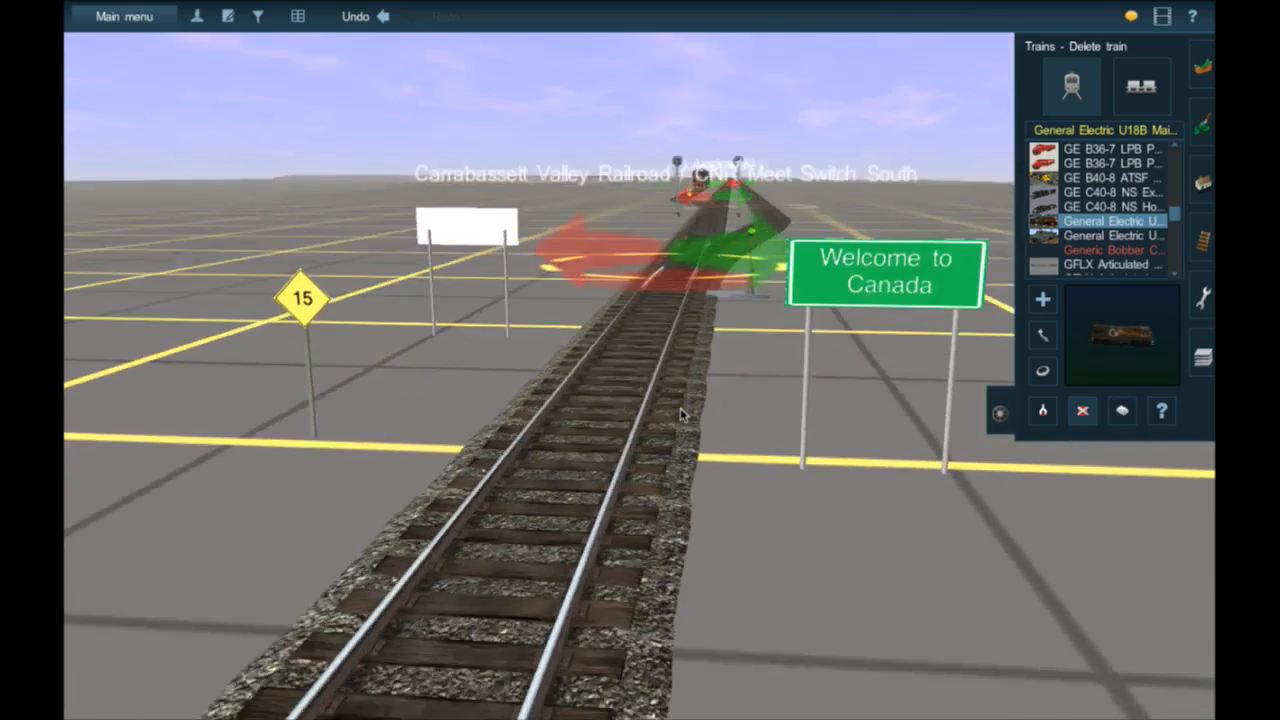
key(Down)
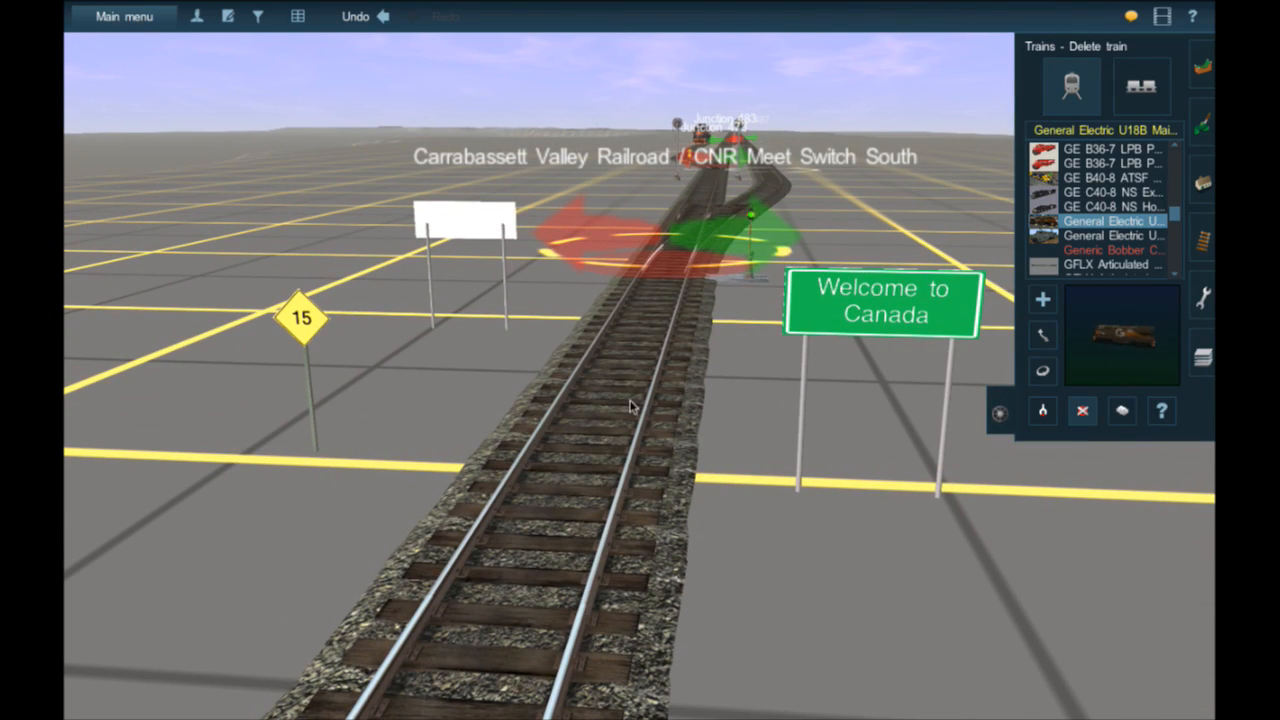
right_click(643, 438)
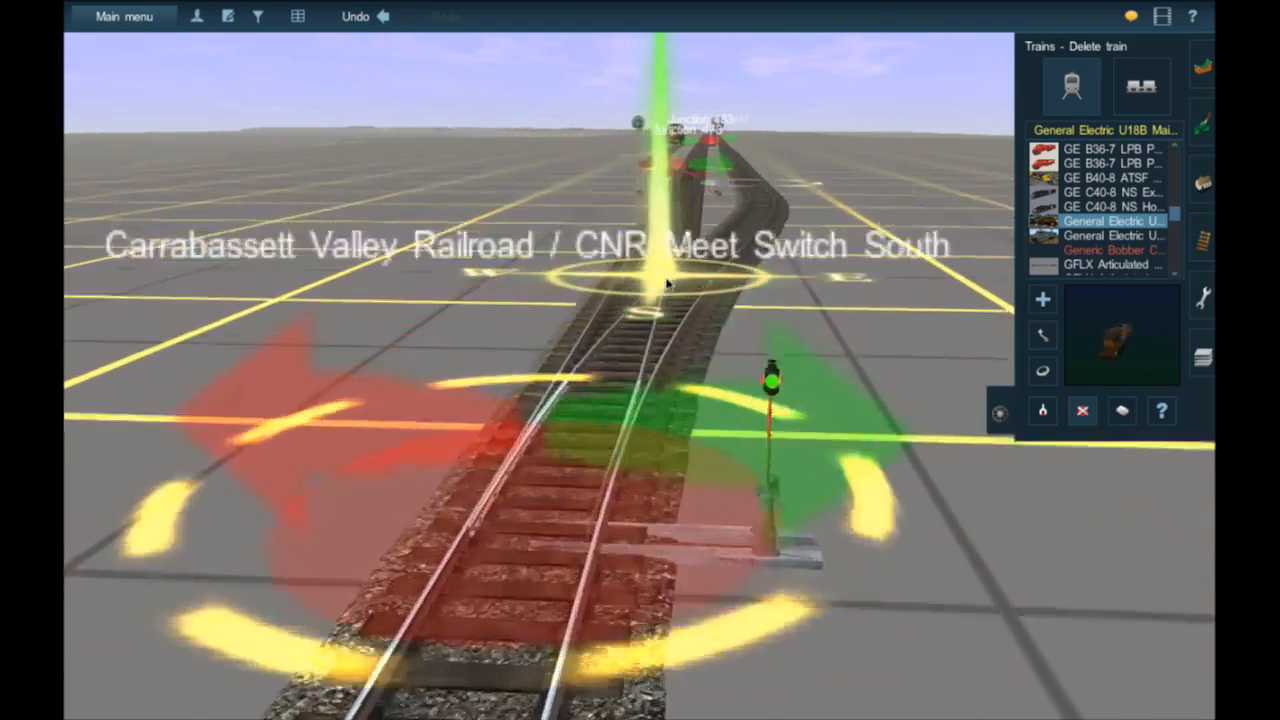
- Bring the view back to Junction 473 and switch to track editing in Move track mode
right_drag(678, 245, 617, 313)
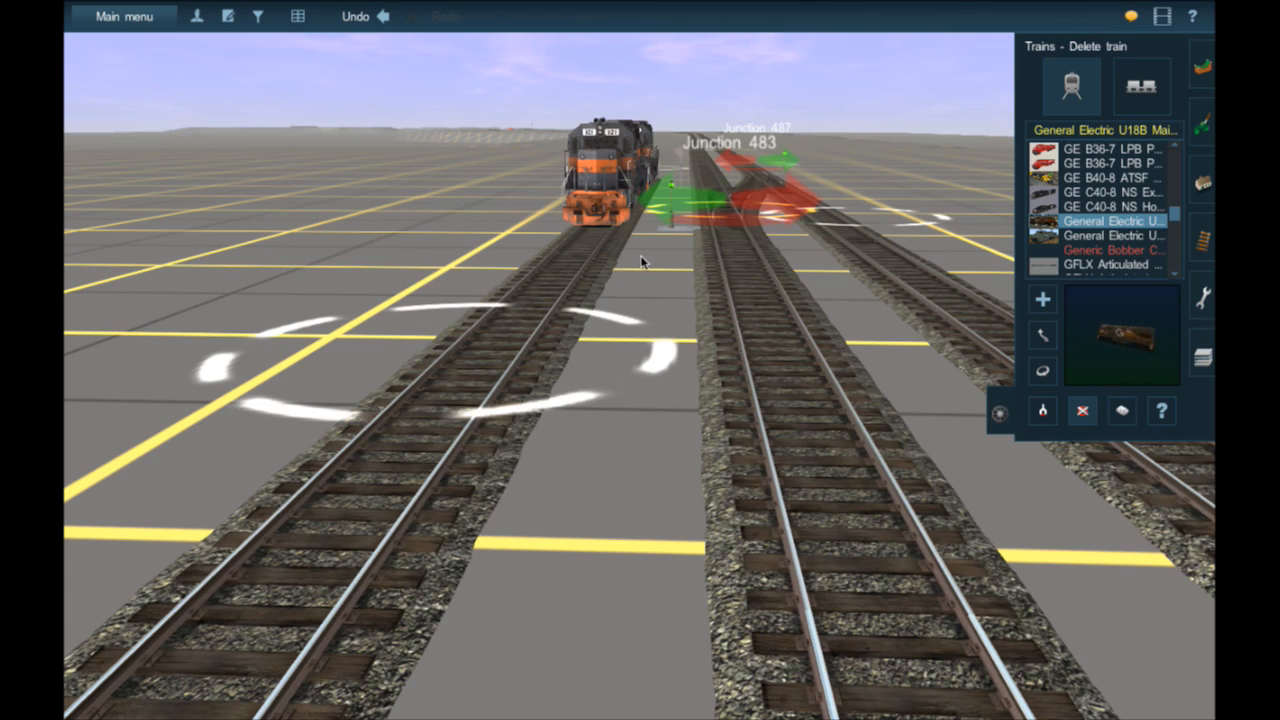
scroll(640, 256, down, 8)
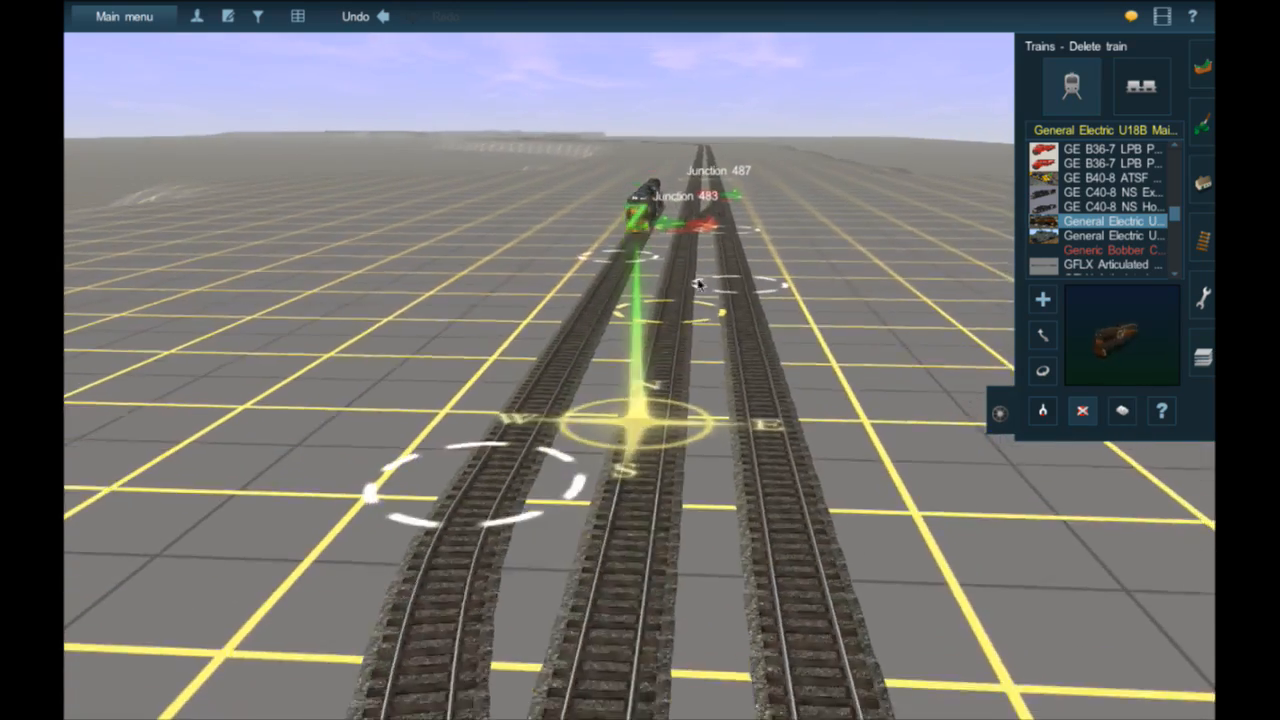
right_click(626, 431)
right_click(614, 446)
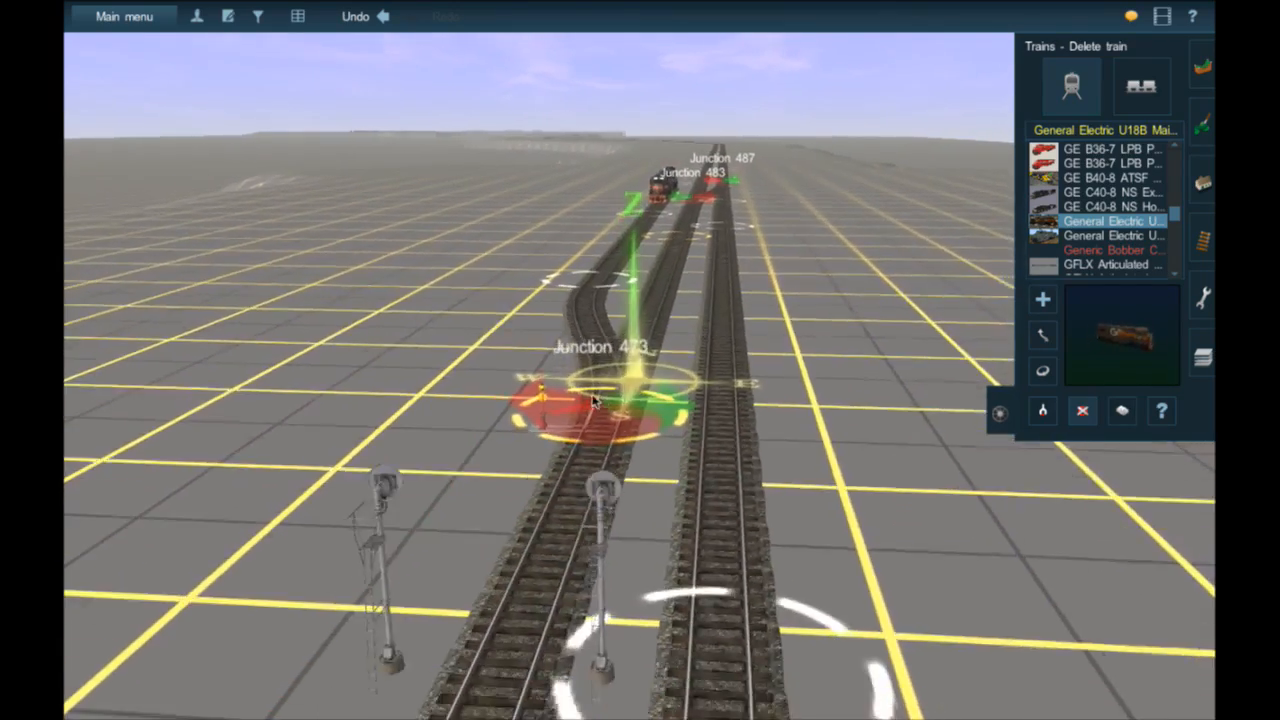
right_click(651, 329)
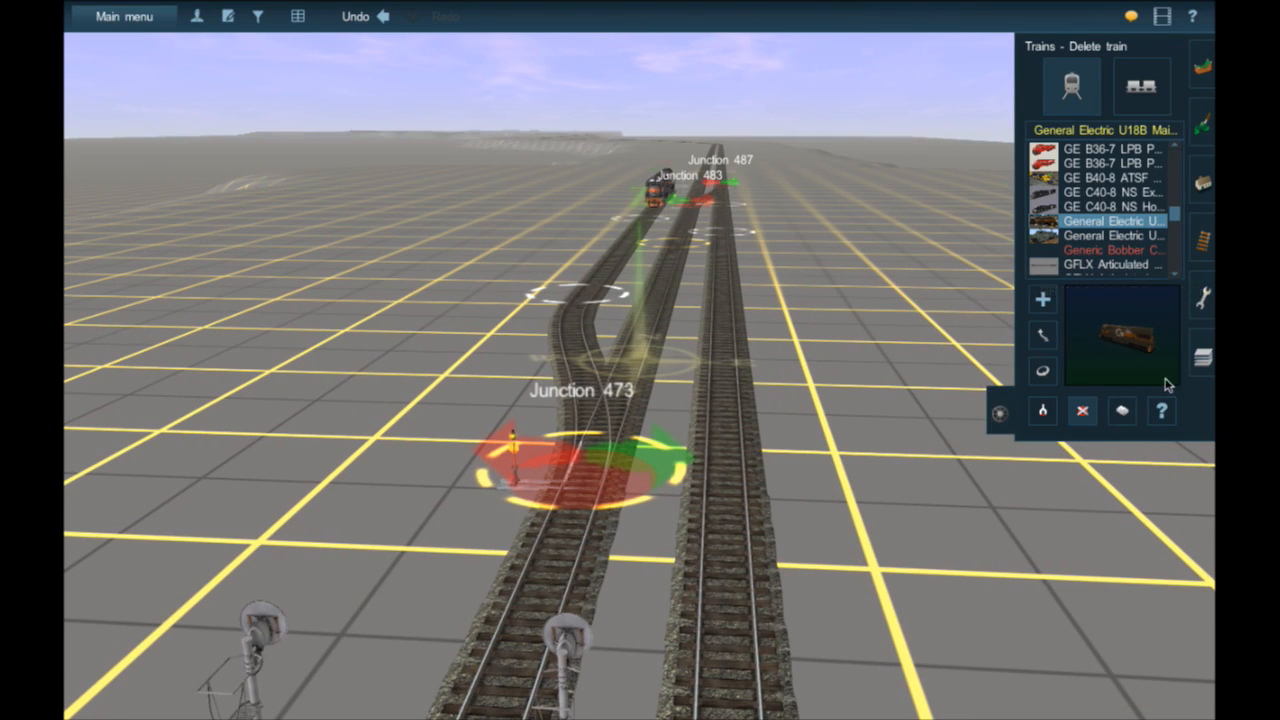
click(1197, 253)
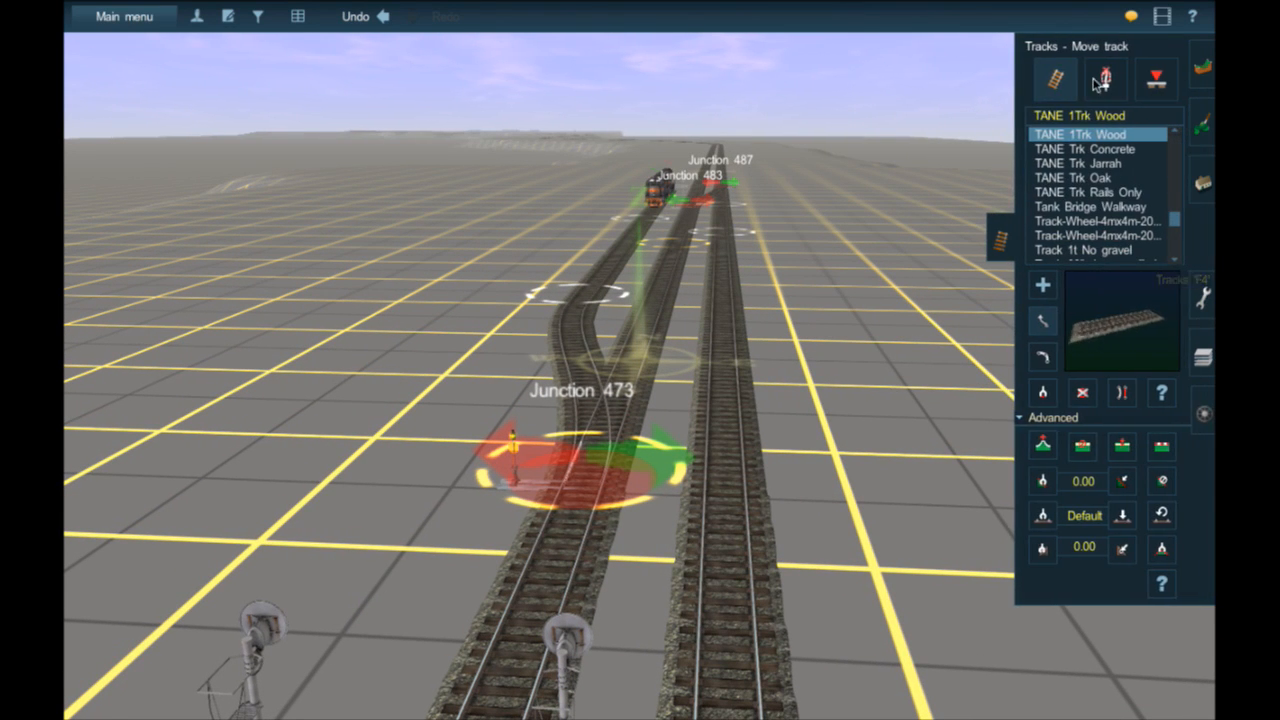
- Replace the old switch stand at Junction 473 with a CNR Switch Stand Main 4
click(1045, 395)
click(517, 487)
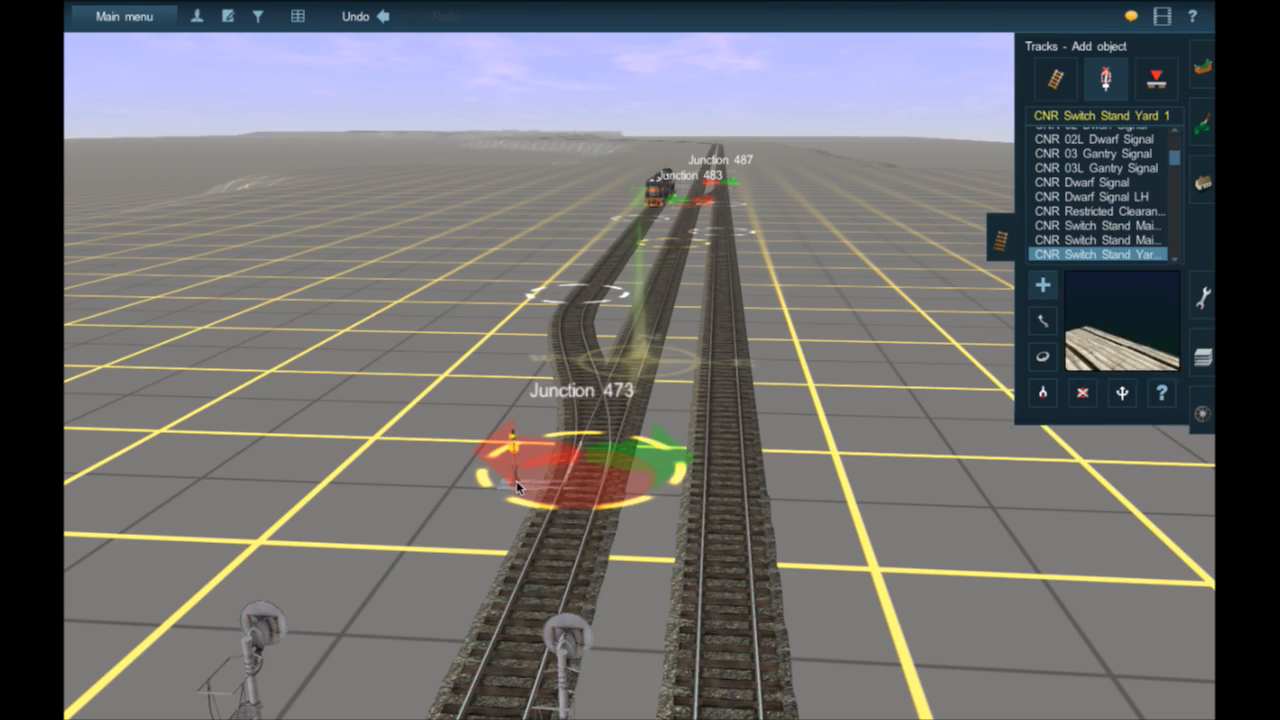
right_click(517, 487)
scroll(688, 376, up, 5)
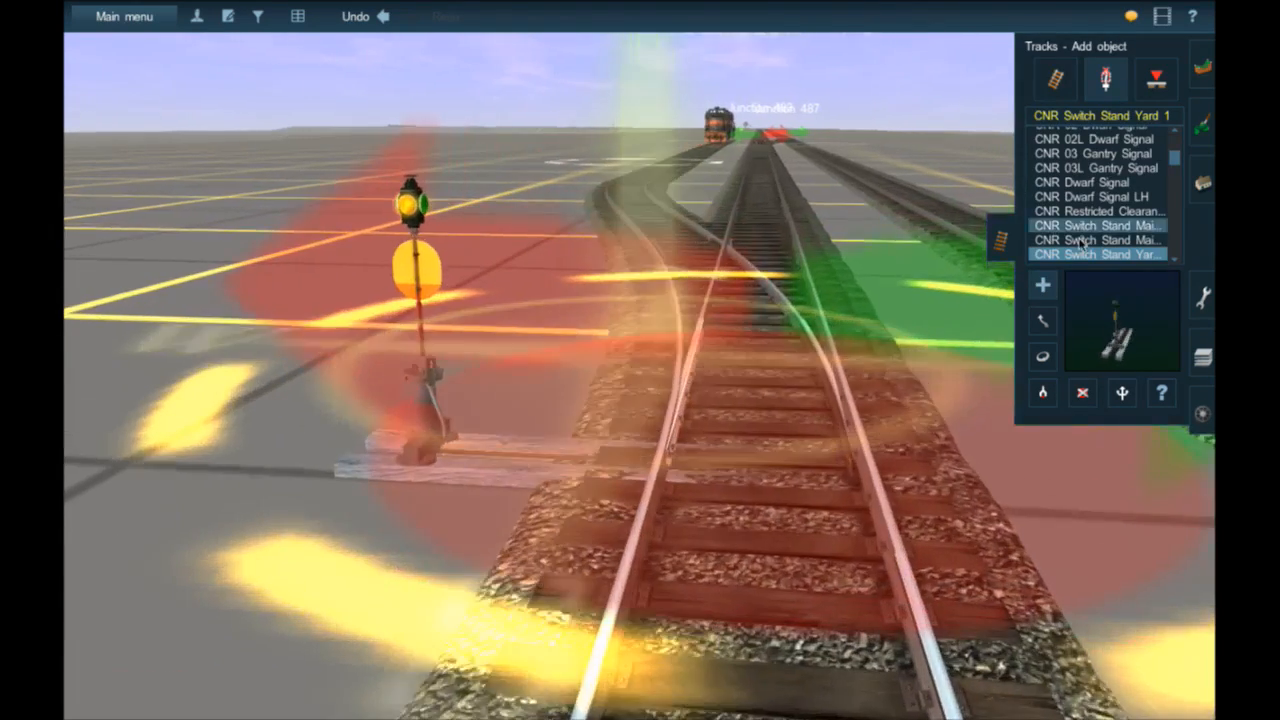
click(1082, 240)
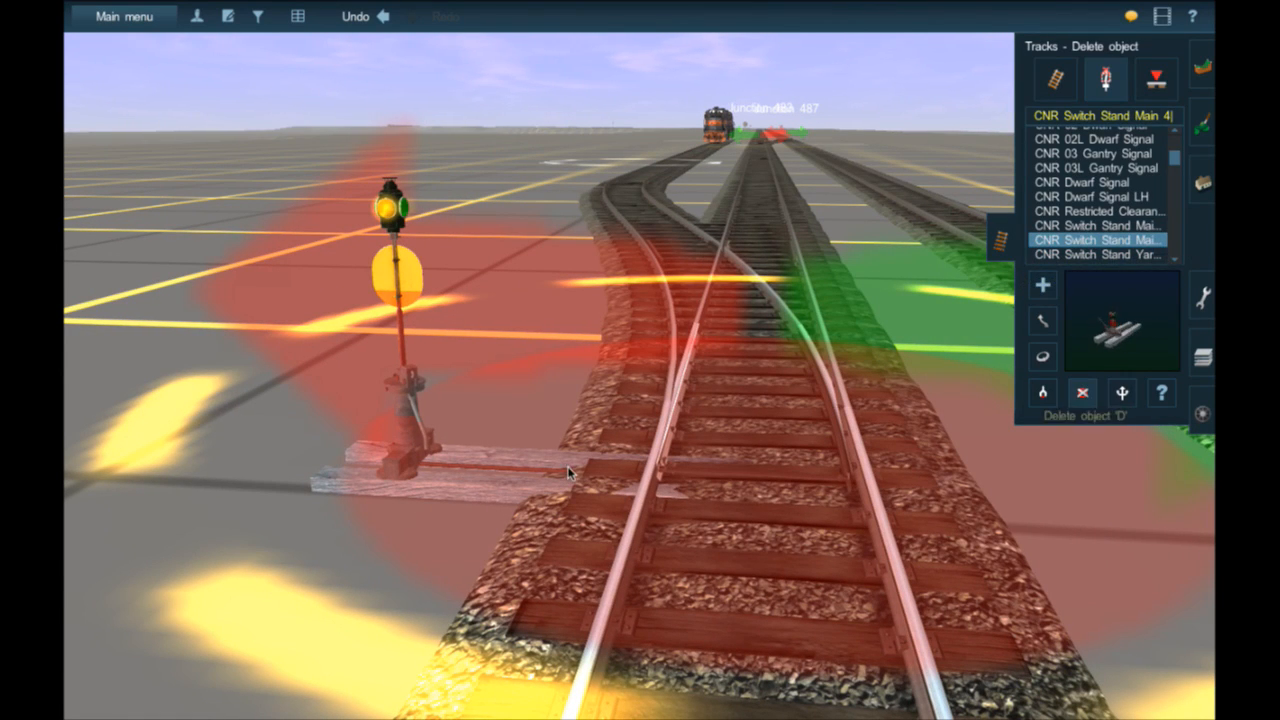
click(569, 473)
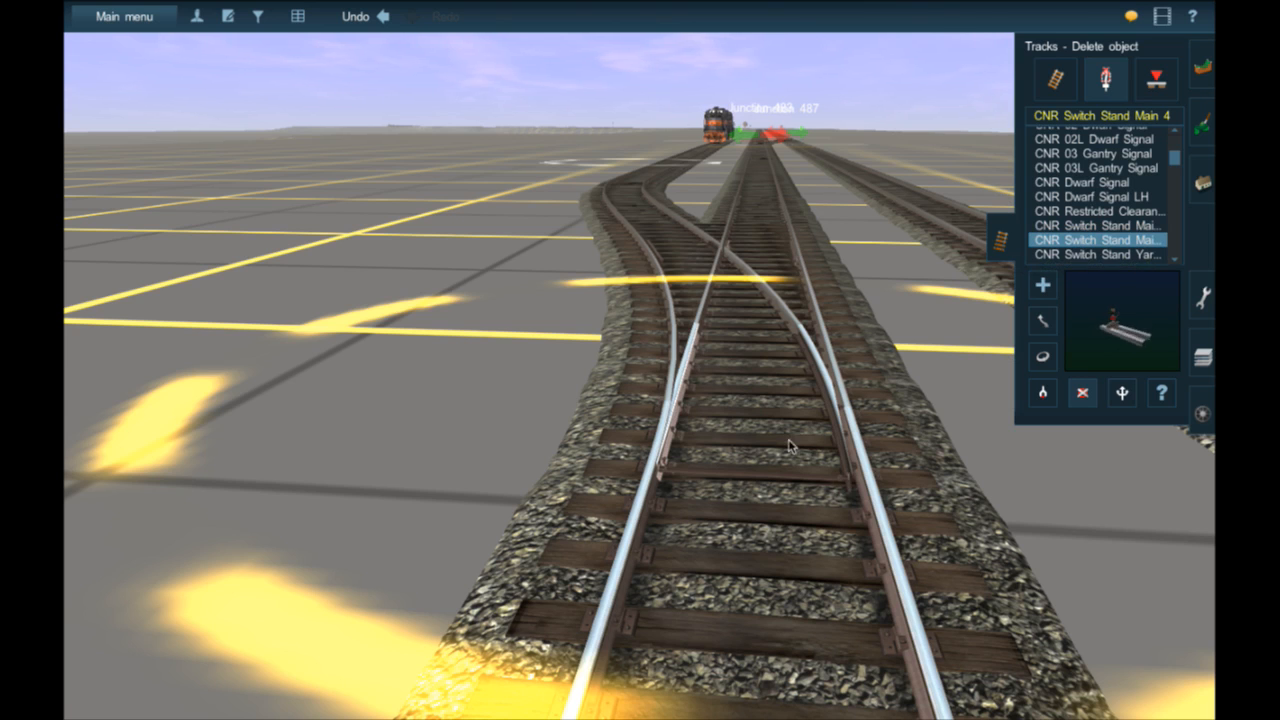
scroll(1018, 306, down, 3)
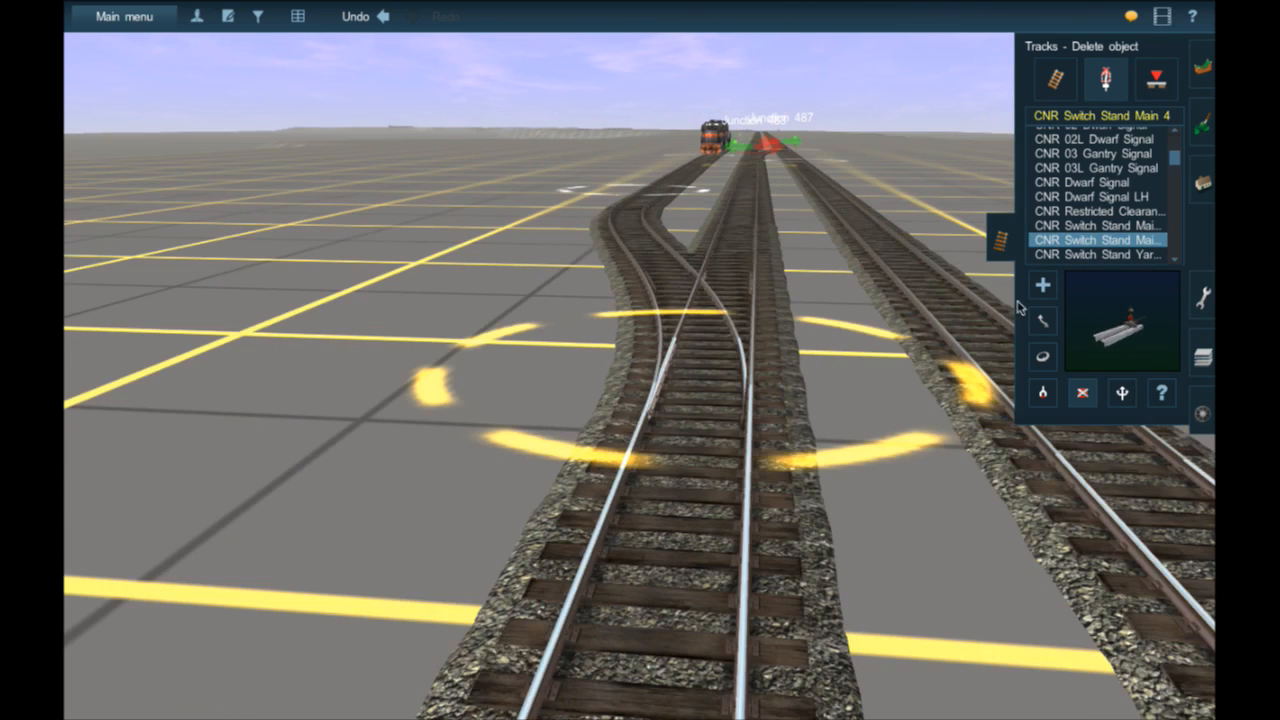
click(715, 427)
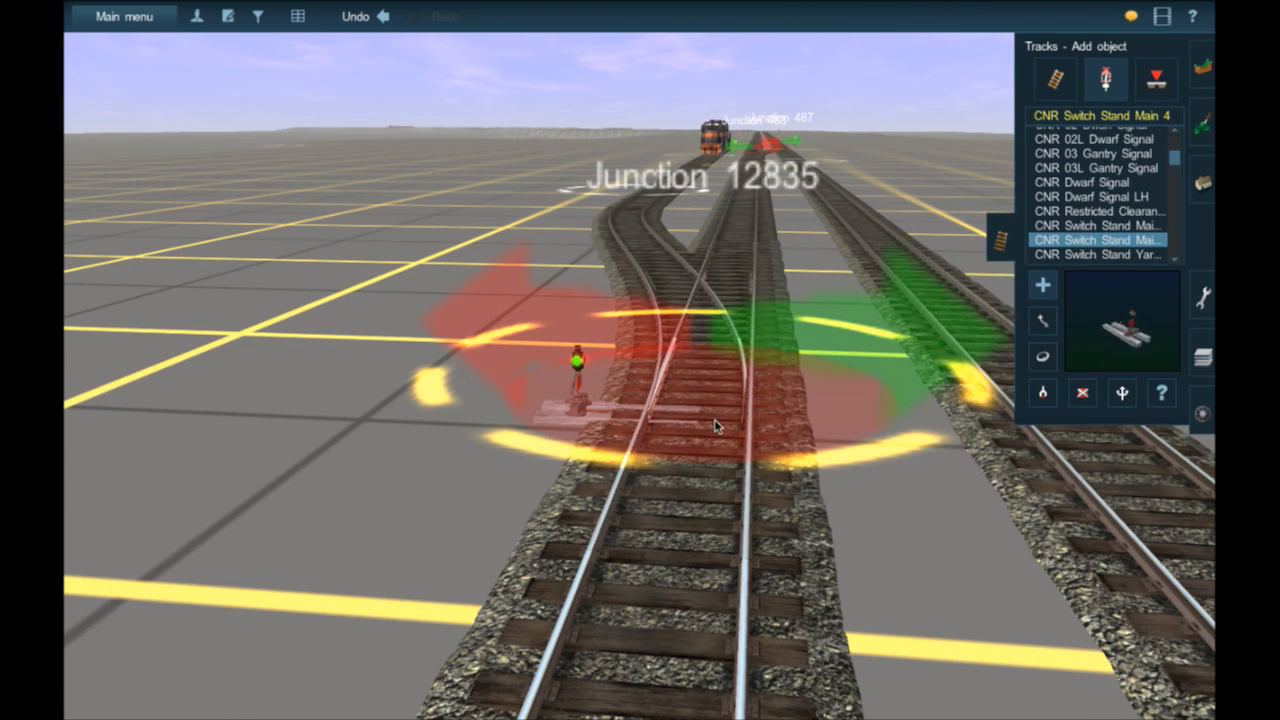
- Travel along the tracks past Junction 483 and the switches to the brick tenement
key(Up)
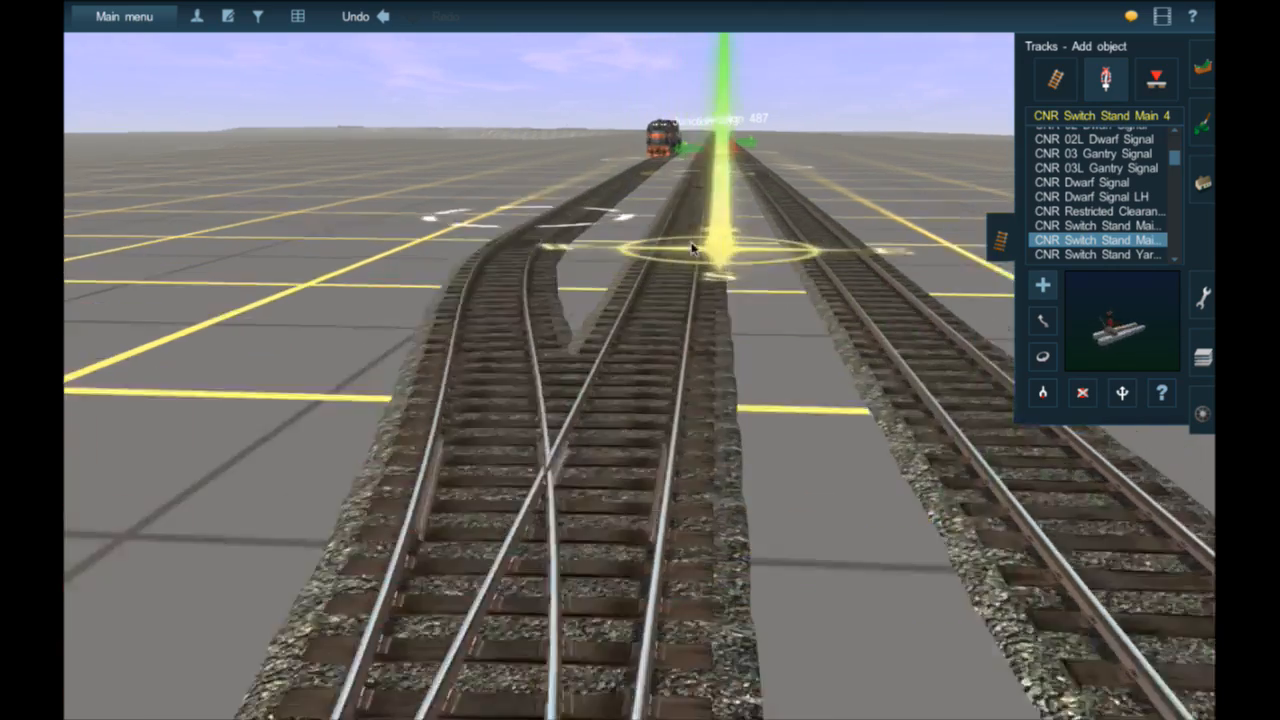
key(Up)
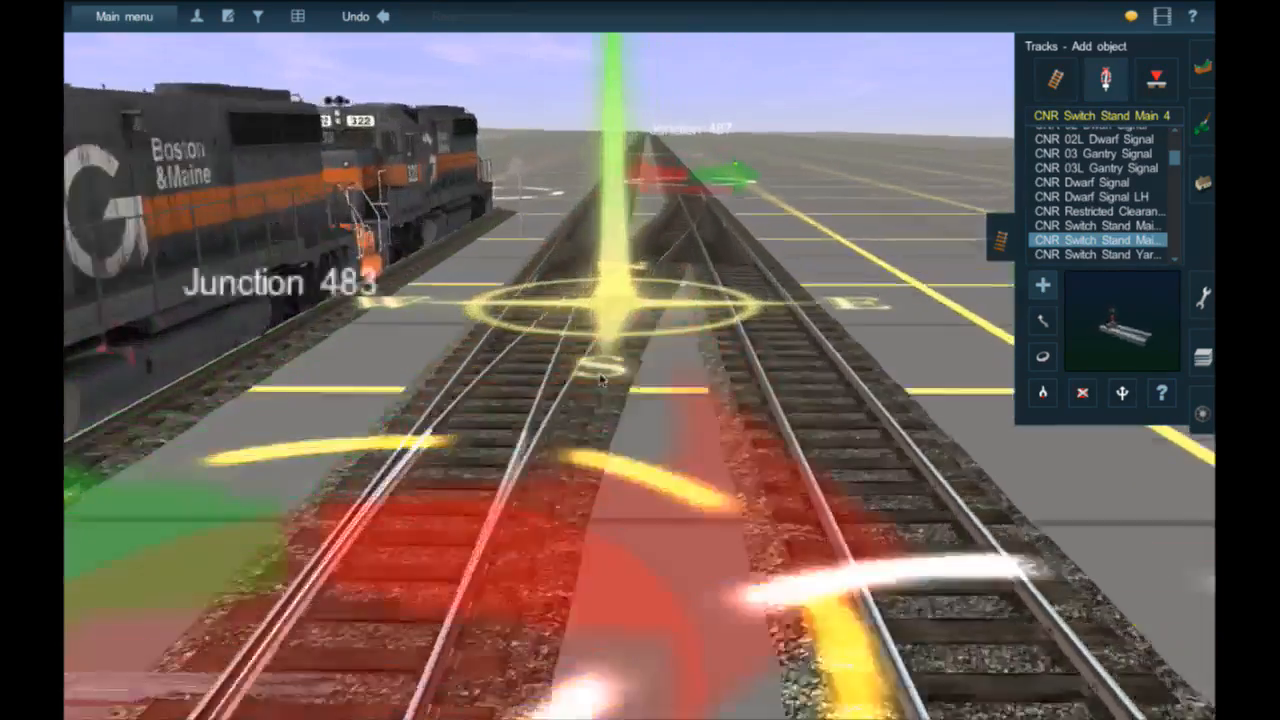
key(Up)
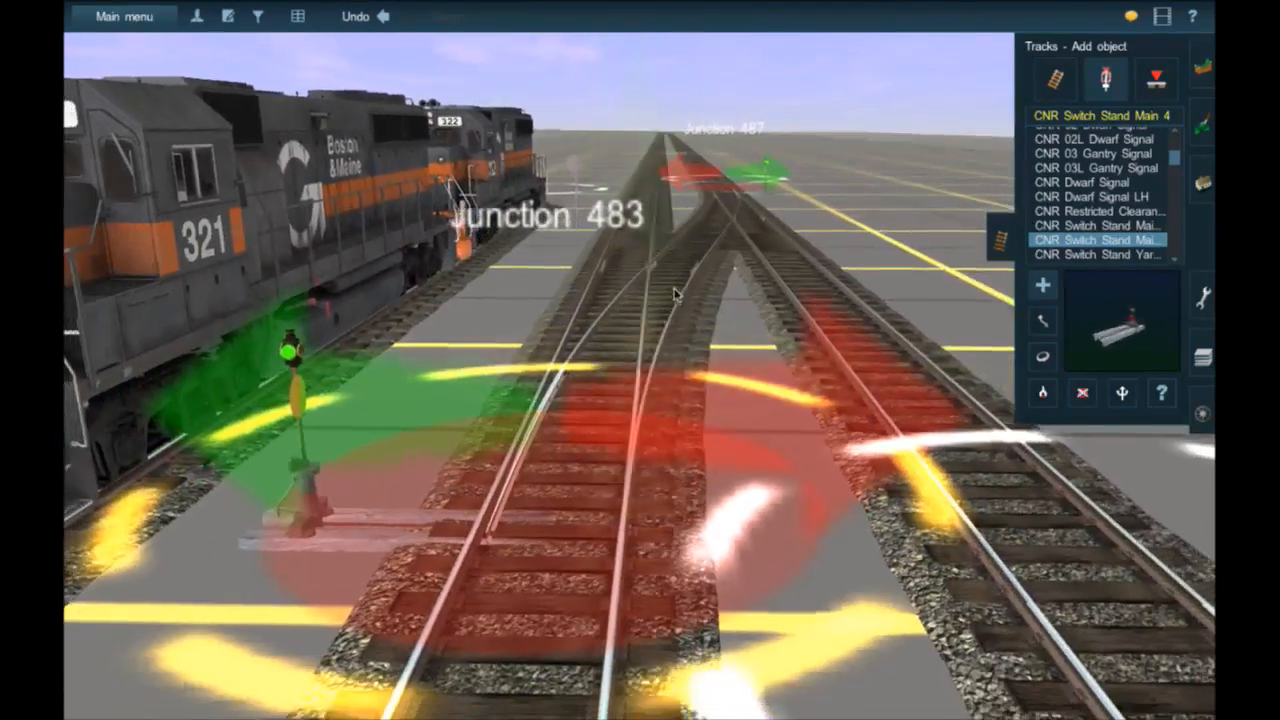
key(Up)
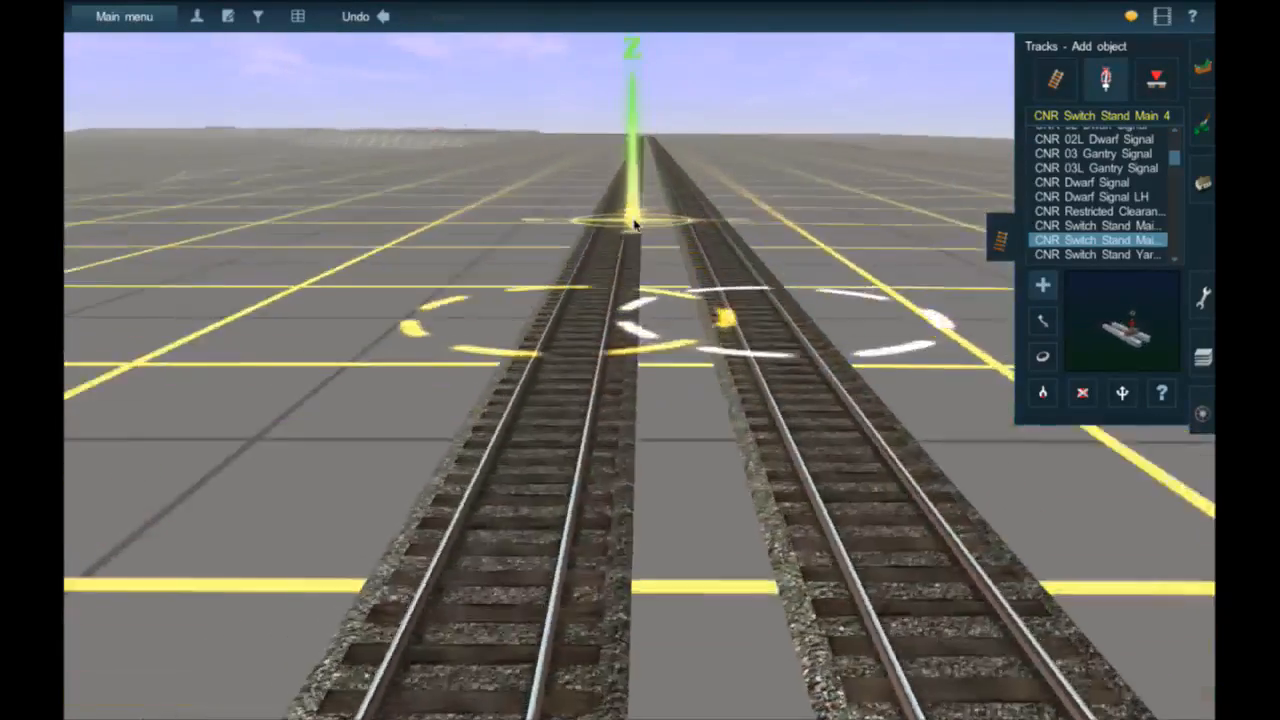
mouse_move(440, 238)
right_down()
mouse_move(480, 223)
mouse_move(724, 253)
mouse_move(909, 345)
mouse_move(686, 340)
mouse_move(840, 395)
right_up()
key(Right)
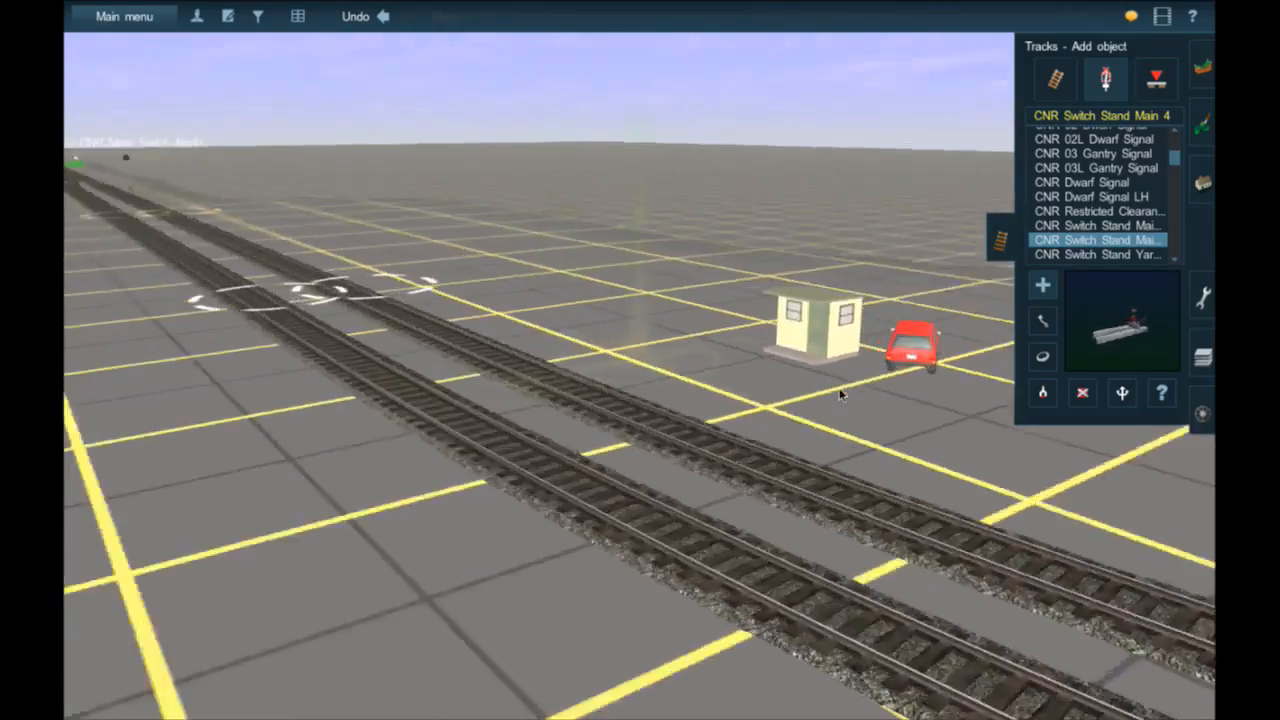
key(Left)
key(Left)
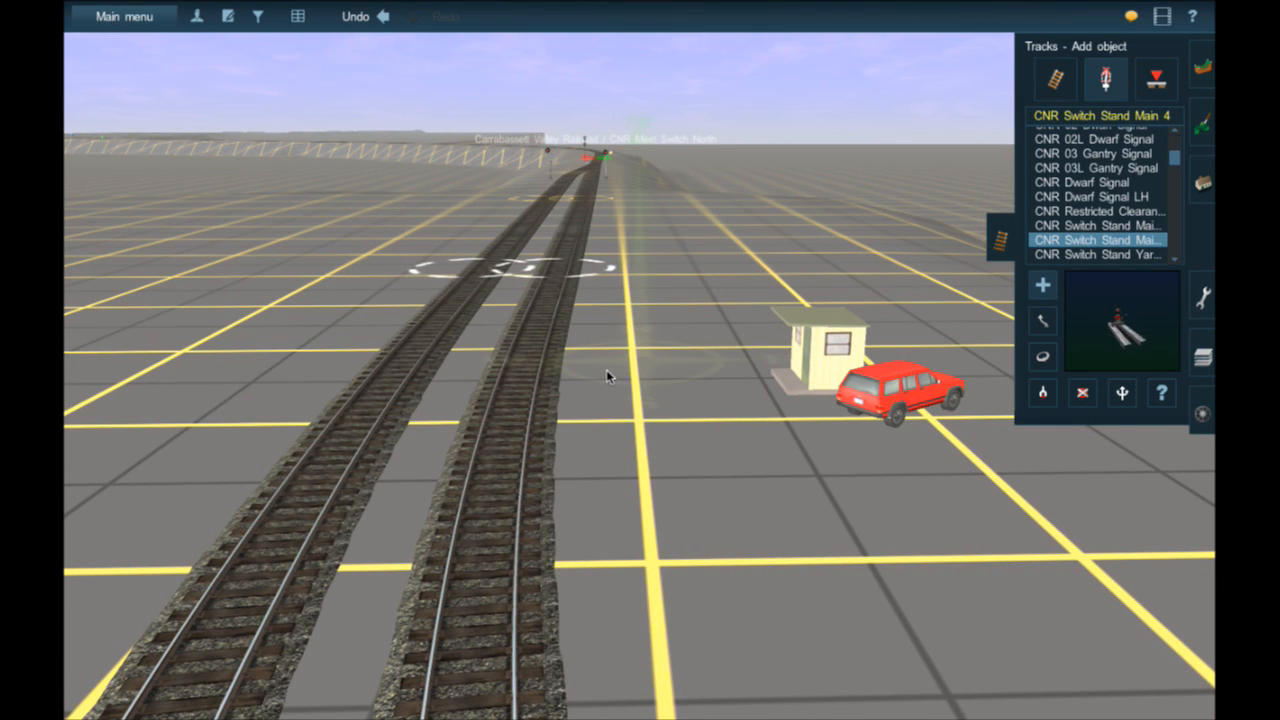
key(Up)
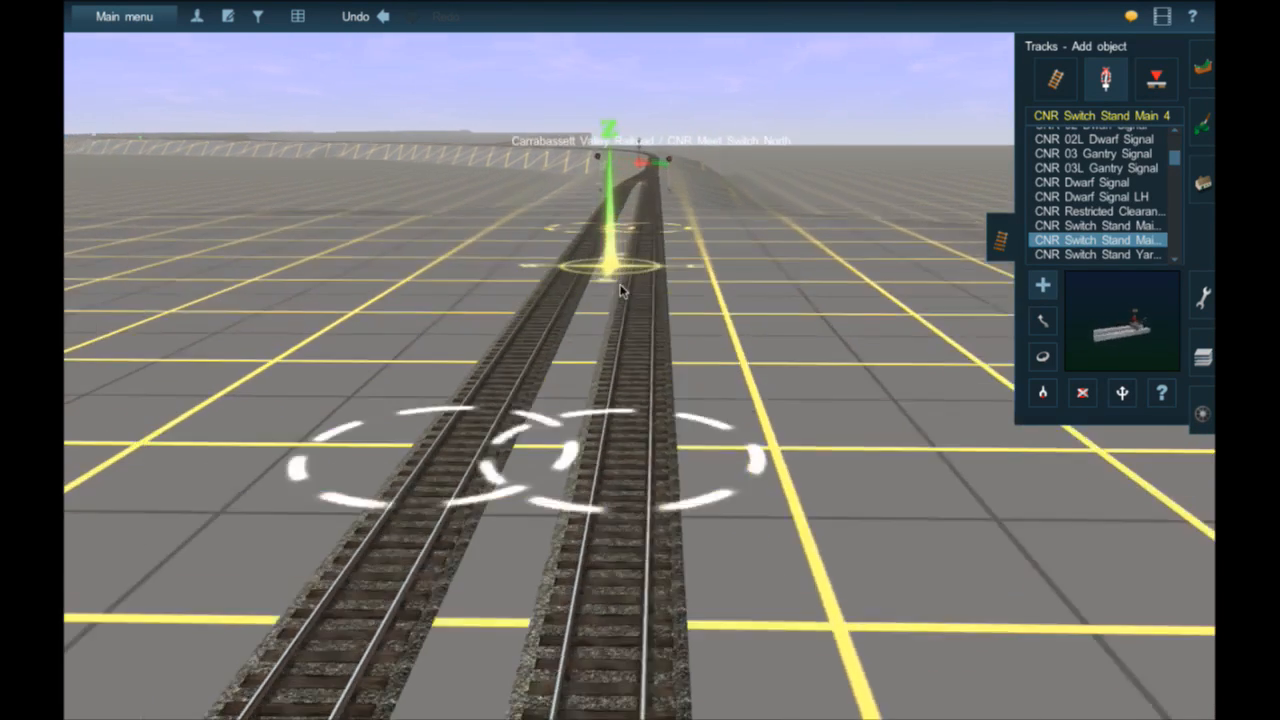
right_drag(632, 272, 656, 290)
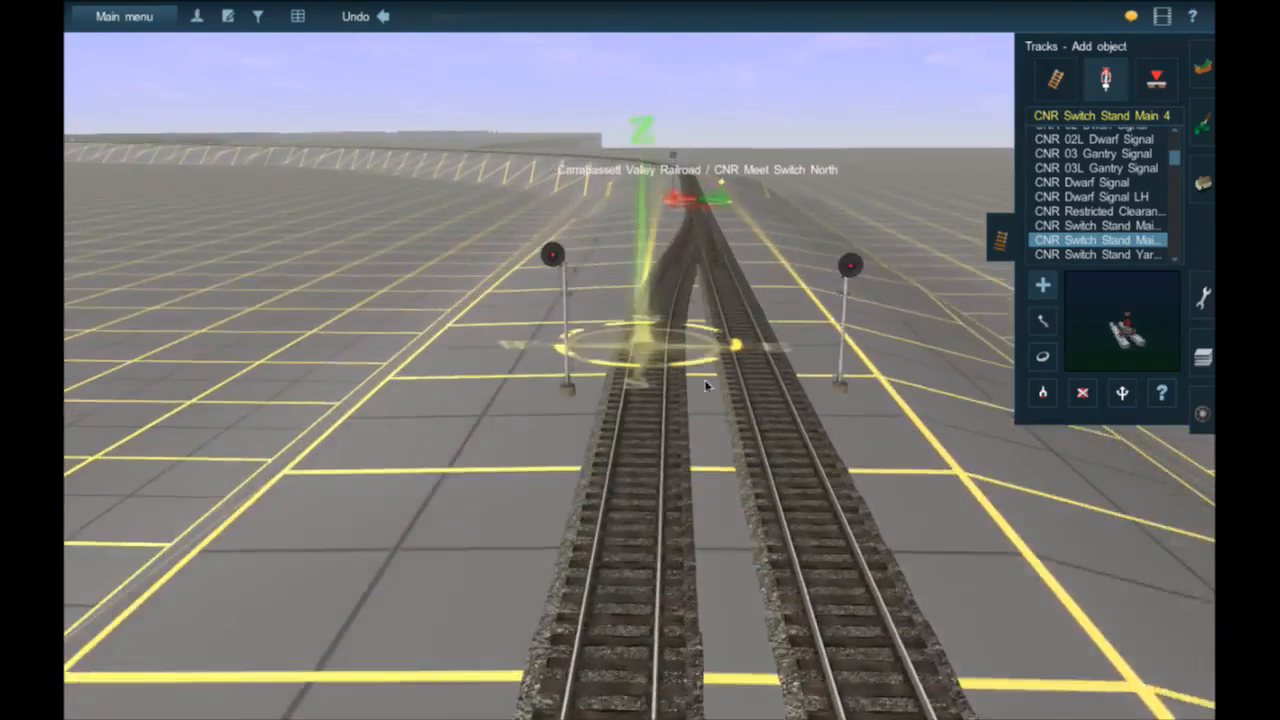
key(Up)
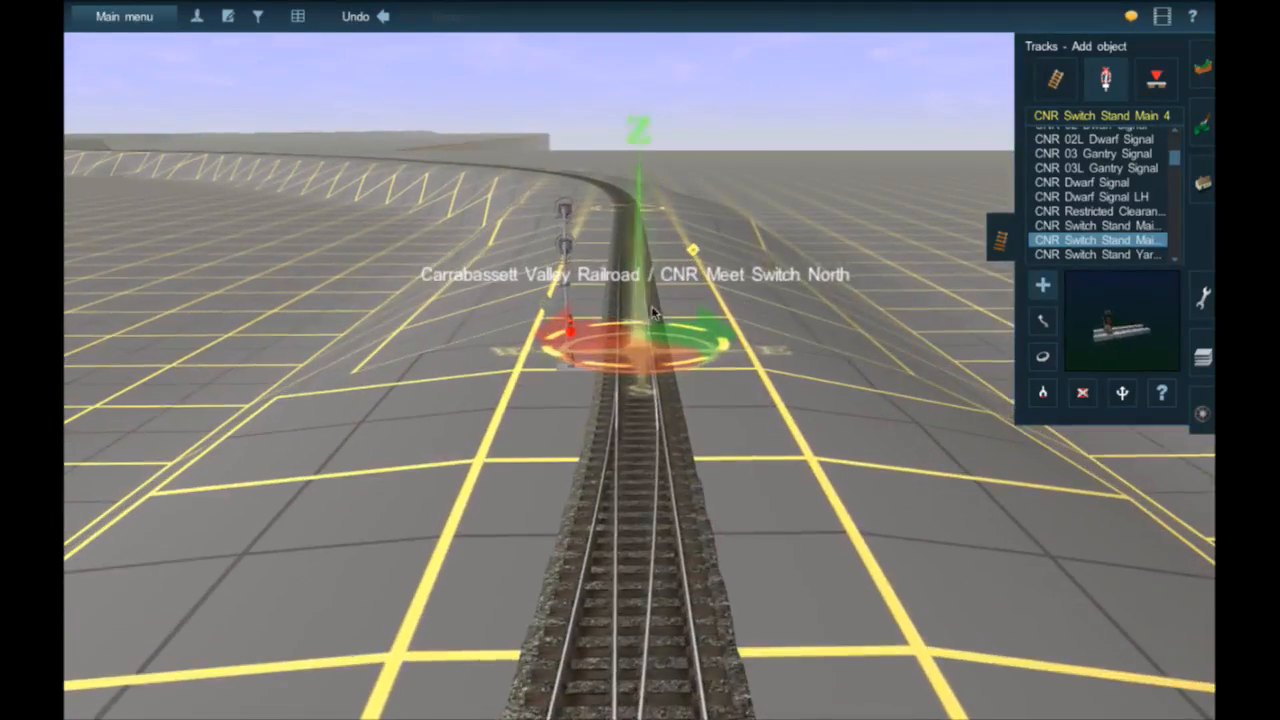
mouse_move(637, 295)
right_down()
mouse_move(641, 257)
mouse_move(535, 262)
mouse_move(527, 246)
mouse_move(595, 212)
mouse_move(706, 295)
mouse_move(691, 309)
mouse_move(749, 234)
mouse_move(922, 258)
right_up()
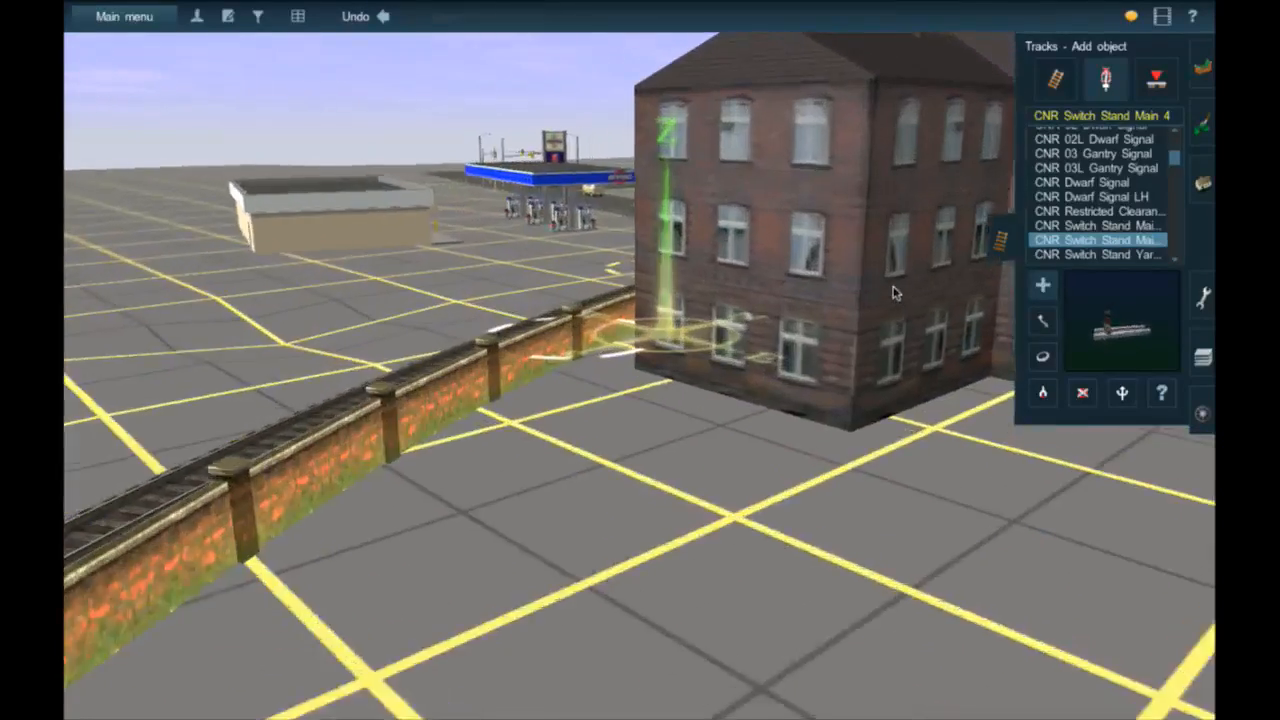
scroll(923, 295, down, 5)
- Delete the brick tenement building and clear the 'crew' object search
click(1203, 184)
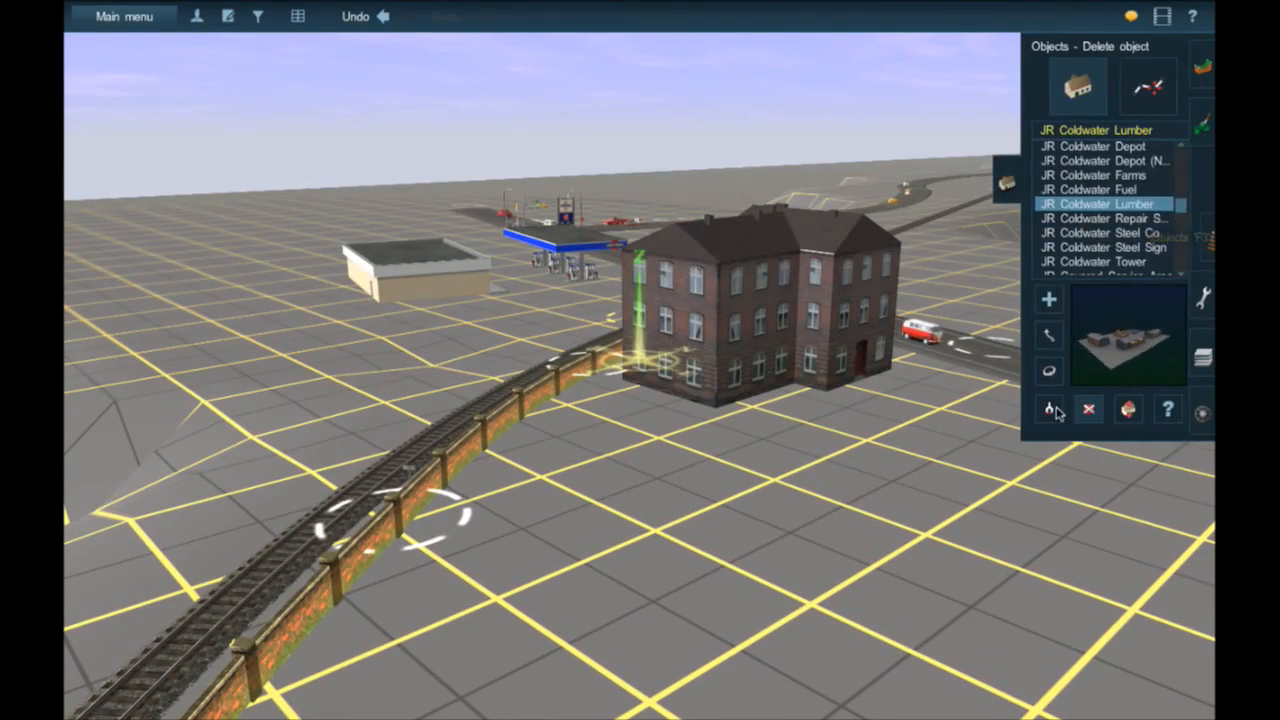
key(d)
click(869, 349)
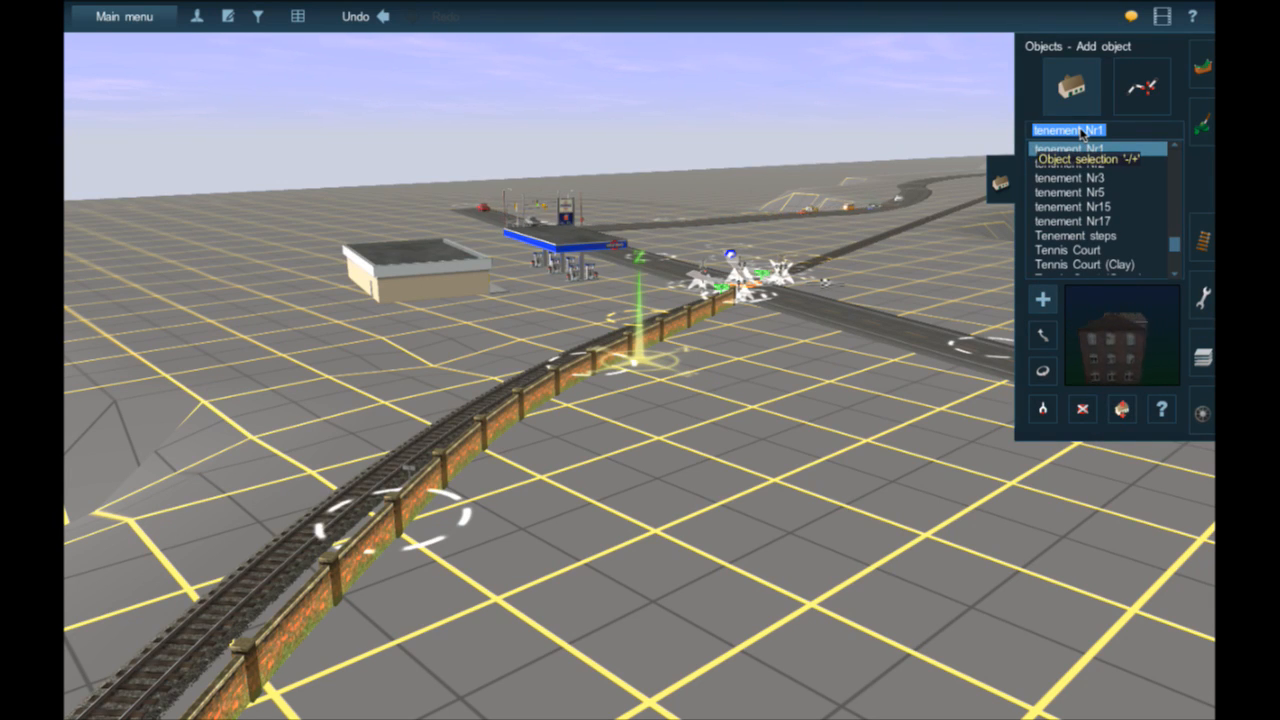
text(crew)
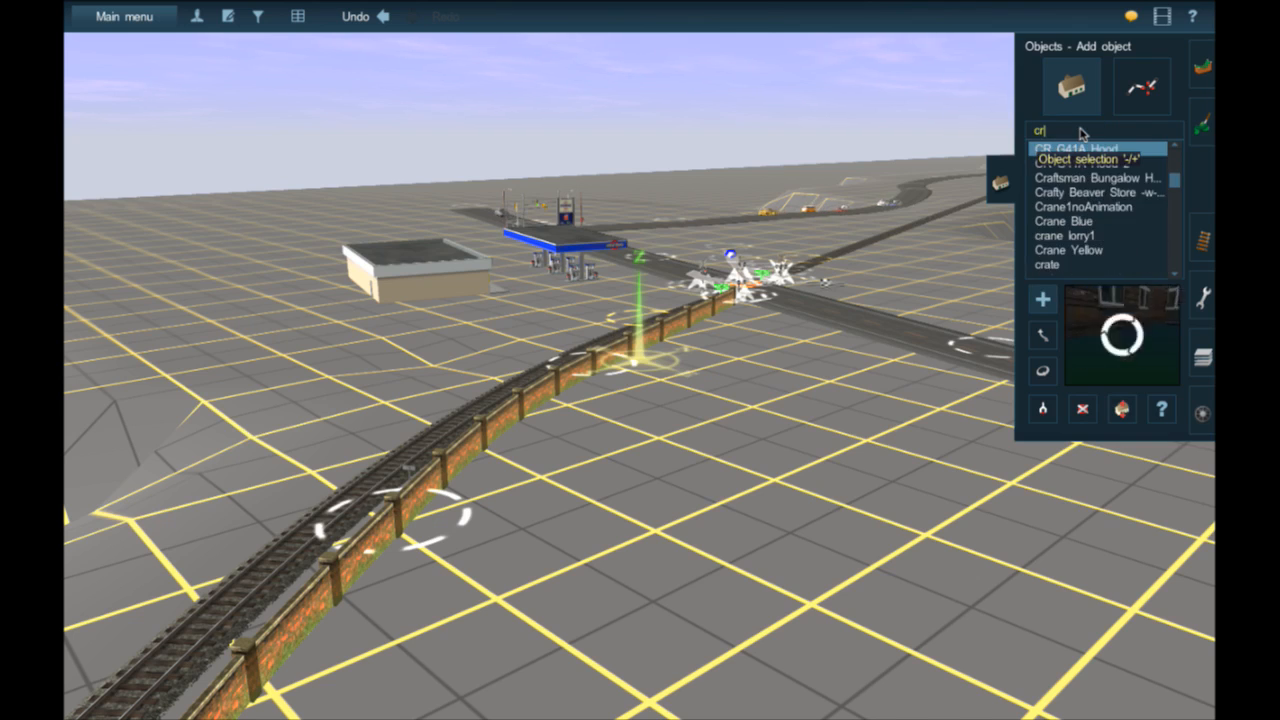
key(BackSpace)
key(BackSpace)
key(BackSpace)
key(BackSpace)
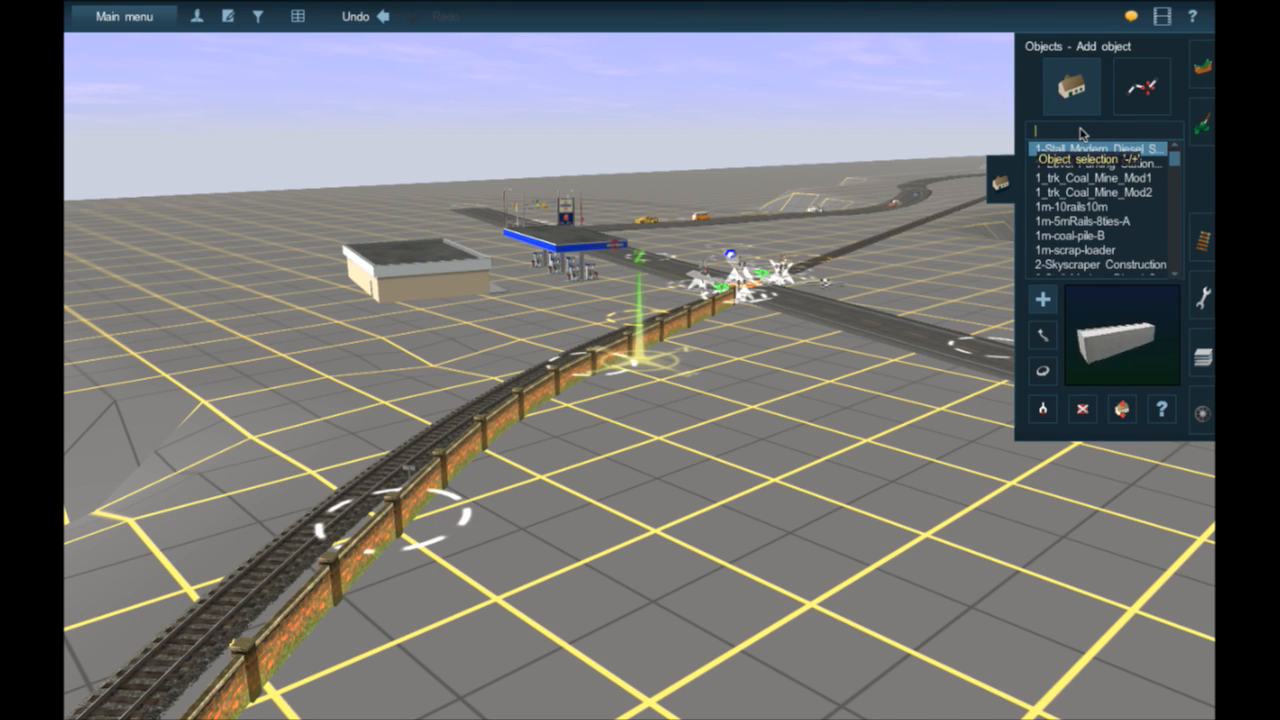
- Jump via the route map to the green patch and pick the pine tree as the object
key(m)
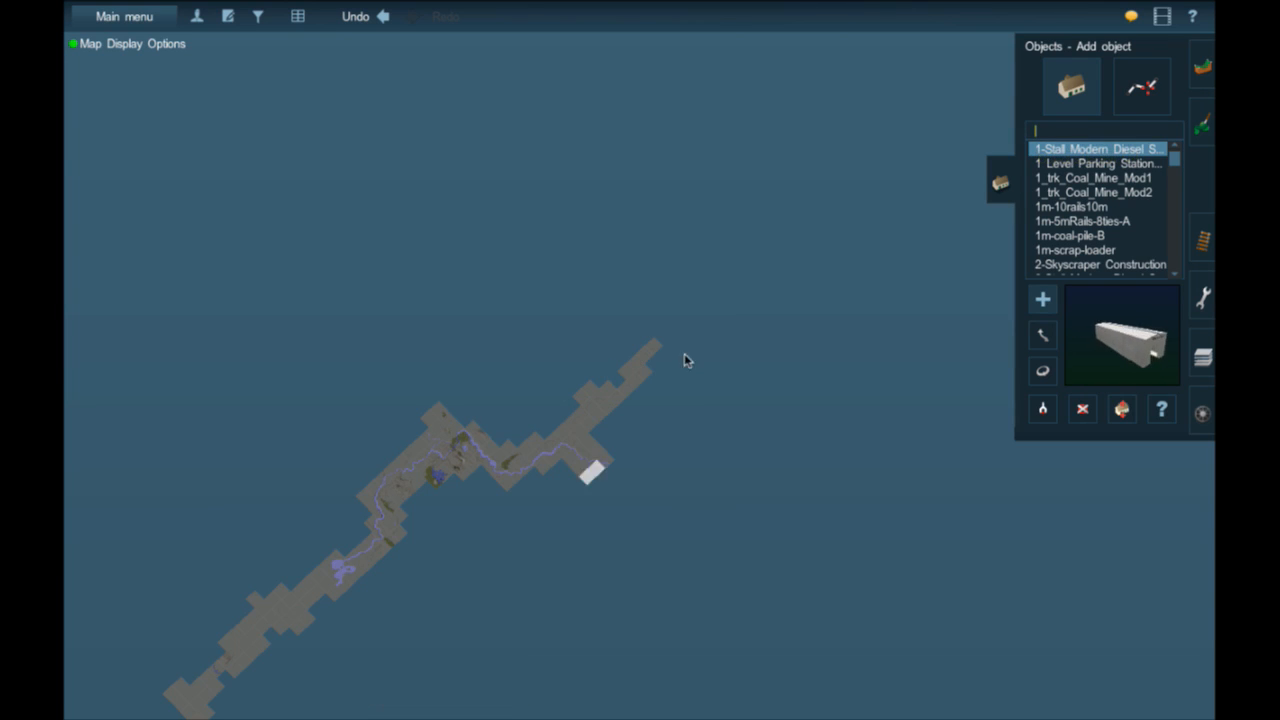
scroll(389, 550, up, 5)
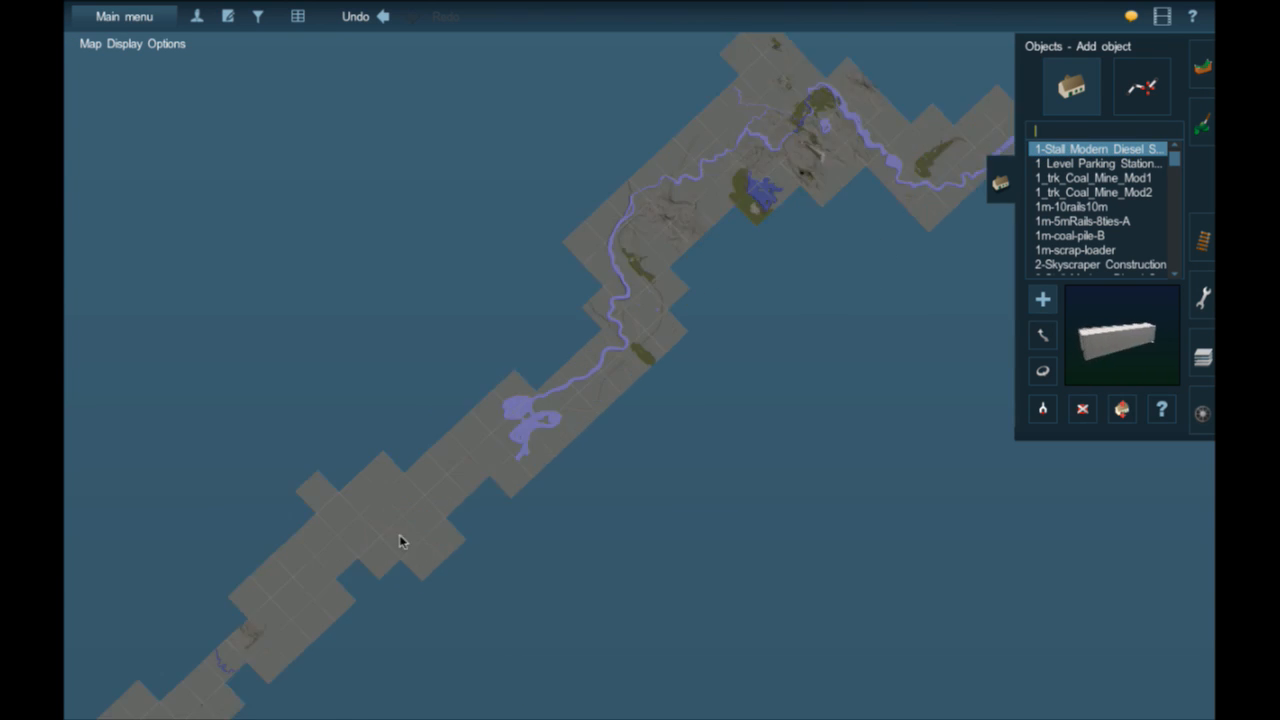
click(634, 326)
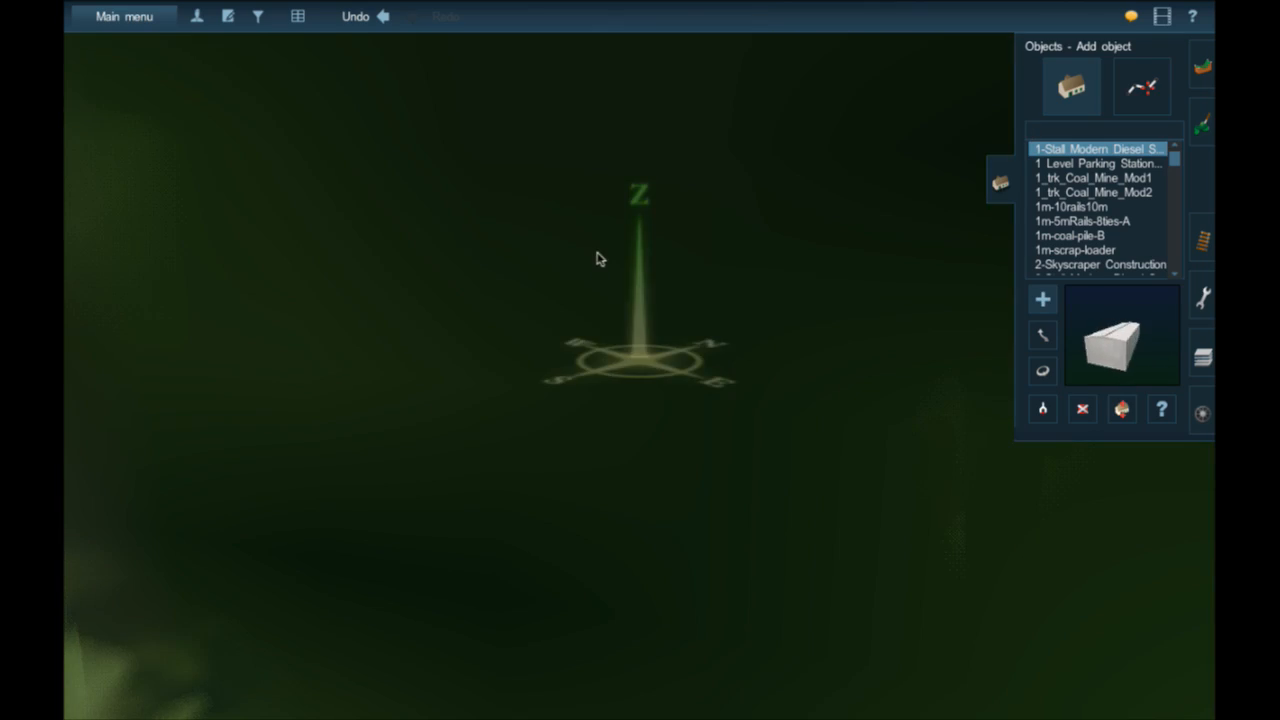
right_click(600, 259)
key(Left)
right_click(208, 432)
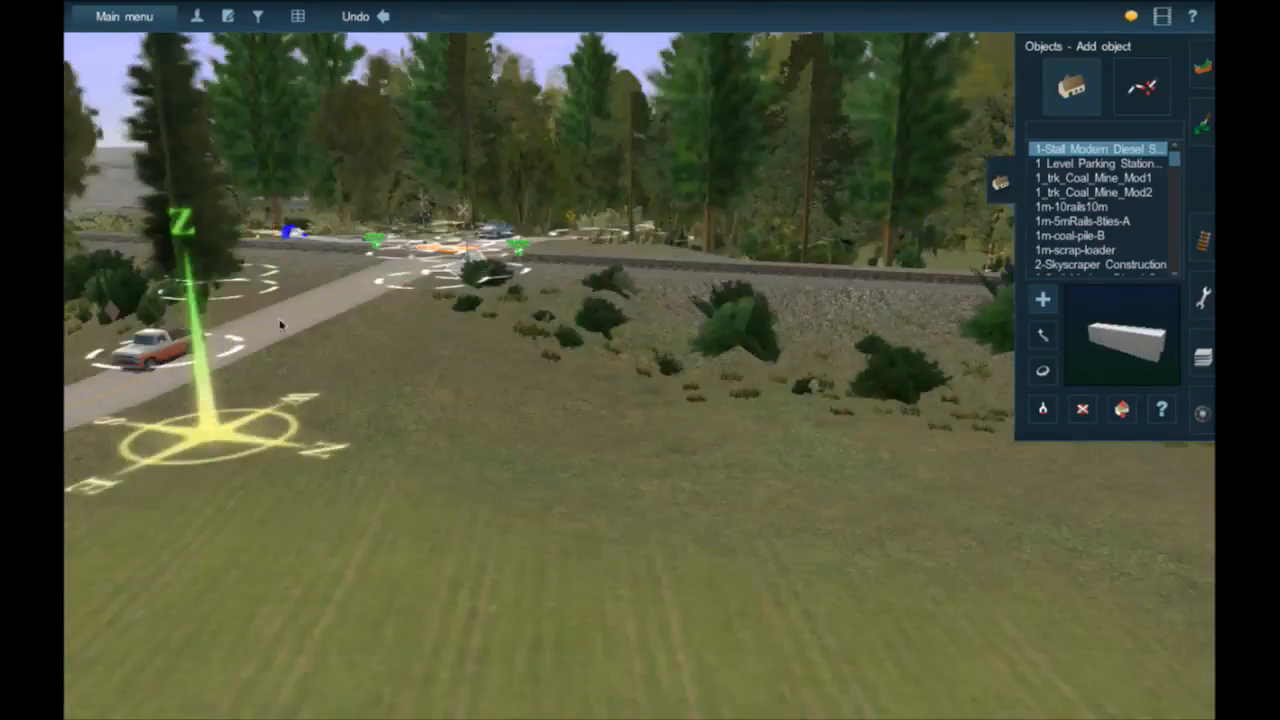
key(g)
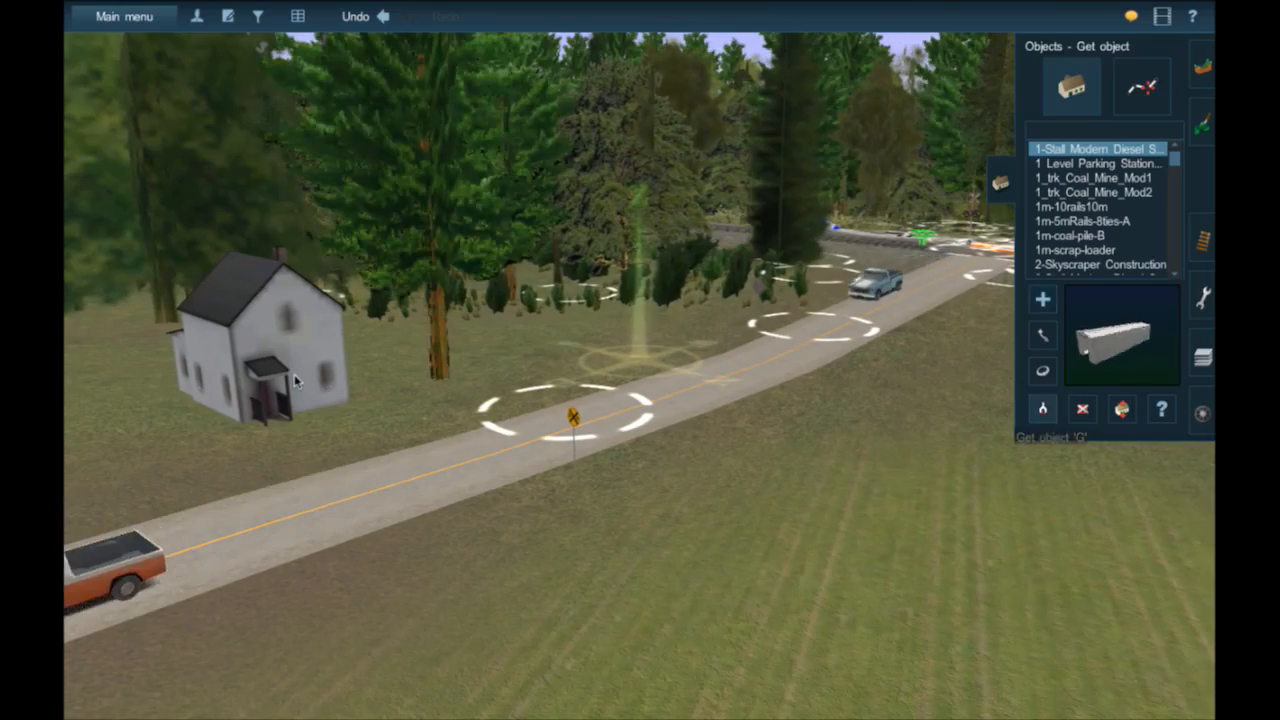
click(295, 381)
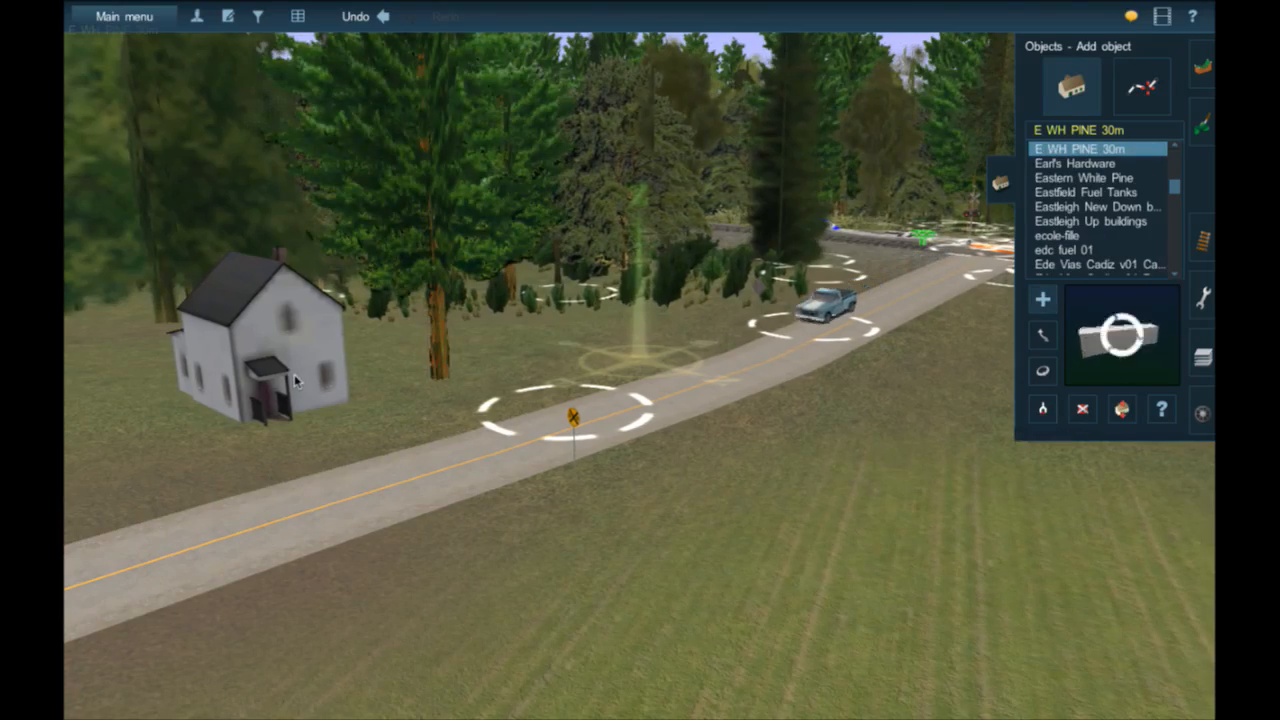
- Frame the view looking down on the road and the roadside house
right_click(270, 483)
key(Left)
key(Up)
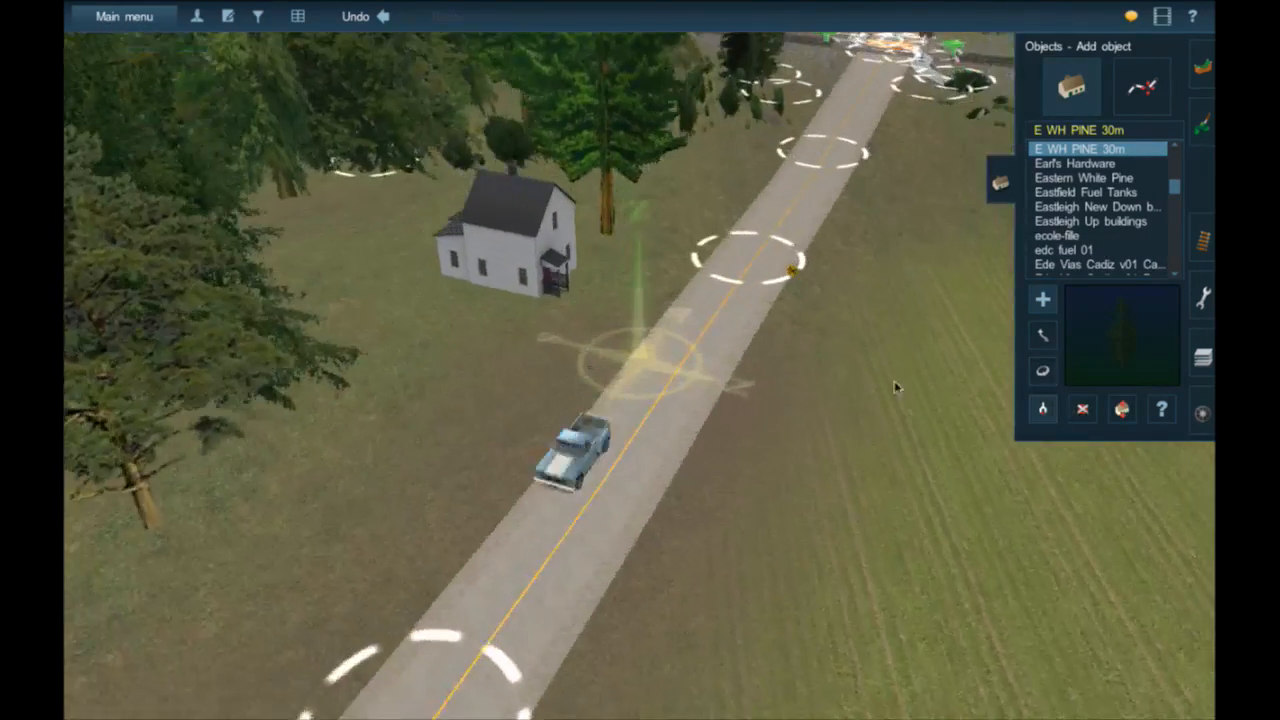
key(Up)
key(g)
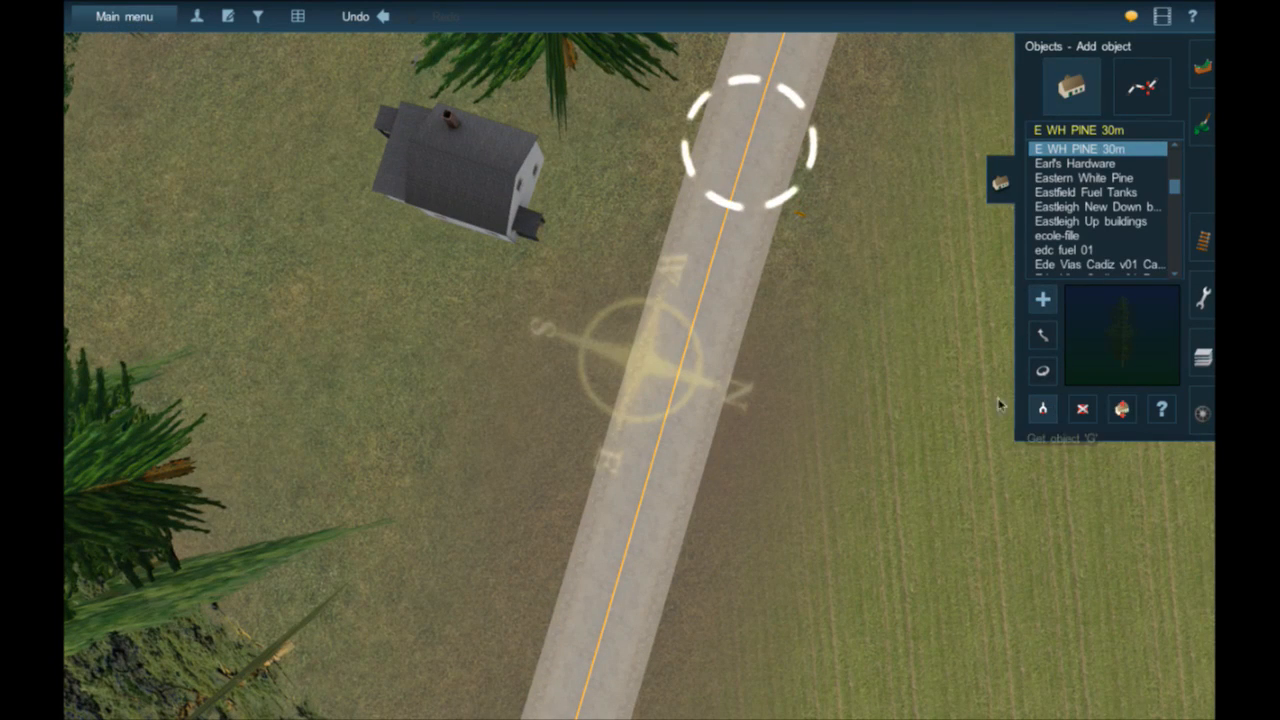
right_click(461, 195)
key(Left)
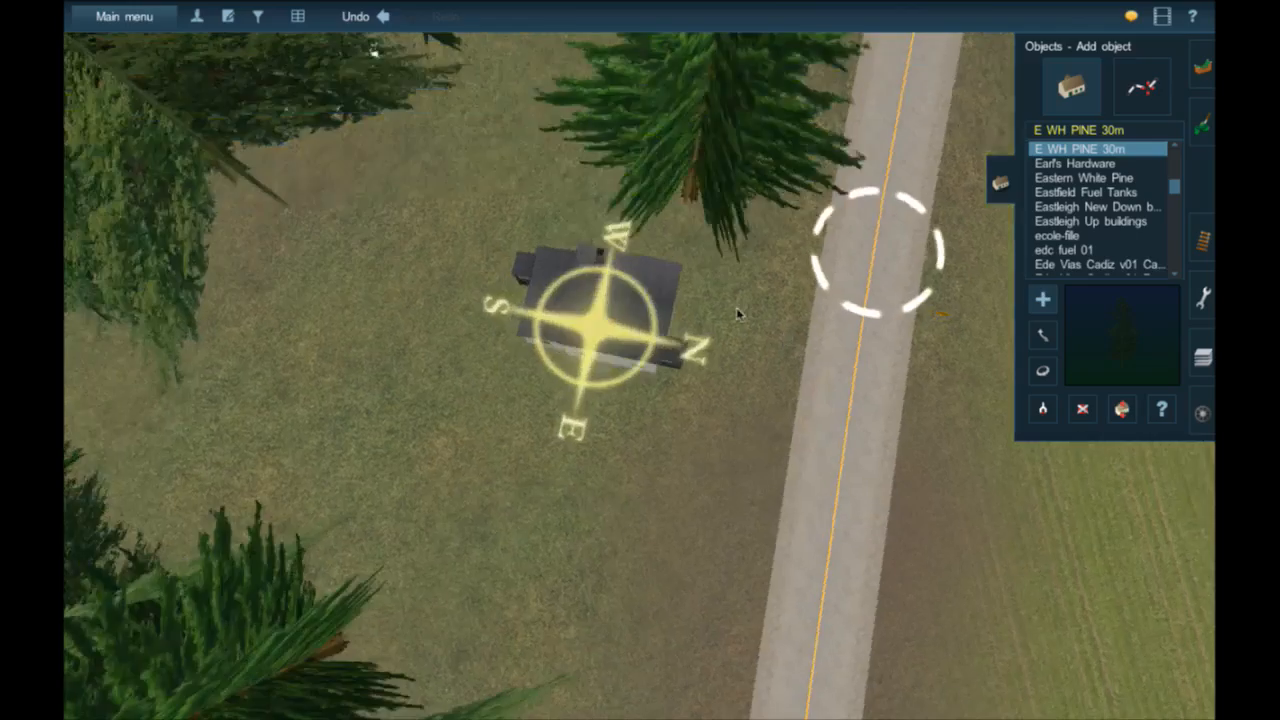
key(Down)
key(Up)
key(g)
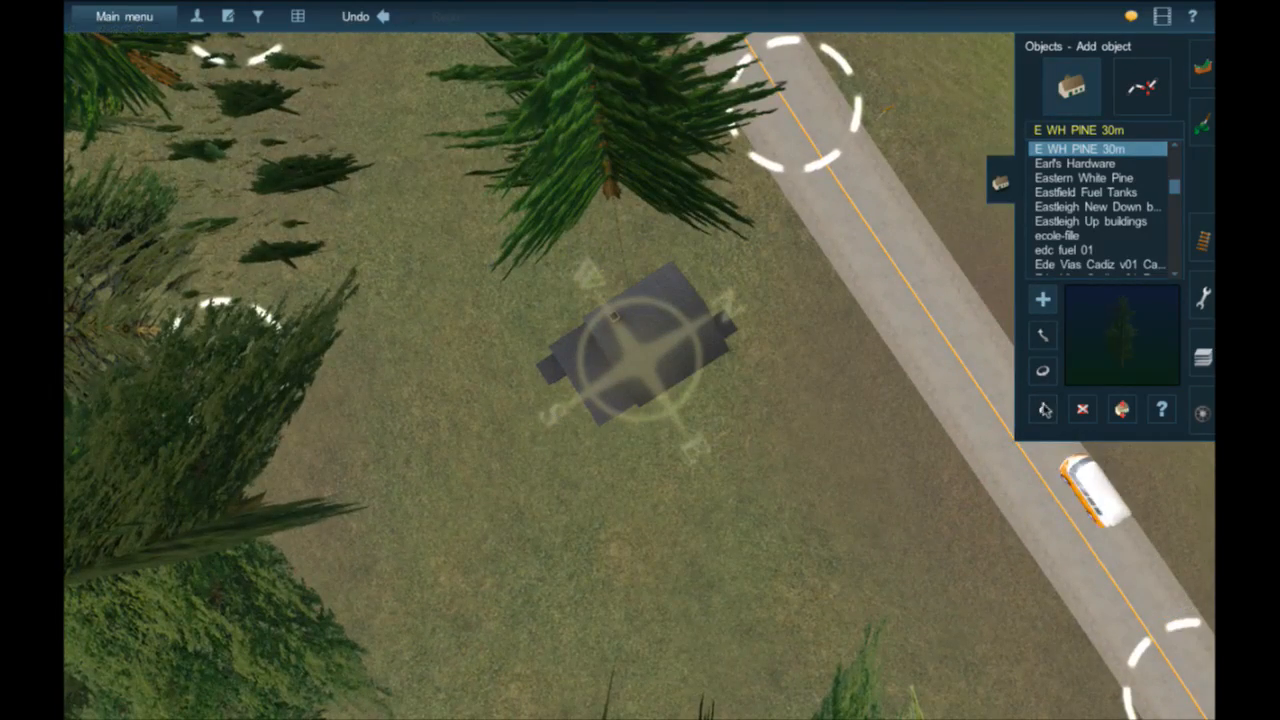
- Delete the pine beside the house, pick Company House 1a, then undo the pine deletion
click(1070, 408)
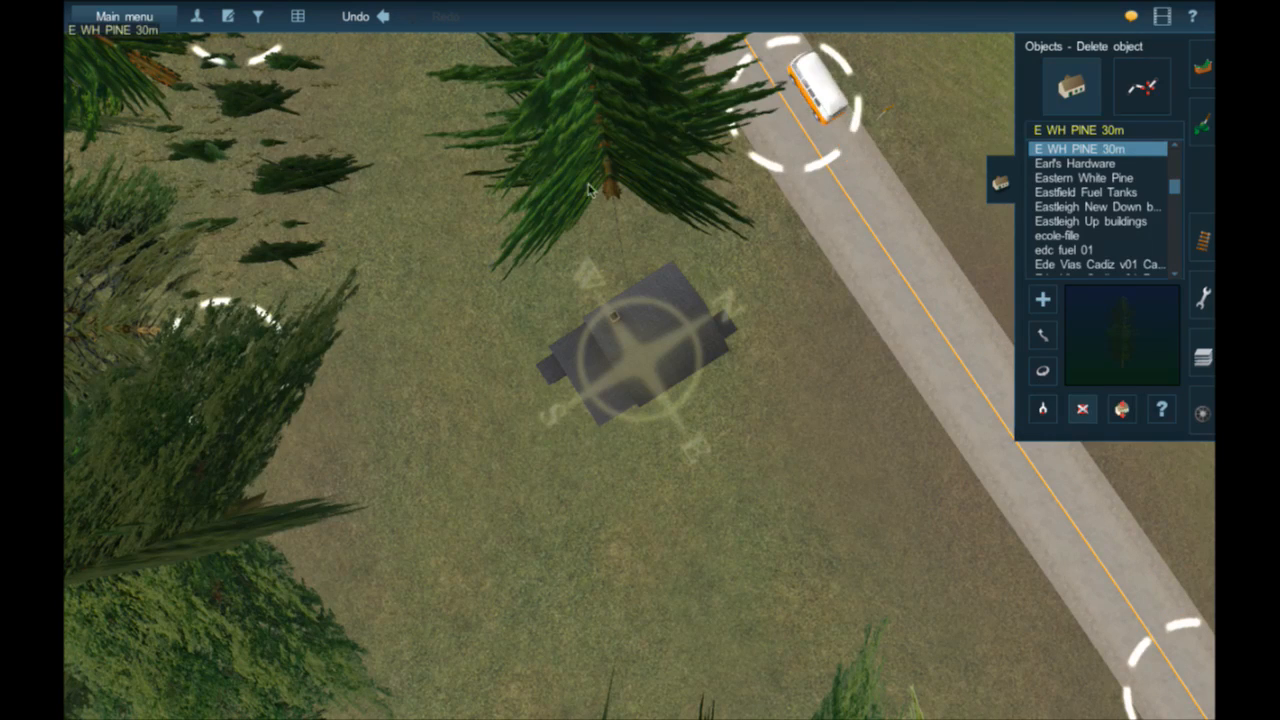
click(613, 207)
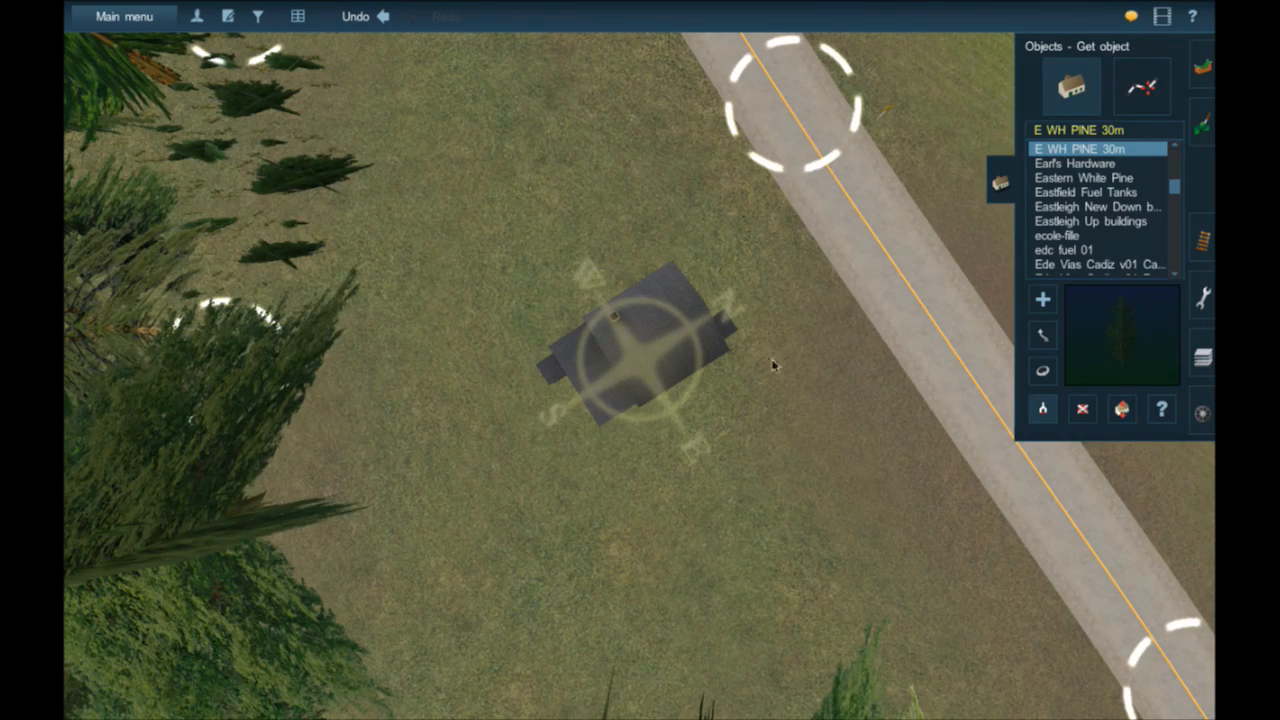
key(Left)
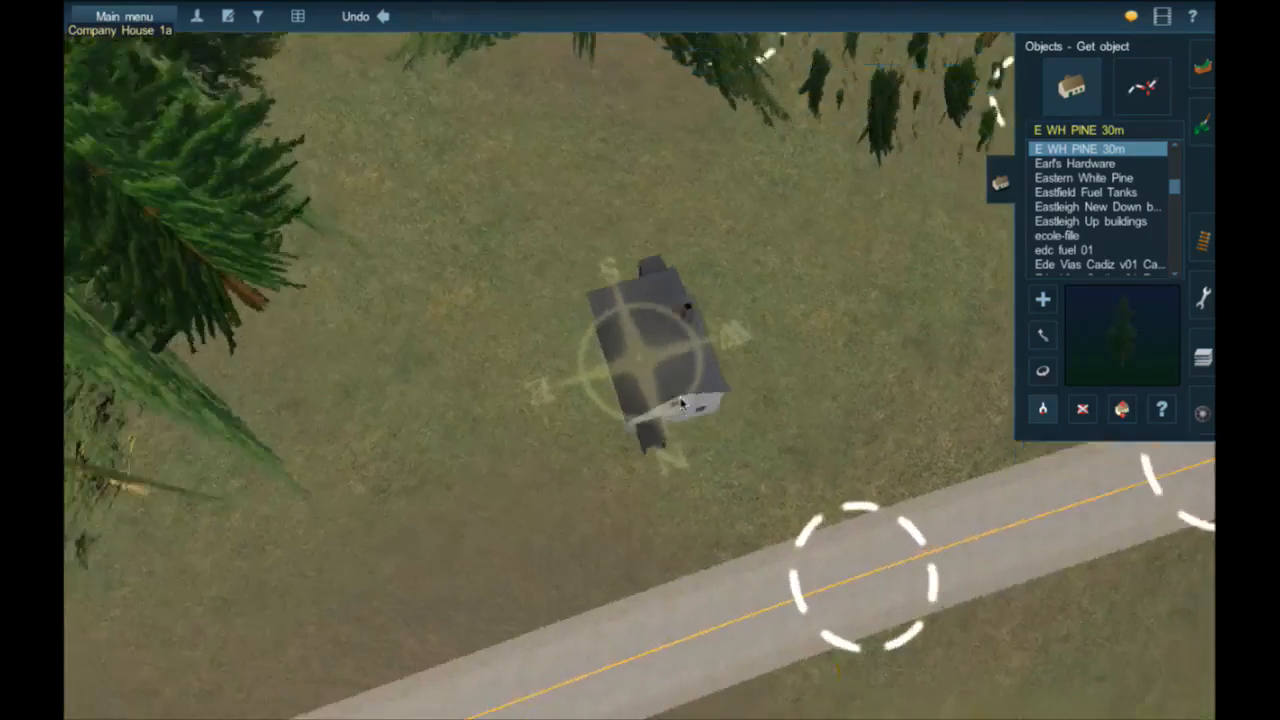
click(674, 377)
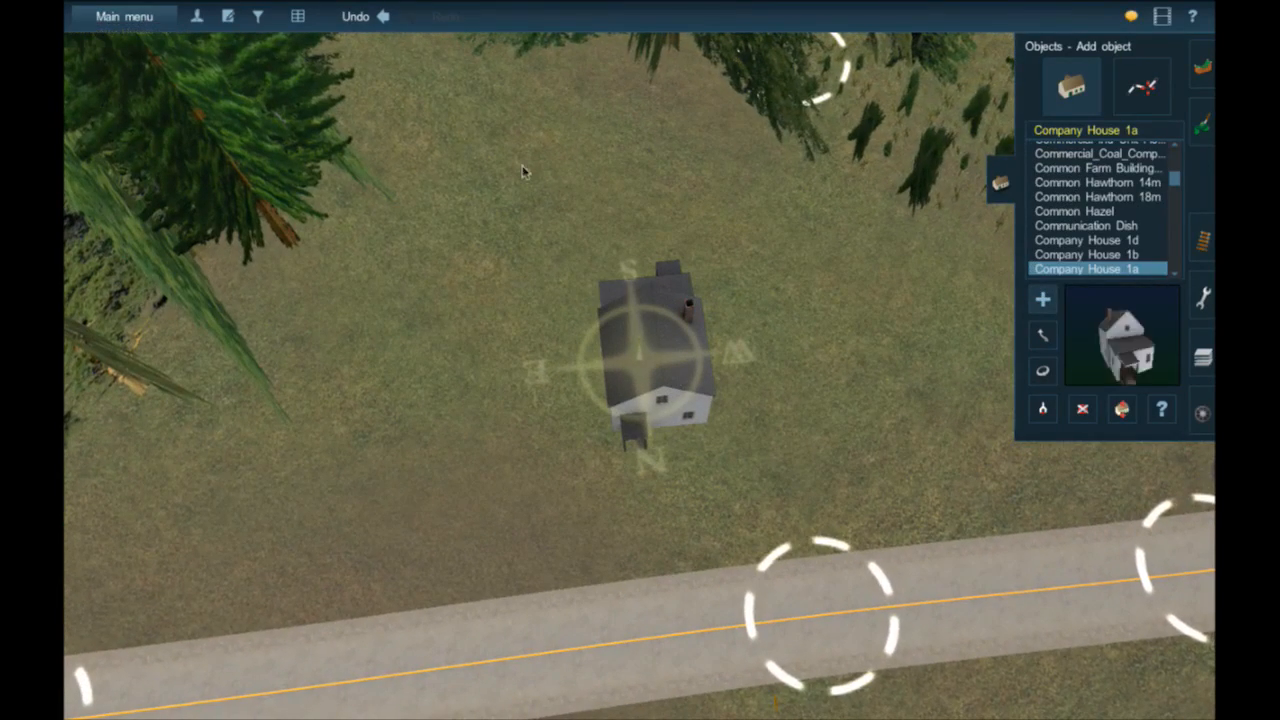
click(386, 18)
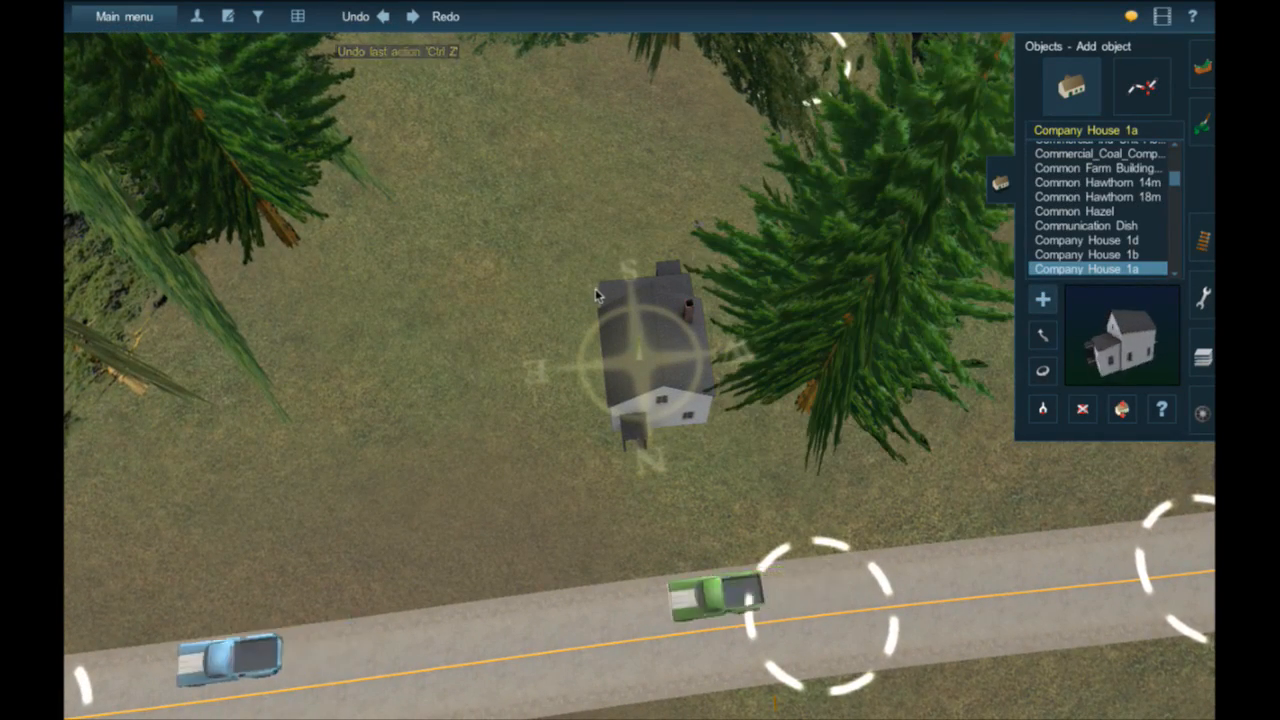
- Place a Company House 1a on open ground between the road and the fenced track
scroll(848, 428, down, 6)
scroll(846, 428, down, 10)
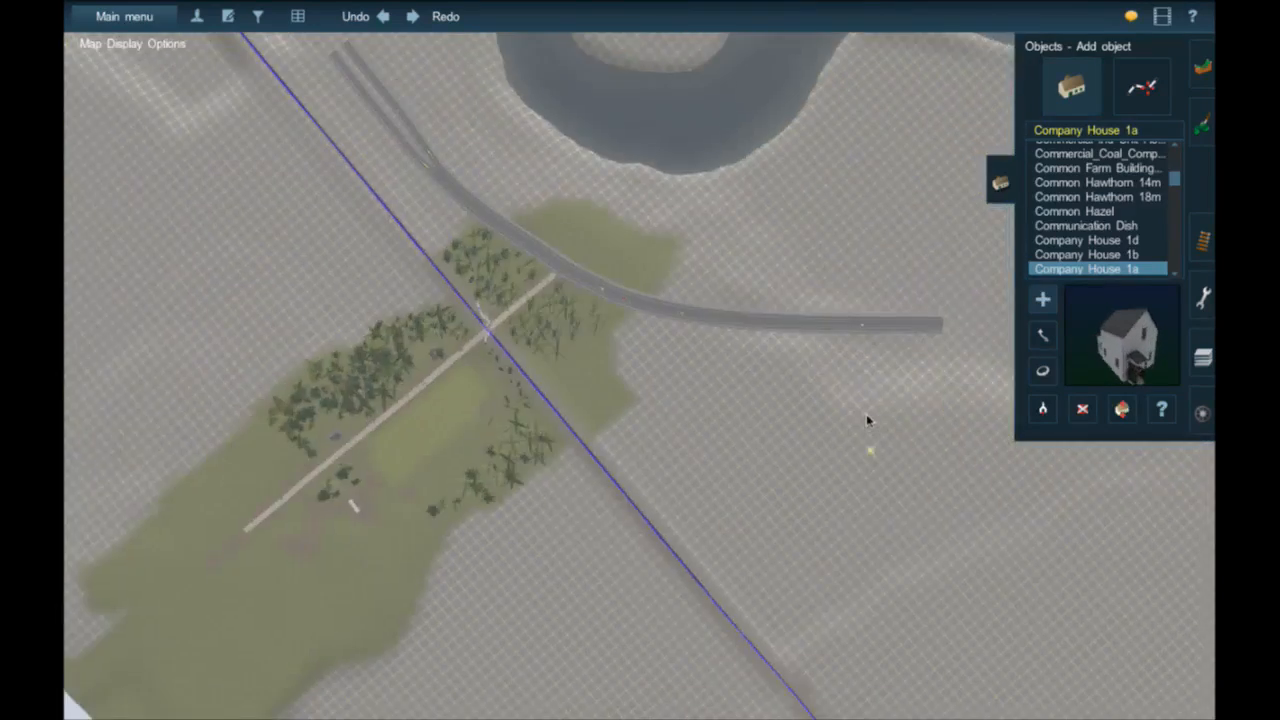
scroll(860, 305, down, 10)
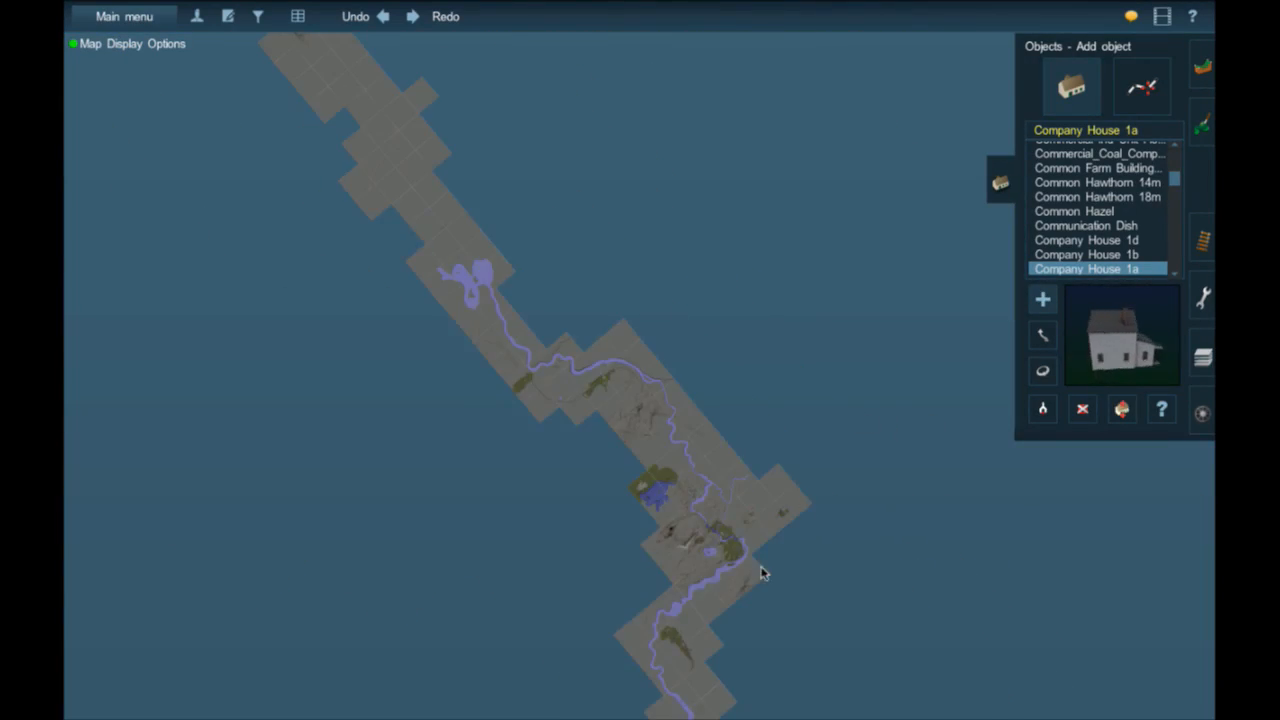
scroll(660, 490, up, 6)
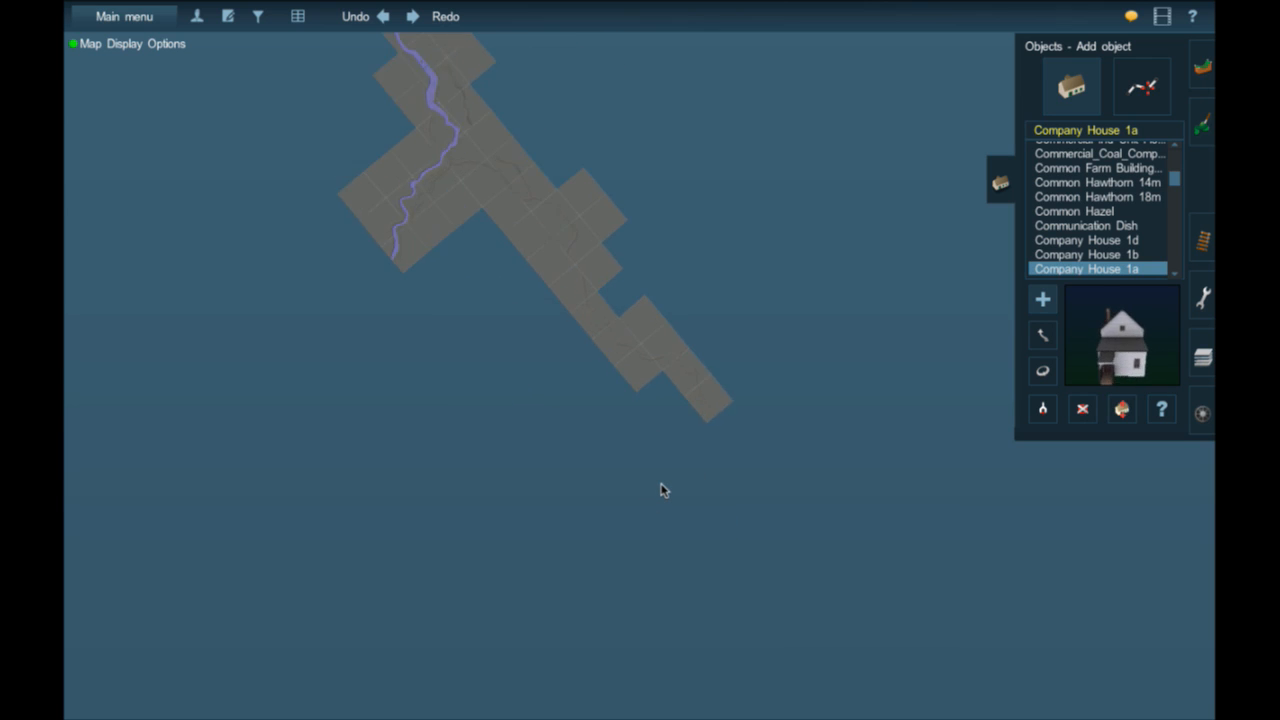
scroll(718, 372, up, 2)
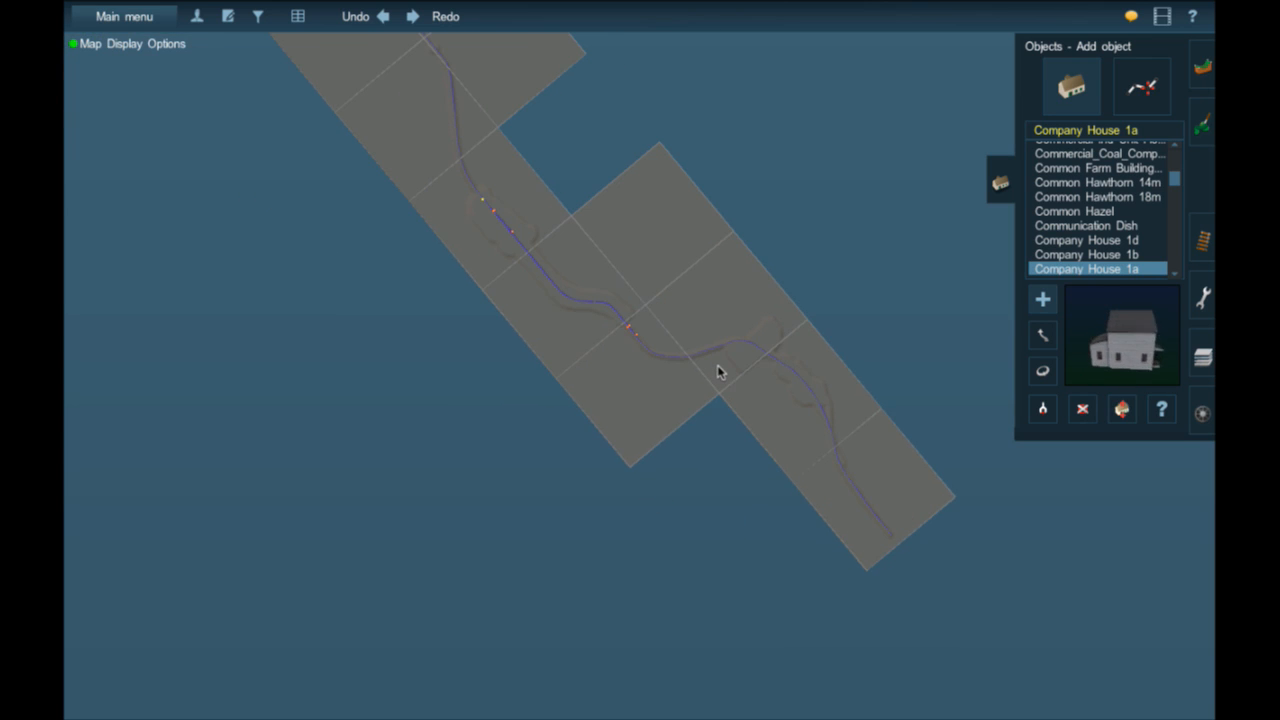
scroll(738, 352, up, 6)
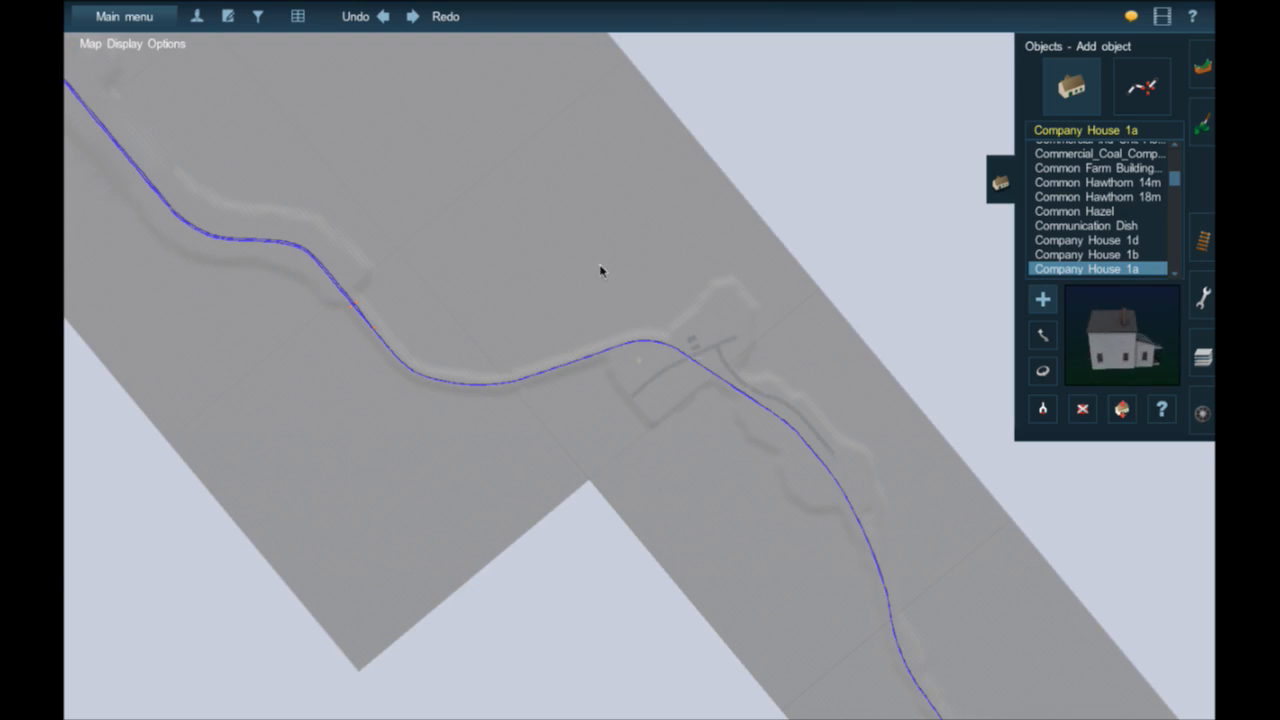
scroll(647, 400, up, 2)
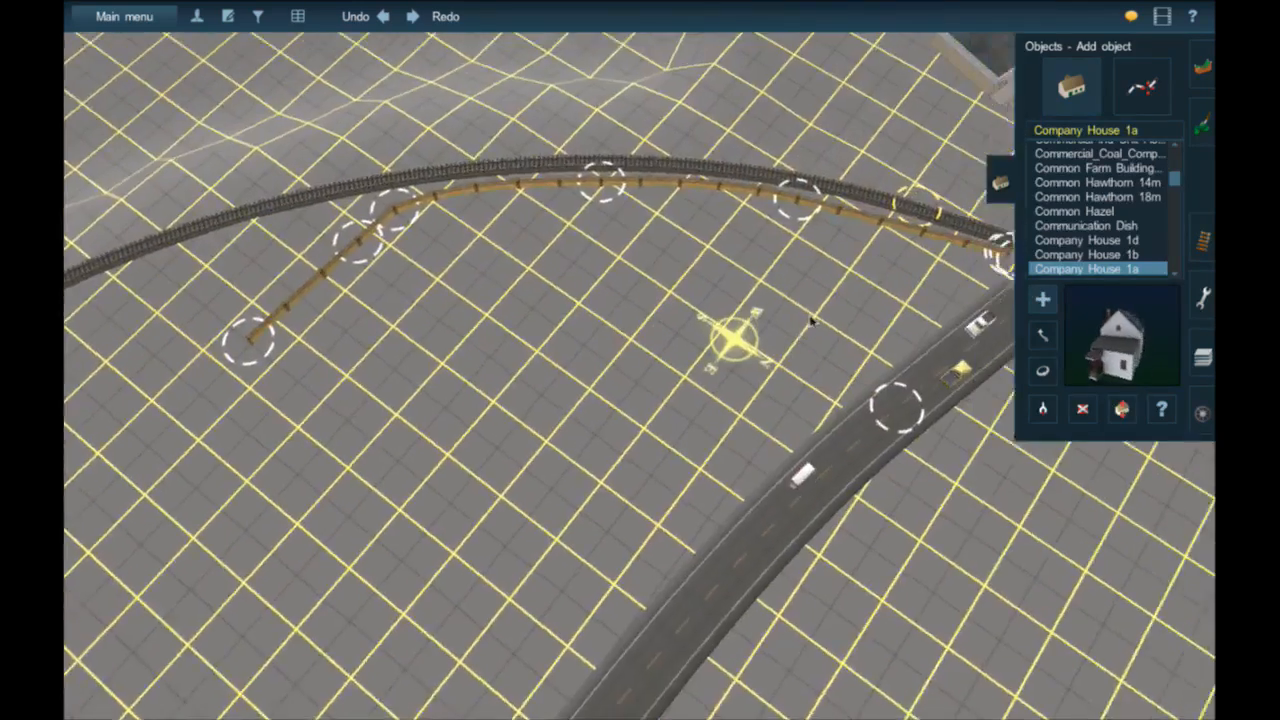
right_click(777, 271)
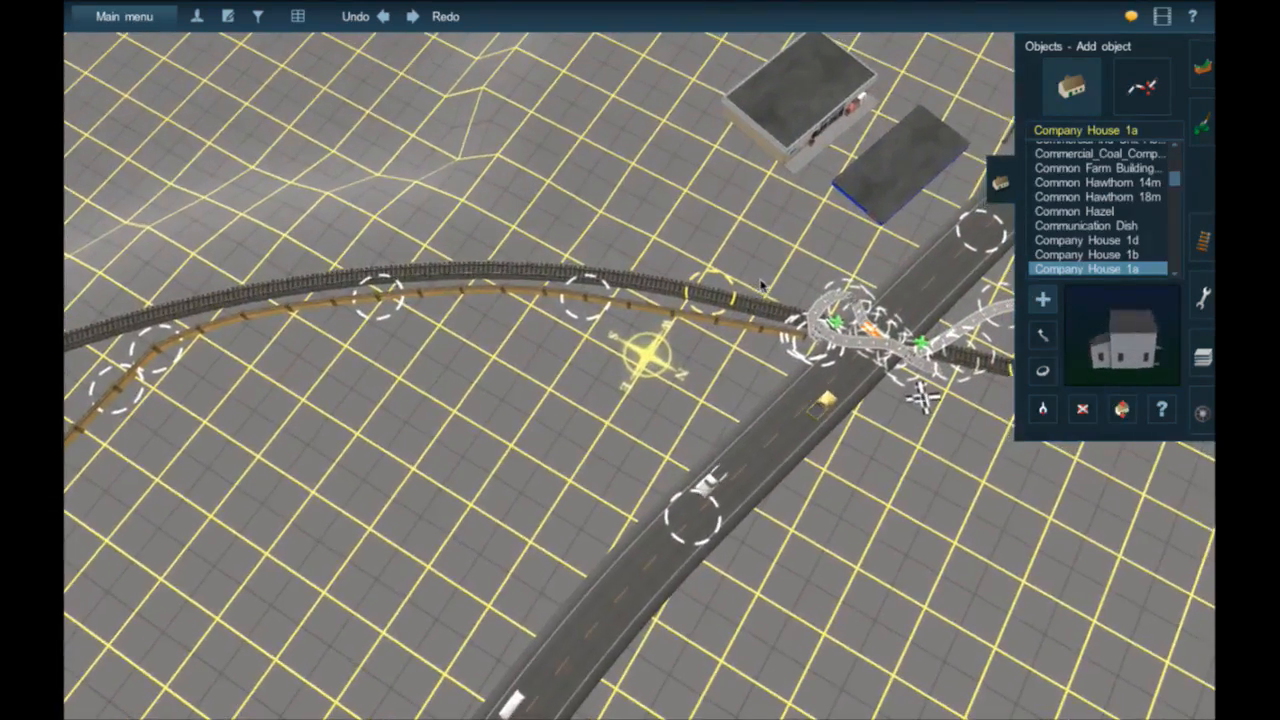
right_drag(762, 287, 675, 345)
right_click(673, 345)
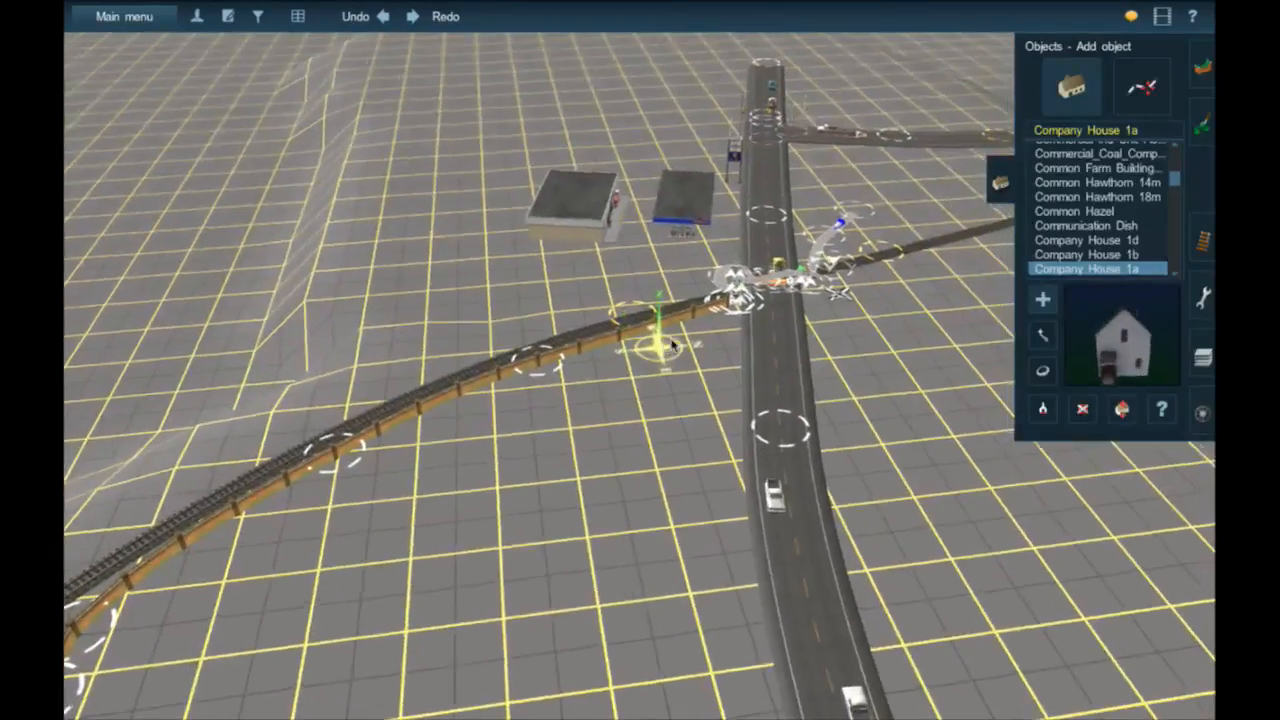
scroll(673, 345, up, 5)
scroll(672, 344, down, 6)
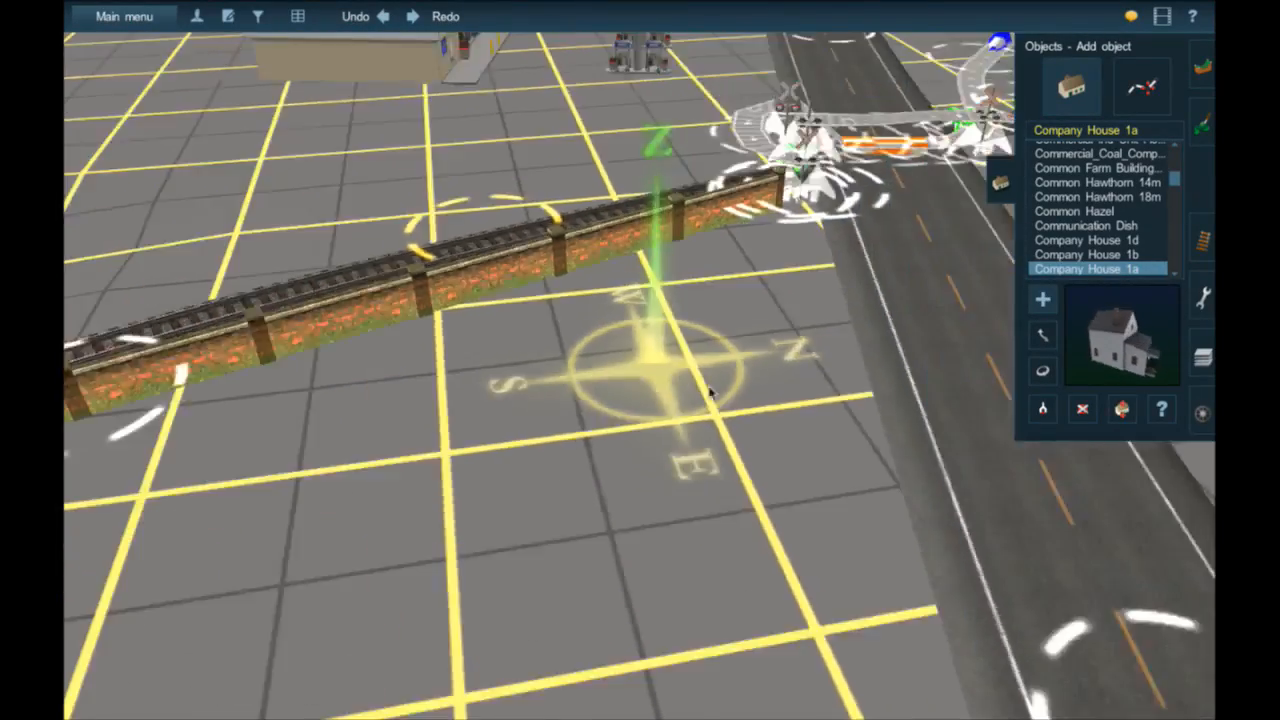
scroll(700, 389, down, 3)
click(635, 370)
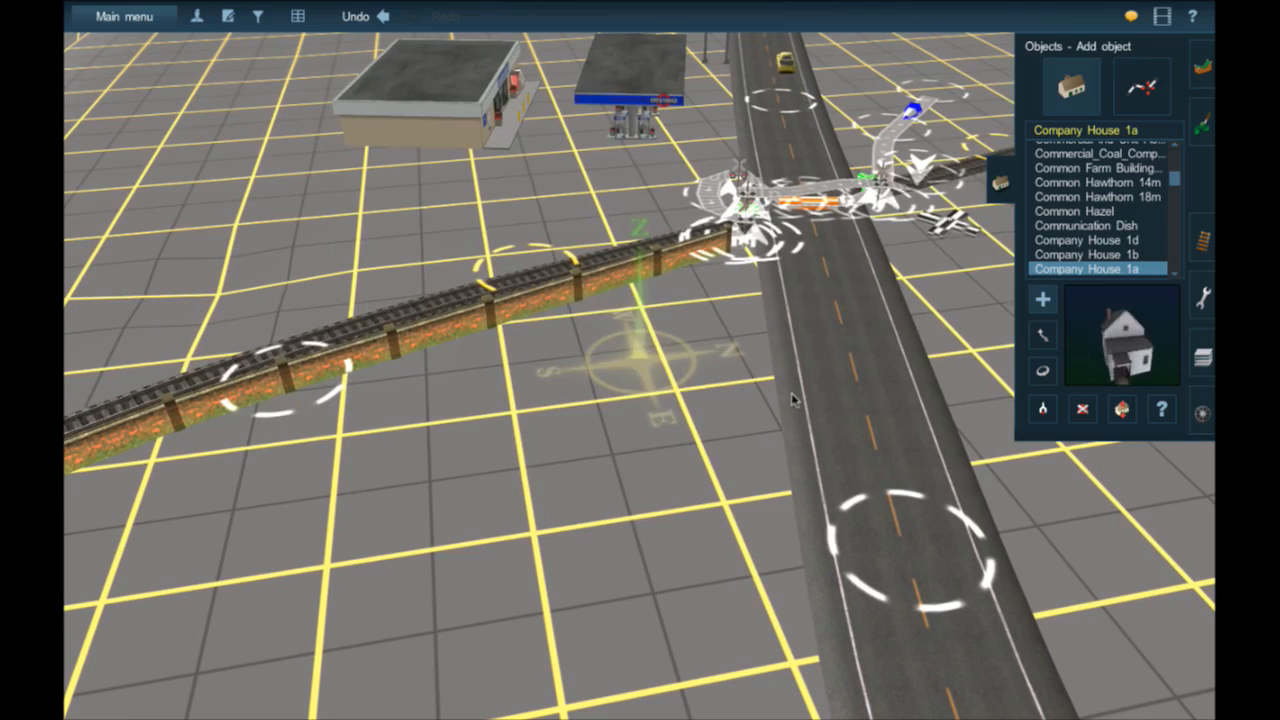
- Rotate the house to about 173 degrees and nudge it slightly up and right
key(Up)
click(1042, 371)
drag(632, 378, 297, 413)
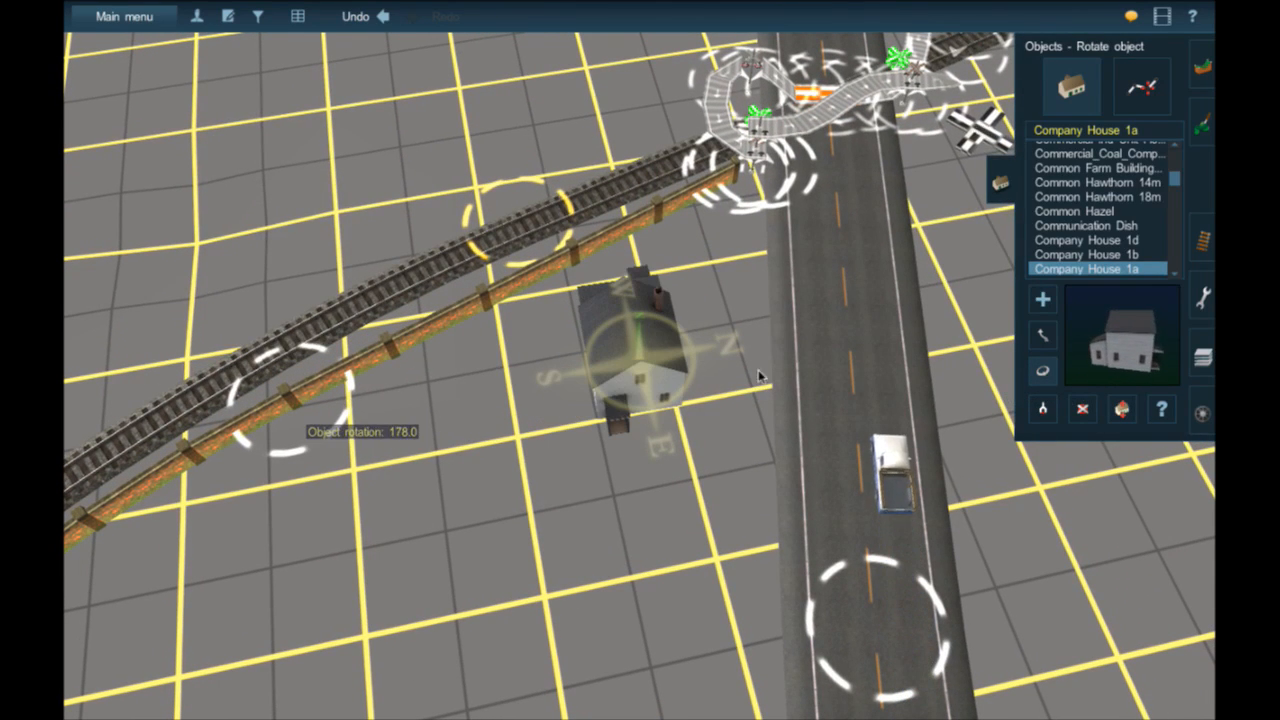
drag(622, 380, 620, 381)
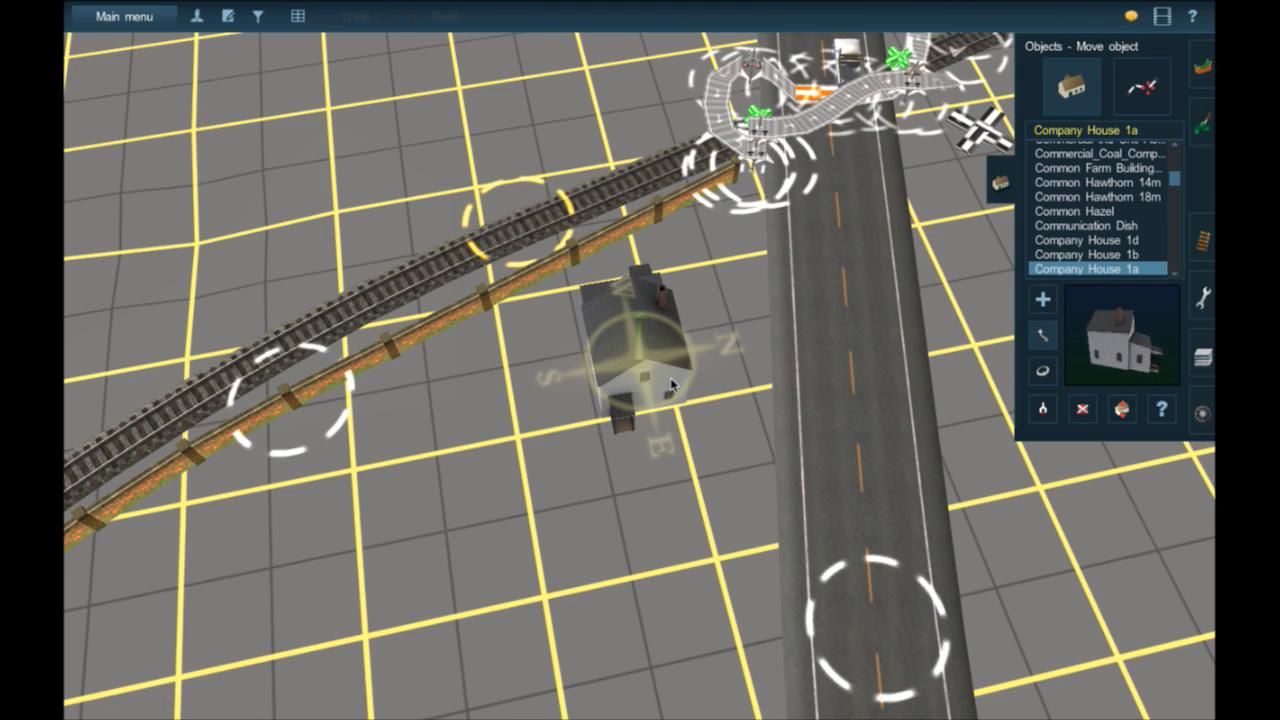
drag(672, 384, 682, 375)
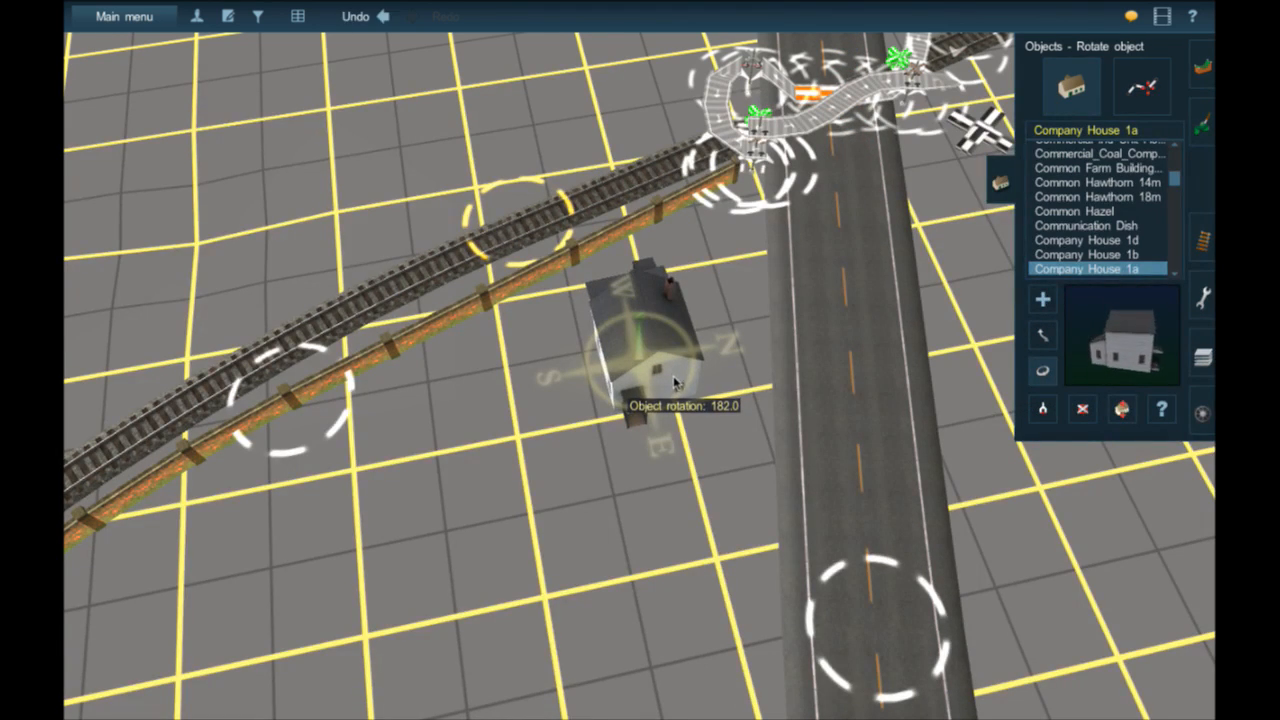
- Slide the house away from the fence, settle it at about 253 degrees, and select Company House 1d
key(Left)
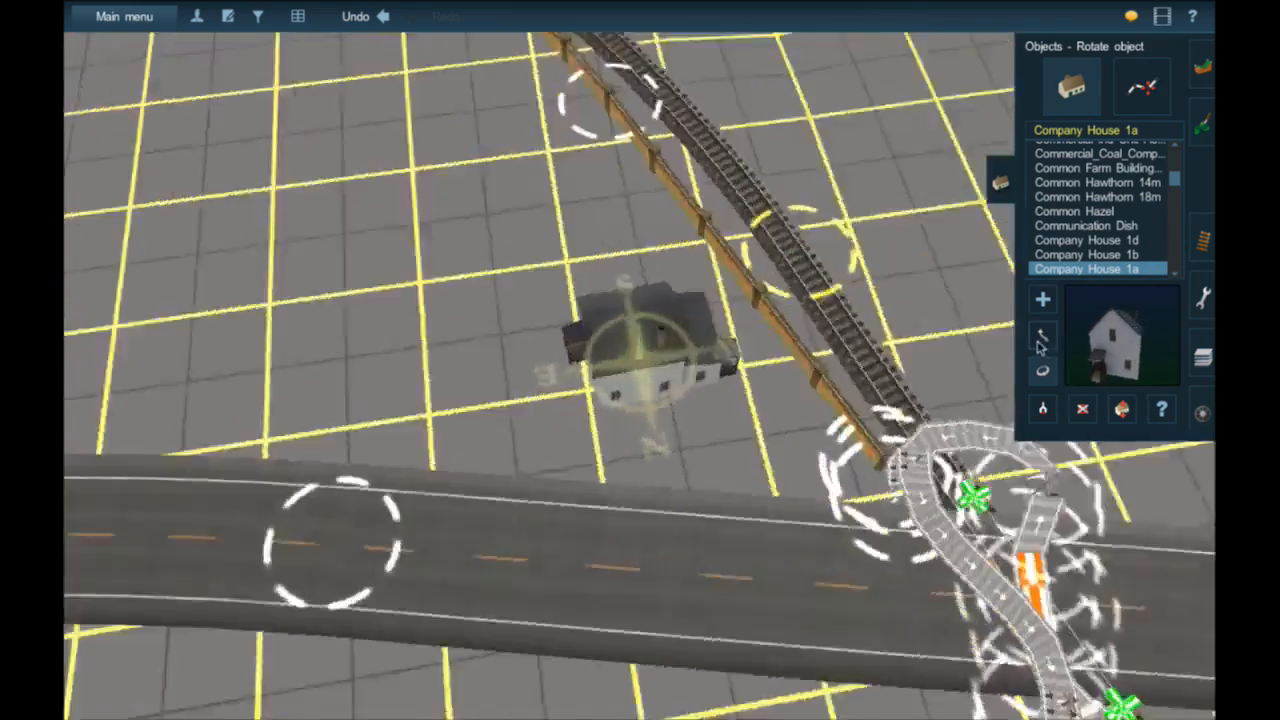
click(1042, 337)
key(Down)
drag(637, 373, 605, 388)
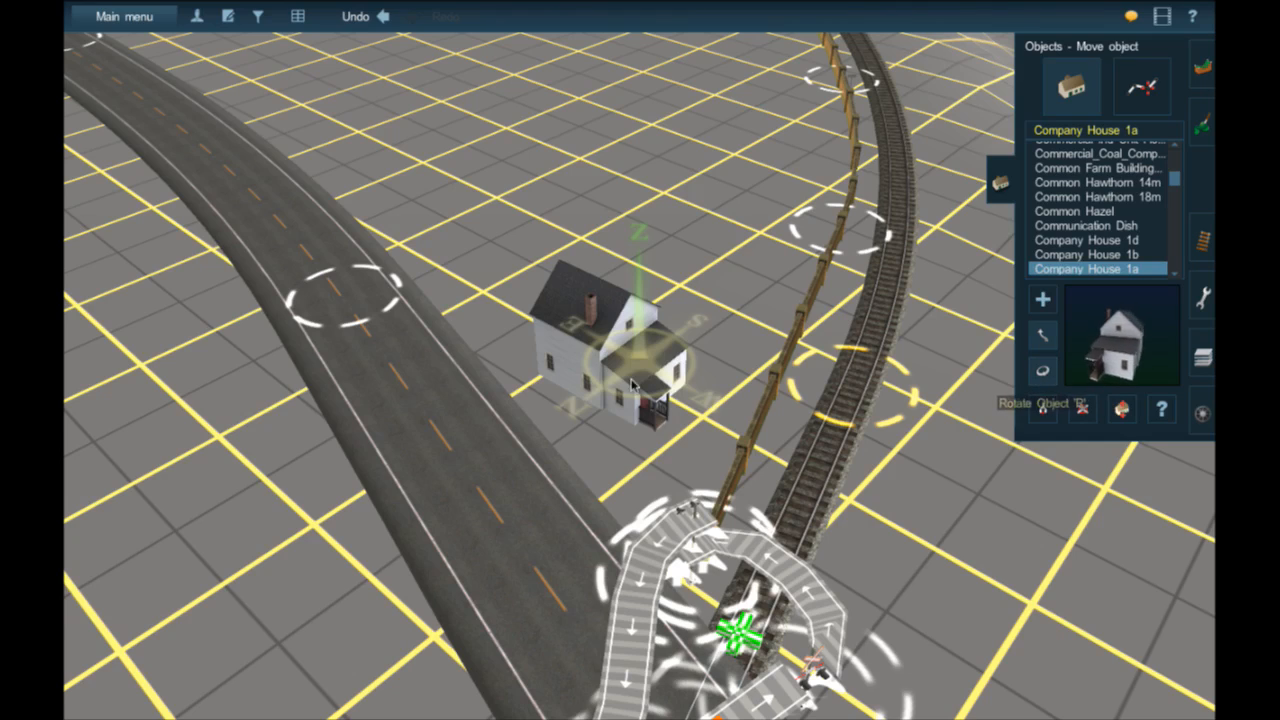
drag(756, 382, 640, 373)
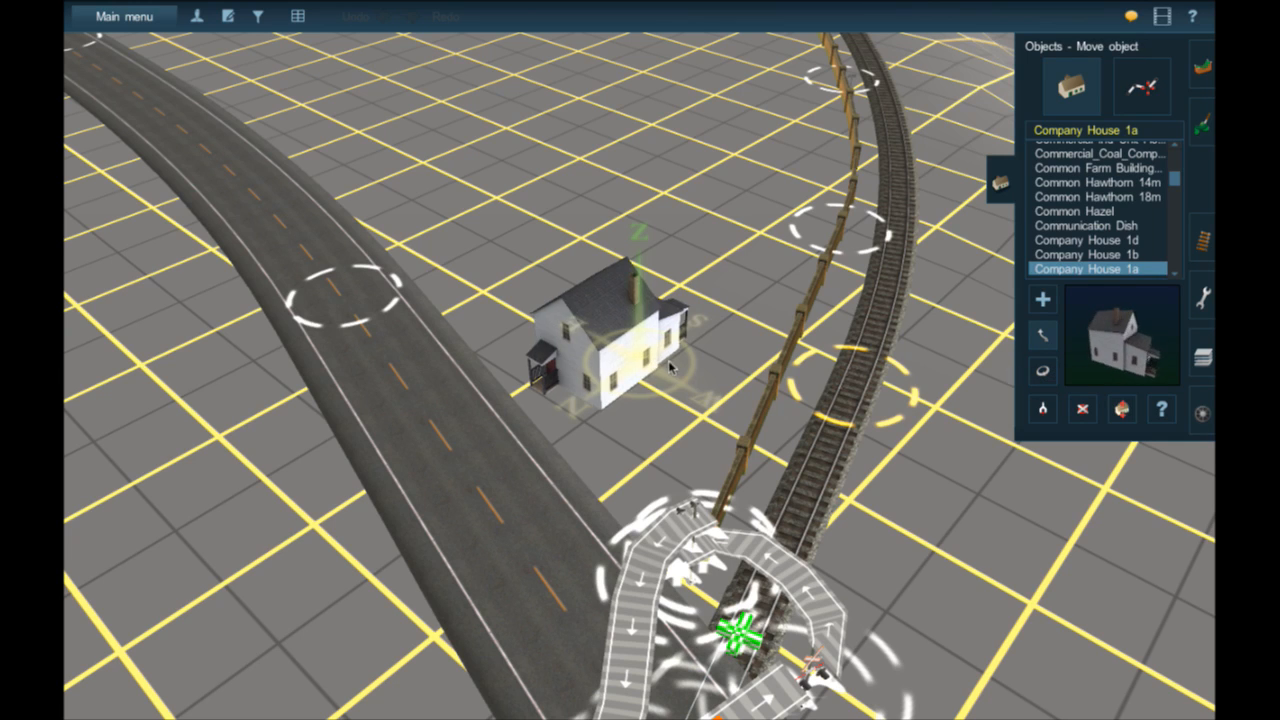
drag(671, 367, 675, 370)
drag(672, 372, 672, 396)
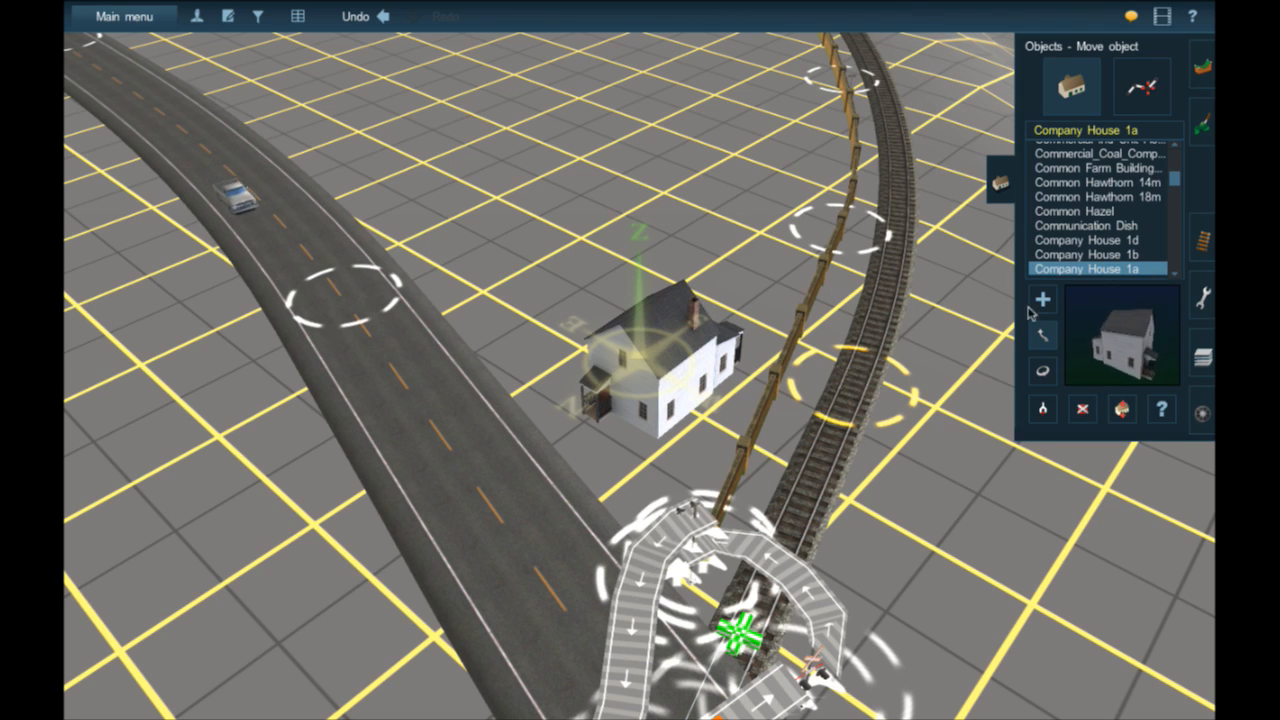
click(1108, 242)
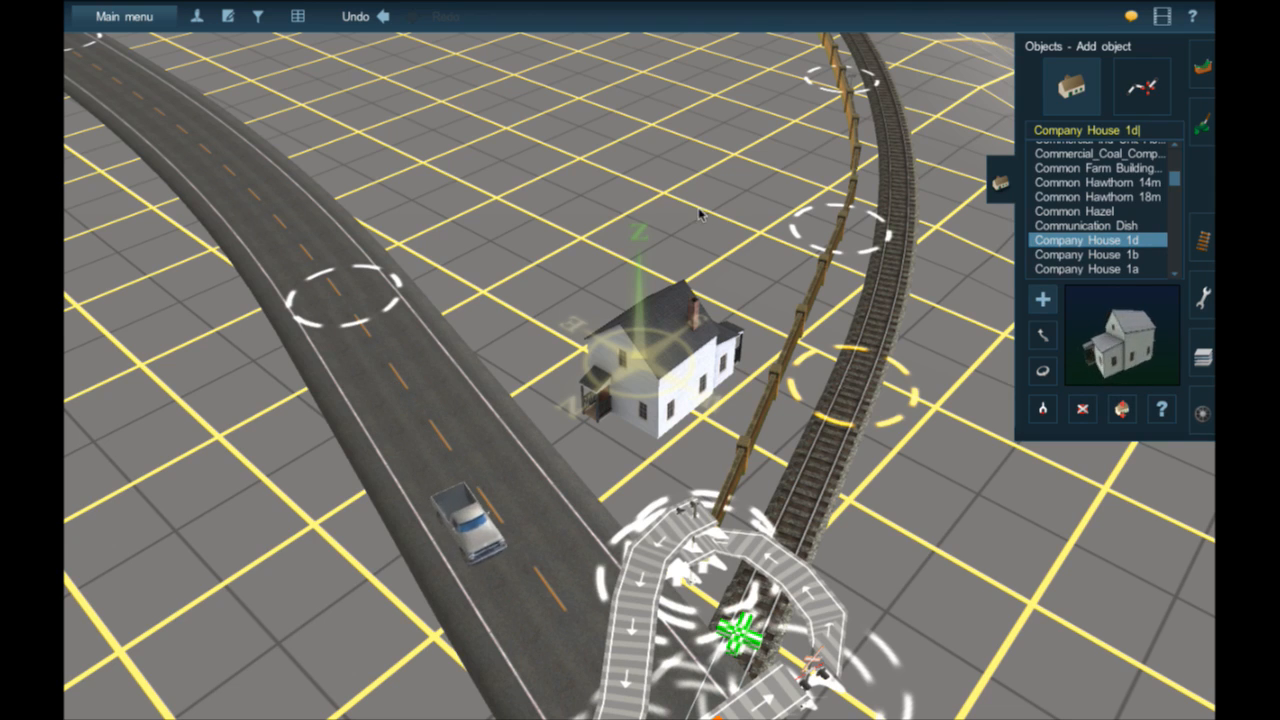
- Place a Company House 1d on empty ground by the track, rotated to about 182 degrees
right_click(704, 253)
scroll(700, 300, up, 4)
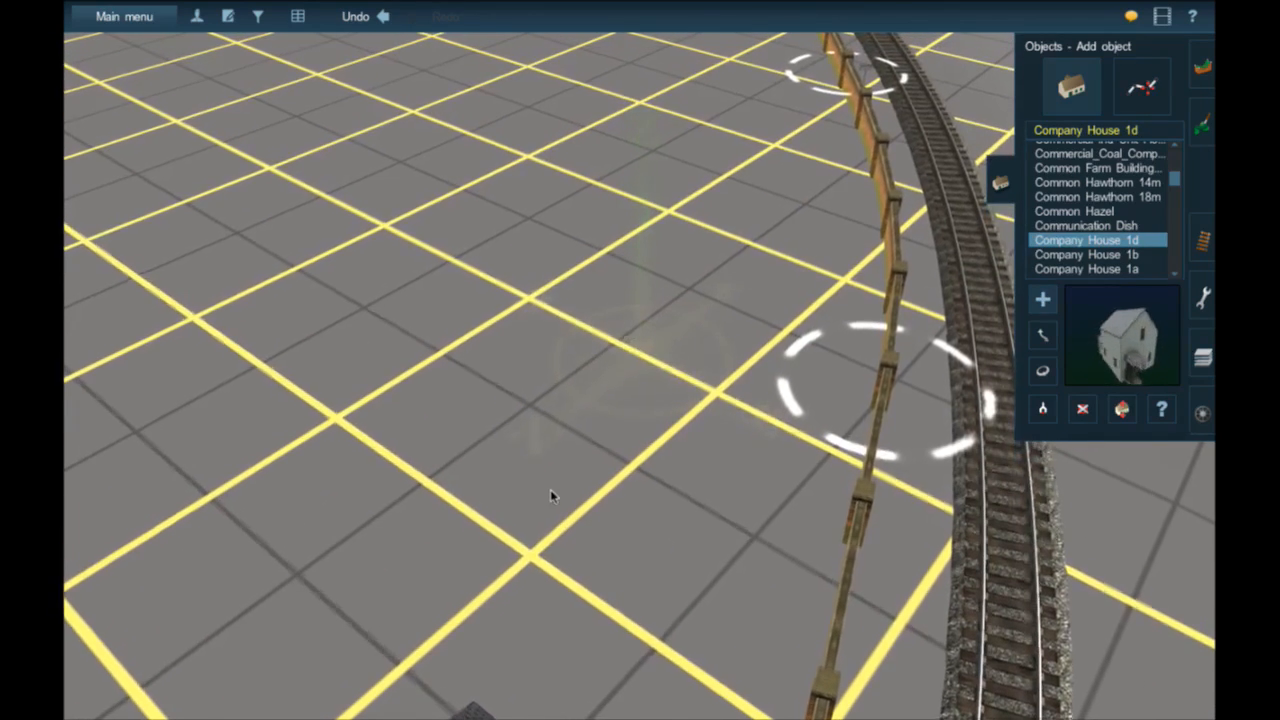
click(550, 489)
click(1042, 371)
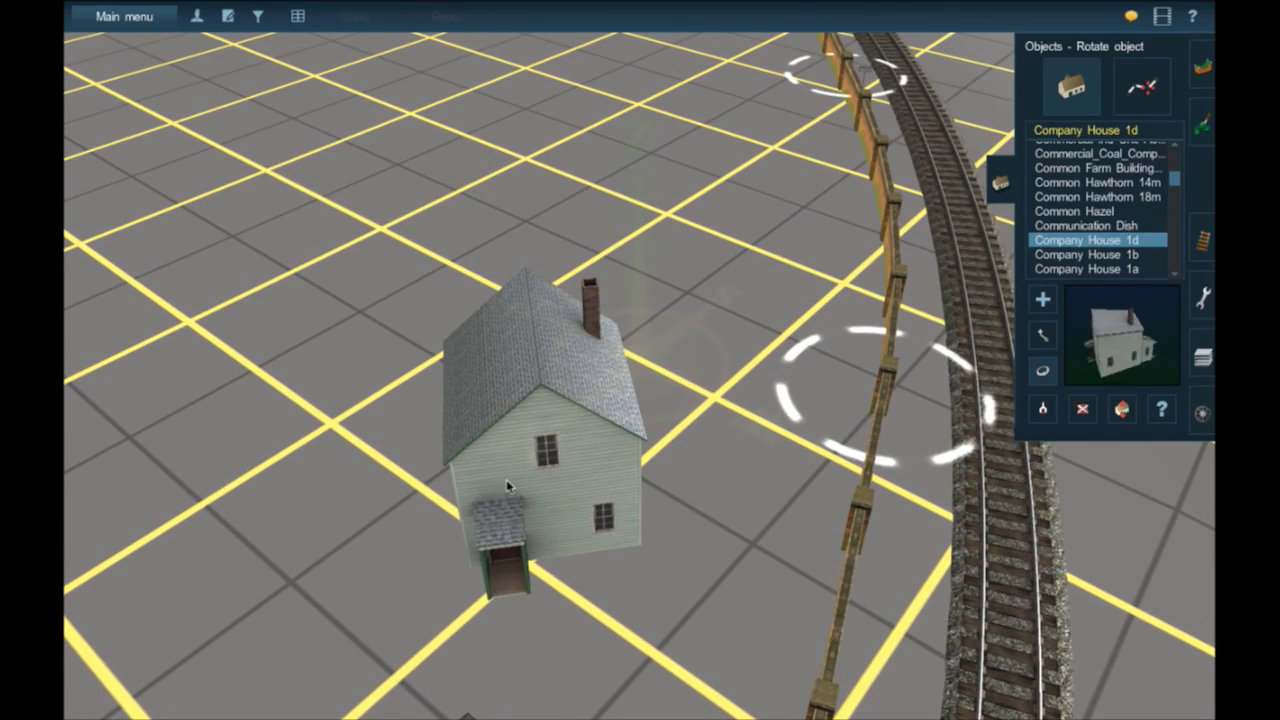
drag(506, 479, 757, 489)
drag(592, 468, 712, 473)
mouse_move(534, 466)
mouse_down()
mouse_move(568, 460)
mouse_move(522, 470)
mouse_up()
- Move the Company House 1d up and left into position near the first house
click(1042, 336)
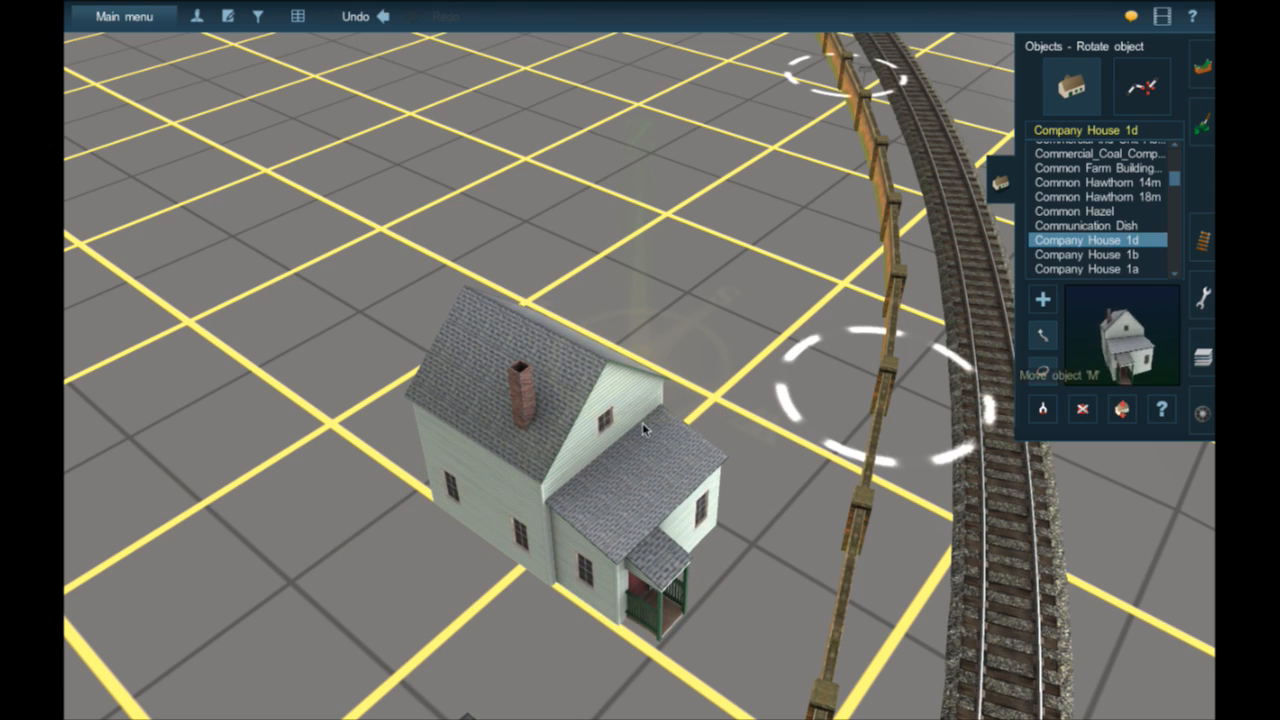
drag(496, 415, 465, 372)
right_drag(391, 543, 534, 530)
scroll(534, 530, down, 3)
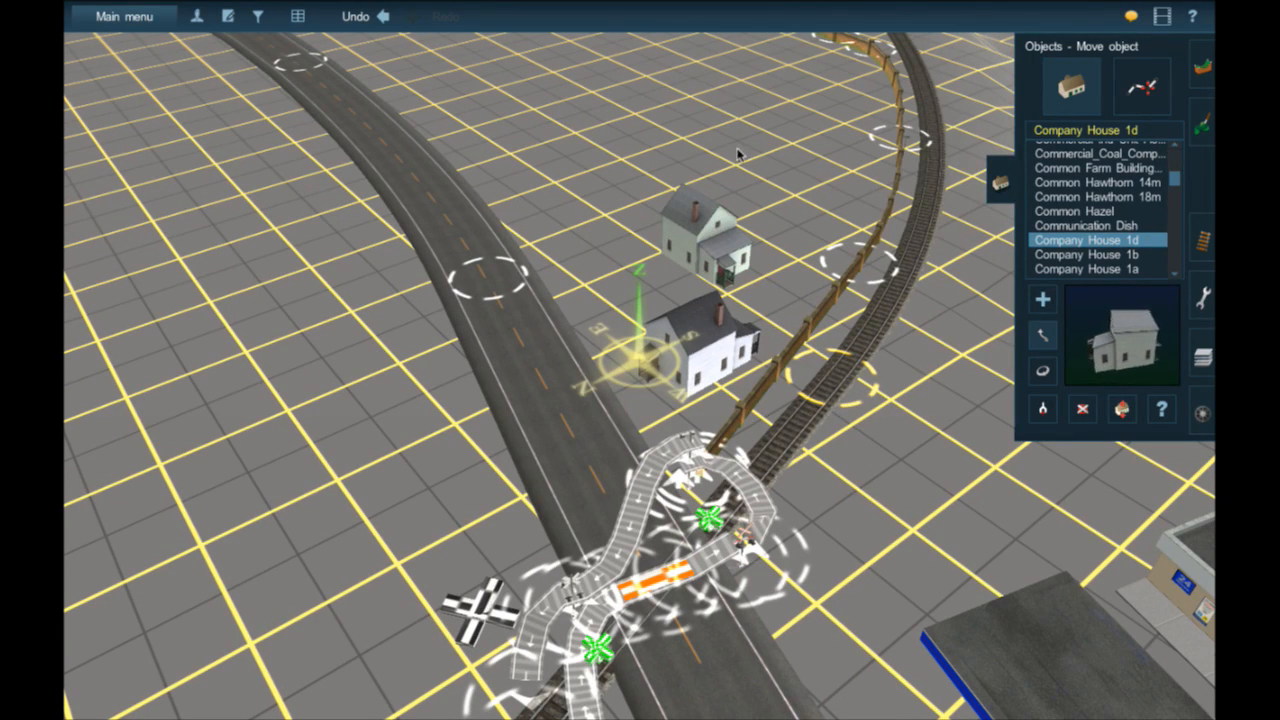
key(Up)
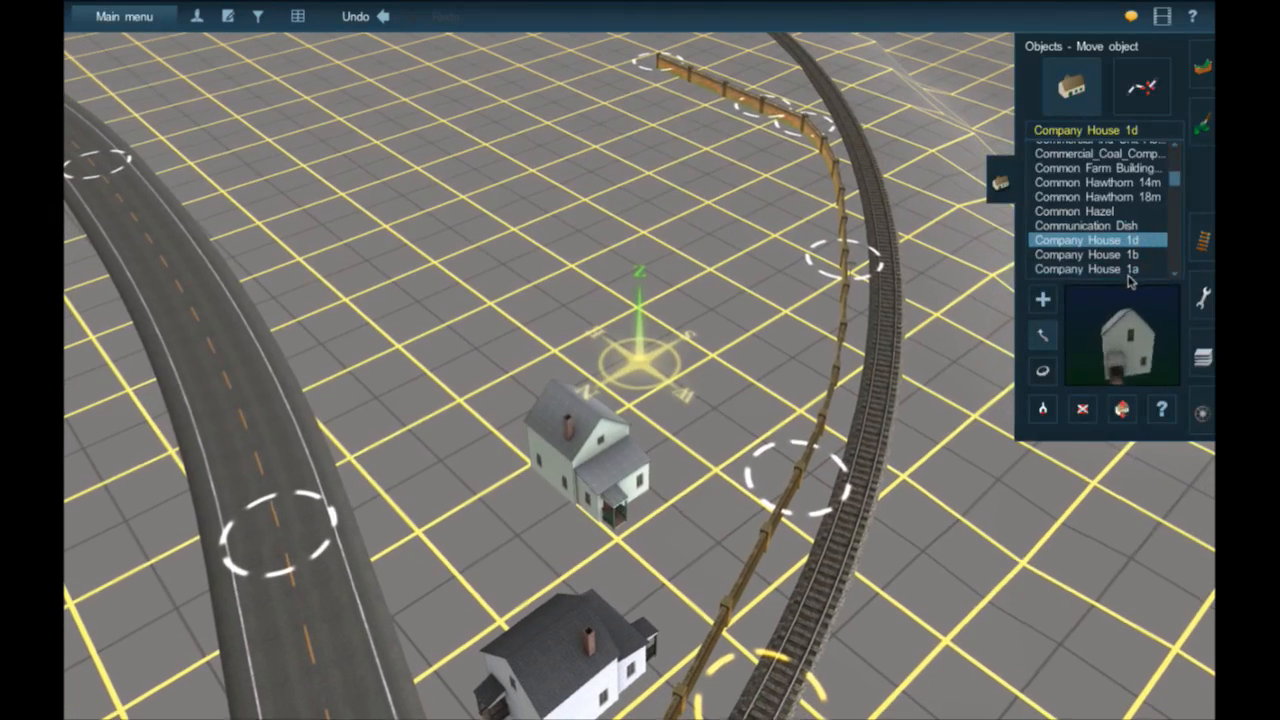
scroll(1128, 255, down, 3)
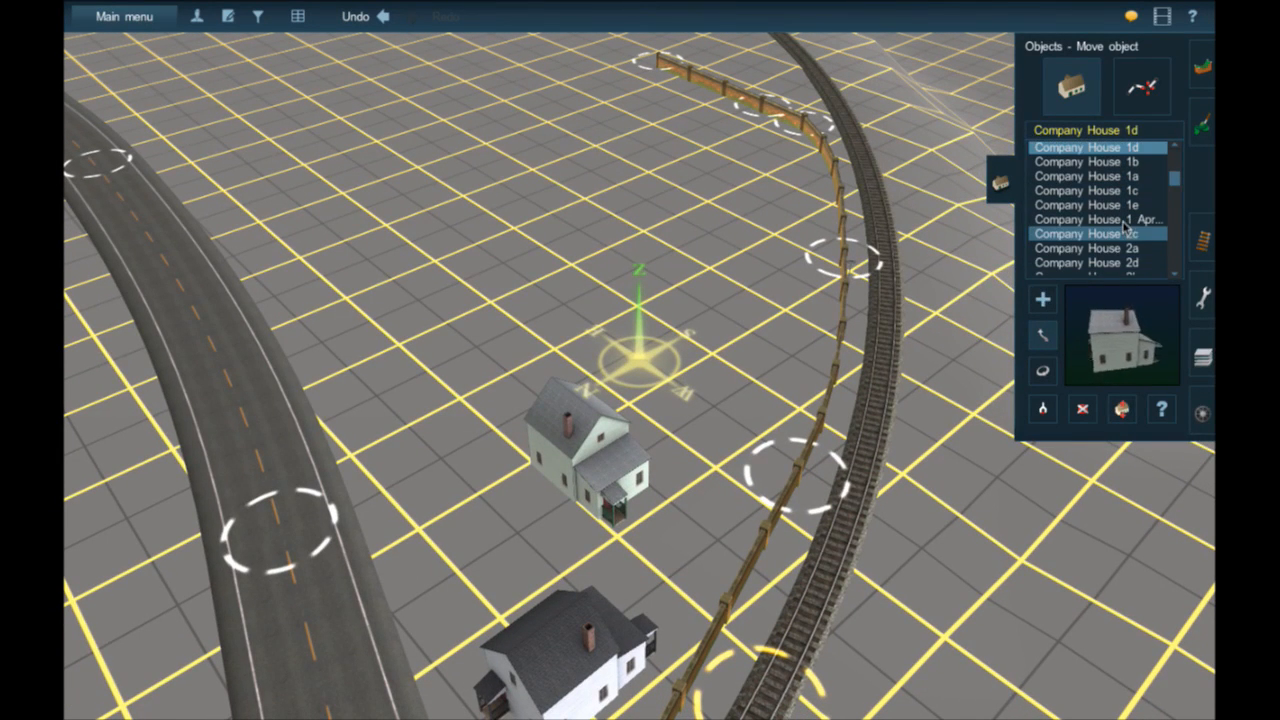
- Place a porch-style Company House 1 variant and try turning it around
click(1125, 220)
click(1108, 234)
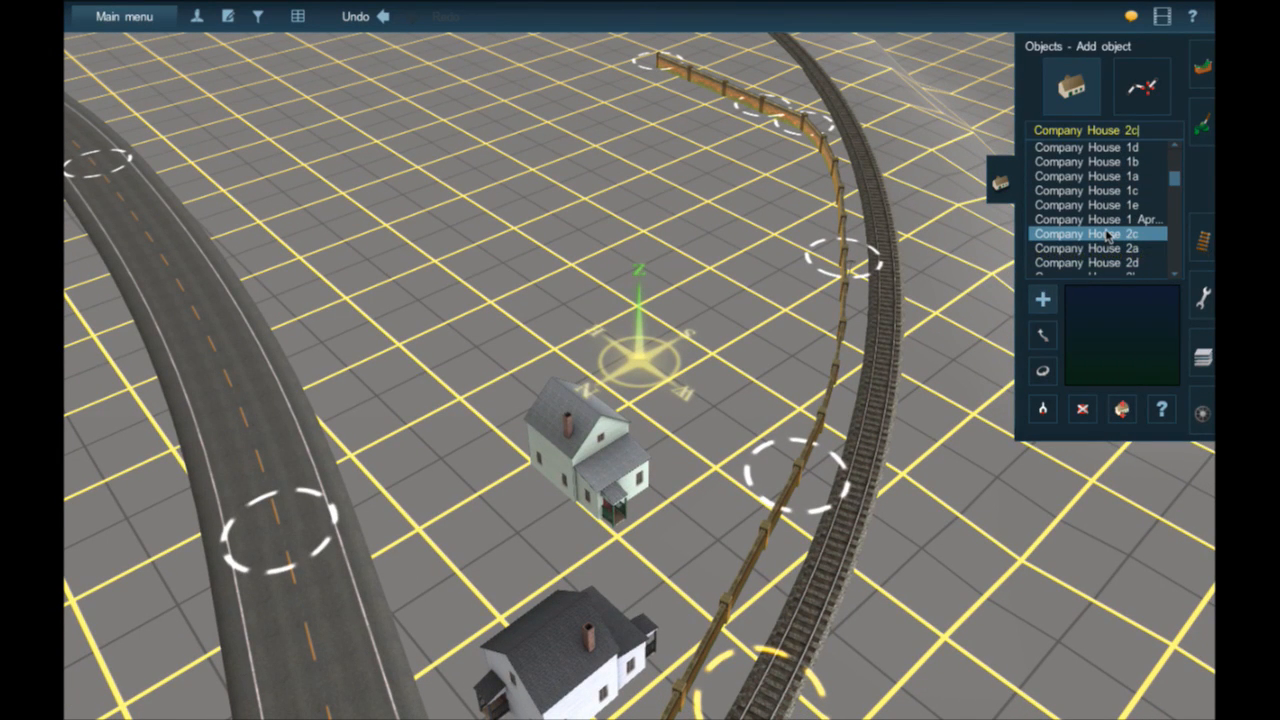
click(1108, 219)
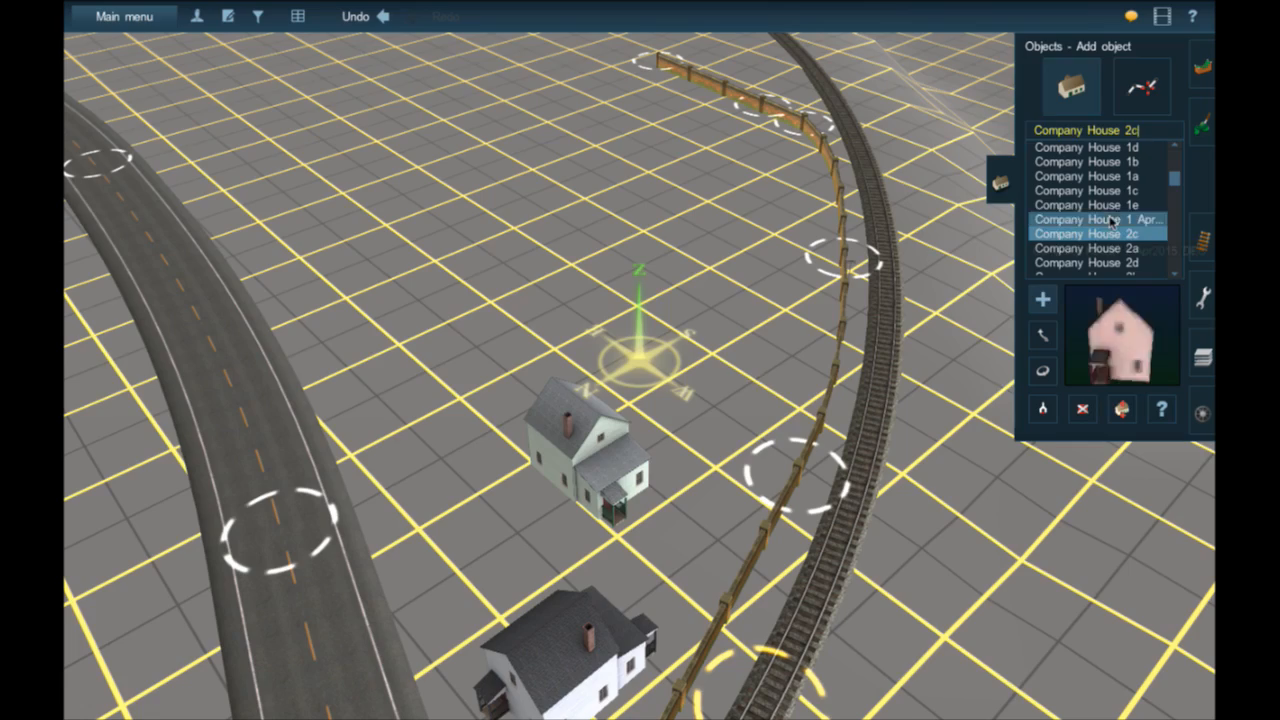
click(703, 390)
scroll(703, 390, up, 10)
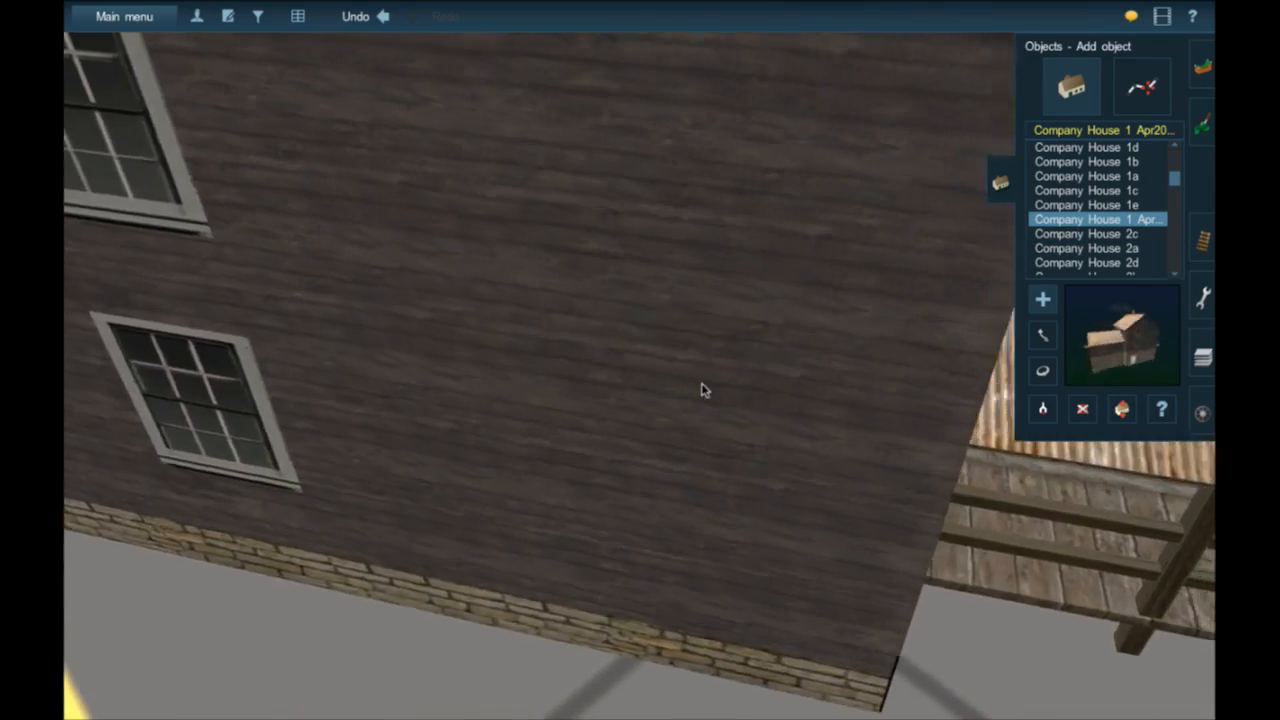
key(Down)
key(Left)
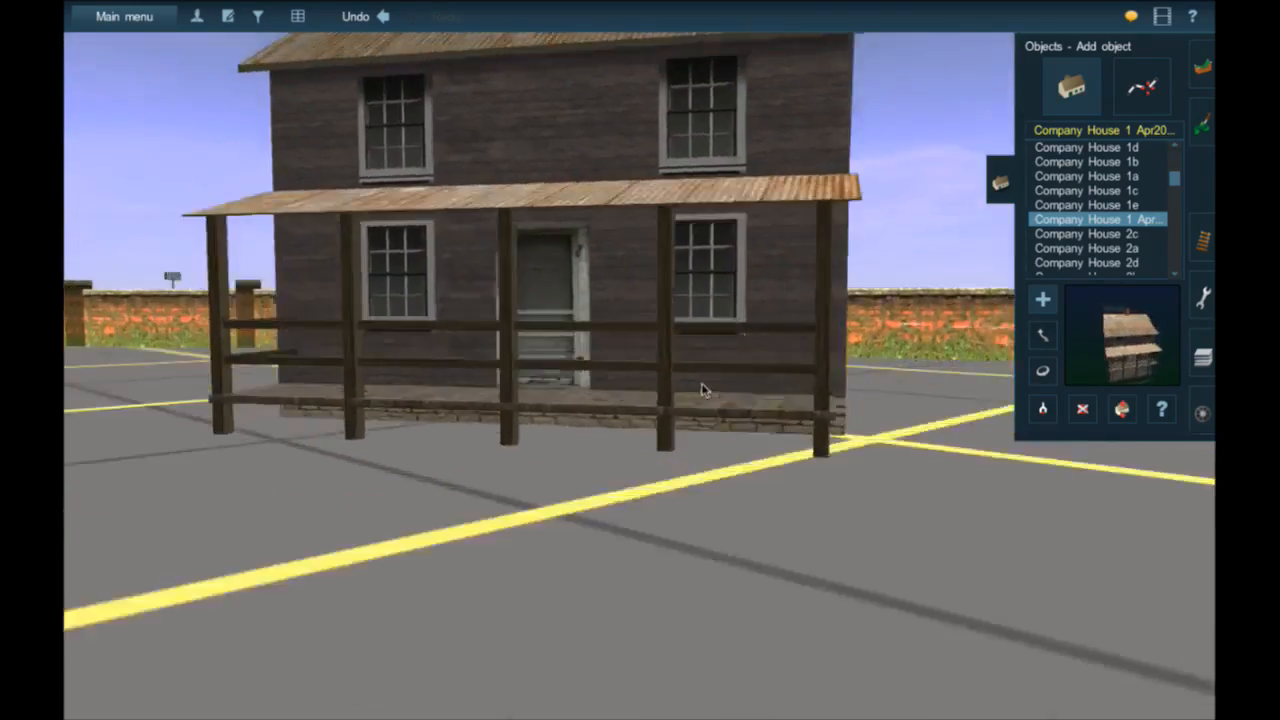
key(Up)
scroll(700, 390, down, 6)
scroll(959, 449, up, 10)
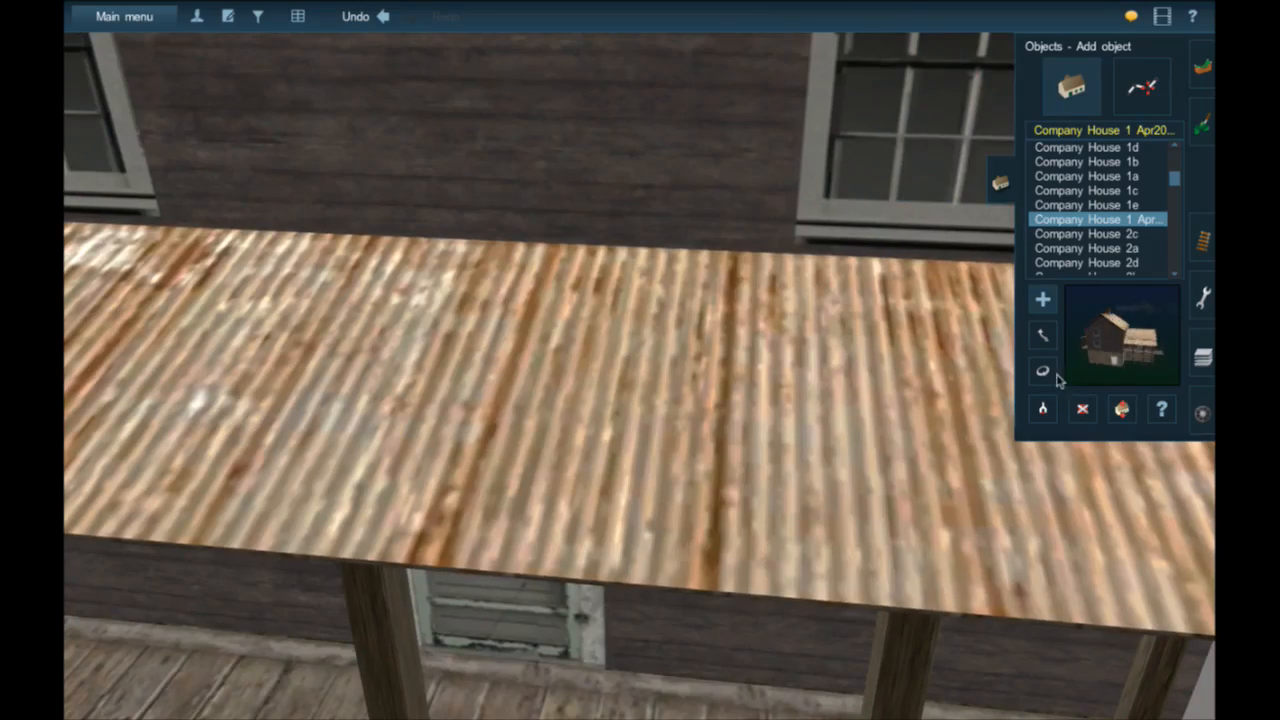
click(1042, 371)
scroll(735, 452, down, 8)
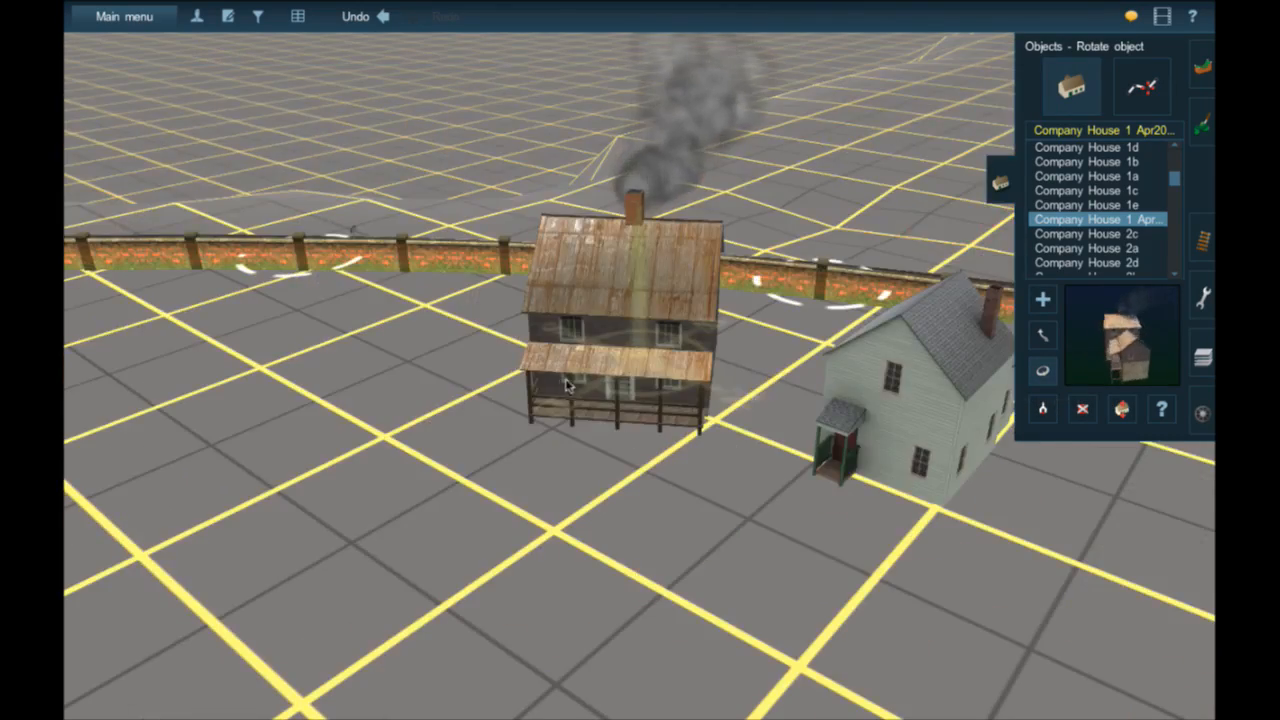
drag(566, 385, 560, 451)
- Delete the brown porch house and choose Company House 2b instead
click(1082, 409)
click(626, 360)
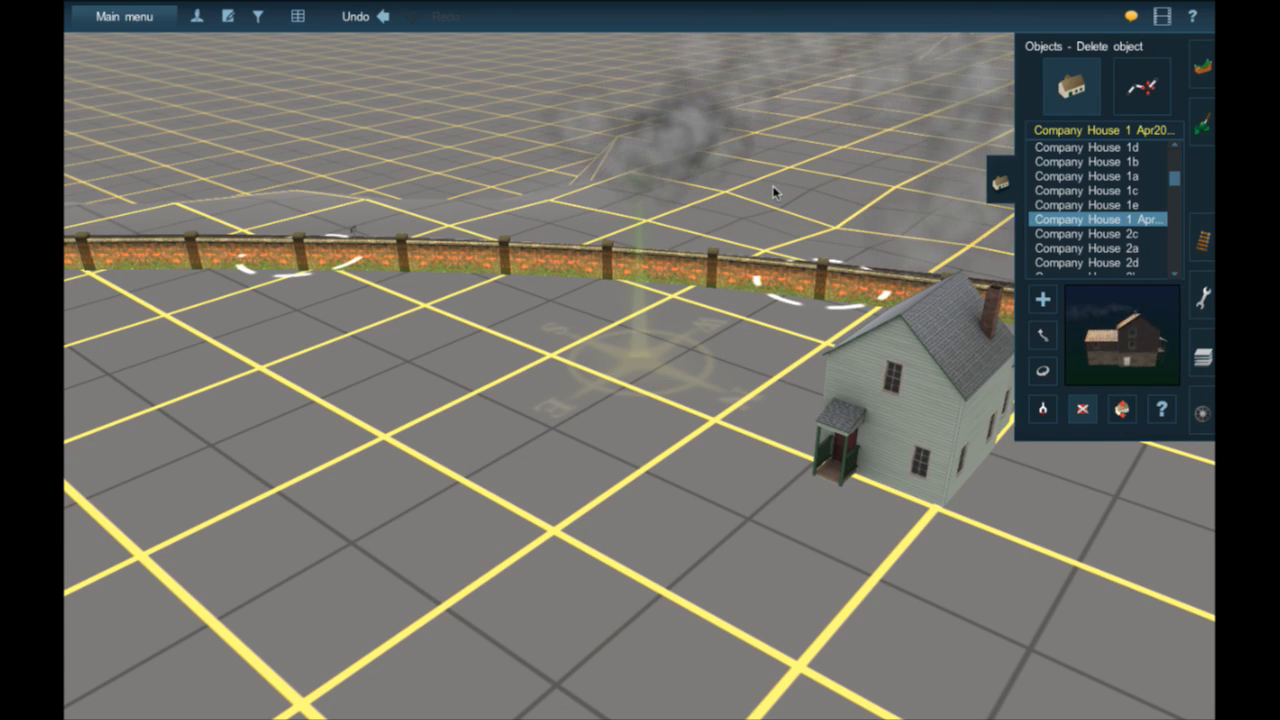
scroll(1127, 233, down, 1)
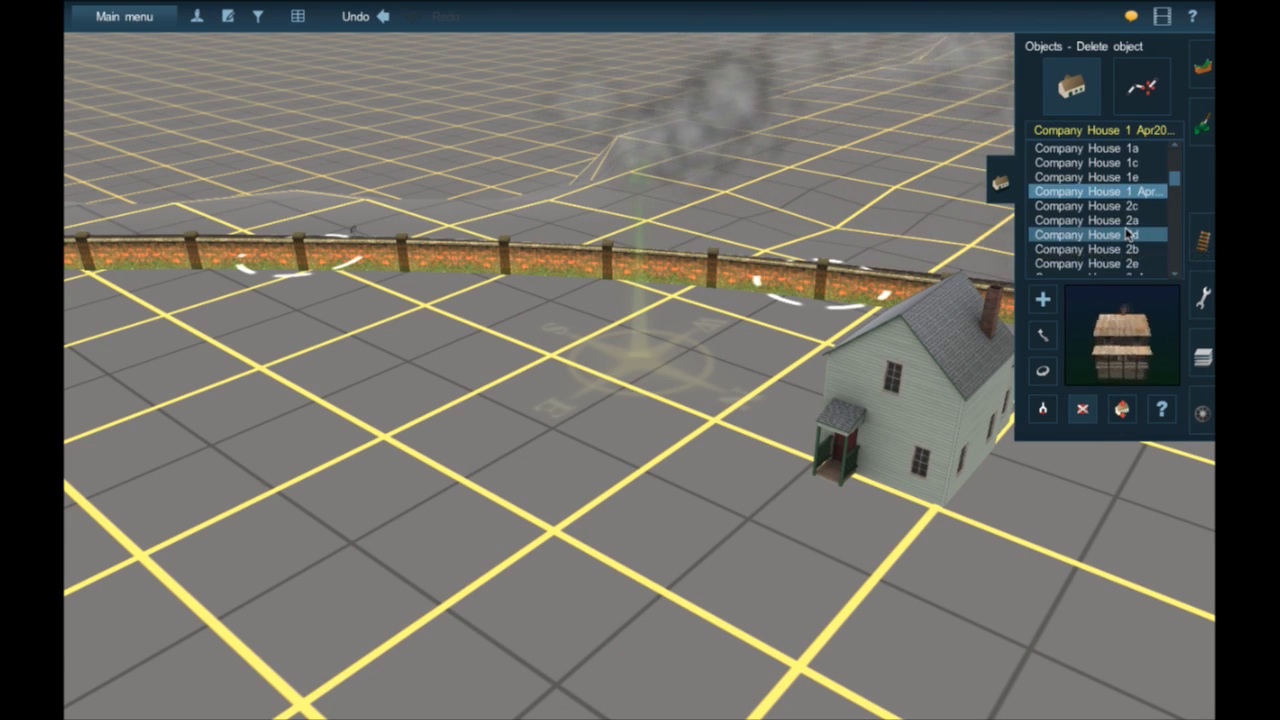
click(1127, 233)
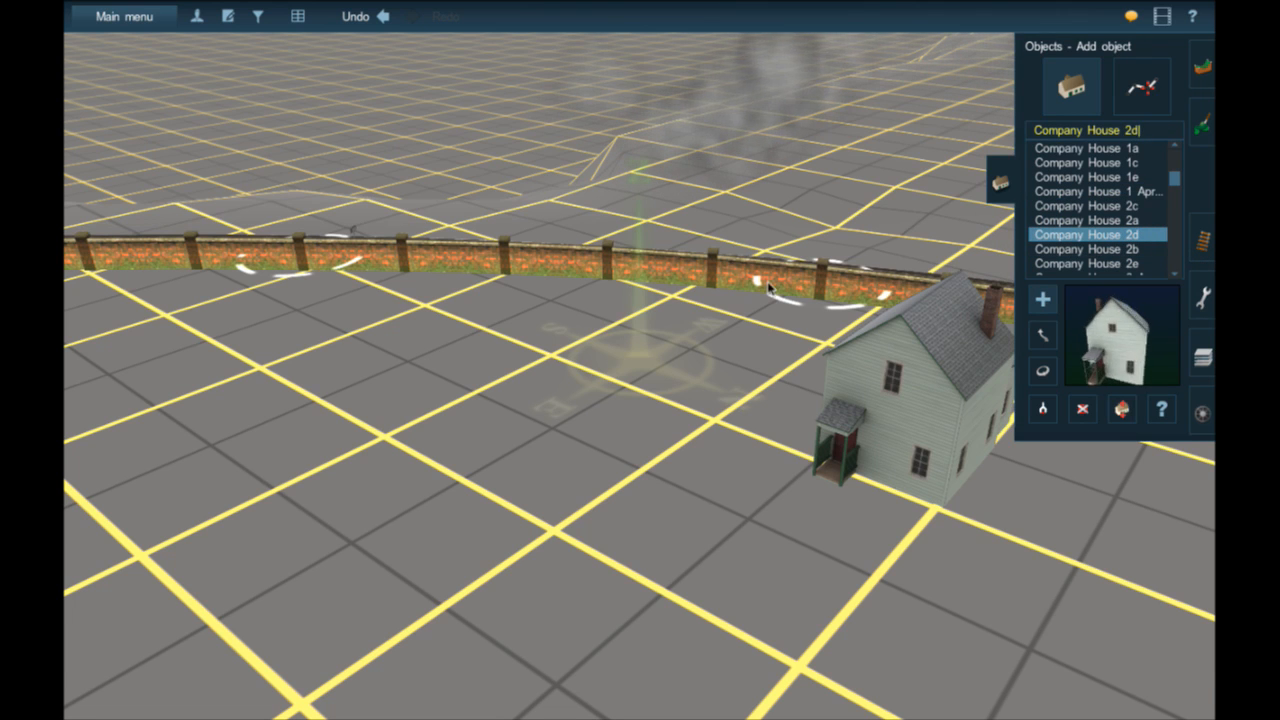
right_click(534, 367)
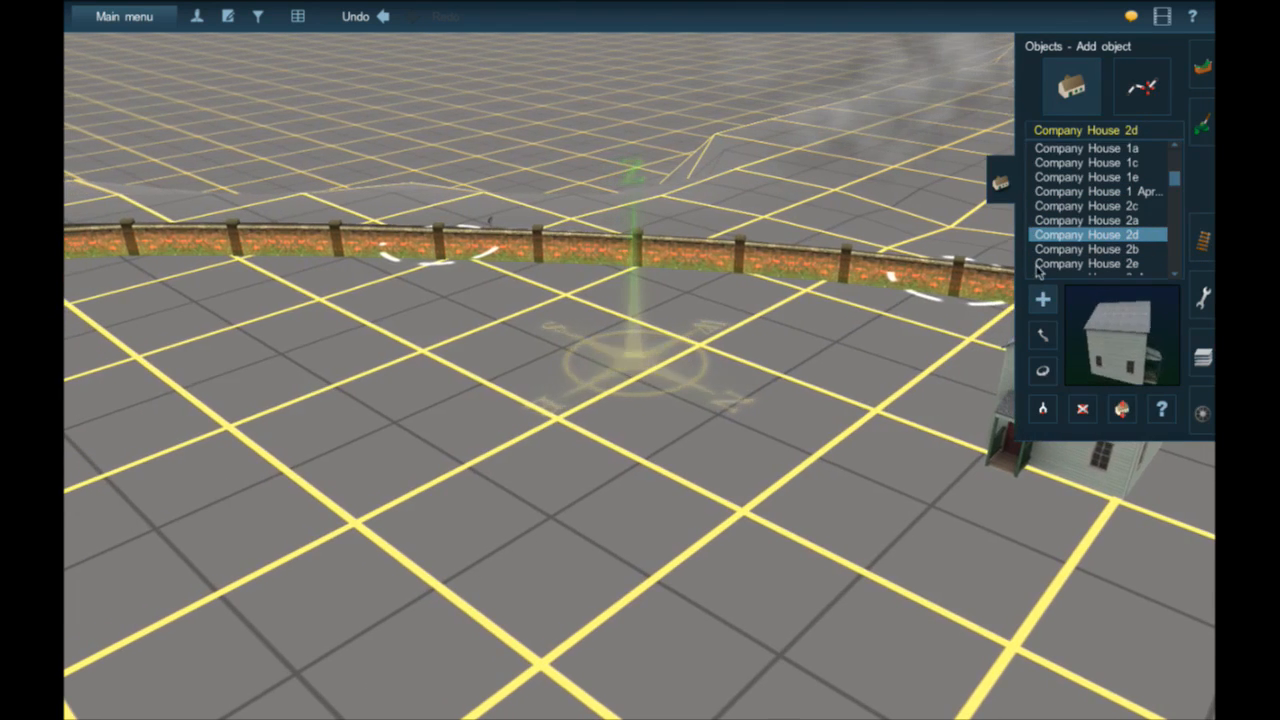
click(1090, 249)
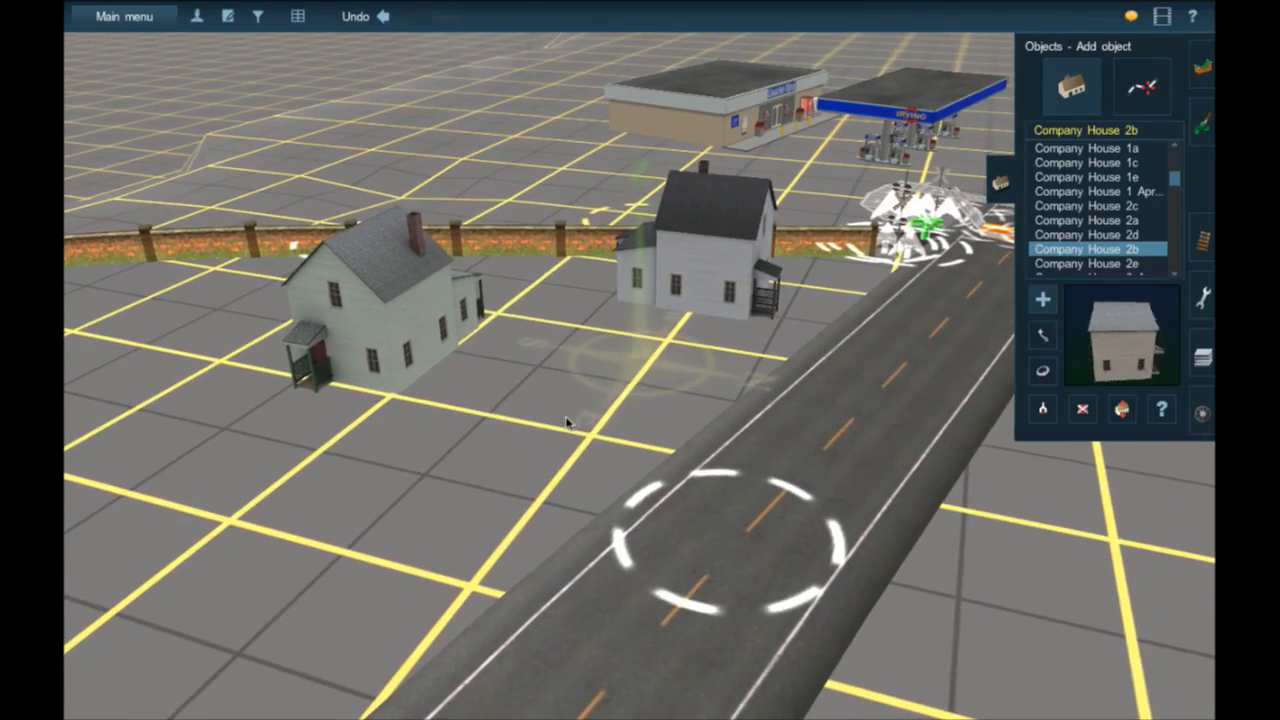
- Place Company House 2b in the gap, turn it to face the others, and move it beside them
click(566, 423)
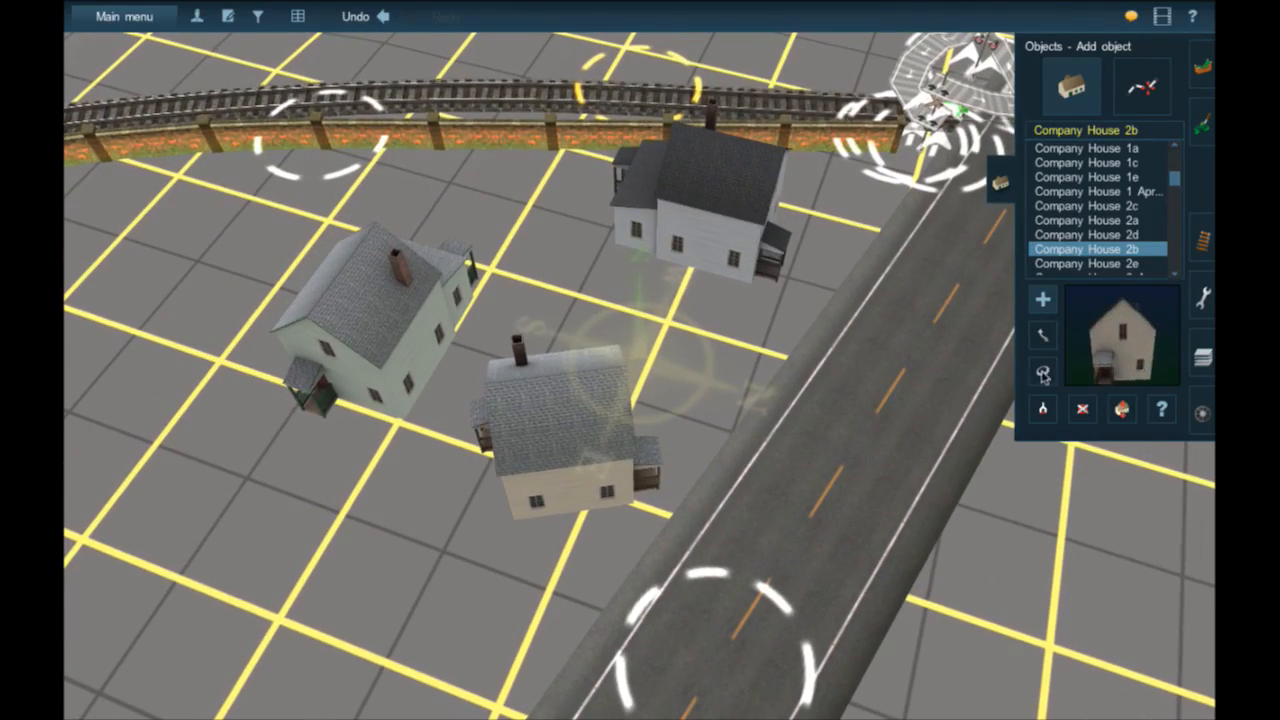
key(r)
drag(603, 447, 716, 435)
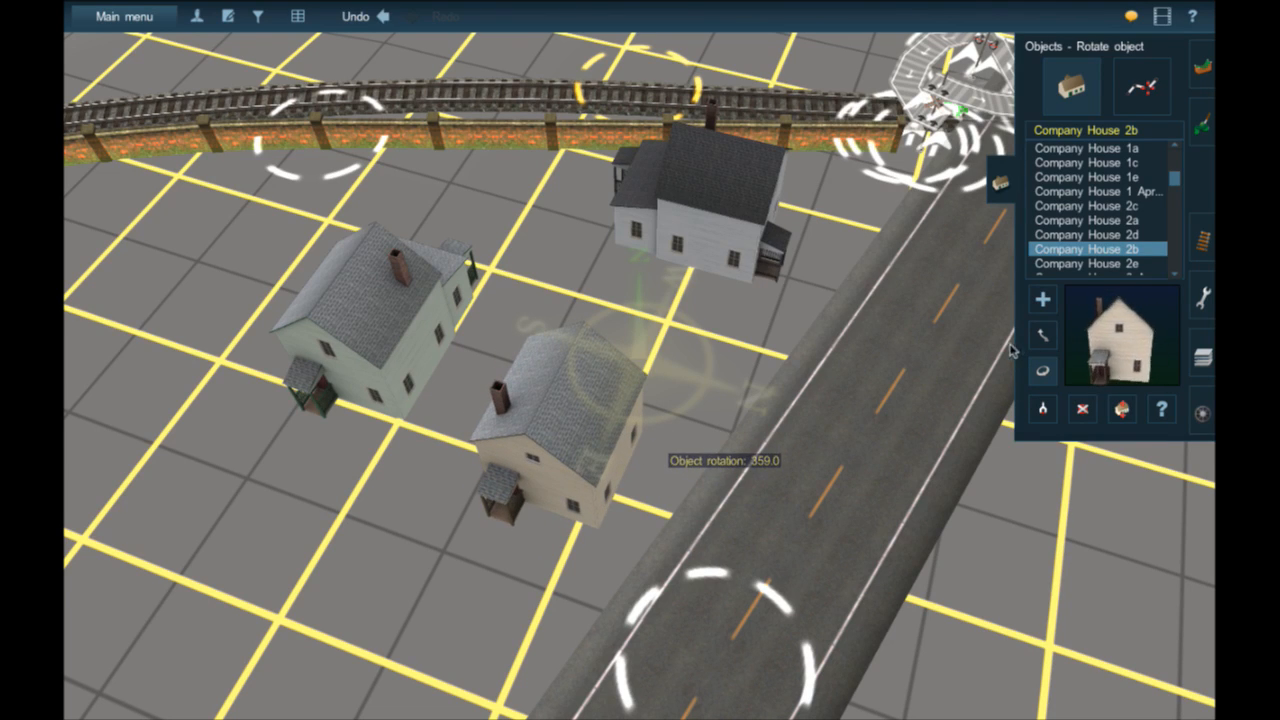
drag(597, 431, 604, 423)
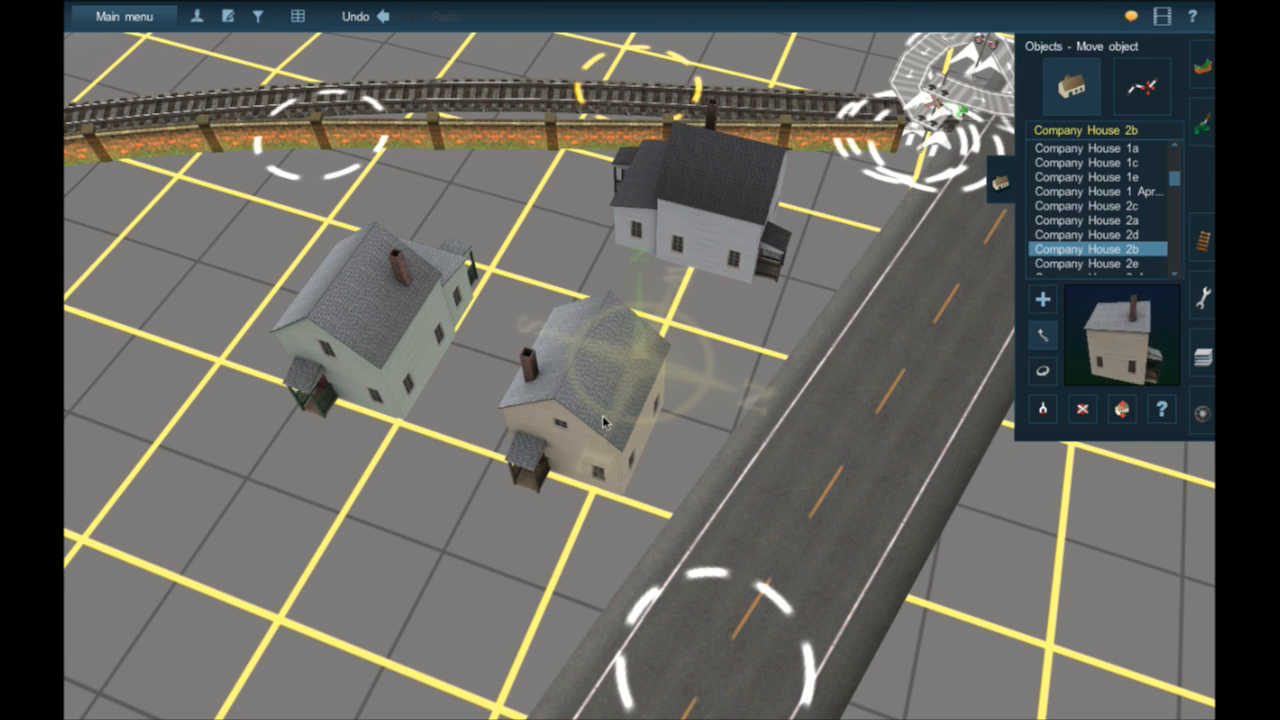
scroll(604, 423, down, 6)
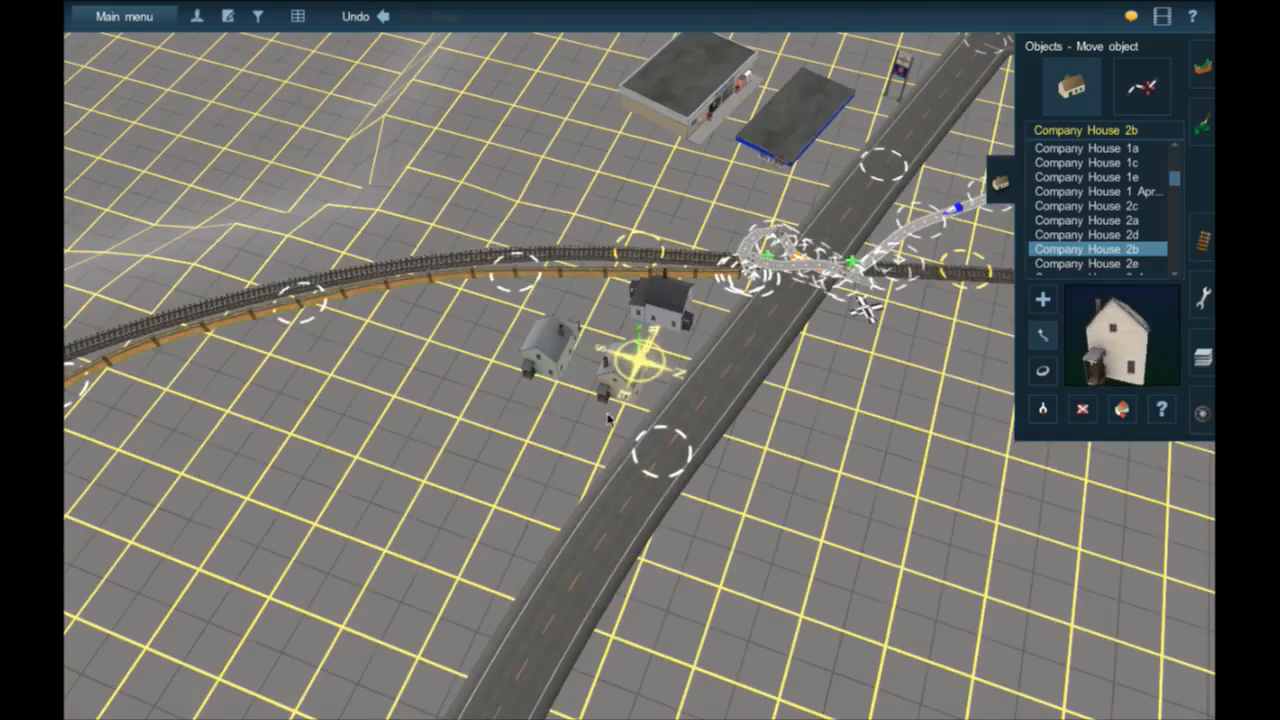
right_click(690, 350)
key(Down)
key(Left)
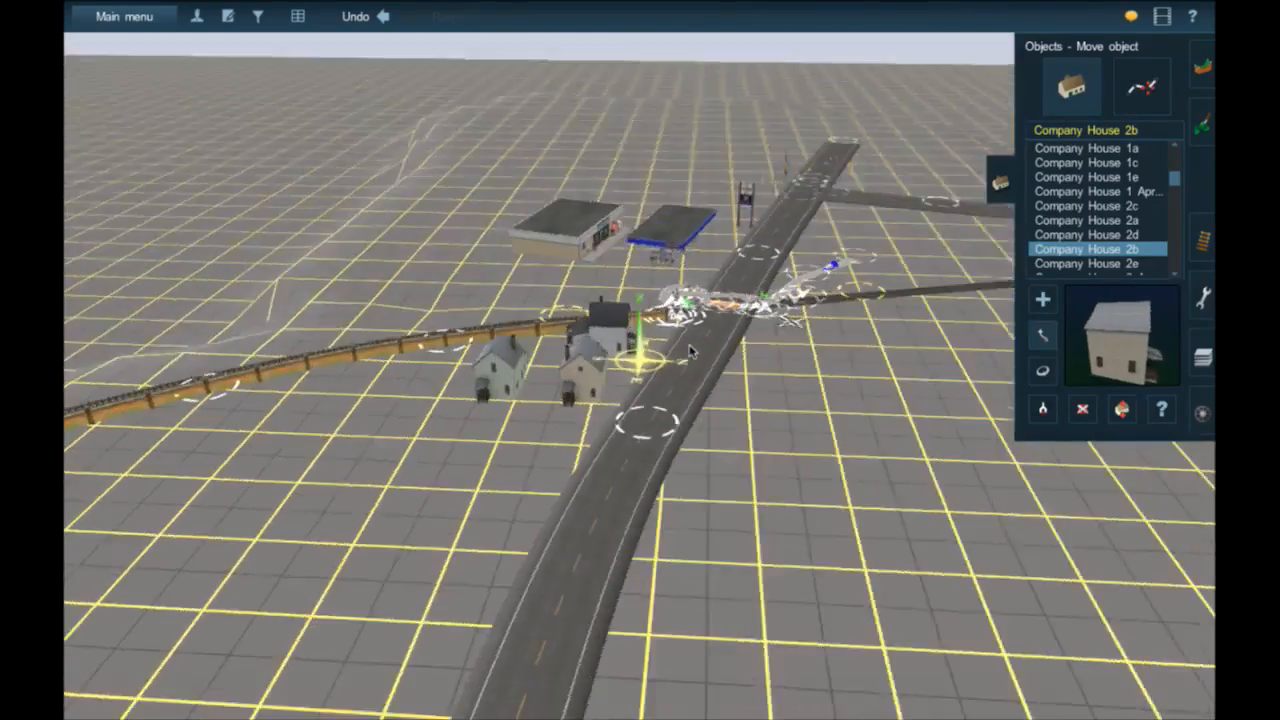
key(Up)
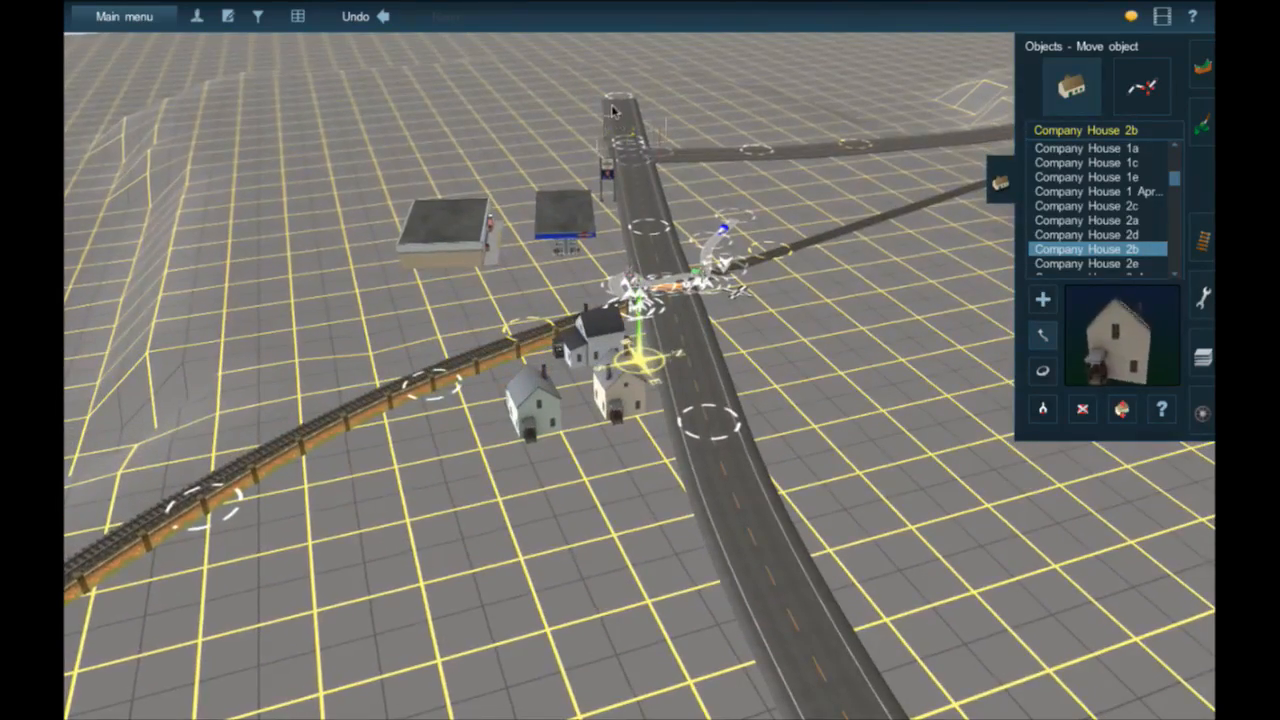
right_click(690, 455)
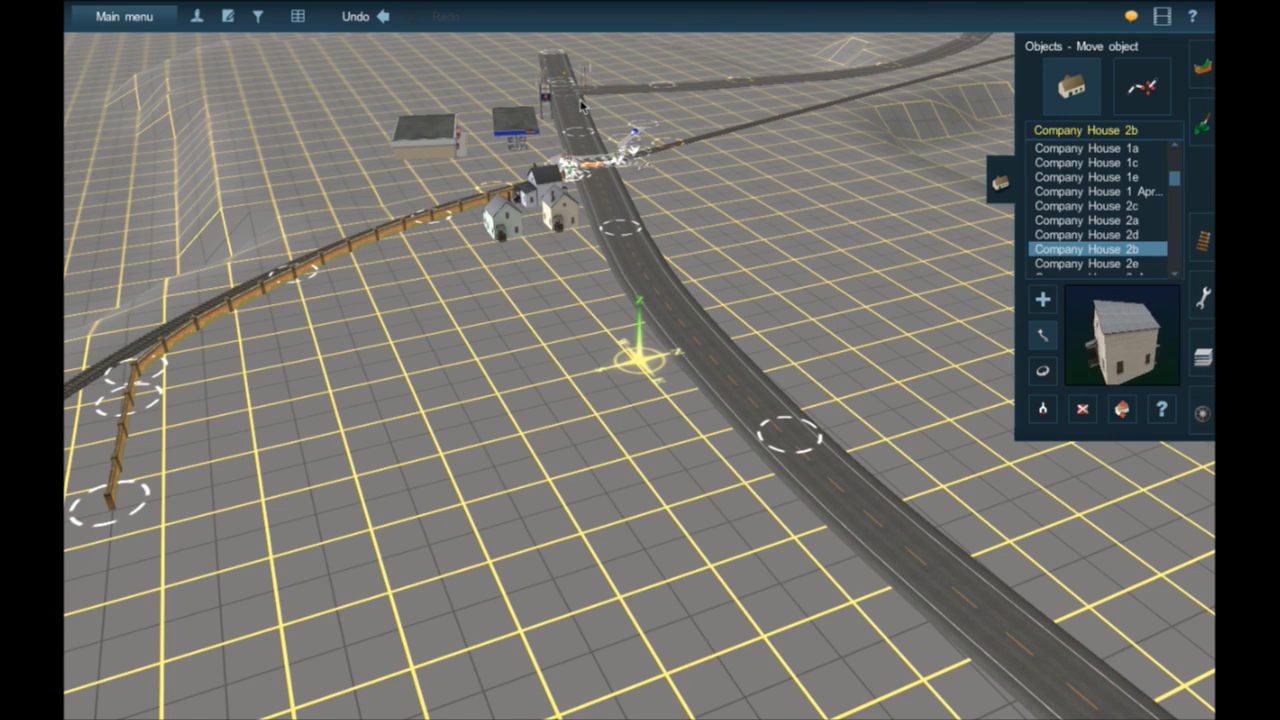
key(Left)
key(Right)
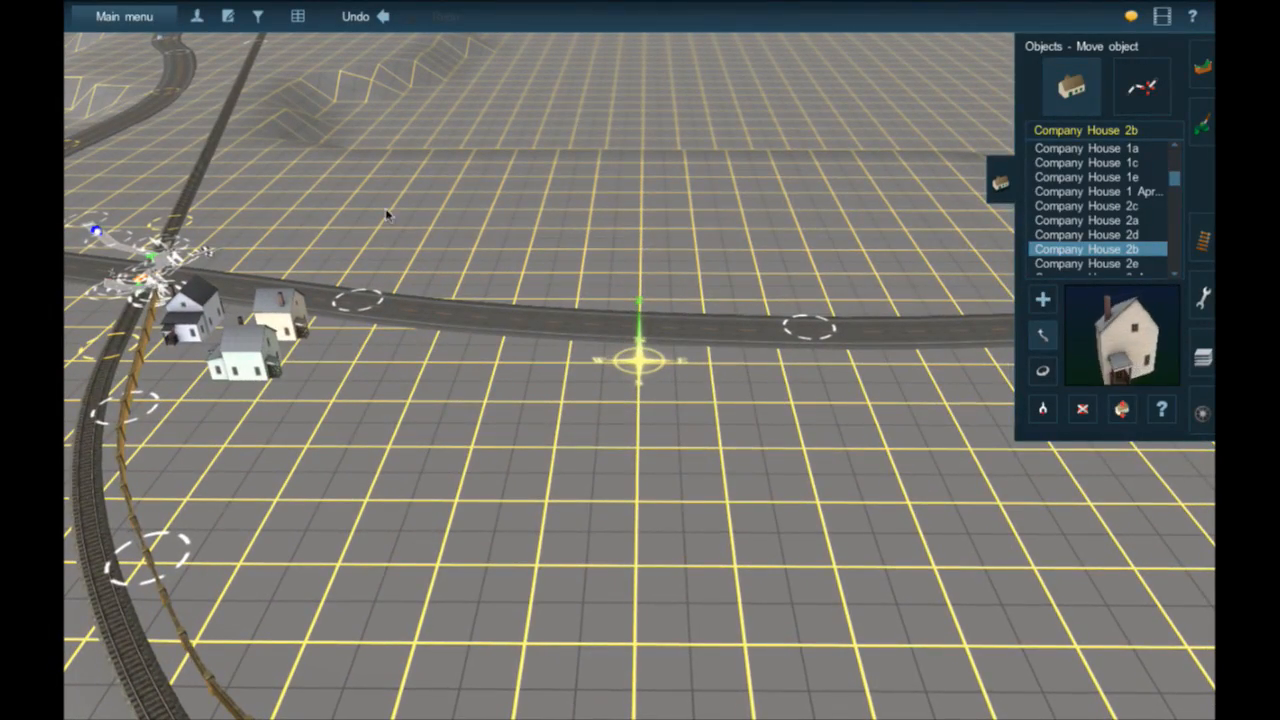
scroll(300, 210, up, 3)
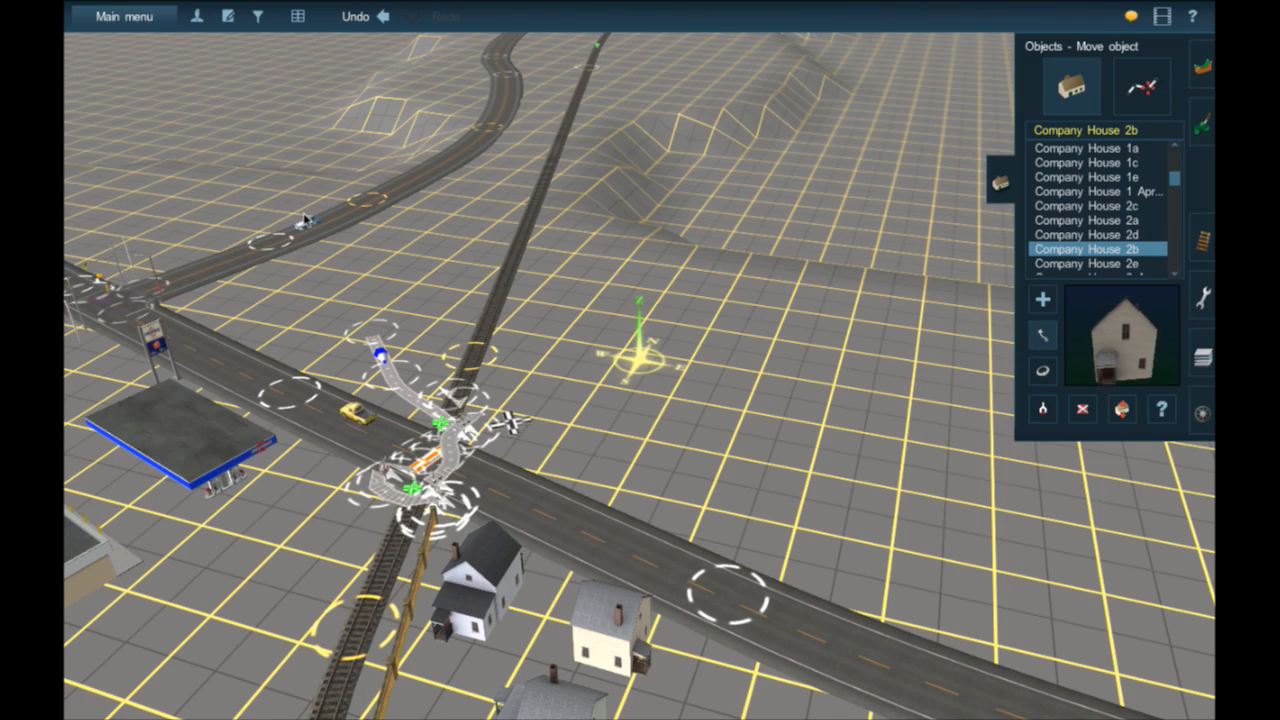
right_click(628, 564)
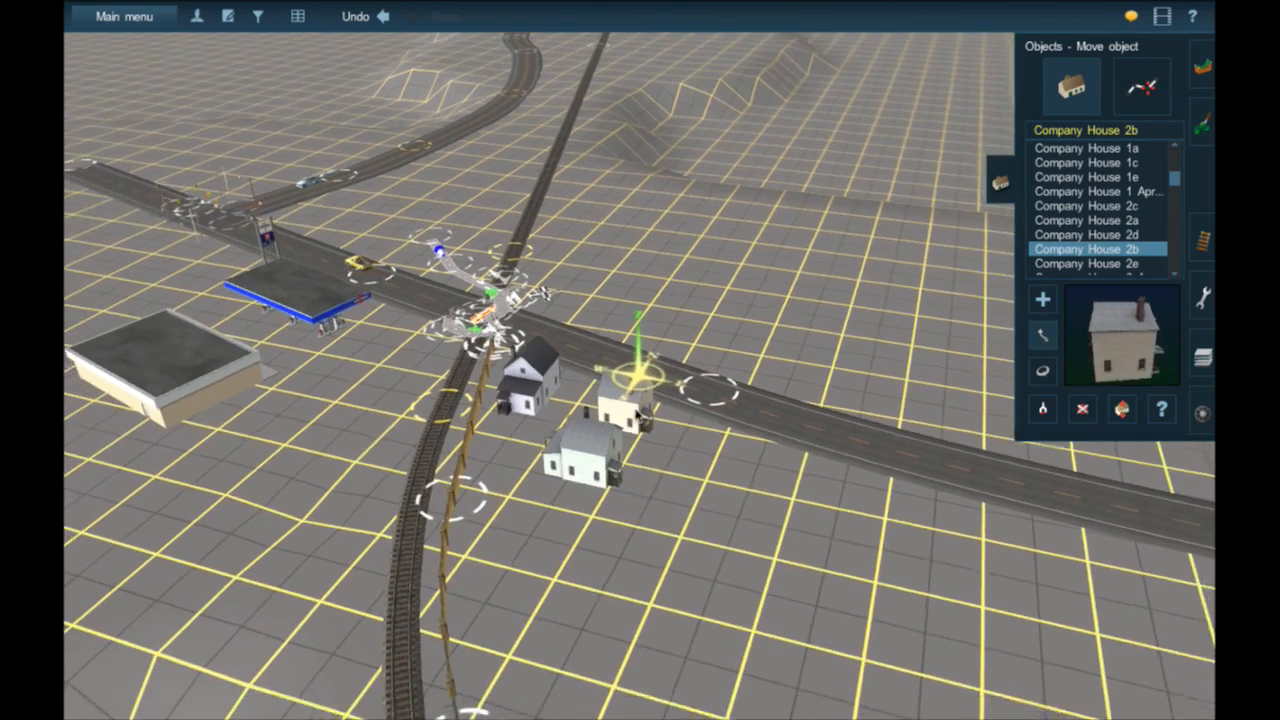
right_click(633, 412)
key(Left)
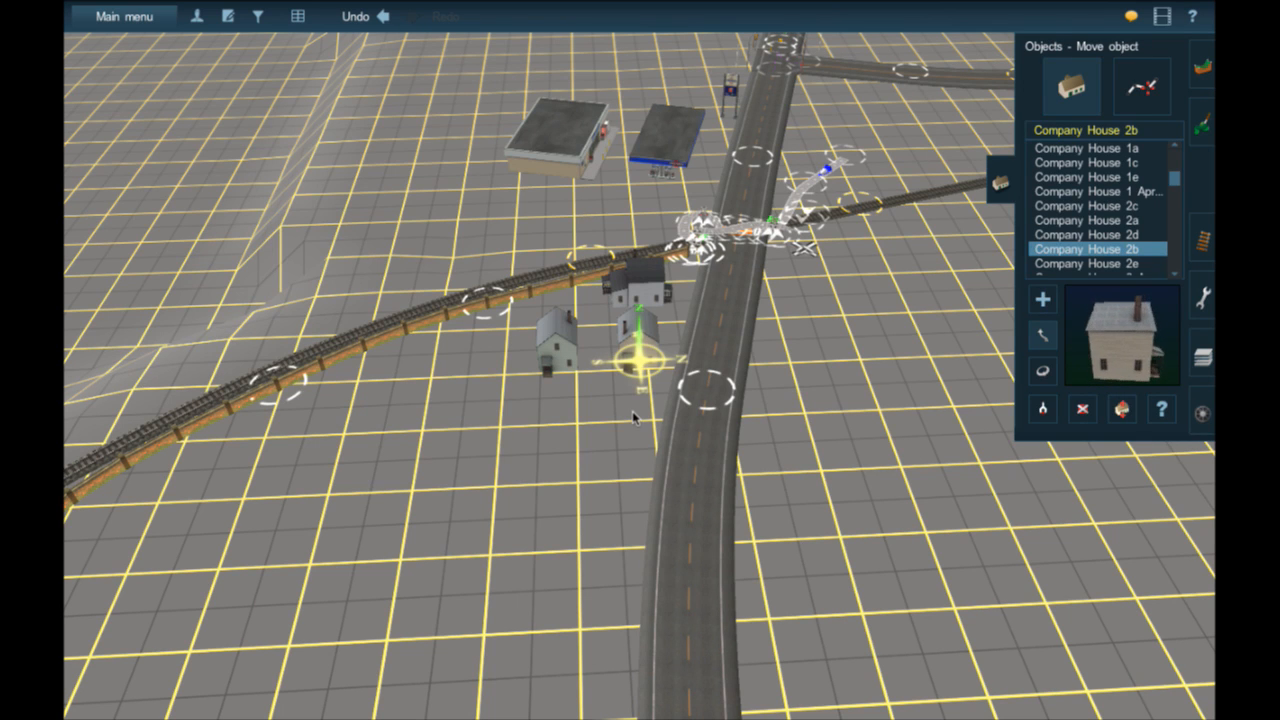
right_click(485, 385)
- Browse Company House 3d, 3e and 3 Apr2015 DES, then select the company office building
scroll(630, 374, up, 3)
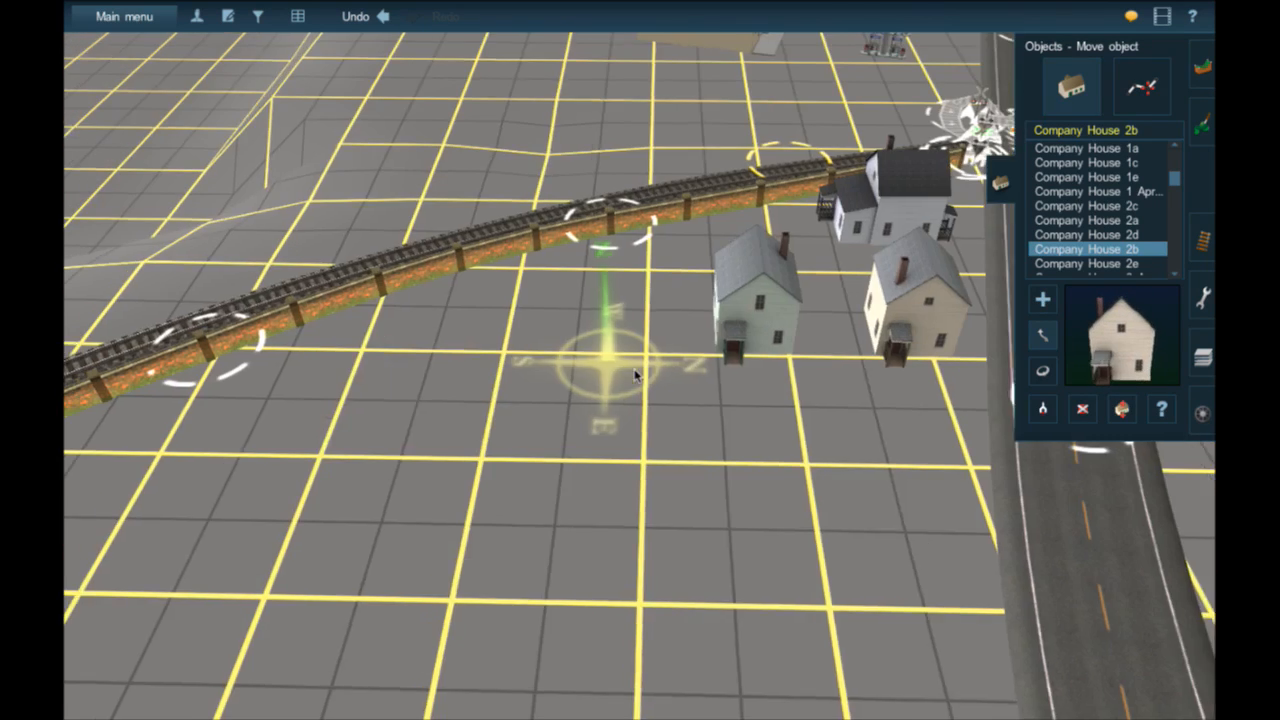
scroll(1137, 240, down, 5)
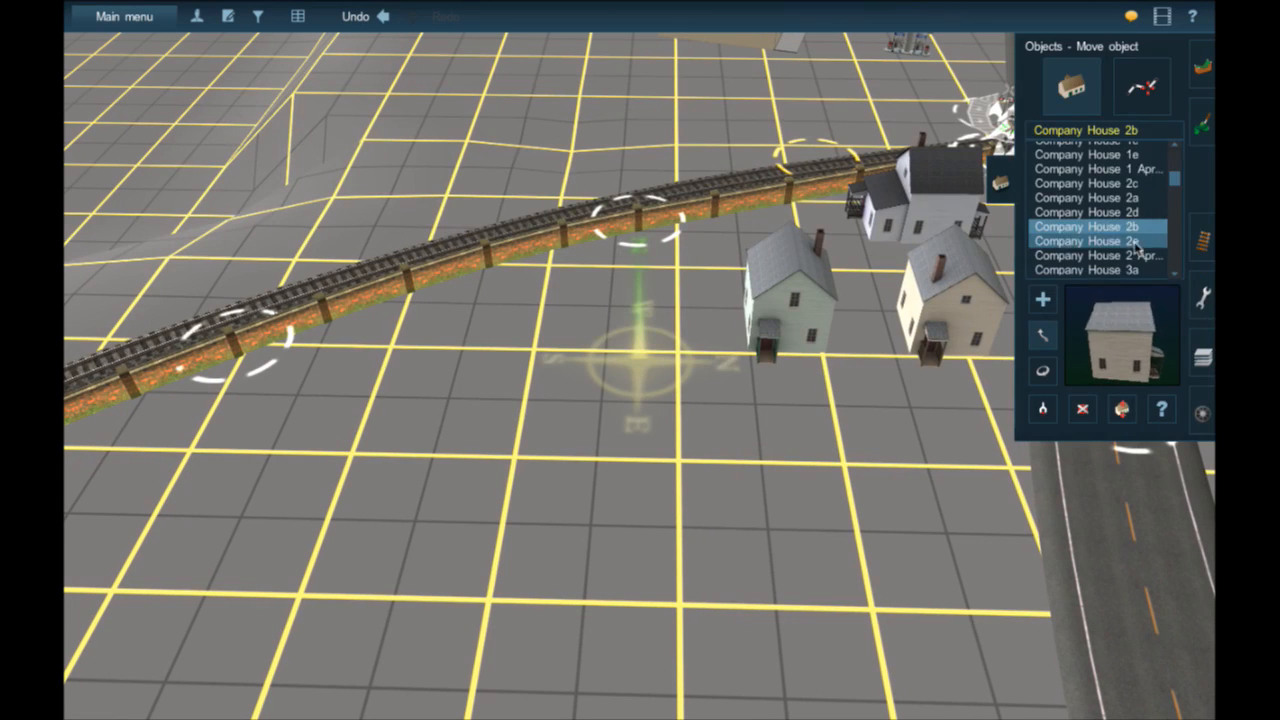
click(1137, 237)
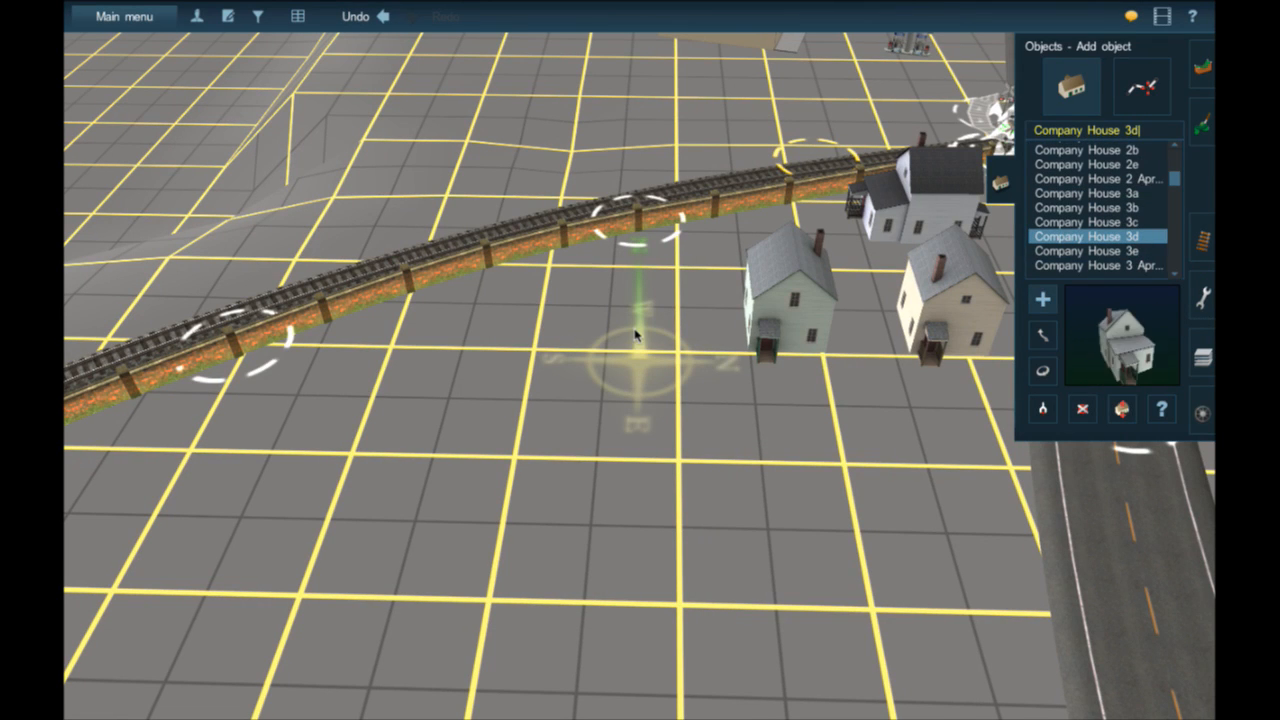
scroll(910, 300, up, 5)
click(1062, 252)
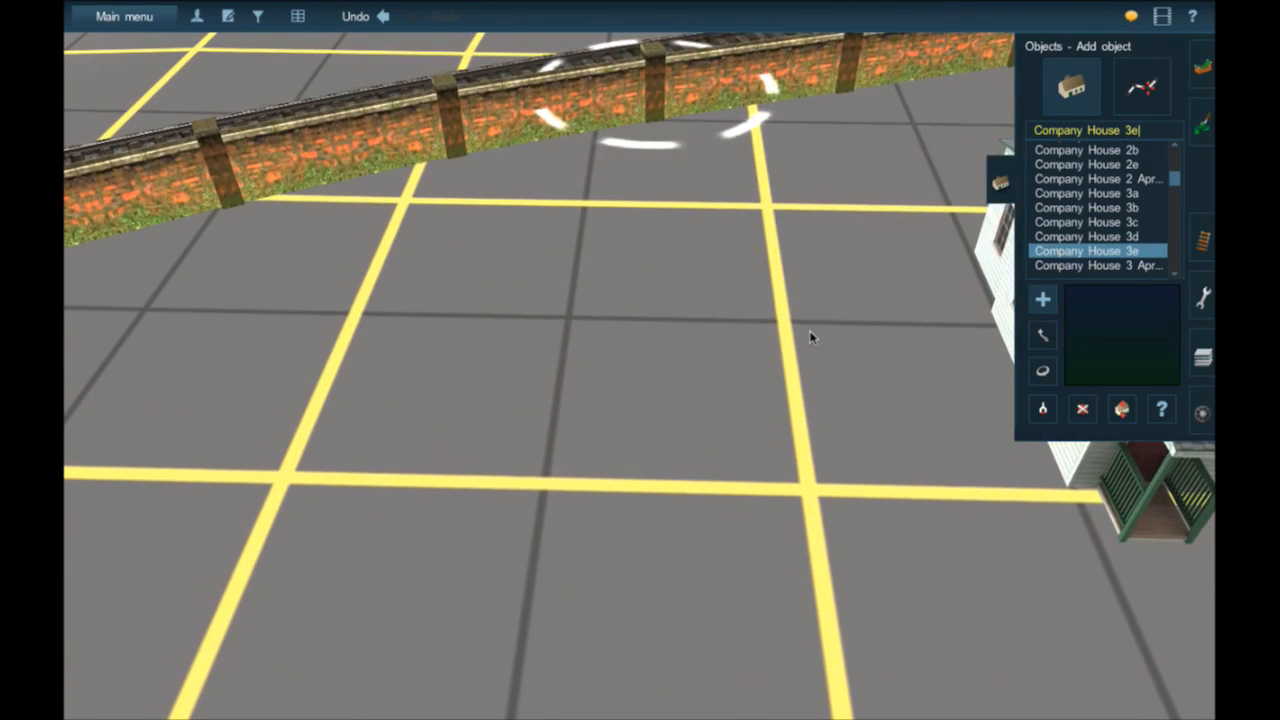
scroll(653, 341, down, 5)
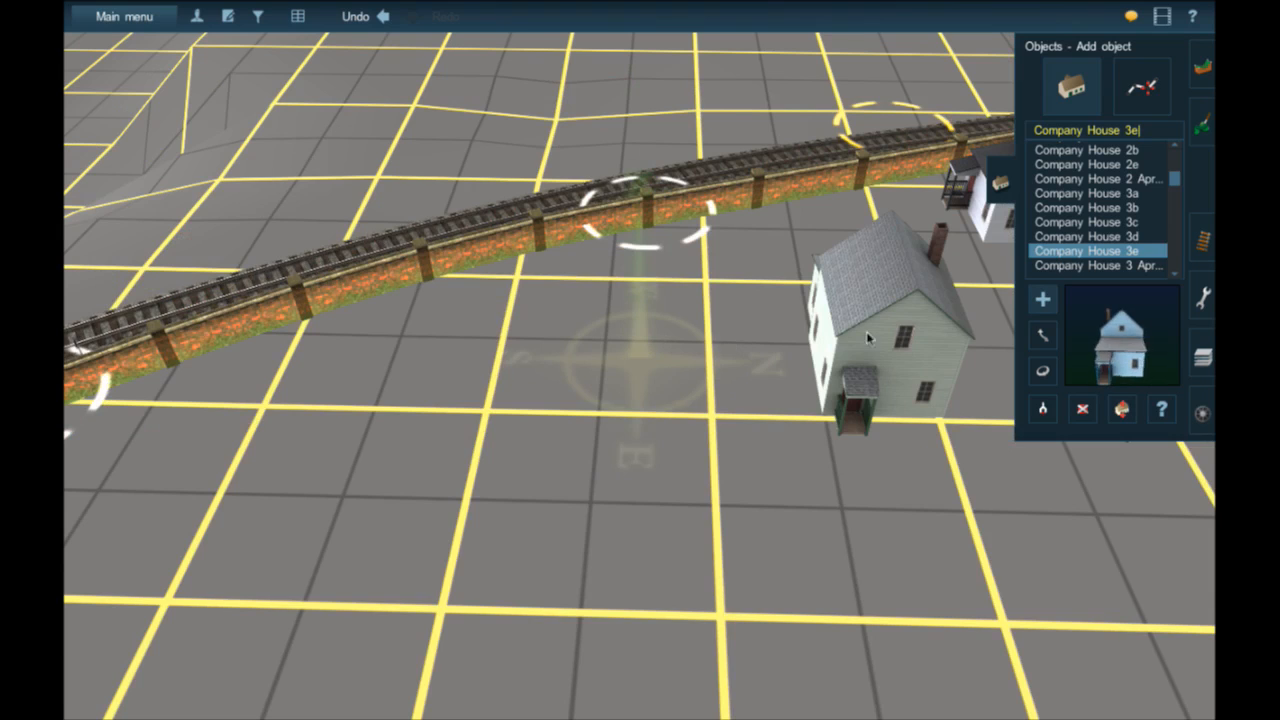
click(1090, 265)
scroll(1090, 265, down, 1)
scroll(1090, 263, down, 1)
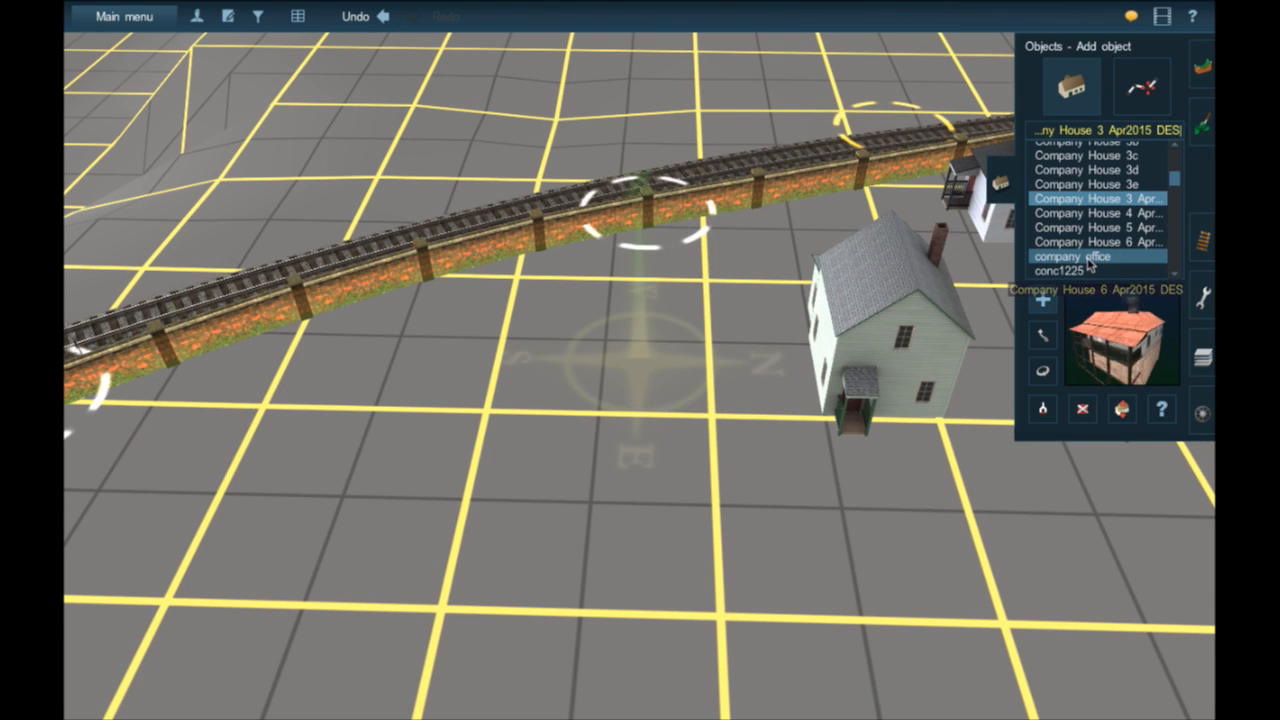
click(1093, 258)
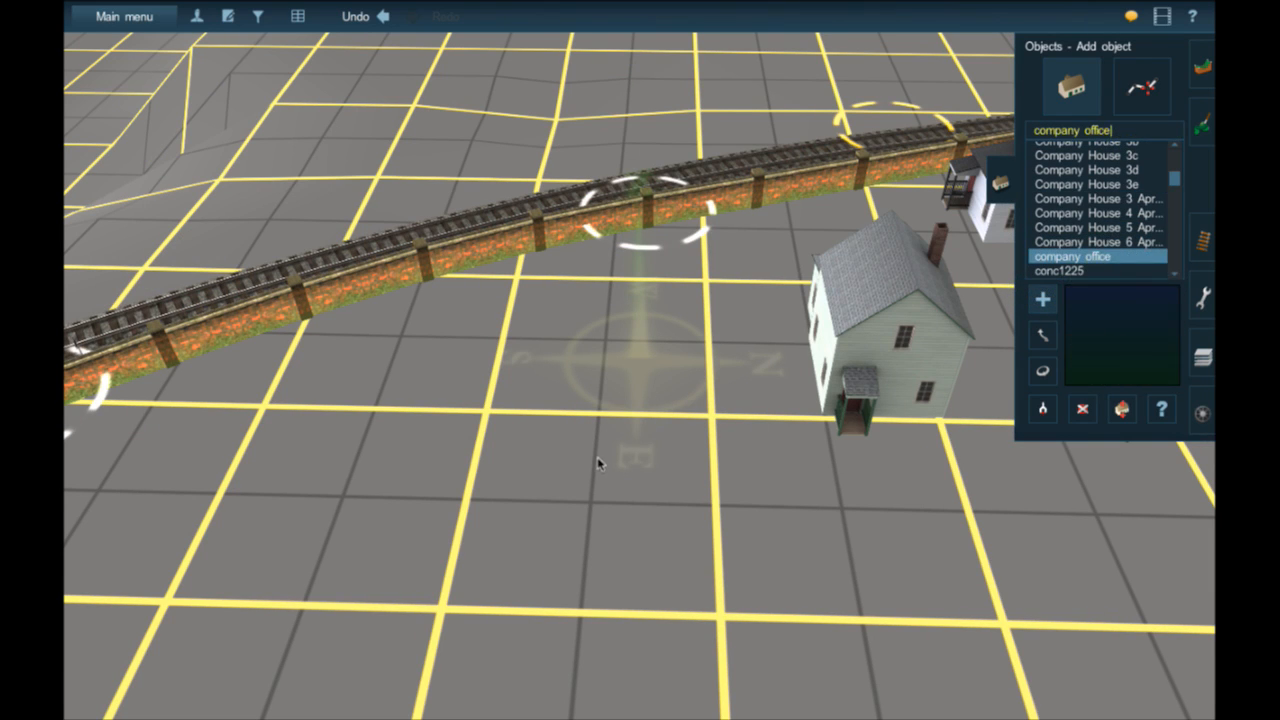
right_drag(598, 460, 557, 545)
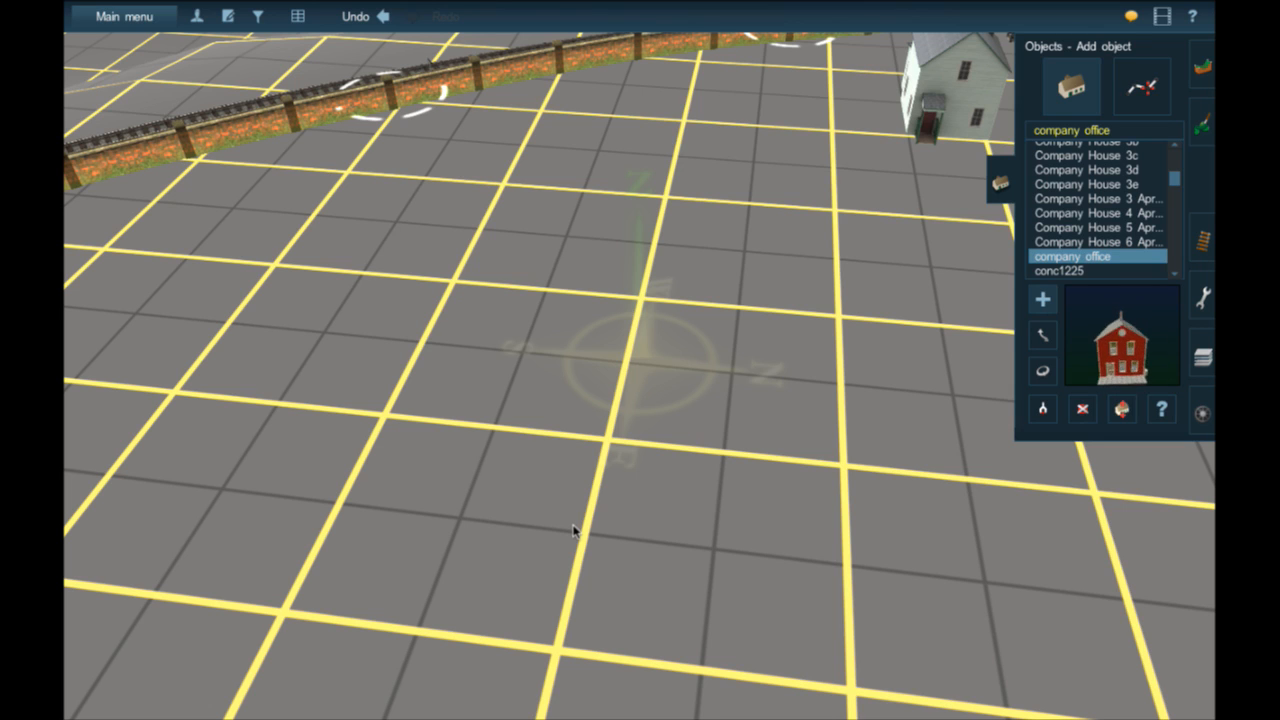
- Place a blue Company House 3e beside the white house, turned to 171 degrees and moved into line
key(Up)
key(Up)
key(Up)
key(Up)
key(Up)
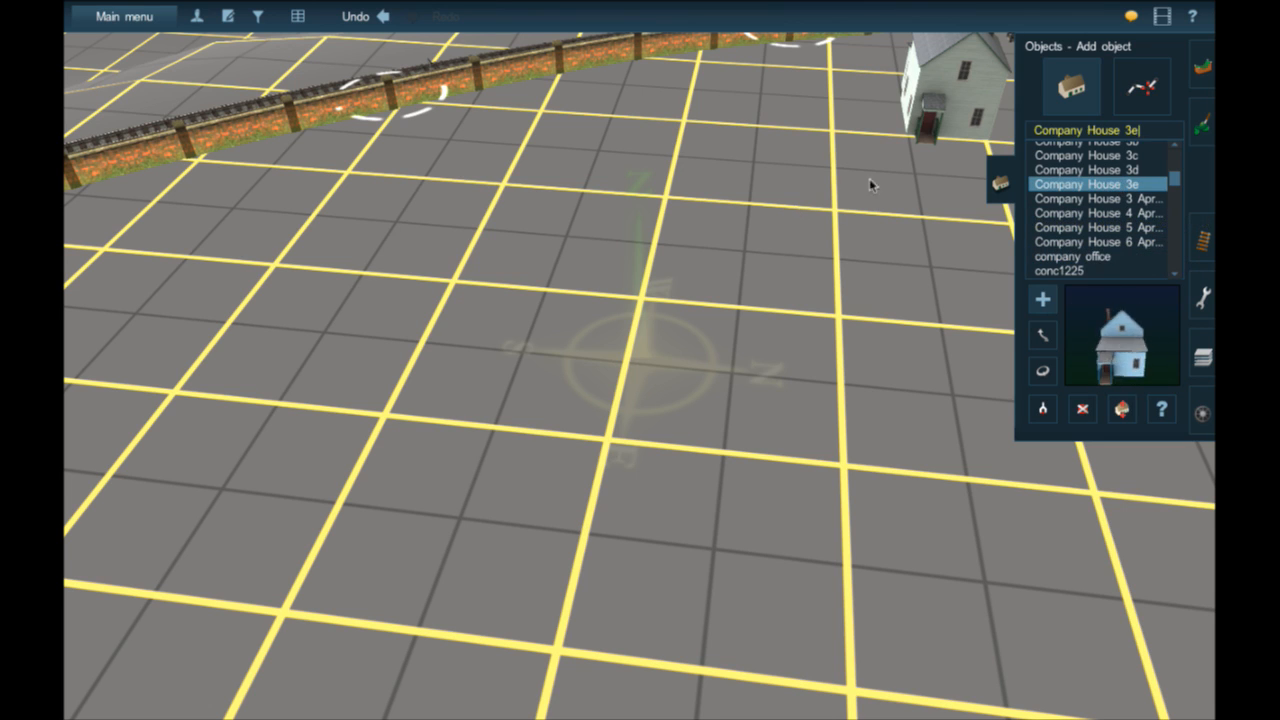
right_click(760, 186)
click(747, 220)
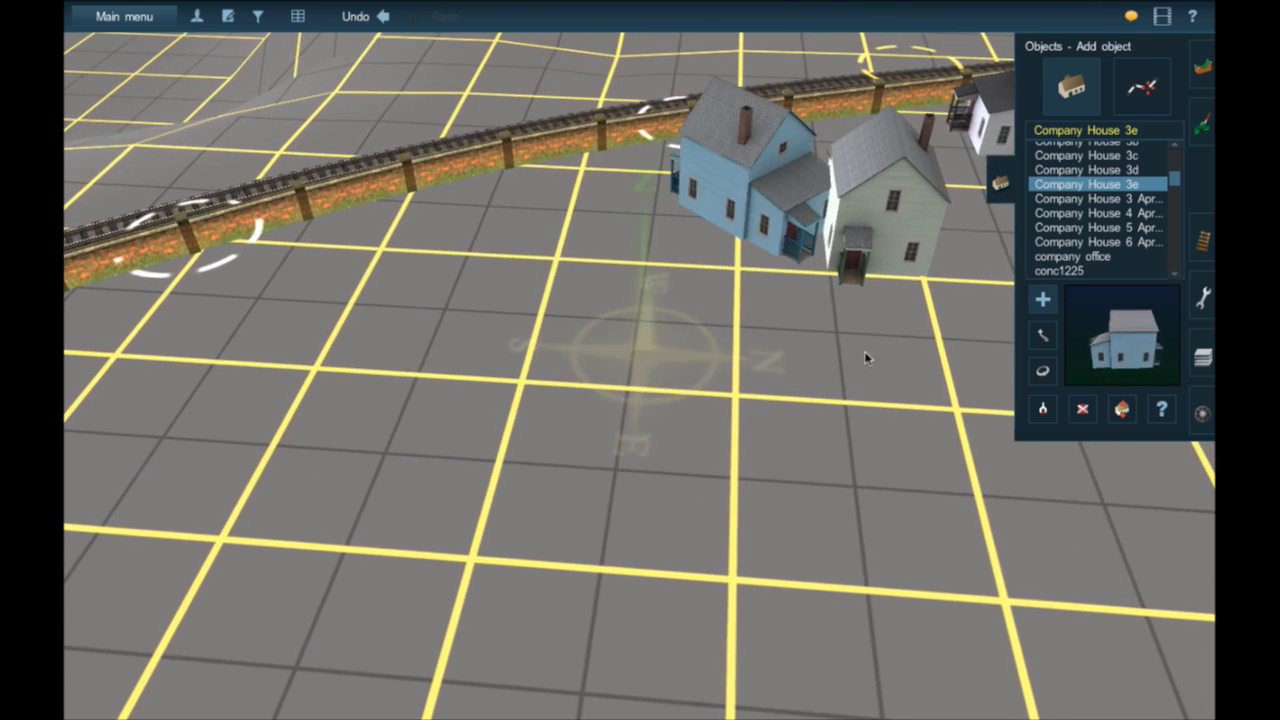
click(1042, 371)
drag(755, 215, 951, 248)
drag(709, 220, 679, 245)
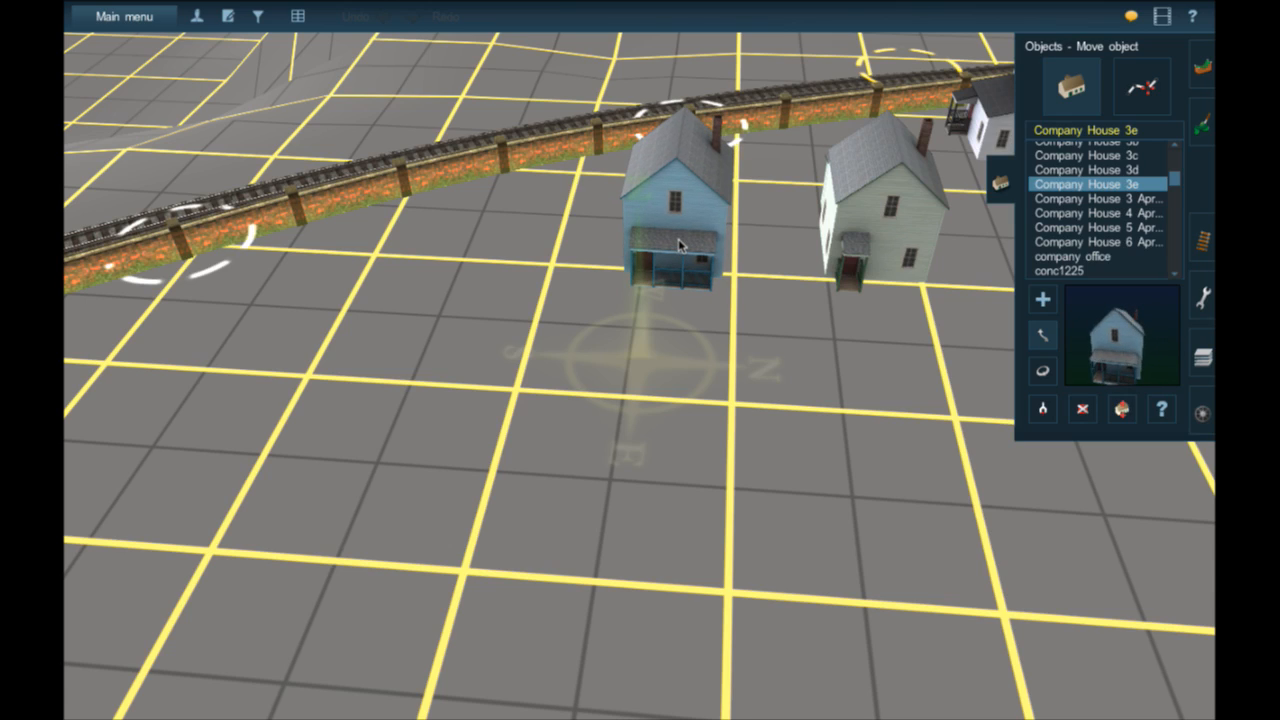
key(Up)
key(Left)
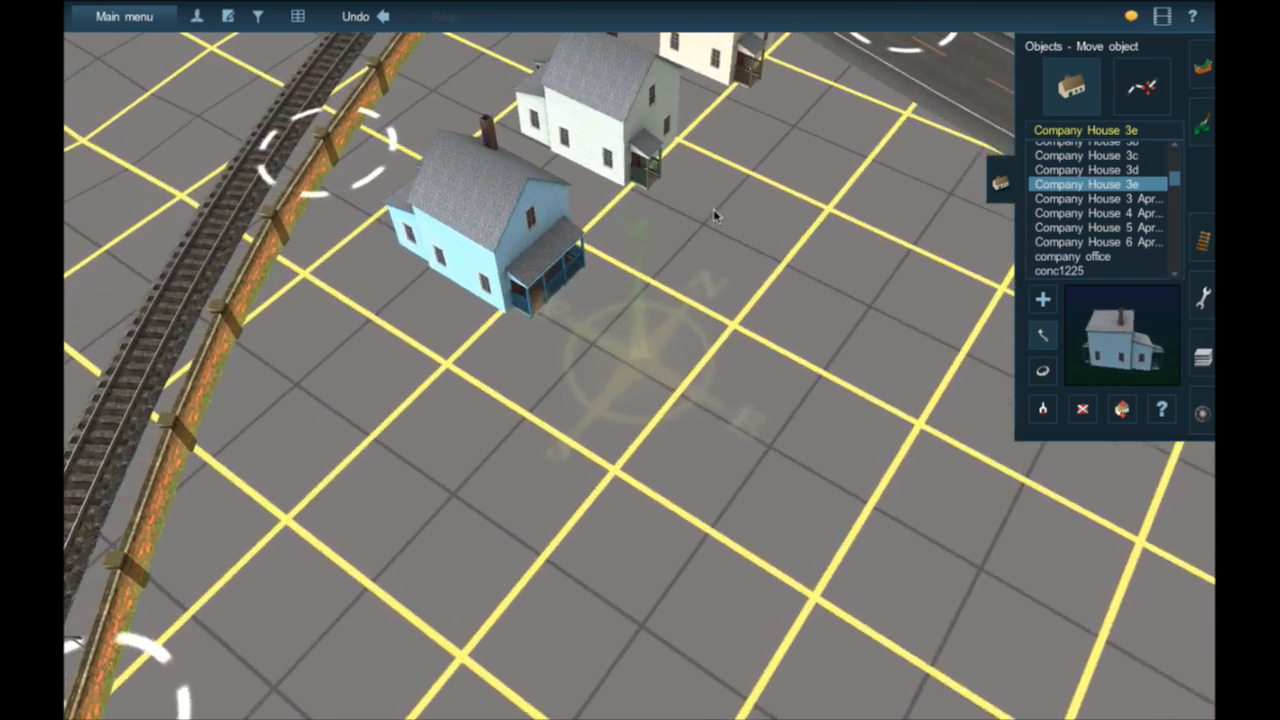
scroll(687, 238, down, 3)
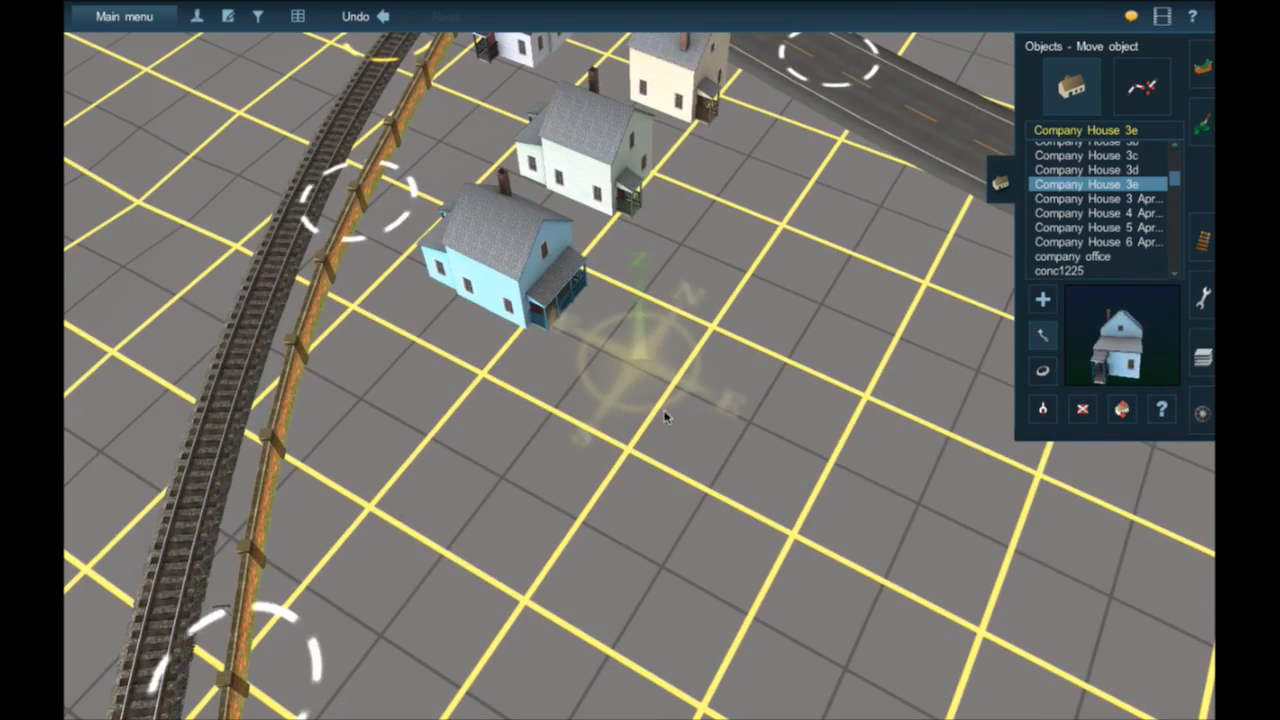
key(Down)
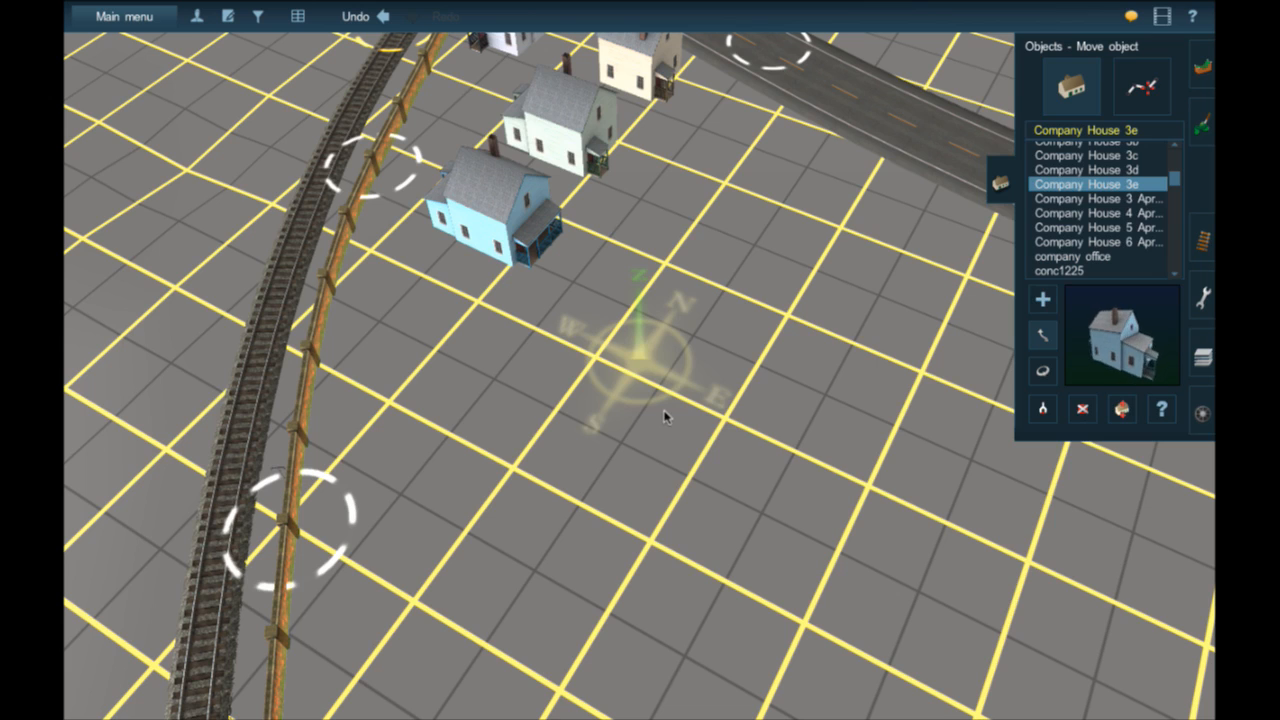
- Place a pink Company House 3c, then delete it
click(1083, 156)
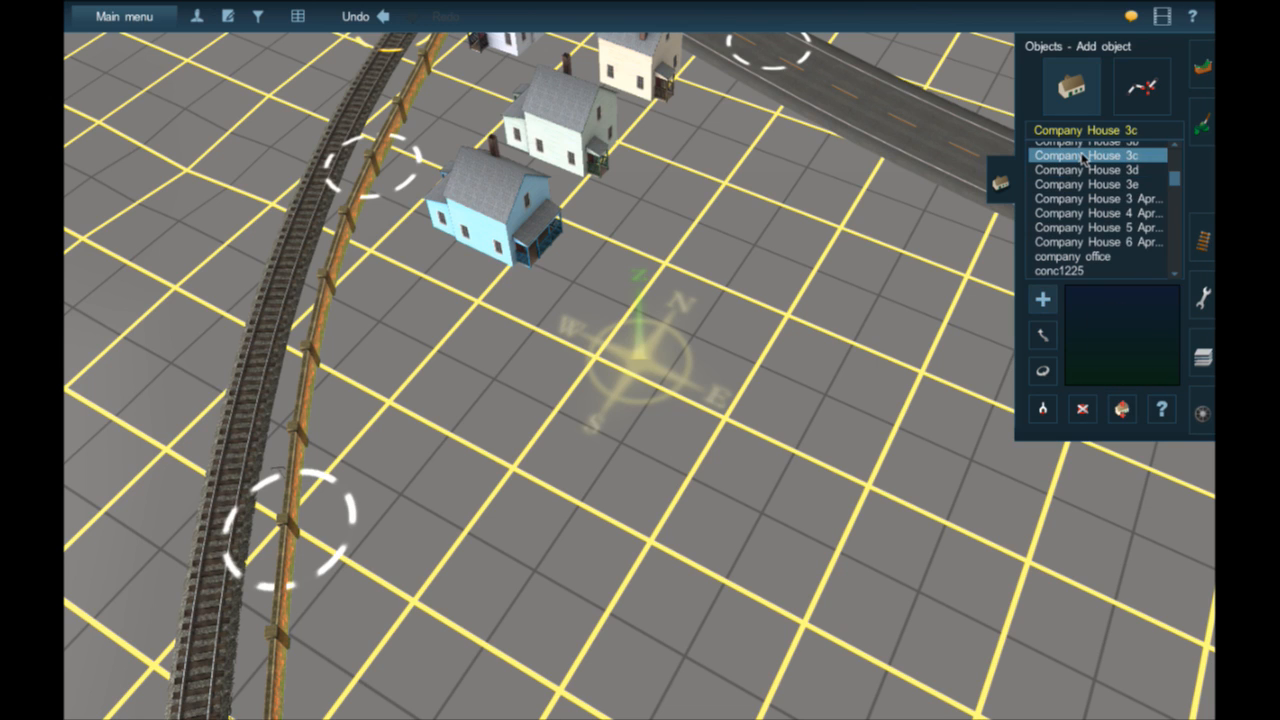
click(704, 374)
scroll(704, 378, up, 5)
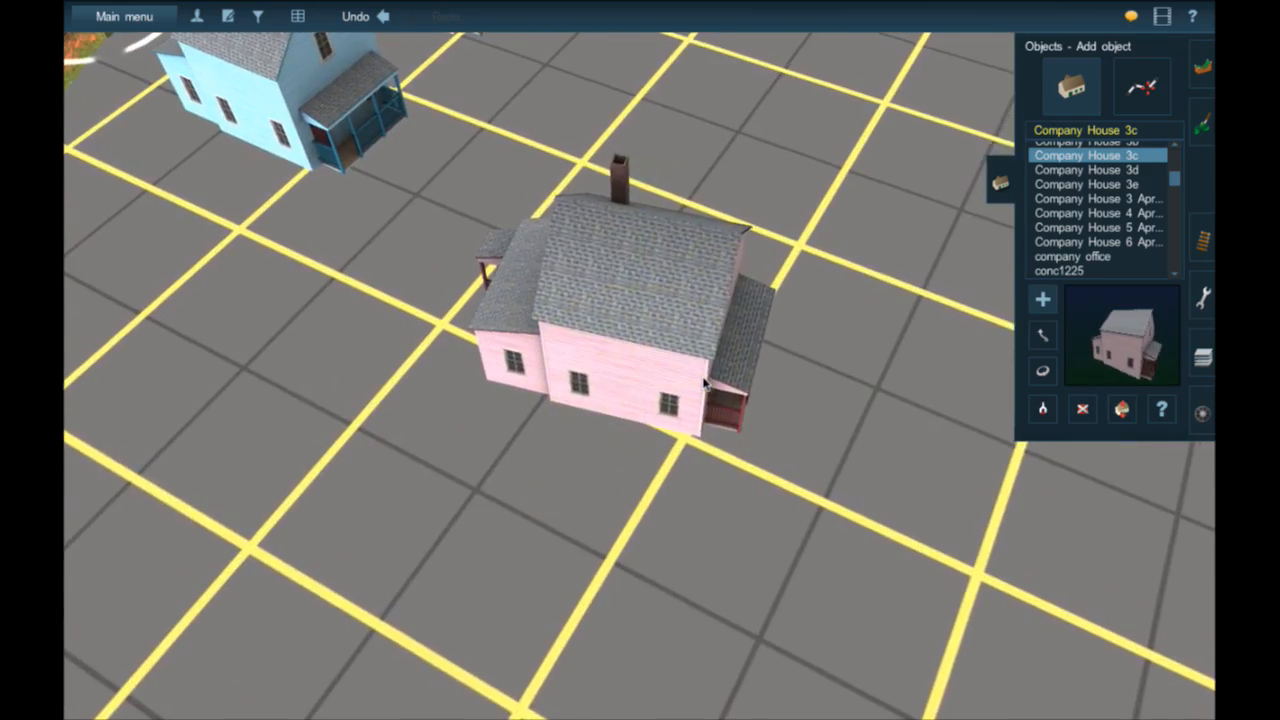
right_drag(704, 383, 704, 383)
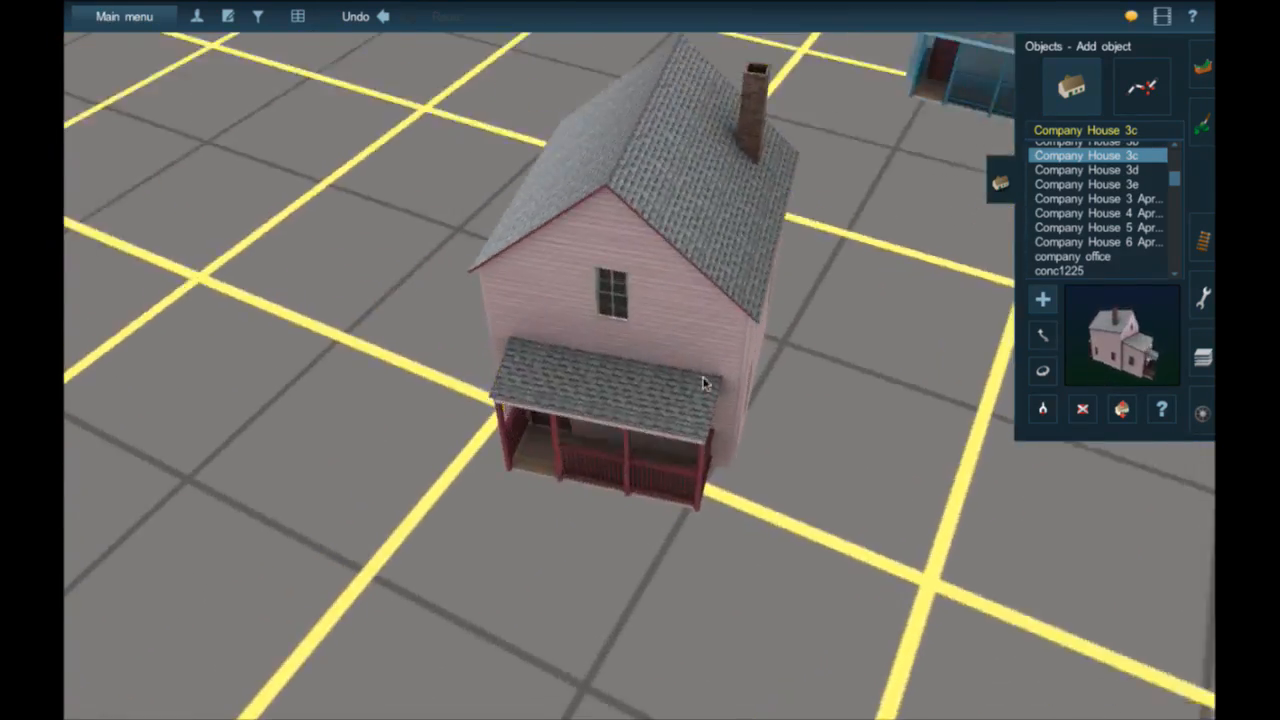
click(1082, 409)
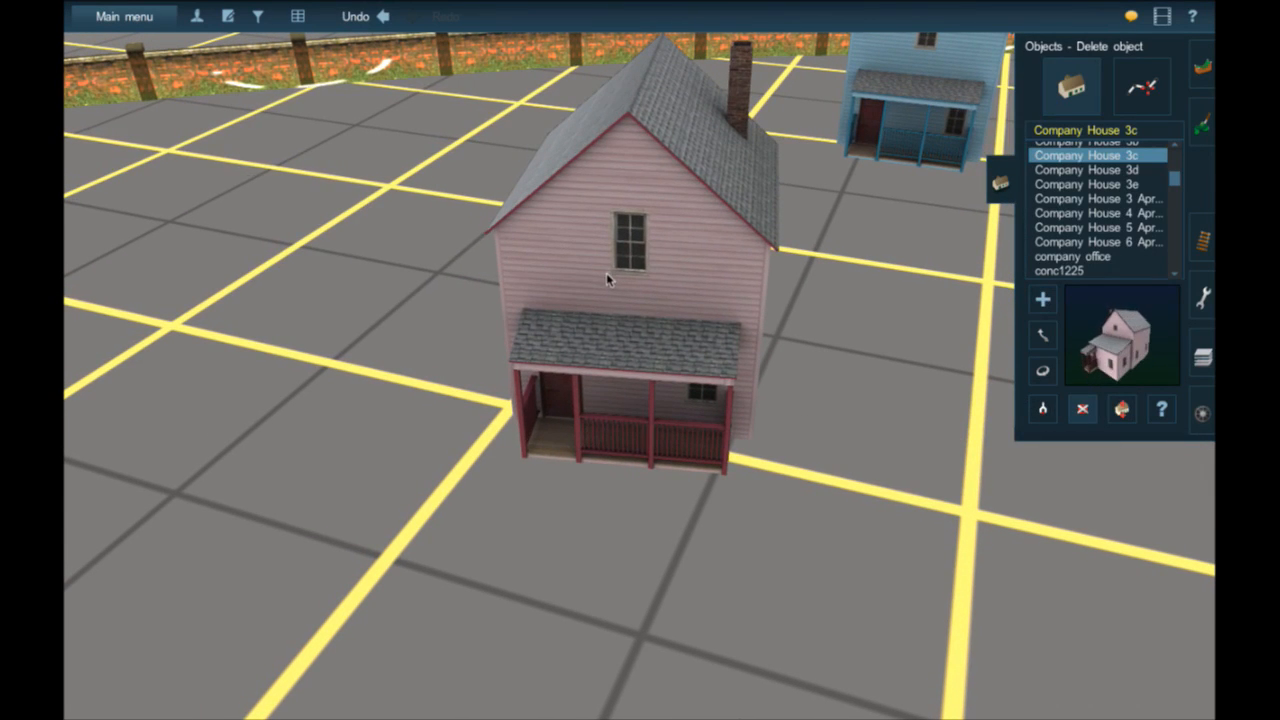
click(607, 277)
scroll(1095, 210, up, 3)
- Place a Company House 3b, turn it around, and slide it left across the grid
click(1081, 186)
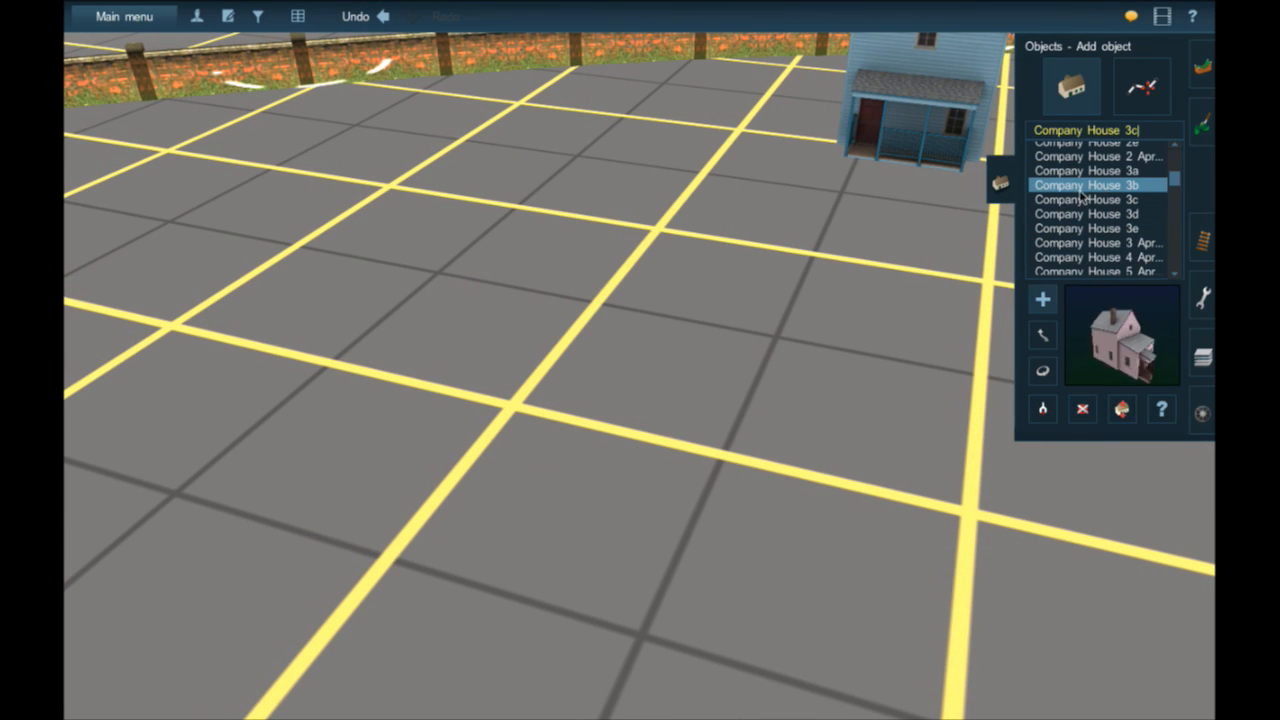
right_click(612, 130)
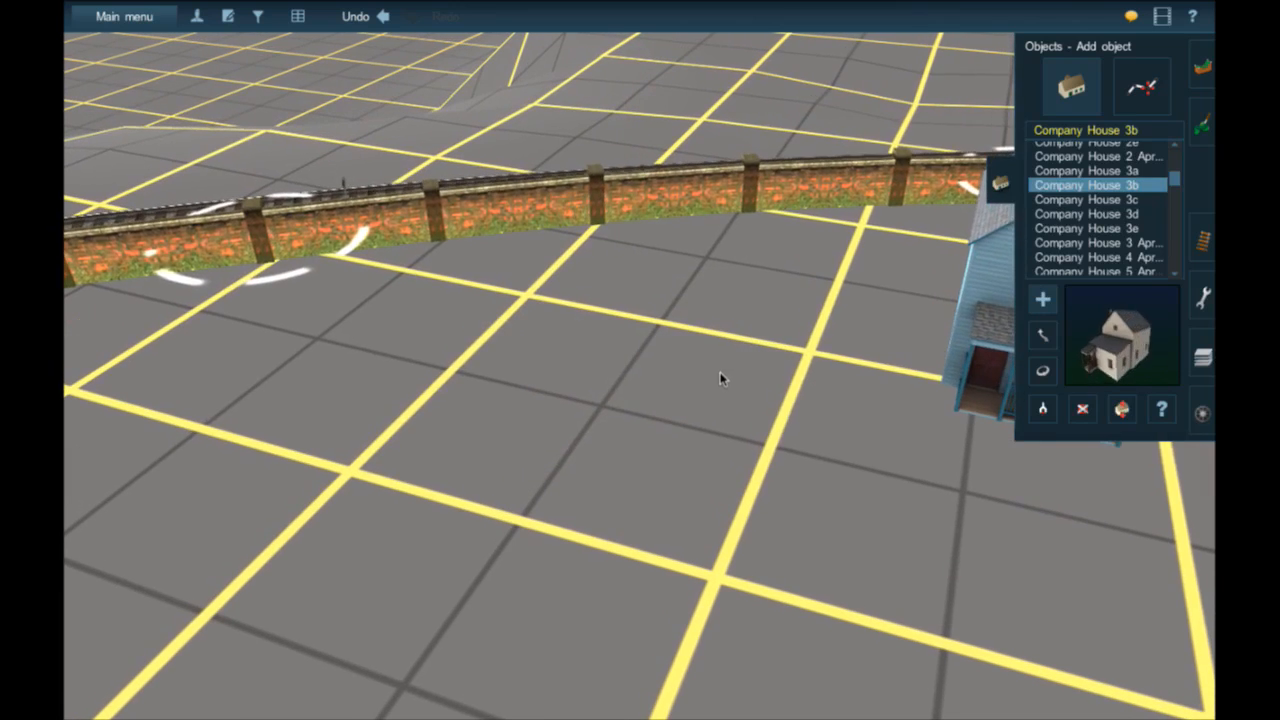
click(720, 378)
click(1042, 370)
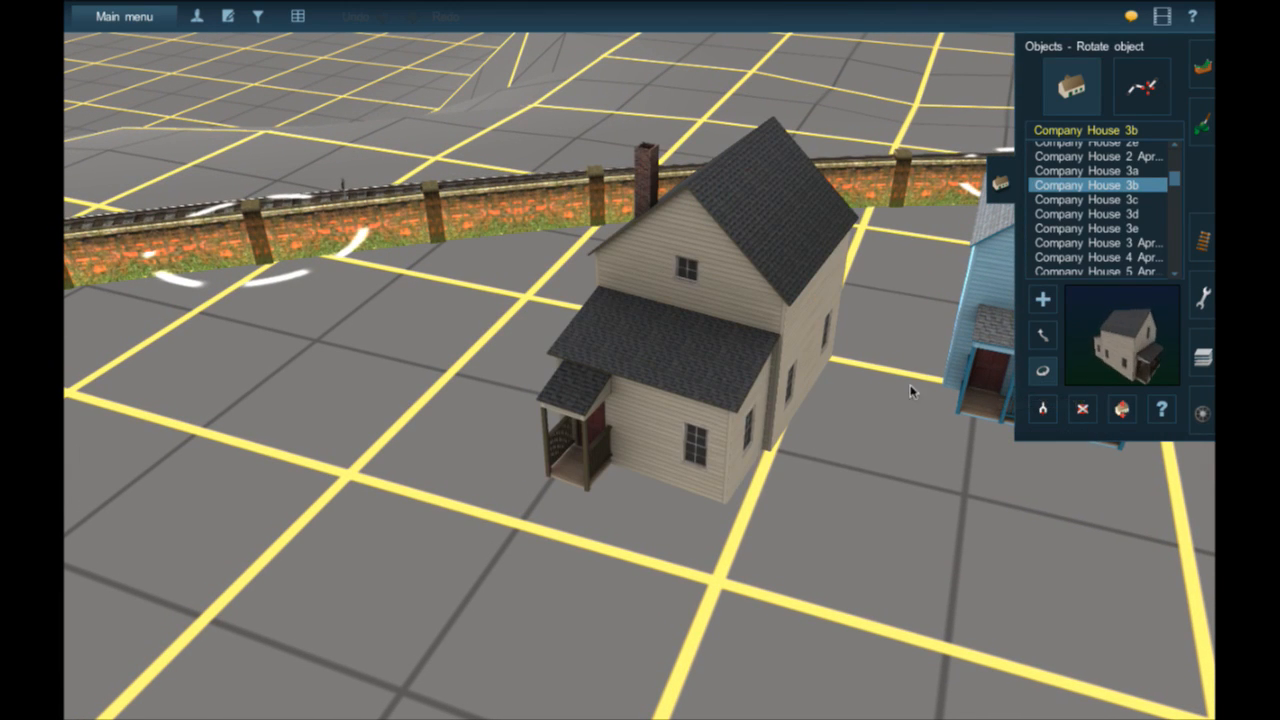
drag(910, 390, 730, 333)
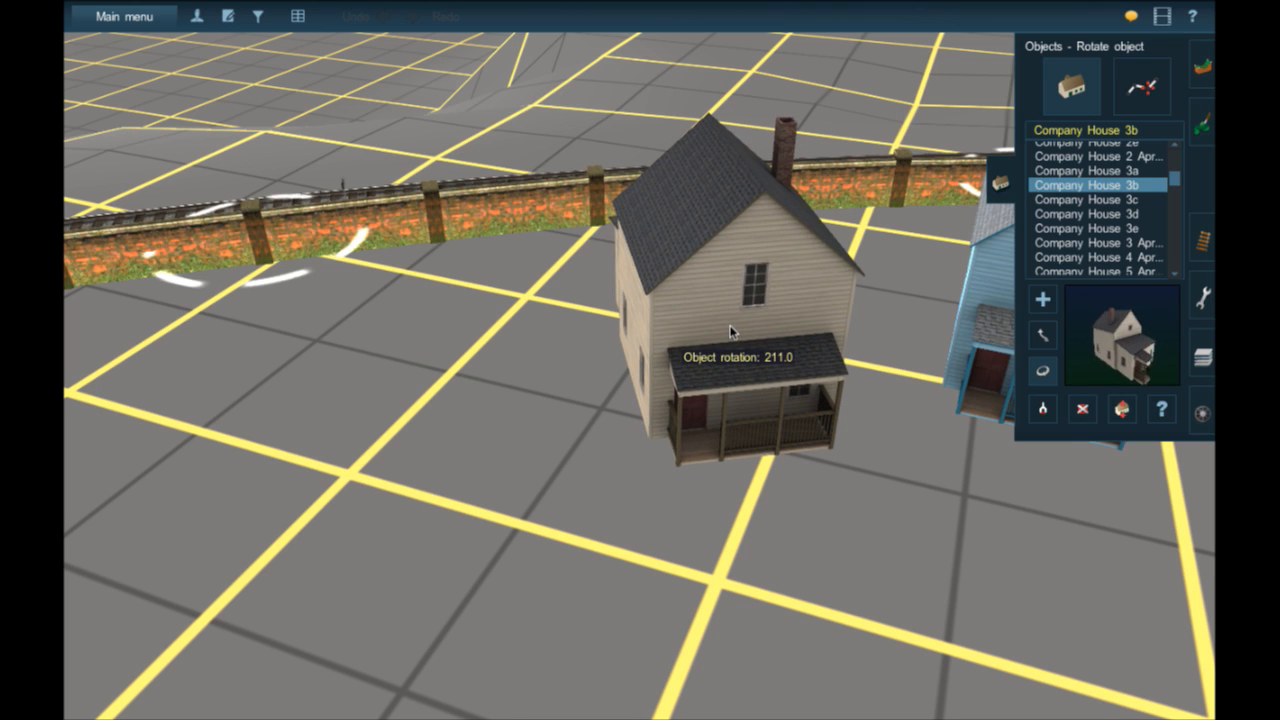
click(1042, 336)
scroll(720, 380, down, 5)
drag(697, 405, 460, 428)
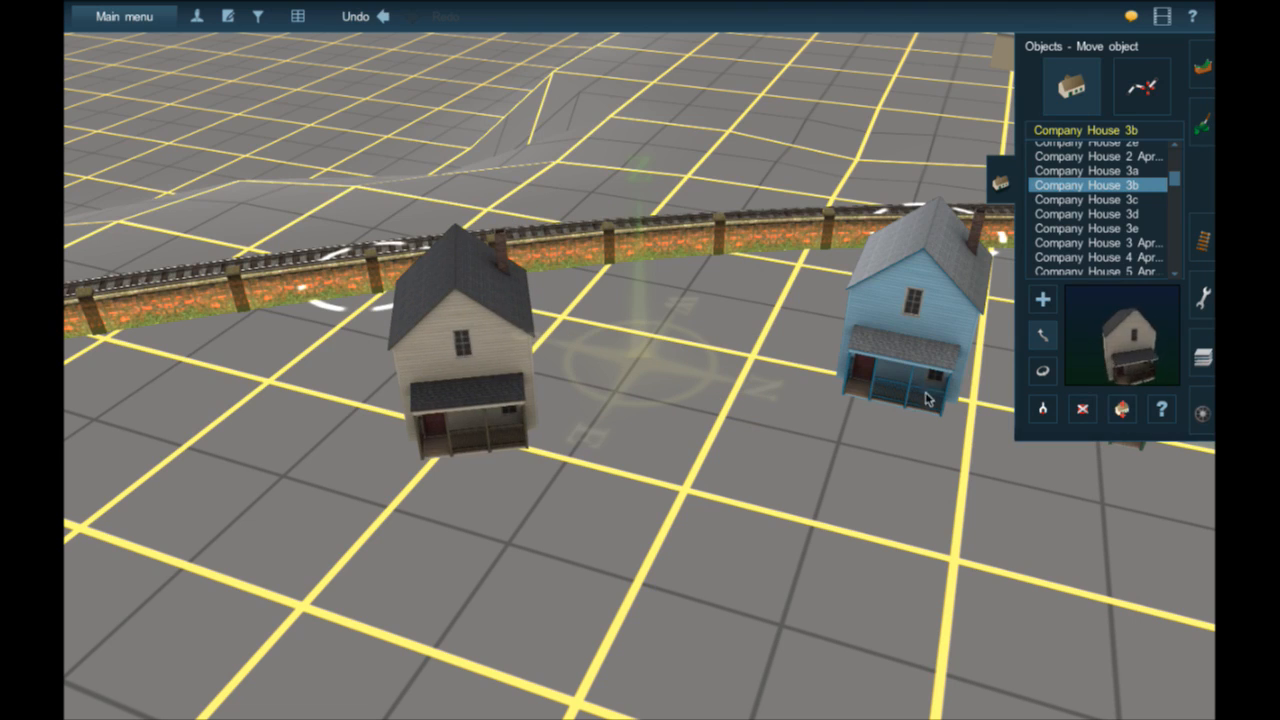
- Turn the blue house to face the row and shift the cream and blue houses right
click(1043, 374)
drag(931, 357, 808, 364)
click(1042, 336)
right_drag(806, 360, 806, 360)
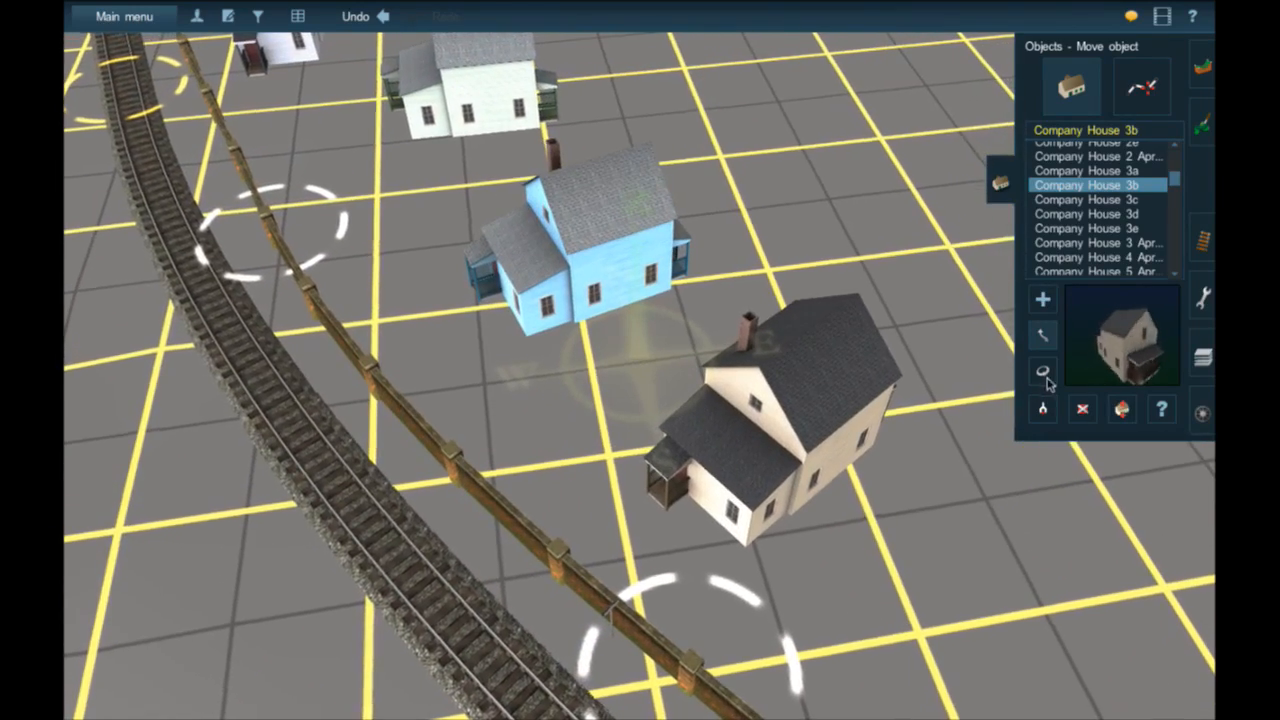
click(1043, 371)
drag(945, 376, 963, 378)
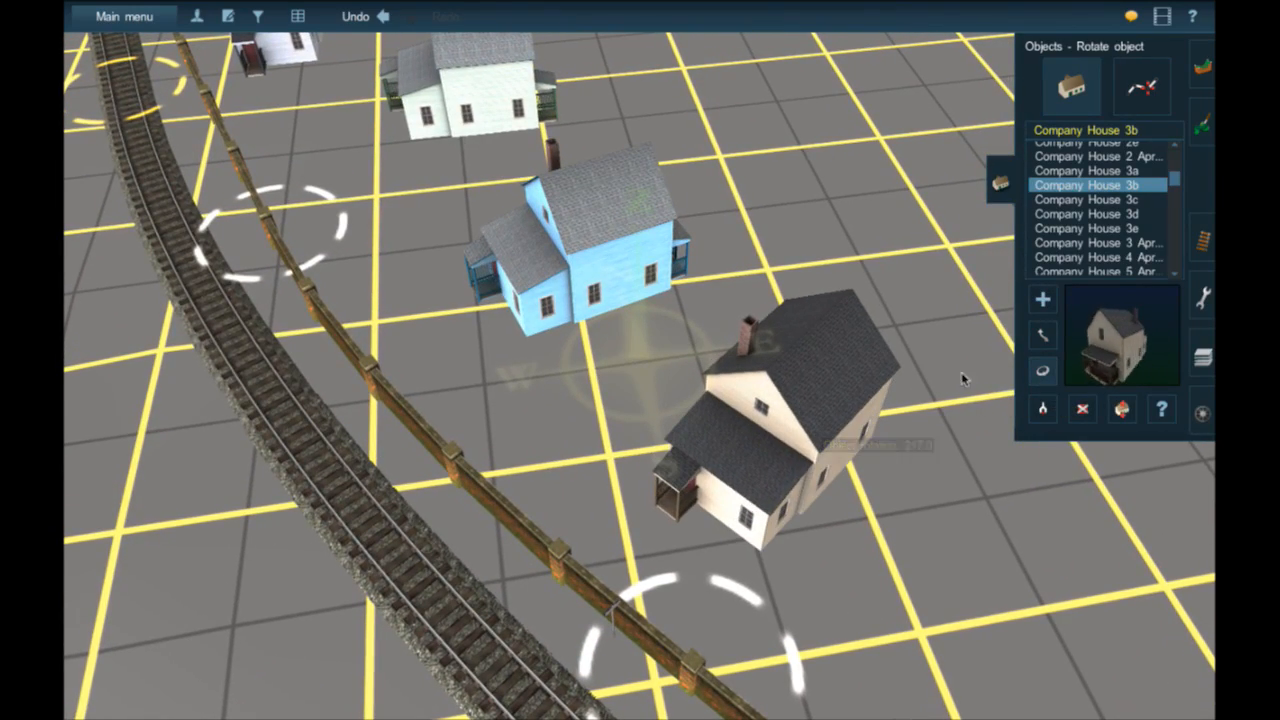
click(1038, 341)
drag(820, 417, 1009, 422)
drag(553, 226, 664, 201)
- Move the front white house one grid square right and nudge the cream house into line
right_click(603, 177)
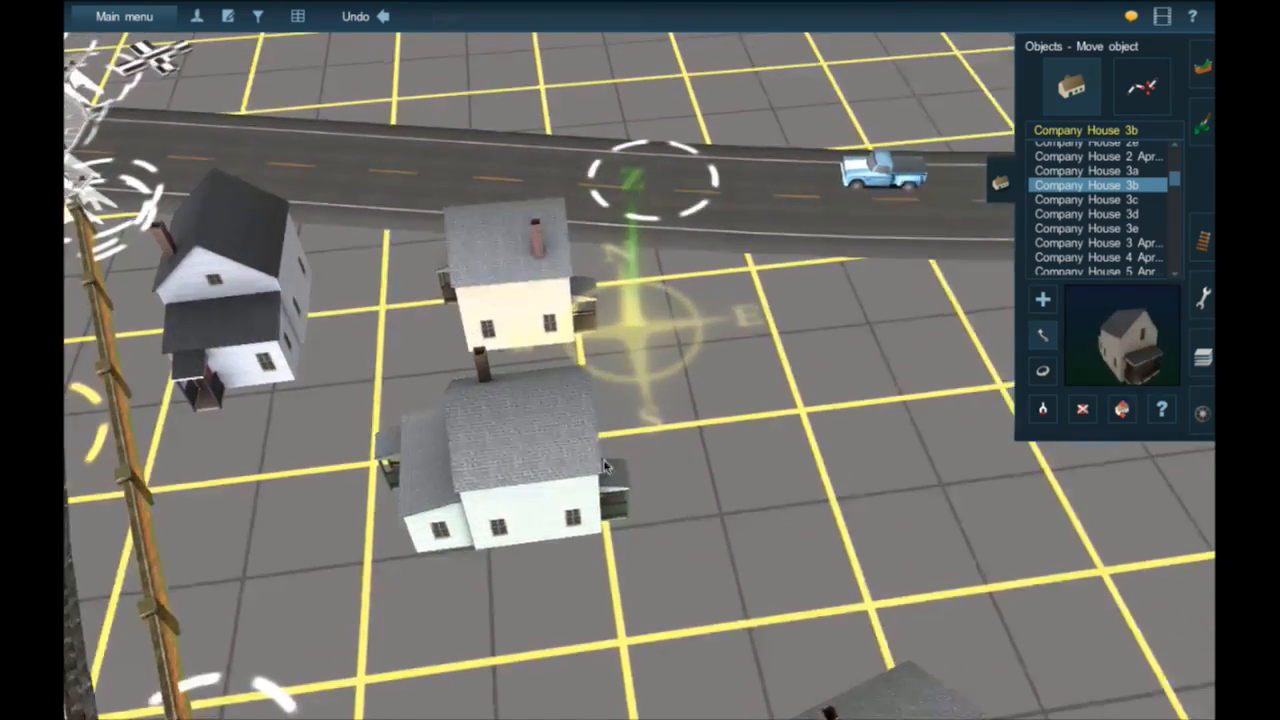
scroll(622, 485, down, 3)
drag(622, 485, 739, 471)
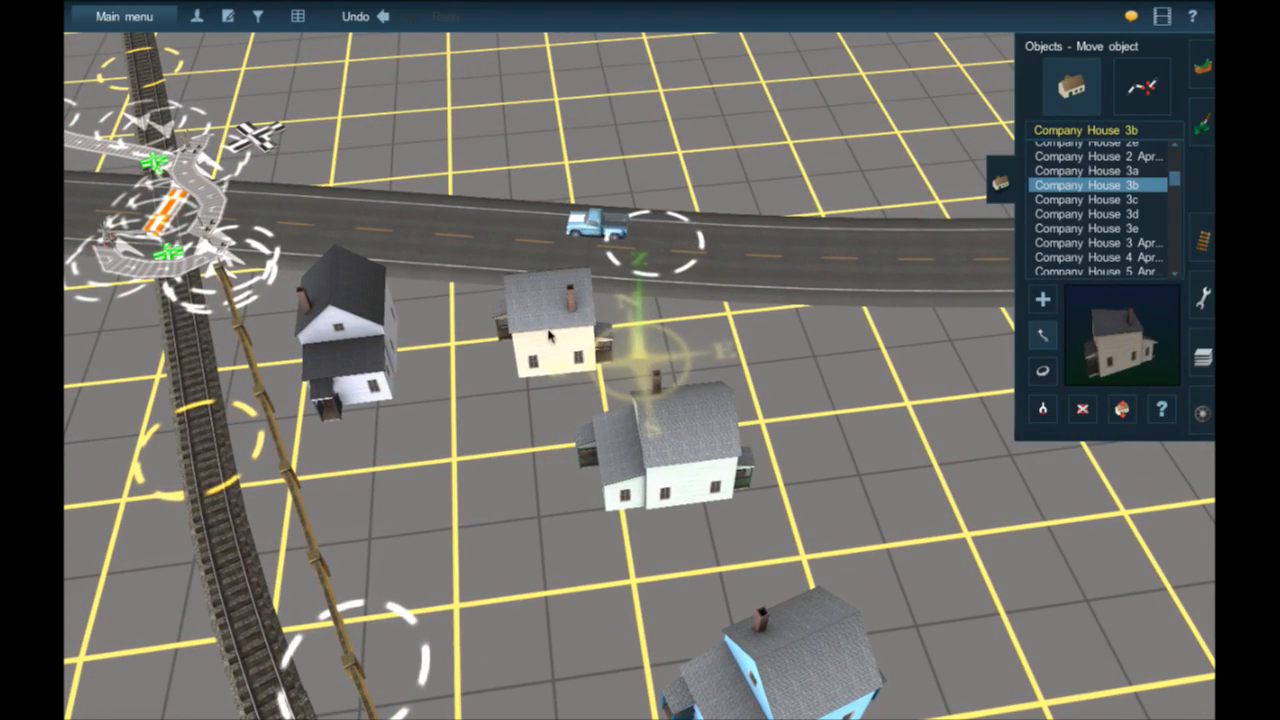
mouse_move(585, 344)
mouse_down()
mouse_move(645, 350)
mouse_move(574, 340)
mouse_up()
right_drag(574, 340, 557, 347)
drag(478, 380, 478, 380)
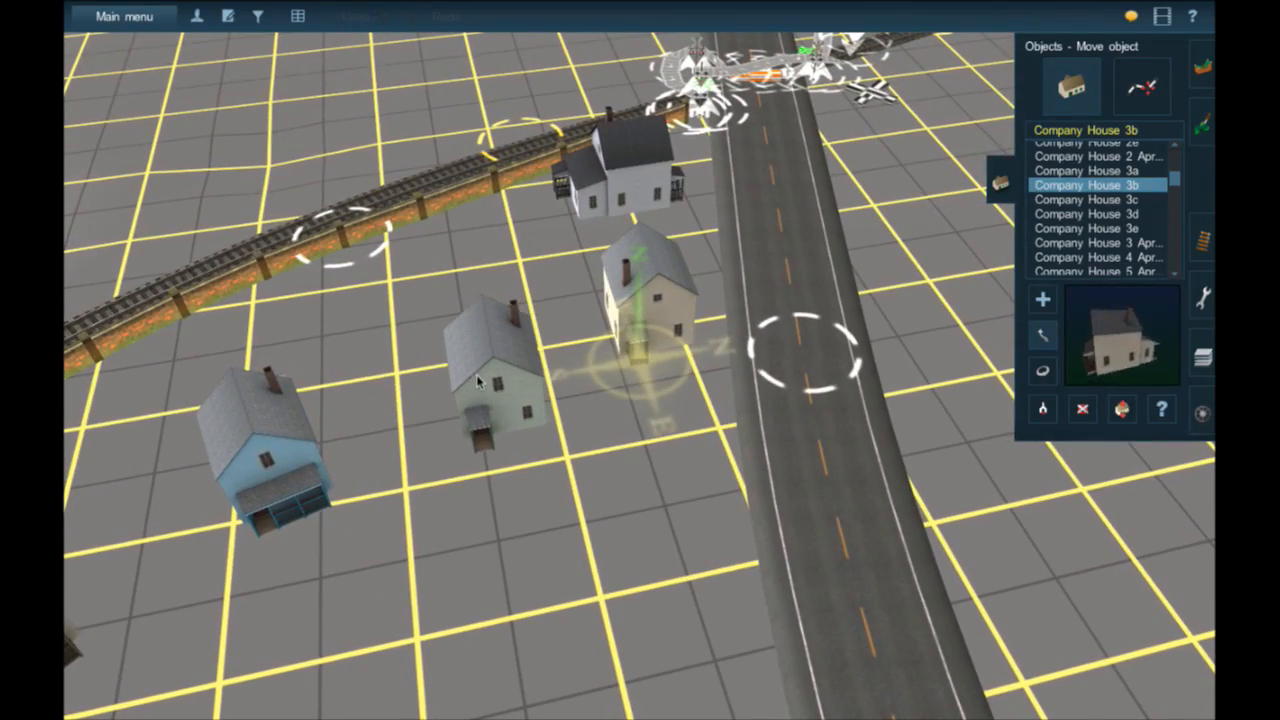
click(1050, 374)
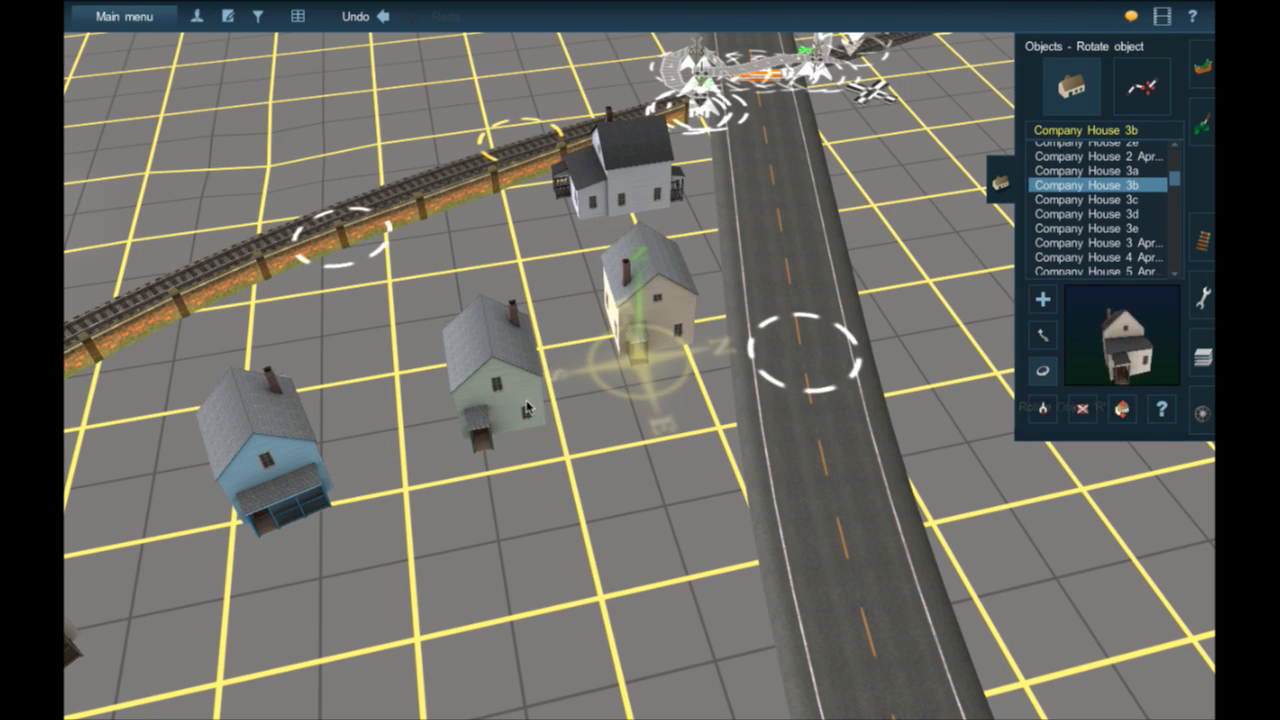
click(1043, 335)
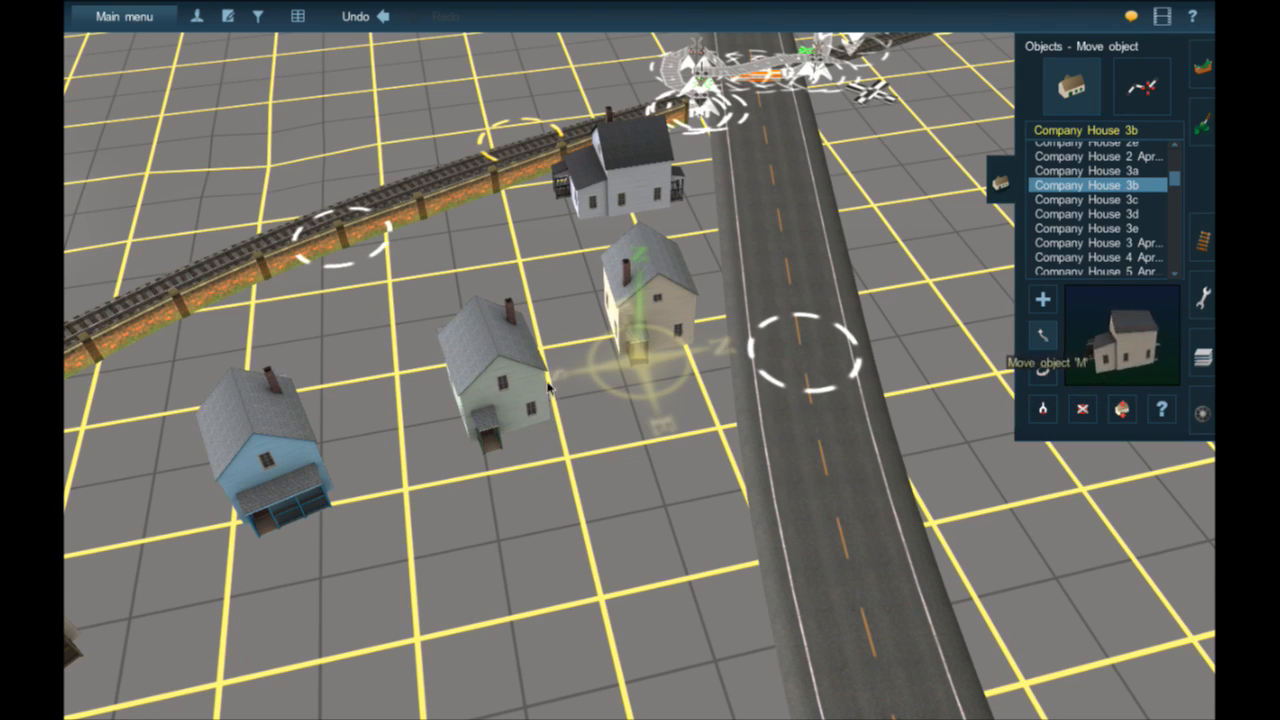
right_click(279, 540)
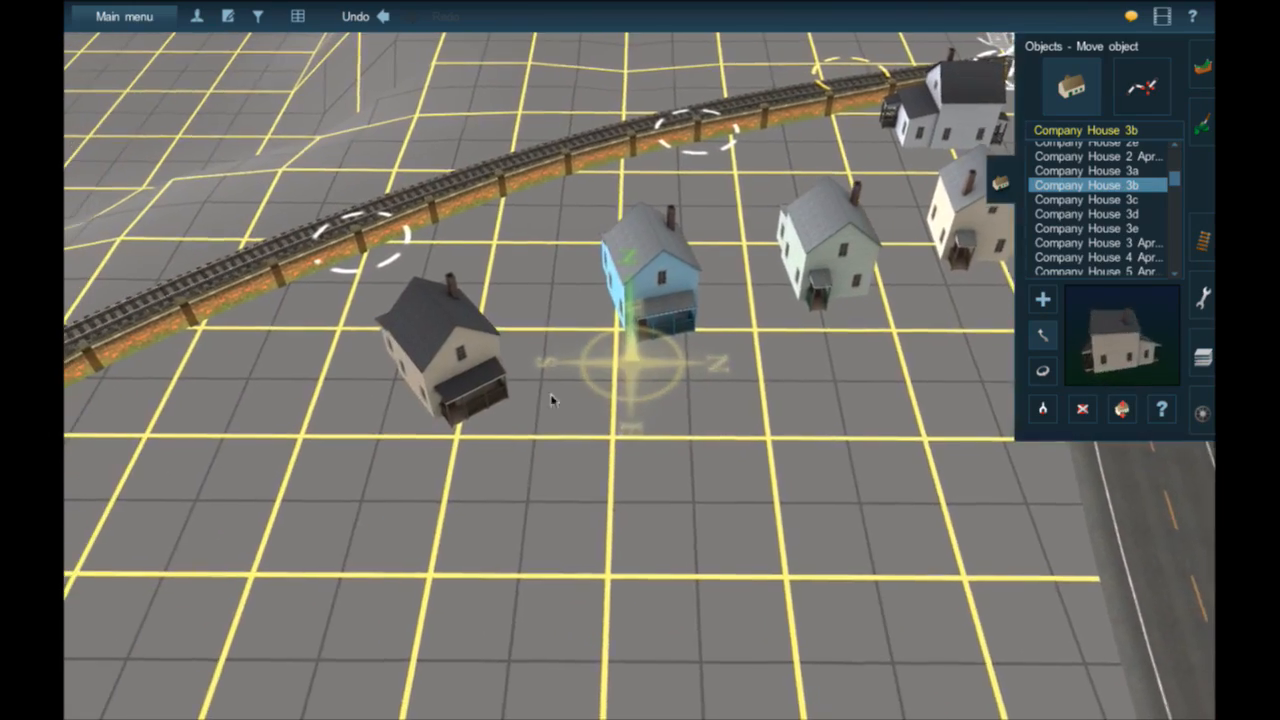
right_click(687, 327)
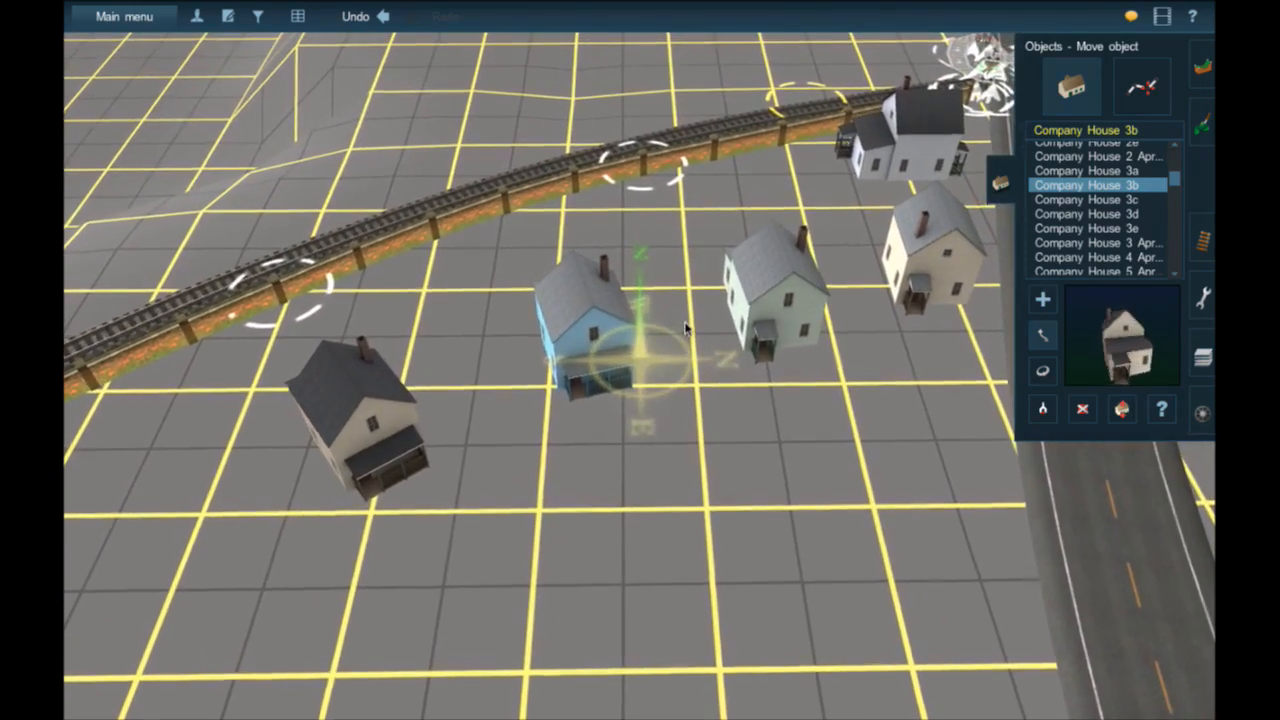
key(Right)
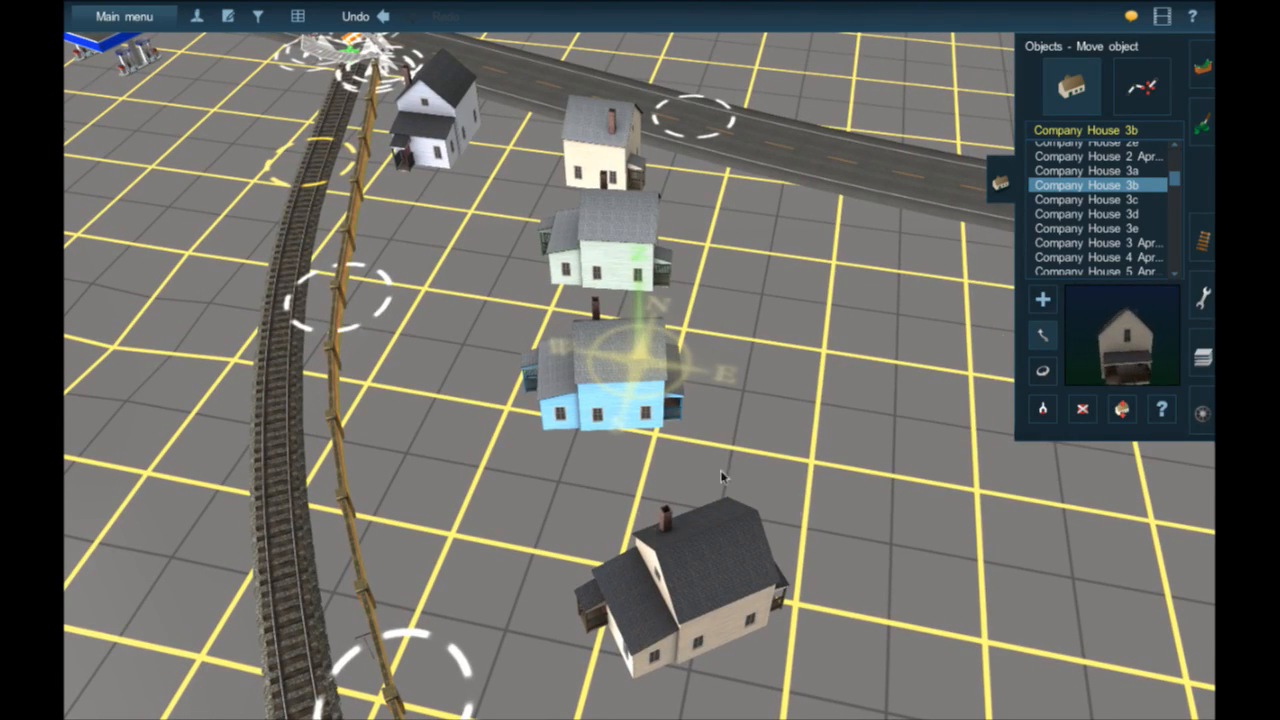
- Place a pink Company House 3c near the beige house and turn it to its angle
right_click(723, 538)
click(1121, 229)
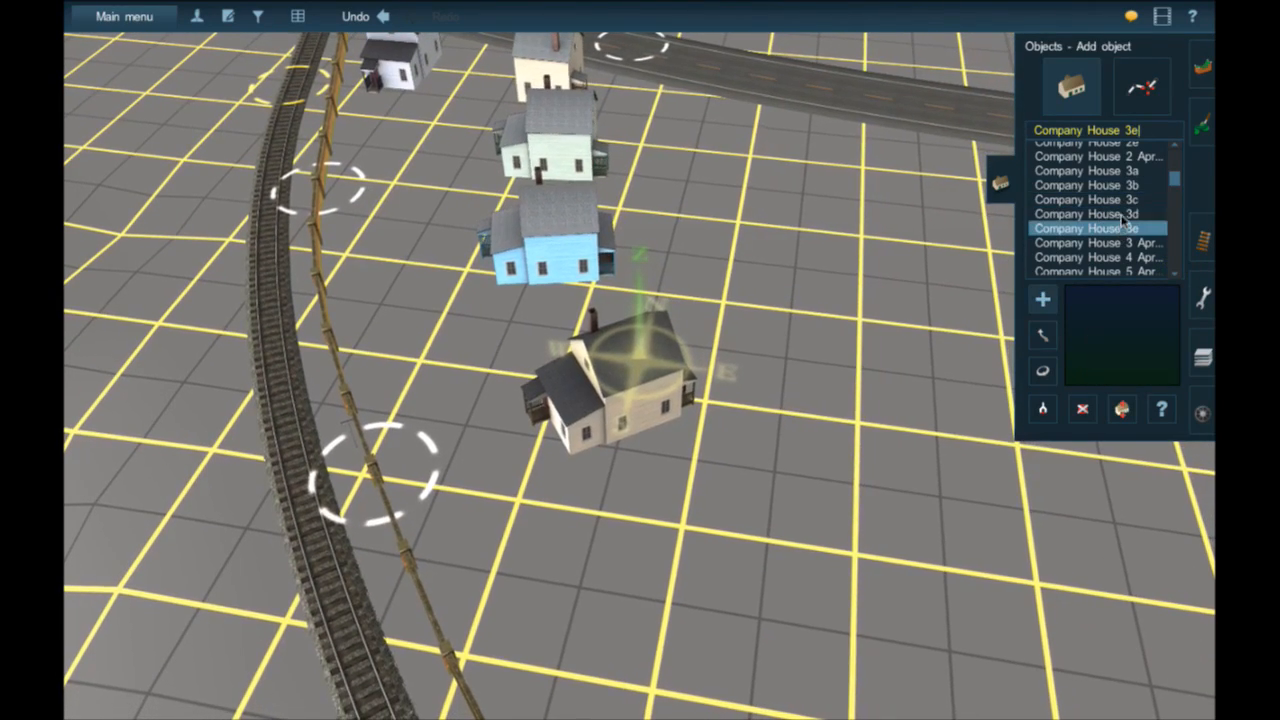
click(1122, 215)
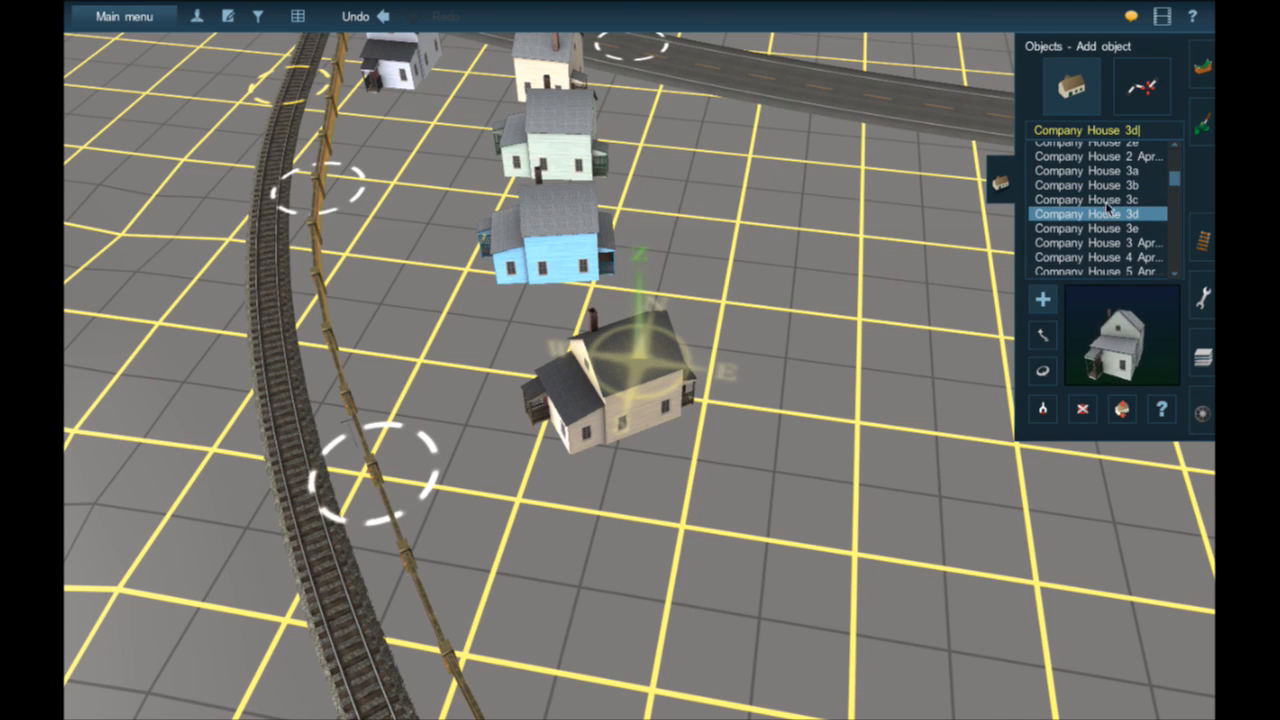
click(1108, 199)
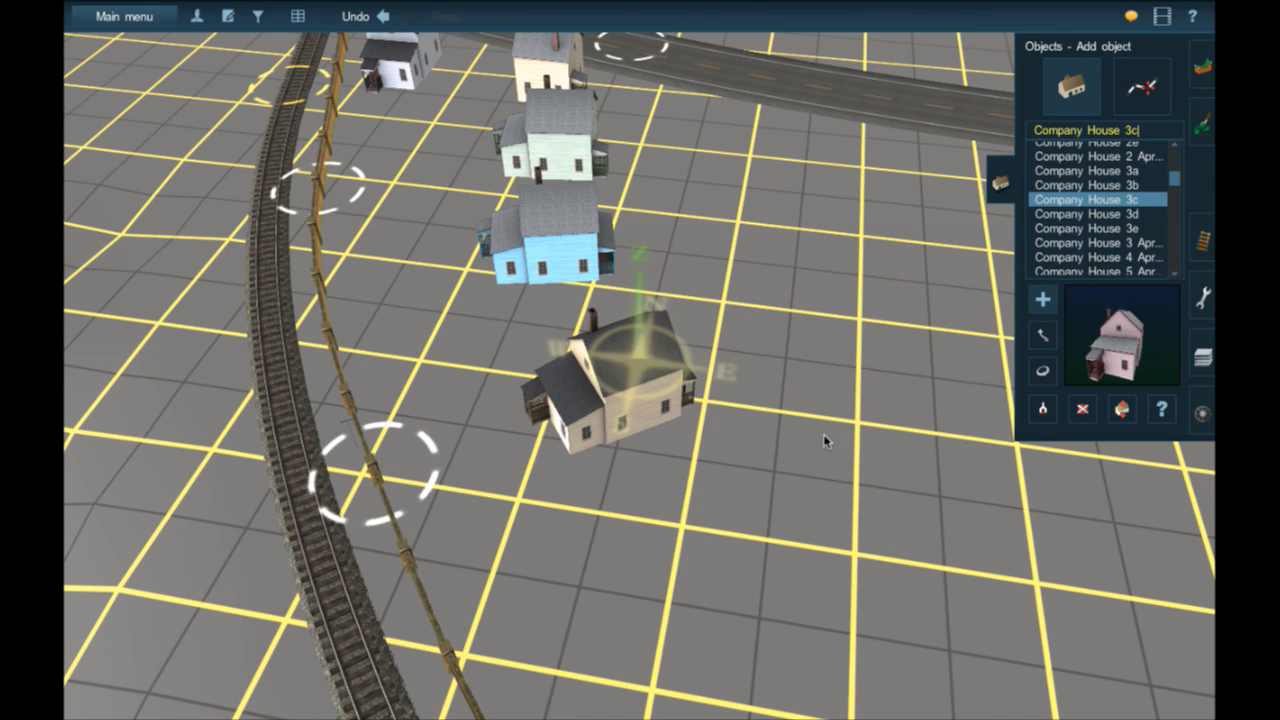
right_drag(856, 524, 688, 438)
click(688, 438)
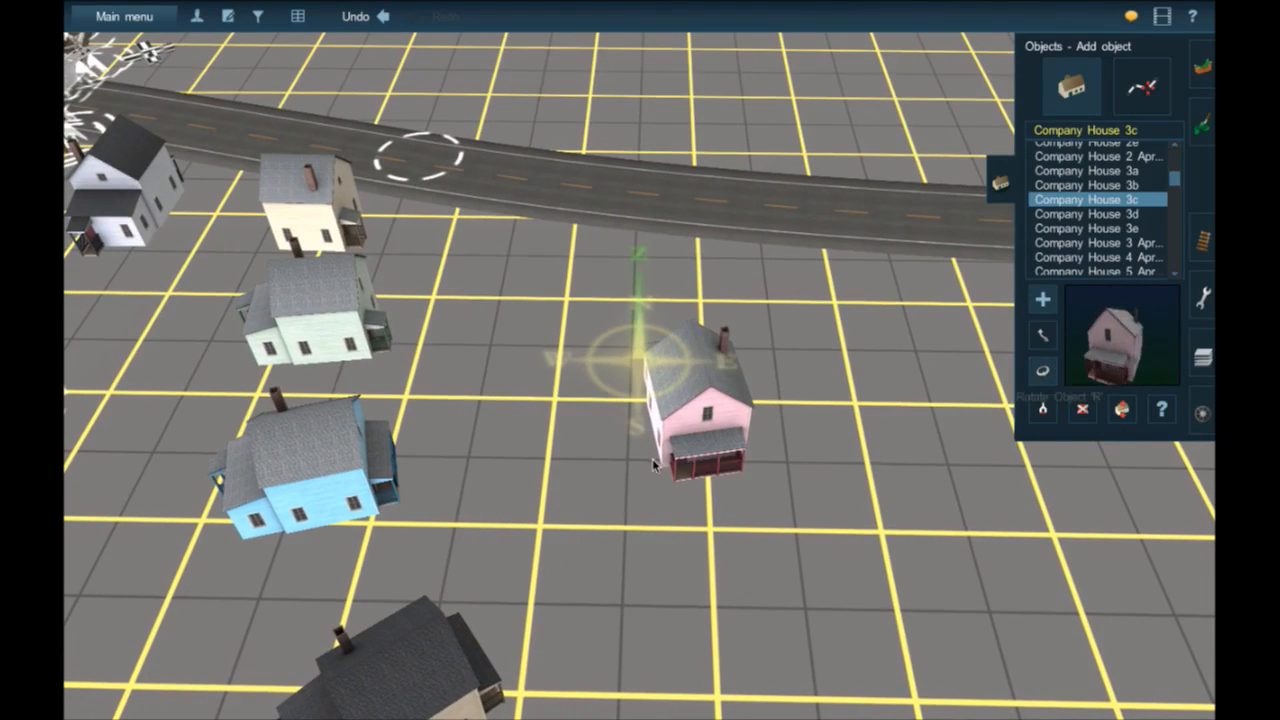
click(1043, 371)
drag(656, 458, 548, 463)
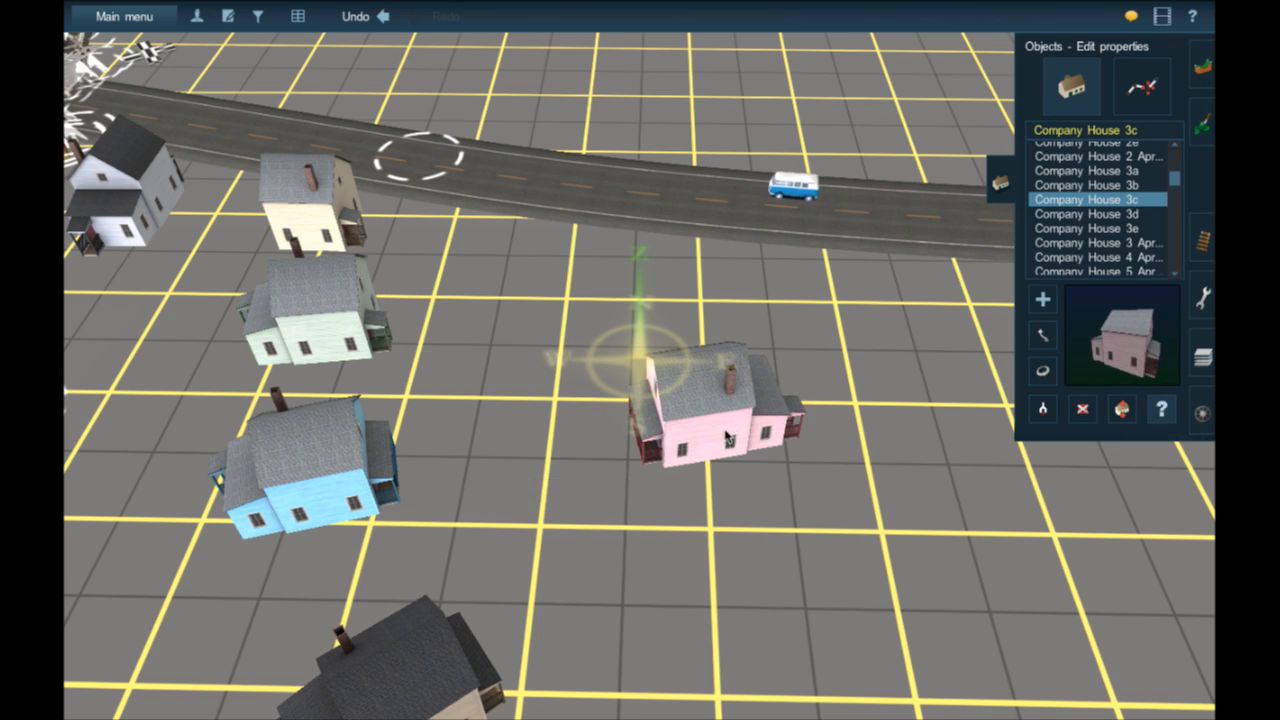
- Name the pink house after a resident in its properties and turn it slightly to 14 degrees
click(727, 437)
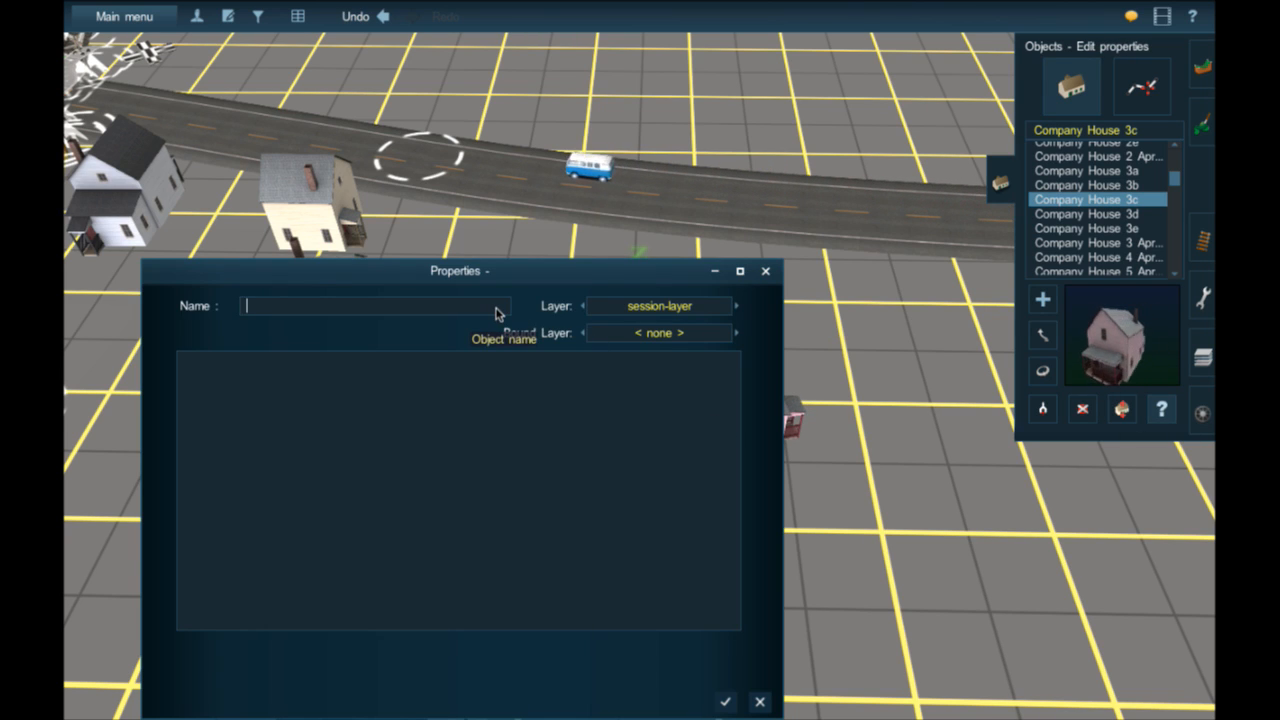
text(Sean De)
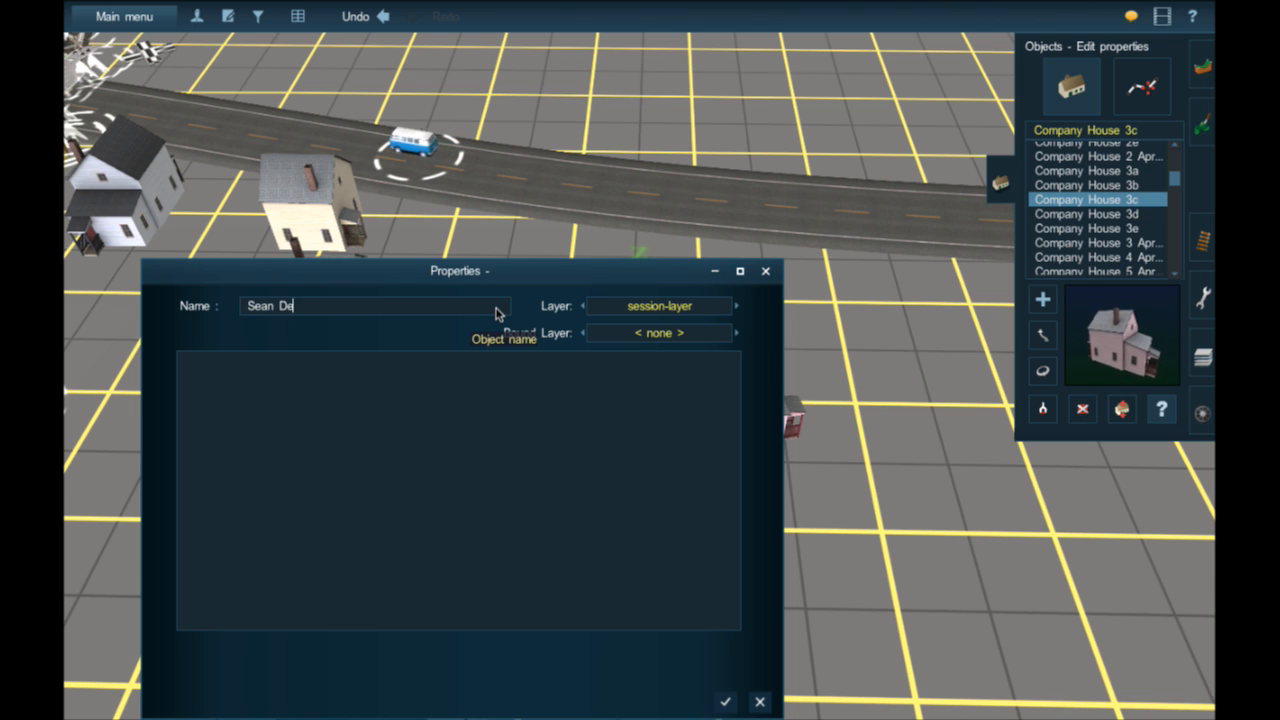
text(an's Hous)
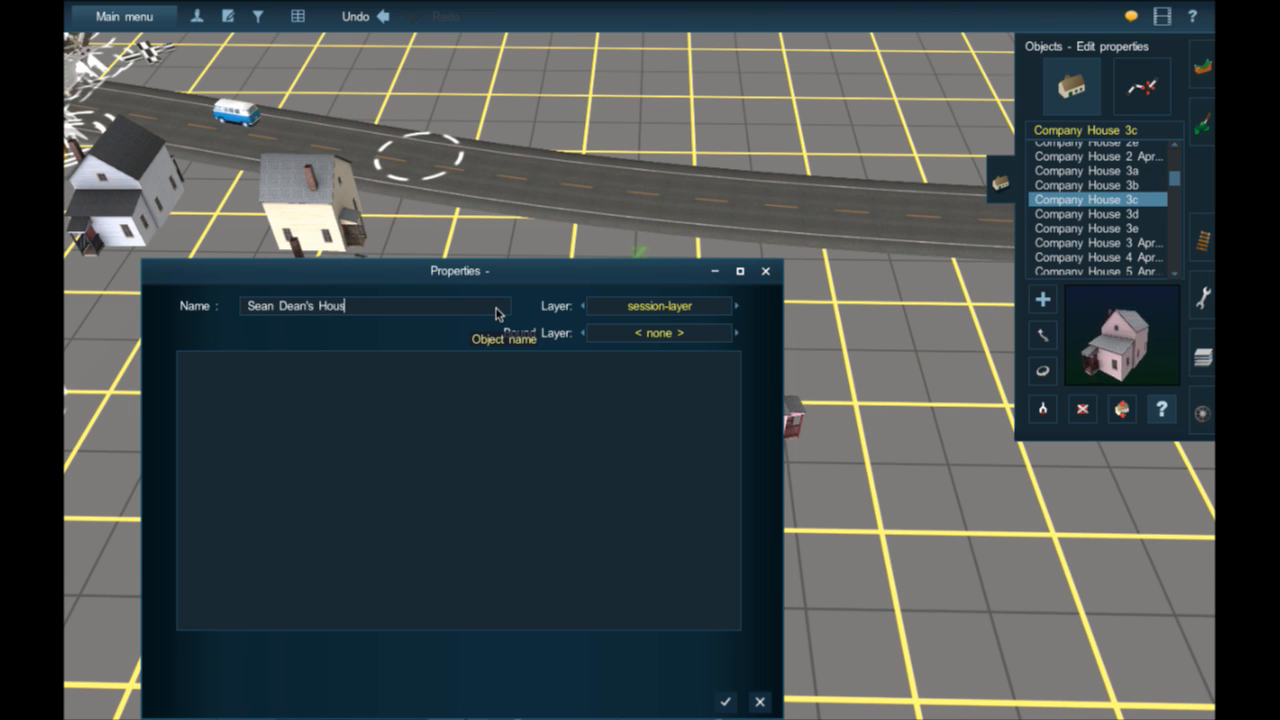
text(e)
key(Return)
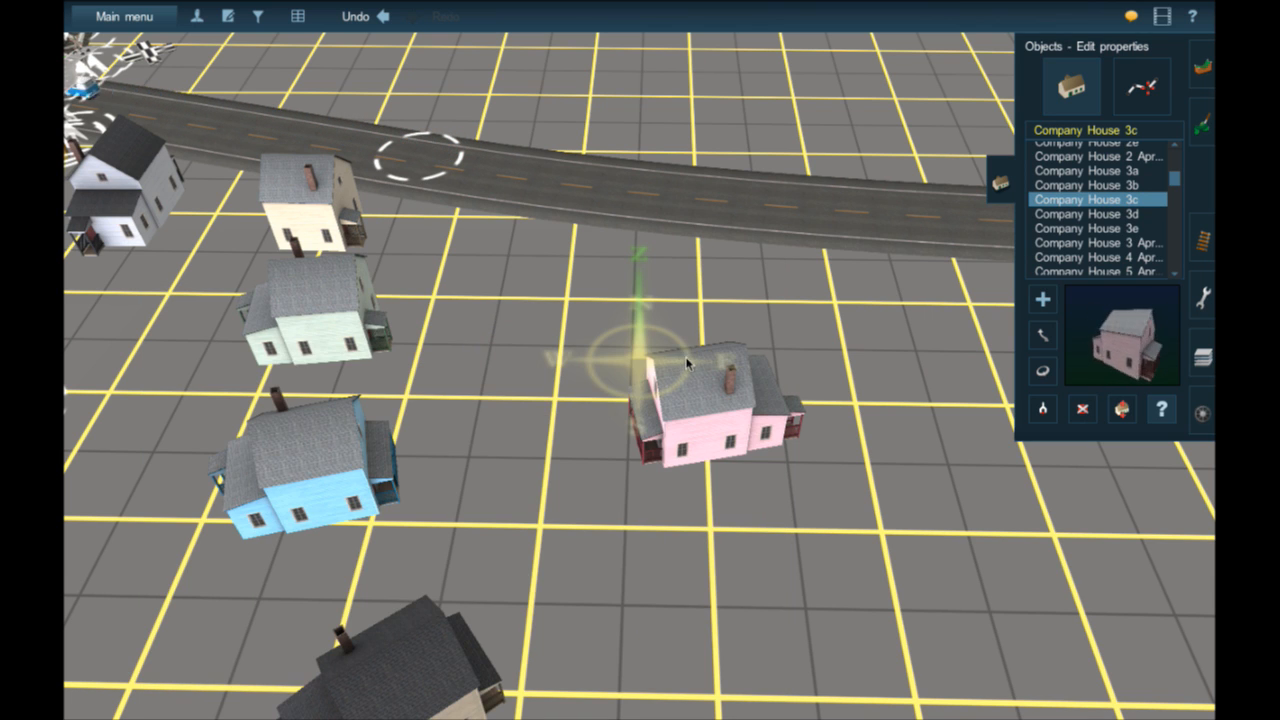
click(1042, 371)
drag(694, 429, 712, 423)
- Pick the 'Road 6m continuous line' spline by sampling the existing road on the map
click(1125, 104)
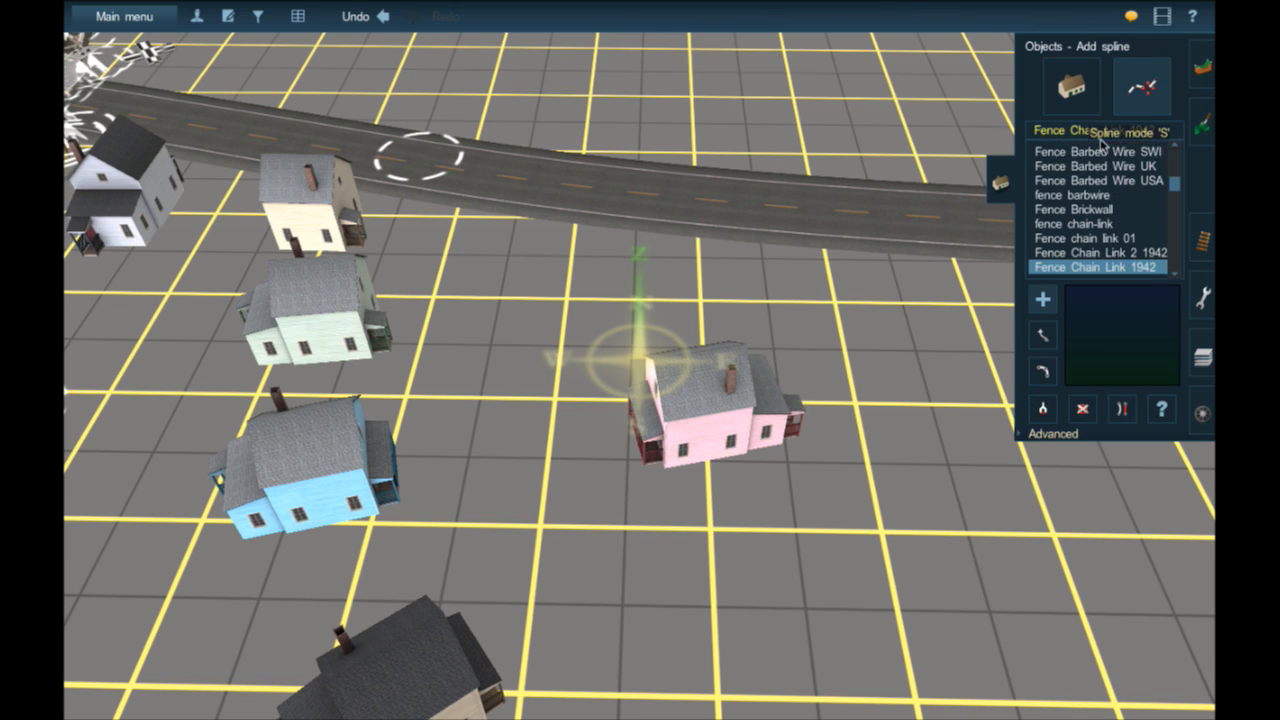
click(1093, 132)
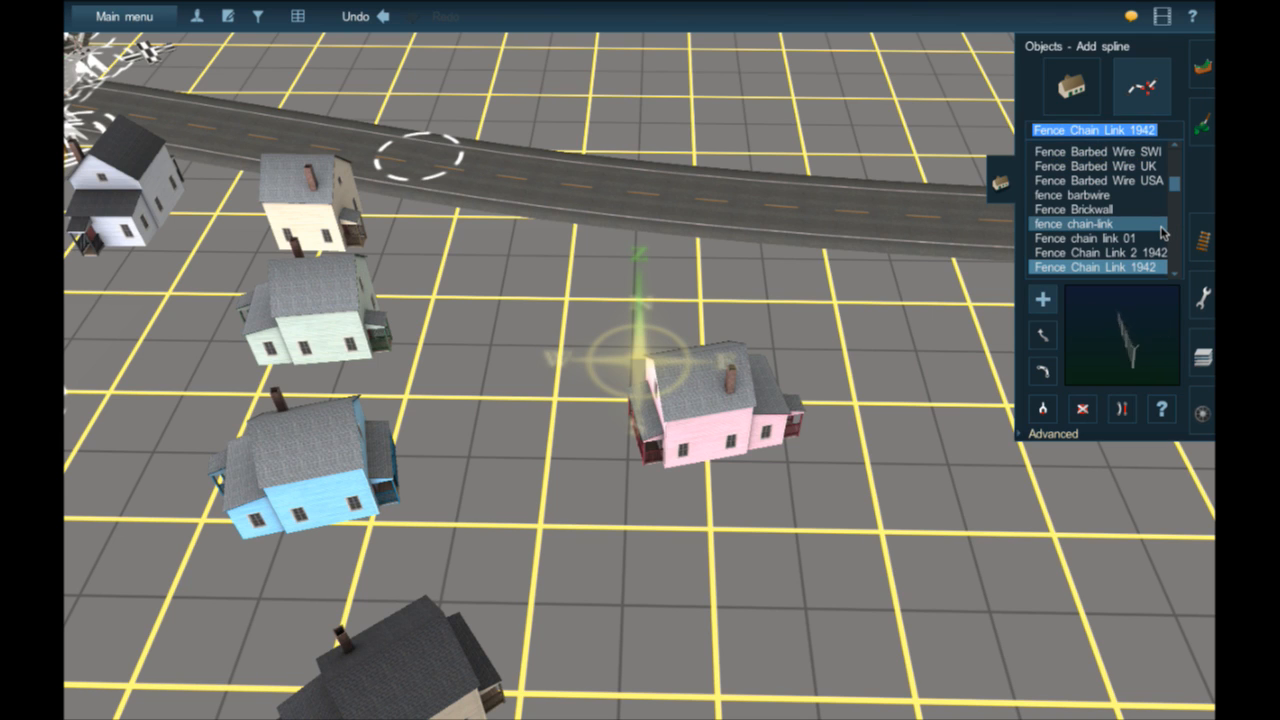
key(m)
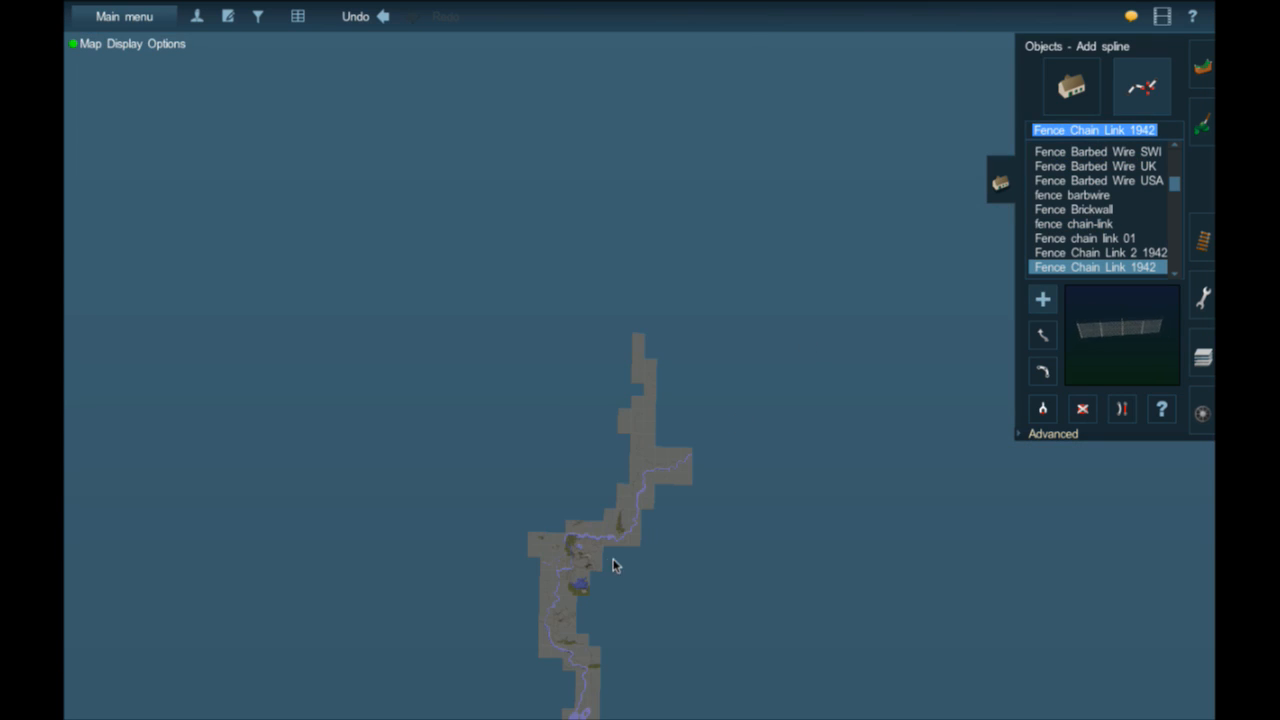
right_click(613, 560)
right_click(615, 559)
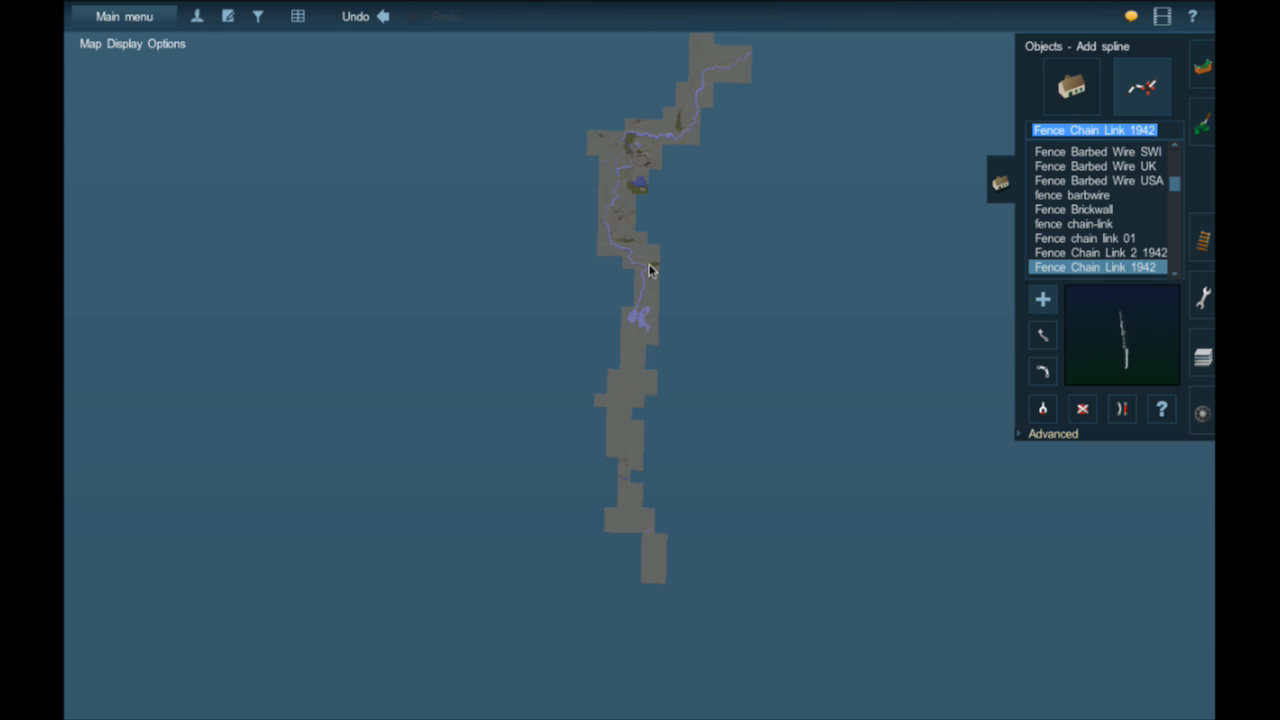
scroll(648, 270, up, 10)
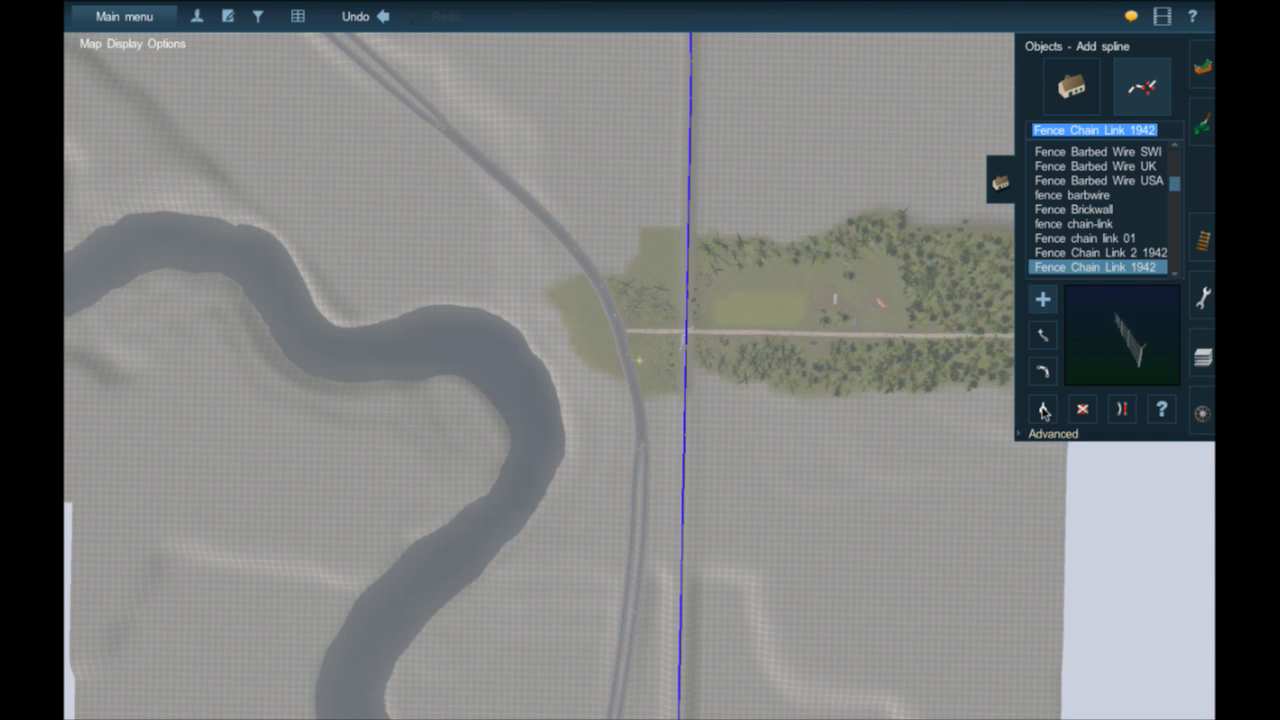
click(1043, 410)
click(706, 338)
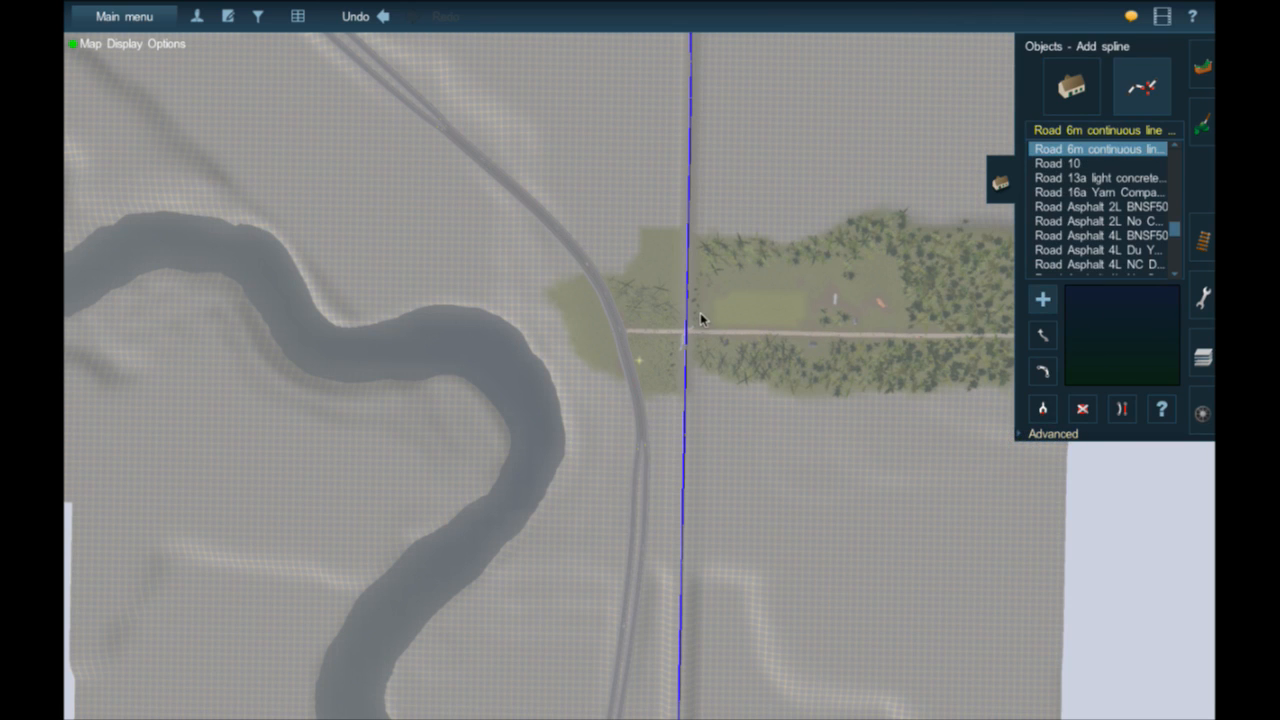
- Bring the view back over the curved track, fence line and company houses
scroll(700, 318, down, 15)
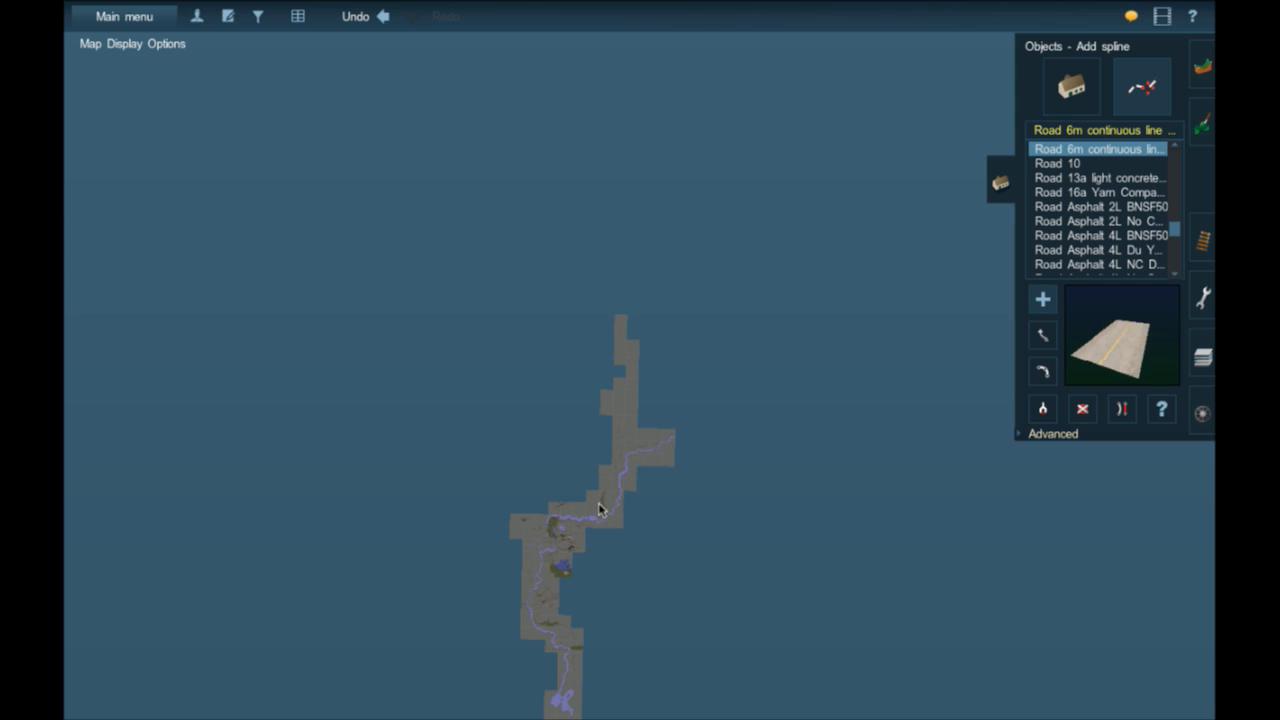
scroll(629, 444, up, 5)
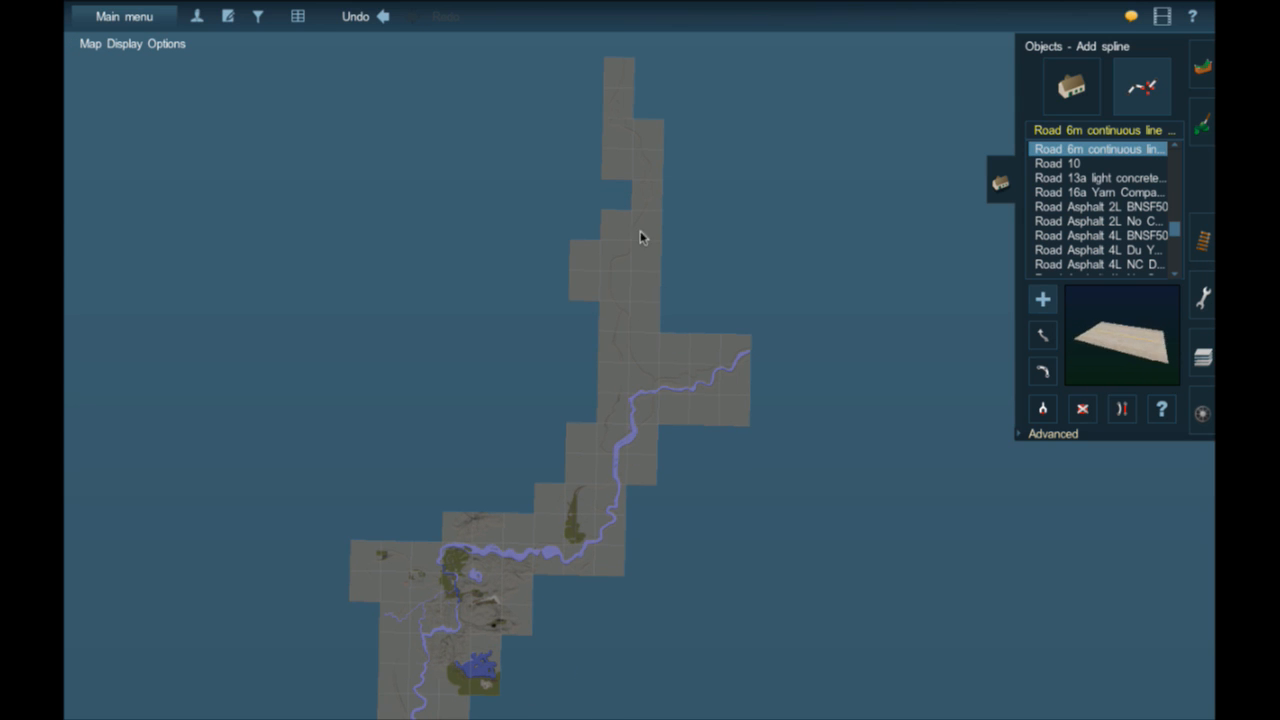
scroll(622, 130, up, 10)
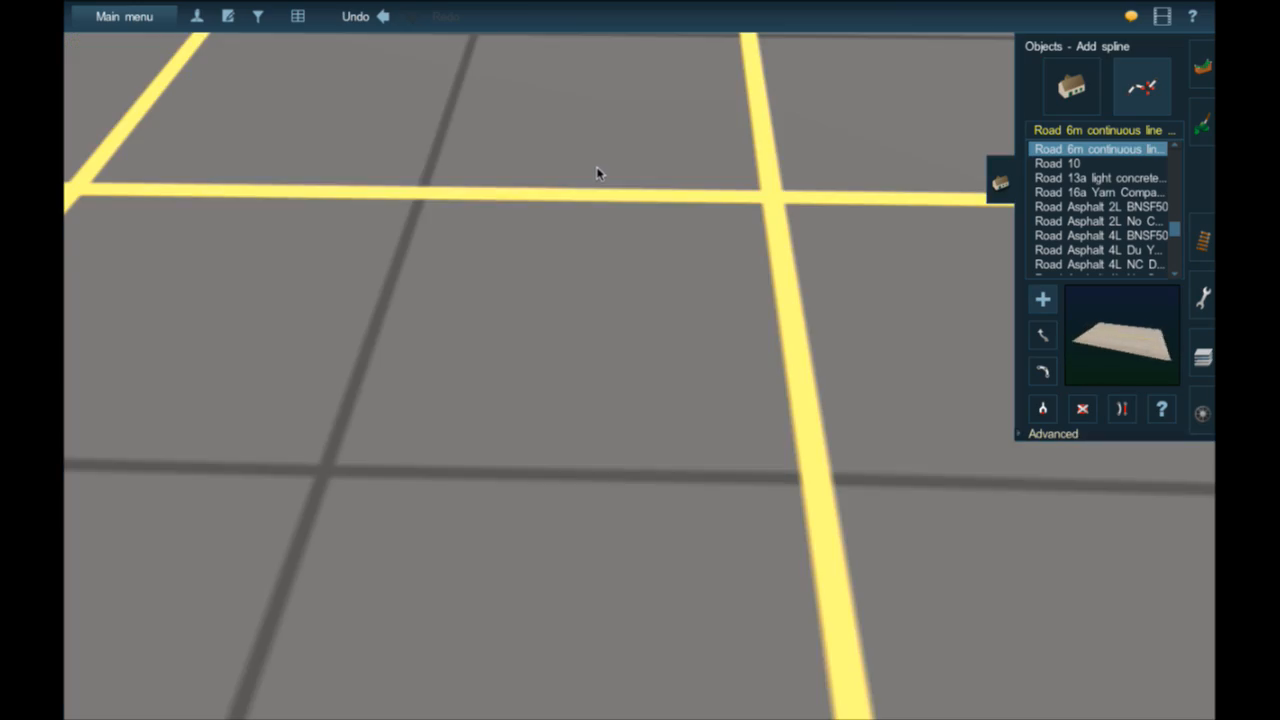
scroll(598, 172, down, 5)
right_drag(360, 248, 532, 263)
- Lay a short new road from between the company houses up toward the main road
scroll(643, 283, down, 3)
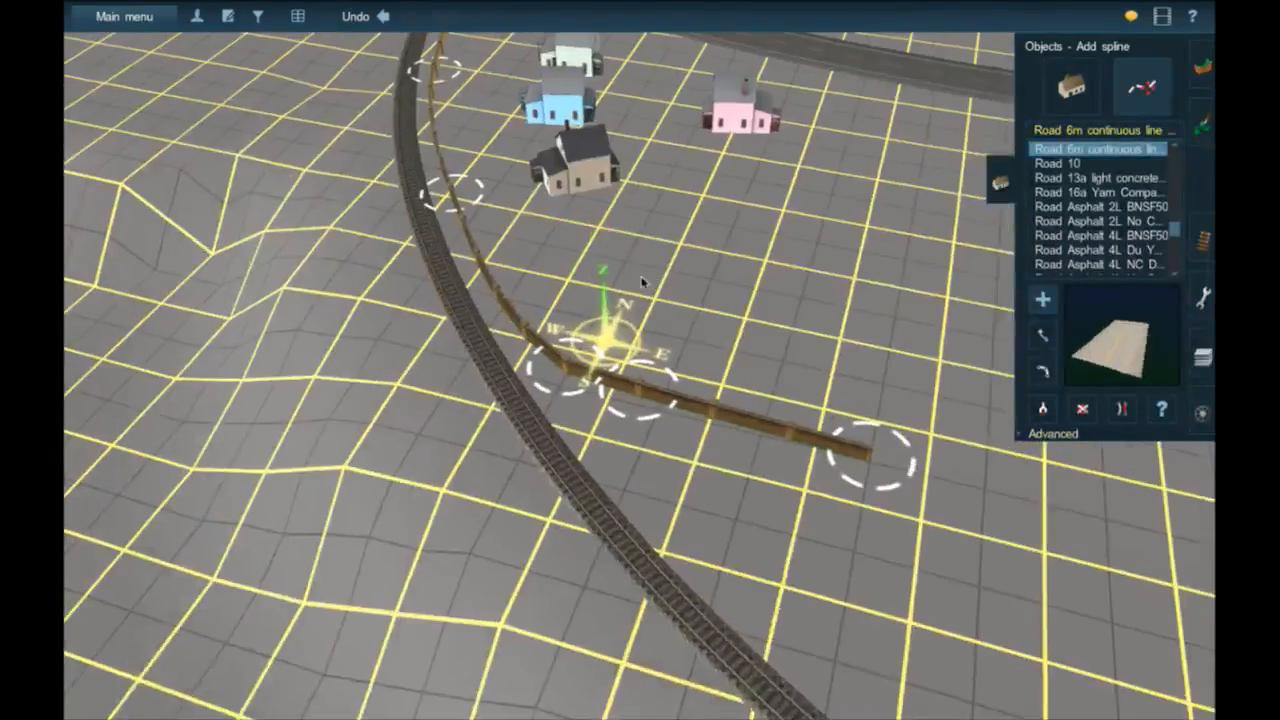
right_drag(643, 283, 628, 340)
scroll(628, 340, up, 8)
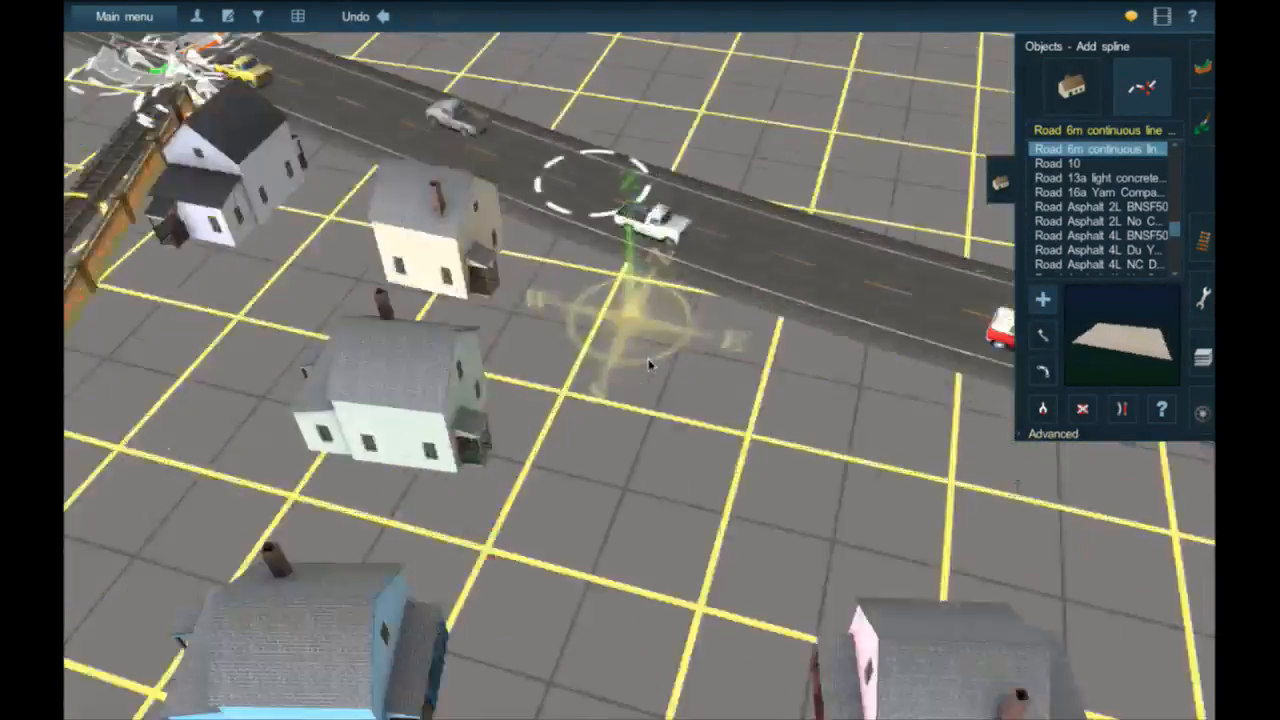
scroll(651, 362, down, 4)
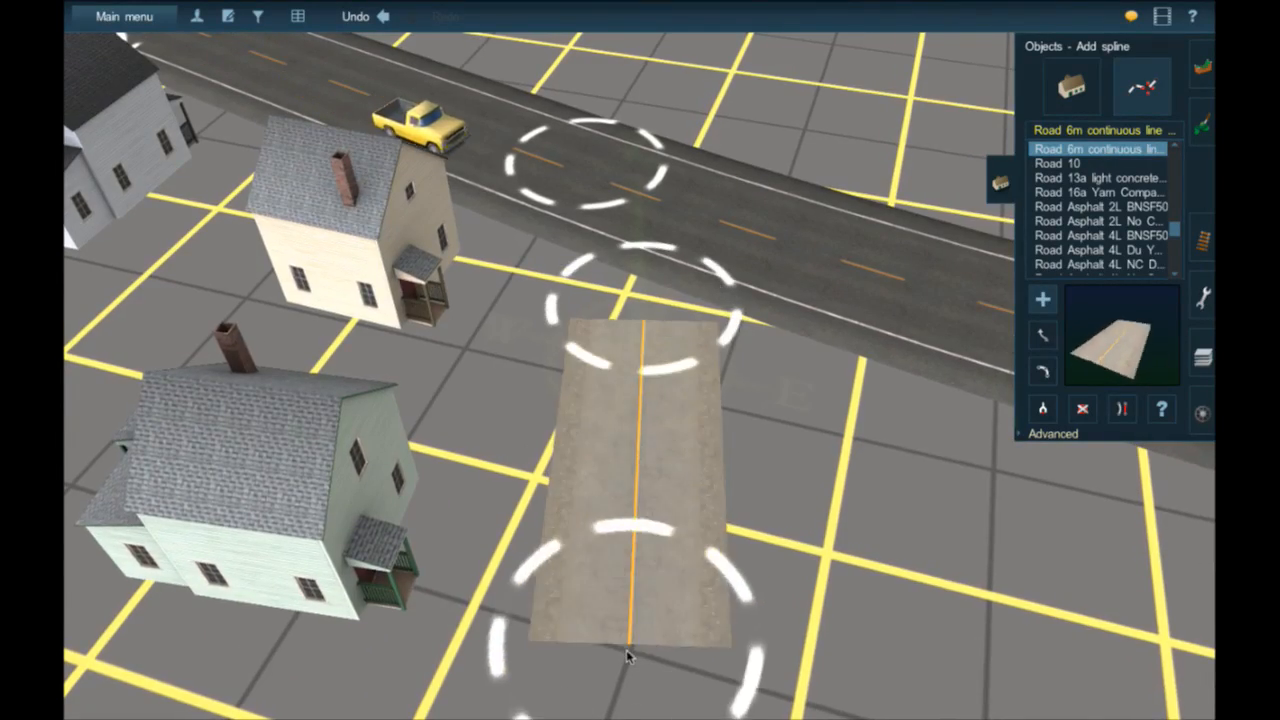
right_drag(629, 657, 627, 600)
click(625, 257)
right_click(626, 257)
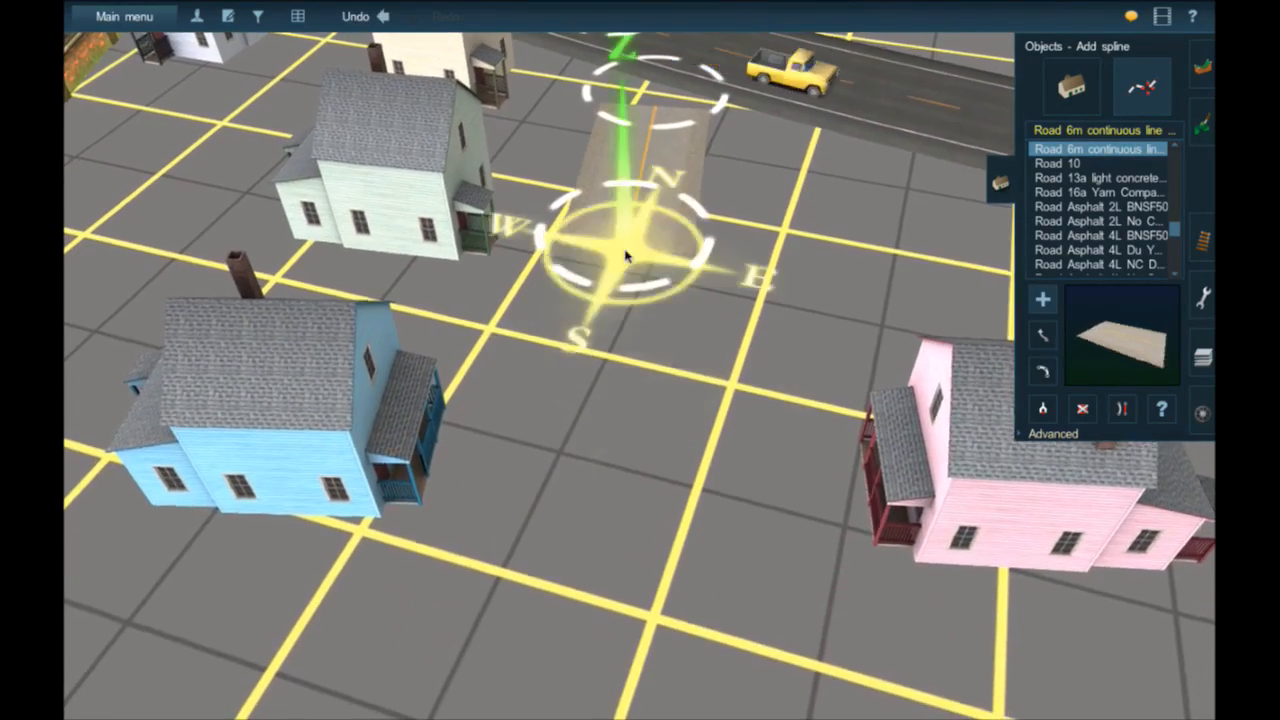
right_click(654, 223)
- Attach the new road's end onto the main road and straighten the junction
click(1043, 336)
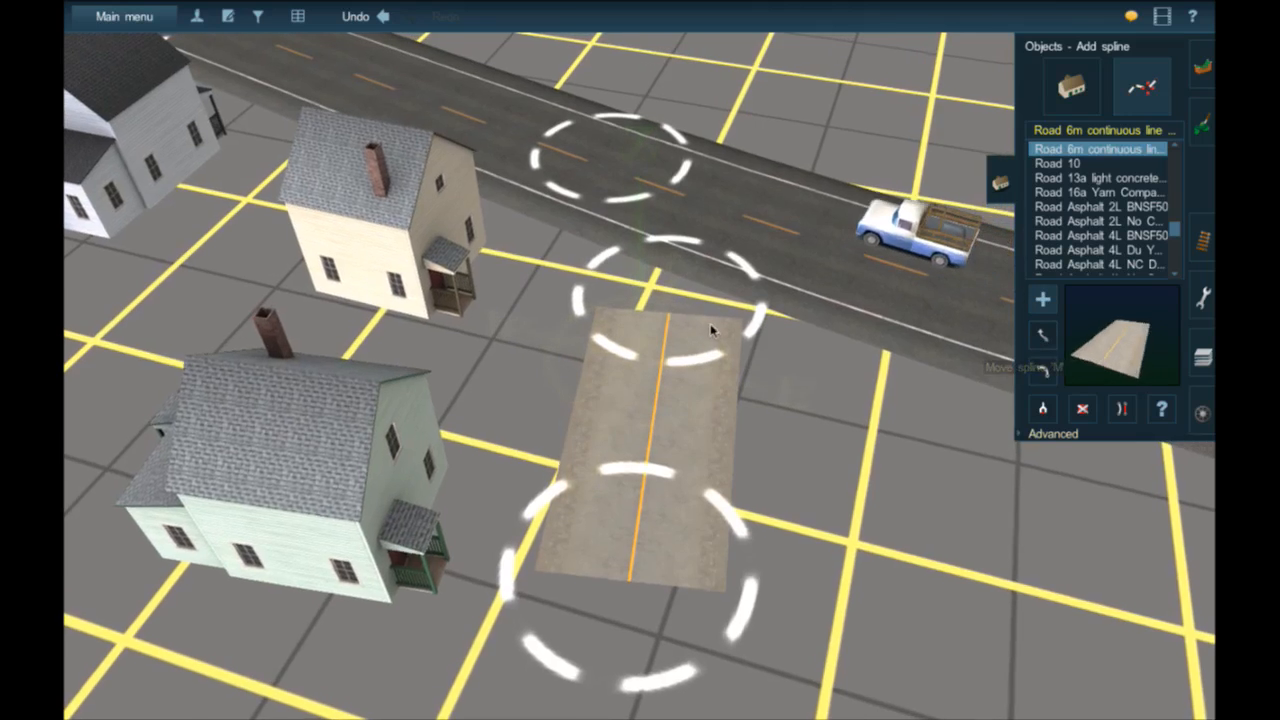
drag(711, 281, 729, 225)
drag(977, 377, 728, 228)
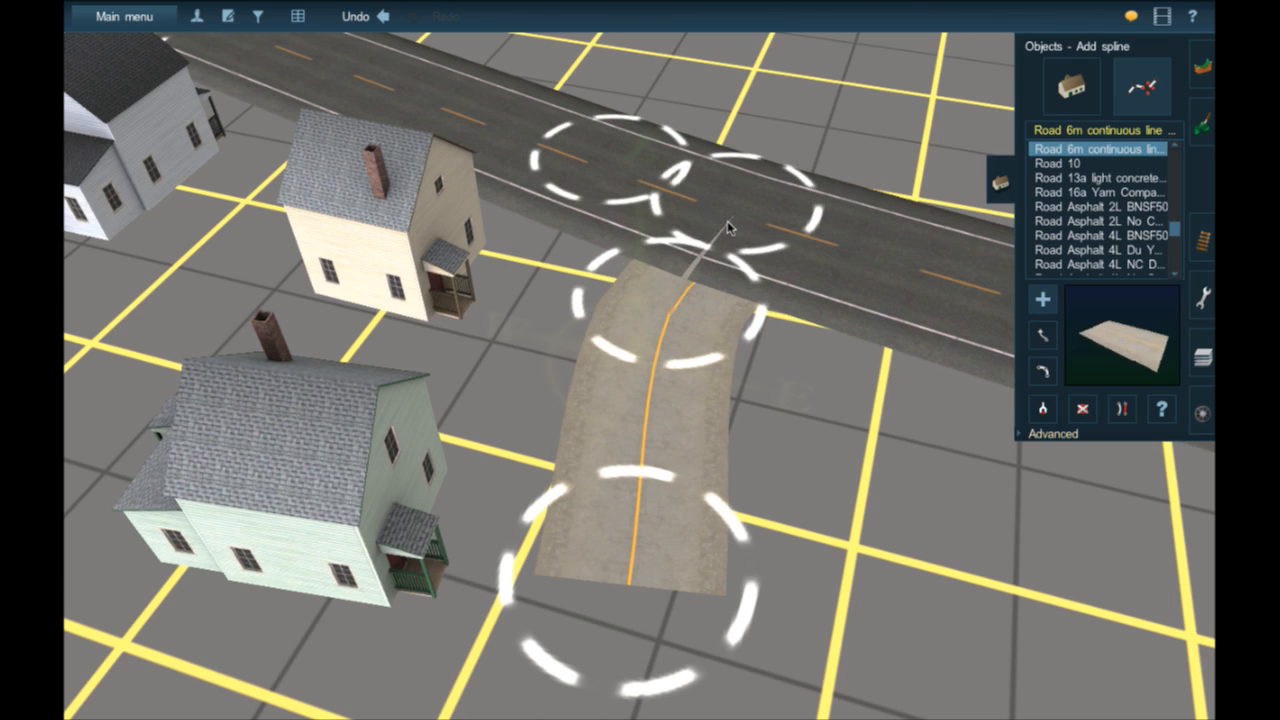
click(1022, 434)
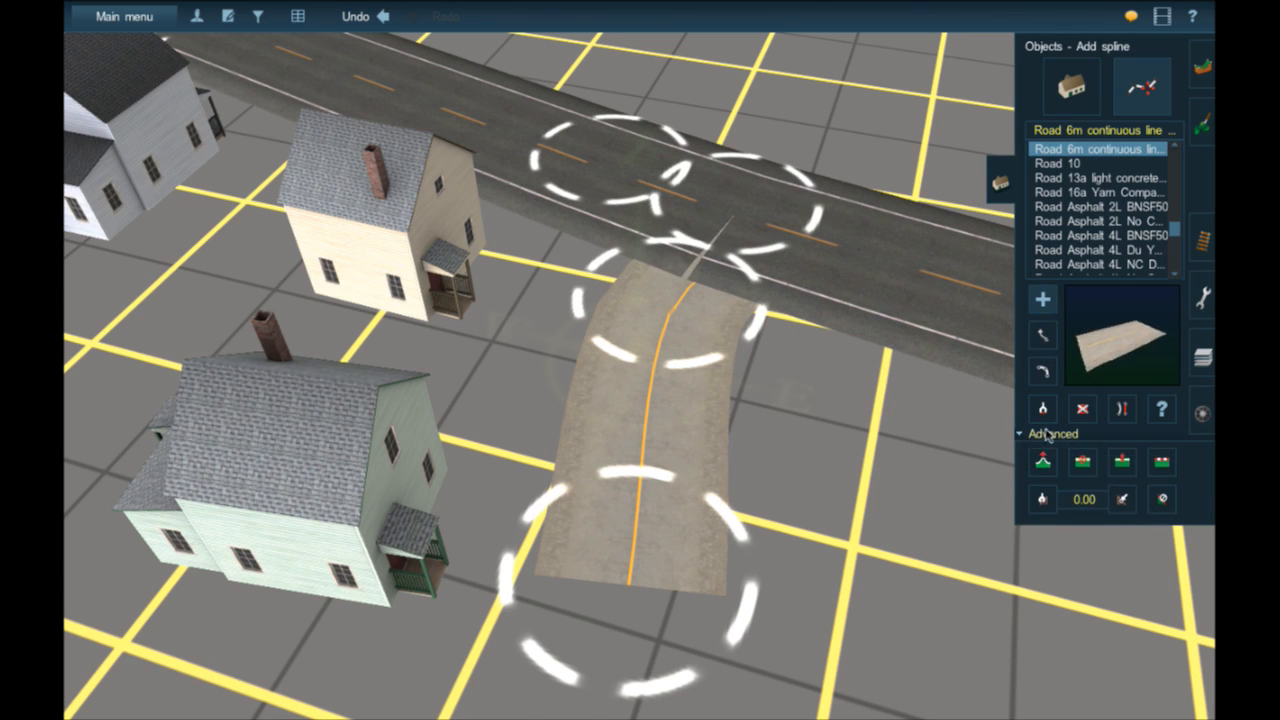
click(1124, 412)
click(685, 303)
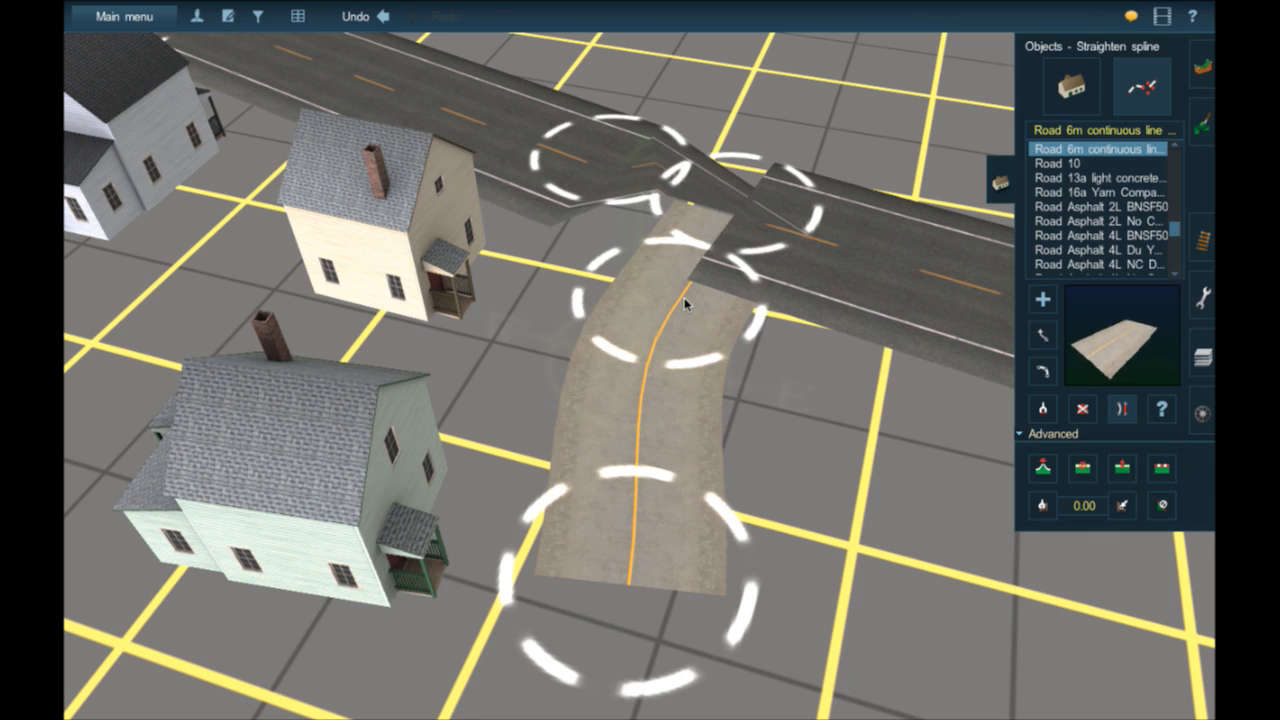
click(685, 303)
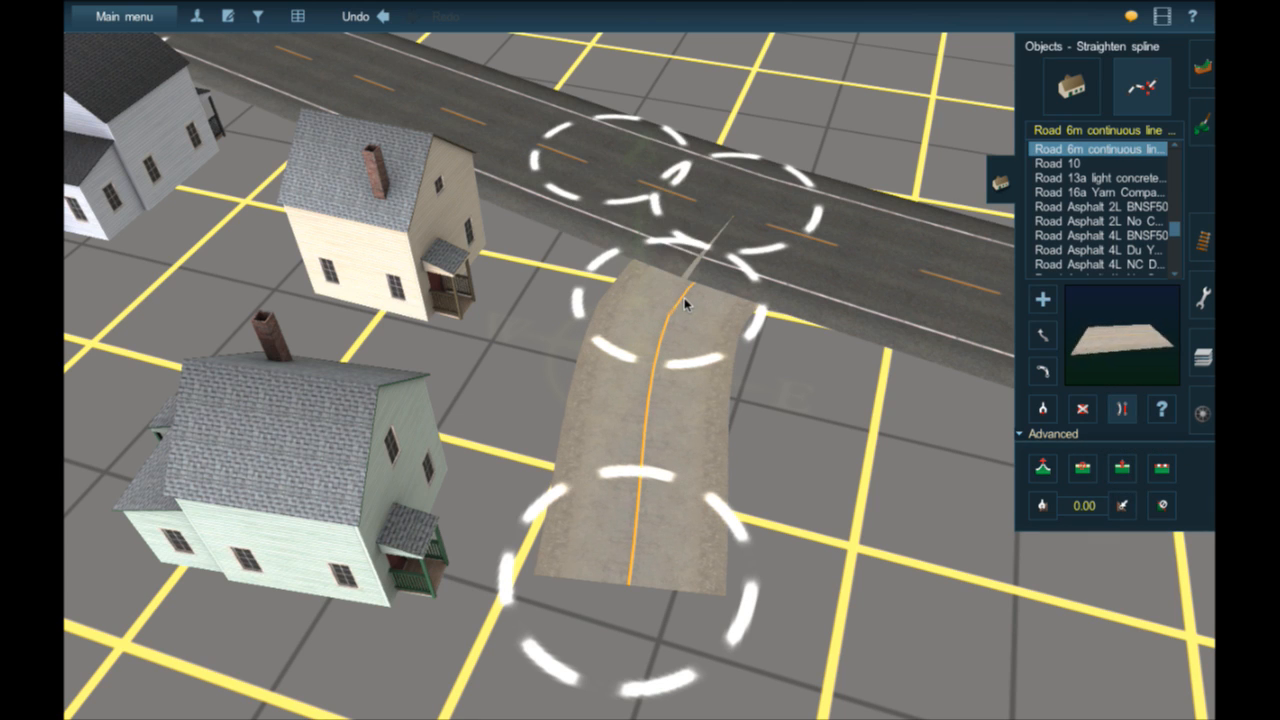
click(854, 260)
- Smooth the main road on both sides of the junction into an even curve
key(Left)
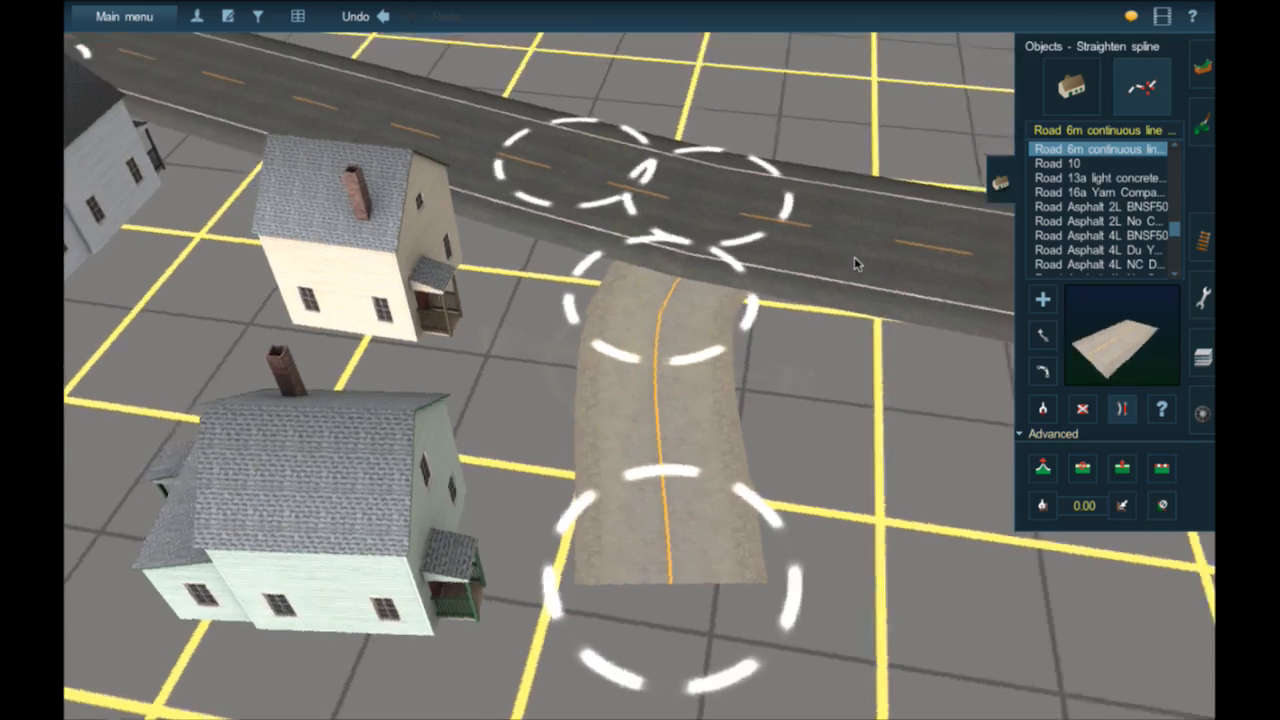
key(Down)
key(Left)
key(Down)
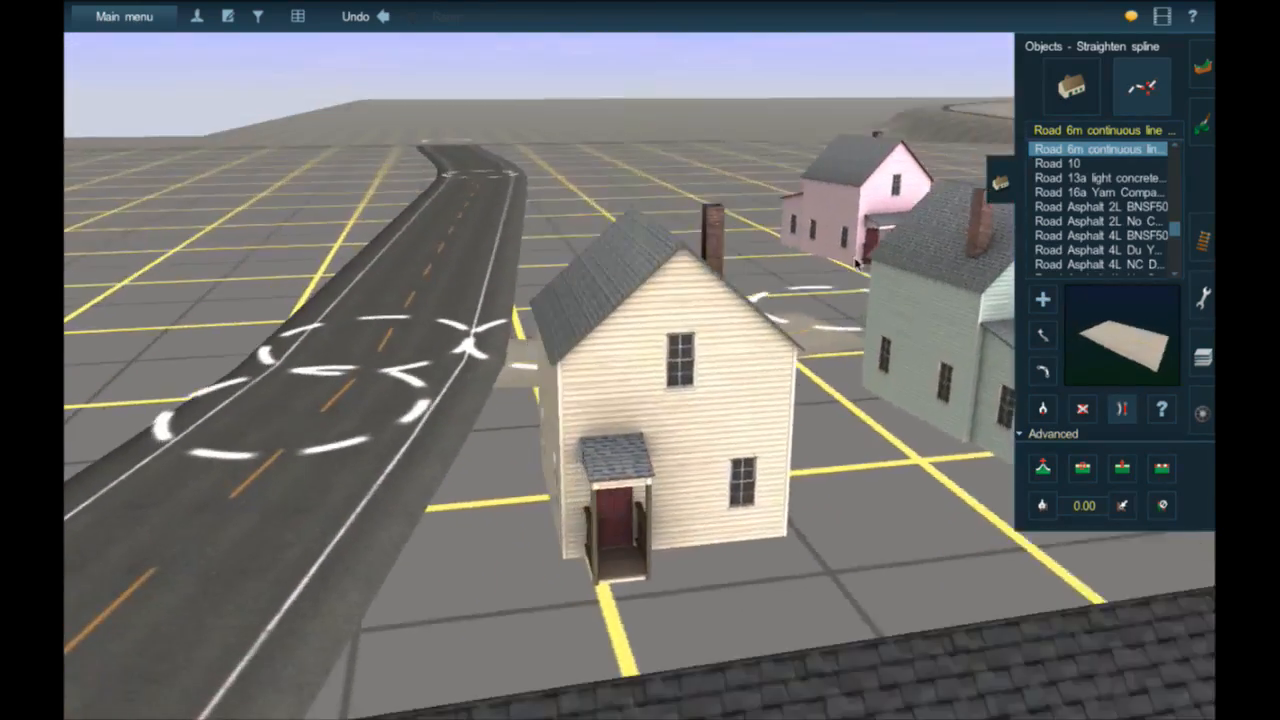
key(Up)
key(Down)
key(Down)
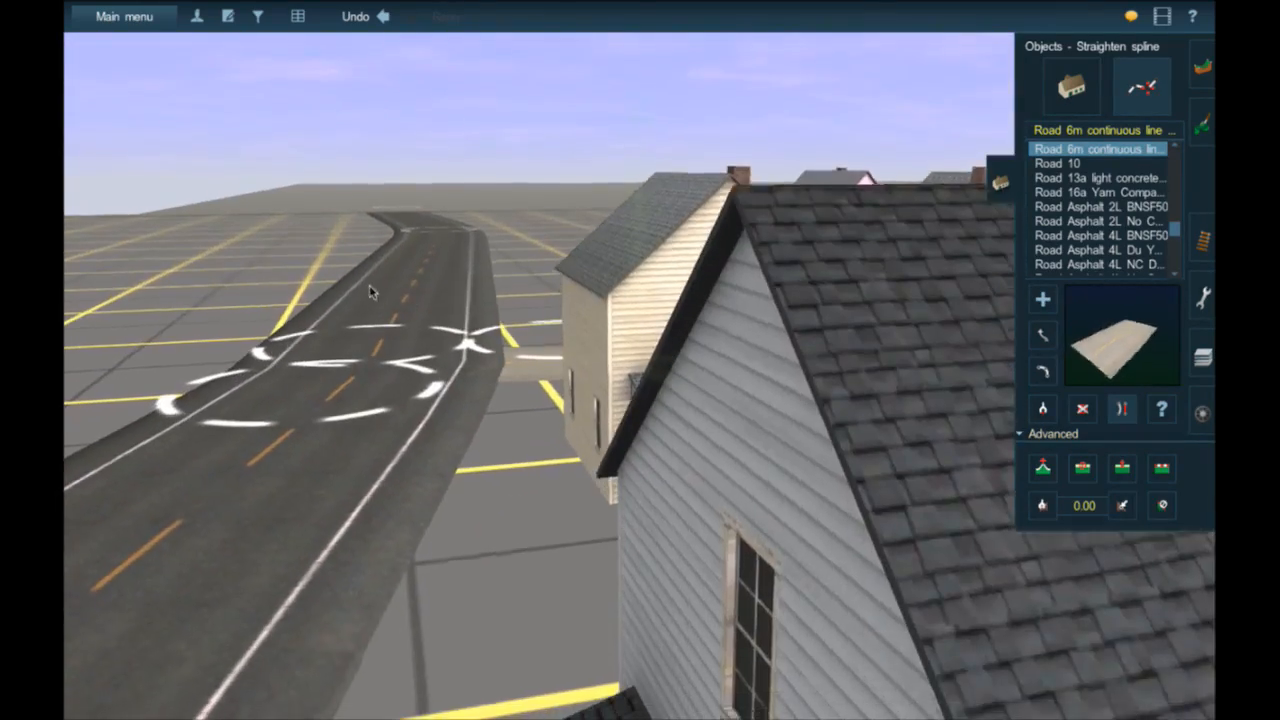
click(424, 280)
key(Up)
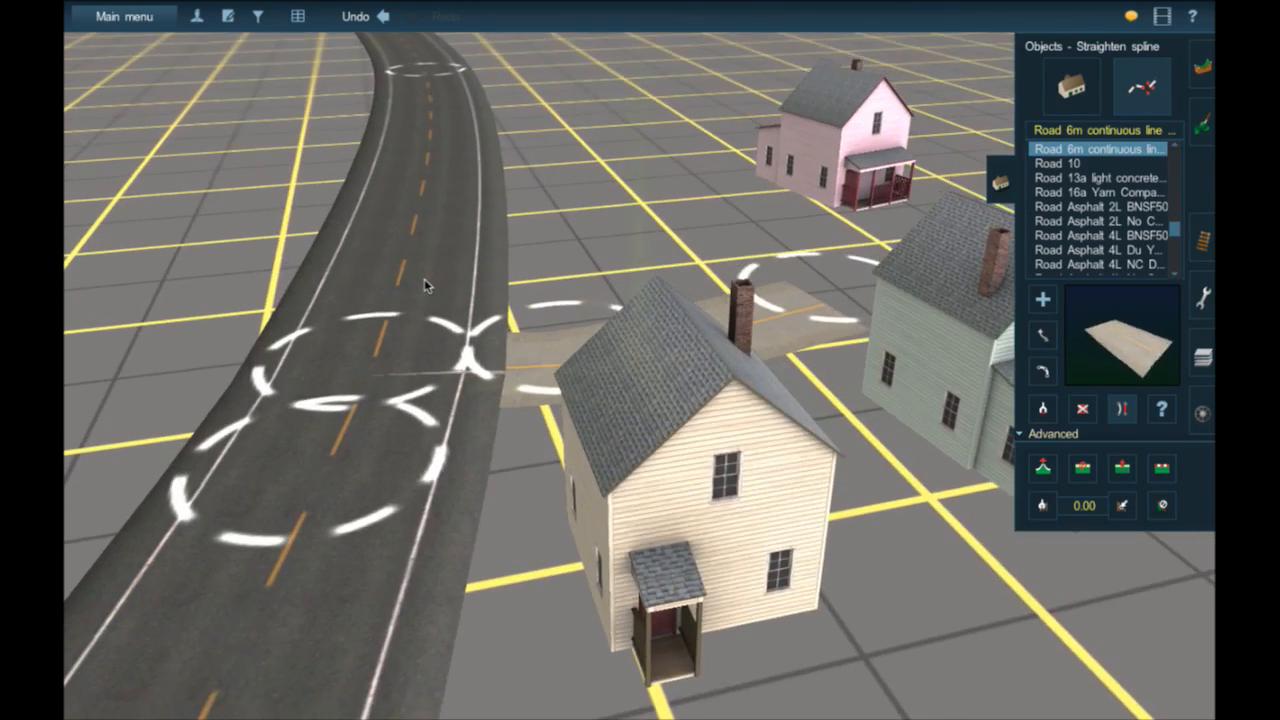
scroll(424, 278, up, 3)
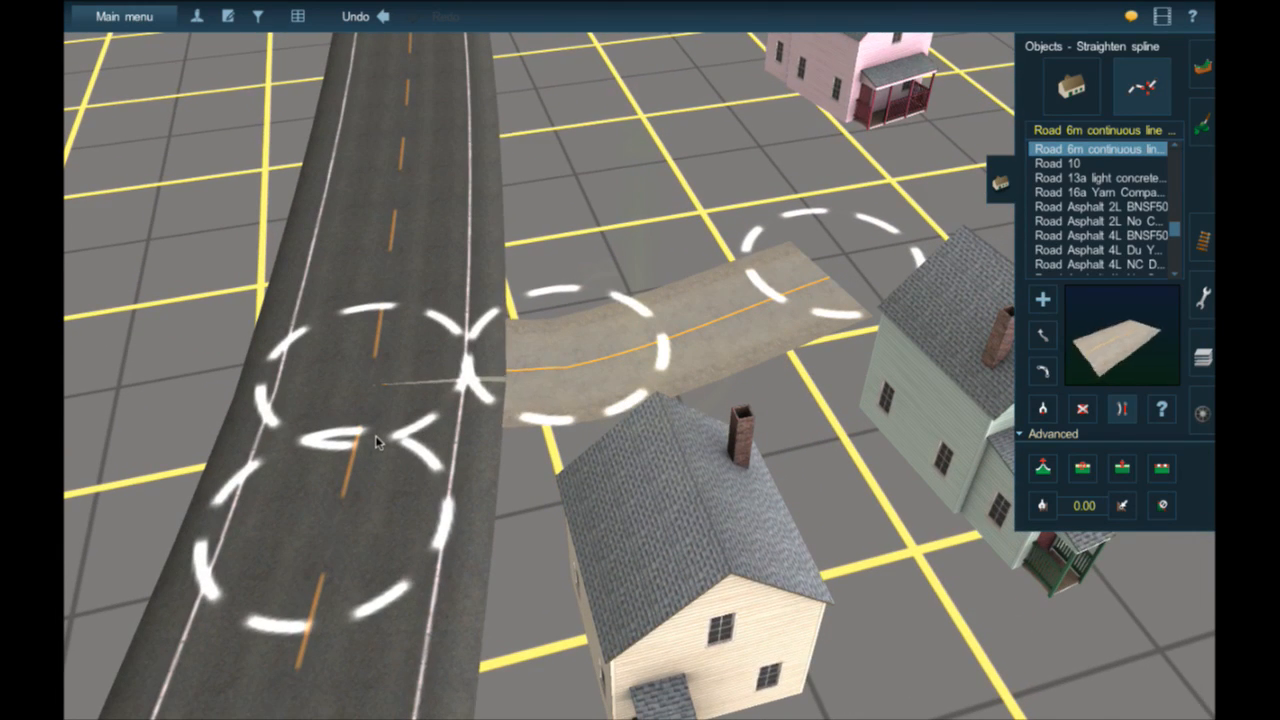
click(375, 435)
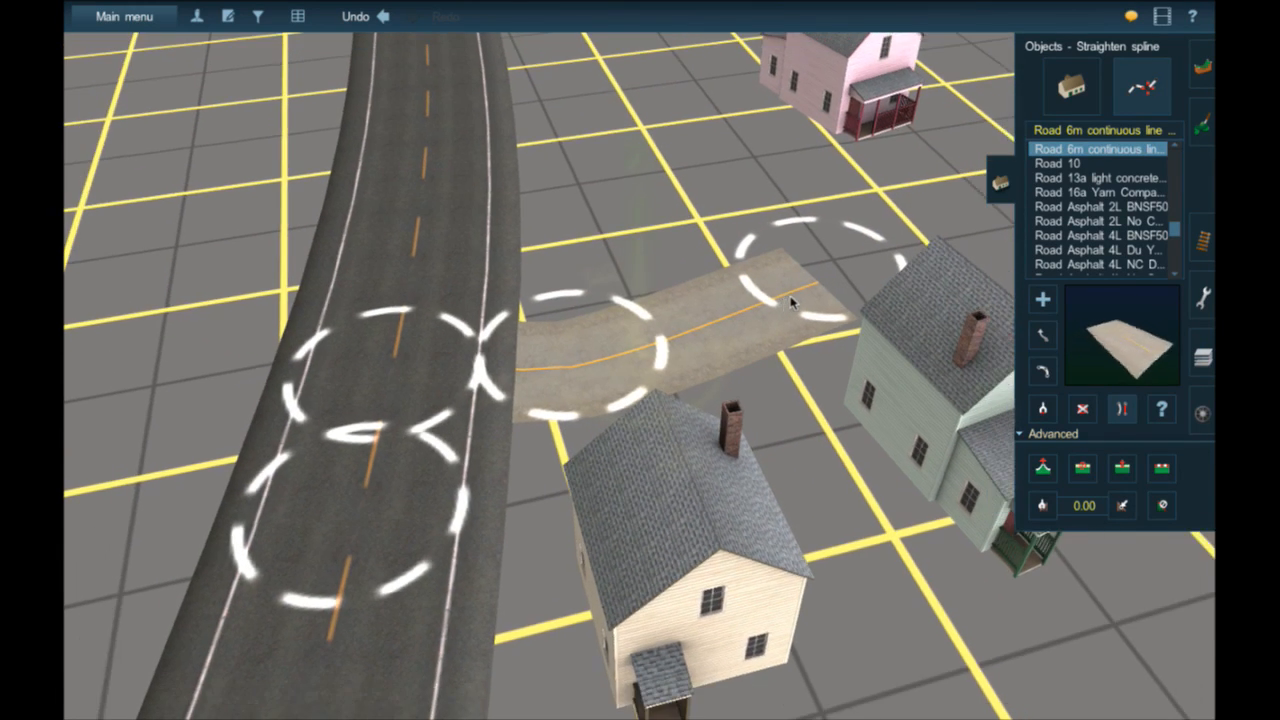
key(Left)
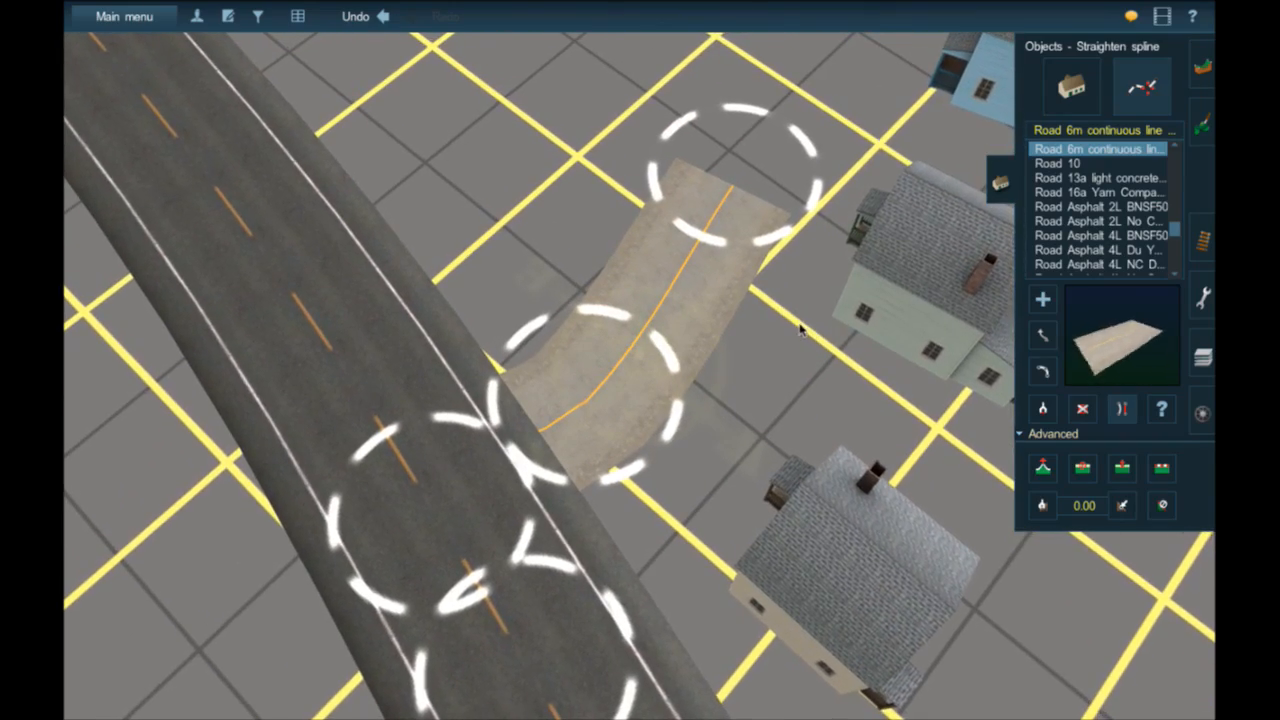
scroll(737, 243, down, 5)
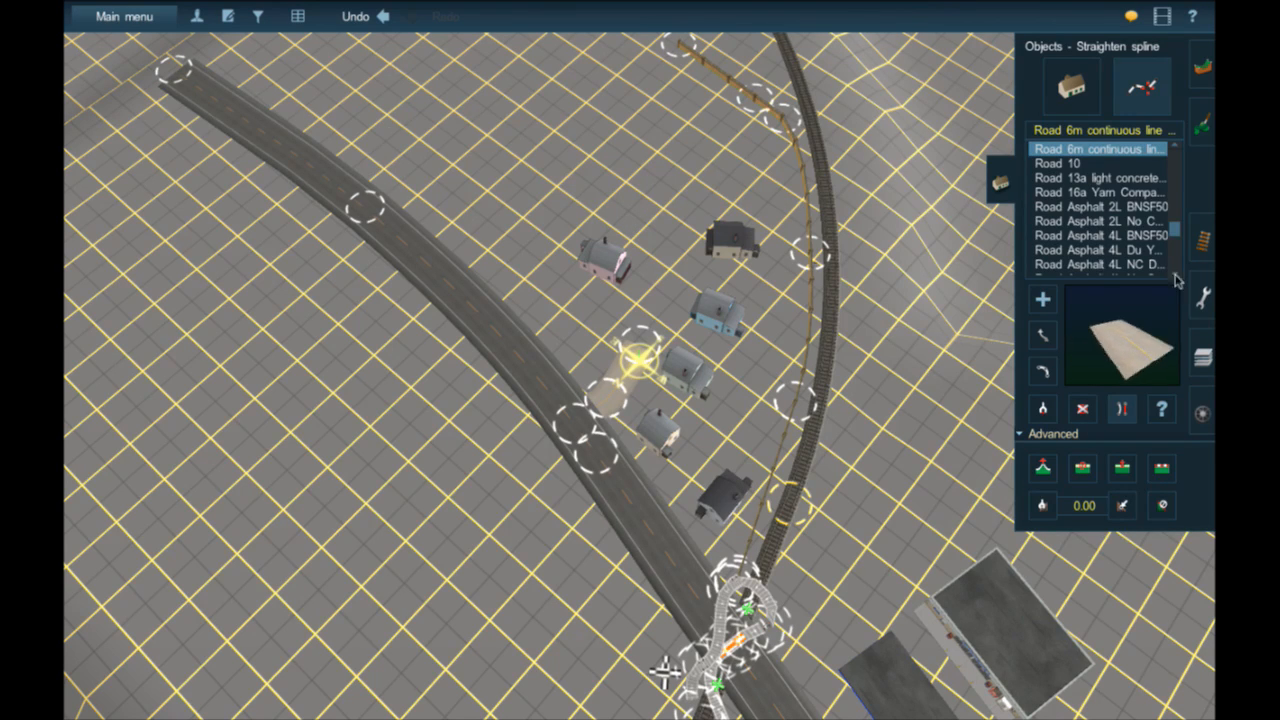
- Extend the side road through a bend point past the houses and join it to the main road
click(671, 236)
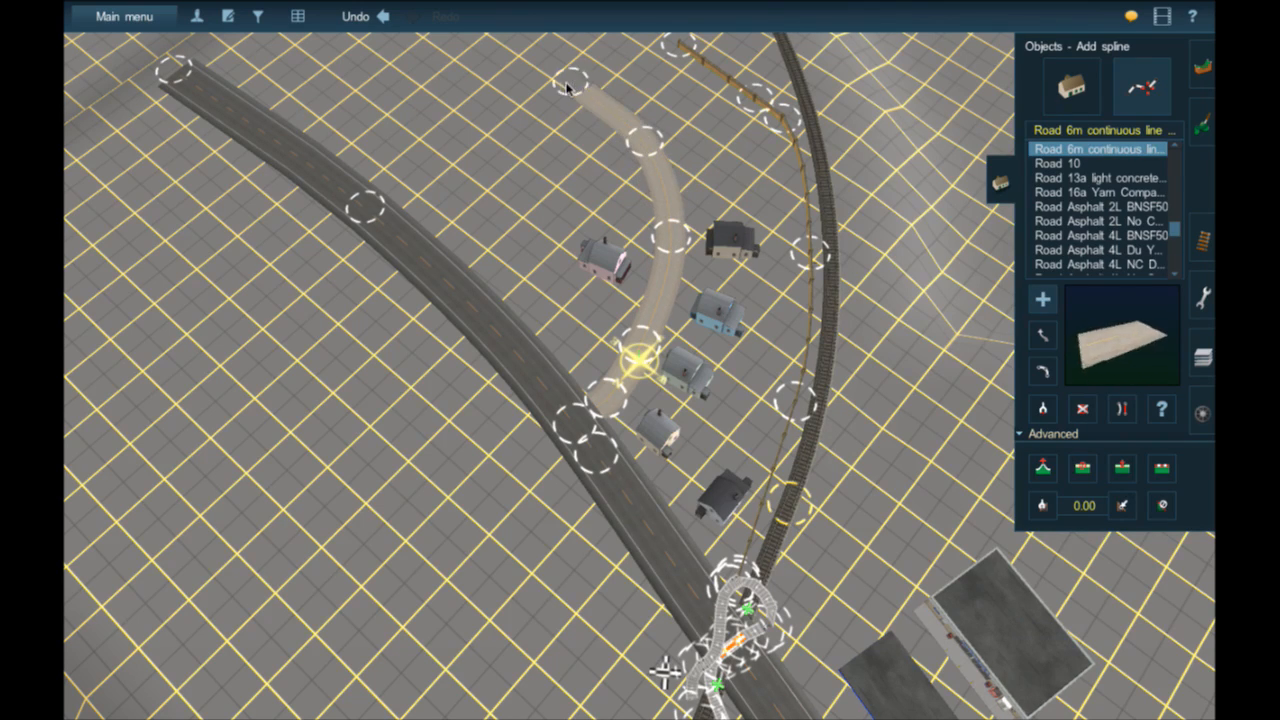
right_click(566, 84)
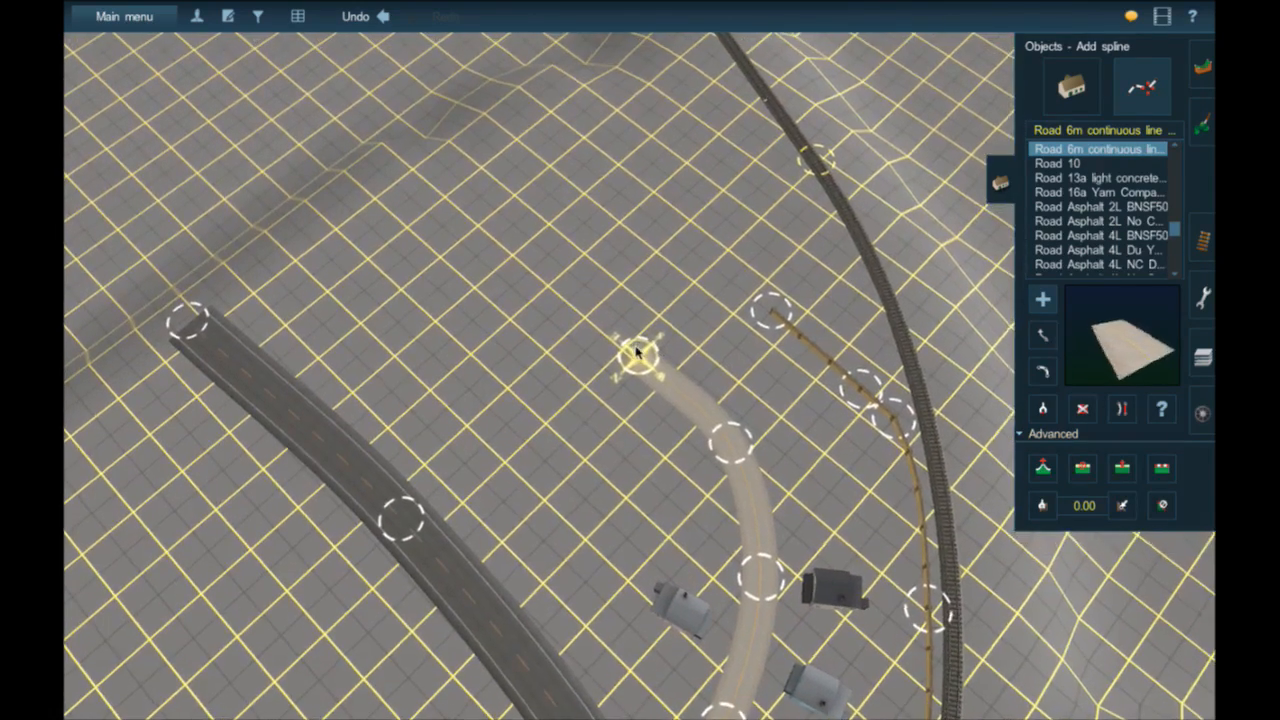
click(425, 348)
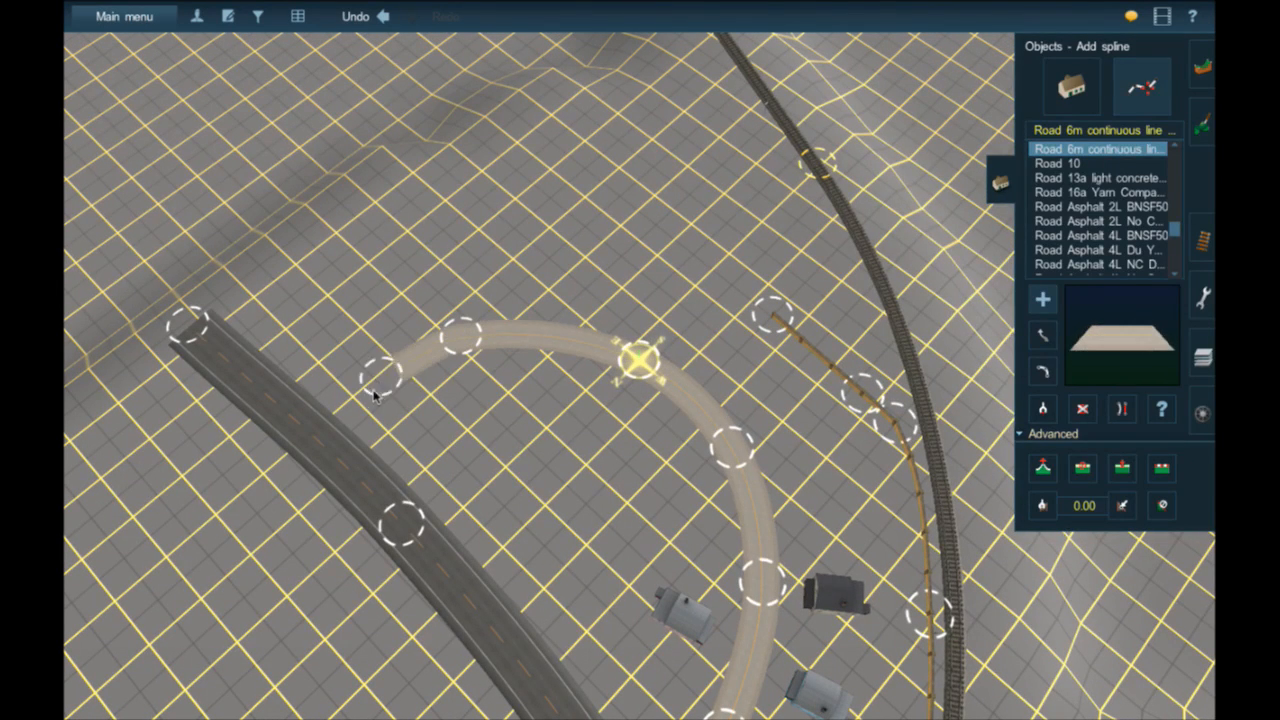
click(320, 443)
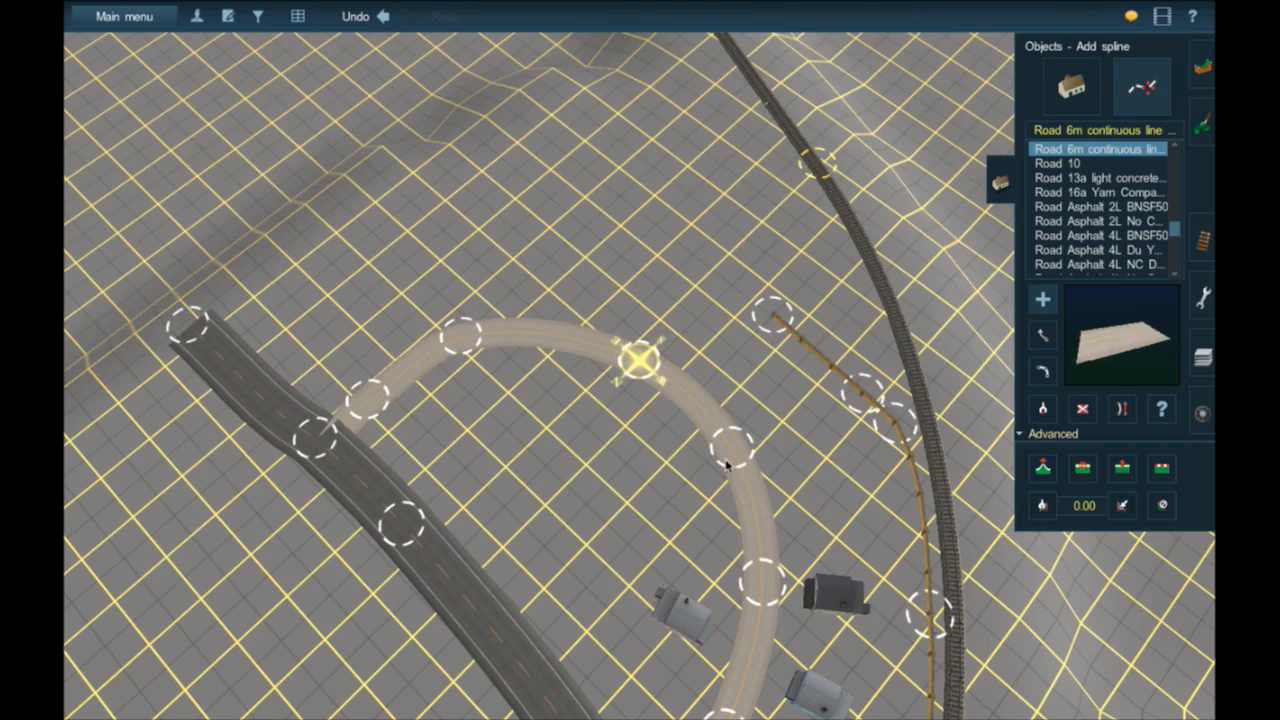
click(1125, 416)
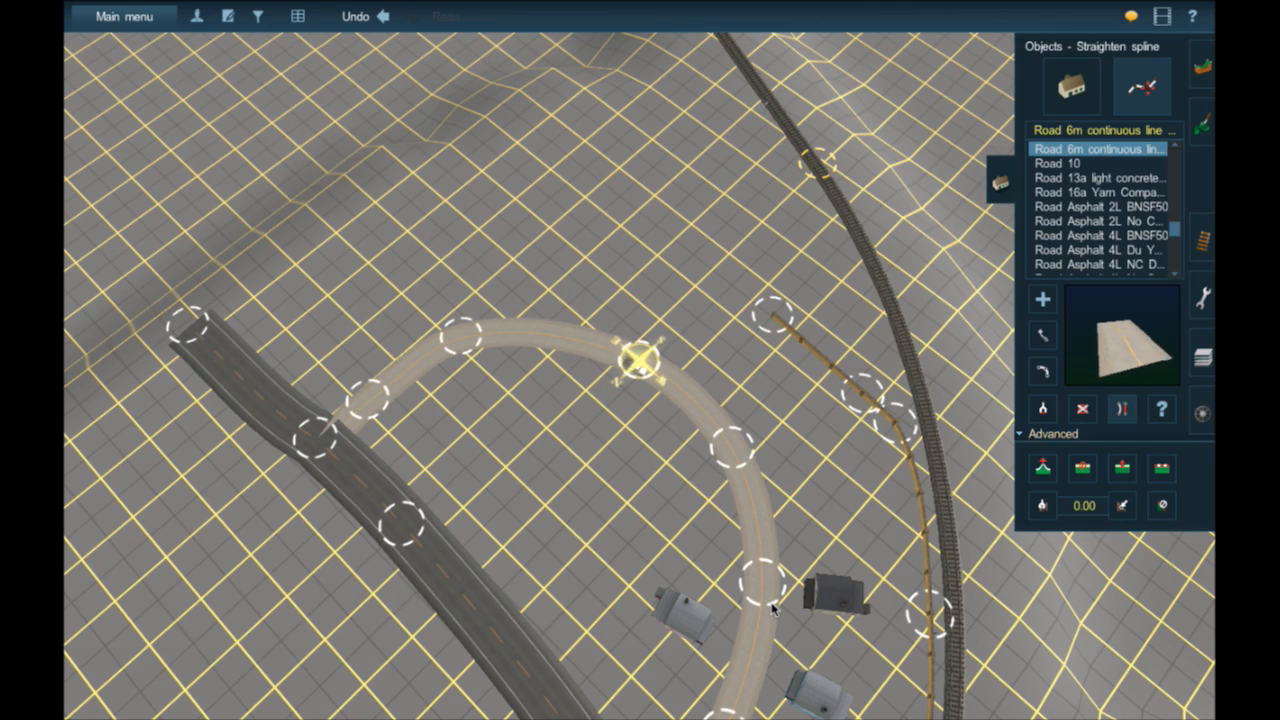
scroll(545, 350, up, 10)
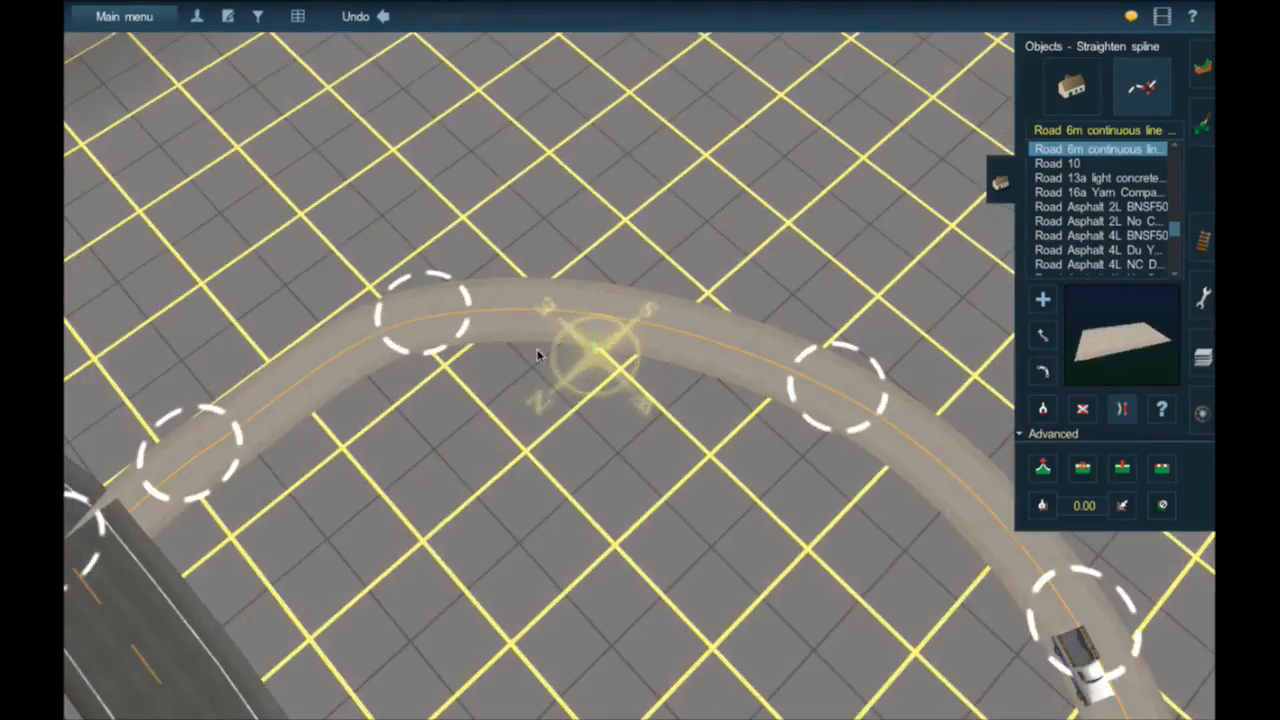
scroll(559, 324, down, 10)
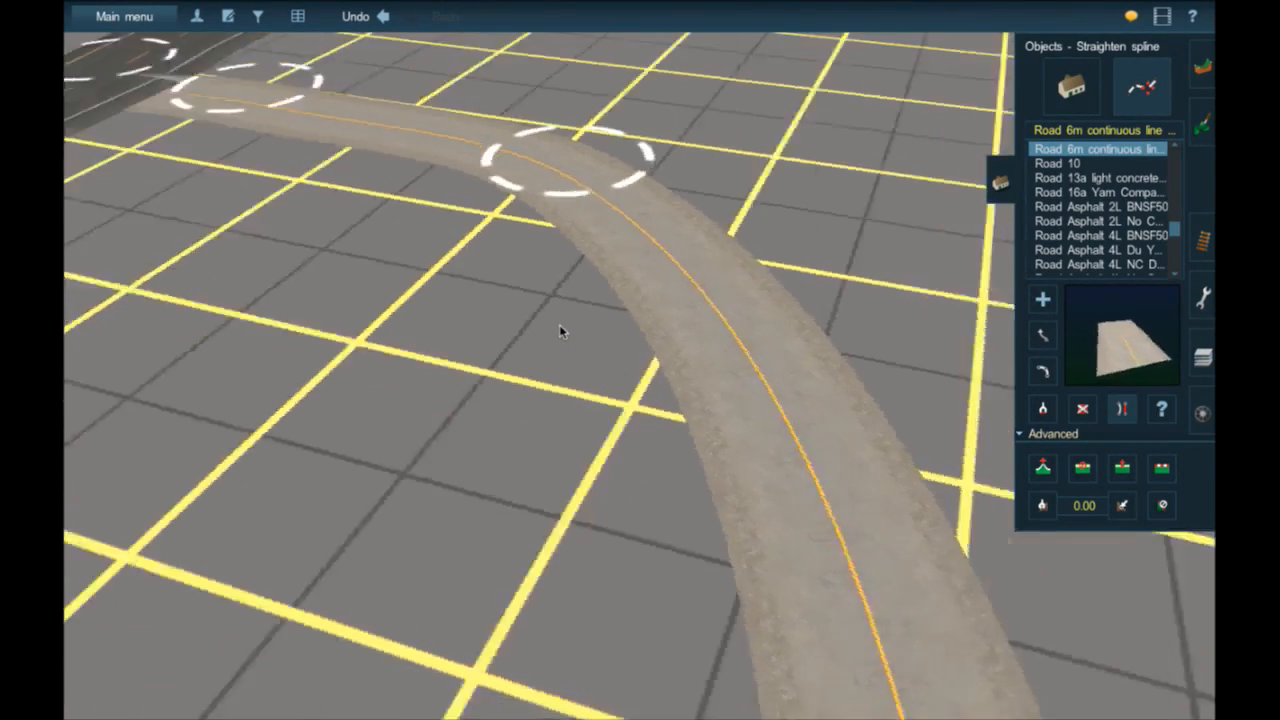
- Insert two extra points on the main road and straighten it at the junction
scroll(559, 324, up, 8)
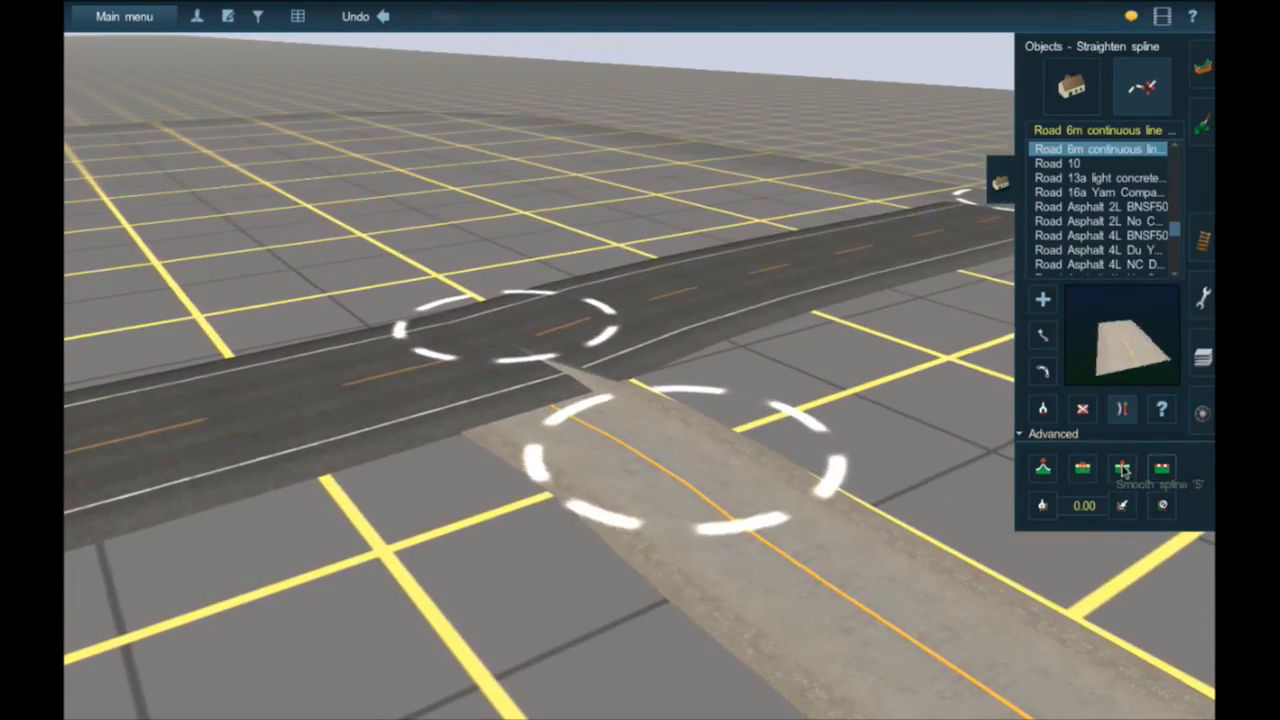
click(1122, 467)
click(657, 307)
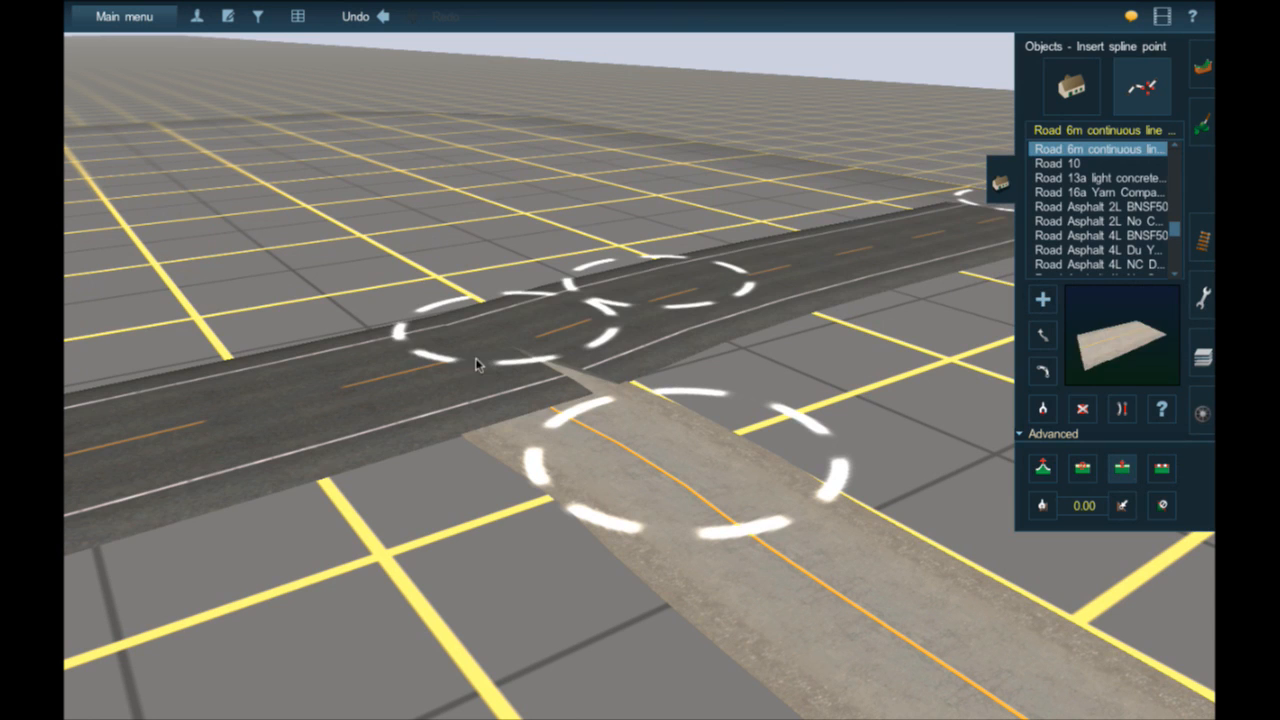
click(404, 376)
click(1121, 409)
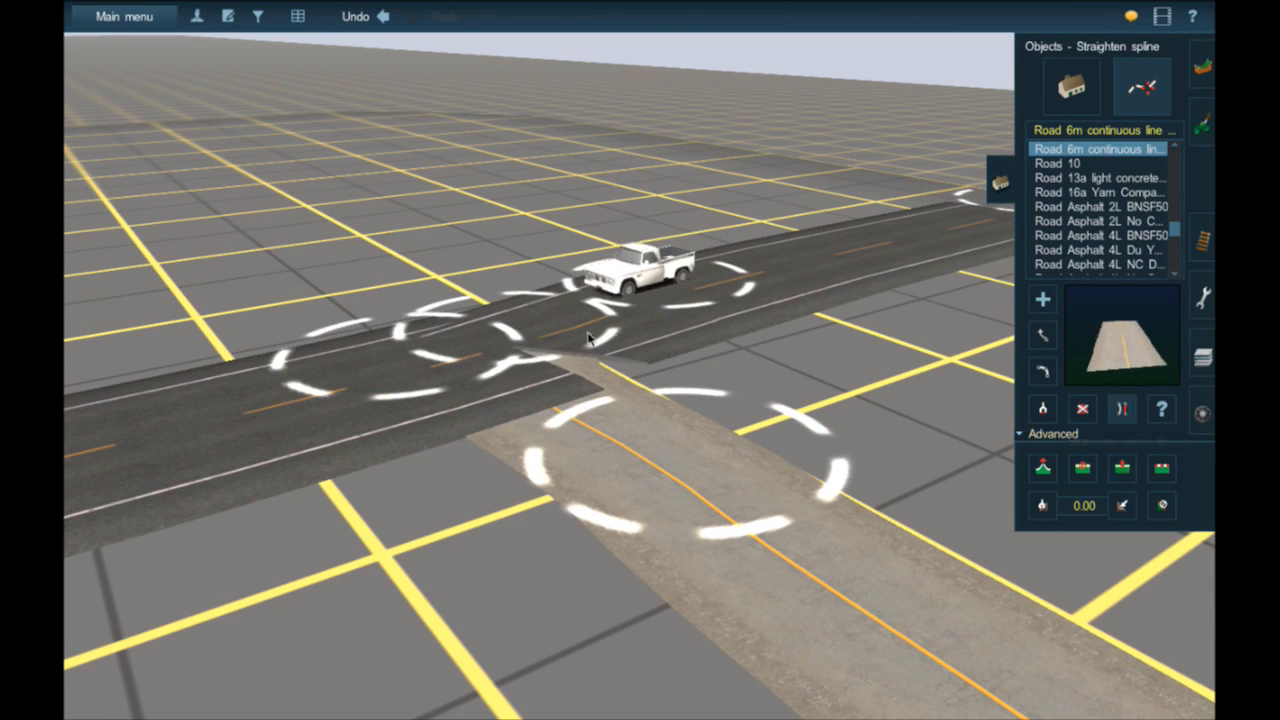
click(535, 341)
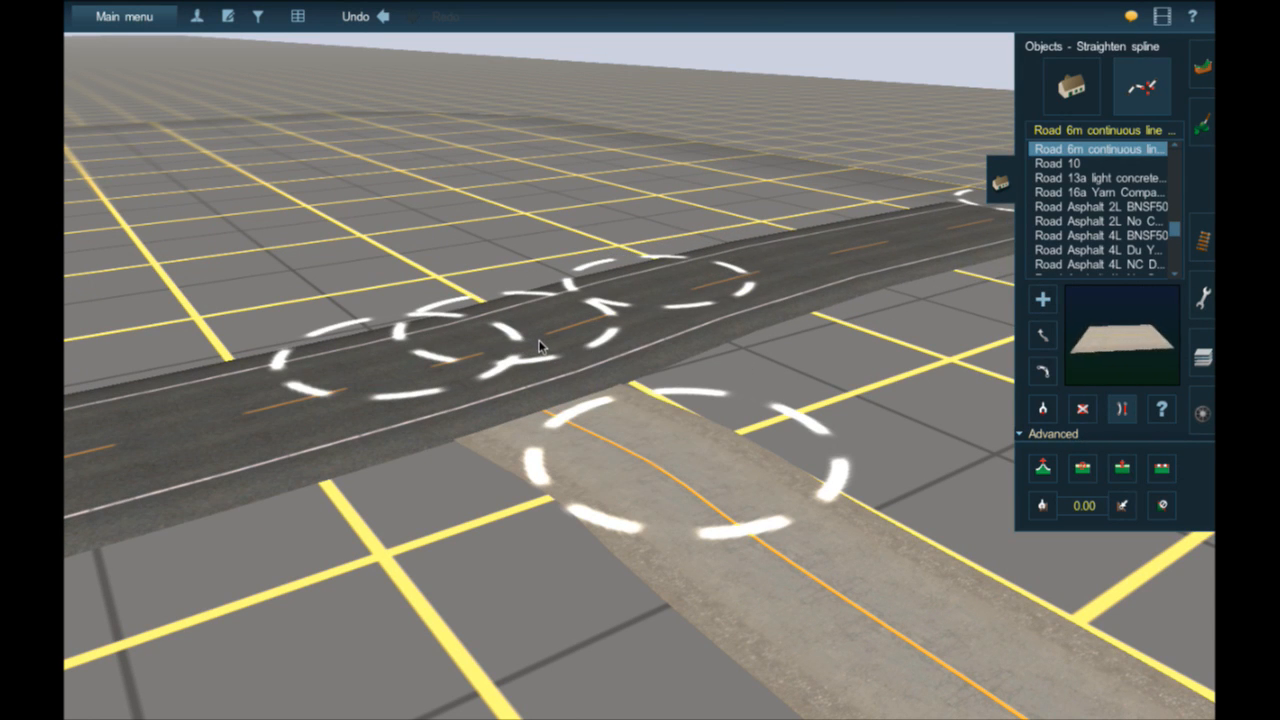
key(Left)
key(Left)
key(Left)
key(Left)
key(Left)
key(Left)
key(Left)
key(Left)
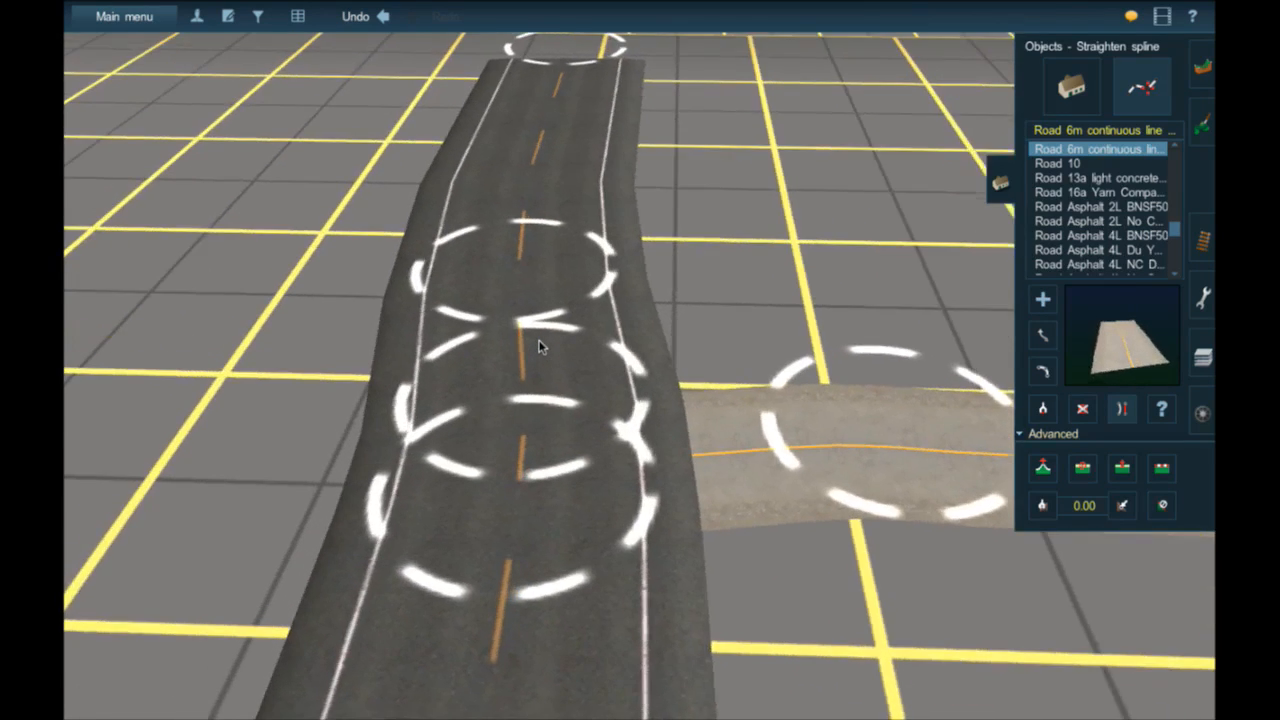
key(m)
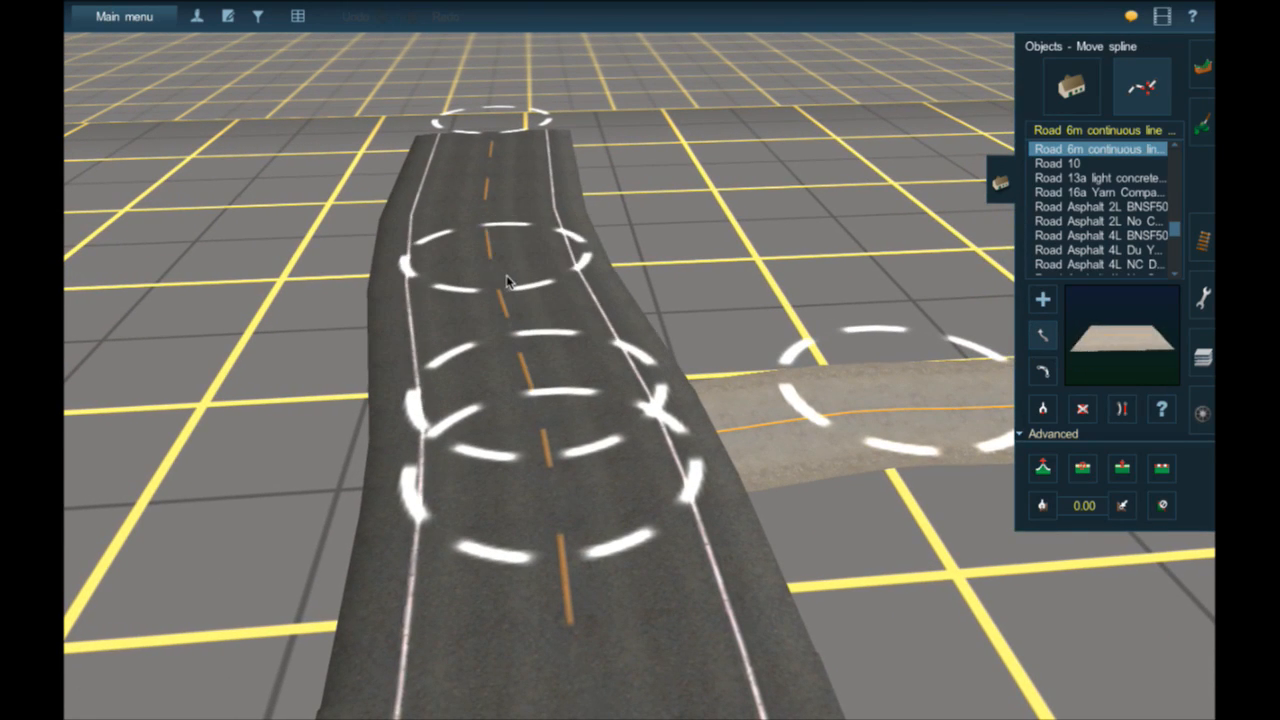
drag(507, 282, 518, 292)
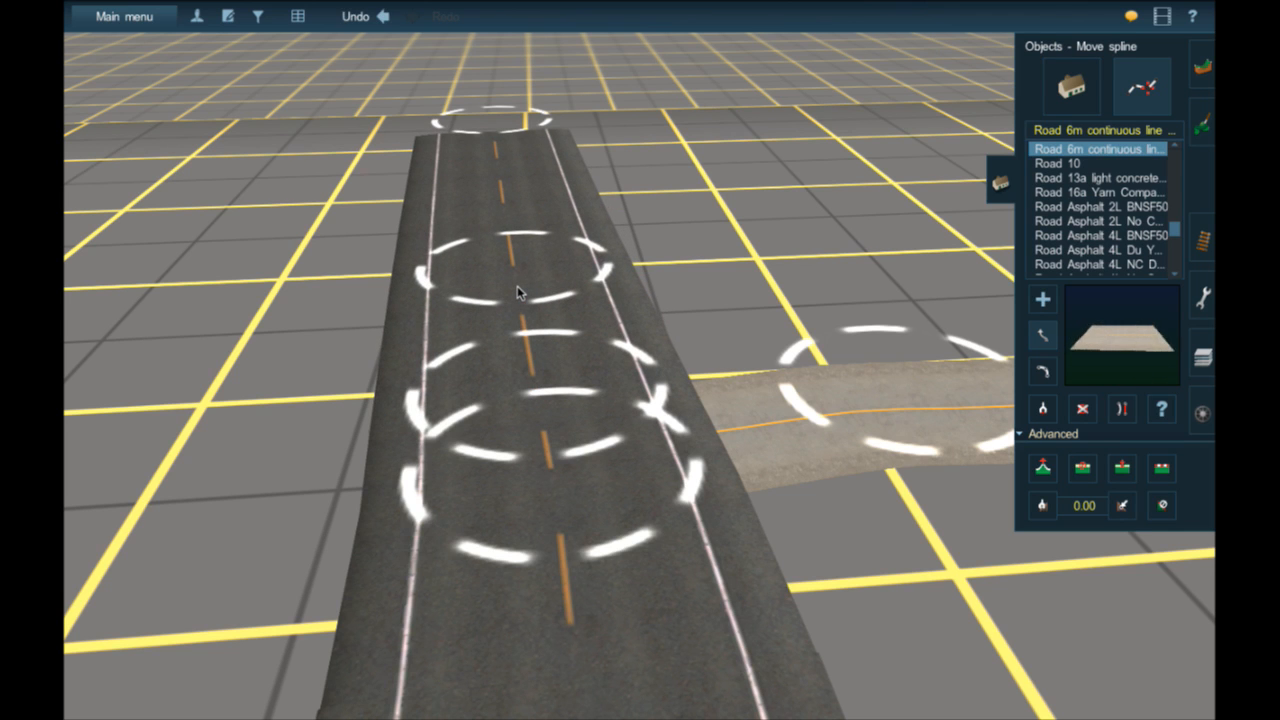
- Pull the light side road's end down onto the dark main road
key(Right)
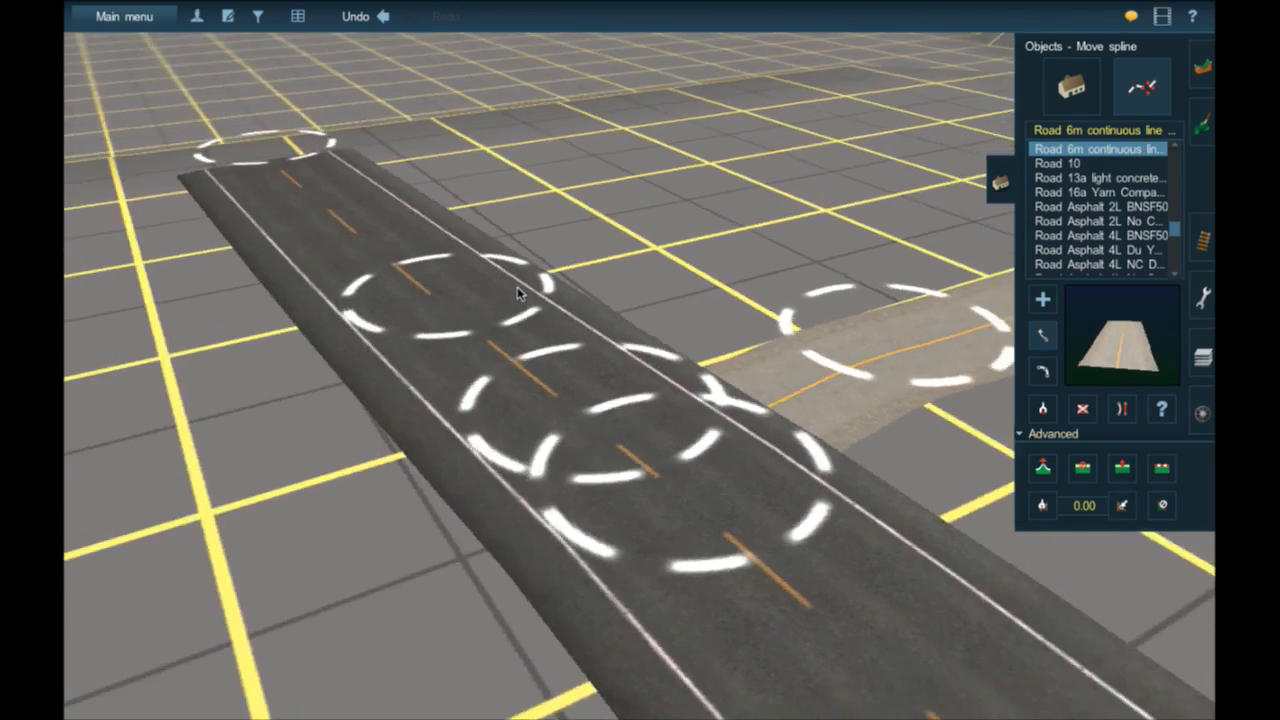
key(Left)
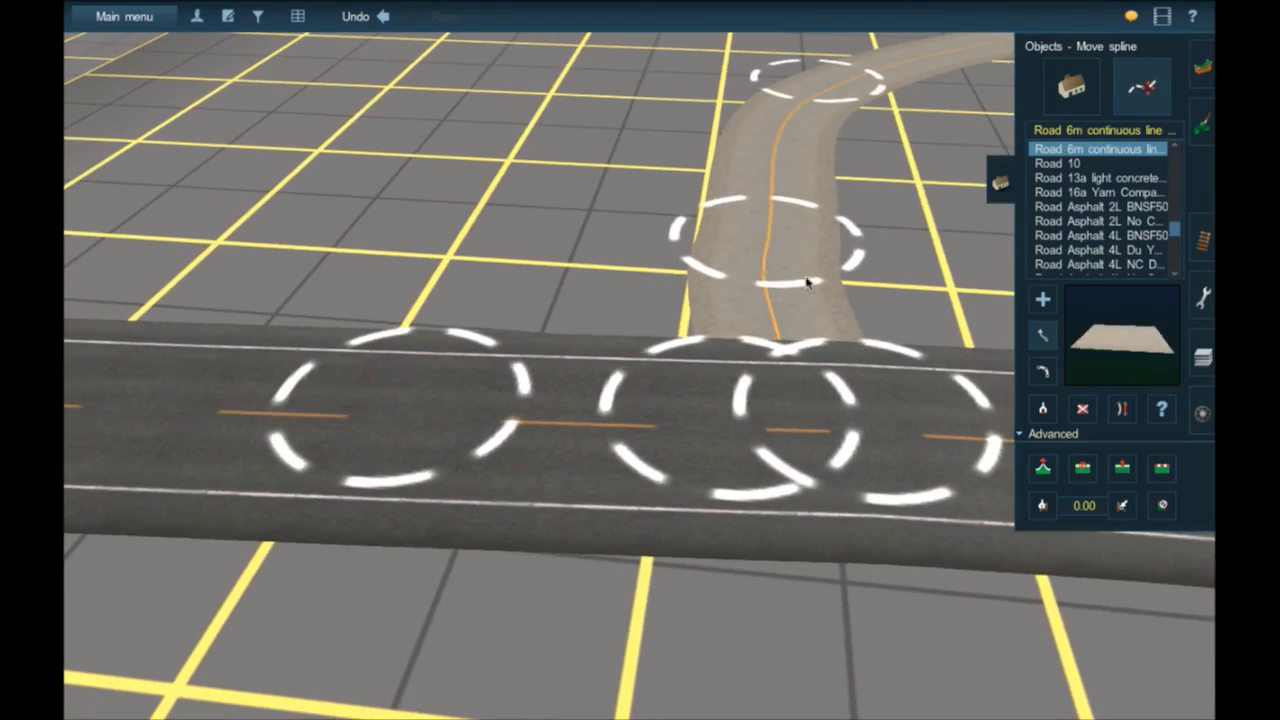
right_click(776, 272)
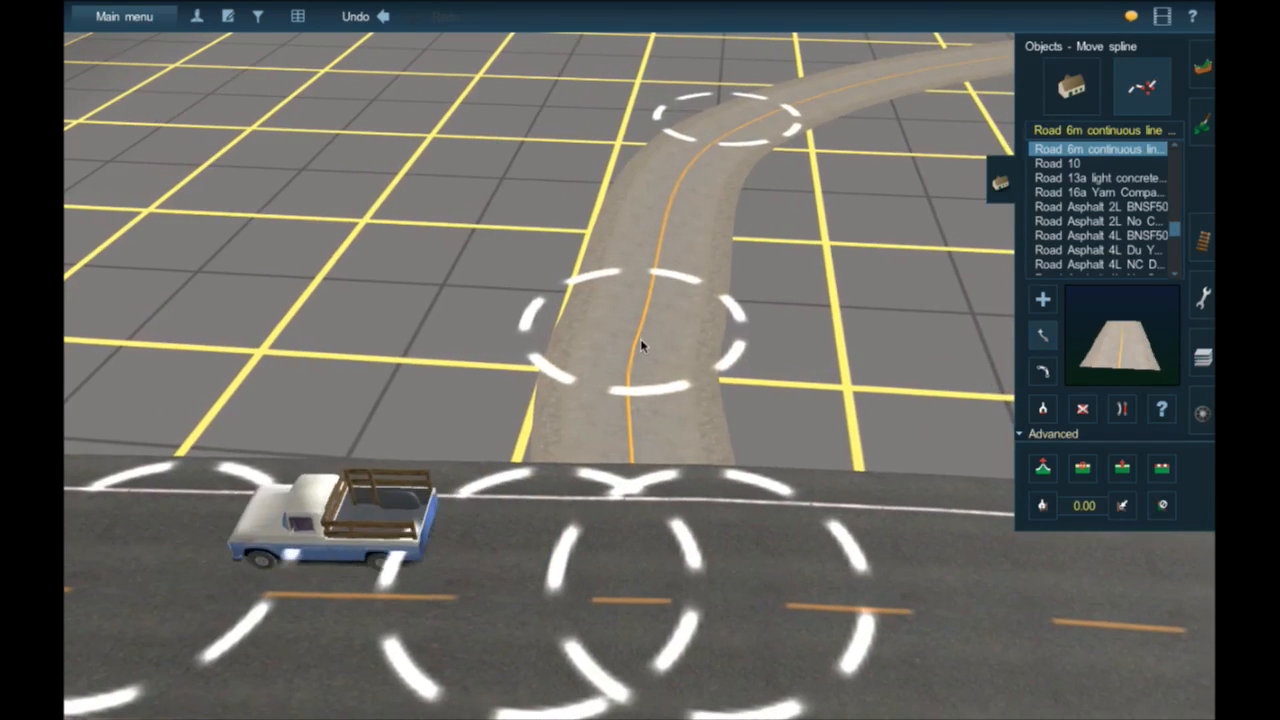
drag(654, 369, 647, 360)
key(b)
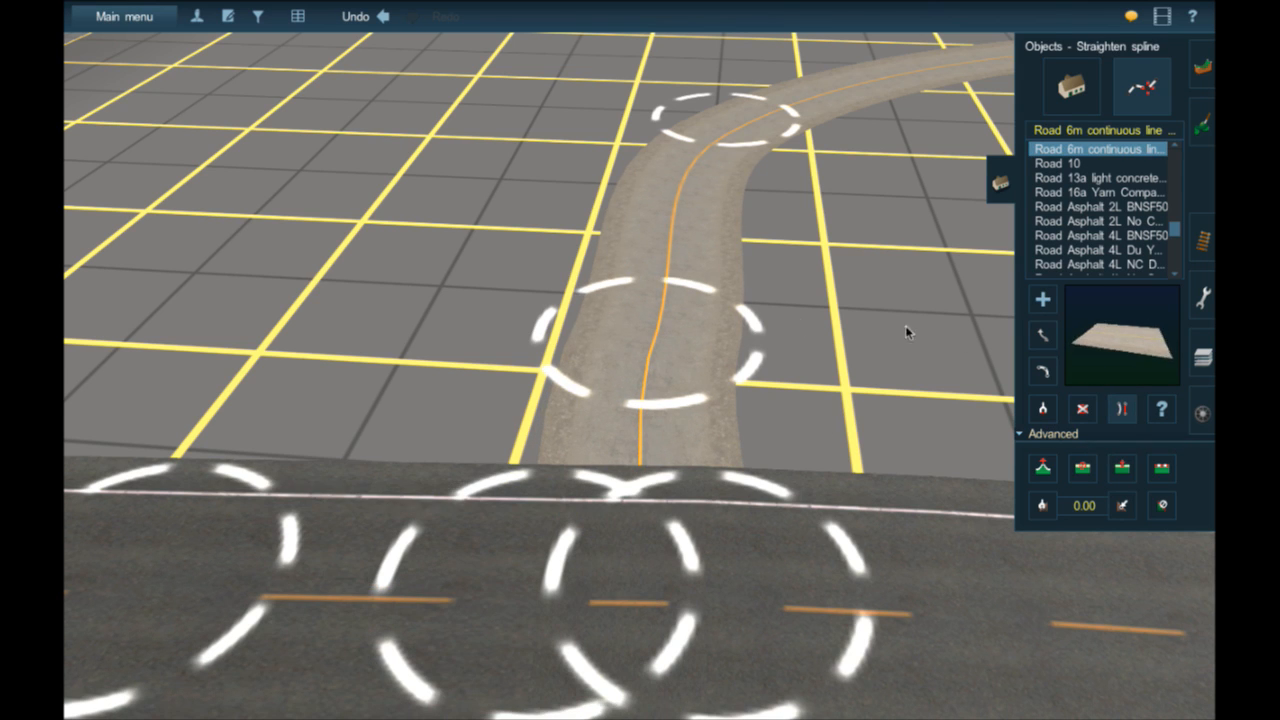
drag(640, 402, 598, 483)
scroll(764, 393, down, 3)
right_click(869, 372)
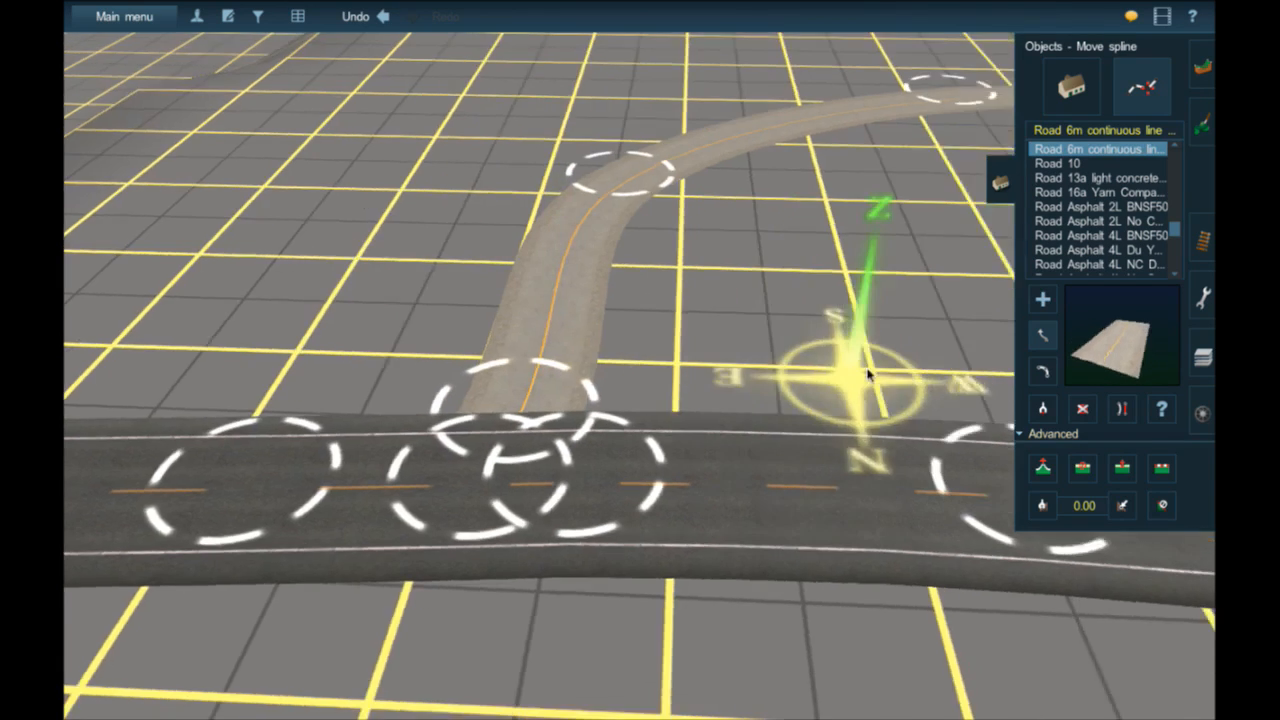
right_click(943, 370)
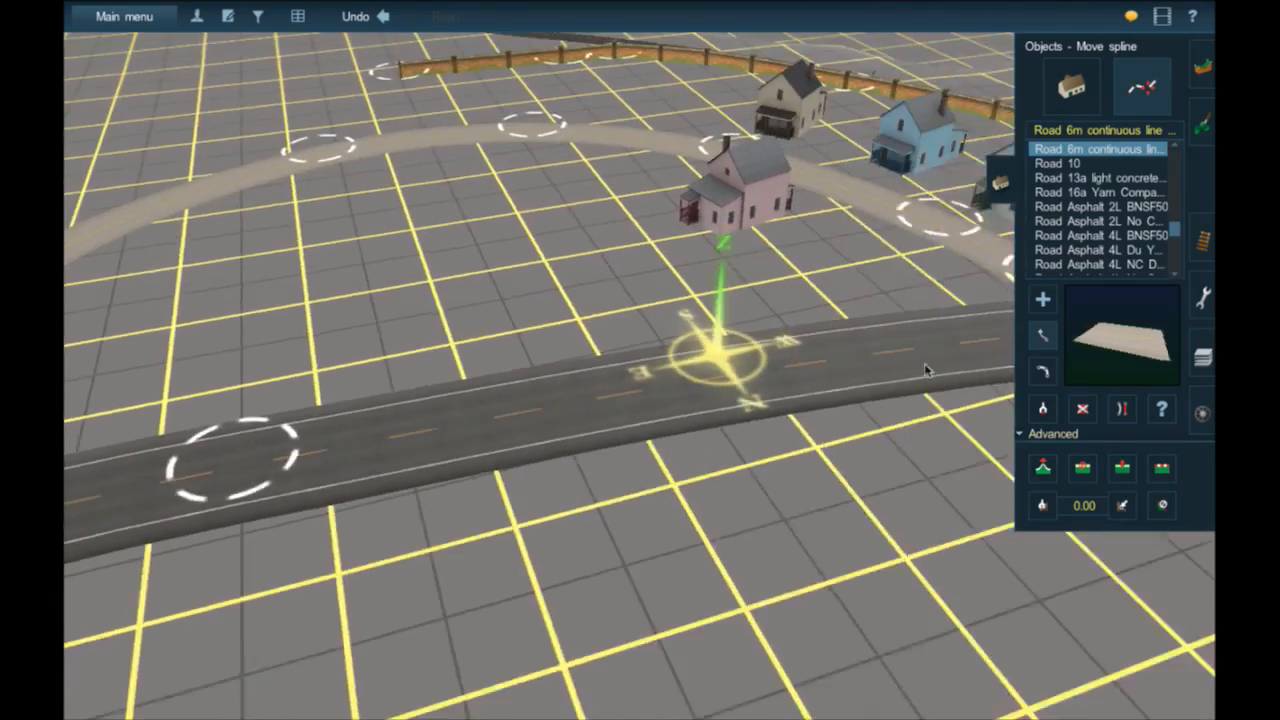
right_click(923, 362)
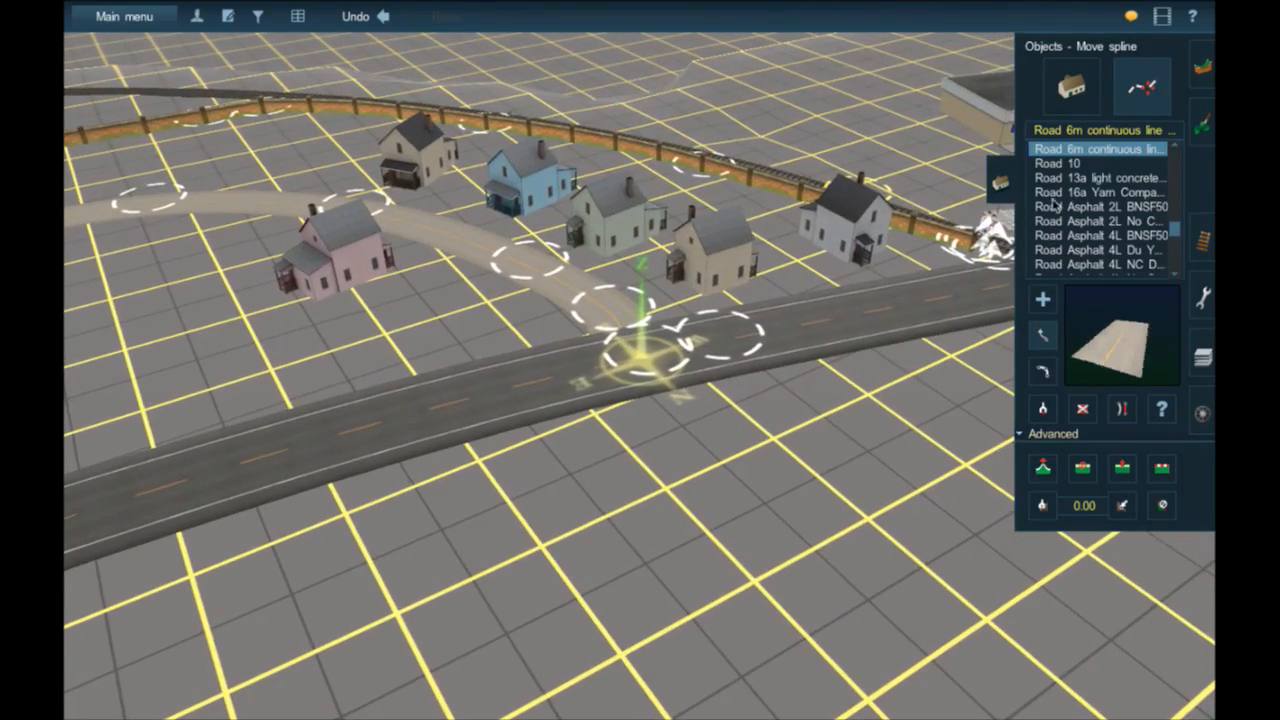
- Rotate the pink house and shift it slightly up-left to face the side road
scroll(1065, 165, up, 1)
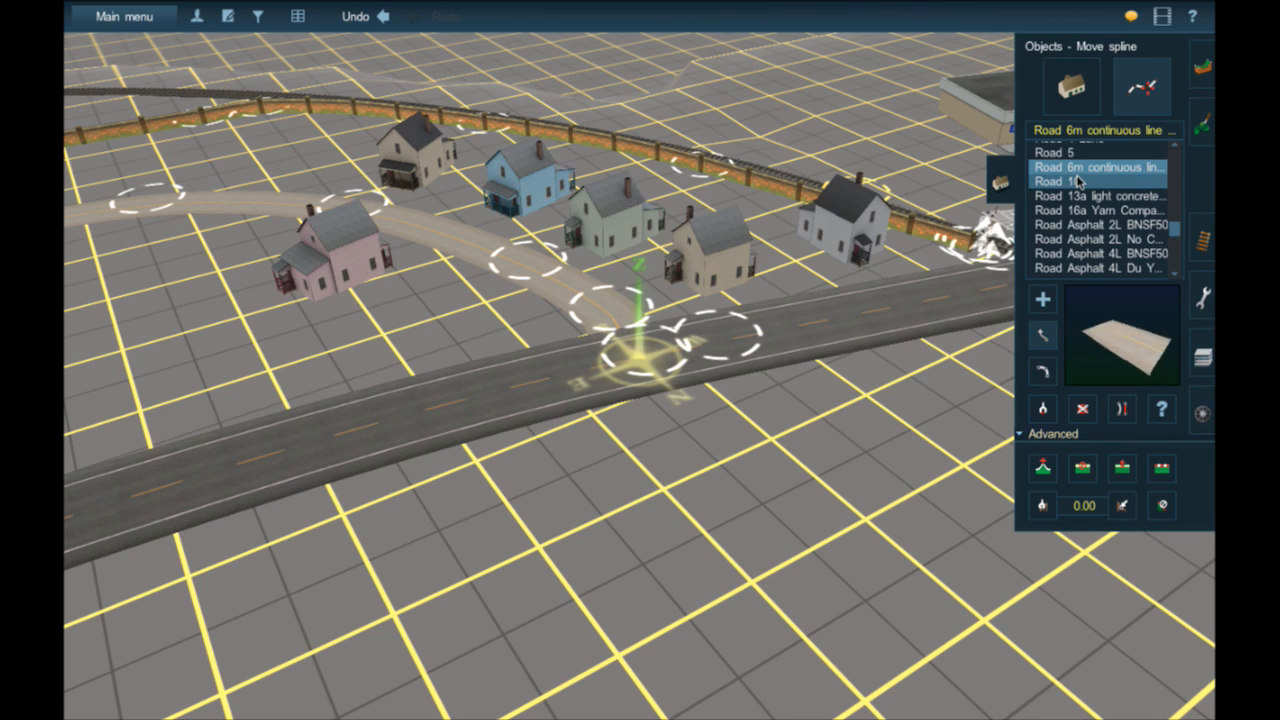
right_click(449, 230)
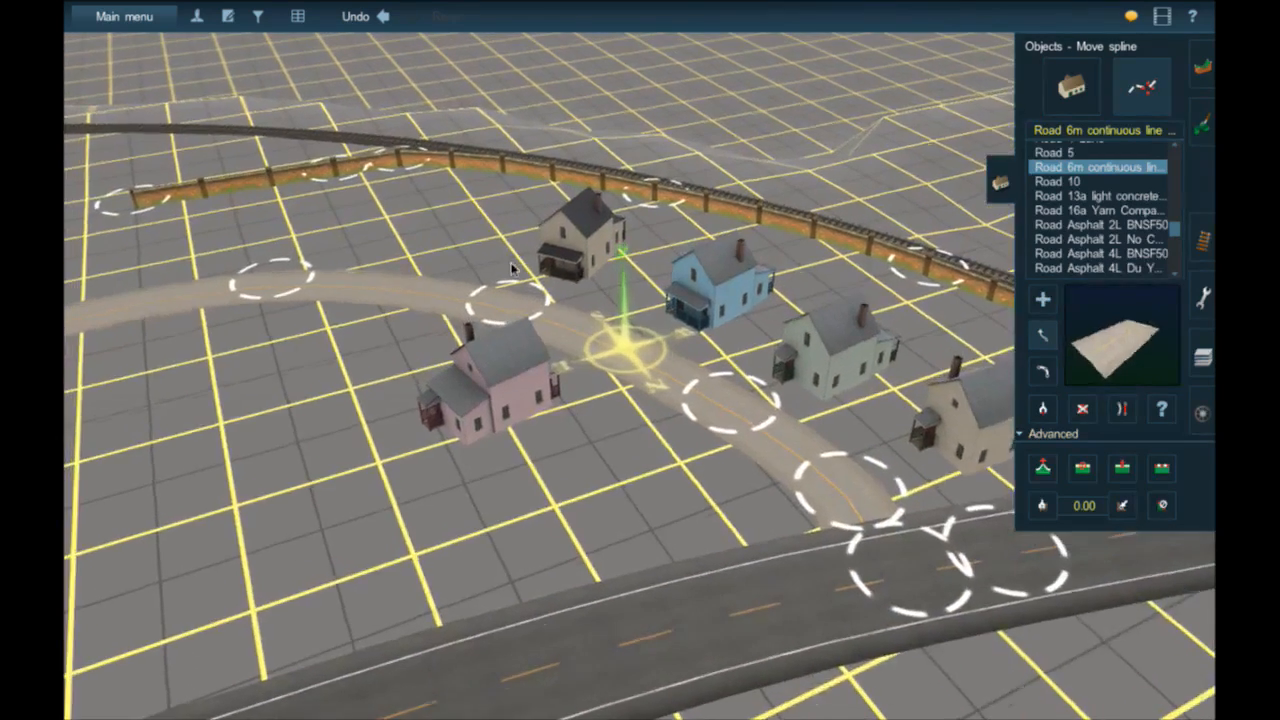
key(Right)
key(Up)
key(Left)
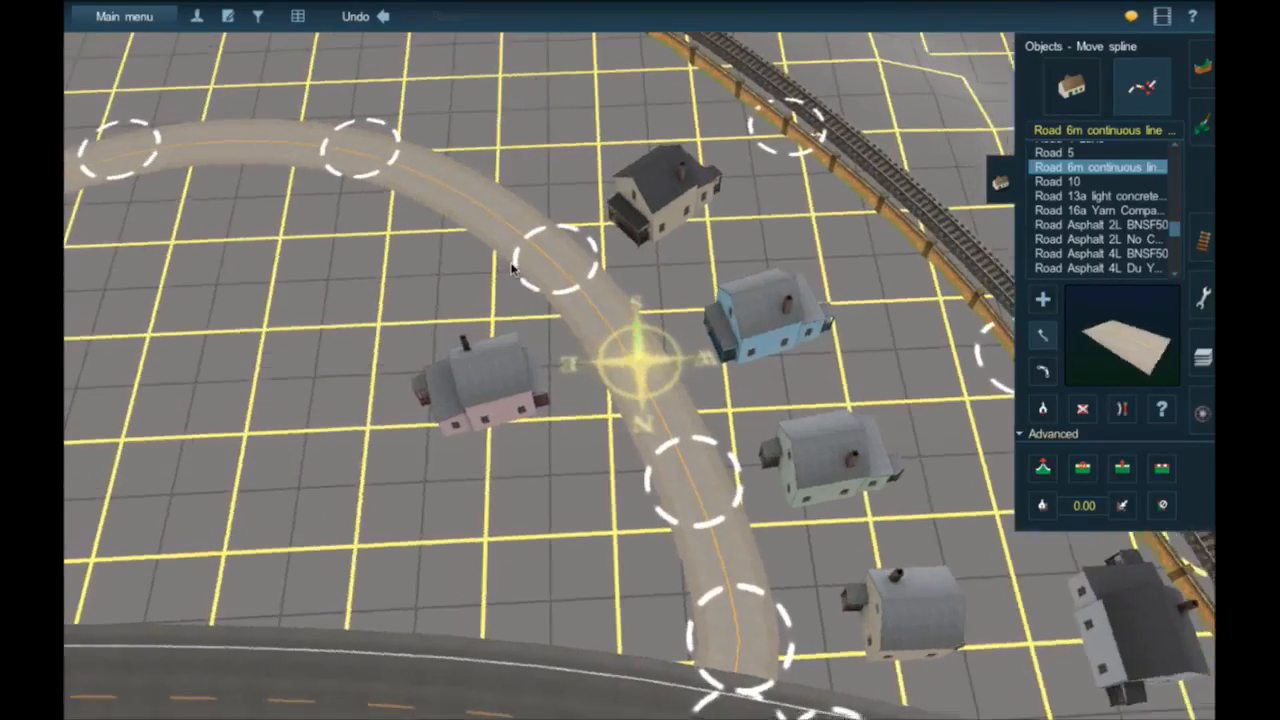
click(1071, 87)
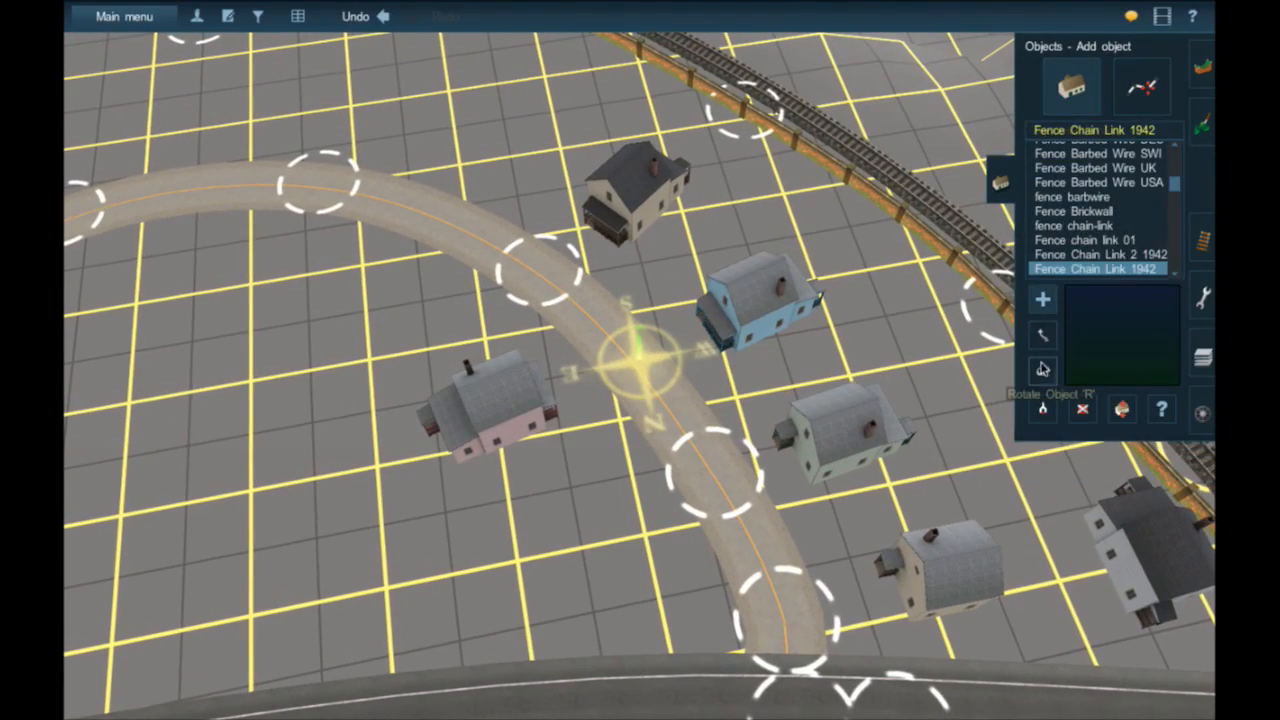
click(1042, 370)
drag(546, 420, 551, 410)
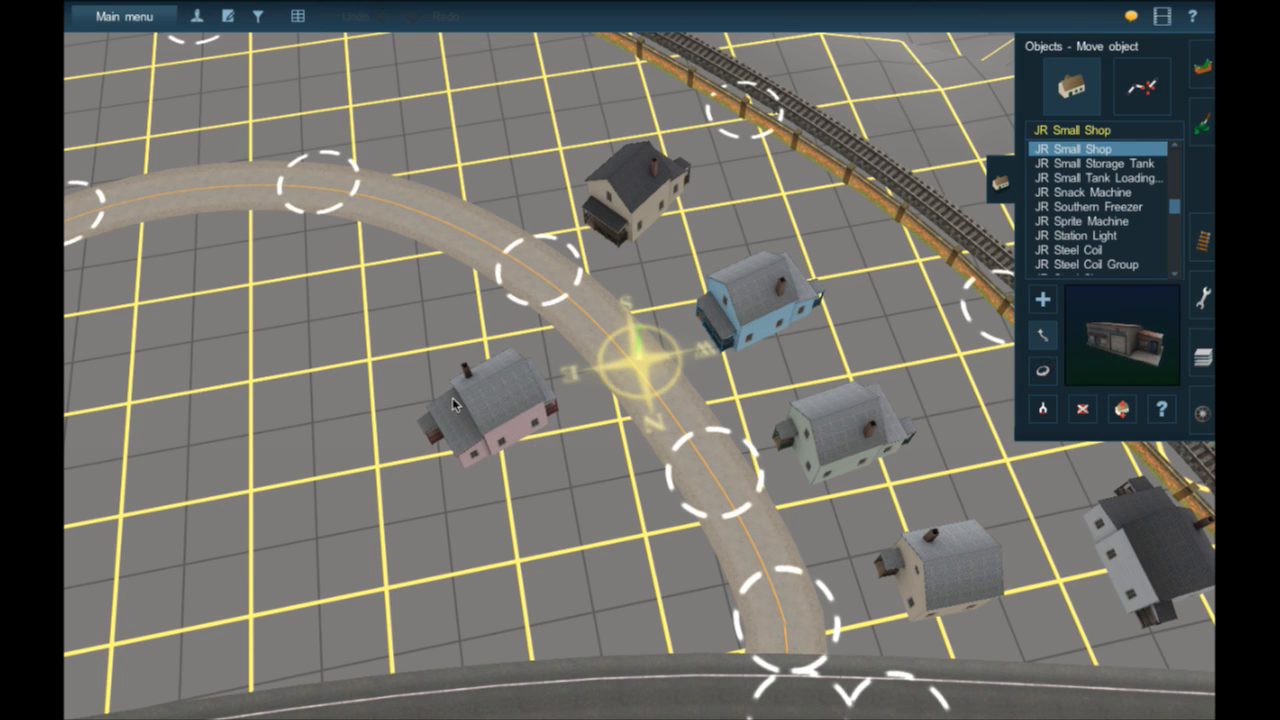
drag(453, 403, 439, 385)
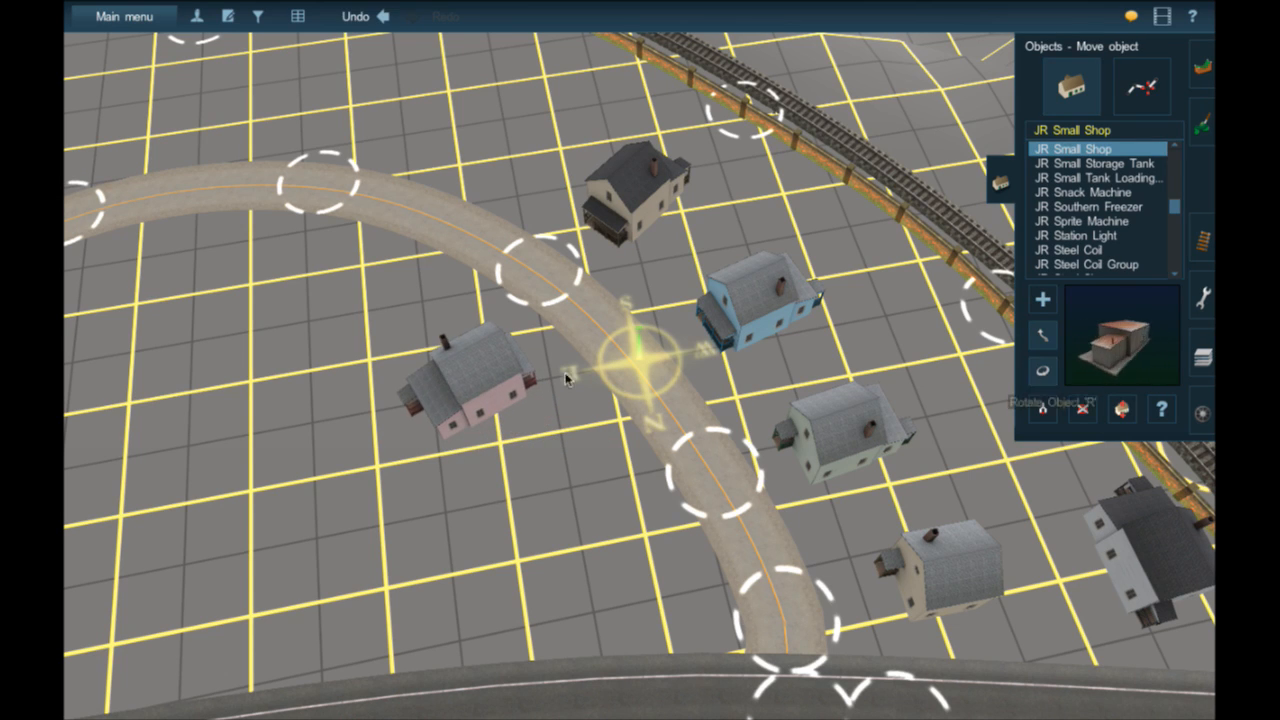
drag(517, 392, 520, 393)
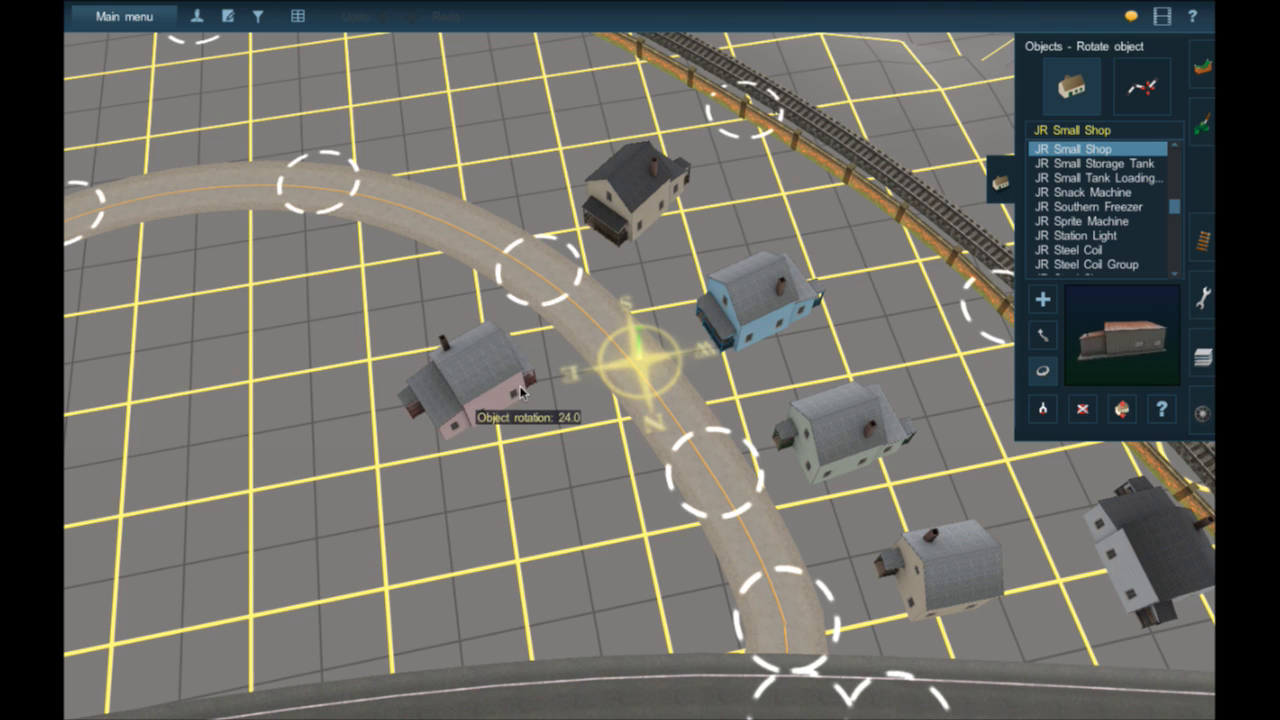
- Nudge the blue house into place and select Company House 2b from the object list
click(1043, 408)
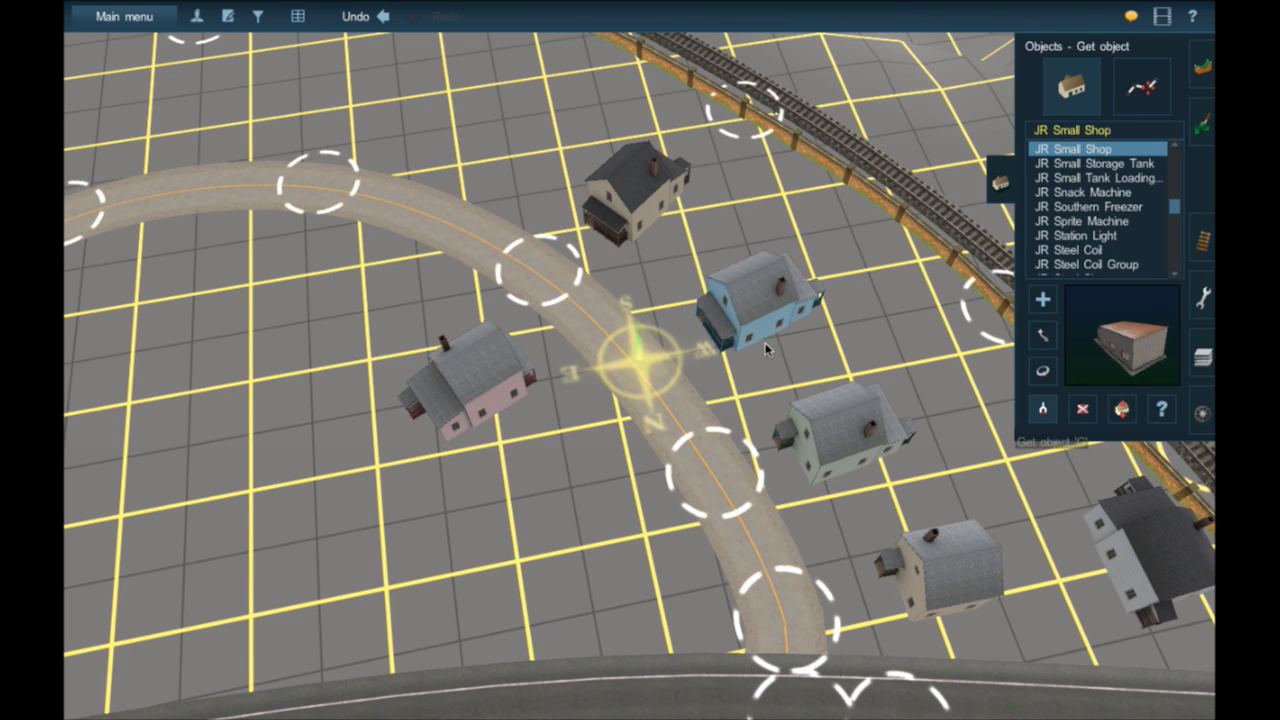
click(872, 434)
drag(745, 315, 772, 321)
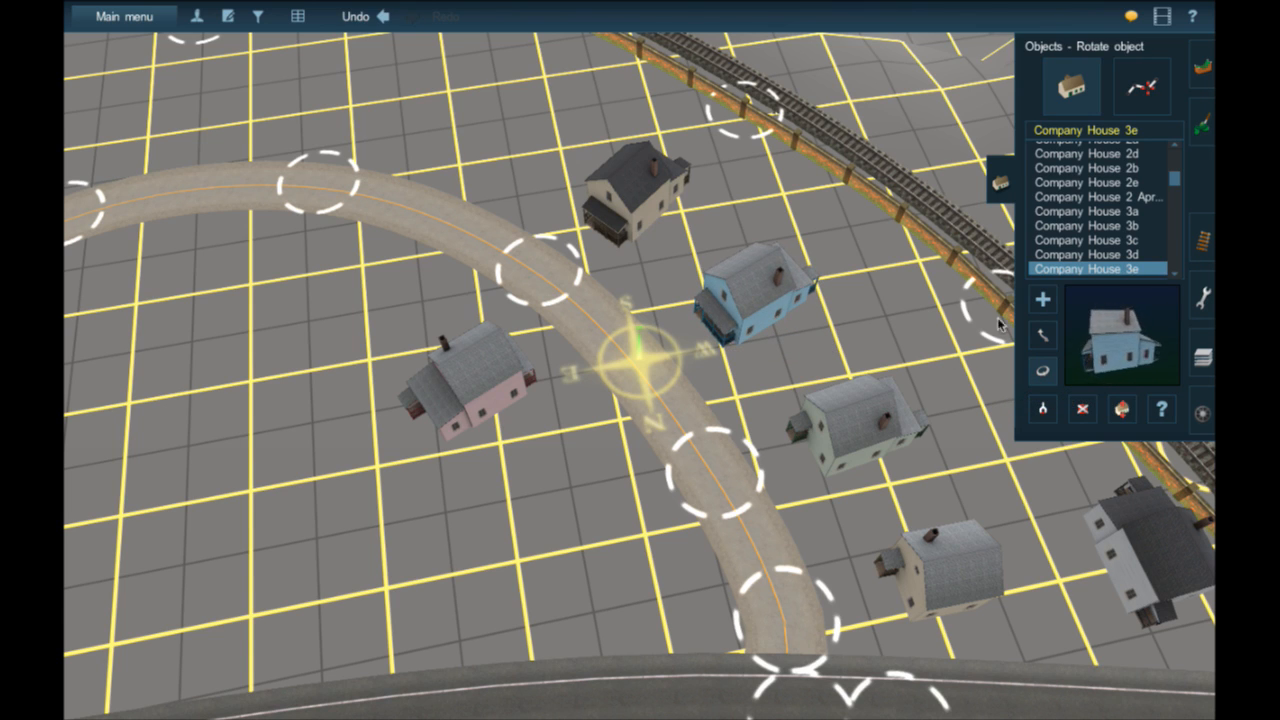
scroll(1088, 244, up, 2)
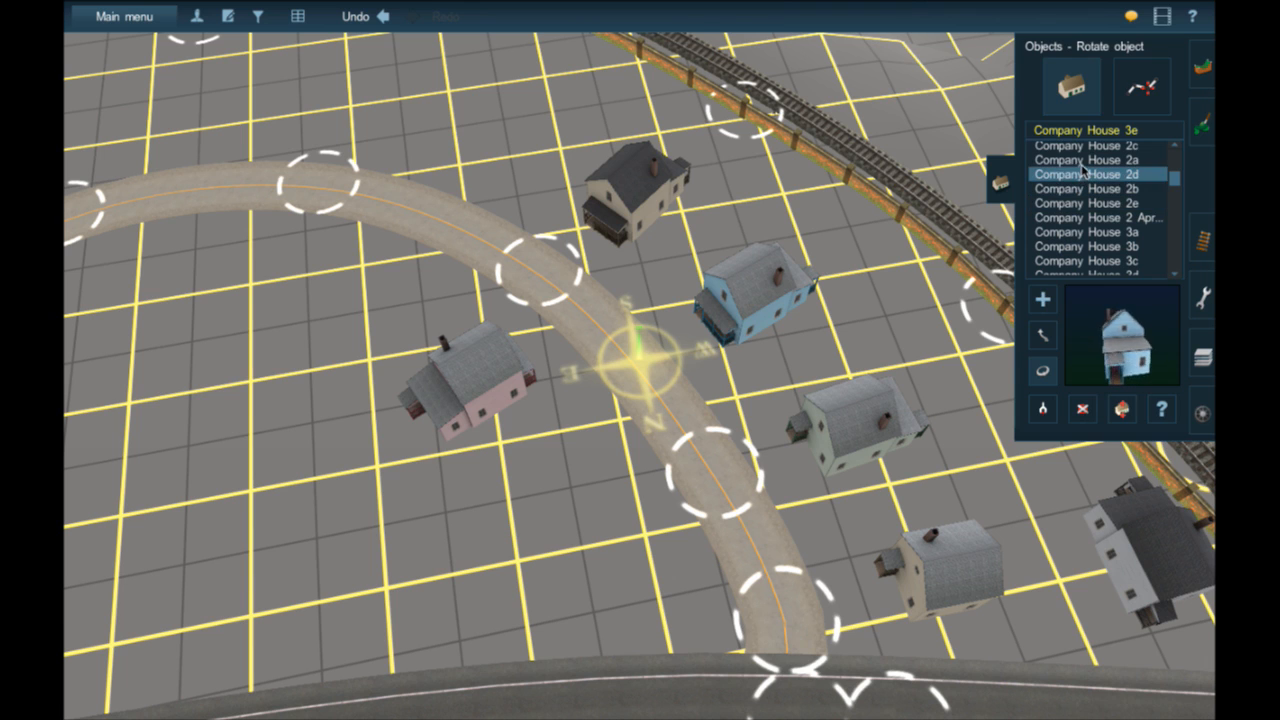
click(1083, 160)
click(1088, 188)
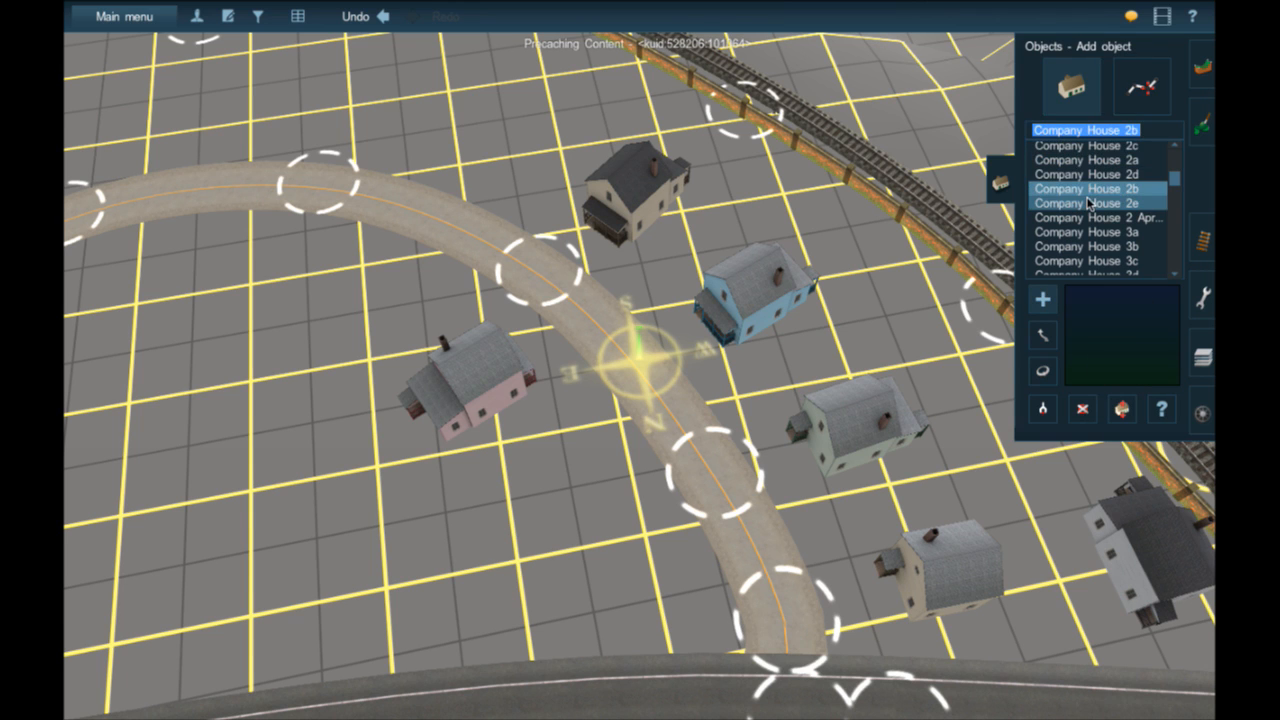
- Place a Company House 2b near the pink house at about 41°, and turn the pink house to 17°
right_click(507, 501)
right_click(731, 391)
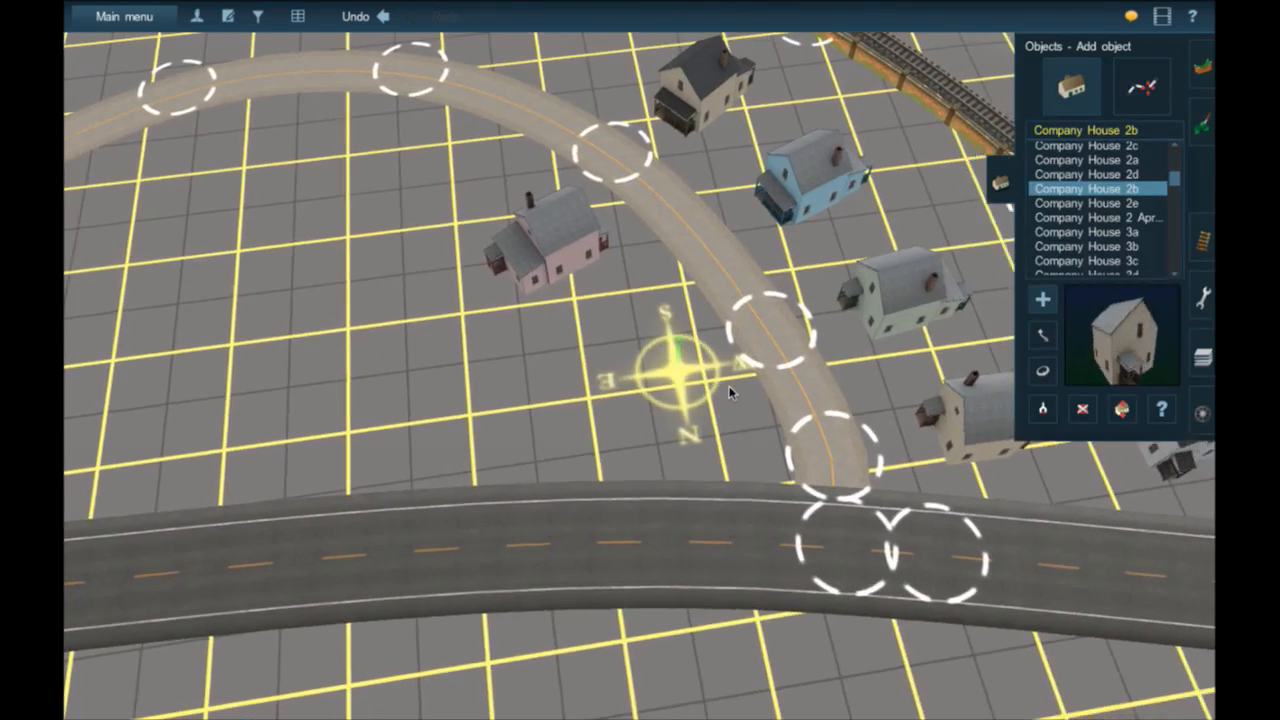
scroll(731, 391, up, 4)
click(560, 382)
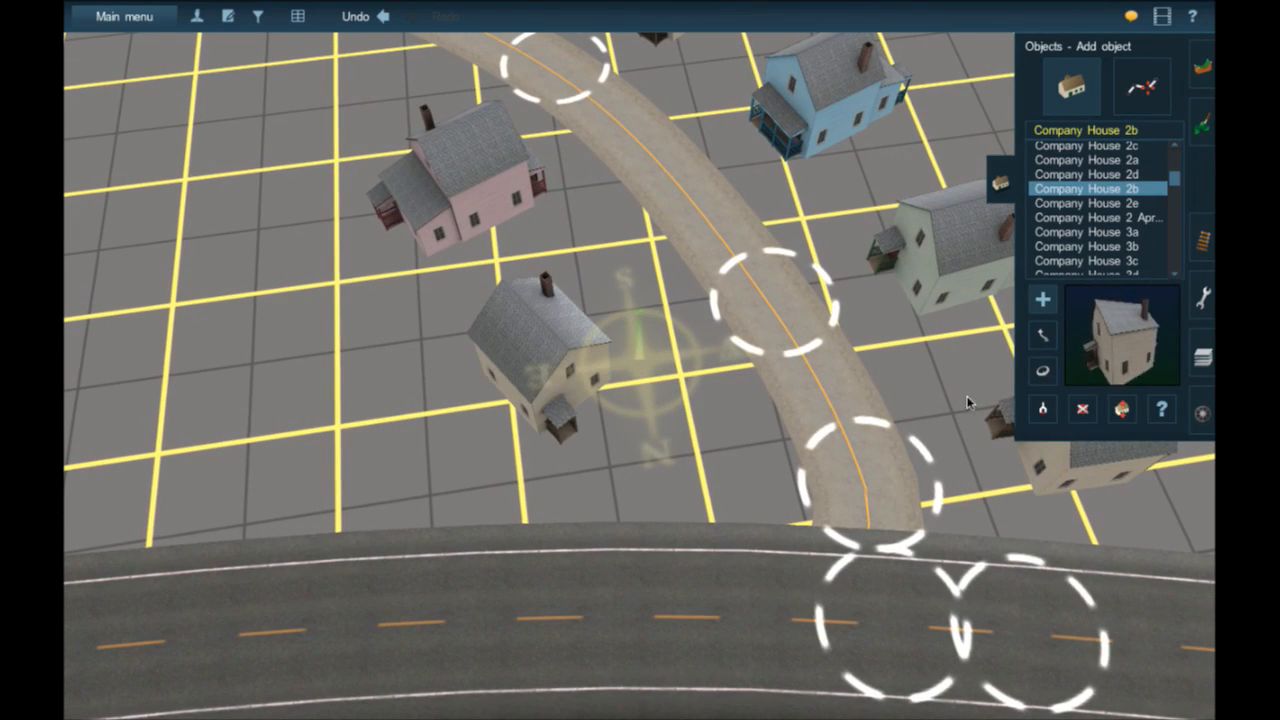
drag(590, 374, 622, 370)
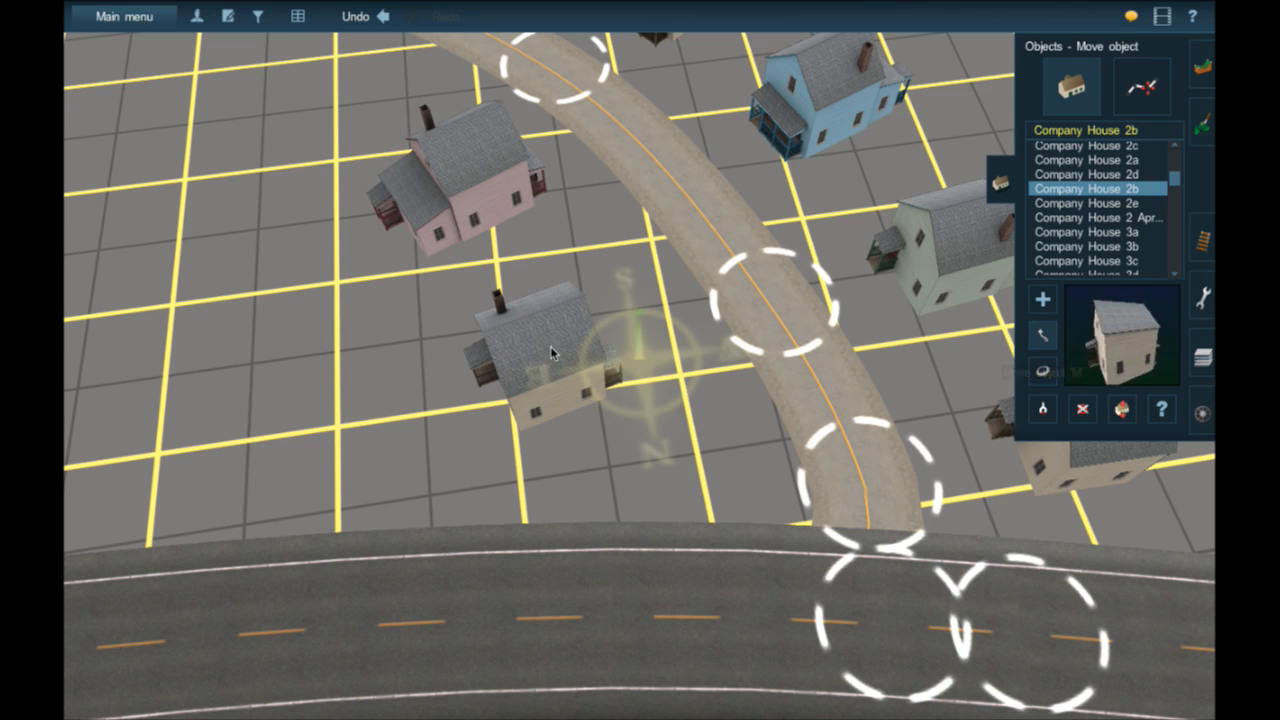
right_drag(550, 346, 714, 275)
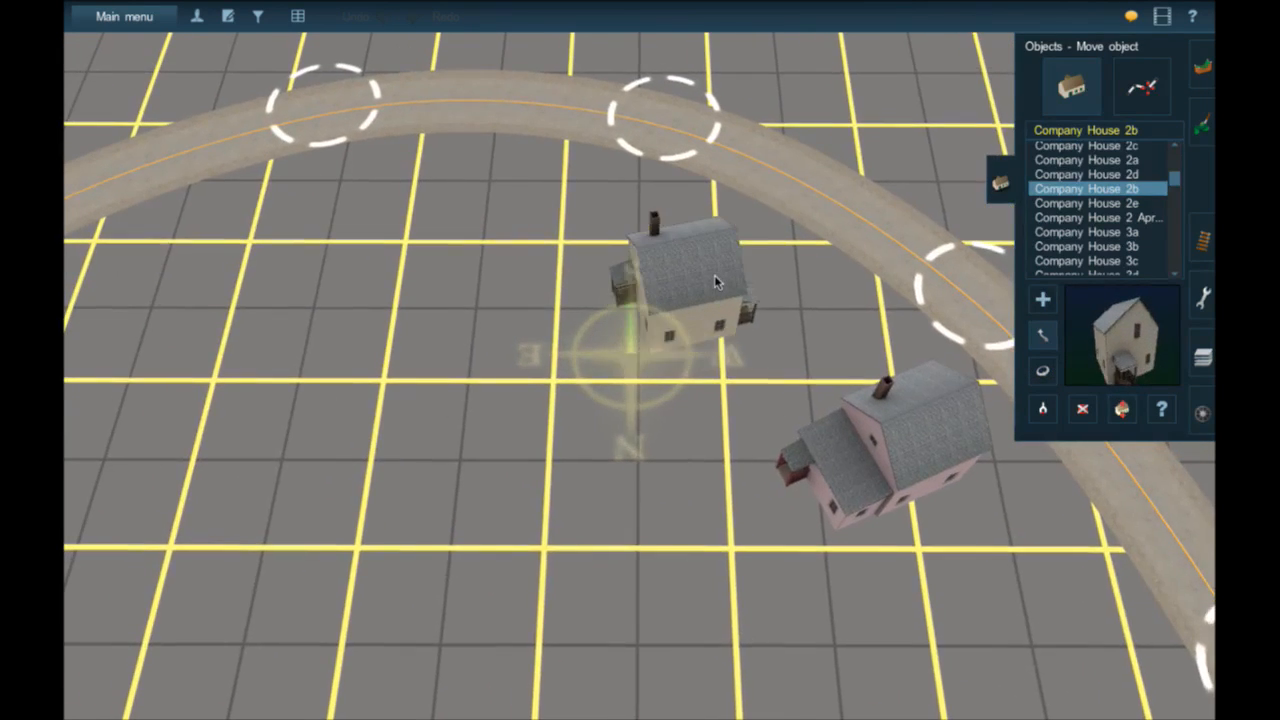
drag(714, 275, 761, 337)
click(1042, 370)
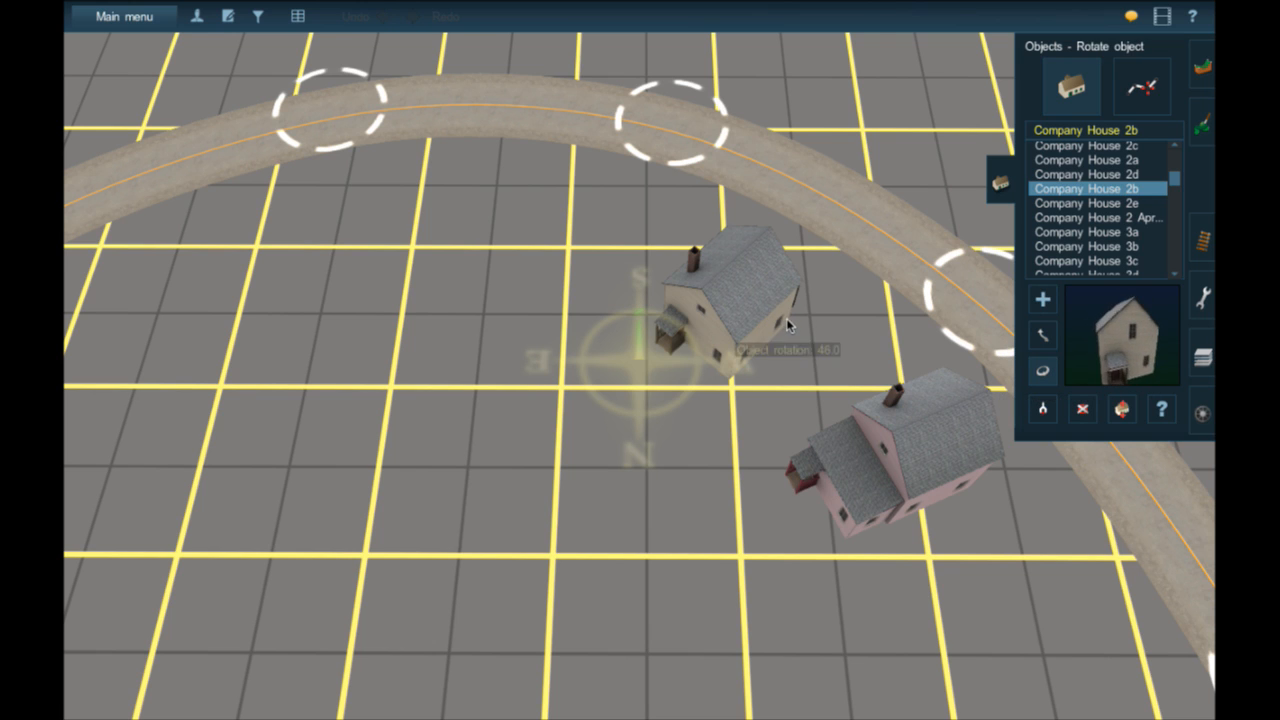
mouse_move(910, 454)
mouse_down()
mouse_move(898, 453)
mouse_move(920, 450)
mouse_move(922, 435)
mouse_up()
right_drag(940, 503, 857, 466)
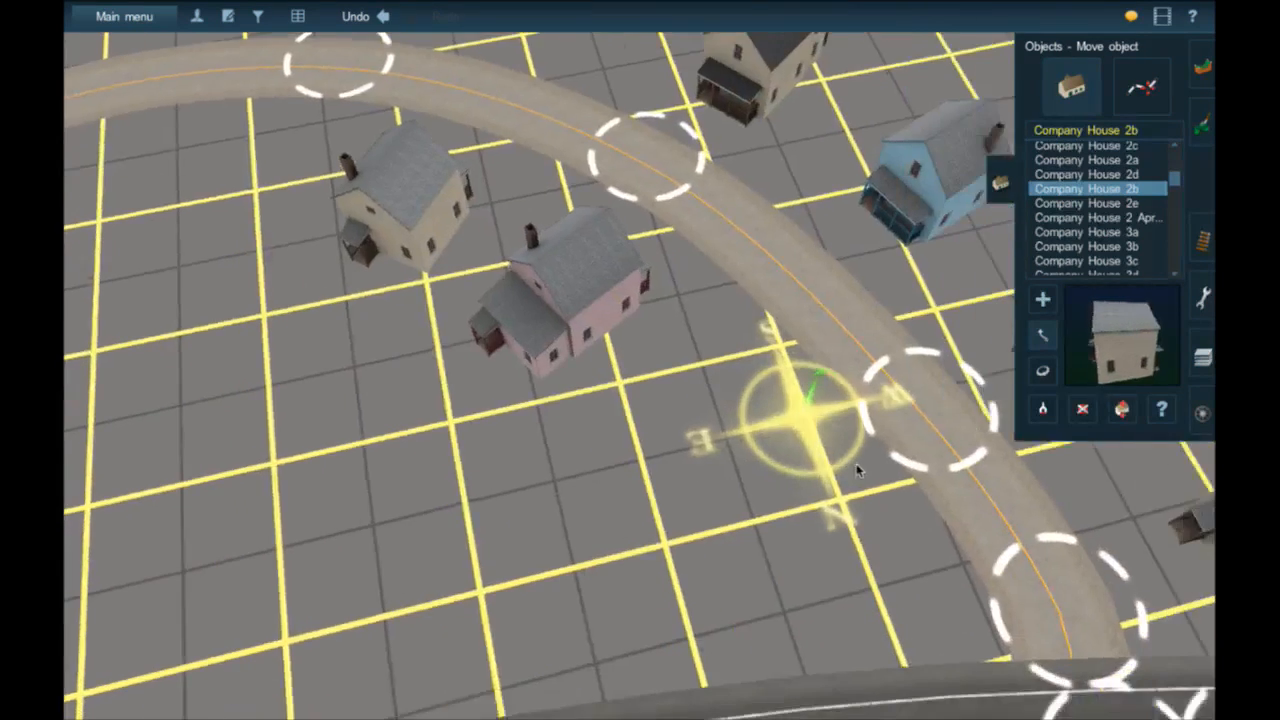
- Place a white Company House 2a by the road bend, turned to 355° to face the road
click(1133, 163)
click(596, 497)
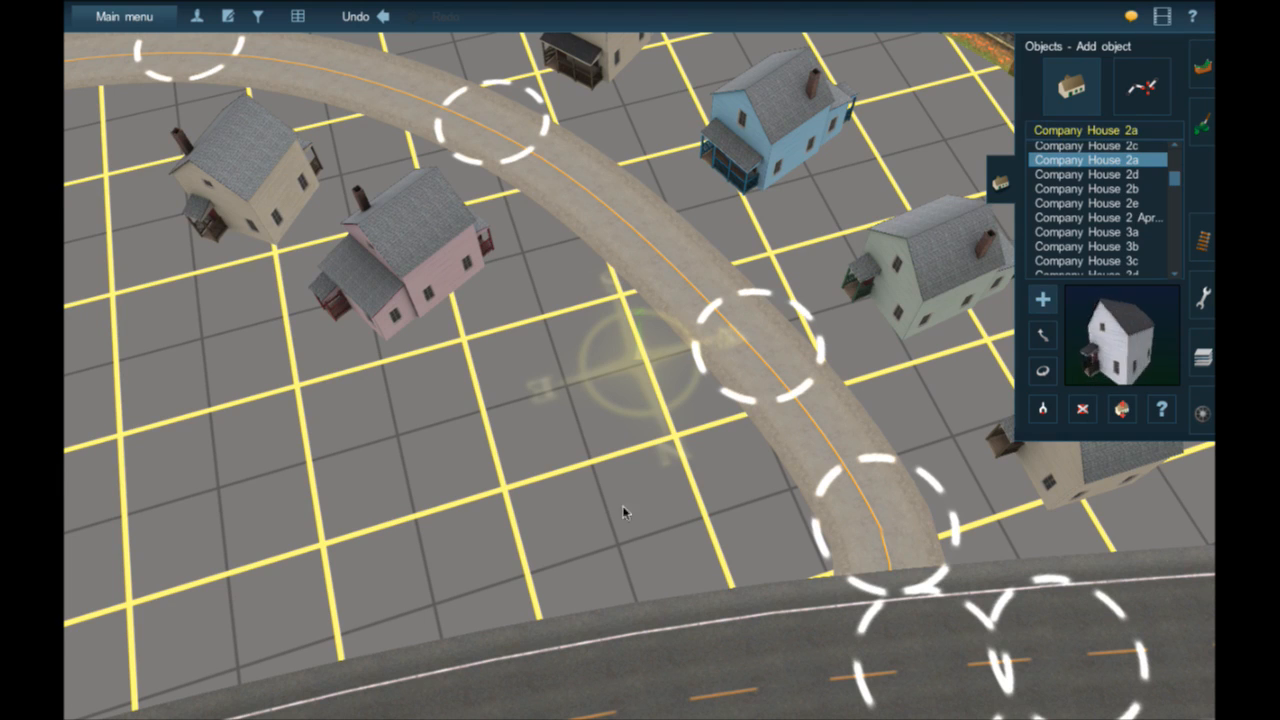
click(1043, 371)
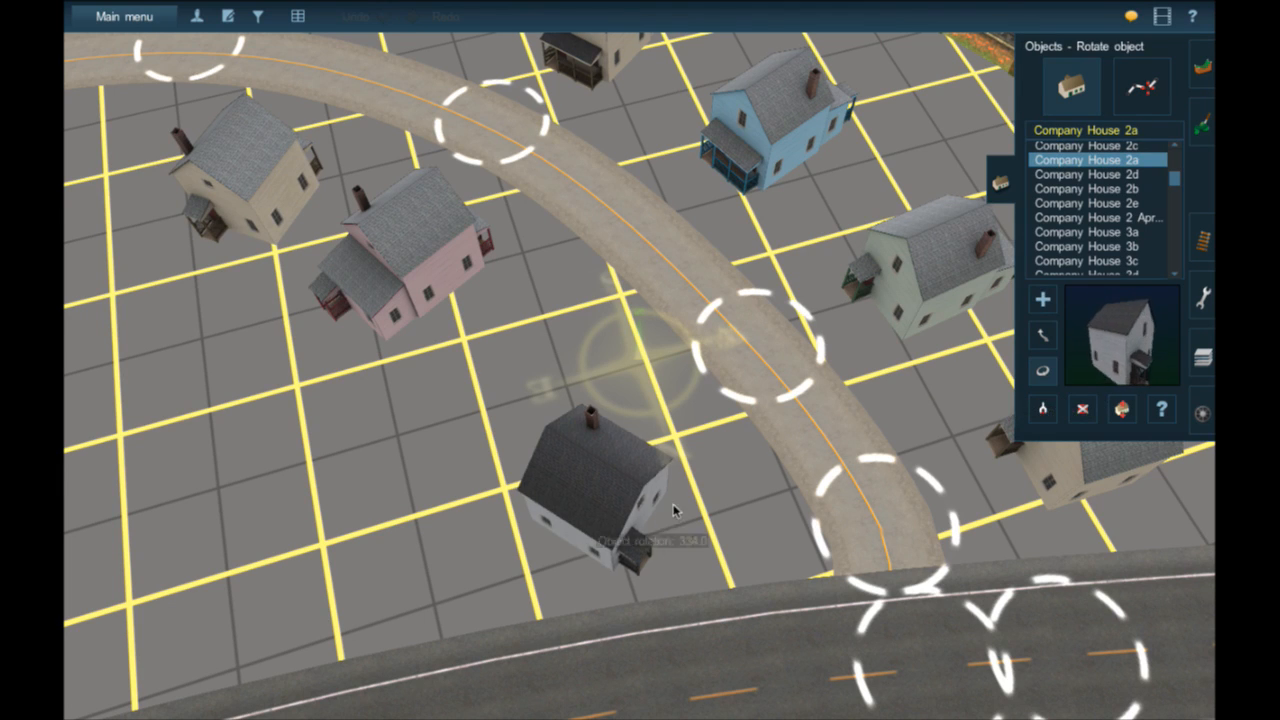
drag(620, 530, 674, 517)
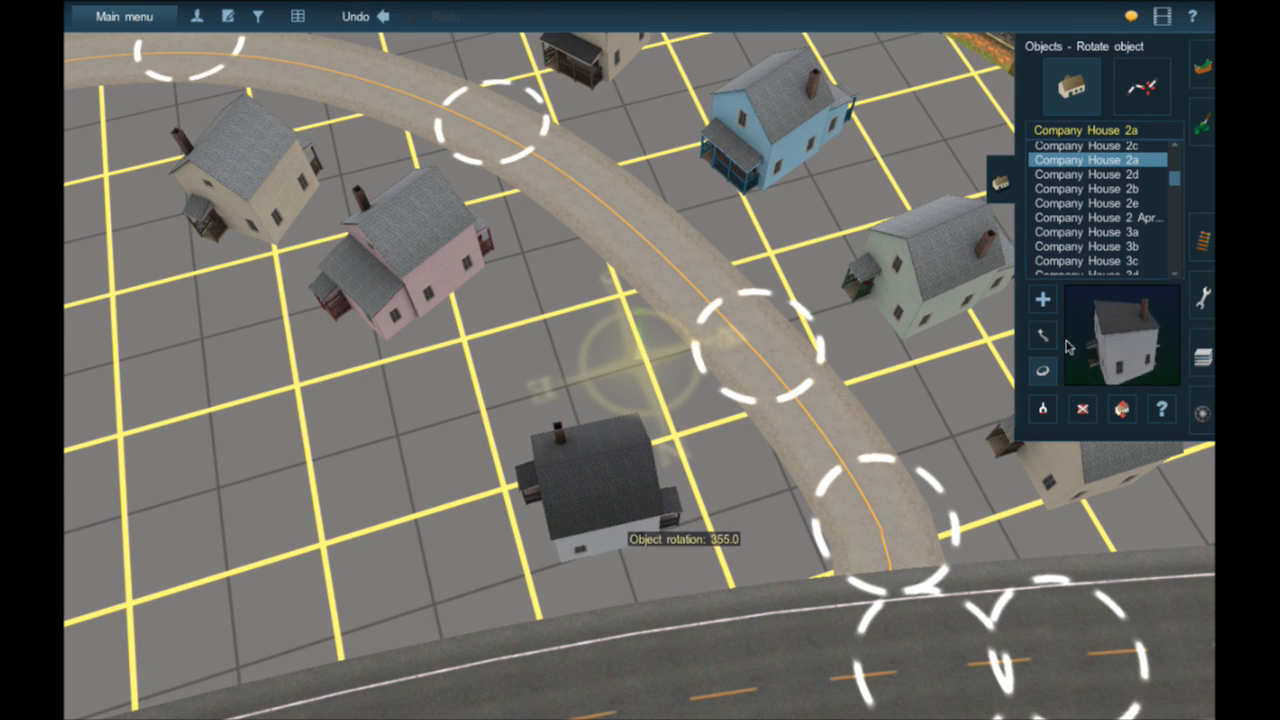
click(633, 474)
scroll(629, 472, down, 5)
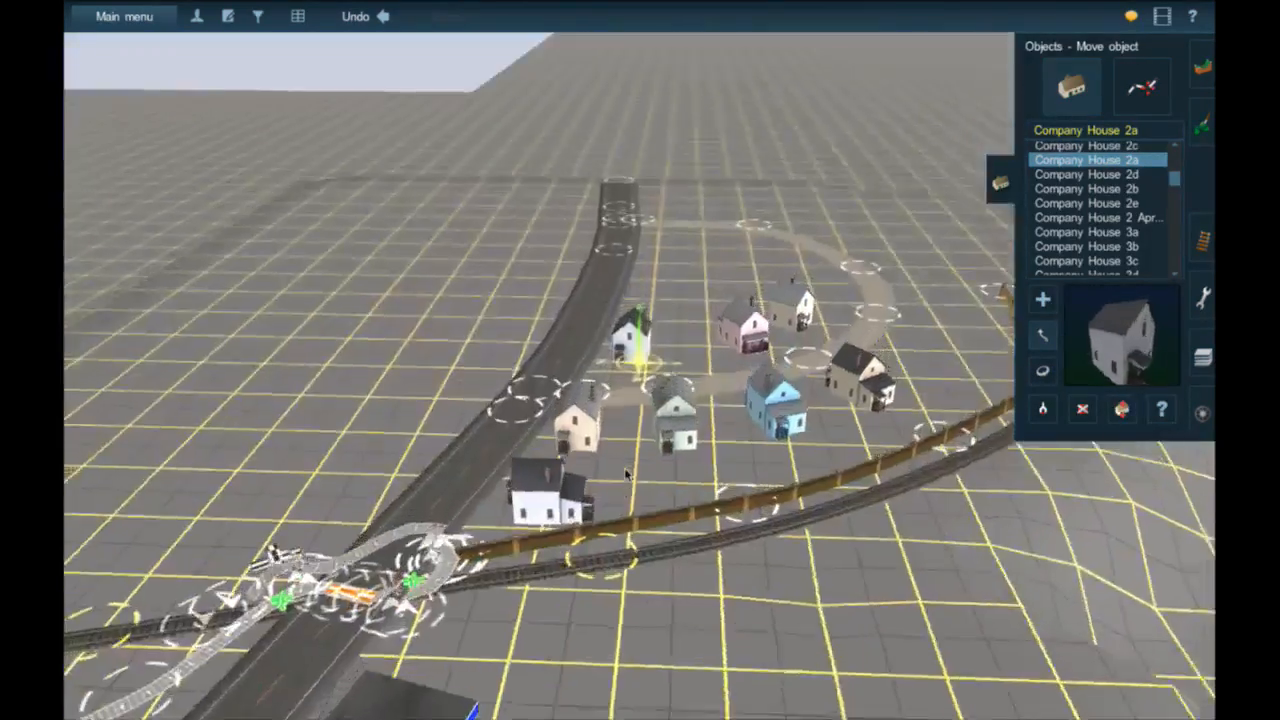
key(Left)
key(Up)
right_click(796, 291)
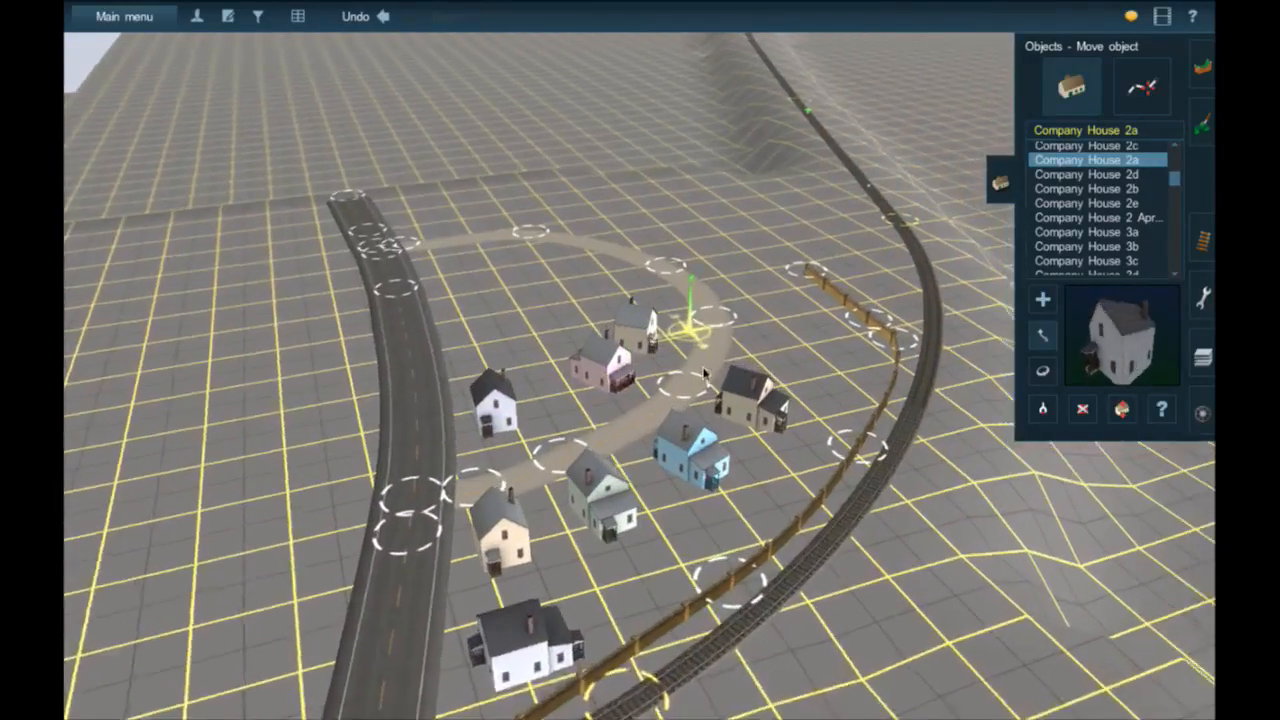
right_drag(704, 373, 391, 226)
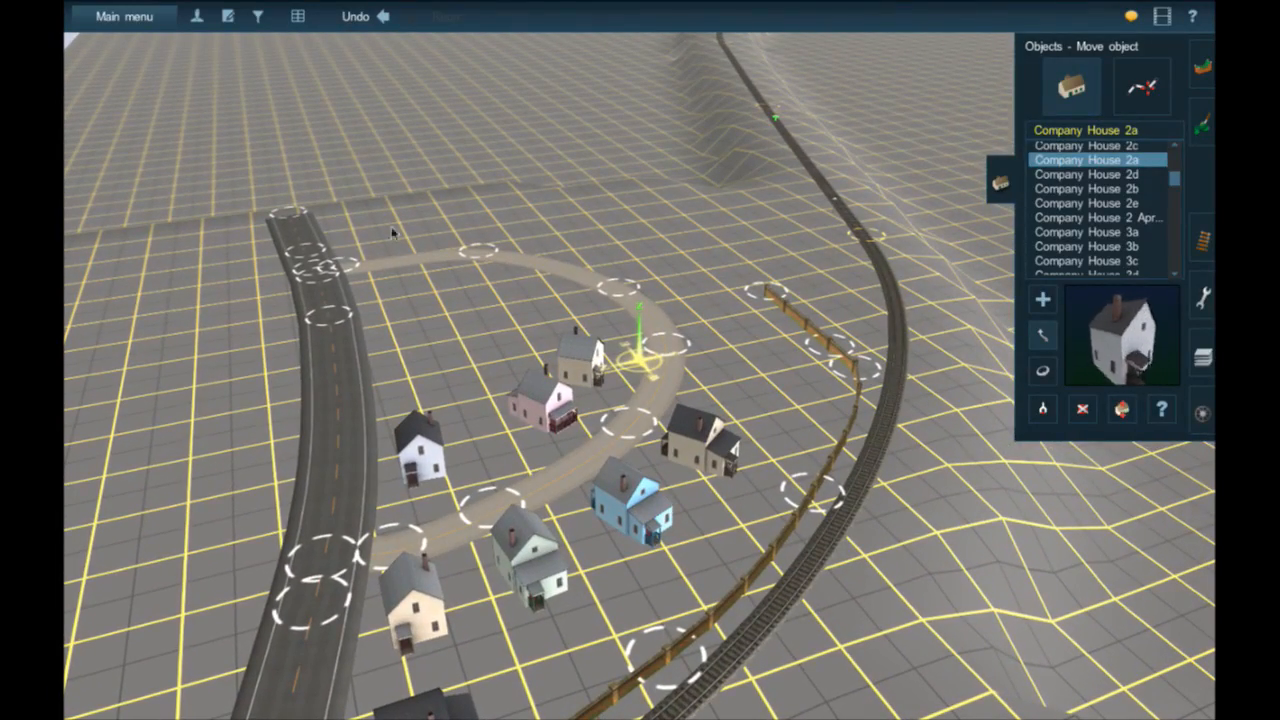
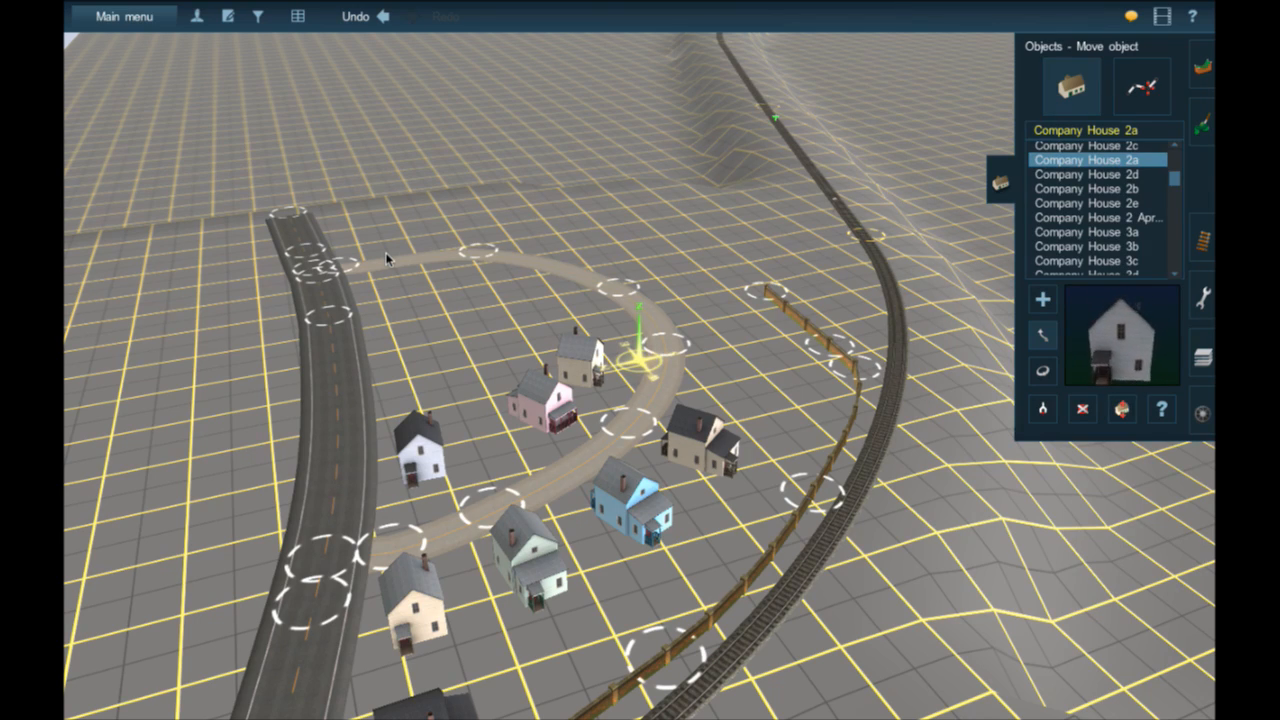
- Select Company House 1a from the object list for placing
right_click(386, 253)
right_click(705, 508)
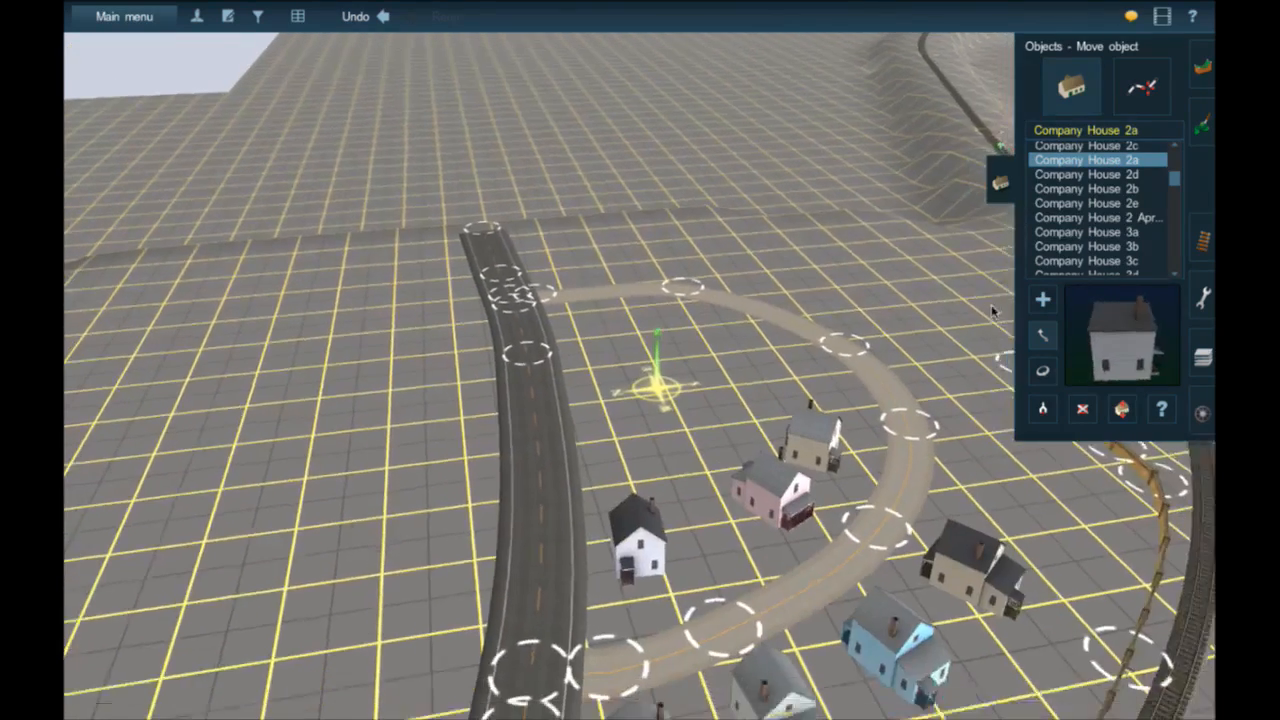
click(1042, 298)
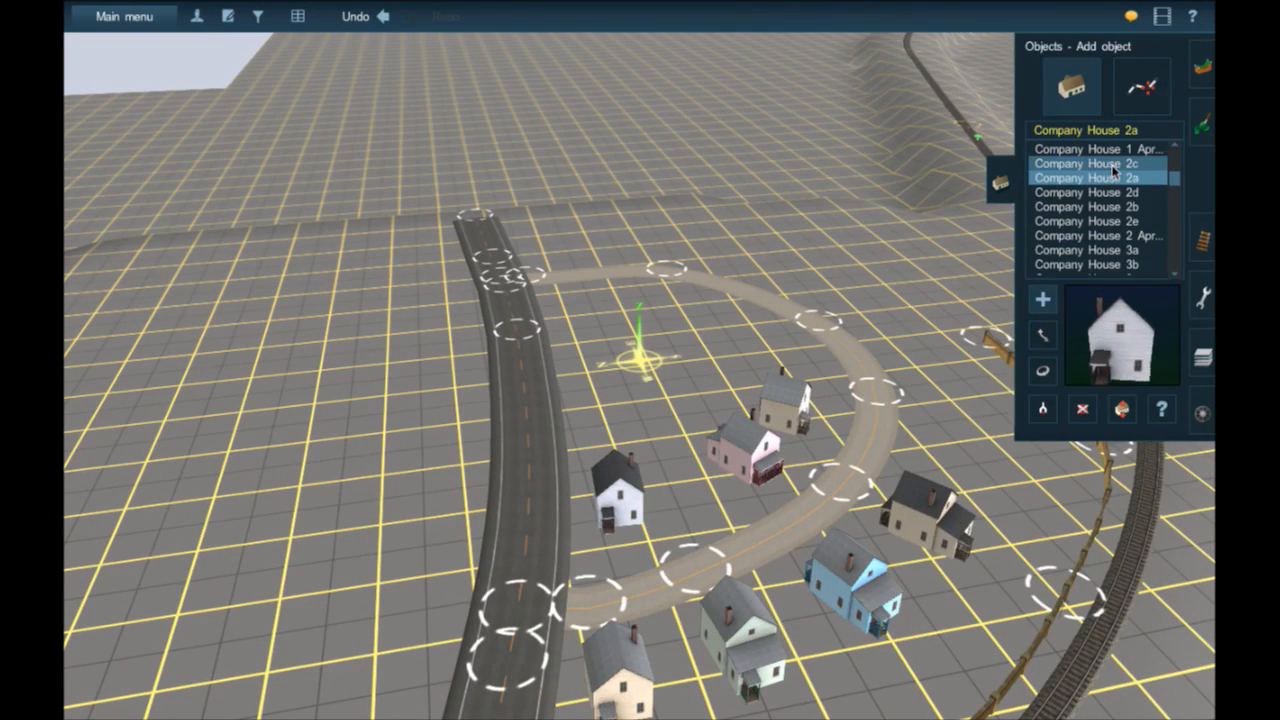
click(1113, 163)
scroll(1112, 180, up, 1)
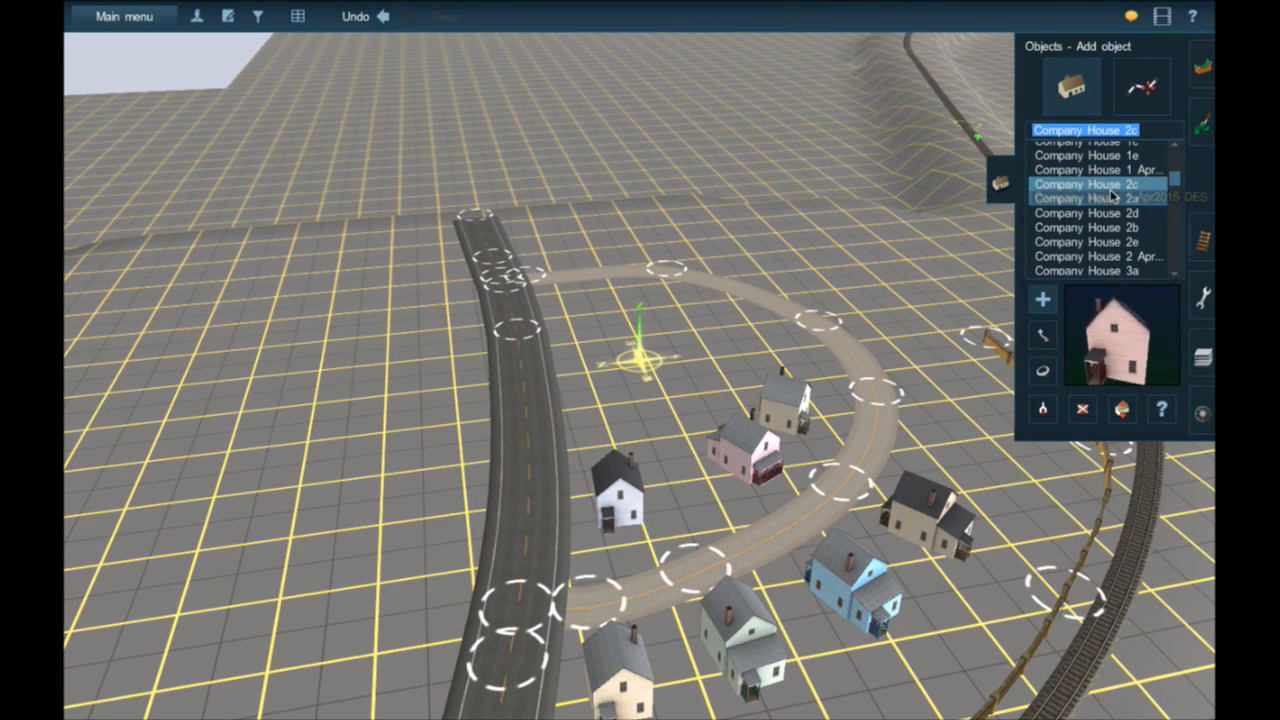
scroll(1113, 190, up, 2)
click(1116, 161)
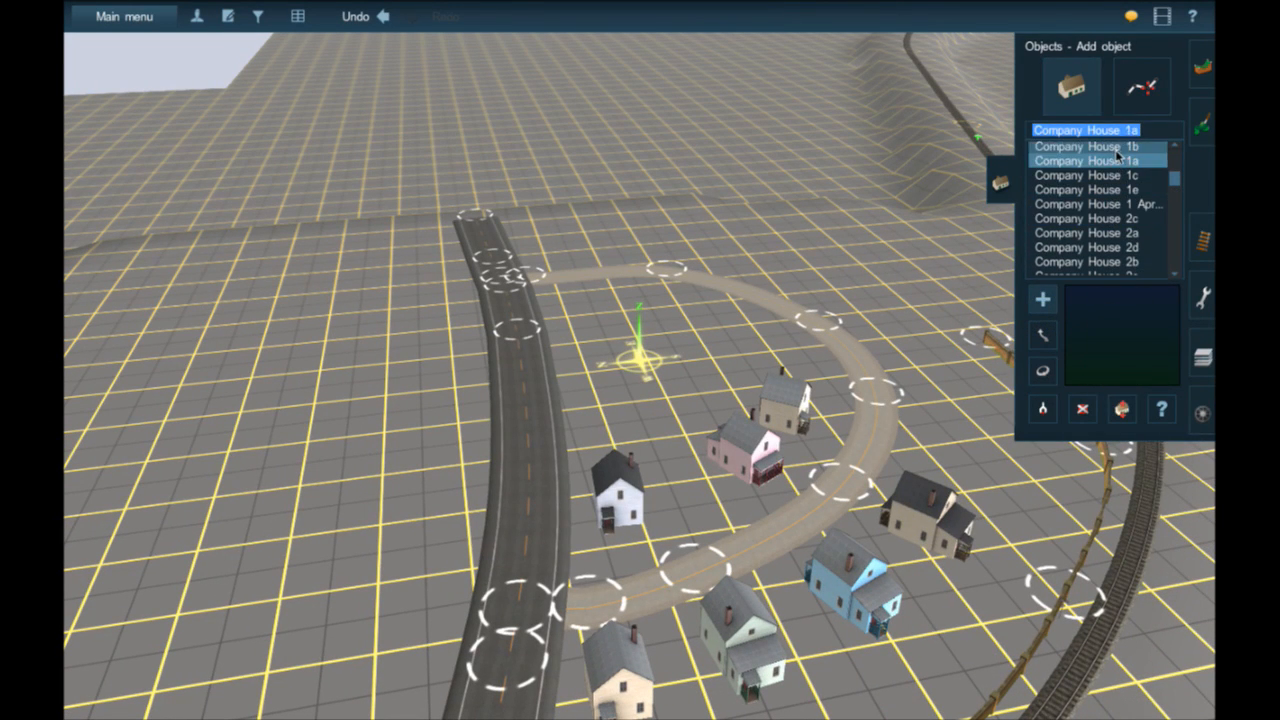
scroll(622, 342, up, 3)
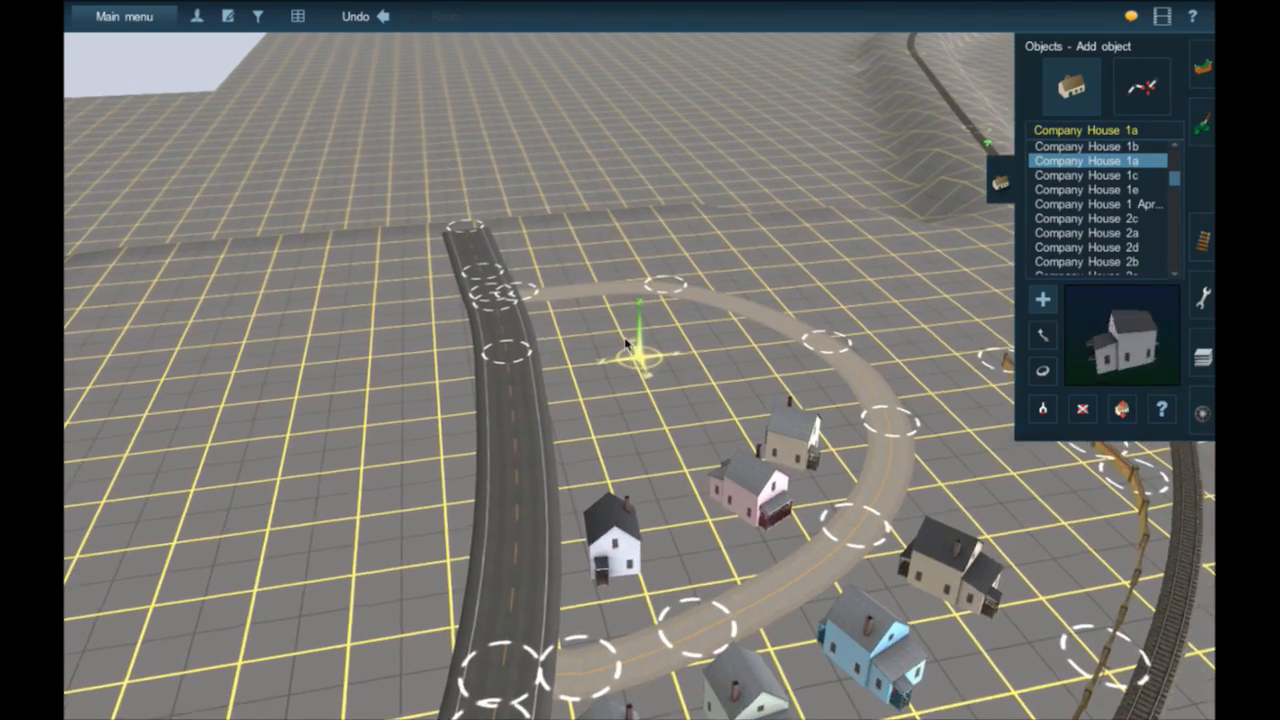
- Place a Company House 1a beside the curved road and turn it to face the road
right_click(620, 338)
scroll(650, 348, up, 3)
right_click(743, 375)
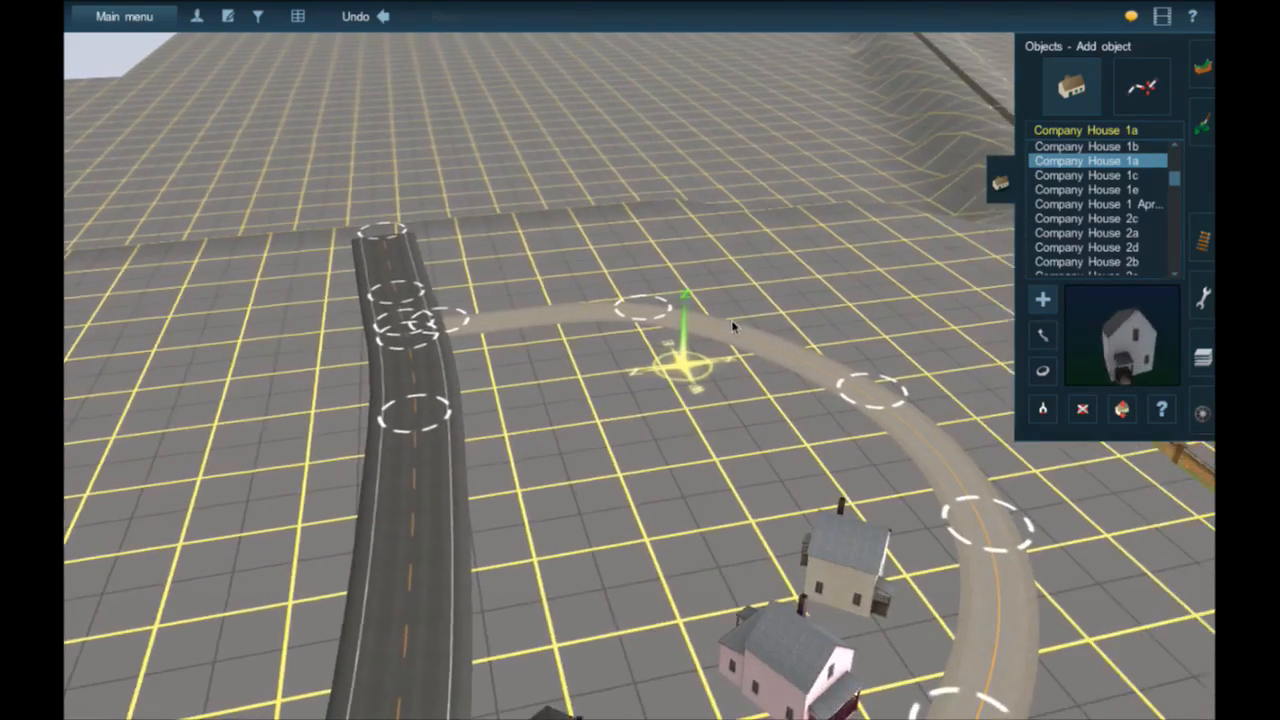
right_click(733, 330)
scroll(724, 342, up, 5)
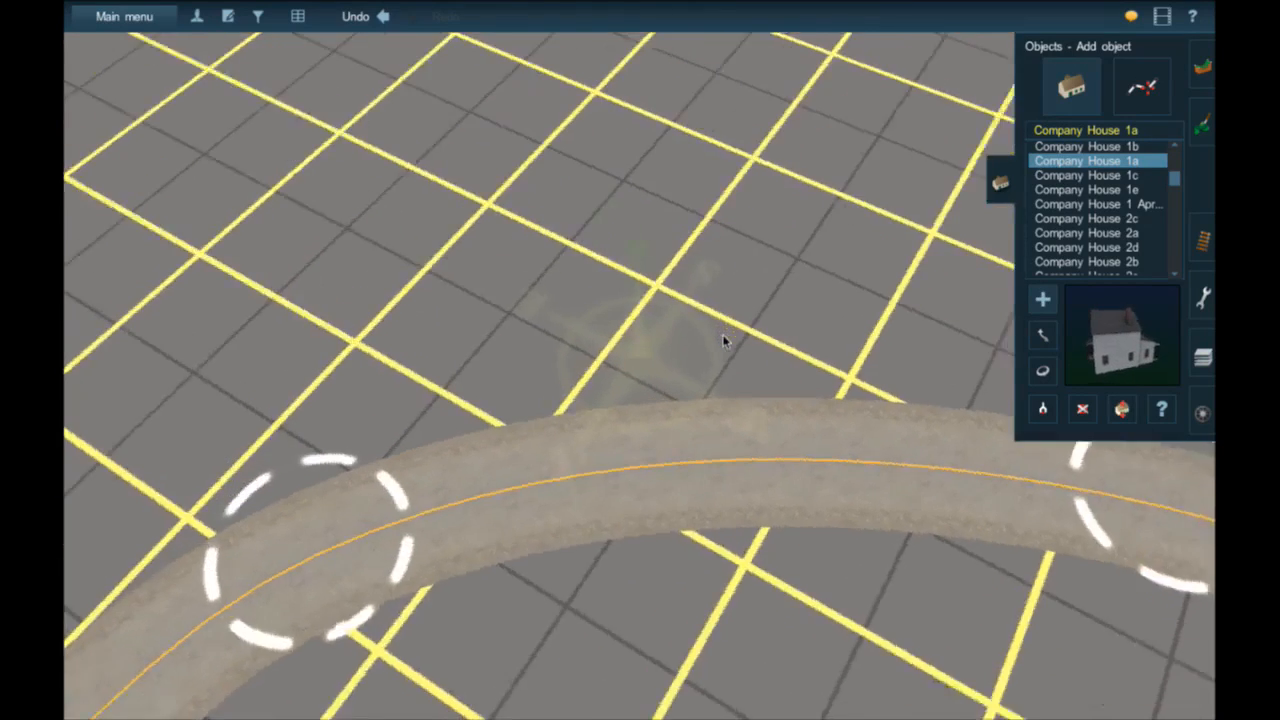
click(572, 307)
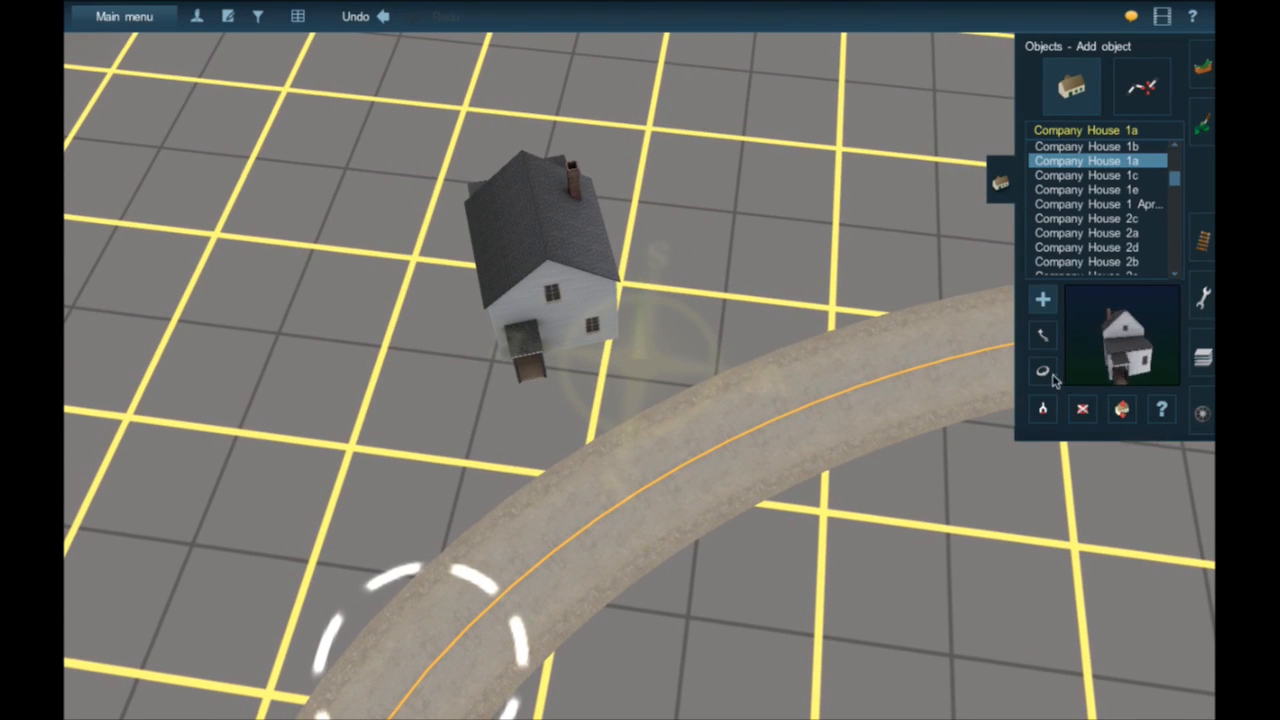
key(shift)
drag(560, 316, 596, 318)
scroll(683, 360, down, 10)
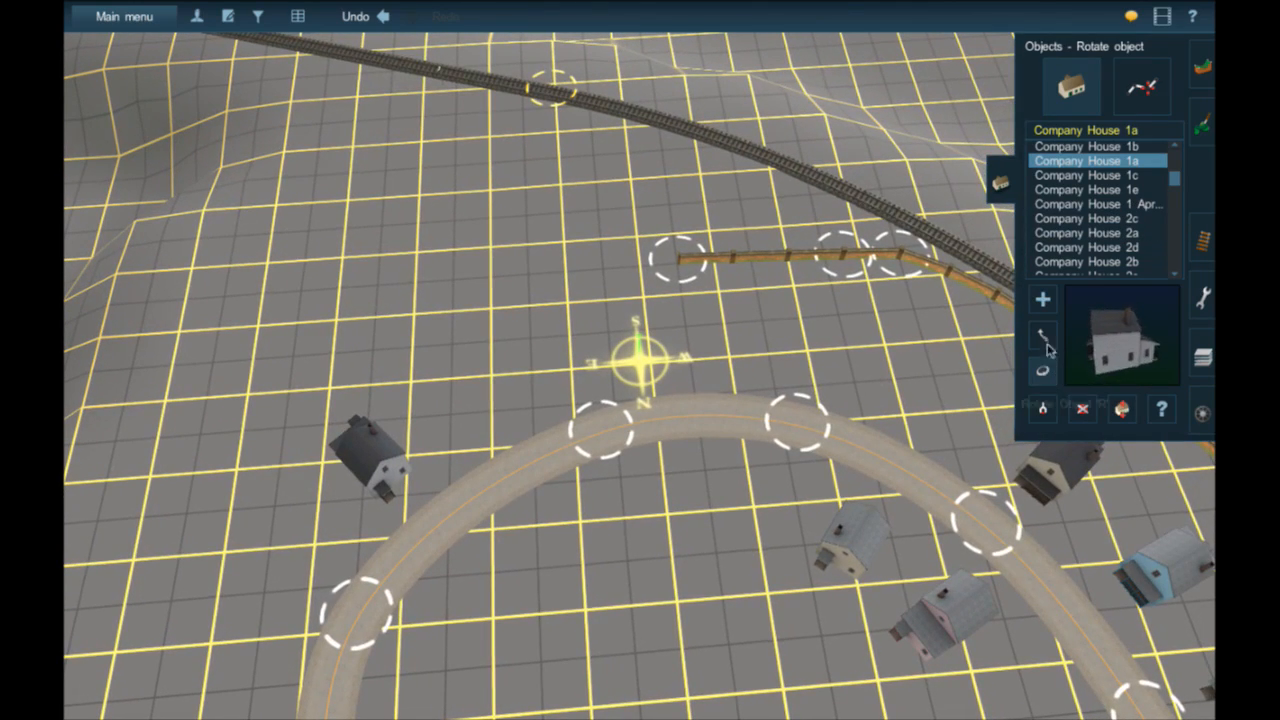
- Add a second Company House 1a above the road and rotate it toward the road
key(a)
click(651, 355)
scroll(703, 366, up, 2)
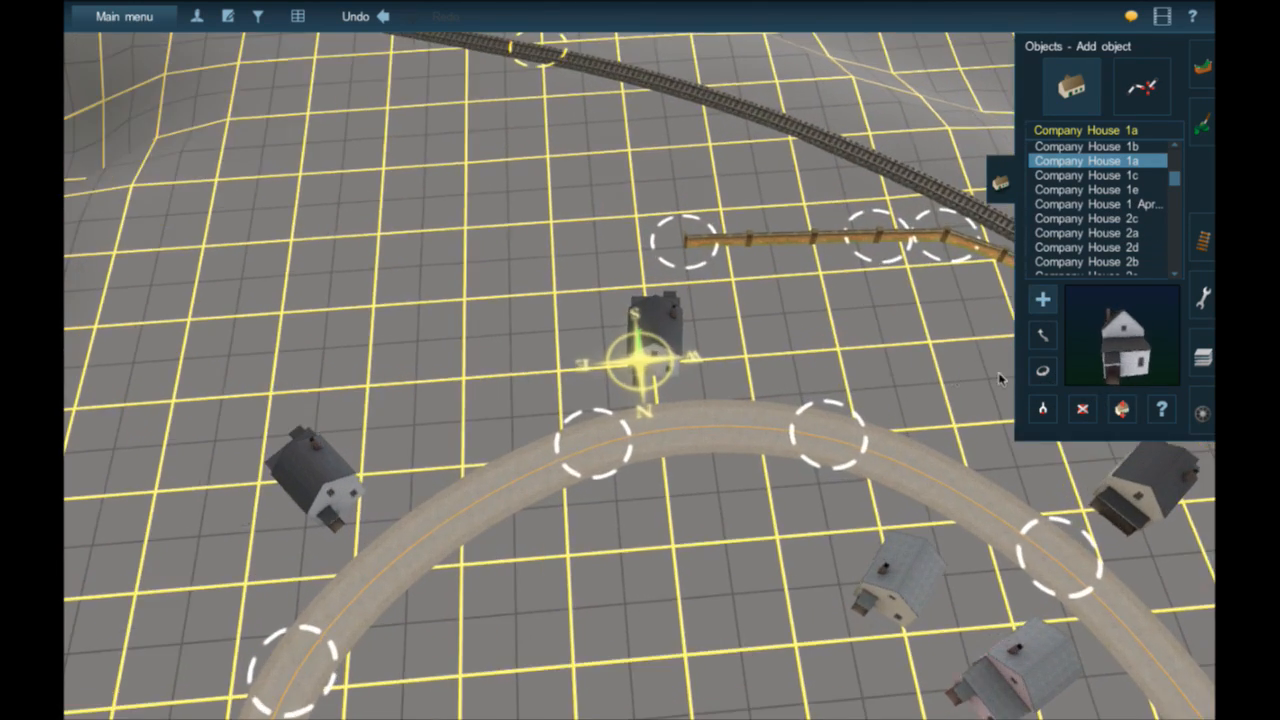
click(1043, 372)
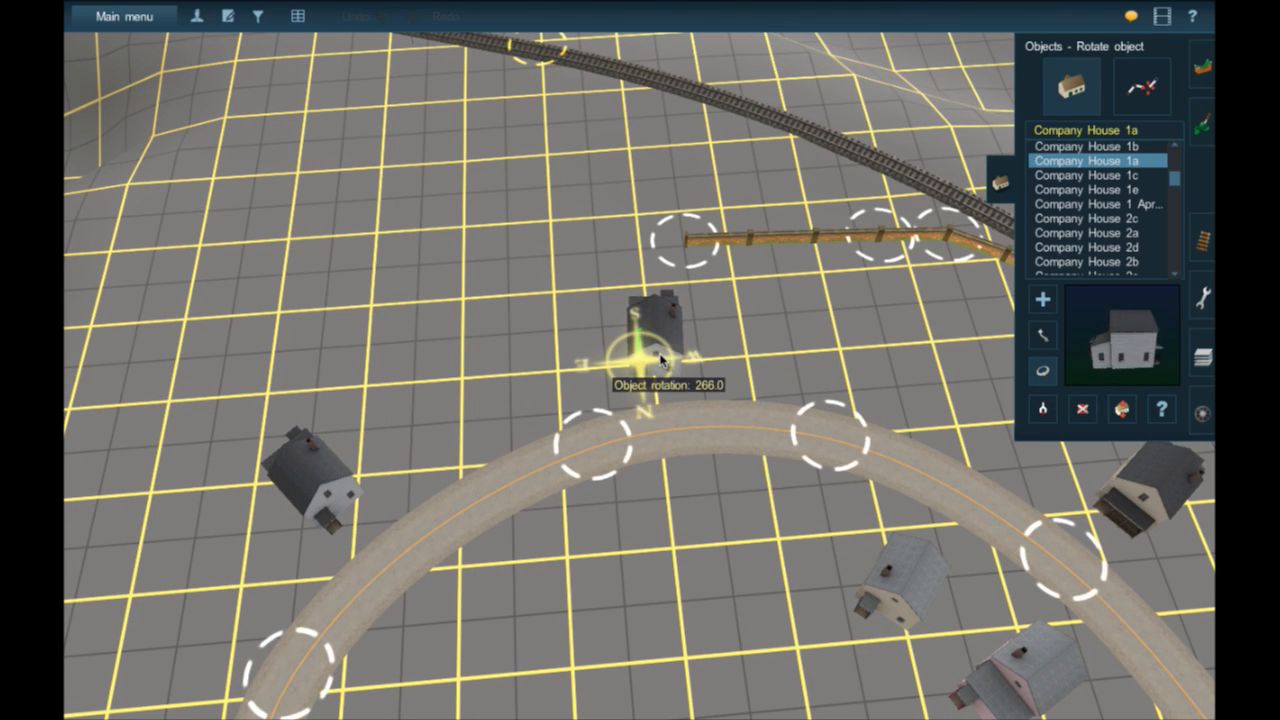
drag(665, 358, 678, 343)
key(m)
key(r)
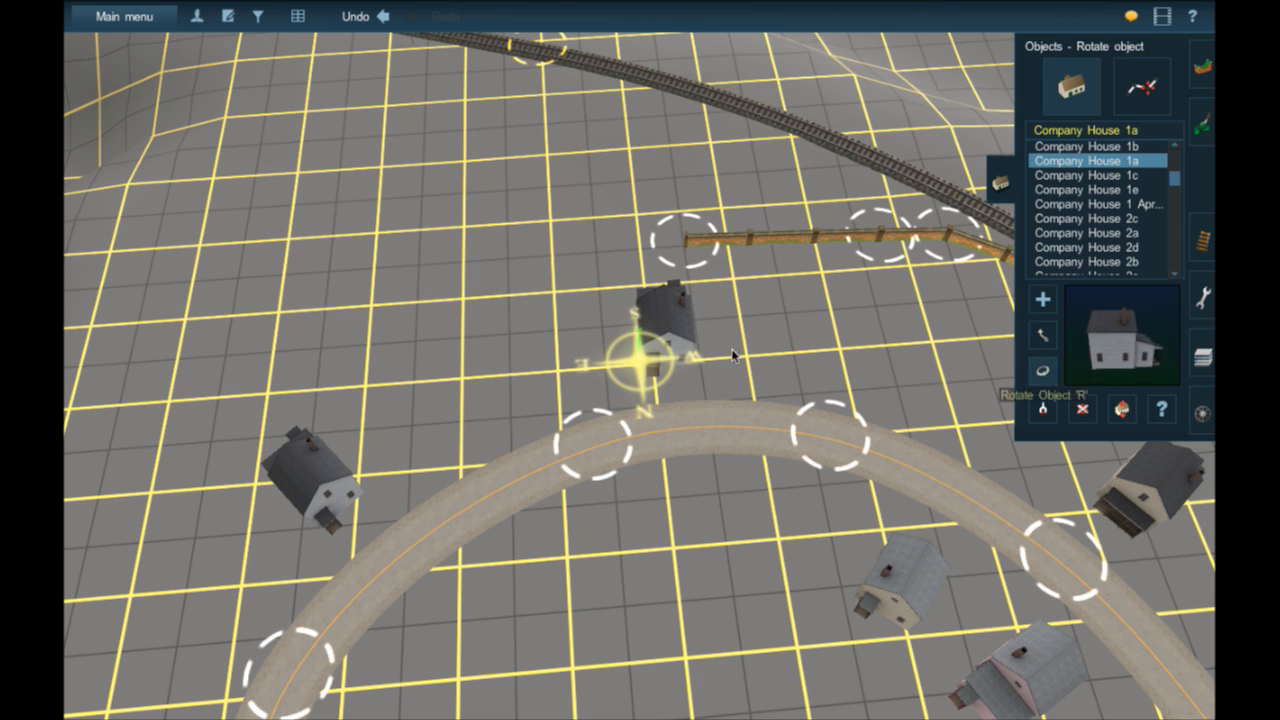
right_click(671, 358)
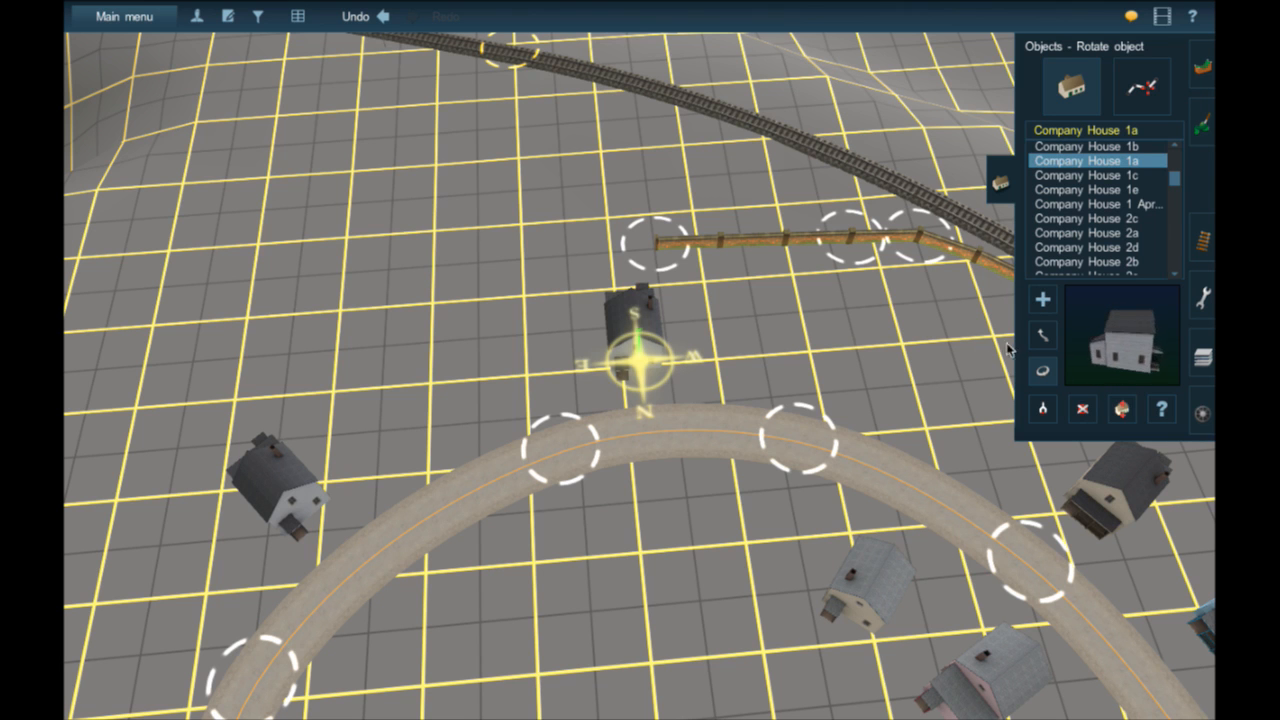
- Select Company House 1a again from the object list
click(1041, 338)
right_click(655, 348)
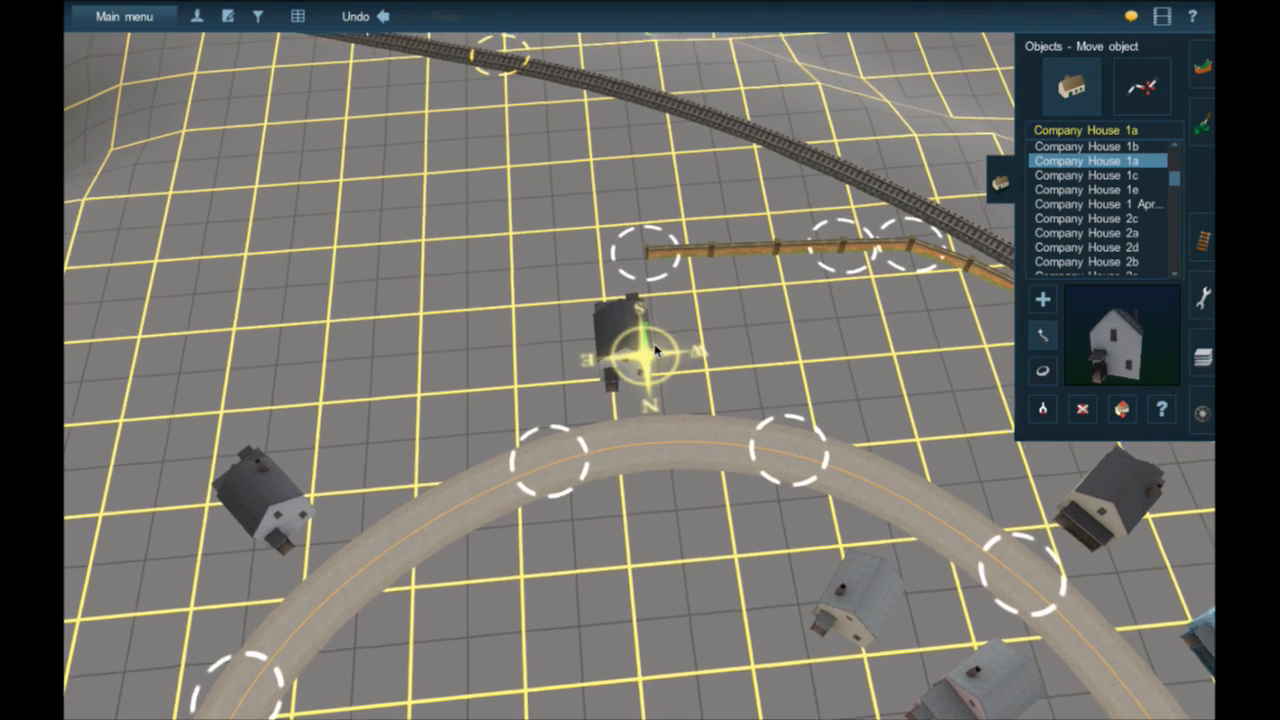
scroll(650, 362, up, 5)
scroll(655, 390, down, 5)
right_click(745, 430)
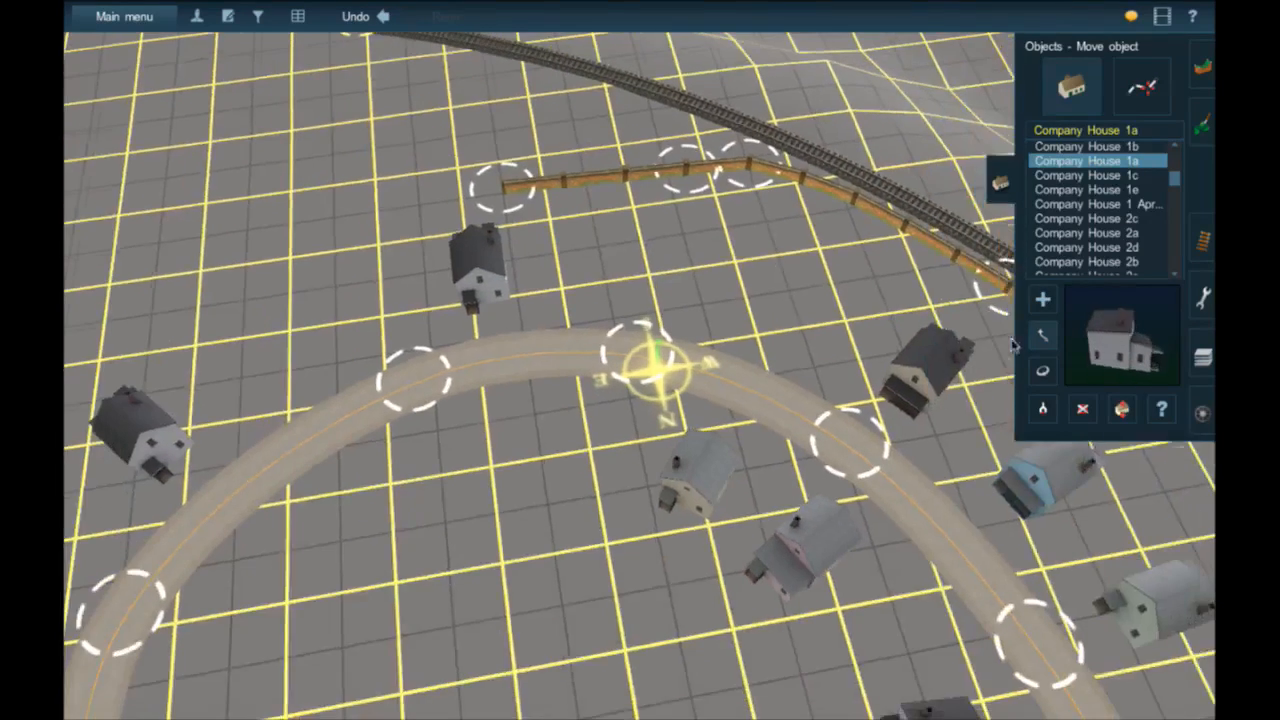
click(1086, 234)
click(1102, 177)
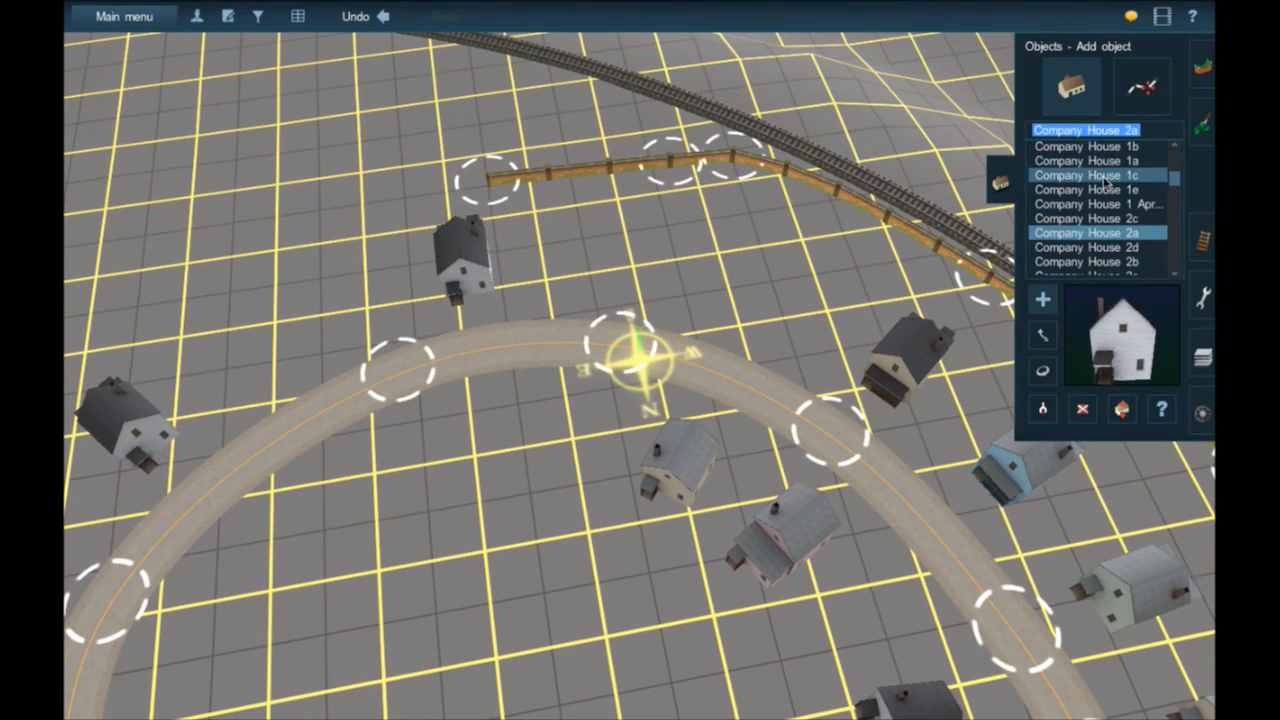
scroll(1105, 182, up, 1)
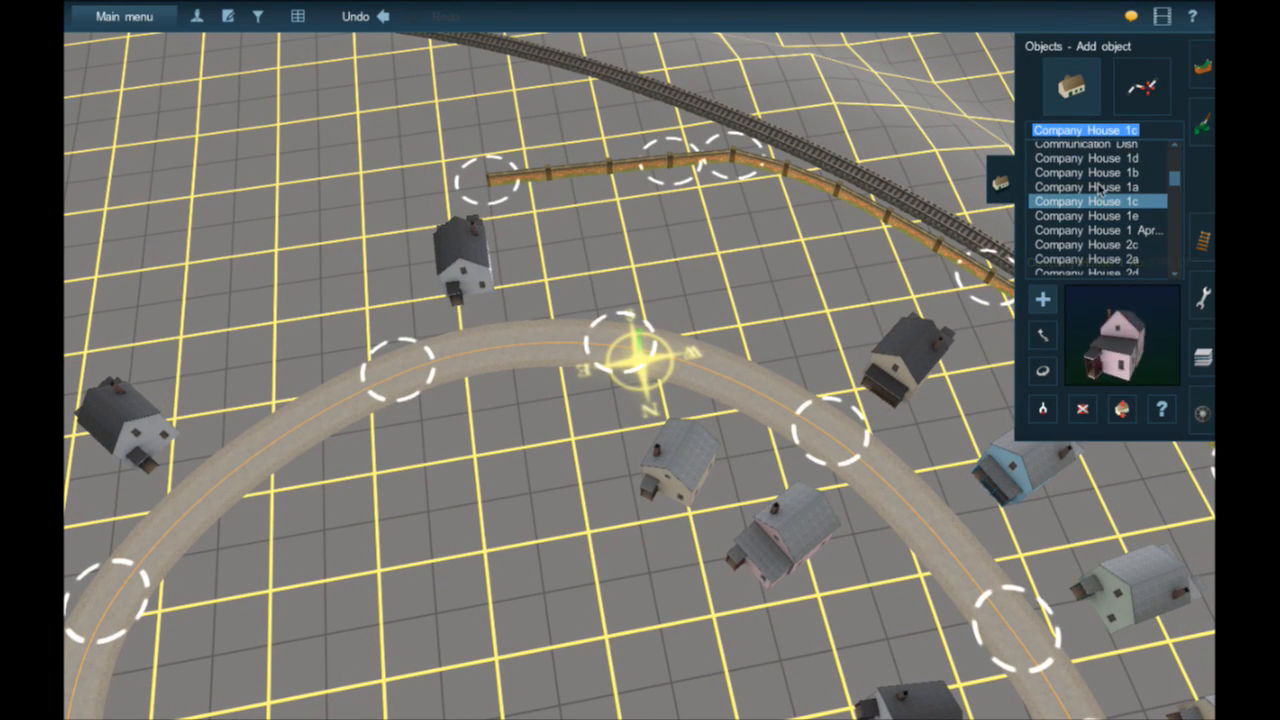
click(1099, 188)
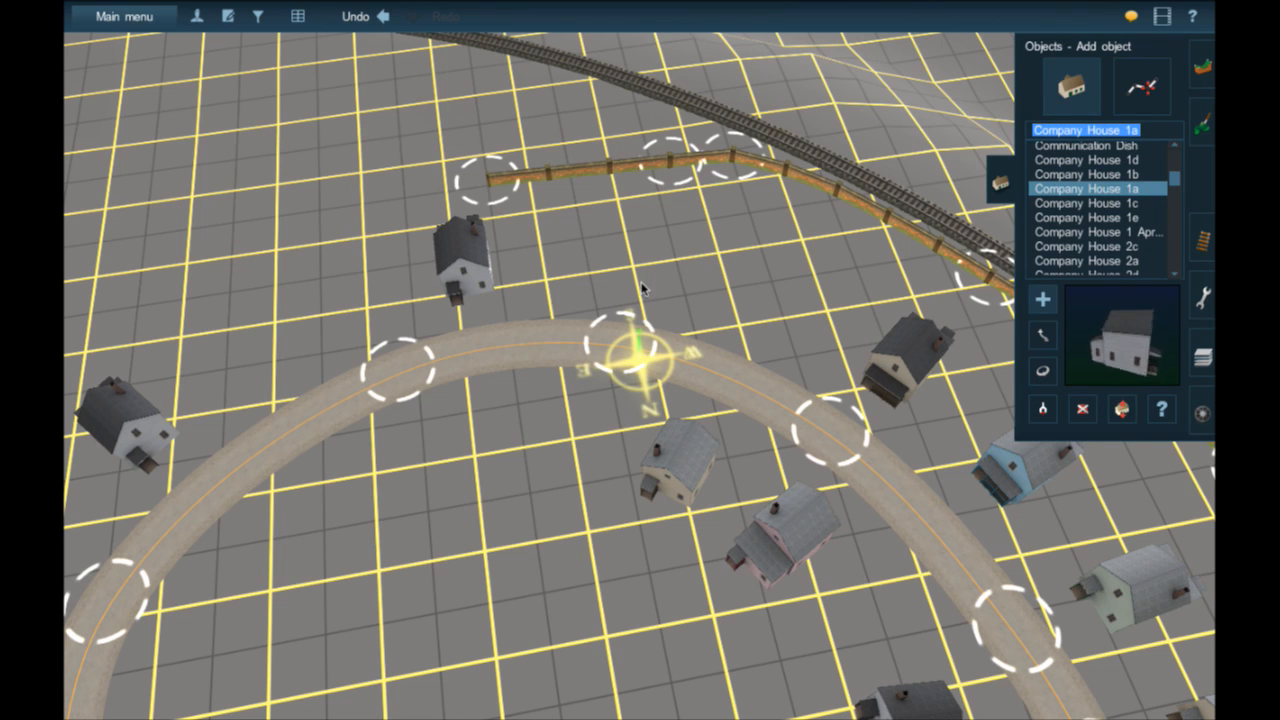
- Place another Company House 1a above the road, shift it nearer, and turn it to about 238°
scroll(642, 288, up, 5)
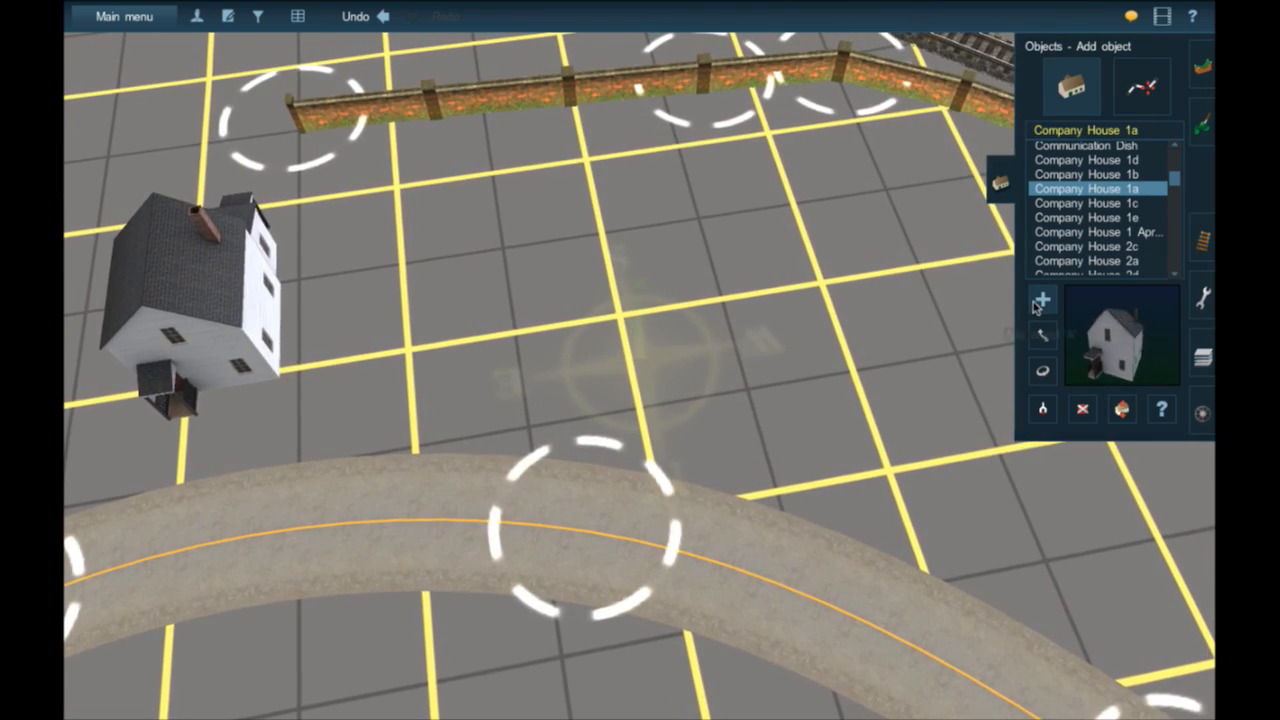
click(629, 323)
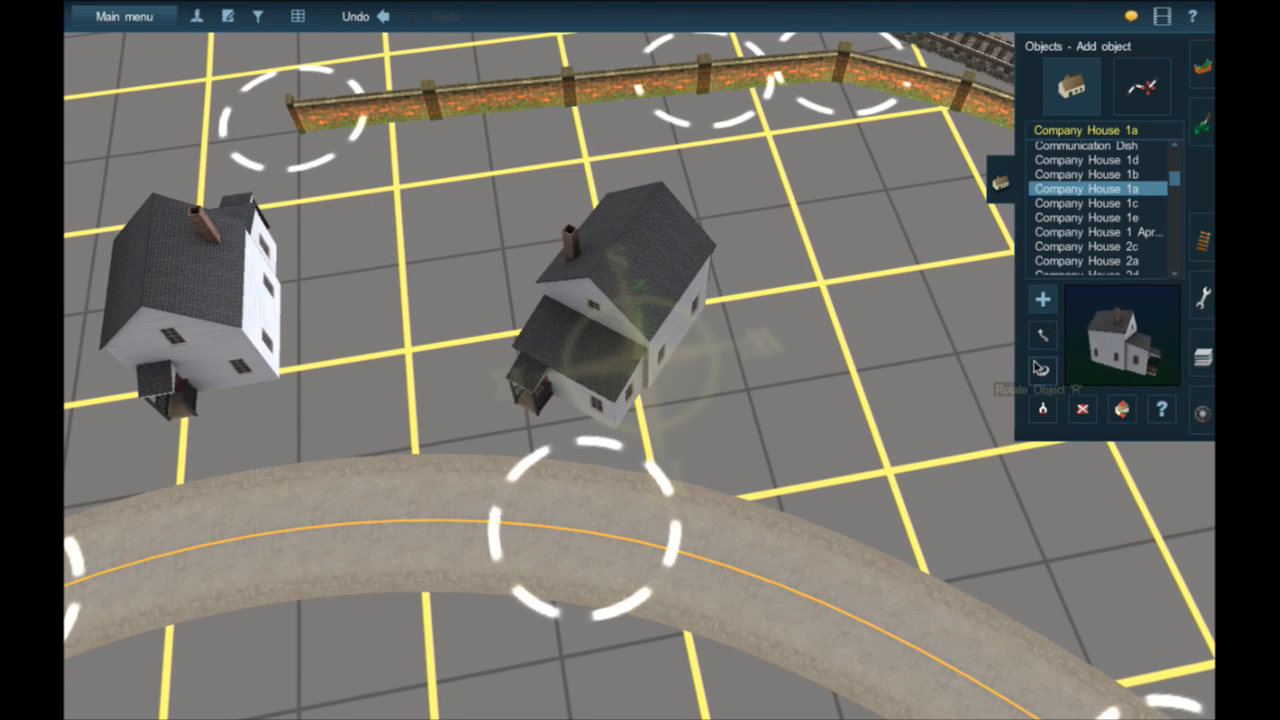
click(1040, 367)
drag(640, 345, 674, 349)
click(1042, 335)
scroll(612, 318, down, 3)
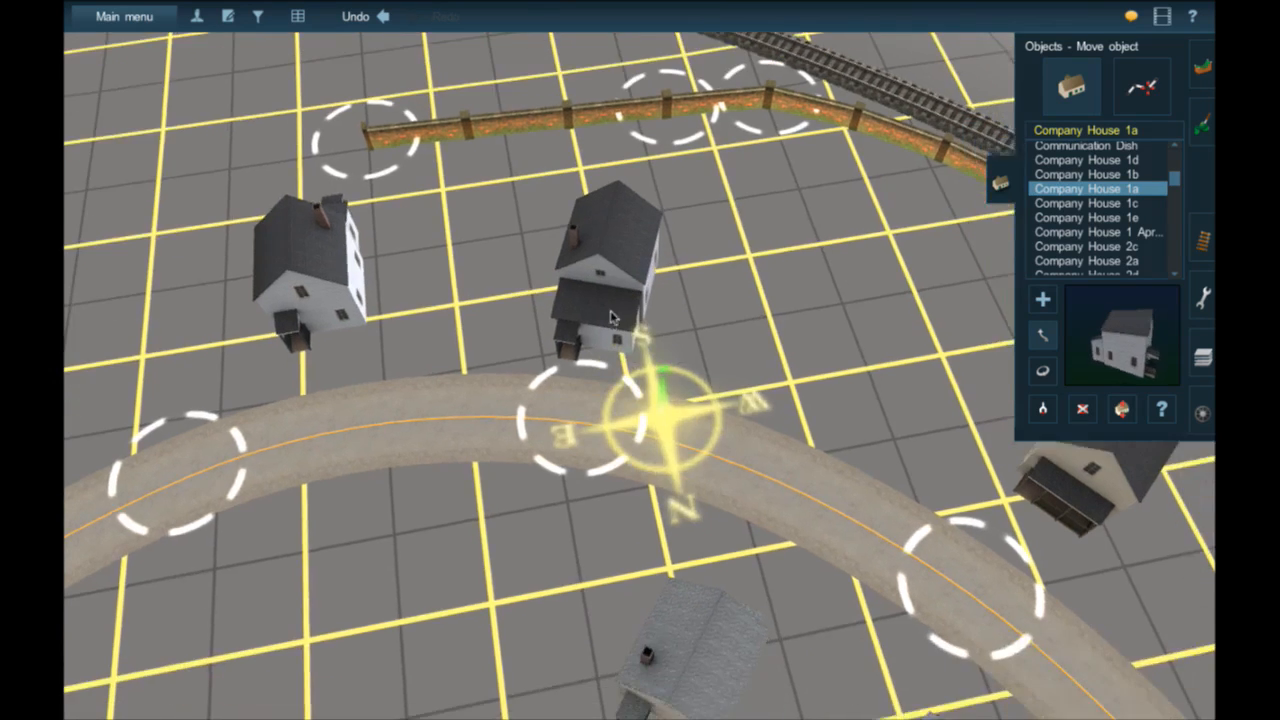
drag(646, 266, 737, 284)
click(1040, 370)
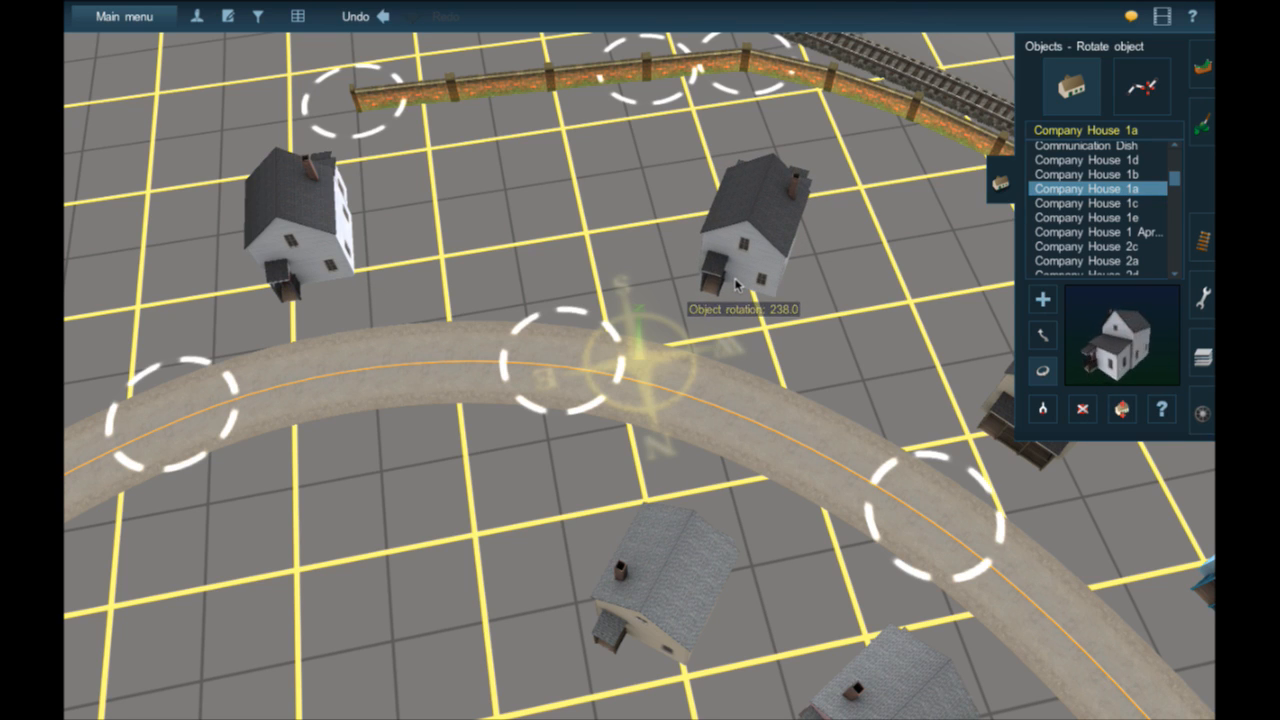
key(m)
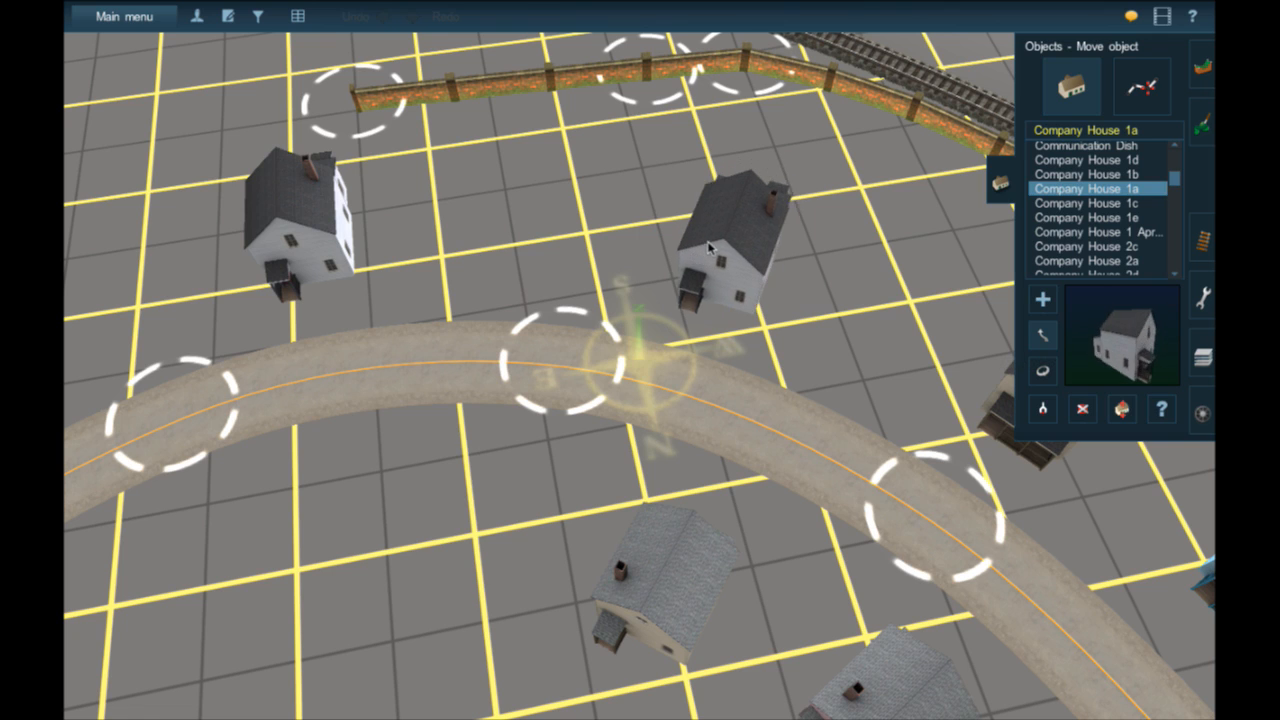
- Place a Company House 1e inside the road curve, turned to about 125°
click(1110, 219)
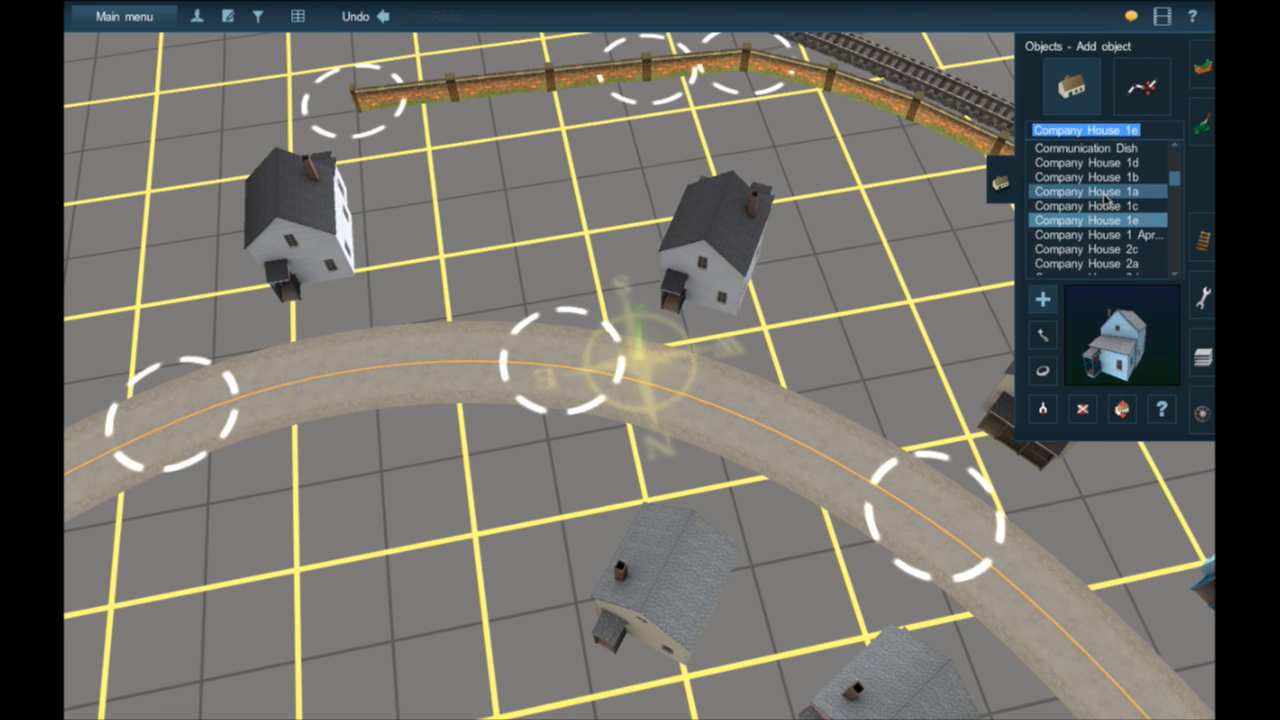
right_click(508, 670)
right_click(453, 299)
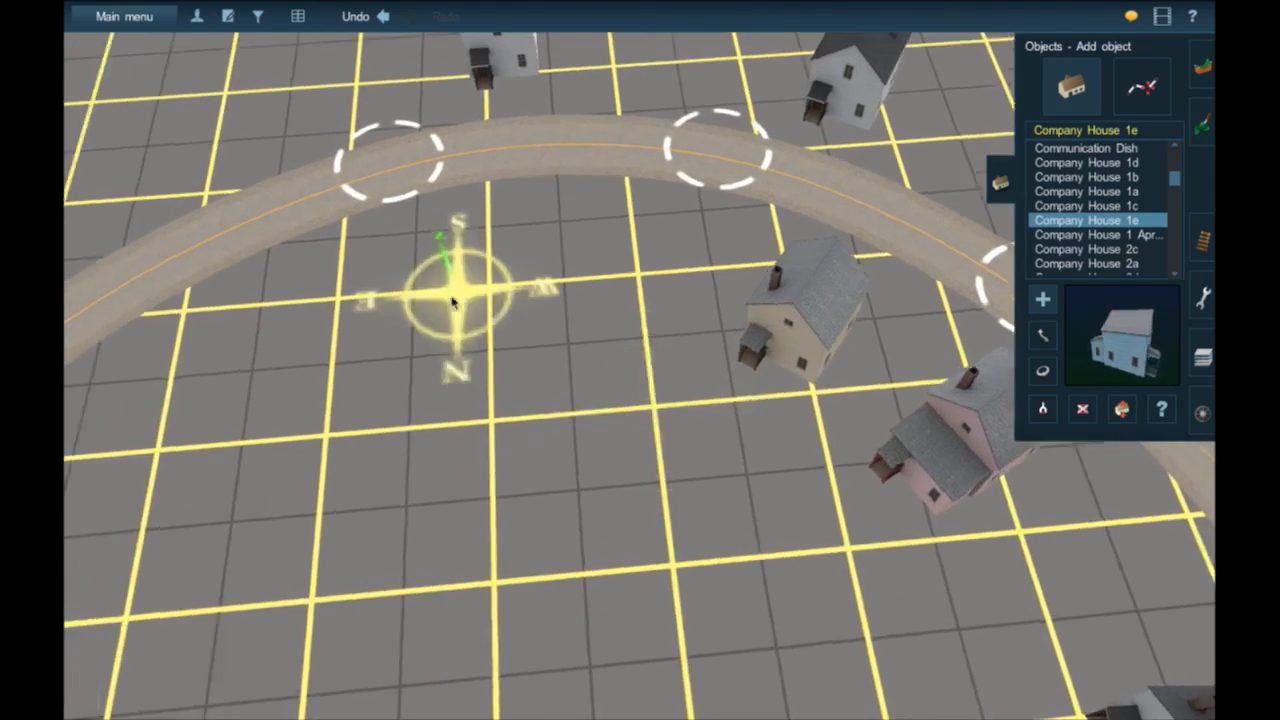
right_click(328, 414)
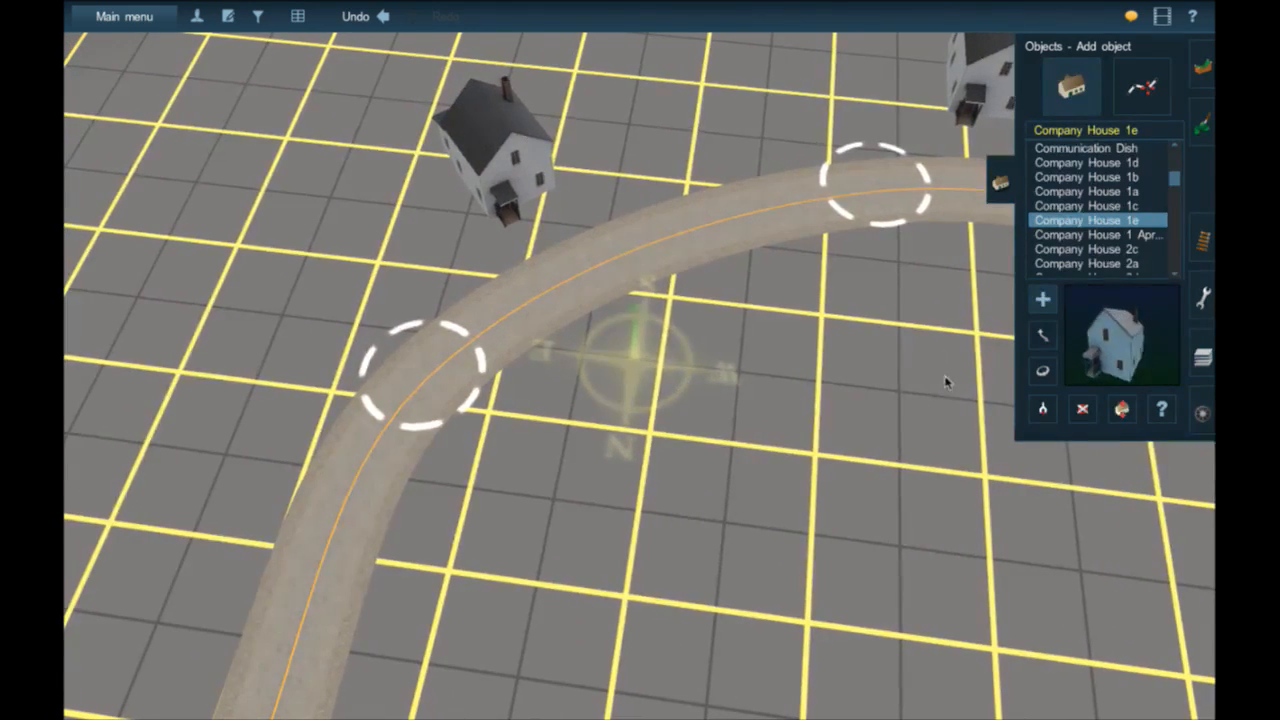
click(722, 418)
key(r)
drag(722, 418, 612, 438)
right_click(797, 381)
scroll(797, 380, down, 5)
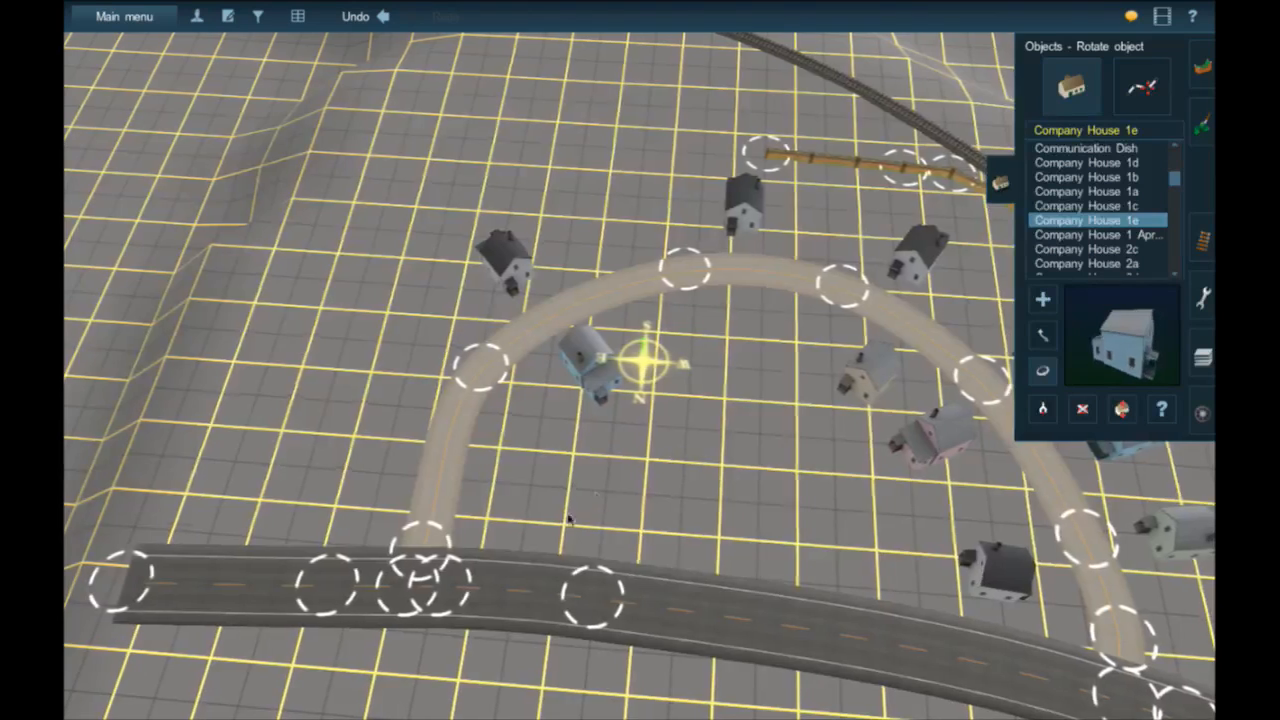
right_click(570, 514)
right_click(754, 276)
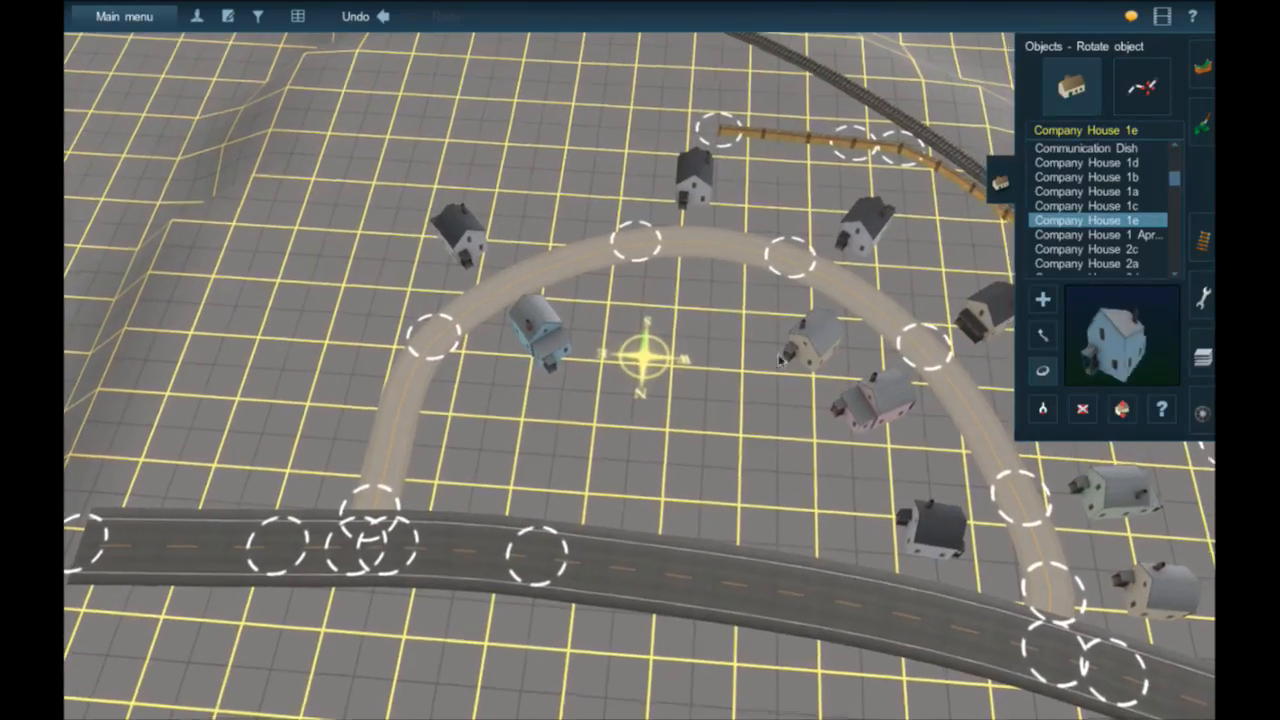
right_drag(930, 350, 476, 290)
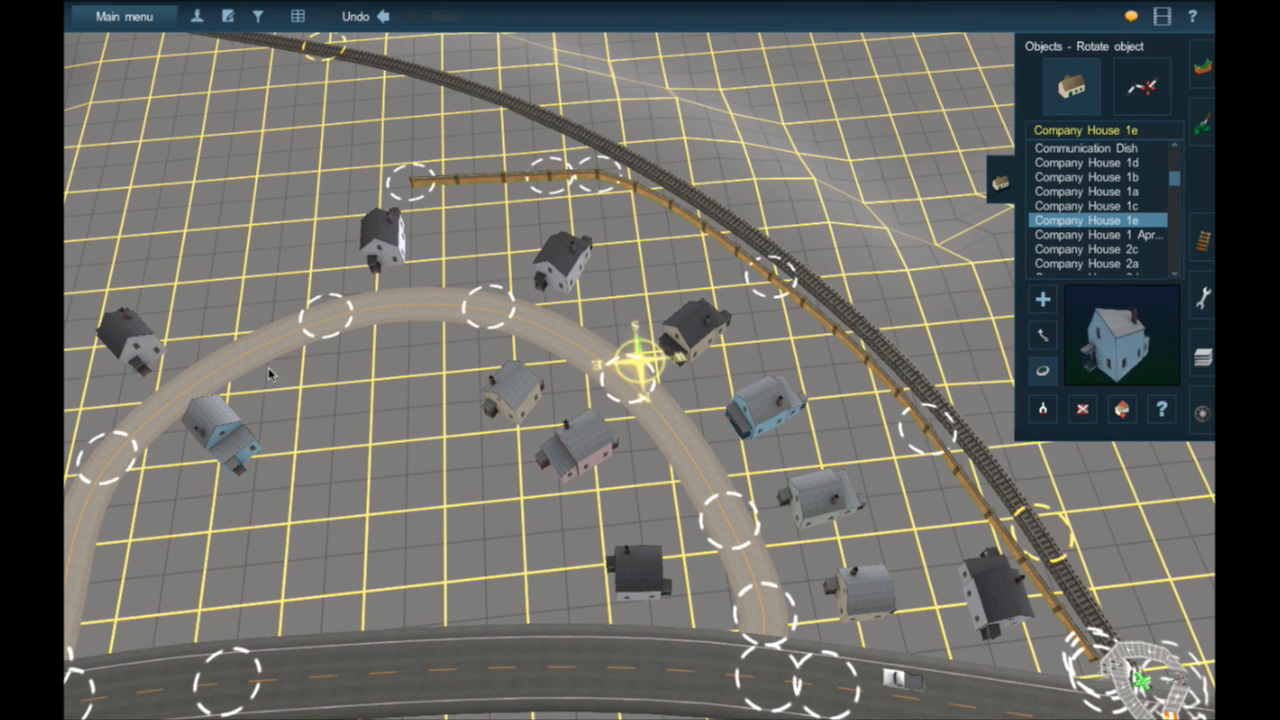
right_click(314, 397)
scroll(320, 400, up, 5)
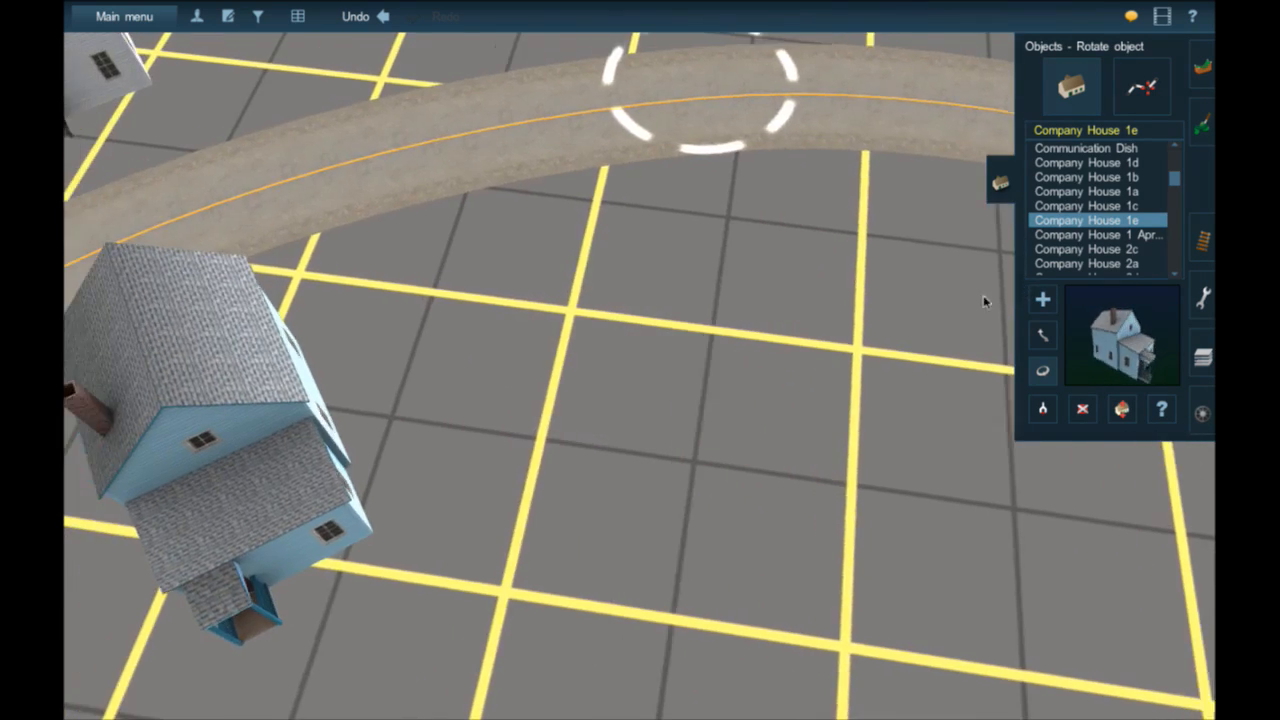
- Place a pink Company House 2c beside the road and give it a new heading
click(1085, 249)
scroll(722, 409, down, 3)
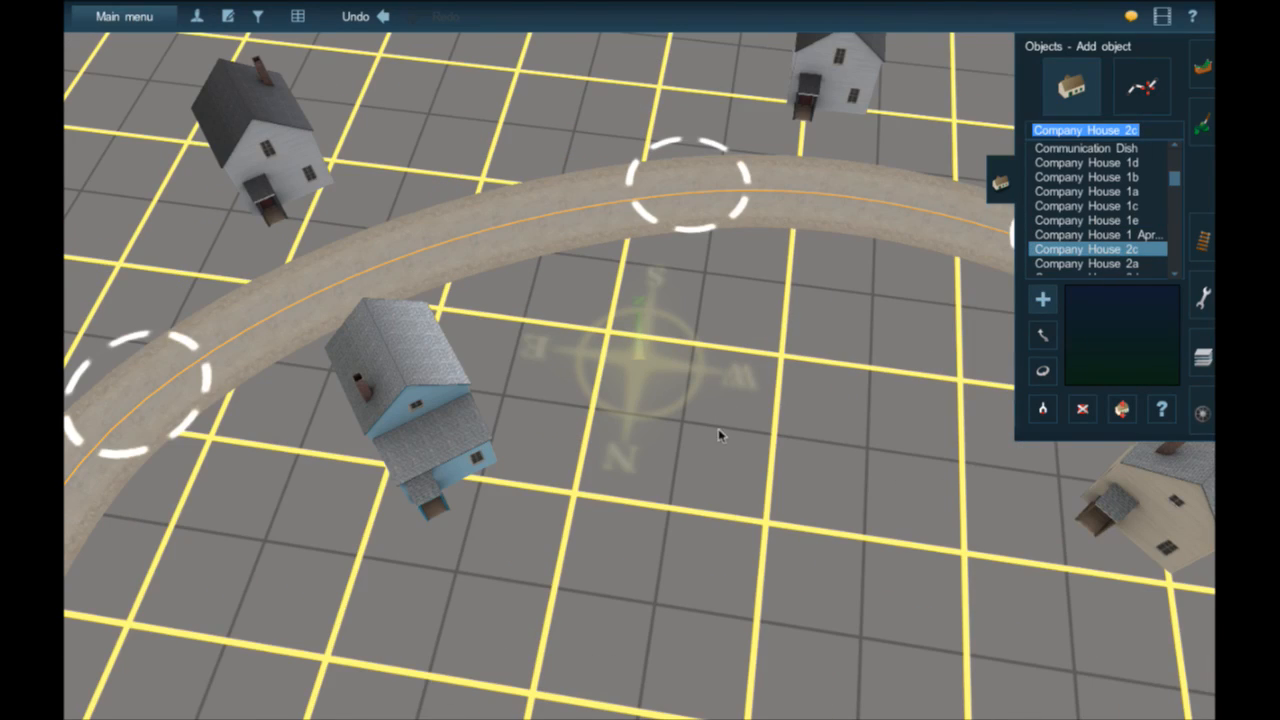
right_click(438, 514)
right_click(296, 540)
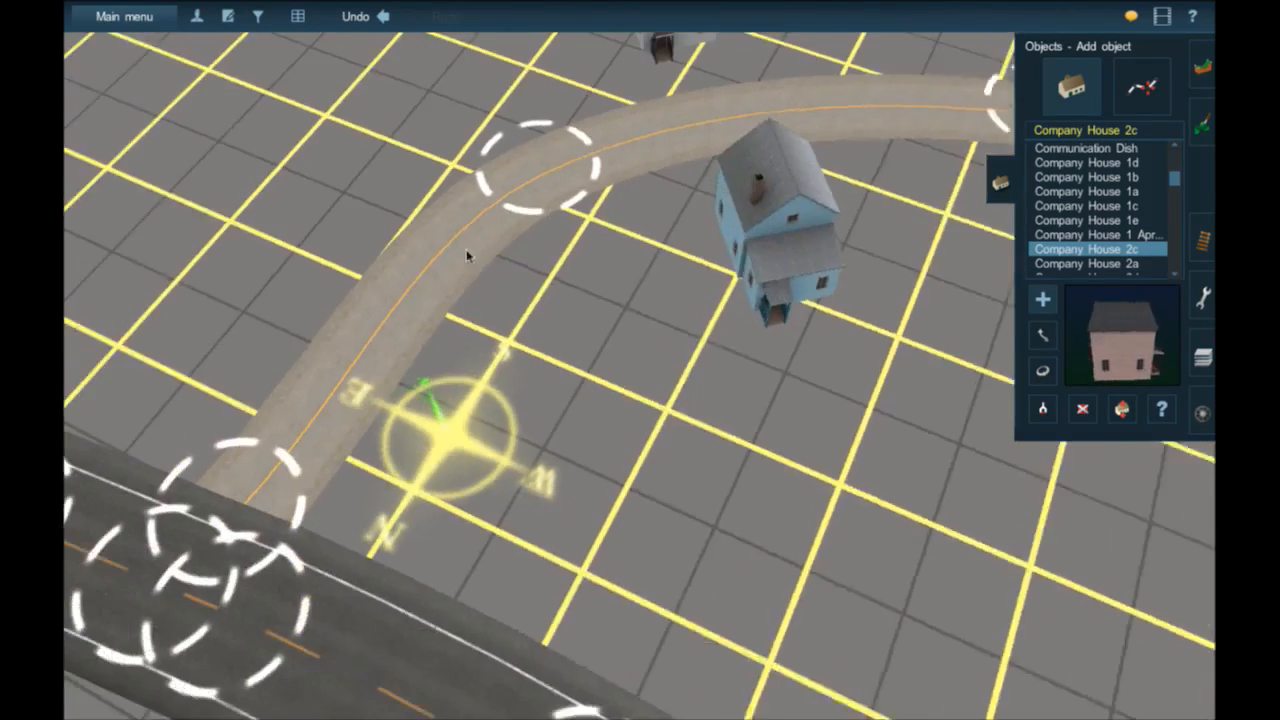
right_click(544, 246)
click(540, 350)
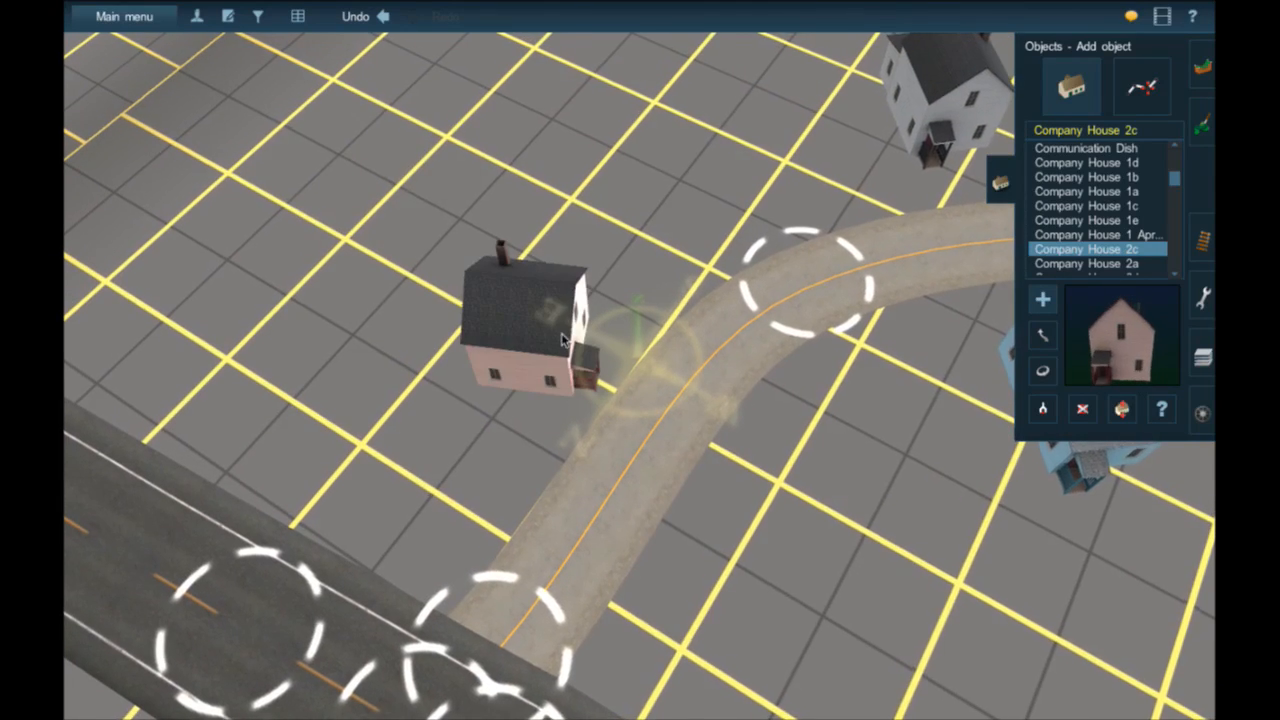
key(r)
drag(603, 363, 614, 370)
- Move the pink house across the road beside the grey house and fine-tune its position
click(1042, 335)
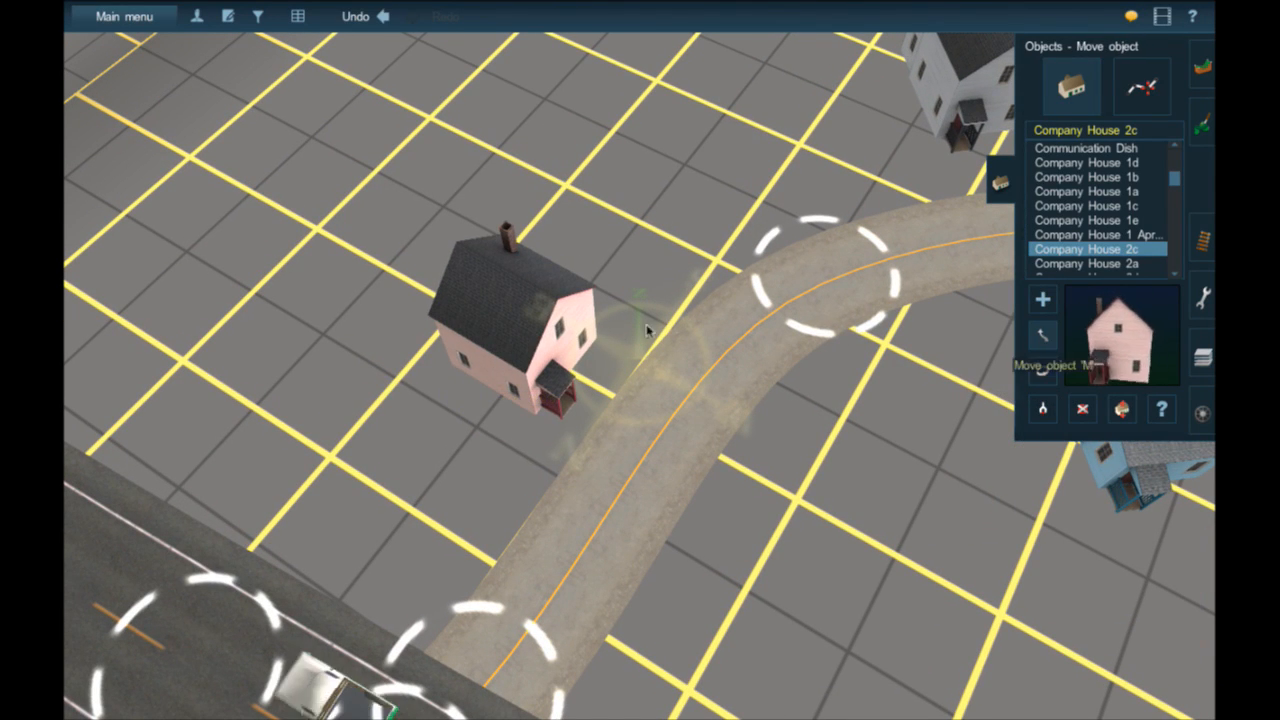
drag(655, 305, 738, 301)
right_drag(662, 303, 738, 301)
drag(738, 301, 833, 337)
right_drag(738, 301, 833, 337)
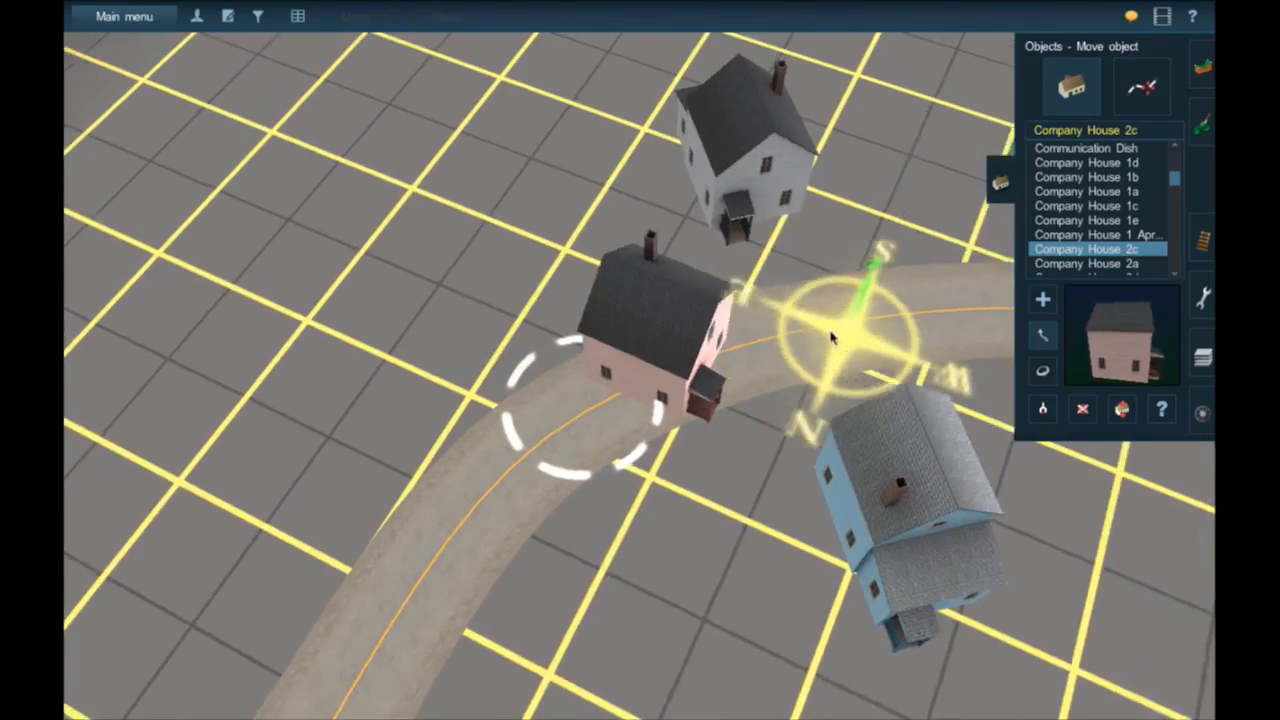
drag(833, 337, 678, 278)
key(r)
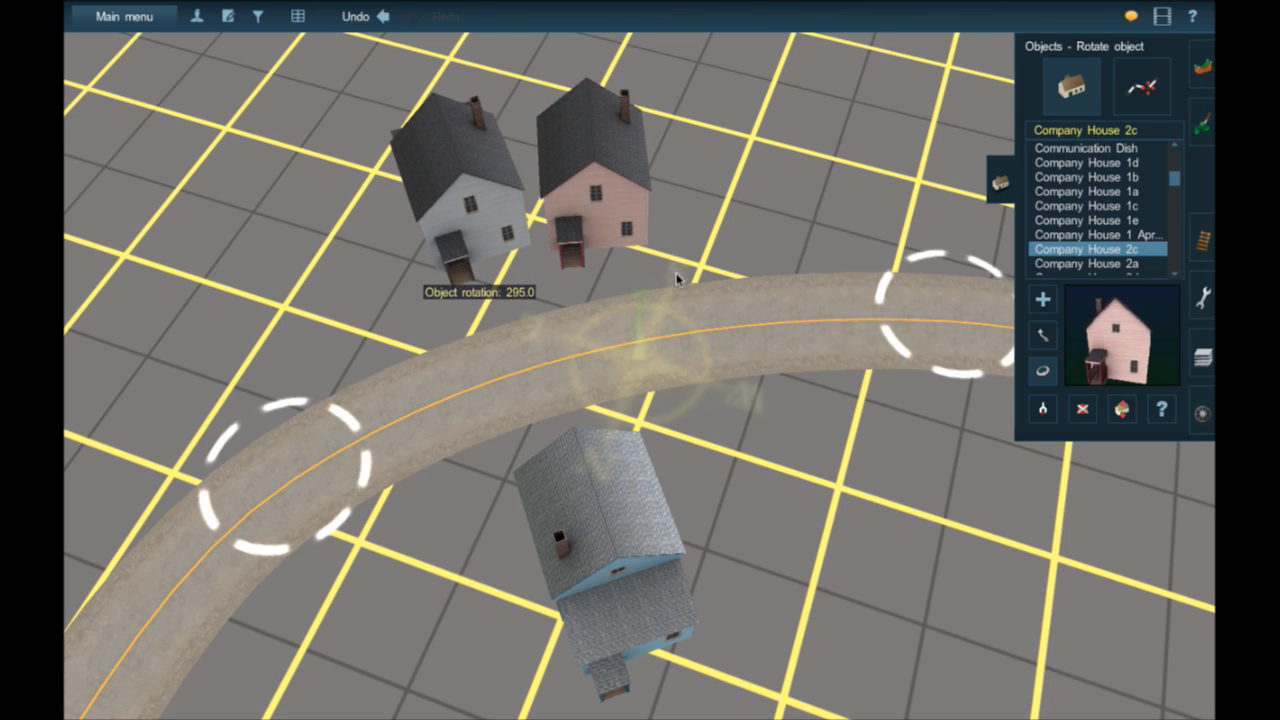
drag(684, 201, 705, 192)
right_drag(862, 457, 840, 440)
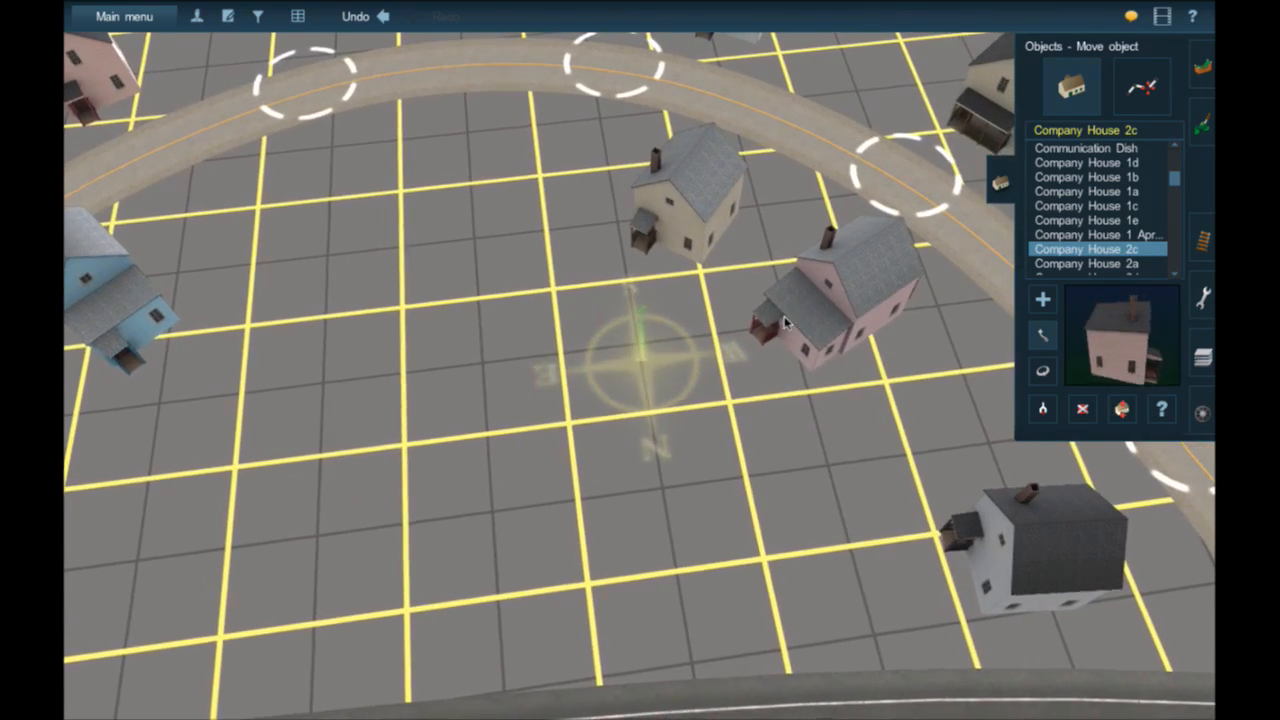
right_click(784, 318)
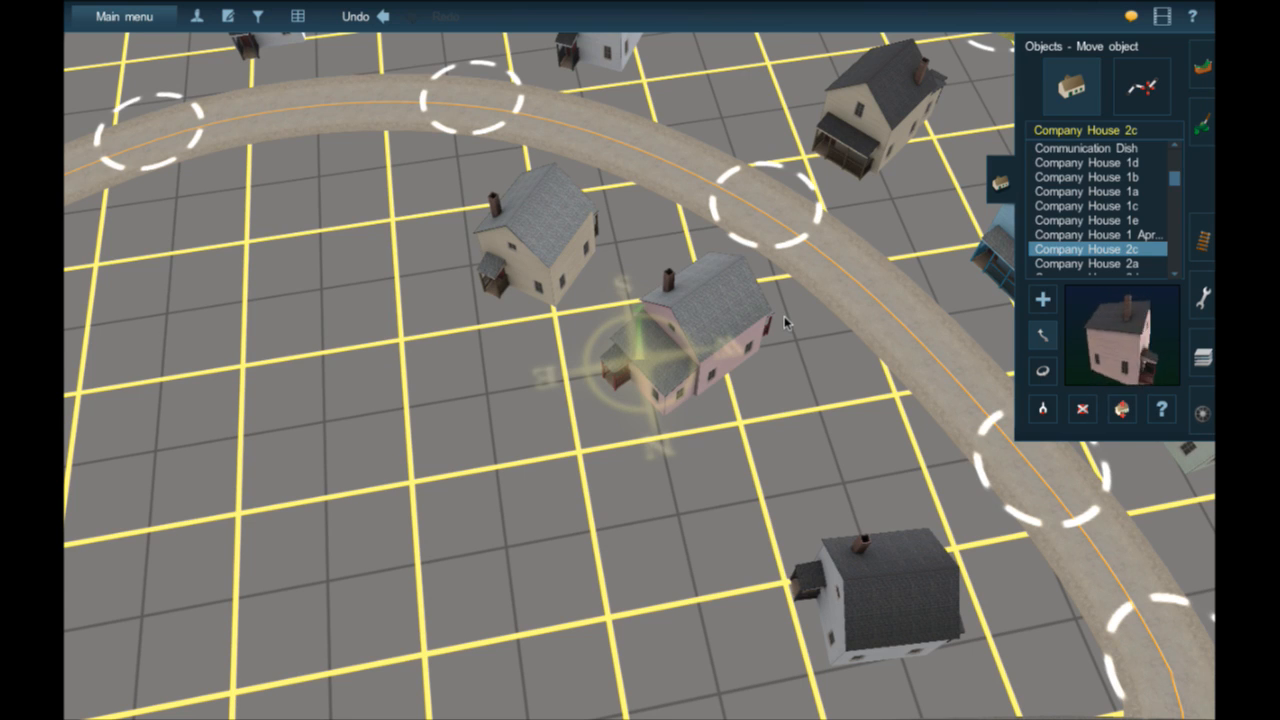
click(1081, 133)
click(1081, 133)
text(flag)
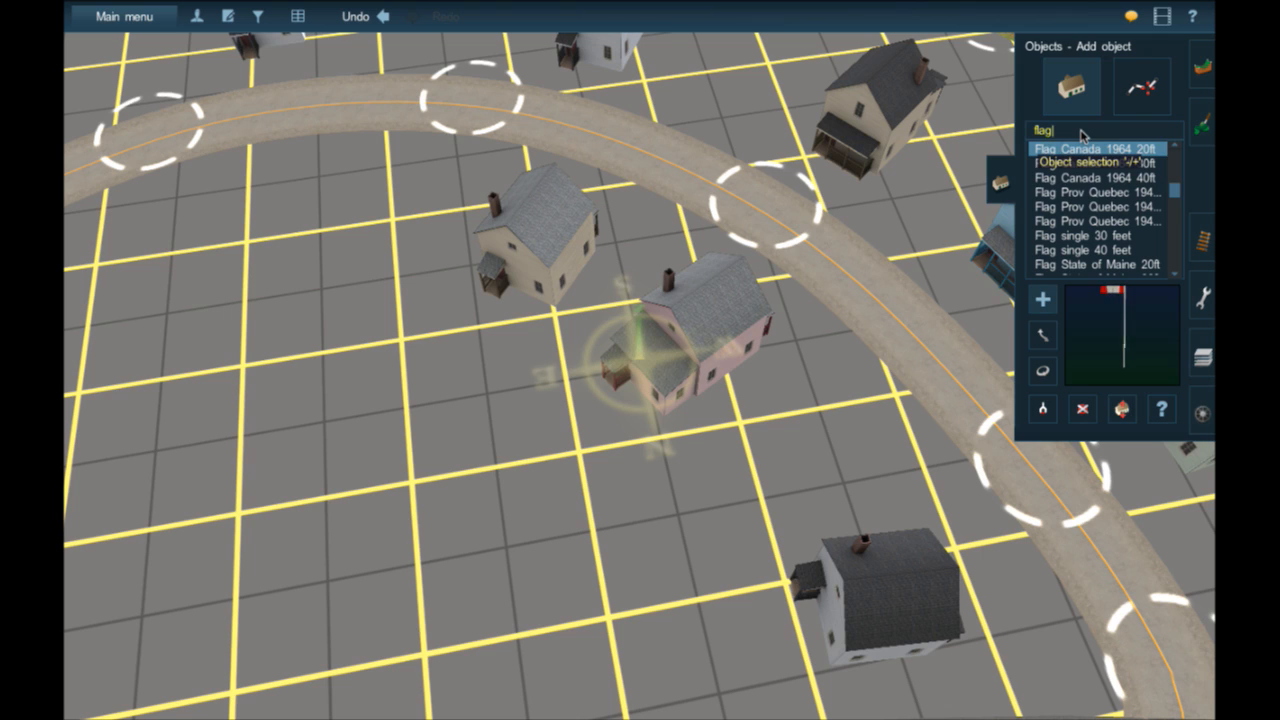
scroll(1115, 218, down, 4)
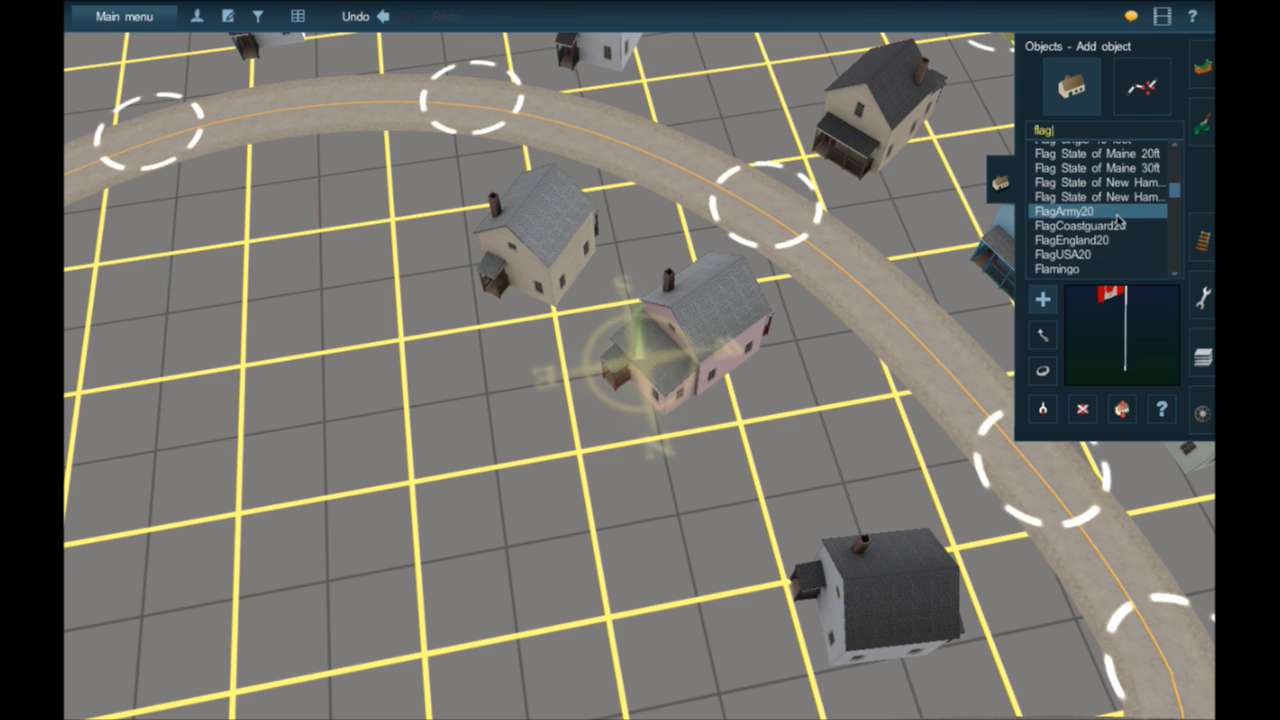
scroll(1118, 224, down, 6)
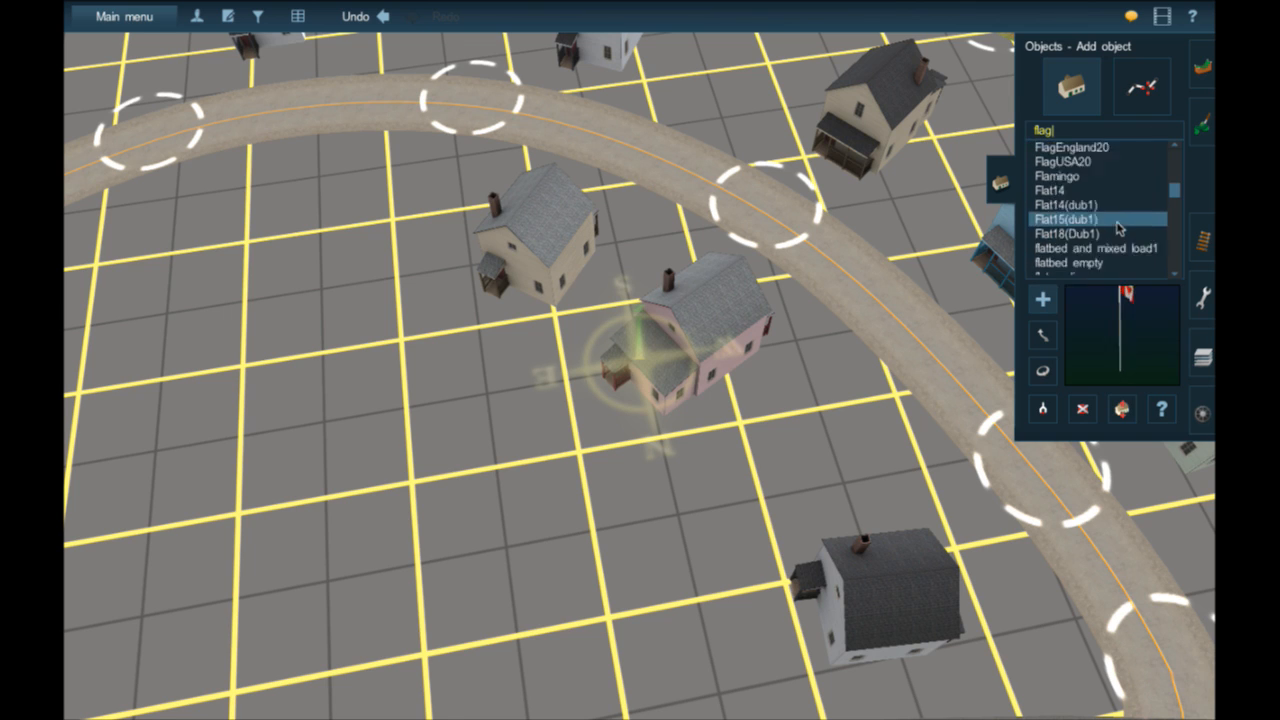
click(1110, 199)
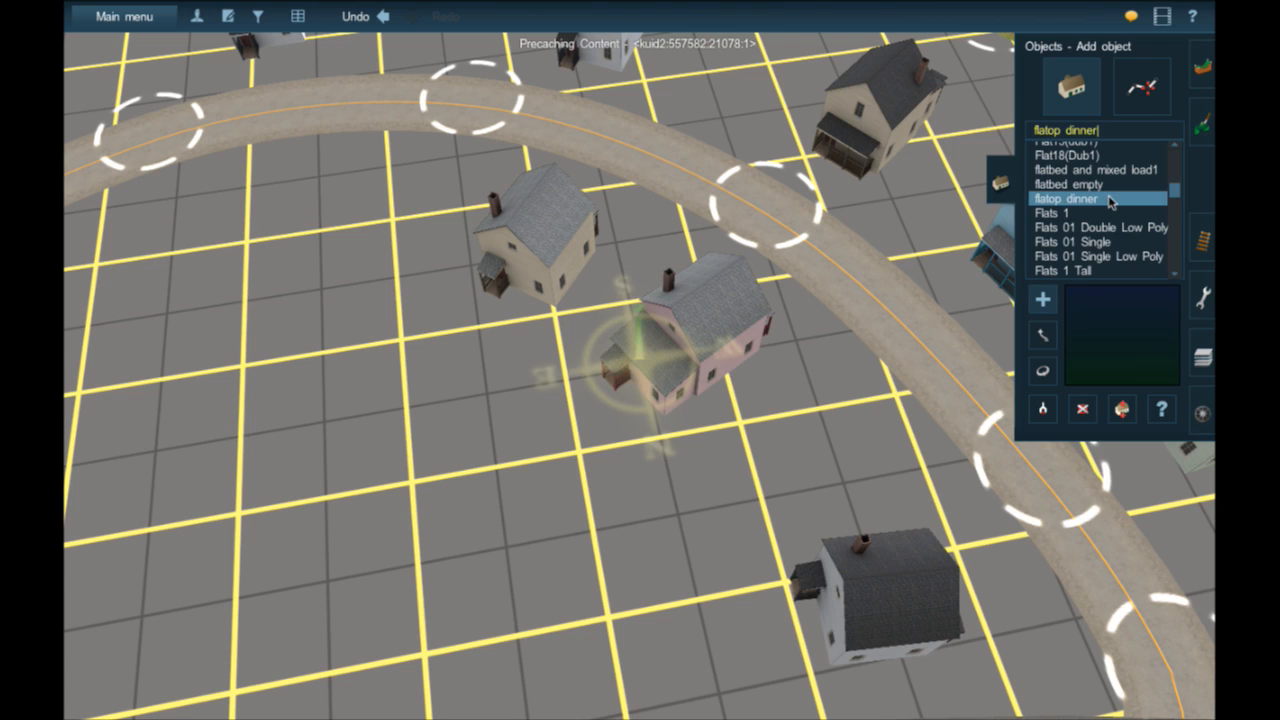
scroll(1110, 200, down, 1)
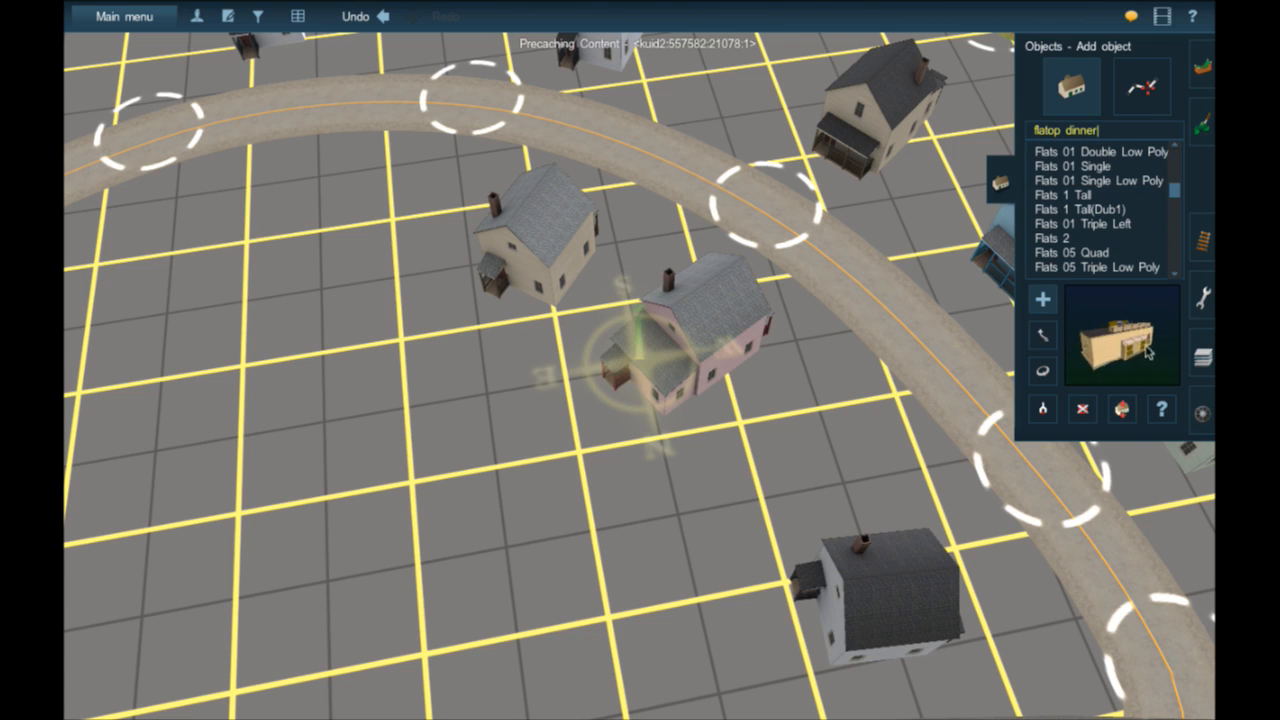
click(875, 377)
right_click(875, 377)
scroll(780, 330, up, 5)
right_click(640, 163)
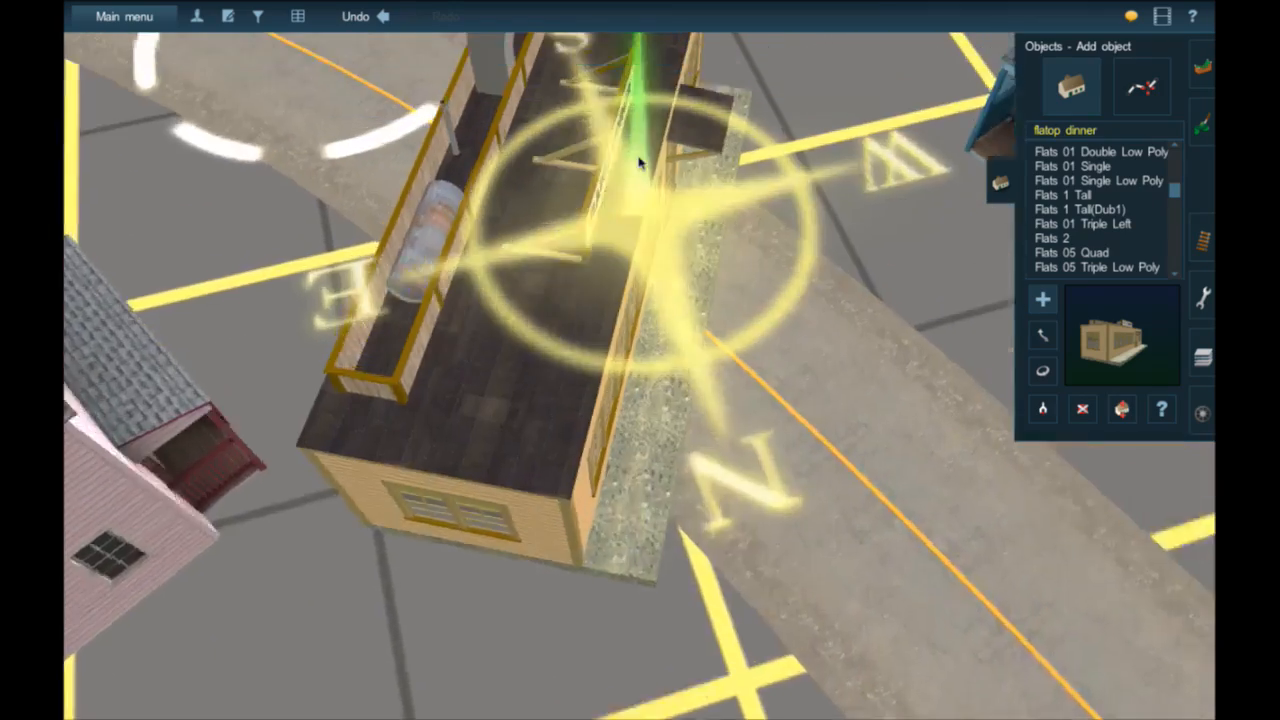
right_drag(640, 163, 640, 163)
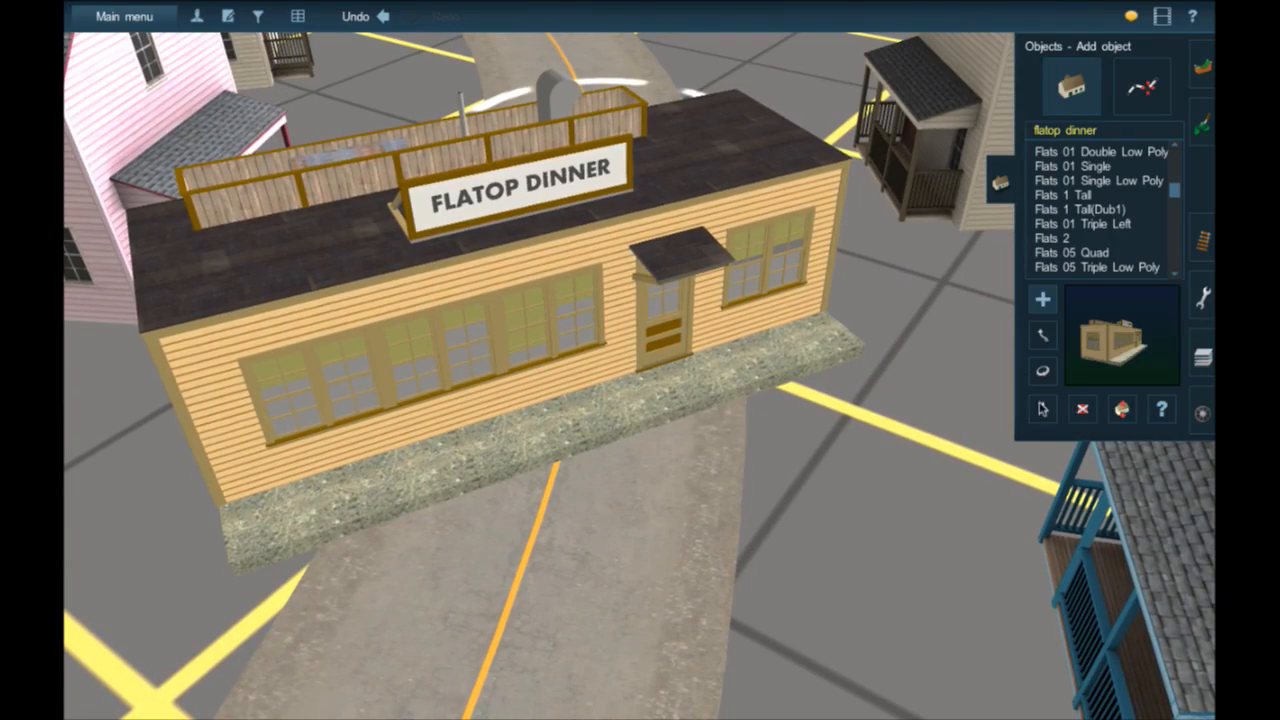
click(1081, 412)
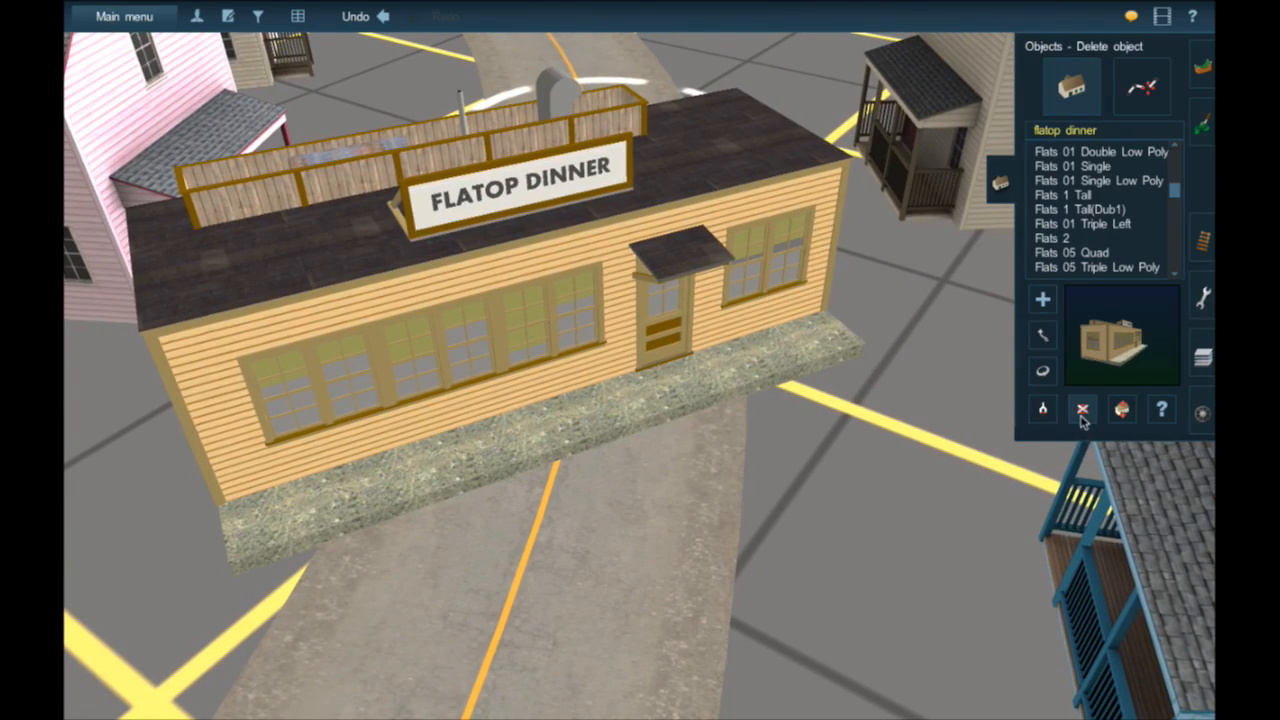
click(617, 338)
scroll(680, 318, up, 3)
right_click(771, 252)
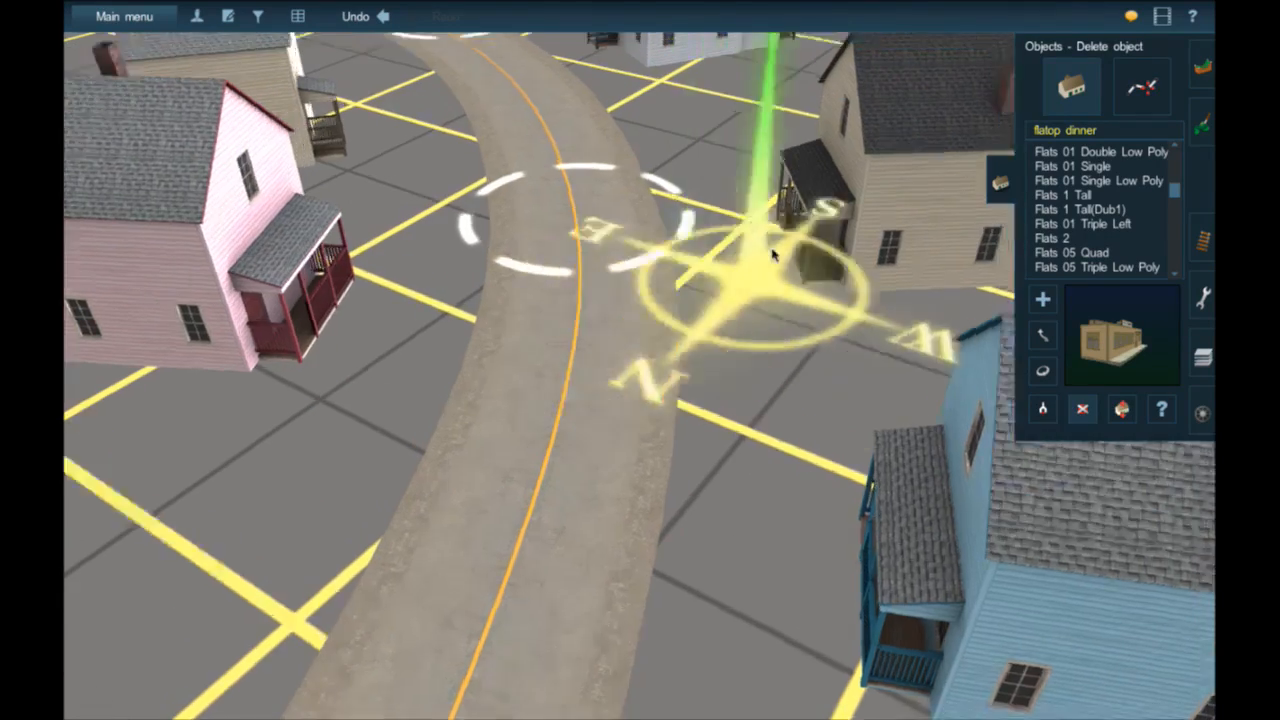
right_click(771, 252)
- Browse the object list near the fence and track, picking Normandy farm house 01
right_click(1006, 287)
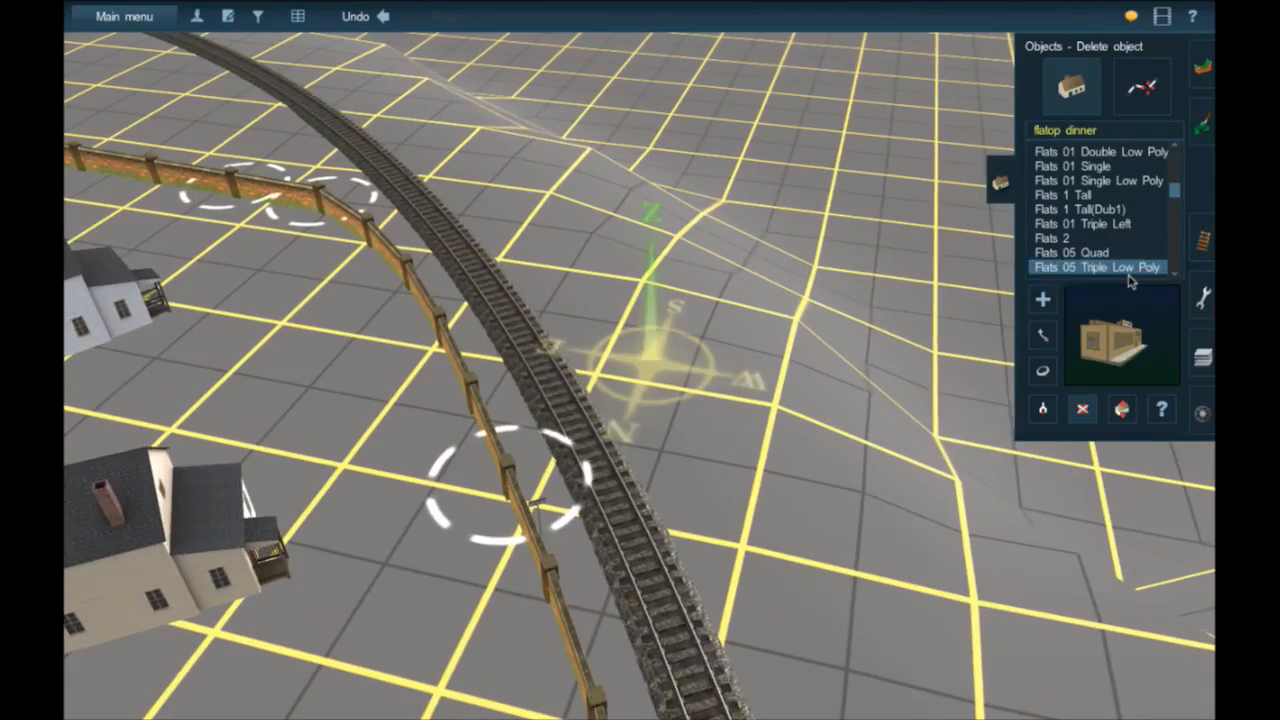
scroll(1127, 275, down, 3)
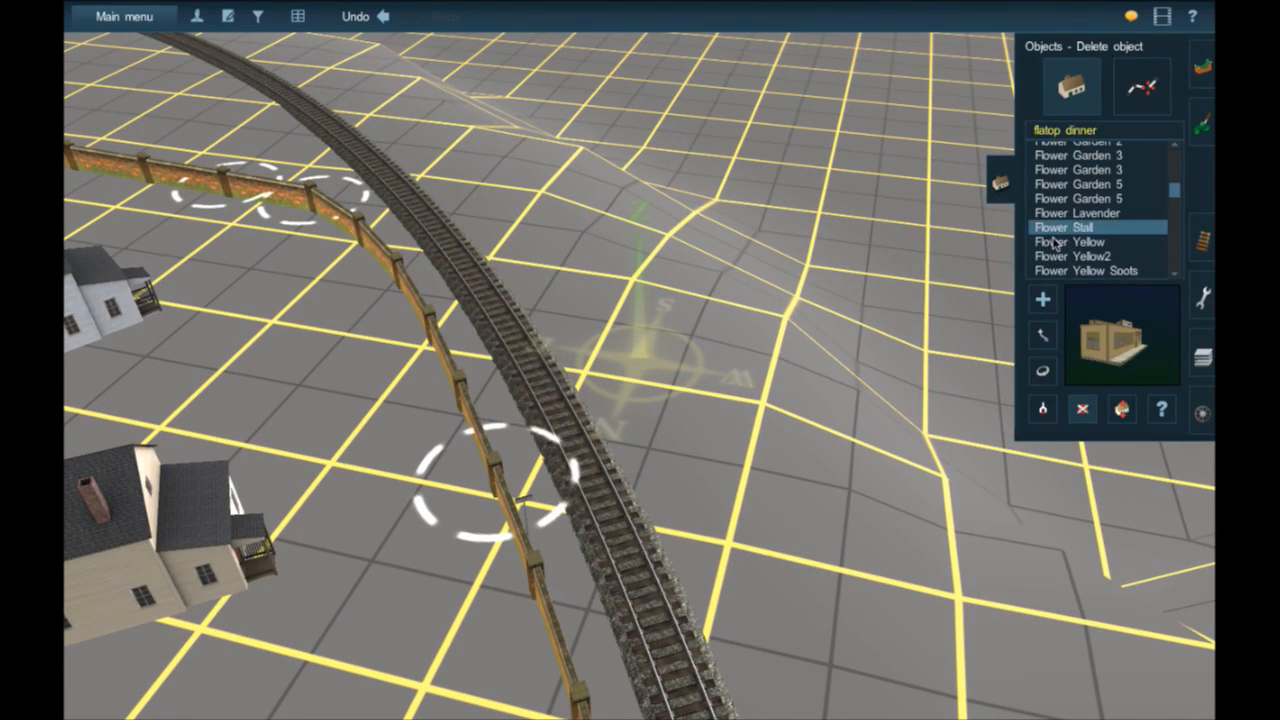
scroll(1055, 243, down, 12)
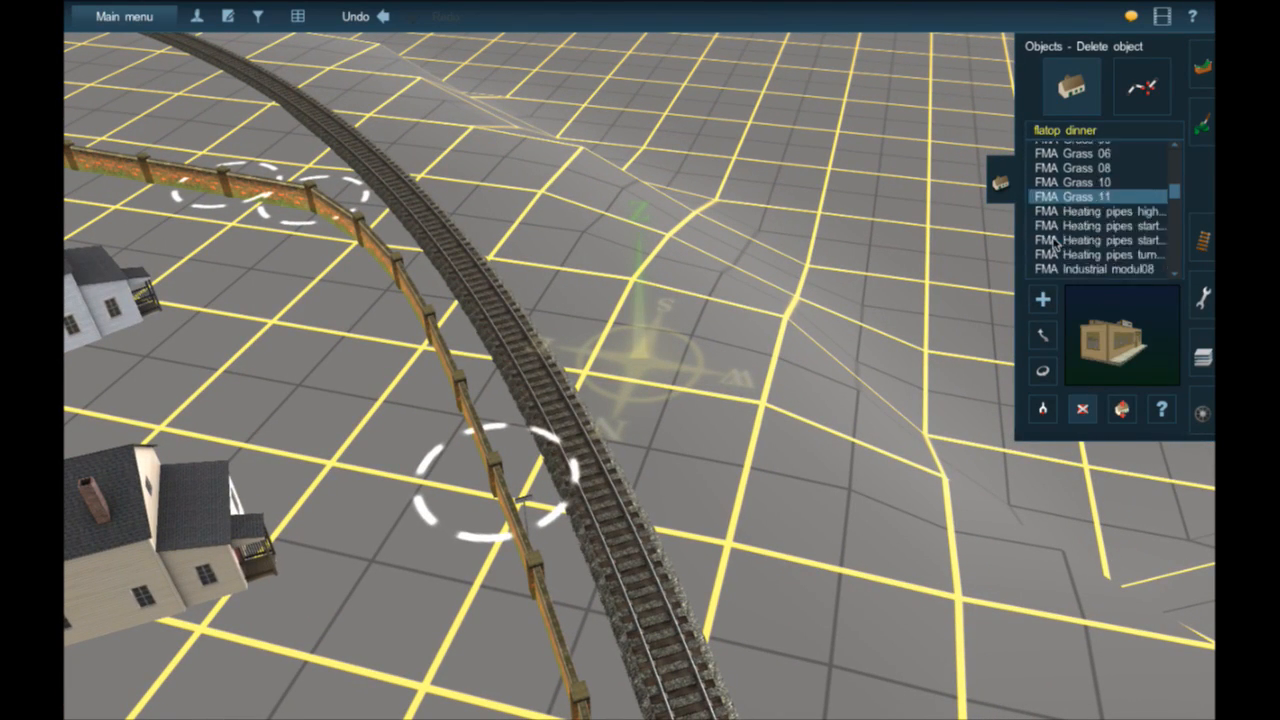
scroll(1055, 243, down, 10)
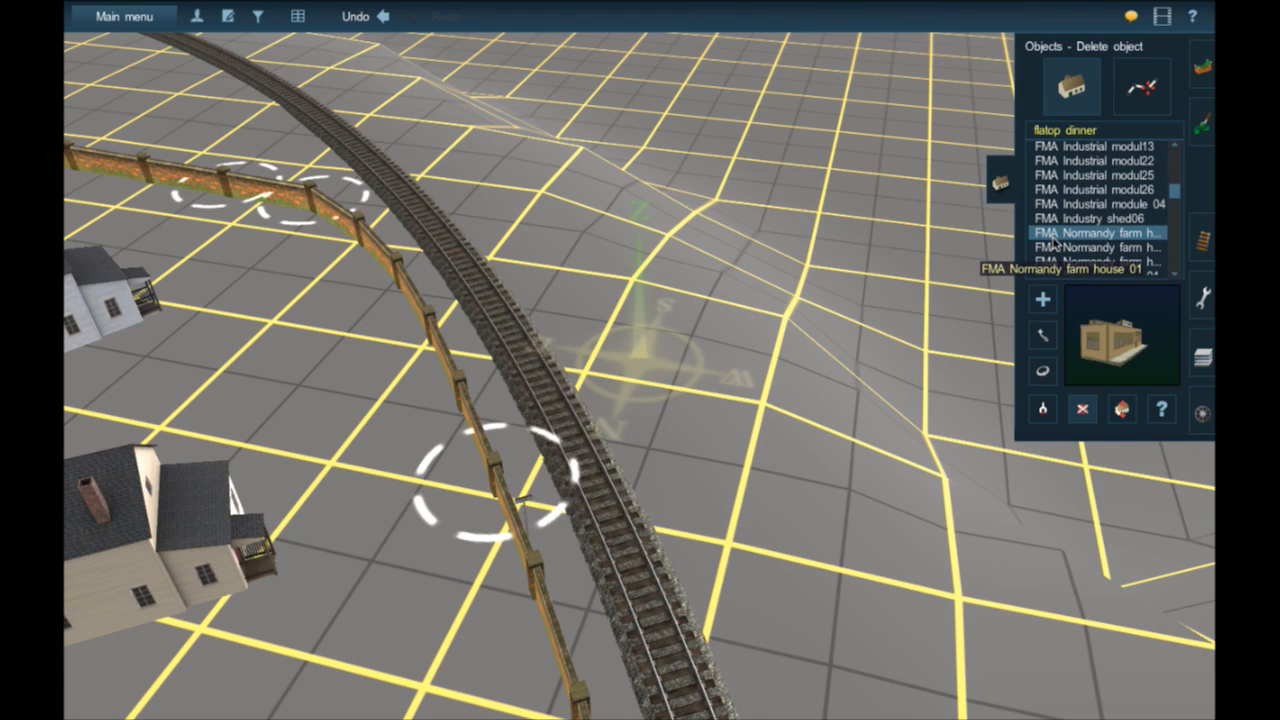
click(1053, 234)
scroll(1053, 240, down, 10)
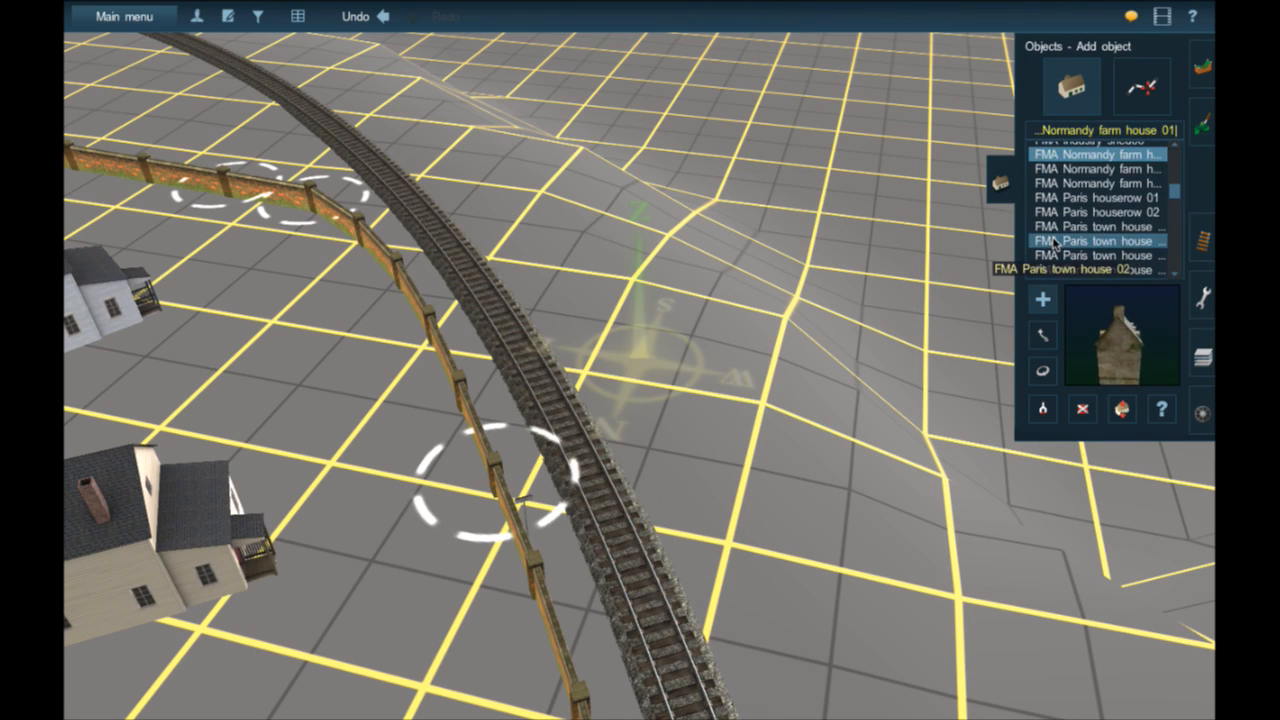
scroll(1055, 243, down, 5)
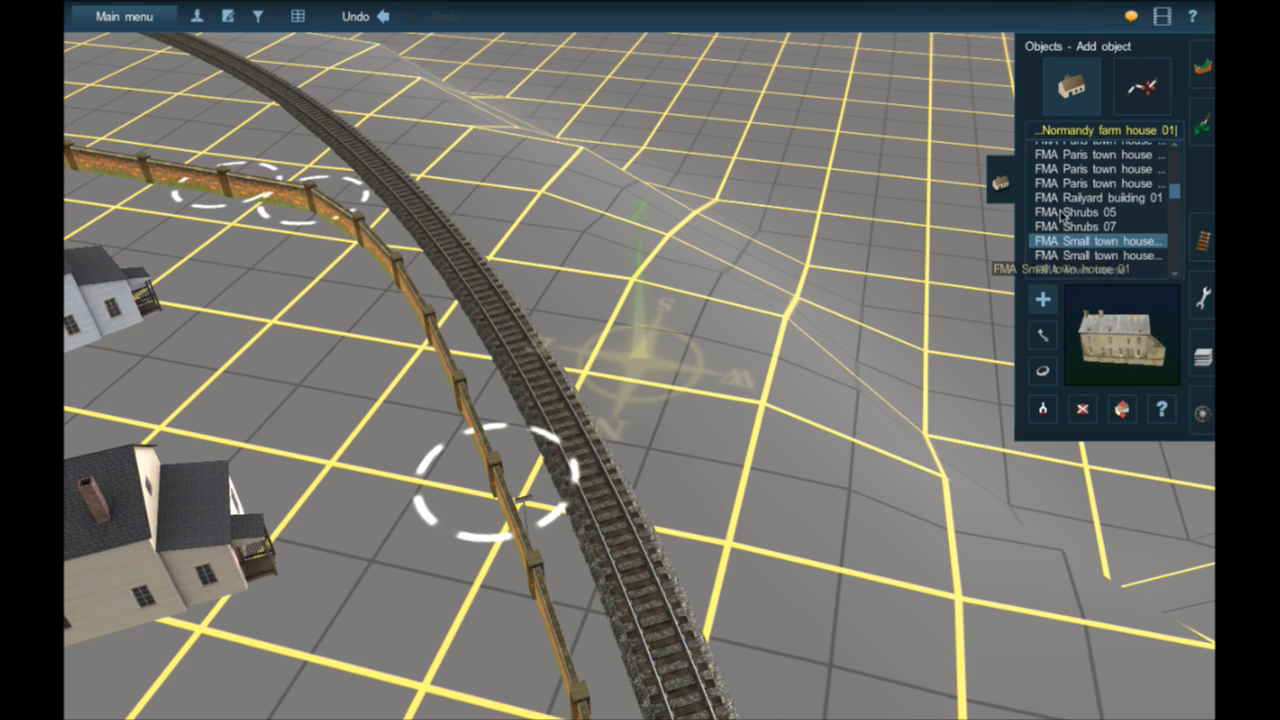
scroll(1075, 247, down, 4)
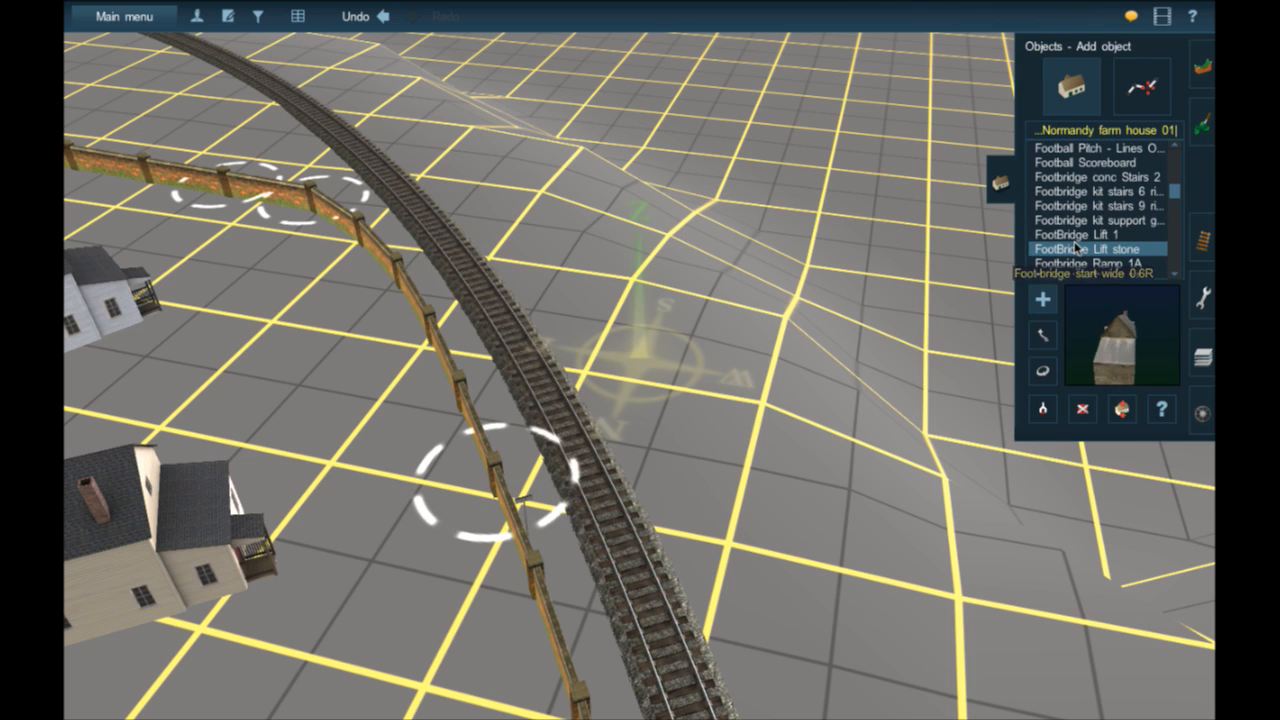
scroll(1075, 247, down, 2)
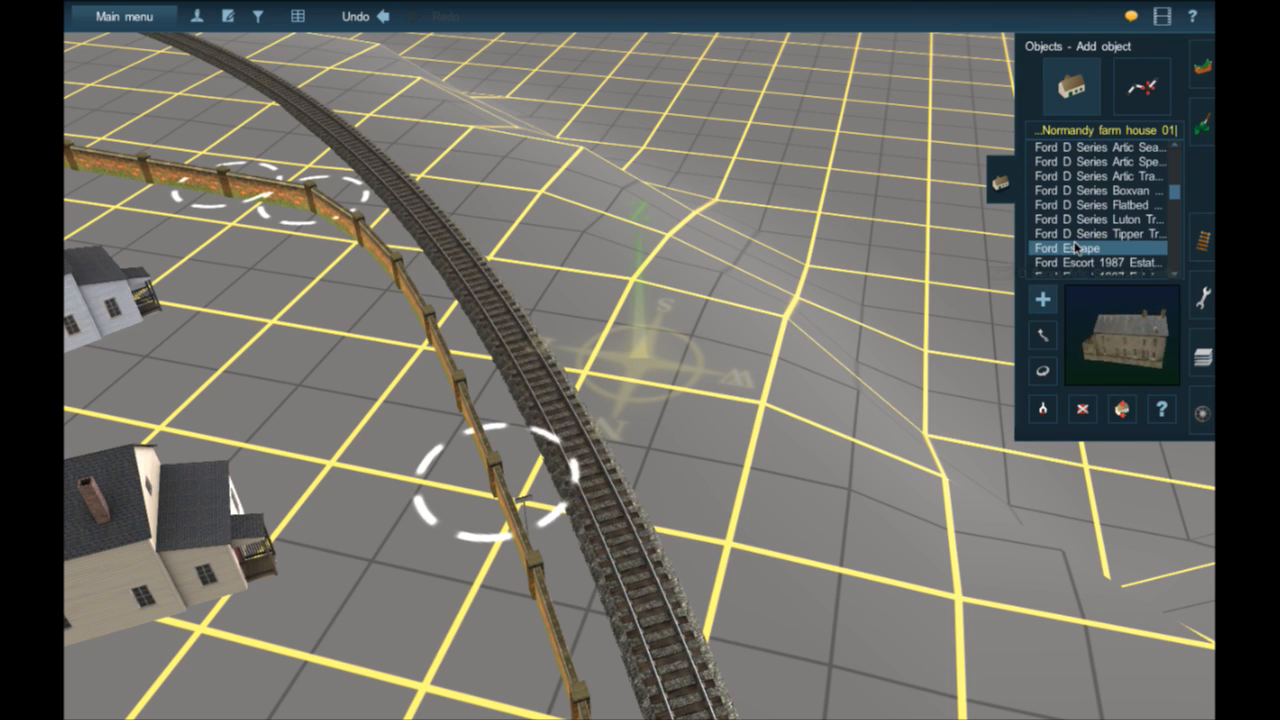
scroll(1075, 247, down, 3)
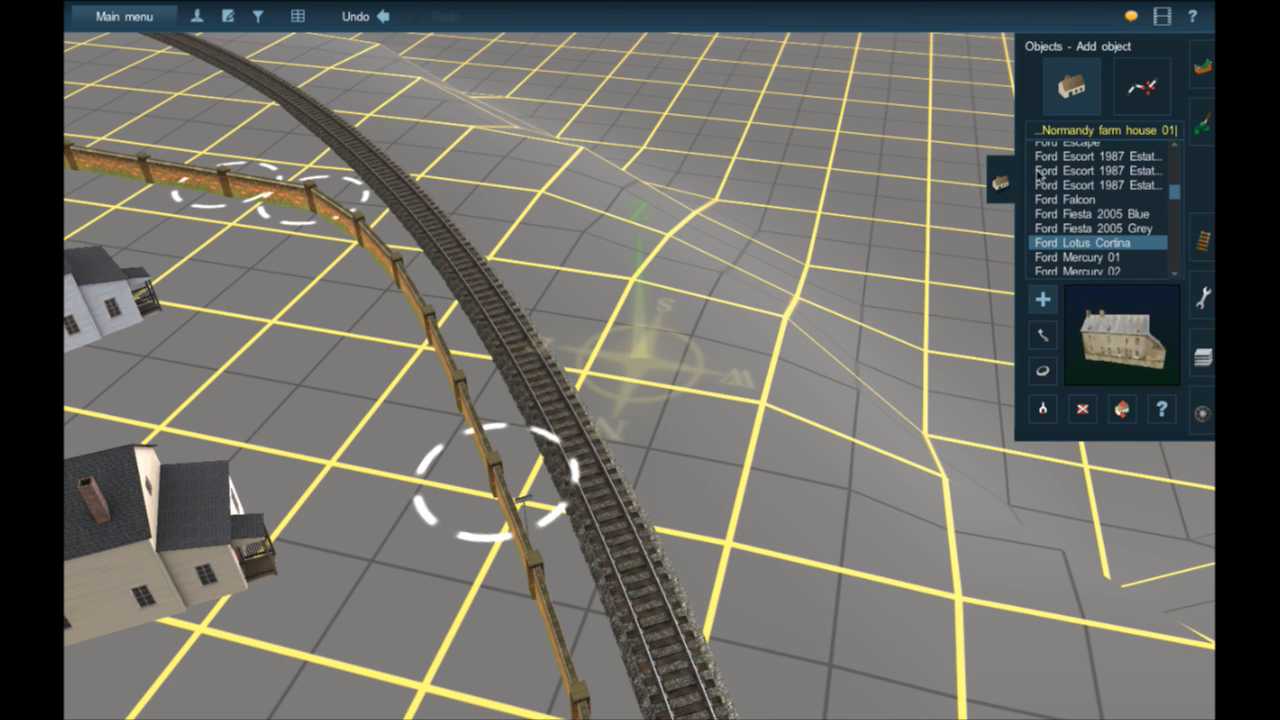
- Search 'platform' and look at the platform end danger sign and Platform_Passenger_Low_Wooden_60m assets
click(1045, 130)
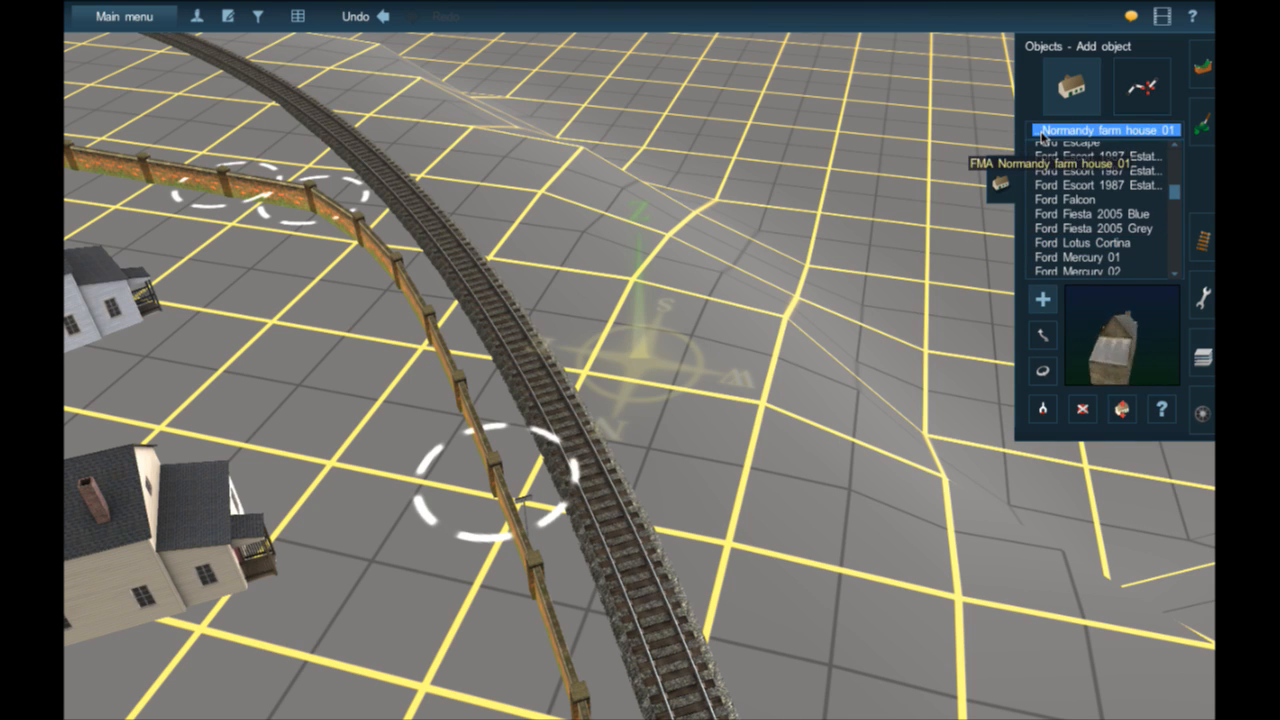
text(platform)
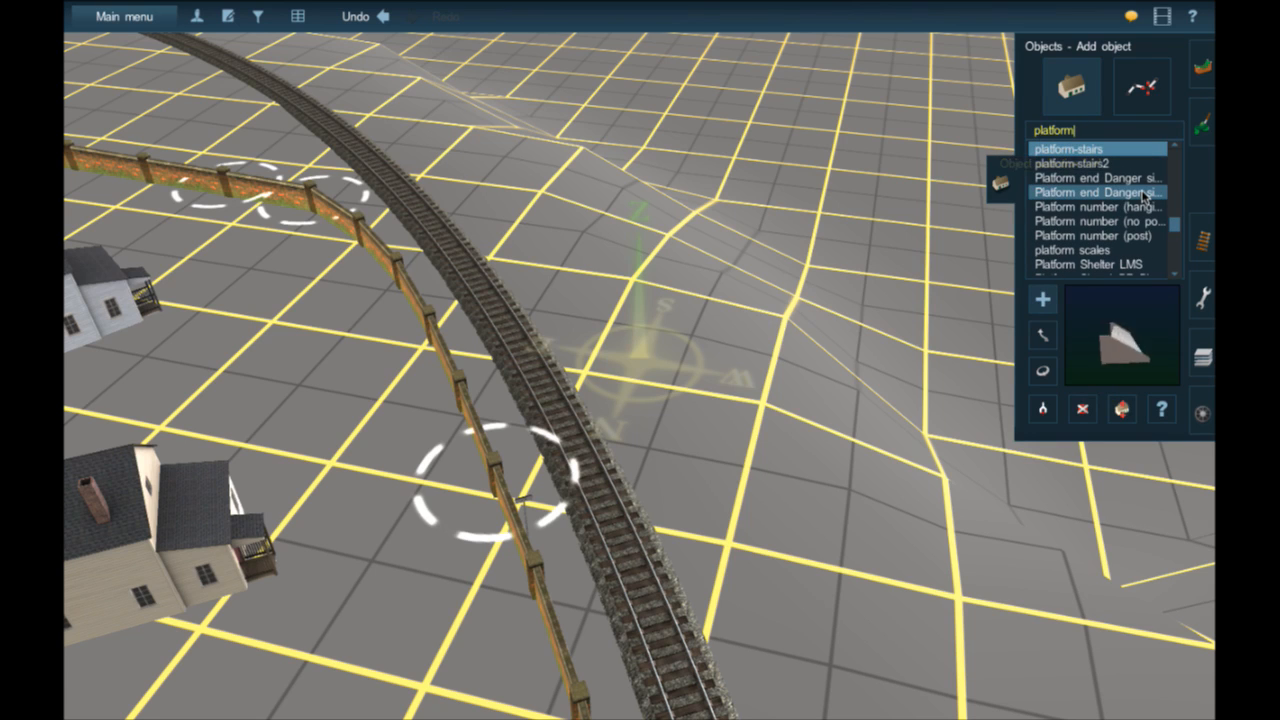
click(1095, 192)
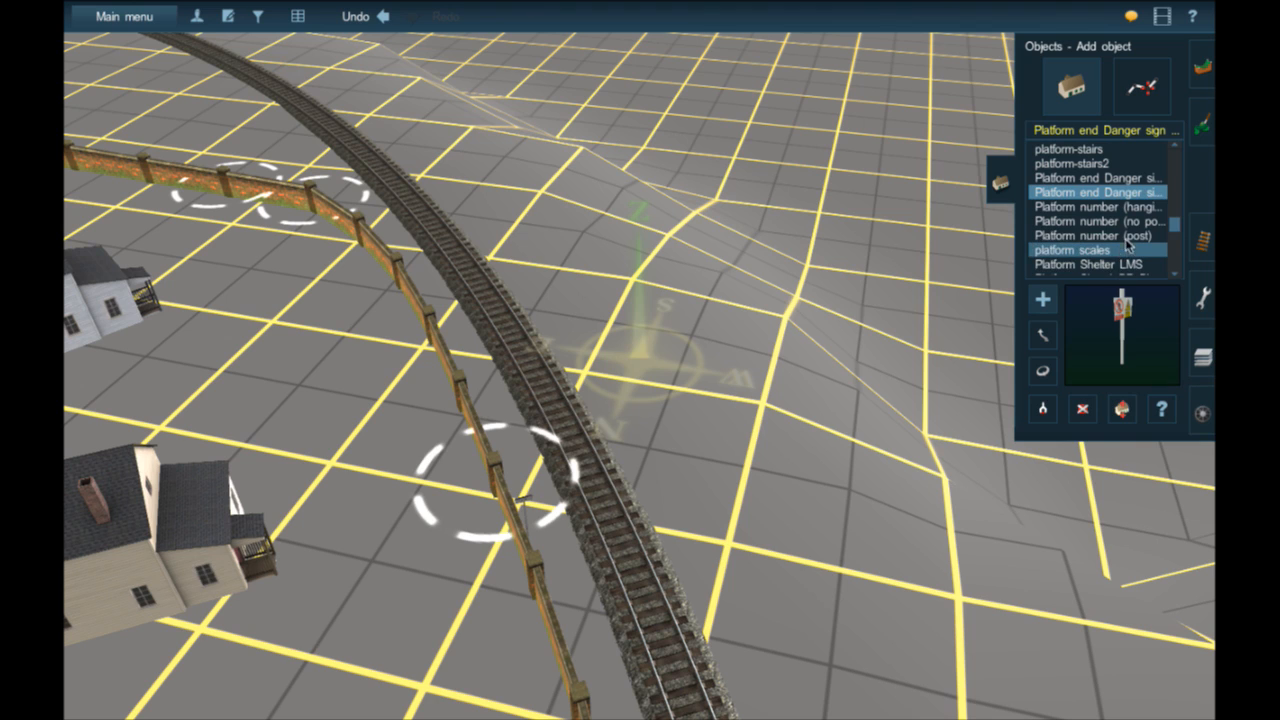
scroll(1148, 258, down, 2)
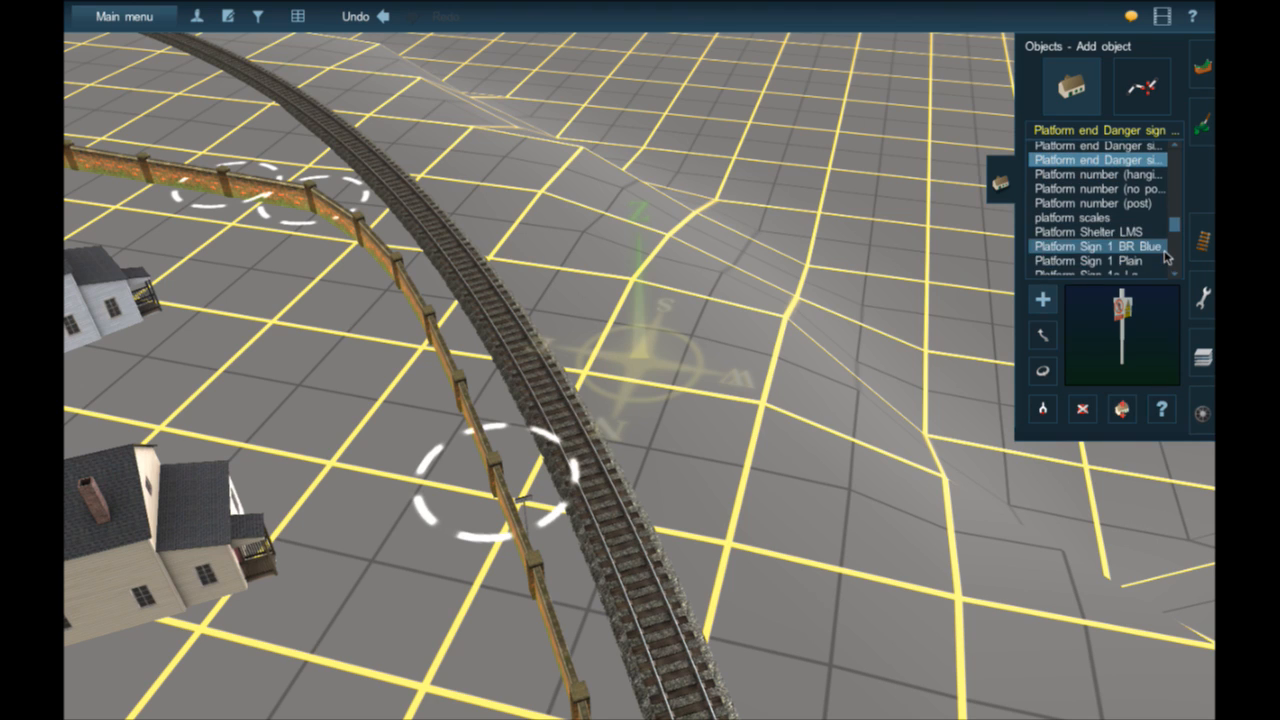
scroll(1150, 255, down, 6)
scroll(1160, 252, down, 5)
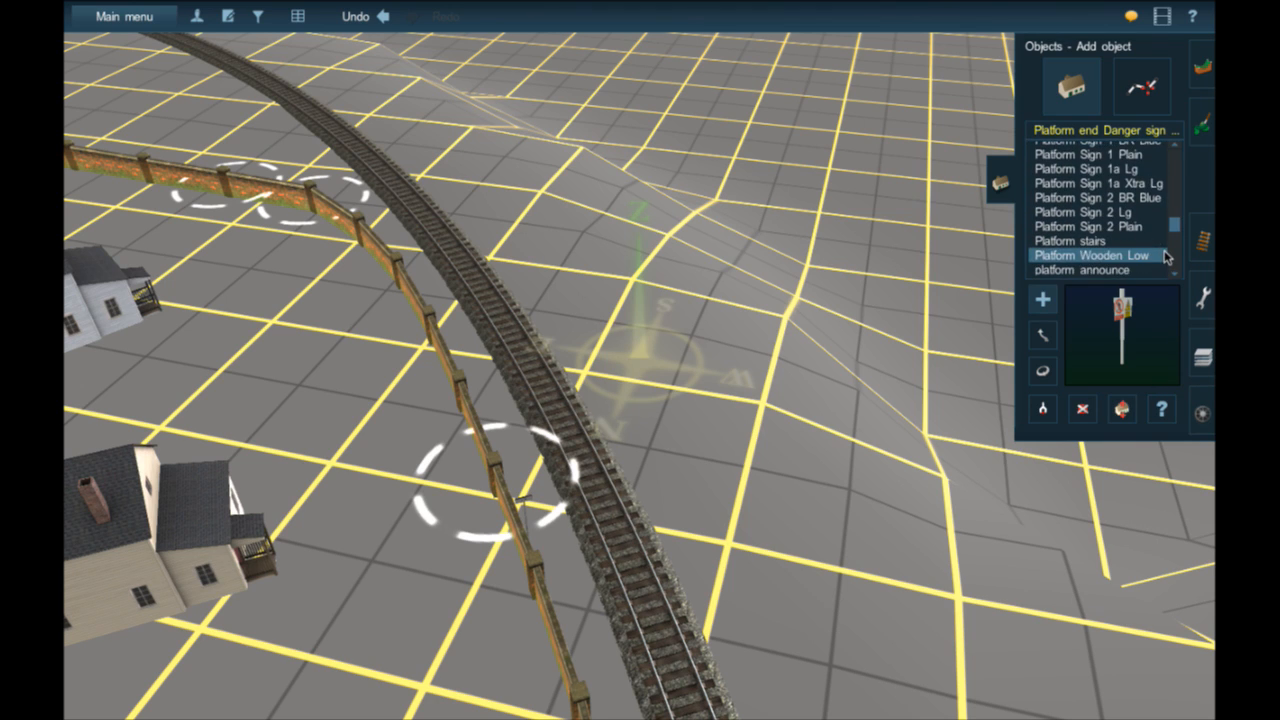
click(1130, 220)
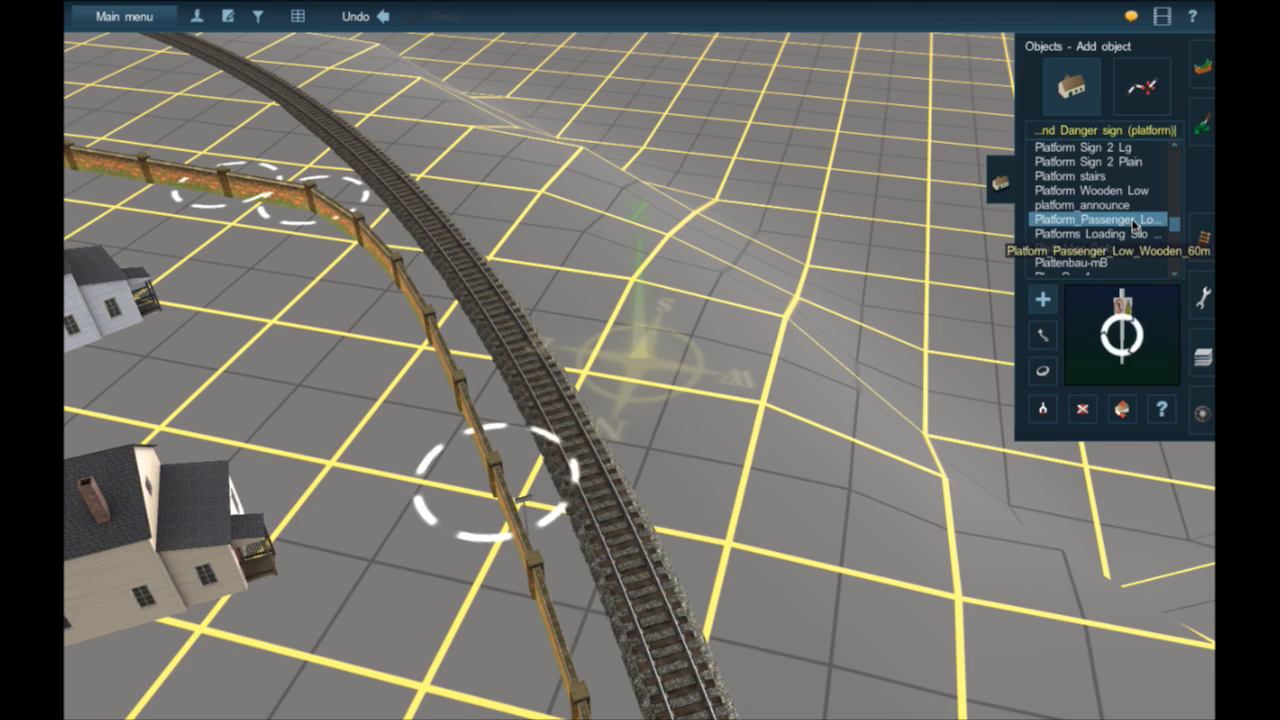
scroll(1143, 263, down, 1)
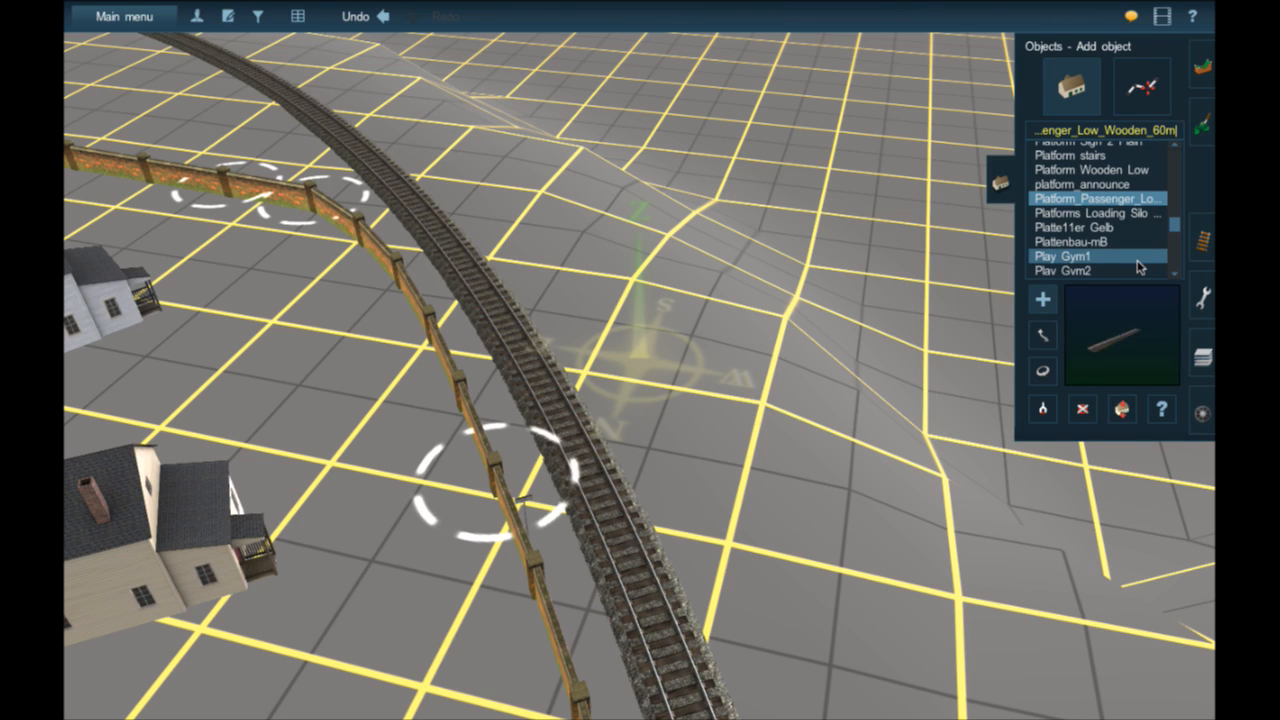
scroll(1142, 266, down, 3)
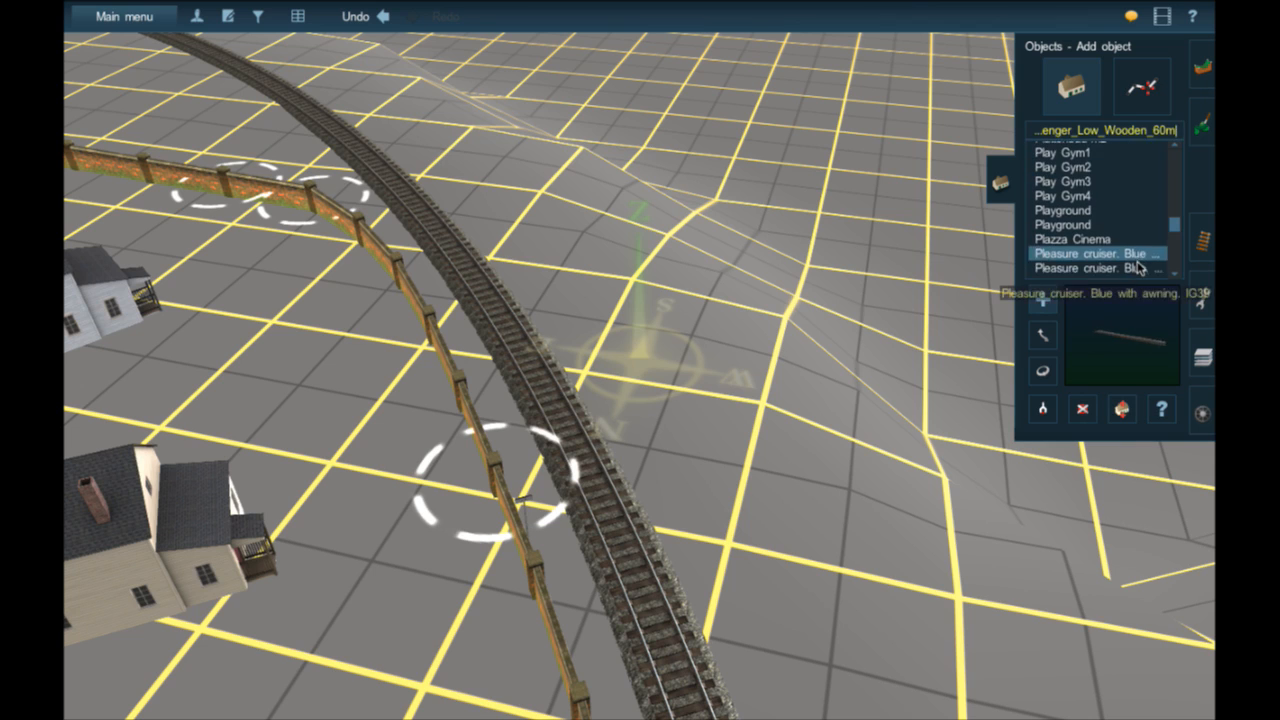
- Search 'station' and preview Station 13, the Station bench and Station Basic
click(1063, 131)
text(sts)
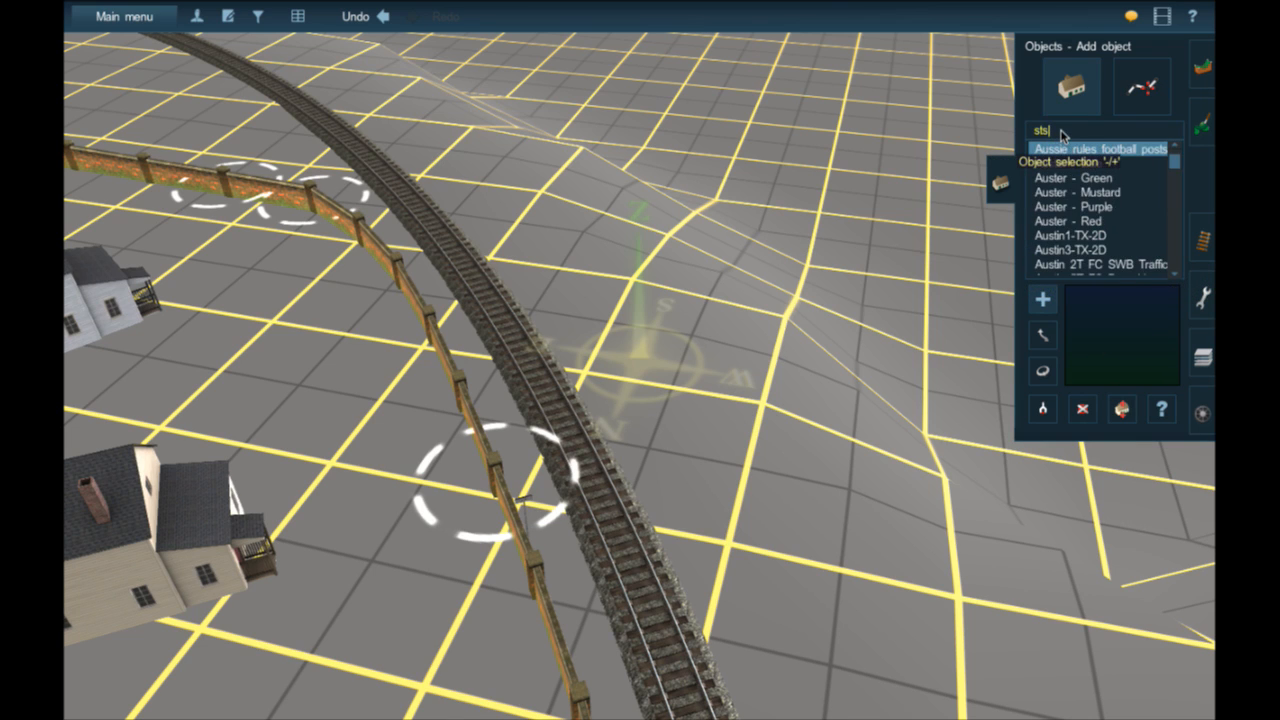
key(BackSpace)
text(a)
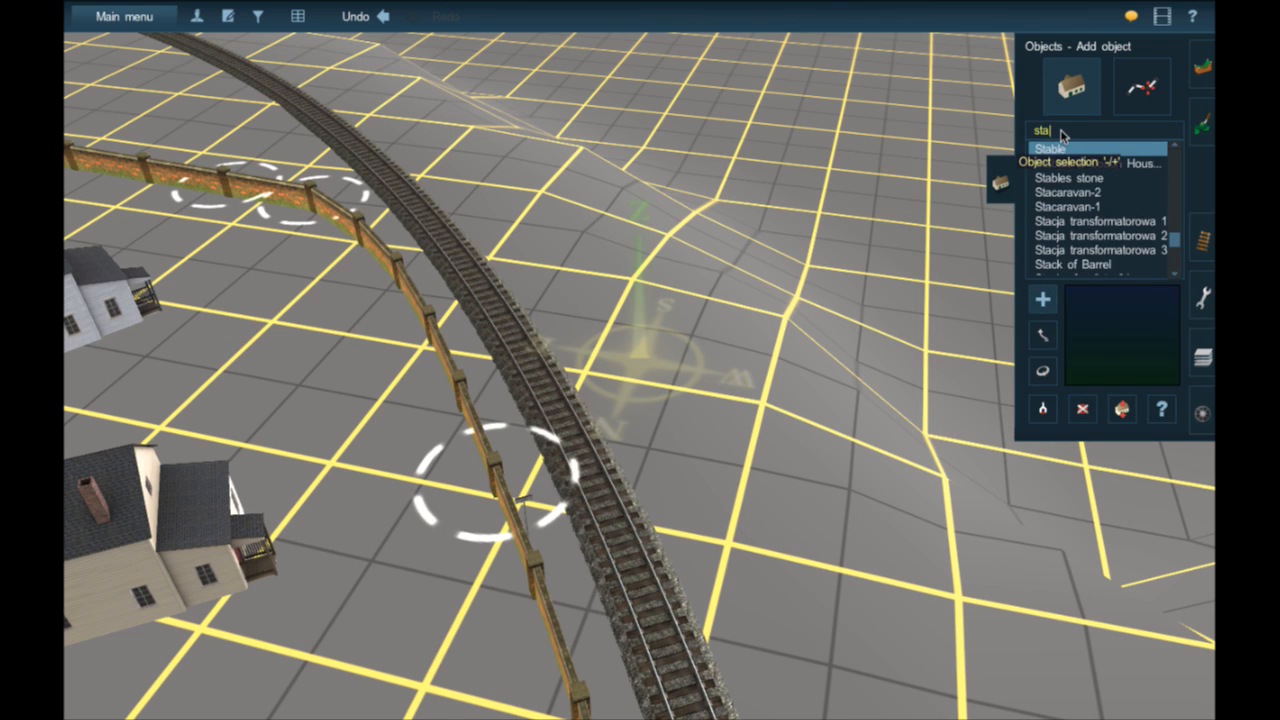
text(tion)
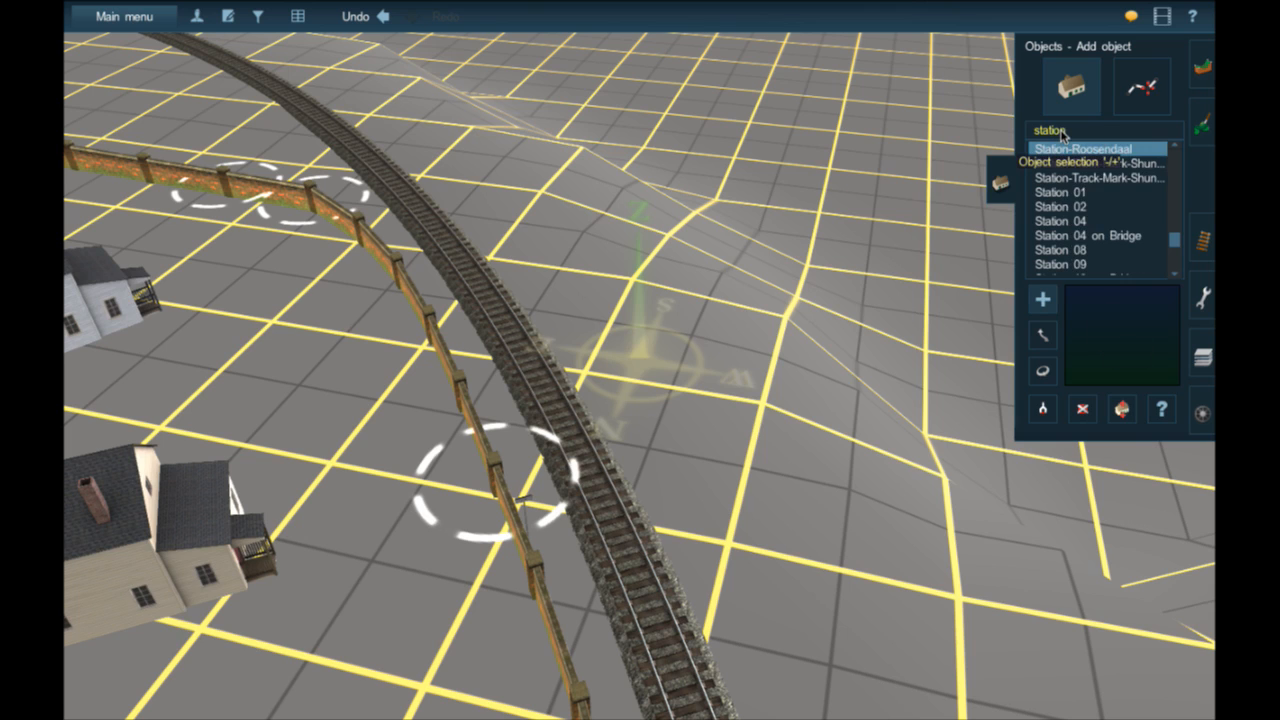
scroll(1143, 255, down, 1)
click(1145, 252)
scroll(1145, 257, down, 2)
click(1145, 257)
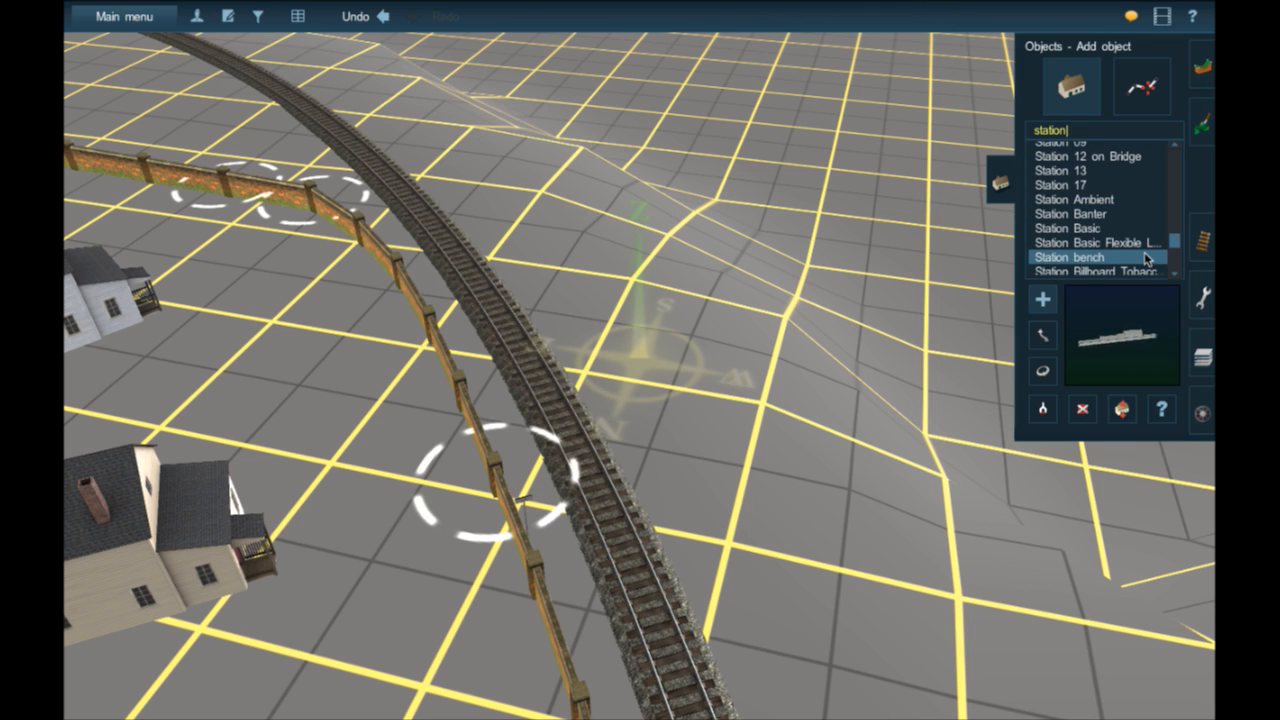
click(1091, 232)
- Try Station Building Cheam, then settle on Station C&O Standard as the object to place
scroll(1091, 234, down, 1)
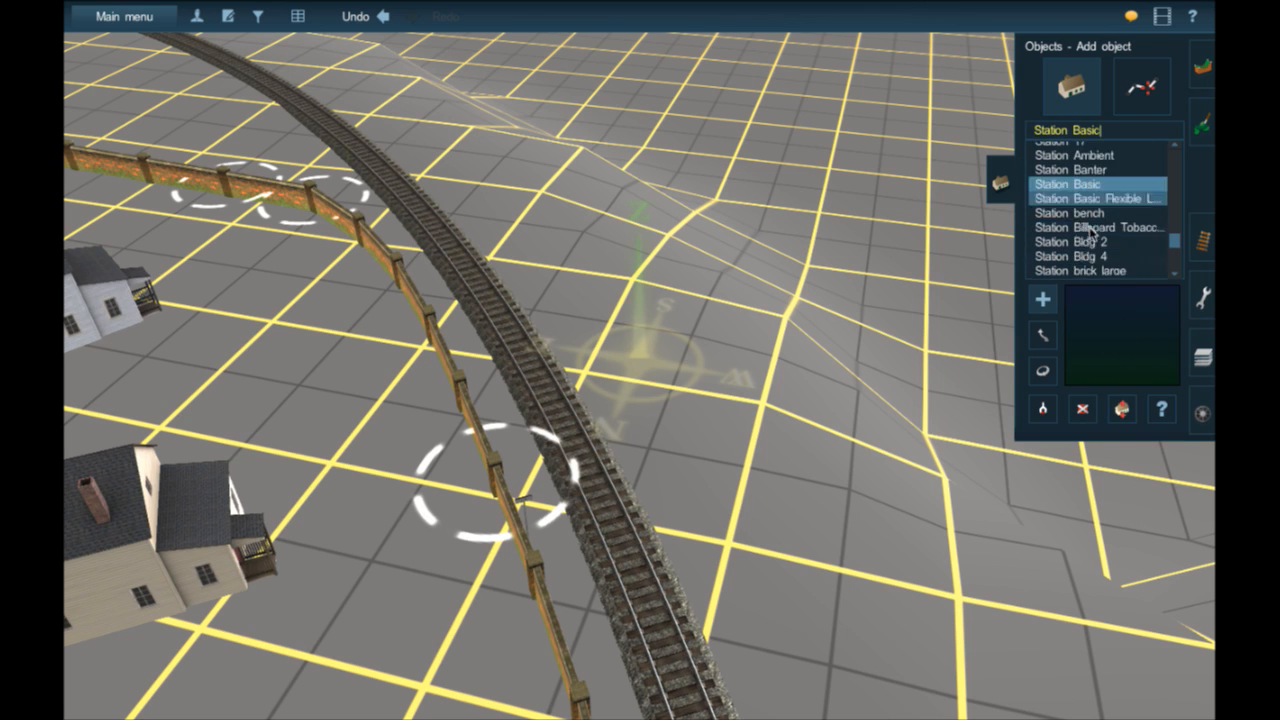
scroll(1110, 235, down, 3)
click(1122, 211)
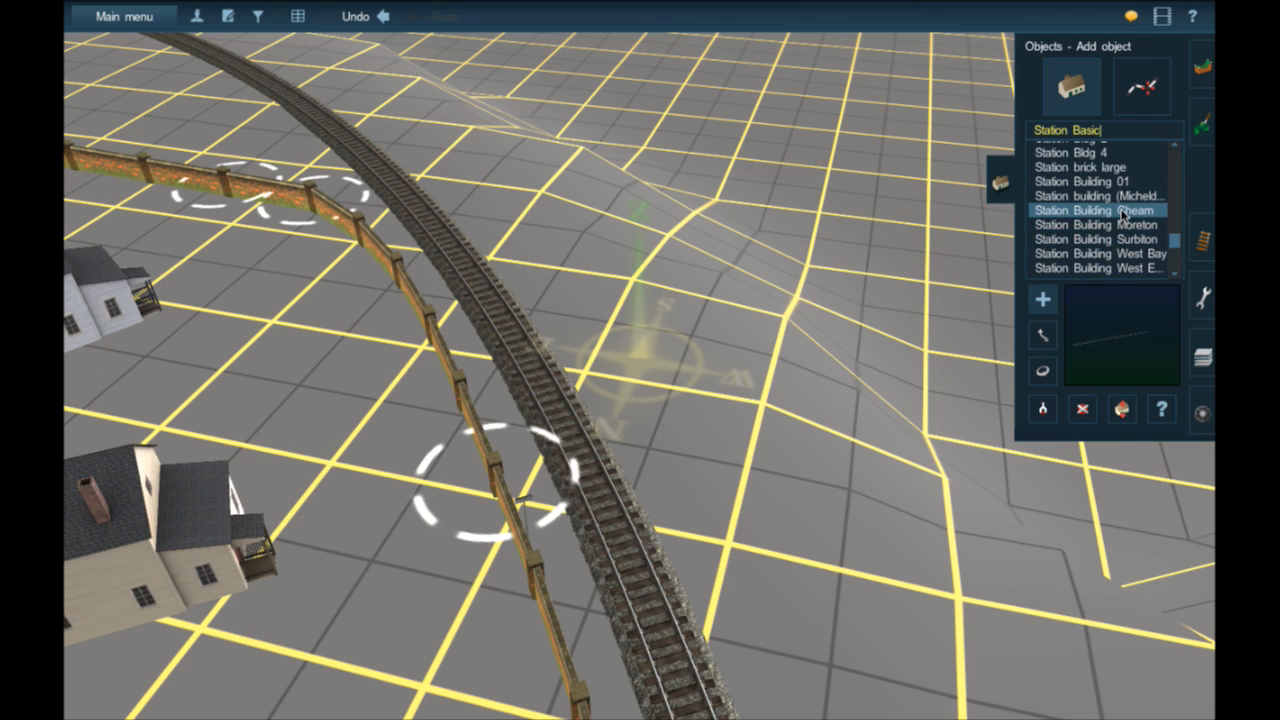
click(1122, 211)
scroll(1120, 220, down, 1)
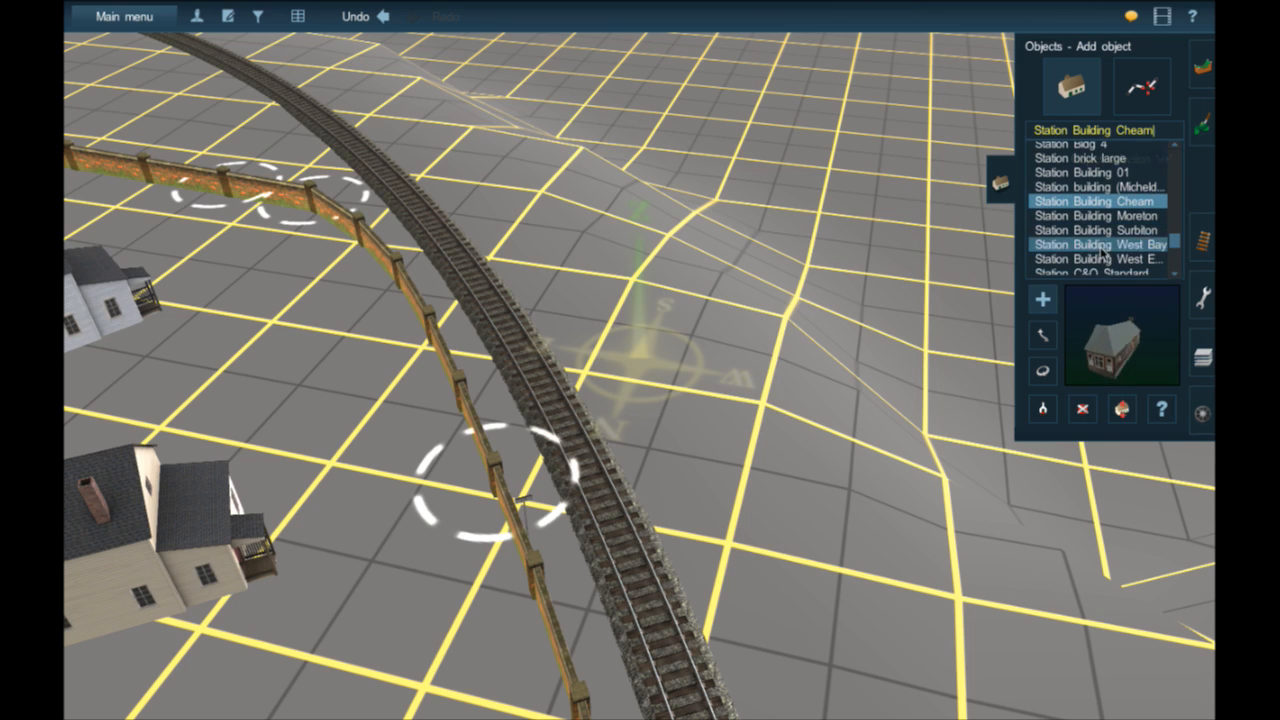
scroll(1102, 250, down, 1)
click(1103, 235)
- Place a C&O station beside the curved track, look it over, then remove it
right_drag(737, 540, 652, 597)
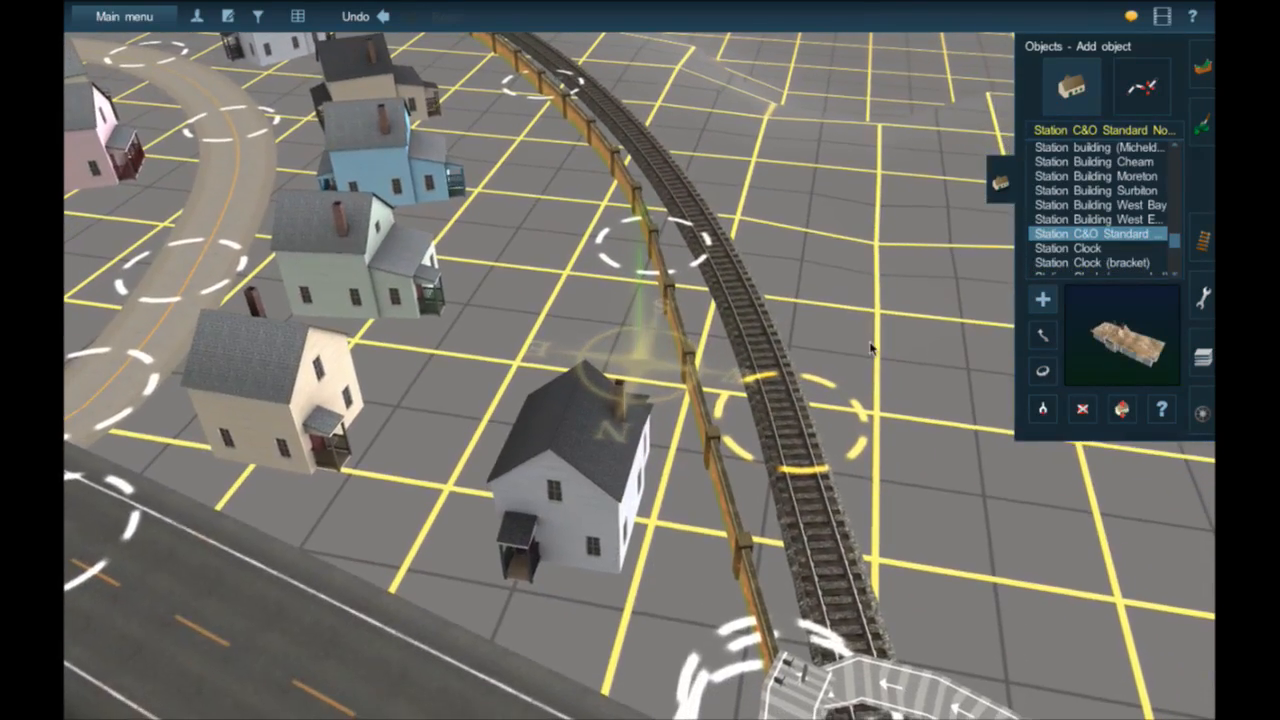
click(869, 342)
scroll(869, 342, up, 5)
scroll(917, 256, down, 3)
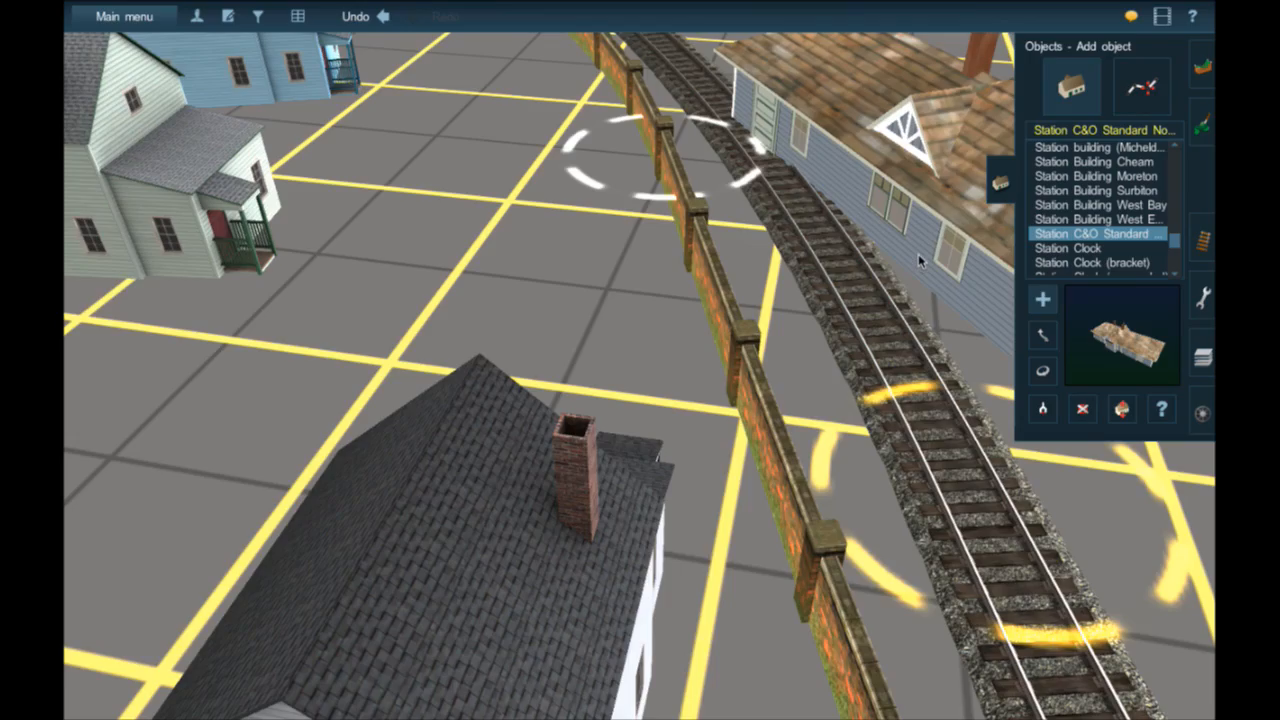
right_click(918, 261)
key(Right)
key(Down)
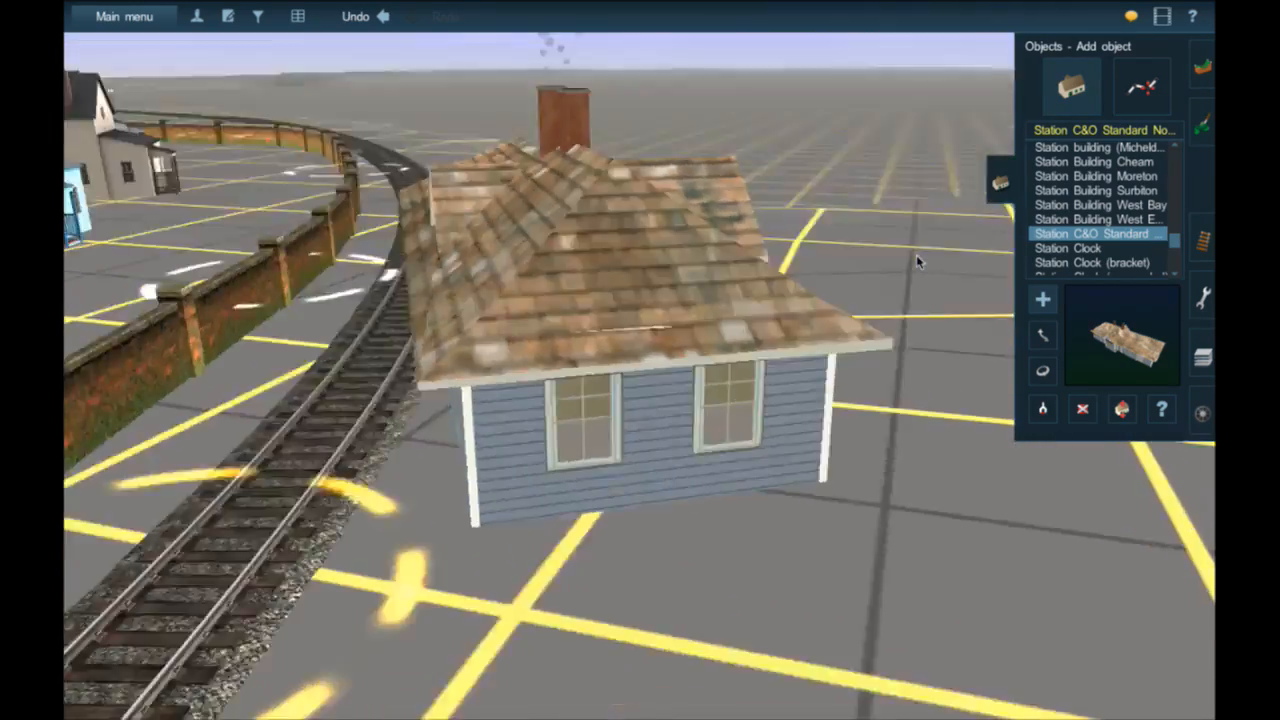
key(Right)
key(Down)
key(Up)
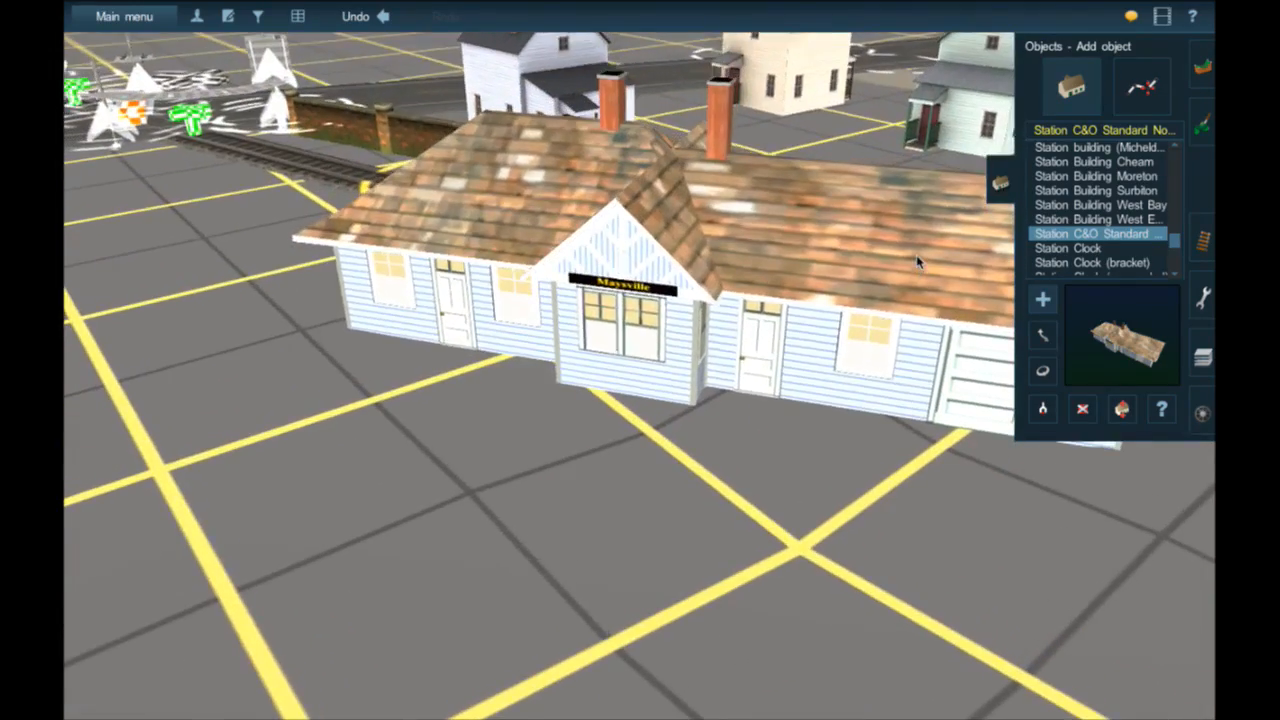
click(1082, 408)
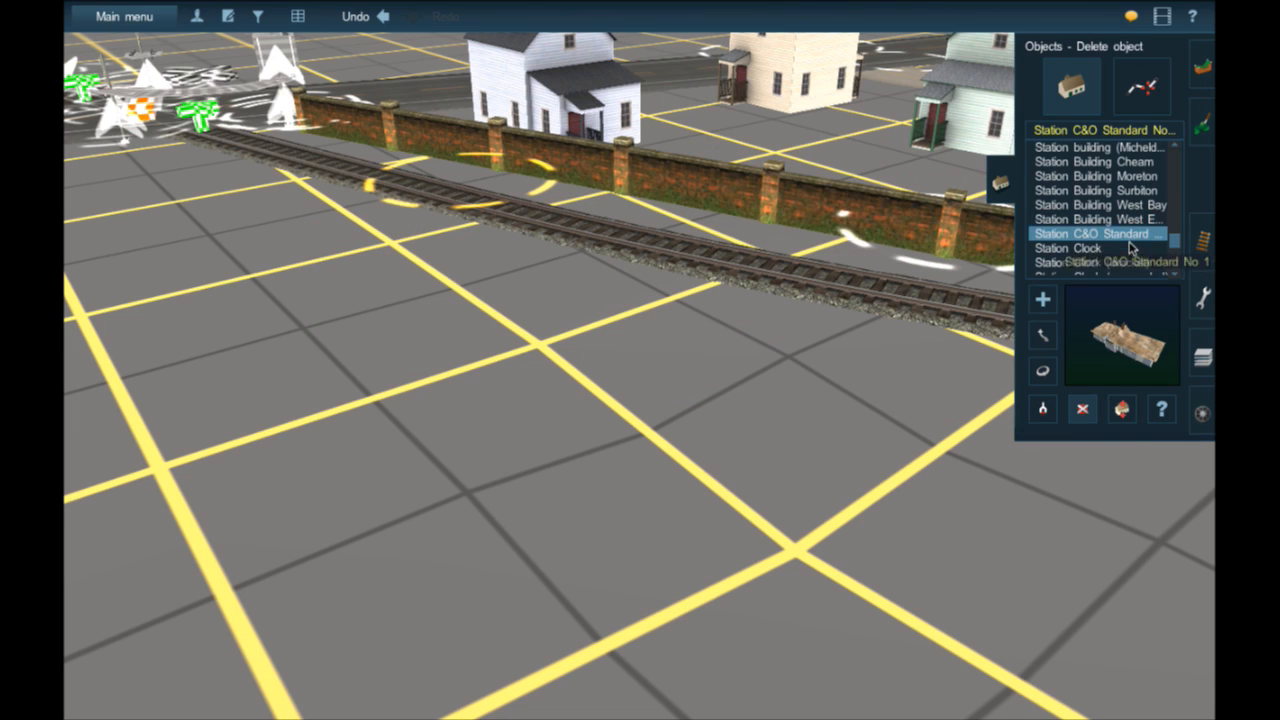
- Place Station CP Medium by the far track and delete its extra building and forecourt
scroll(1138, 235, down, 3)
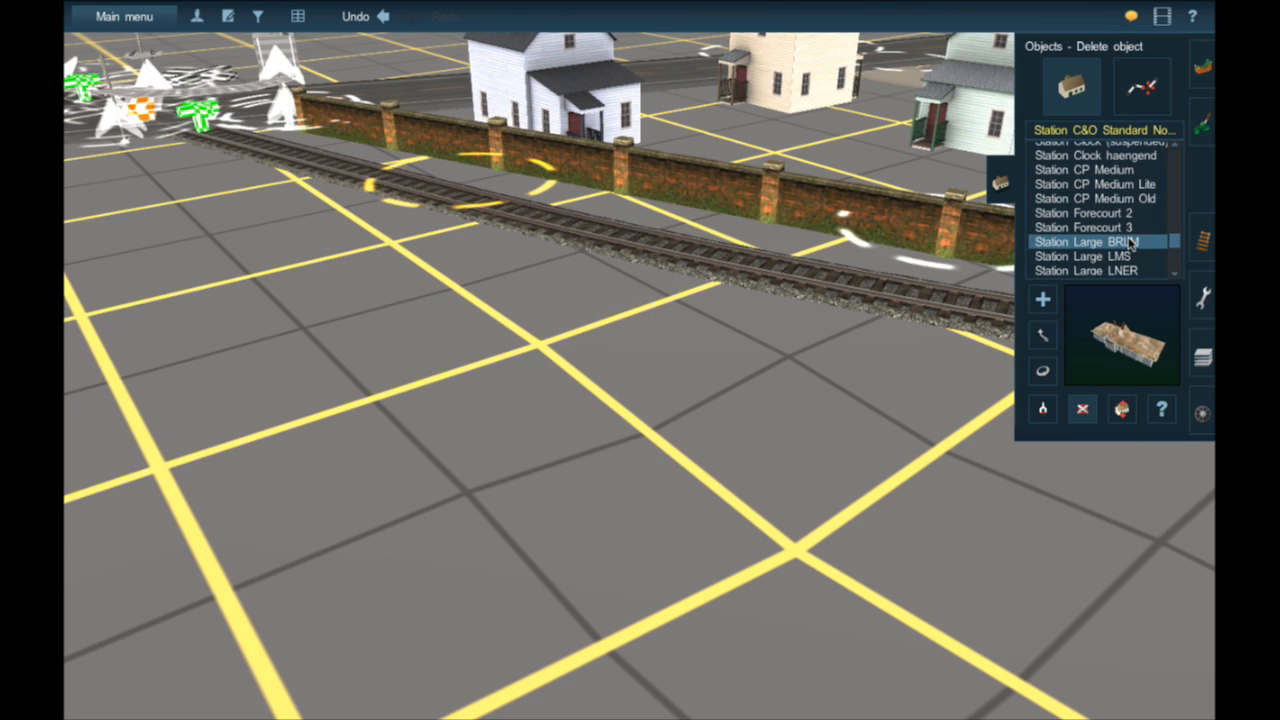
click(1110, 170)
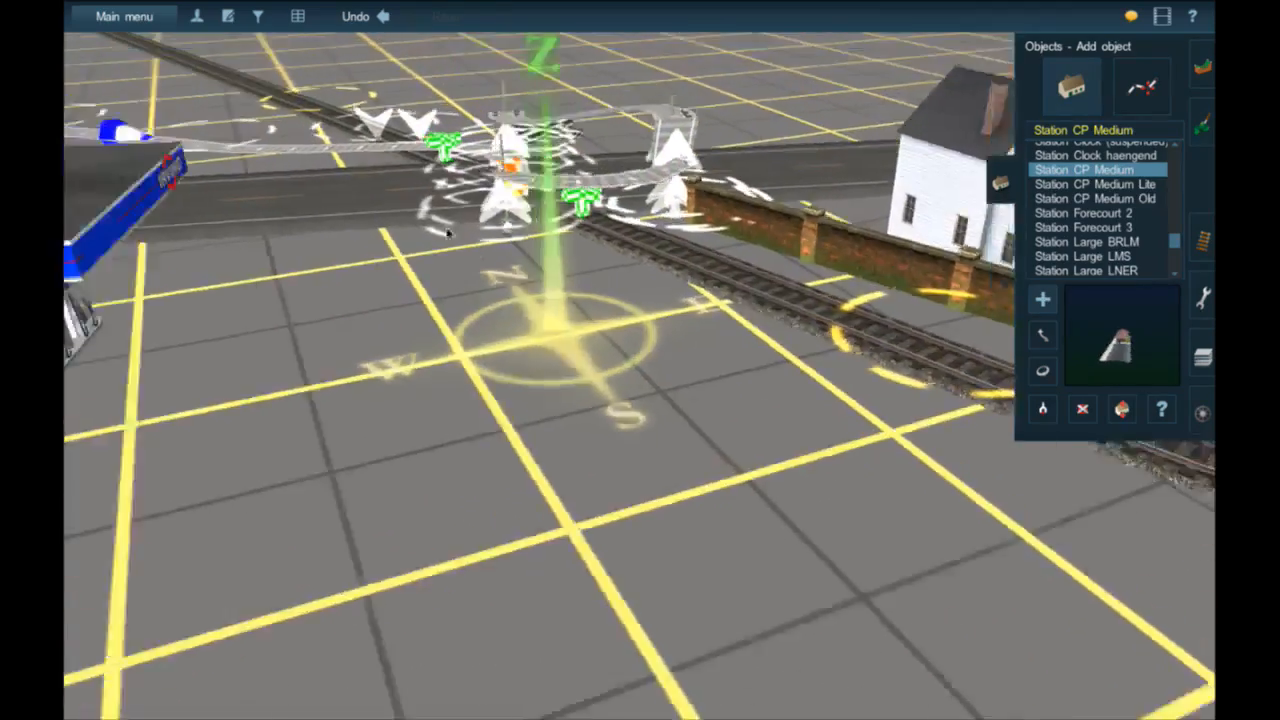
right_click(440, 105)
right_click(570, 175)
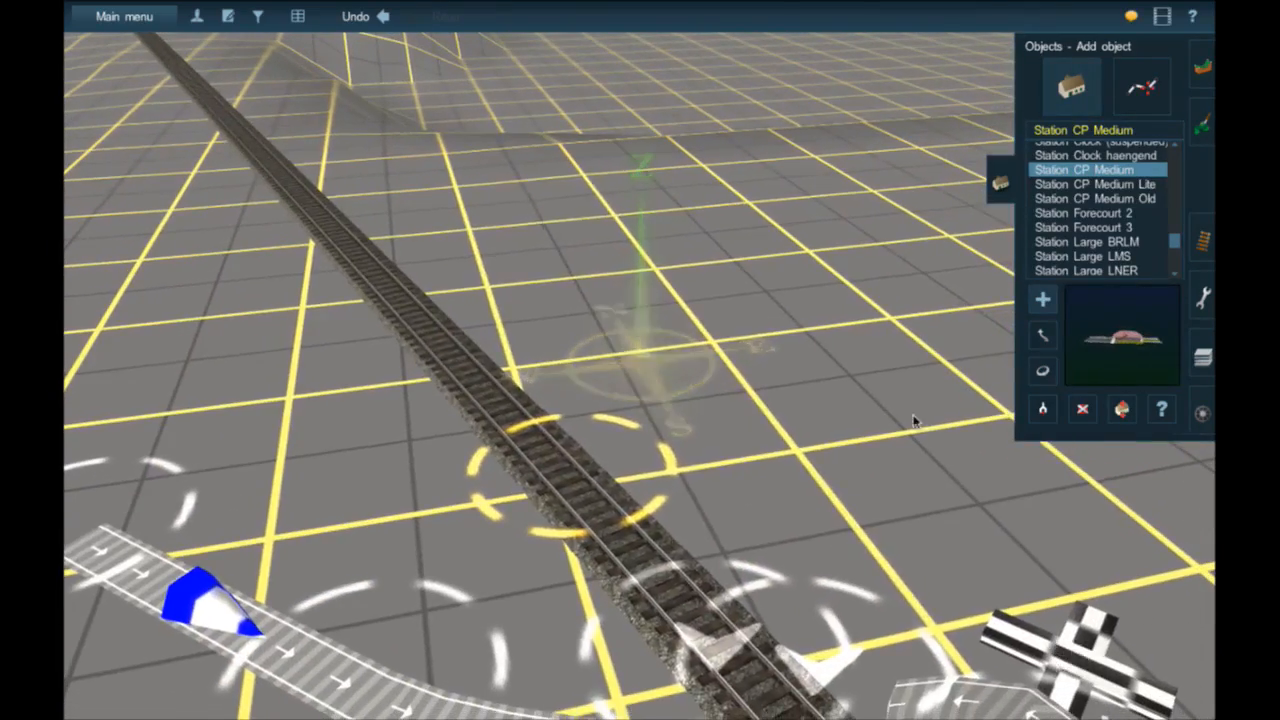
click(625, 372)
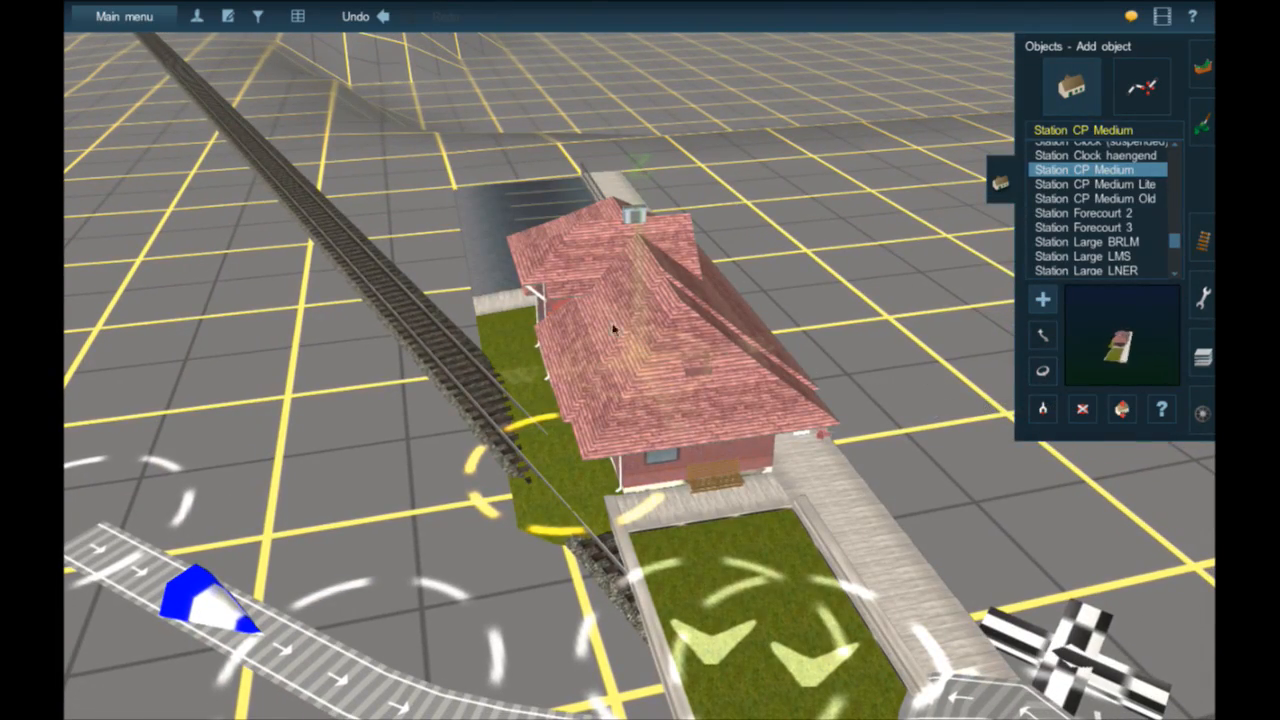
click(1082, 409)
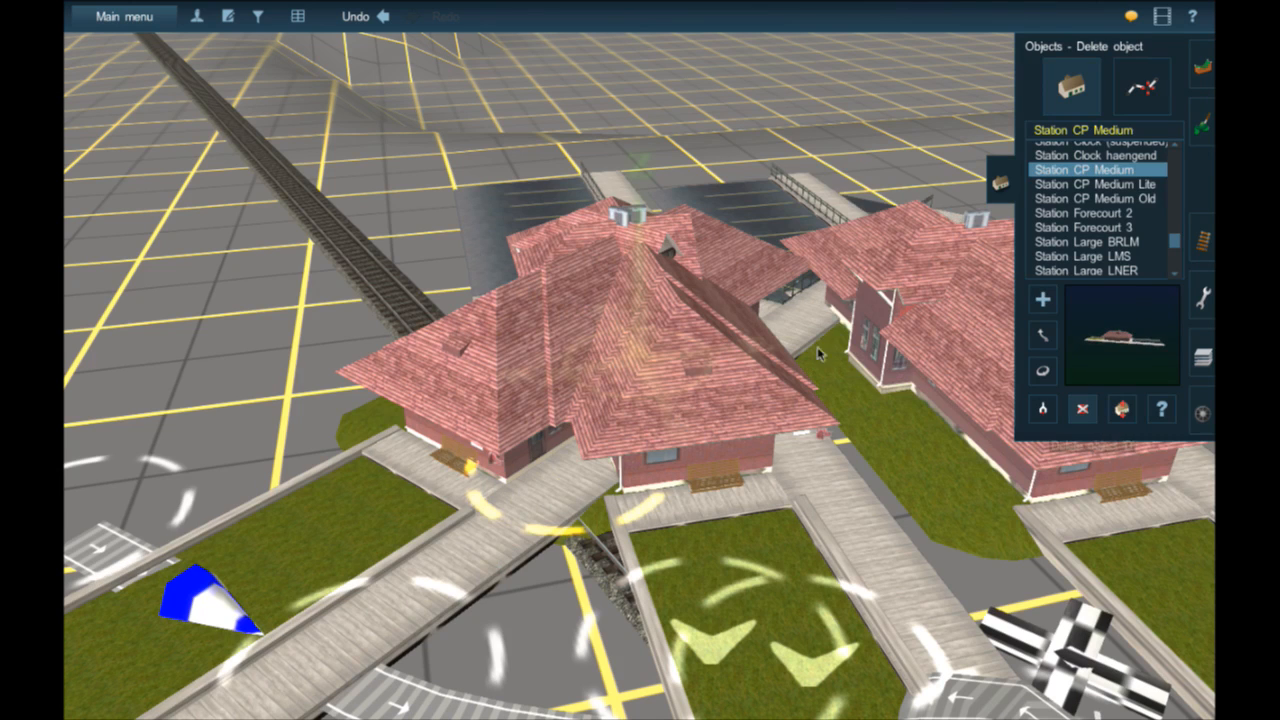
click(930, 330)
click(620, 290)
- Rotate the CP Medium station about 30°, inspect it, then delete it with its platform
key(r)
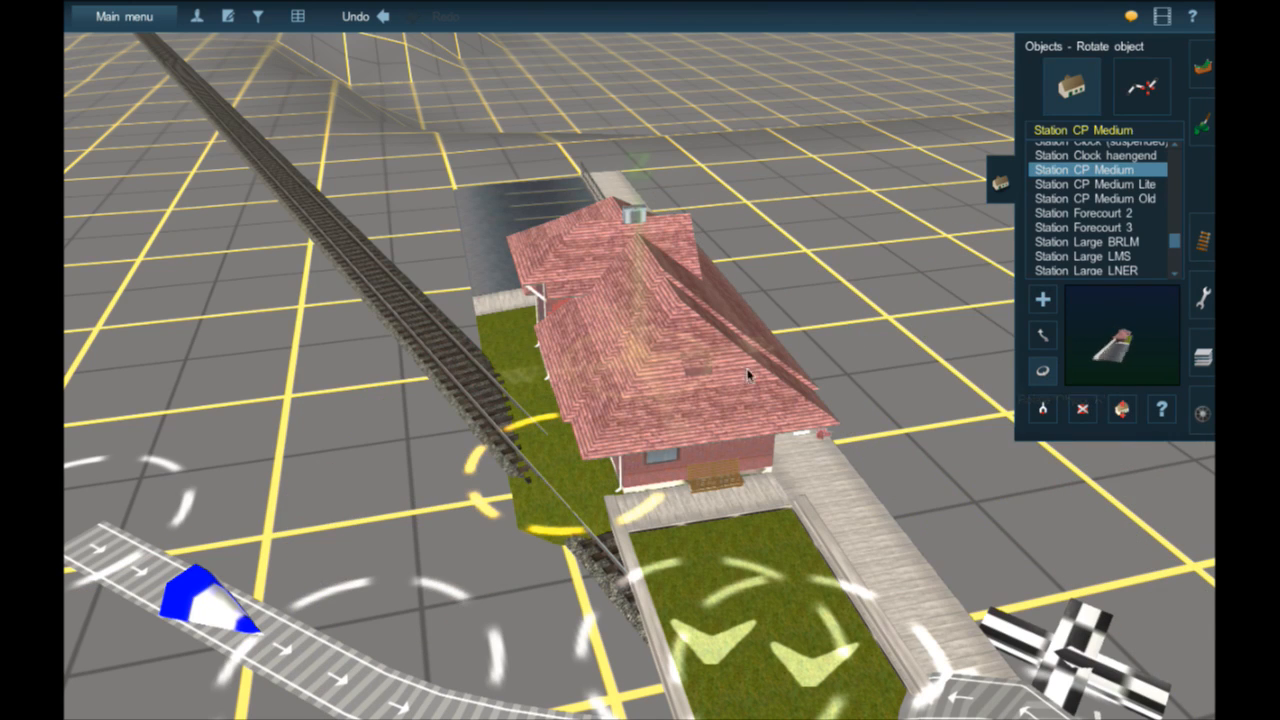
drag(810, 370, 656, 340)
right_click(690, 468)
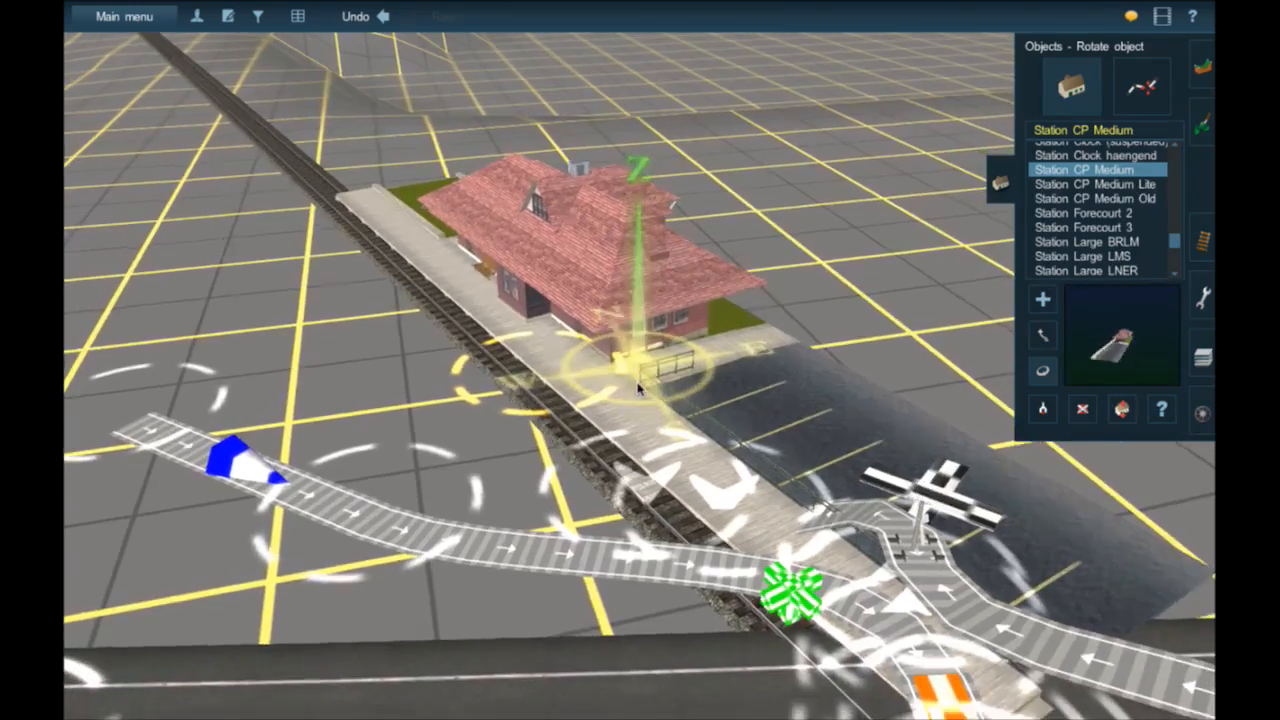
right_drag(638, 388, 638, 388)
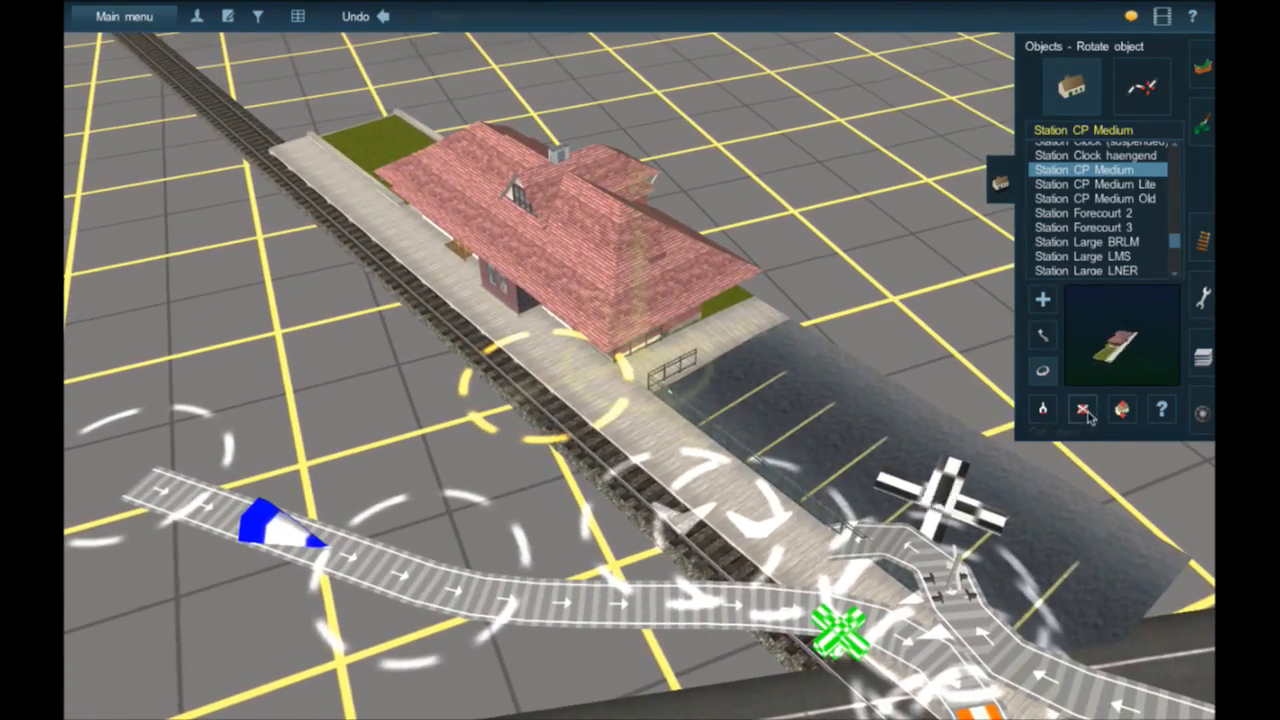
click(1082, 410)
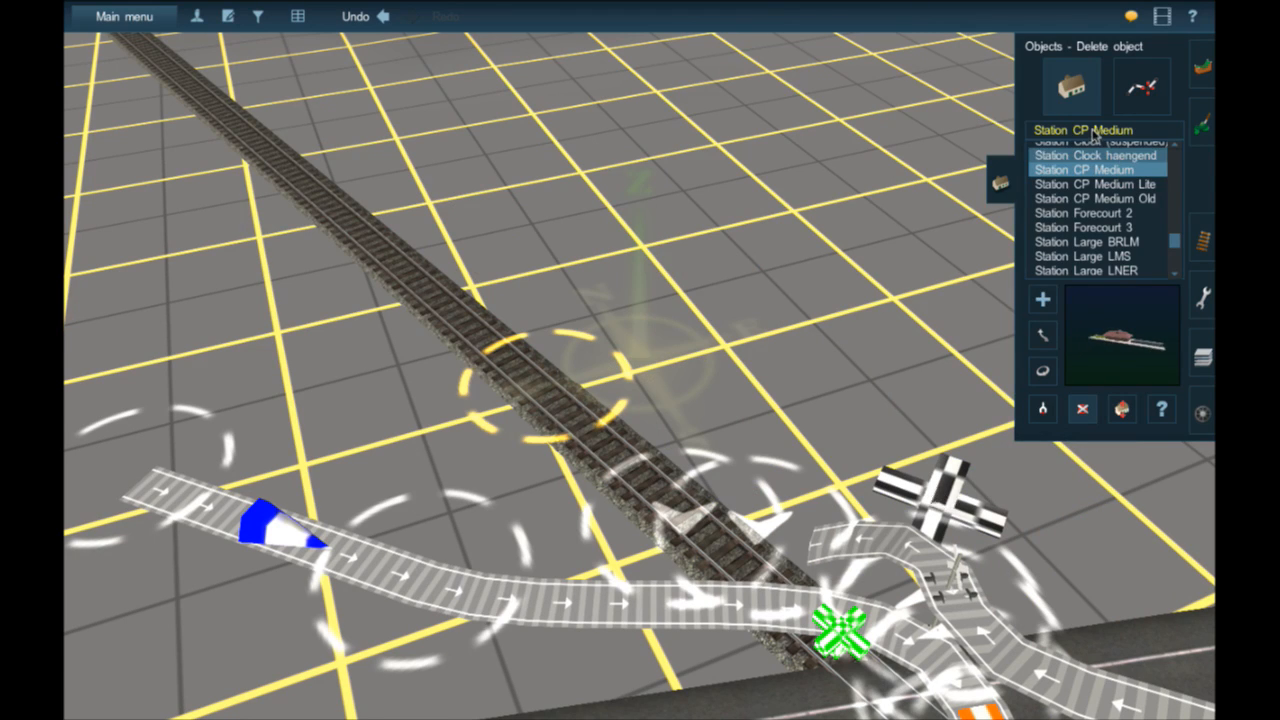
- Search 'cnr', try CNR Burgessville Station at about 288°, delete it, and select CNR Flag Station
click(1094, 133)
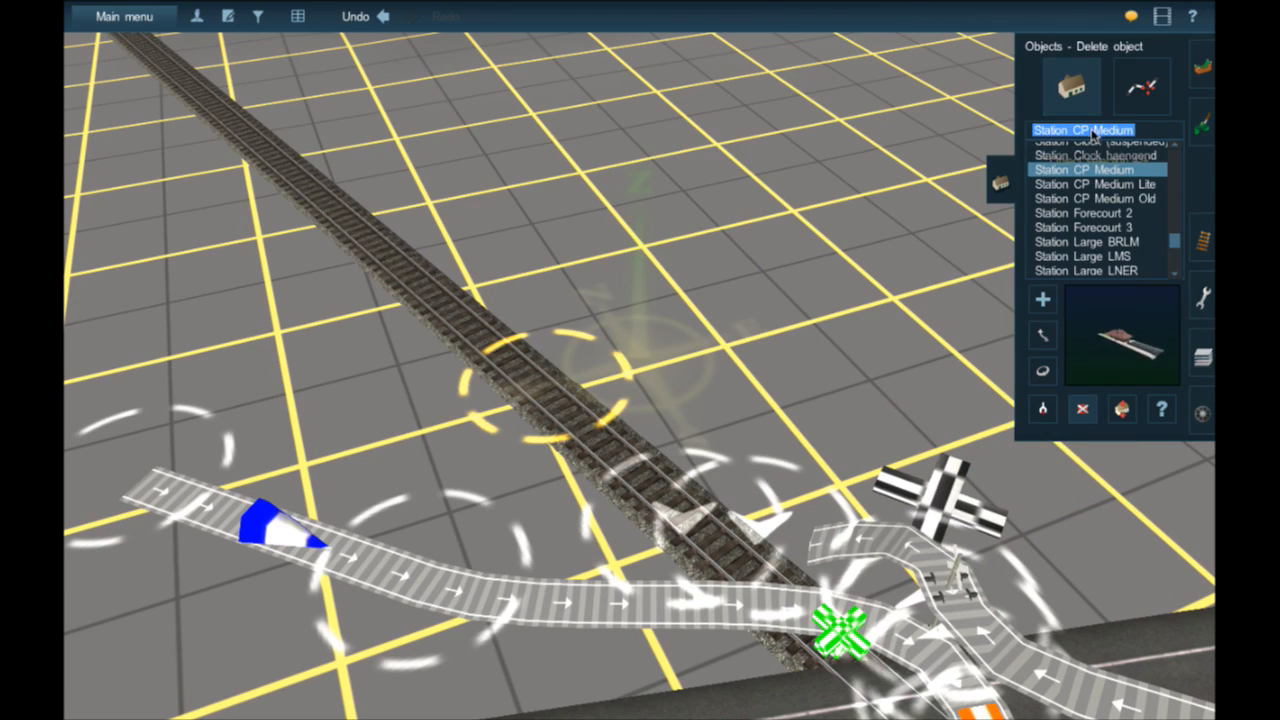
text(cnr)
click(1112, 193)
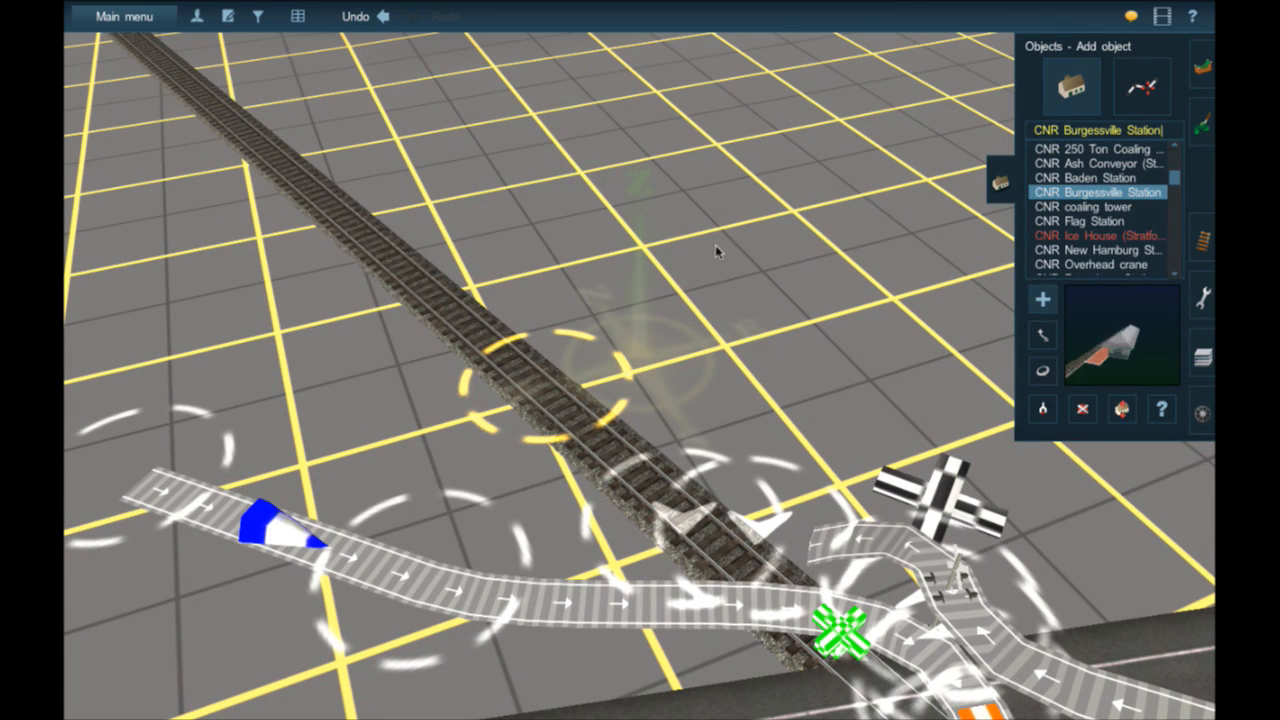
click(620, 259)
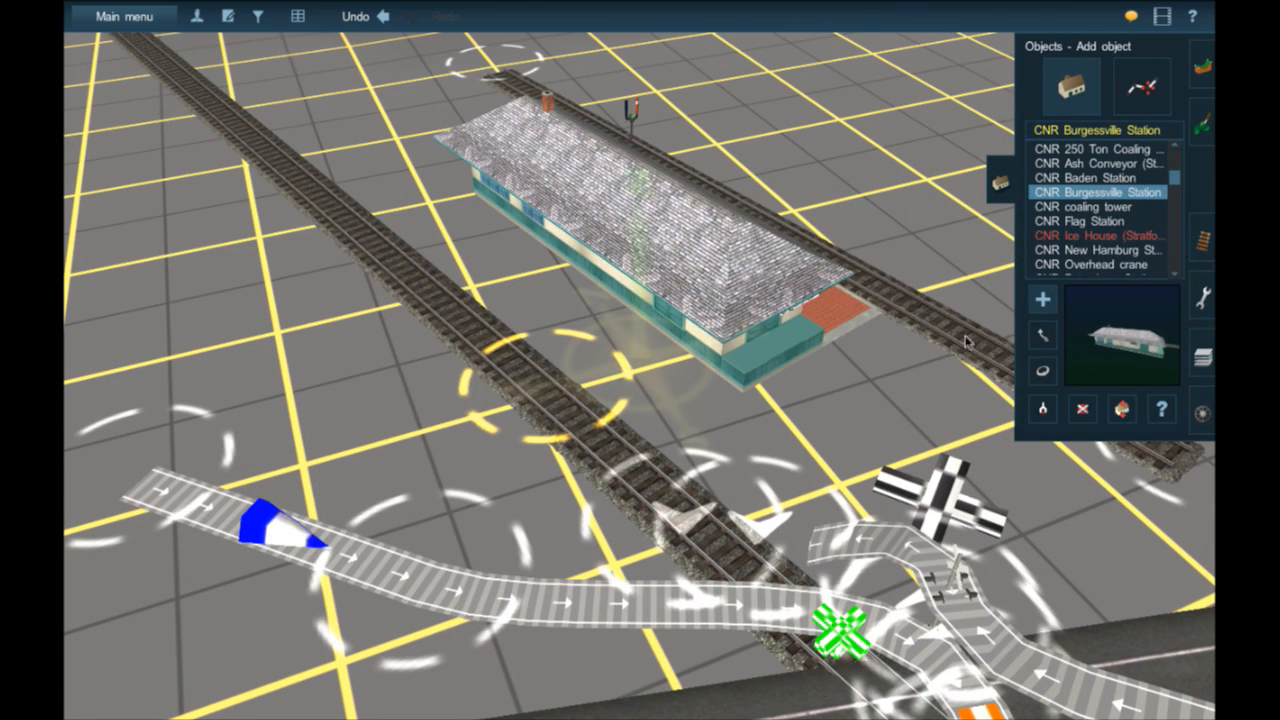
click(1042, 370)
drag(1042, 372, 1110, 386)
click(1083, 410)
click(755, 300)
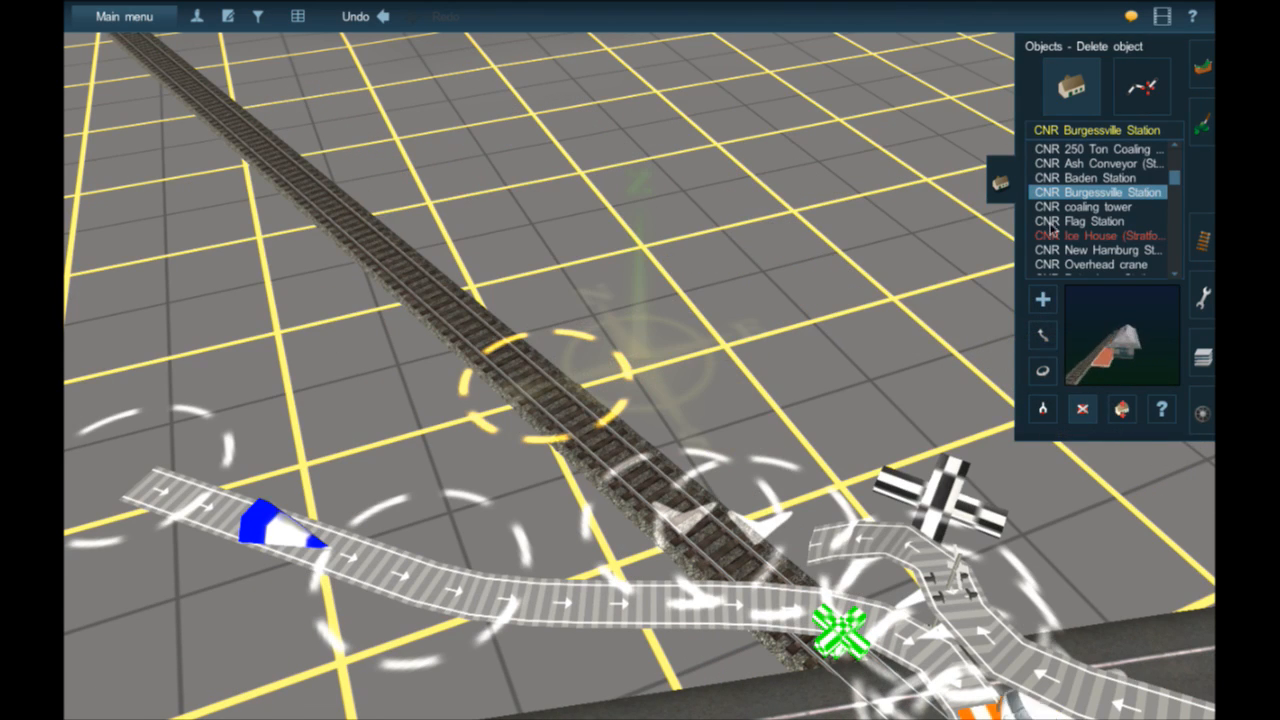
click(1127, 216)
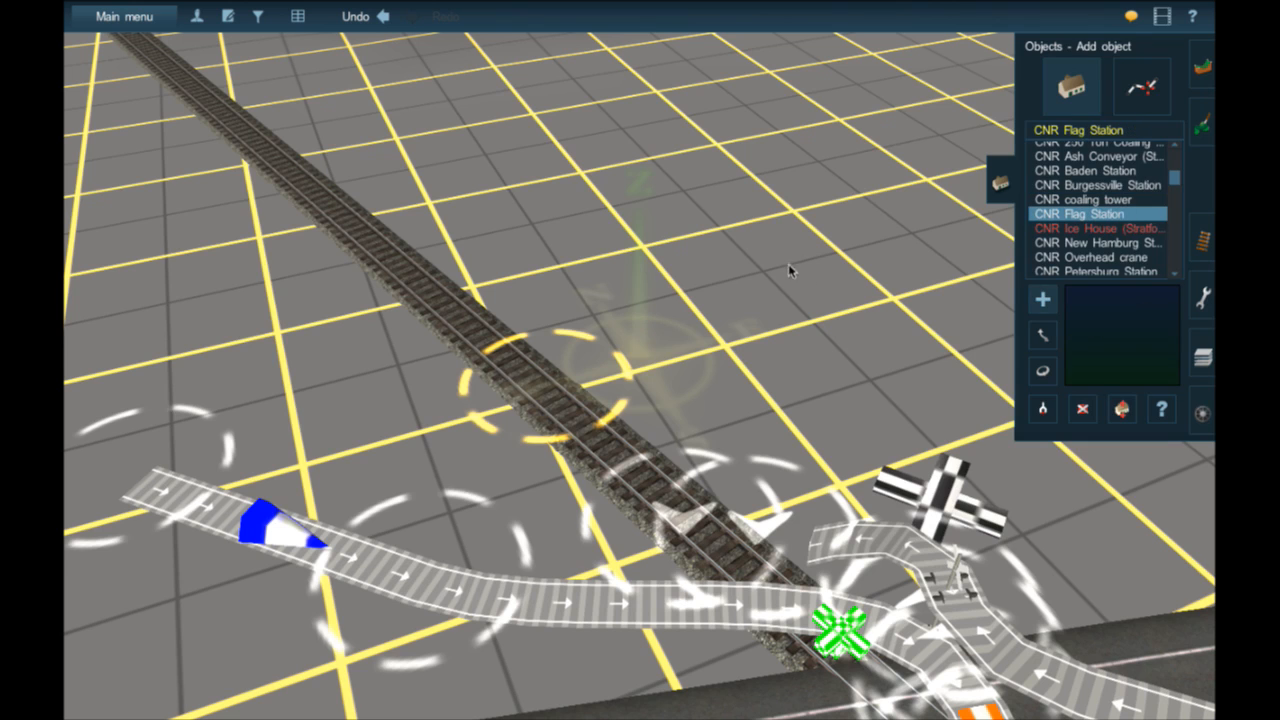
- Place the CNR Flag Station beside the track and view it from ground level
click(581, 286)
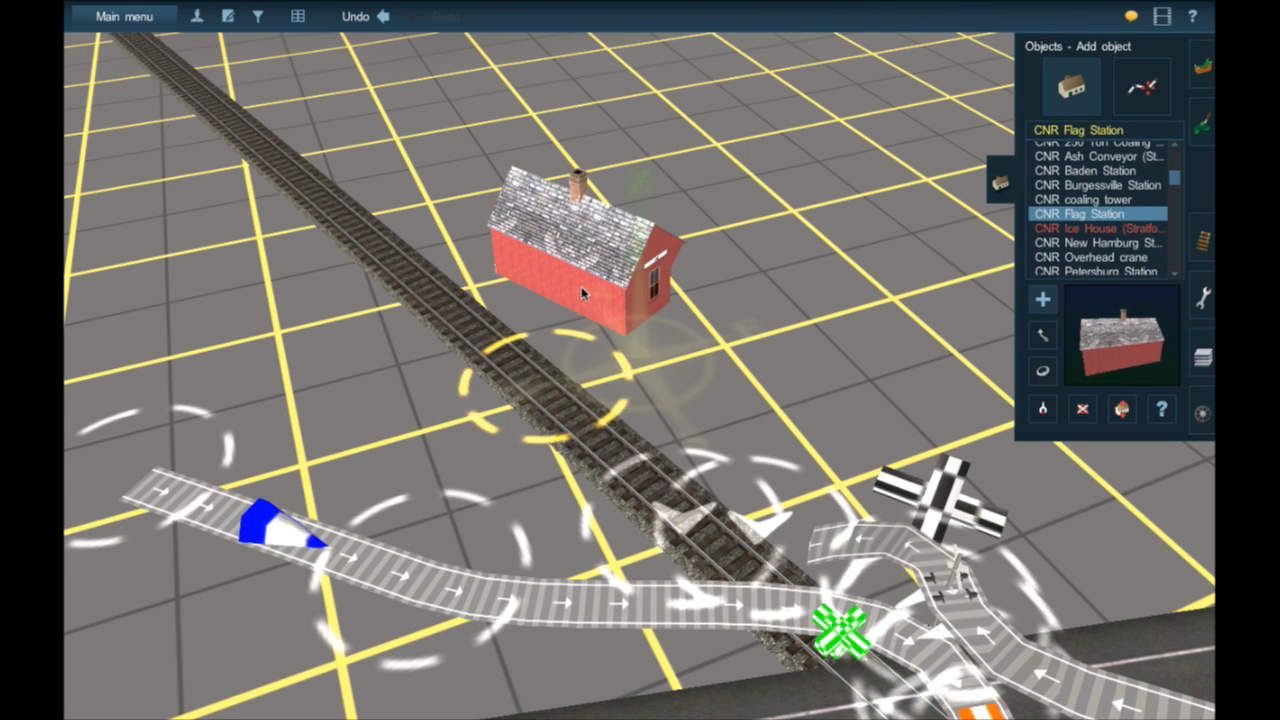
scroll(581, 286, up, 5)
right_click(569, 244)
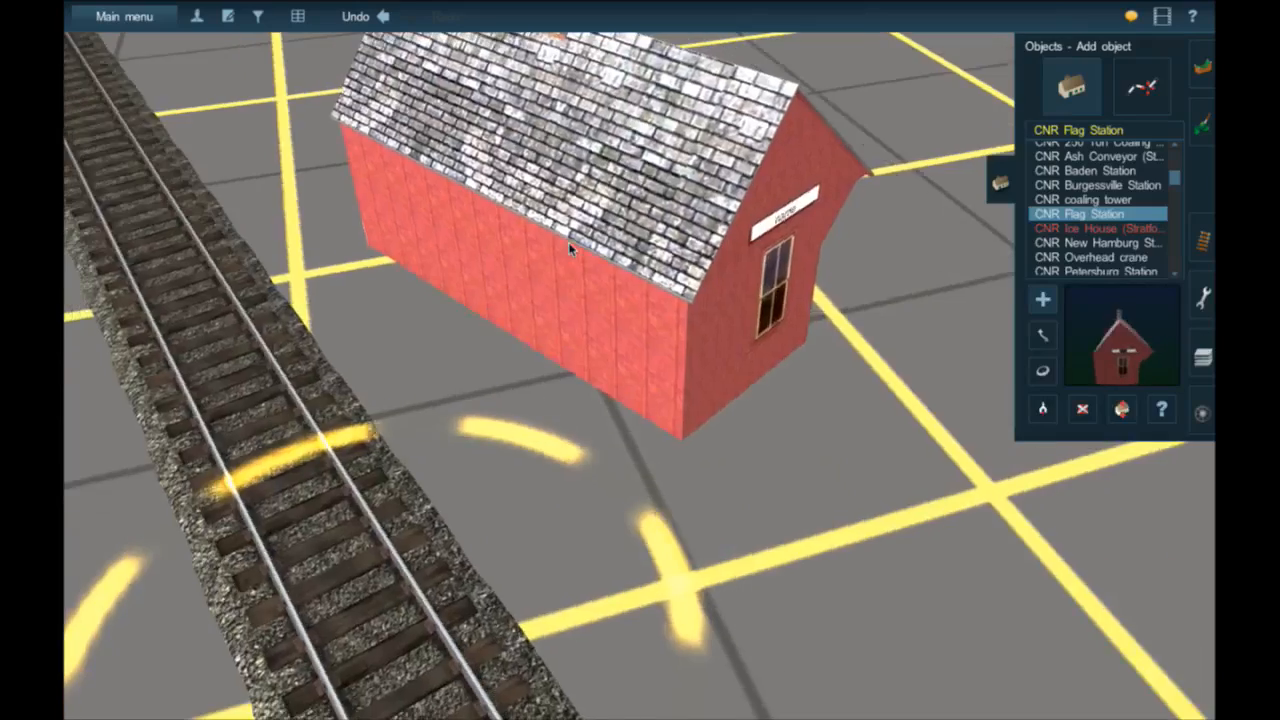
right_drag(569, 243, 570, 248)
scroll(569, 248, down, 3)
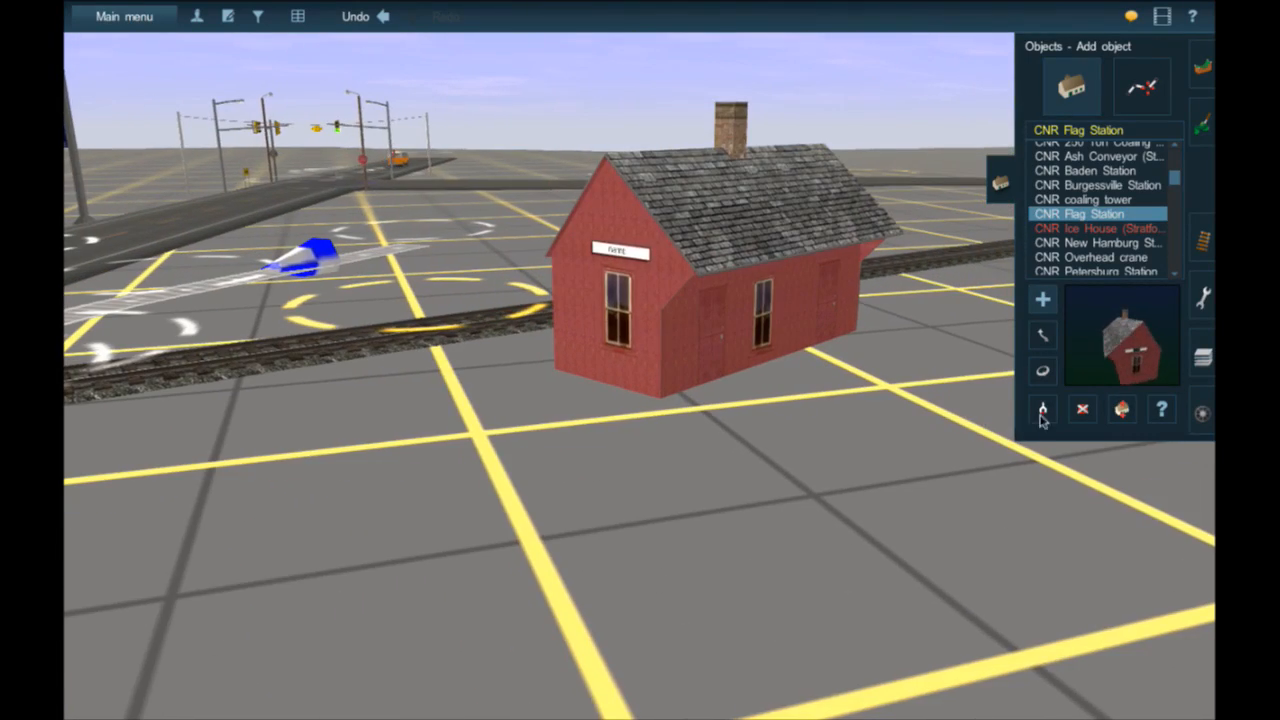
- Rotate the flag station to 27° and open its properties
key(r)
drag(668, 311, 808, 307)
right_drag(808, 306, 808, 300)
drag(607, 317, 682, 345)
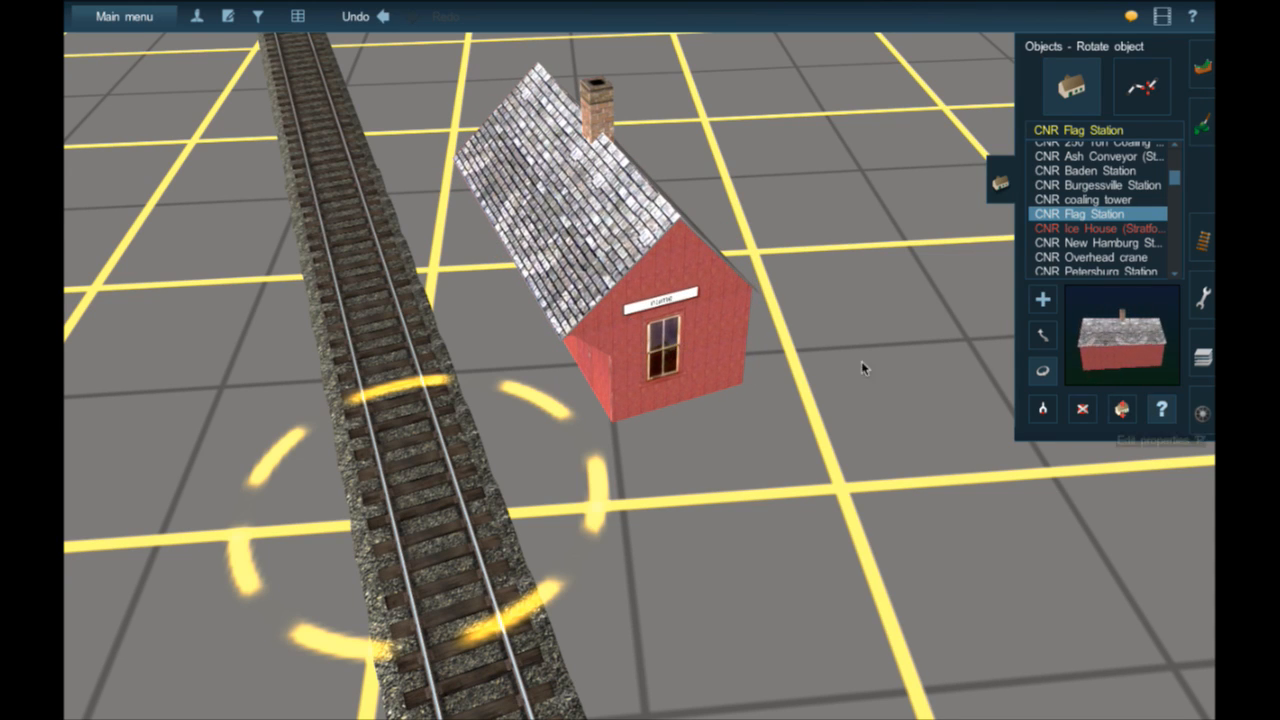
click(1160, 410)
click(640, 327)
- Name the flag station 'Lac Rodrigue', rotate it to about 17°, and confirm its properties
click(388, 310)
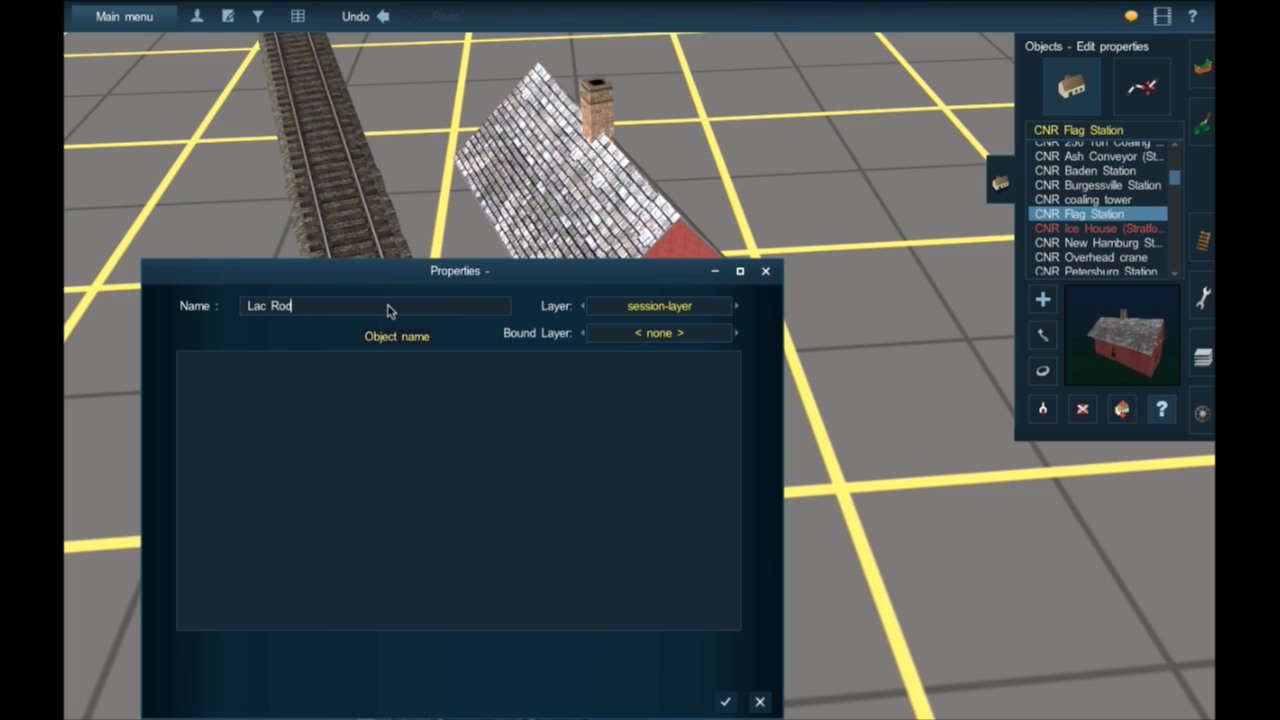
key(Return)
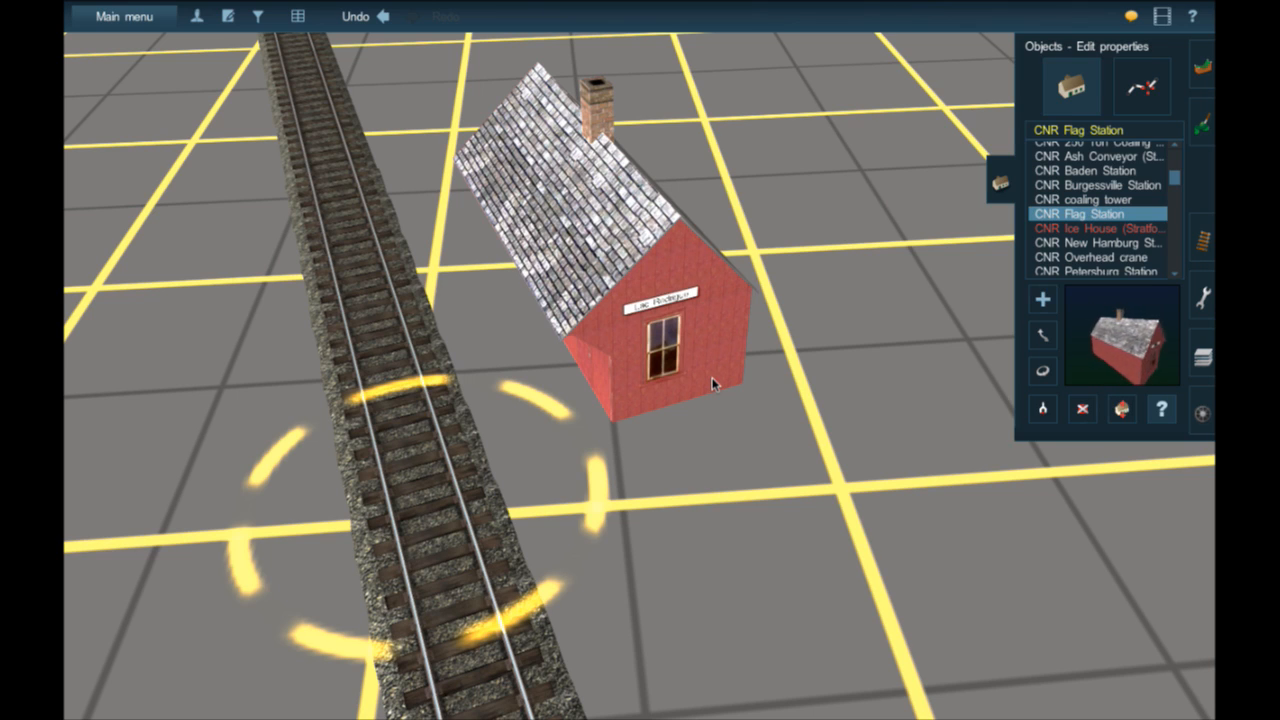
click(1043, 343)
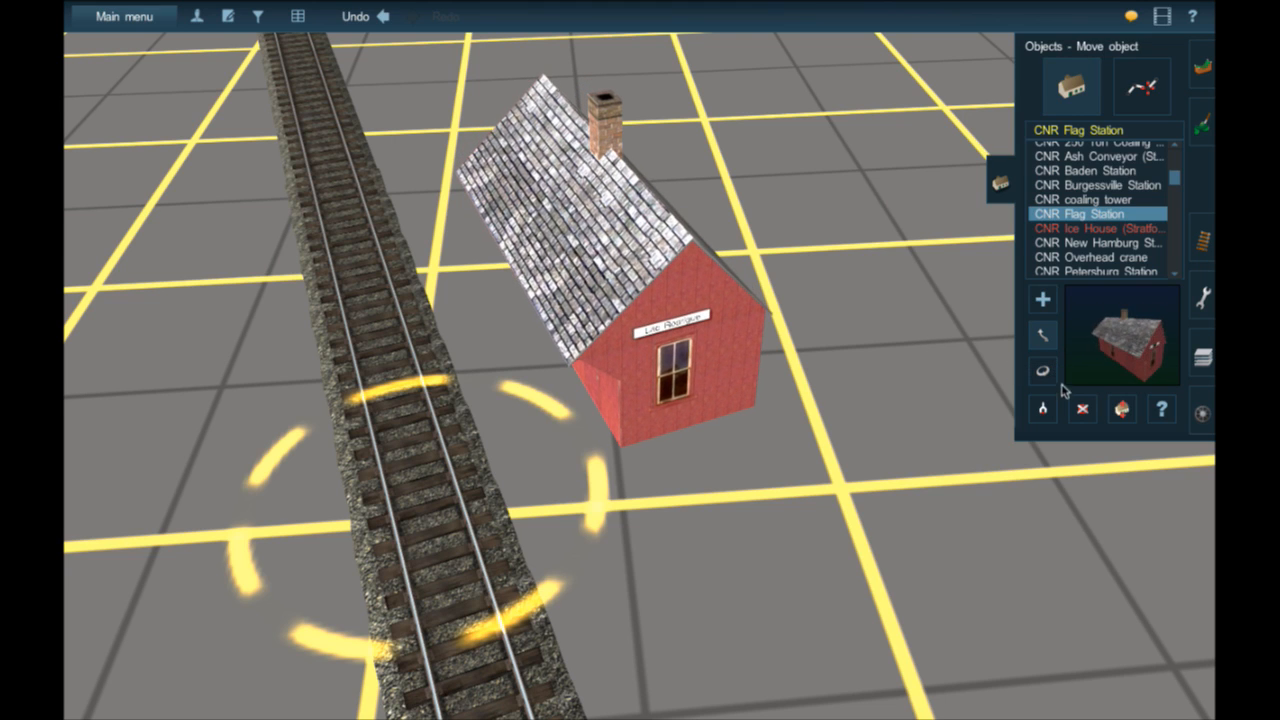
click(1044, 376)
drag(726, 344, 726, 344)
click(737, 338)
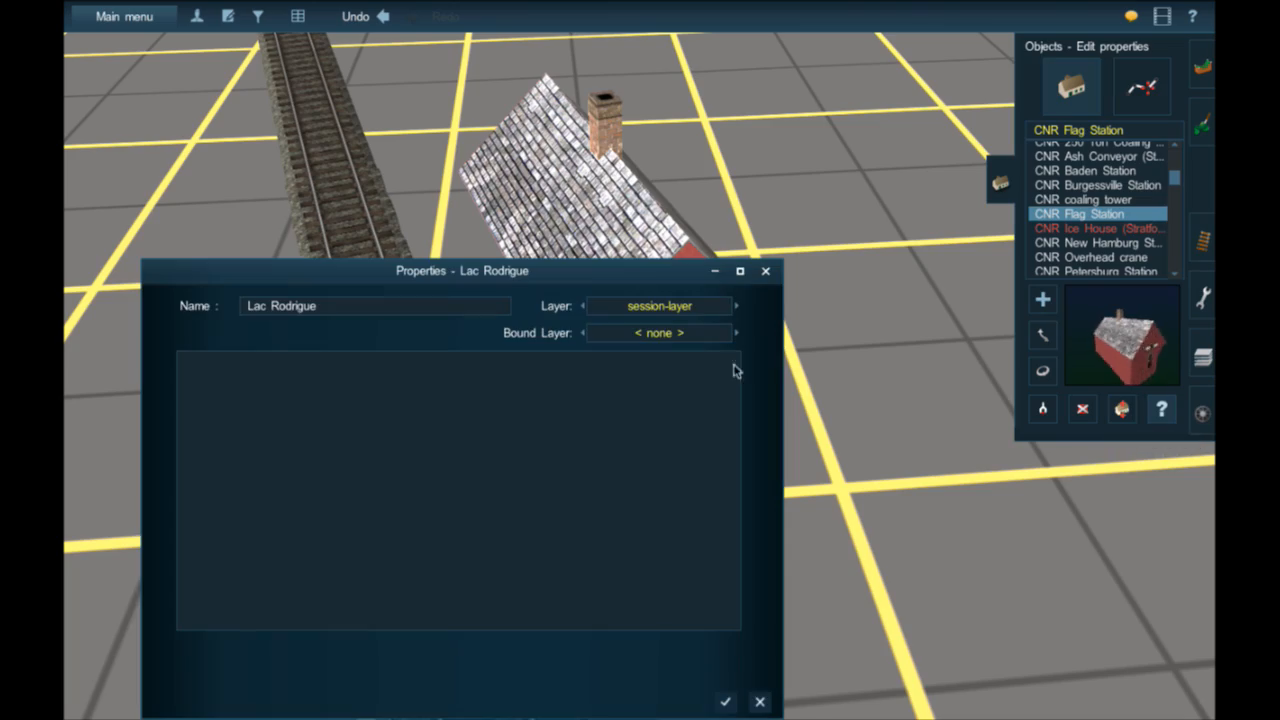
click(726, 703)
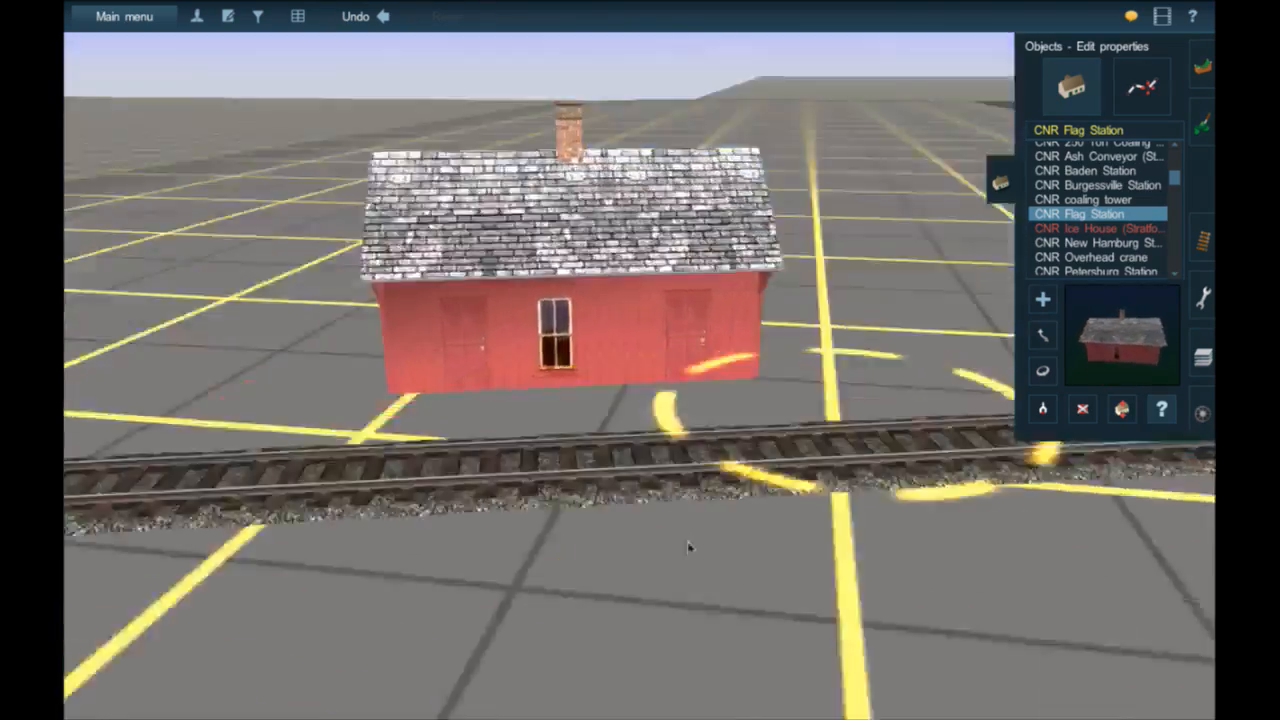
- Orbit around the red station and the road crossing, dropping low among the fuel pumps
right_drag(687, 543, 686, 449)
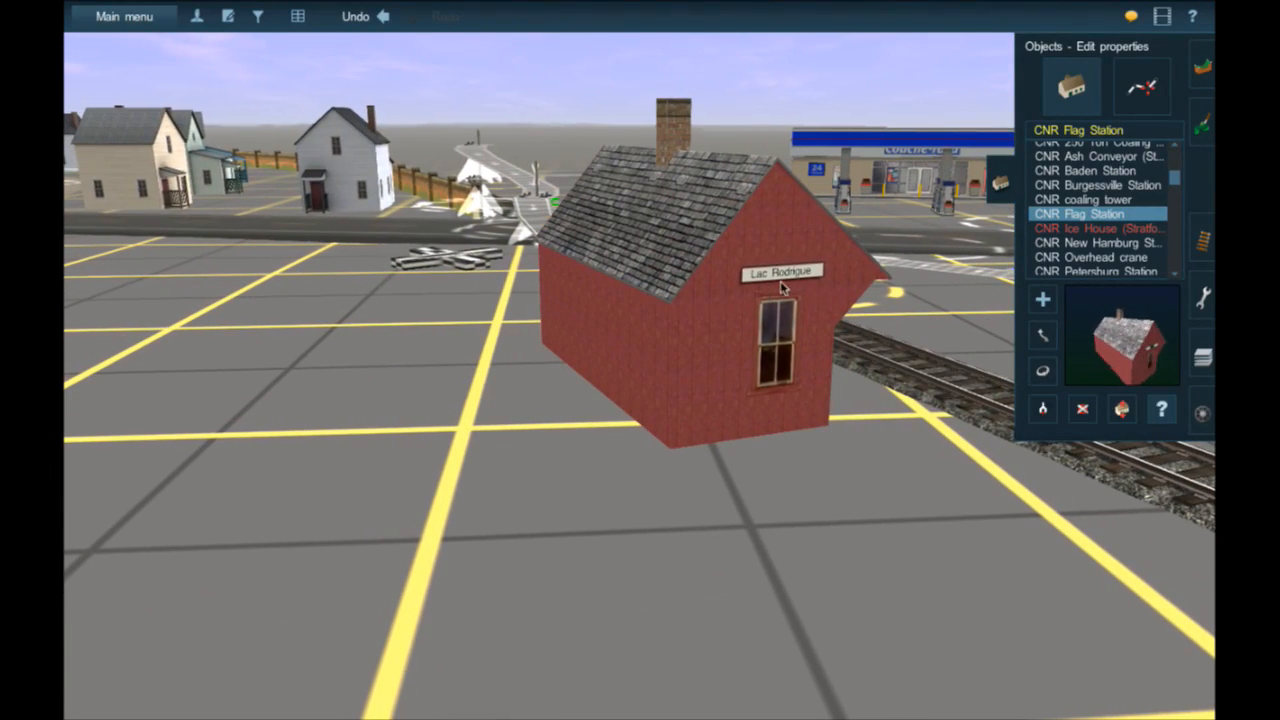
key(Left)
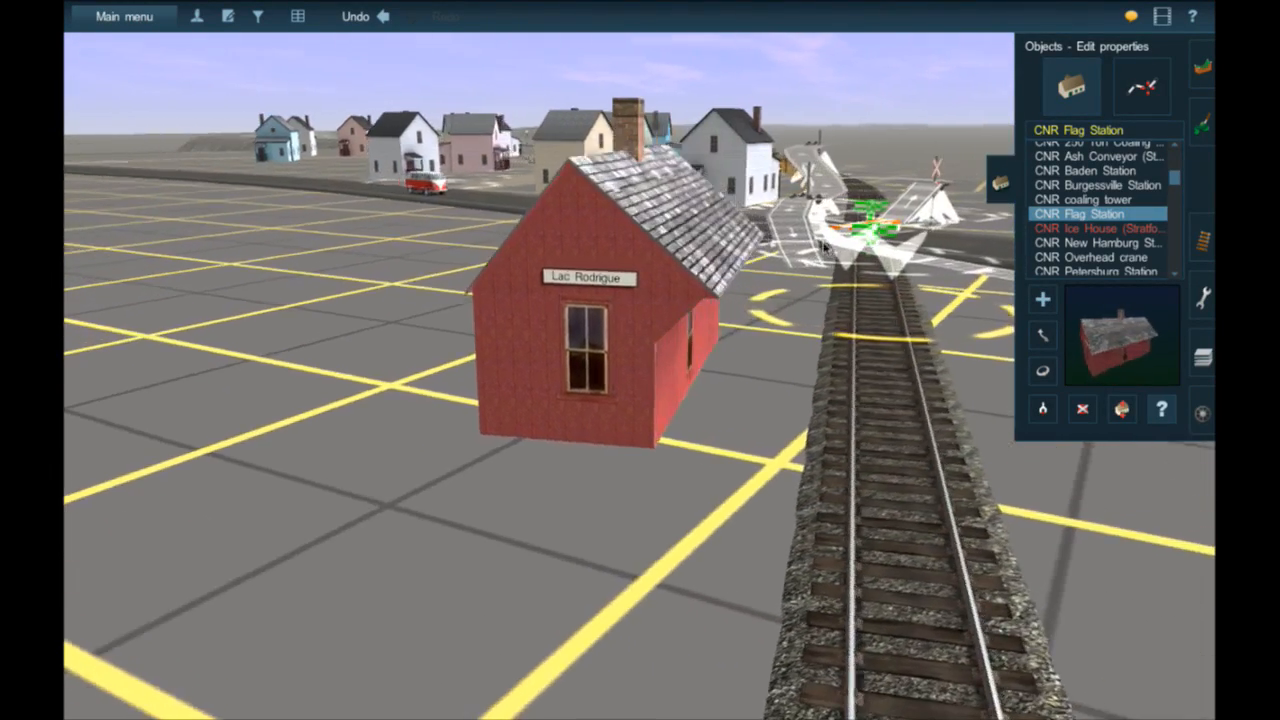
right_click(848, 248)
key(Left)
right_click(802, 376)
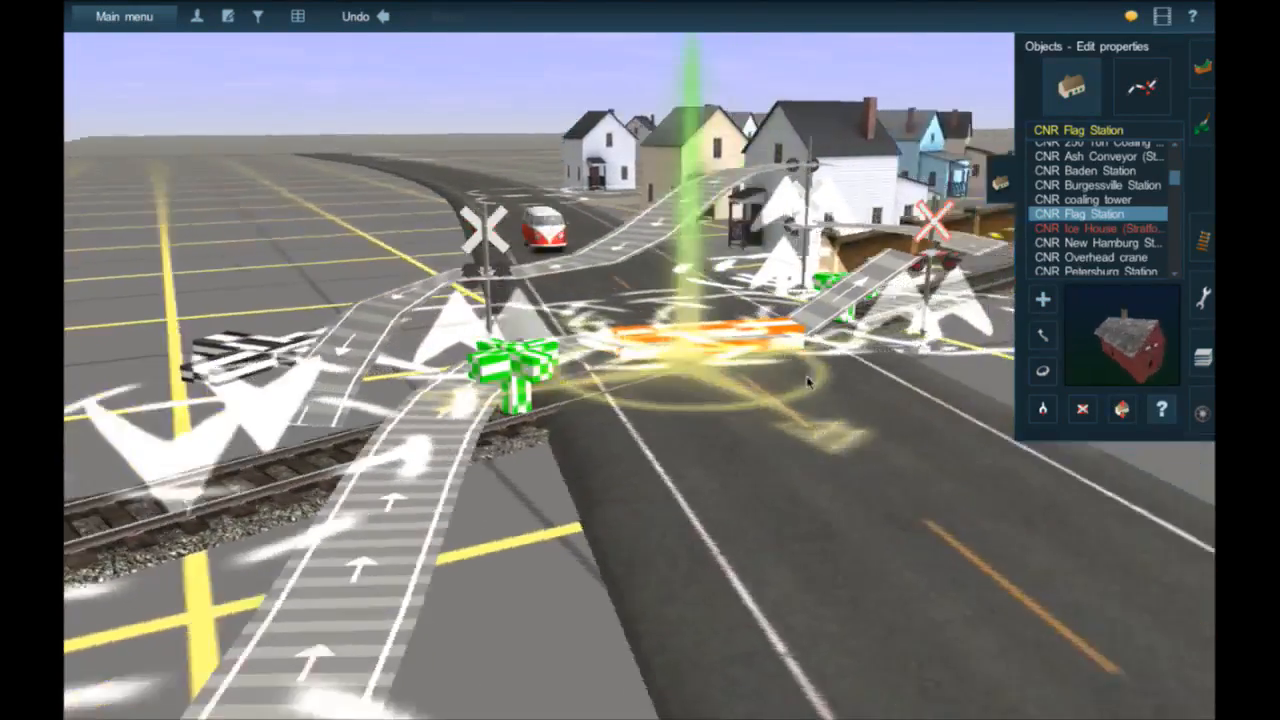
key(Down)
key(Left)
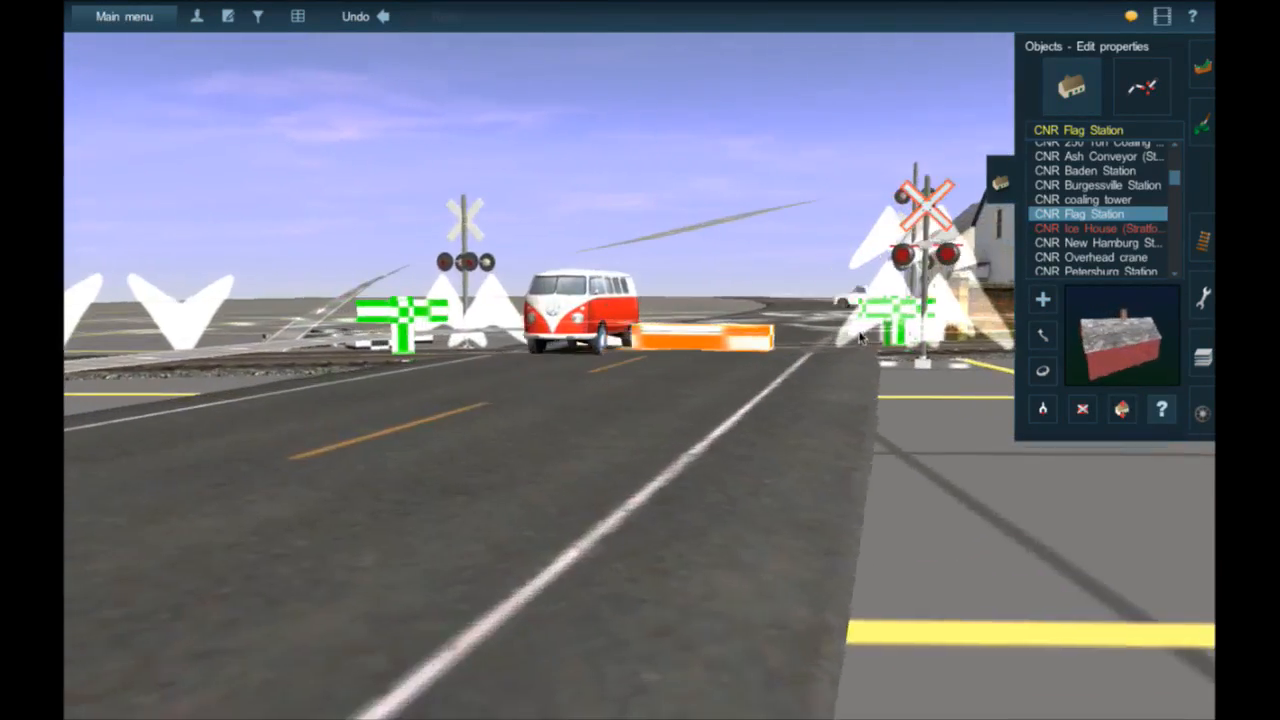
right_click(856, 361)
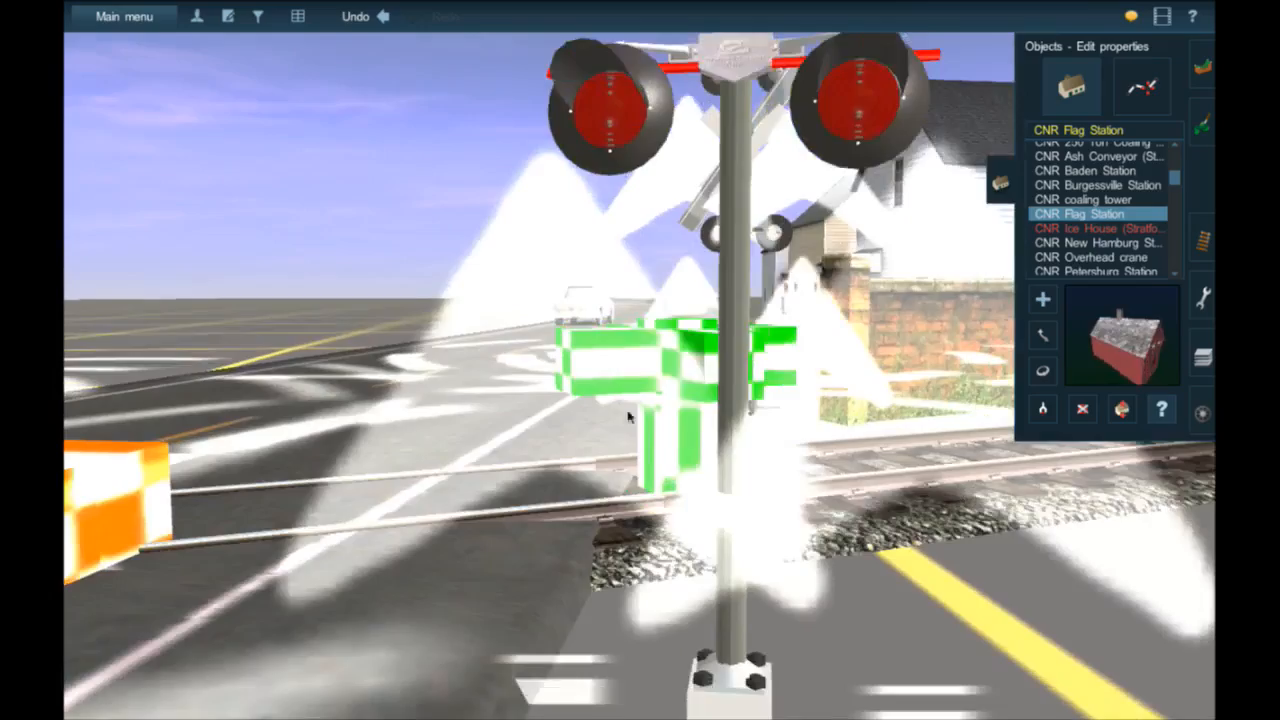
scroll(600, 450, down, 8)
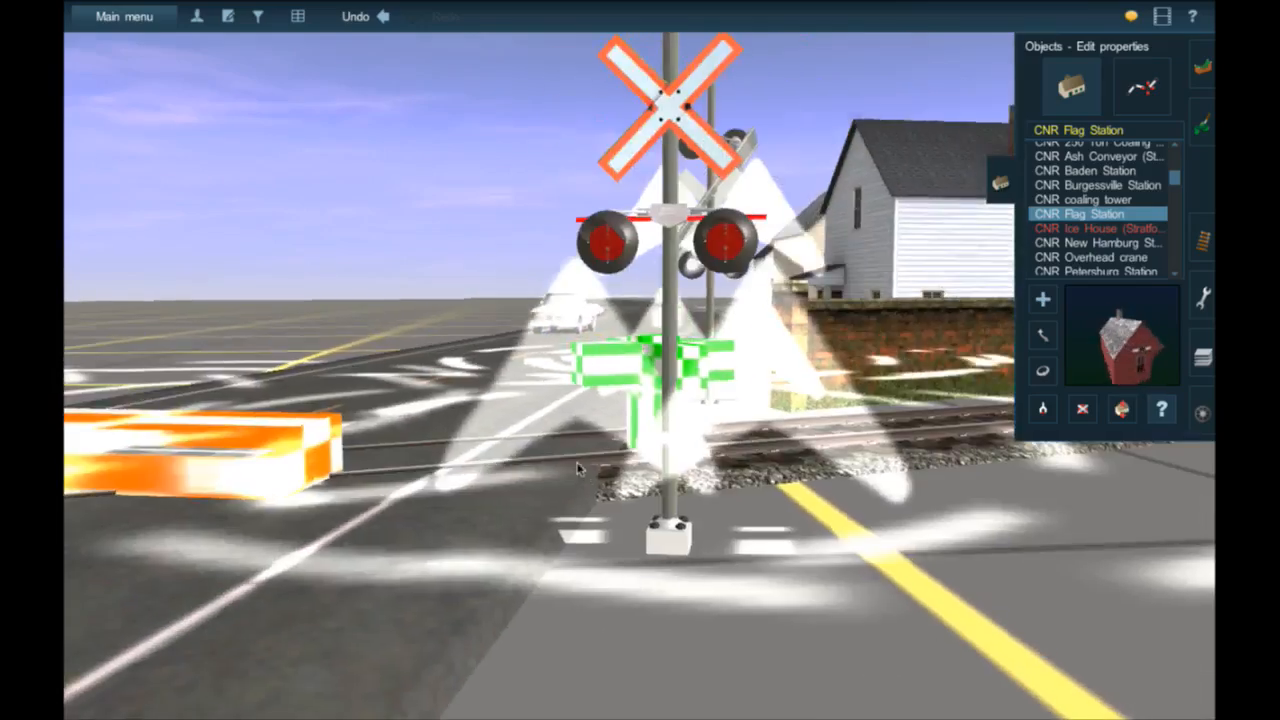
right_click(588, 467)
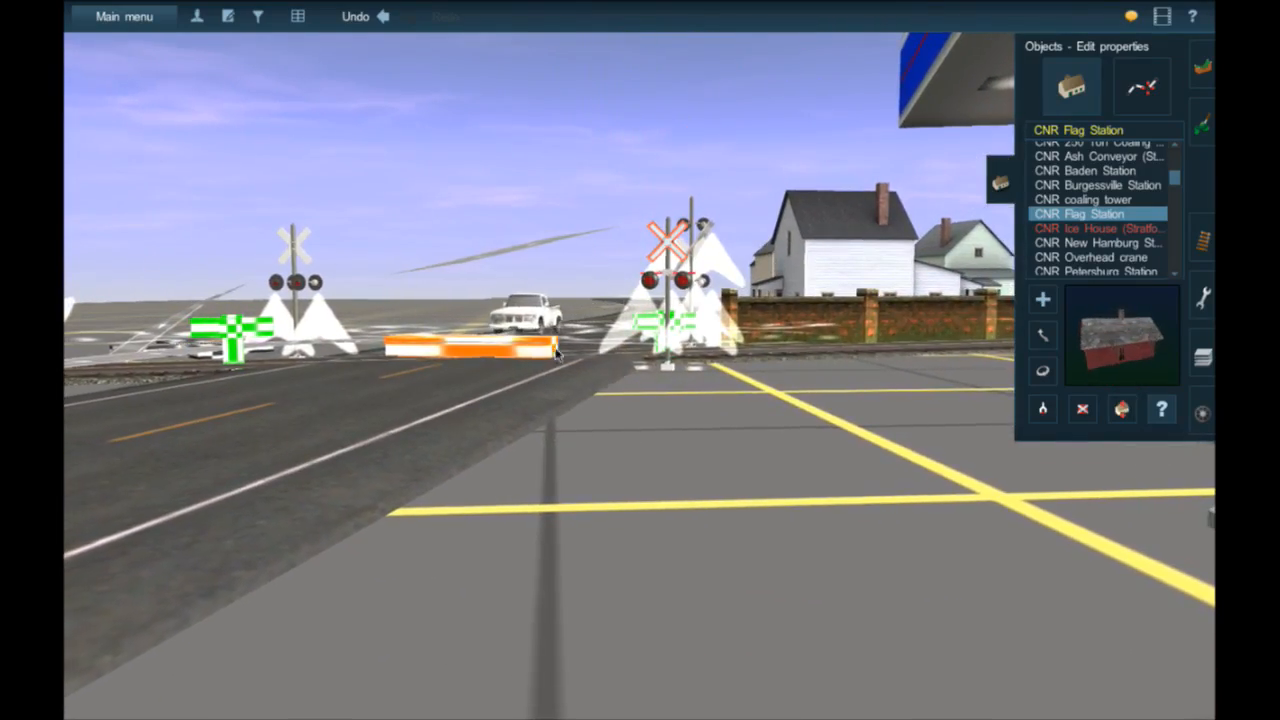
- Circle the orange crossing barrier, then recentre the camera toward the curved road
right_click(541, 362)
key(Left)
key(Left)
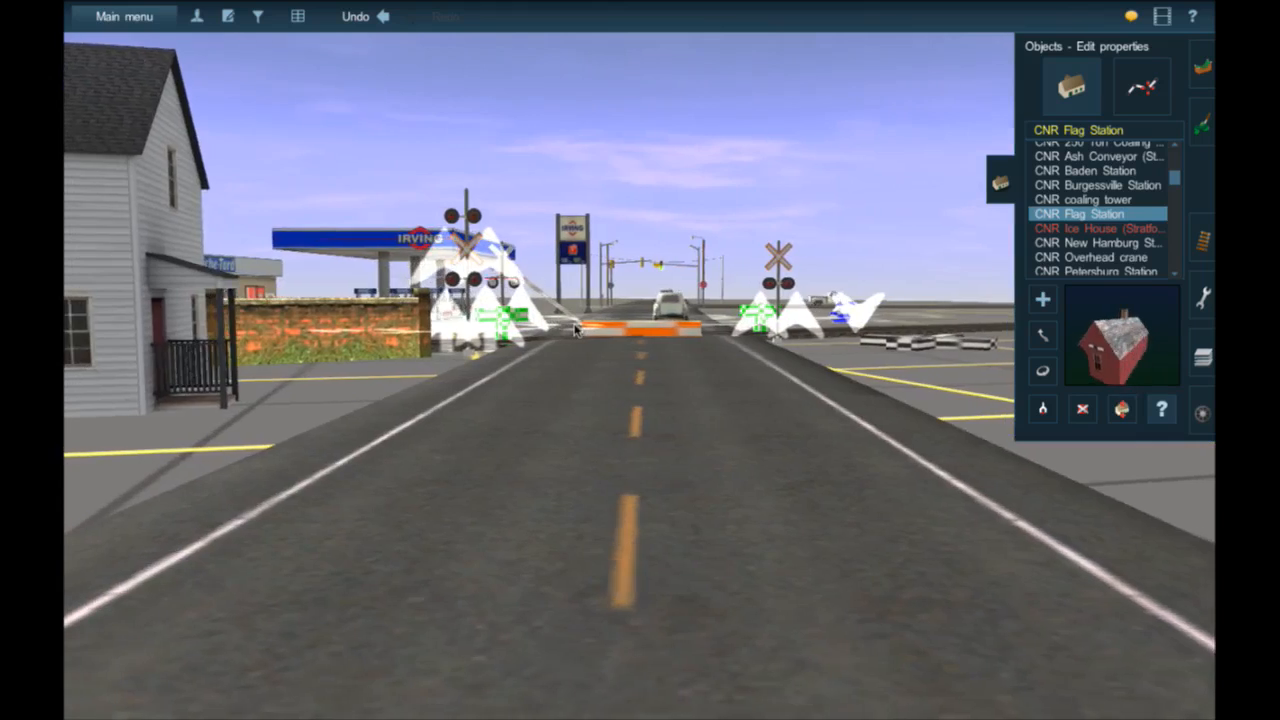
right_click(636, 340)
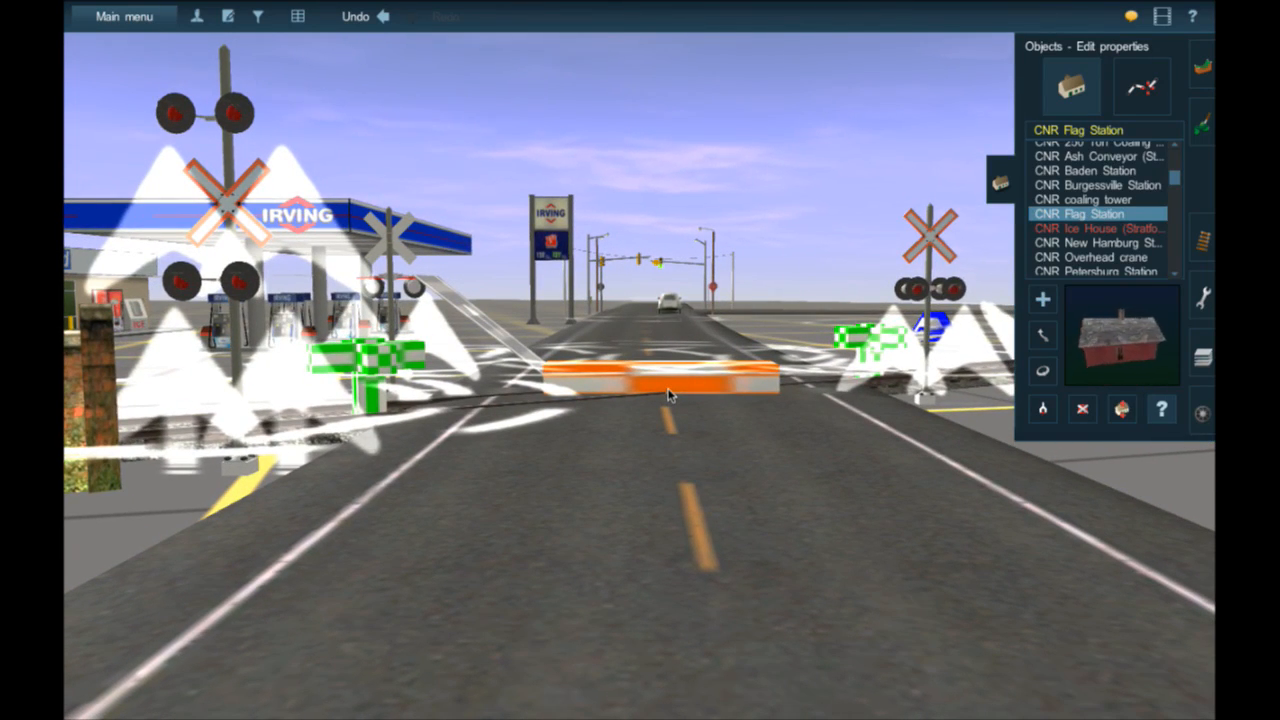
key(Up)
key(Right)
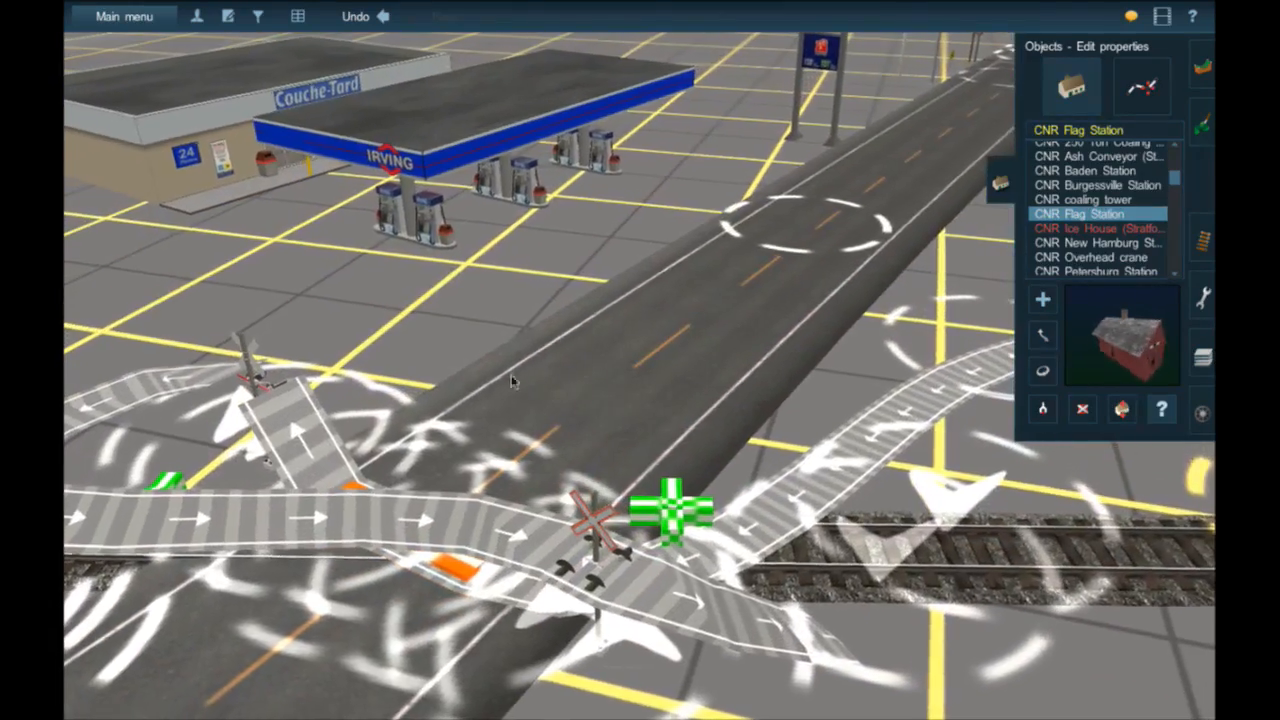
right_click(476, 390)
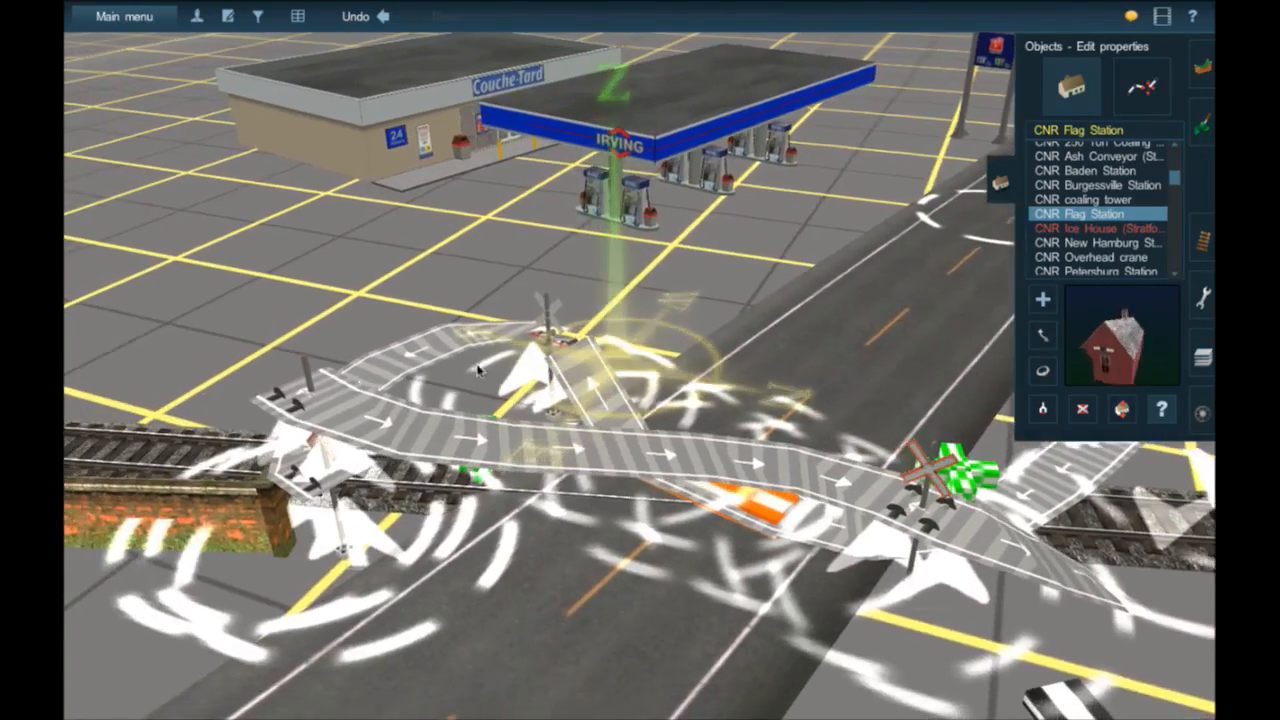
right_click(421, 351)
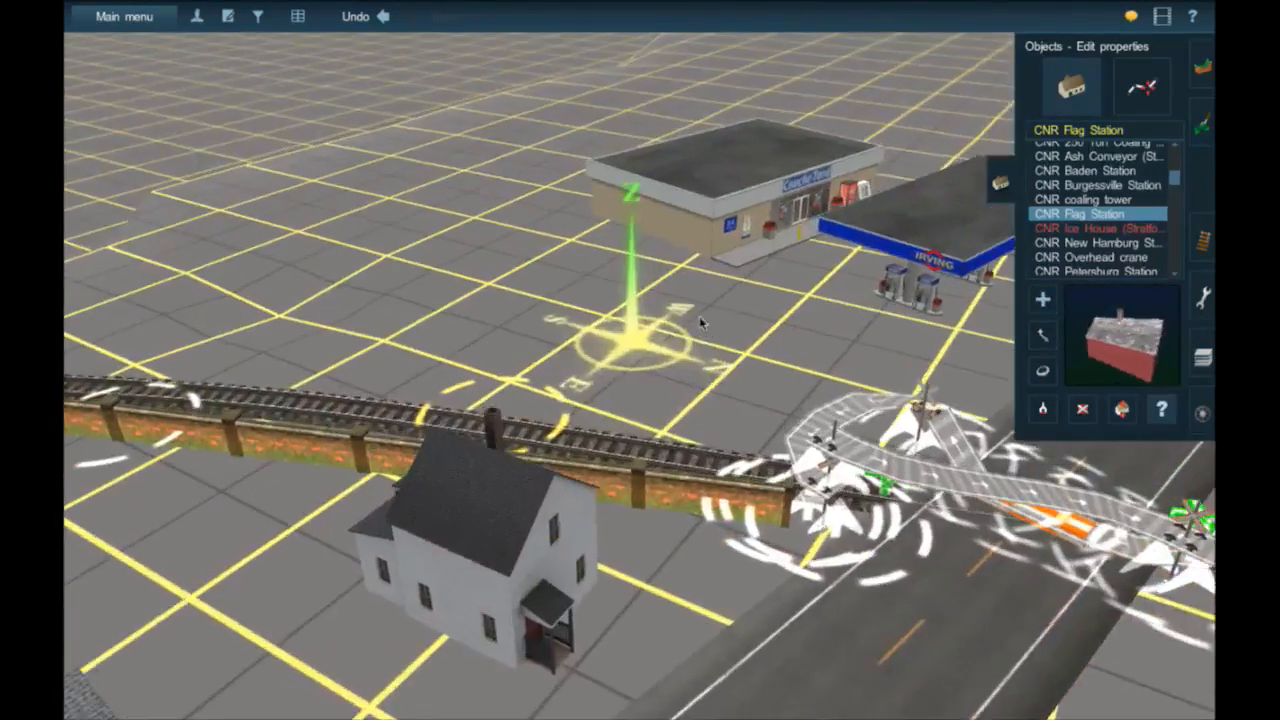
right_click(849, 357)
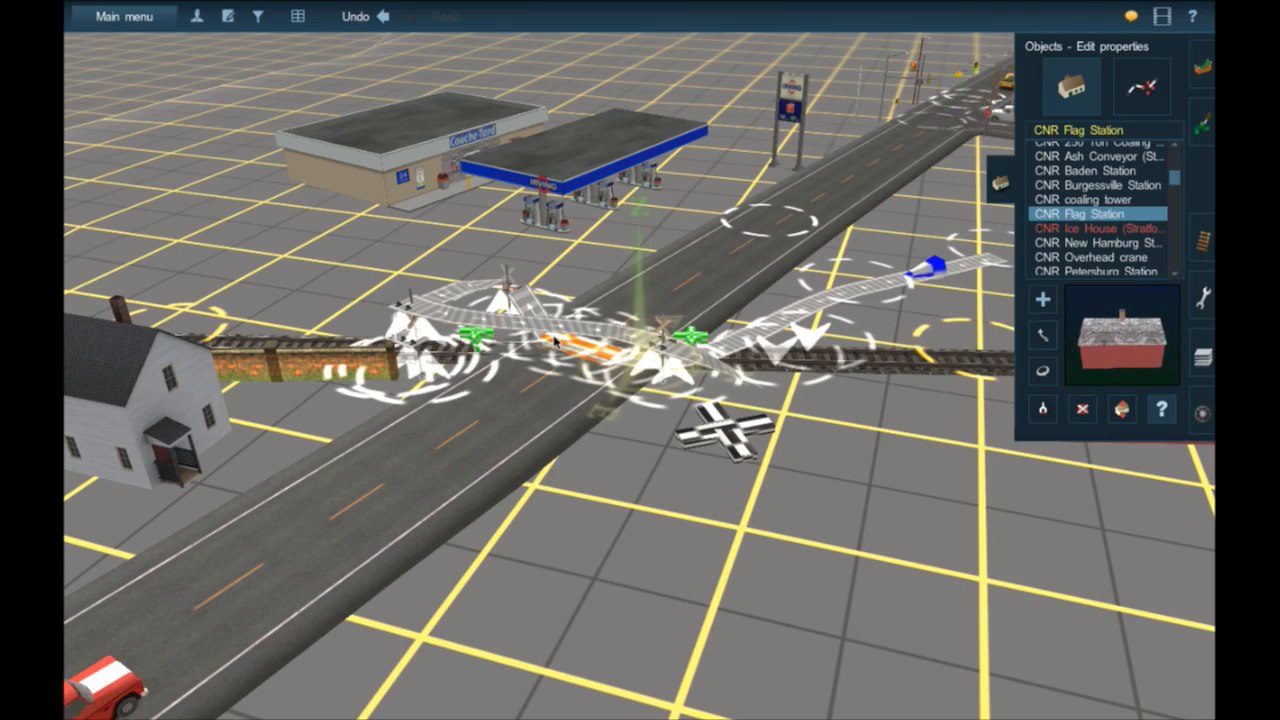
right_click(297, 316)
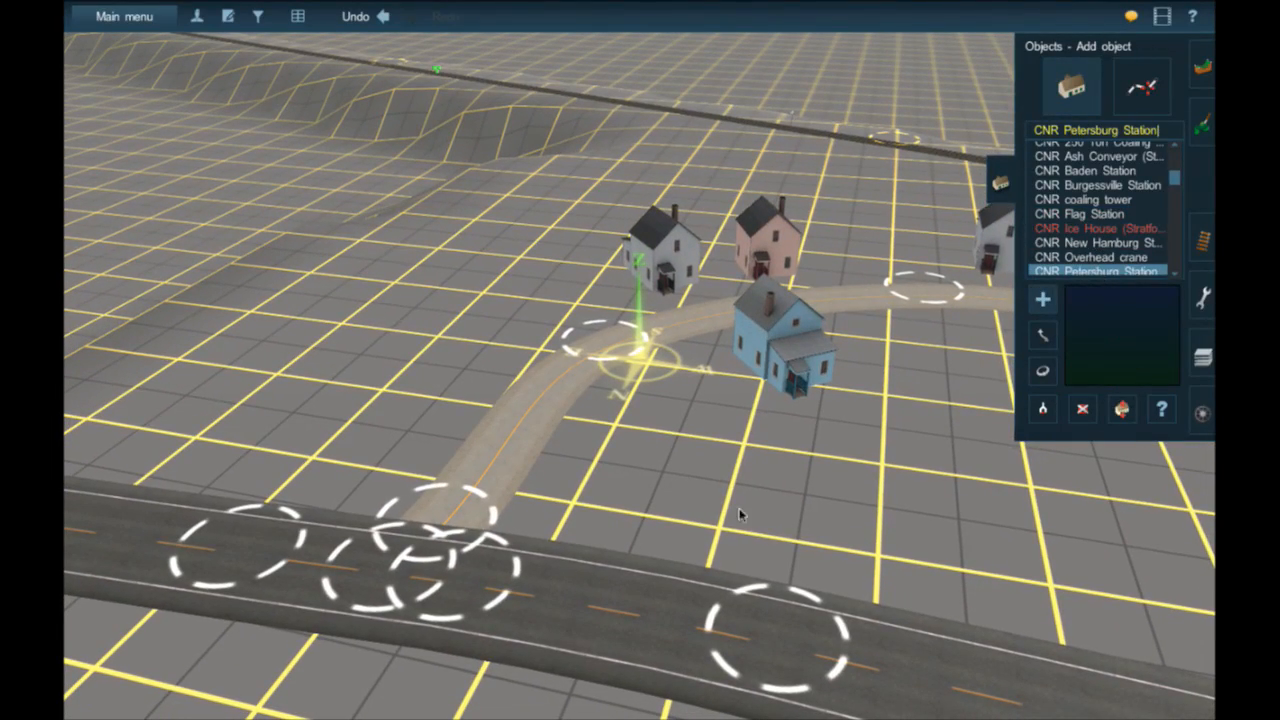
- Try placing CNR Petersburg and CNR Shakespeare stations on the grid, deleting each
click(672, 516)
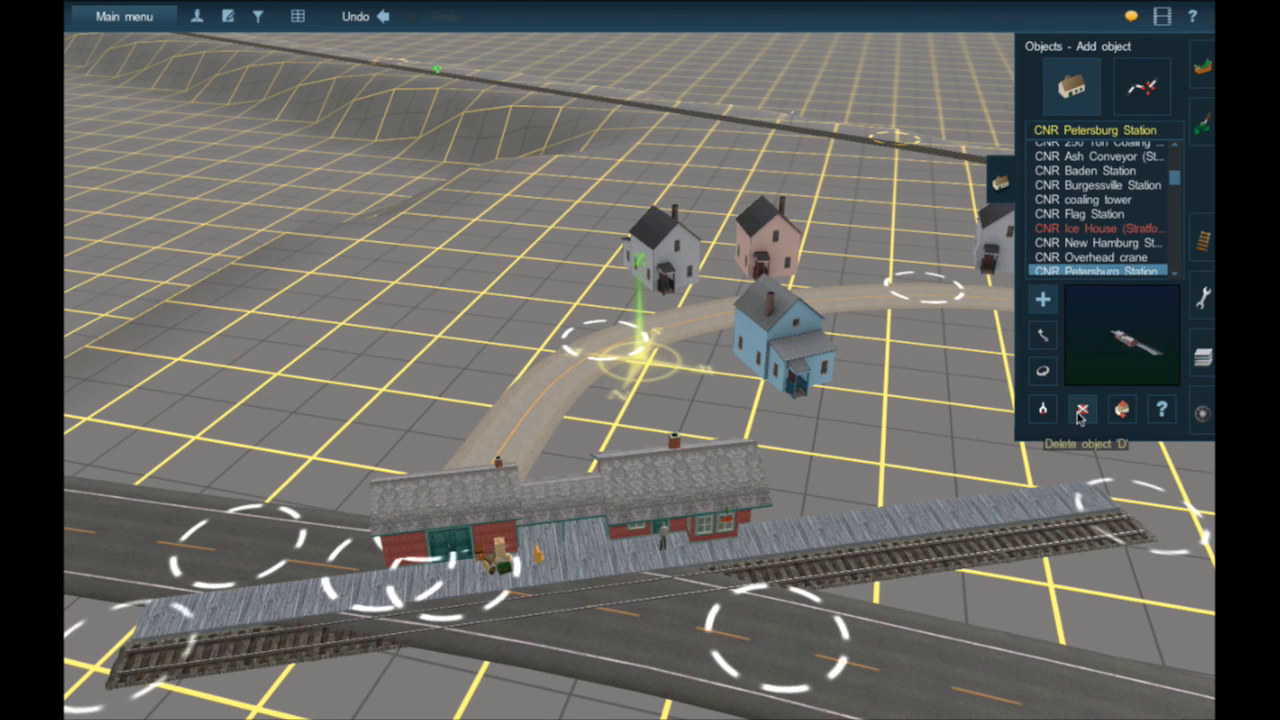
click(720, 537)
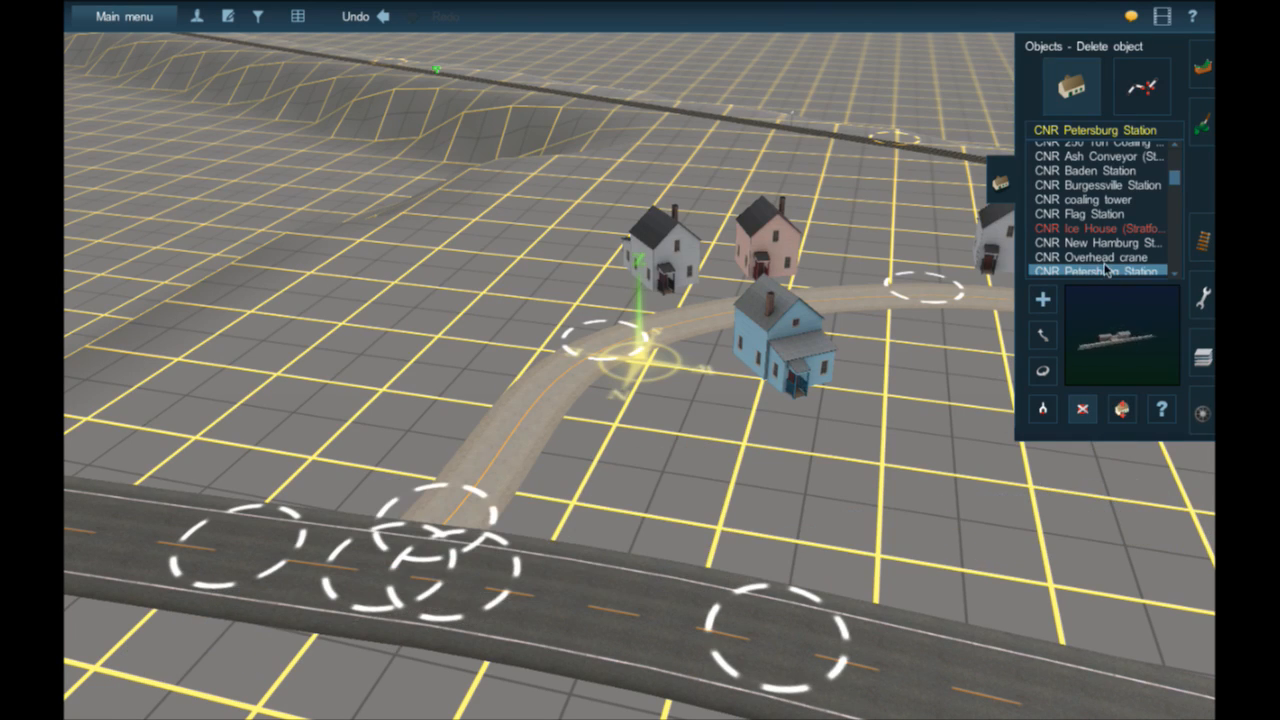
scroll(1107, 270, down, 1)
click(1108, 250)
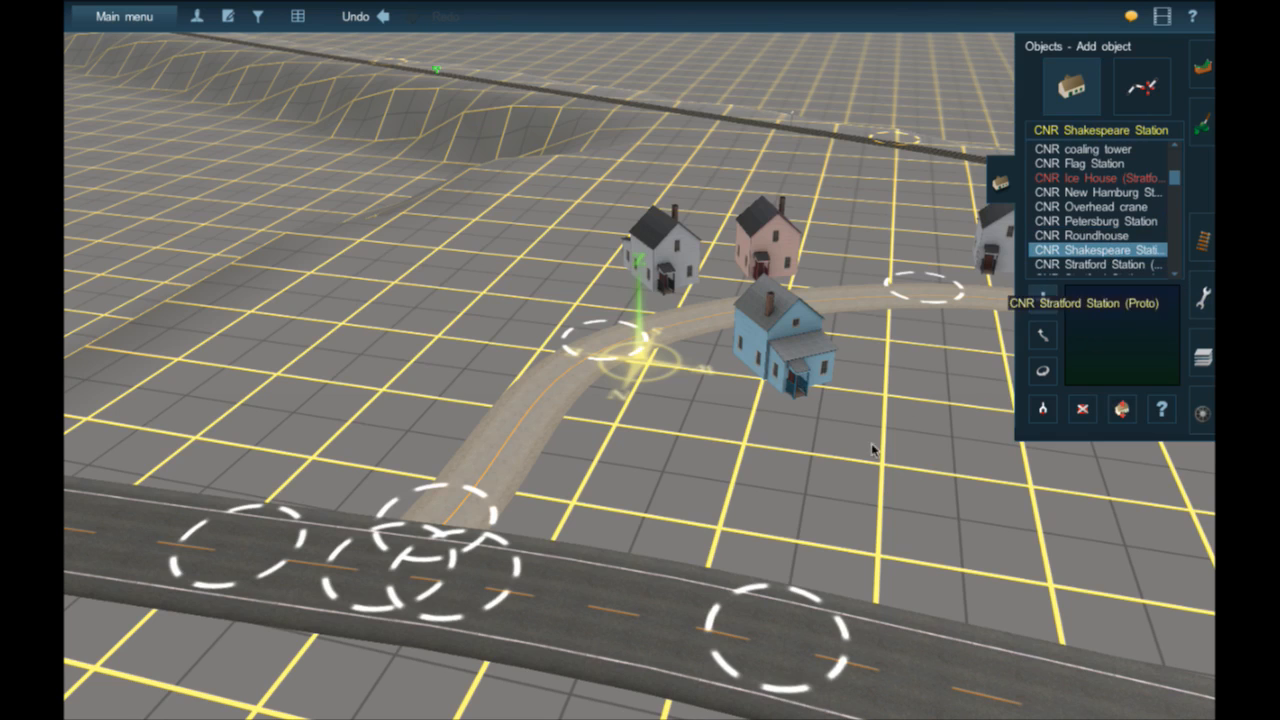
click(679, 487)
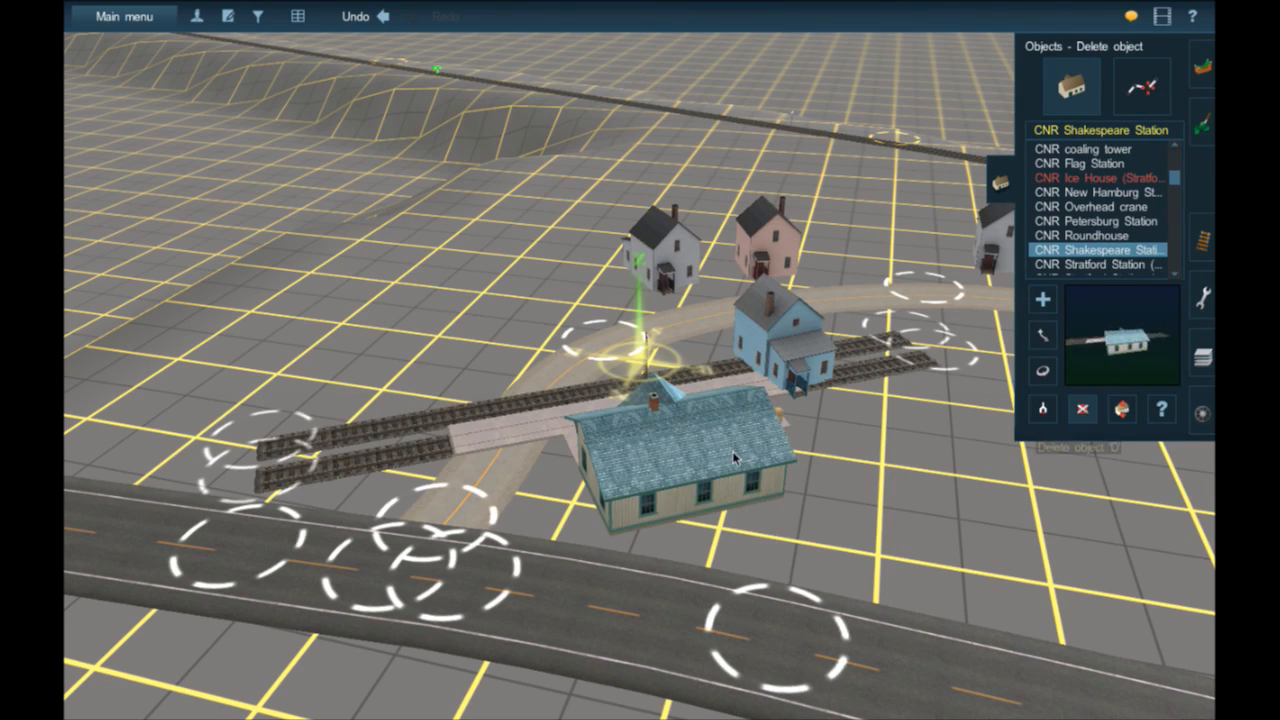
click(732, 451)
- Place the non-Proto CNR Stratford Station, turn it to about 178°, and shift it up-left
click(1091, 264)
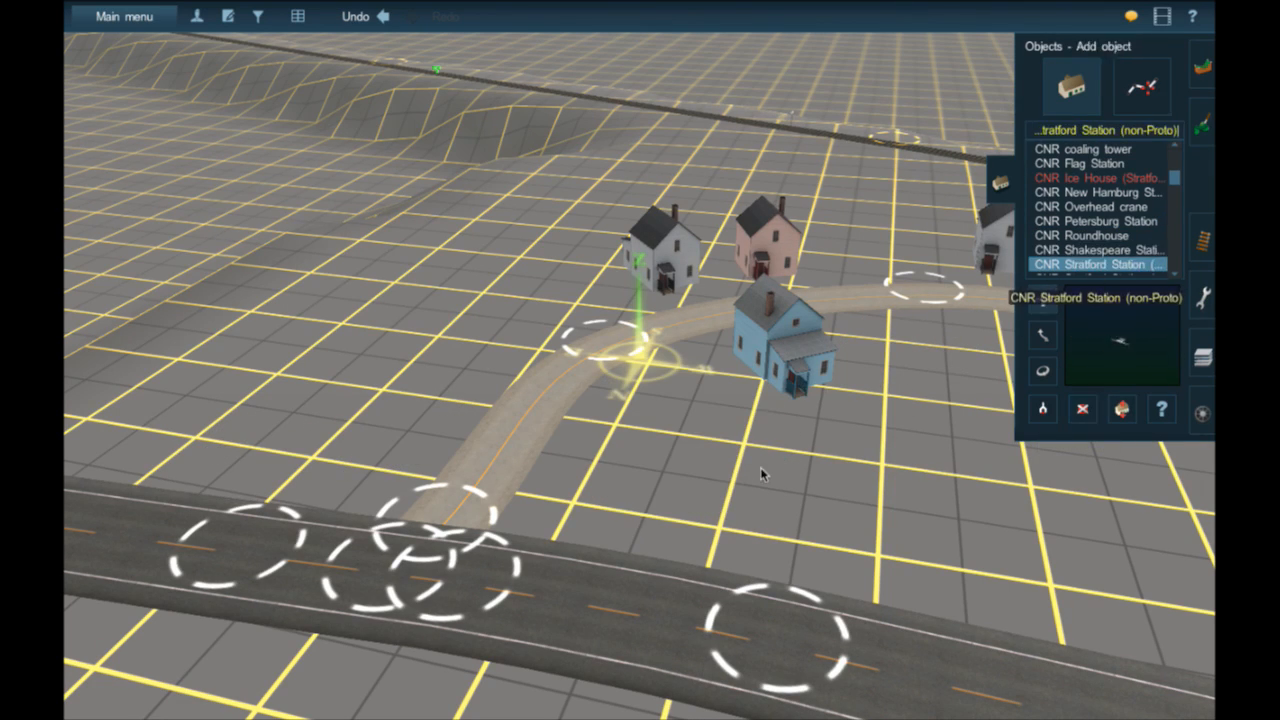
click(770, 478)
scroll(774, 481, down, 3)
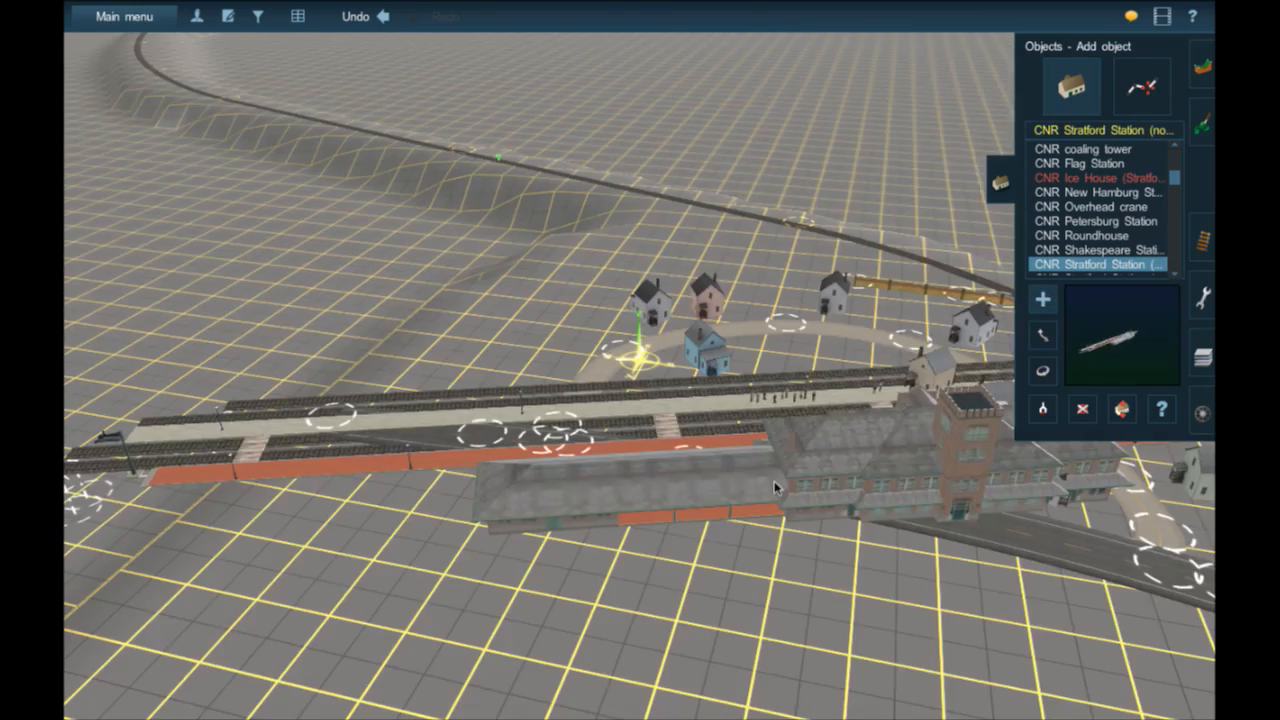
right_drag(774, 481, 774, 488)
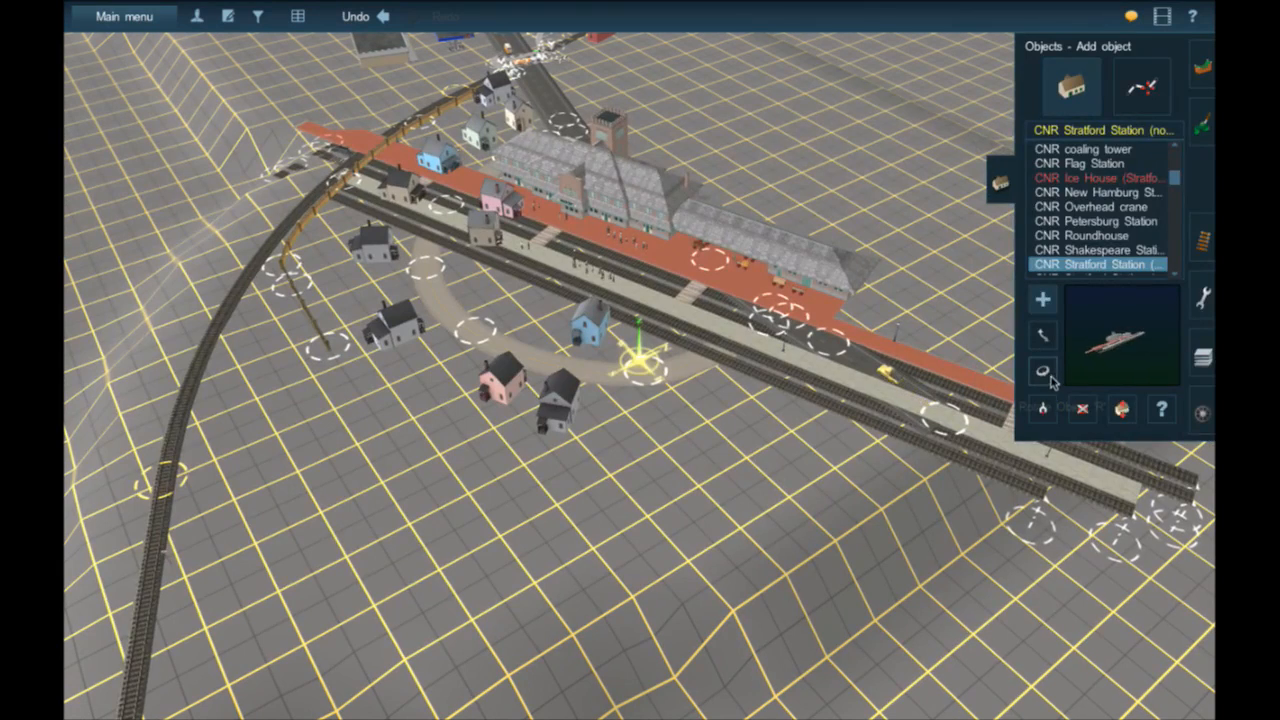
drag(858, 268, 797, 264)
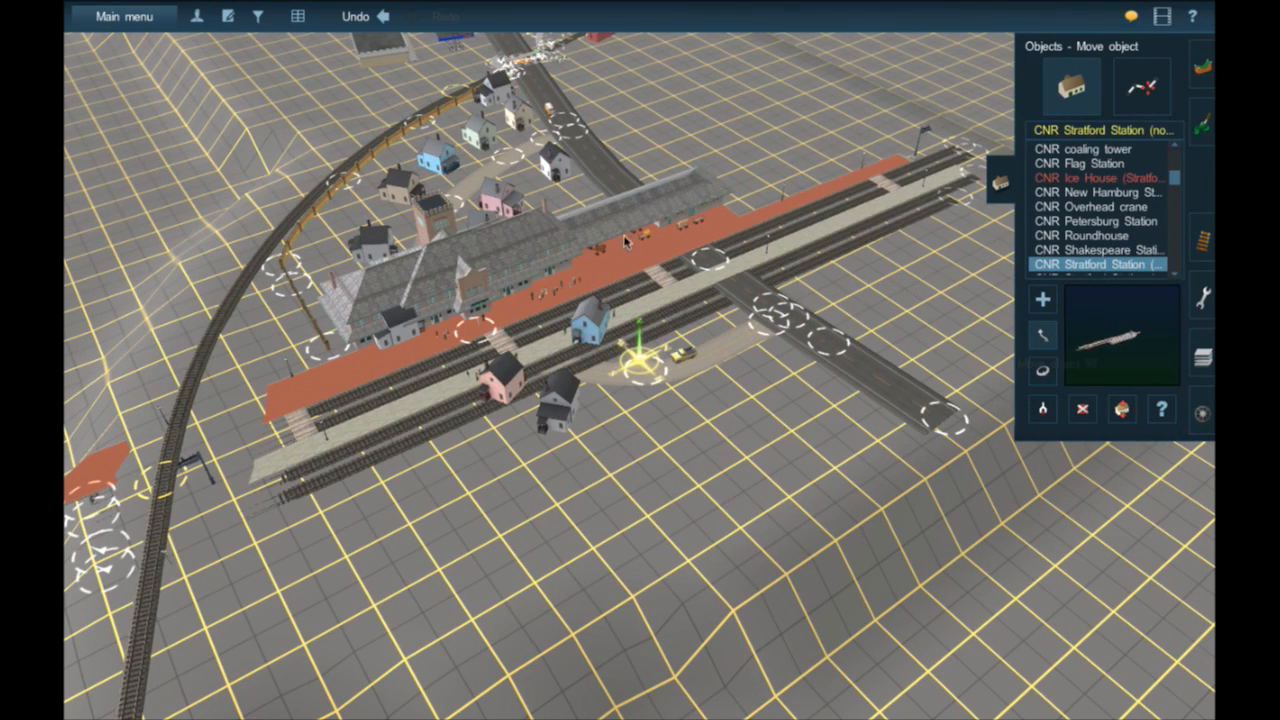
right_drag(733, 213, 620, 88)
drag(620, 88, 630, 292)
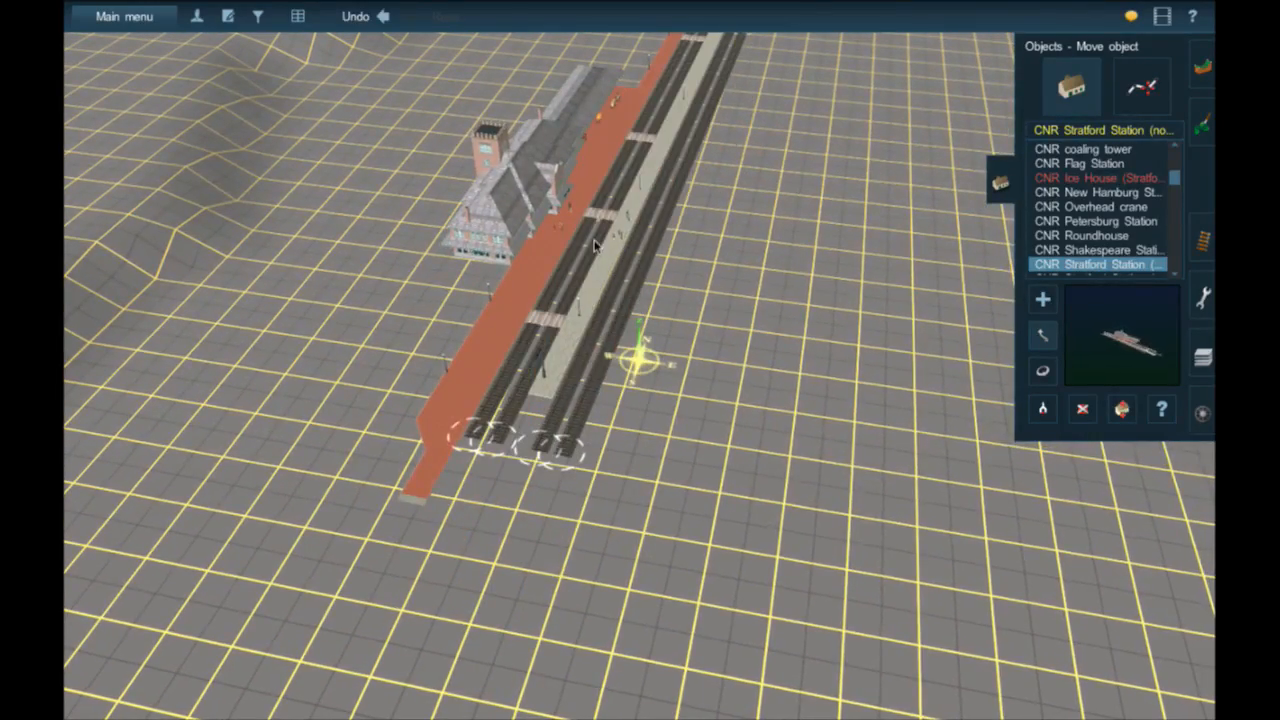
scroll(594, 245, up, 10)
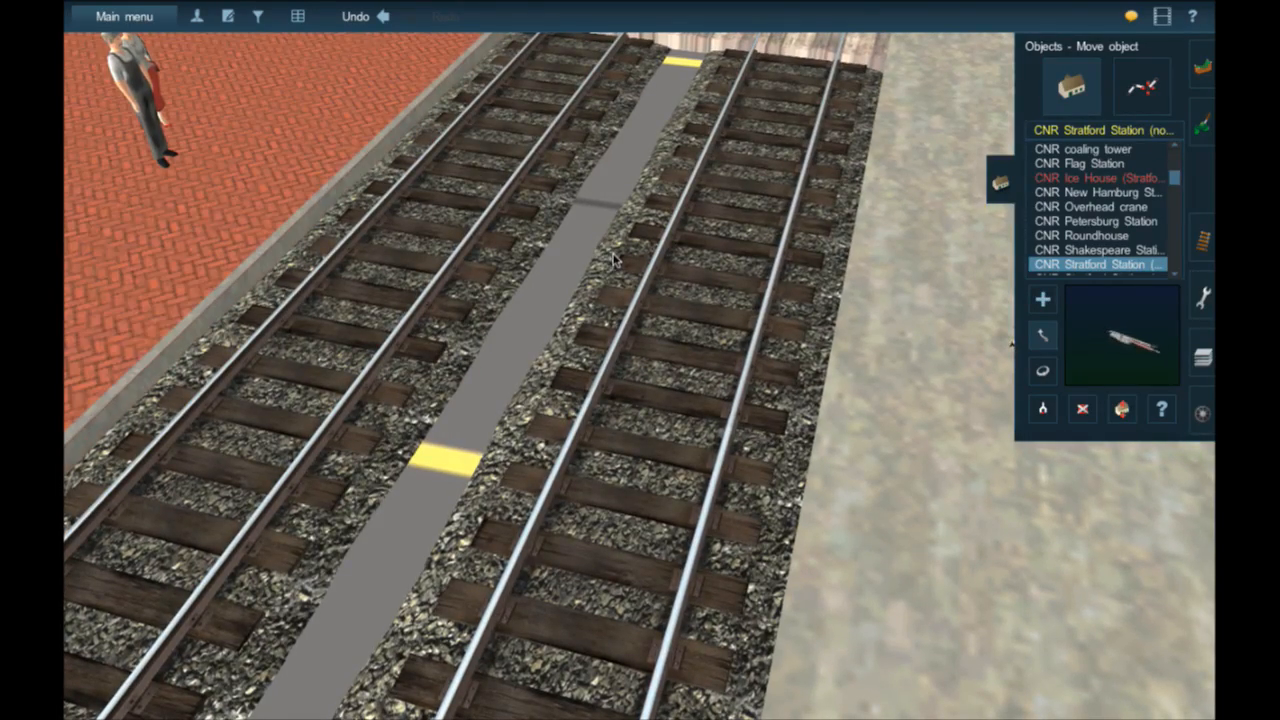
key(Down)
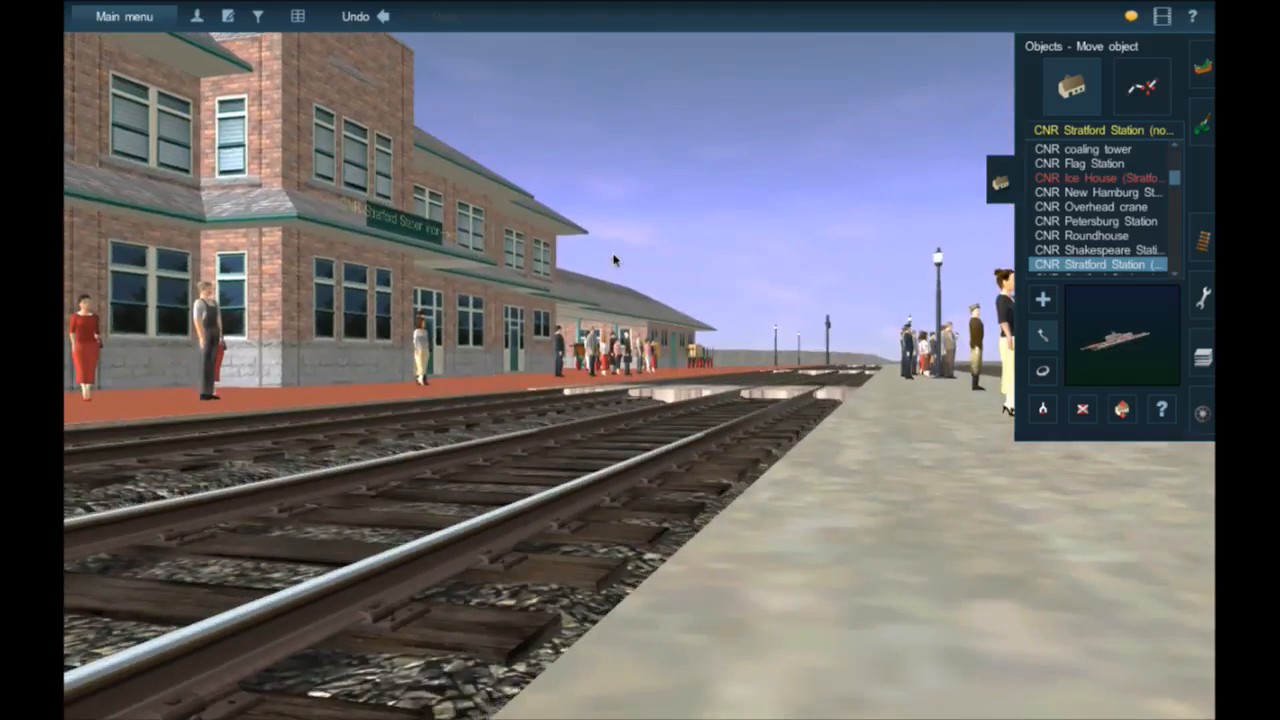
key(Left)
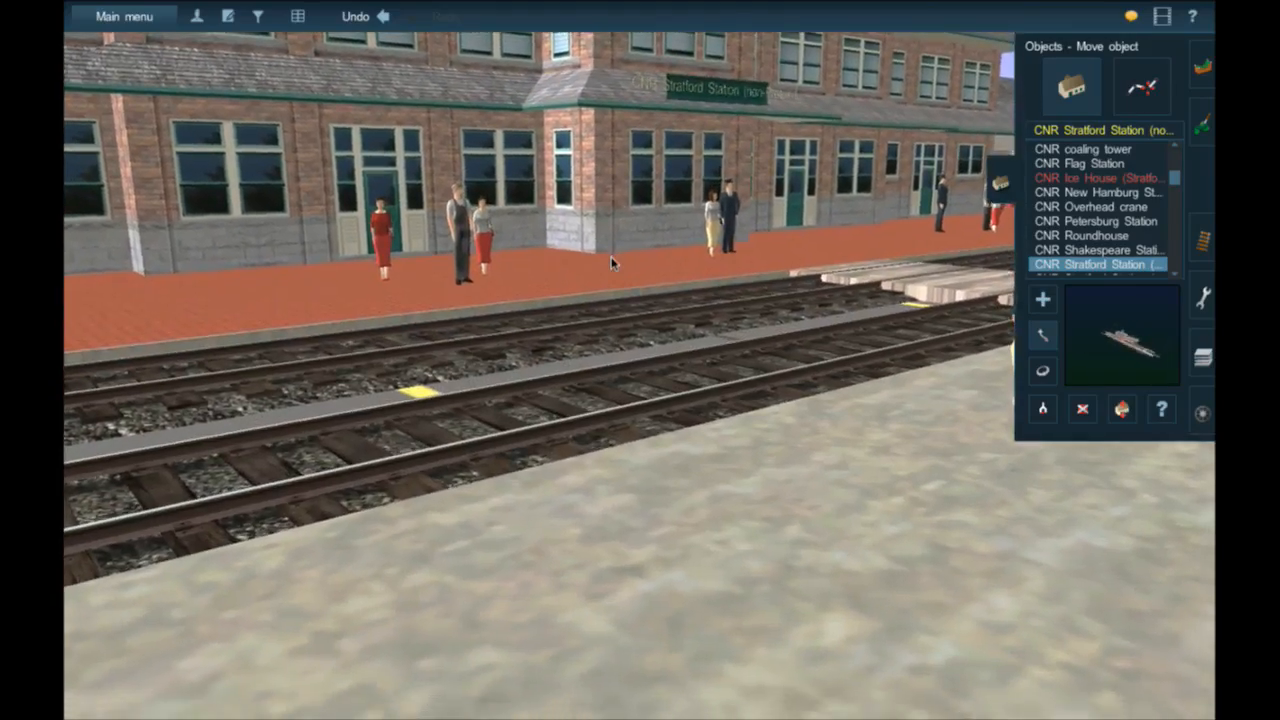
scroll(613, 263, down, 5)
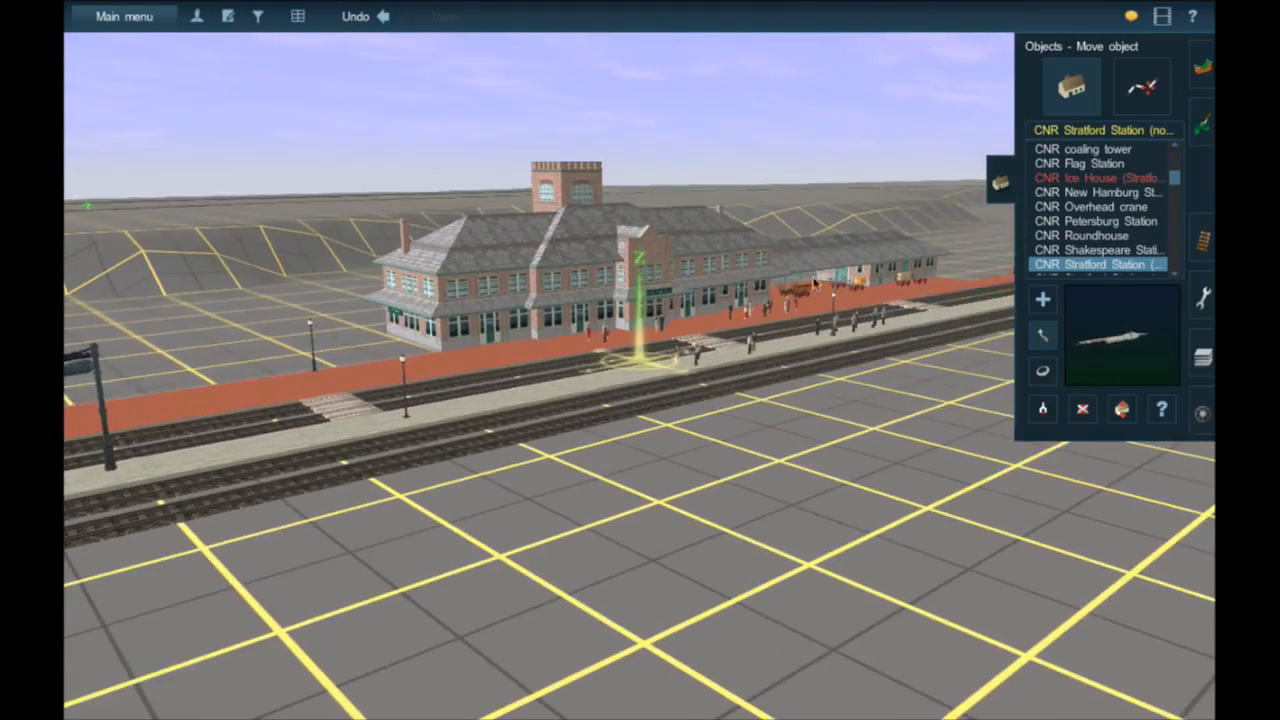
- Replace it with CNR Stratford Station (Proto) placed on the grid
key(d)
click(803, 375)
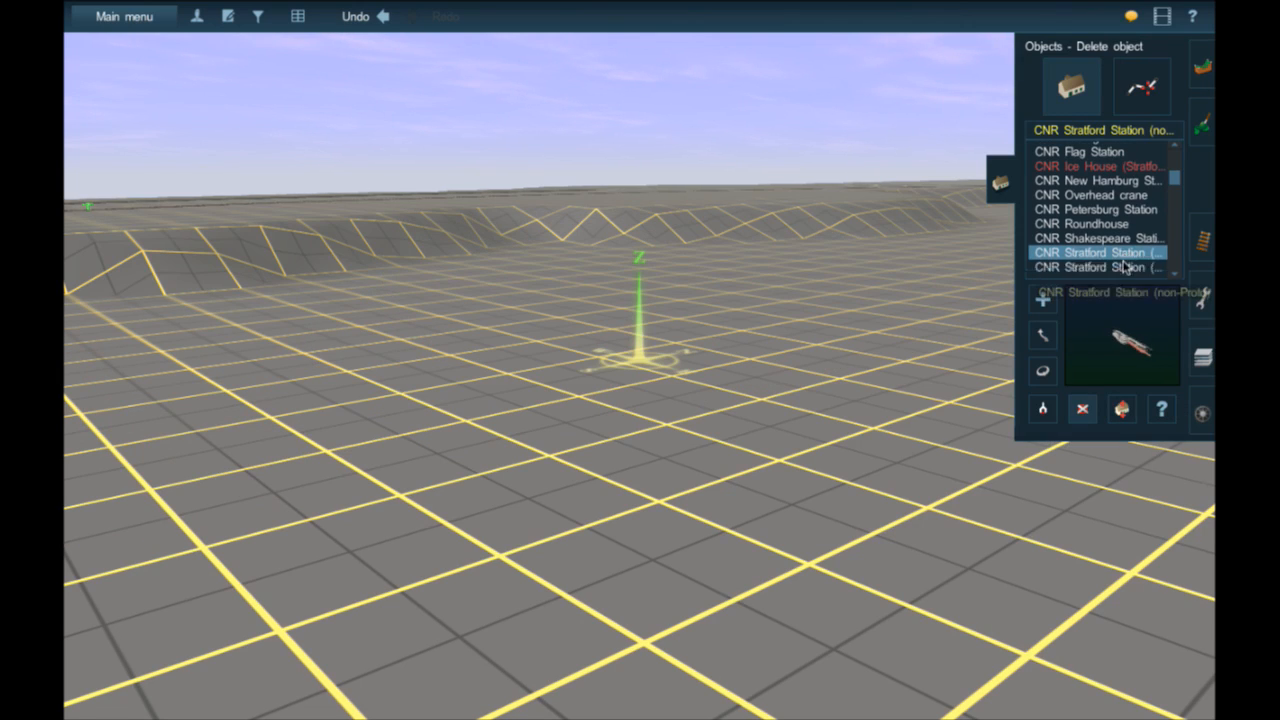
click(1120, 258)
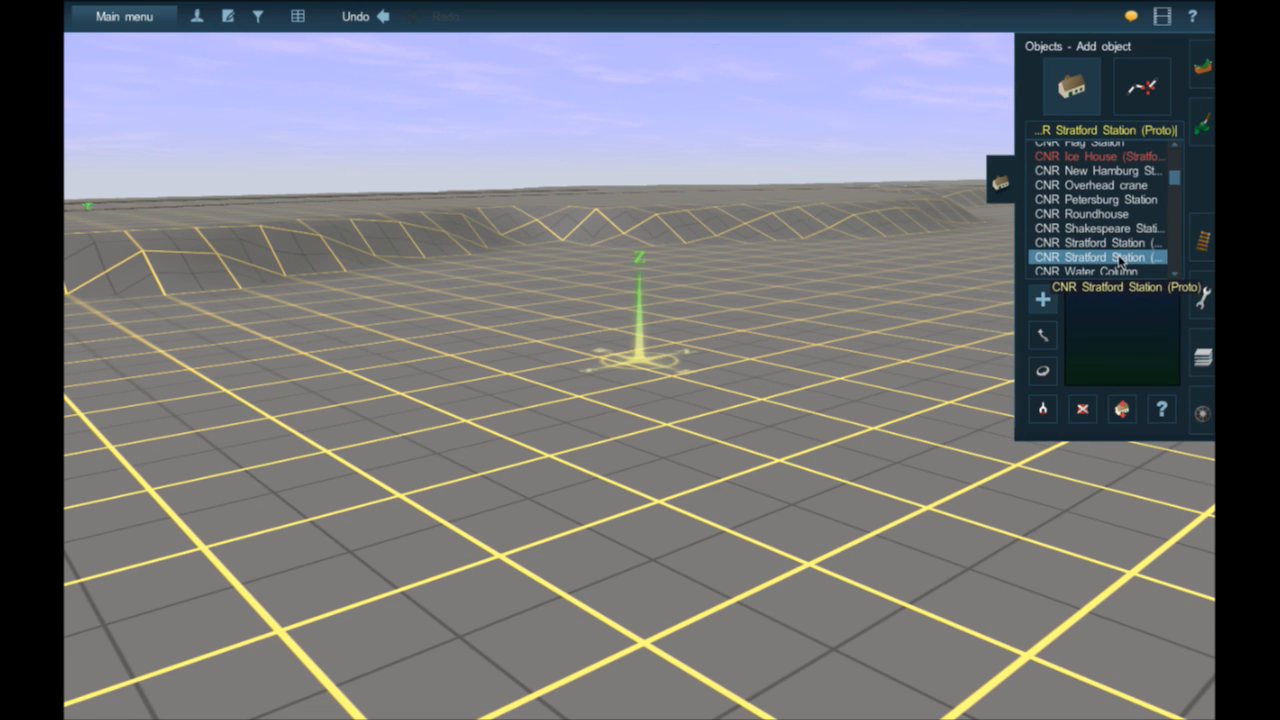
click(501, 533)
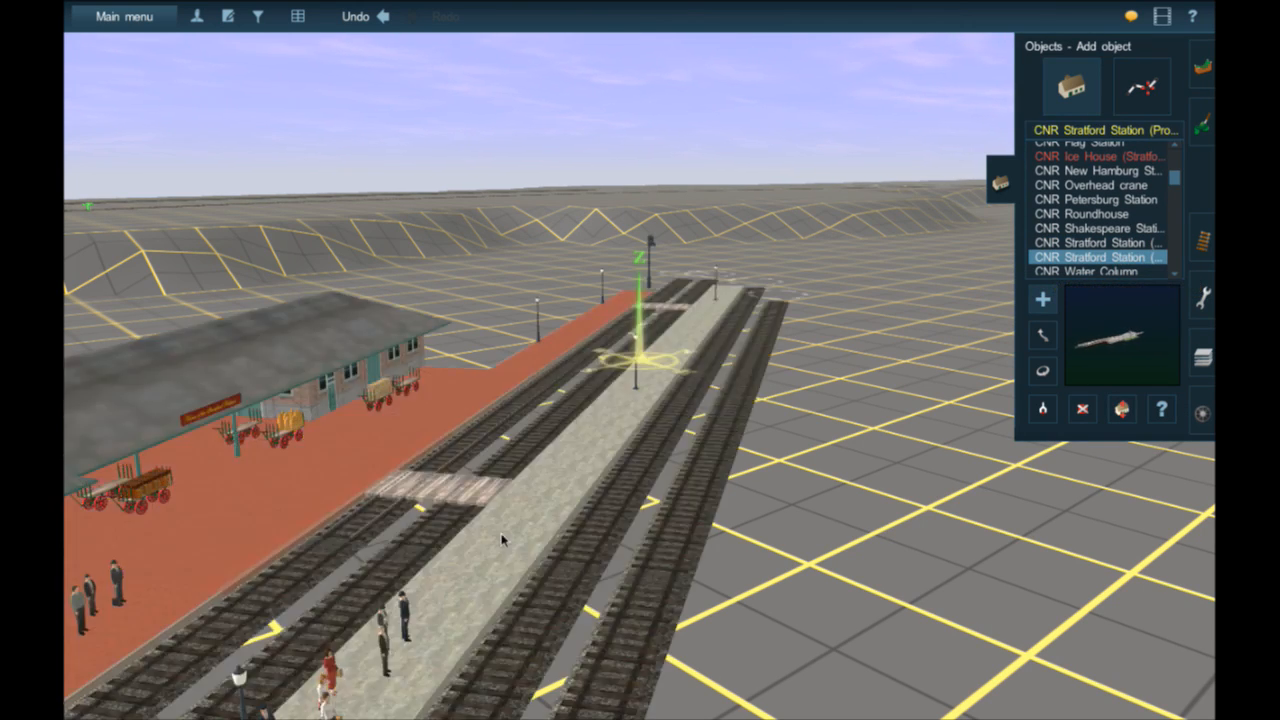
right_drag(501, 533, 437, 525)
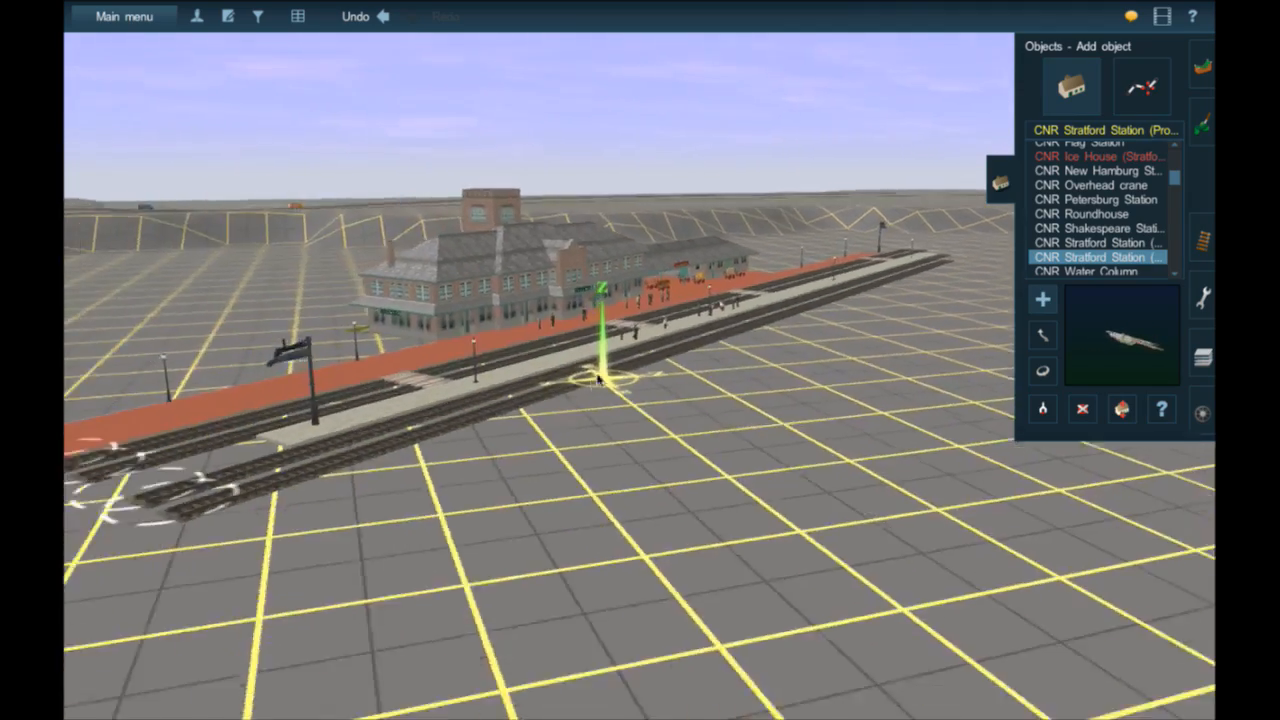
- Check the Stratford Station's properties, close them, and delete the station
right_click(605, 325)
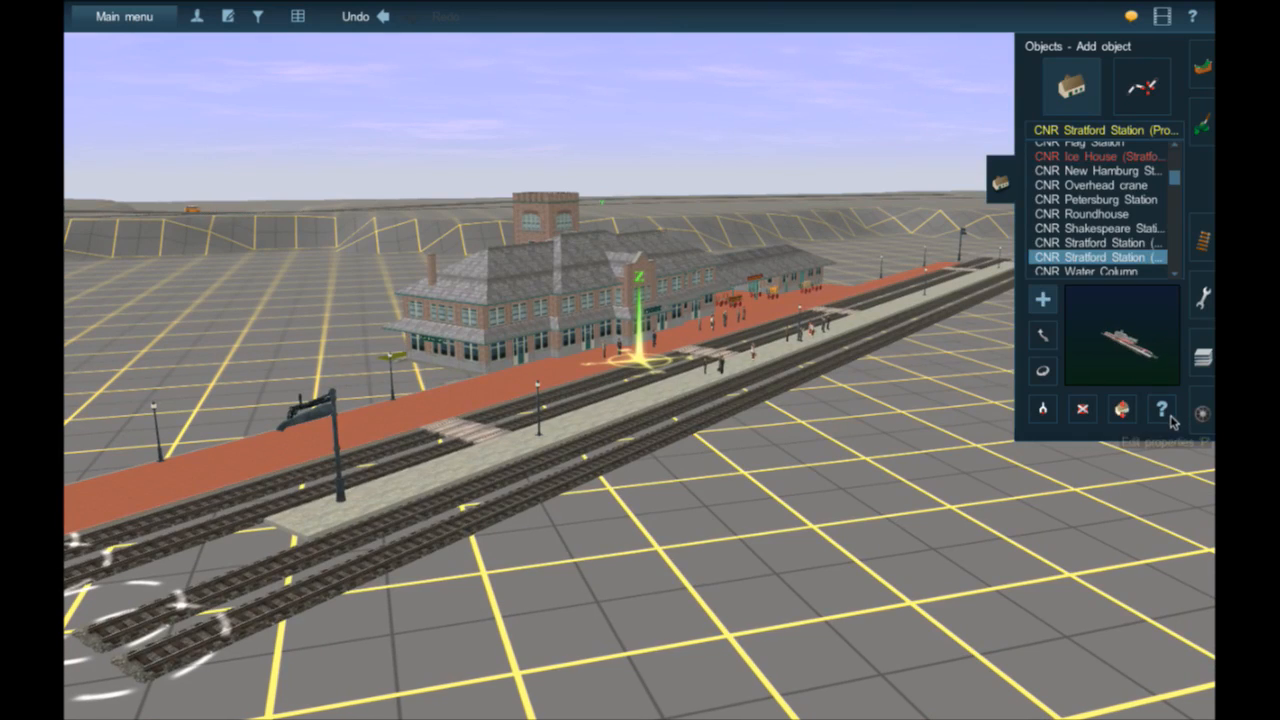
click(557, 432)
scroll(632, 588, down, 10)
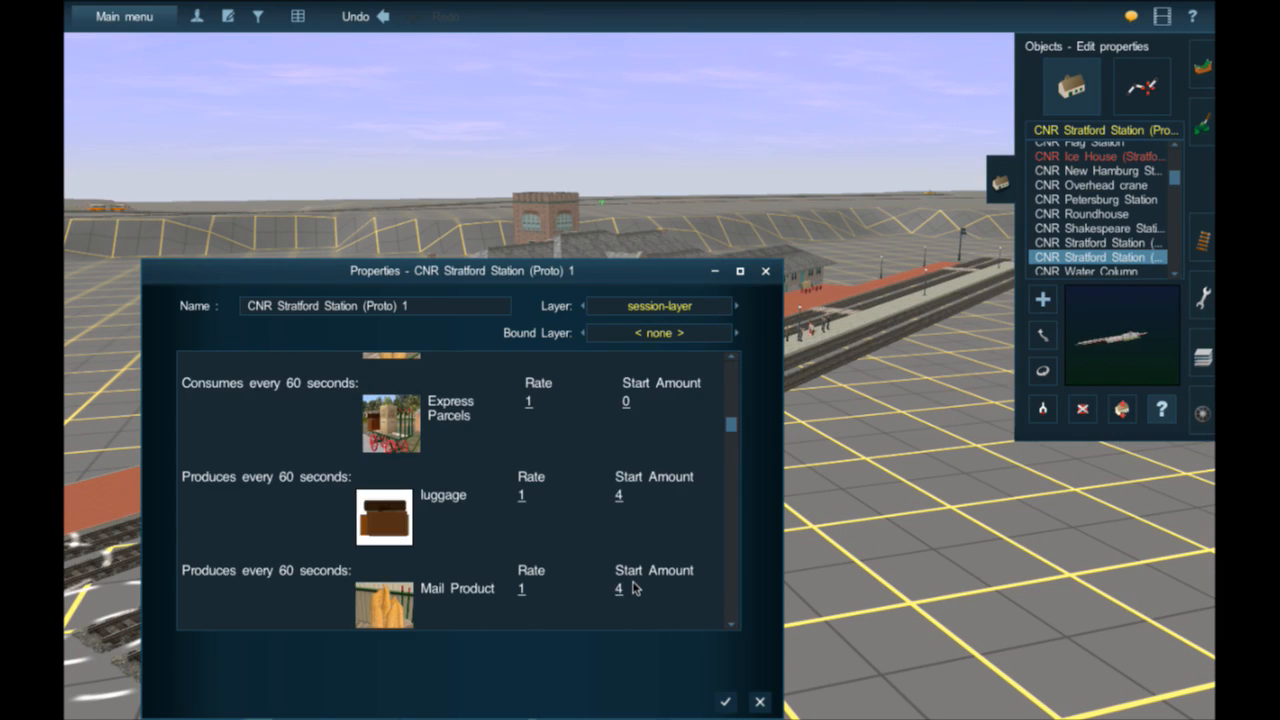
scroll(632, 588, up, 4)
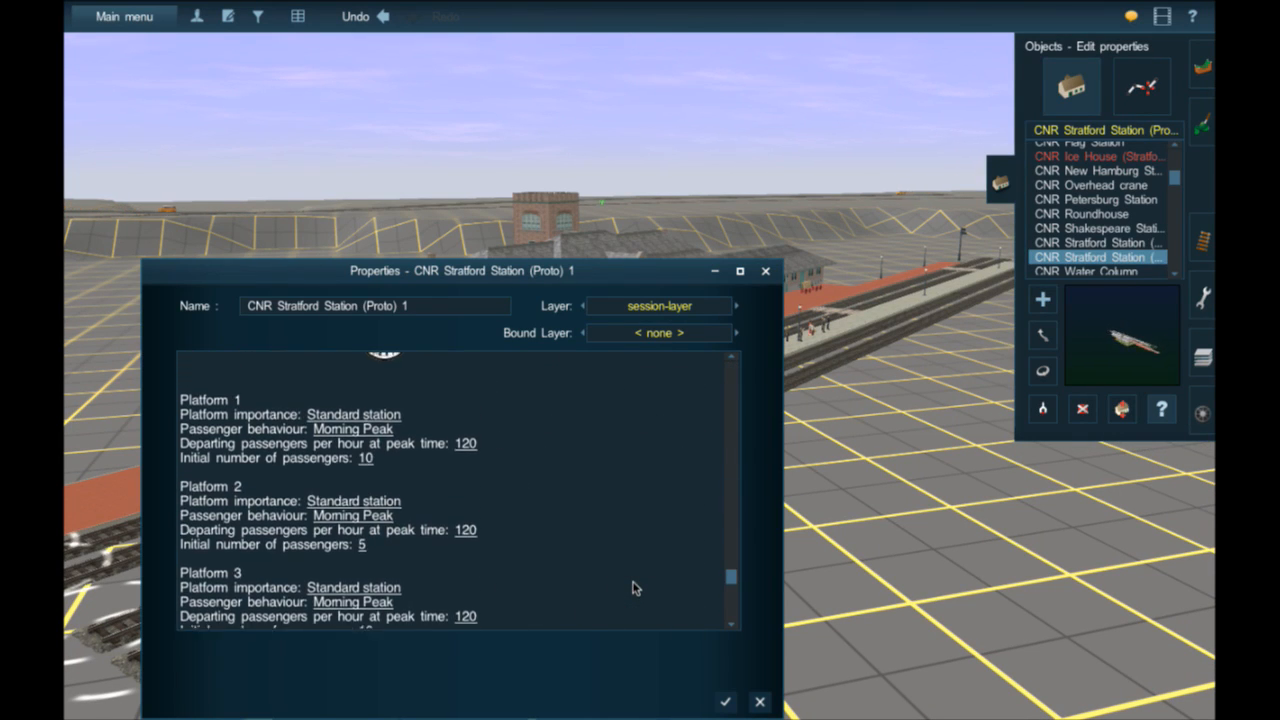
click(718, 701)
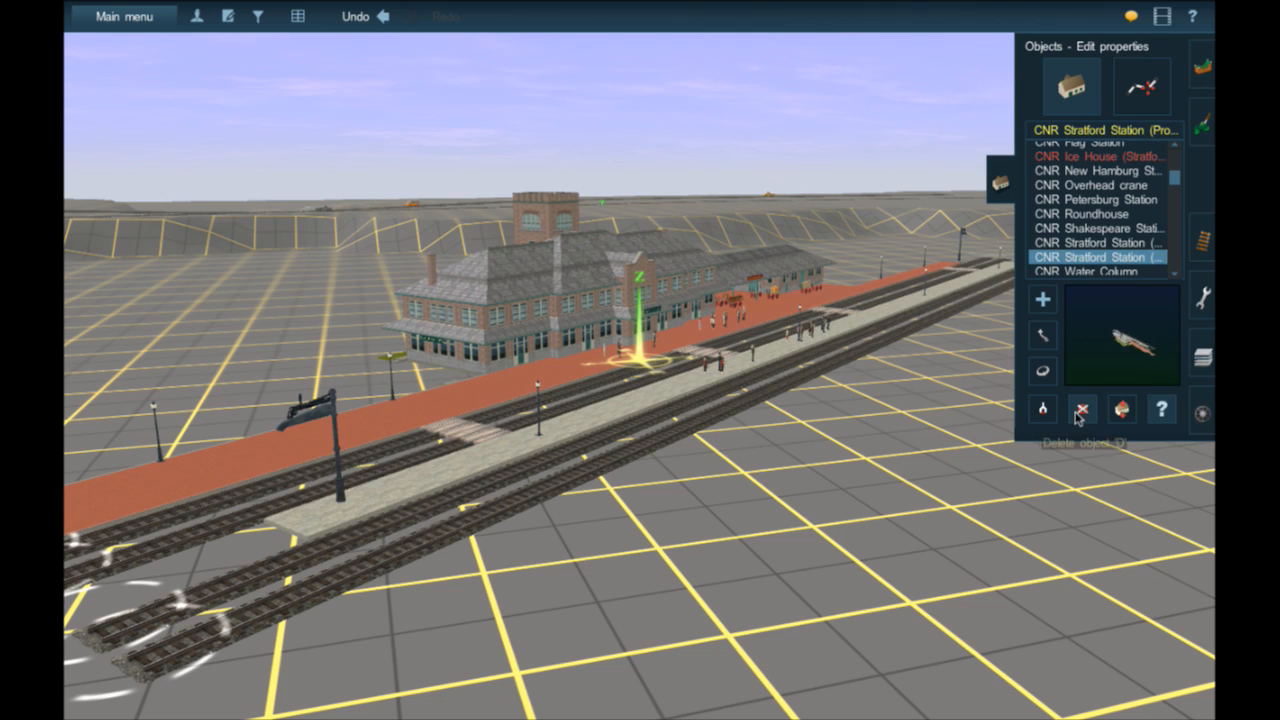
click(649, 433)
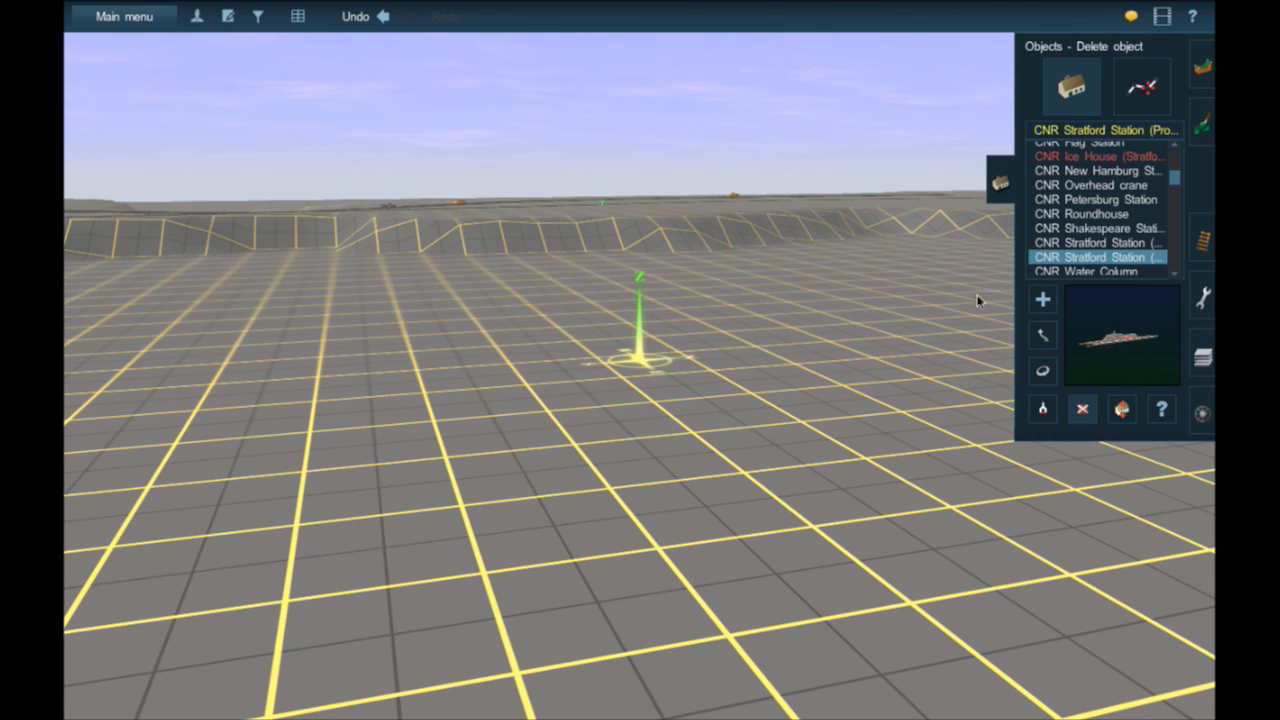
- Select CNR Yard Office (Stratford) and move the camera toward the company houses
scroll(1152, 259, down, 1)
click(1150, 239)
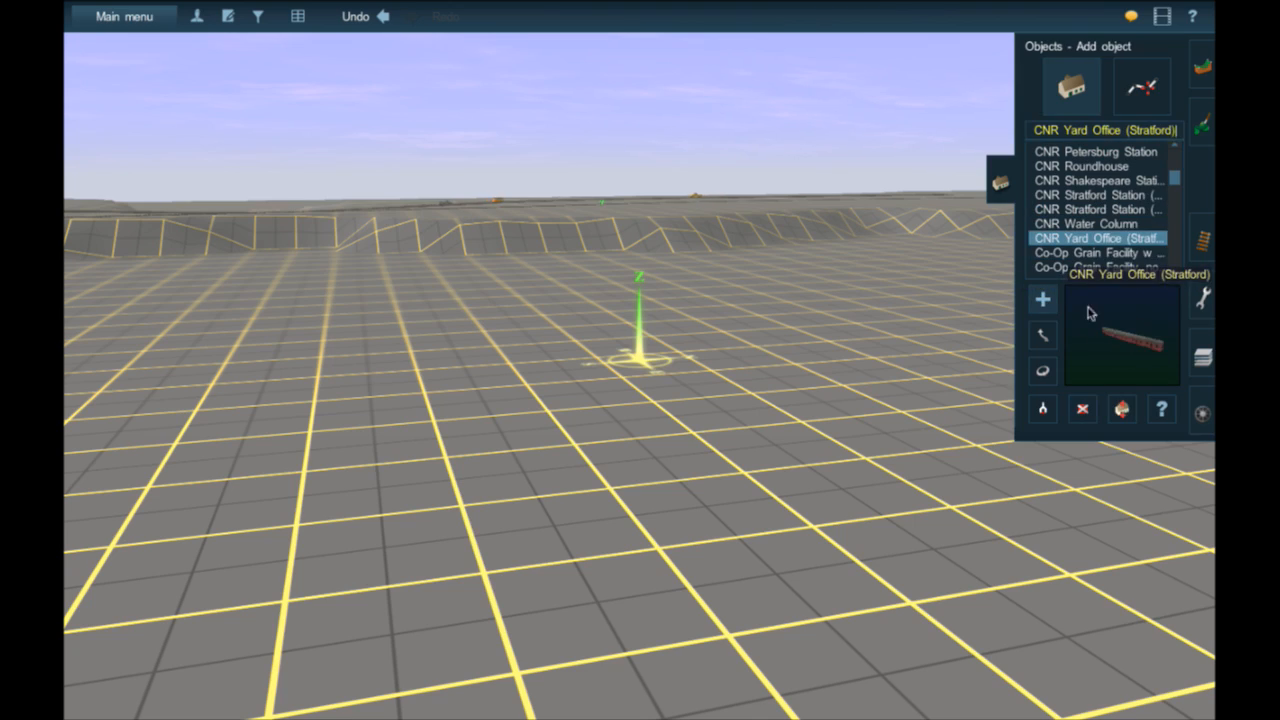
scroll(1117, 265, down, 1)
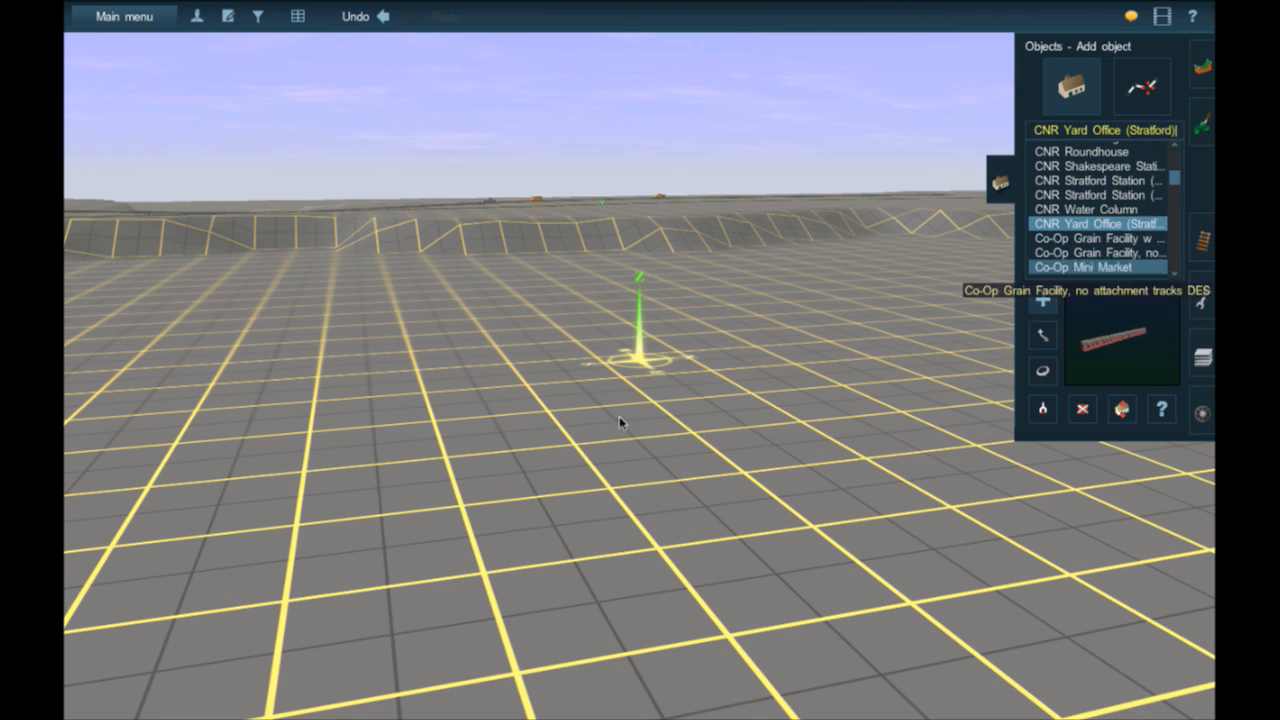
mouse_move(600, 405)
right_down()
mouse_move(460, 328)
mouse_move(491, 310)
mouse_move(535, 342)
mouse_move(538, 376)
mouse_move(512, 368)
mouse_move(704, 362)
mouse_move(625, 361)
right_up()
scroll(625, 361, up, 5)
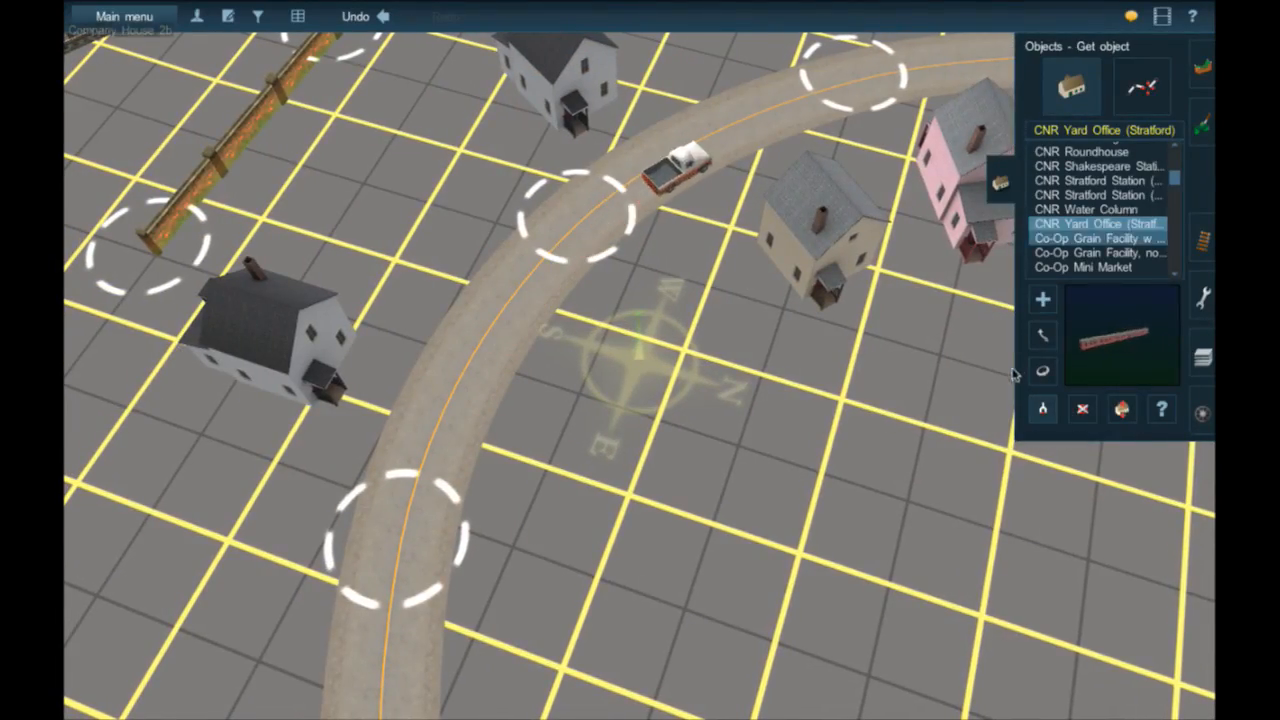
- Add Company House 3b beside the road, turned to 356° and moved up-left
click(1042, 298)
scroll(1100, 242, down, 3)
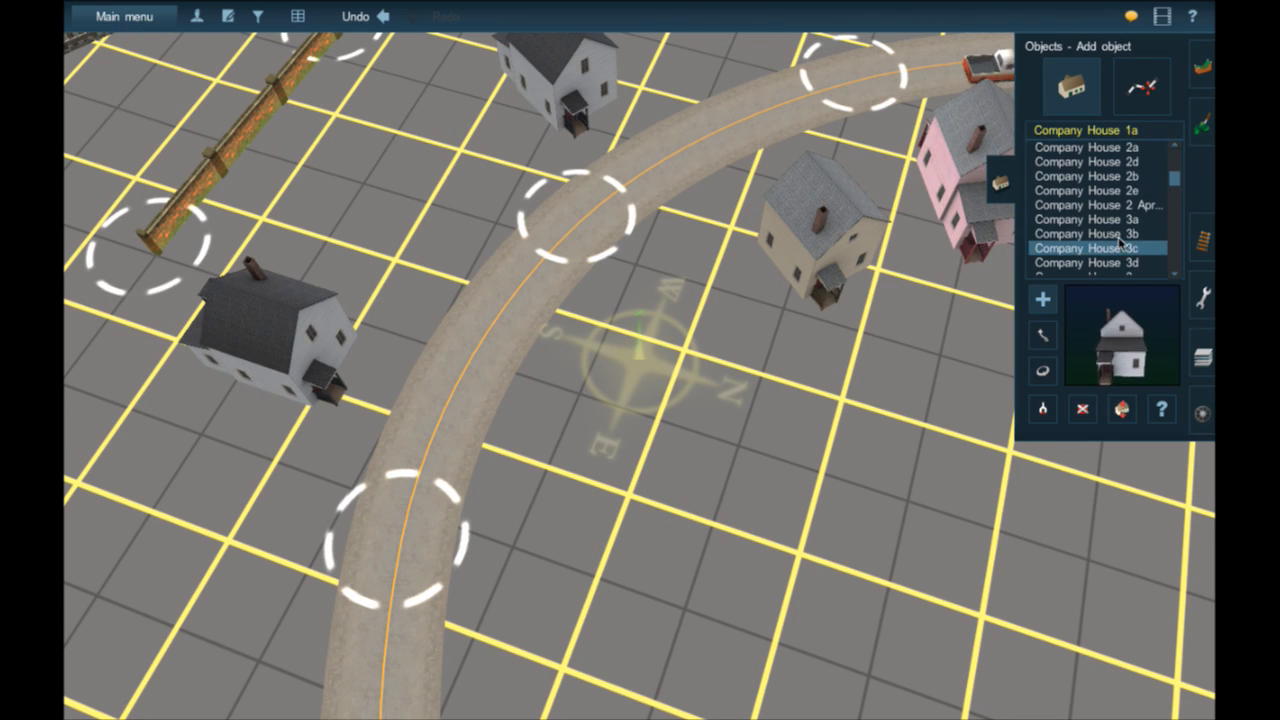
right_click(664, 488)
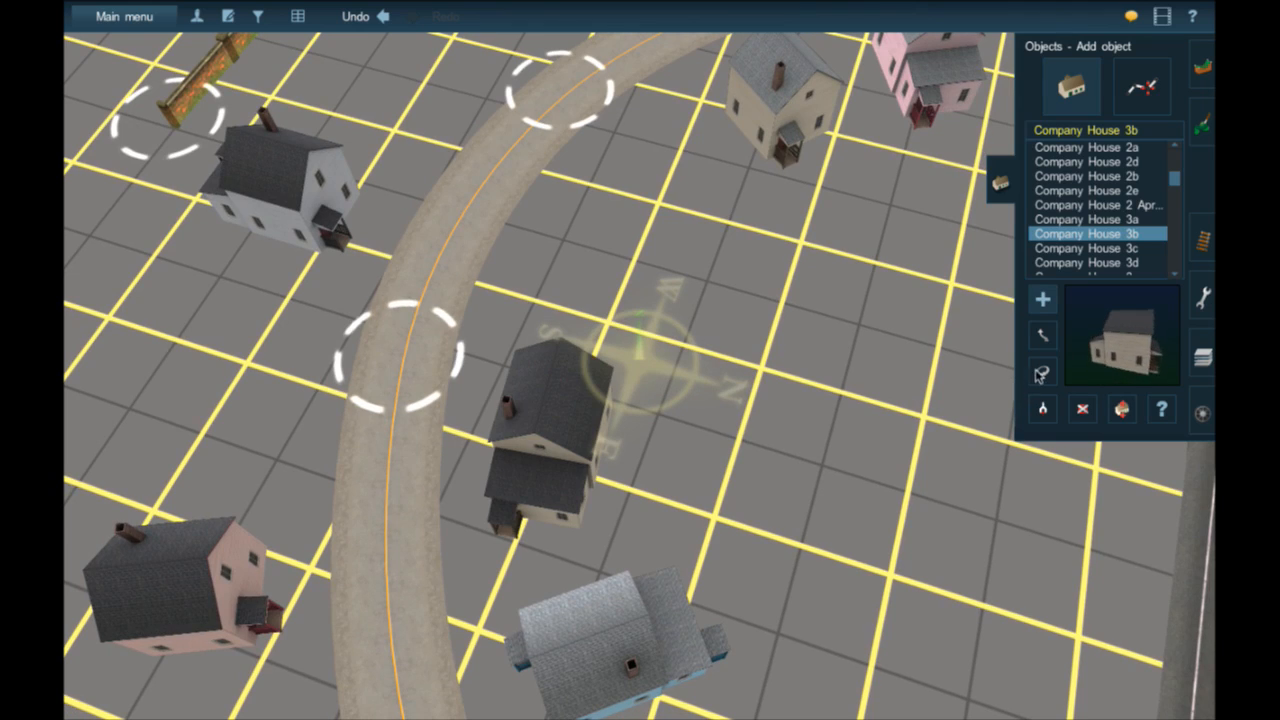
drag(648, 453, 757, 457)
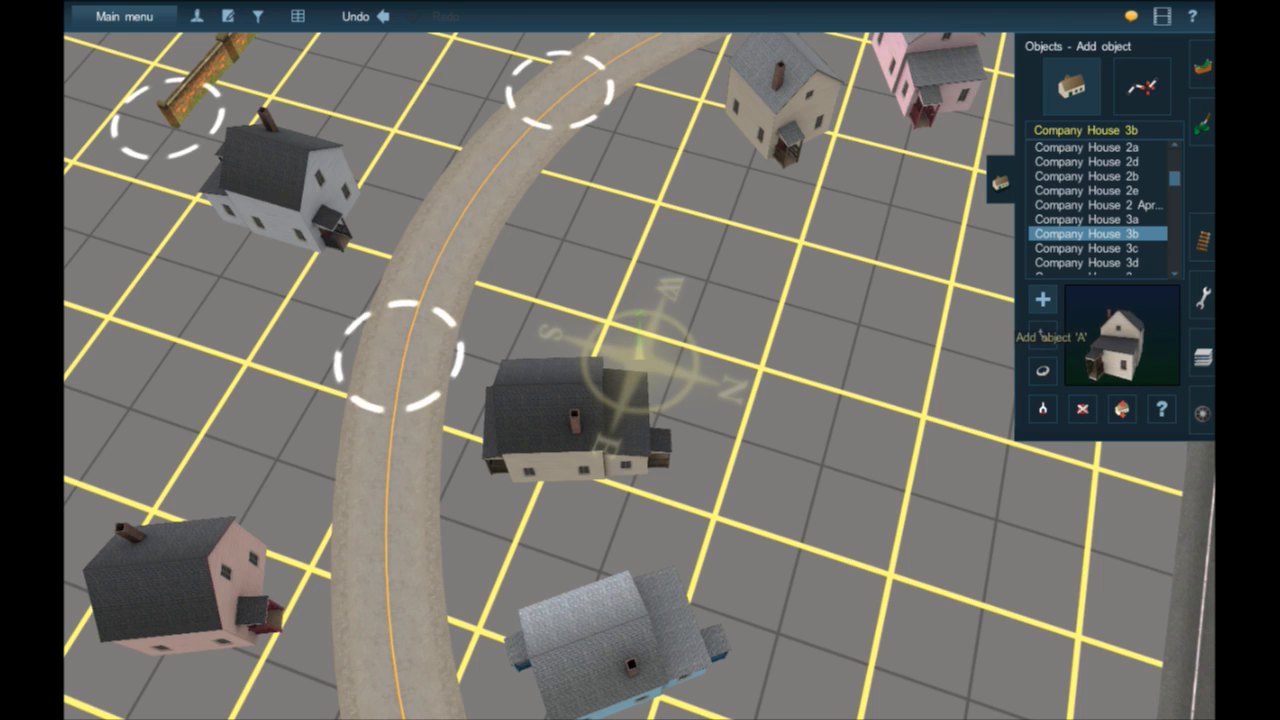
key(Down)
click(843, 609)
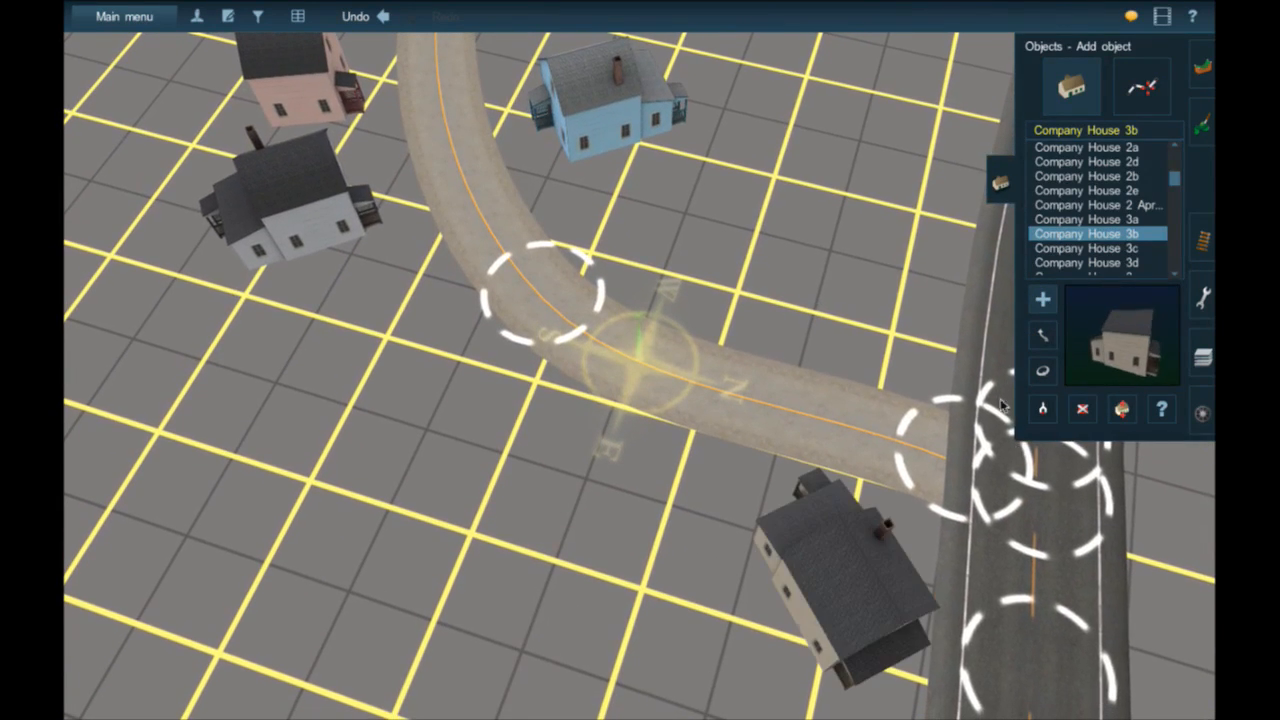
drag(876, 600, 1090, 582)
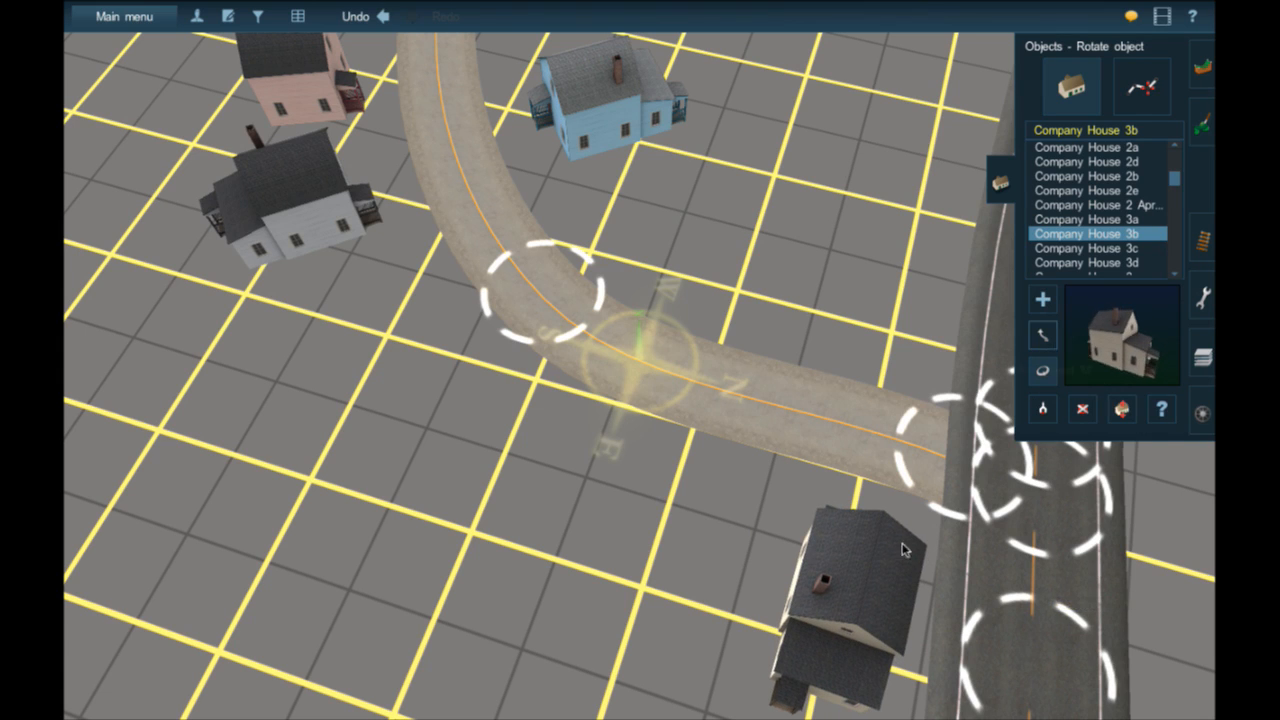
drag(857, 556, 868, 519)
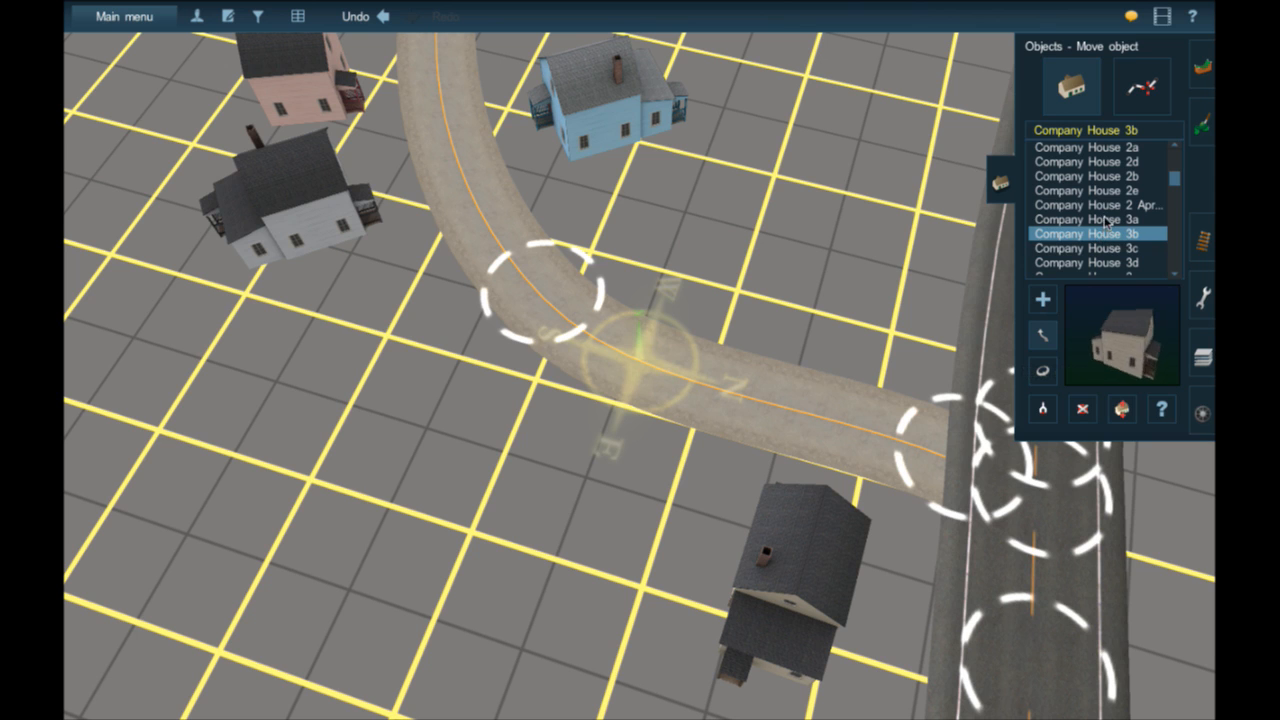
- Add Company House 1b inside the bend, turned to about 173° and nudged into place
right_click(529, 459)
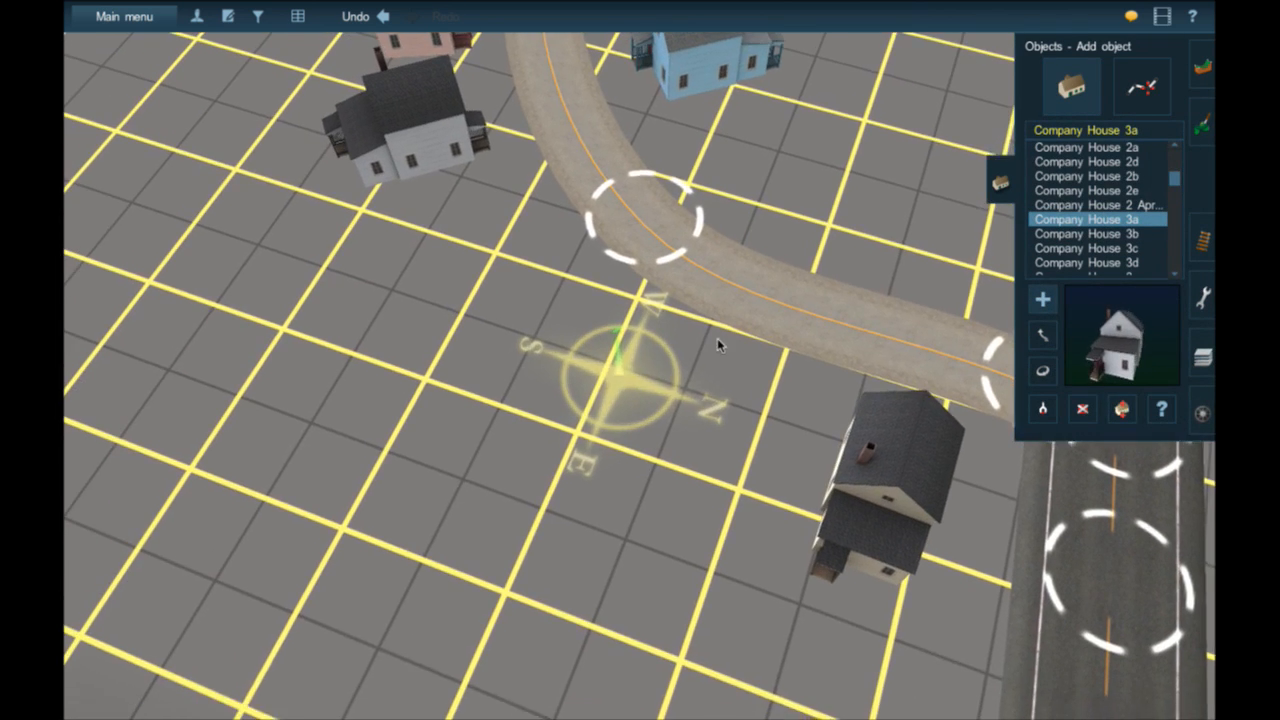
scroll(1110, 240, up, 5)
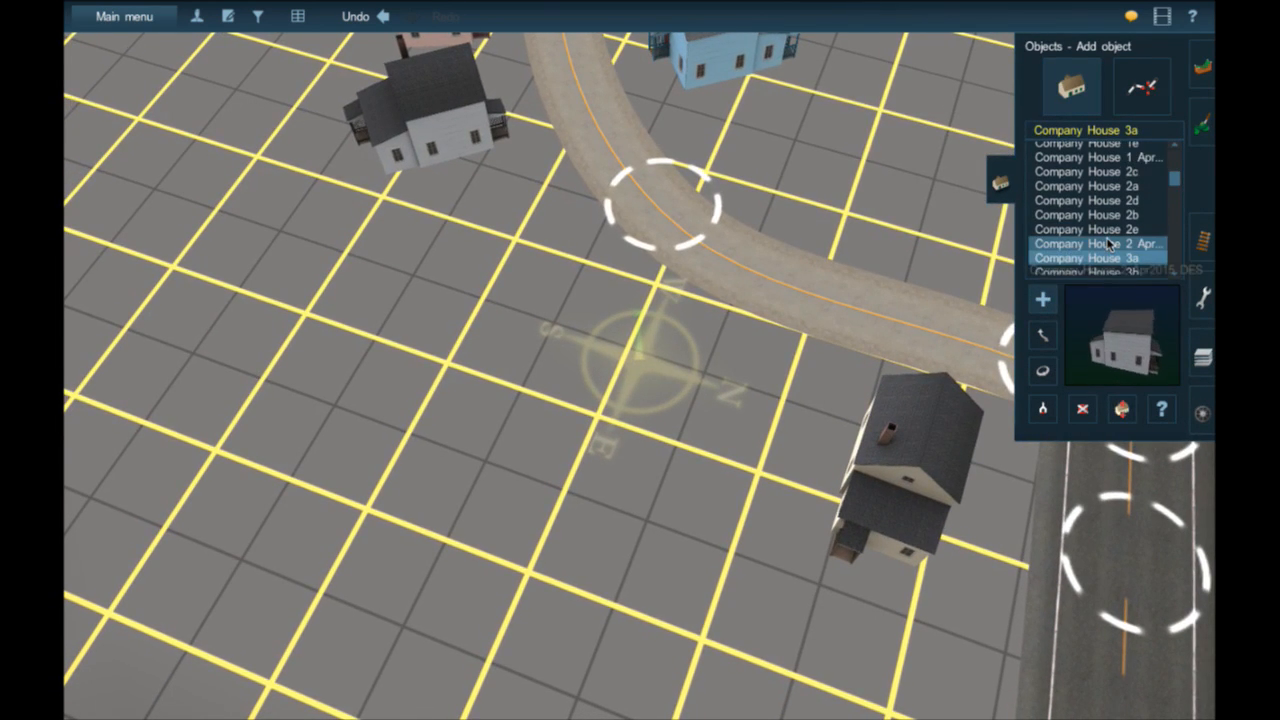
scroll(1125, 200, up, 3)
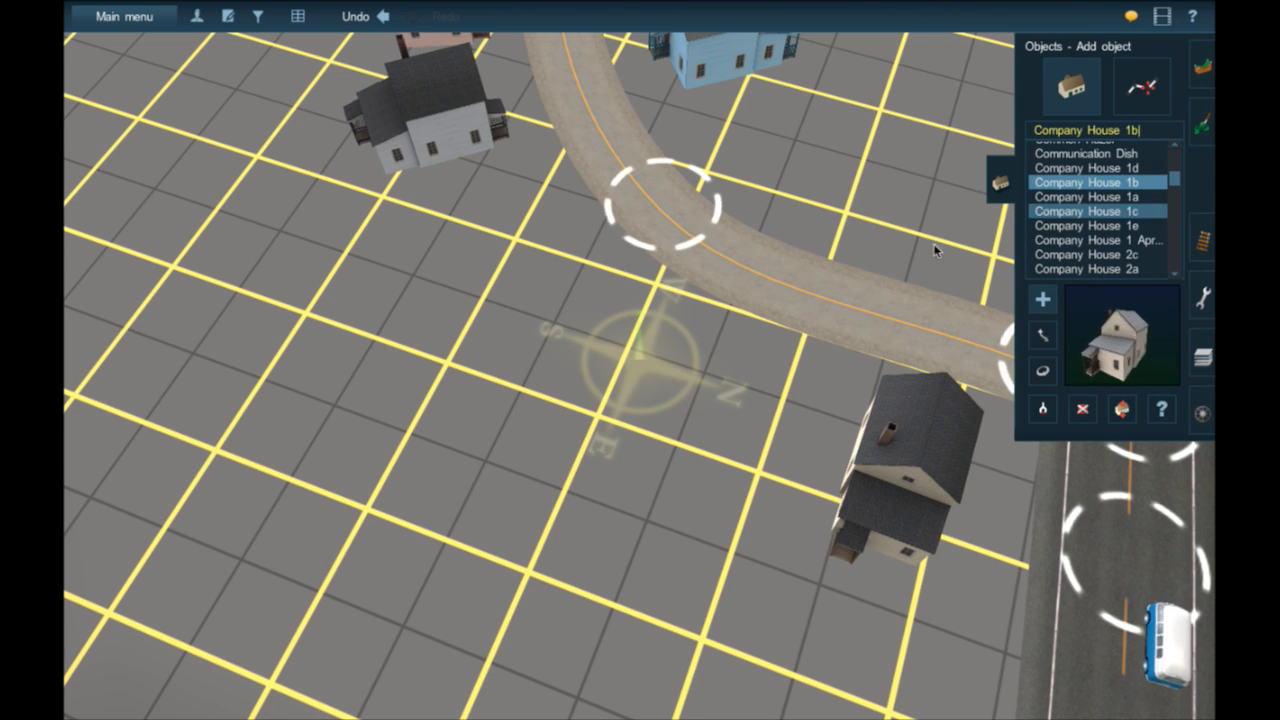
right_click(862, 252)
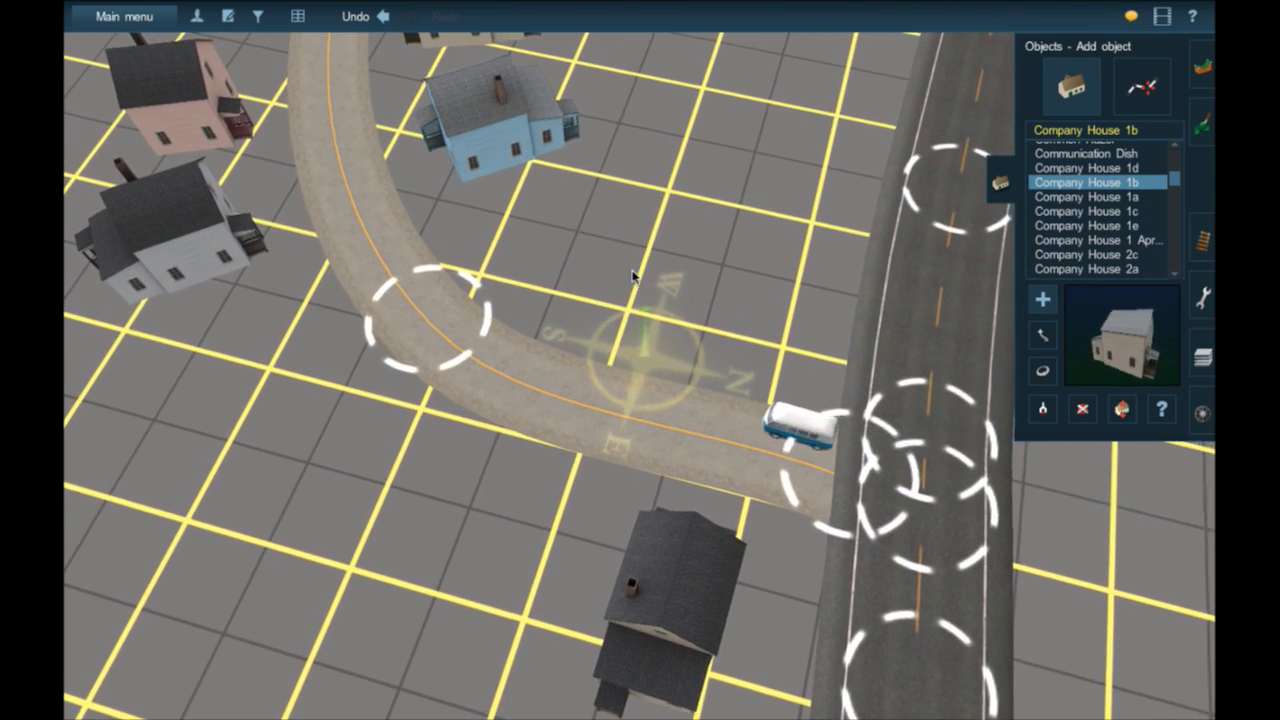
right_click(640, 292)
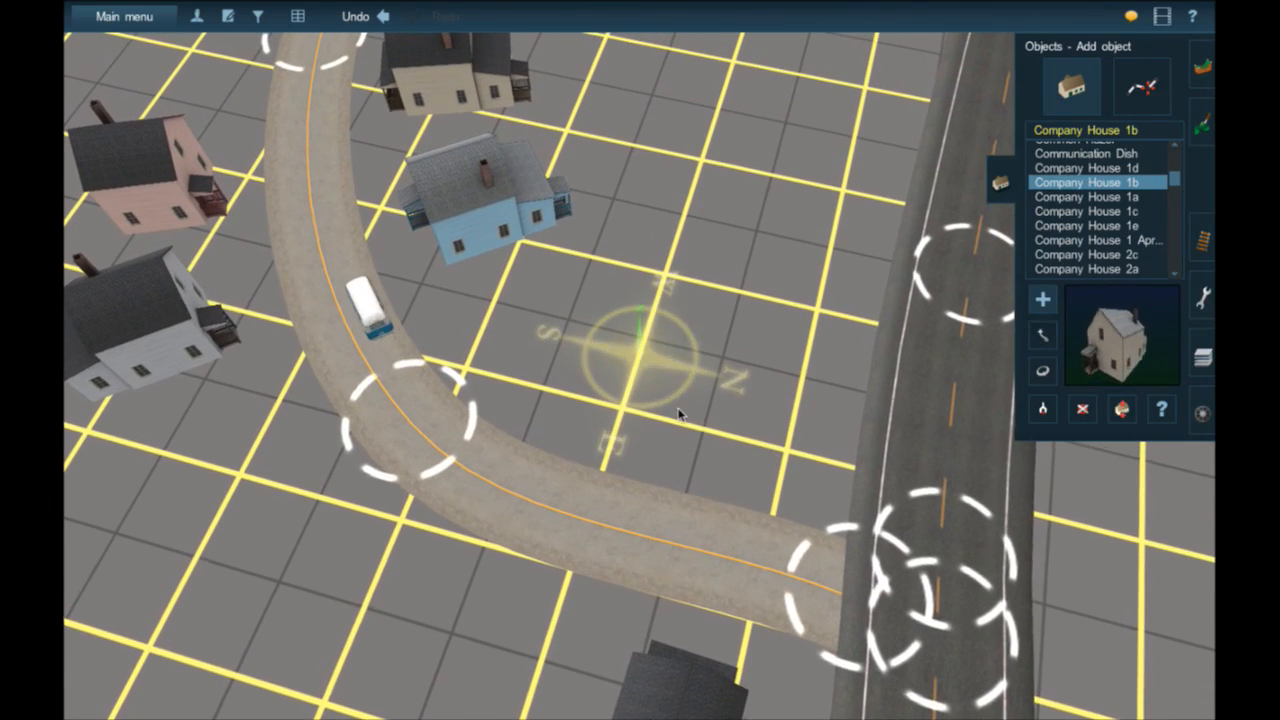
click(791, 414)
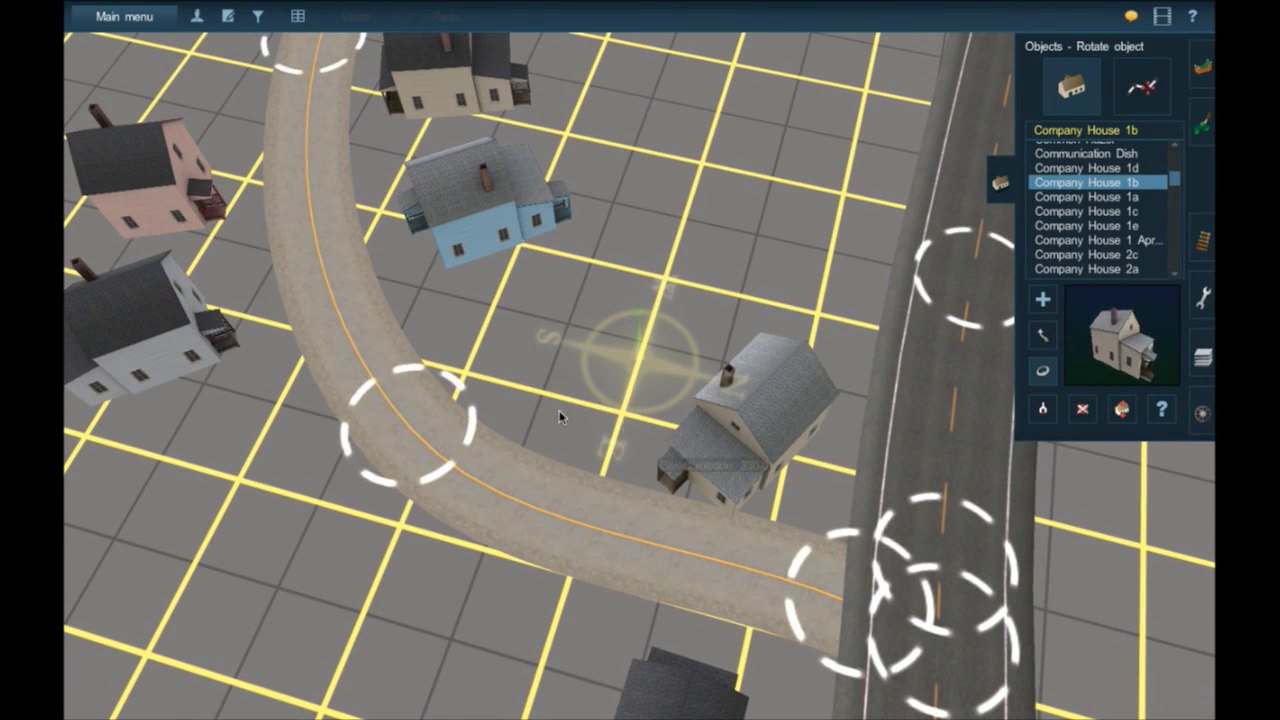
drag(560, 418, 426, 391)
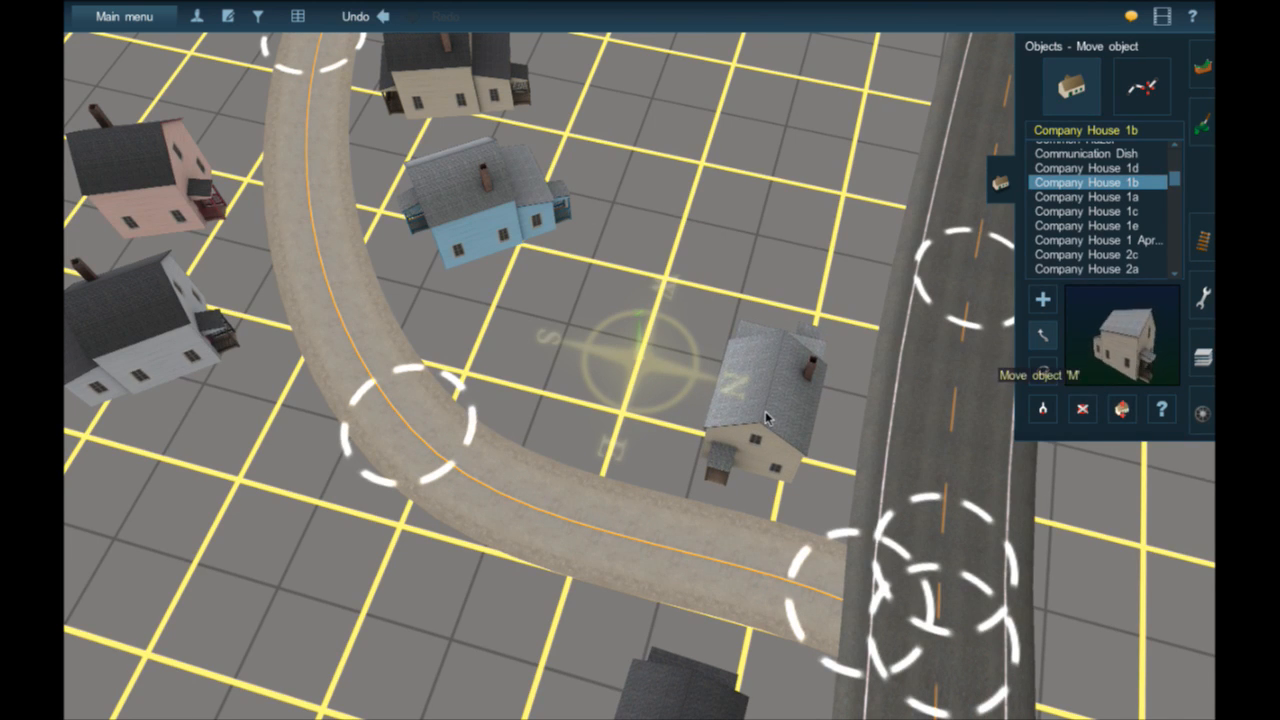
drag(773, 399, 764, 388)
right_click(662, 312)
right_click(675, 262)
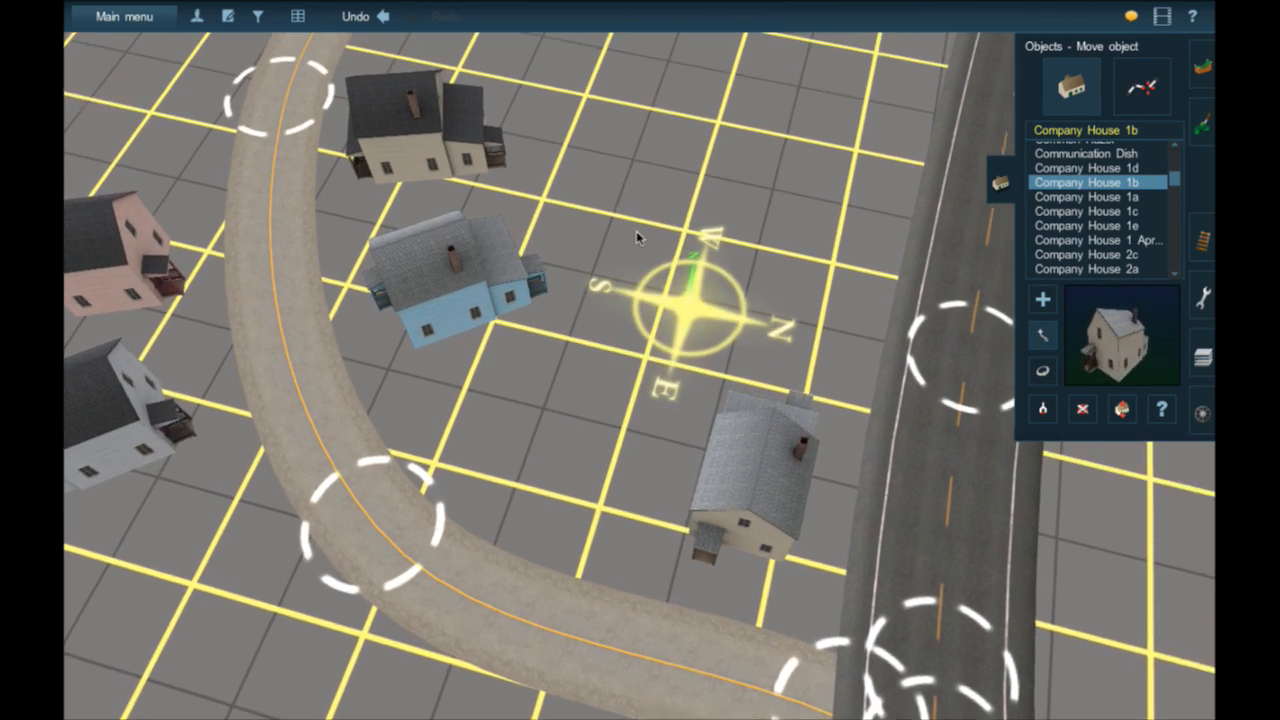
right_click(628, 205)
right_click(491, 279)
scroll(587, 474, down, 5)
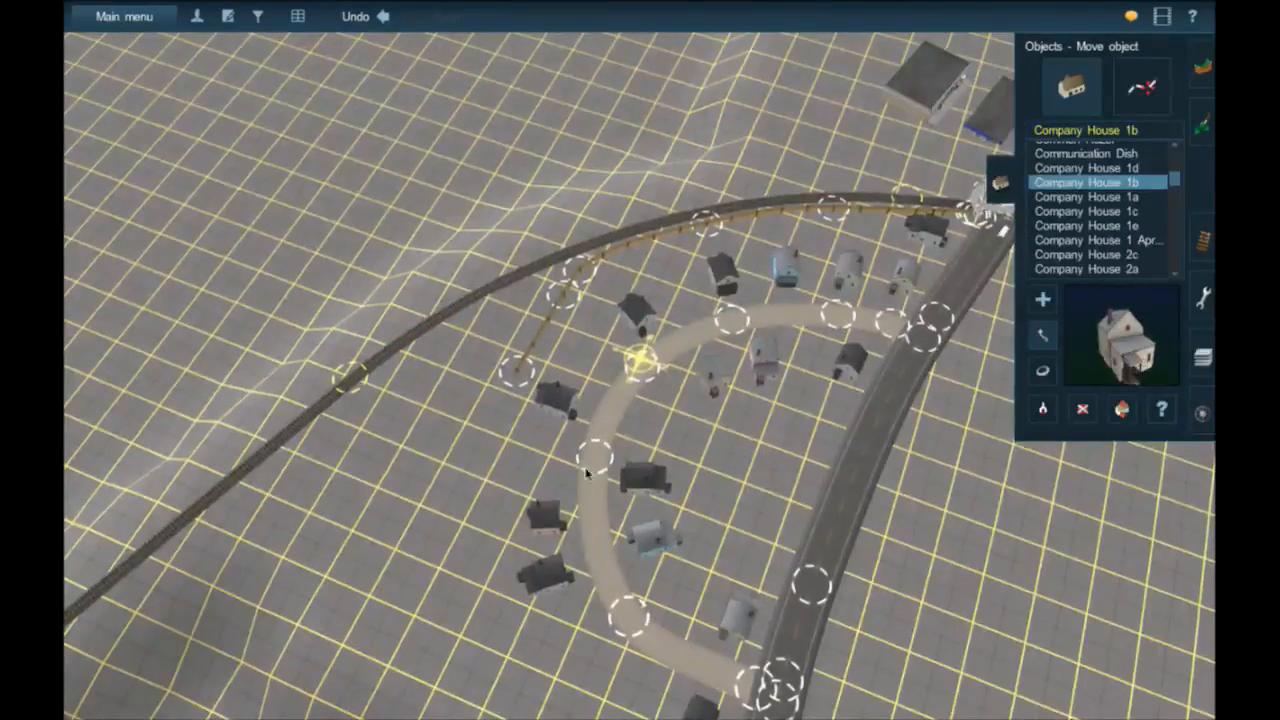
right_click(589, 468)
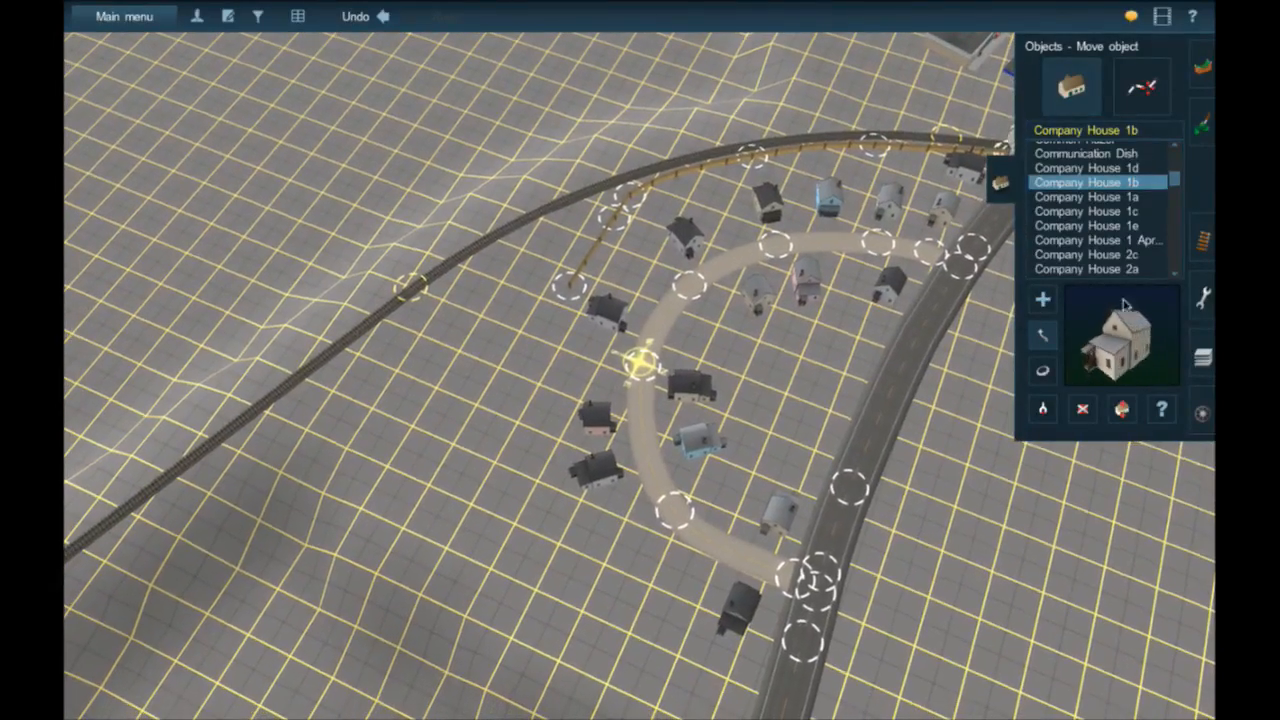
- Choose Company House 1e, turn the blue house to about 297°, and nudge it right
click(1119, 212)
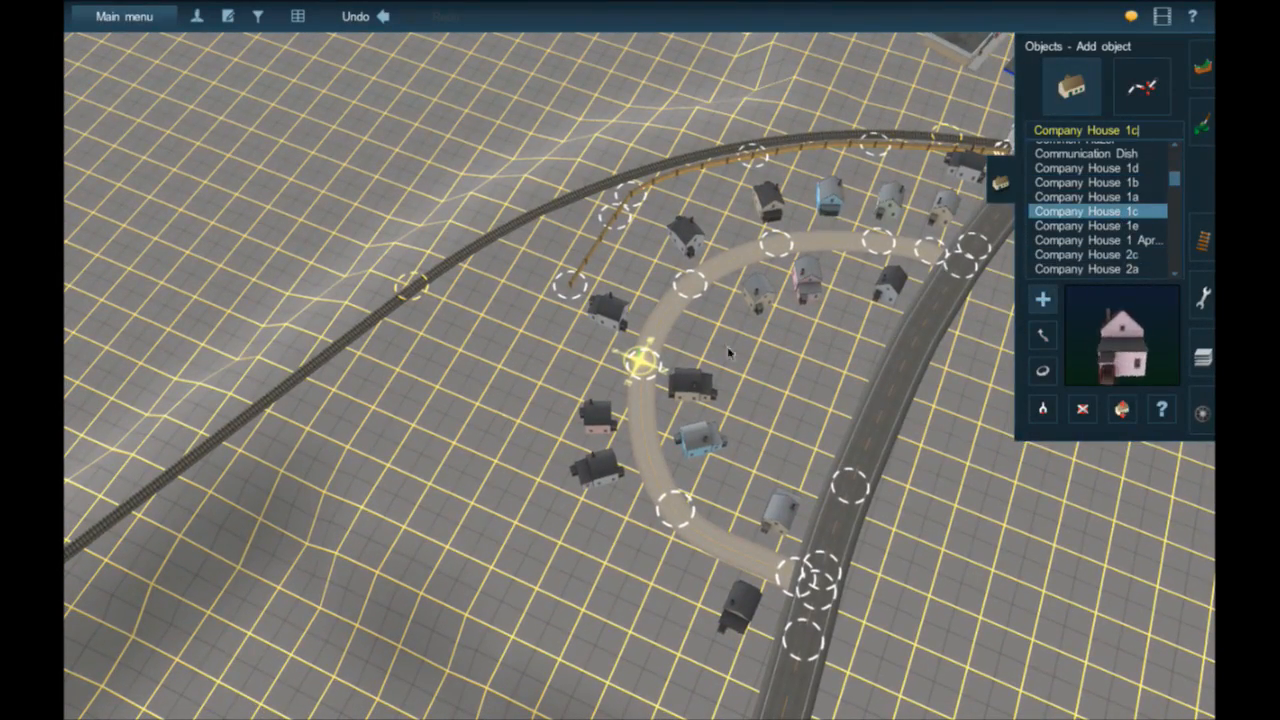
click(1076, 226)
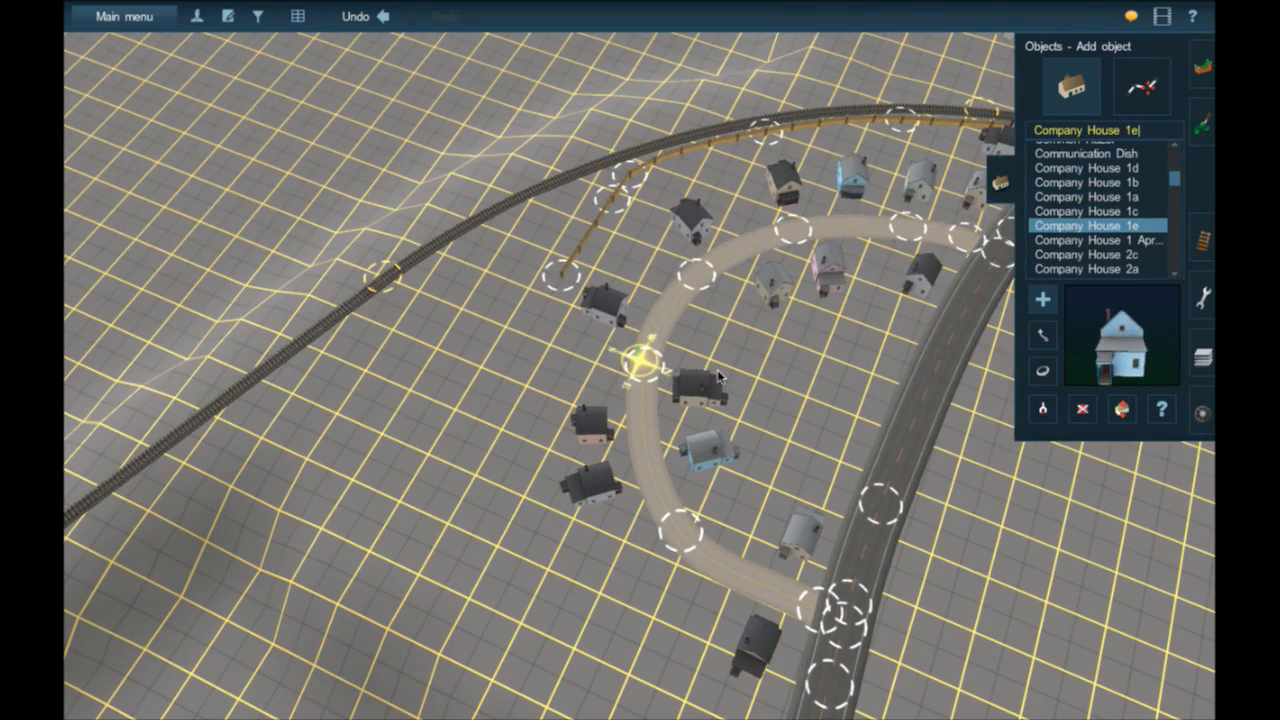
scroll(700, 375, up, 4)
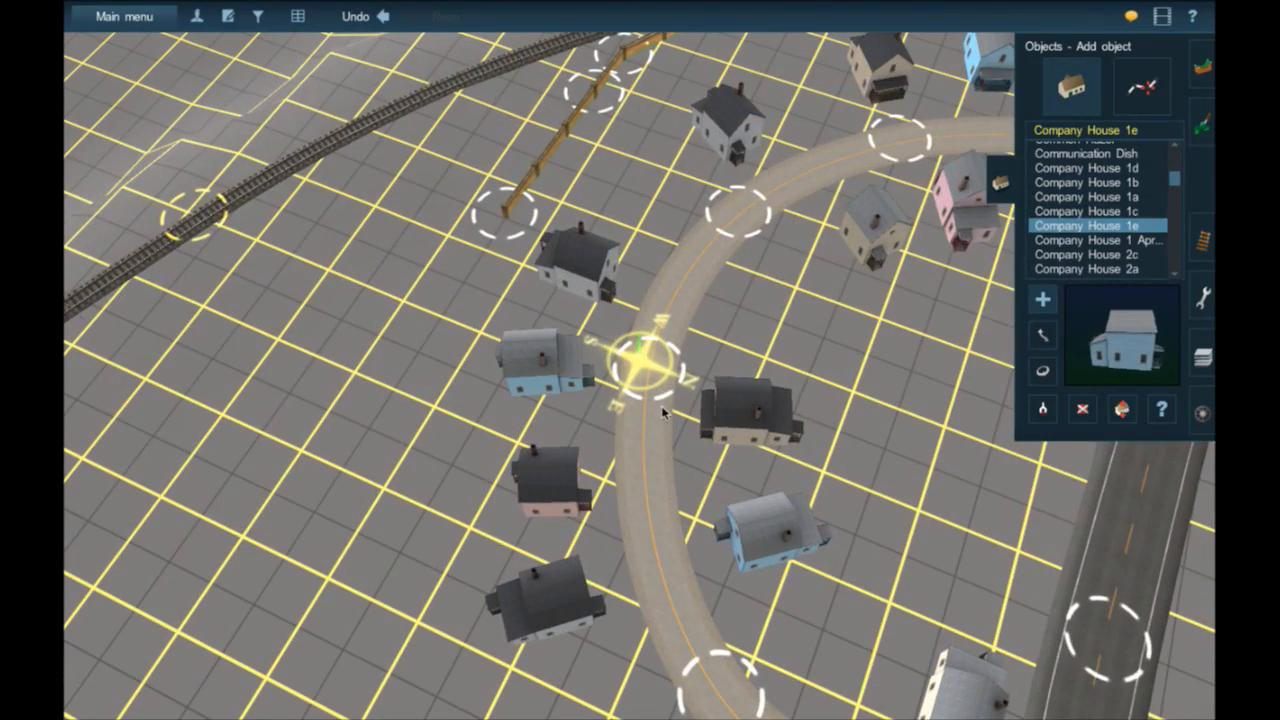
scroll(662, 412, up, 3)
drag(475, 375, 638, 372)
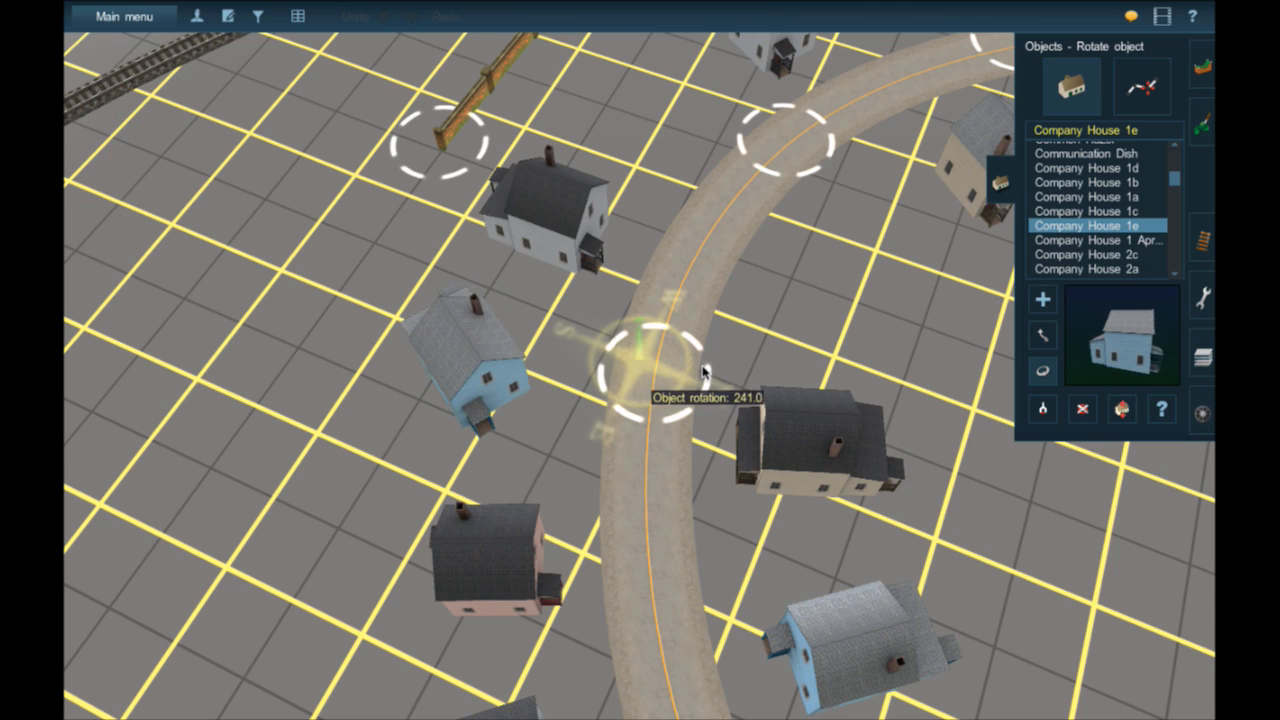
drag(806, 368, 808, 369)
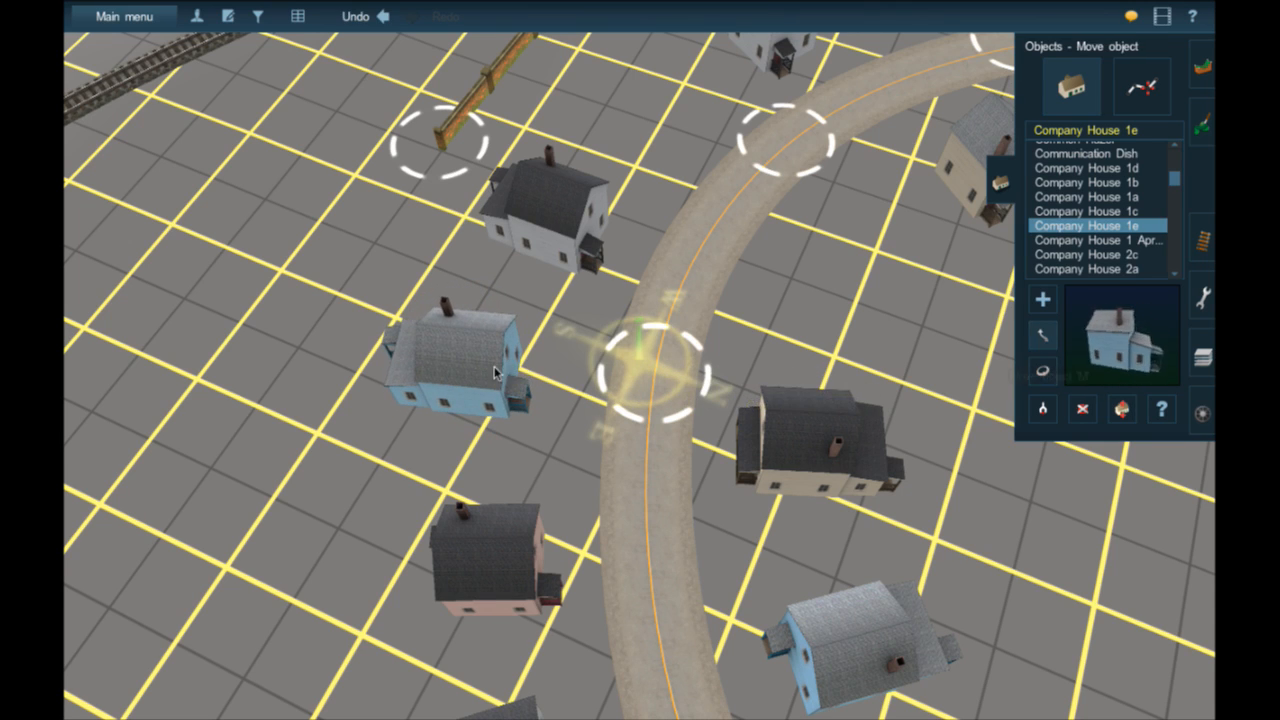
drag(525, 370, 527, 372)
right_drag(885, 325, 829, 351)
scroll(829, 351, down, 3)
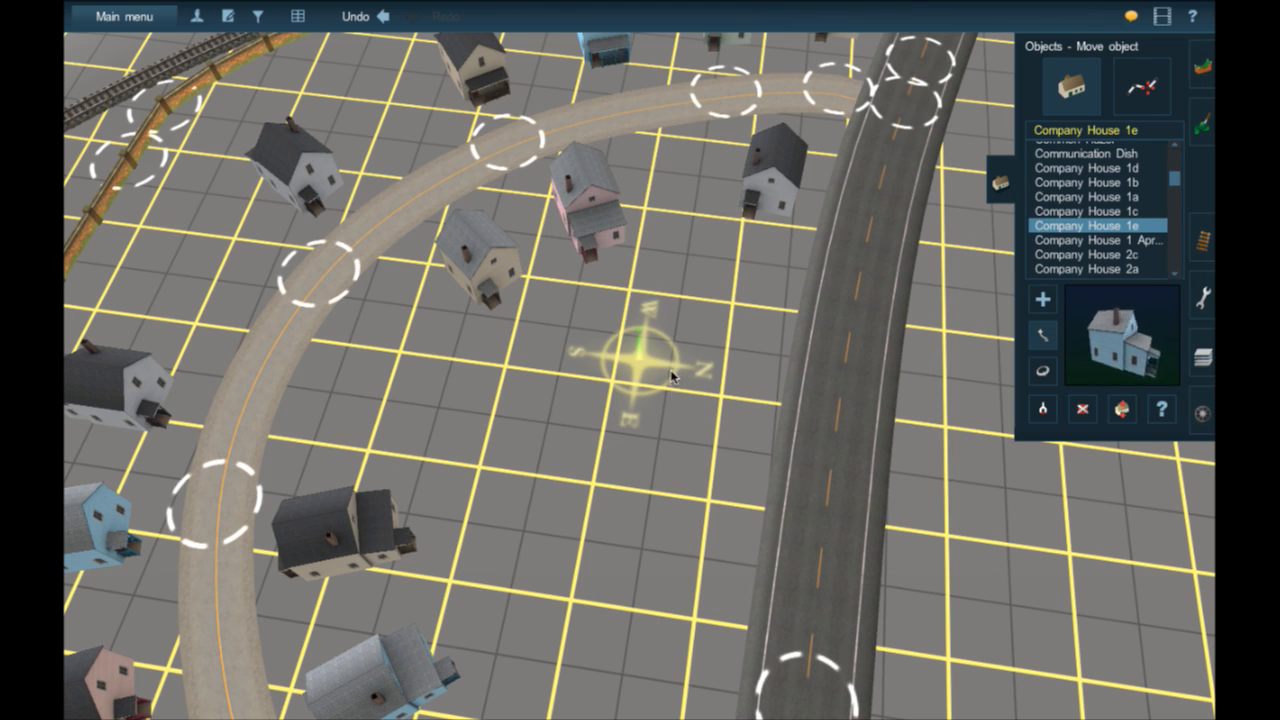
- Place Company House 2d beside the curved road, turned to face it and nudged into position
right_click(415, 371)
scroll(1070, 250, down, 3)
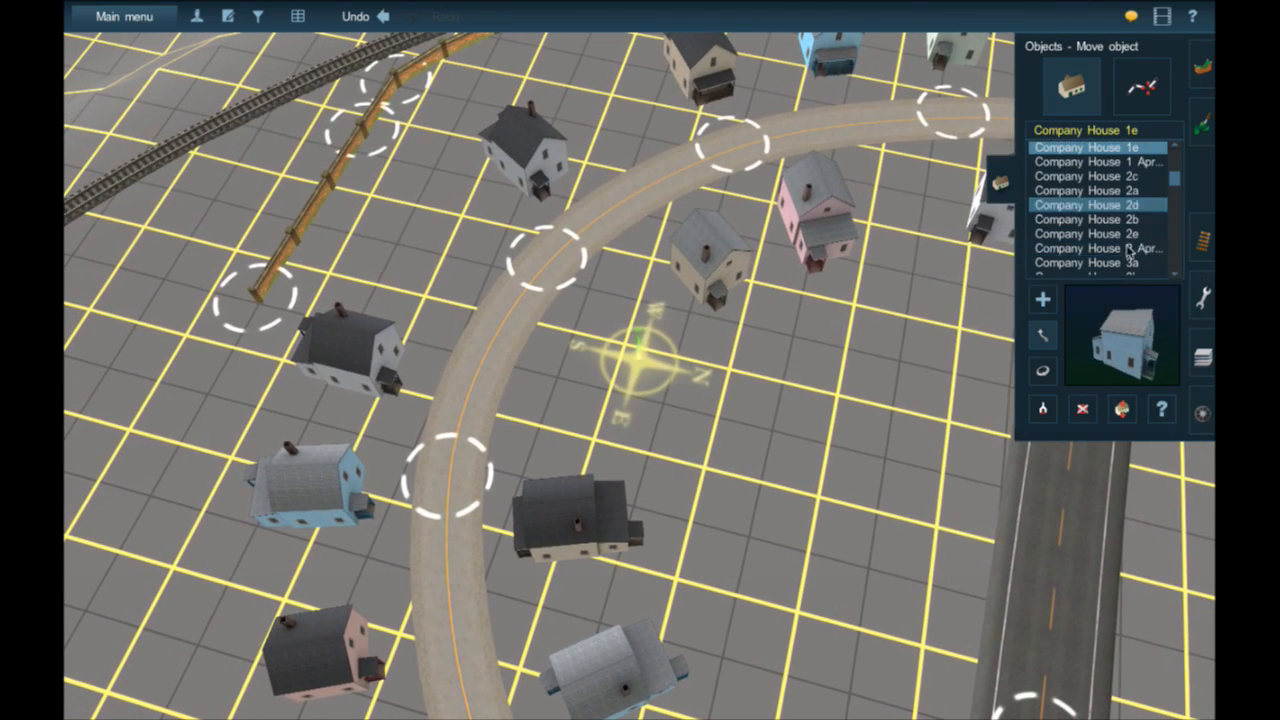
click(1120, 233)
click(1118, 221)
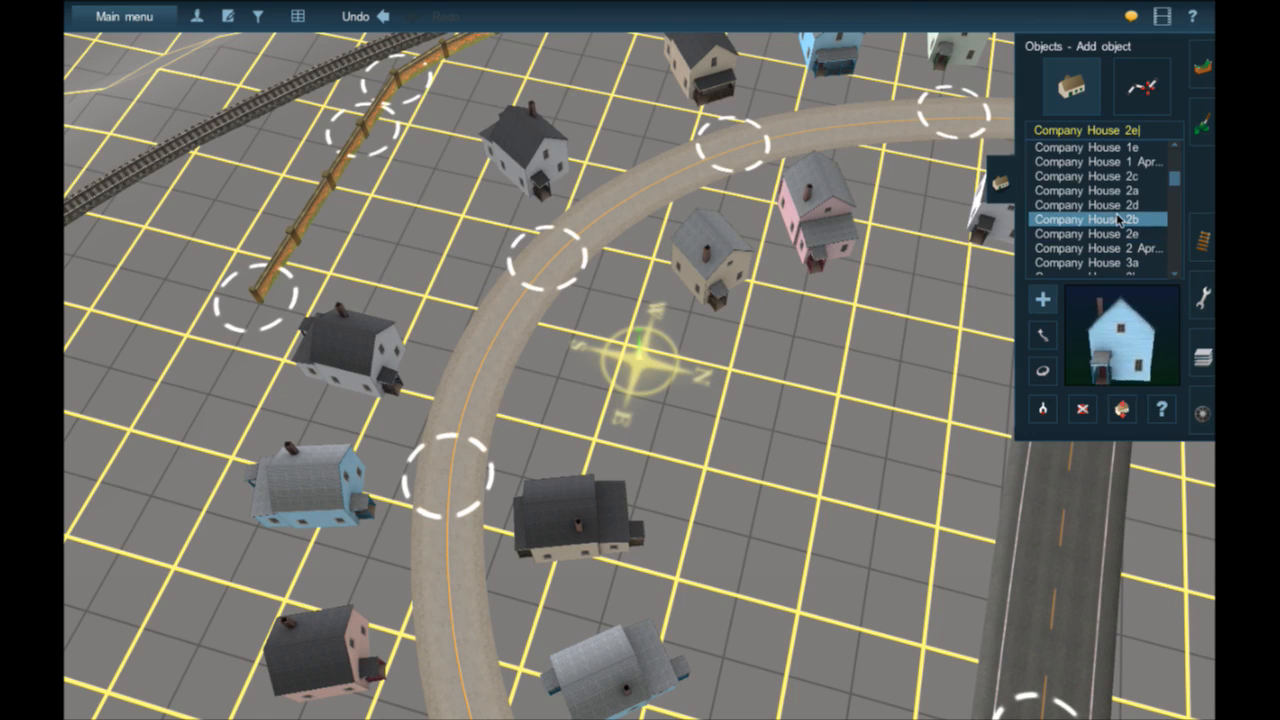
click(1104, 206)
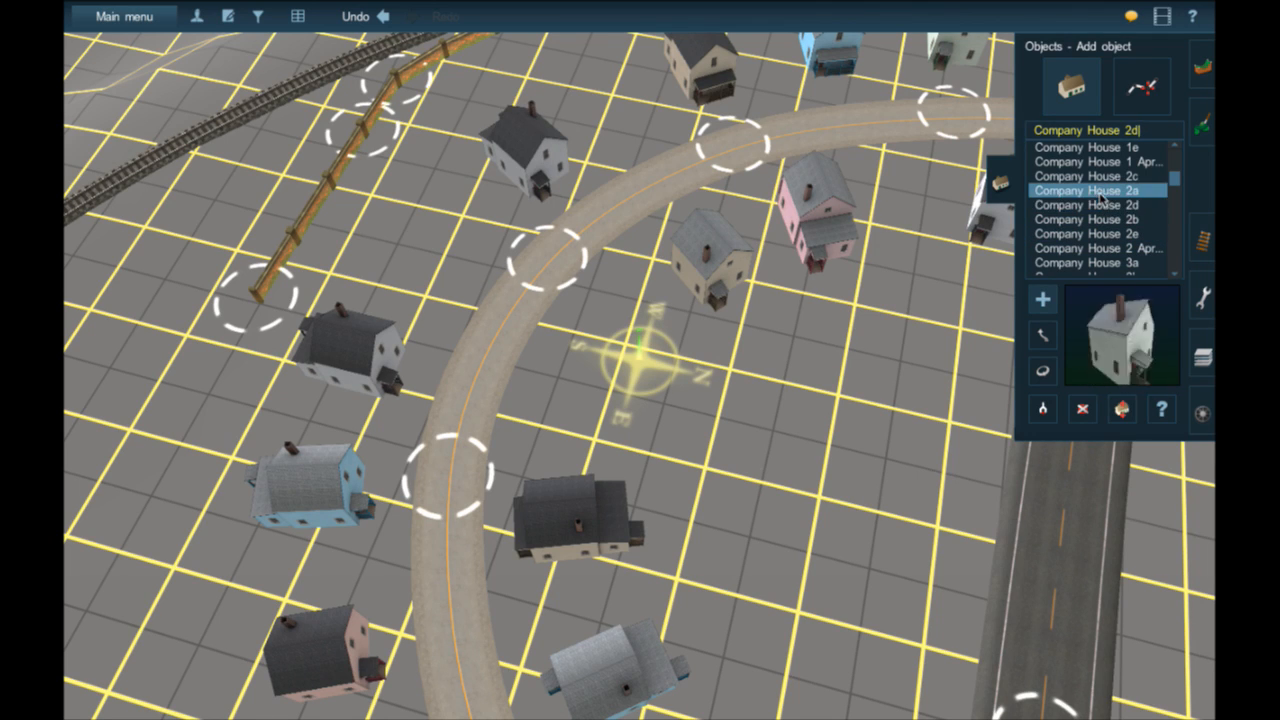
right_click(552, 443)
scroll(608, 411, up, 4)
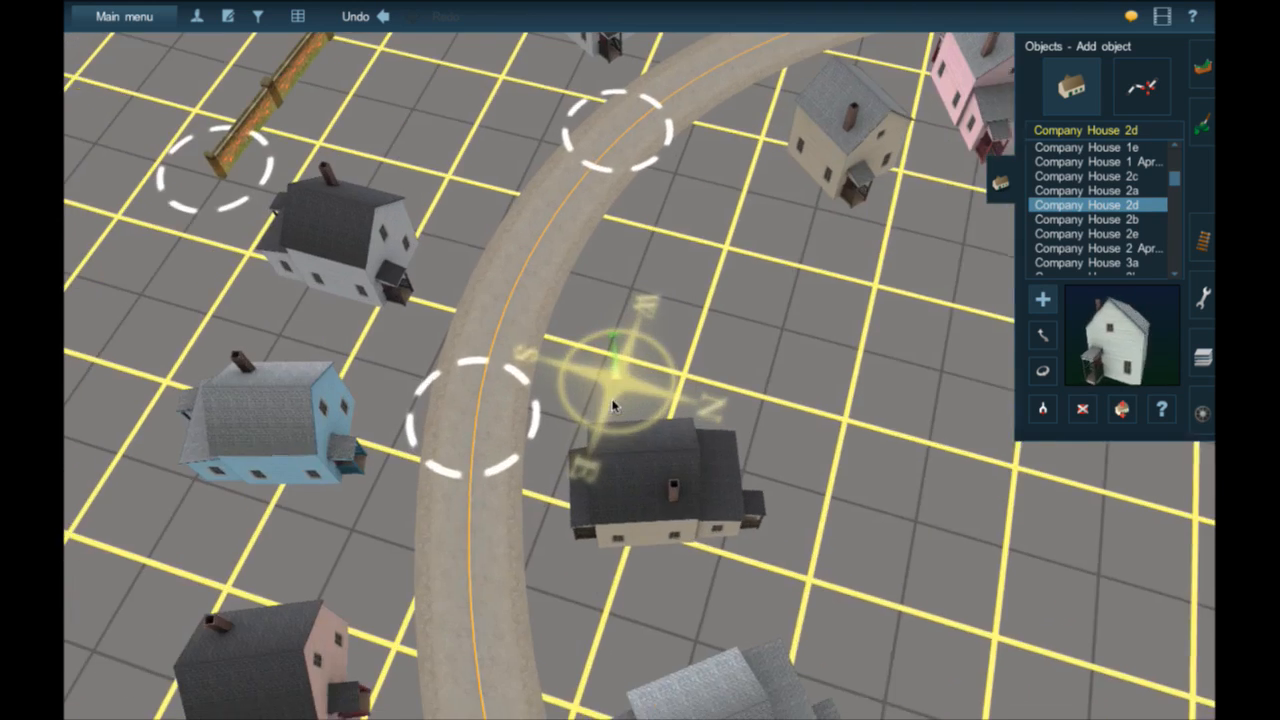
click(660, 340)
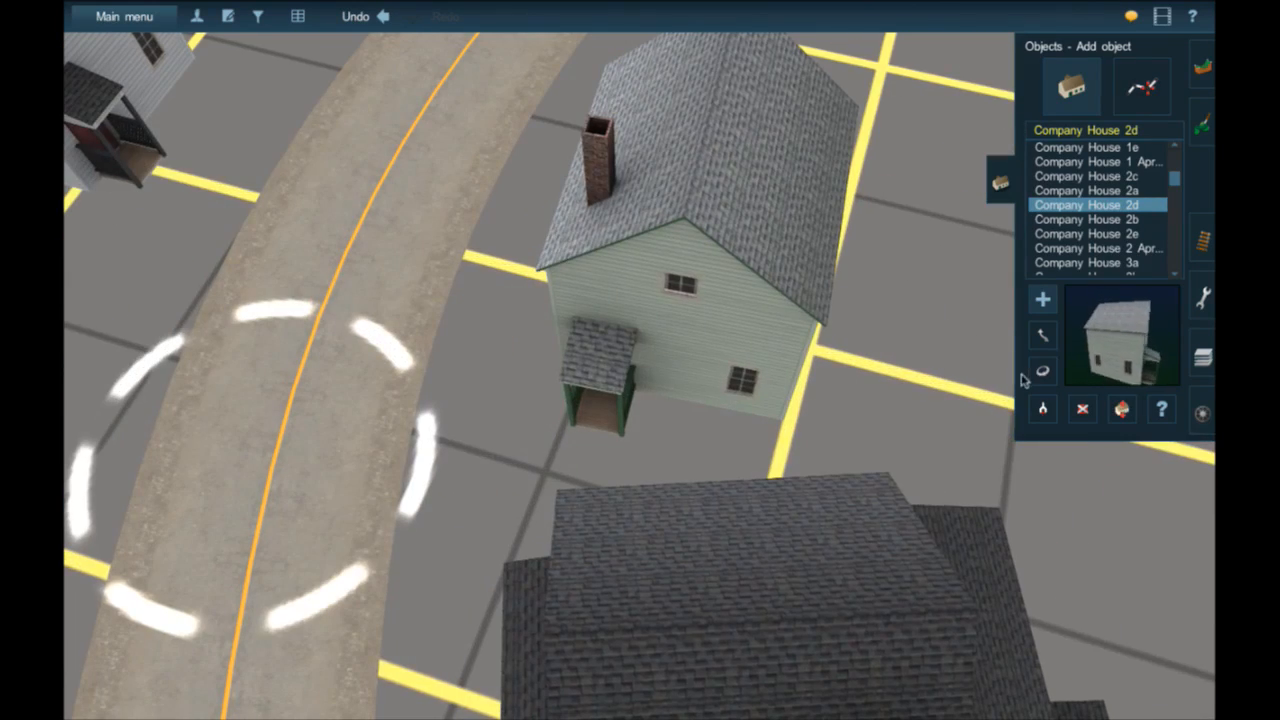
drag(660, 331, 549, 330)
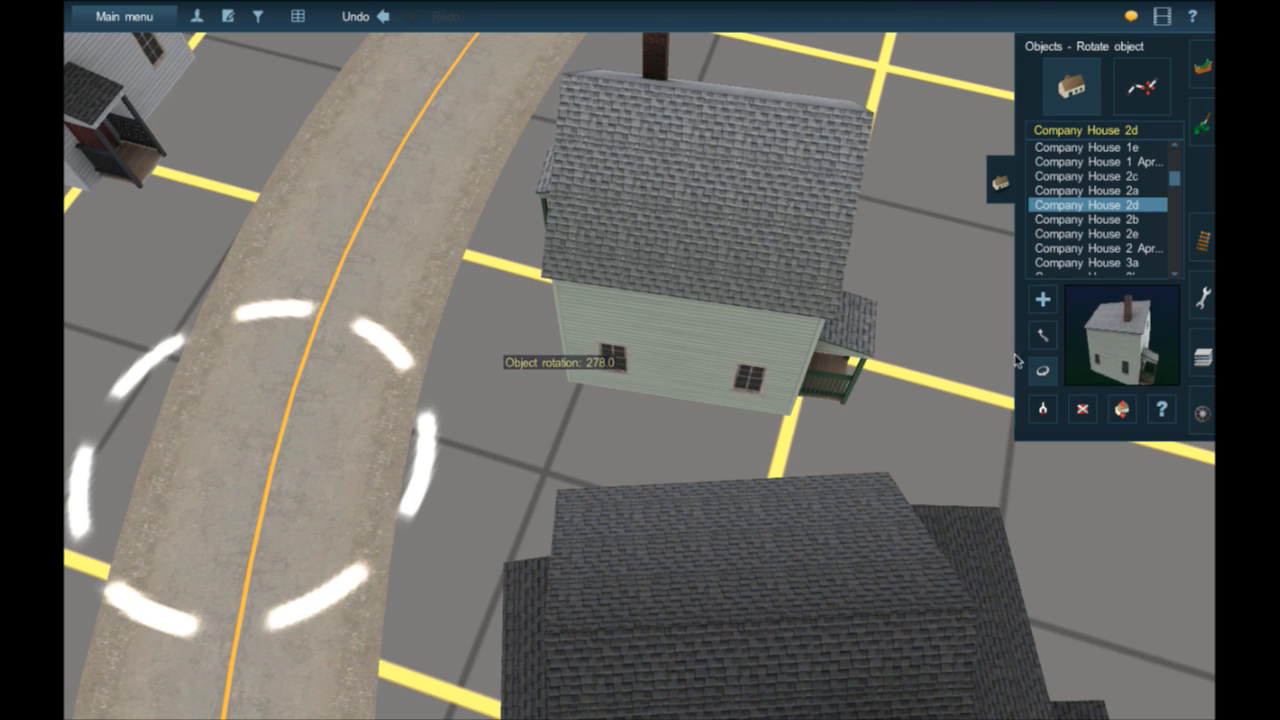
click(1042, 338)
drag(769, 320, 774, 321)
scroll(774, 318, down, 4)
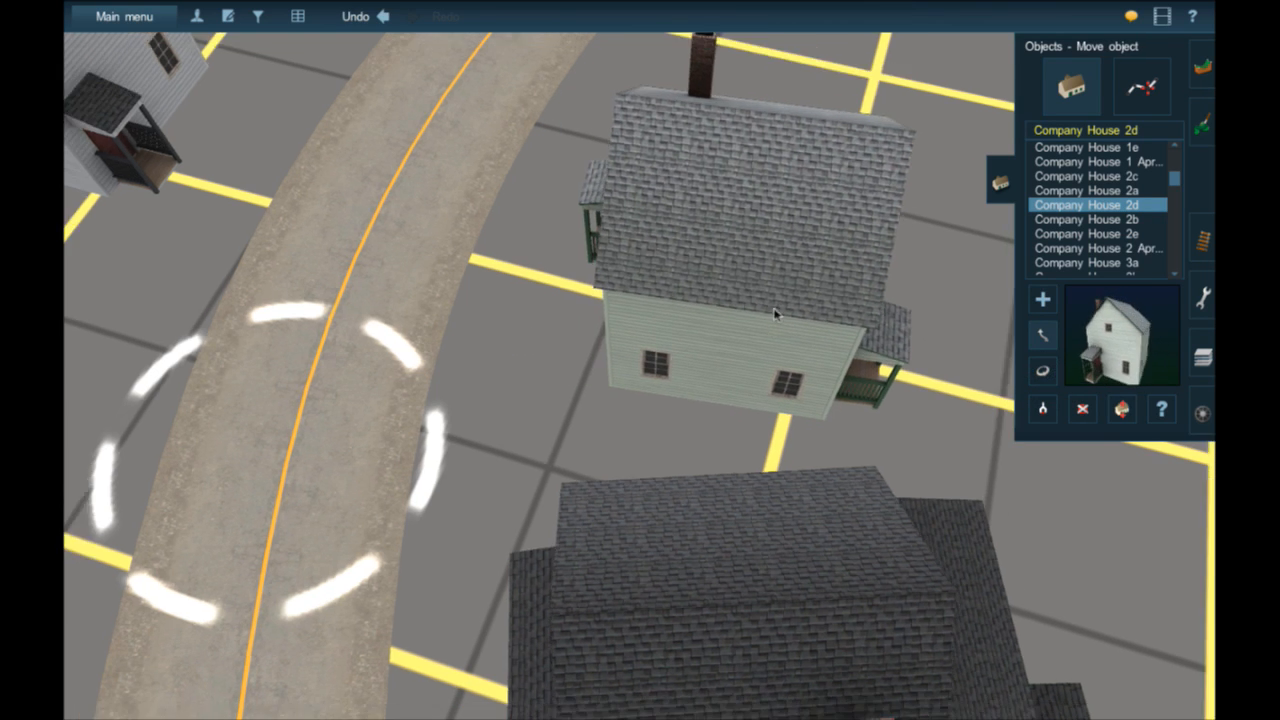
- Place Company House 3d below the curved road, turned toward it and slid slightly right
right_click(757, 215)
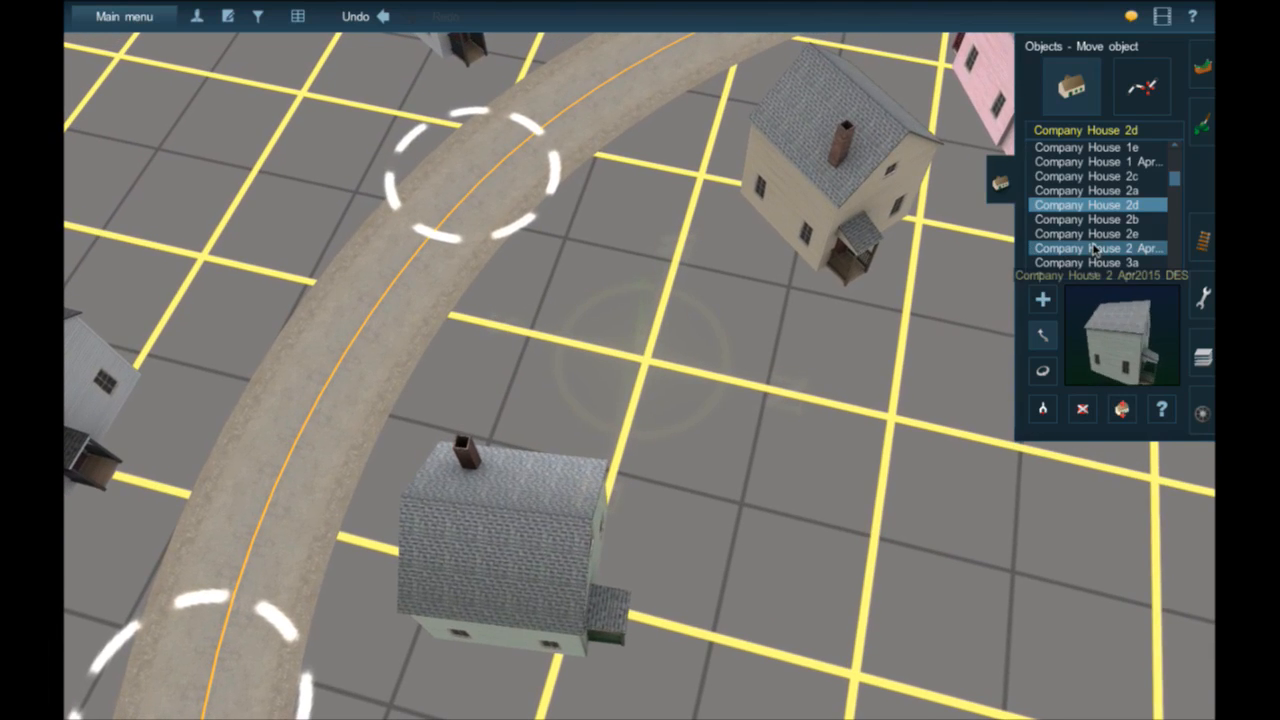
click(1090, 264)
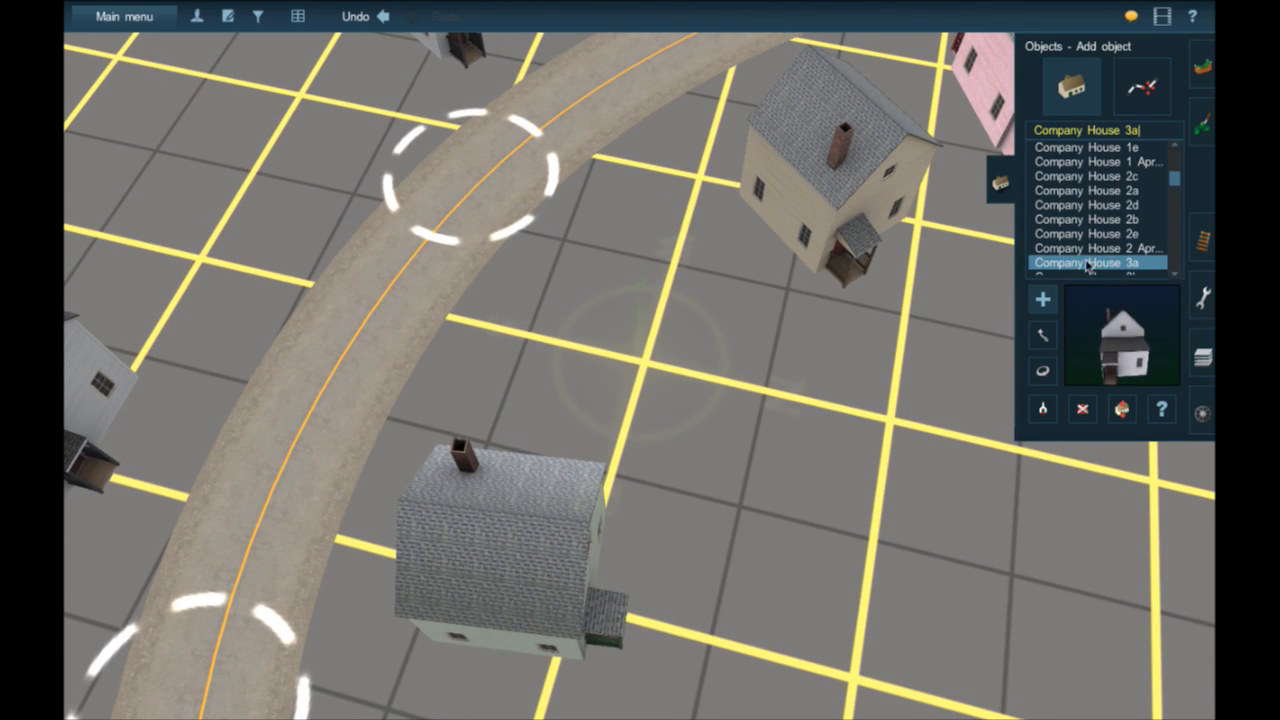
key(Down)
key(Down)
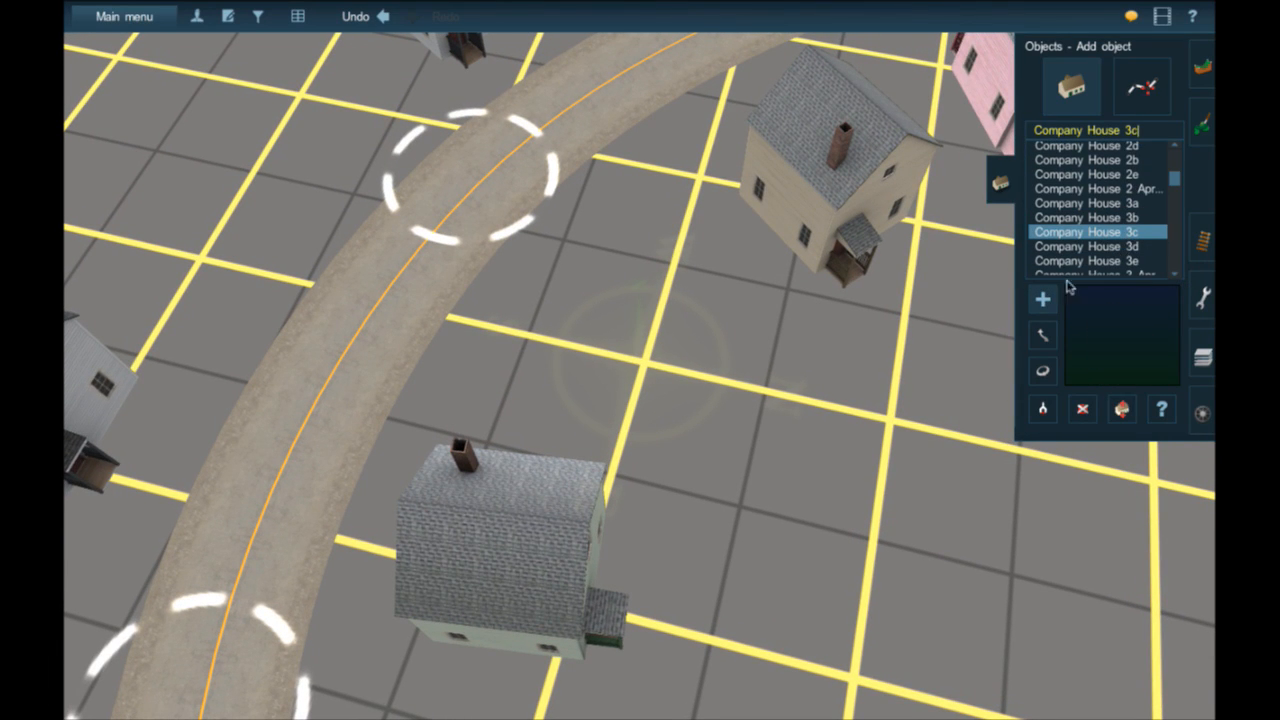
right_click(674, 522)
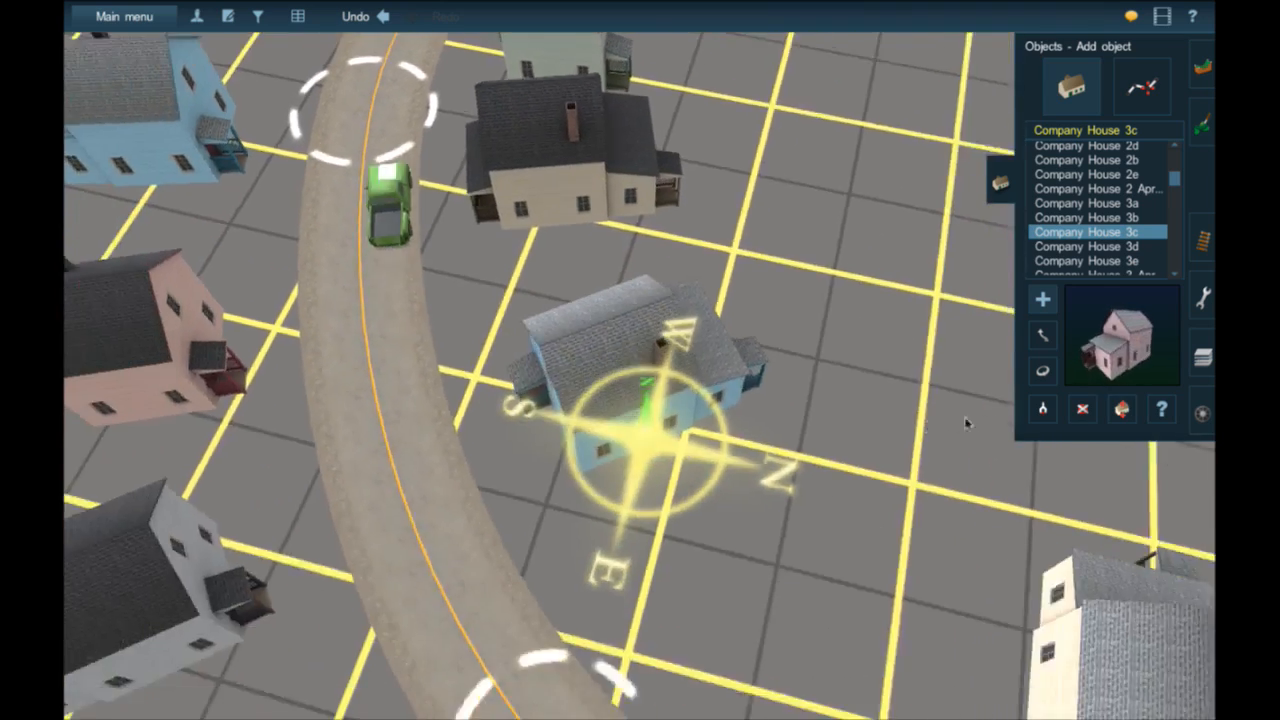
key(Page_Up)
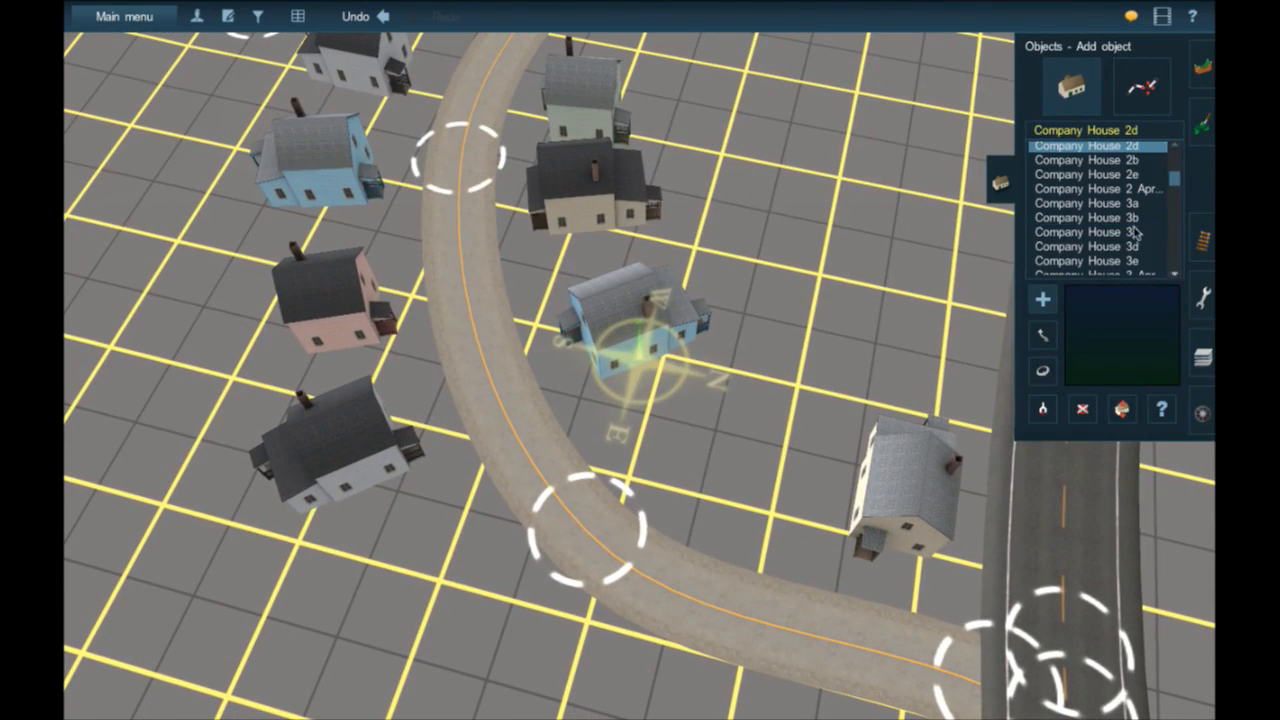
click(1136, 236)
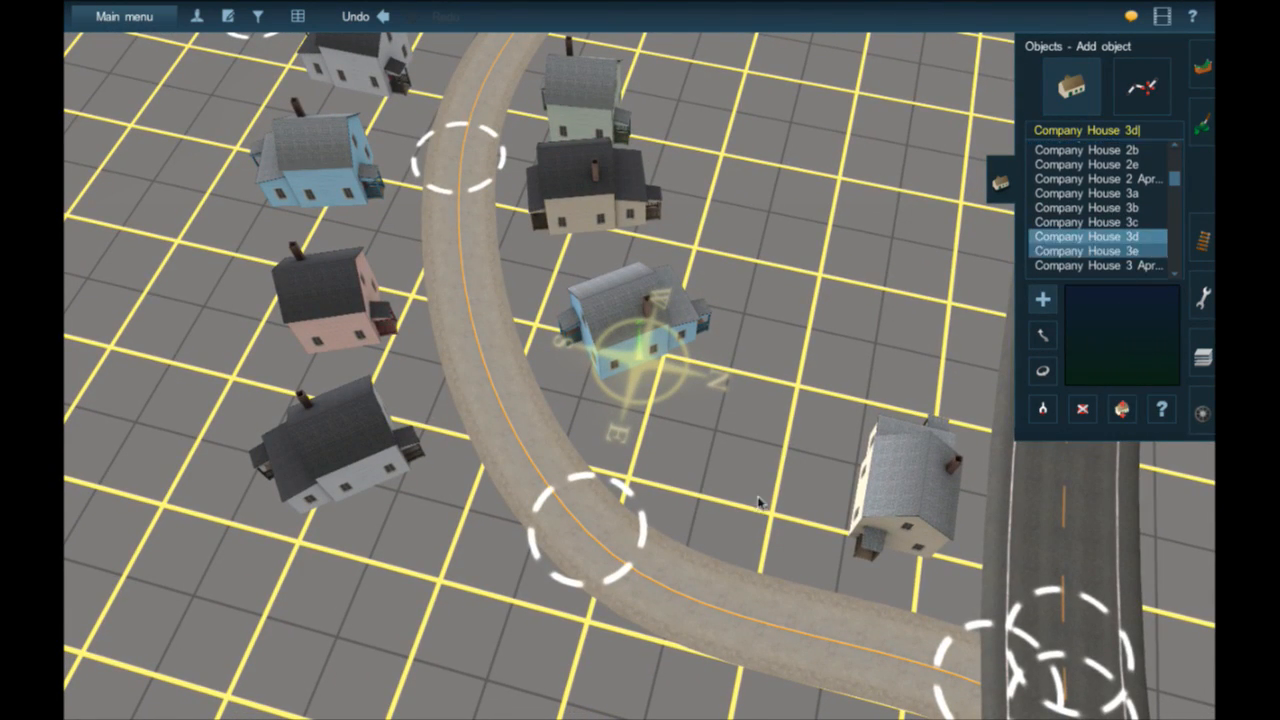
right_click(655, 525)
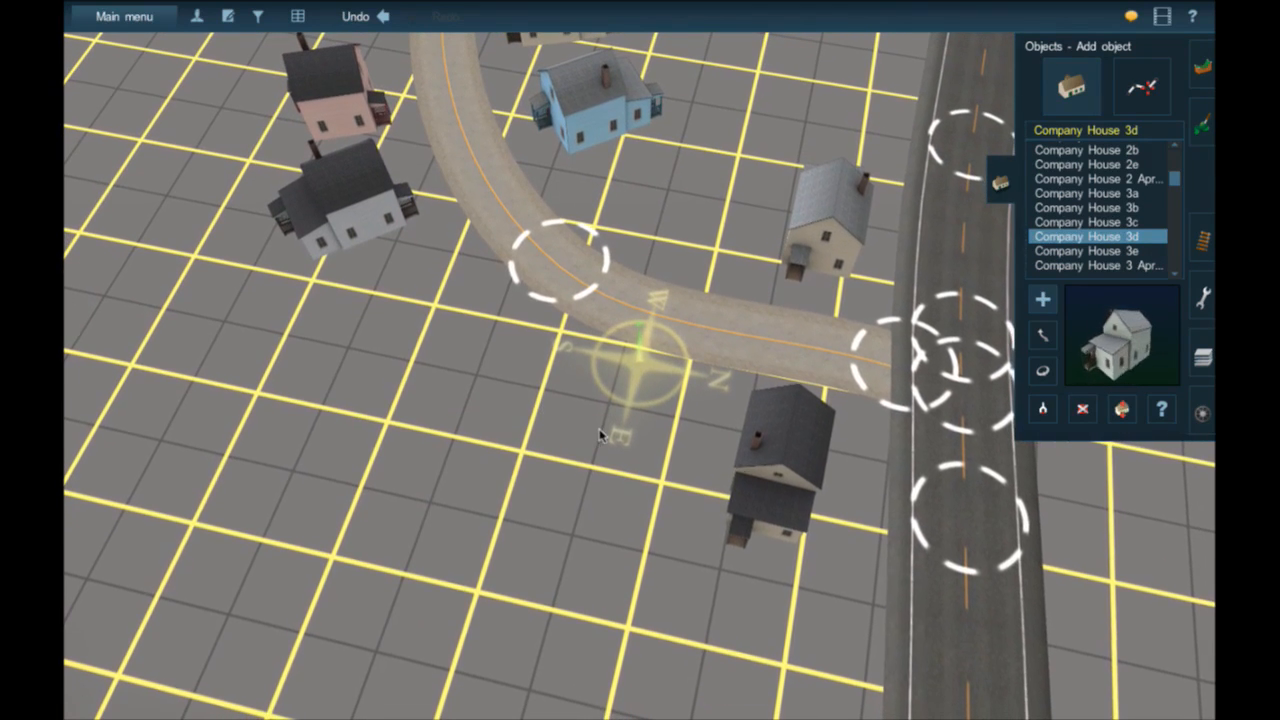
click(598, 428)
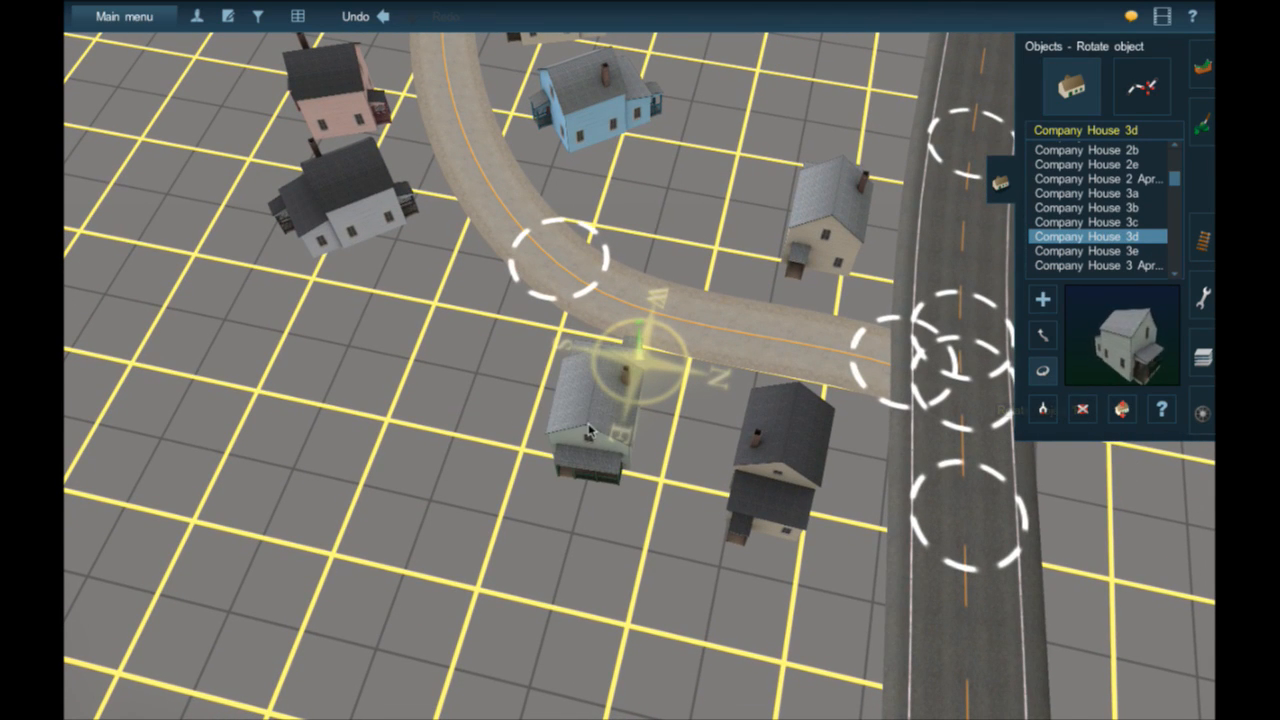
drag(786, 428, 935, 413)
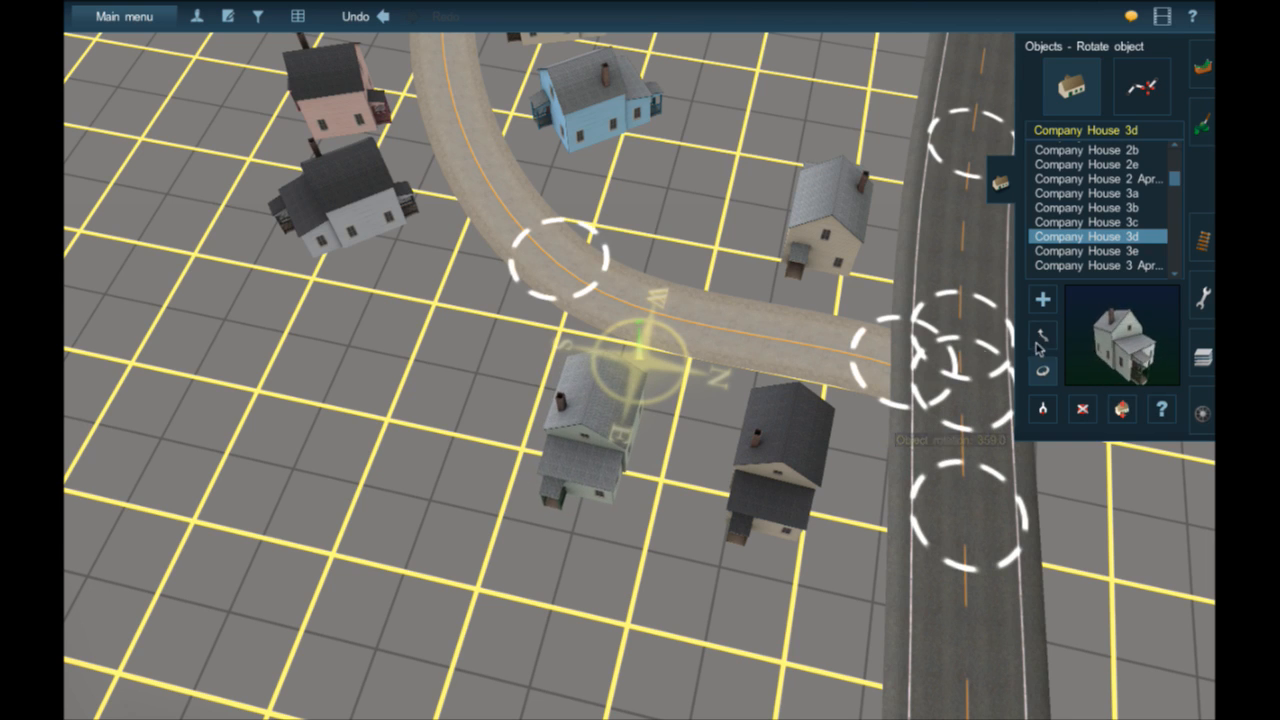
mouse_move(619, 404)
mouse_down()
mouse_move(646, 398)
mouse_move(640, 415)
mouse_up()
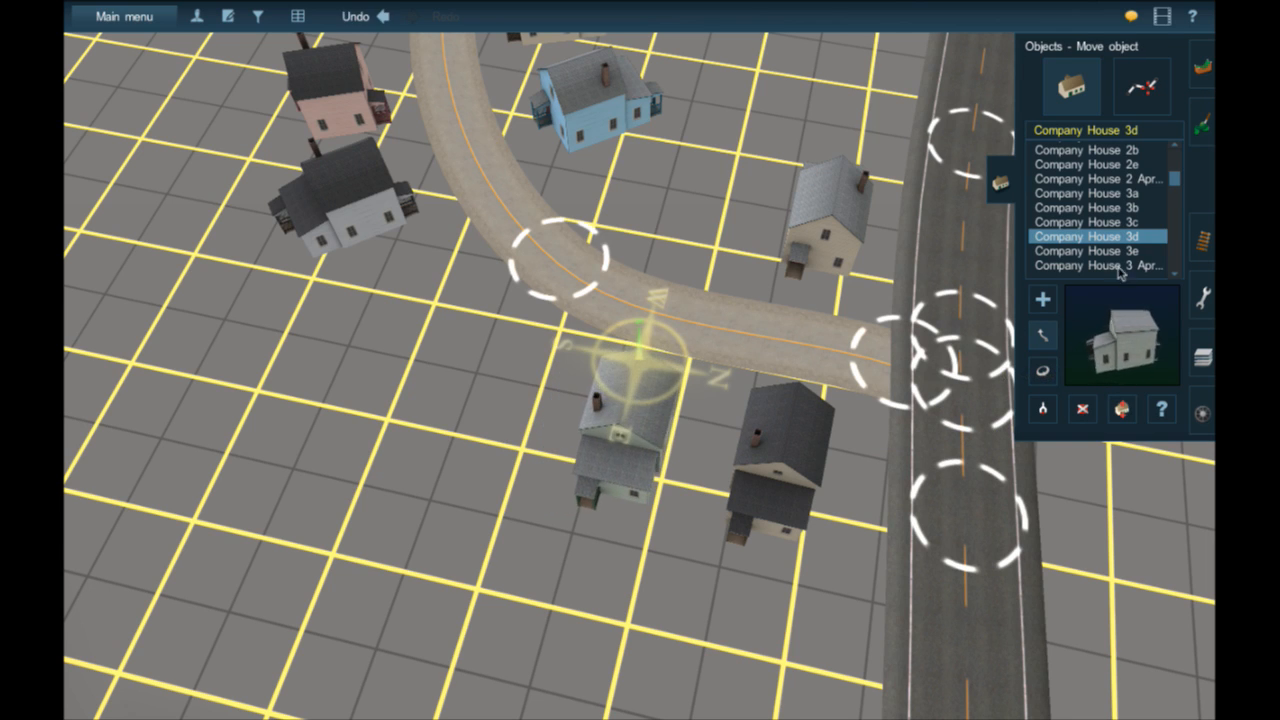
- Add Company House 3b facing the road, then Company House 2a rotated to about 158°
click(1095, 207)
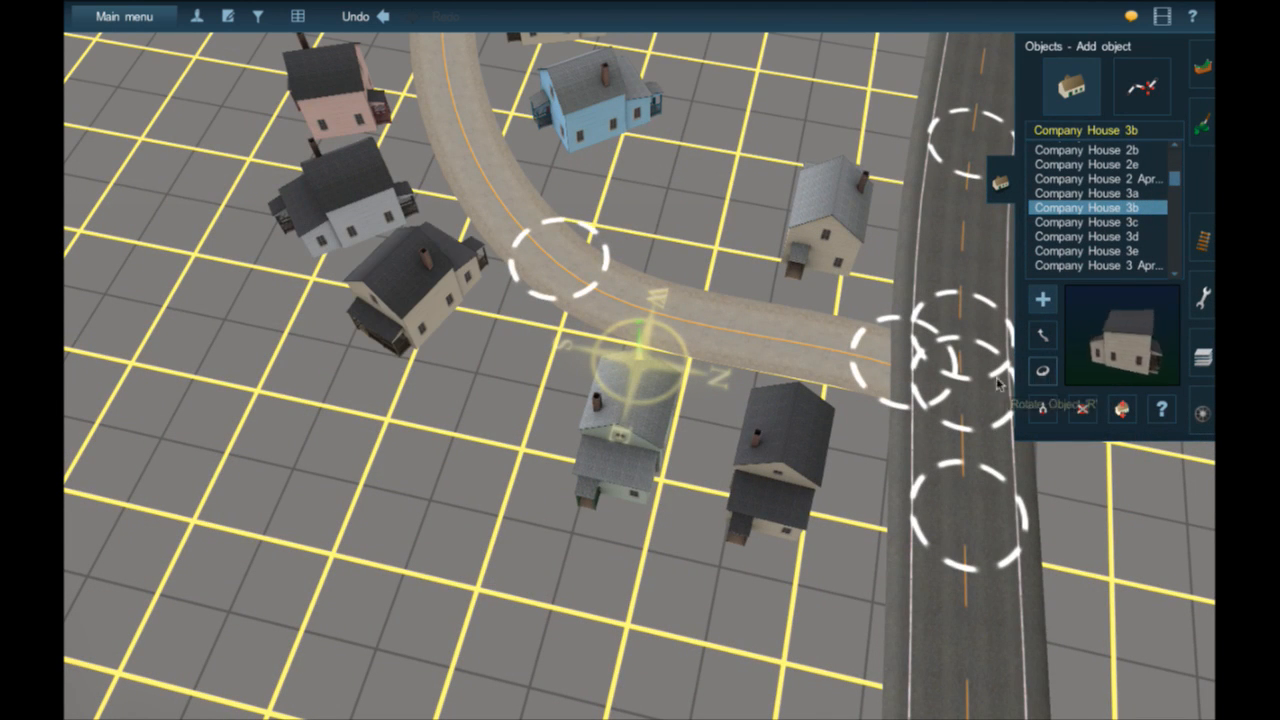
drag(441, 322, 731, 314)
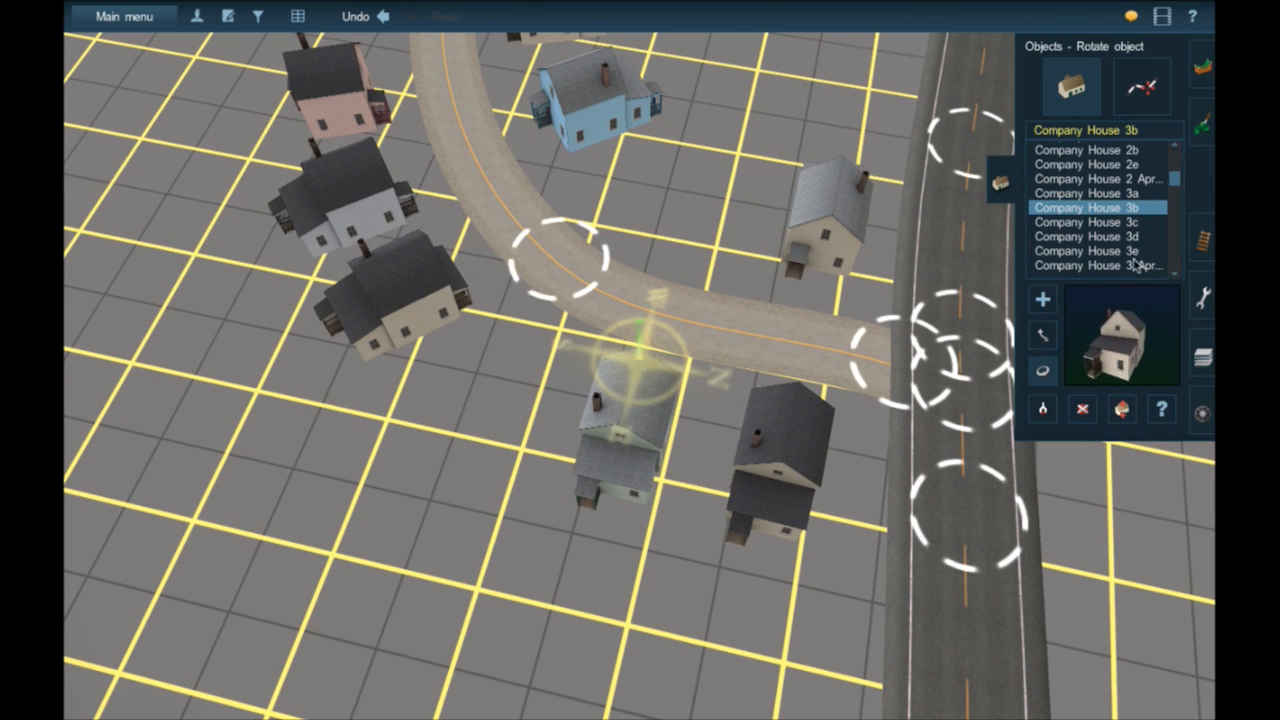
scroll(1118, 246, up, 1)
click(1116, 176)
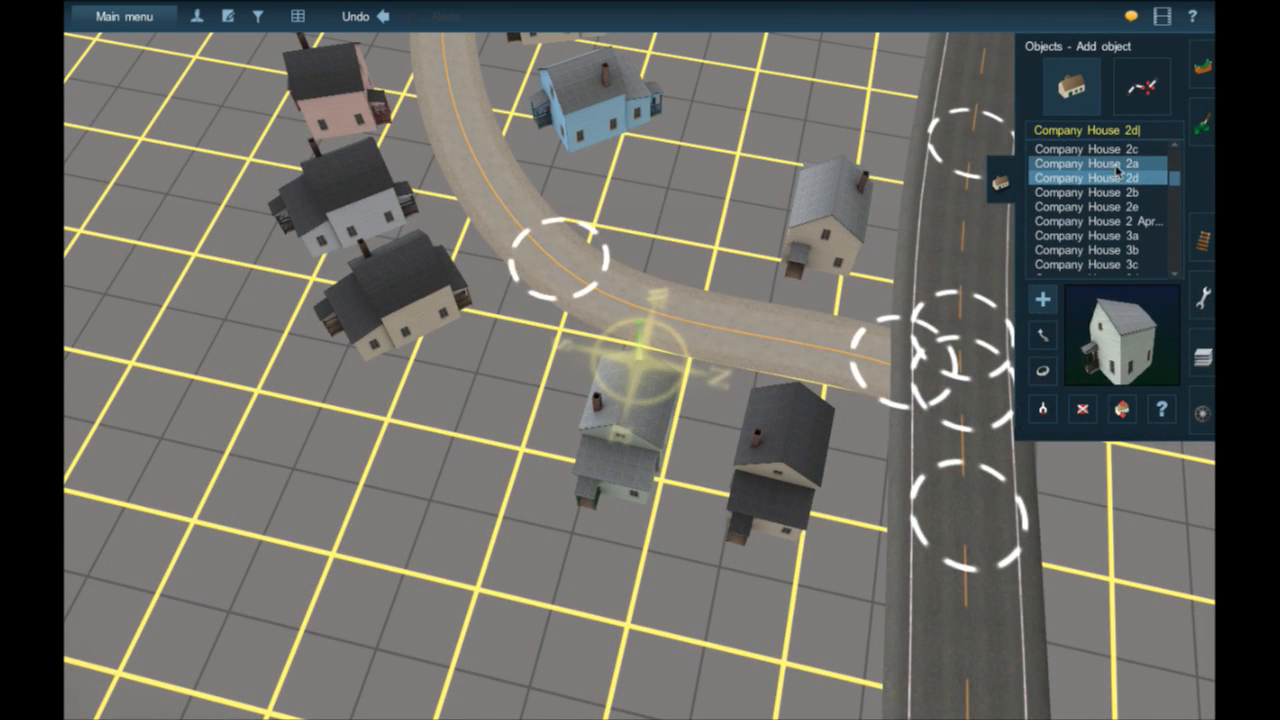
click(1118, 164)
click(1121, 152)
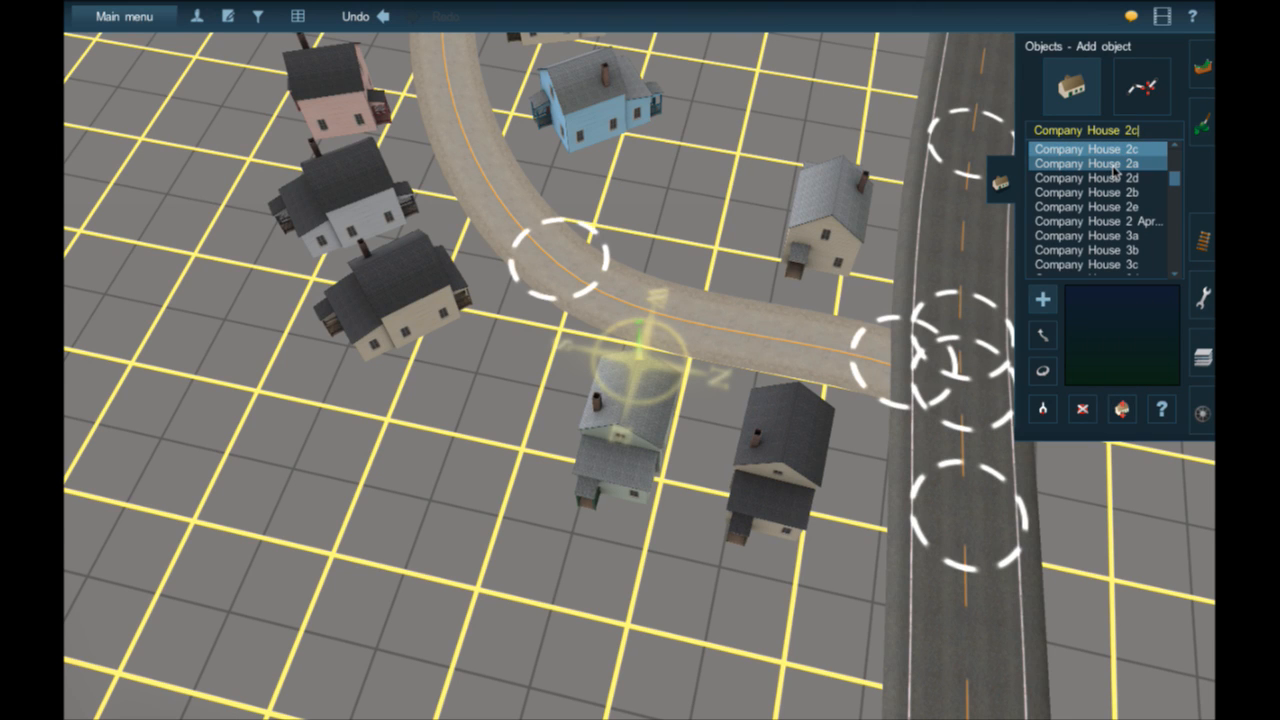
click(1114, 166)
click(513, 395)
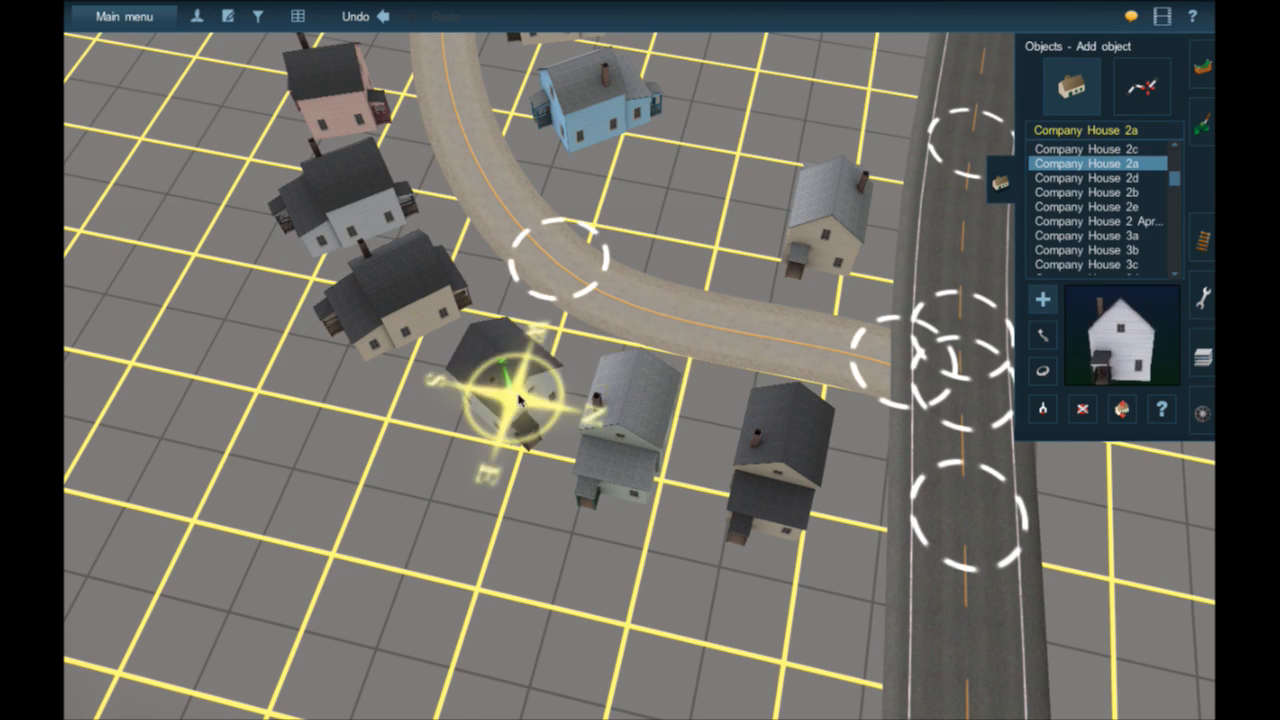
scroll(513, 395, up, 6)
scroll(980, 388, down, 5)
key(r)
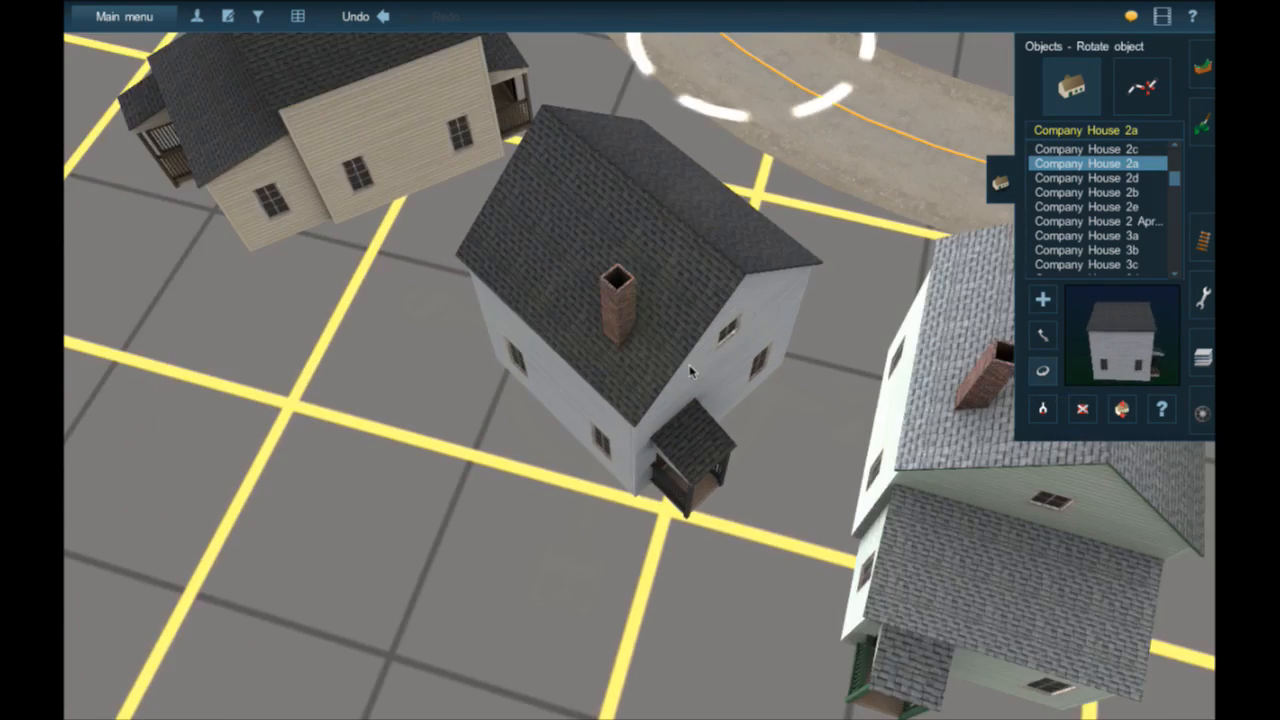
drag(730, 362, 847, 349)
scroll(845, 350, down, 8)
scroll(720, 280, down, 10)
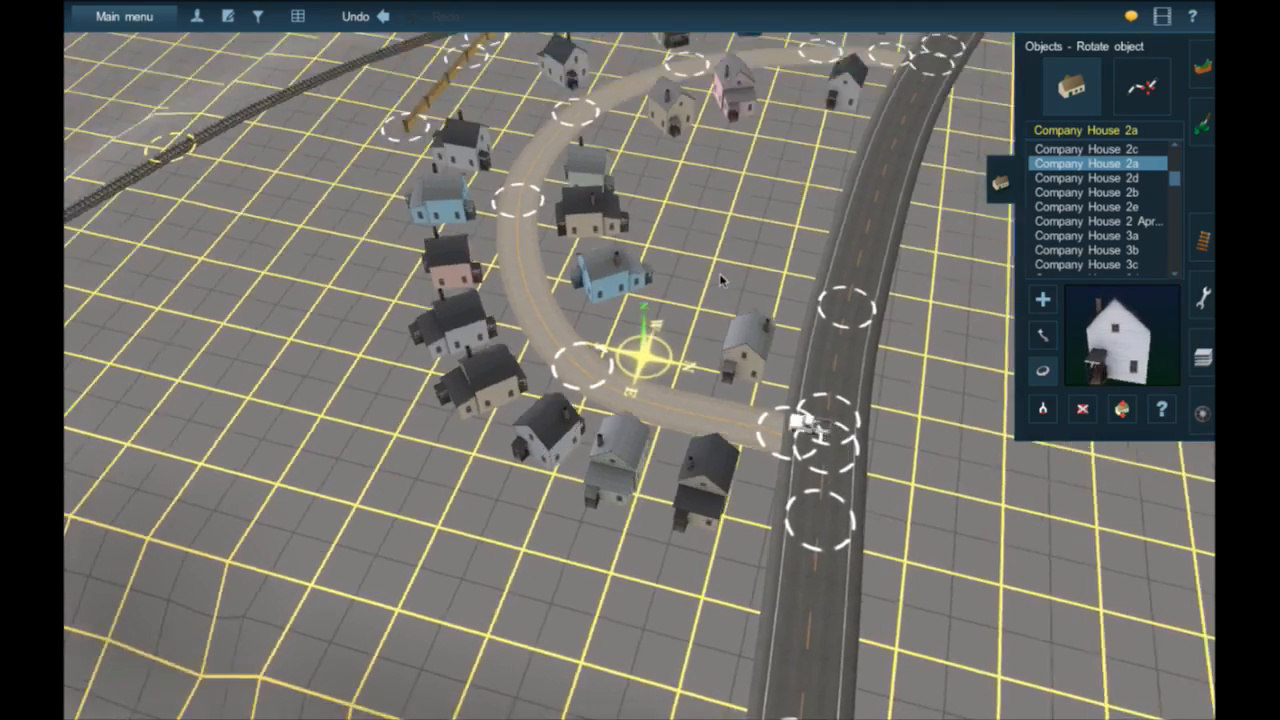
- Orbit the camera around the houses to bring the fence and track into view
key(Right)
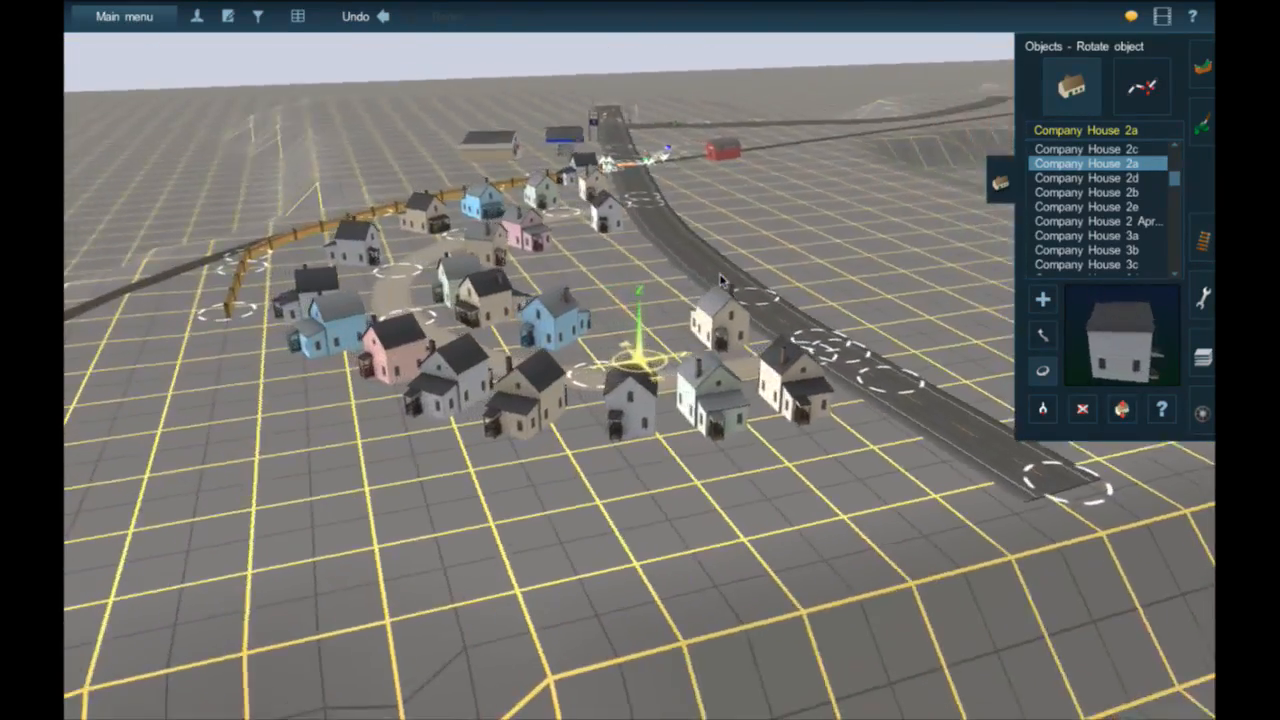
key(Right)
key(Up)
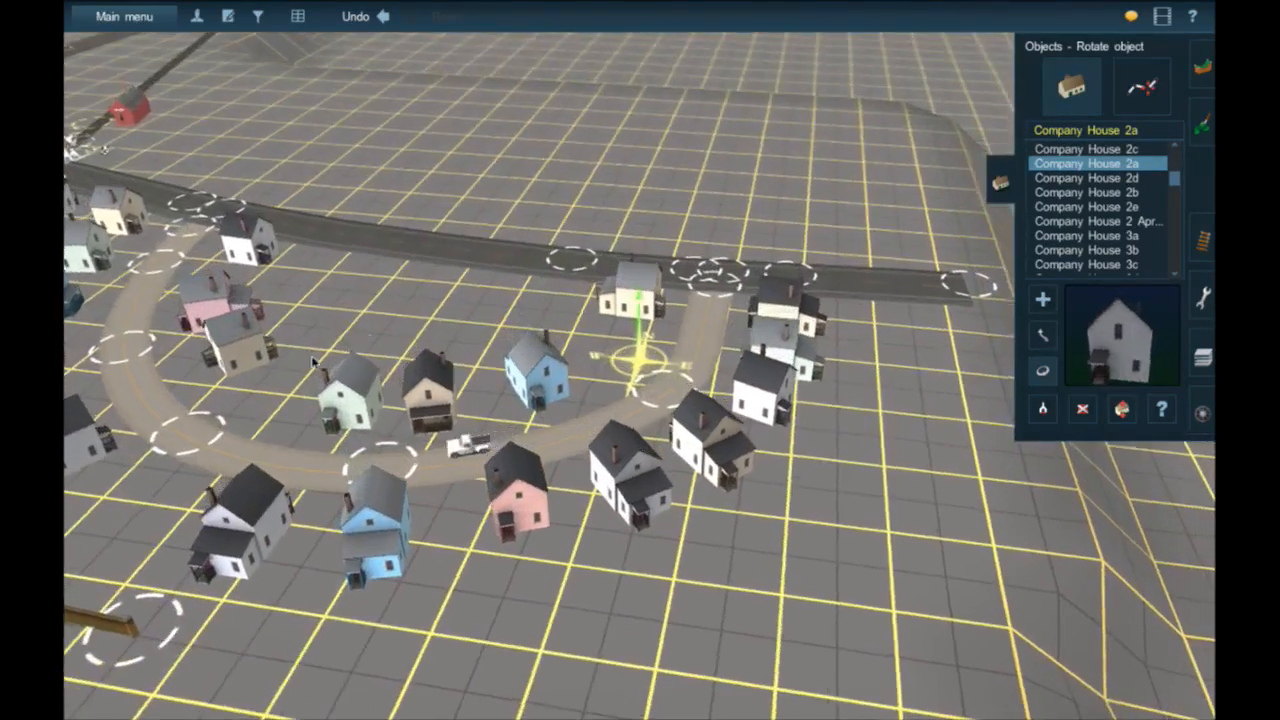
right_click(150, 417)
key(Left)
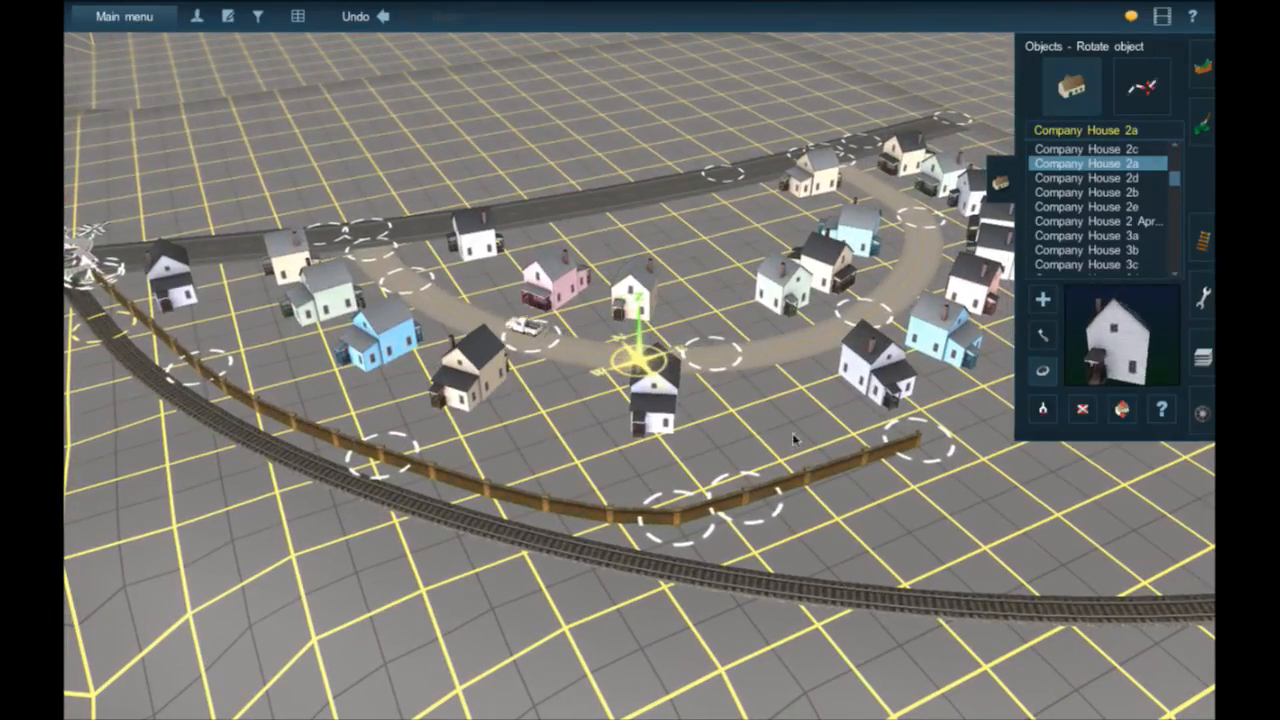
- Place Company House 2b in the gap by the road and turn it to face the road
click(1090, 206)
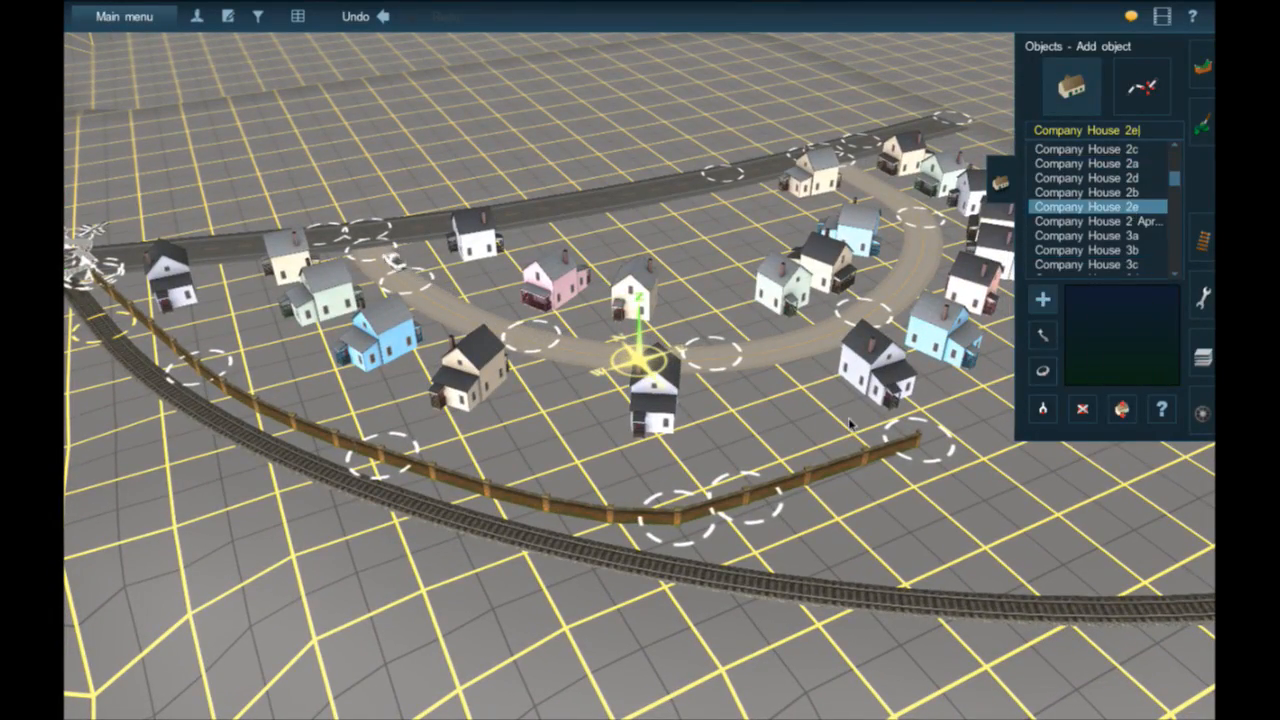
right_click(775, 409)
scroll(775, 409, up, 3)
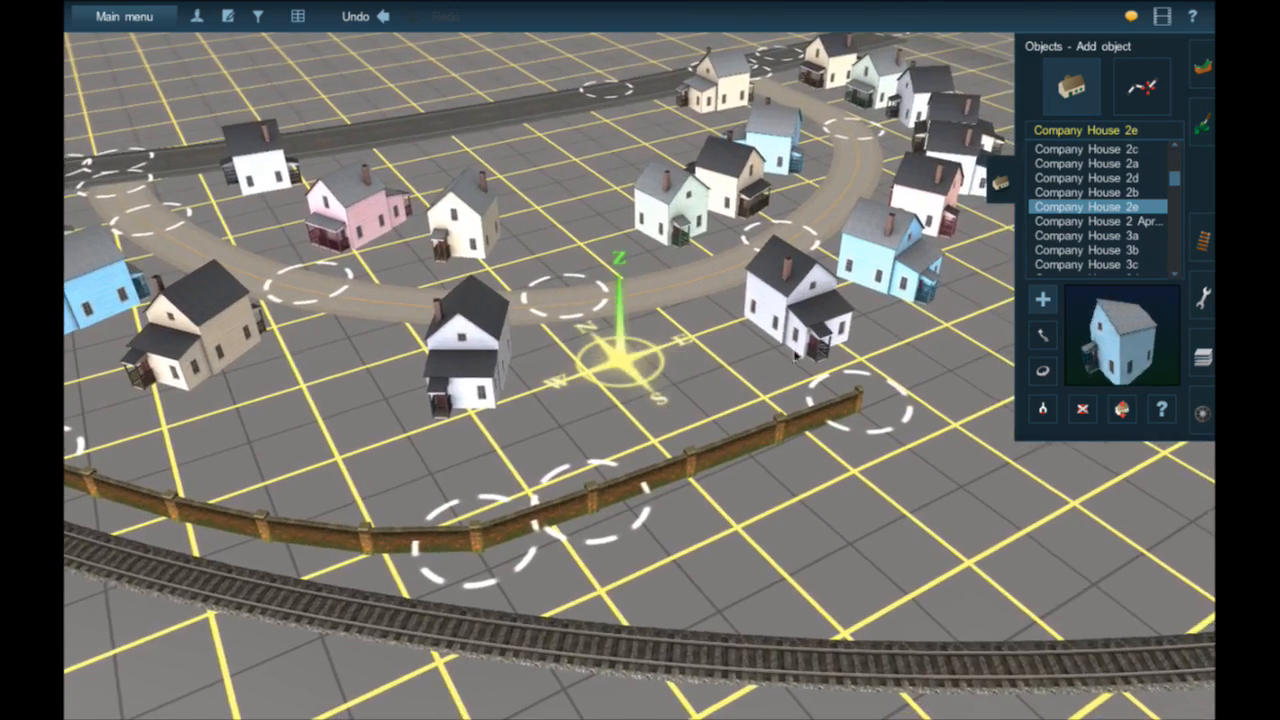
click(1125, 162)
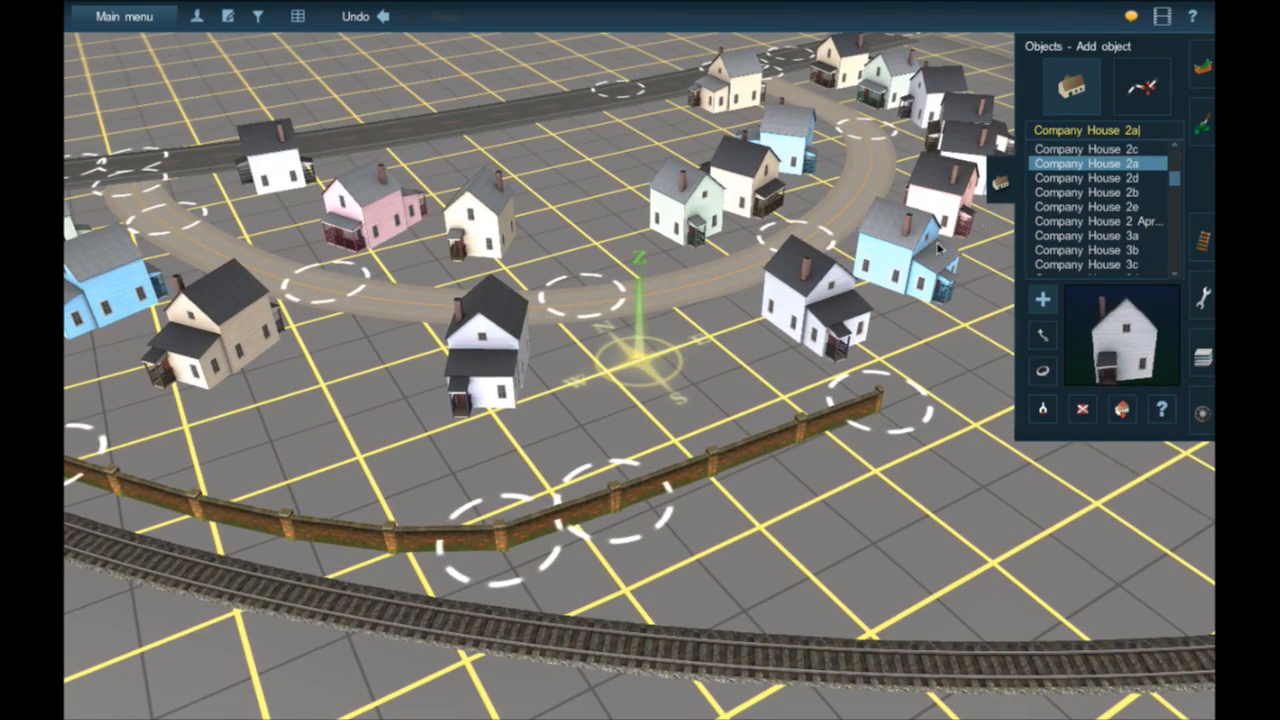
scroll(1113, 183, up, 2)
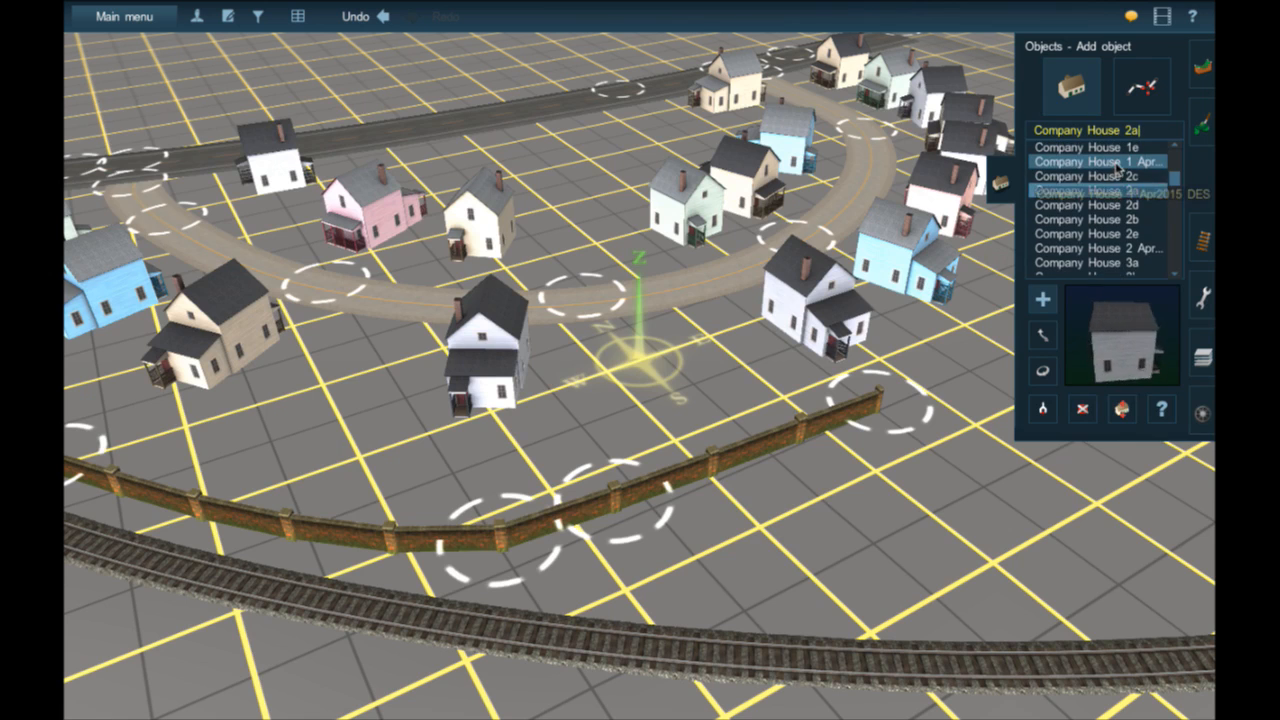
click(1110, 180)
right_click(649, 352)
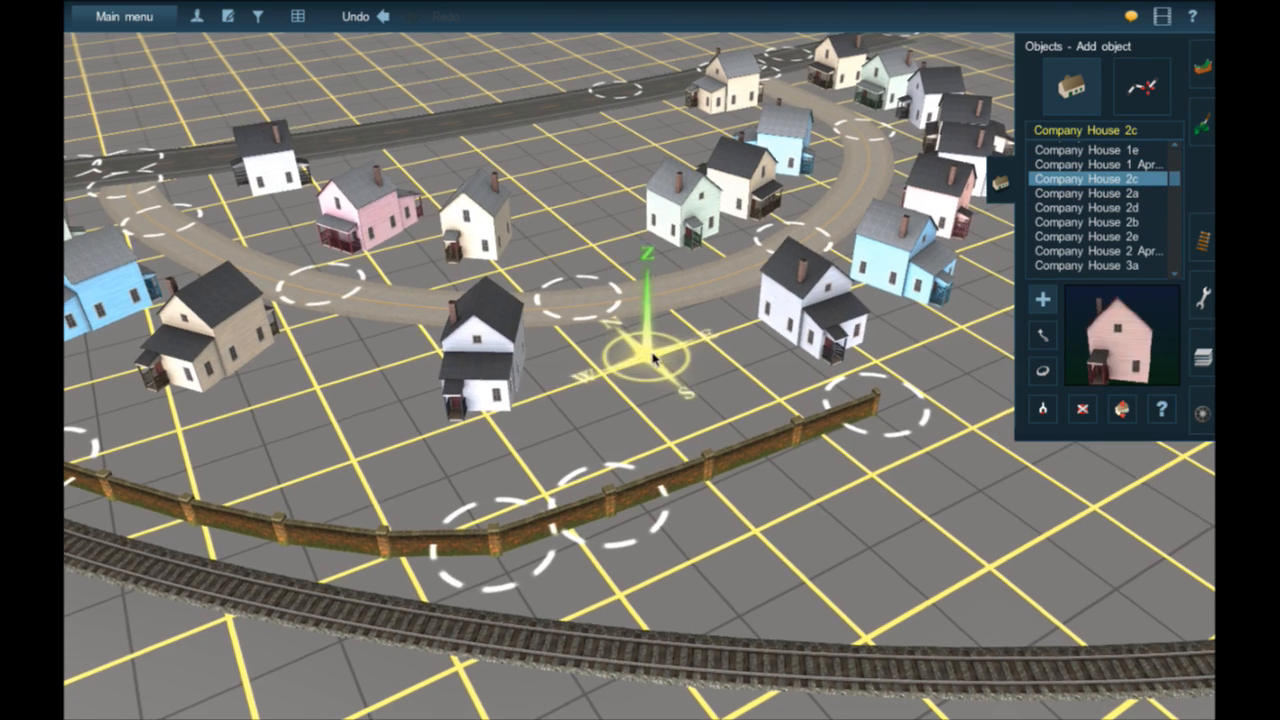
scroll(644, 362, up, 5)
scroll(643, 364, down, 2)
click(1133, 236)
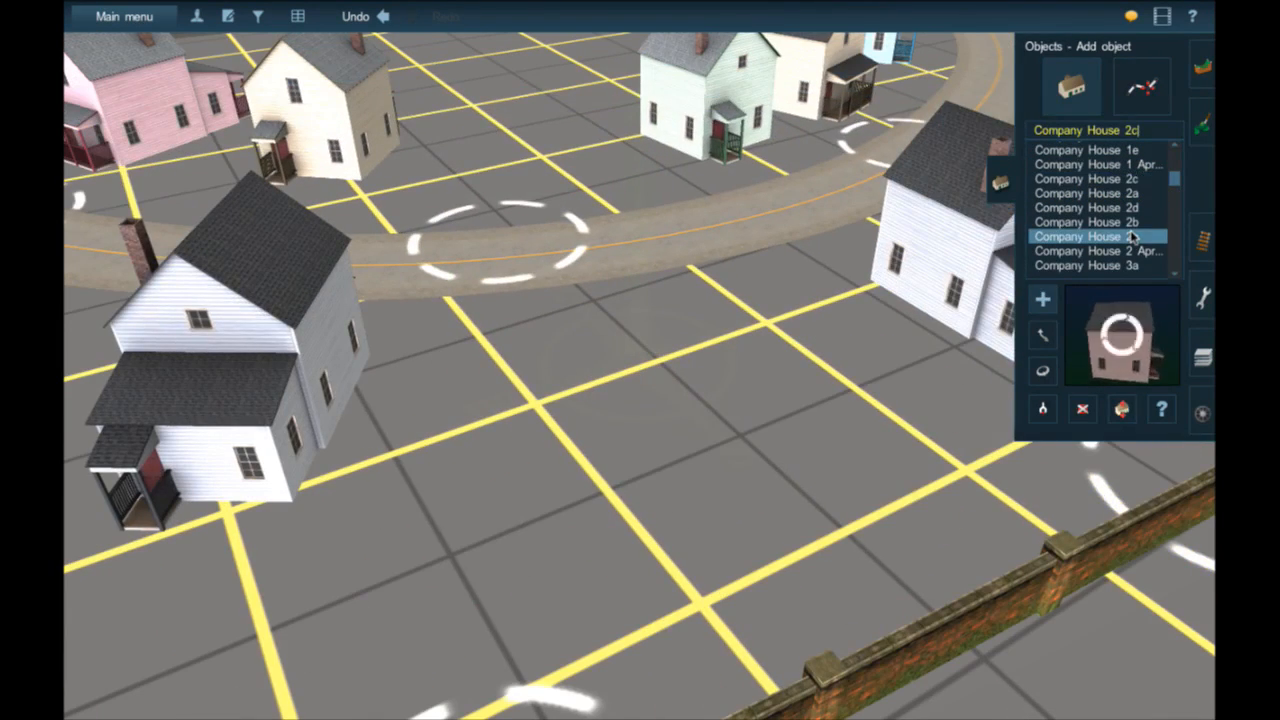
click(1131, 222)
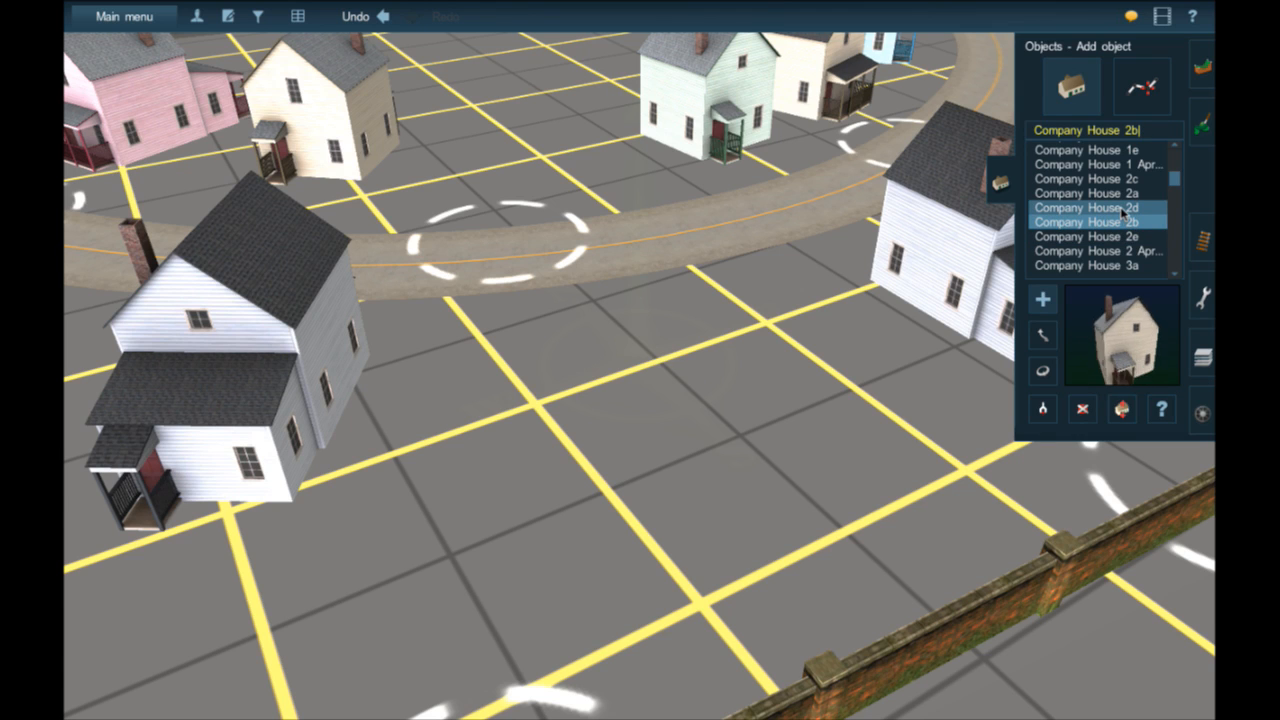
scroll(660, 390, down, 3)
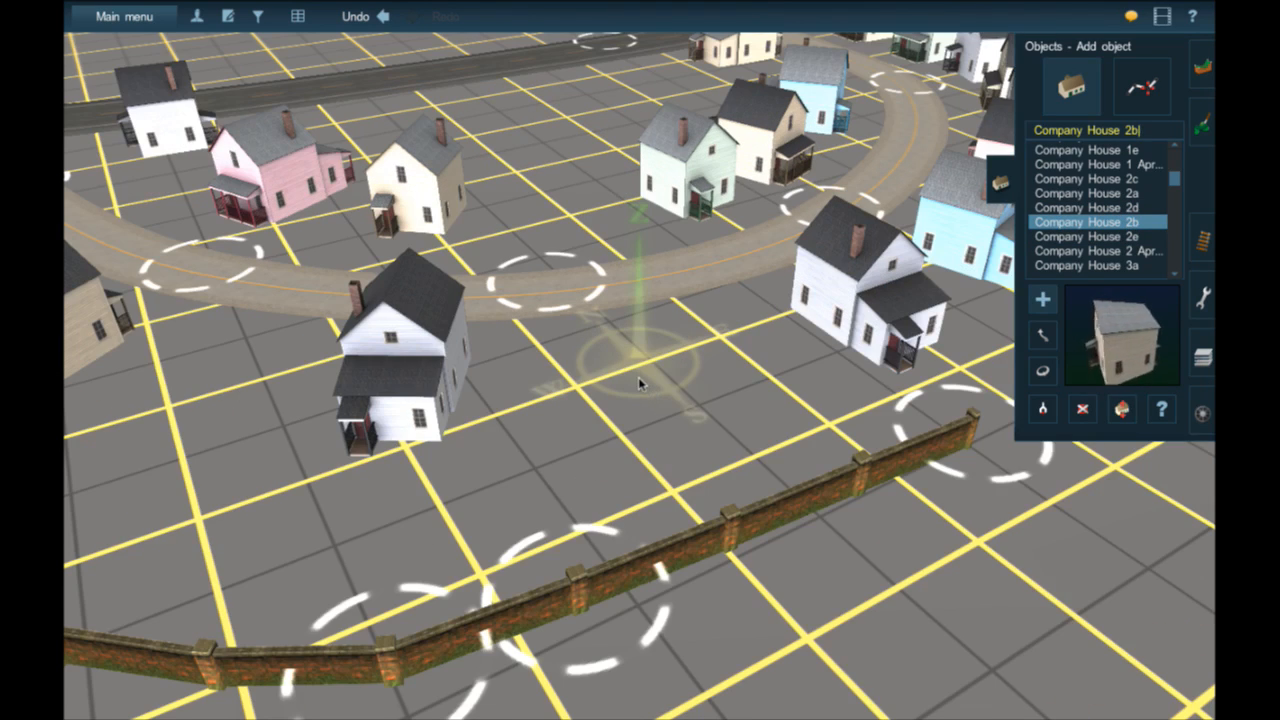
click(638, 377)
scroll(1003, 345, down, 1)
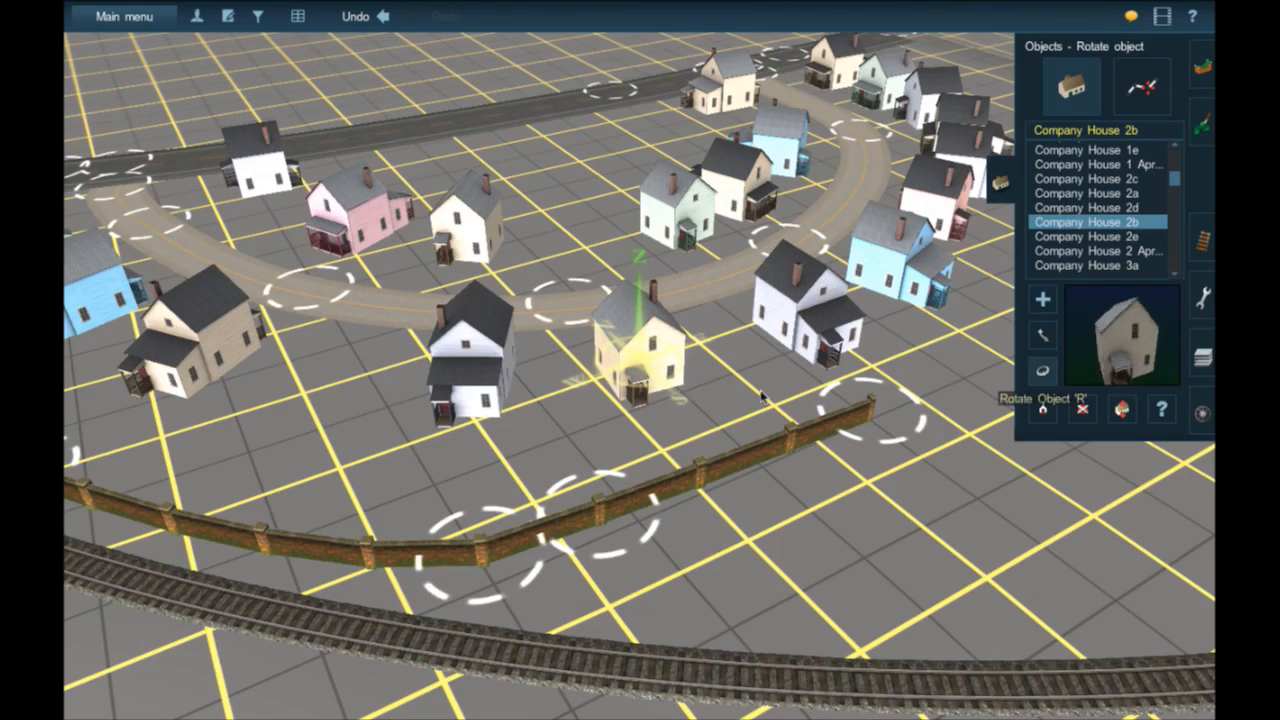
drag(638, 382, 617, 397)
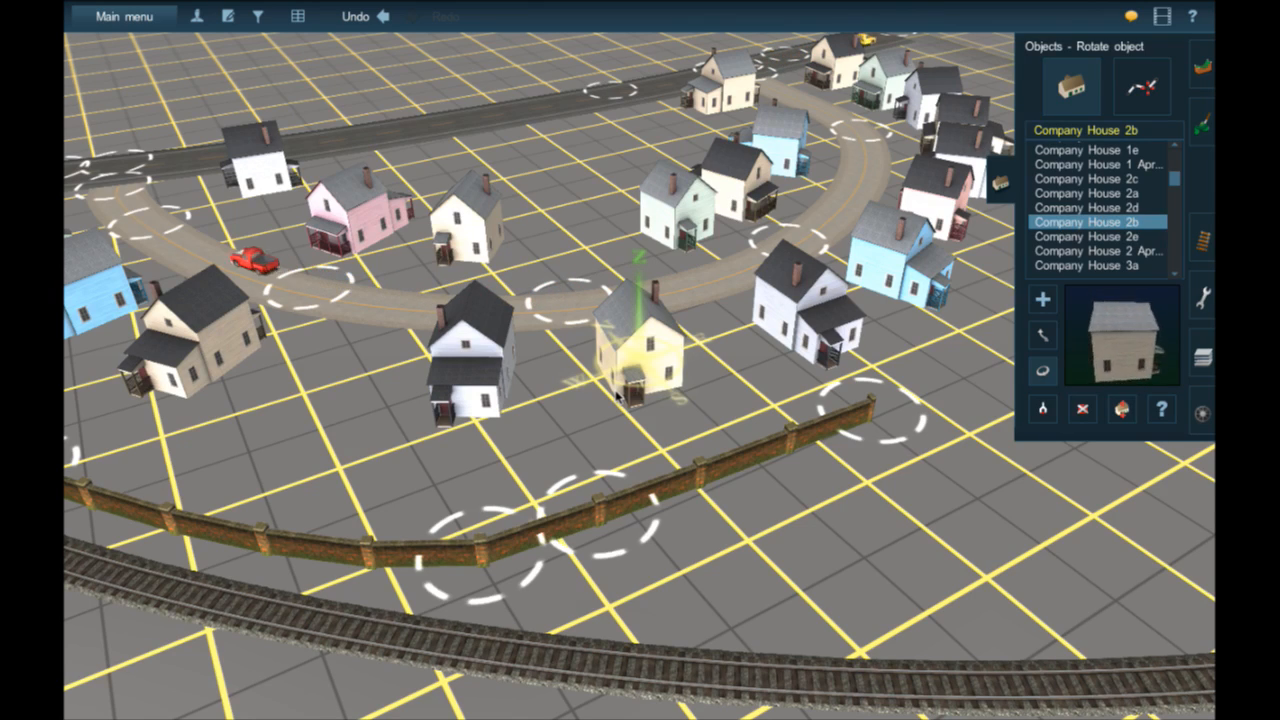
- Swing the view past the gas station and zoom in on the railroad crossing
key(Left)
right_click(226, 172)
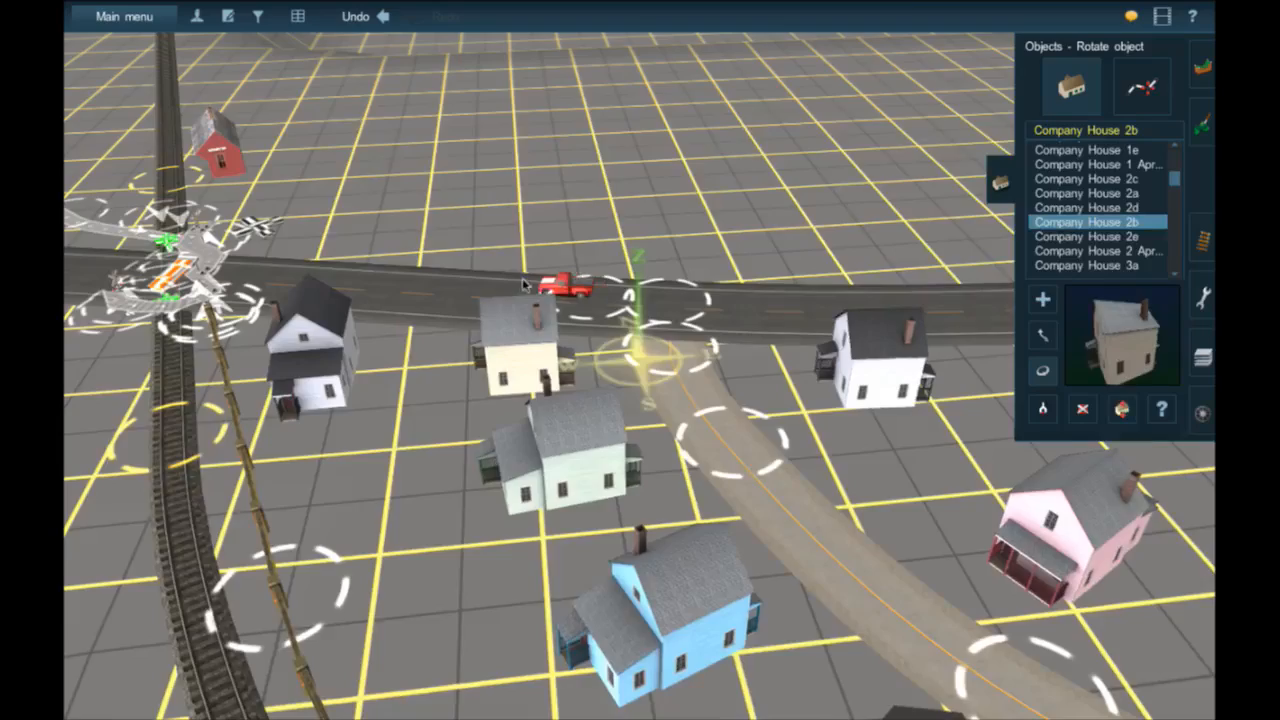
right_click(525, 285)
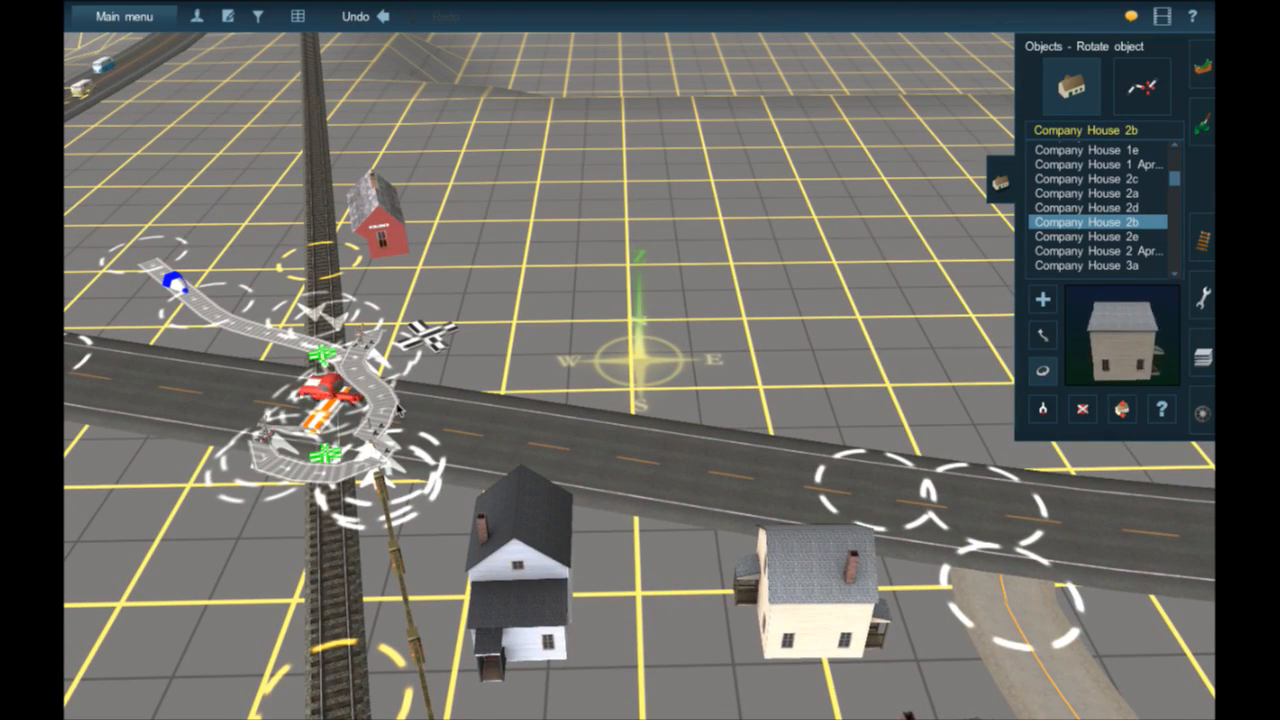
key(Left)
right_click(256, 383)
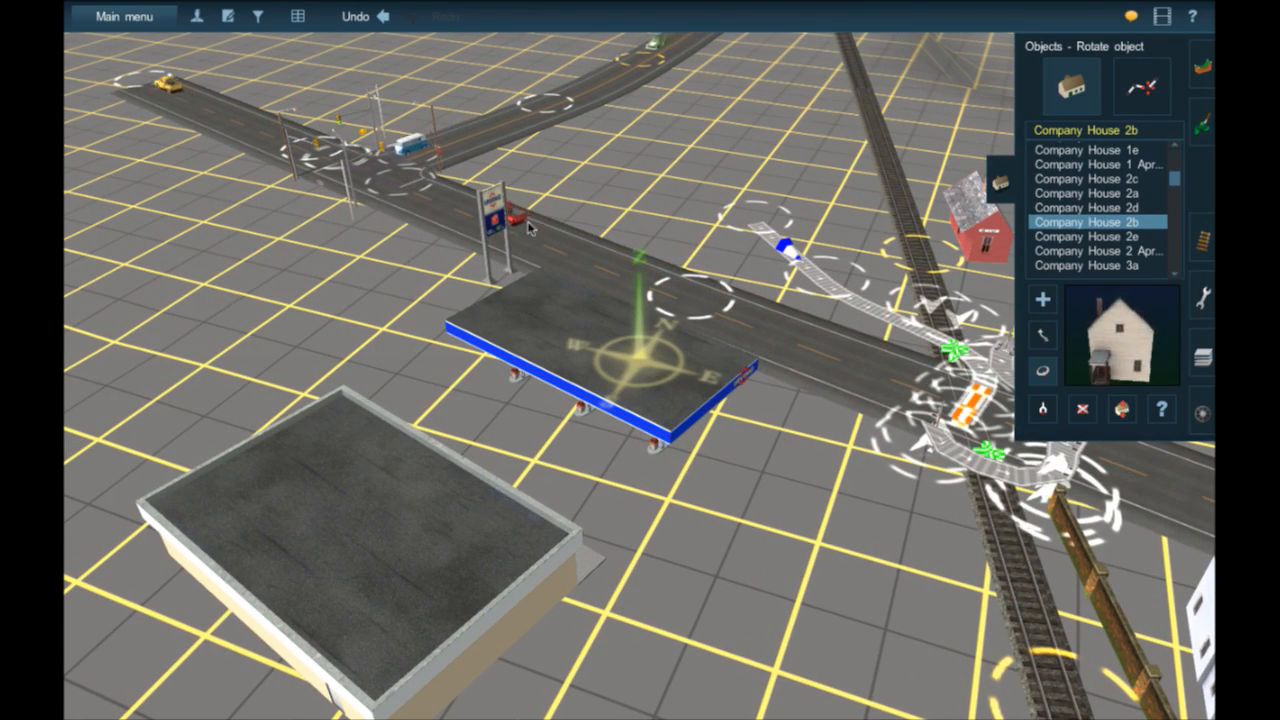
right_click(938, 383)
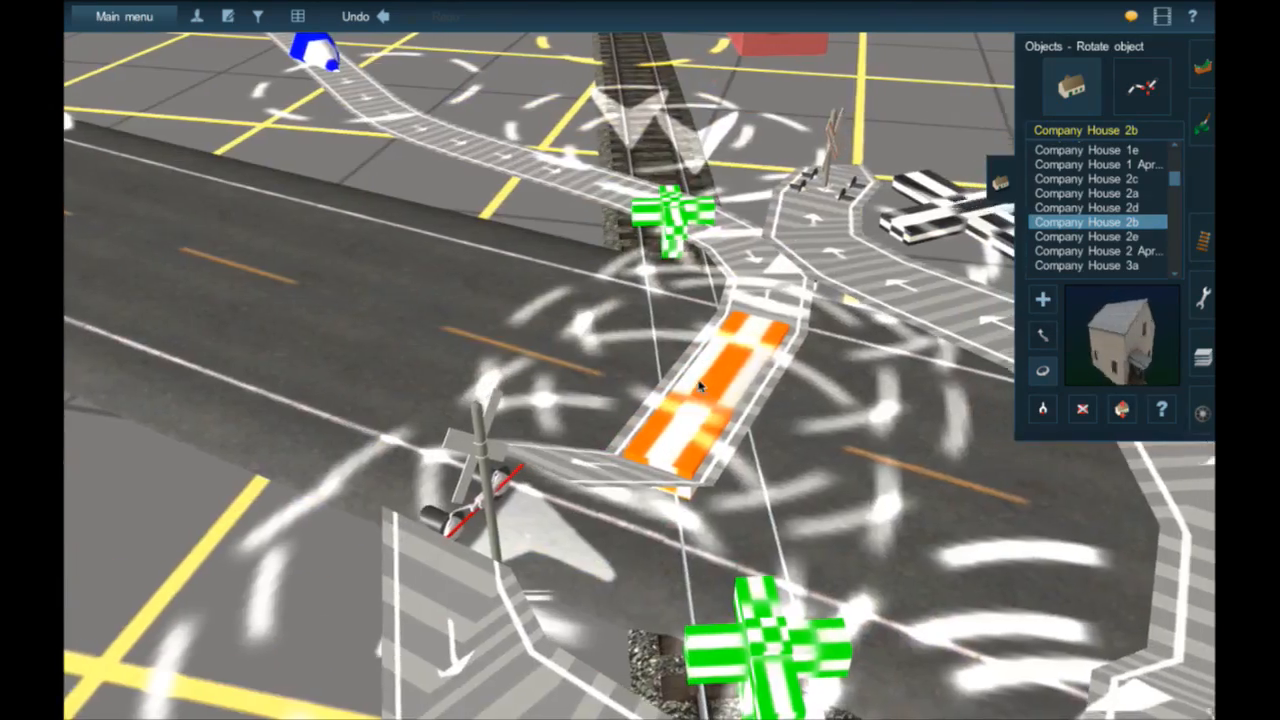
right_click(700, 385)
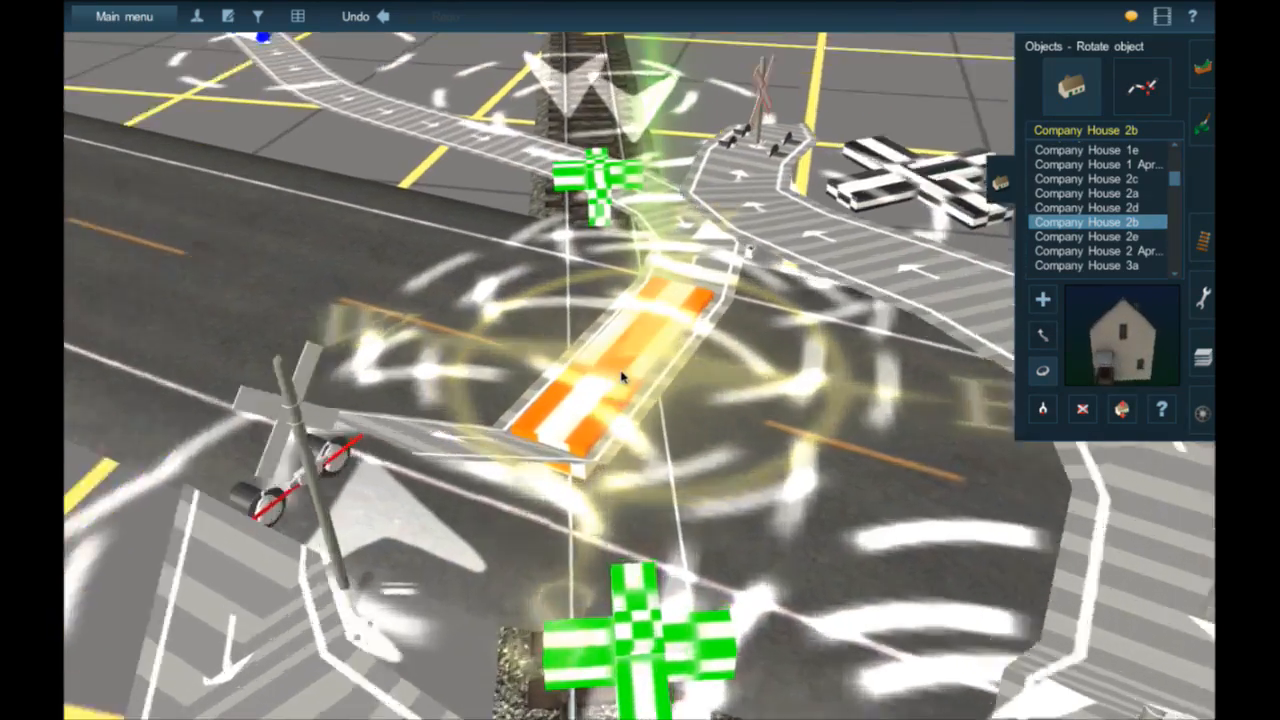
- Orbit around the crossing barrier, then pull back to an overview of the crossing
key(Left)
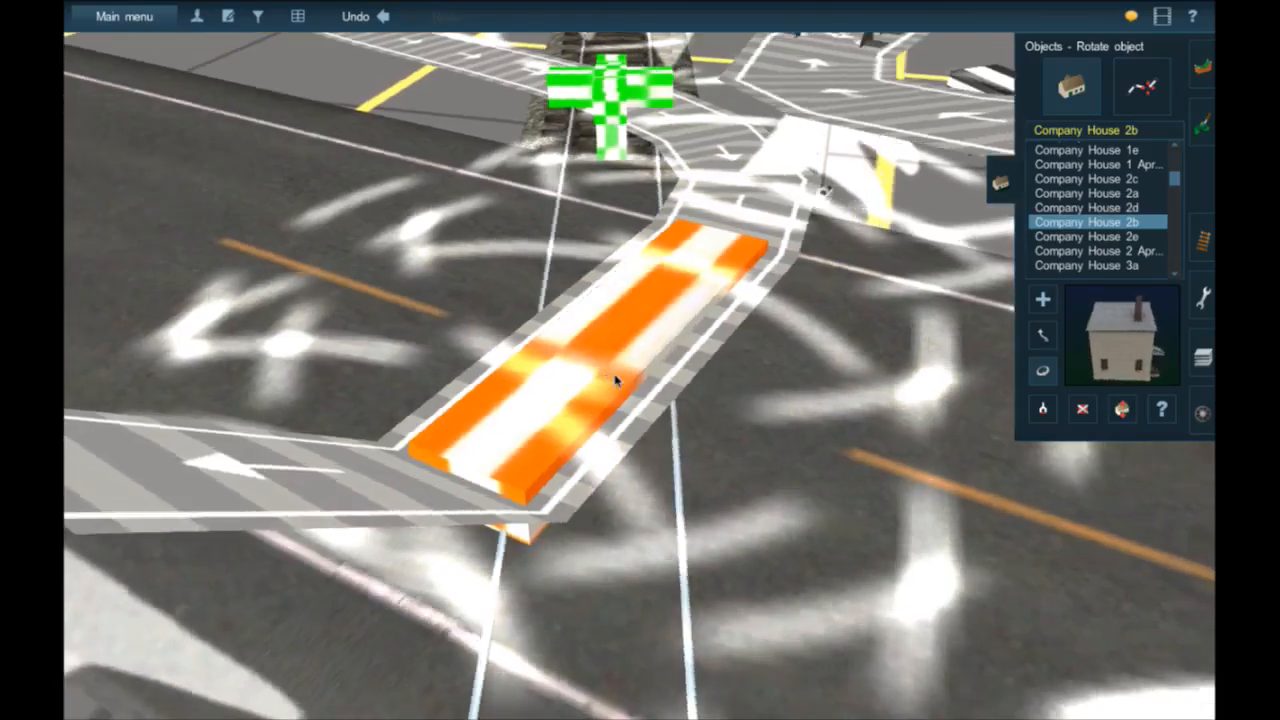
key(Down)
key(Left)
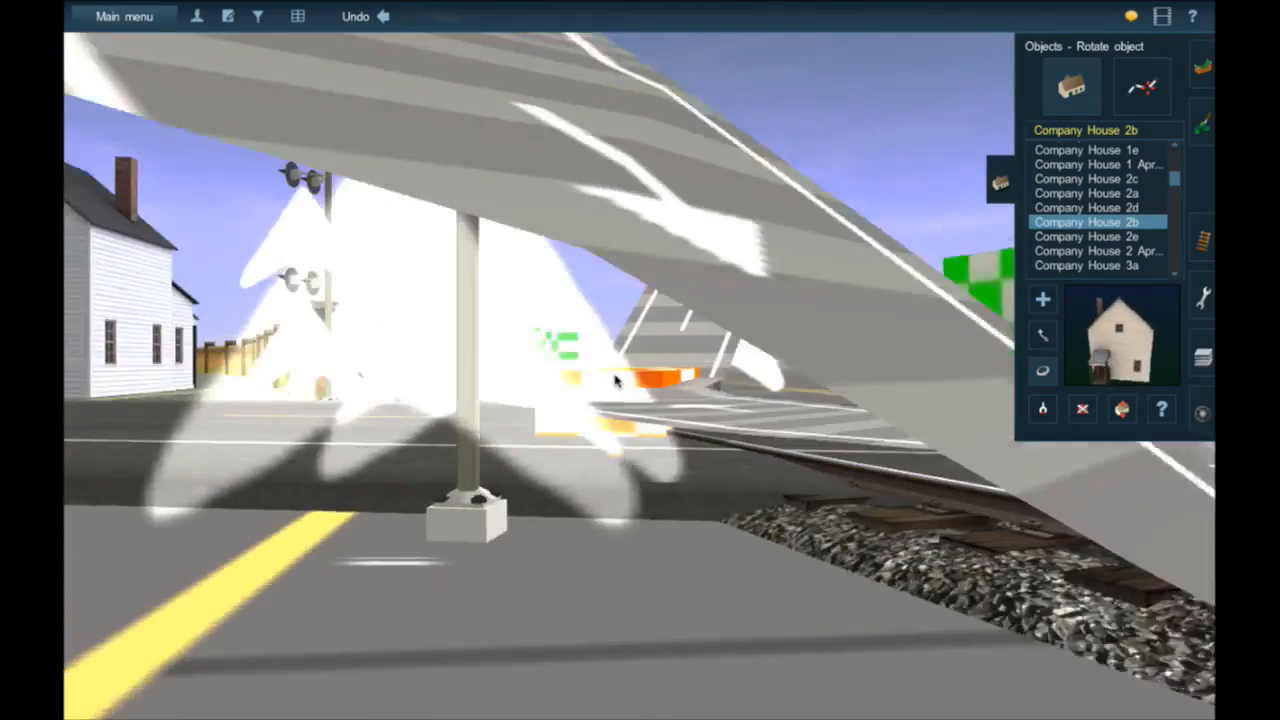
key(Up)
key(Left)
scroll(615, 379, down, 5)
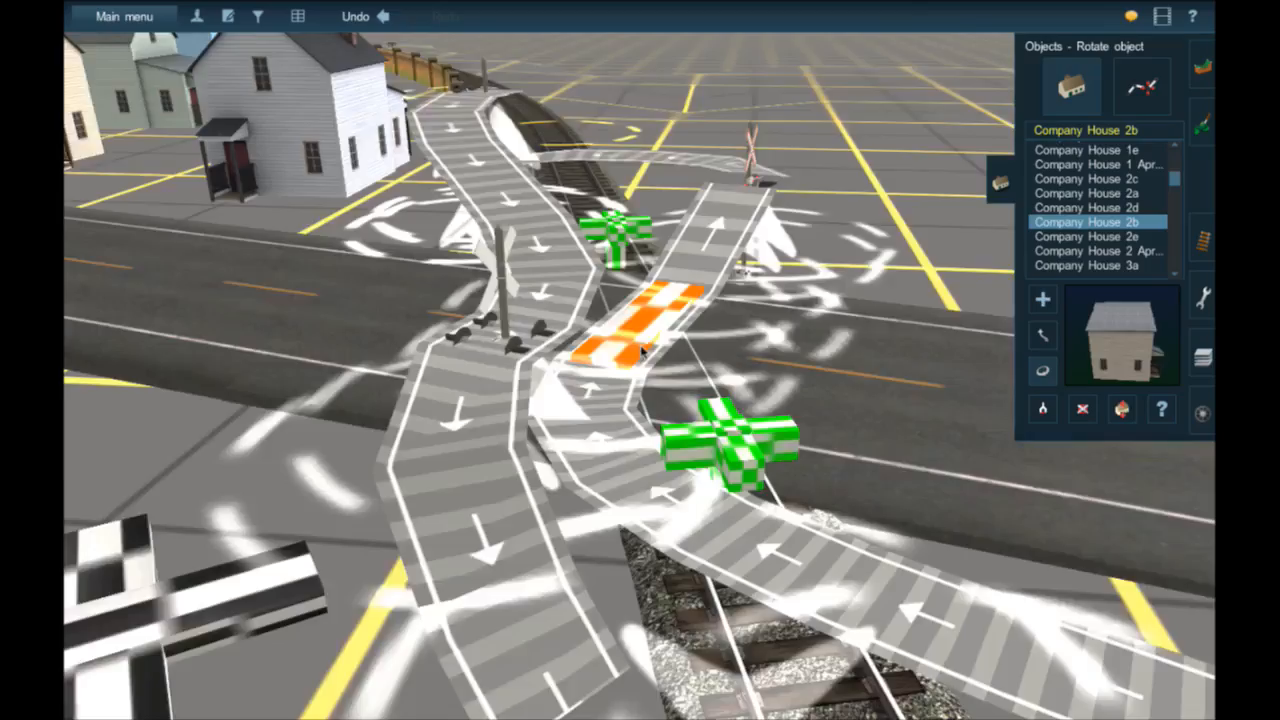
right_click(650, 343)
scroll(650, 343, down, 5)
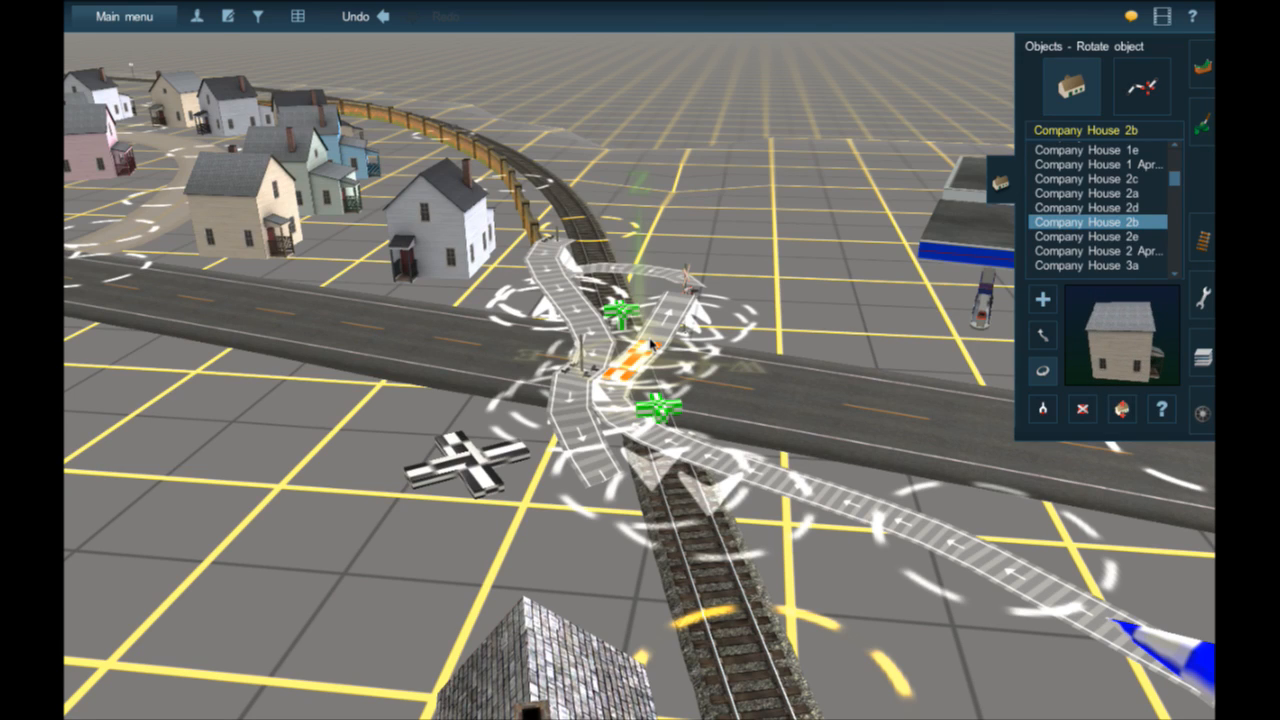
- Search track objects for 'car' and place the Car 05 Ford pickup on the track
click(1203, 241)
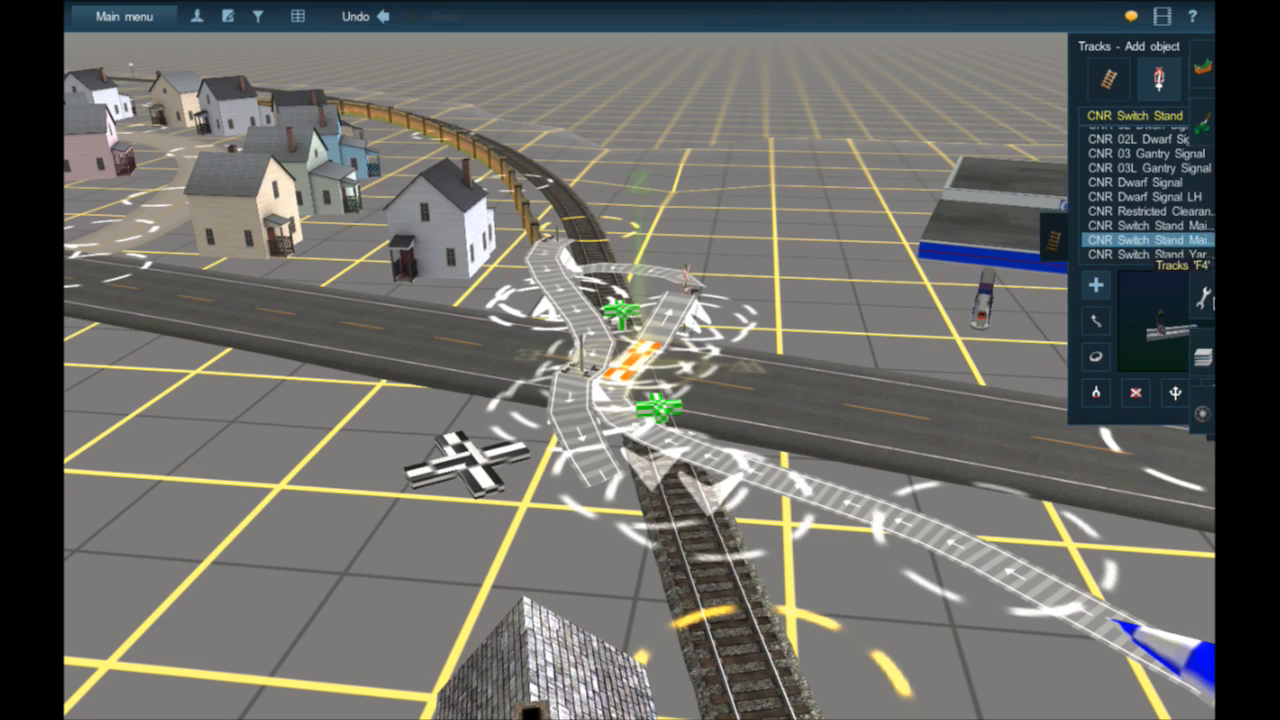
click(1107, 119)
text(car)
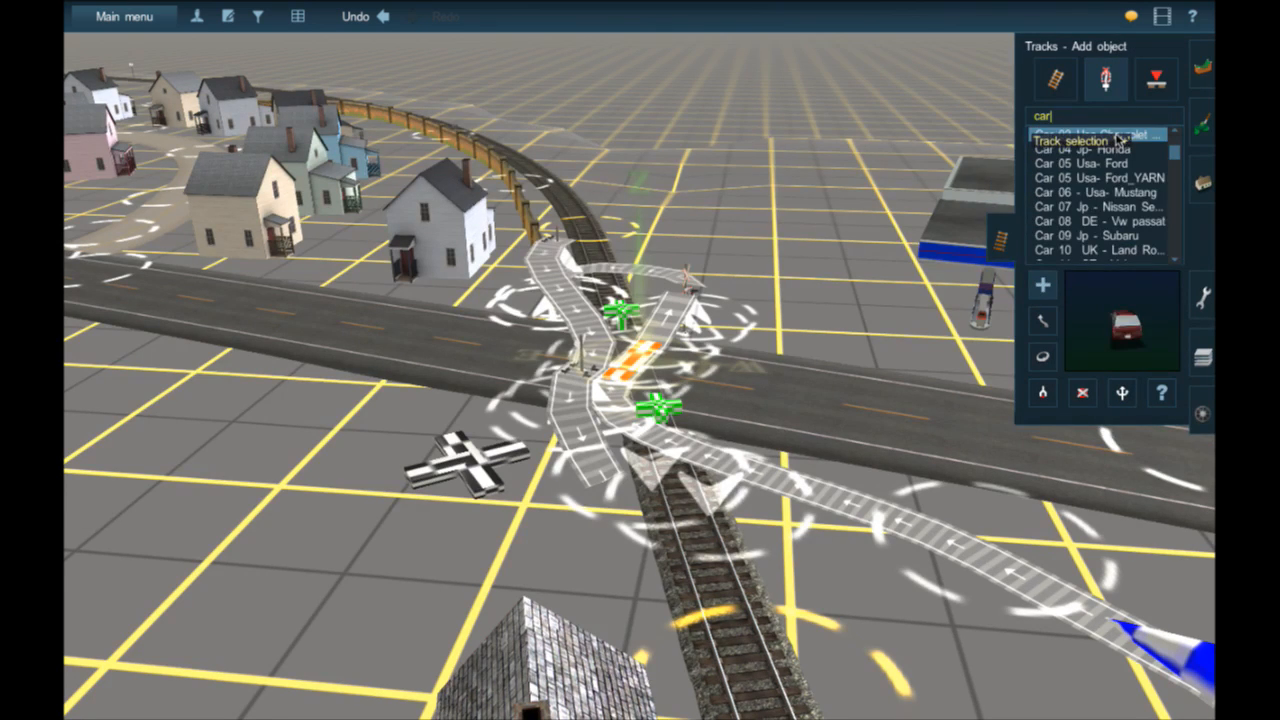
click(1108, 178)
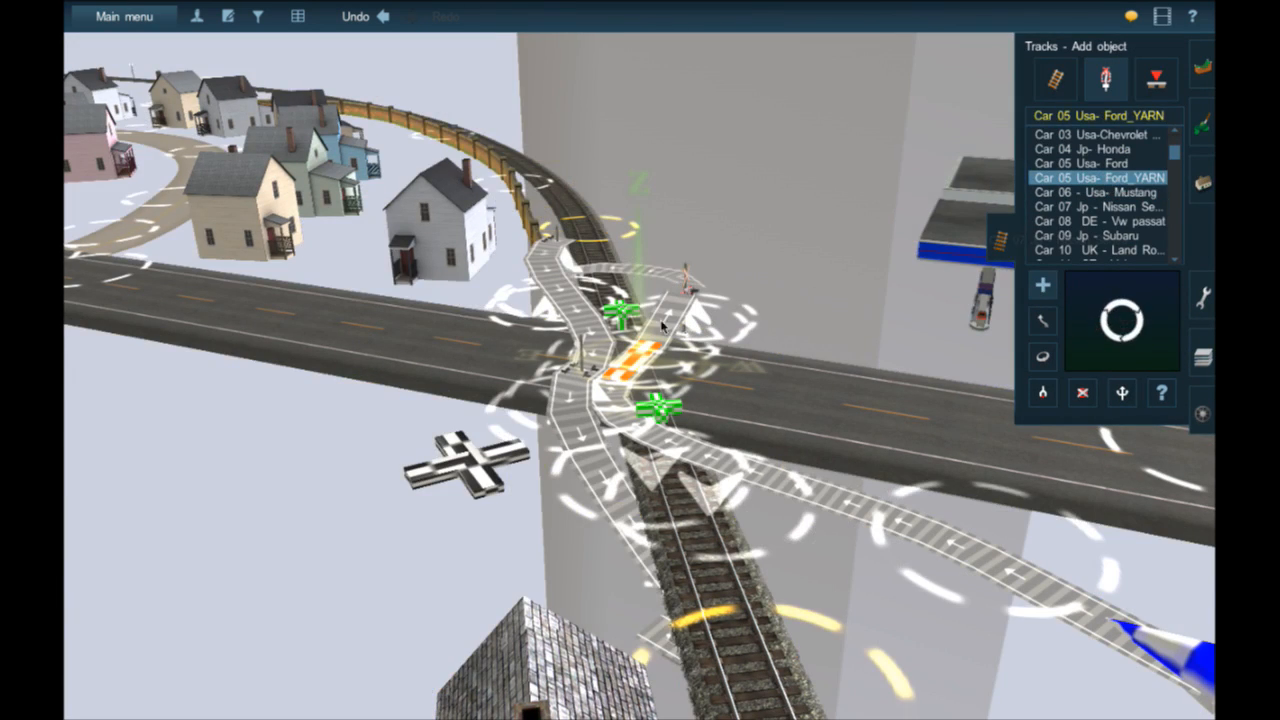
right_click(374, 303)
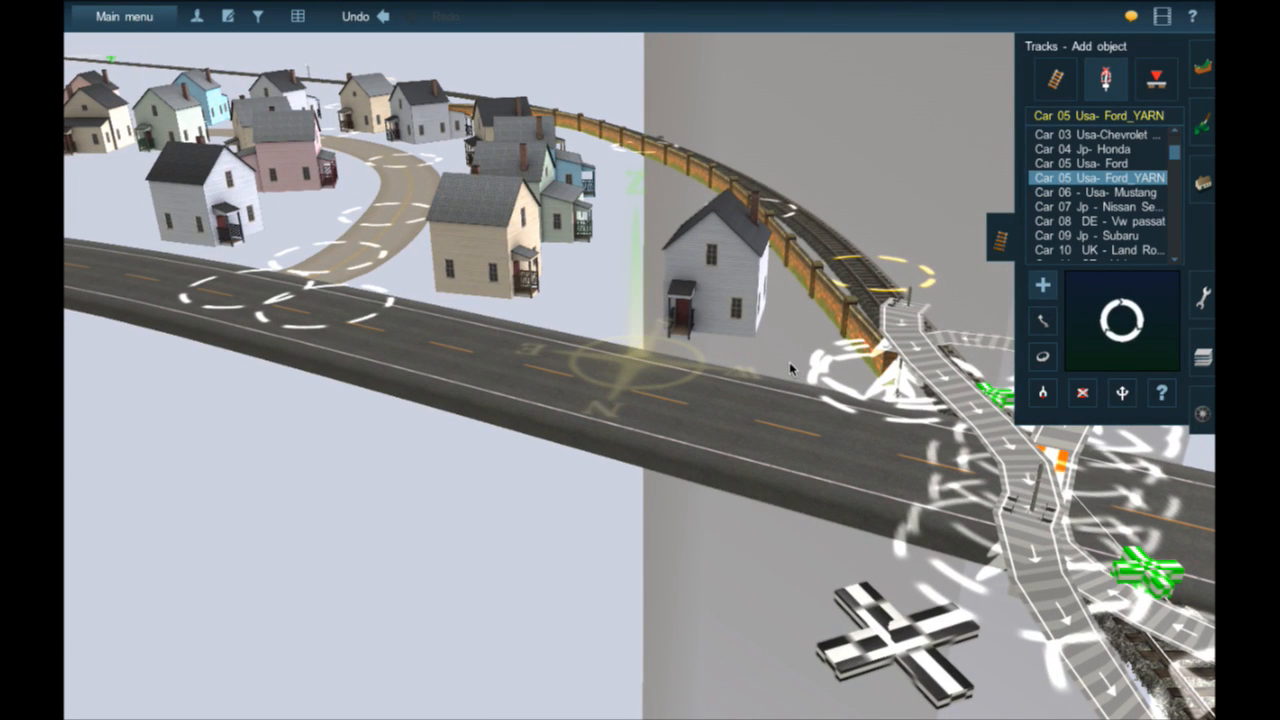
right_click(952, 302)
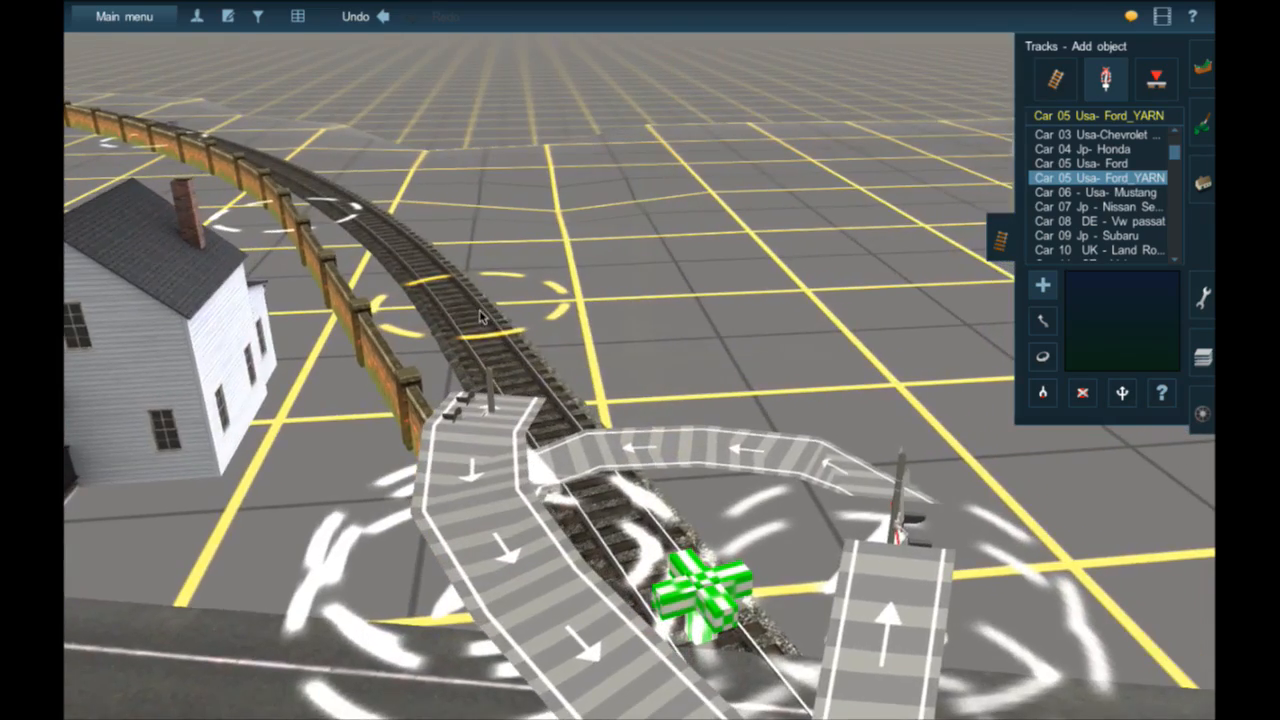
click(457, 290)
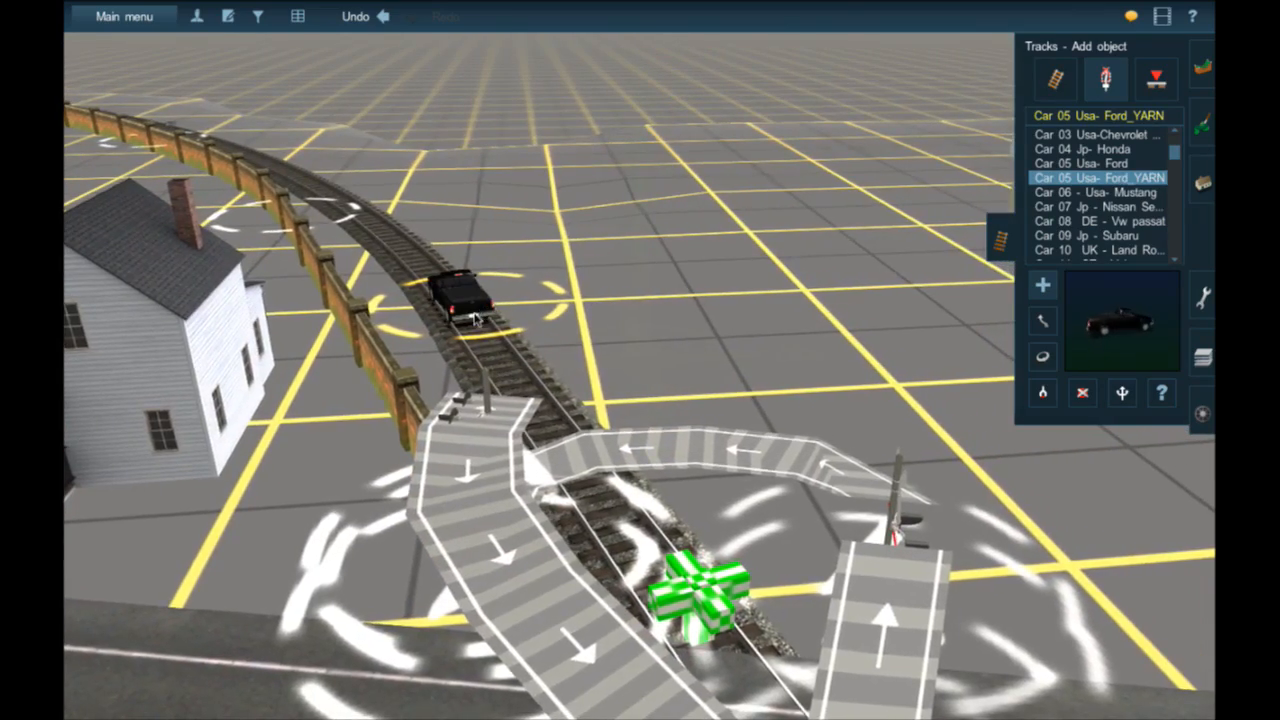
- Inspect the black pickup up close, then delete it from the track
right_click(452, 297)
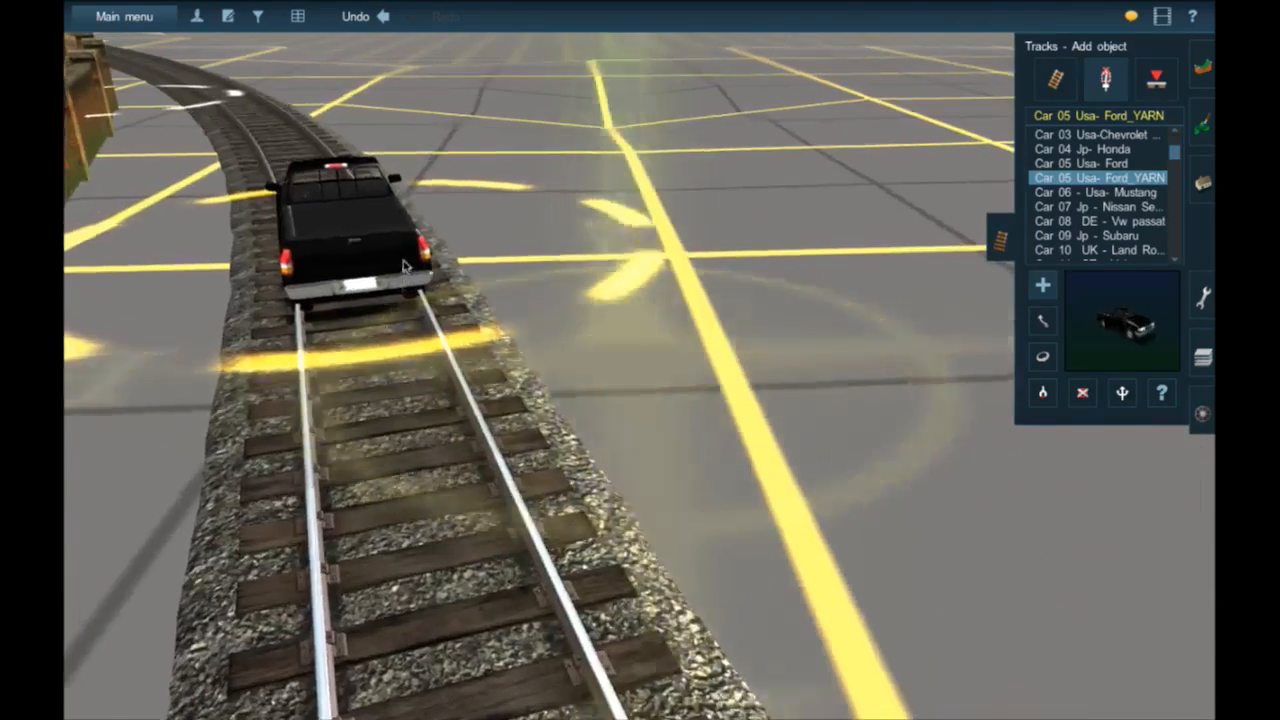
right_click(304, 245)
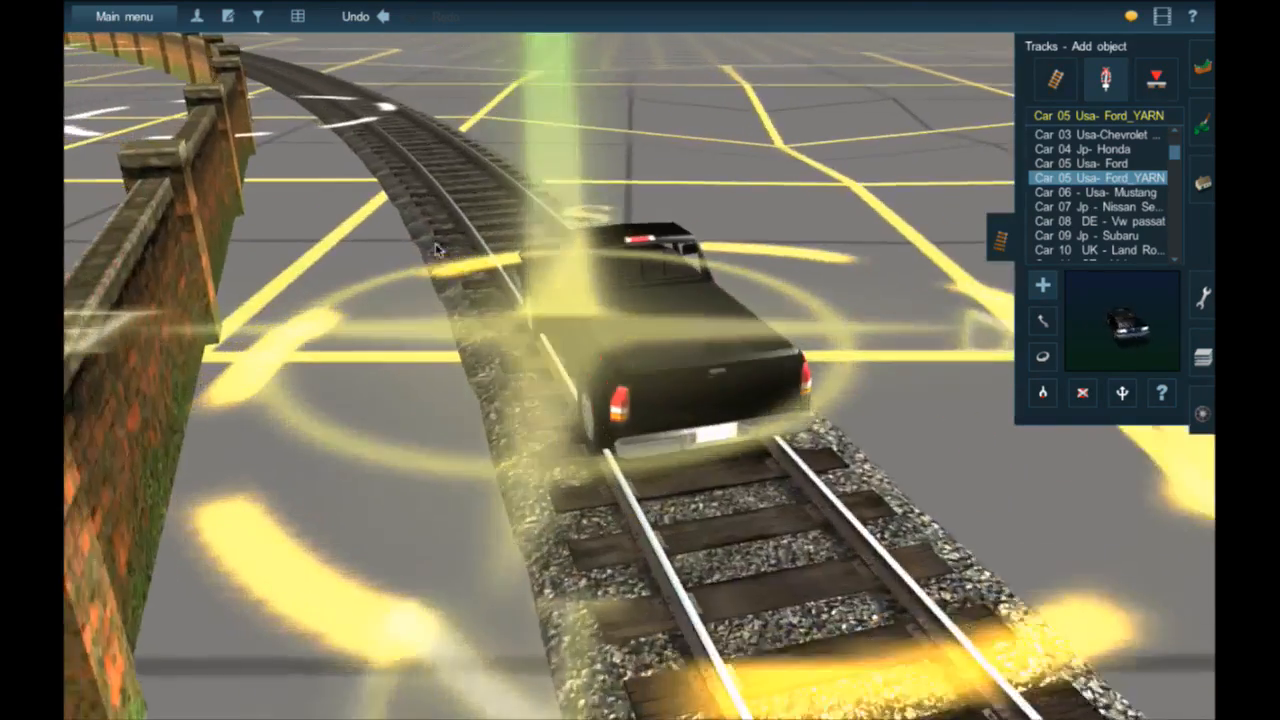
key(Left)
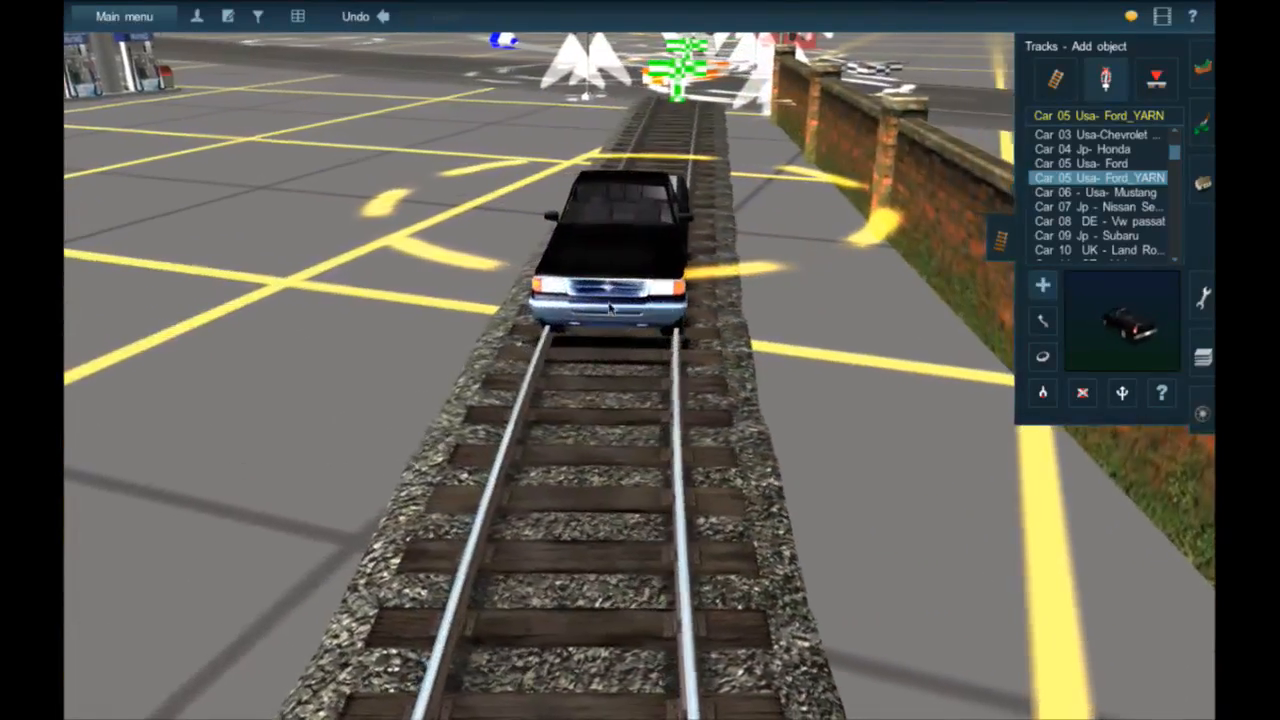
right_click(612, 306)
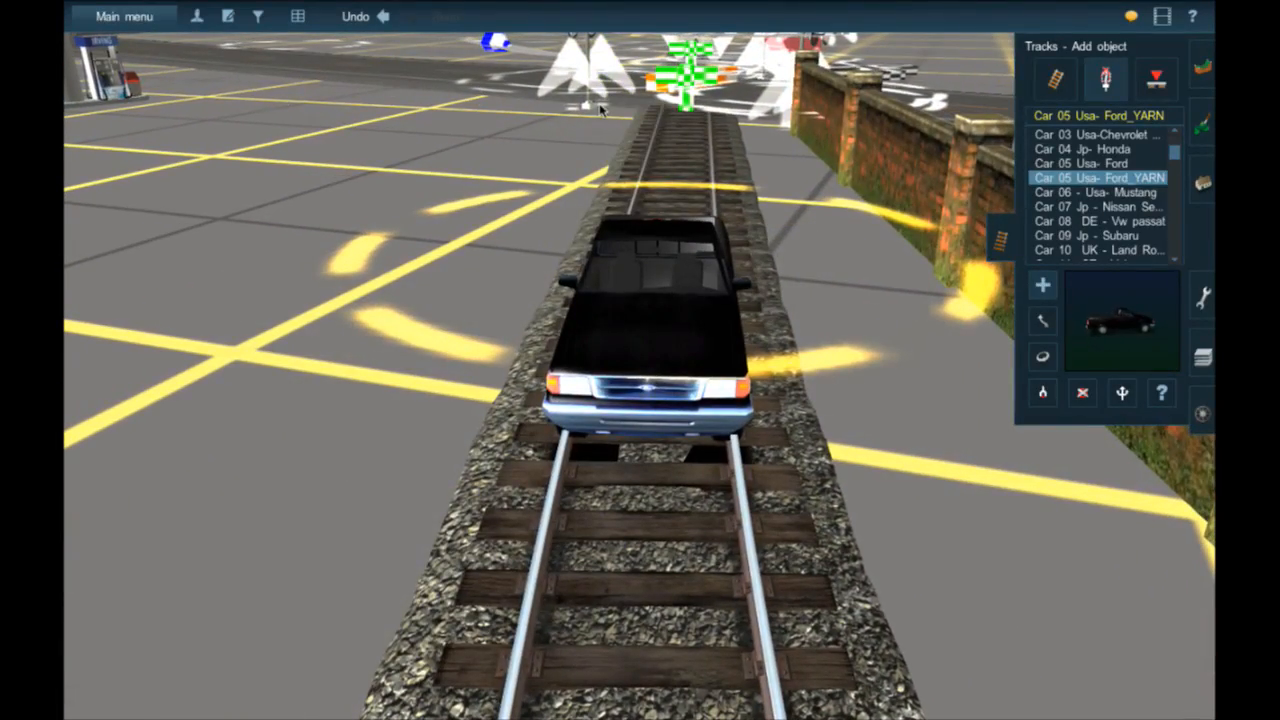
right_click(646, 322)
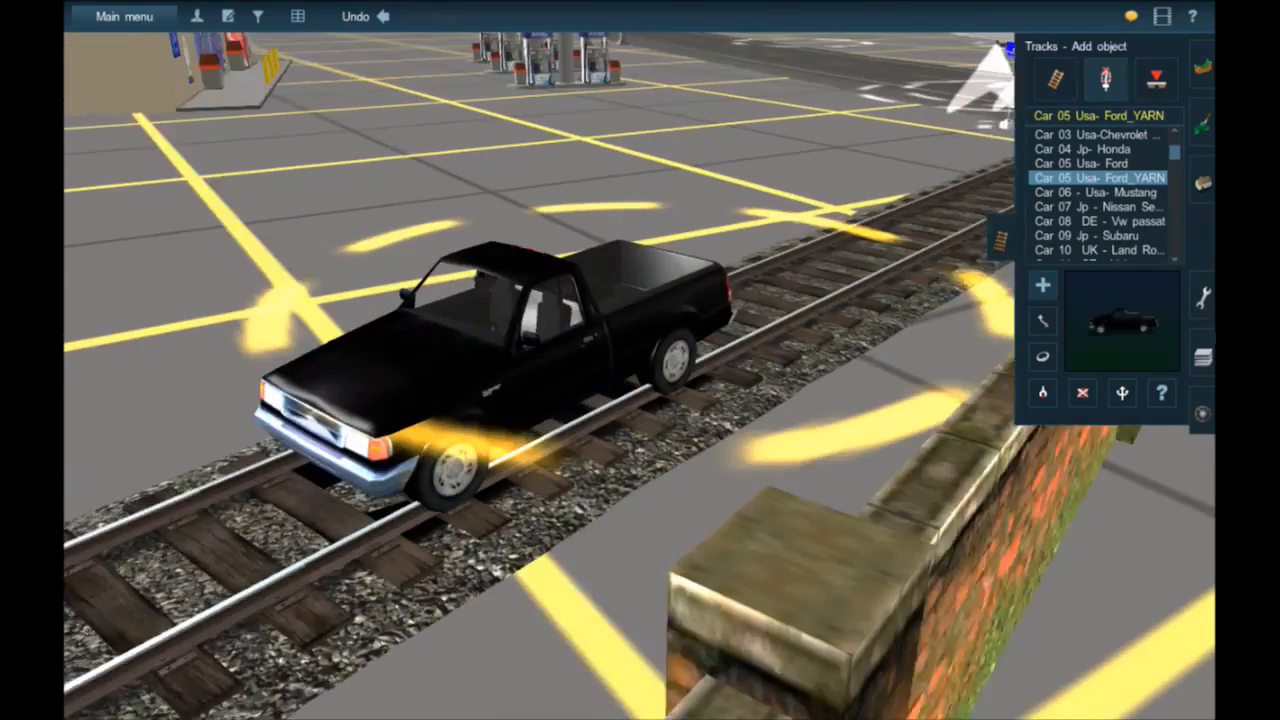
click(1082, 393)
click(596, 405)
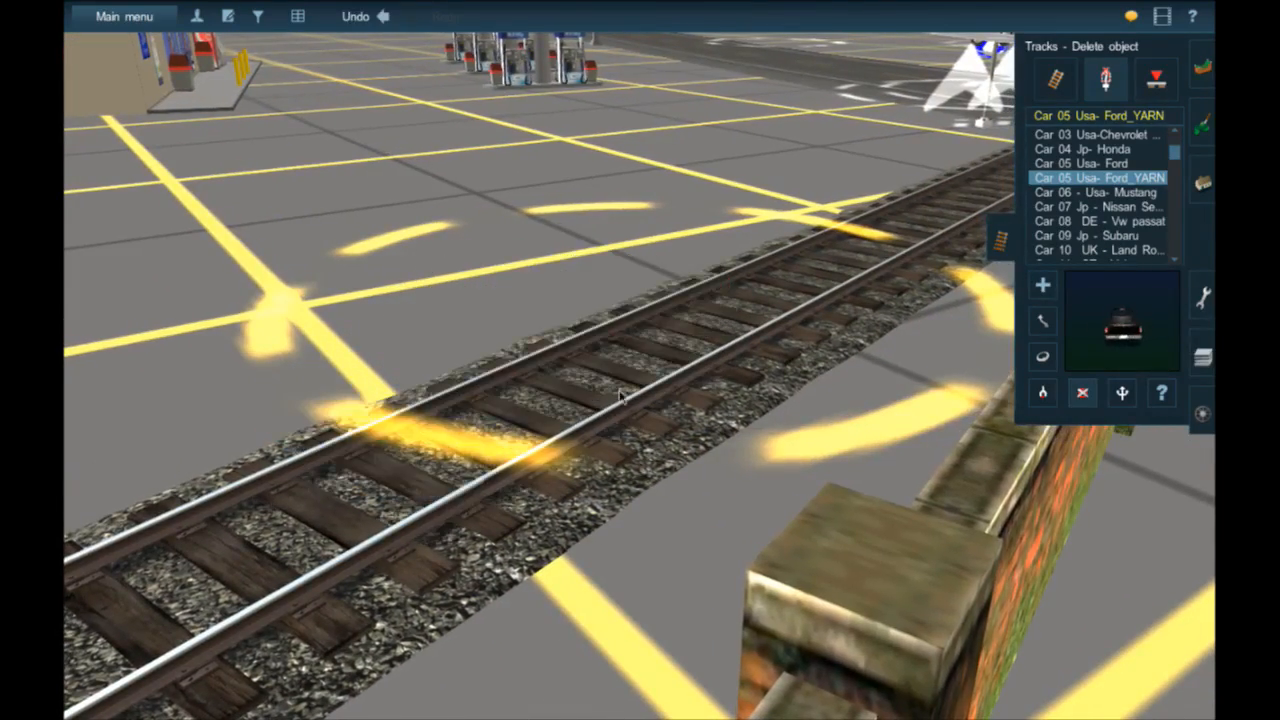
- Place and delete the Car 06 Mustang and Car 09 Subaru, then open Main menu
click(1100, 192)
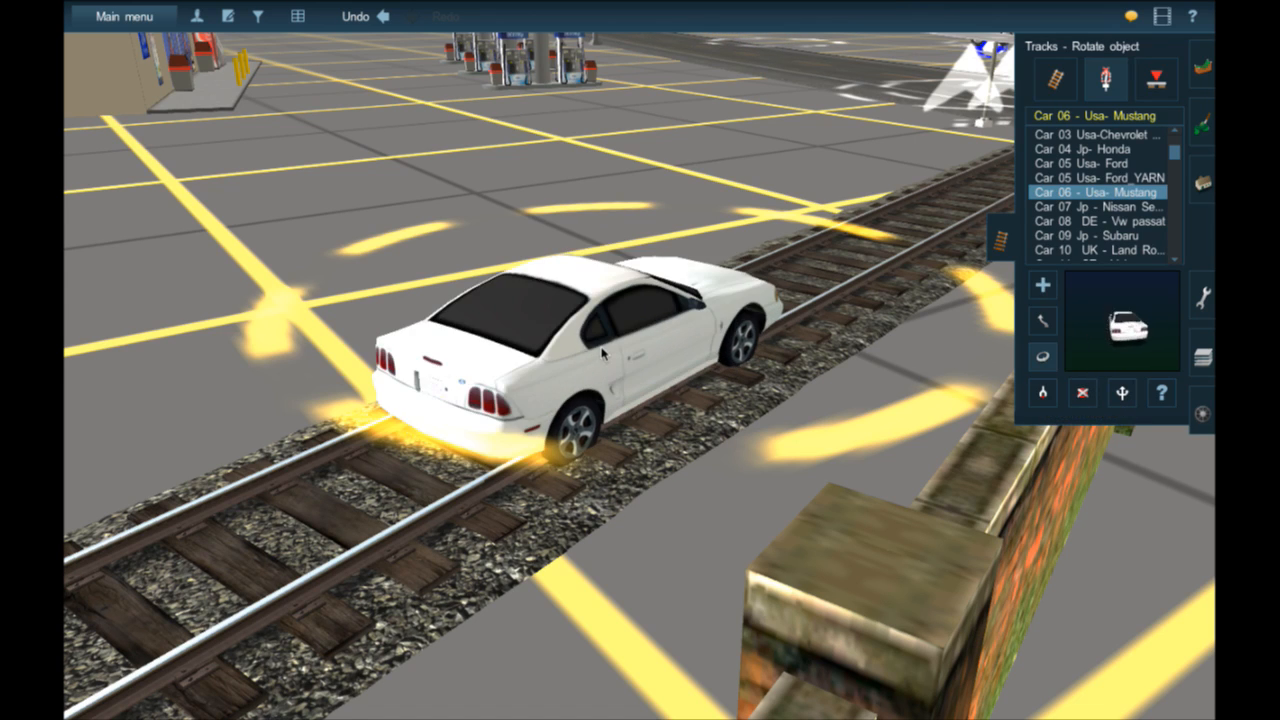
click(665, 370)
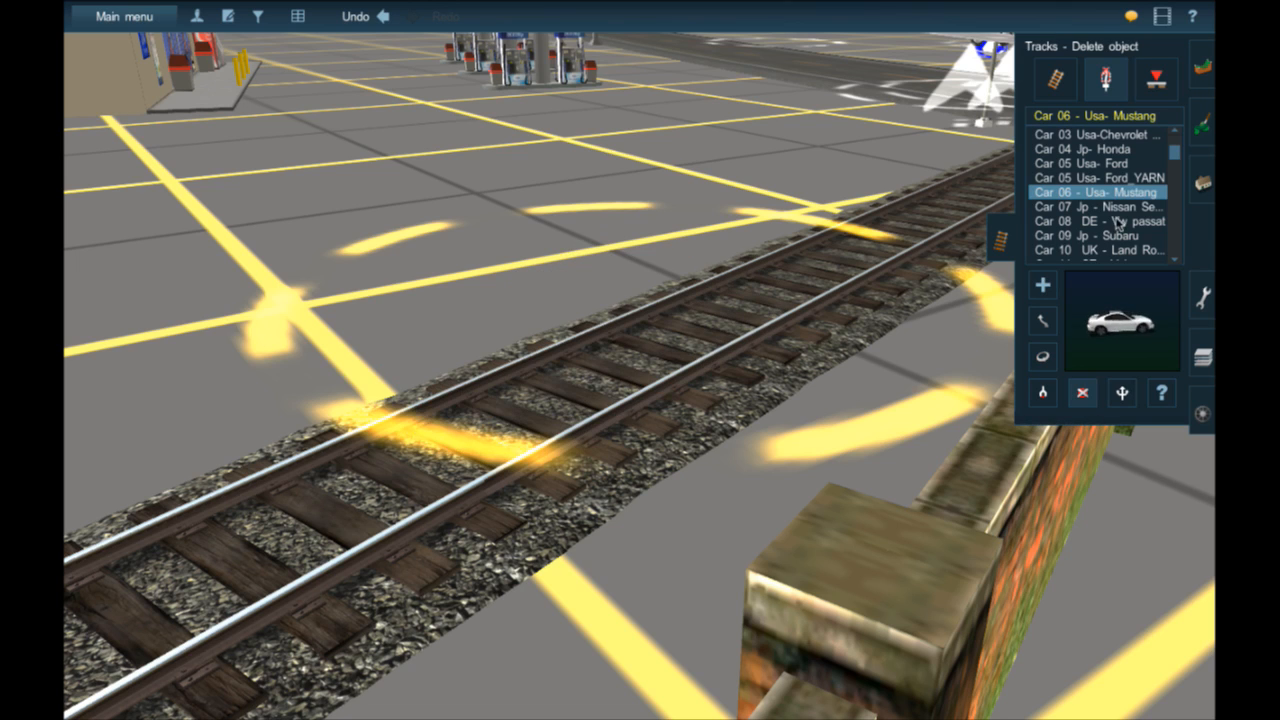
click(1124, 220)
click(1100, 235)
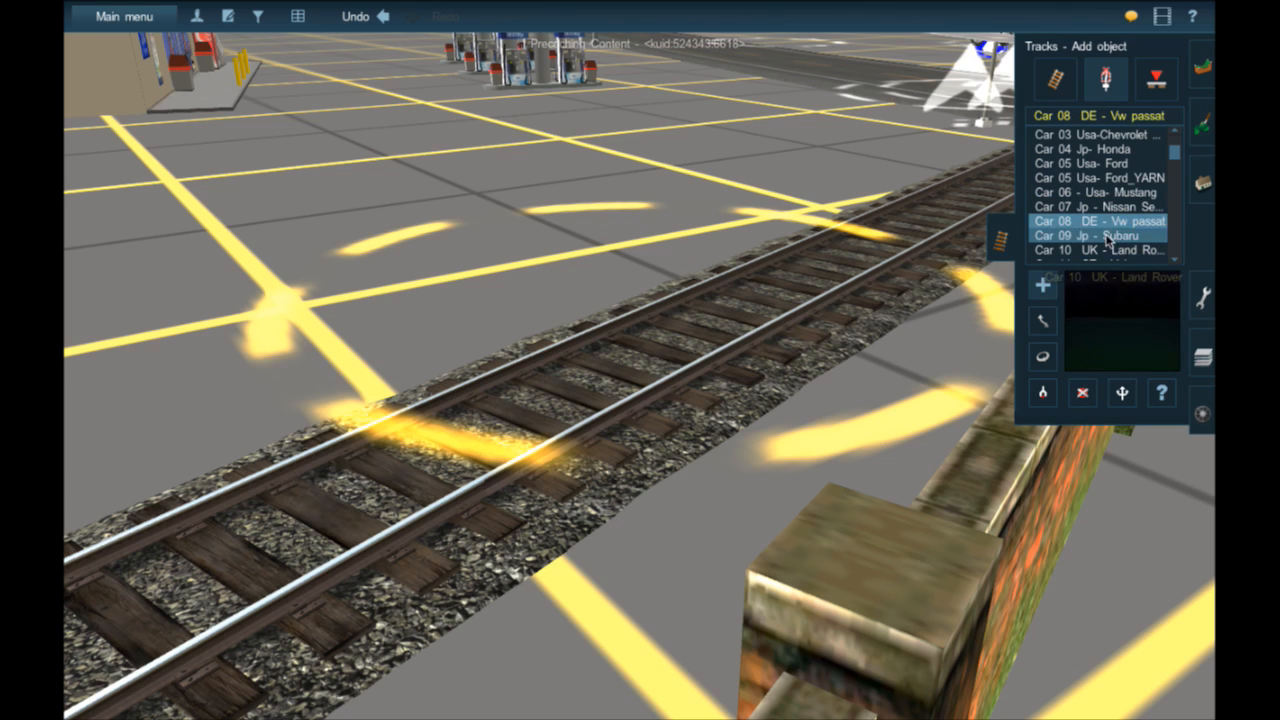
click(630, 378)
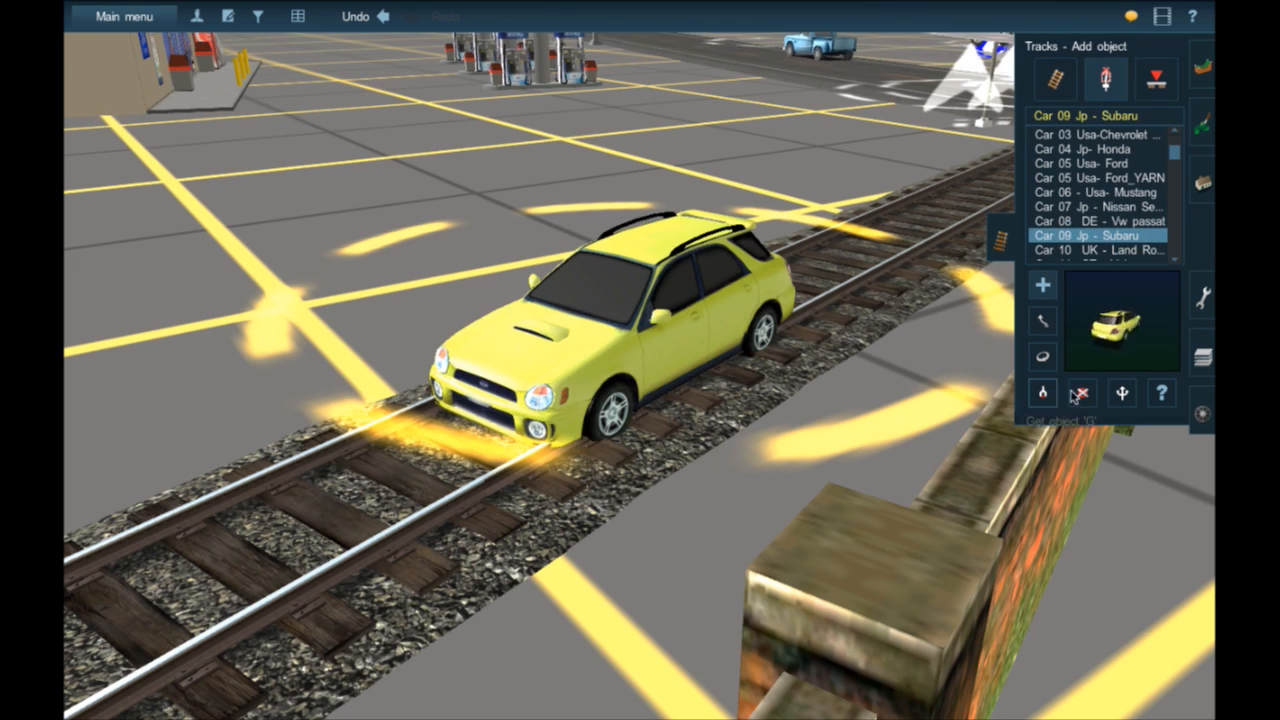
click(1080, 394)
click(632, 342)
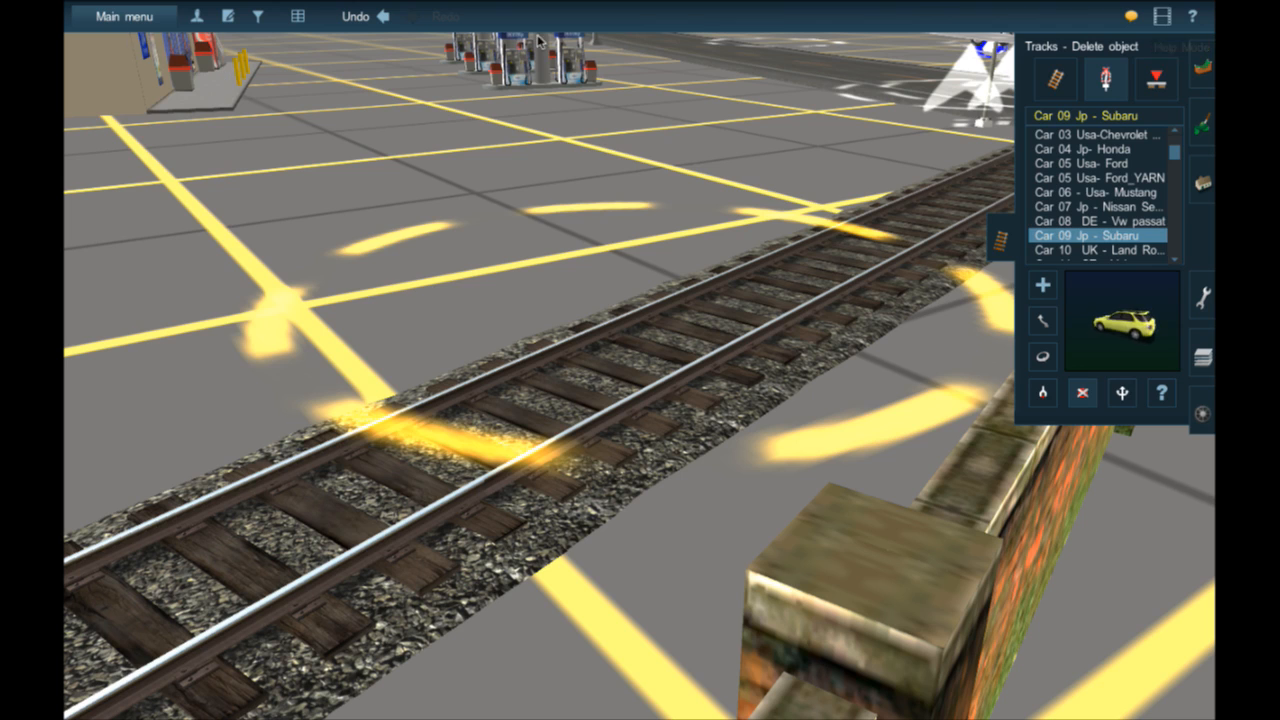
click(120, 20)
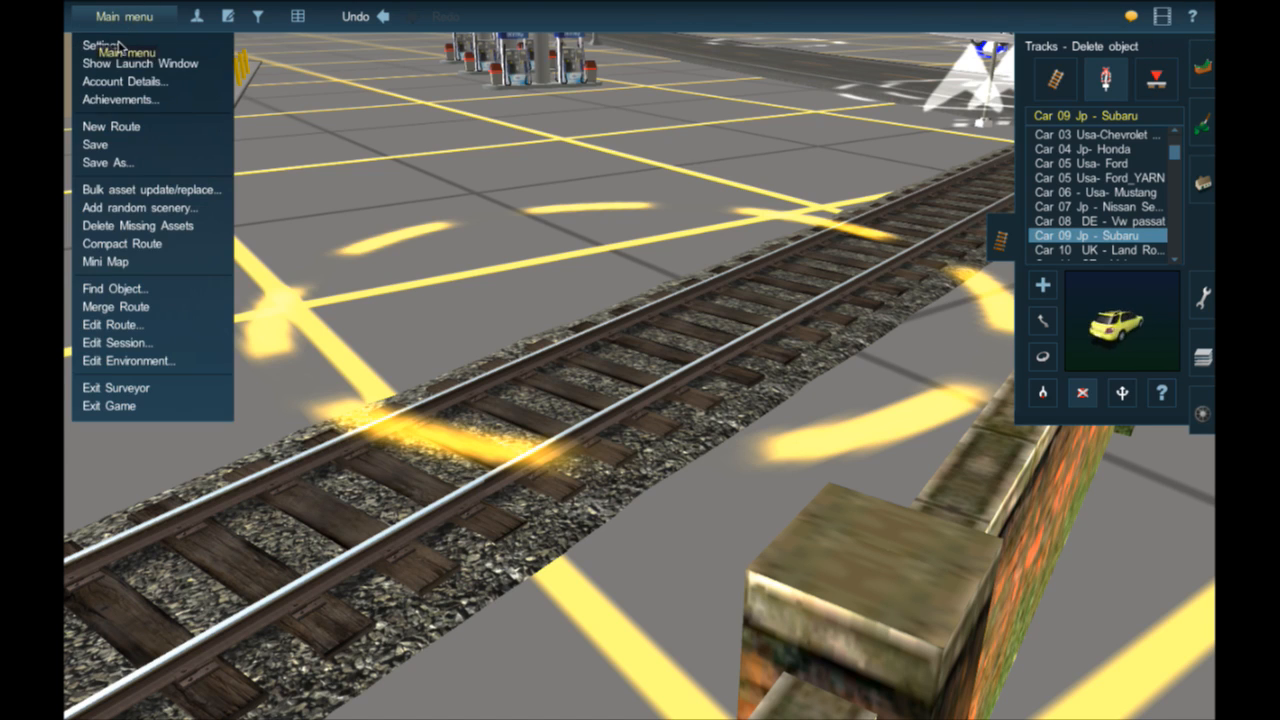
- Review the route's name and United States region in Edit Route, closing it unchanged
click(129, 325)
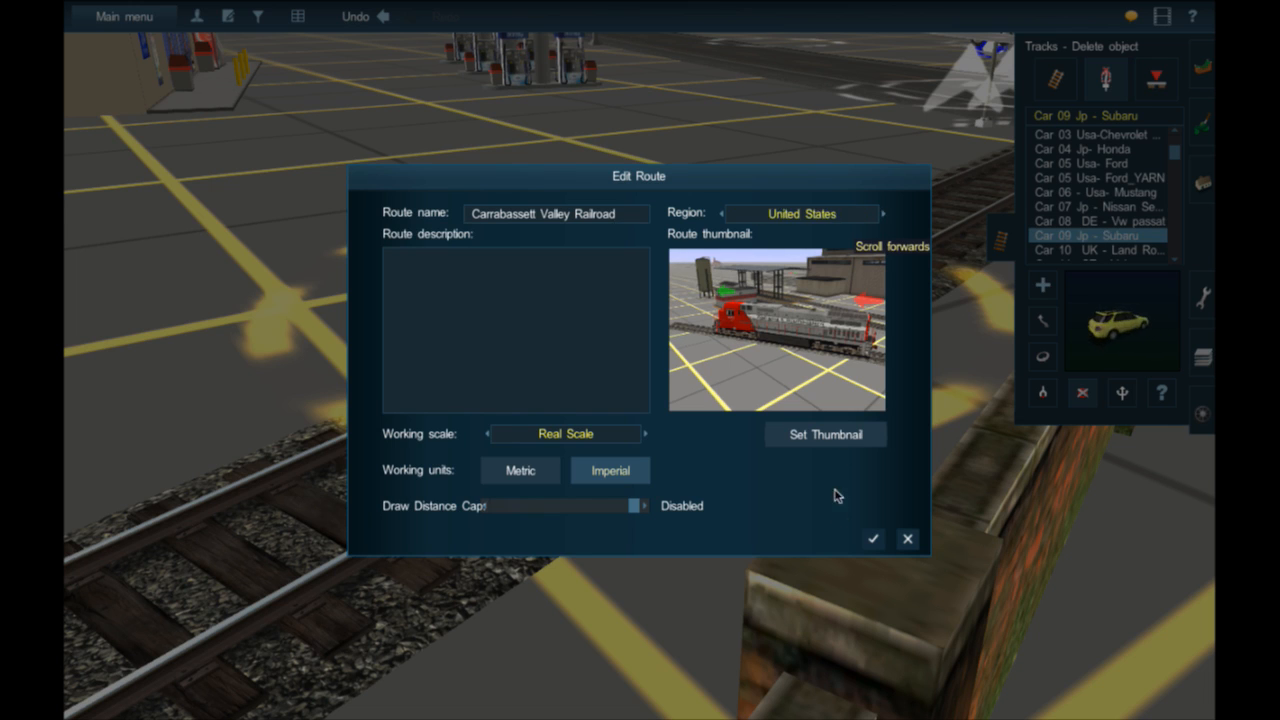
click(872, 540)
scroll(785, 240, down, 5)
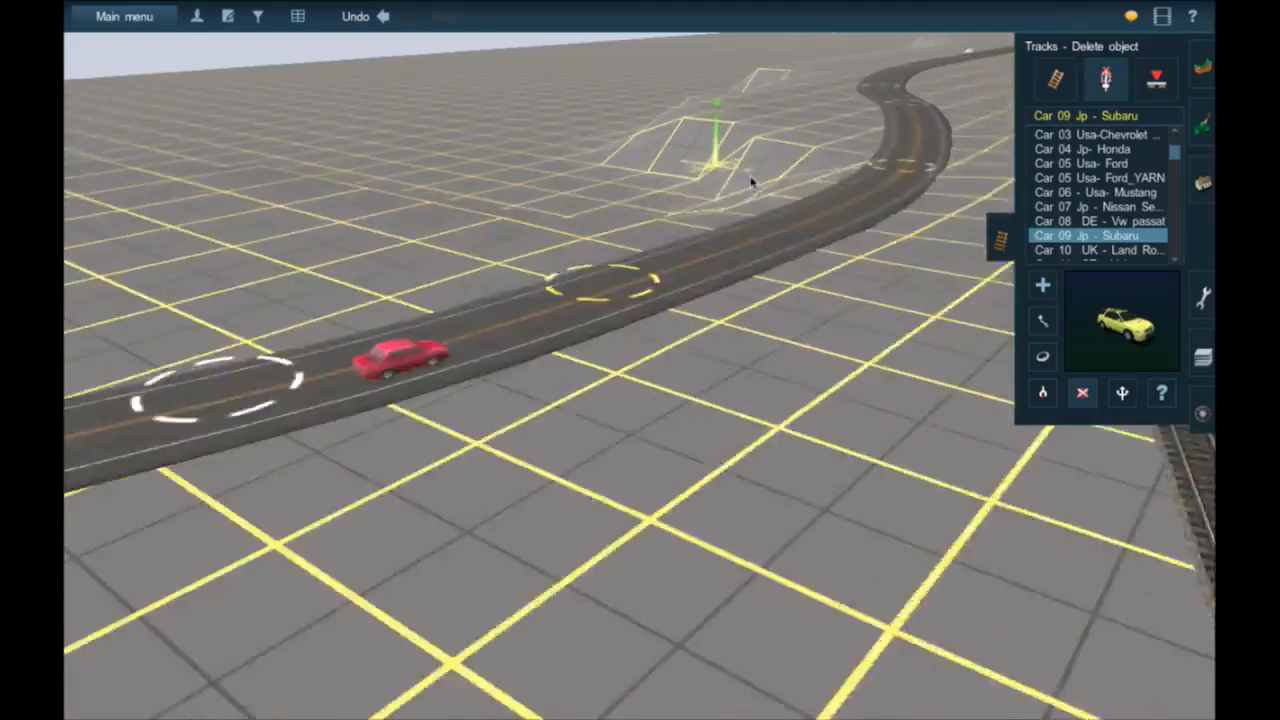
- Place and remove the Ford van and the blue Usa-Bus on the rail track
scroll(737, 531, up, 5)
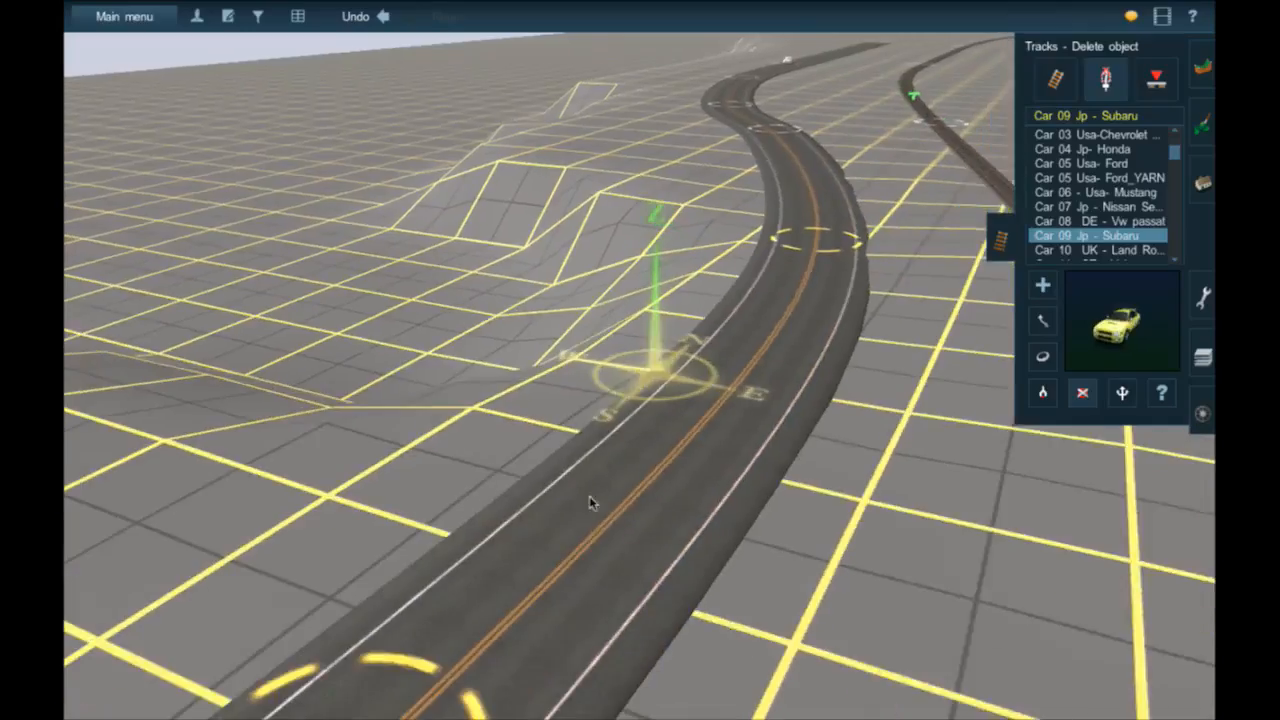
right_click(590, 503)
scroll(606, 477, up, 5)
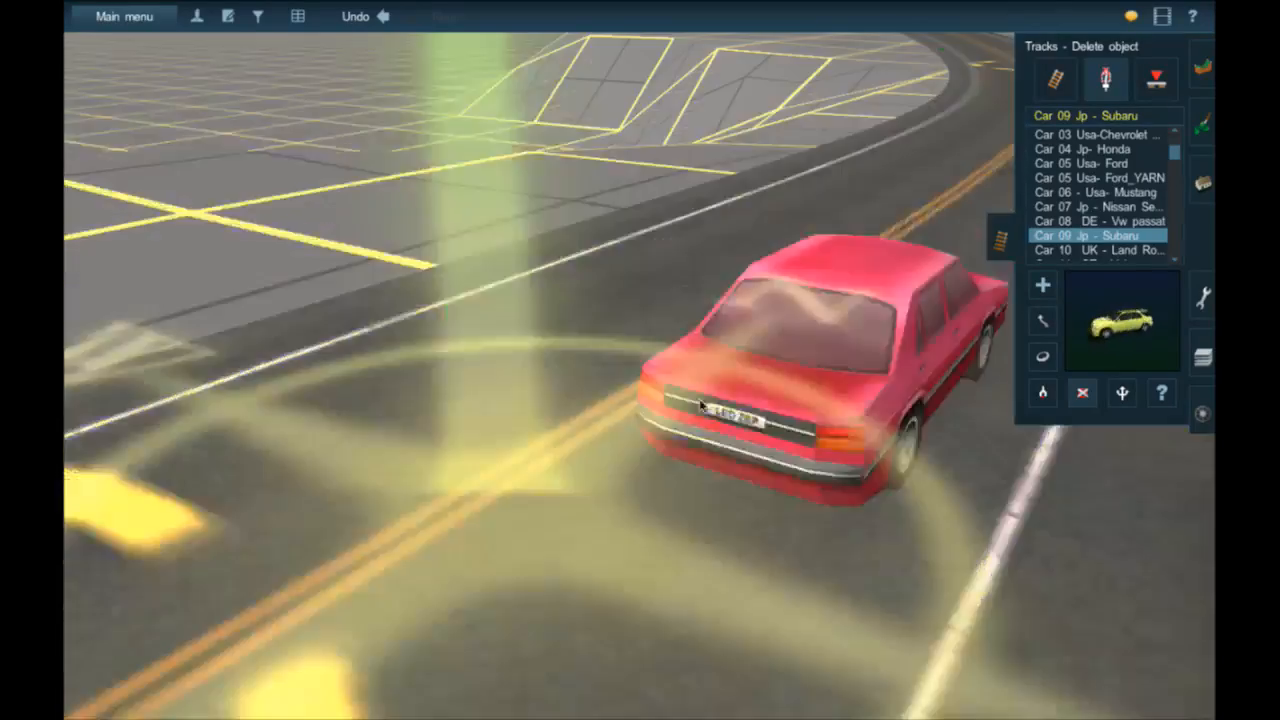
right_click(880, 214)
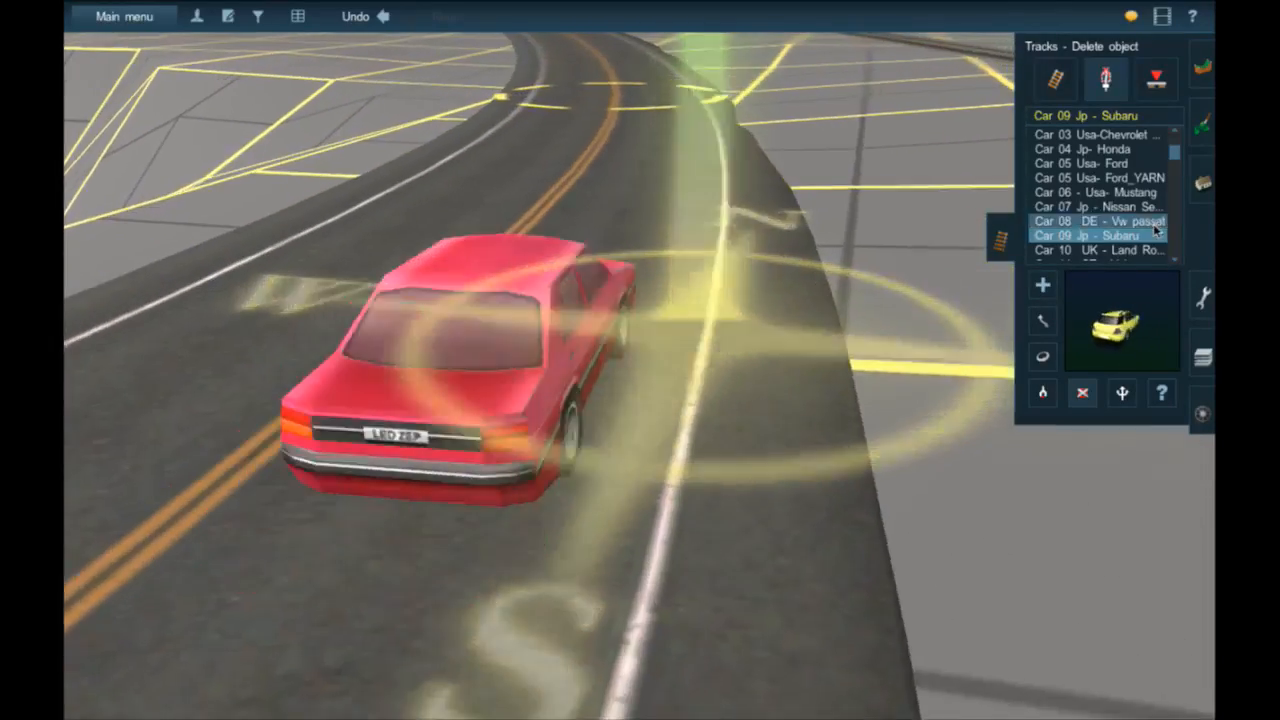
scroll(1157, 230, down, 2)
click(1140, 226)
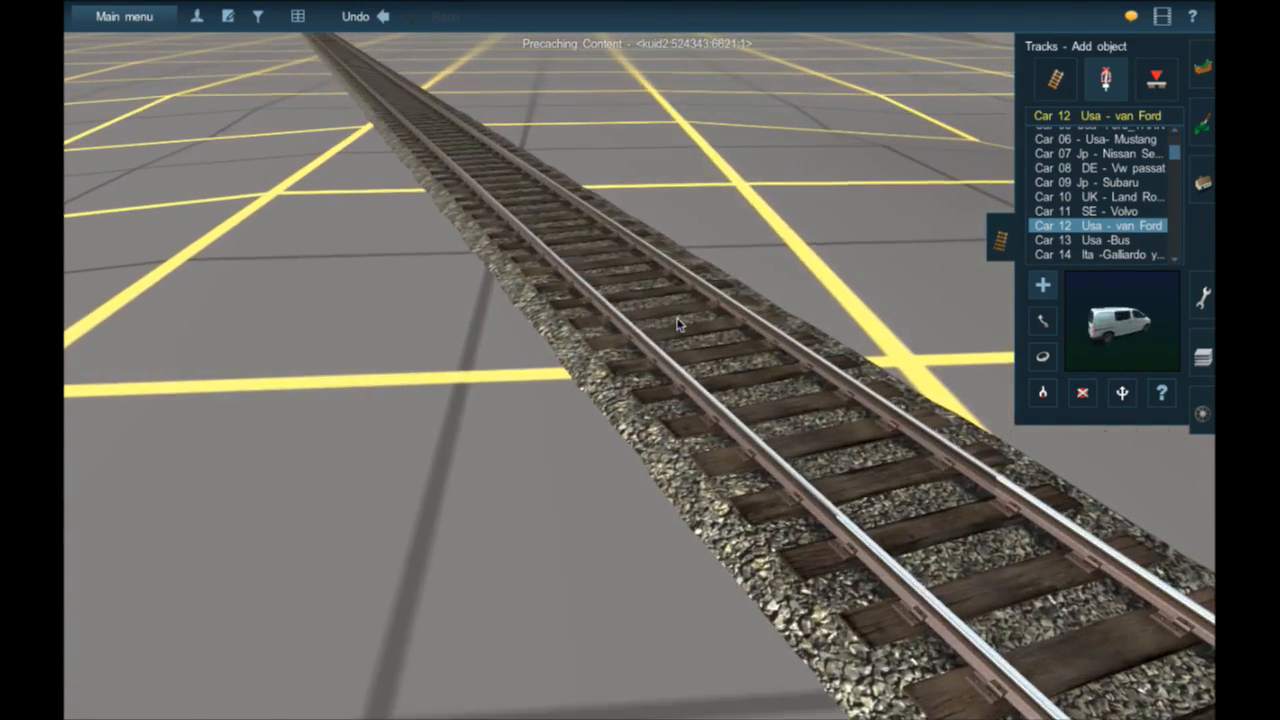
click(677, 324)
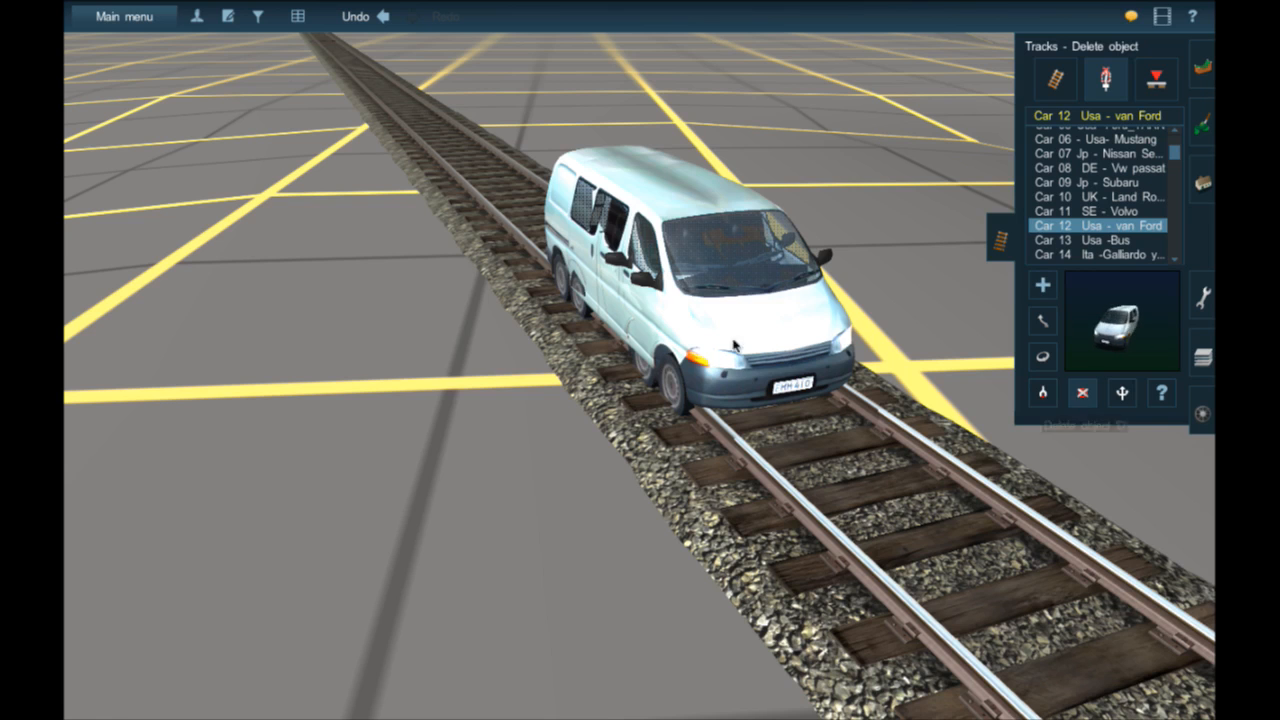
click(680, 303)
click(1148, 241)
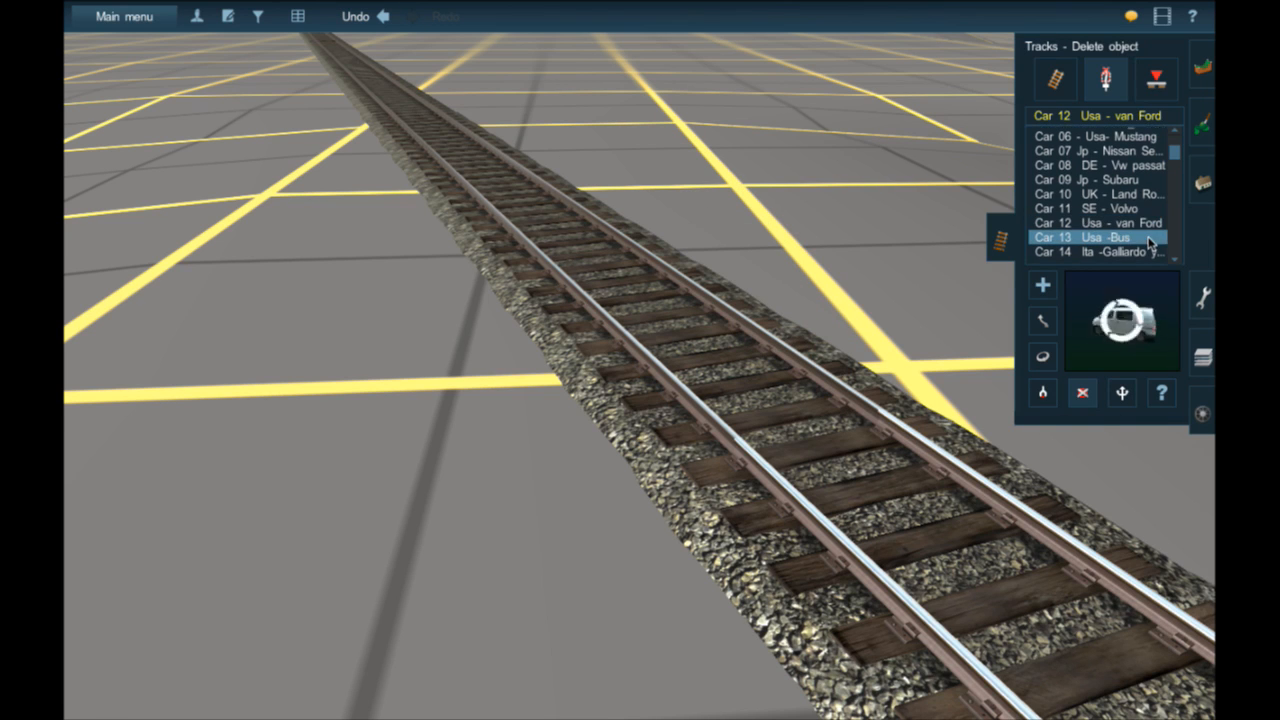
click(702, 393)
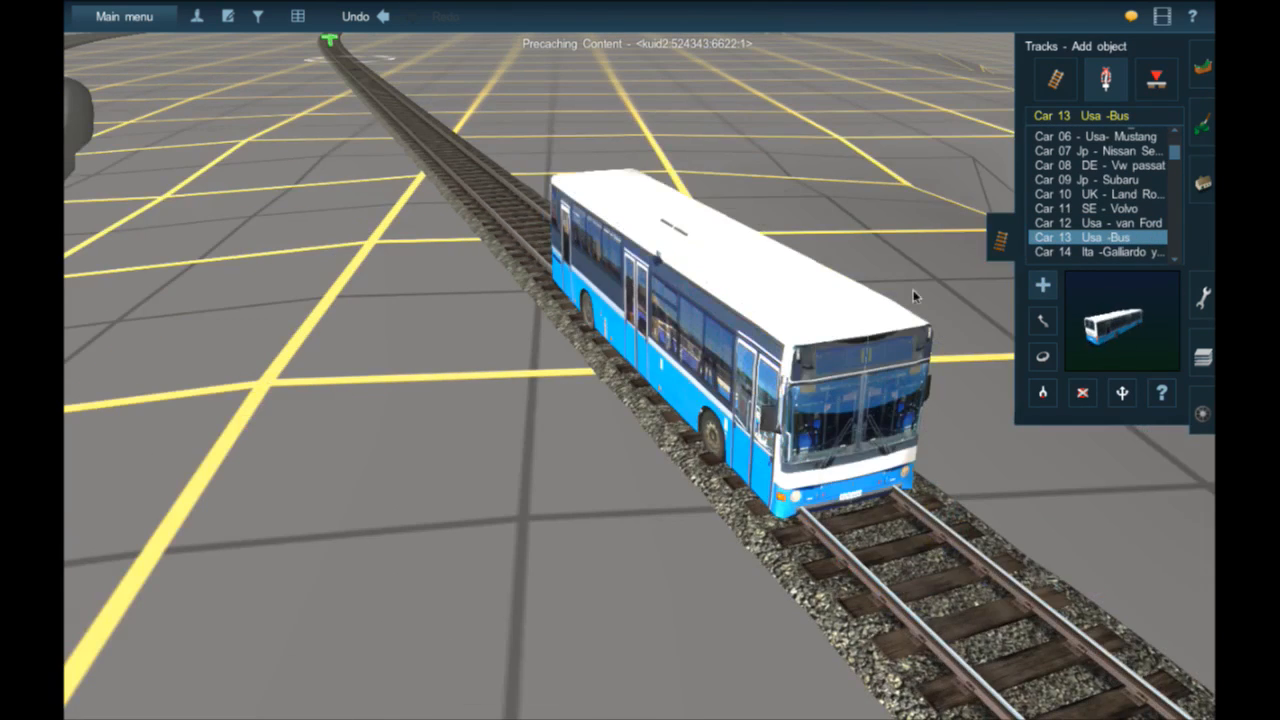
click(1085, 394)
click(712, 405)
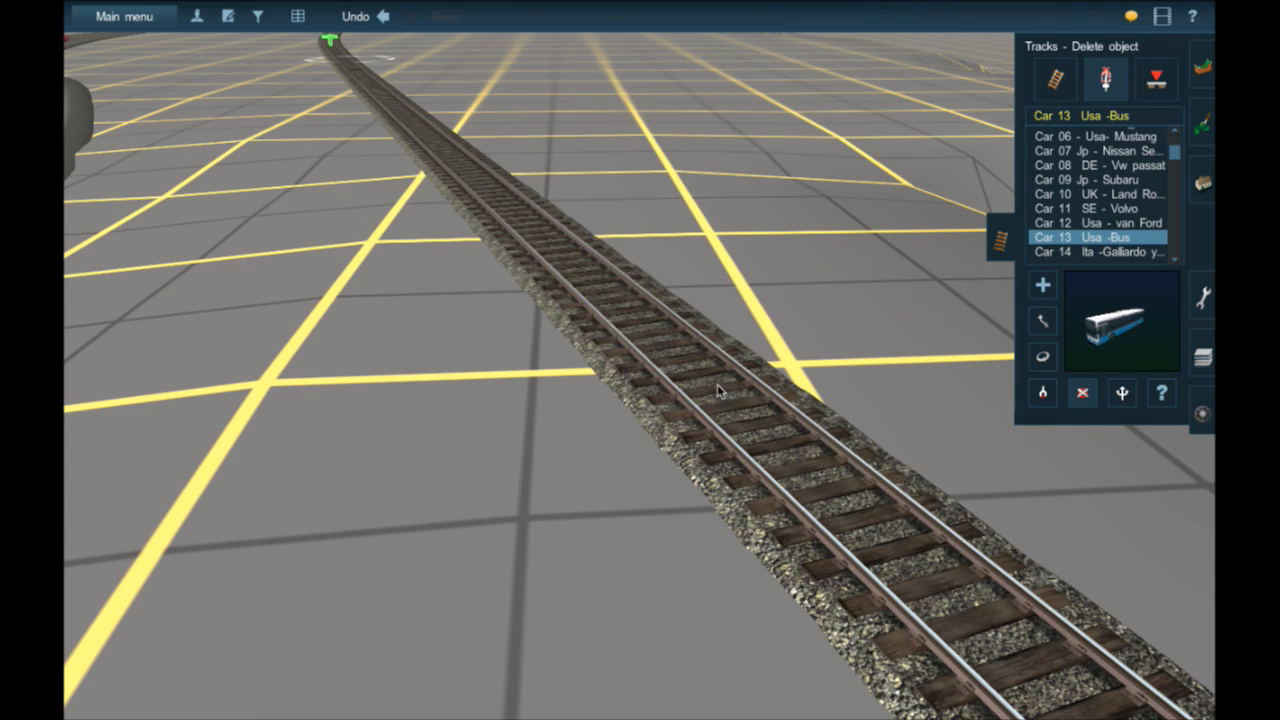
- Place and remove the white Gallardo and the Nissan Primera on the track
scroll(1100, 220, down, 1)
click(1100, 243)
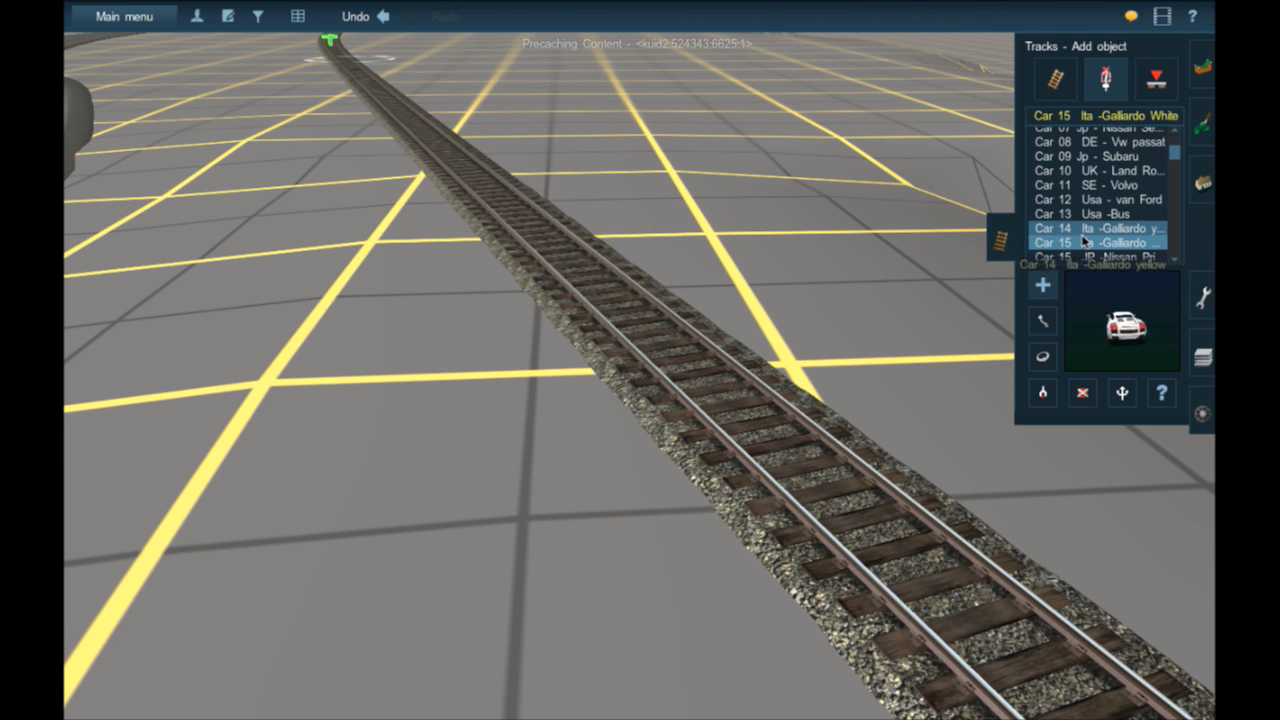
click(795, 440)
right_drag(795, 447, 774, 420)
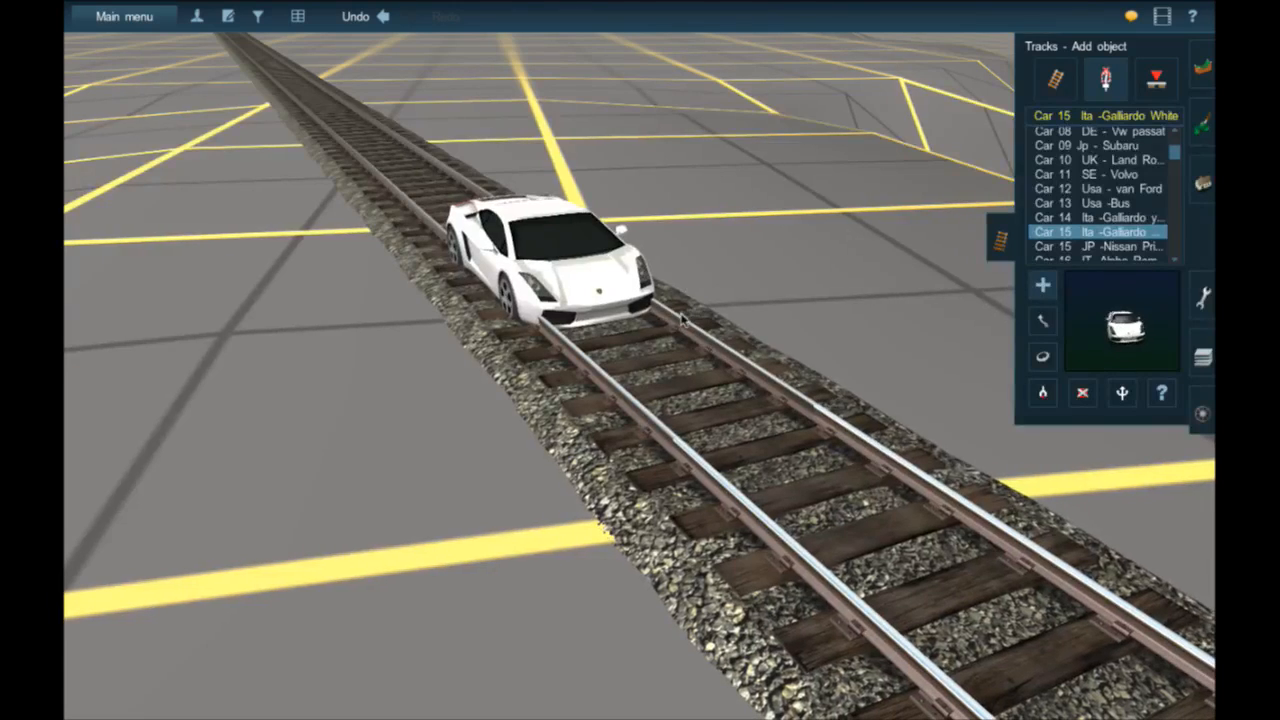
click(598, 291)
click(1110, 245)
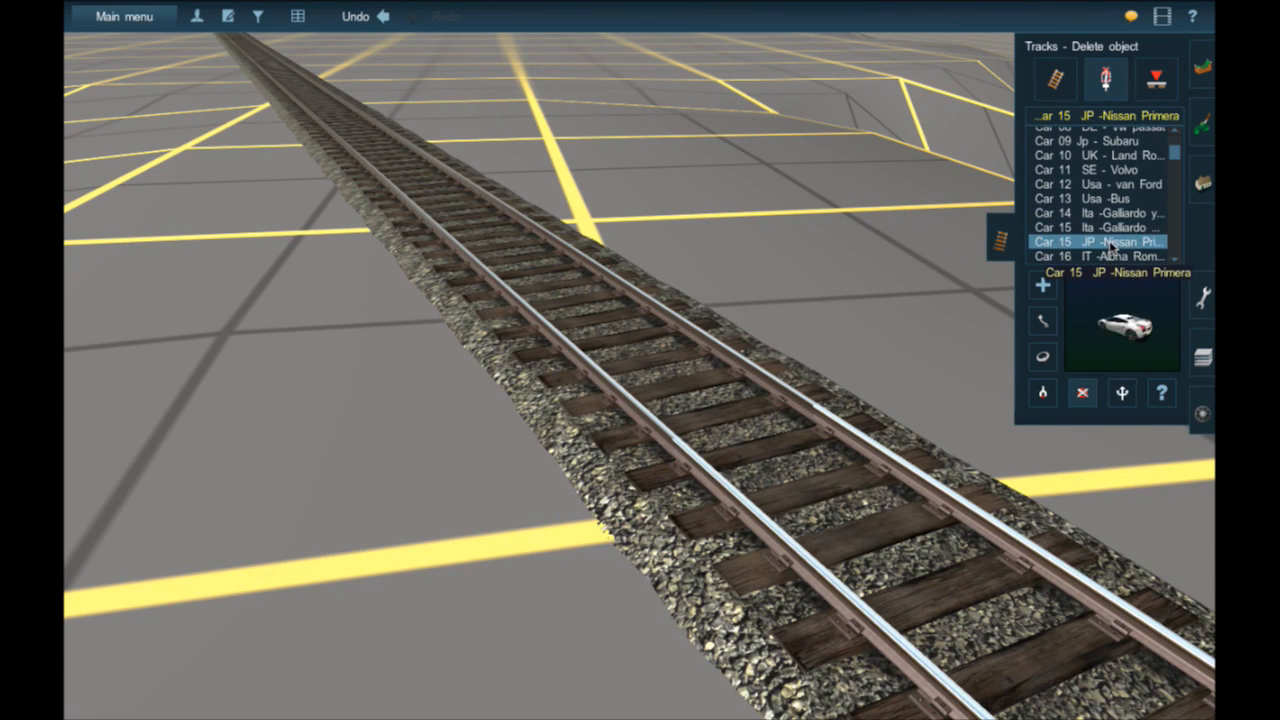
click(644, 390)
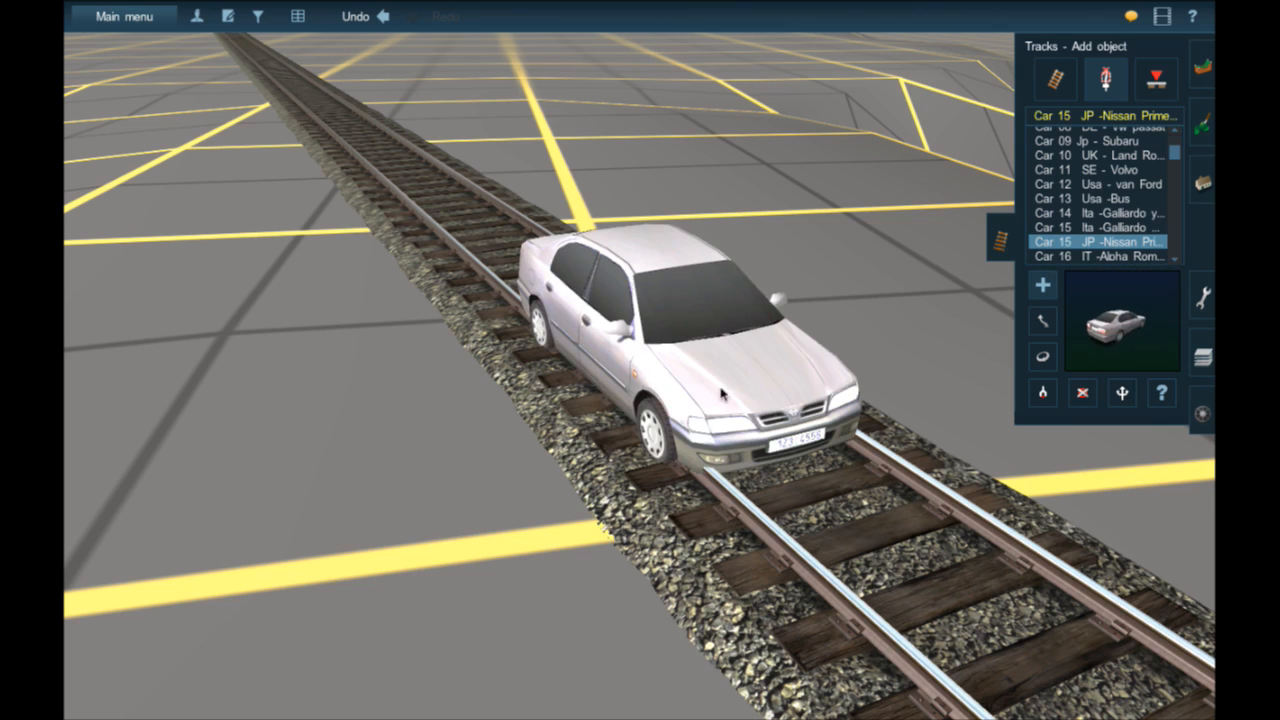
click(1082, 392)
click(734, 402)
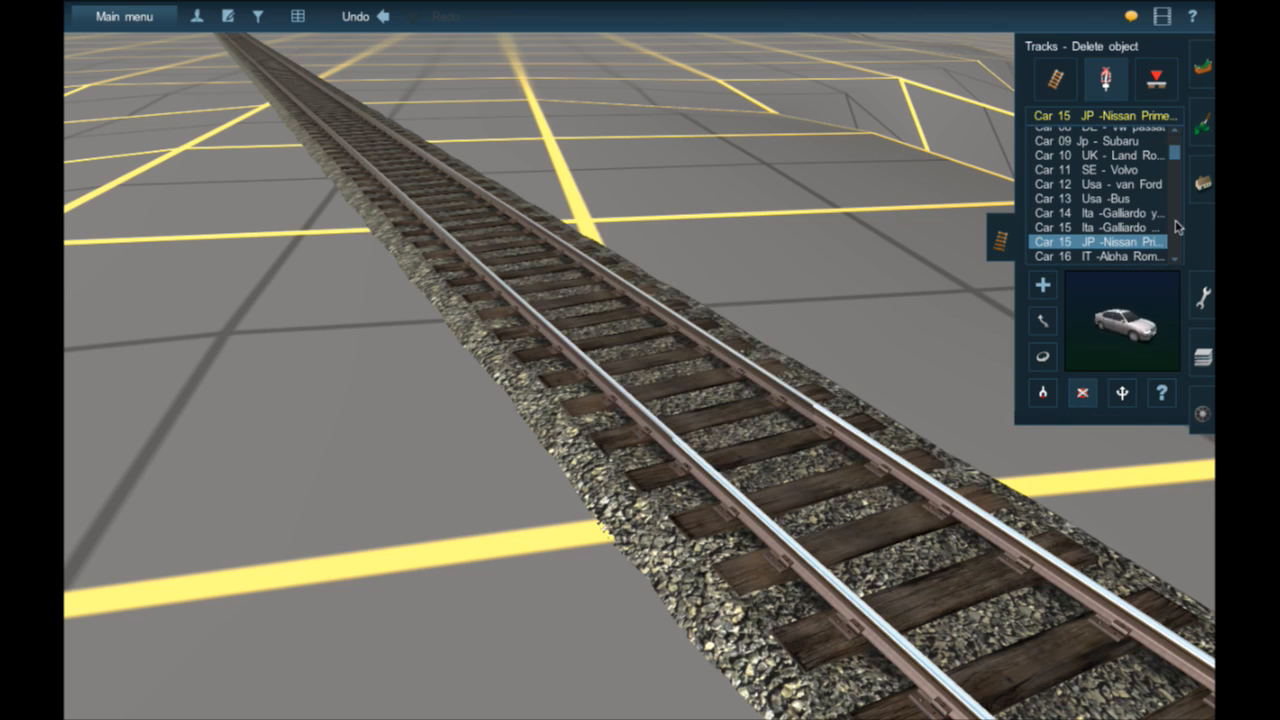
- Place and remove the Bedford truck and the Car 37 Ambulance on the track
scroll(1150, 225, down, 2)
click(1140, 211)
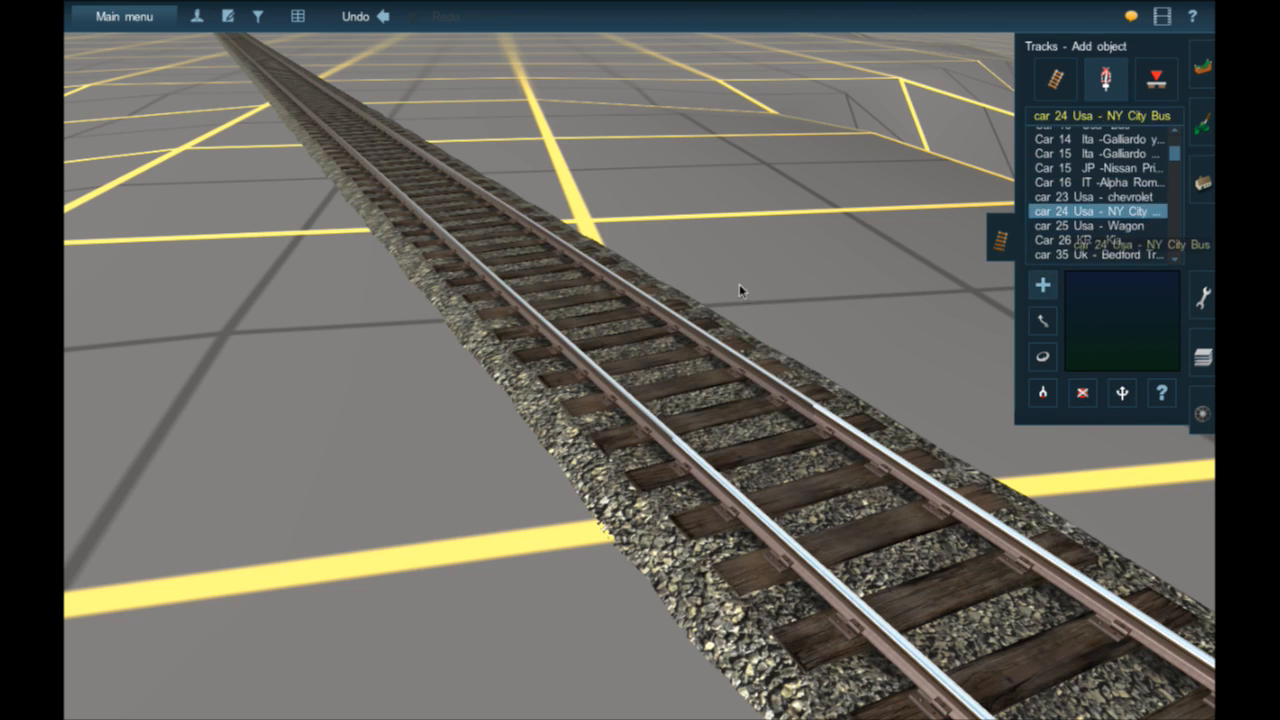
click(1100, 254)
click(677, 378)
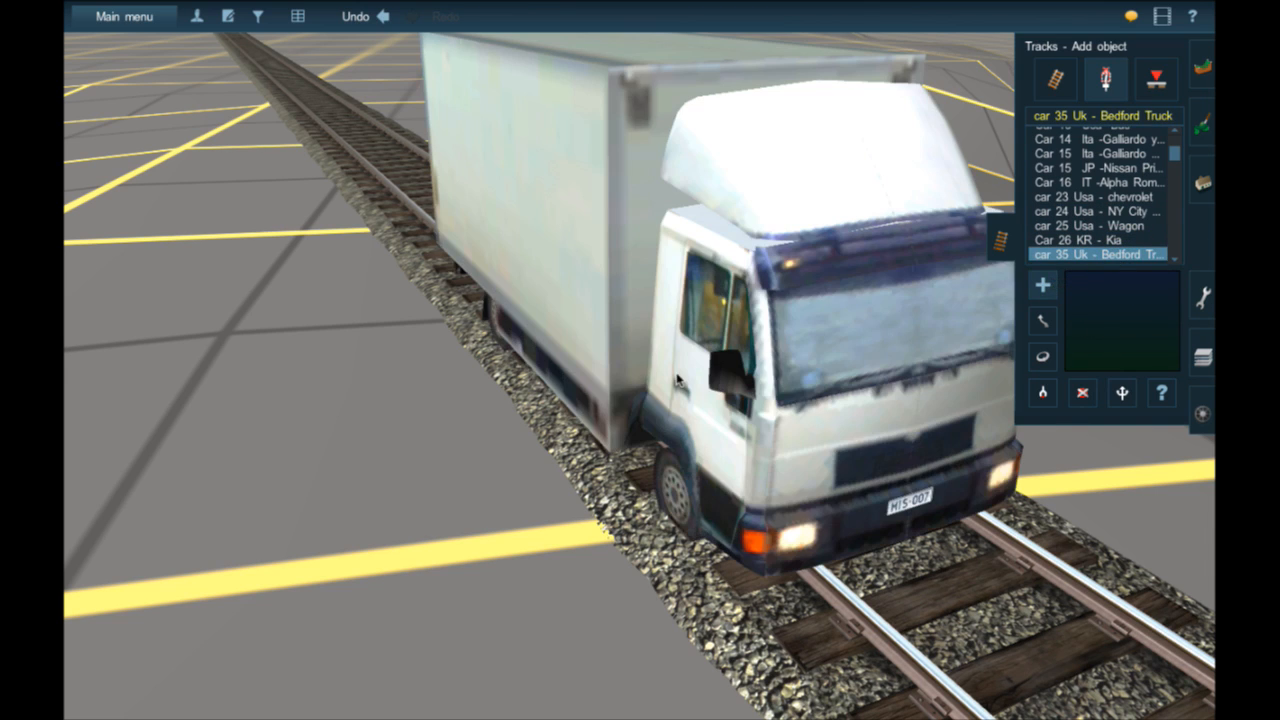
click(1080, 393)
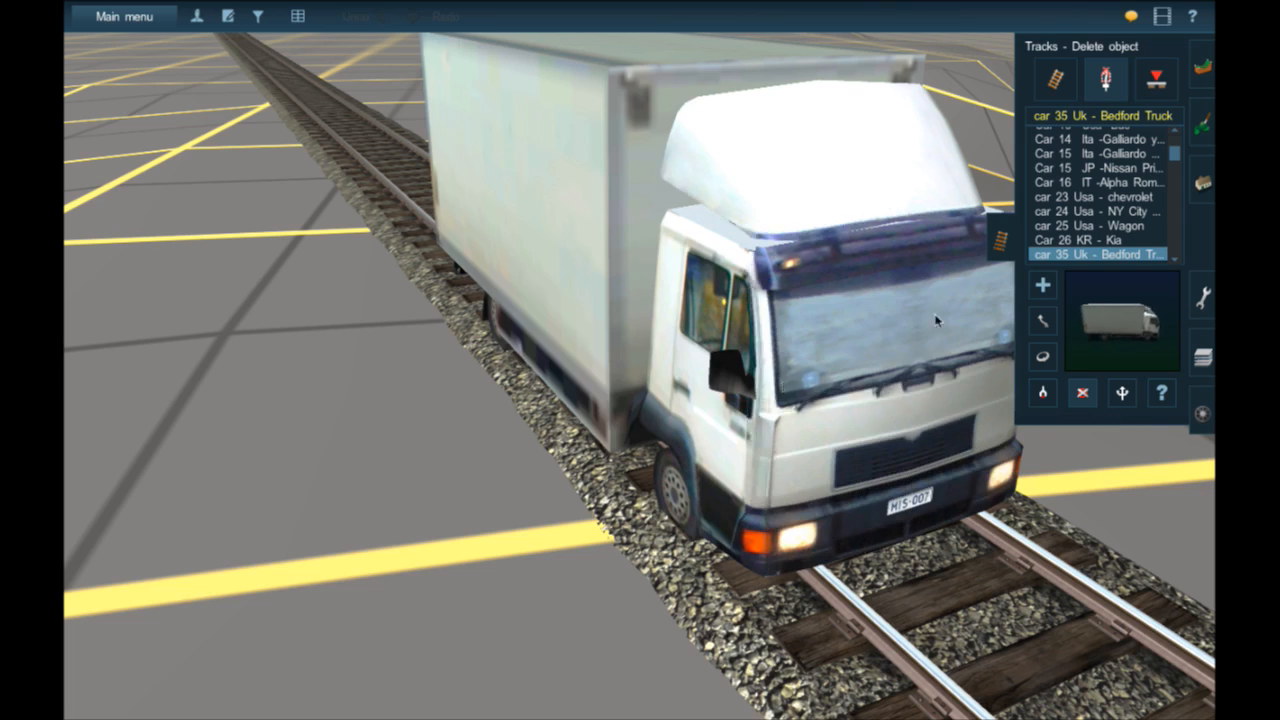
click(754, 405)
click(1095, 243)
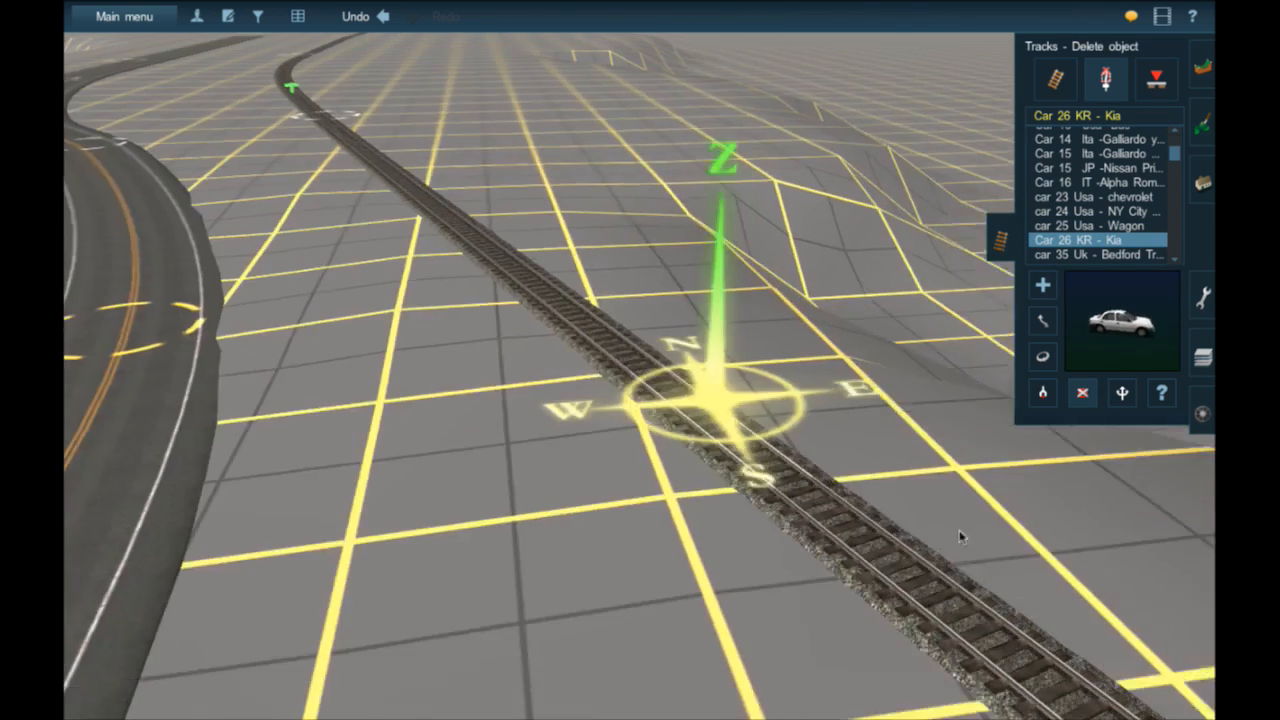
right_click(1031, 560)
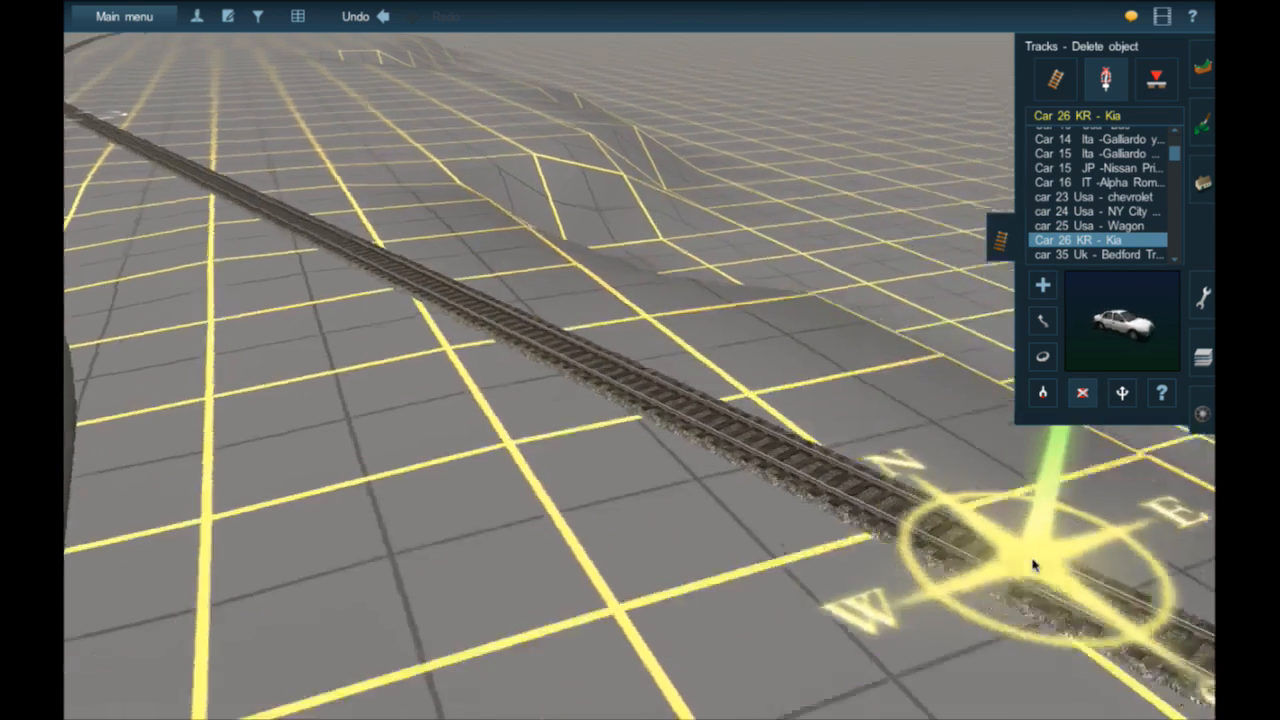
scroll(1122, 230, down, 3)
click(1122, 221)
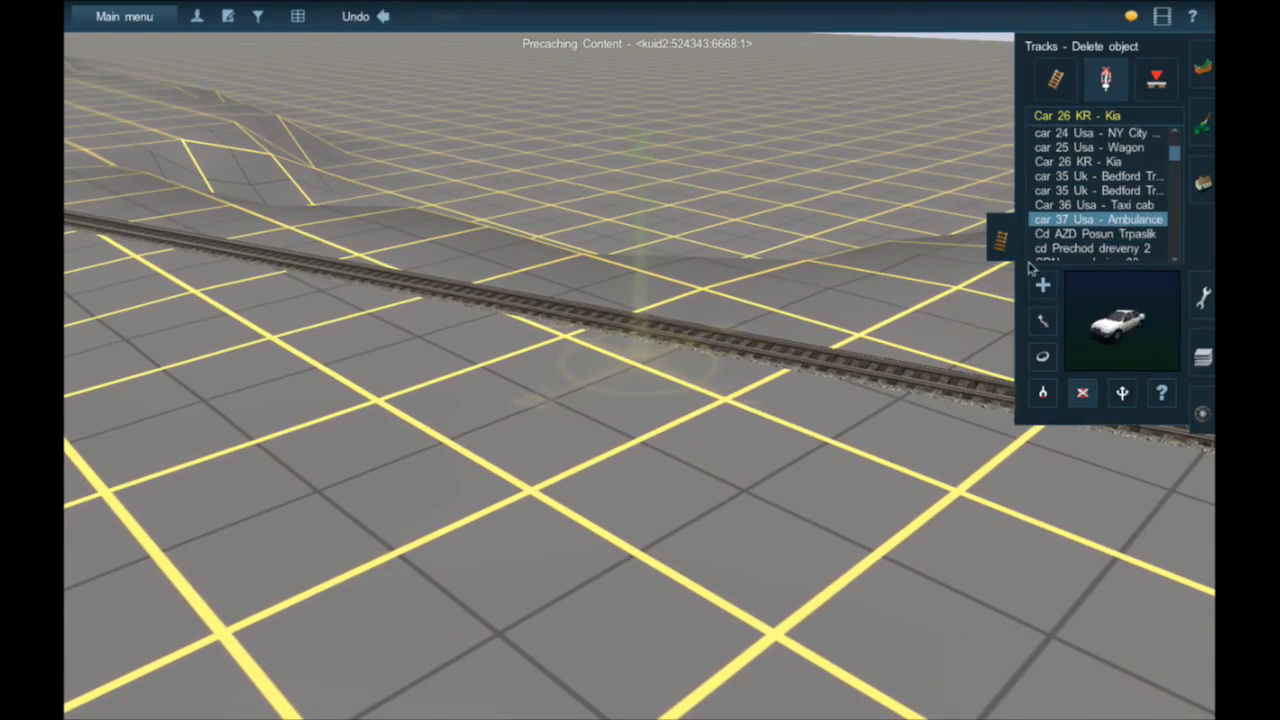
click(667, 330)
scroll(667, 330, up, 5)
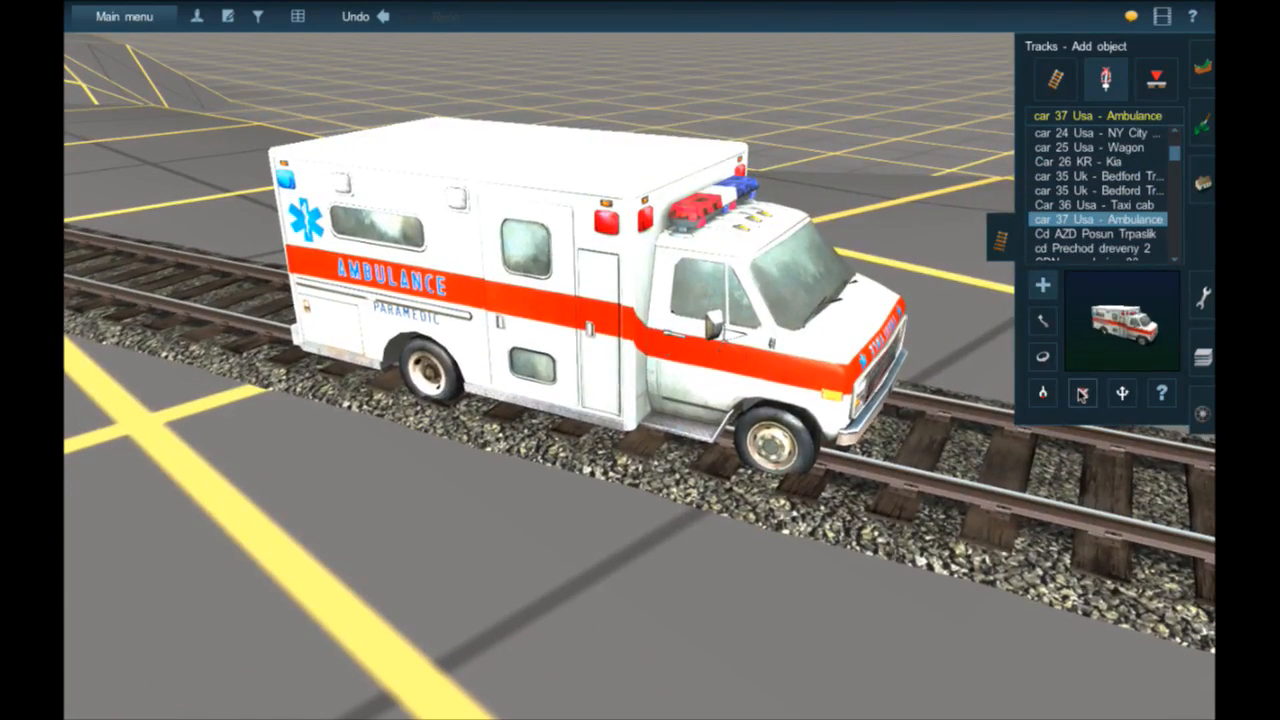
click(655, 373)
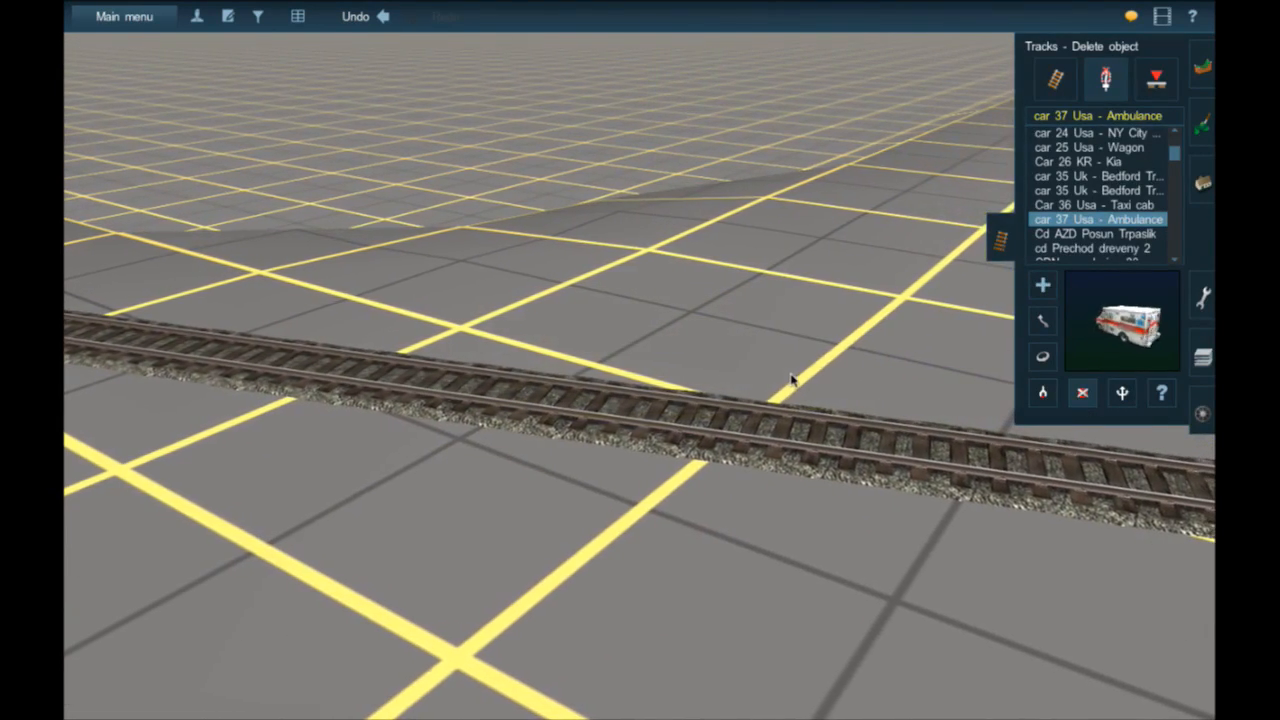
mouse_move(775, 386)
right_down()
mouse_move(1004, 336)
mouse_move(985, 319)
mouse_move(865, 312)
mouse_move(622, 370)
right_up()
- Put the Car 36 Usa - Taxi cab on the rail by the crossing, zoom in, then delete it
scroll(1103, 250, up, 1)
click(1098, 222)
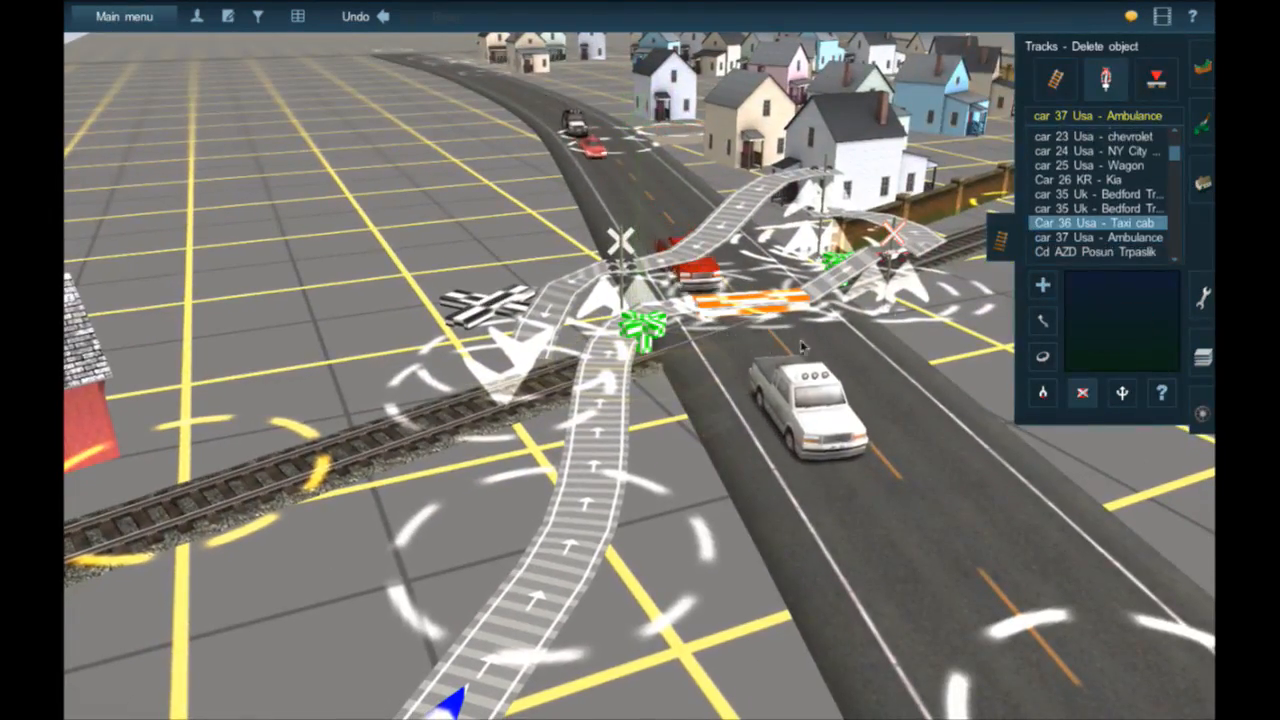
click(482, 424)
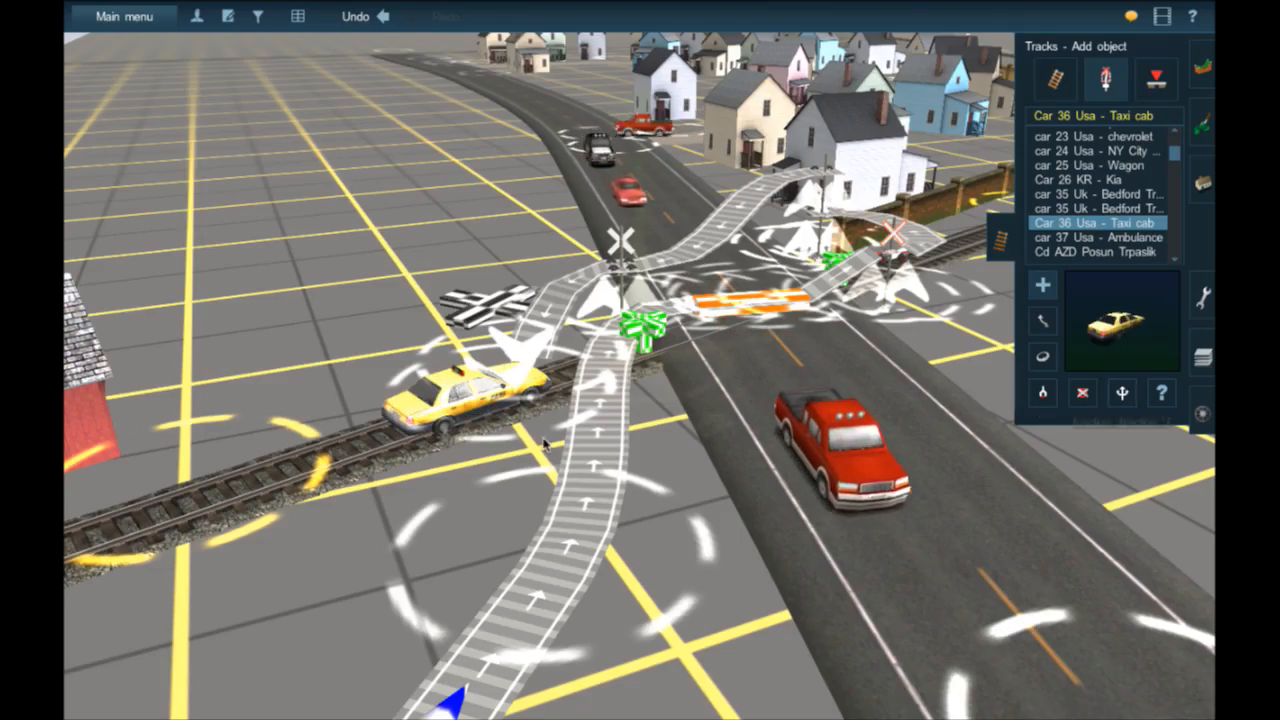
right_click(512, 409)
scroll(512, 400, up, 4)
right_click(499, 335)
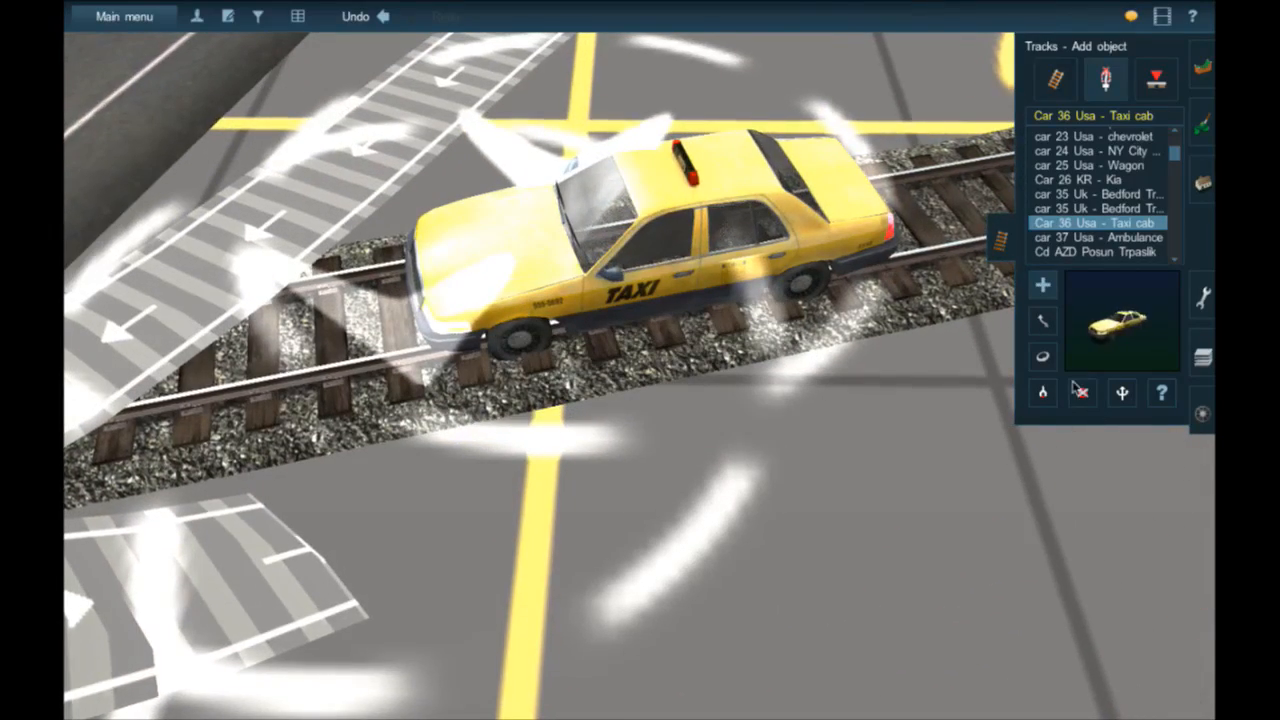
click(766, 290)
- Pull back overhead and pan along the curved road of houses to the road-rail crossing
scroll(709, 297, down, 10)
right_click(530, 303)
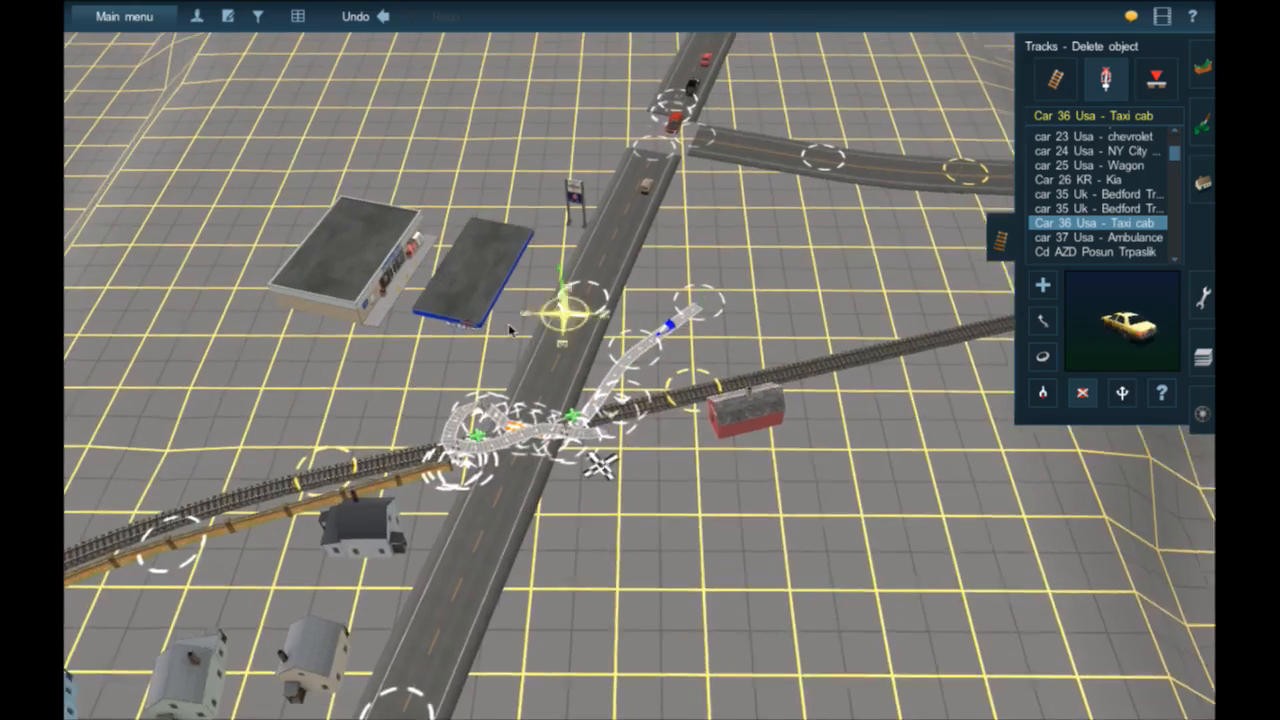
right_click(511, 328)
right_click(600, 528)
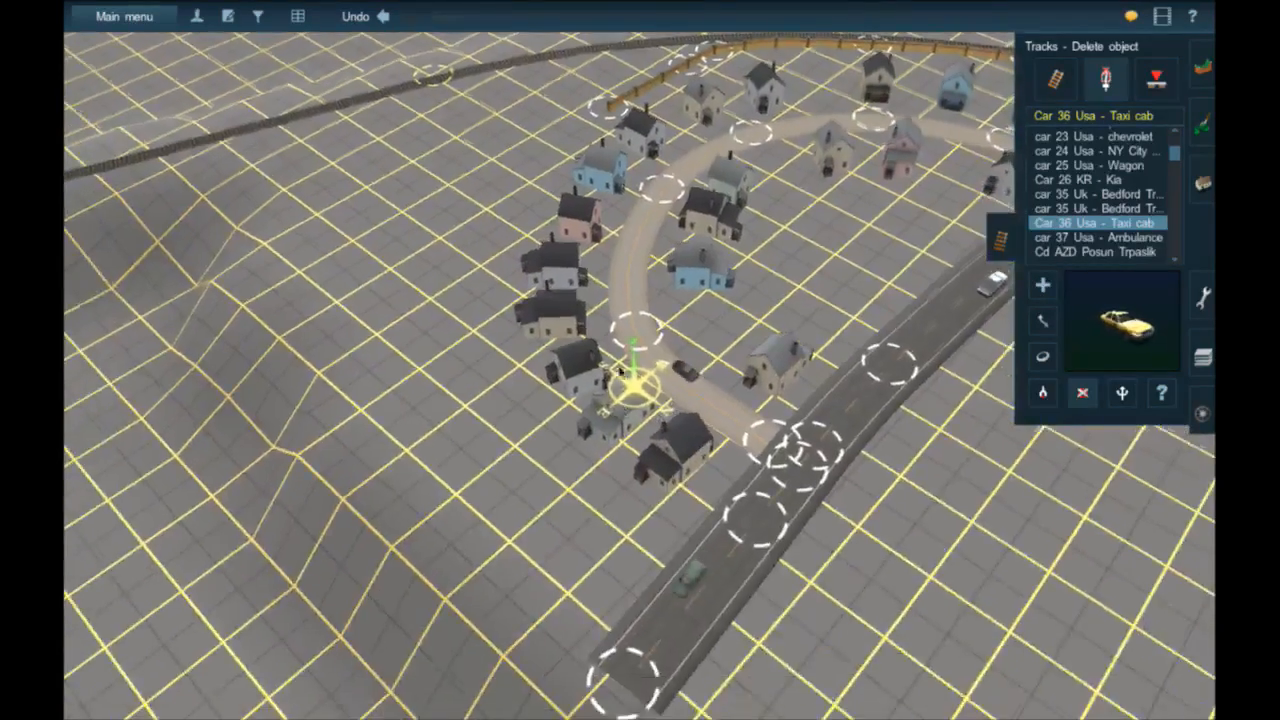
right_click(674, 272)
right_click(715, 265)
right_click(810, 308)
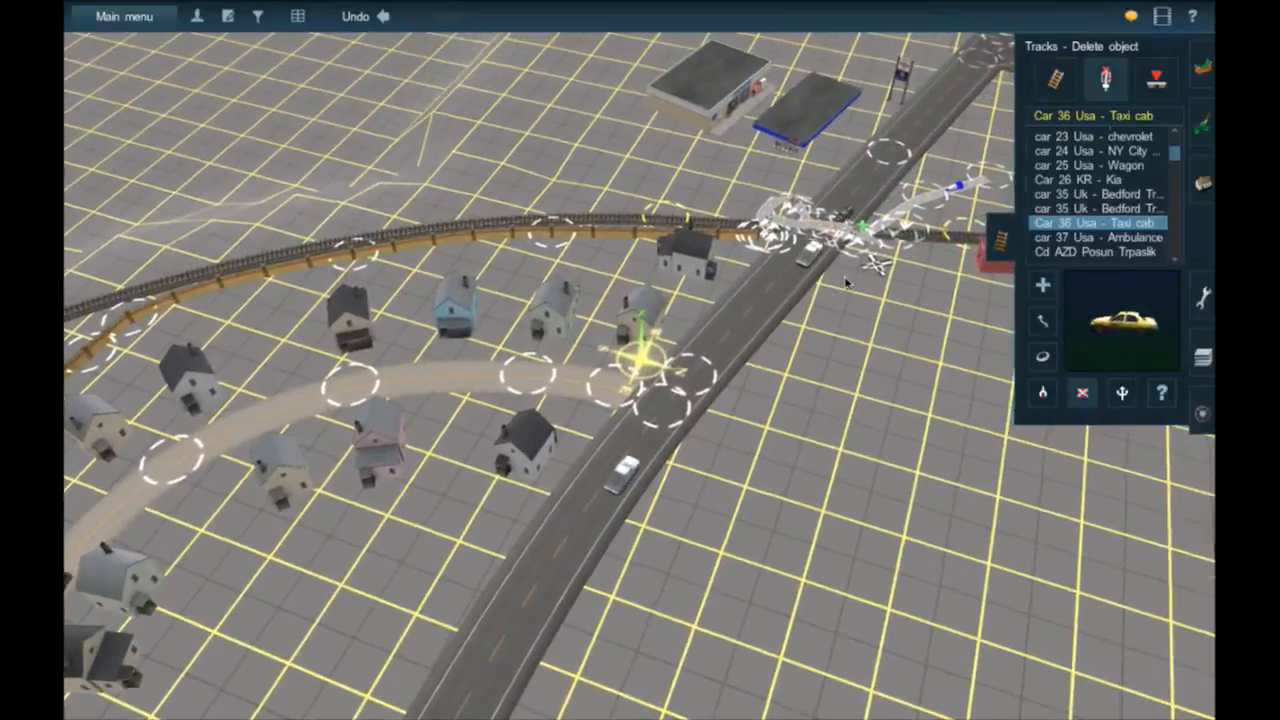
right_click(852, 298)
- Fly the camera along the rail line and orbit down to the track's end on the embankment
right_drag(852, 305, 575, 481)
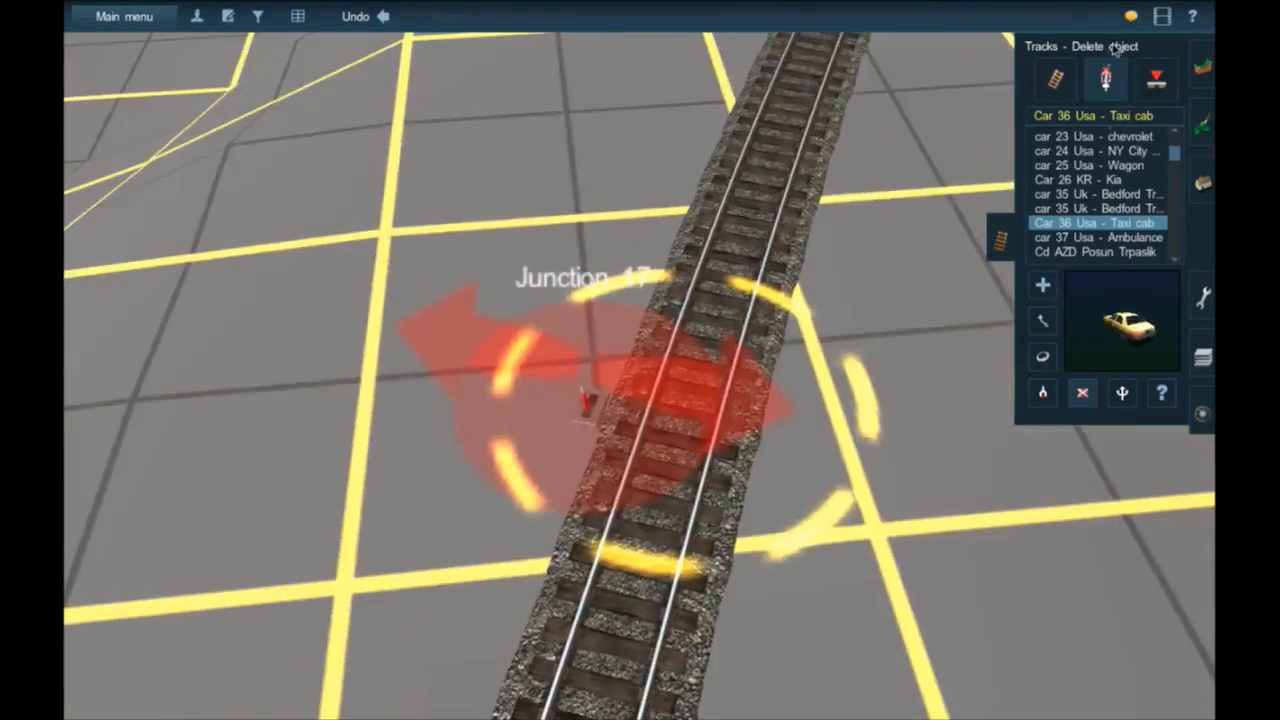
scroll(704, 424, down, 10)
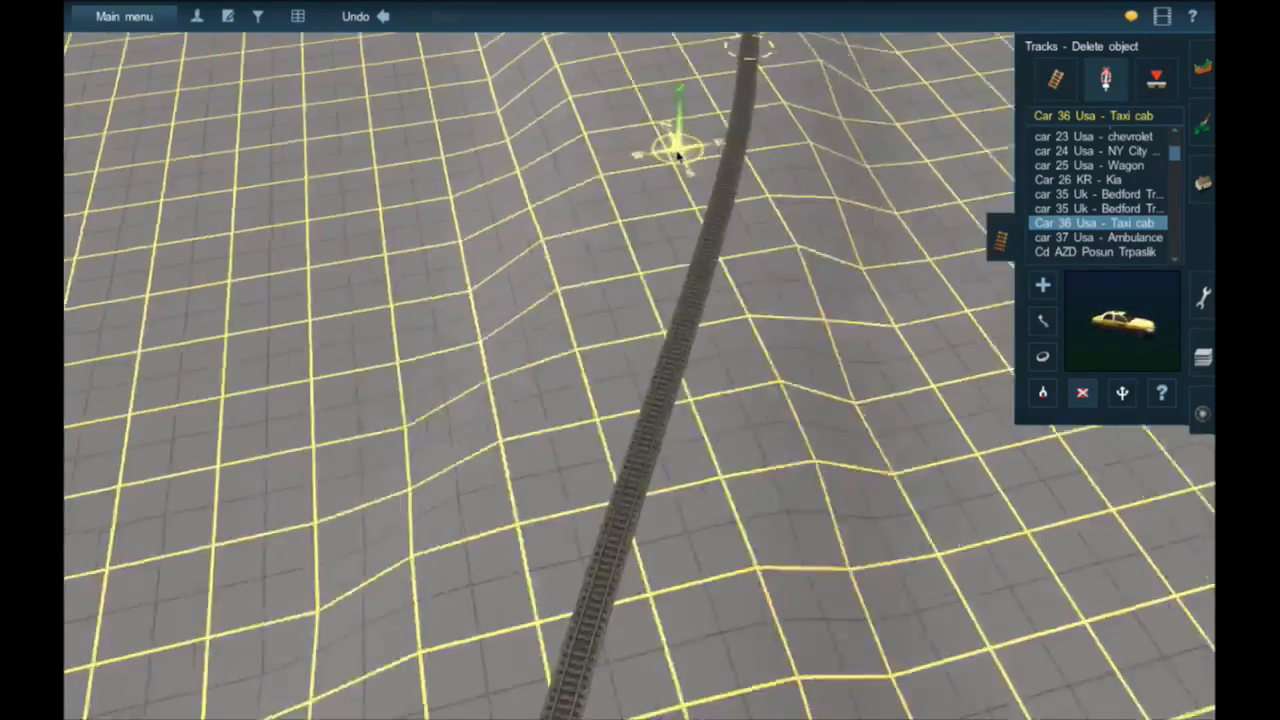
right_drag(678, 155, 642, 360)
key(Left)
key(Up)
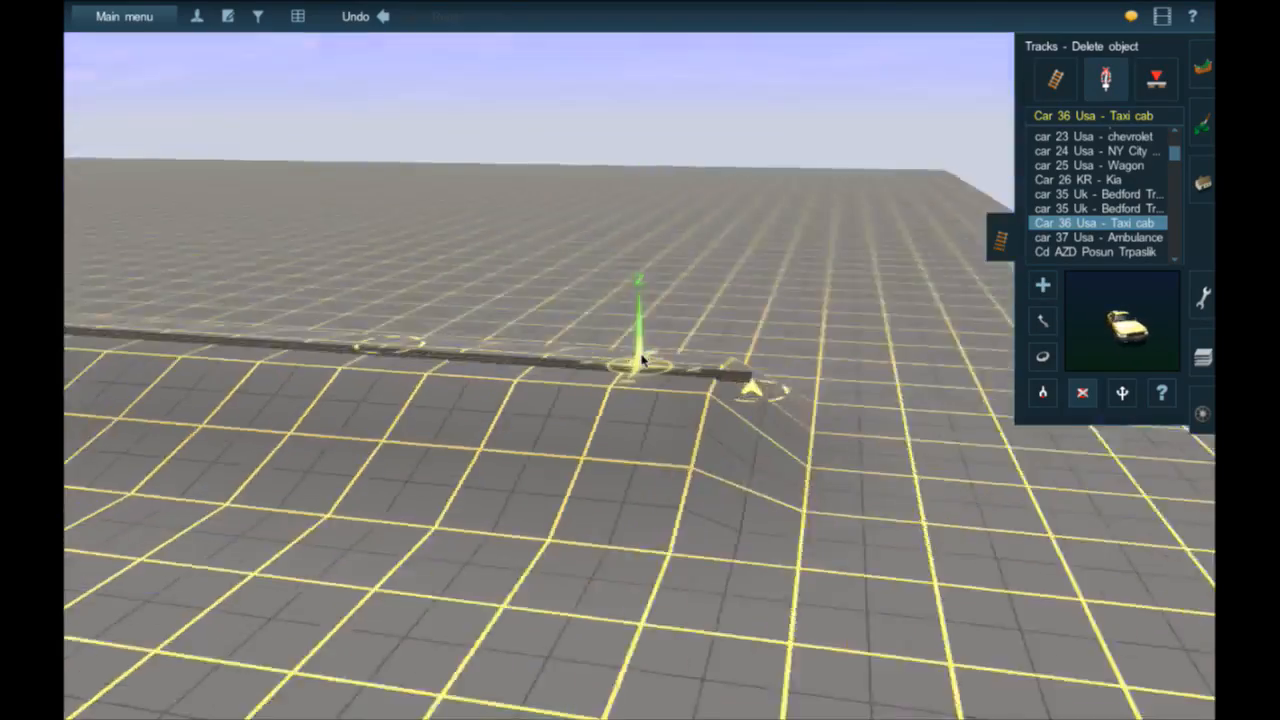
right_click(621, 345)
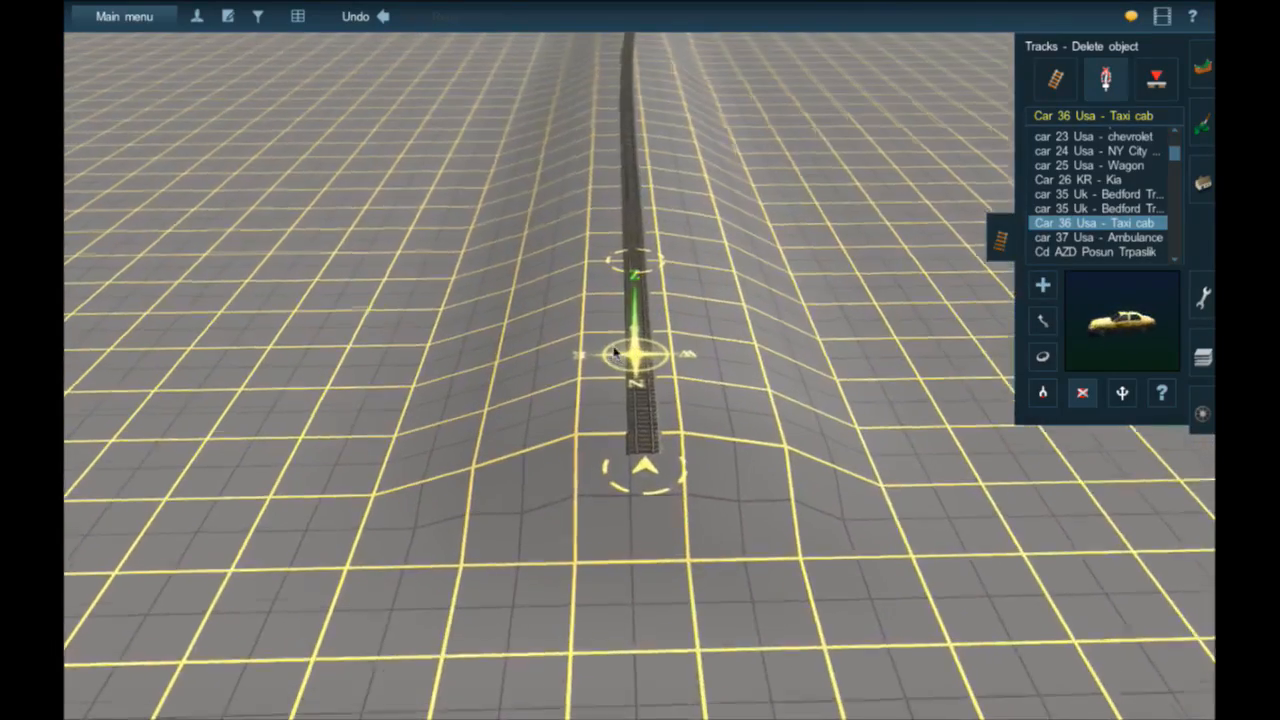
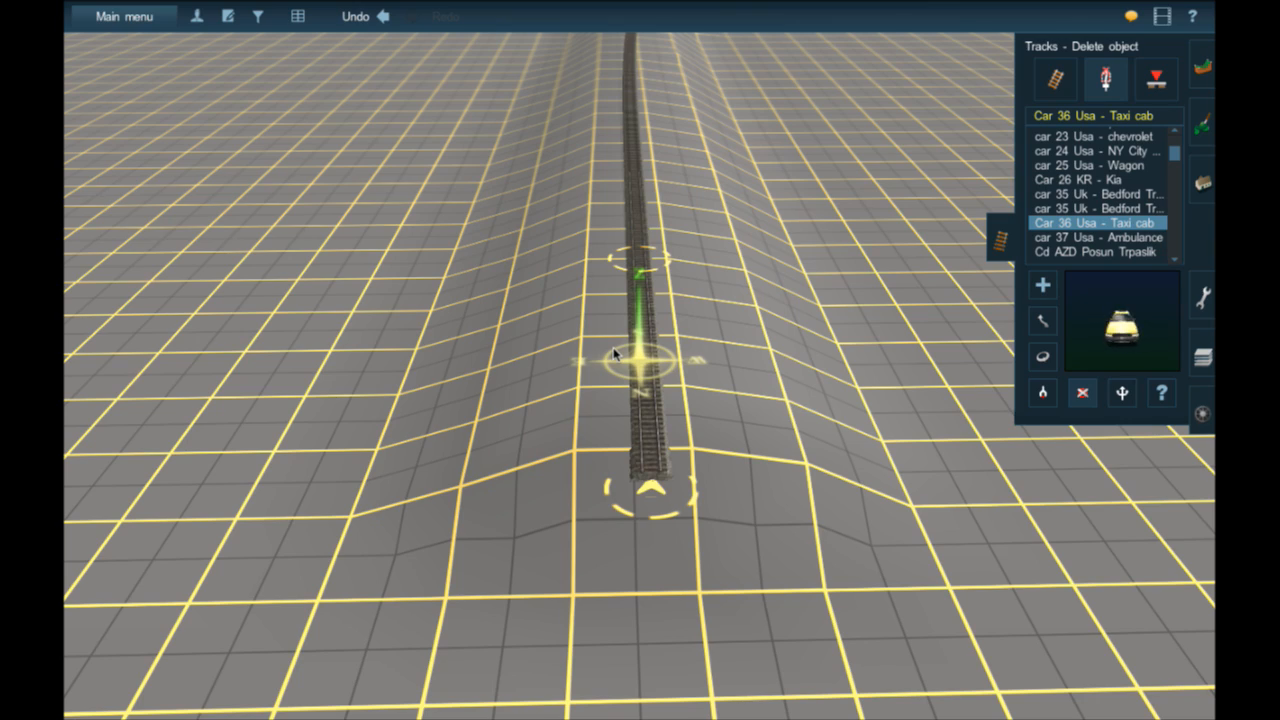
- Fly the camera forward along the embankment track, heading back toward the town
key(Down)
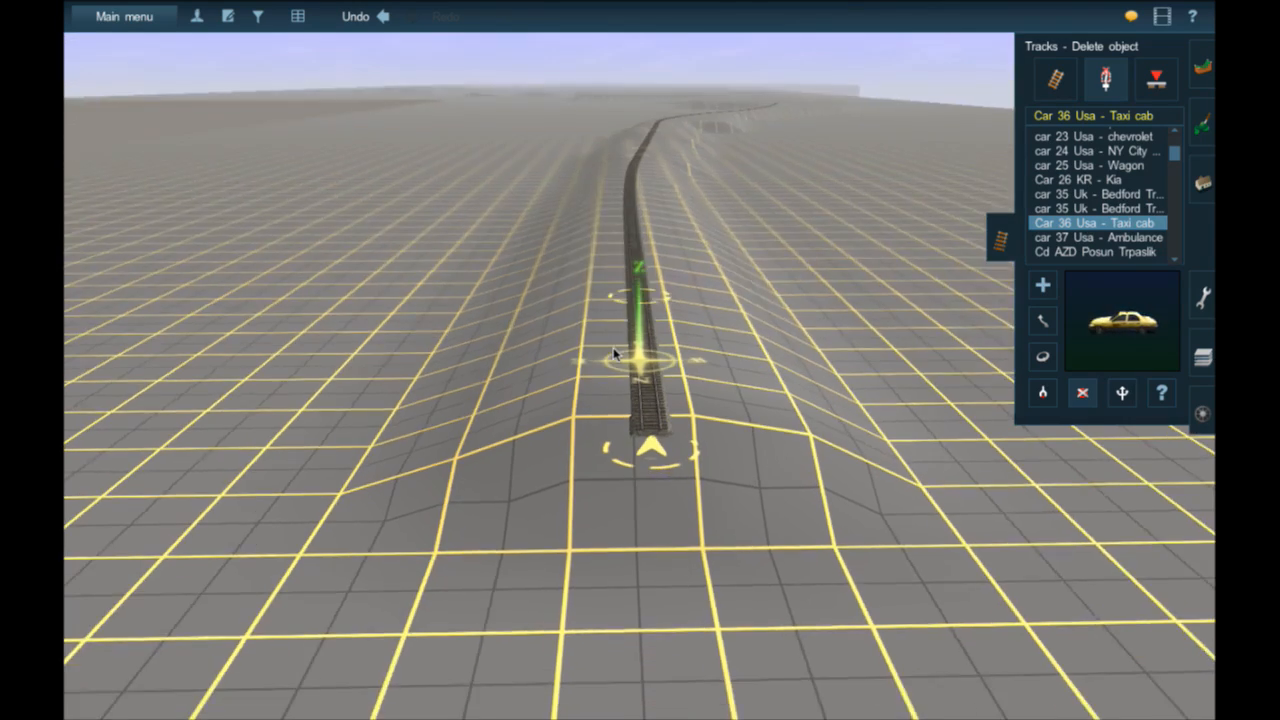
right_click(671, 211)
right_drag(672, 212, 657, 386)
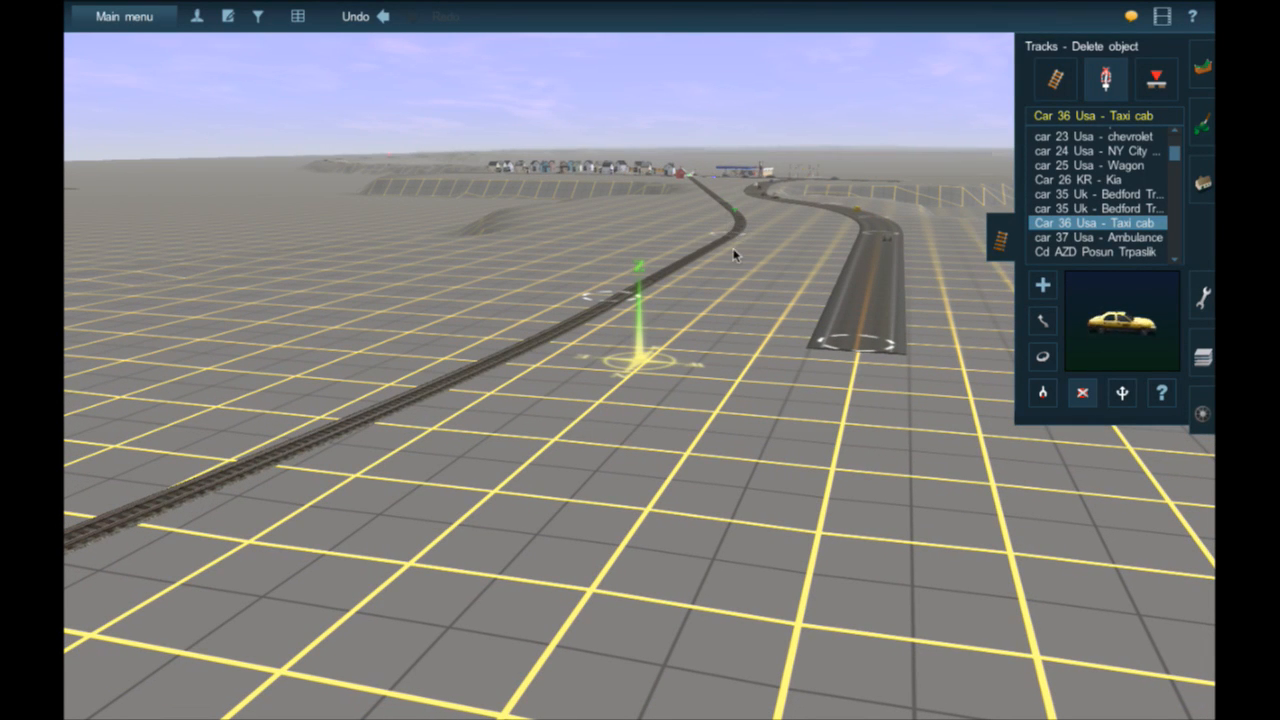
- Straighten the track section ahead on the embankment with the Track tool
click(1057, 86)
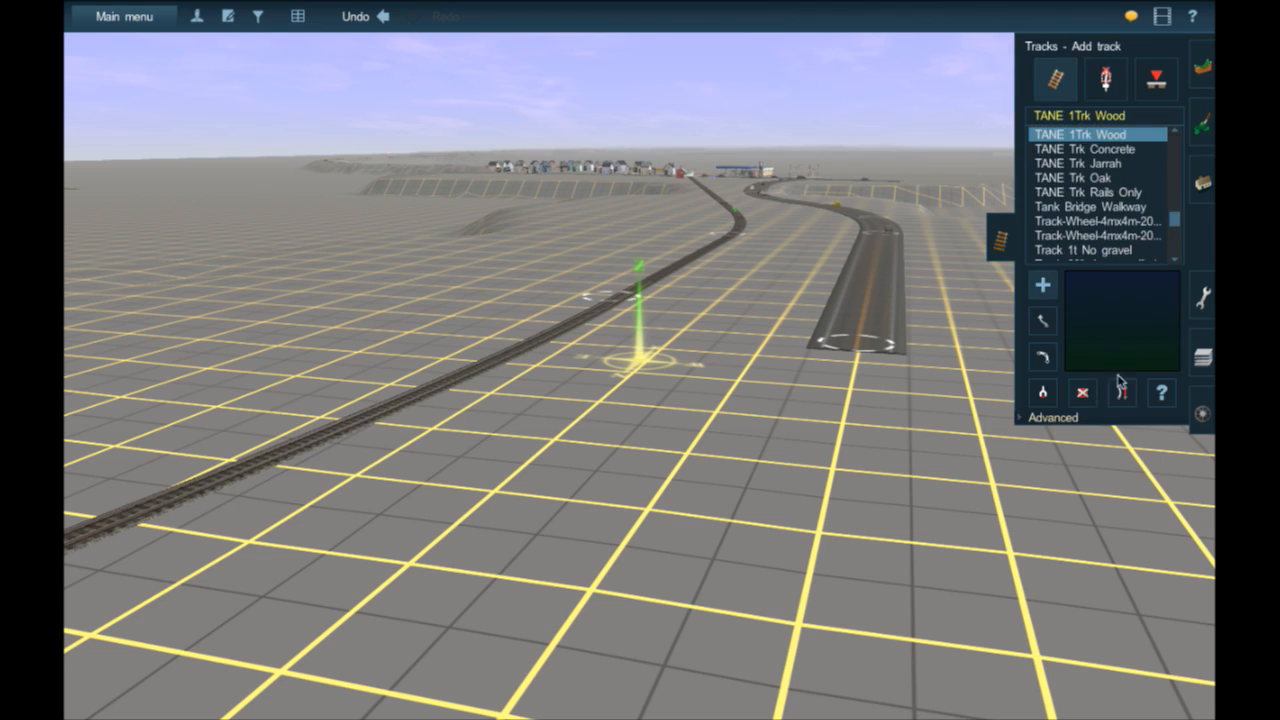
click(683, 268)
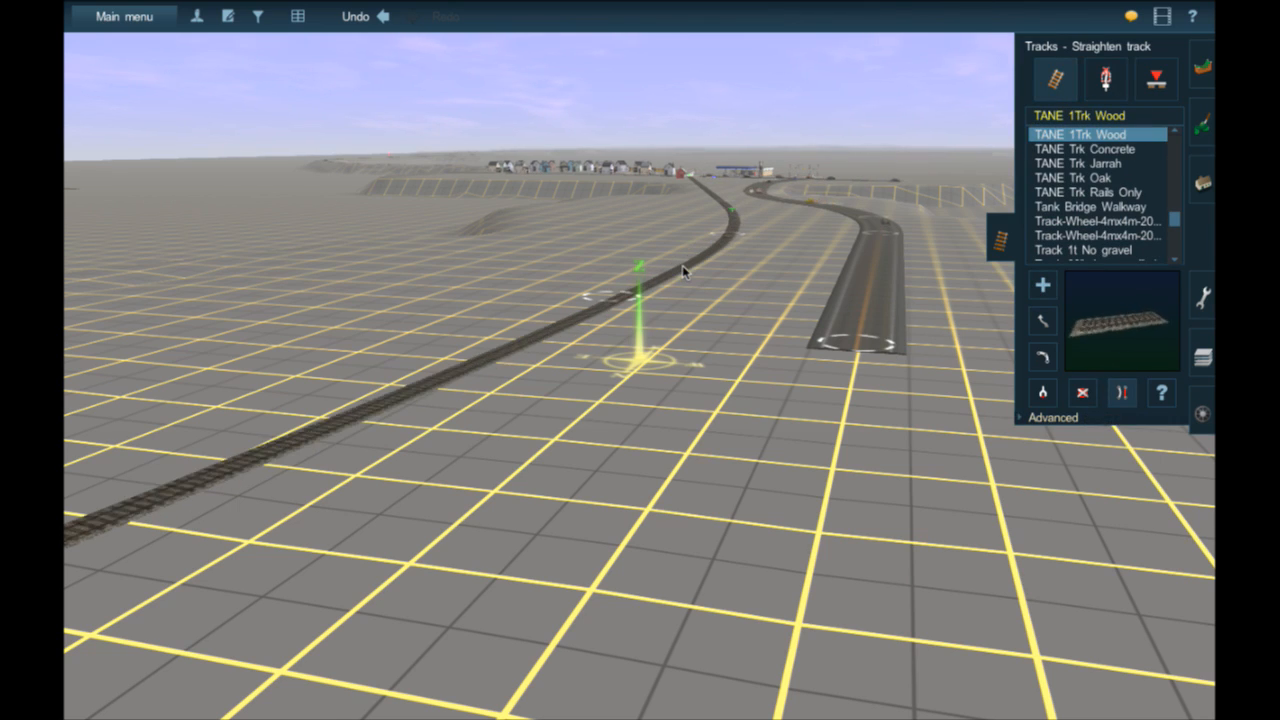
right_click(683, 268)
right_click(500, 470)
right_click(526, 385)
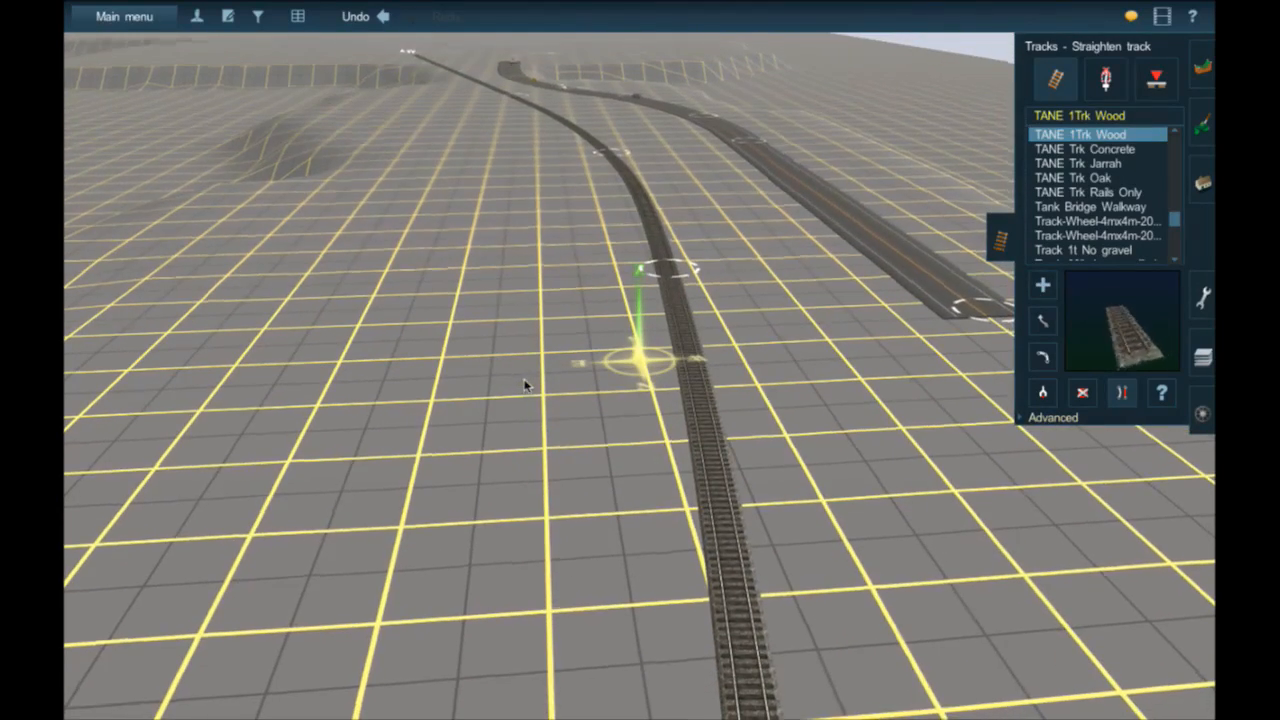
- Drag the track's spline points so the curve bends further left toward the town
click(1040, 321)
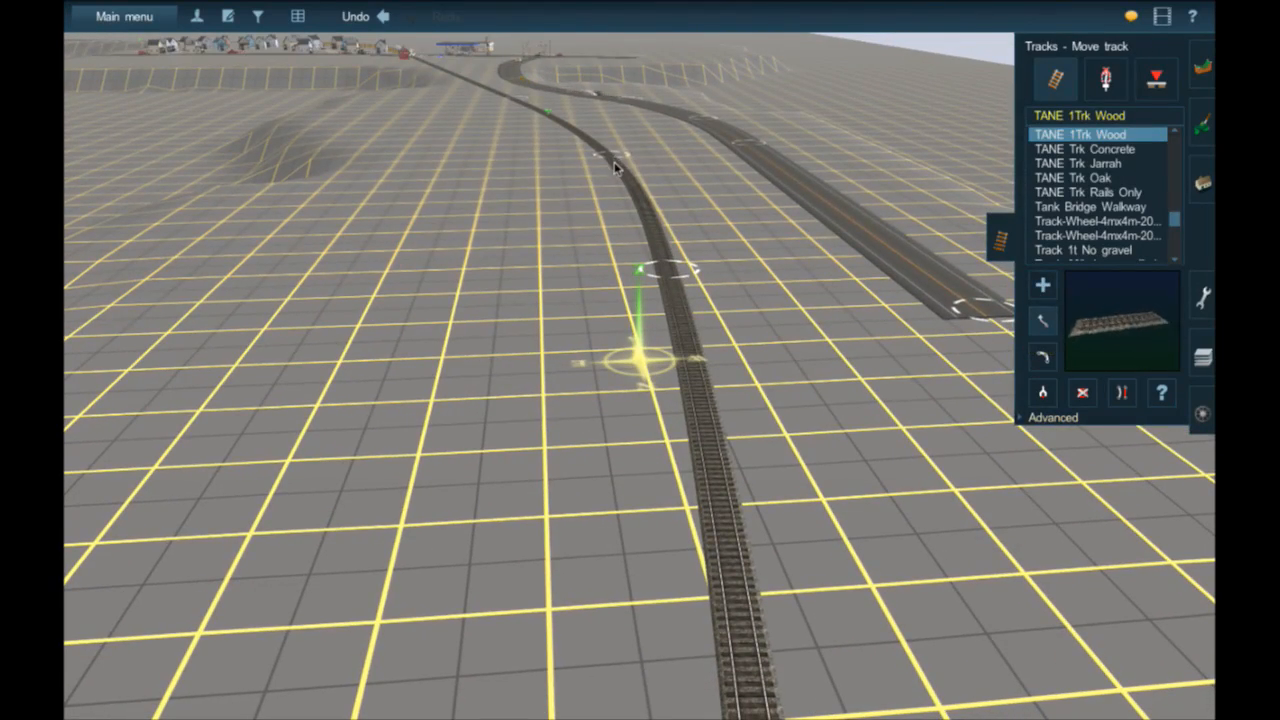
mouse_move(617, 167)
mouse_down()
mouse_move(602, 166)
mouse_move(621, 166)
mouse_up()
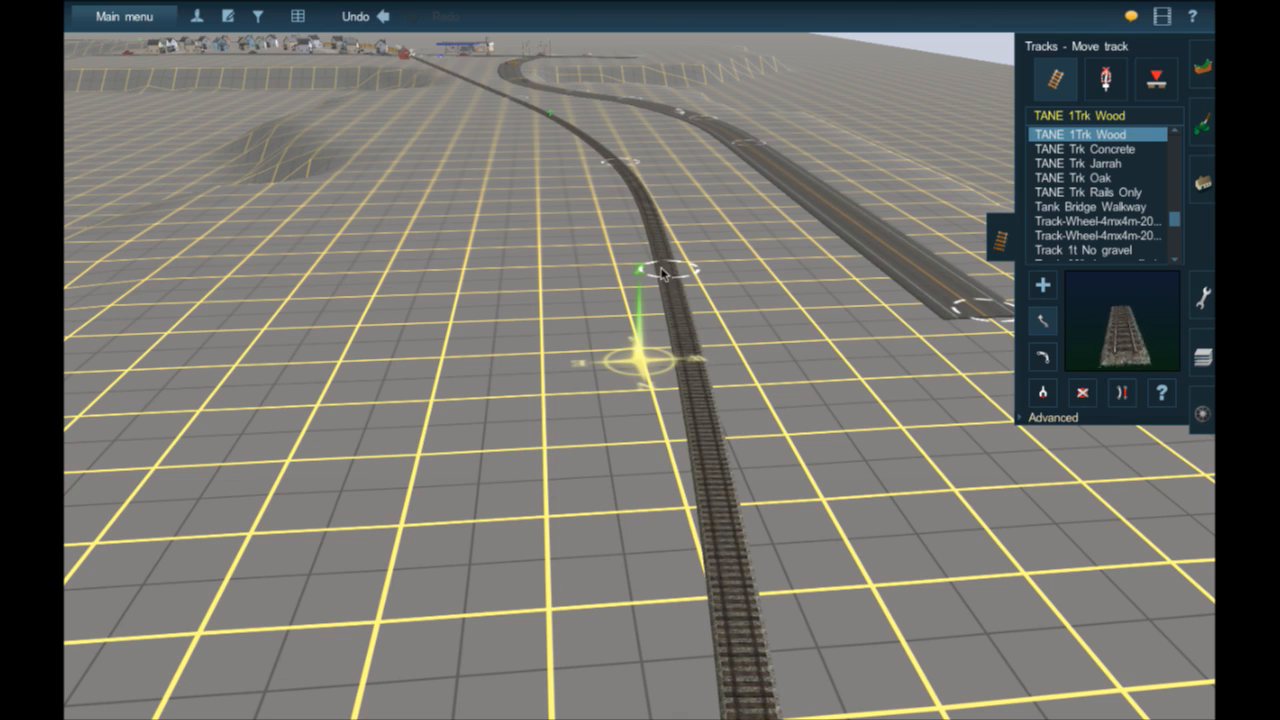
drag(661, 272, 740, 386)
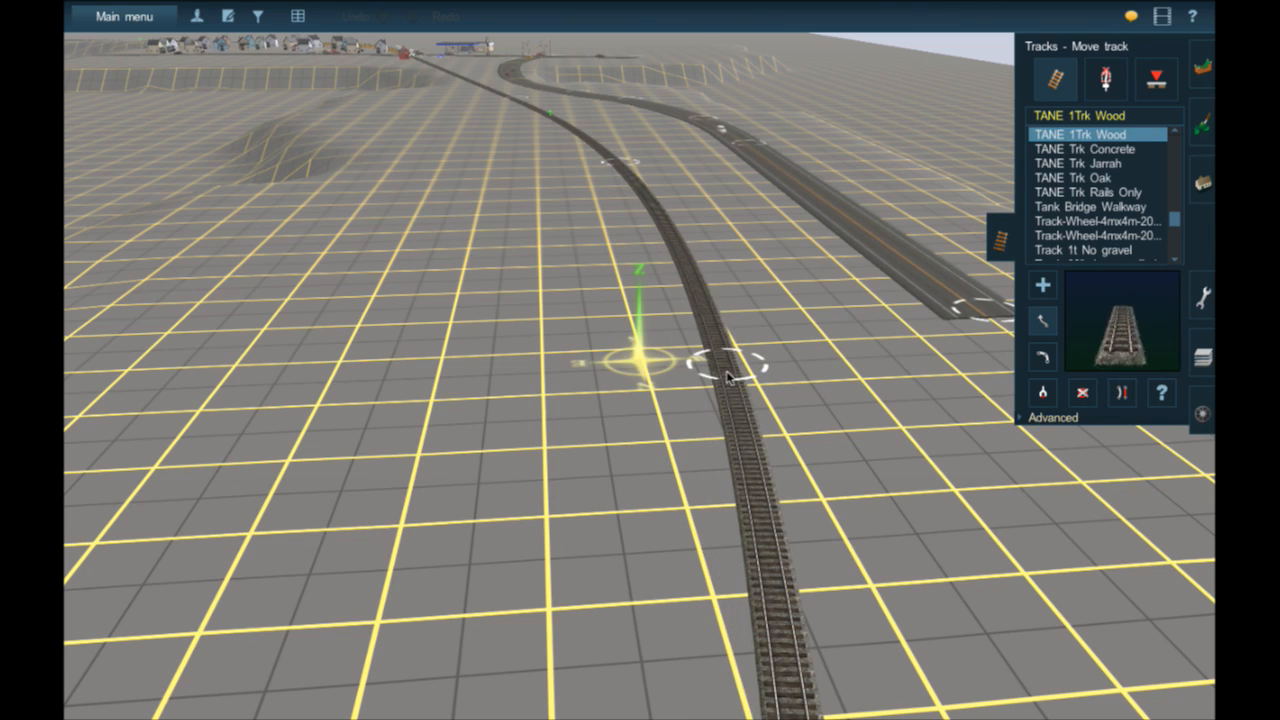
right_drag(708, 300, 633, 365)
scroll(633, 365, up, 10)
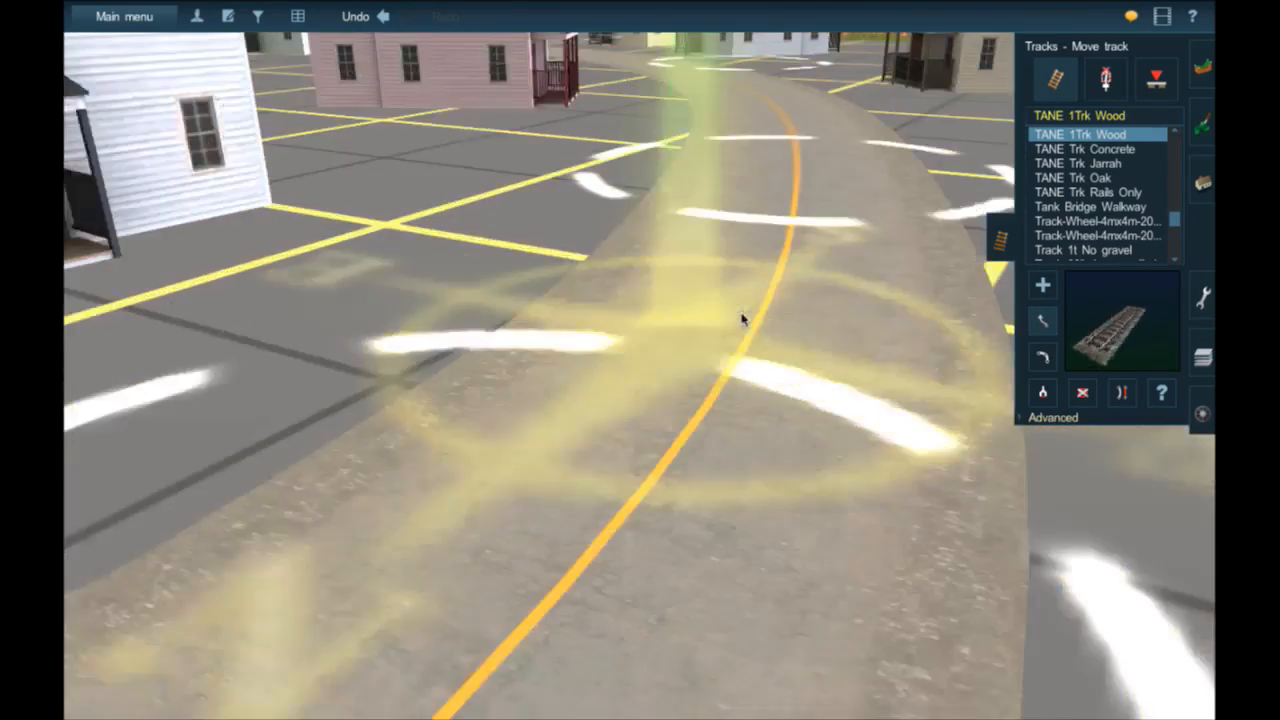
right_drag(742, 318, 617, 503)
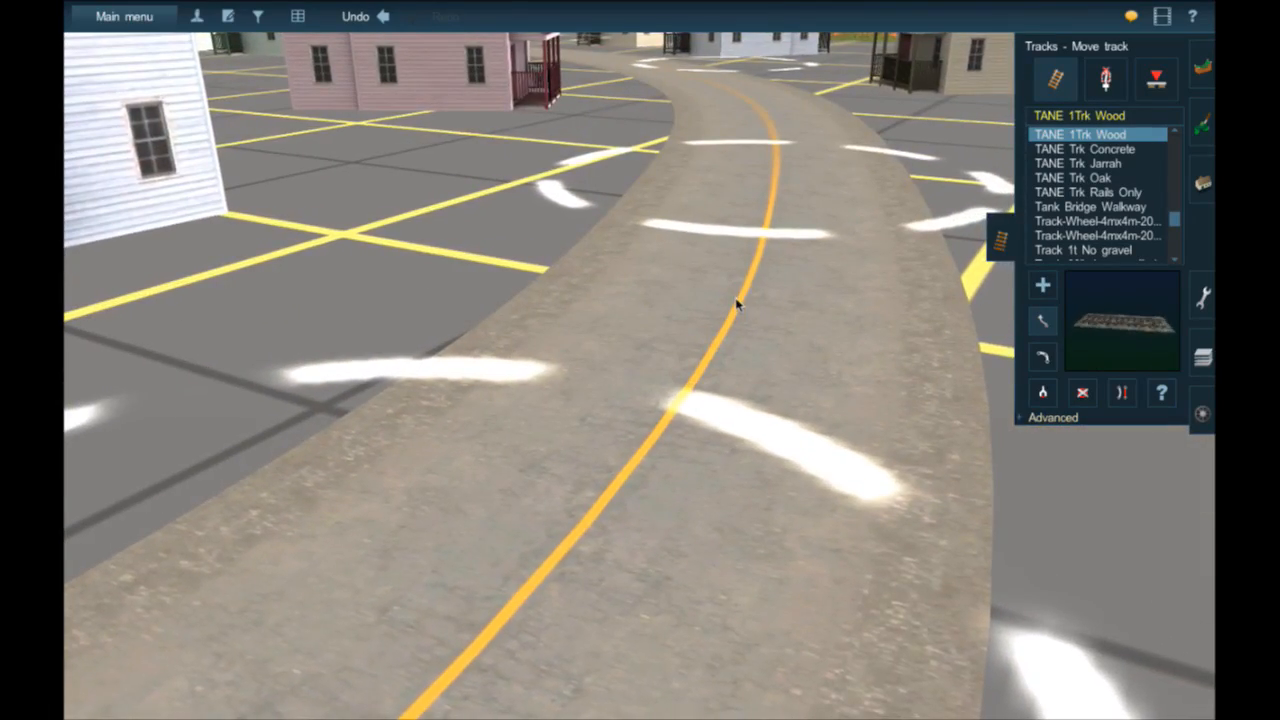
scroll(736, 304, down, 10)
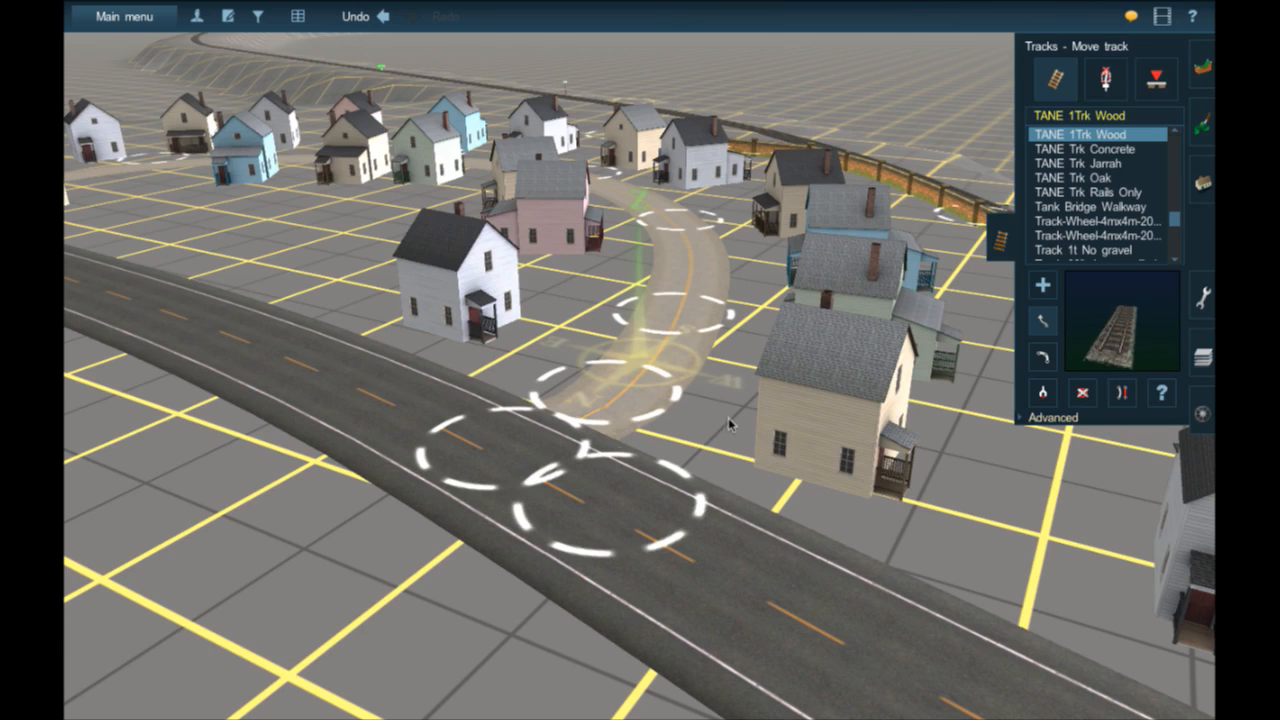
right_click(458, 337)
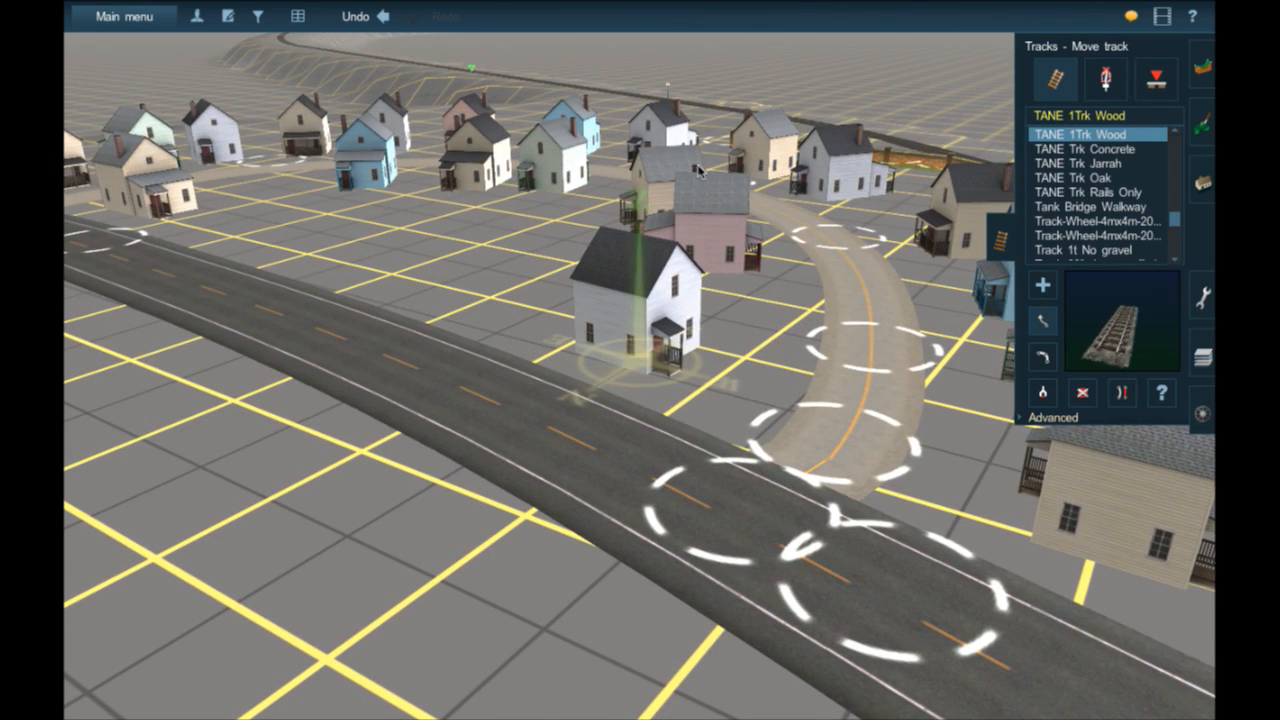
scroll(617, 226, up, 10)
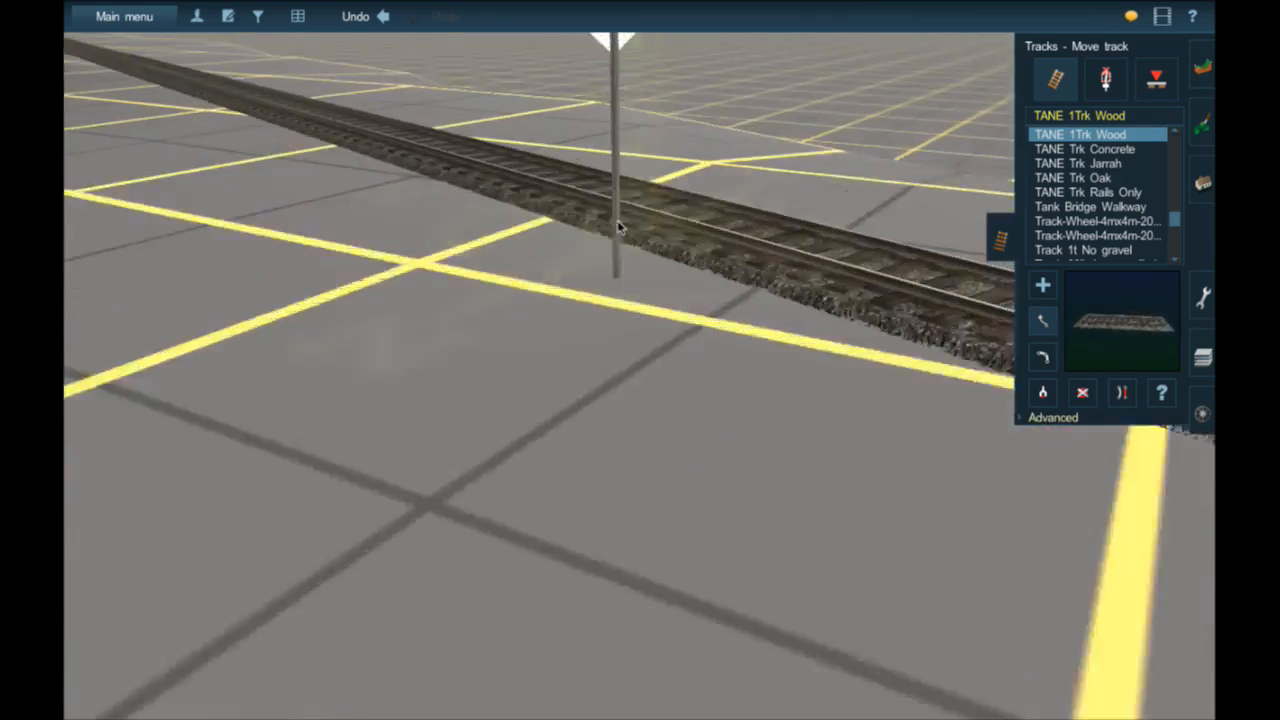
scroll(617, 226, down, 1)
key(Left)
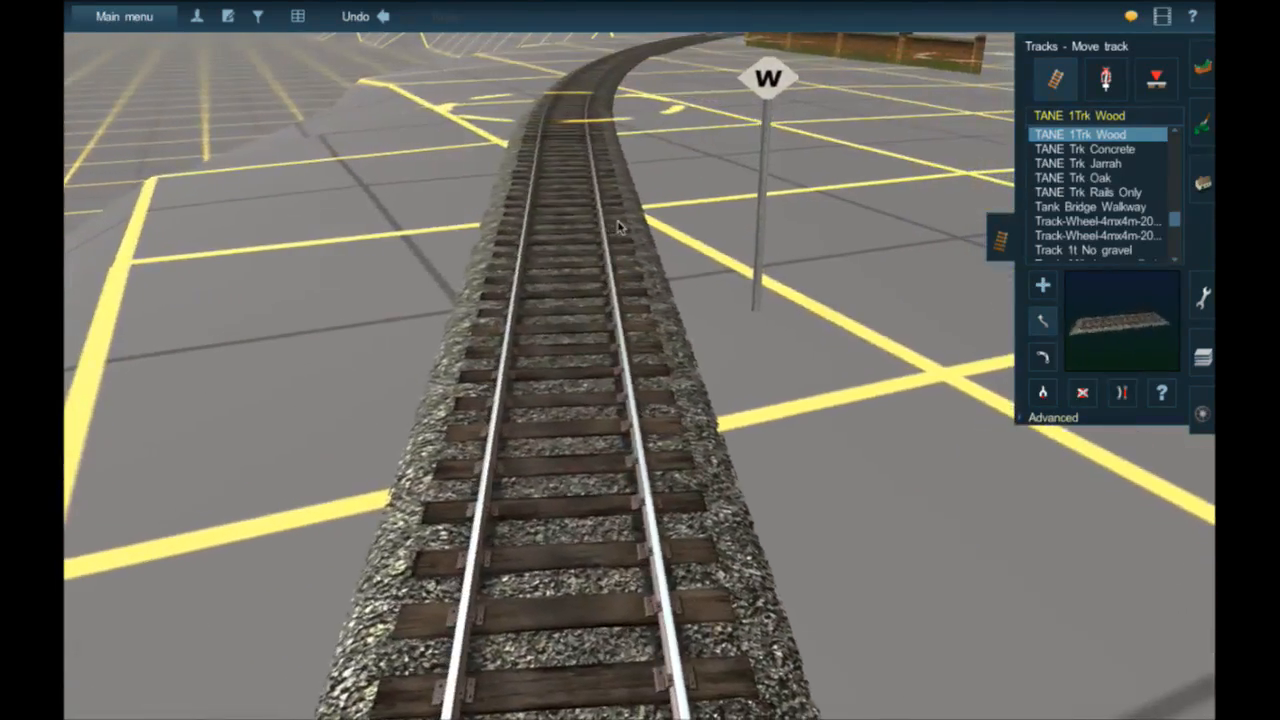
key(Down)
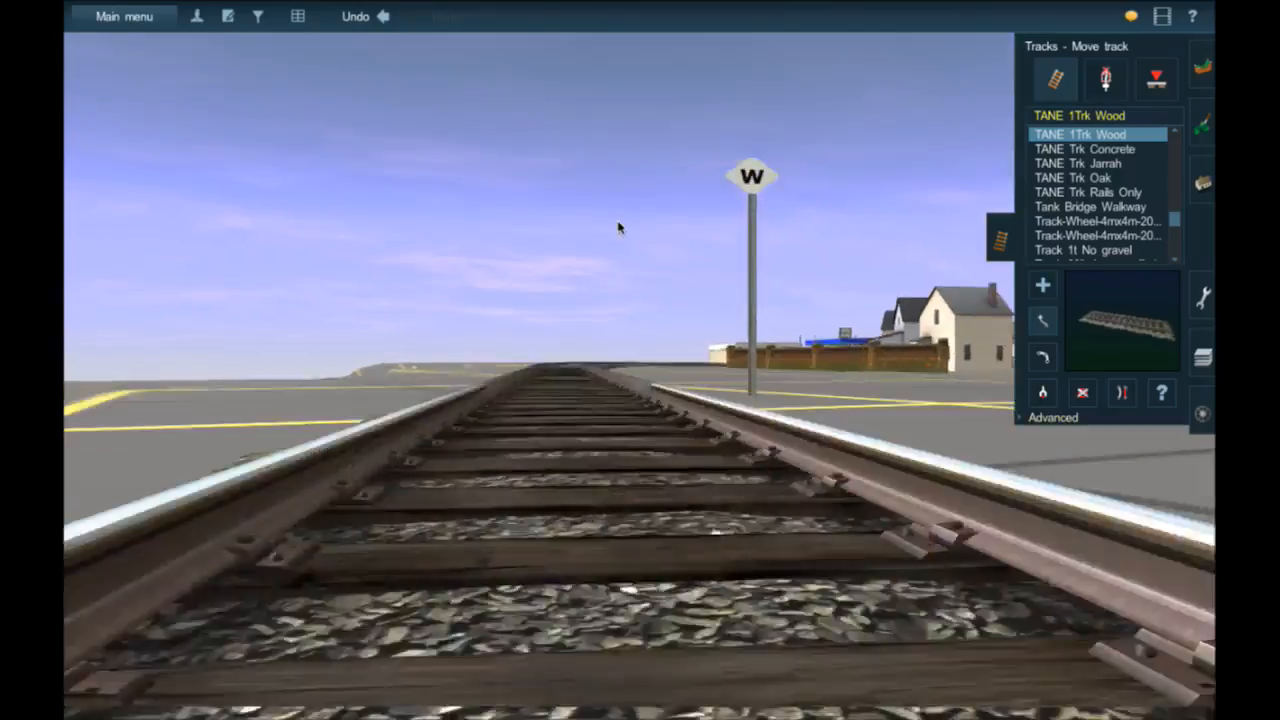
key(Up)
key(Up)
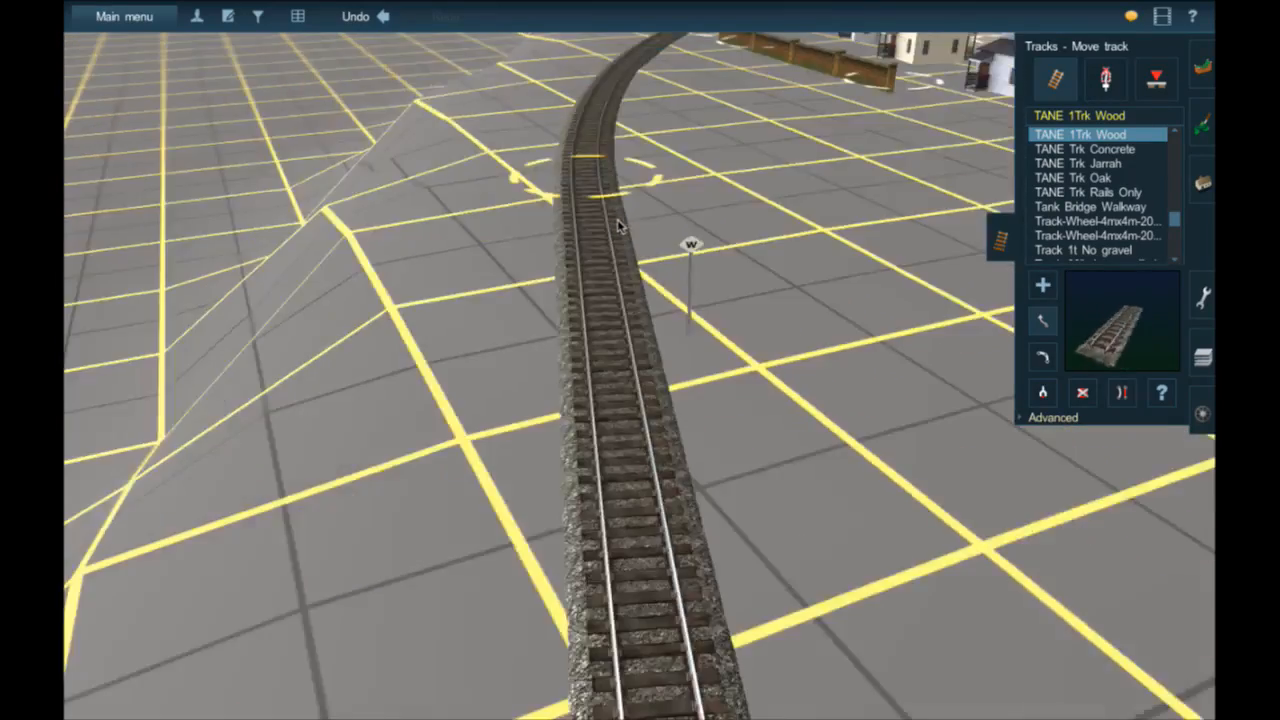
key(Left)
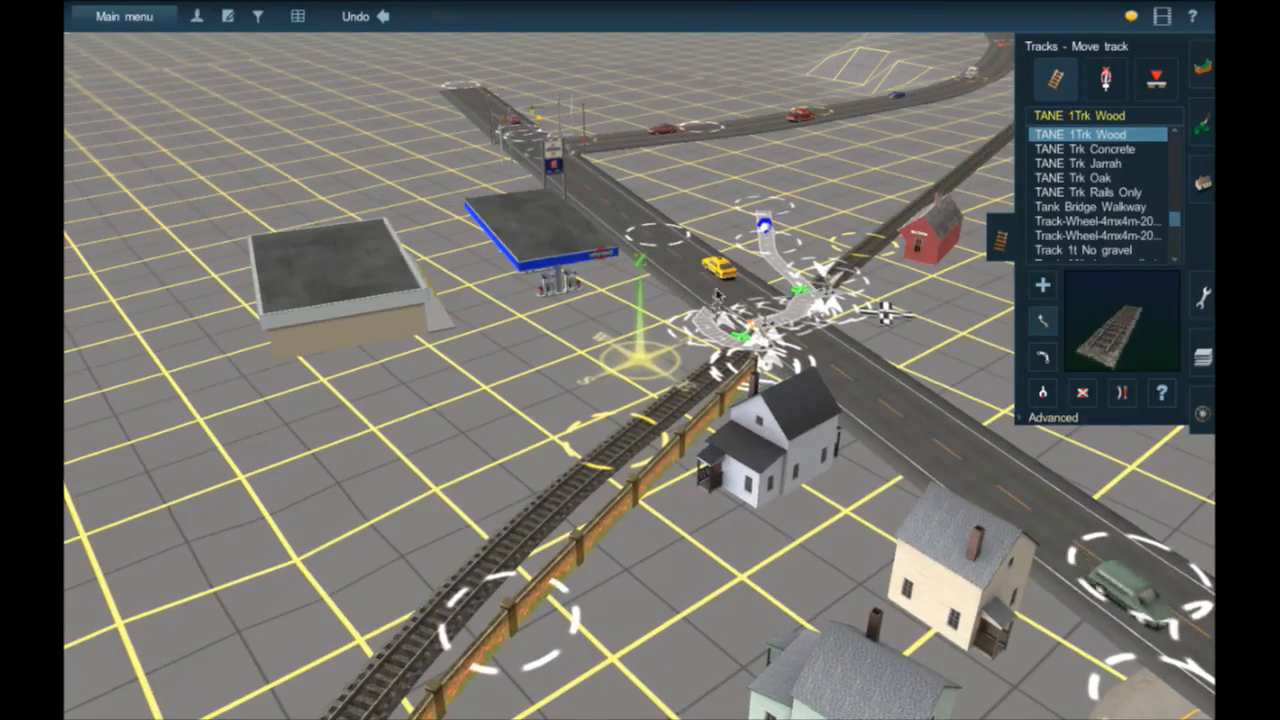
- Exit the game from the Main menu, saving over the Carrabassett Valley Railroad route
click(130, 16)
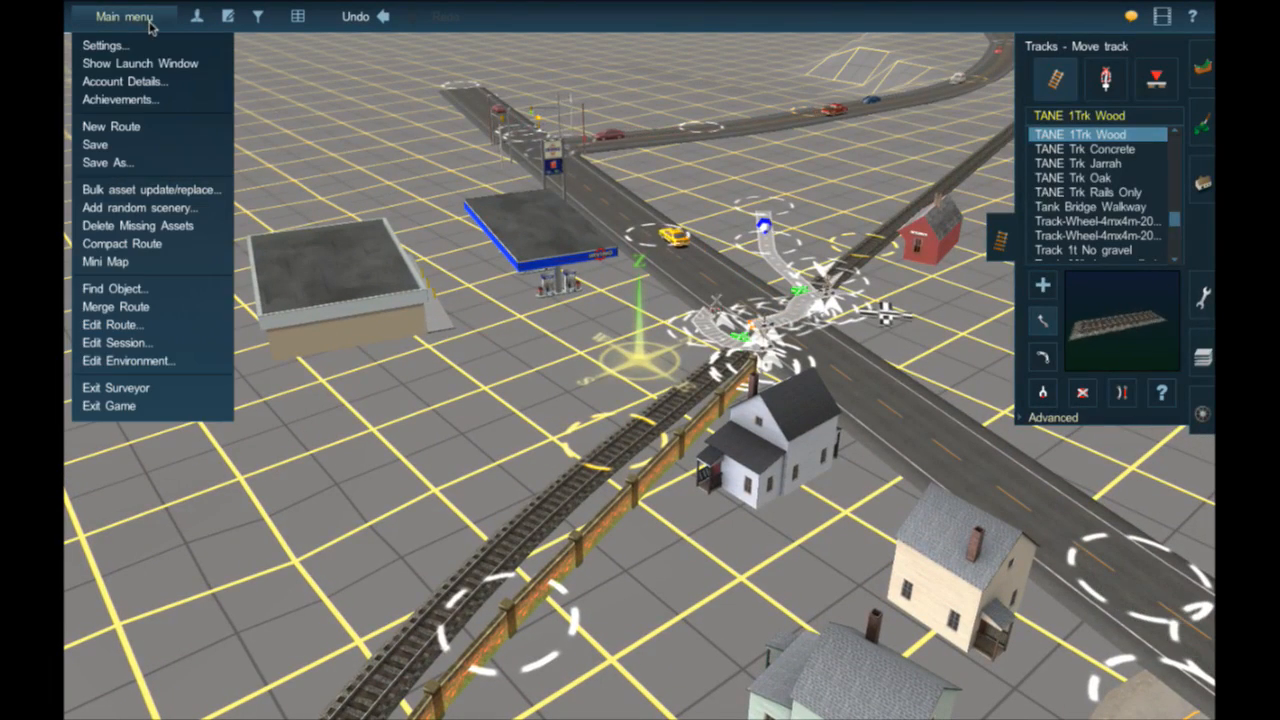
click(147, 406)
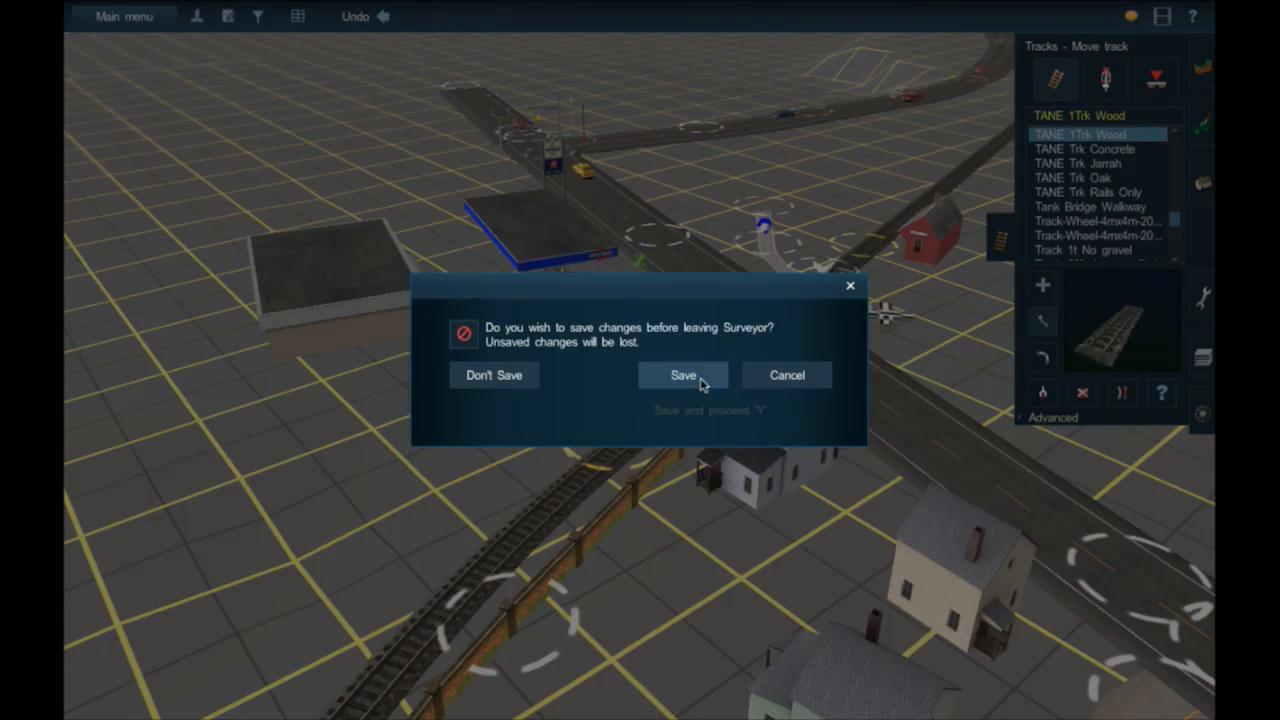
click(675, 378)
click(772, 496)
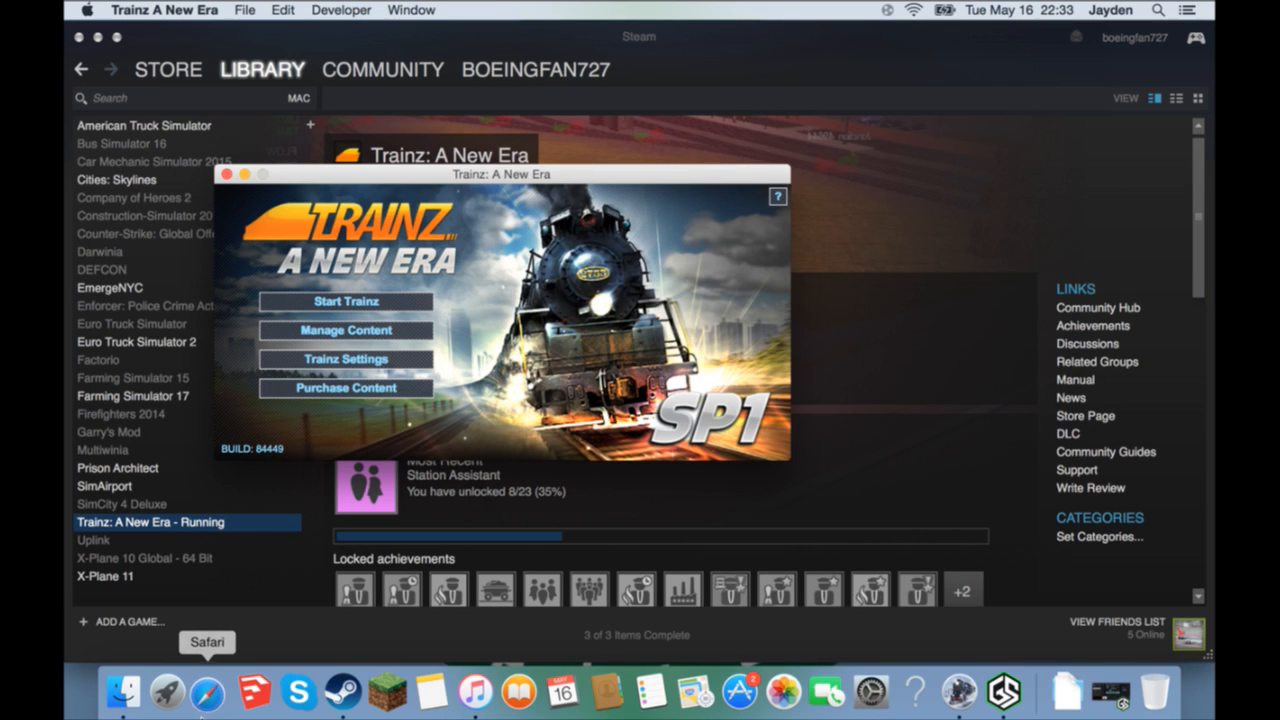
- Scroll through the screenshots on page 16 of the Quebec Central Railway thread in Safari
click(212, 711)
scroll(396, 376, up, 2)
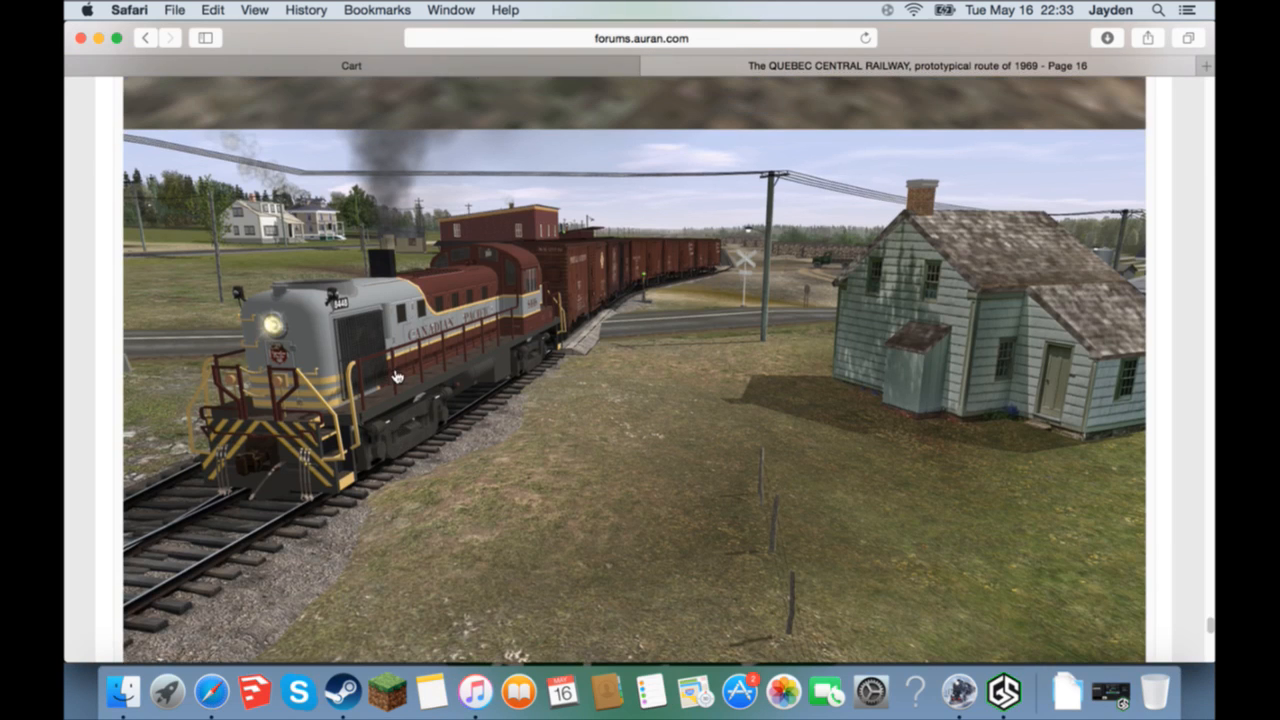
scroll(185, 577, up, 10)
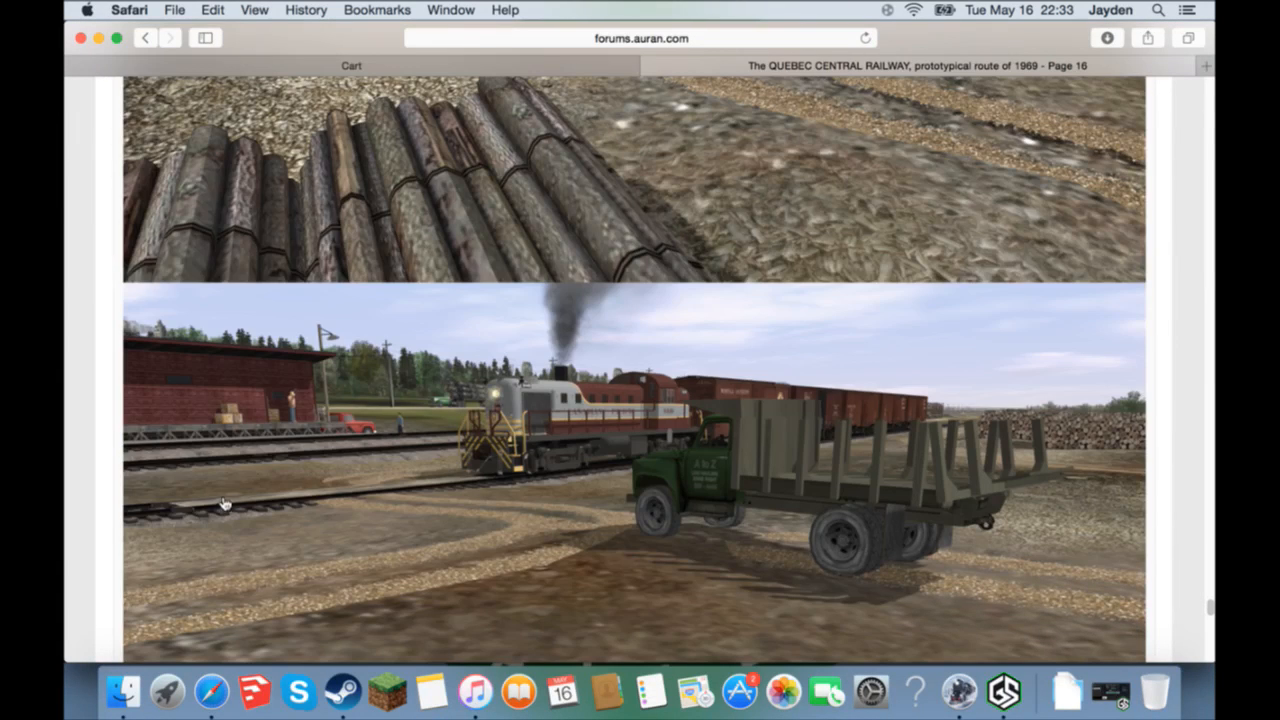
scroll(246, 521, up, 1)
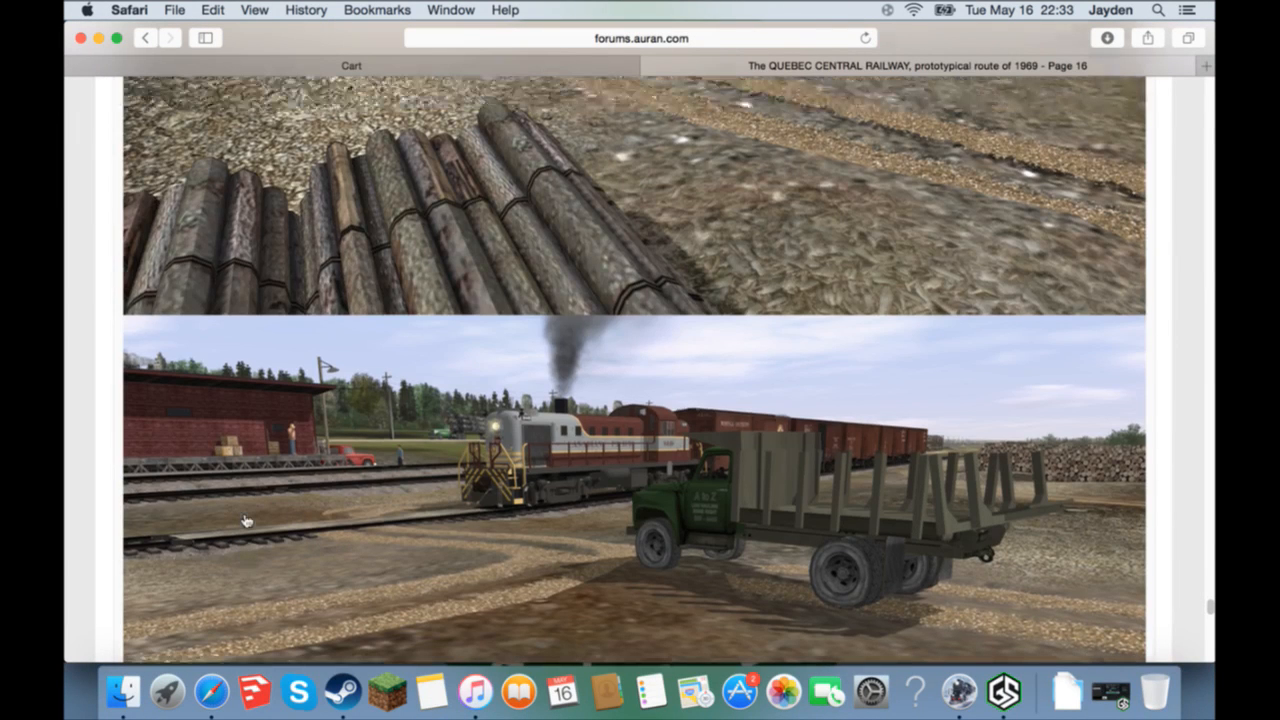
scroll(246, 521, up, 15)
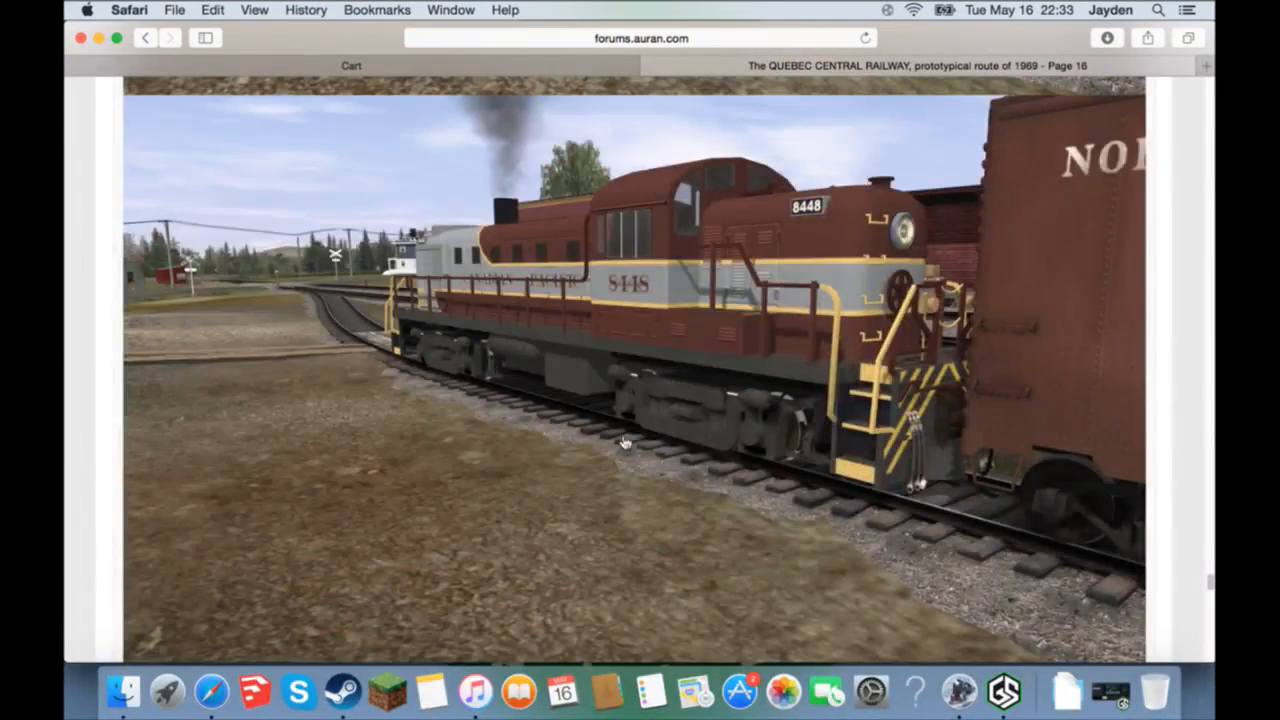
scroll(430, 408, up, 15)
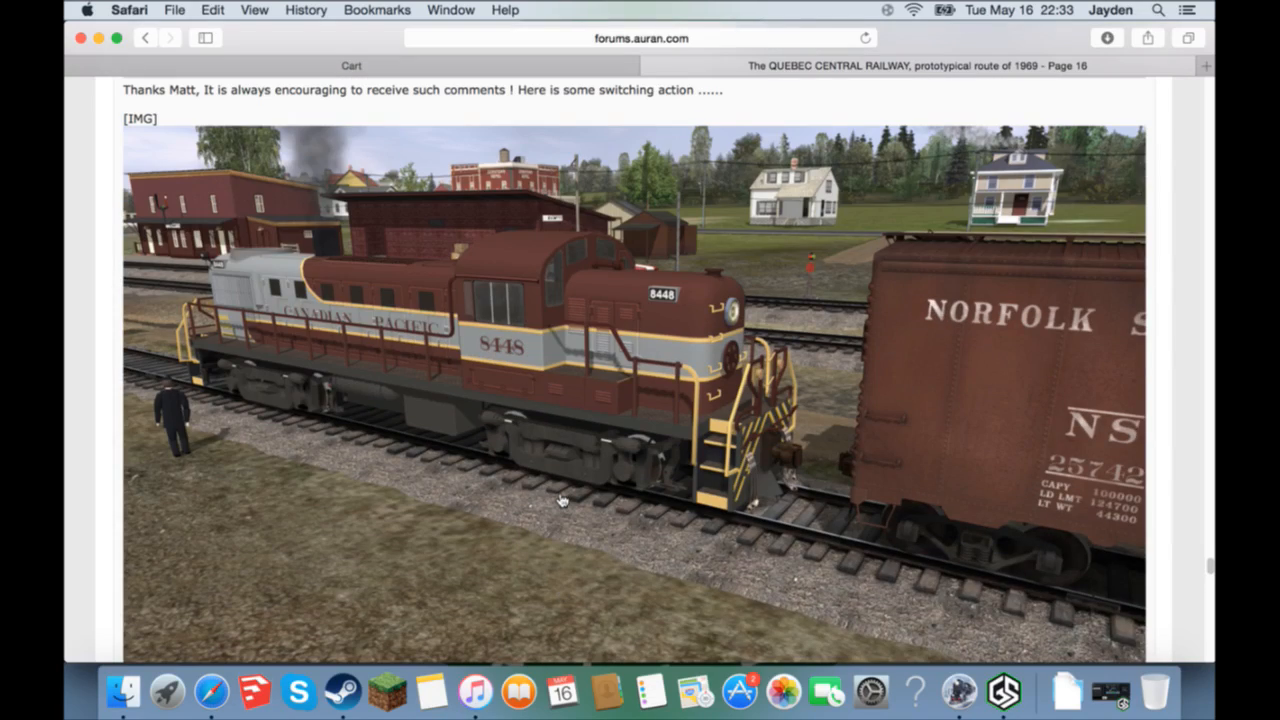
scroll(681, 369, up, 5)
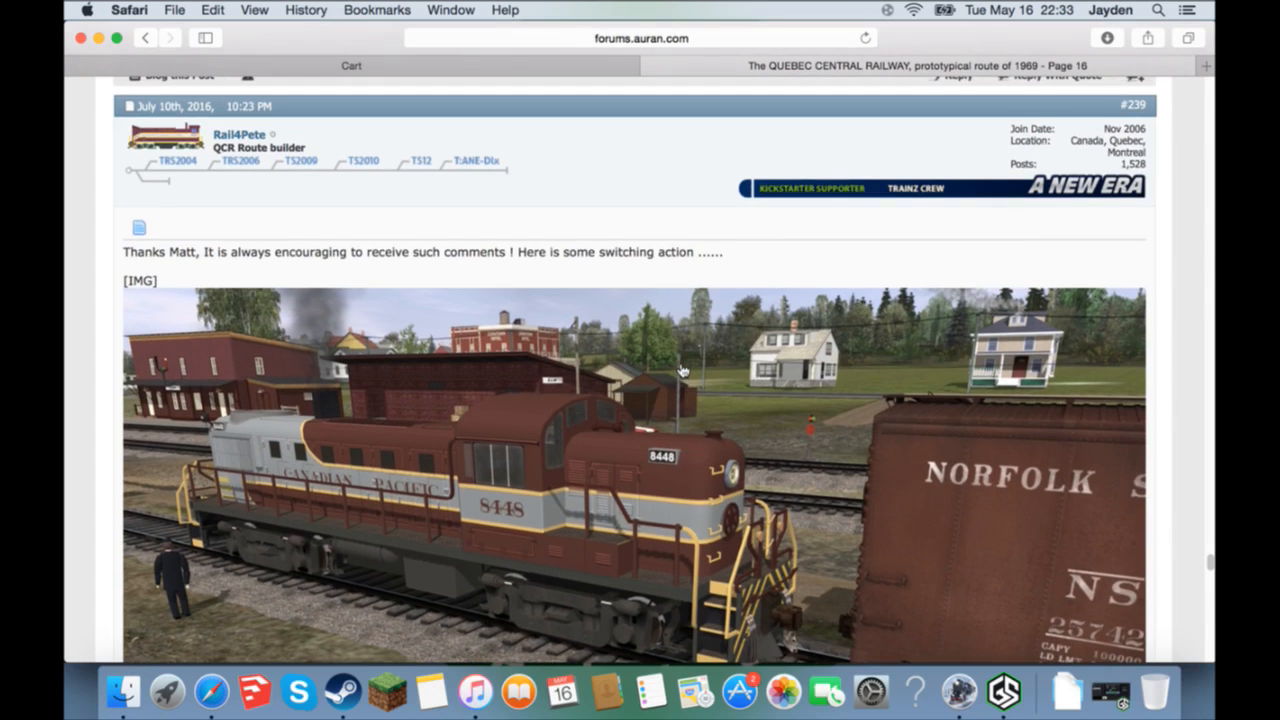
scroll(681, 369, up, 15)
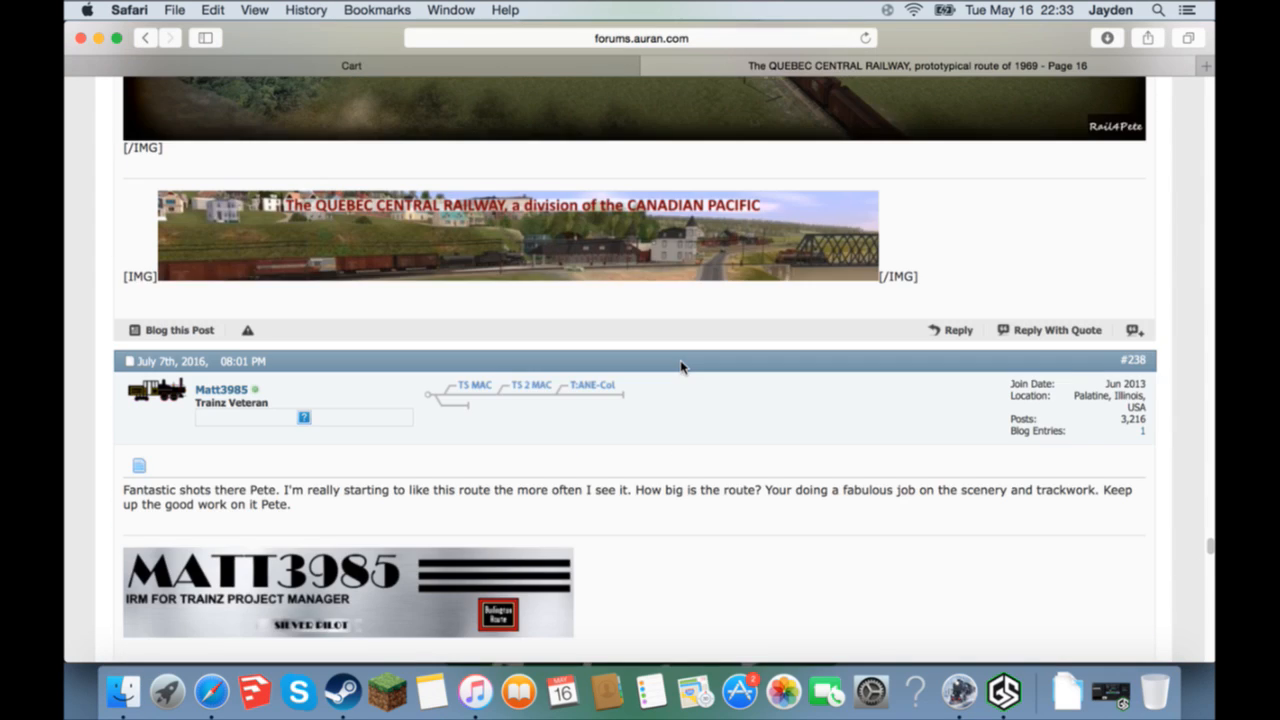
scroll(645, 162, up, 2)
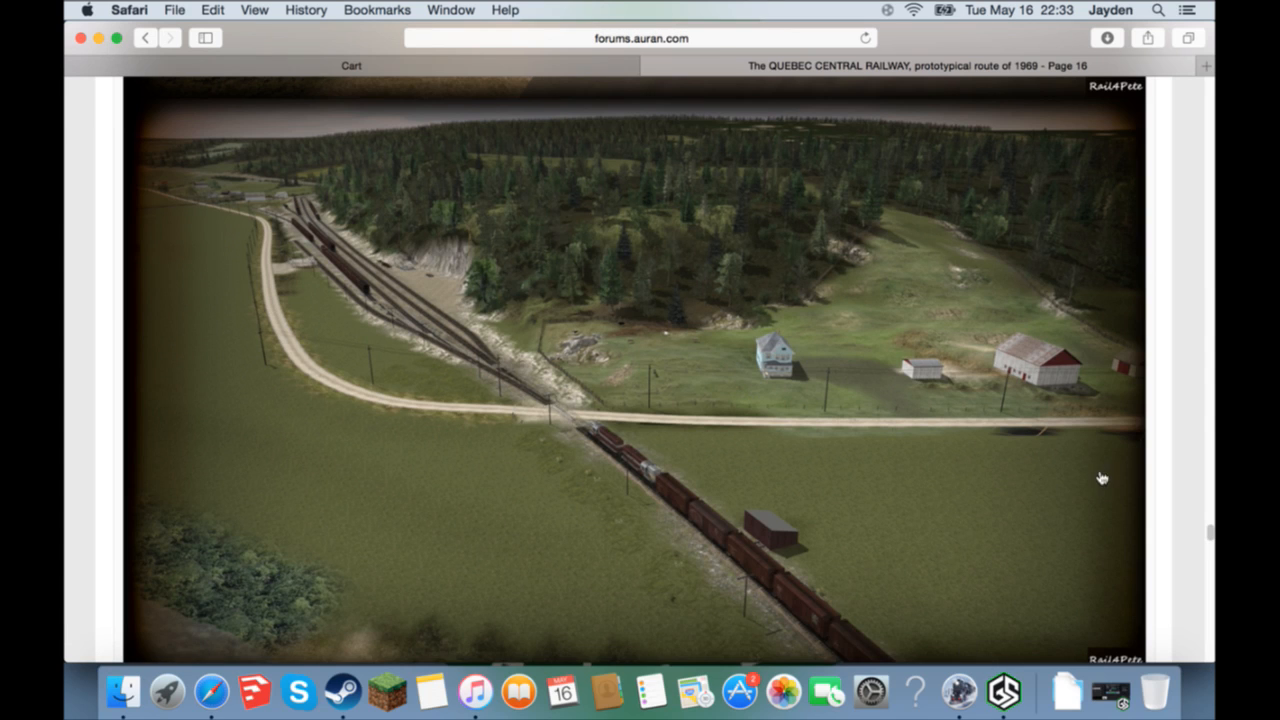
scroll(908, 530, down, 1)
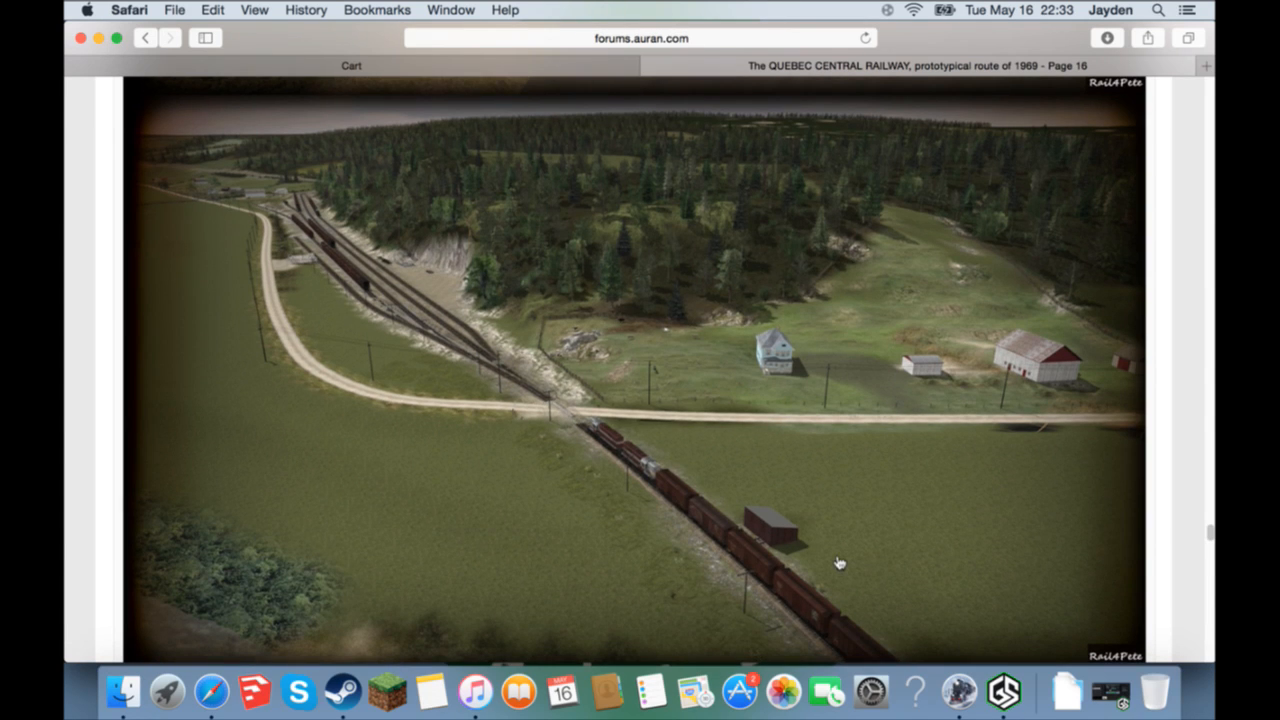
scroll(177, 171, down, 3)
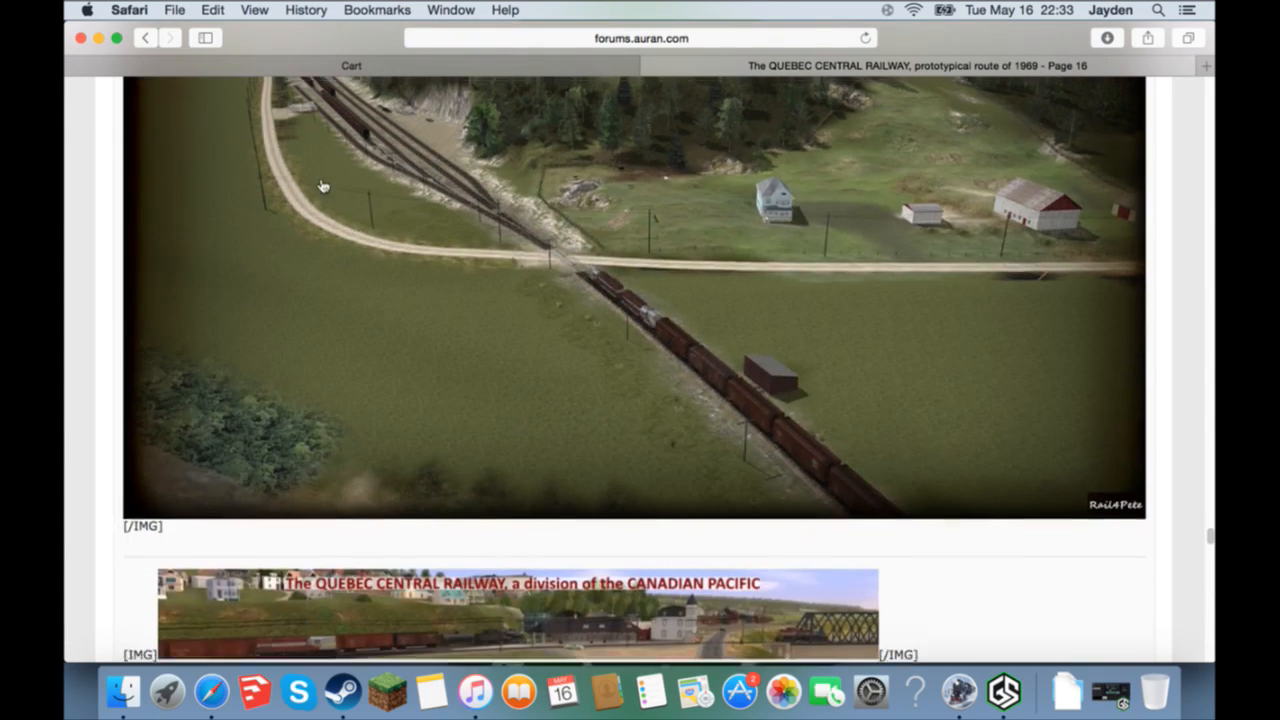
scroll(318, 183, down, 10)
scroll(318, 183, up, 20)
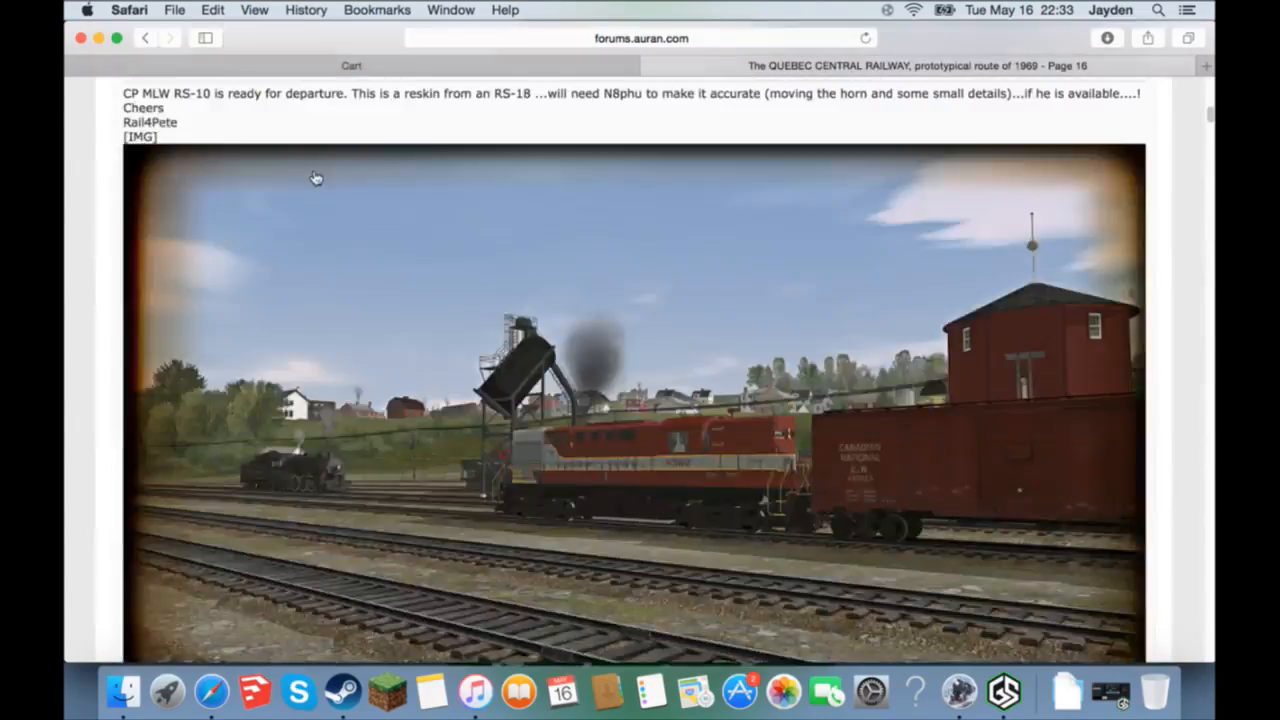
scroll(316, 178, up, 10)
- Return to the forum's main index and scroll down to the Workshops section
click(242, 197)
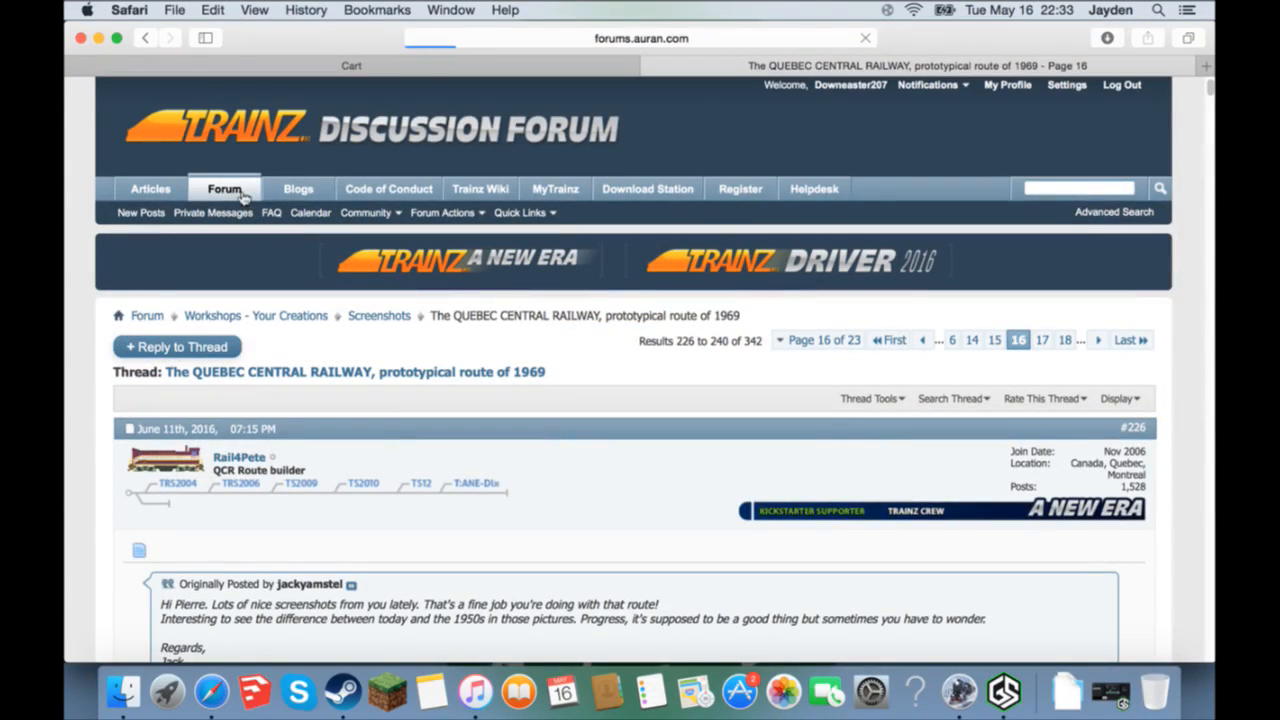
scroll(363, 366, down, 15)
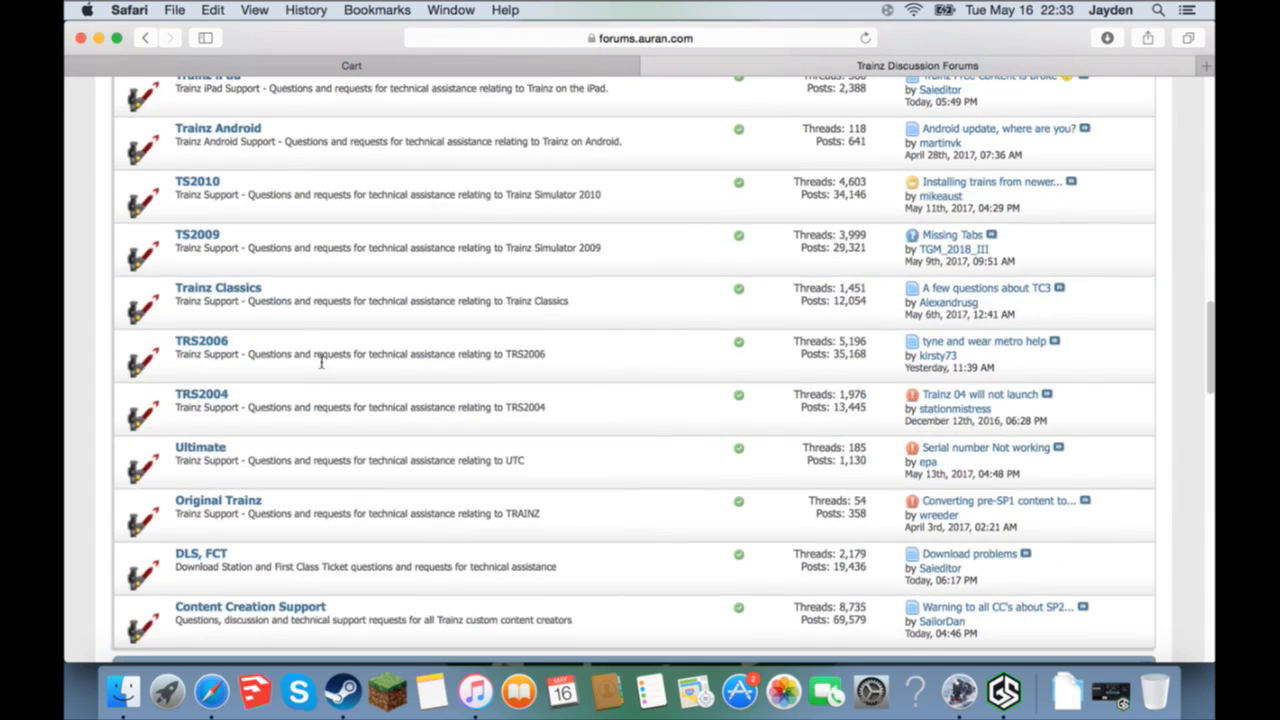
scroll(295, 258, up, 15)
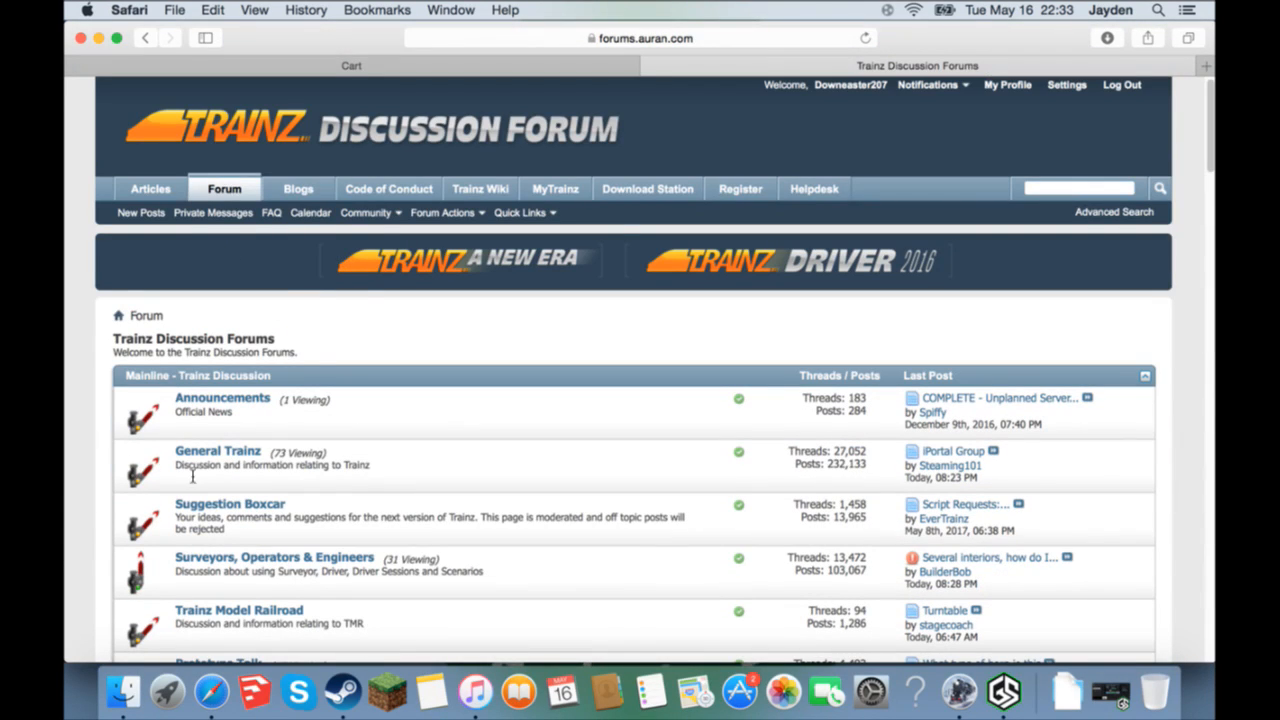
scroll(565, 287, down, 10)
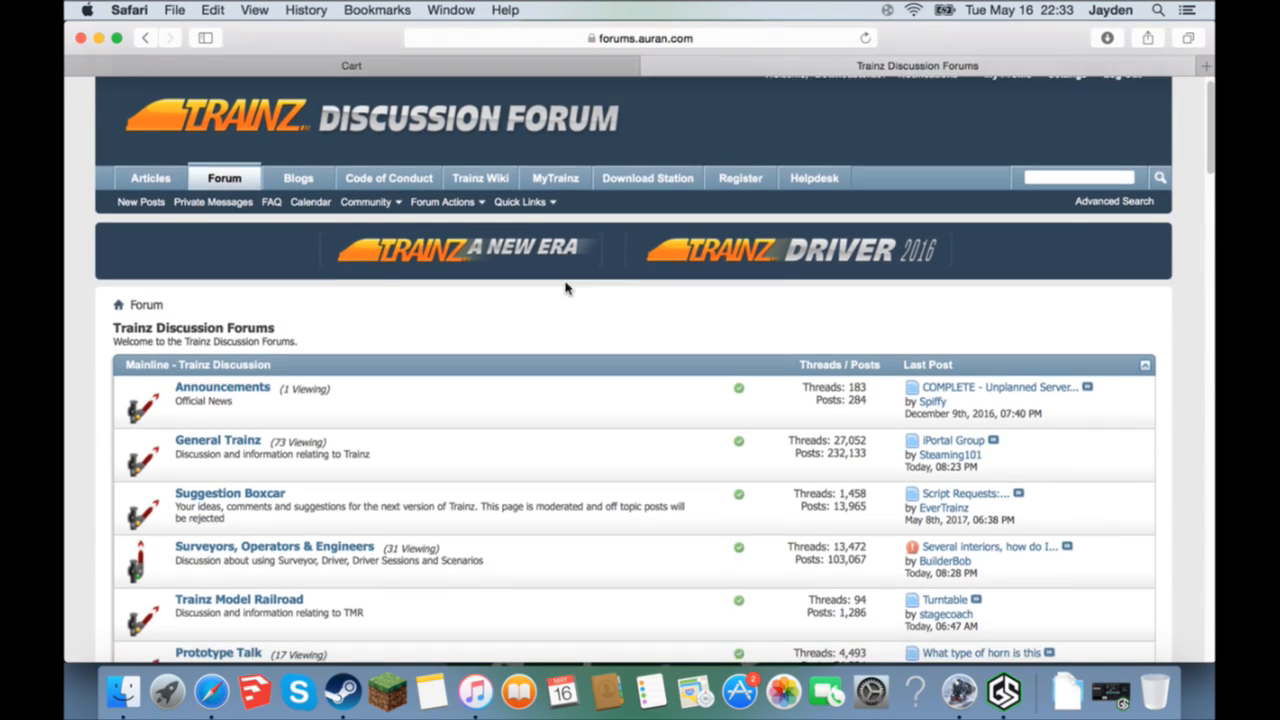
scroll(509, 298, down, 8)
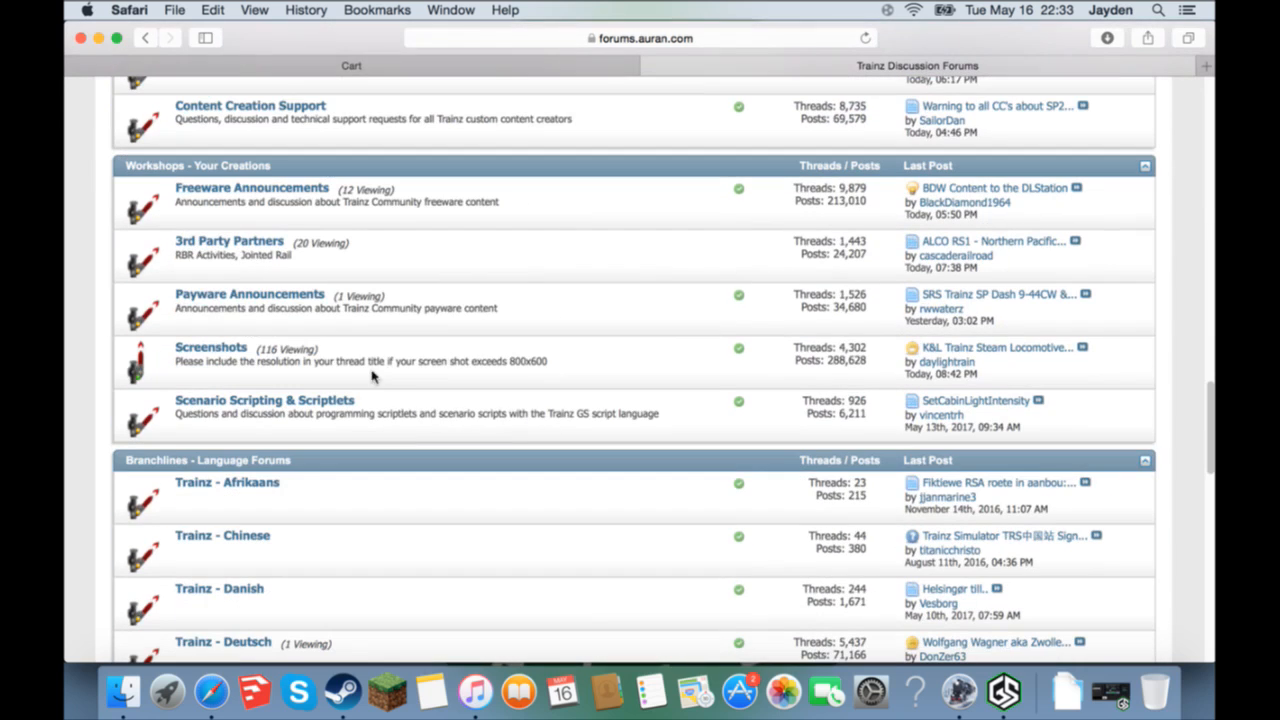
- Open the Screenshots sub-forum and scroll down its thread list
click(207, 354)
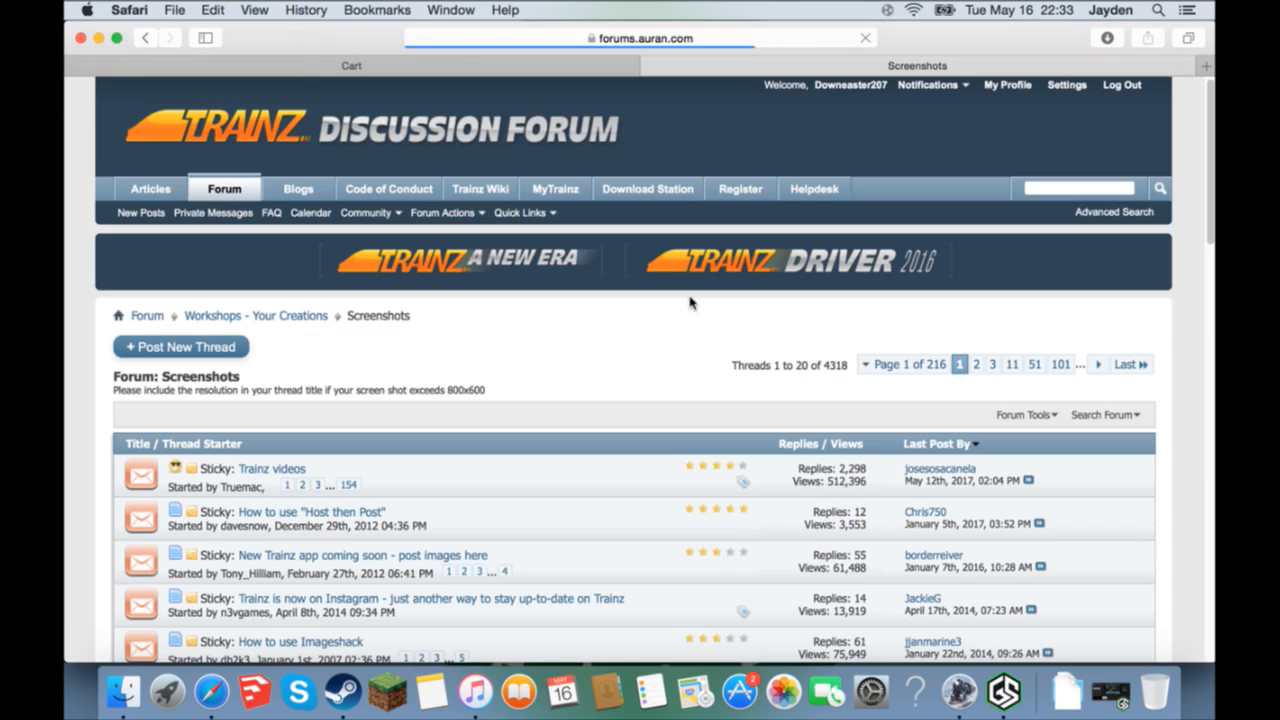
scroll(500, 345, down, 5)
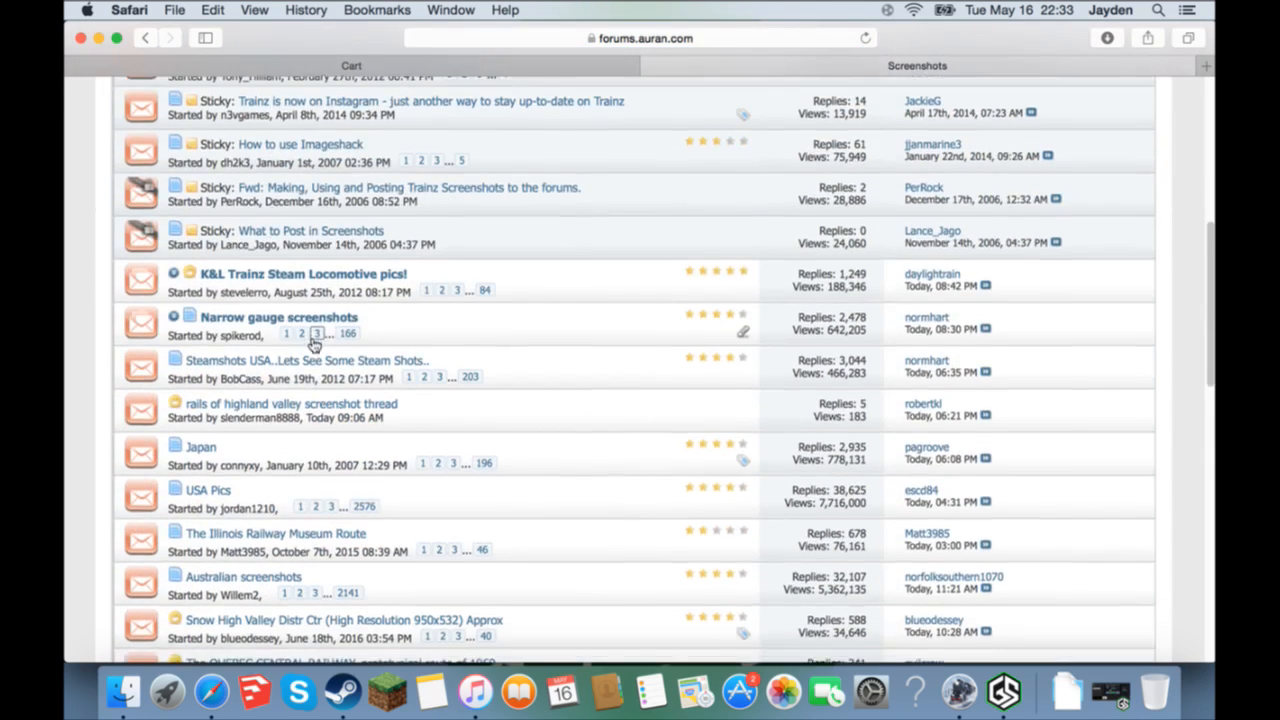
scroll(314, 338, down, 3)
scroll(305, 348, down, 4)
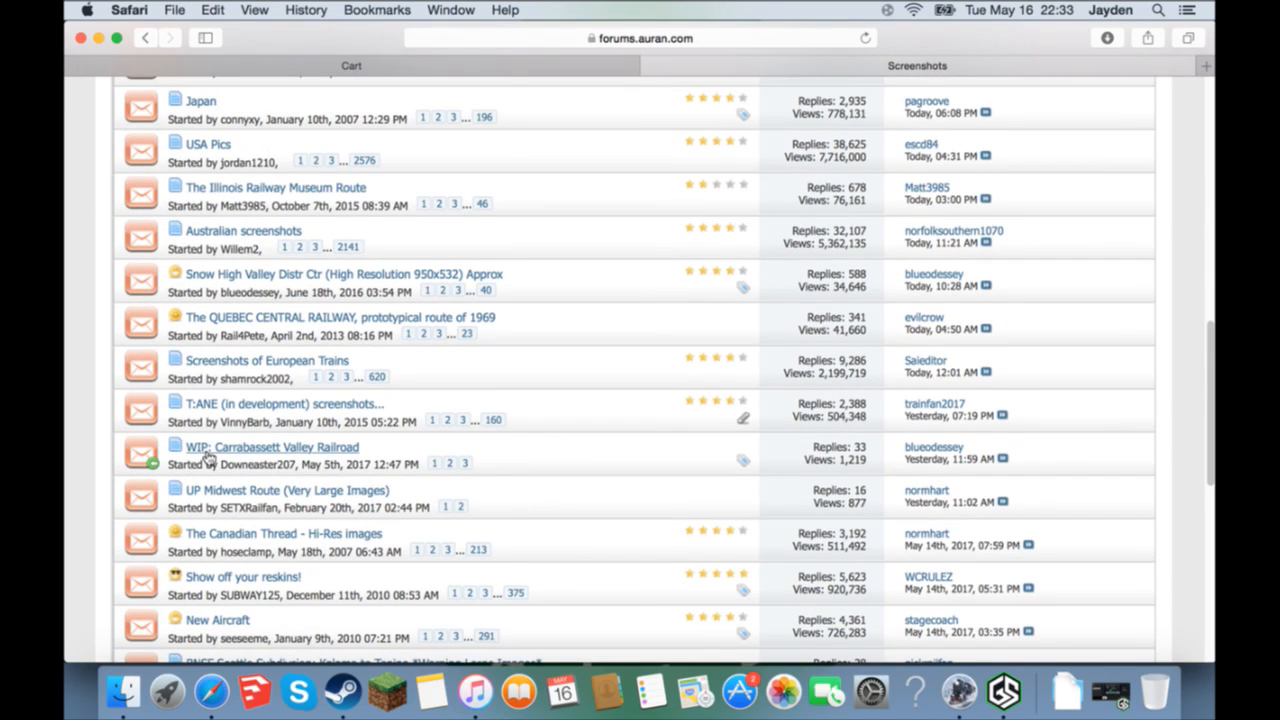
- Open the 'WIP: Carrabassett Valley Railroad' thread and scroll down through its posts
mouse_move(245, 455)
click(296, 447)
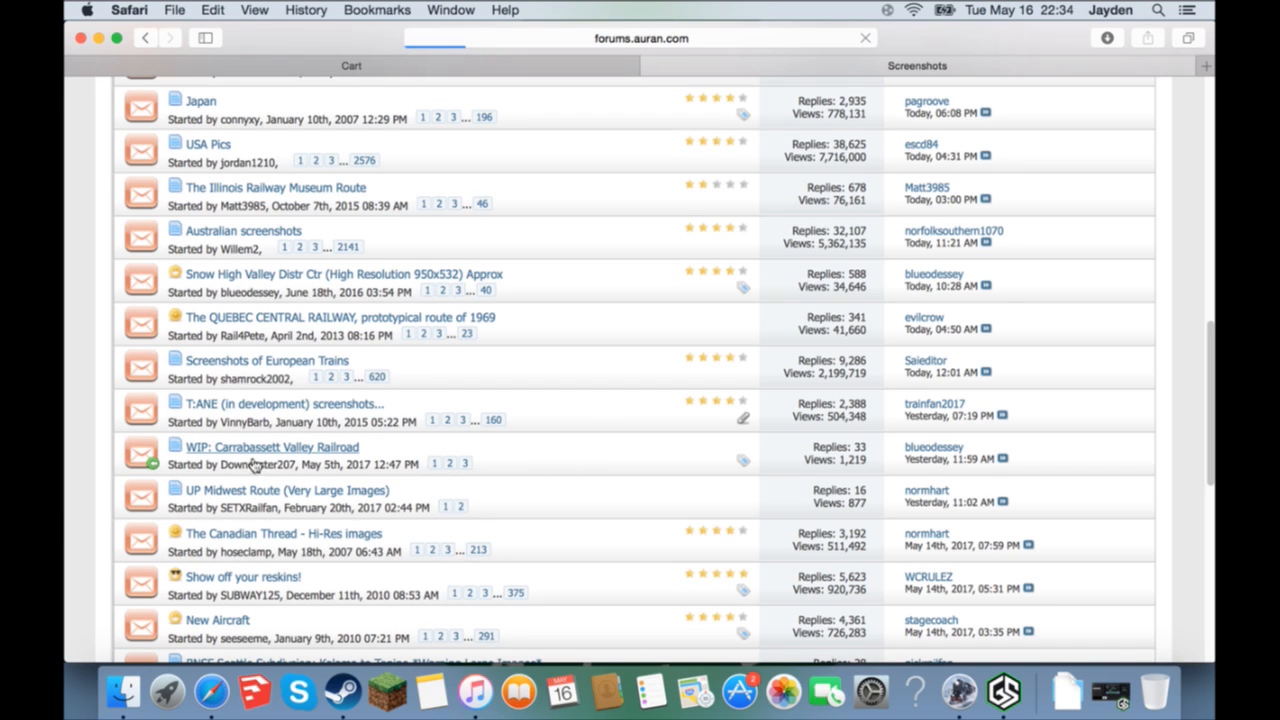
mouse_move(531, 483)
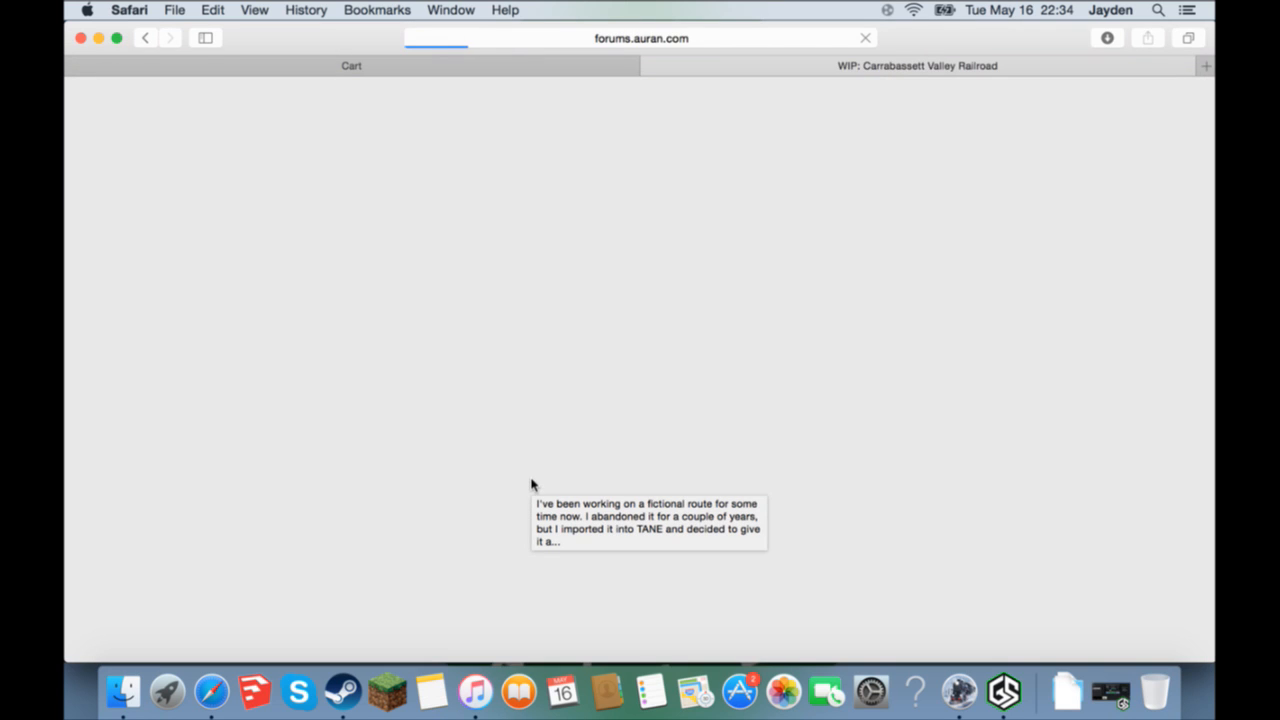
scroll(600, 440, down, 5)
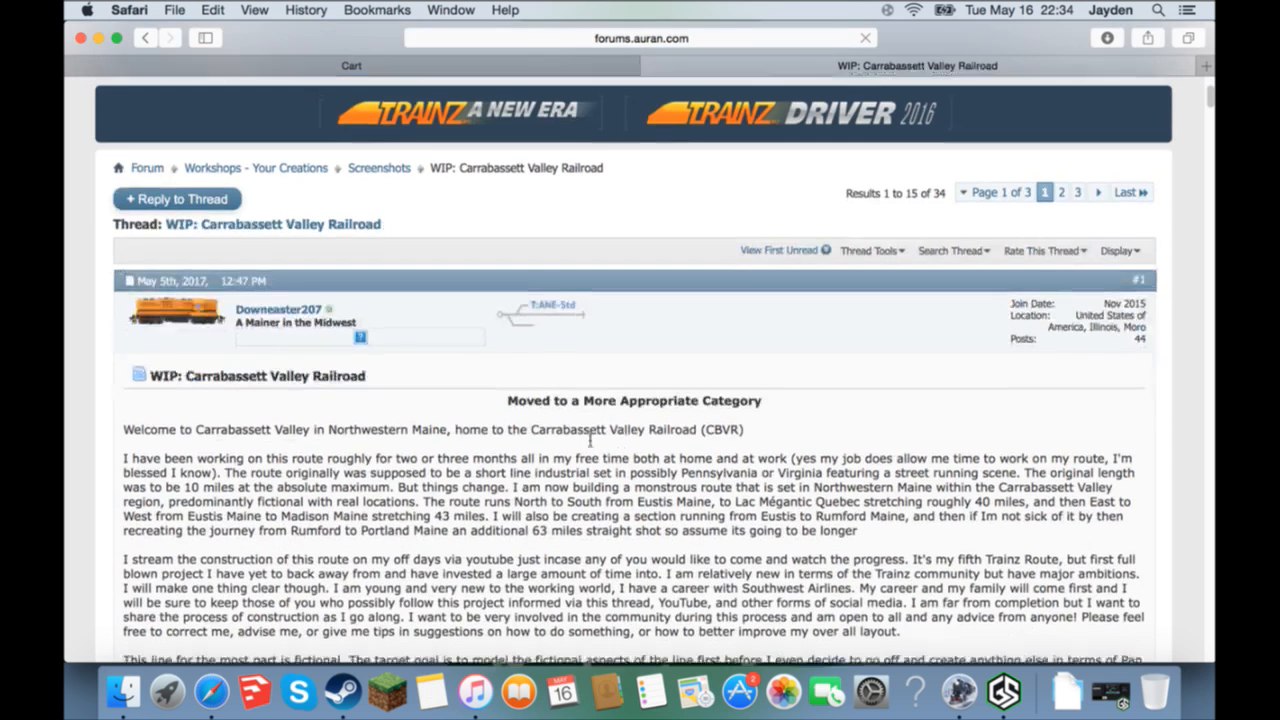
scroll(590, 437, down, 3)
scroll(803, 183, down, 15)
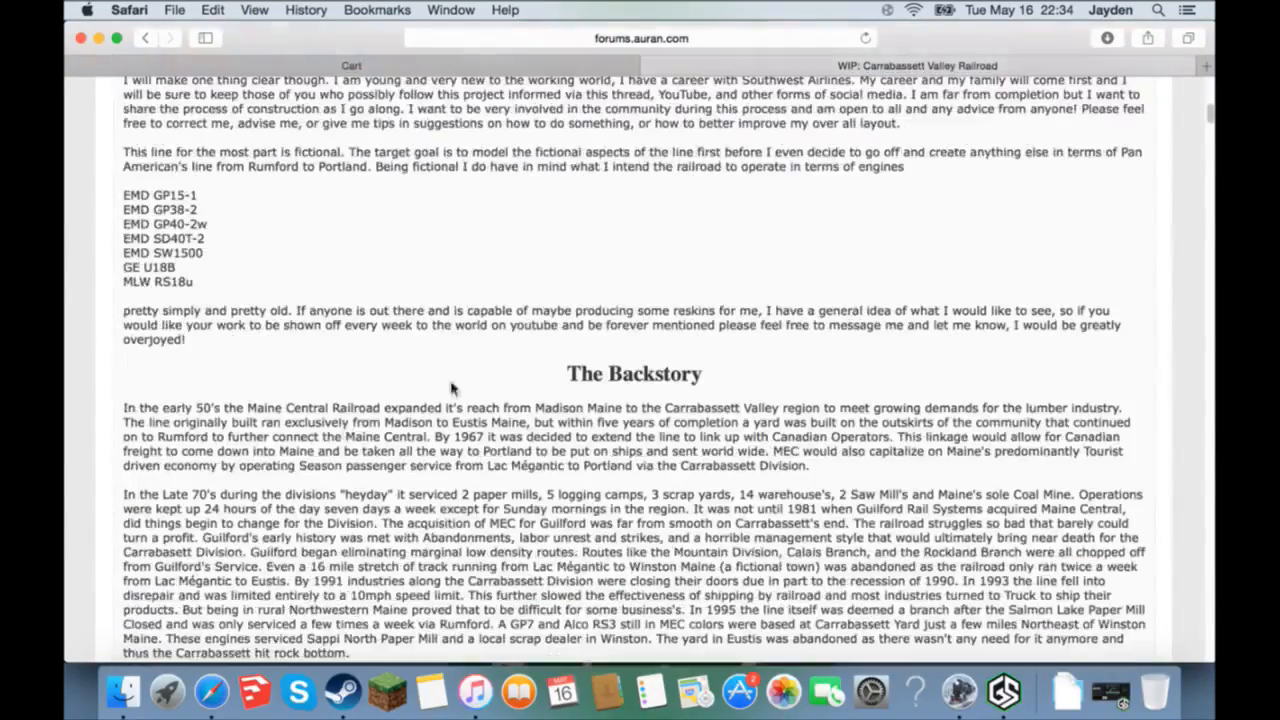
scroll(555, 335, down, 20)
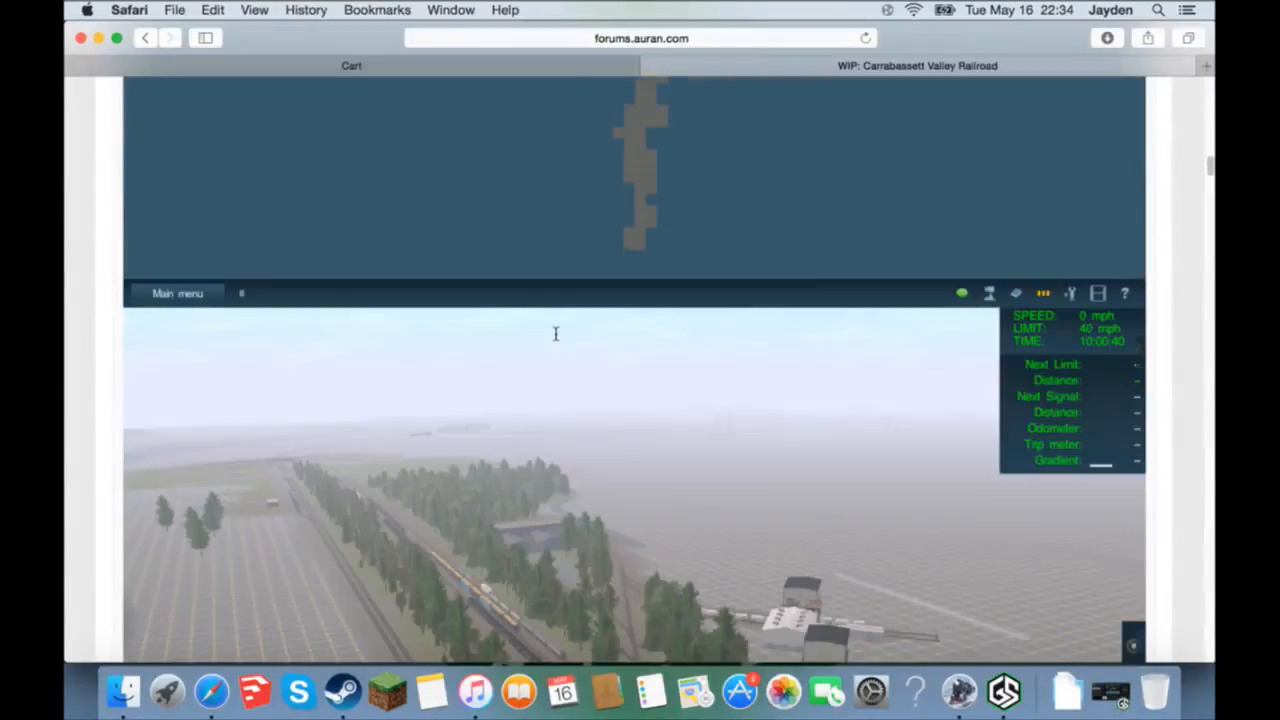
scroll(555, 329, down, 15)
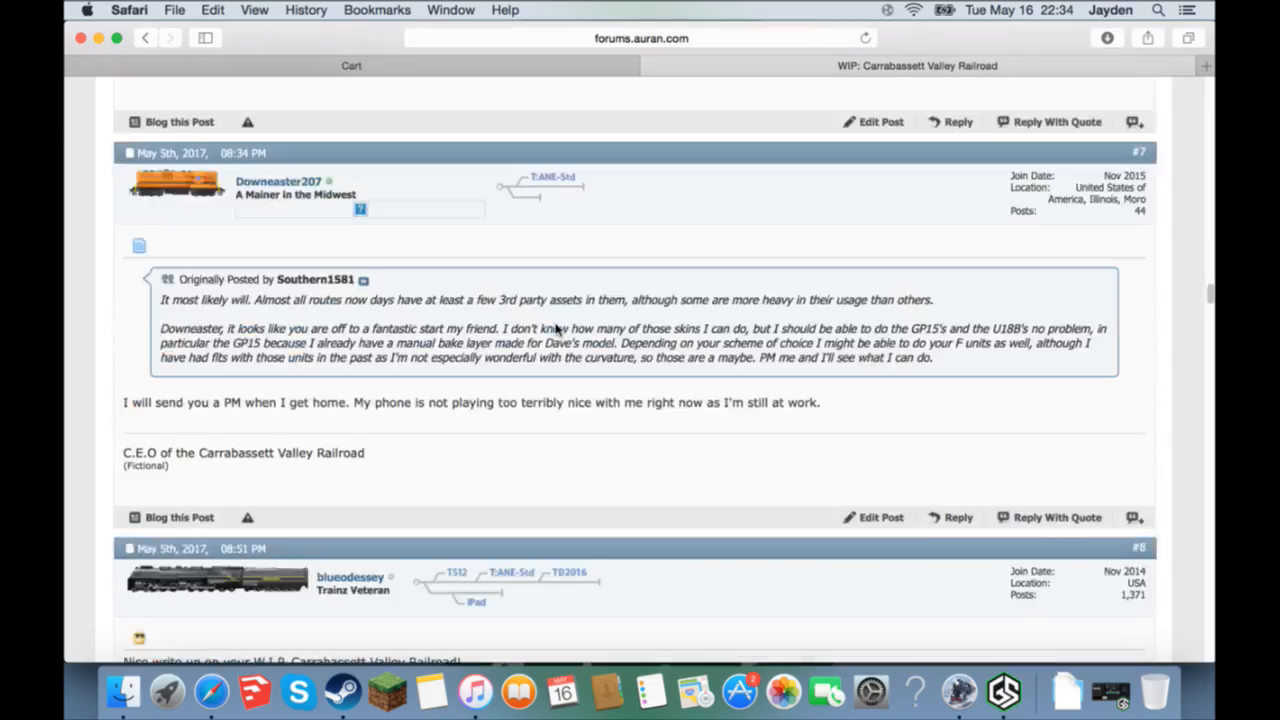
scroll(556, 329, down, 15)
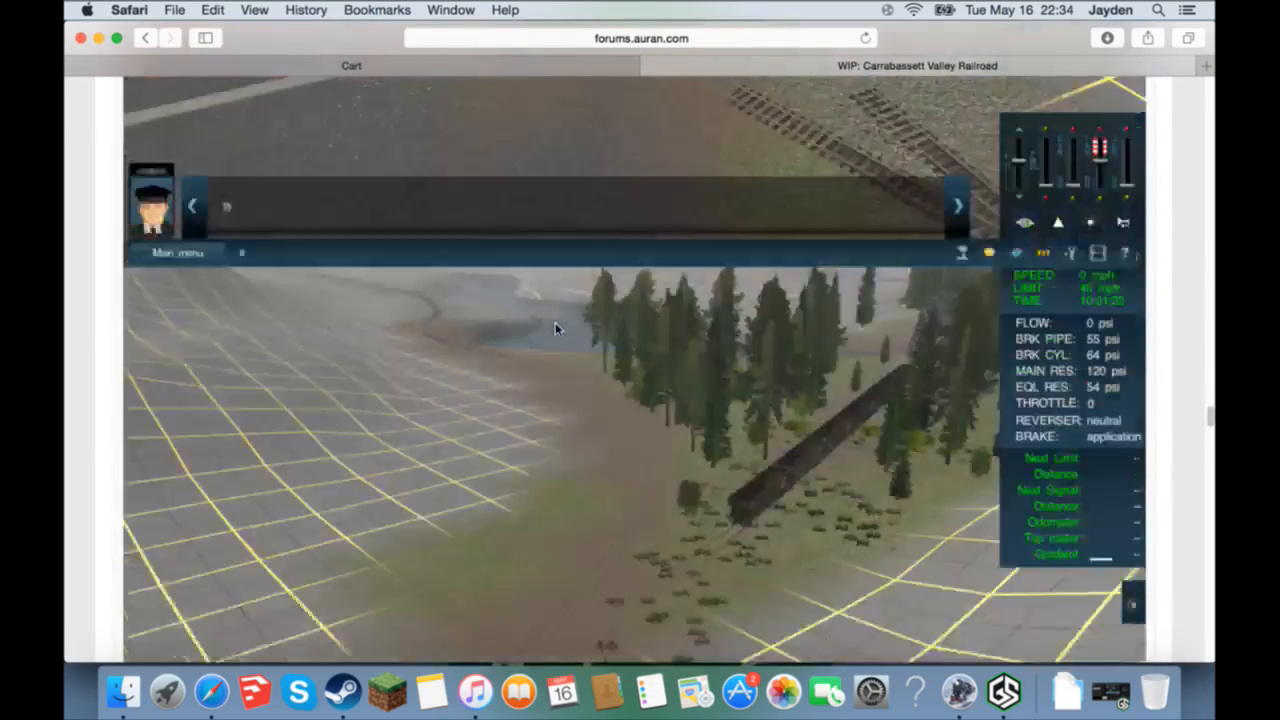
scroll(556, 329, down, 20)
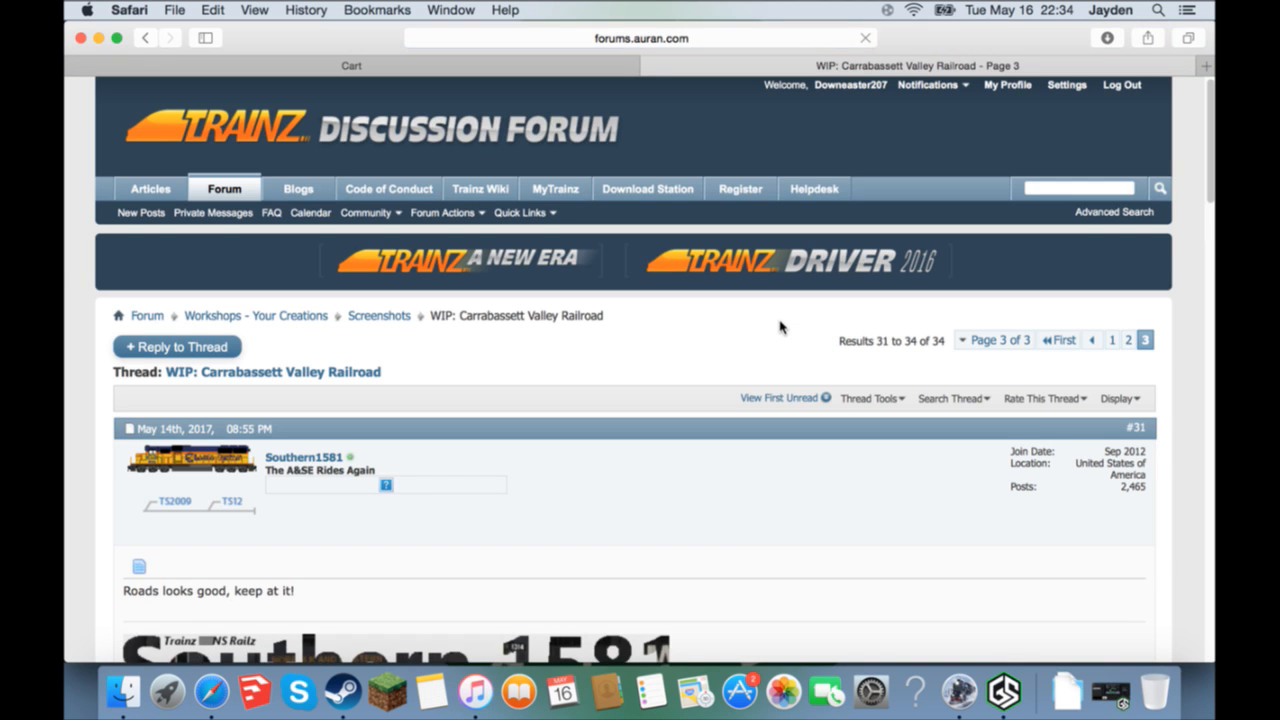
- Look over page 3's road and level-crossing screenshots, then switch to the Gameshow app
scroll(760, 340, down, 5)
scroll(741, 350, down, 5)
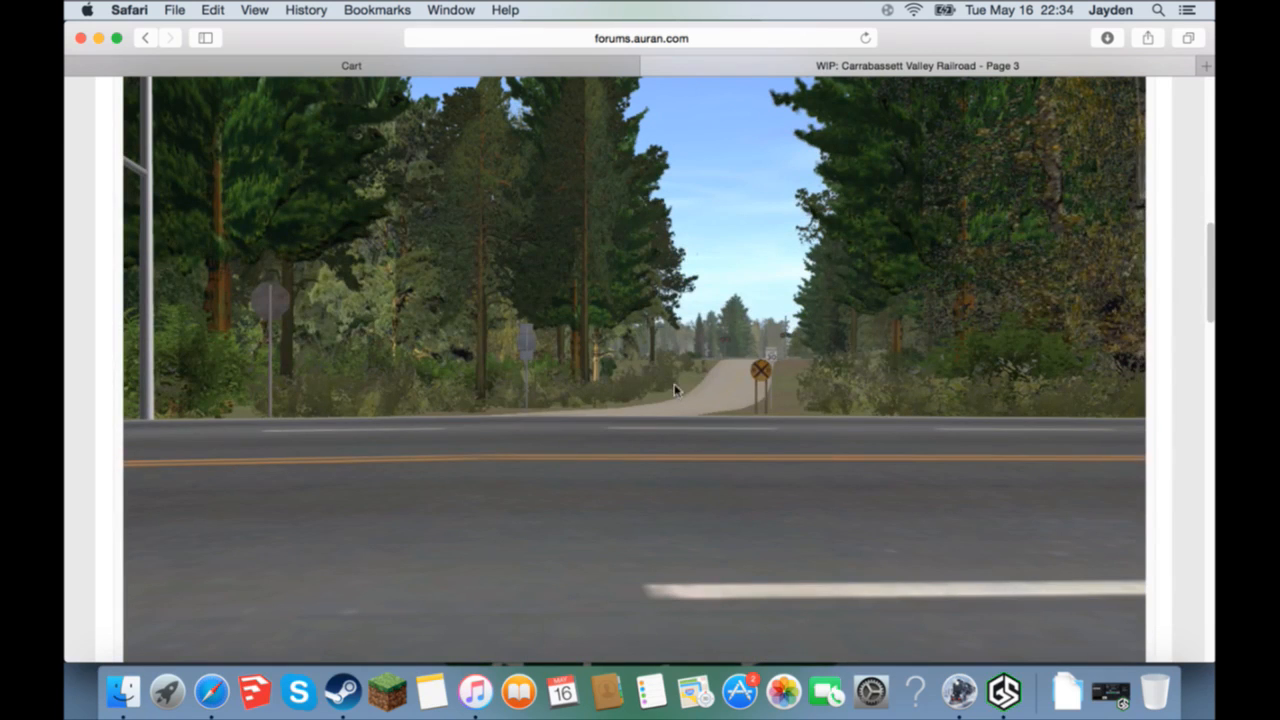
scroll(680, 300, up, 1)
scroll(598, 322, down, 1)
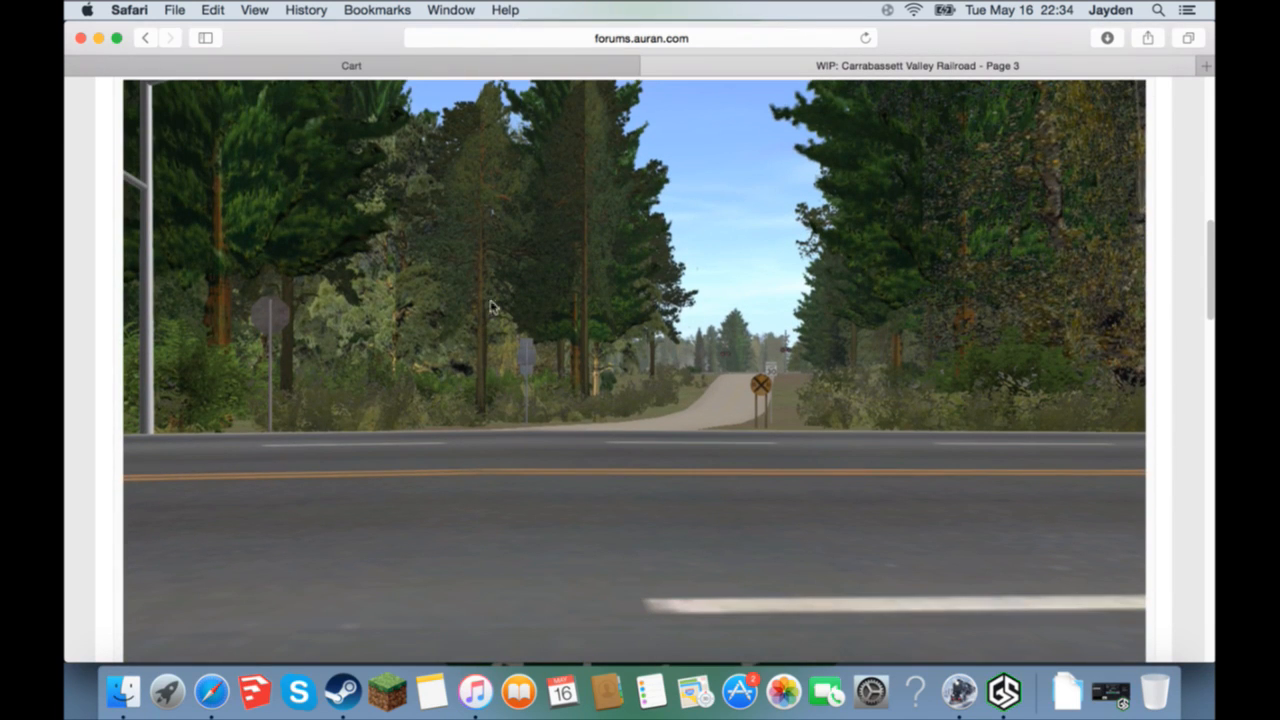
scroll(737, 395, down, 15)
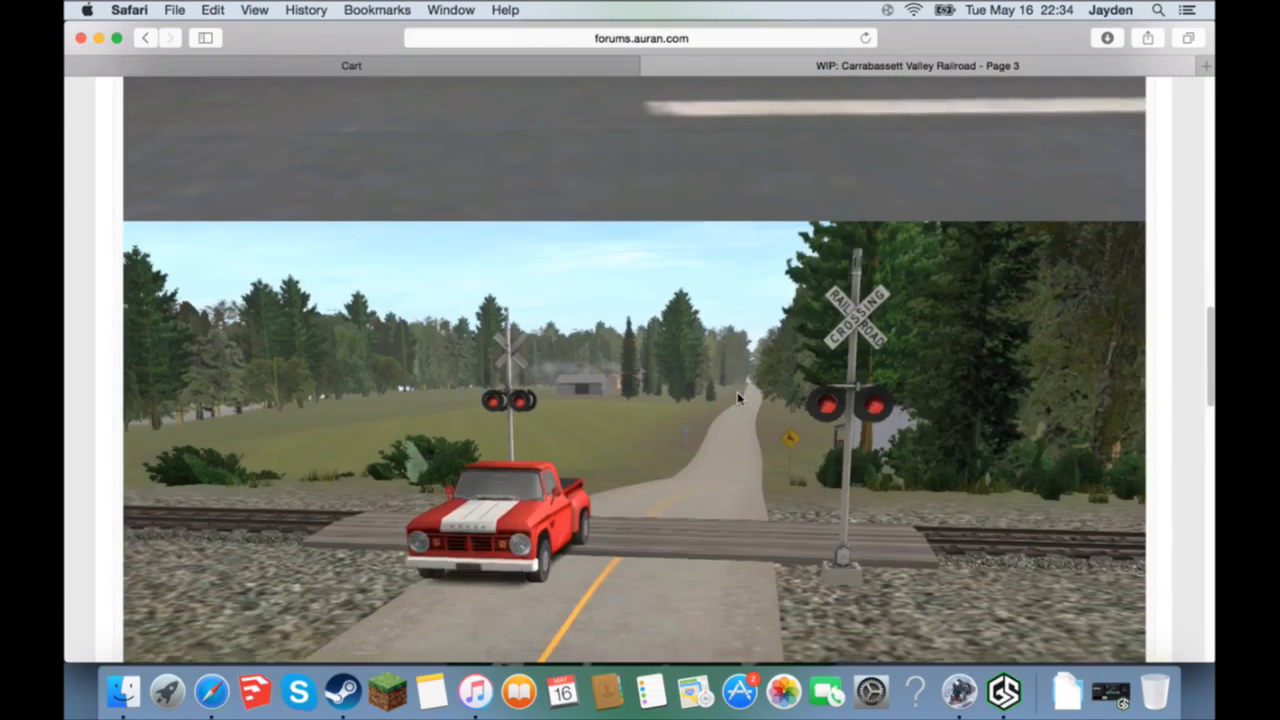
scroll(737, 402, down, 8)
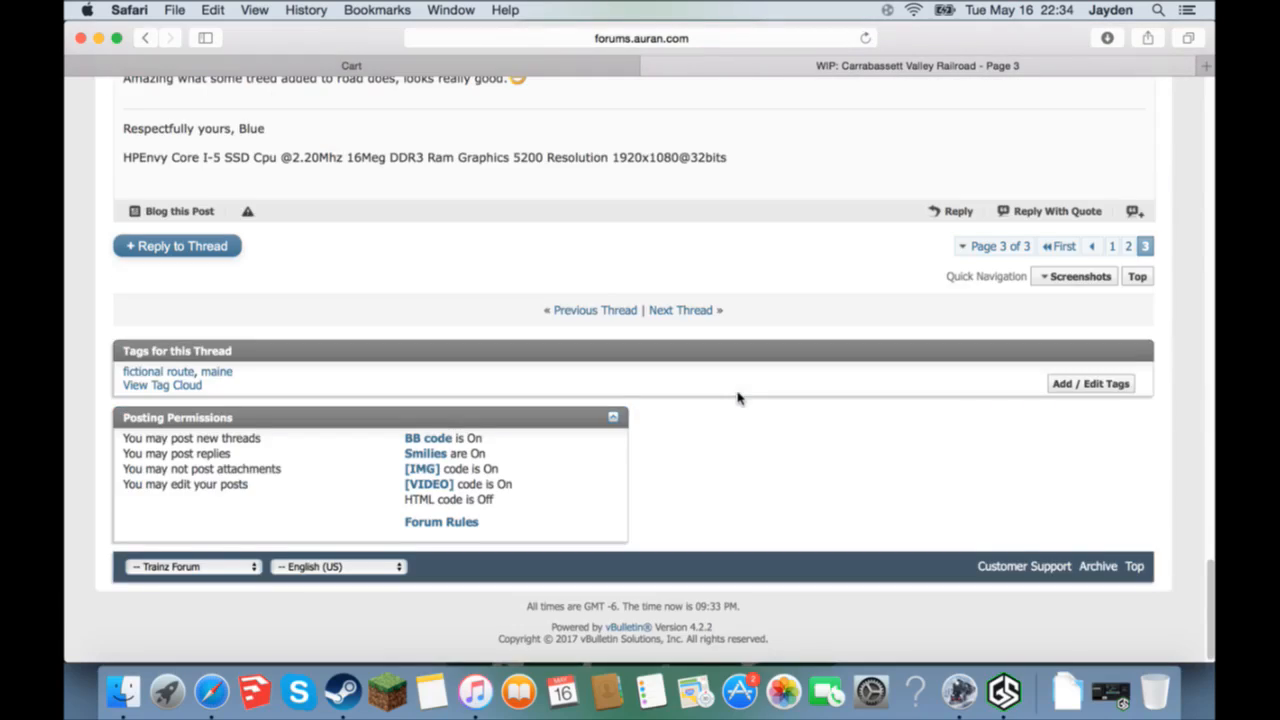
scroll(737, 400, up, 12)
scroll(737, 397, down, 5)
scroll(737, 397, up, 4)
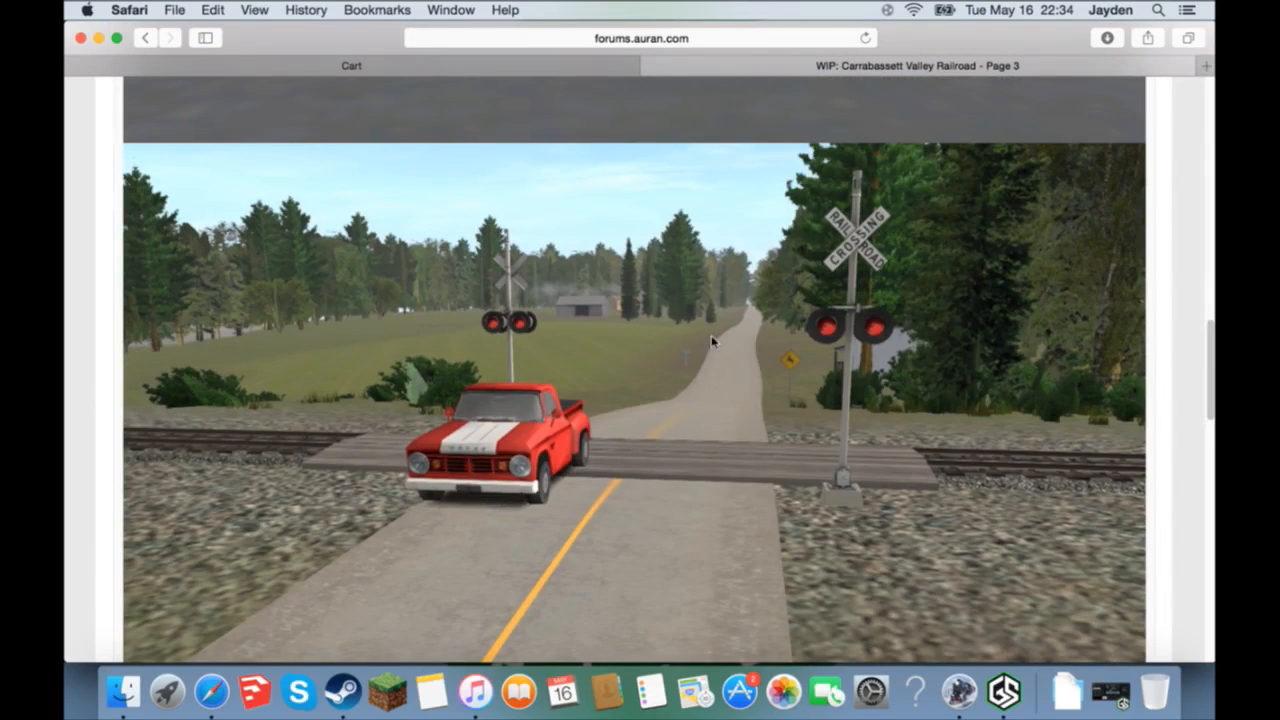
scroll(712, 341, up, 20)
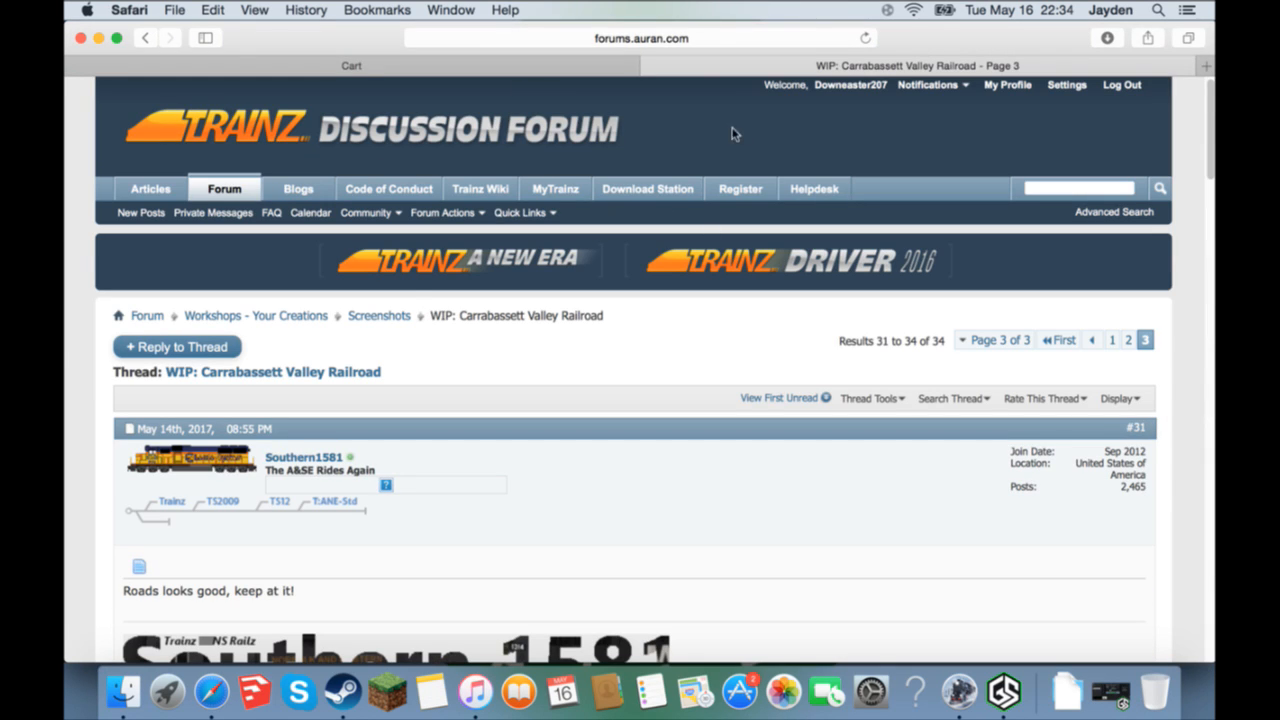
scroll(460, 347, down, 1)
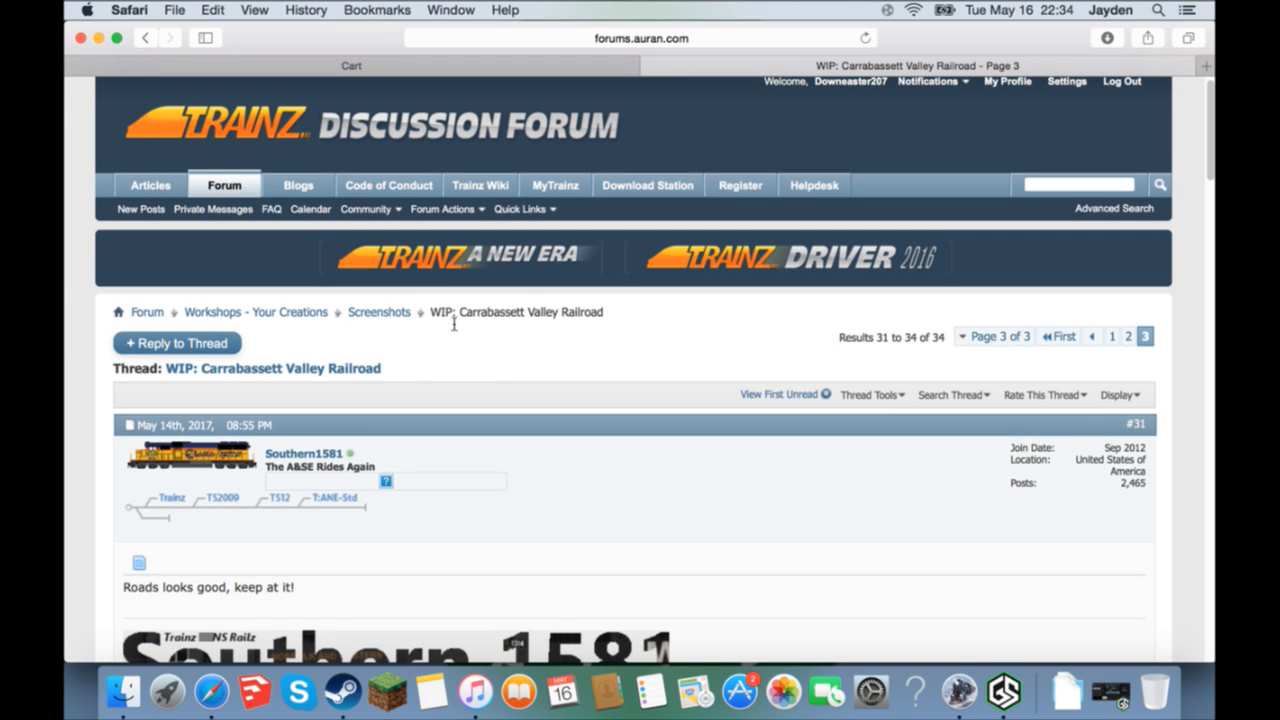
scroll(575, 350, down, 10)
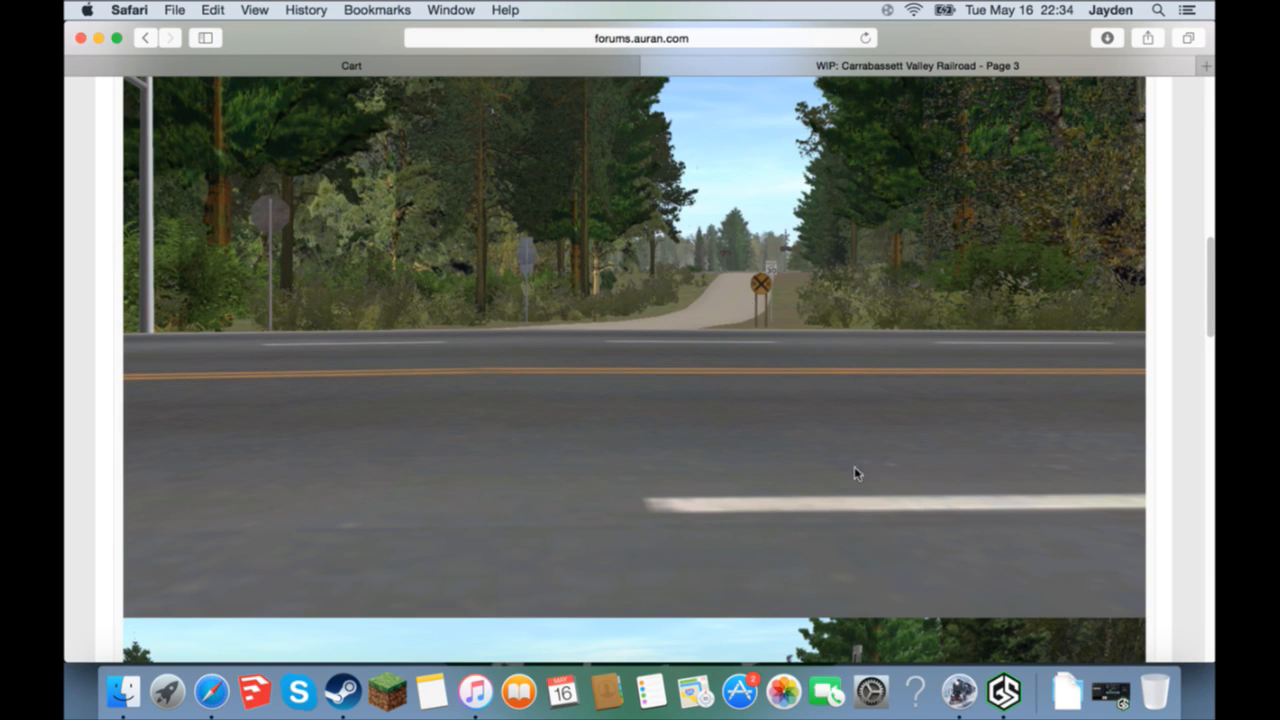
click(1003, 690)
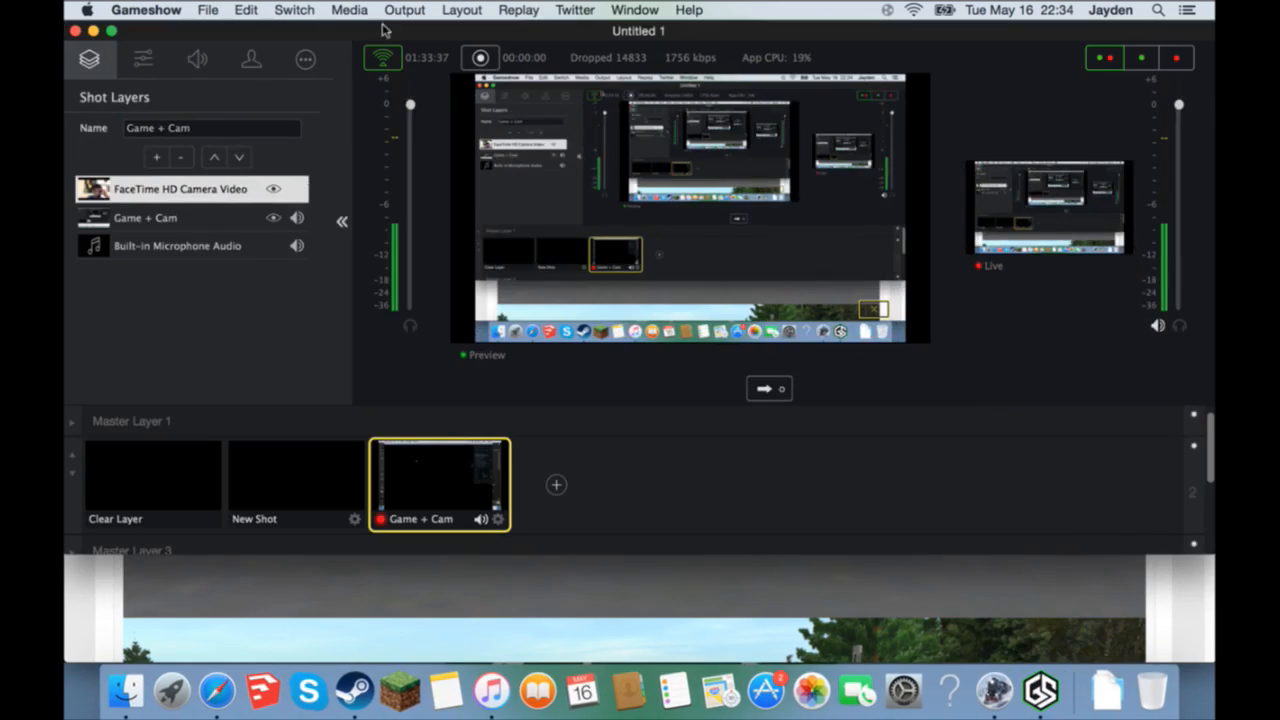